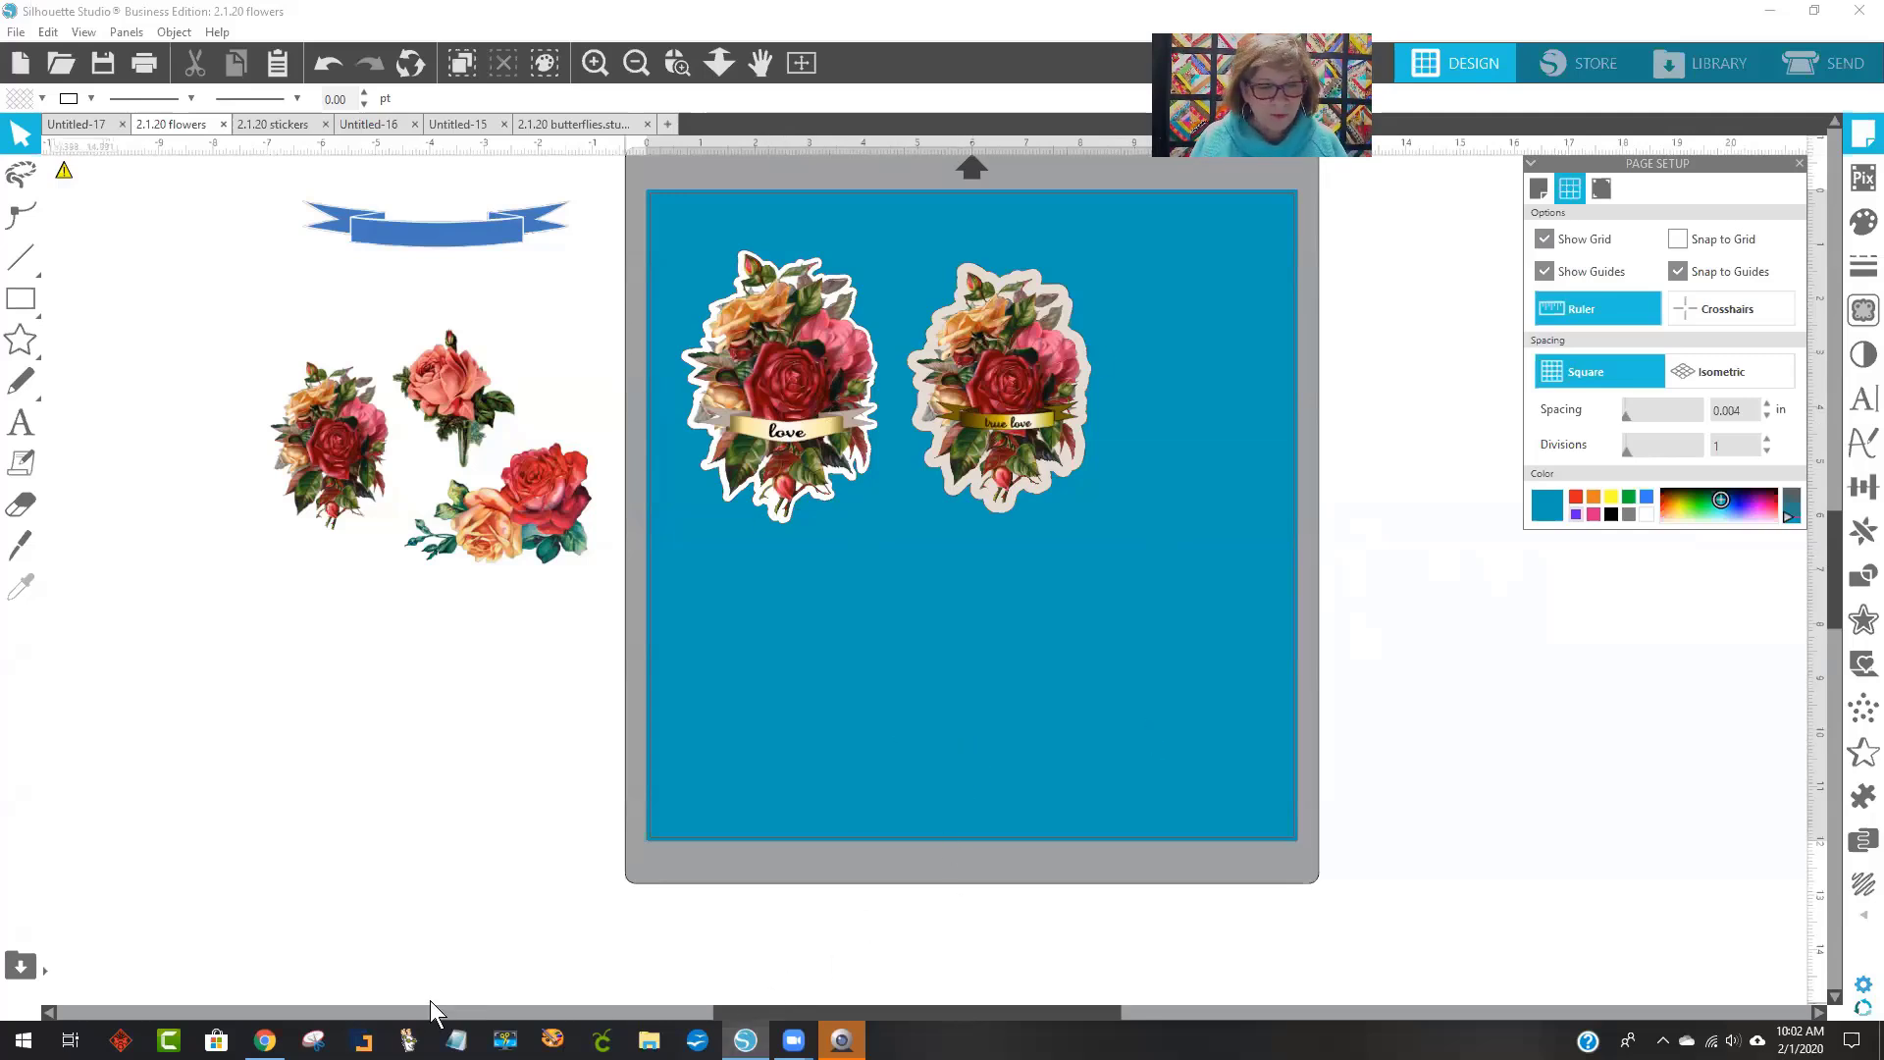
Look at the SURRENDER floral sticker photo in the Facebook group in Chrome, and switch back to the flowers design in Silhouette Studio.
mouse_move(265, 1040)
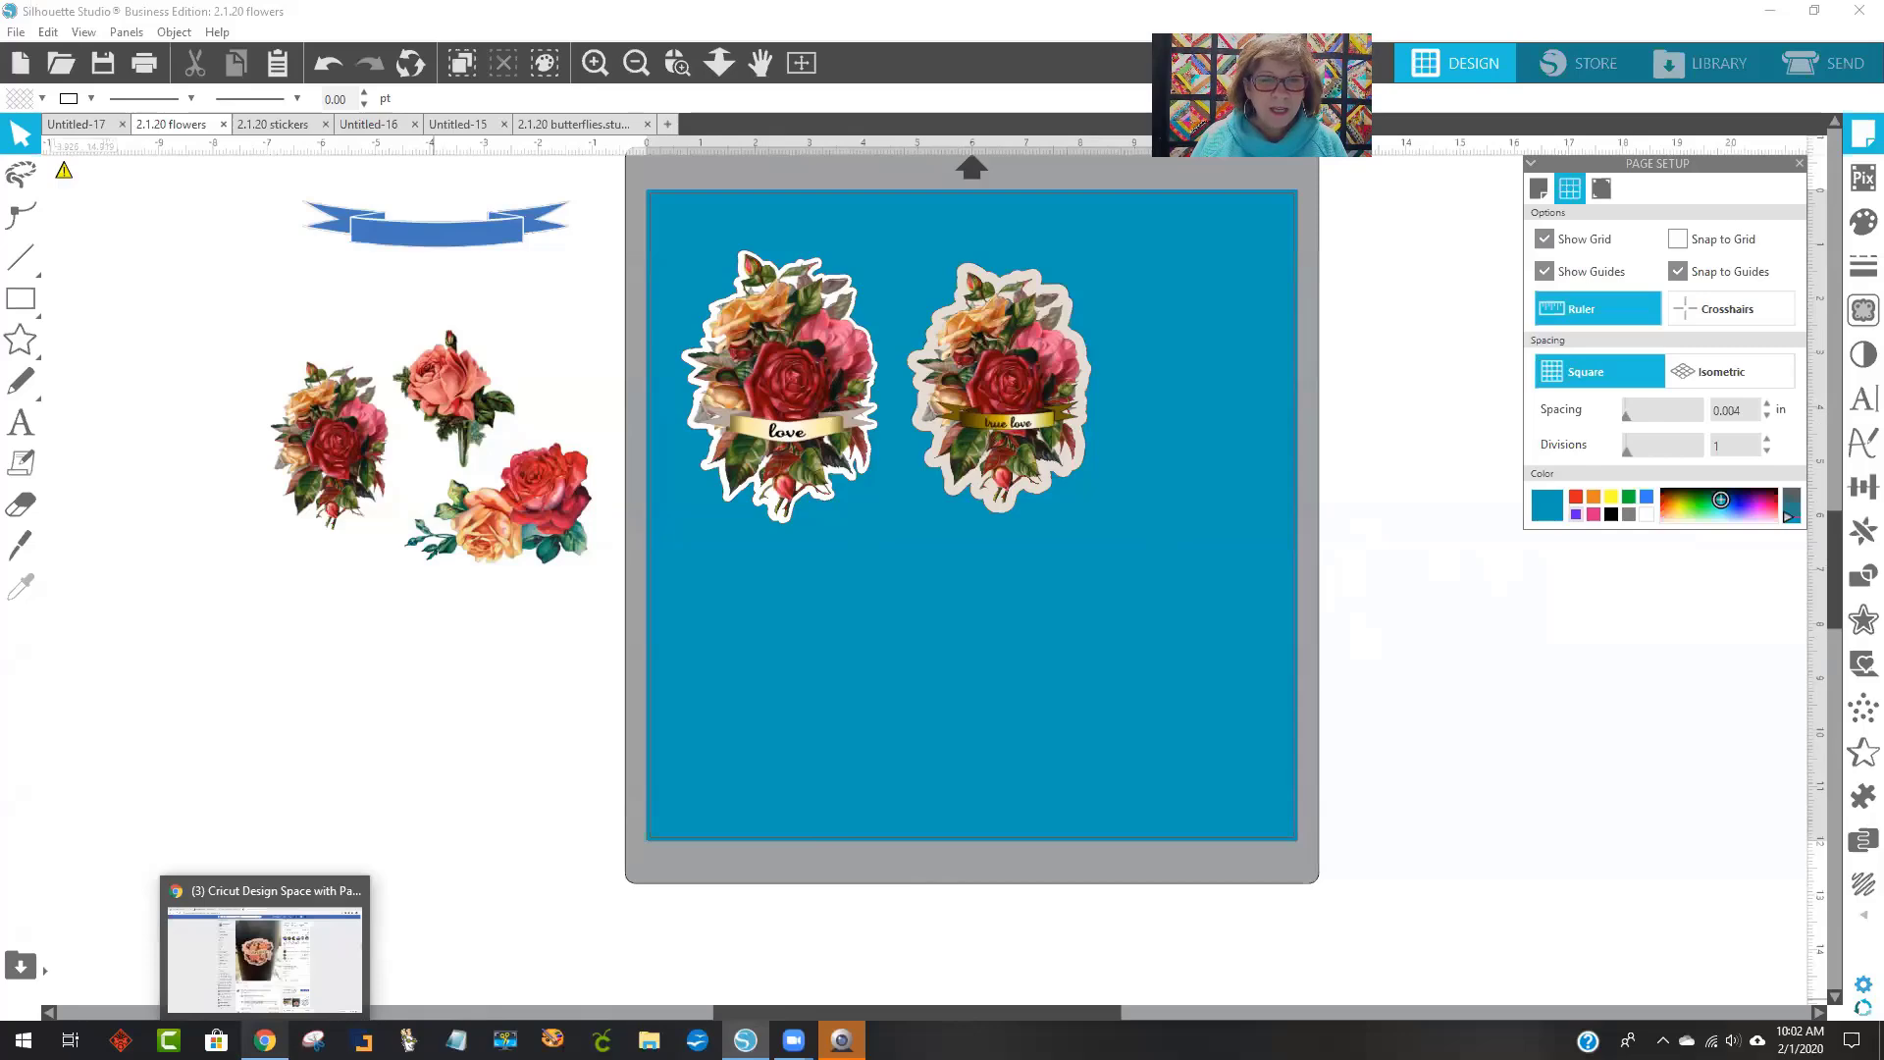
mouse_move(847, 348)
left_mouse_down()
mouse_move(870, 333)
mouse_move(840, 354)
left_mouse_up()
left_click_drag(977, 355, 986, 352)
left_click(618, 838)
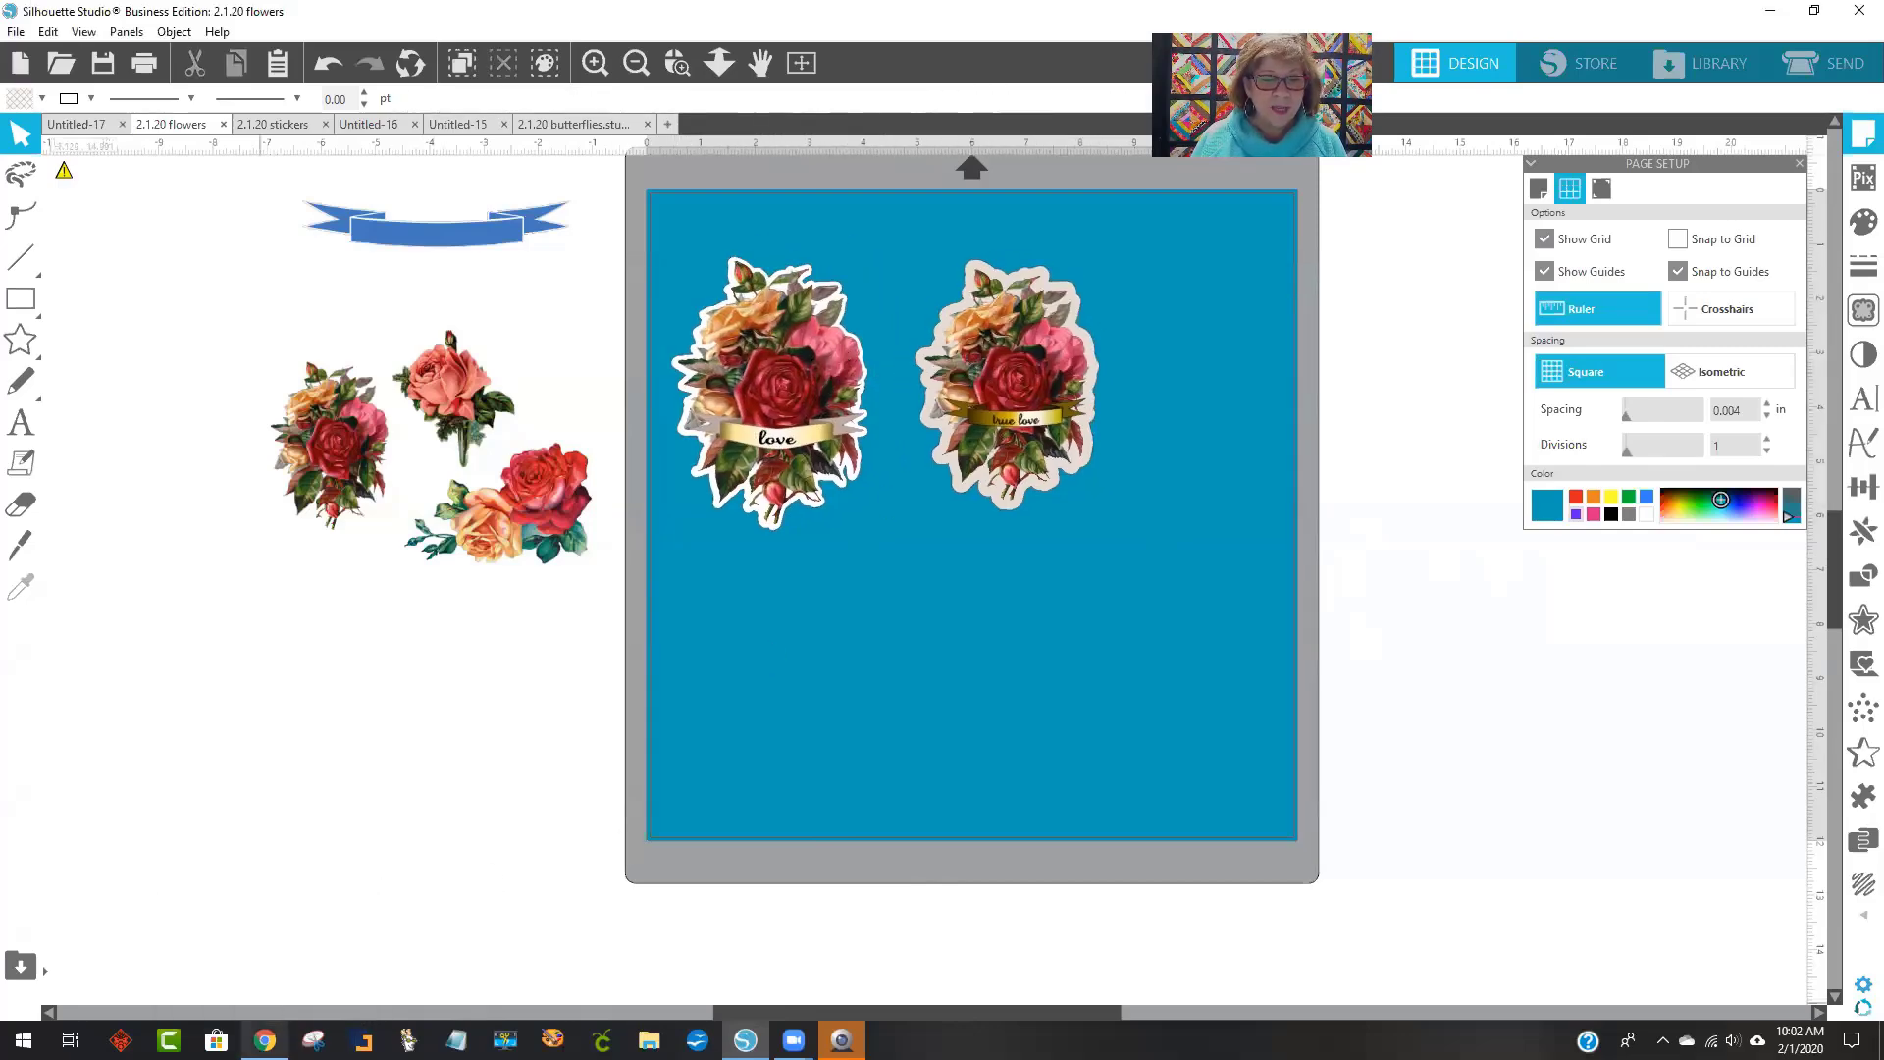
left_click(264, 1040)
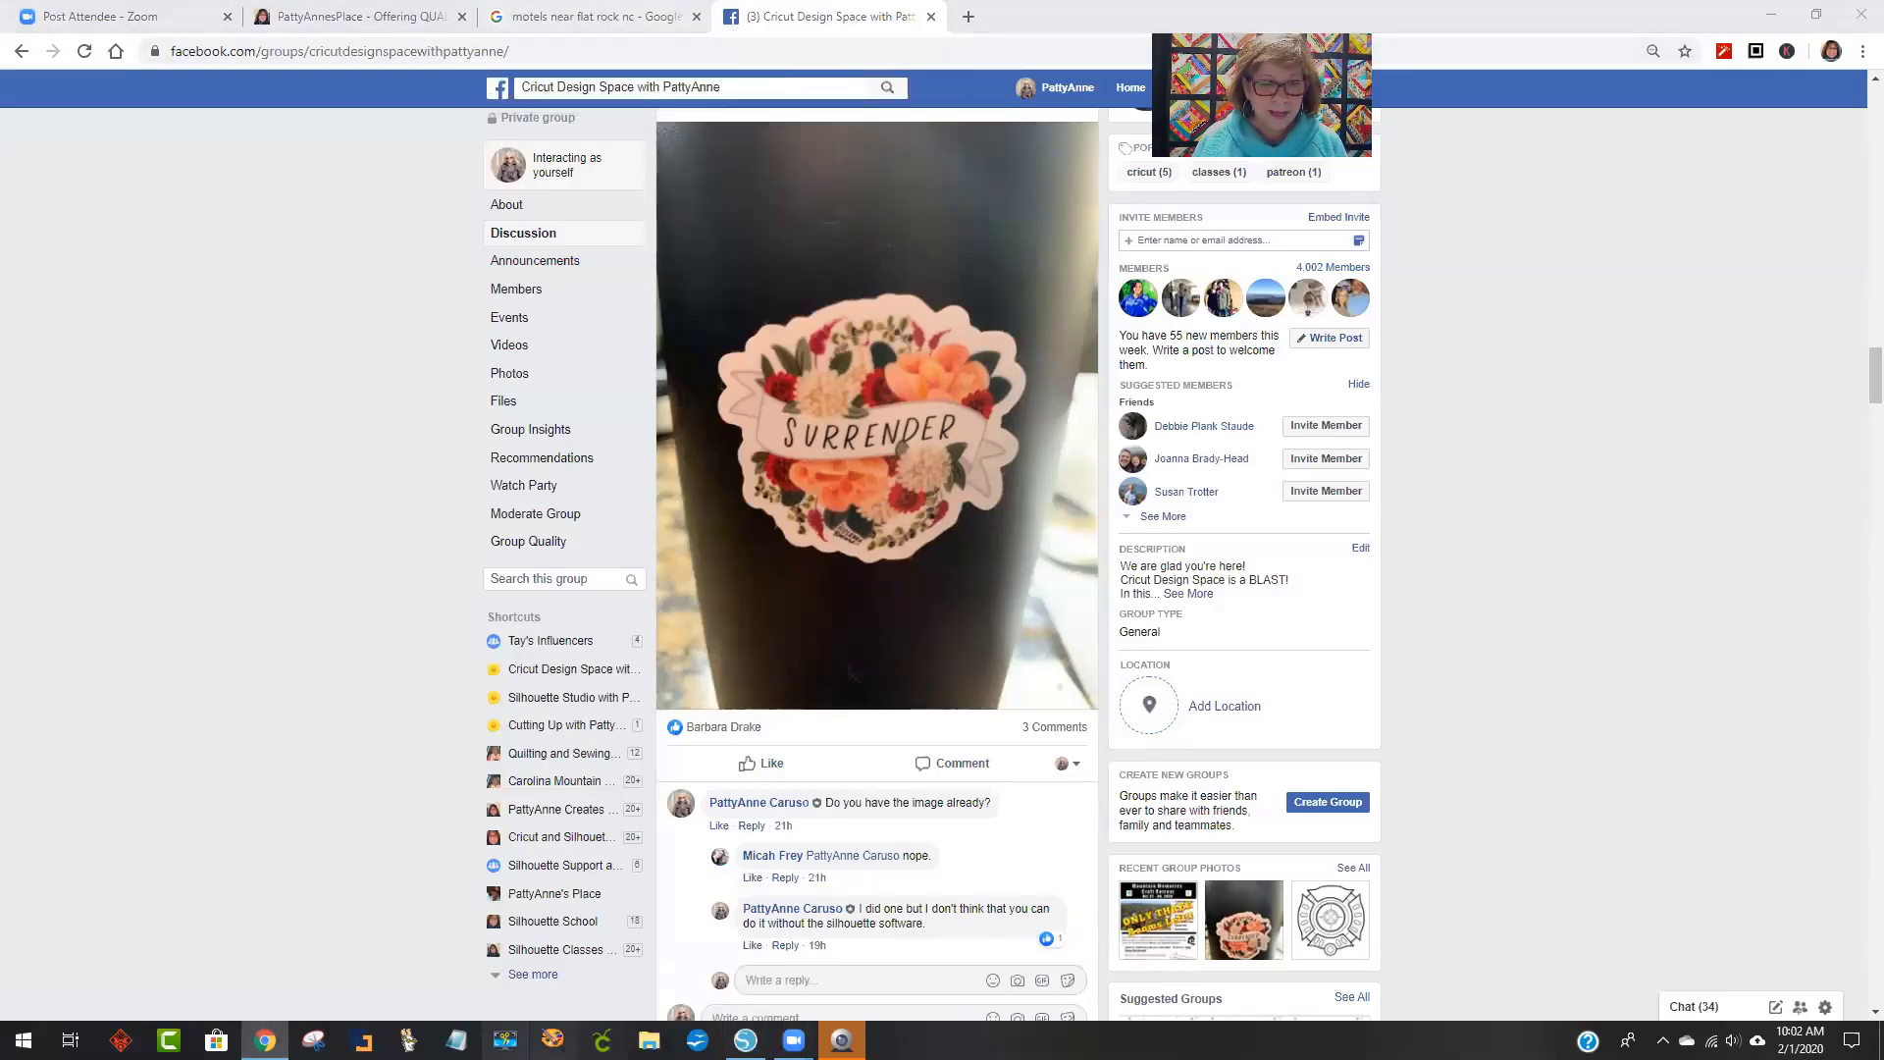
left_click(745, 1040)
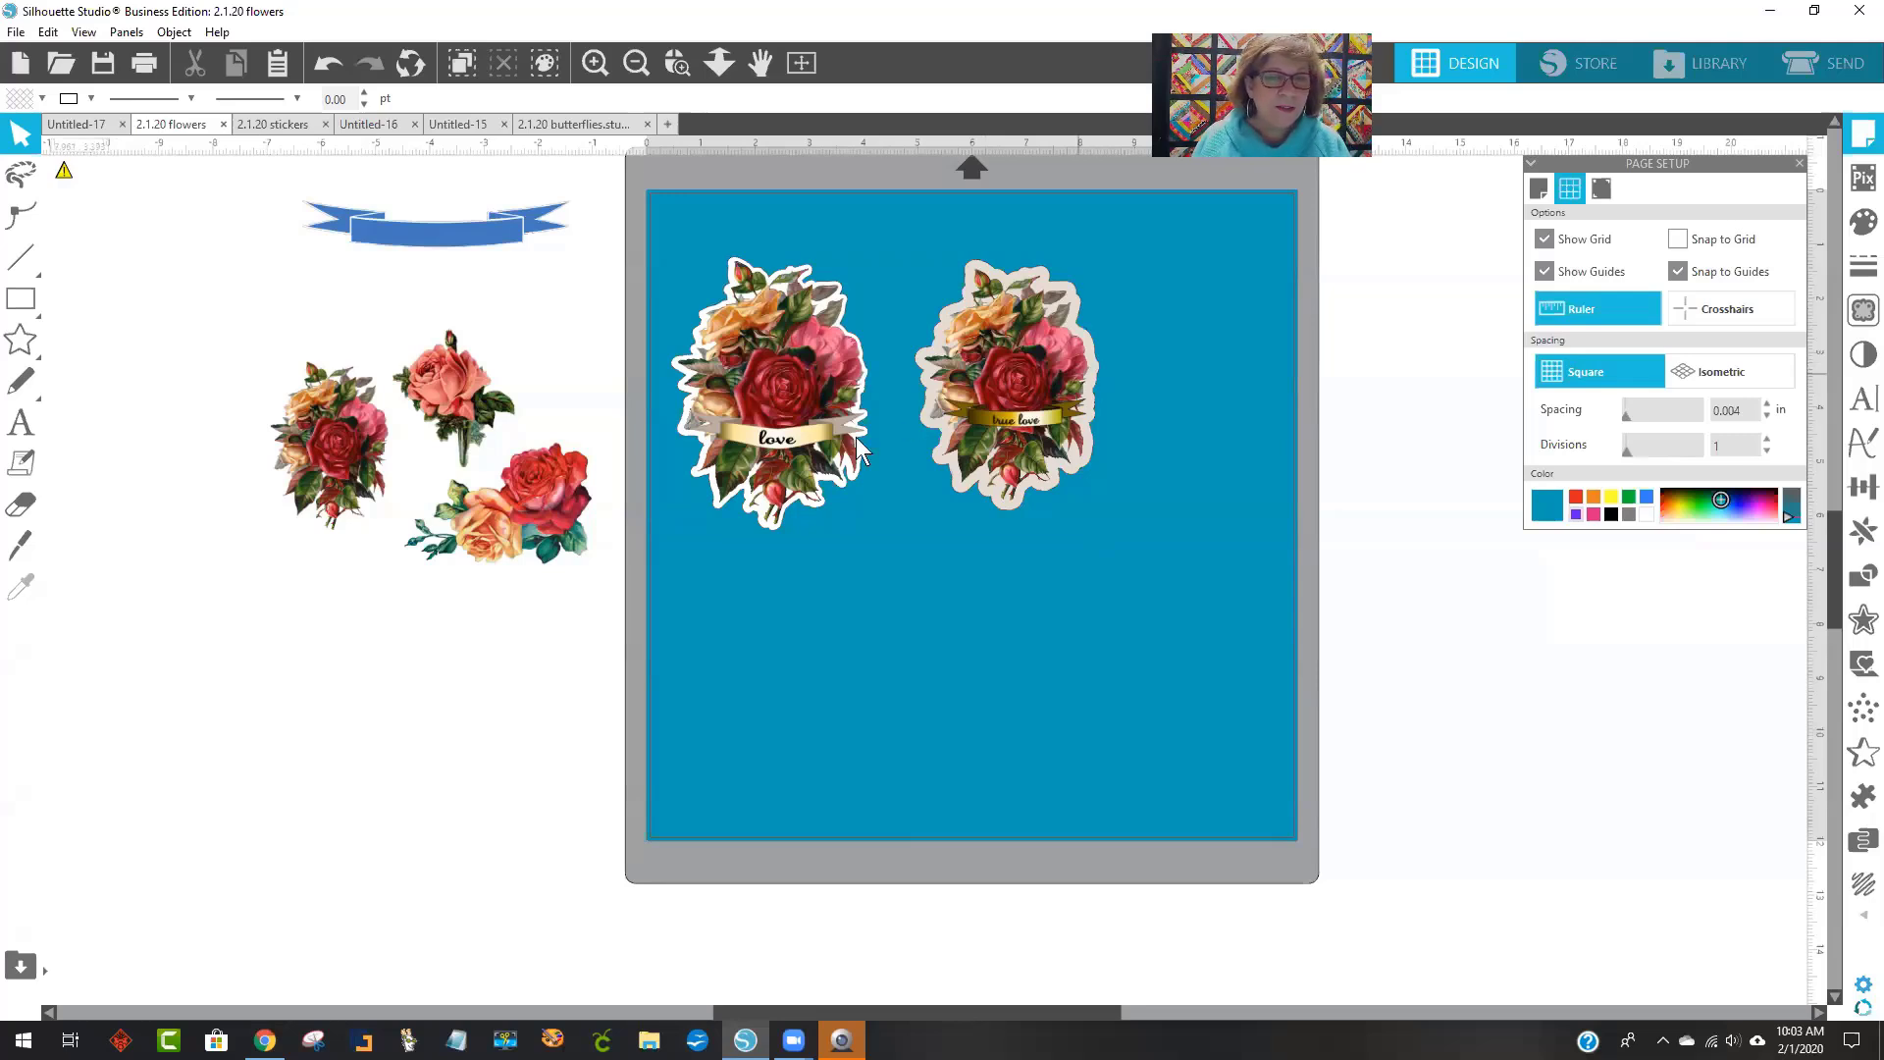
Nudge the loose flower image and blue banner, and move both finished love stickers off the mat to the space below them.
left_click_drag(365, 410, 362, 296)
left_click_drag(424, 238, 404, 233)
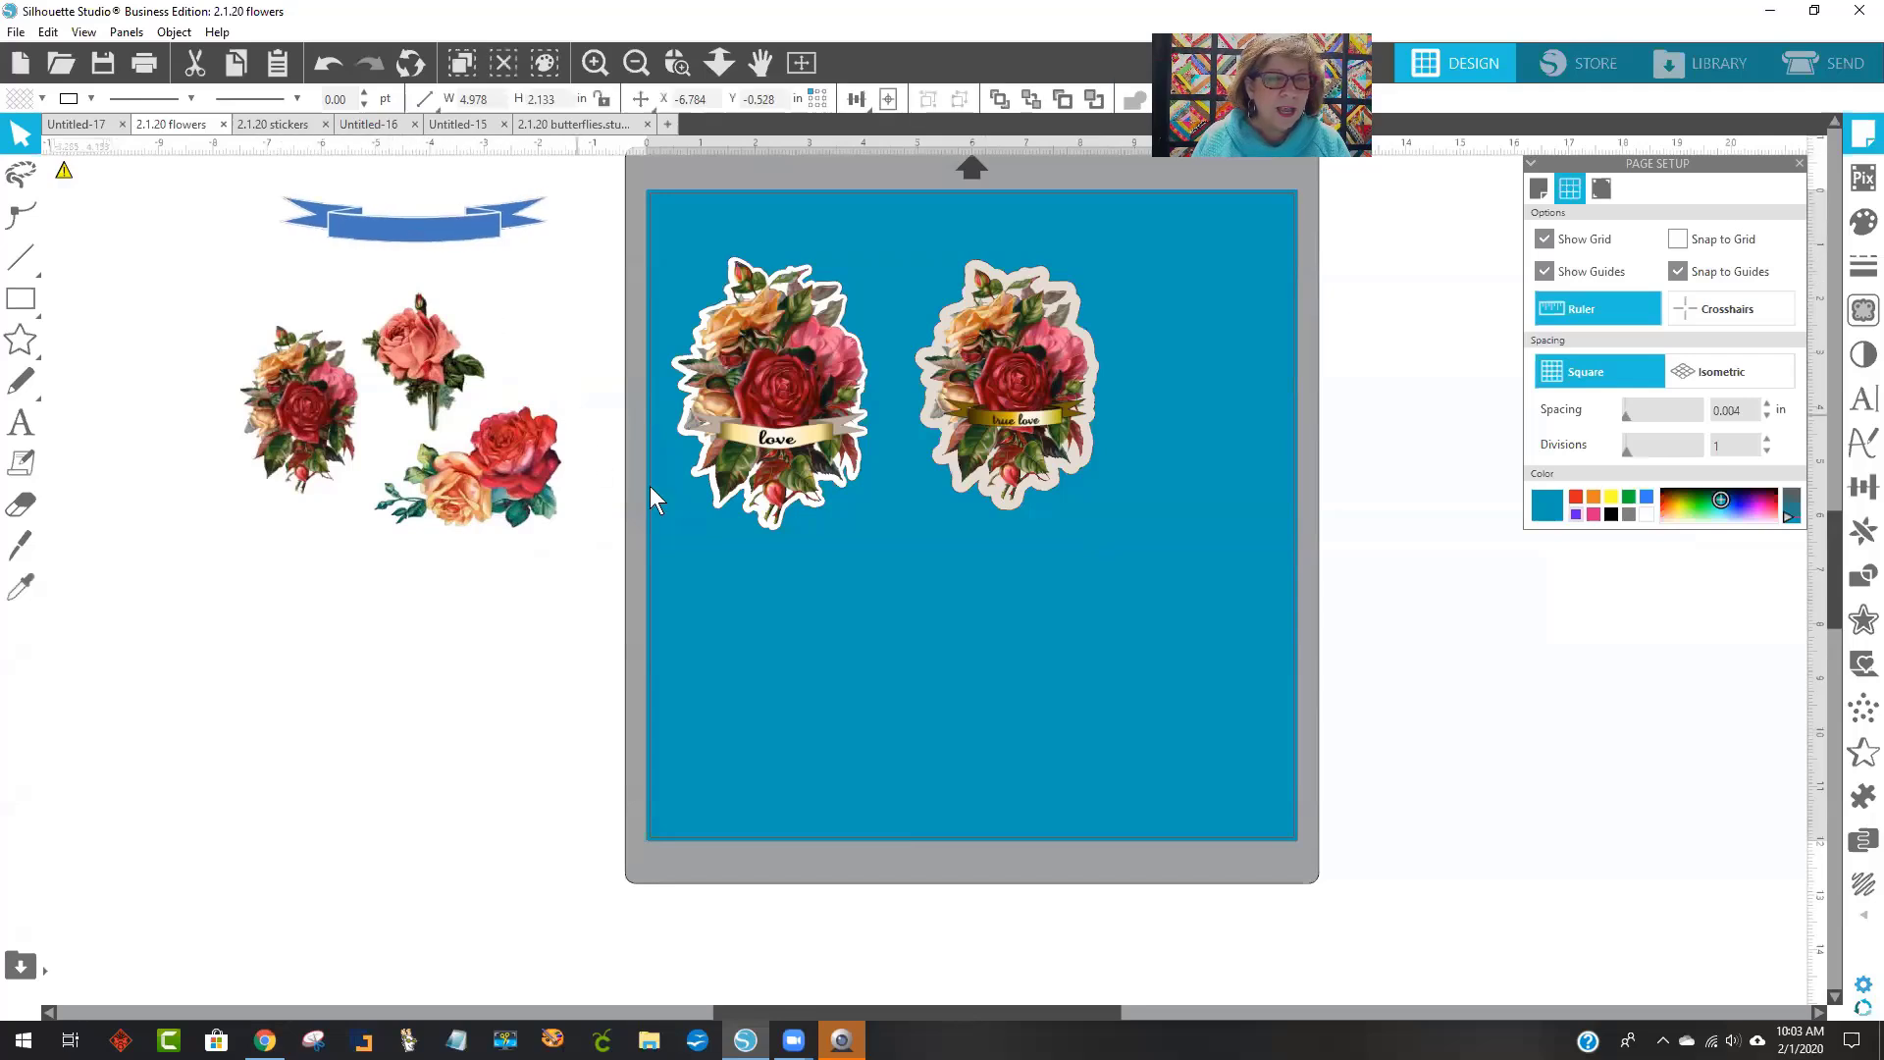
left_click(673, 457)
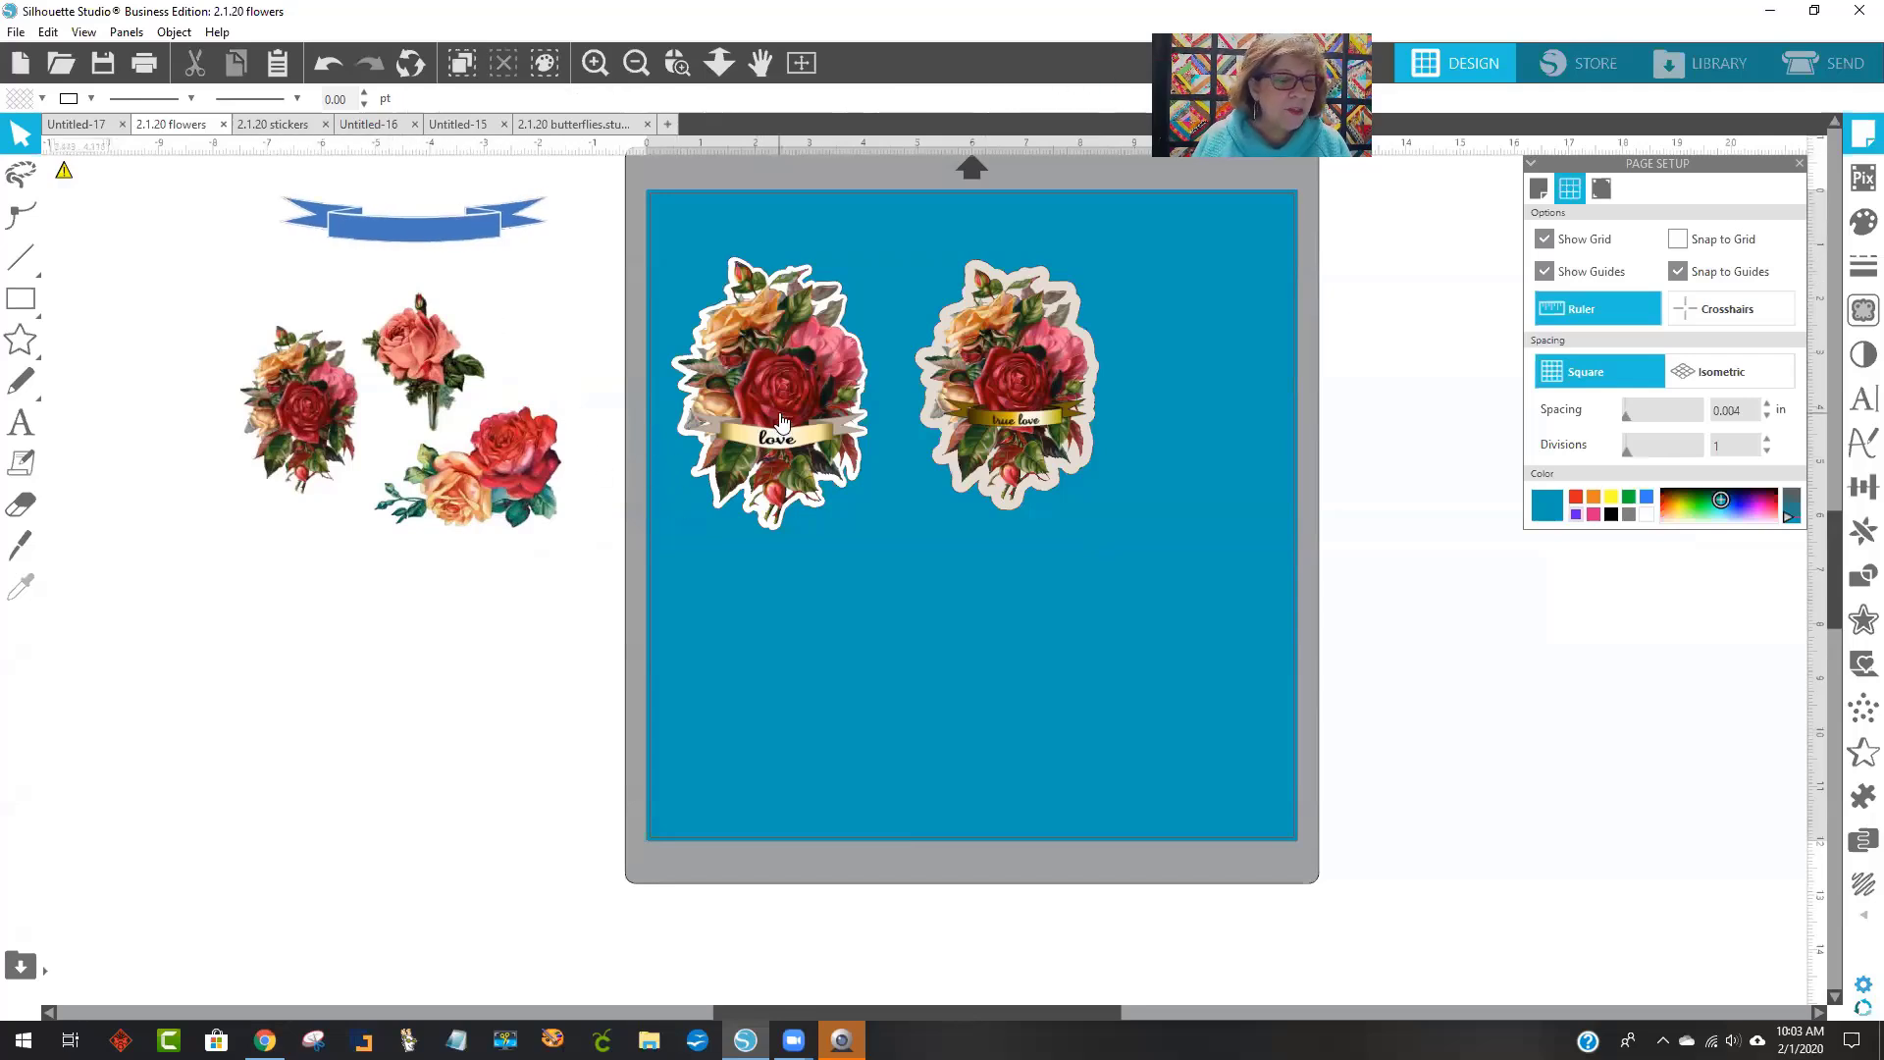
left_click_drag(782, 417, 245, 741)
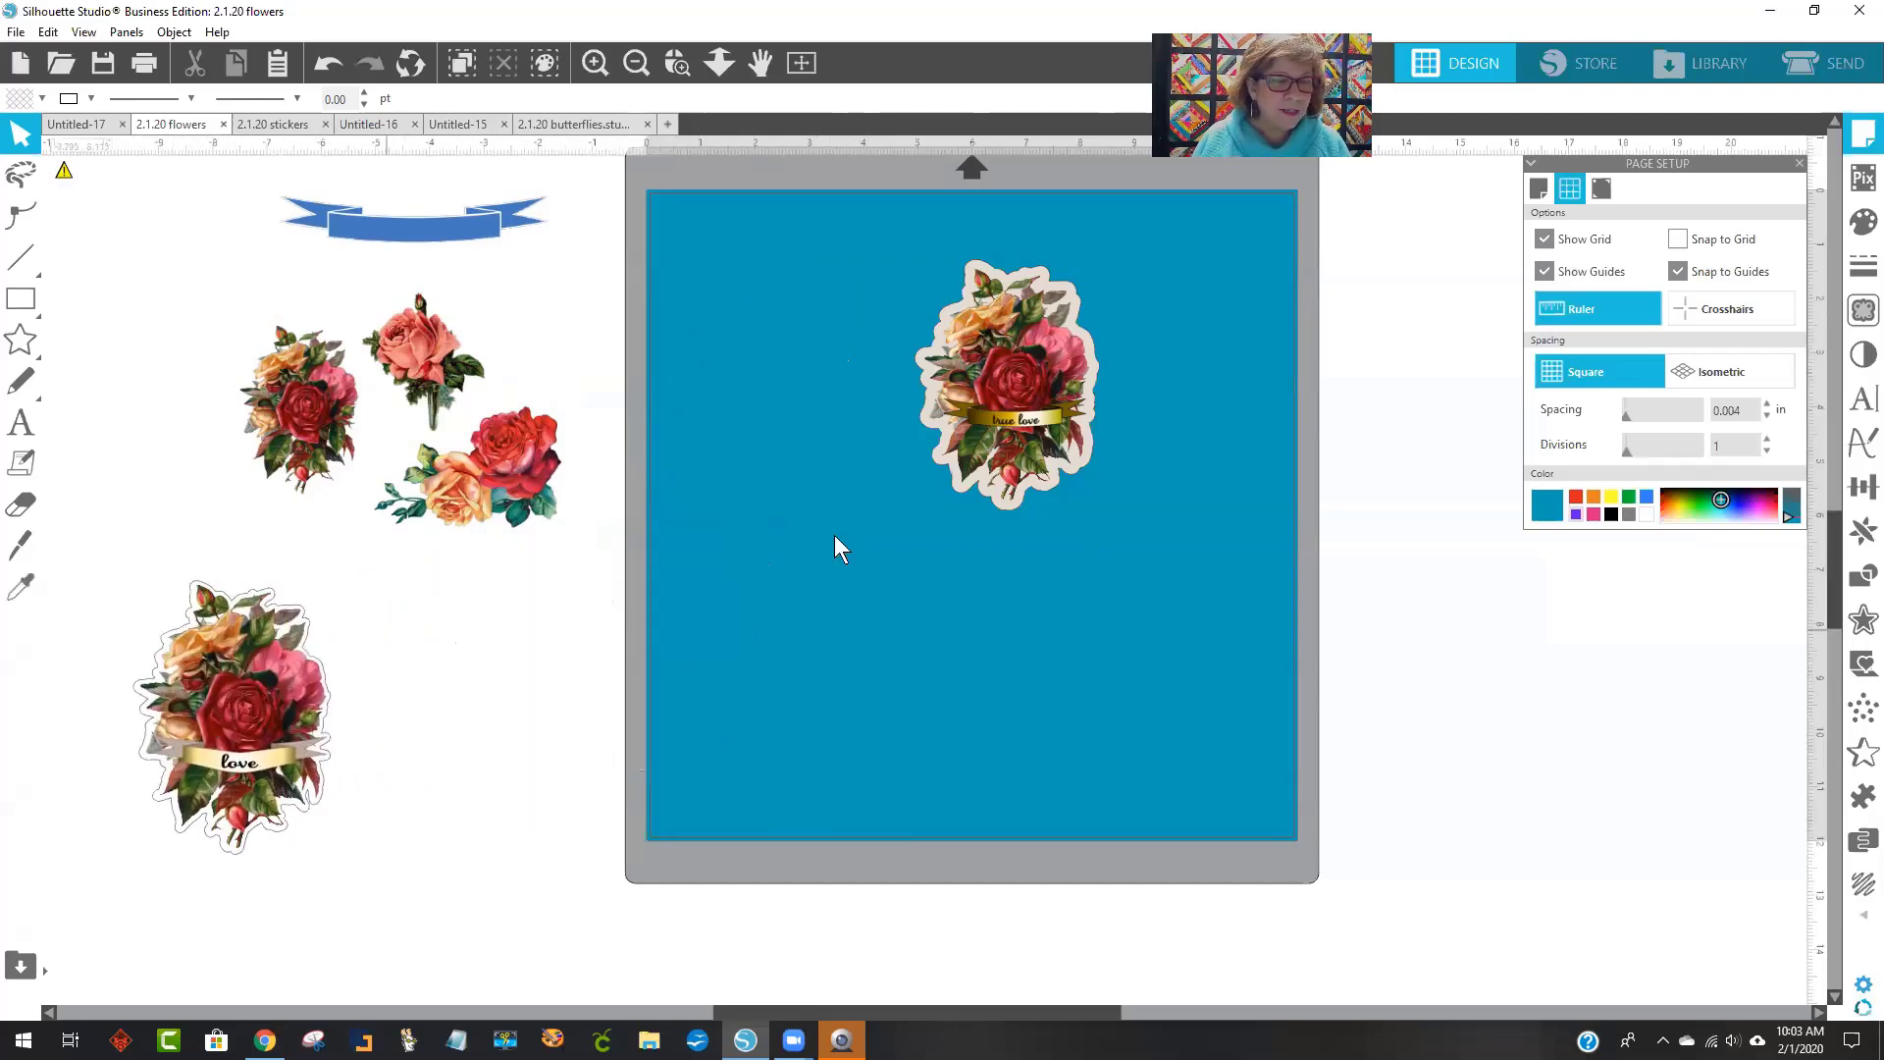
left_click_drag(1011, 422, 470, 745)
left_click(1113, 426)
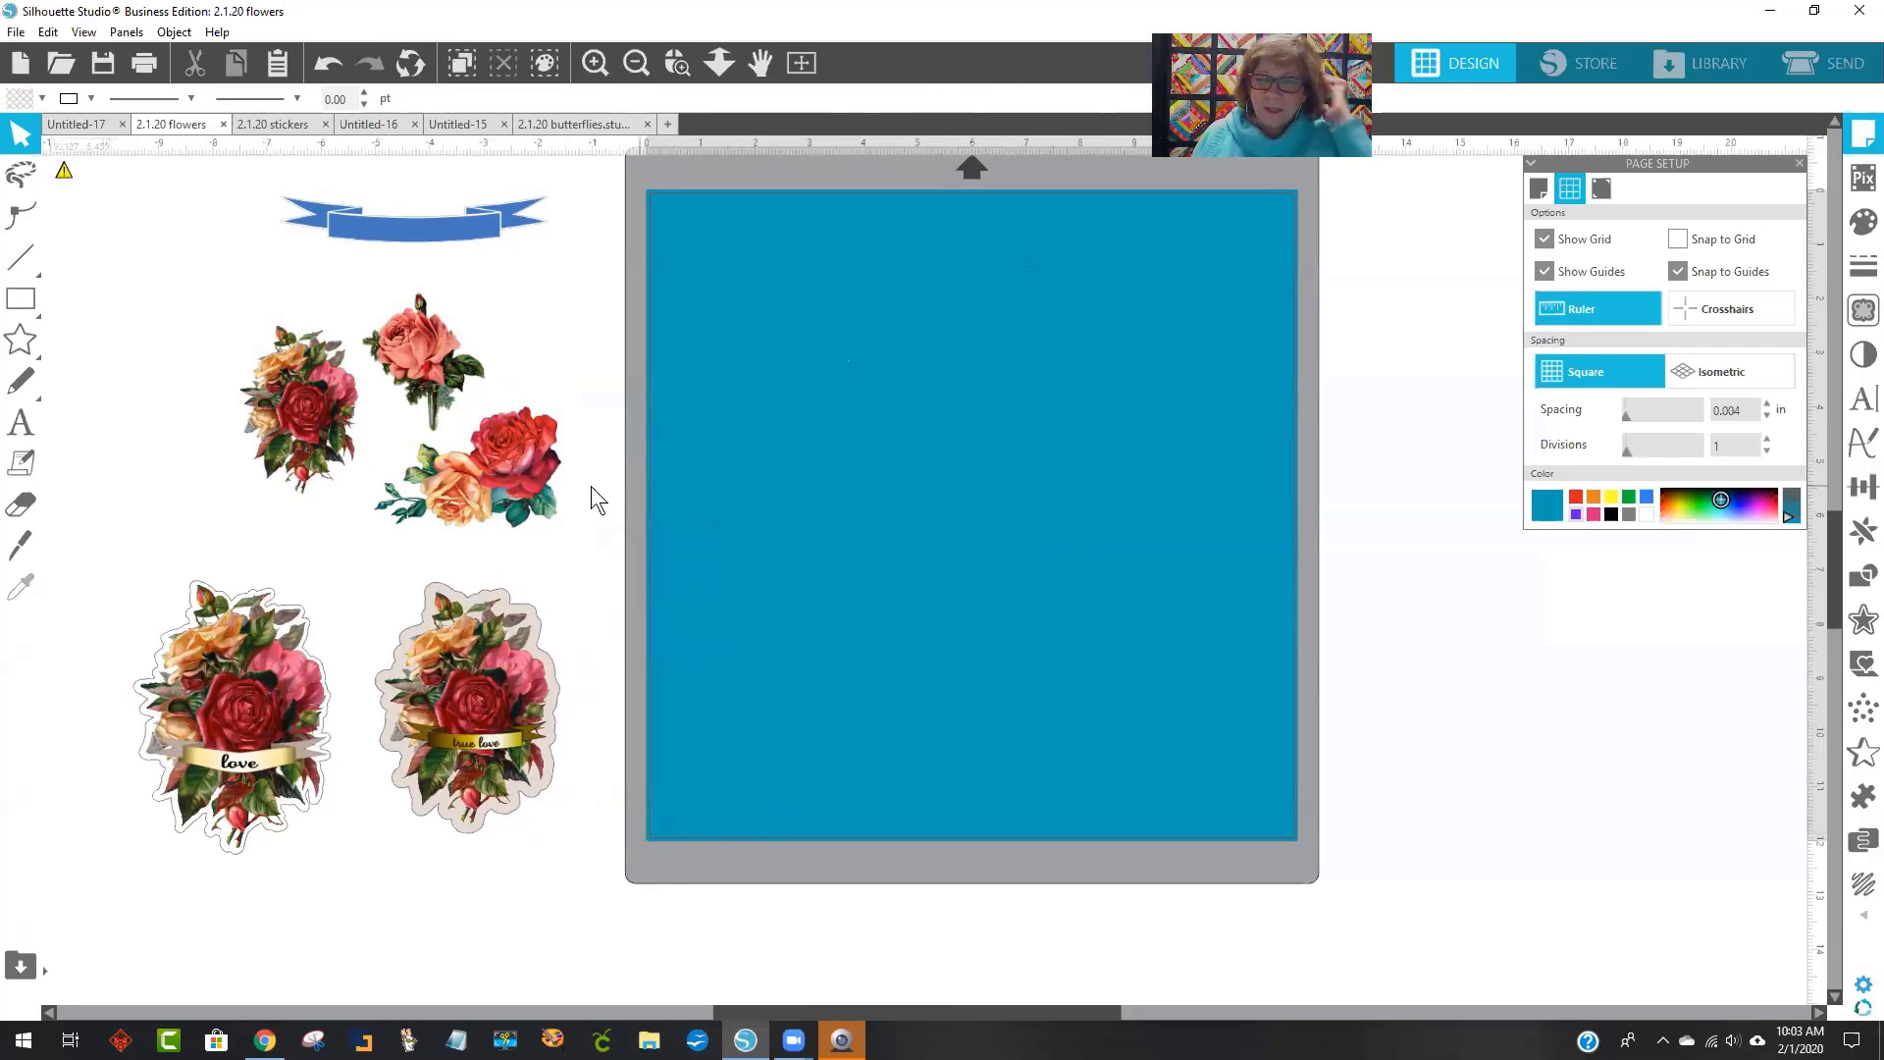
Move the combined three-flower image onto the upper part of the blue mat, at about X 2.3 in, Y 1.0 in.
left_click_drag(554, 491, 1075, 450)
left_click(1124, 463)
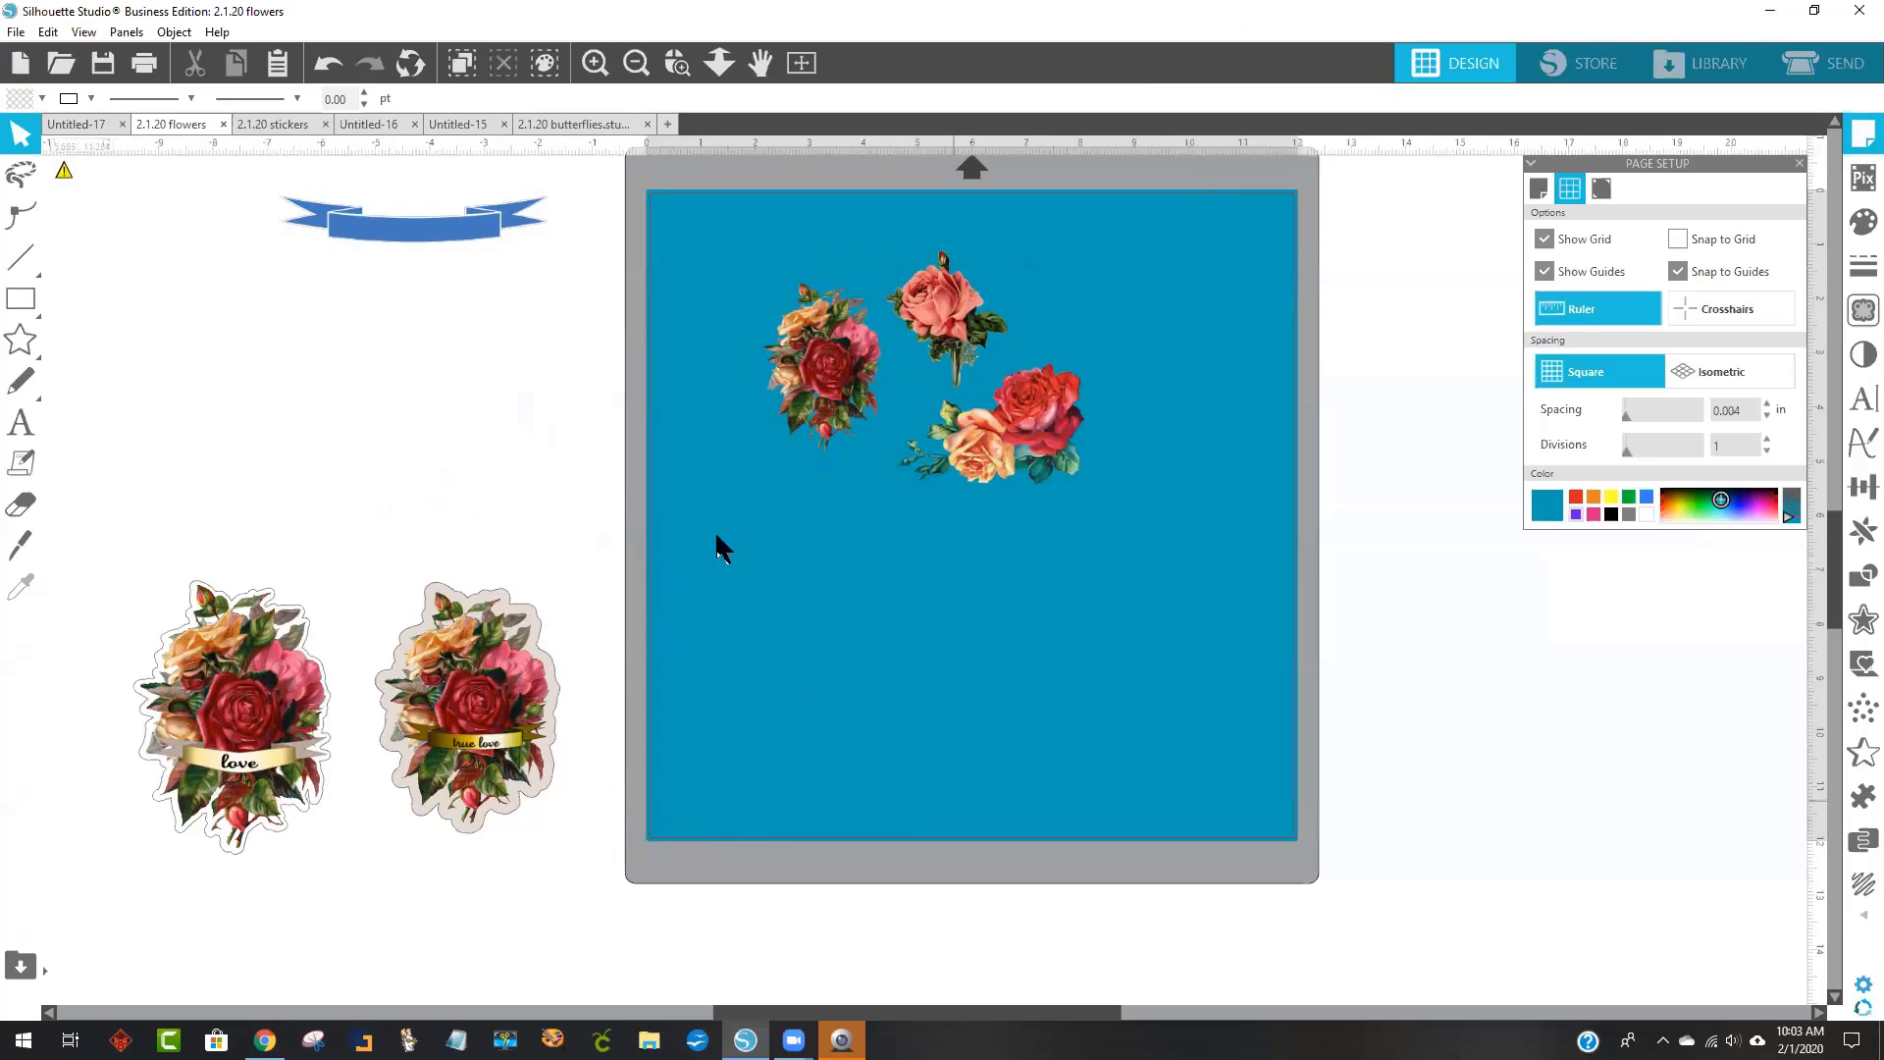
left_click_drag(856, 400, 899, 441)
left_click(837, 321)
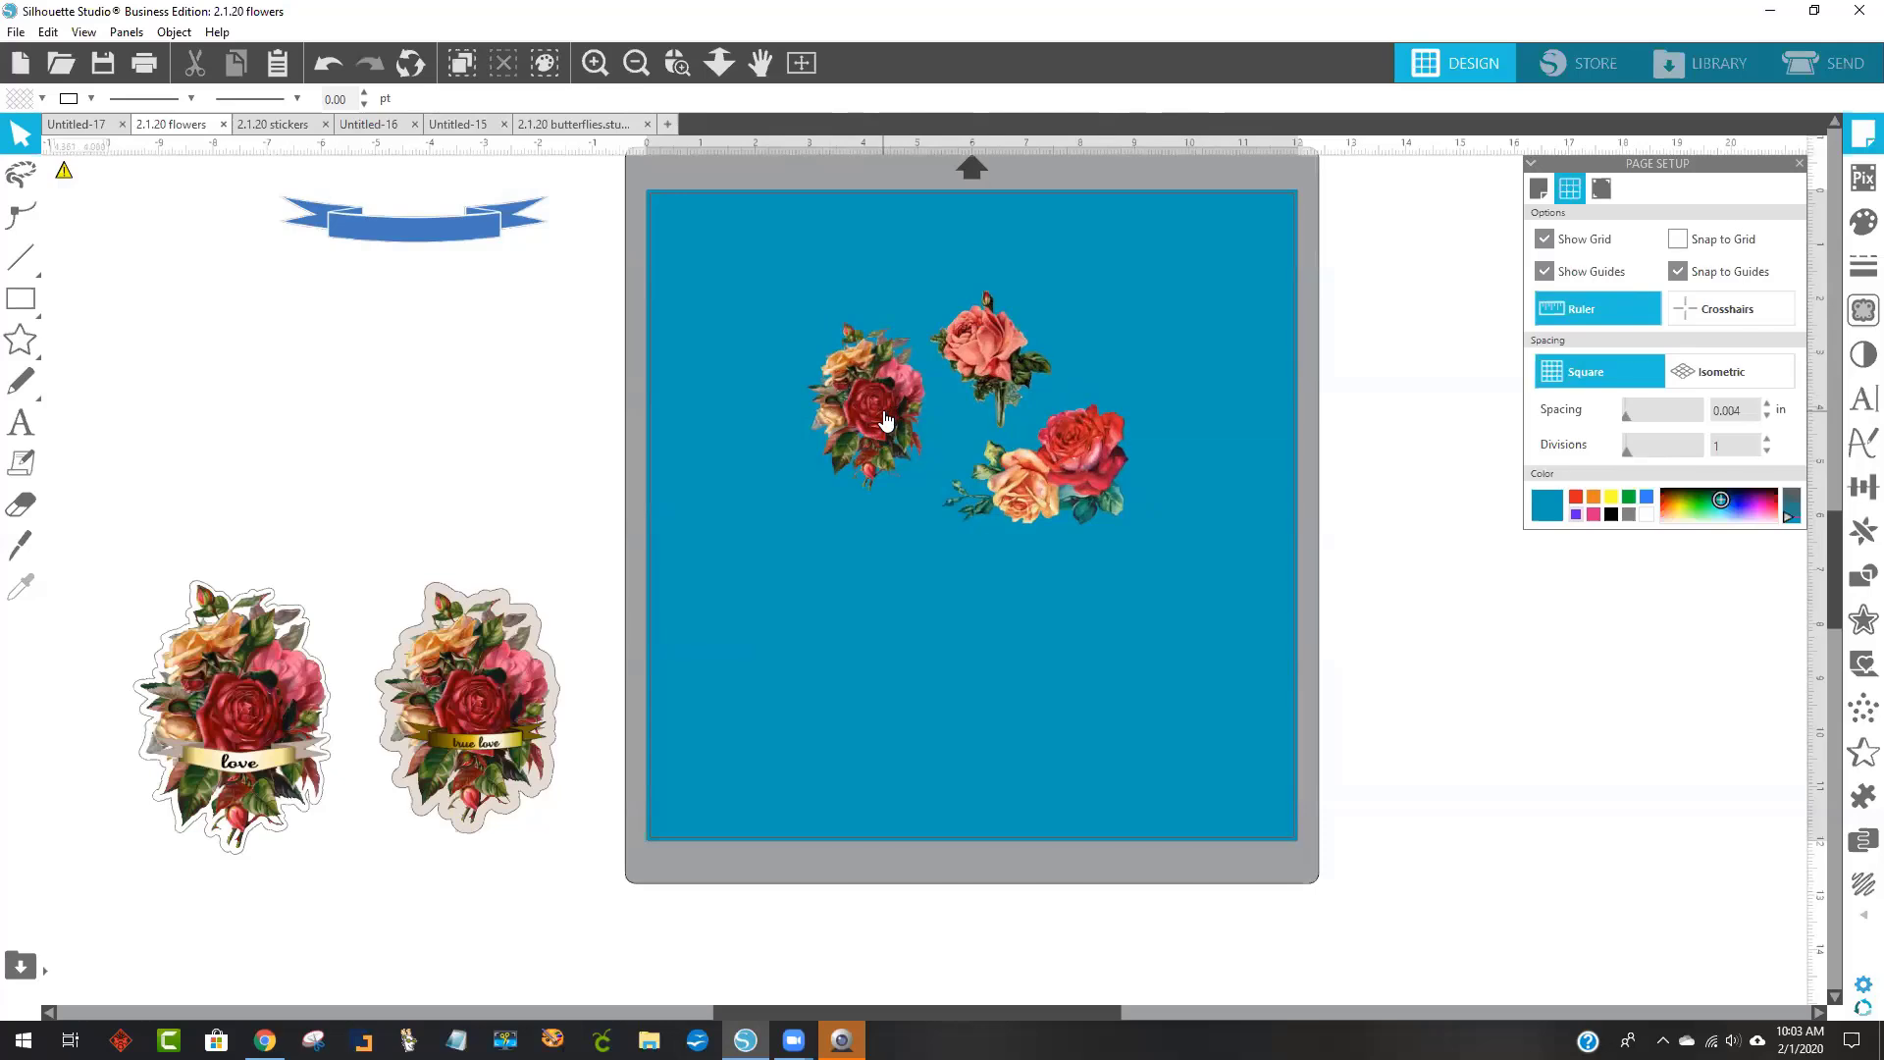
left_click_drag(885, 413, 861, 373)
left_click(1015, 347)
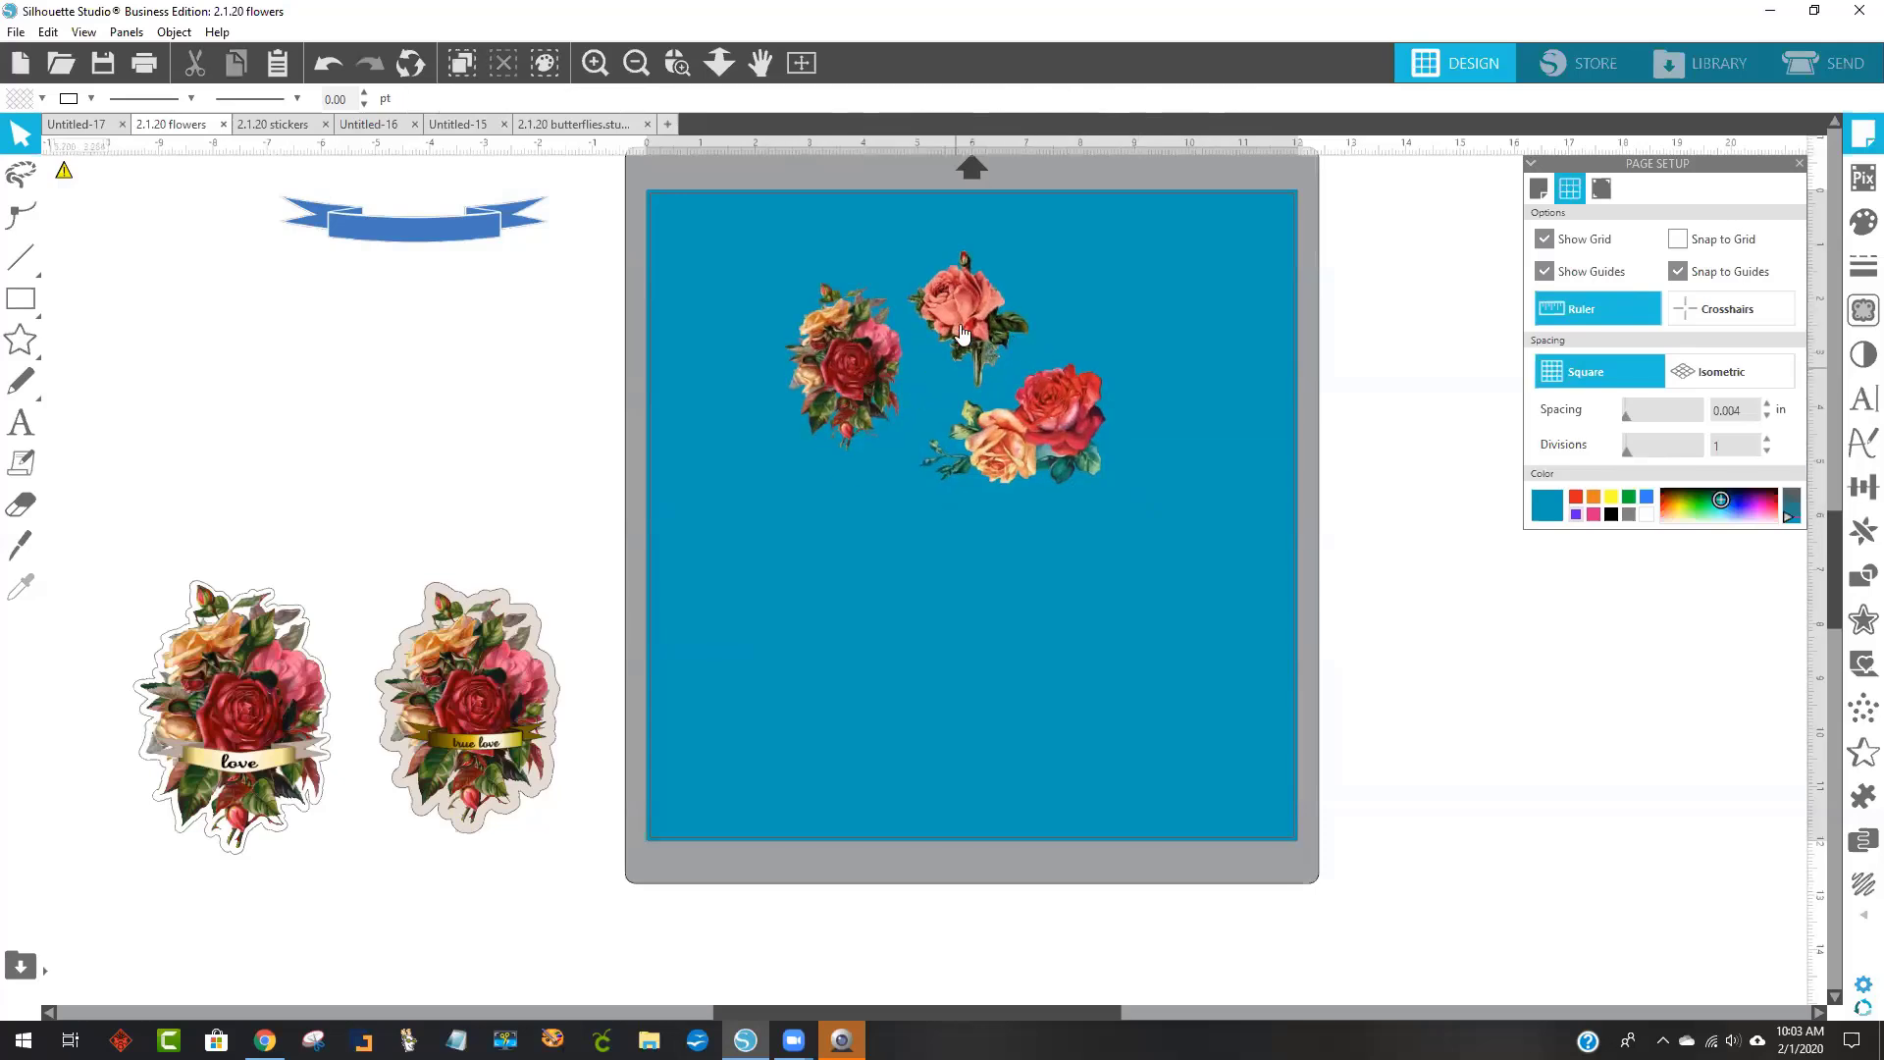
Try to separate the combined flower image into individual flowers by releasing its compound path.
right_click(871, 356)
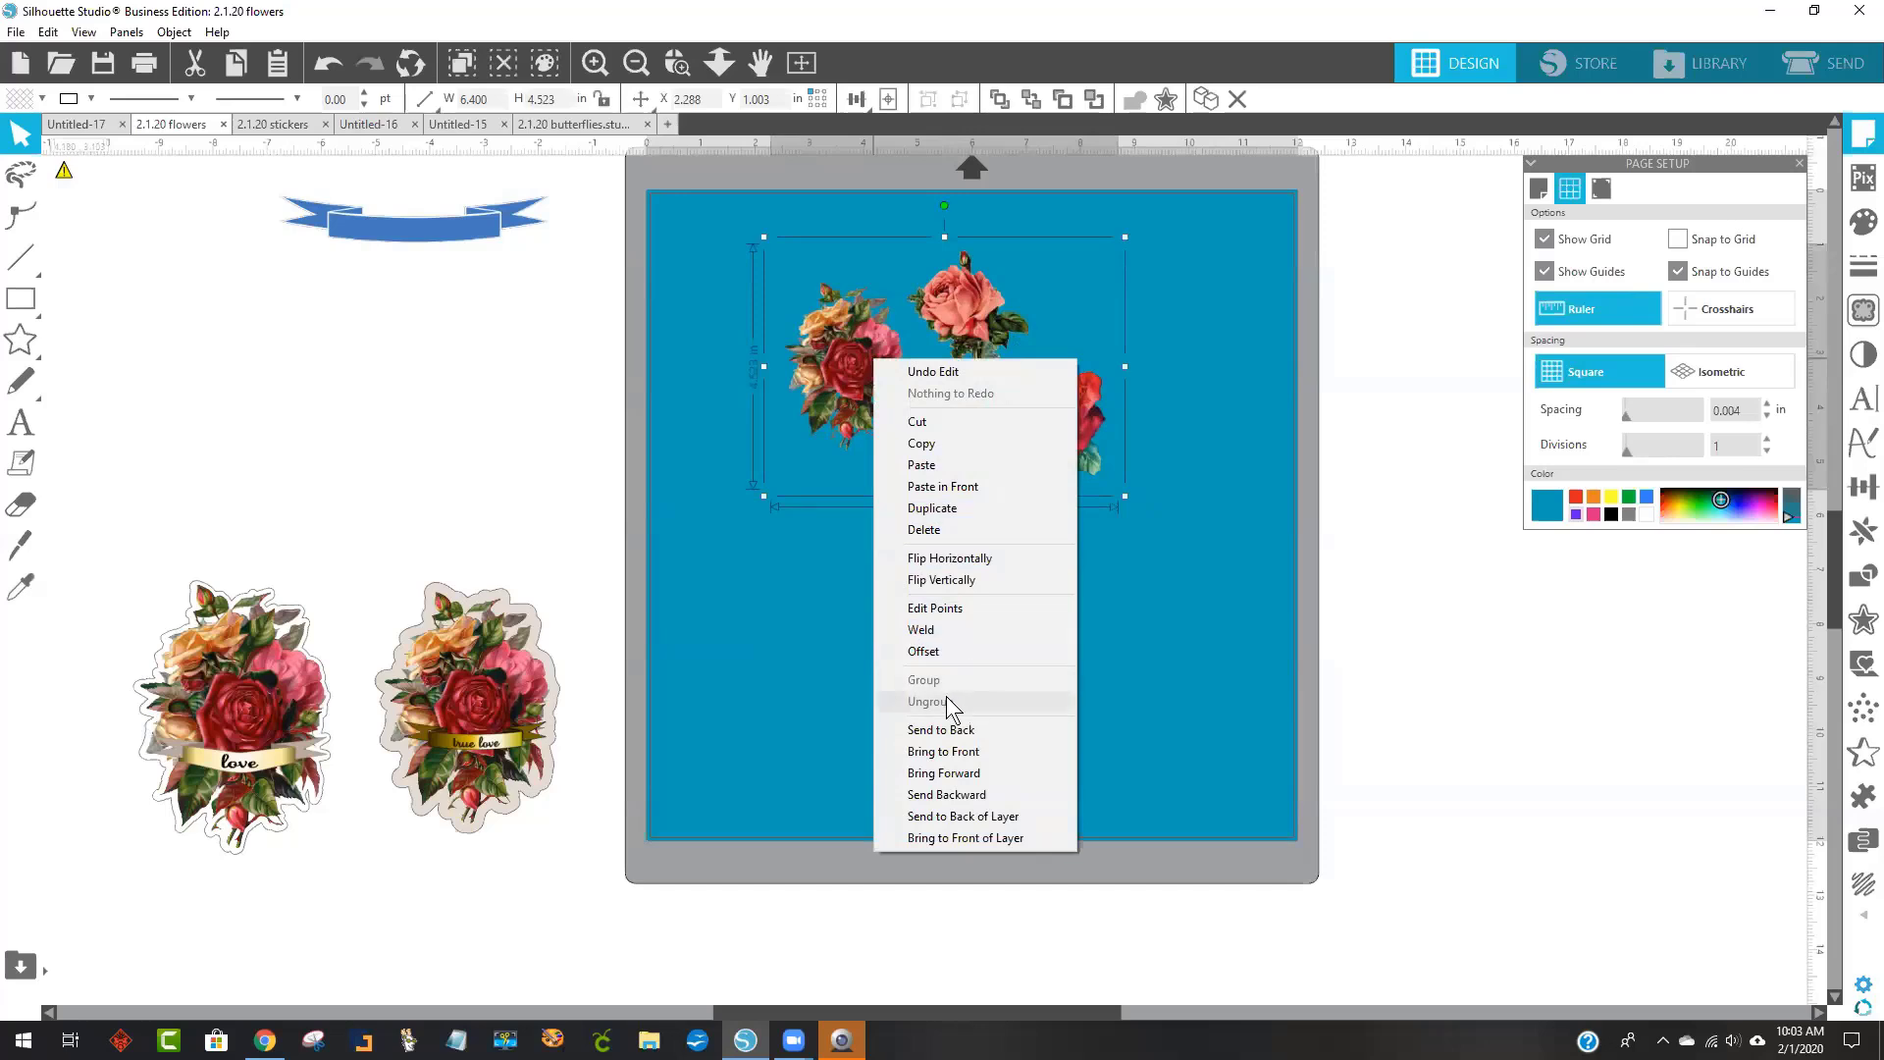
left_click(1143, 579)
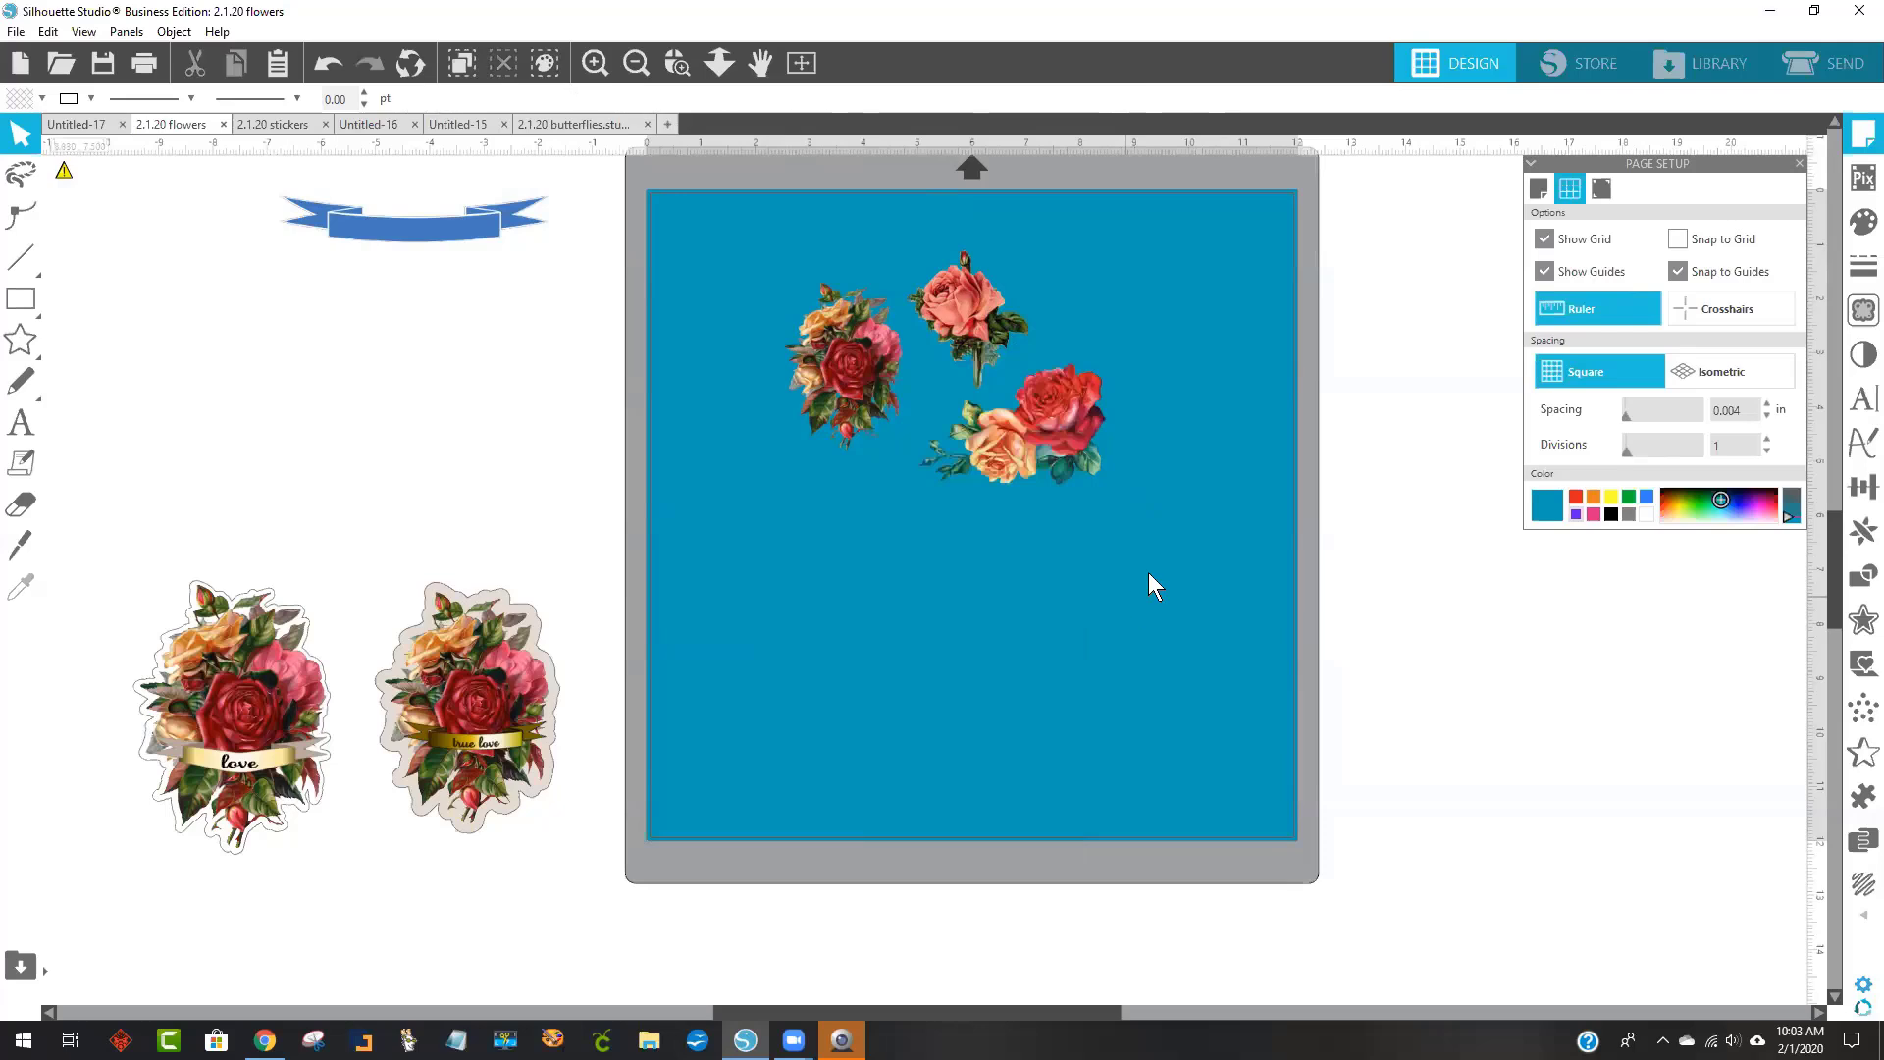
left_click(1083, 447)
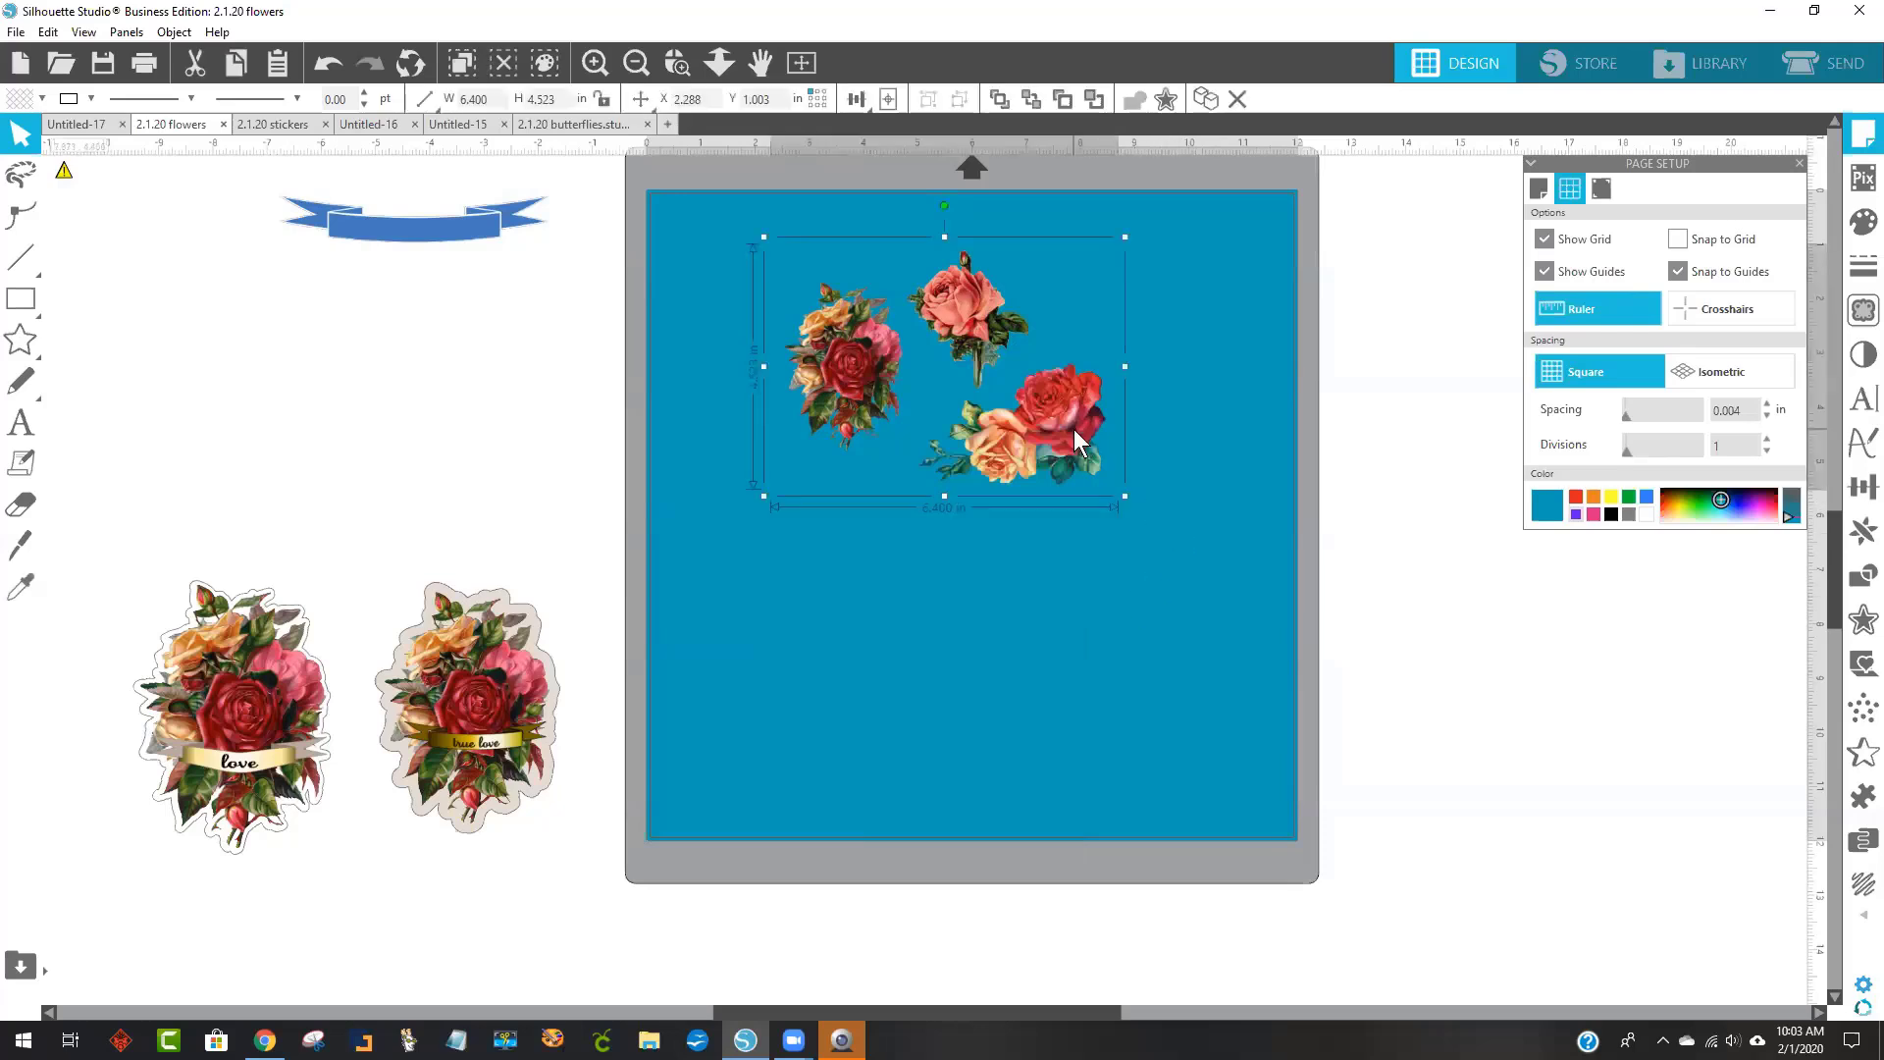
left_click(173, 32)
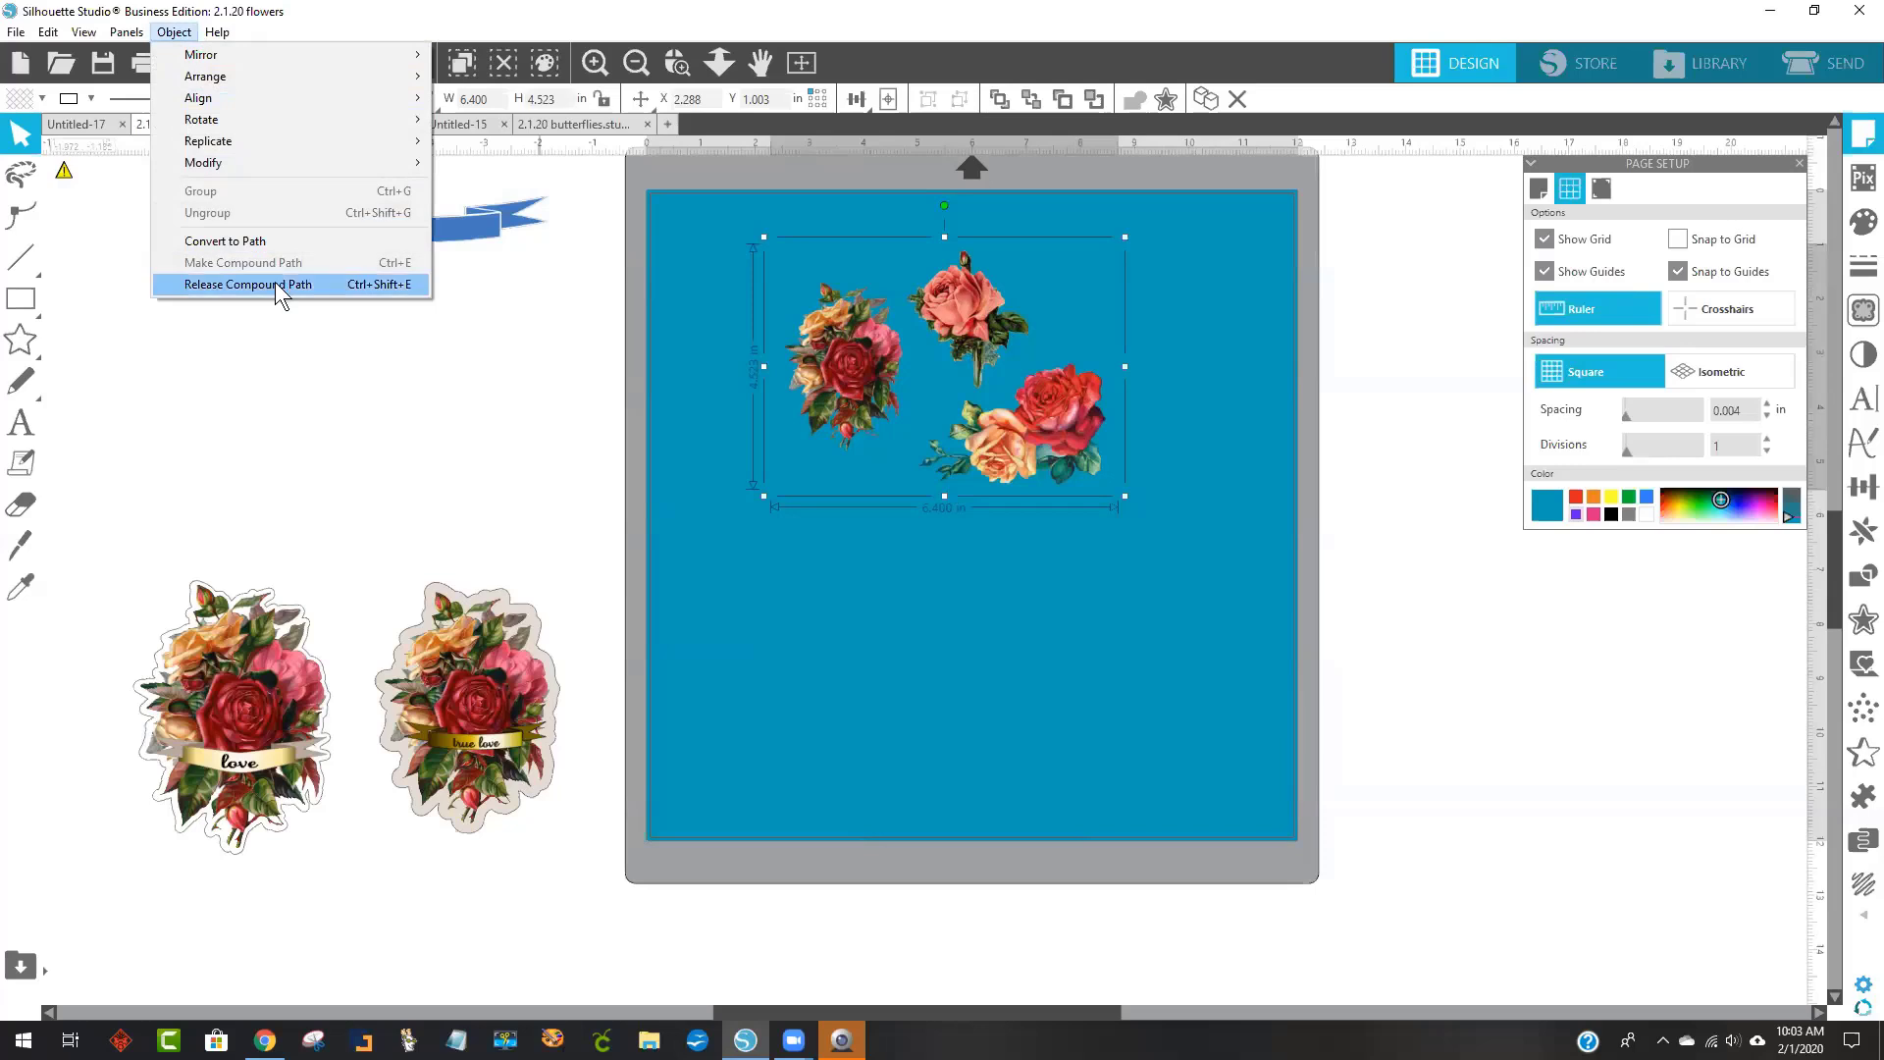
left_click(278, 284)
left_click(1205, 642)
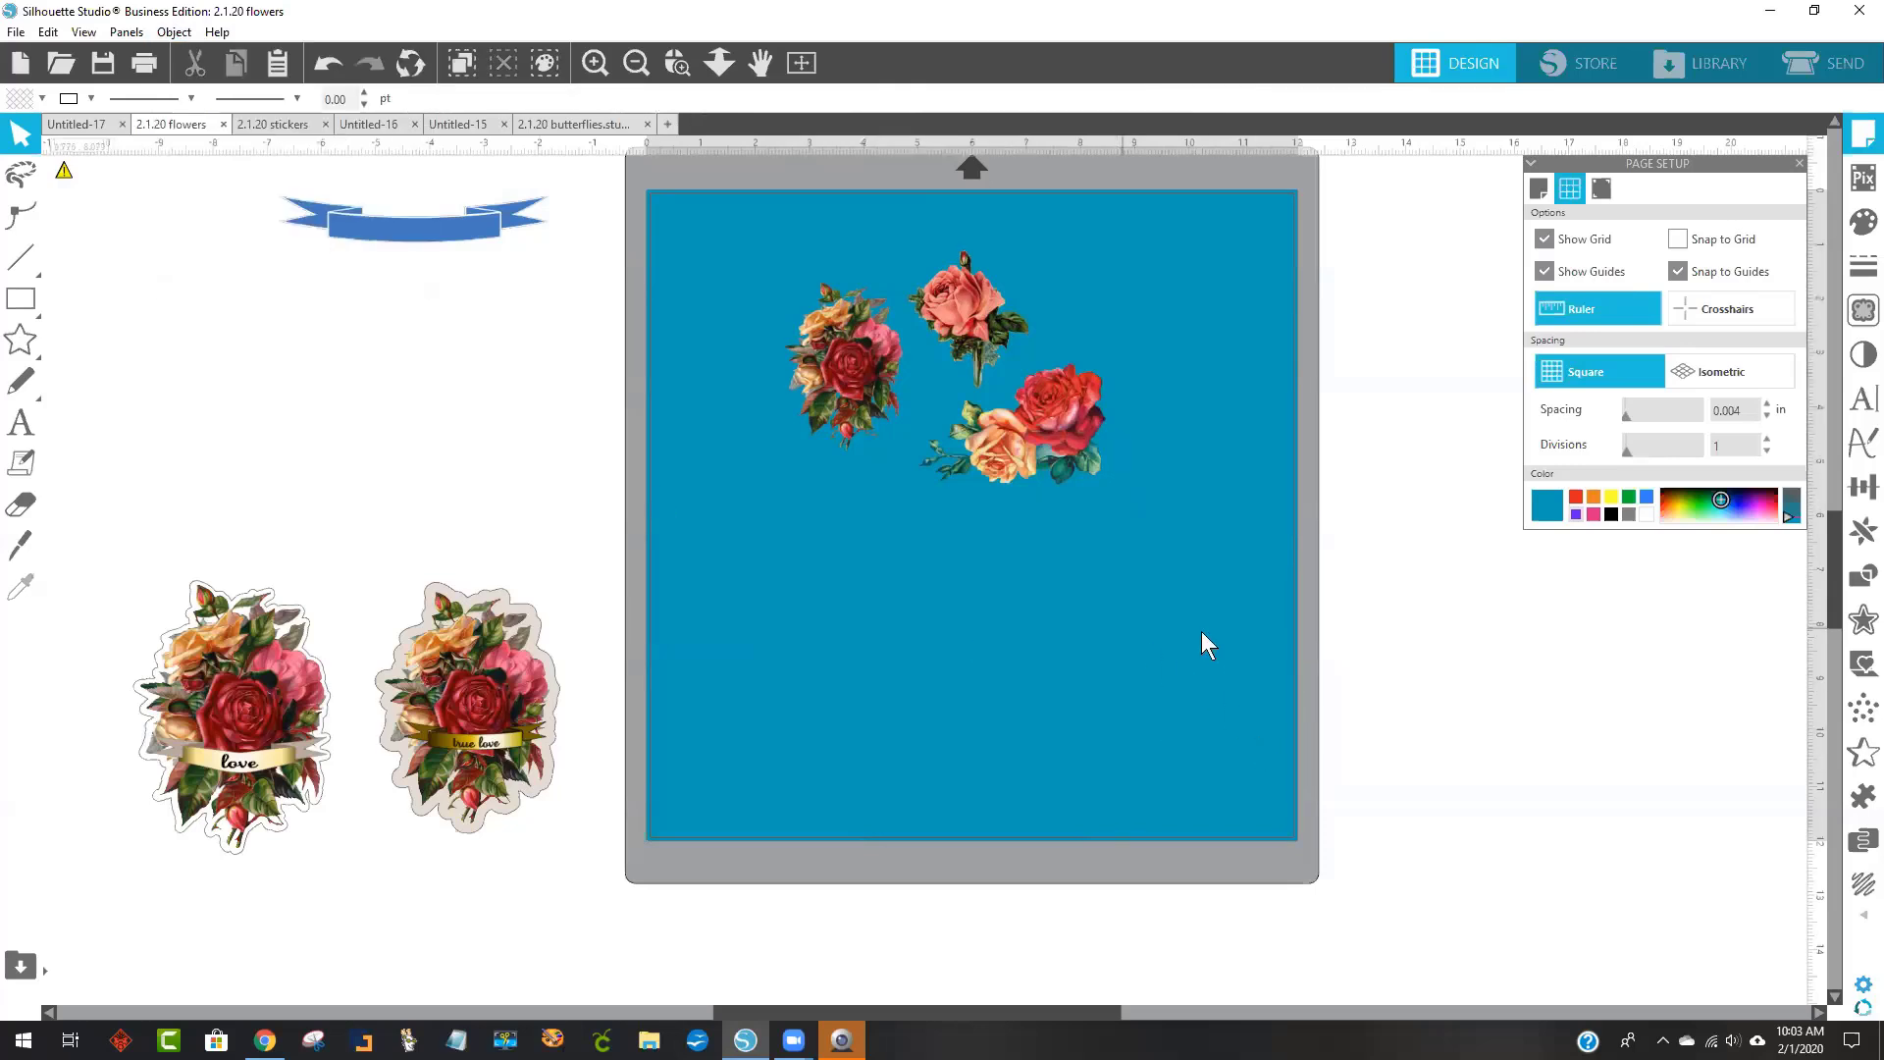
Crop the flower image to only the mixed rose bouquet by point-editing its two corner points beside the other roses inward.
mouse_move(1023, 398)
left_mouse_down()
mouse_move(958, 322)
mouse_move(1075, 462)
mouse_move(1007, 428)
left_mouse_up()
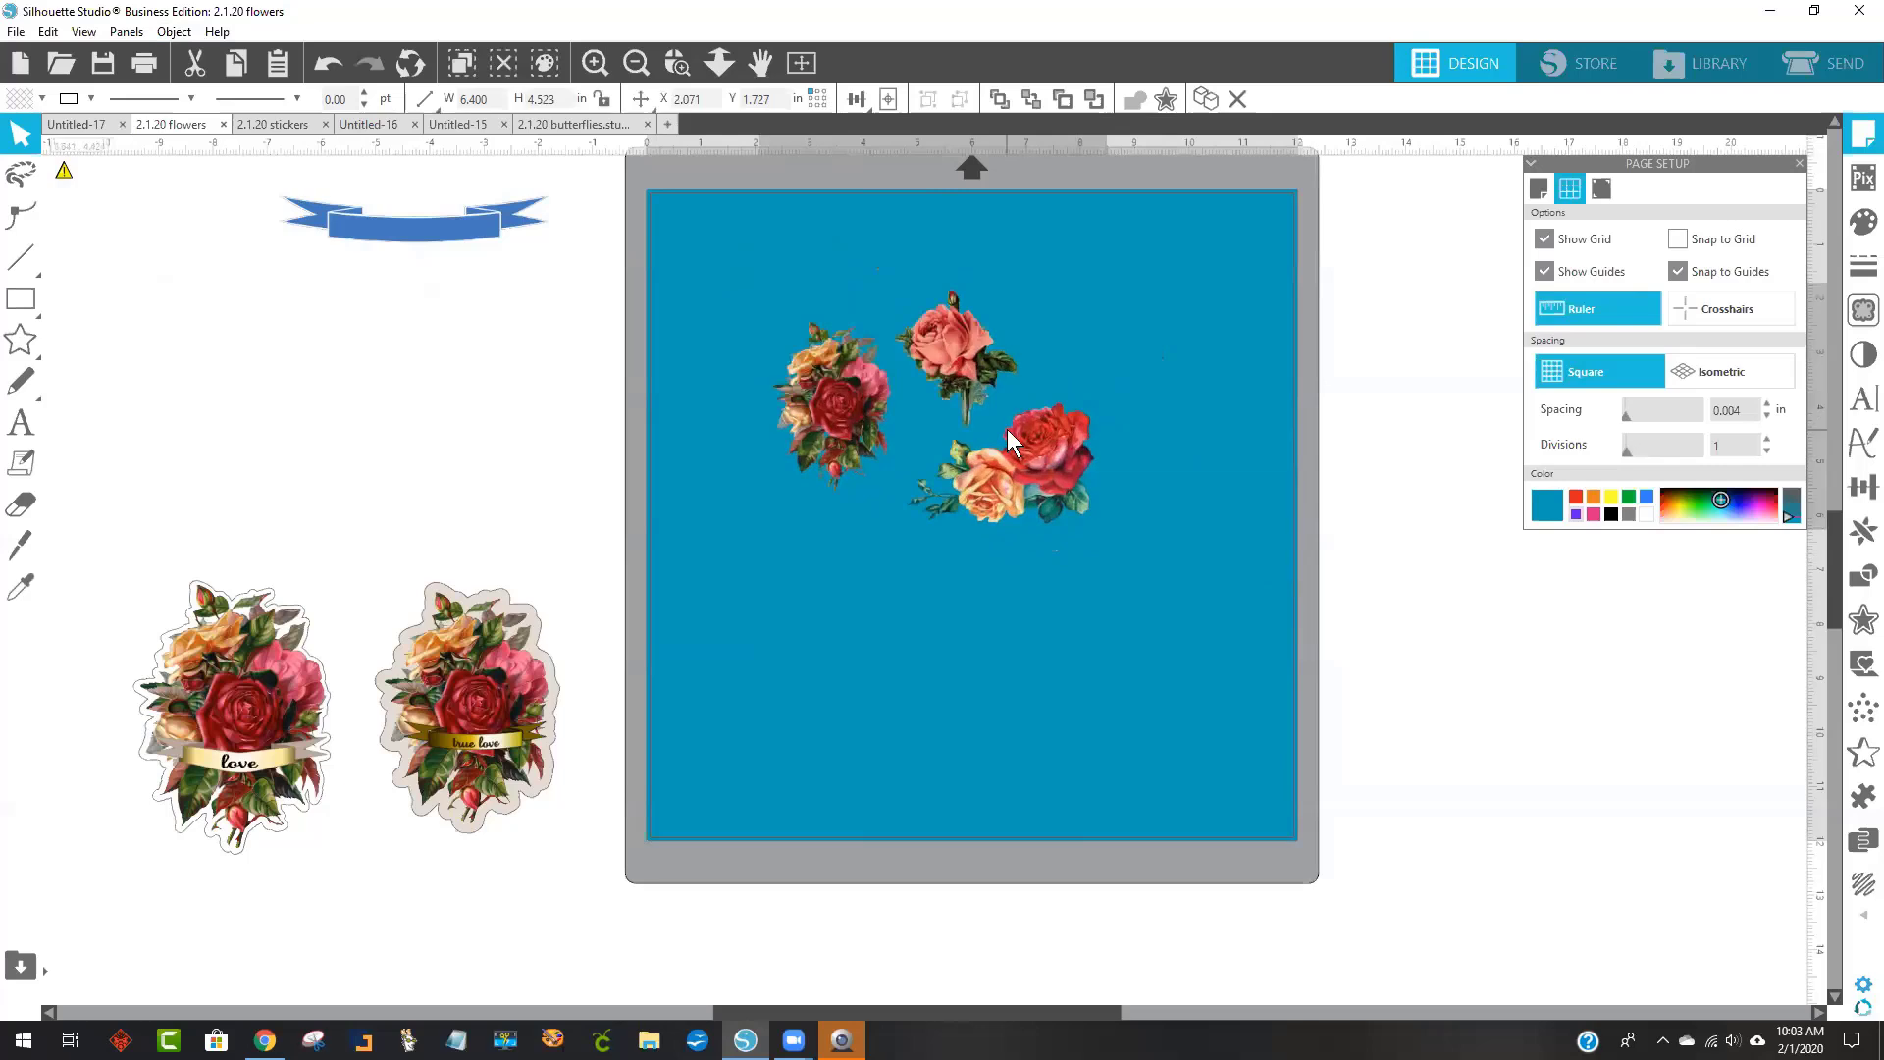
left_click(1173, 310)
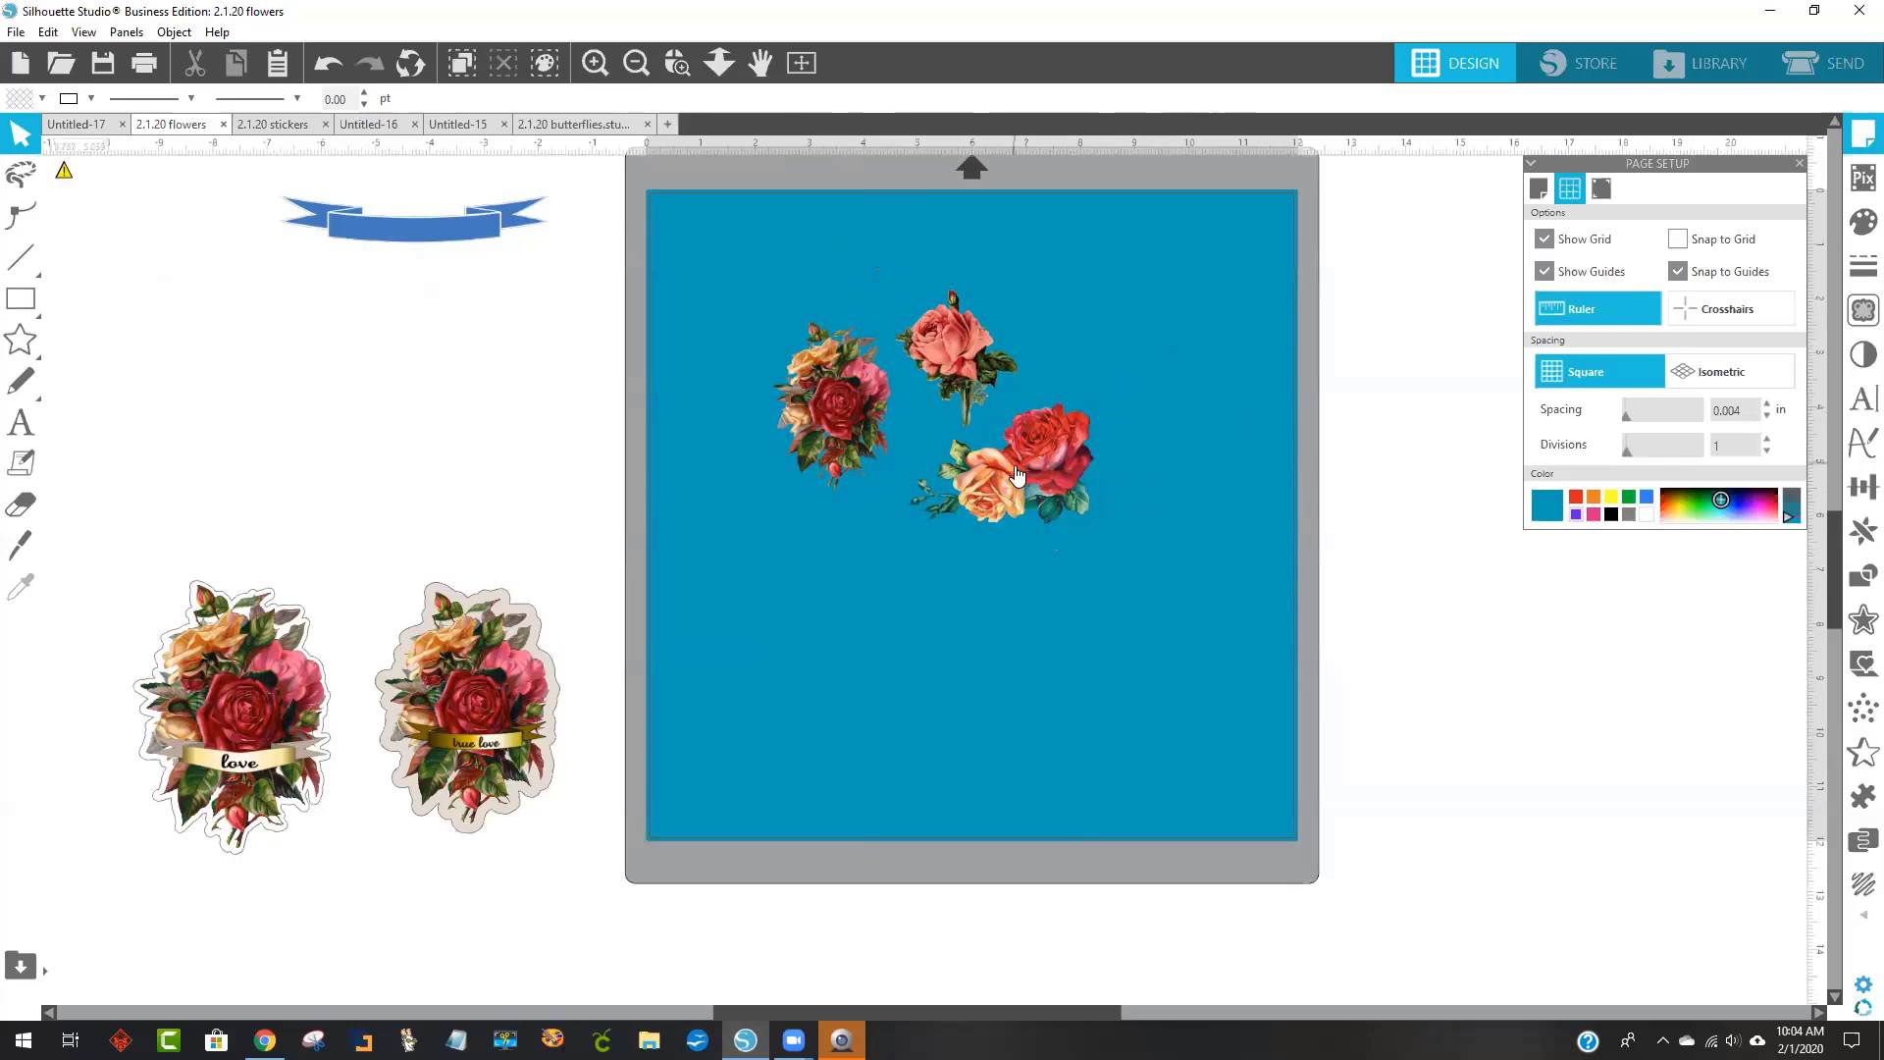
left_click_drag(1017, 478, 1032, 420)
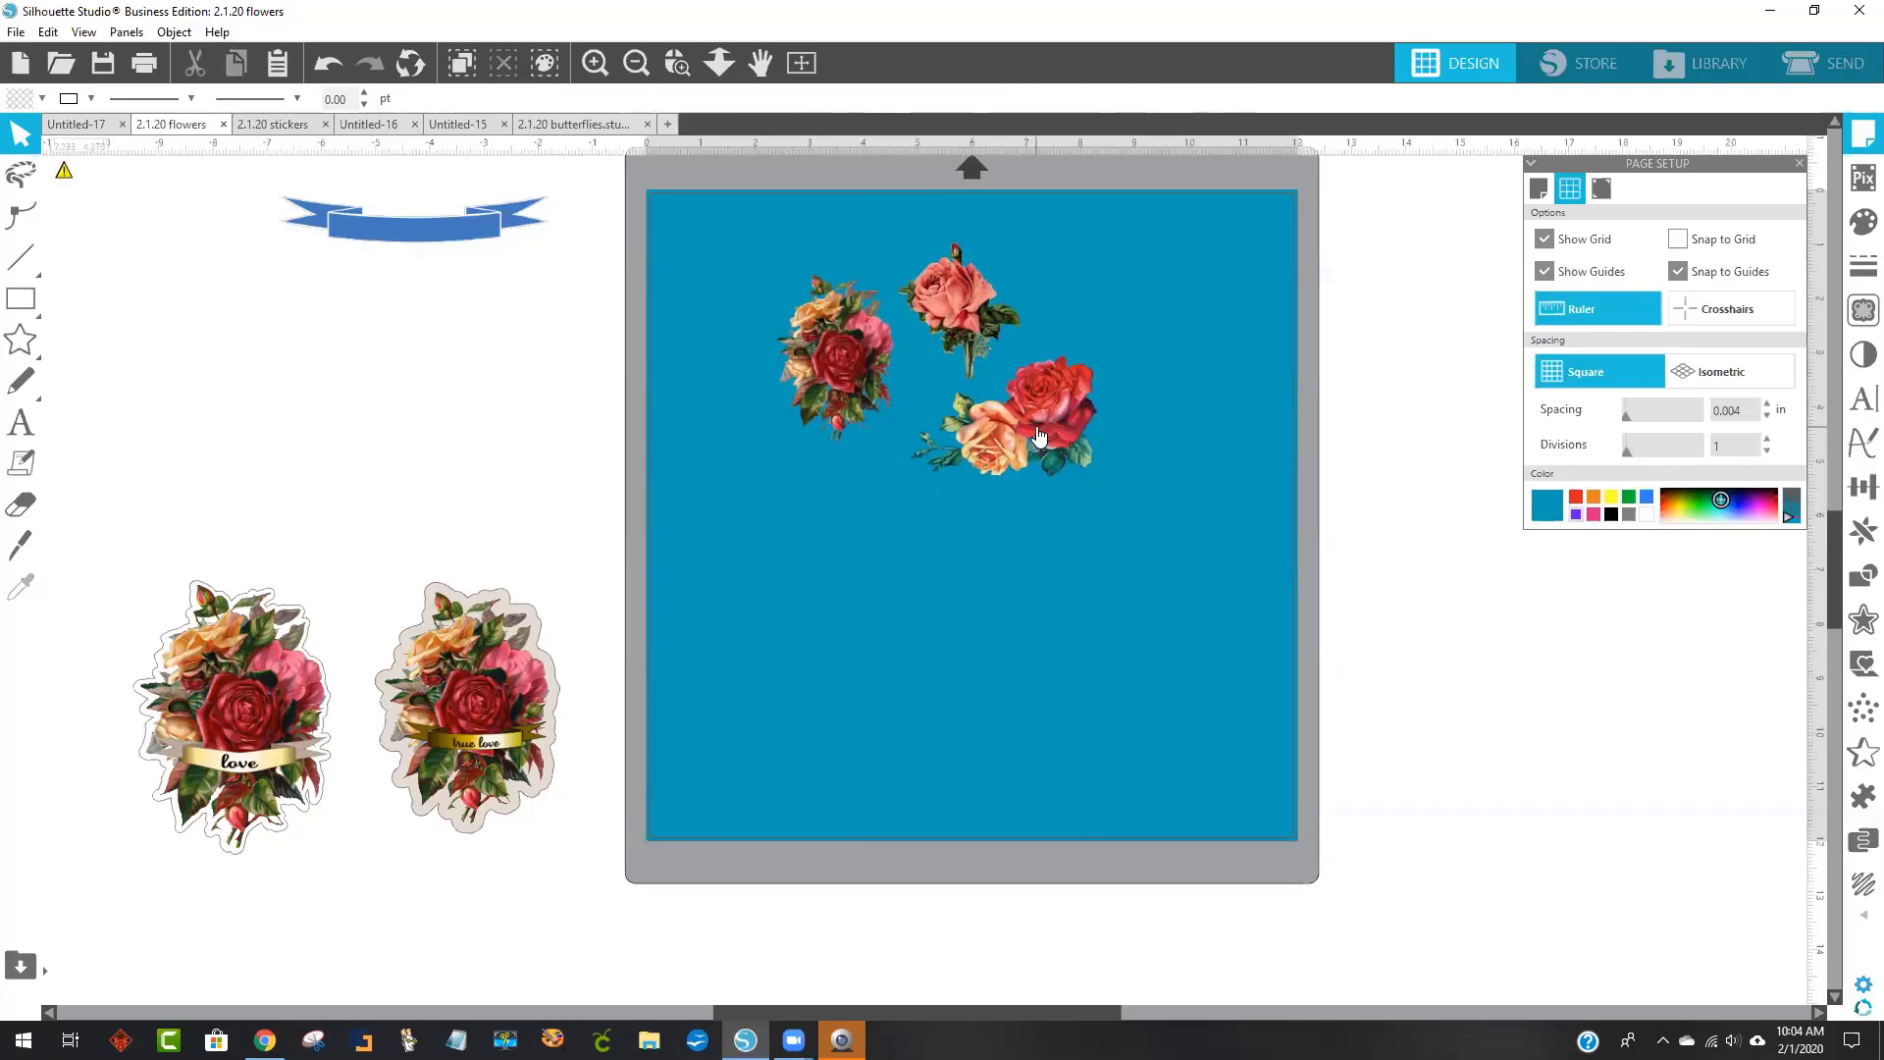
double_click(1035, 429)
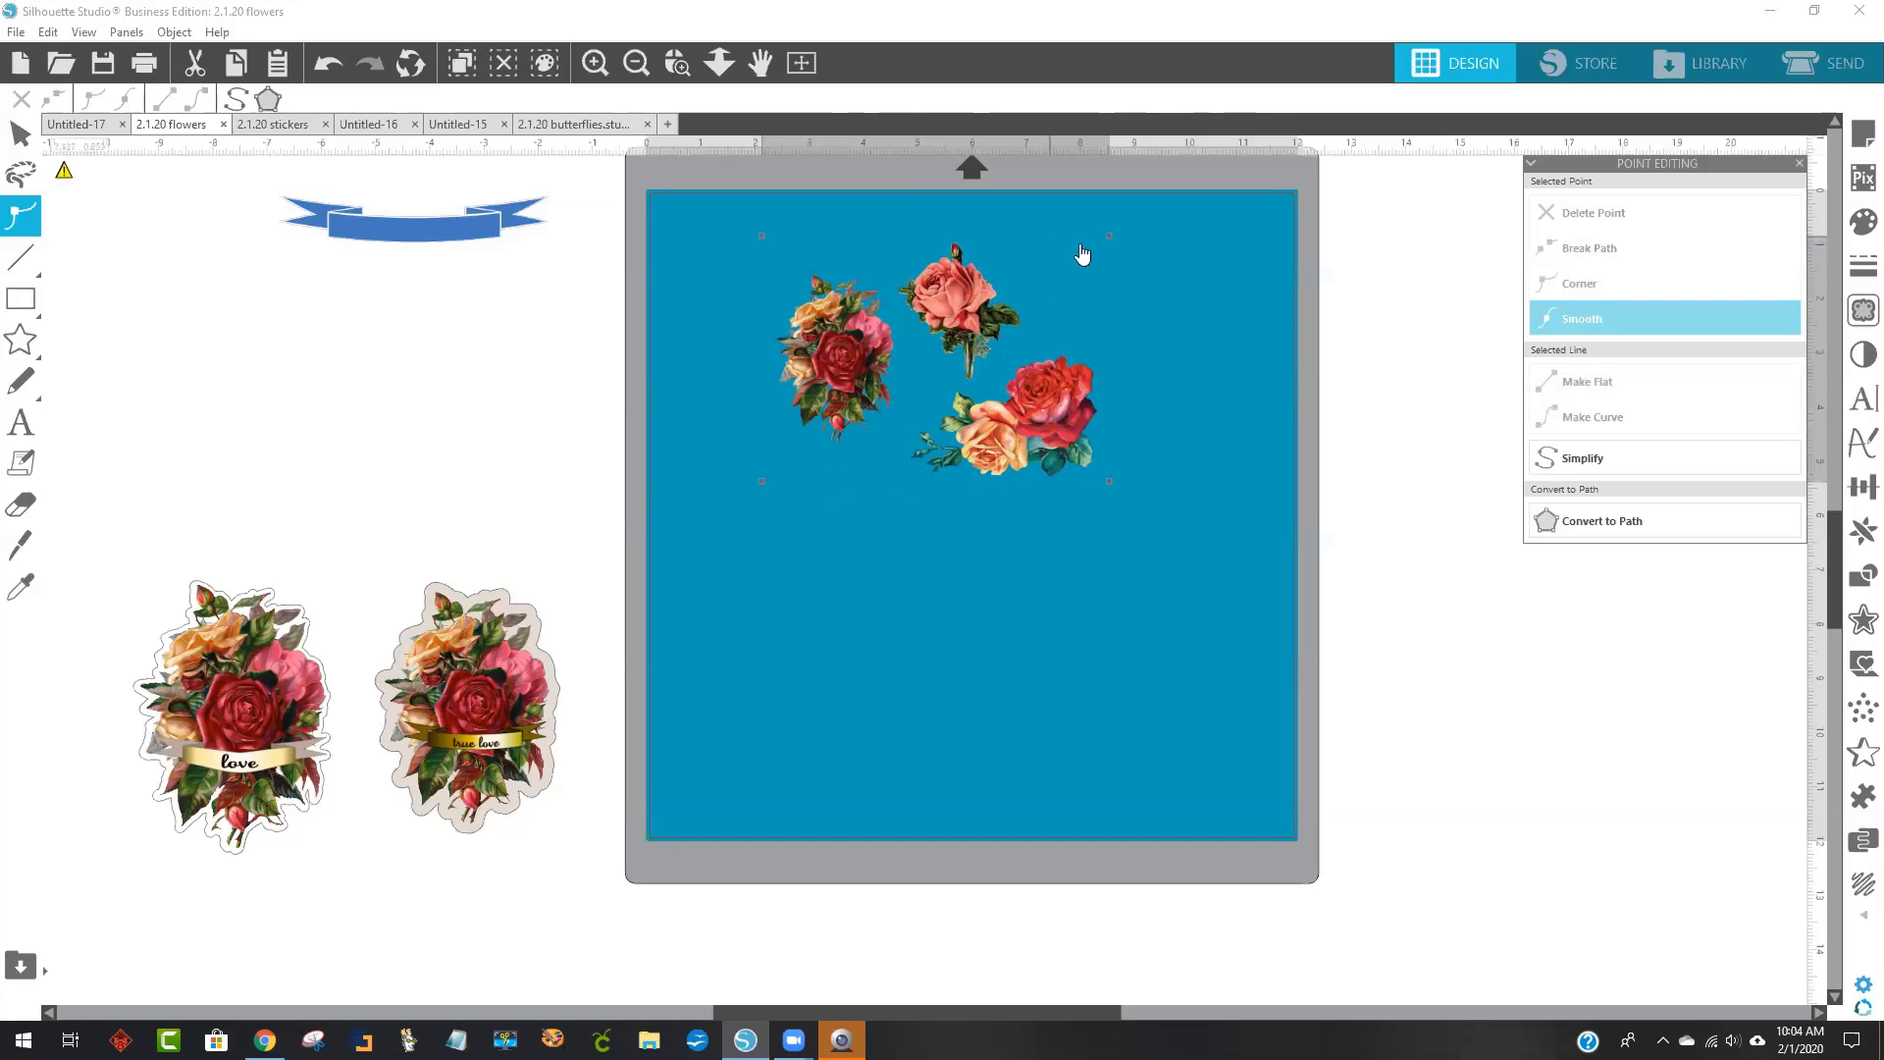
left_click_drag(1110, 237, 873, 268)
left_click(1109, 483)
left_click_drag(1111, 485, 944, 407)
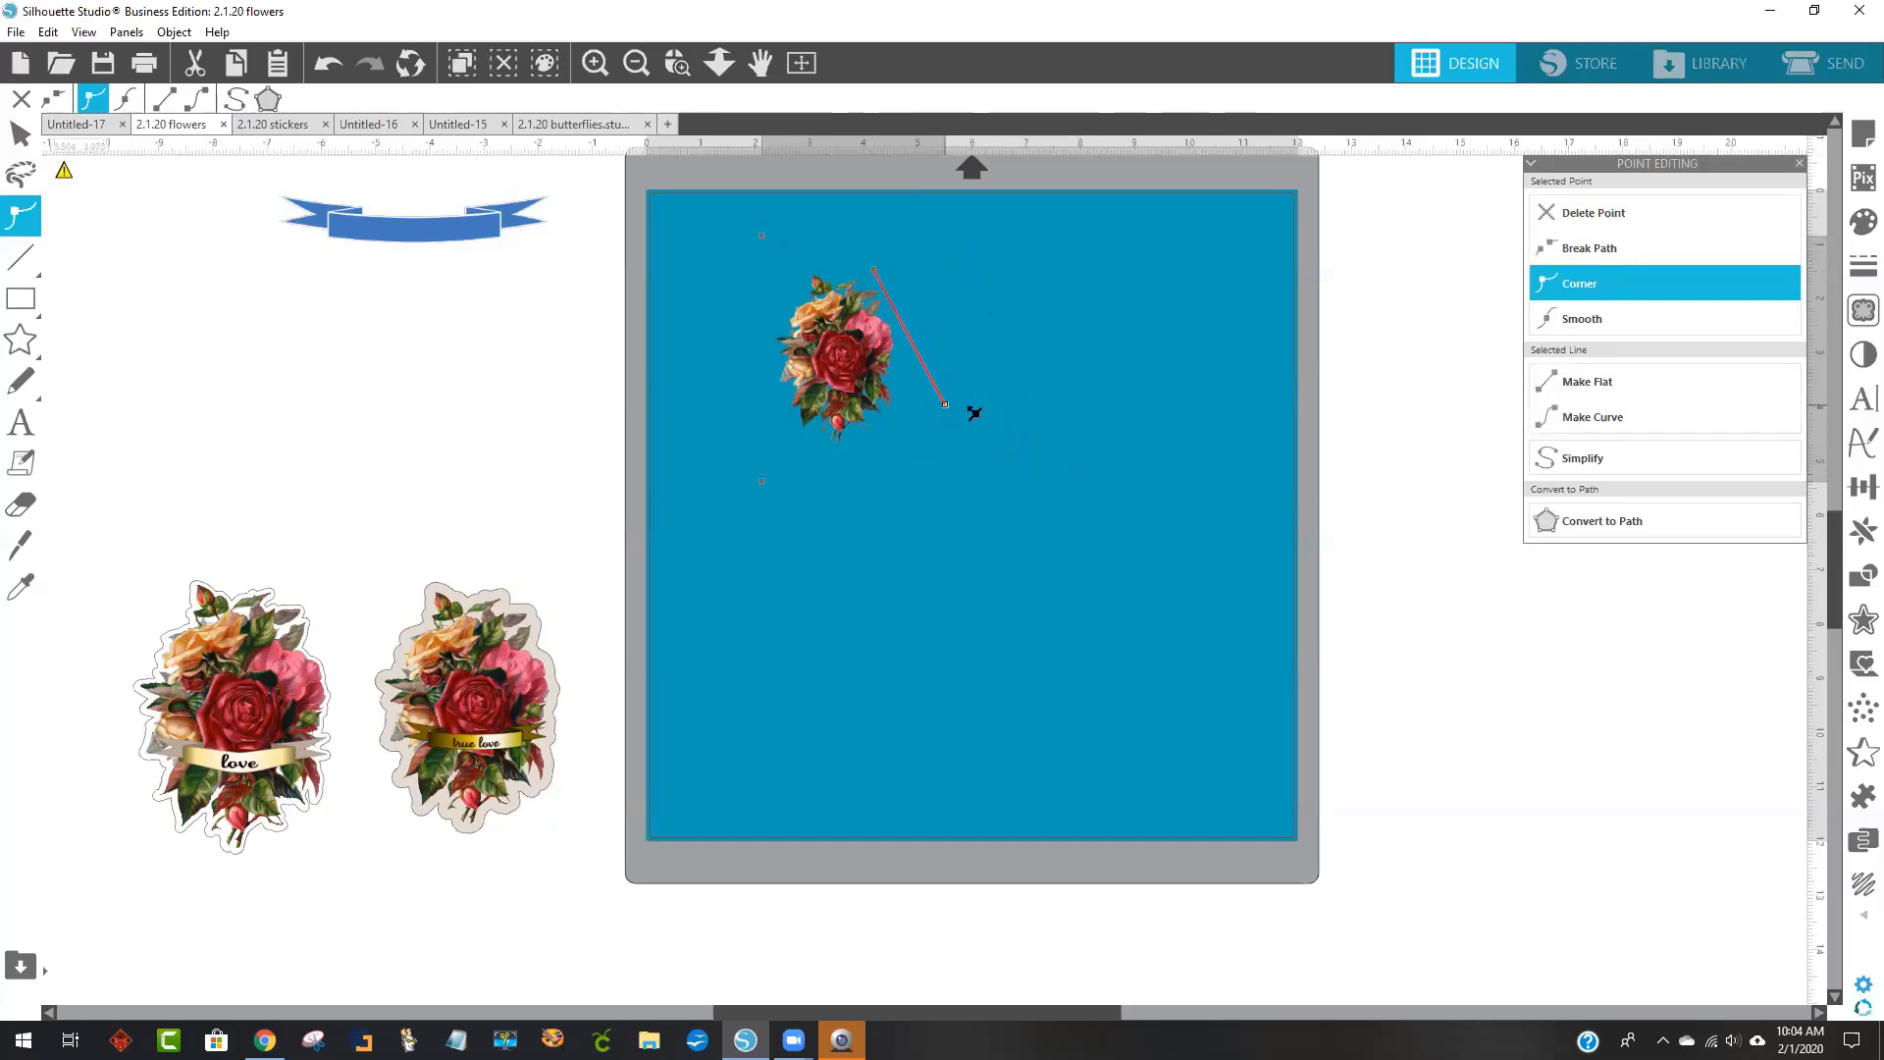
left_click(1174, 438)
Move the cropped bouquet to the upper middle of the mat, at about X 3.5 in, Y 1.3 in.
left_click_drag(849, 404, 915, 384)
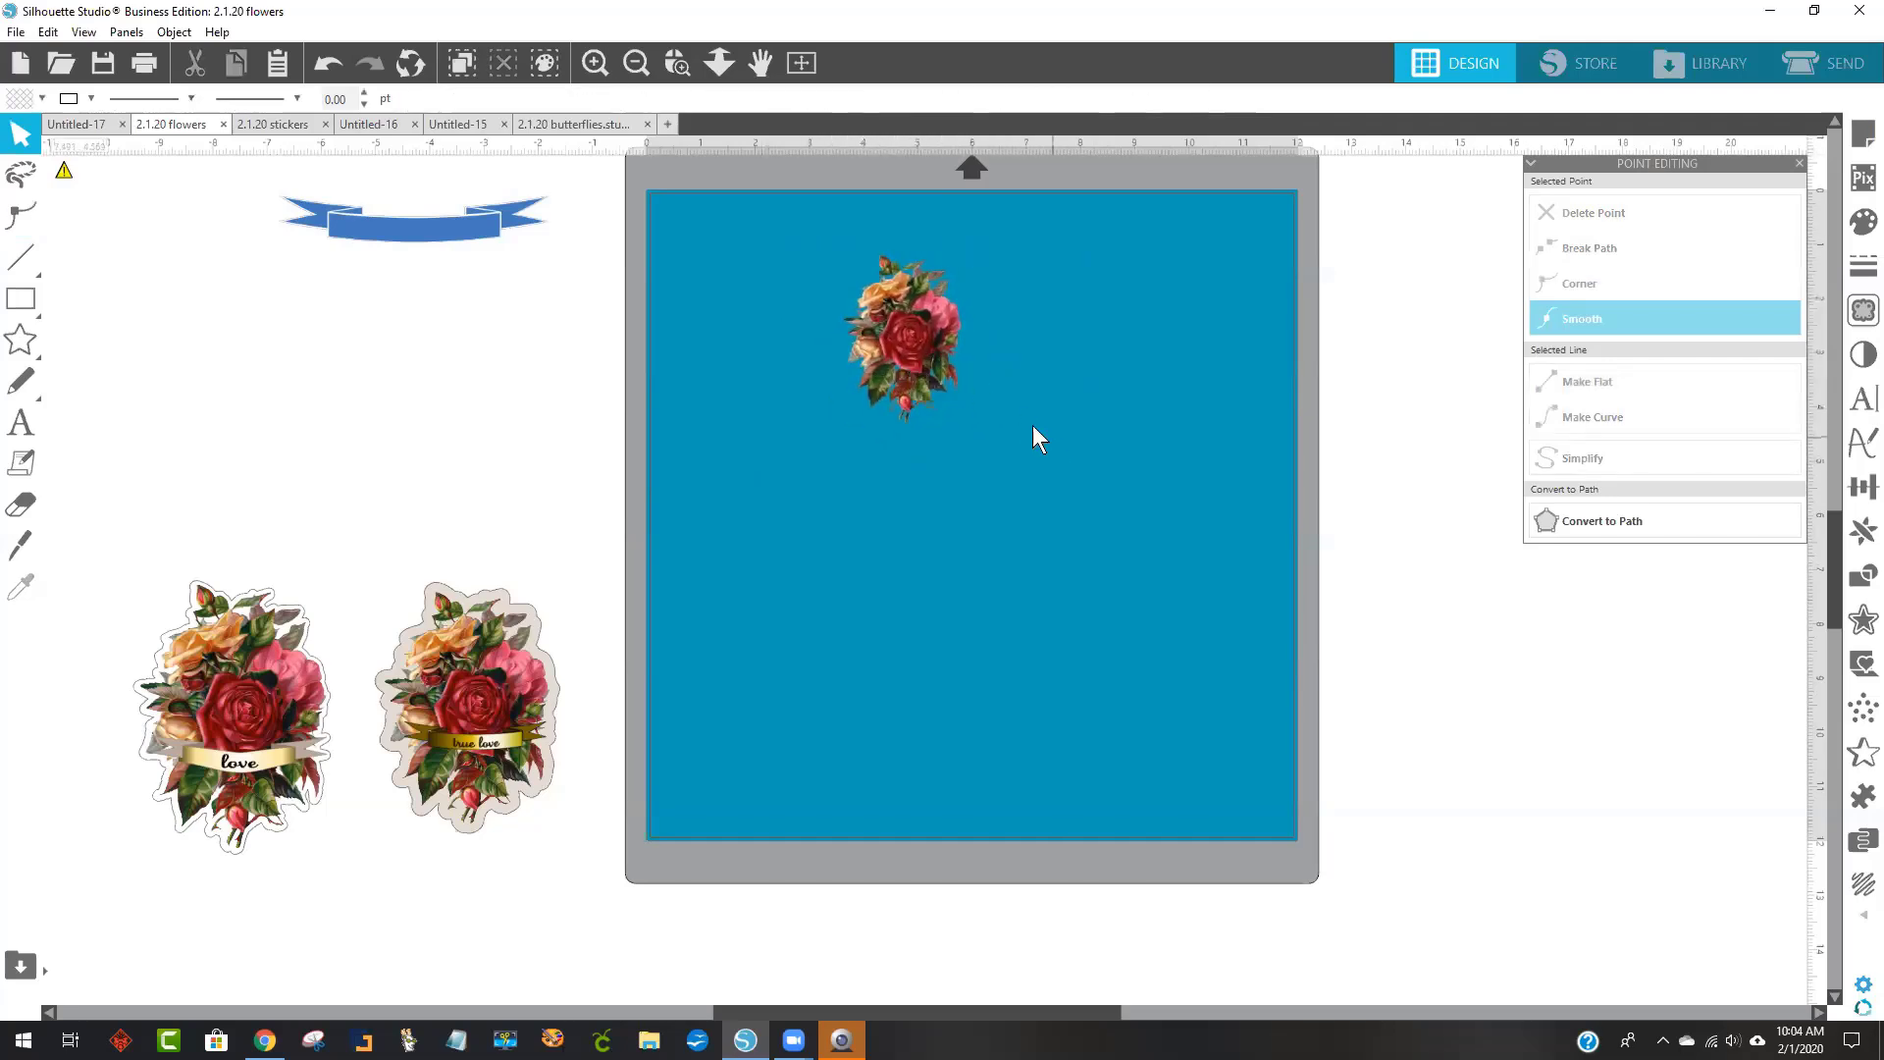
left_click(903, 365)
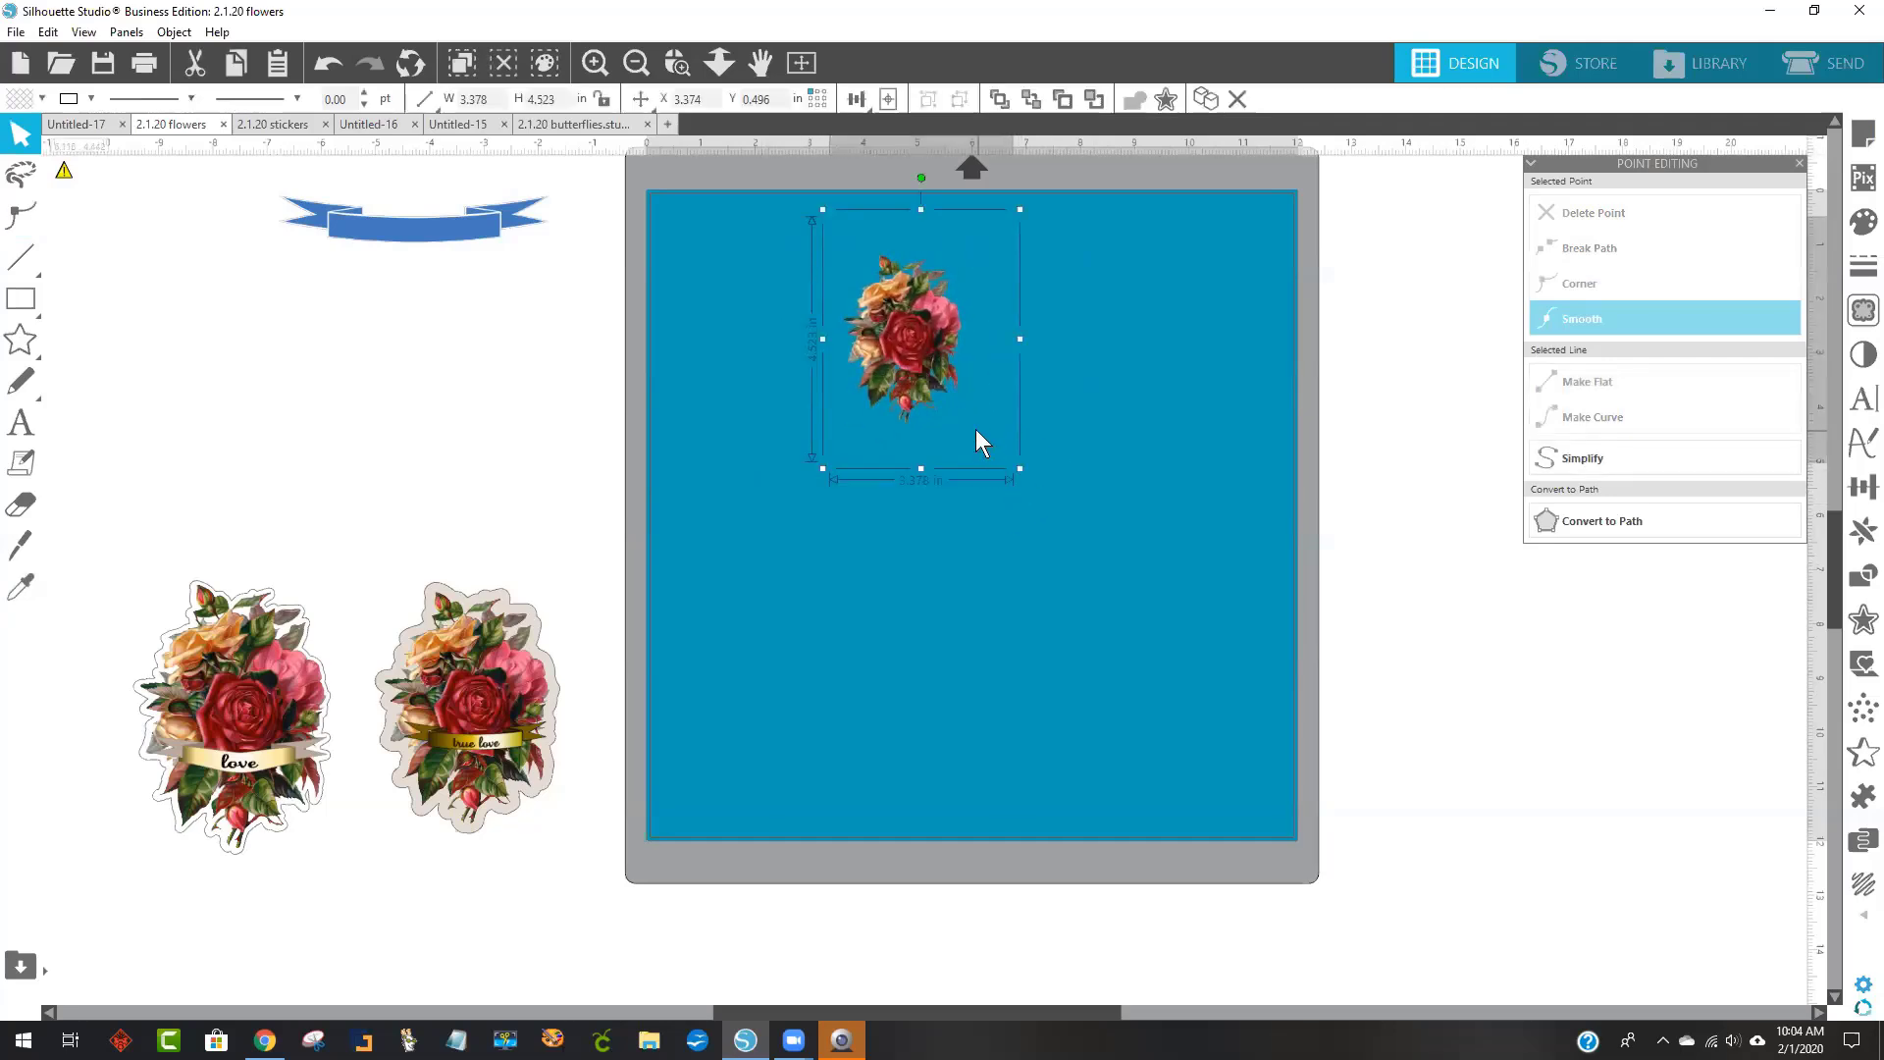
left_click_drag(908, 376, 914, 420)
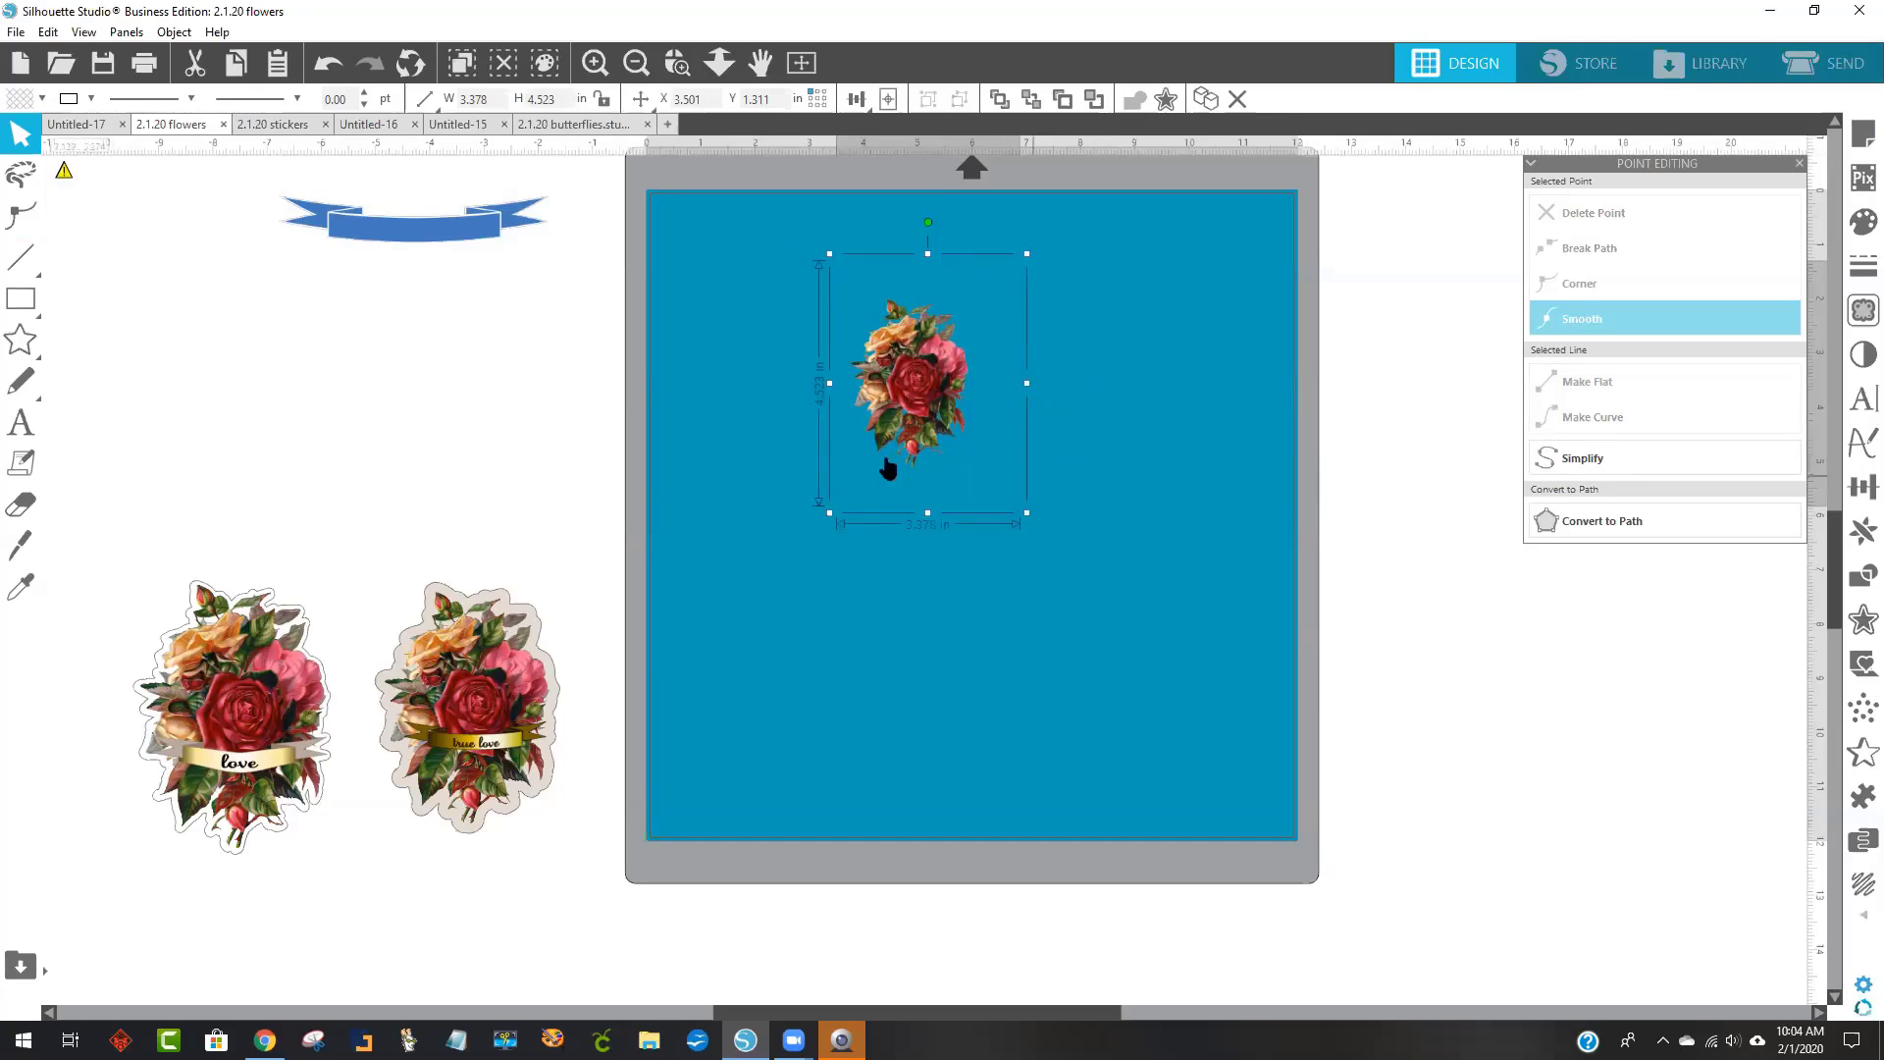
left_click(1213, 539)
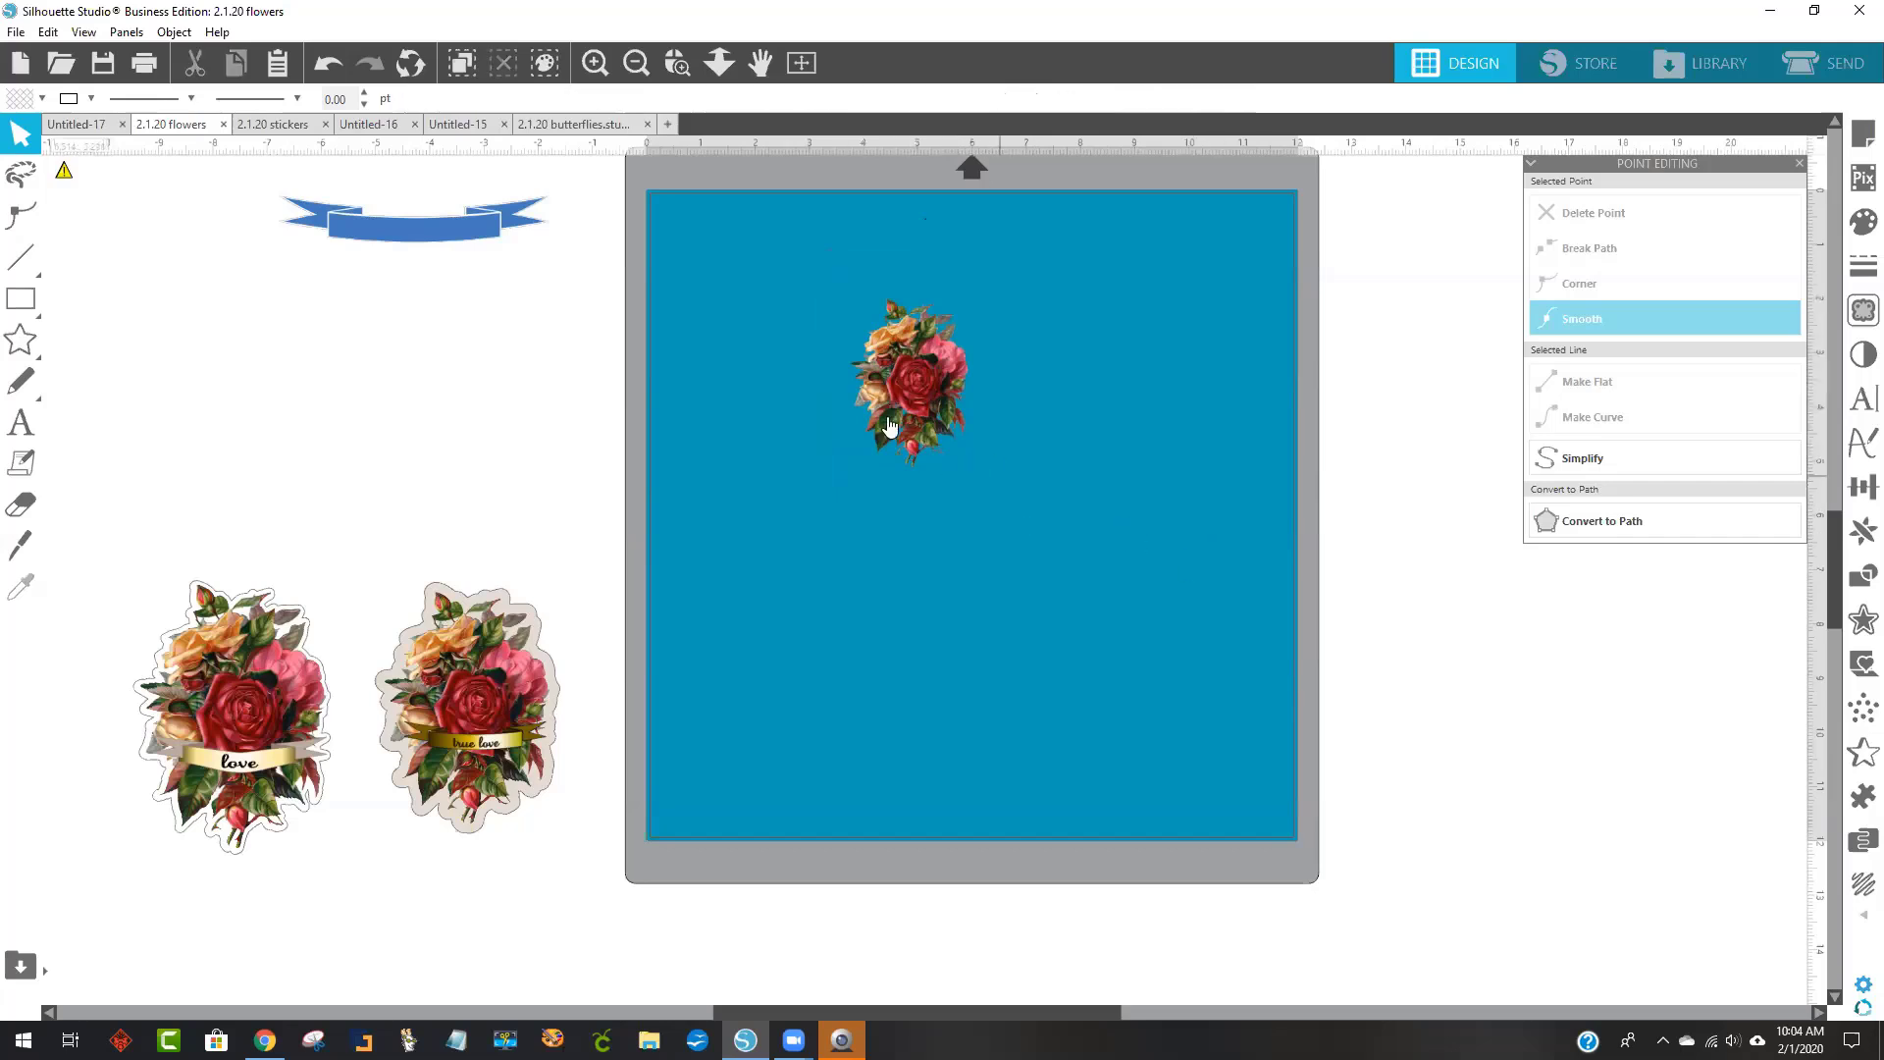
Try a 0.125 in rounded offset with a white fill around the cropped bouquet, and undo it.
left_click(929, 417)
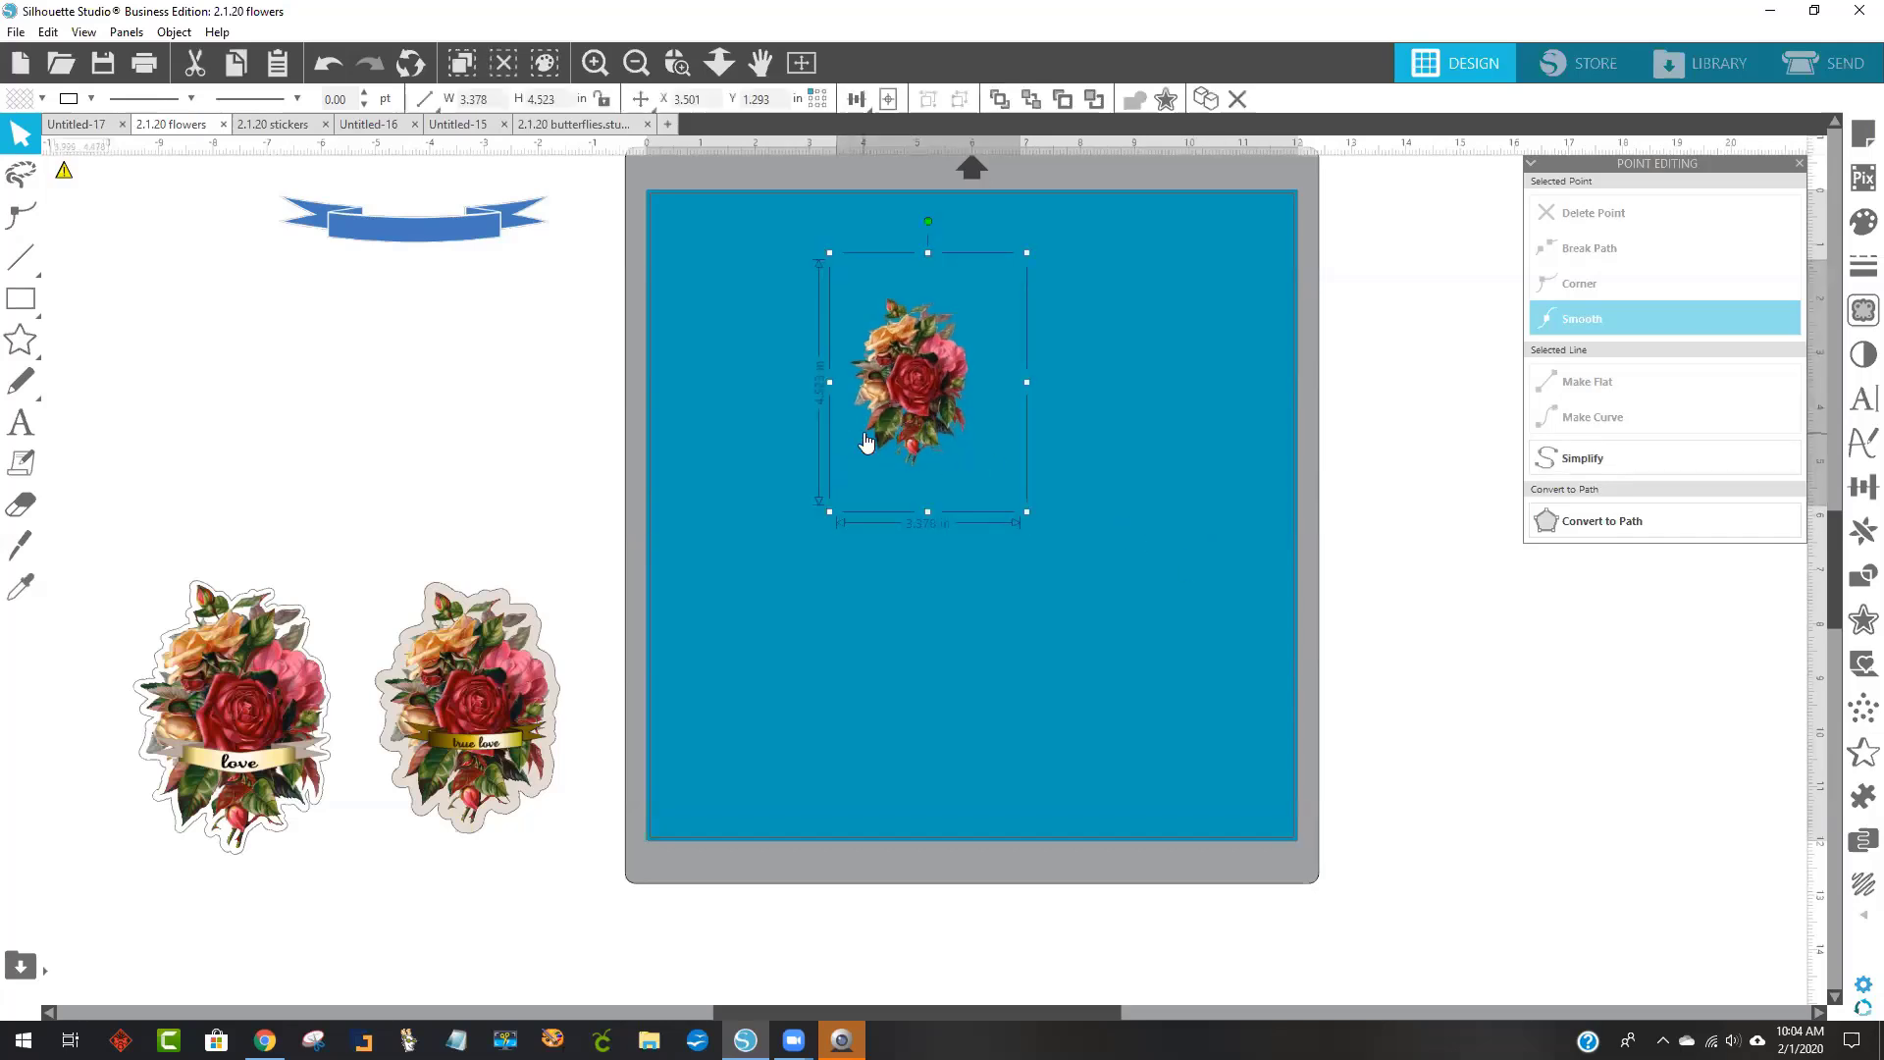
left_click(1861, 622)
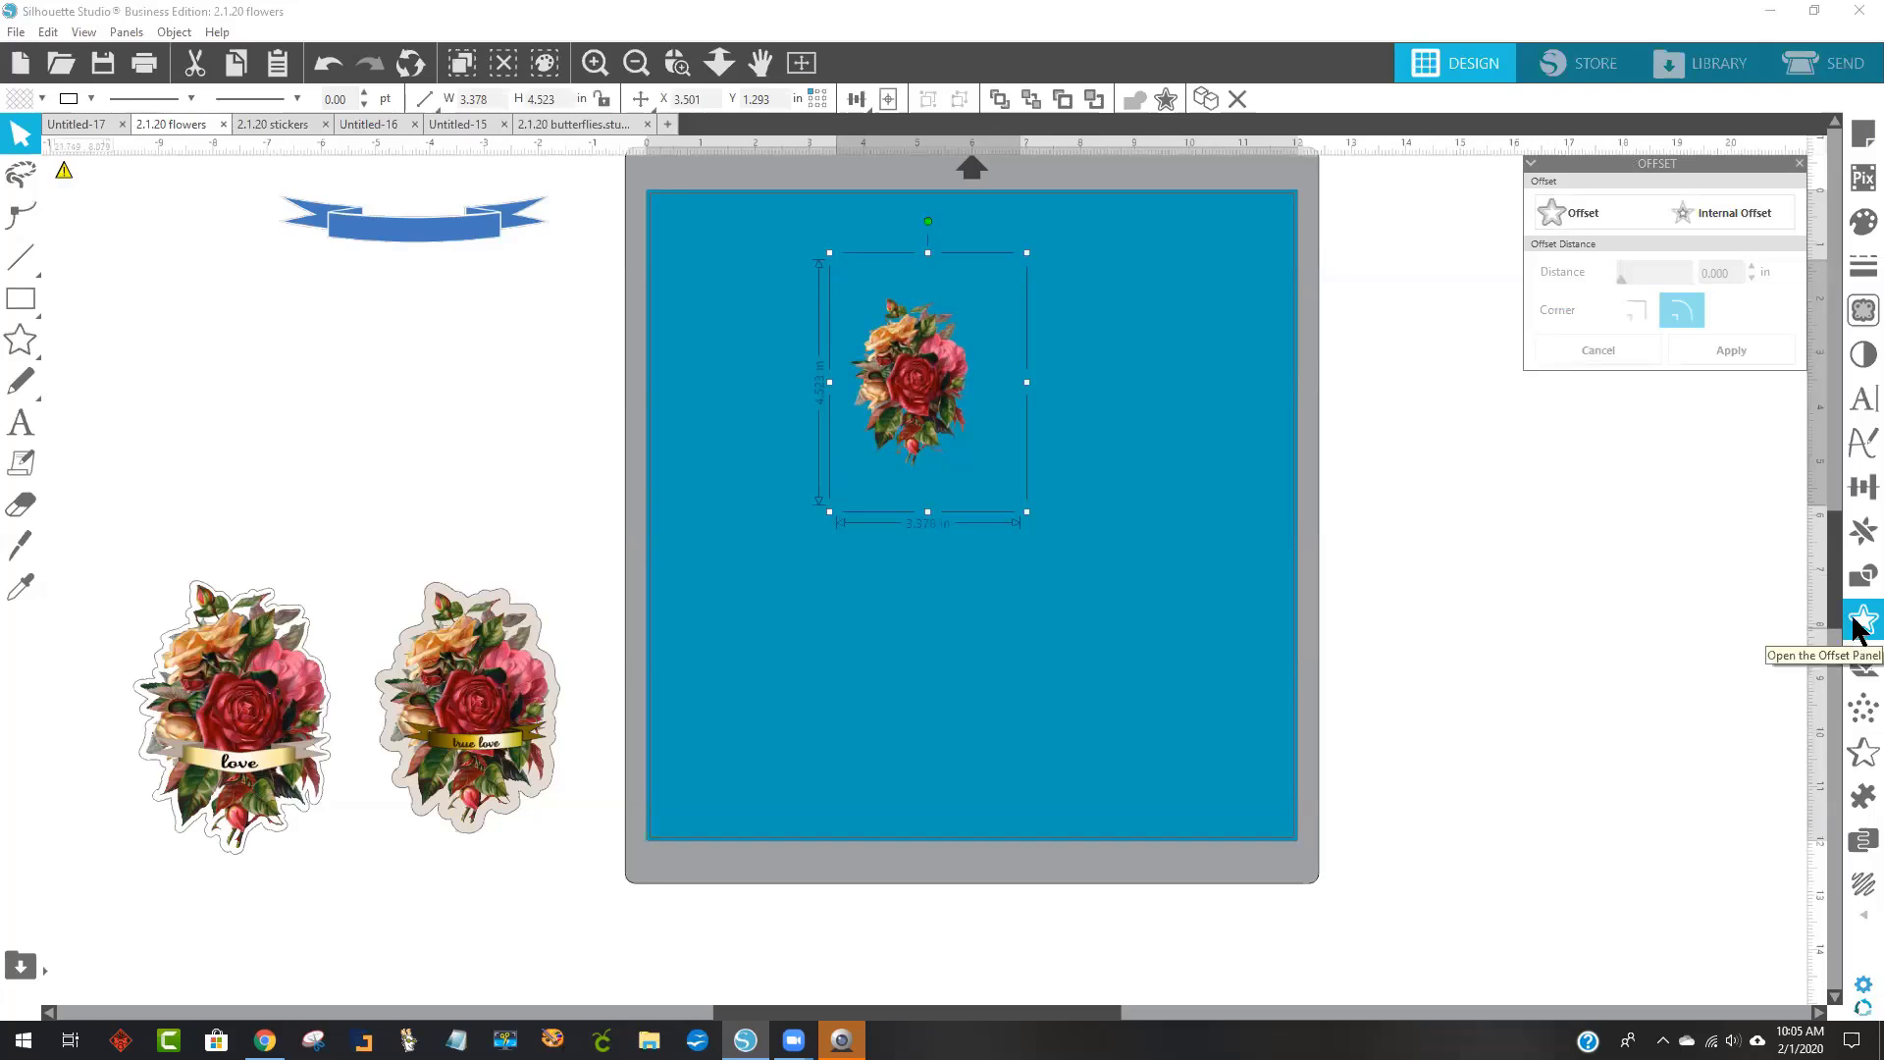
left_click(1598, 209)
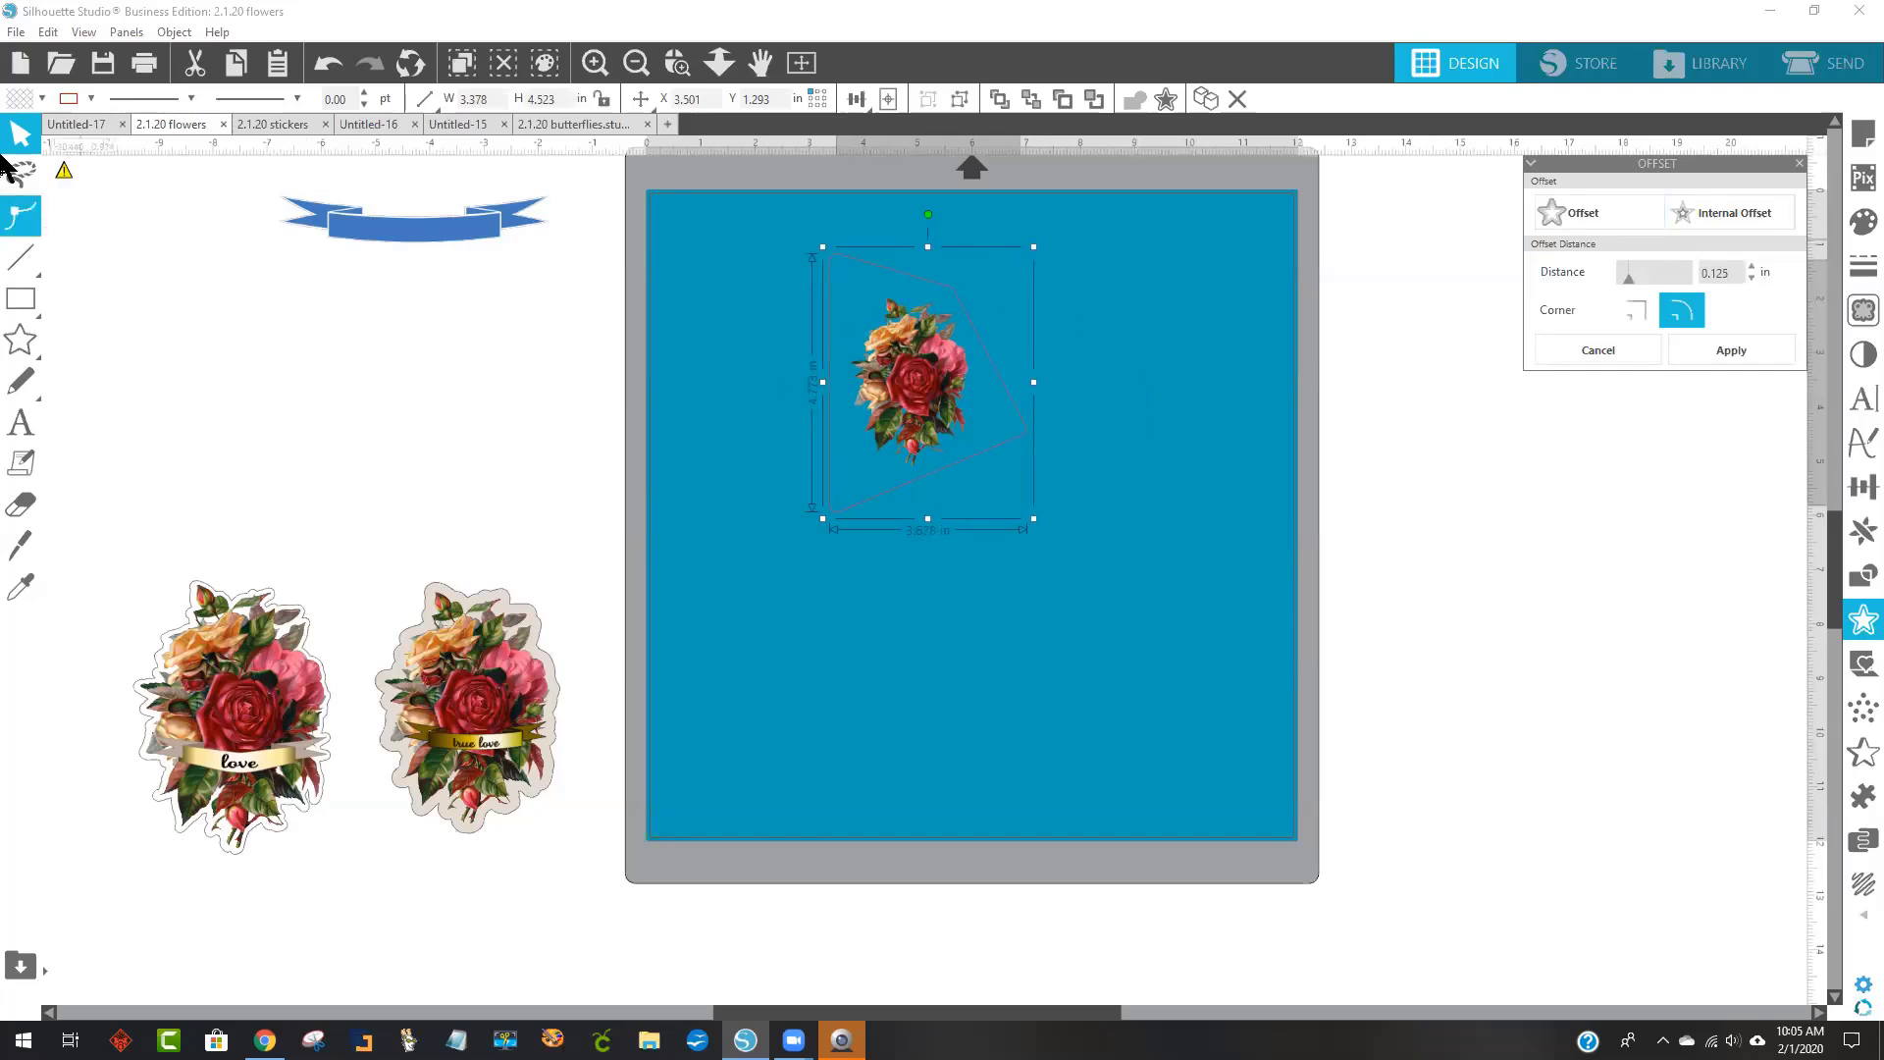
left_click(17, 100)
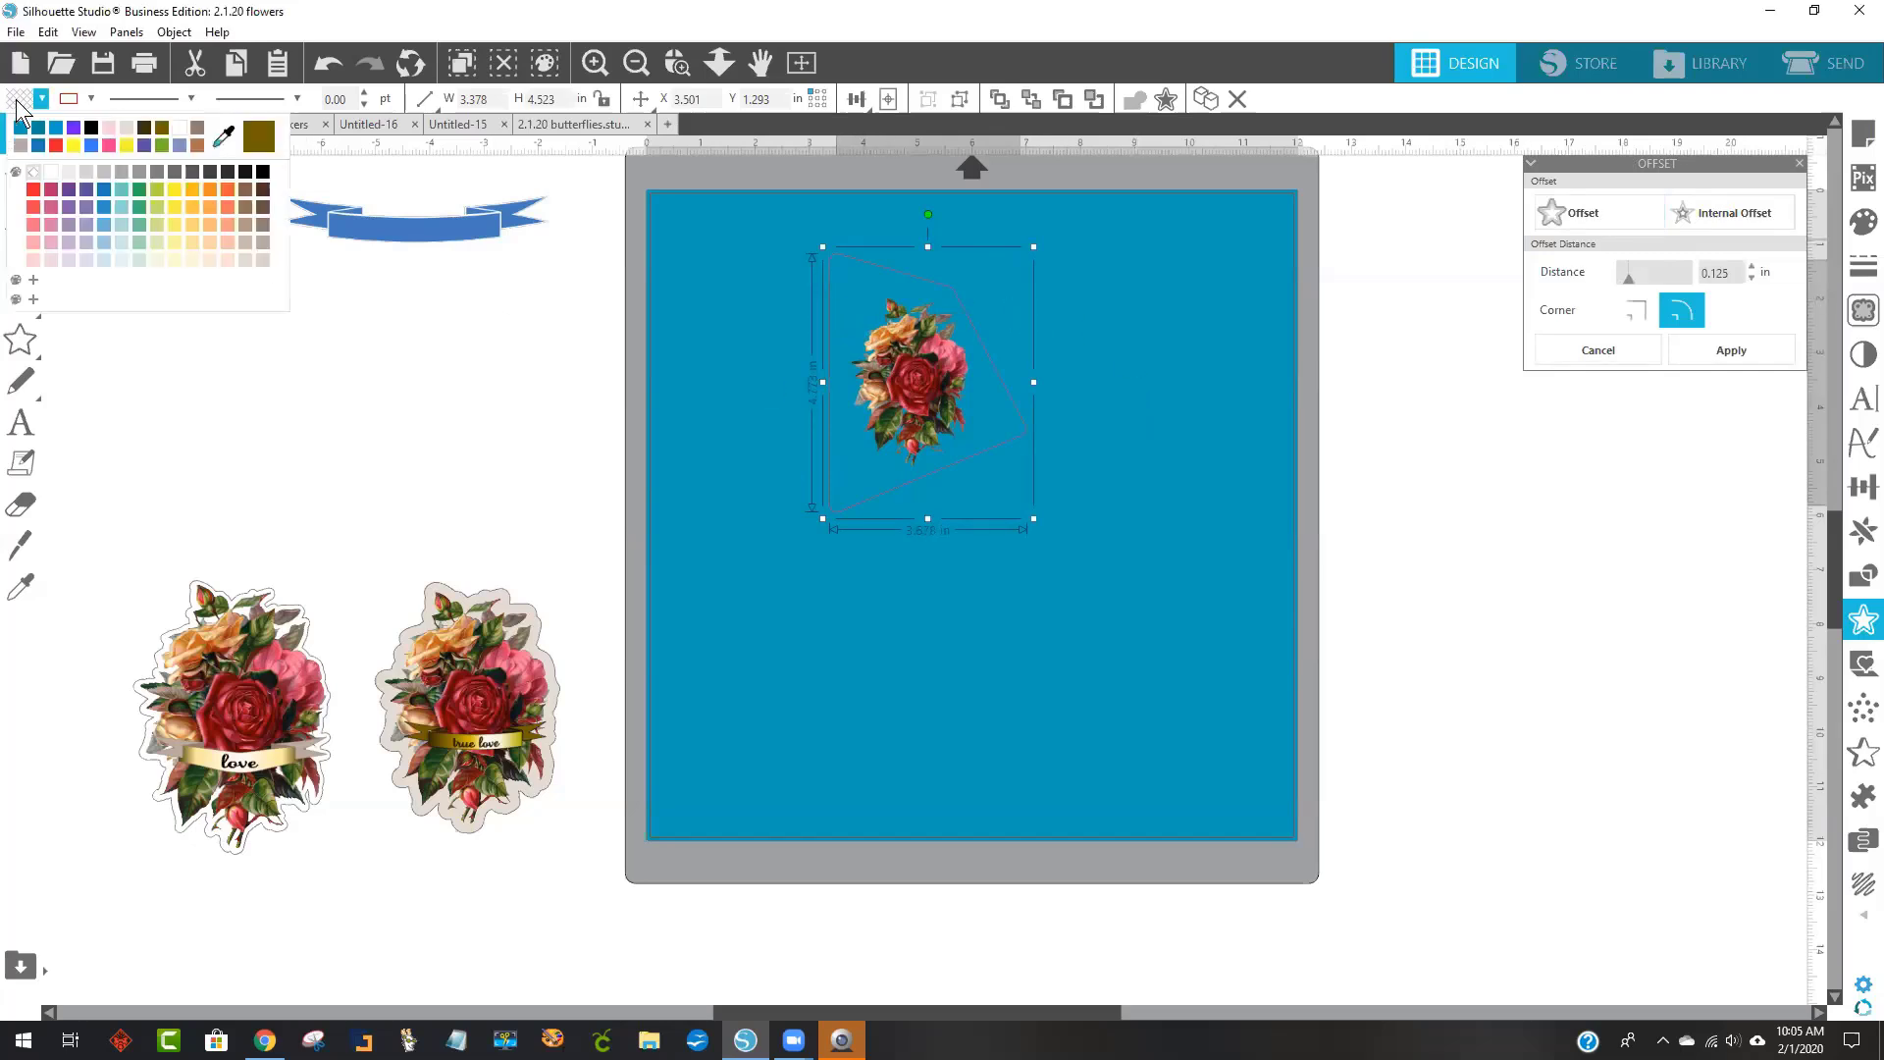
left_click(180, 127)
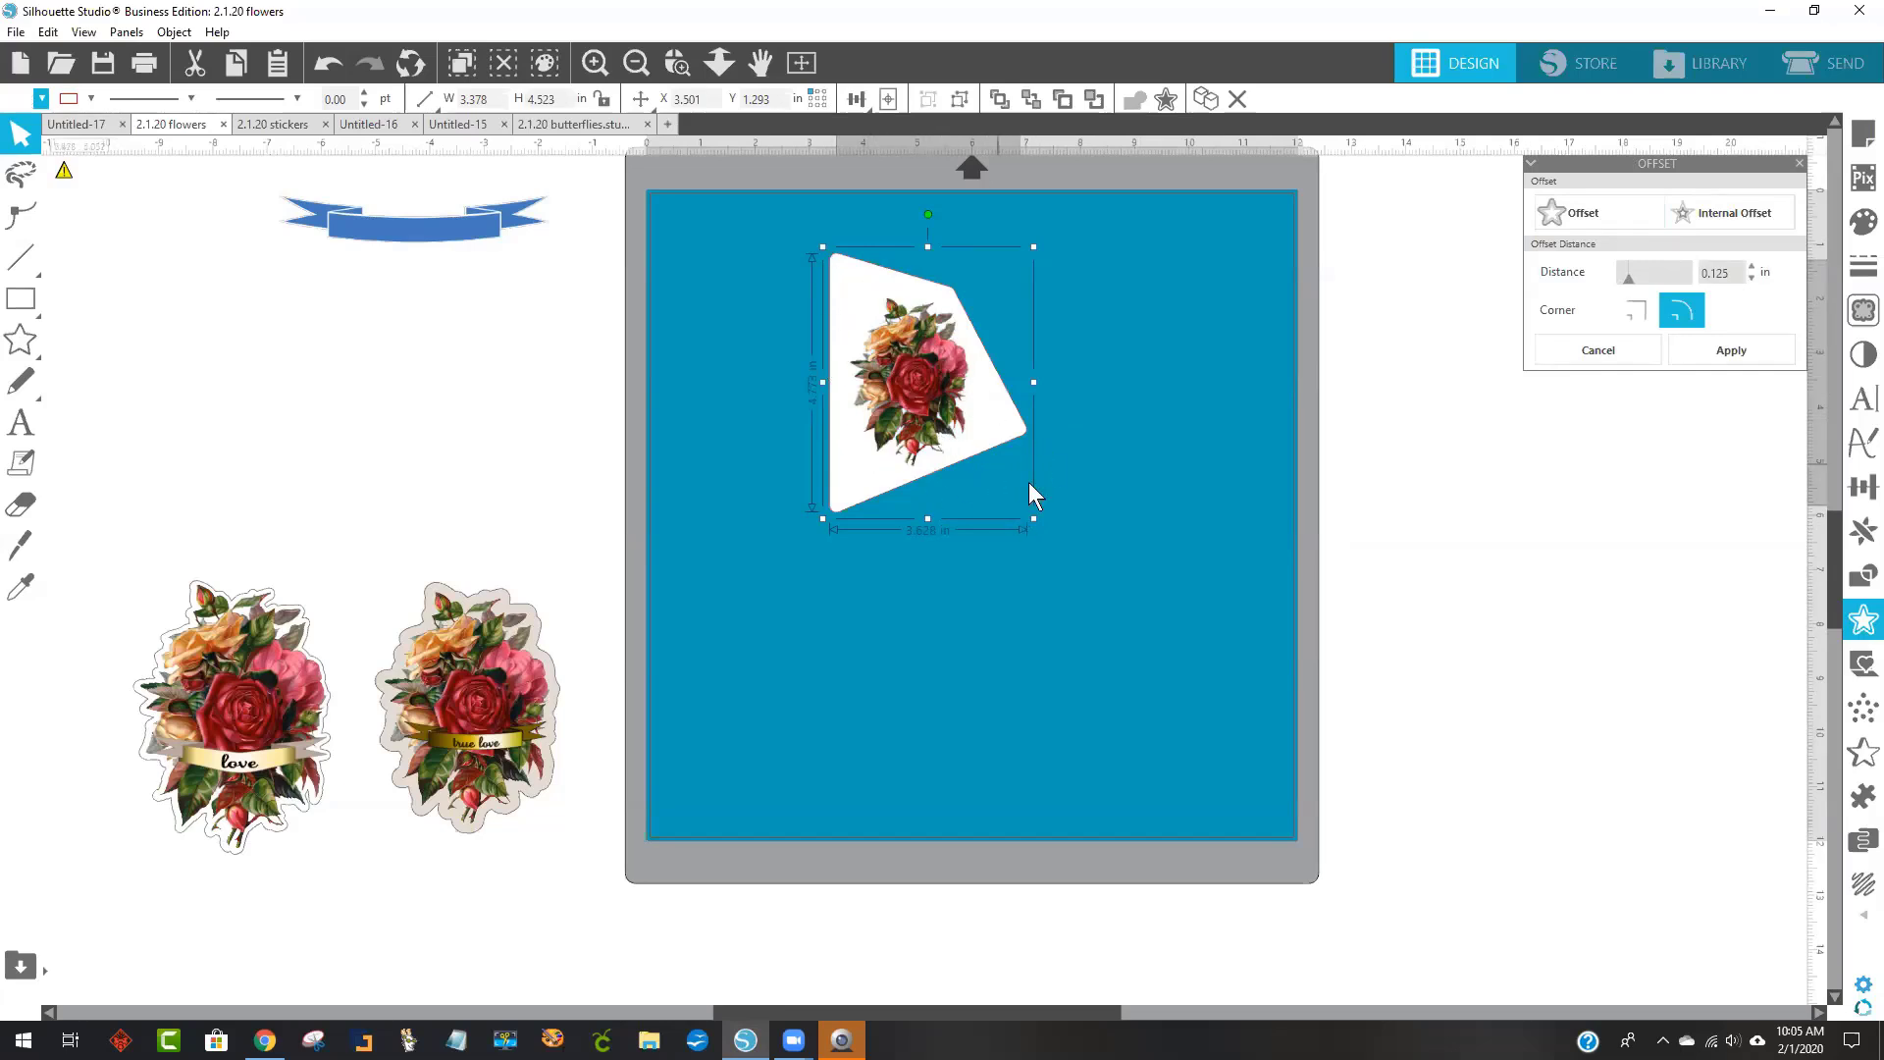
left_click(326, 64)
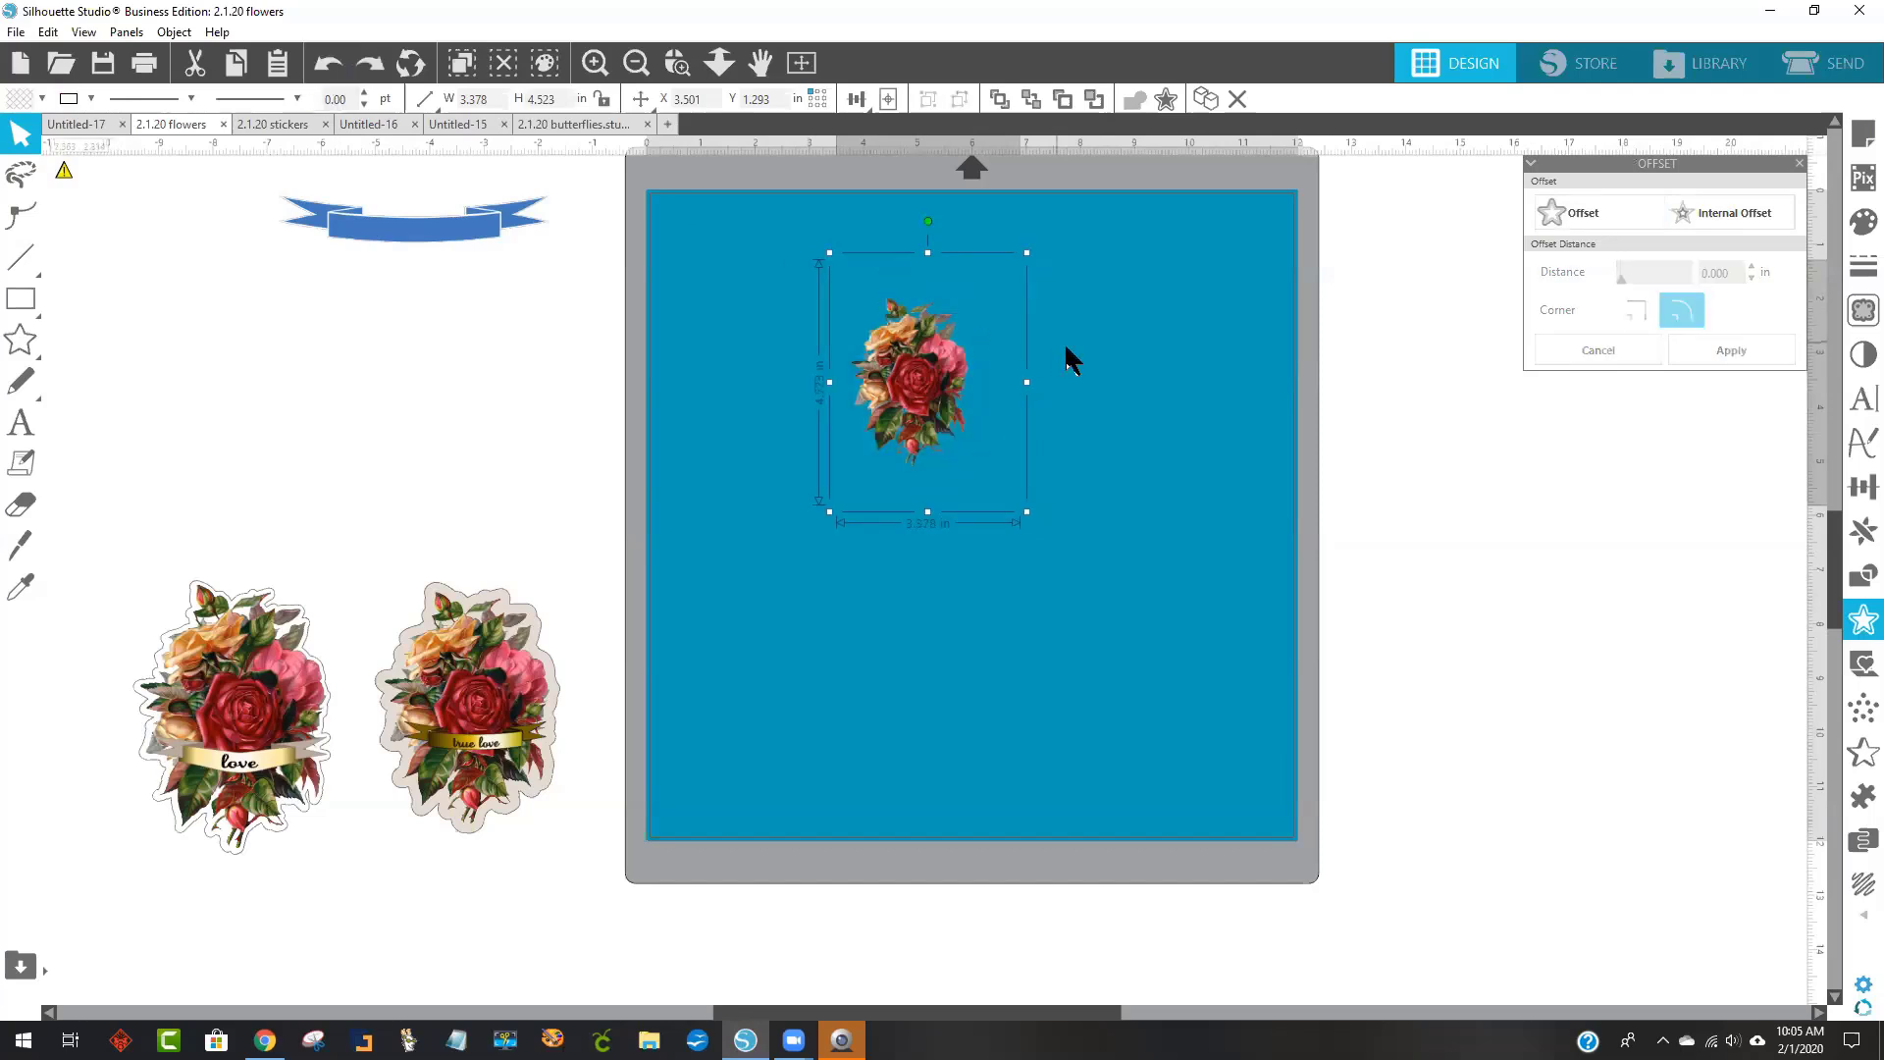
left_click(1079, 378)
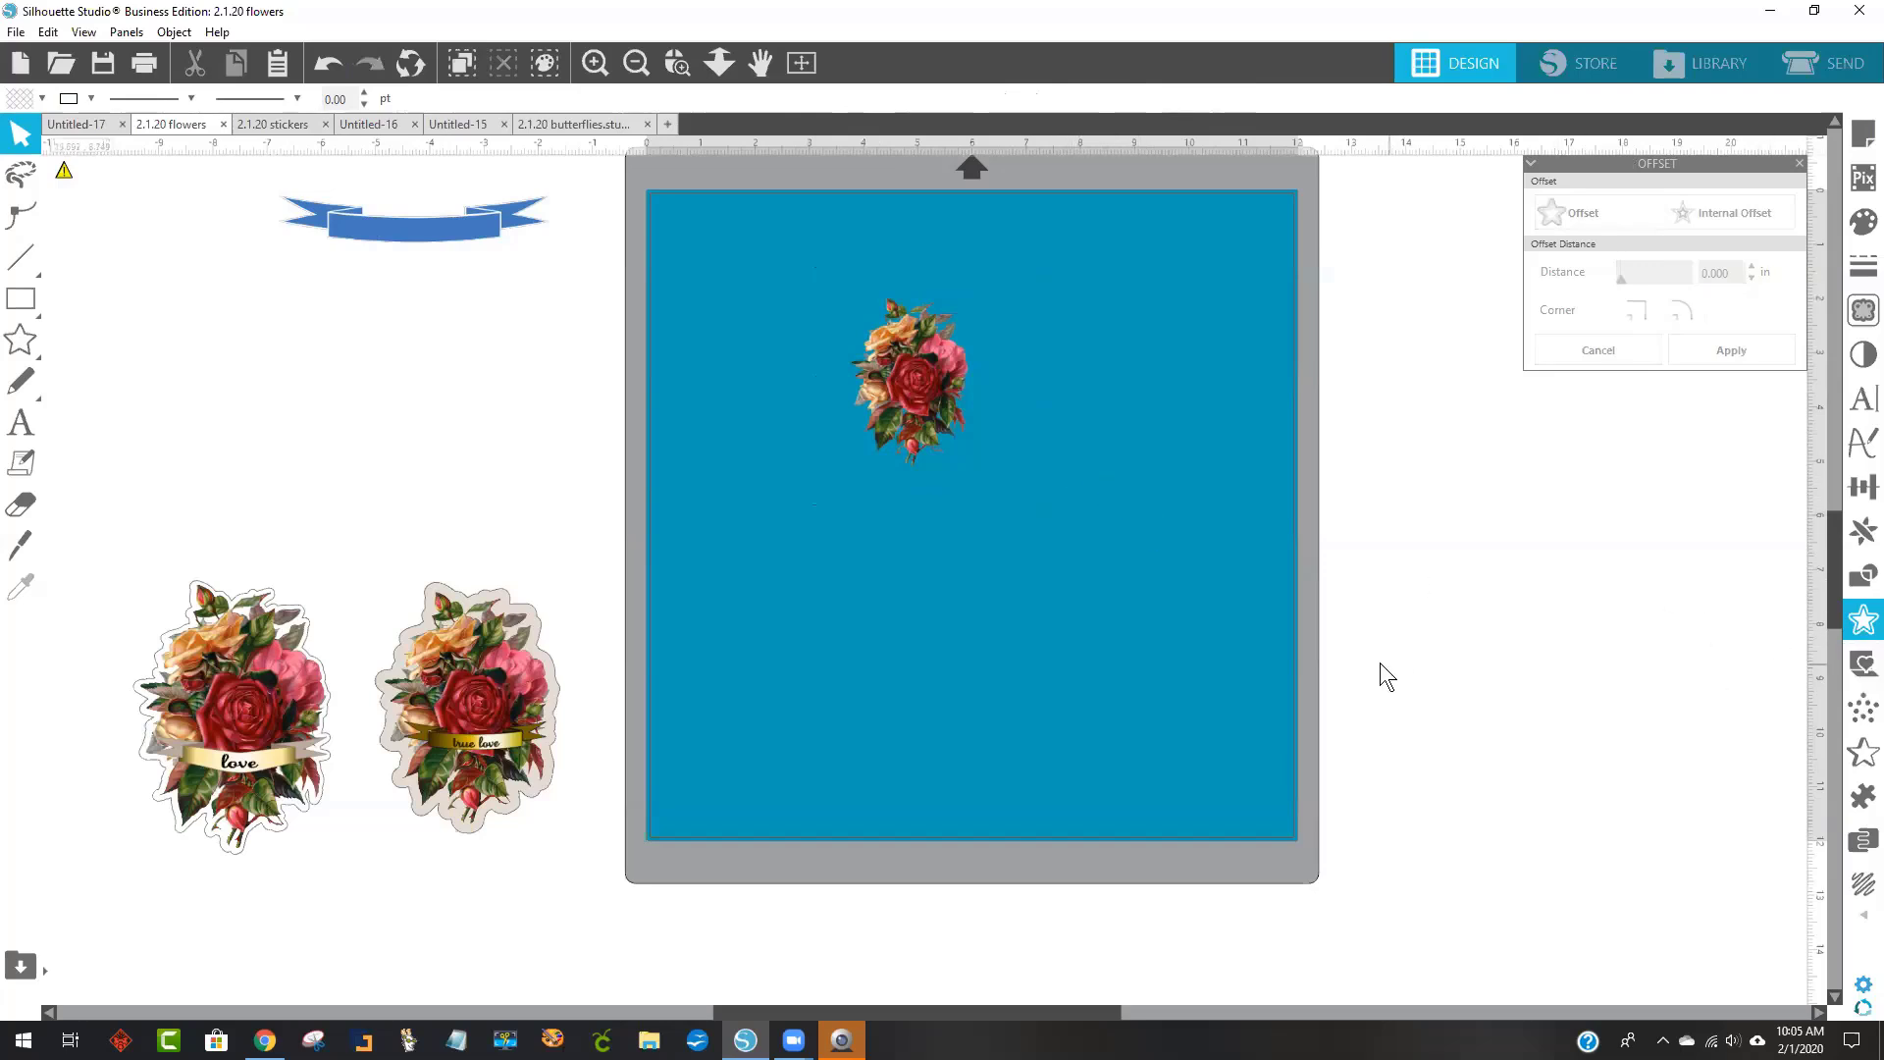
Move the cropped bouquet up the mat to about X 3.54 in, Y 0.59 in, and mark a trace area around its flowers.
mouse_move(924, 358)
left_mouse_down()
mouse_move(909, 303)
mouse_move(925, 325)
left_mouse_up()
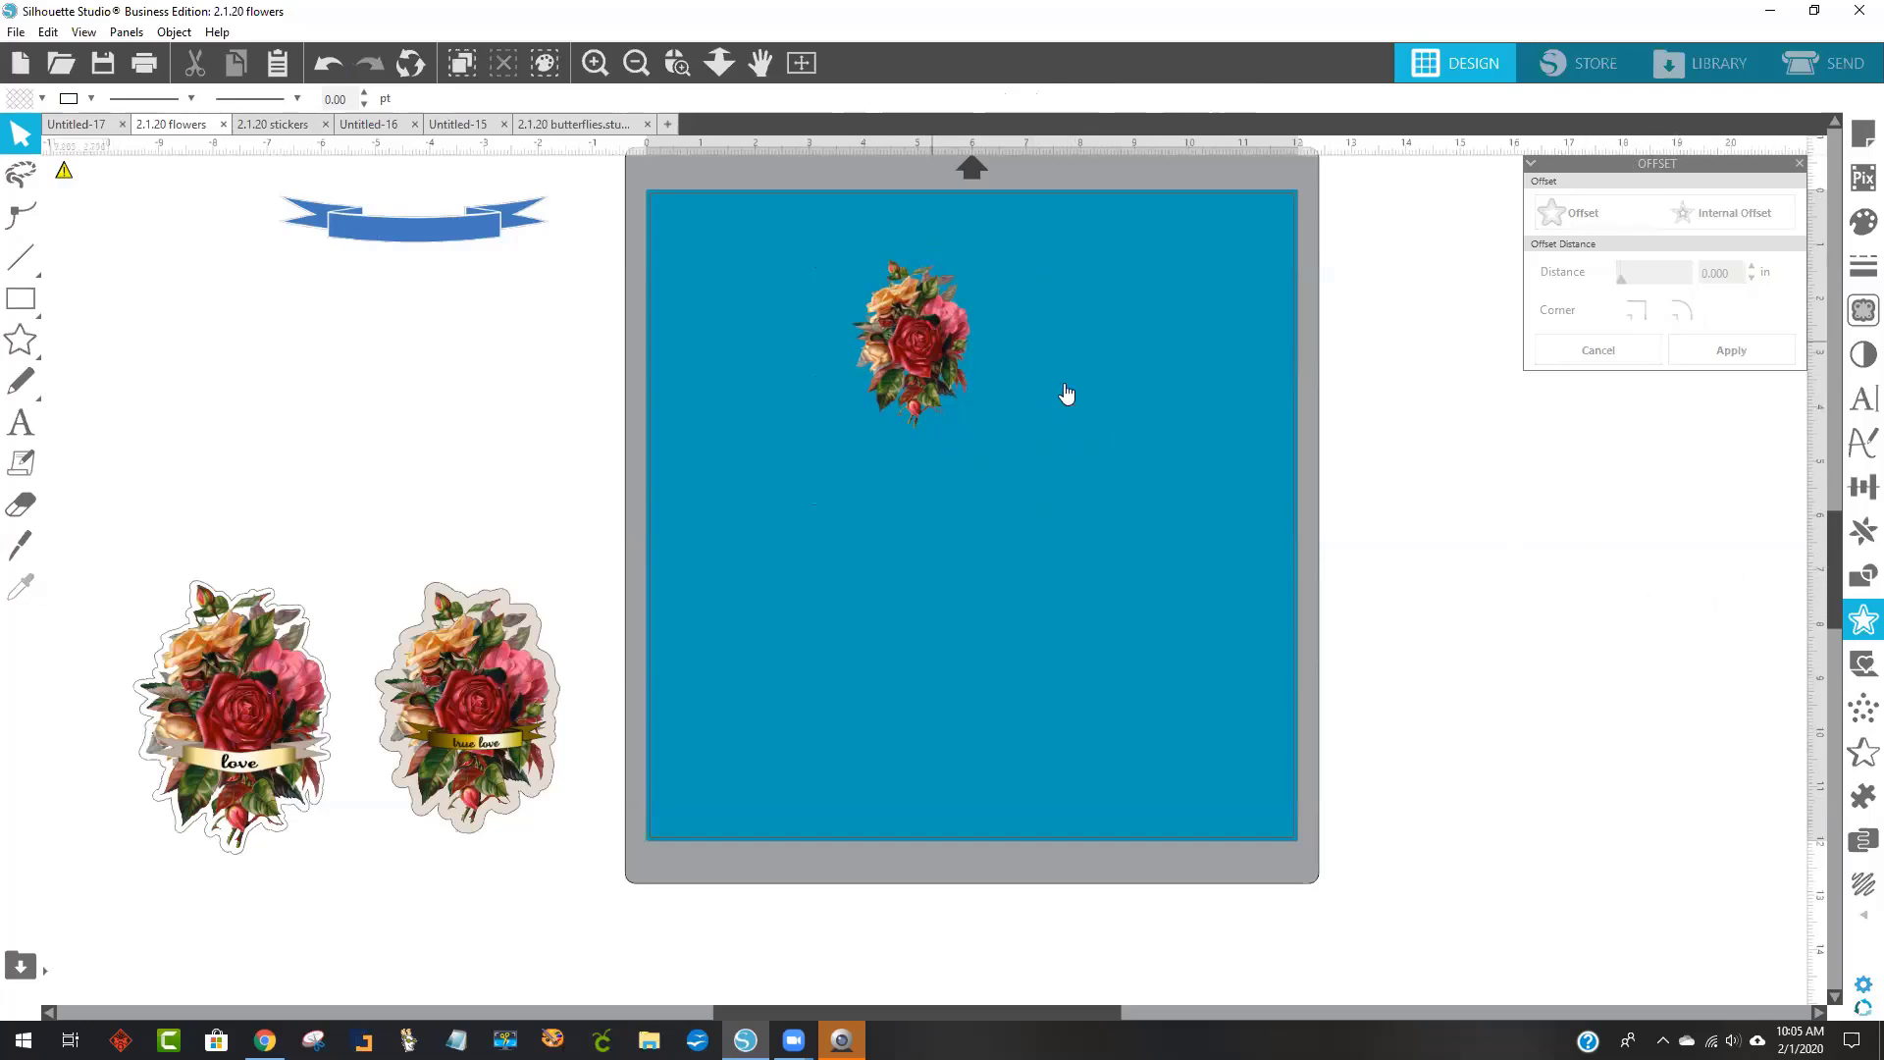
left_click(907, 381)
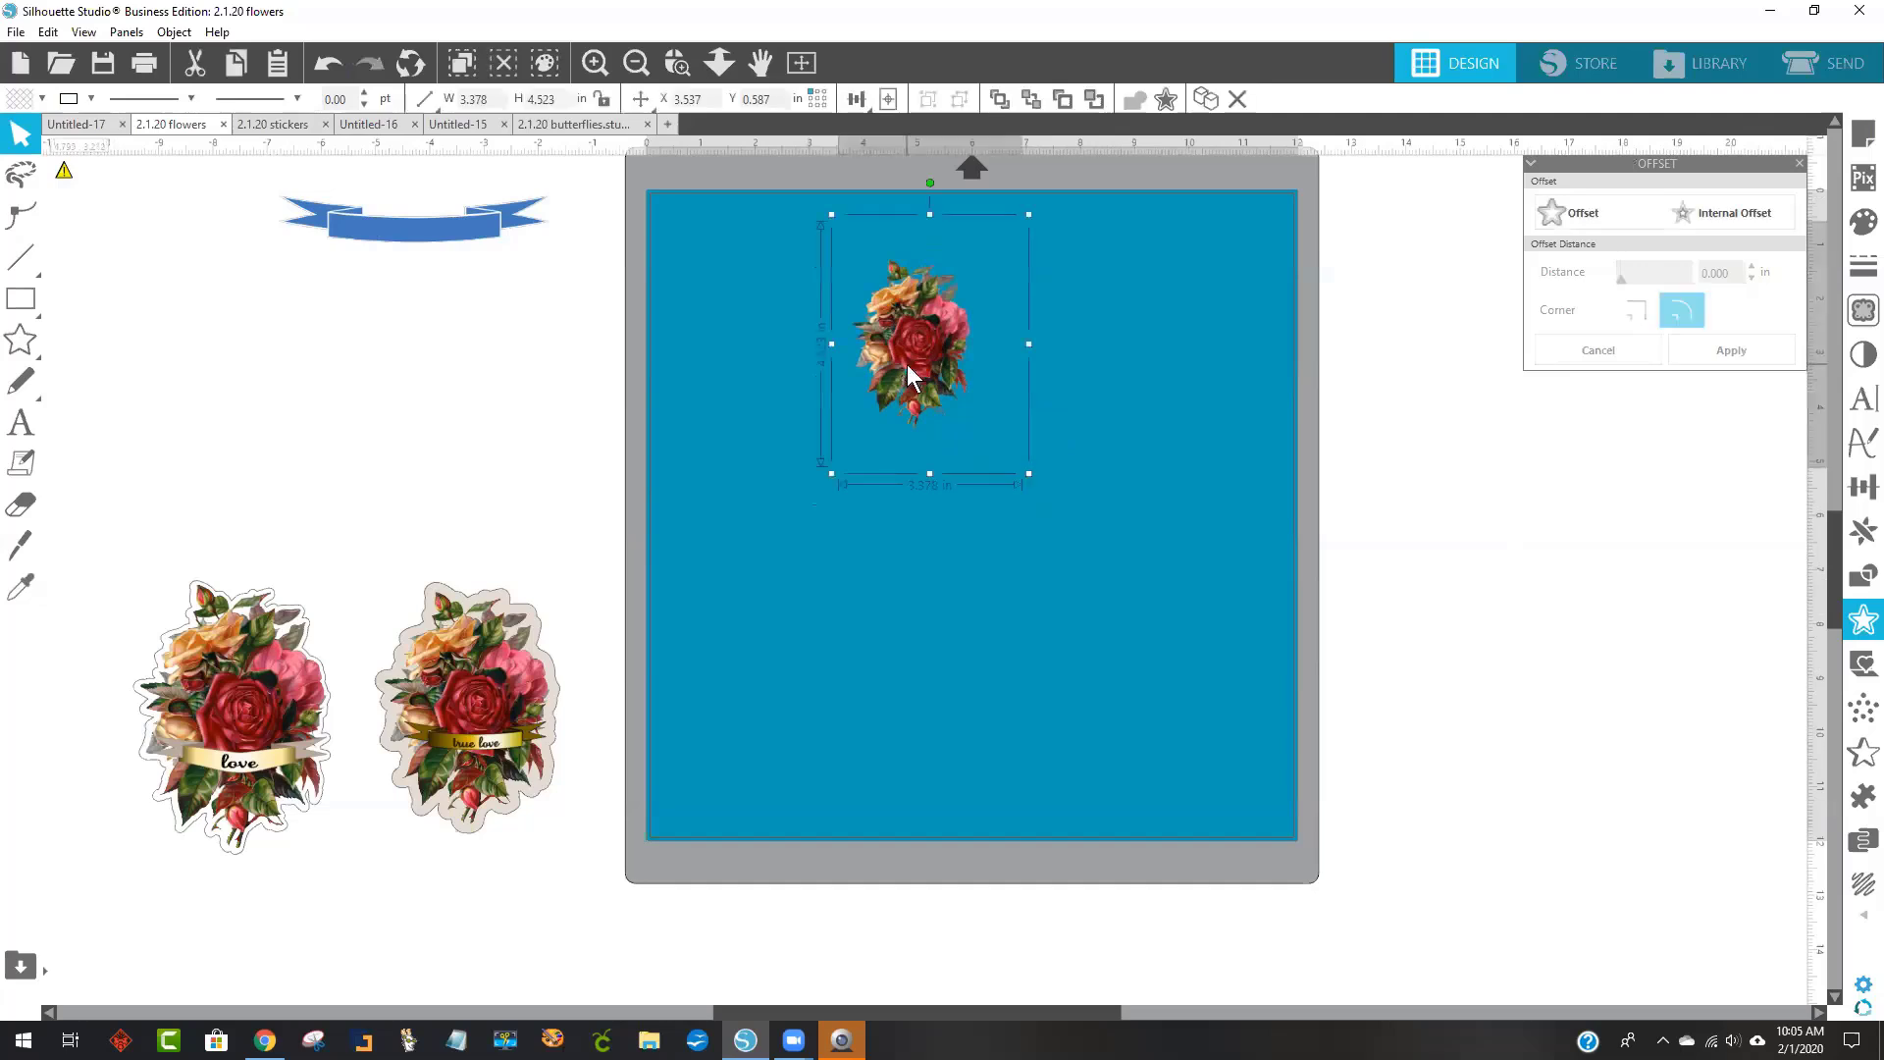
left_click(1856, 319)
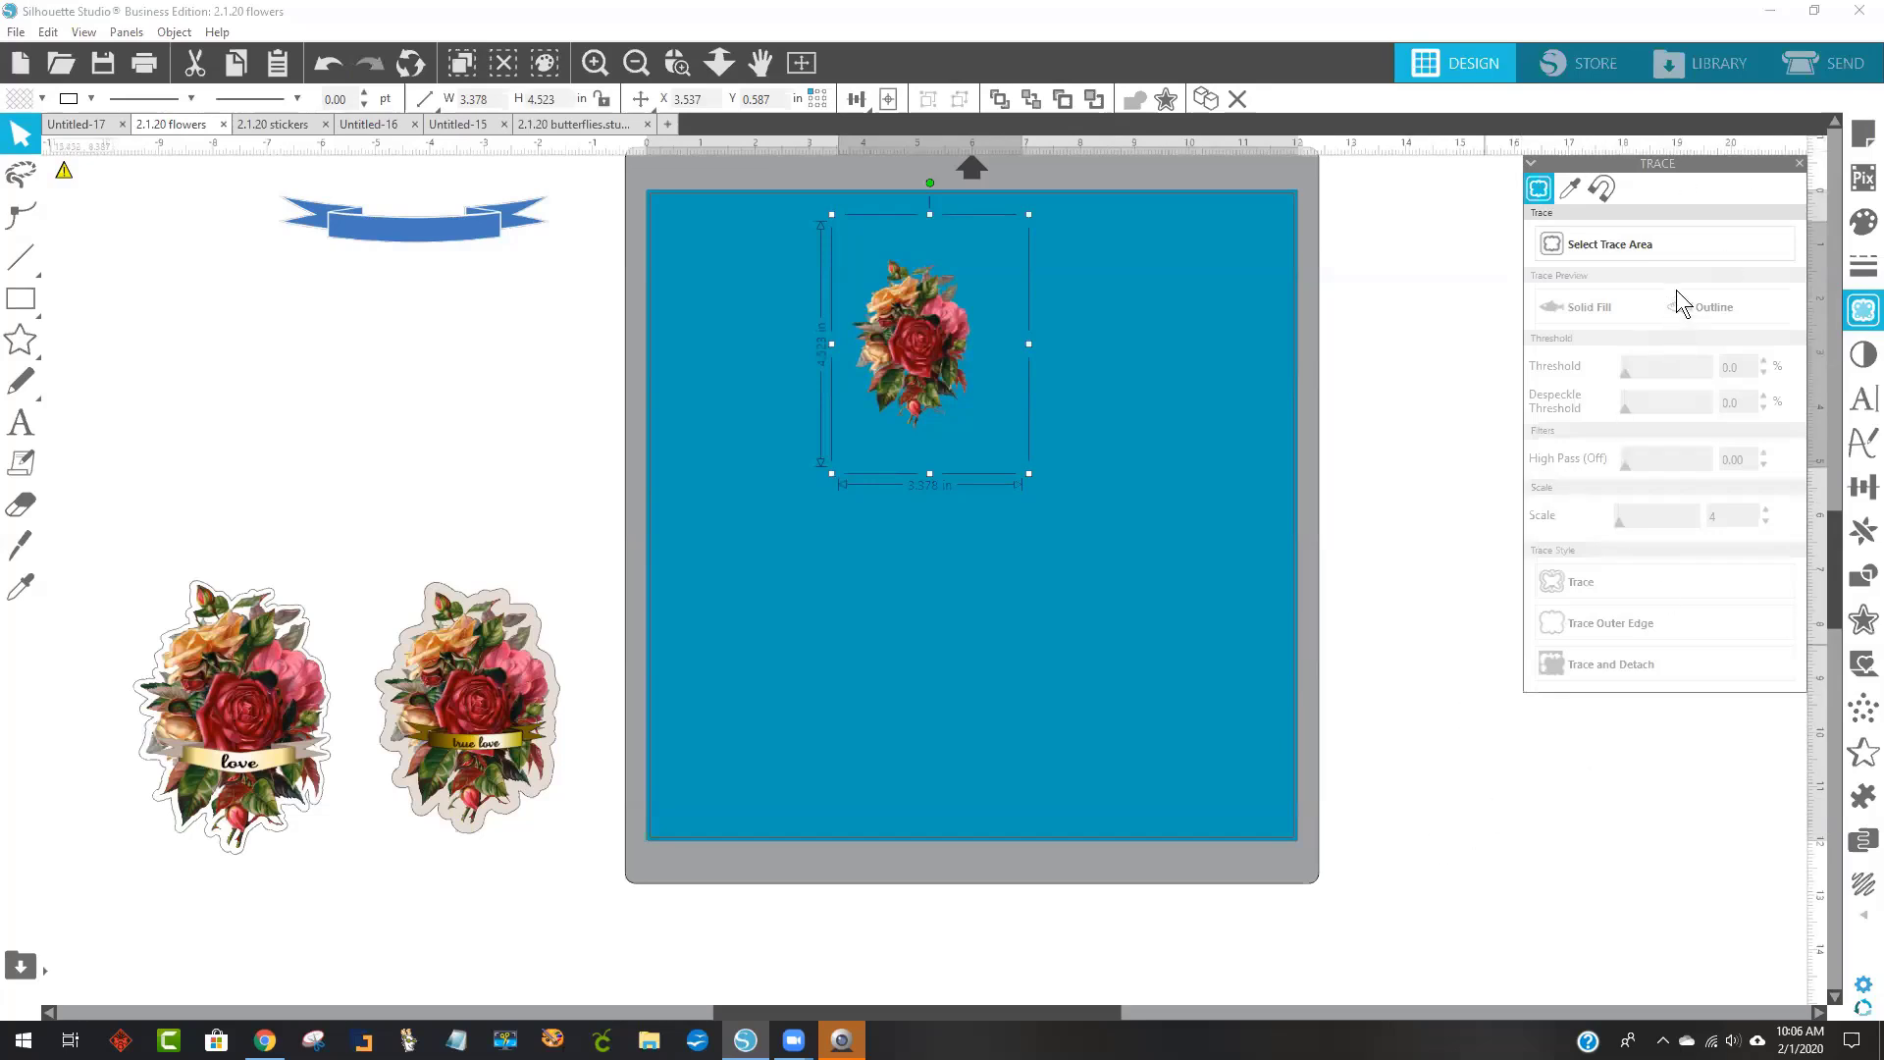
left_click(1684, 246)
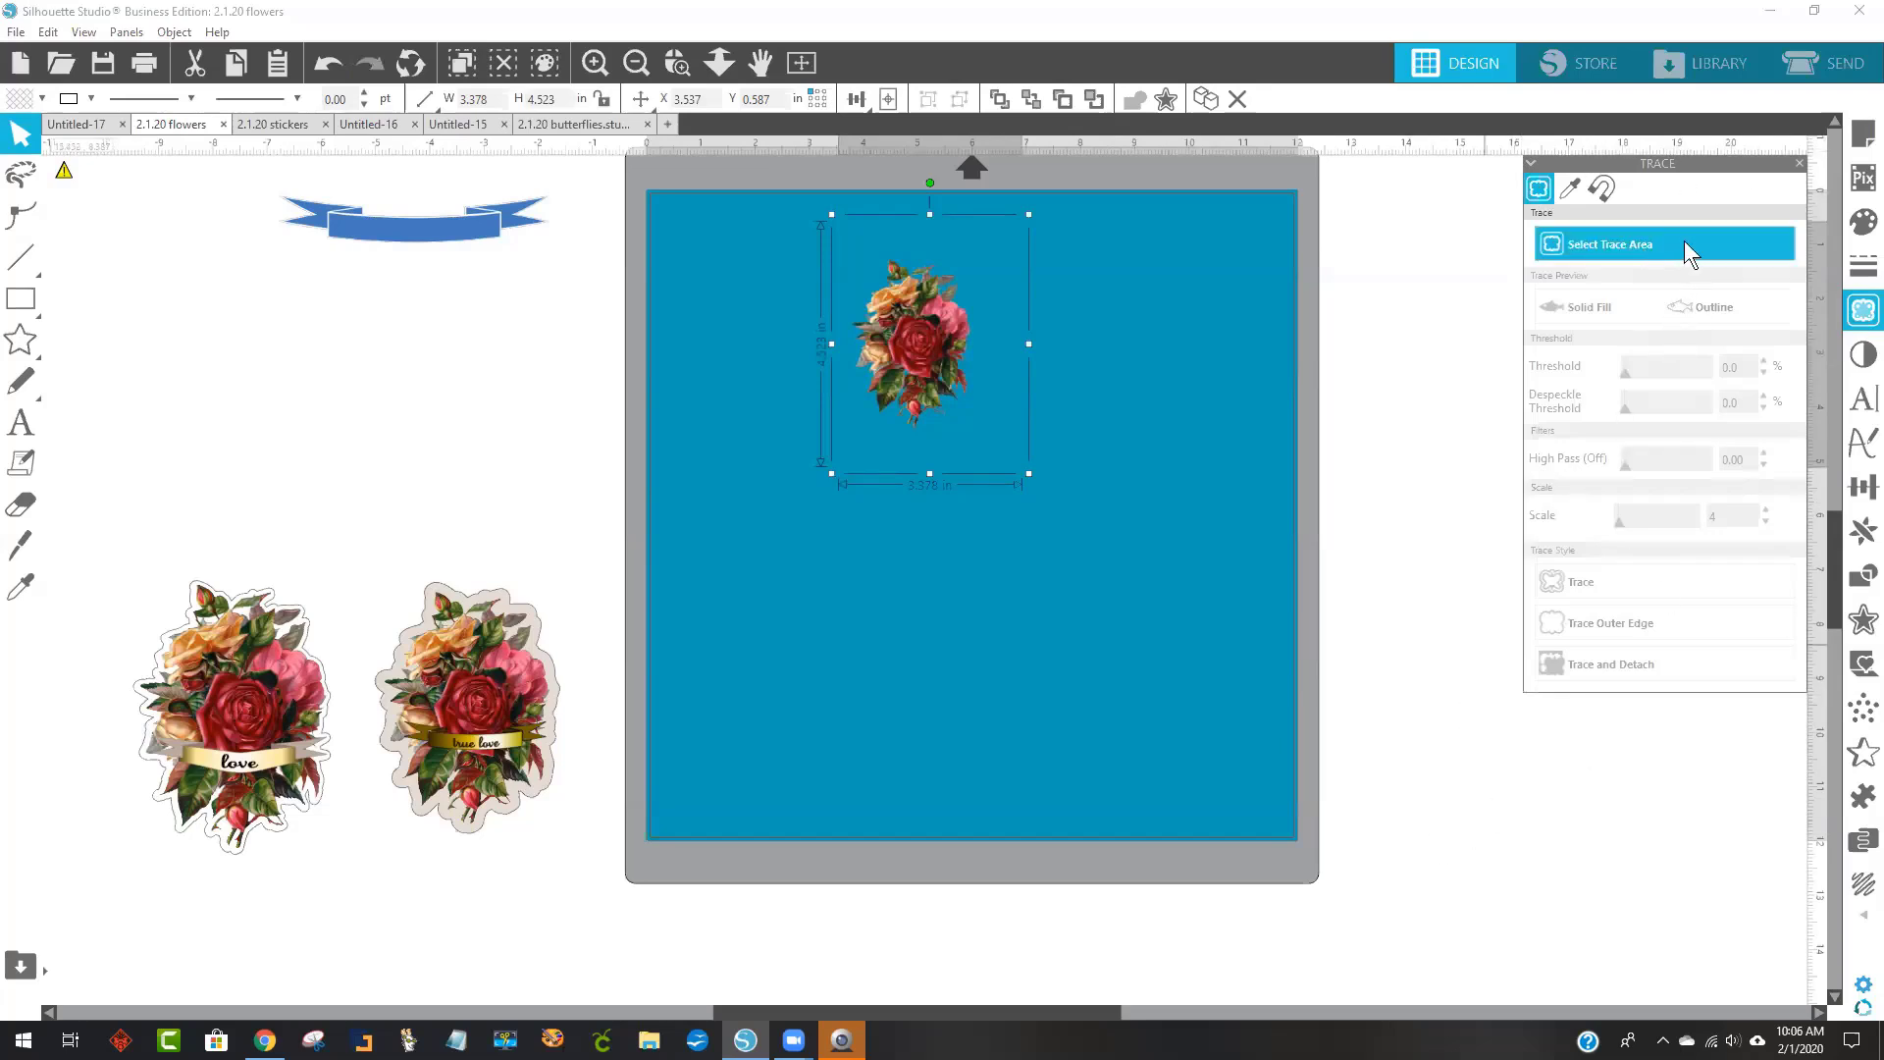
left_click(1776, 243)
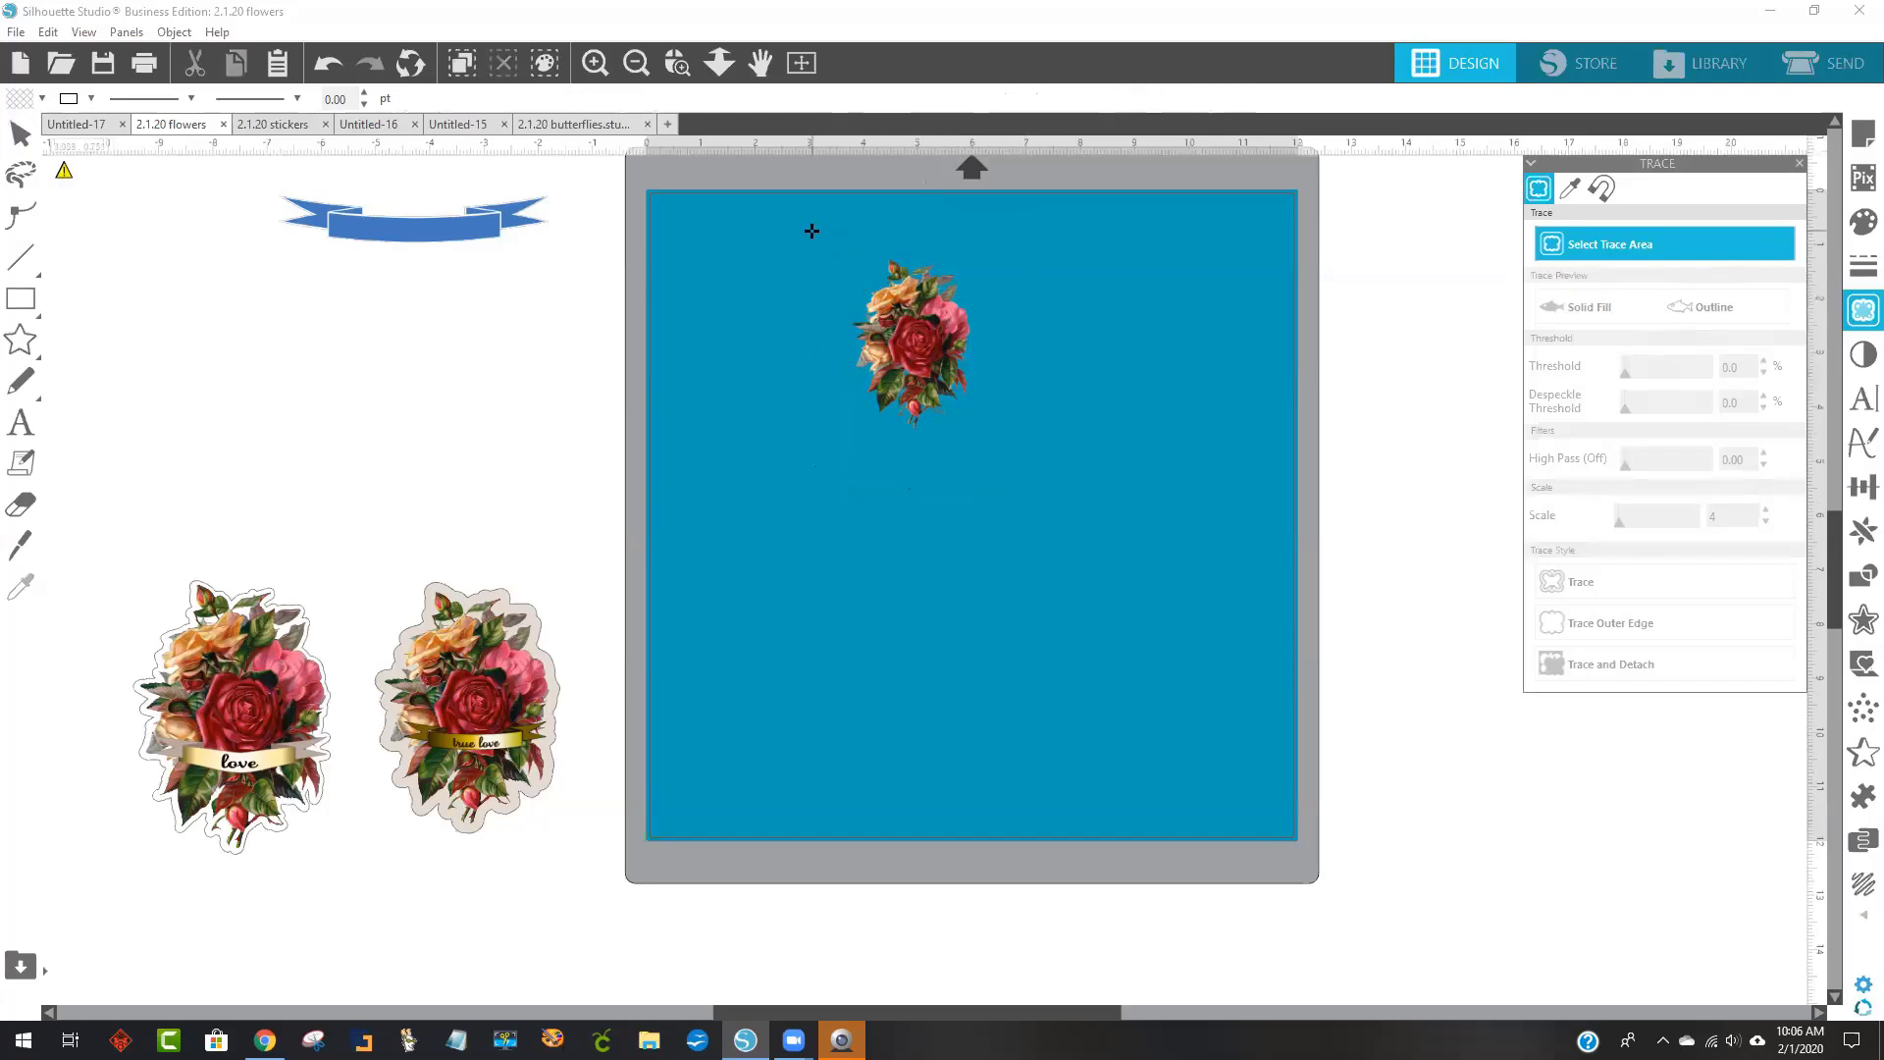
mouse_move(809, 246)
left_mouse_down()
mouse_move(976, 340)
mouse_move(1029, 449)
left_mouse_up()
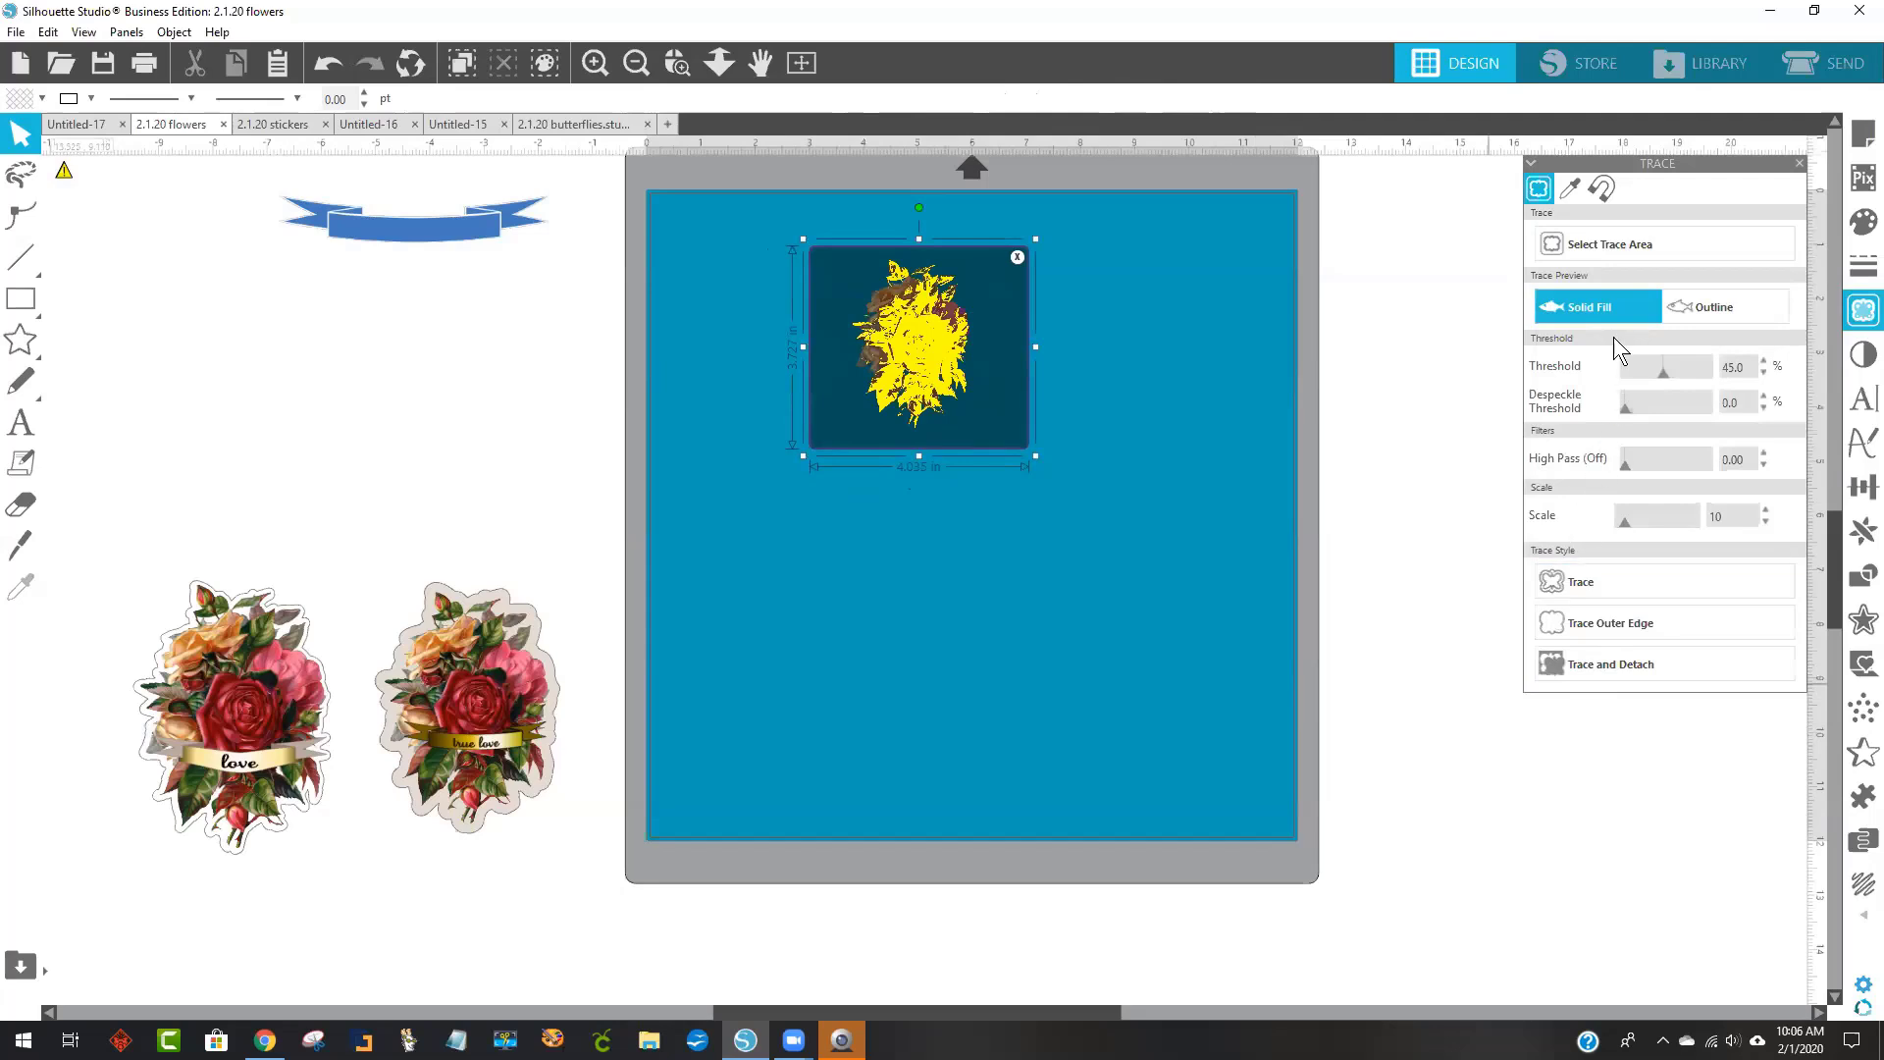
Raise the trace threshold to 90% so the whole bouquet is covered, and apply Trace and Detach.
left_click(677, 62)
left_click_drag(745, 203, 1113, 510)
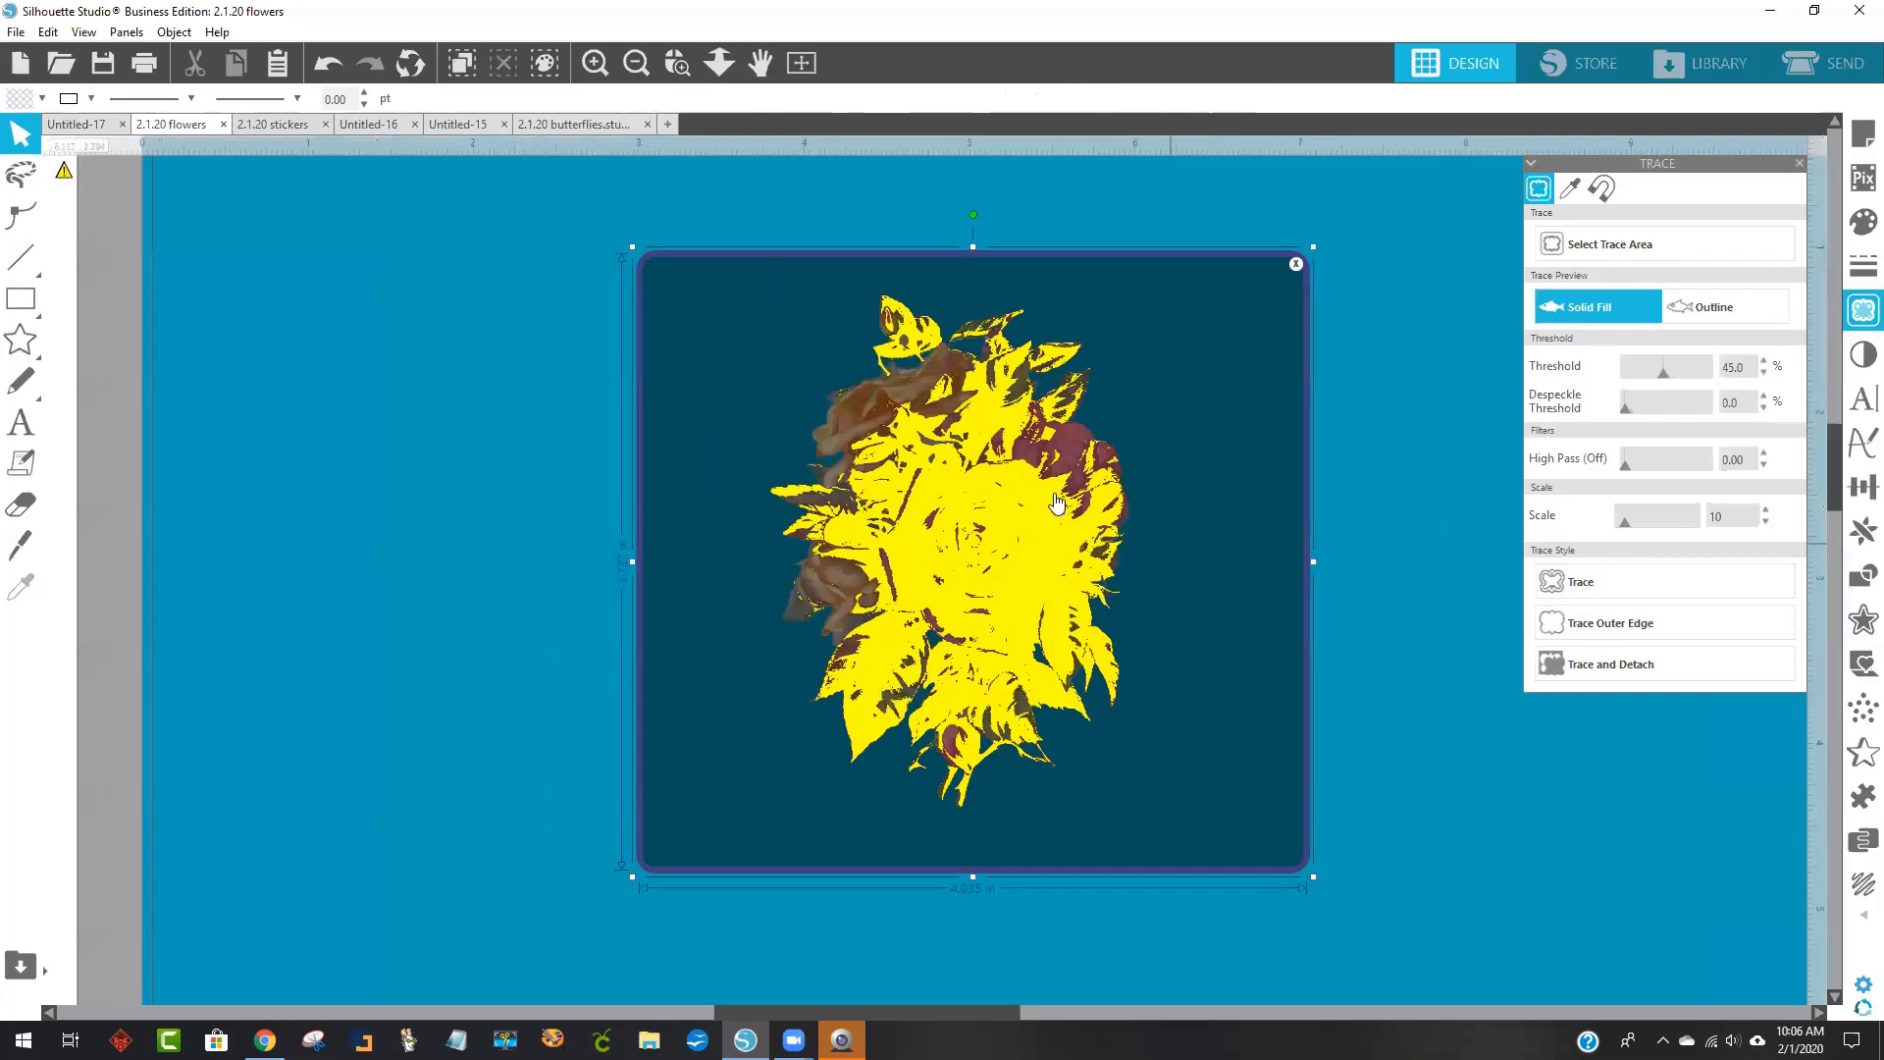
left_click(1689, 373)
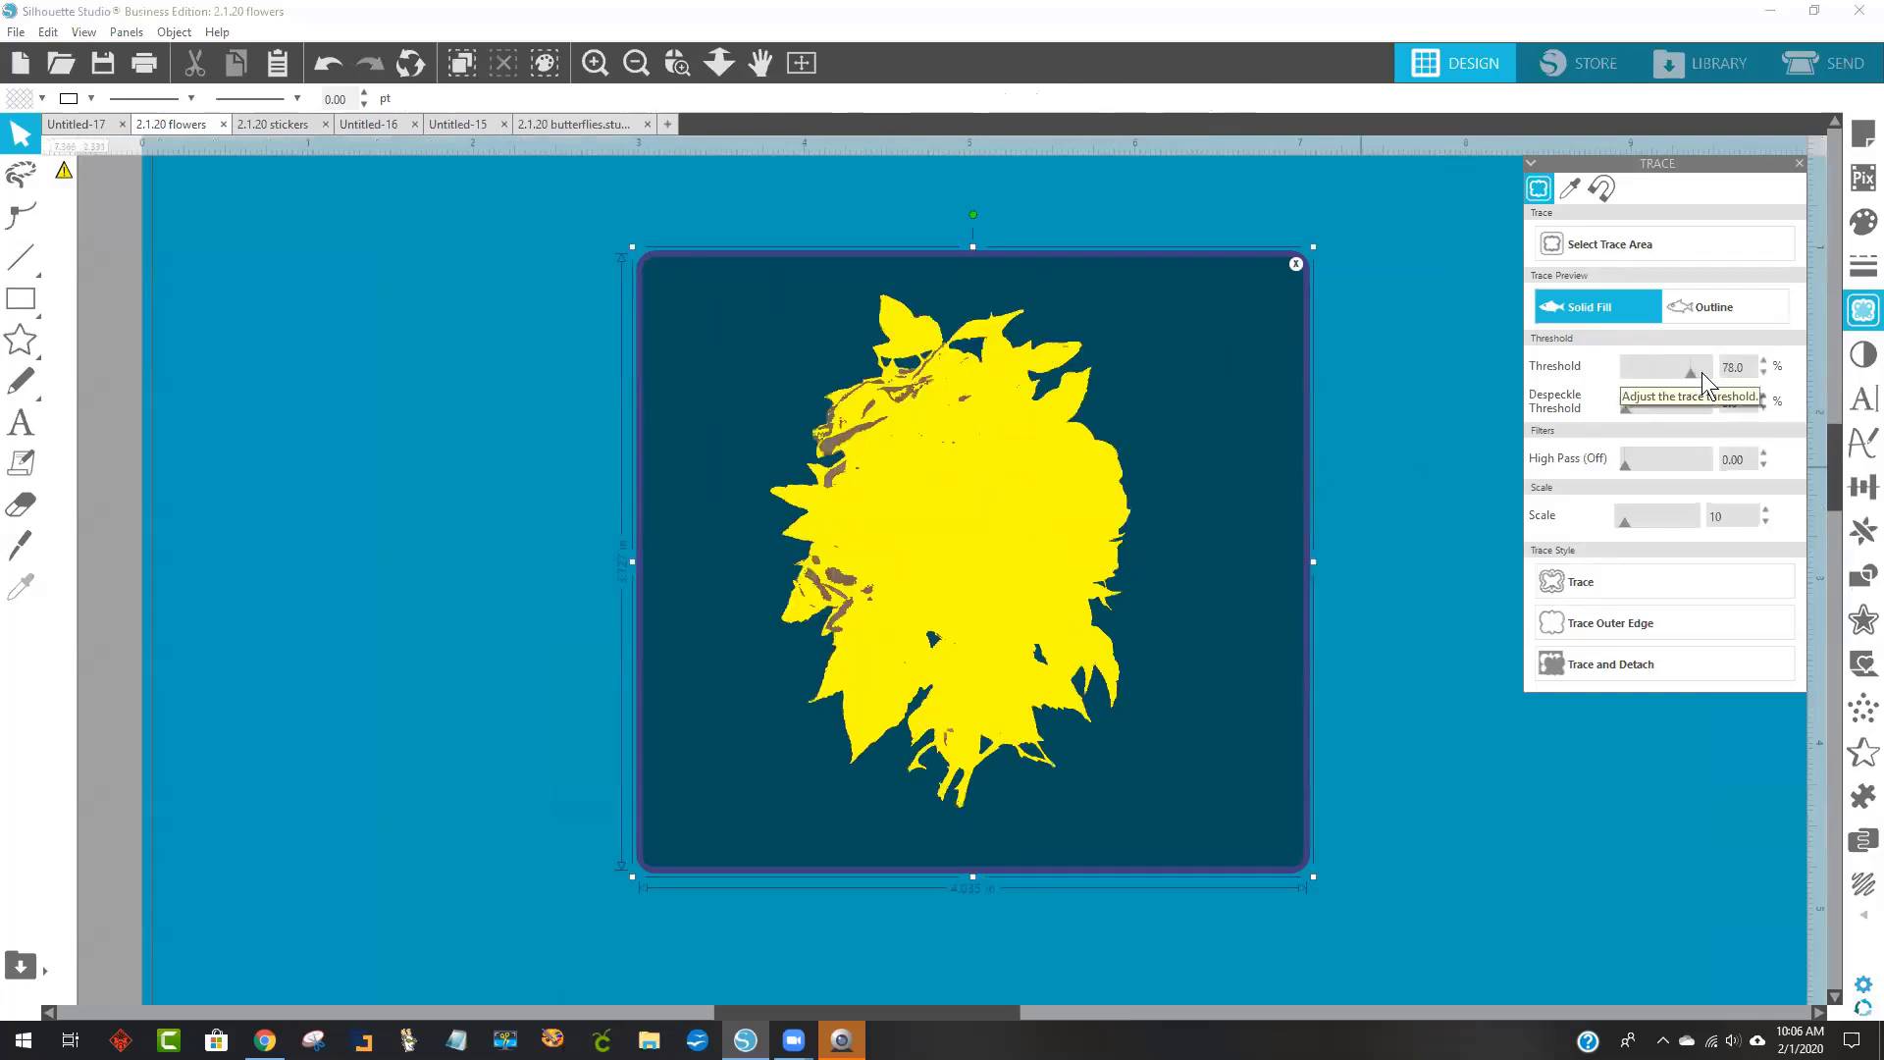
left_click(1702, 373)
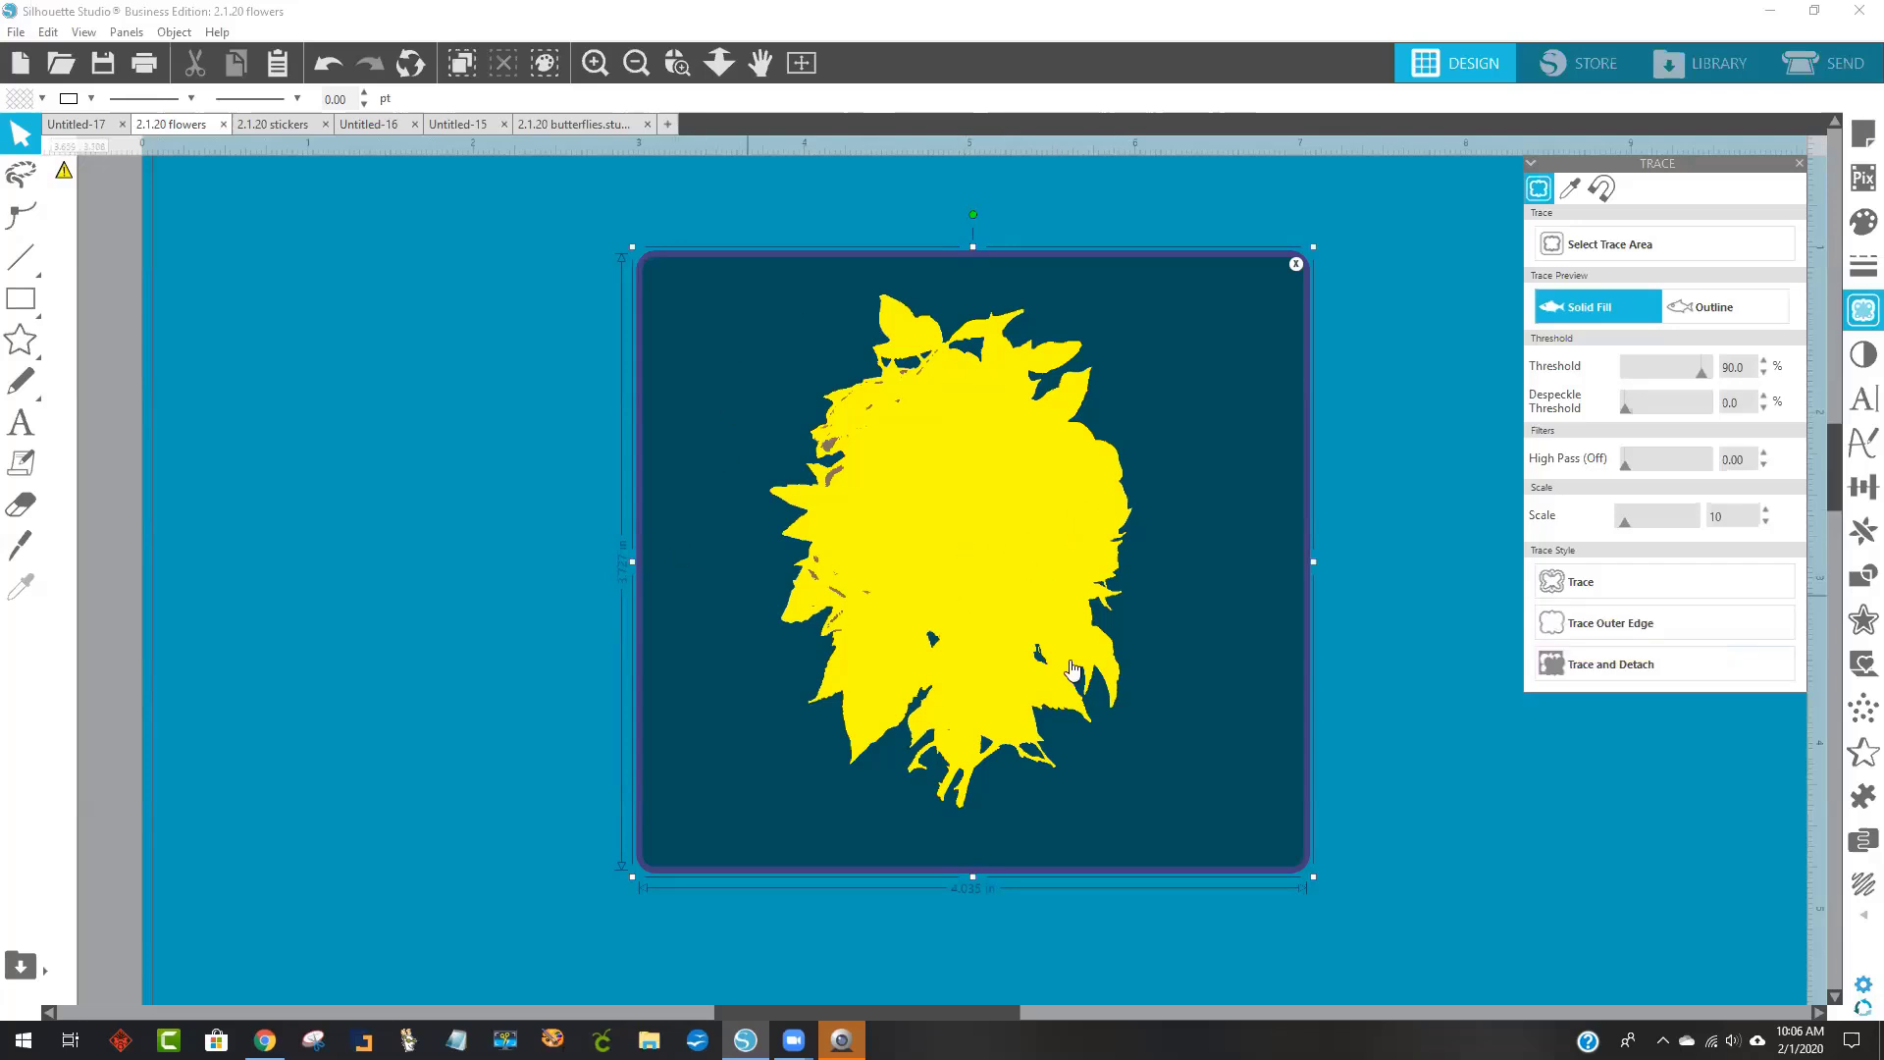
left_click(1615, 662)
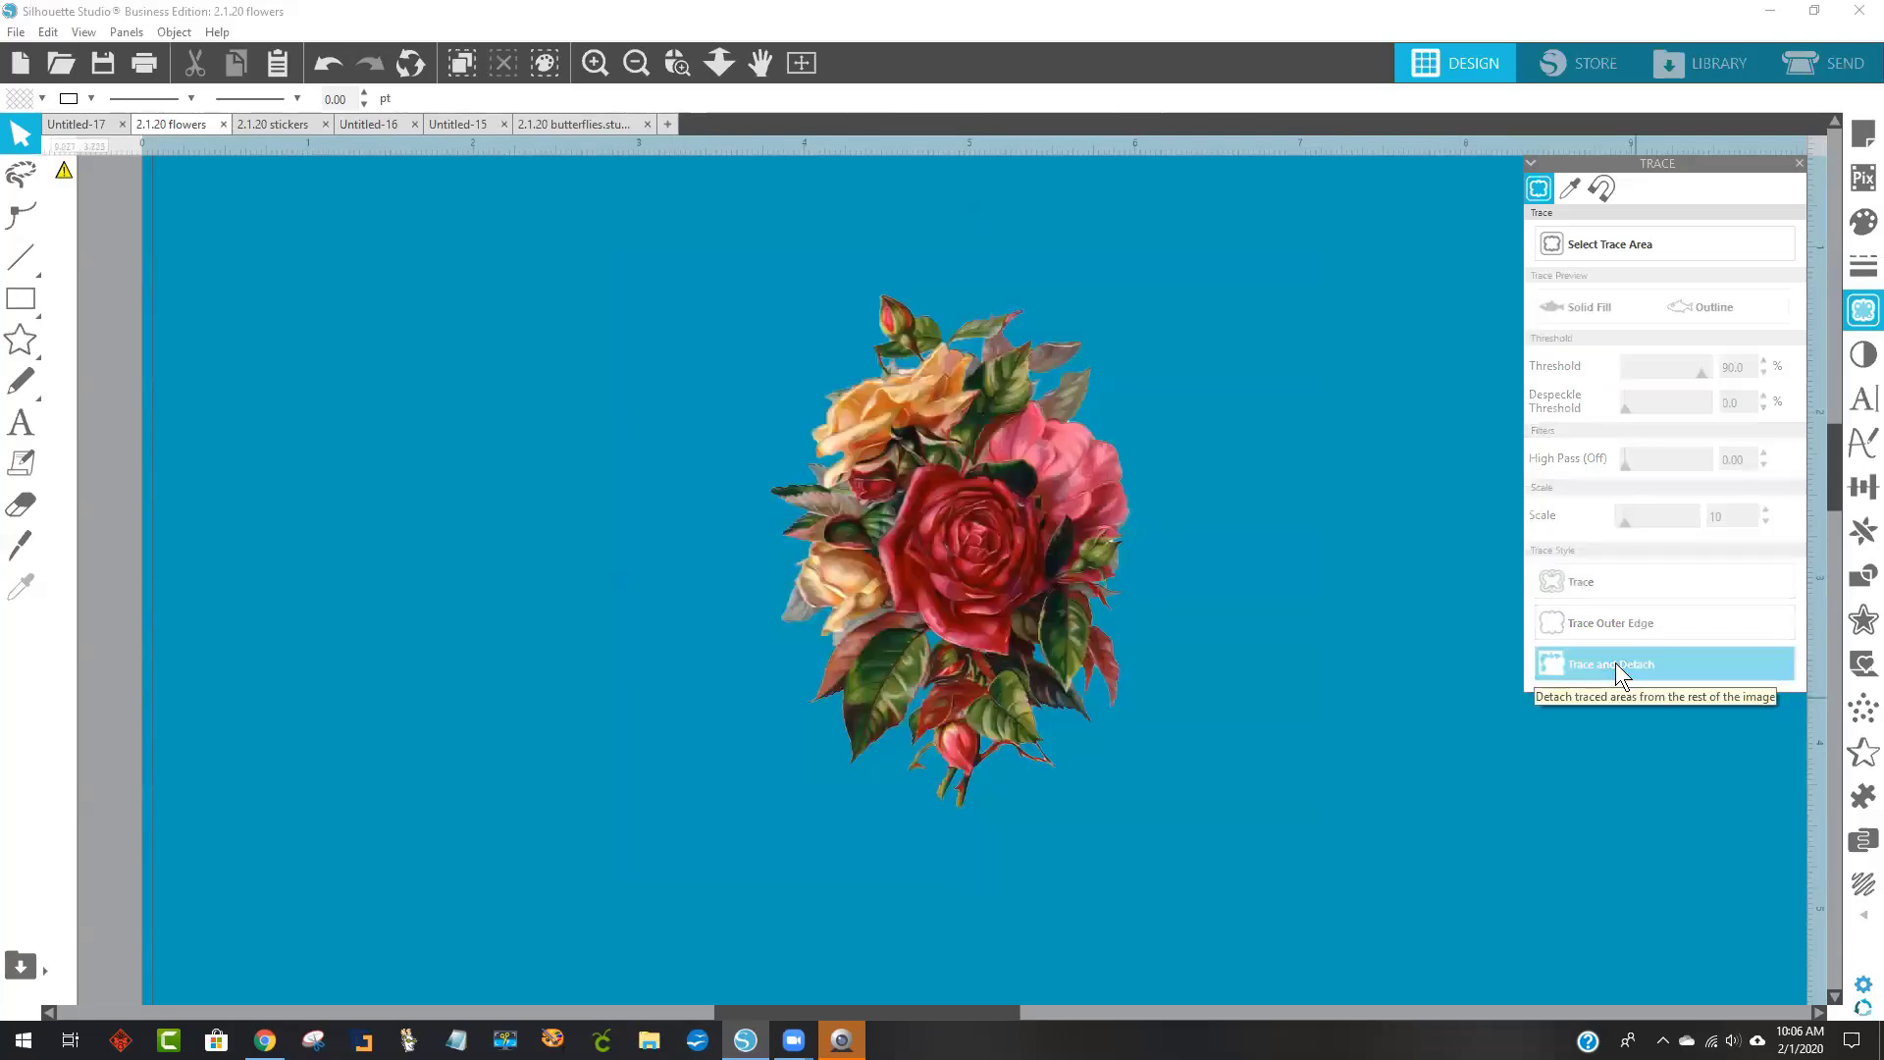
Pull the detached bouquet aside to the right and delete the leftover remnants of the source image.
mouse_move(917, 564)
left_mouse_down()
mouse_move(1217, 614)
mouse_move(1344, 605)
mouse_move(1442, 638)
mouse_move(1589, 597)
left_mouse_up()
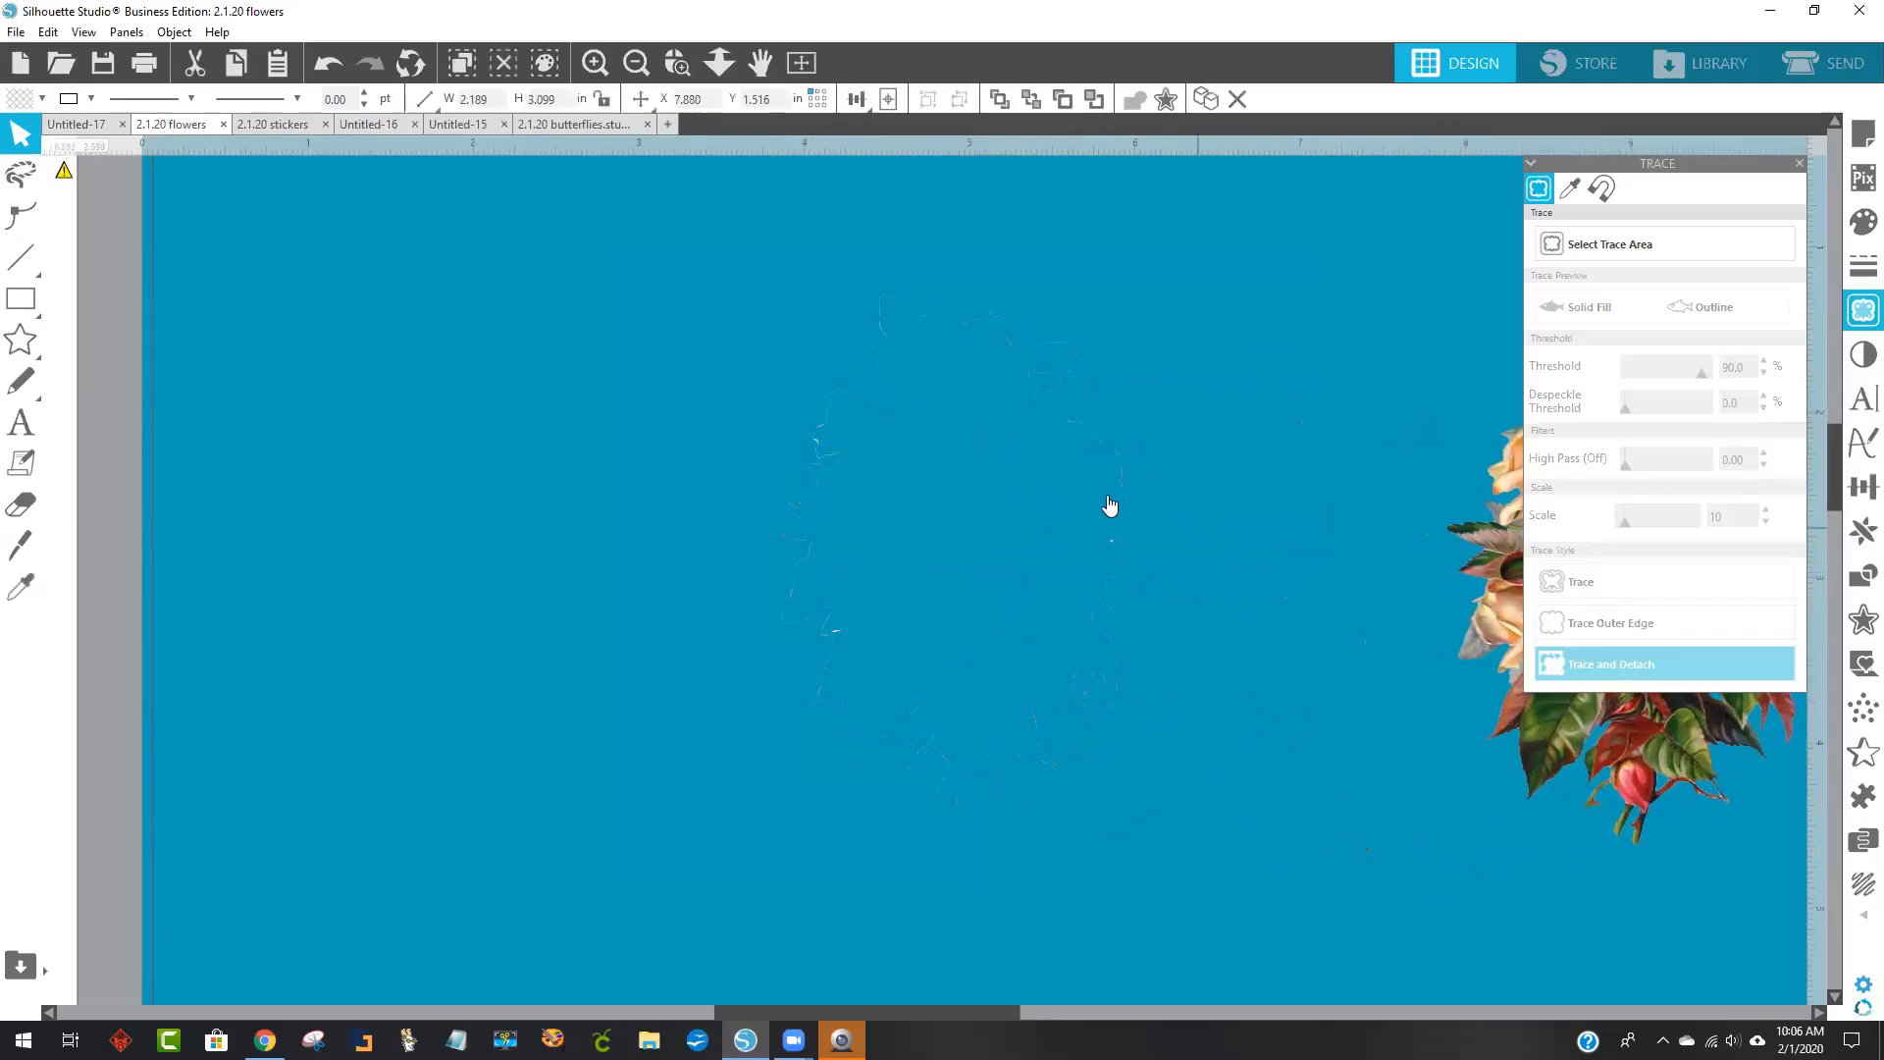
left_click(829, 437)
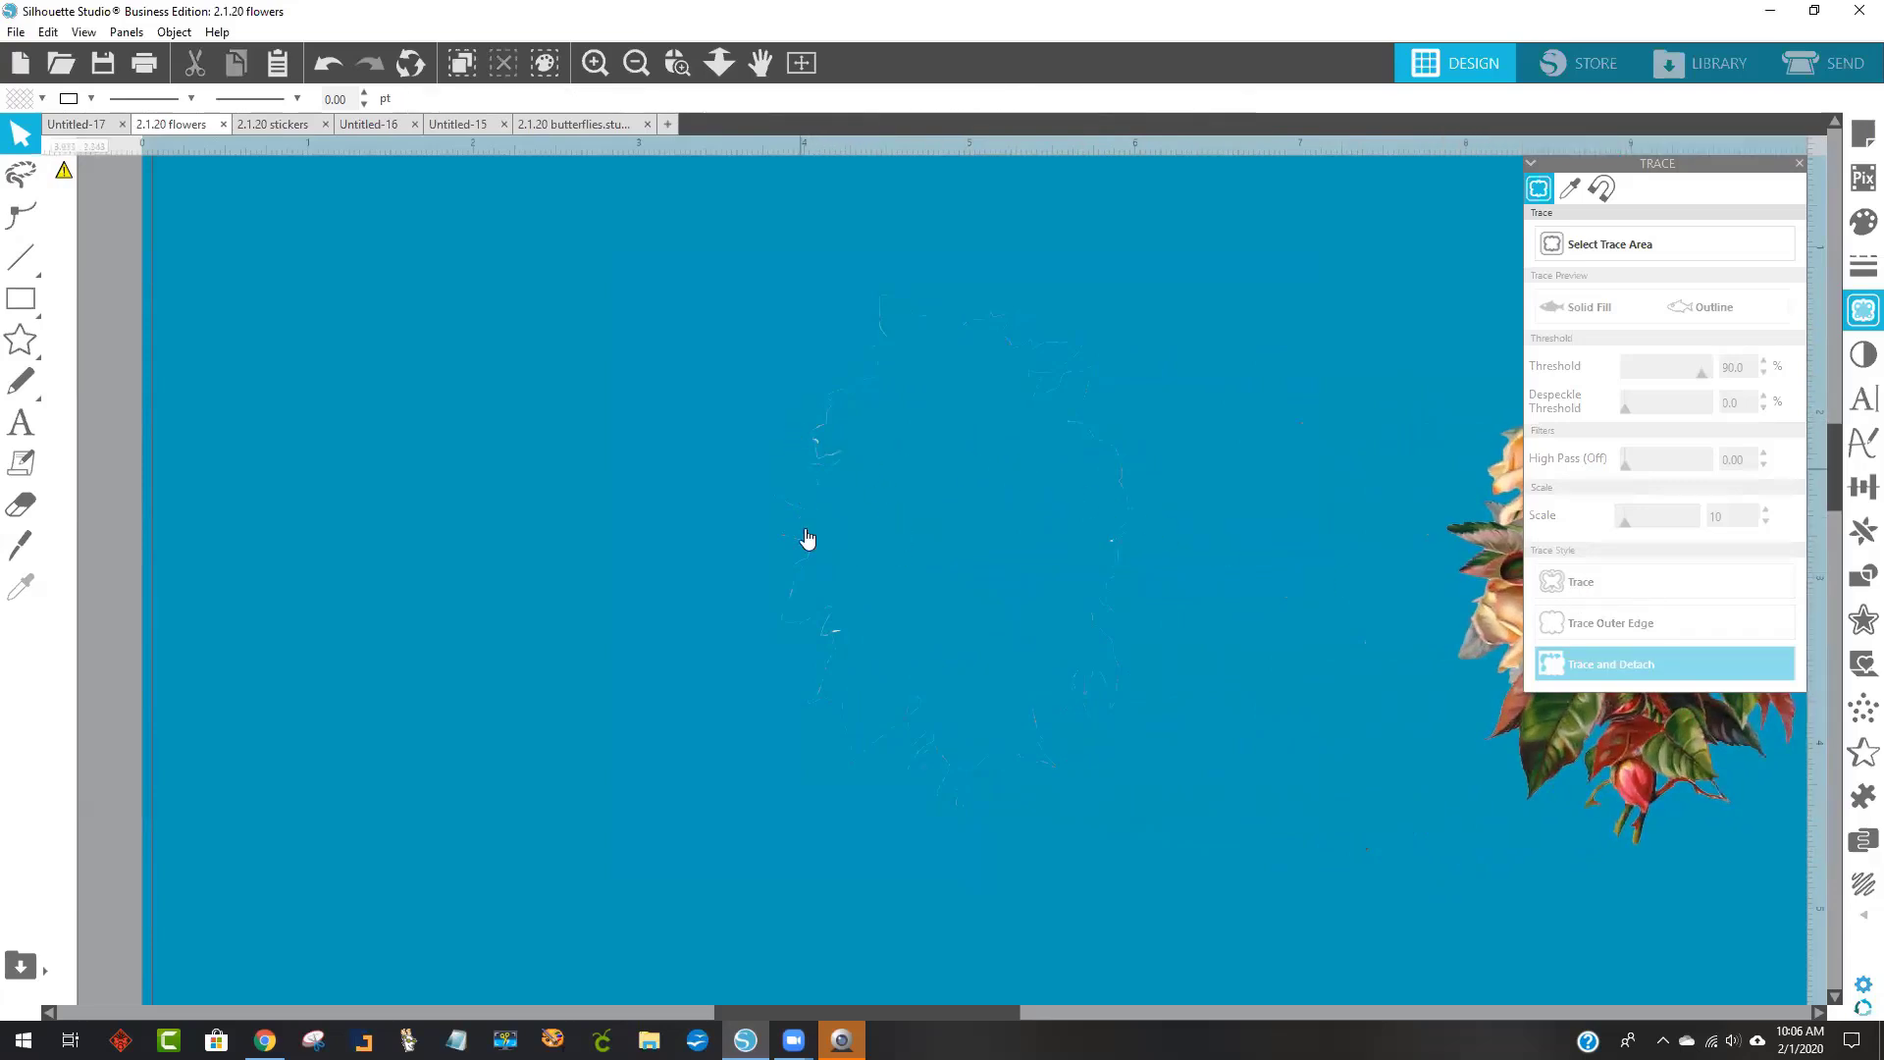
mouse_move(684, 209)
left_mouse_down()
mouse_move(892, 329)
mouse_move(1170, 680)
left_mouse_up()
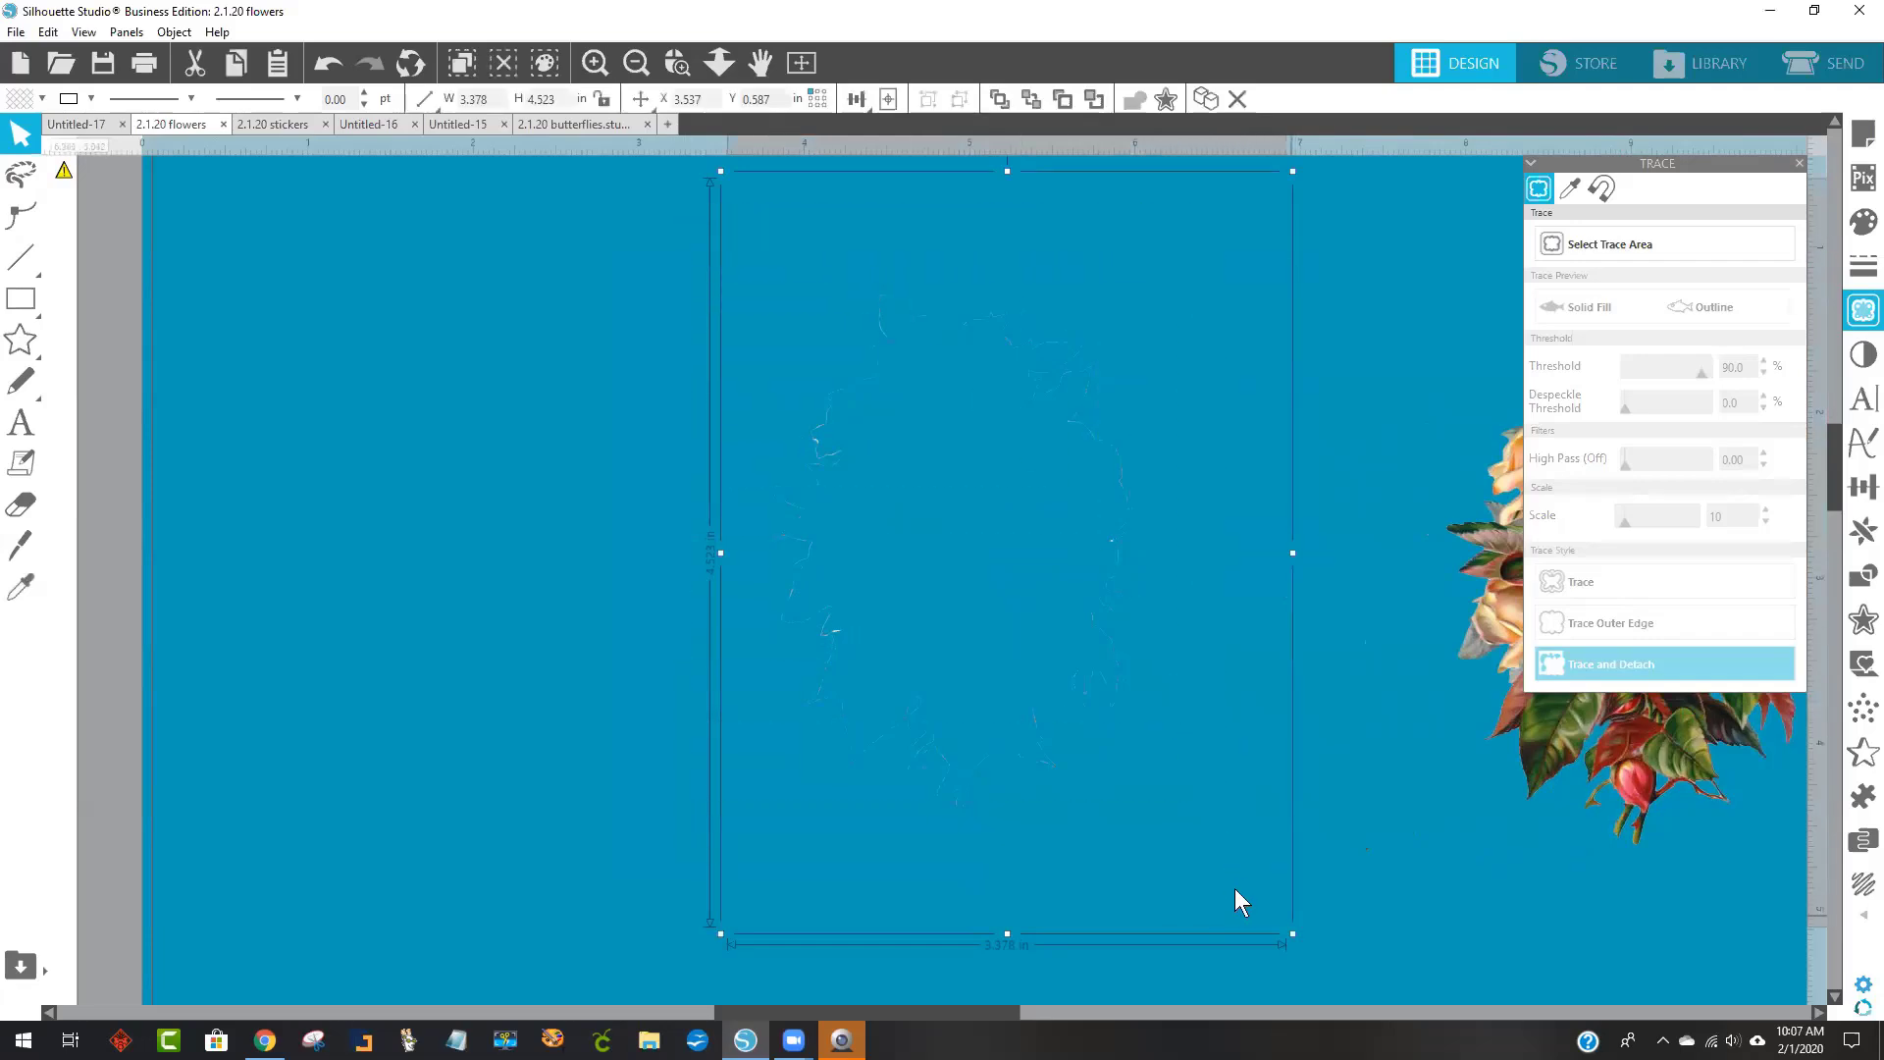
key("Delete")
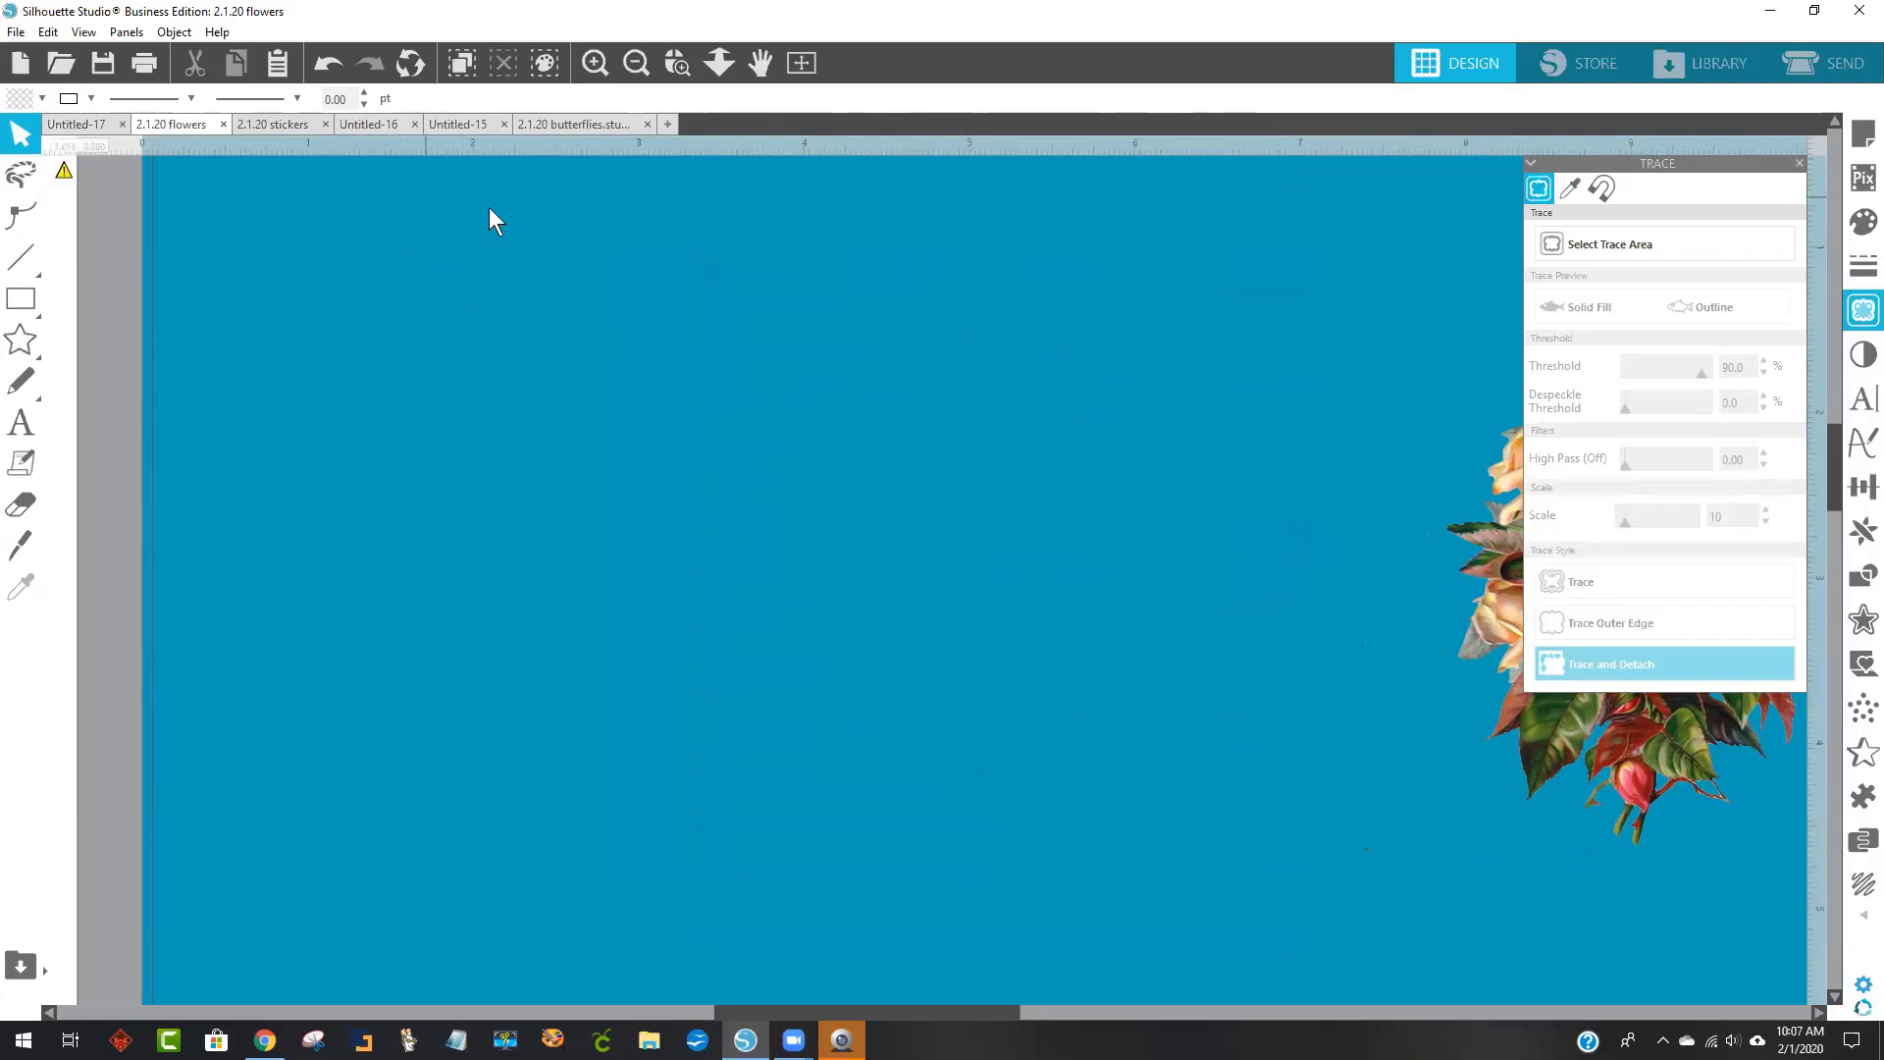
Bring the detached bouquet back to about X 3.45 in, Y 1.25 in, and create a 0.125 in rounded offset around it.
mouse_move(474, 179)
left_mouse_down()
mouse_move(857, 438)
mouse_move(1063, 667)
mouse_move(1209, 885)
mouse_move(1448, 857)
mouse_move(1284, 871)
mouse_move(1291, 927)
left_mouse_up()
left_click_drag(1434, 557, 839, 525)
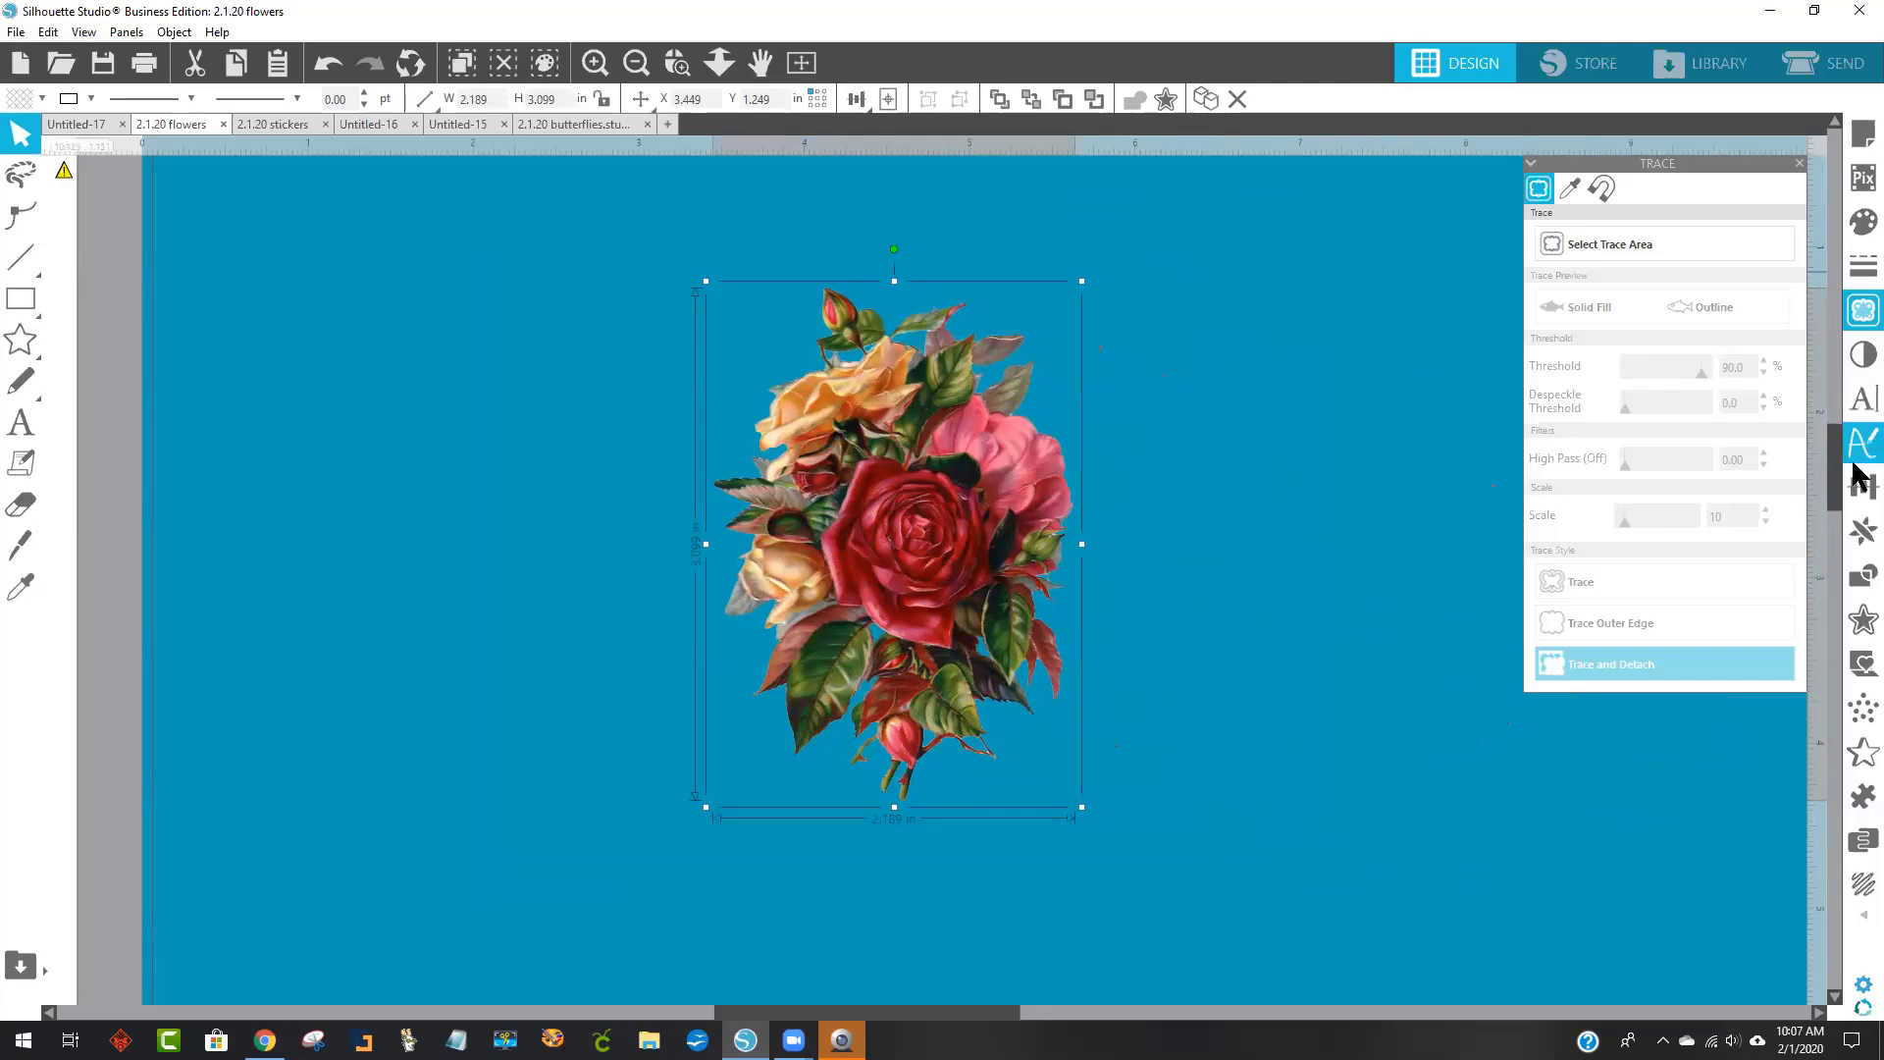
left_click(1859, 628)
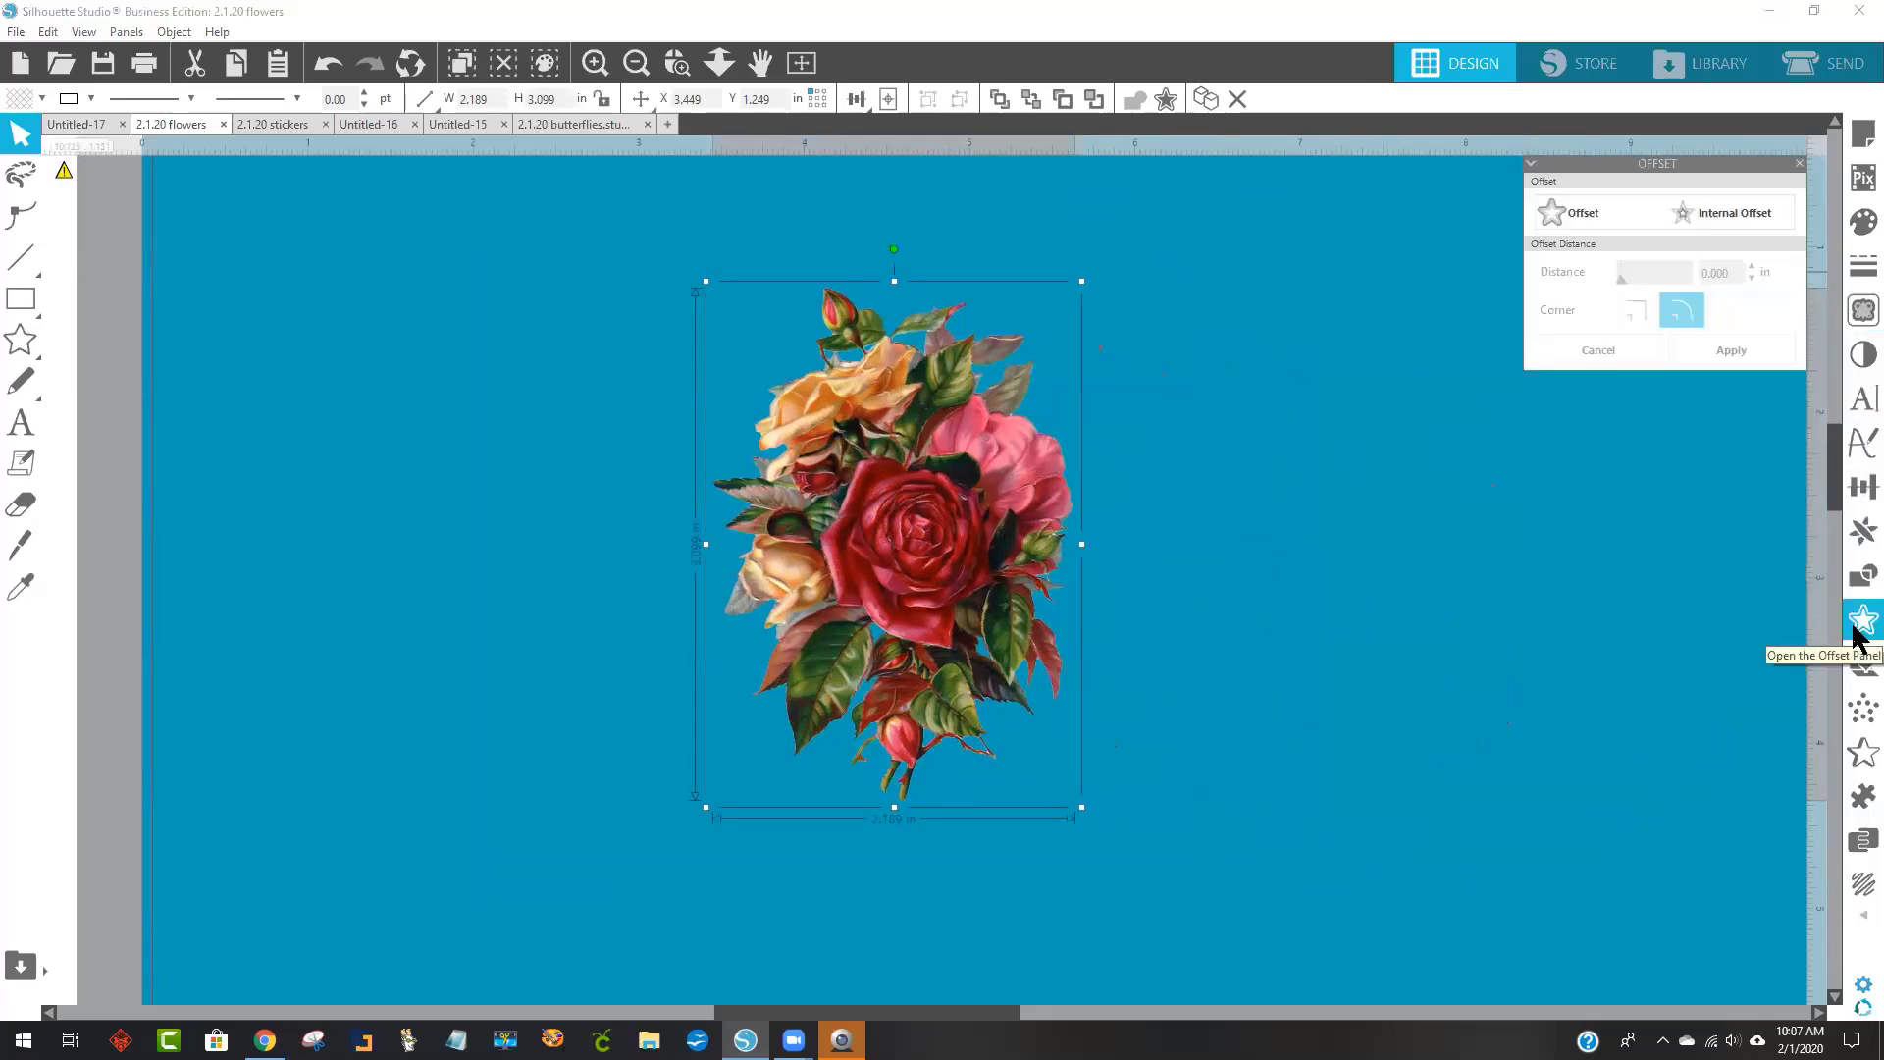
left_click(1572, 213)
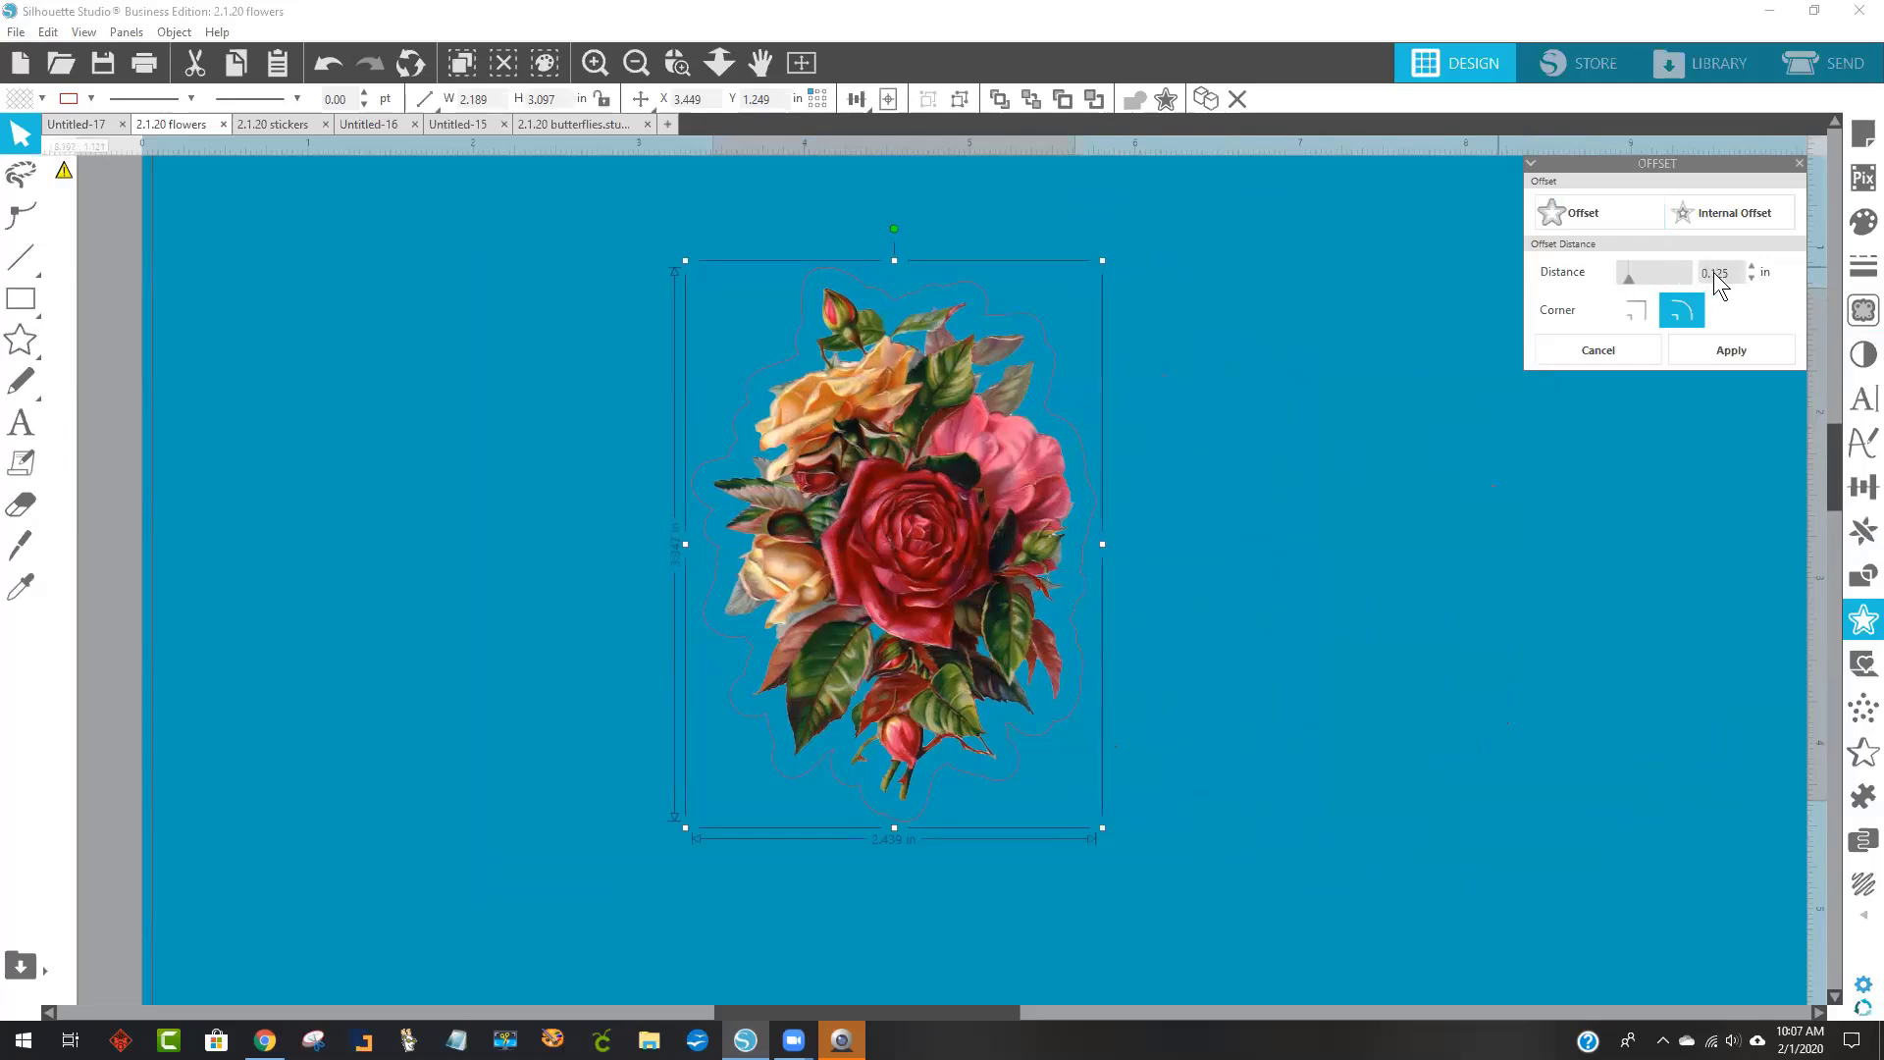
Fill the offset shape around the bouquet with white.
left_click(23, 102)
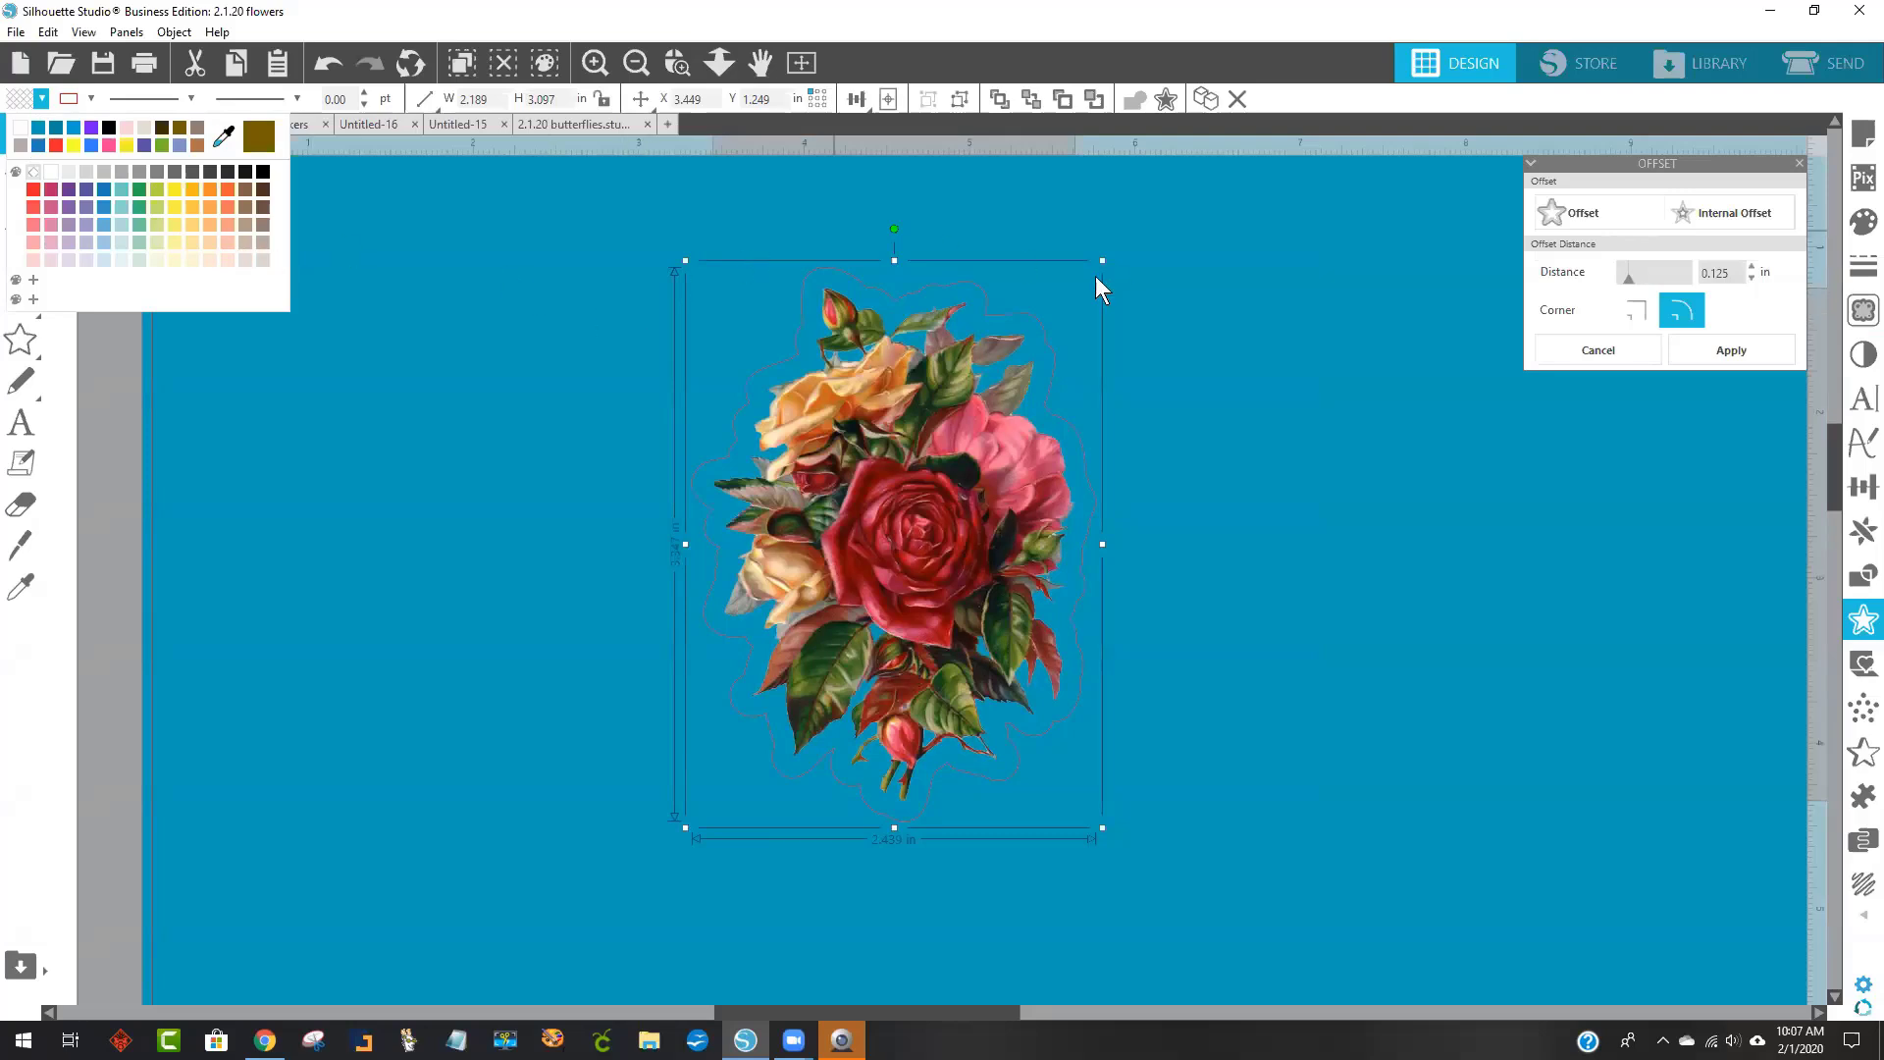
left_click(302, 150)
left_click(20, 102)
left_click(25, 132)
left_click(1141, 500)
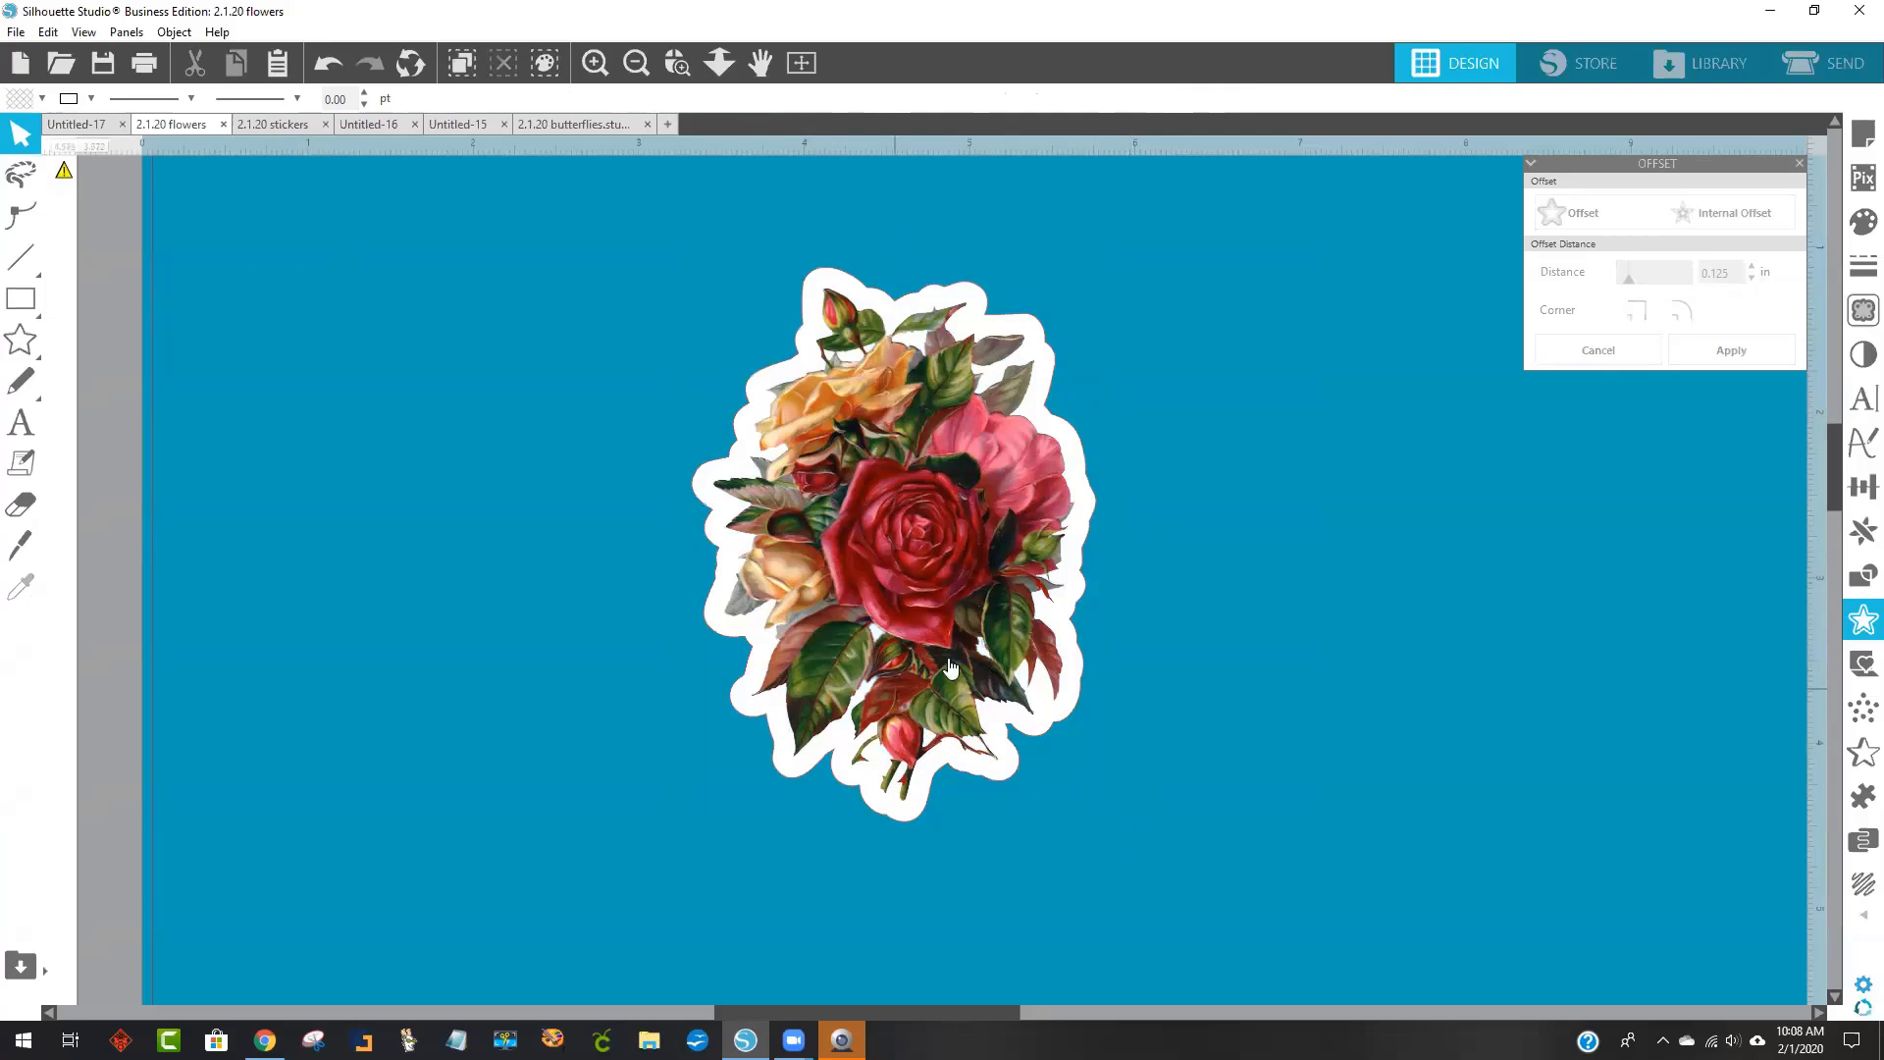
Change the line color of the bouquet's white offset to a light neutral shade.
left_click(831, 279)
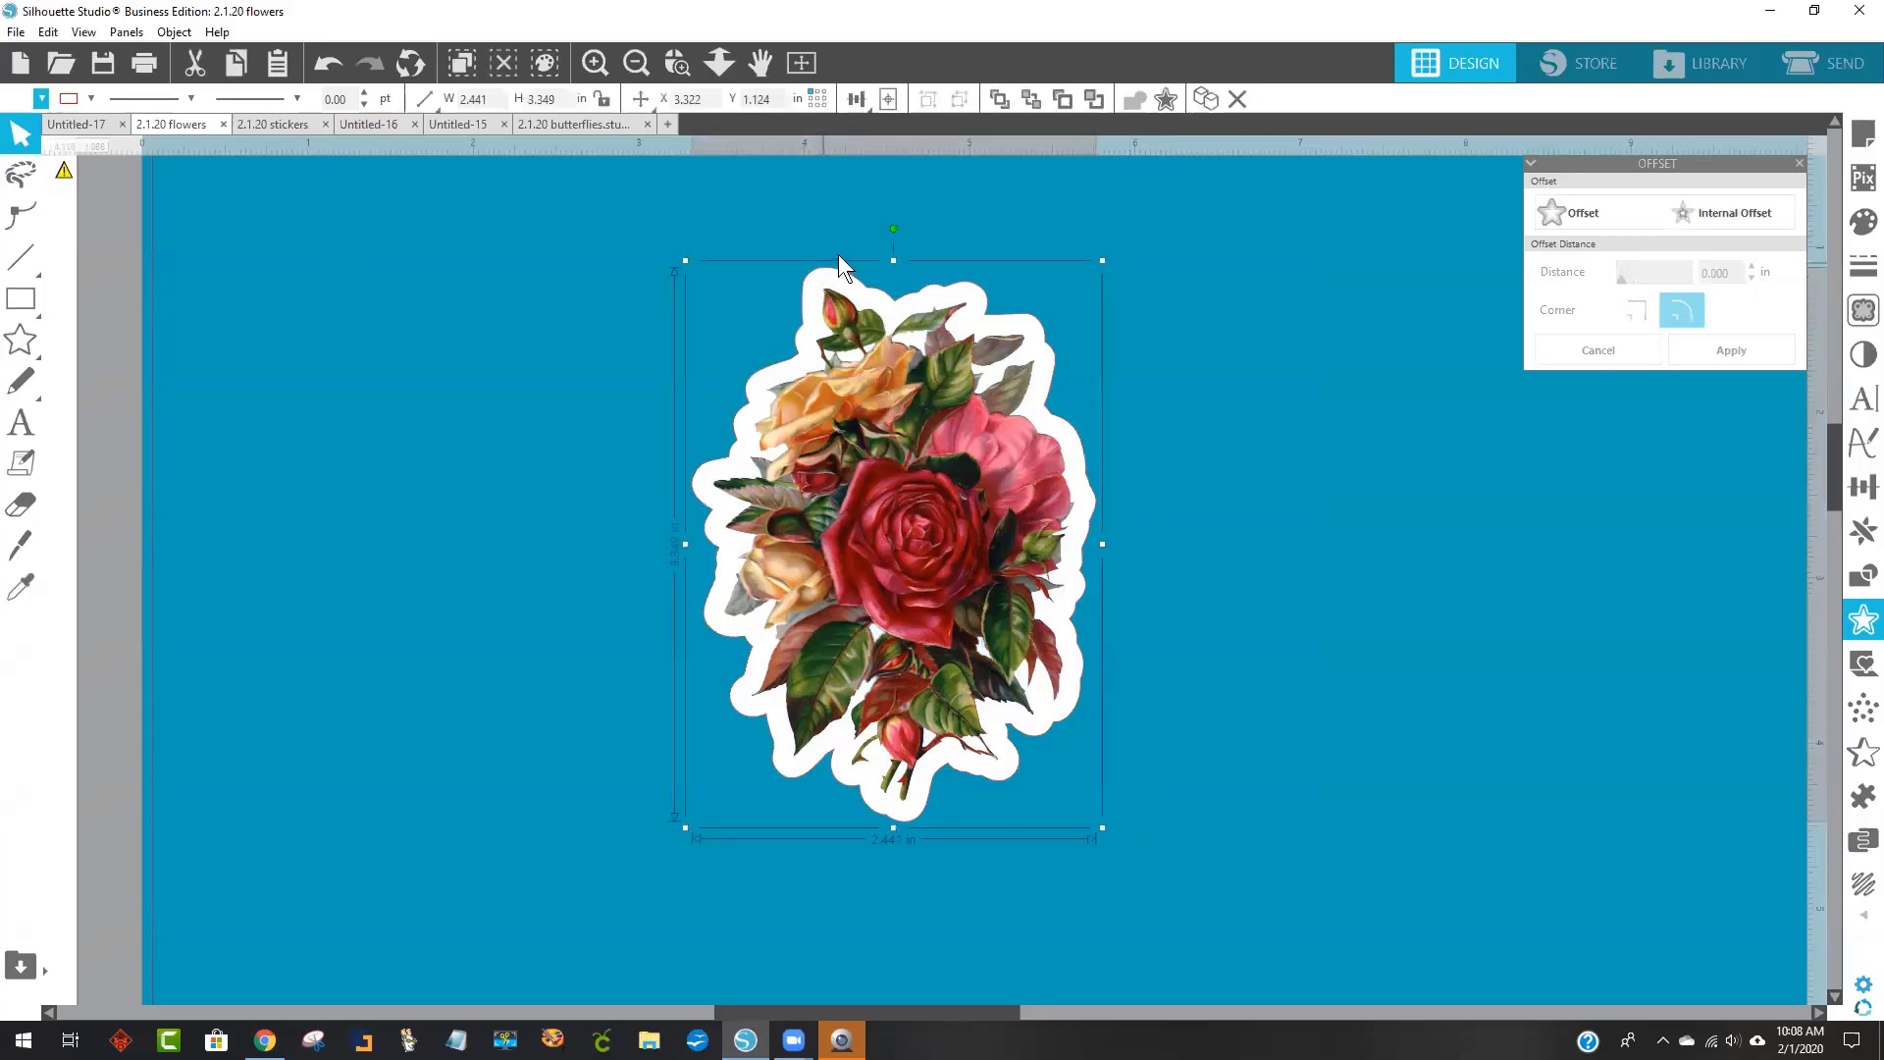
left_click(70, 98)
left_click(70, 148)
left_click(1175, 461)
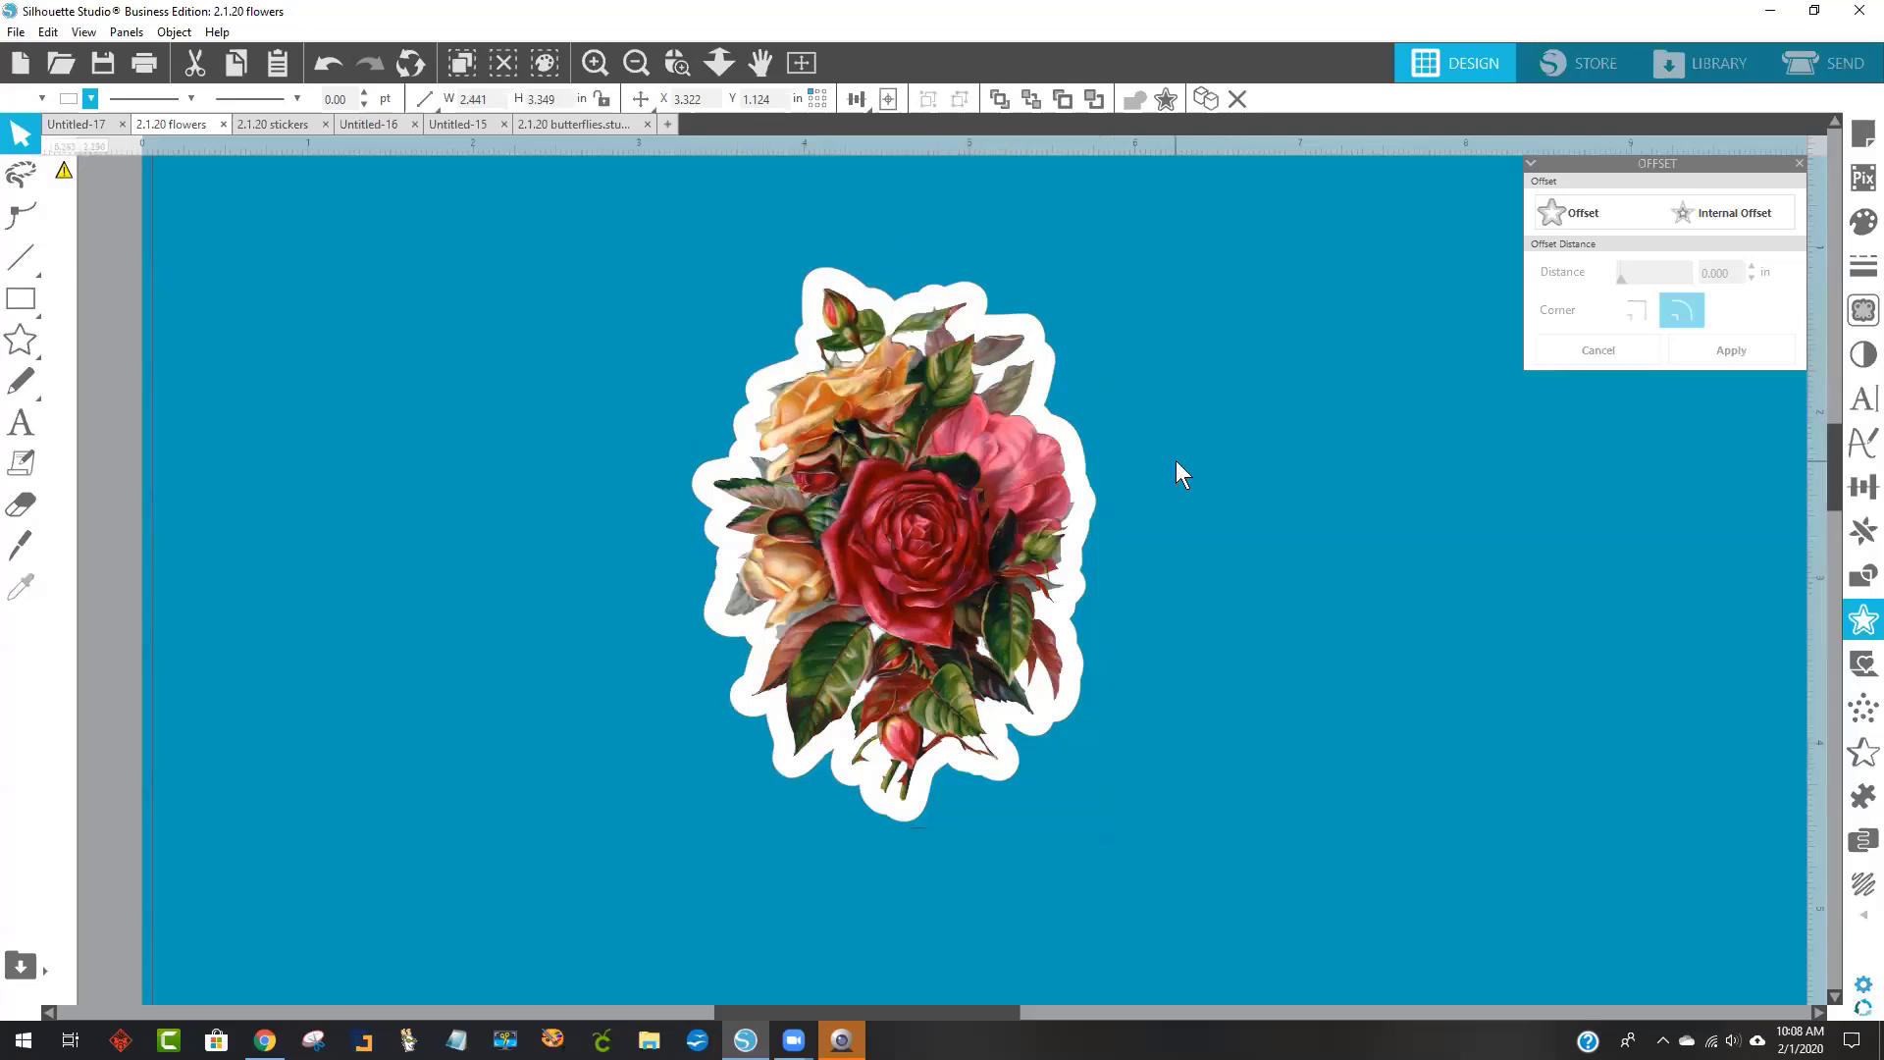
Group the bouquet with its white offset.
left_click(975, 473)
right_click(881, 491)
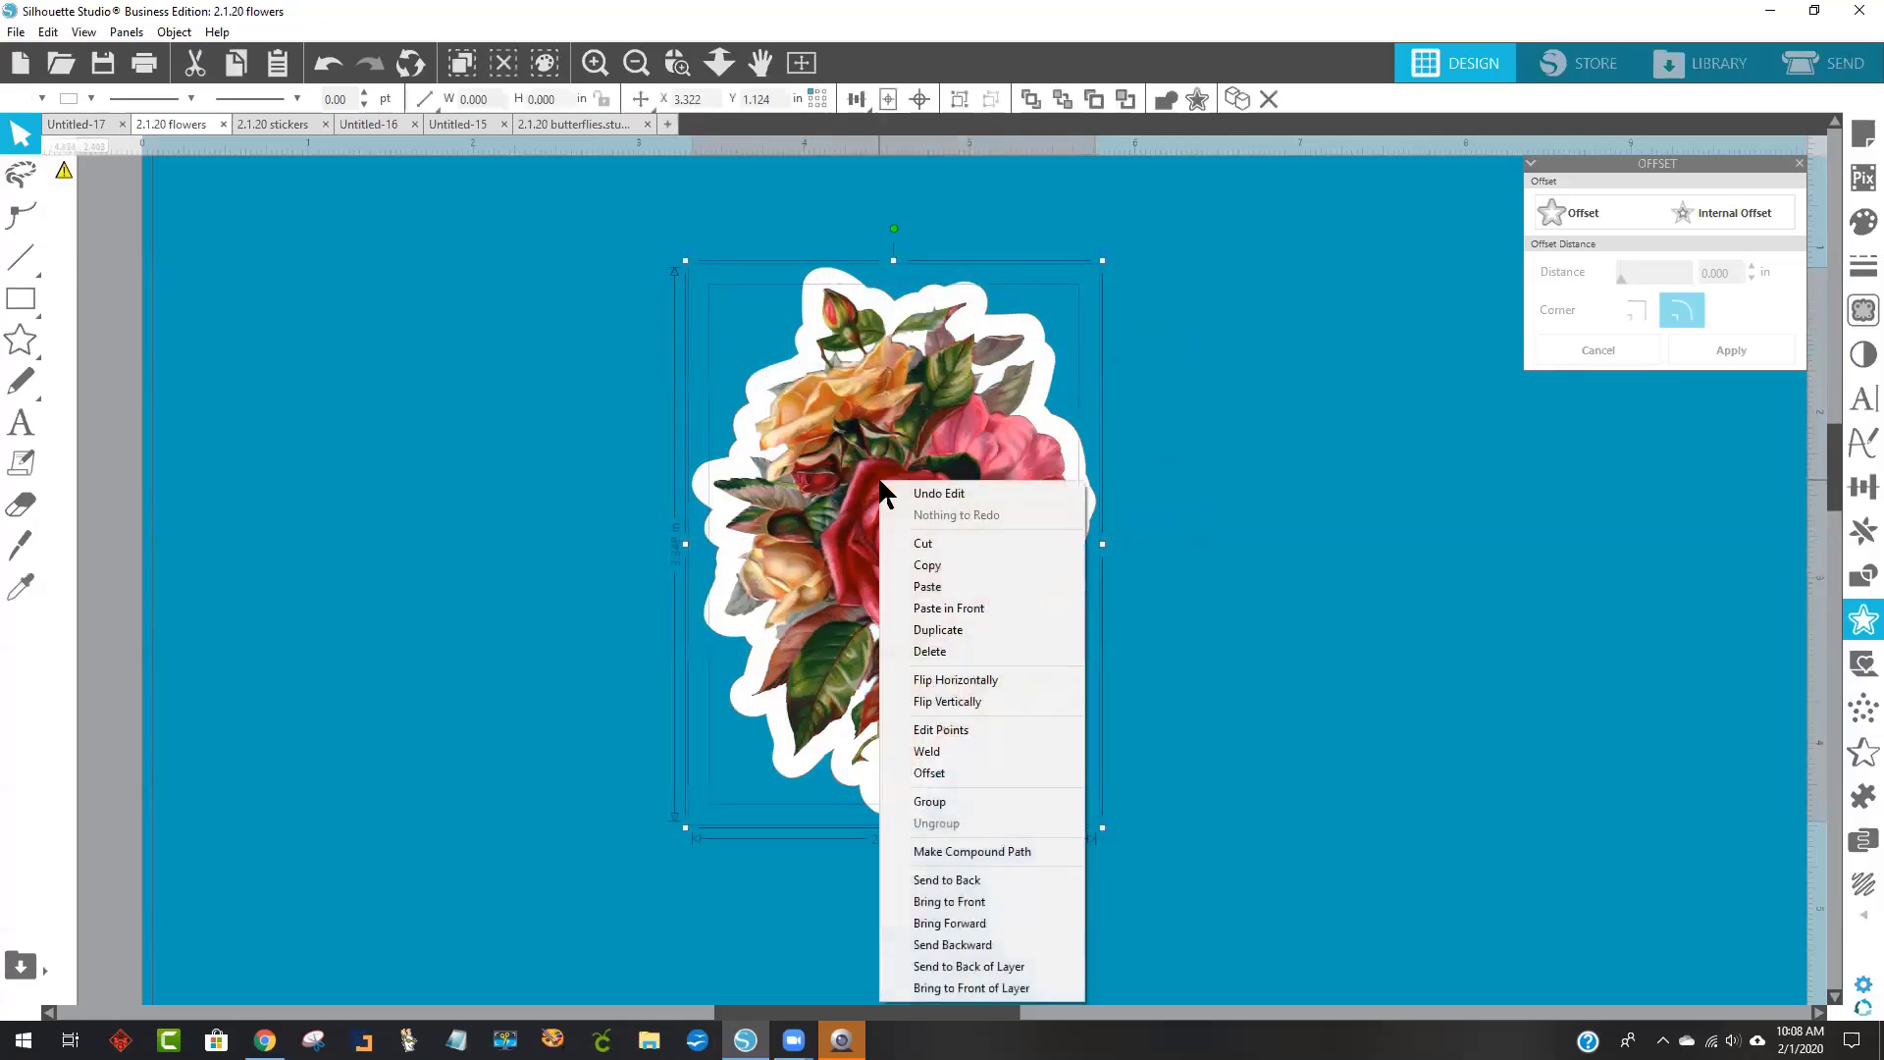
left_click(985, 803)
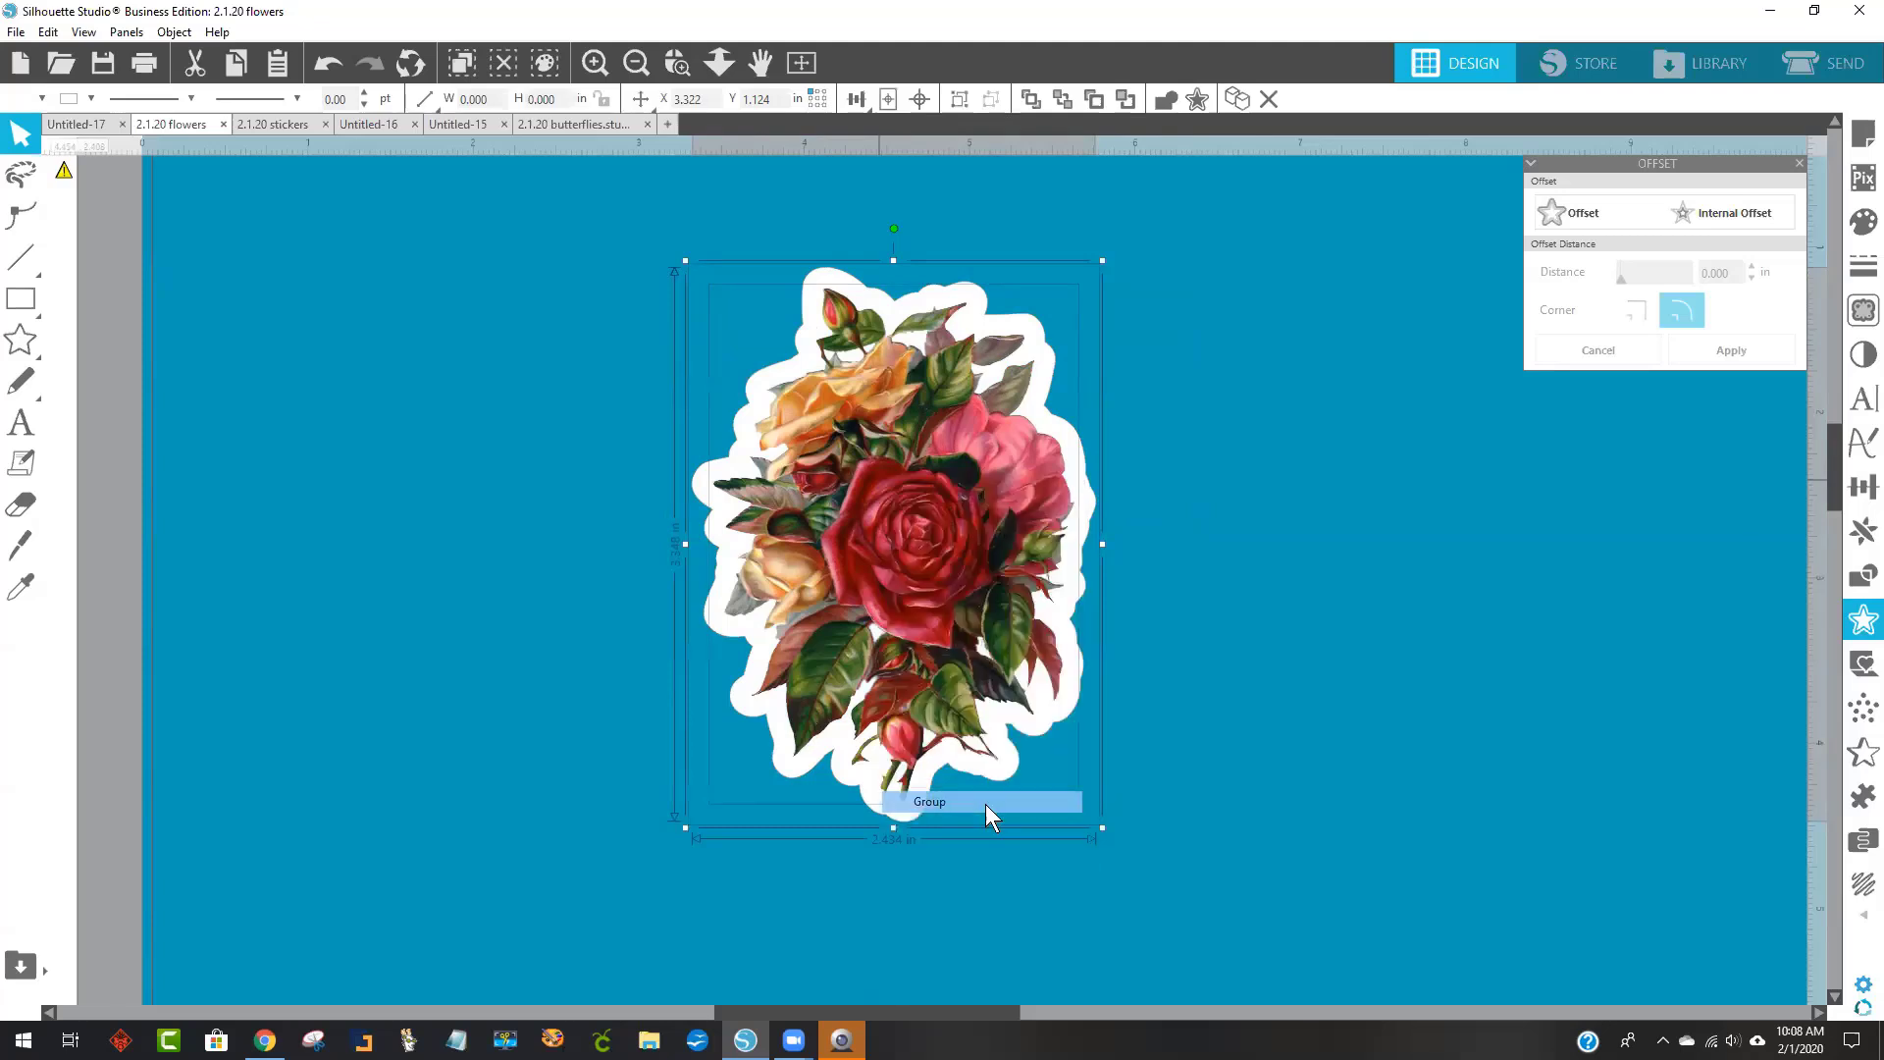
Move the blue ribbon banner from beside the mat to just above the bouquet sticker.
left_click(633, 63)
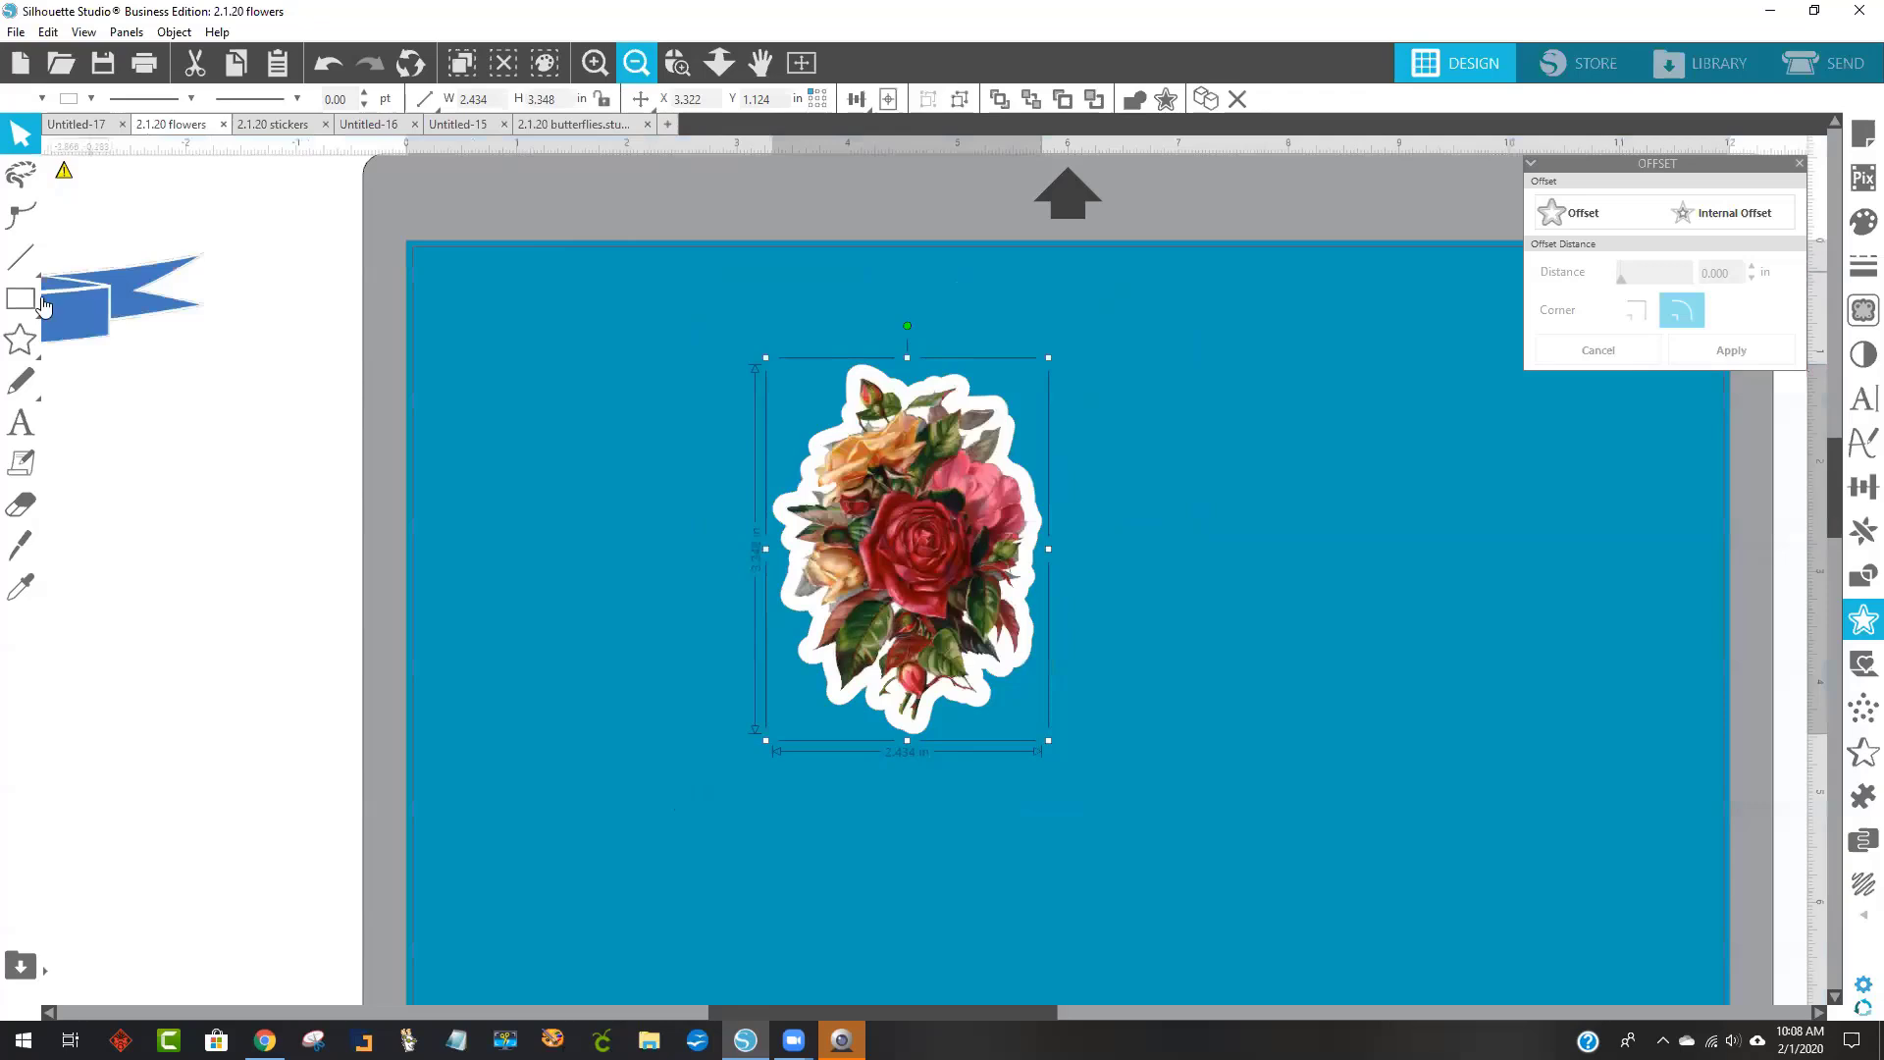
left_click(38, 312)
left_click_drag(390, 500, 1076, 316)
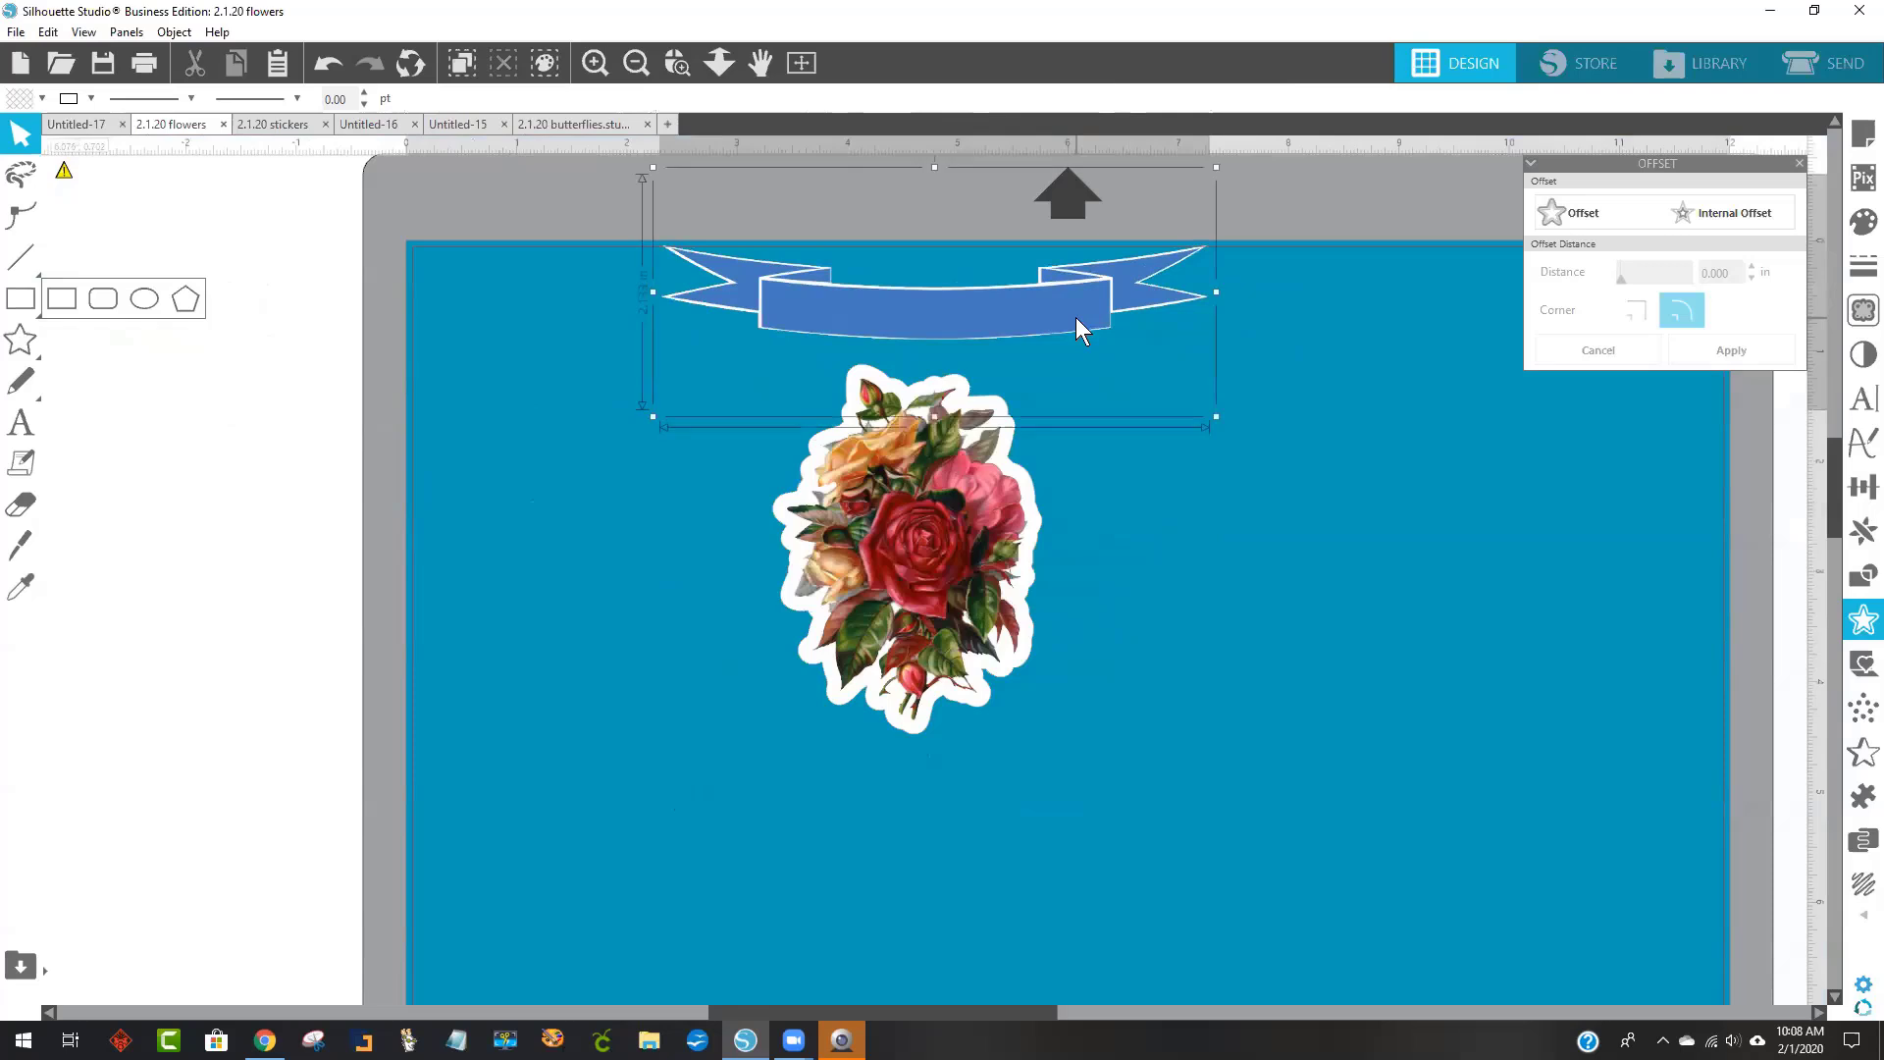
Try to separate the blue banner into parts by releasing its compound path.
left_click(174, 32)
left_click(220, 284)
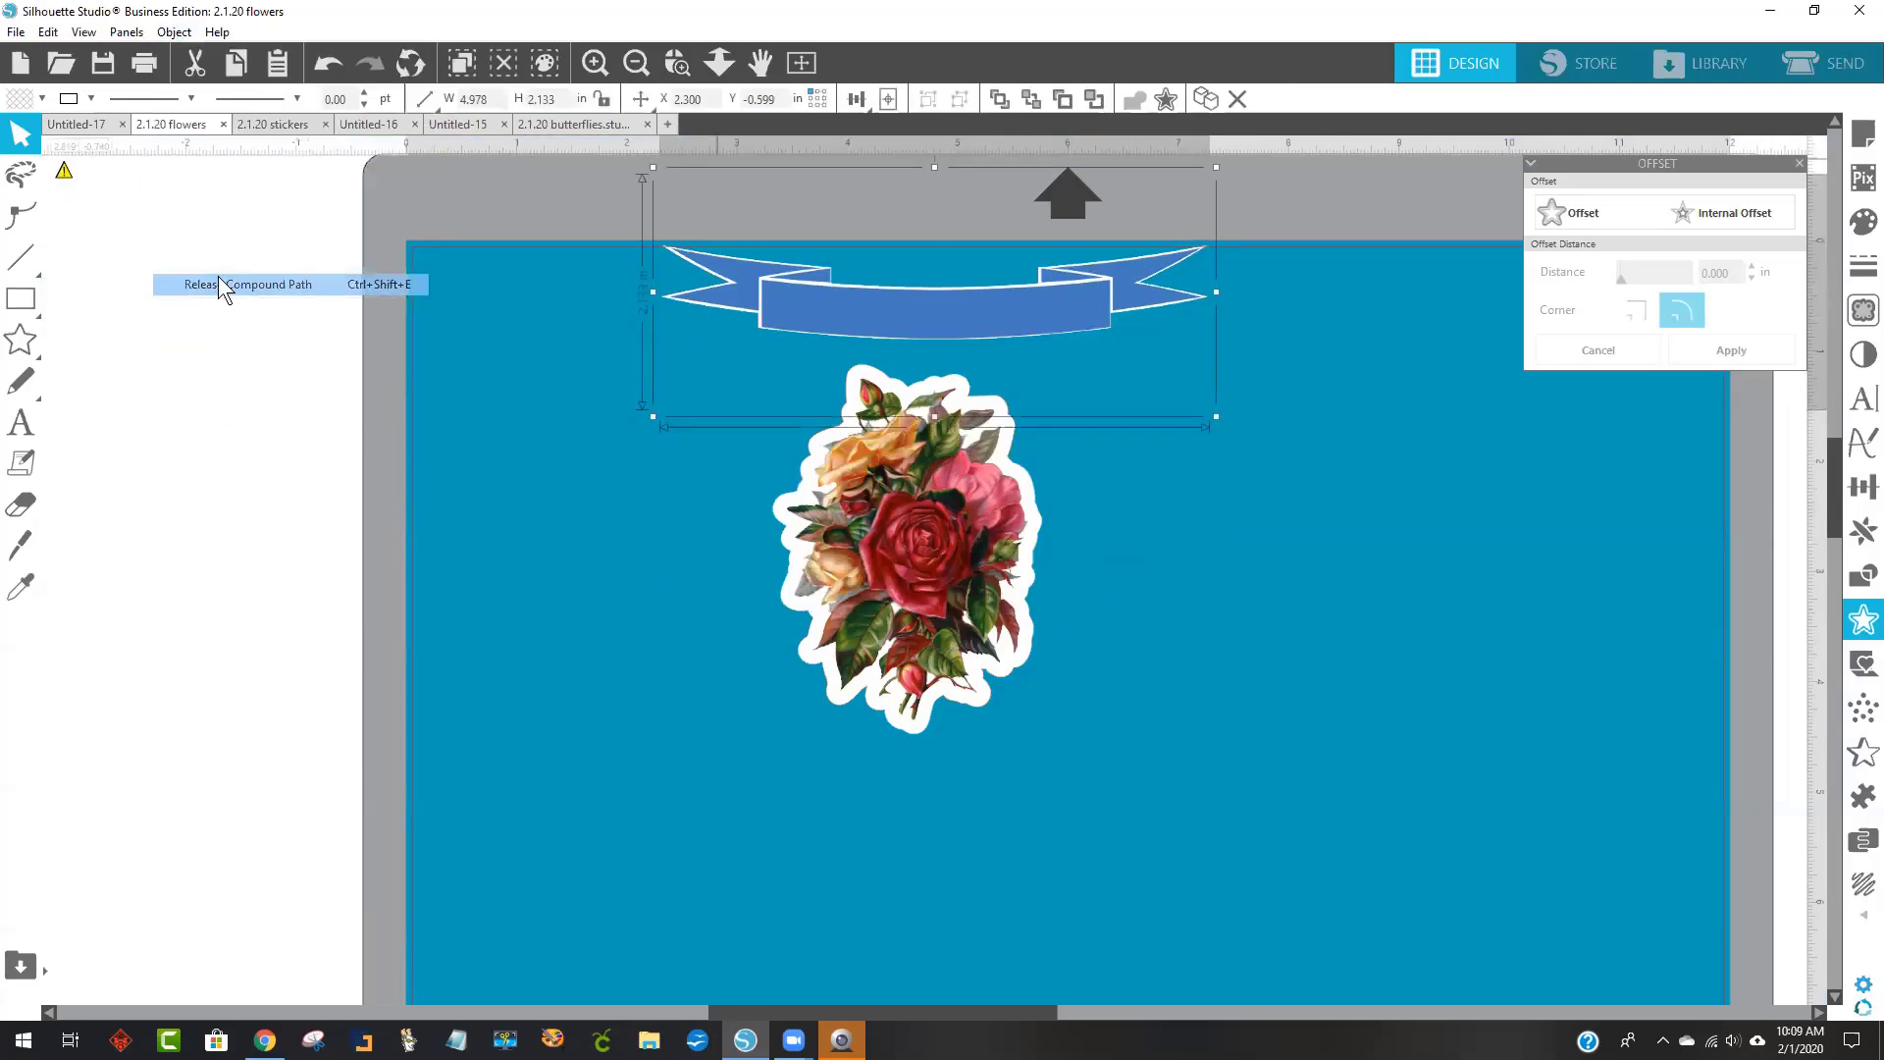
right_click(807, 311)
left_click(1225, 585)
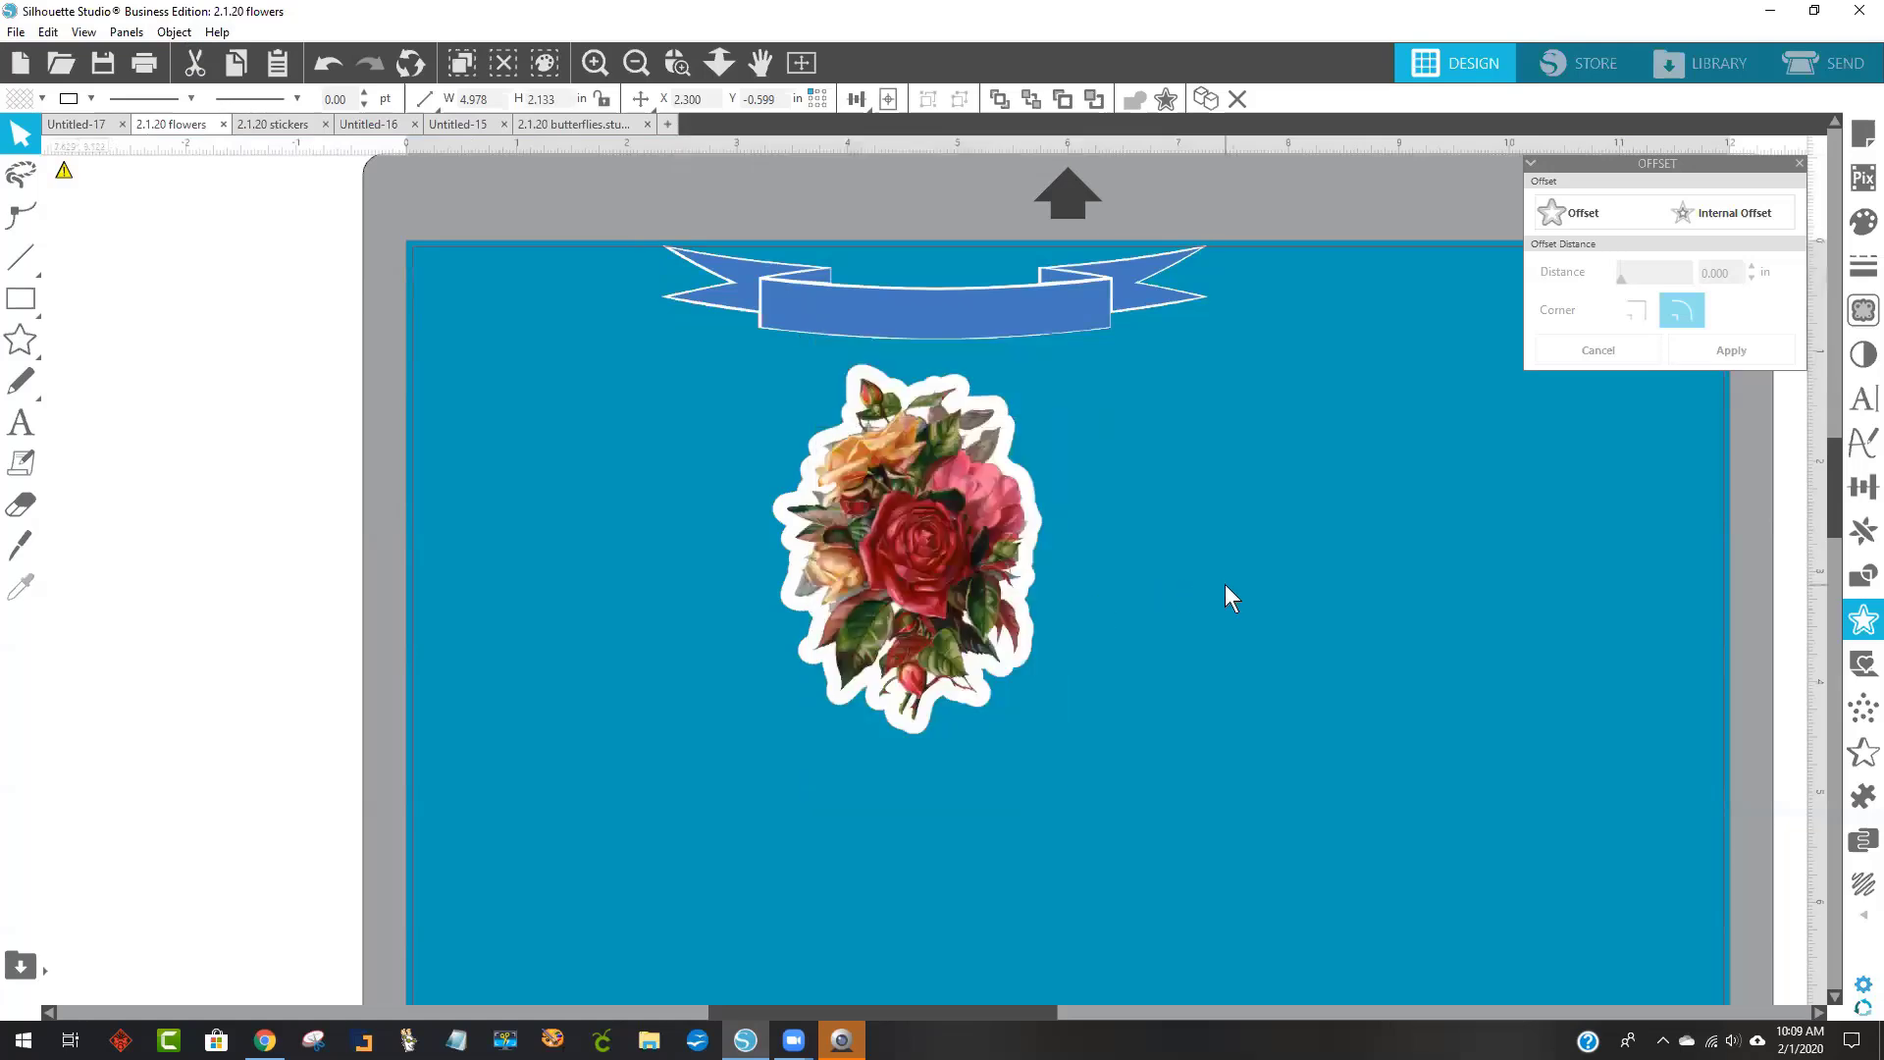
Place the bouquet sticker near the mat's upper left corner and the blue banner in clear space to its right.
left_click_drag(934, 546, 554, 481)
left_click_drag(896, 328, 994, 421)
left_click_drag(999, 487, 1050, 469)
left_click_drag(594, 456, 648, 452)
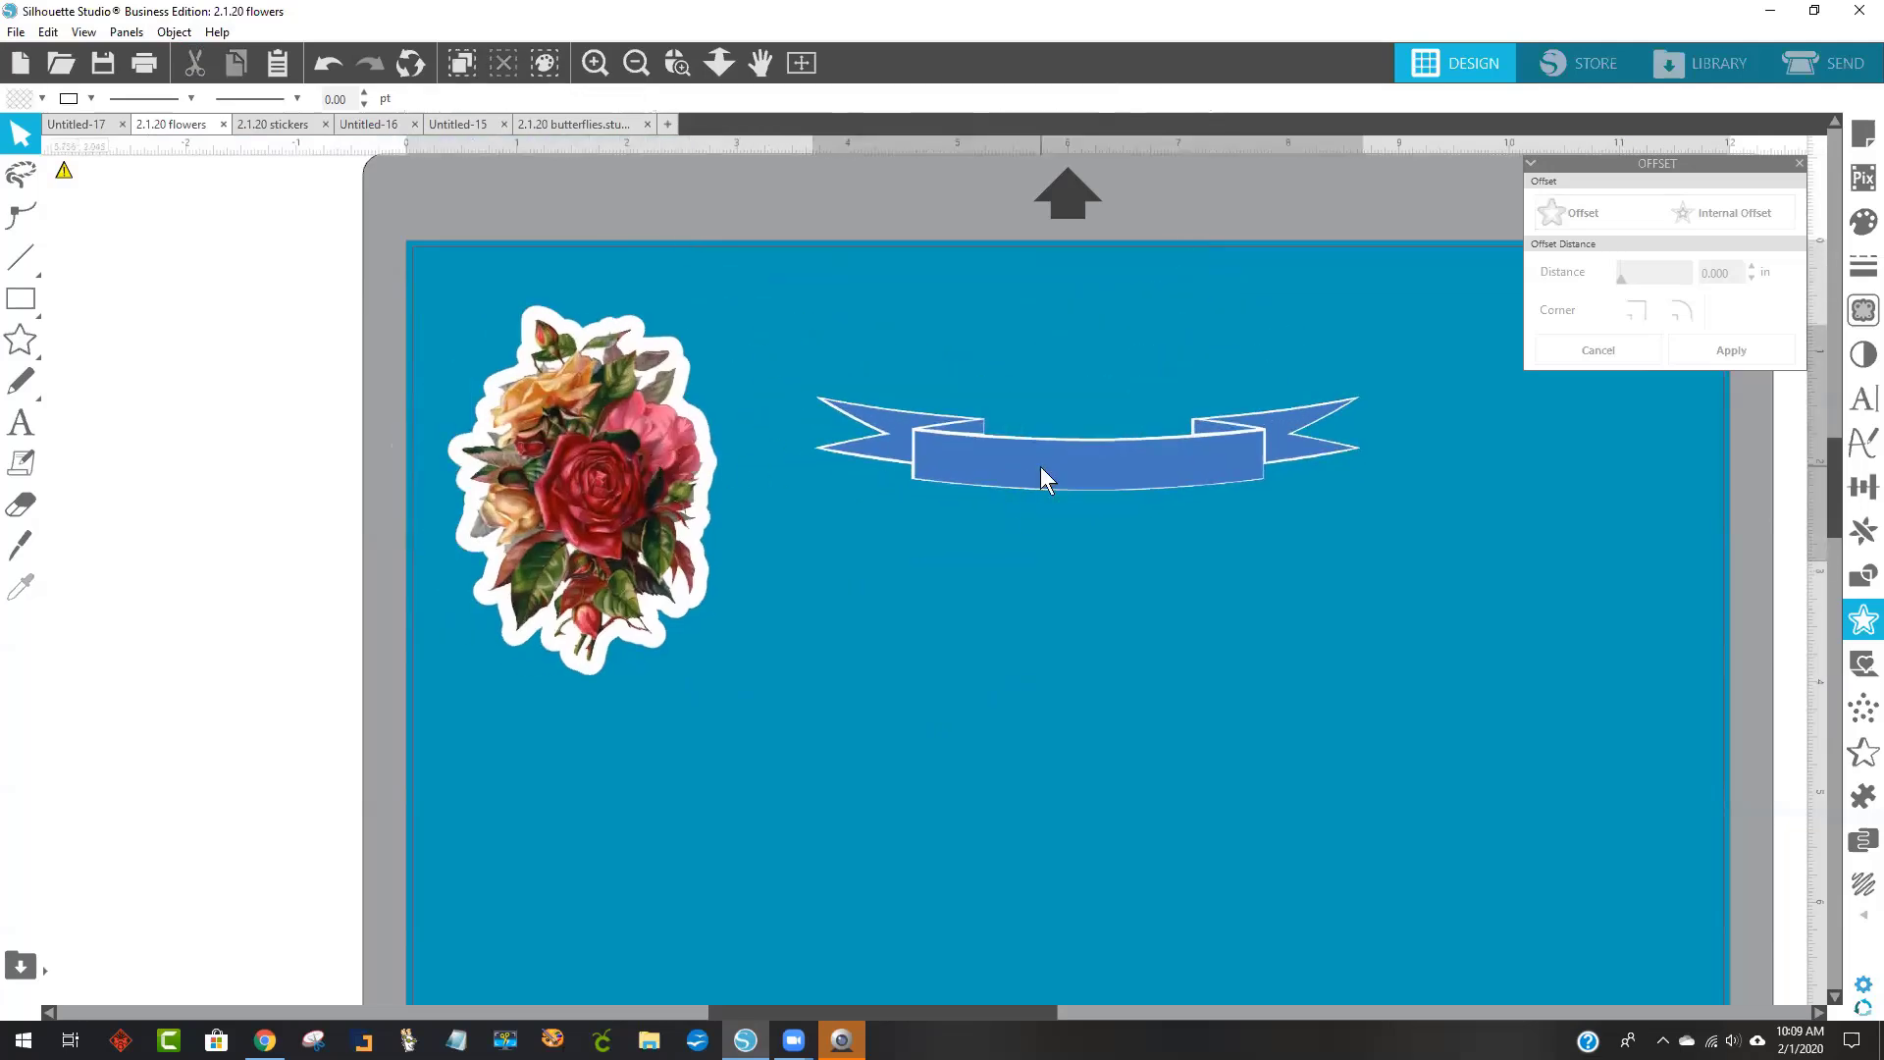
left_click_drag(1036, 468, 1022, 471)
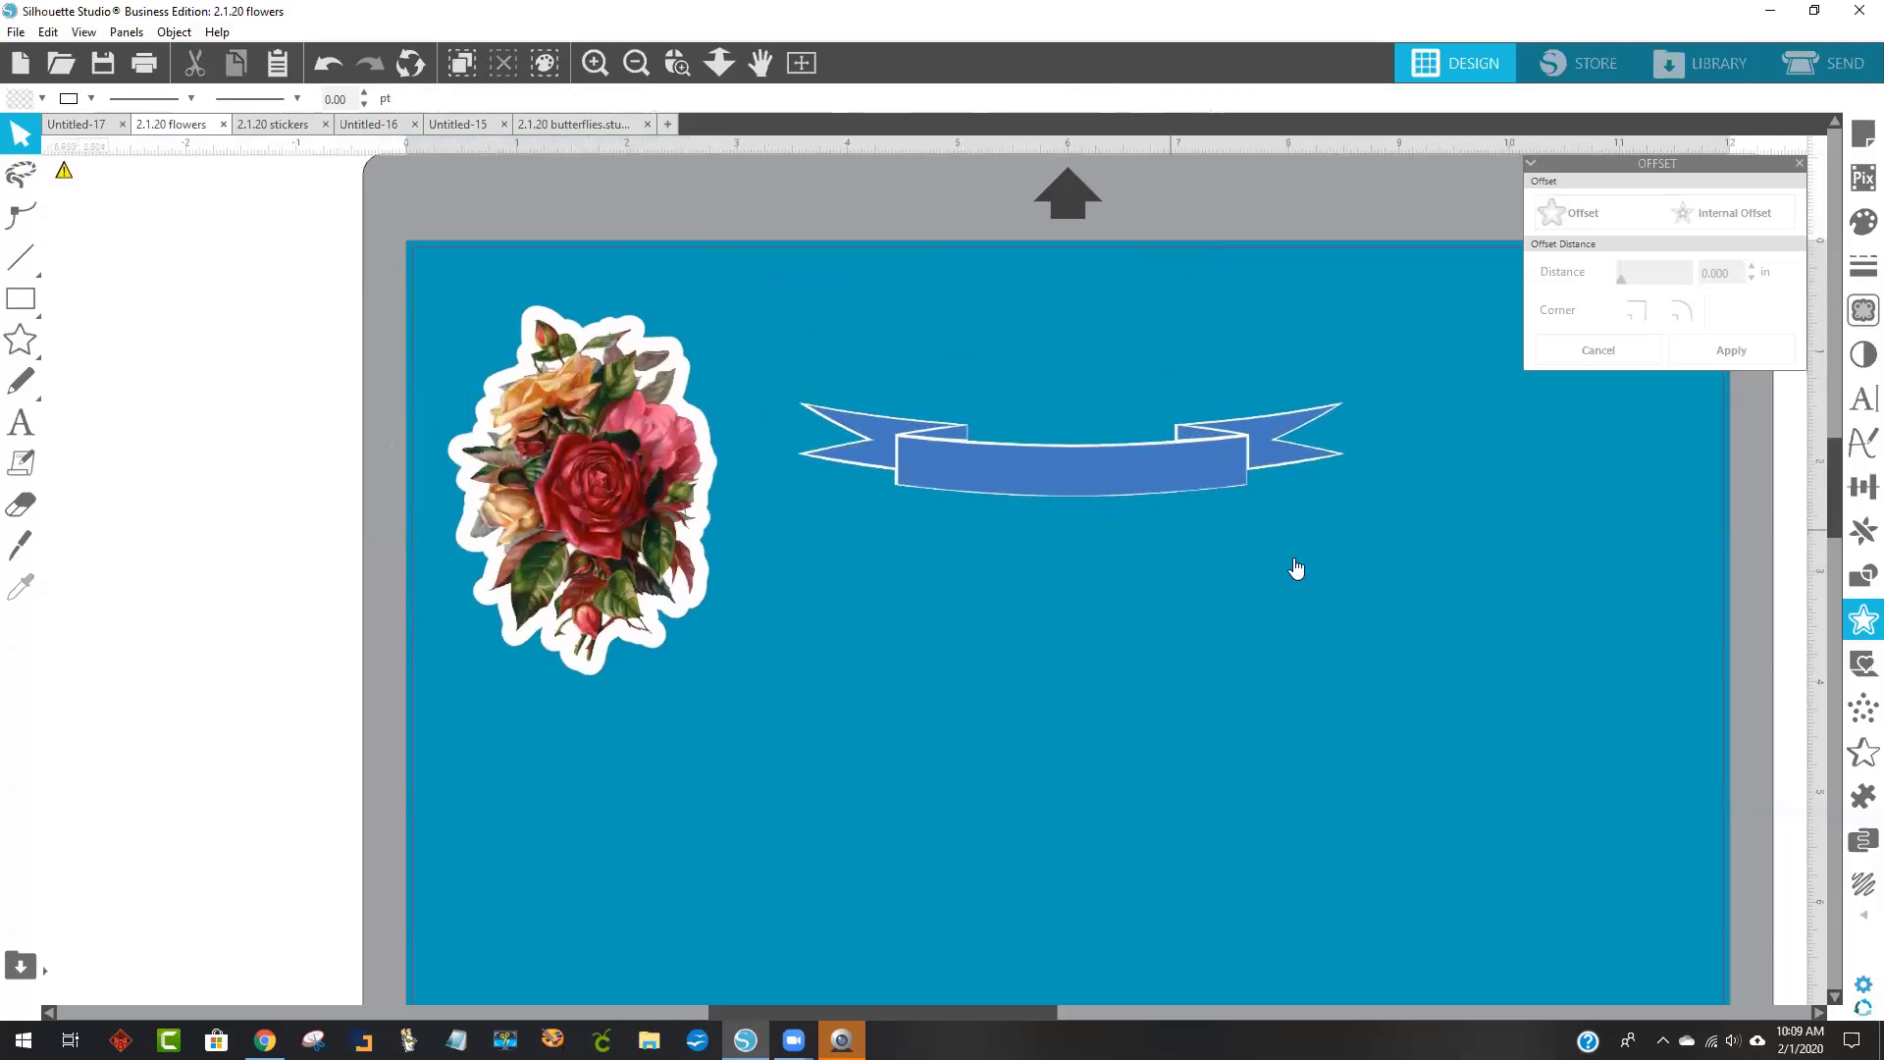
Mark a trace area around the blue banner and set the trace threshold to 69%.
left_click(1853, 314)
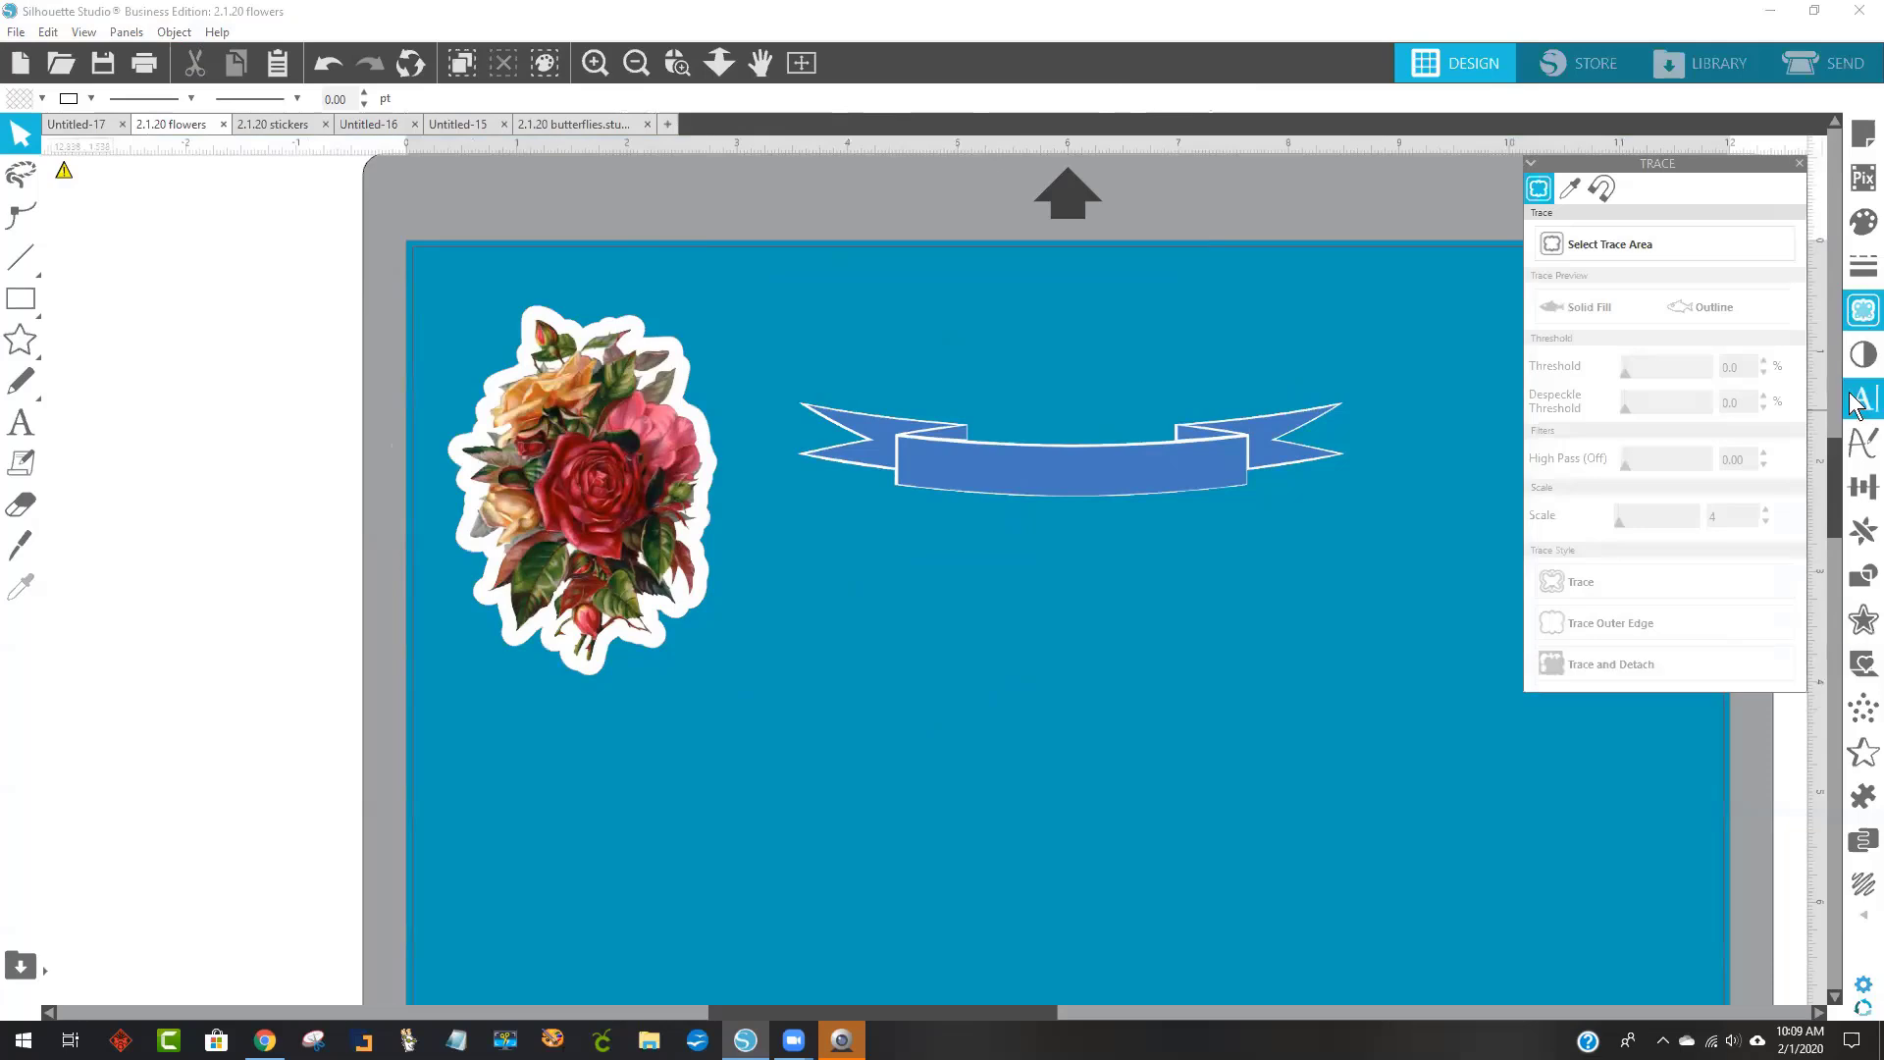
left_click(1601, 254)
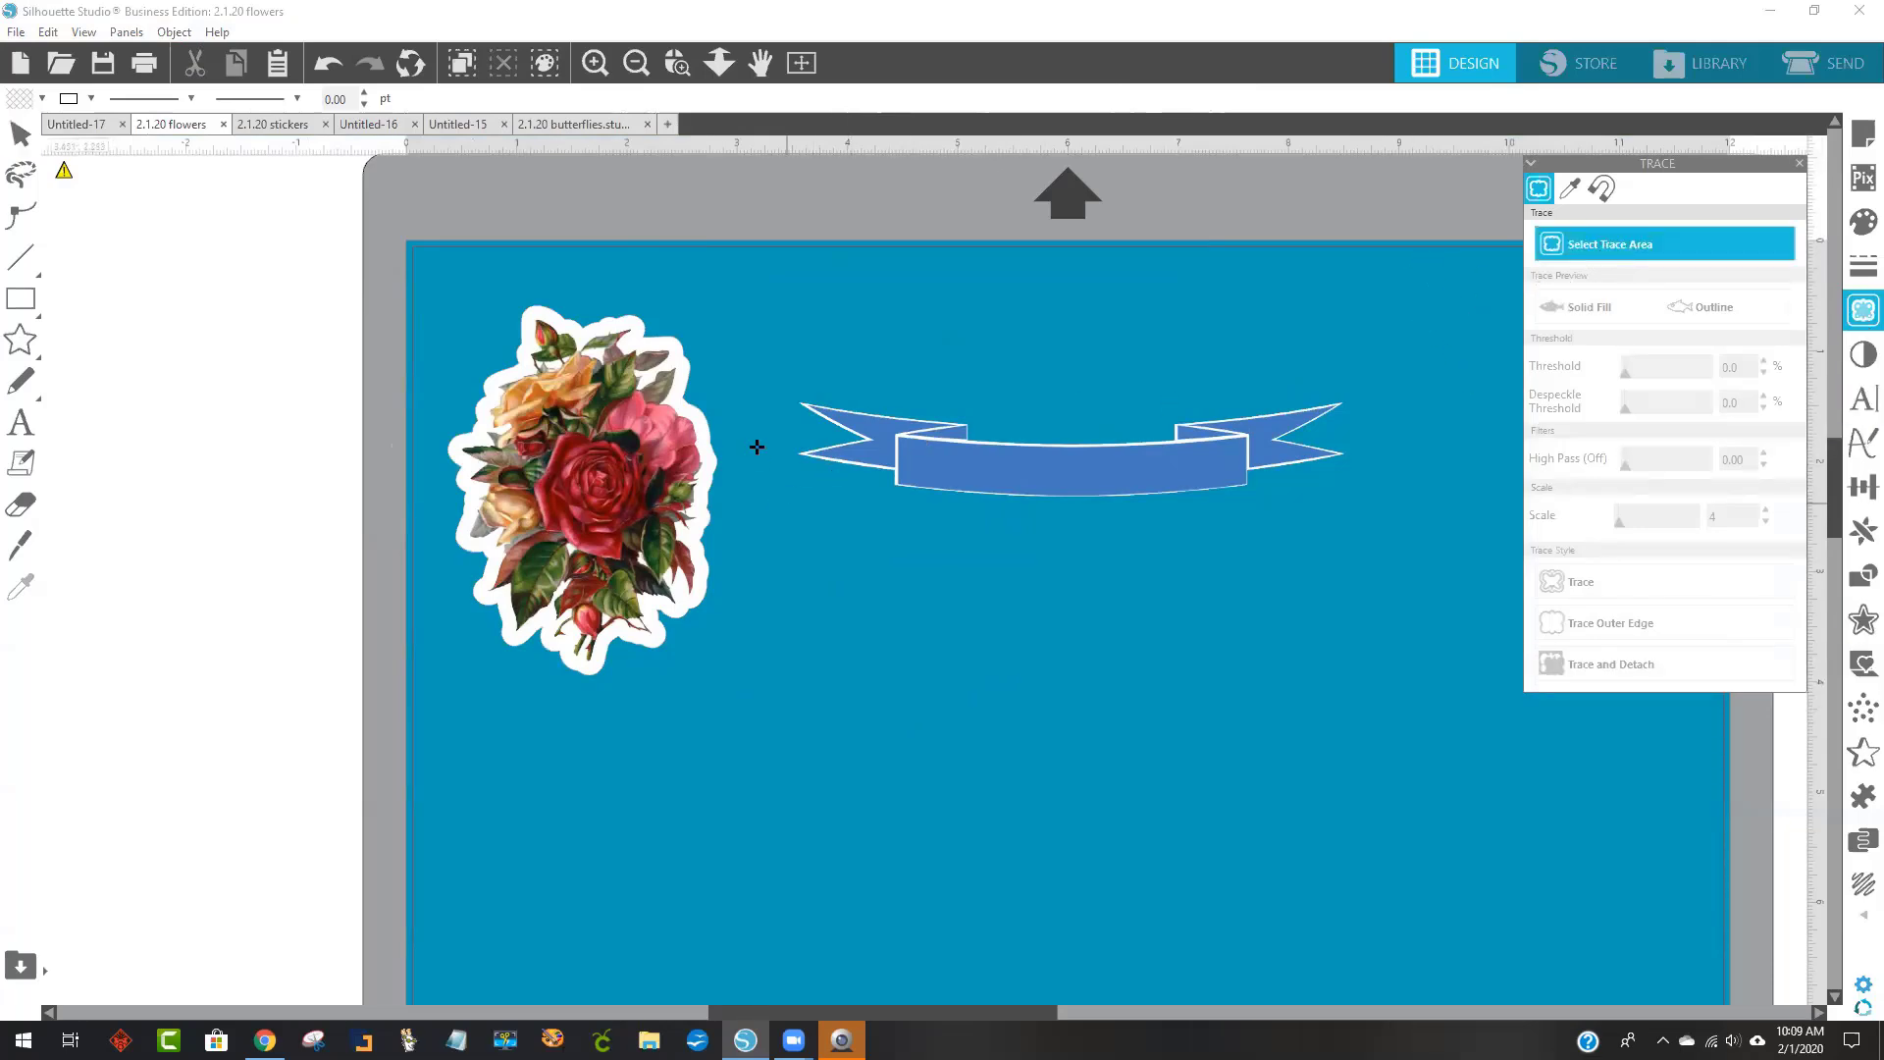
mouse_move(744, 348)
left_mouse_down()
mouse_move(1256, 439)
mouse_move(1399, 485)
mouse_move(1415, 521)
left_mouse_up()
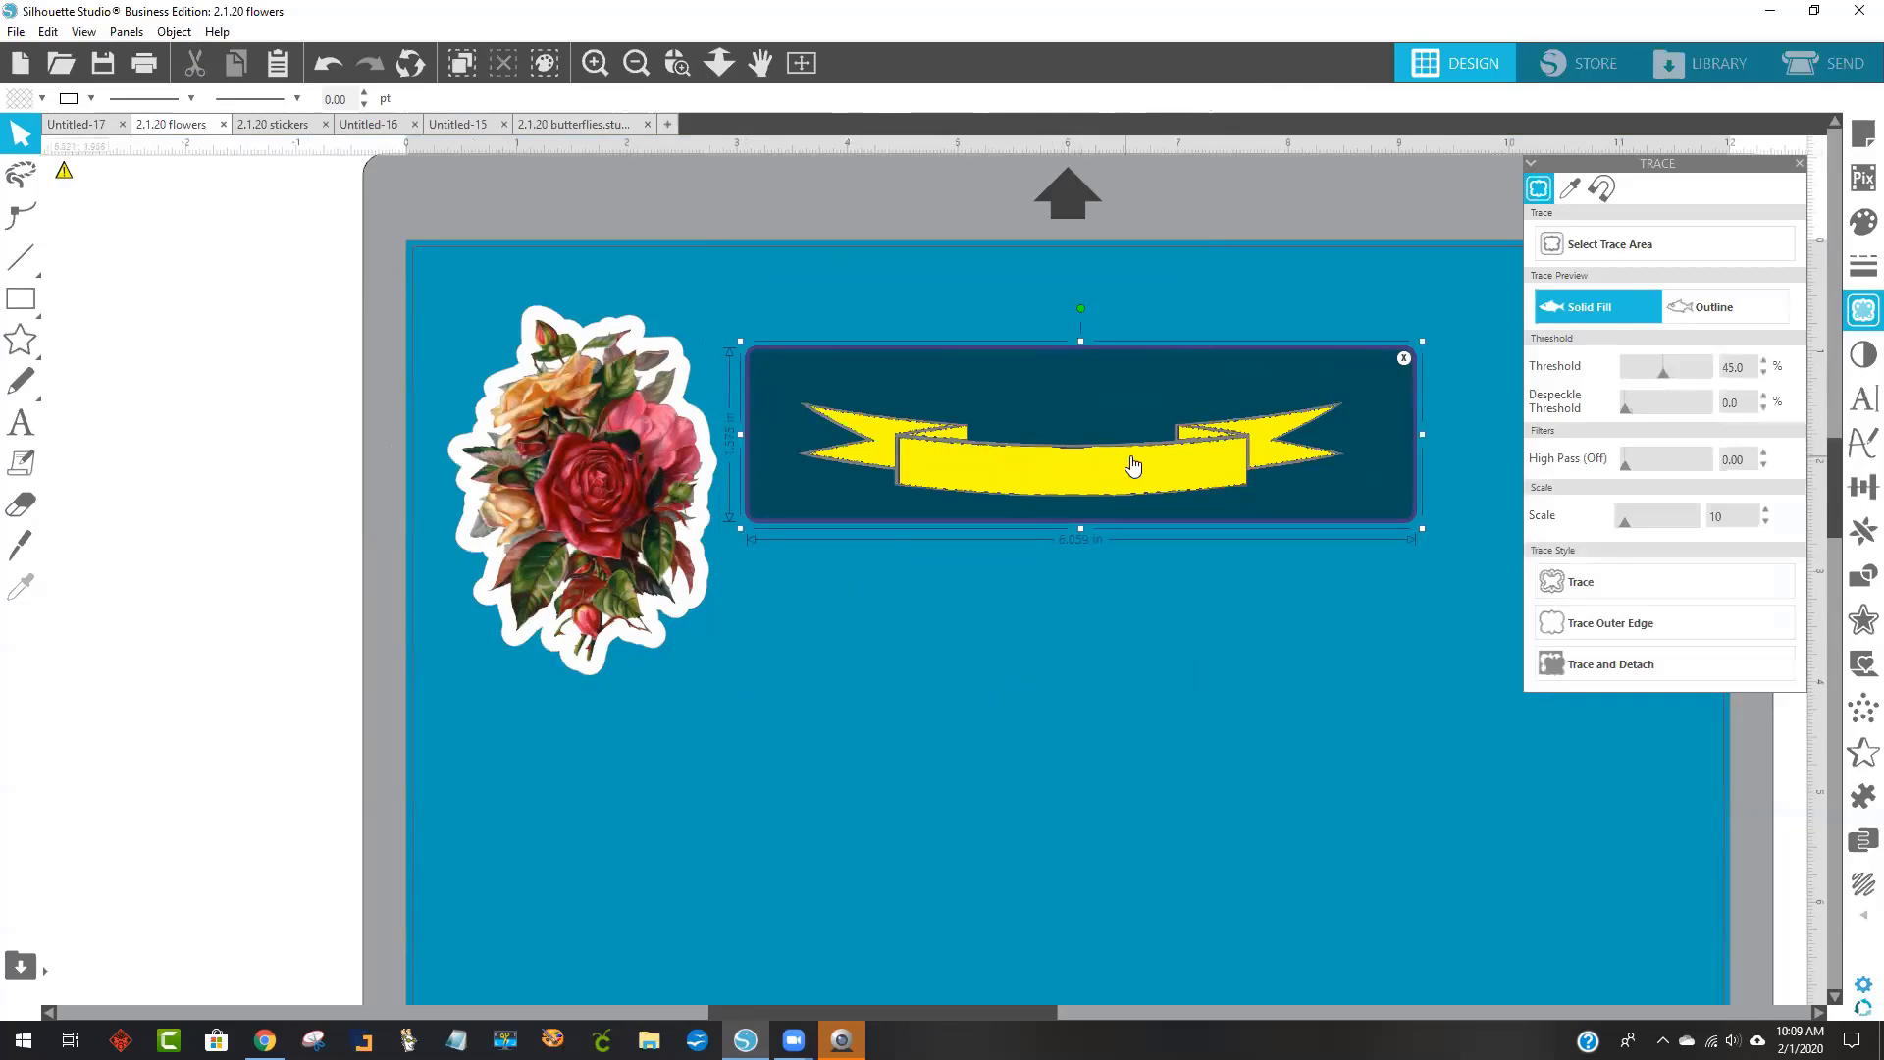
left_click(1674, 373)
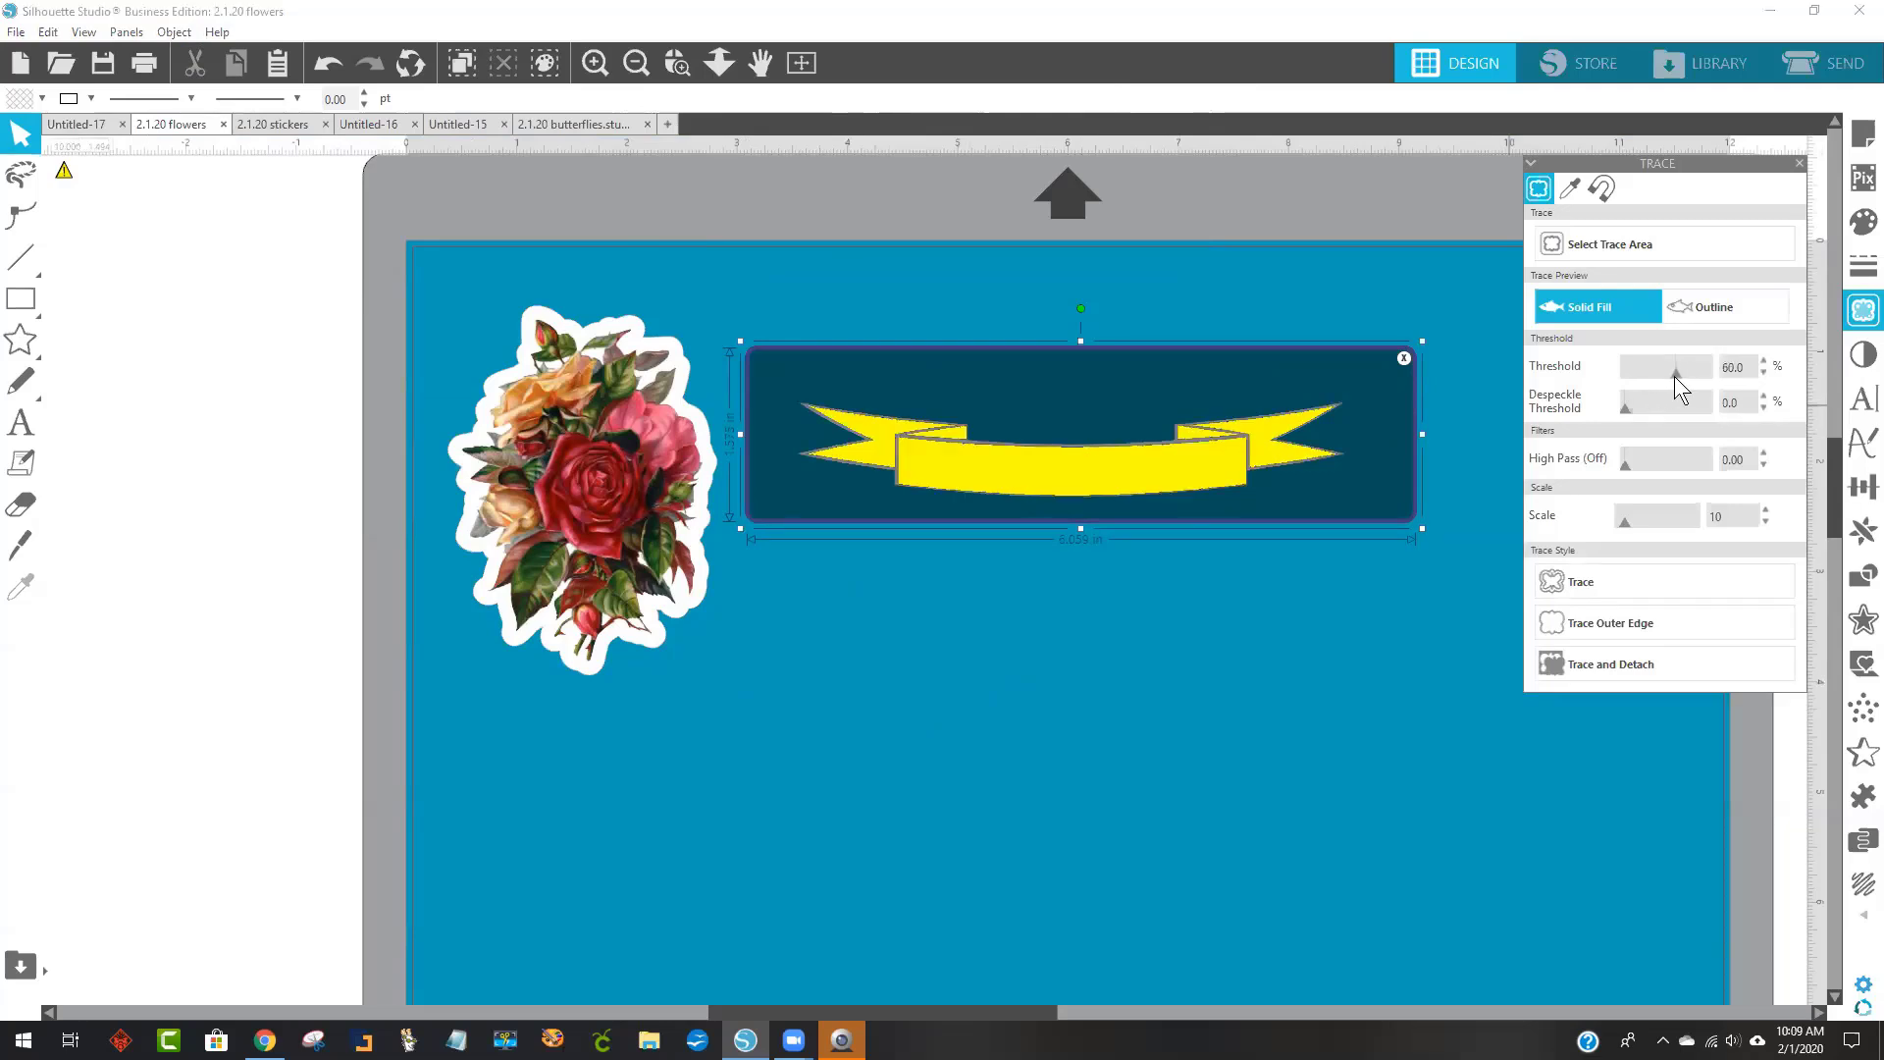
left_click(1682, 375)
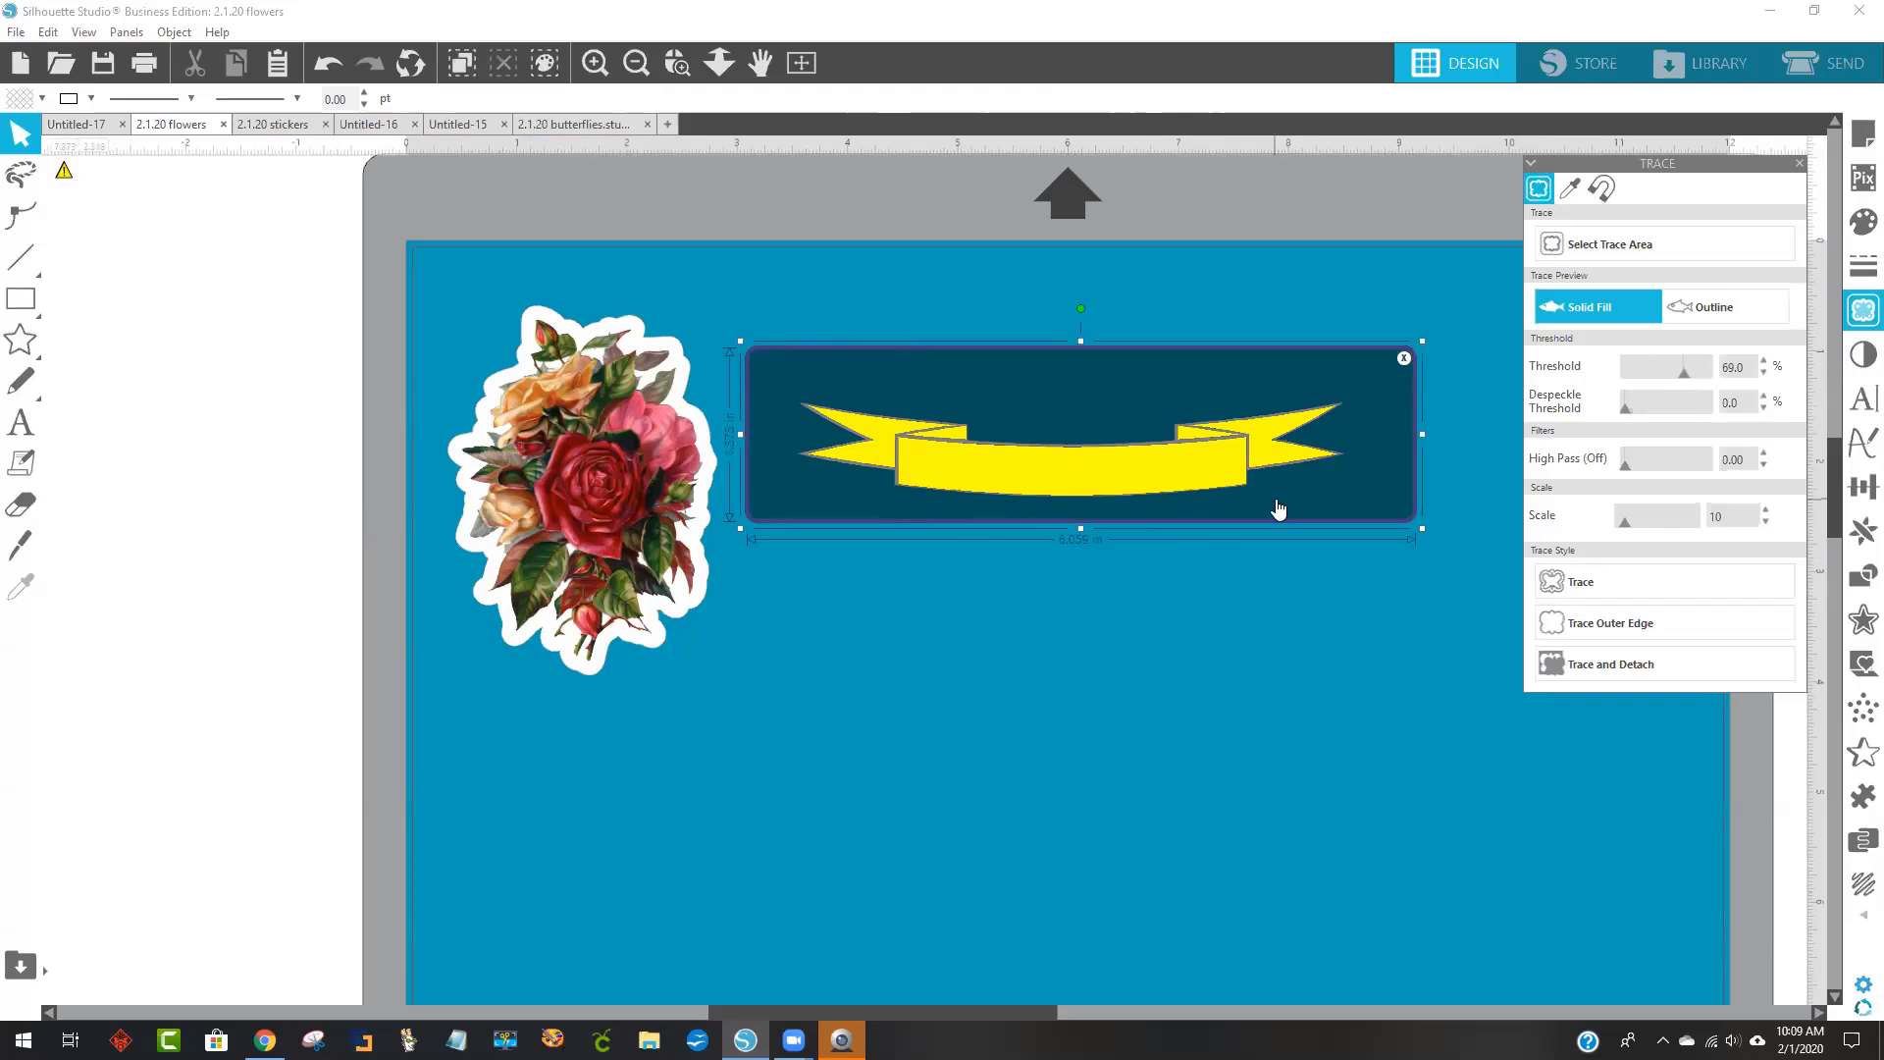
Trace the banner with the regular Trace style and move the original blue banner image off the mat to the left.
left_click(1589, 585)
mouse_move(1116, 463)
left_mouse_down()
mouse_move(1097, 597)
mouse_move(794, 432)
mouse_move(221, 226)
mouse_move(32, 239)
left_mouse_up()
left_click(918, 403)
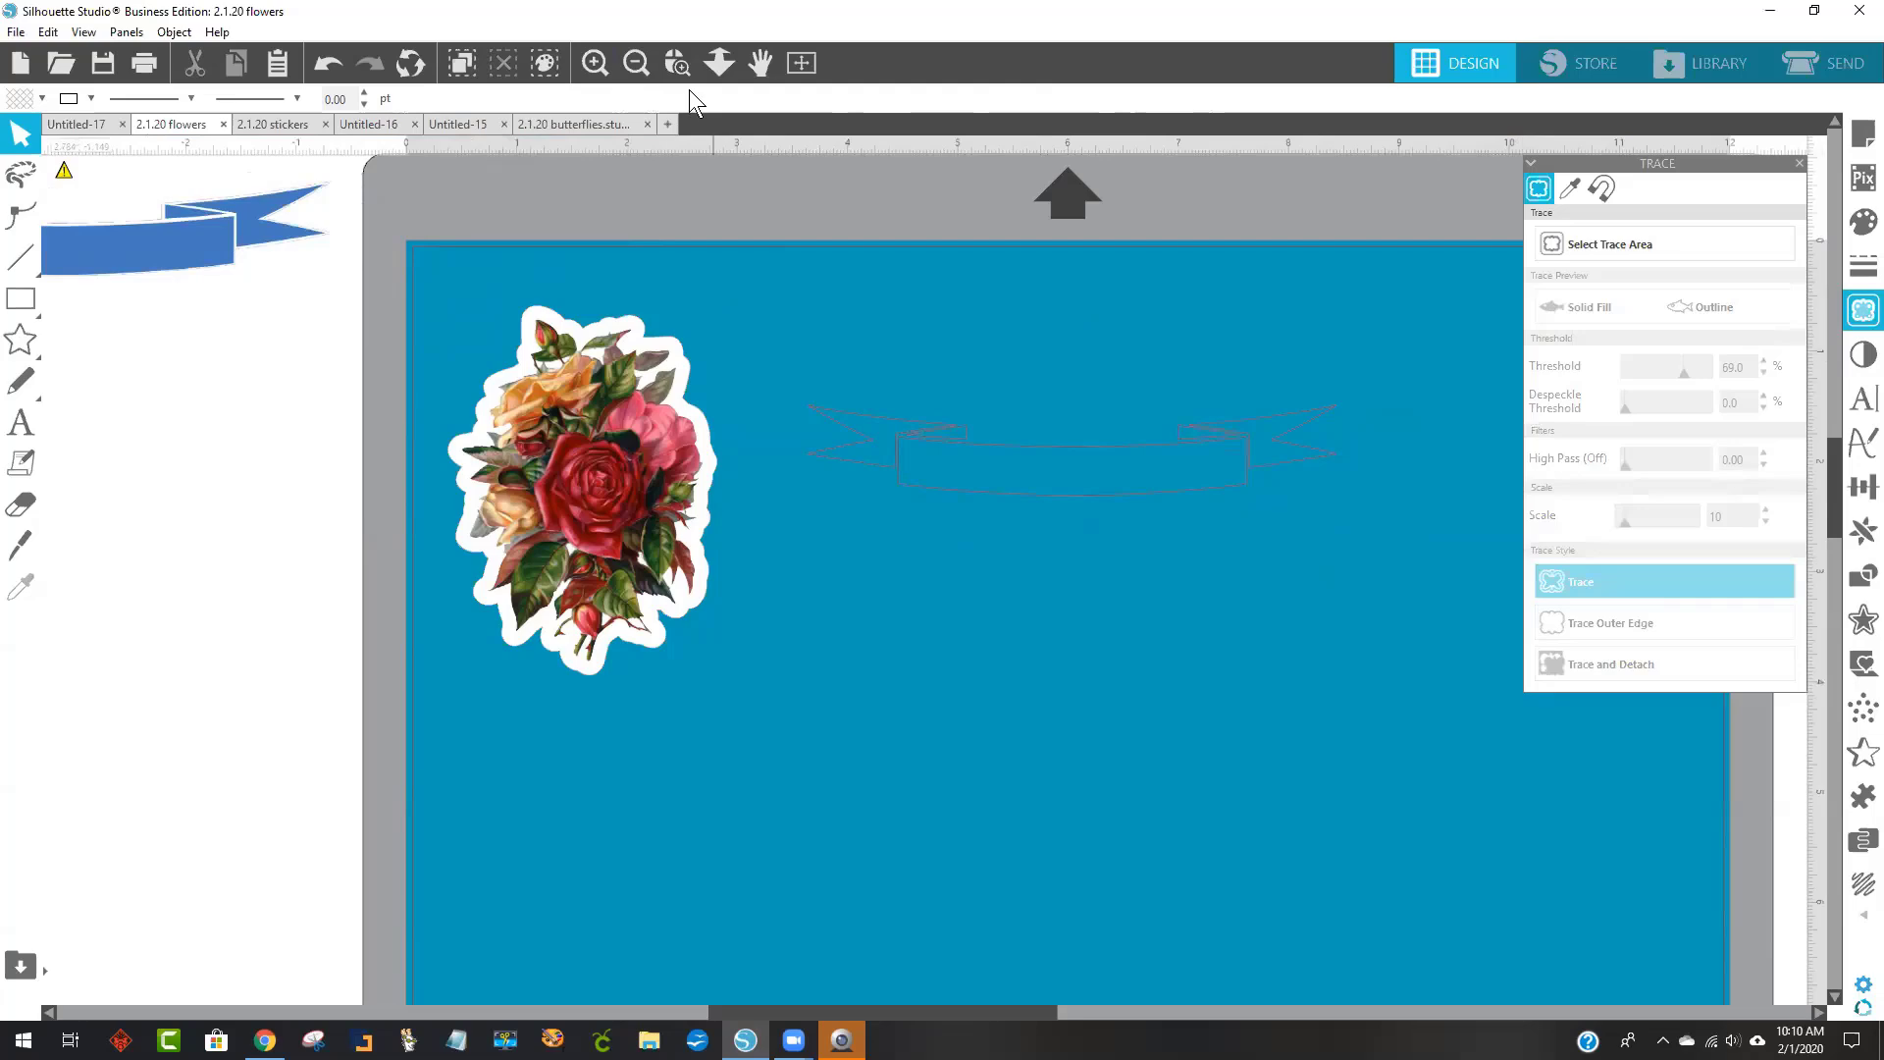
Set the page grid spacing to 1.375 in so the traced banner outline can be seen clearly.
left_click(677, 63)
left_click_drag(779, 316, 1383, 569)
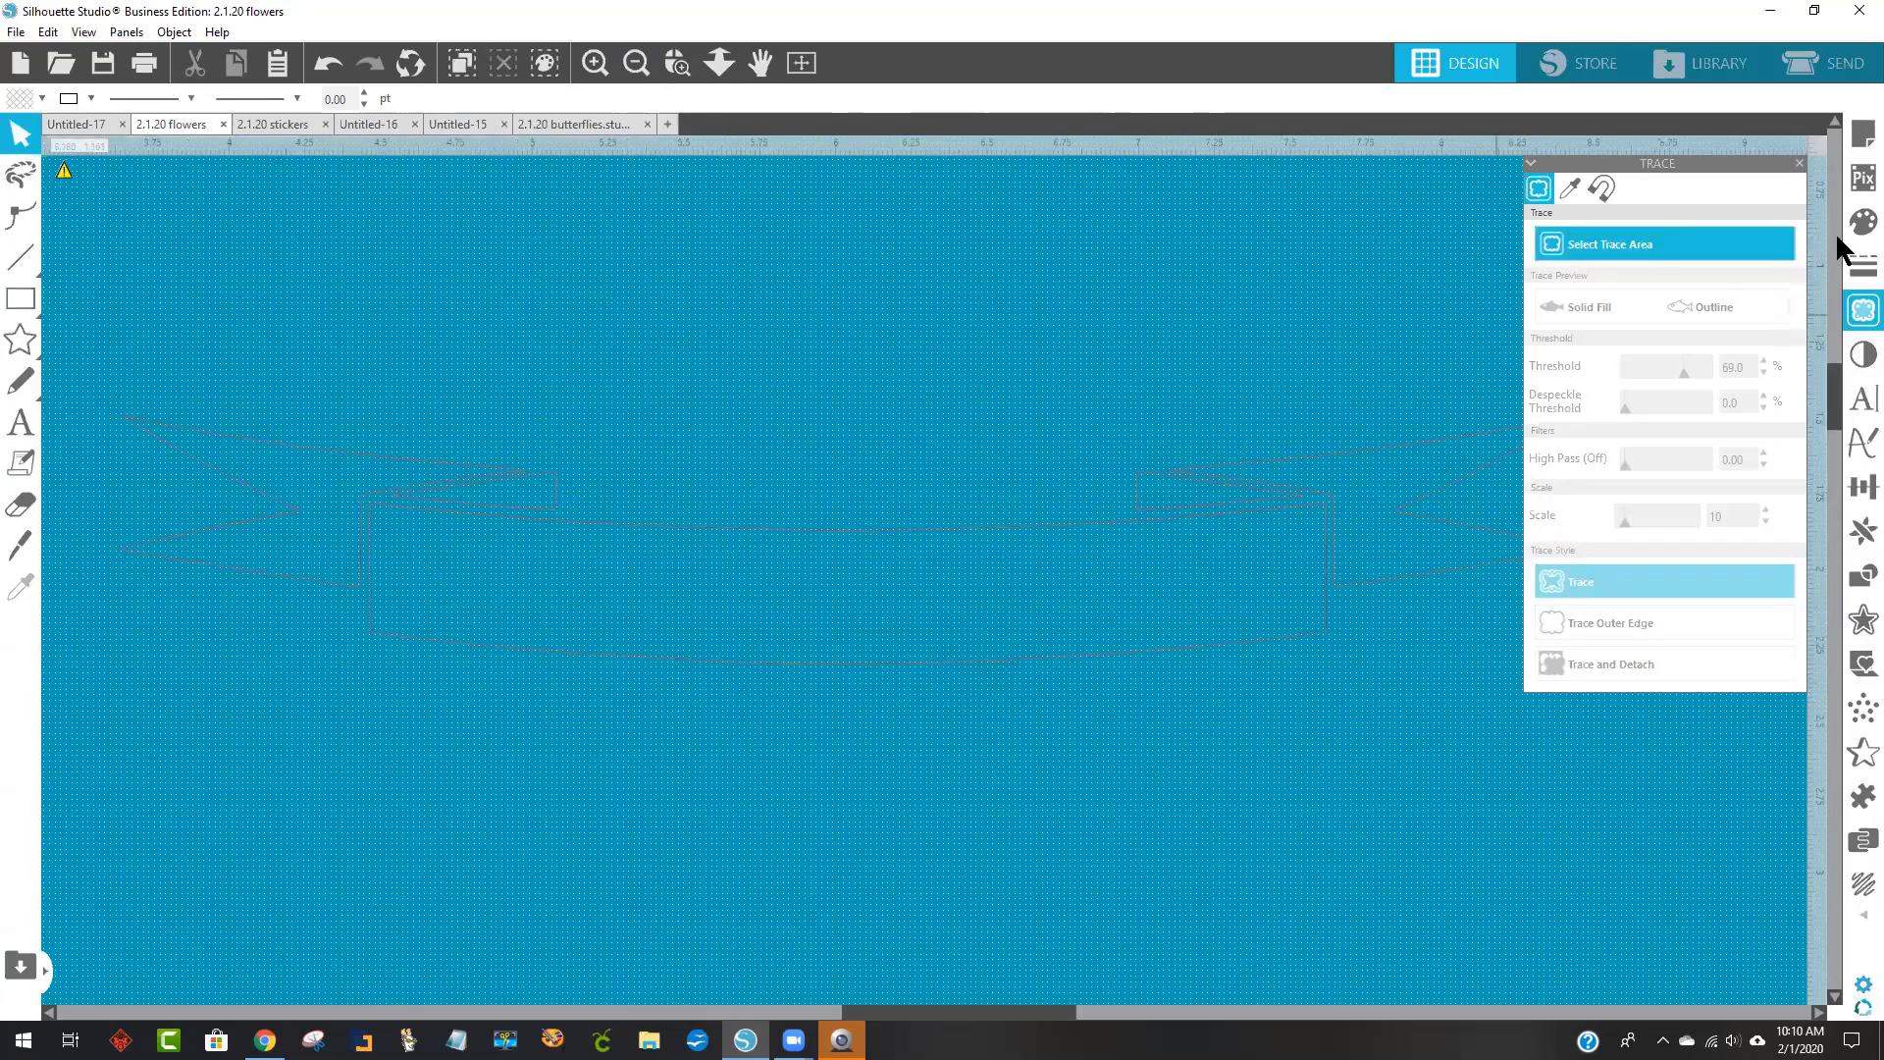
left_click(1862, 132)
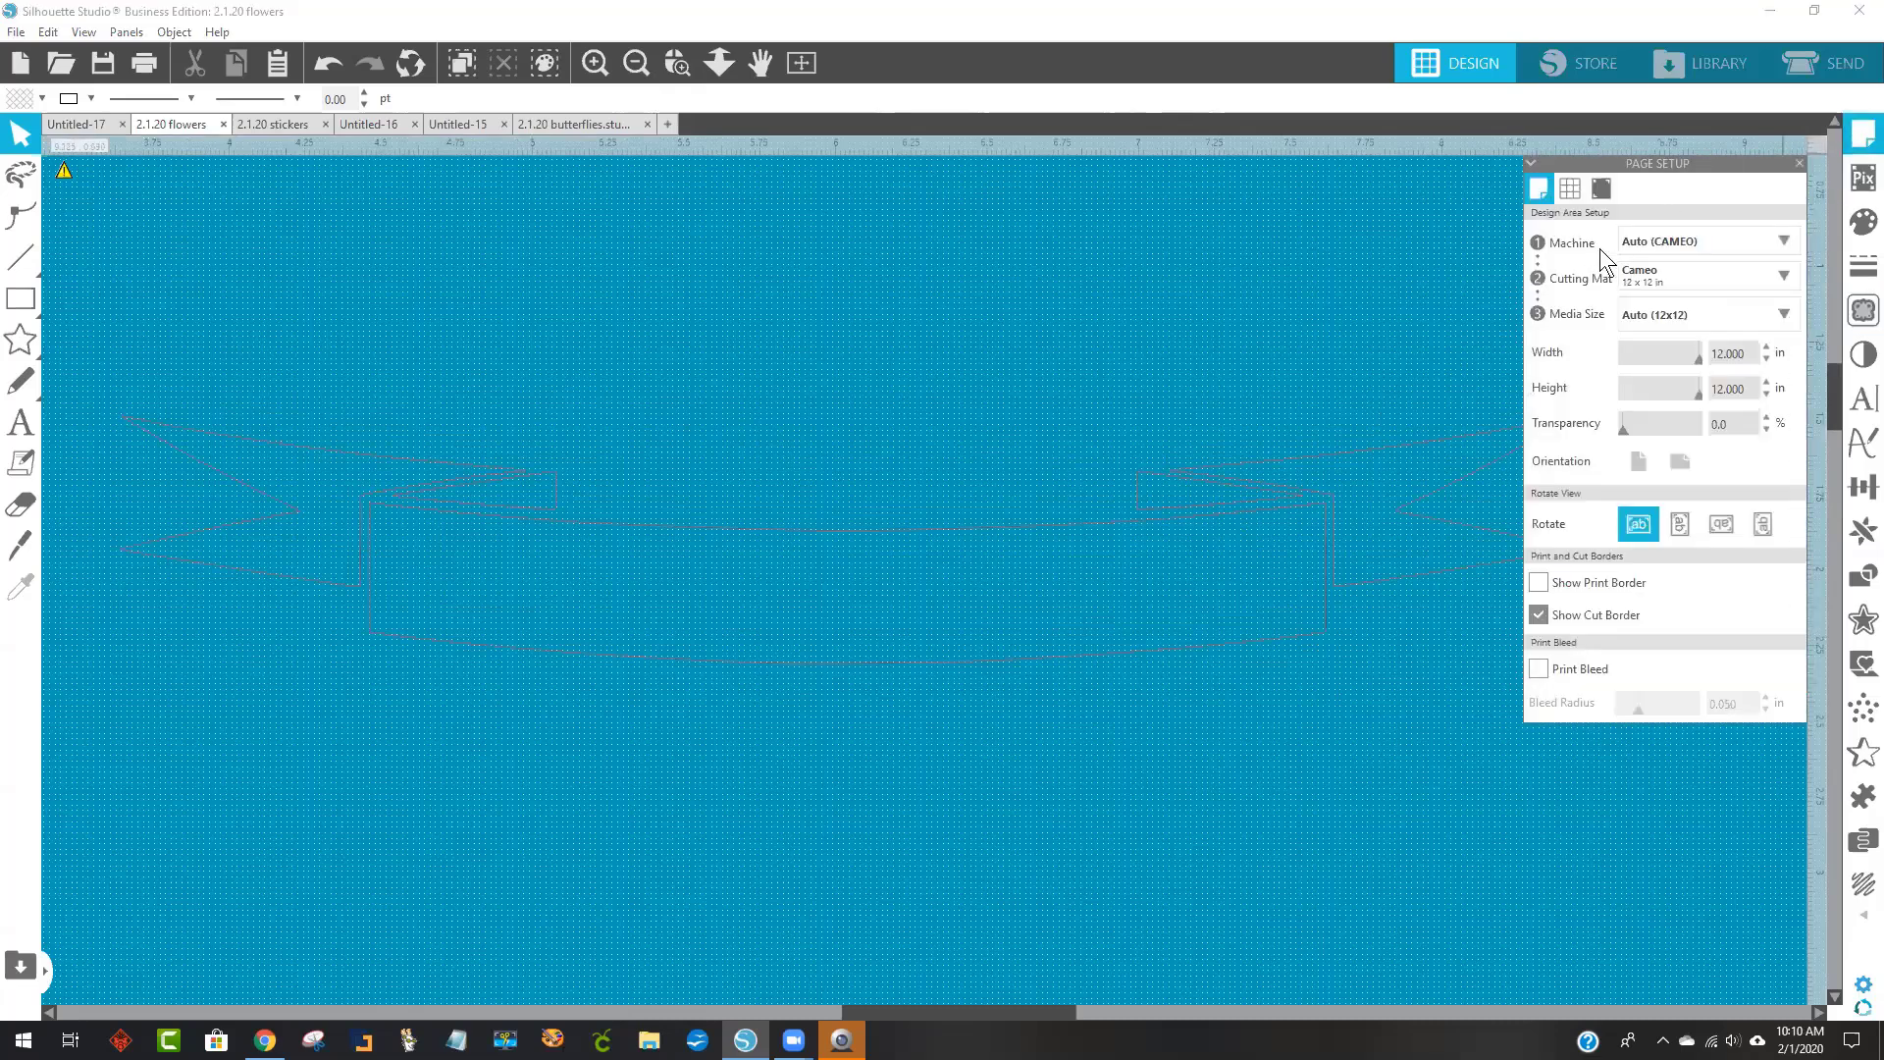
left_click(1570, 188)
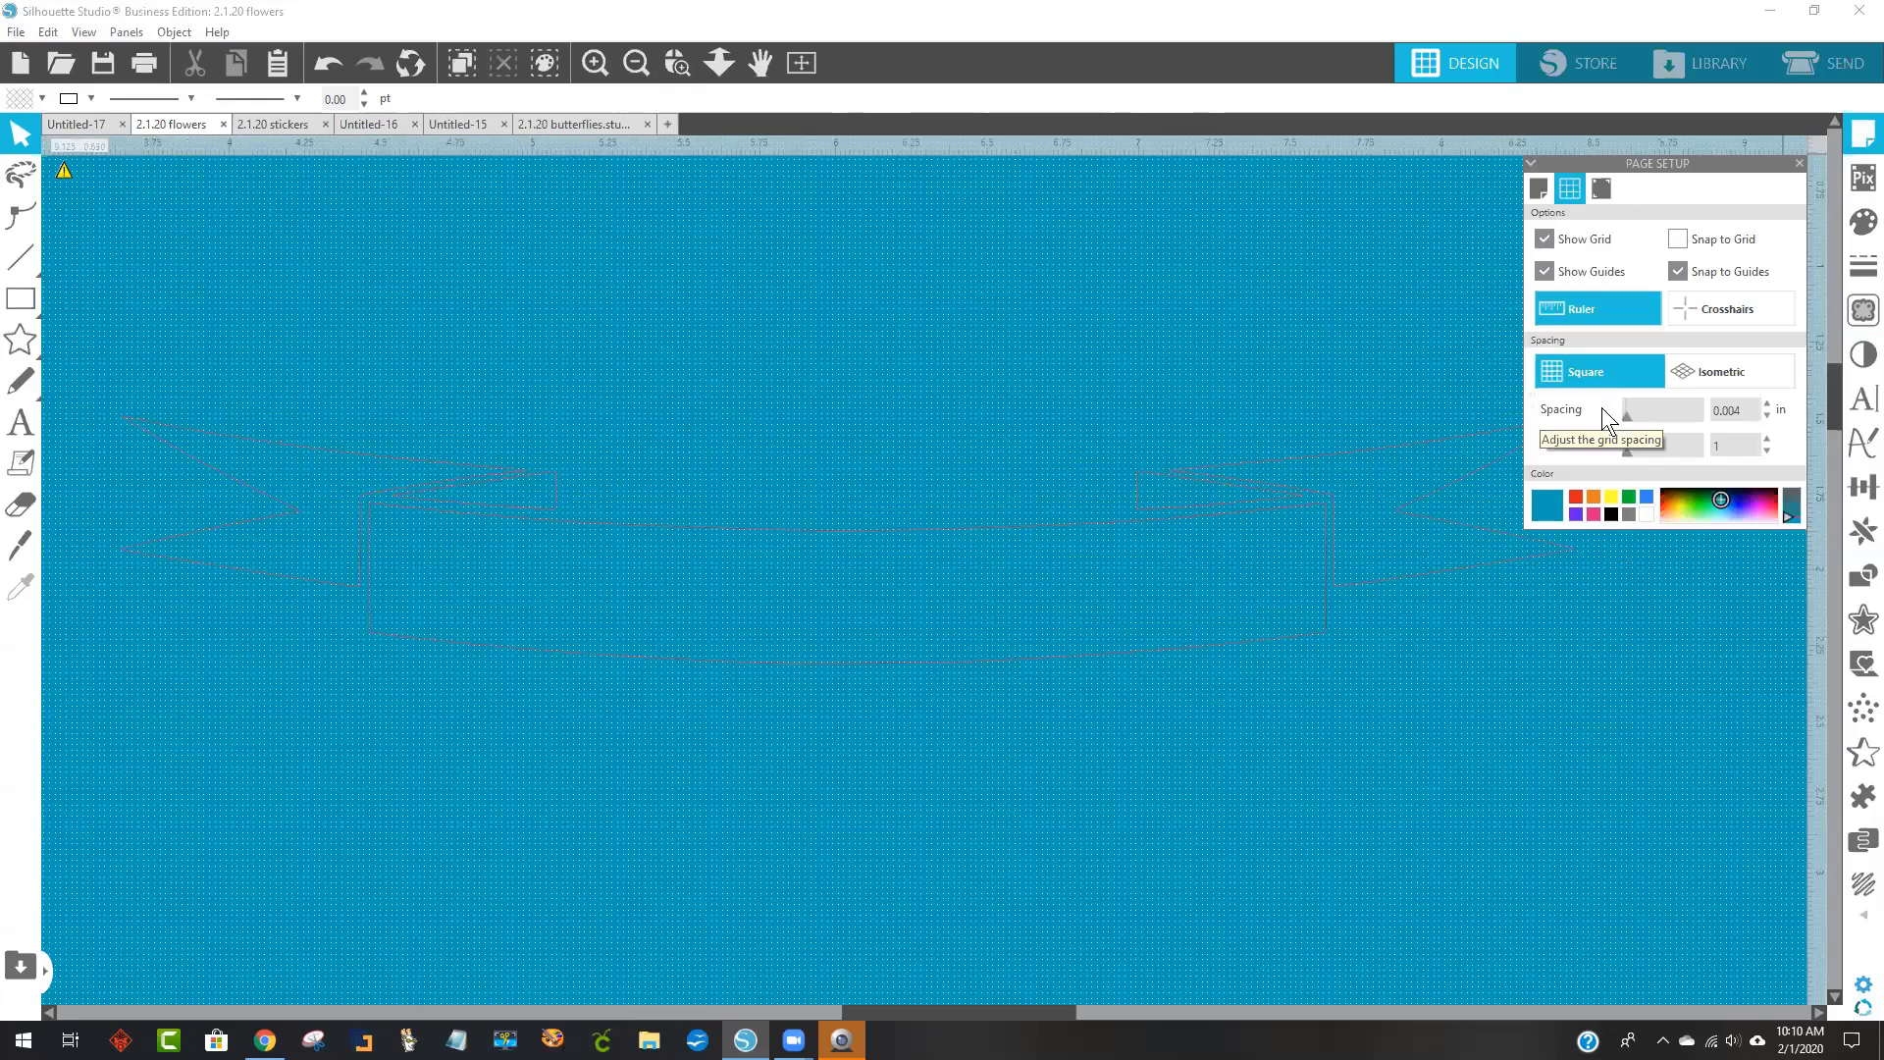
left_click_drag(1628, 416, 1650, 414)
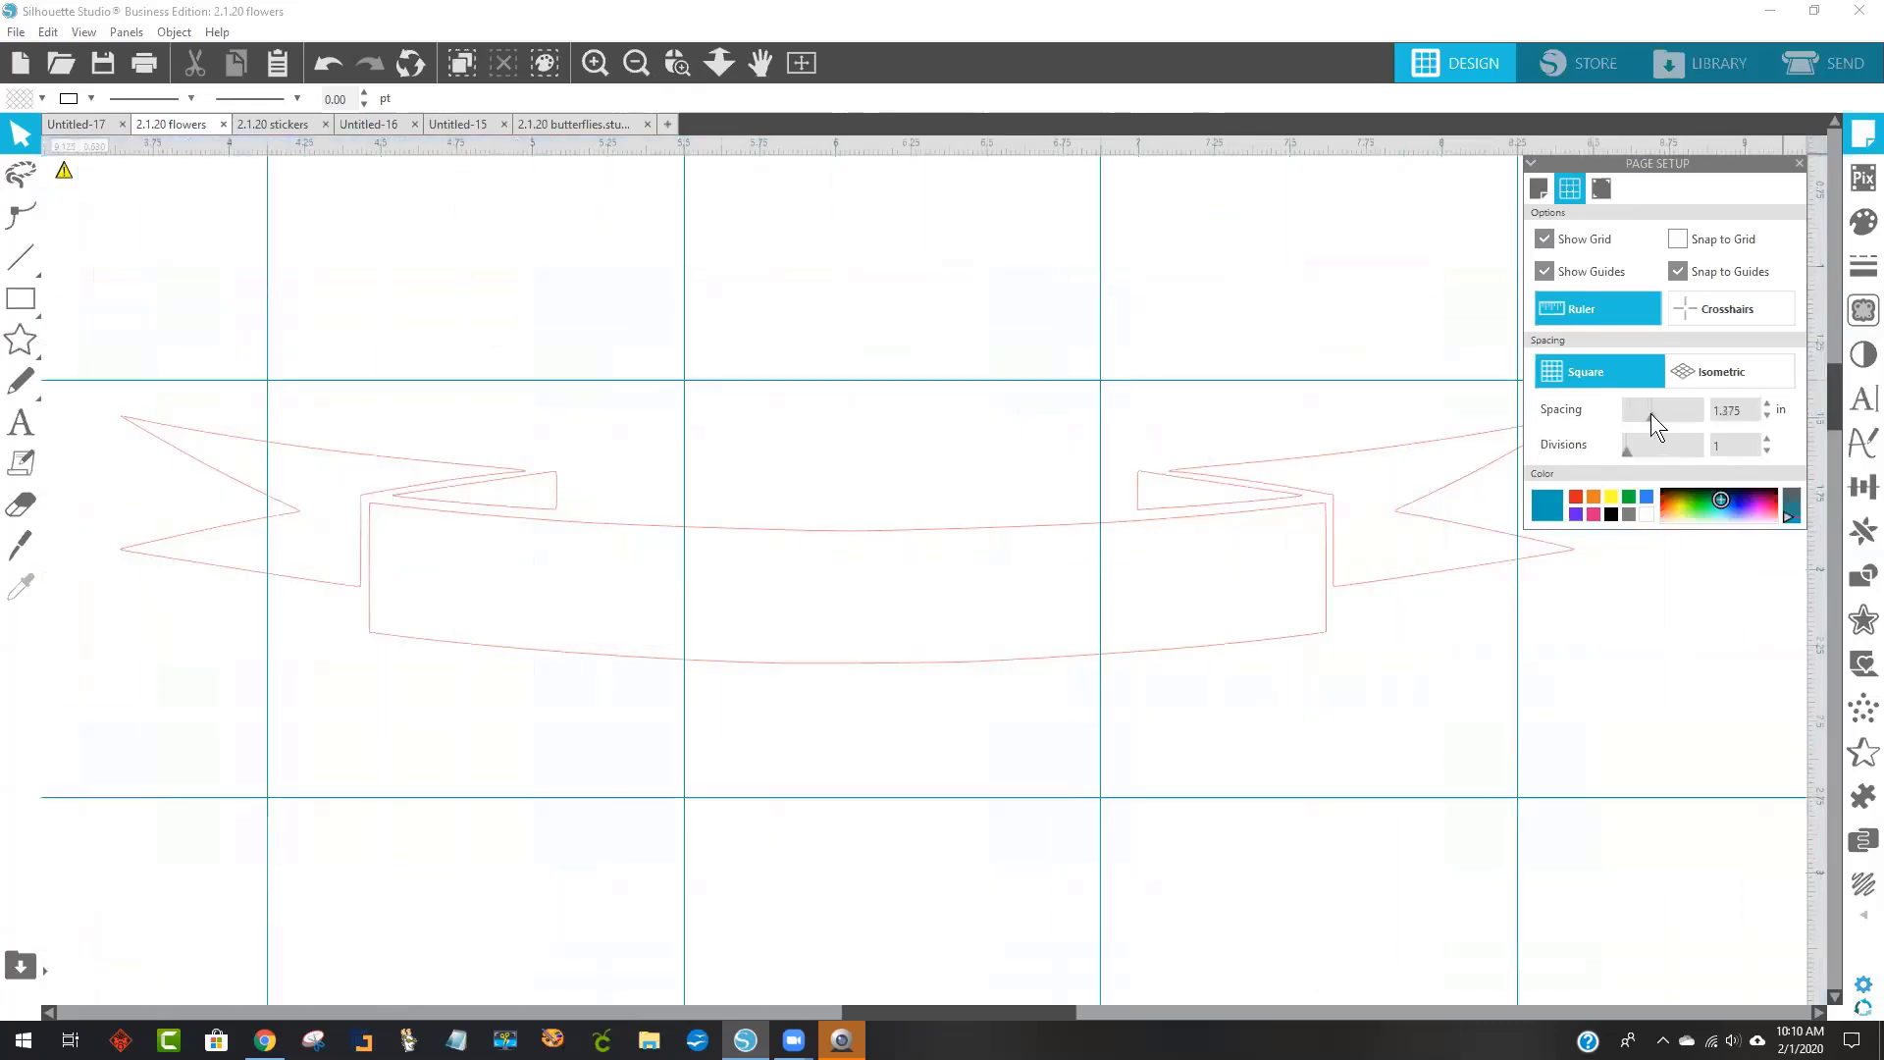
Set the page transparency to 15%.
left_click(632, 61)
left_click(632, 61)
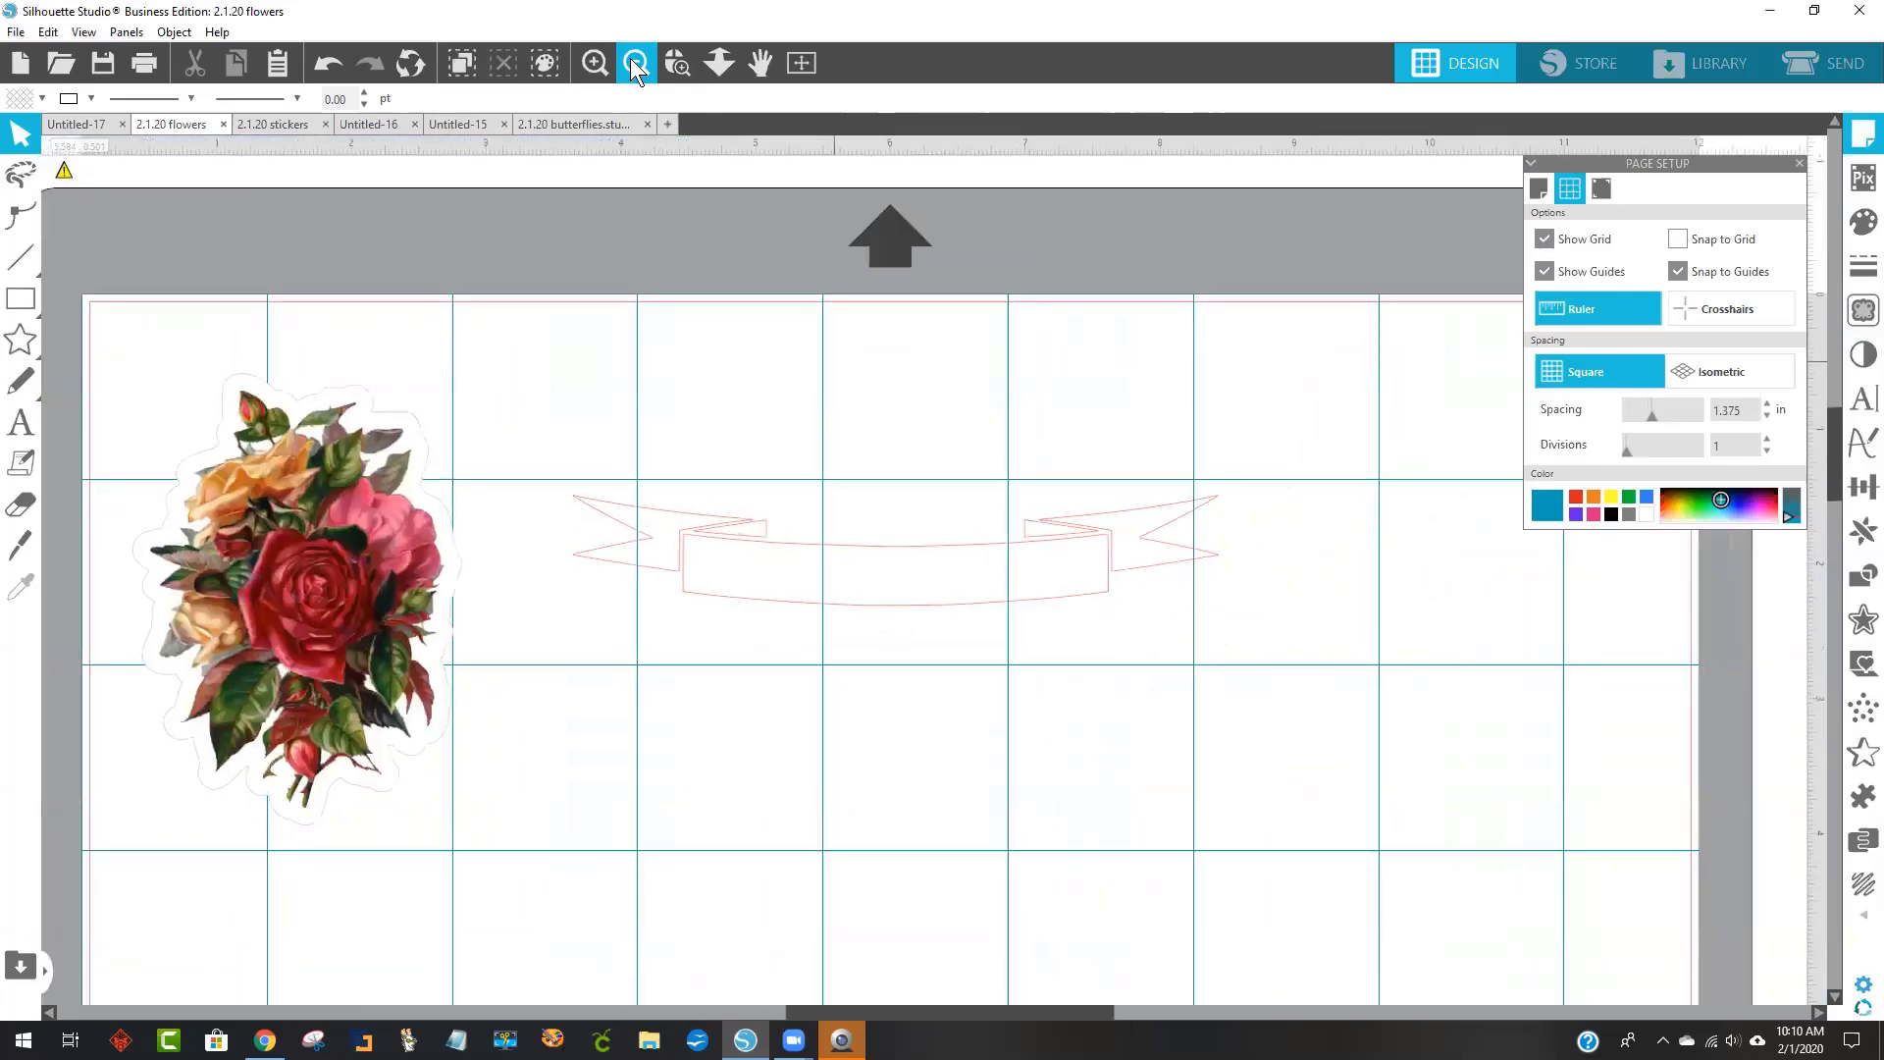
left_click(1538, 191)
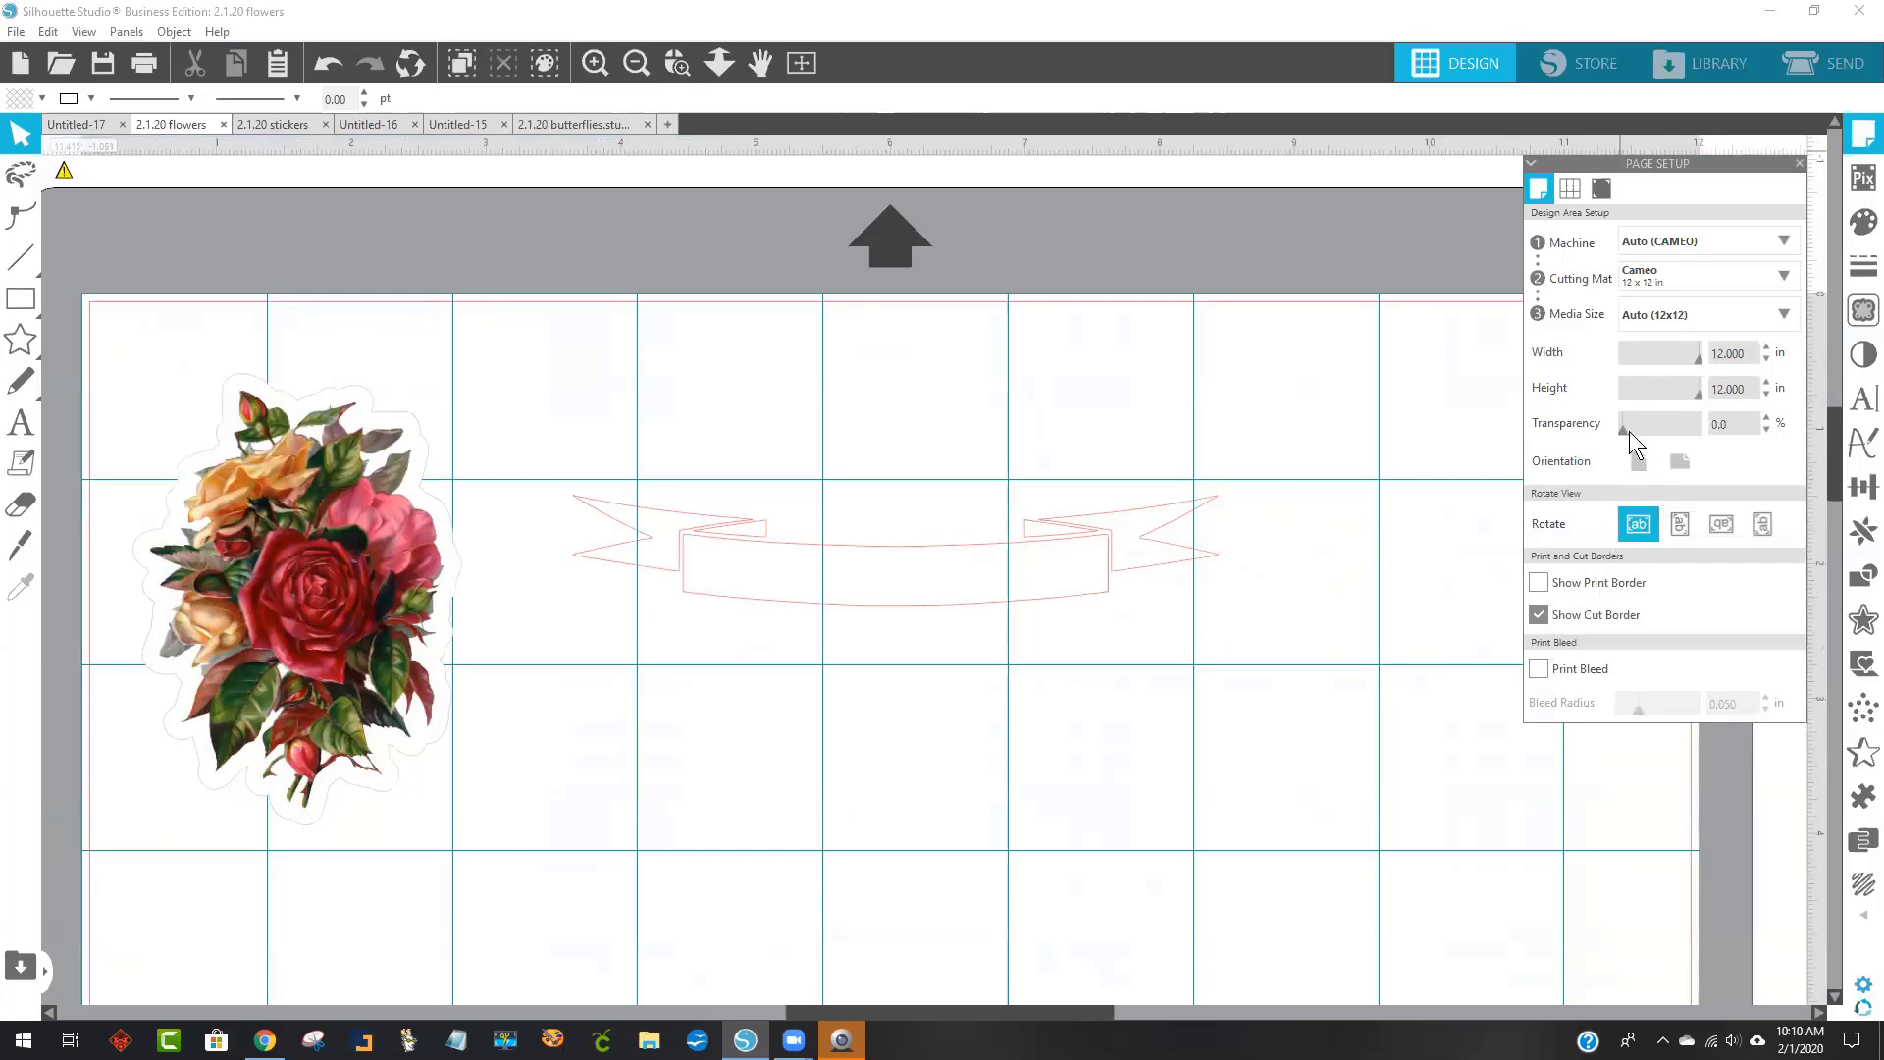
left_click_drag(1621, 432, 1666, 422)
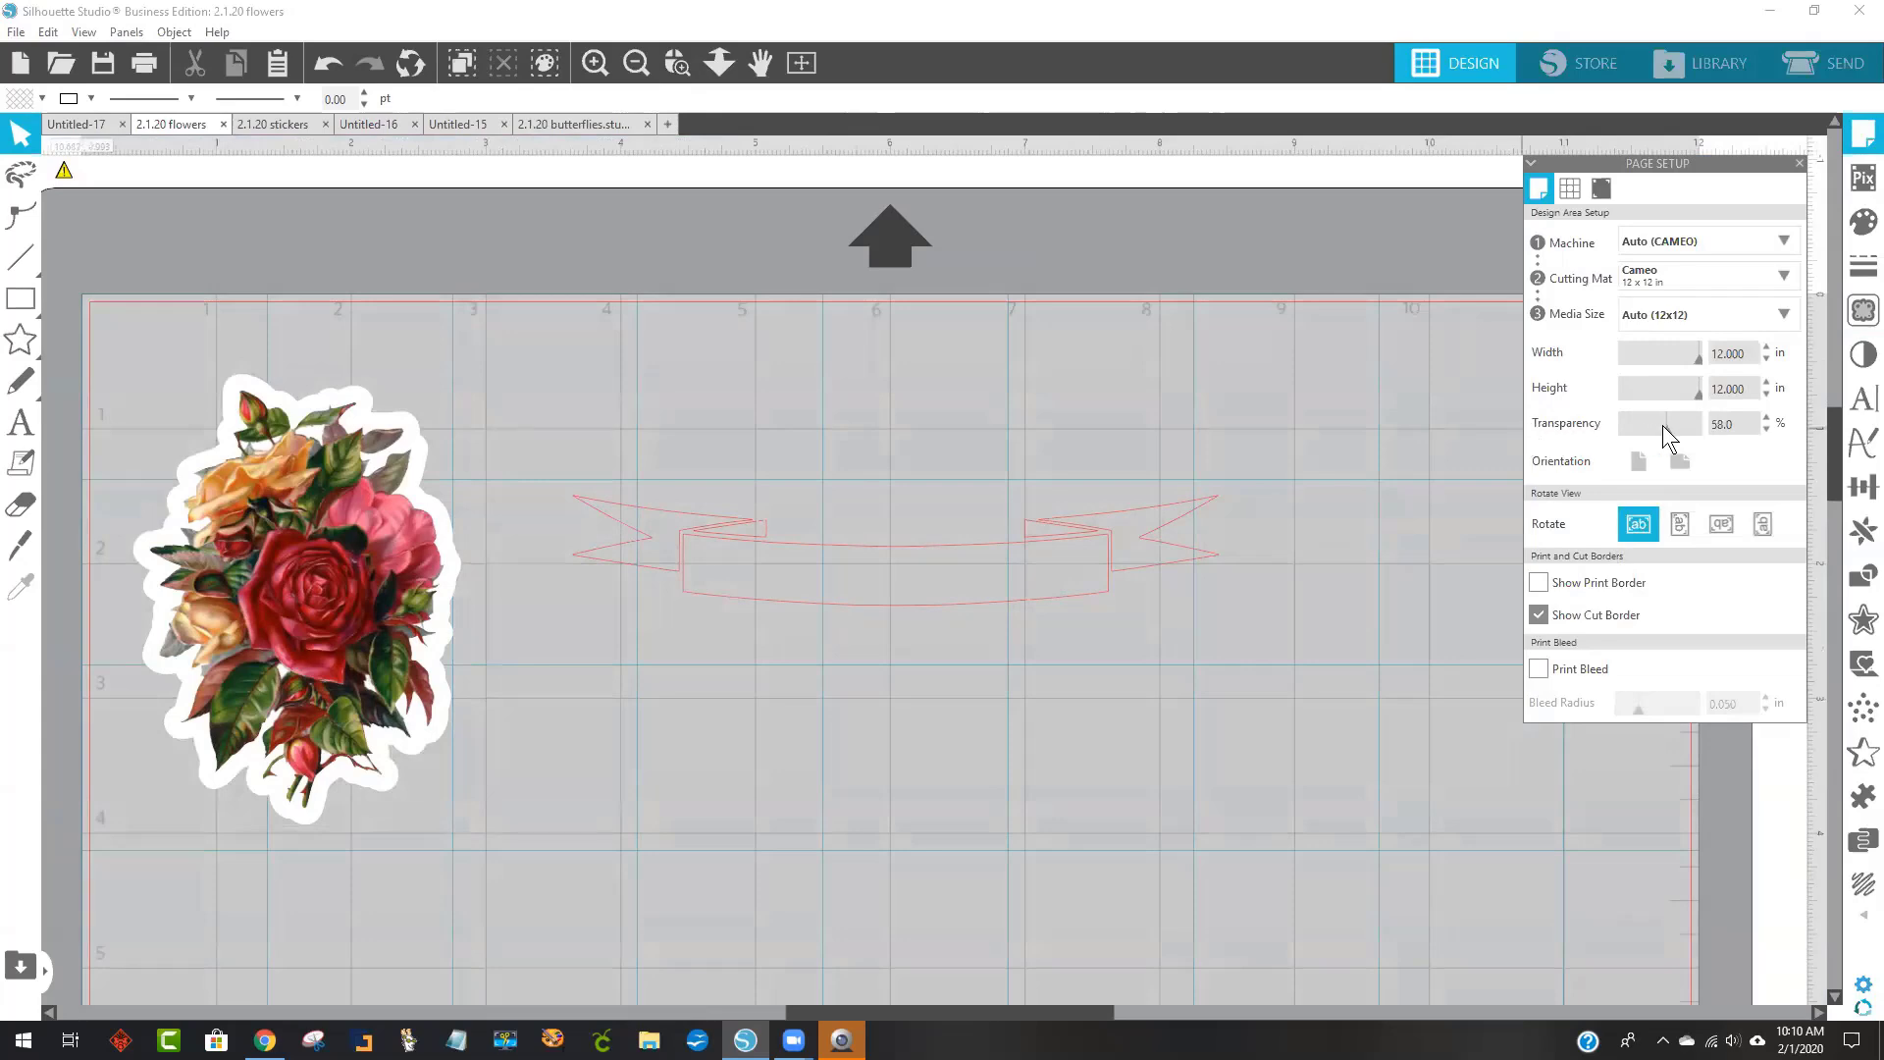
mouse_move(1663, 426)
left_mouse_down()
mouse_move(1607, 428)
mouse_move(1649, 421)
mouse_move(1632, 421)
left_mouse_up()
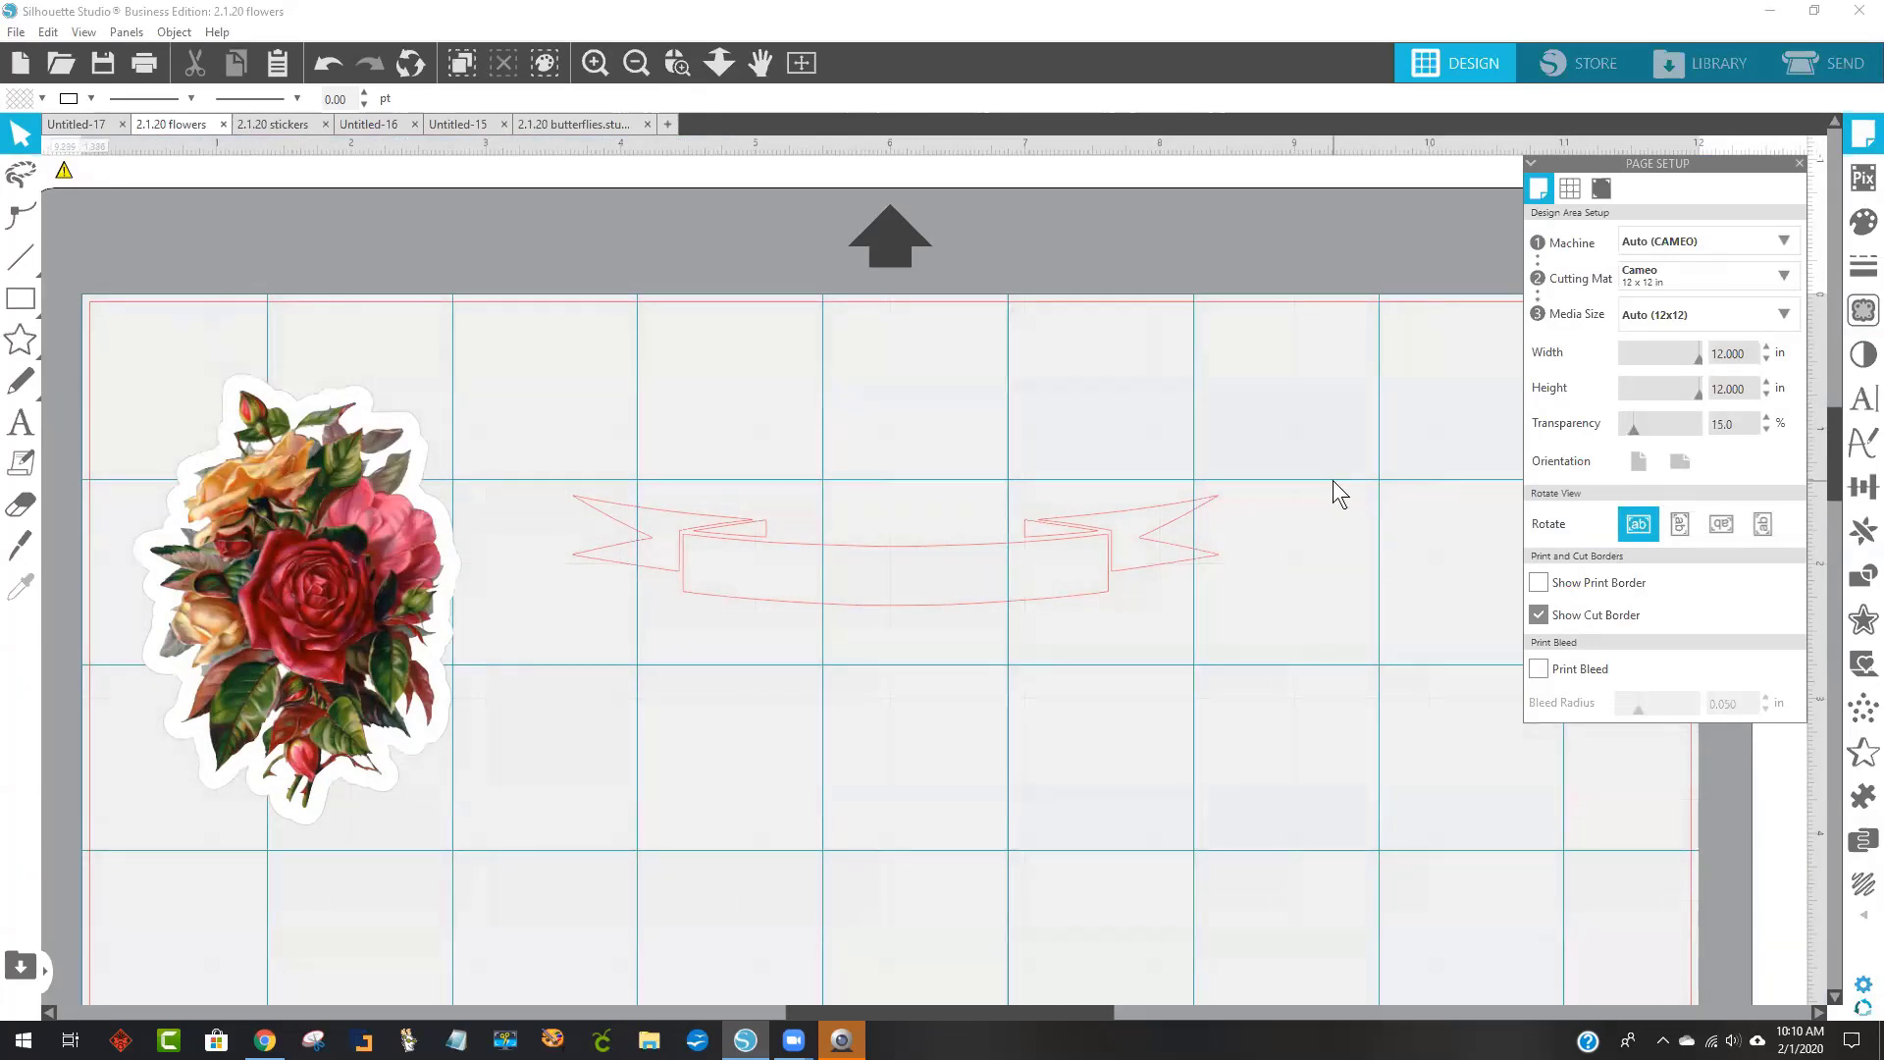
Set the page transparency to 32% and shift the bouquet sticker slightly up and to the right on the mat.
scroll(1332, 480, "down", 2)
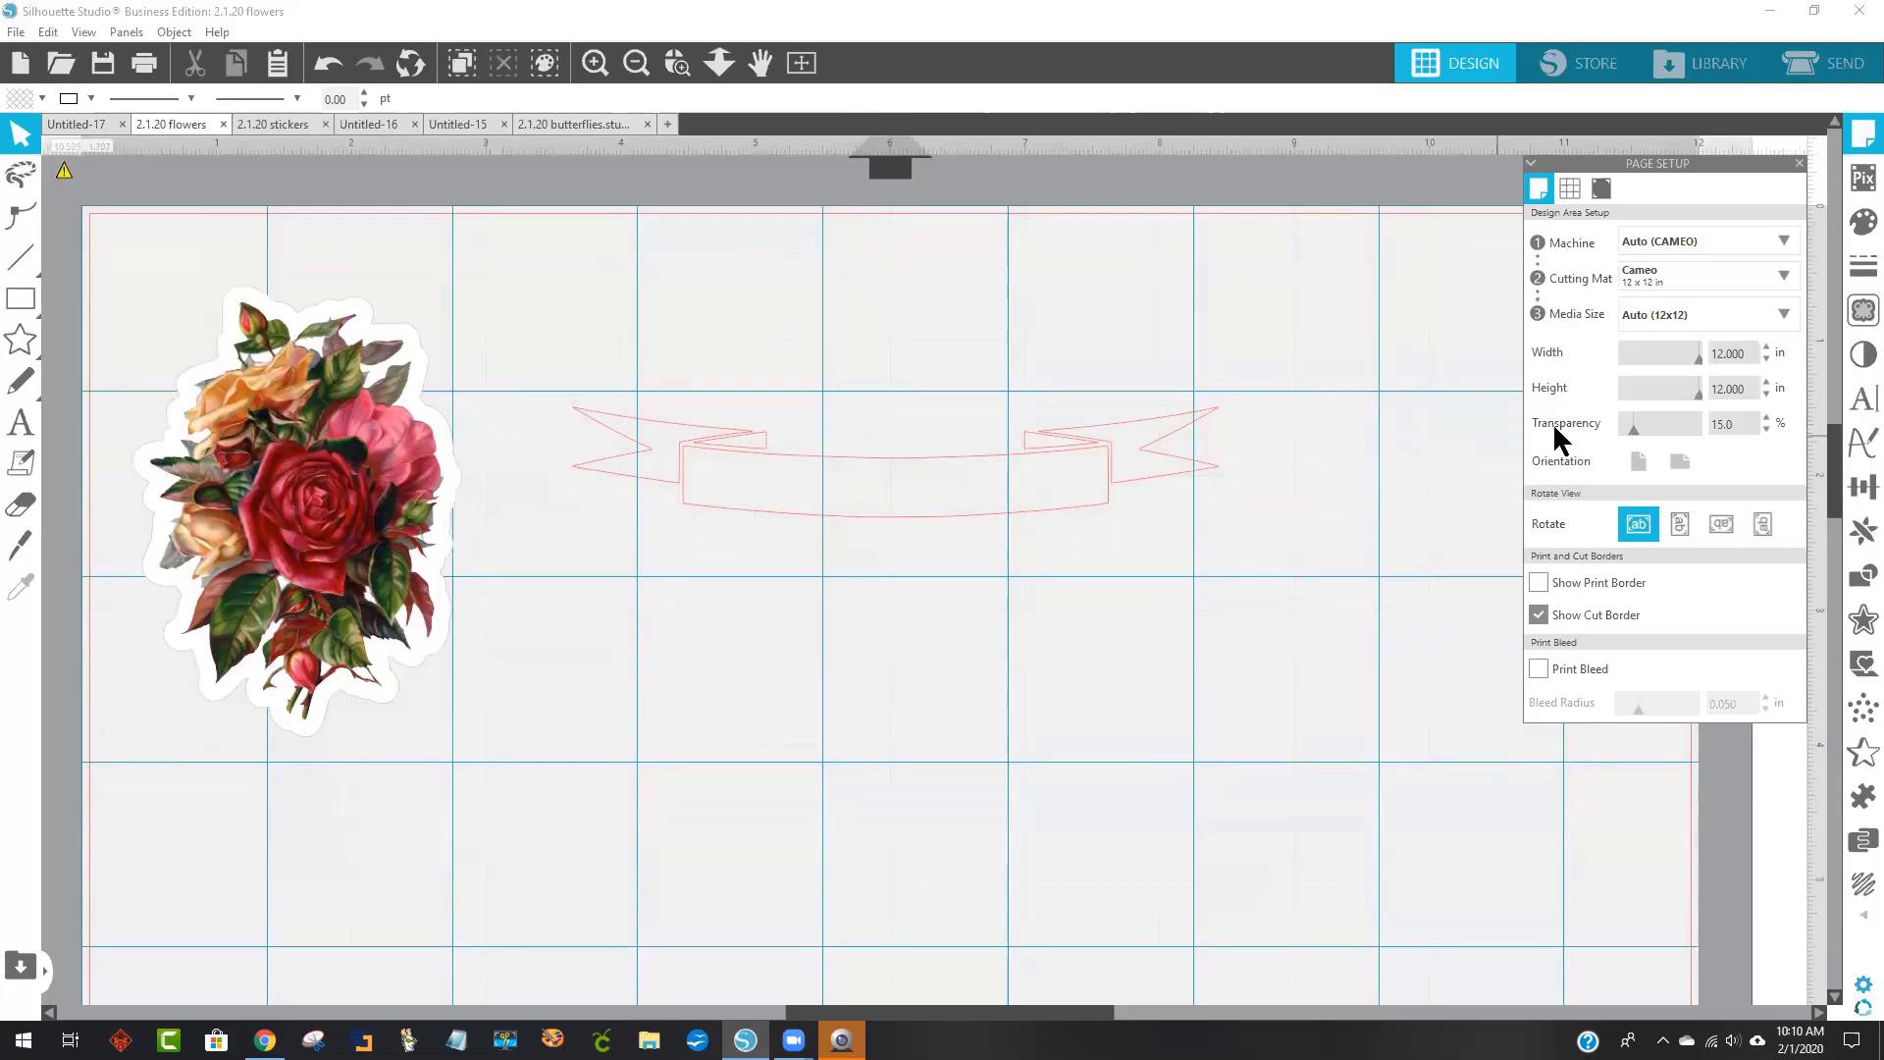
scroll(1299, 587, "down", 2)
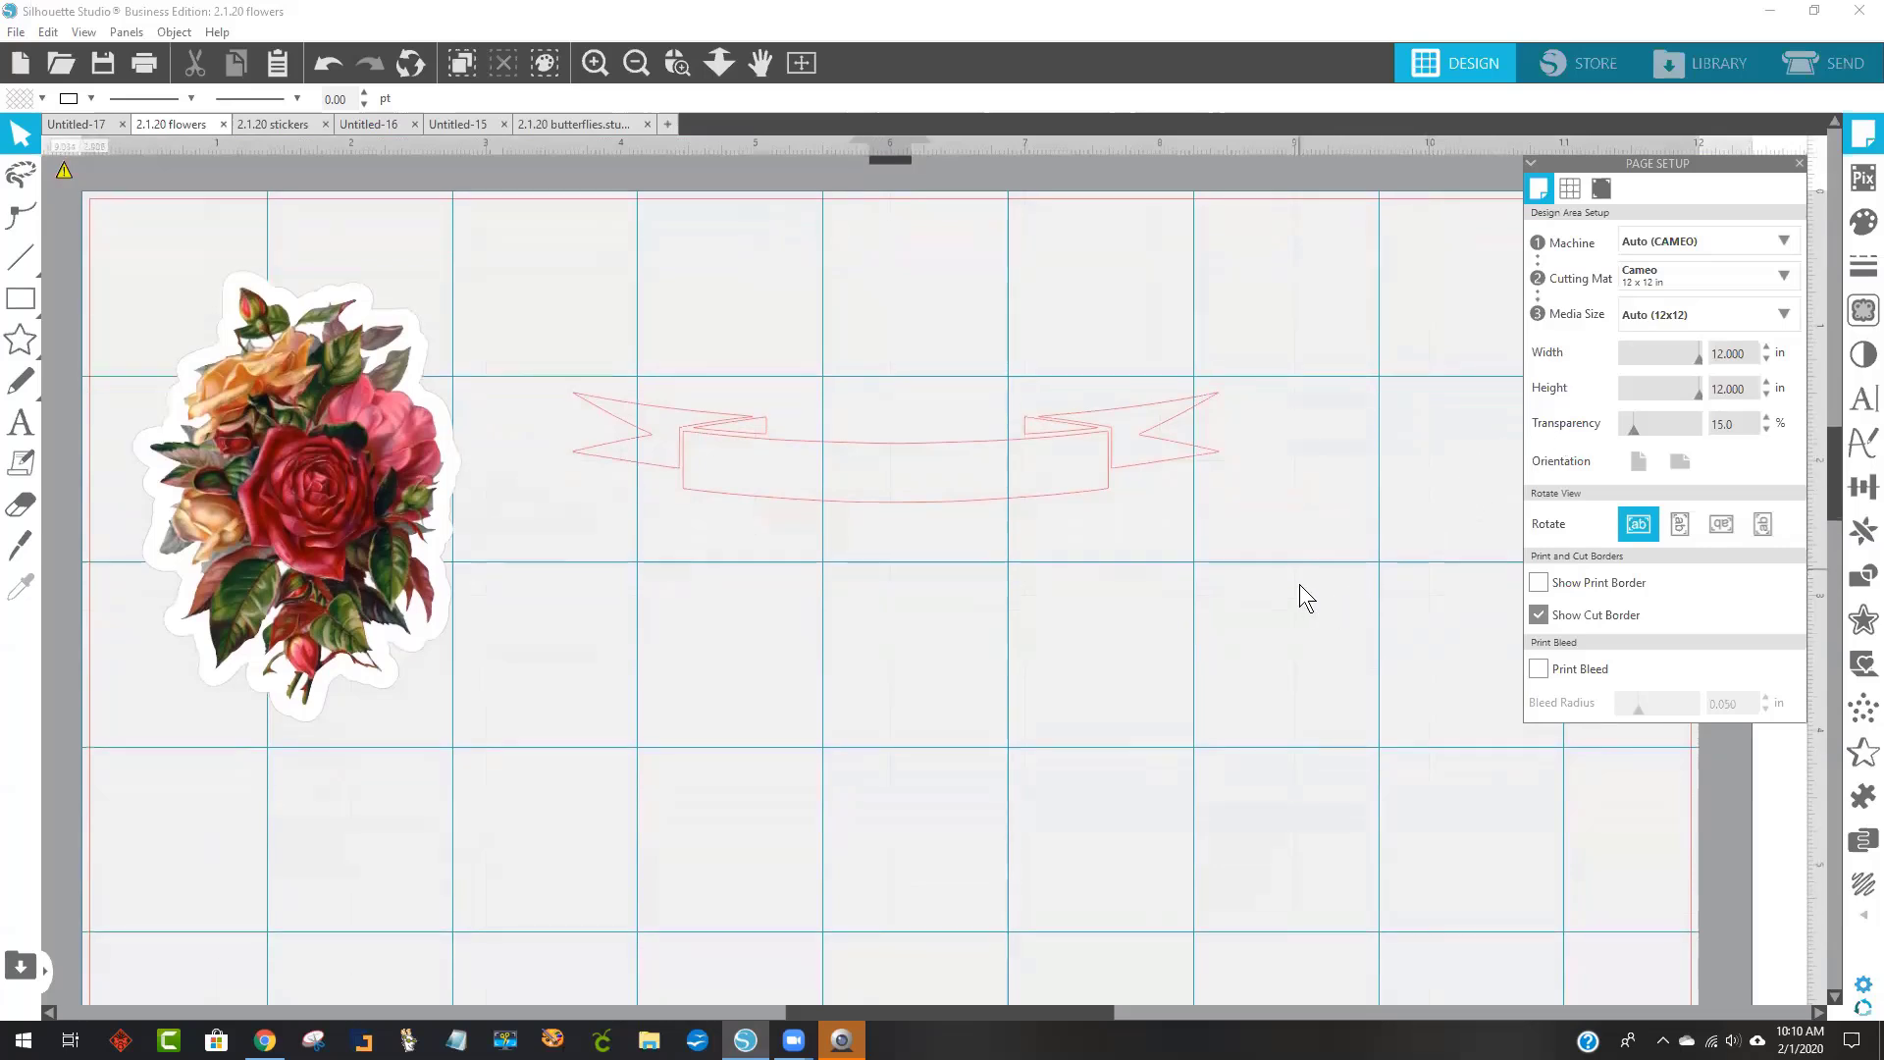
scroll(1299, 585, "down", 2)
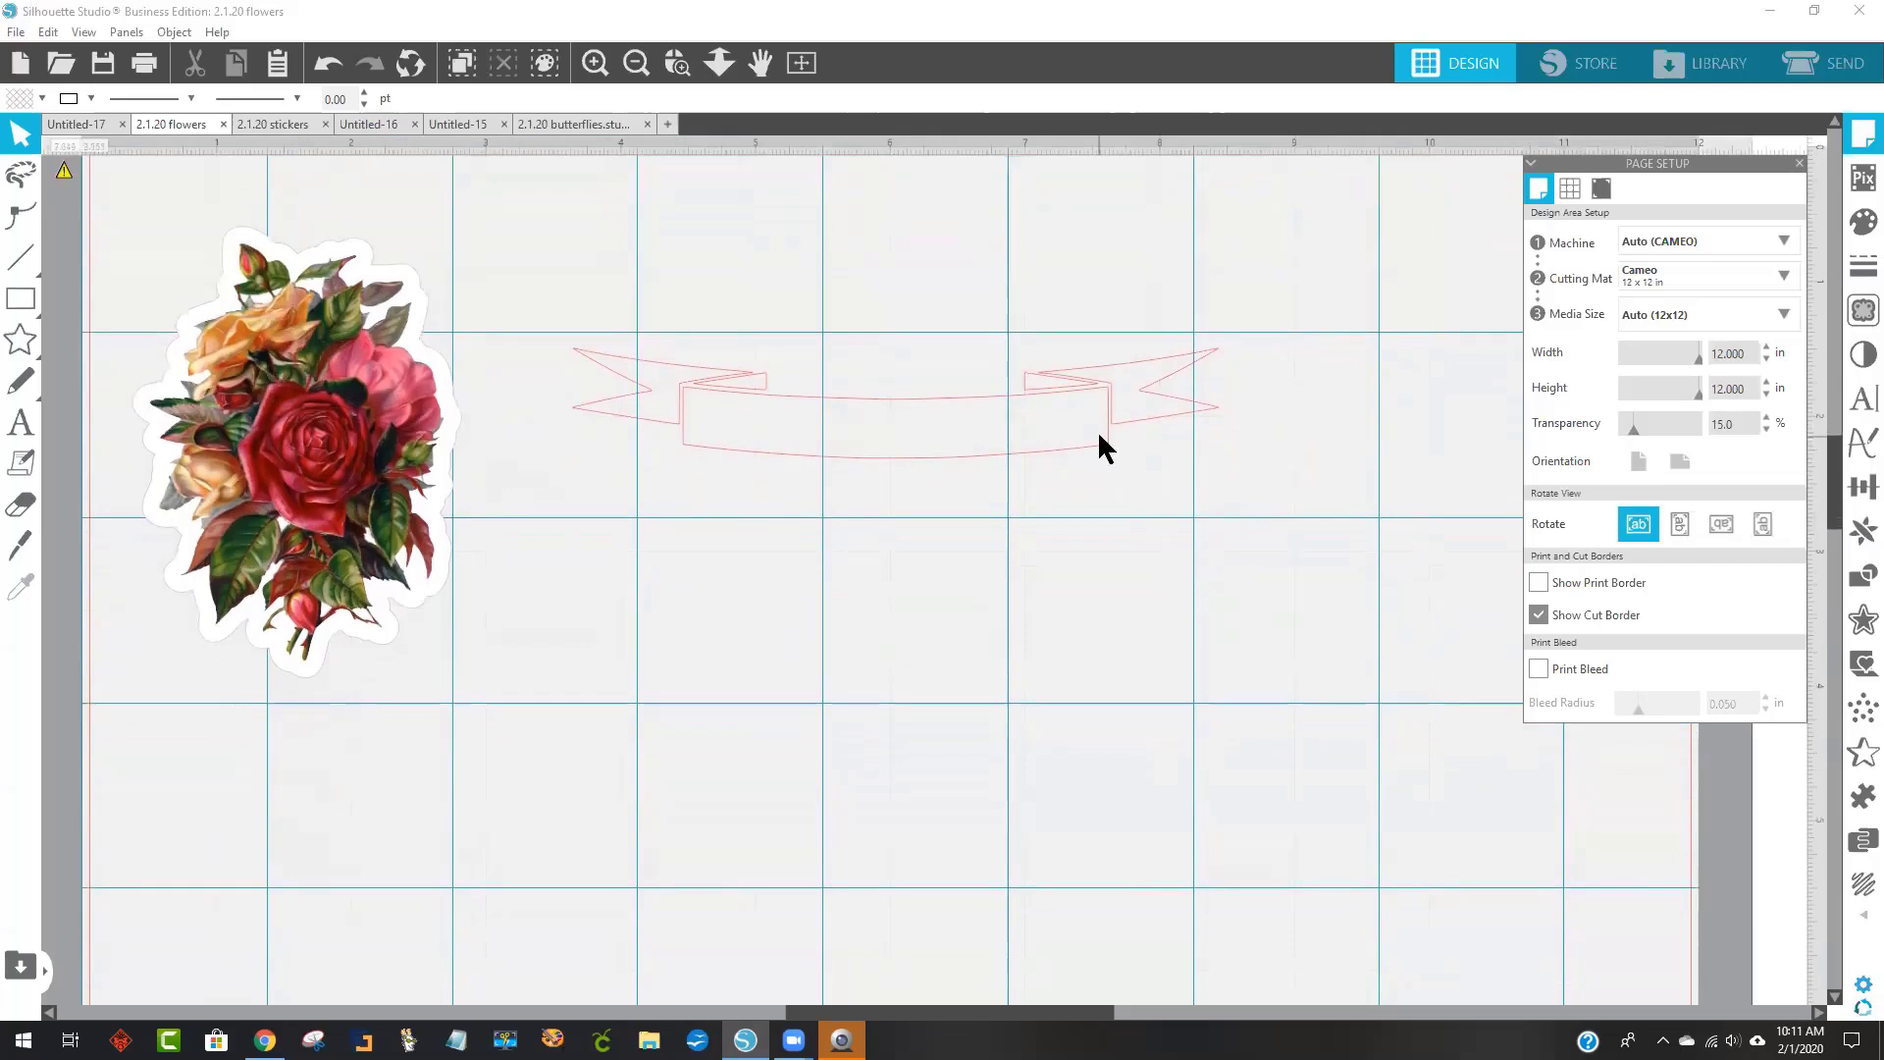
left_click_drag(551, 306, 1130, 435)
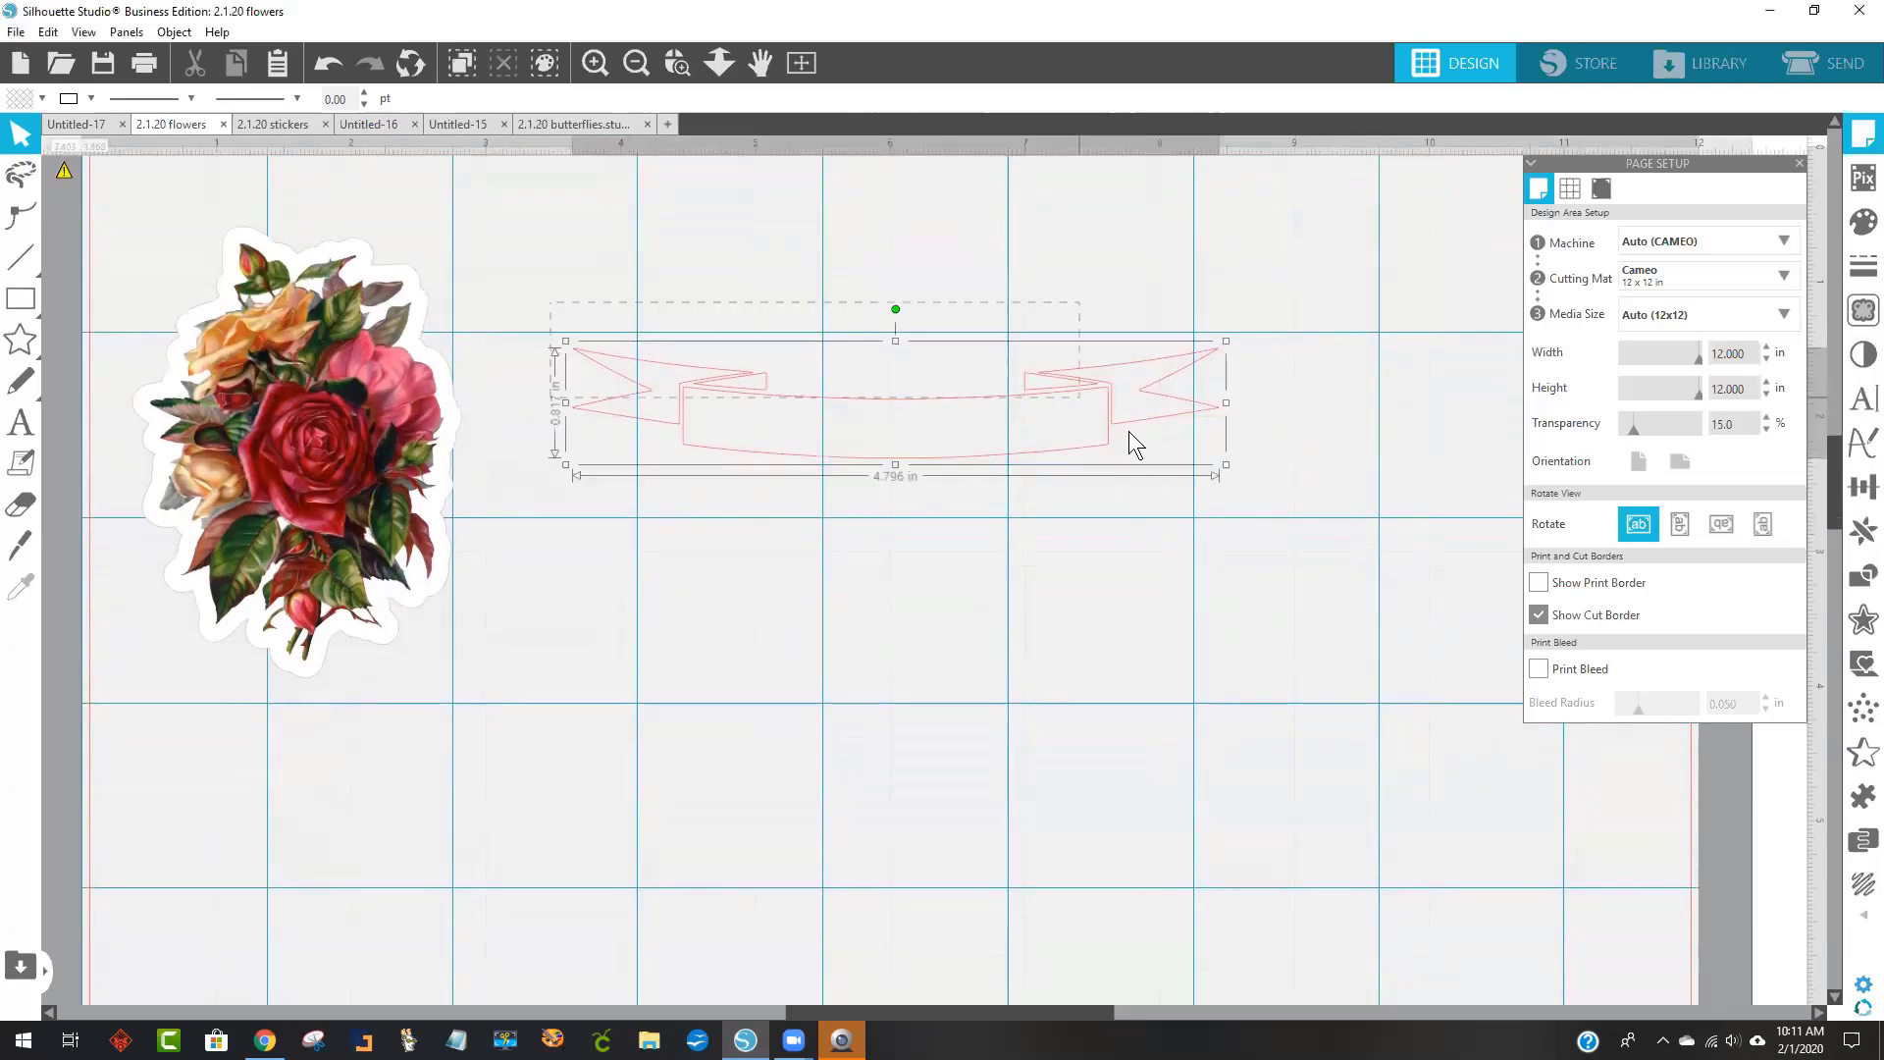
left_click(1121, 526)
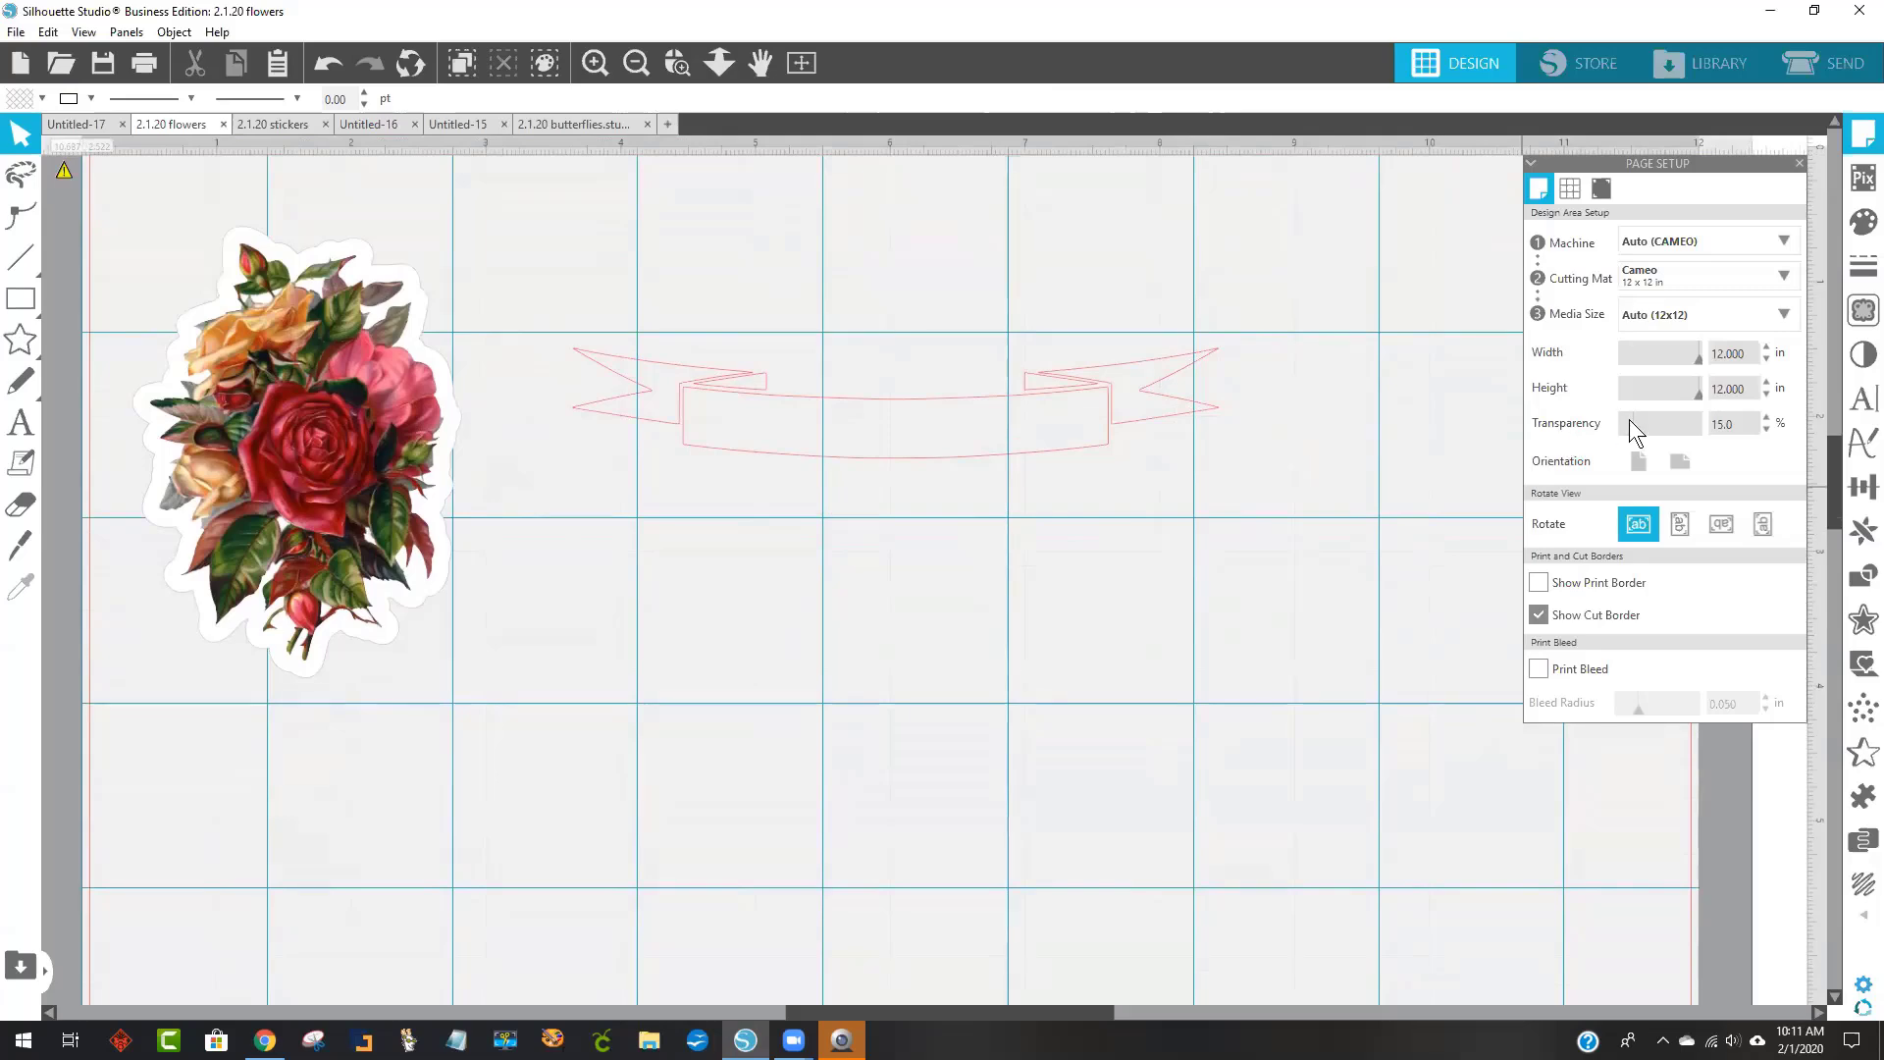
mouse_move(1634, 429)
left_mouse_down()
mouse_move(1695, 428)
mouse_move(1646, 428)
left_mouse_up()
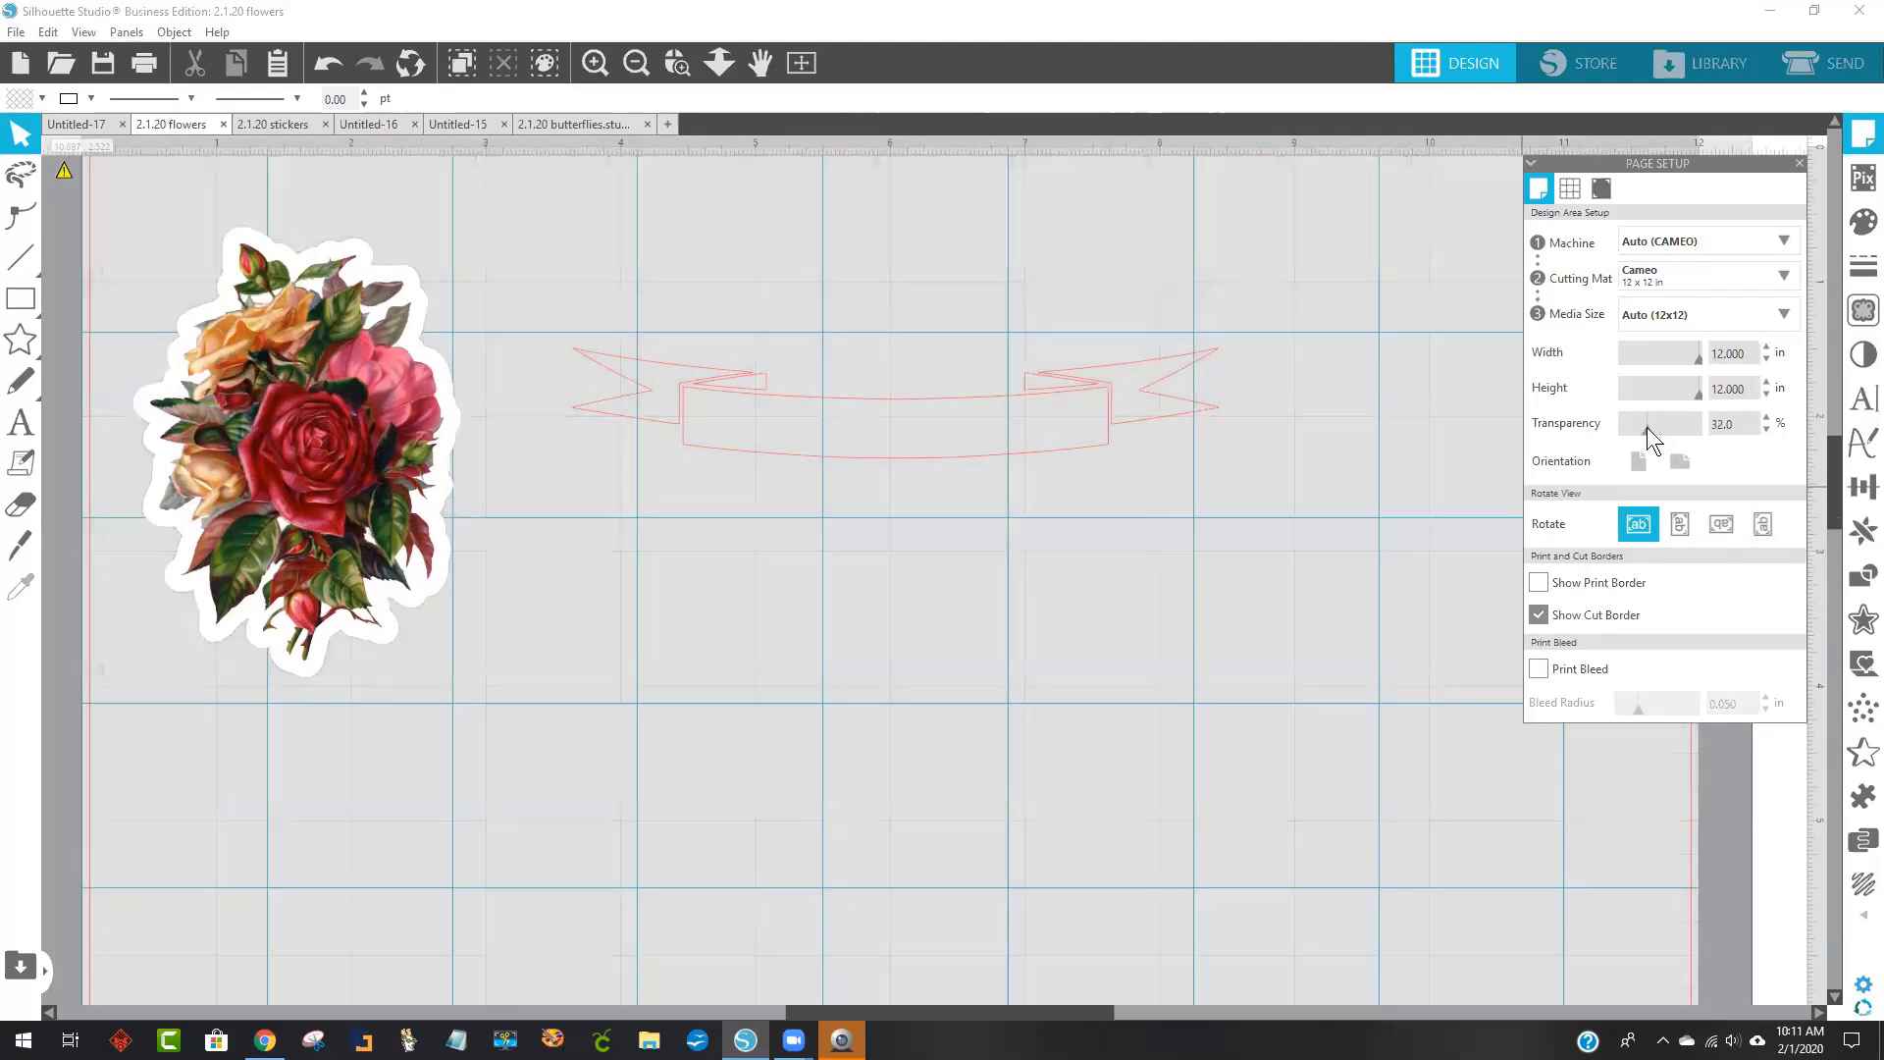
left_click_drag(304, 471, 345, 396)
left_click(1080, 764)
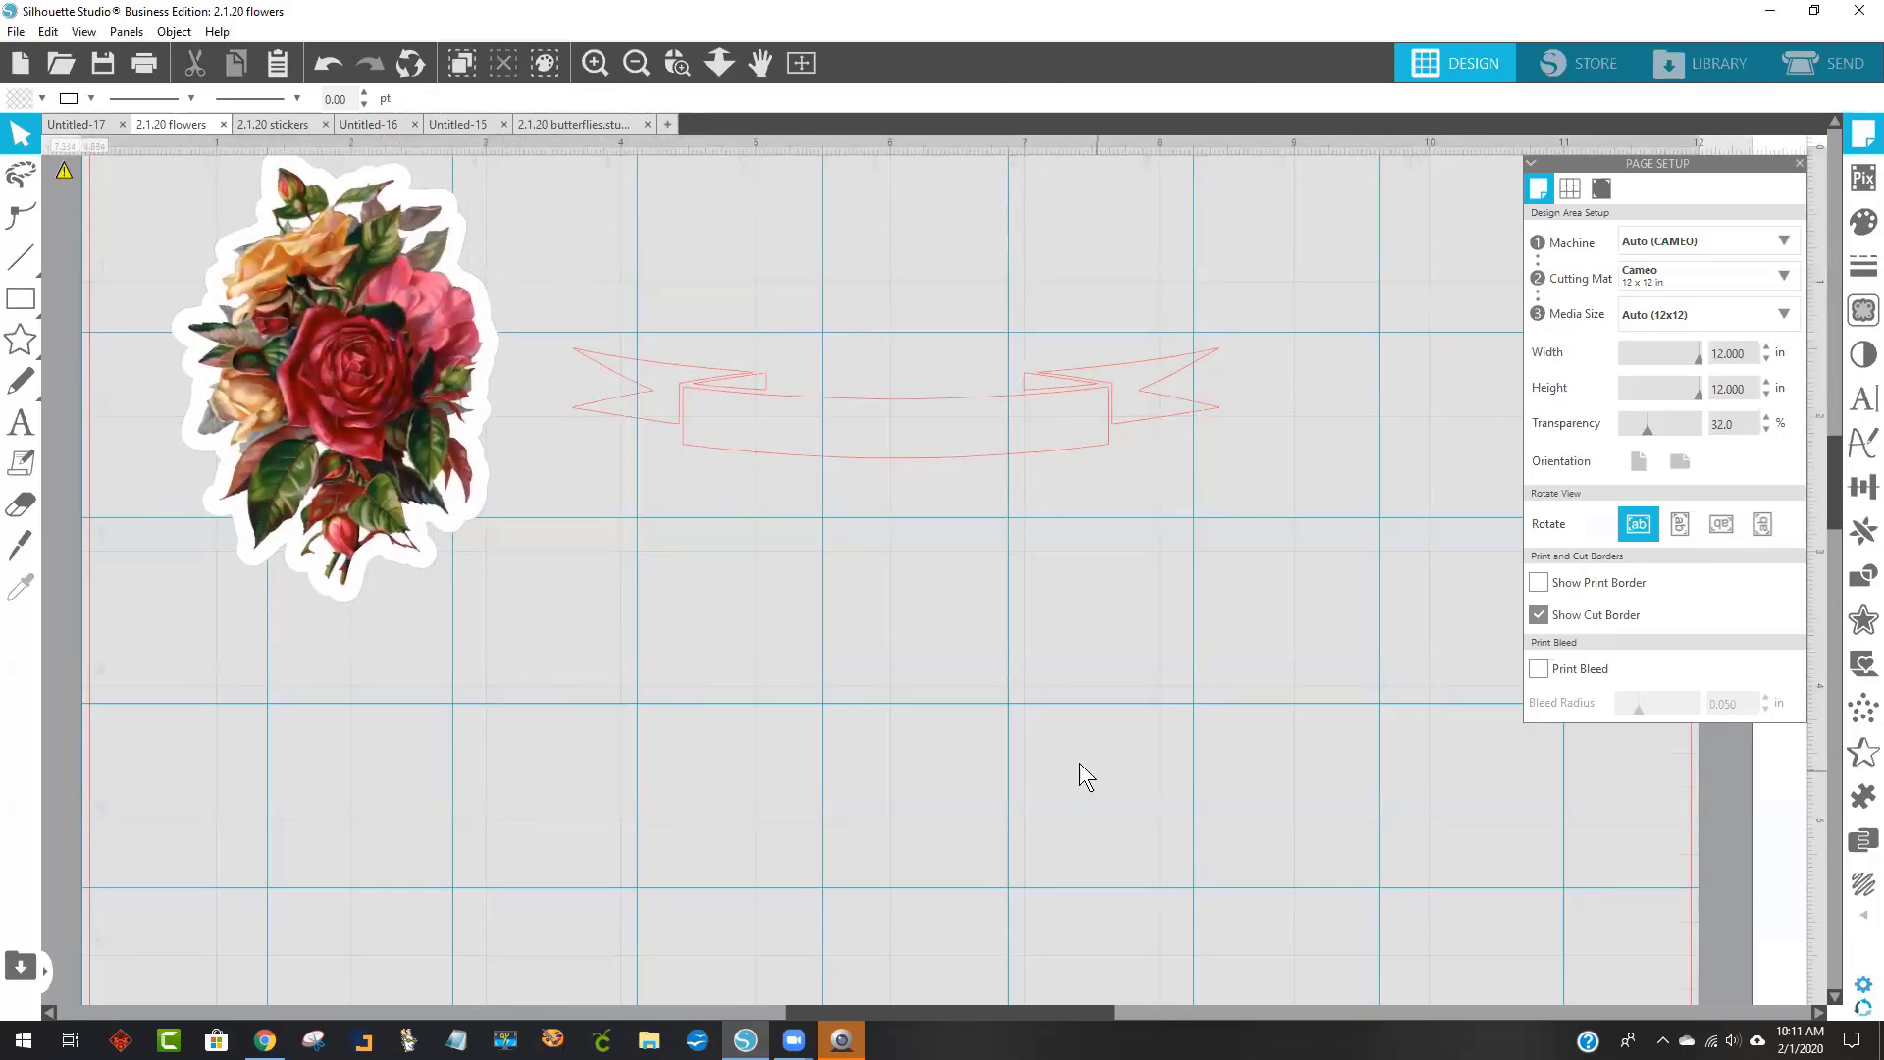
Release the compound path of the traced banner outline to separate it into individual parts.
left_click(902, 408)
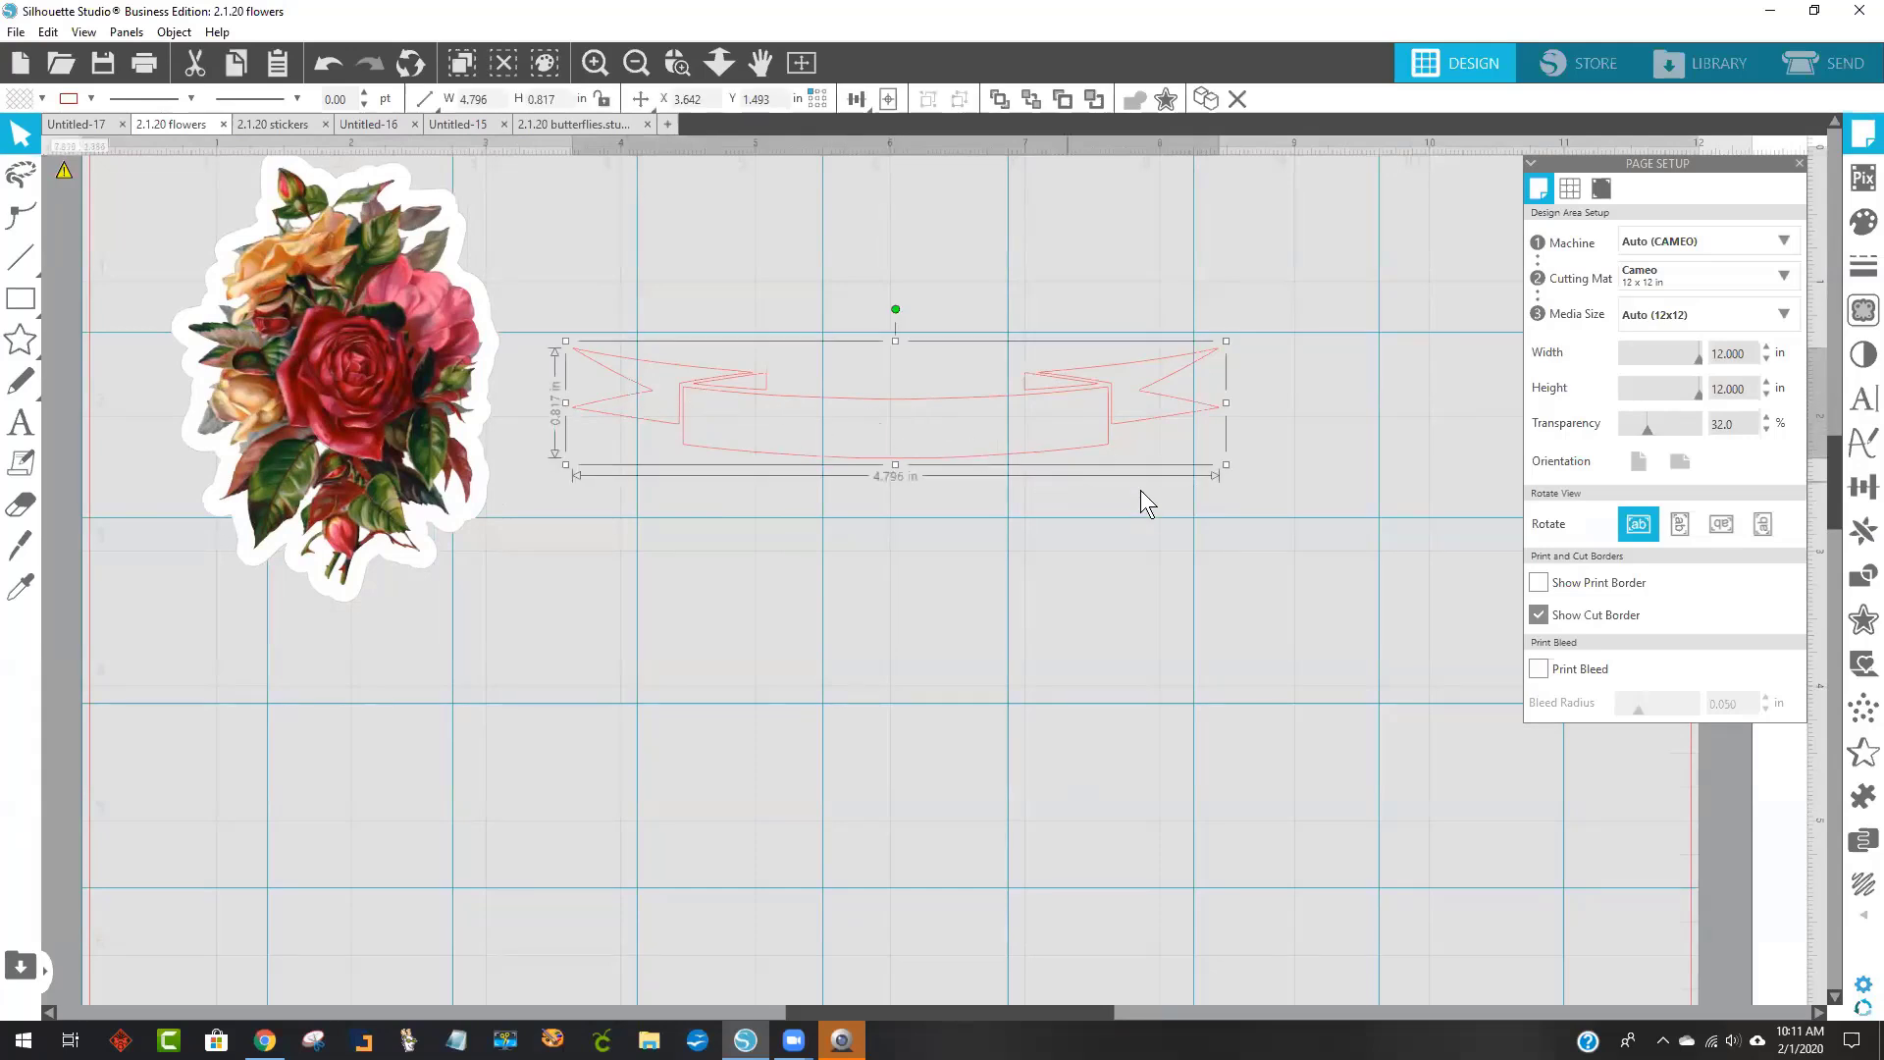
left_click(165, 39)
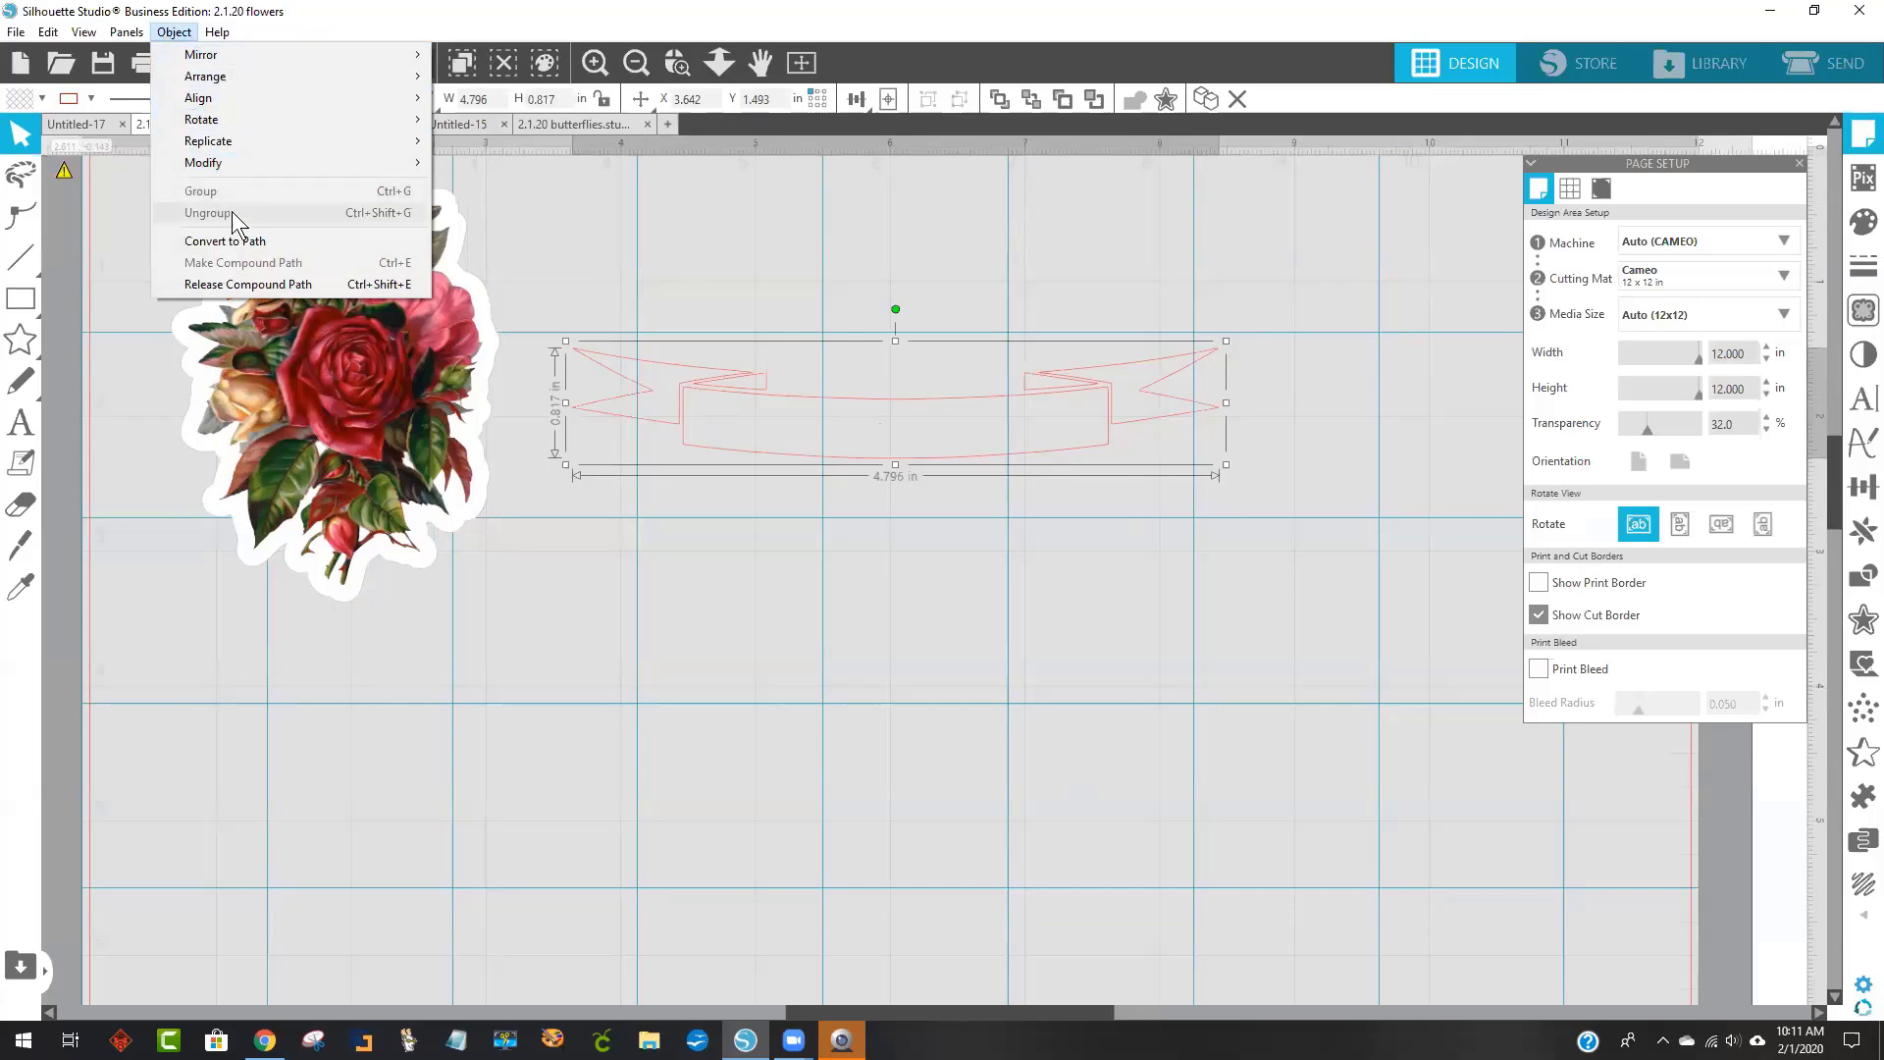
left_click(251, 283)
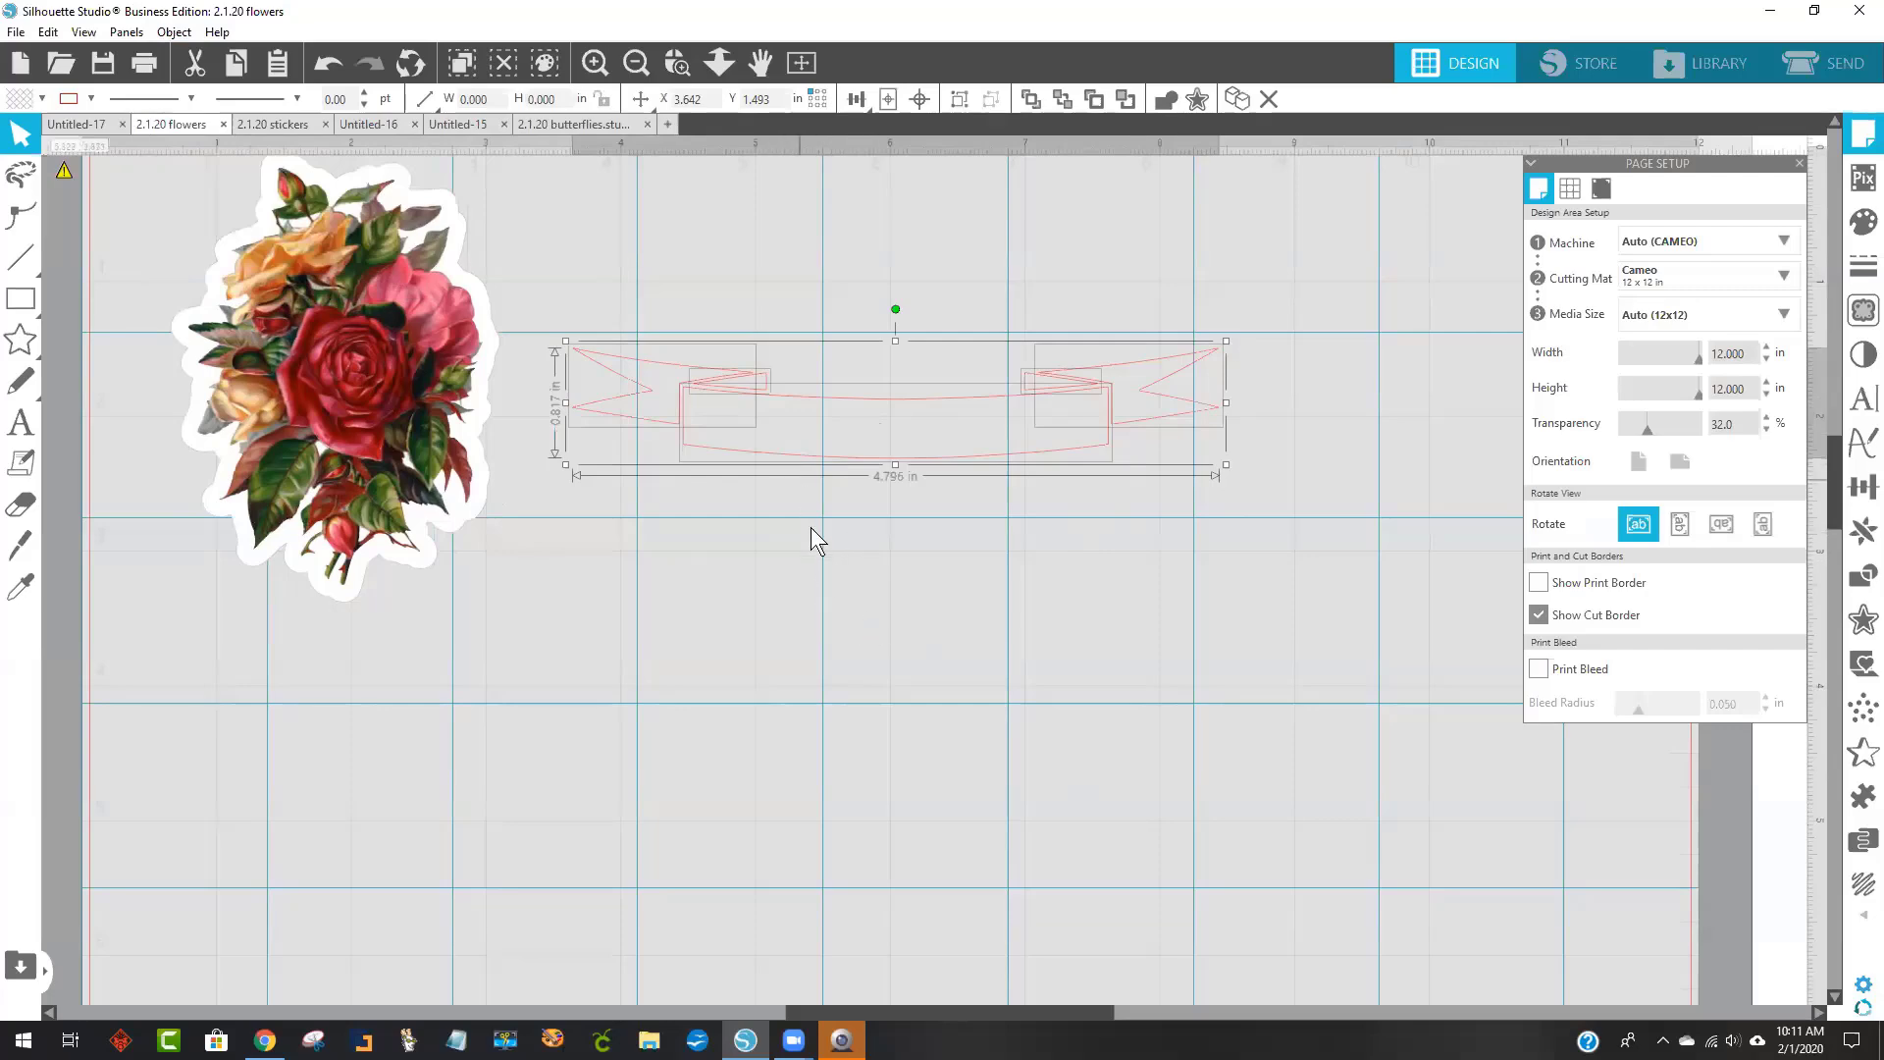
Place the "love" reference sticker over the mat's upper edge, just above the traced banner, for comparison.
left_click(636, 65)
left_click(636, 65)
left_click(635, 65)
left_click_drag(383, 957, 397, 809)
left_click_drag(176, 913, 972, 310)
left_click(677, 63)
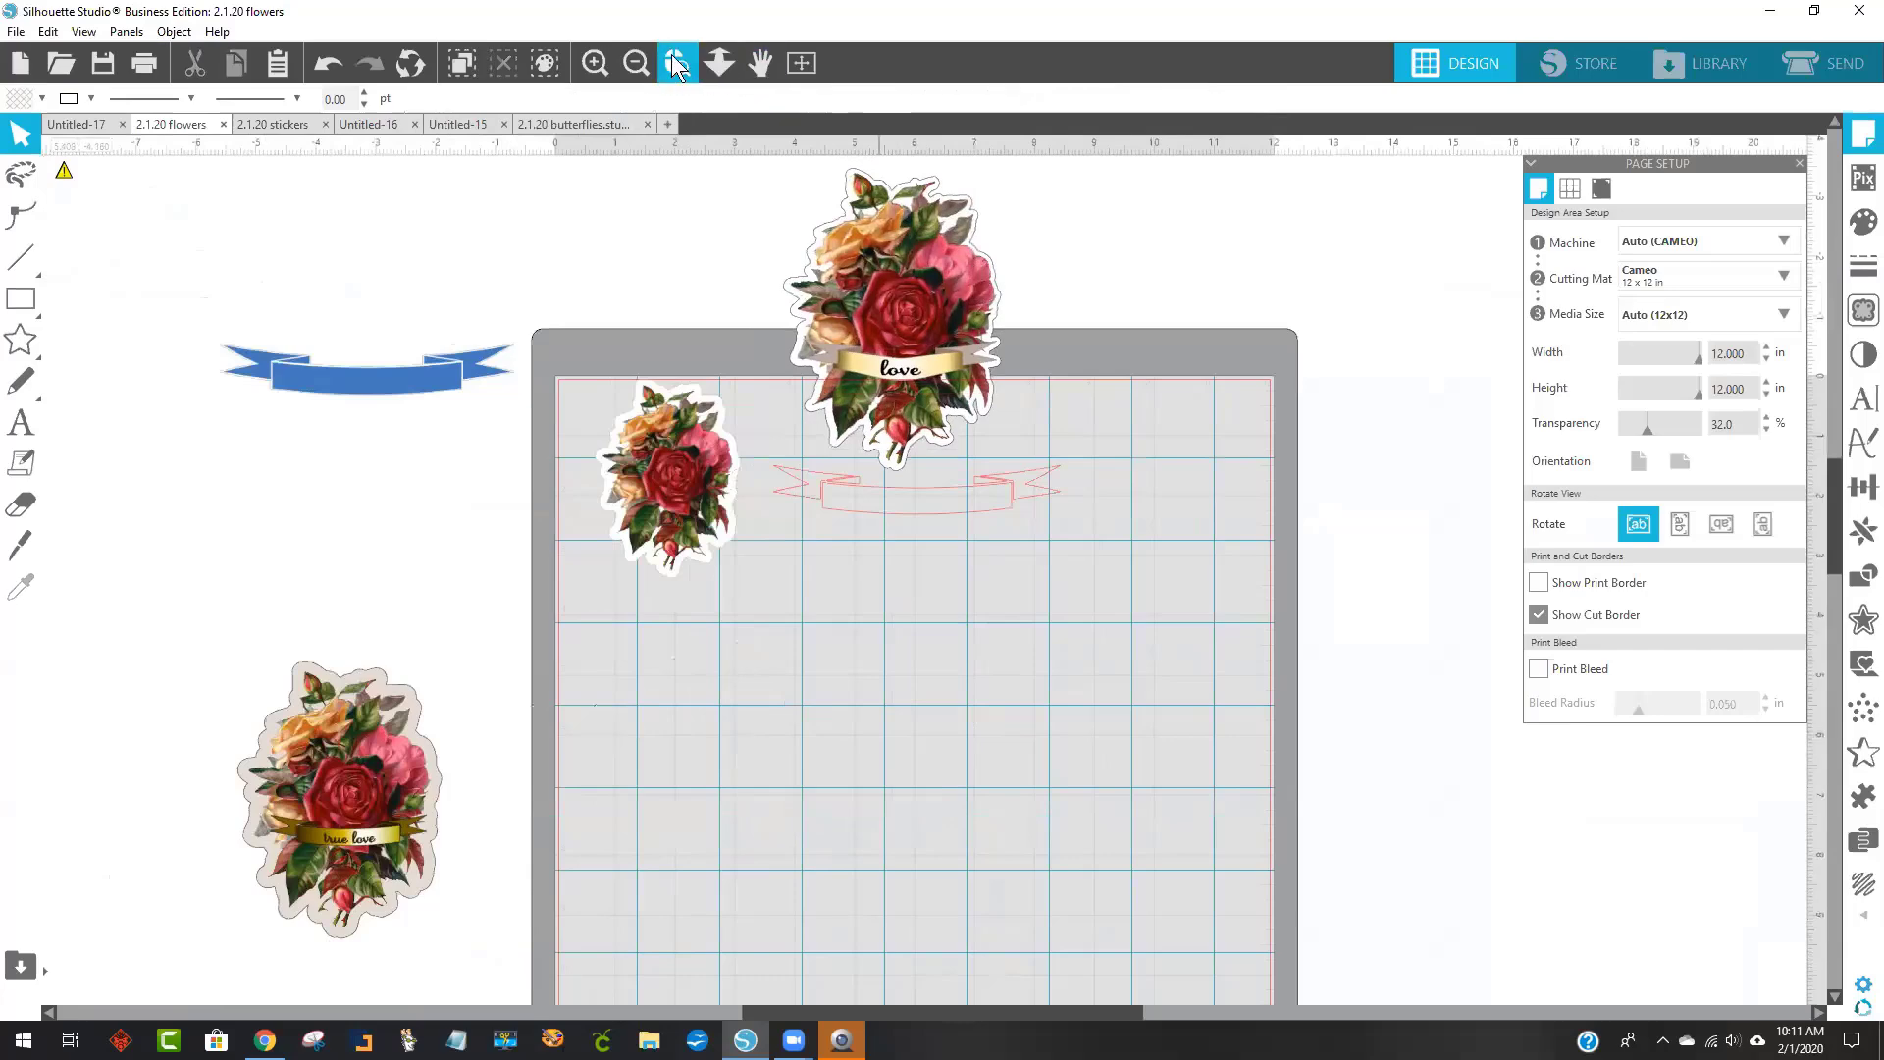
left_click_drag(495, 187, 1260, 679)
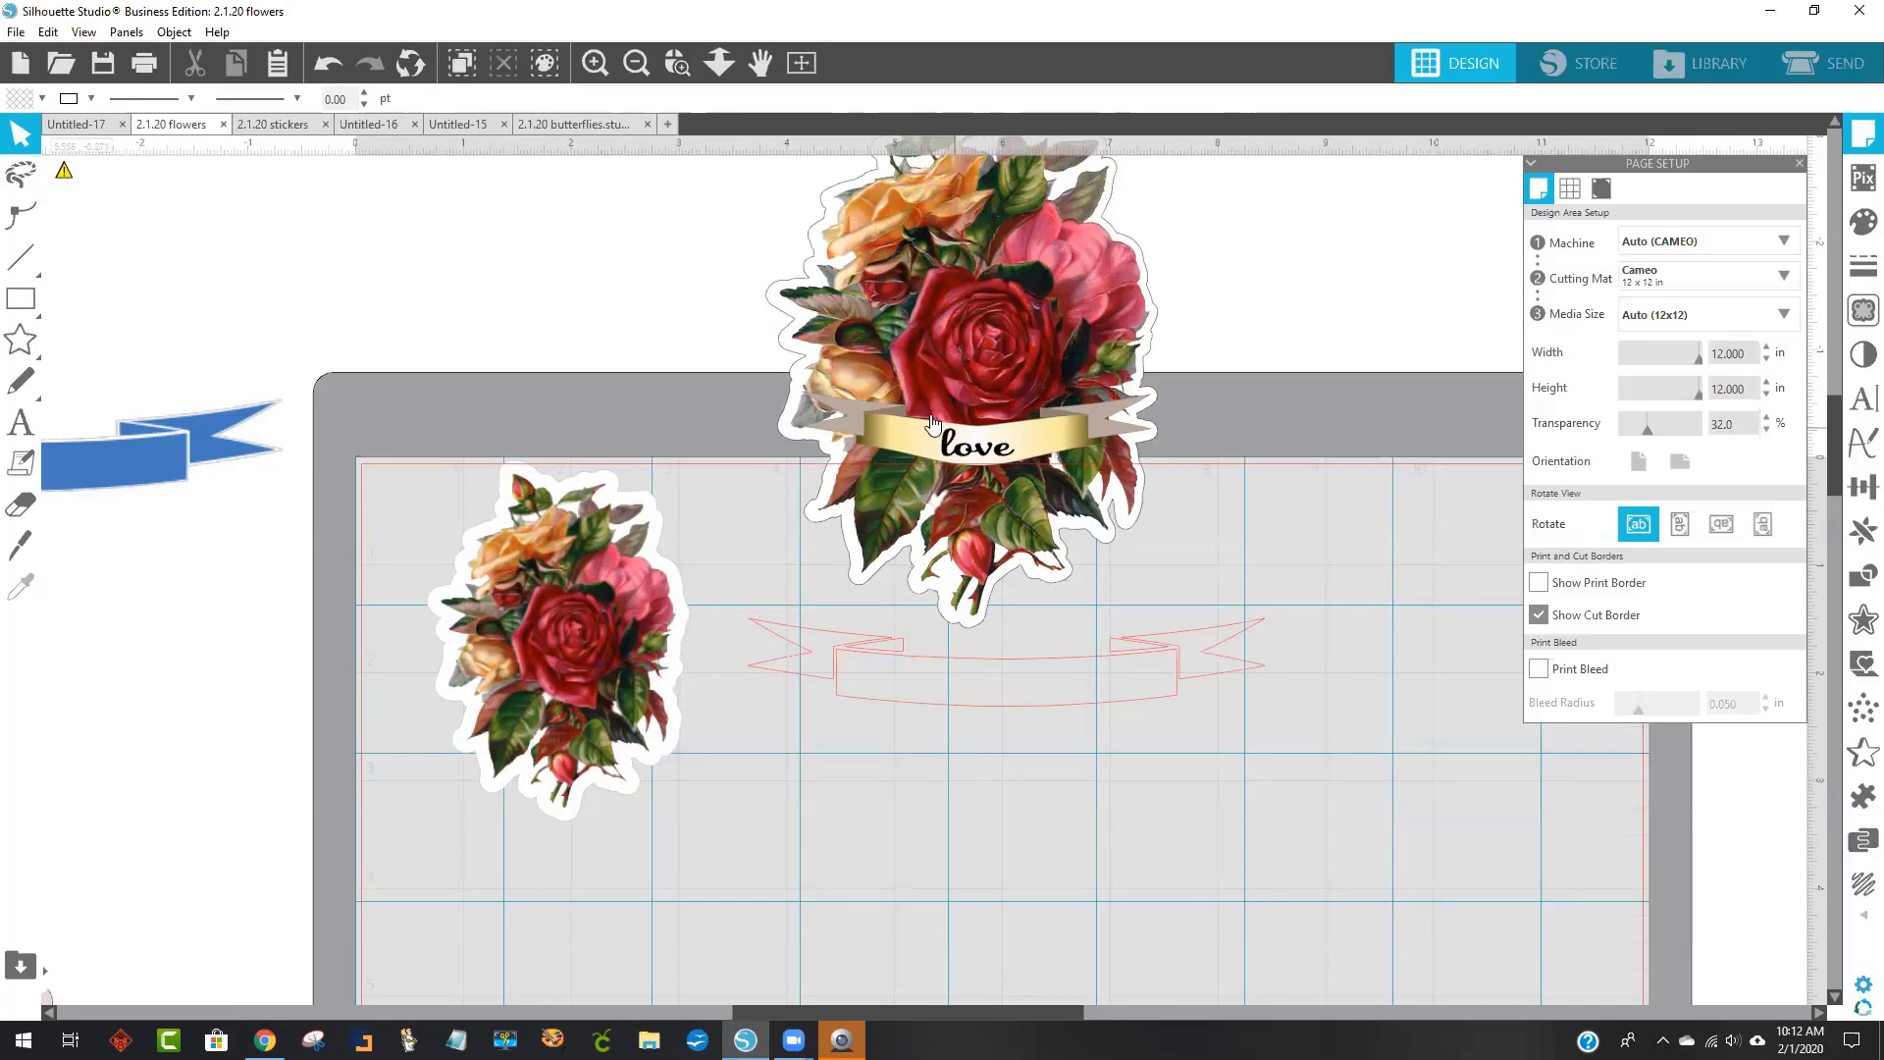
Fill the banner's centre band with the preset gradient running from dark brown through gold and cream.
left_click(996, 672)
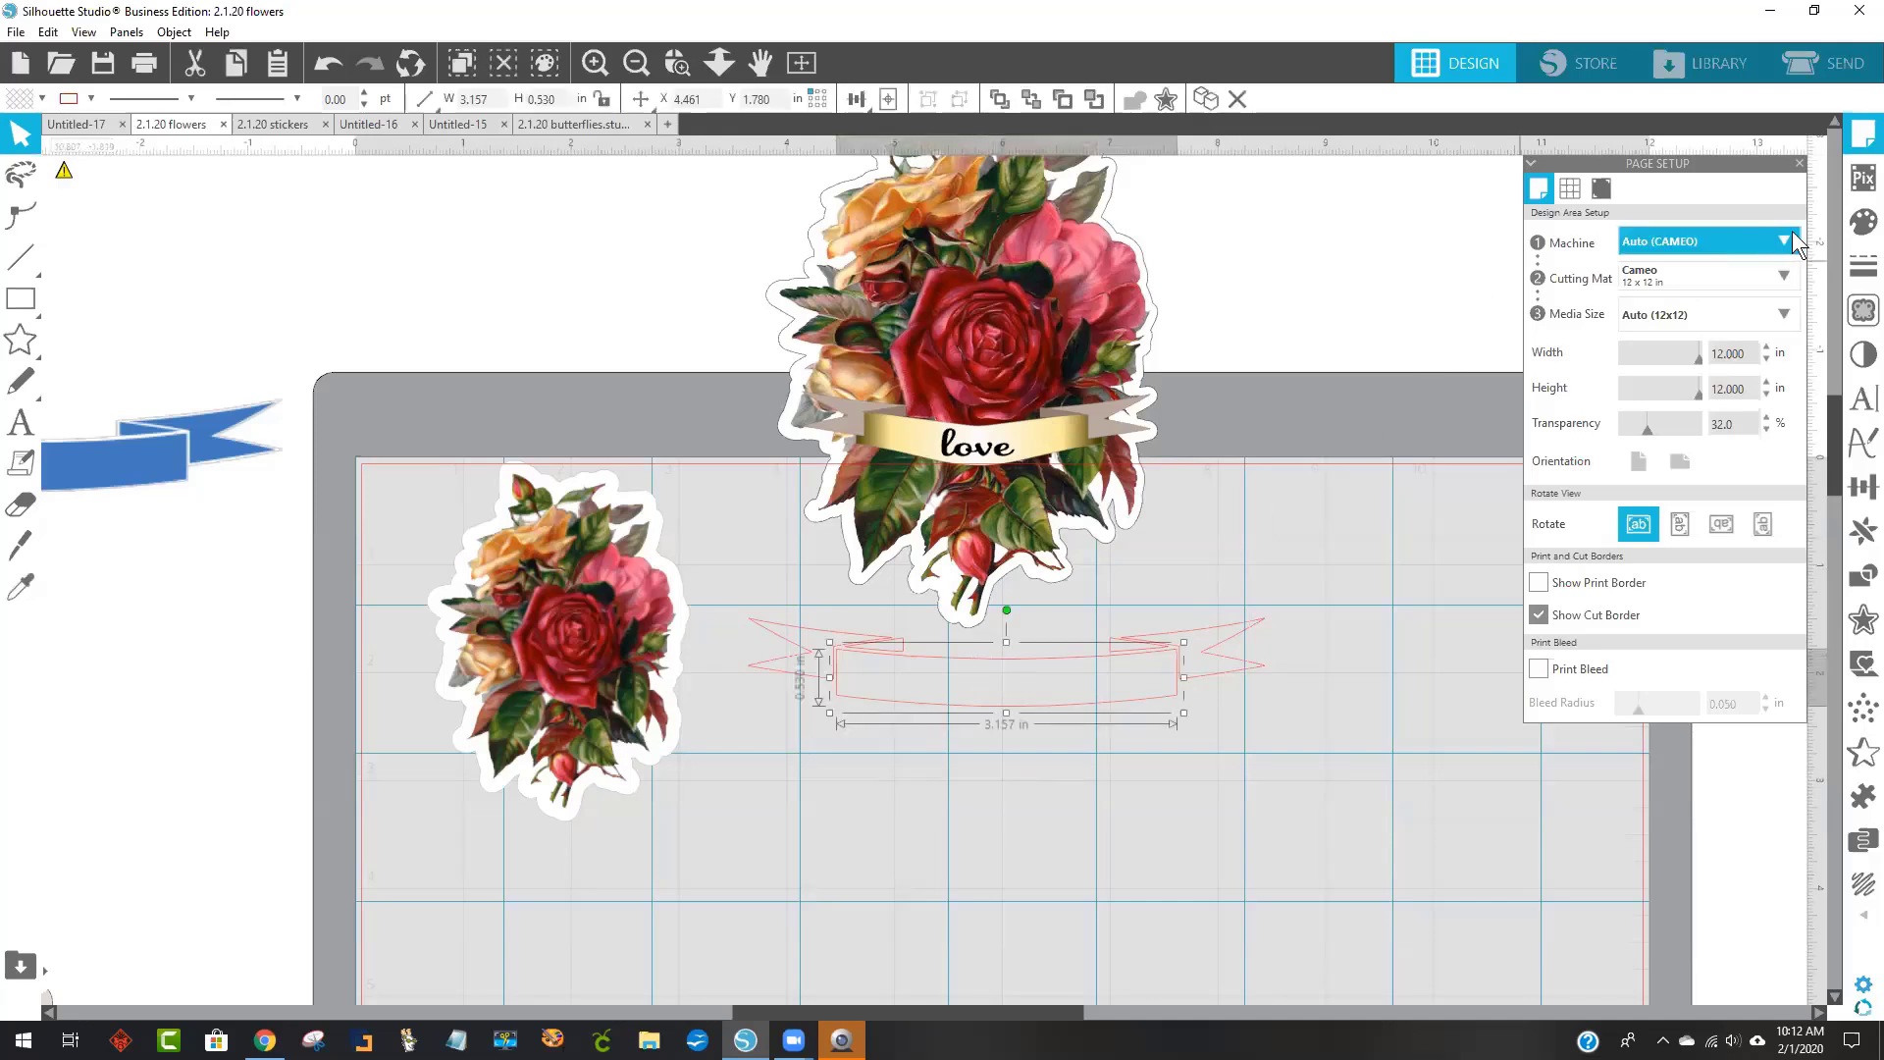
left_click(1862, 224)
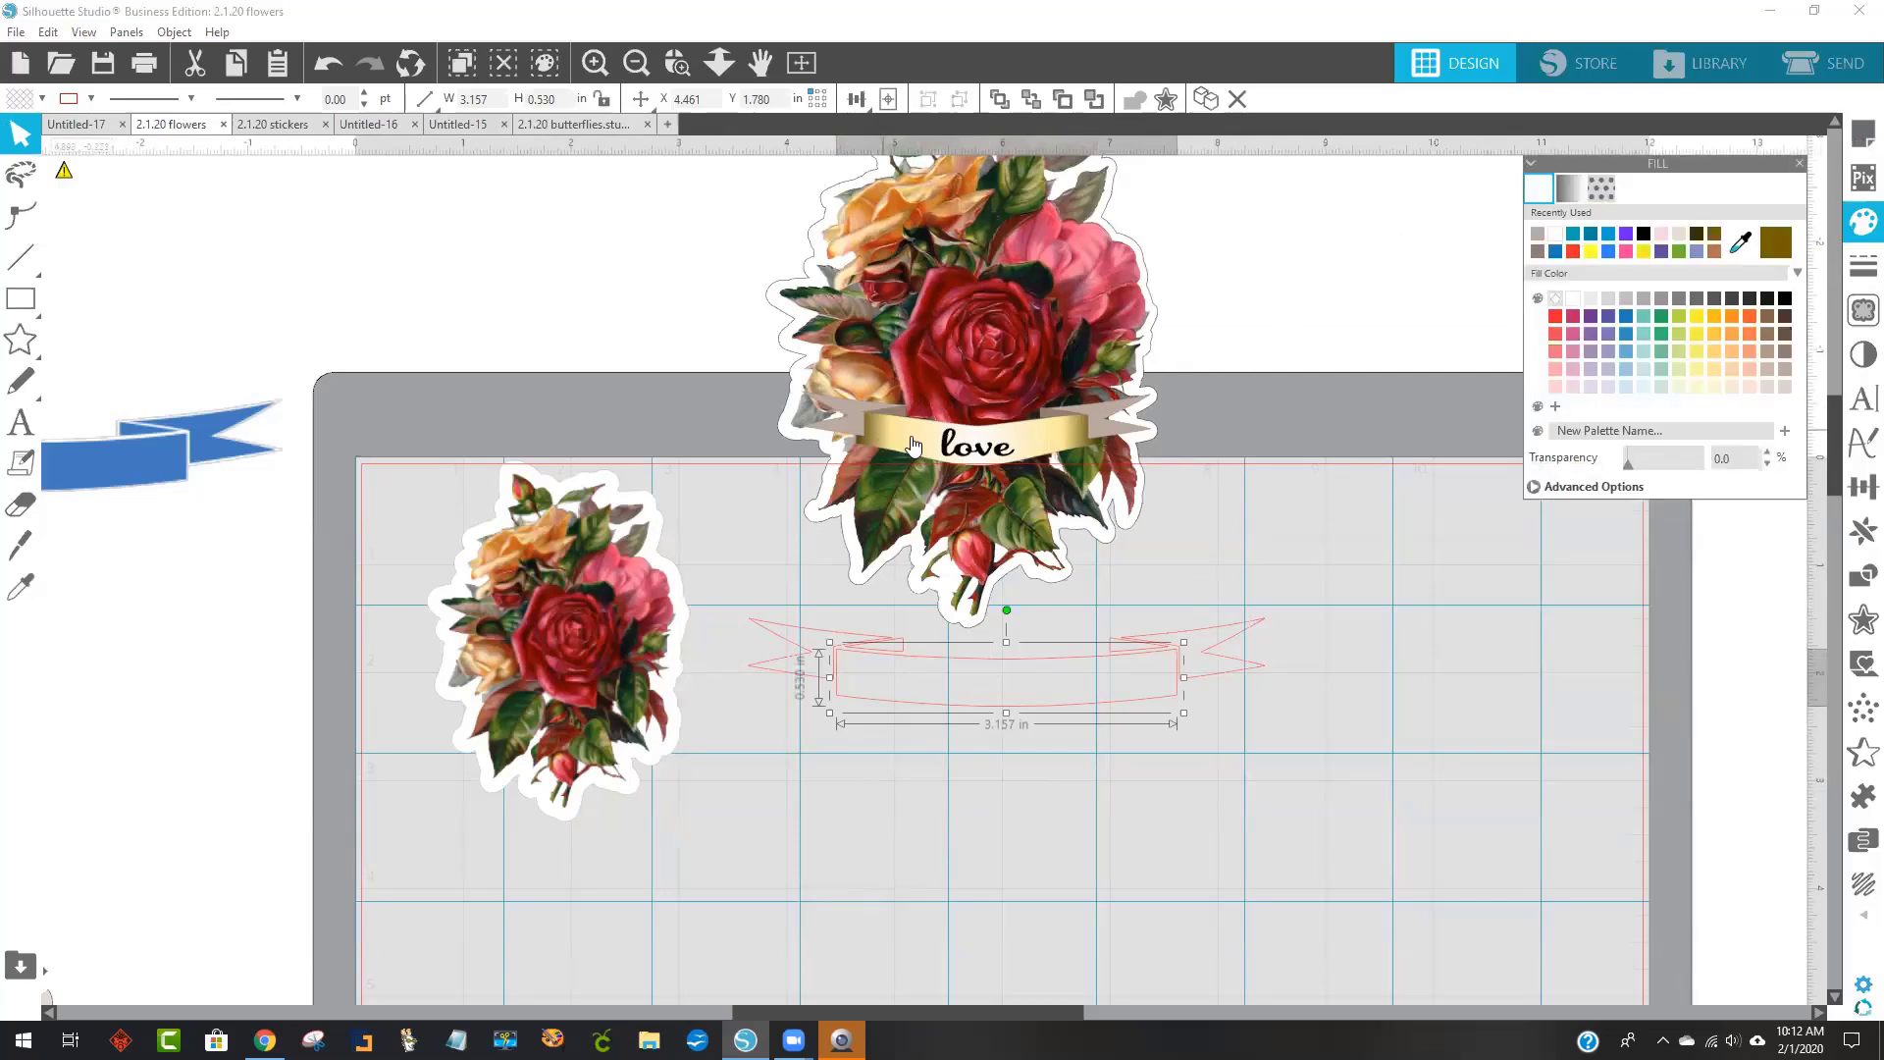
left_click(1570, 189)
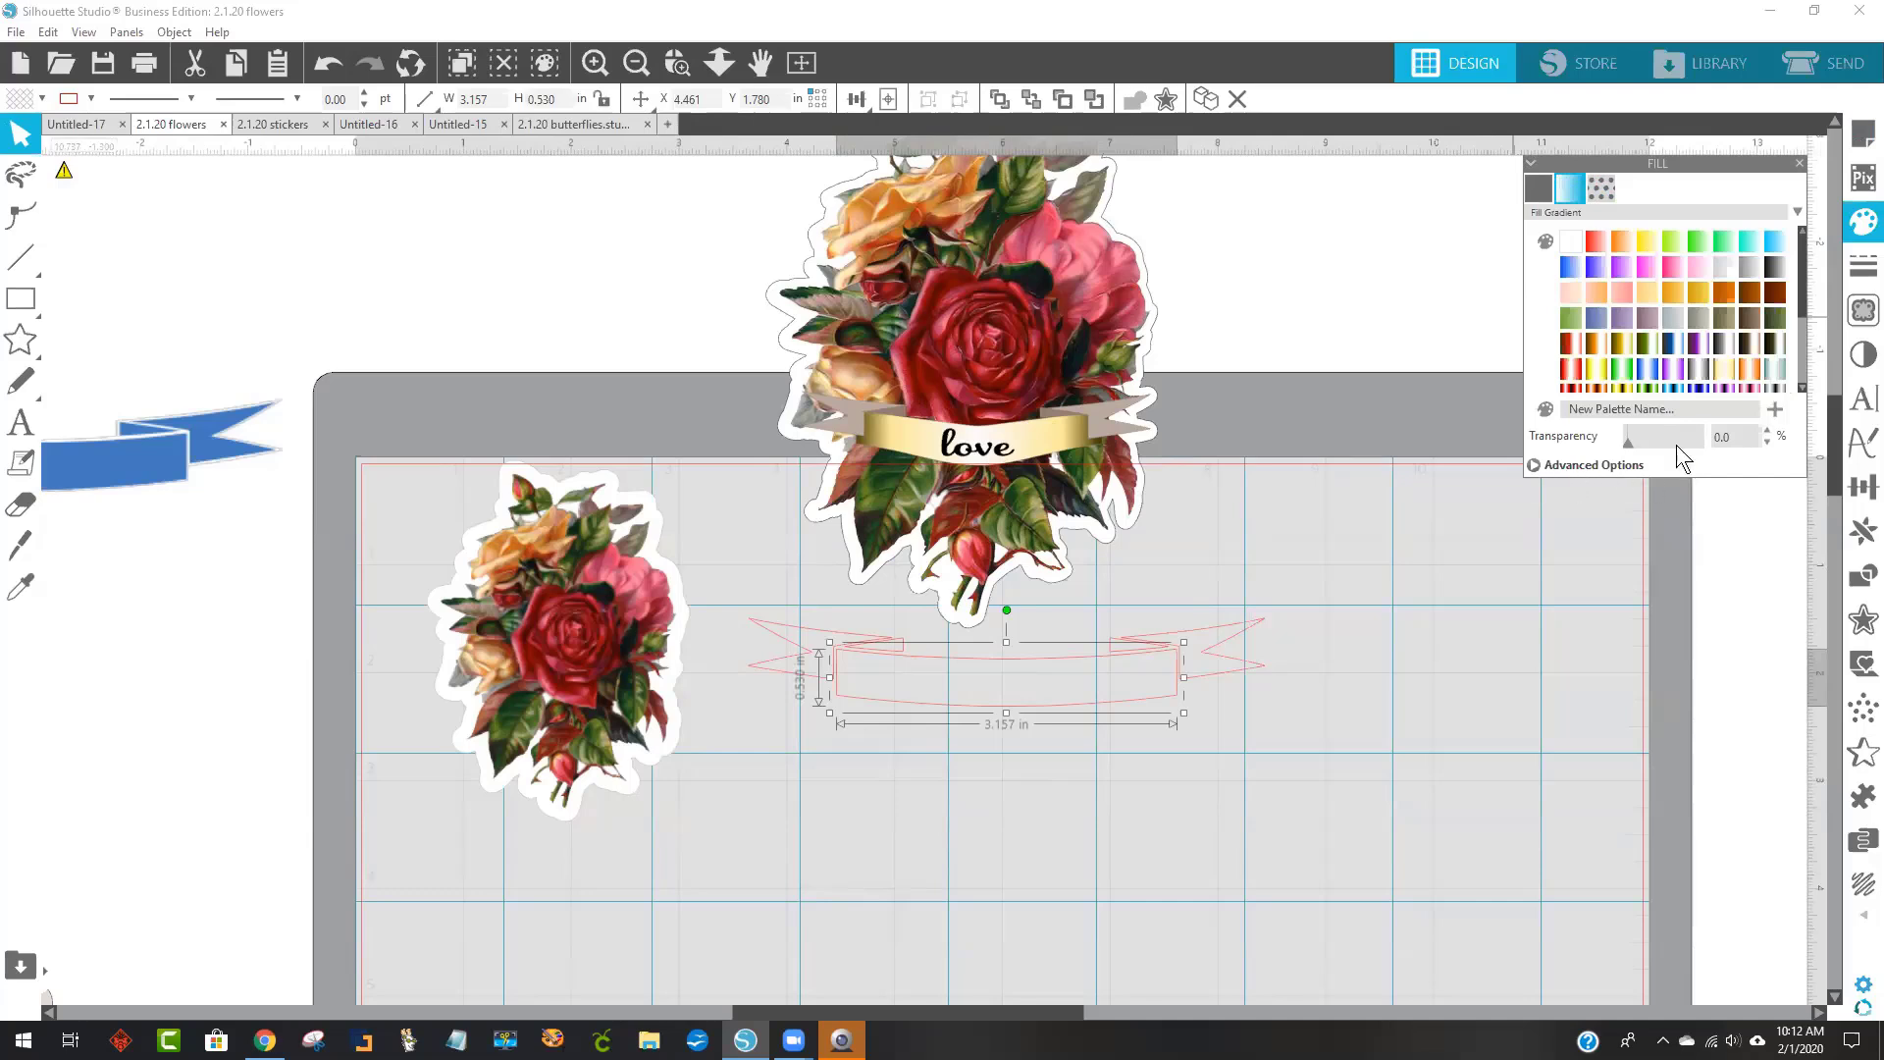
left_click(1600, 339)
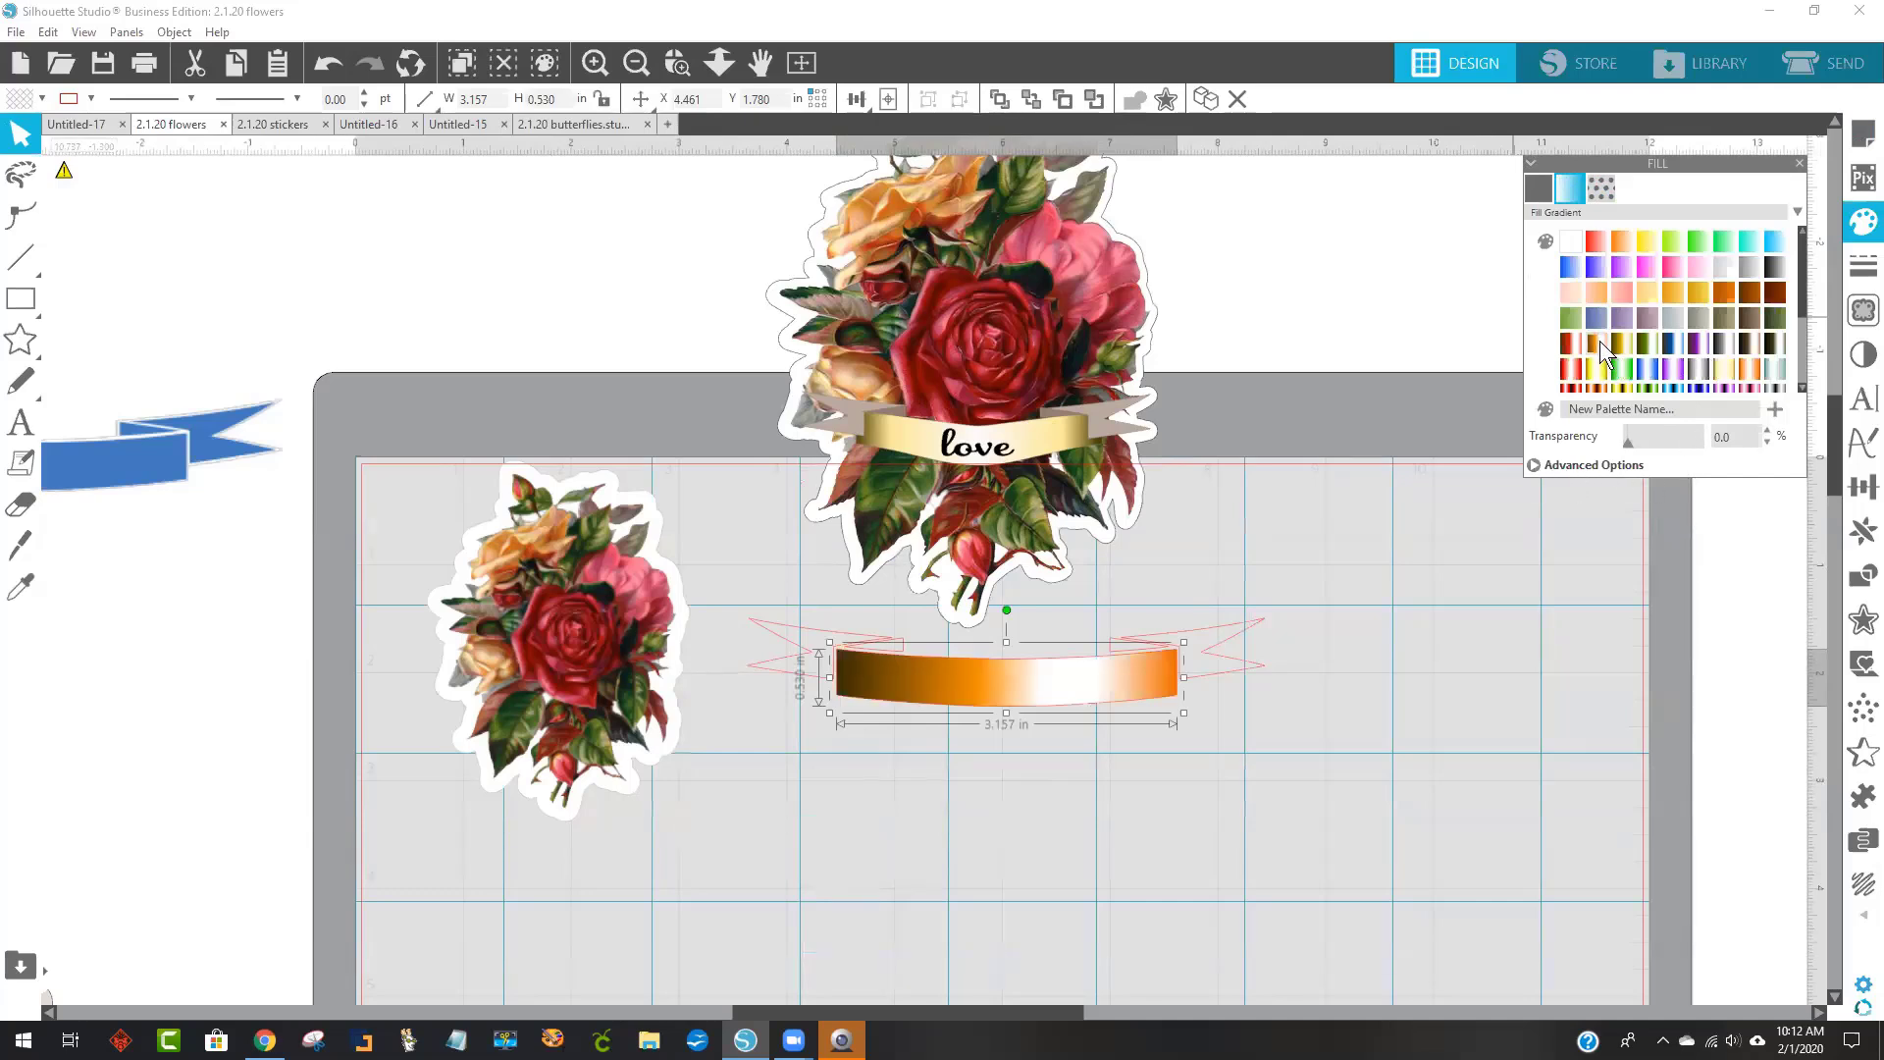
left_click(1617, 342)
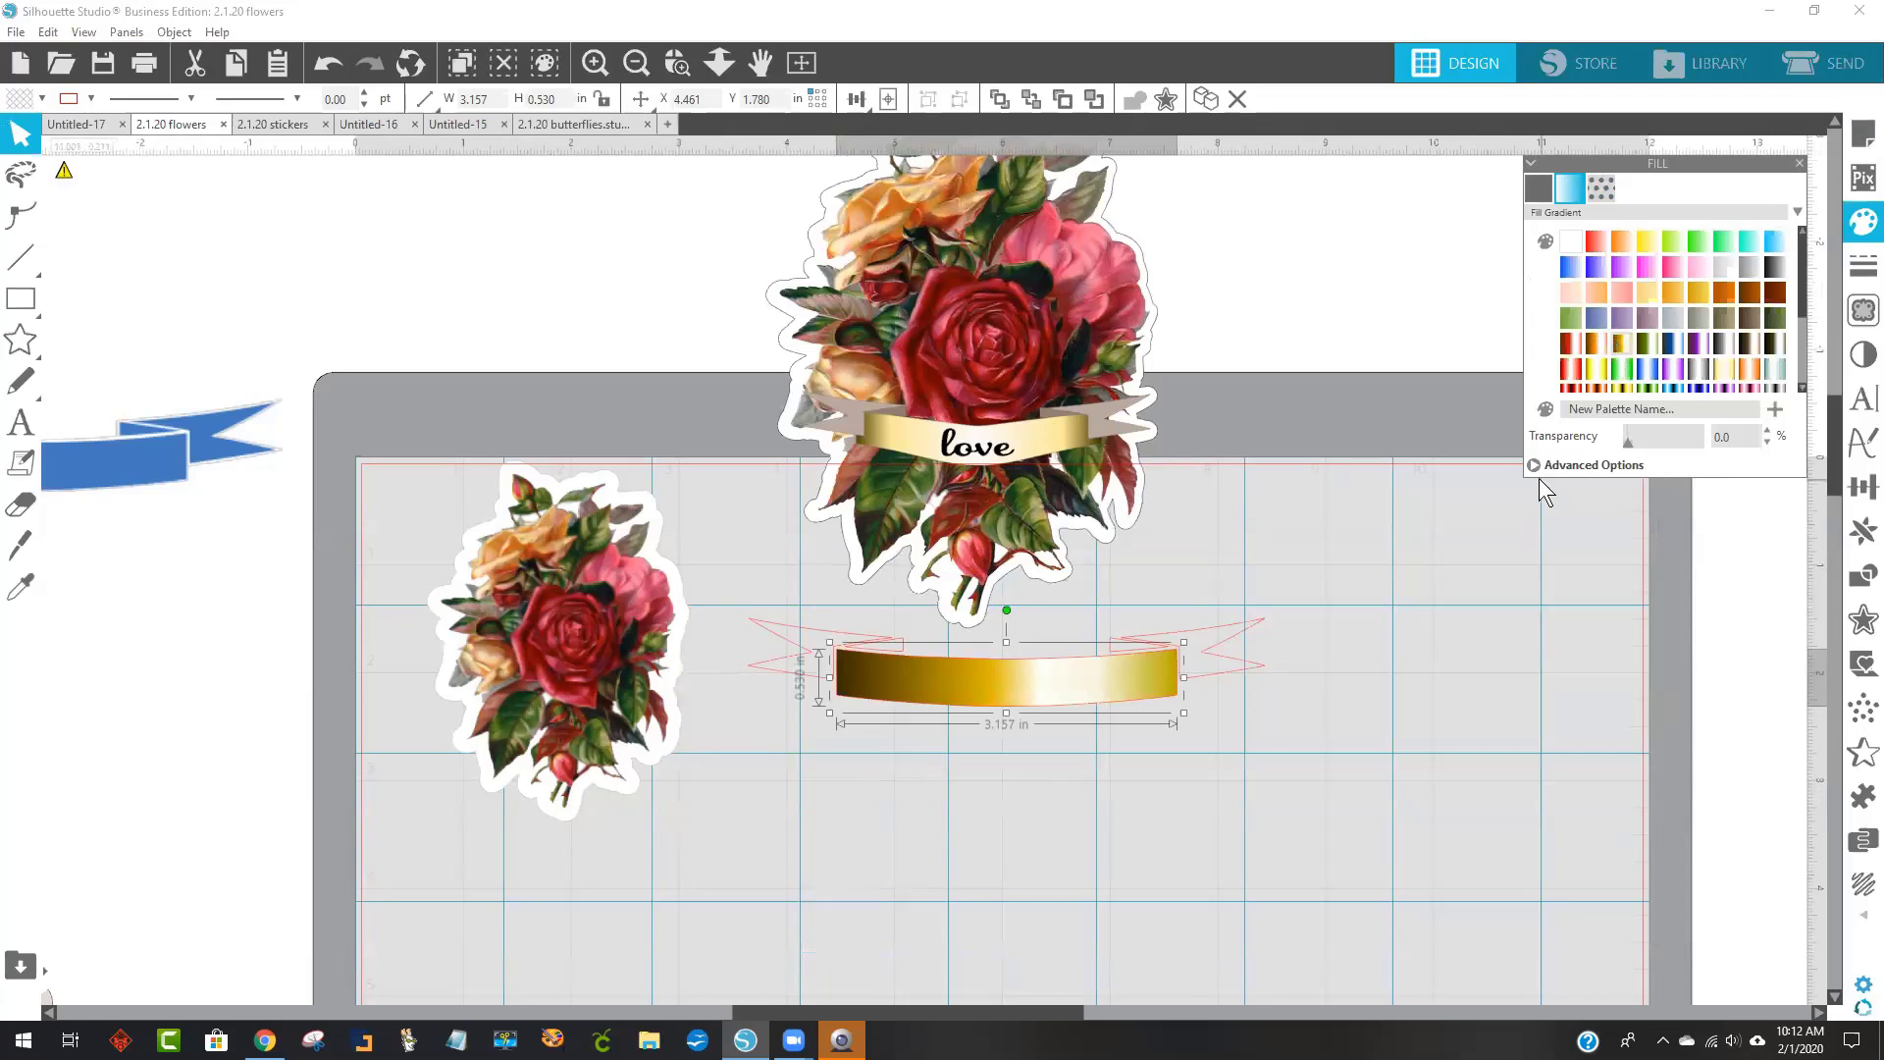
Adjust the centre band's gradient by moving the gold stop close to the dark end and the right-hand cream stop slightly left.
left_click(1566, 462)
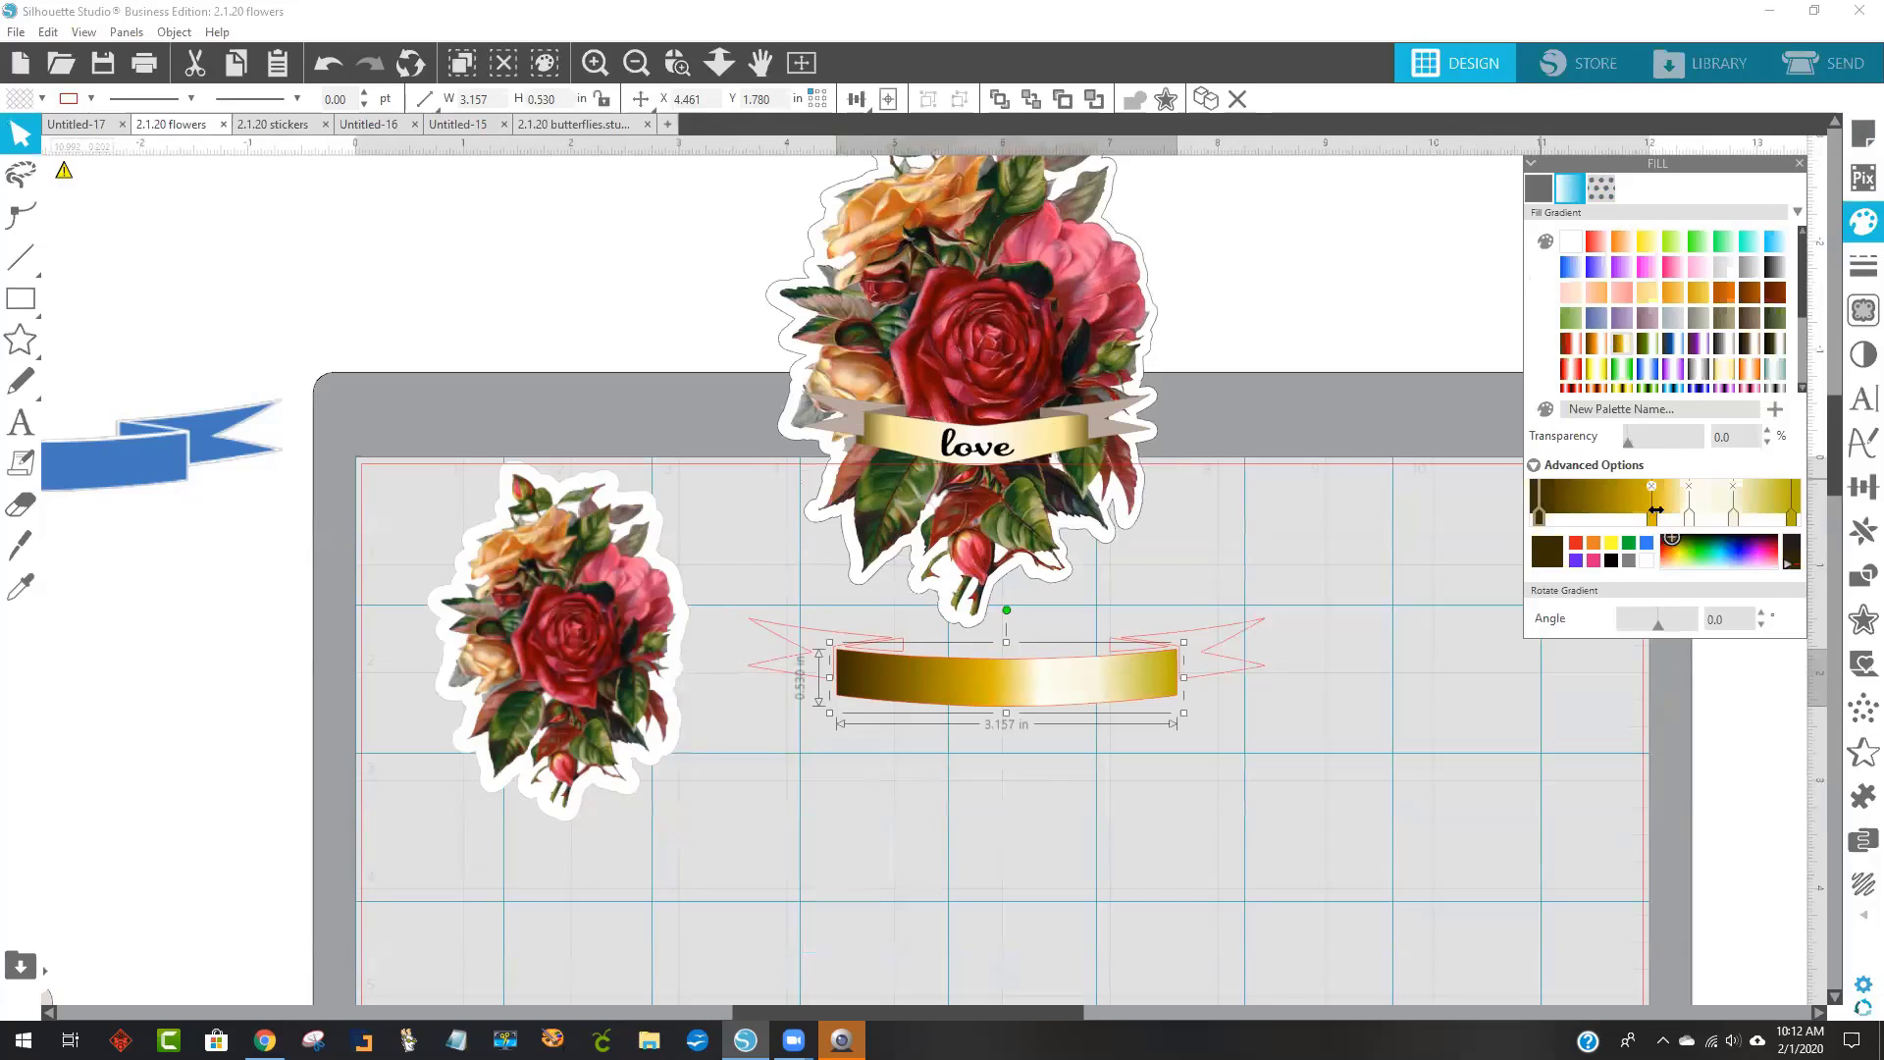
left_click_drag(1651, 517, 1580, 520)
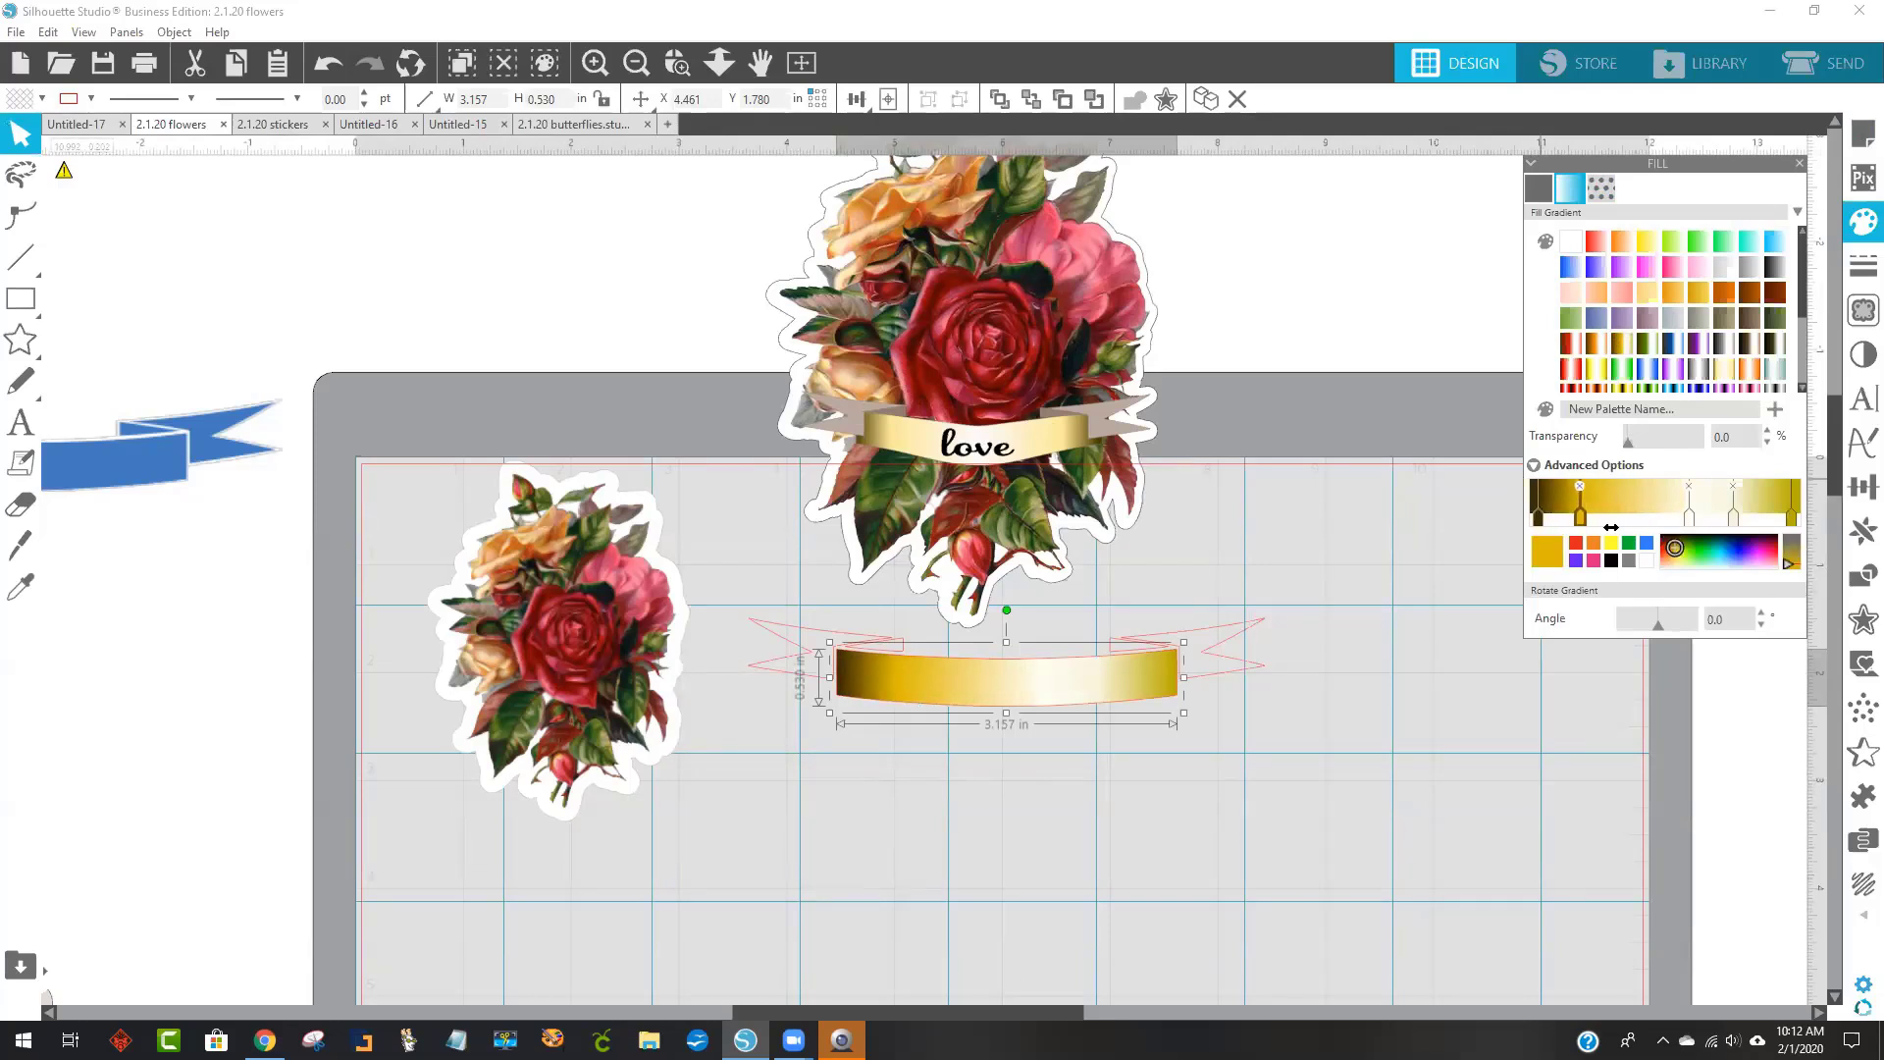
left_click(1791, 515)
left_click_drag(1731, 508, 1712, 508)
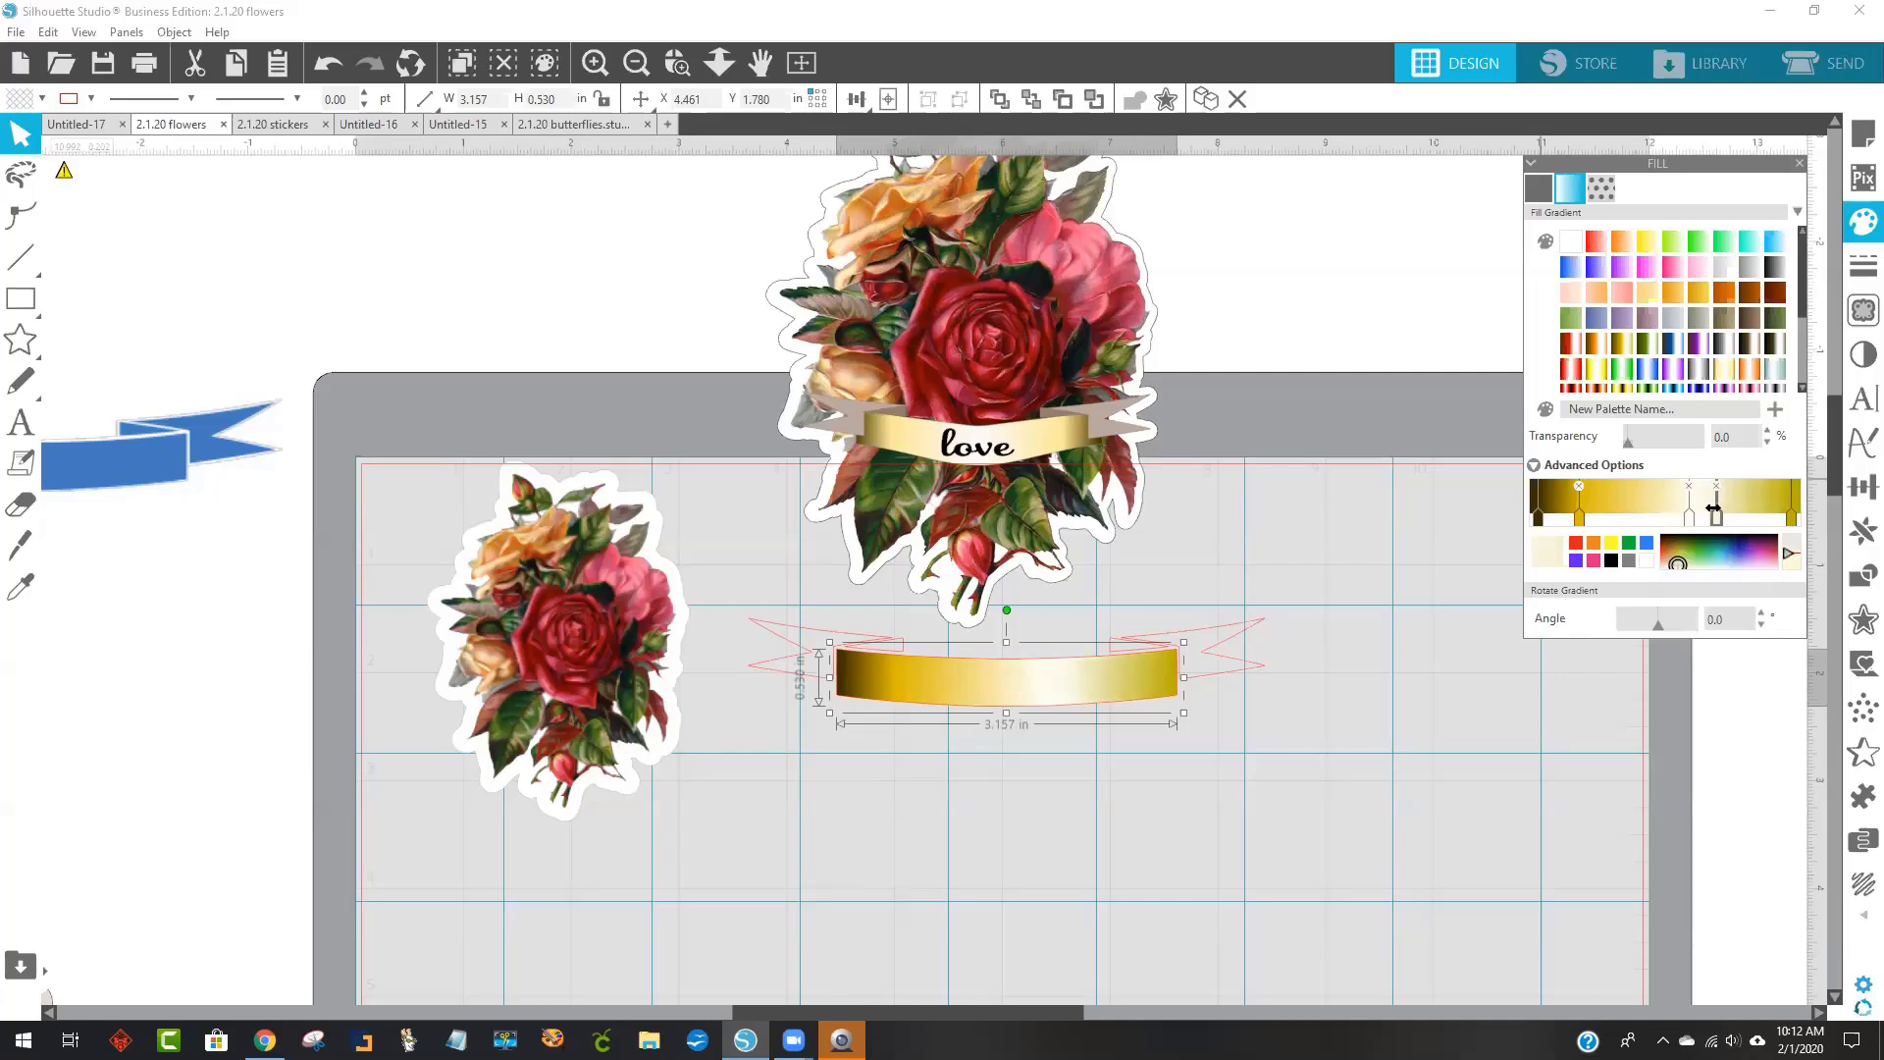
left_click(1434, 795)
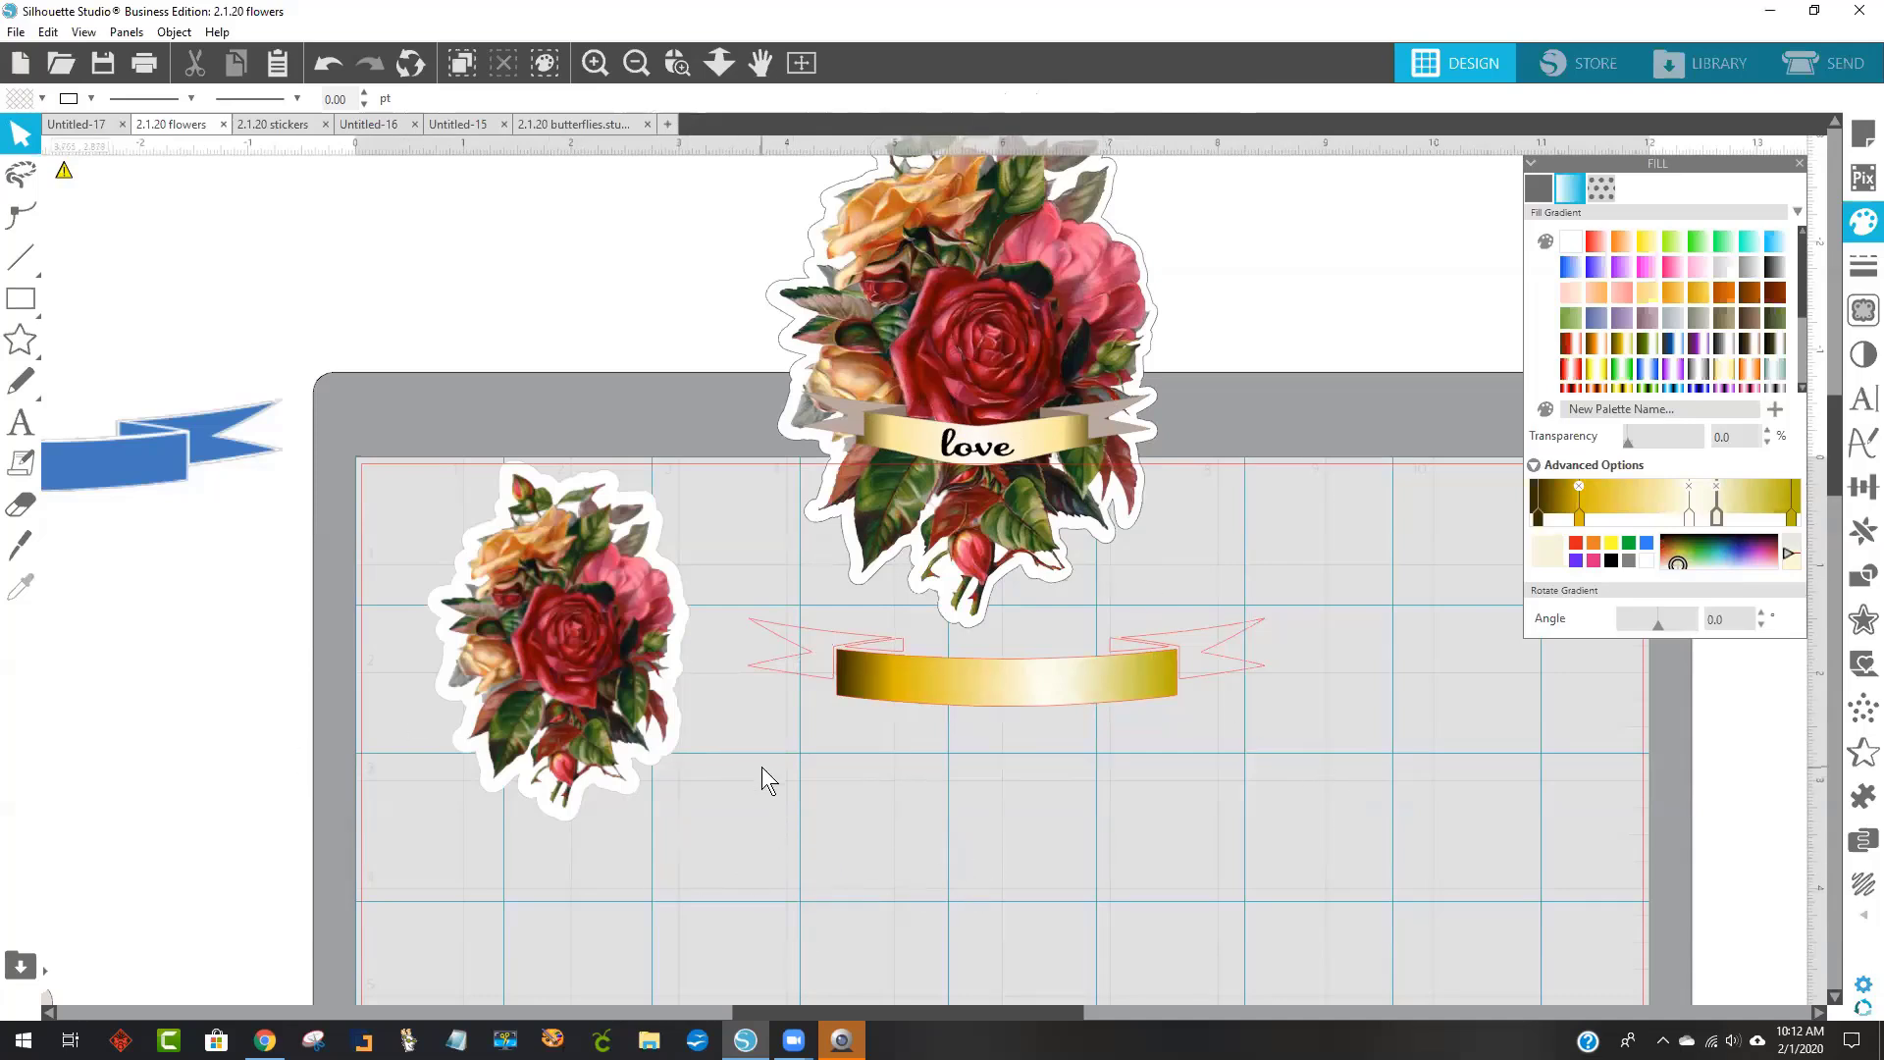
Fill the banner's left tail with the dark brown sampled from the left end of the gradient band.
left_click(807, 673)
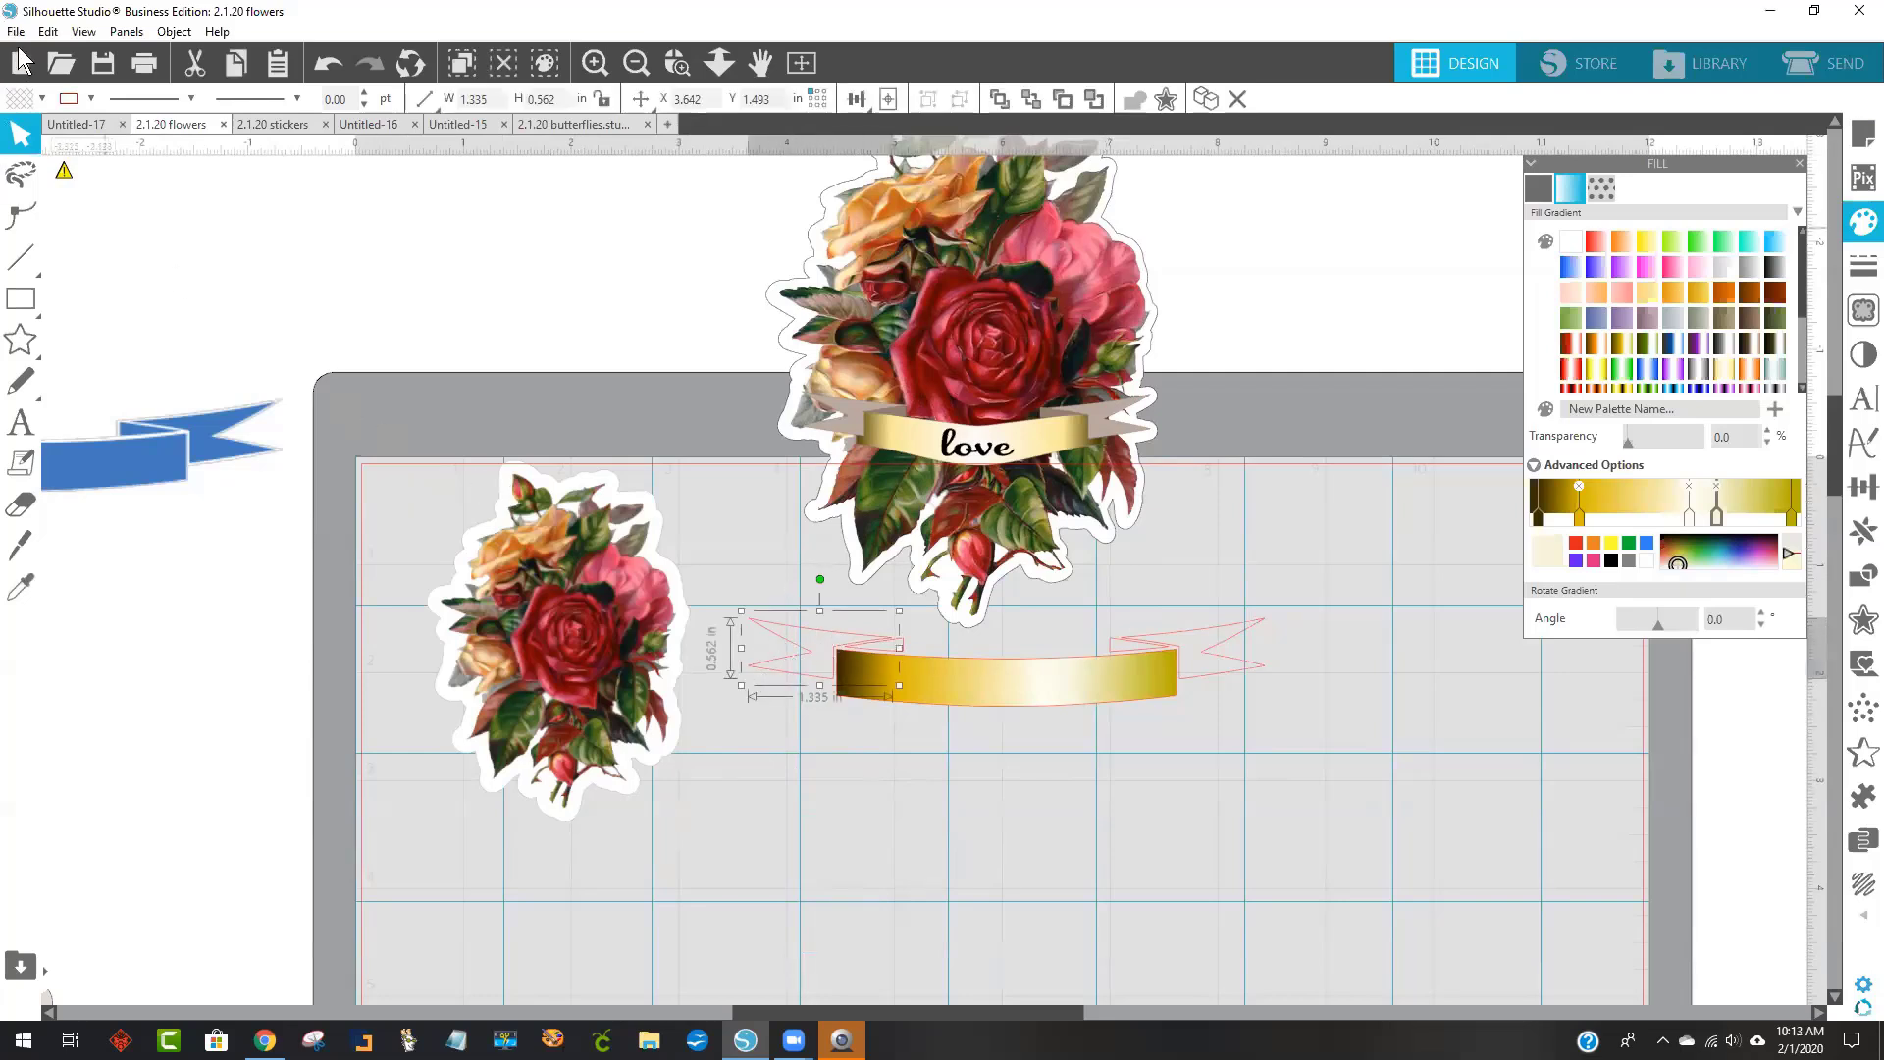
left_click(14, 99)
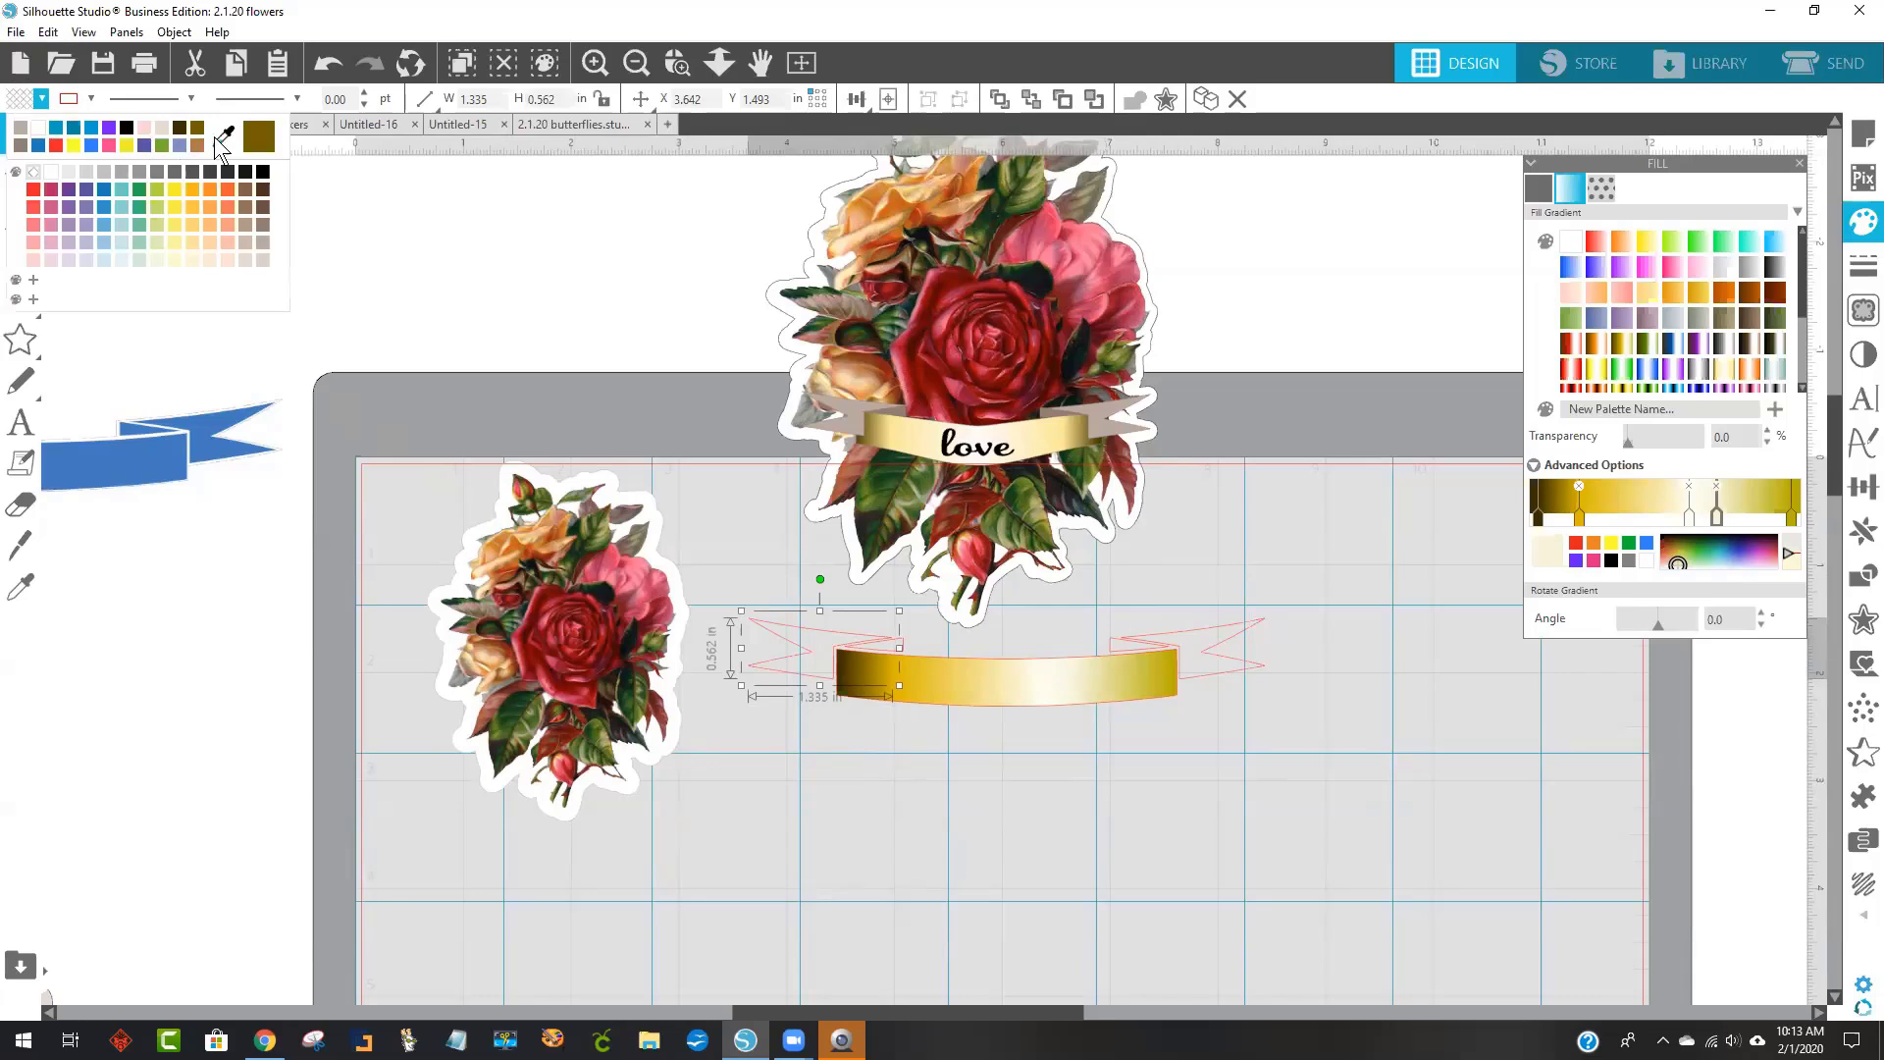
left_click(225, 133)
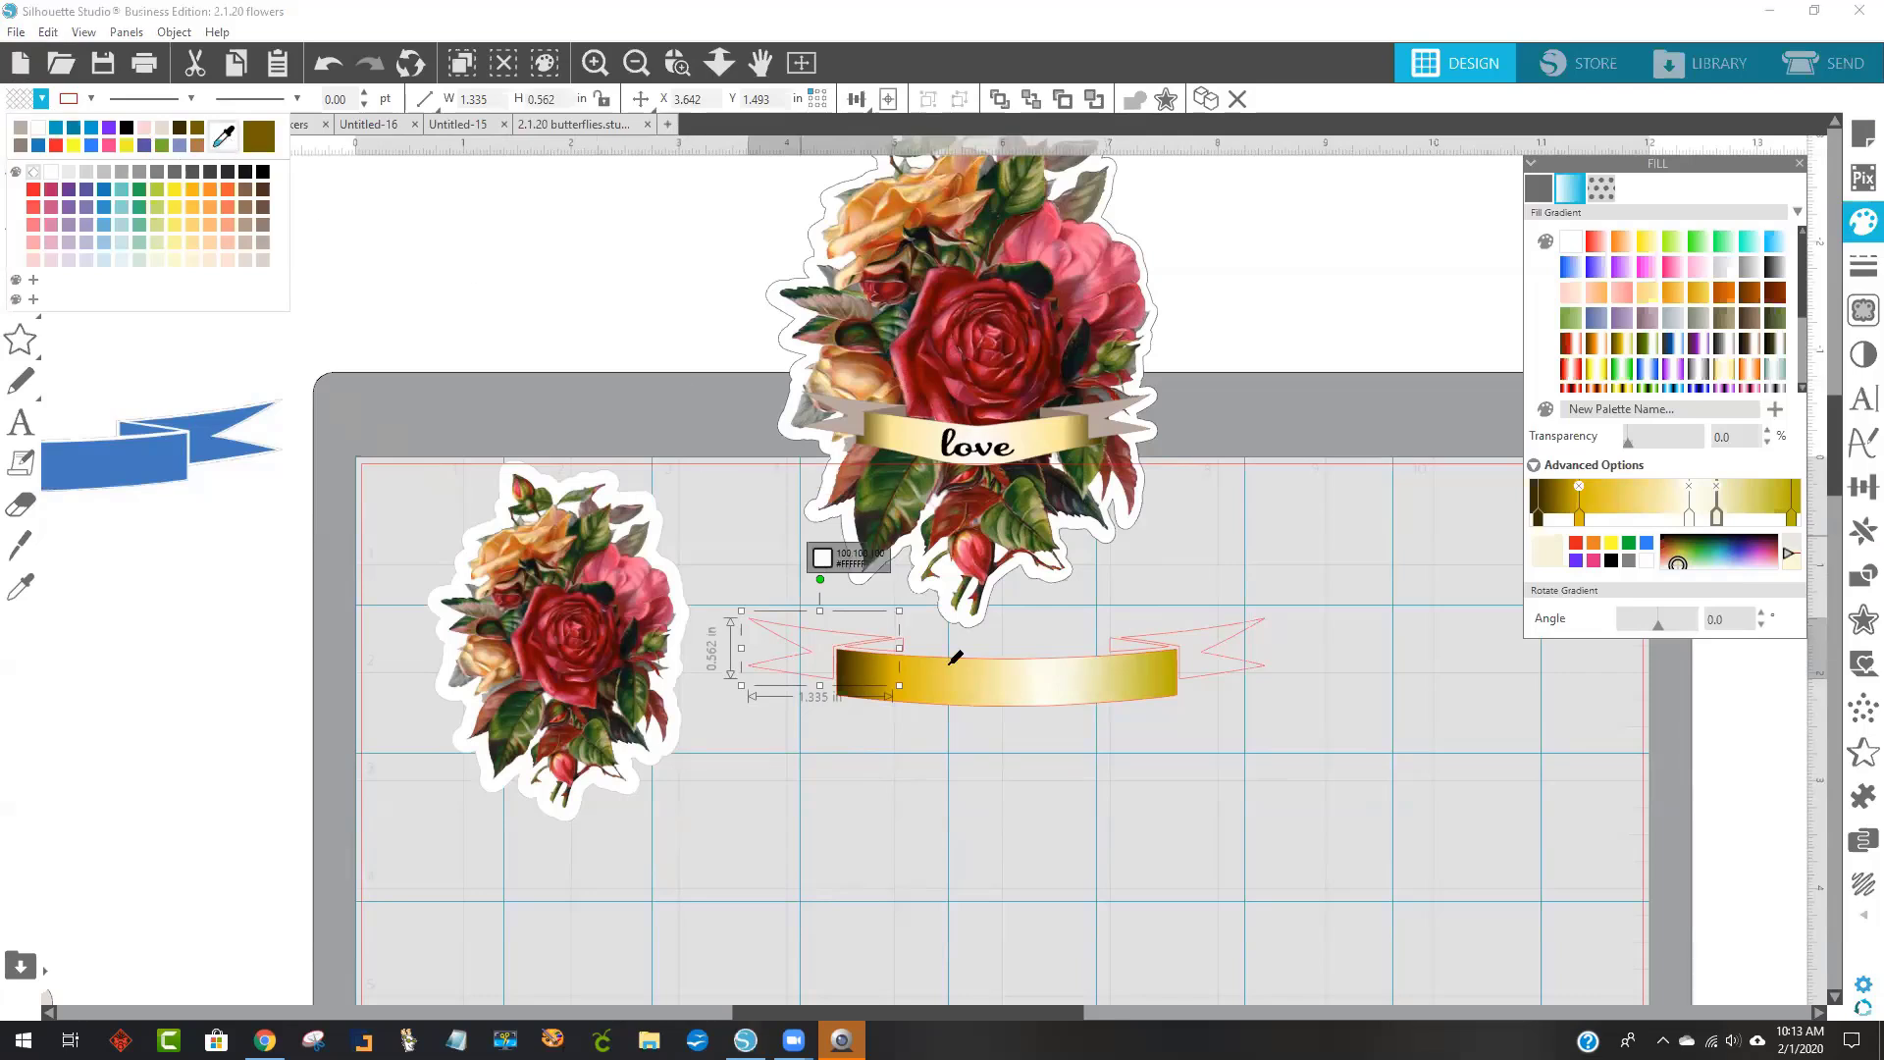
left_click(840, 660)
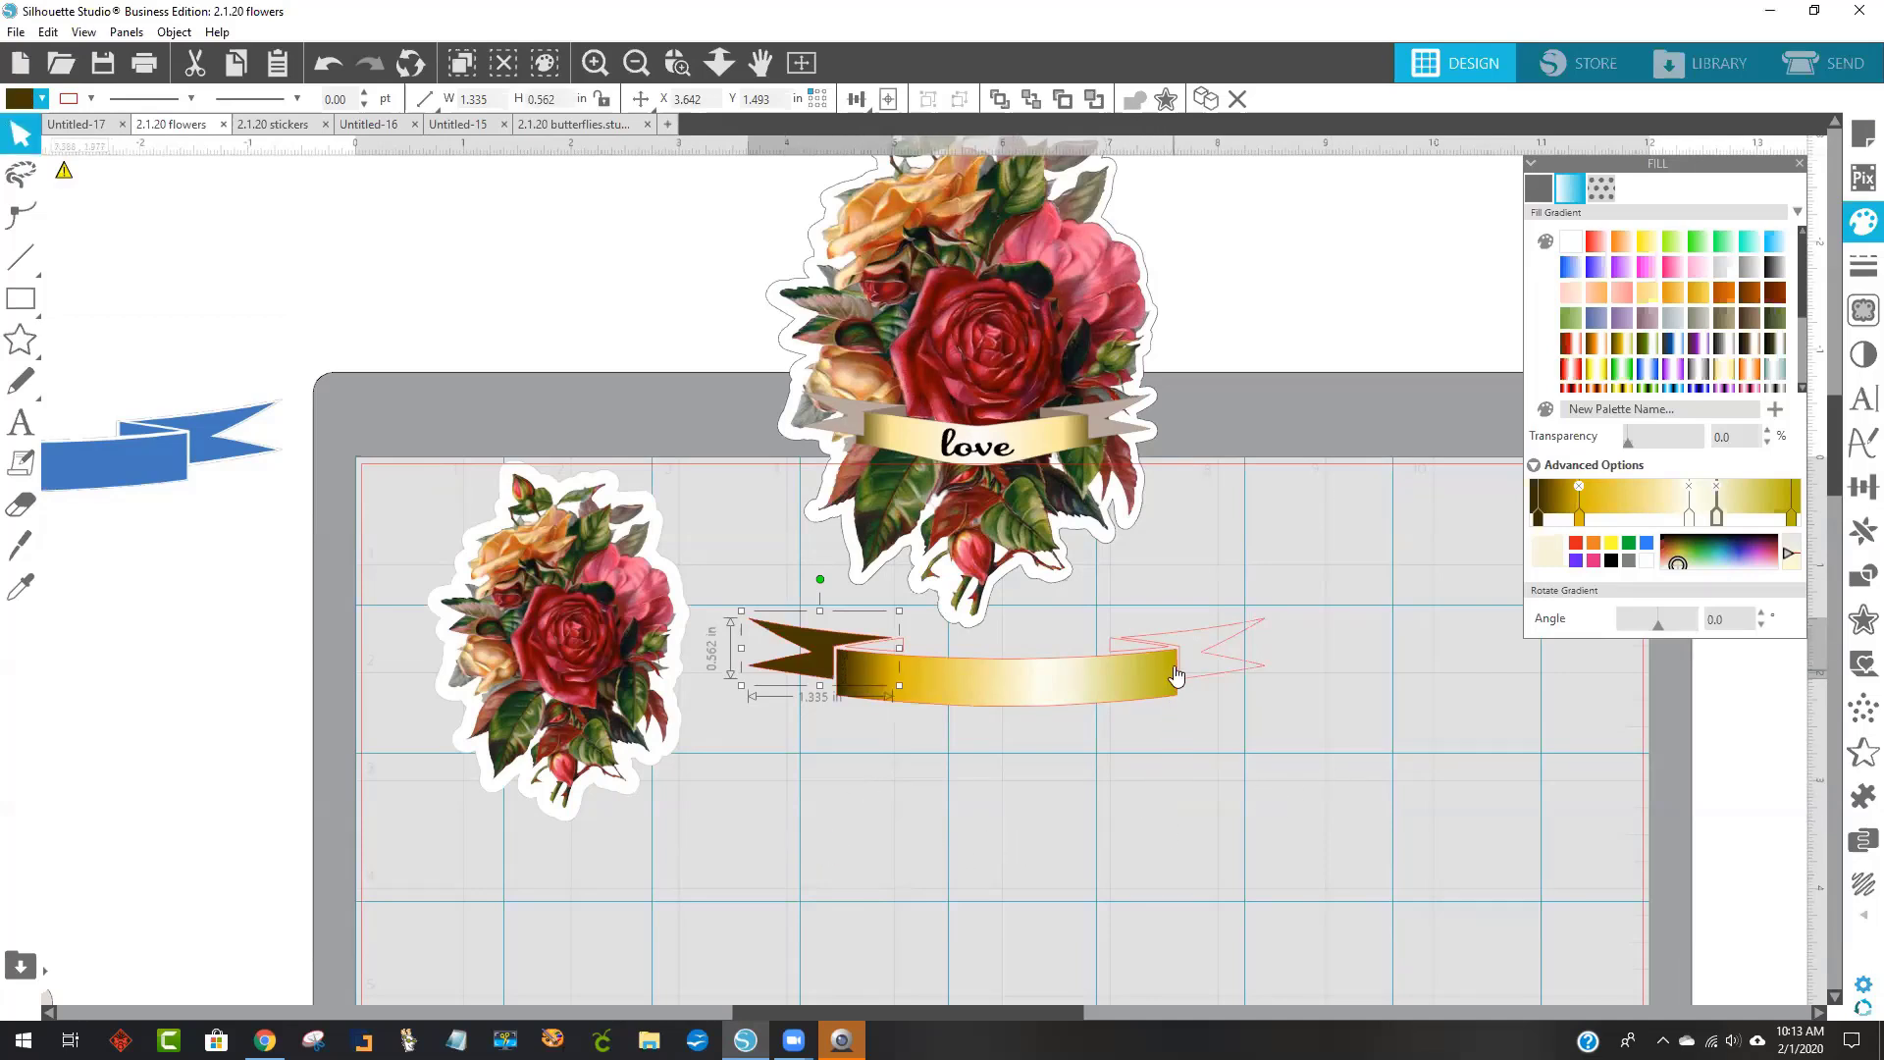
Fill the banner's right tail with the olive gold sampled from the right end of the gradient band.
left_click(1205, 657)
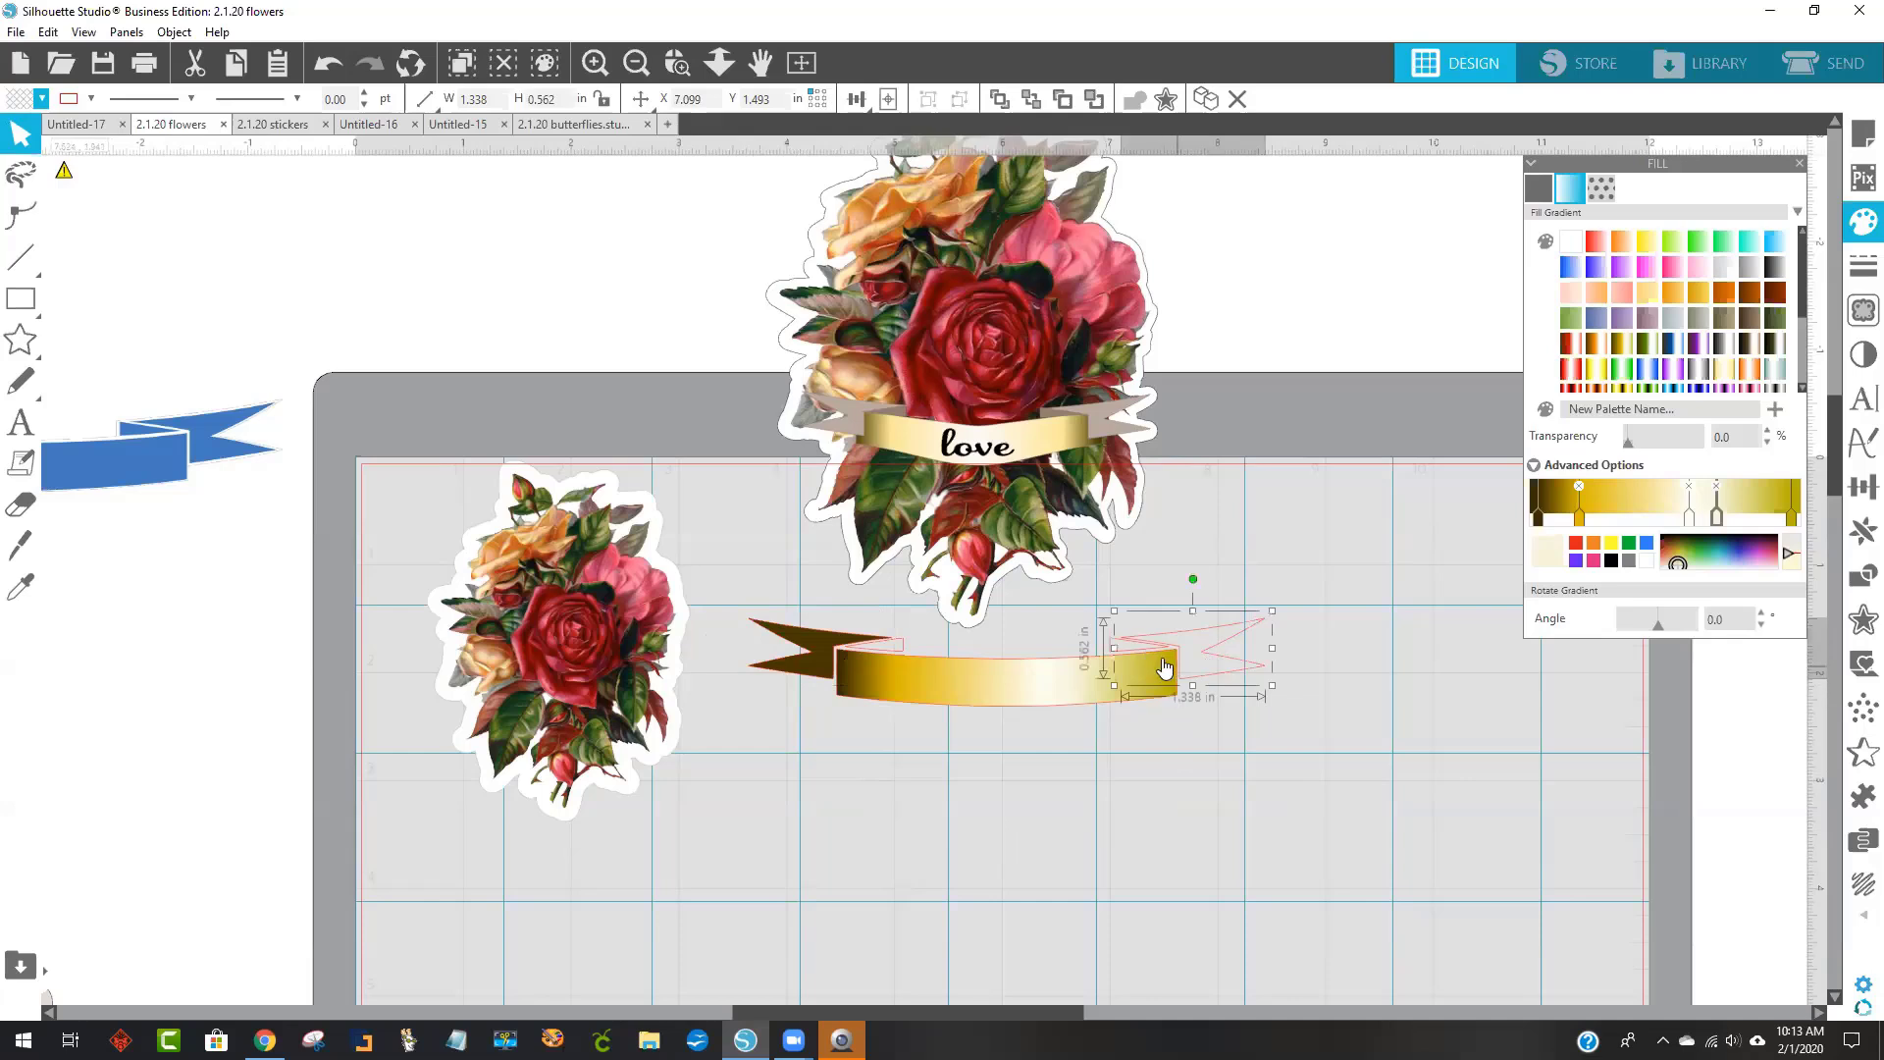
left_click(16, 100)
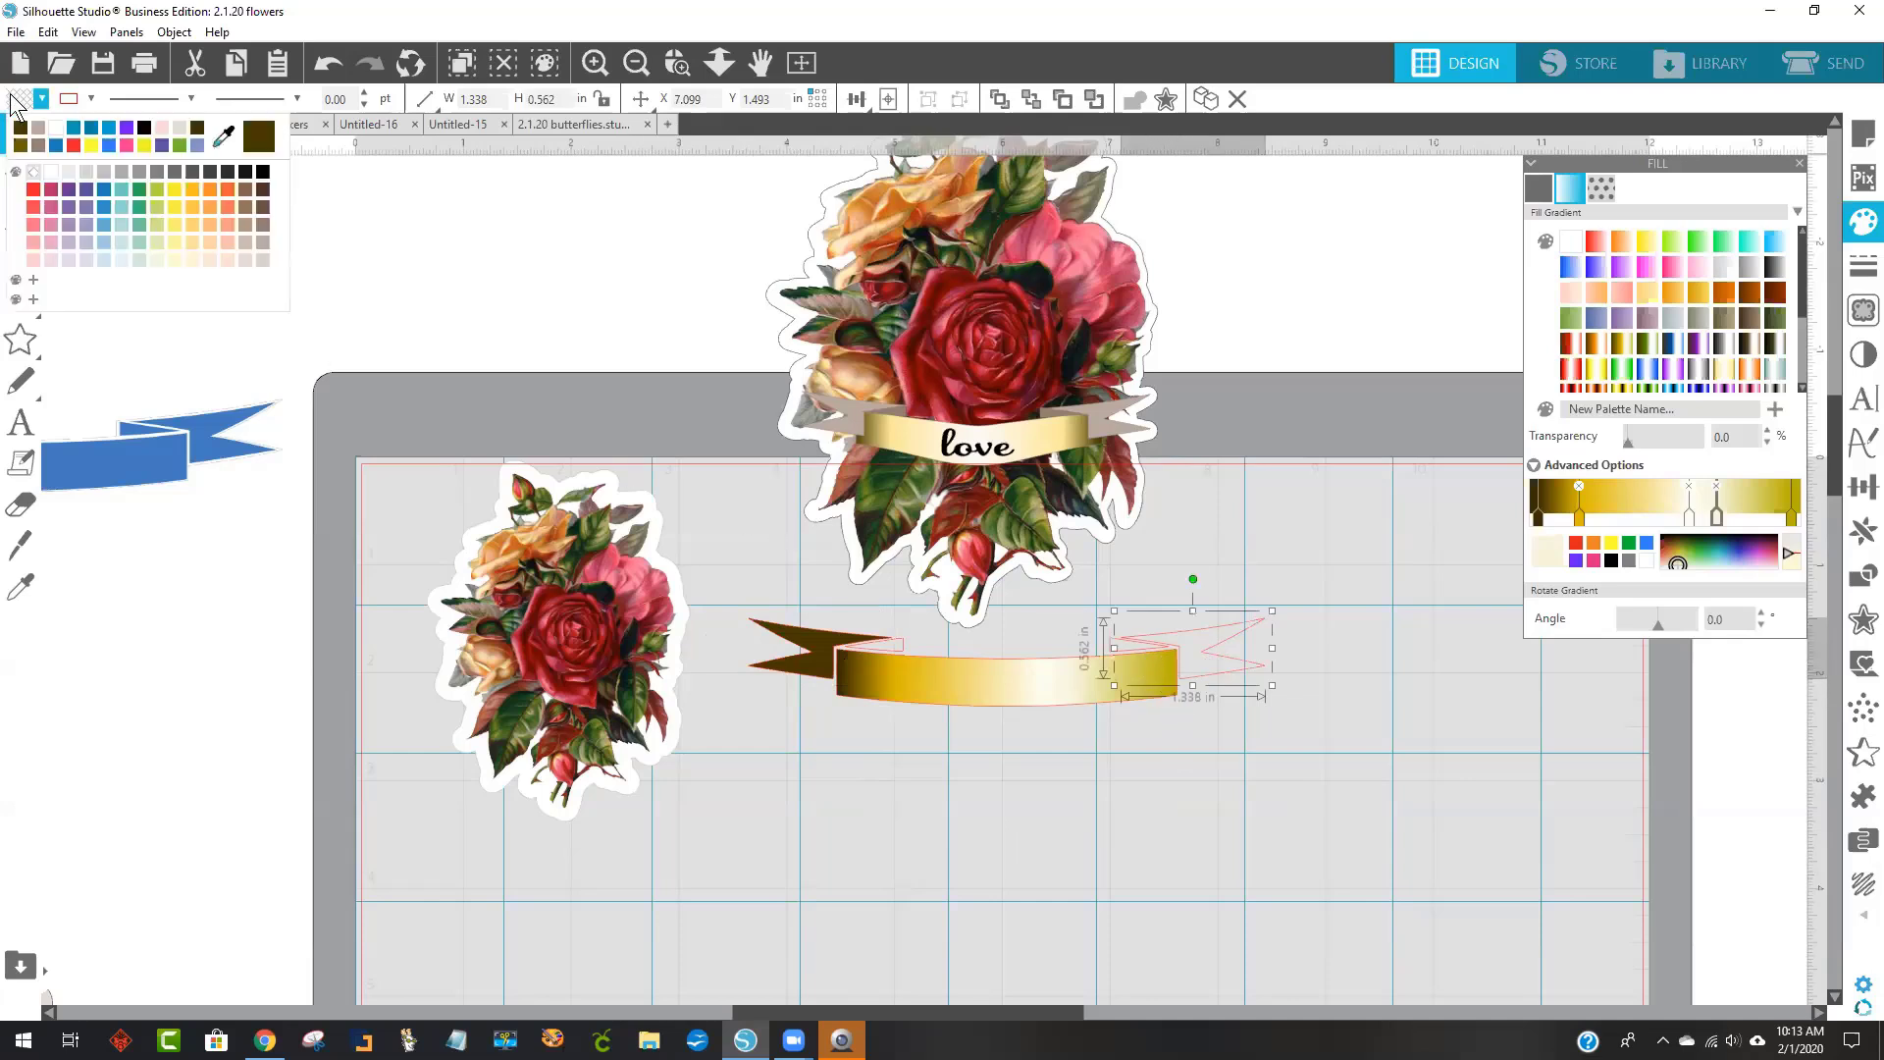
left_click(229, 140)
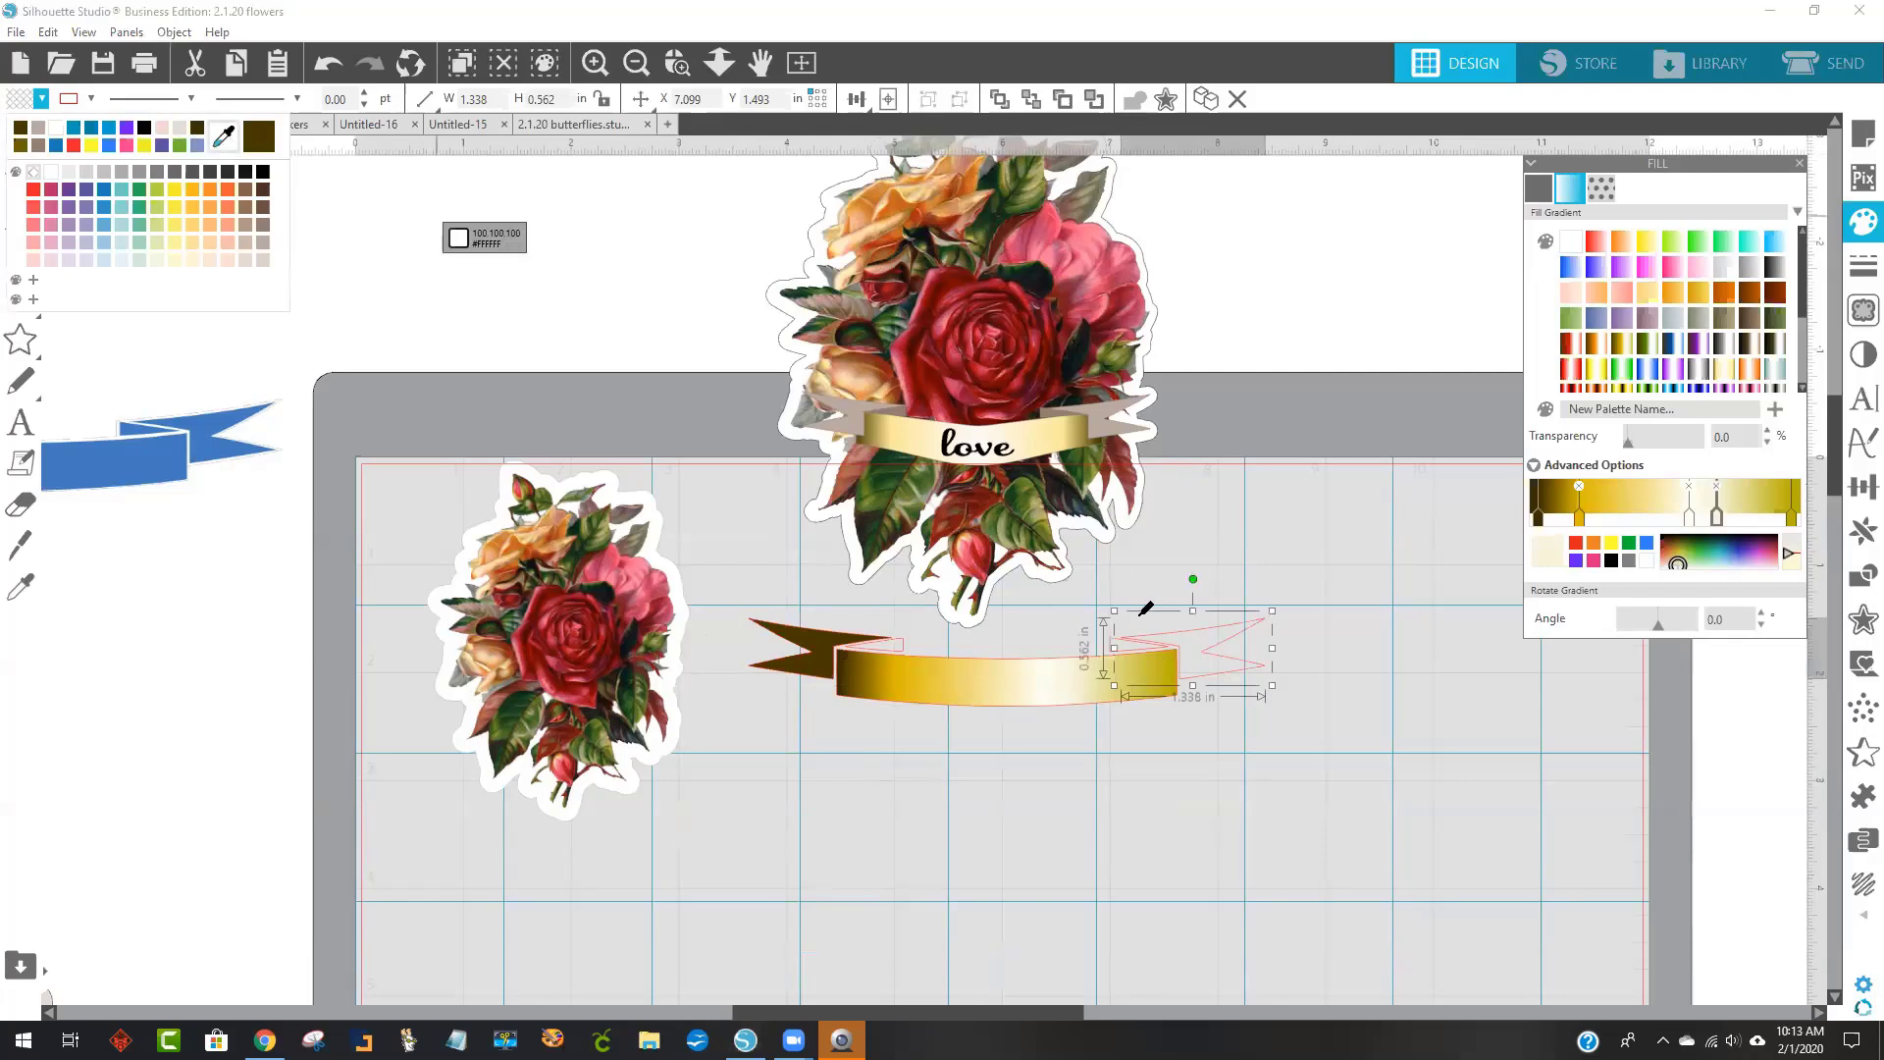
left_click(1178, 658)
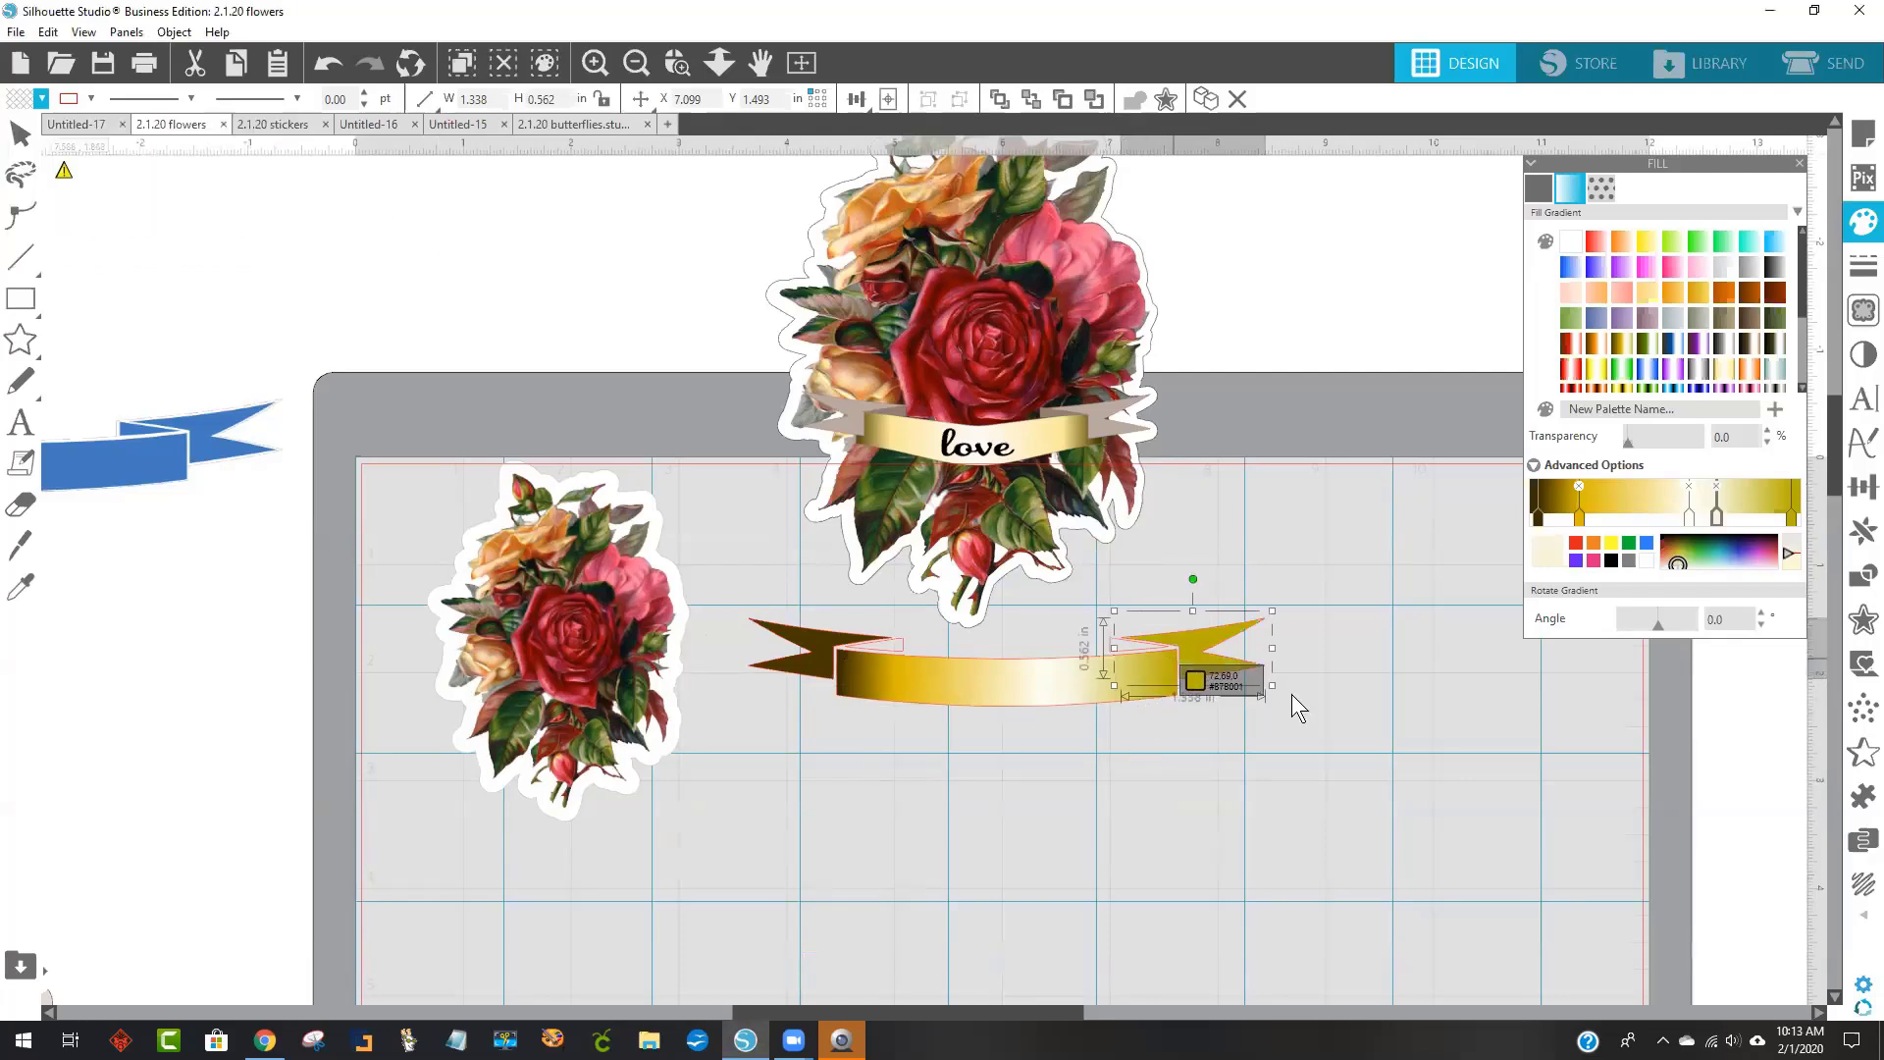
left_click(1443, 731)
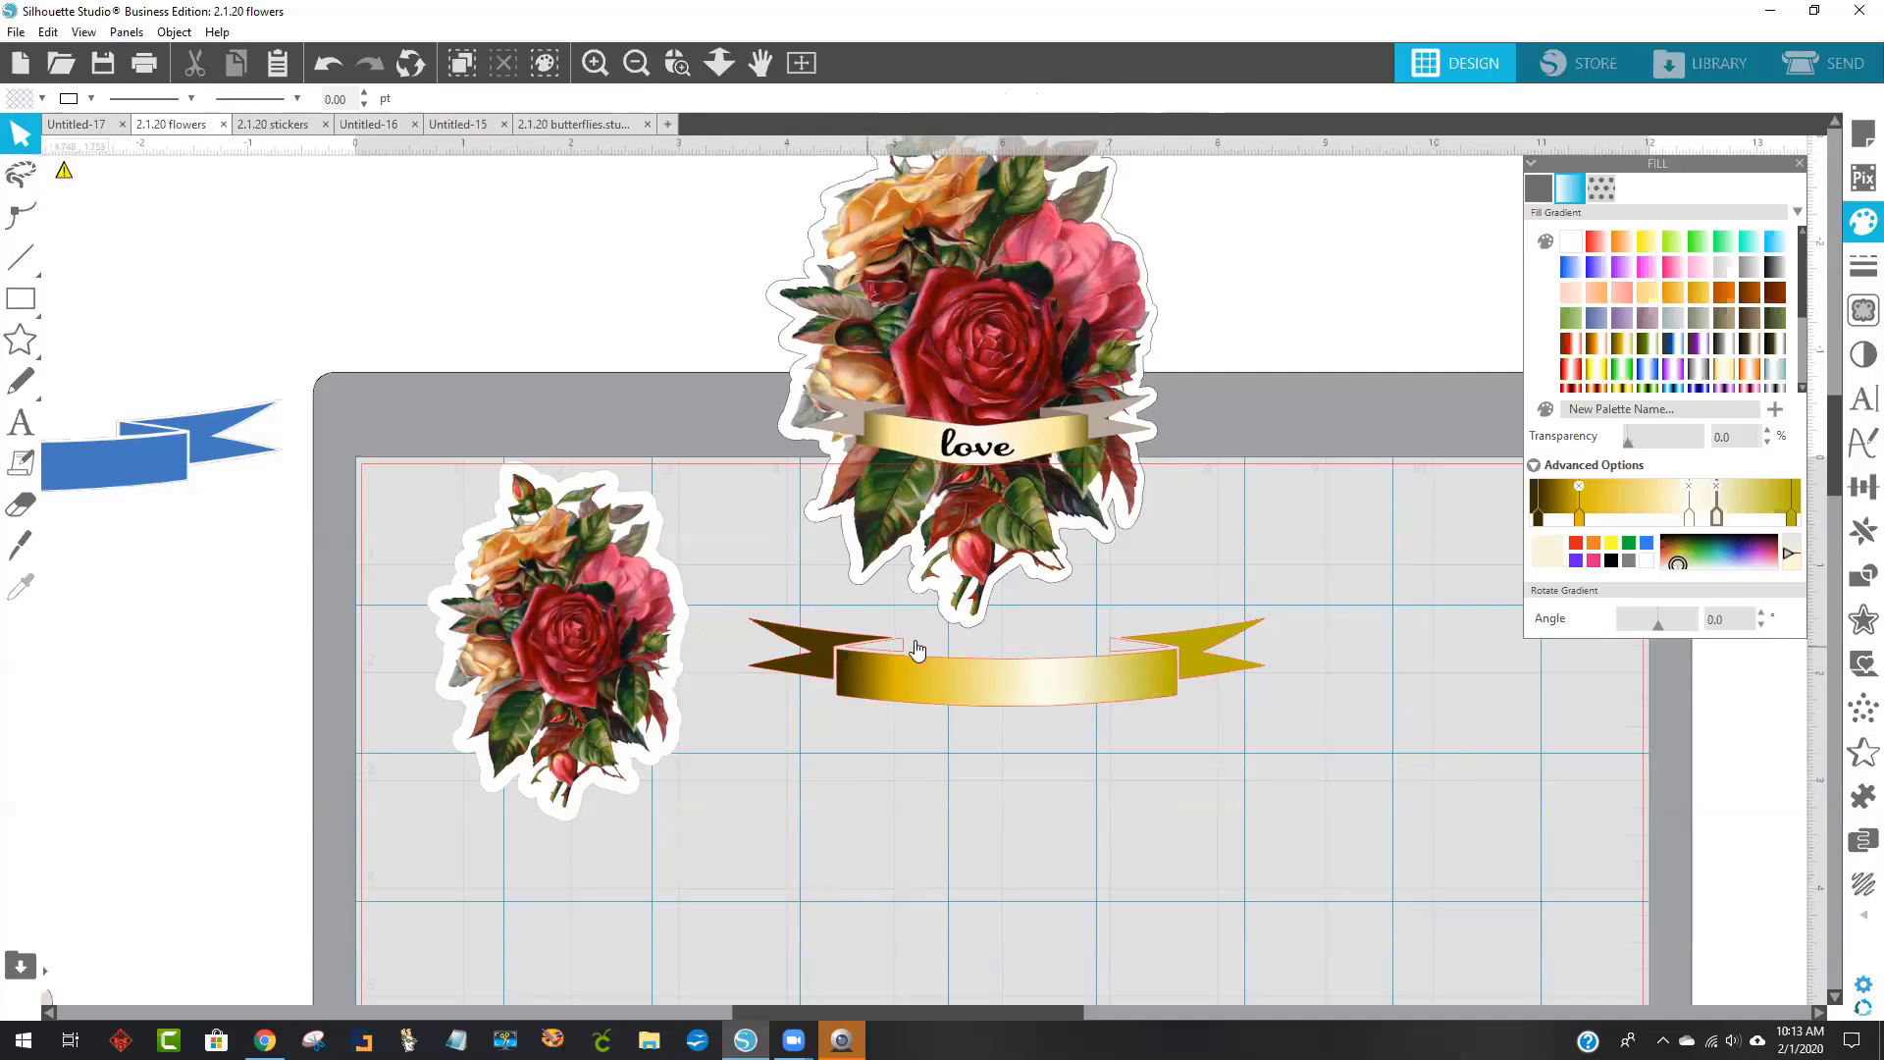
left_click(880, 655)
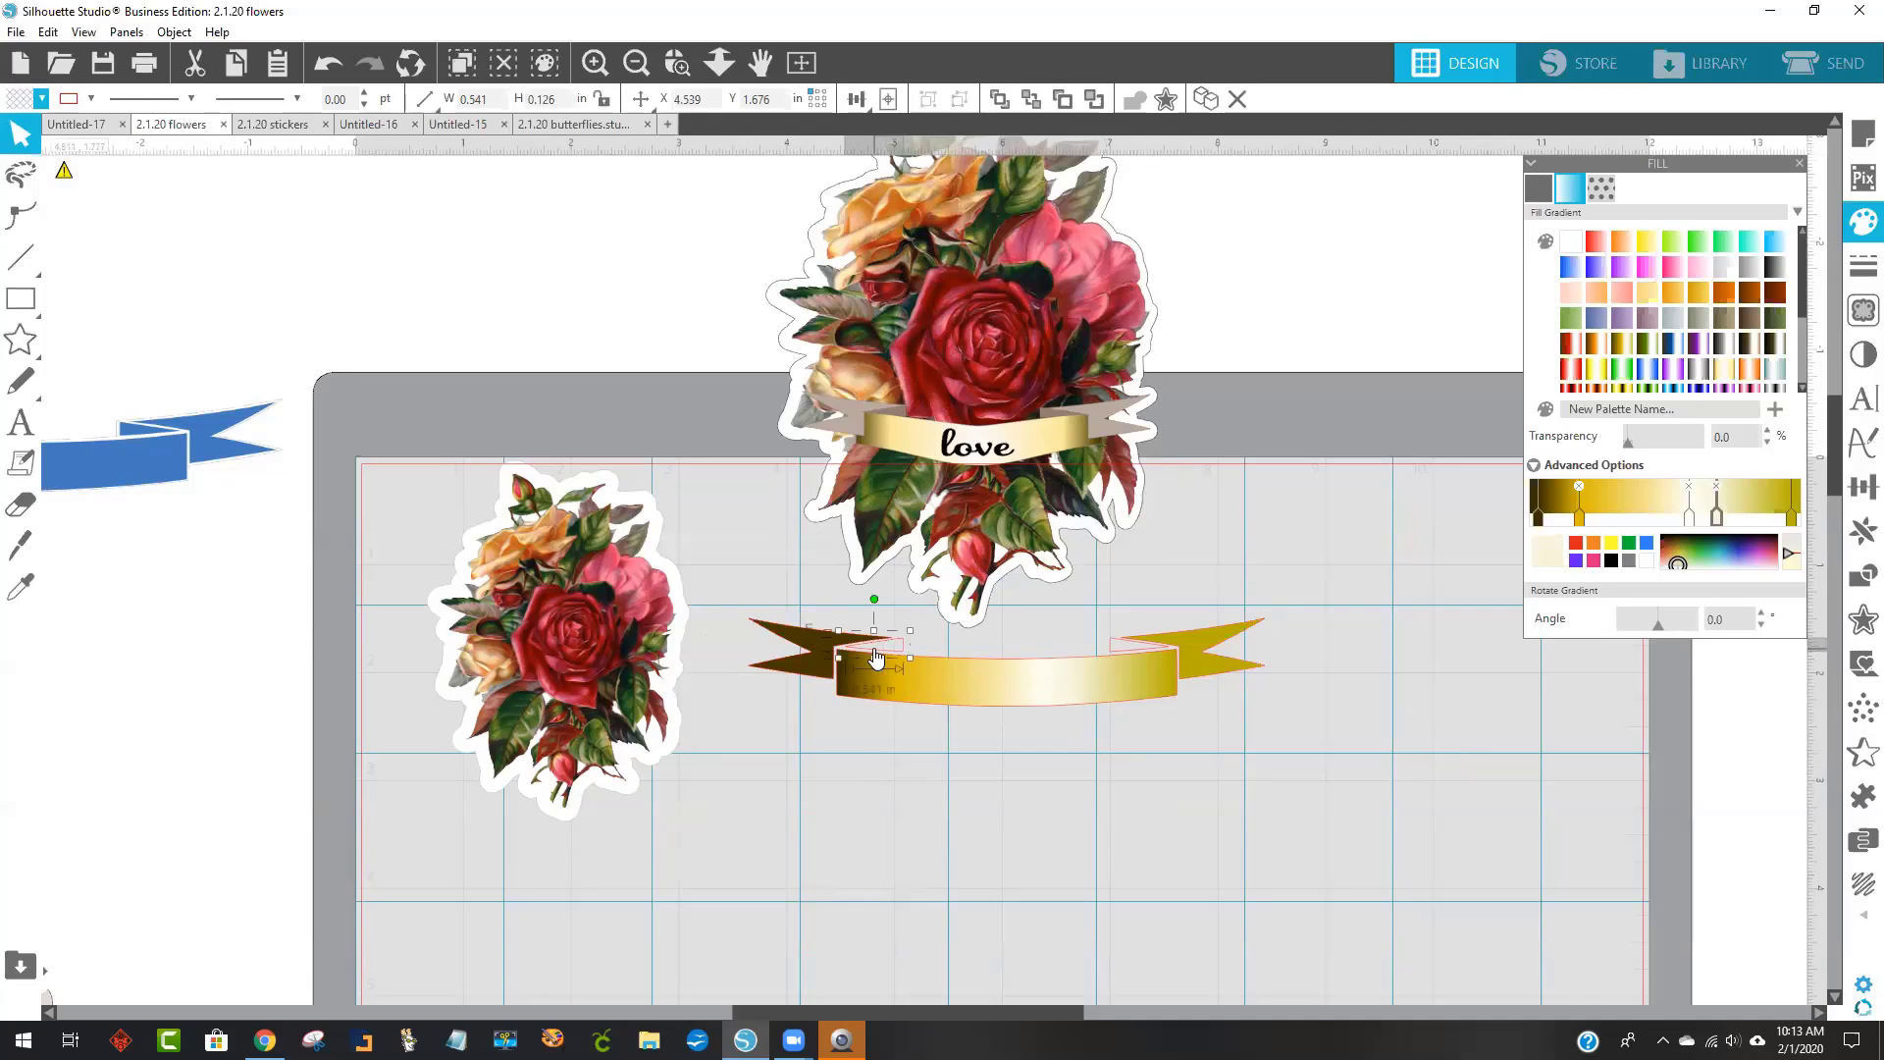
left_click(1125, 649, "shift")
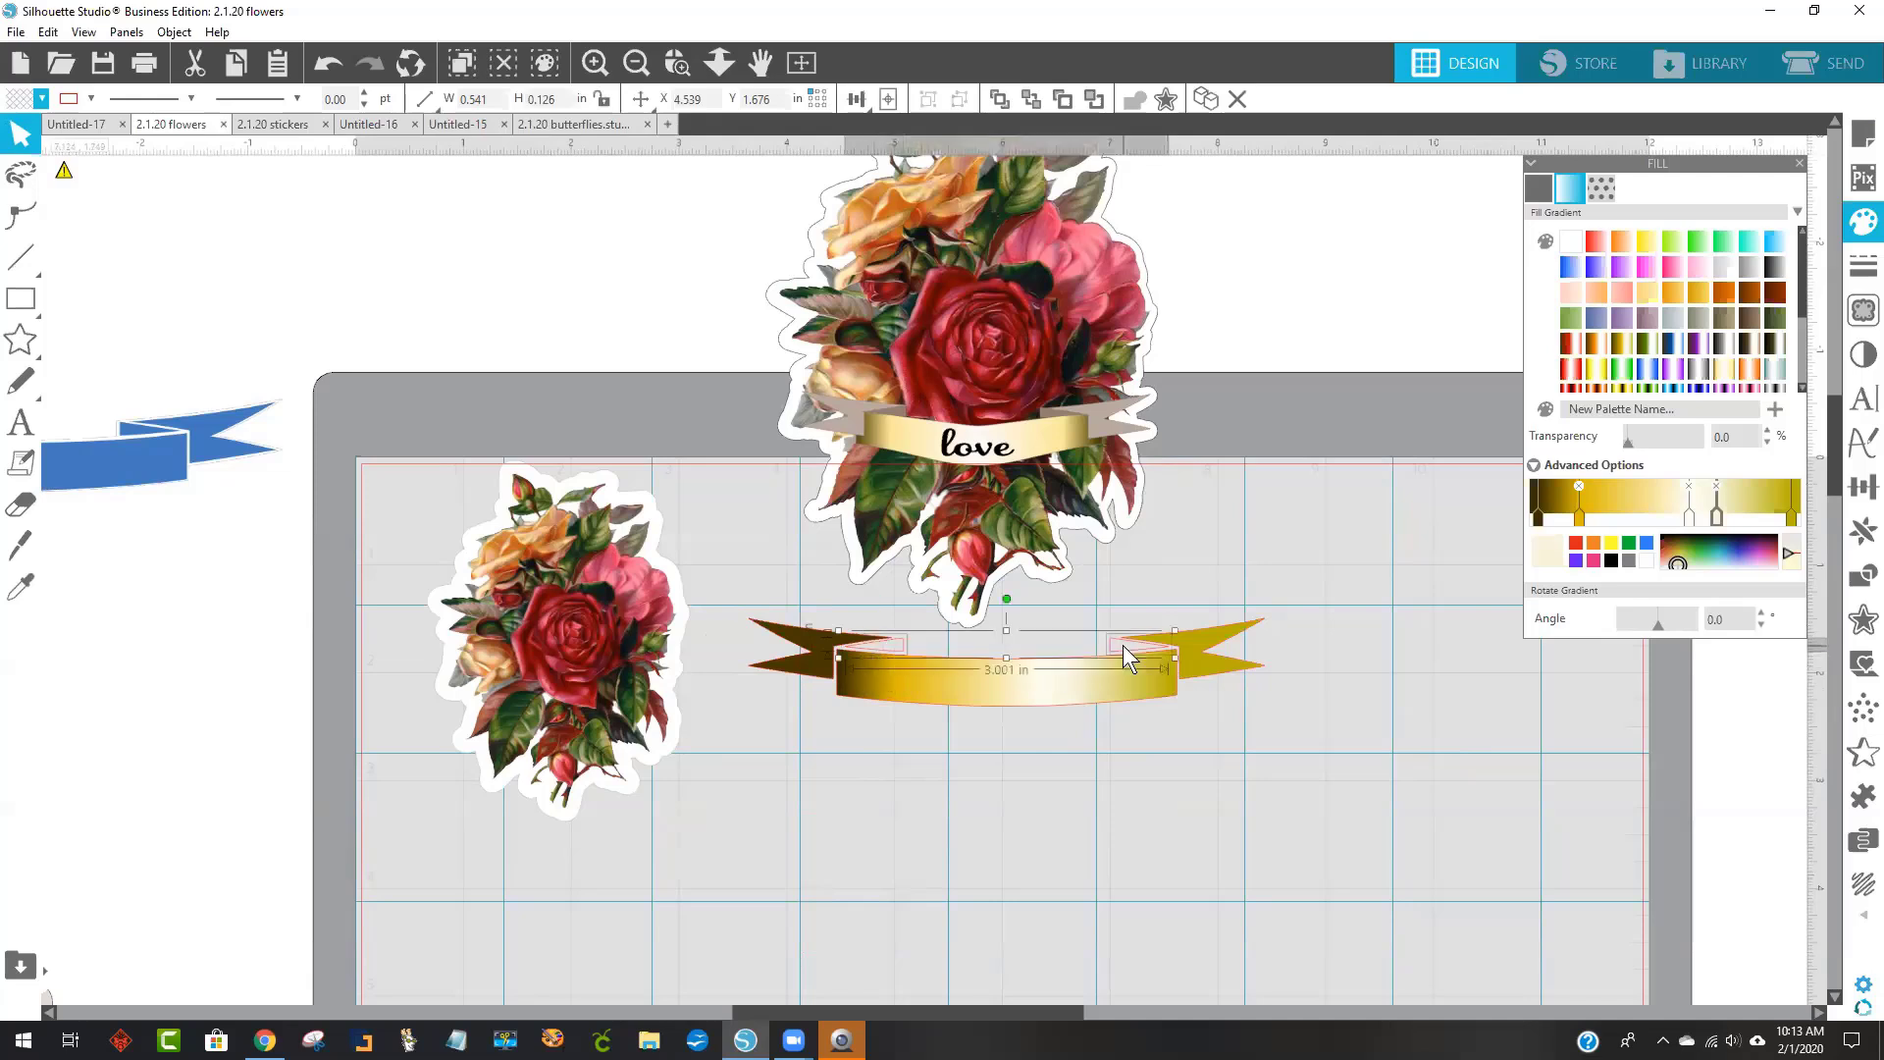
left_click(17, 98)
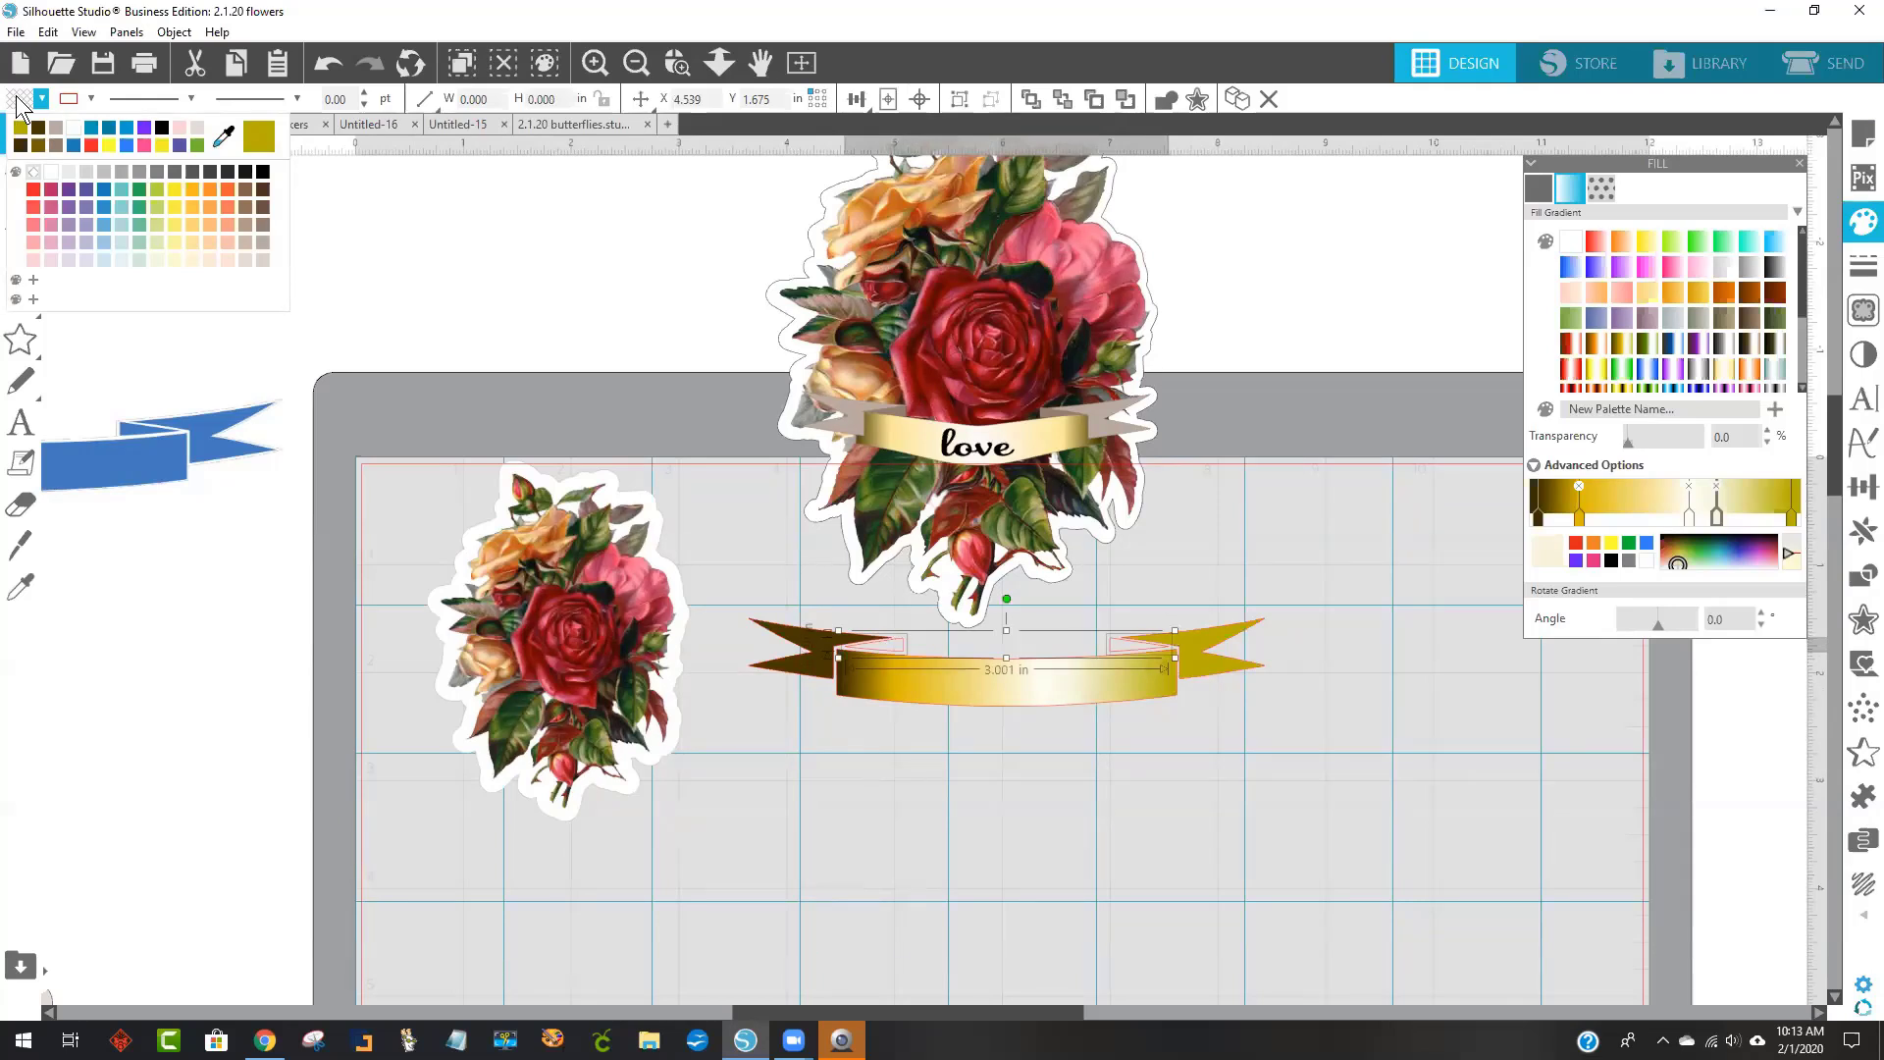
left_click(912, 703)
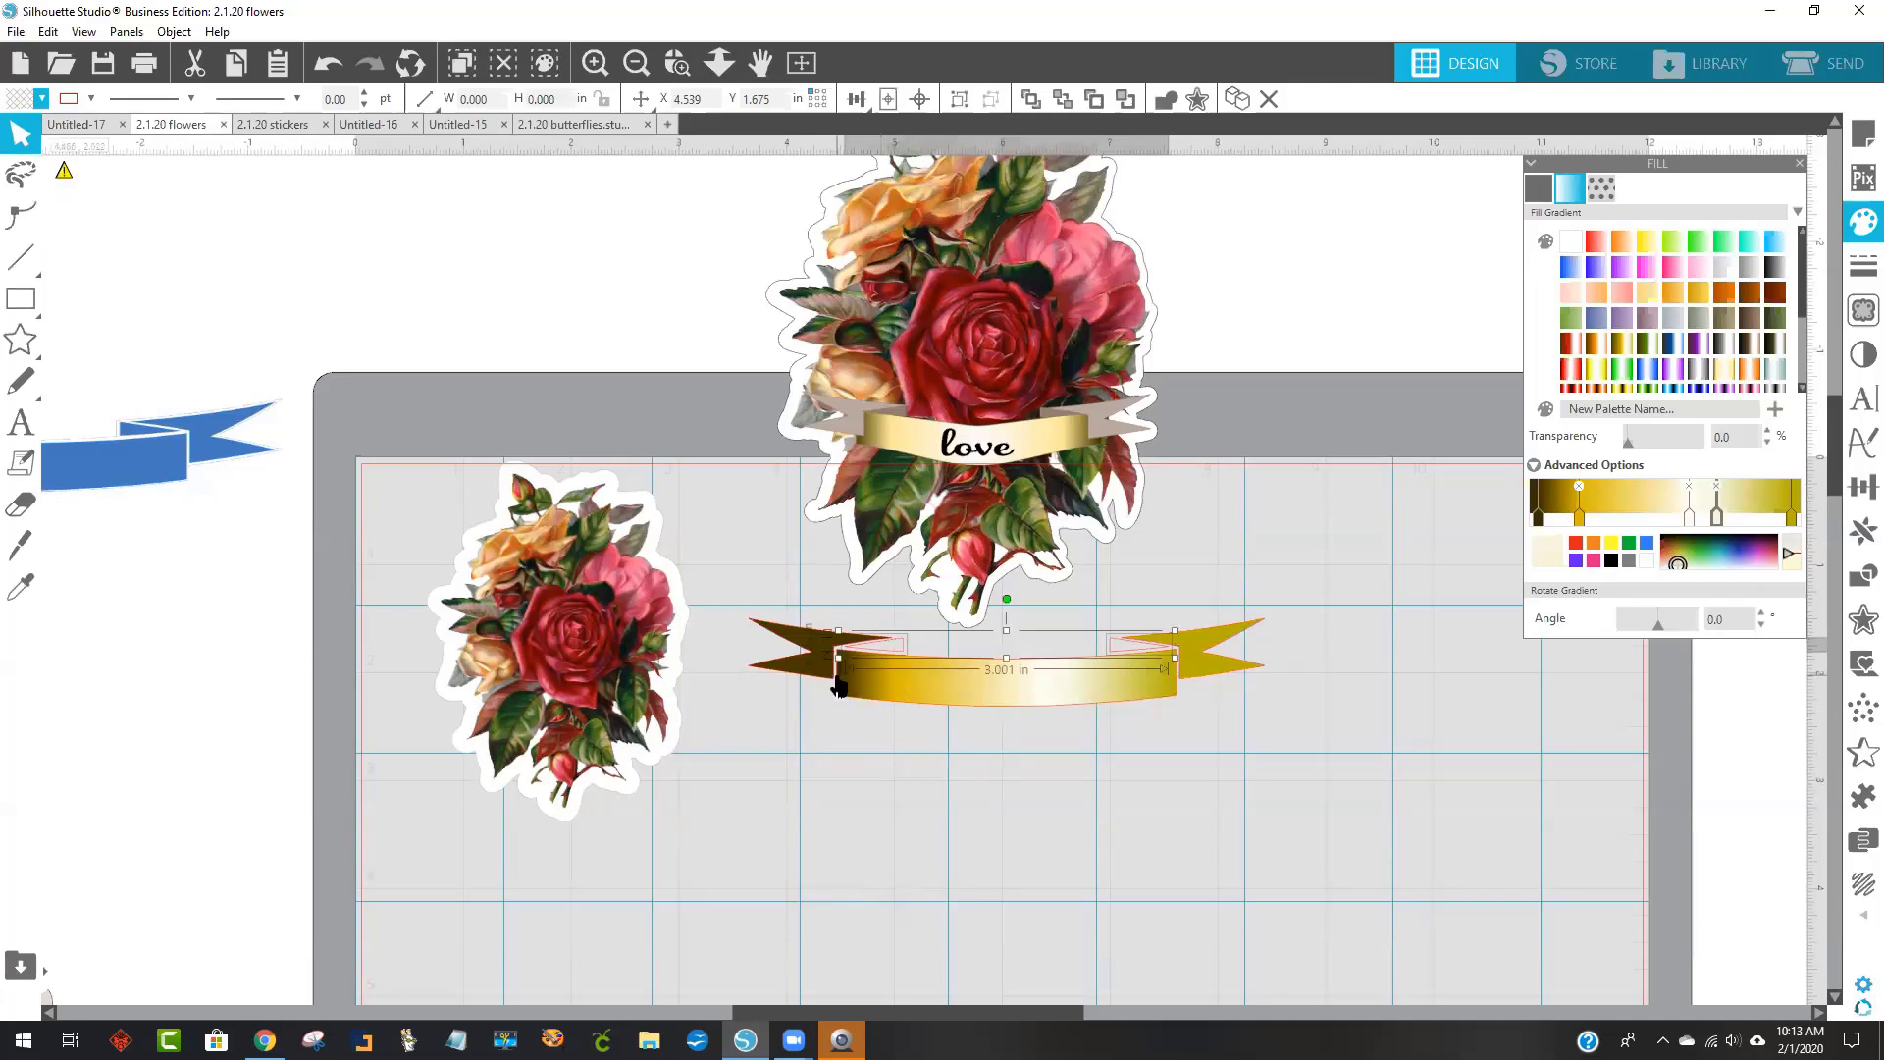
left_click(837, 675)
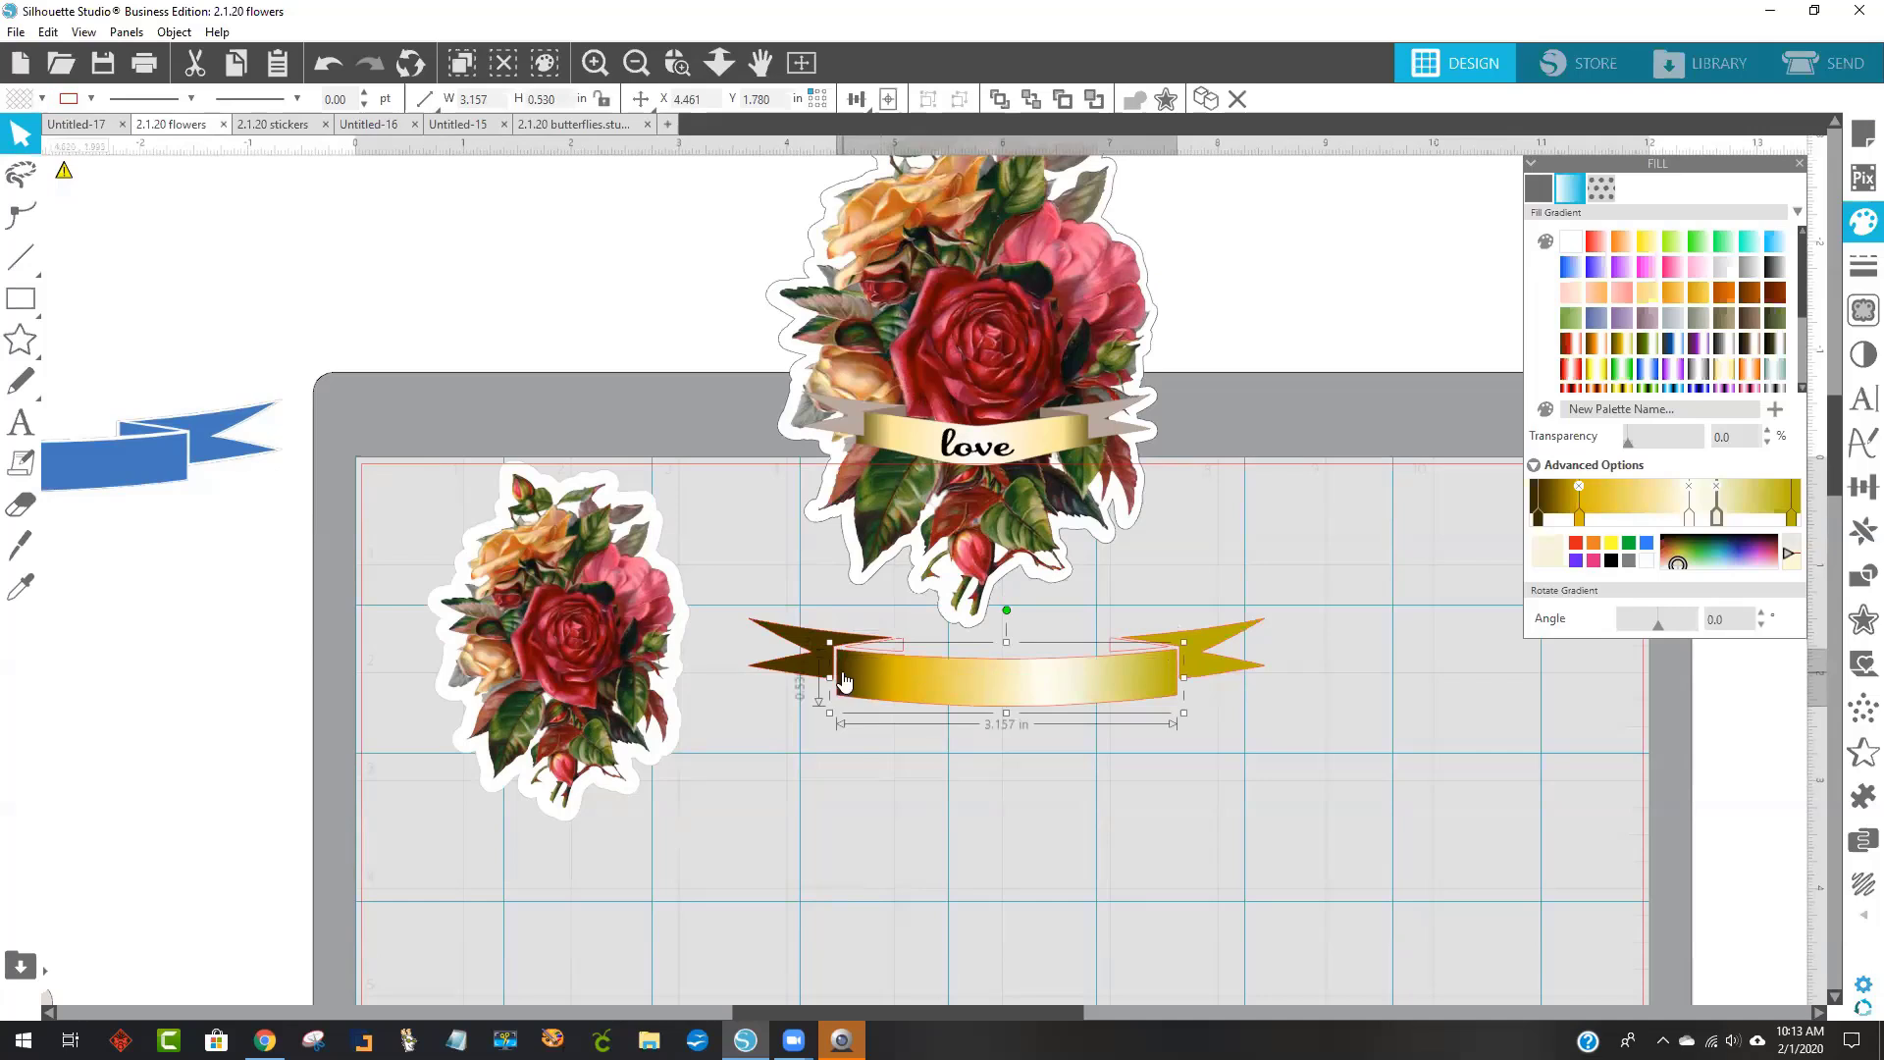
Fill both small fold pieces of the banner with the dark brown sampled from the left end of the gradient band.
left_click(876, 650)
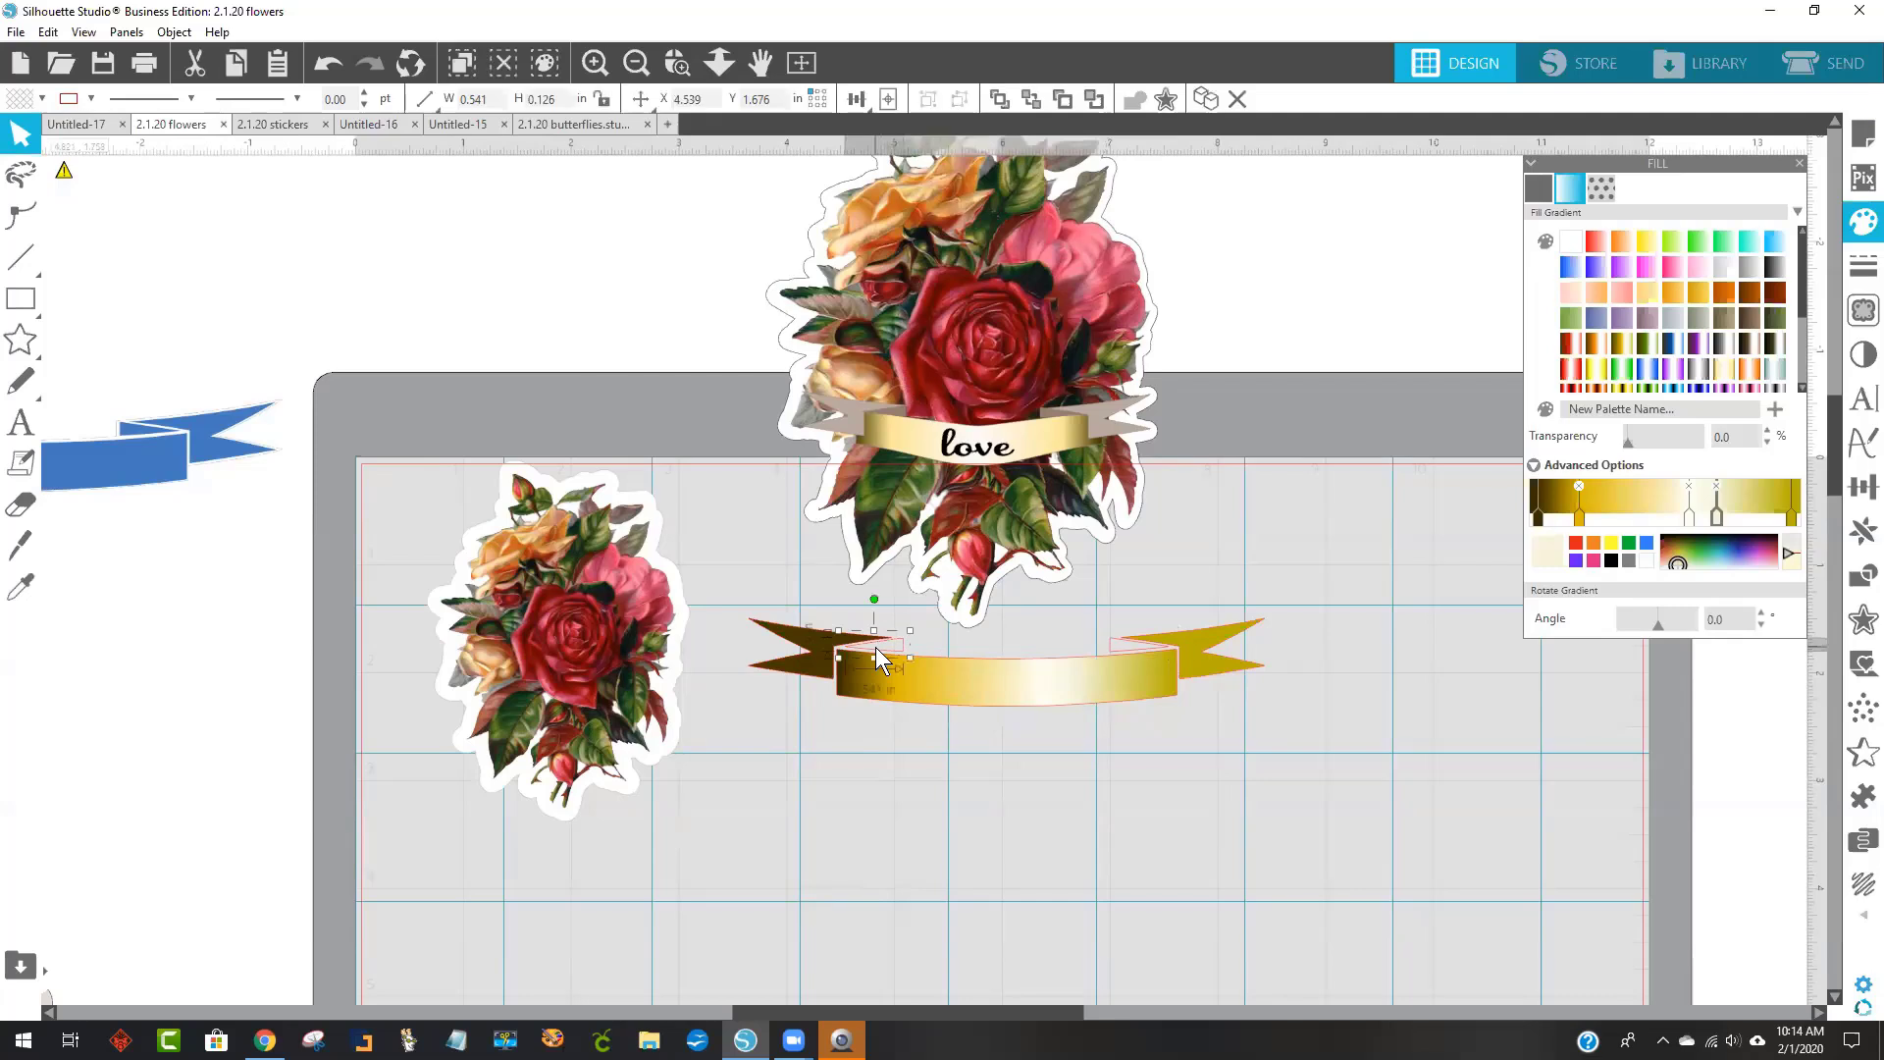
left_click(1127, 644, "shift")
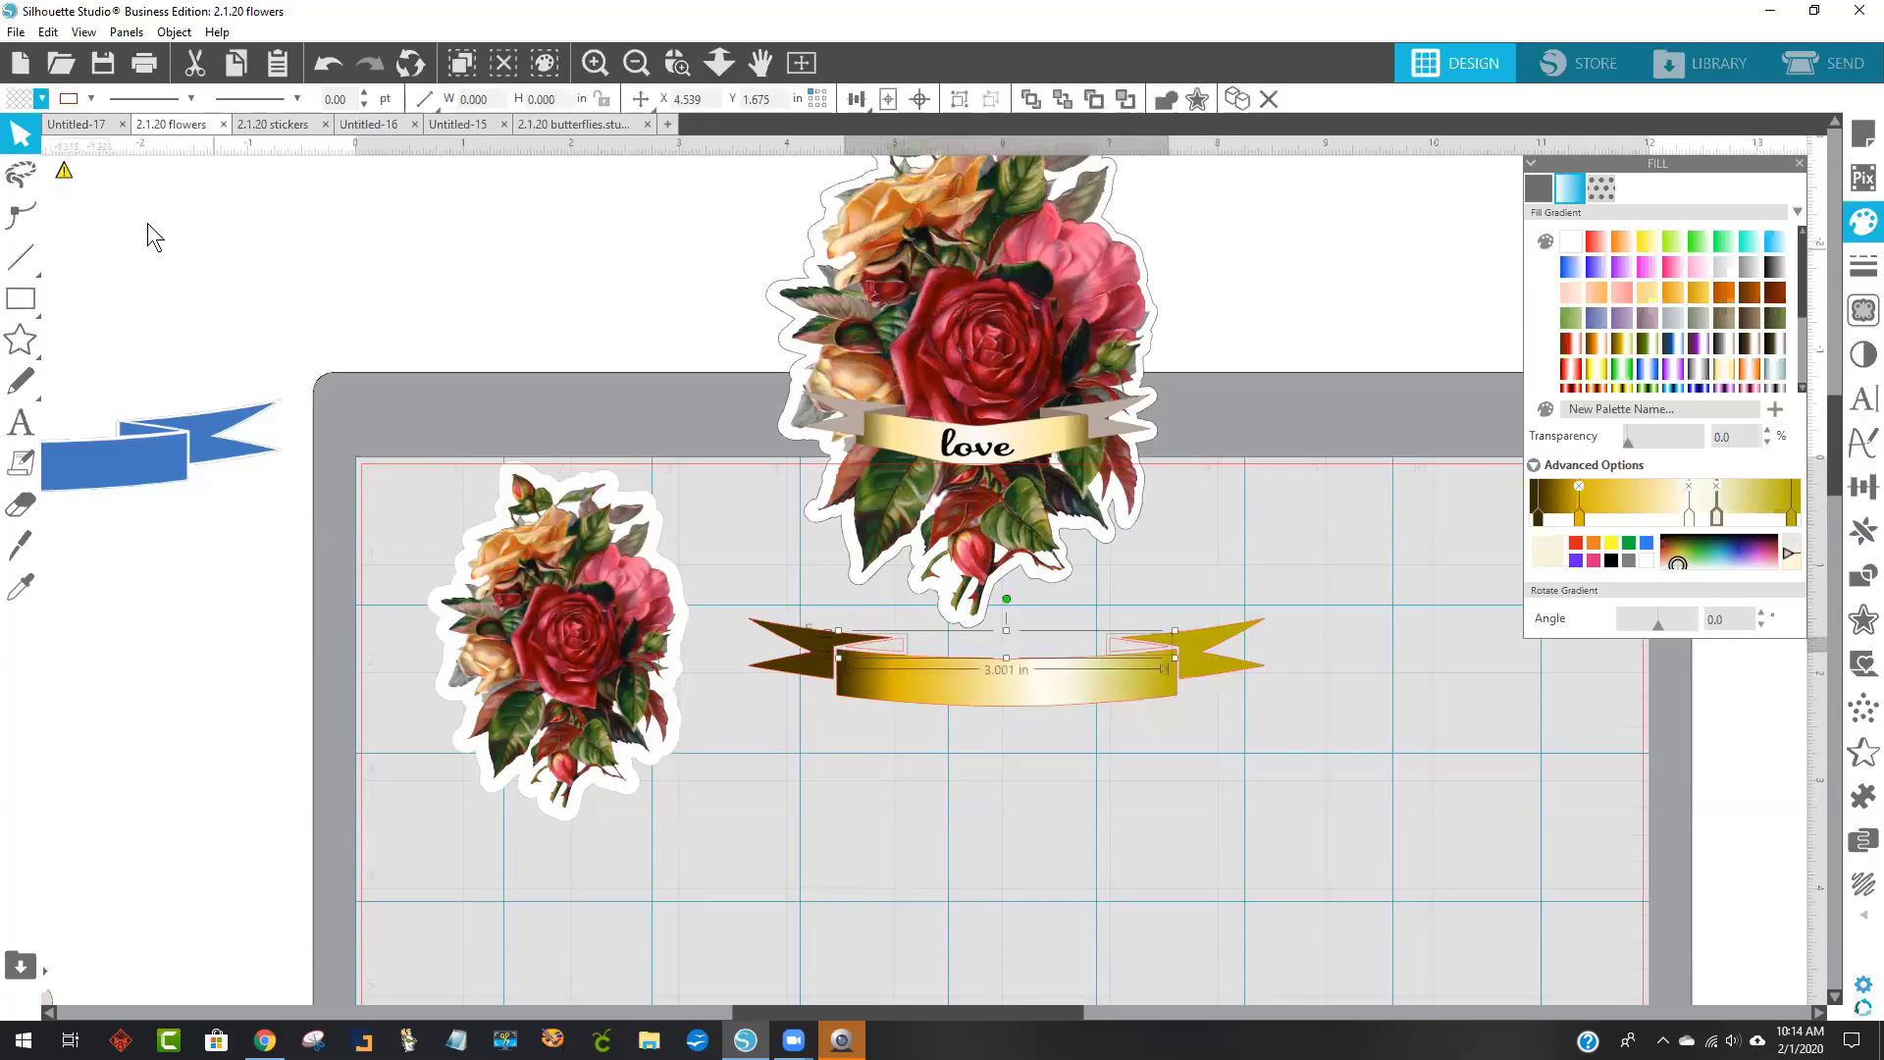
left_click(16, 99)
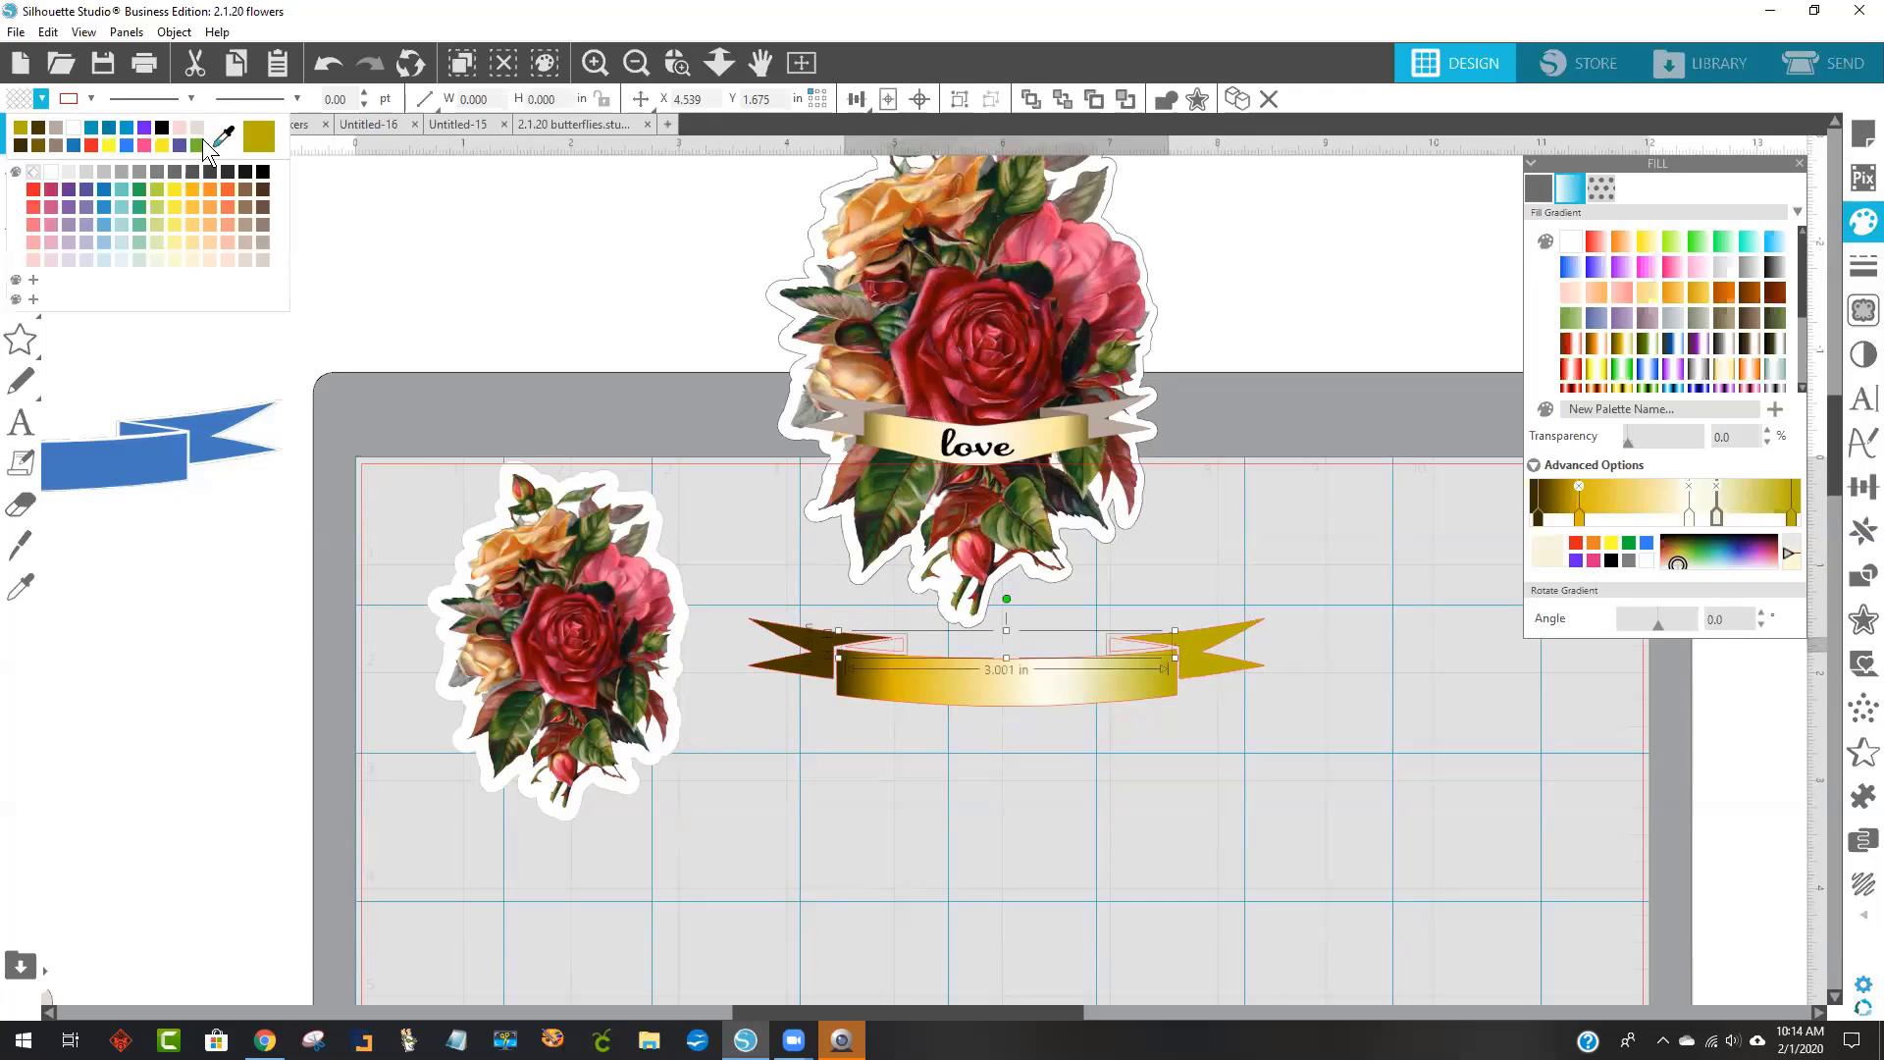
left_click(216, 137)
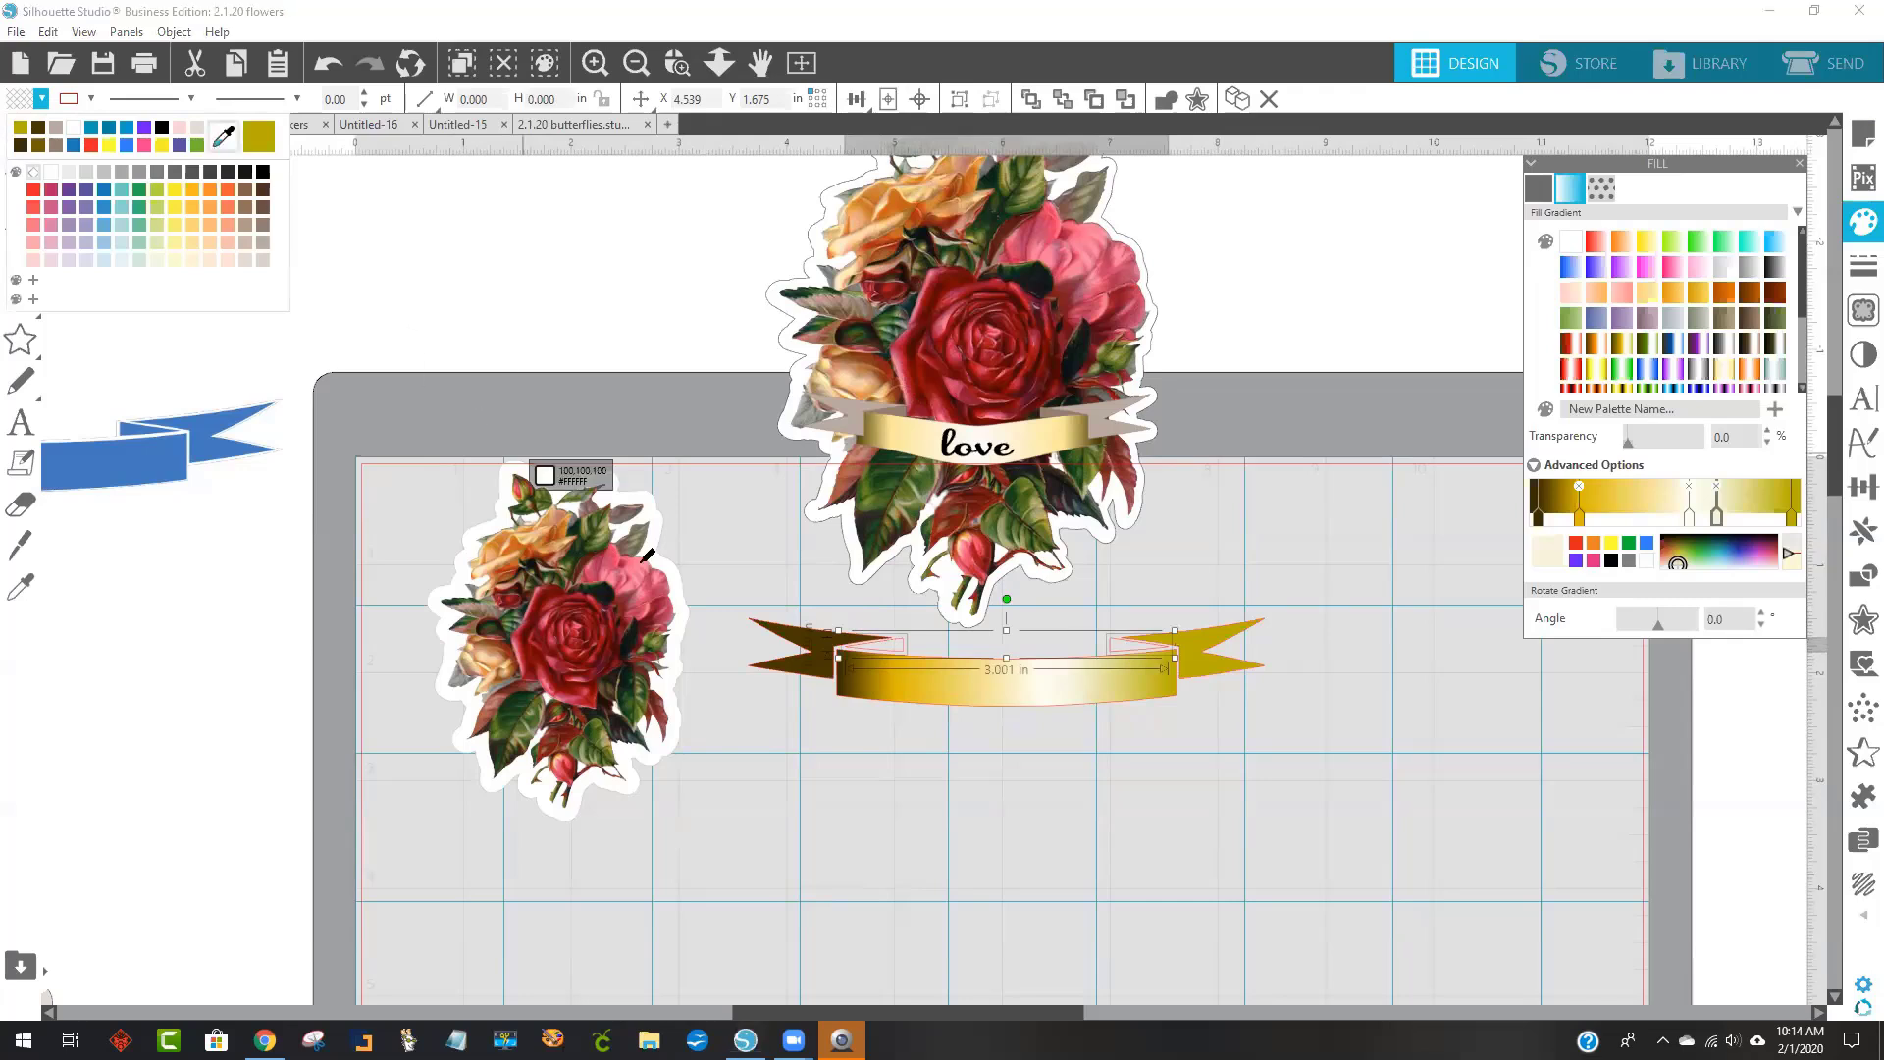
left_click(838, 684)
left_click(1238, 804)
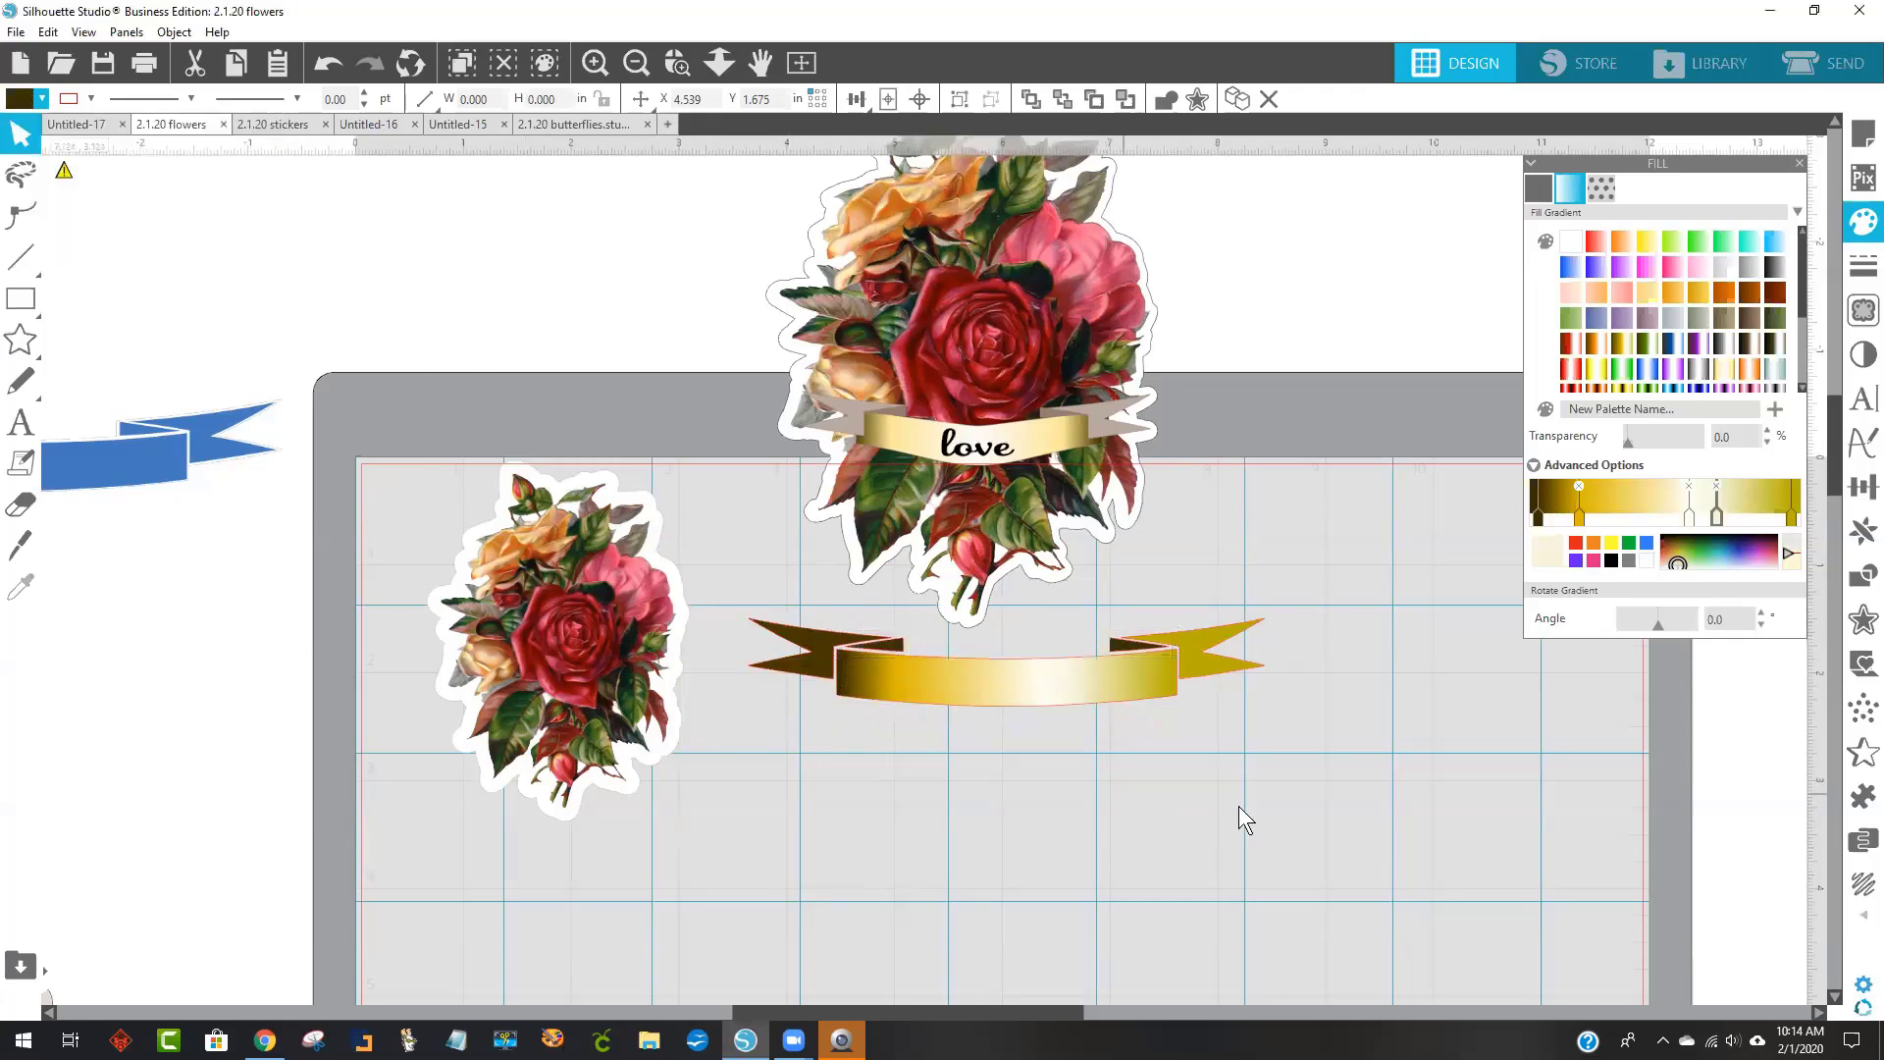
Make the outlines of all the banner pieces transparent.
left_click_drag(1309, 769, 796, 647)
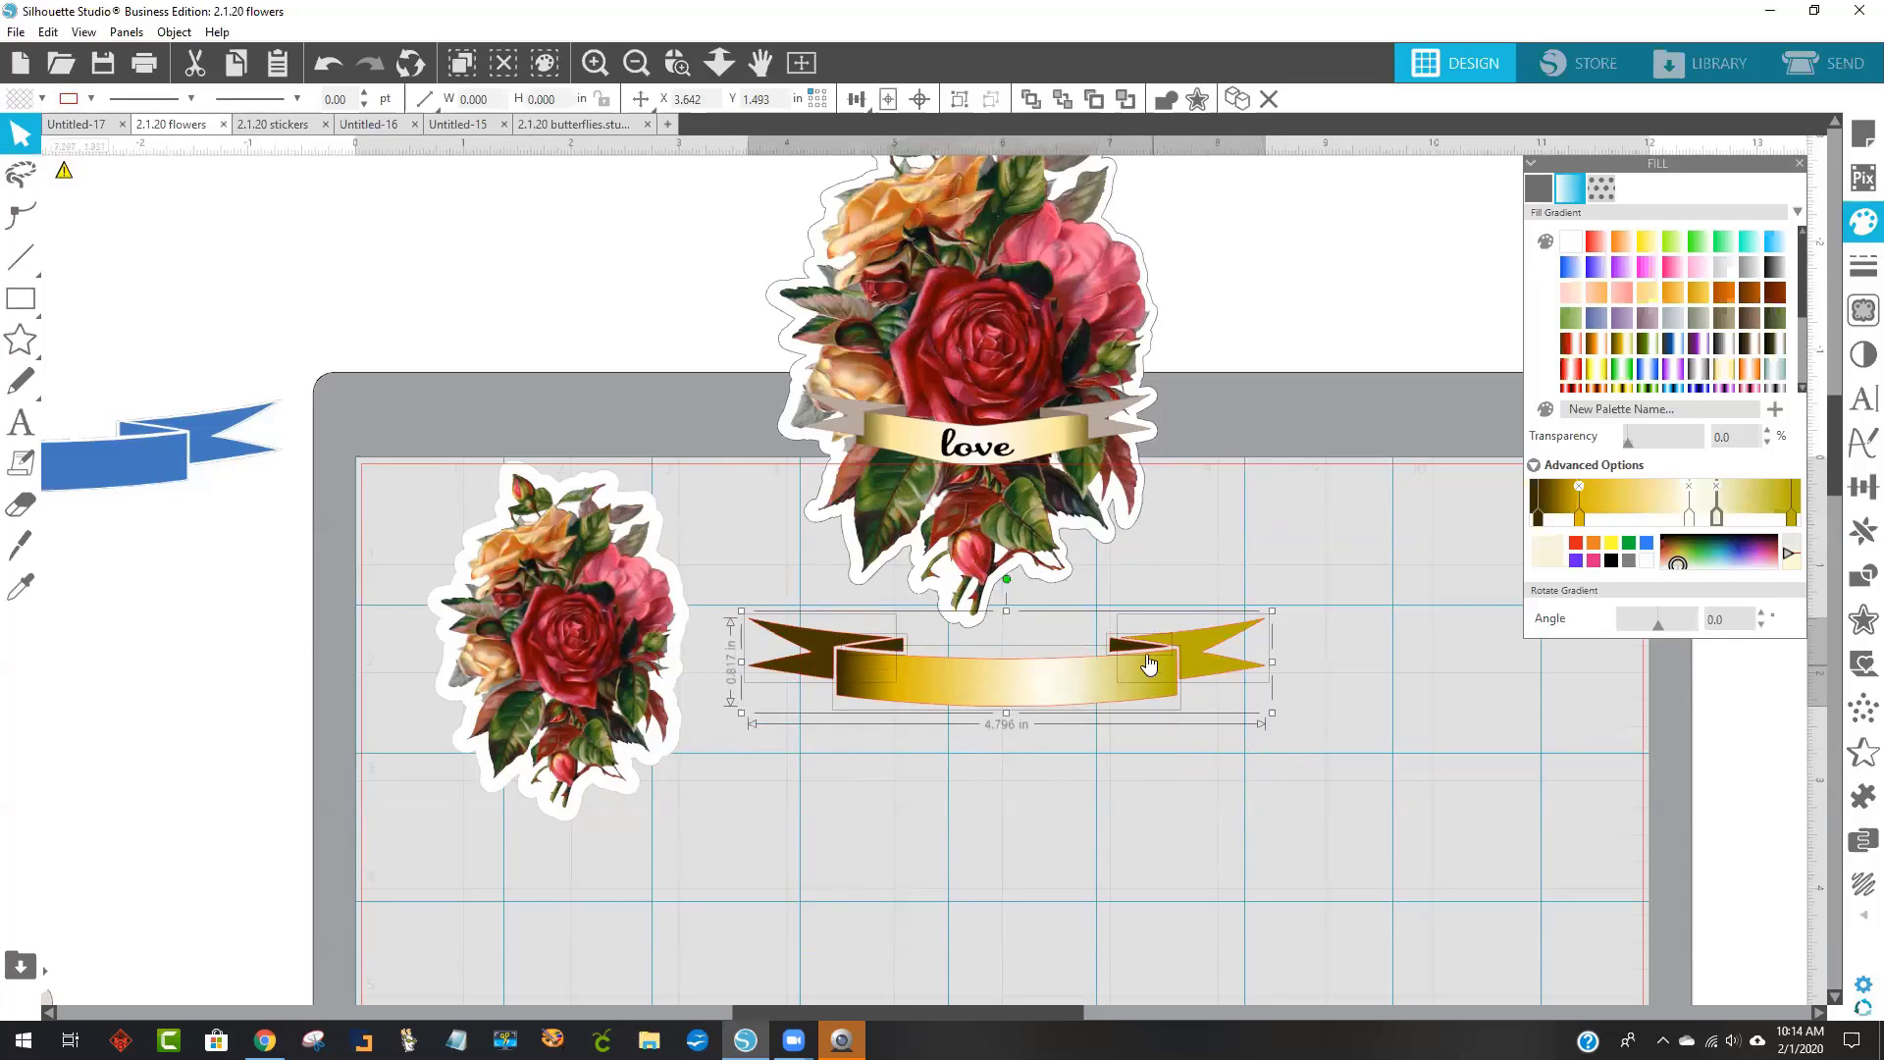
left_click(67, 99)
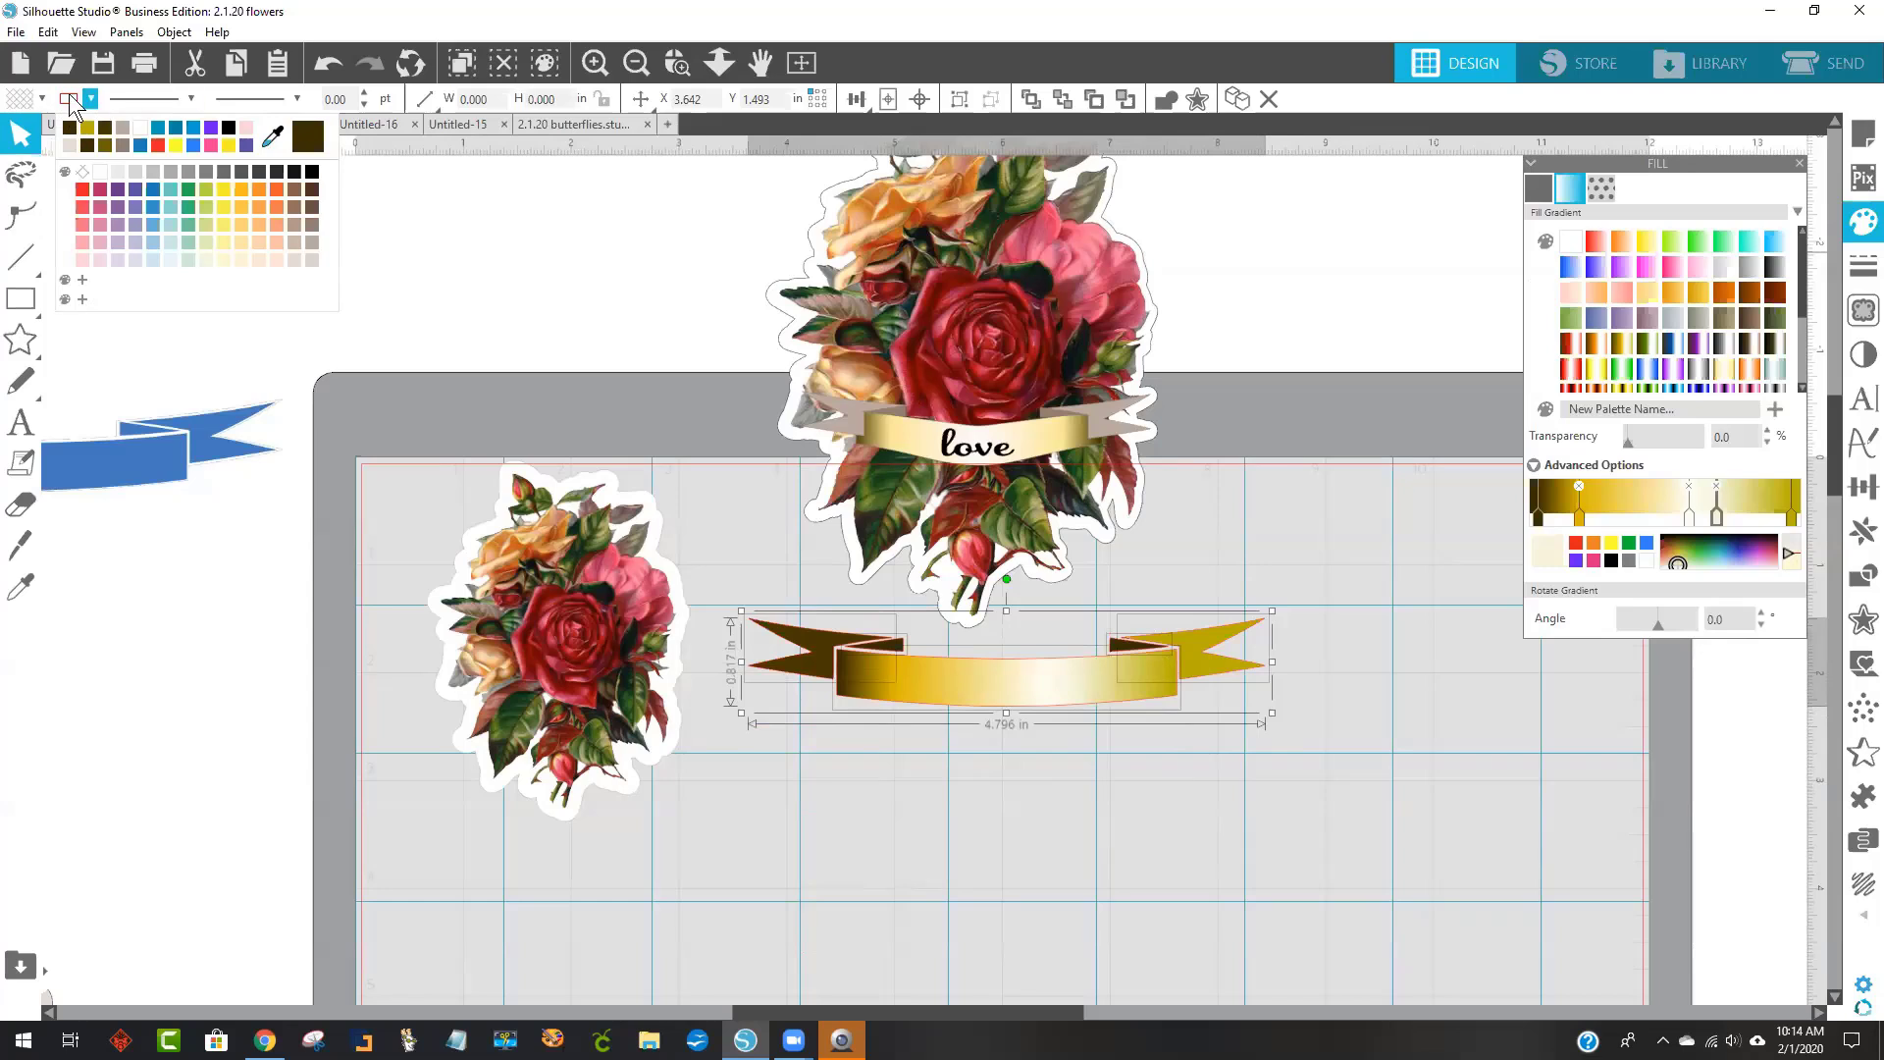
left_click(83, 173)
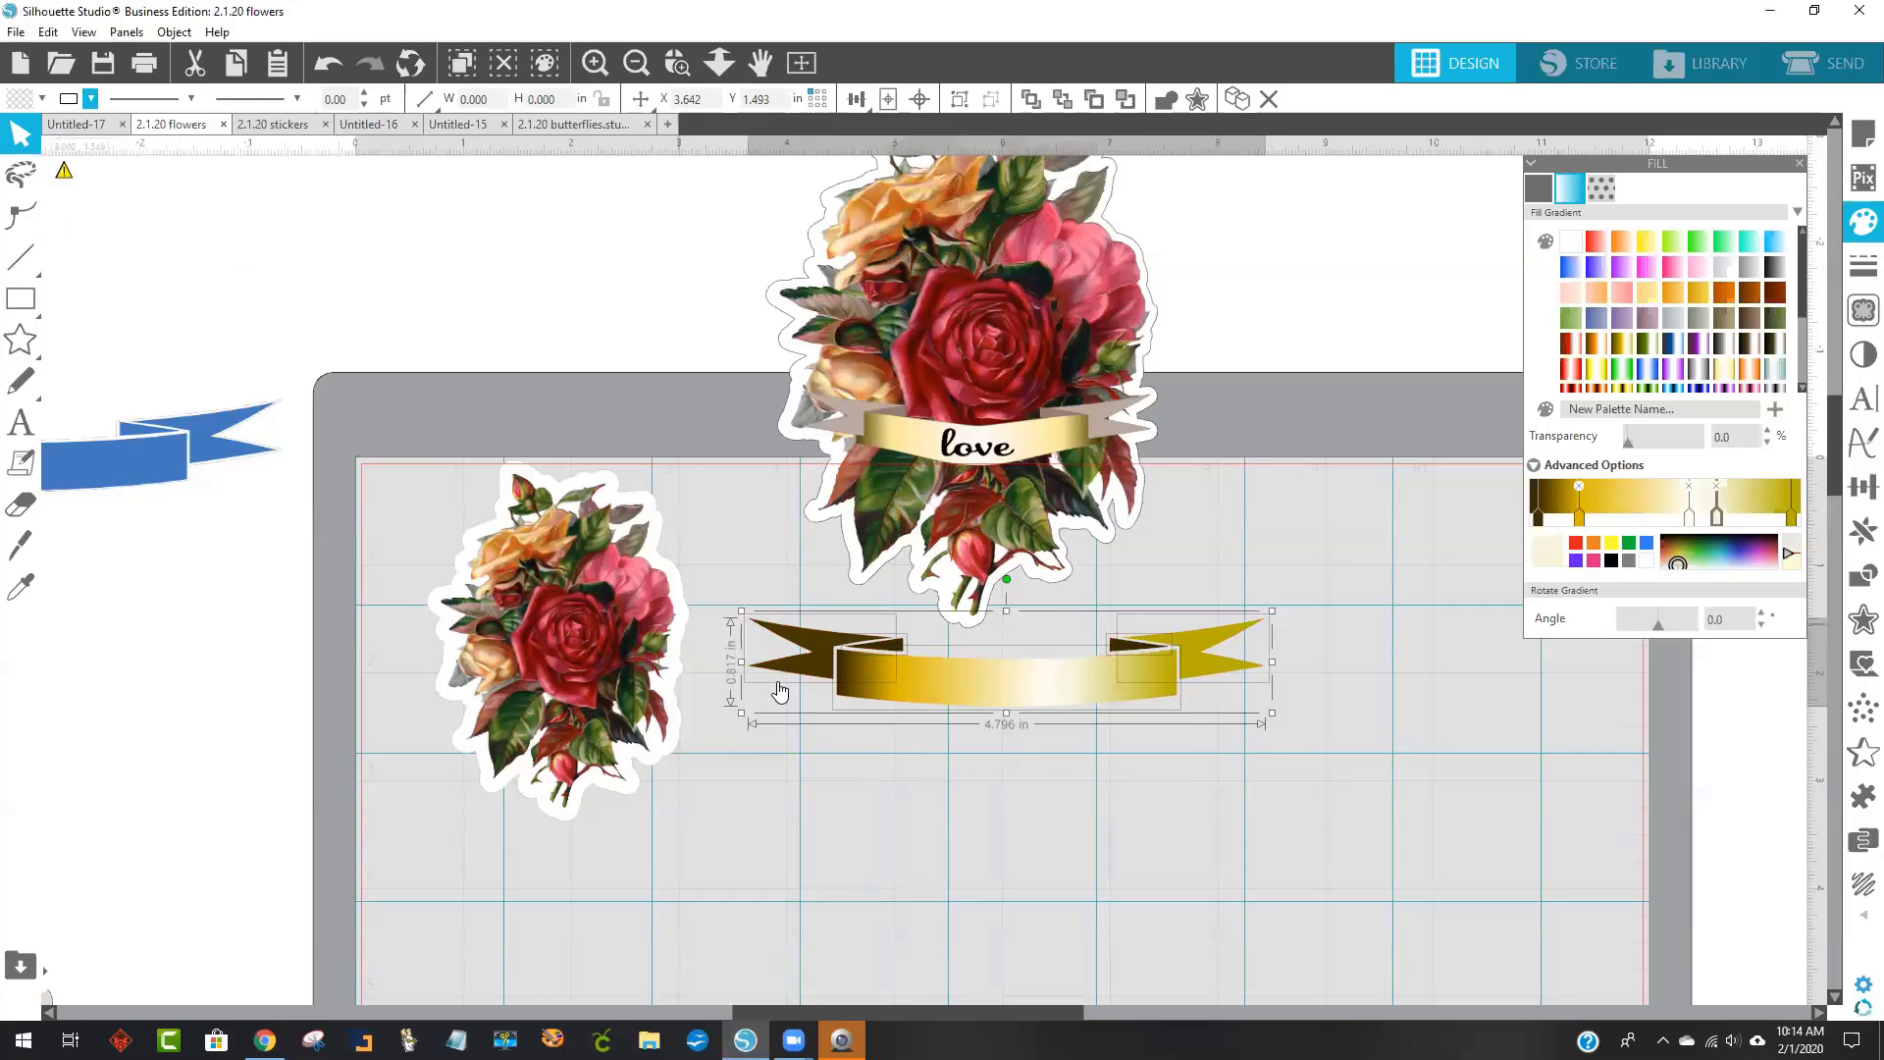
left_click(1032, 801)
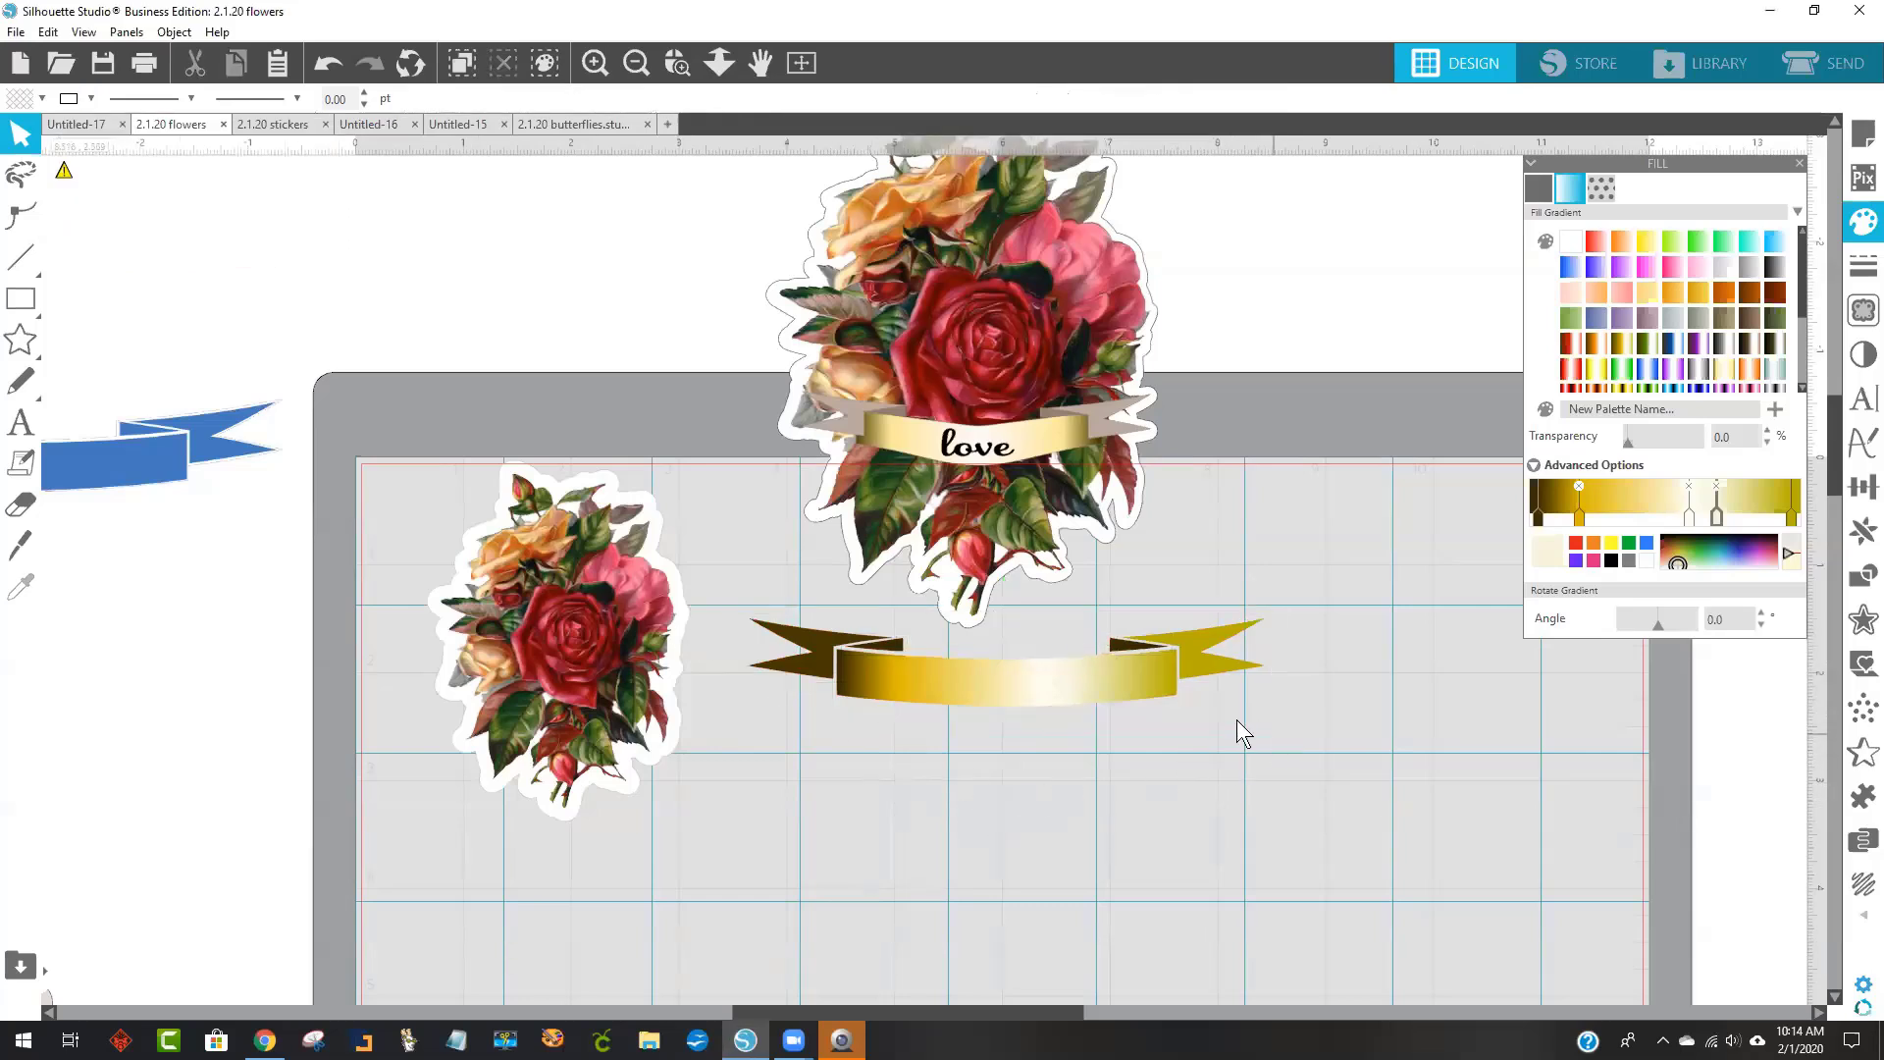
Group the selected banner pieces.
left_click(836, 667)
right_click(844, 667)
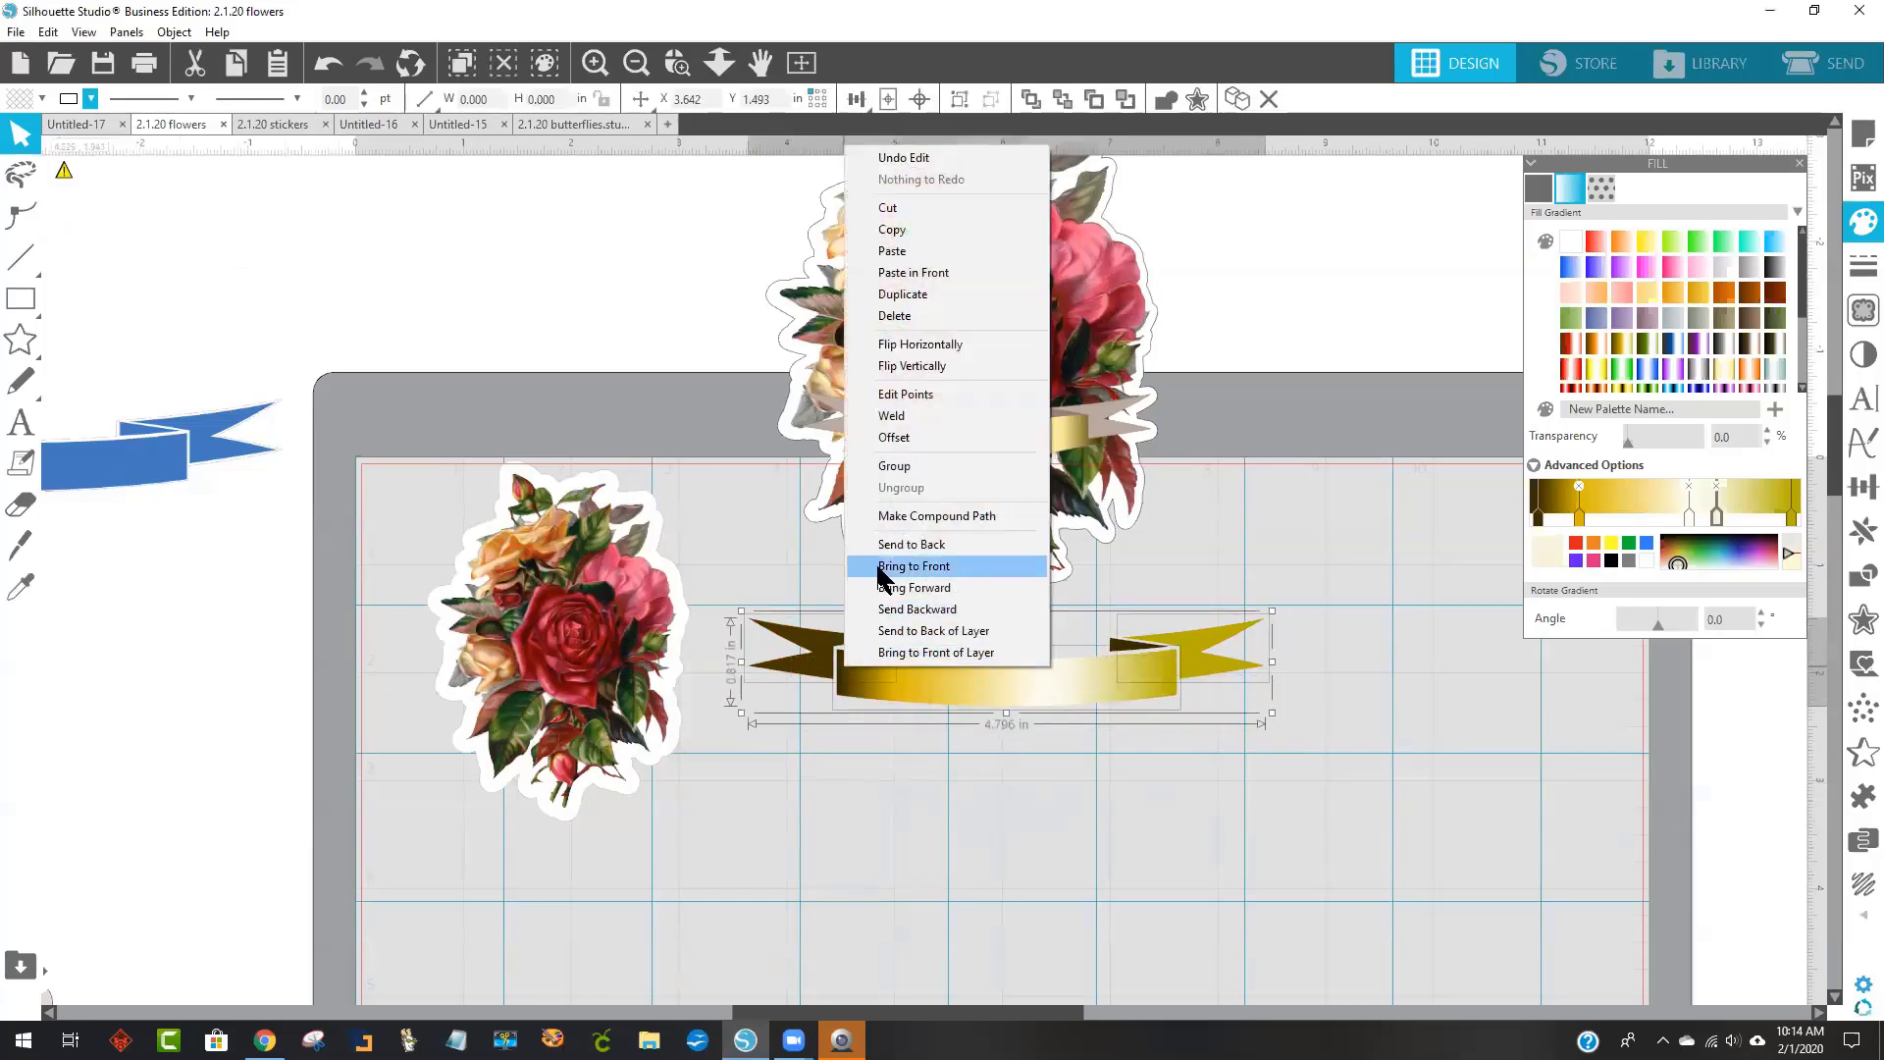
left_click(891, 467)
Move the "love" reference sticker off to the left and place the offset bouquet behind the middle of the banner.
left_click_drag(920, 440, 437, 391)
left_click_drag(584, 616, 738, 732)
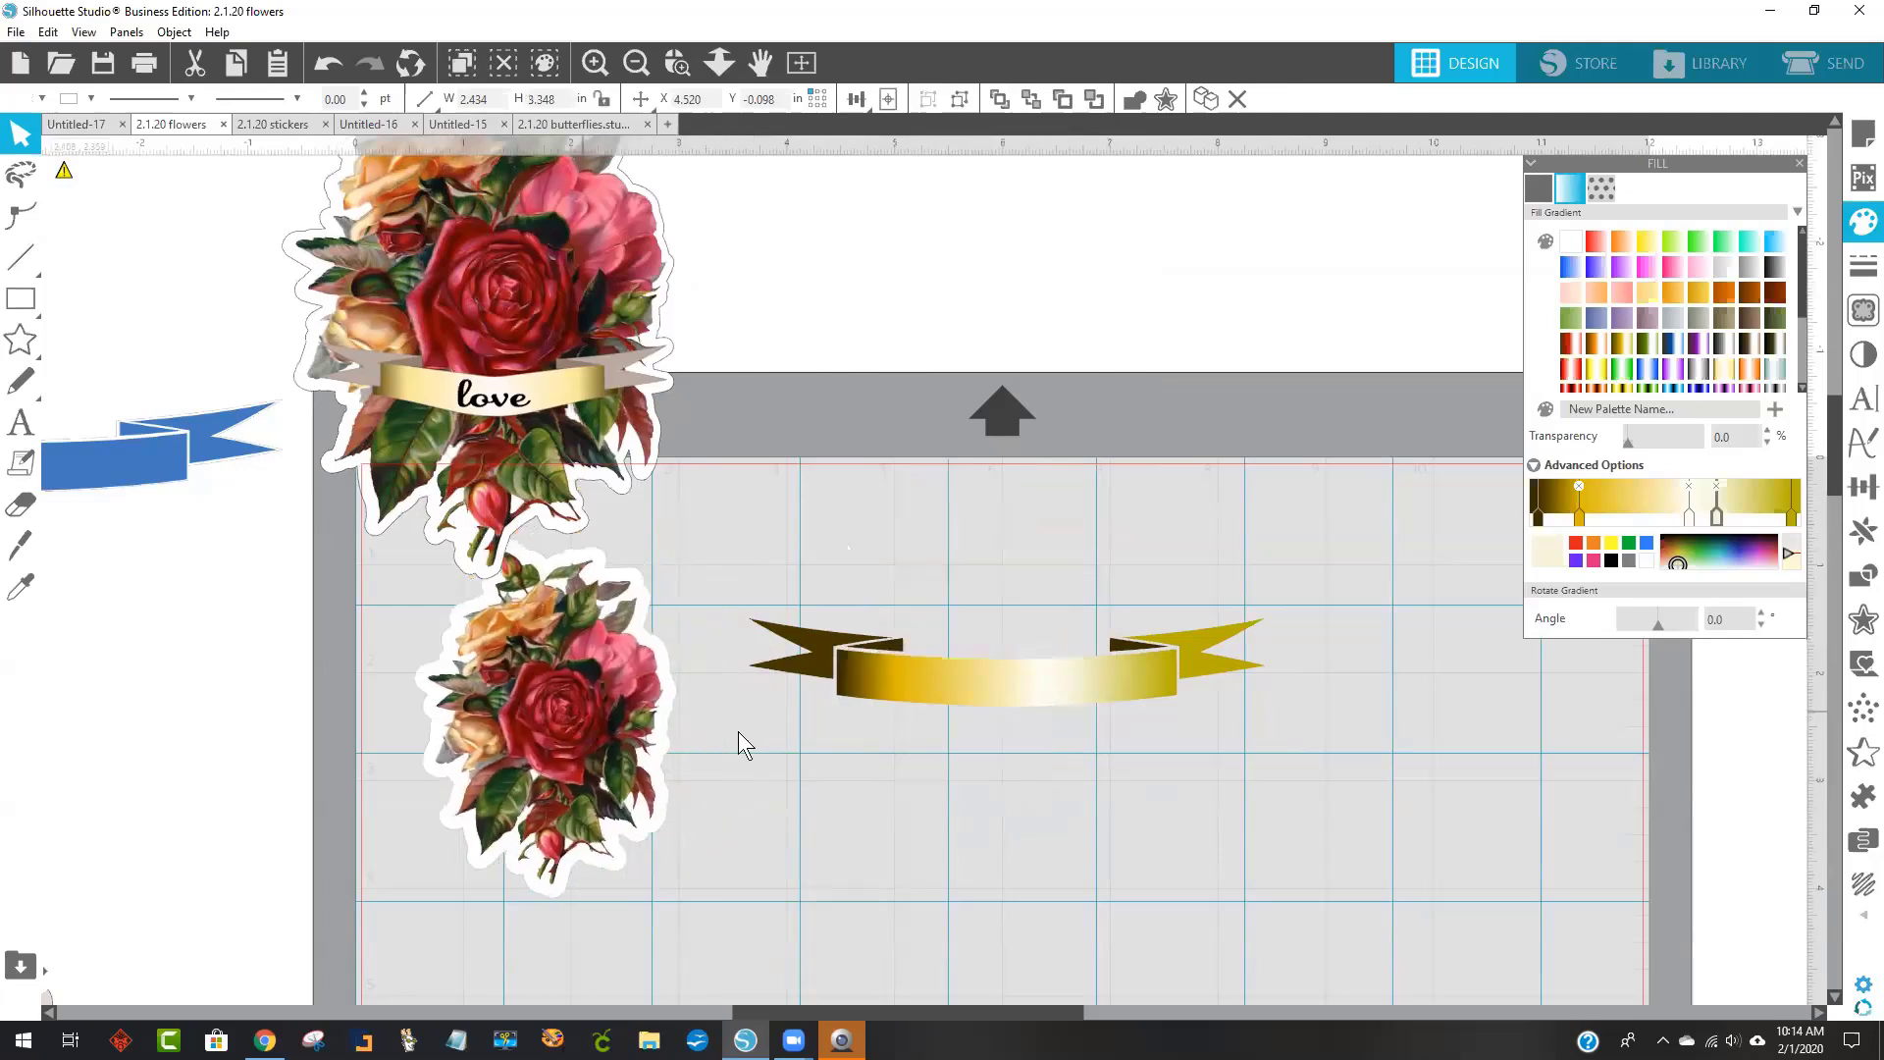
left_click_drag(621, 757, 1091, 638)
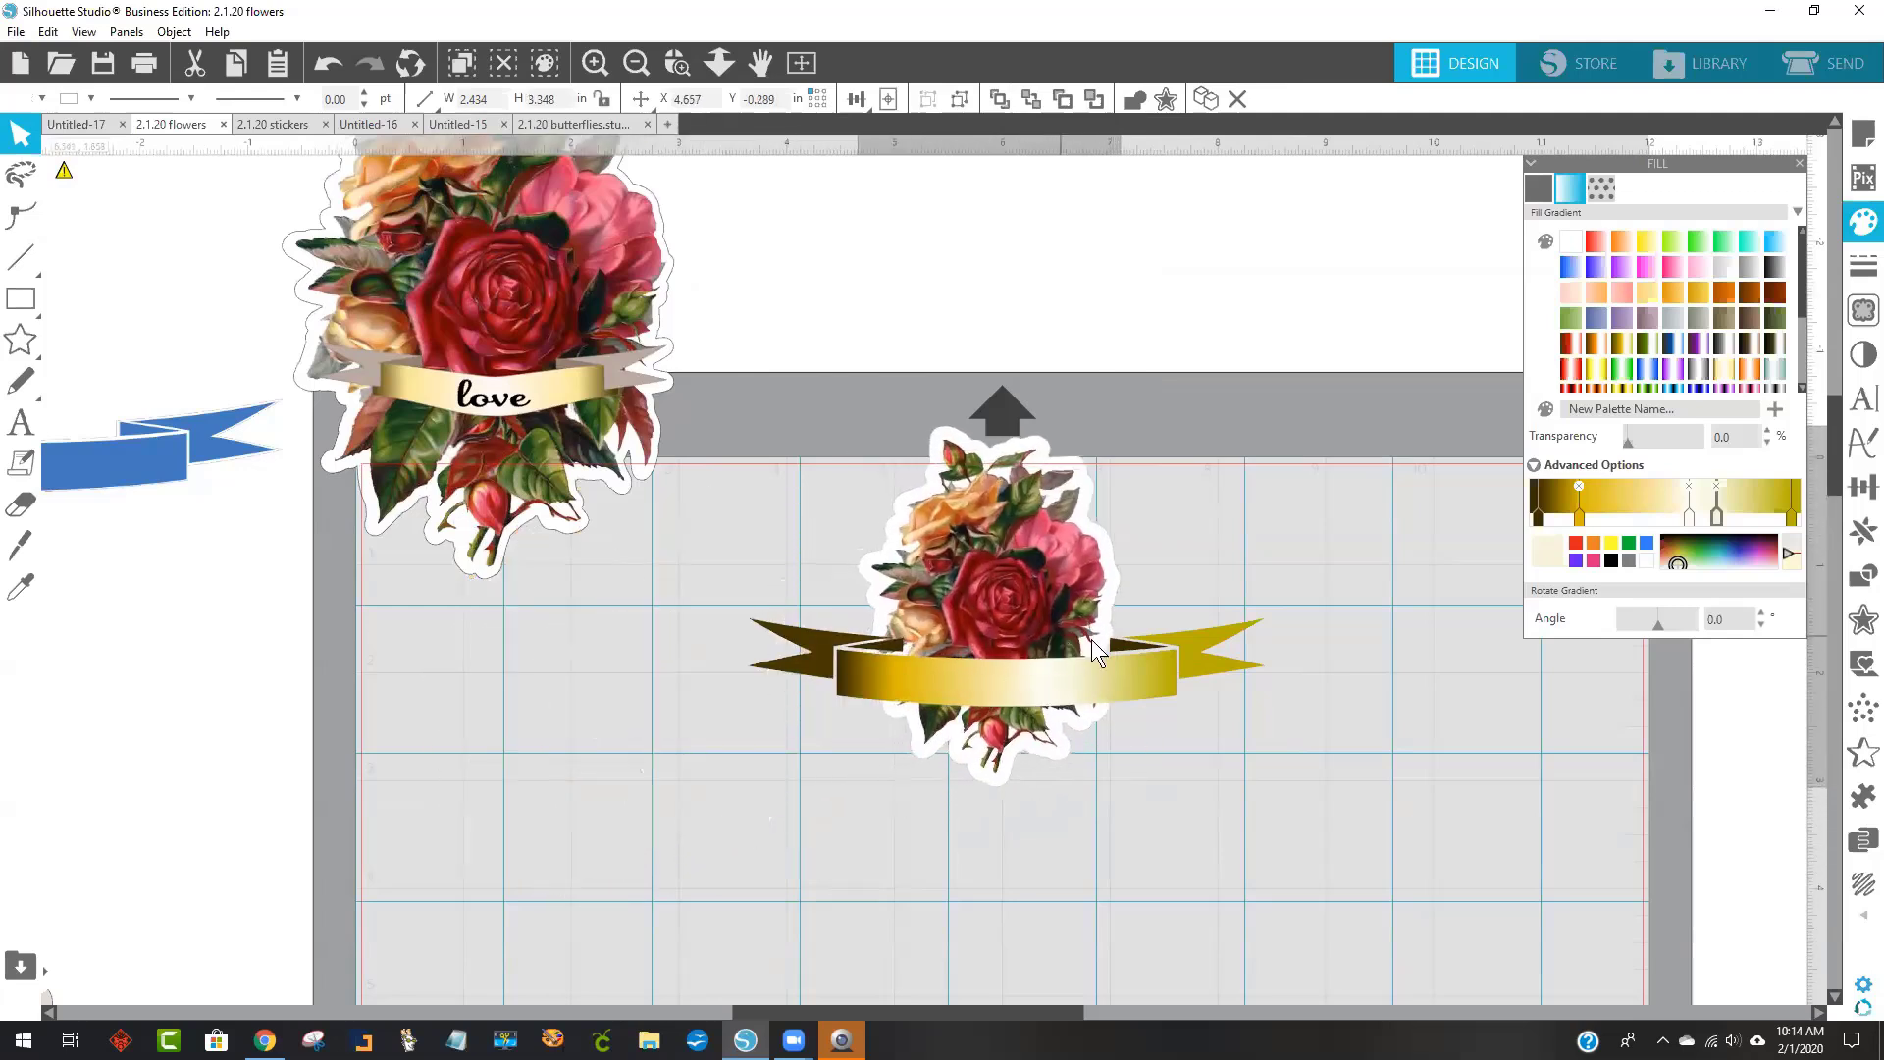
Try scaling the banner to about 2.9 inches wide over the bouquet, and undo the resize.
left_click(1209, 671)
left_click_drag(1273, 713, 1069, 699)
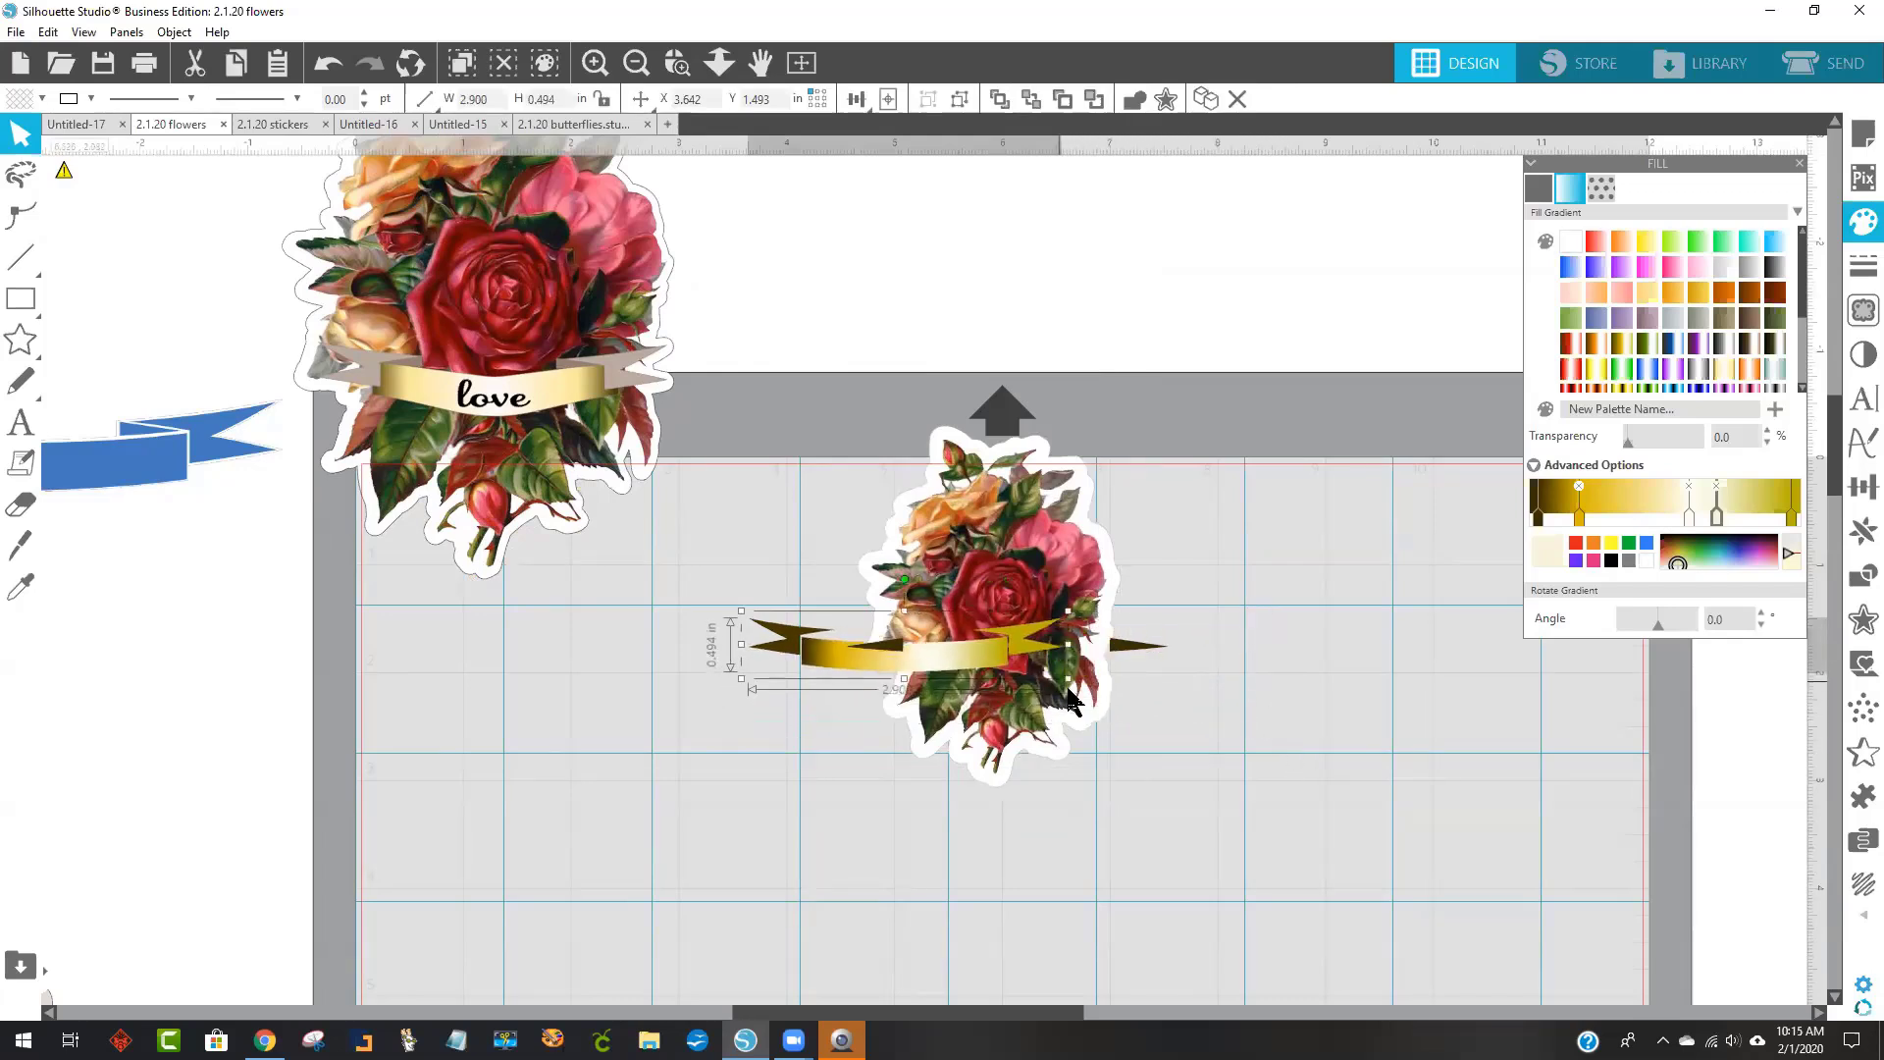
left_click_drag(1011, 588, 944, 316)
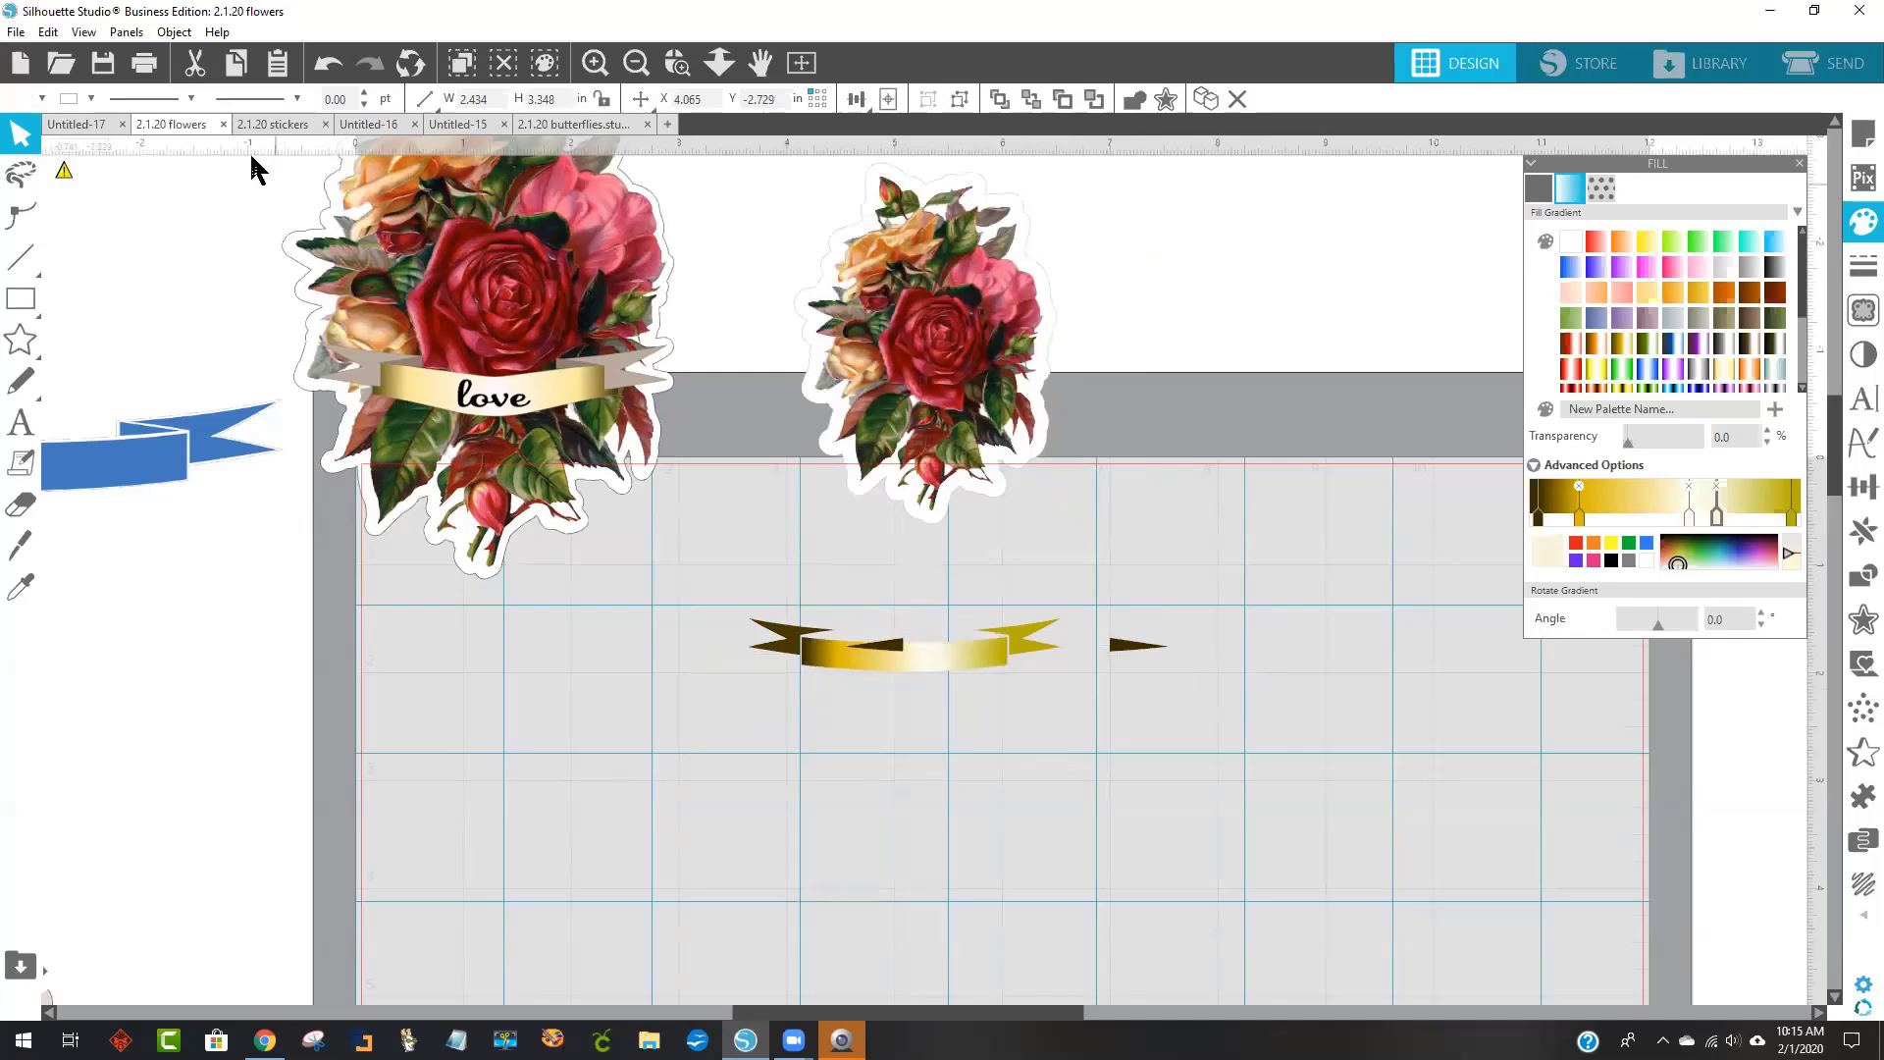
left_click(327, 64)
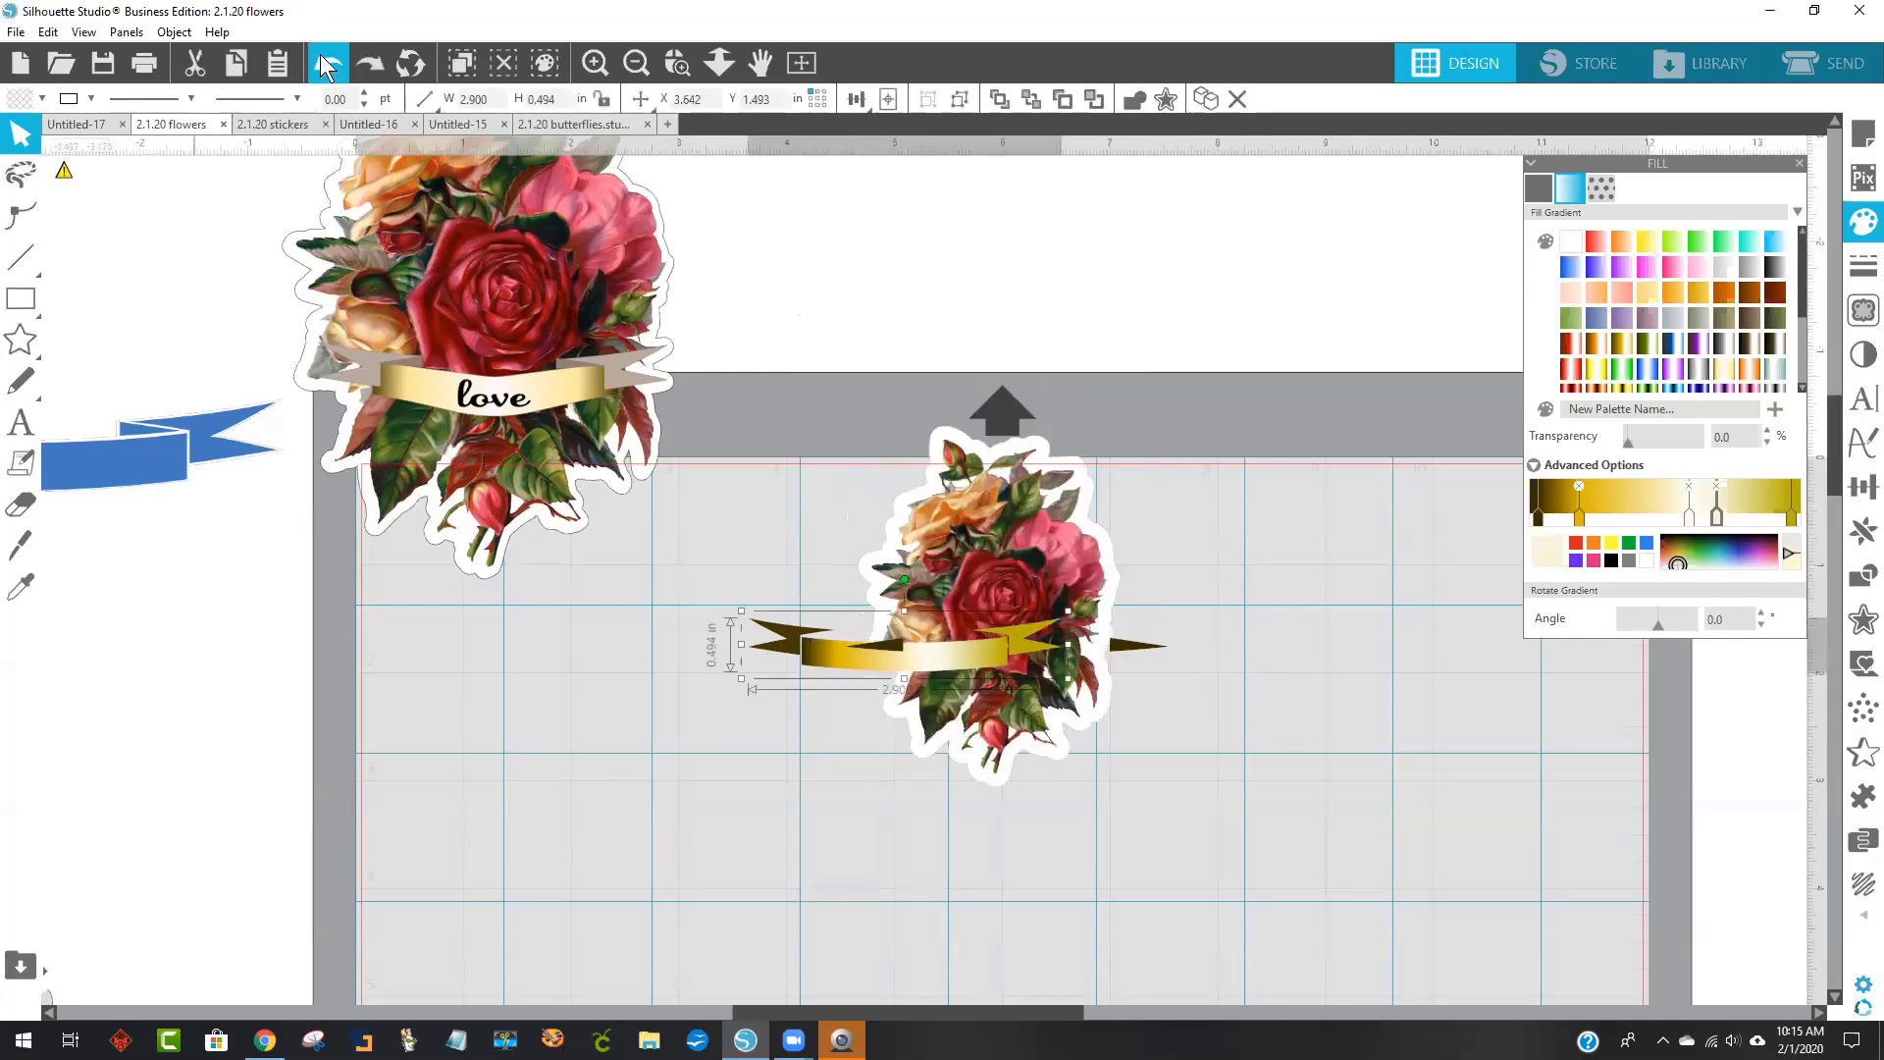
left_click(325, 64)
Move the bouquet clear above the banner and group all the banner pieces, including the two folds.
left_click_drag(979, 566, 923, 315)
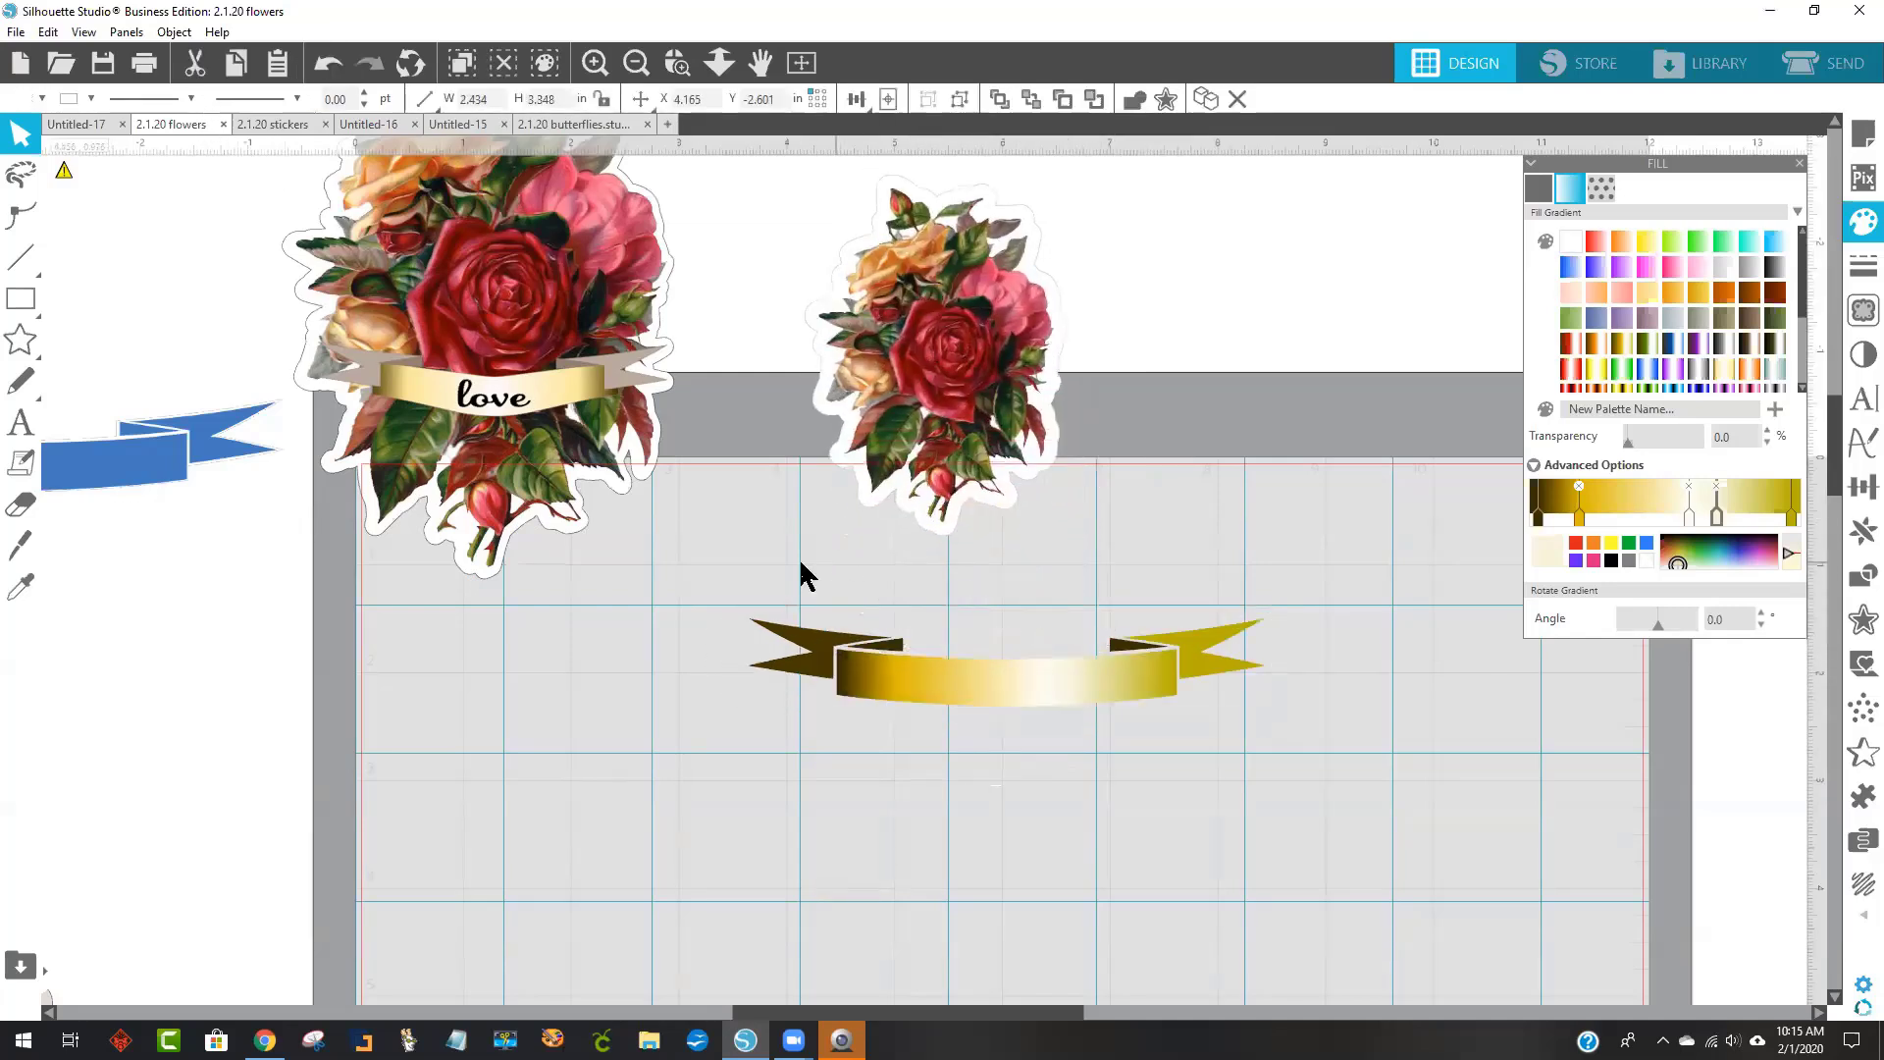
left_click(961, 642)
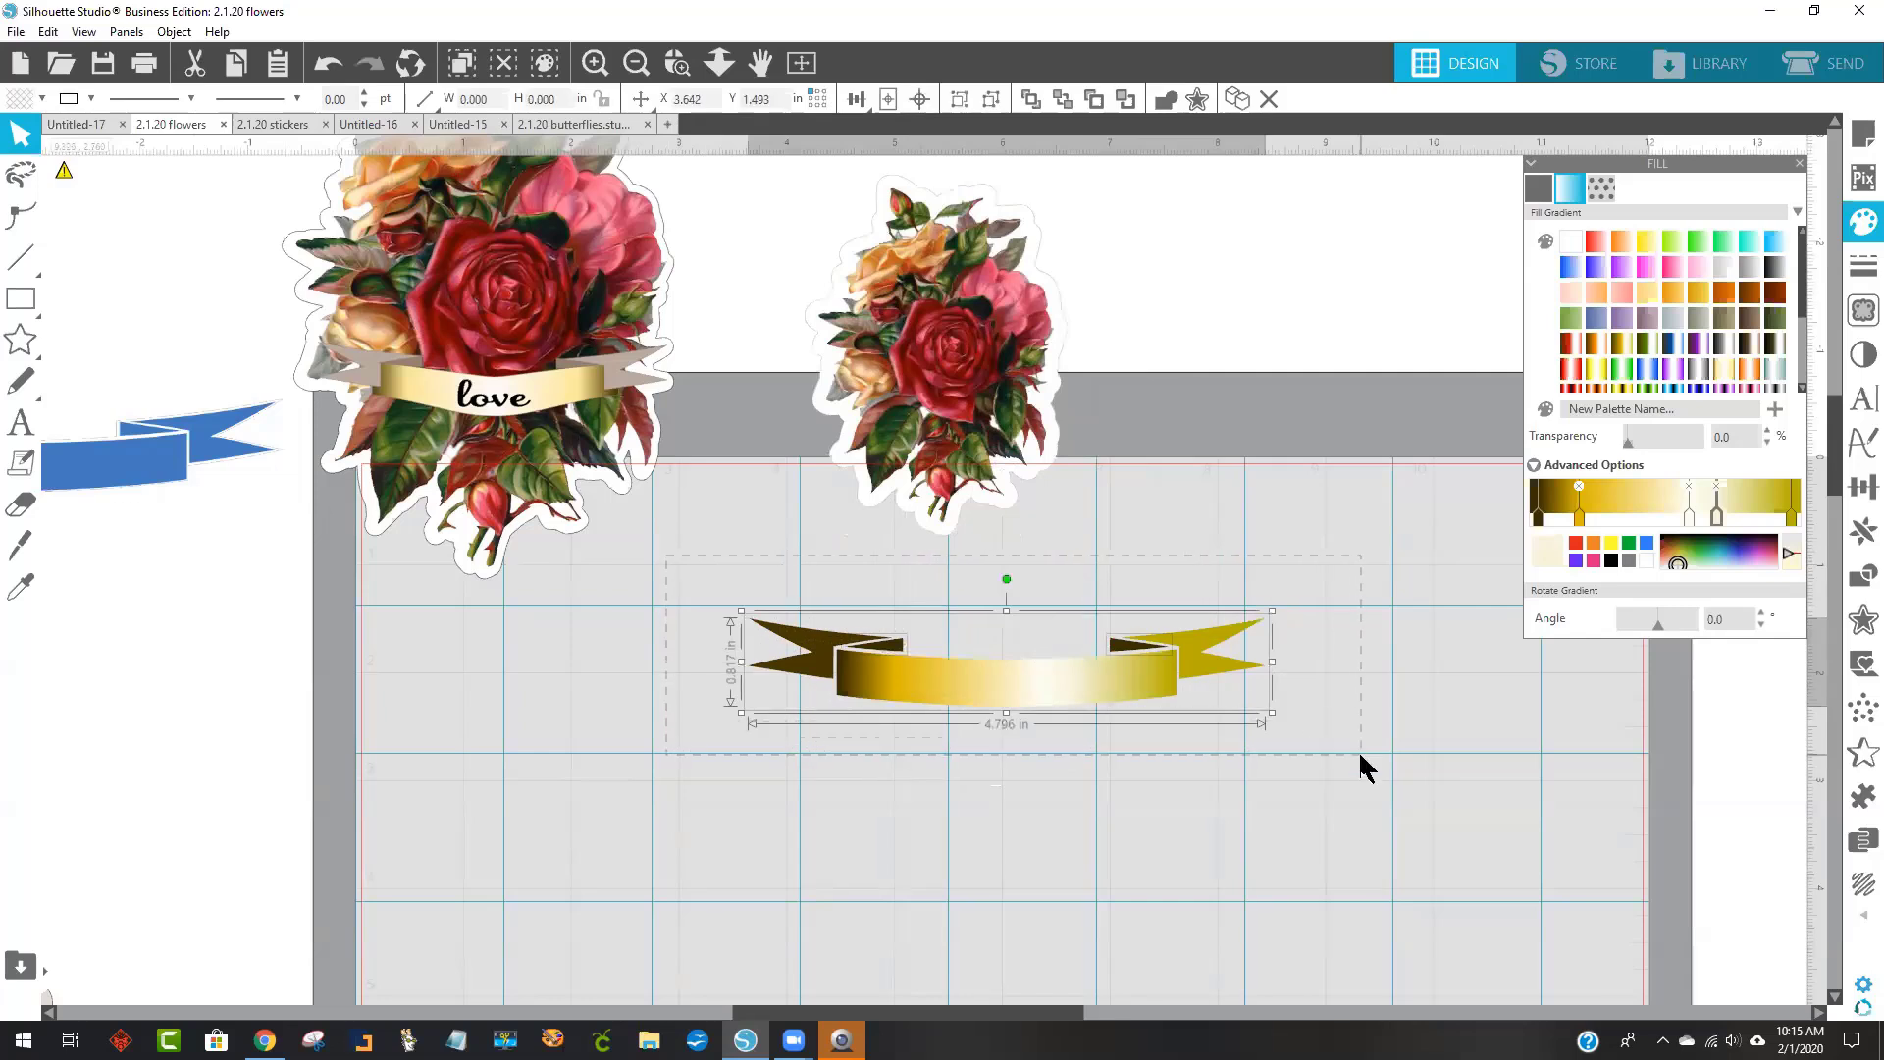
right_click(1082, 680)
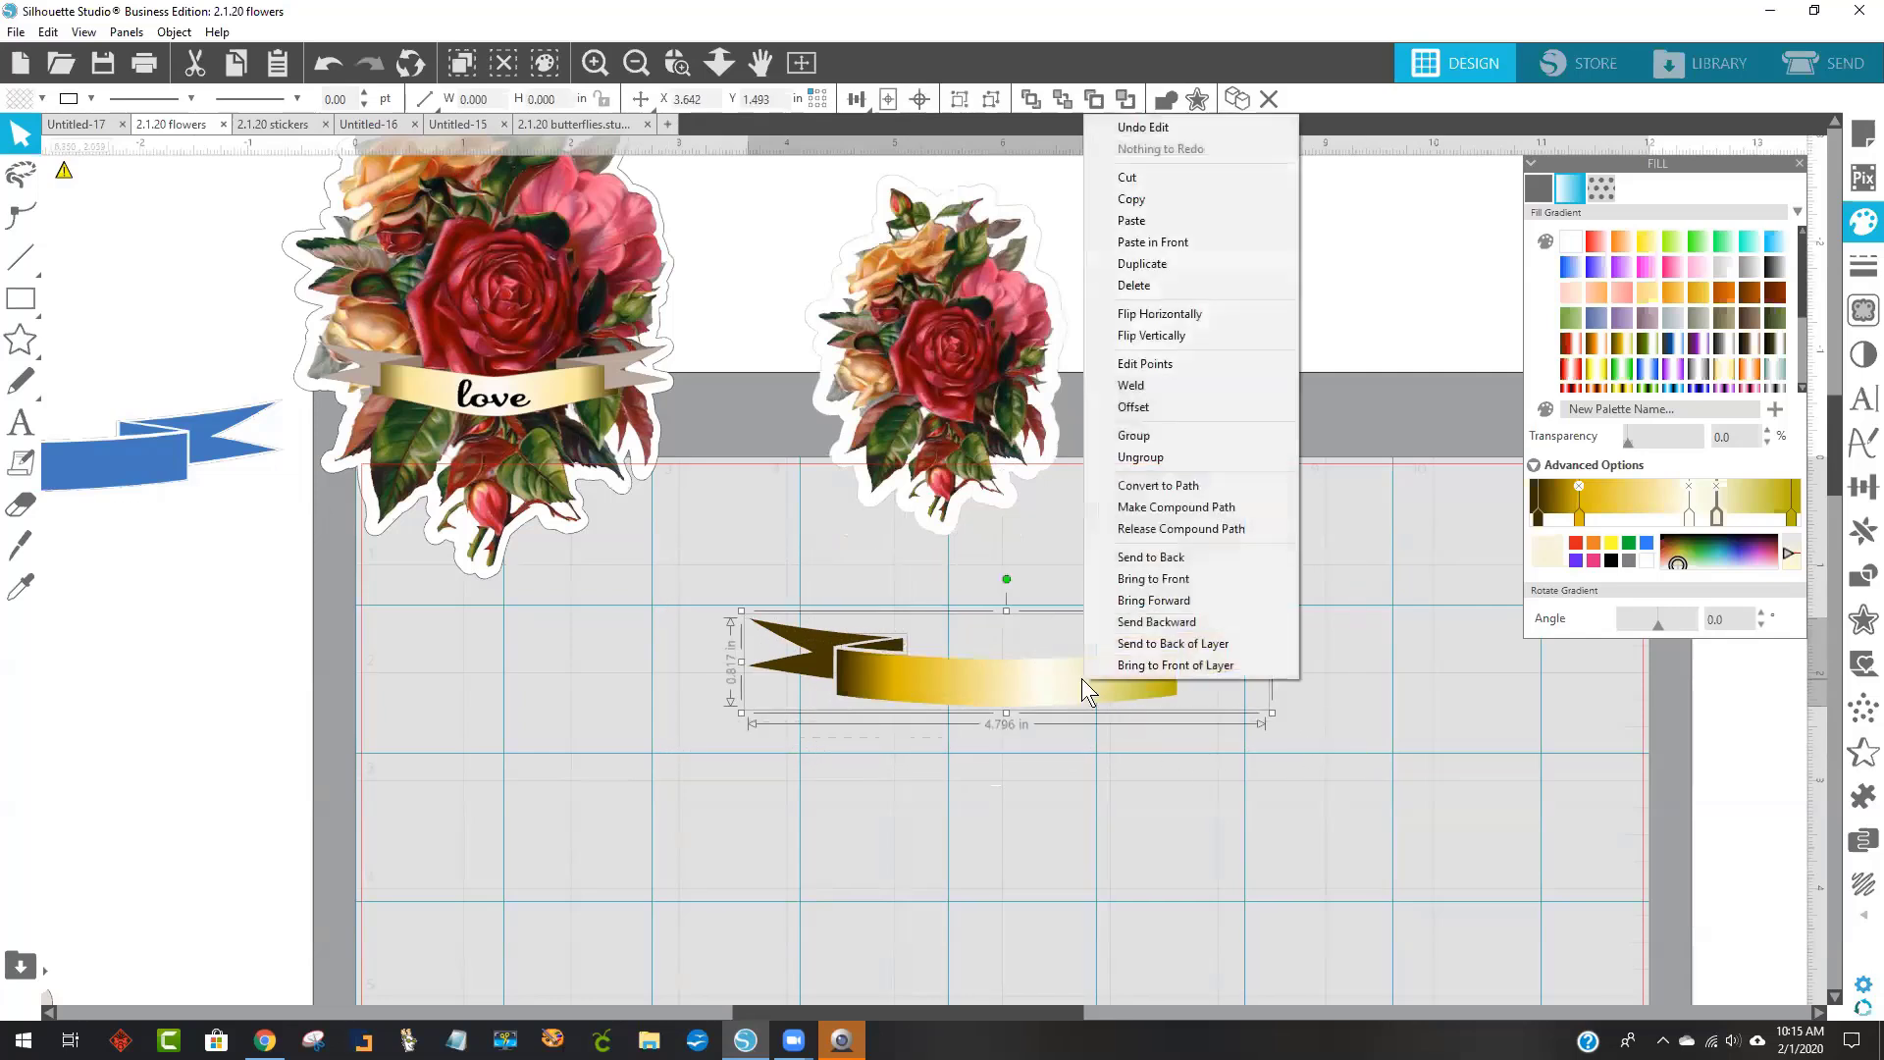
left_click(1107, 436)
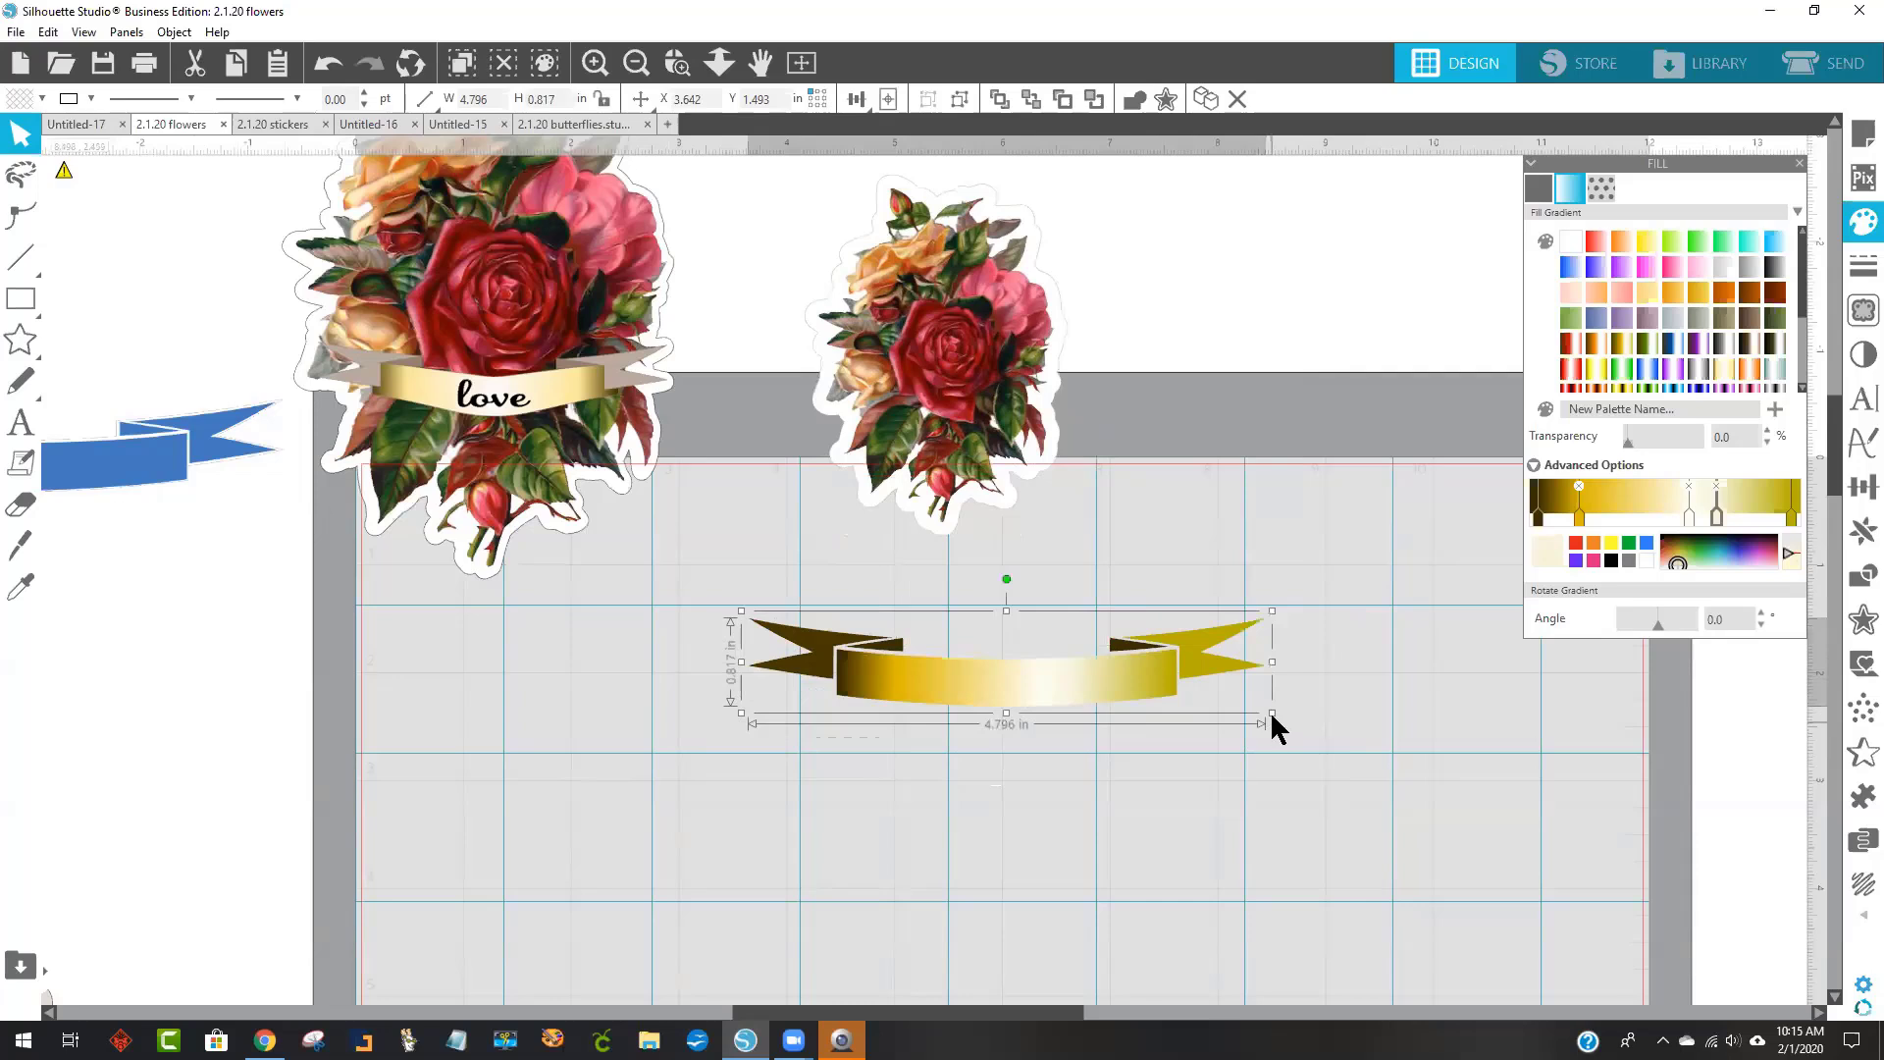
Scale the grouped banner down to slightly wider than the bouquet and centre the bouquet behind it.
left_click_drag(1268, 709, 1040, 675)
left_click_drag(930, 413, 881, 640)
left_click(1052, 675)
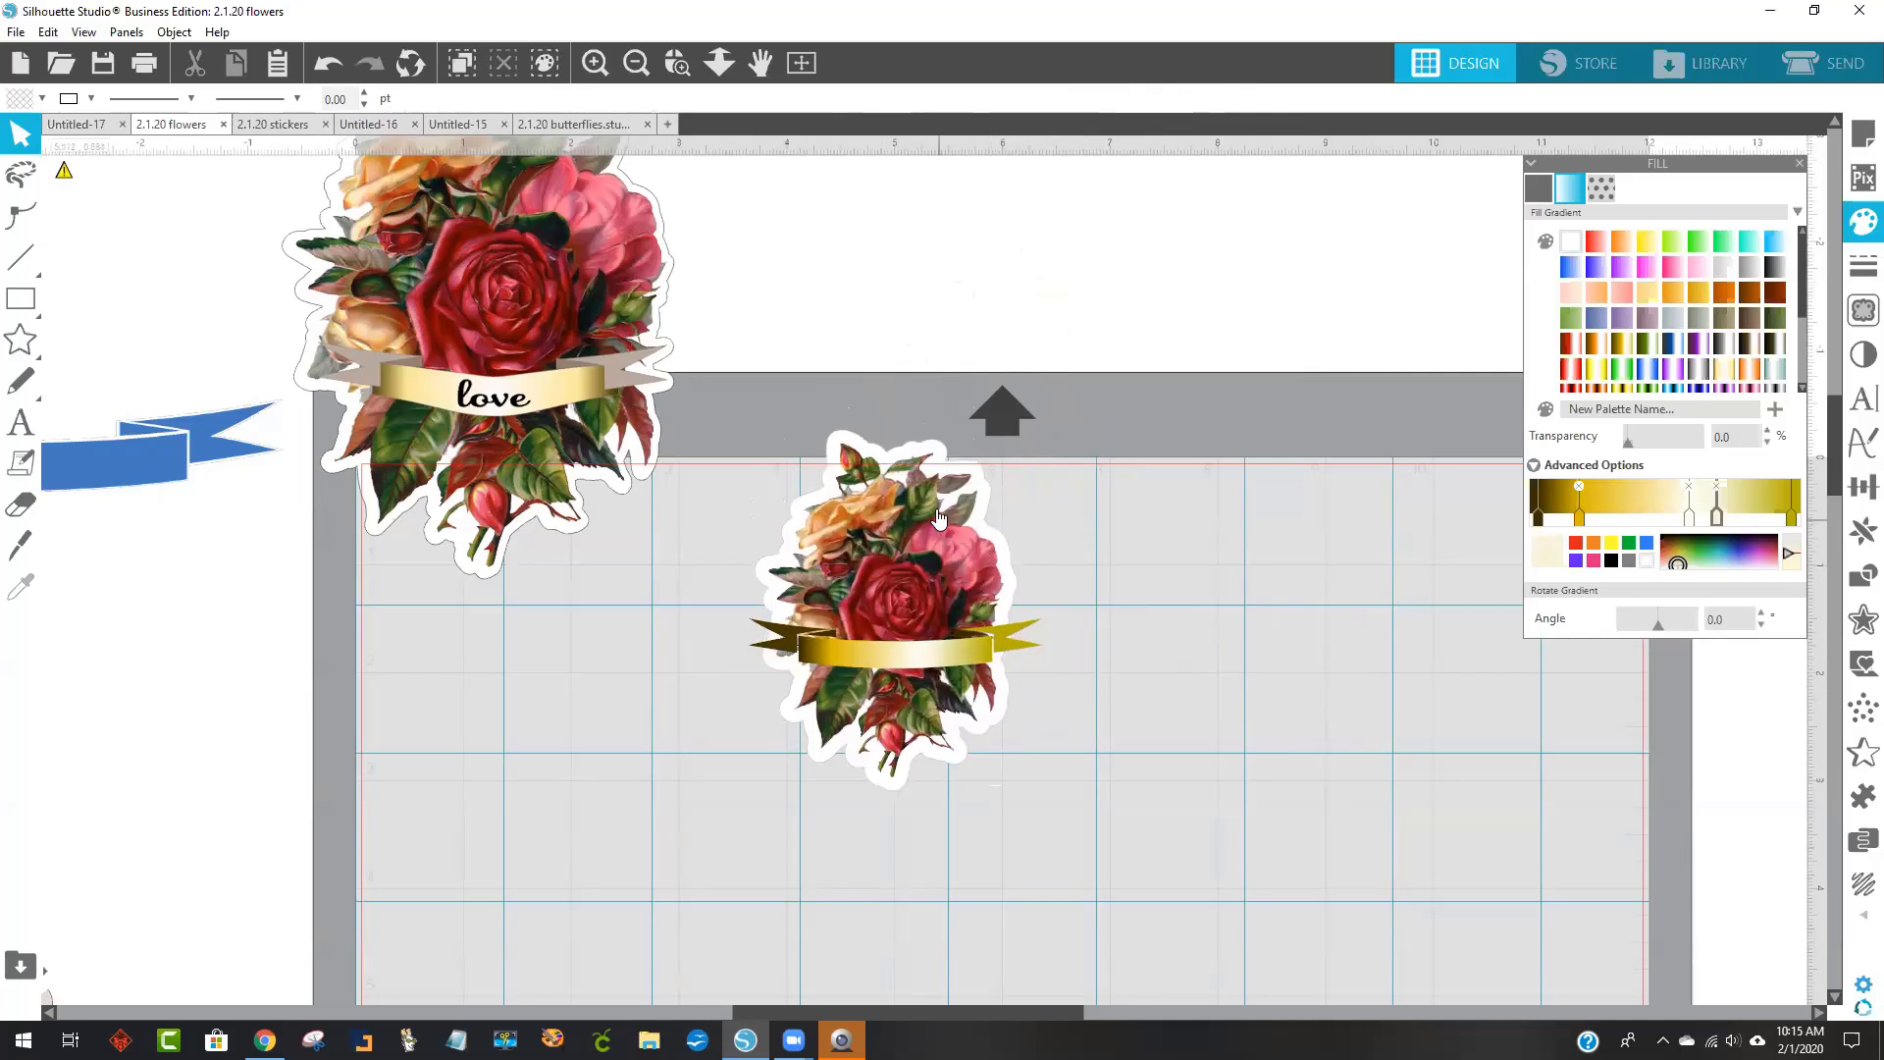
Move the bouquet away from the banner, ungroup it, and delete its white offset shape.
left_click_drag(972, 479, 1287, 292)
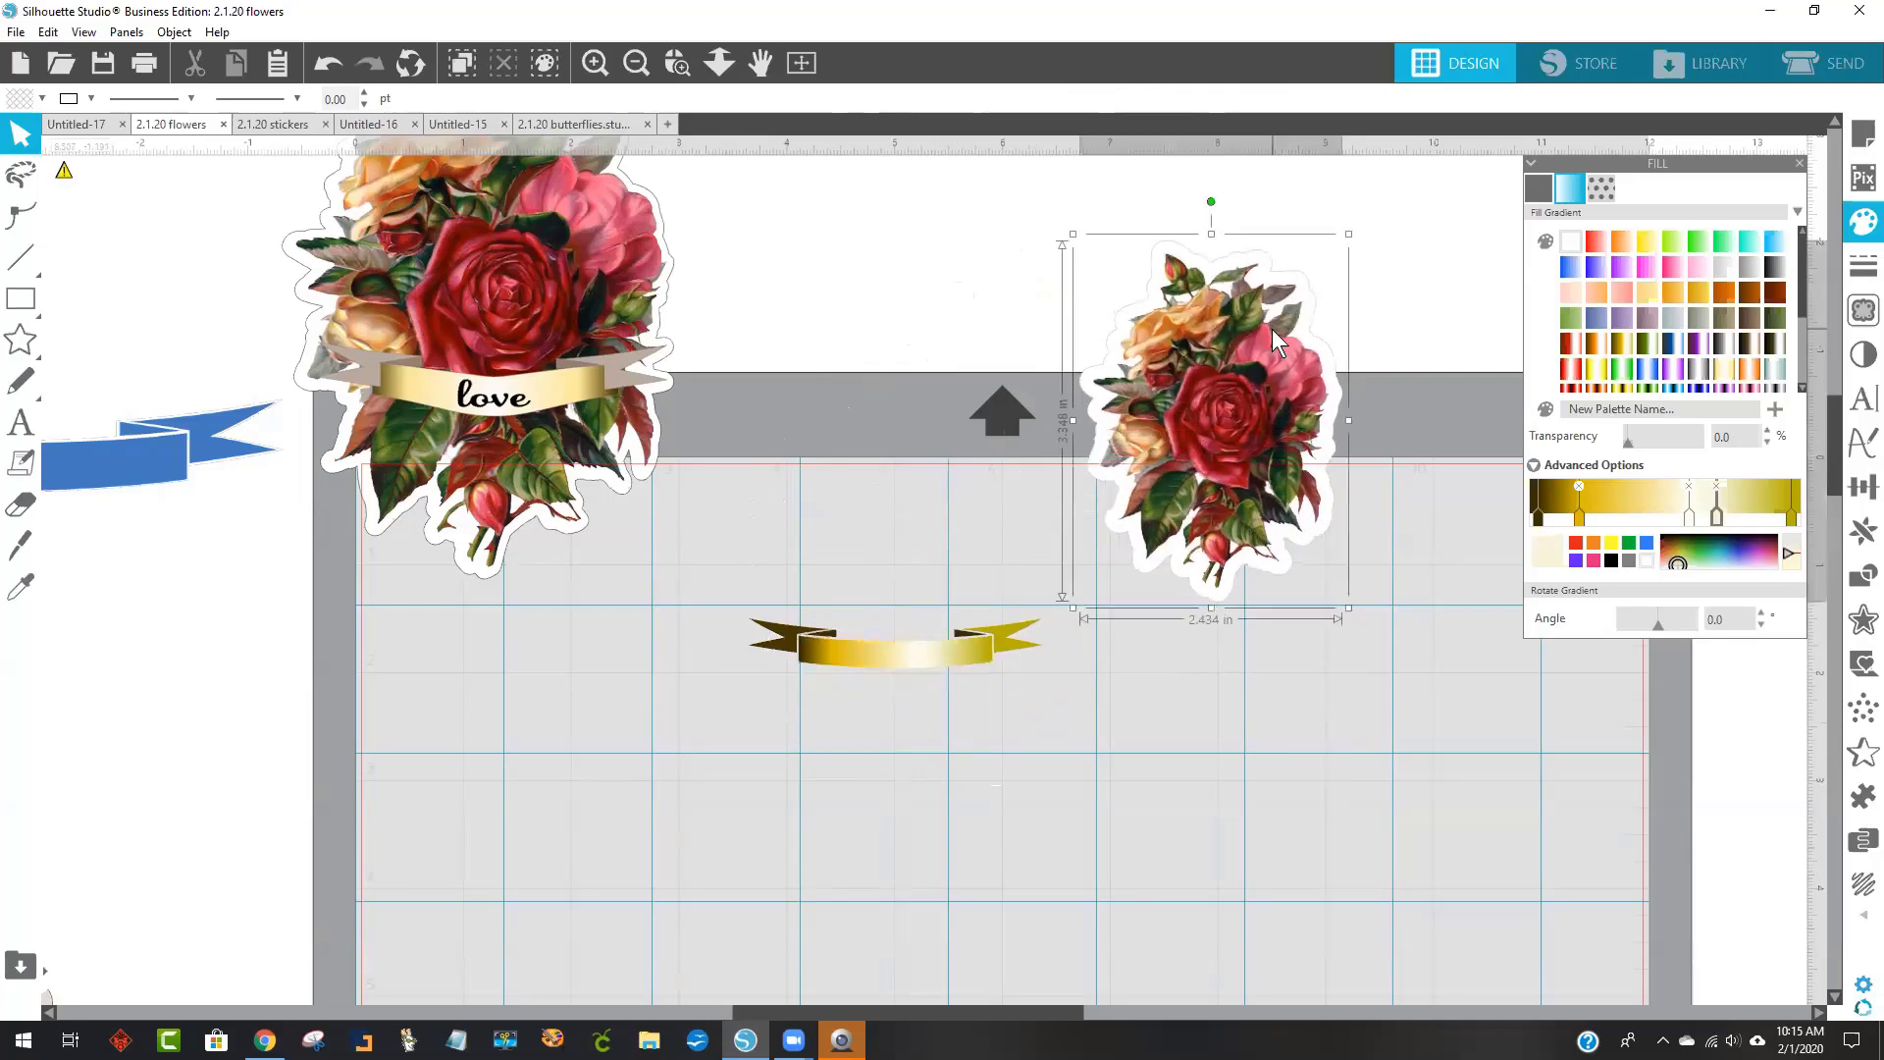
right_click(1308, 396)
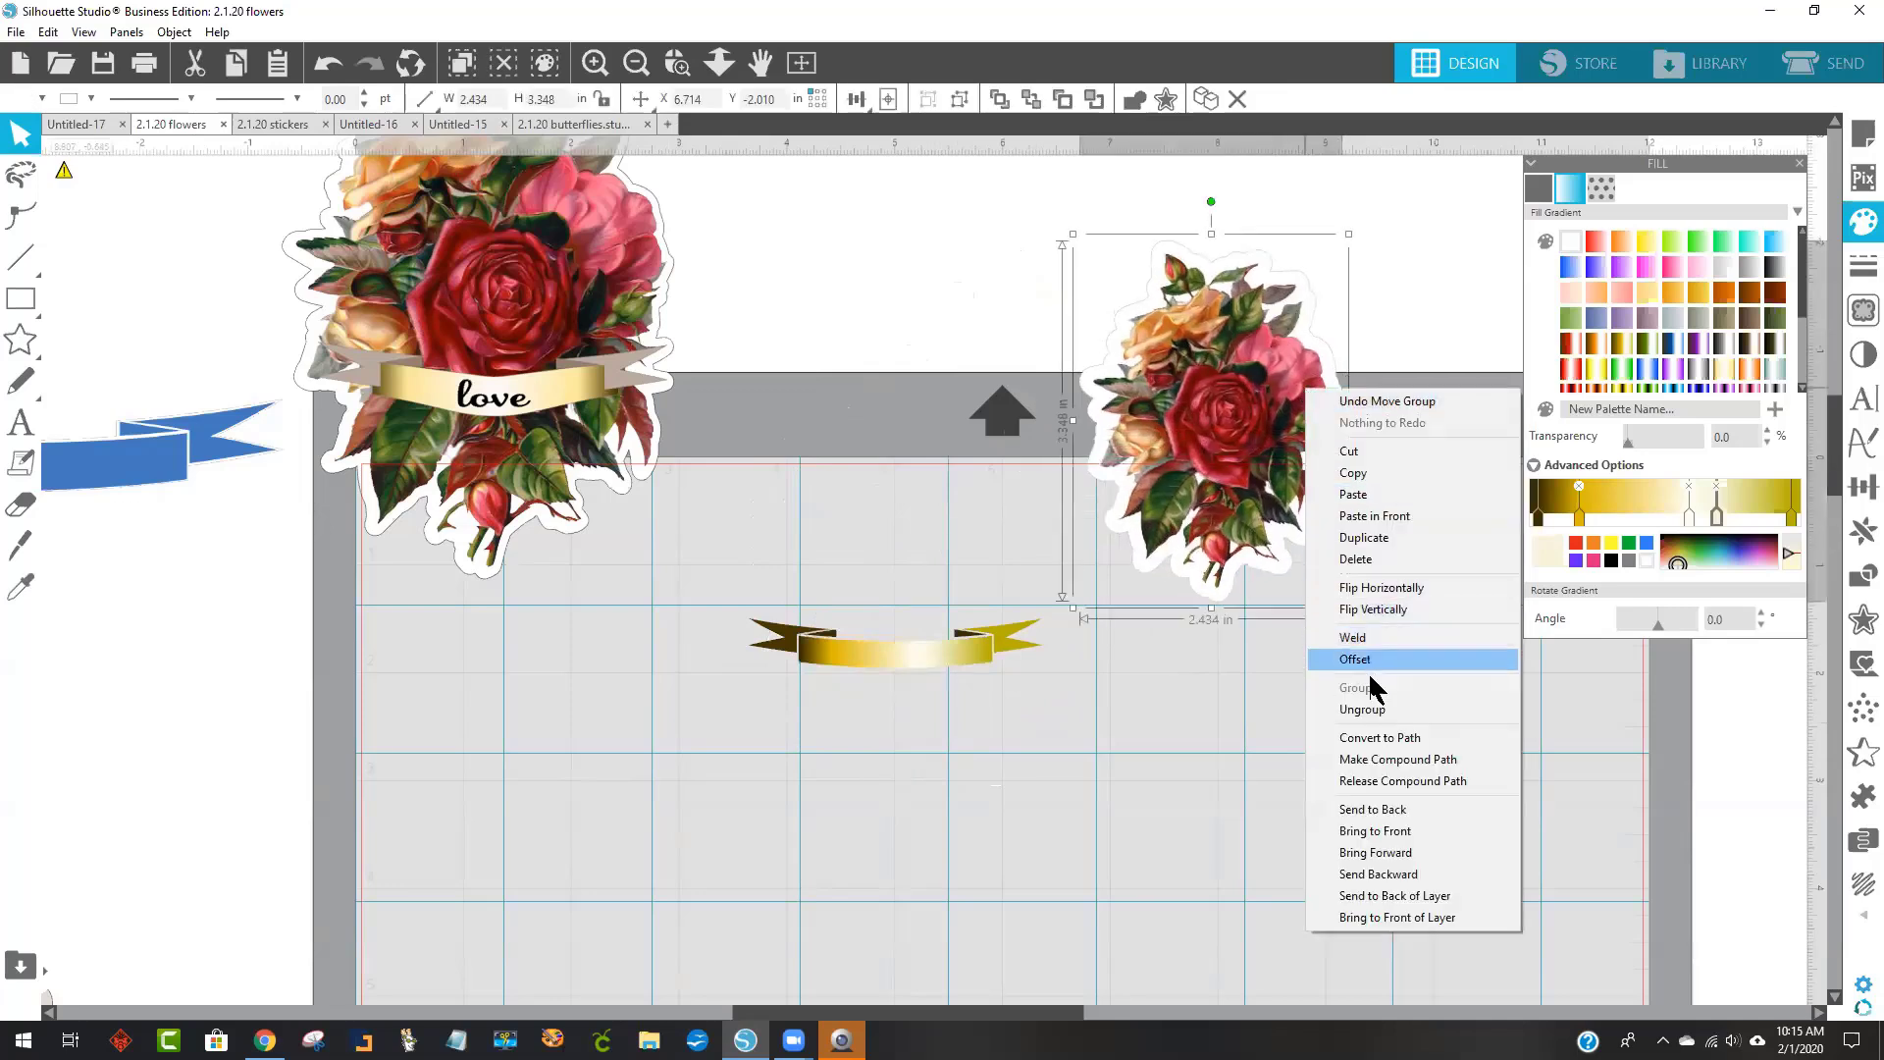
left_click(1315, 709)
left_click(1283, 530)
left_click_drag(1283, 530, 1513, 820)
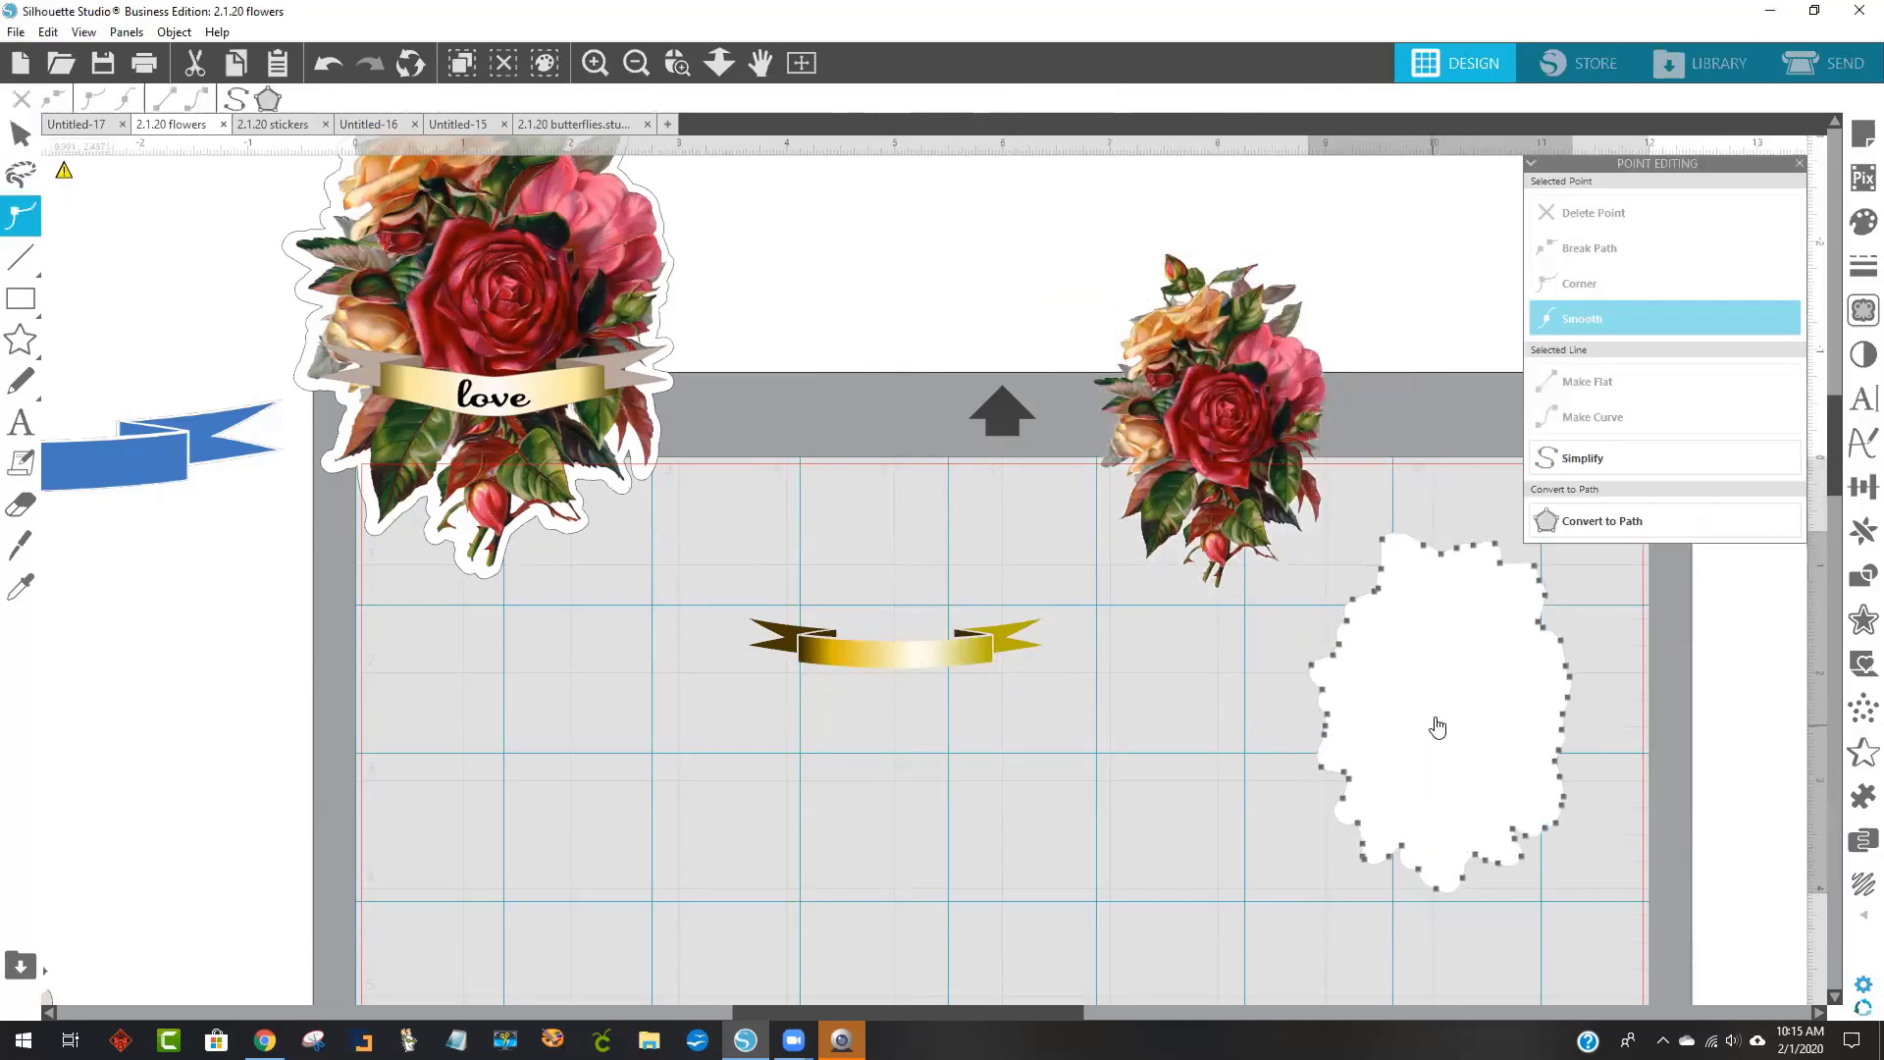
left_click(1472, 718)
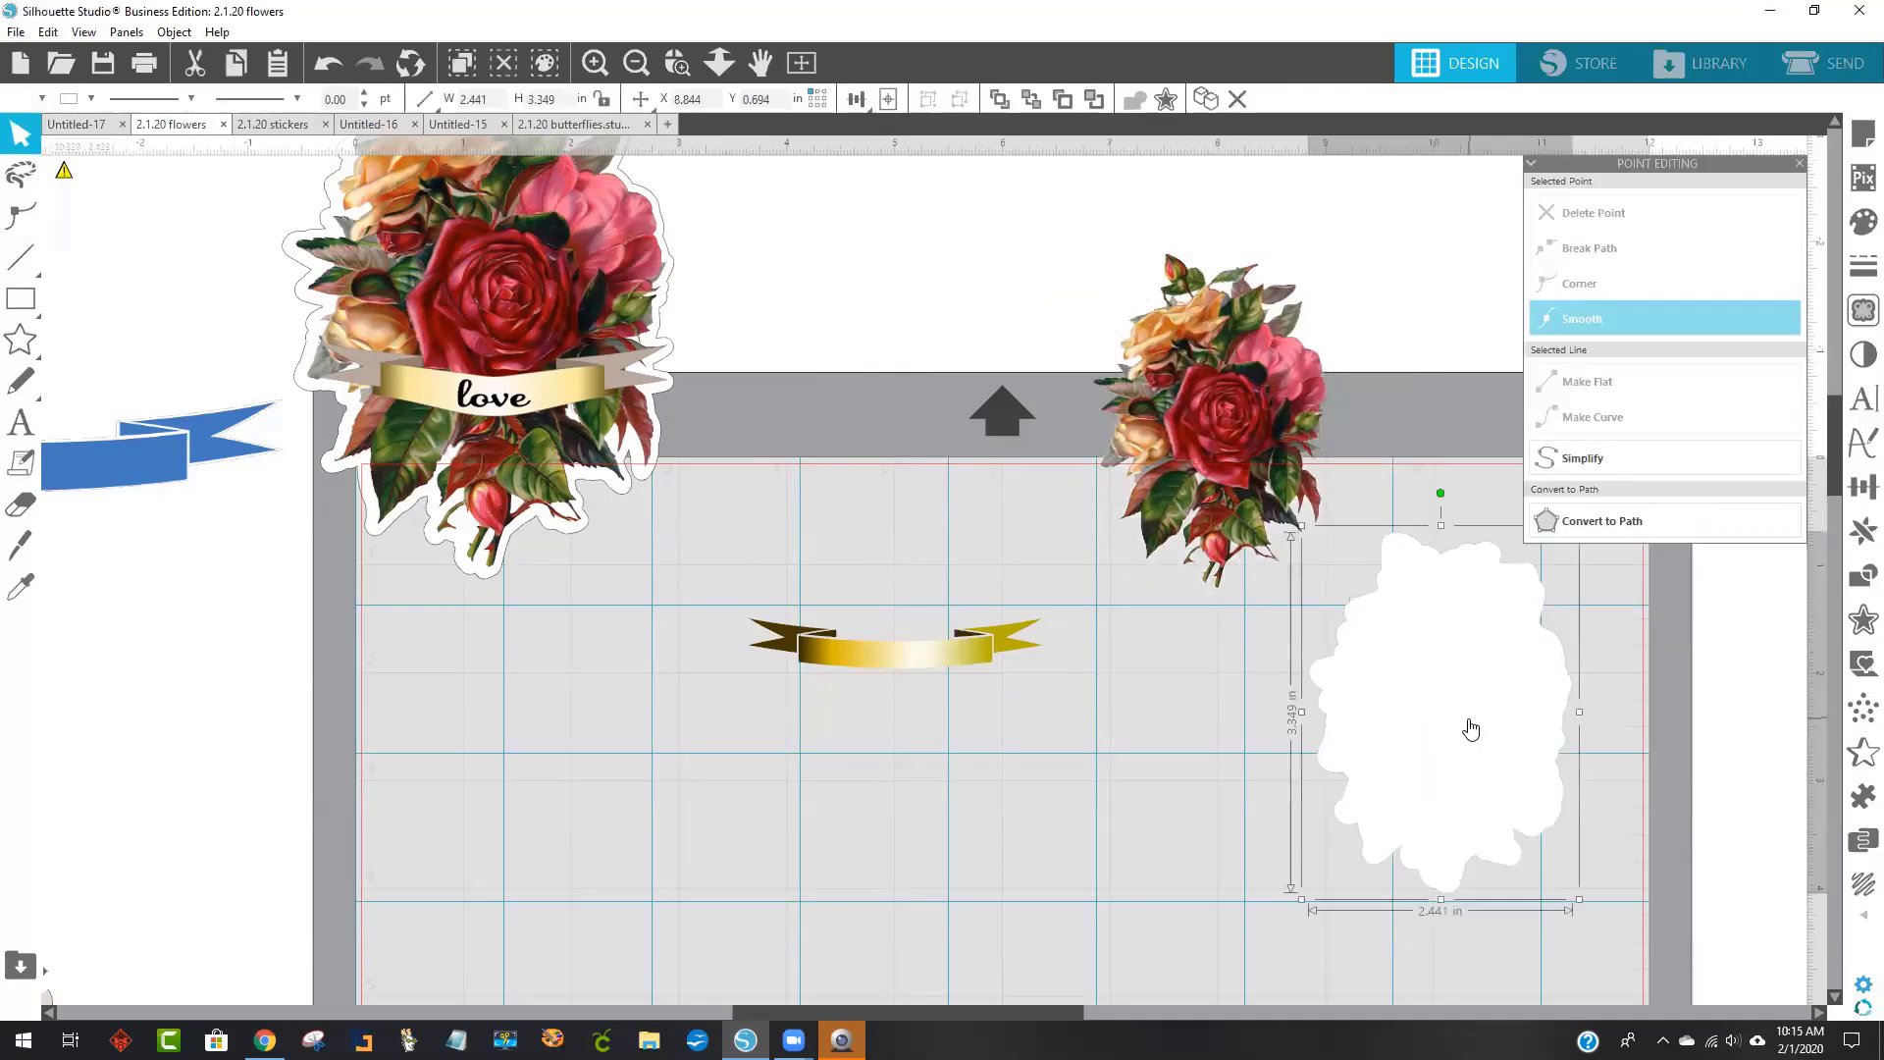
key("Delete")
Place the bare bouquet over the mat's upper edge, just above the banner.
left_click_drag(1241, 466, 917, 633)
left_click_drag(900, 549, 1026, 218)
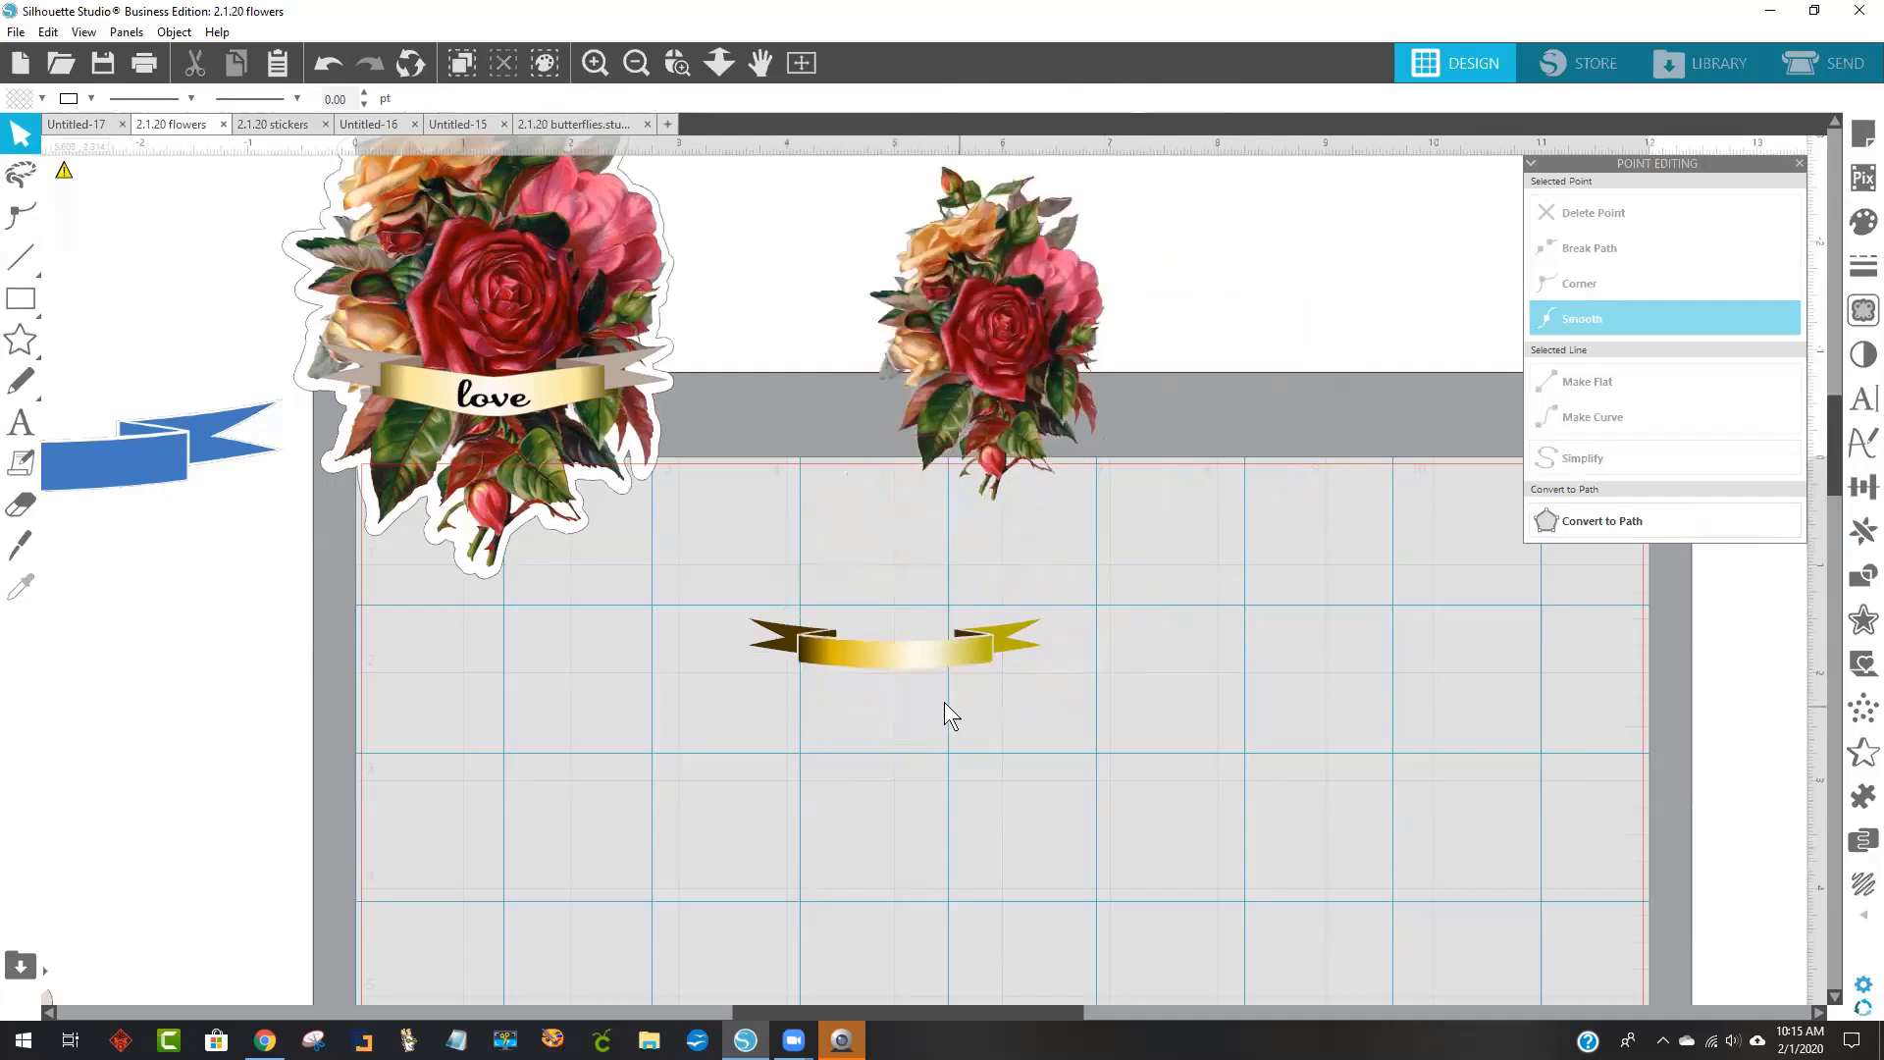
Warp the grouped gold banner with two columns and pull the centre of its lower edge down into a curve.
left_click(886, 668)
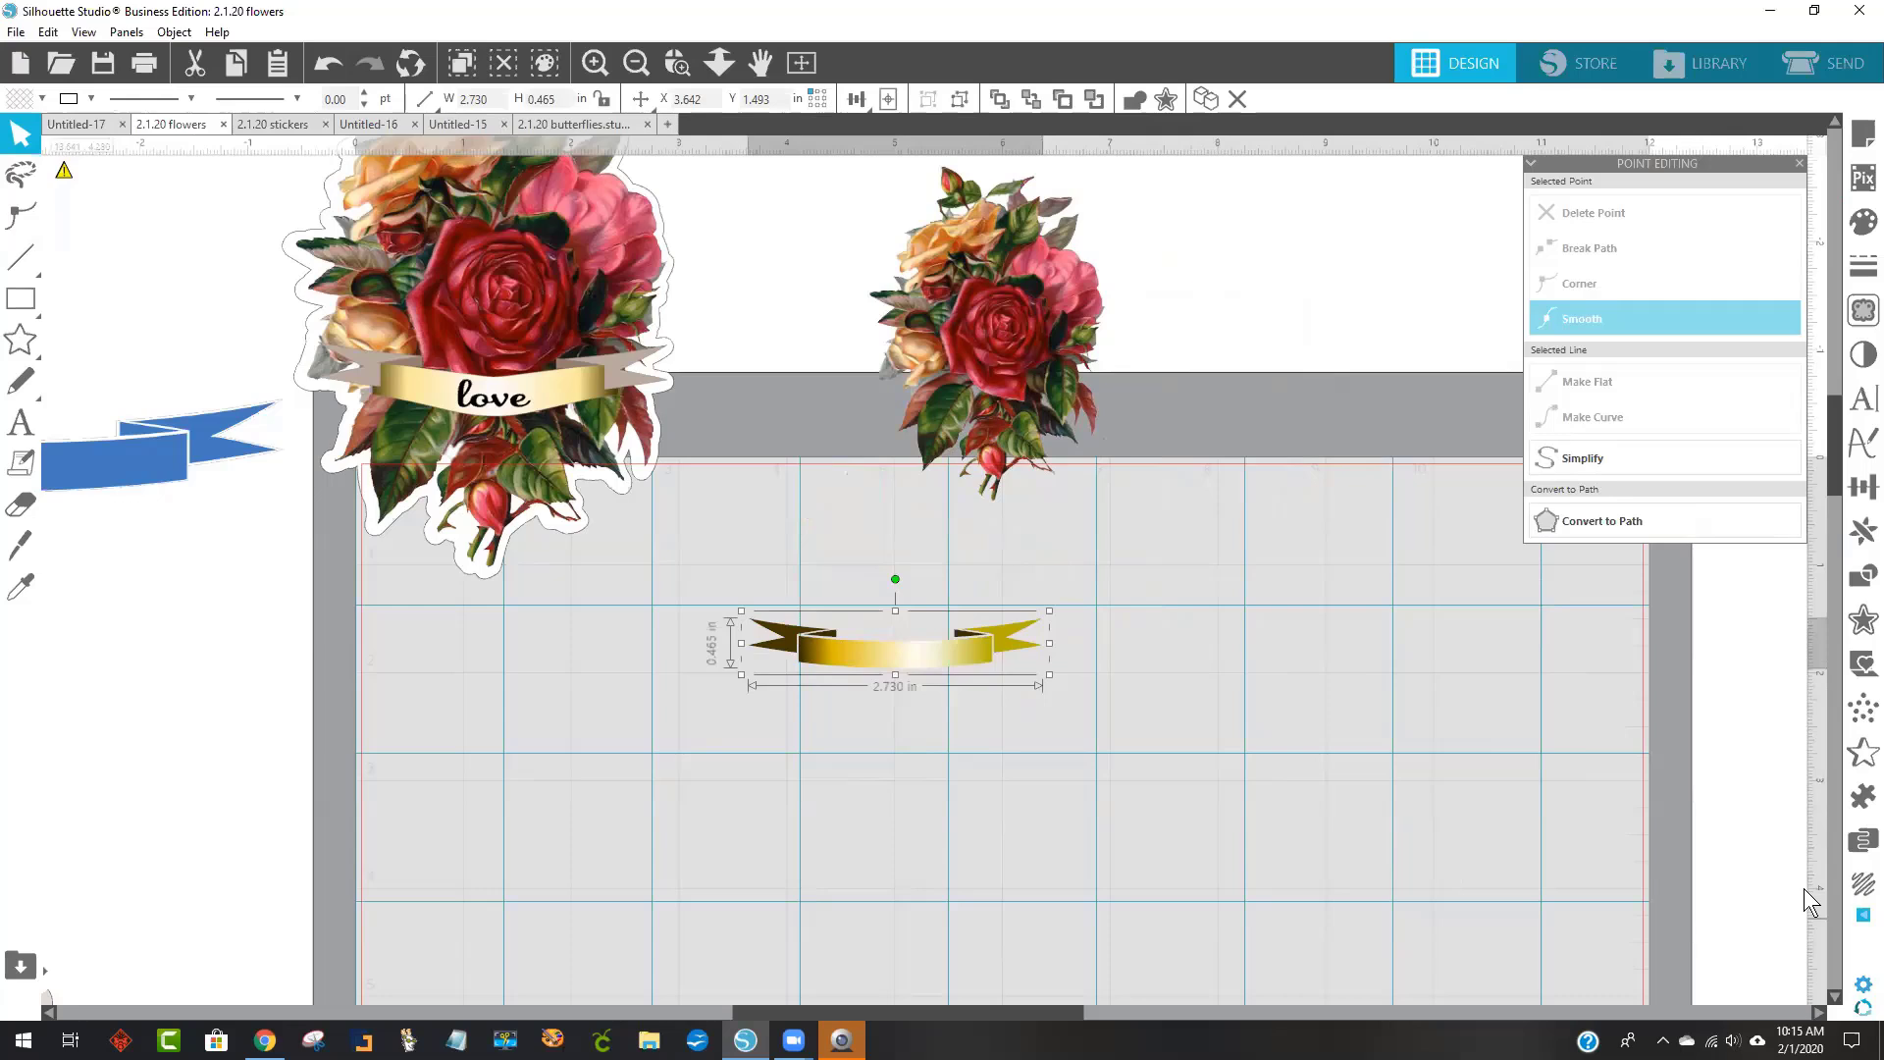
left_click(1862, 914)
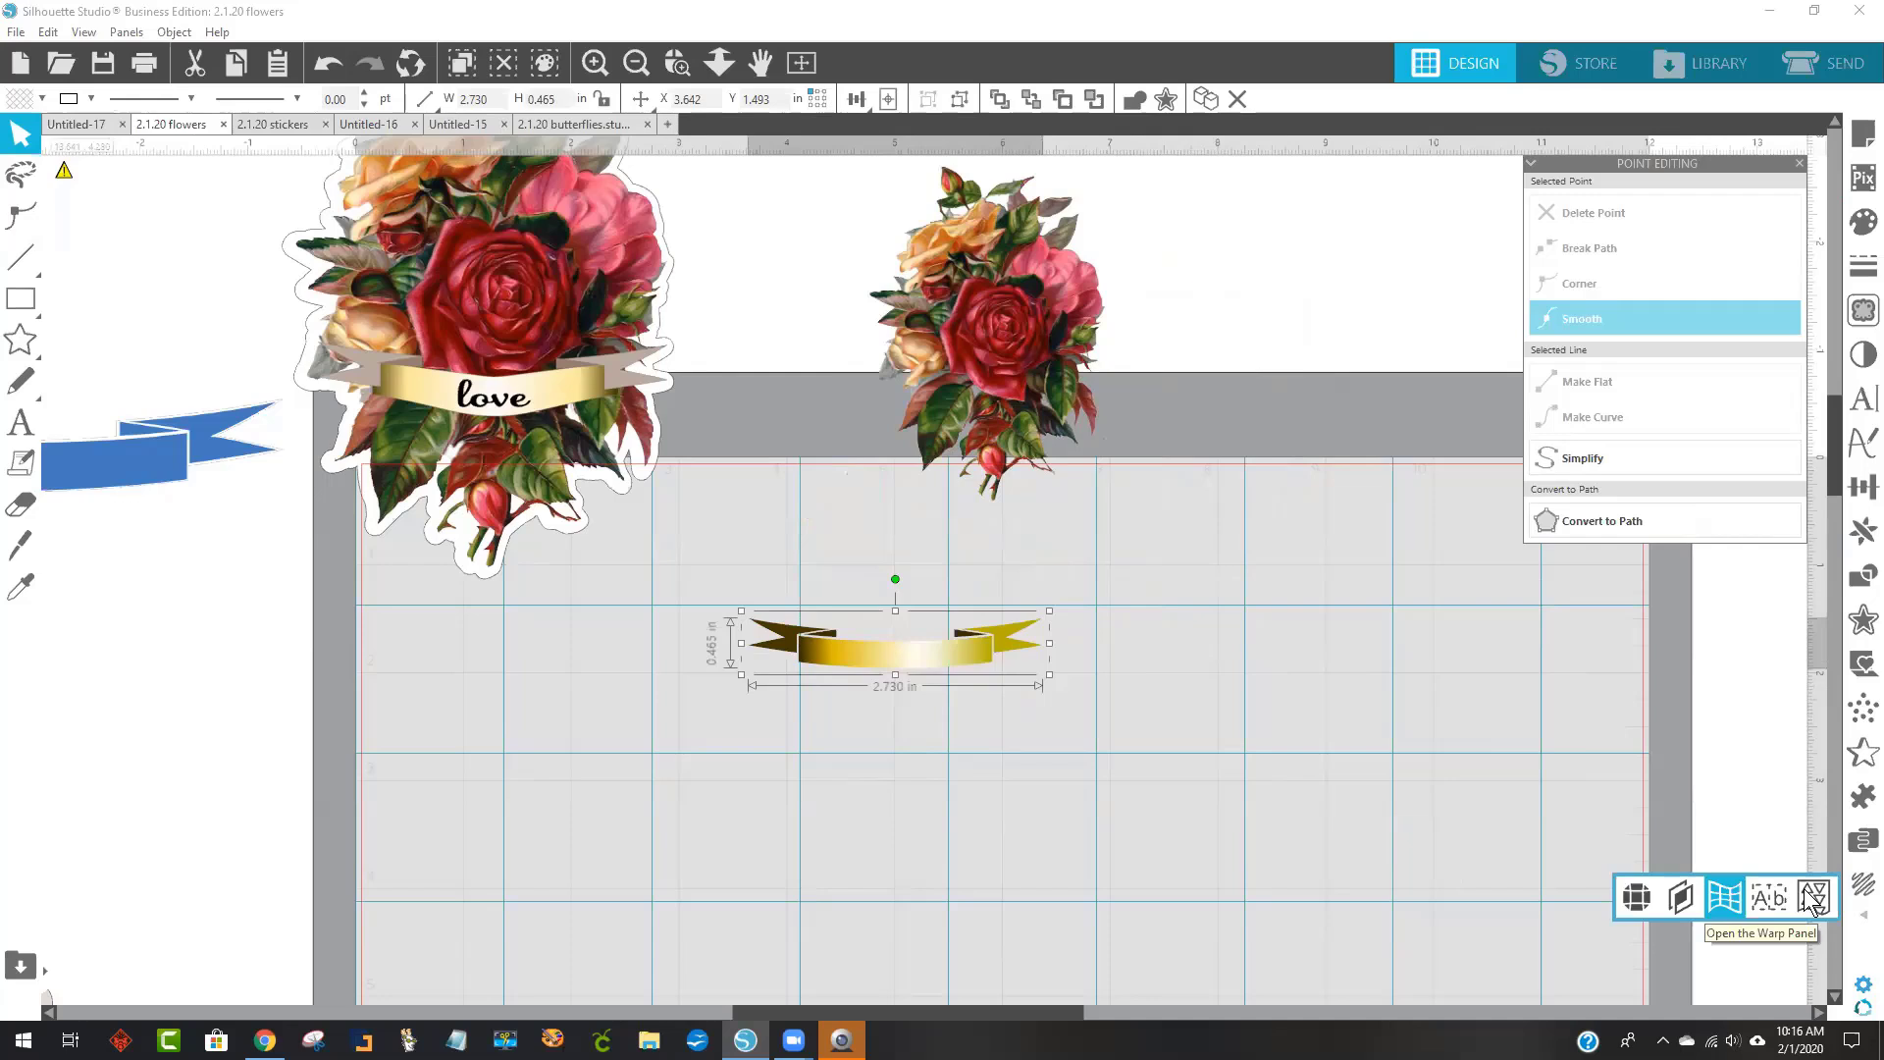
left_click(1813, 898)
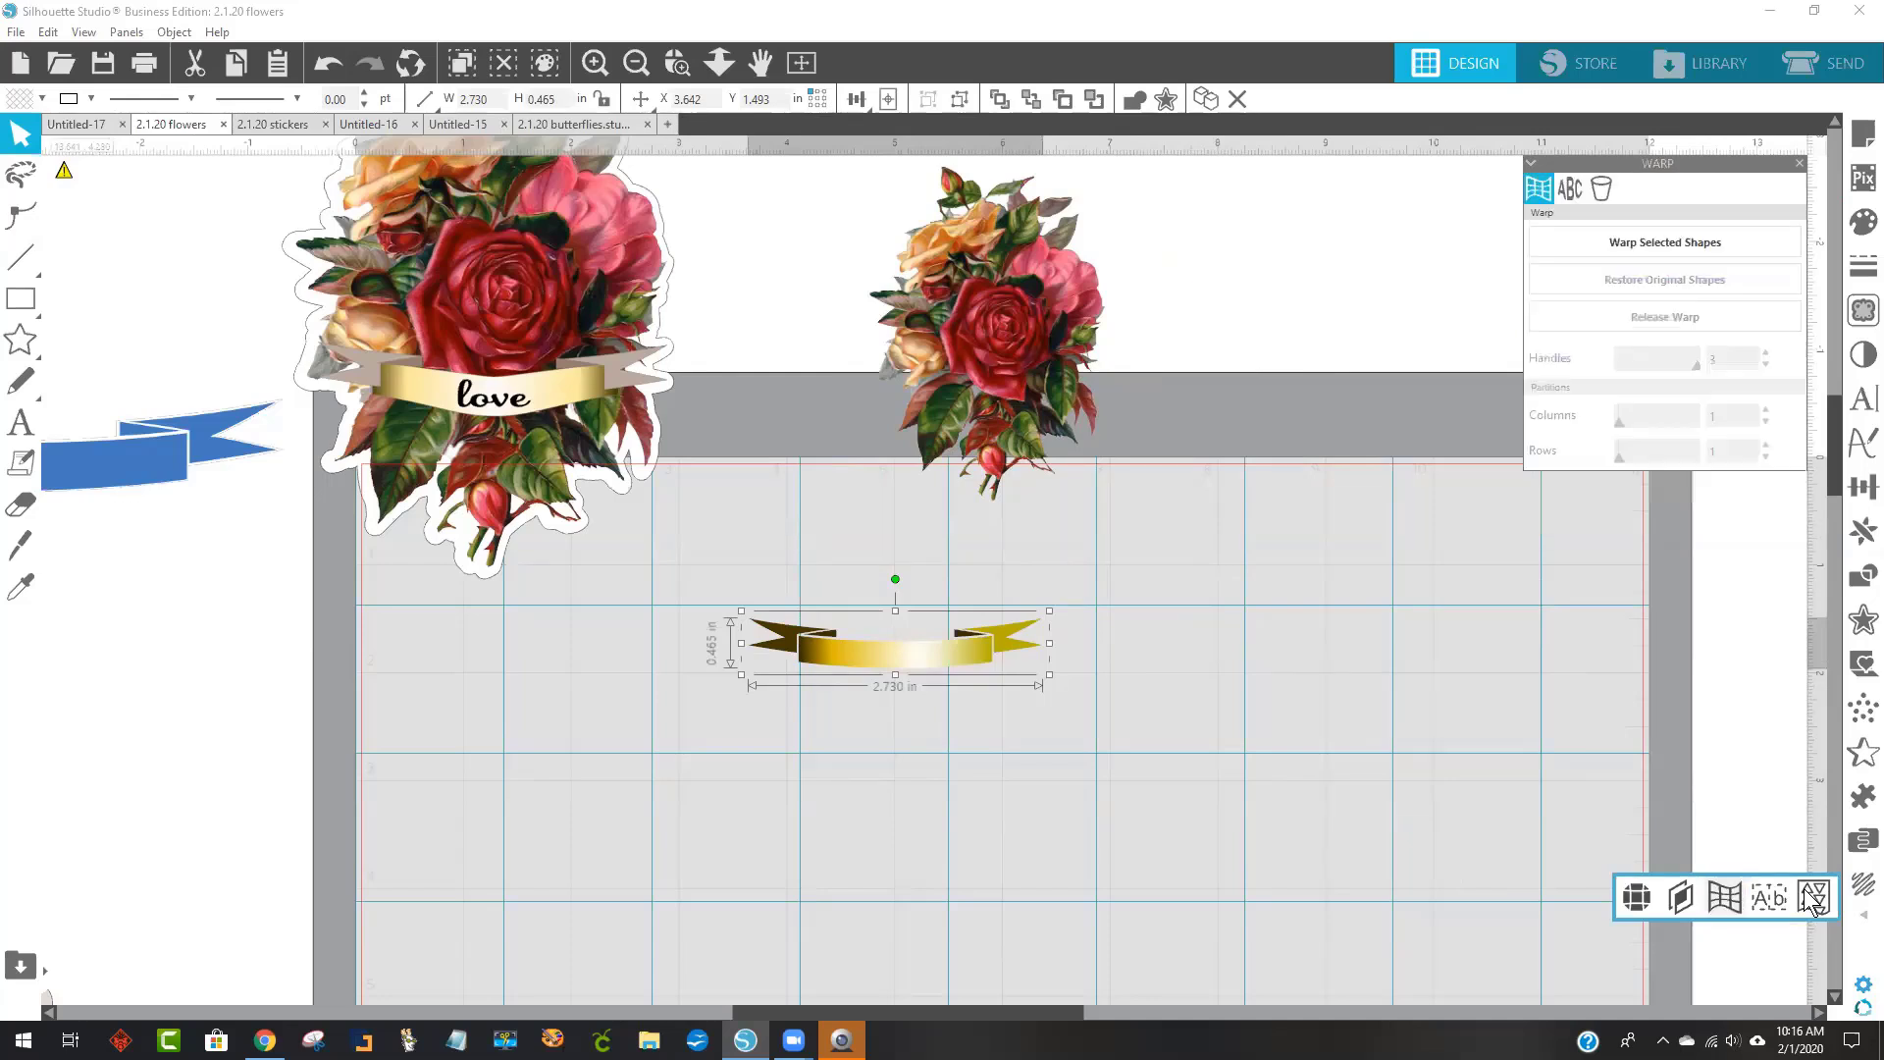
left_click(1694, 242)
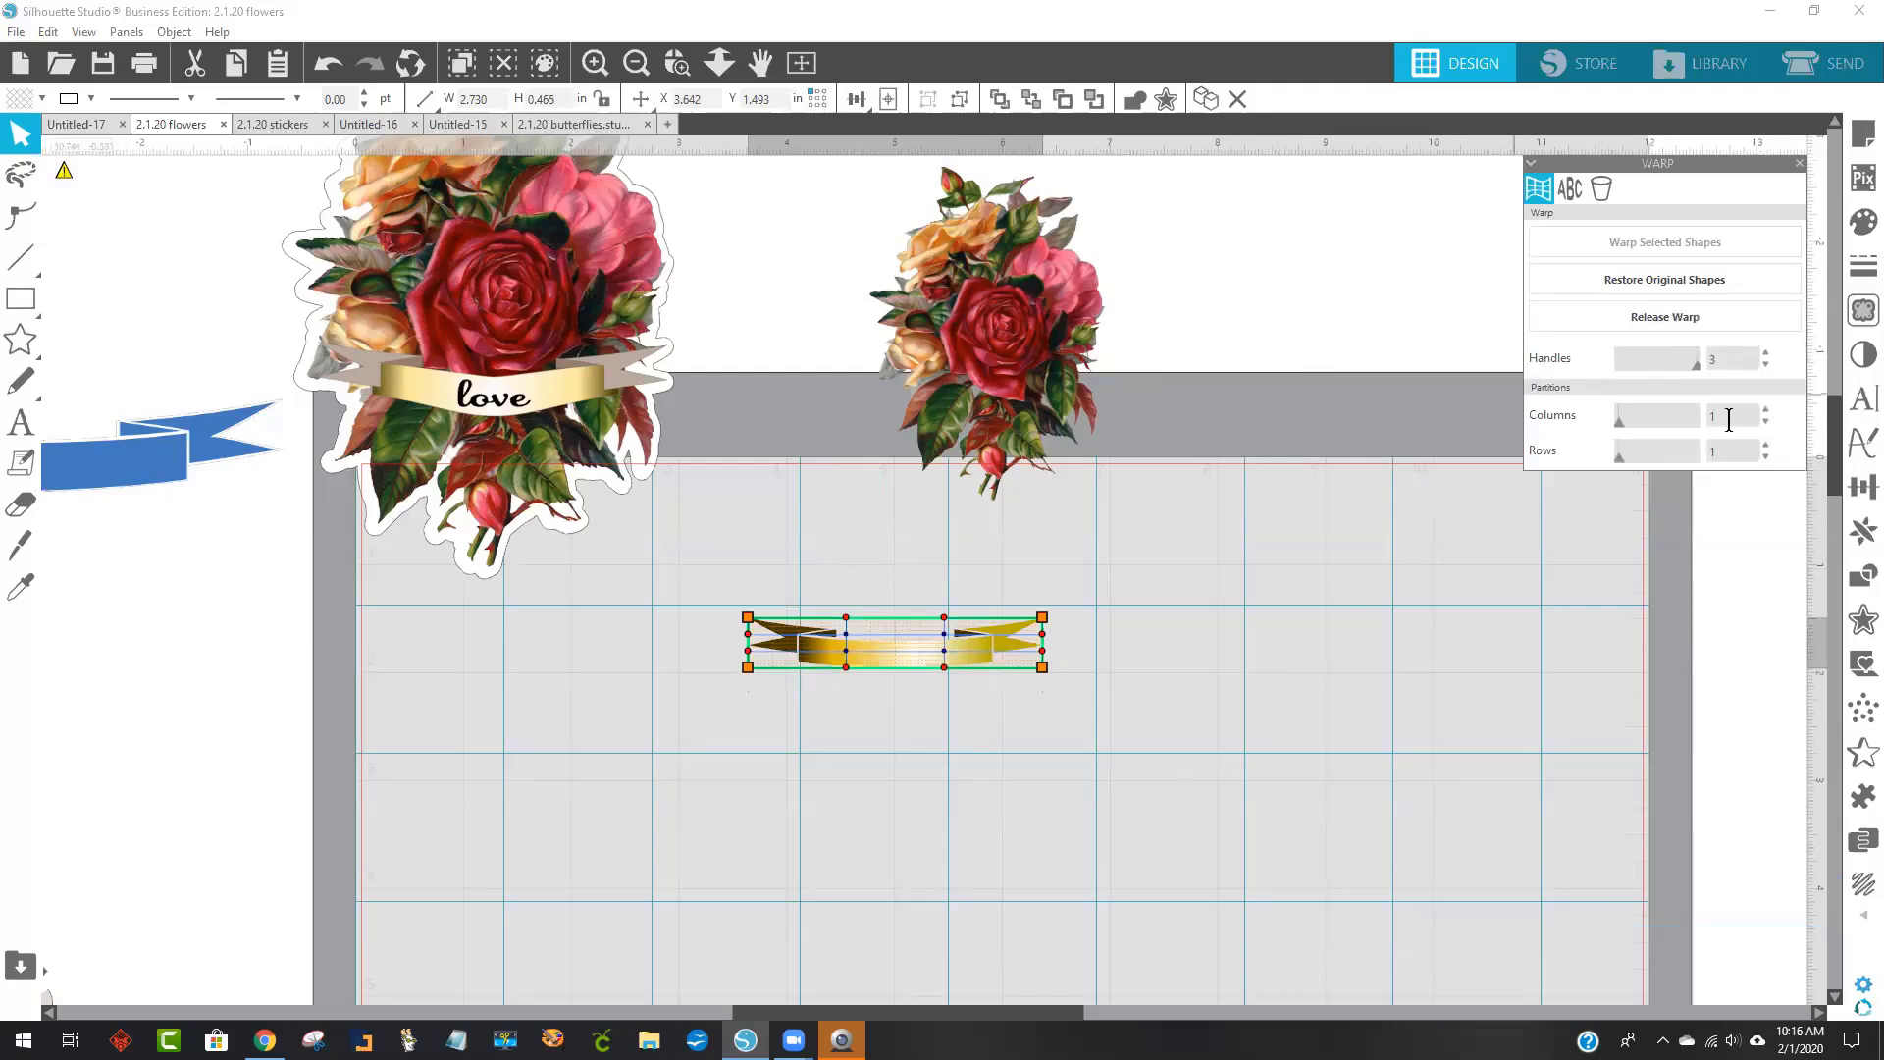
left_click(1764, 409)
left_click_drag(895, 673, 894, 702)
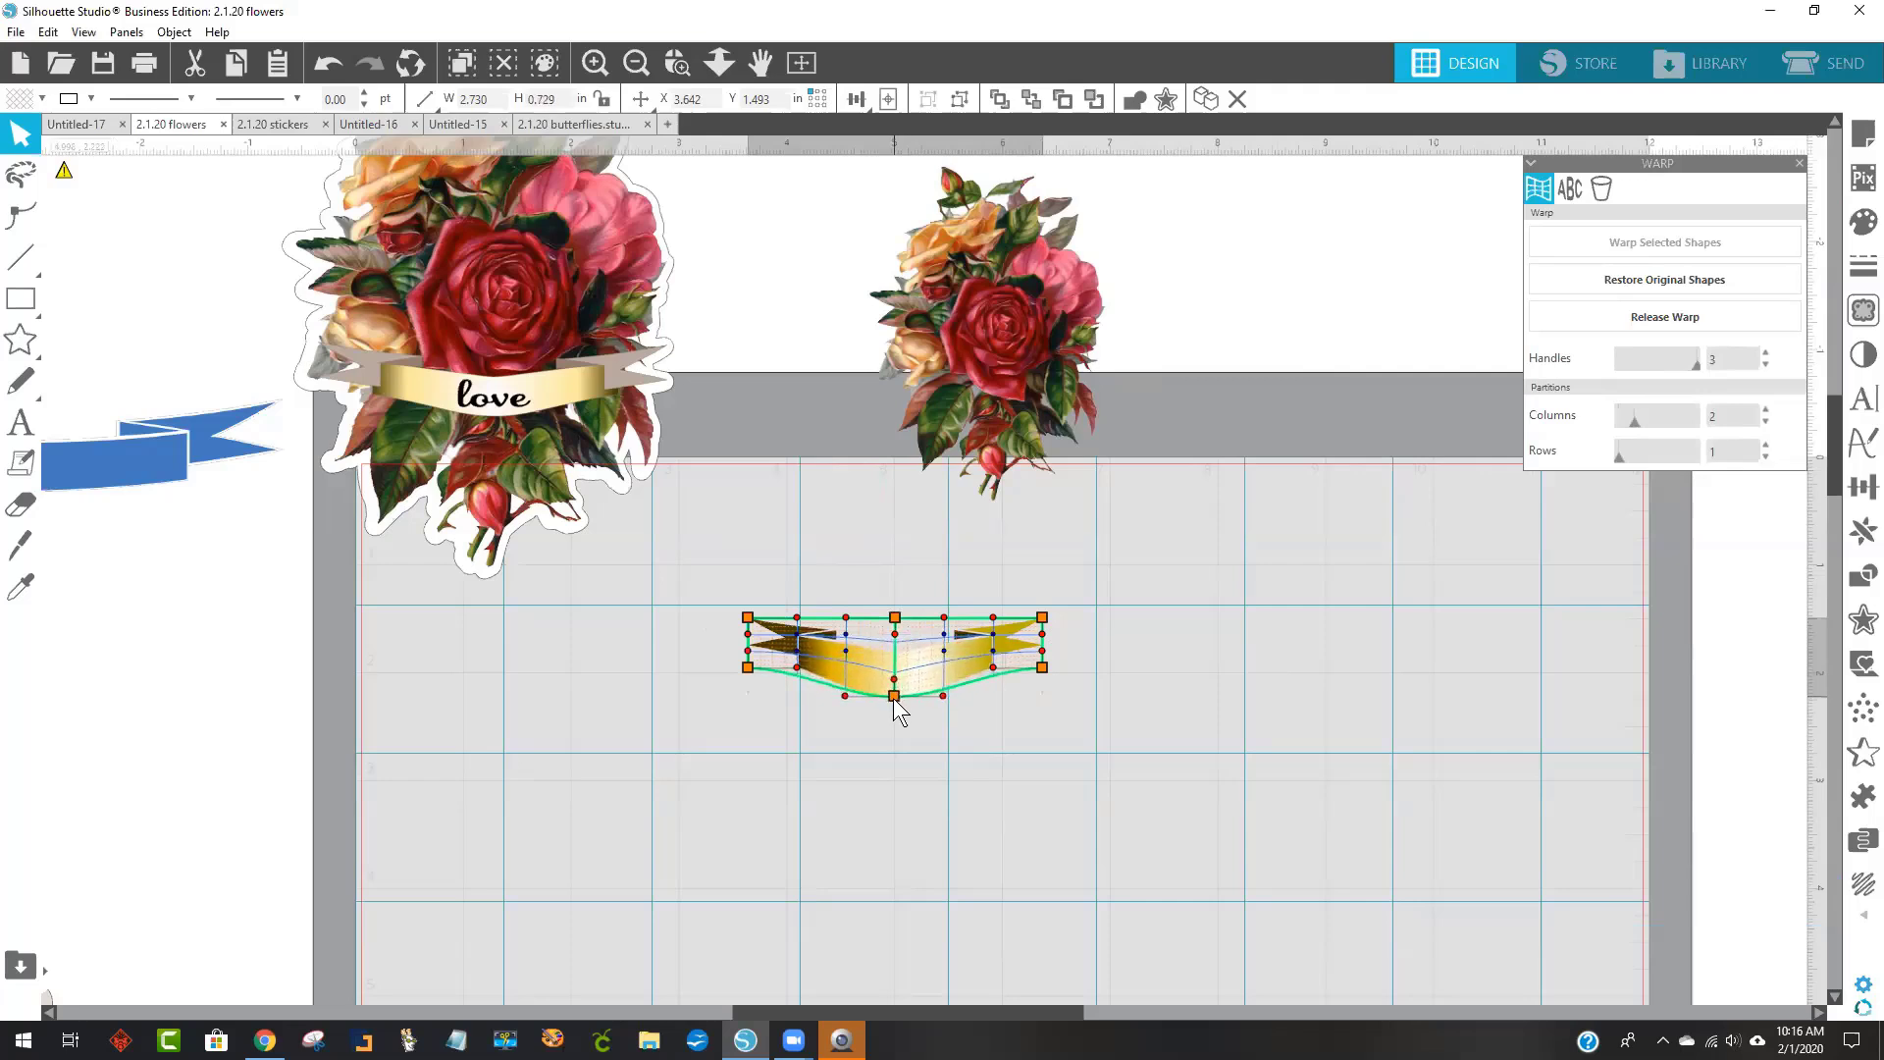
left_click(1020, 703)
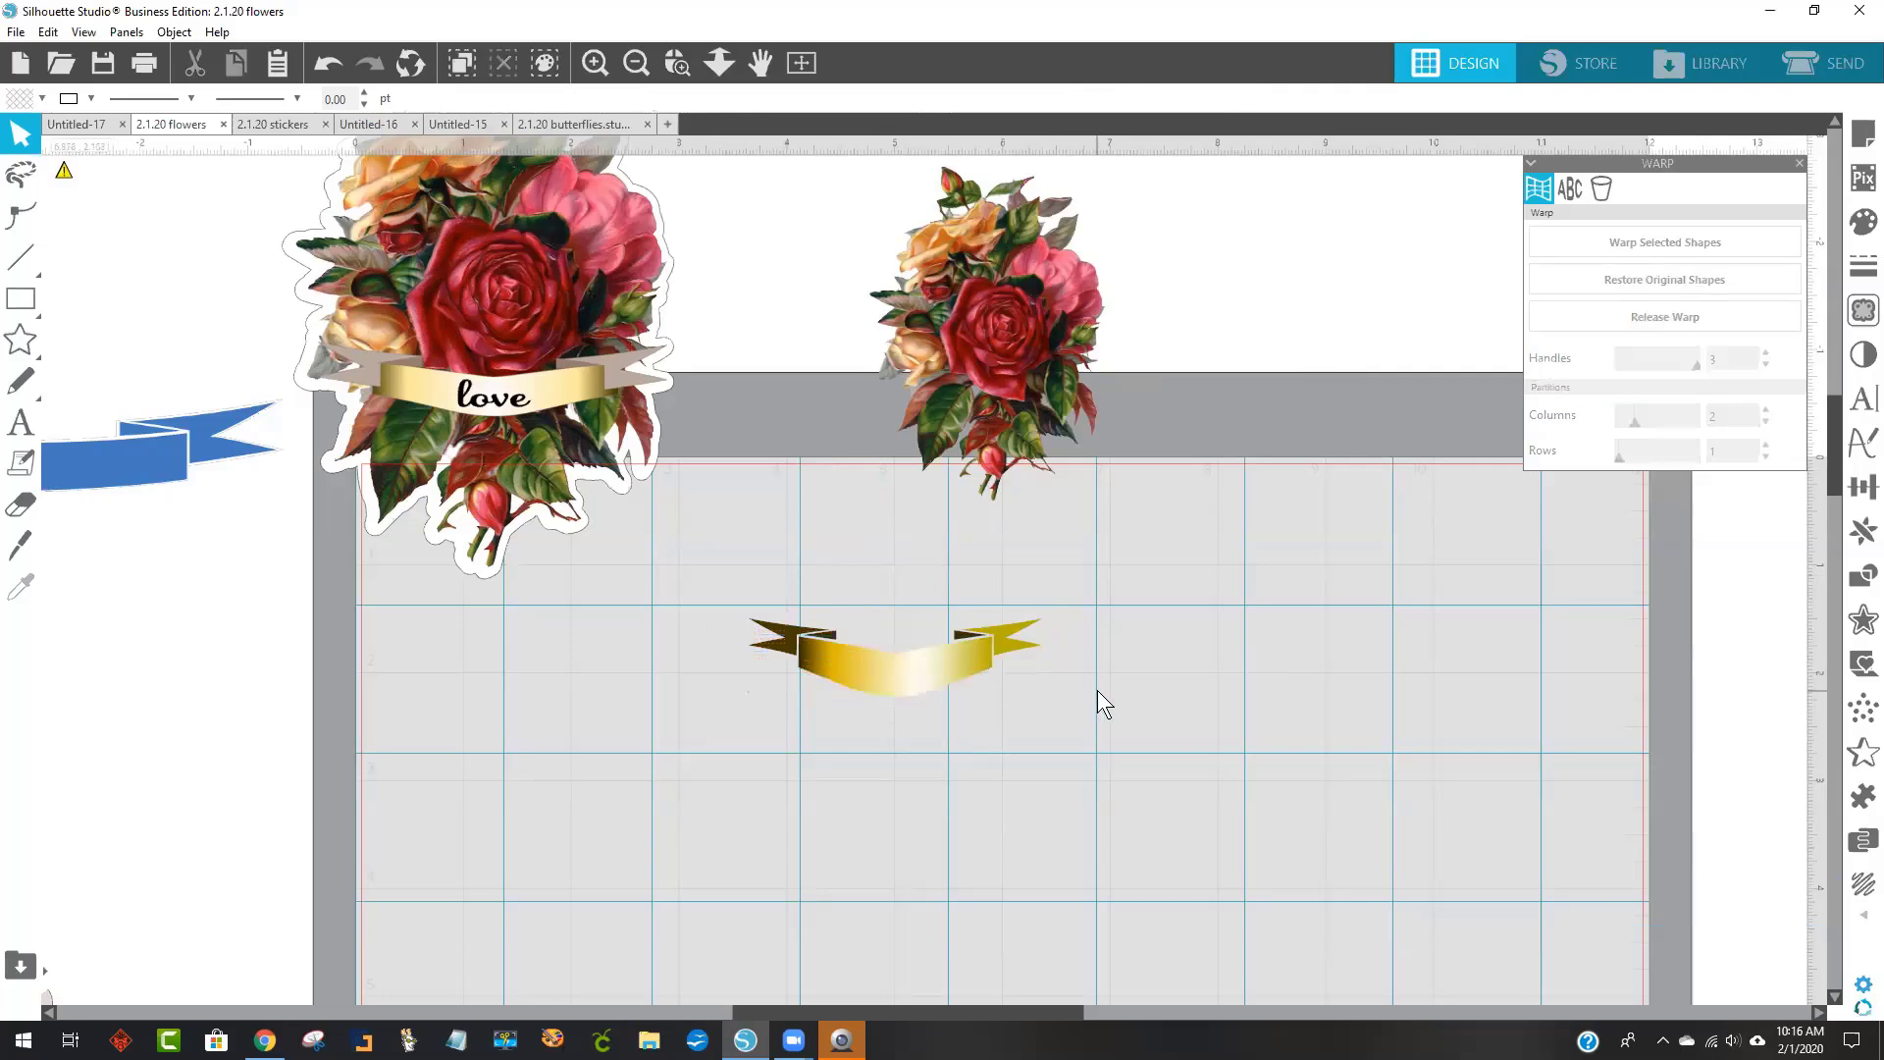
left_click(894, 679)
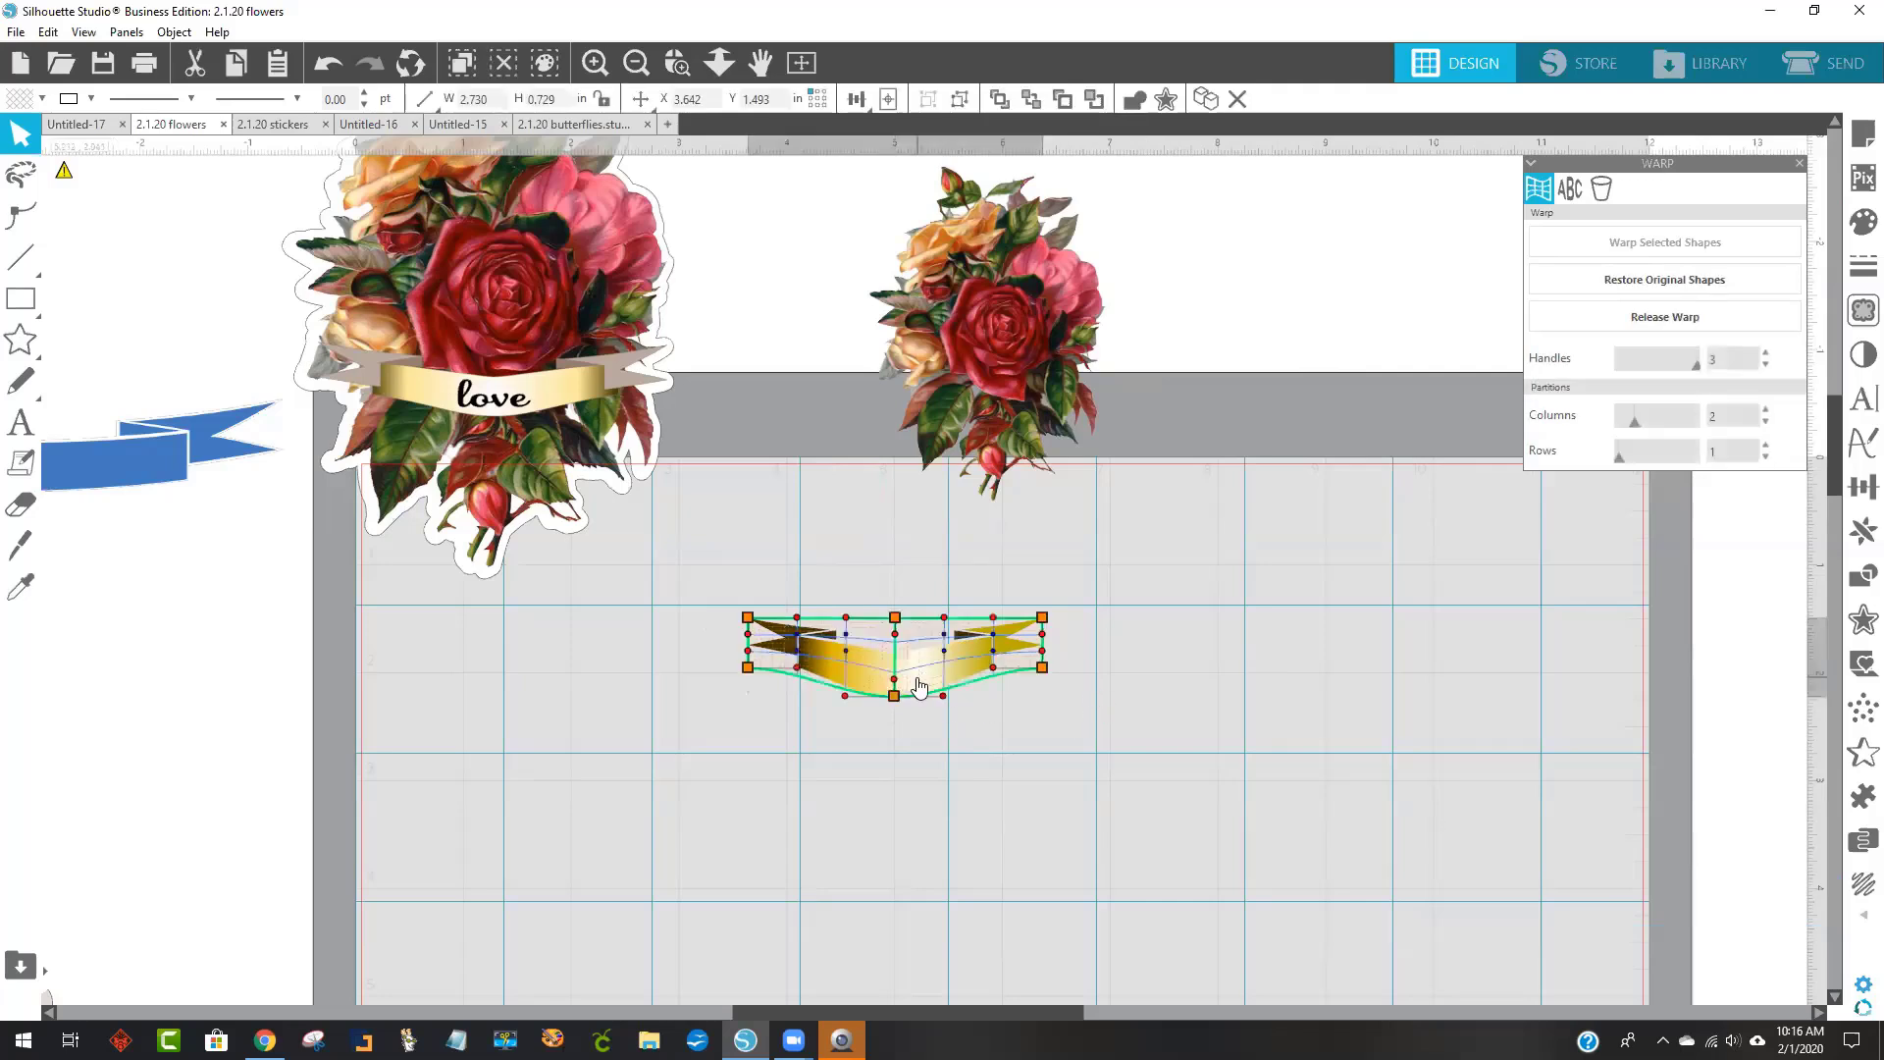
left_click(1083, 732)
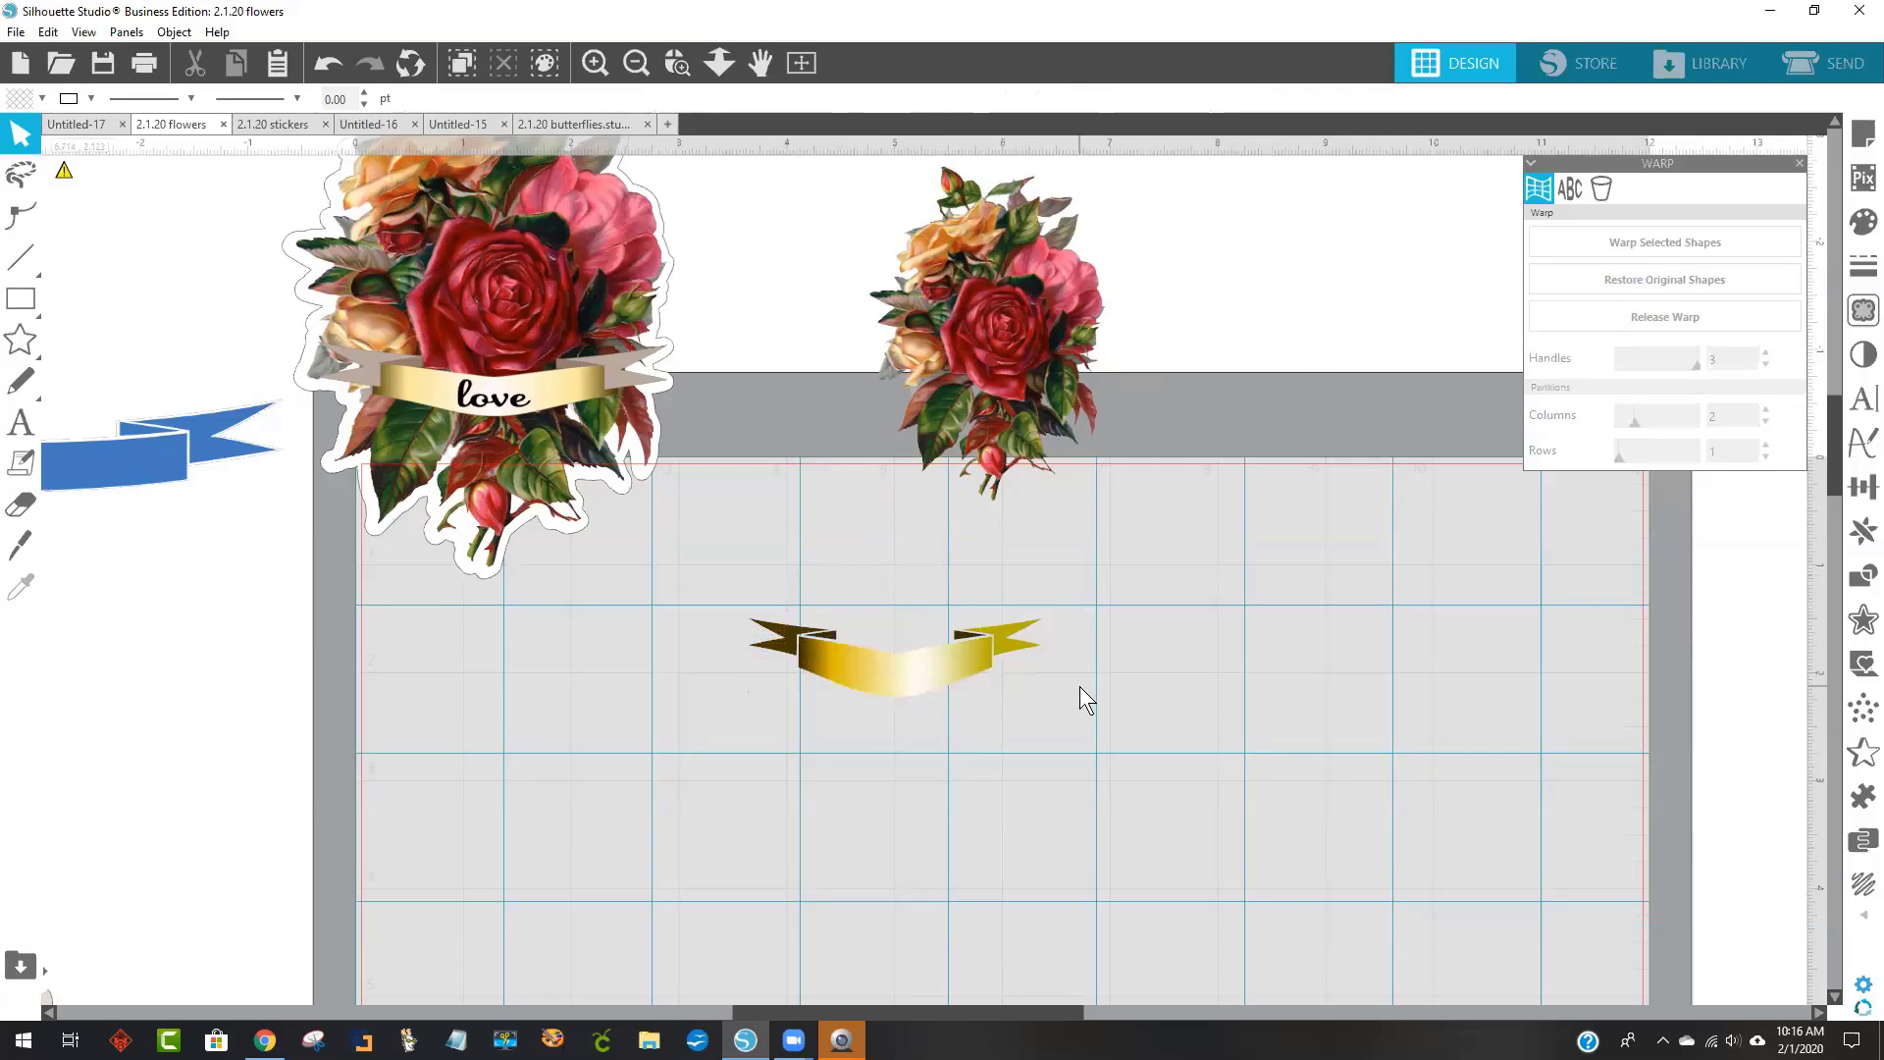
left_click(908, 671)
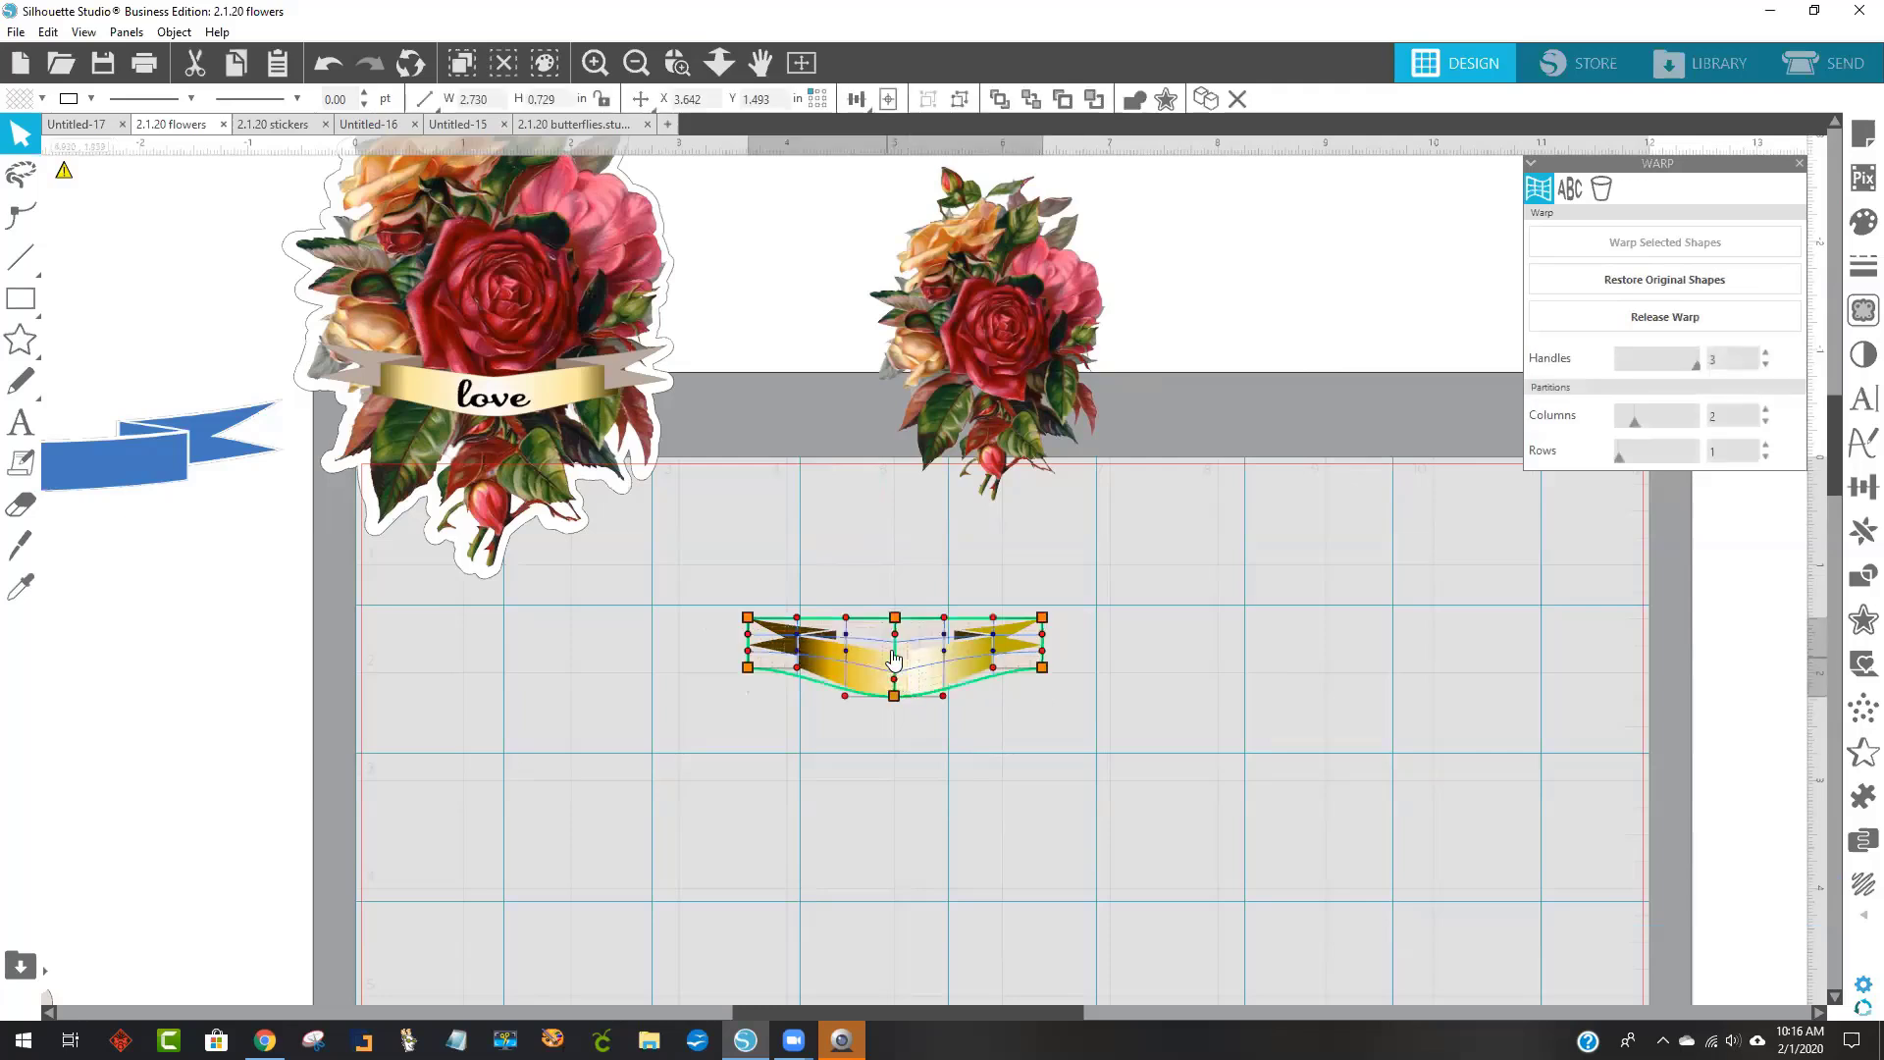
left_click(889, 604)
left_click(885, 646)
left_click(1120, 762)
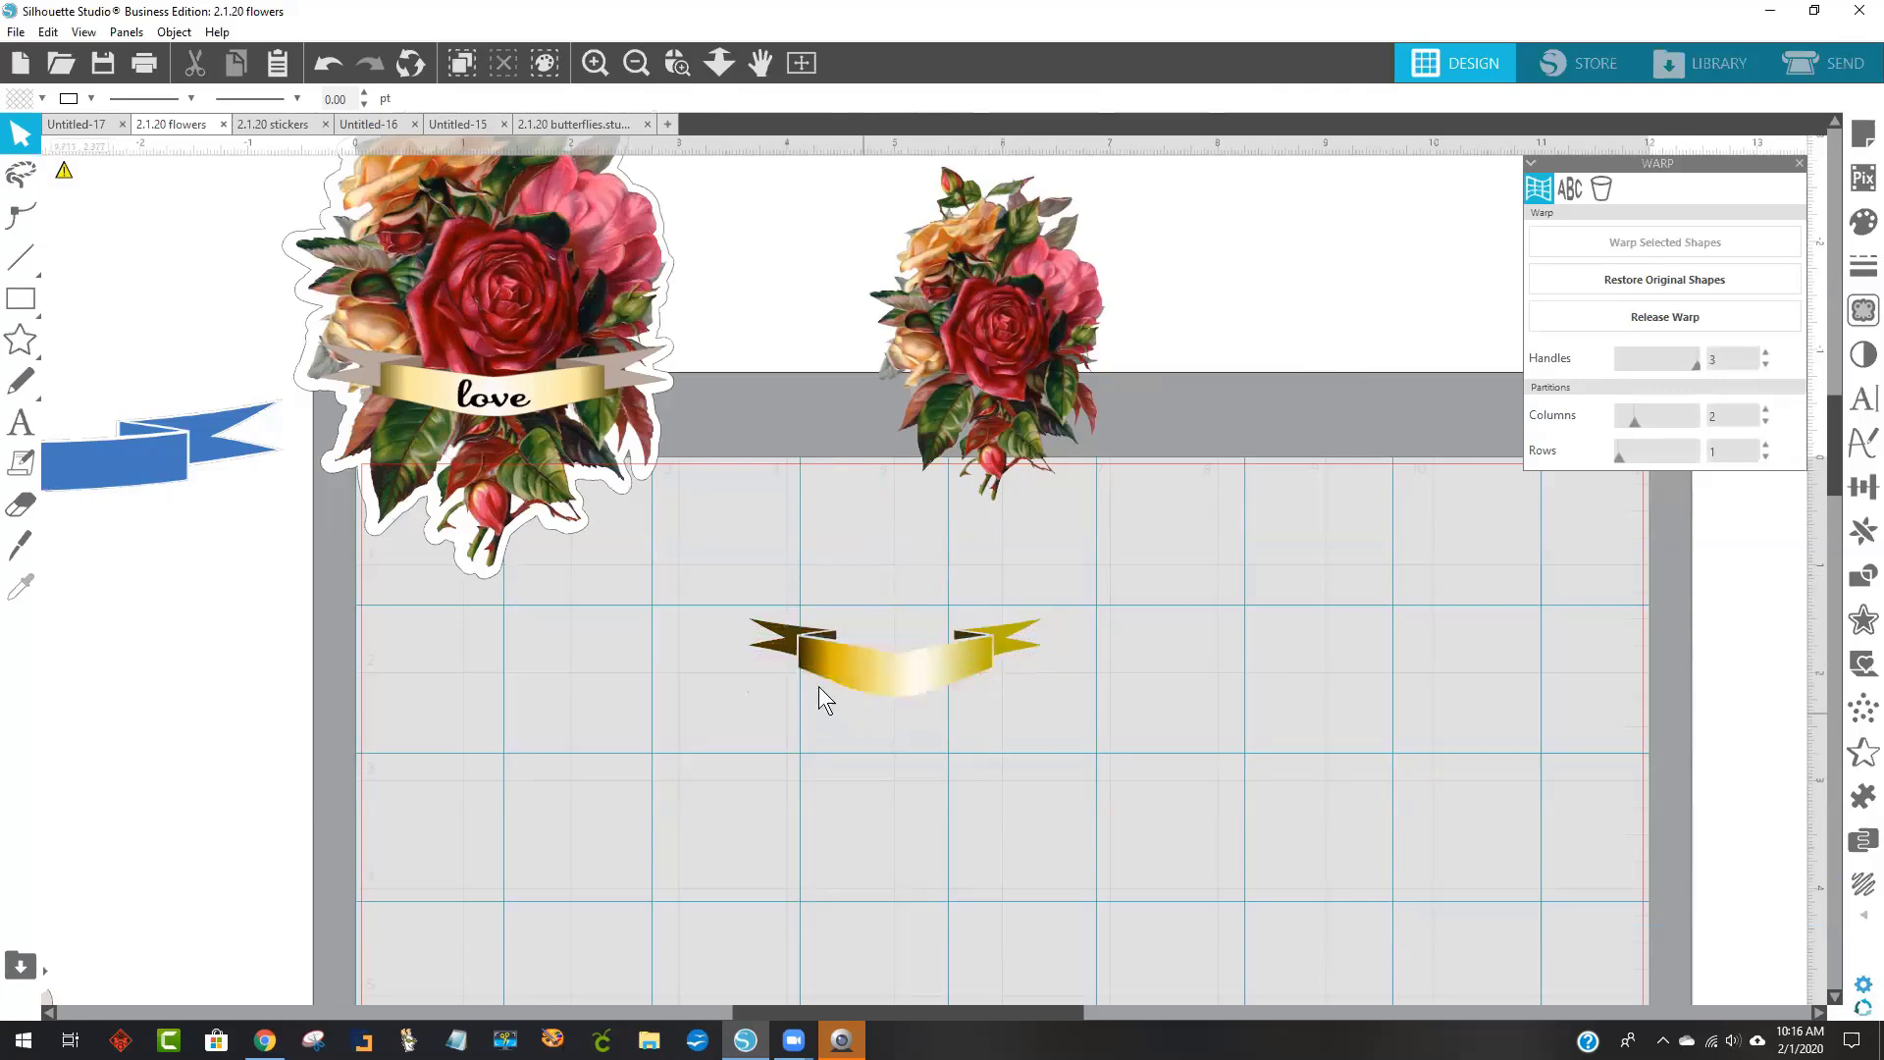
left_click(904, 673)
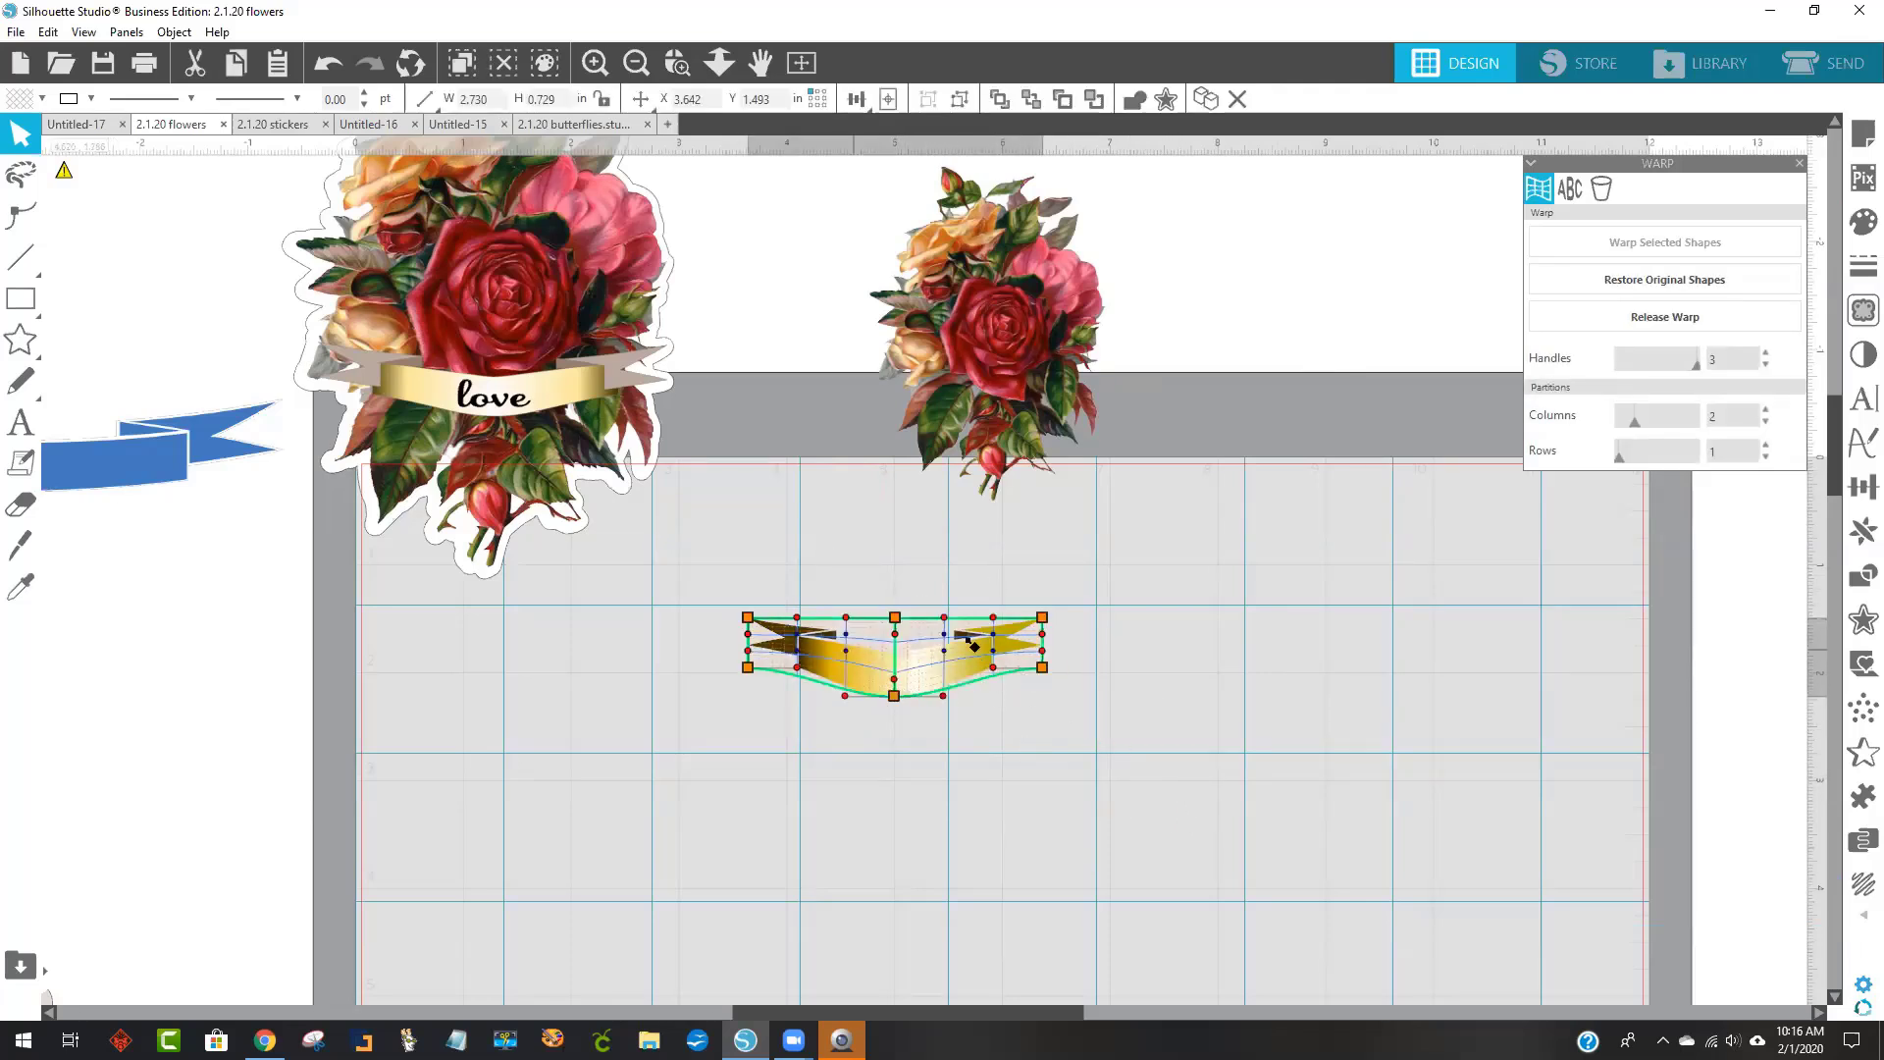
left_click(1233, 693)
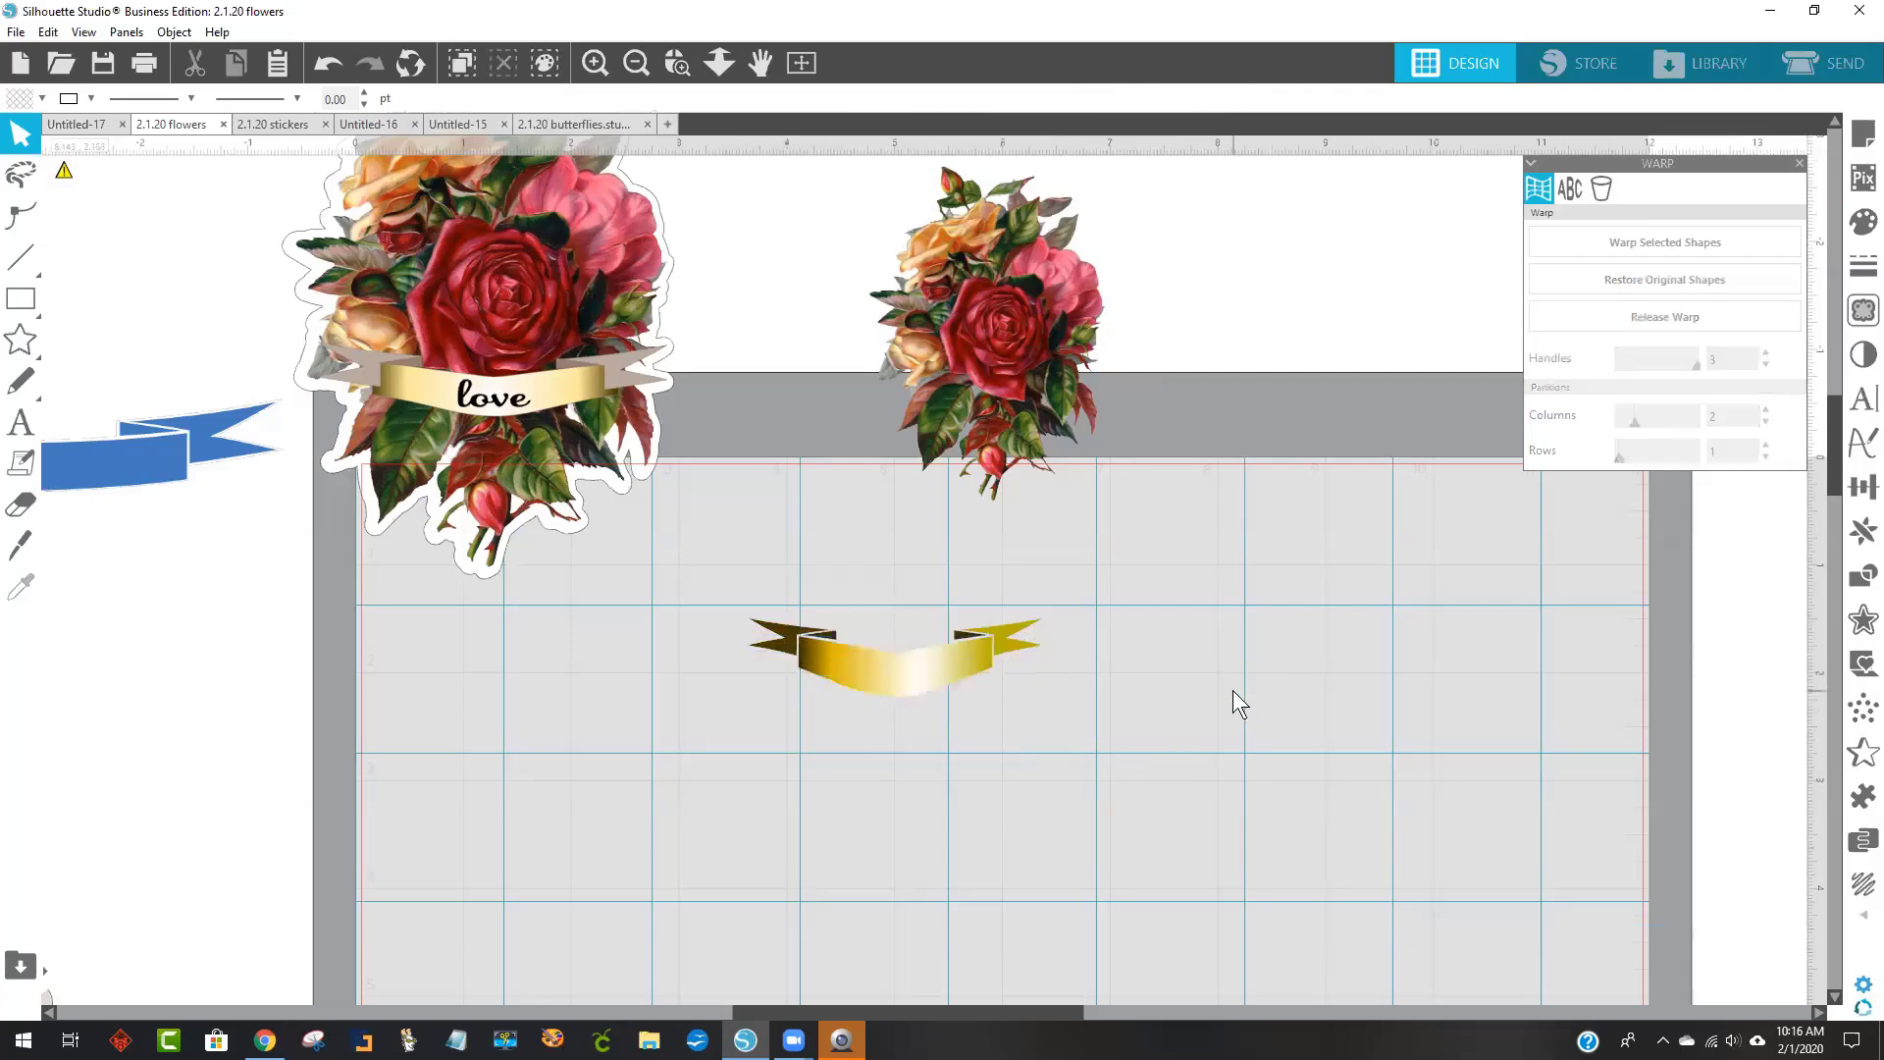
Pull the warp point at the centre of the banner's upper edge upward.
left_click(930, 675)
left_click_drag(894, 618, 893, 590)
left_click(1060, 762)
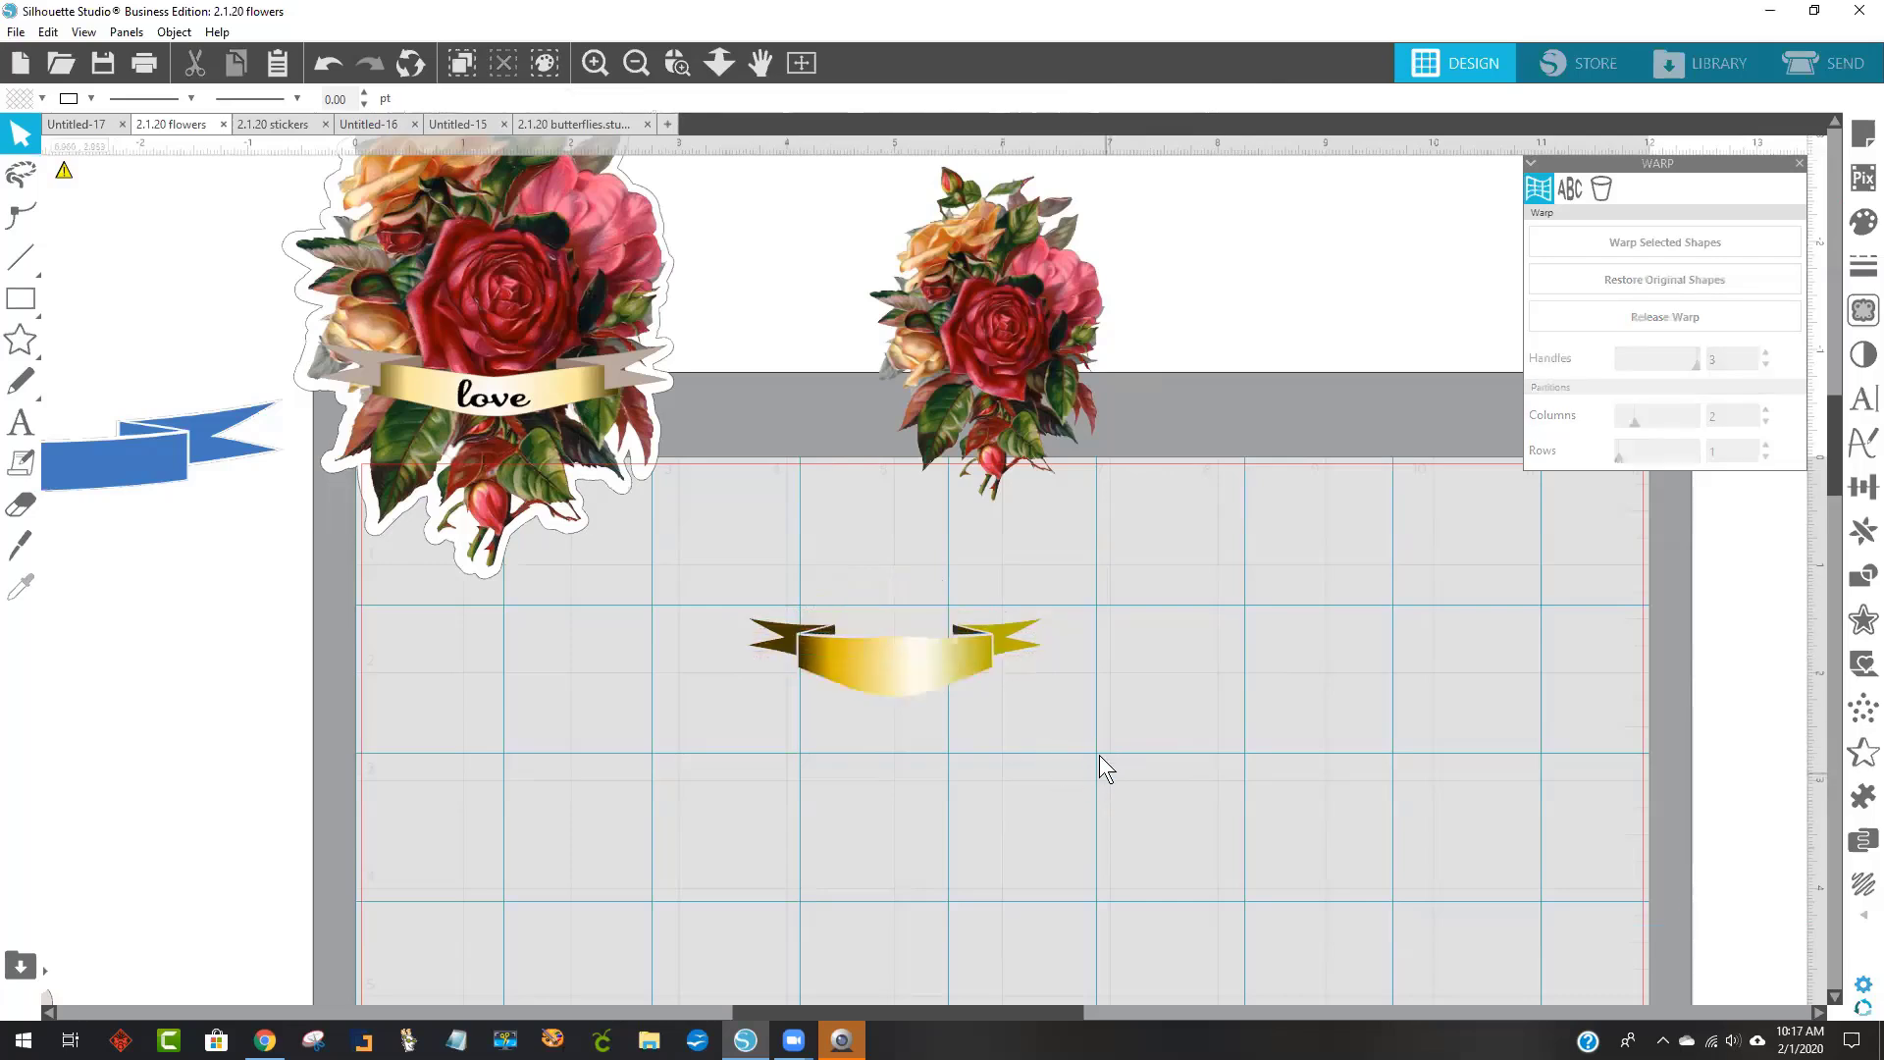
Scale the banner down to about 2.24 in wide and place it just below the bouquet.
left_click(888, 685)
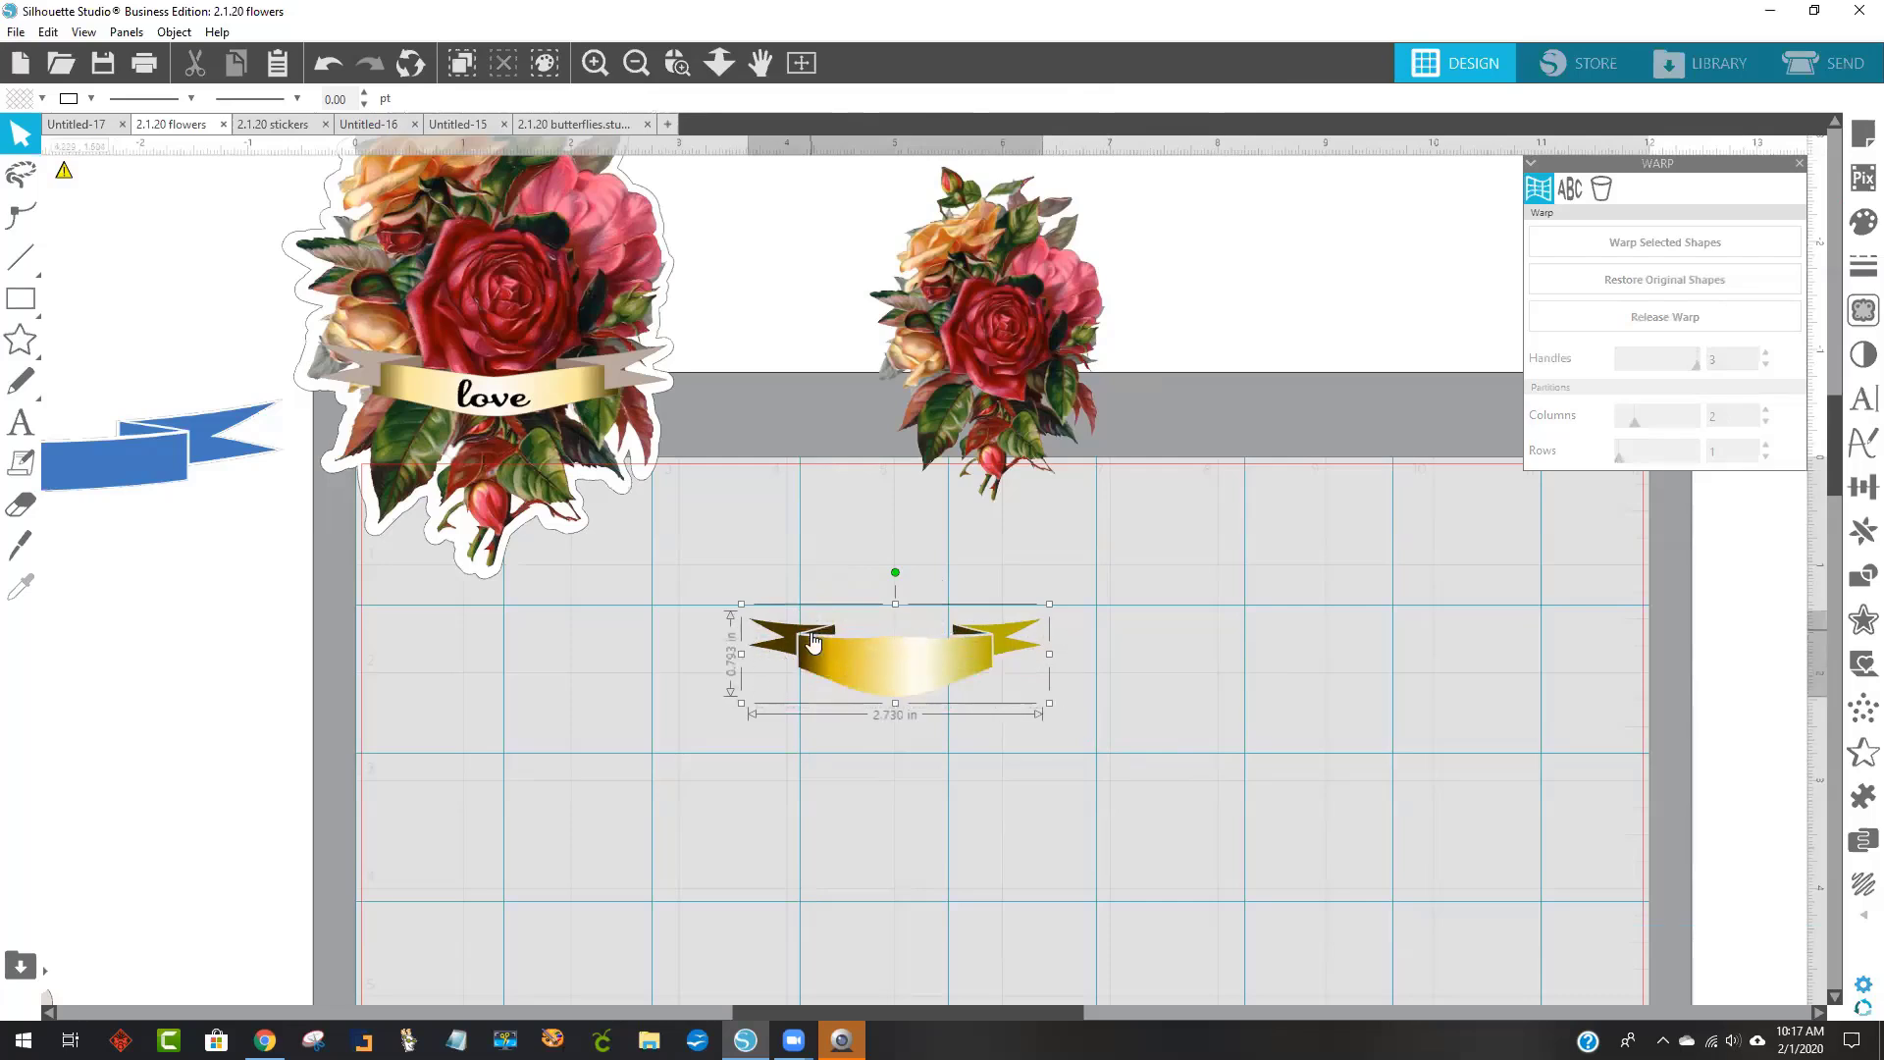
left_click_drag(865, 673, 969, 380)
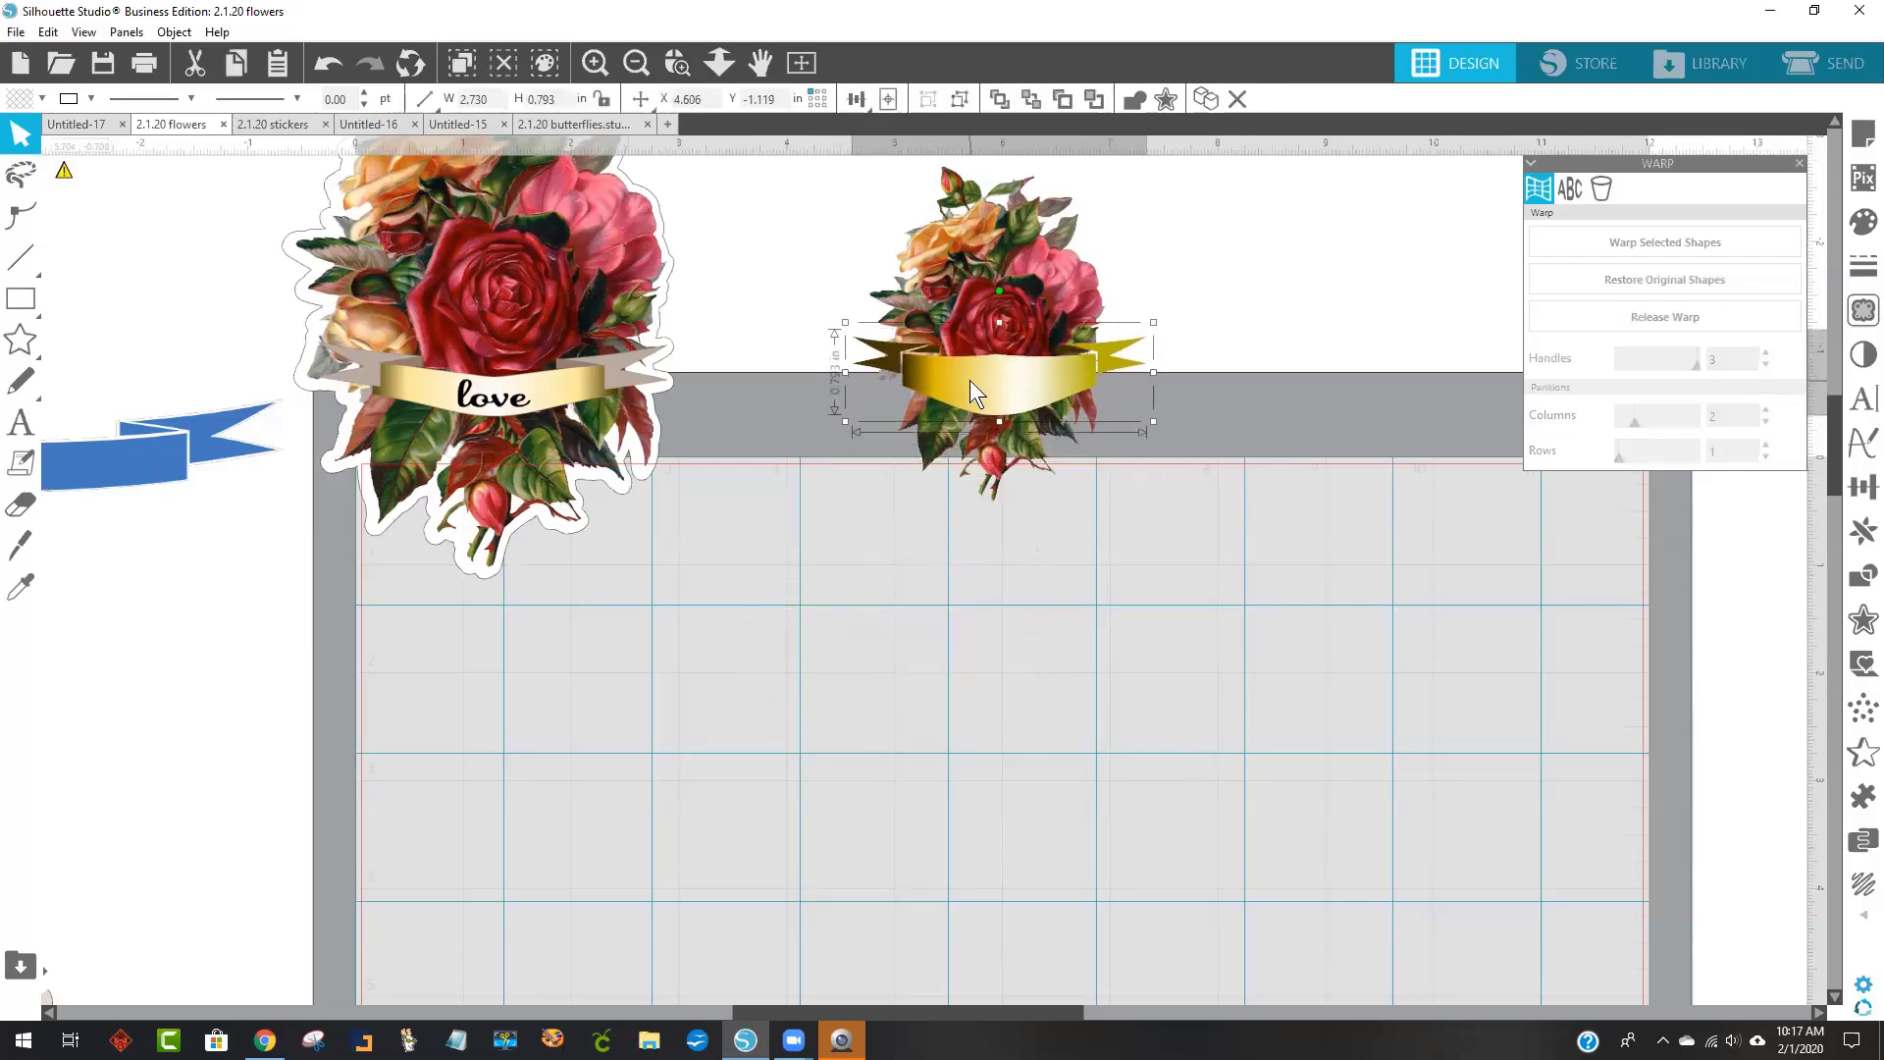
left_click_drag(1150, 421, 999, 580)
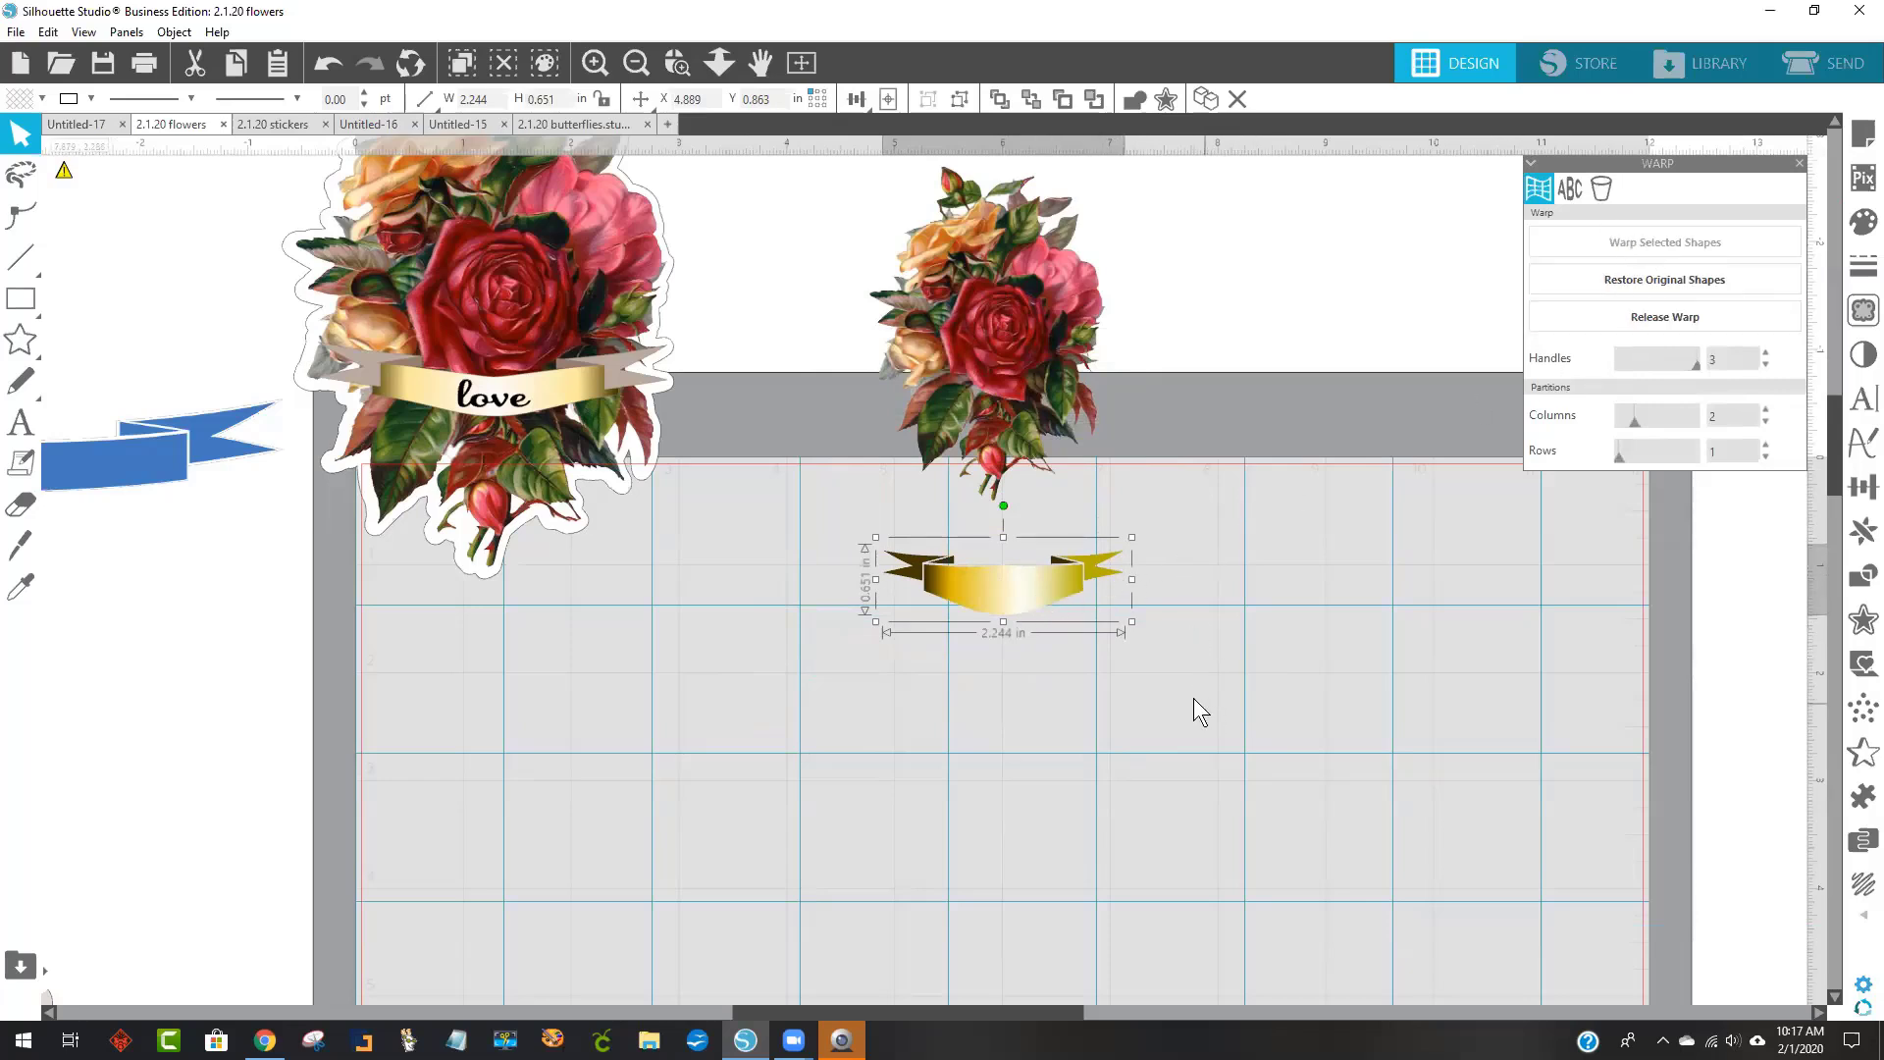
Pull the centre of the banner's upper edge down with its warp point to follow the lower curve.
left_click(1002, 709)
left_click(1015, 592)
left_click_drag(1011, 552, 1008, 581)
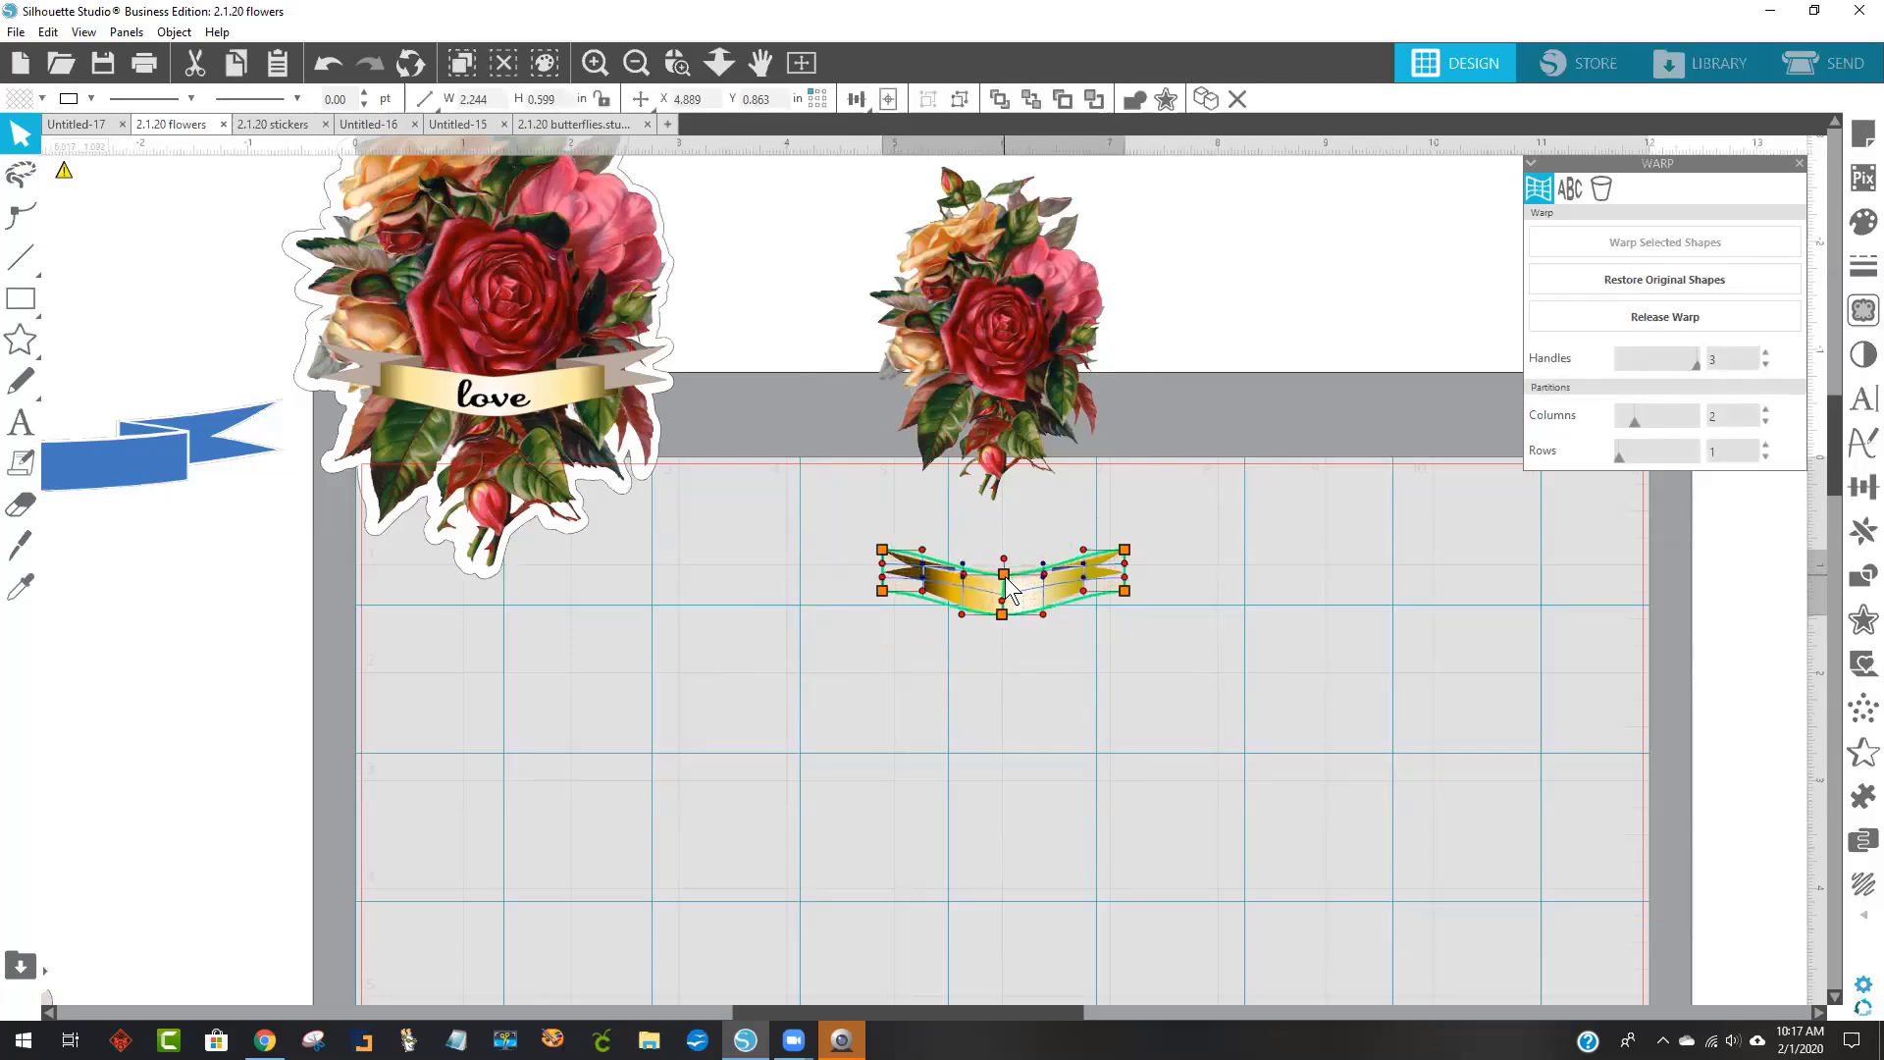
left_click(1089, 638)
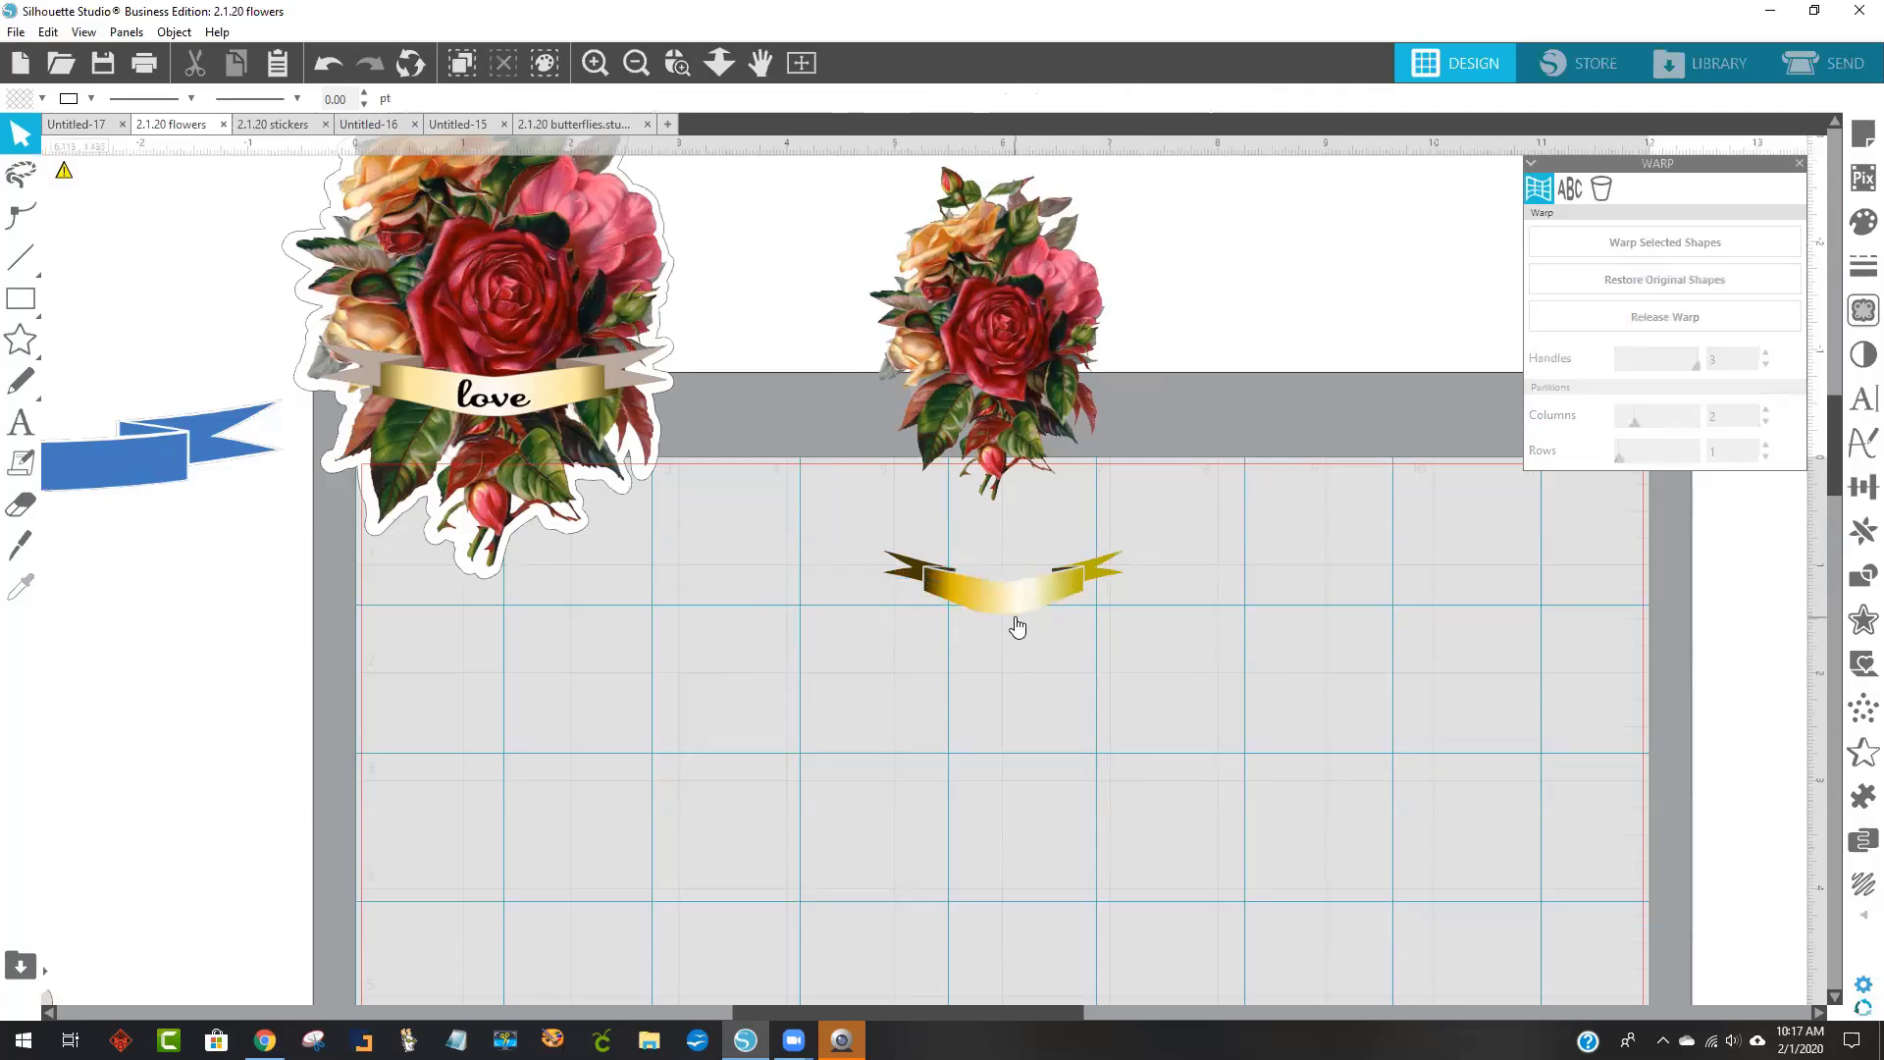
Try the curved banner across the lower half of the bouquet, and move it back below the flowers.
left_click_drag(996, 599, 980, 385)
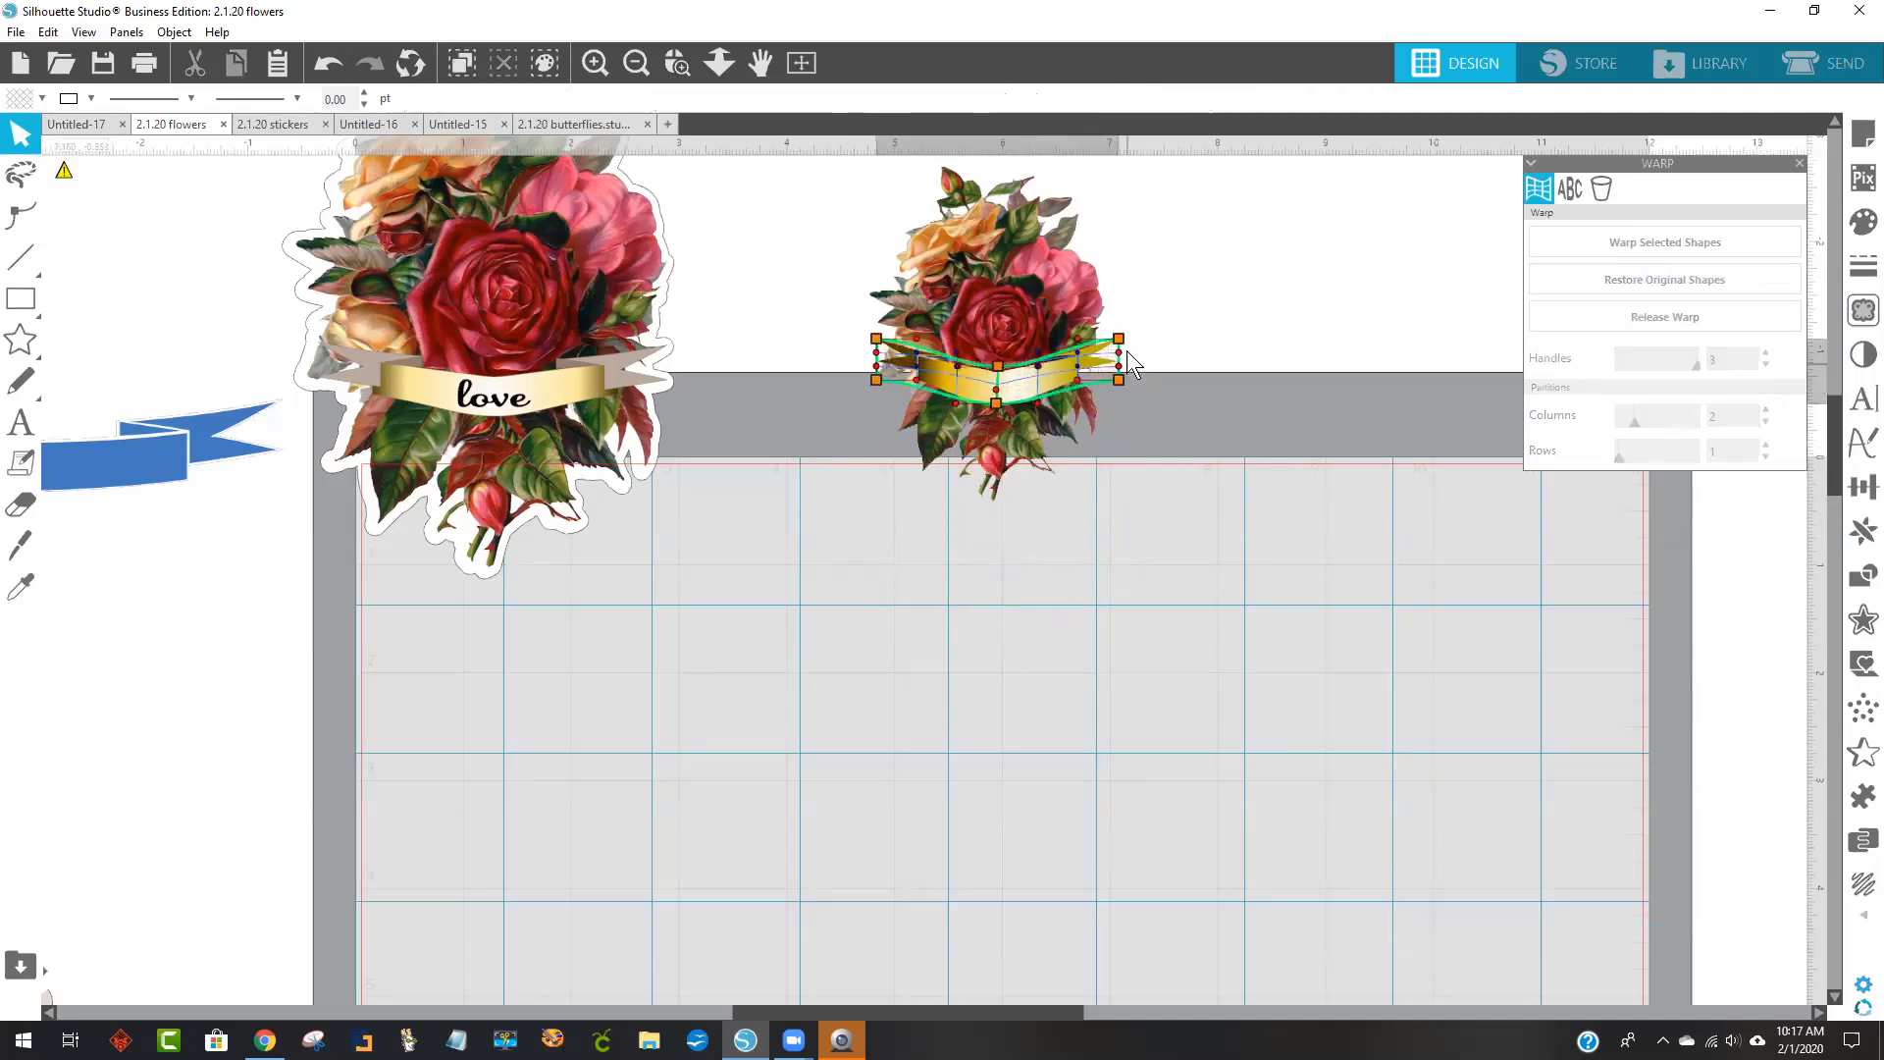
left_click(1069, 468)
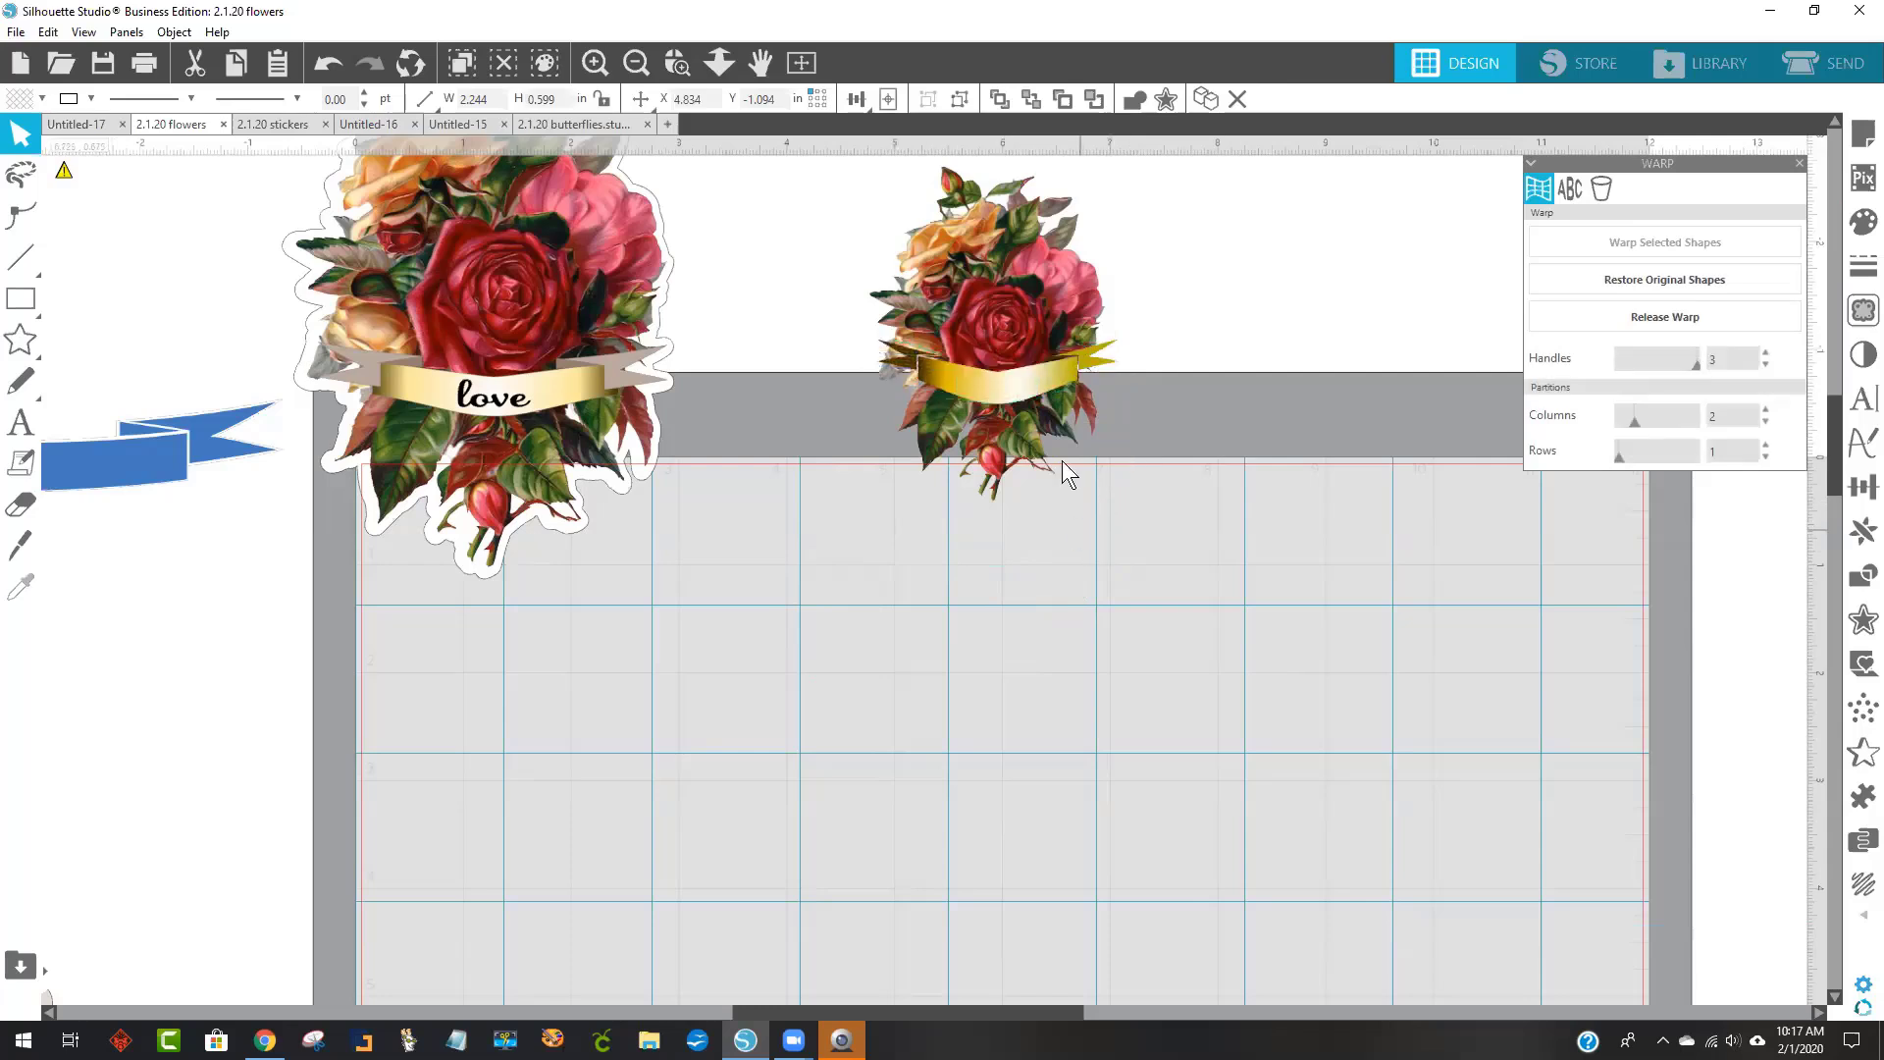
left_click(1007, 386)
left_click(1109, 373)
left_click(1203, 502)
left_click(993, 402)
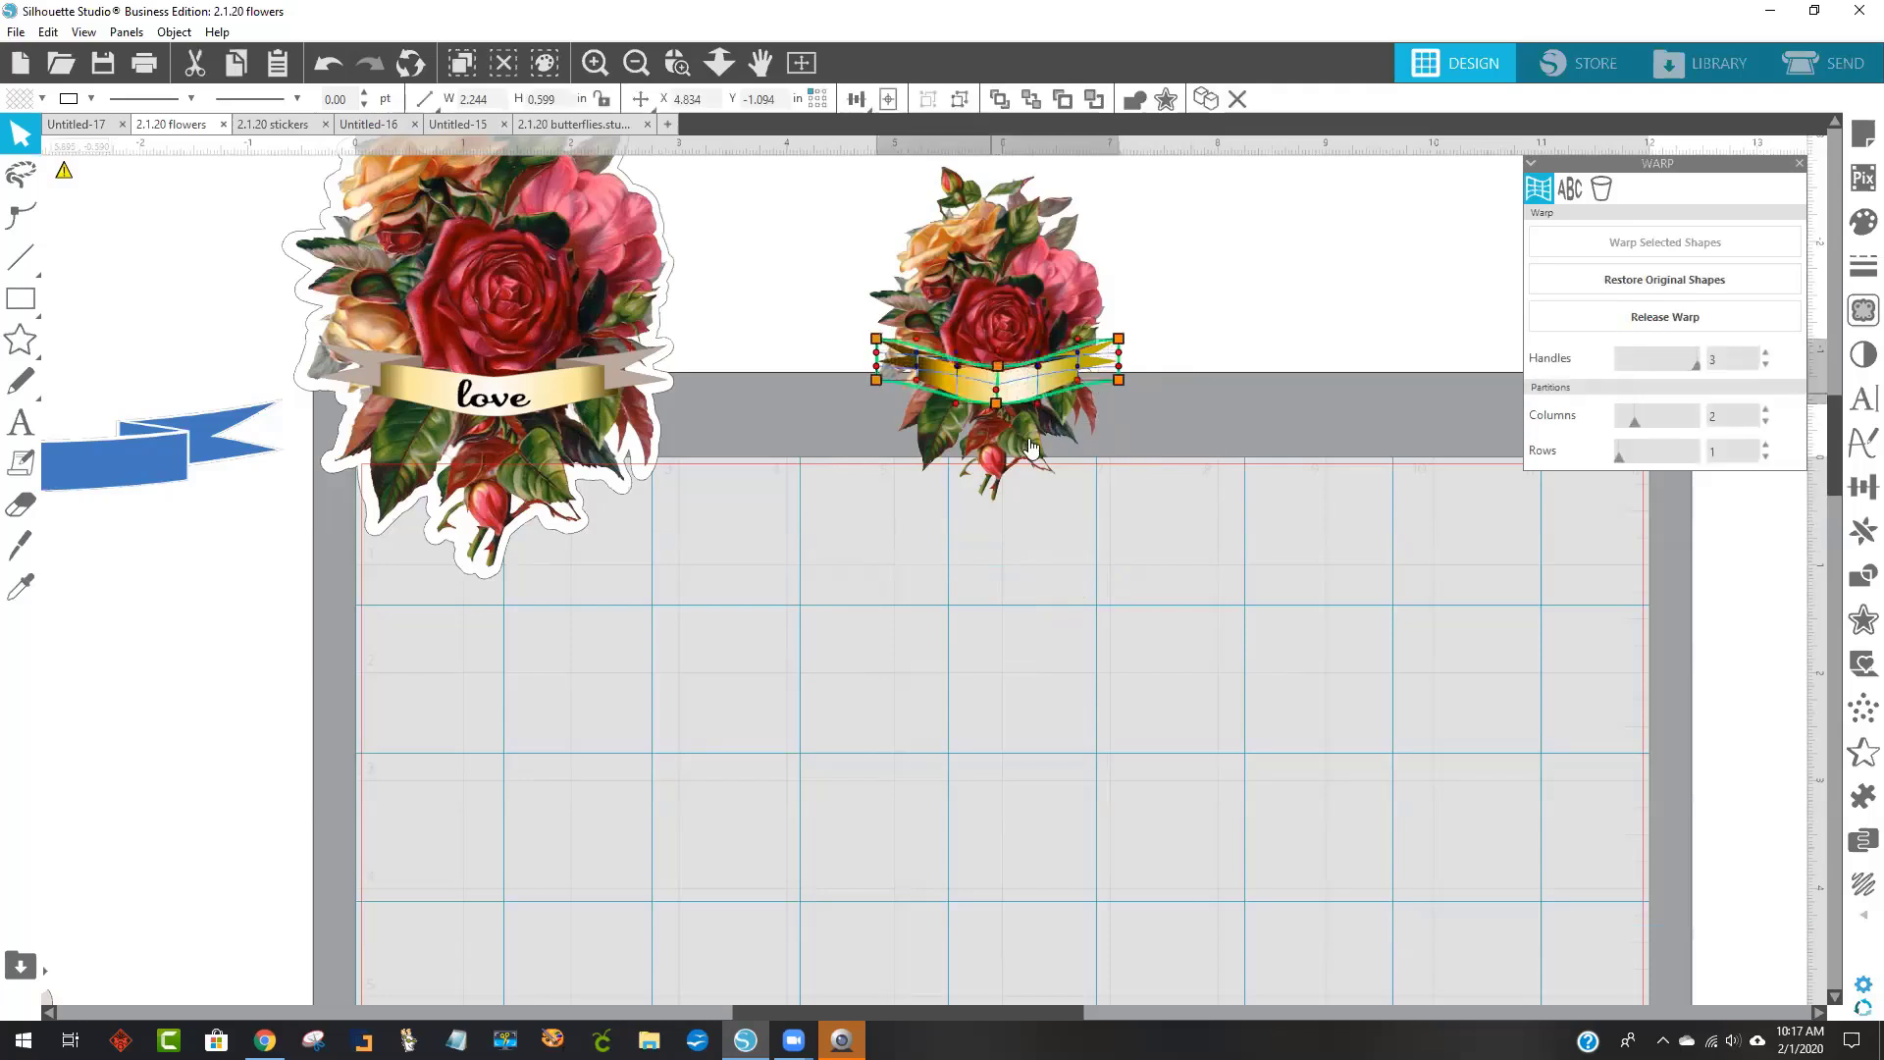
left_click(1100, 652)
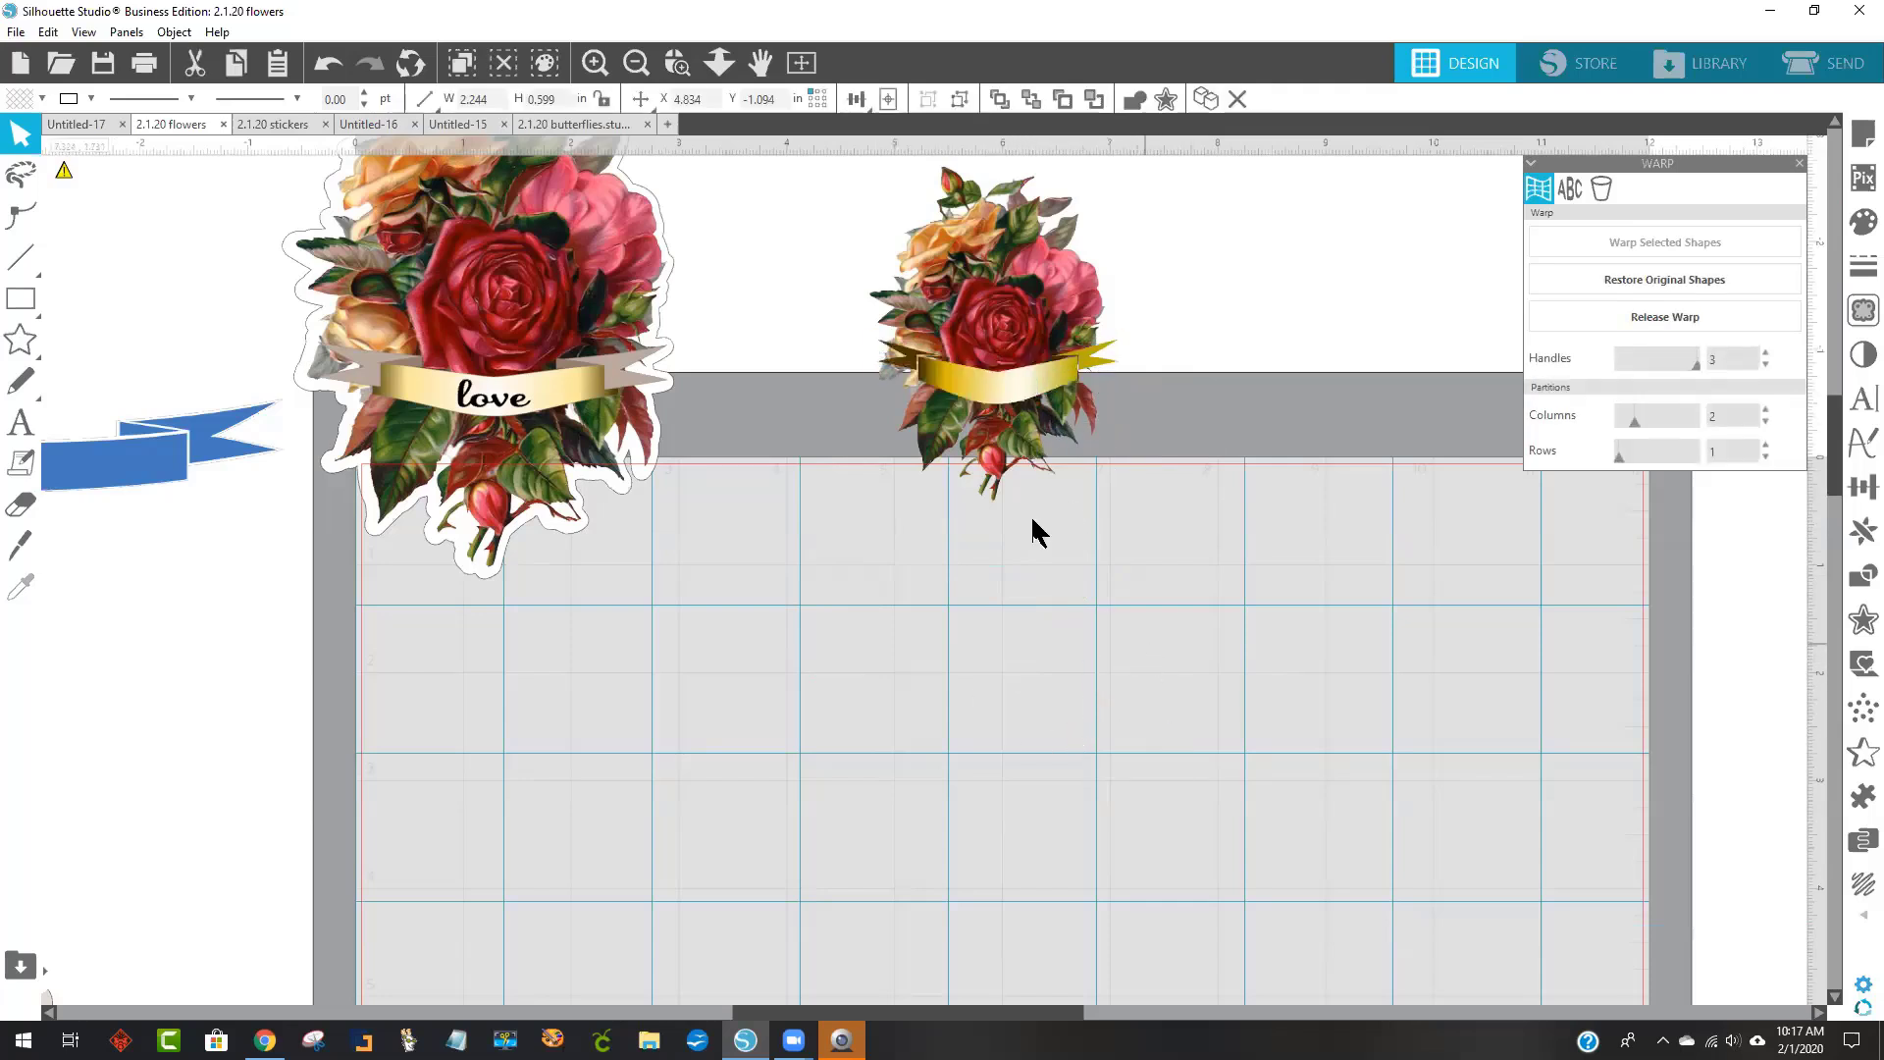
left_click_drag(1004, 401, 1018, 624)
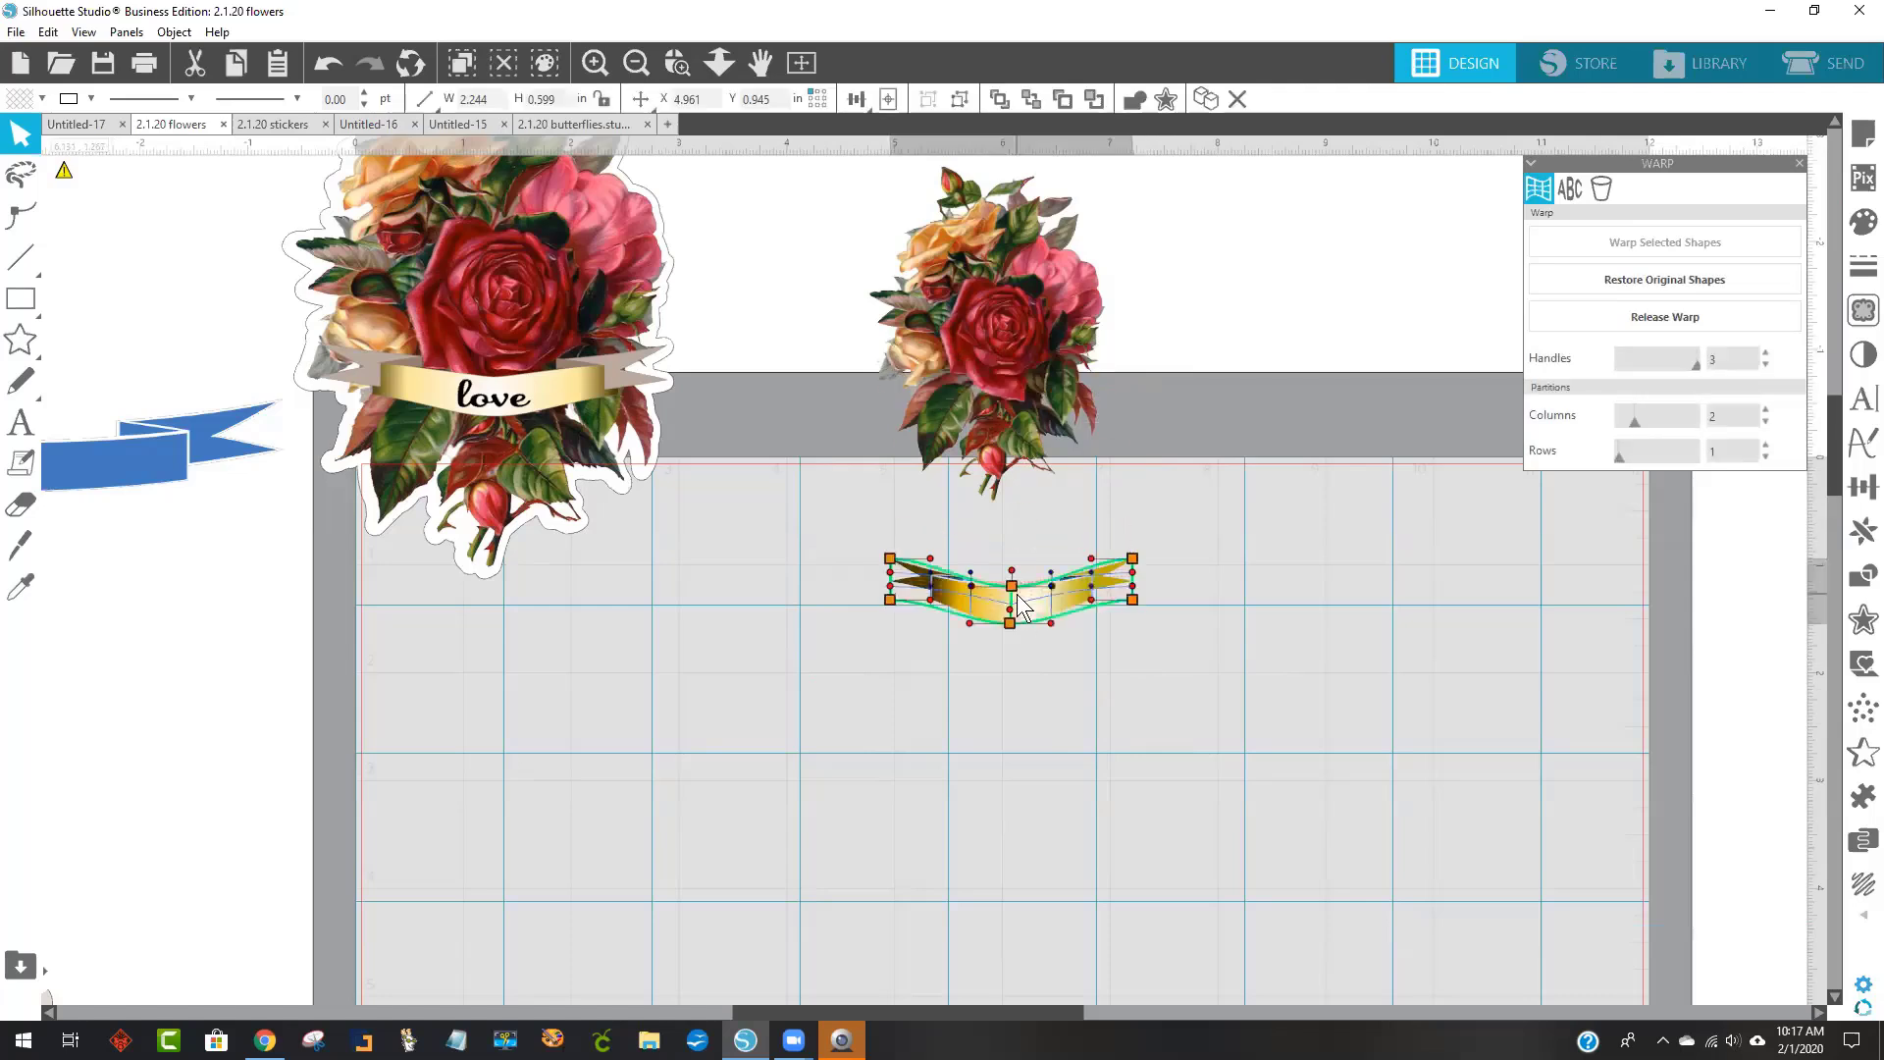
Release the warp on the curved banner and group all its pieces again.
left_click(1681, 321)
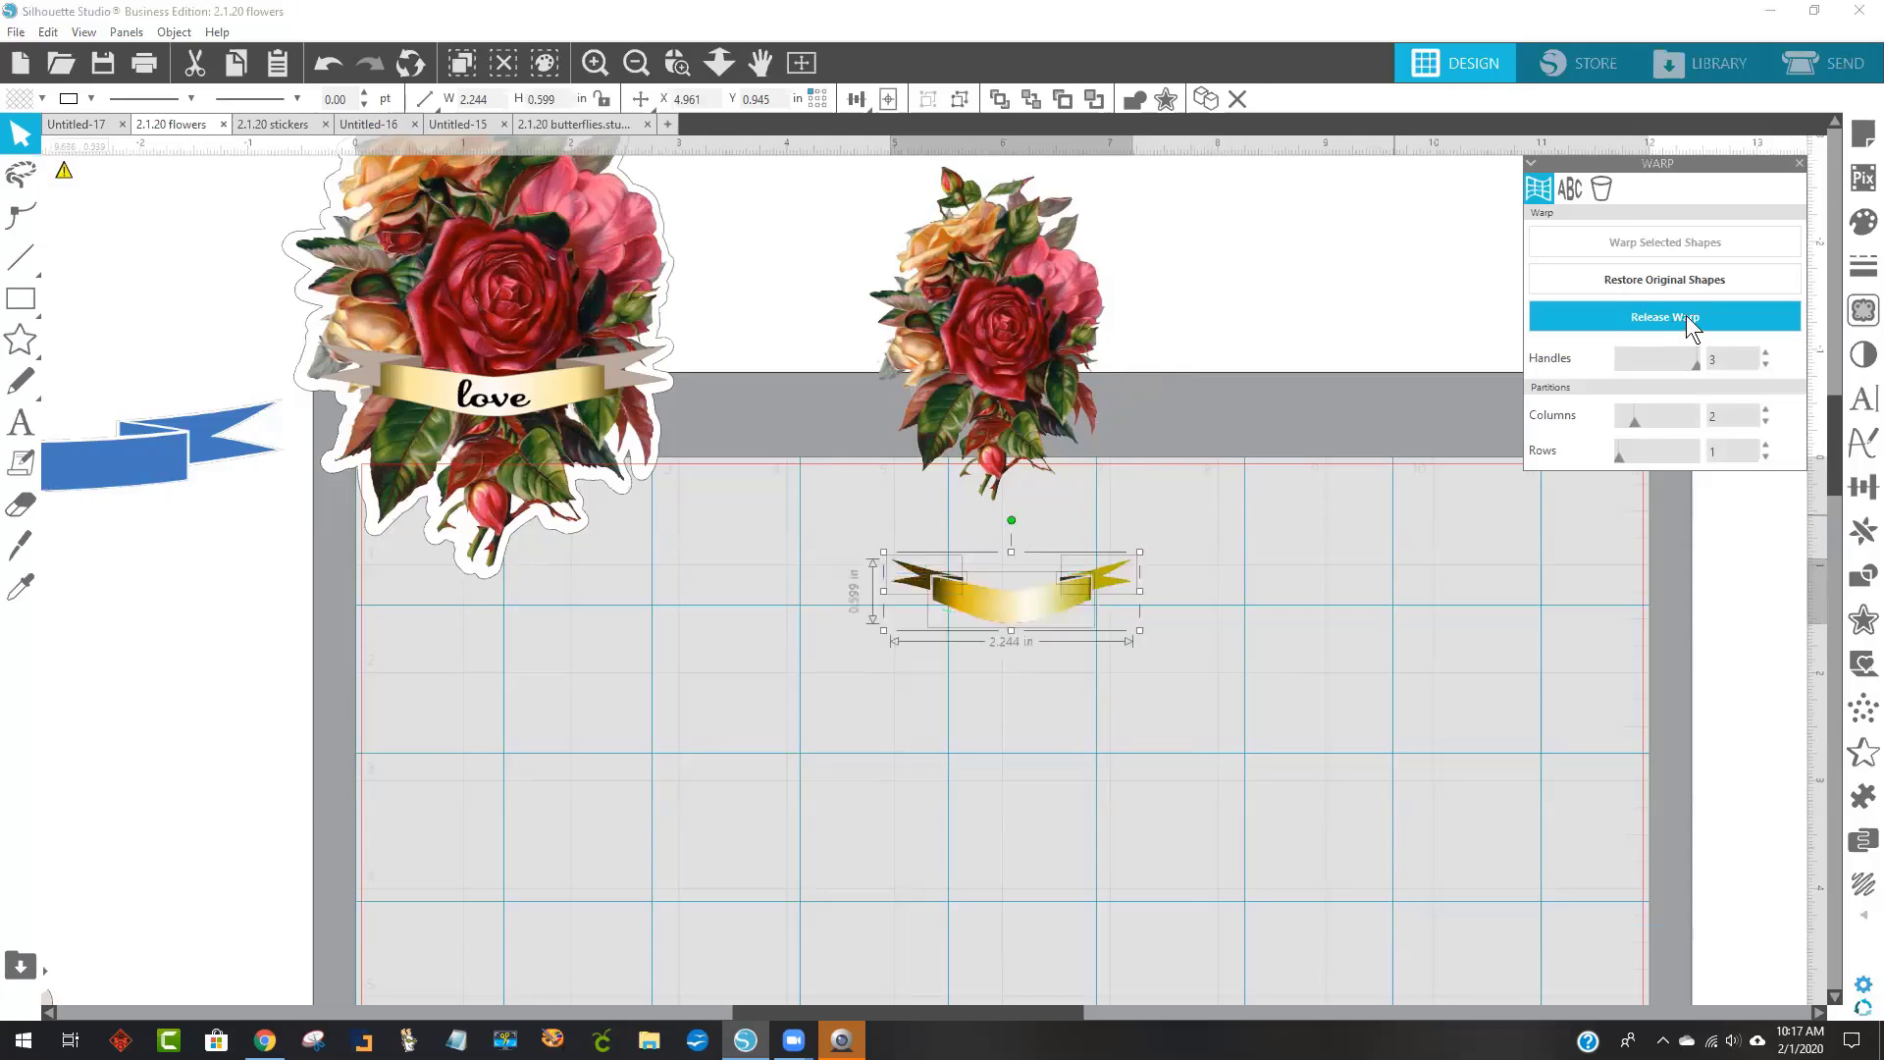
left_click(1272, 671)
left_click_drag(1191, 622, 757, 575)
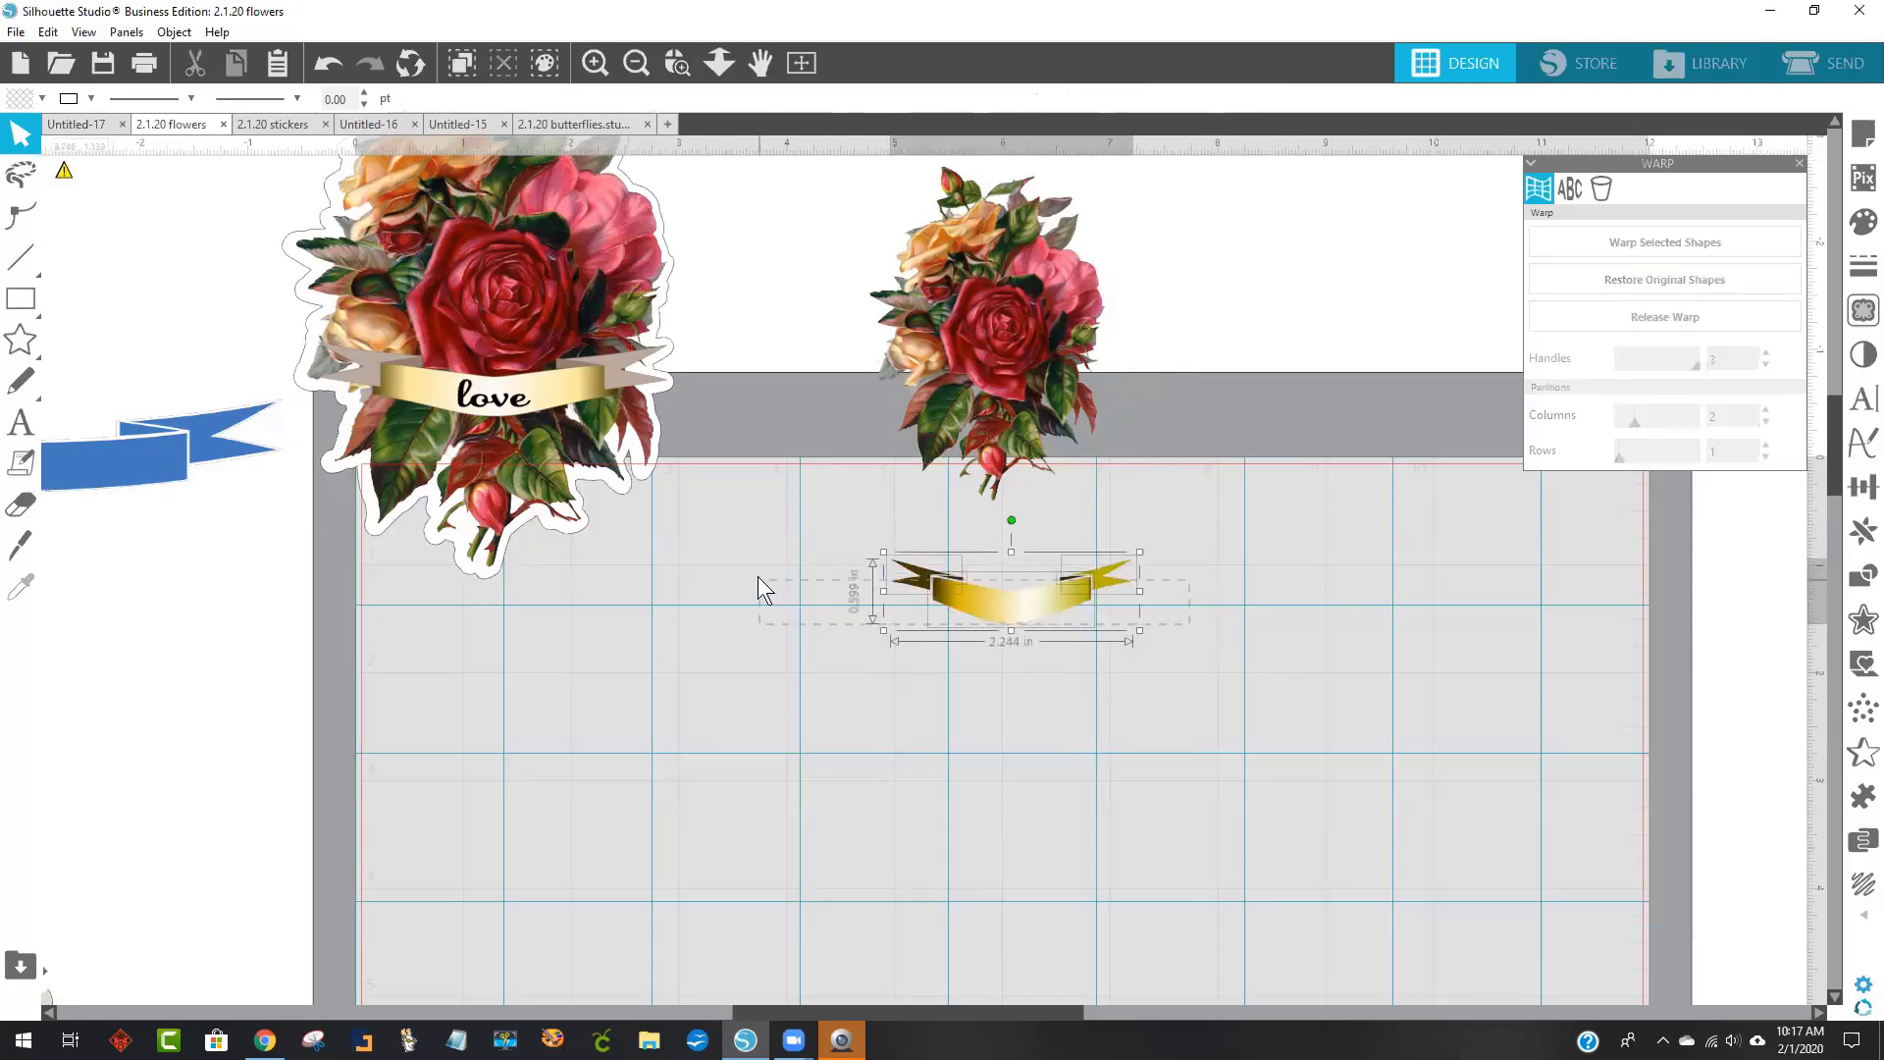
left_click(1213, 628)
left_click(1038, 603)
left_click(1229, 691)
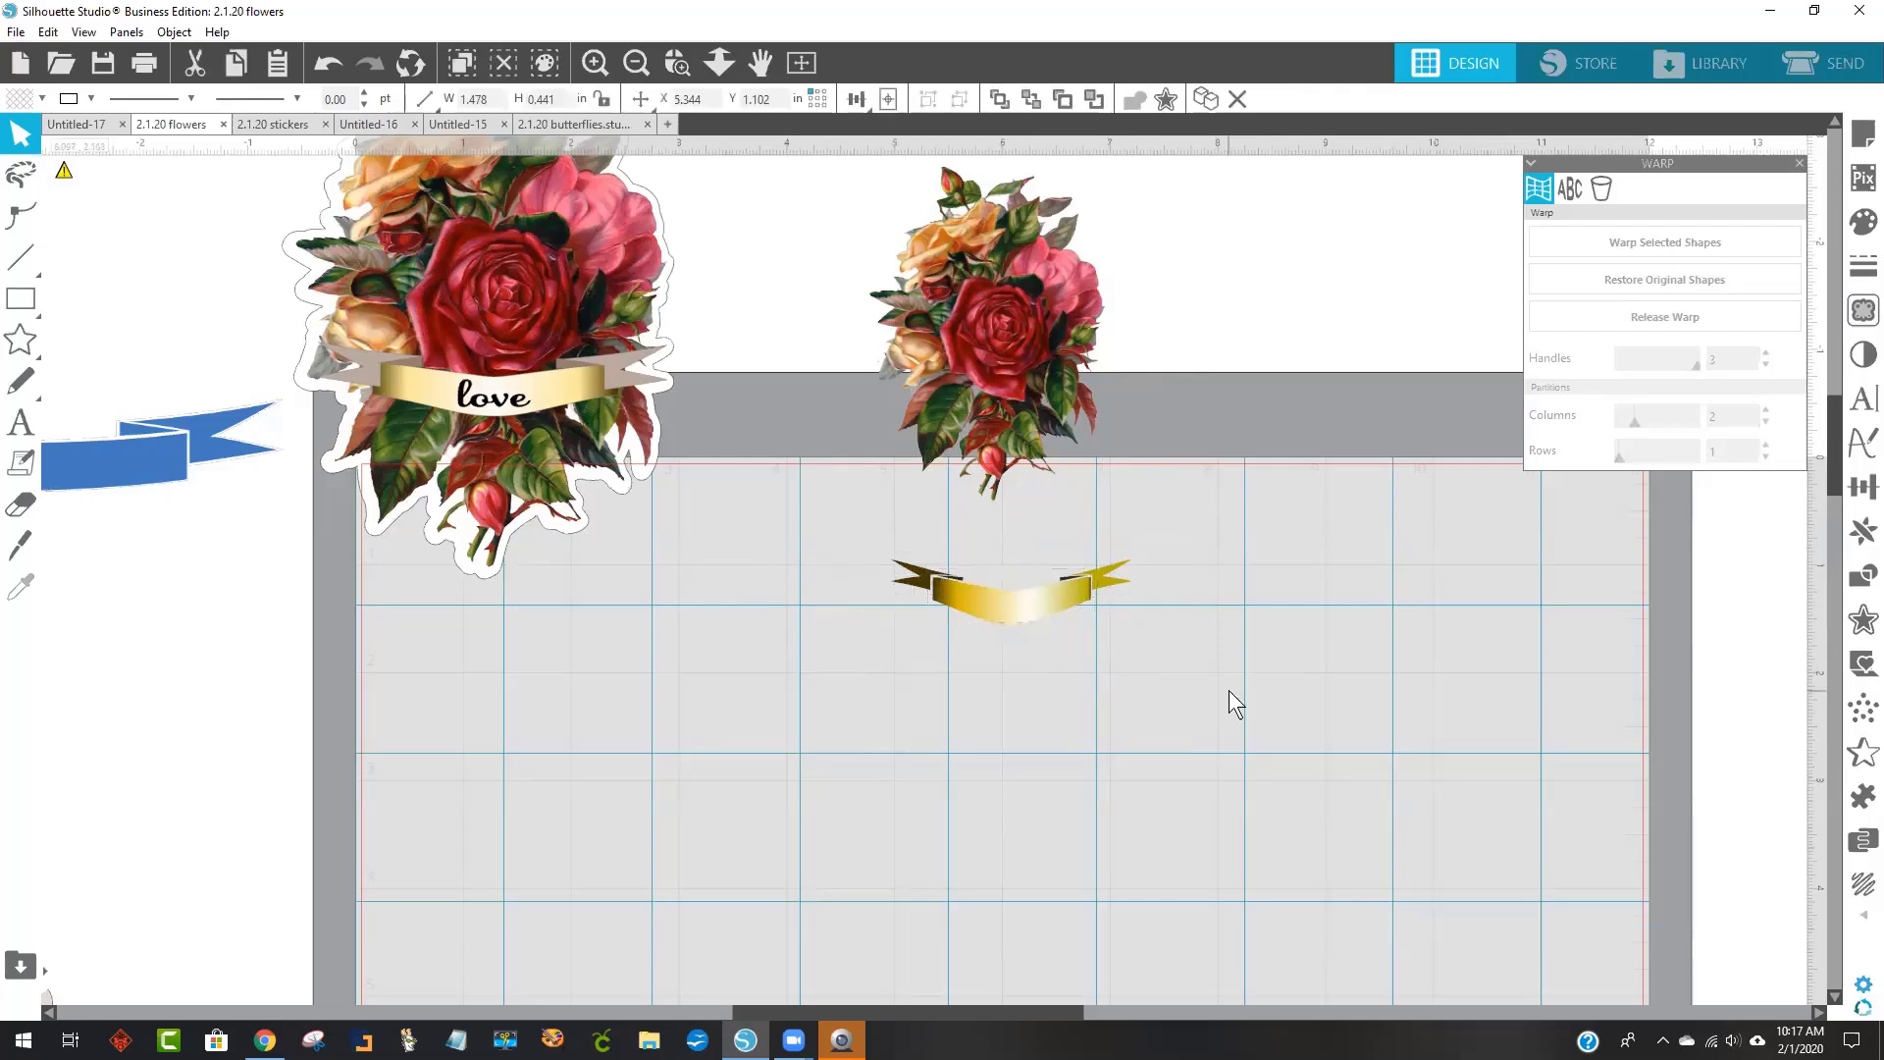
left_click(1103, 593)
left_click(1232, 658)
left_click_drag(1234, 656, 872, 545)
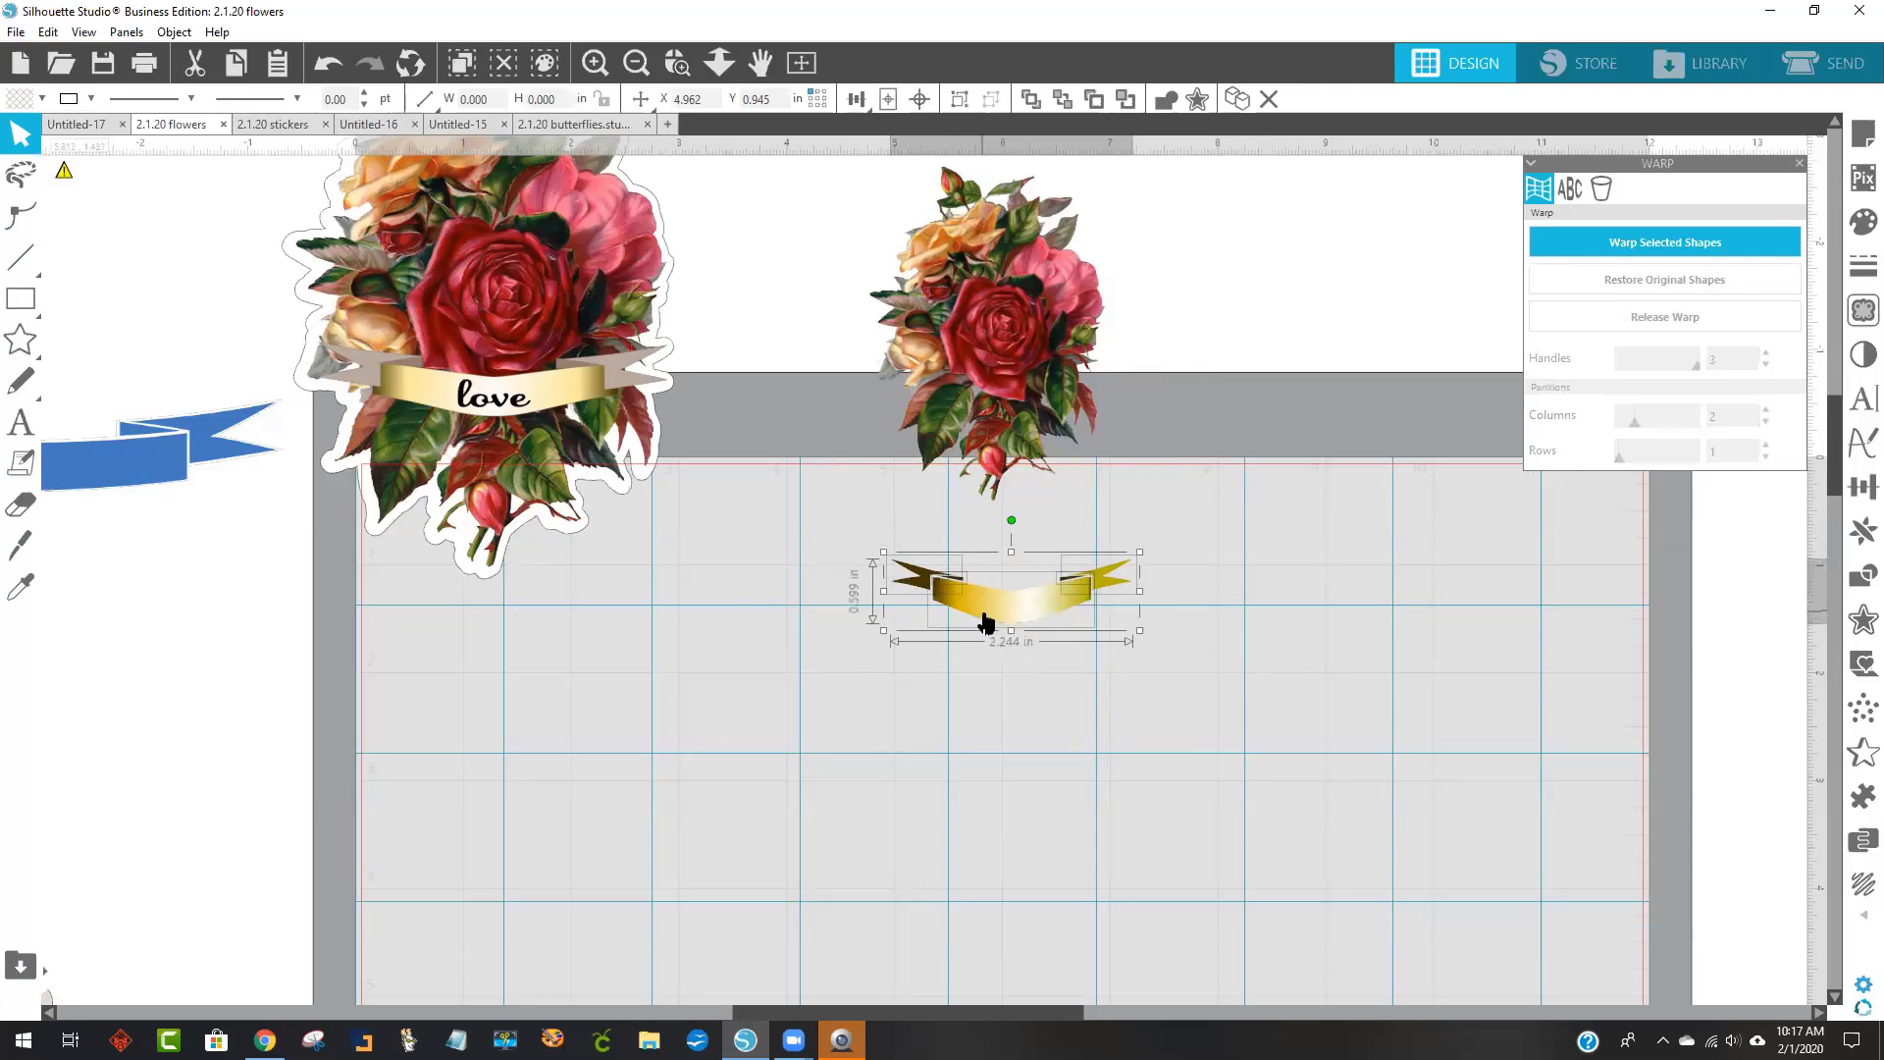
right_click(993, 610)
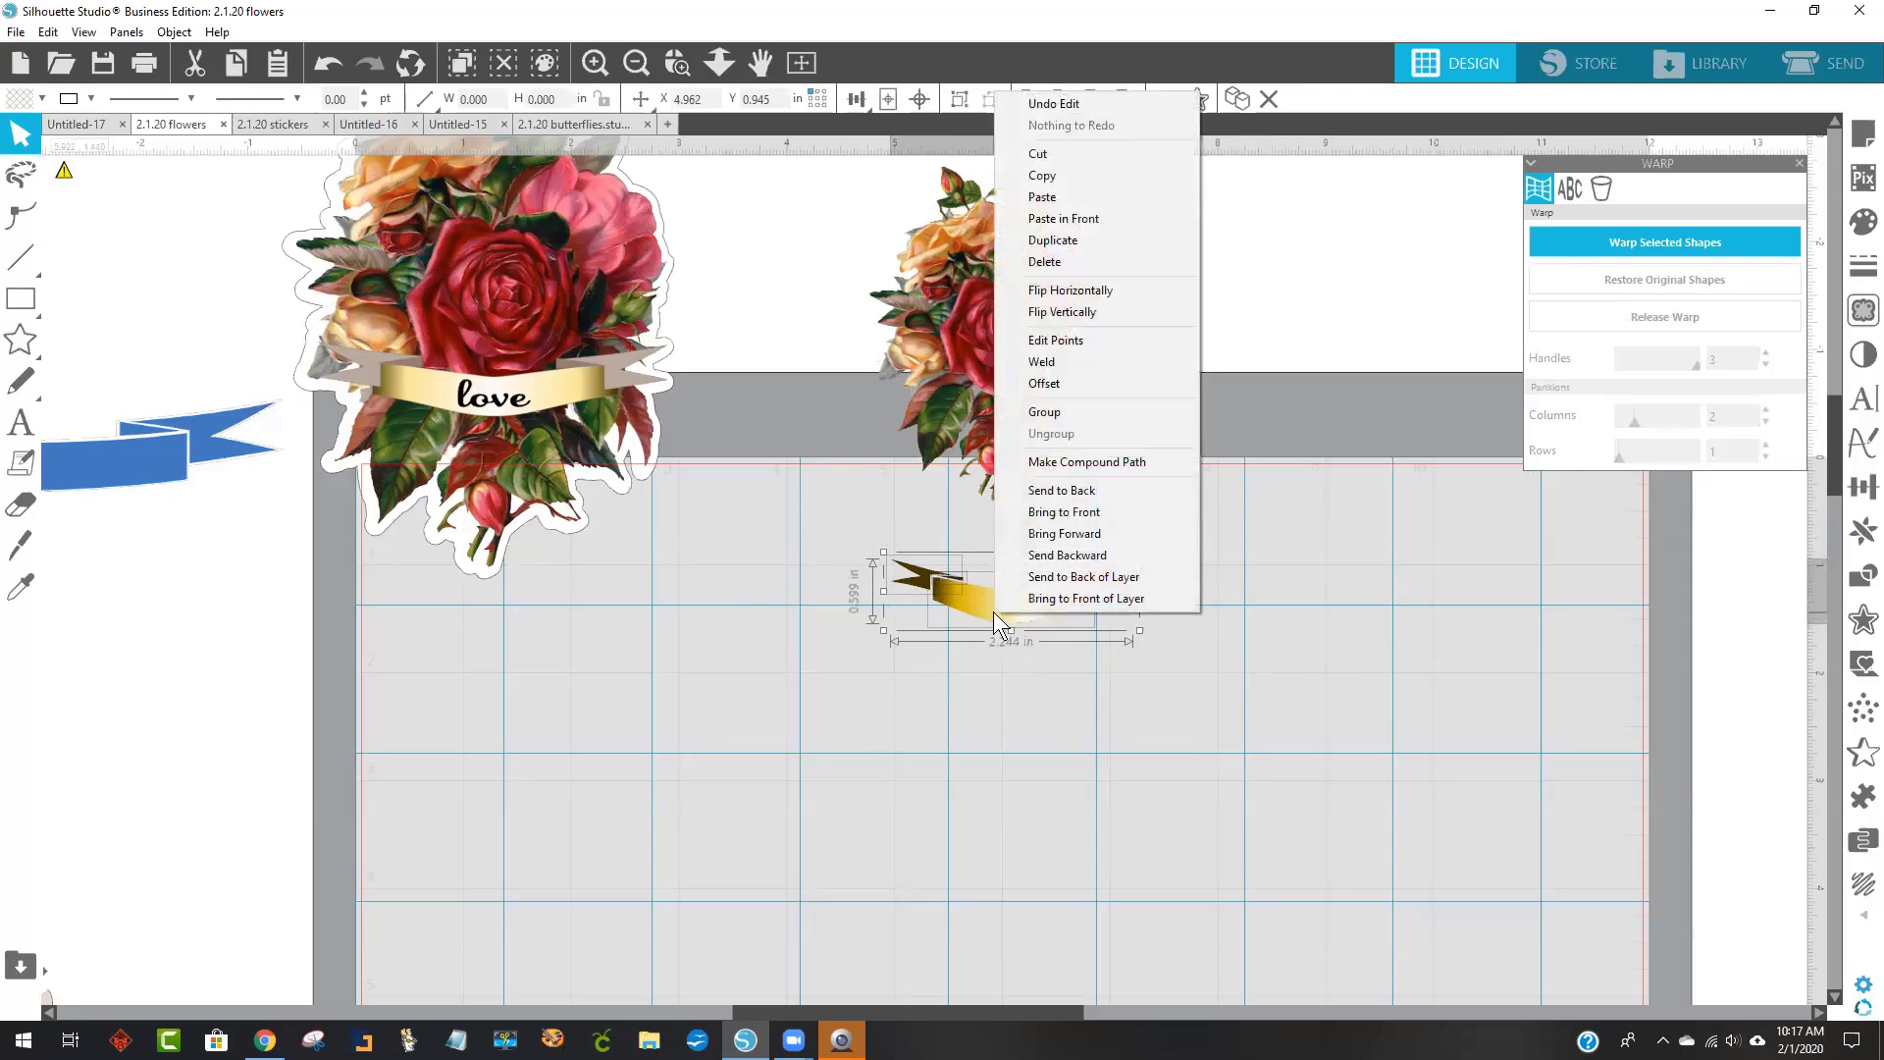
left_click(1044, 412)
Place the regrouped banner across the bouquet, centred just below the large red rose.
left_click_drag(995, 599, 988, 379)
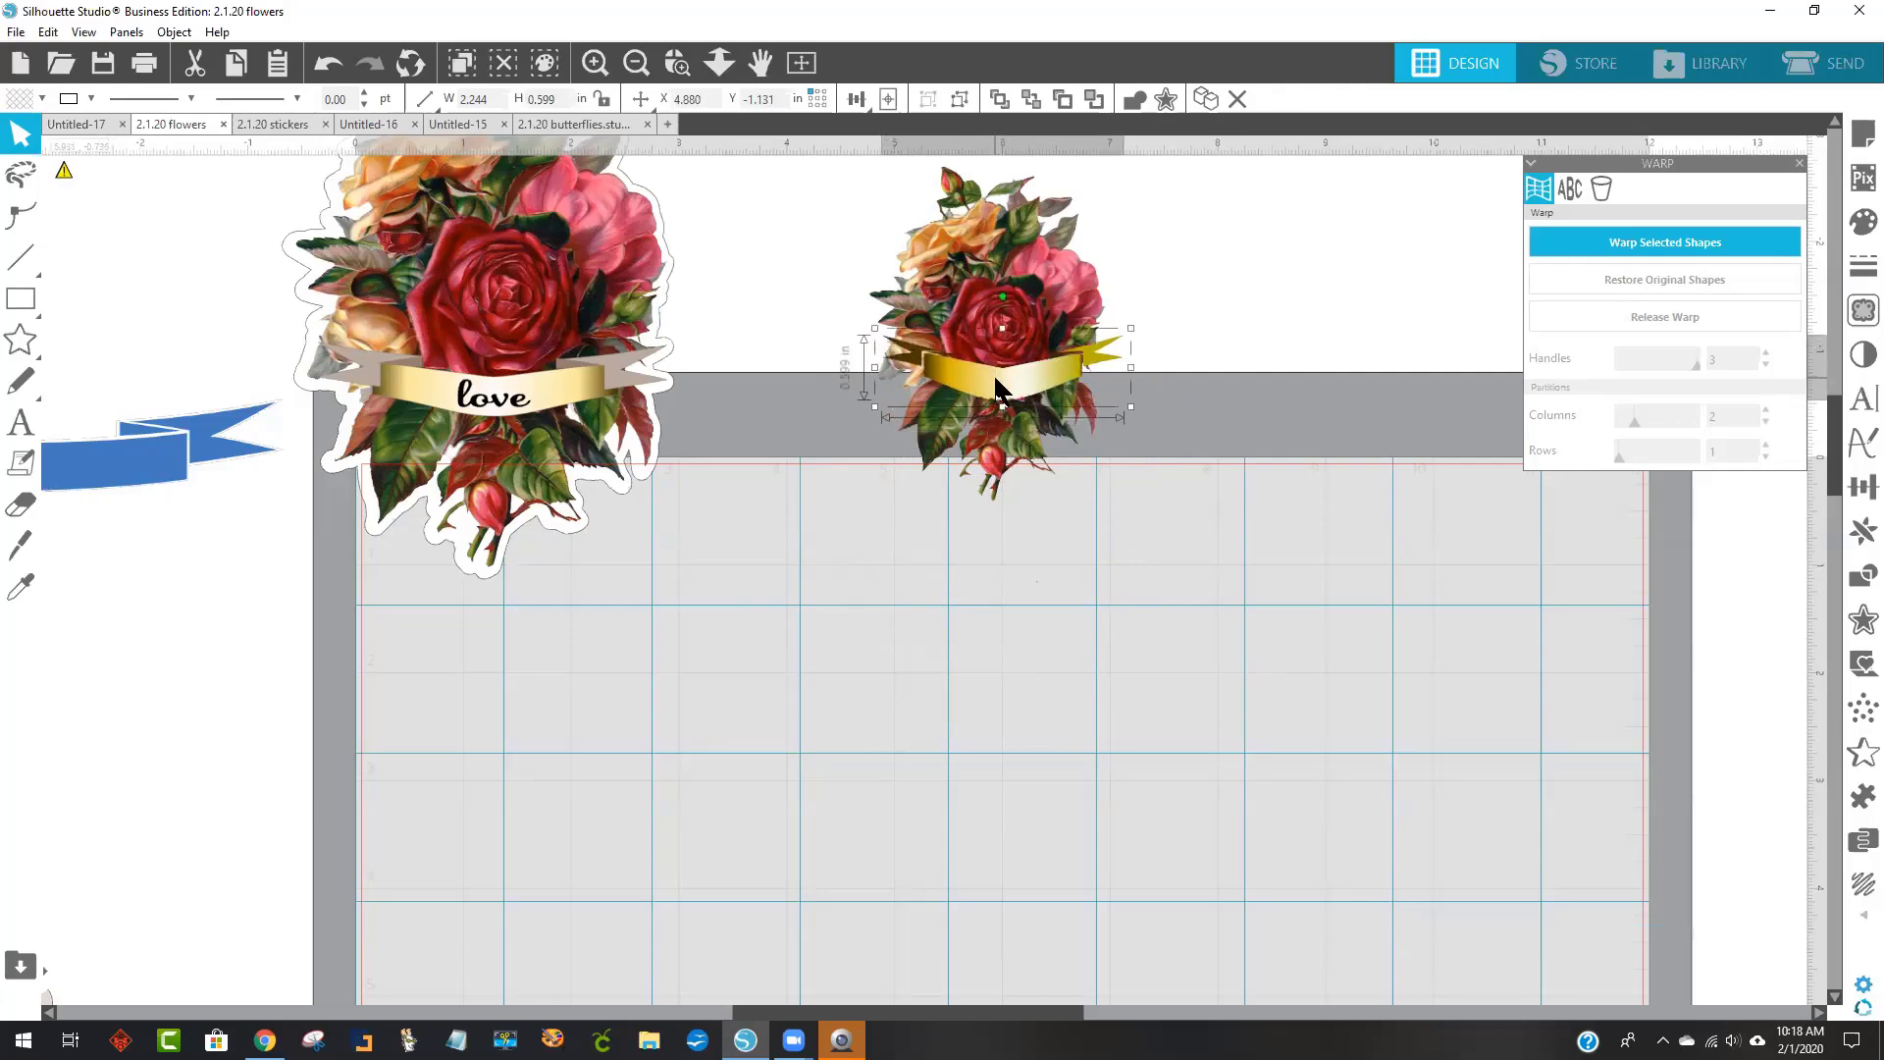
left_click(1075, 552)
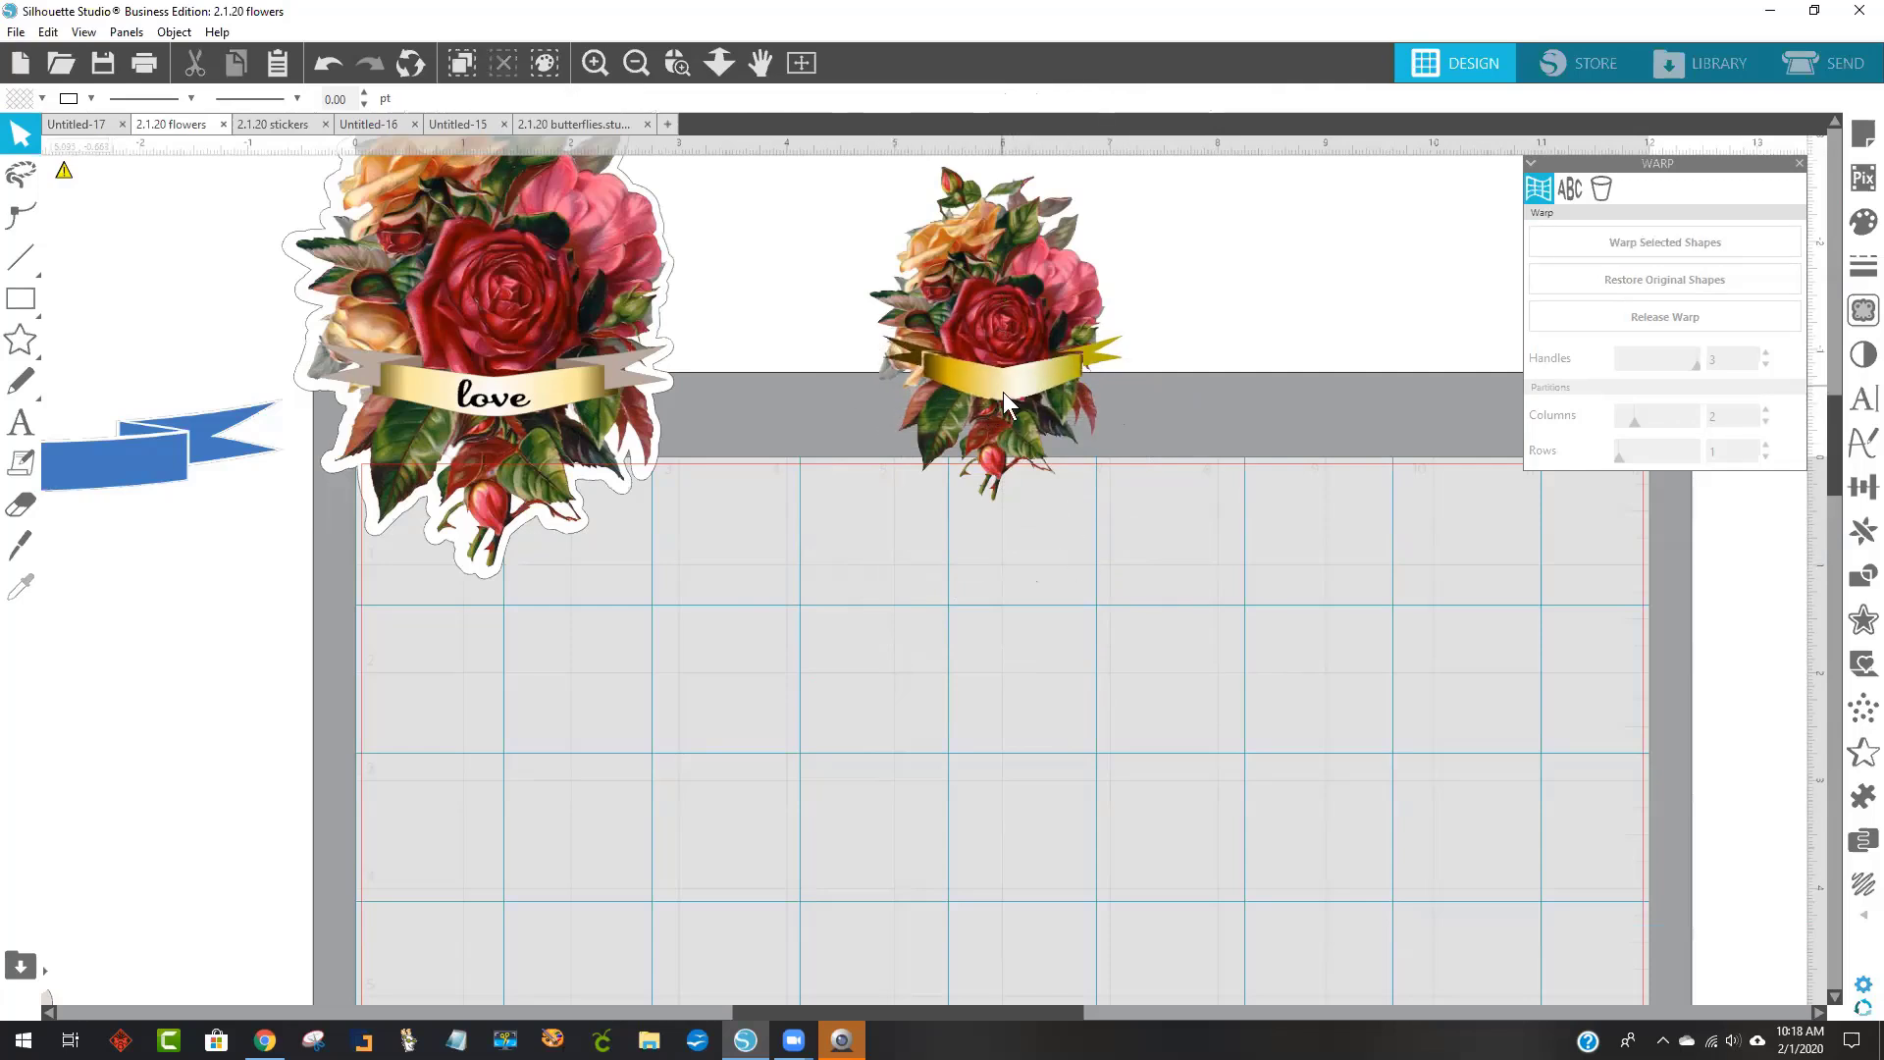
left_click(1003, 398)
left_click_drag(999, 404, 1007, 398)
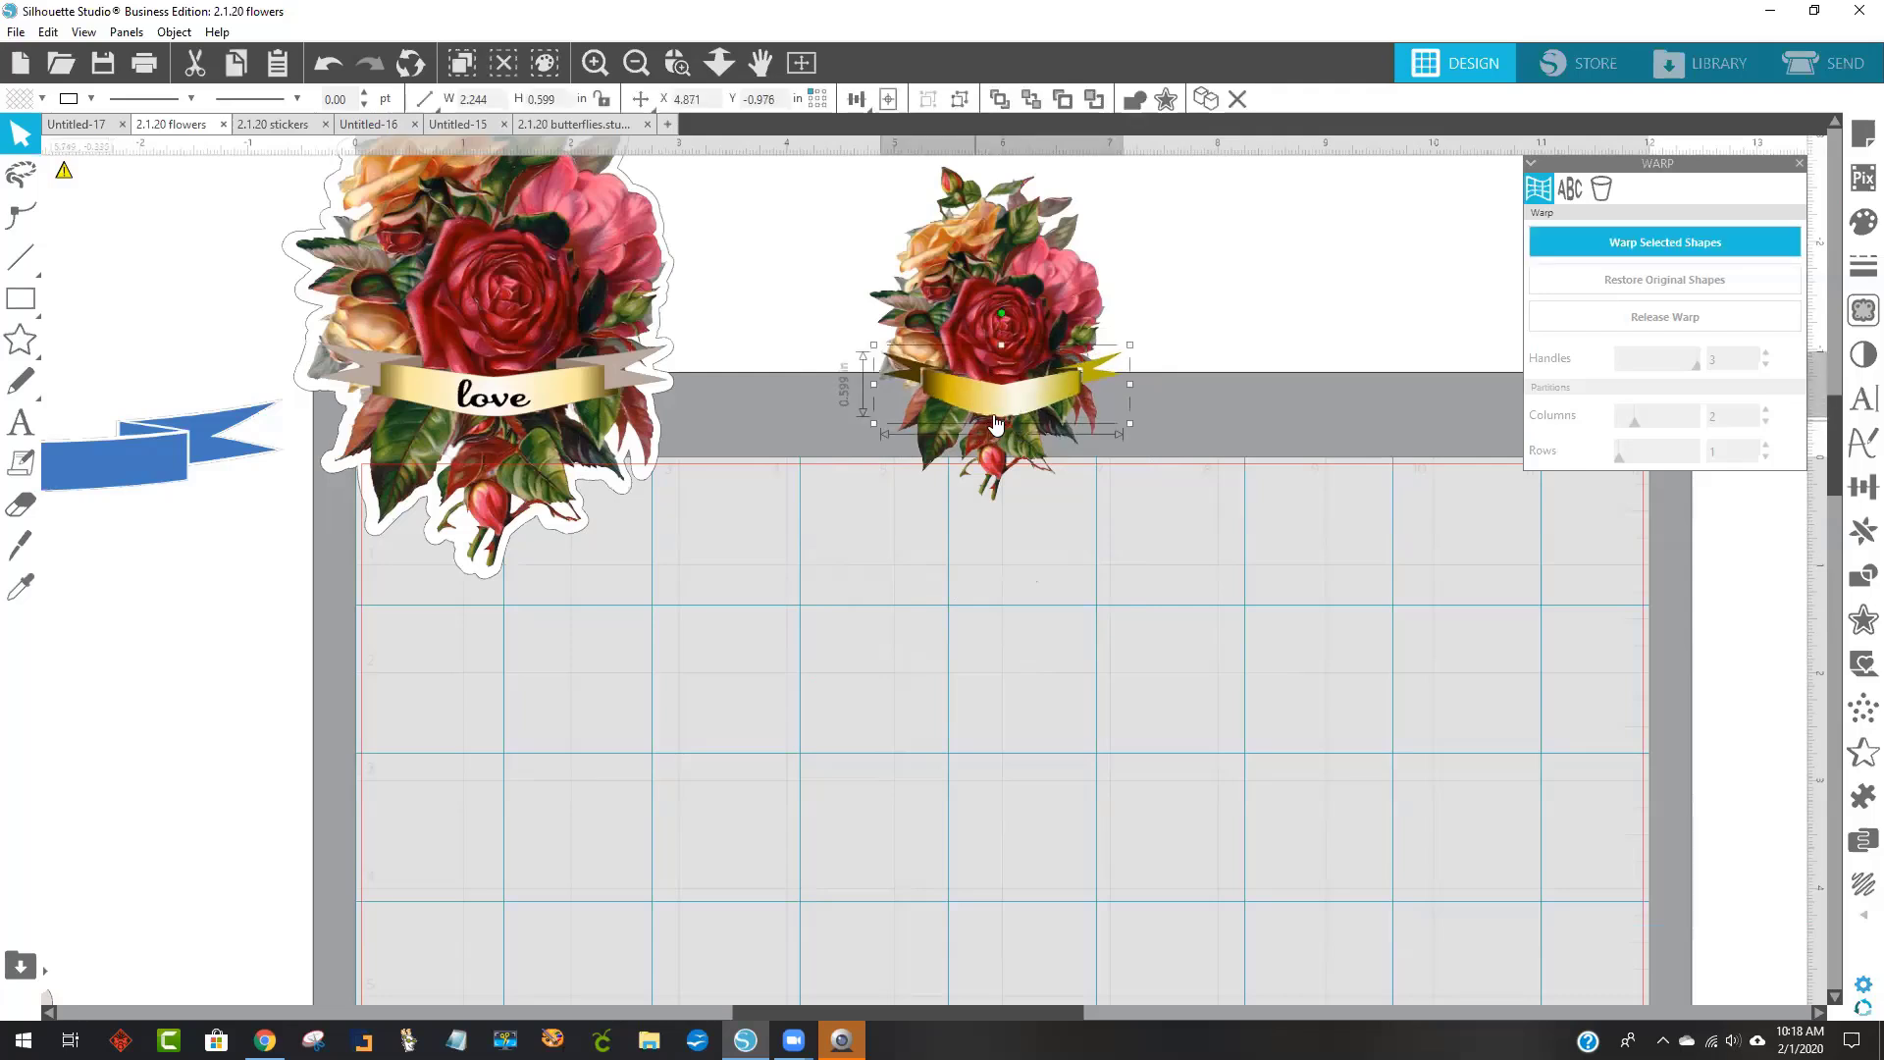
left_click(1086, 499)
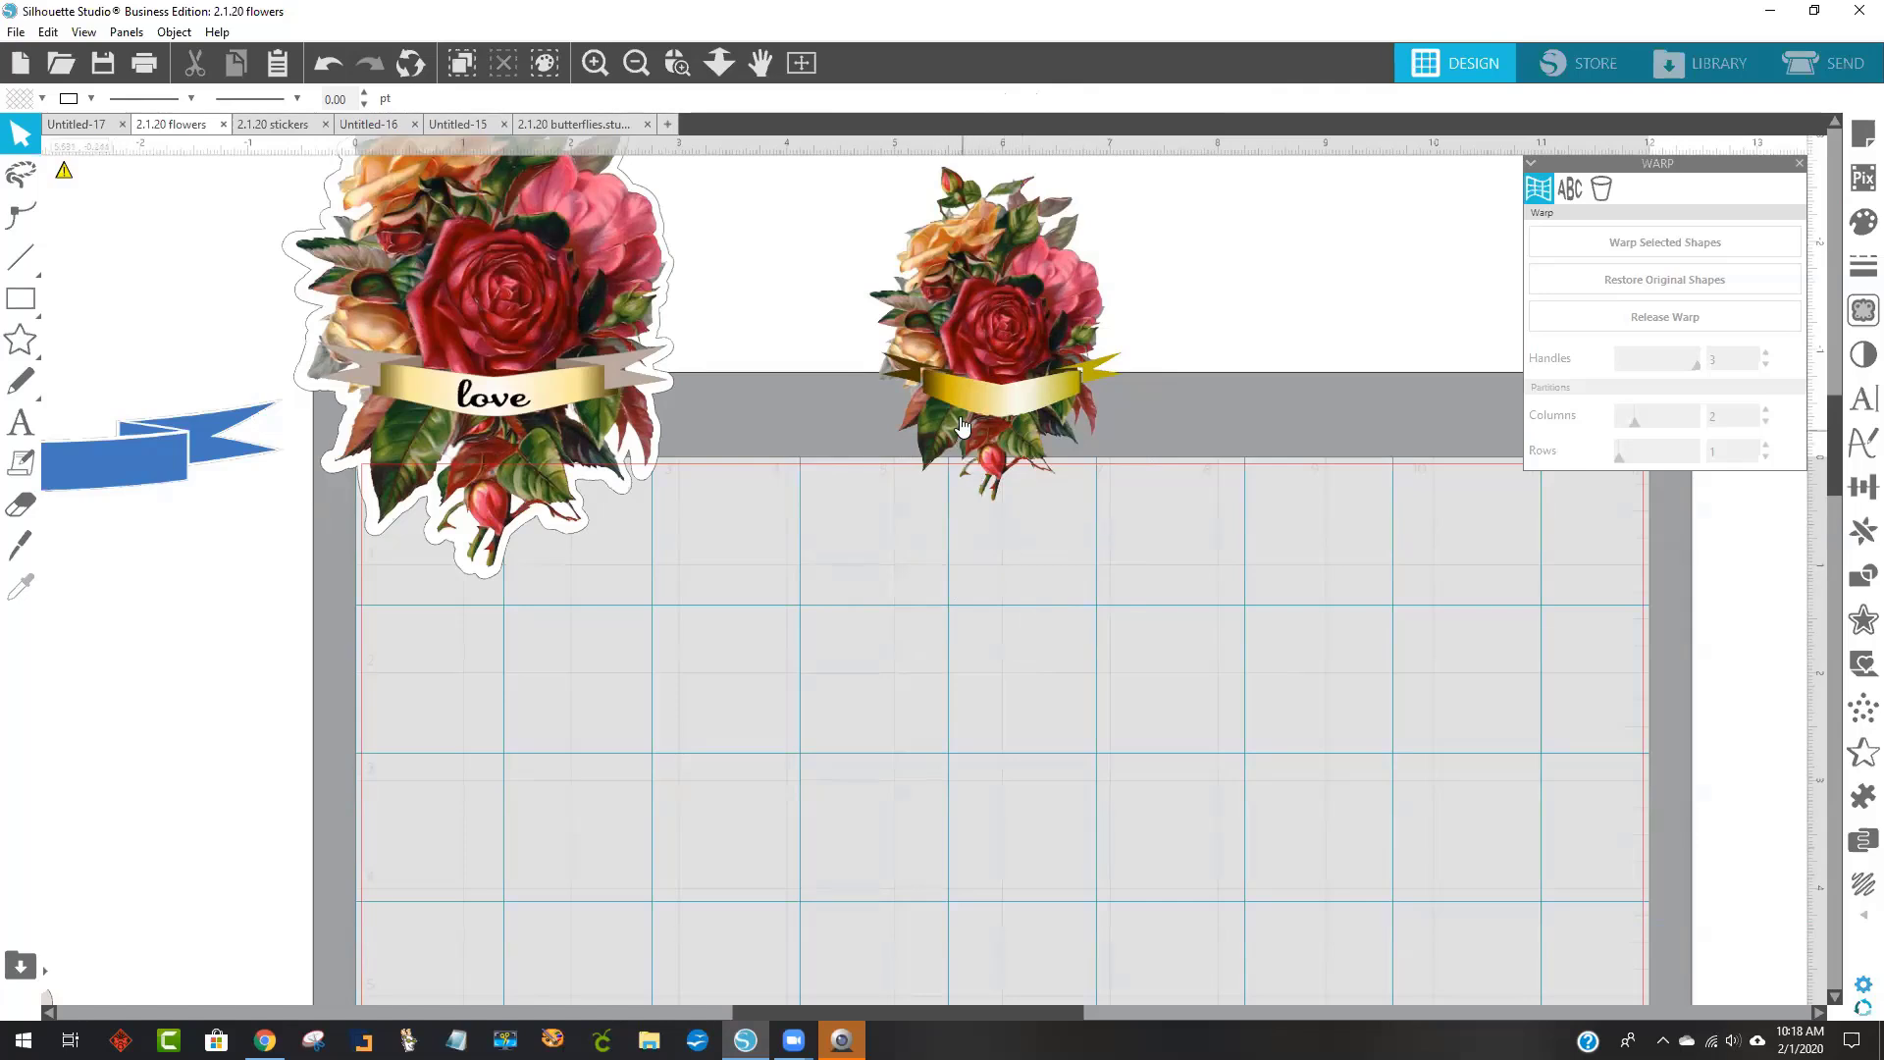
Group the bouquet with the banner and move the combined design down onto the mat.
left_click(1036, 475)
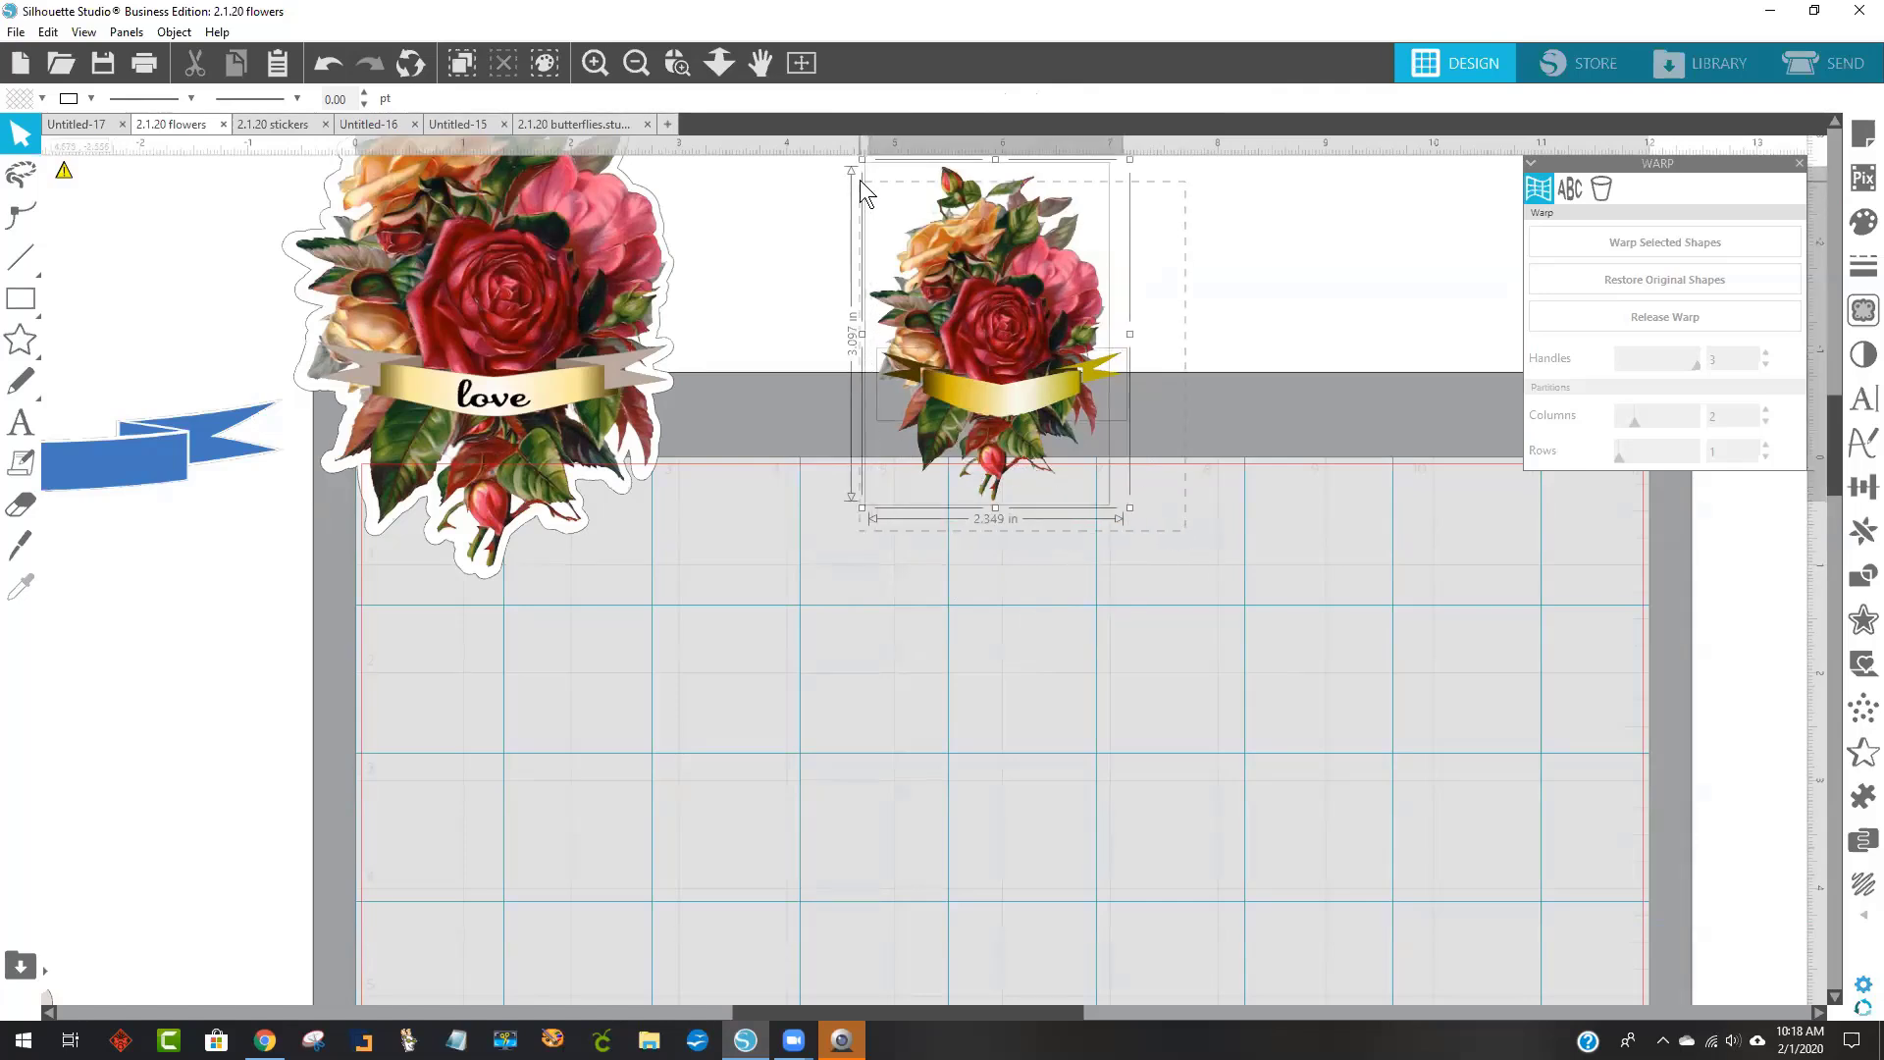
right_click(926, 274)
left_click(1008, 594)
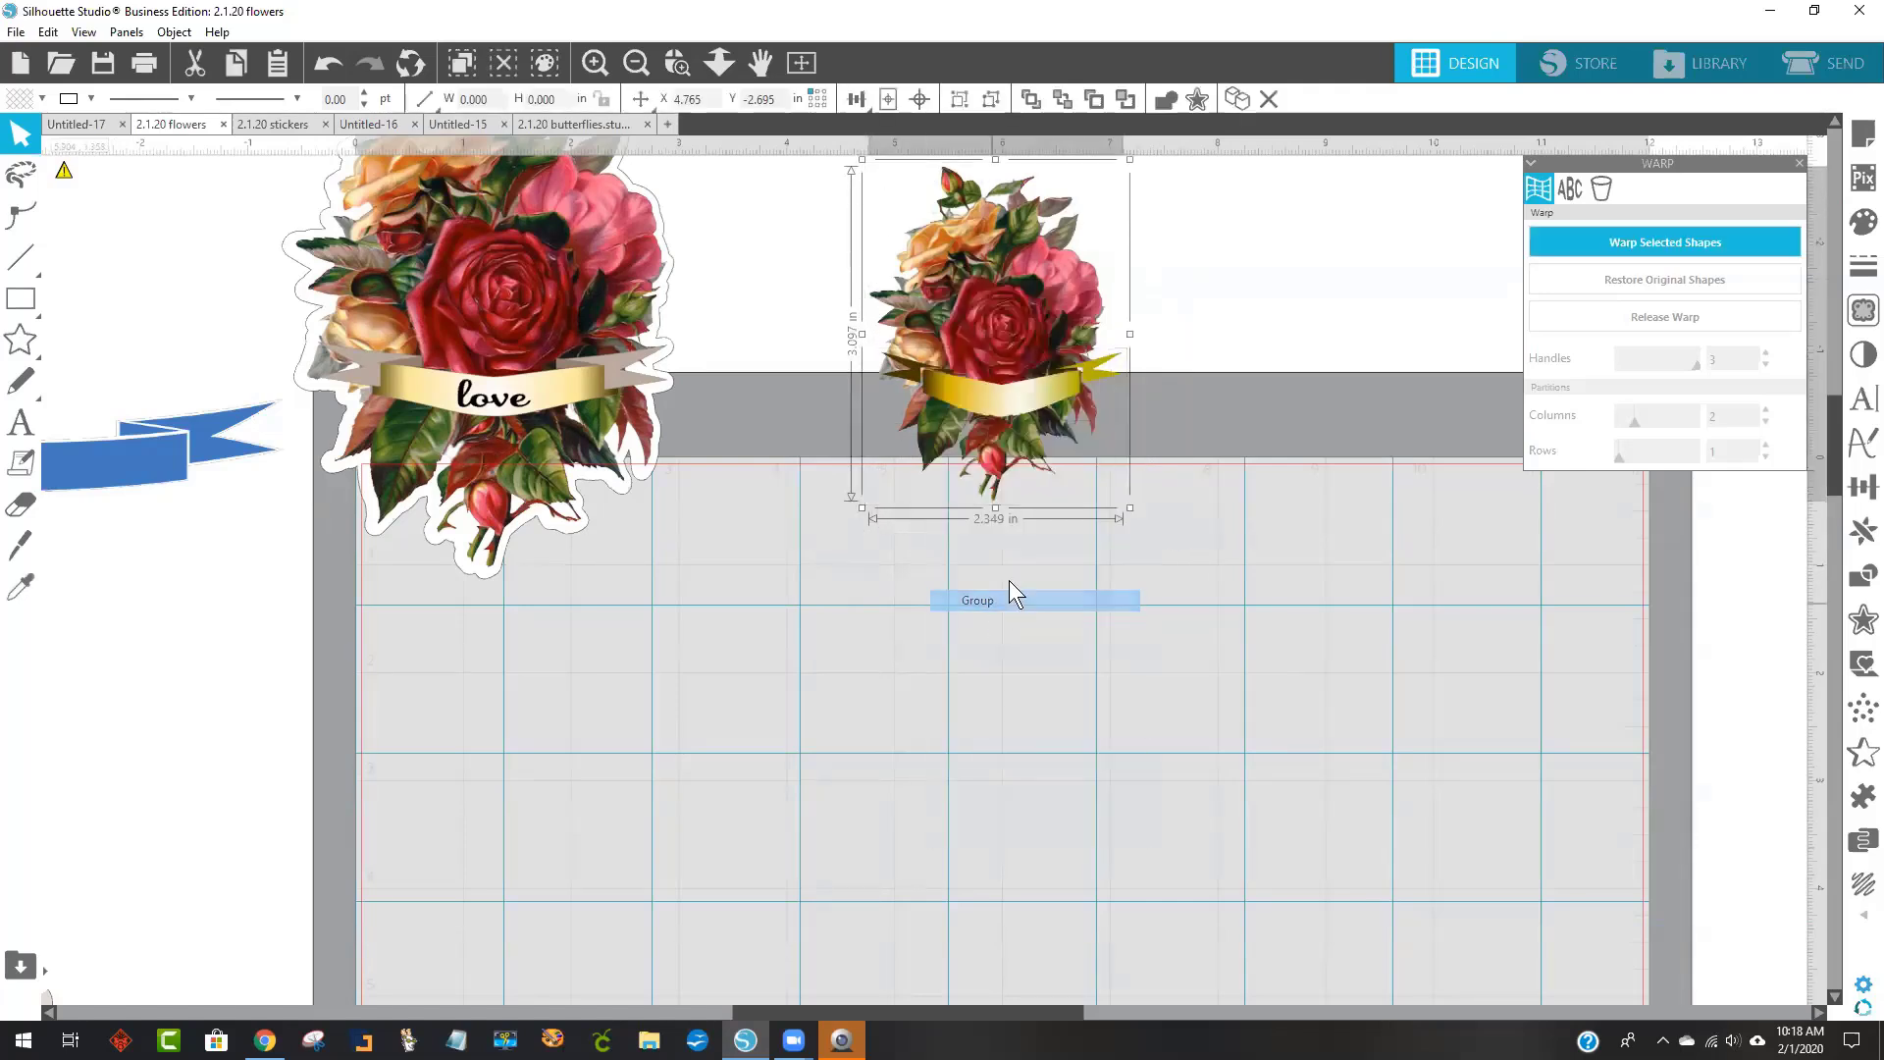
left_click_drag(1052, 298, 1019, 608)
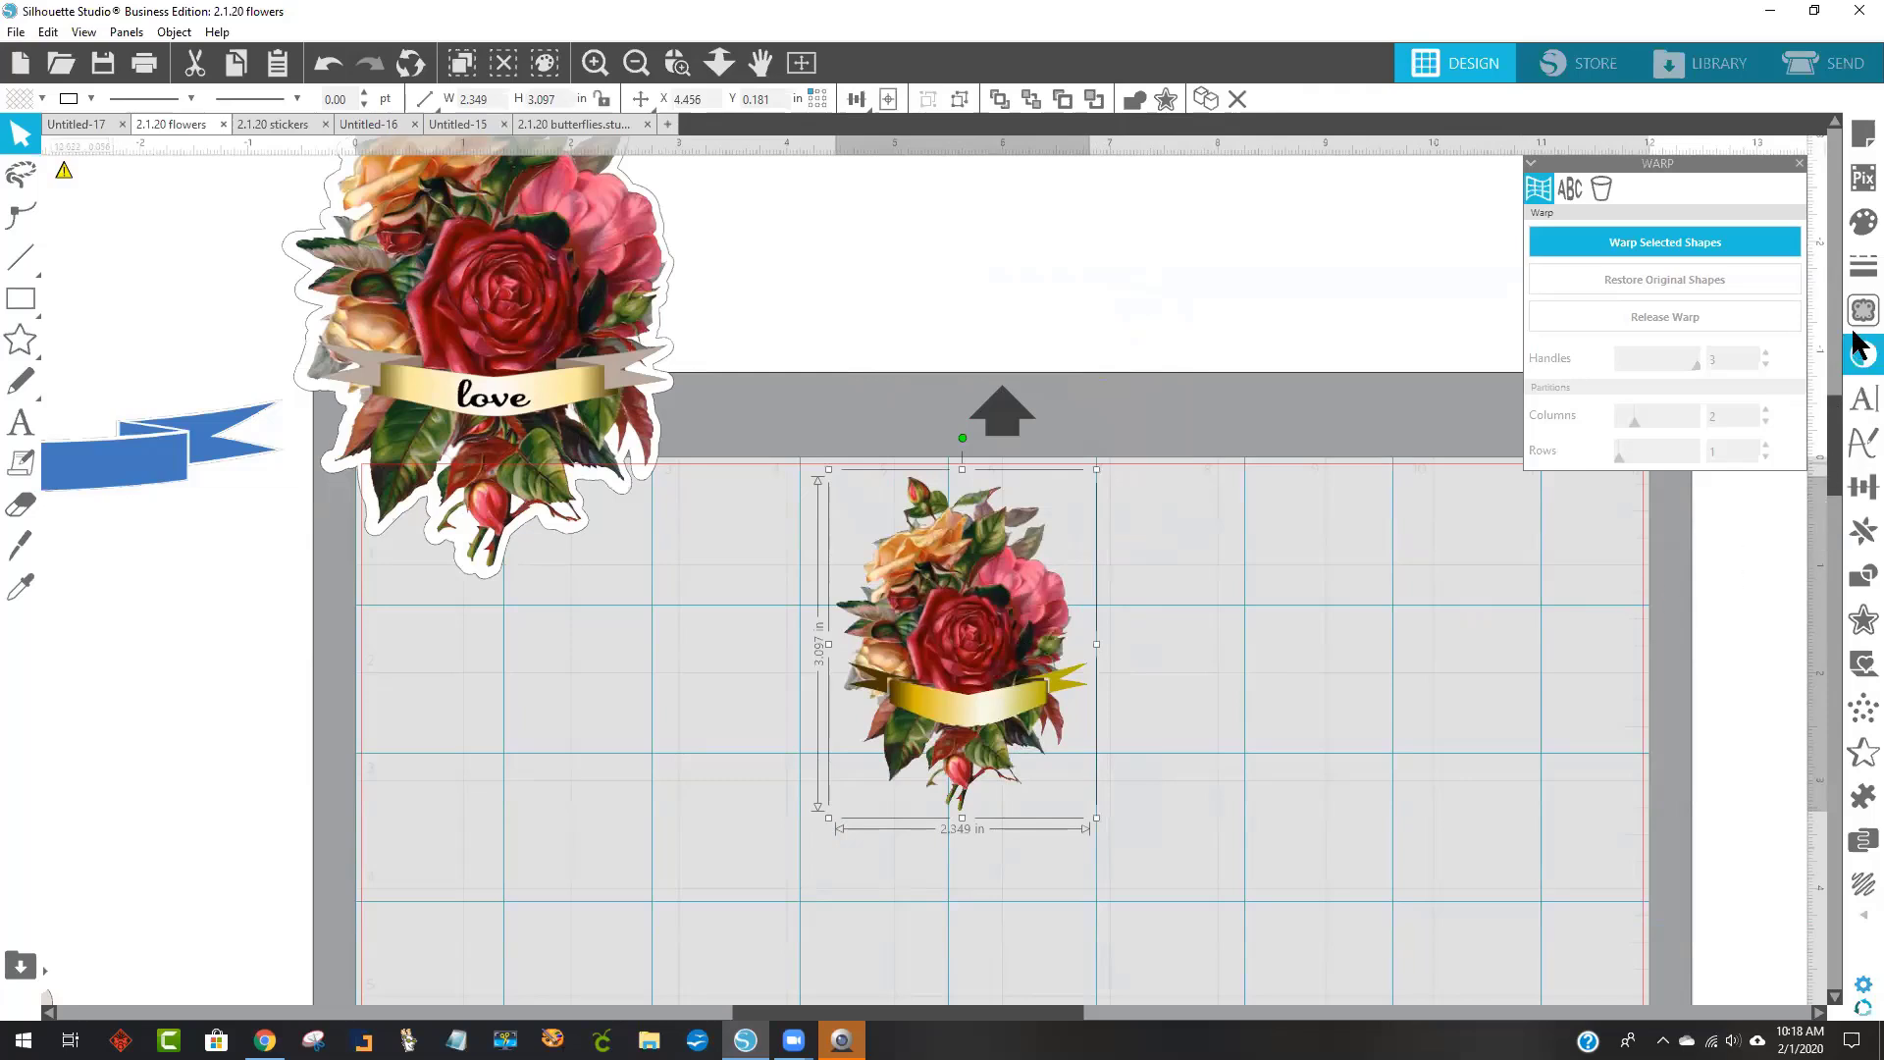
Add a 0.125 in rounded offset around the grouped bouquet and banner, and fill it white.
left_click(1857, 628)
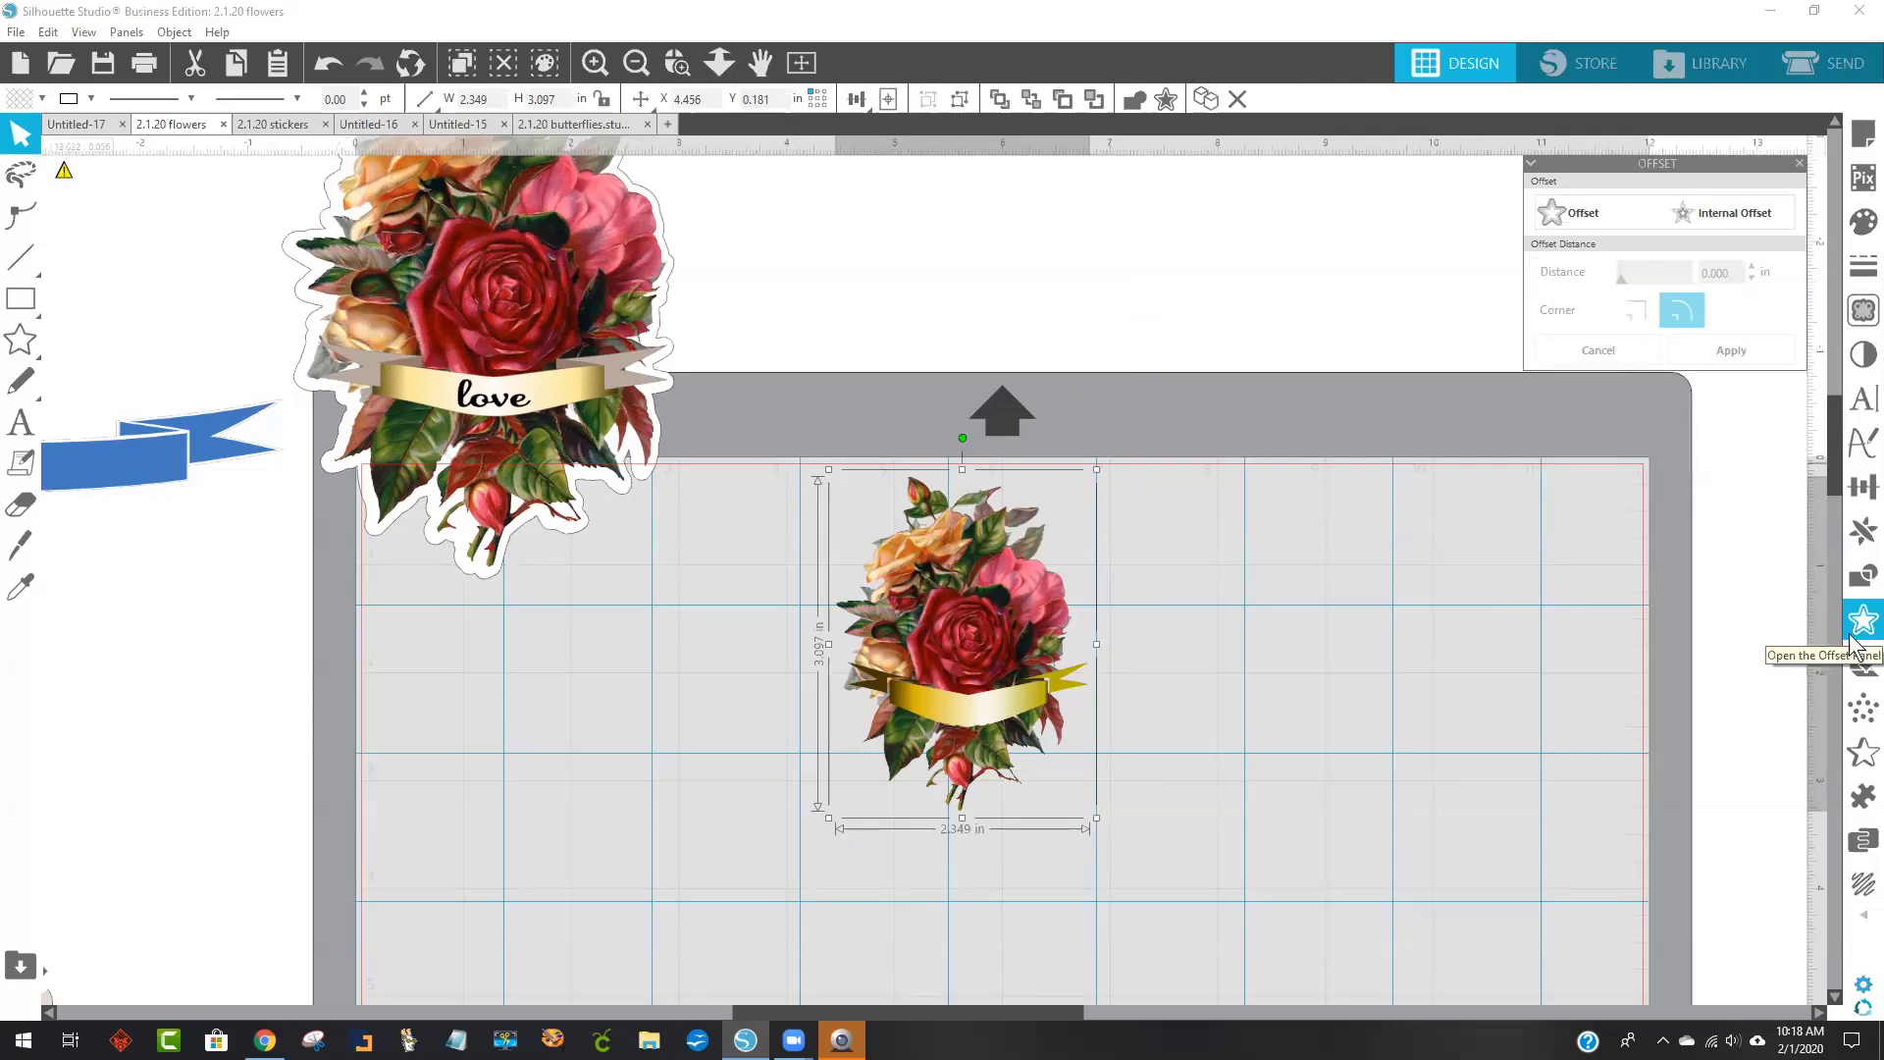
left_click(1586, 213)
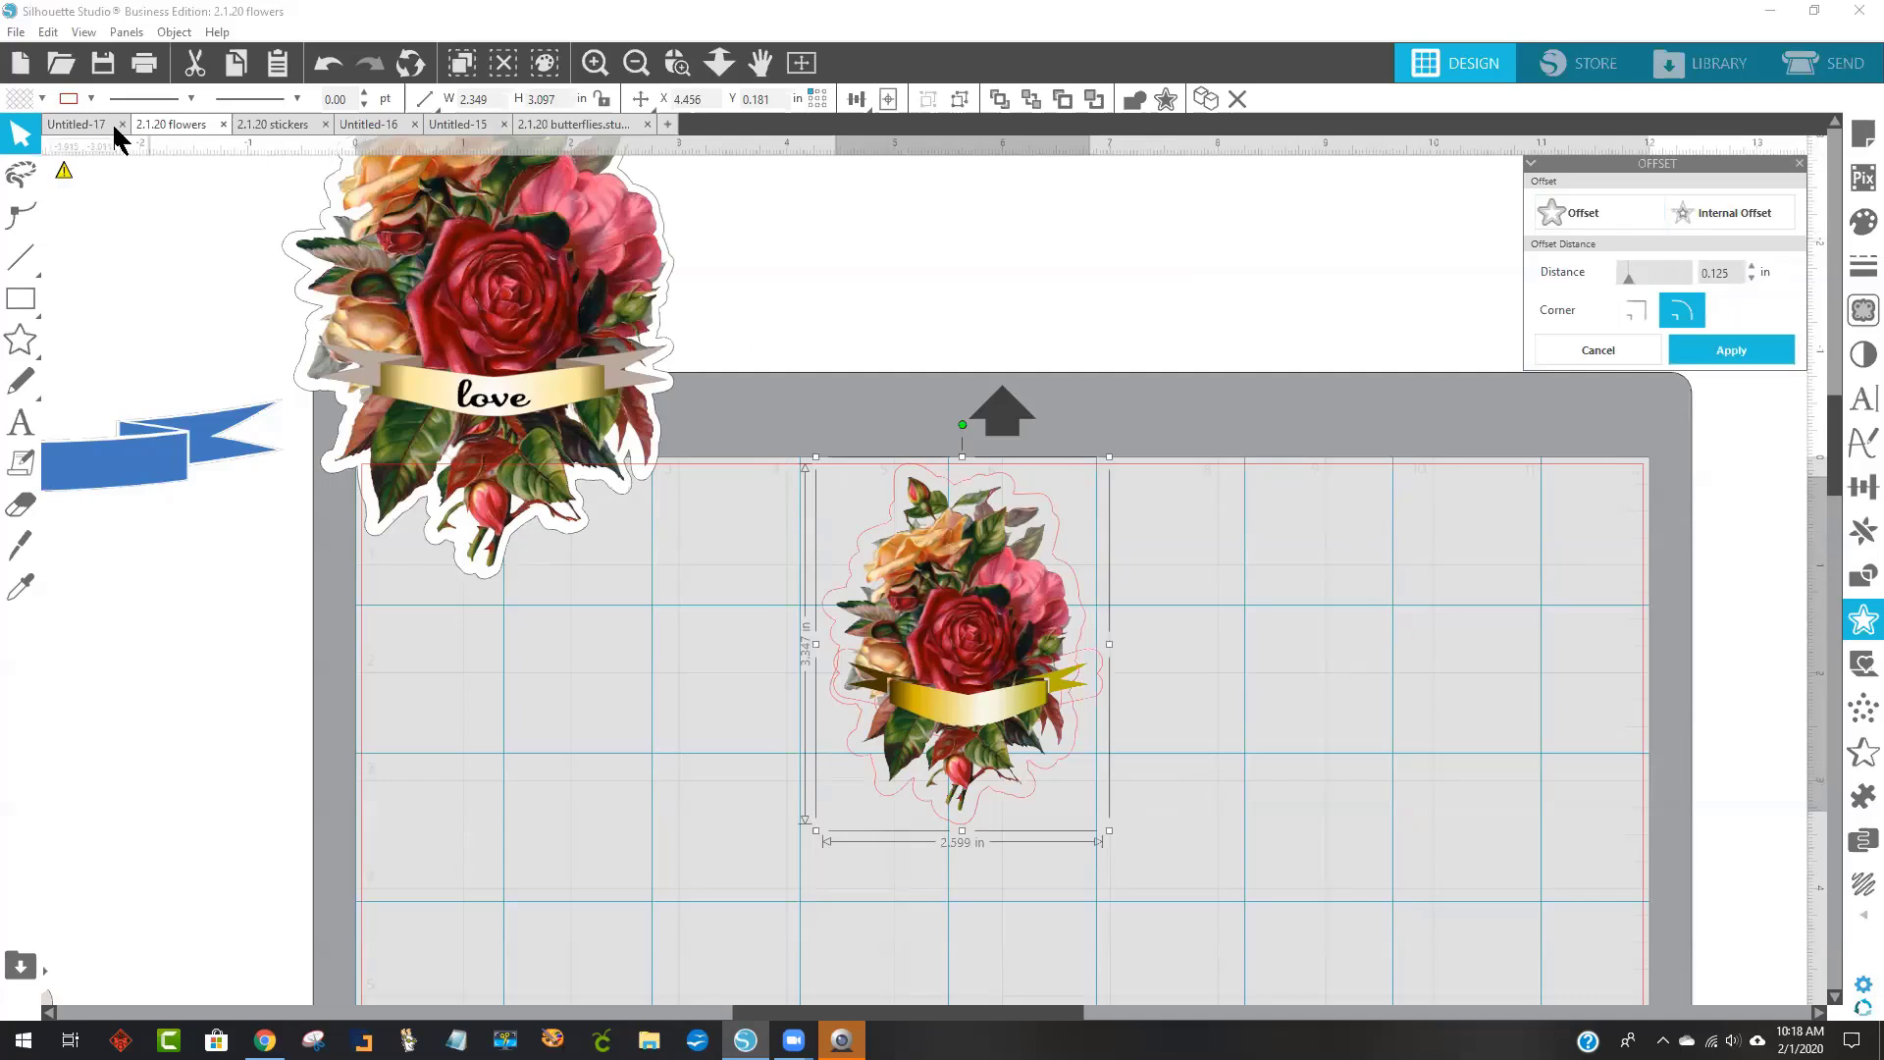
left_click(41, 99)
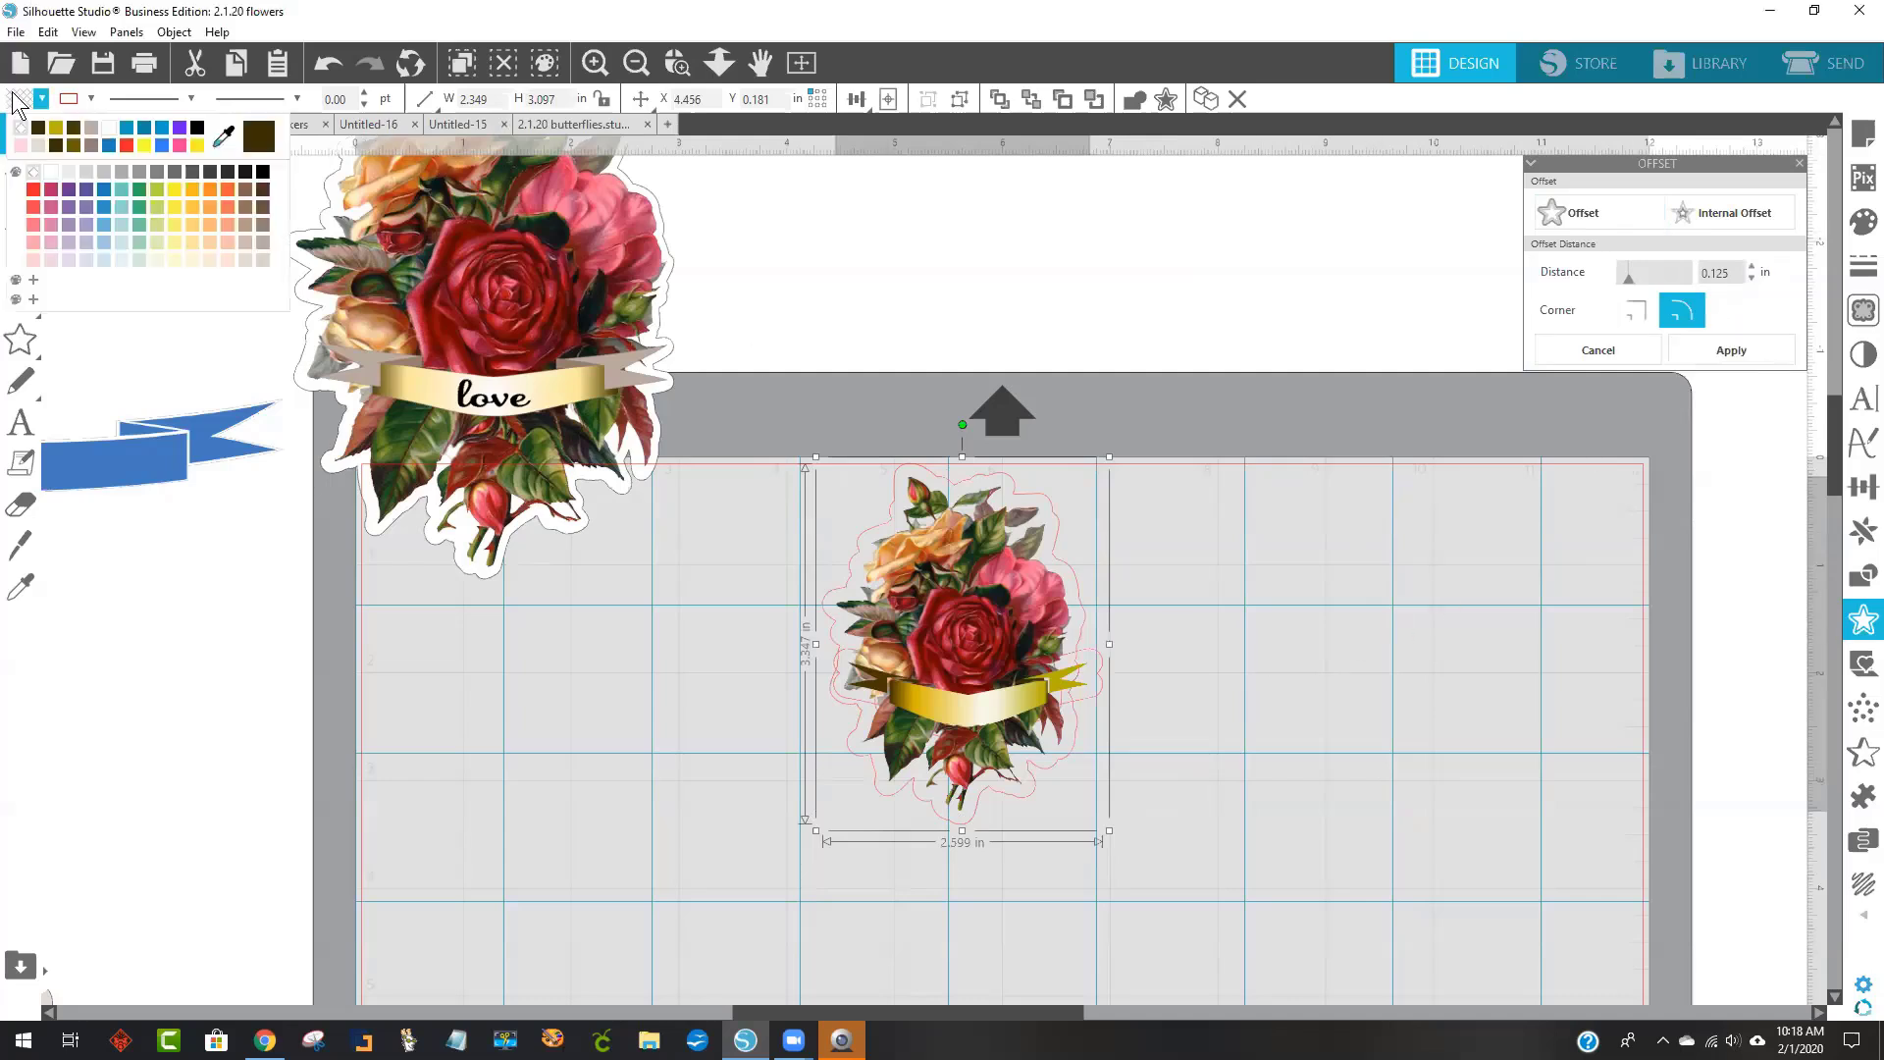
left_click(35, 172)
left_click(1320, 733)
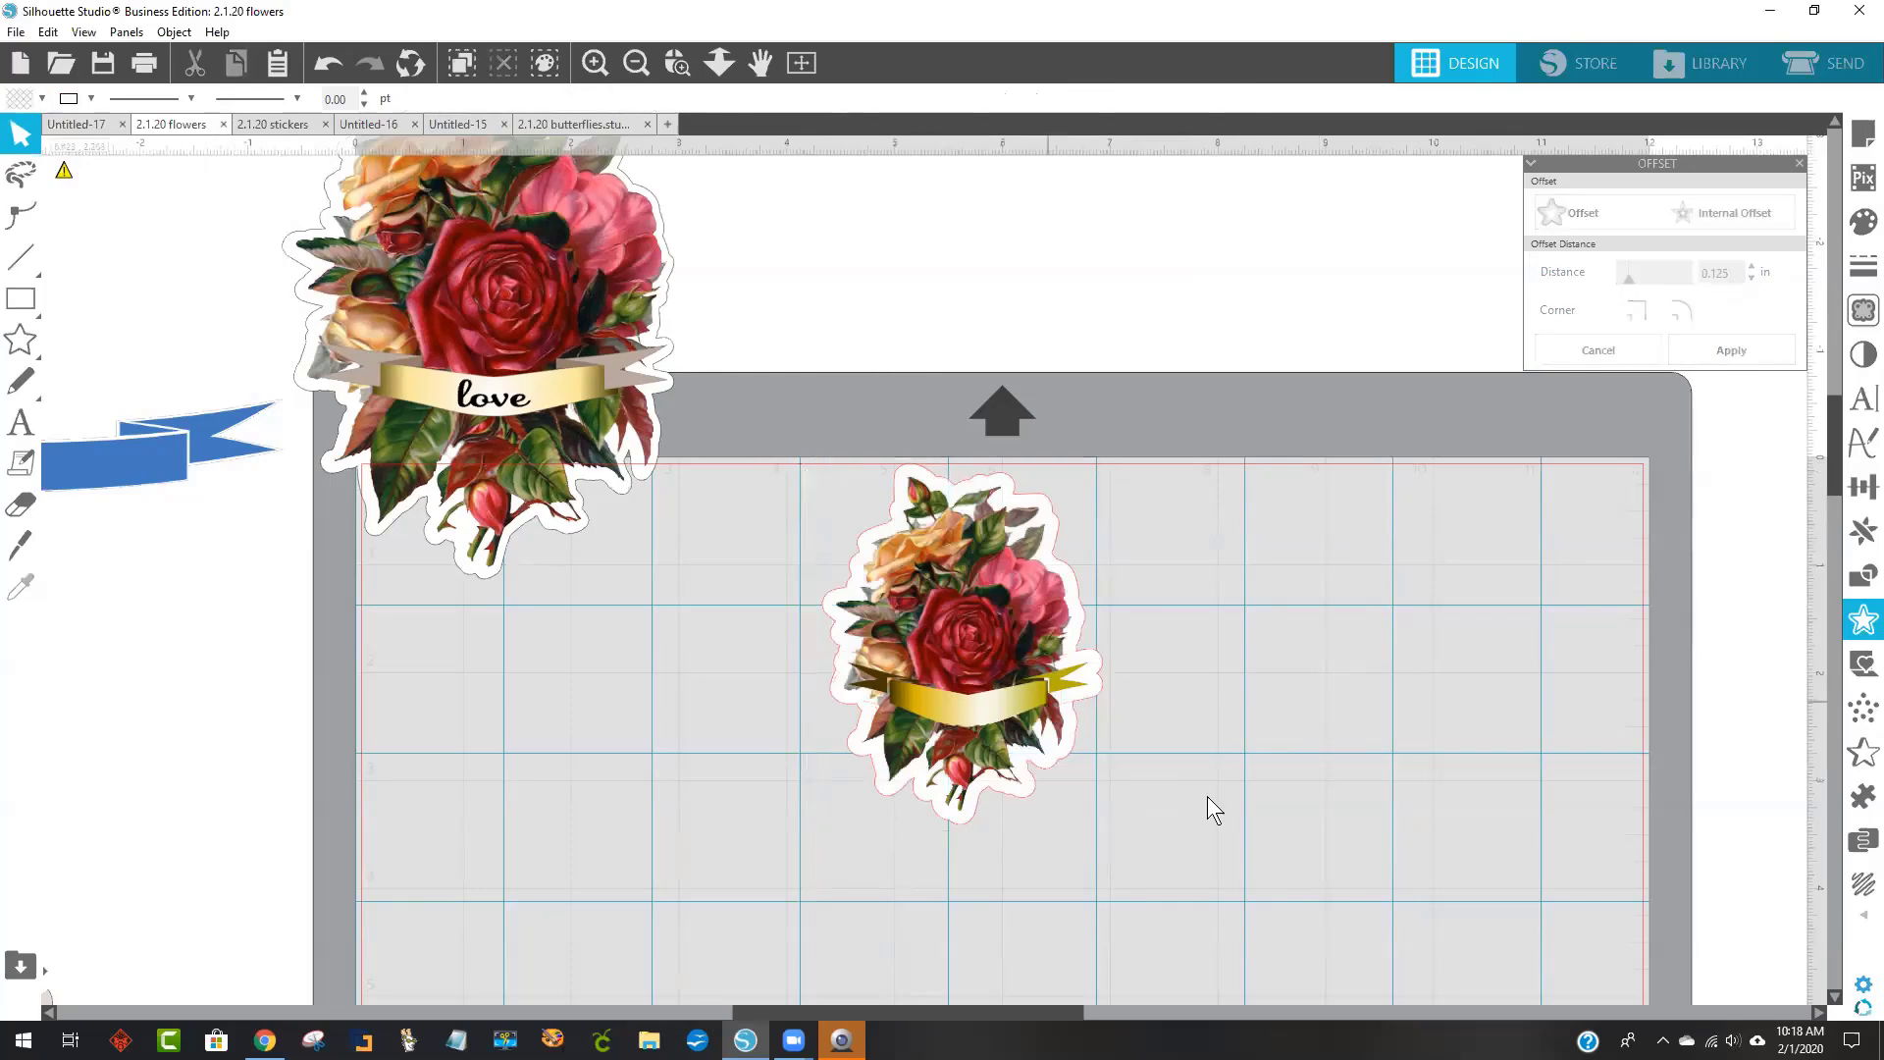
Change the outline colour of the white offset around the bouquet to white.
left_click(1070, 764)
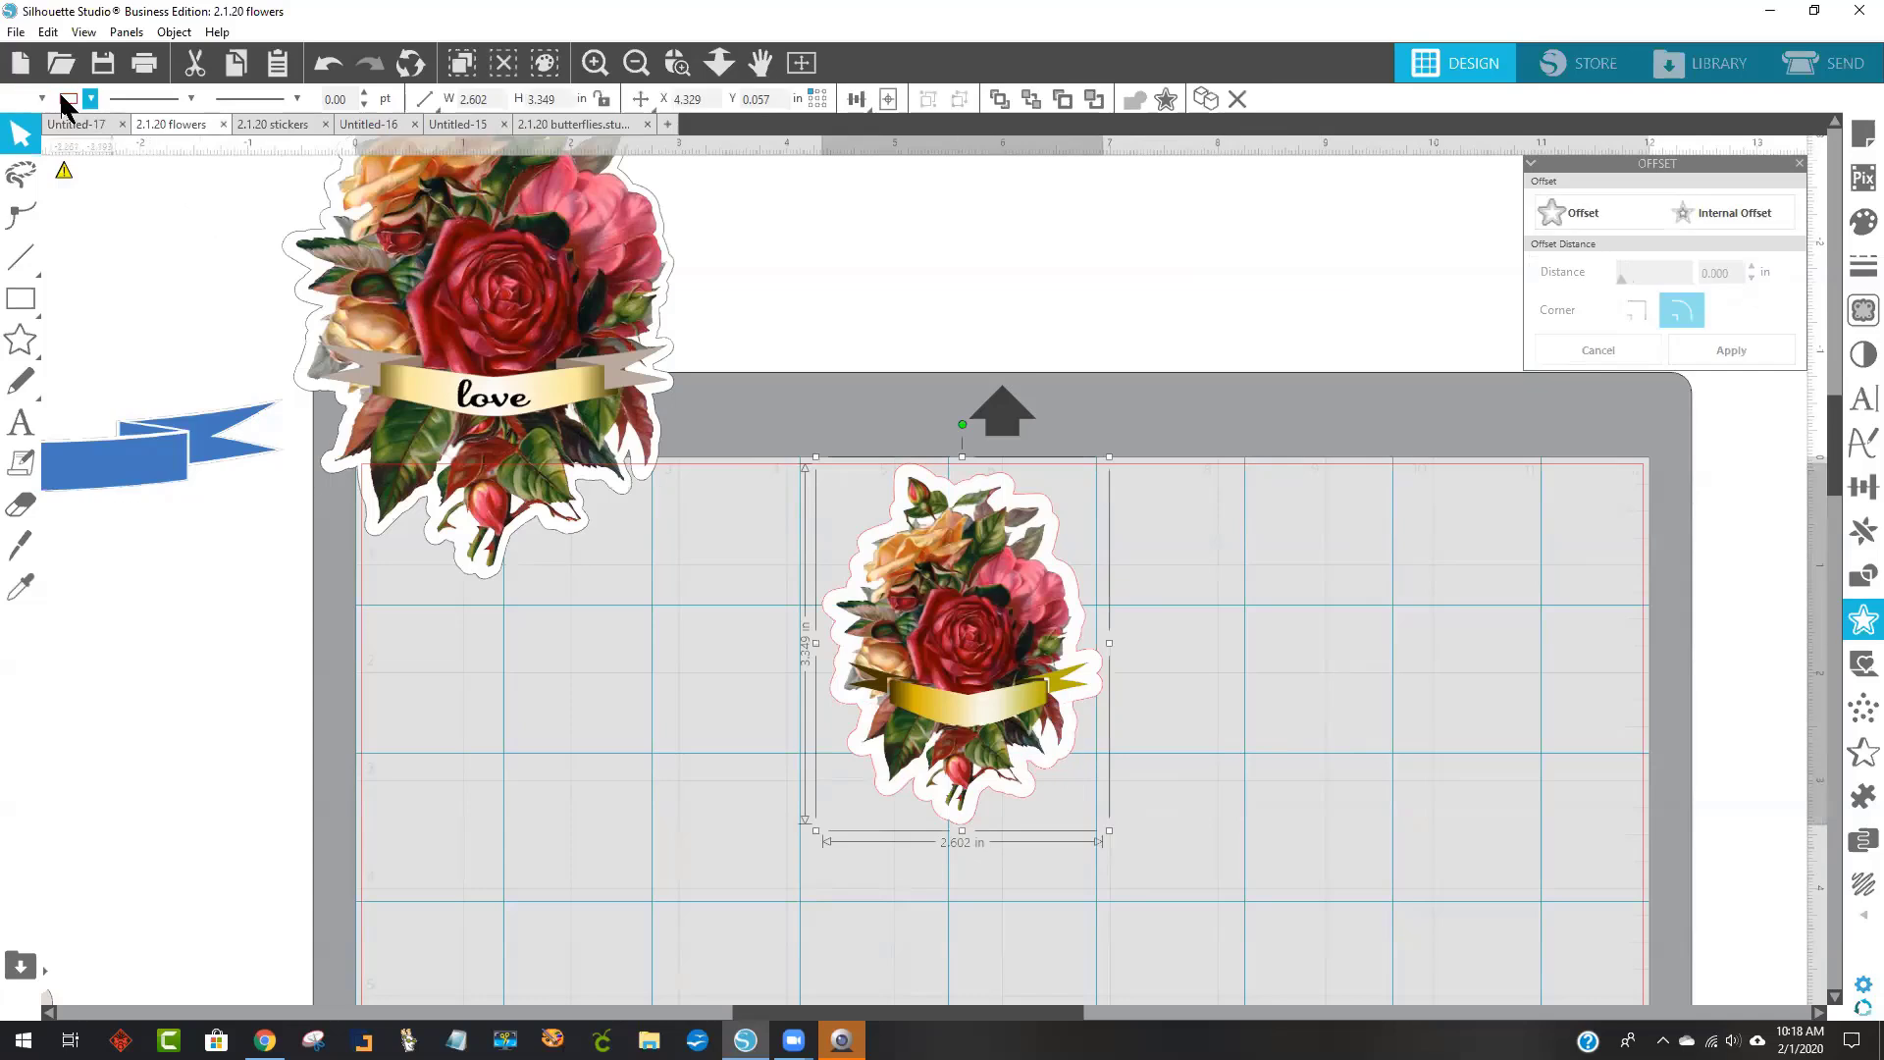
left_click(90, 98)
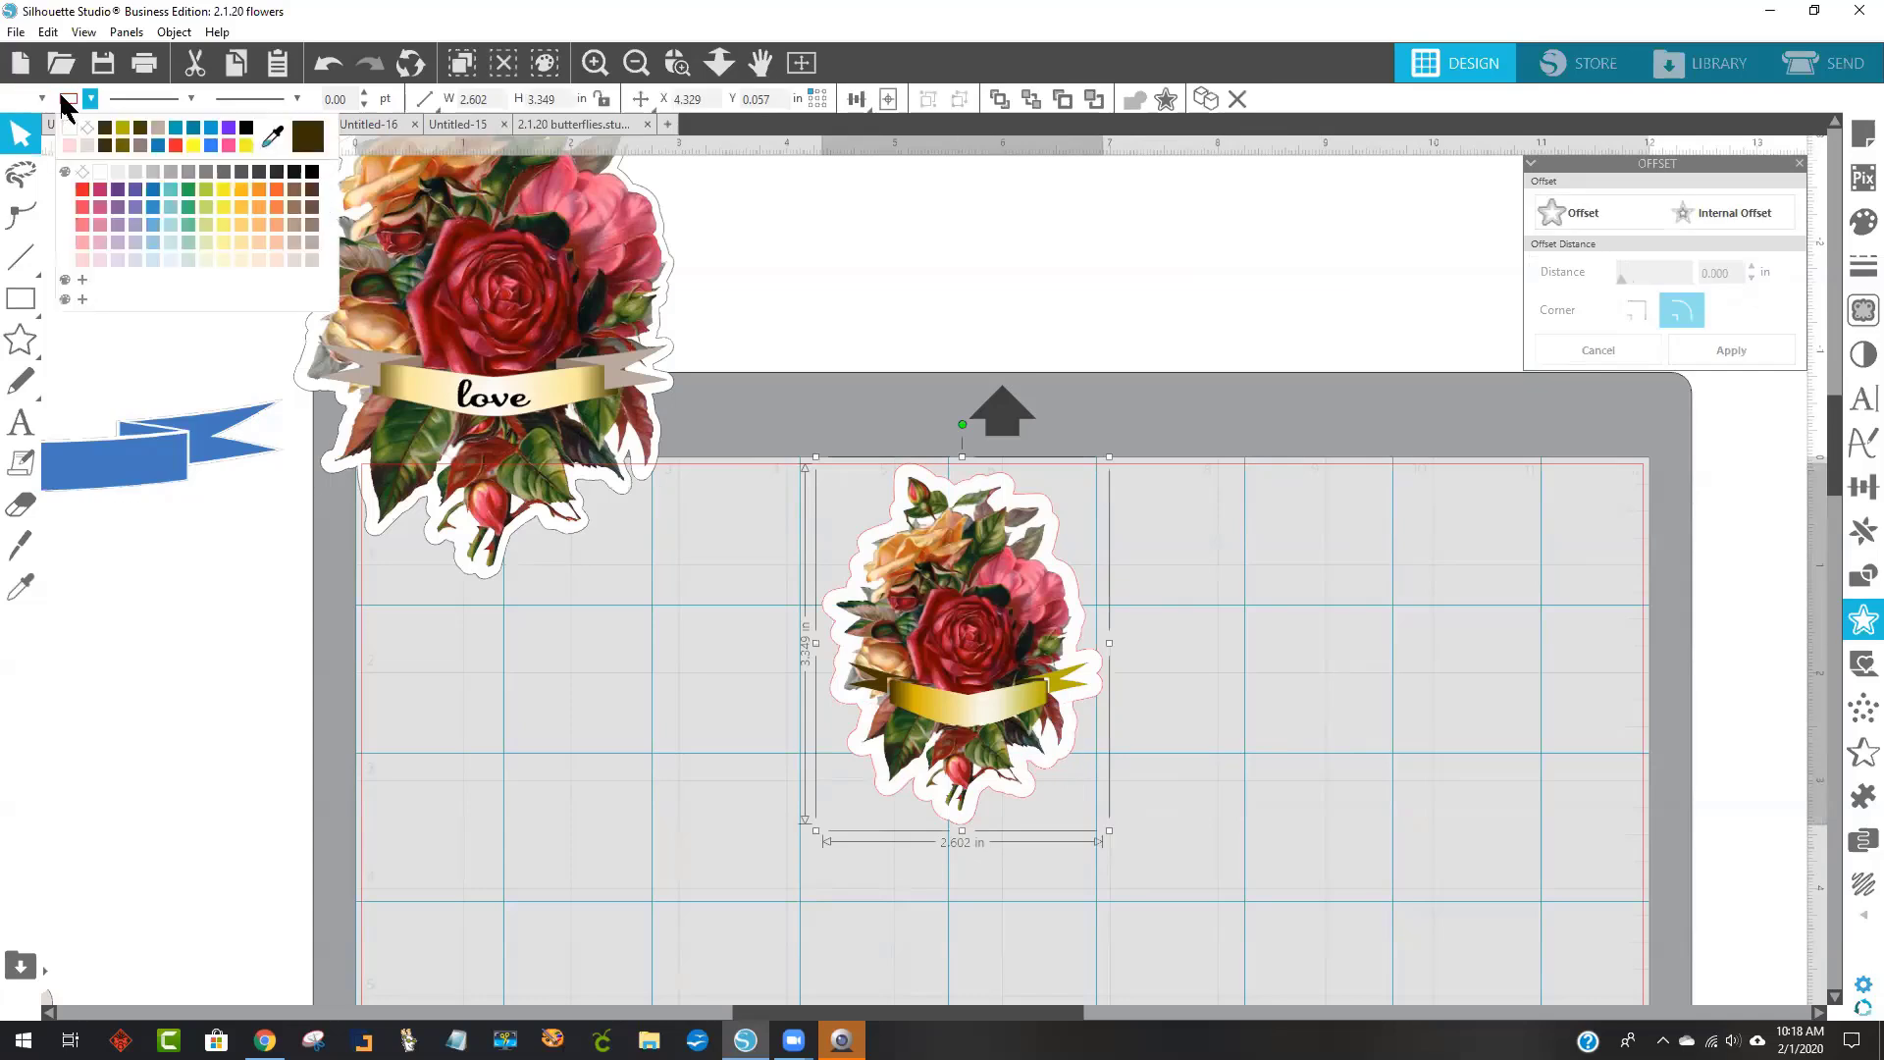
left_click(135, 173)
left_click(1150, 563)
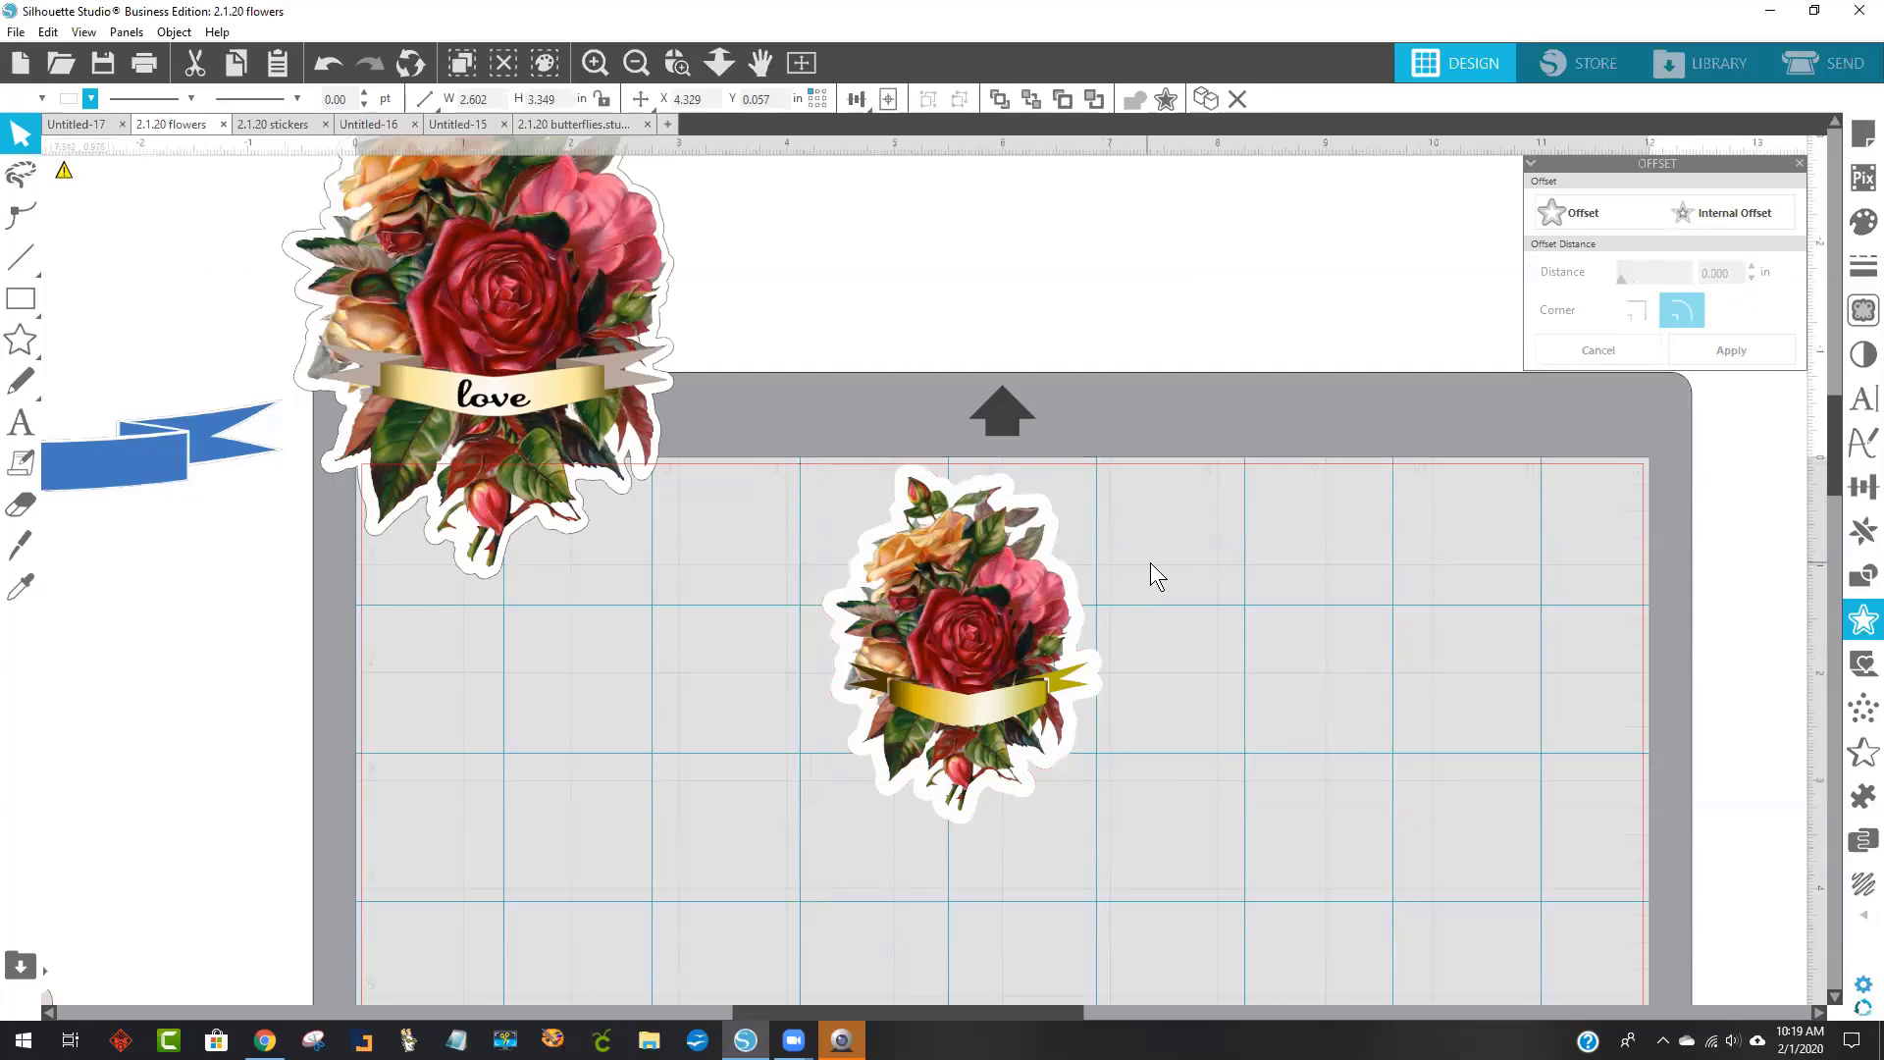
Group the bouquet design with its white offset and move the sticker slightly up on the mat.
left_click_drag(1127, 857, 828, 451)
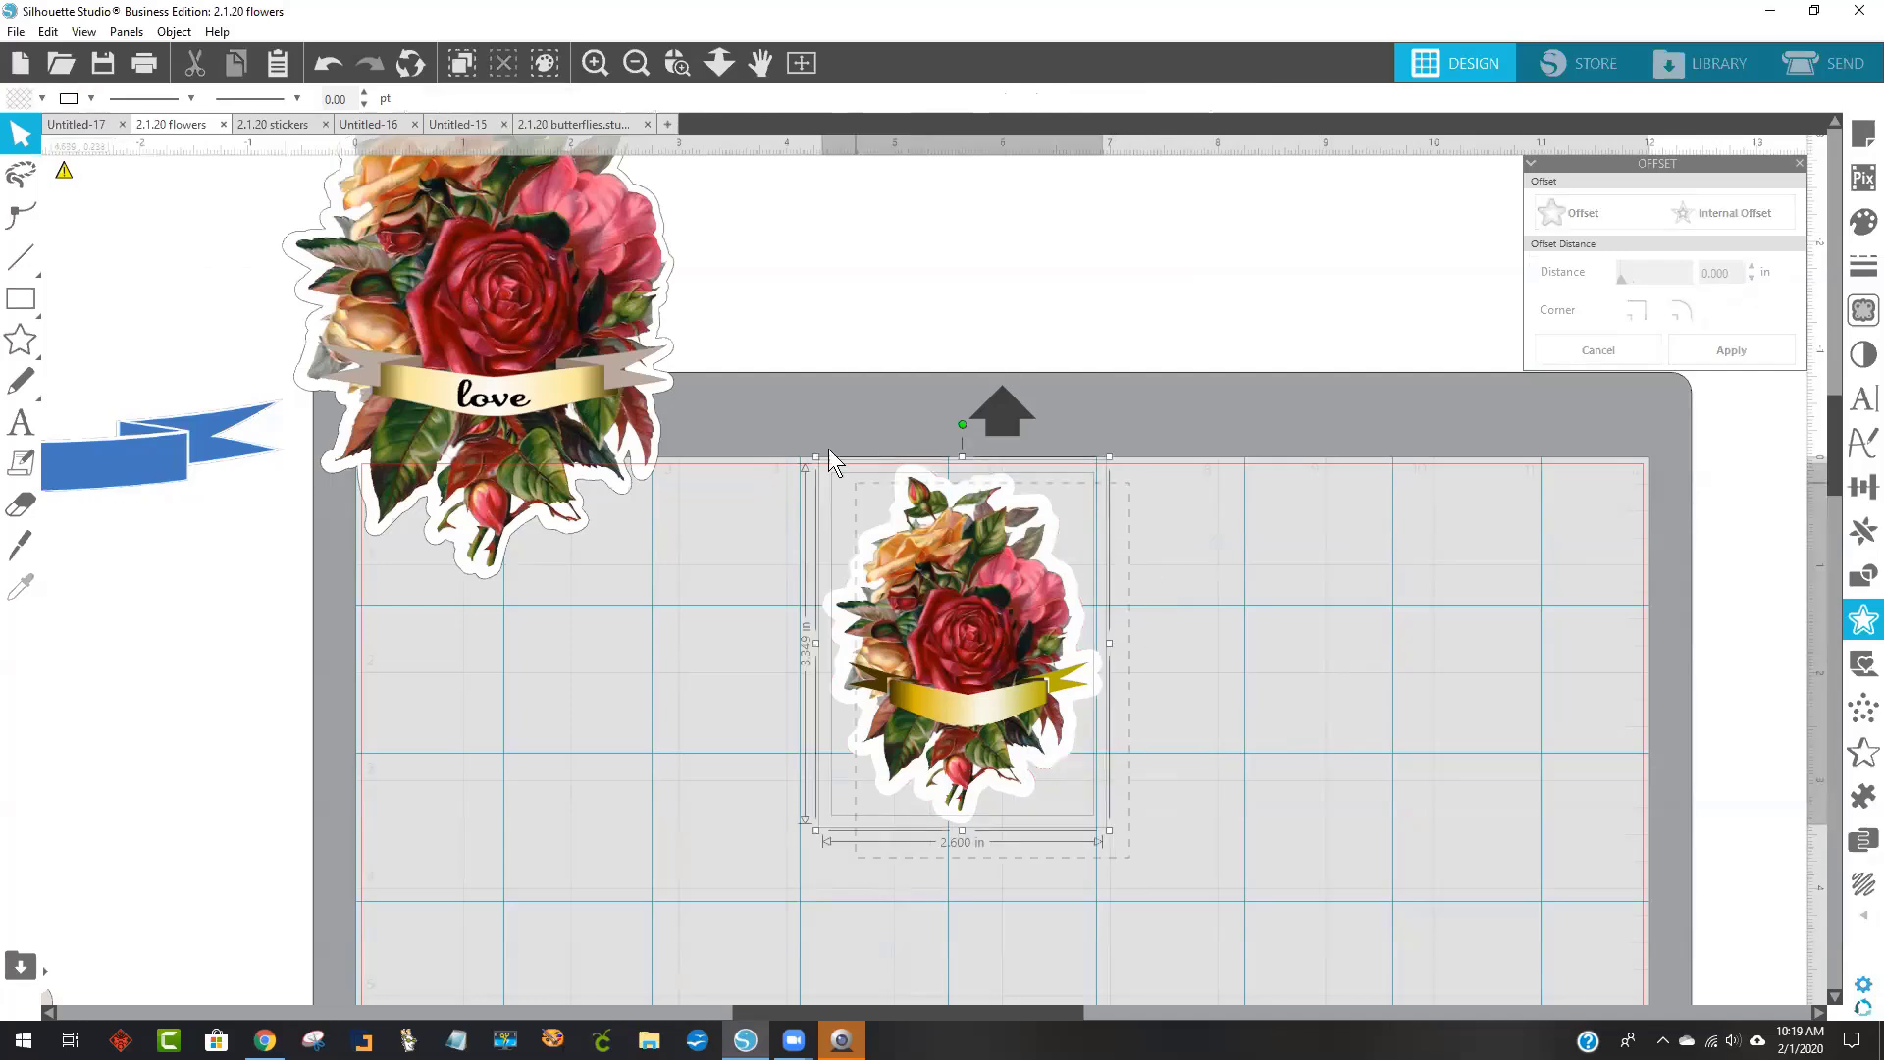
right_click(961, 651)
left_click(1034, 396)
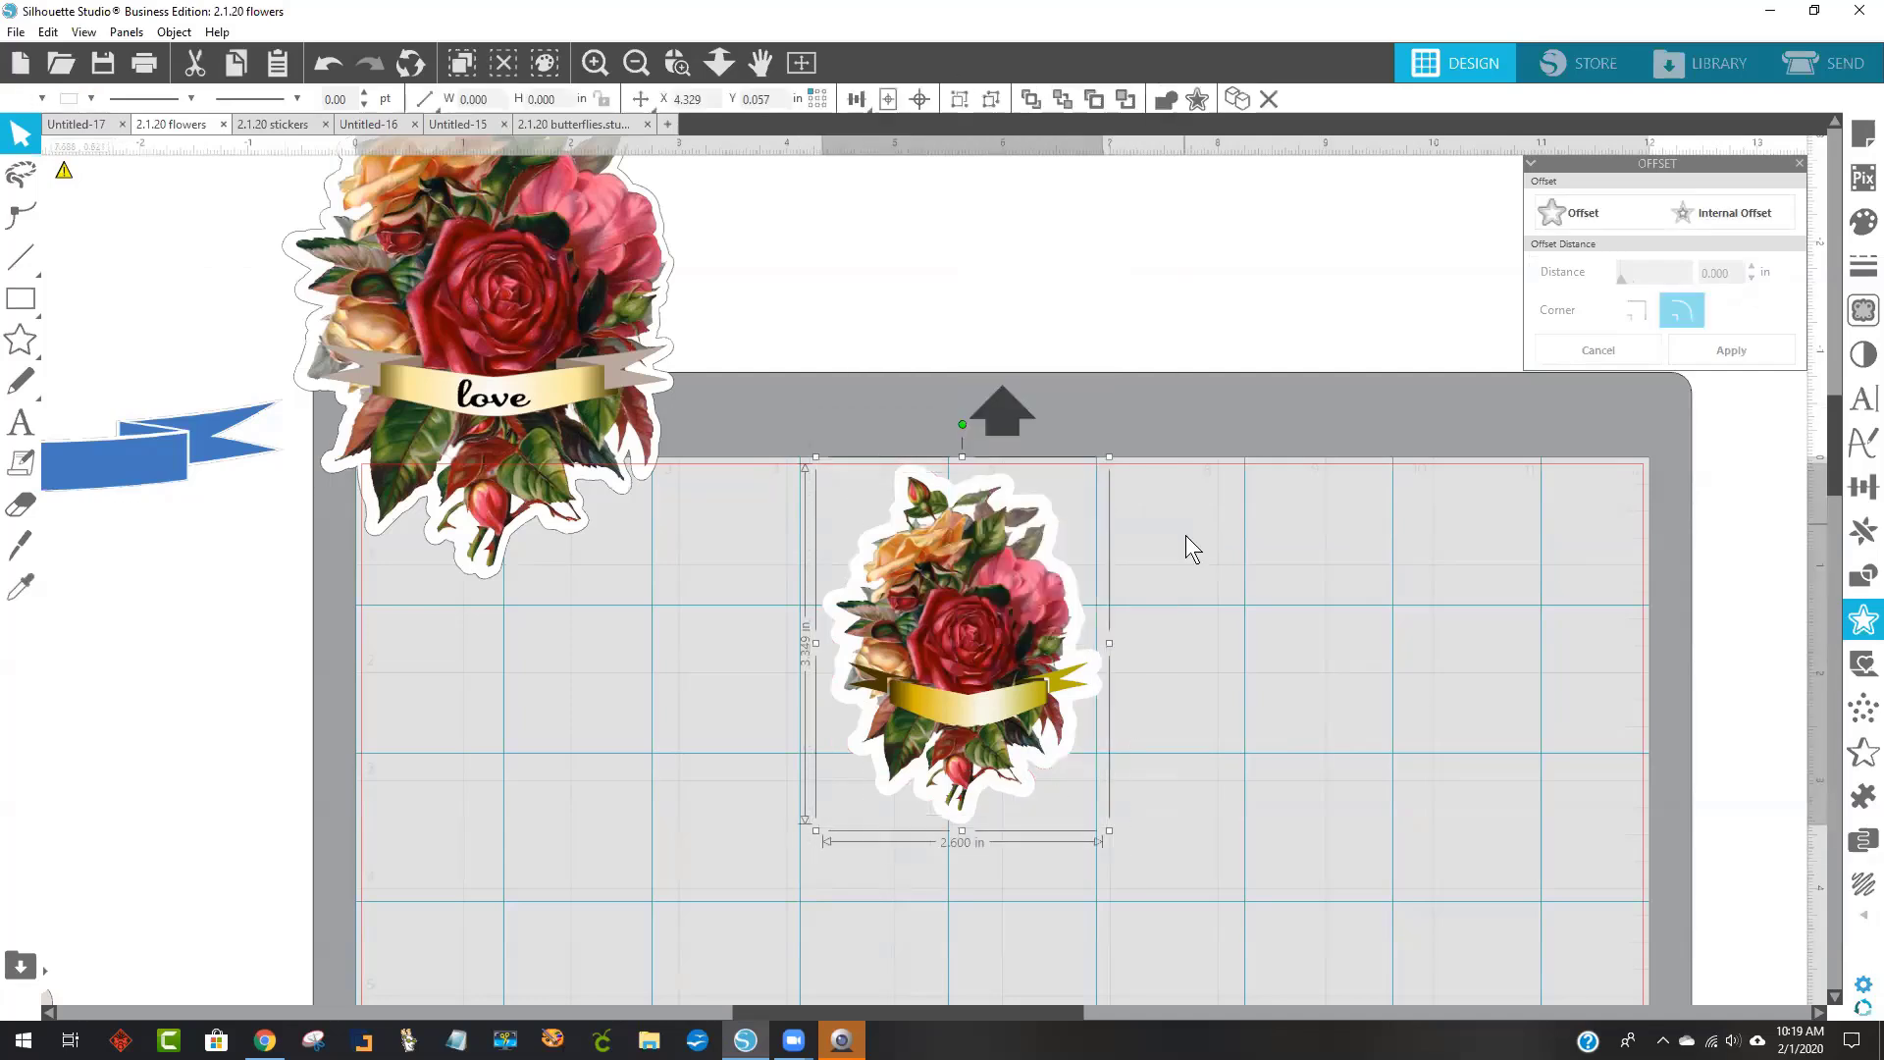
mouse_move(930, 709)
left_mouse_down()
mouse_move(938, 525)
mouse_move(952, 686)
left_mouse_up()
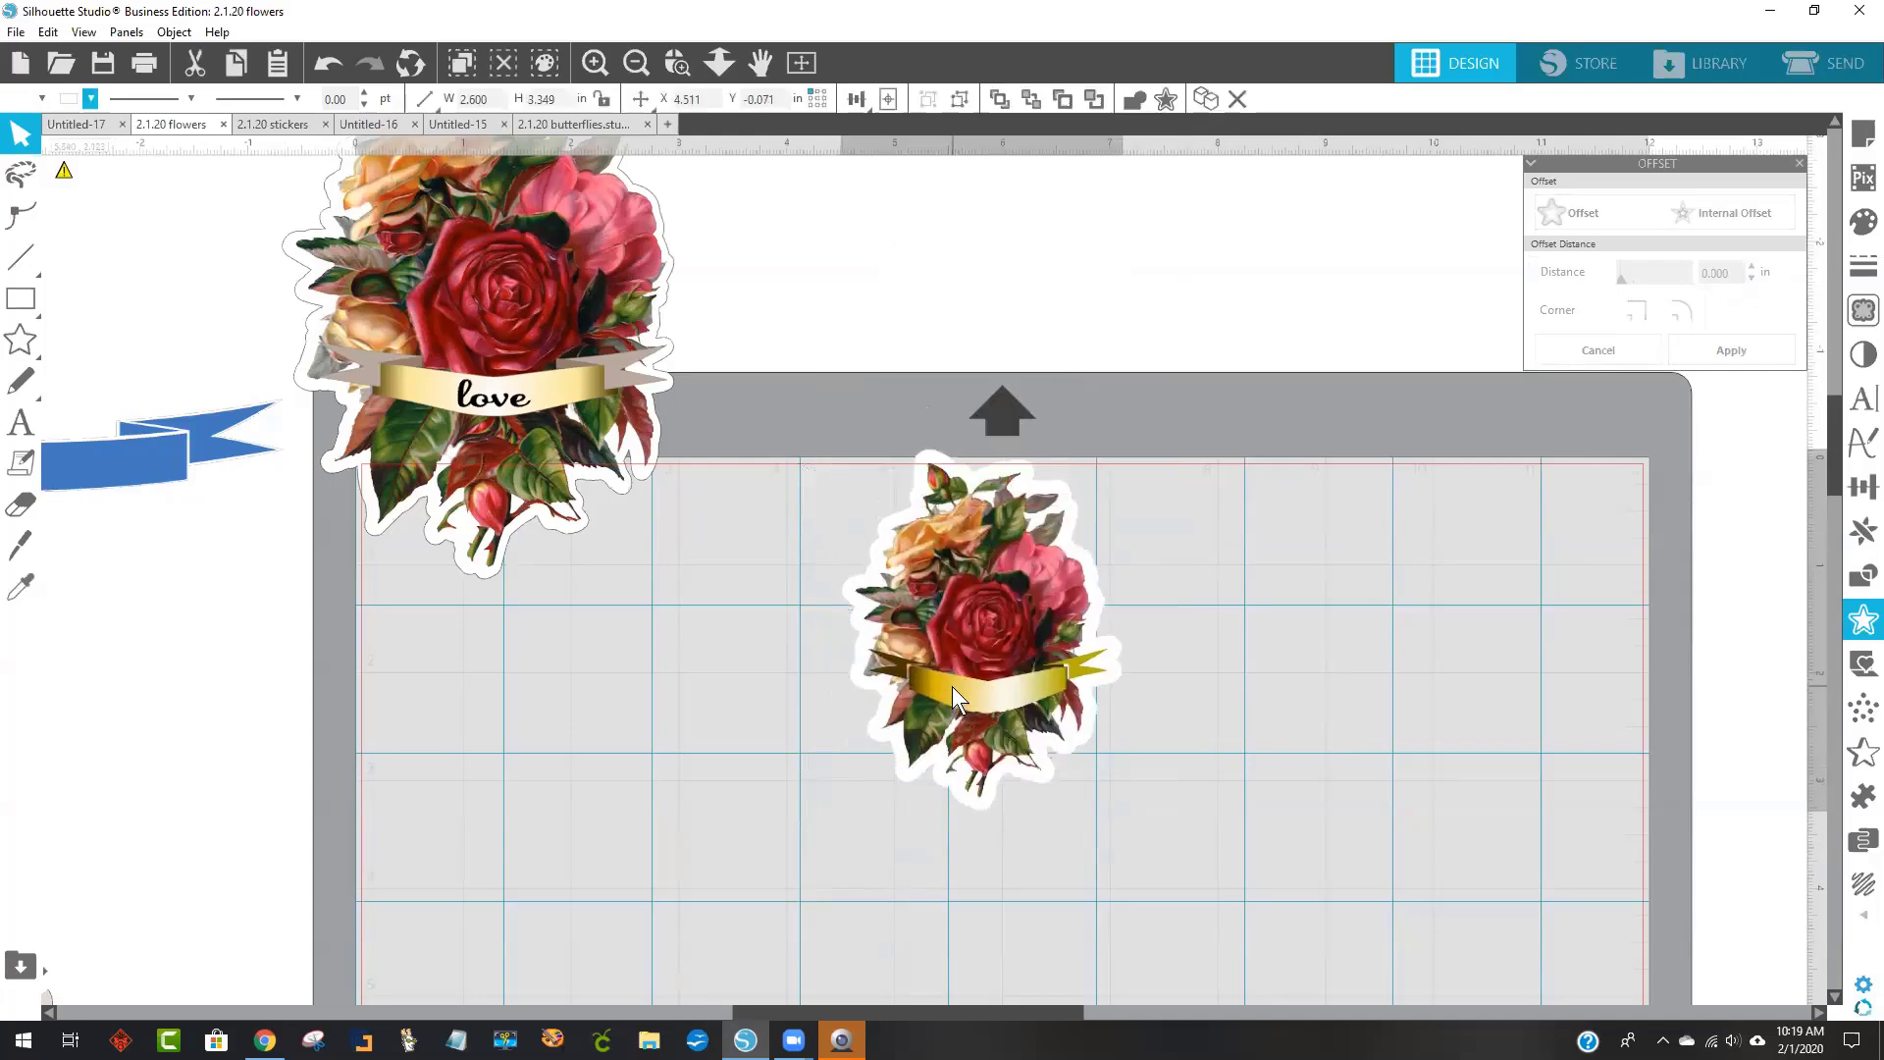
left_click_drag(948, 616, 944, 561)
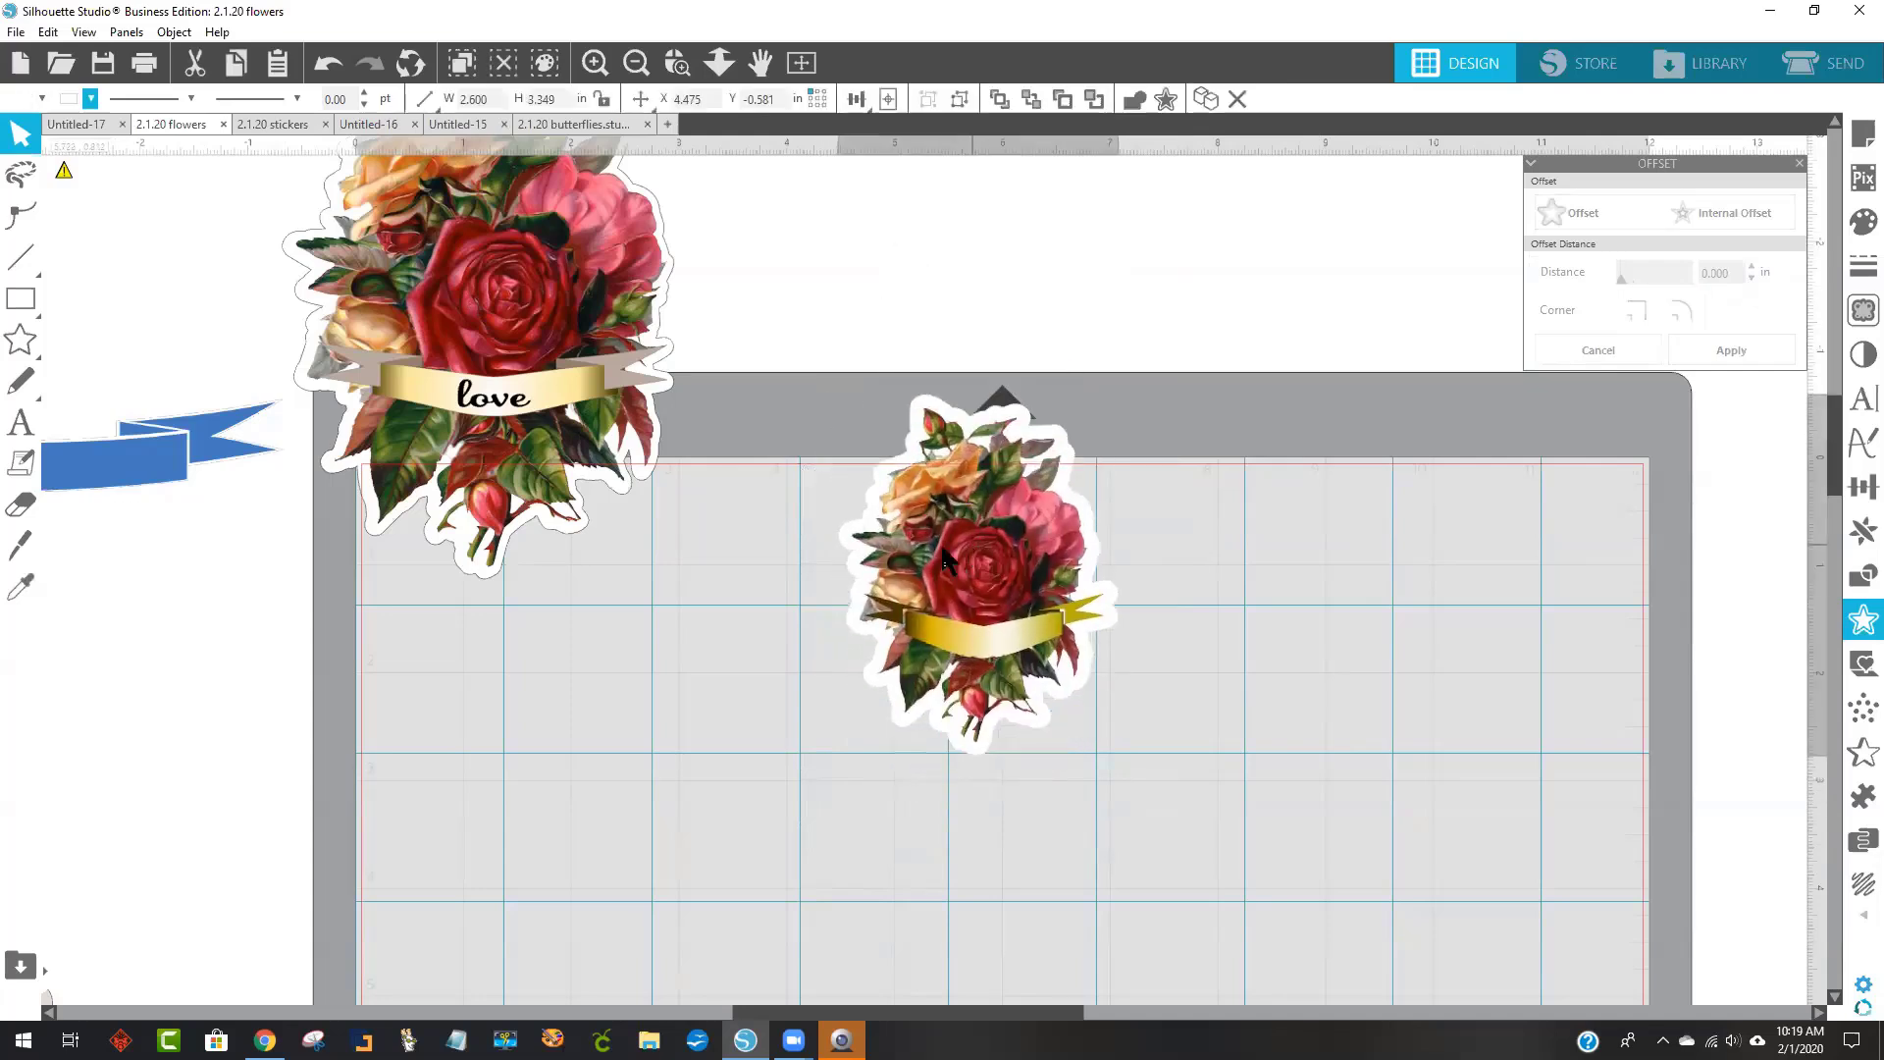
Add the text "love" on the mat just below the bouquet sticker.
left_click(20, 424)
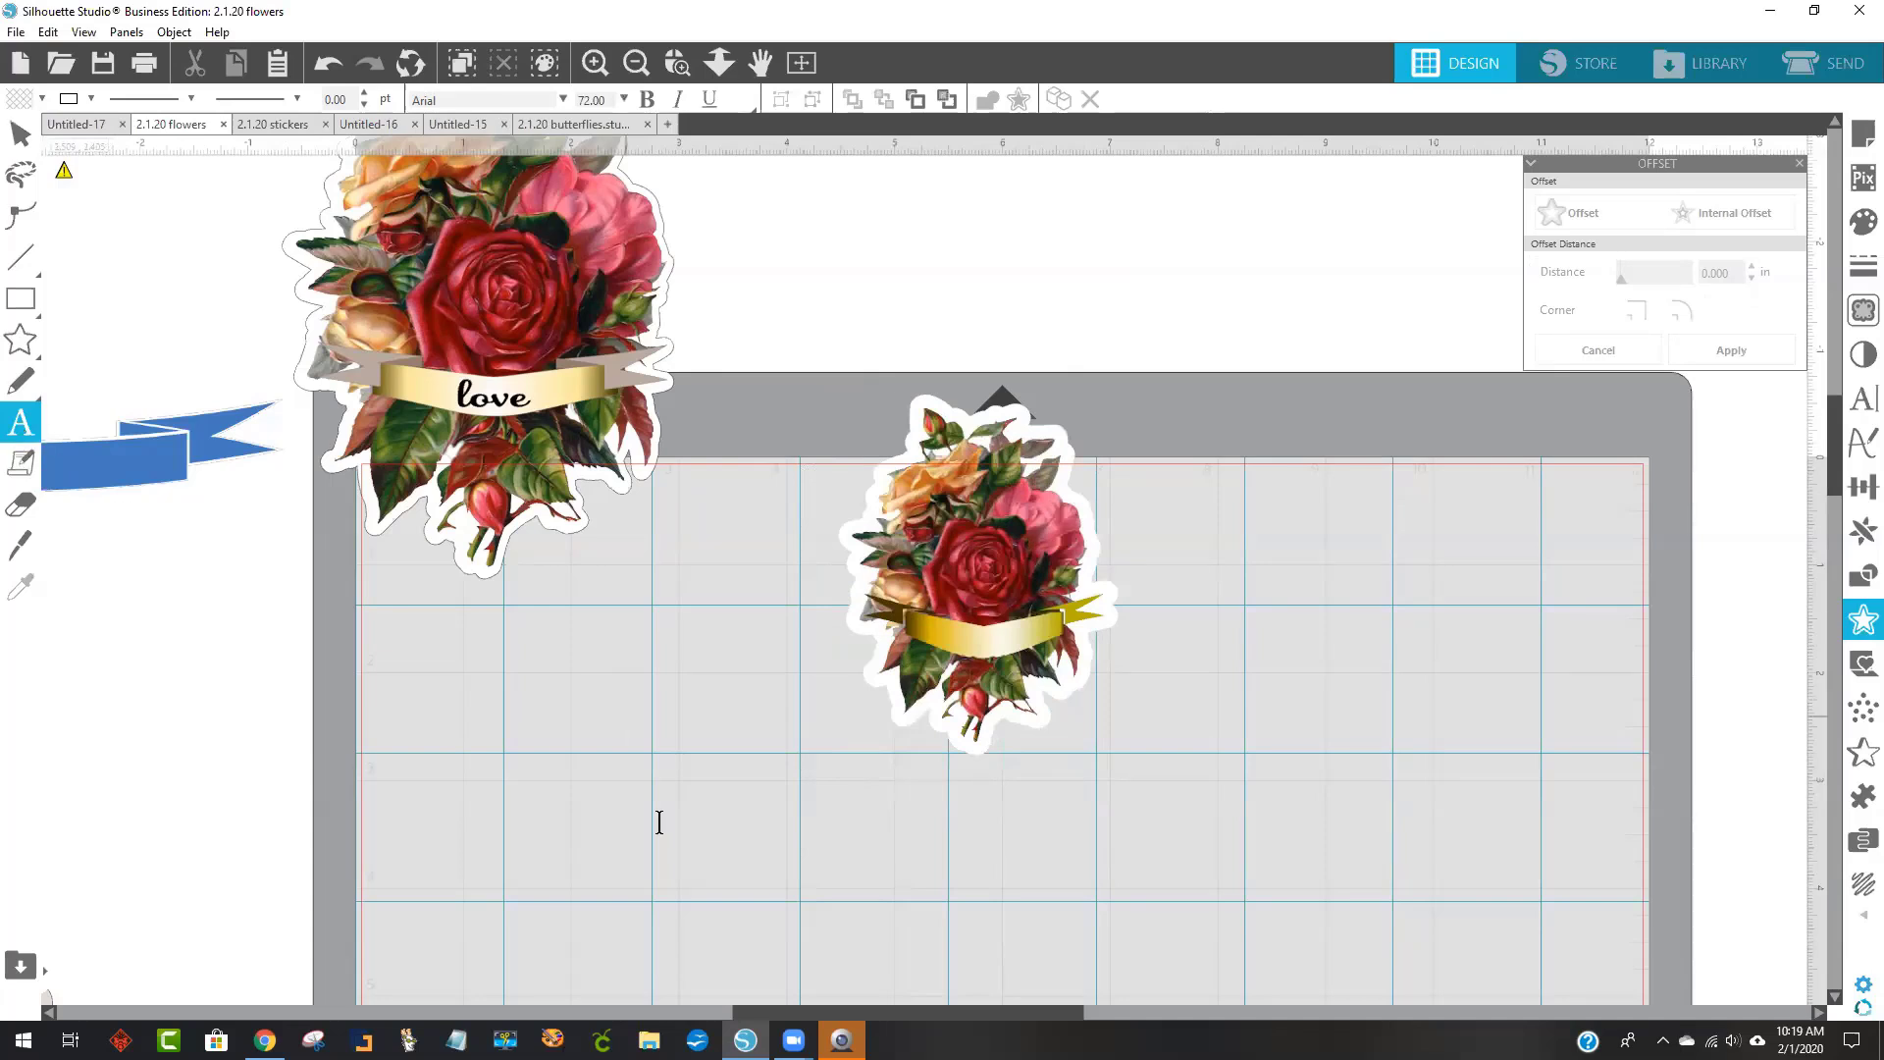
left_click(799, 797)
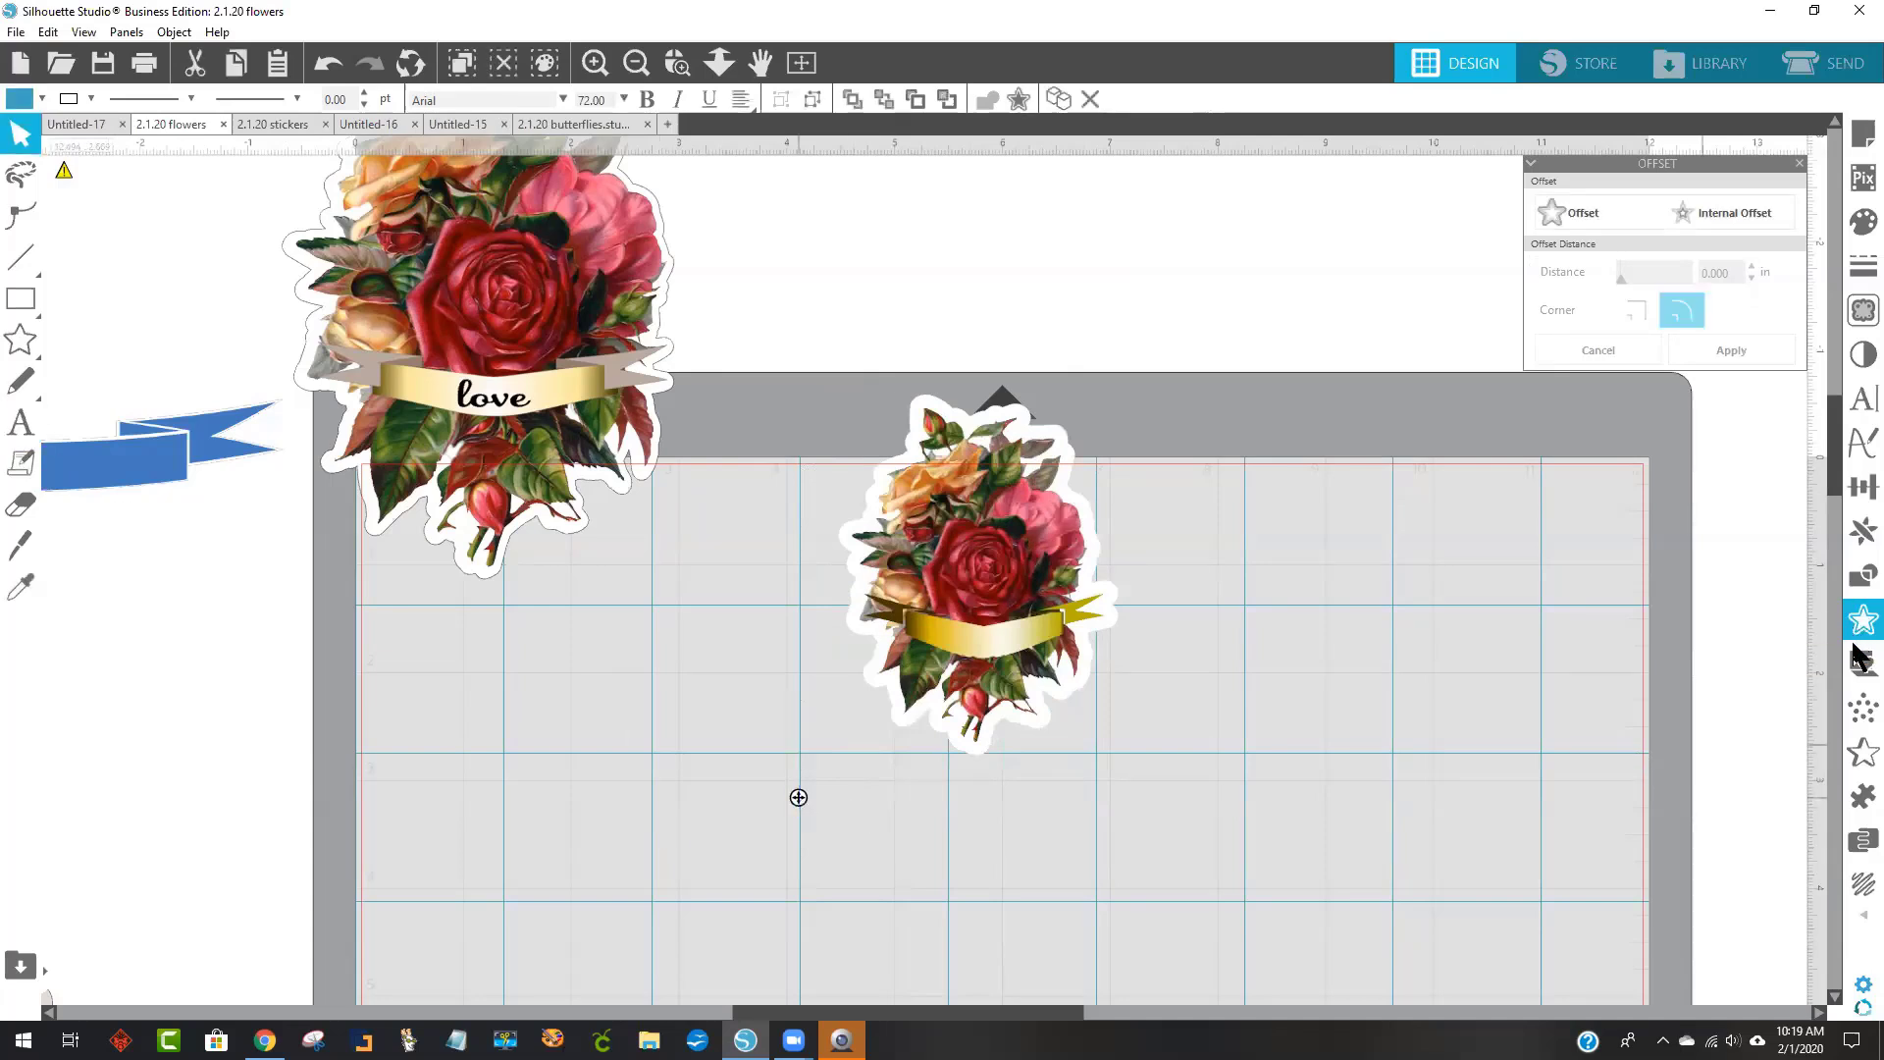
type("love")
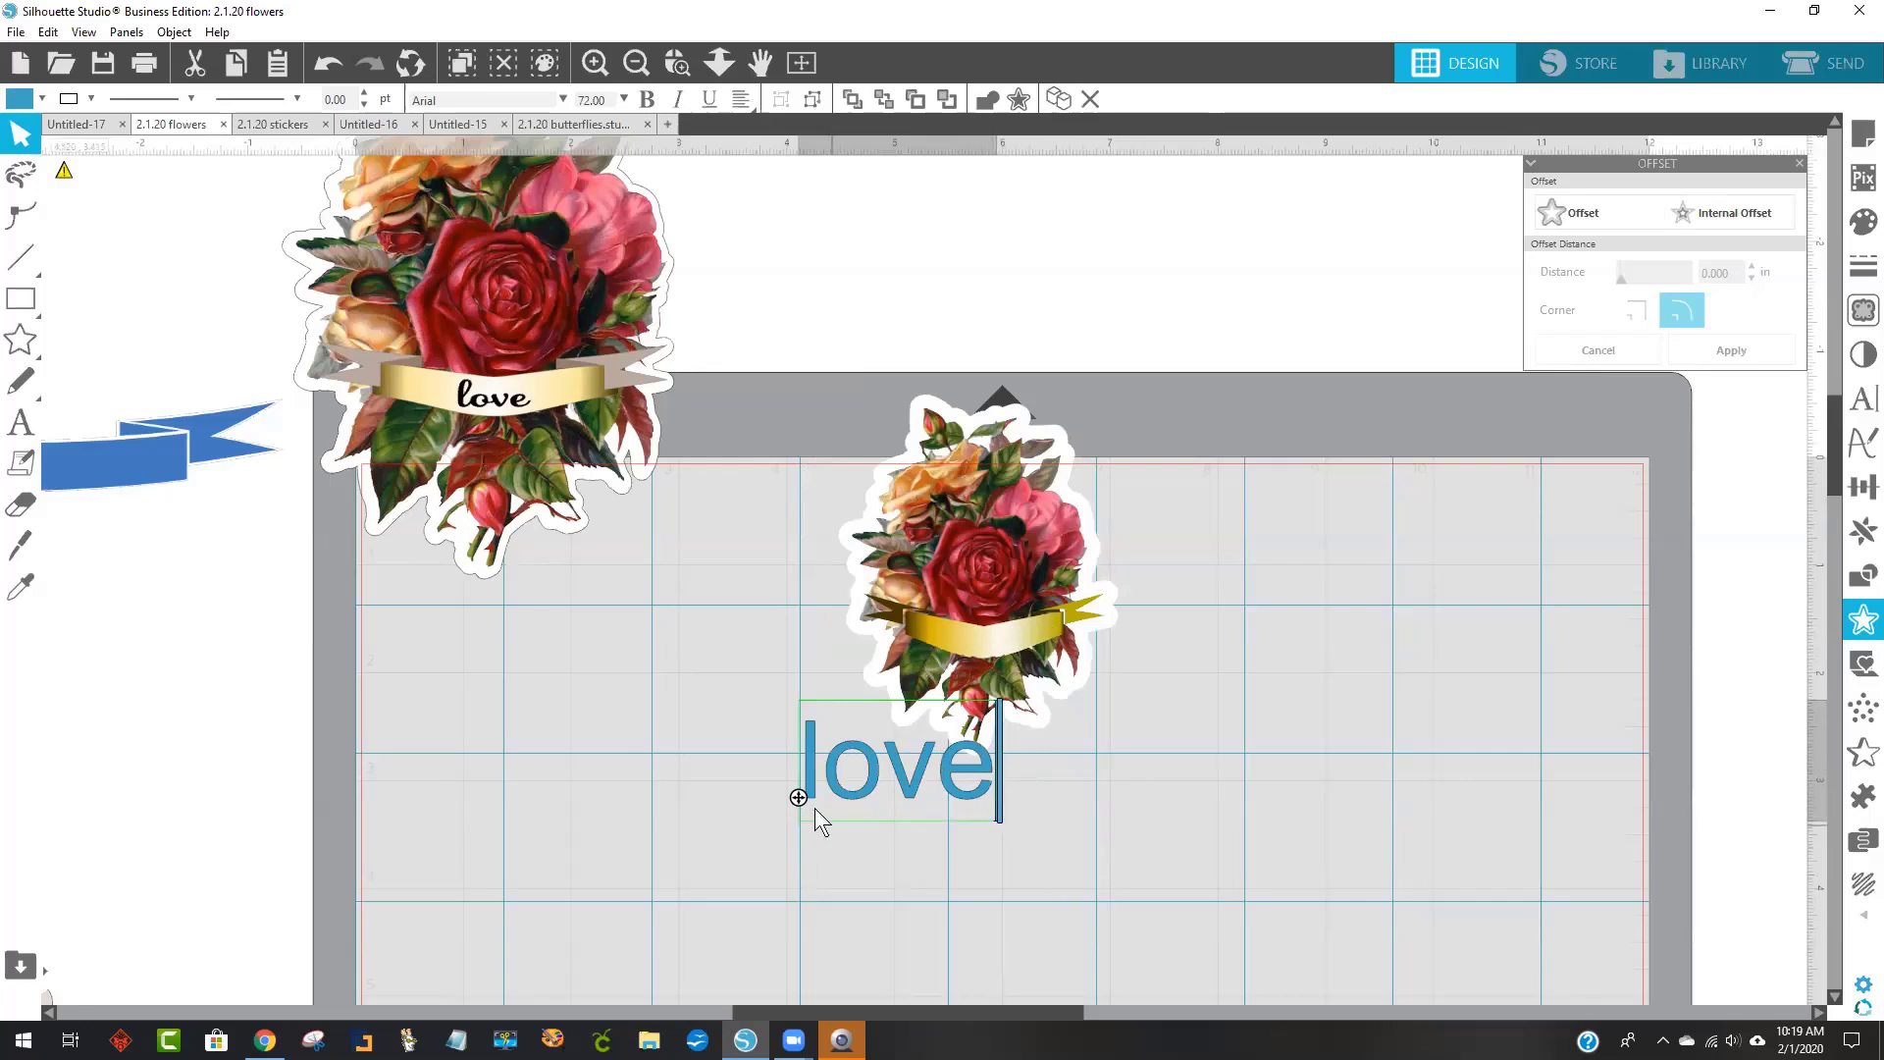
Change the font of the word "love" to Samantha Craft.
left_click_drag(975, 800, 797, 780)
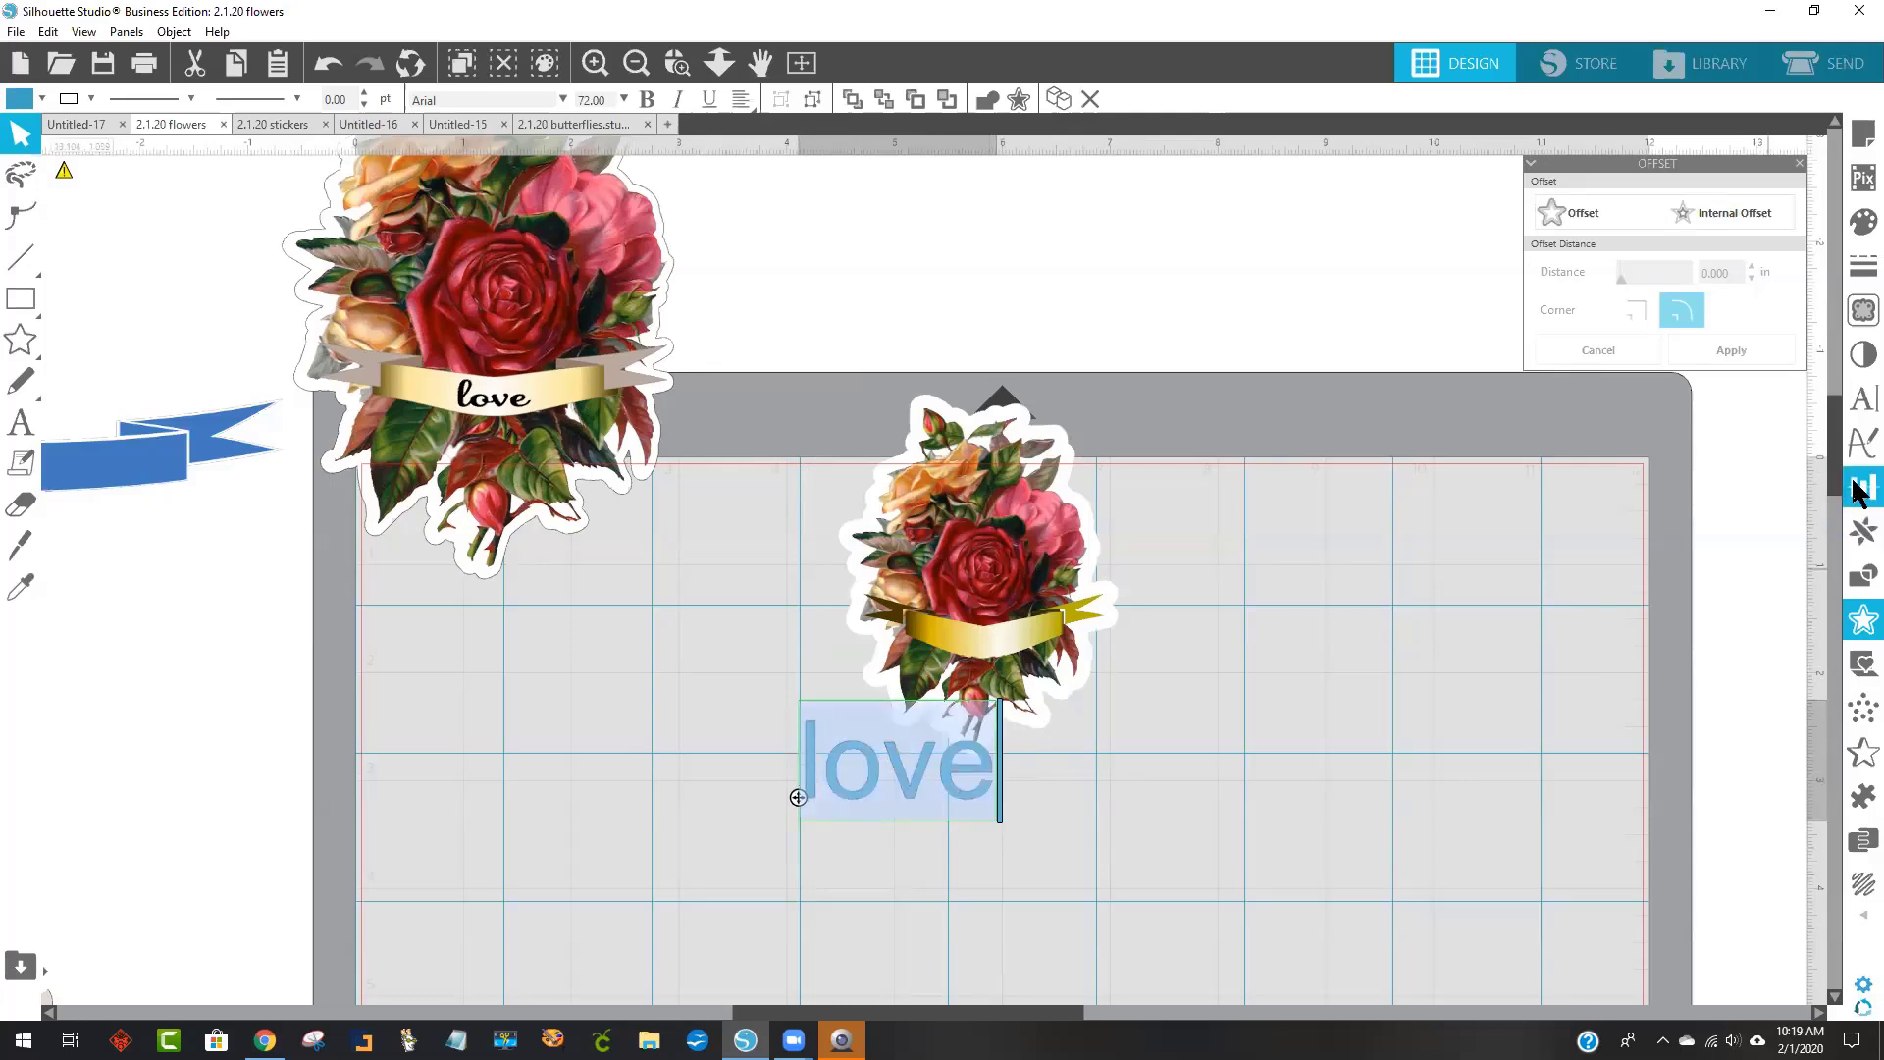
left_click(1860, 400)
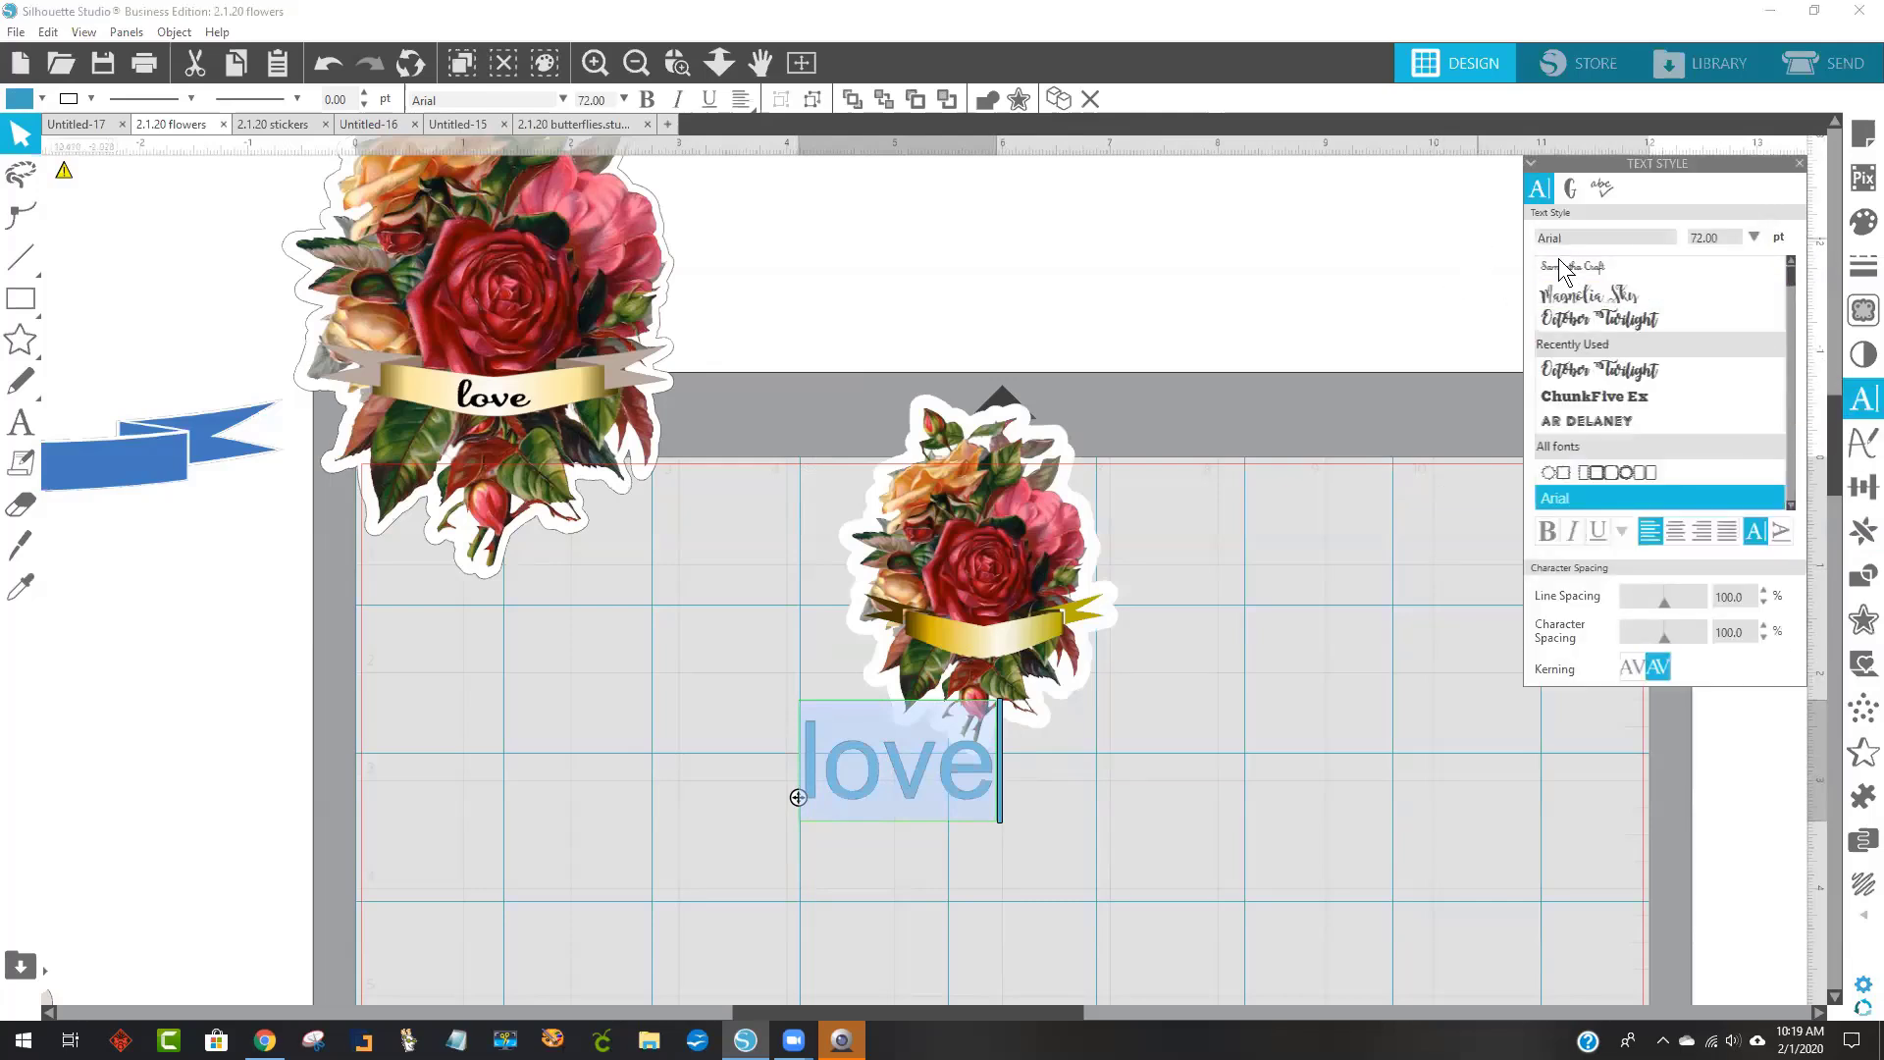
left_click(1666, 261)
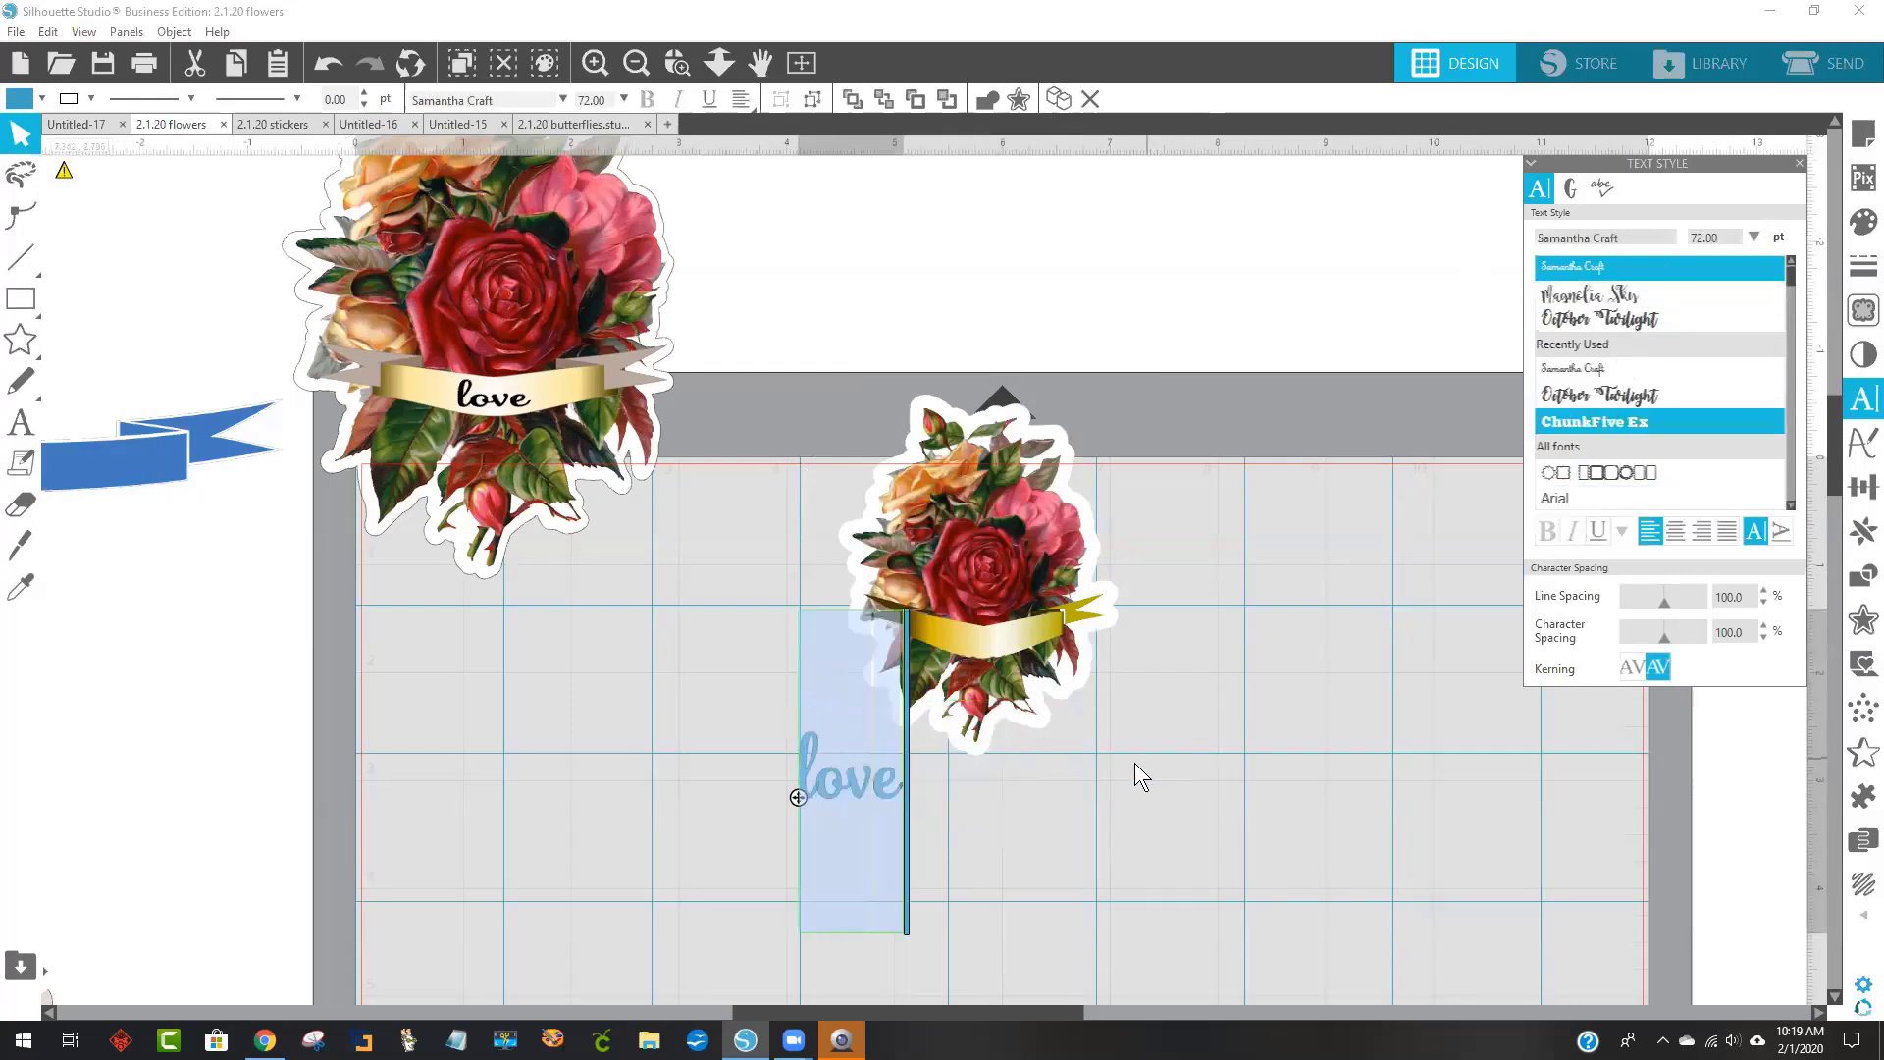
left_click(1109, 768)
left_click(873, 785)
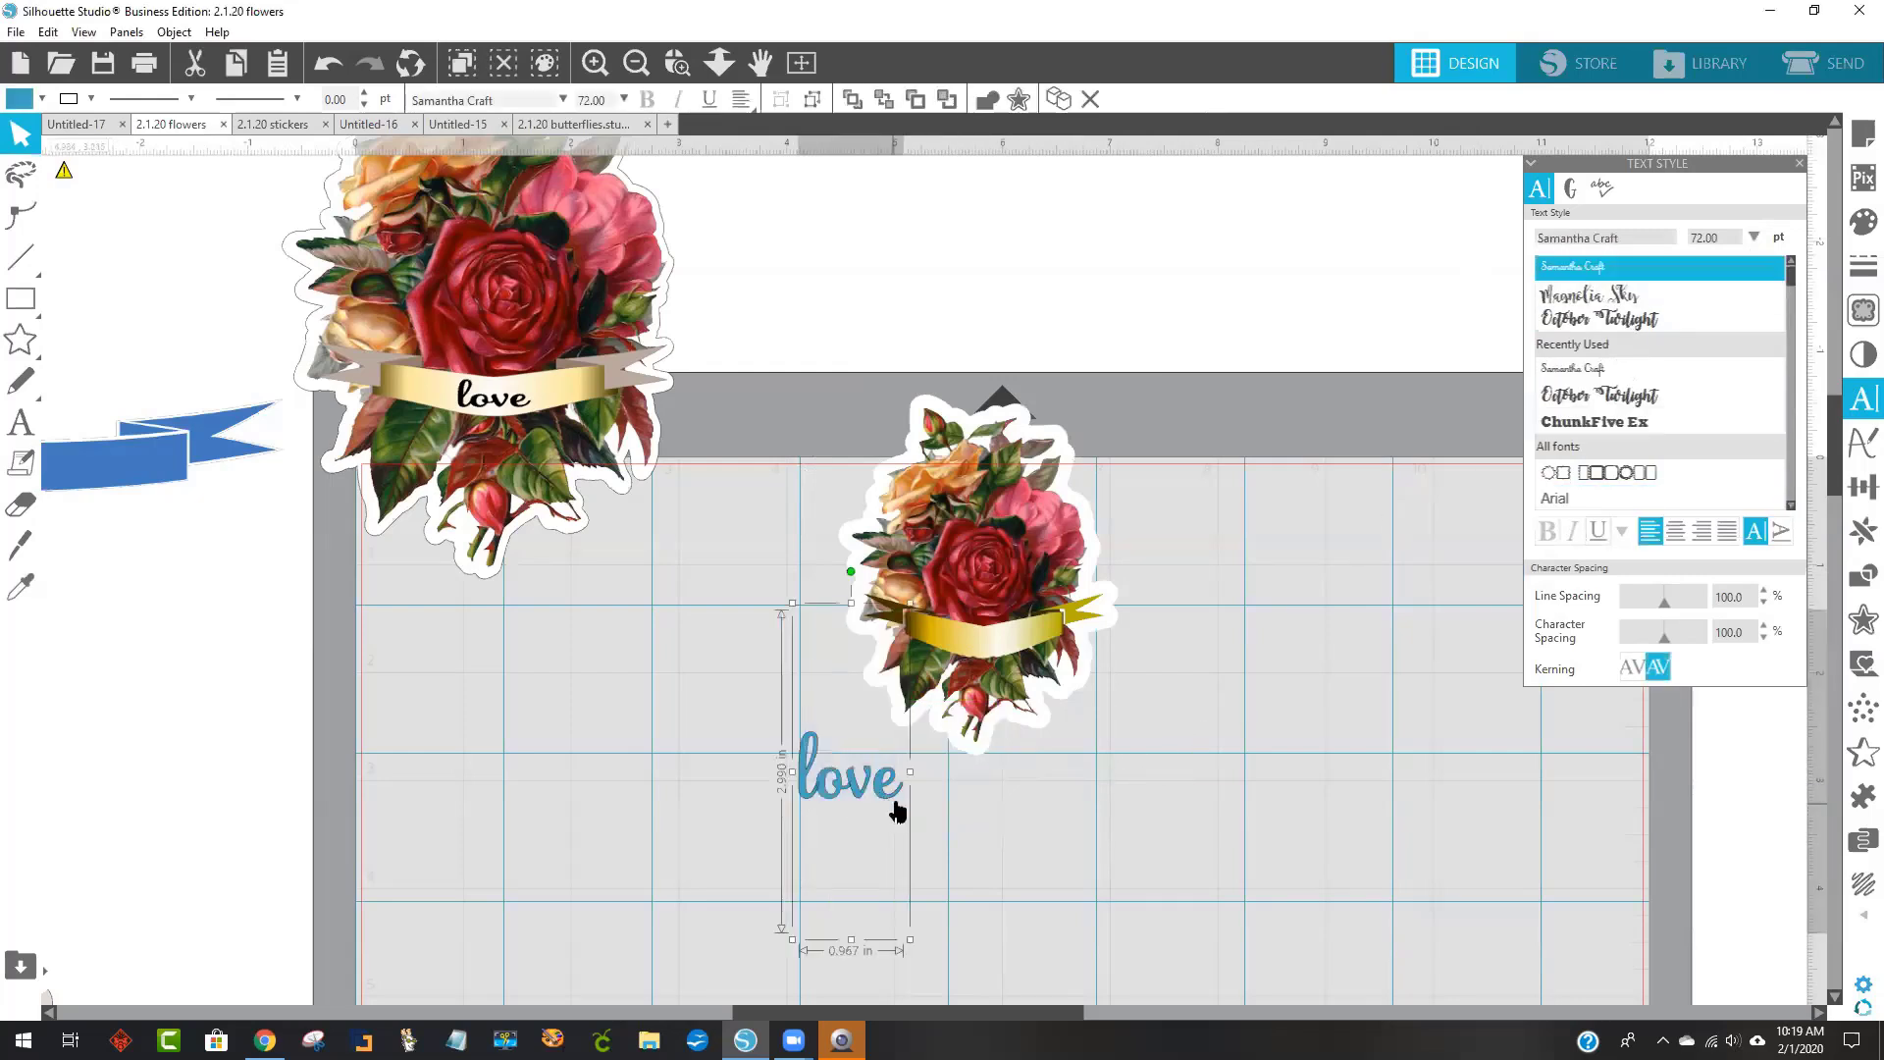
left_click(959, 801)
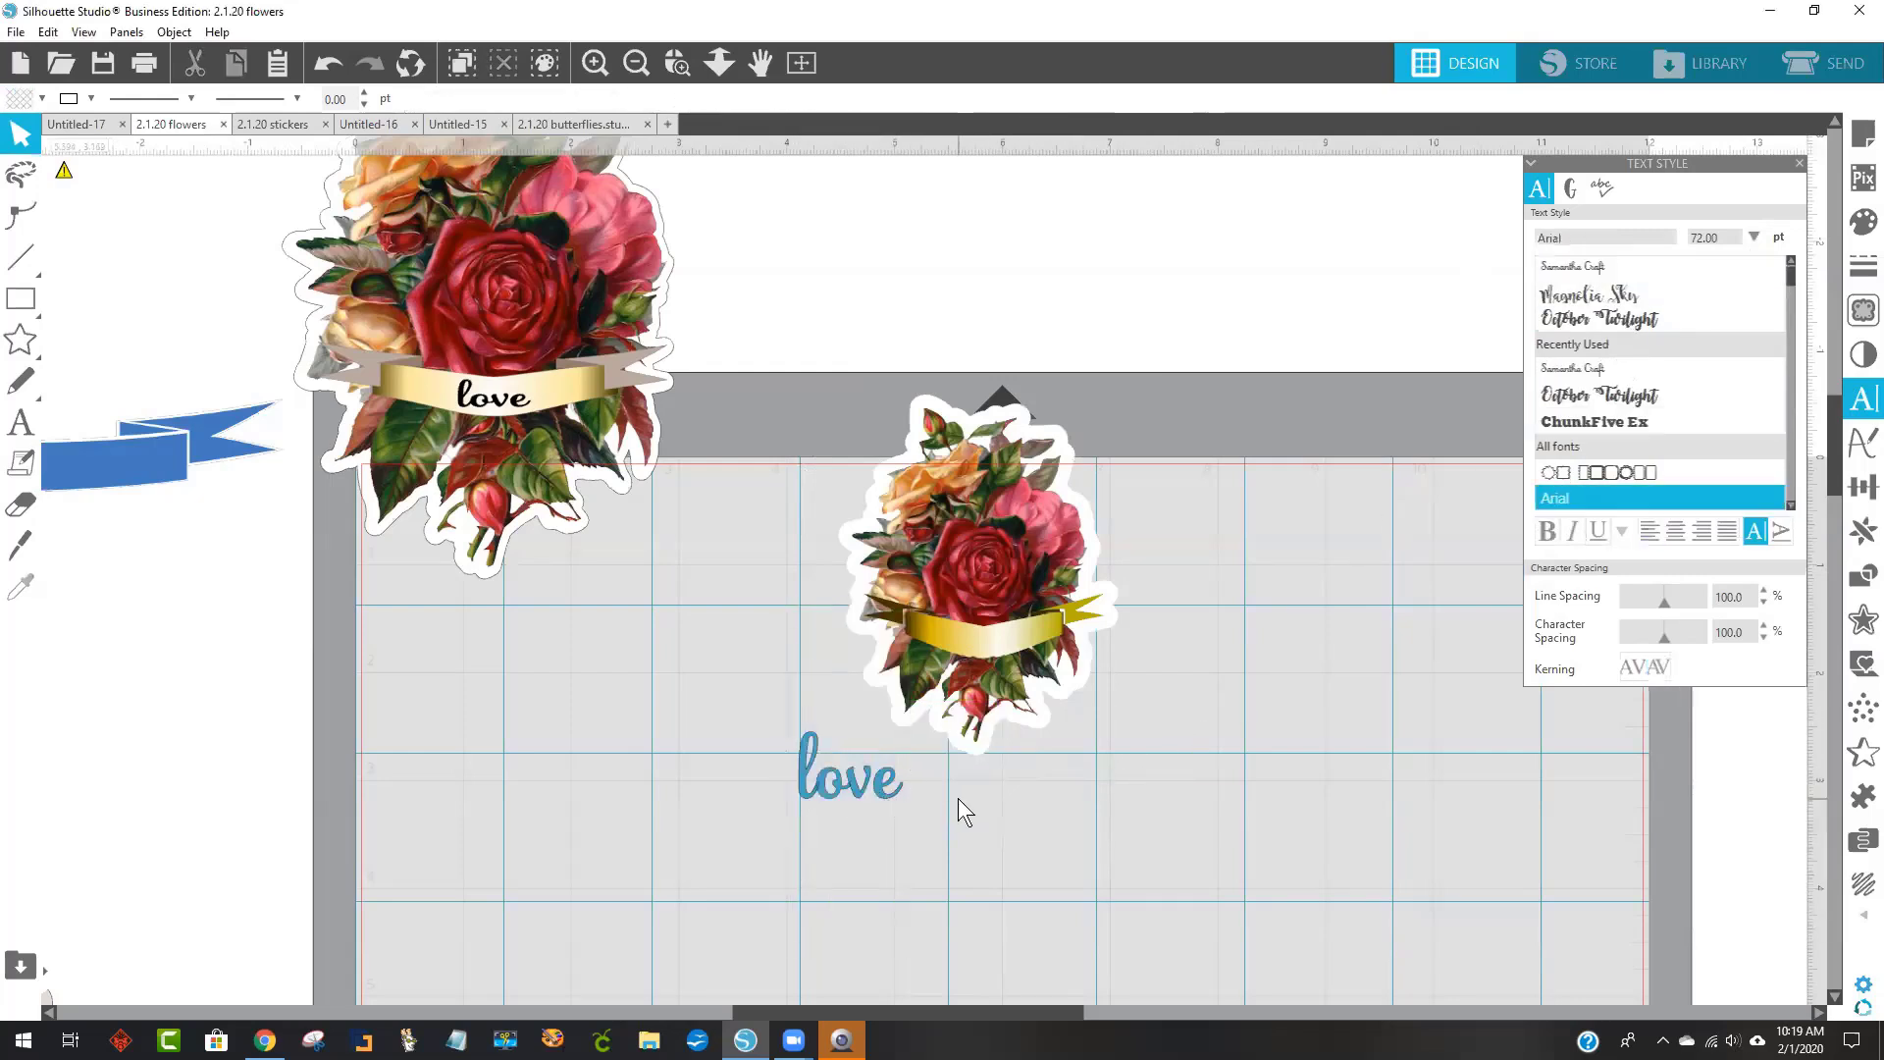
Reduce the character spacing of the word "love" to 80% so the script letters connect.
left_click(880, 795)
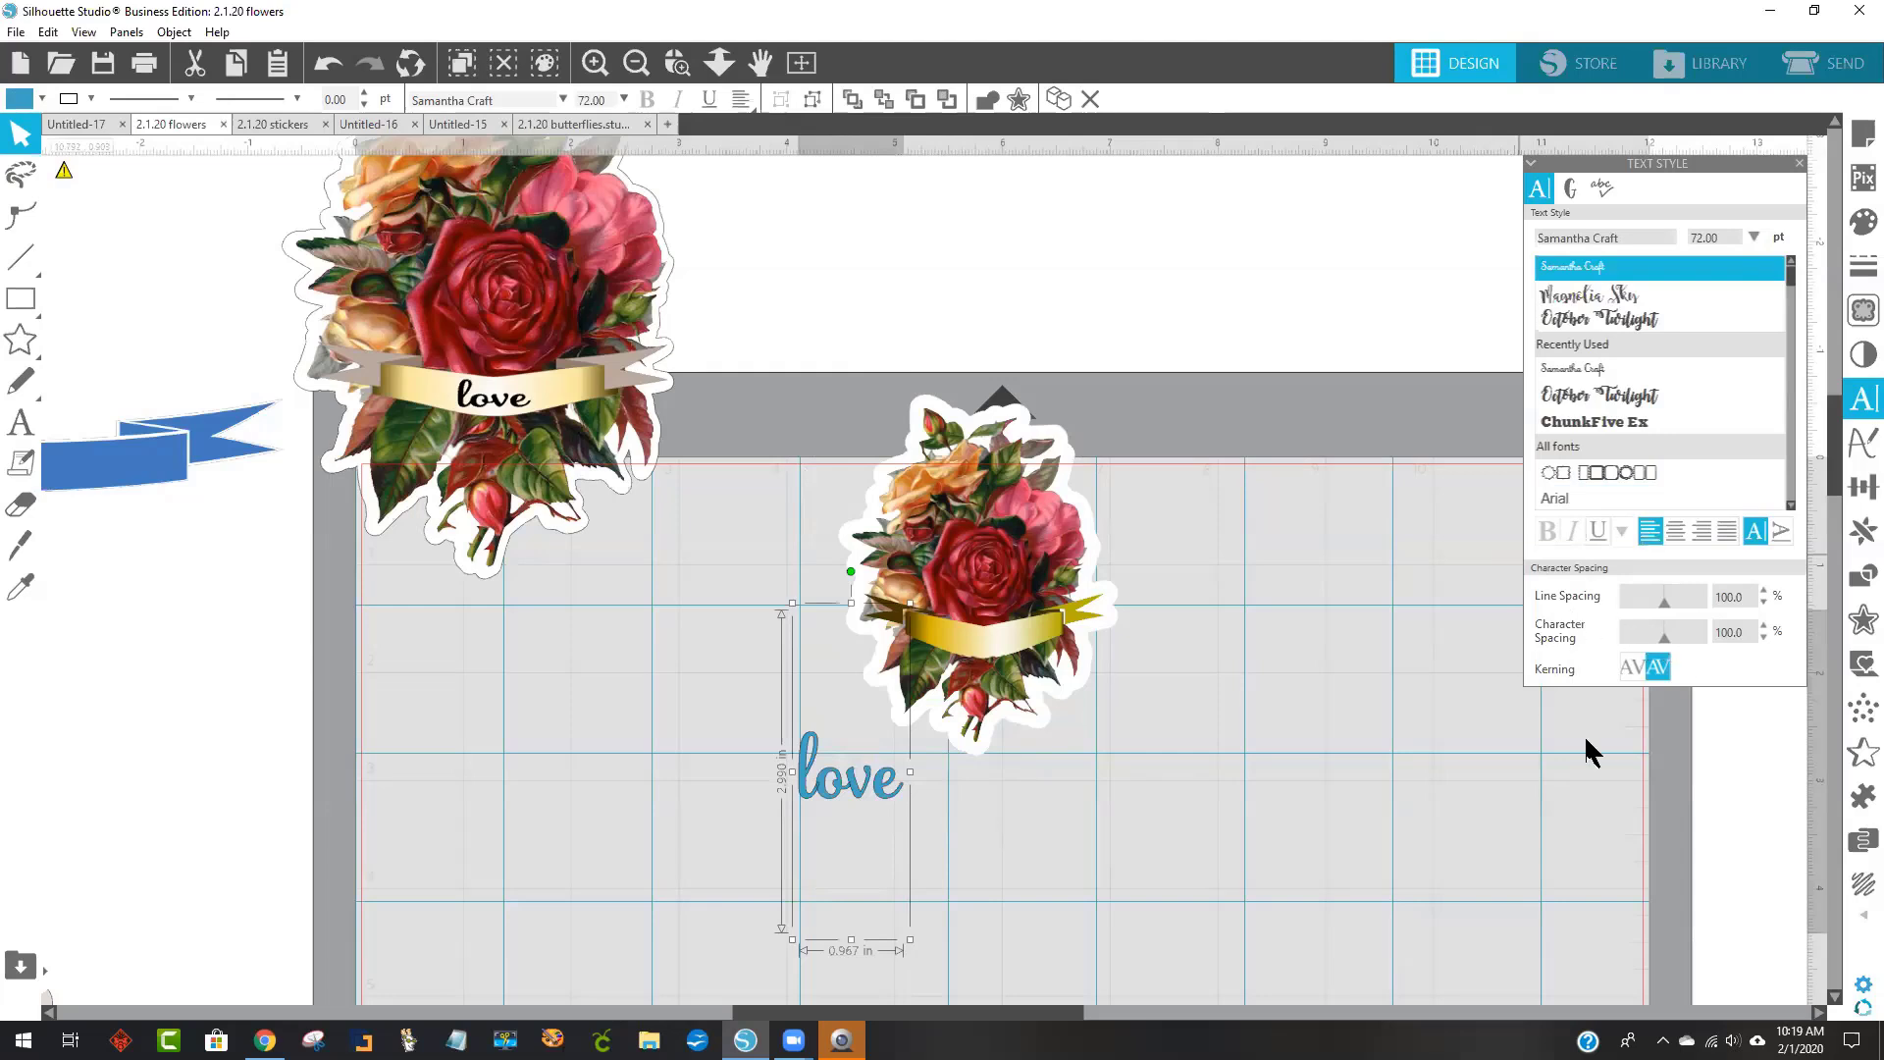
left_click(1662, 638)
left_click_drag(1660, 638, 1658, 639)
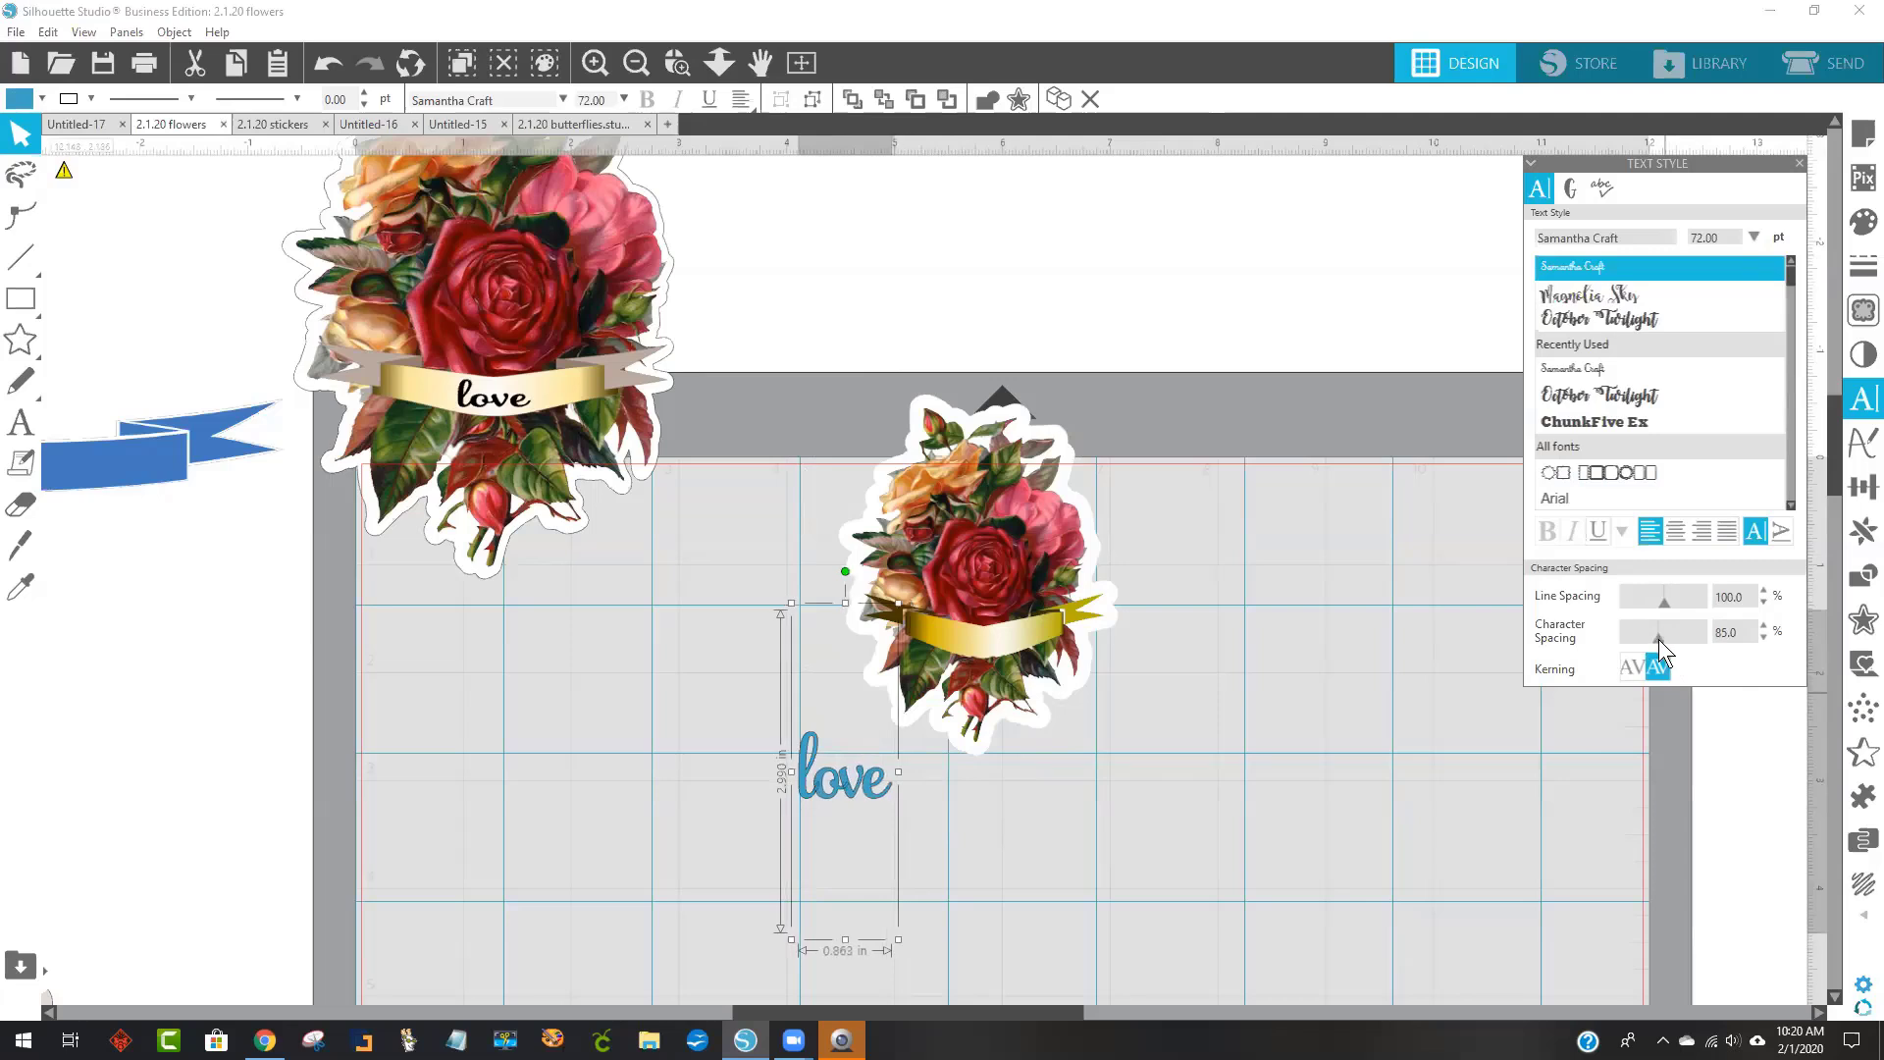
left_click(1656, 639)
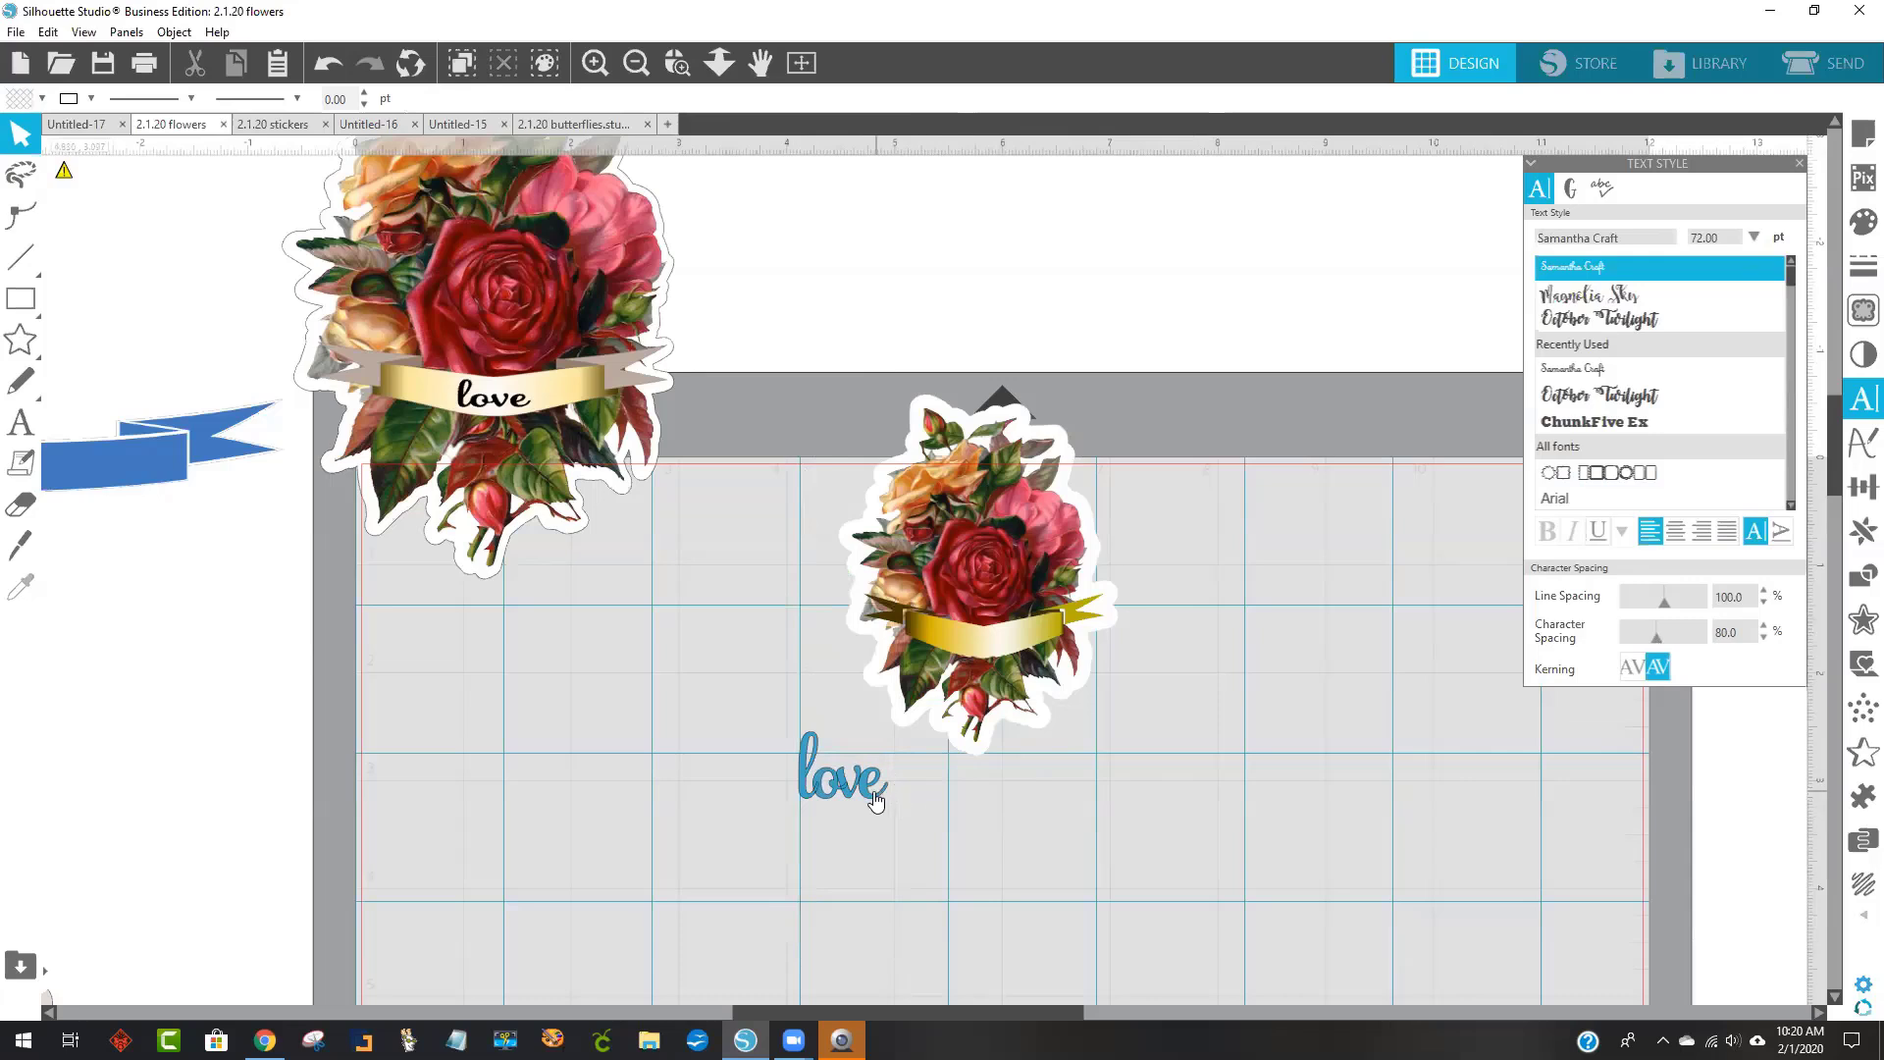
Place the word "love" over the gold banner and scale it down to roughly fit the ribbon.
left_click_drag(894, 772, 1000, 649)
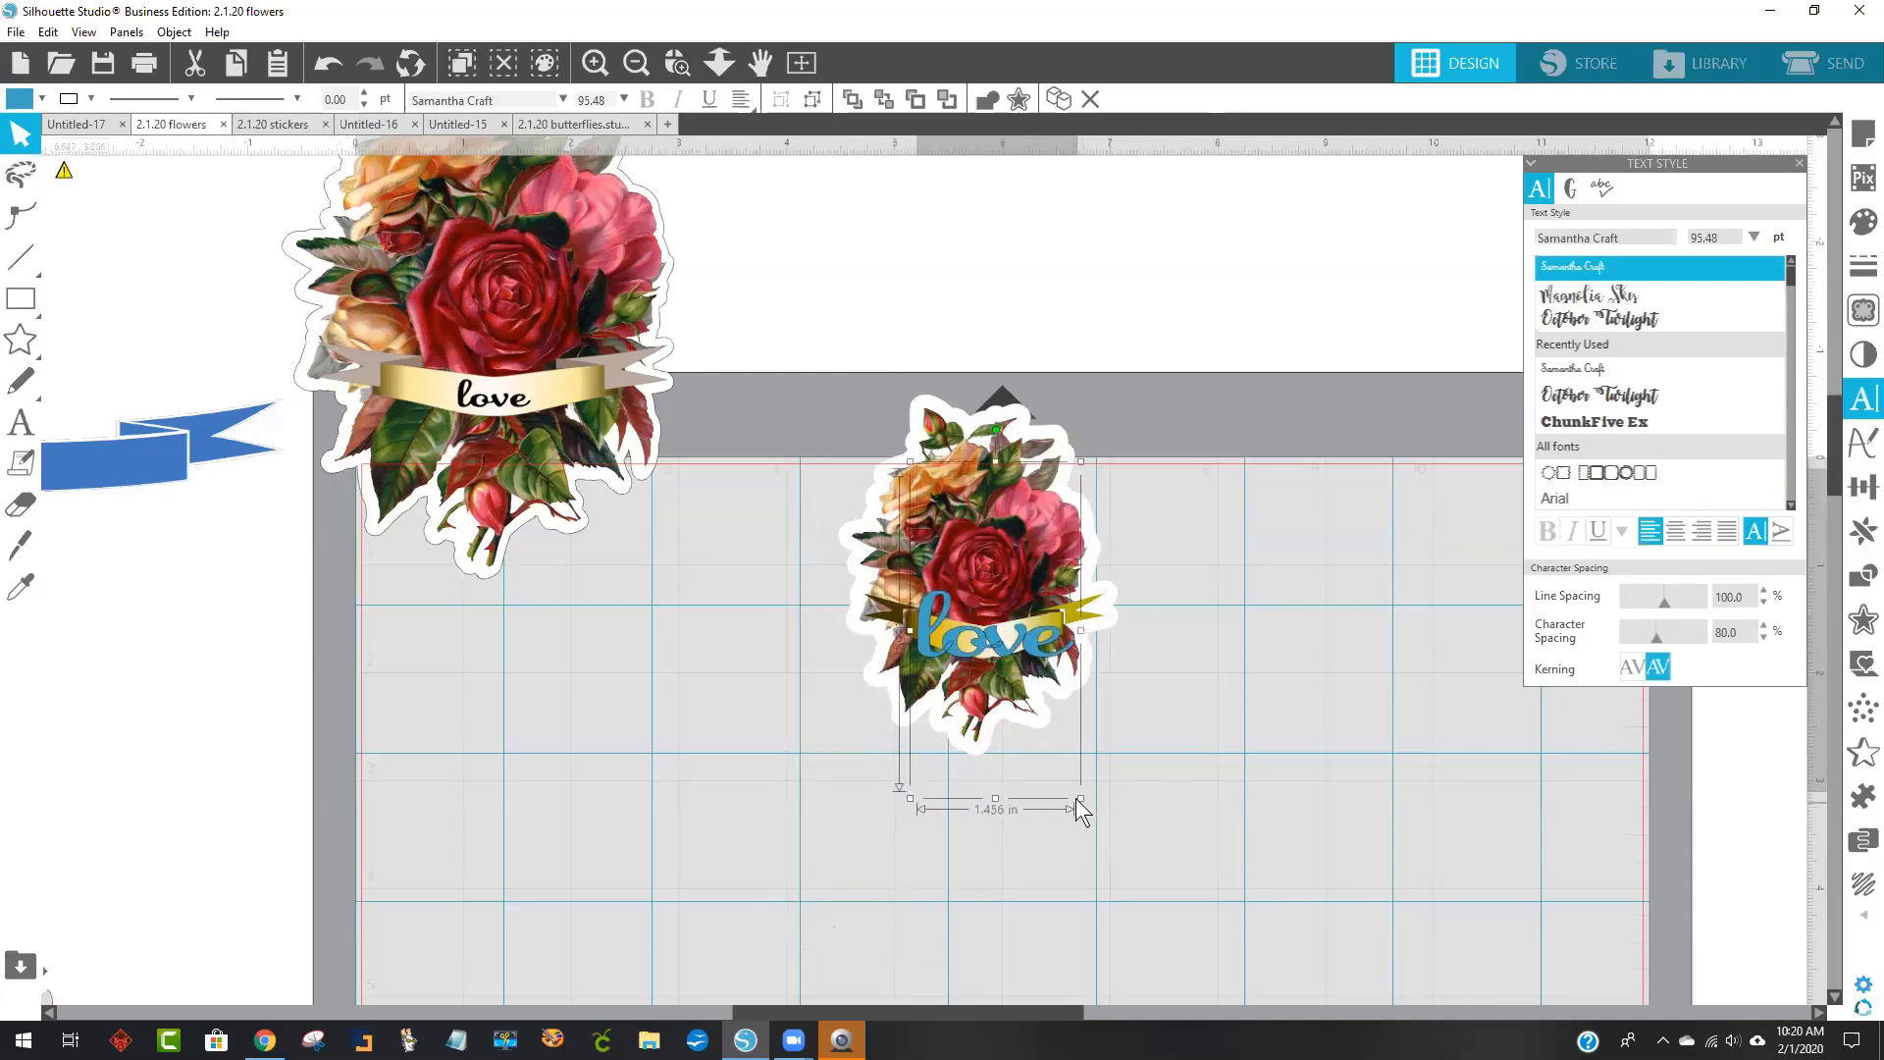
left_click_drag(1079, 798, 1017, 663)
left_click_drag(963, 581, 990, 652)
left_click_drag(1039, 731, 1028, 707)
left_click_drag(968, 630, 987, 656)
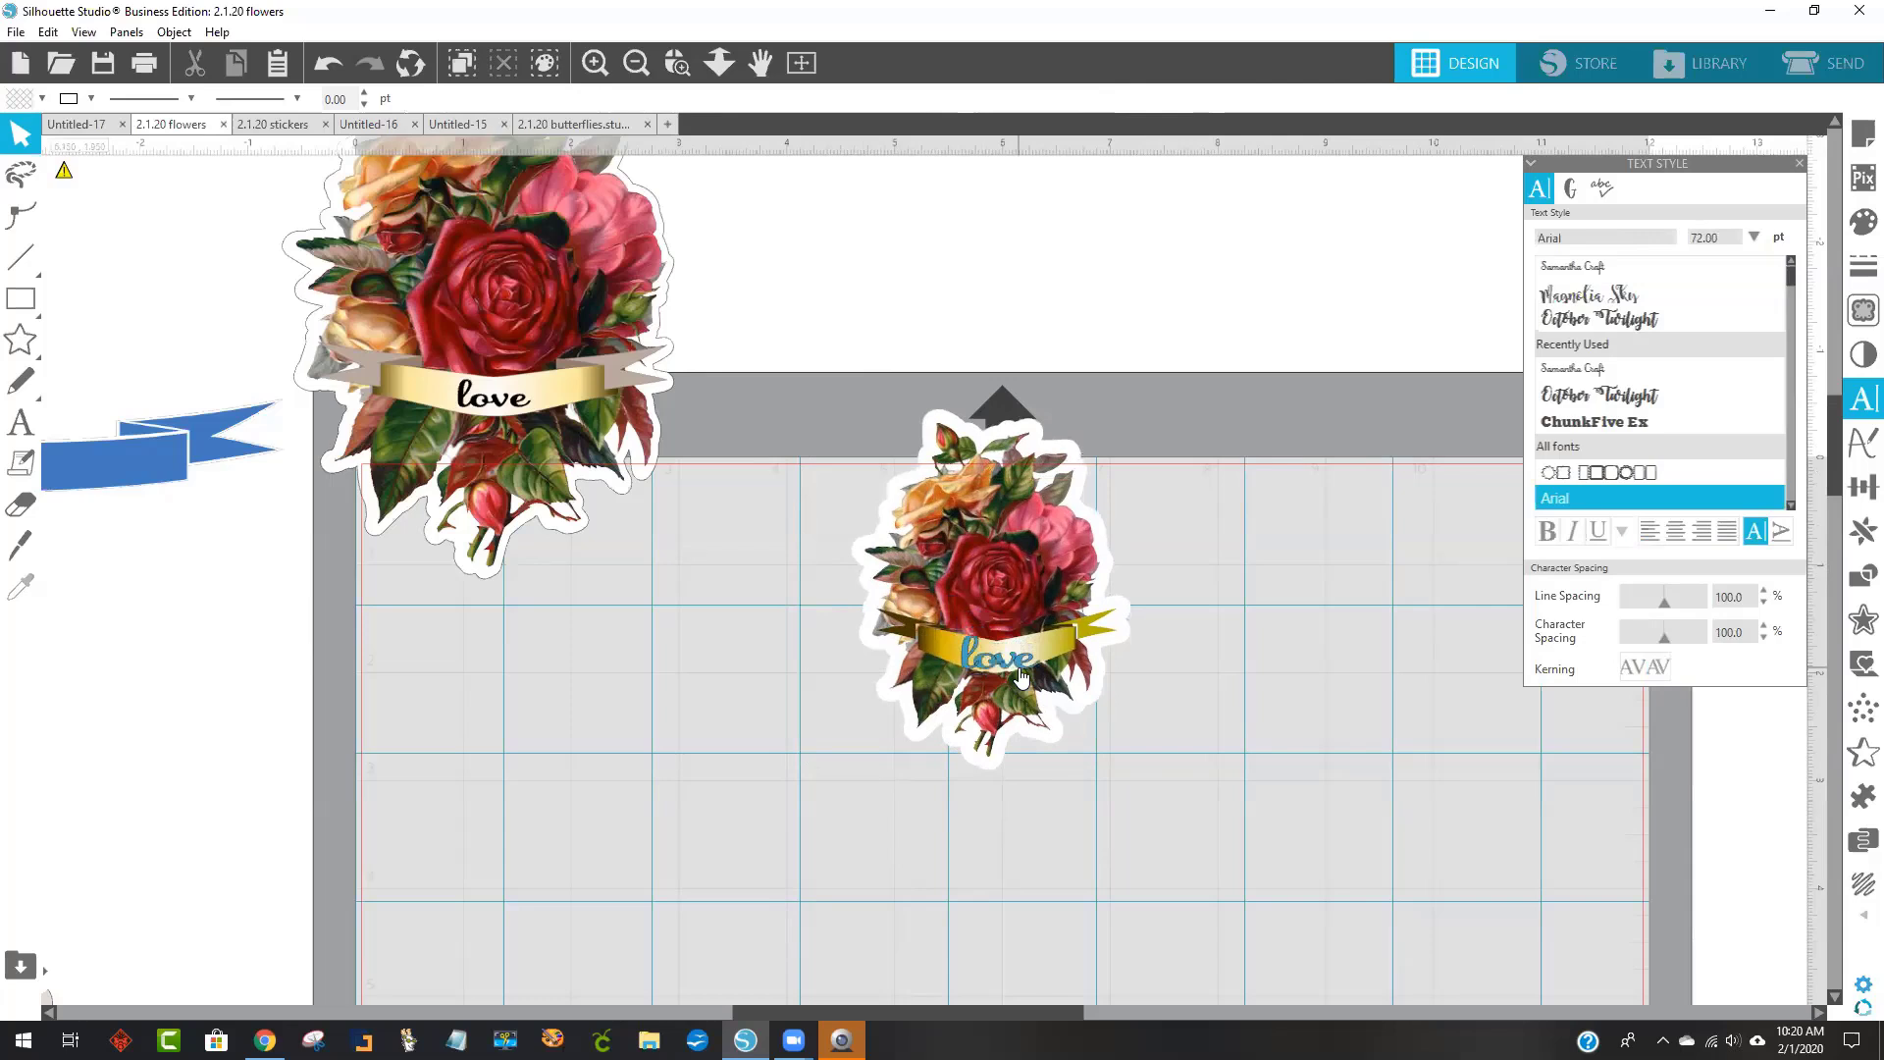
Fine-tune the size of the word "love" on the banner to about 43.5 pt.
left_click(1006, 658)
left_click_drag(1044, 751, 1040, 730)
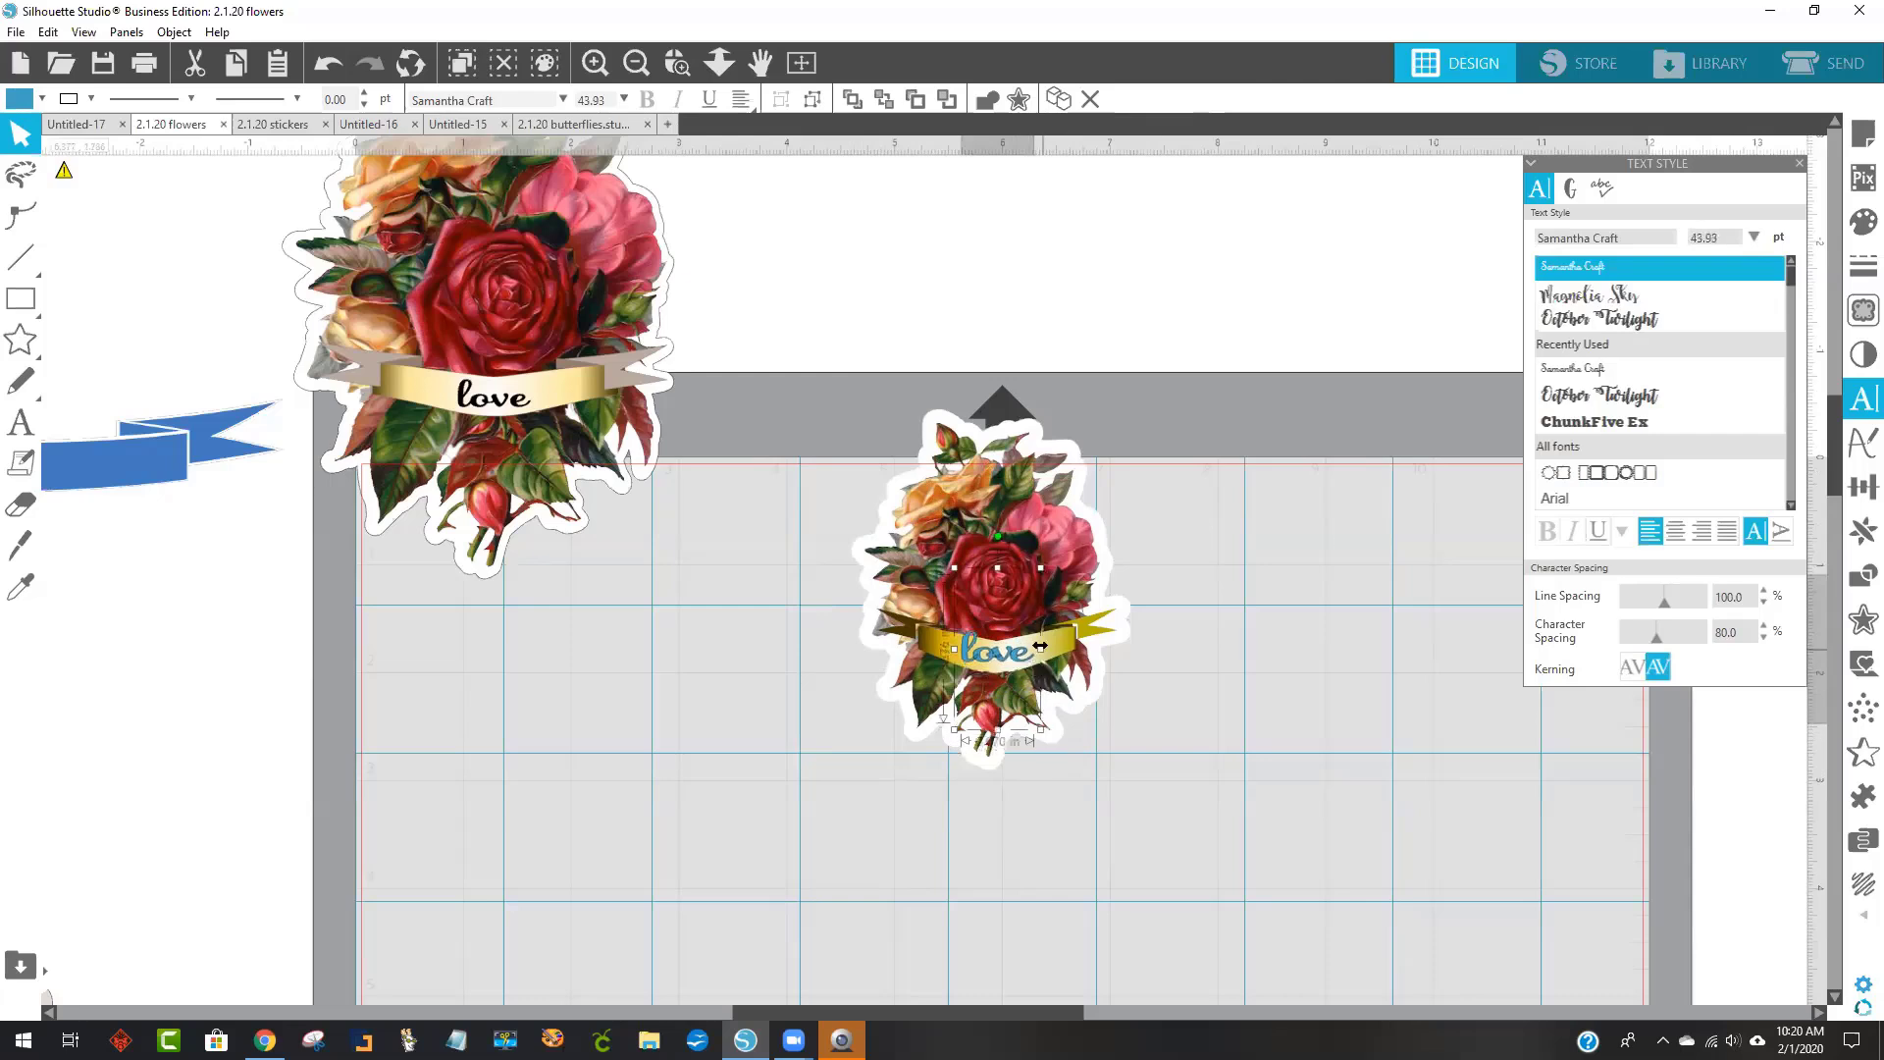
left_click_drag(1040, 650, 966, 656)
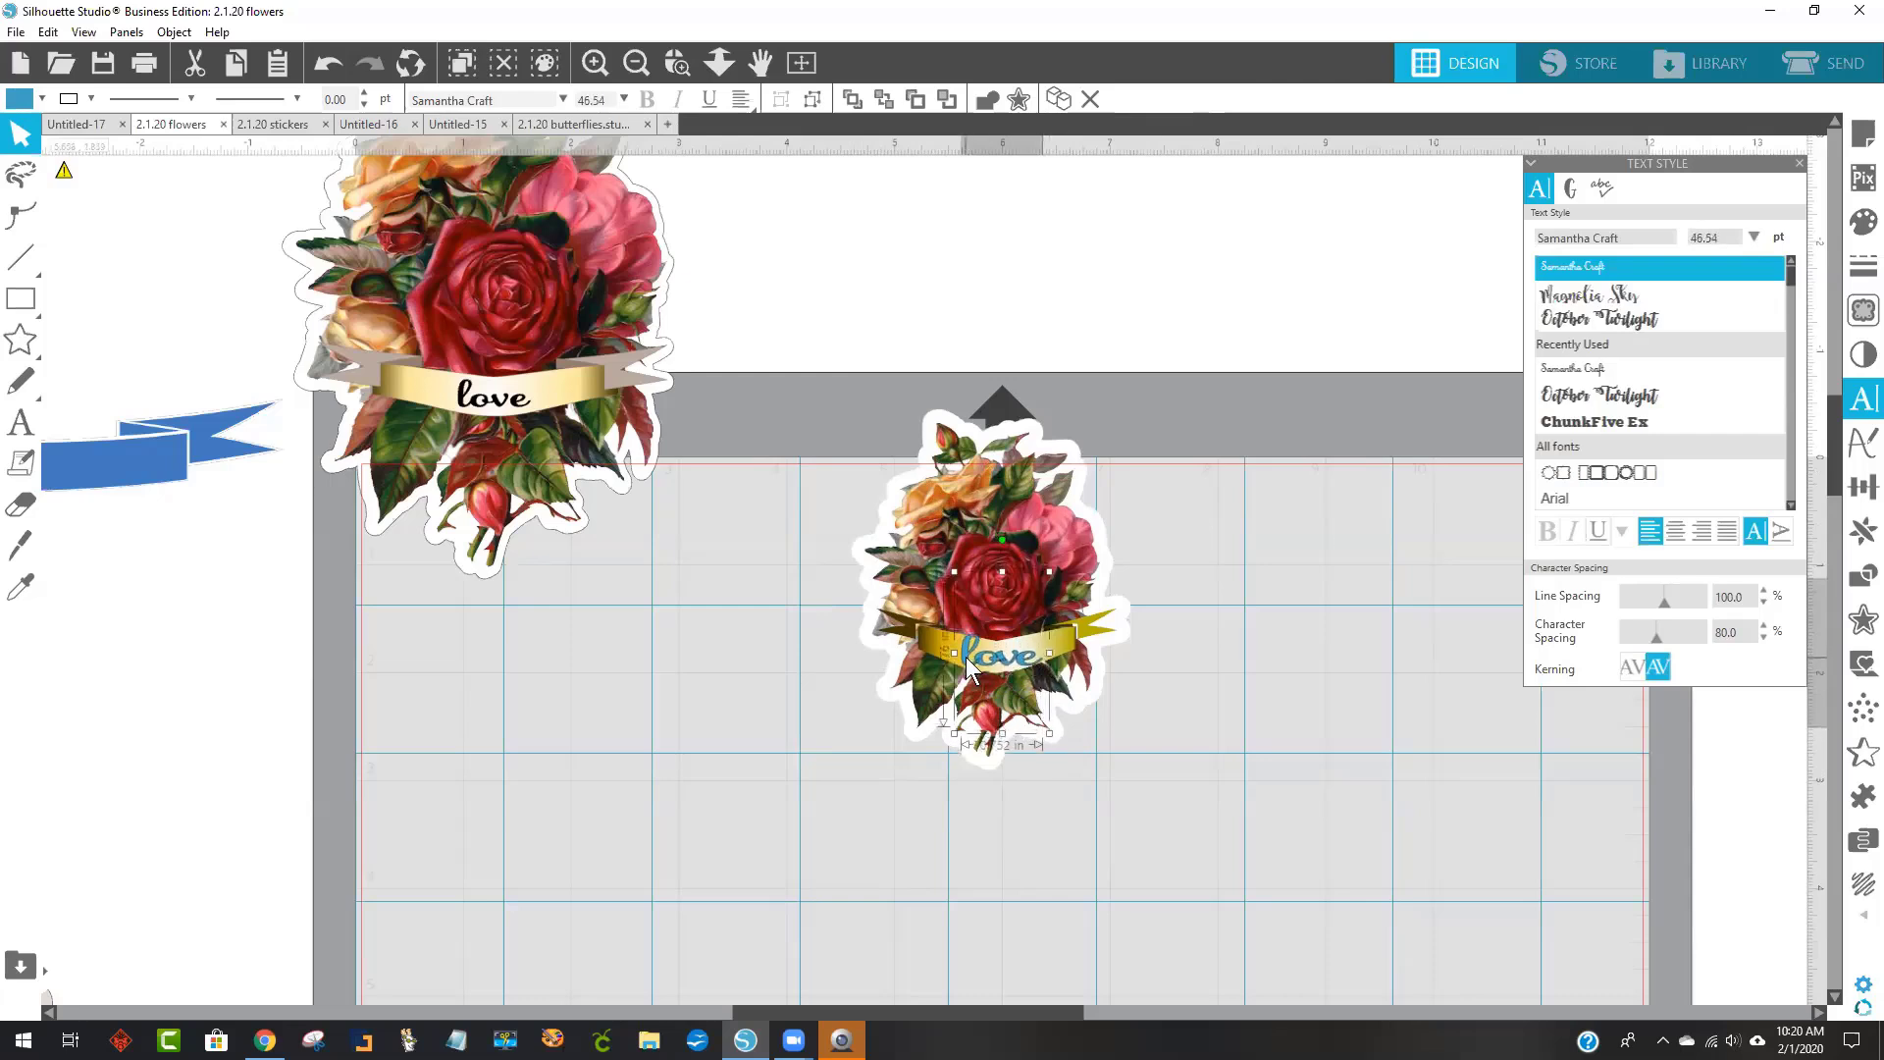
left_click_drag(1049, 733, 1042, 732)
left_click(677, 63)
left_click_drag(799, 465, 1236, 796)
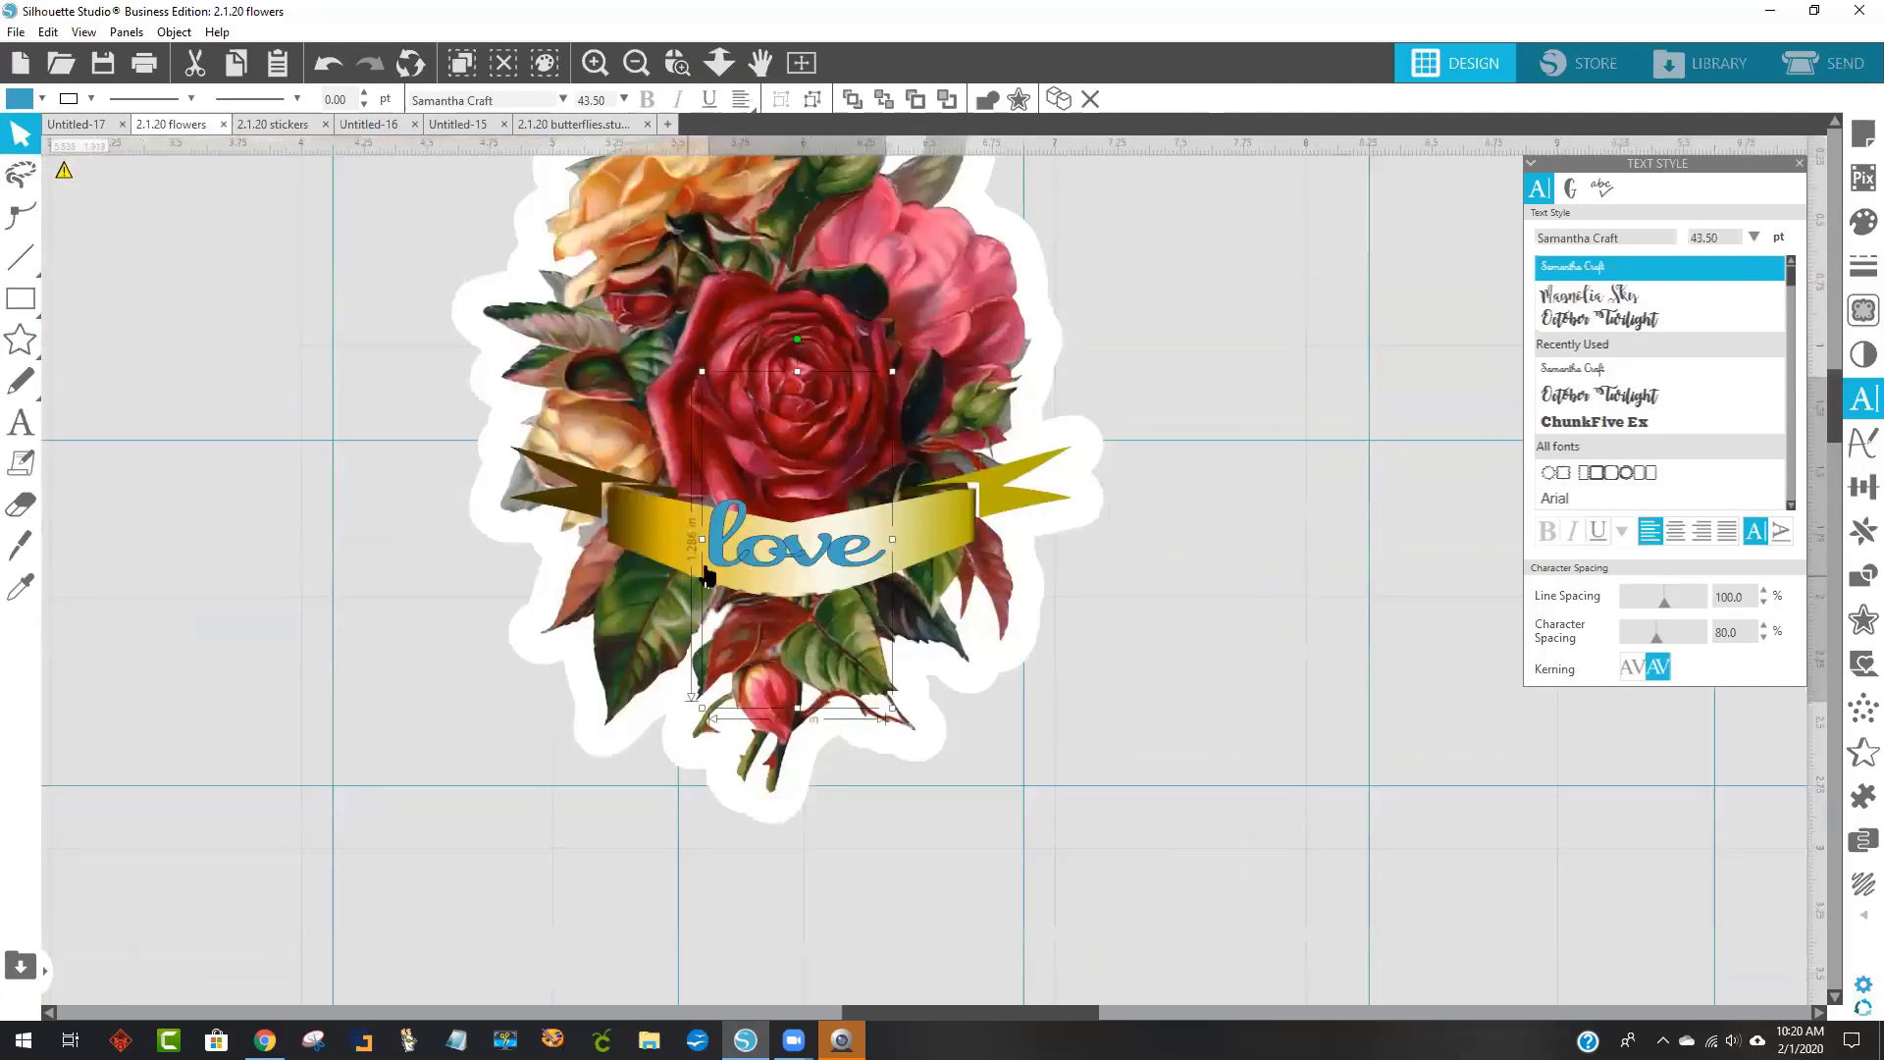
Centre the word "love" on the gold banner and shrink it slightly to about 42.25 pt.
left_click_drag(720, 568, 710, 584)
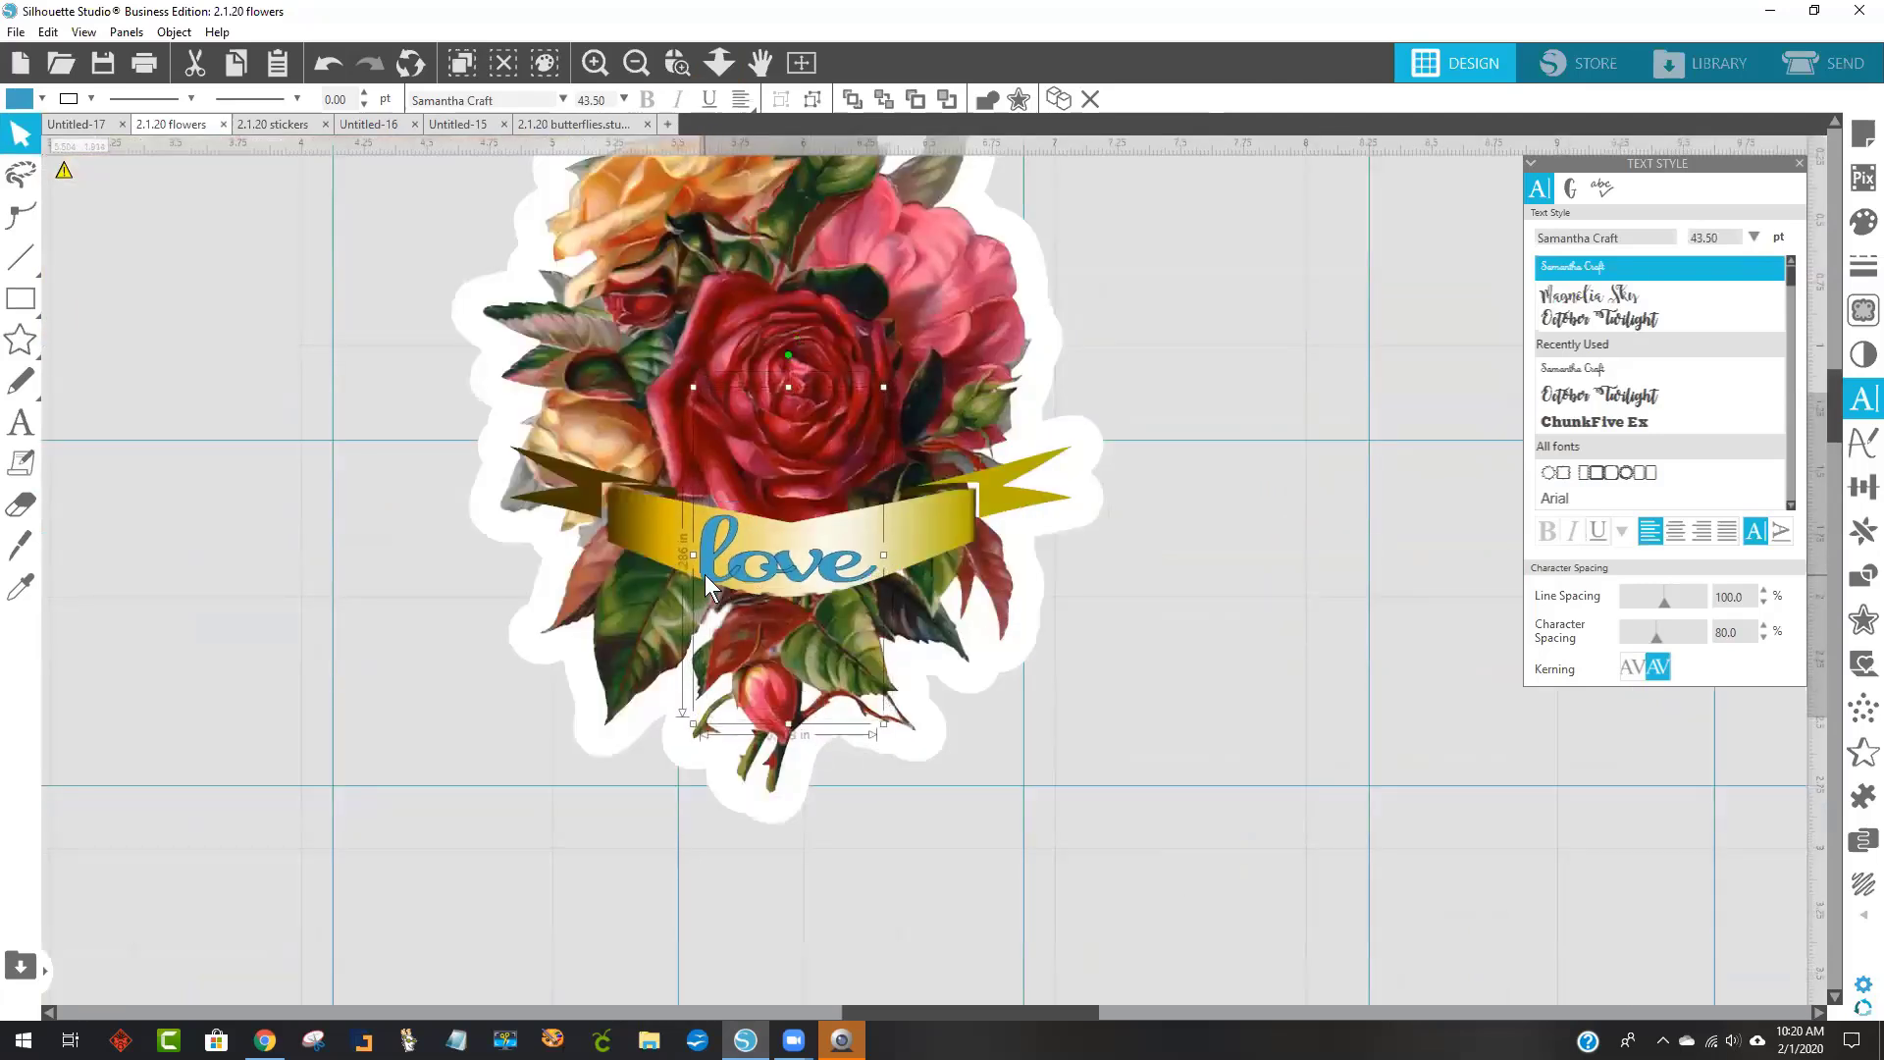
left_click(1446, 604)
left_click_drag(833, 568, 841, 569)
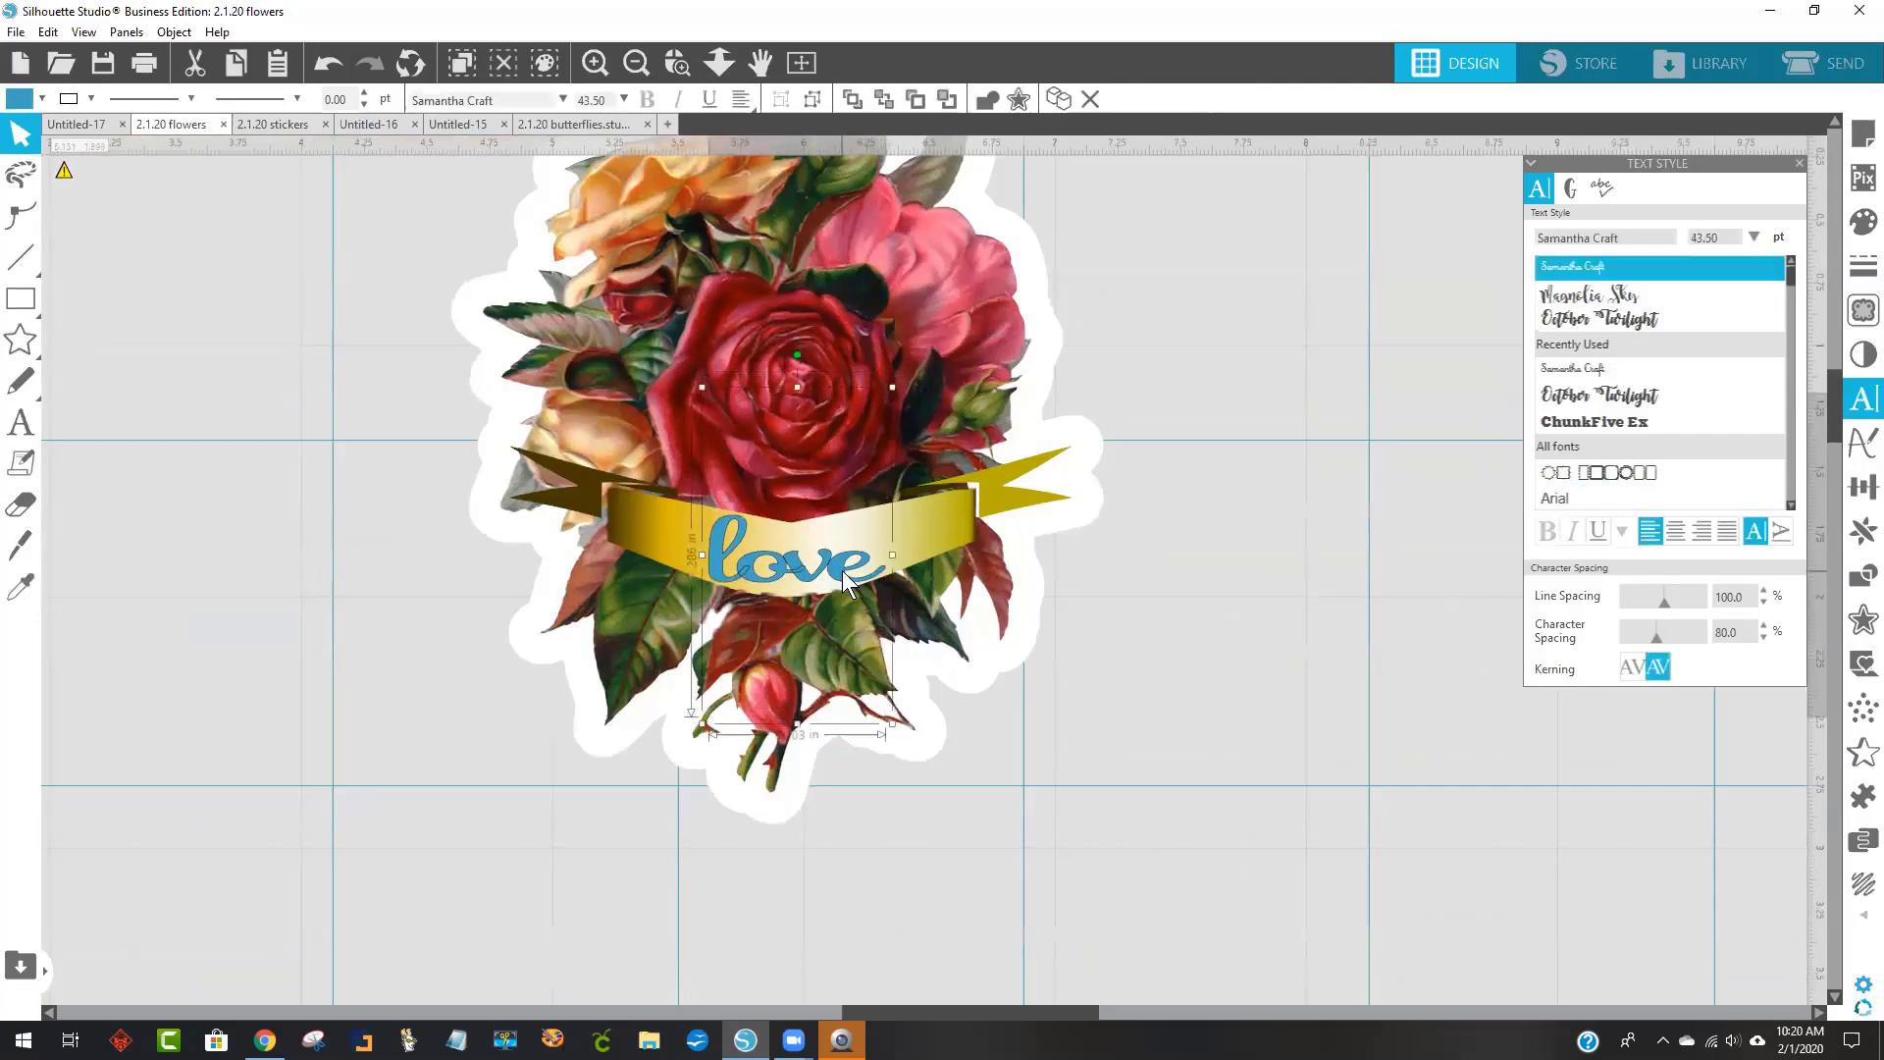
left_click_drag(888, 724, 883, 715)
left_click_drag(771, 560, 775, 564)
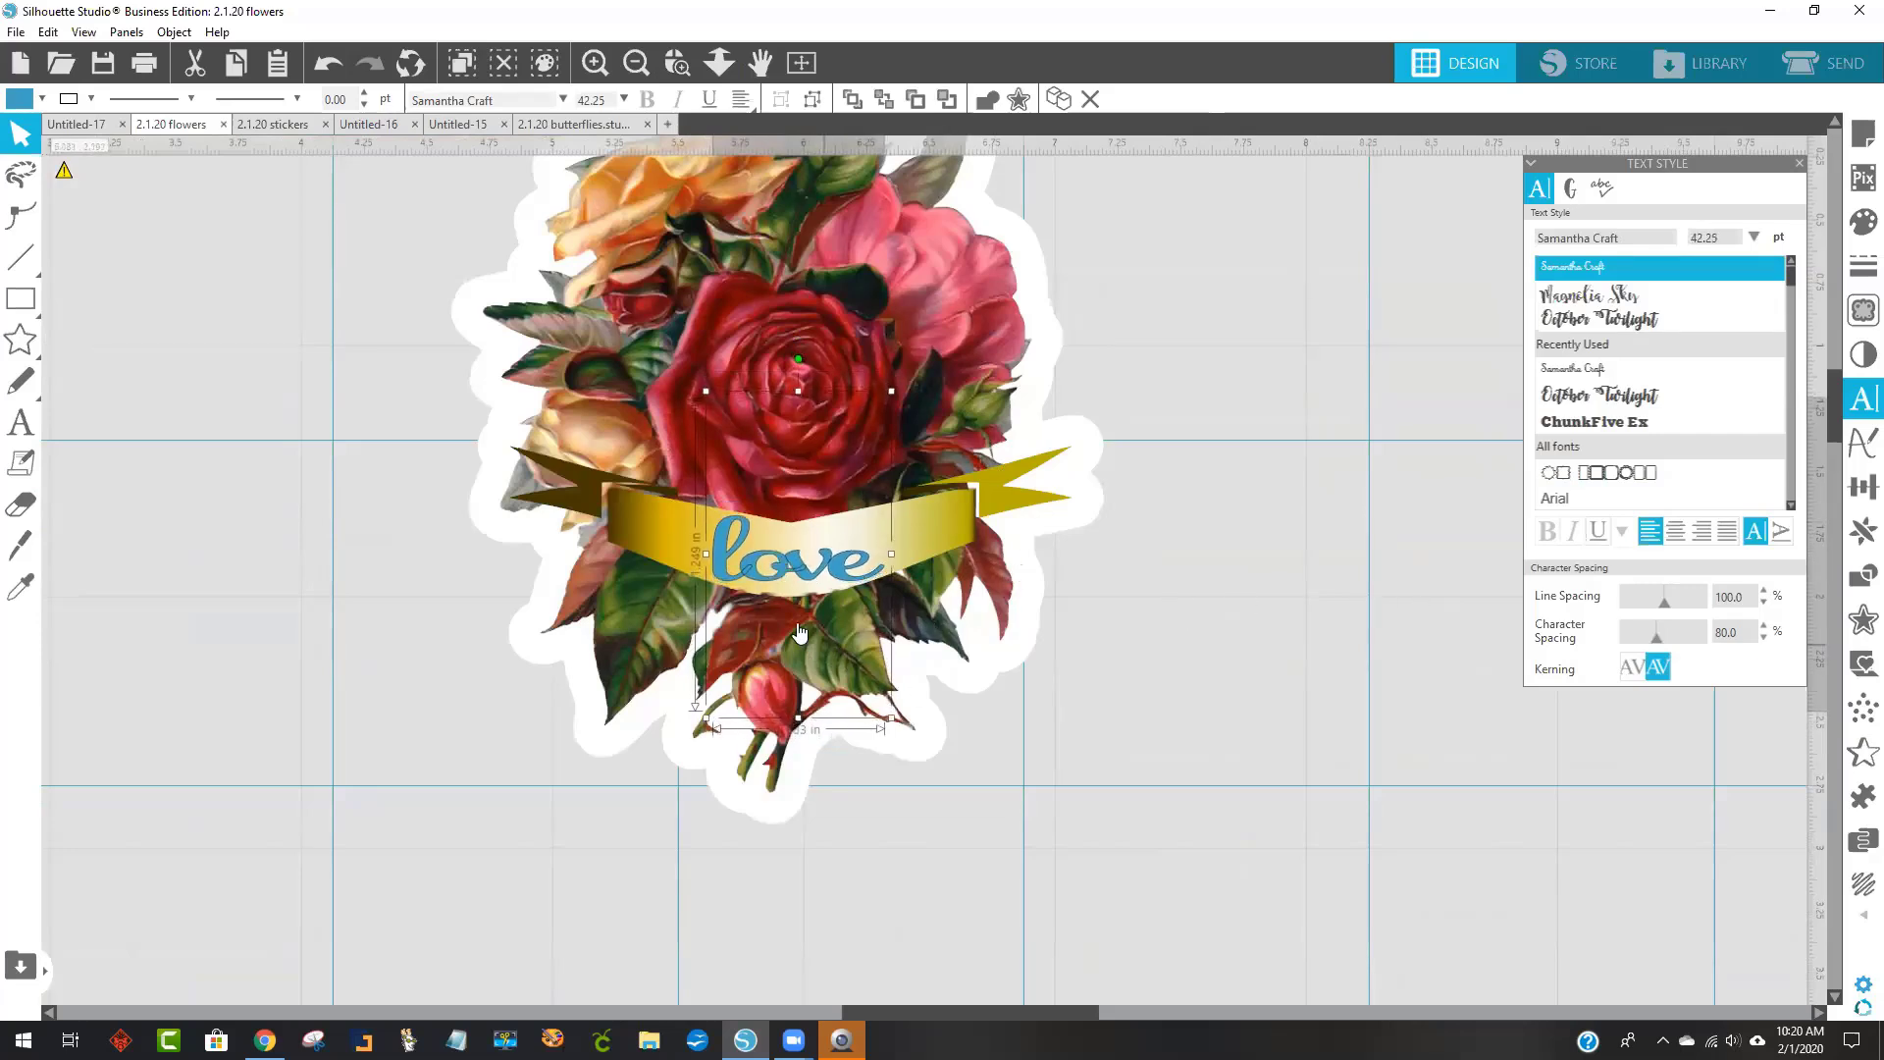
Examine the overlapping letters of "love", and display the cut lines of the Untitled-16 document's "Love" text in the Send view.
left_click(594, 61)
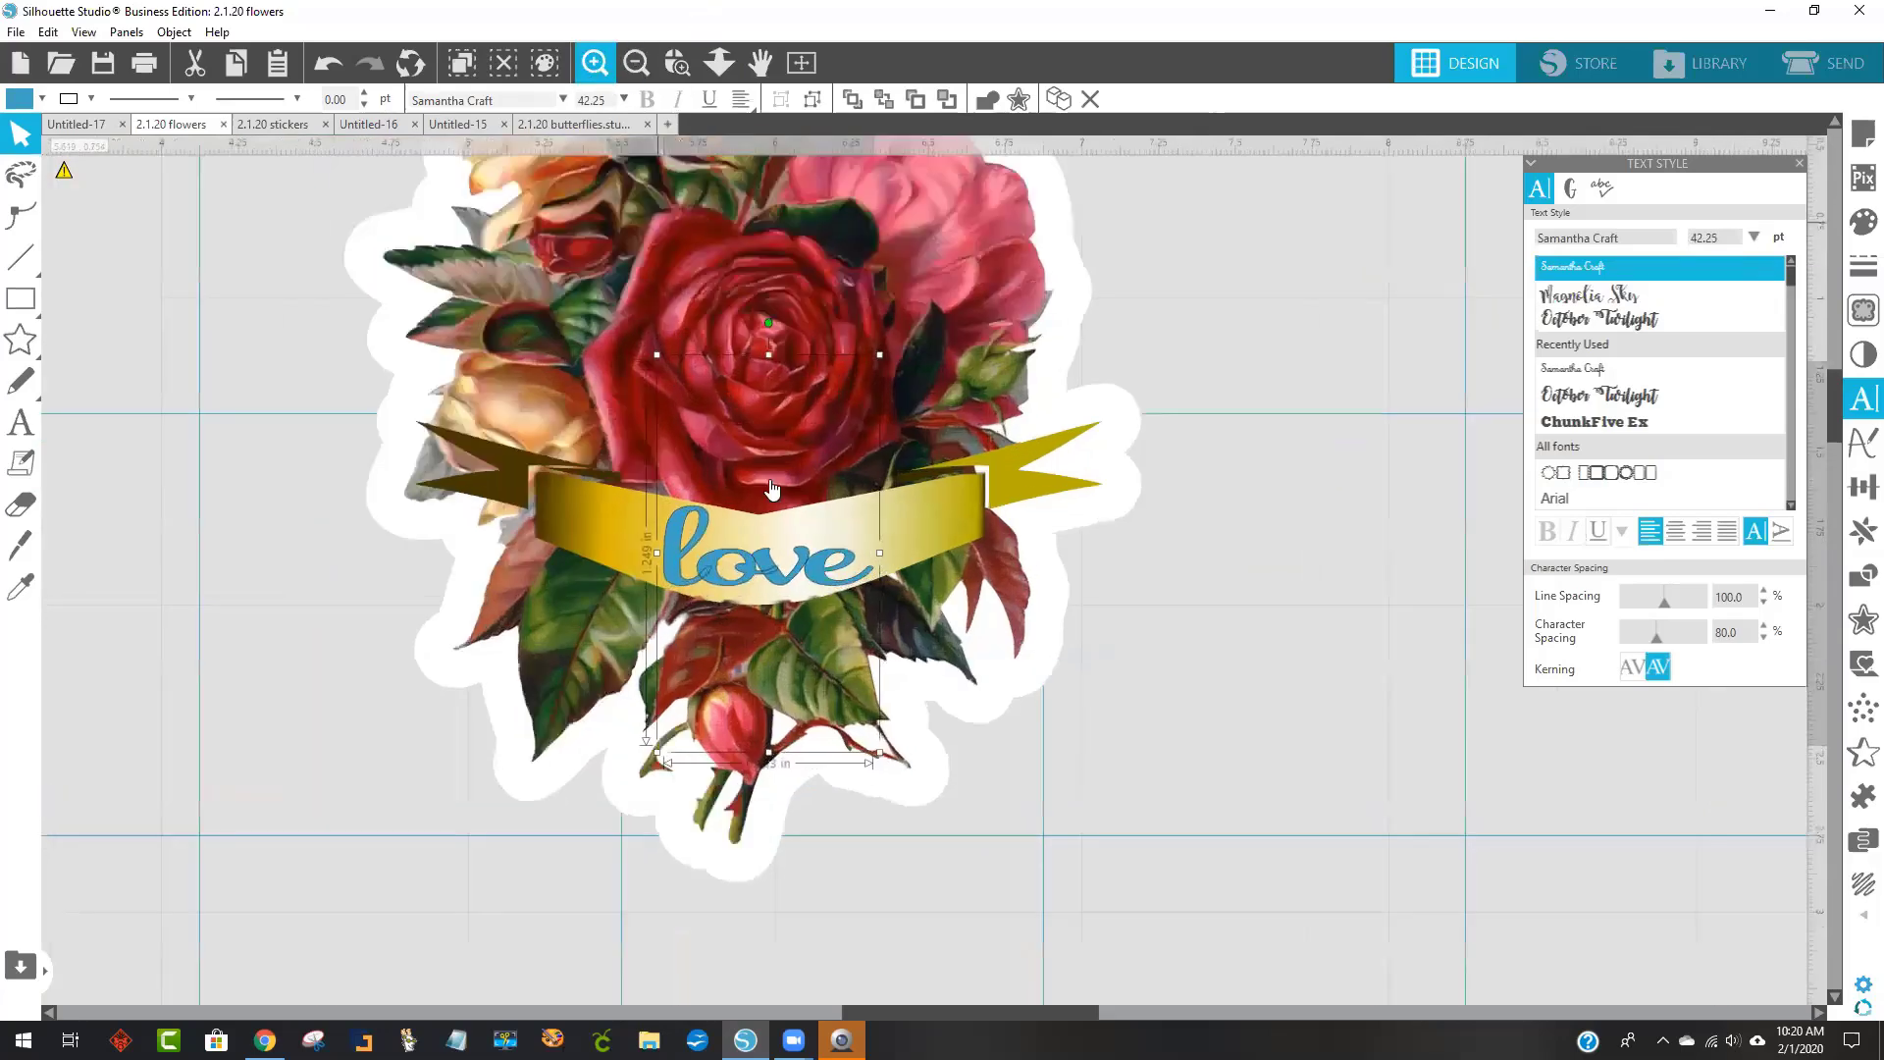
left_click(594, 62)
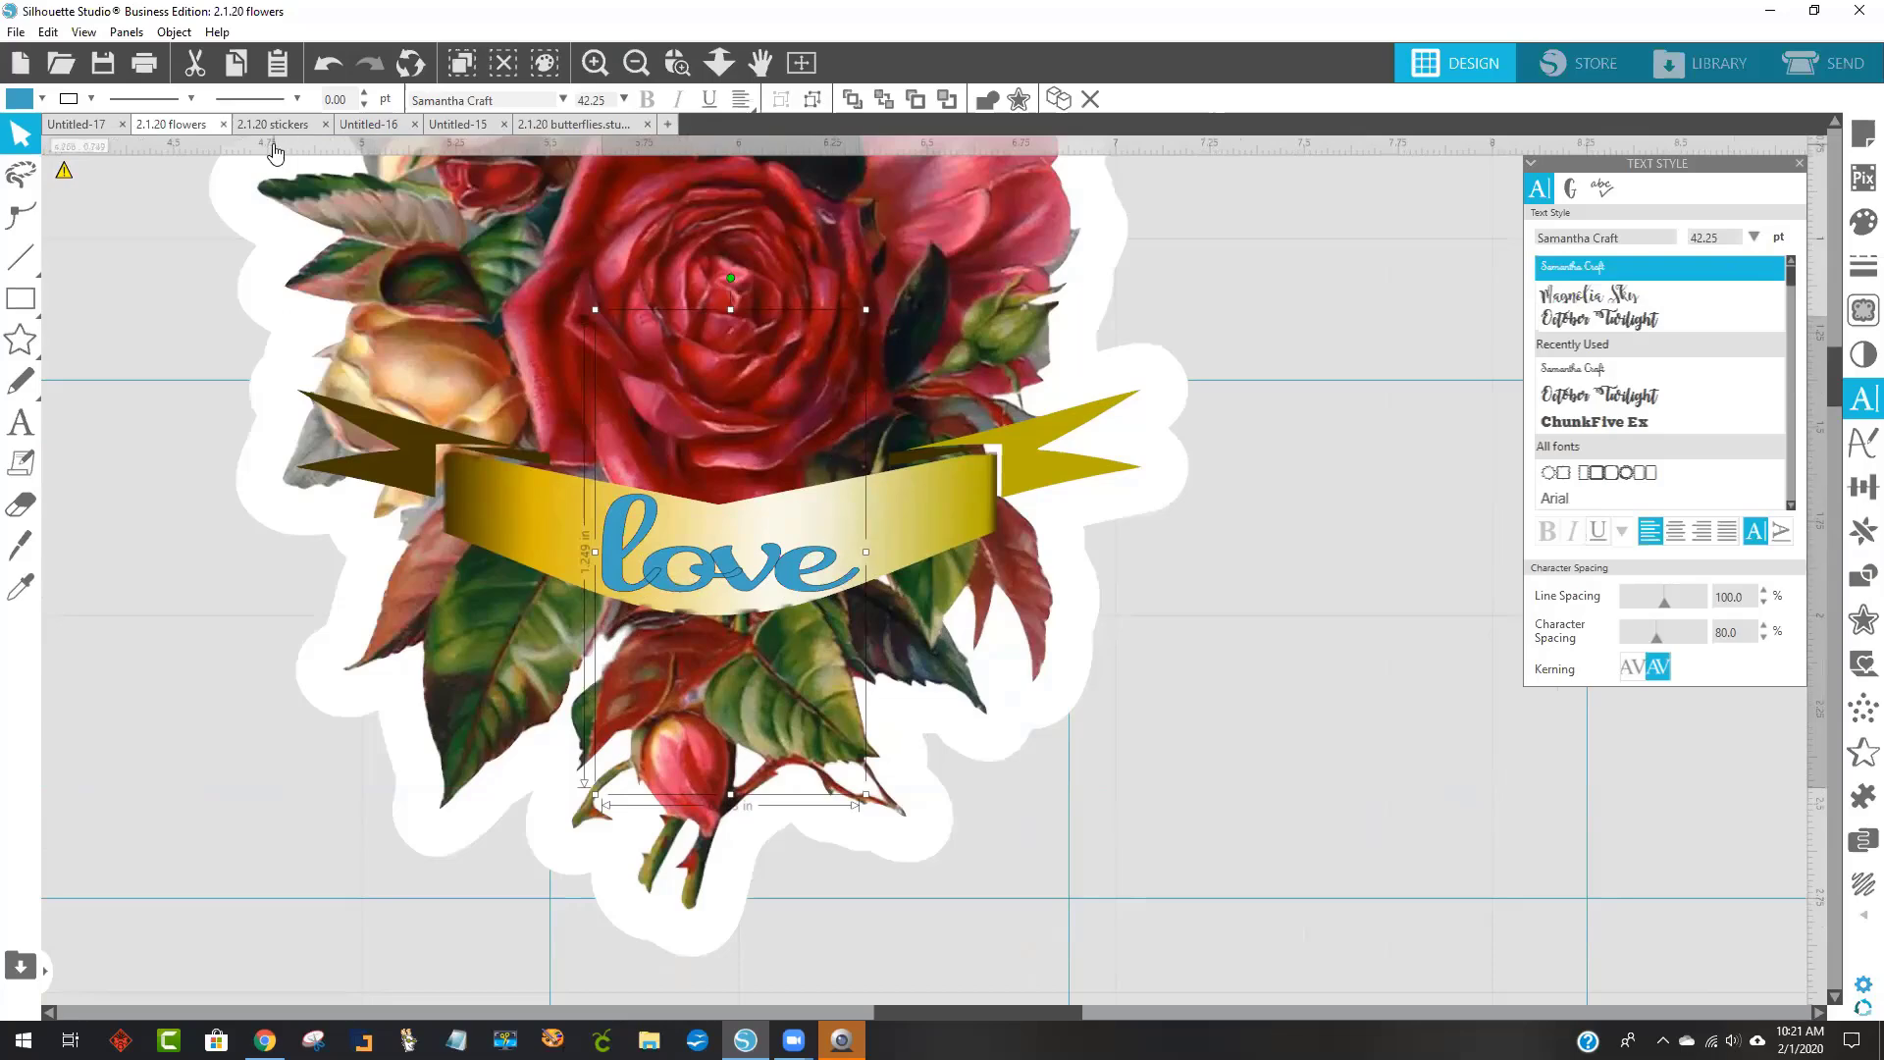
left_click(461, 126)
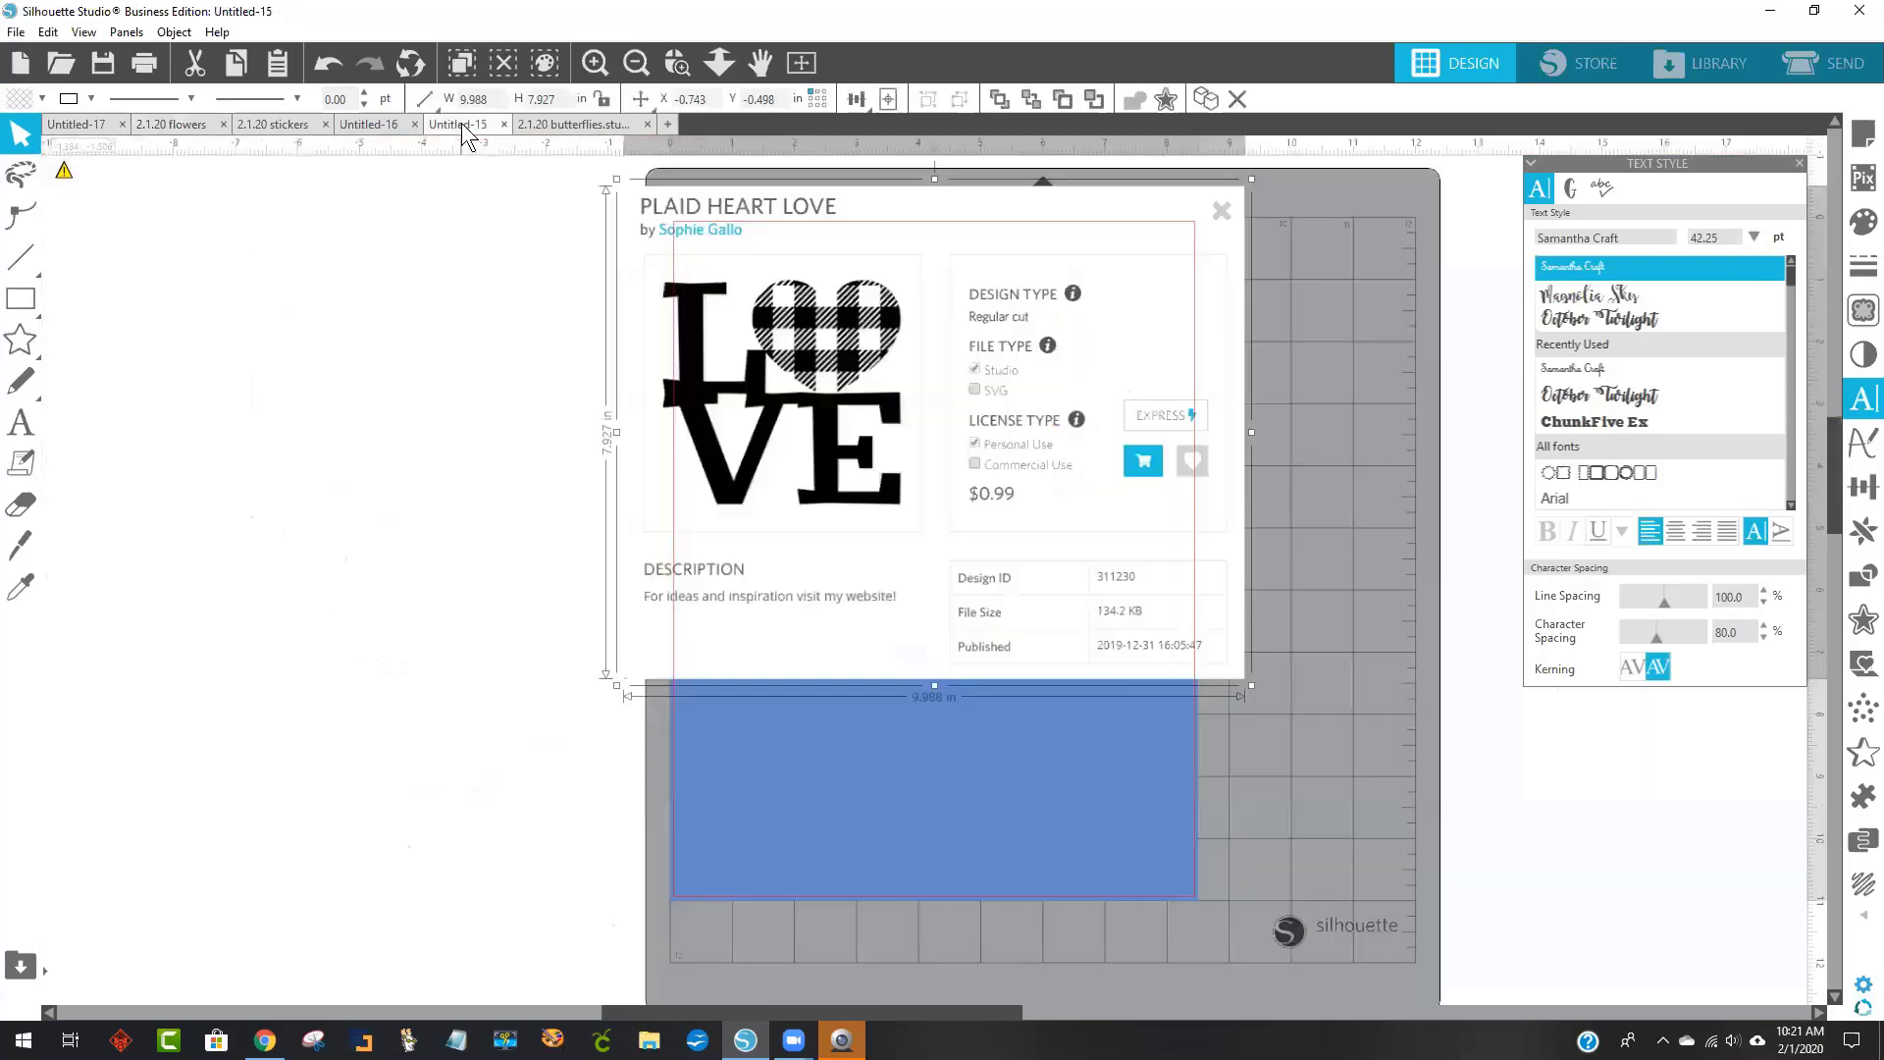
left_click(392, 128)
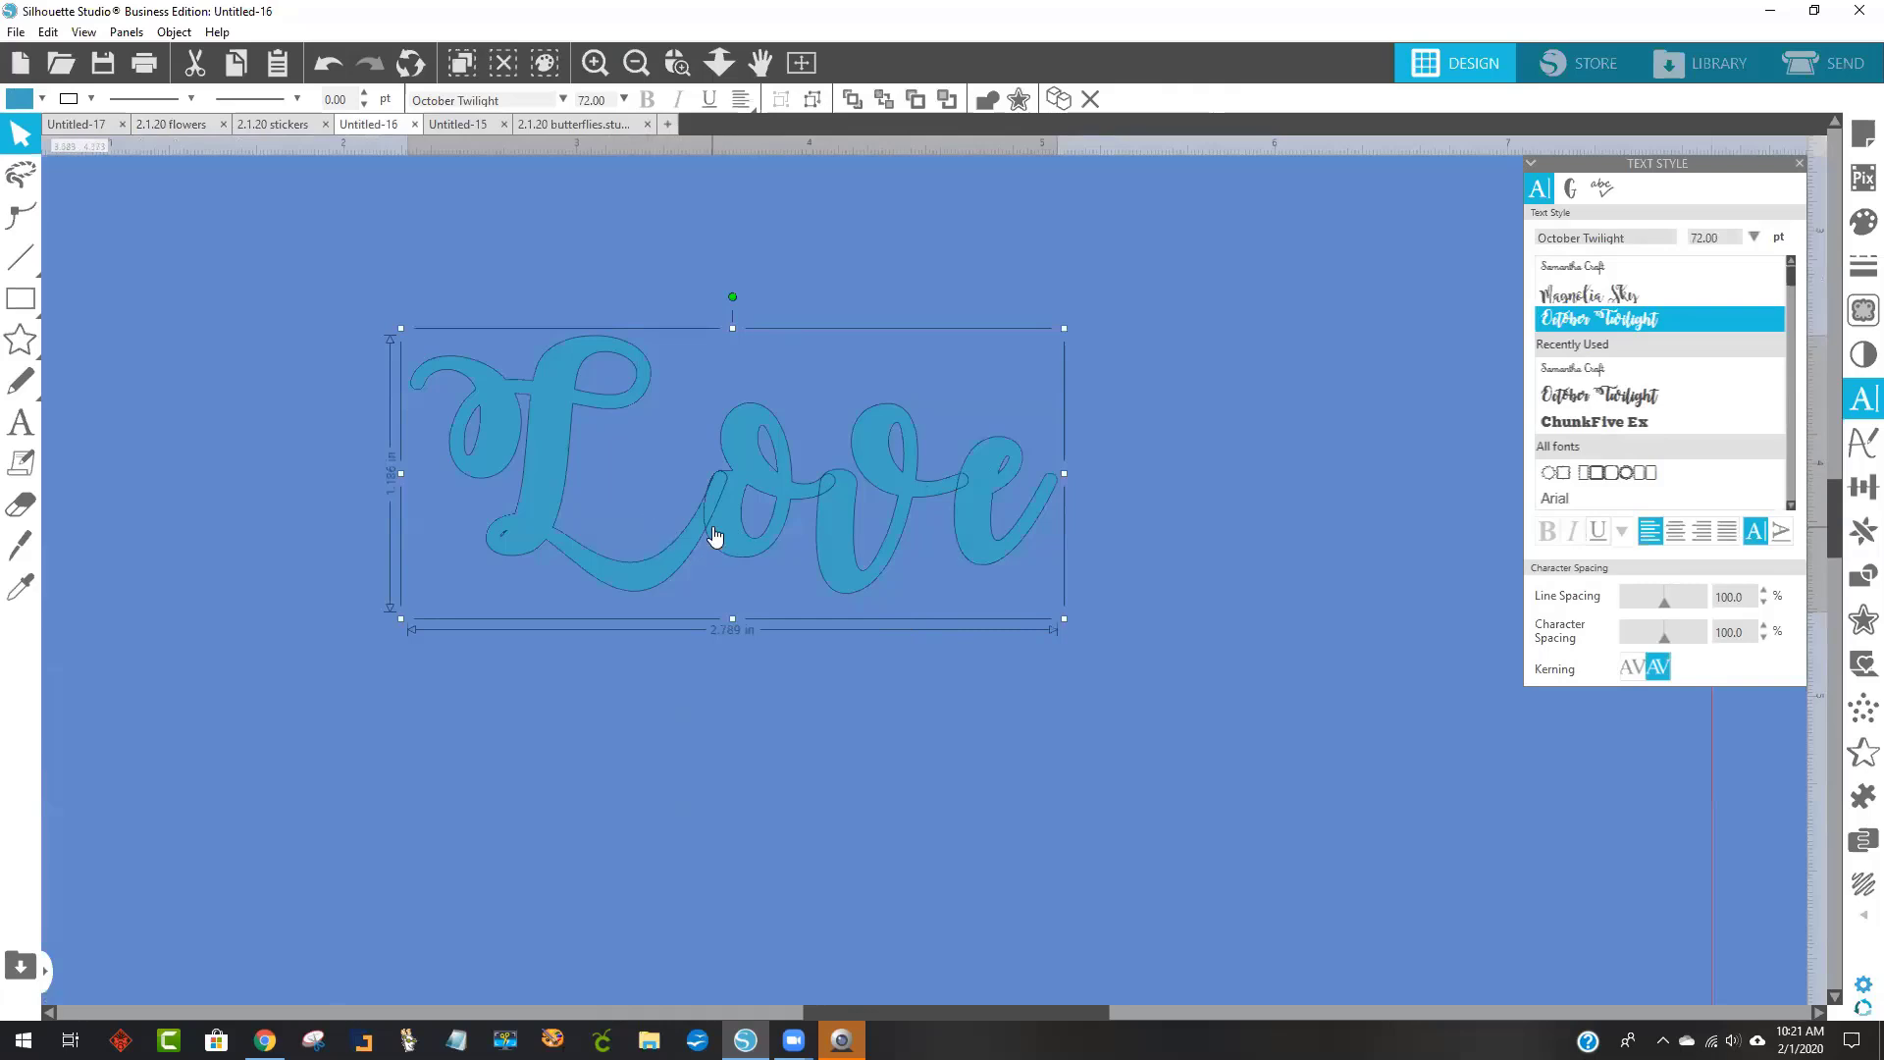
left_click(1825, 62)
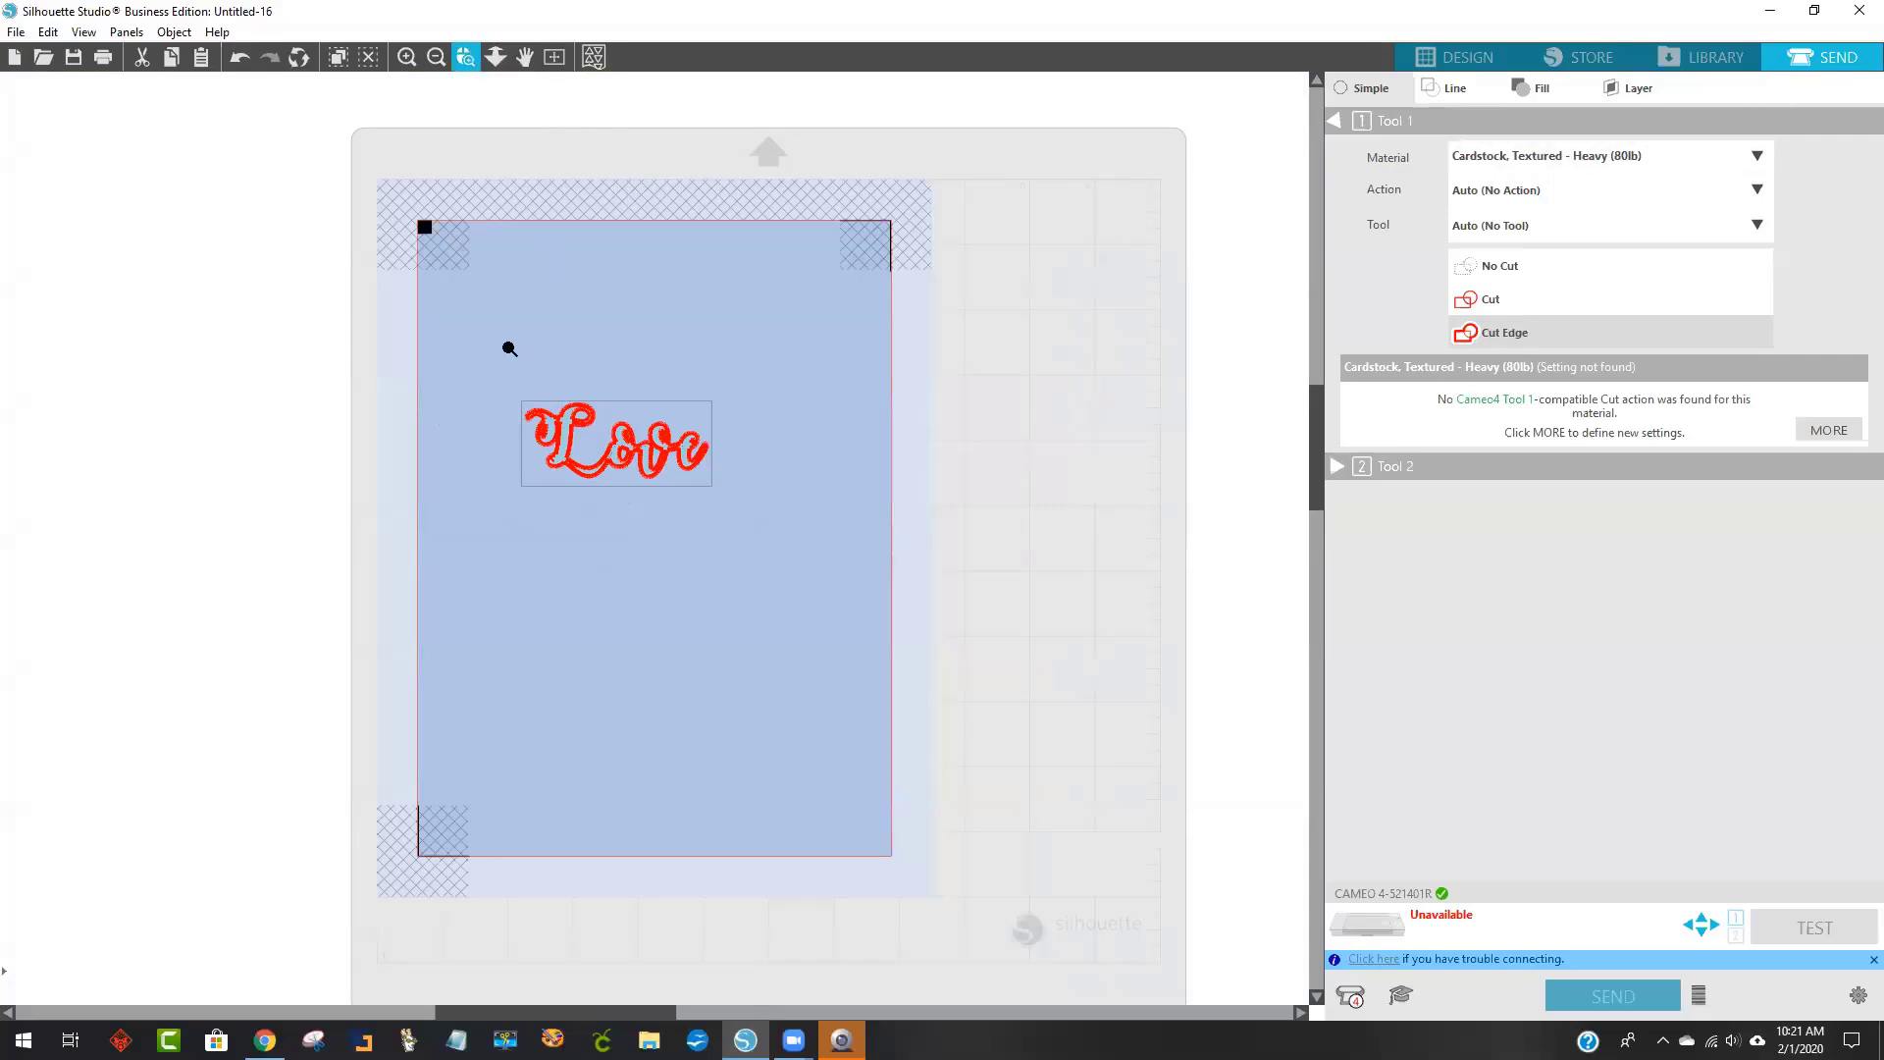
Compare the Cut and Cut Edge settings on the overlapping letters of the "Love" text.
left_click_drag(885, 636, 918, 640)
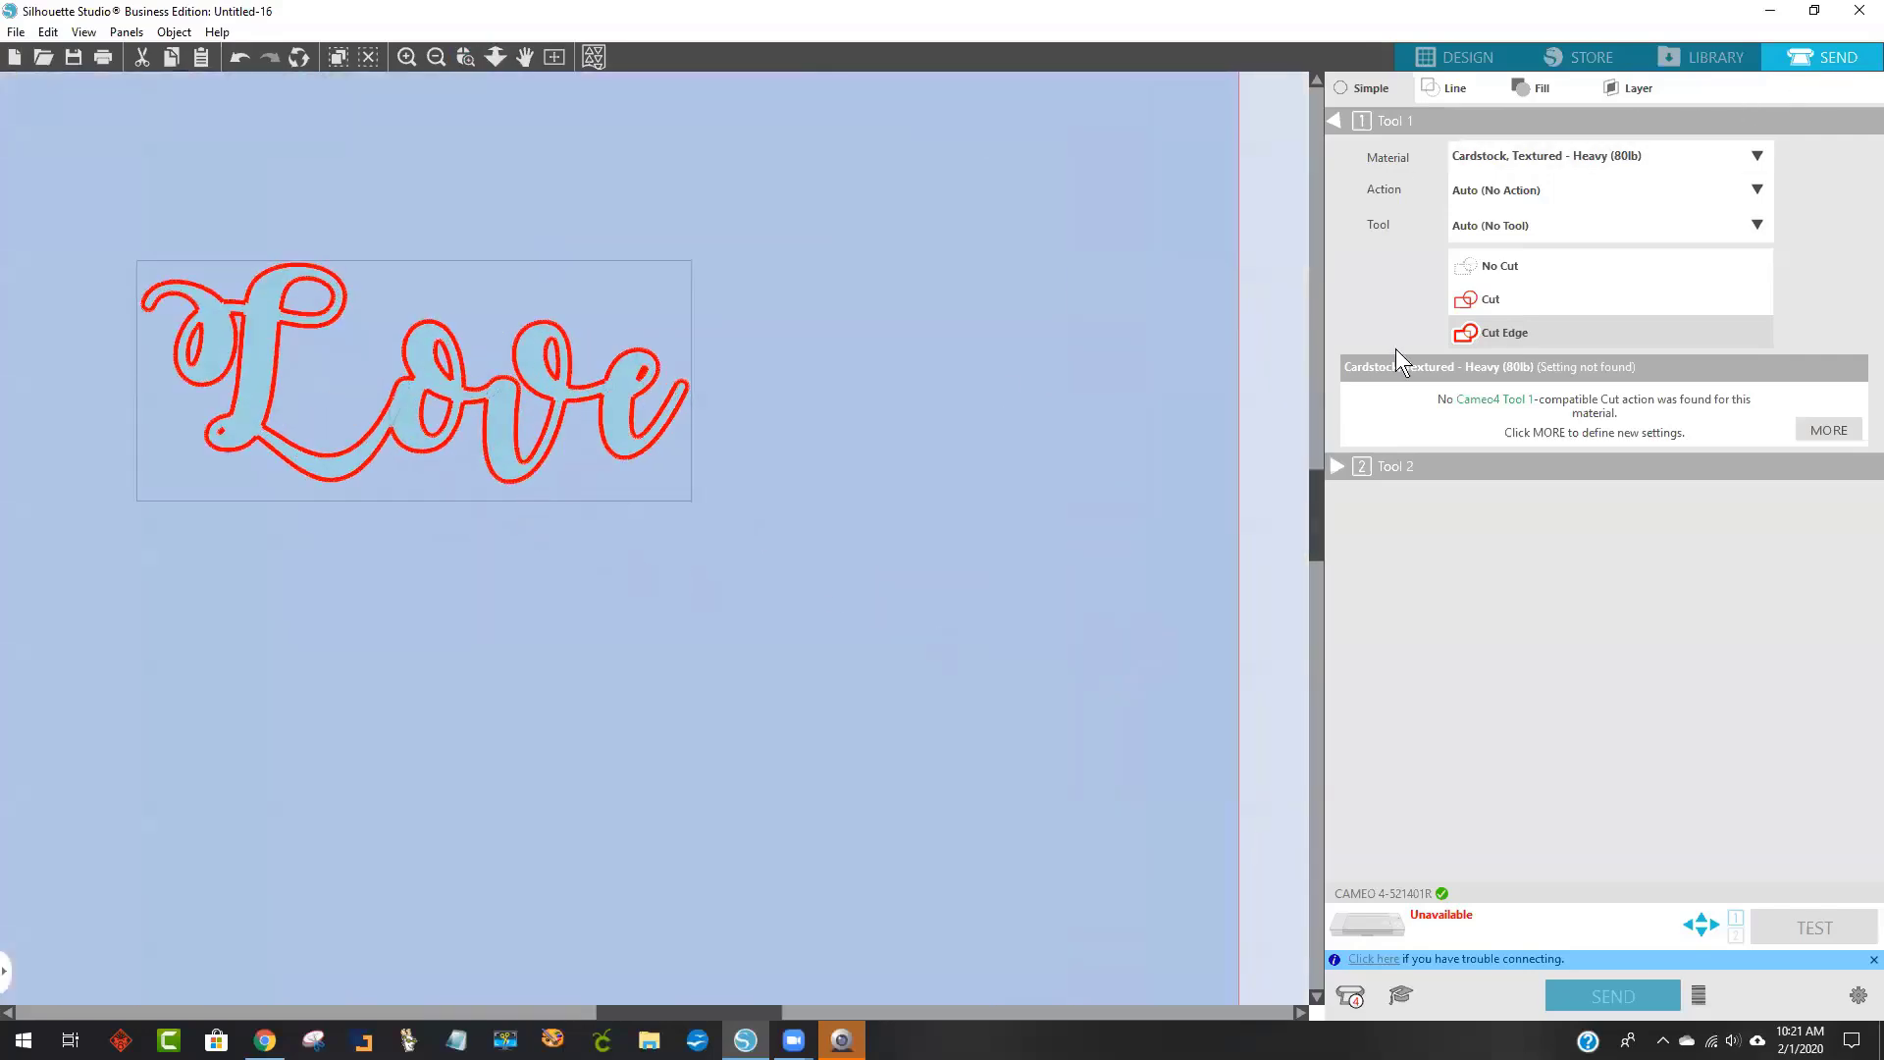
left_click(1489, 299)
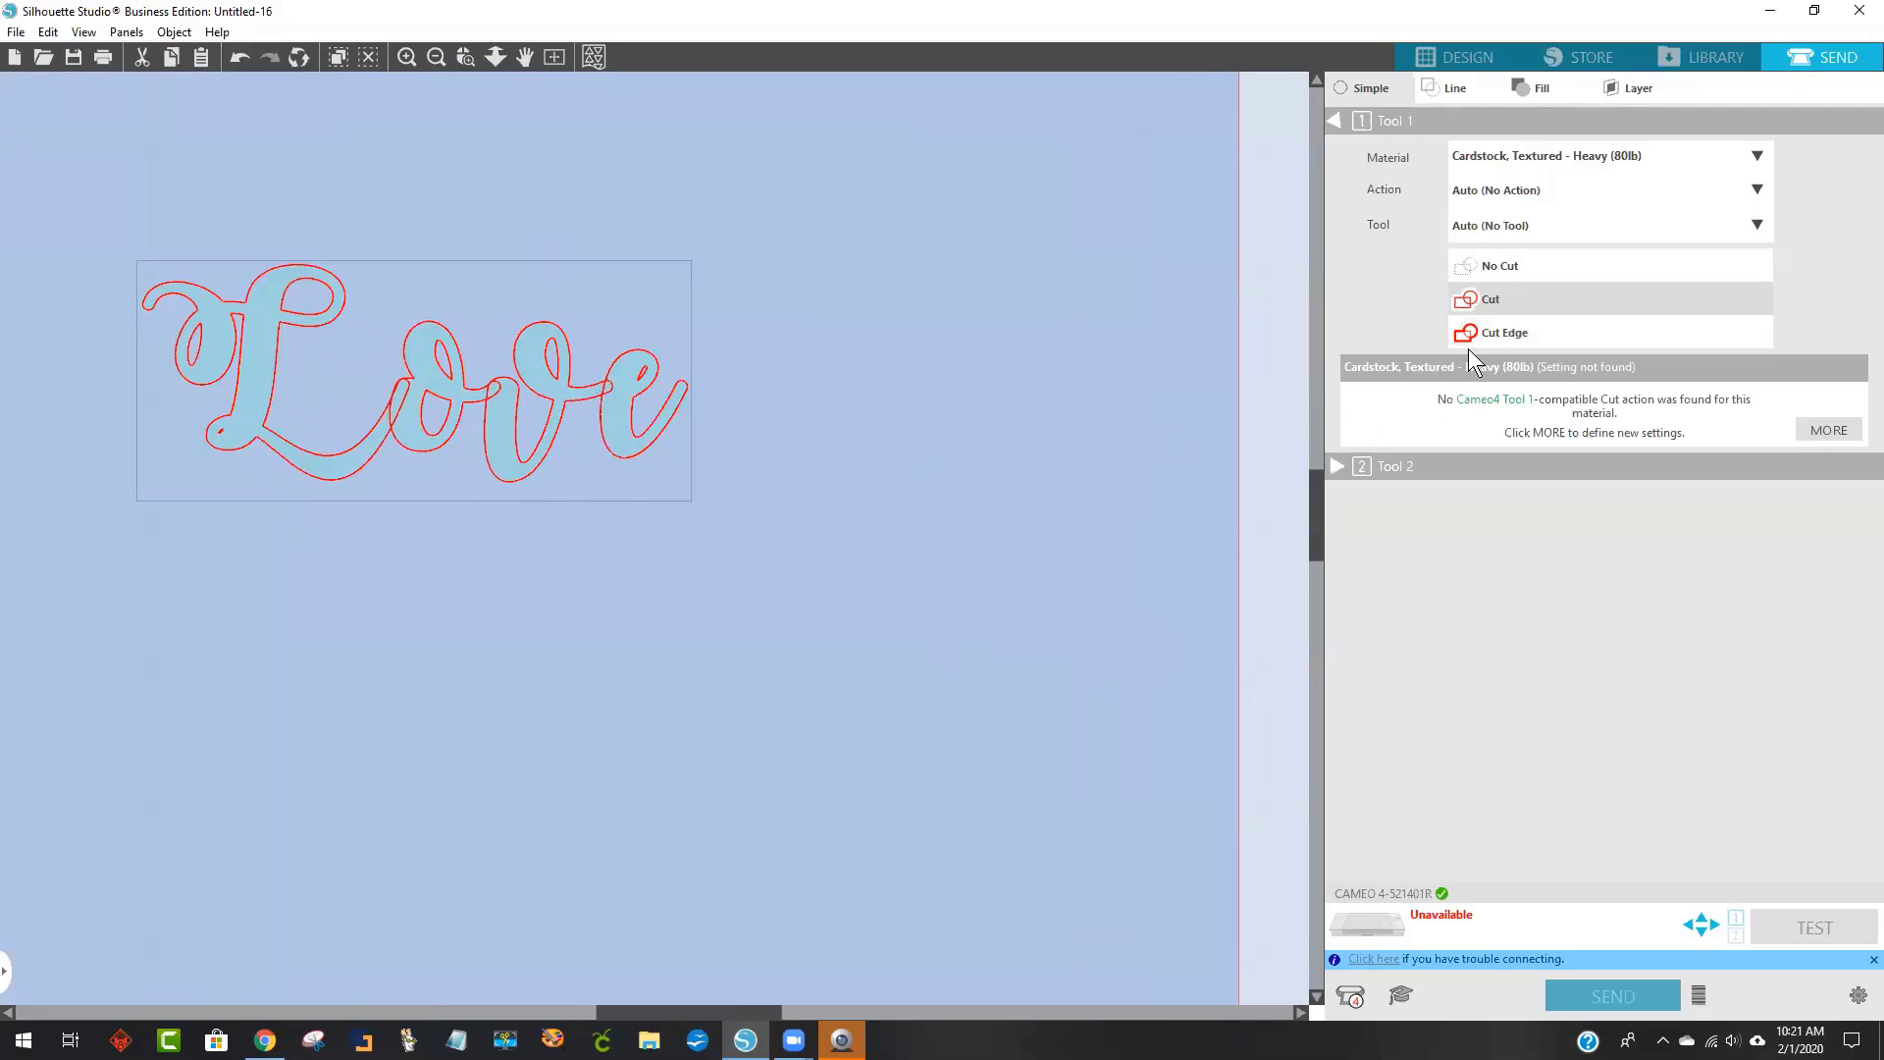
left_click(1521, 332)
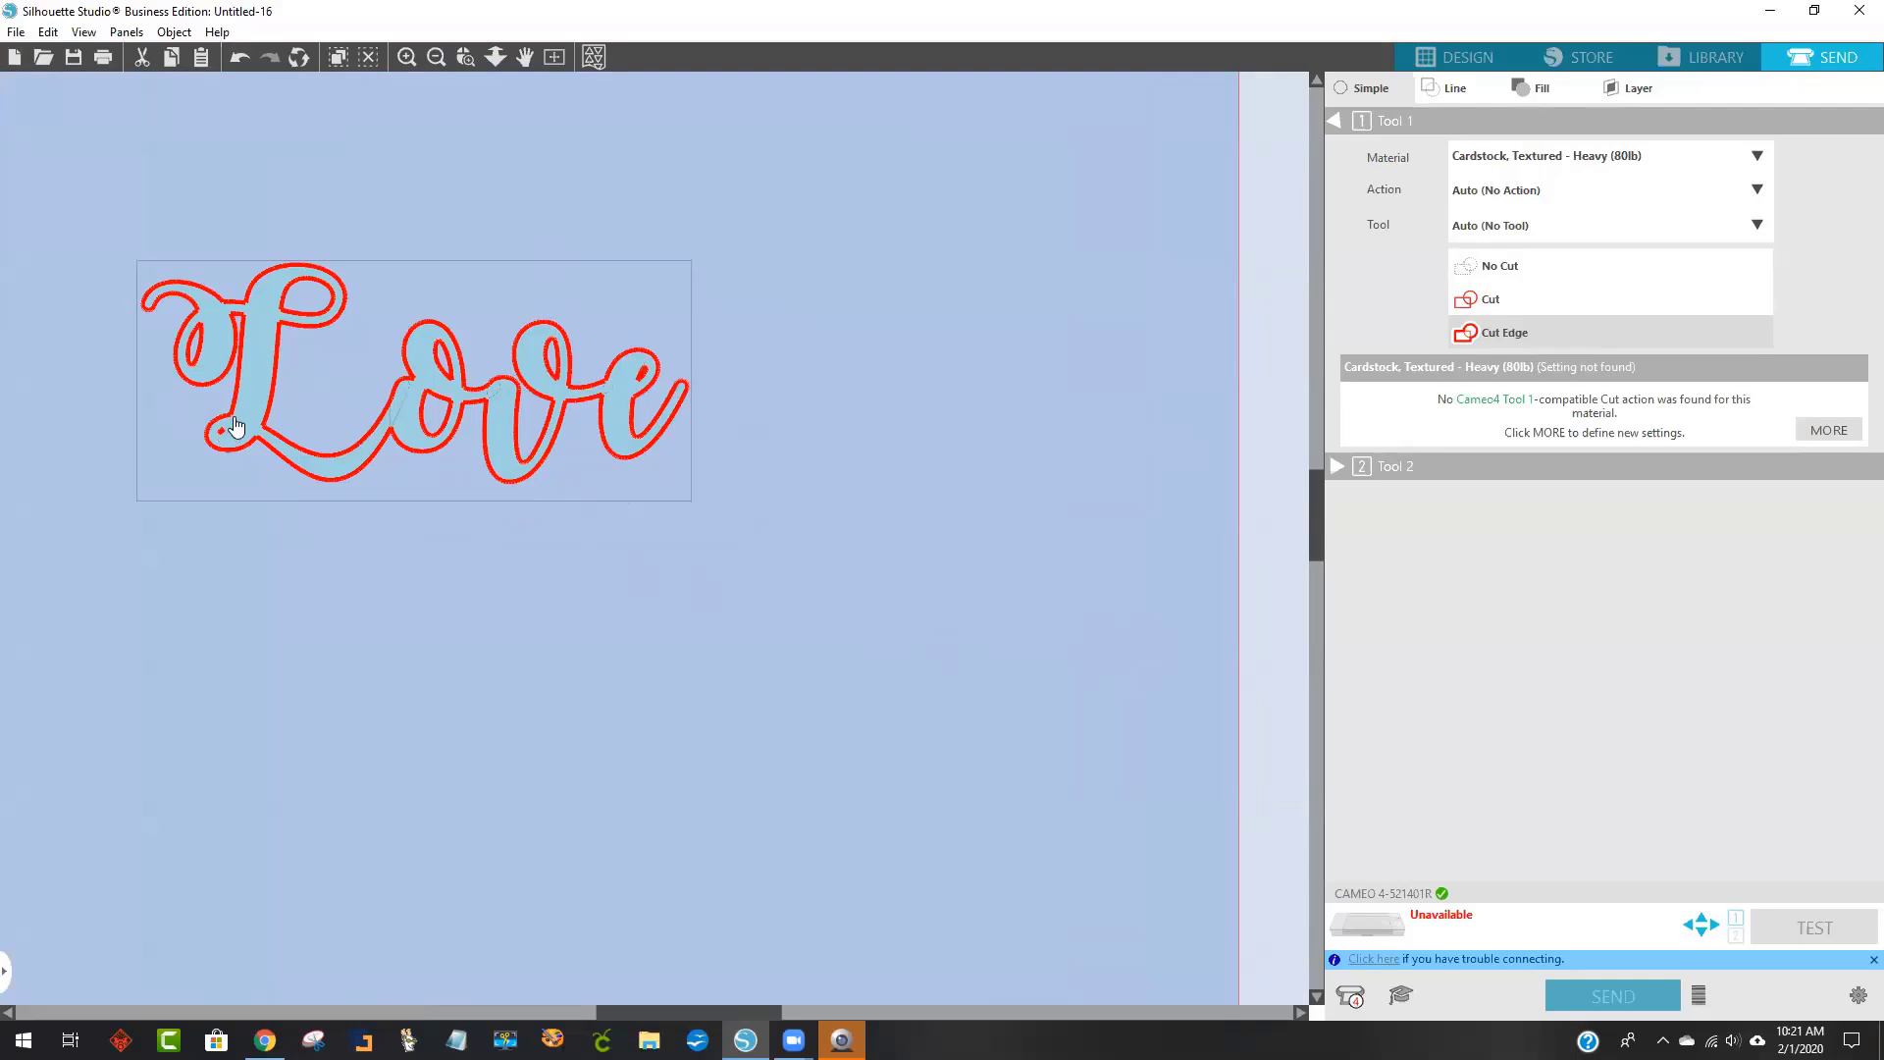
left_click_drag(332, 414, 443, 412)
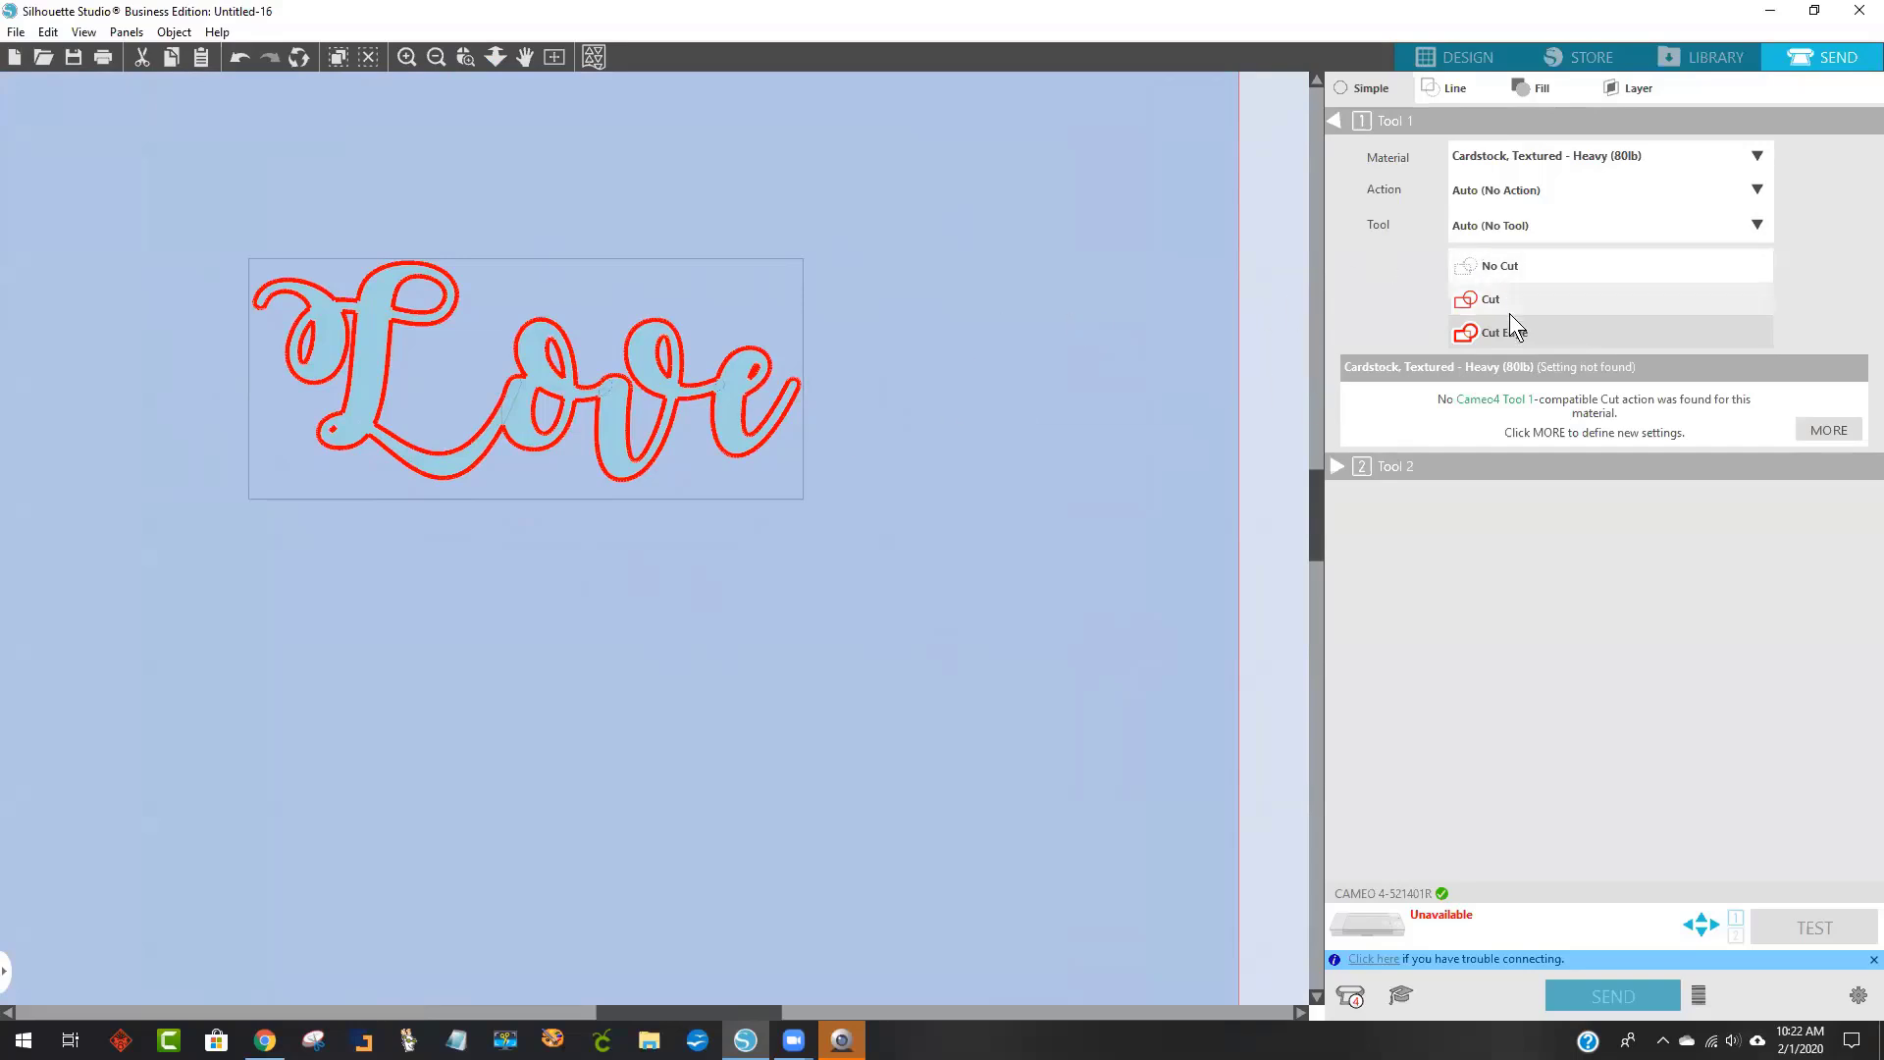
Return to the 2.1.20 flowers design and warp the word "love" to follow the gold banner's curve.
left_click(1462, 56)
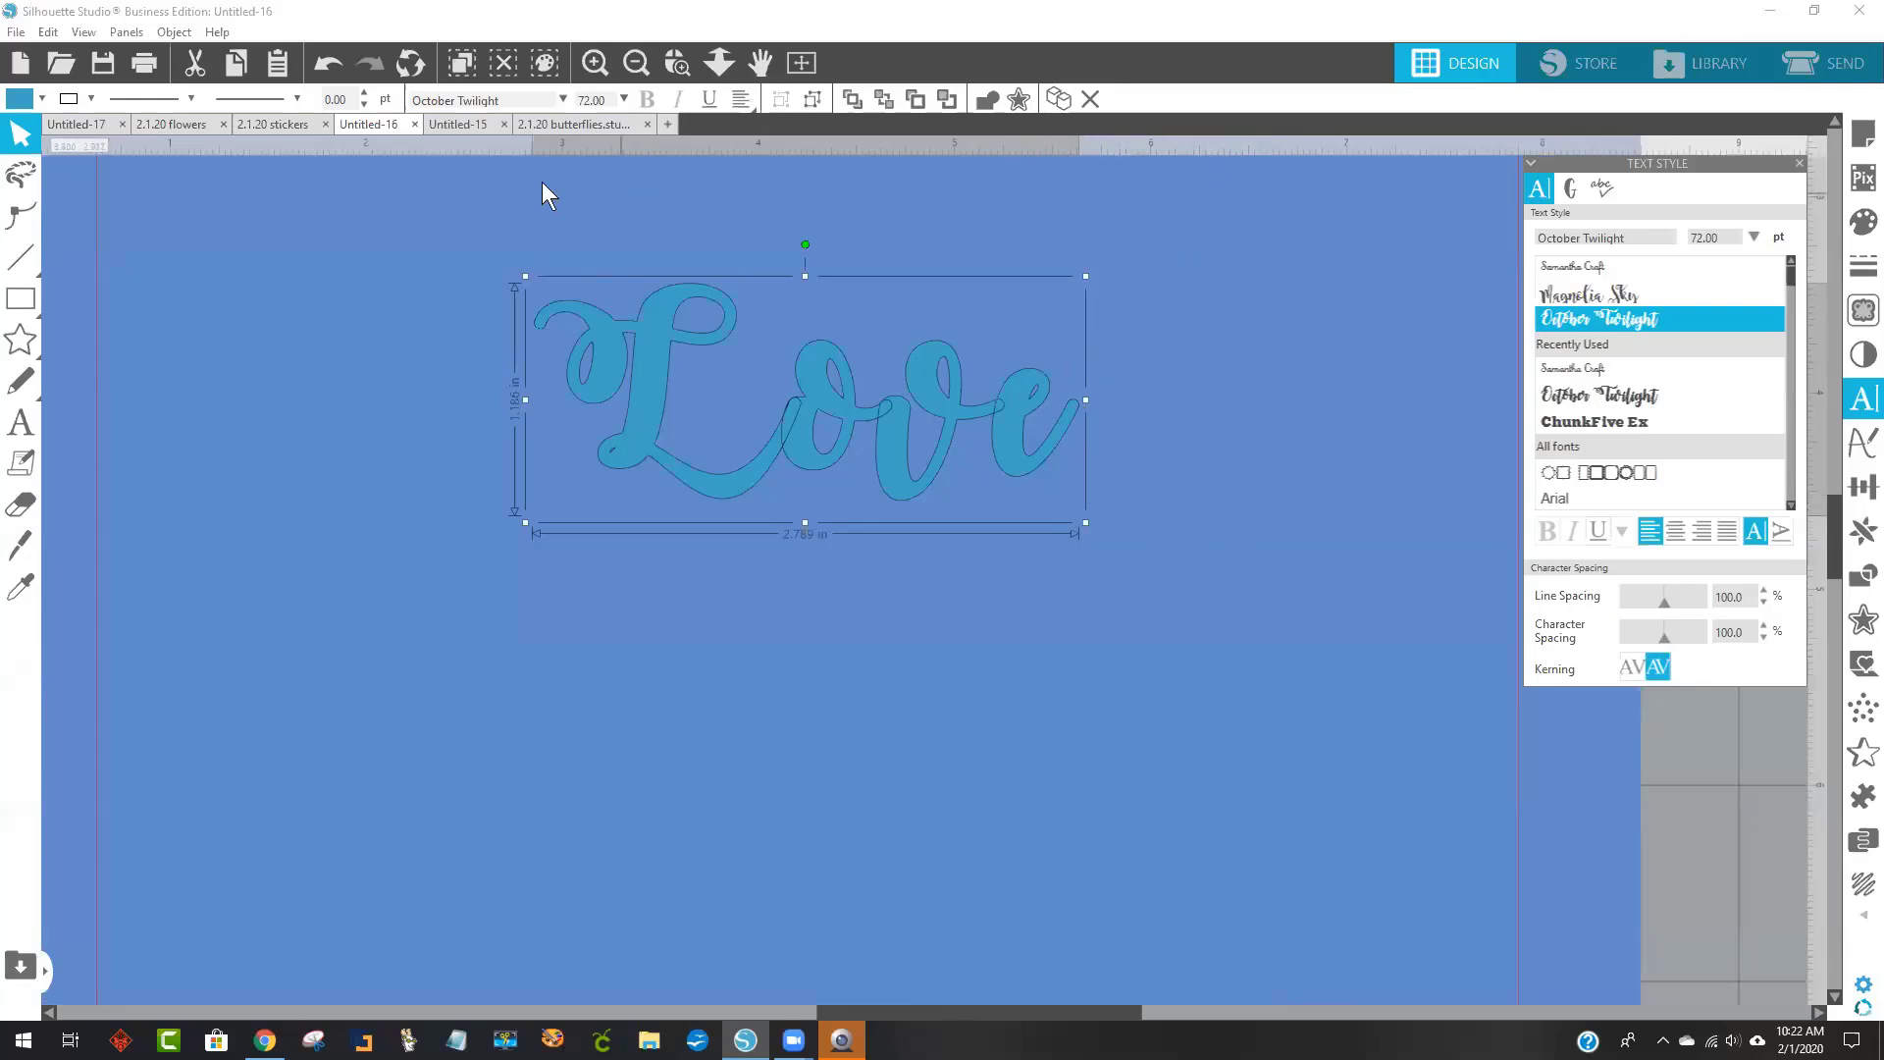
left_click(440, 119)
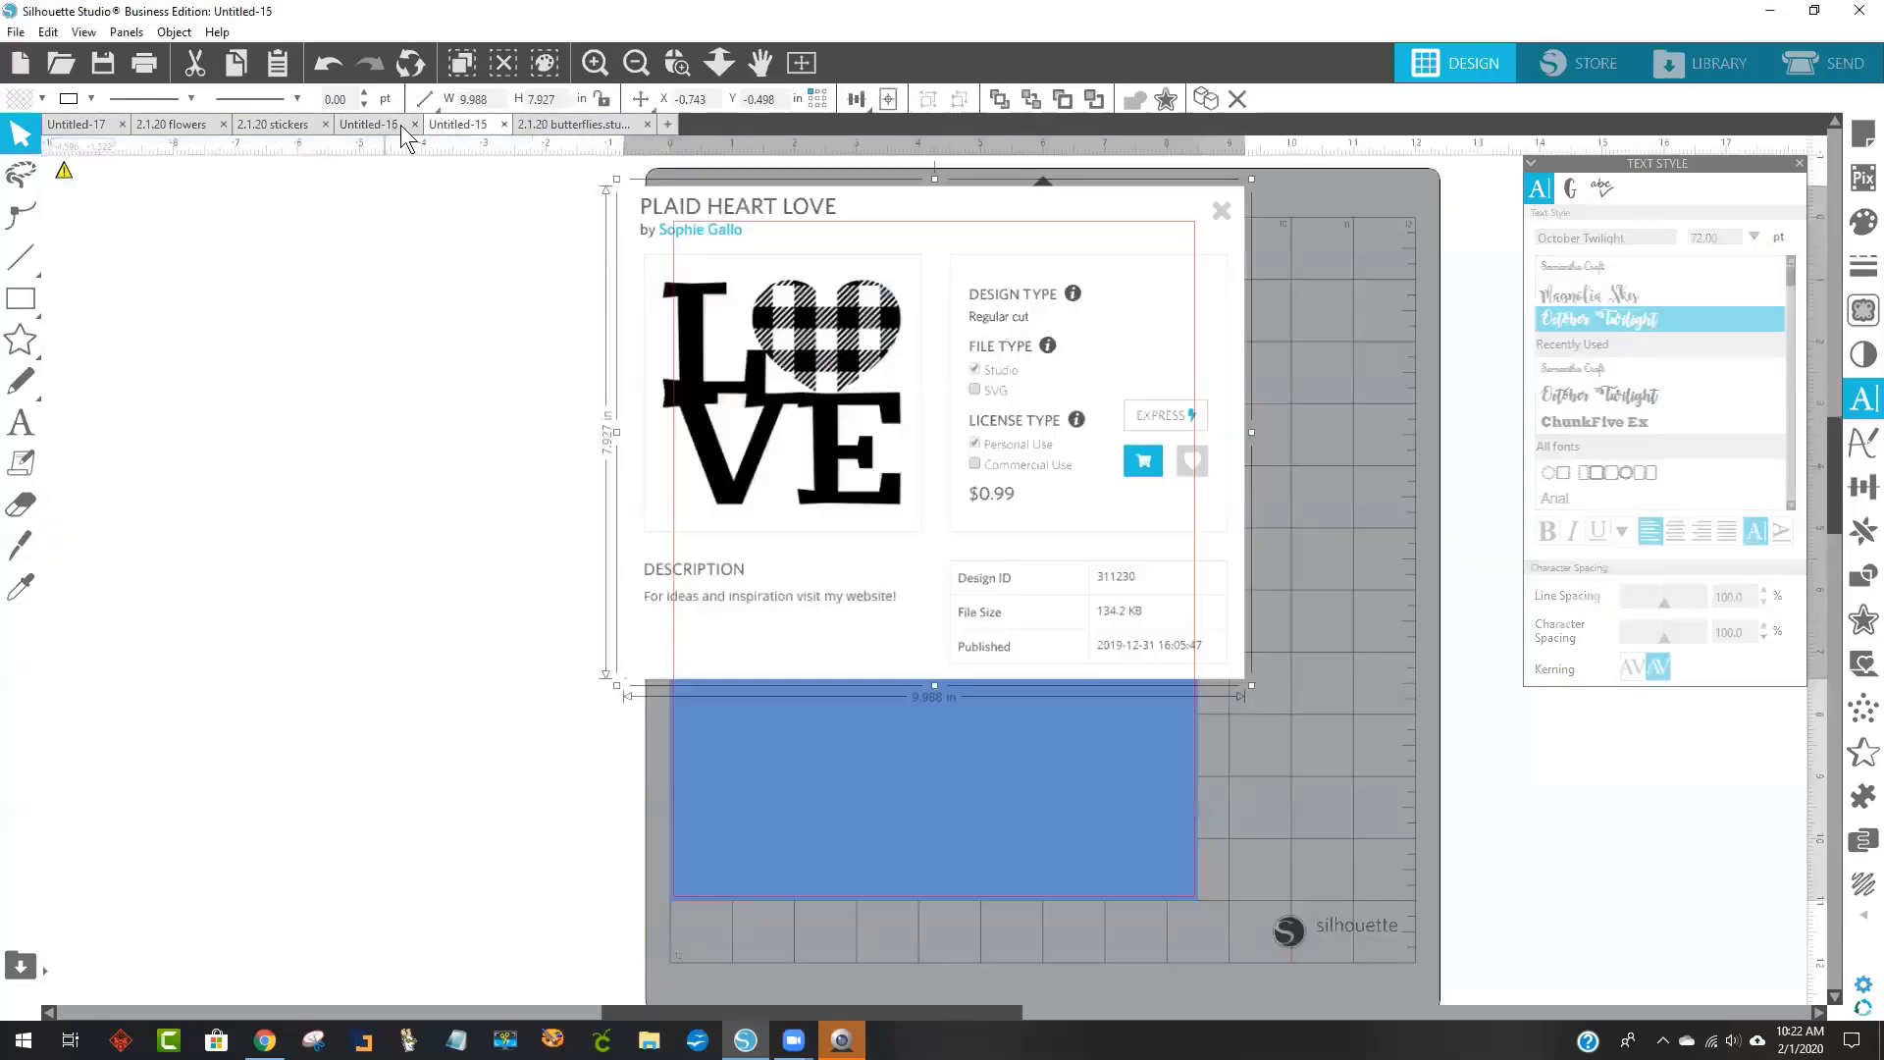
left_click(161, 126)
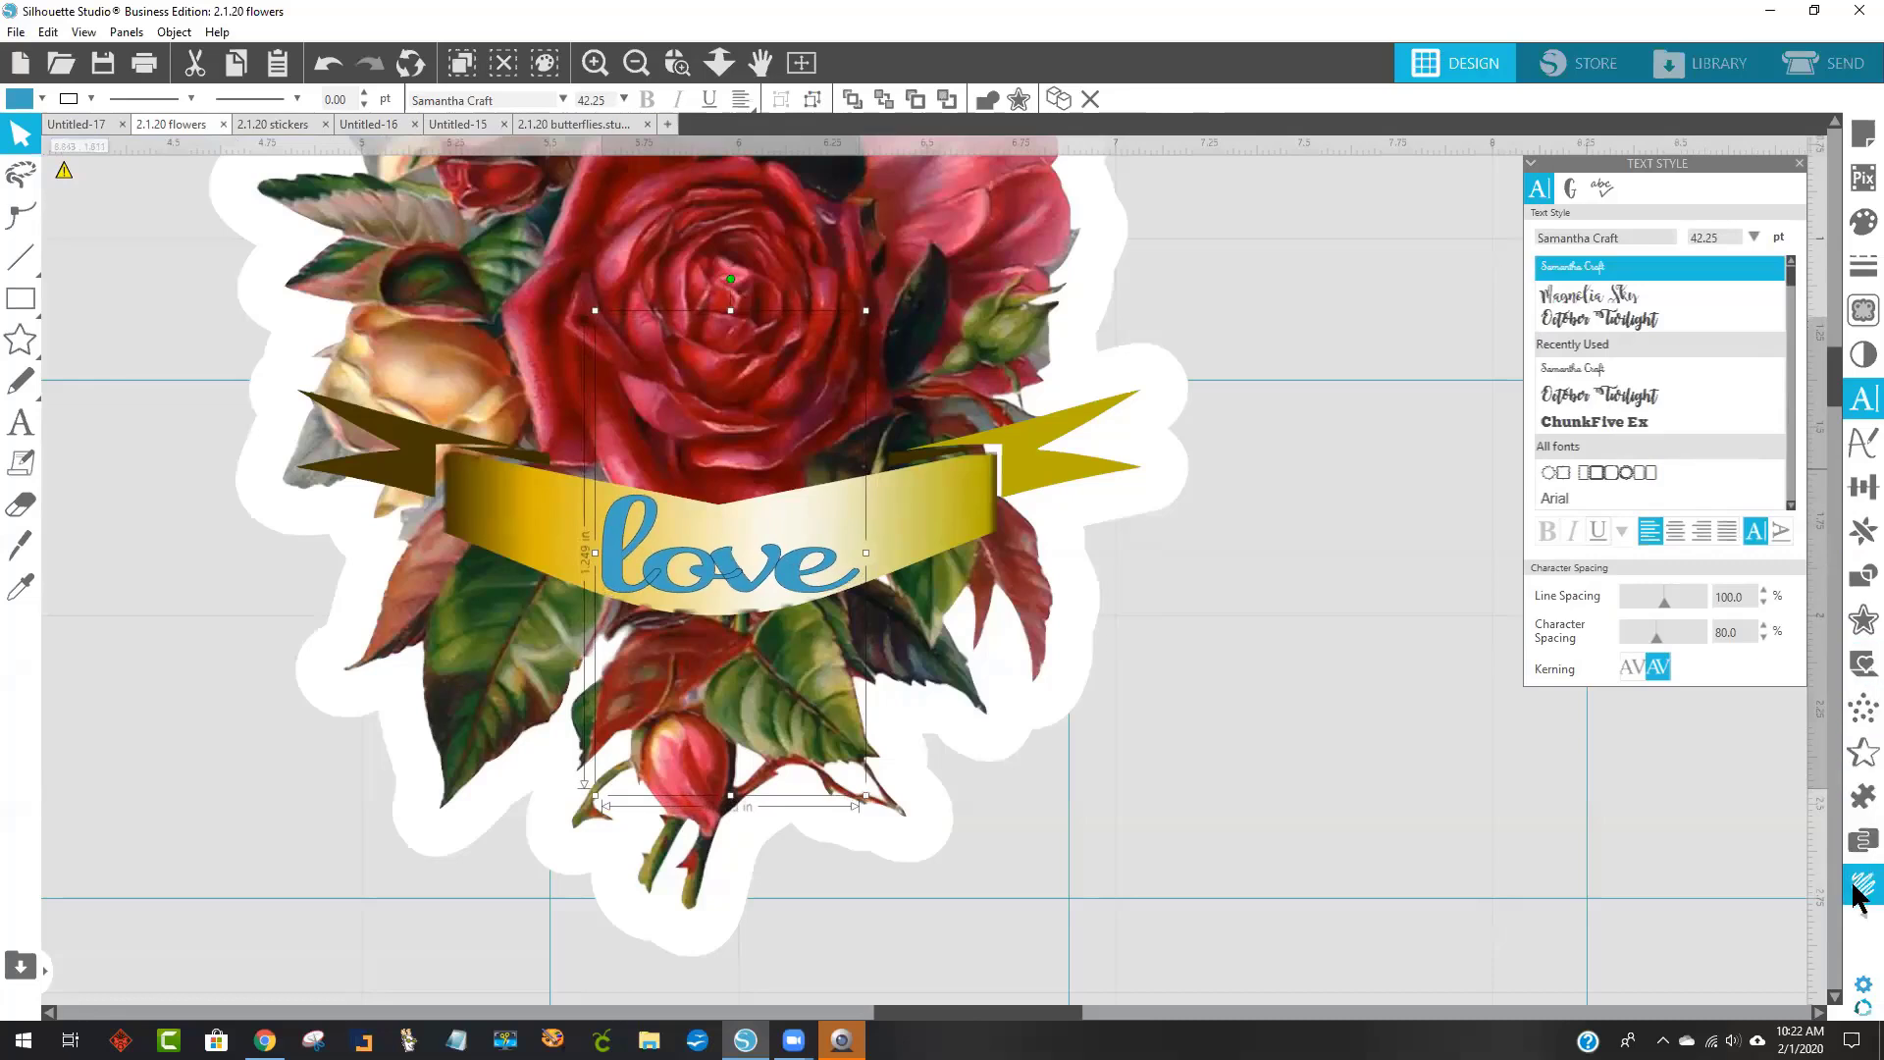
mouse_move(1856, 895)
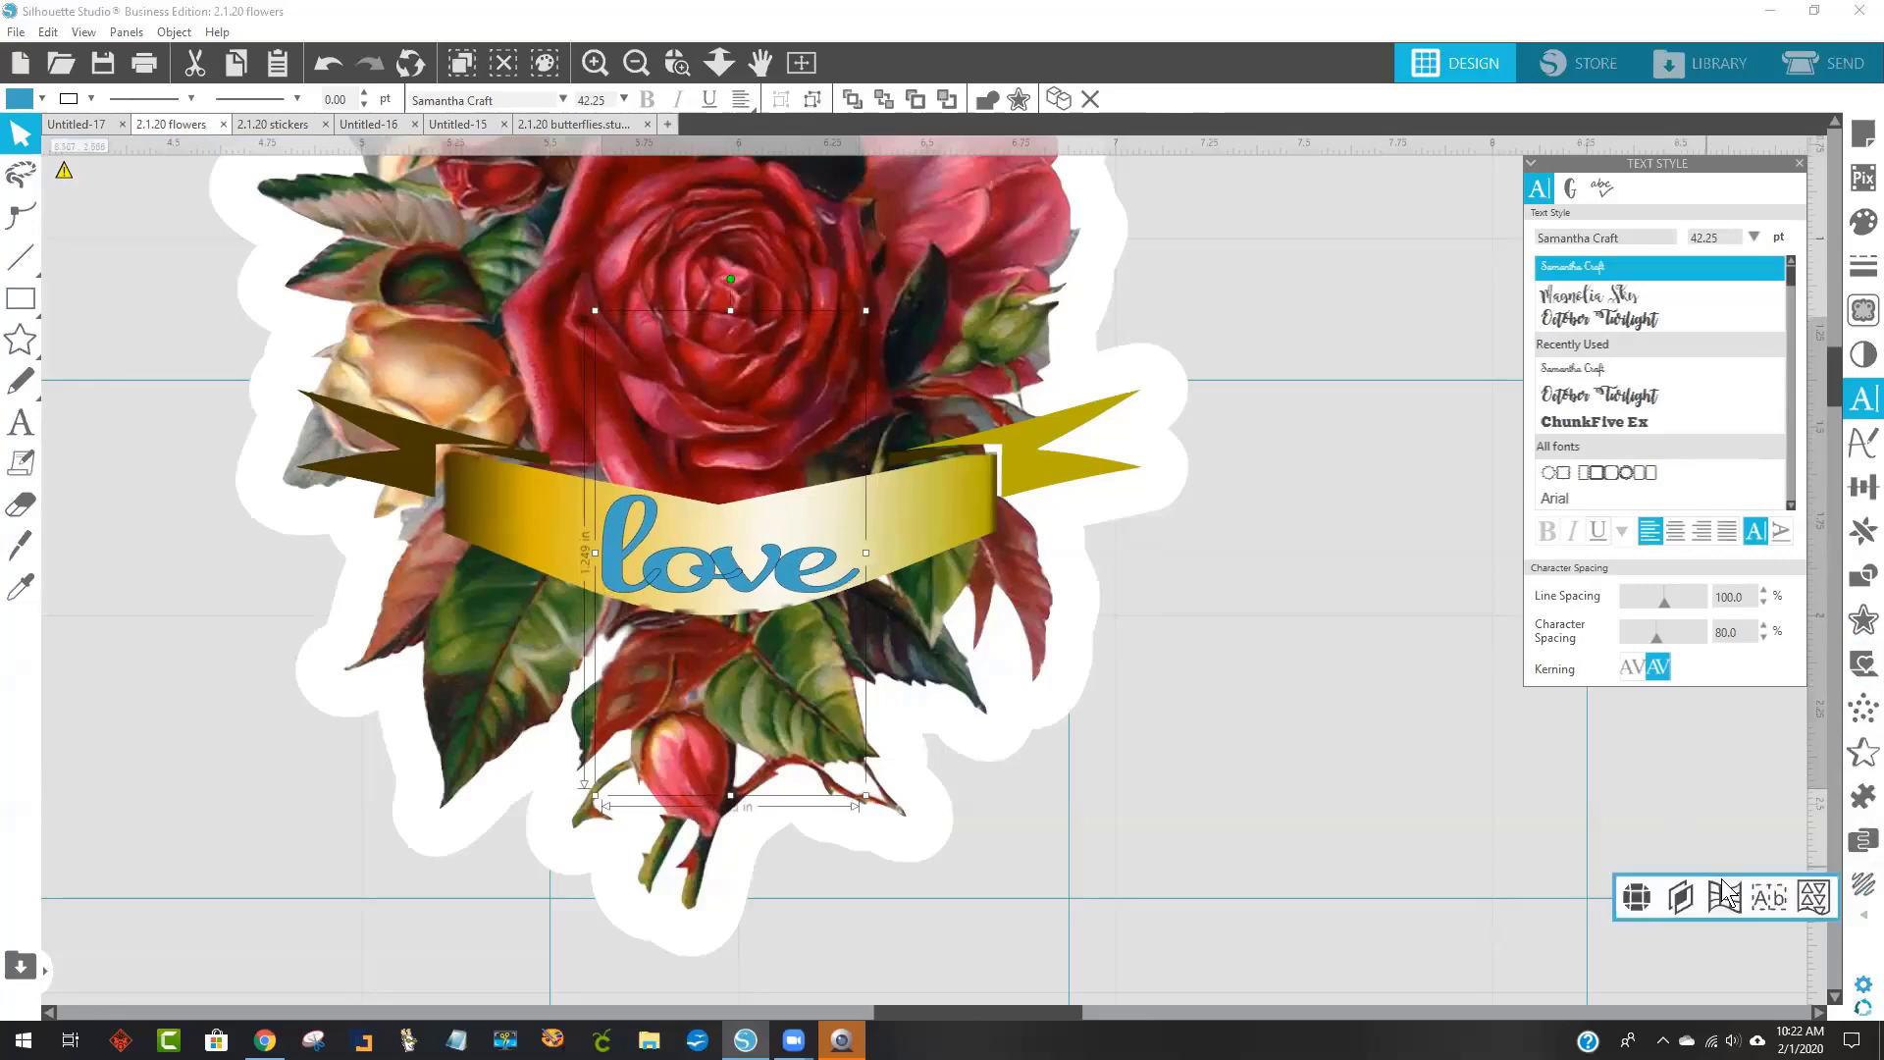
left_click(1724, 895)
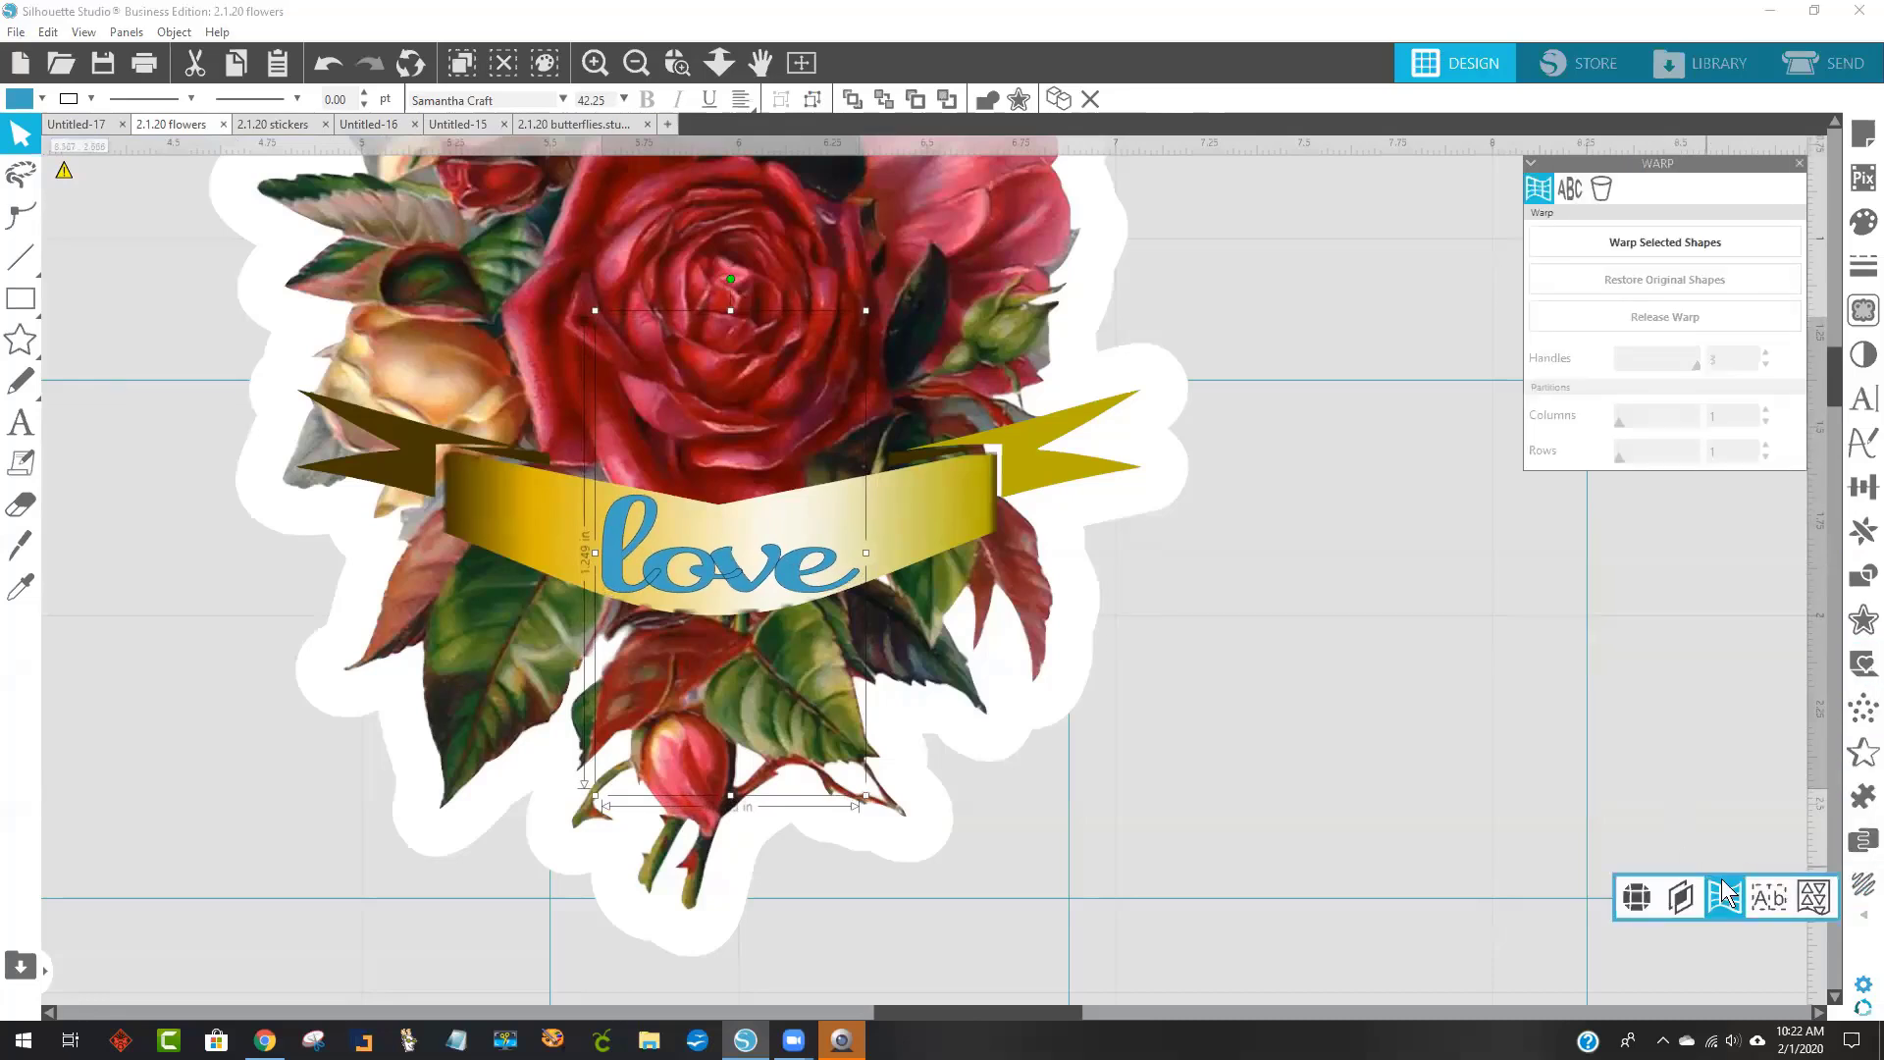
left_click(1645, 246)
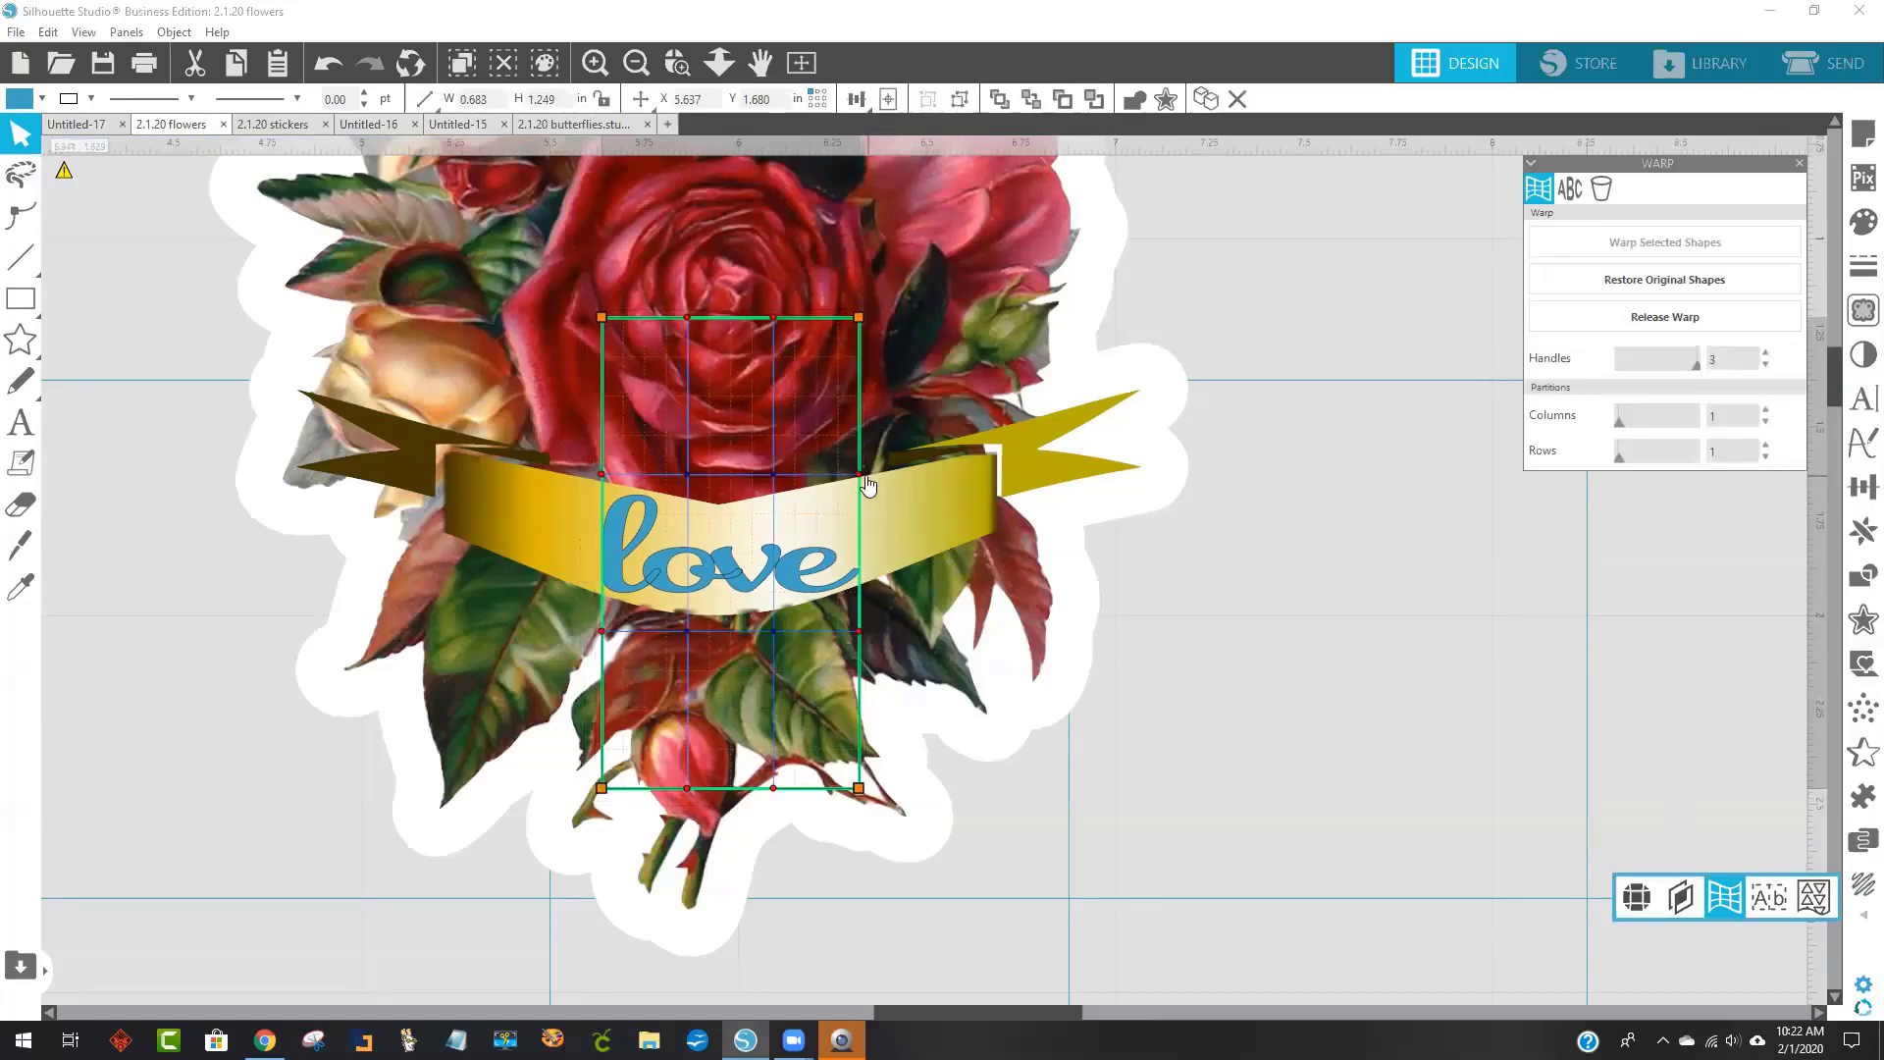
left_click_drag(865, 479, 832, 416)
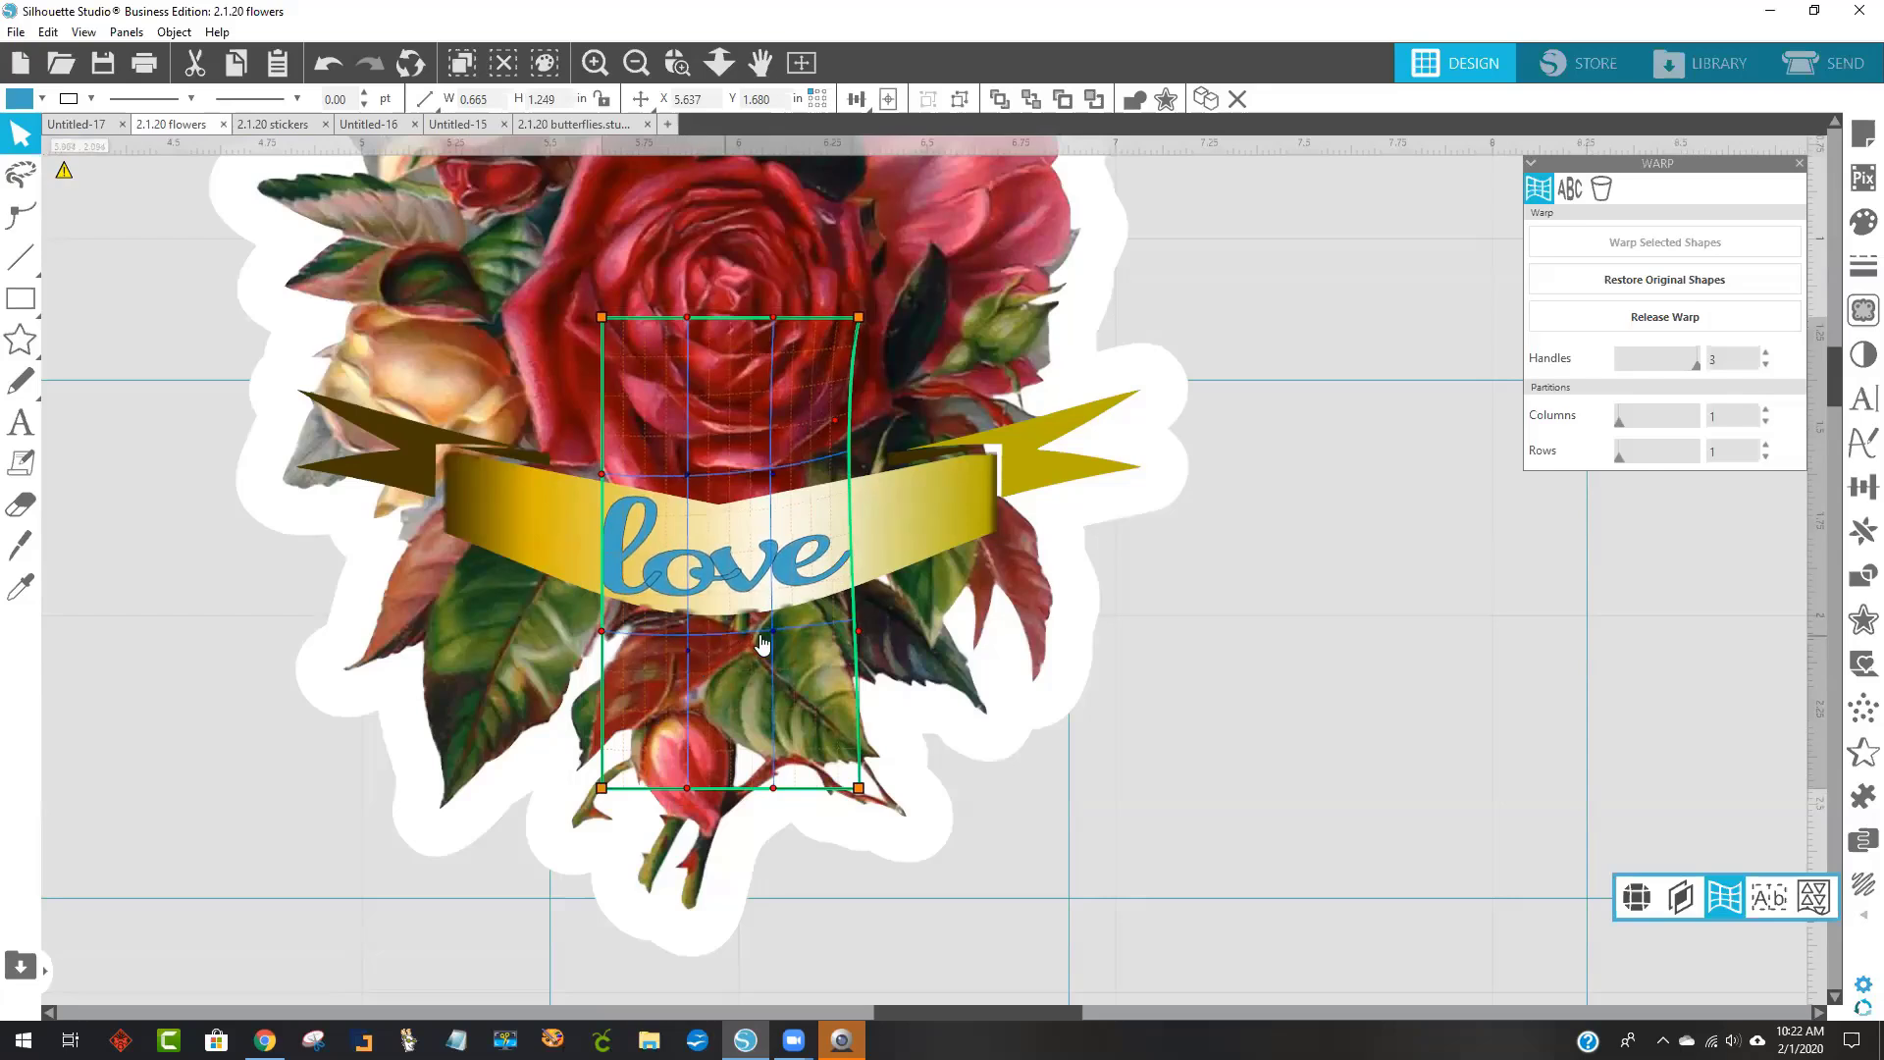
left_click_drag(775, 634, 774, 677)
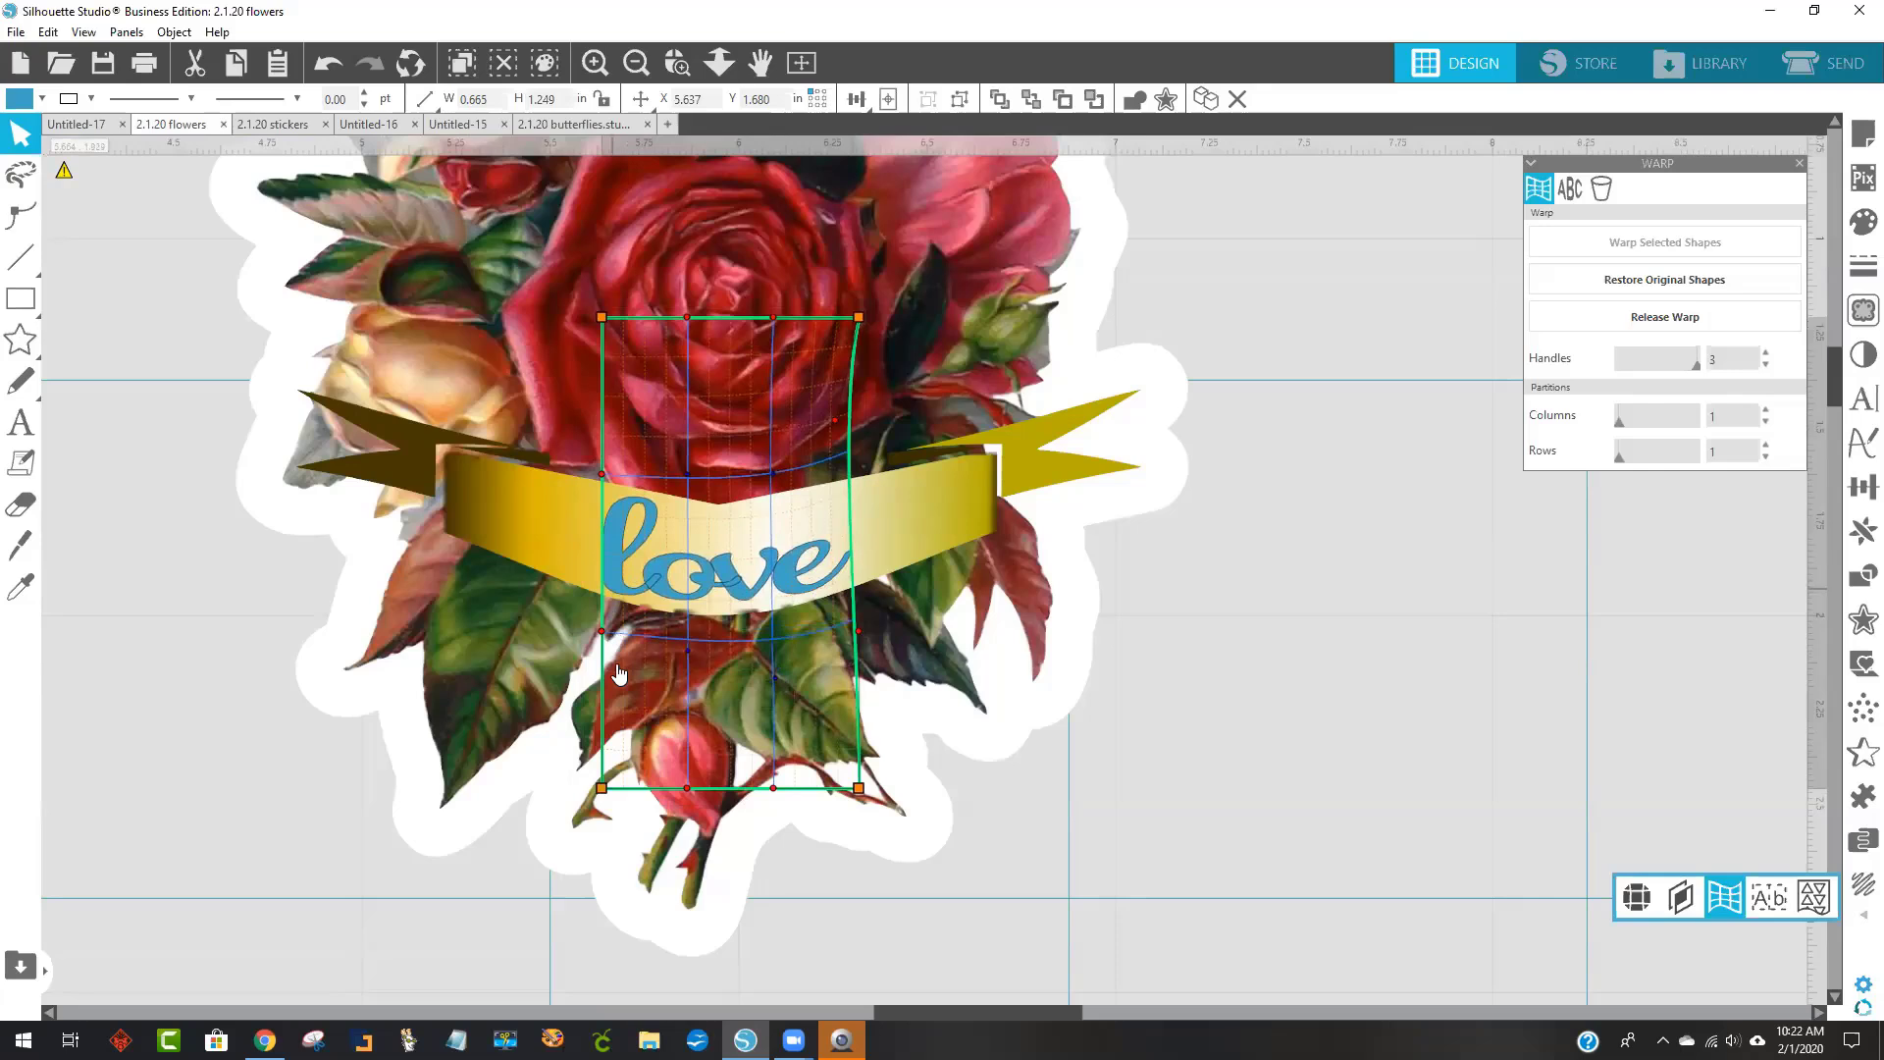
mouse_move(604, 631)
left_mouse_down()
mouse_move(598, 612)
mouse_move(571, 621)
left_mouse_up()
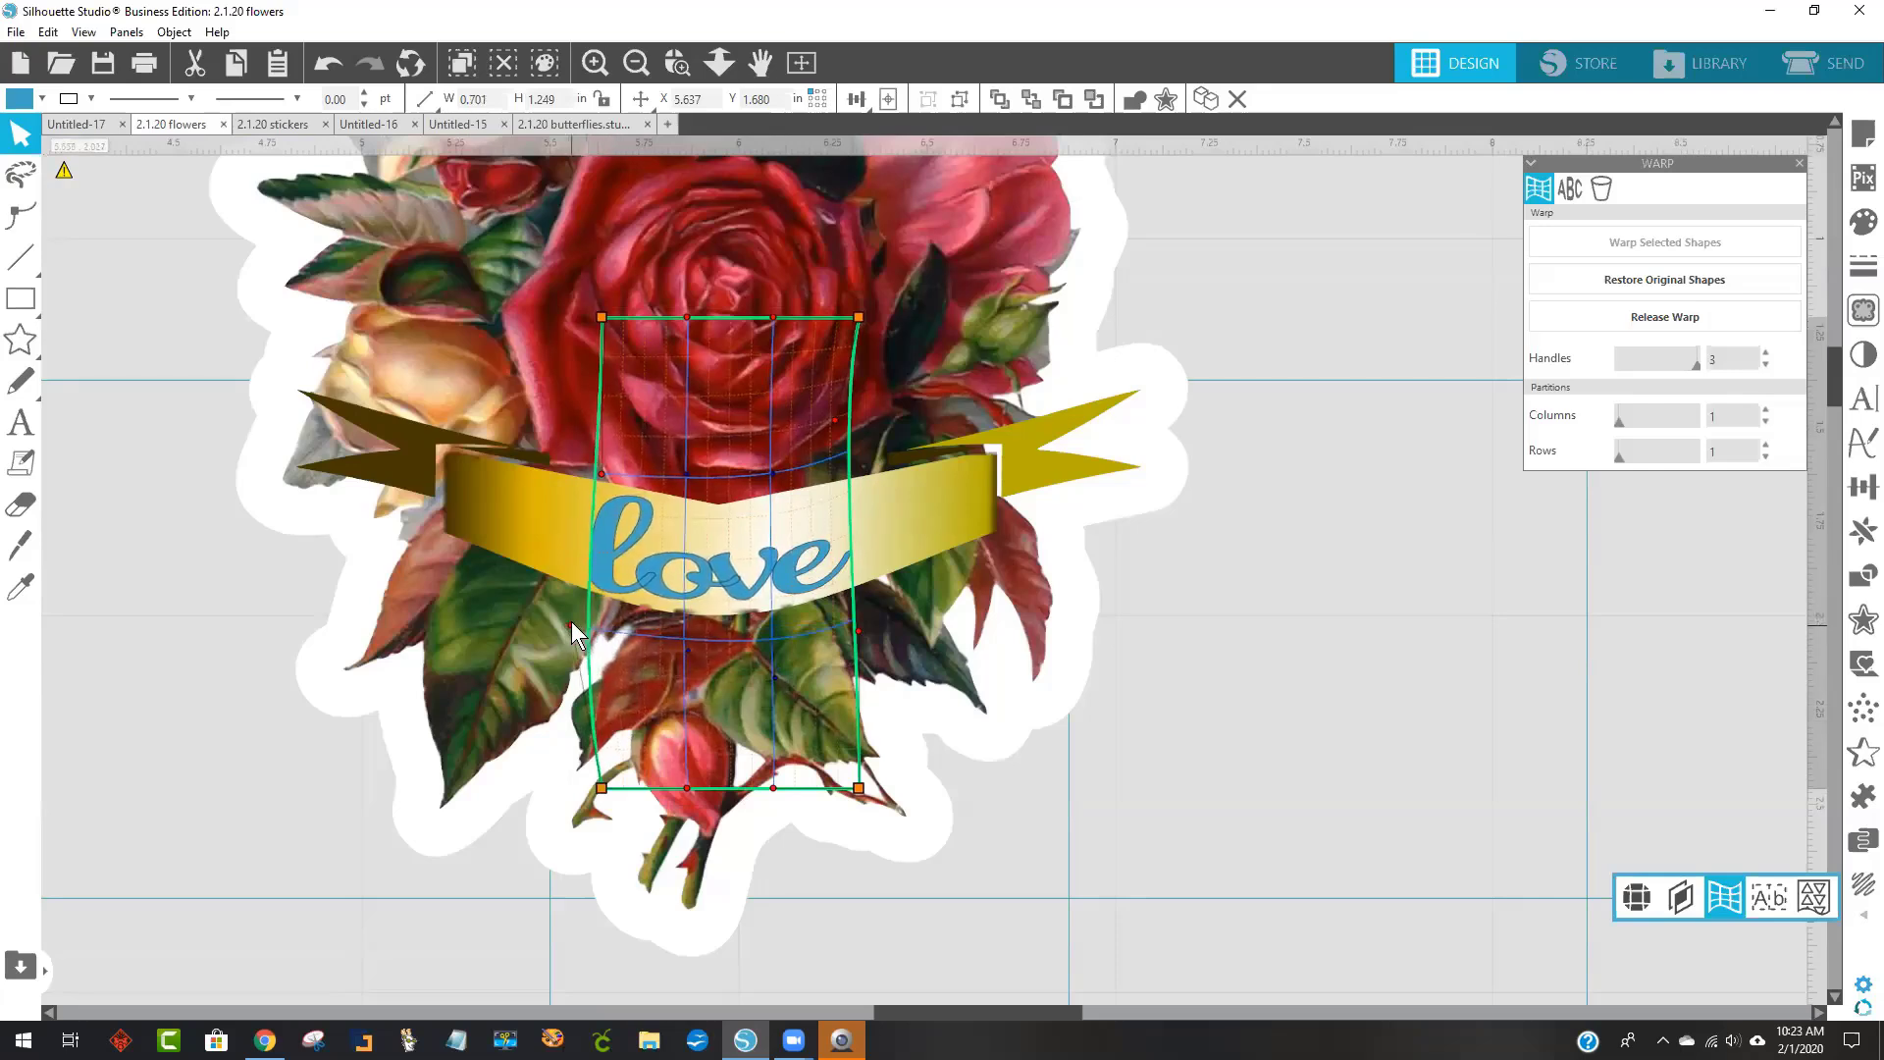
left_click(1266, 604)
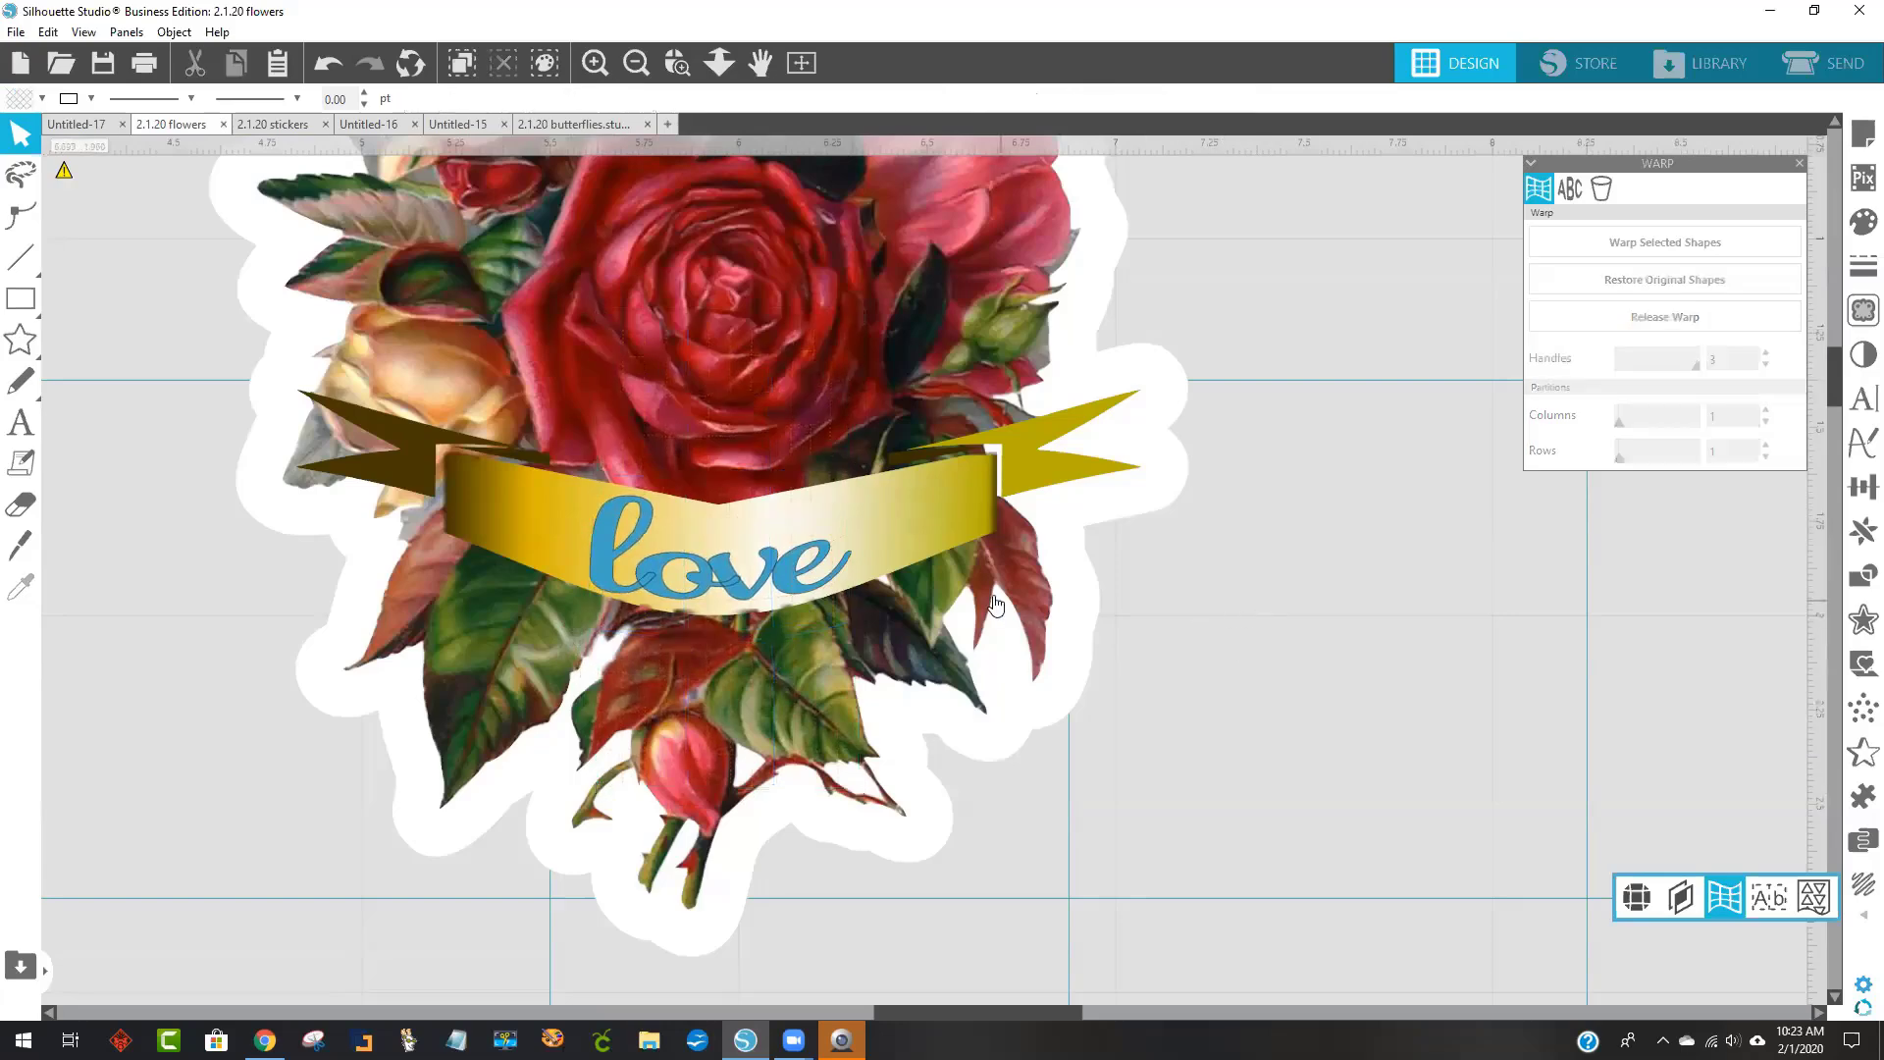
Try to weld the warped letters of "love", and release the warp on the word.
right_click(791, 576)
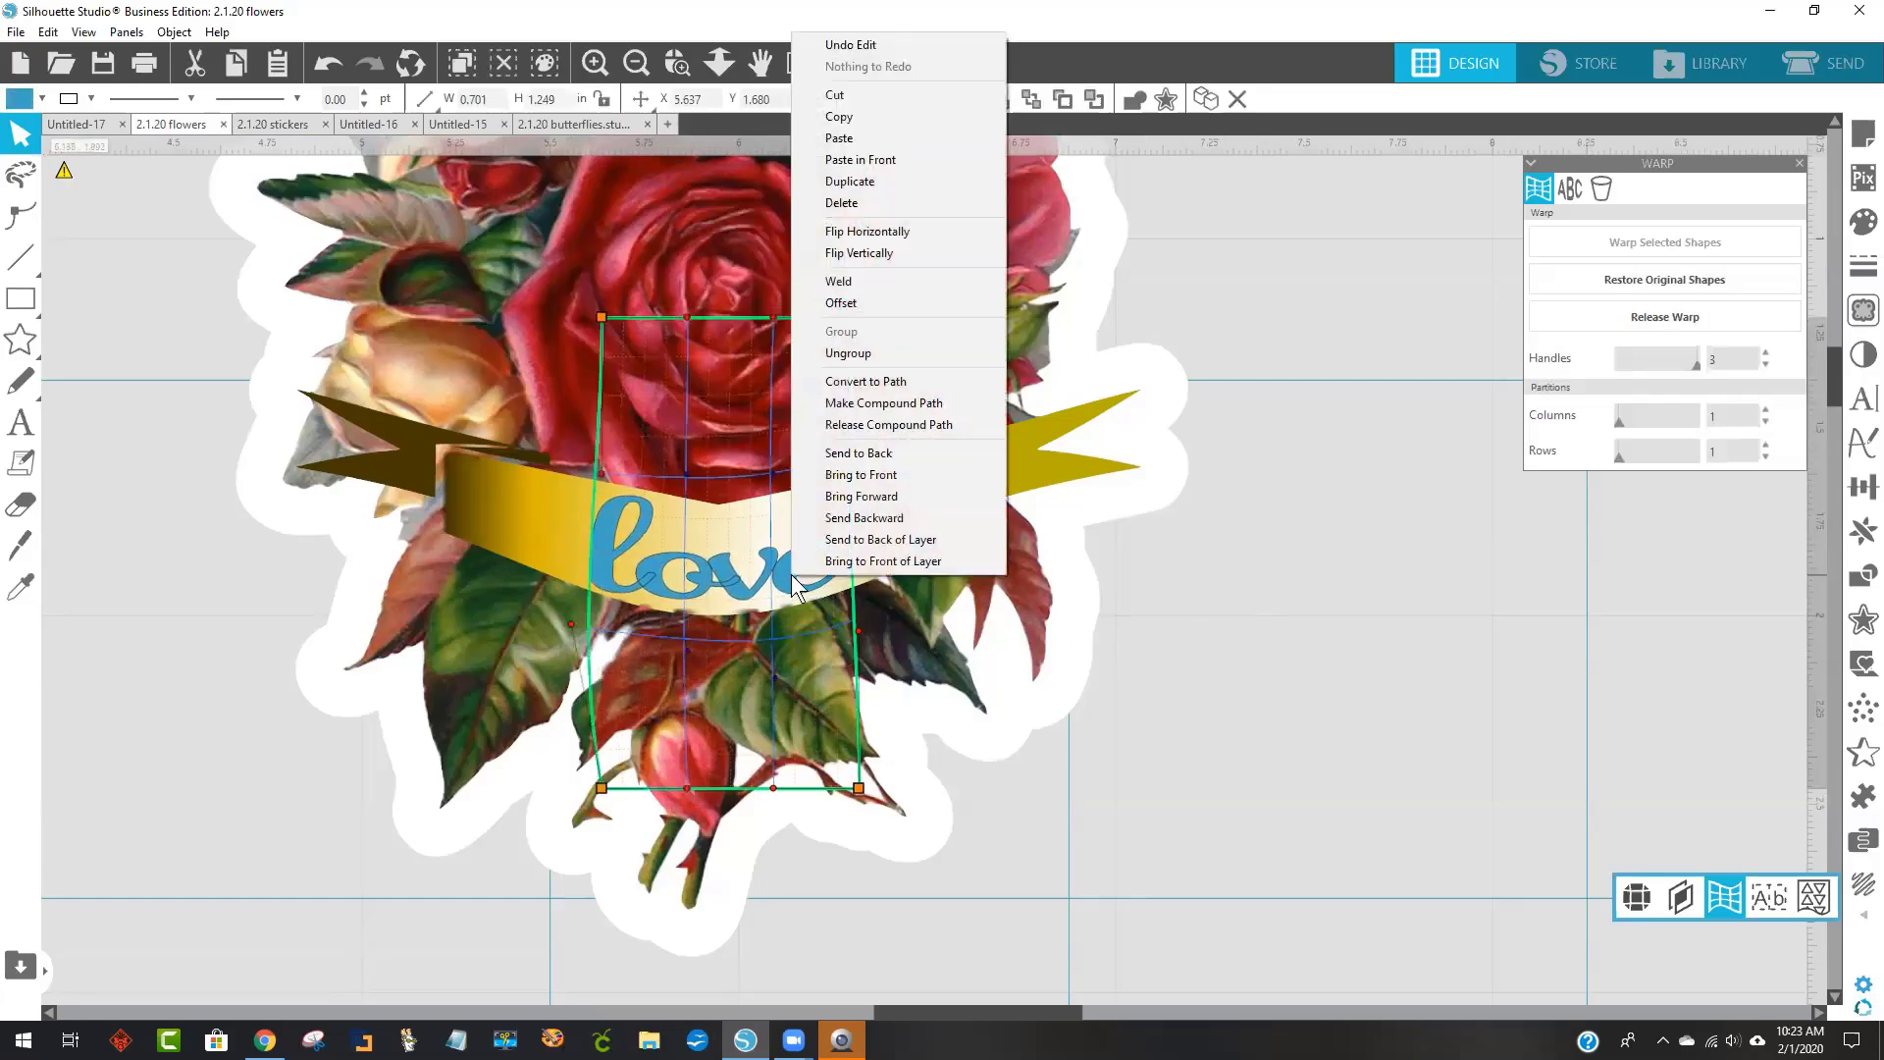
left_click(837, 282)
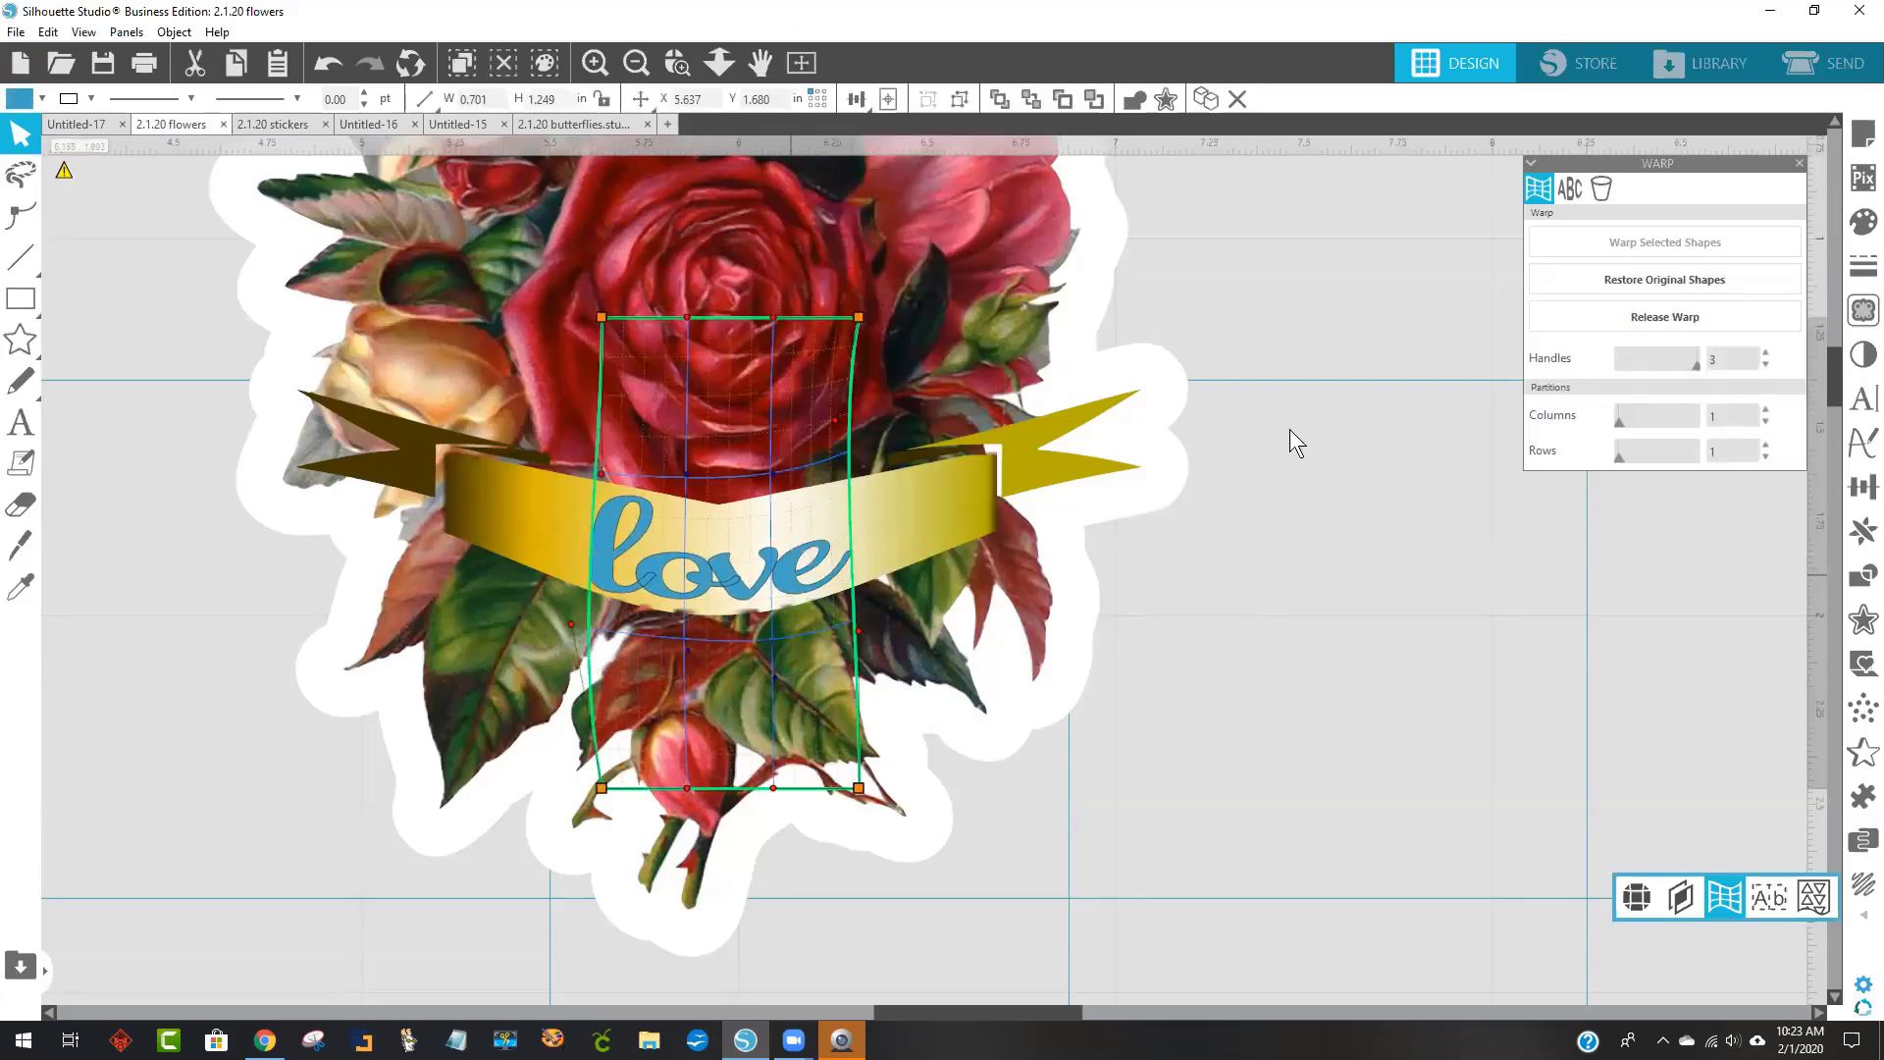
left_click(793, 587)
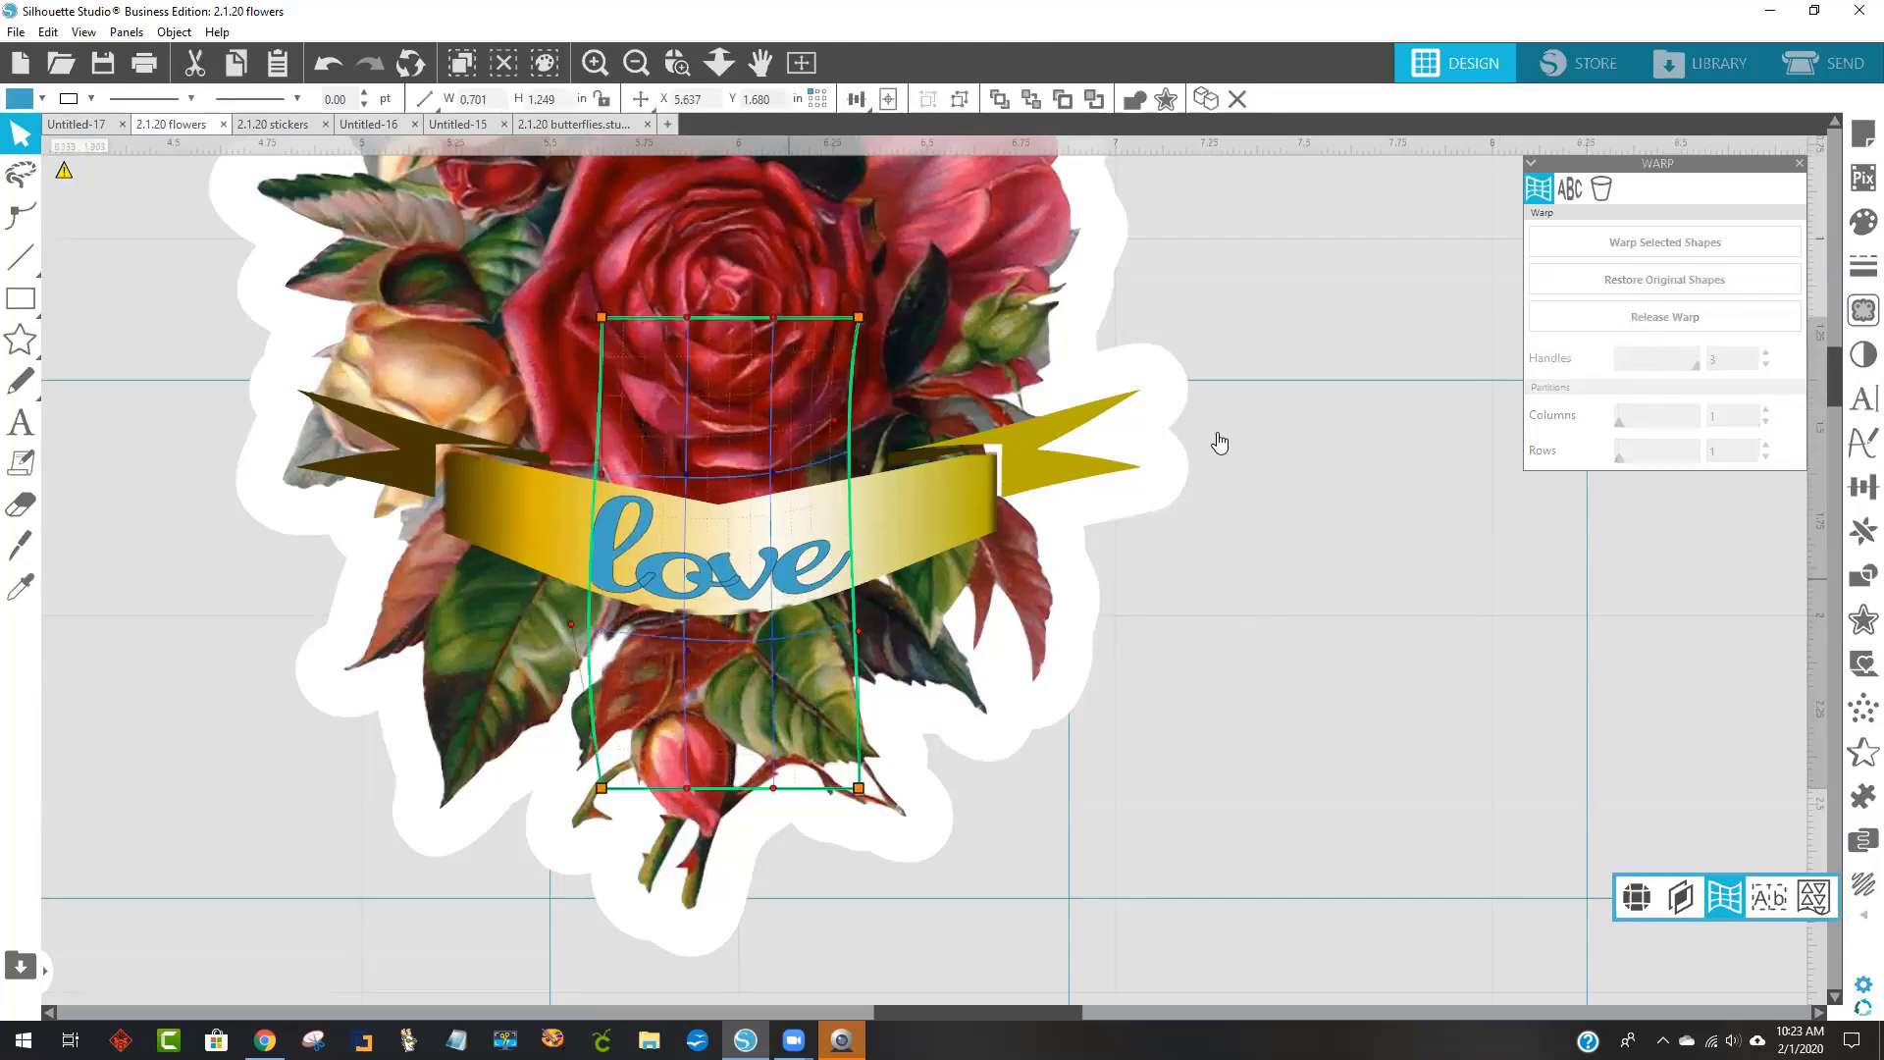
left_click(1627, 315)
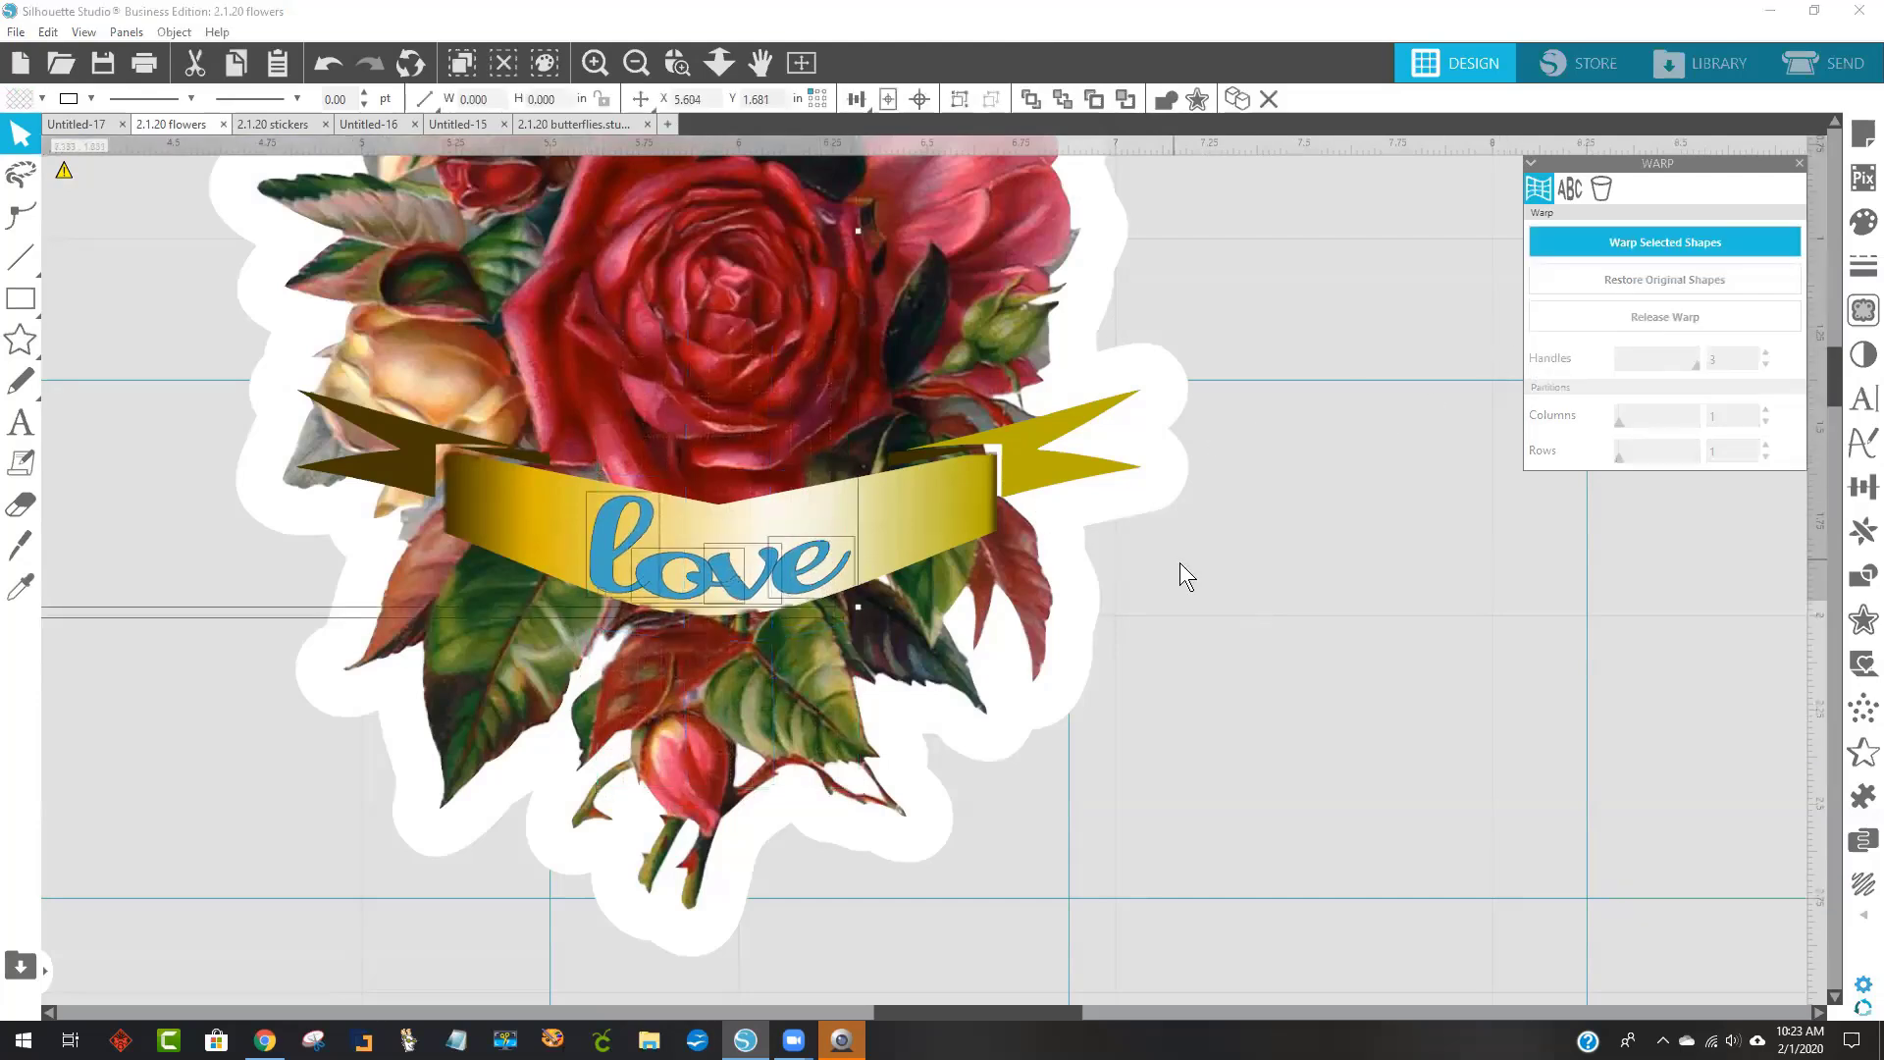
left_click(902, 600)
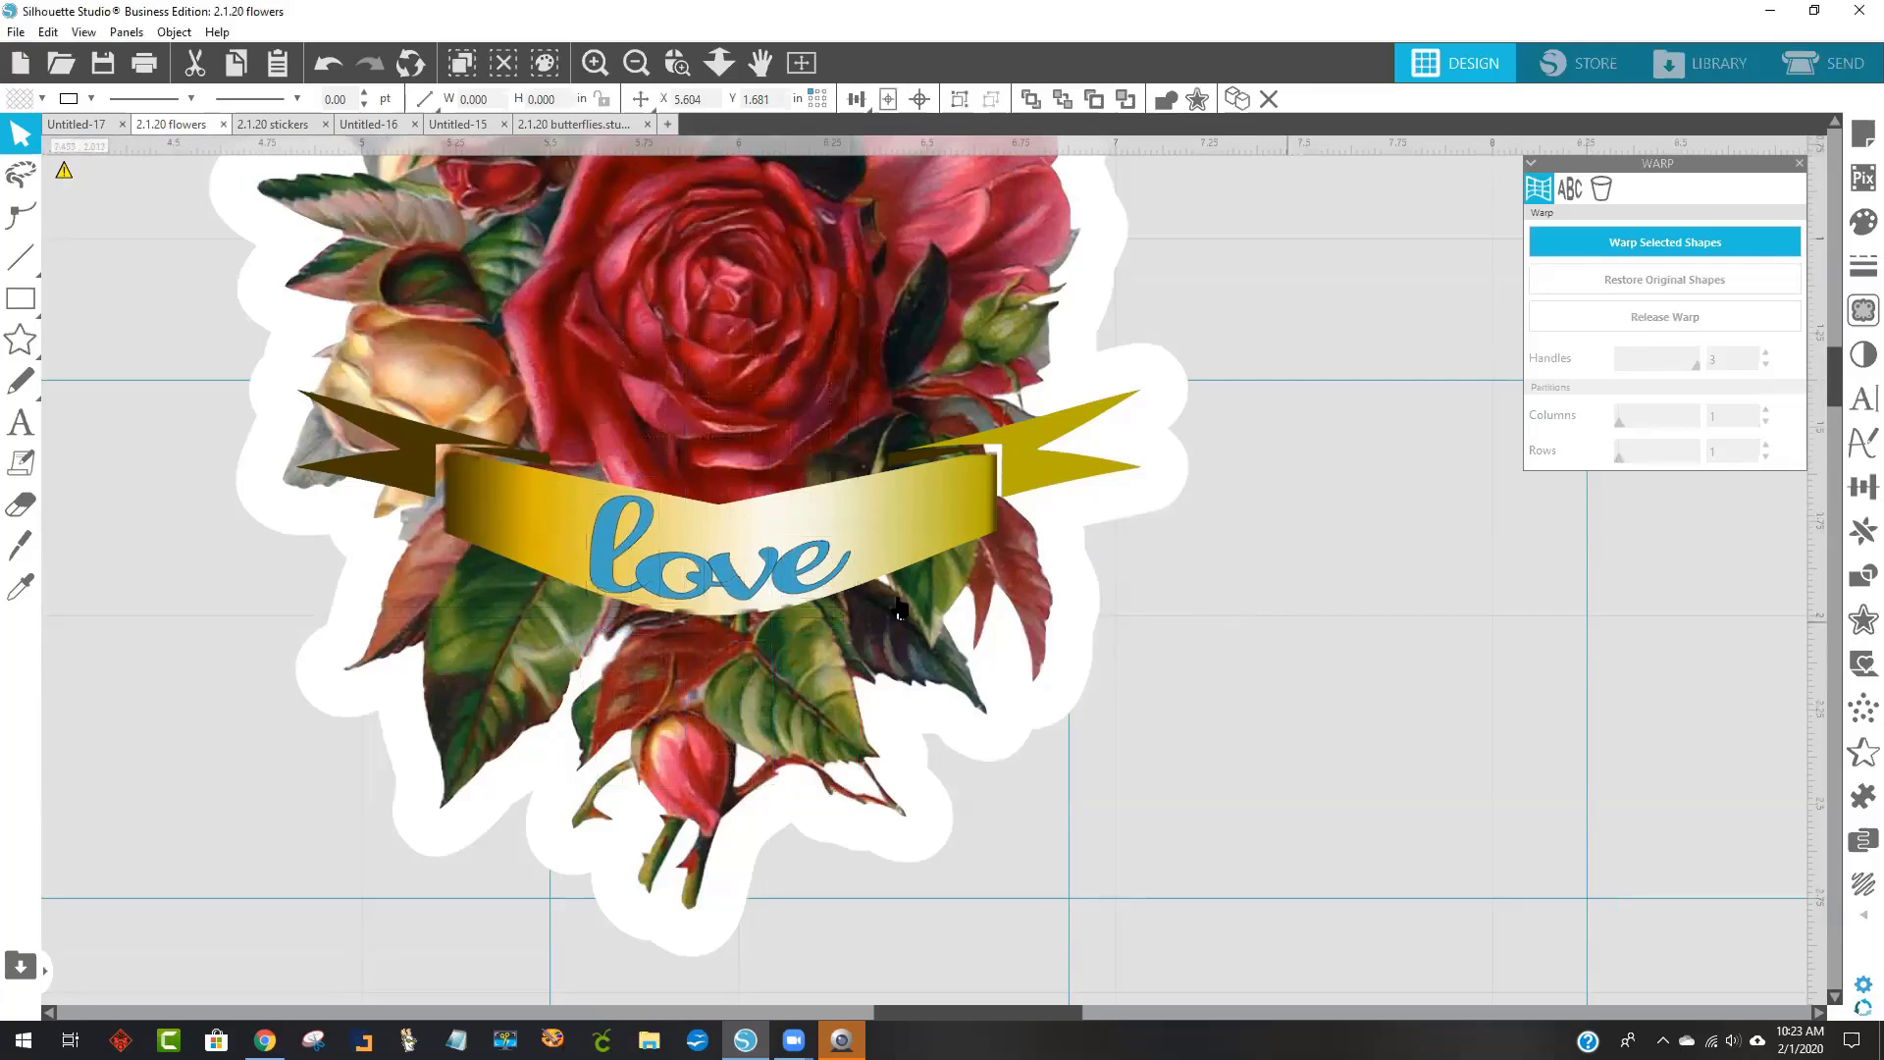
Select the separate letters l, o, v and e on the banner and weld them together.
left_click(603, 573)
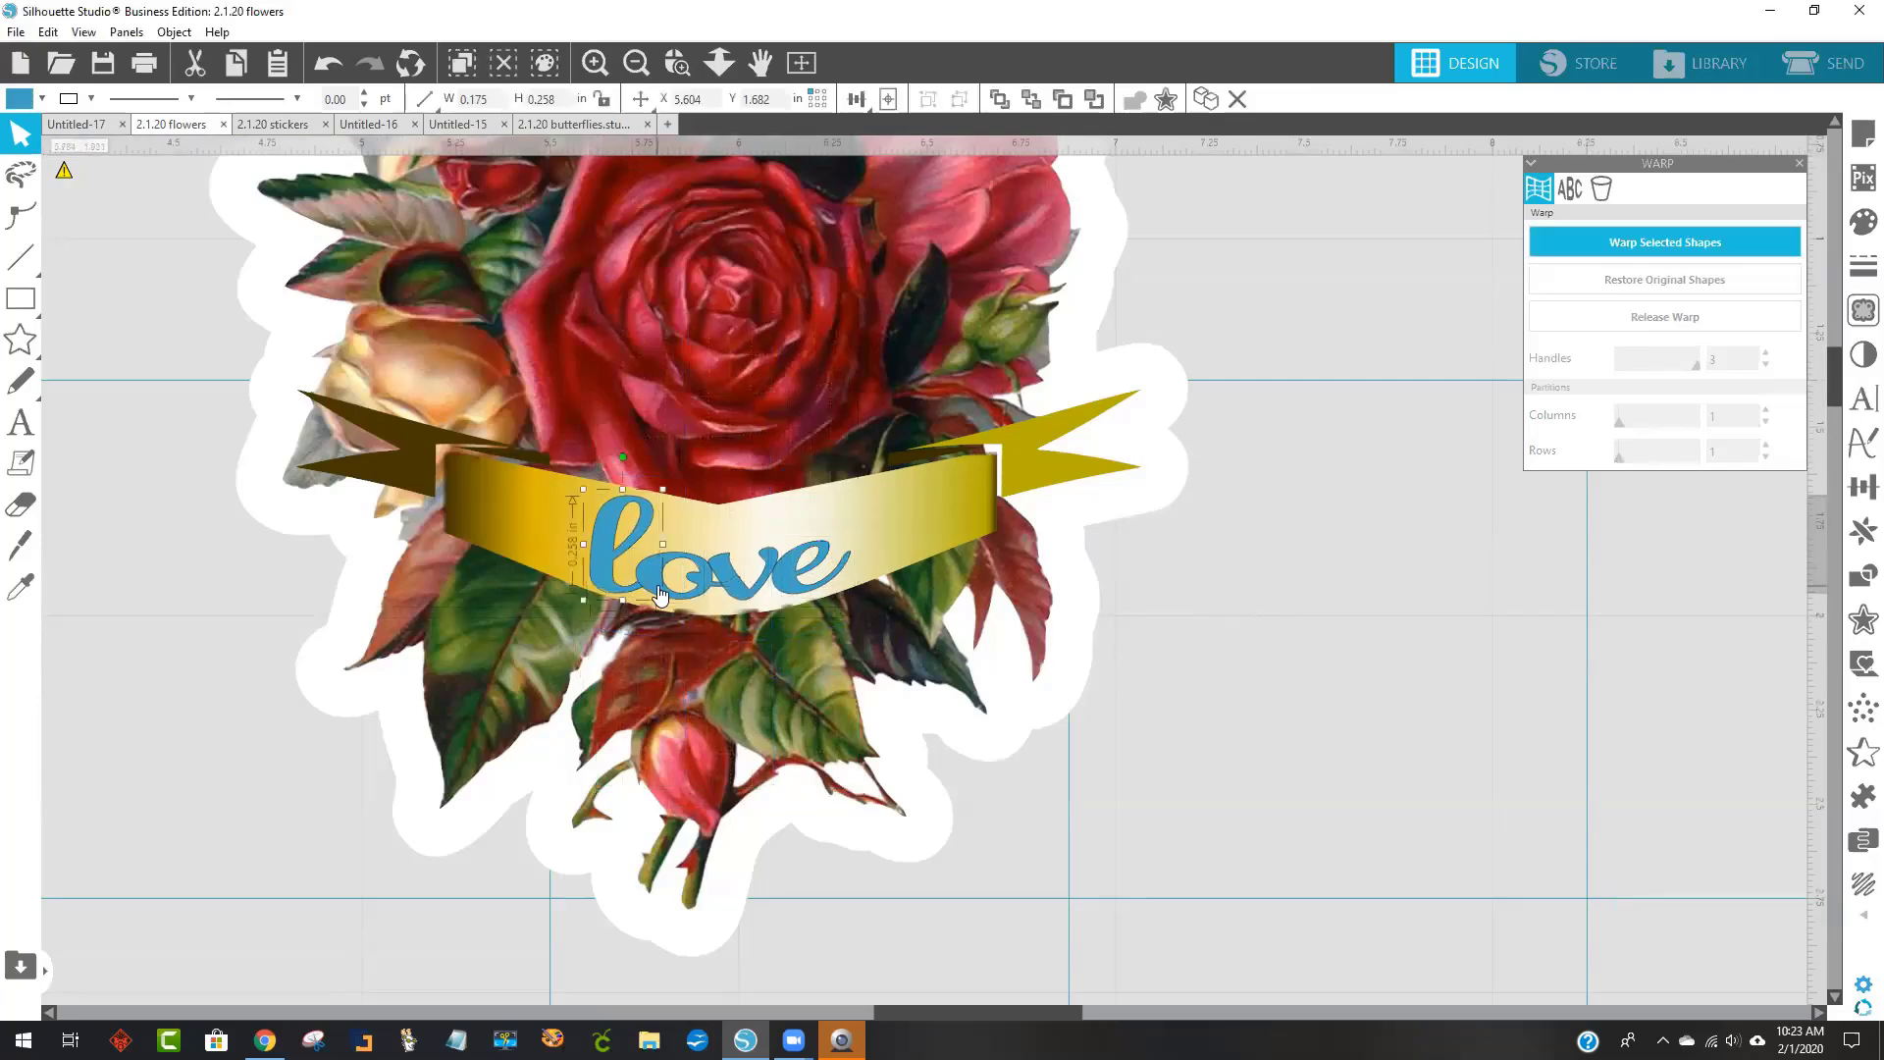
left_click(671, 590, "shift")
left_click(738, 590, "shift")
left_click(778, 585, "shift")
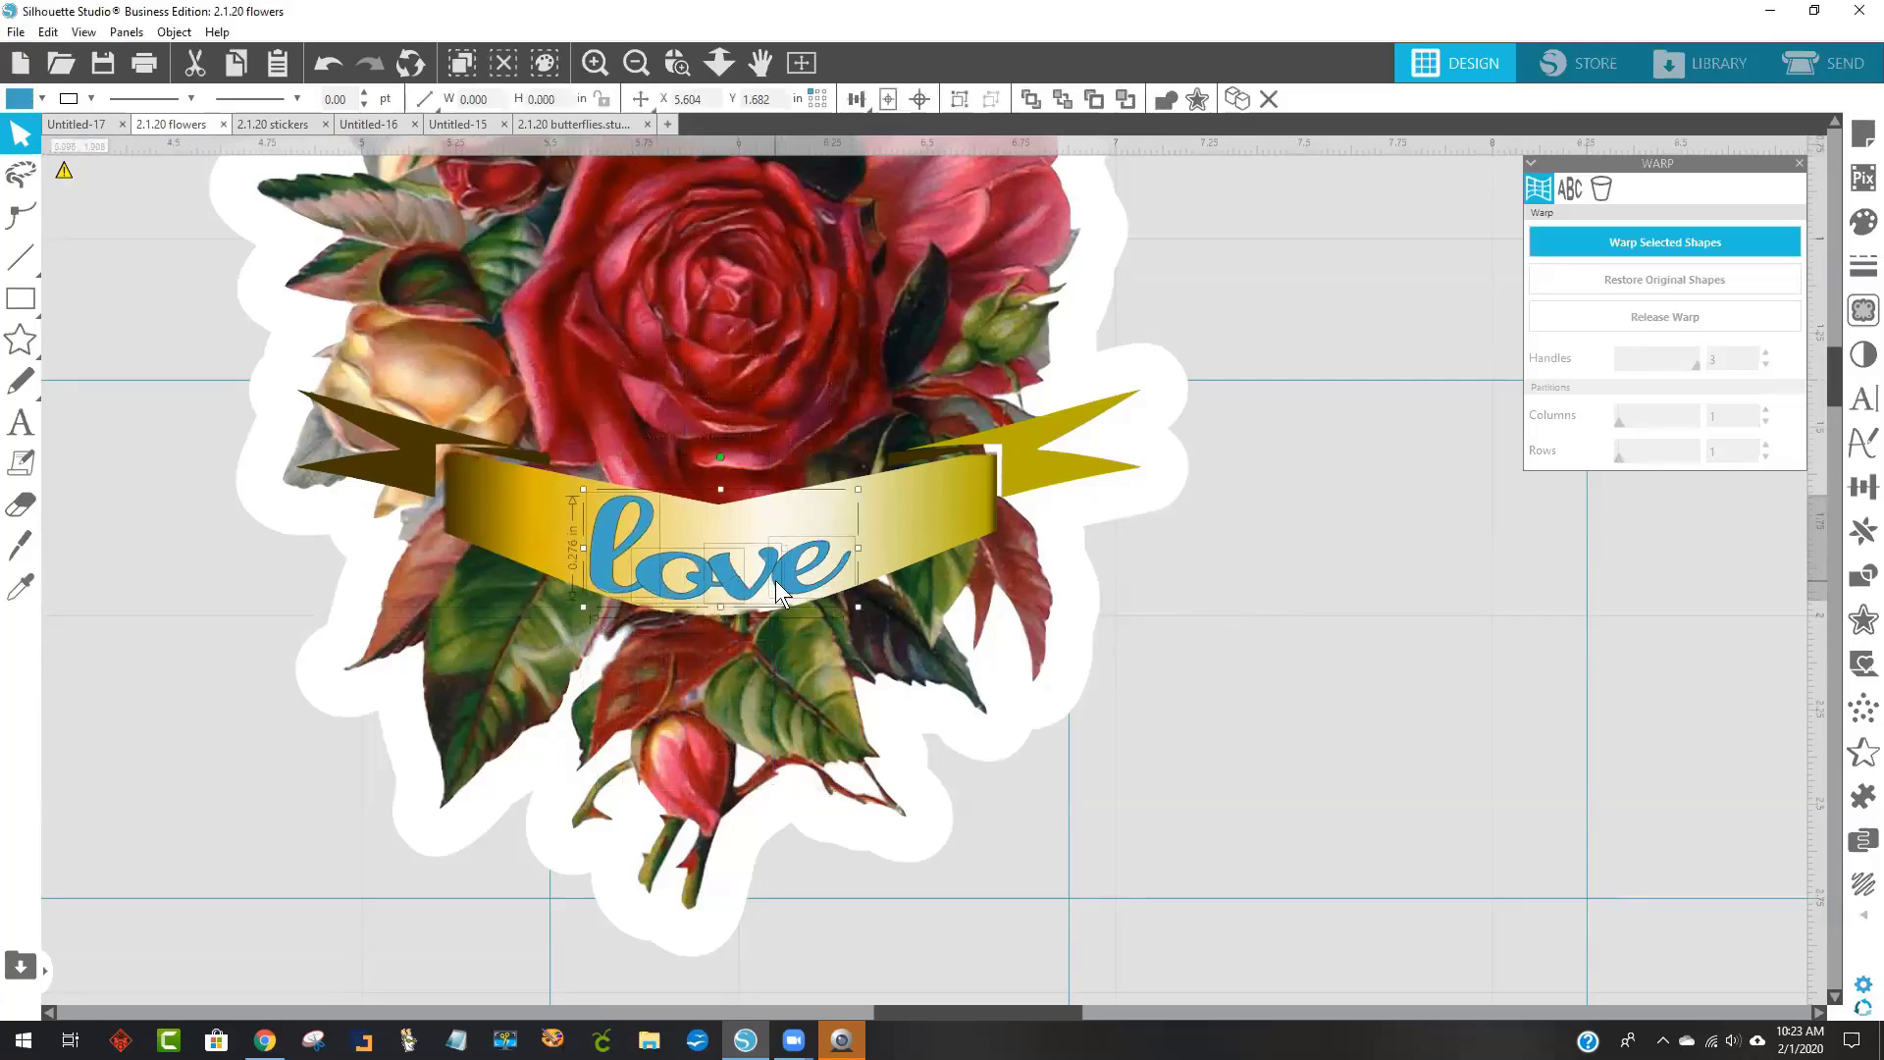
right_click(778, 589)
left_click(842, 304)
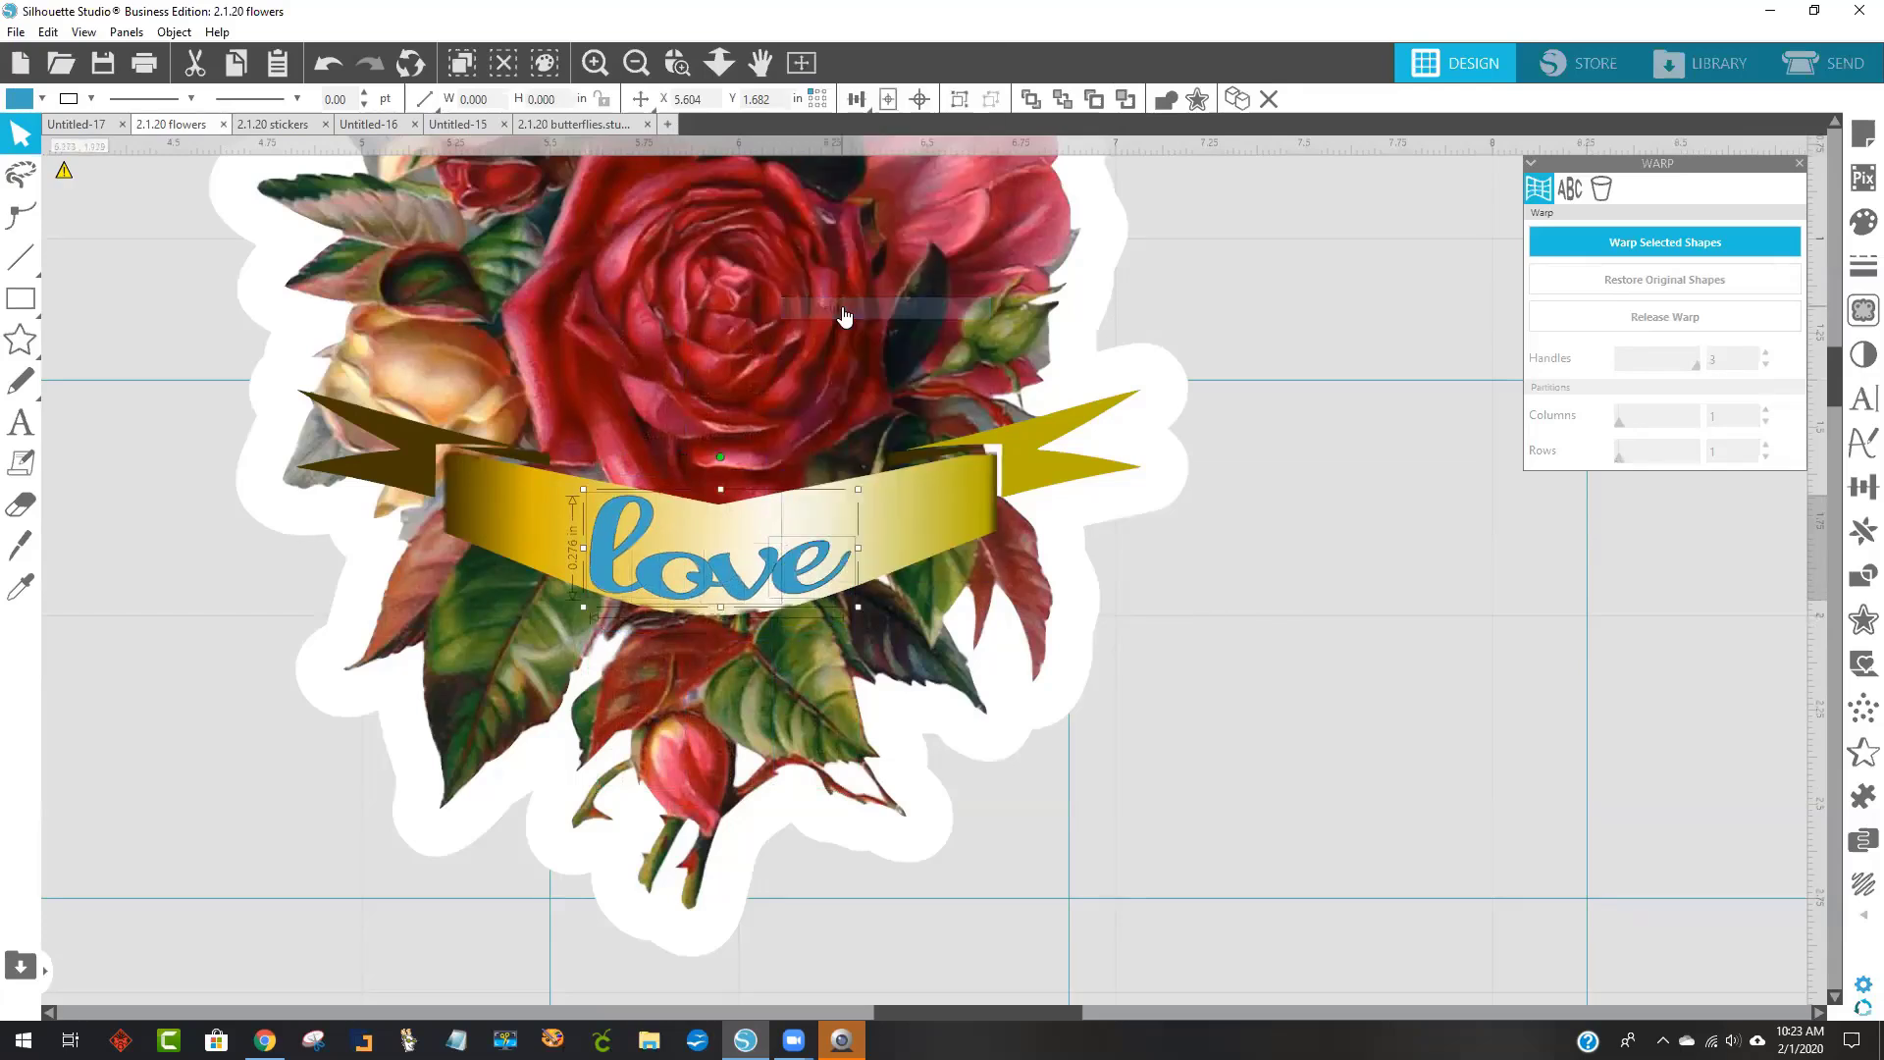
left_click(1401, 540)
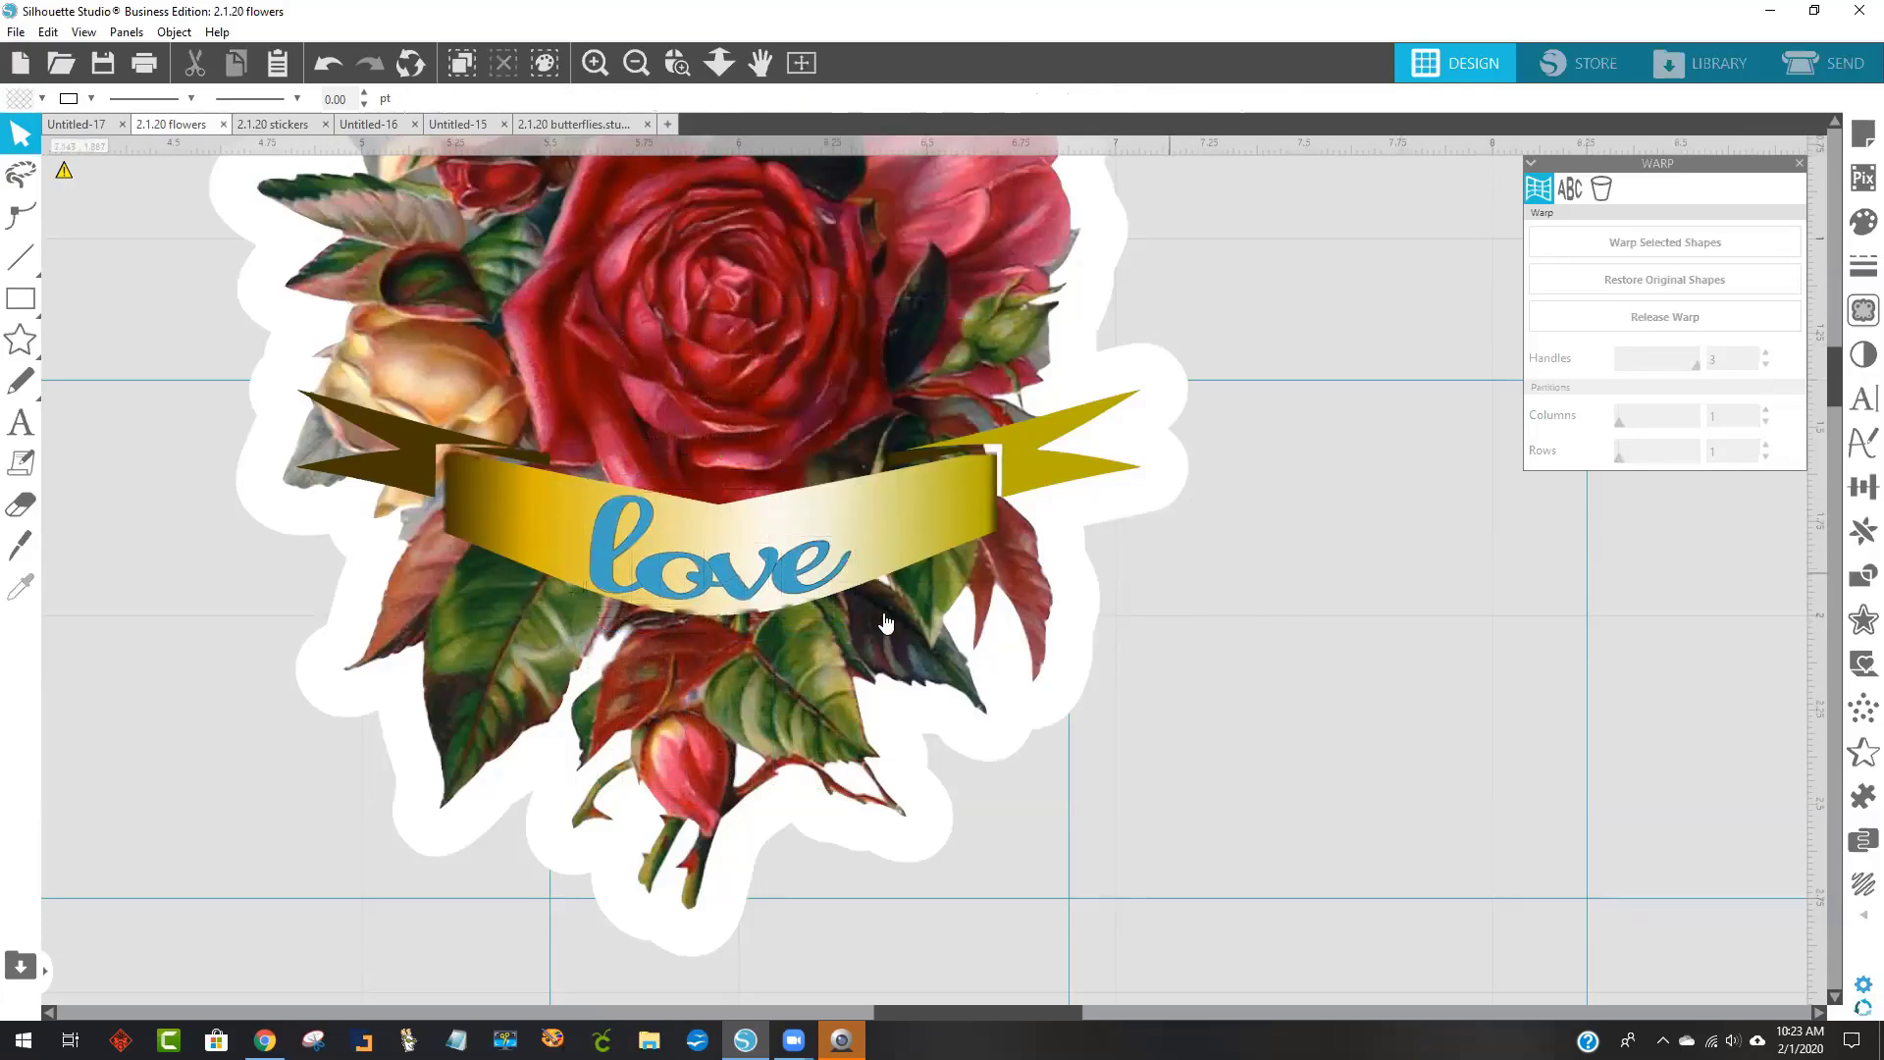
Weld the remaining pieces of the word "love" again and group them into one object.
left_click(794, 586)
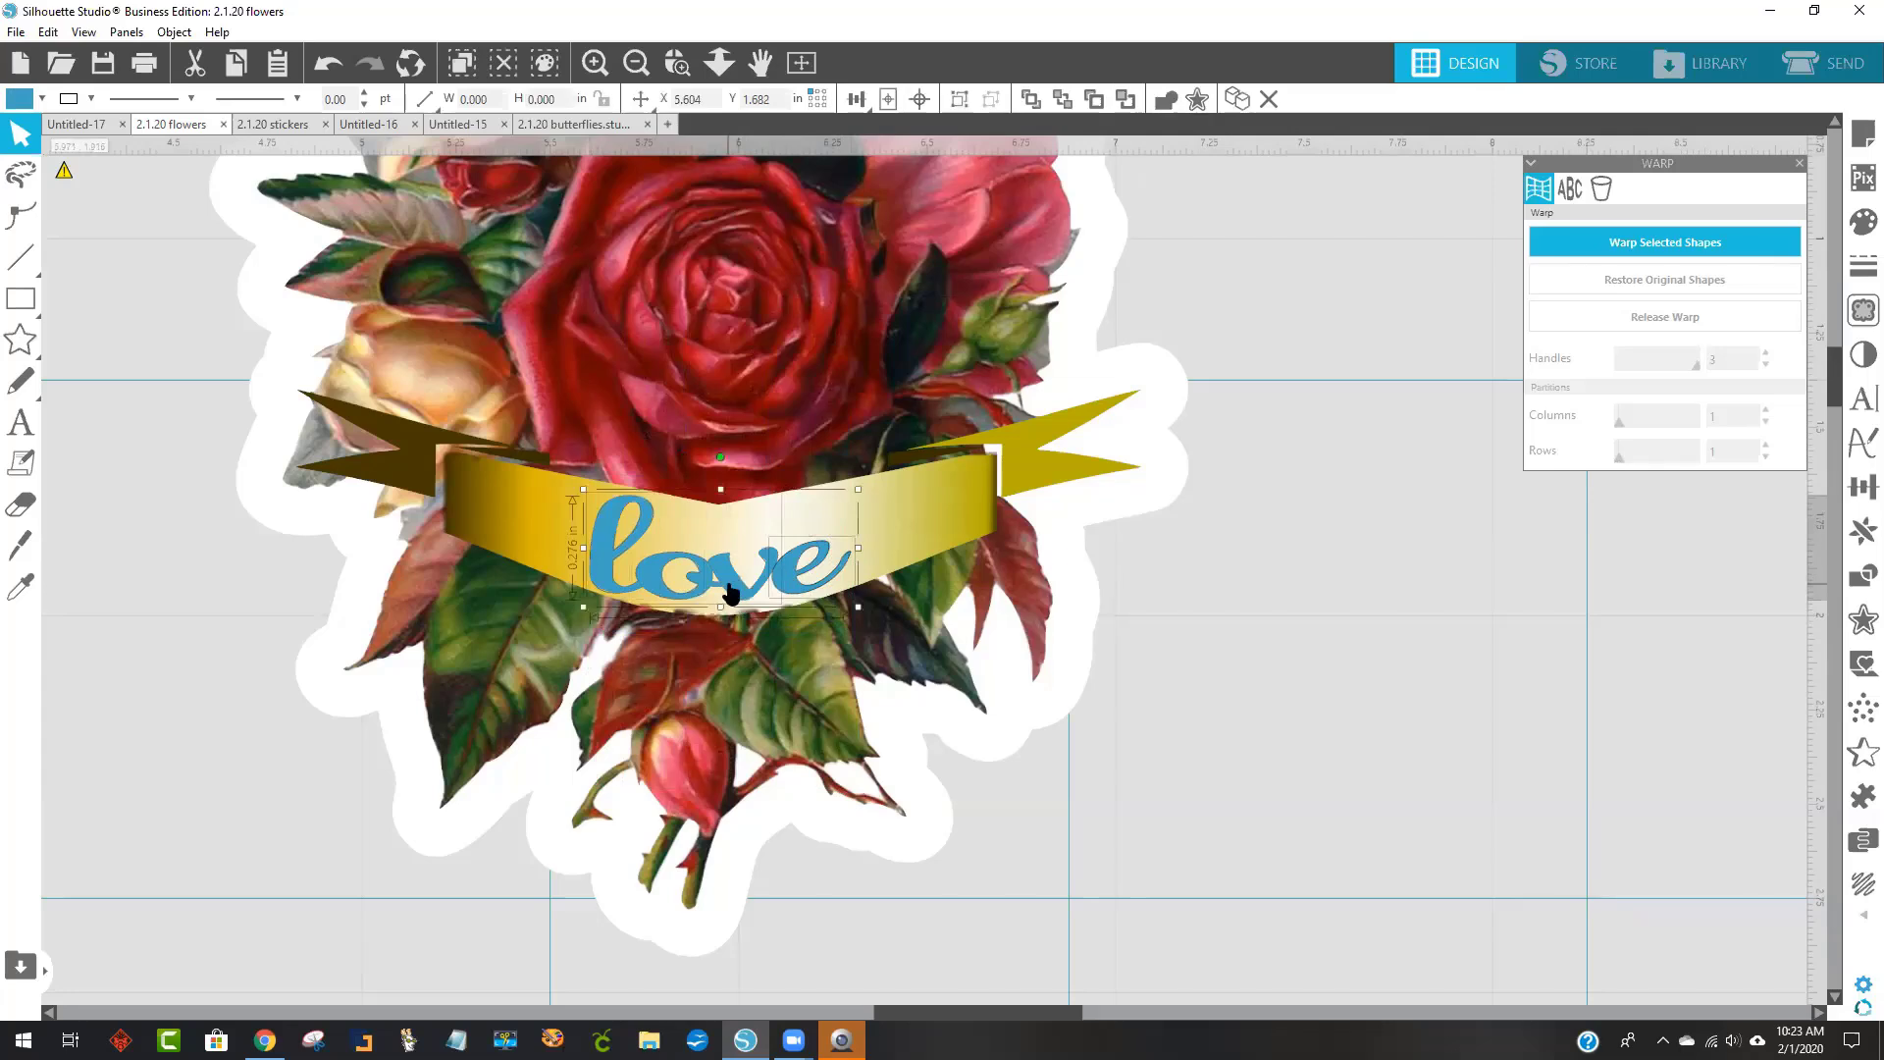
right_click(729, 584)
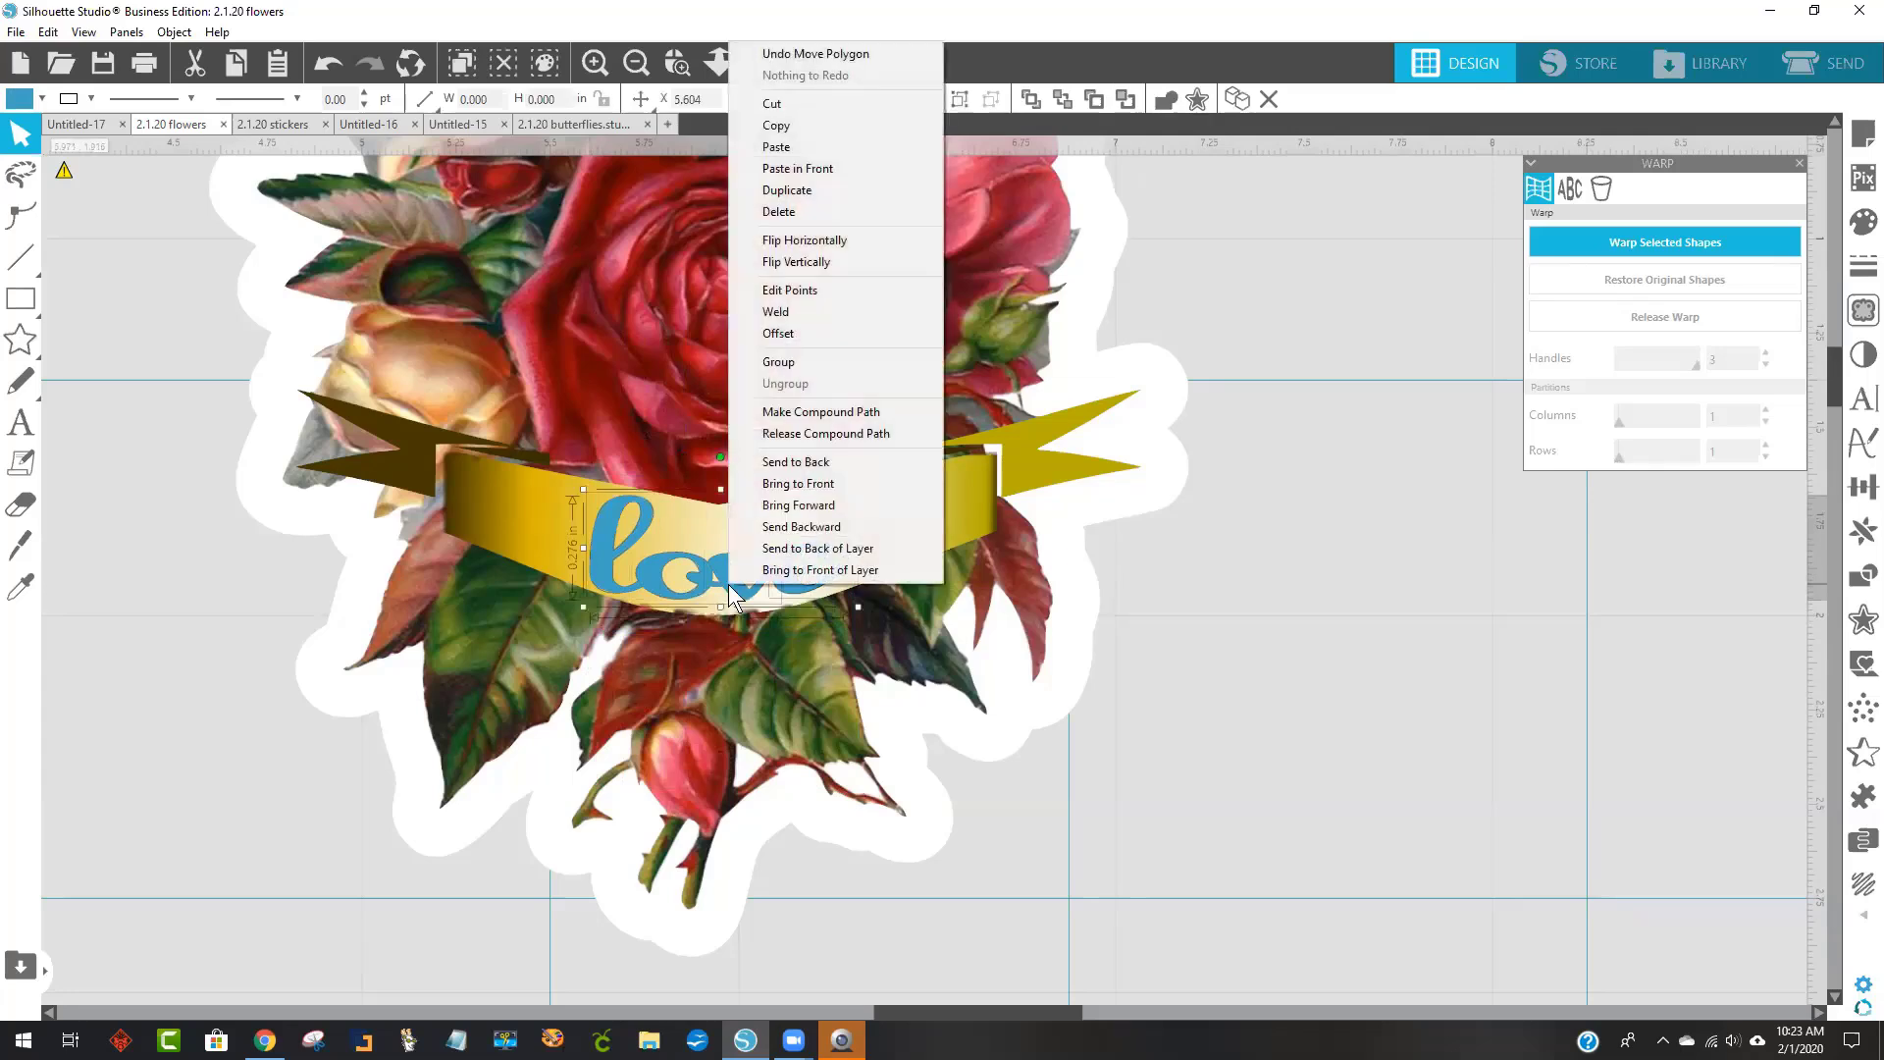
left_click(779, 311)
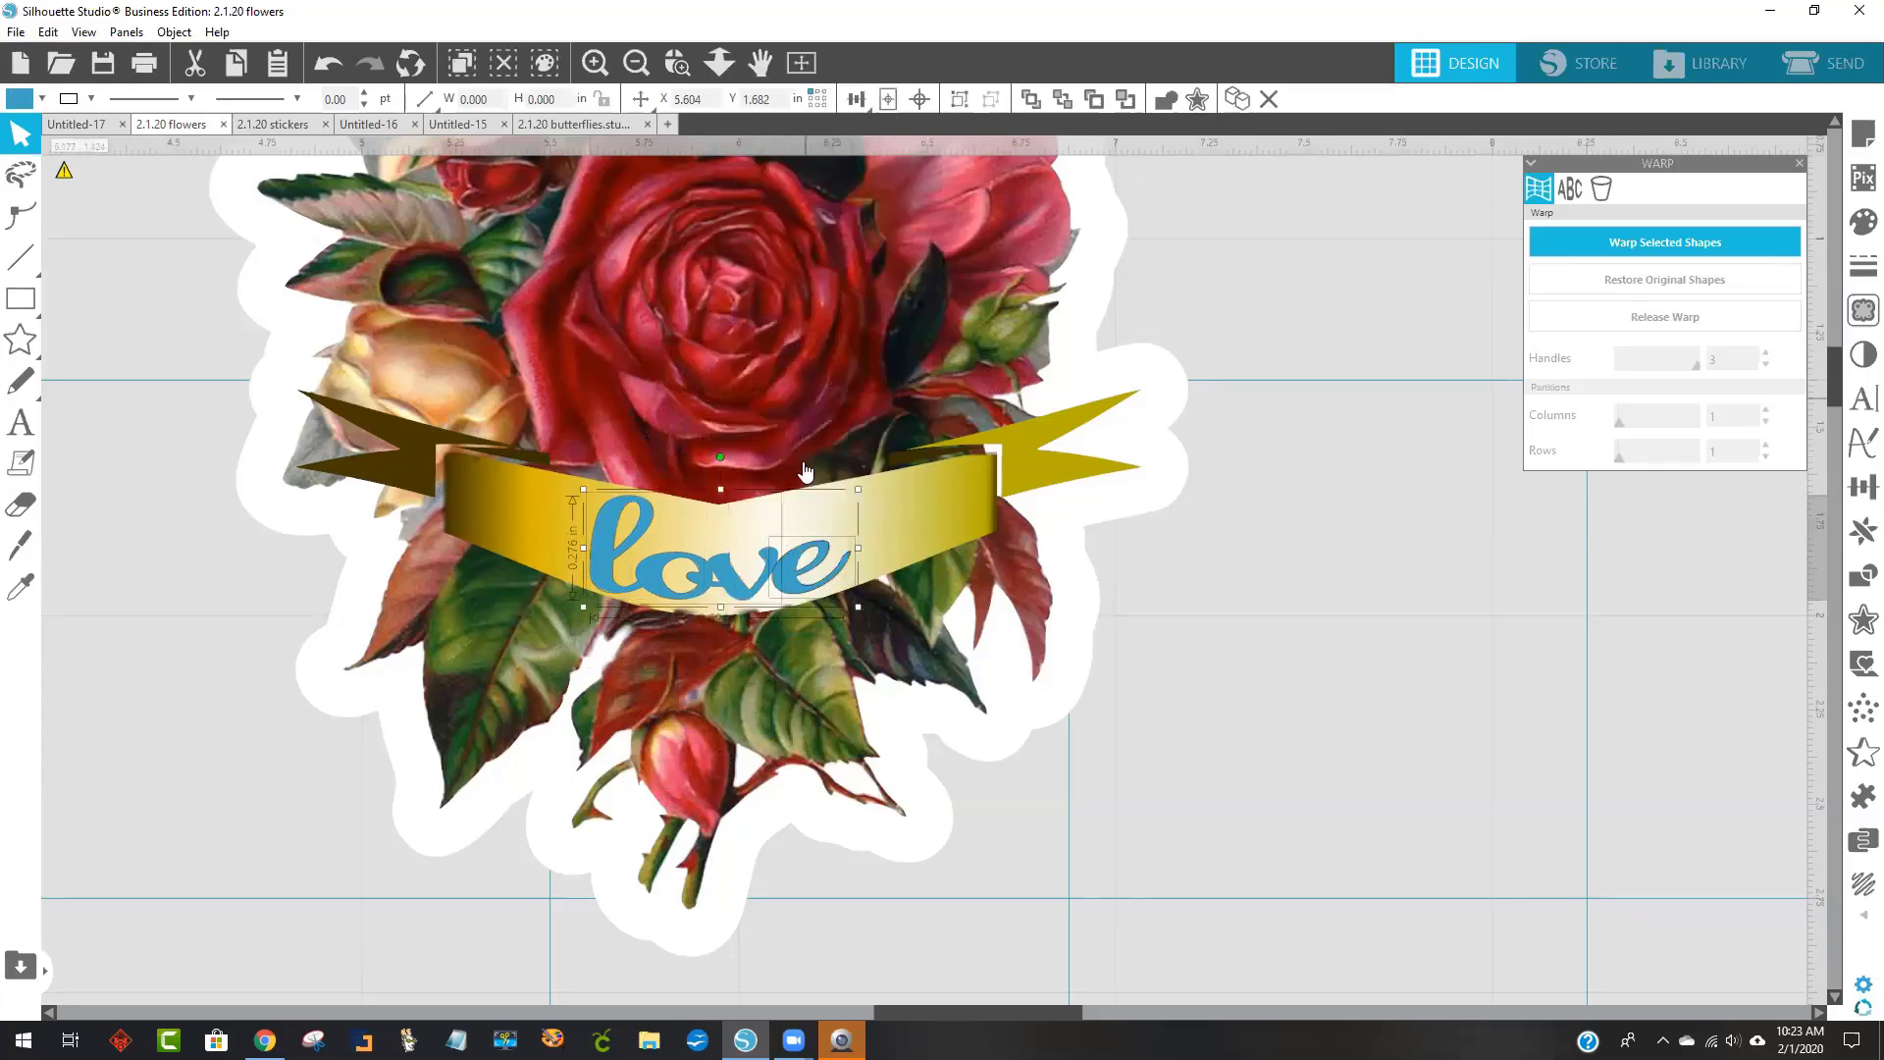
right_click(791, 571)
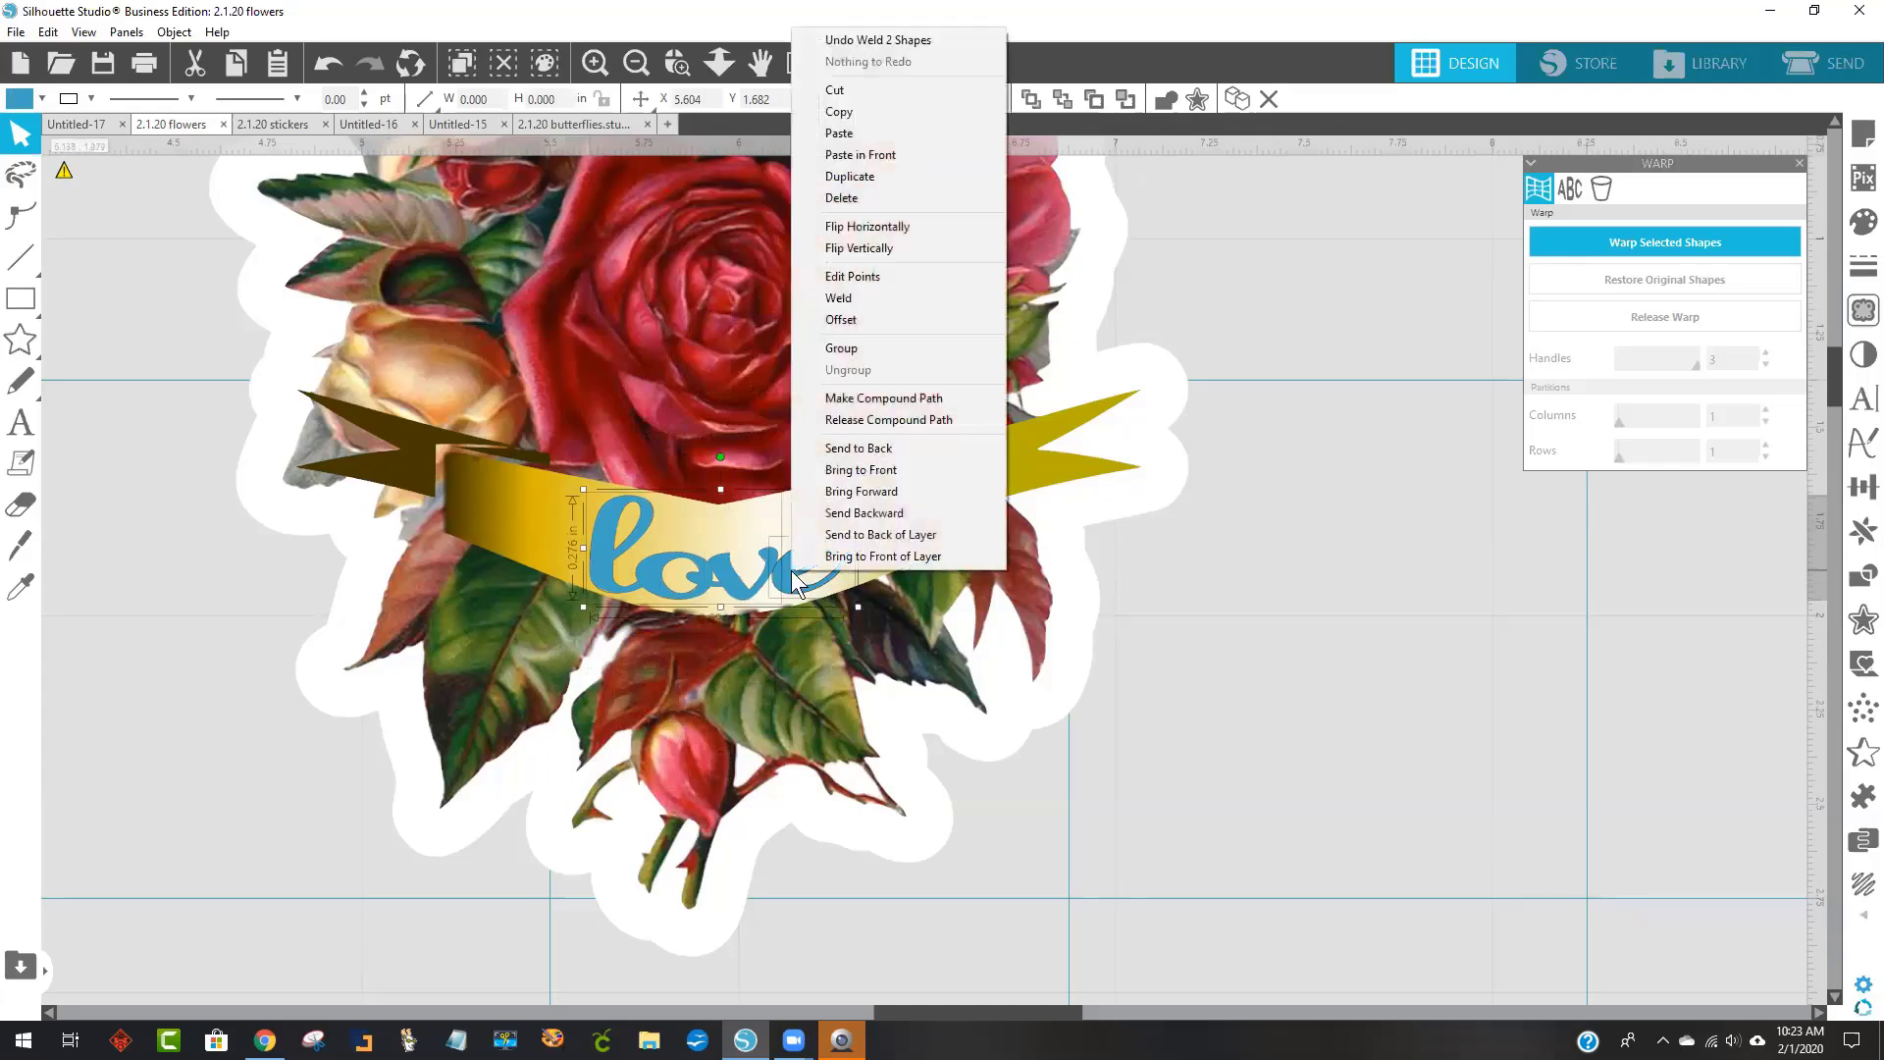
left_click(865, 350)
Try to move the bouquet and banner slightly upward, and undo the move.
scroll(884, 639, "up", 5)
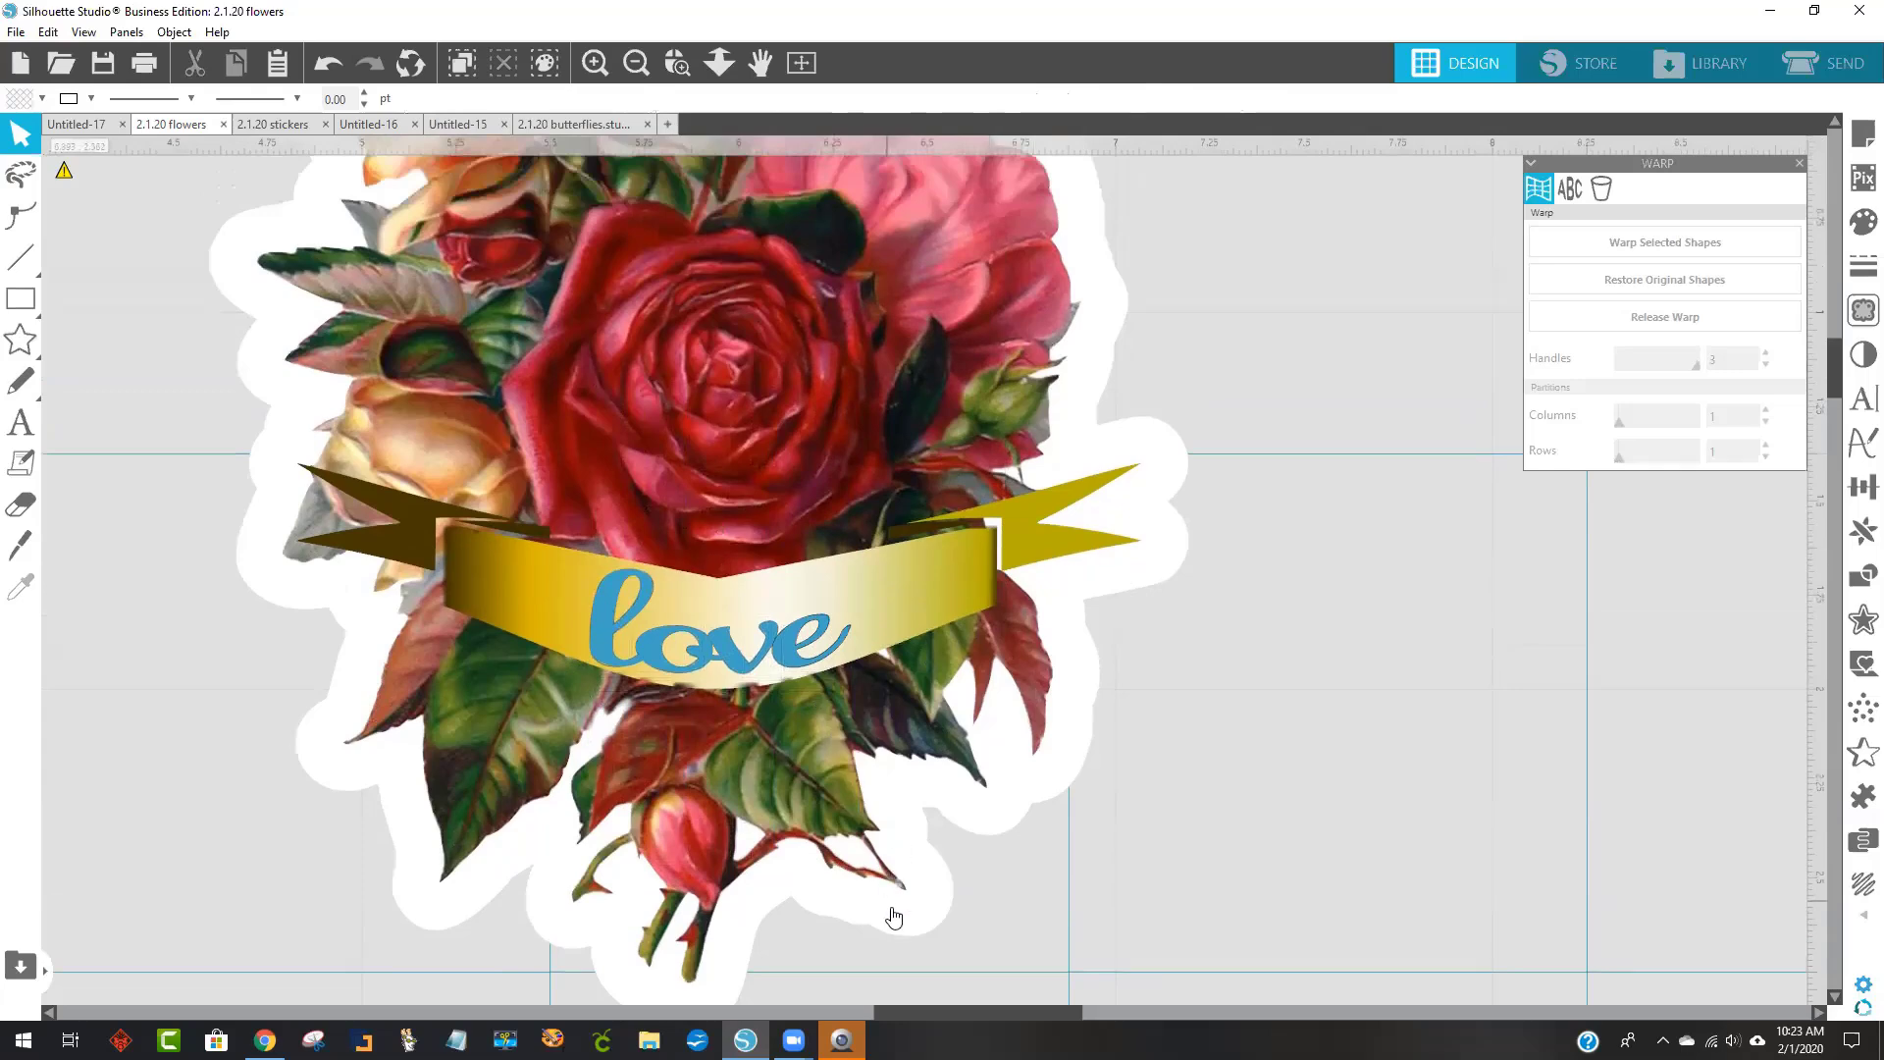
left_click_drag(967, 1012, 795, 998)
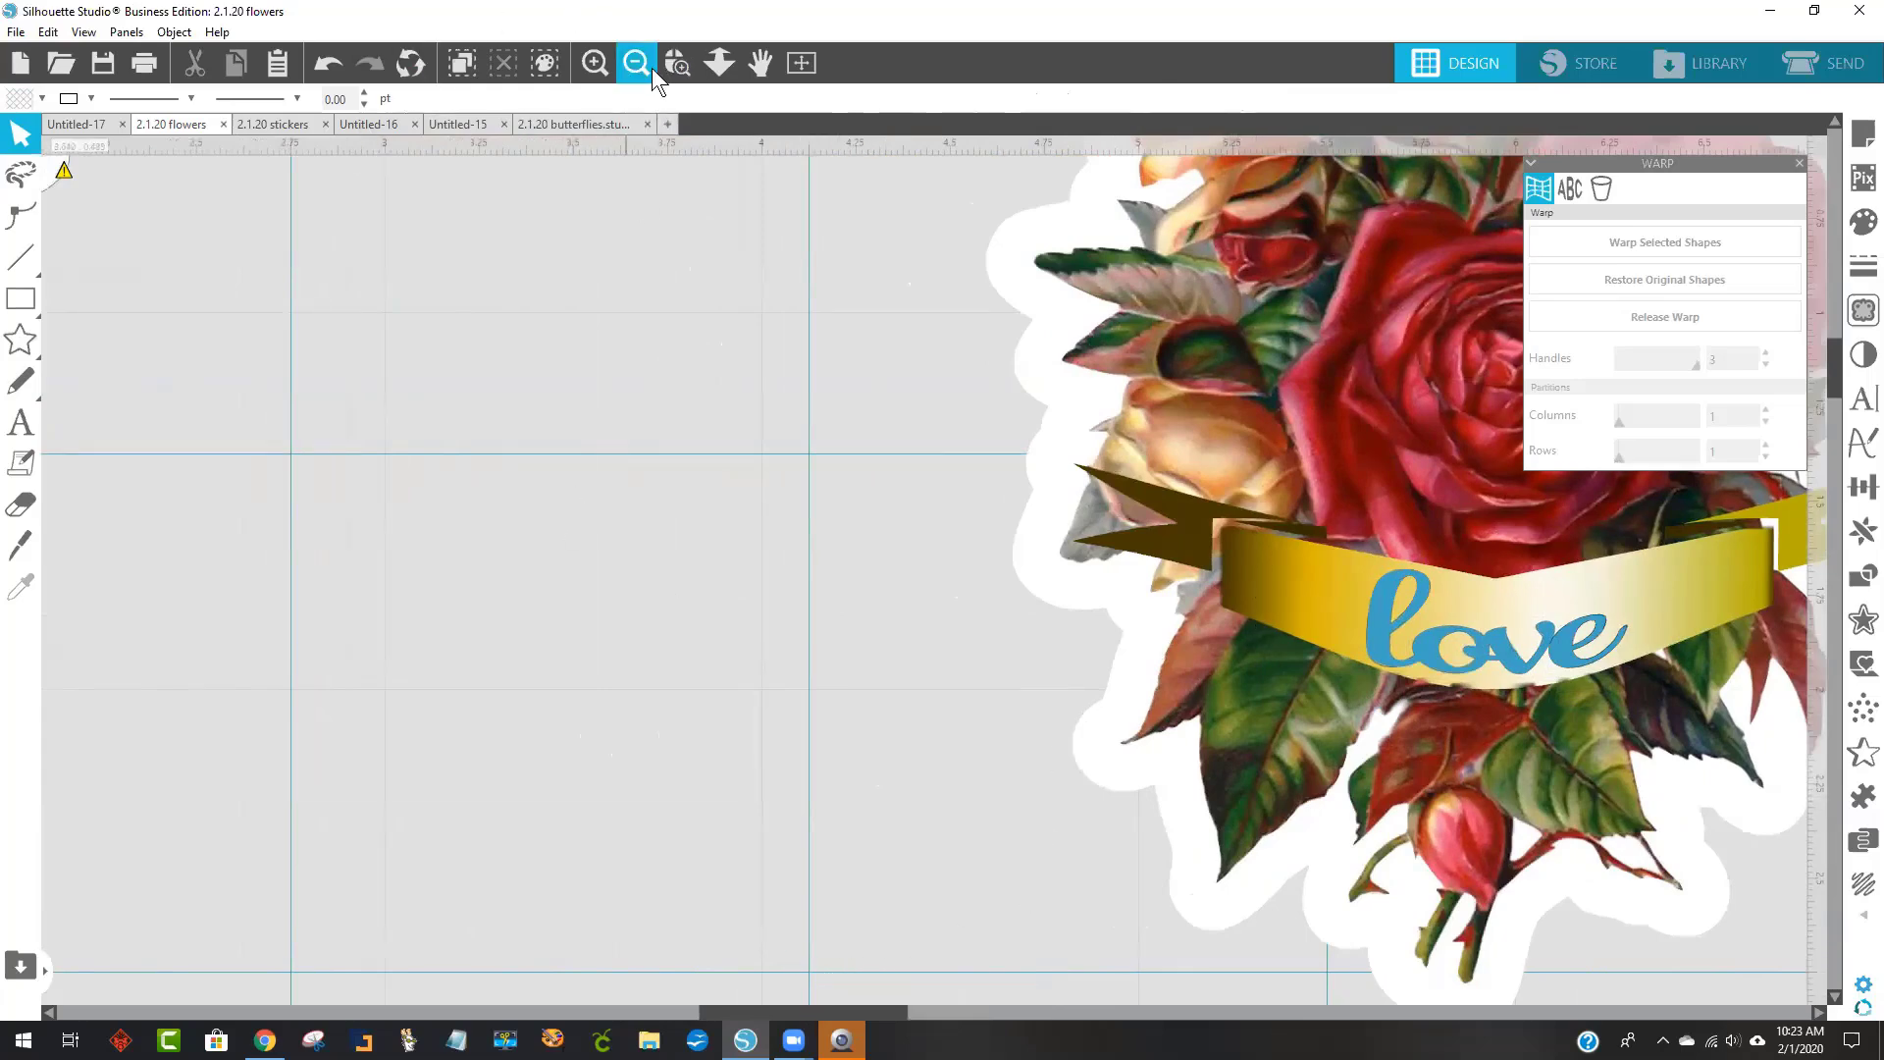
left_click(626, 59)
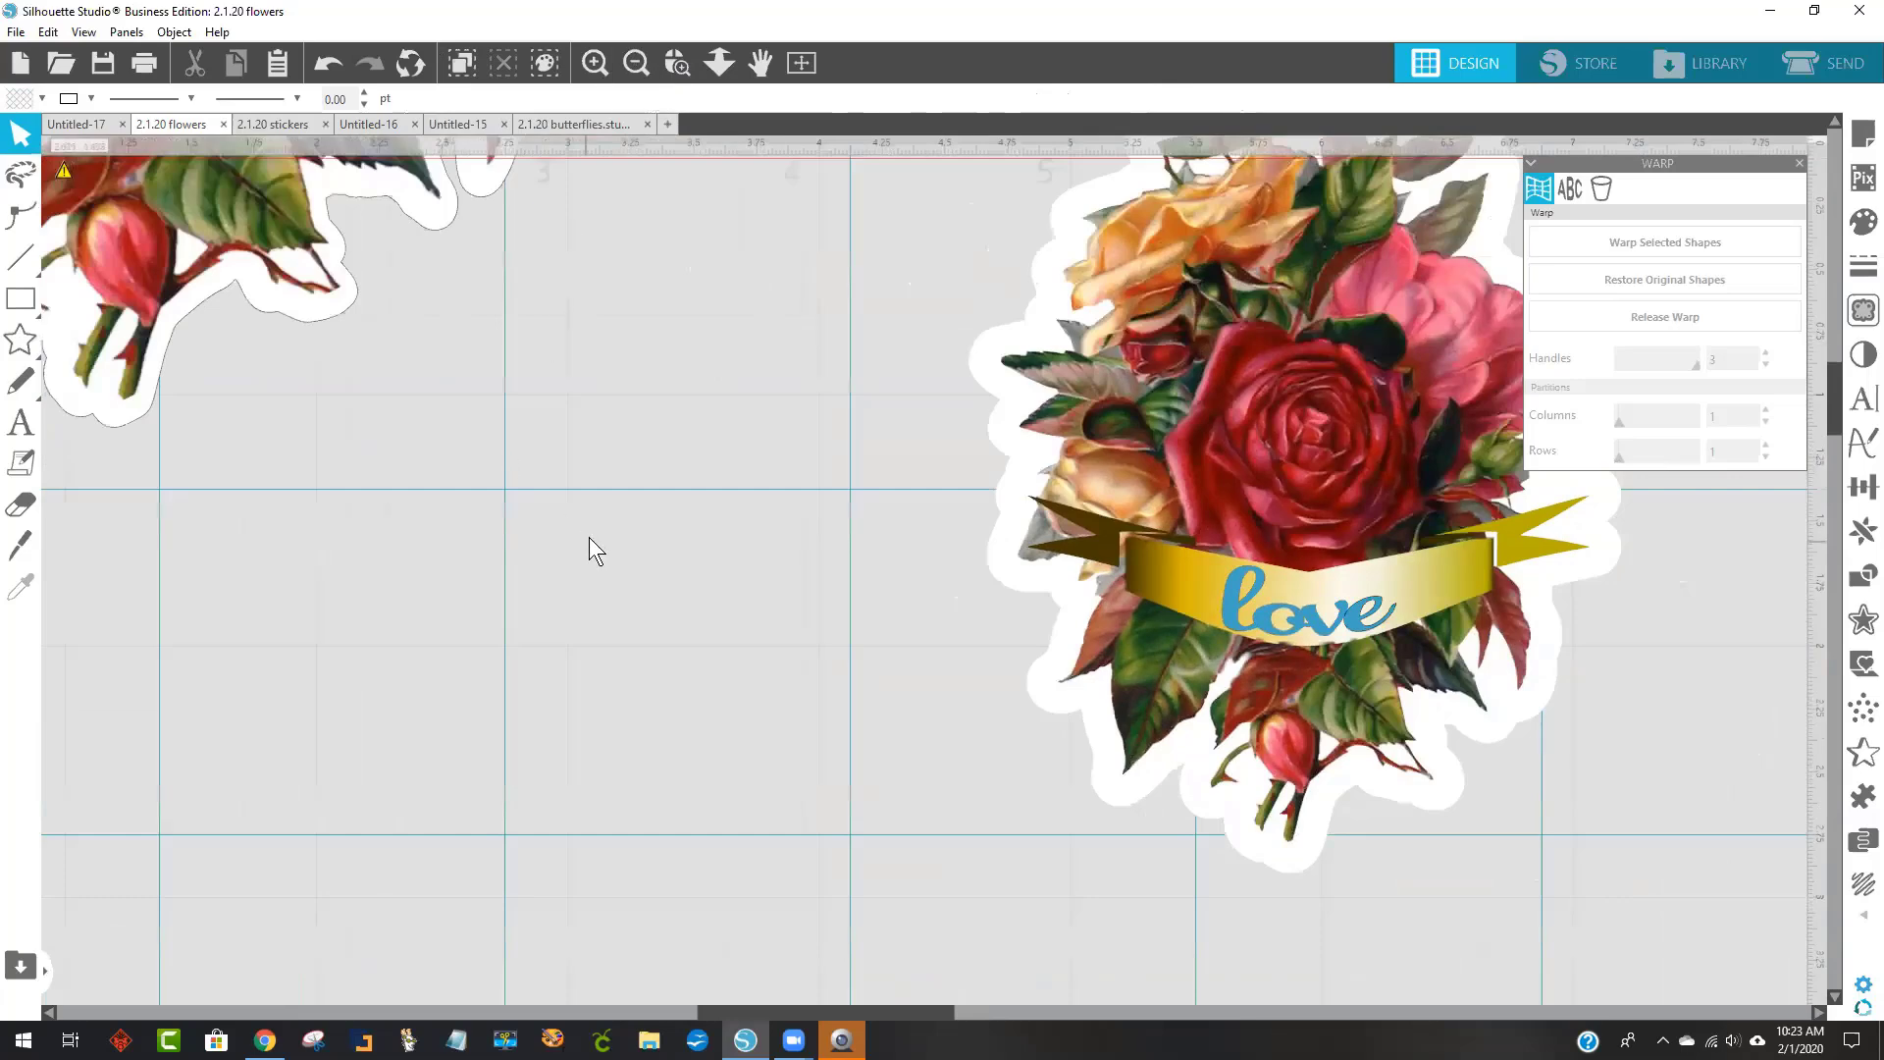
left_click(630, 73)
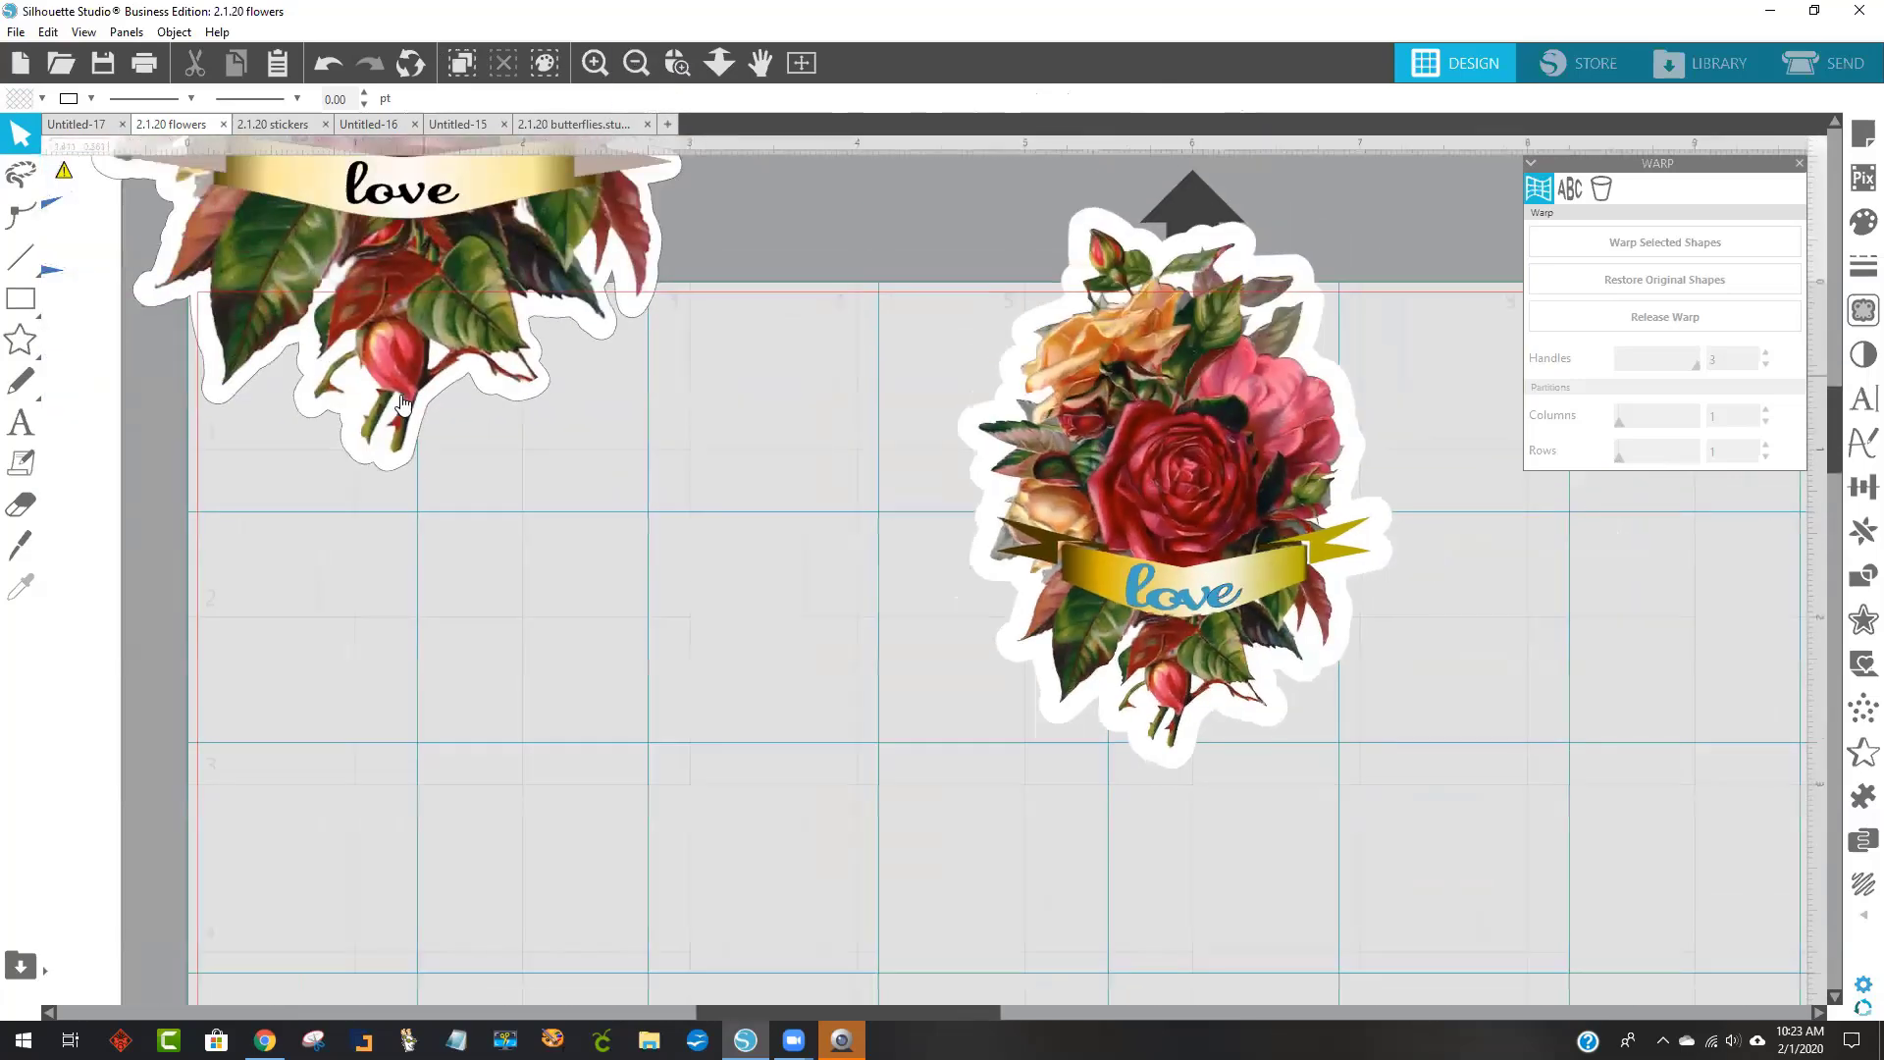
left_click(634, 62)
left_click_drag(220, 396, 782, 708)
mouse_move(1138, 608)
left_mouse_down()
mouse_move(1116, 409)
mouse_move(1087, 339)
mouse_move(1133, 588)
left_mouse_up()
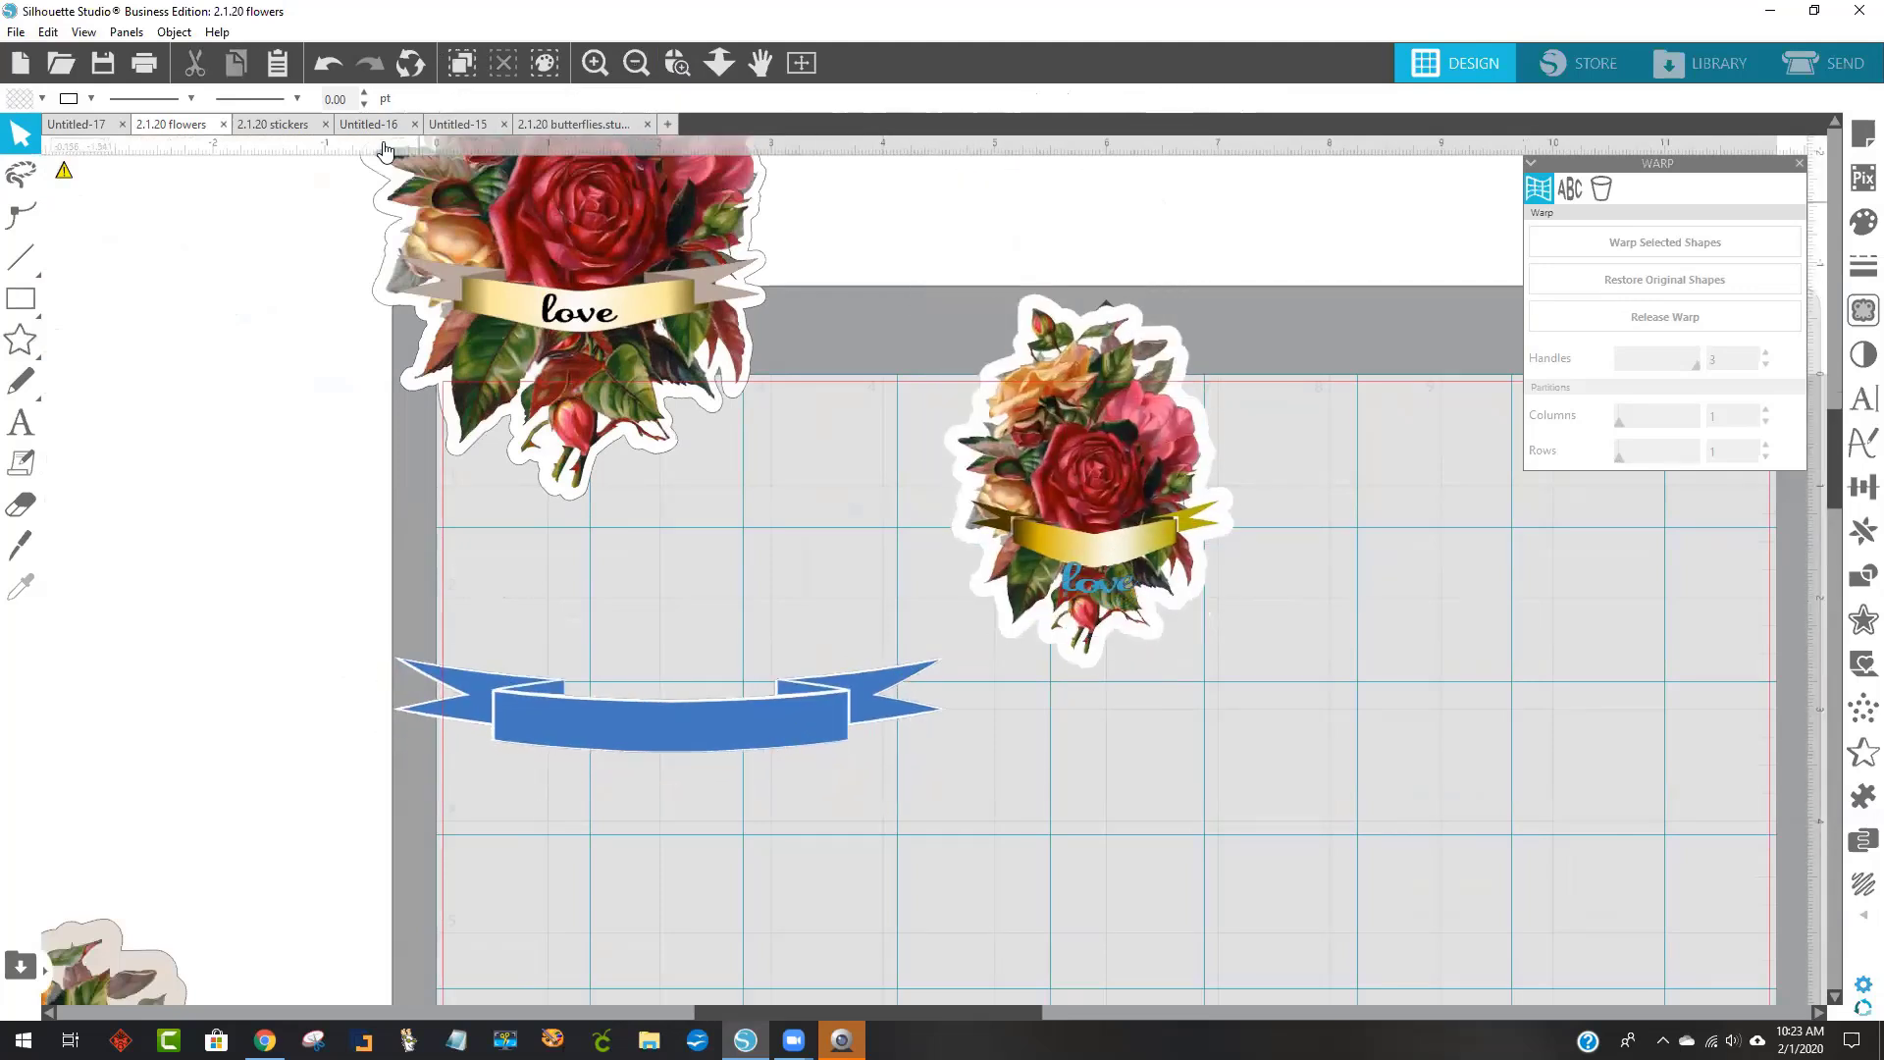
left_click(328, 63)
left_click(328, 63)
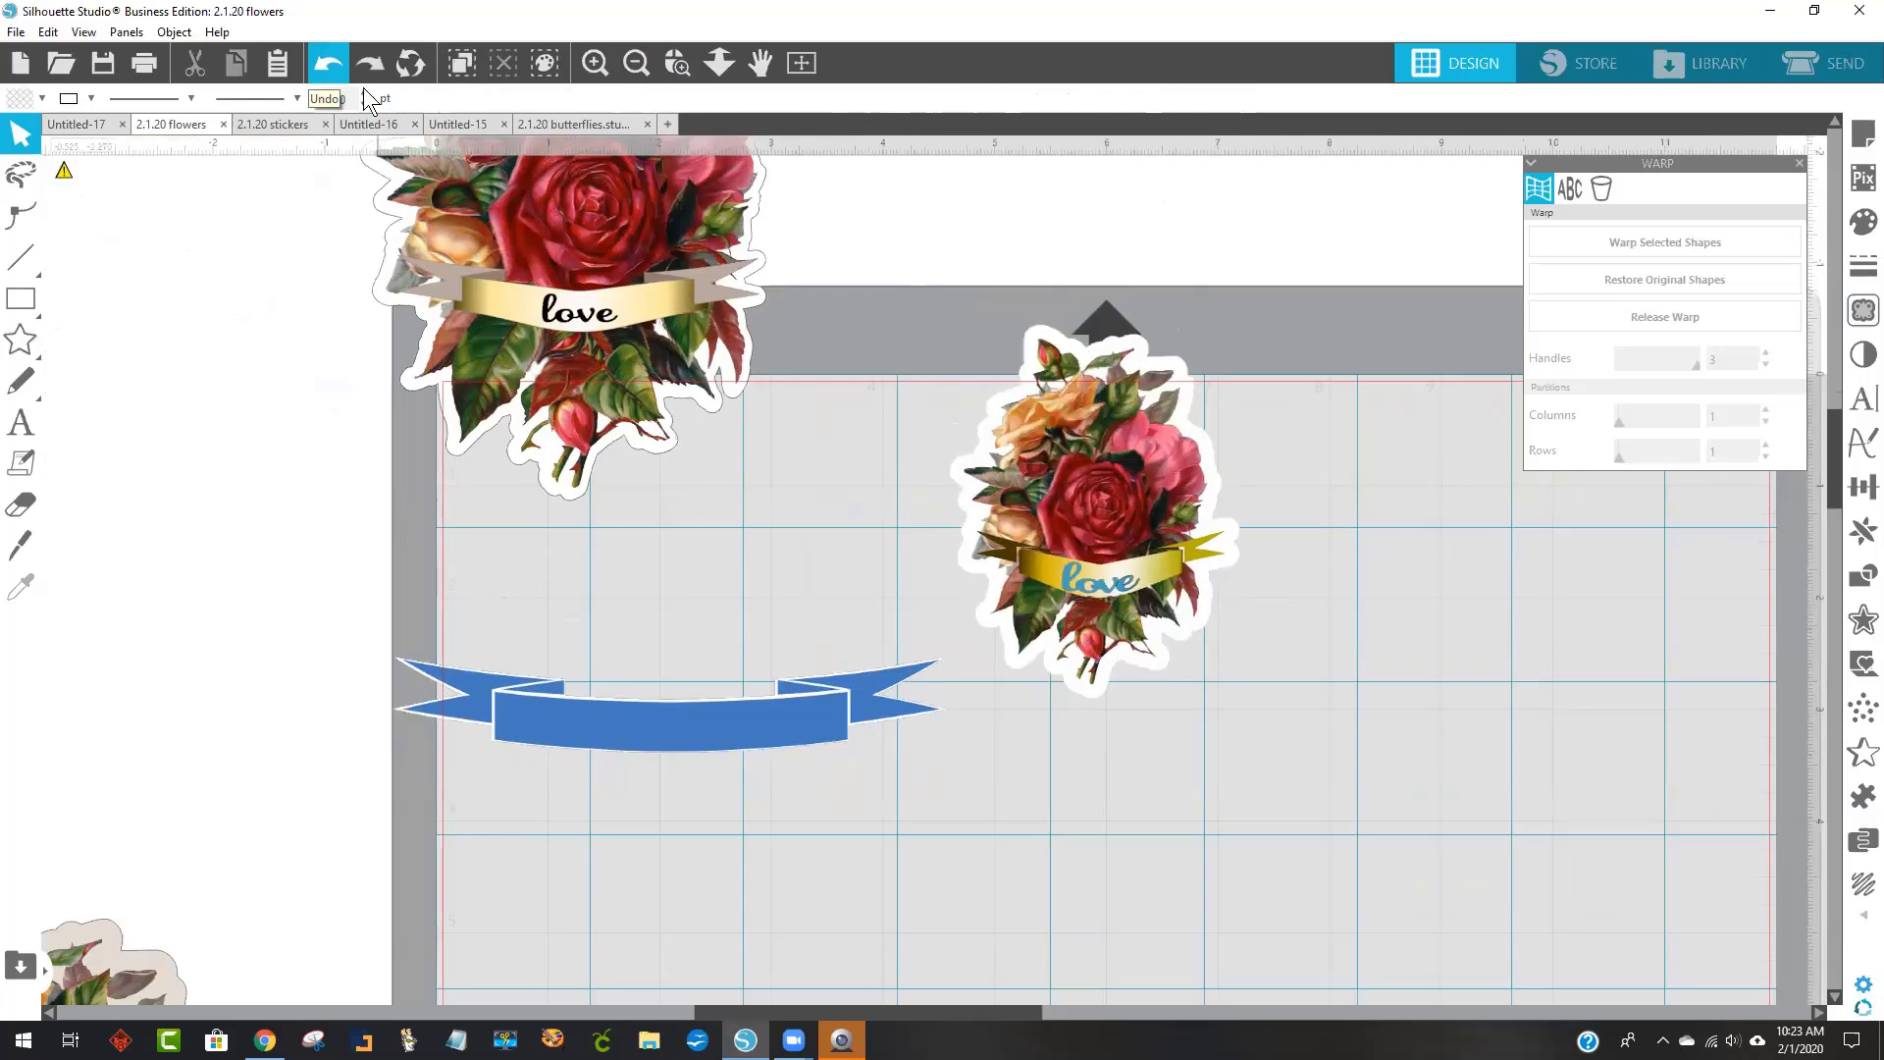
Fill the word "love" on the gold banner with dark brown.
left_click_drag(1285, 717, 997, 373)
left_click(1387, 601)
left_click(1096, 589)
left_click(29, 99)
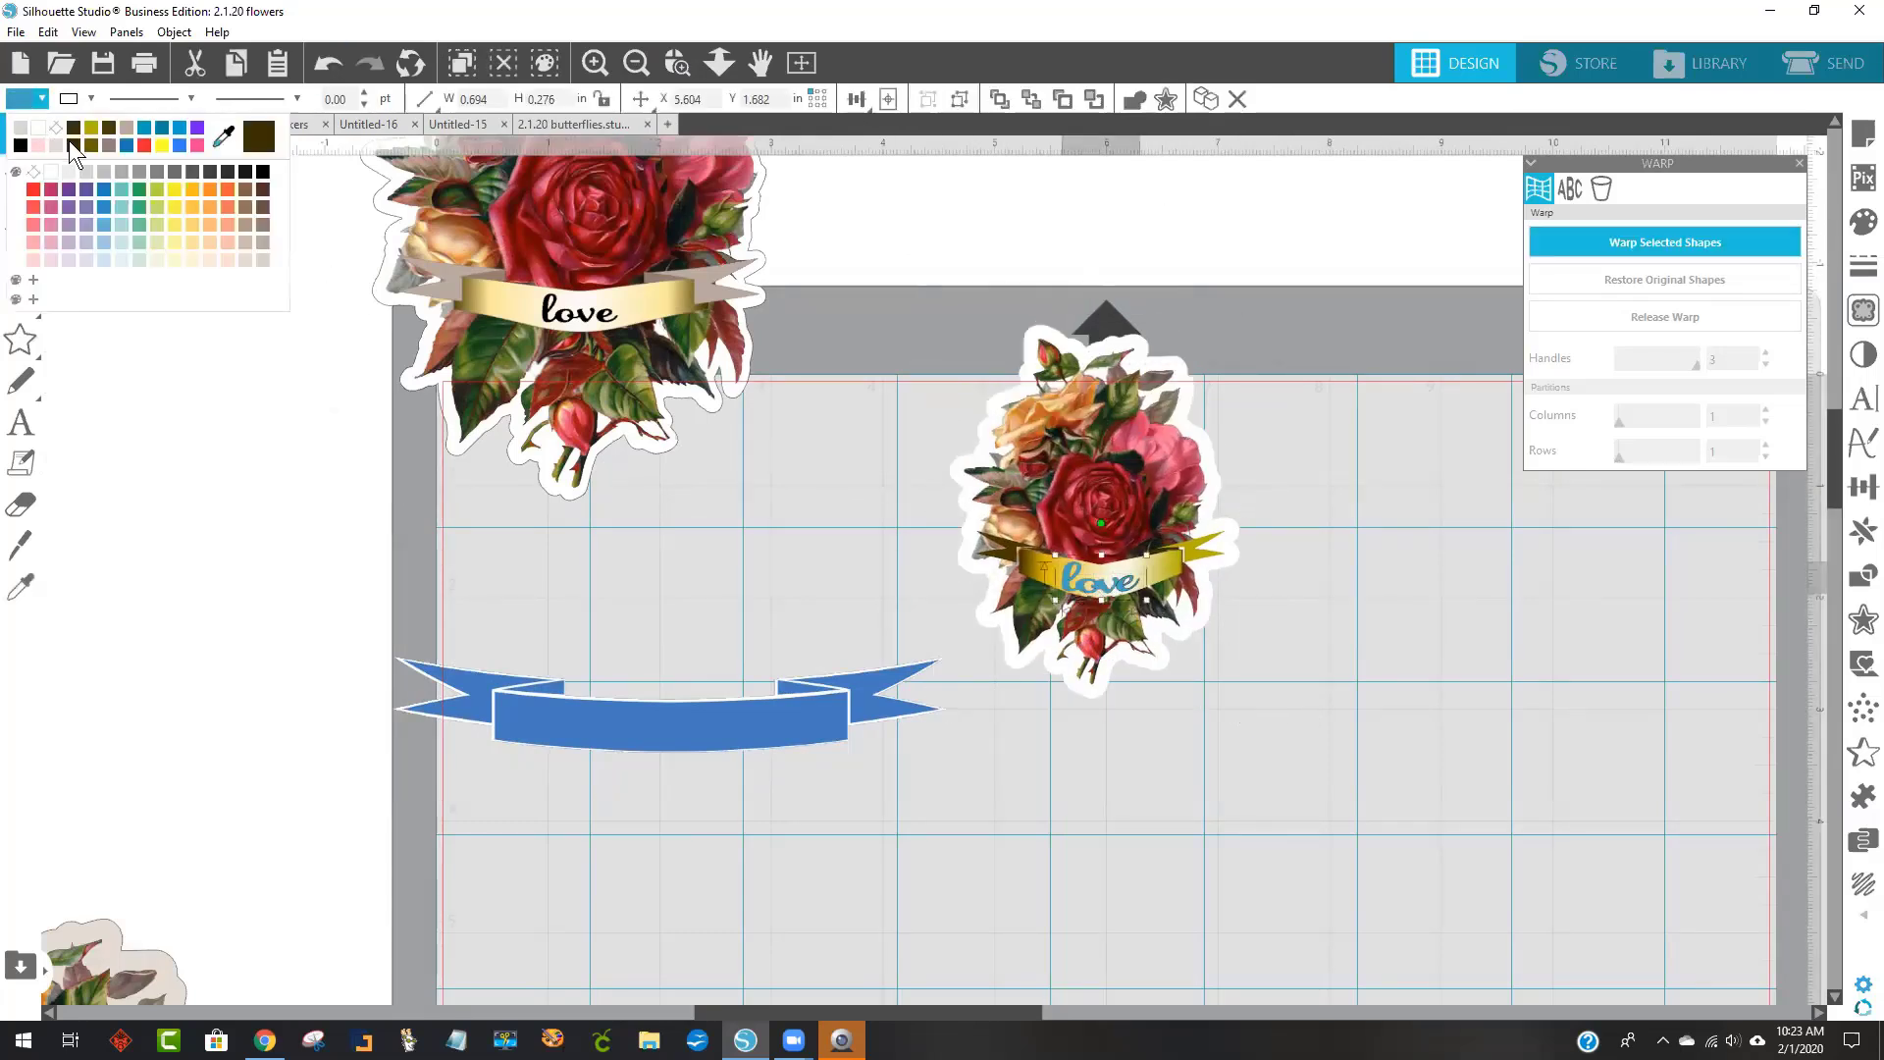
left_click(72, 129)
Group the finished rose bouquet, its banner, the word "love" and the white offset, and move the group off the page beside the reference sticker.
left_click_drag(1274, 715, 944, 316)
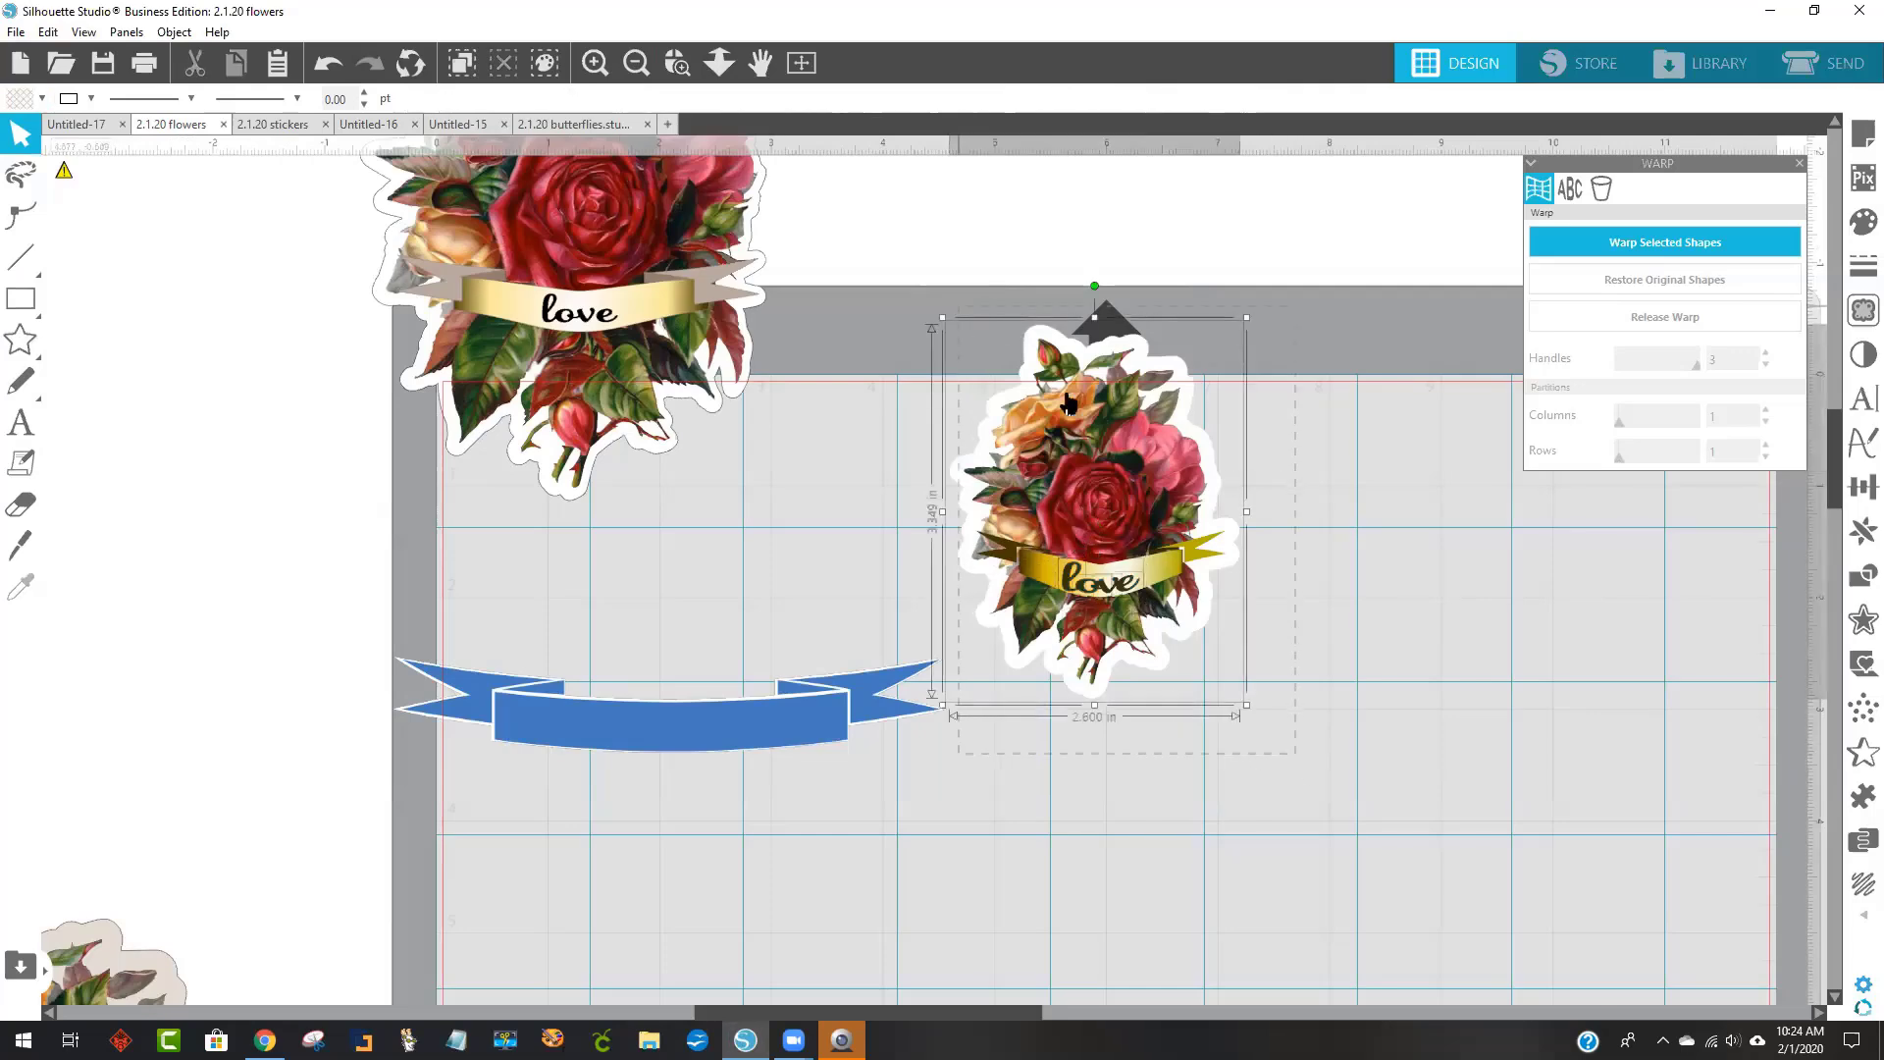
right_click(1107, 439)
left_click(1225, 754)
left_click_drag(1100, 542, 186, 340)
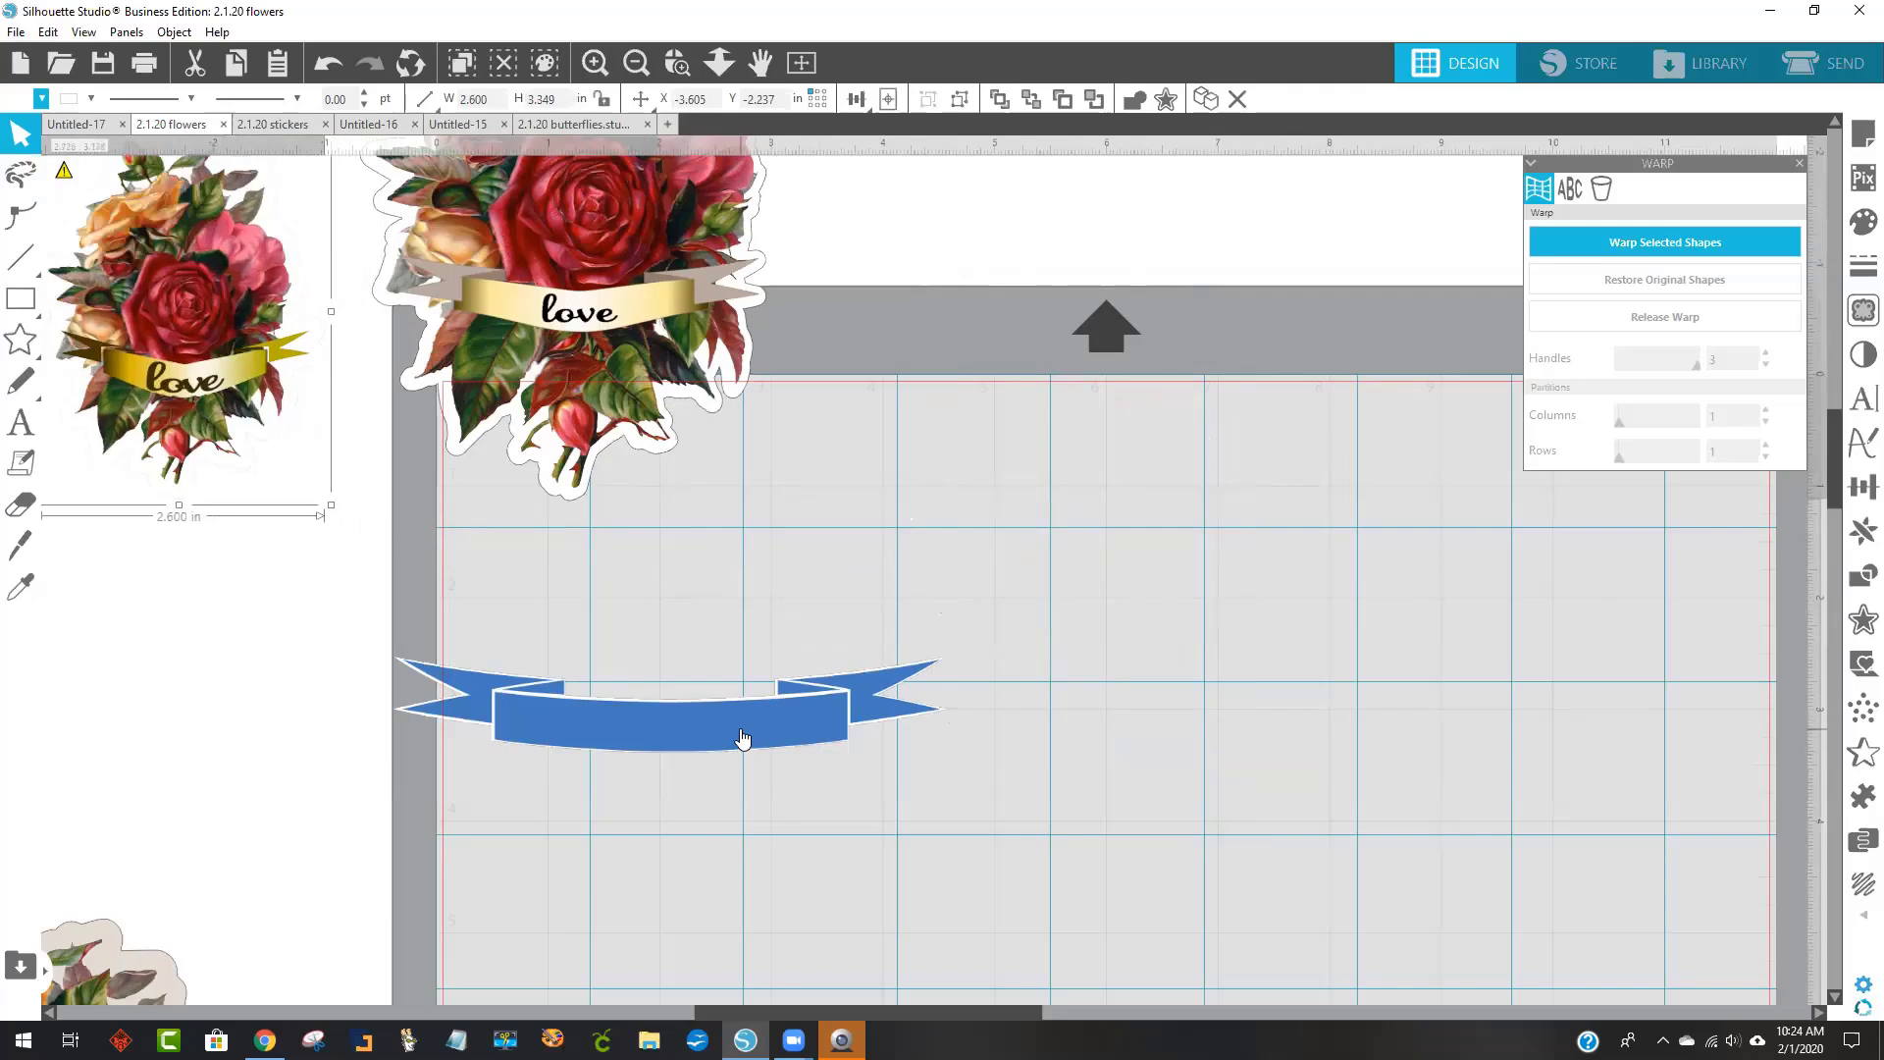
Bring the blue ribbon banner image to the middle of the page and trace it with a threshold of 71%.
left_click_drag(738, 738, 1024, 642)
left_click(1106, 740)
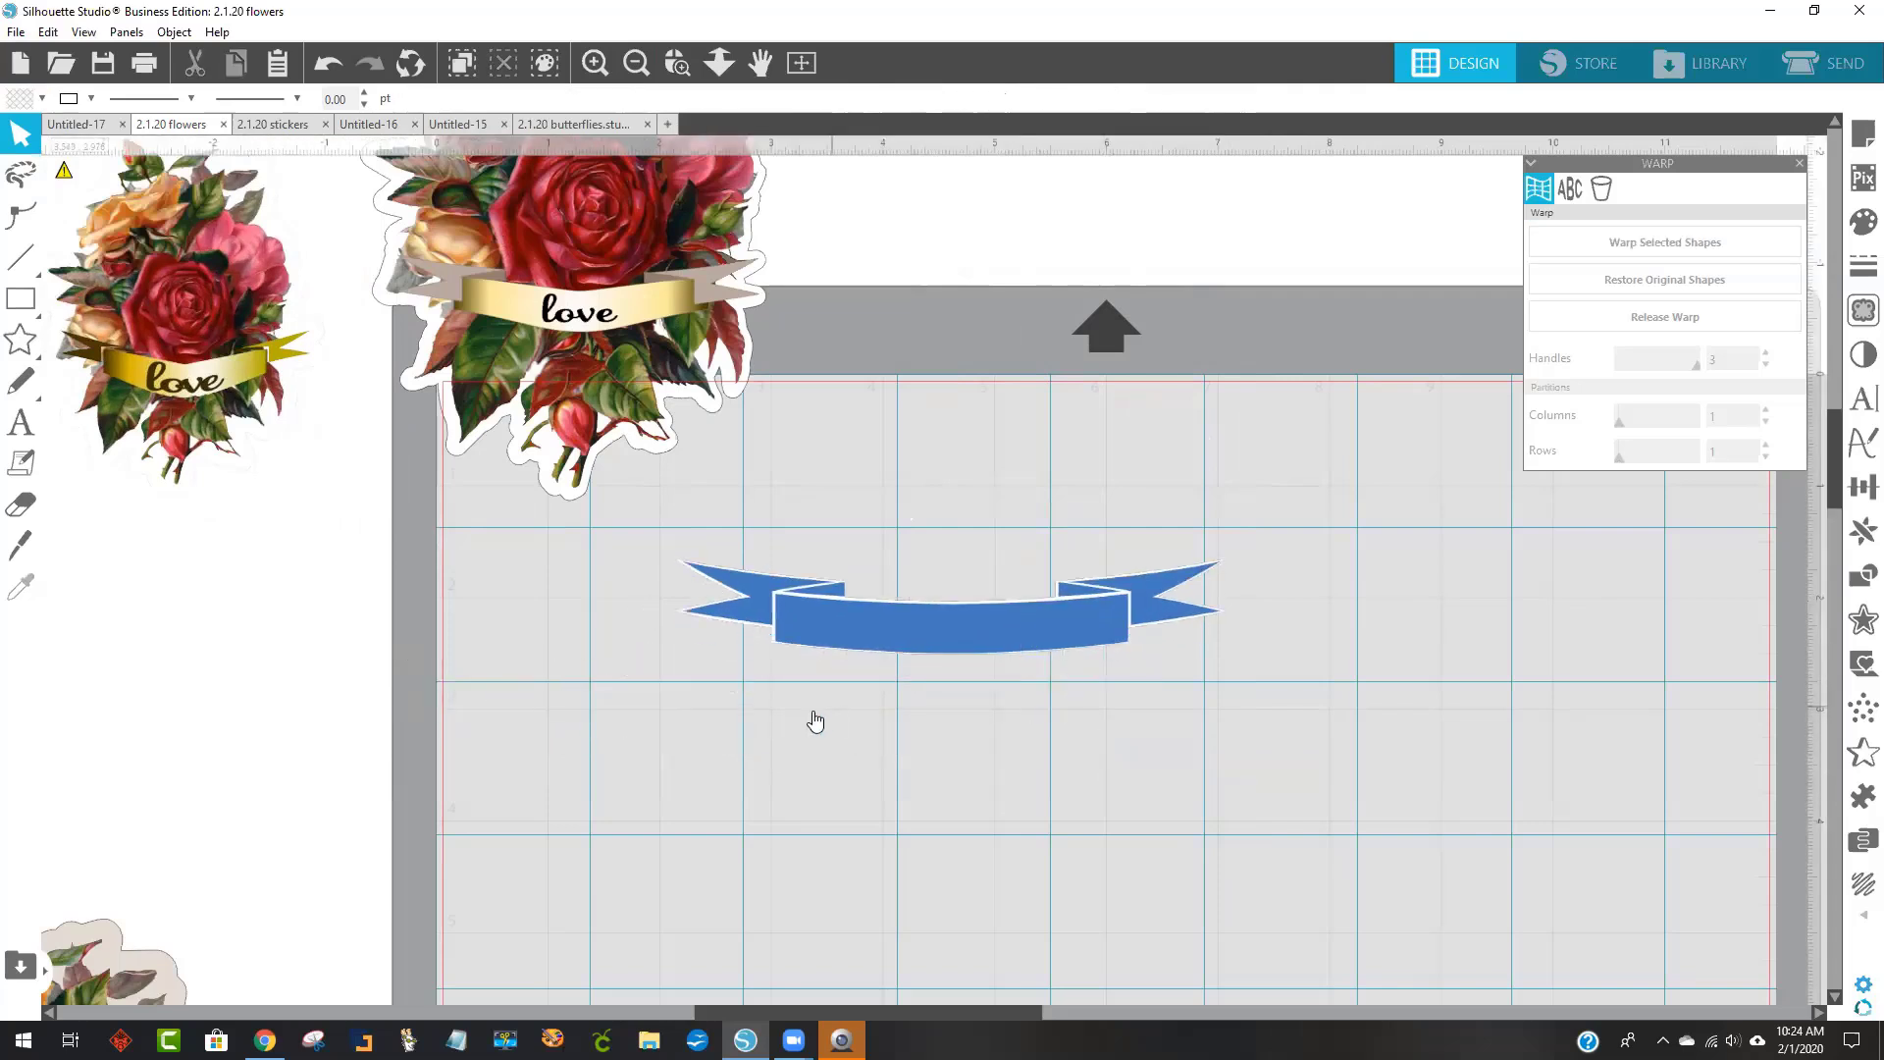
left_click(914, 626)
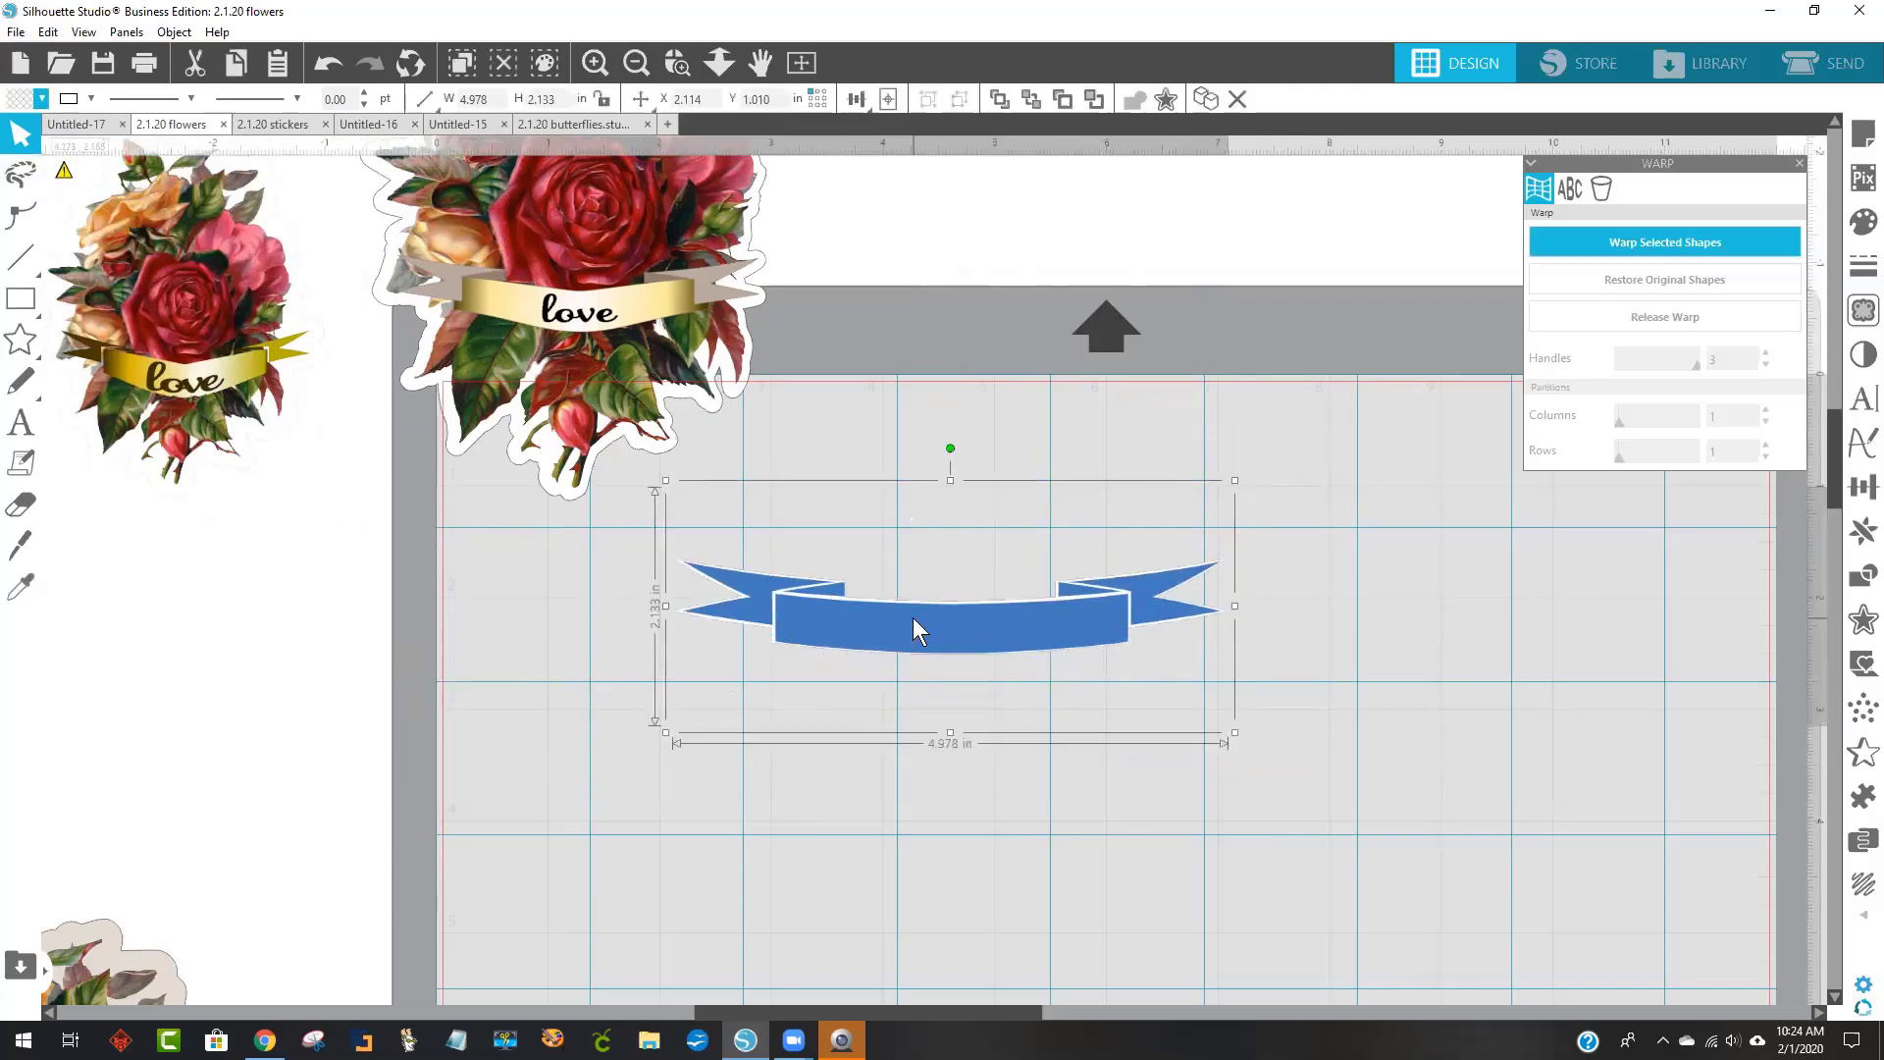
left_click(1854, 312)
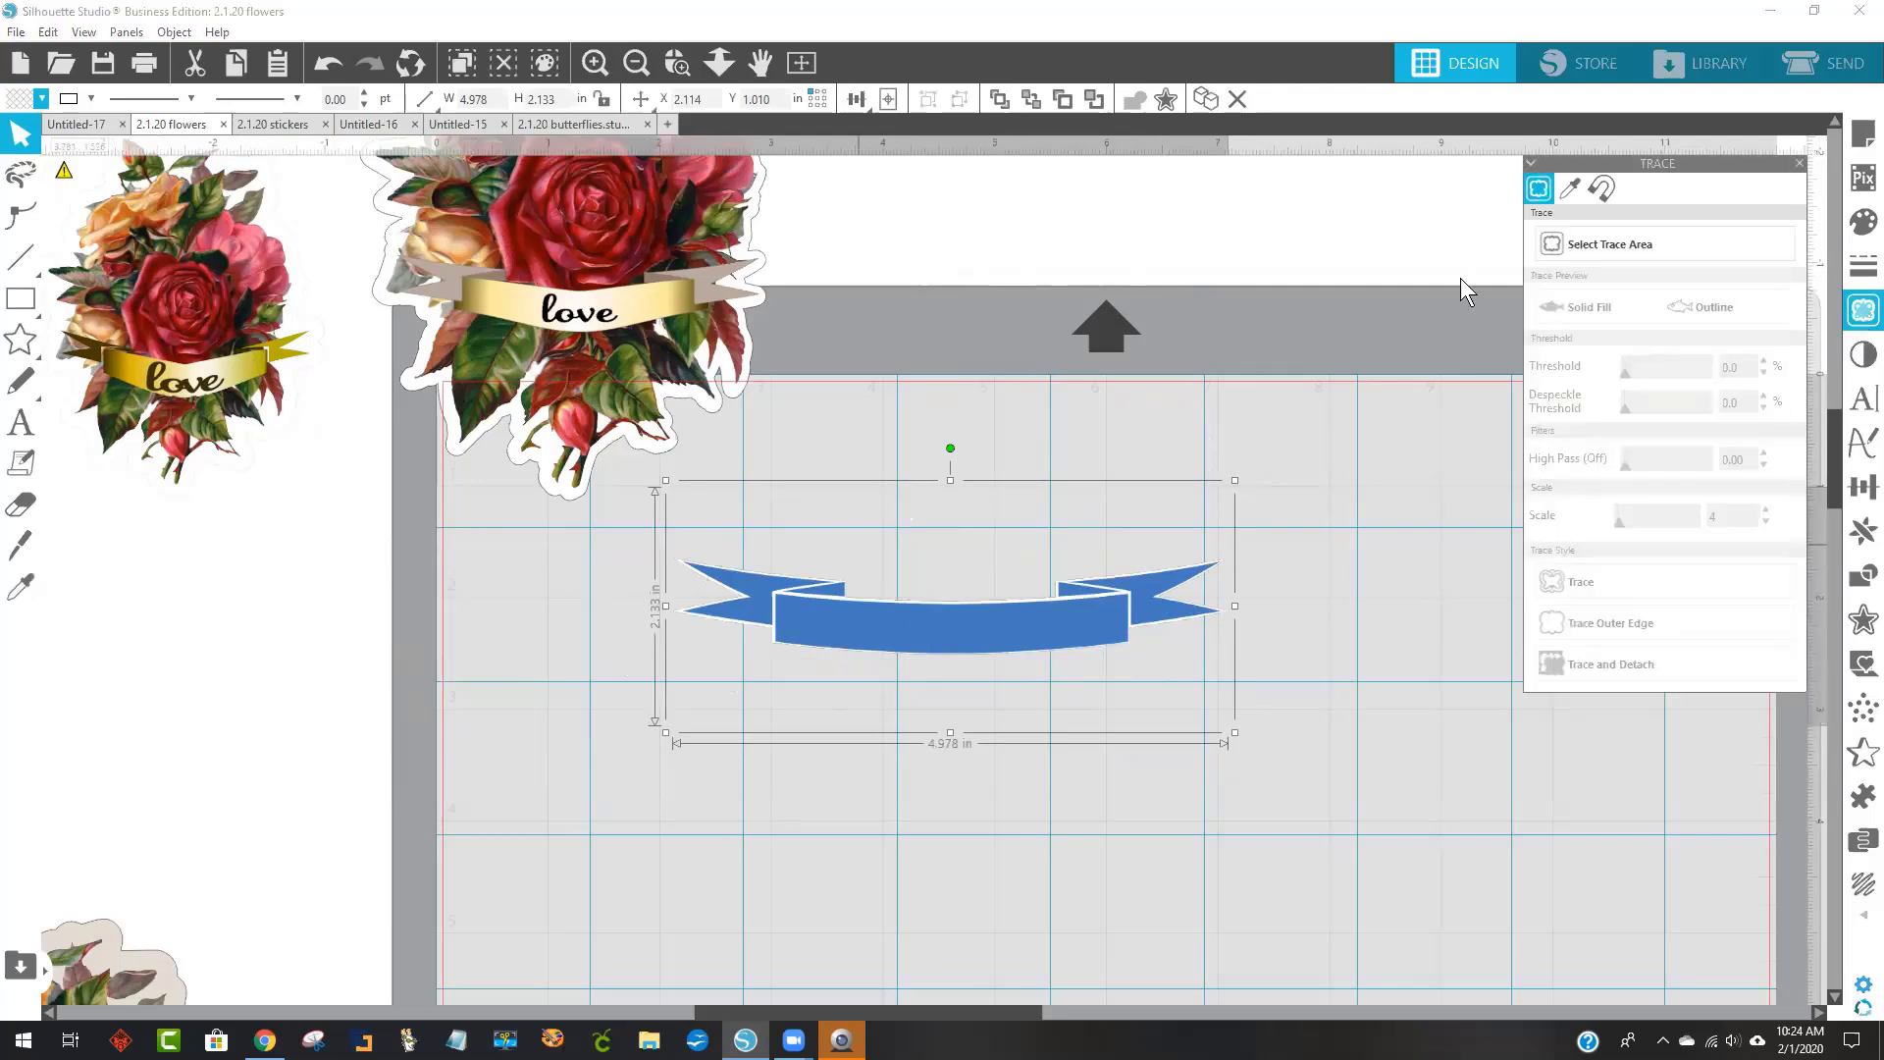
left_click(1605, 250)
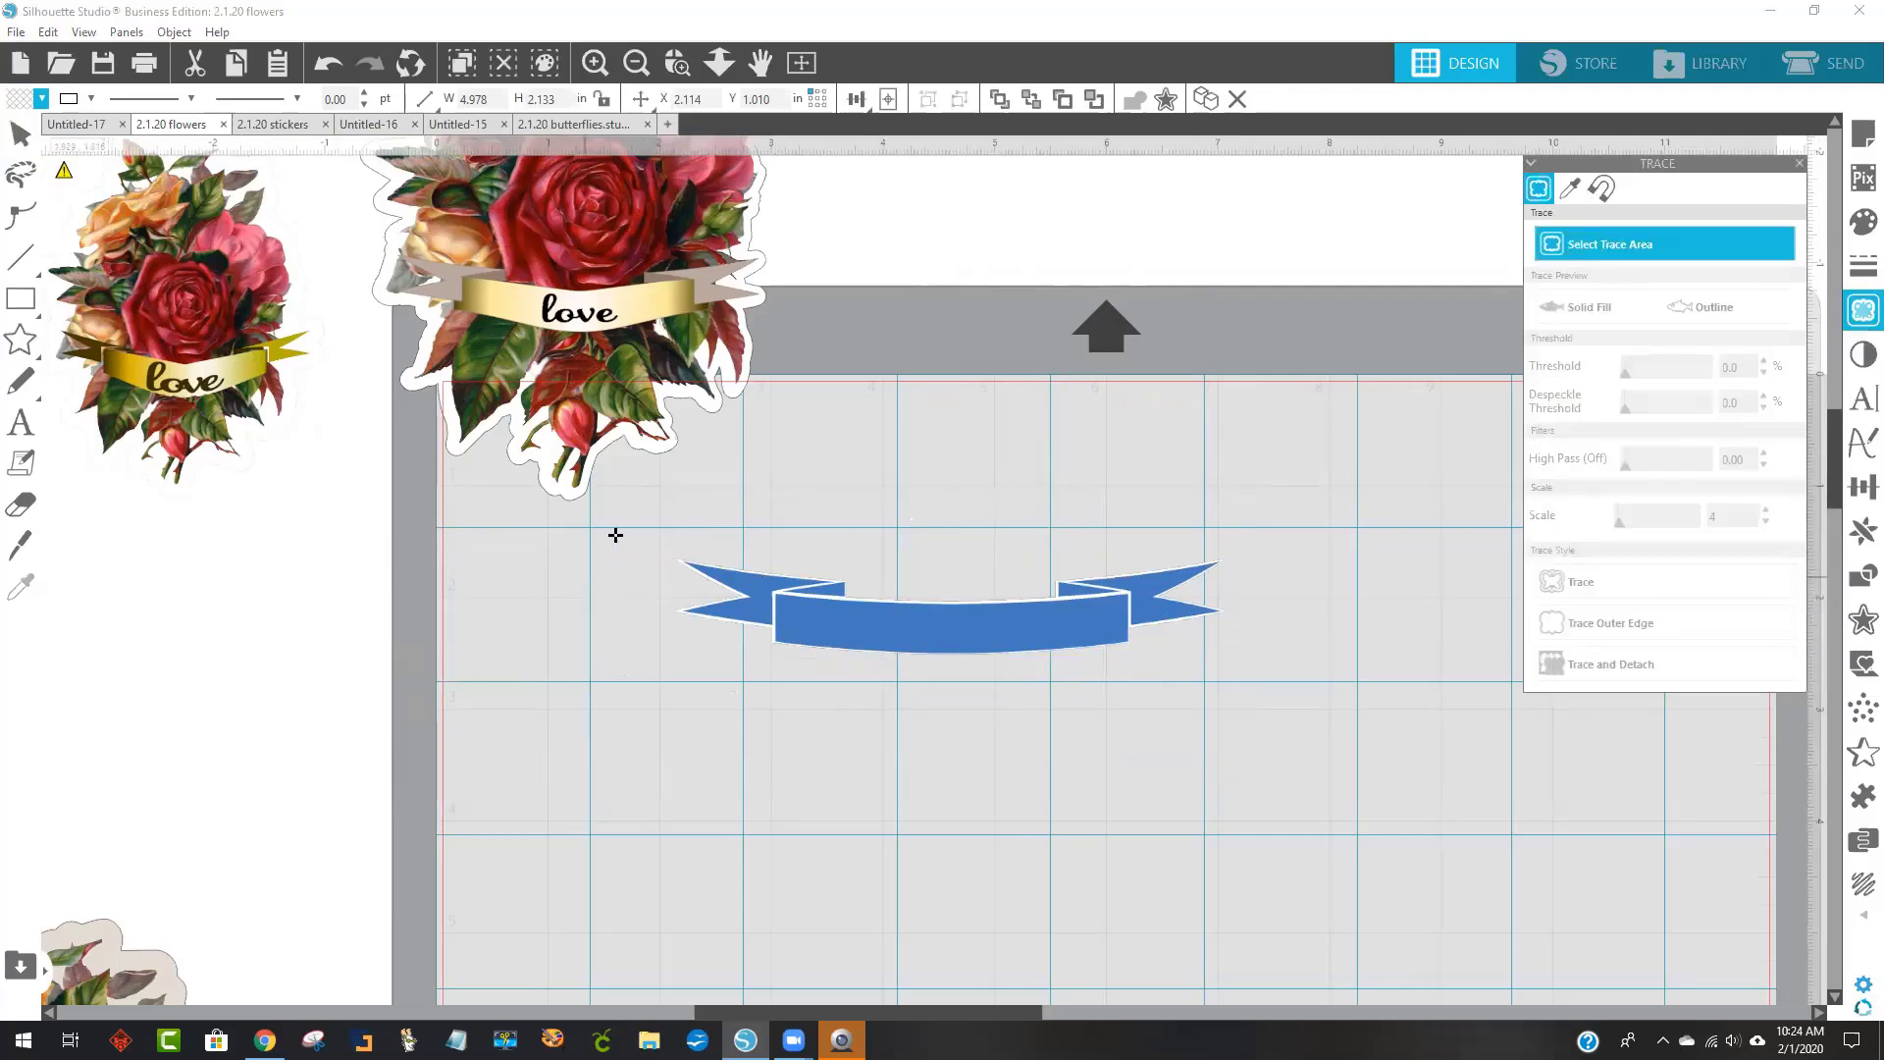
left_click_drag(659, 510, 903, 527)
mouse_move(1317, 574)
left_mouse_down()
mouse_move(1428, 753)
mouse_move(1313, 703)
left_mouse_up()
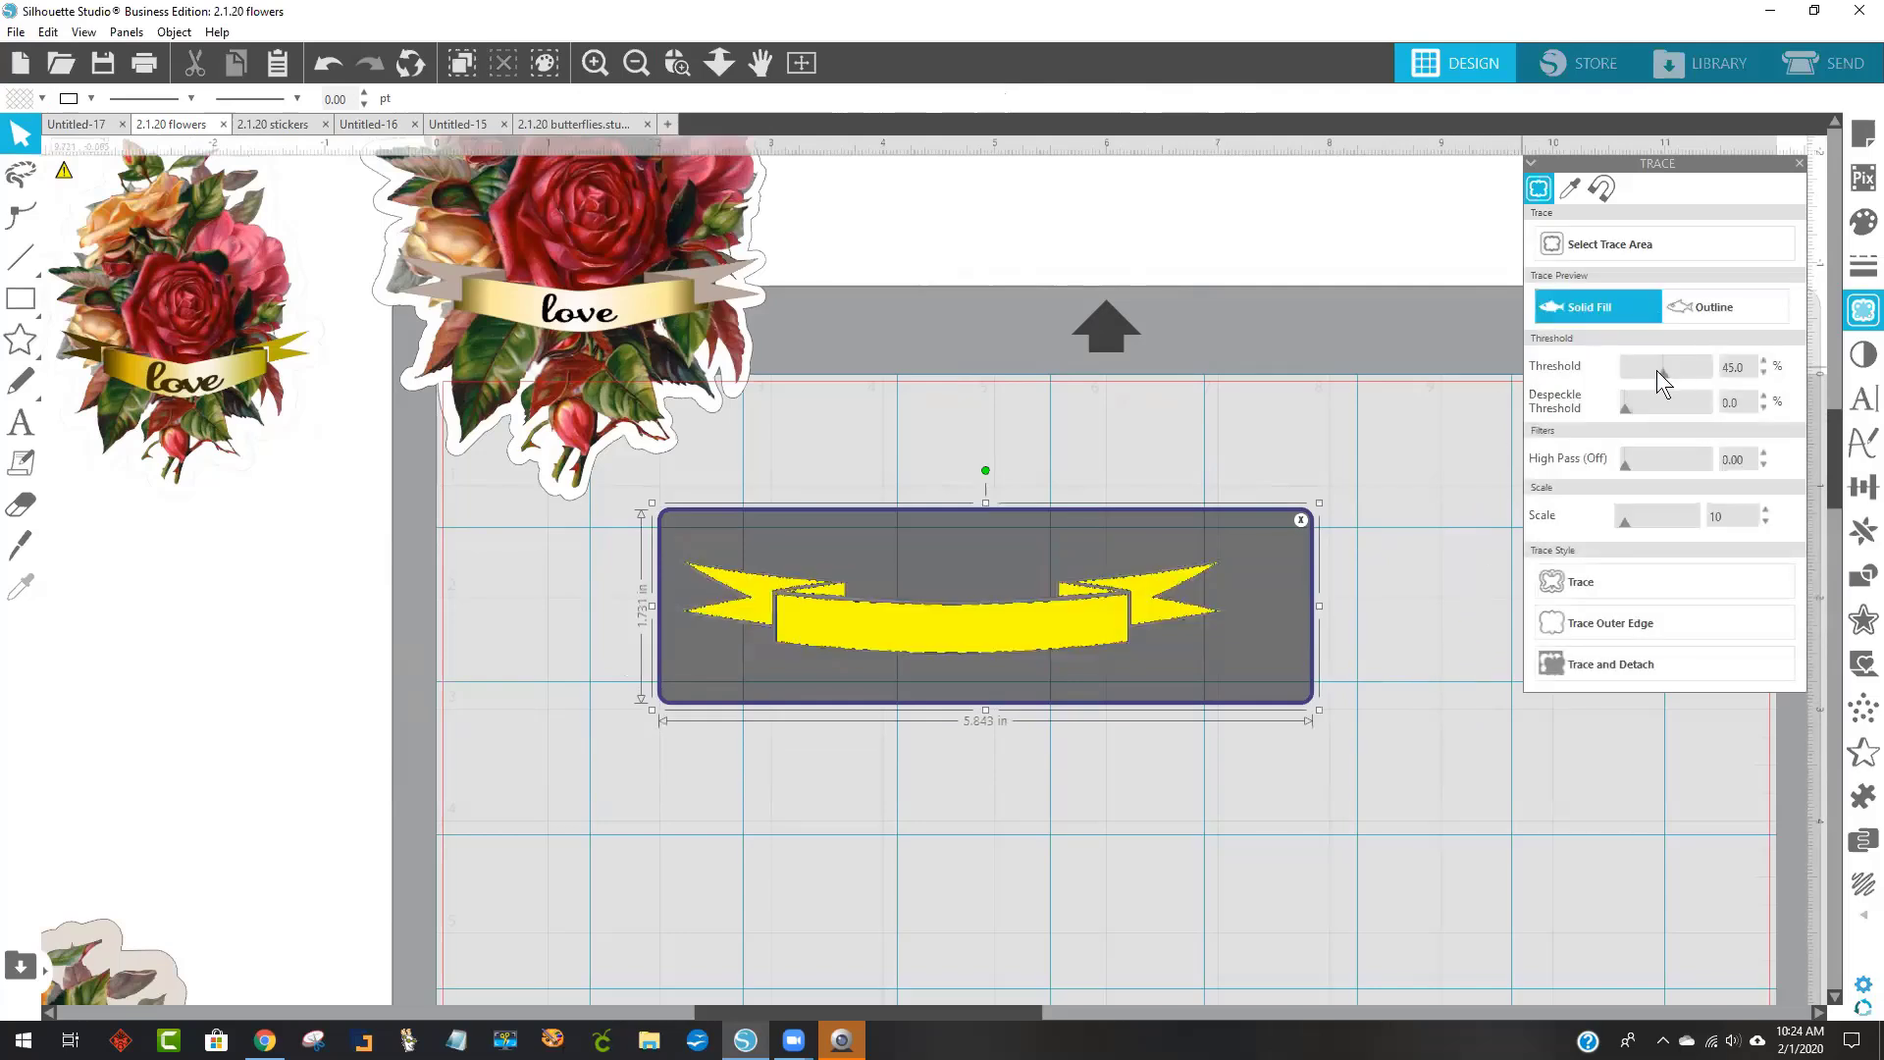
mouse_move(1663, 374)
left_mouse_down()
mouse_move(1729, 373)
mouse_move(1703, 374)
left_mouse_up()
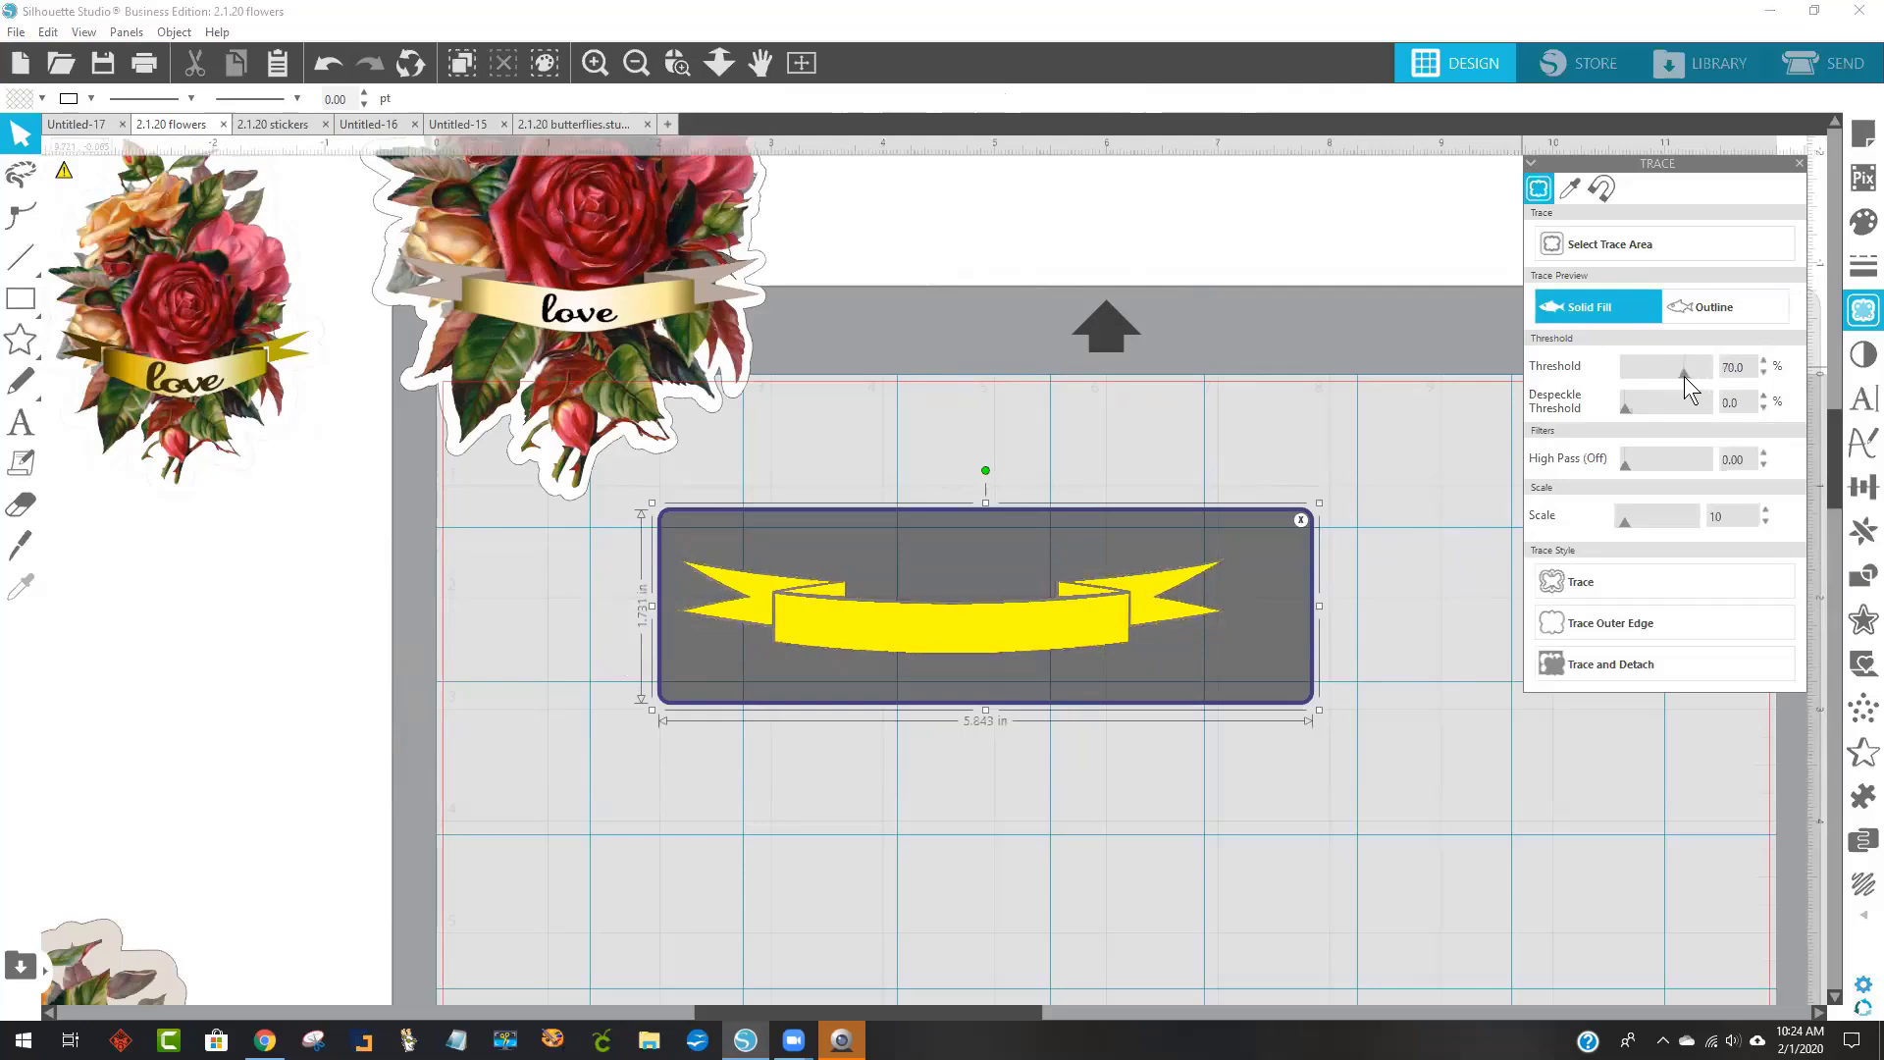
left_click(1568, 580)
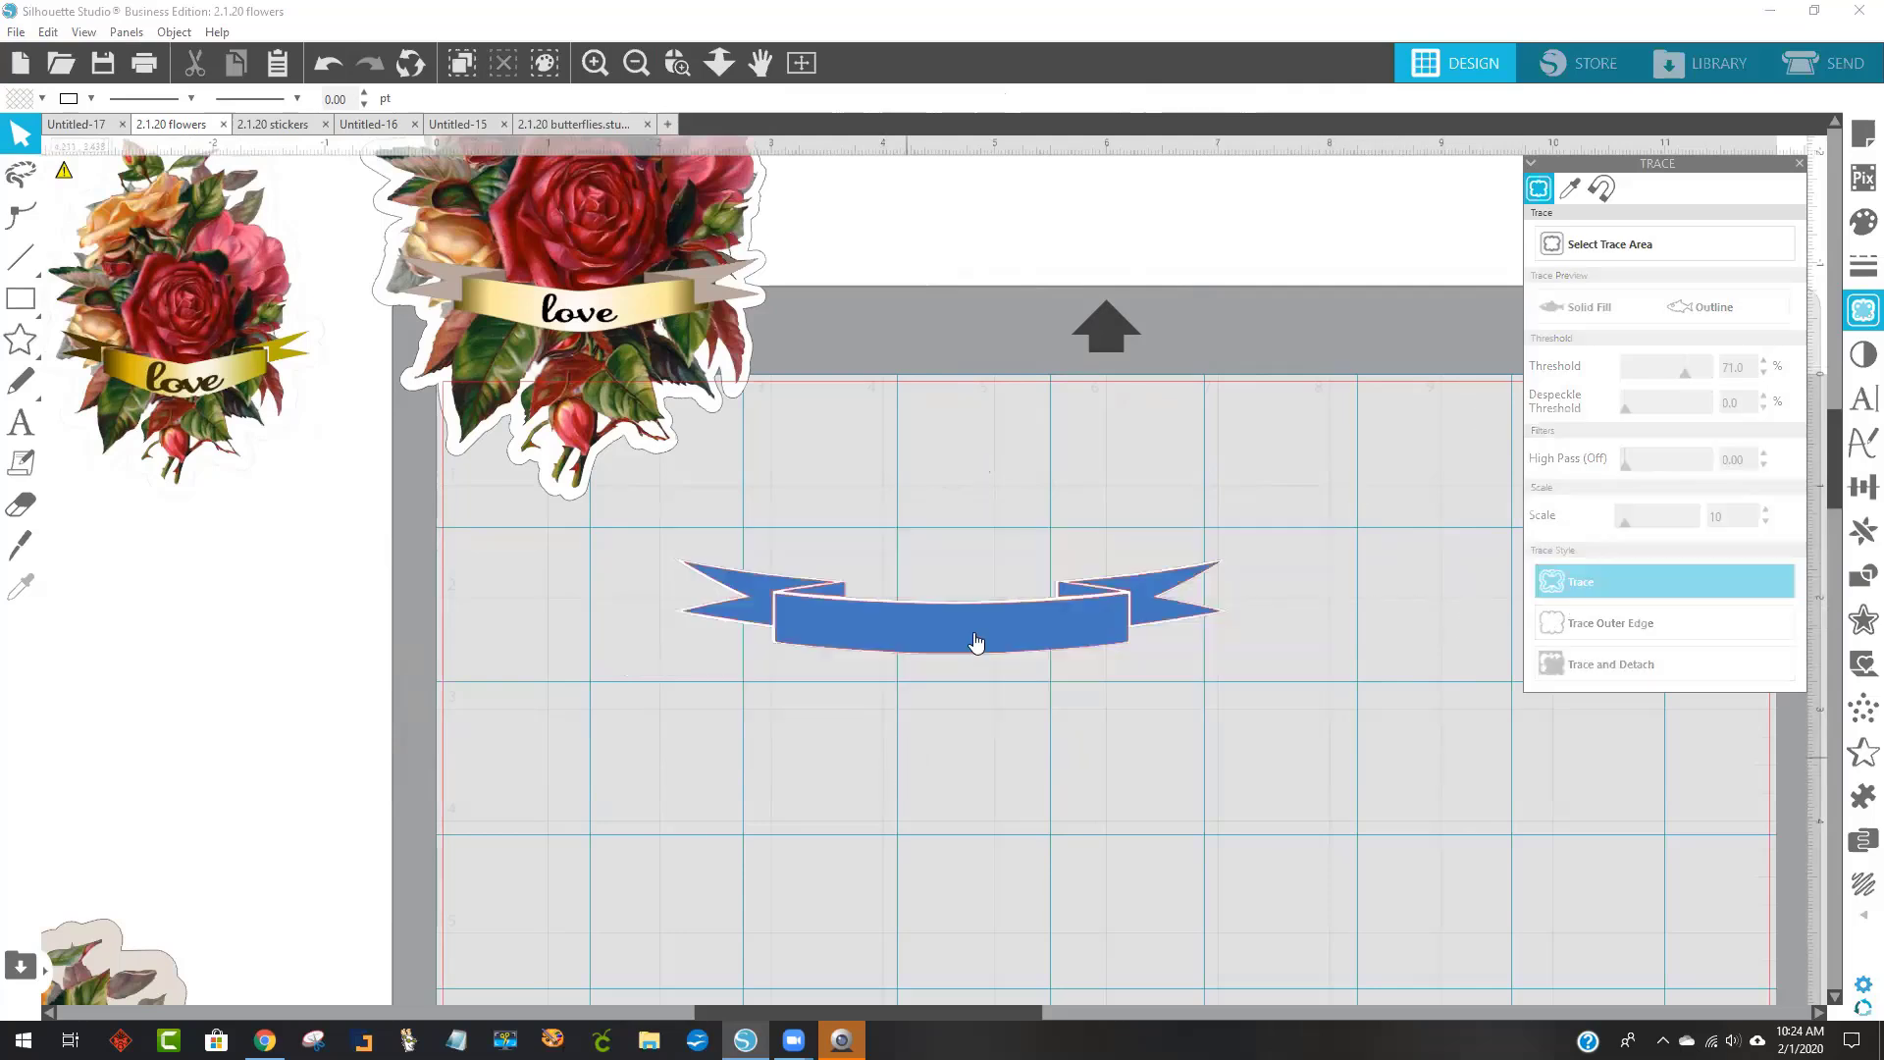
Move the original blue banner image off the page and fill the traced ribbon outline with dark gold.
mouse_move(797, 651)
left_mouse_down()
mouse_move(467, 680)
mouse_move(380, 668)
left_mouse_up()
mouse_move(683, 535)
left_mouse_down()
mouse_move(1284, 604)
mouse_move(1313, 679)
left_mouse_up()
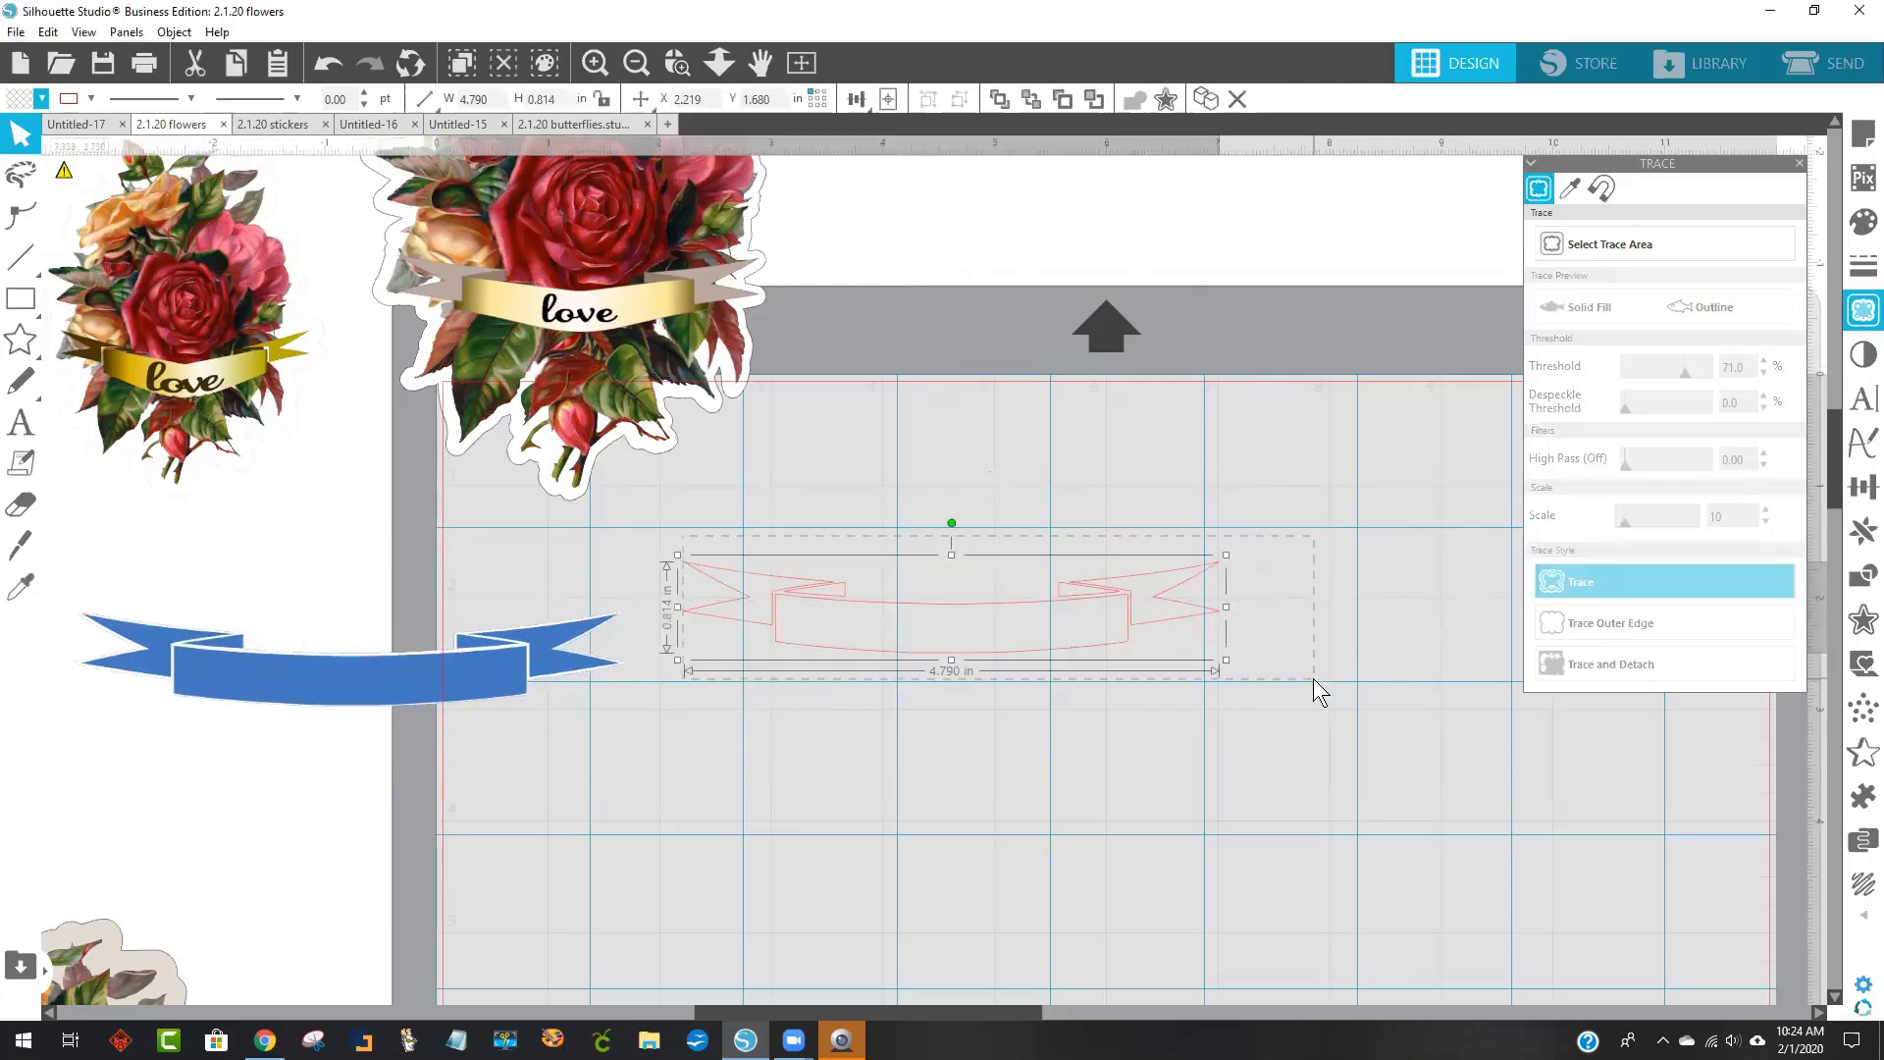
left_click(14, 102)
left_click(98, 130)
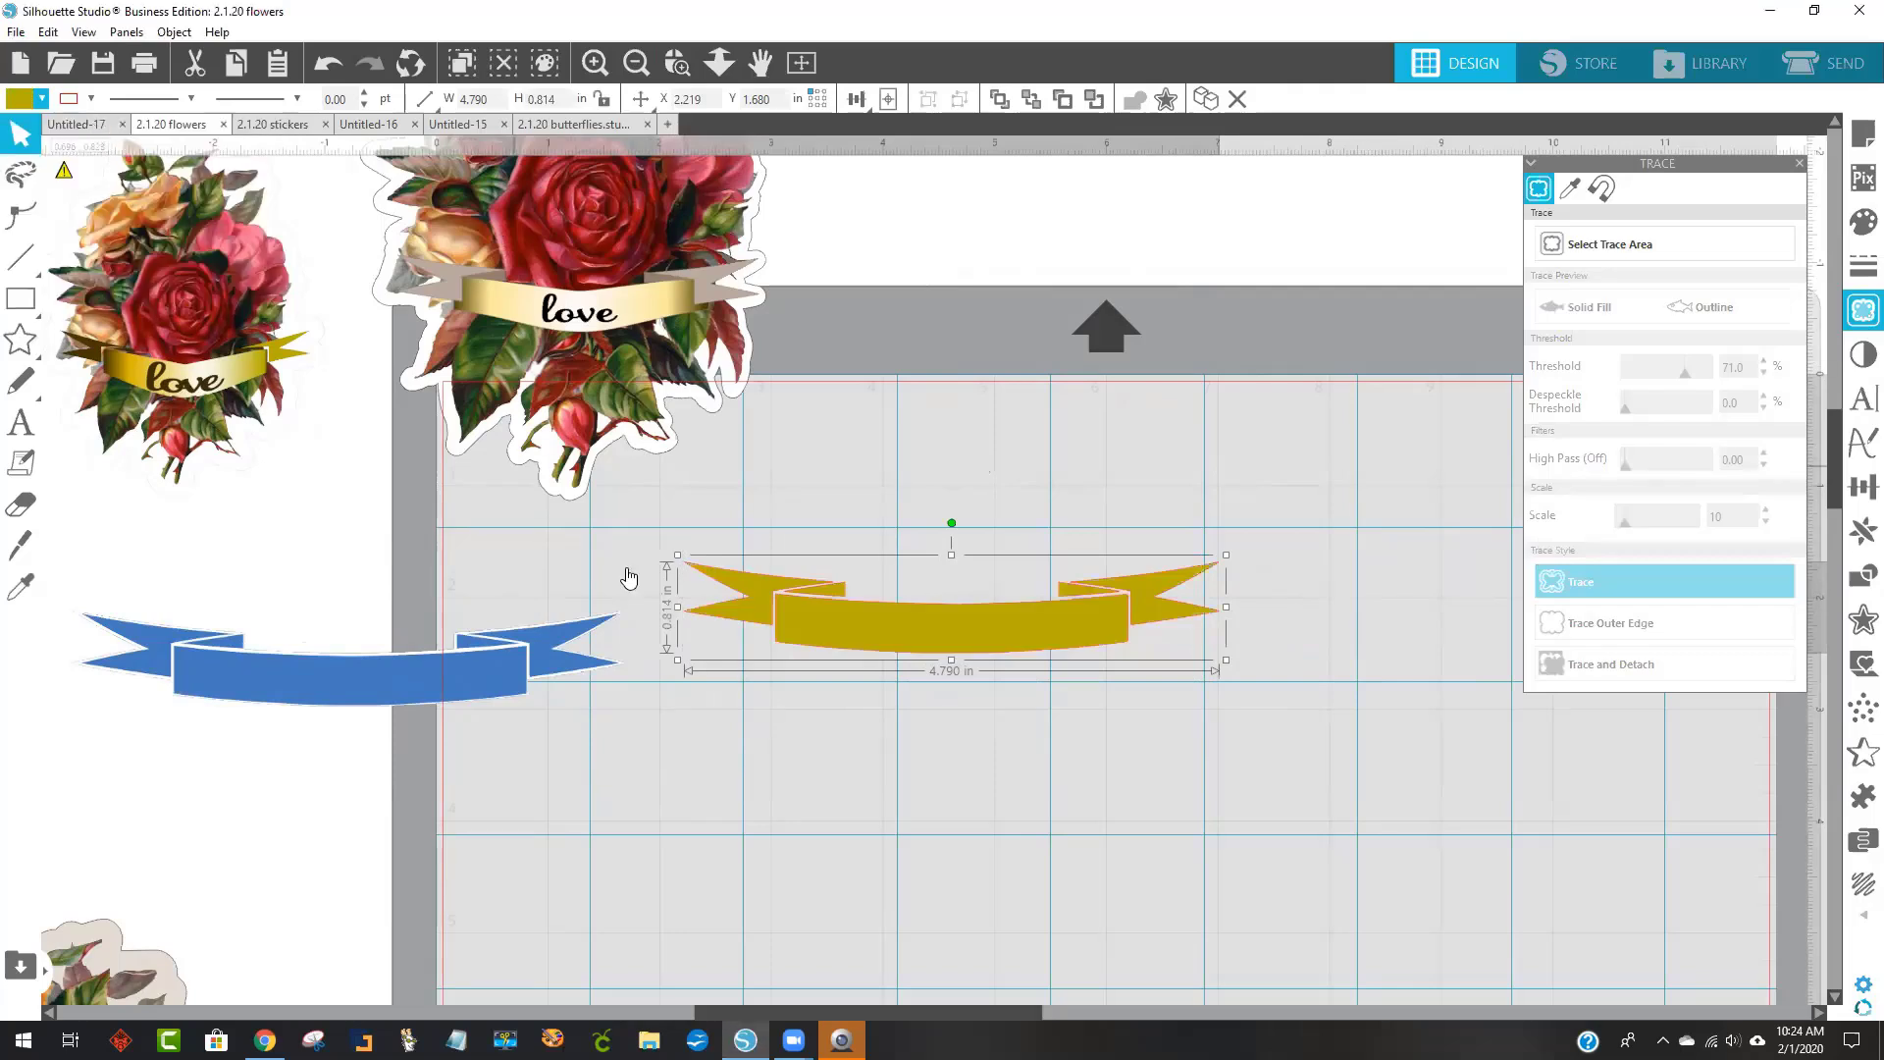
left_click_drag(321, 633, 124, 645)
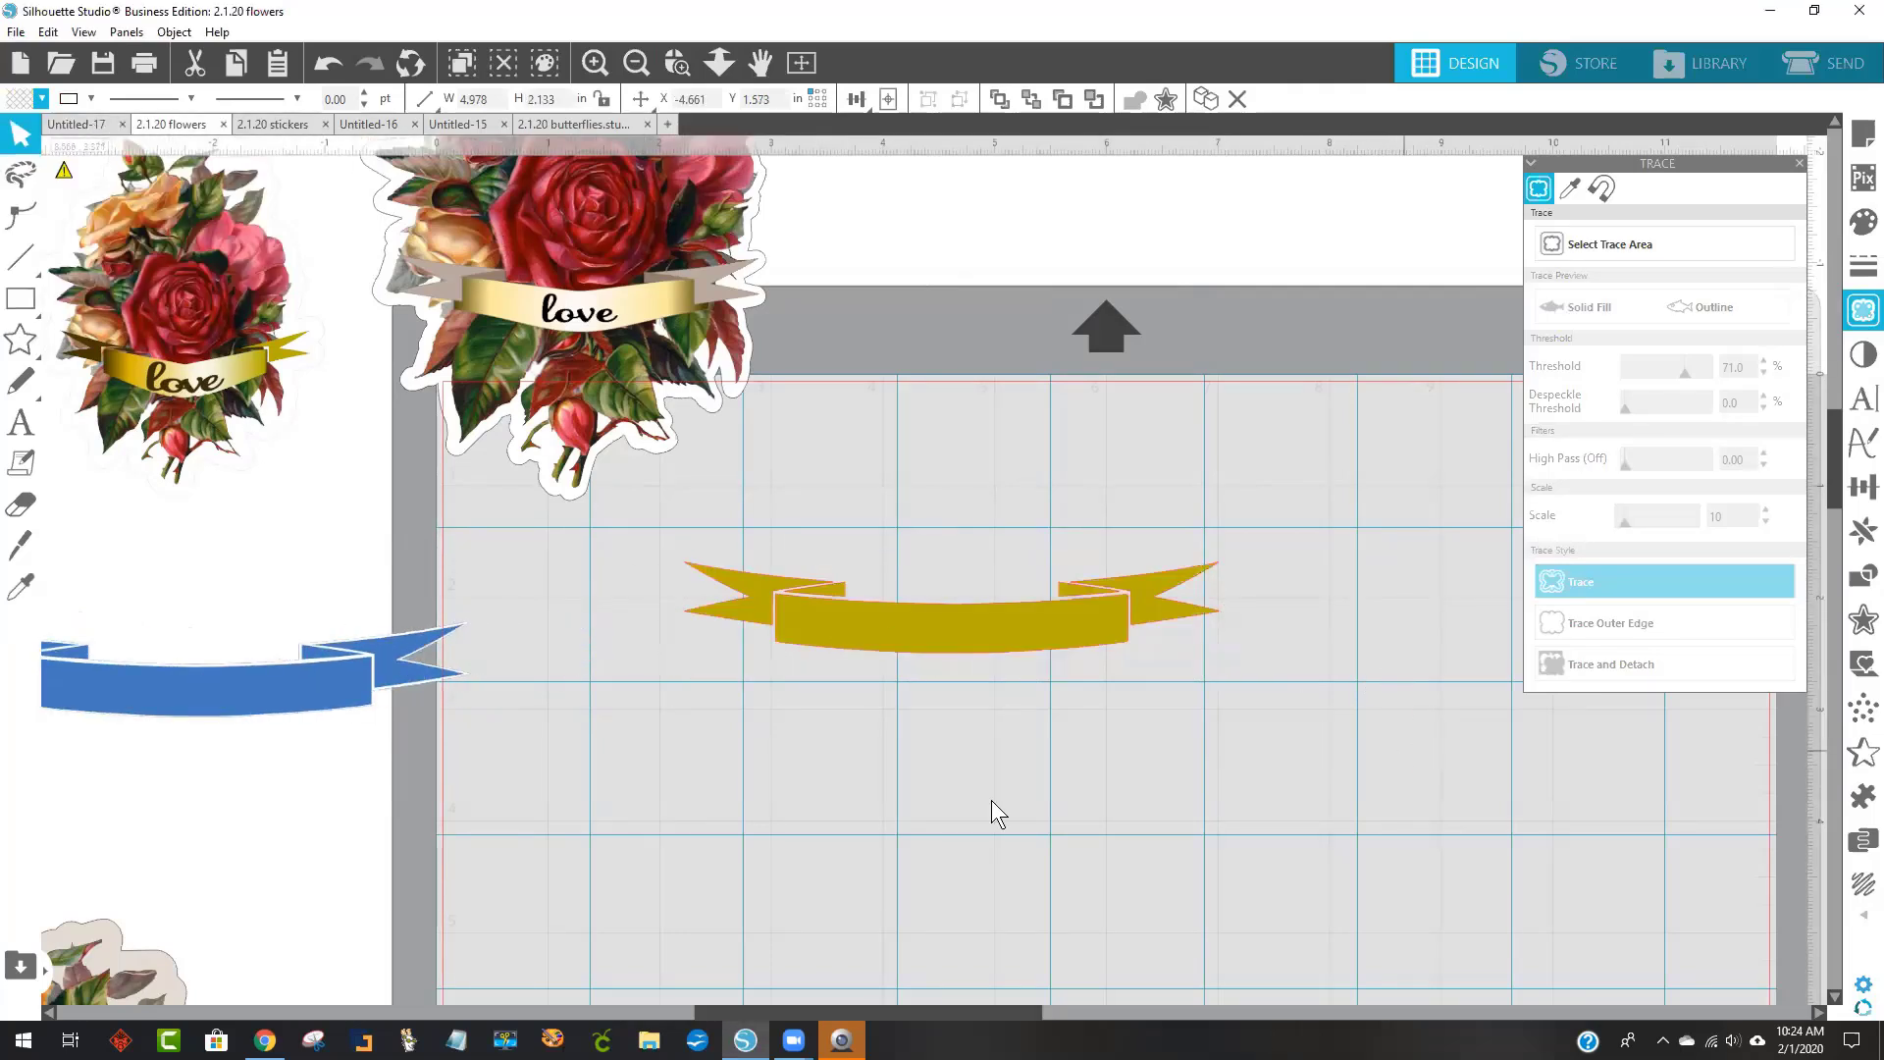
Add the text "love" on the gold banner and set its font to Samantha Craft.
left_click(21, 422)
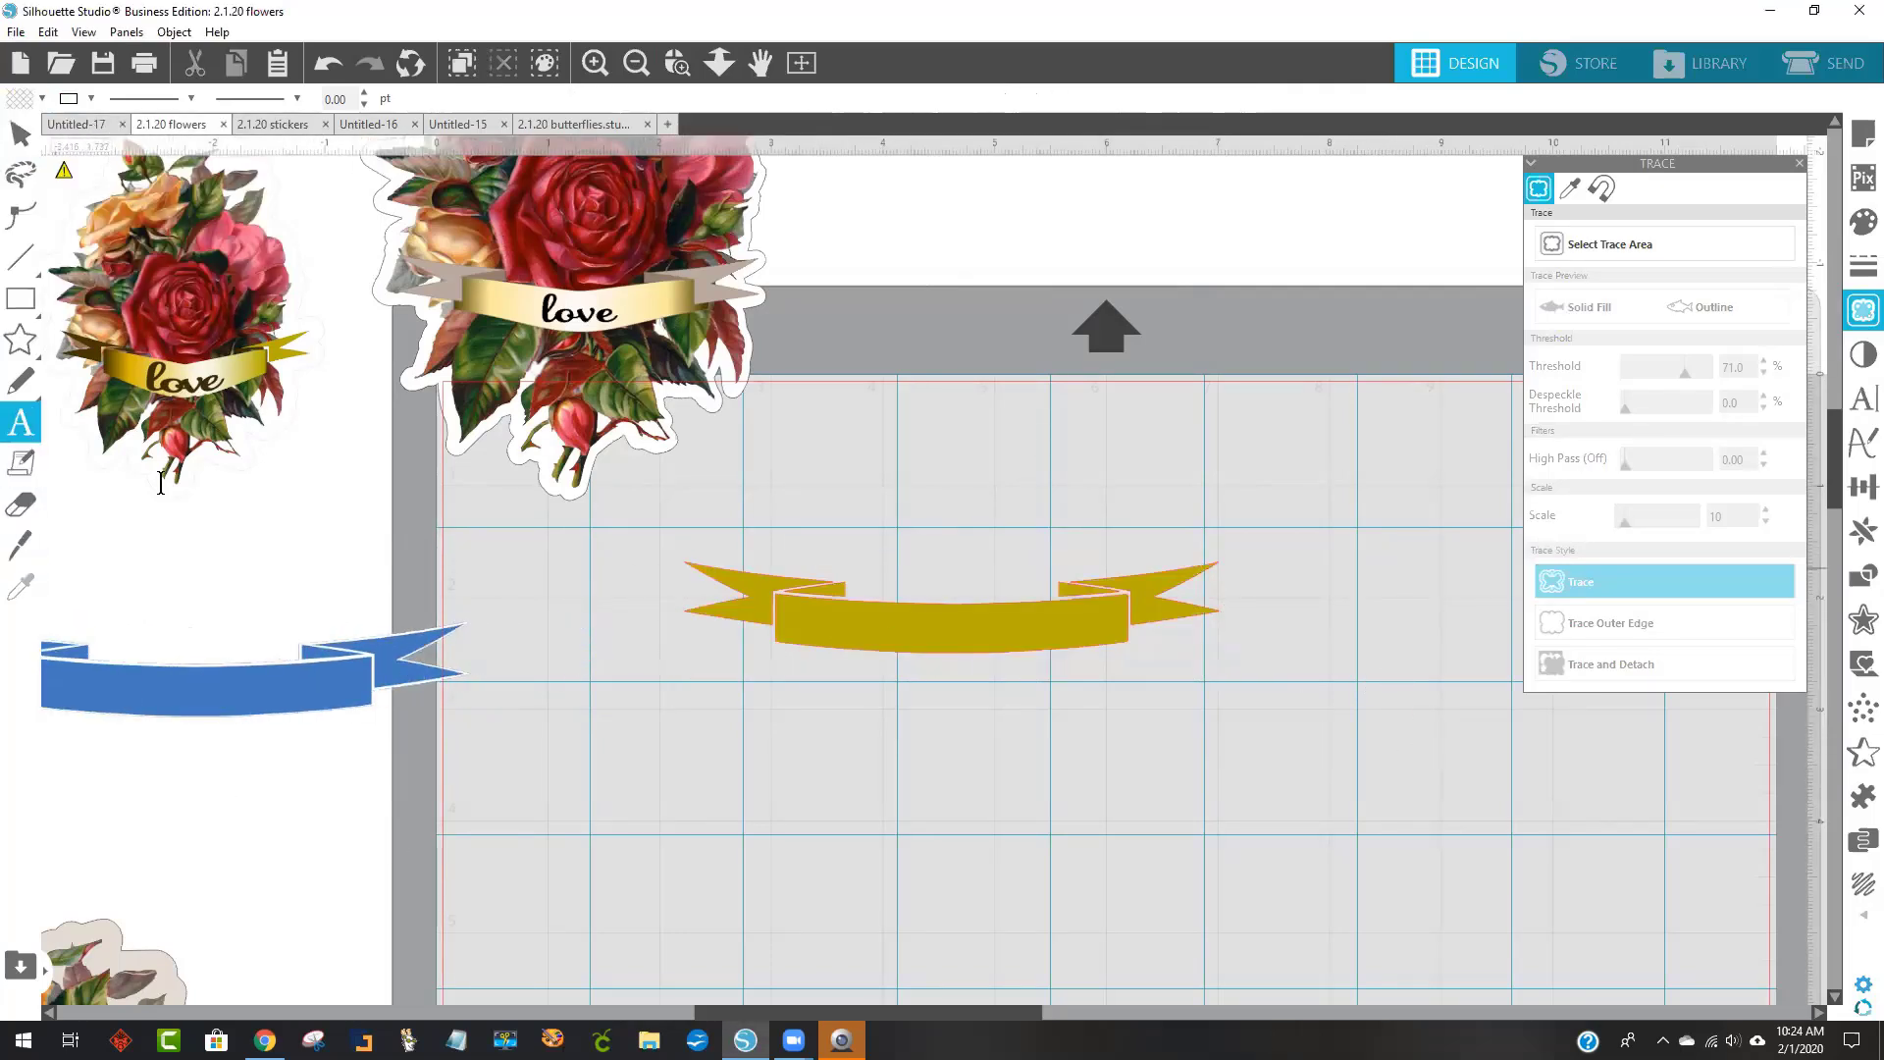
left_click(875, 621)
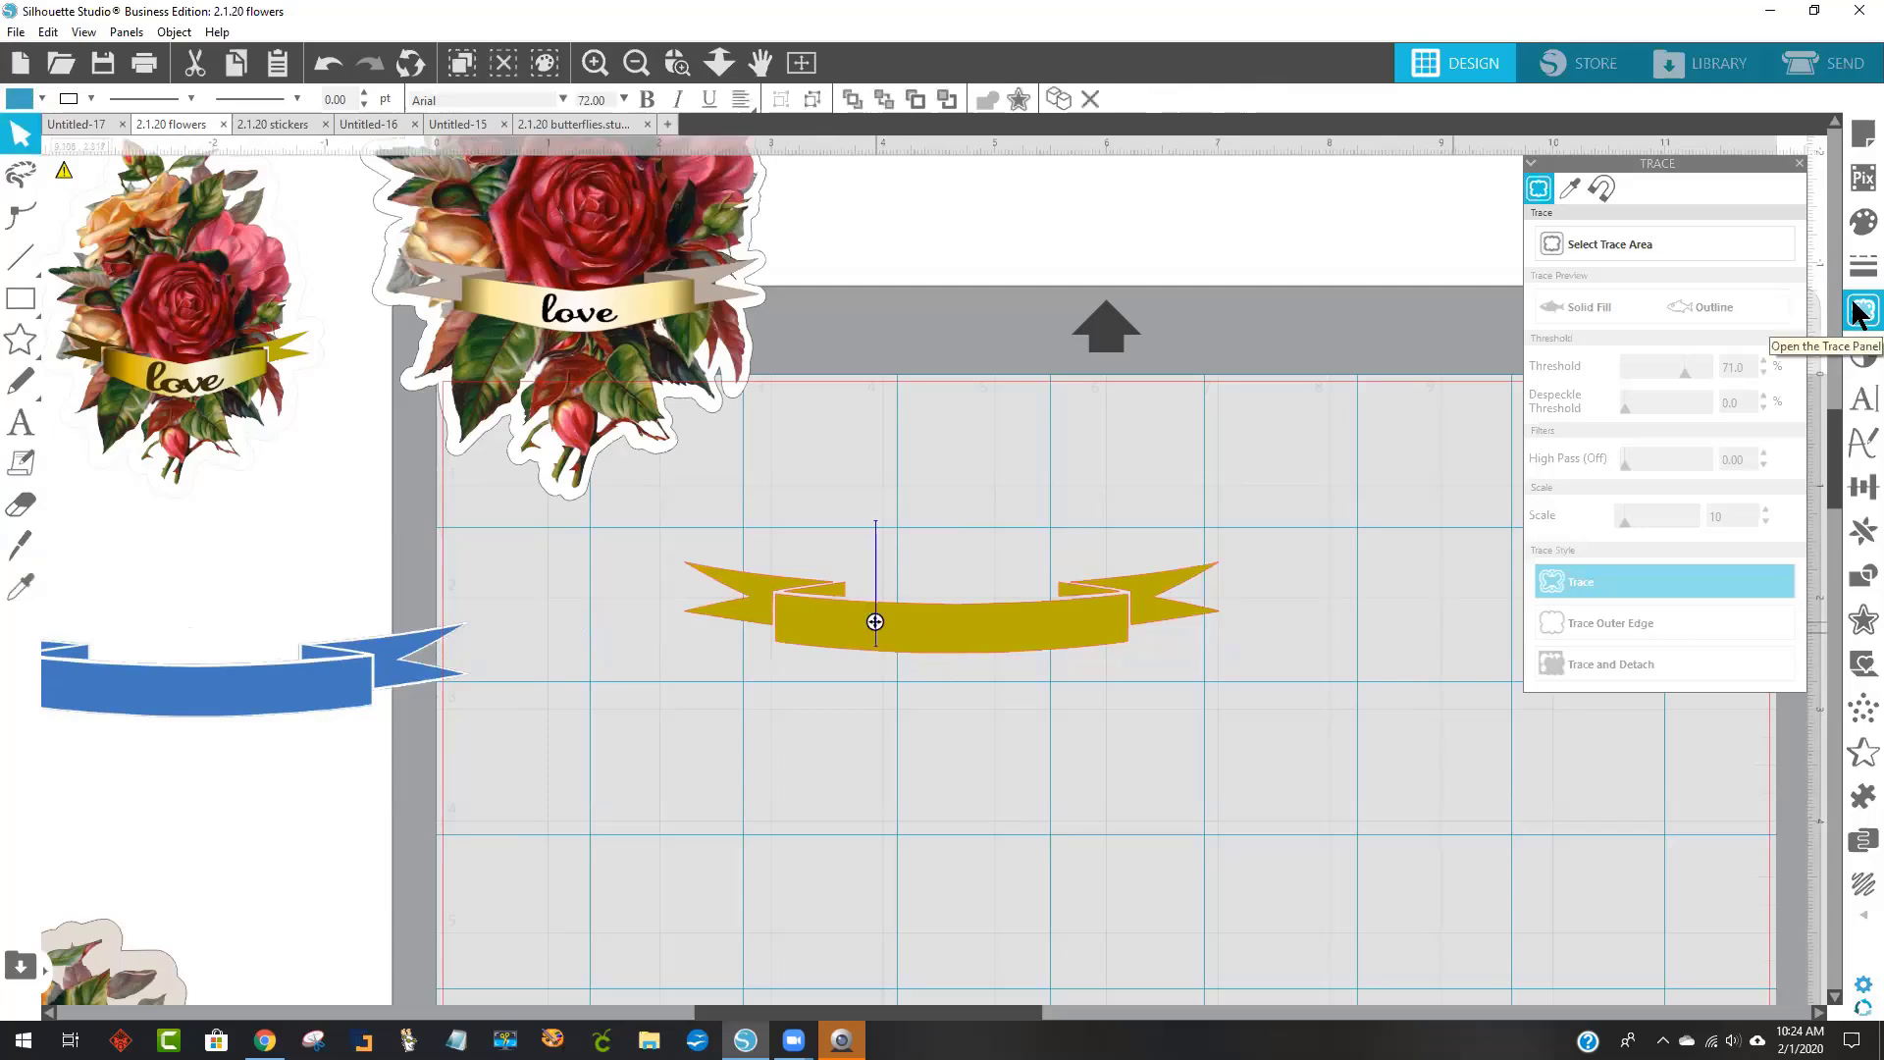
type("love")
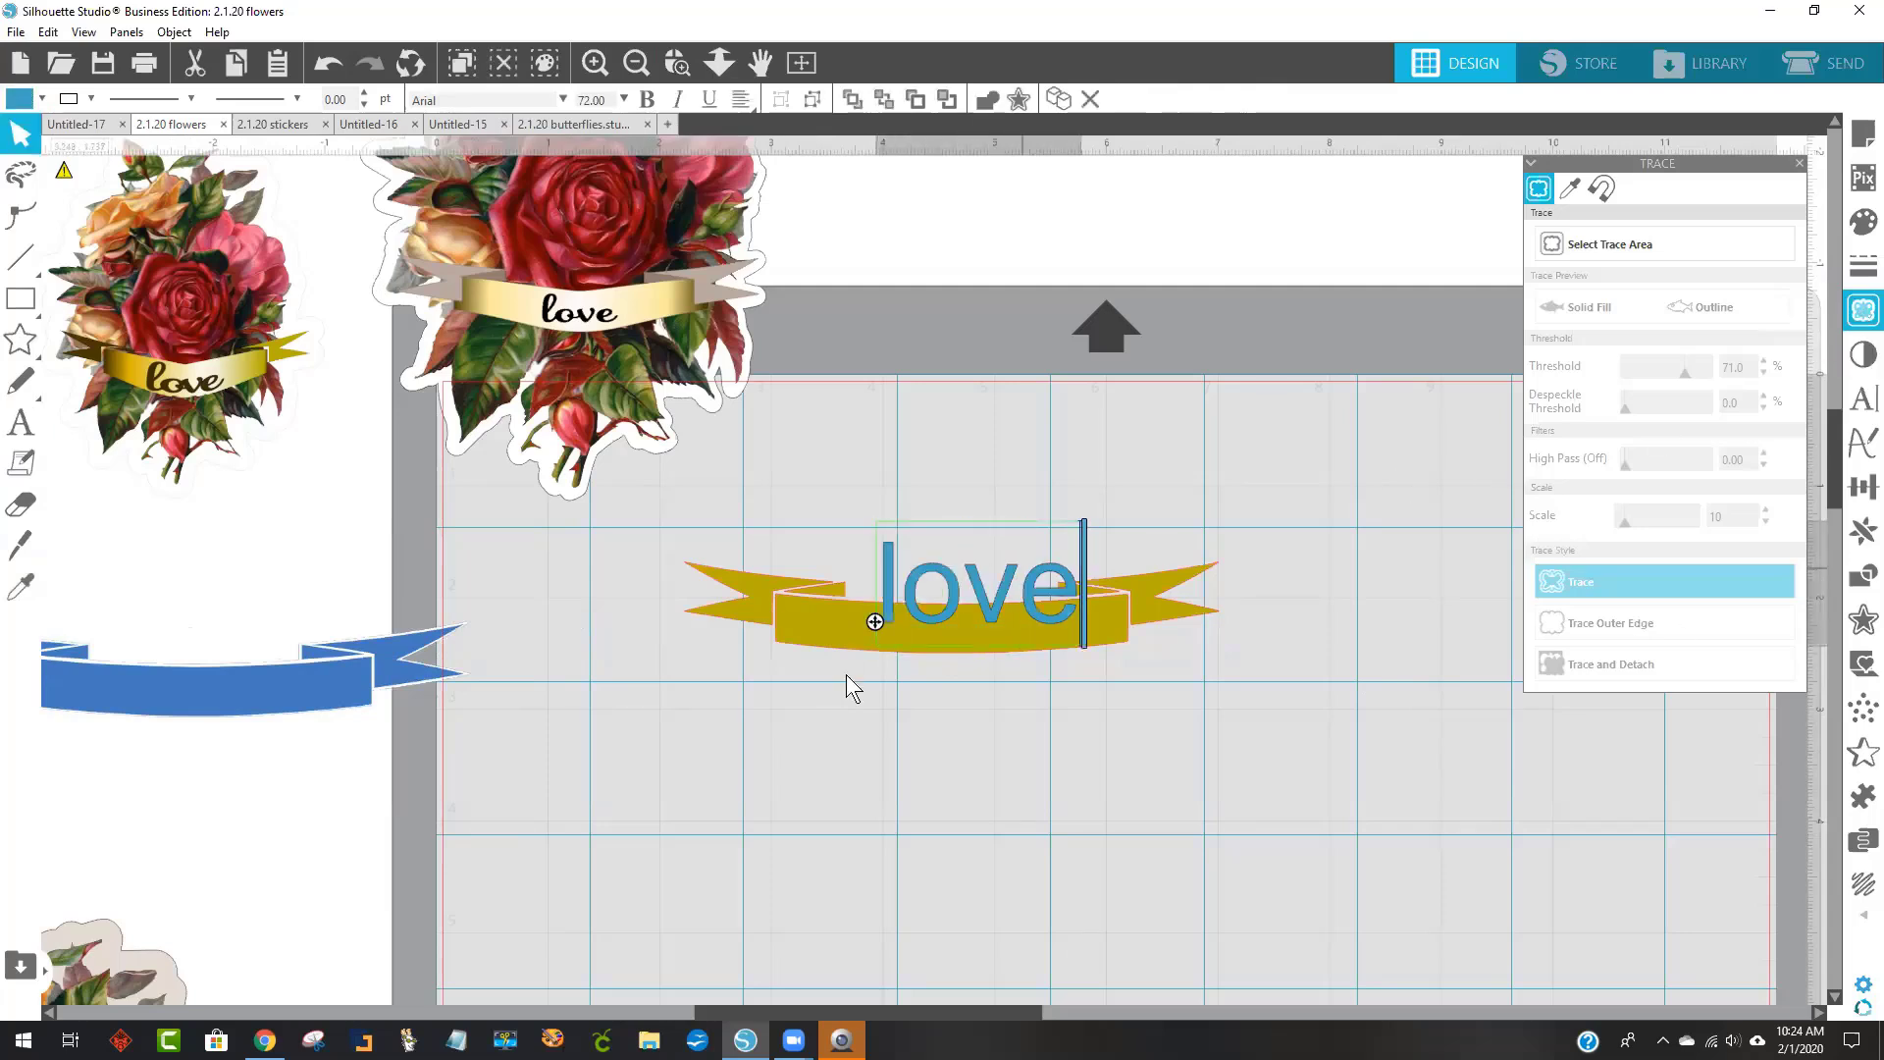
left_click_drag(1059, 615, 883, 620)
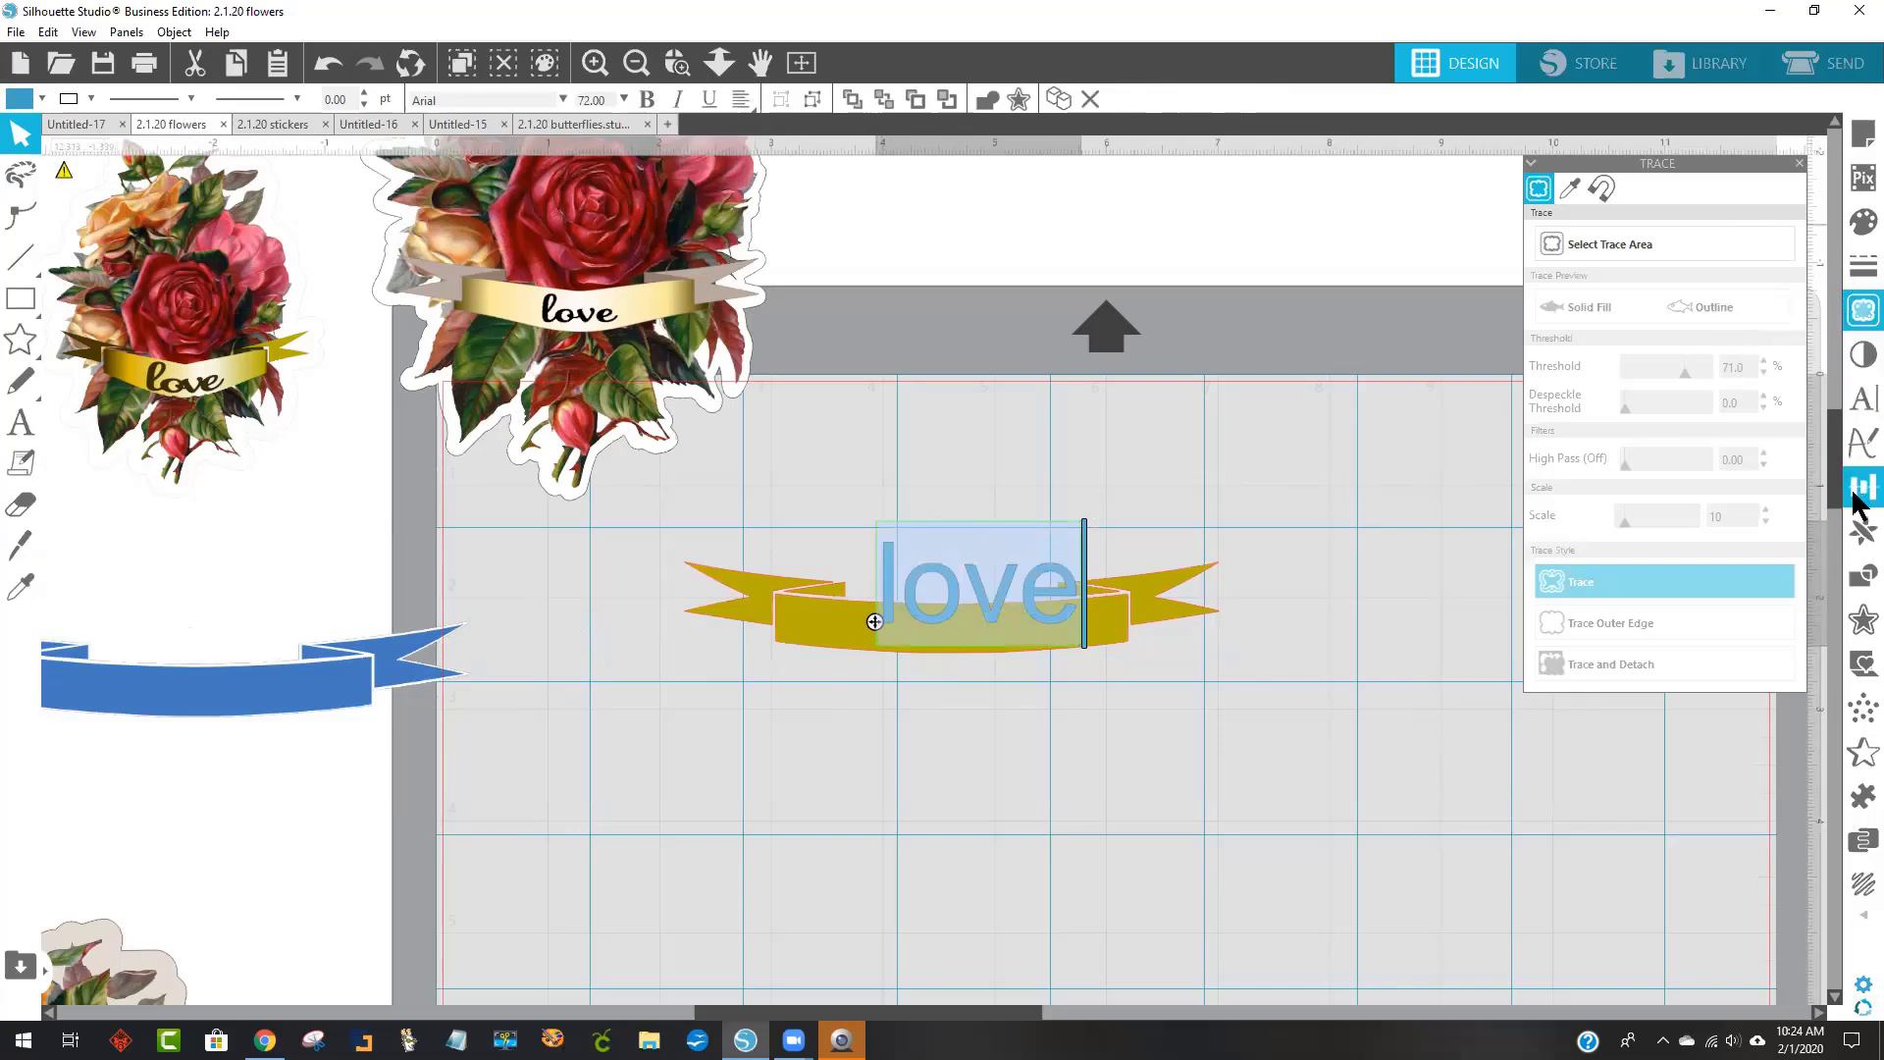
left_click(1862, 397)
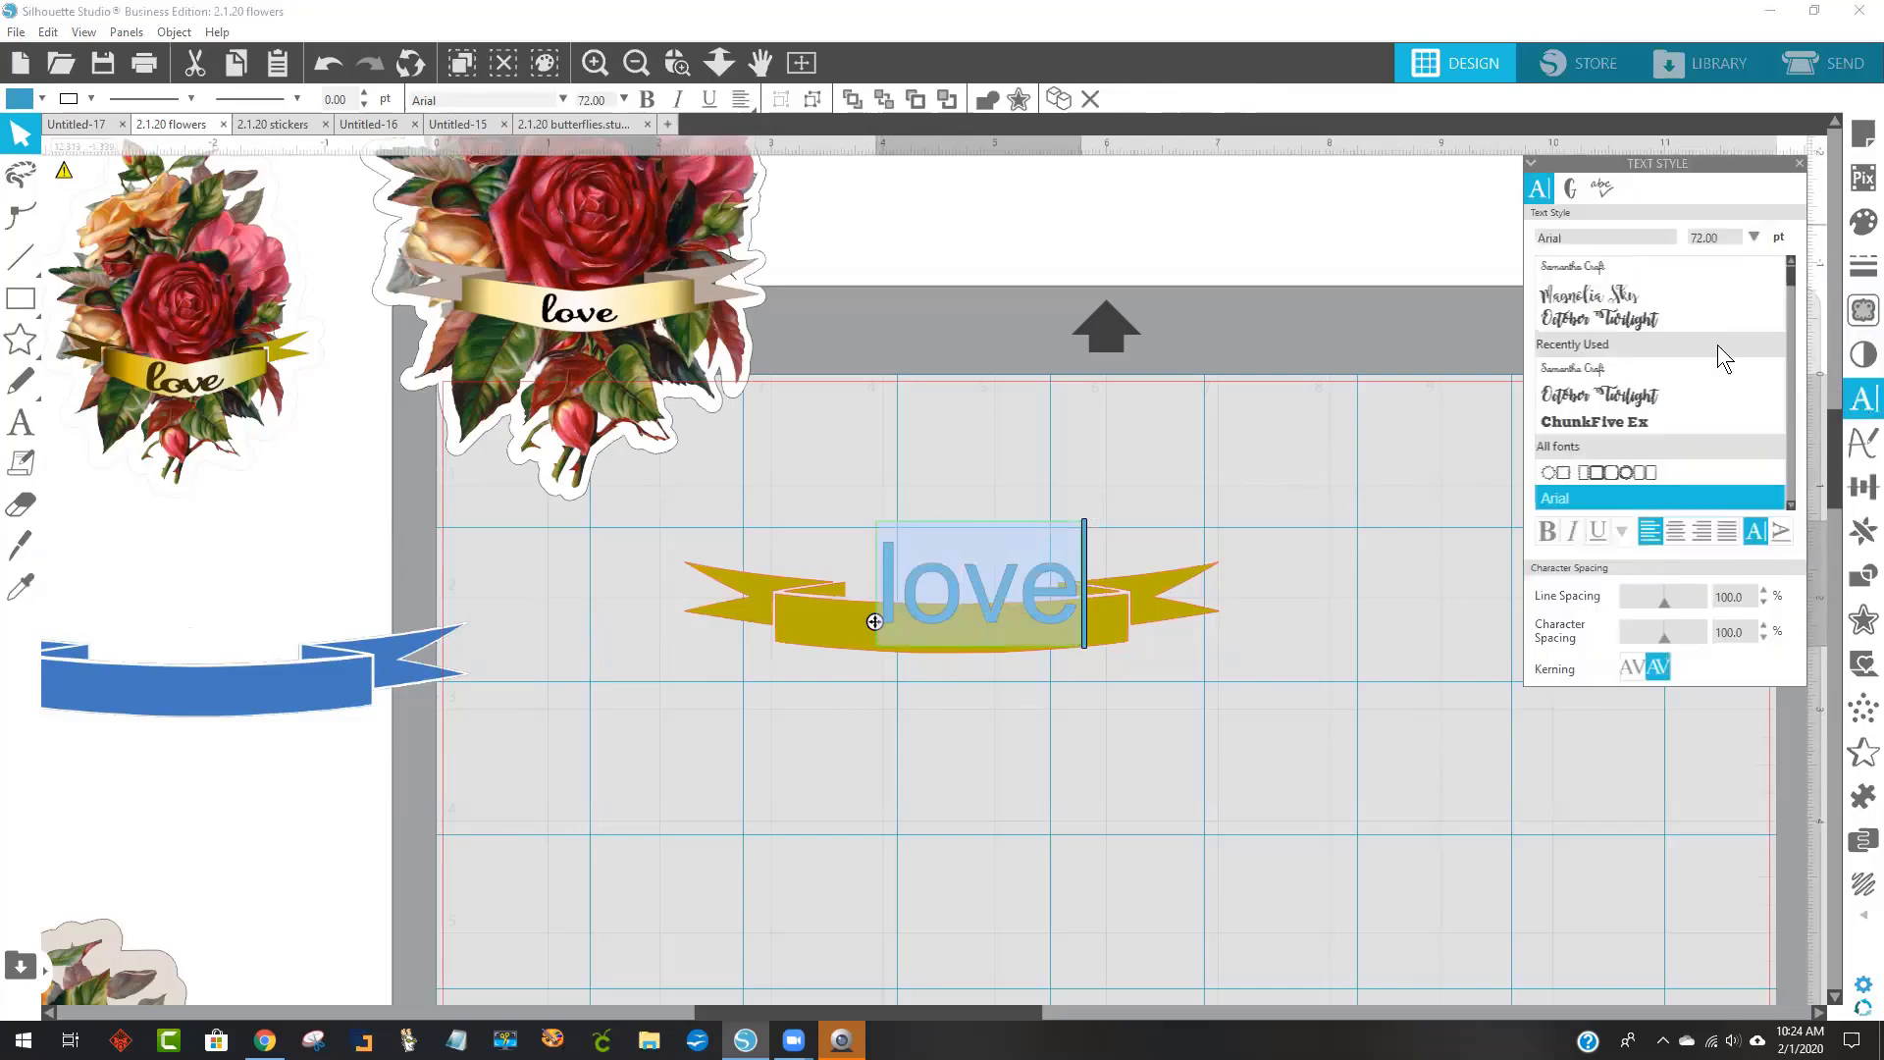
left_click(1606, 269)
left_click(991, 850)
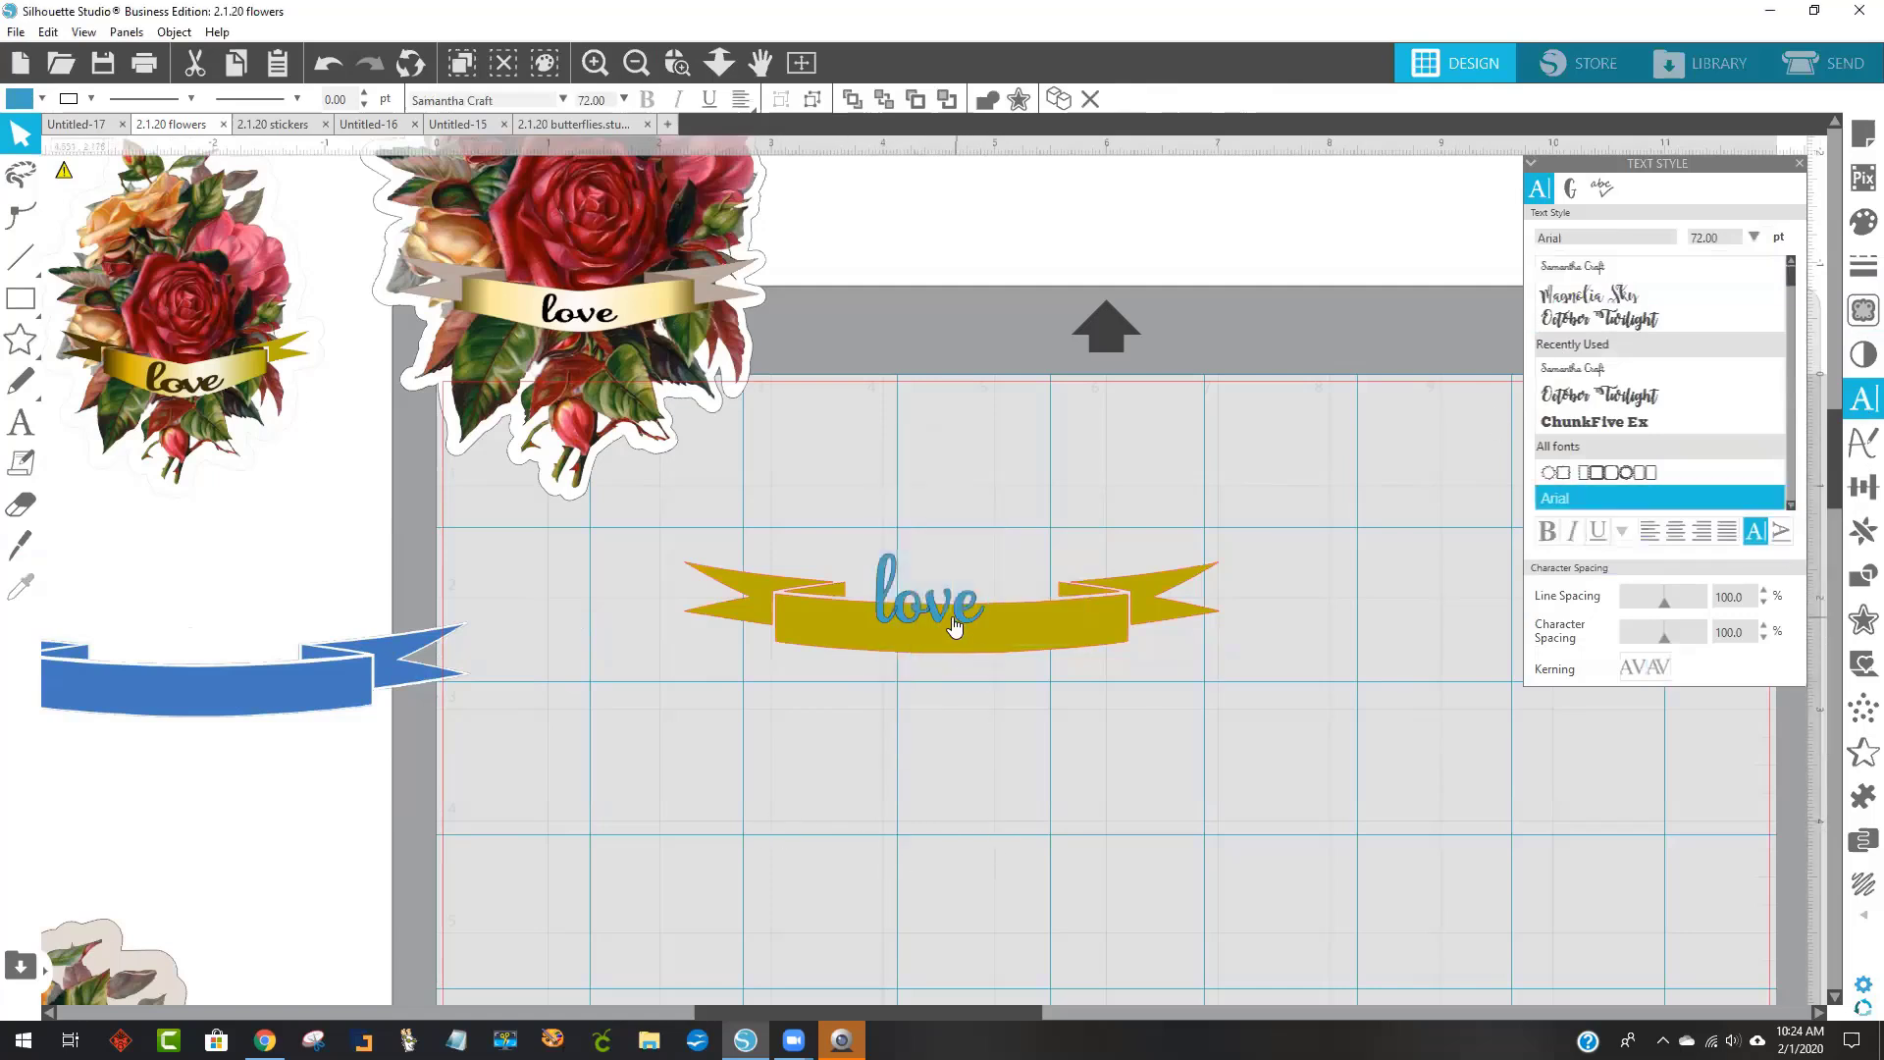
Resize and widen the word "love" to about 70 pt and centre it within the banner's middle section.
left_click_drag(942, 625, 967, 654)
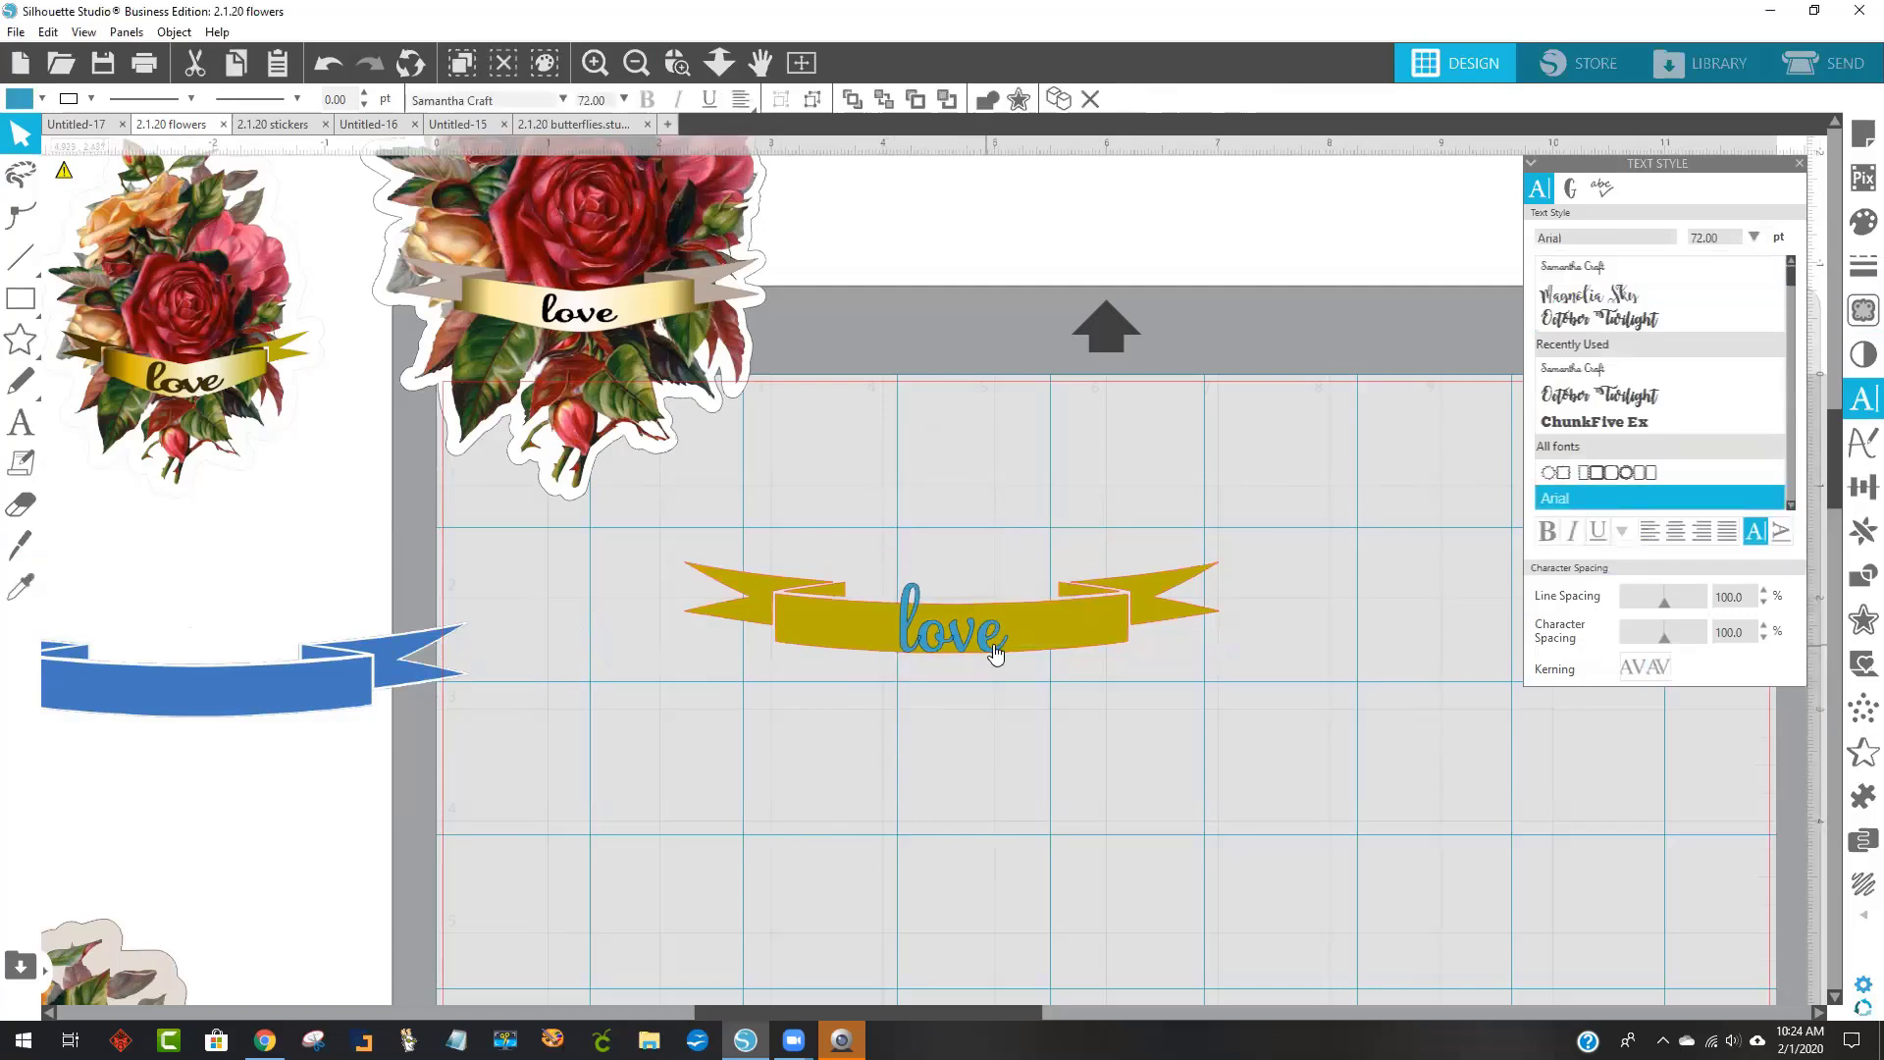
left_click(989, 650)
left_click_drag(1015, 623, 1116, 624)
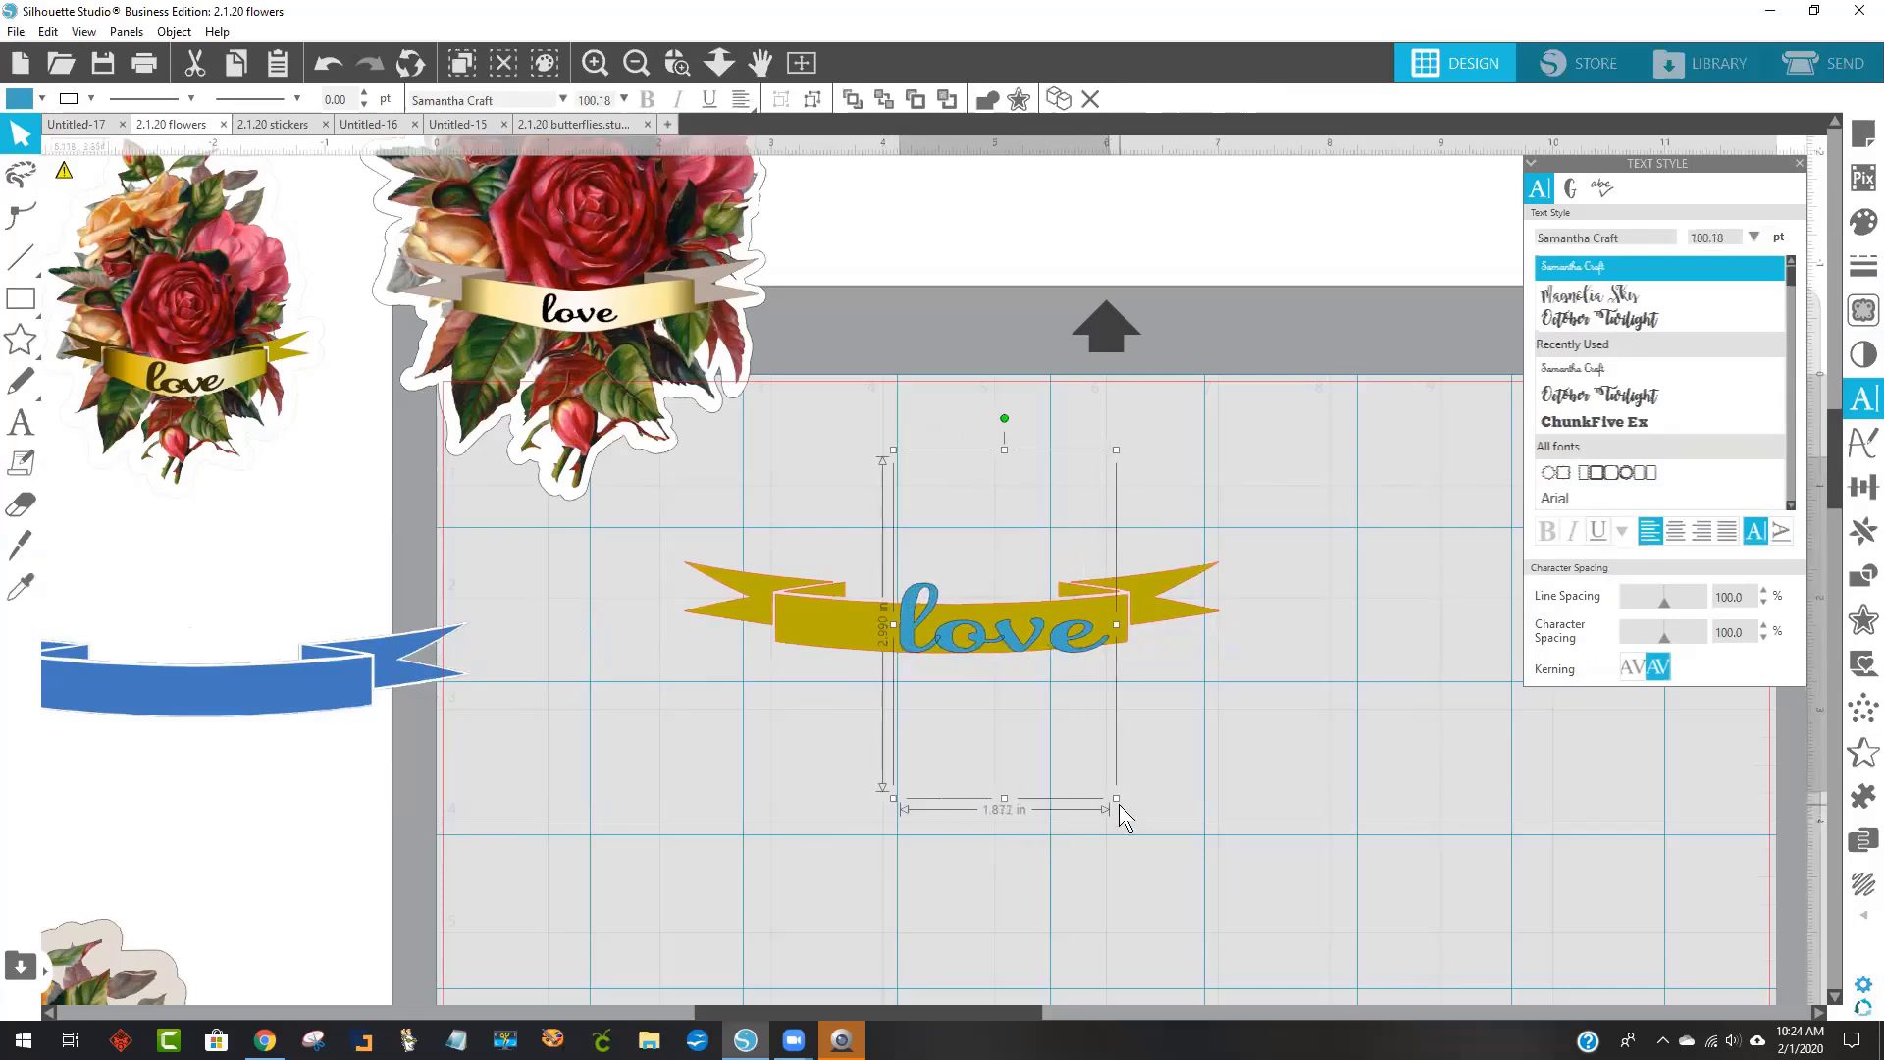
left_click_drag(1117, 797, 1037, 727)
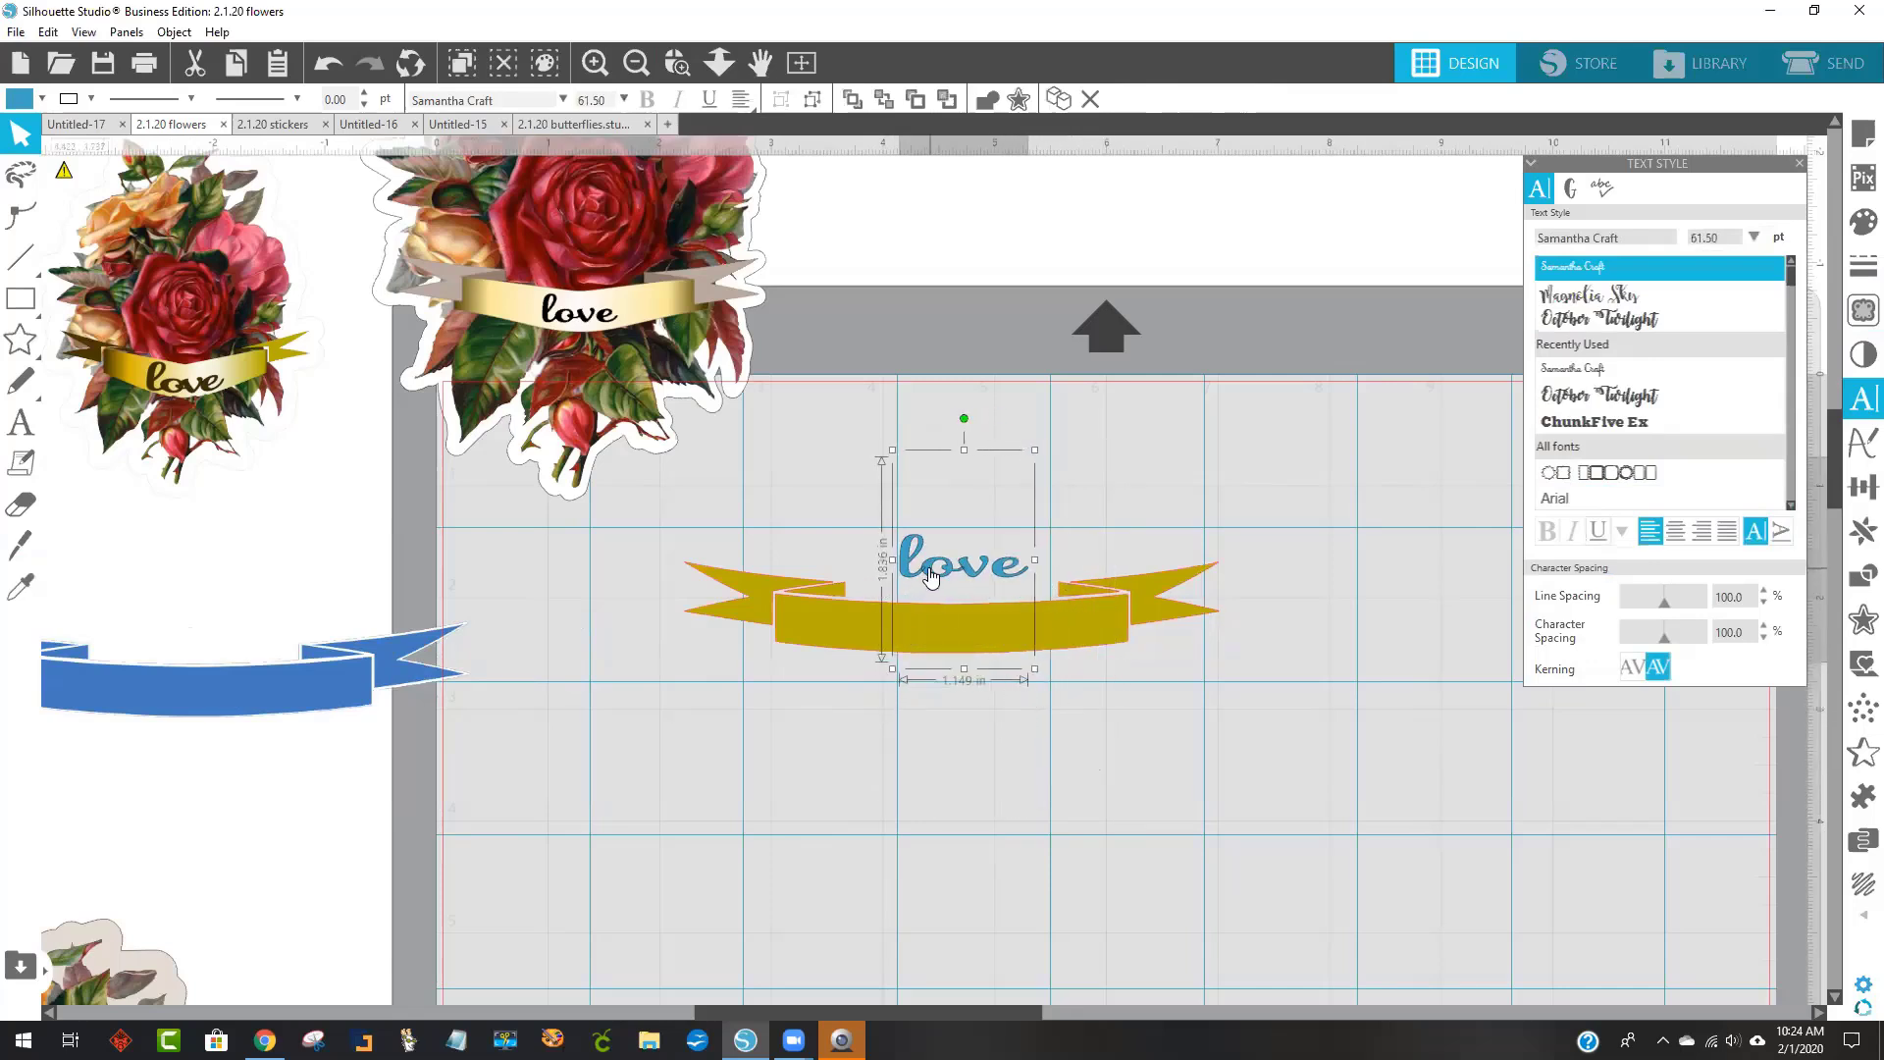
left_click_drag(934, 632, 920, 645)
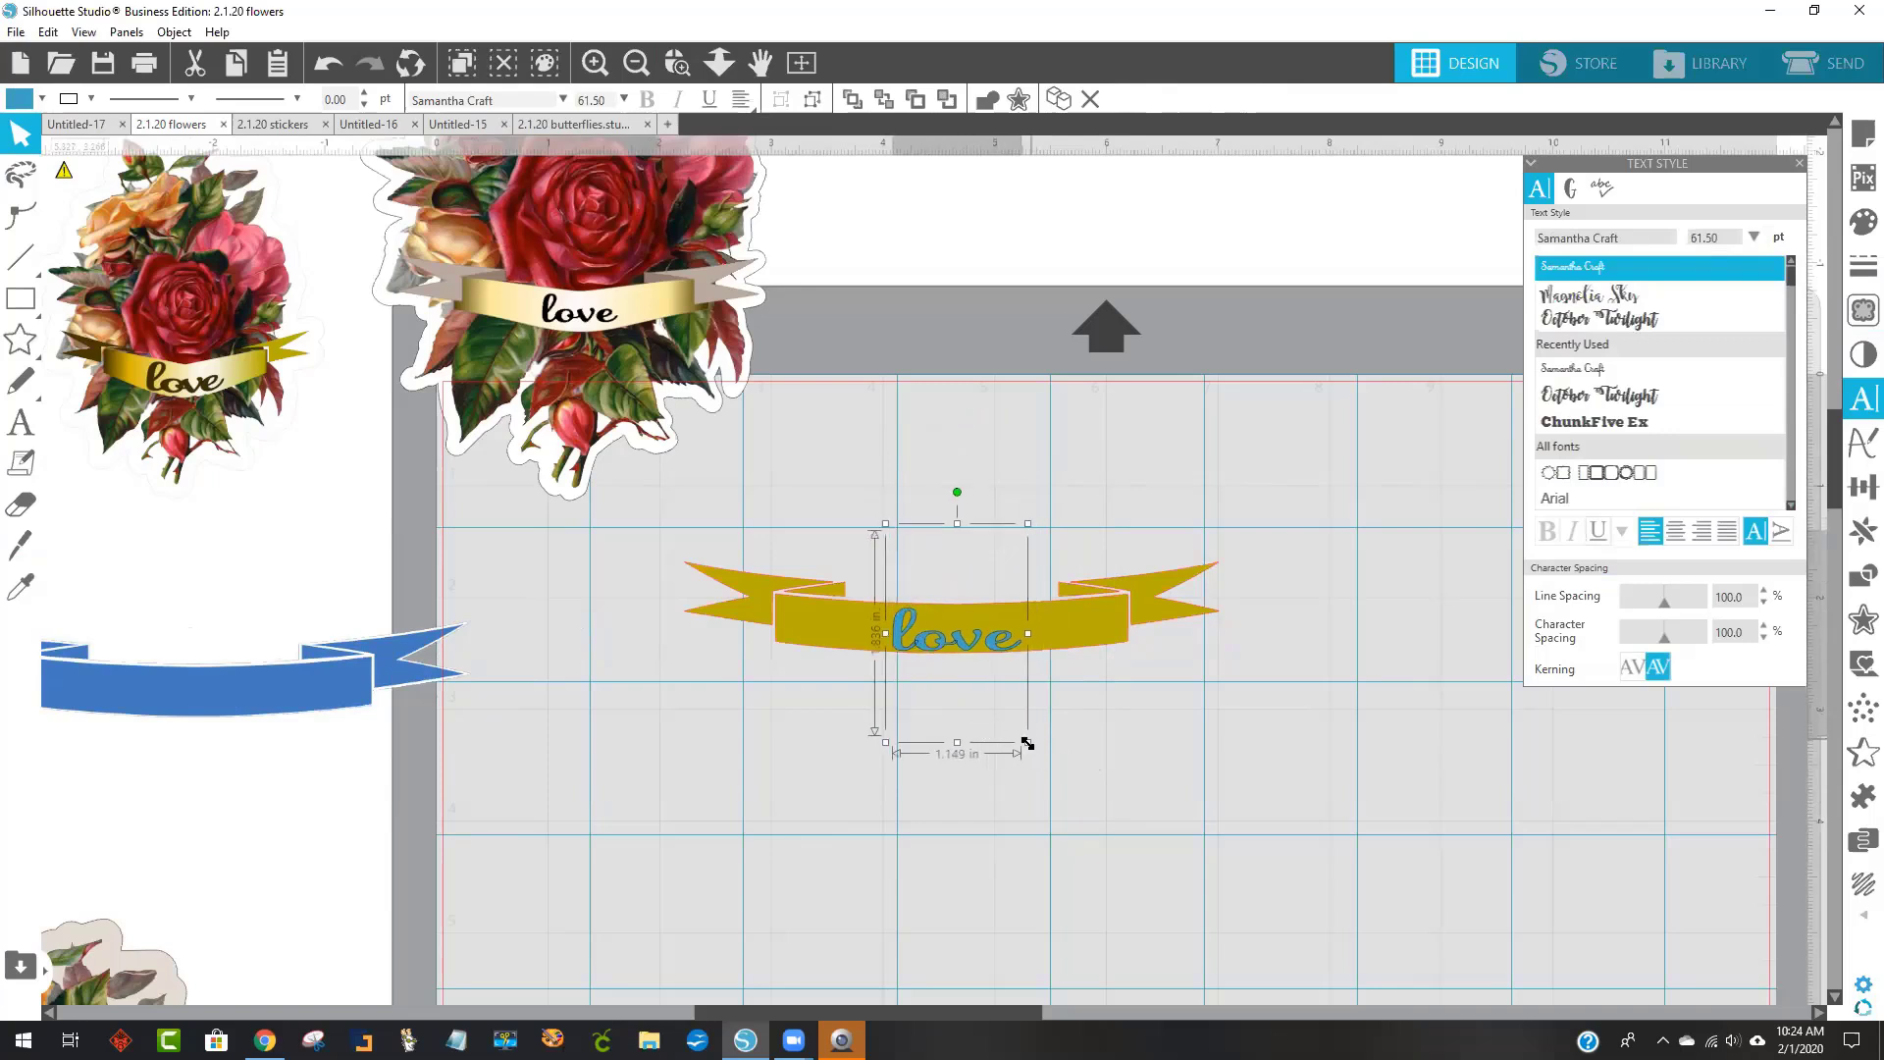
left_click_drag(1019, 736, 1008, 721)
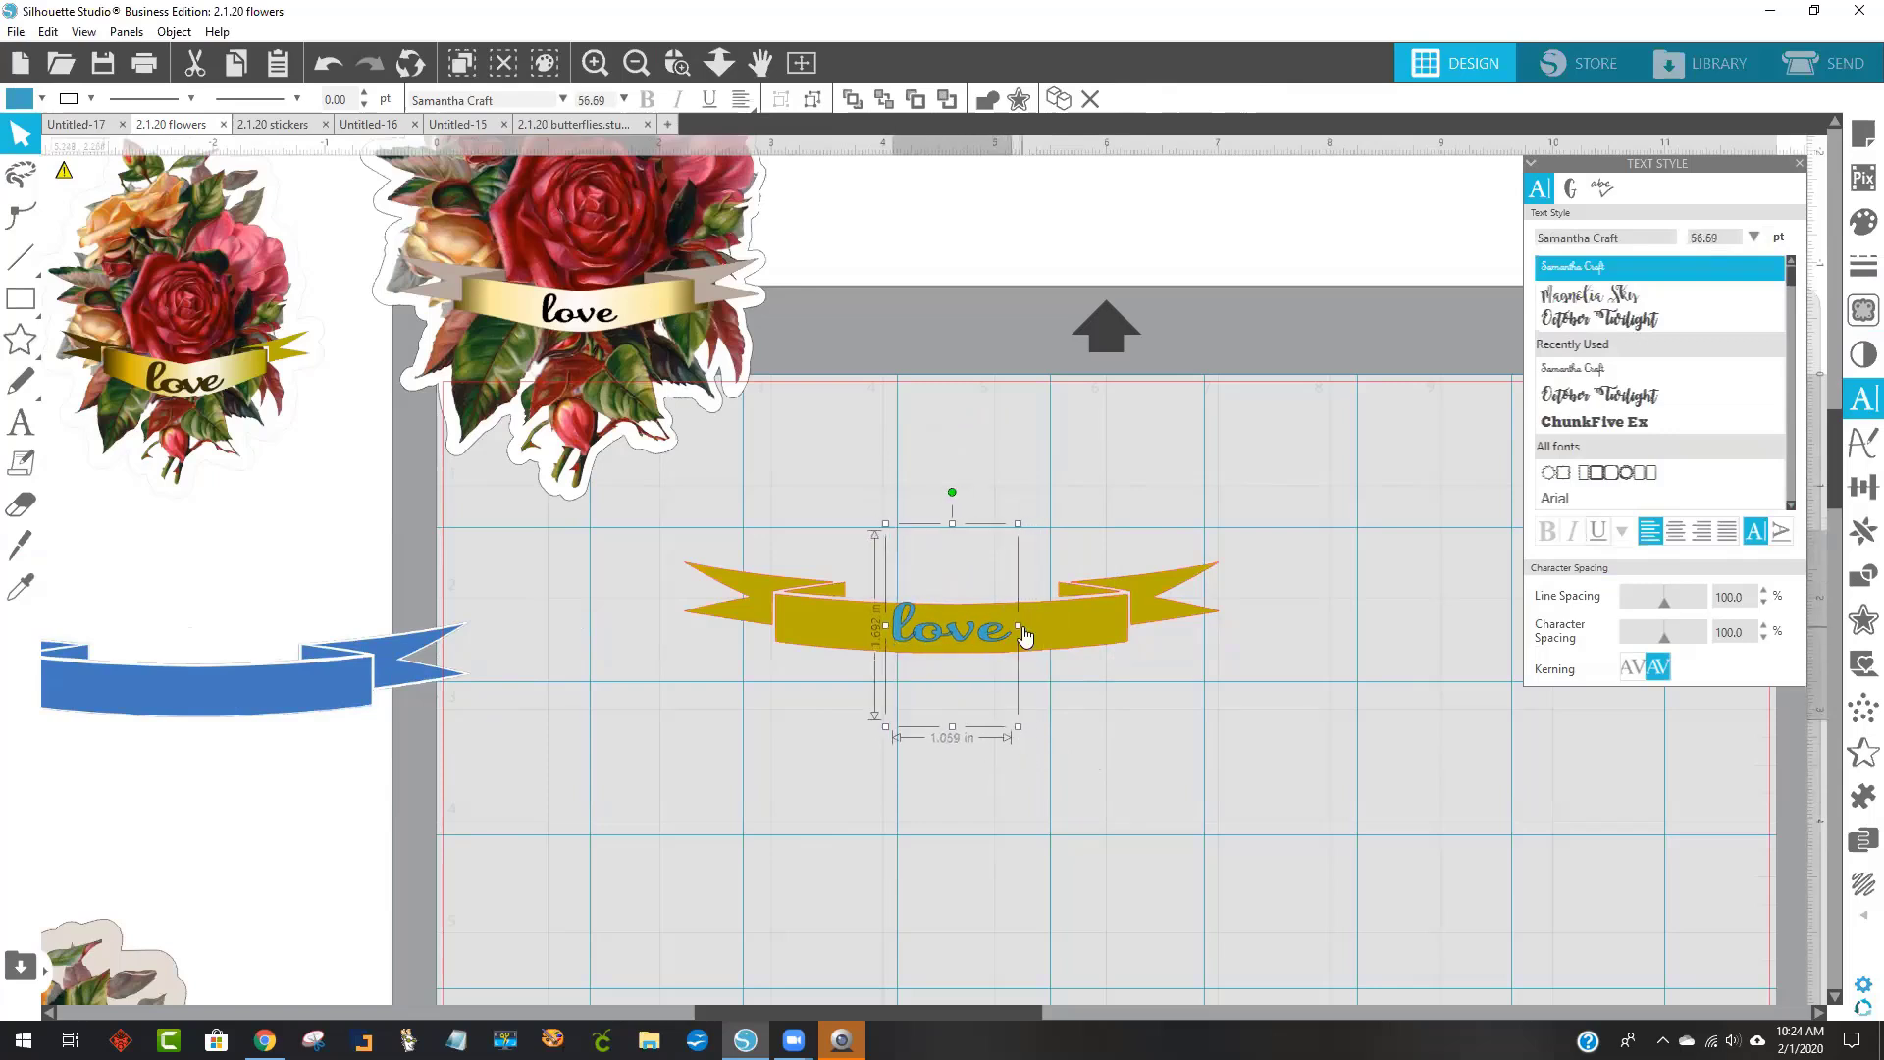
left_click_drag(1018, 625, 1082, 625)
left_click_drag(893, 630, 875, 634)
left_click(1156, 728)
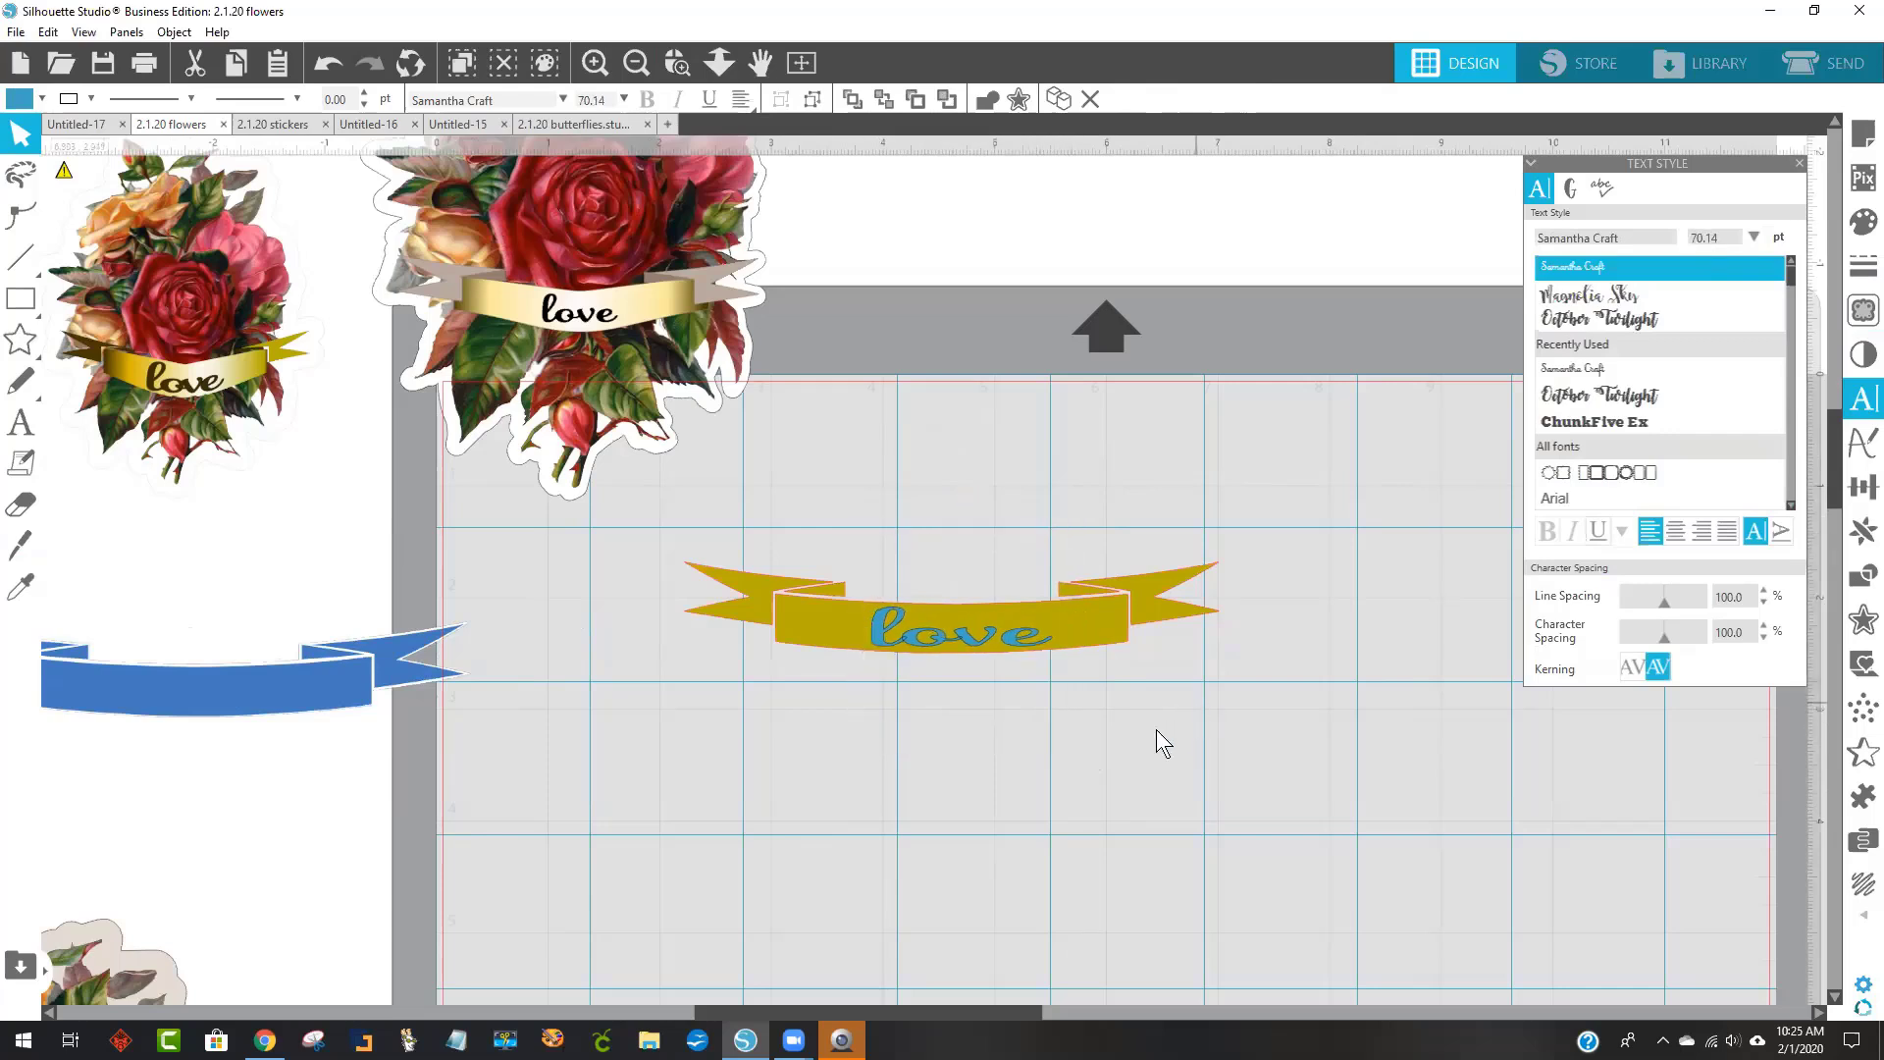
Group the word "love" with the gold banner and apply a warp grid to the group.
left_click(740, 580)
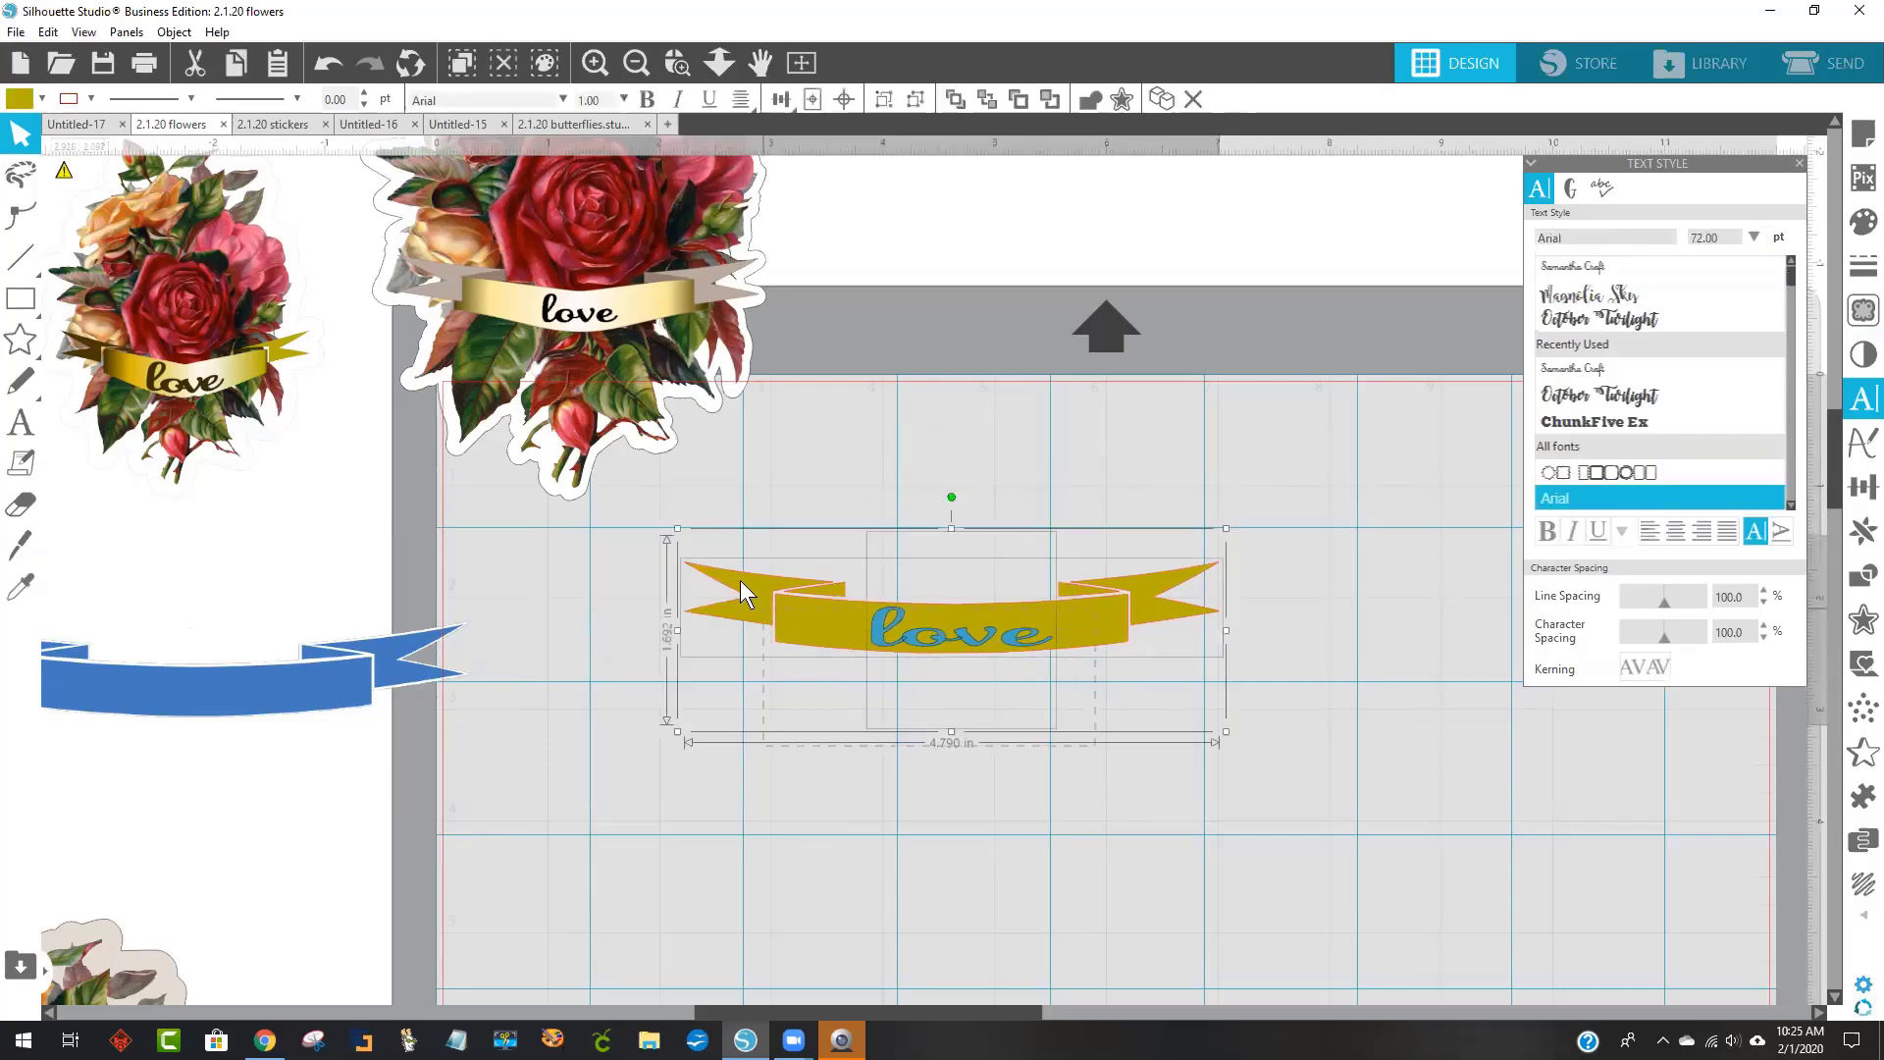
right_click(970, 579)
left_click(1001, 339)
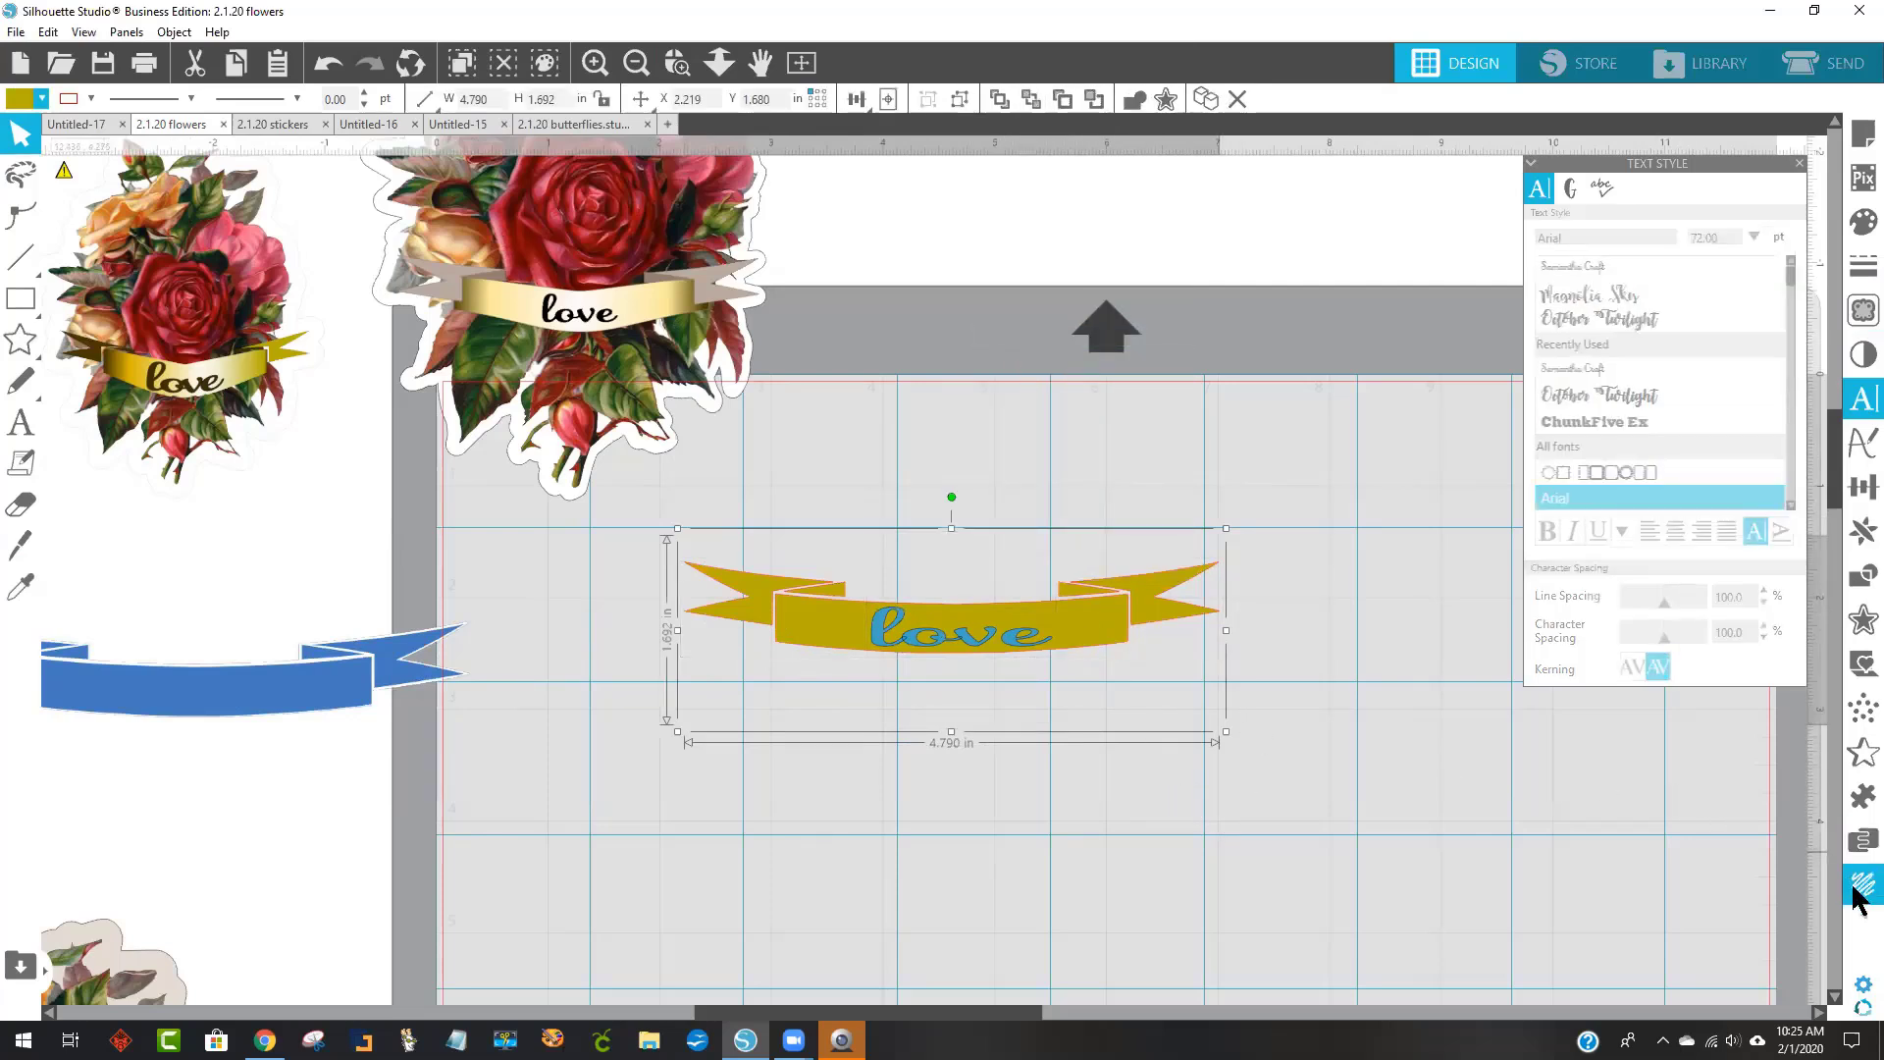
mouse_move(1852, 886)
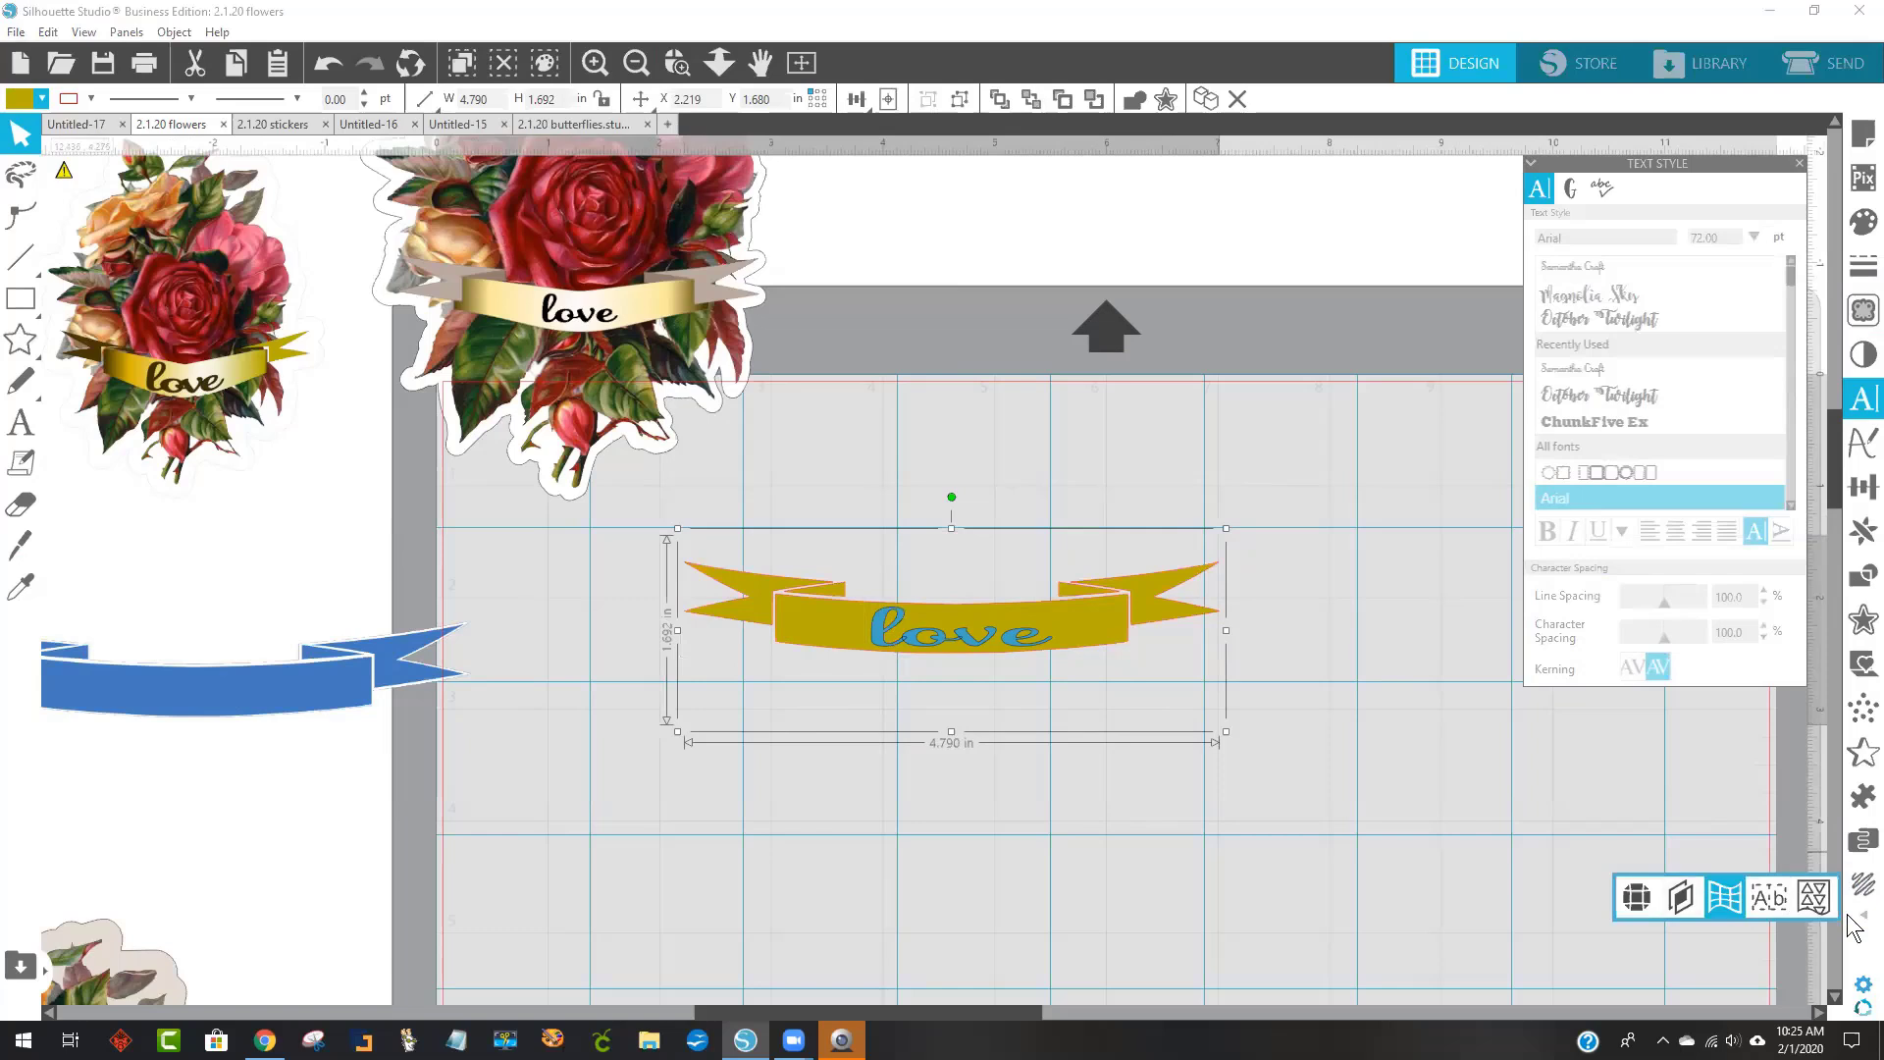
left_click(1850, 917)
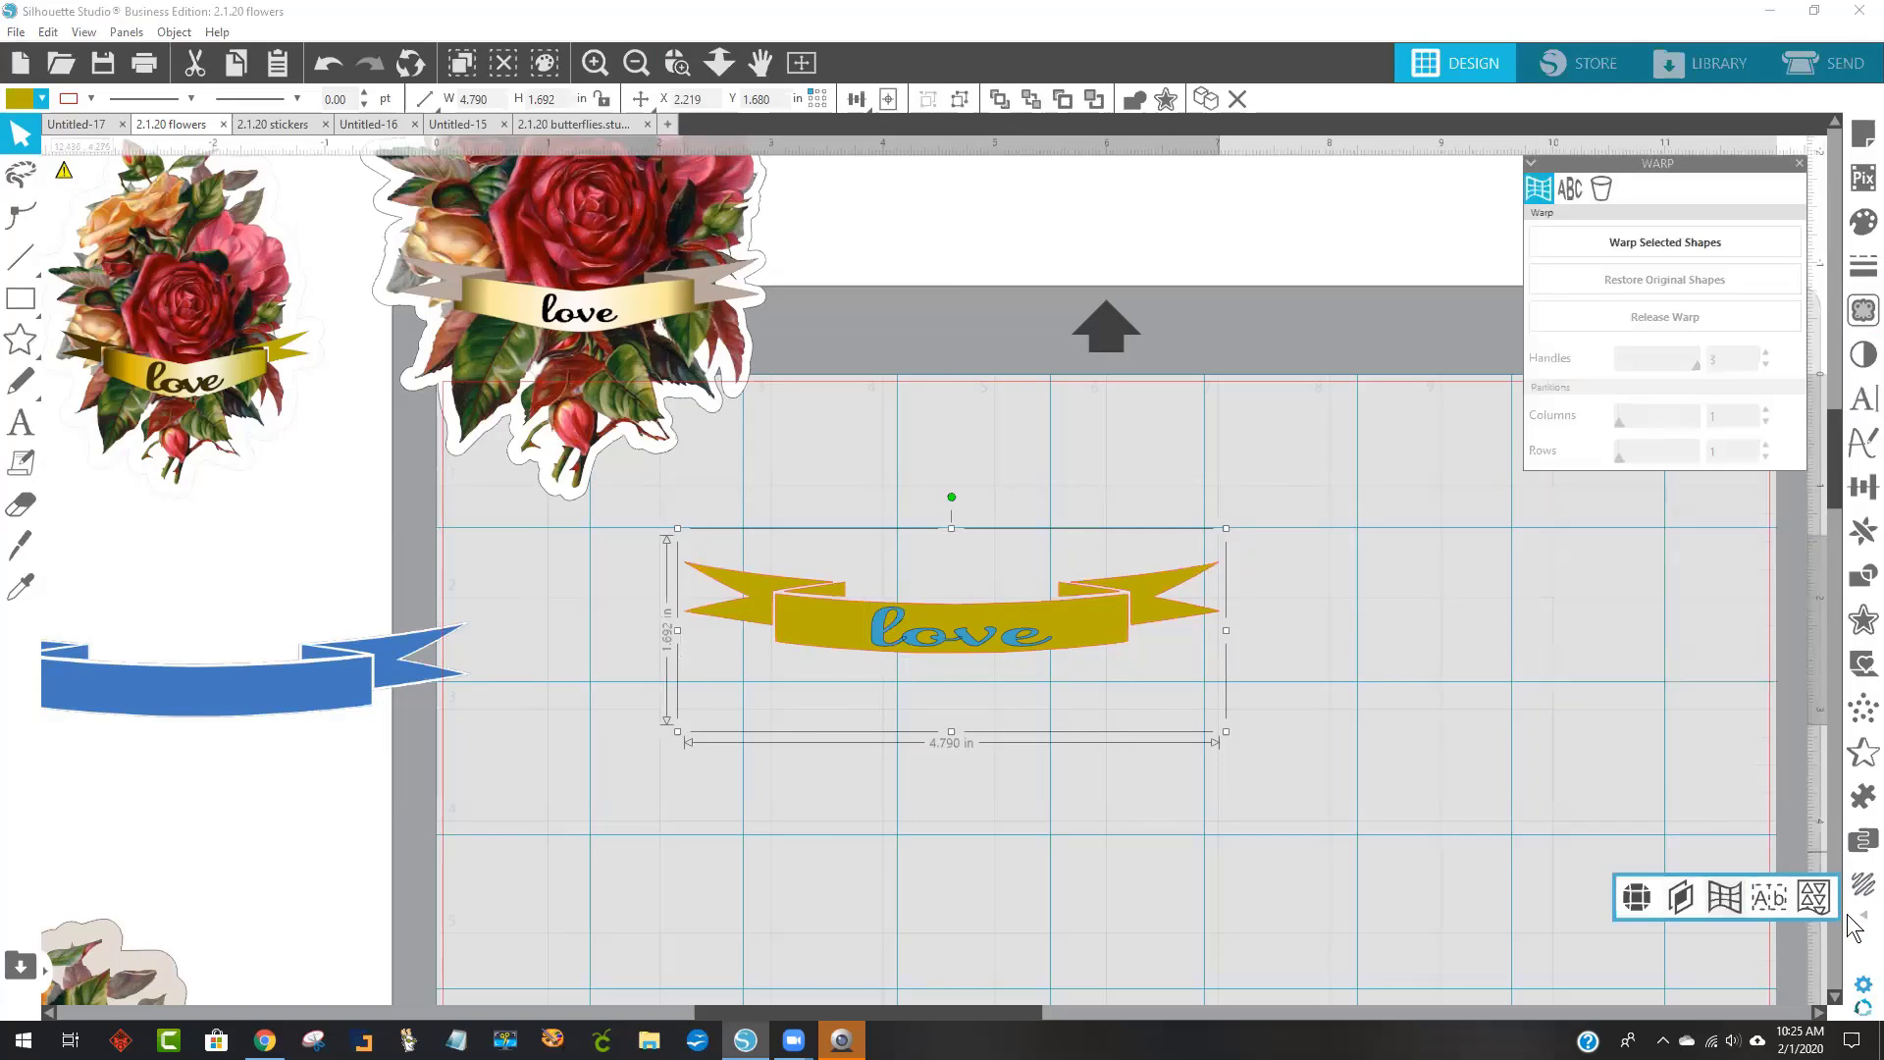
left_click(1680, 243)
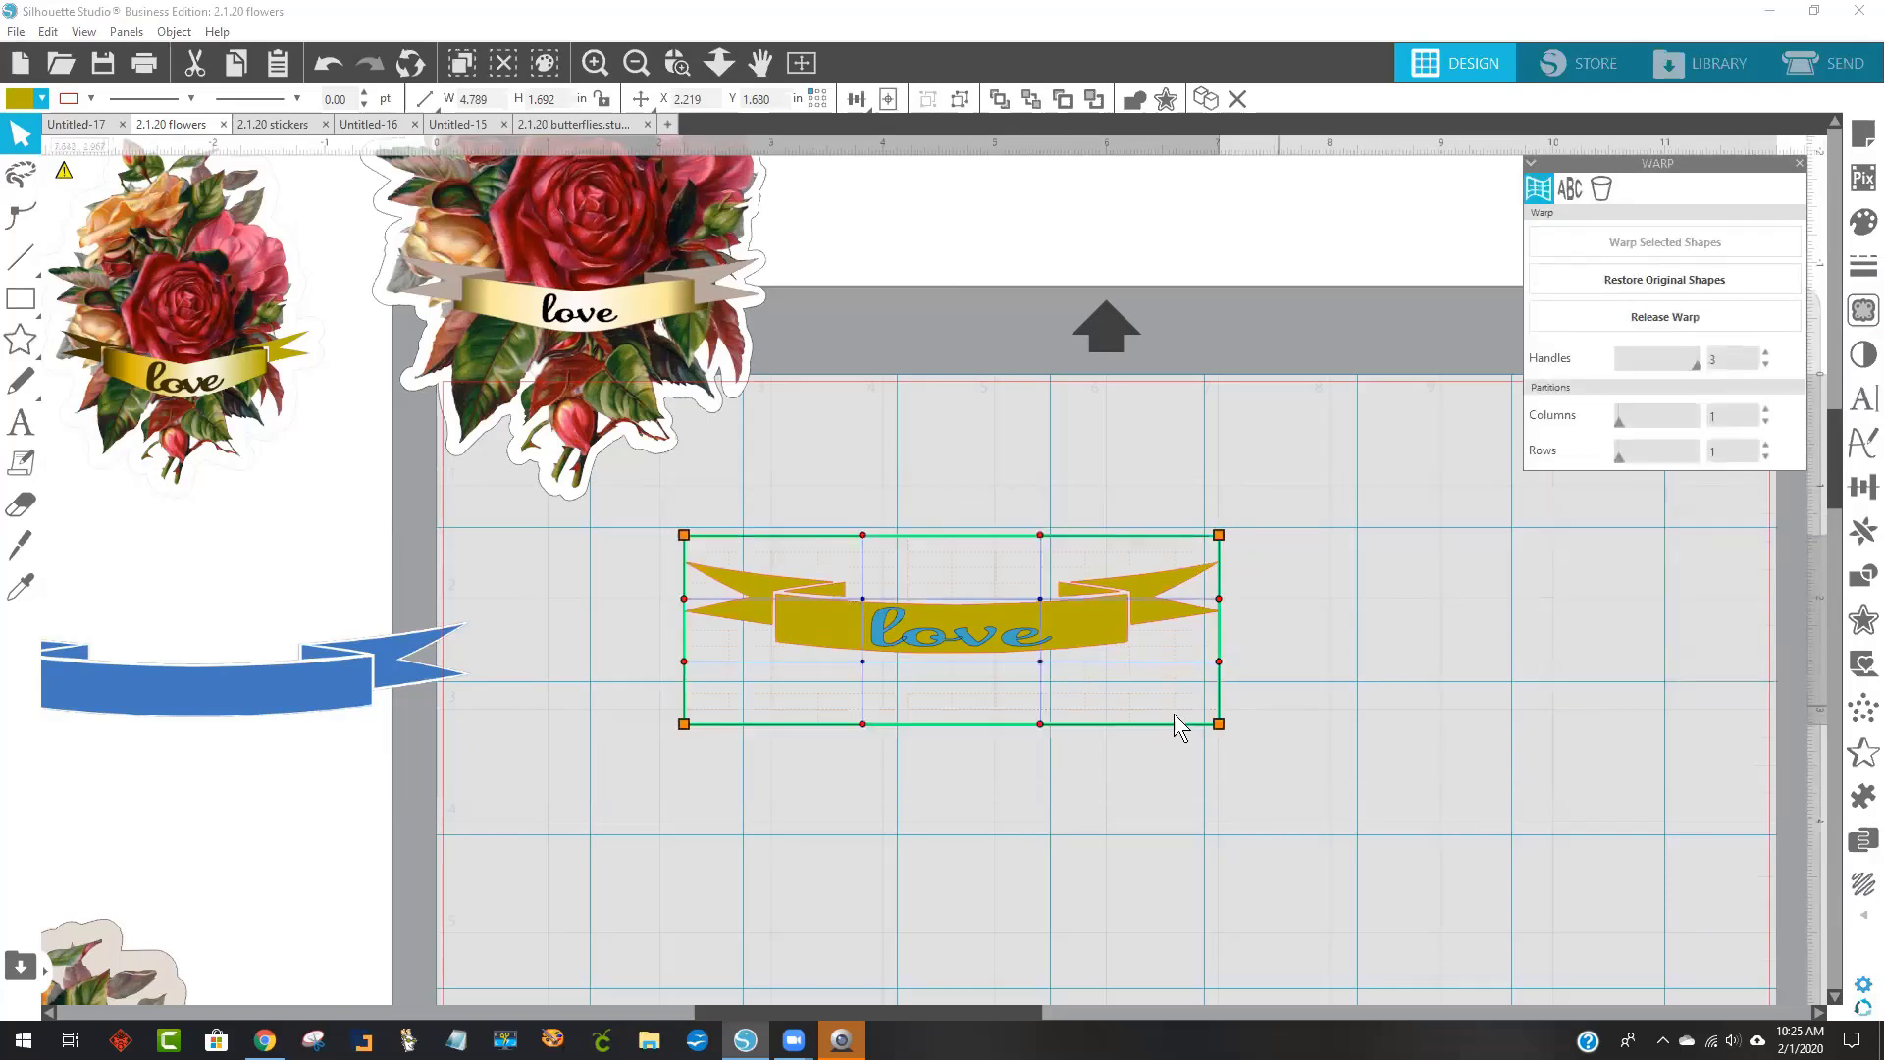
Pull the lower and inner warp handles downward to curve the banner and word into a deeper arc, and release the warp.
left_click_drag(1043, 727, 1028, 842)
left_click_drag(863, 725, 833, 867)
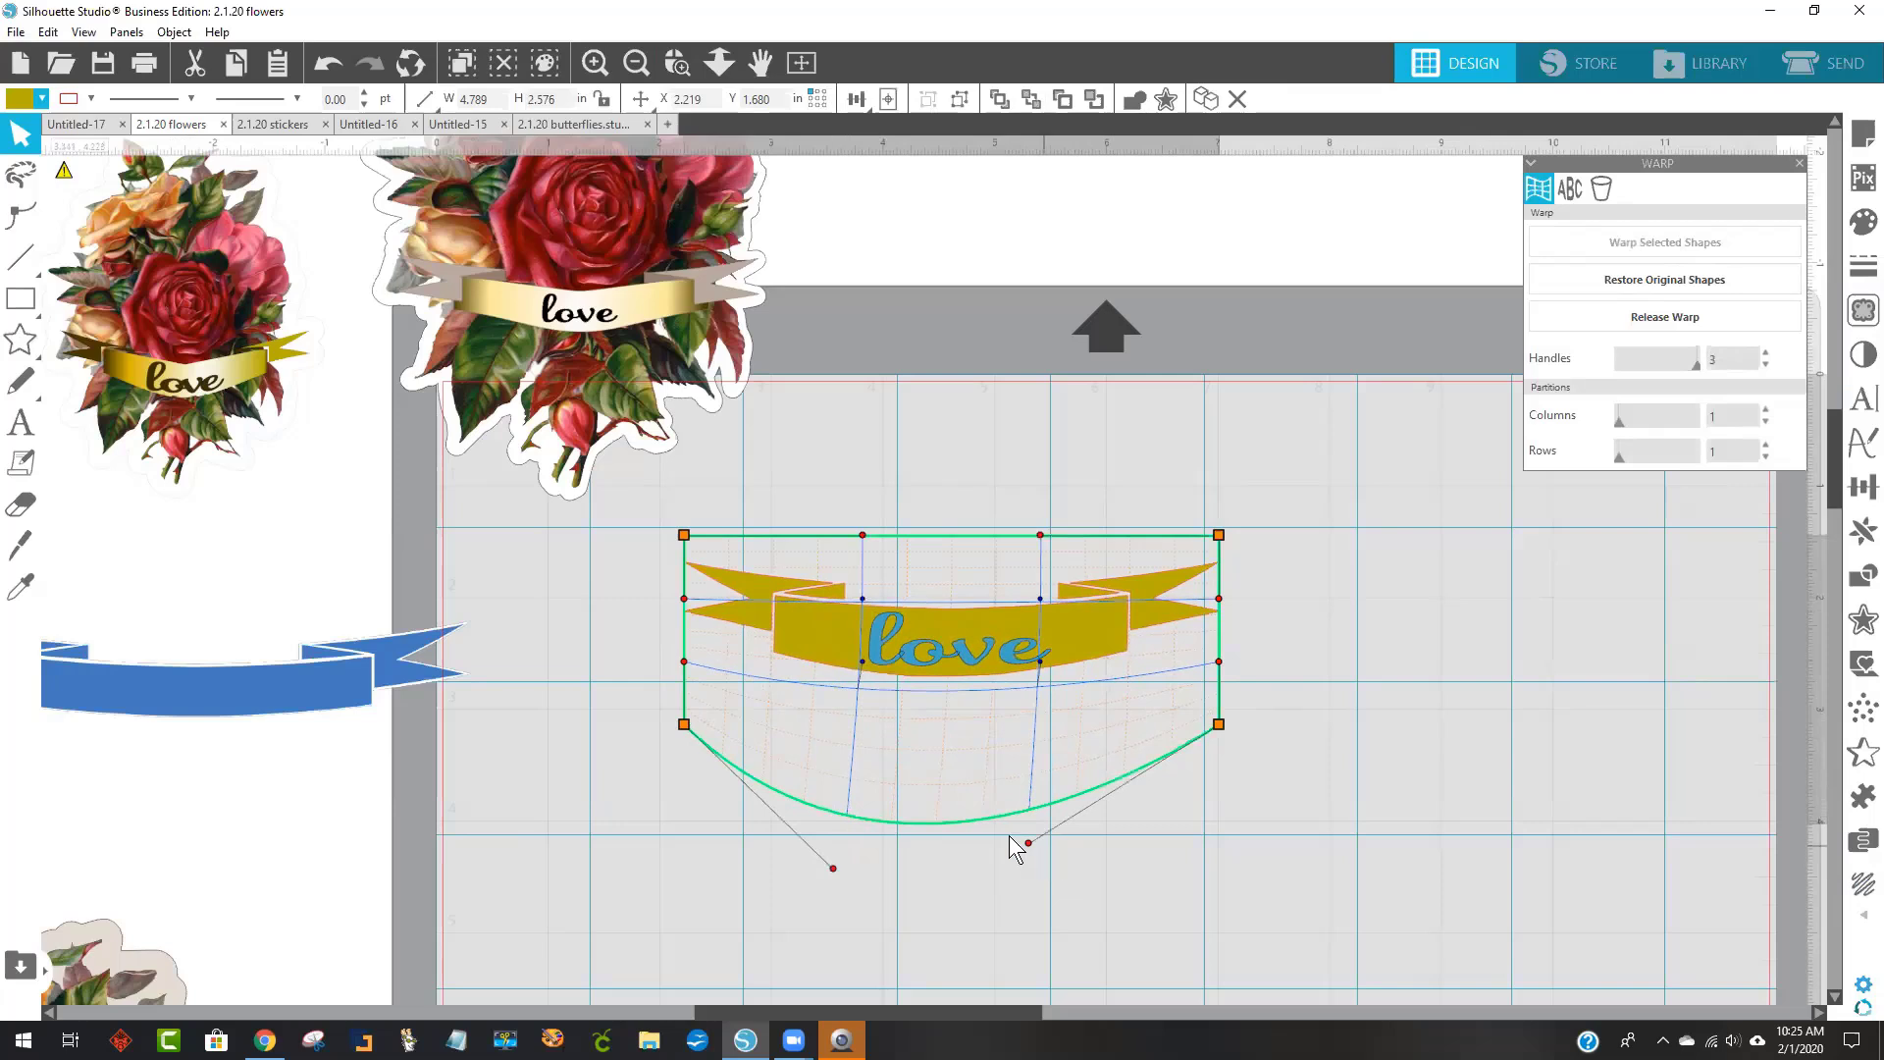
left_click_drag(1072, 864, 1083, 917)
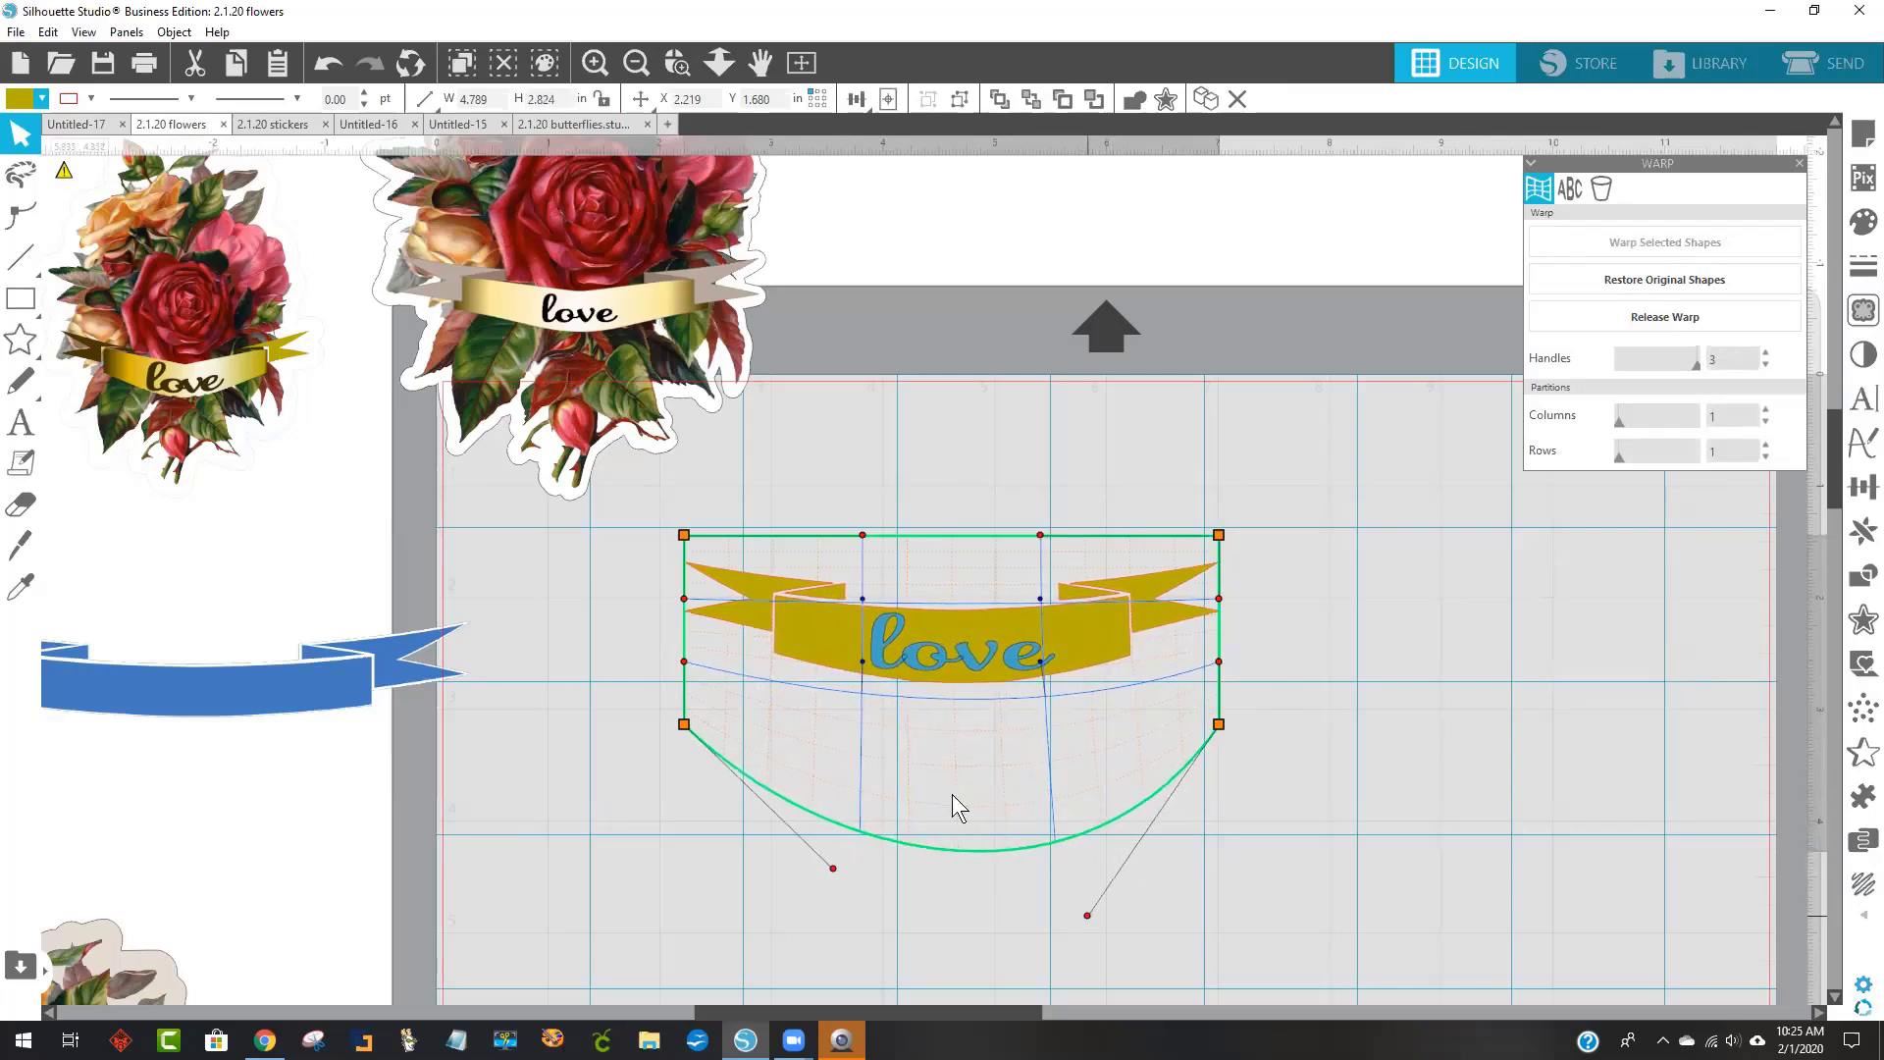
left_click_drag(864, 667, 846, 745)
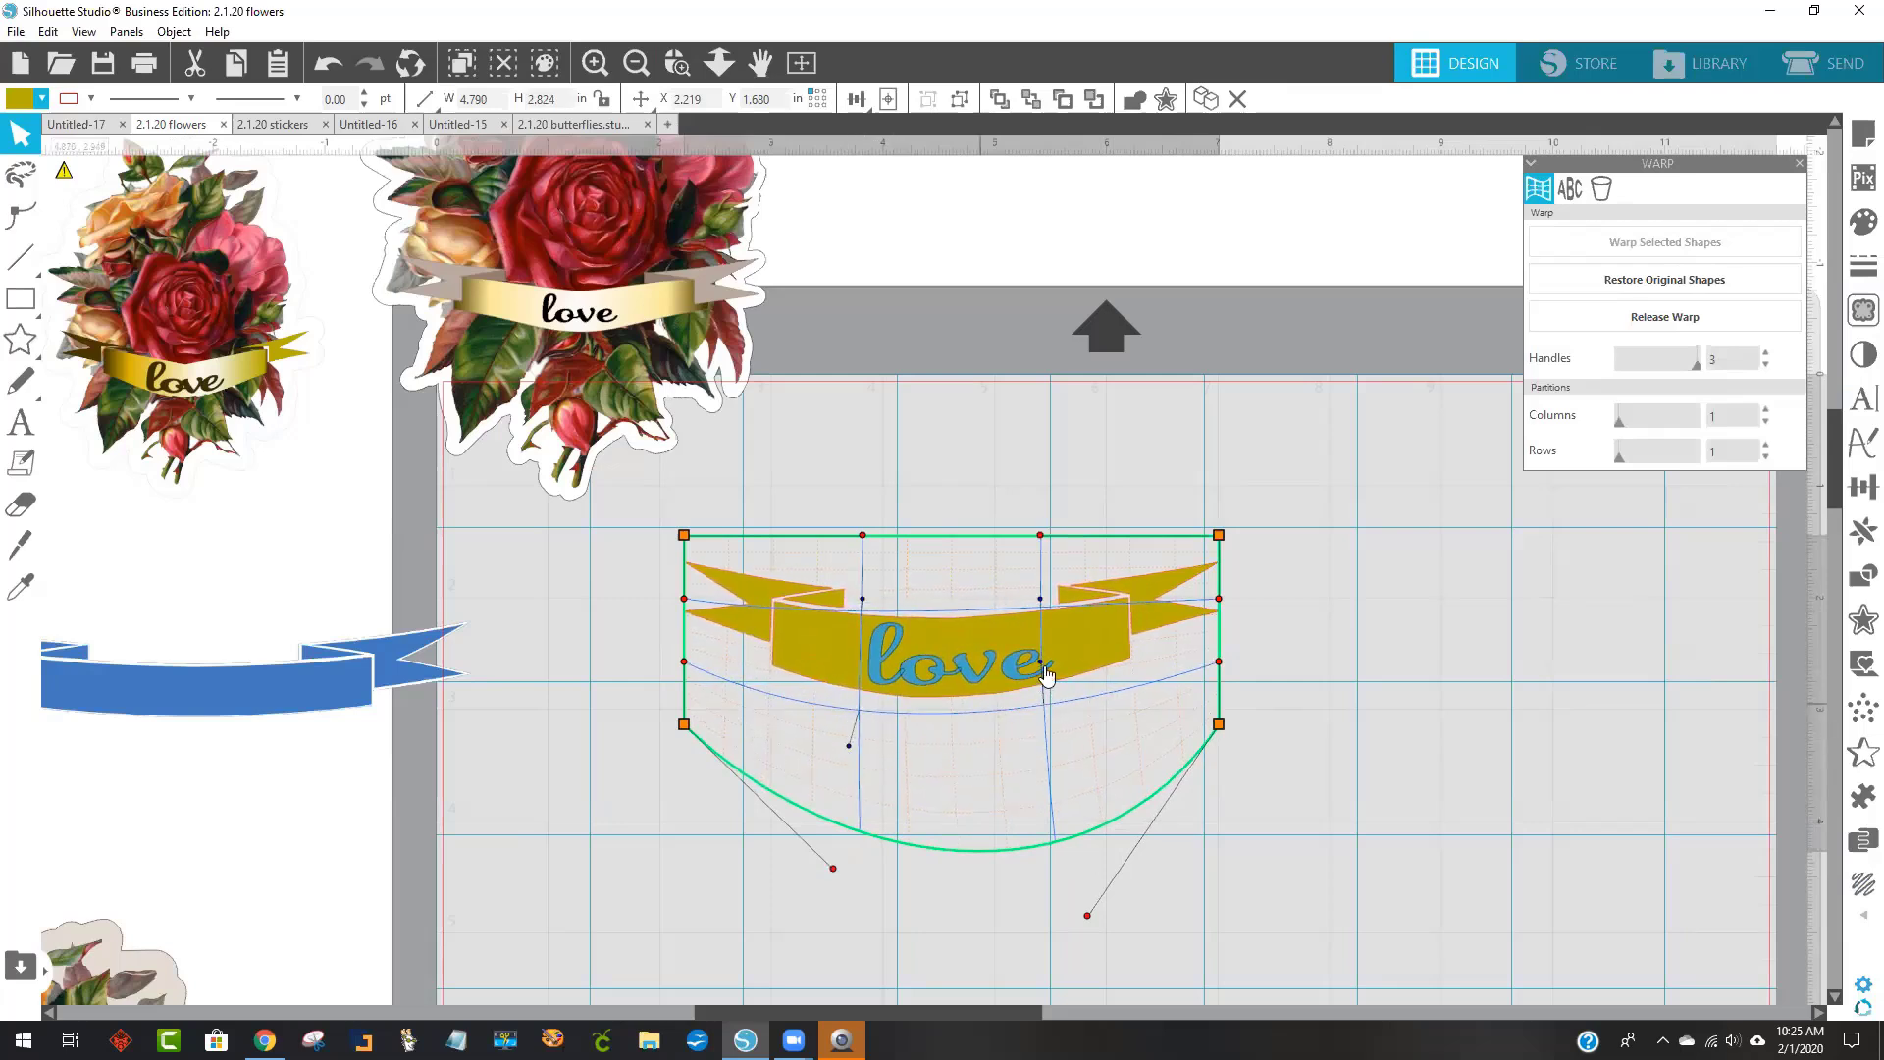
left_click_drag(1043, 662, 1079, 762)
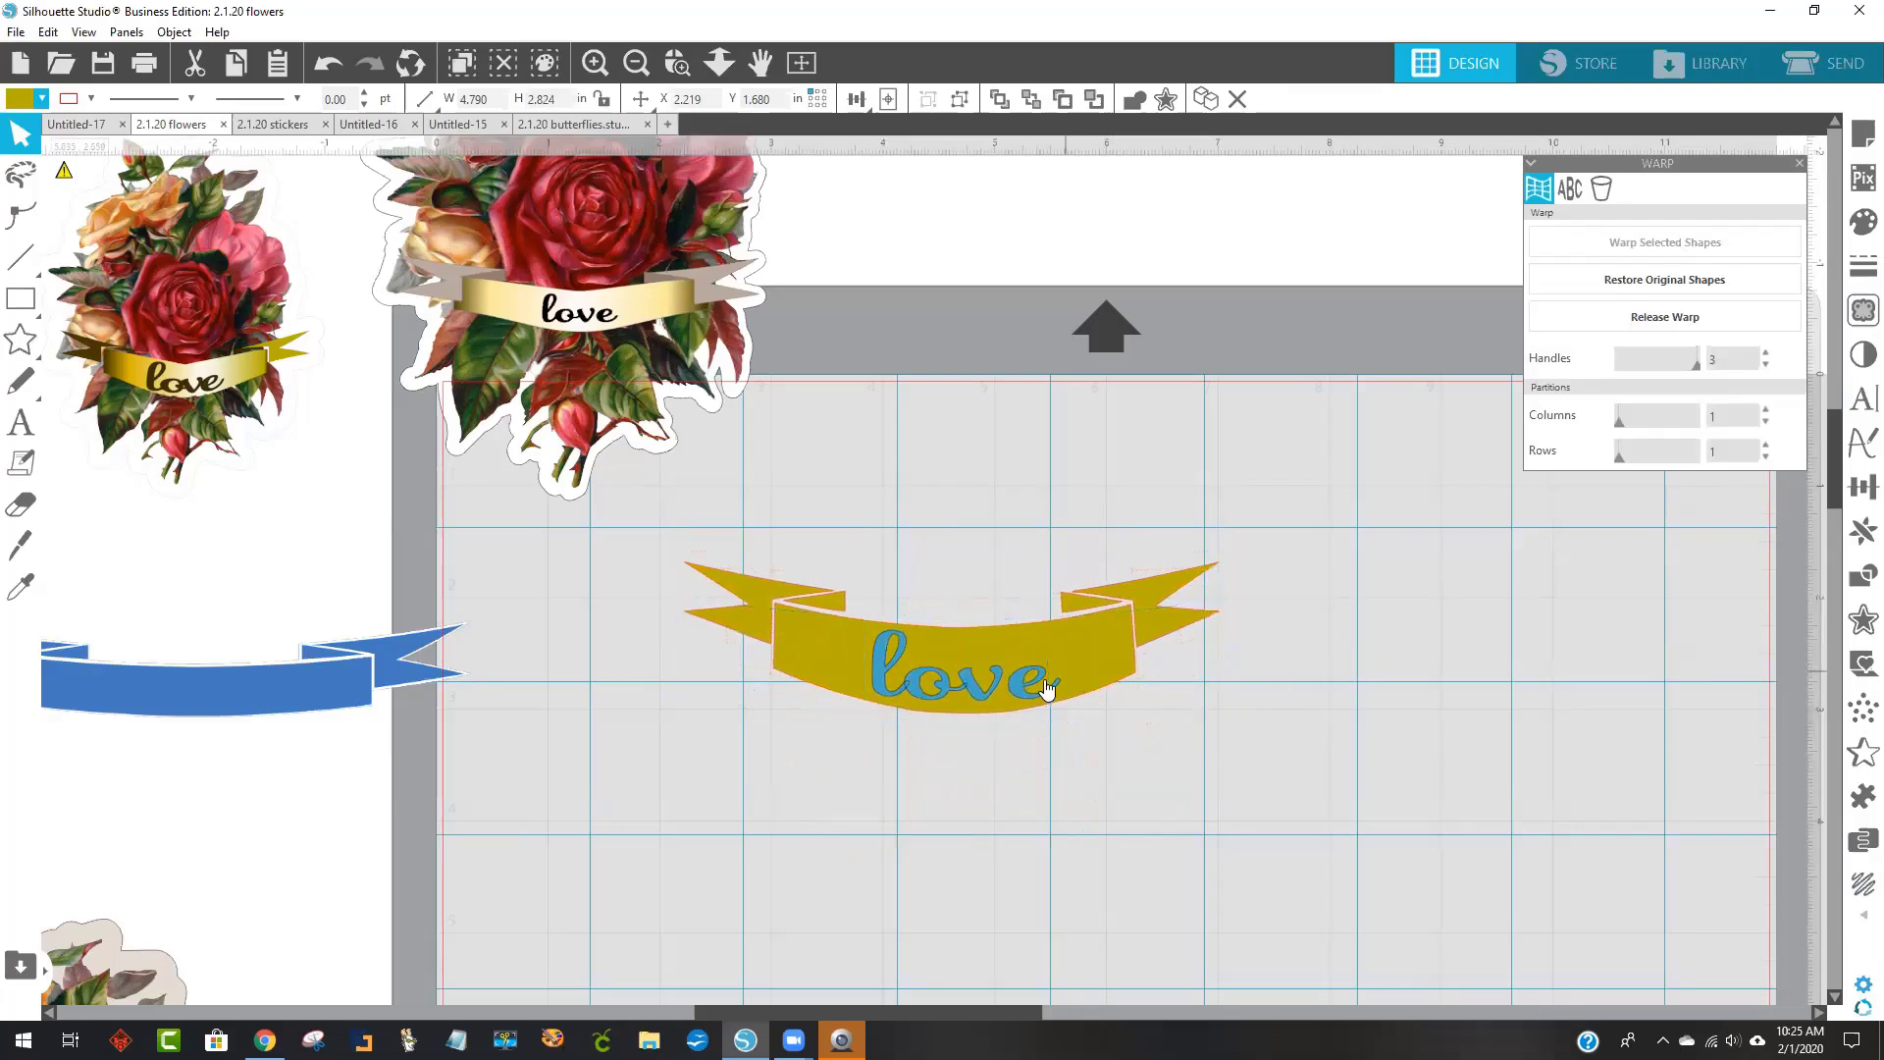
left_click(991, 689)
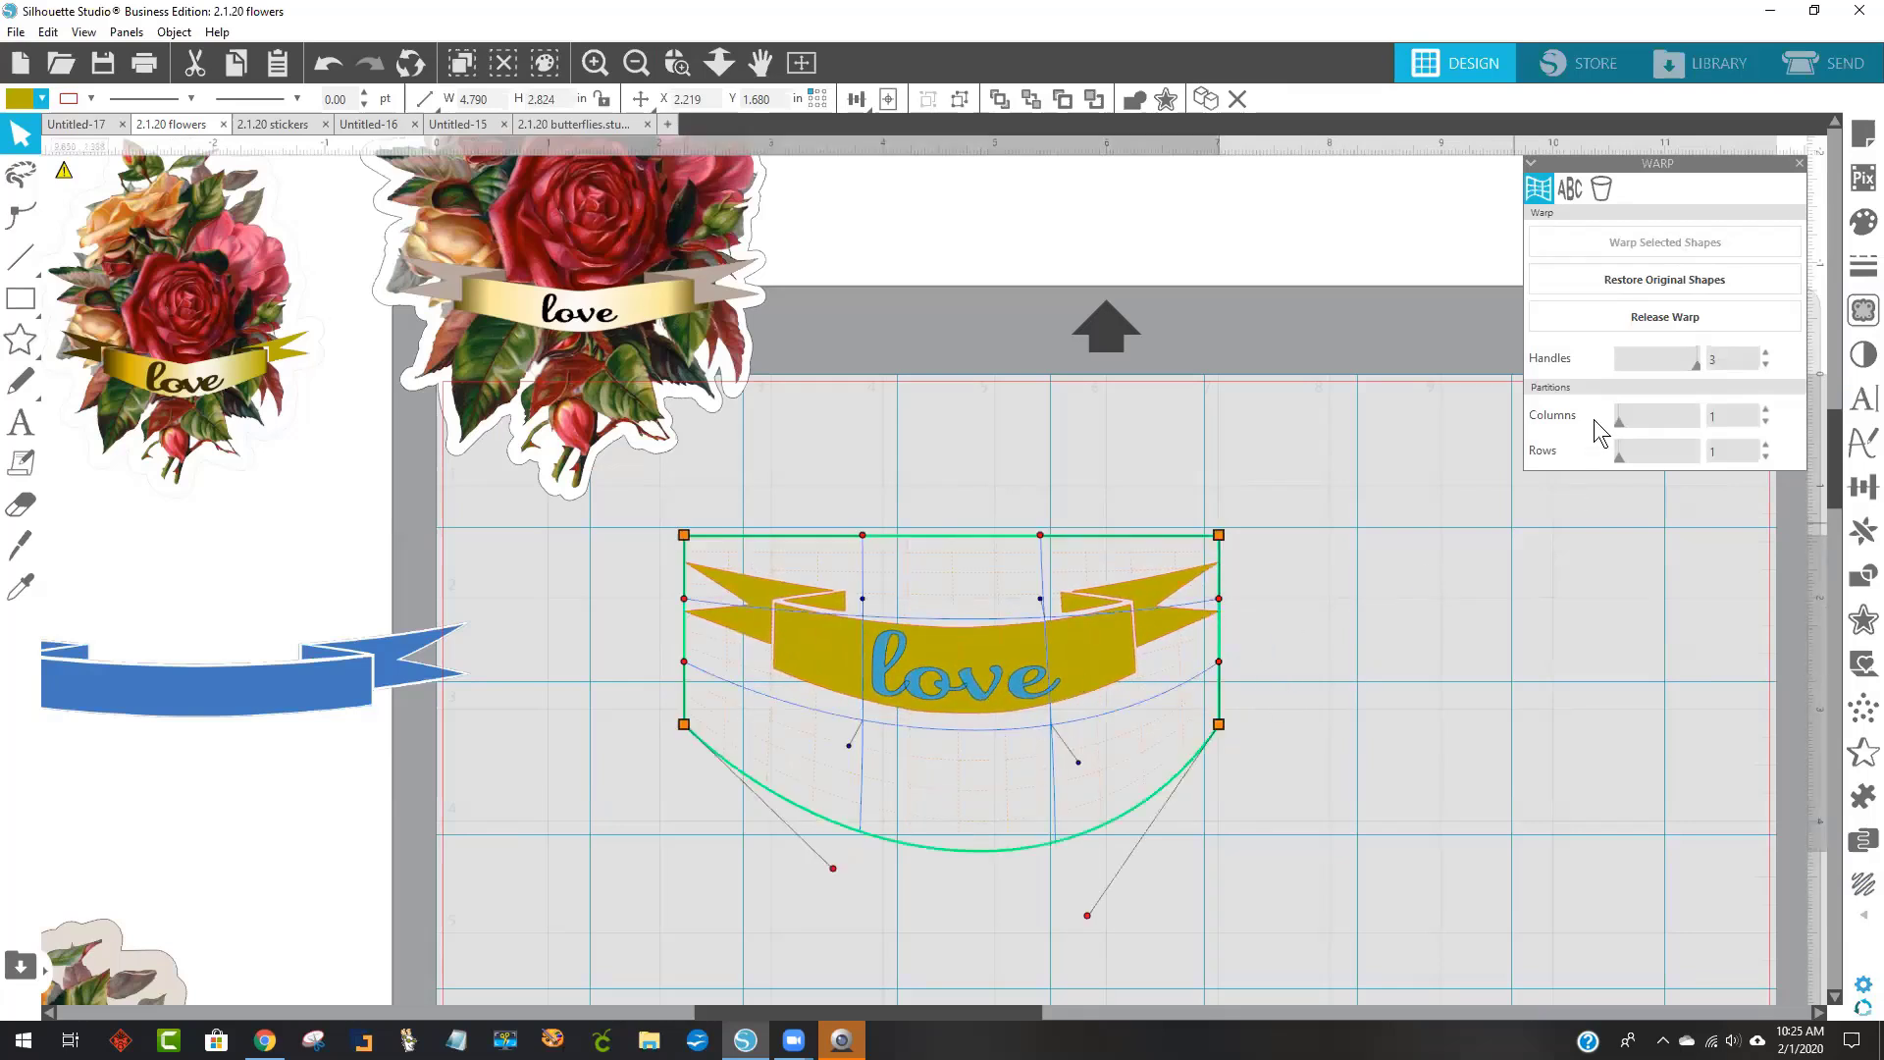
left_click(1673, 324)
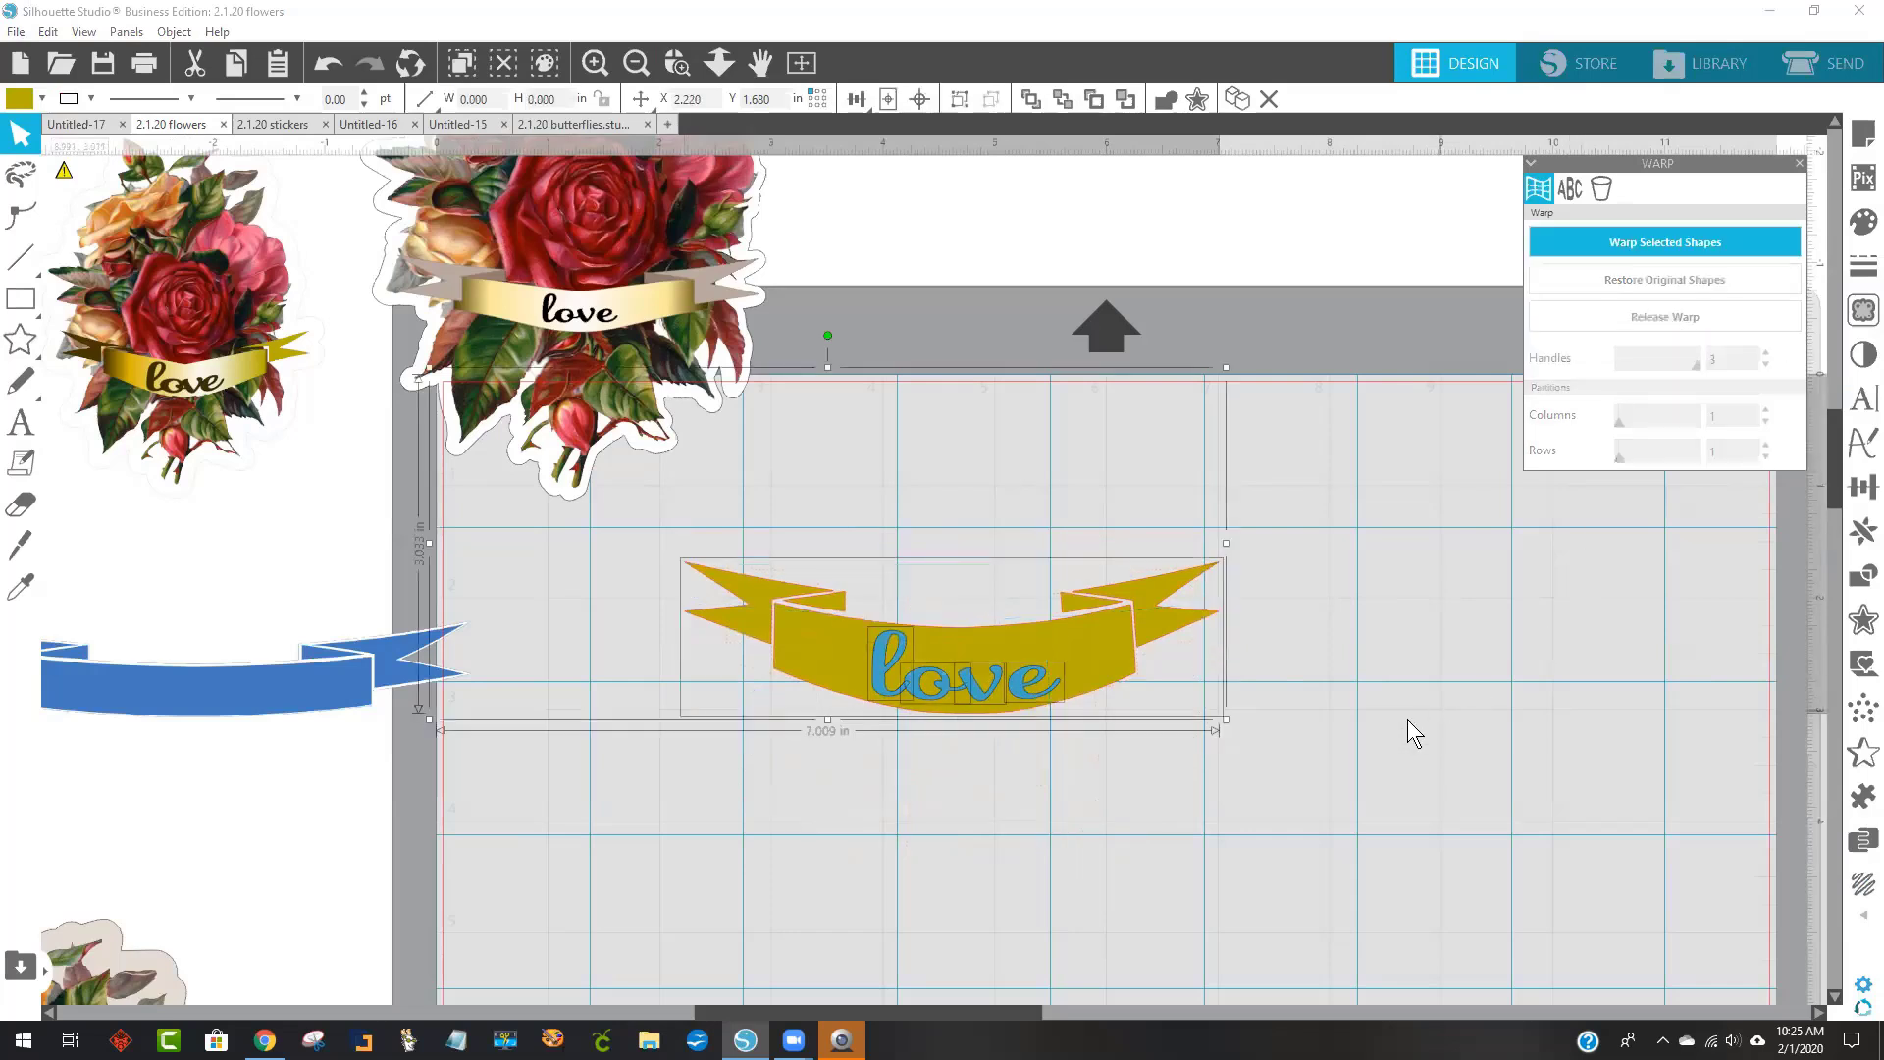
Fill all four letters of the word "love" on the curved gold banner with dark brown, including the "v".
left_click(890, 973)
left_click(1051, 675)
left_click(1017, 695)
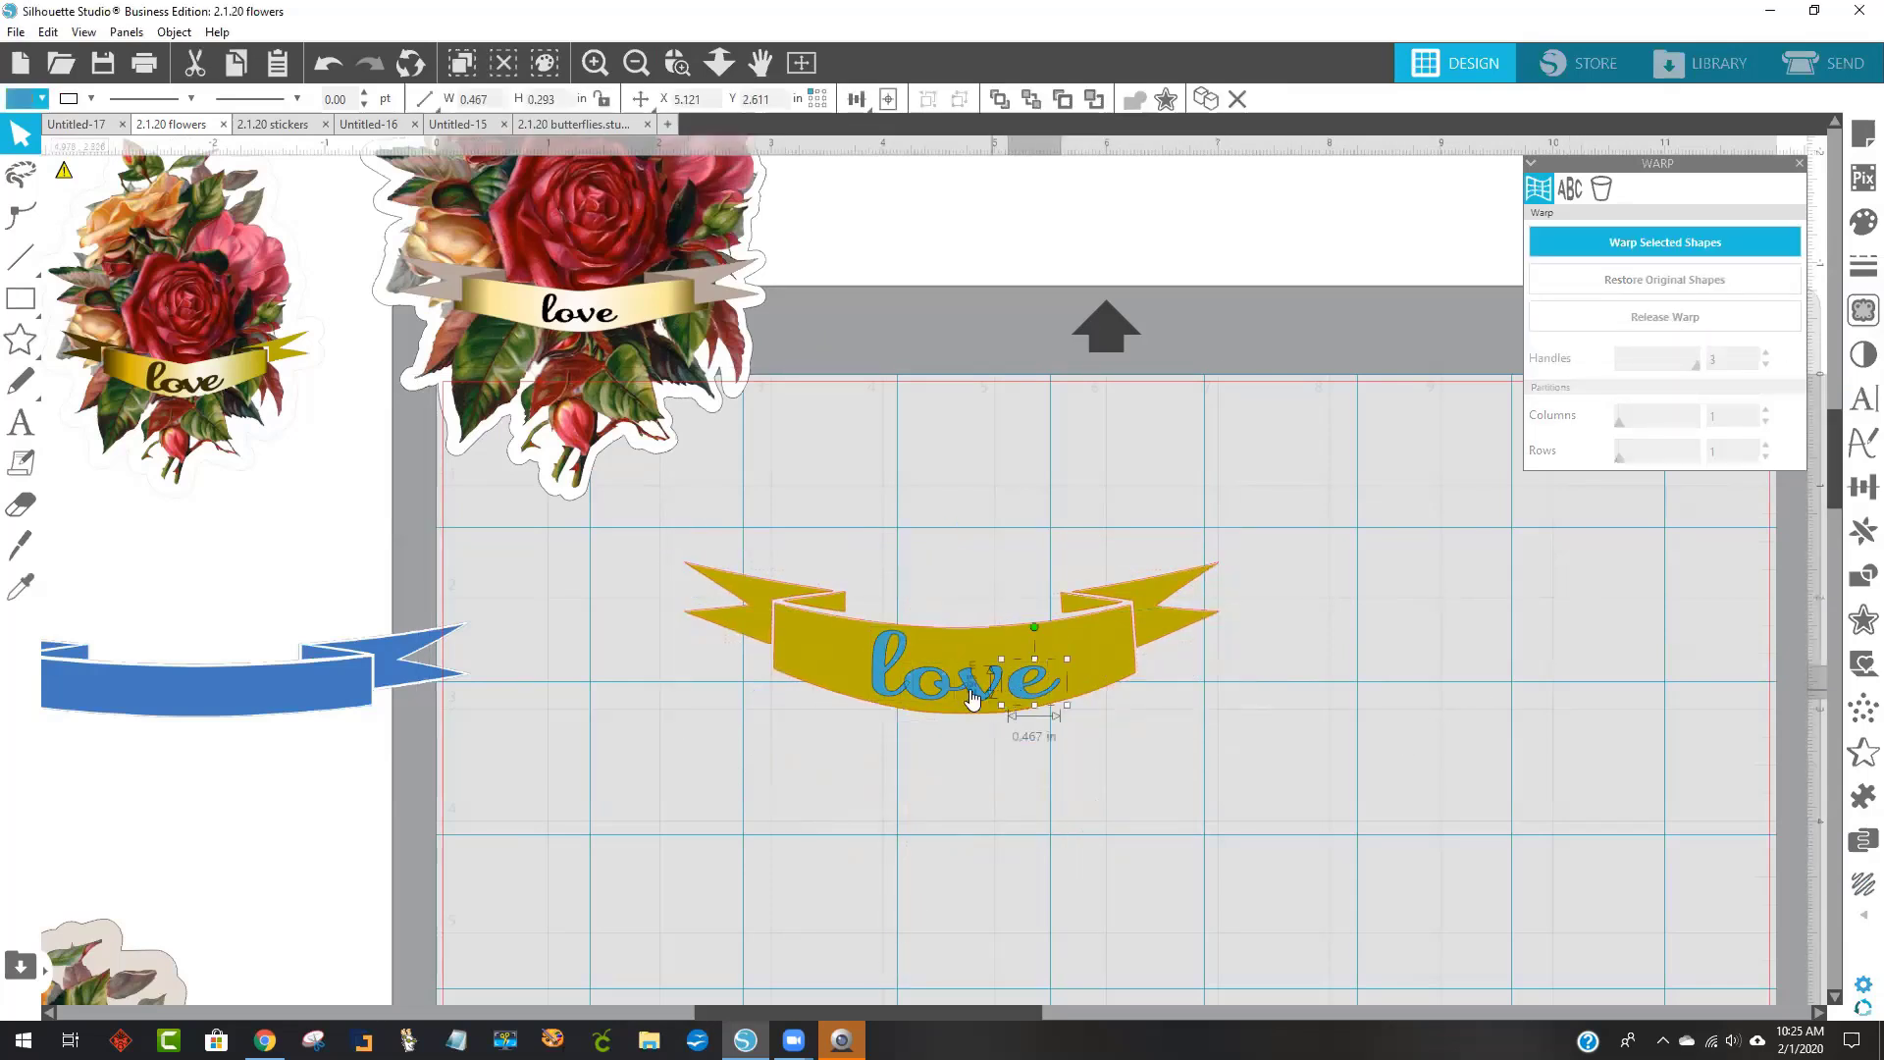
left_click(904, 687, "shift")
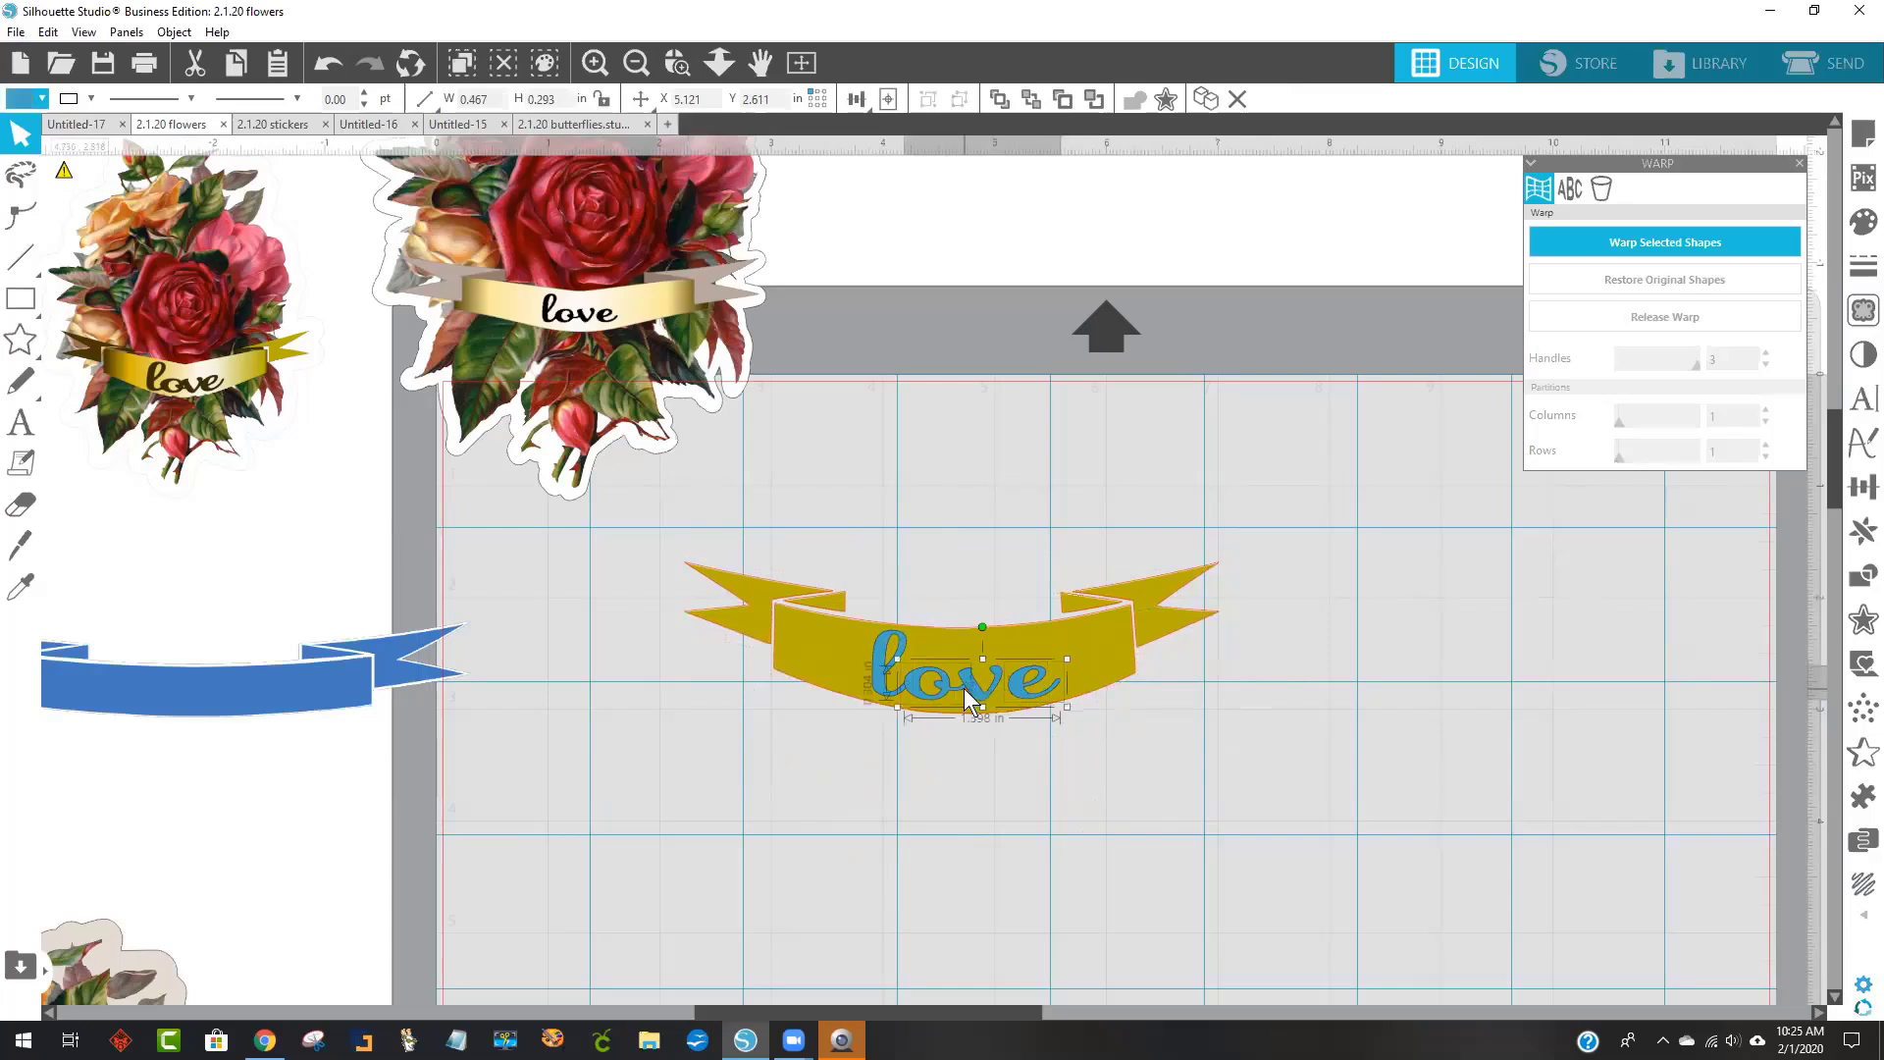
left_click(879, 658, "shift")
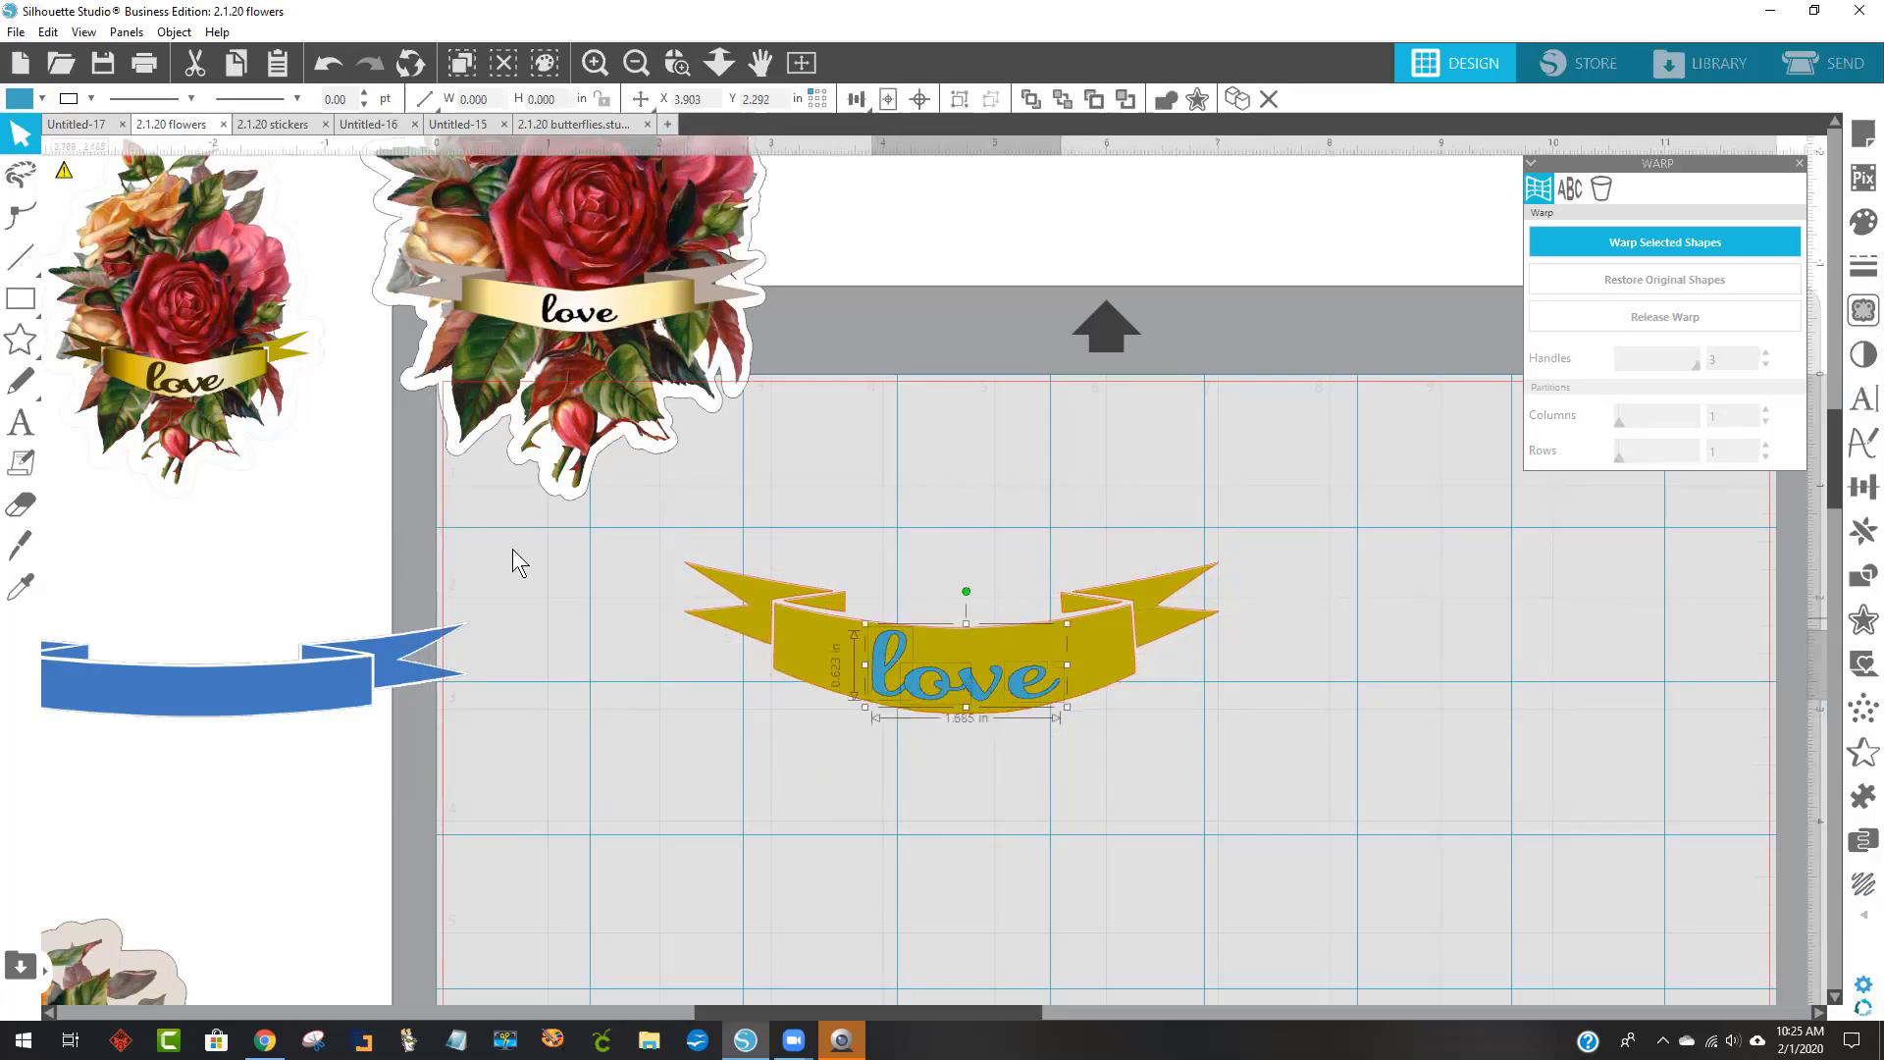
left_click(42, 98)
left_click(247, 140)
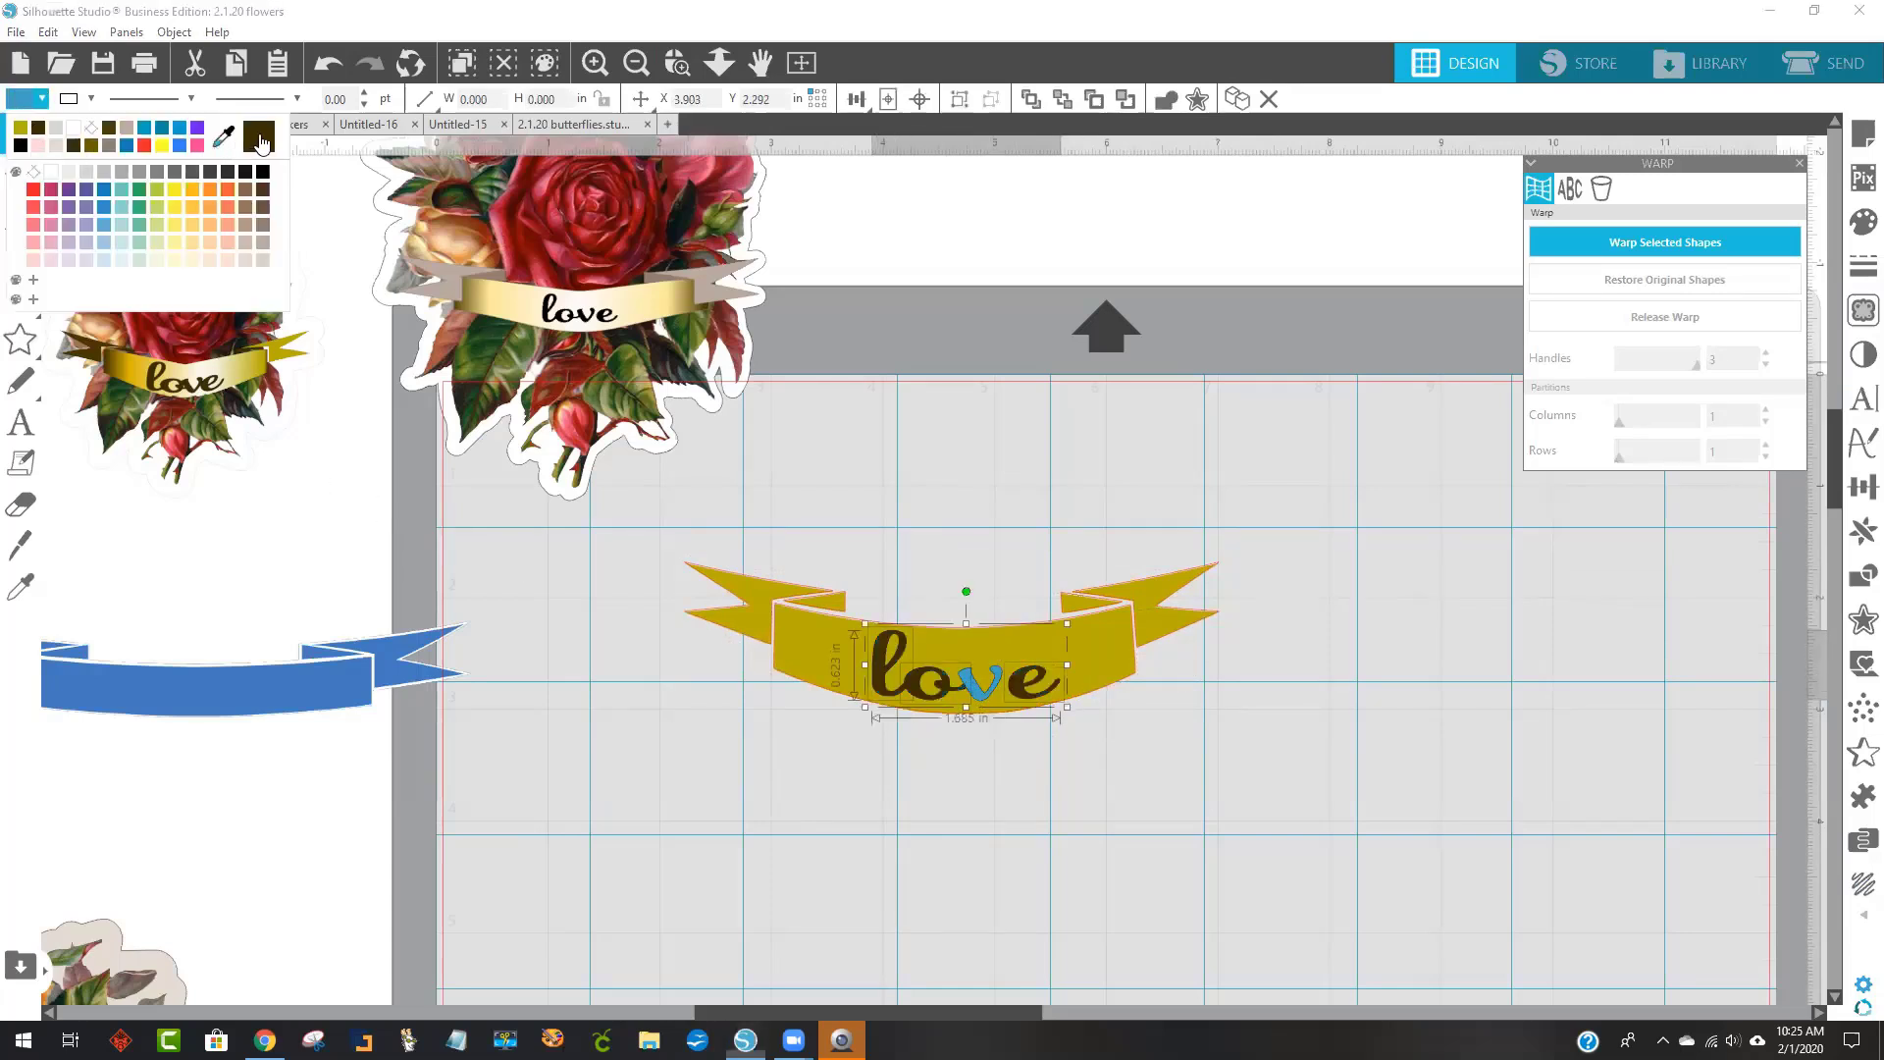
left_click(972, 687)
left_click(42, 98)
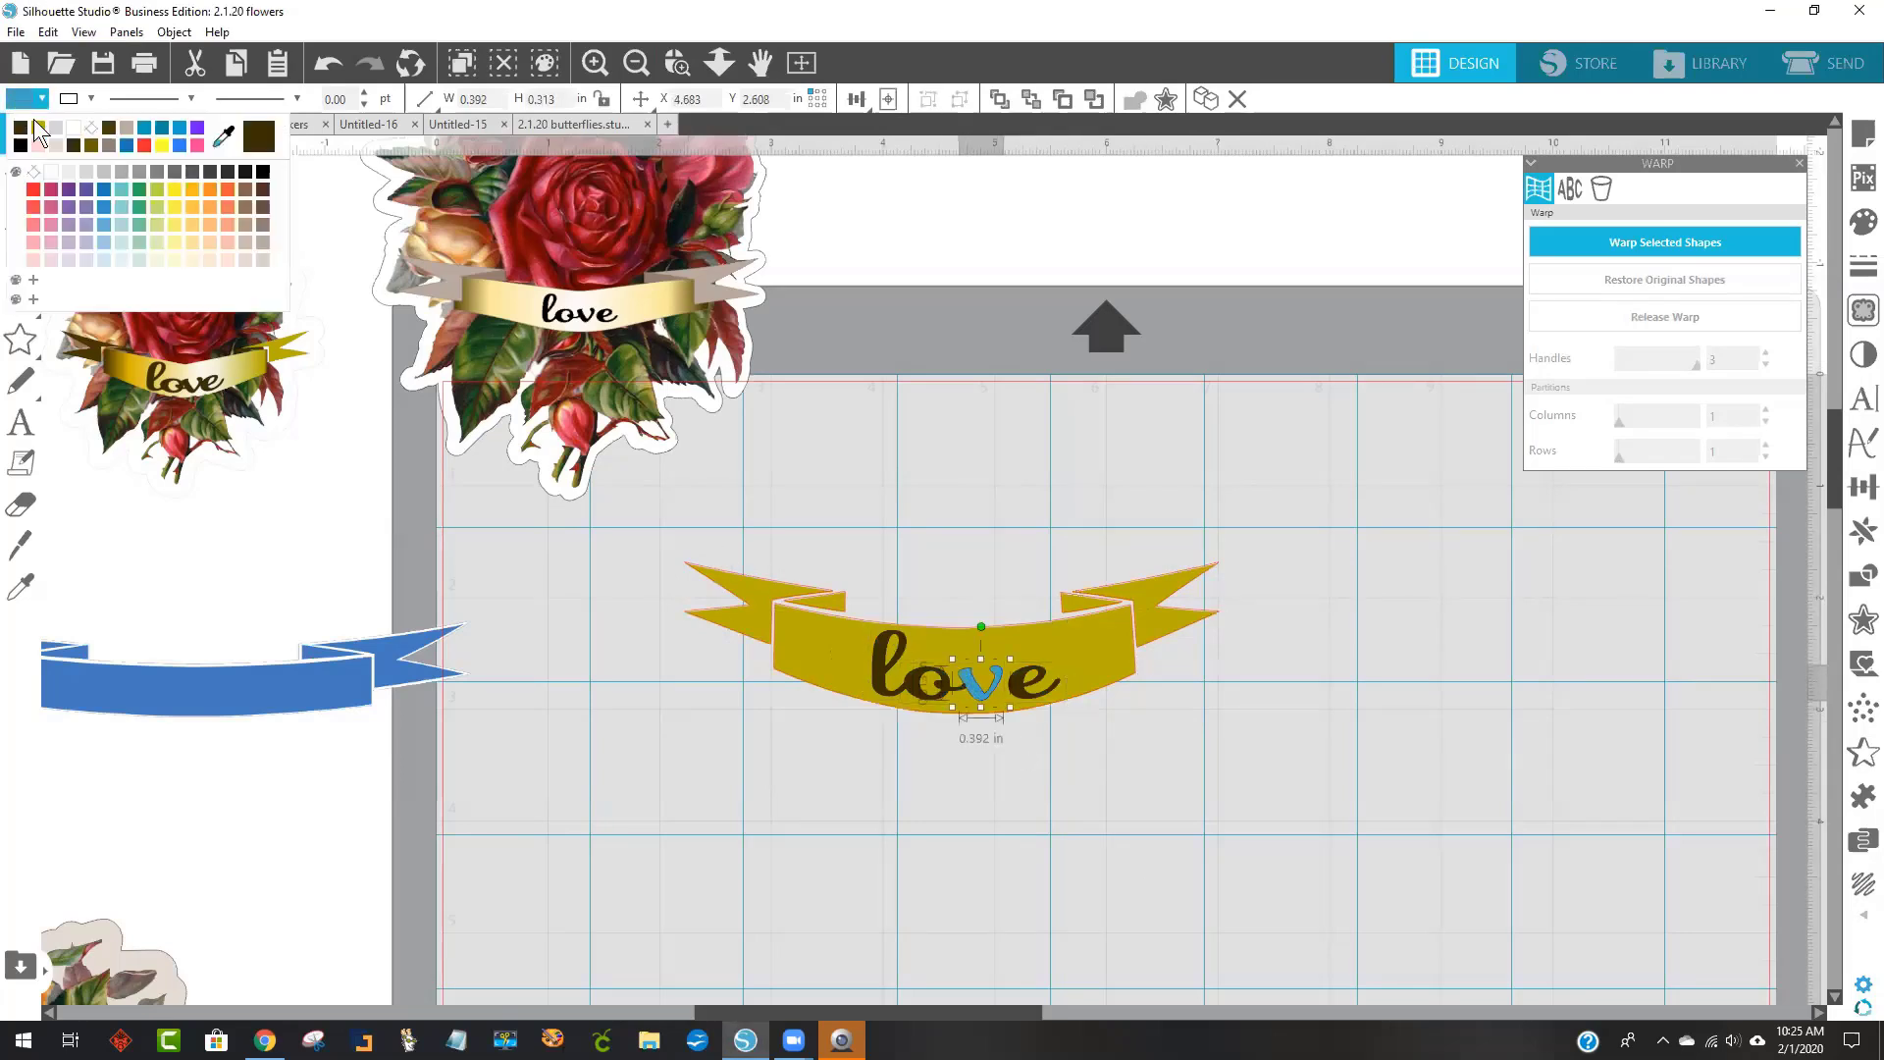
left_click(247, 139)
left_click(1092, 947)
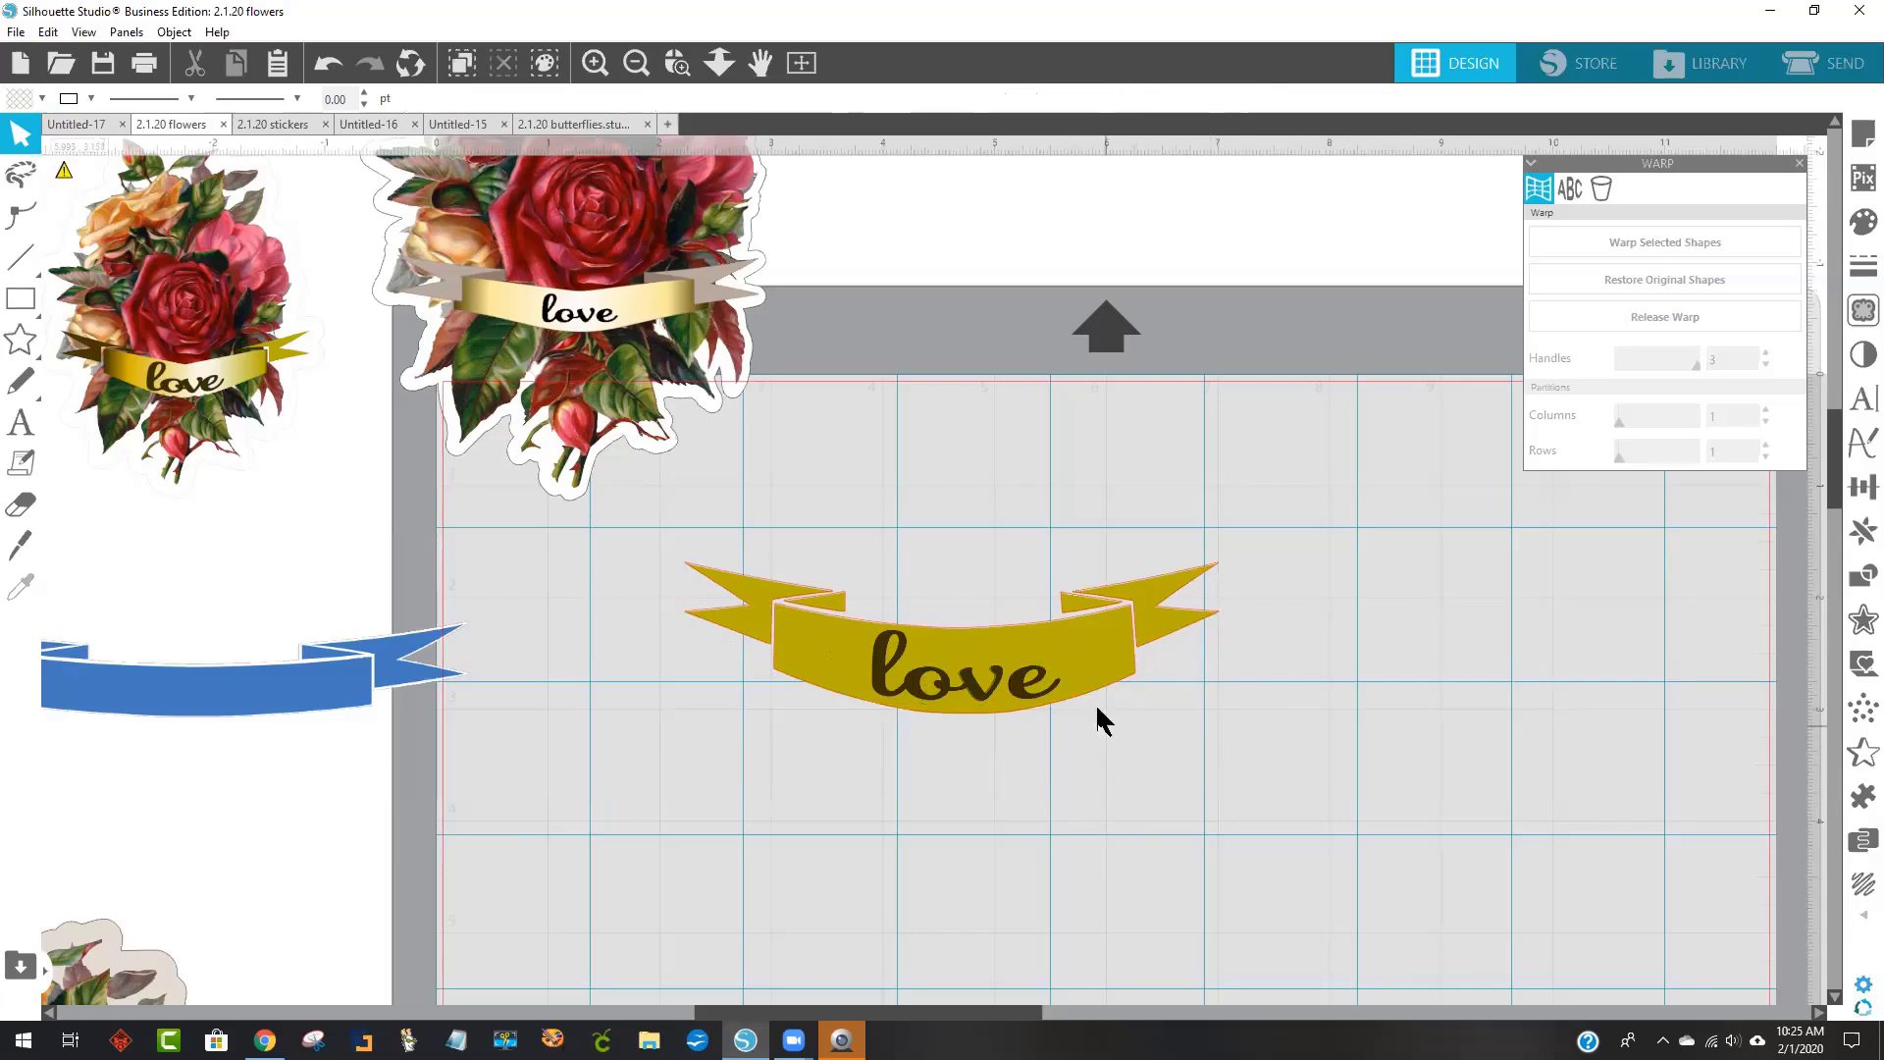
Open the page setup options.
left_click_drag(1085, 685, 980, 577)
left_click(1054, 614)
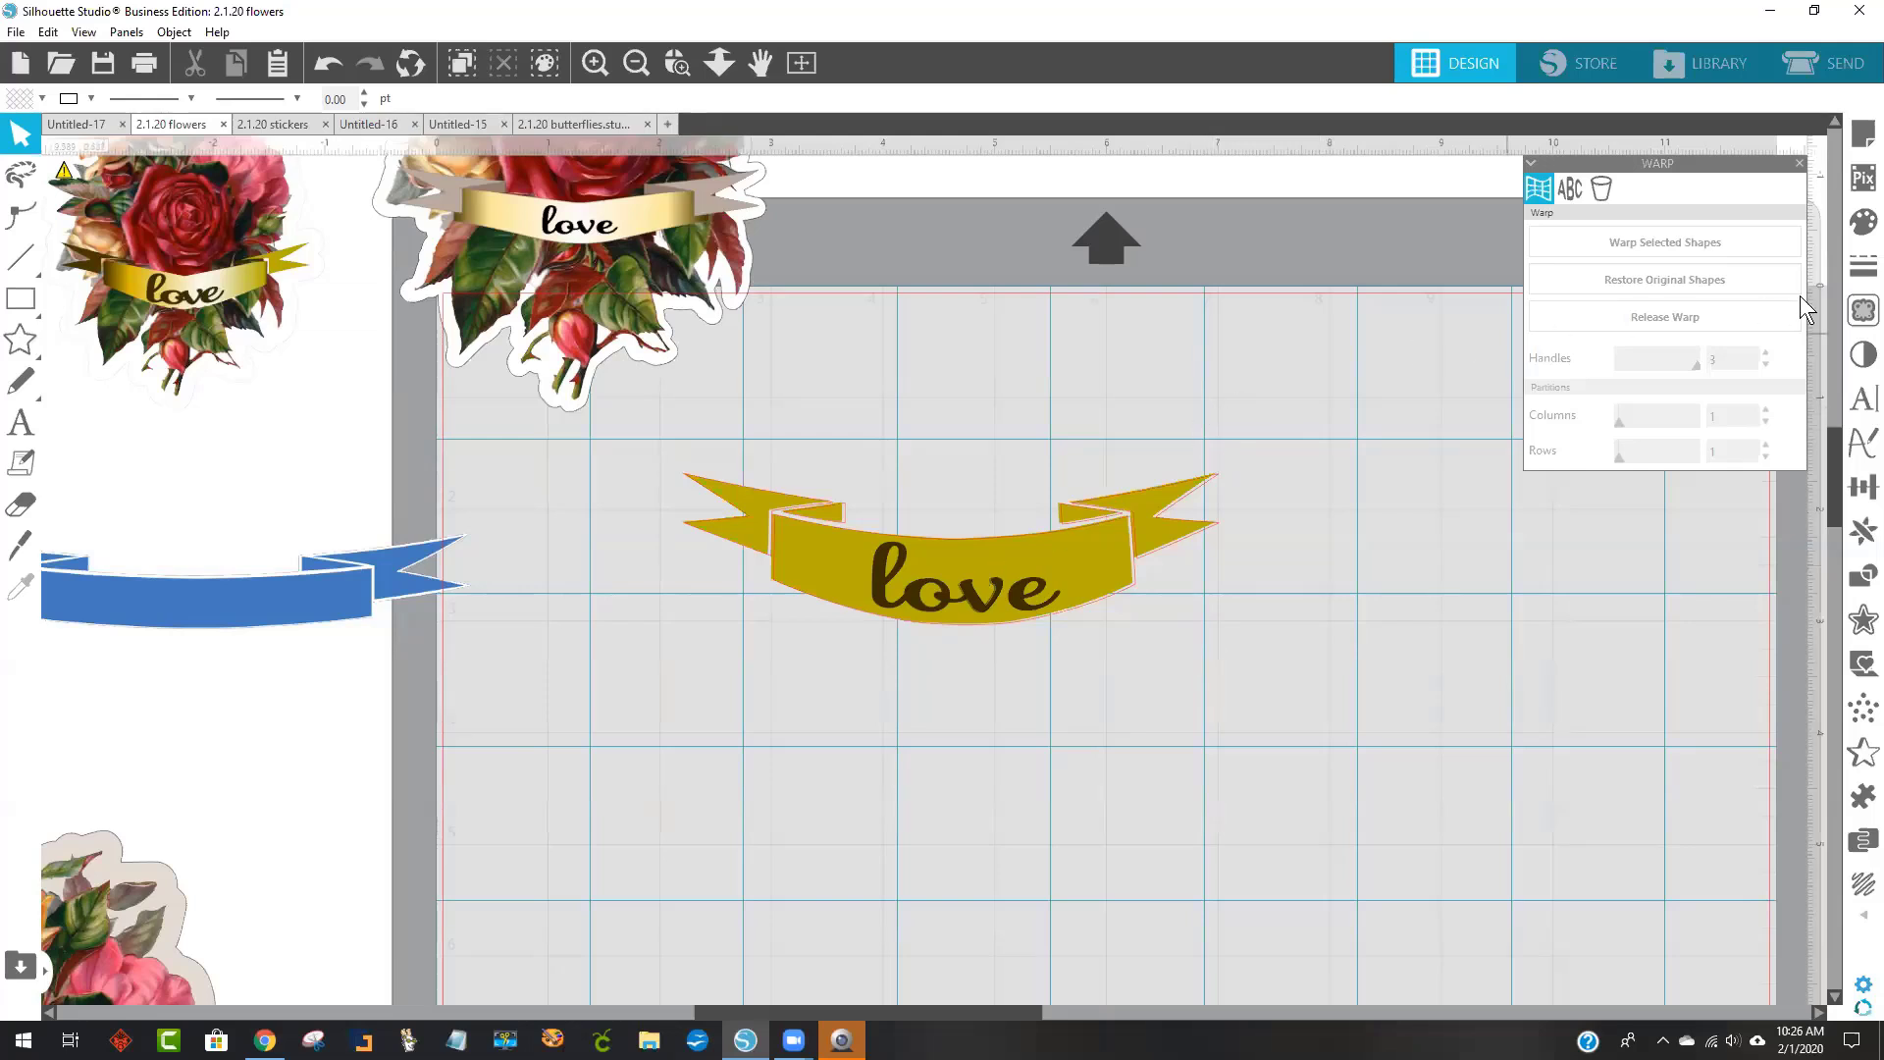
left_click(1858, 319)
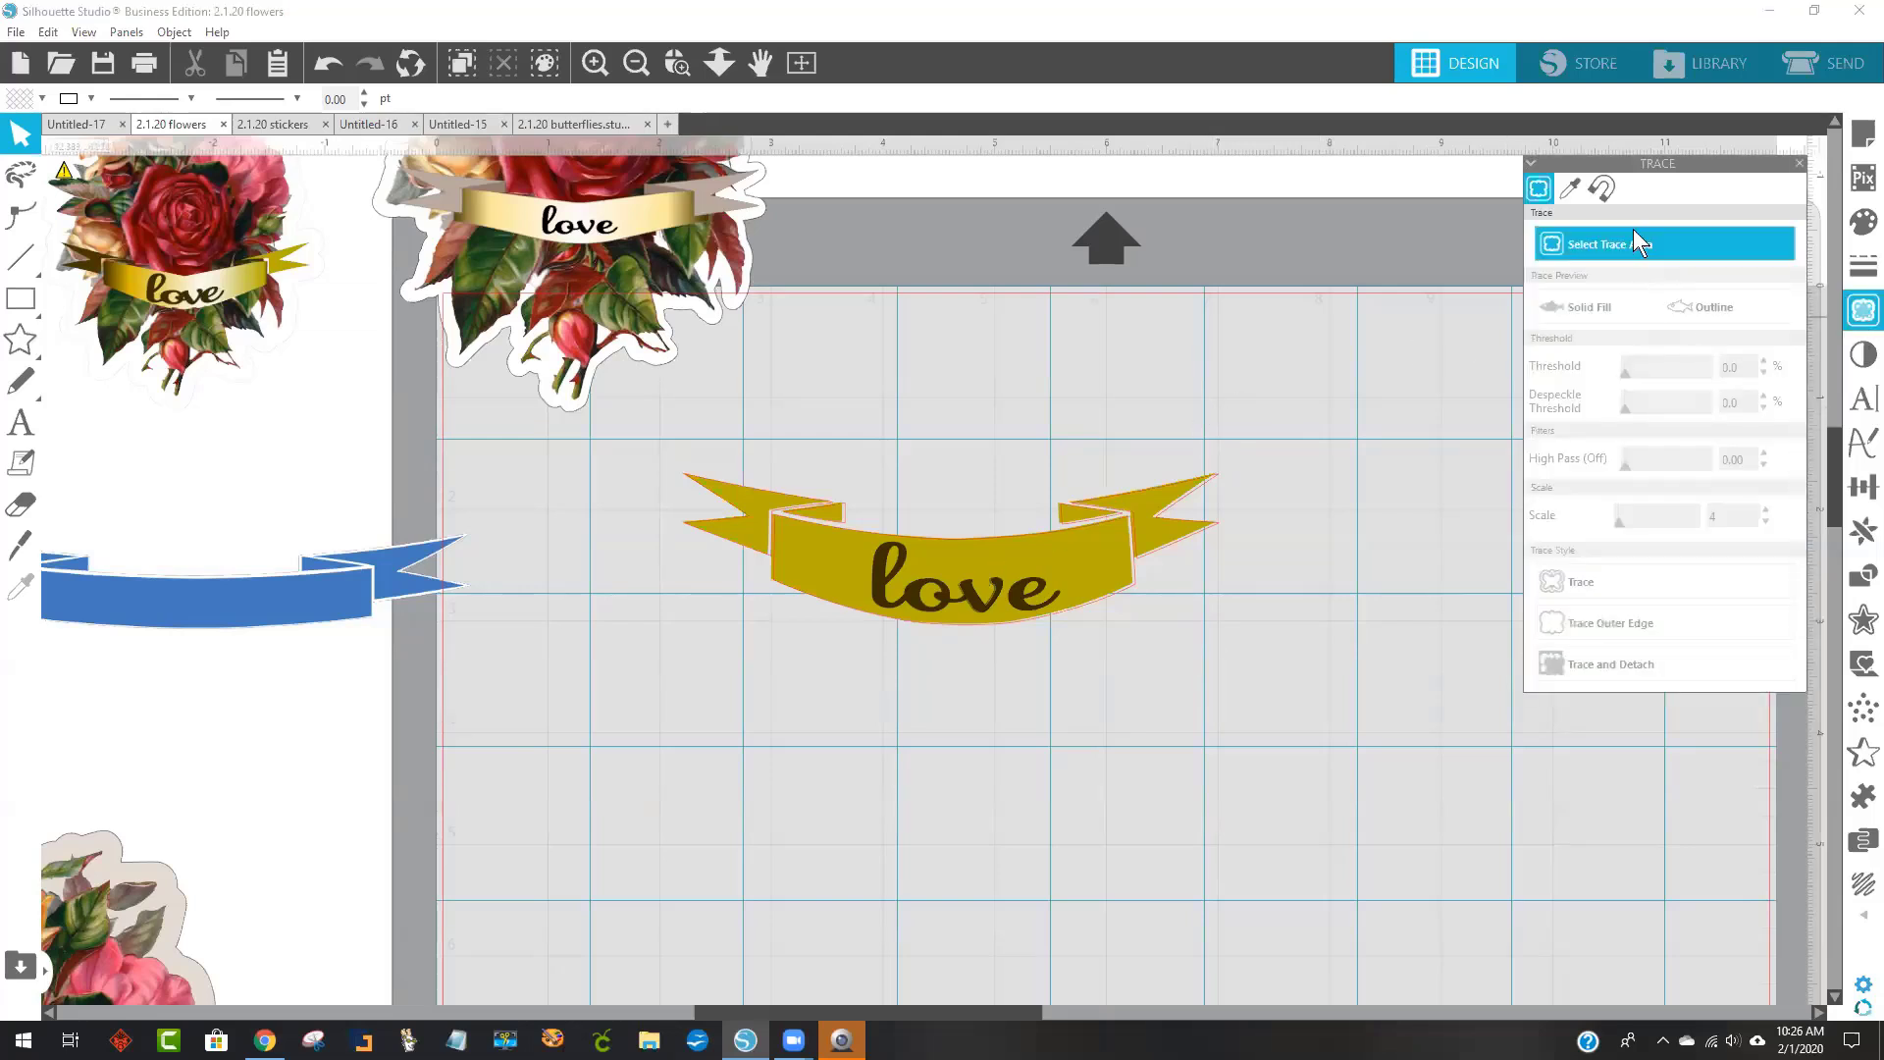
left_click(1859, 138)
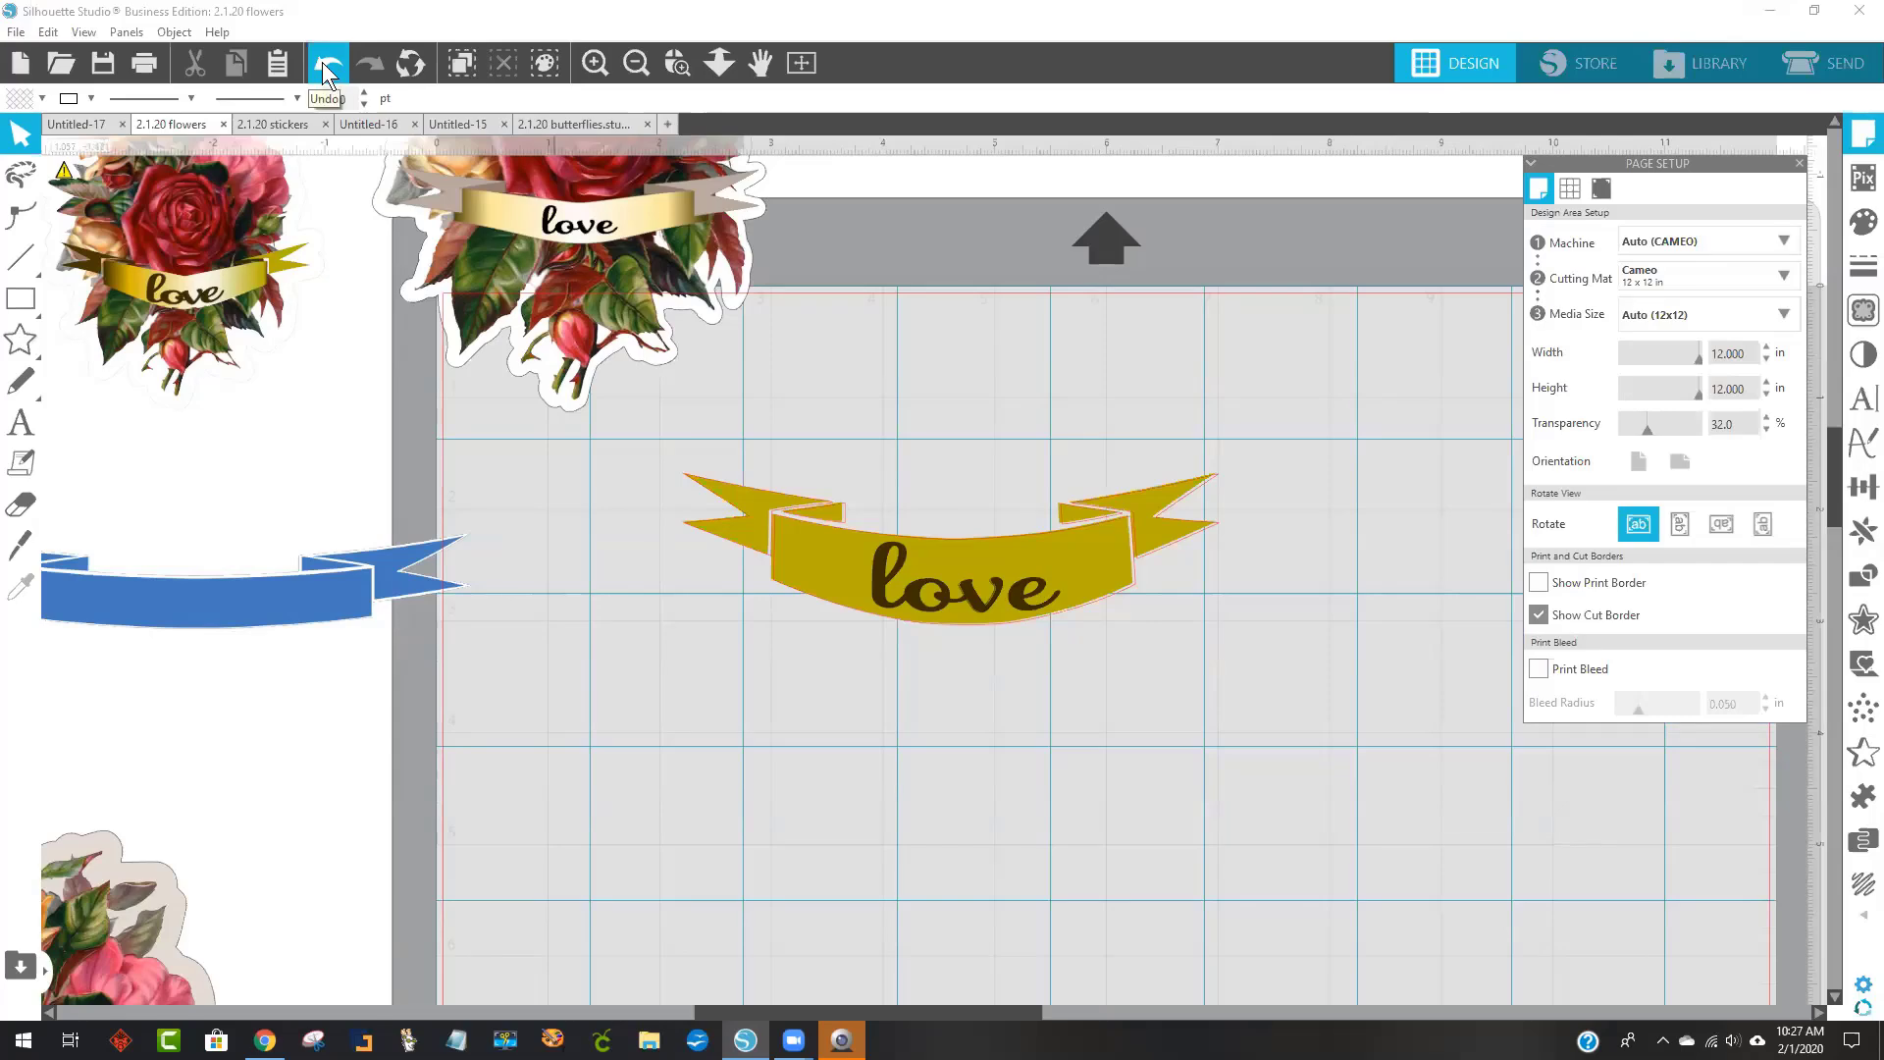
Move the large rose bouquet sticker with the cream love banner off the mat into the empty area beside it.
left_click_drag(775, 1013, 479, 992)
scroll(719, 659, "down", 3)
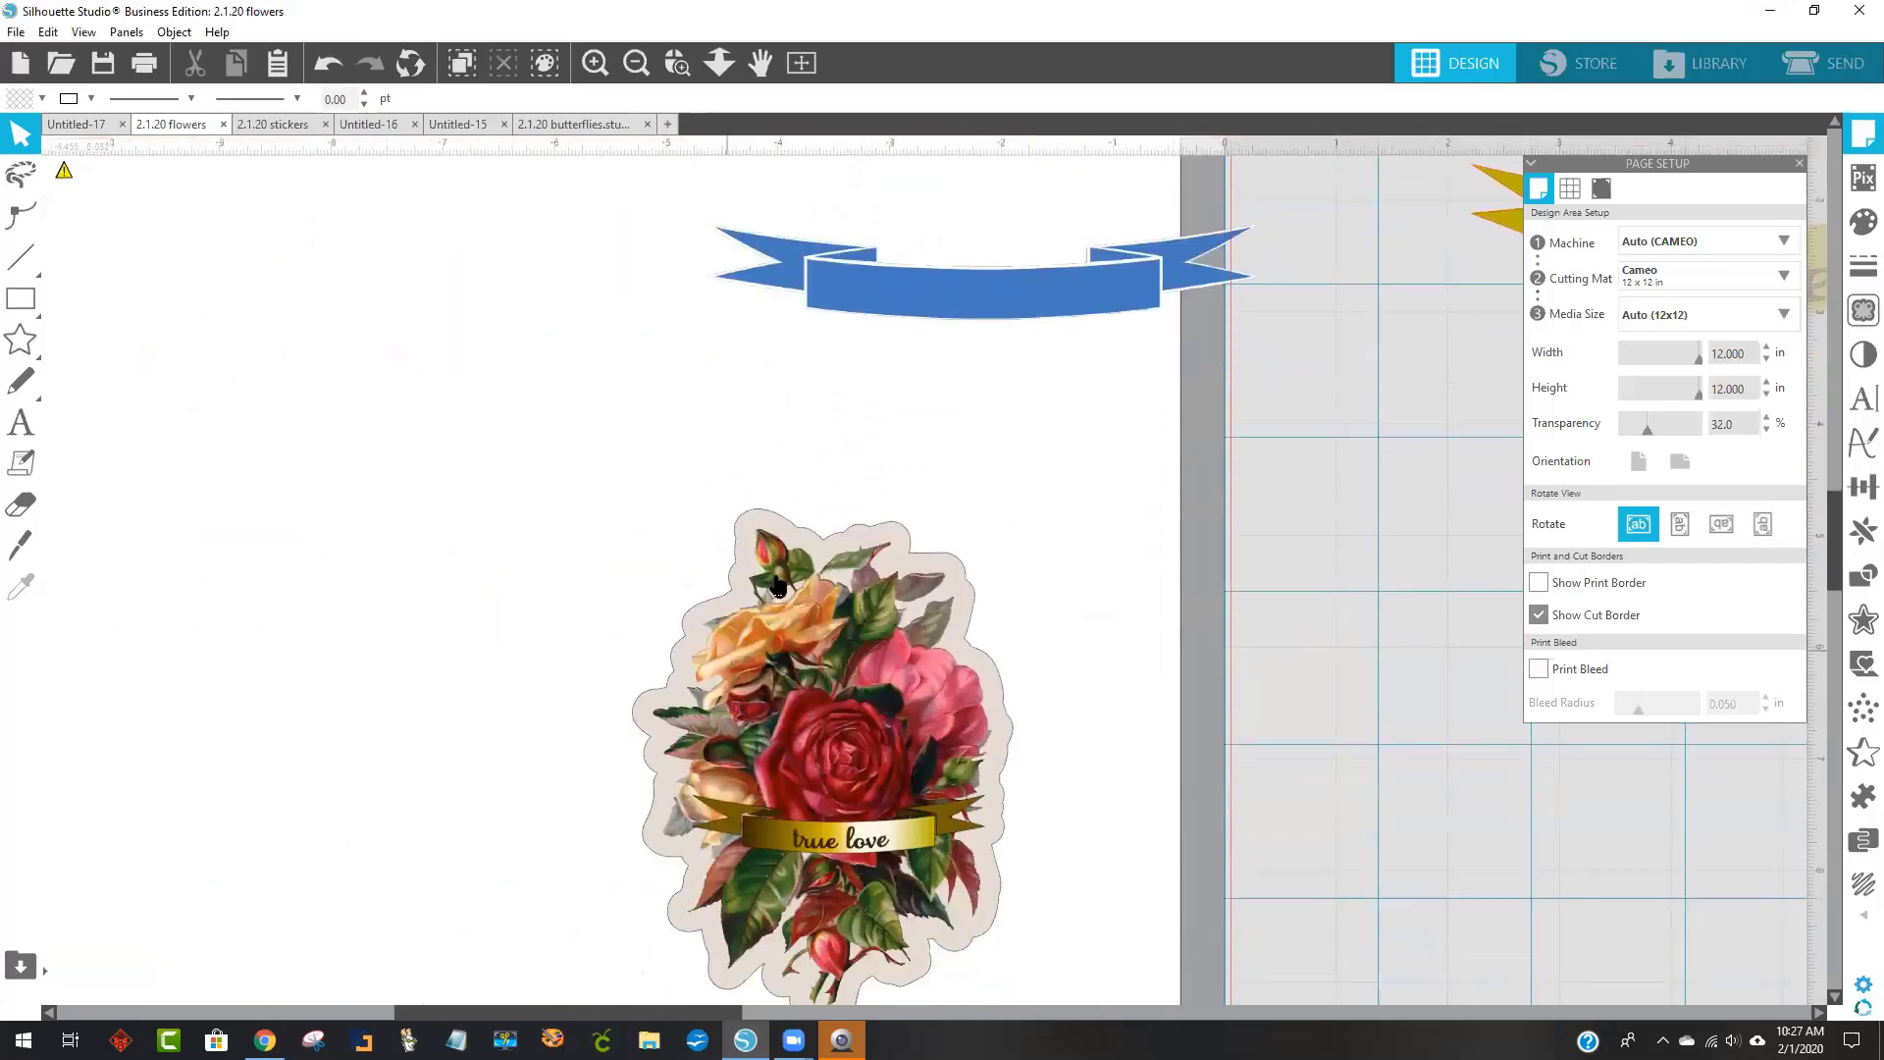
left_click(636, 63)
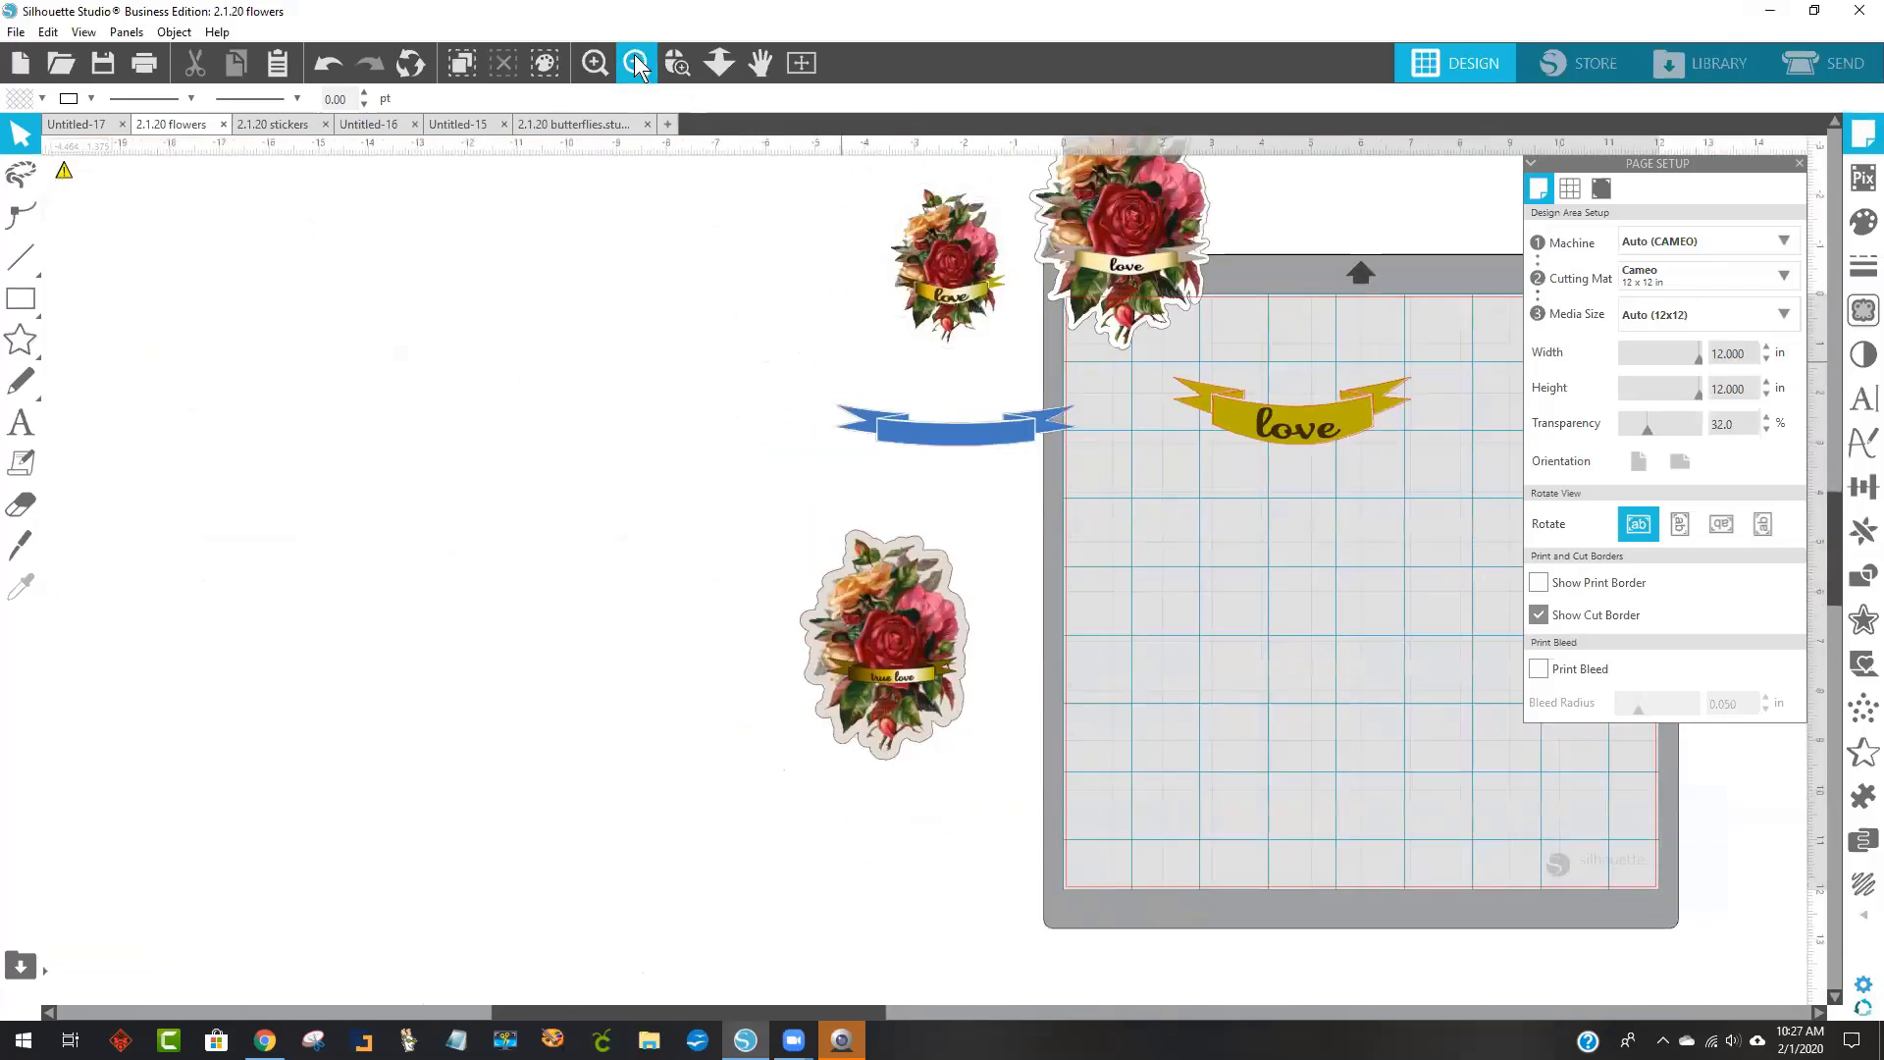
left_click_drag(1024, 301, 700, 337)
left_click(596, 251)
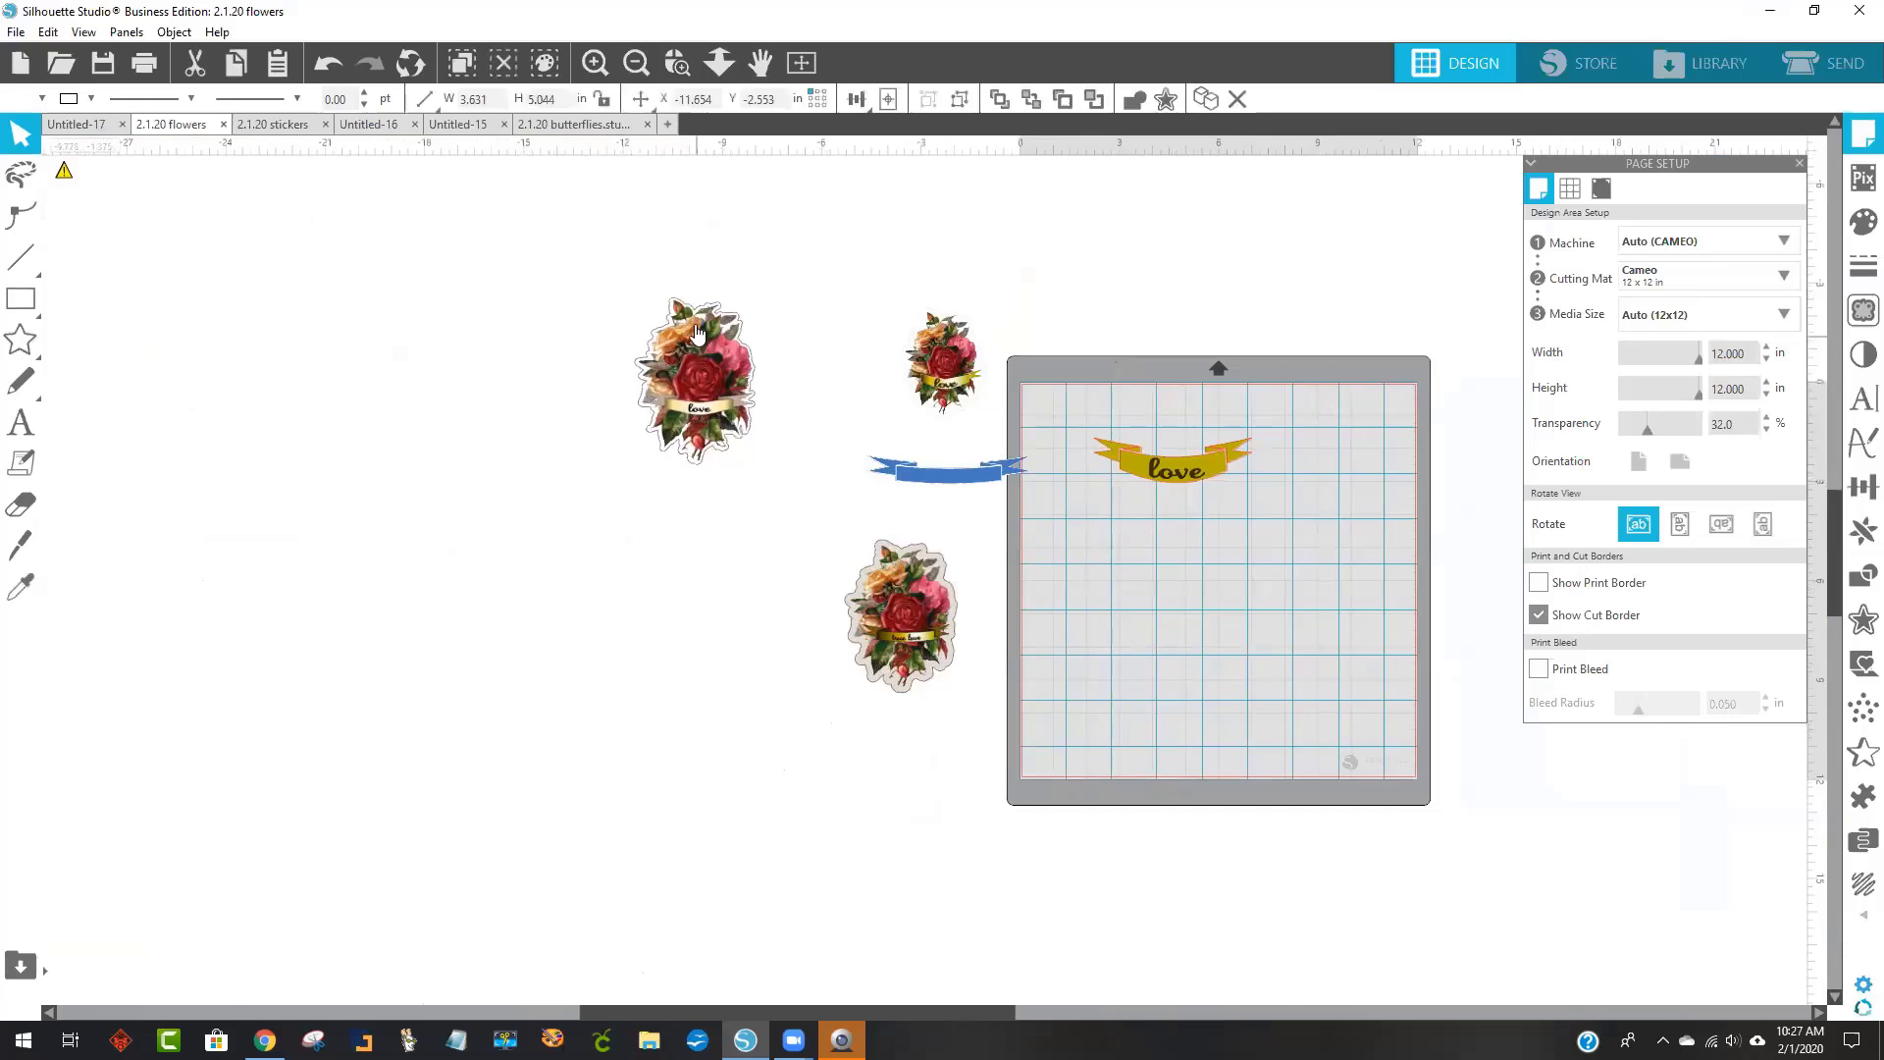
Close the Untitled-16 and Untitled-17 drawings without saving their changes.
left_click(77, 127)
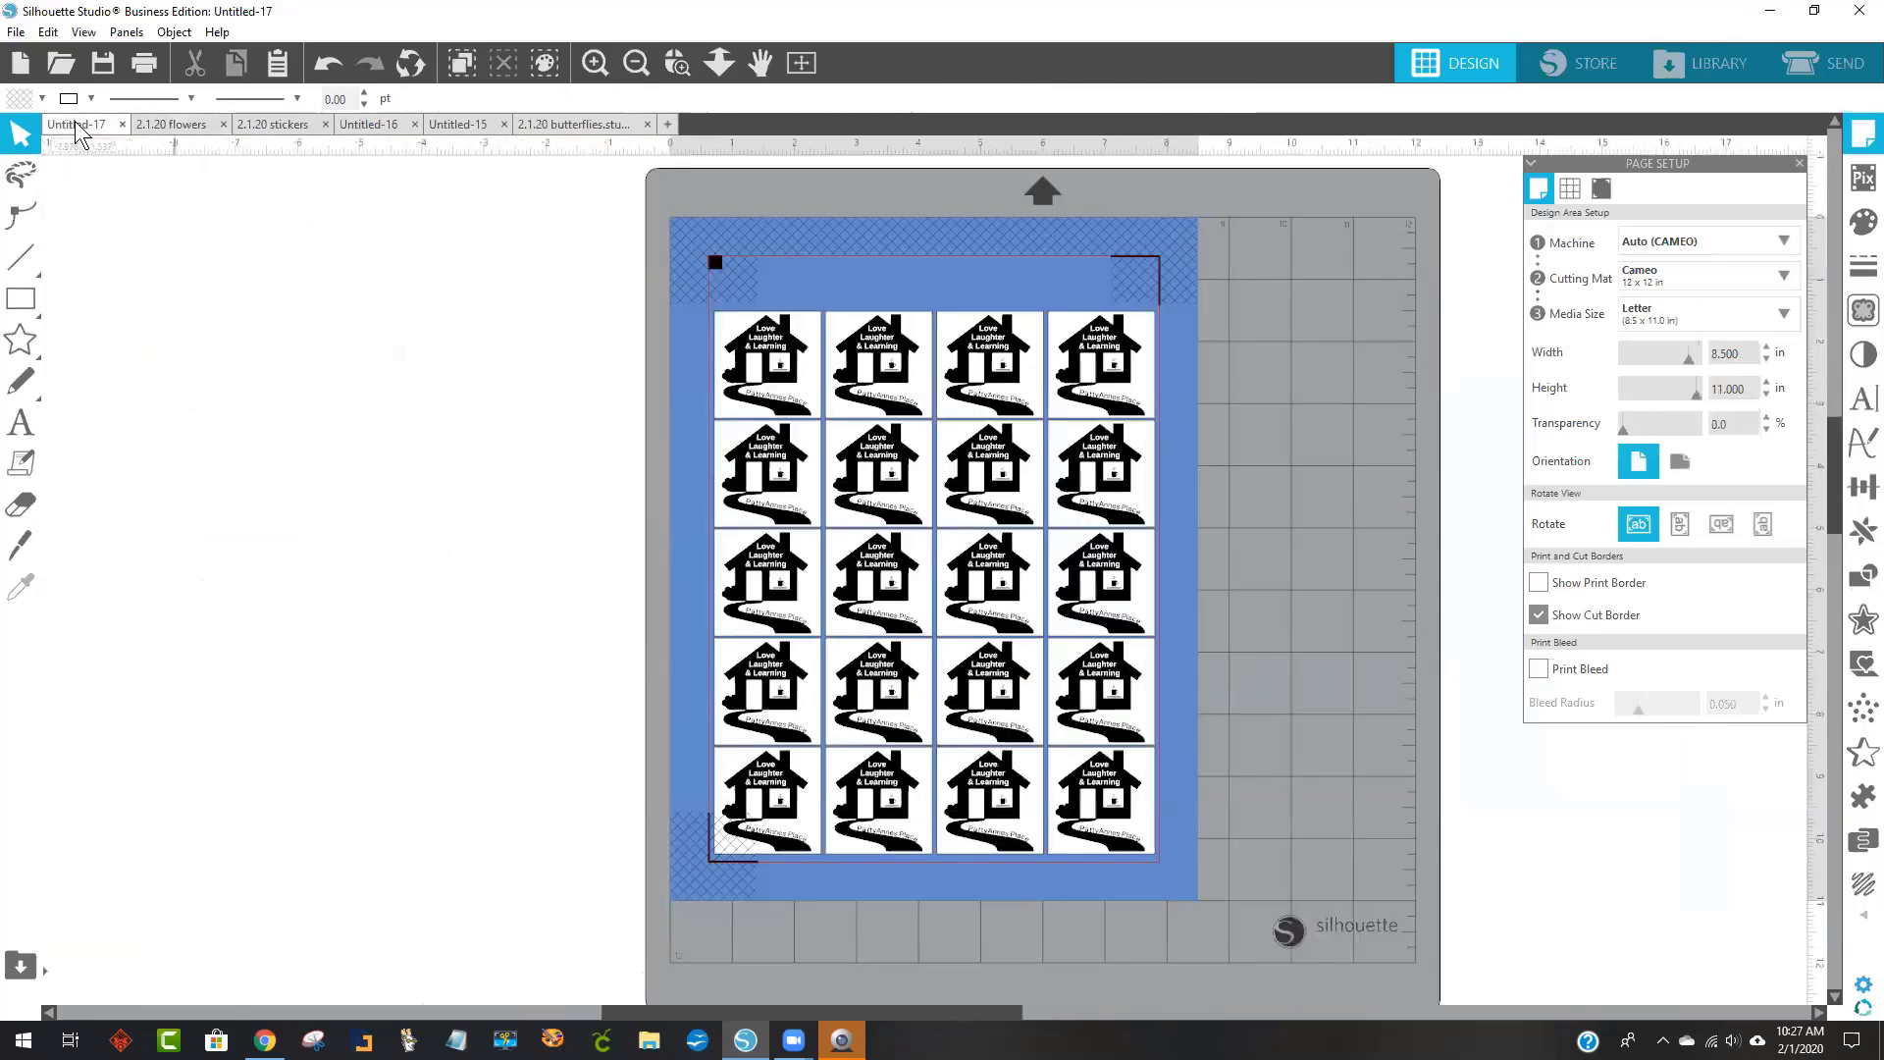
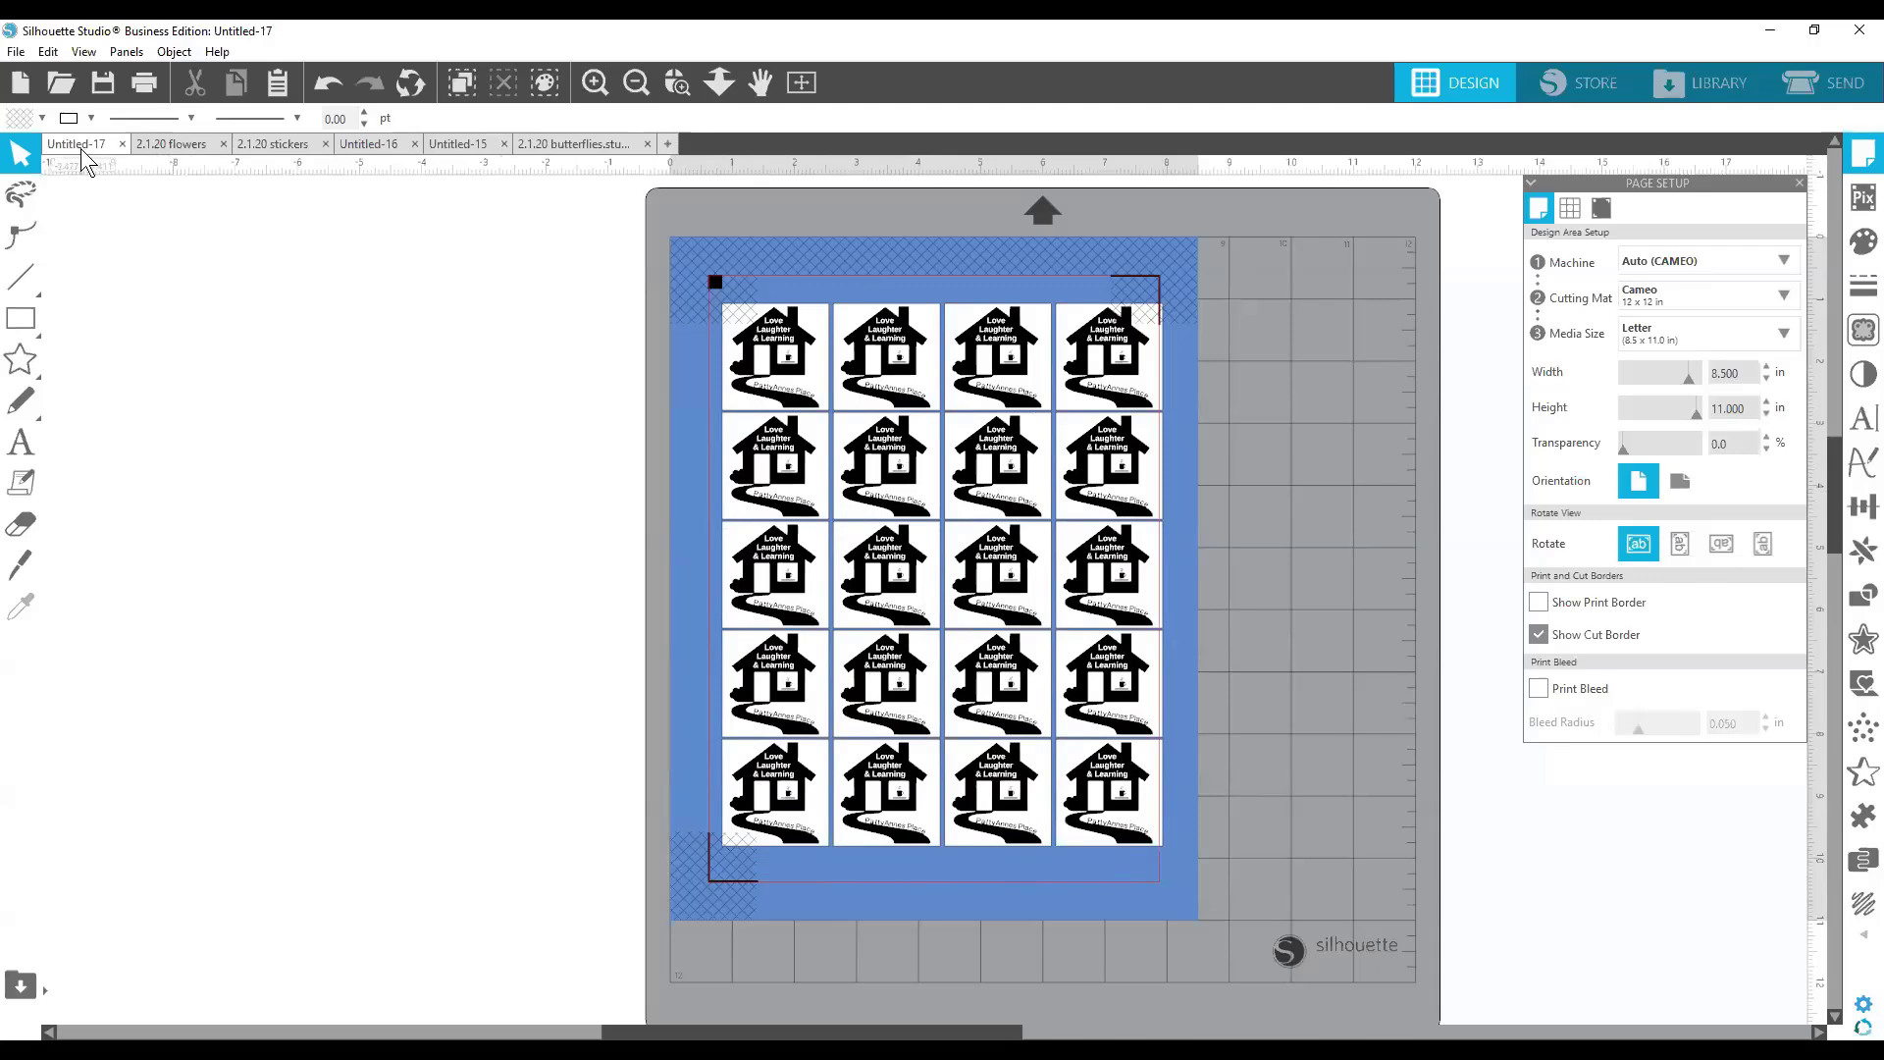
left_click(180, 140)
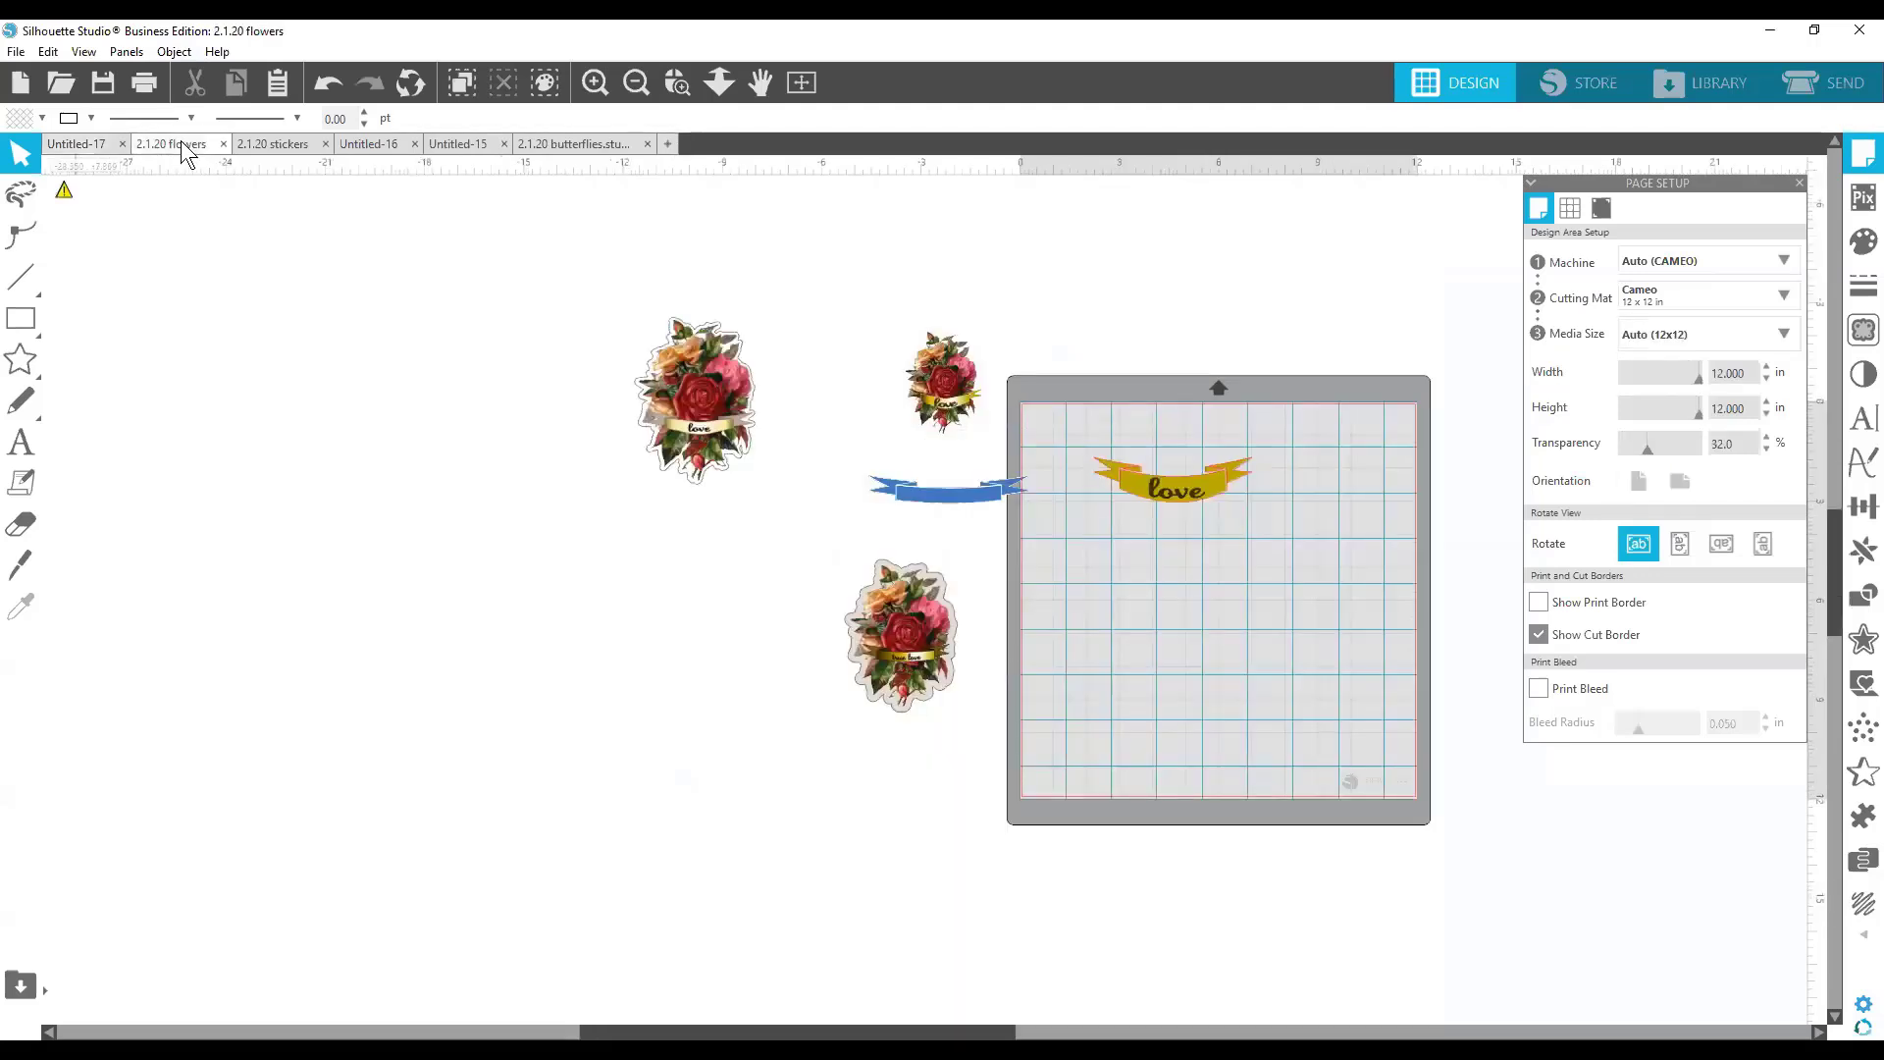
left_click(365, 143)
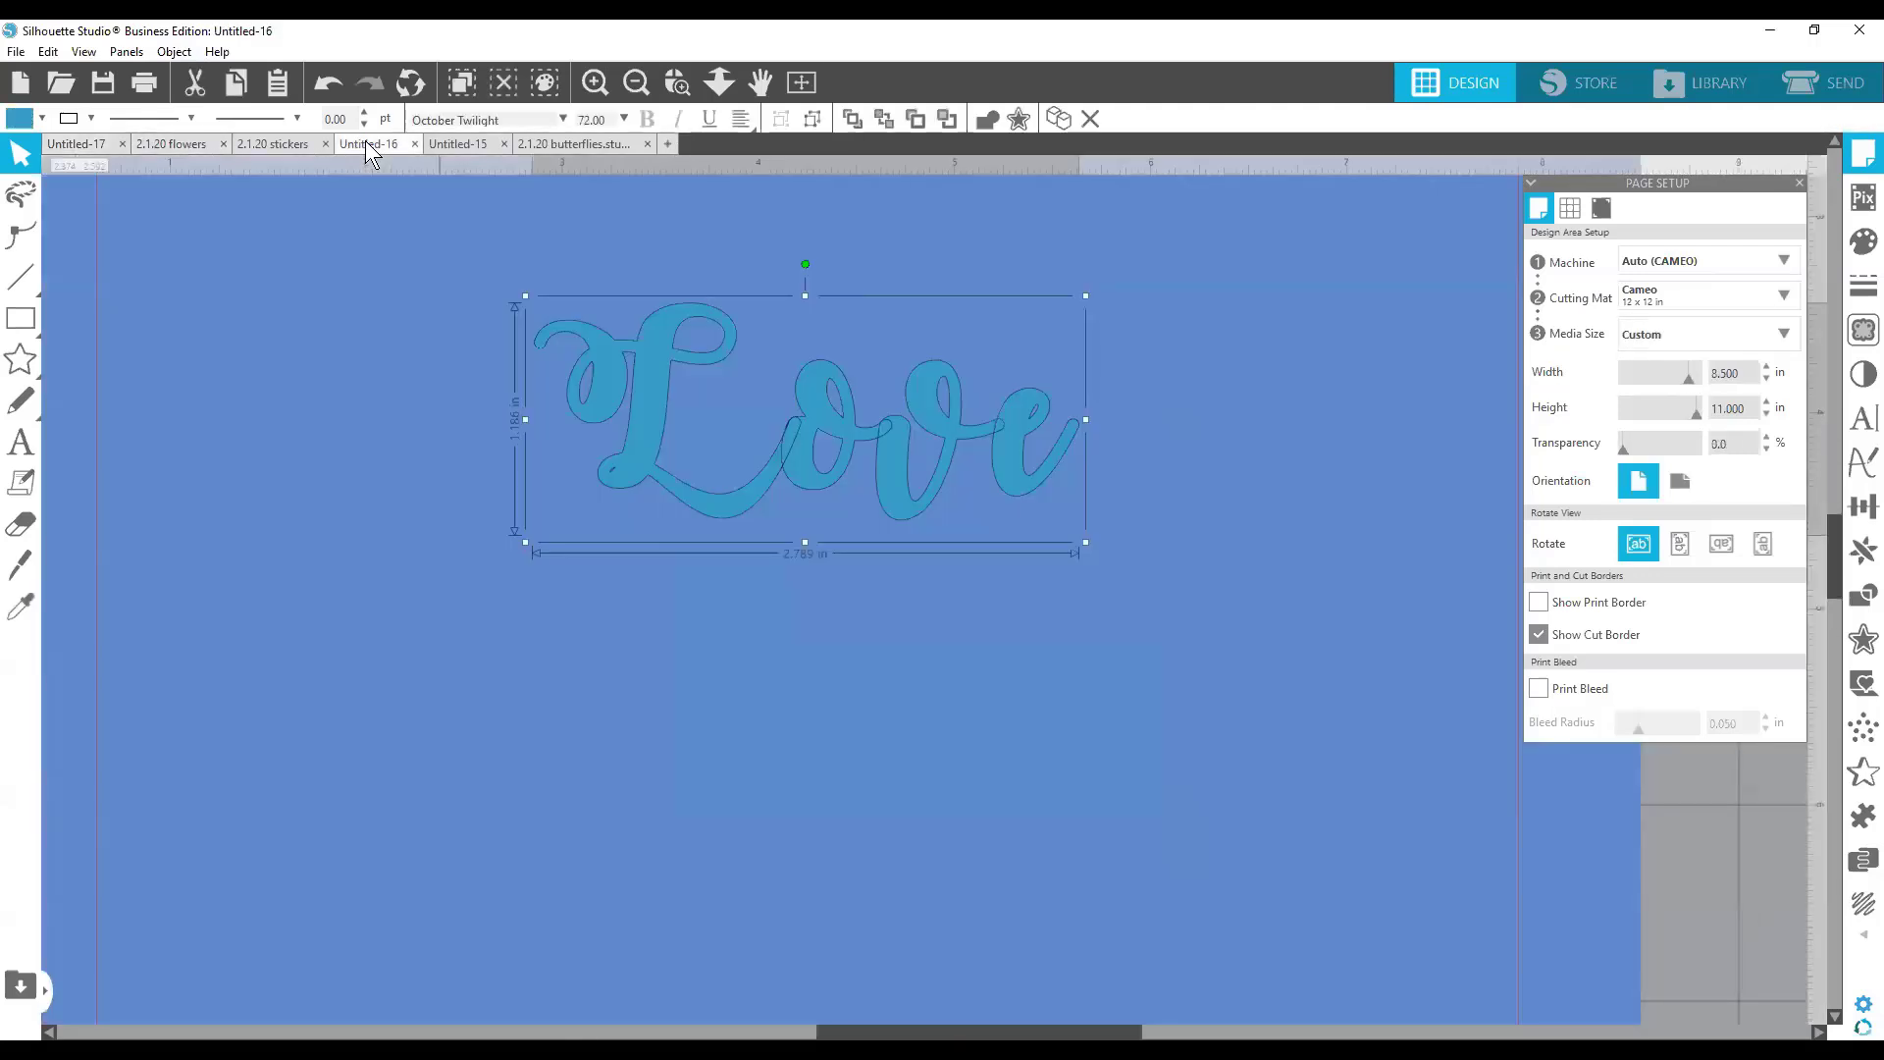
left_click(414, 143)
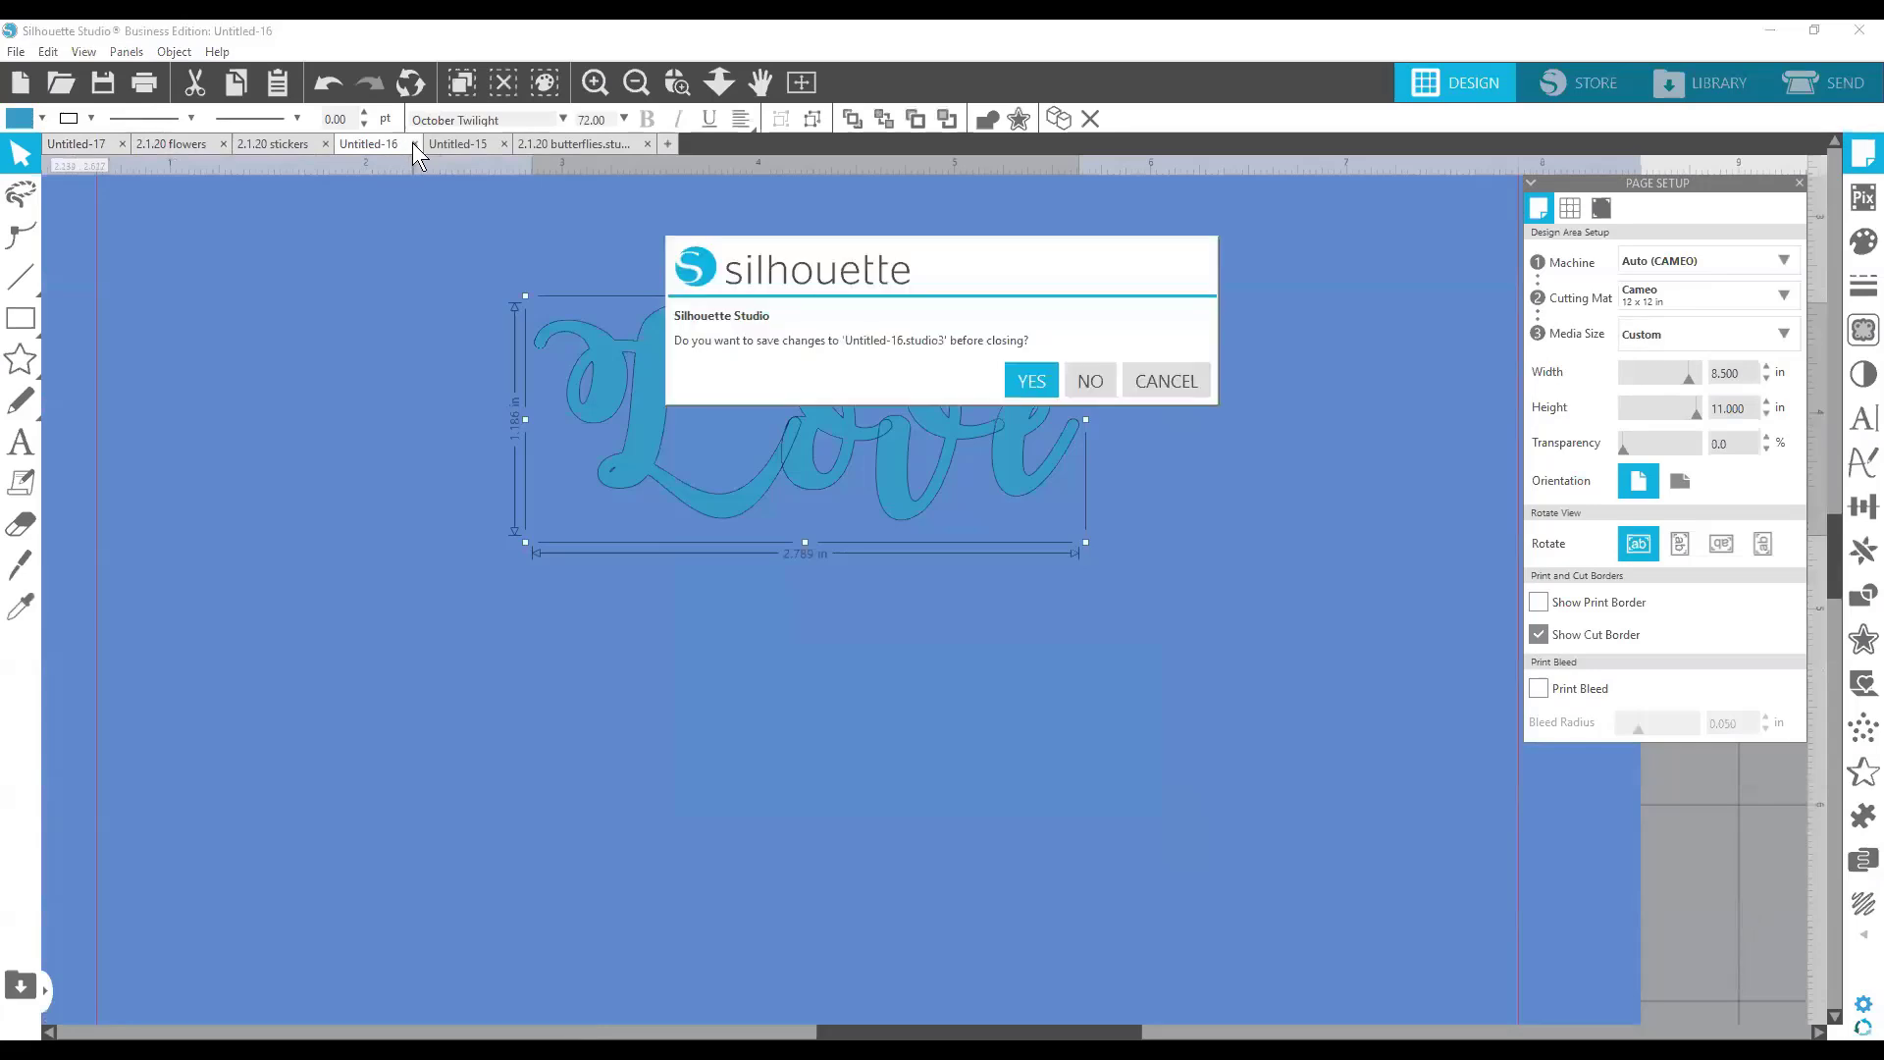
left_click(1091, 373)
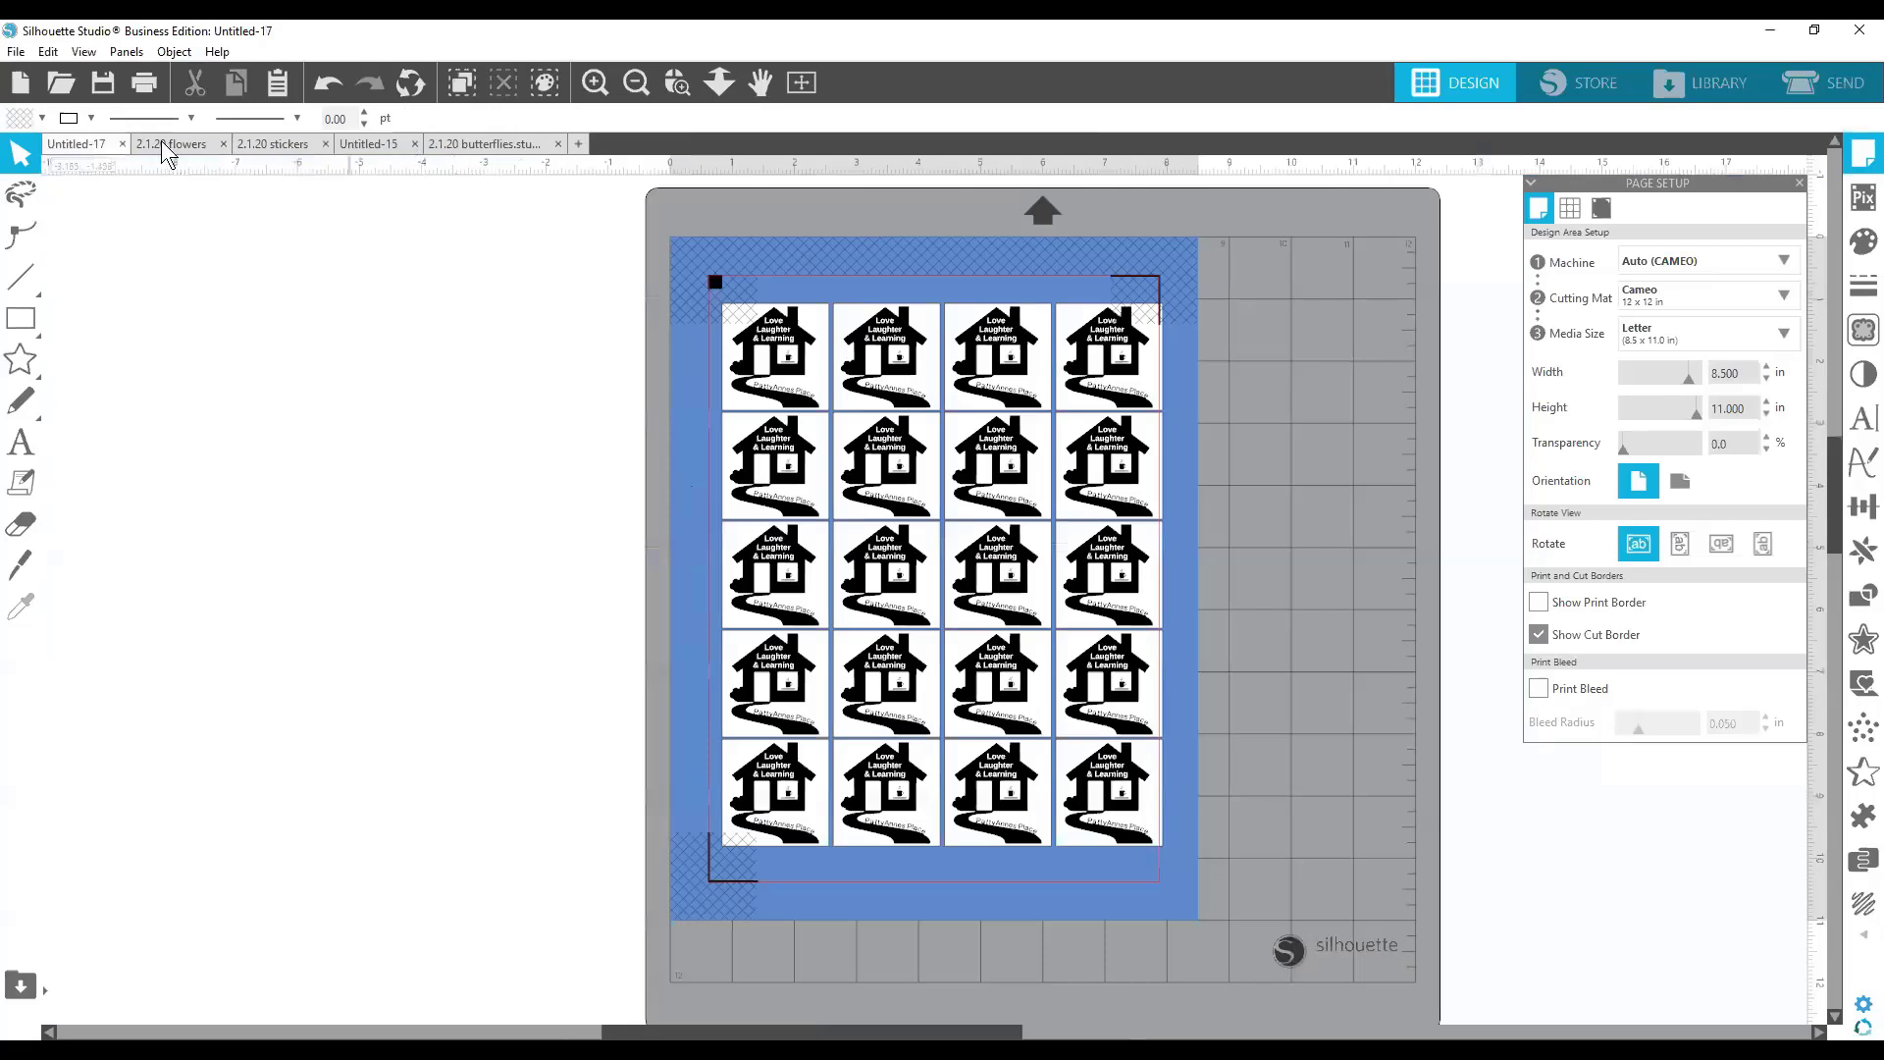
left_click(121, 143)
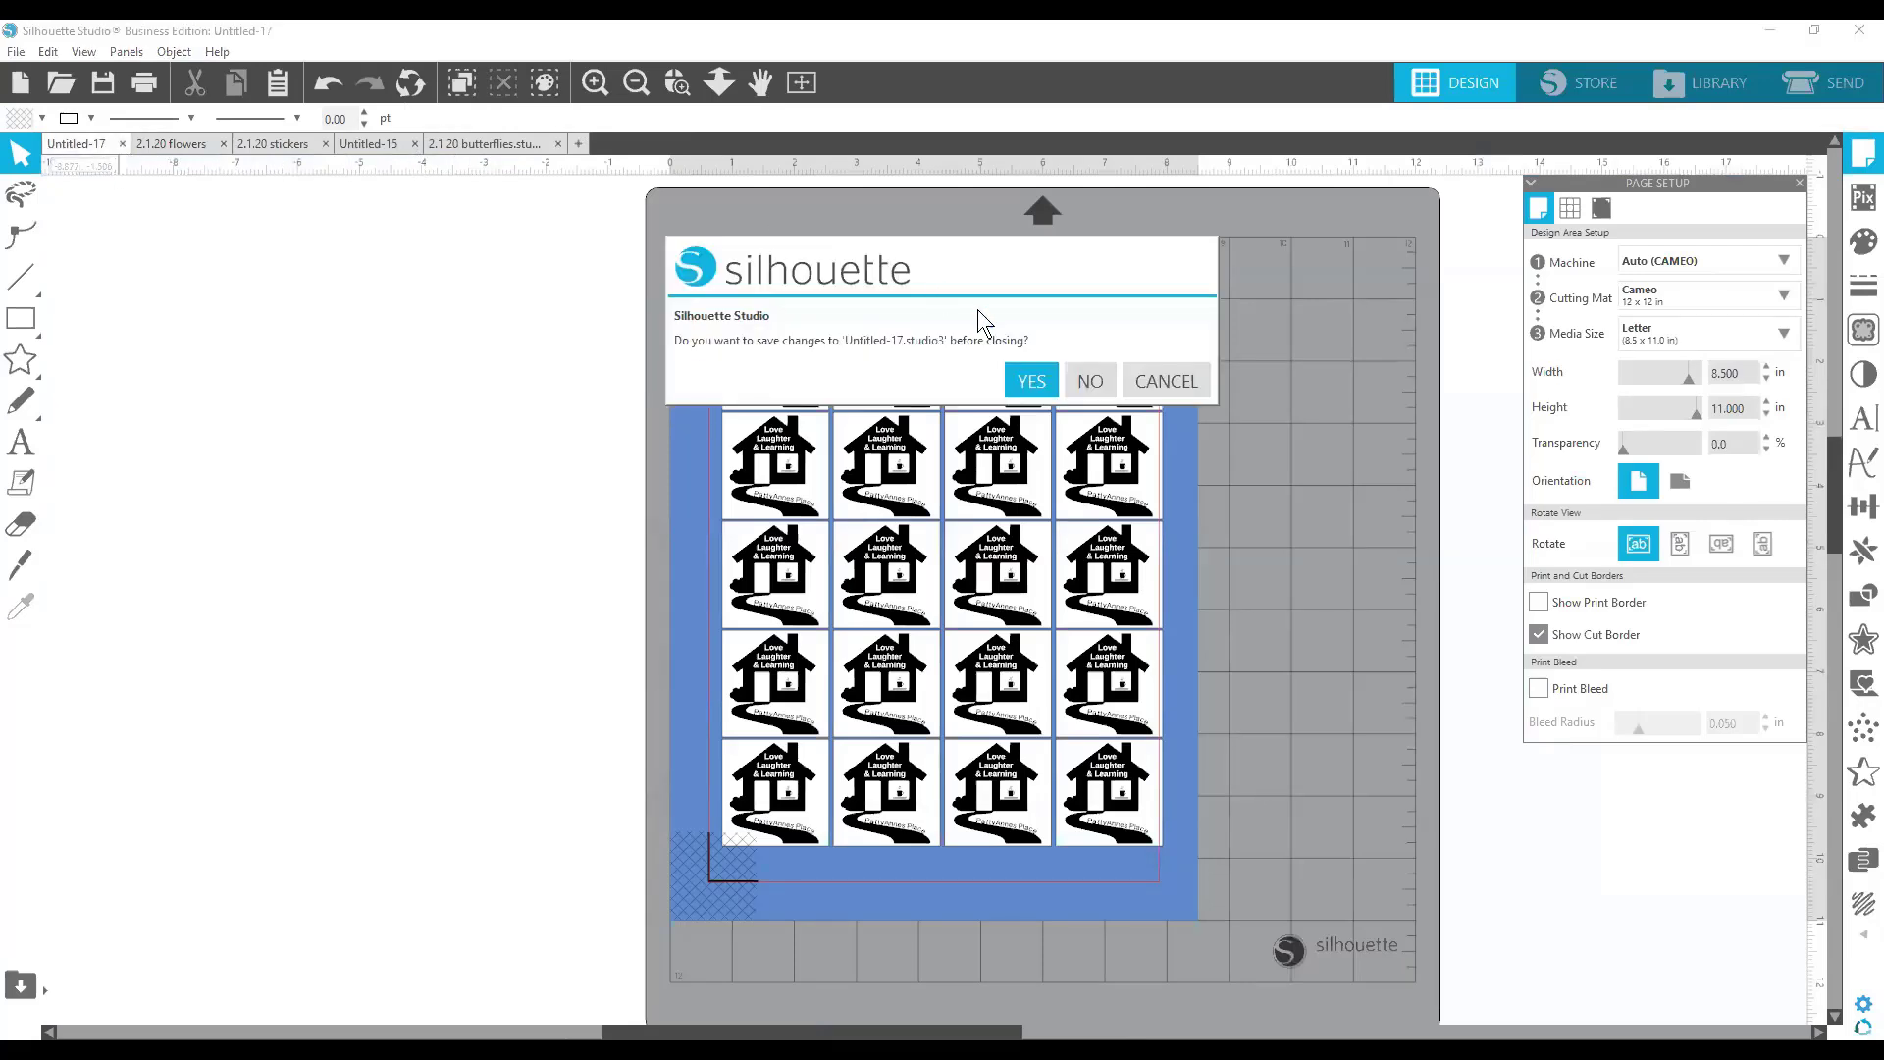
left_click(1079, 378)
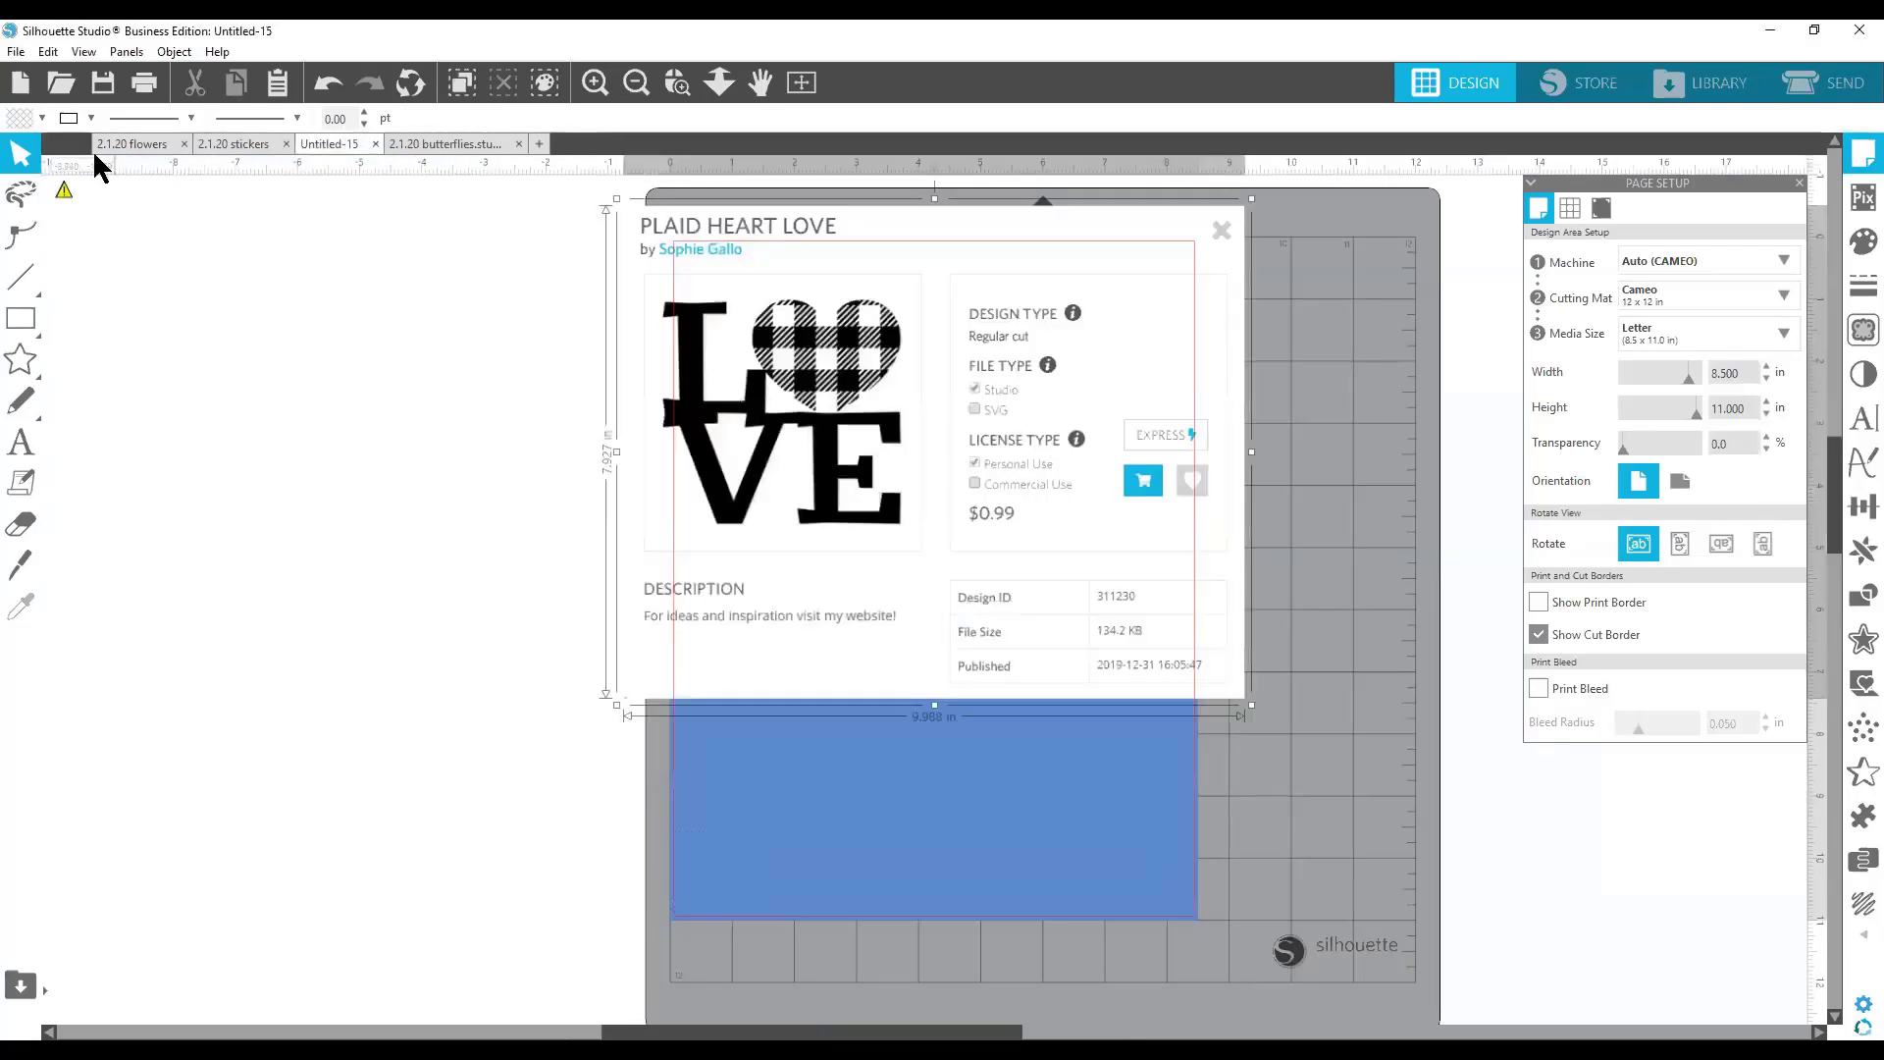
Switch to the 2.1.20 stickers drawing and move the grey circles off both small storks' bundles to below them.
left_click(203, 145)
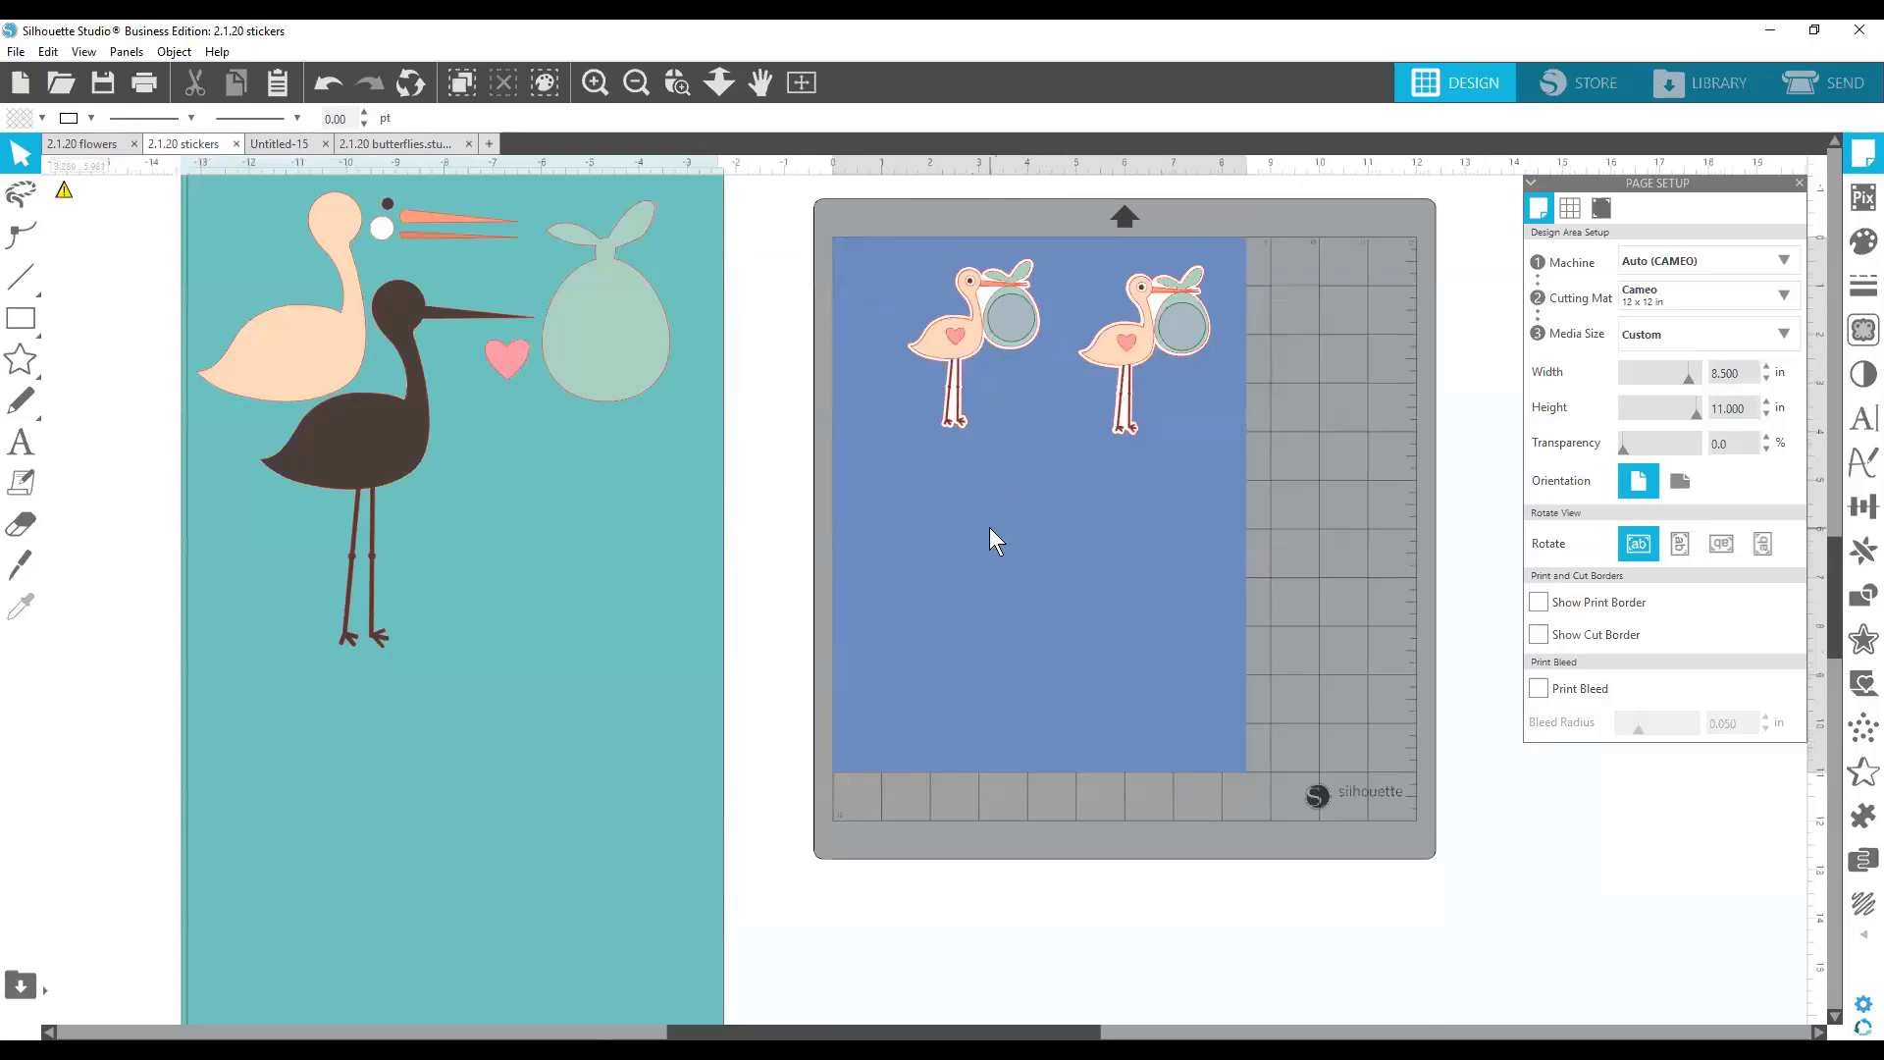
left_click_drag(1010, 320, 1022, 415)
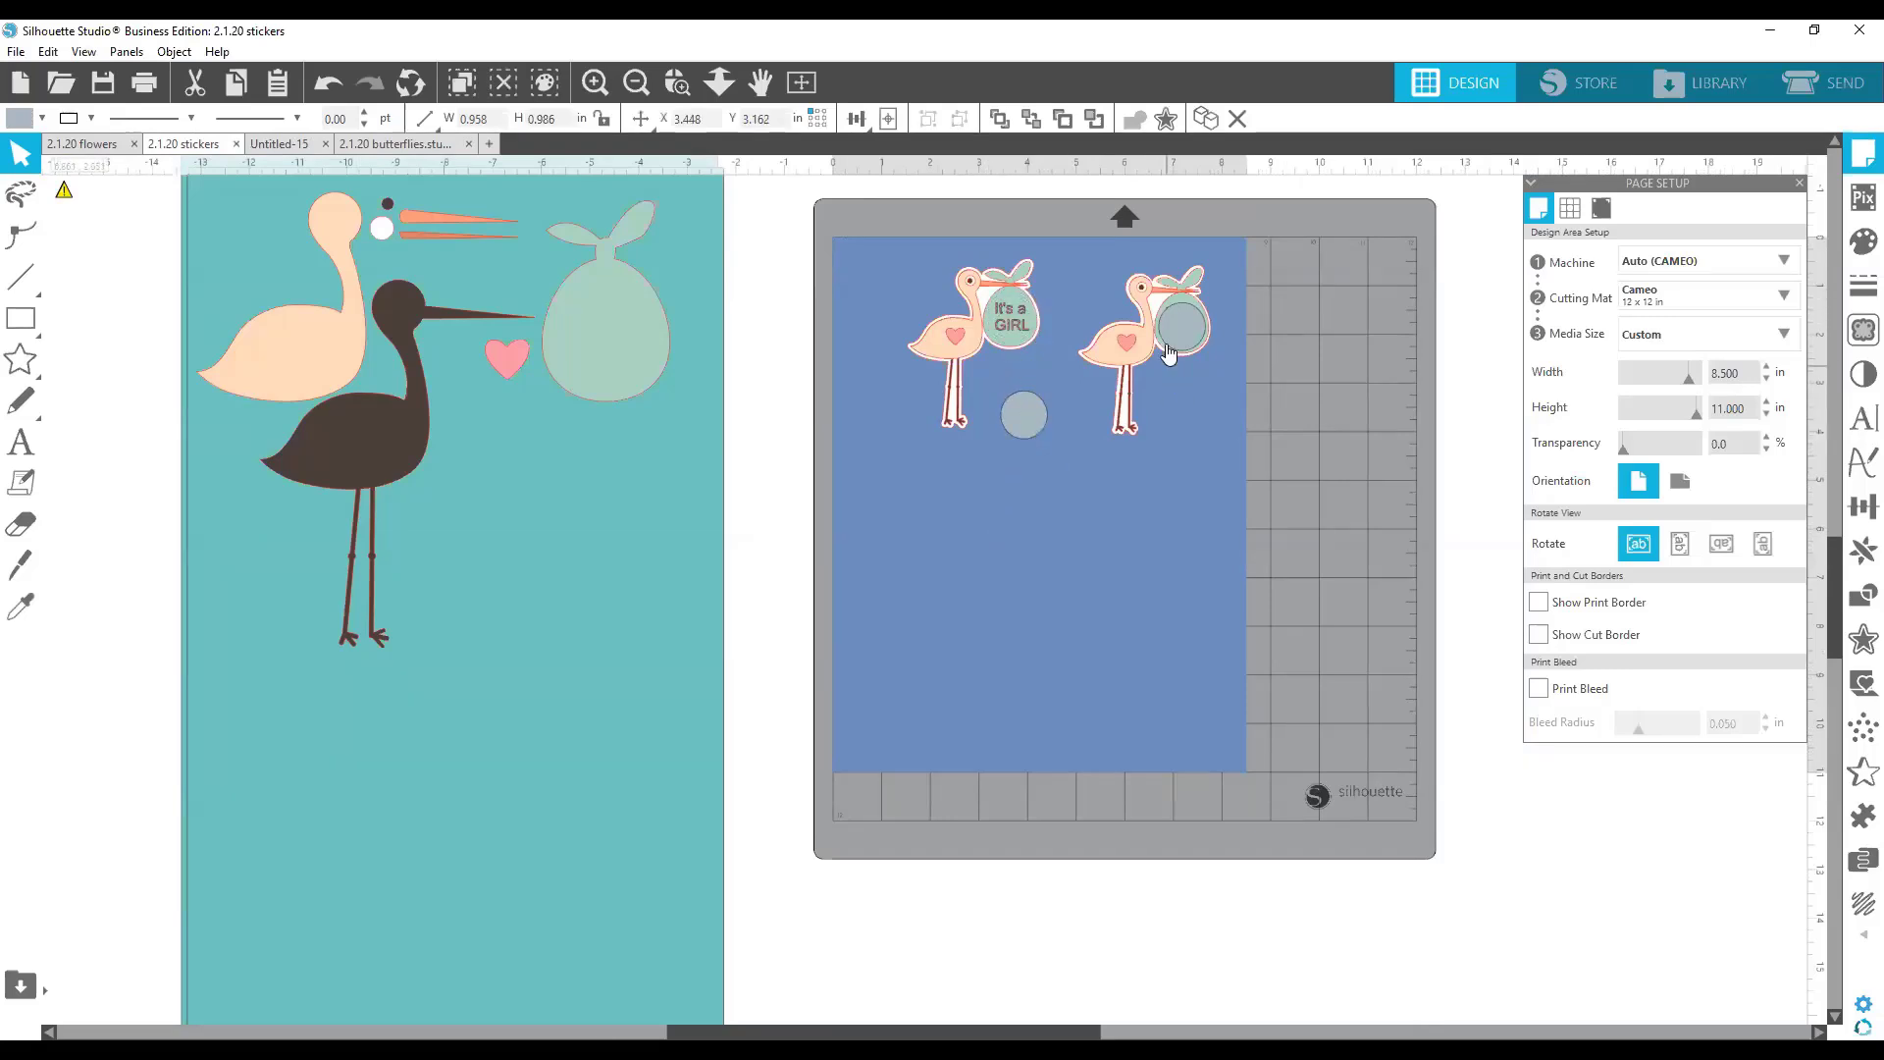
left_click_drag(1167, 354, 1185, 421)
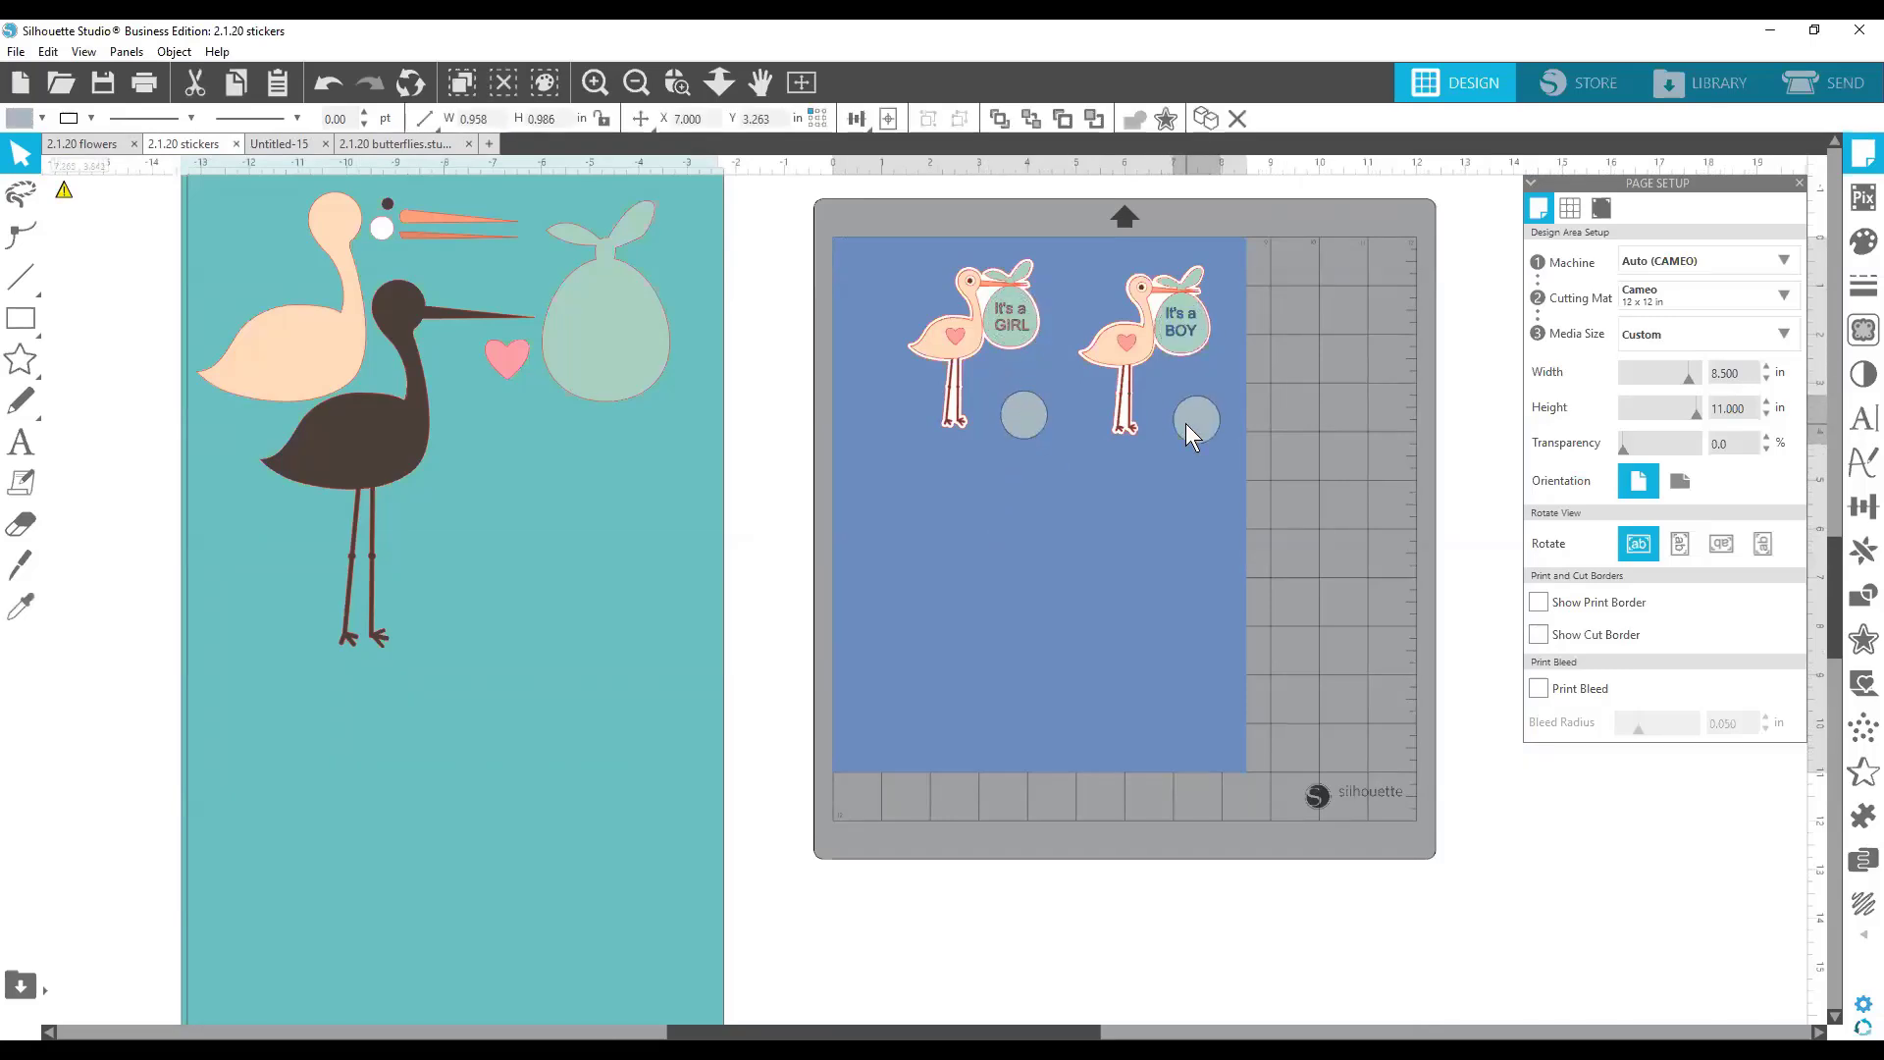
left_click_drag(1186, 421, 1185, 415)
left_click(991, 450)
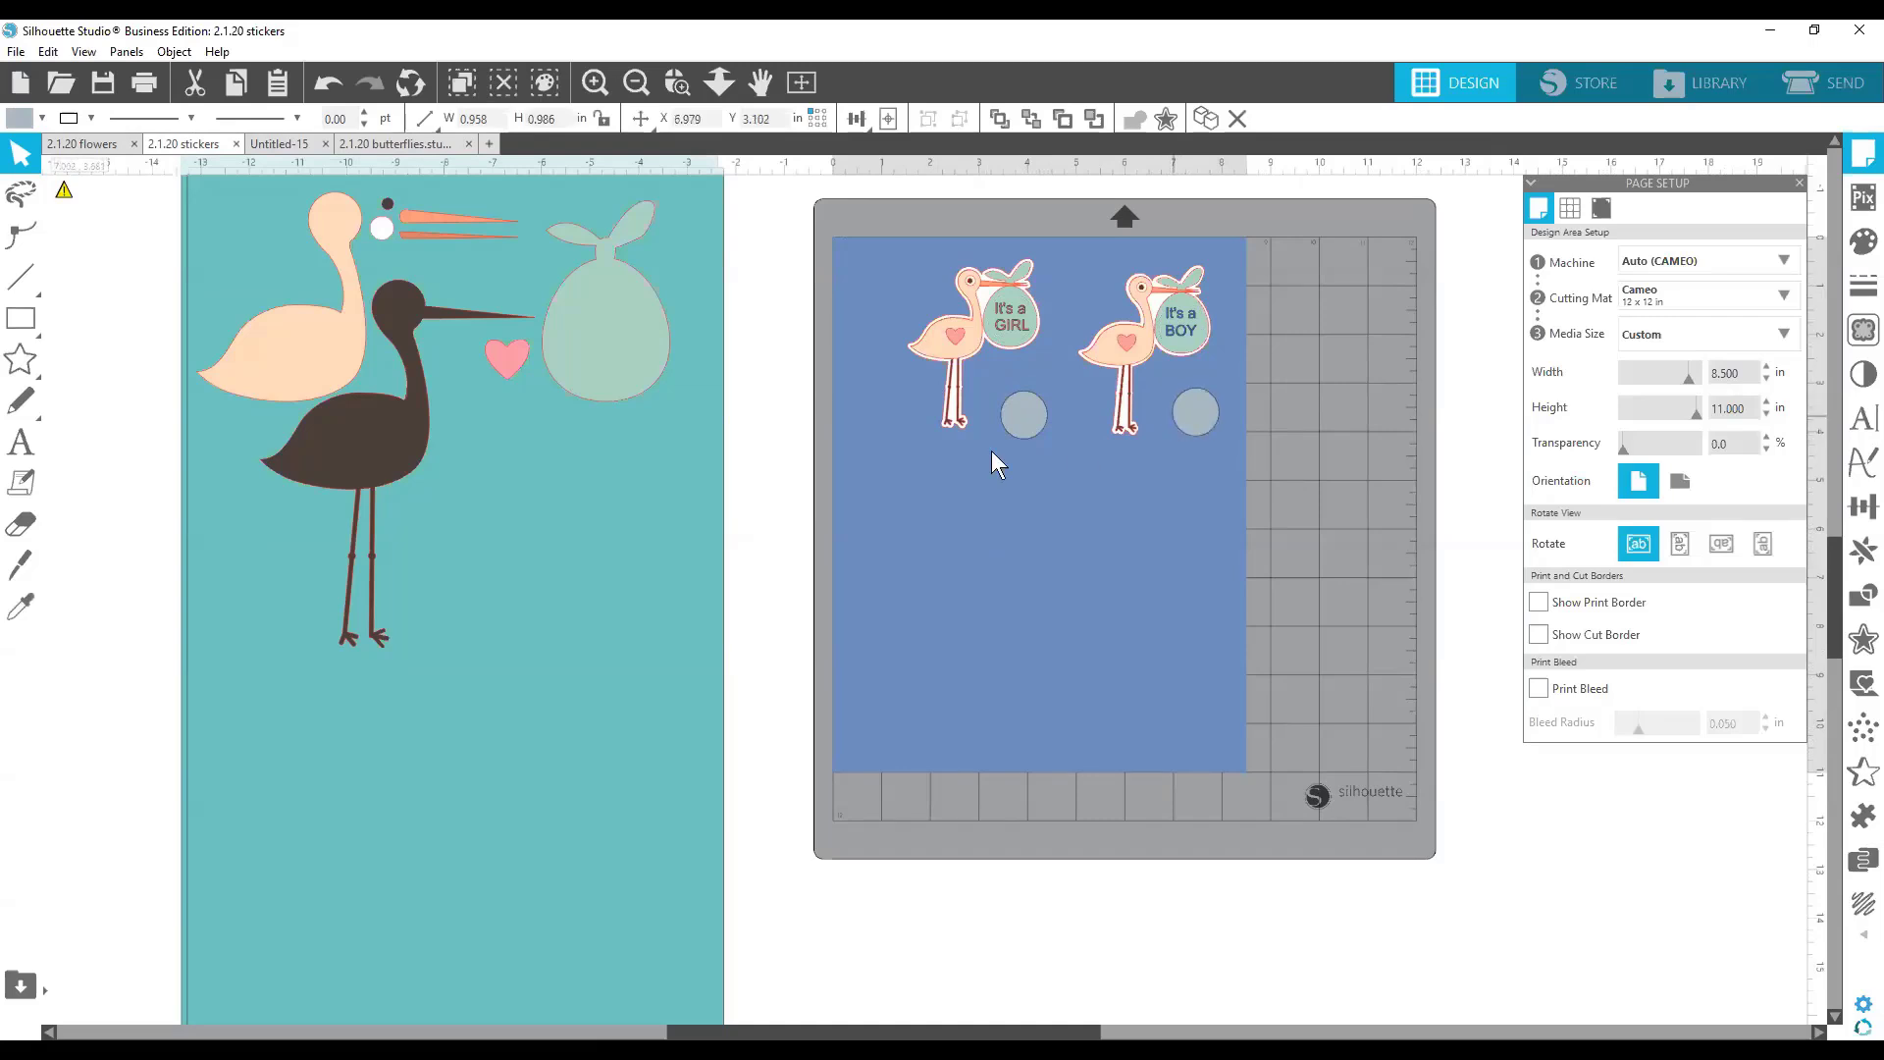
Cover the It's a GIRL text again, then move both grey circles to the empty middle of the page.
left_click_drag(1021, 423, 1002, 320)
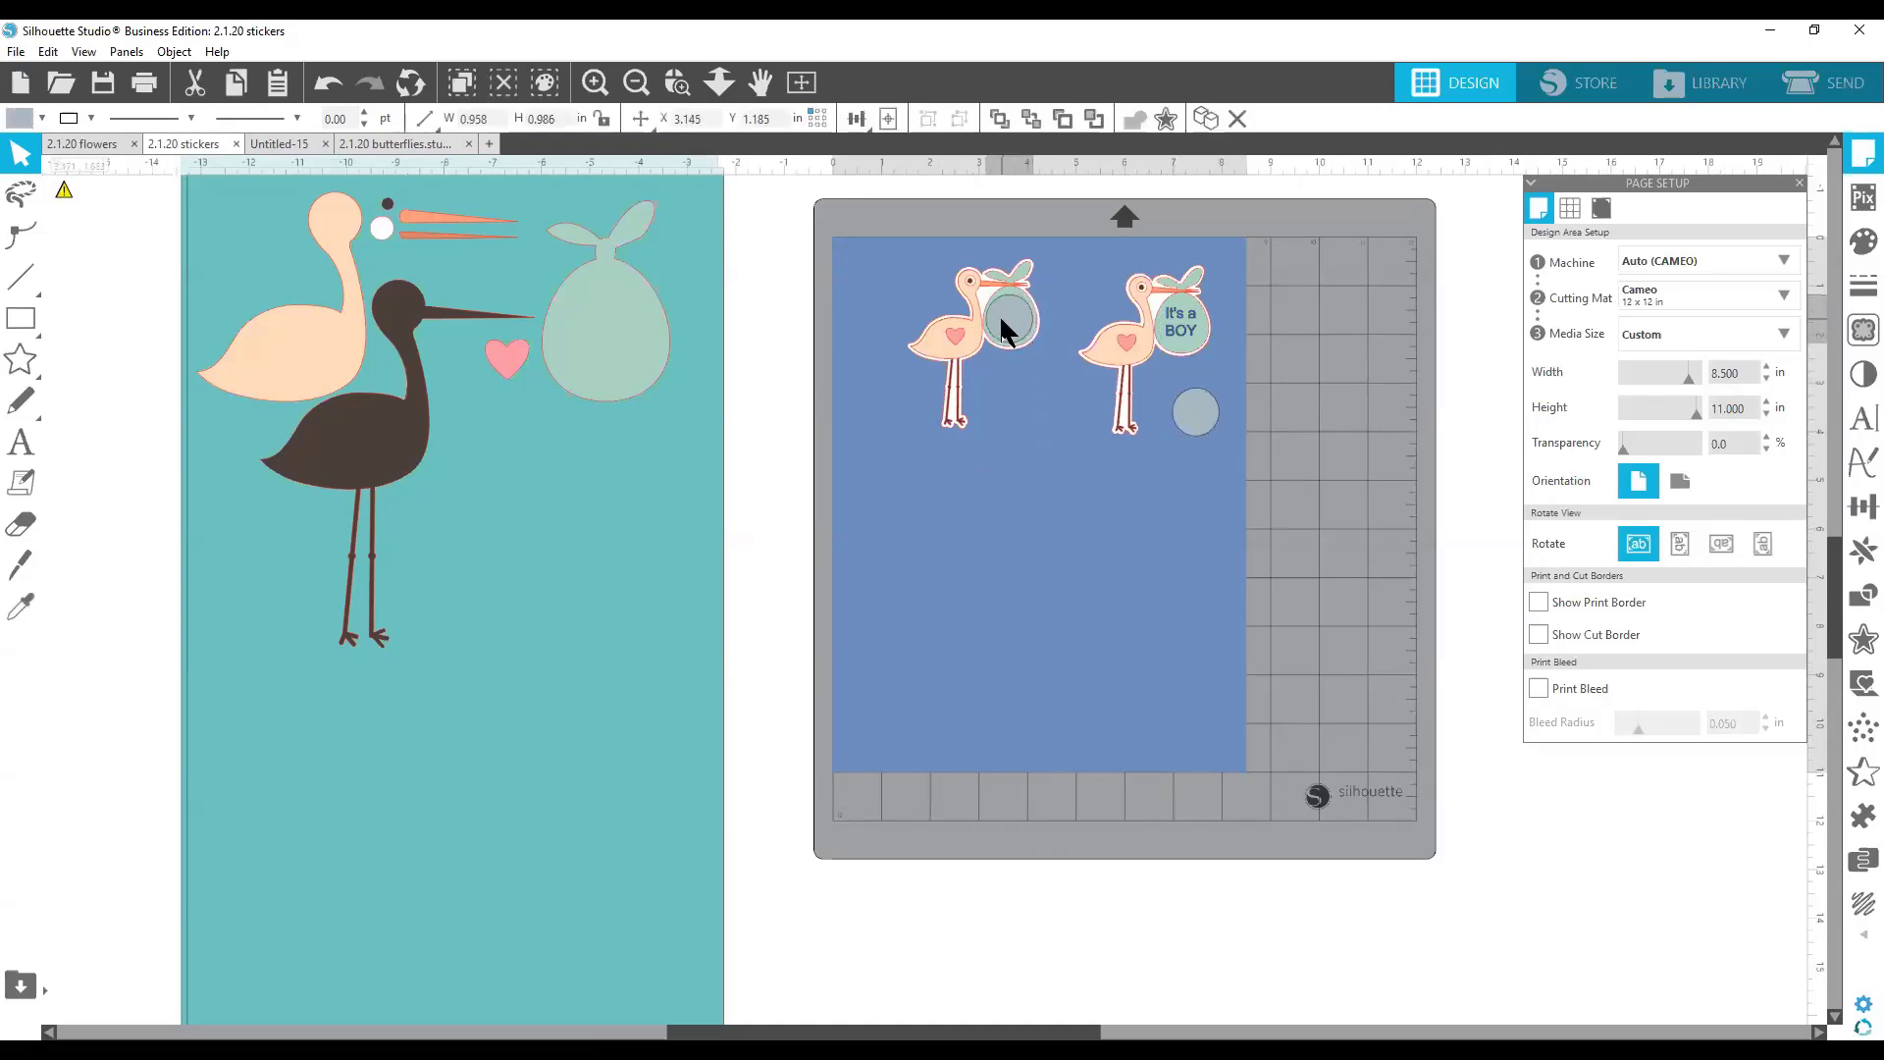
left_click_drag(1191, 432, 1124, 539)
left_click_drag(1011, 328, 1012, 549)
left_click(907, 244)
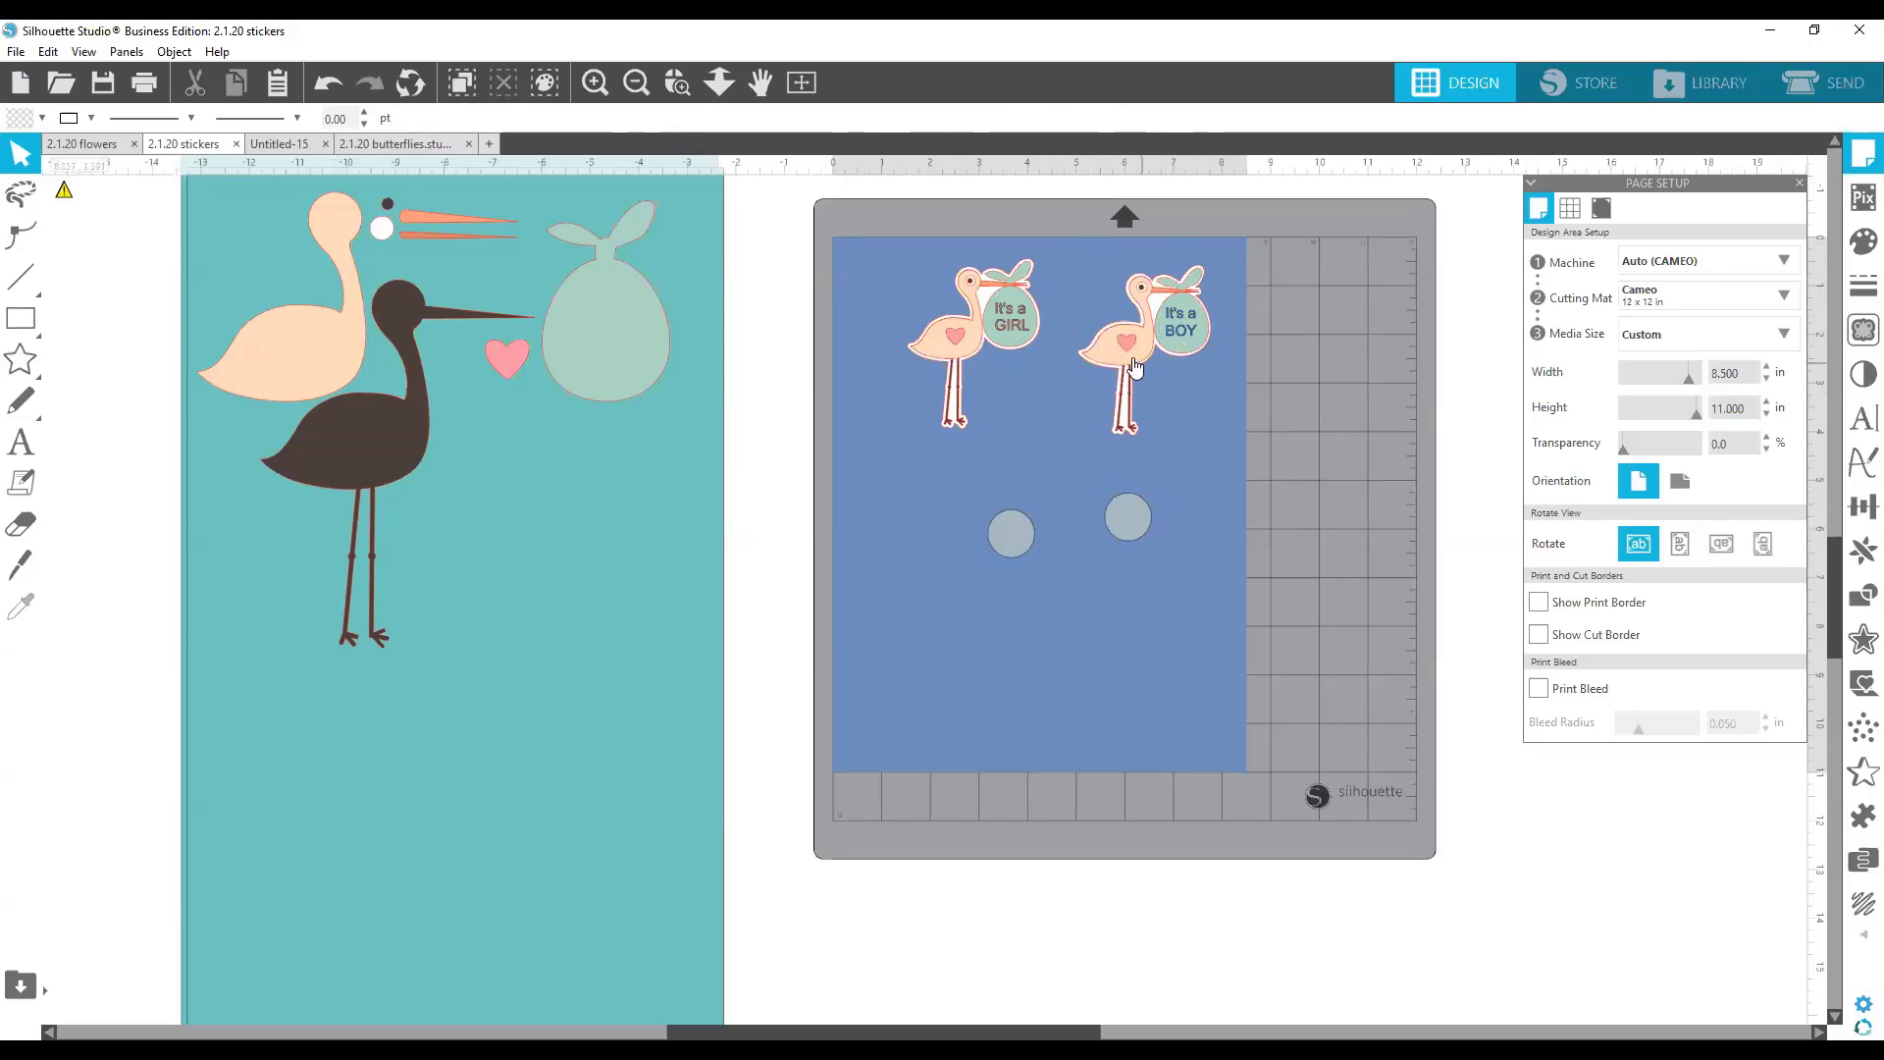
Place the grey circles back over the It's a BOY and It's a GIRL texts on the stork bundles.
left_click_drag(1136, 527, 1191, 329)
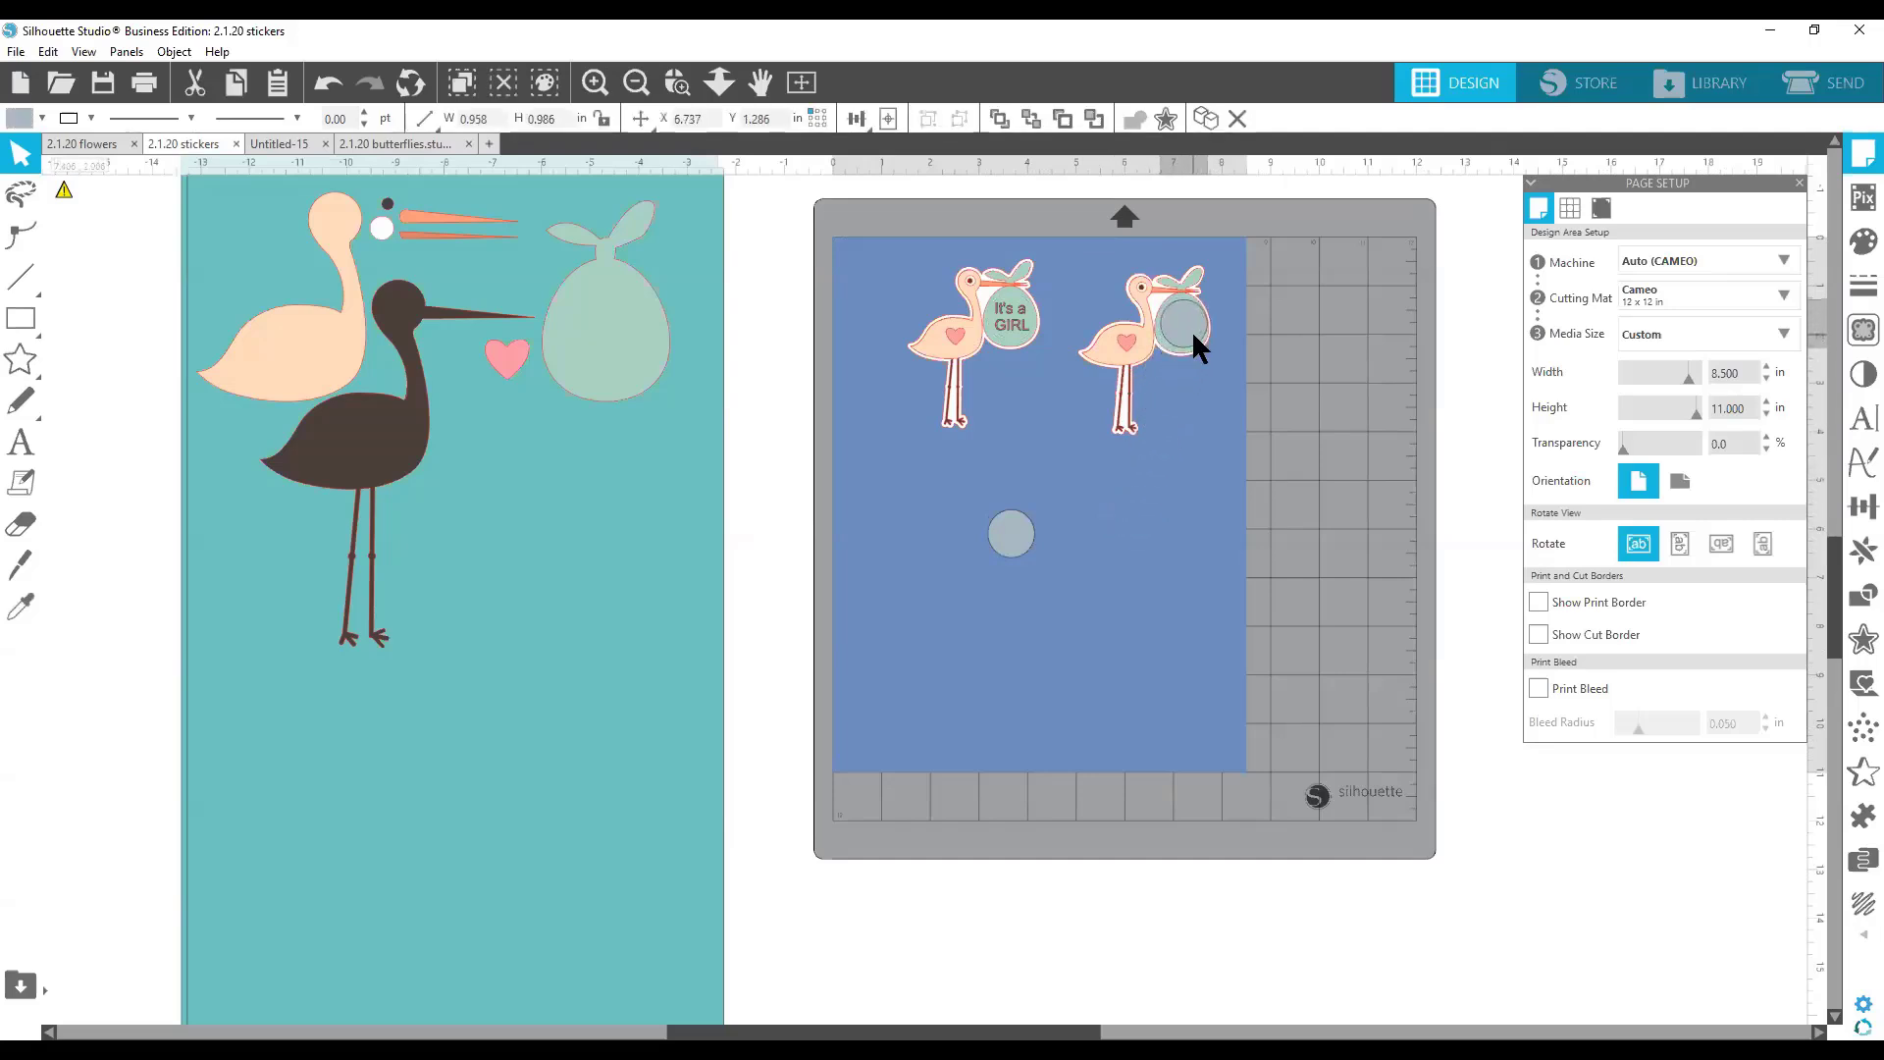
key("Escape")
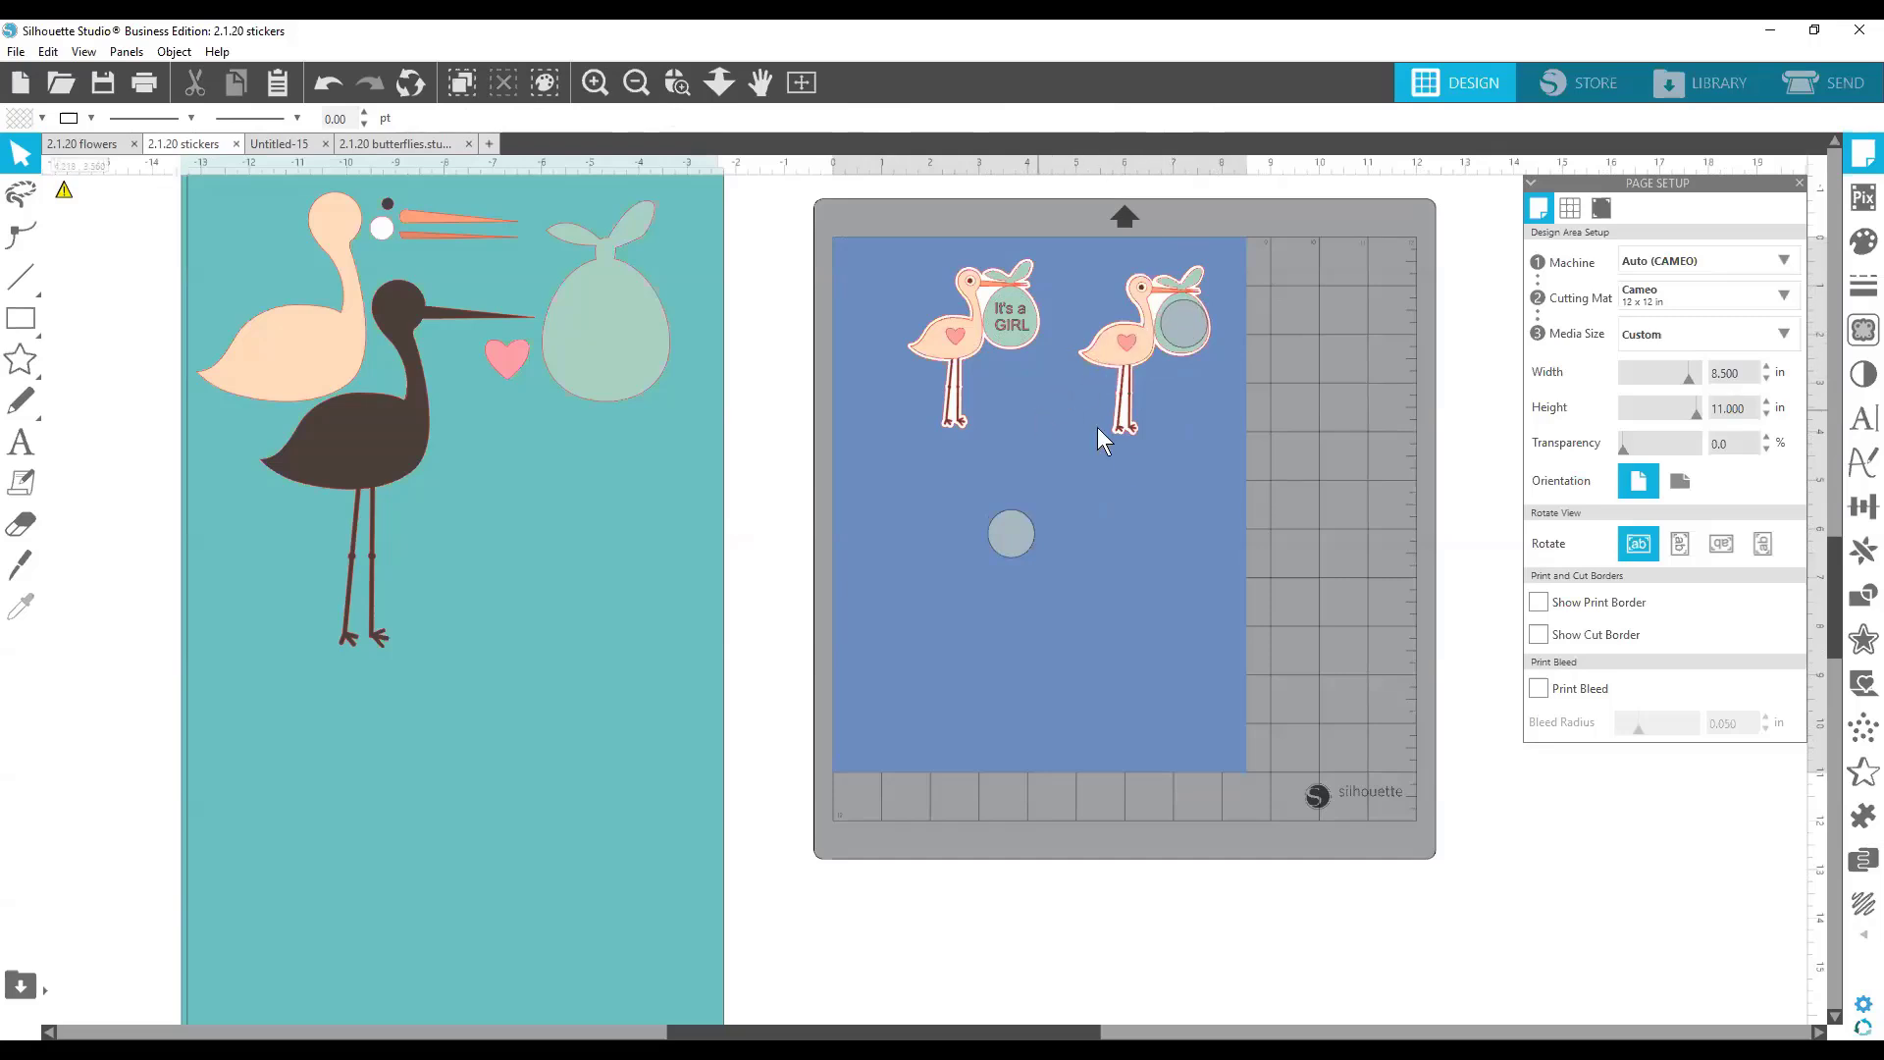
left_click_drag(1014, 554, 1009, 314)
left_click(363, 290)
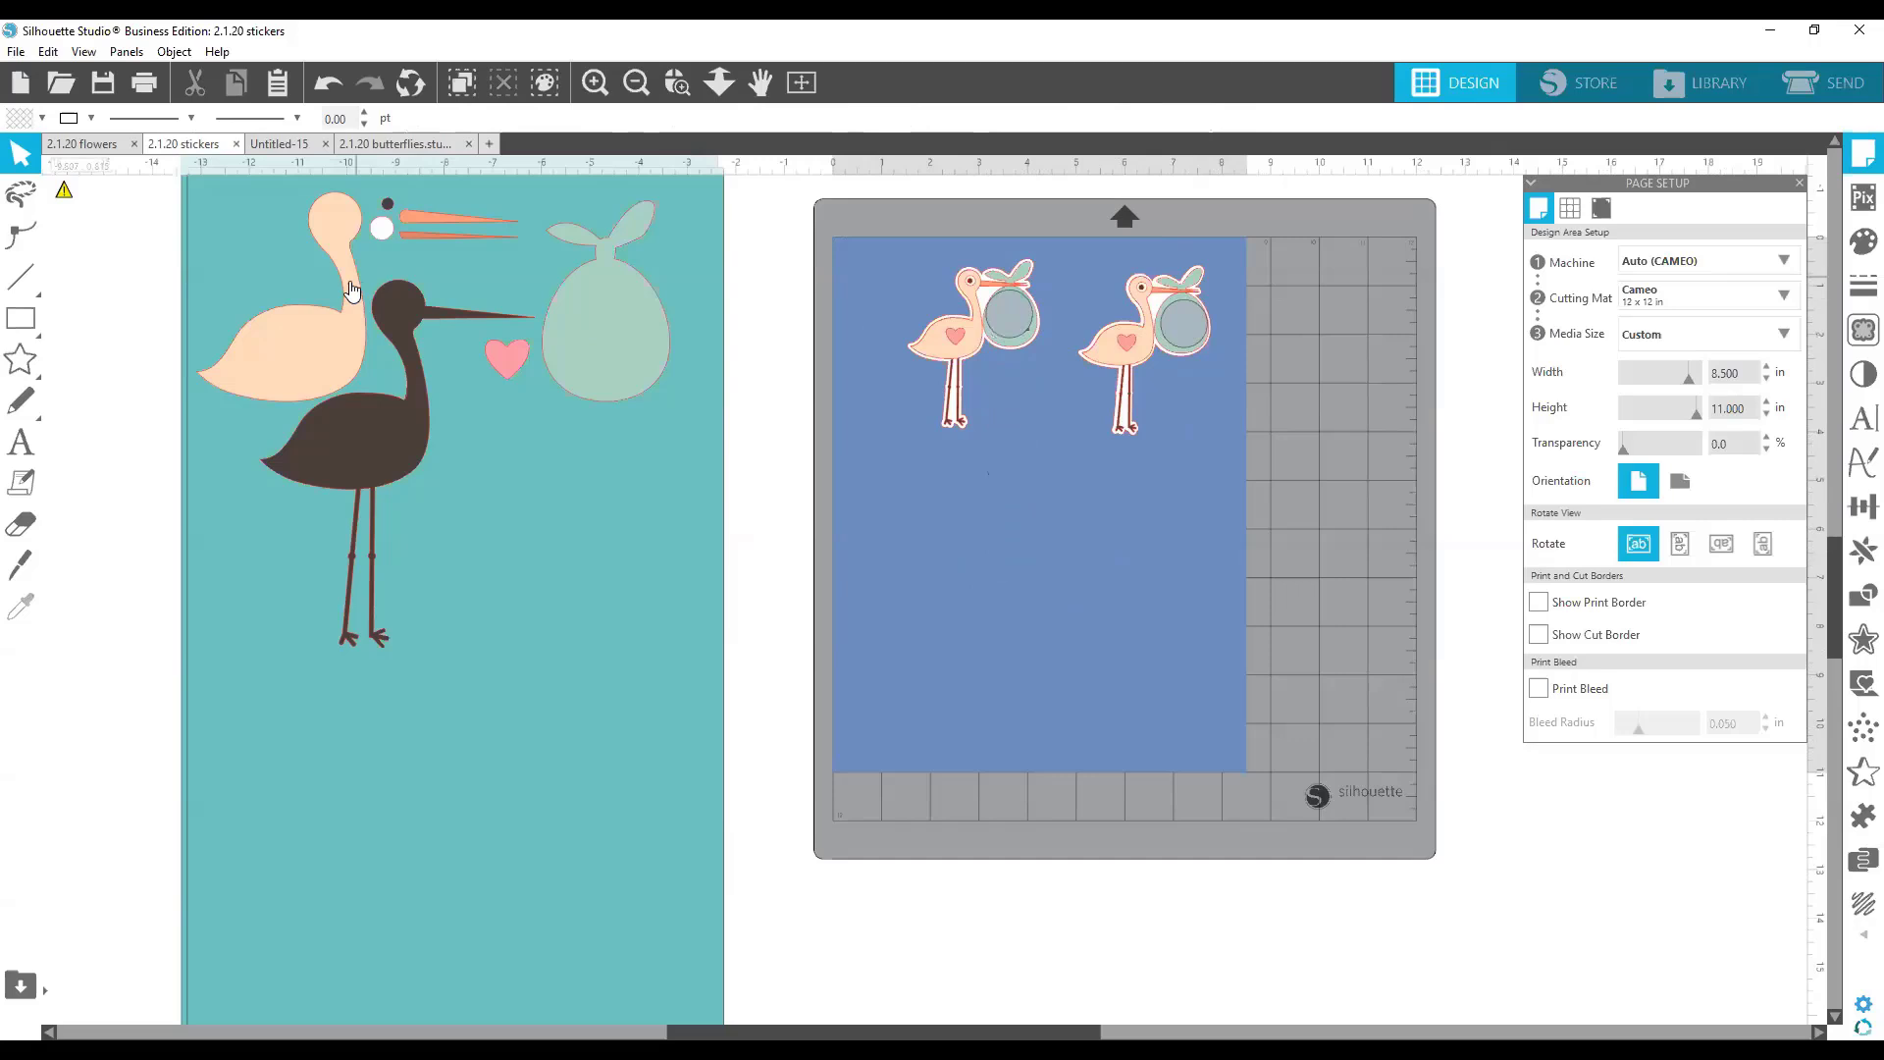
Move the large group of stork pieces onto the page below the small storks and ungroup it.
left_click(319, 369)
left_click_drag(319, 369, 912, 616)
right_click(912, 616)
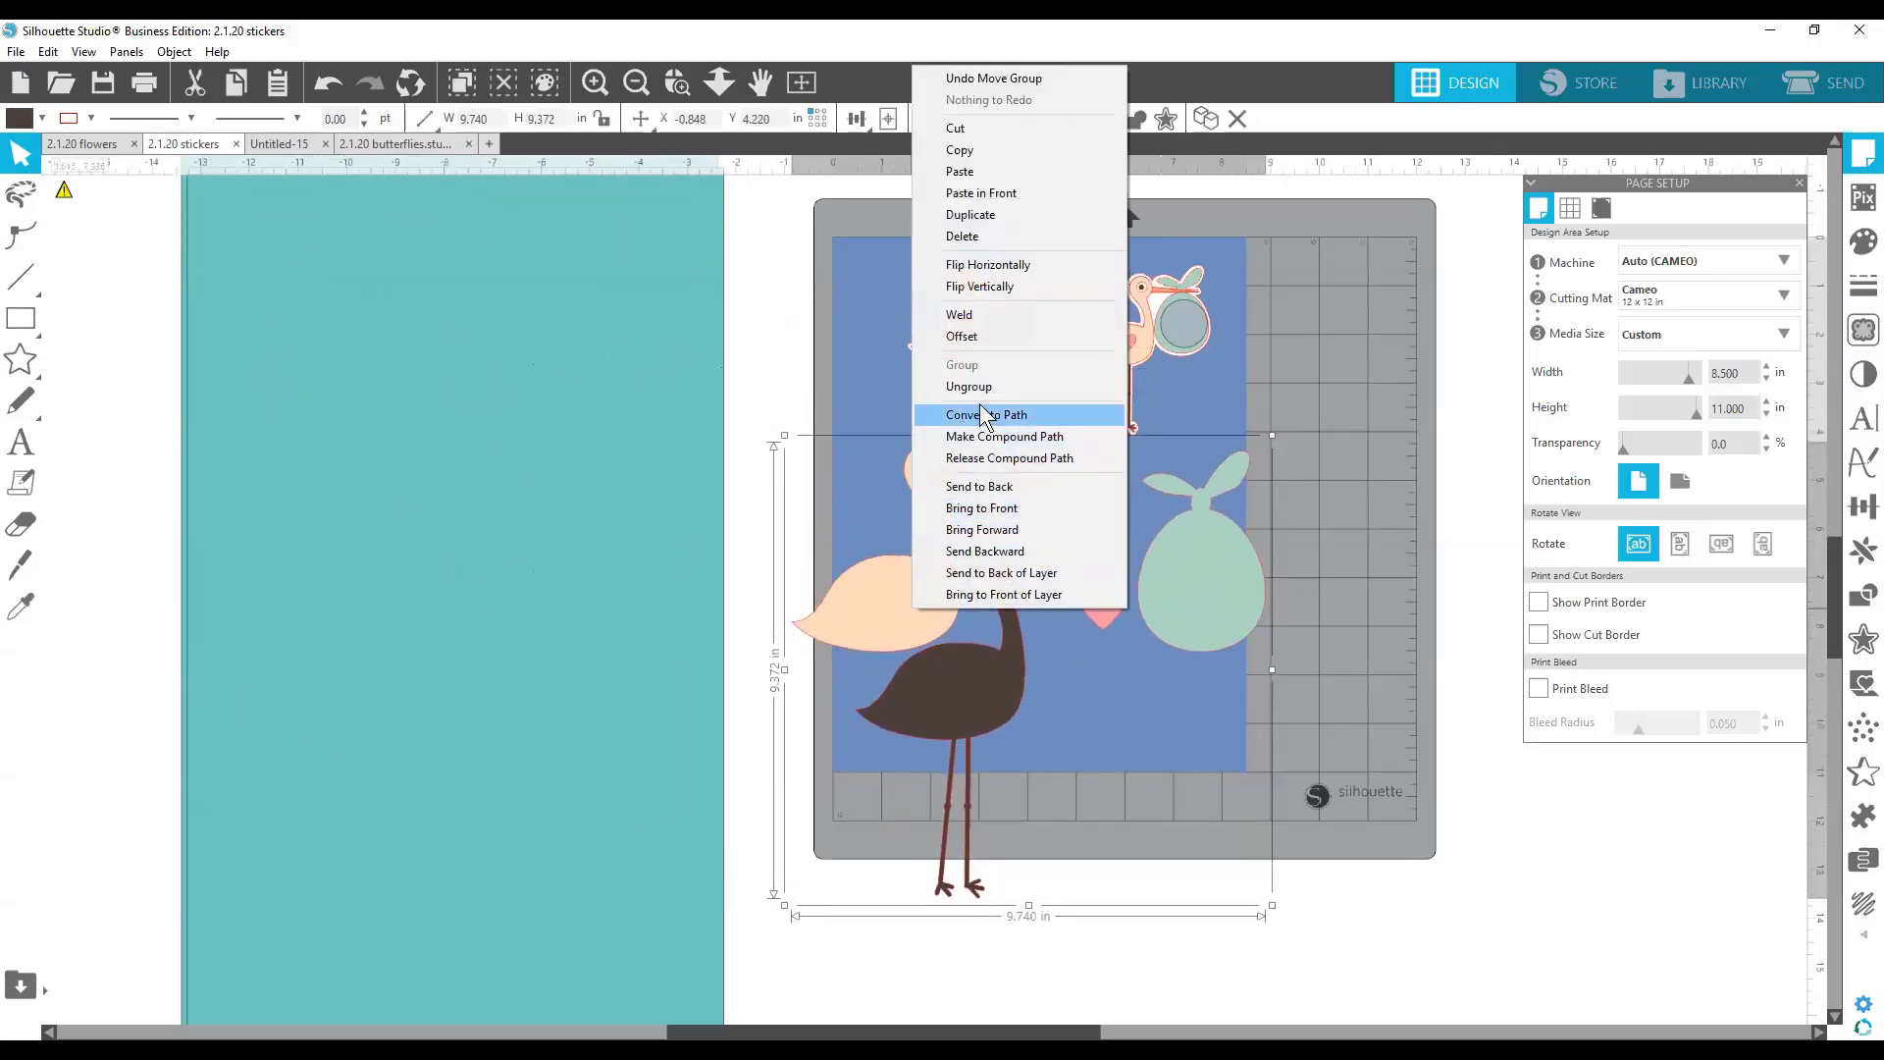
left_click(944, 388)
left_click(1335, 697)
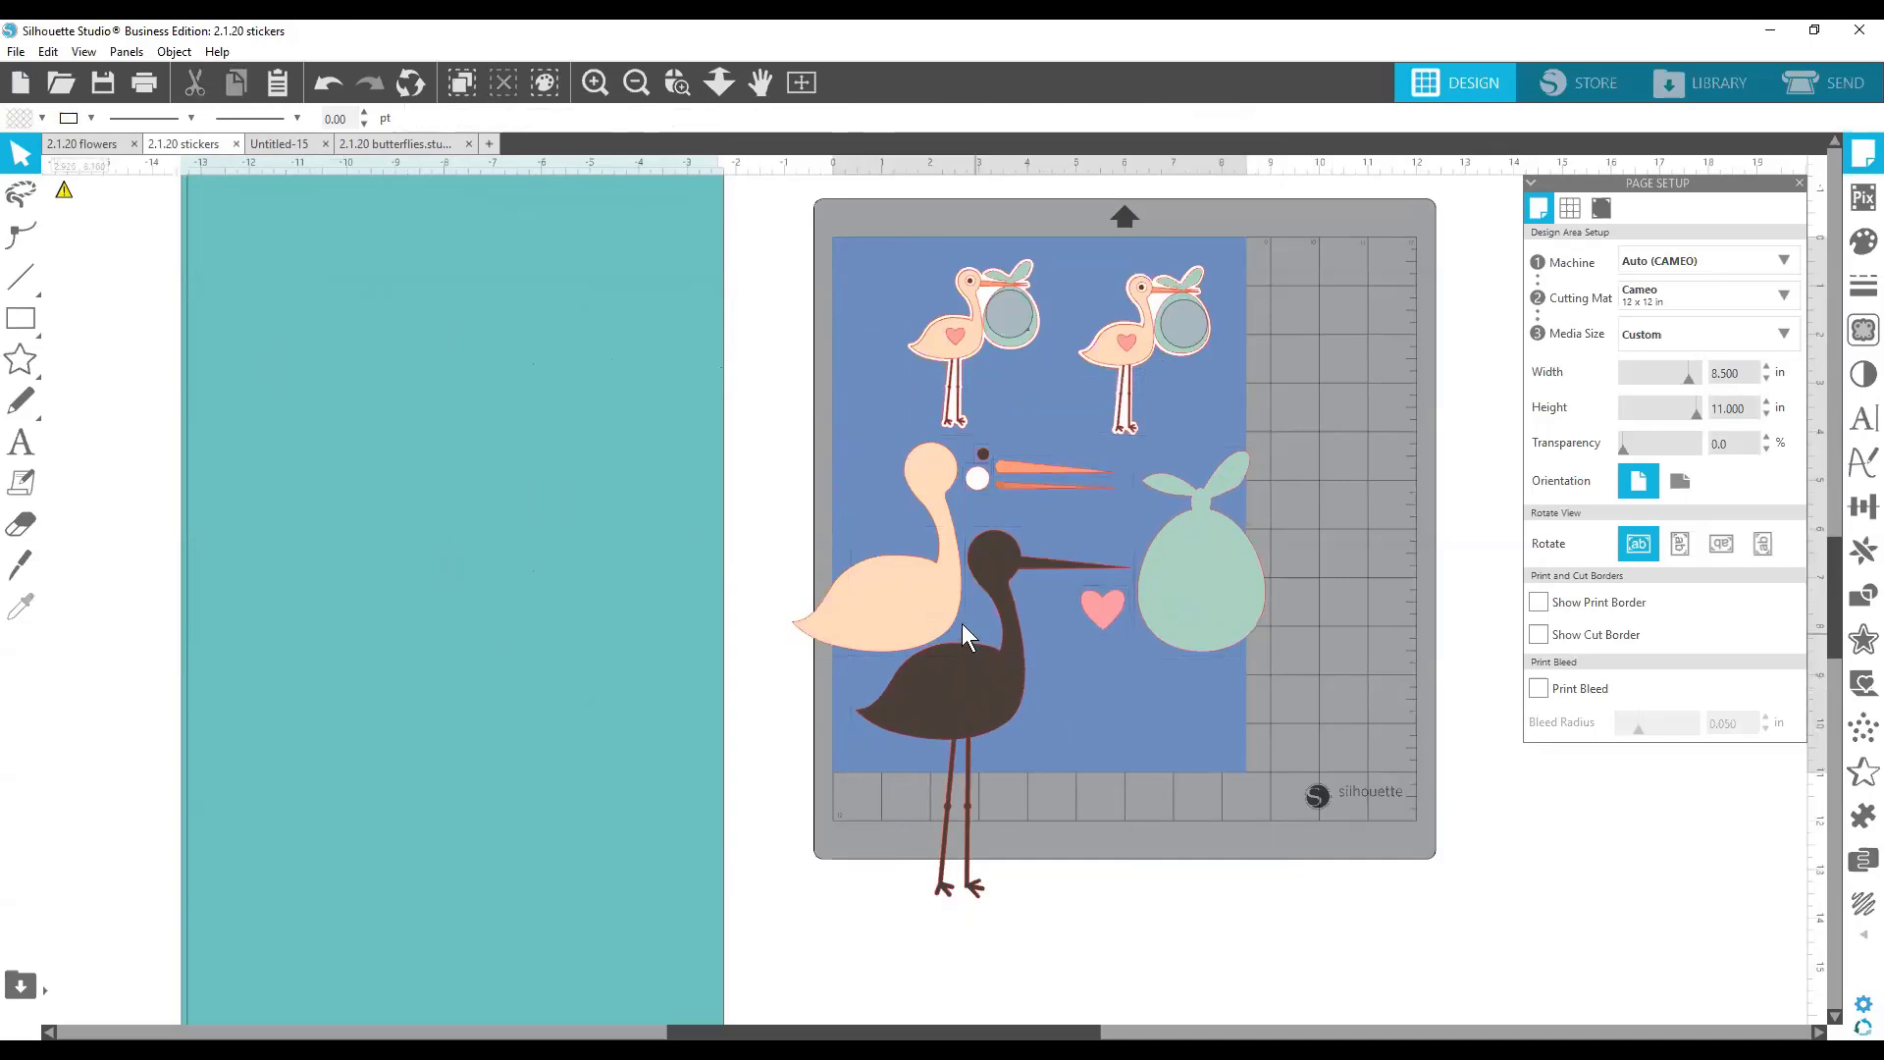
Assemble the large stork by placing its body, eye, pupil, heart, green bundle and orange beak on the dark silhouette.
left_click_drag(942, 601, 997, 691)
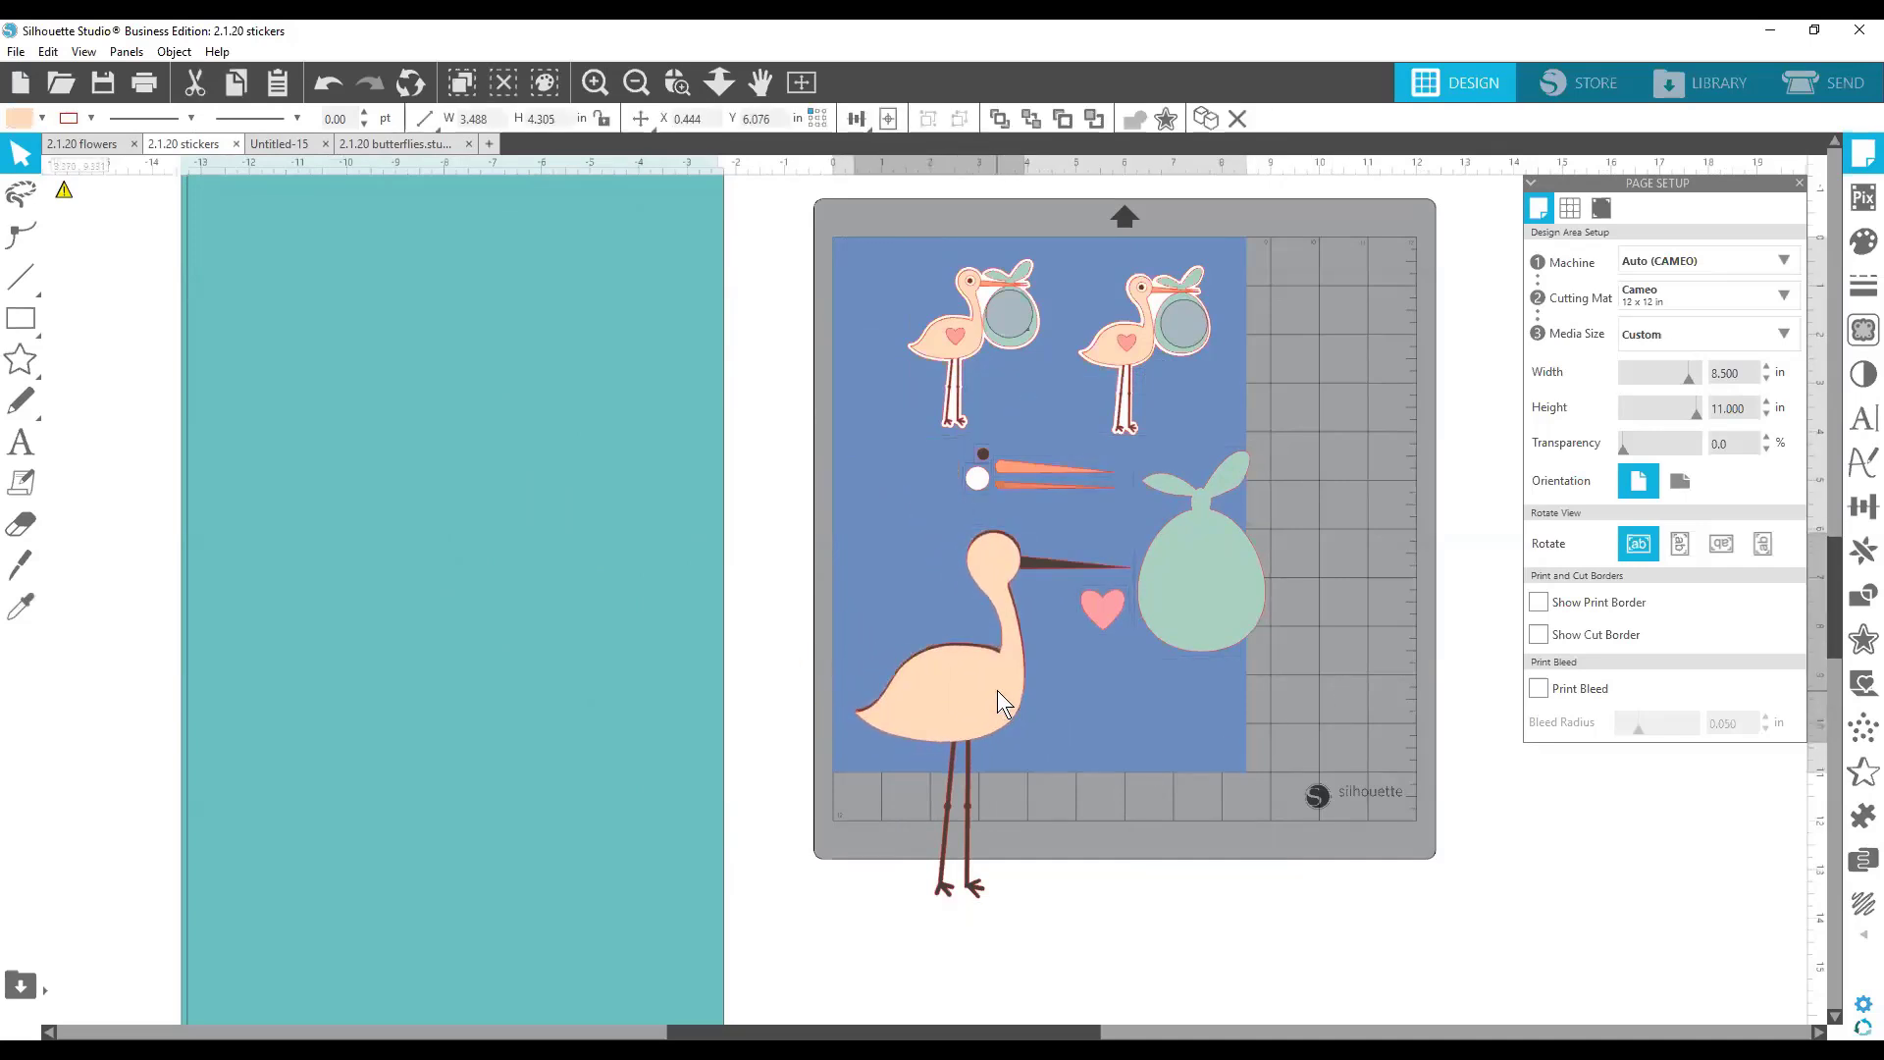
left_click_drag(977, 486, 989, 549)
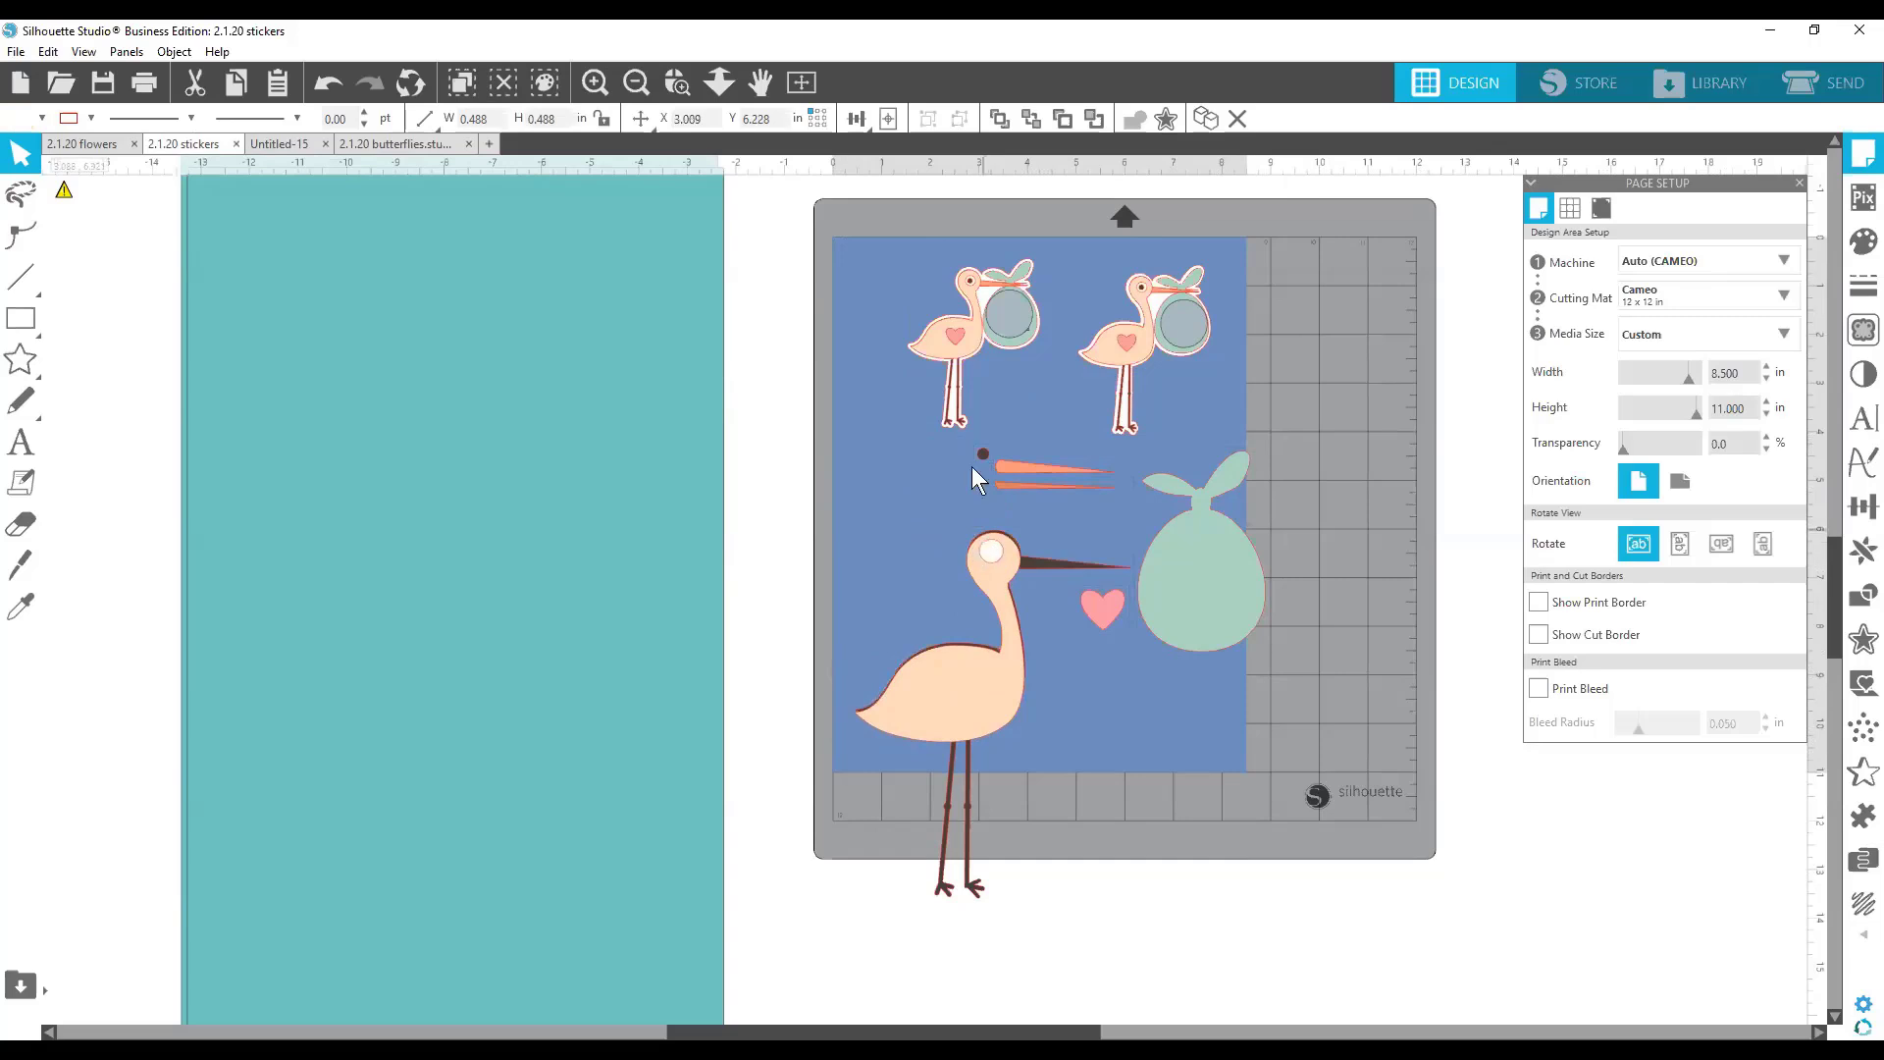
left_click_drag(983, 455, 989, 546)
left_click_drag(1101, 609, 940, 691)
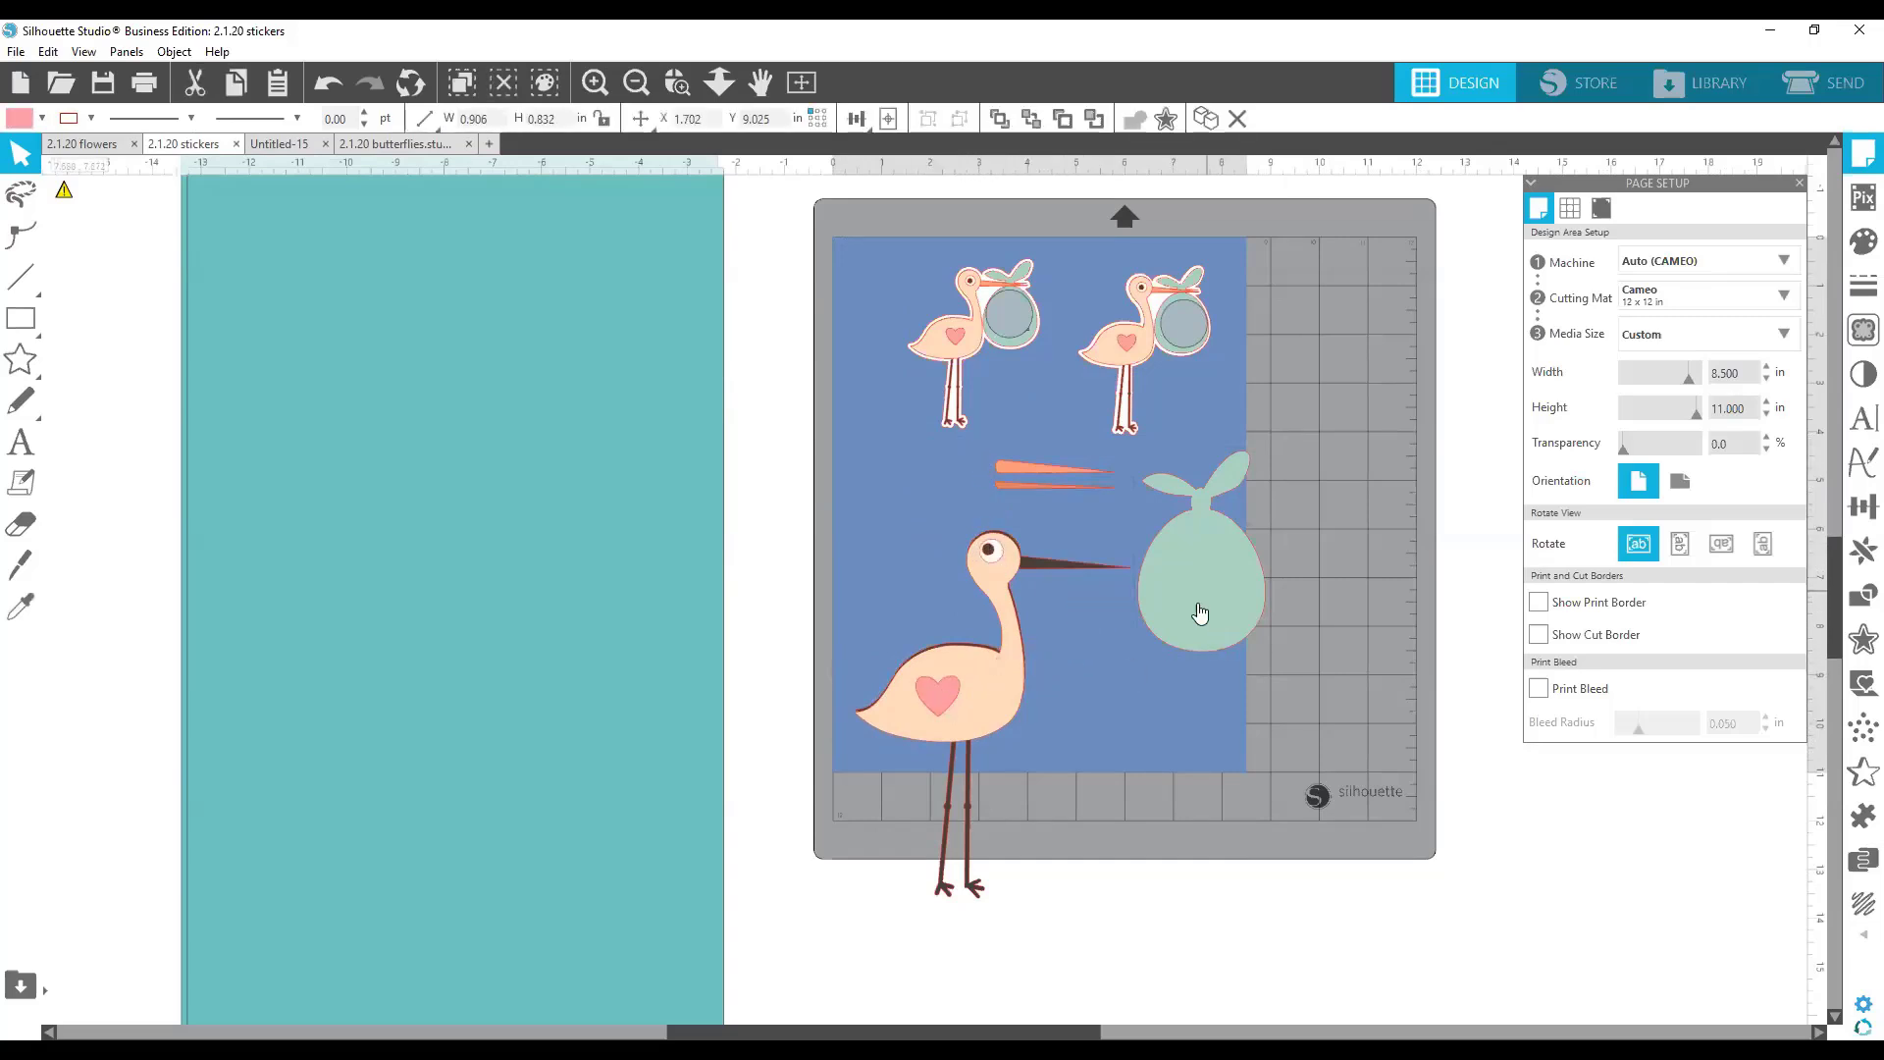
left_click_drag(1198, 619, 1095, 643)
left_click_drag(1028, 465, 1049, 563)
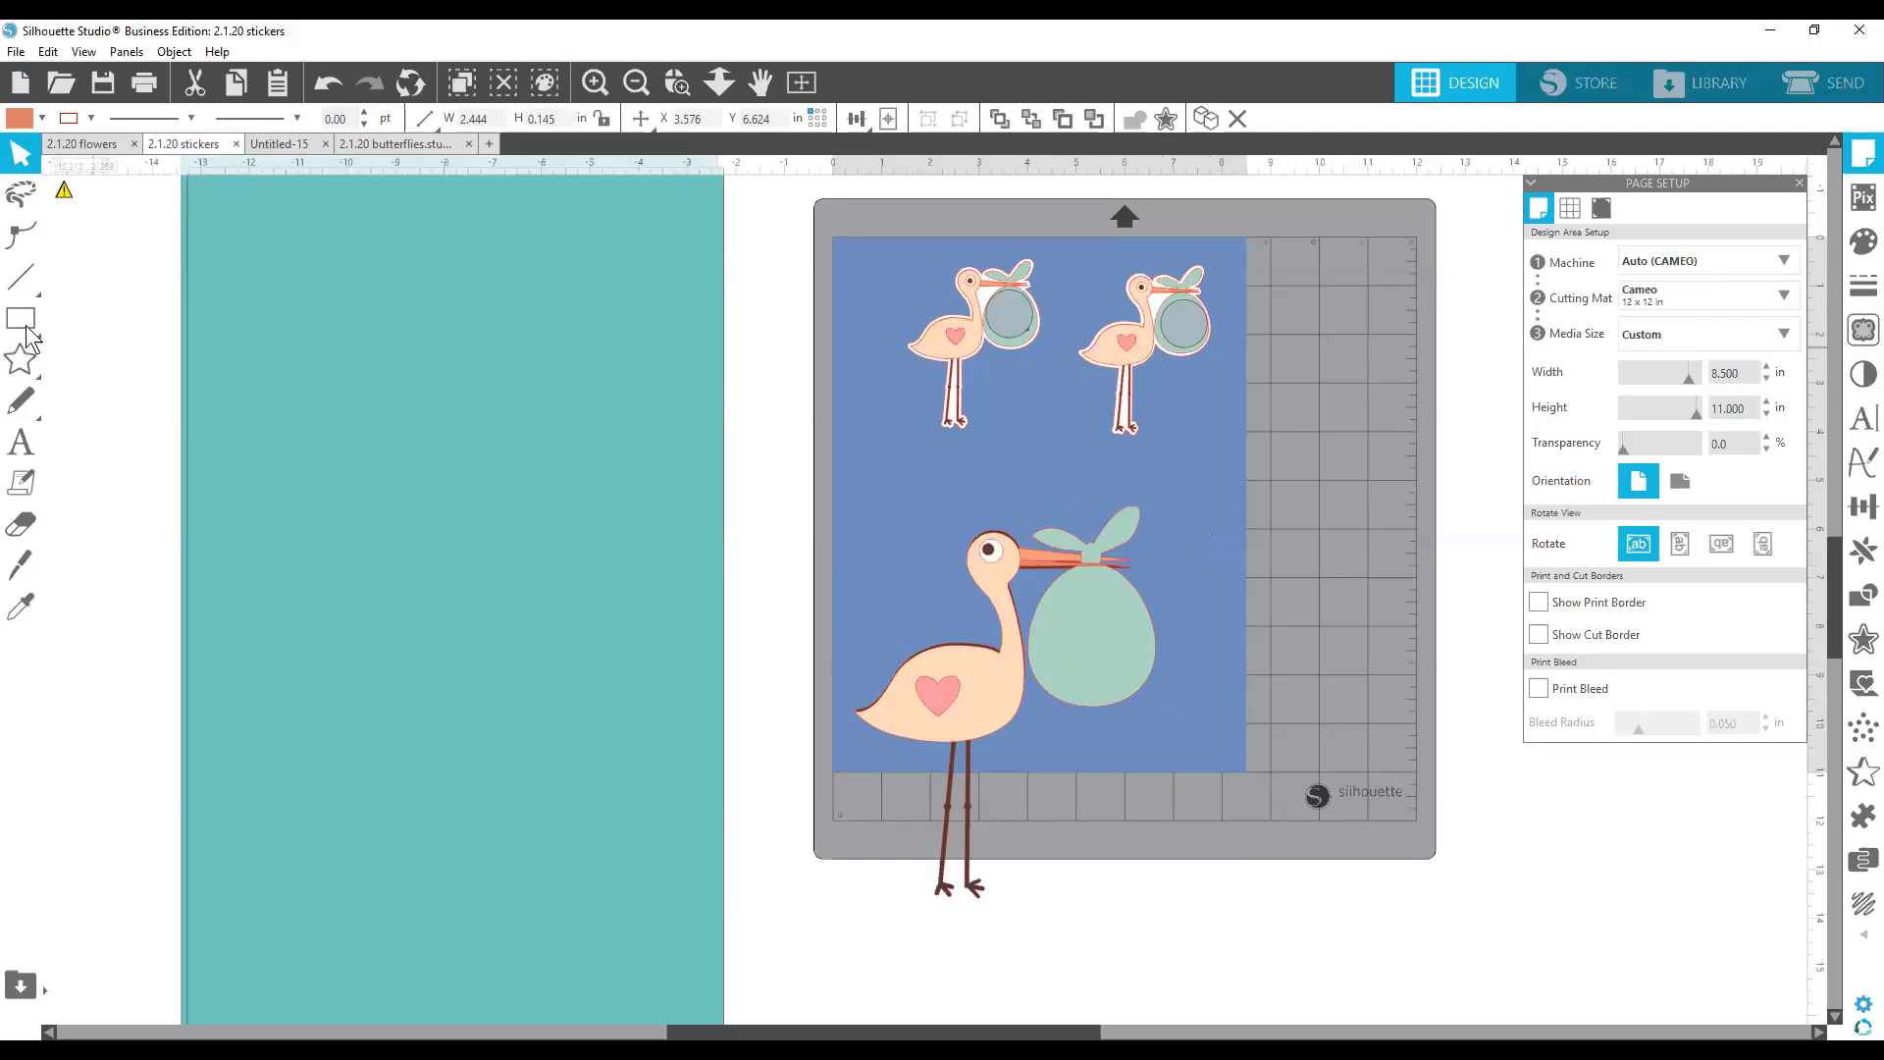
Draw a circle about 2.4 in wide on the large stork's bundle and move it beyond the page's right edge.
left_click(21, 358)
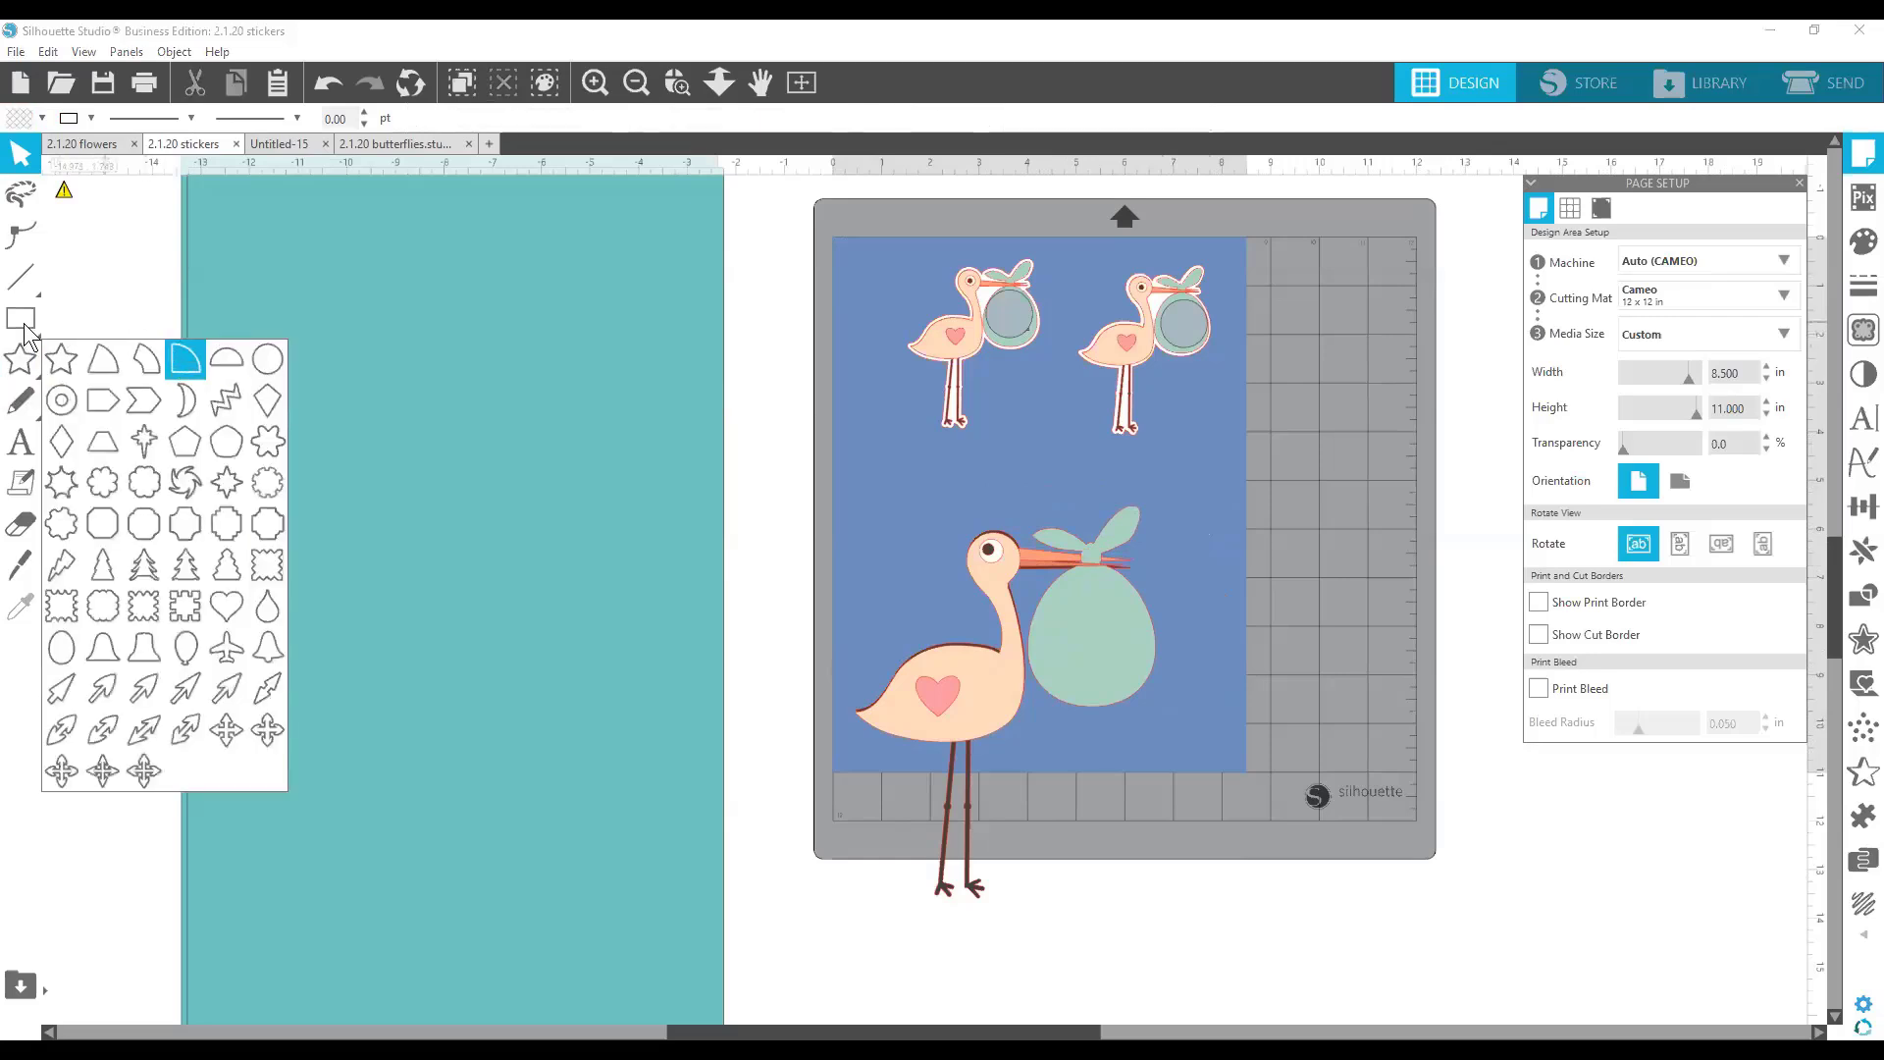
left_click(24, 326)
left_click(145, 320)
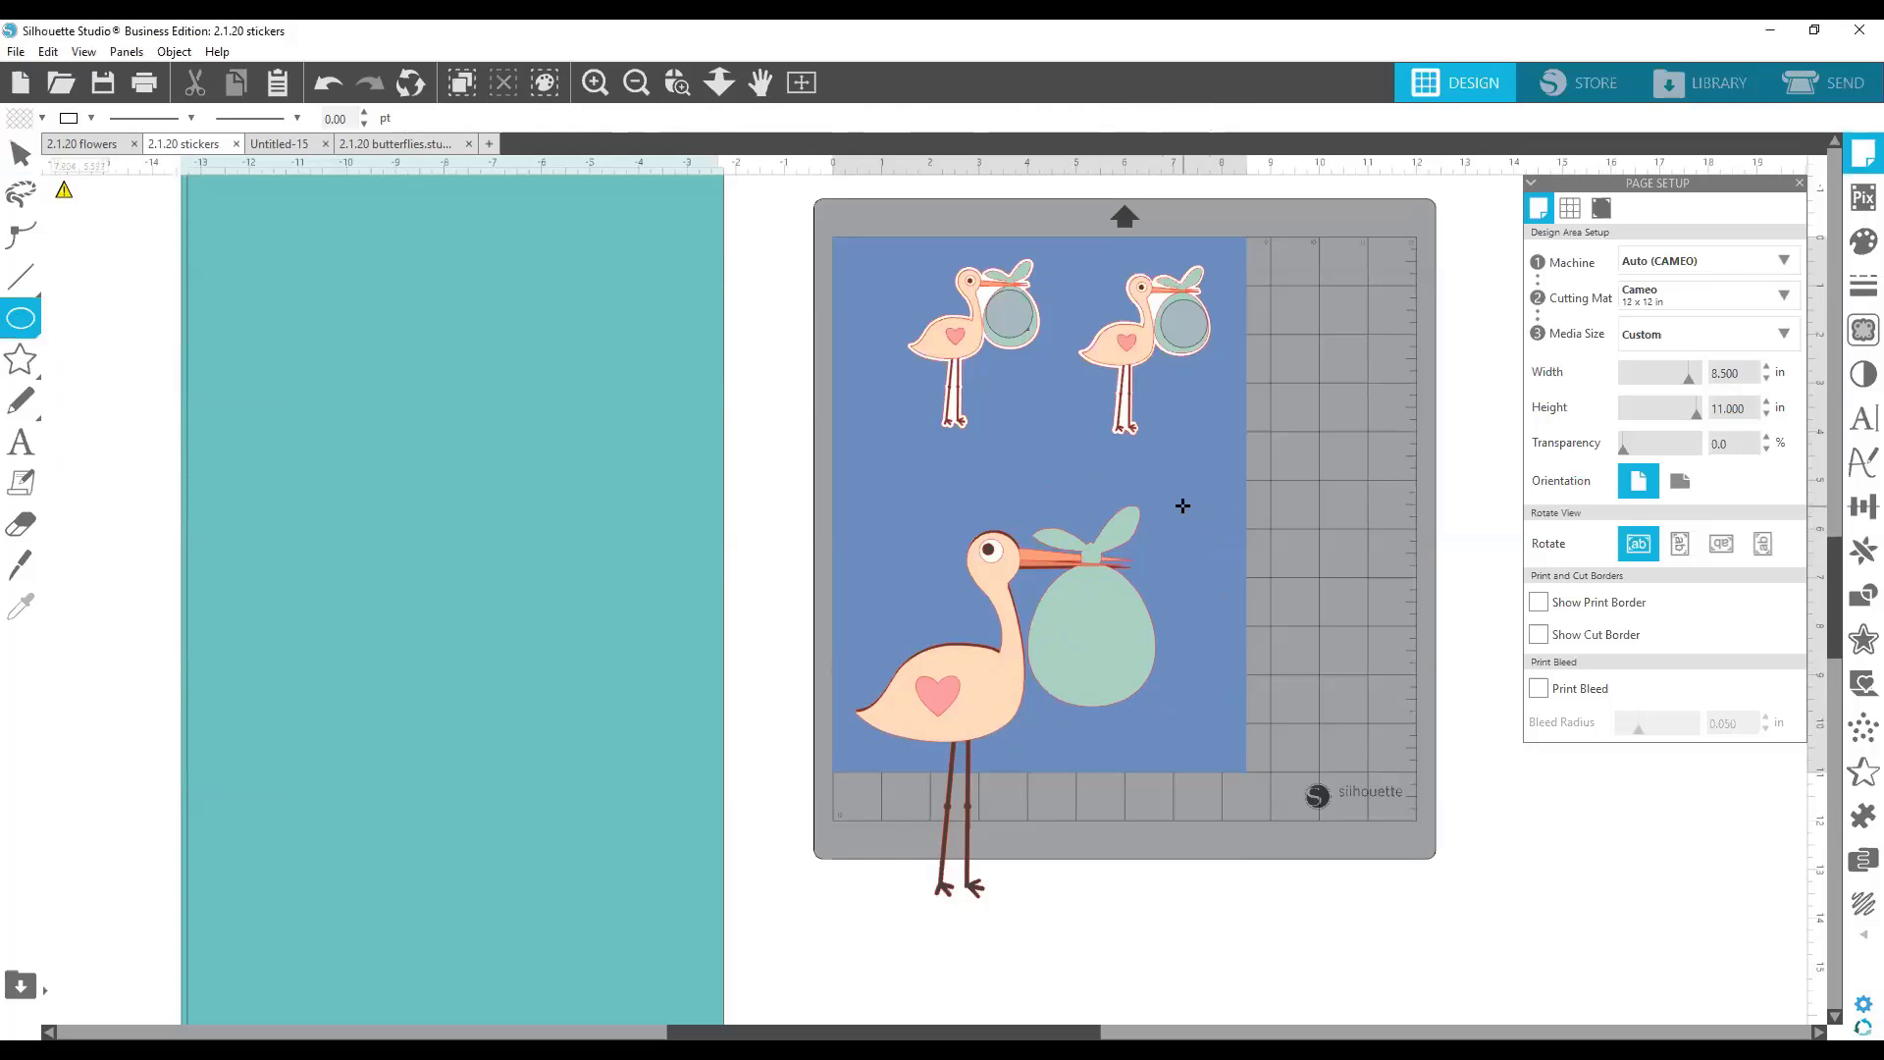
mouse_move(1183, 505)
left_mouse_down()
mouse_move(1286, 638)
mouse_move(1087, 645)
left_mouse_up()
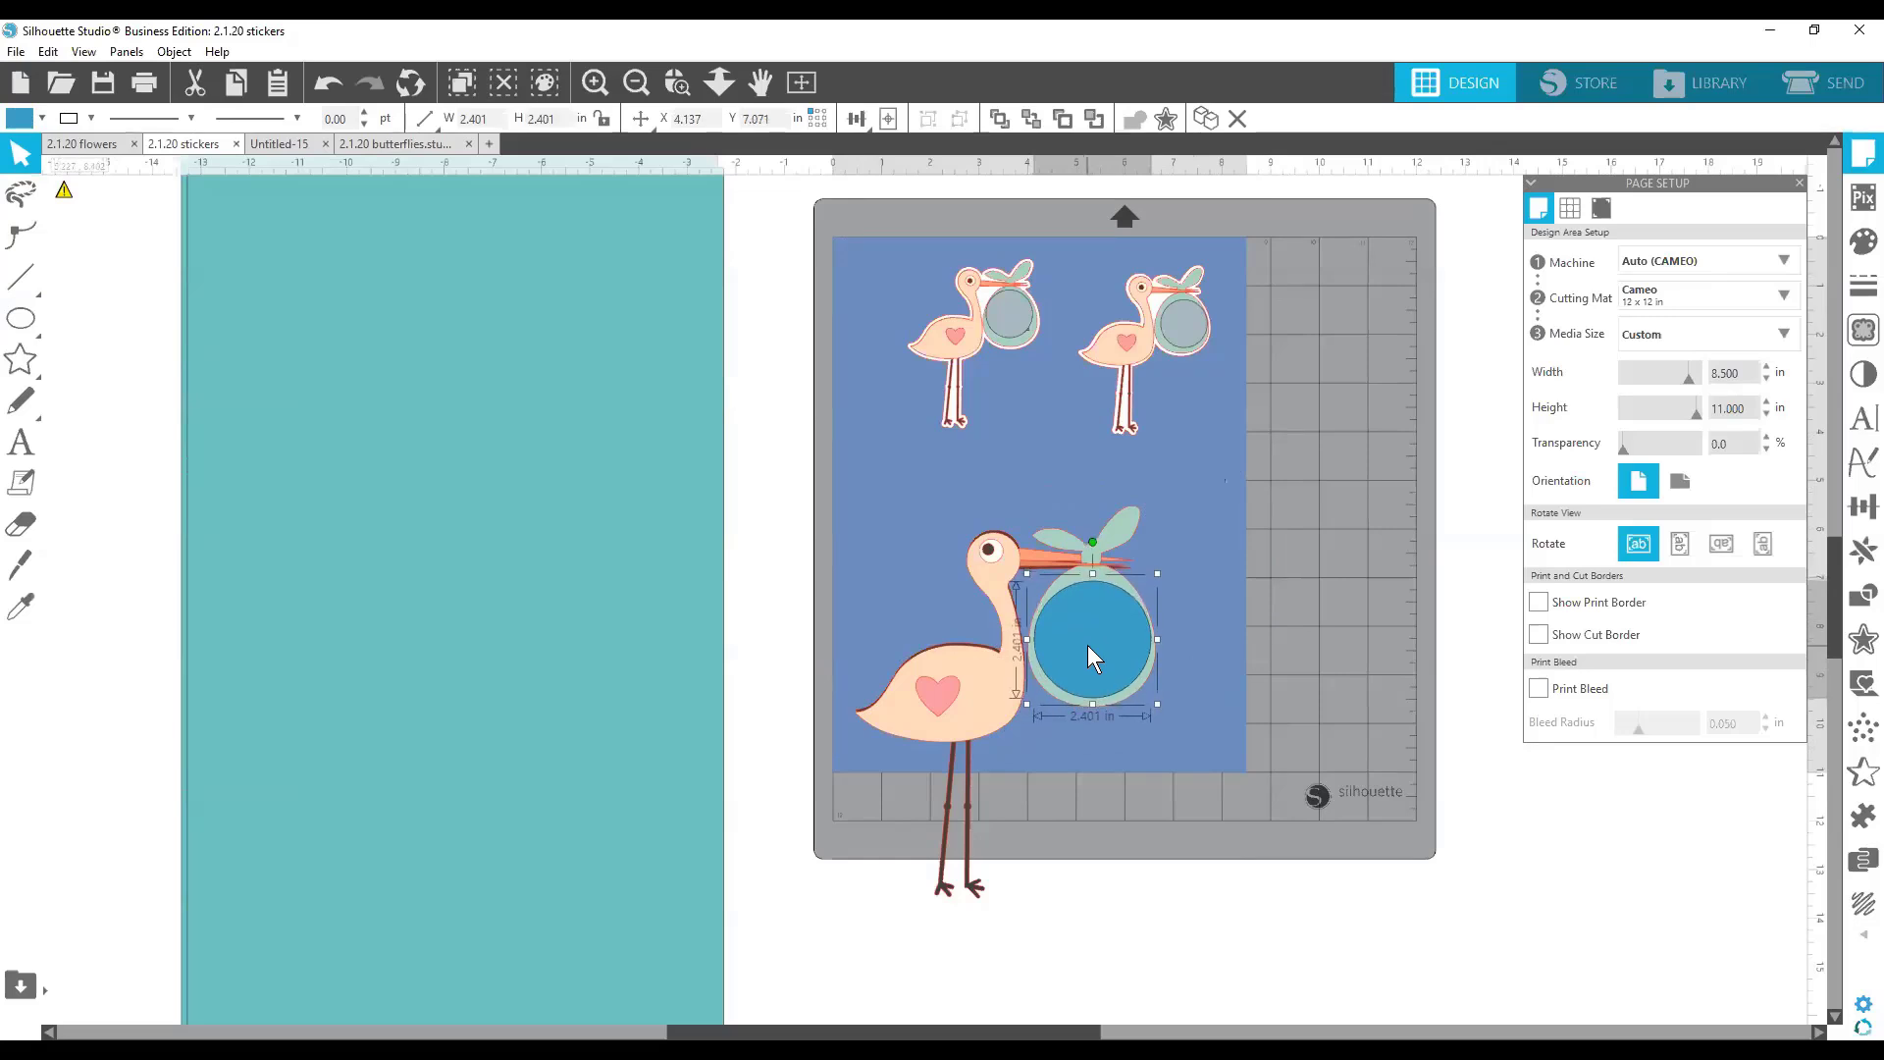
left_click_drag(1114, 642, 1351, 613)
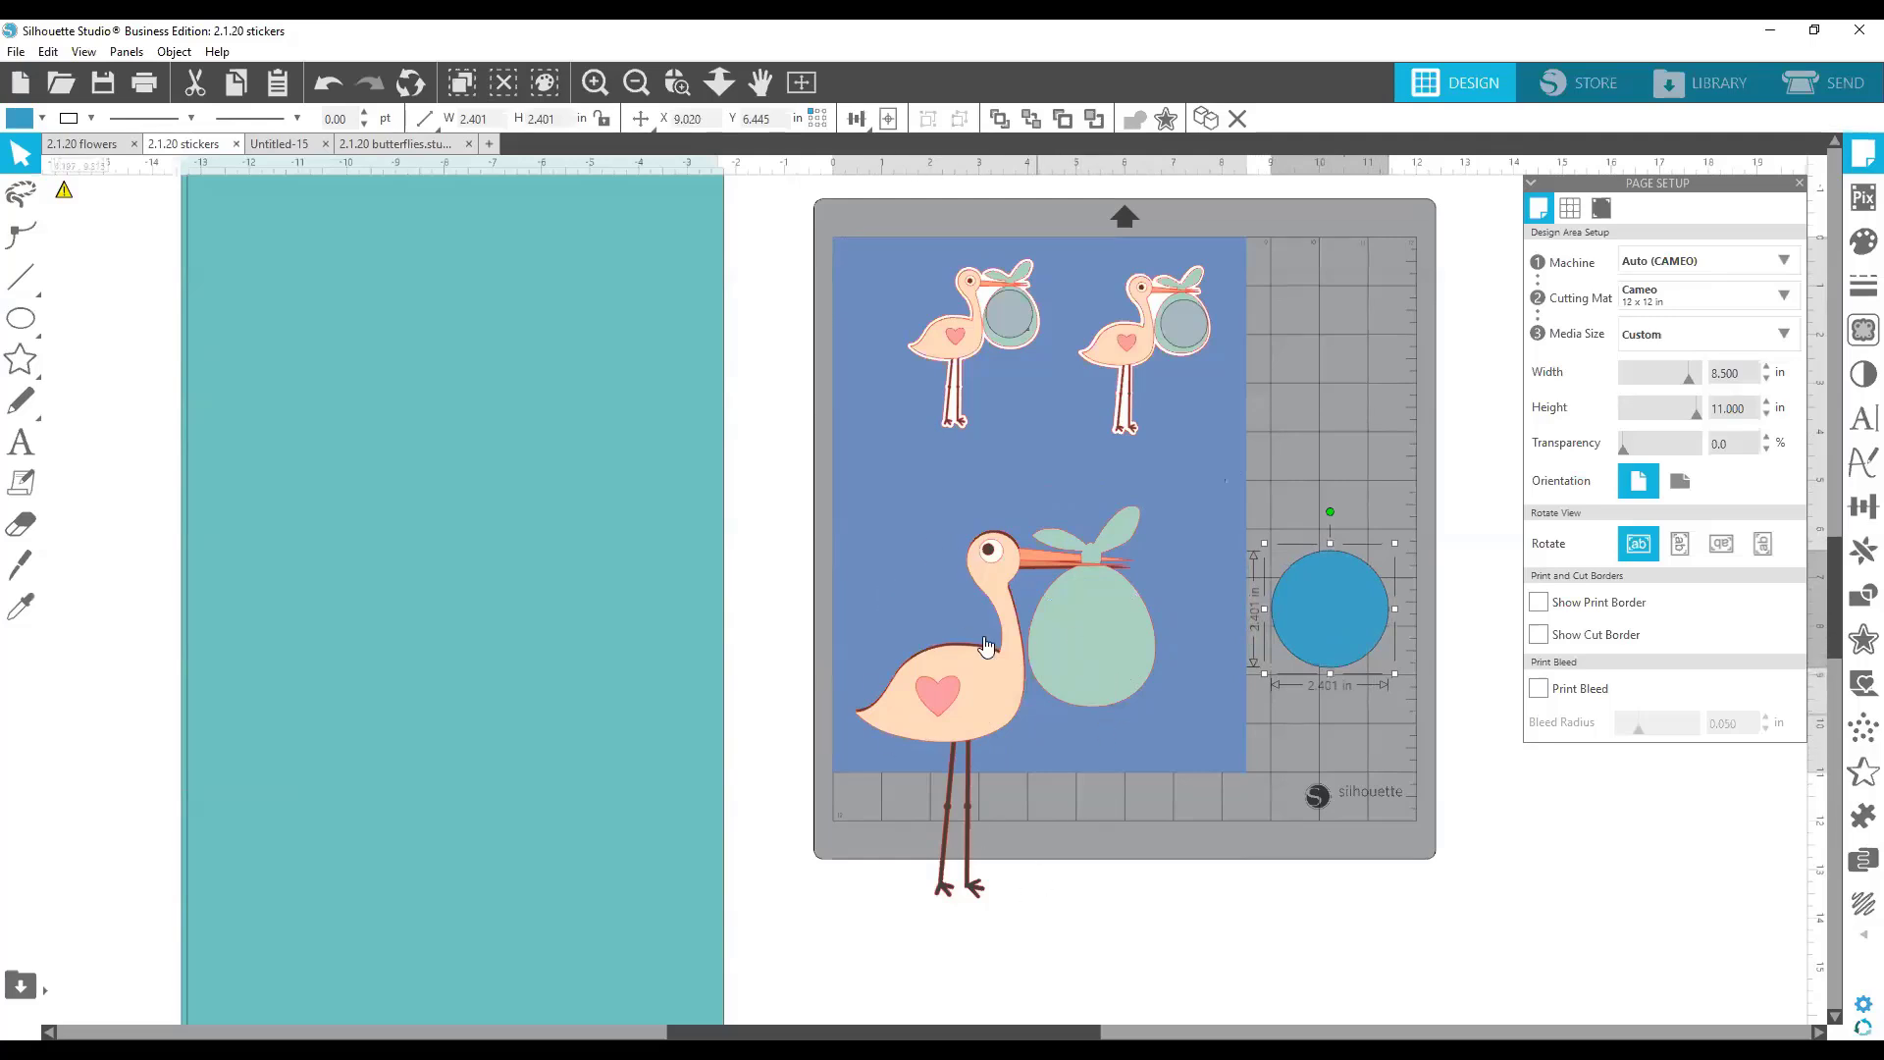
Examine the two small stork stickers with their grey covering circles up close, and return to a view of the whole page.
left_click(677, 83)
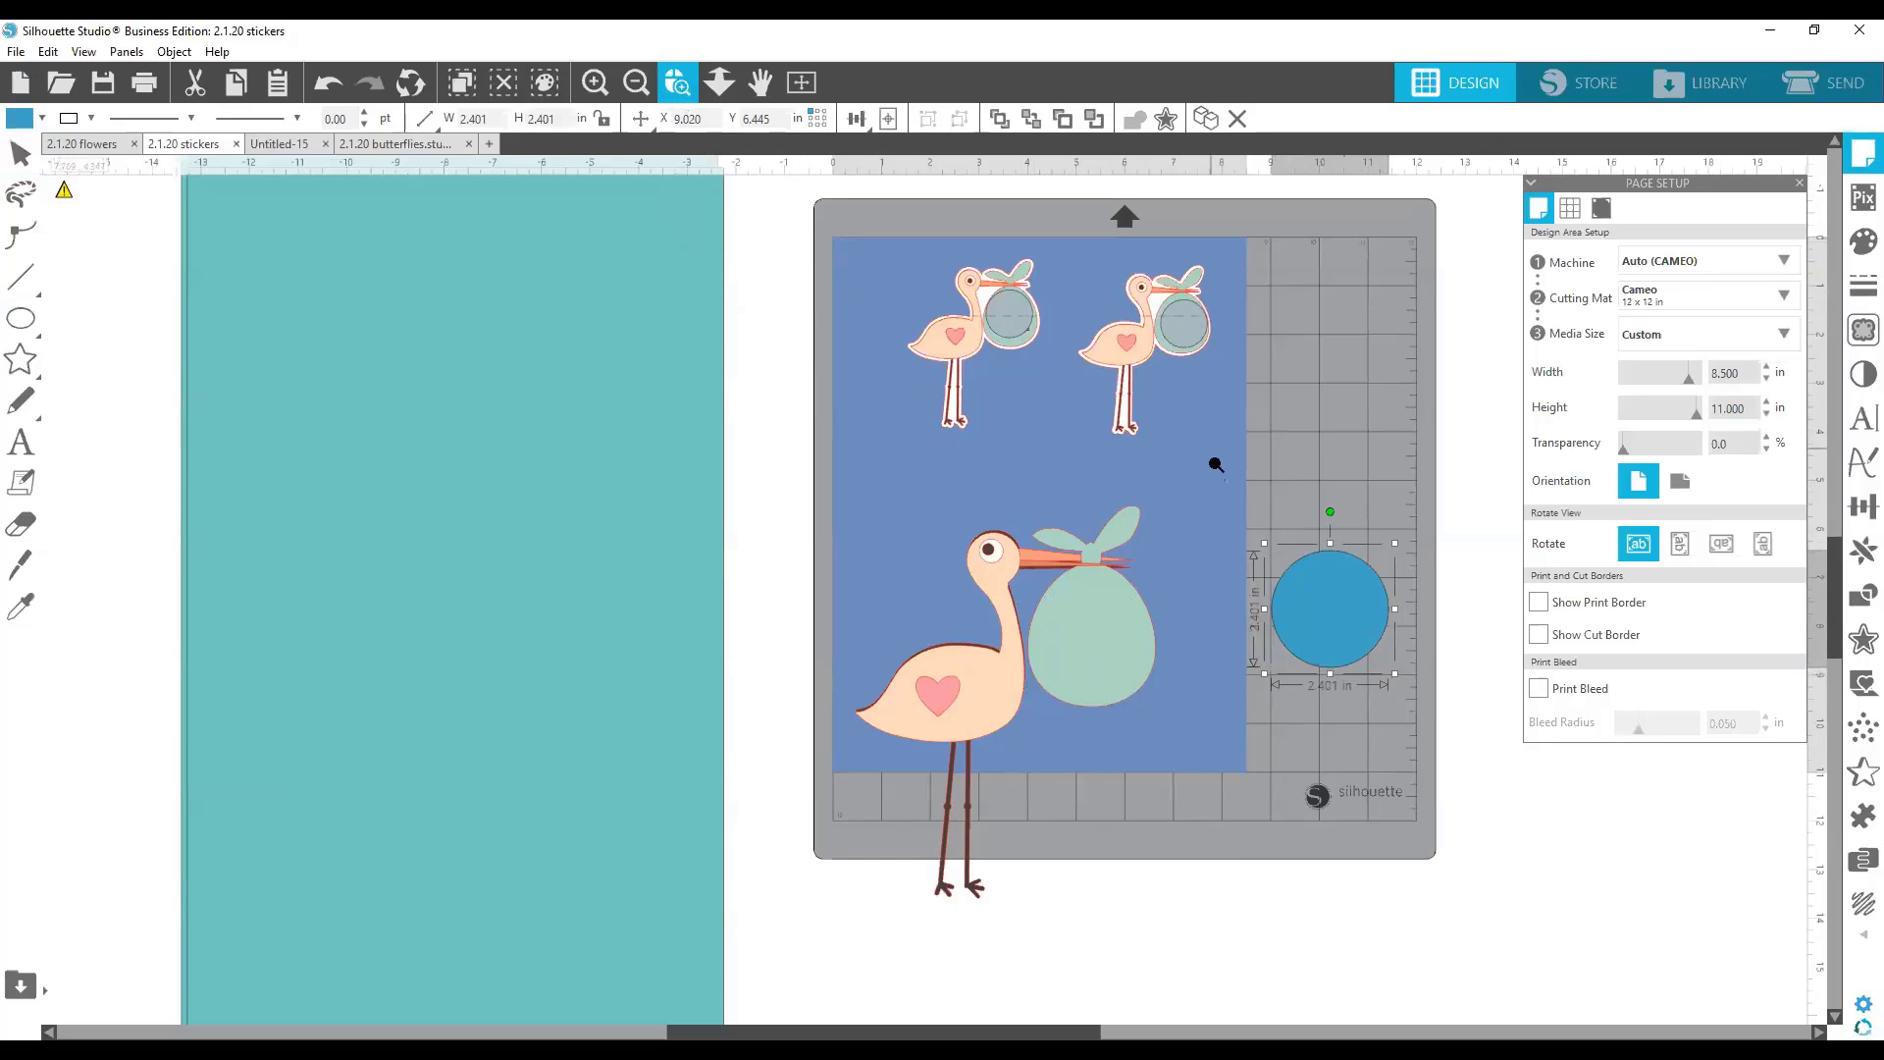
left_click_drag(868, 297, 1225, 481)
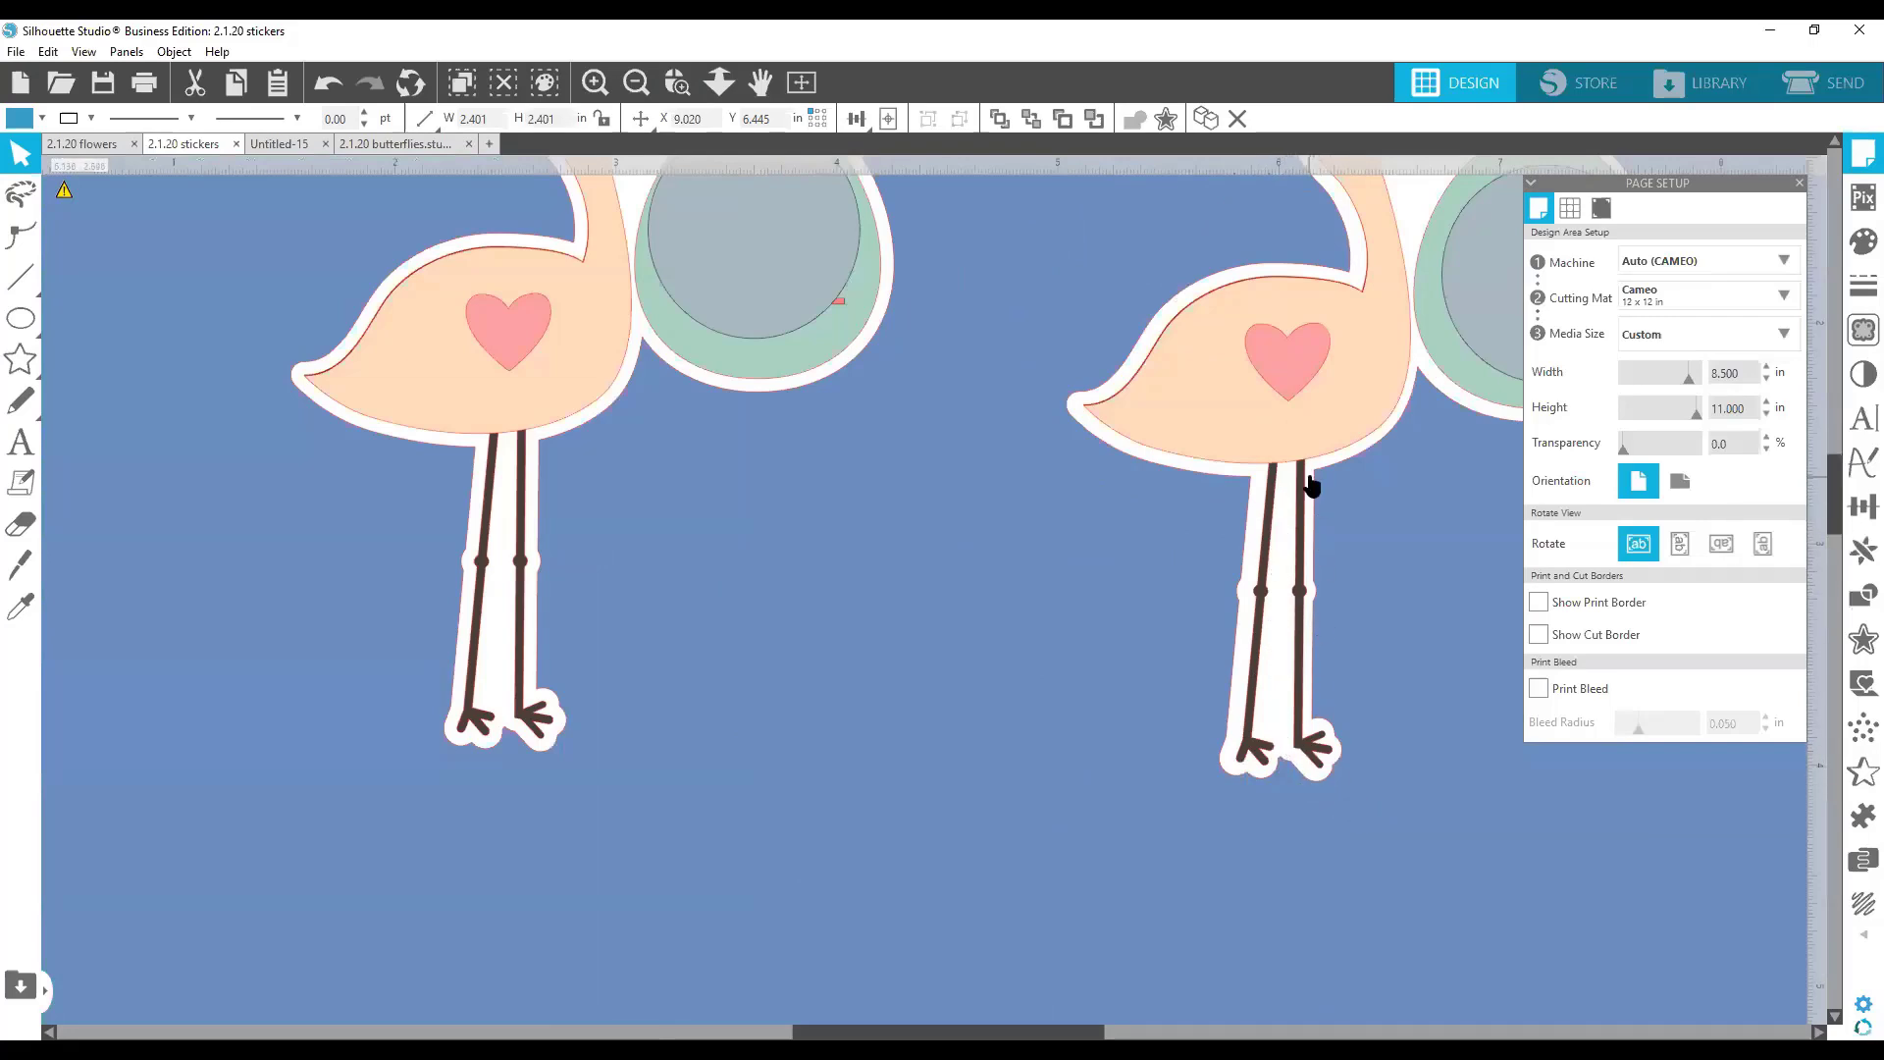
left_click(635, 82)
left_click(635, 82)
left_click(635, 82)
left_click(634, 82)
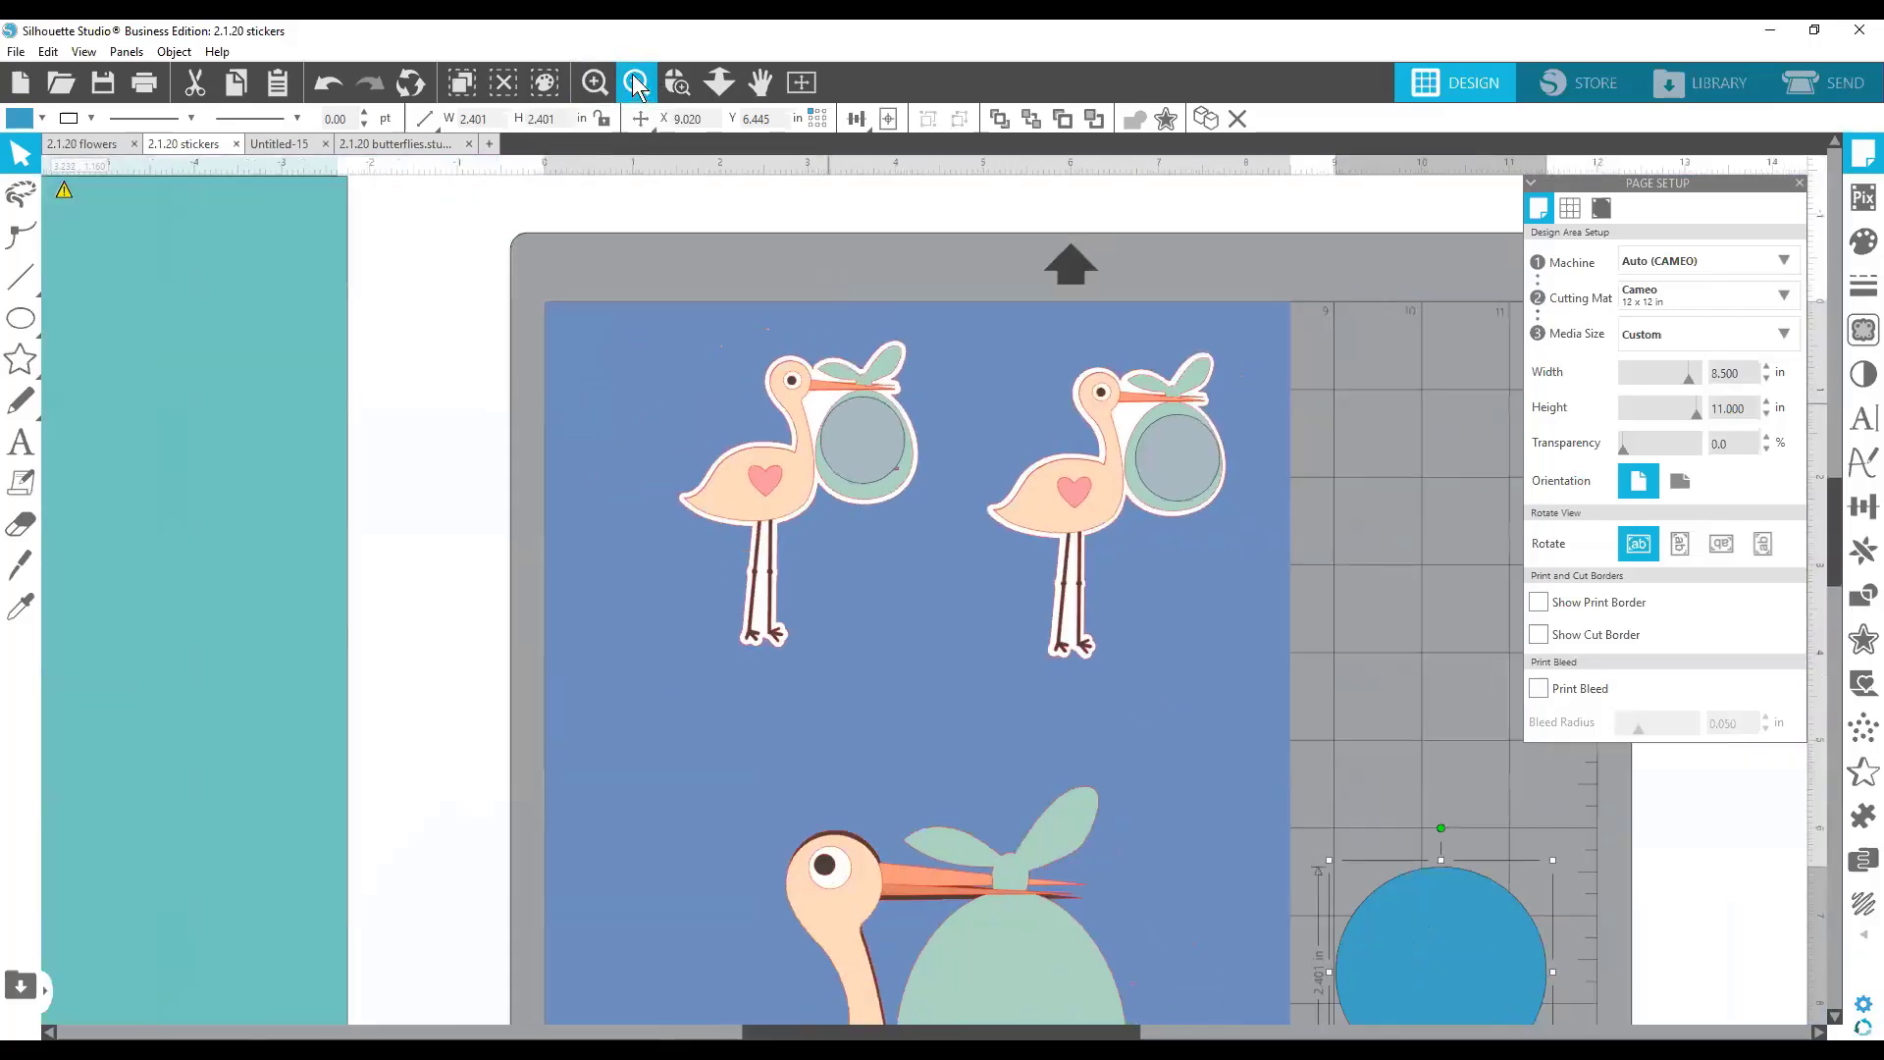
left_click(635, 82)
left_click(635, 82)
left_click(635, 83)
left_click(635, 83)
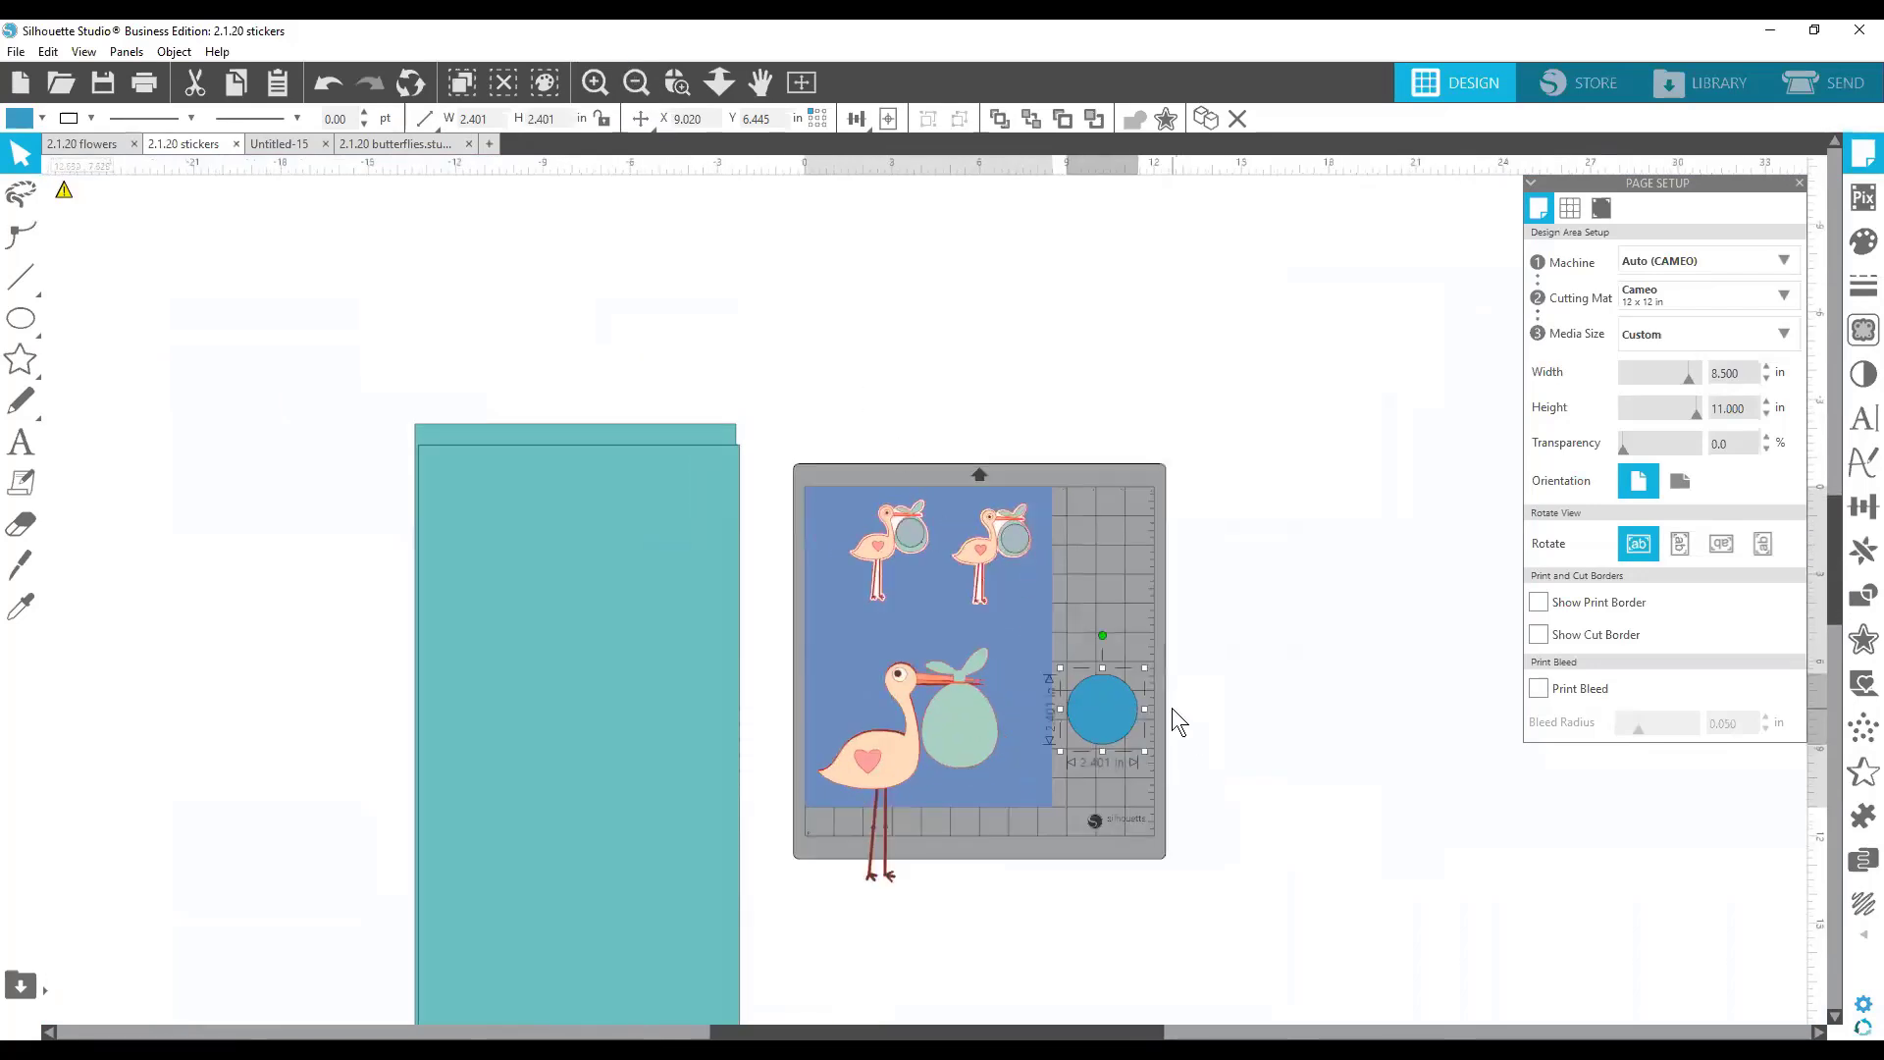
Place the blue circle over the large stork's bundle and clear all the stork artwork from the page.
left_click_drag(1067, 726, 1006, 721)
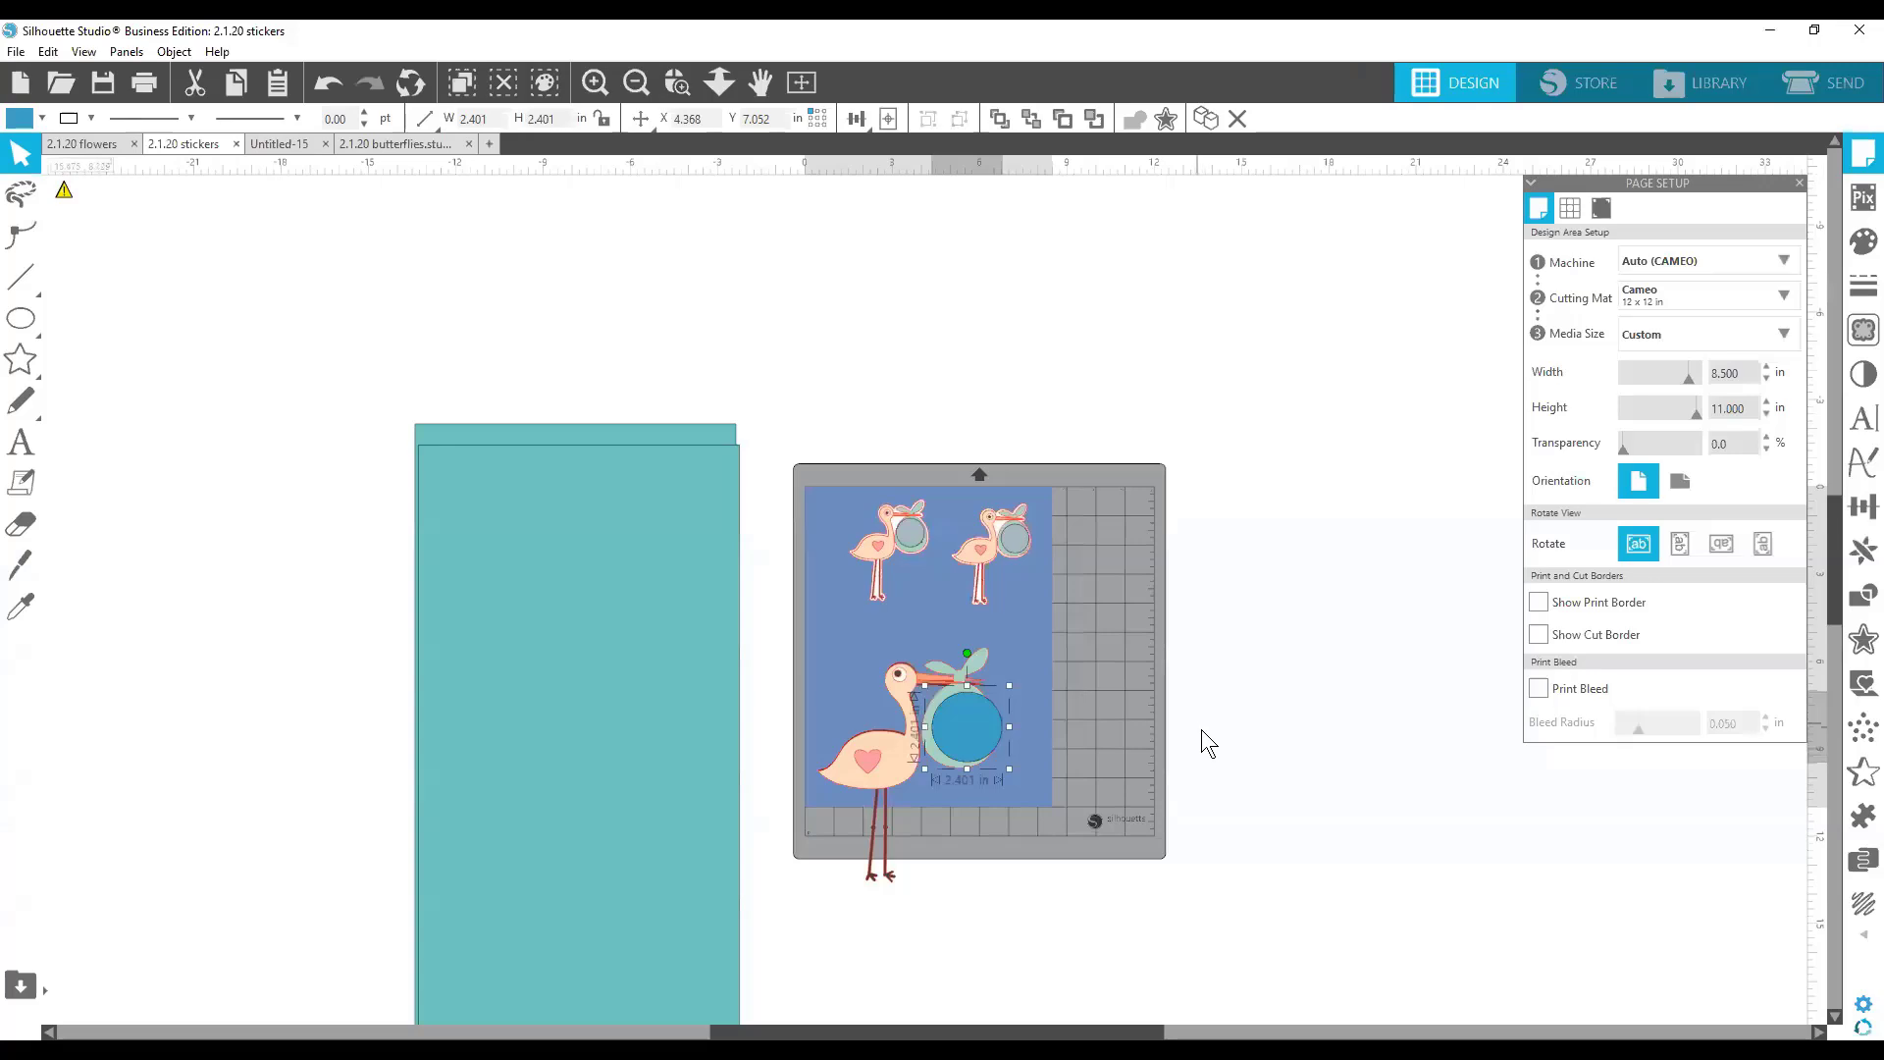
scroll(1249, 723, "down", 5)
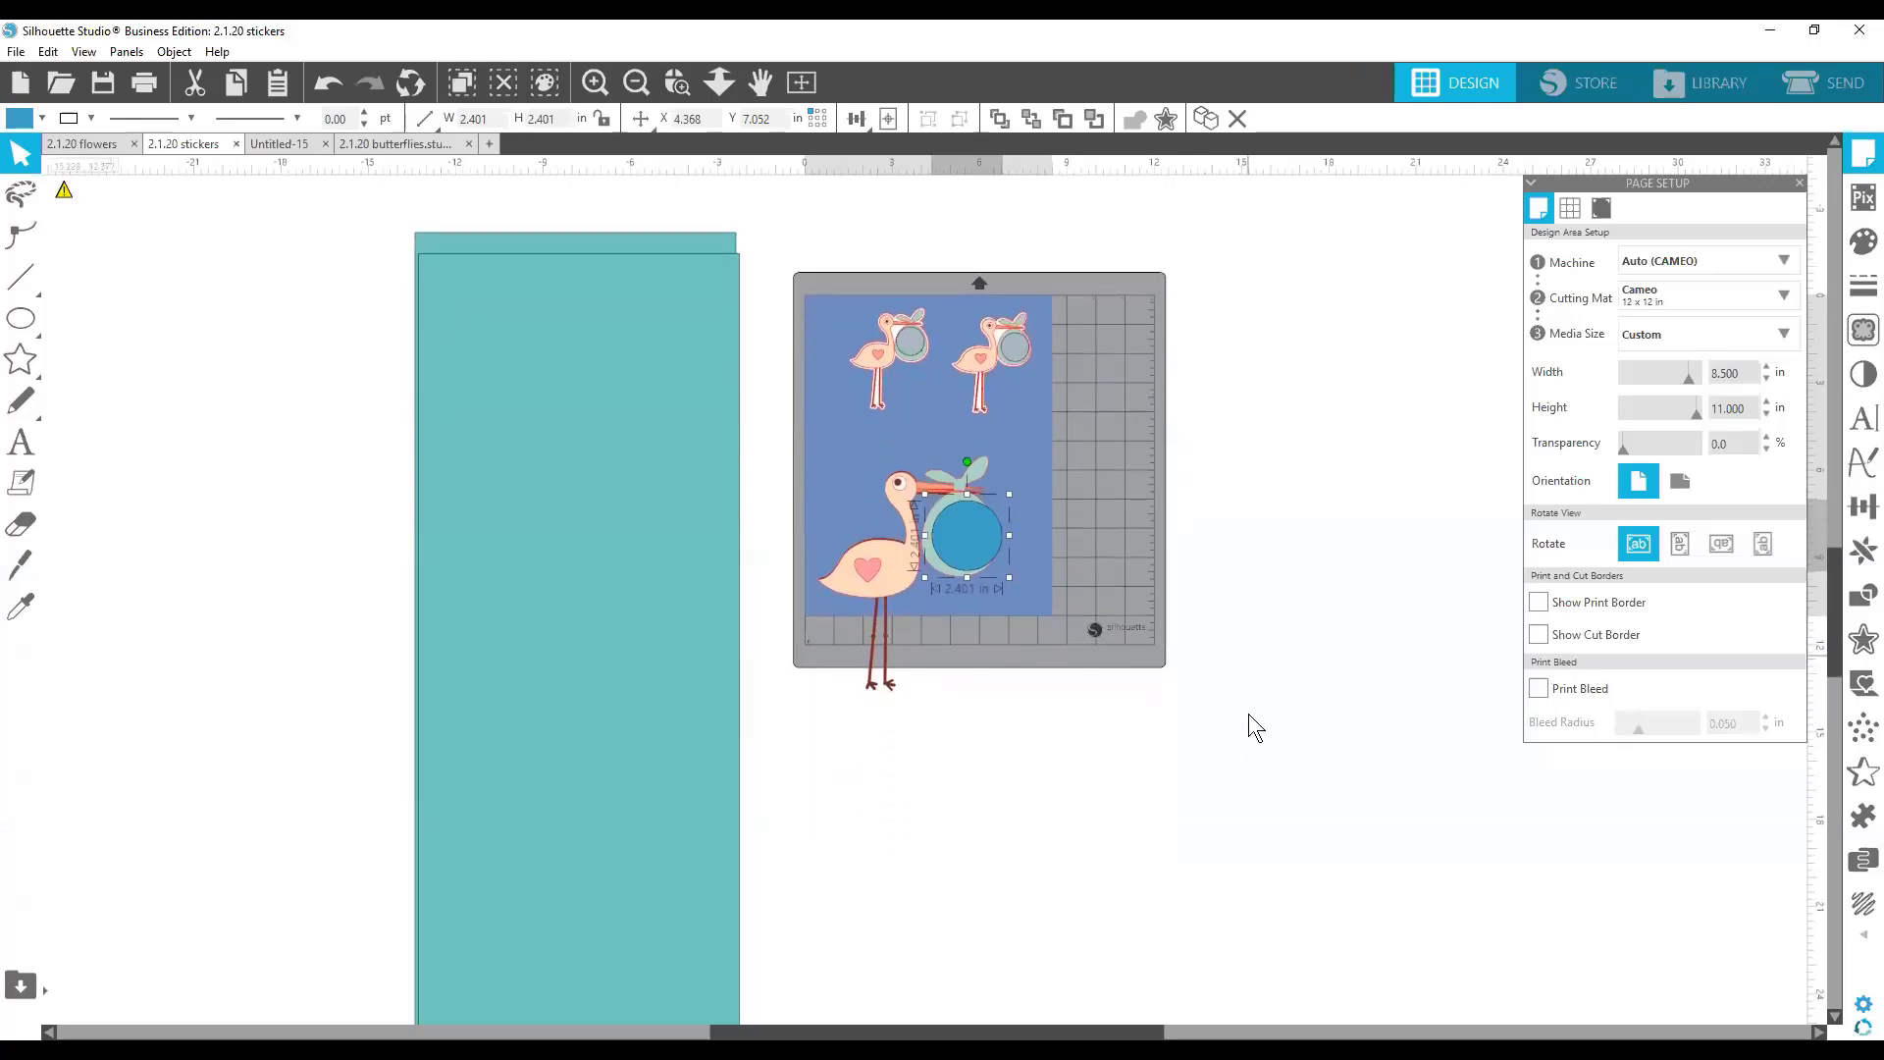
left_click(852, 314)
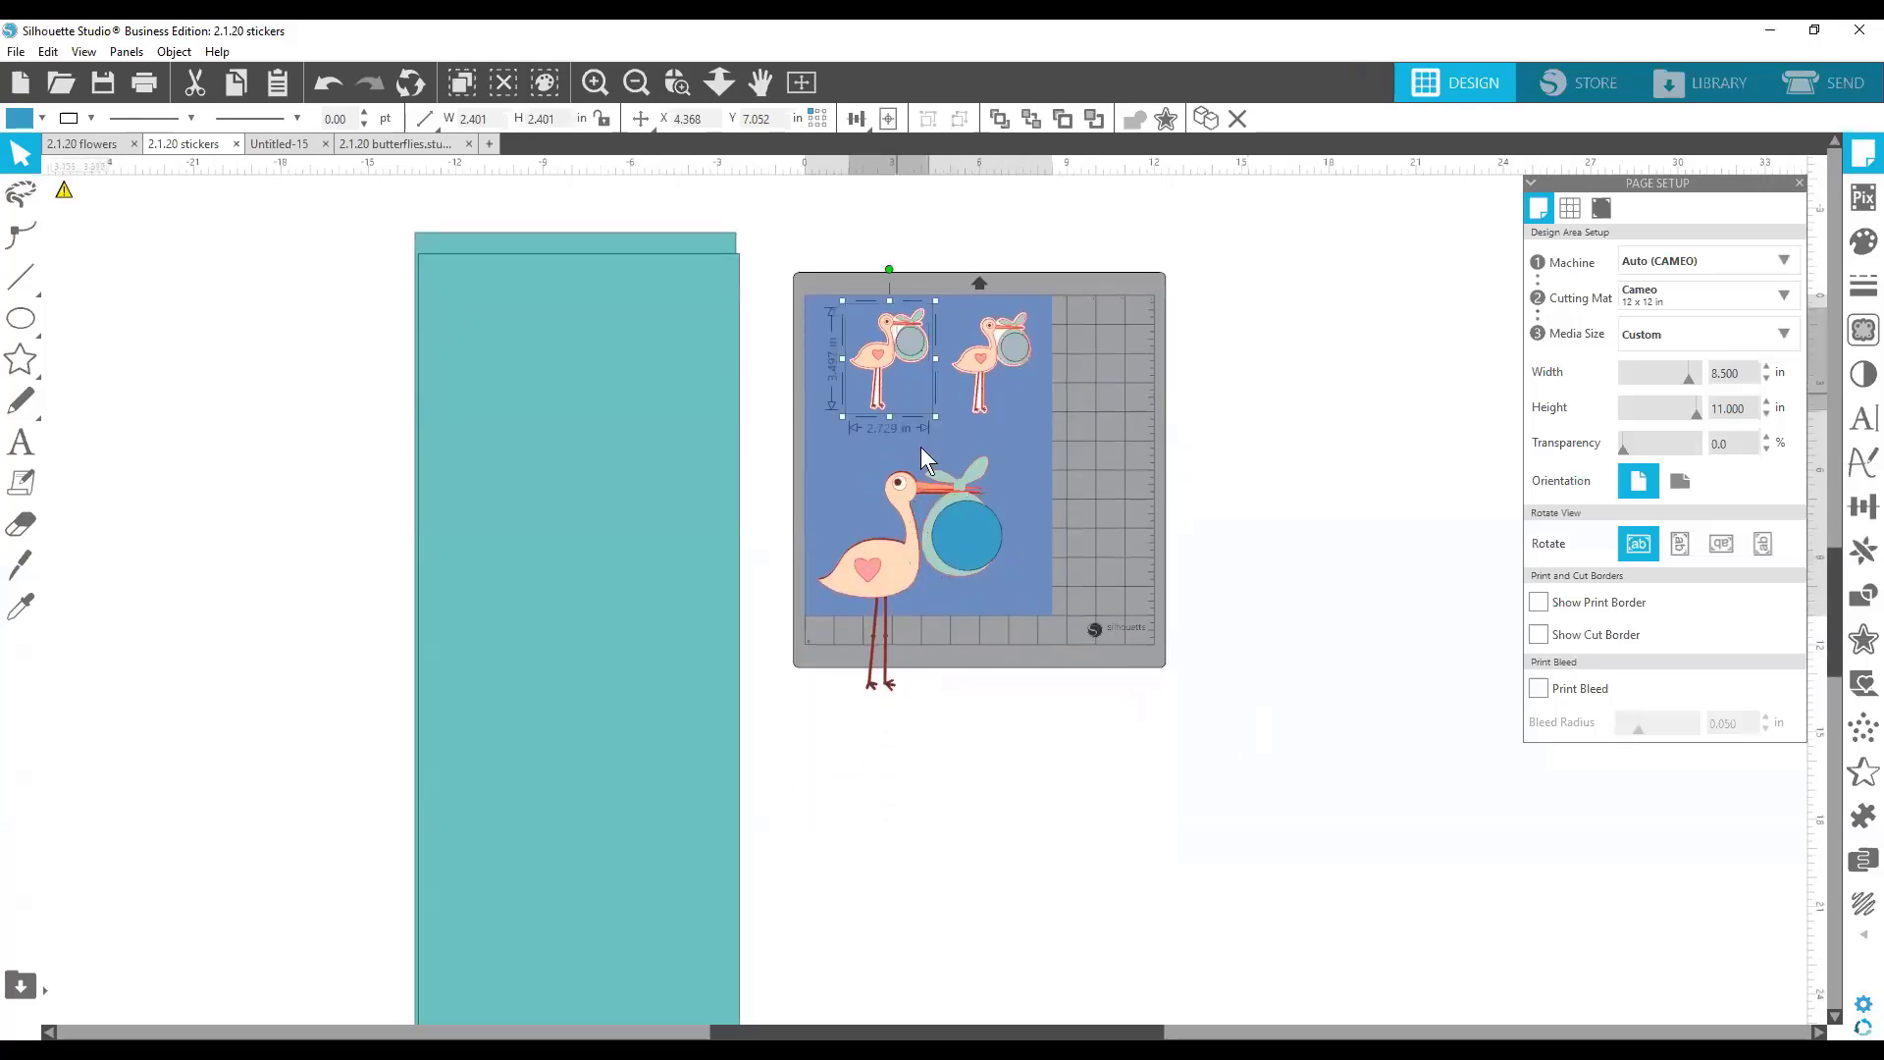
key("ctrl+a")
key("Delete")
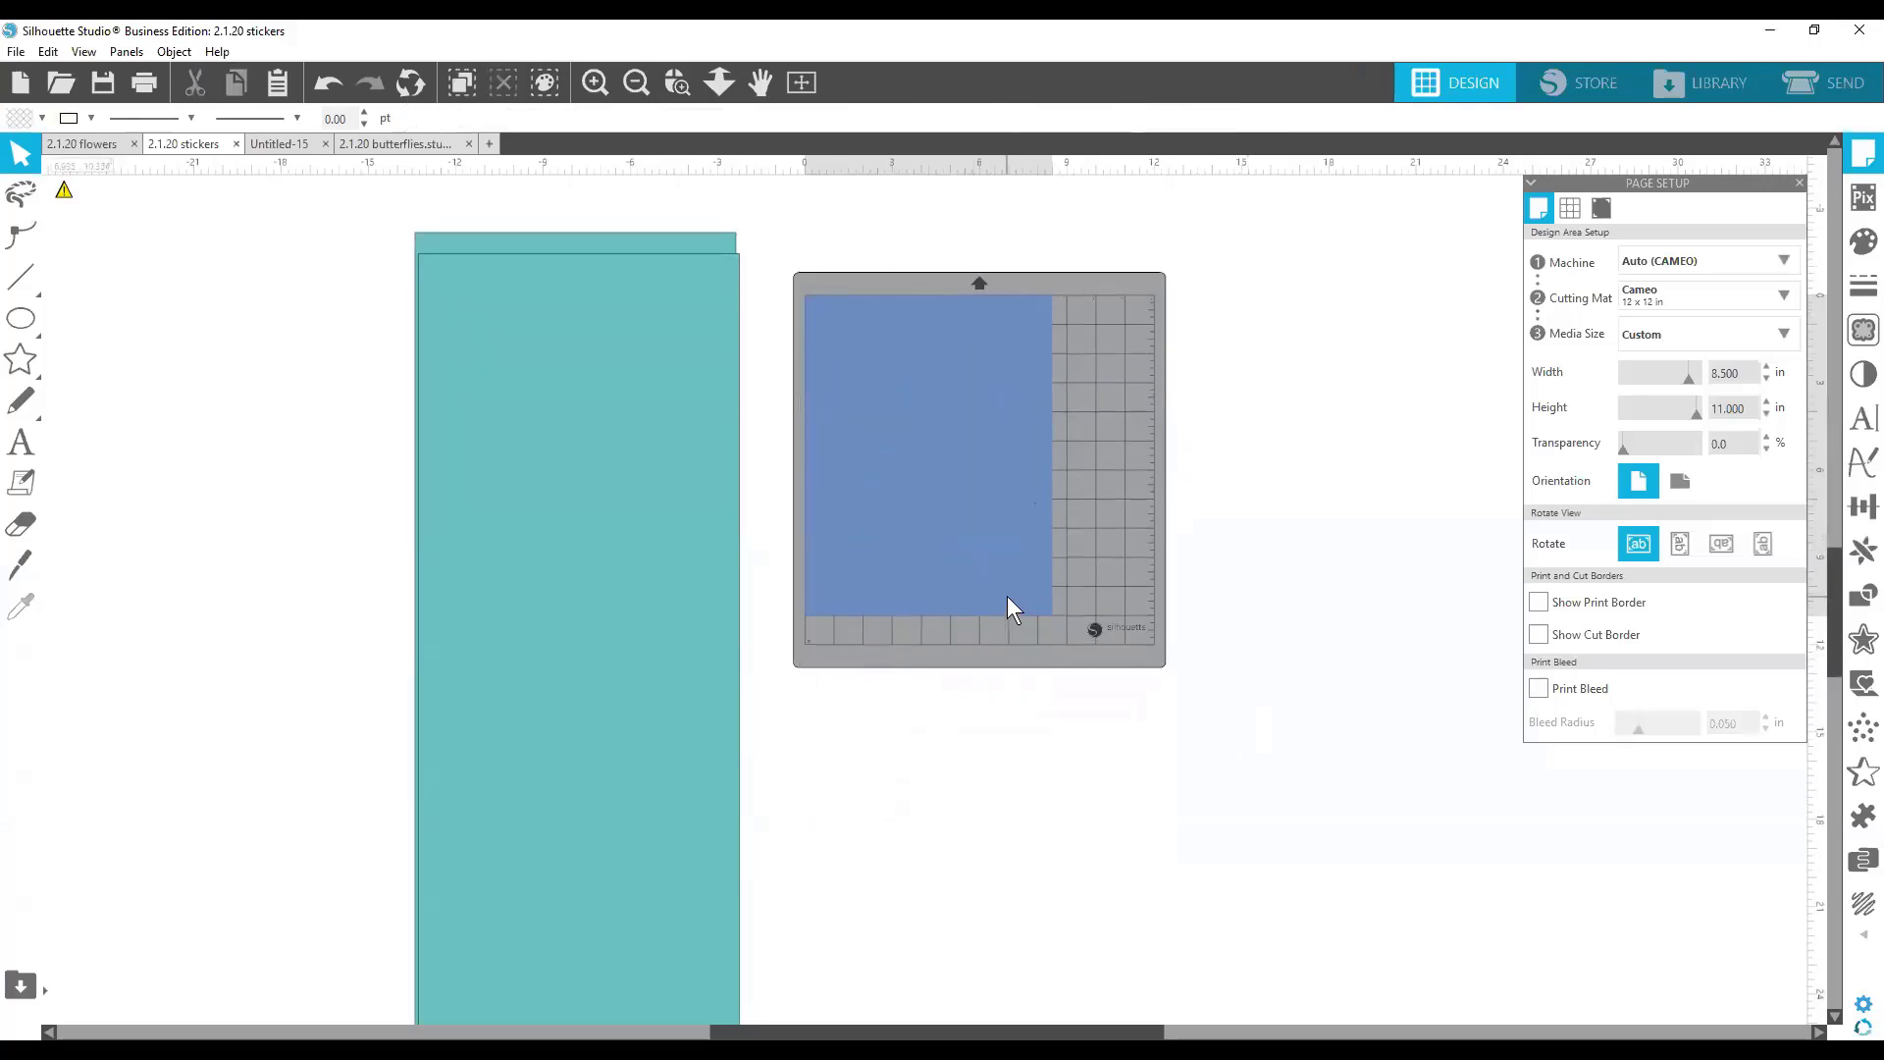
Slide the top teal cover panel down to uncover the two girl photos and bring them into close view.
left_click_drag(575, 387, 563, 485)
left_click(709, 203)
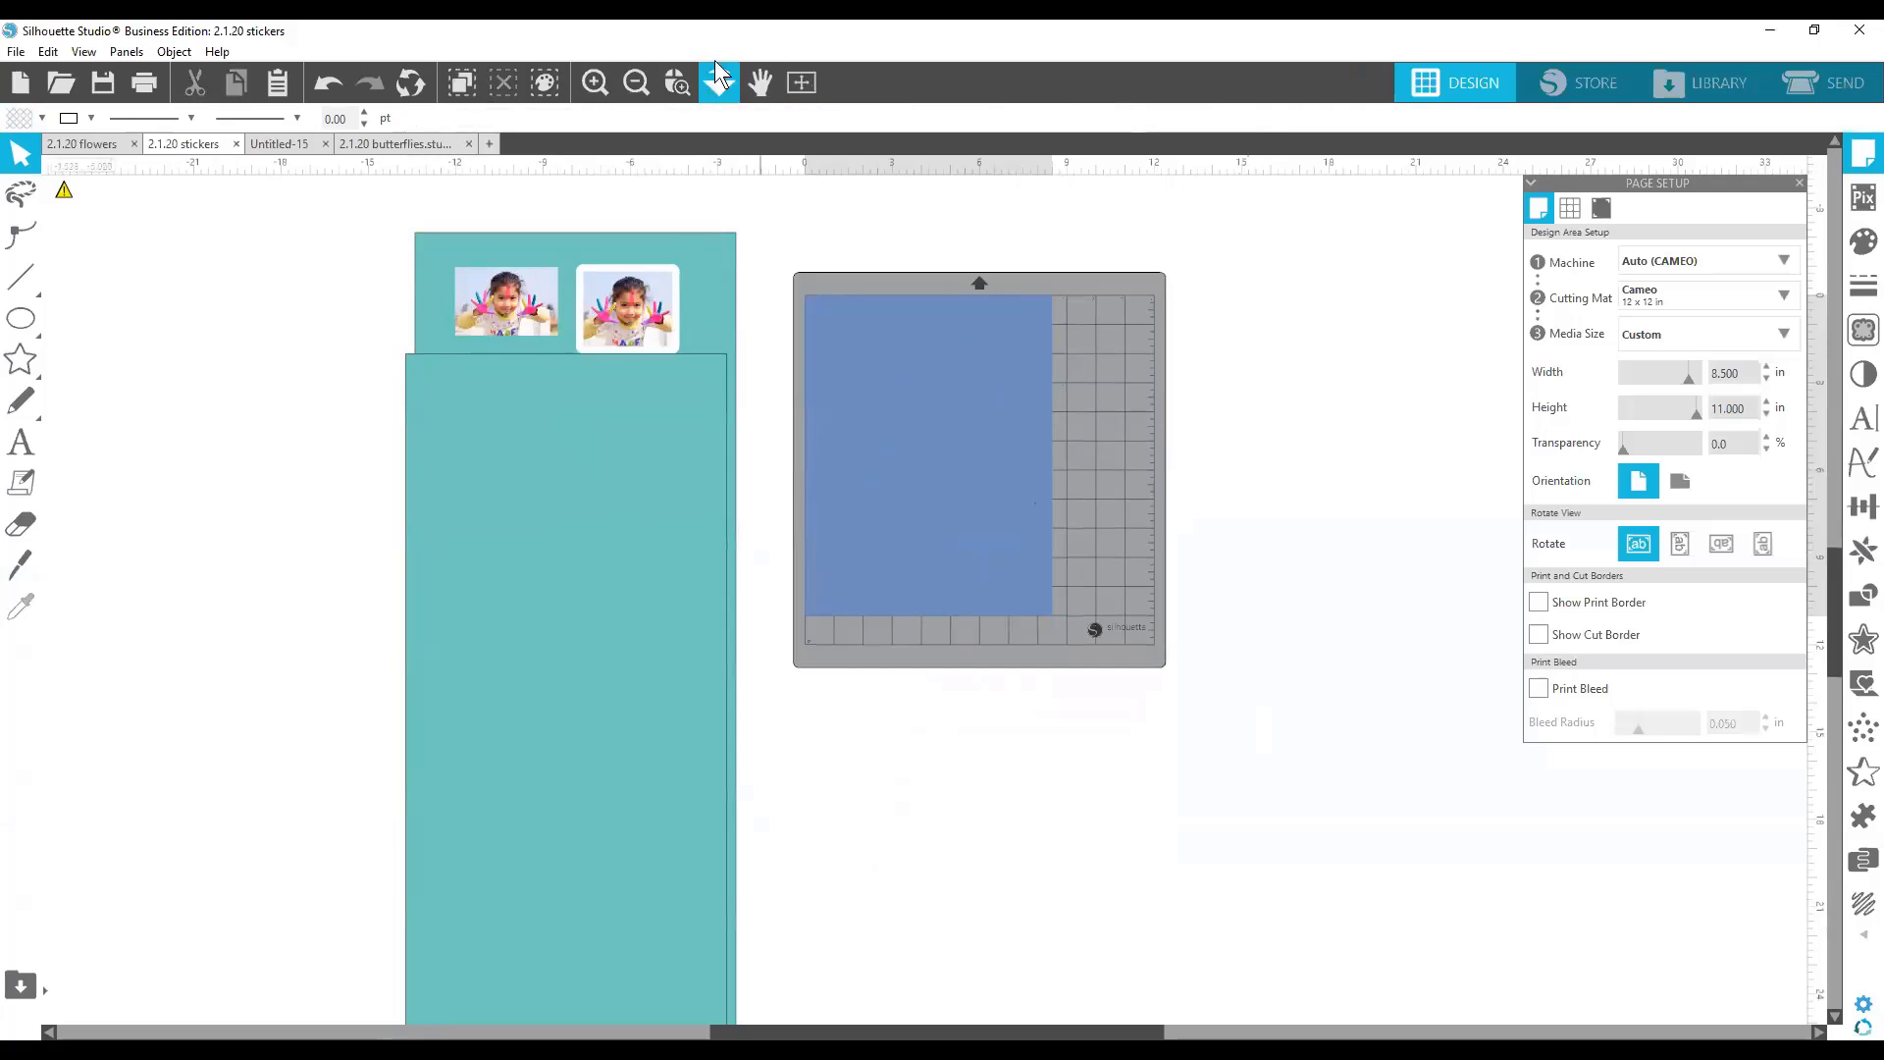
left_click(677, 83)
left_click_drag(788, 417, 788, 417)
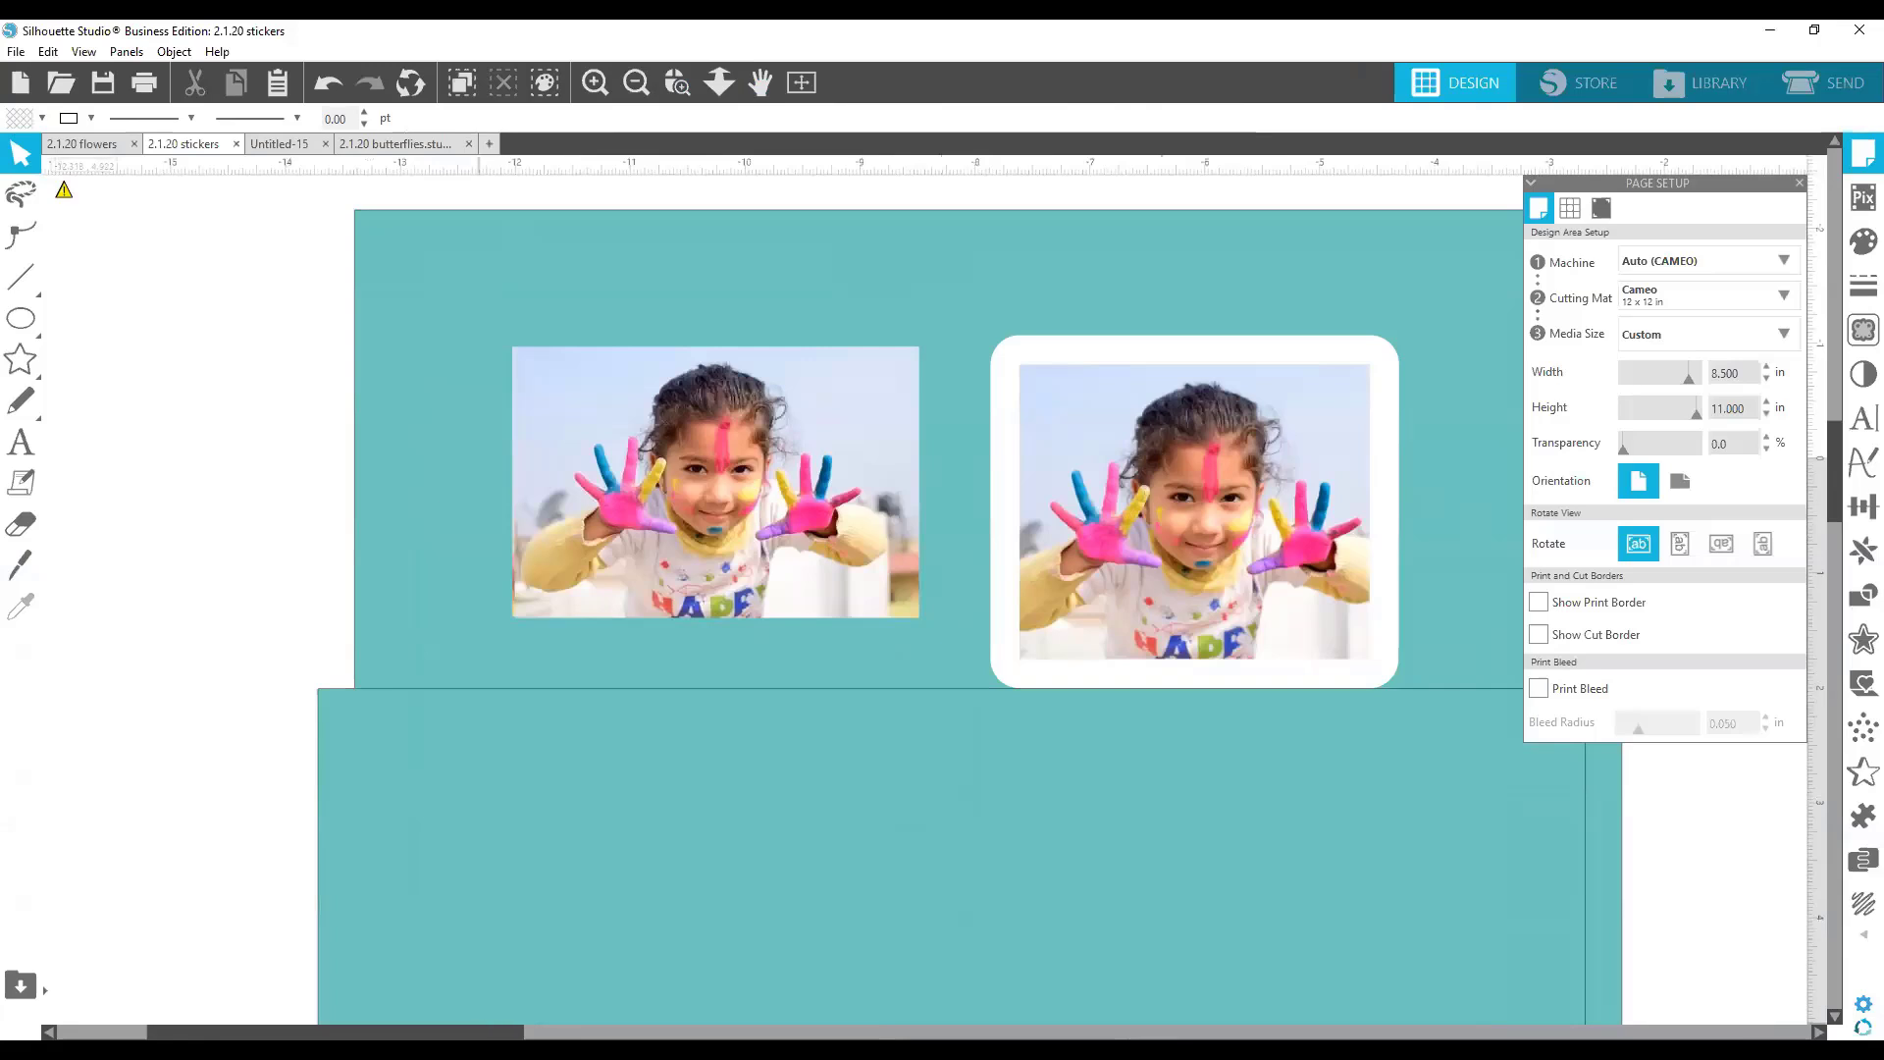
left_click_drag(478, 1033, 627, 1032)
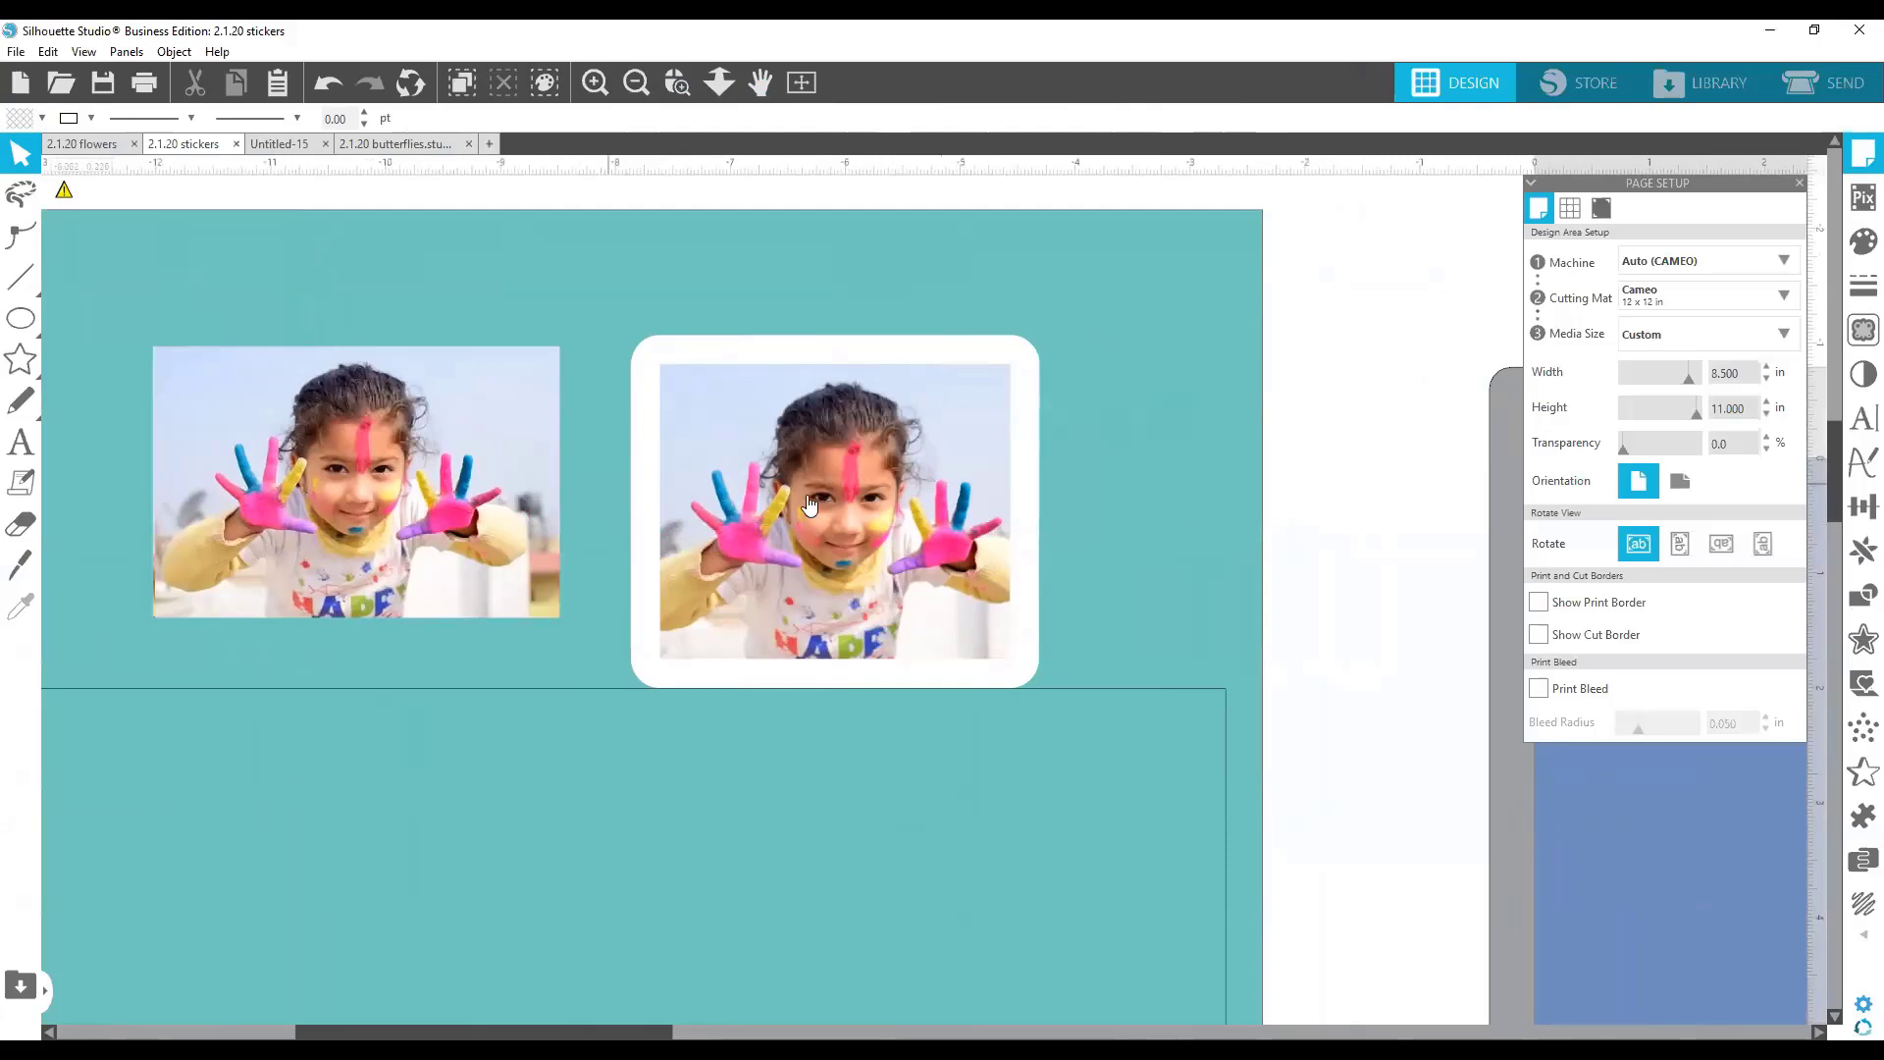
Crop the unframed girl photo by point-editing its four corners inward around the child.
left_click(414, 408)
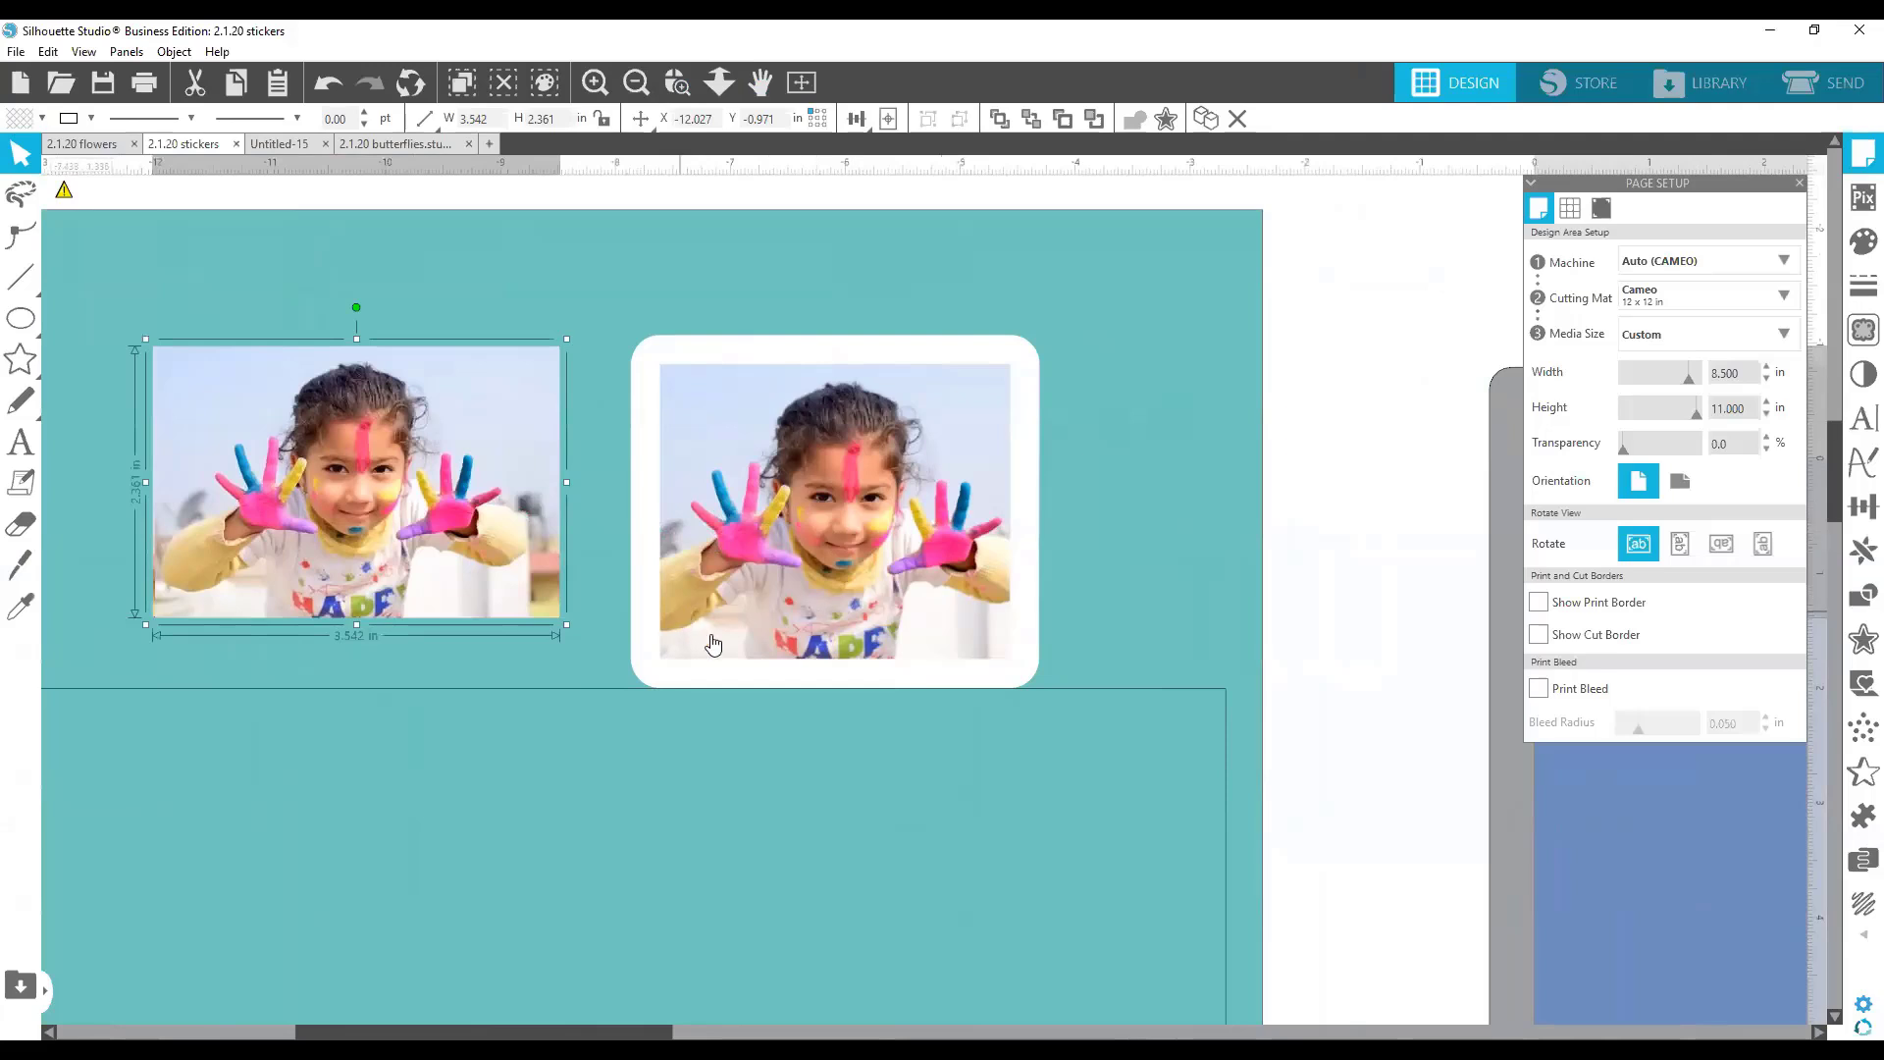
double_click(491, 542)
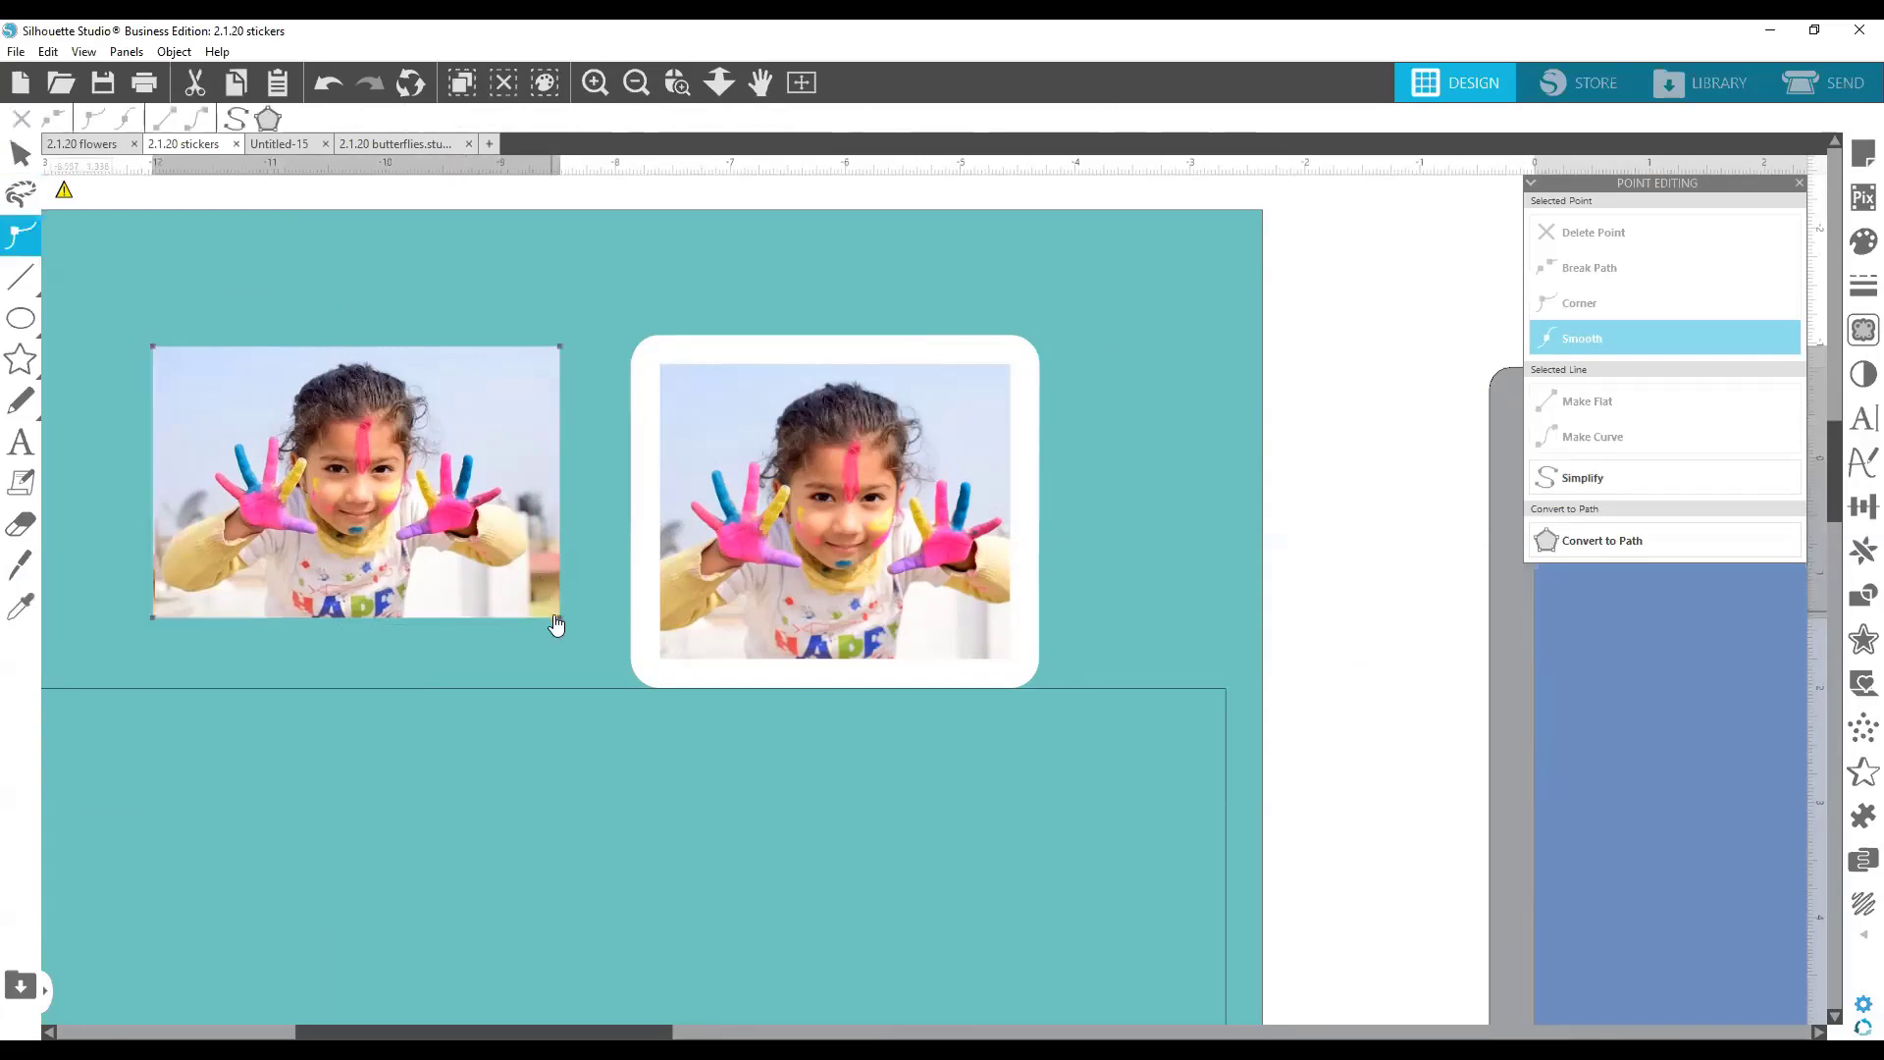
left_click_drag(556, 618, 496, 615)
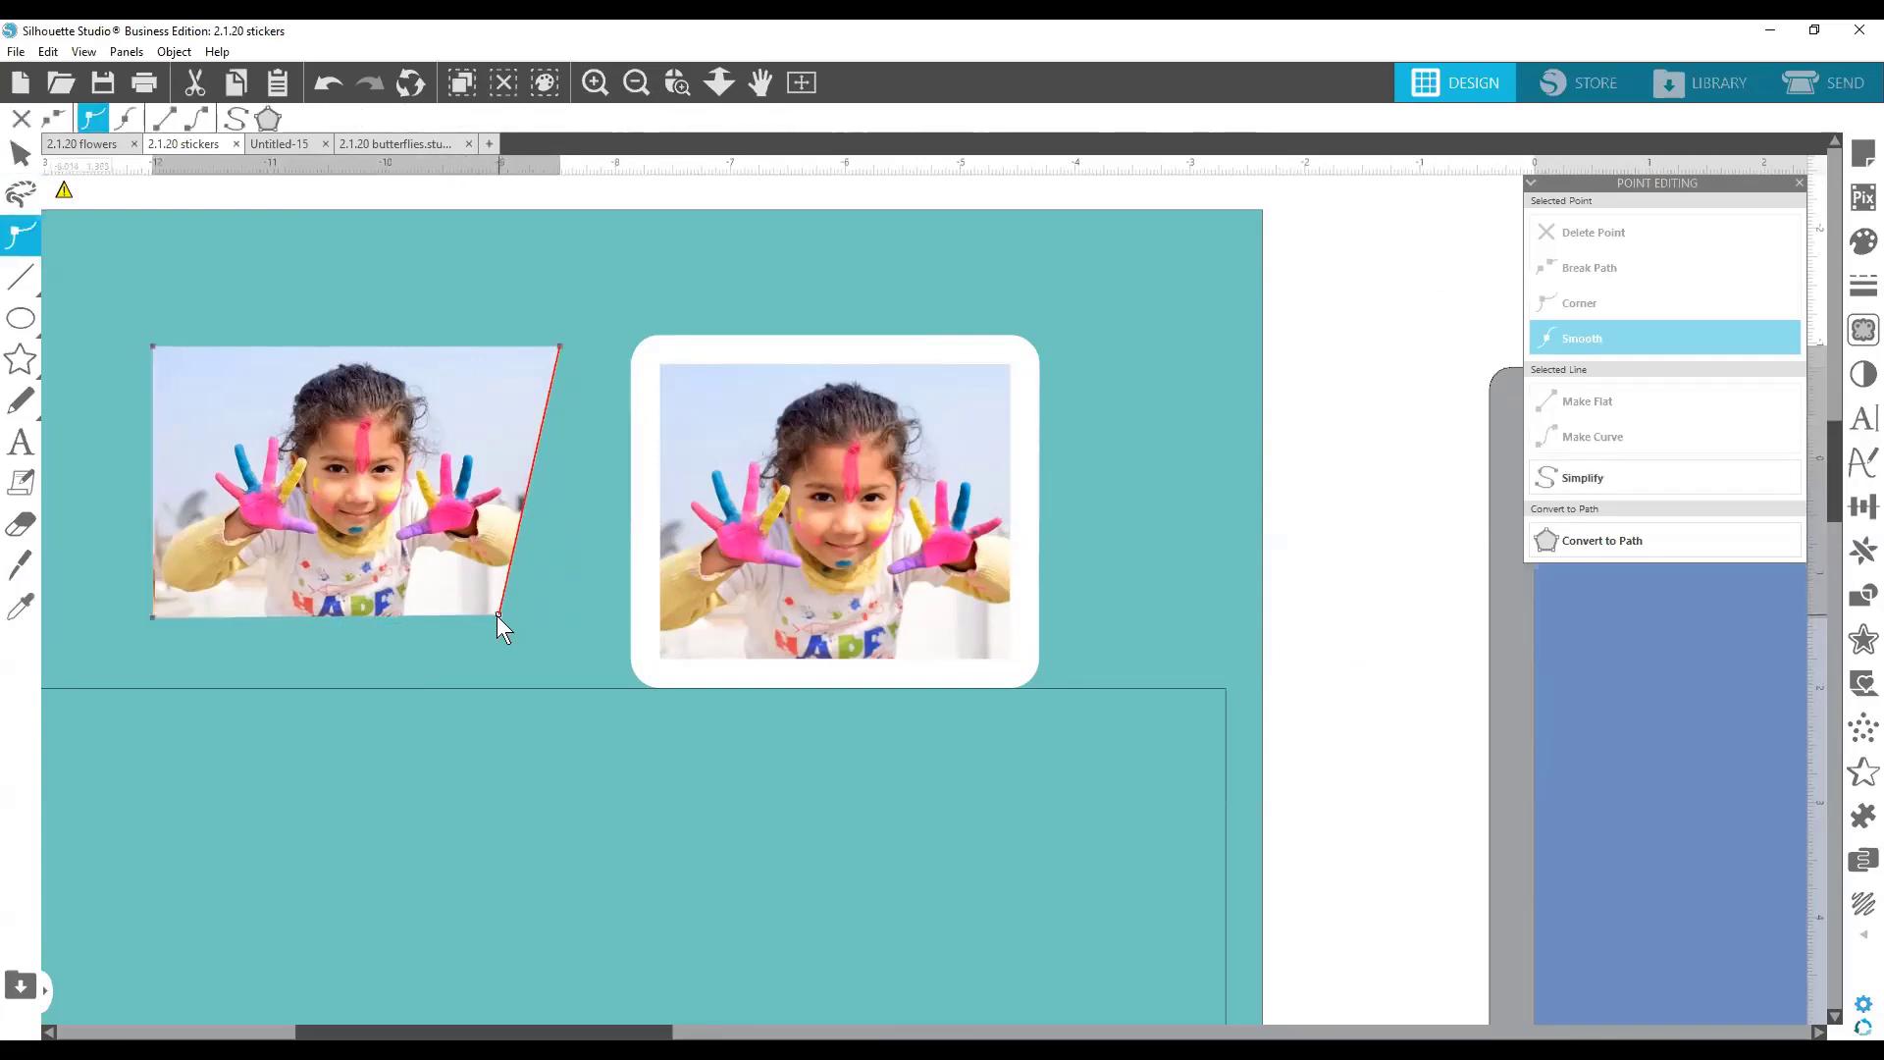
left_click_drag(560, 345, 504, 350)
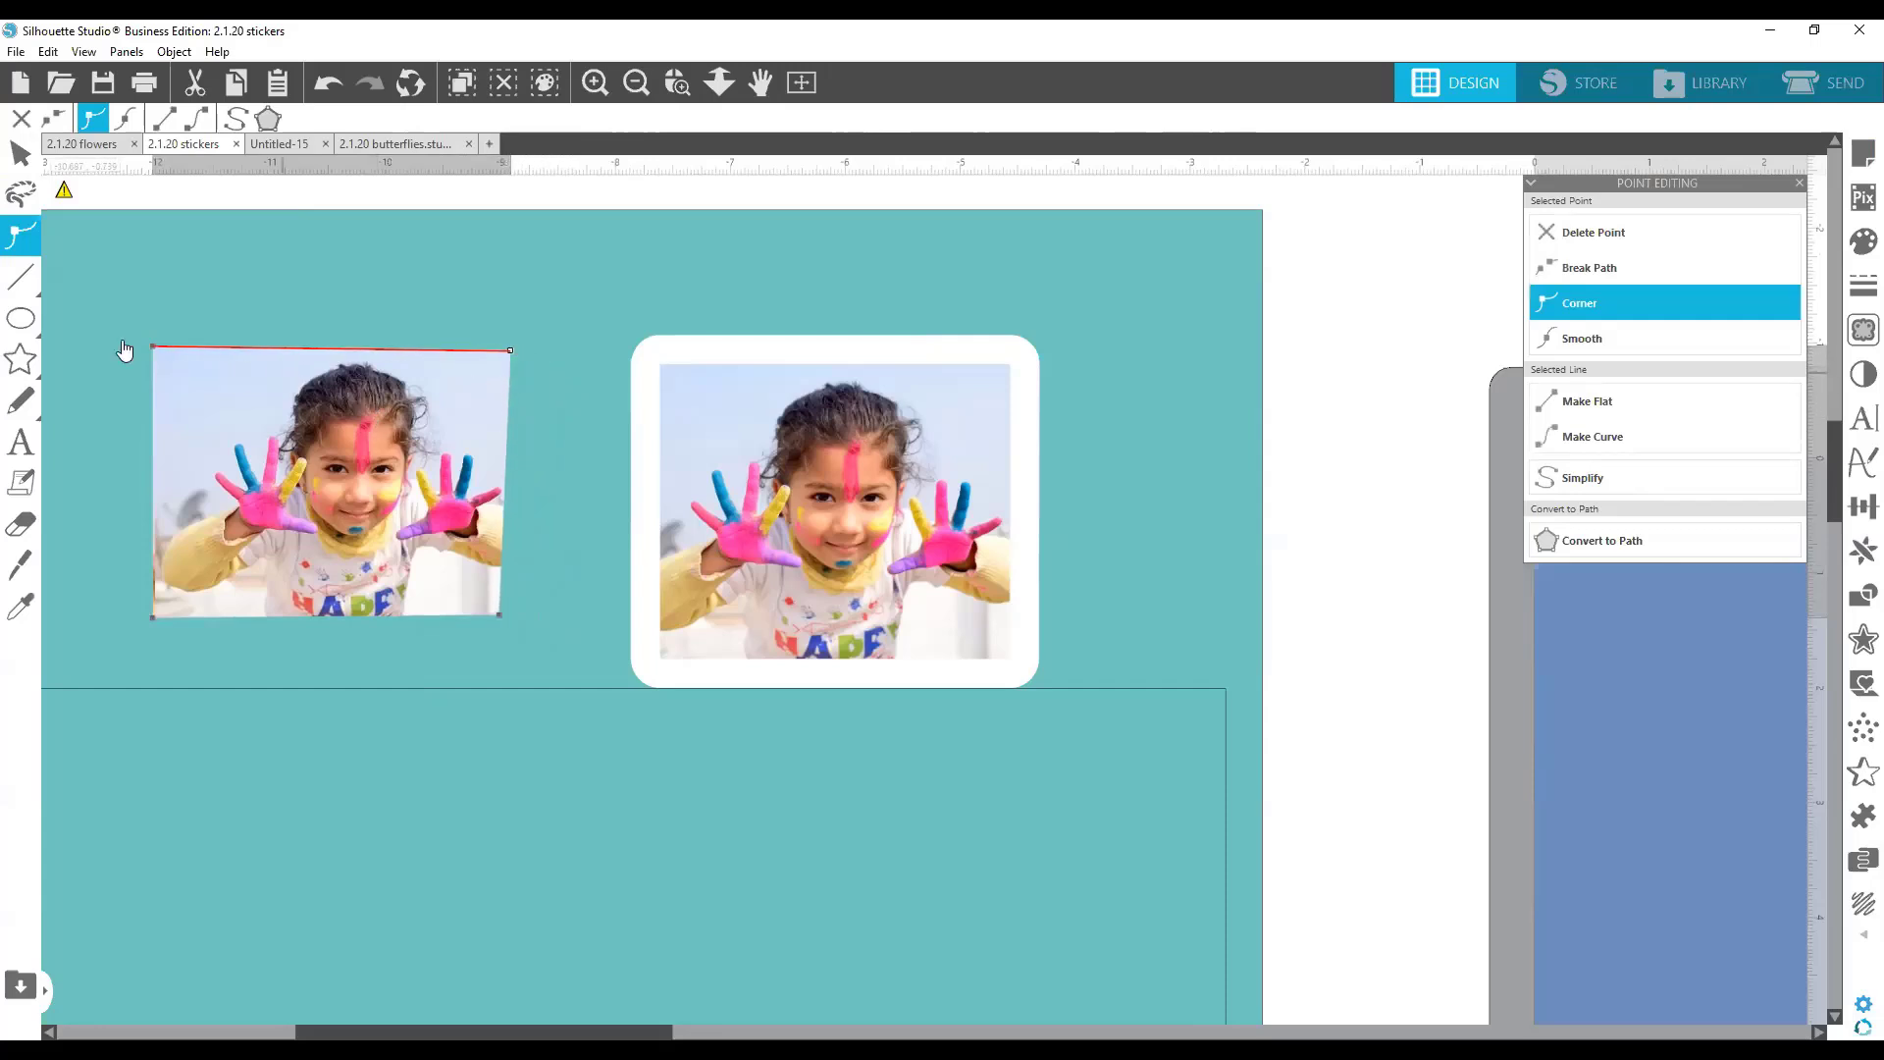
left_click_drag(153, 347, 223, 364)
left_click_drag(157, 620, 212, 605)
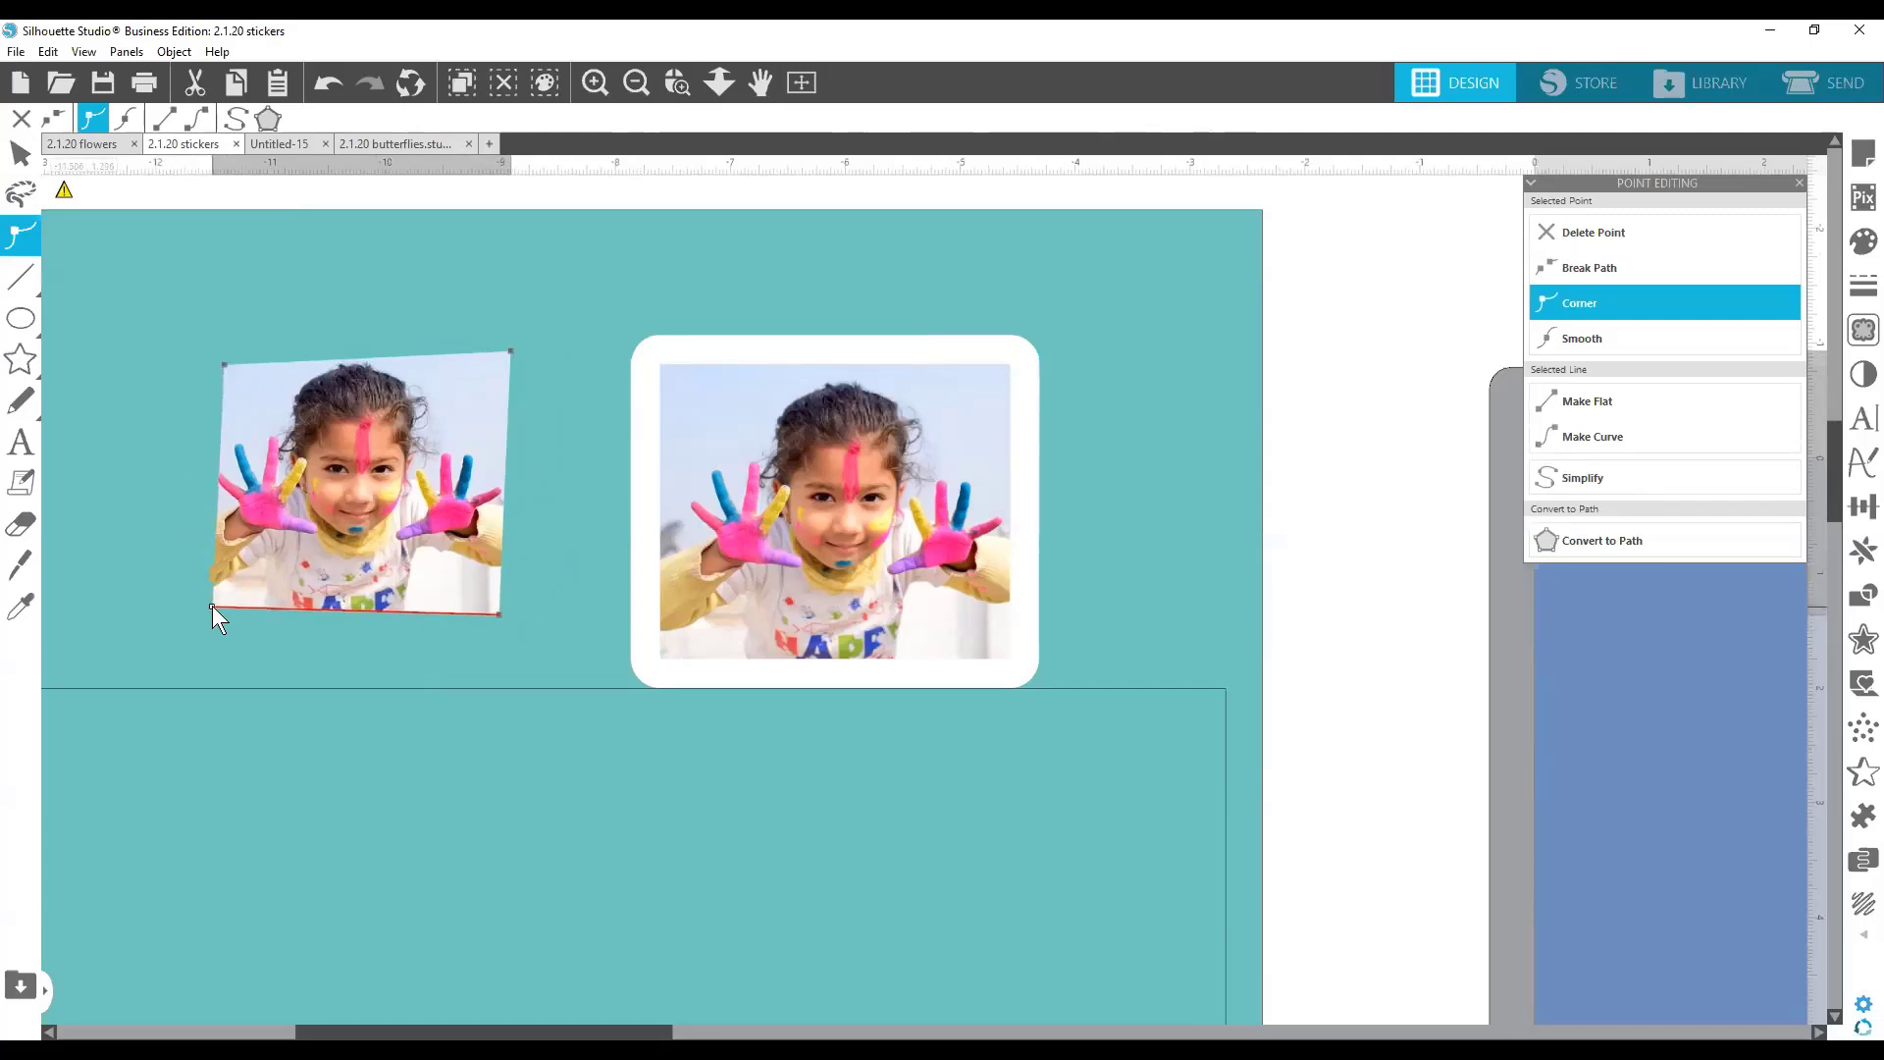
left_click_drag(507, 618, 504, 603)
left_click_drag(512, 354, 506, 363)
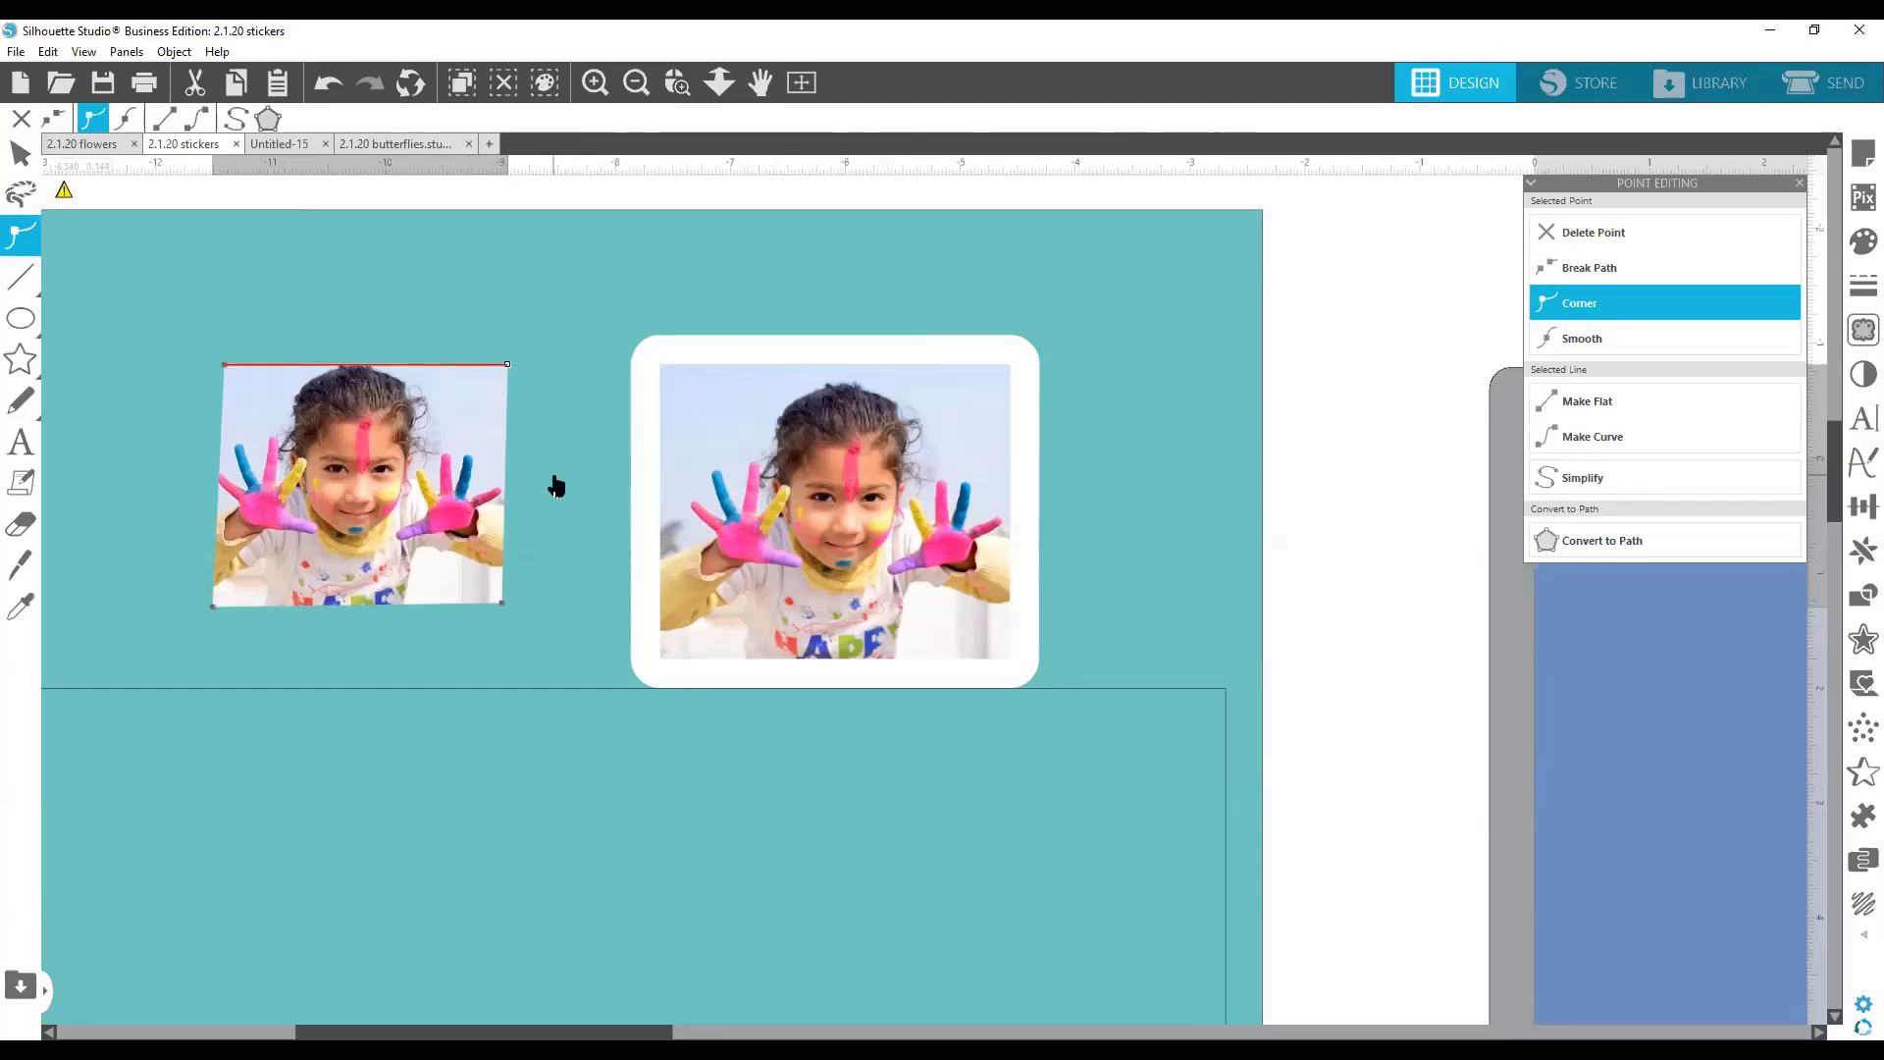
Move the teal panel behind the girl photos down out of the way and delete both photos.
left_click_drag(165, 297, 206, 785)
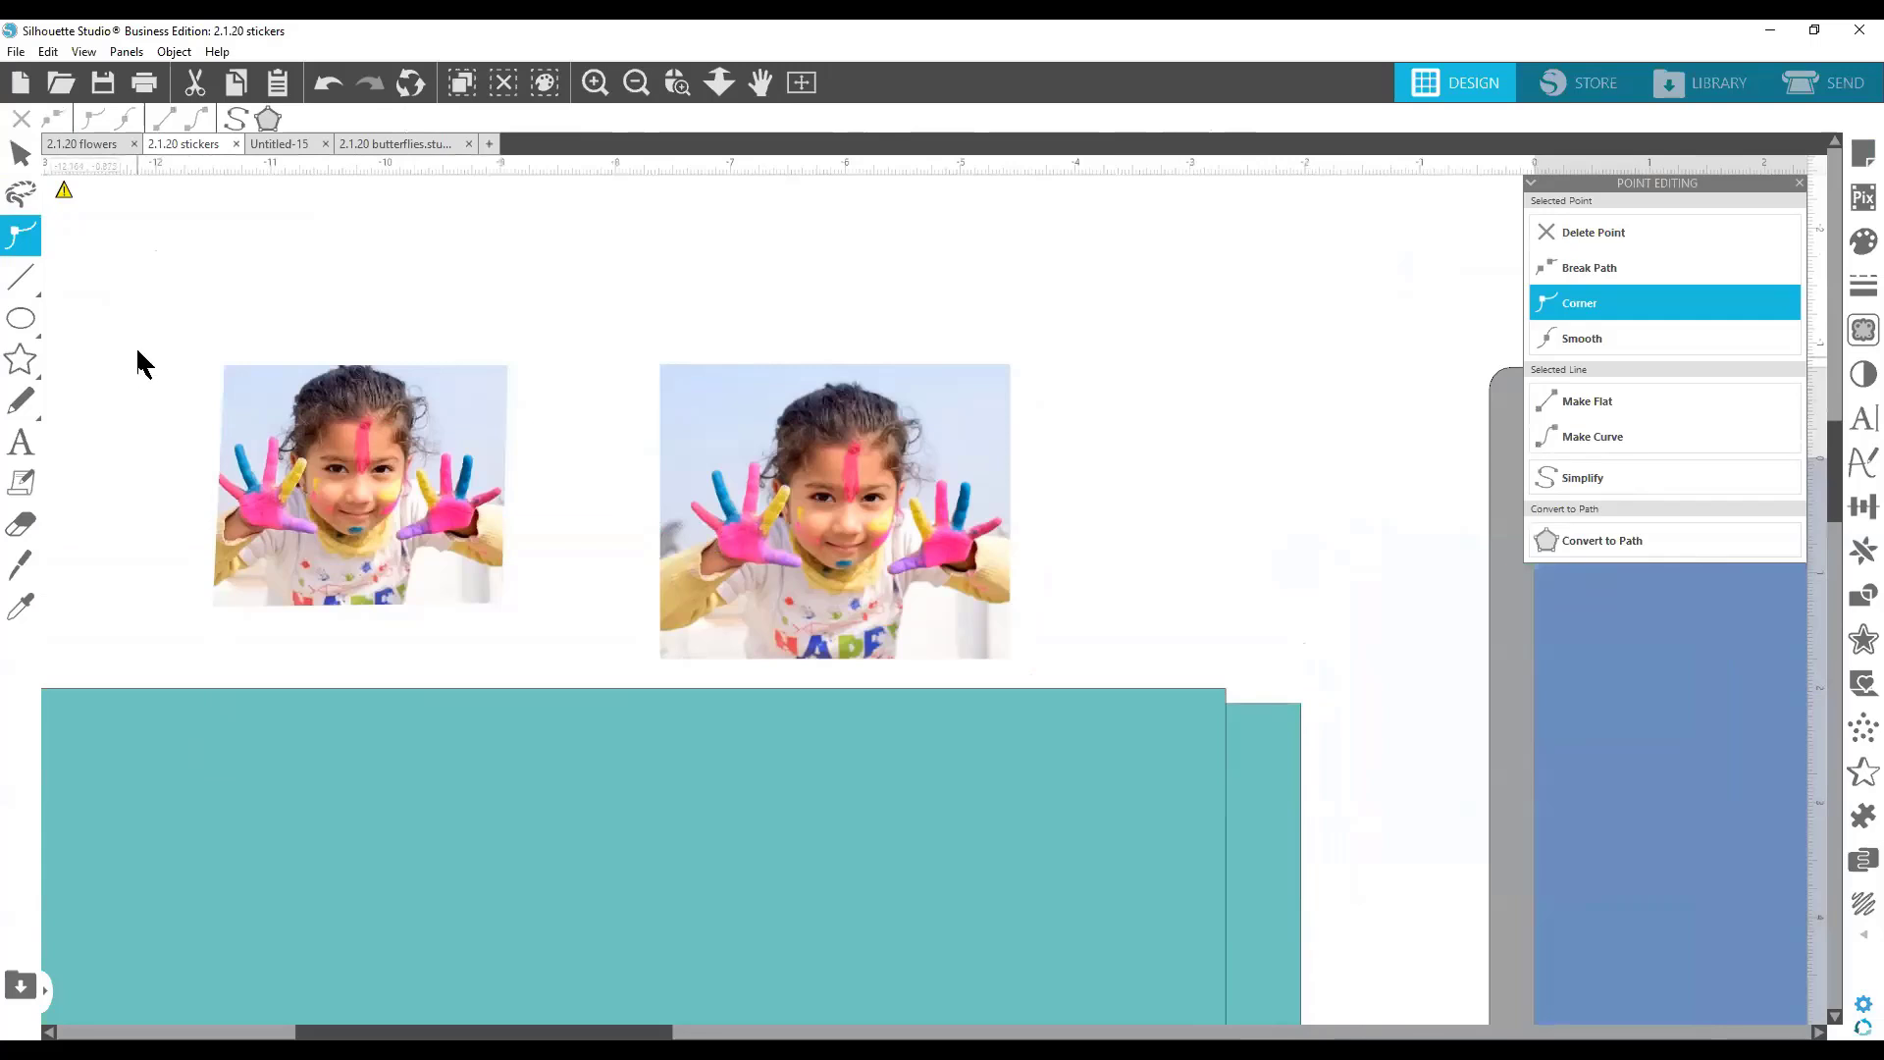
left_click_drag(163, 345, 967, 581)
key("Delete")
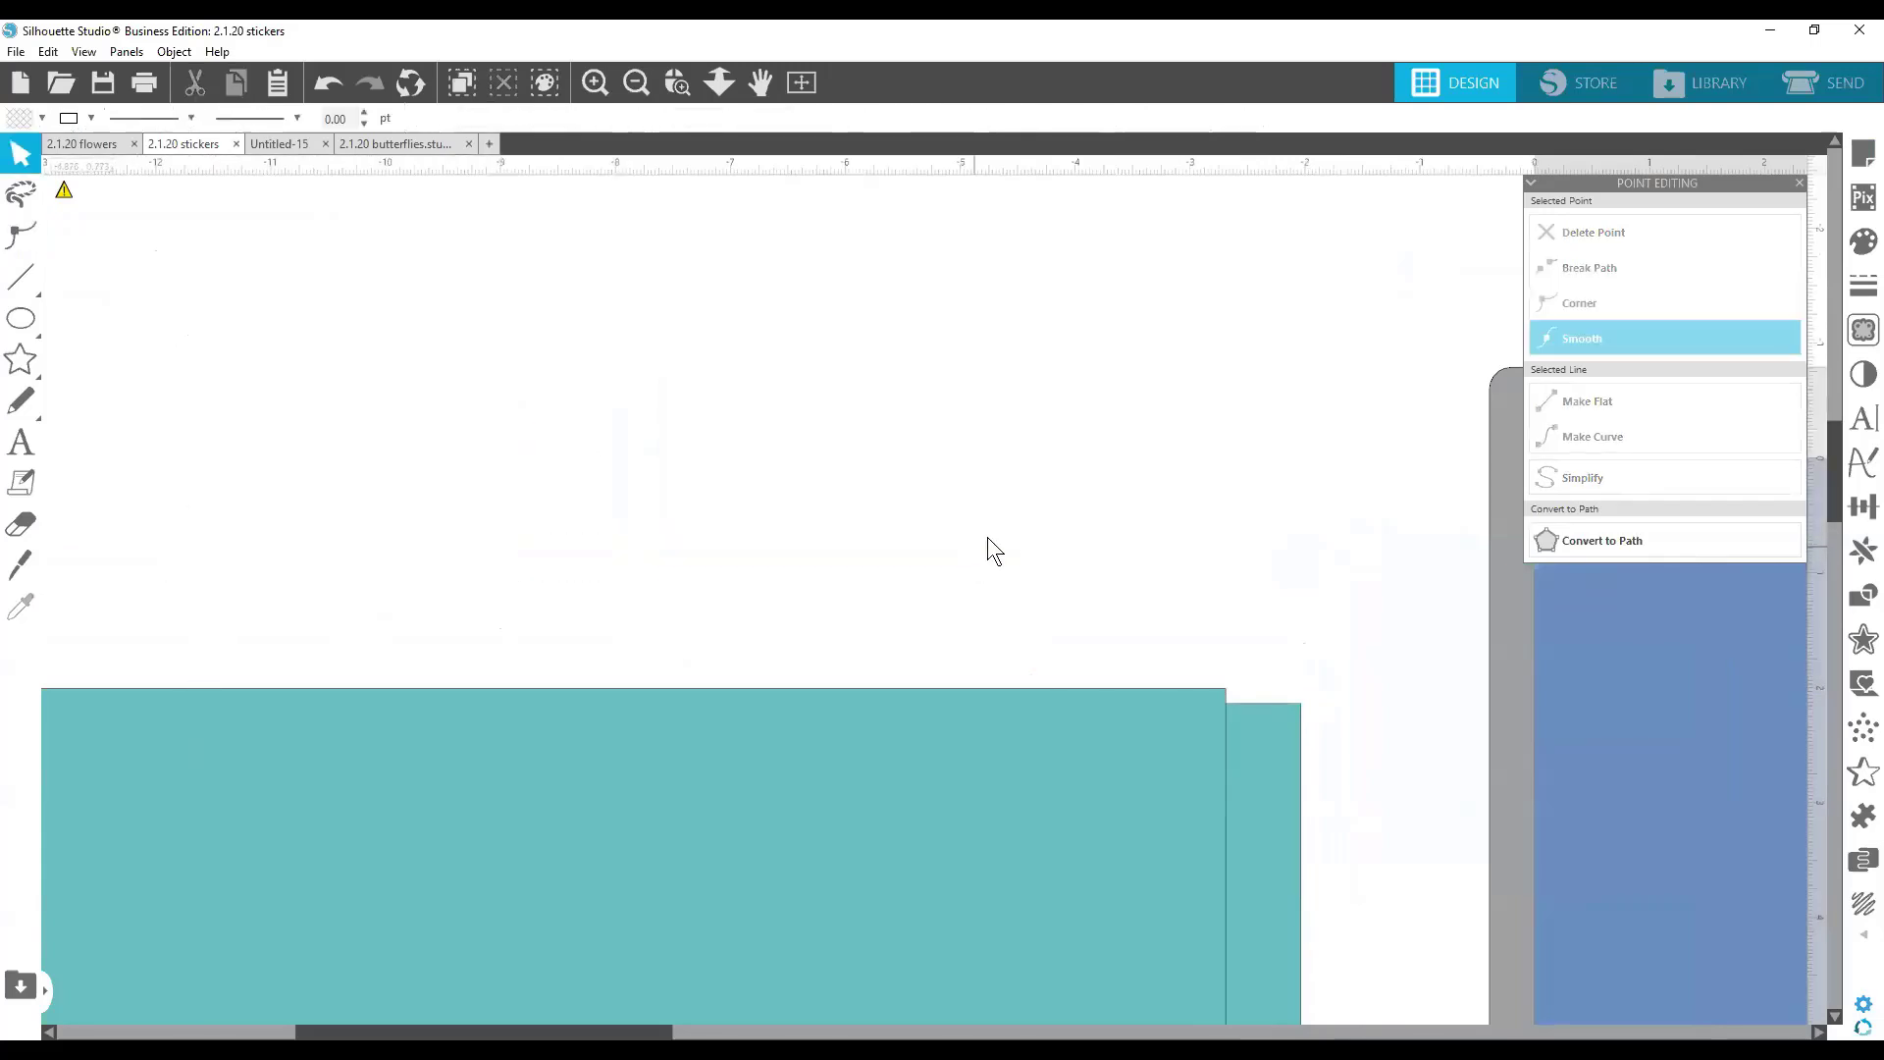
Slide the next teal cover panel down to uncover the panda pictures and shift the outlined panda sticker away from the original.
scroll(1119, 431, "down", 5)
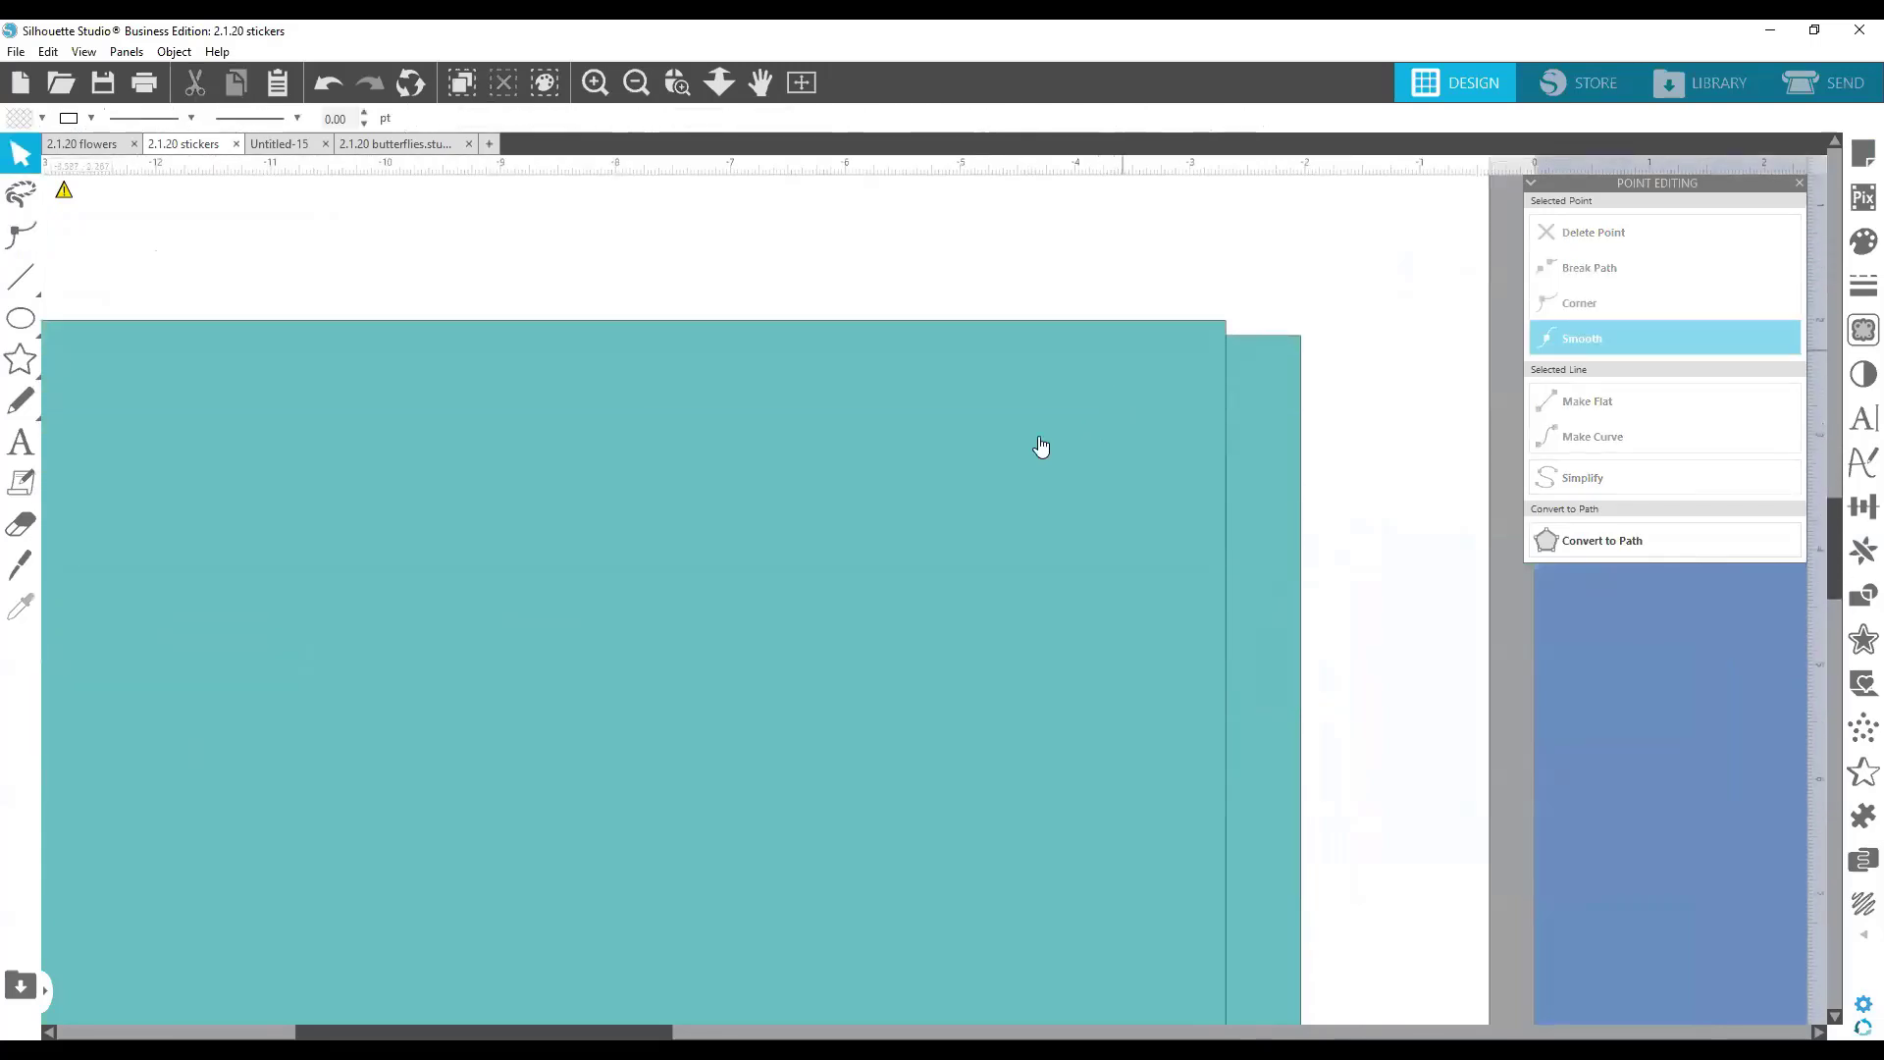
left_click_drag(783, 458, 810, 539)
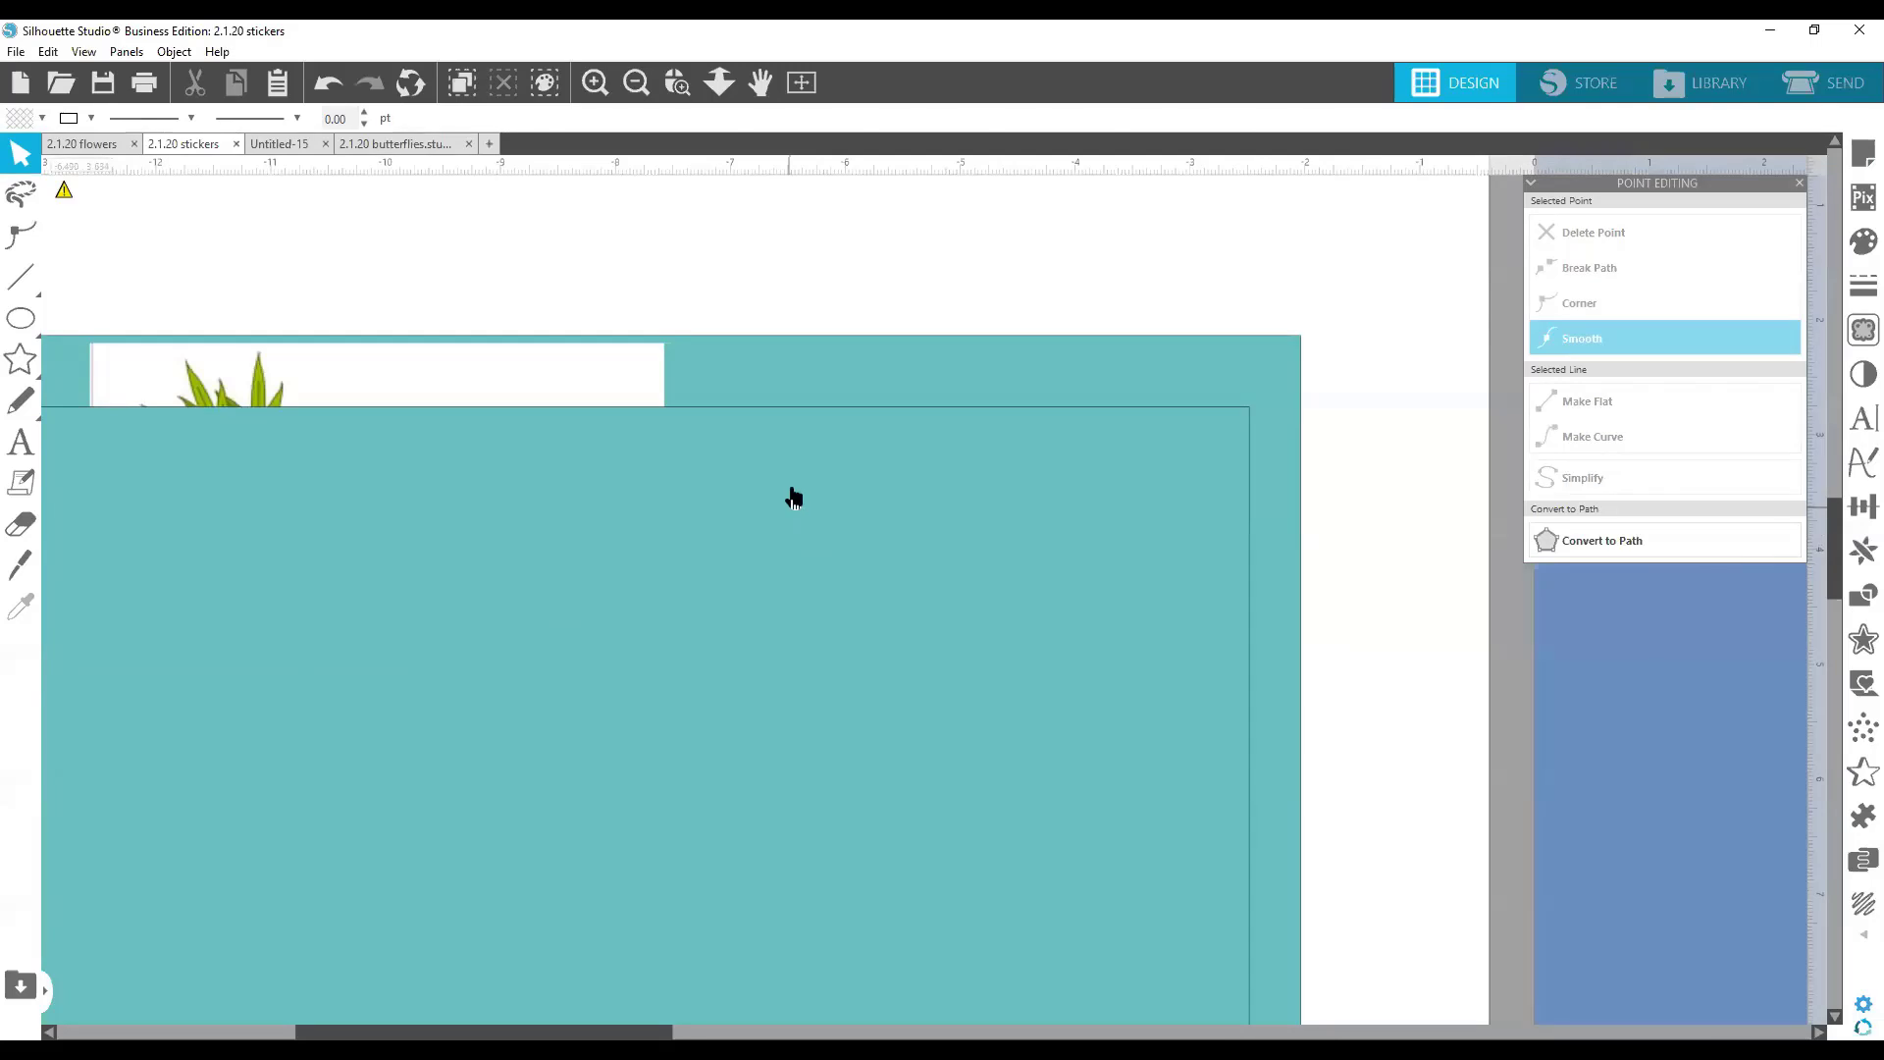
scroll(786, 497, "down", 1)
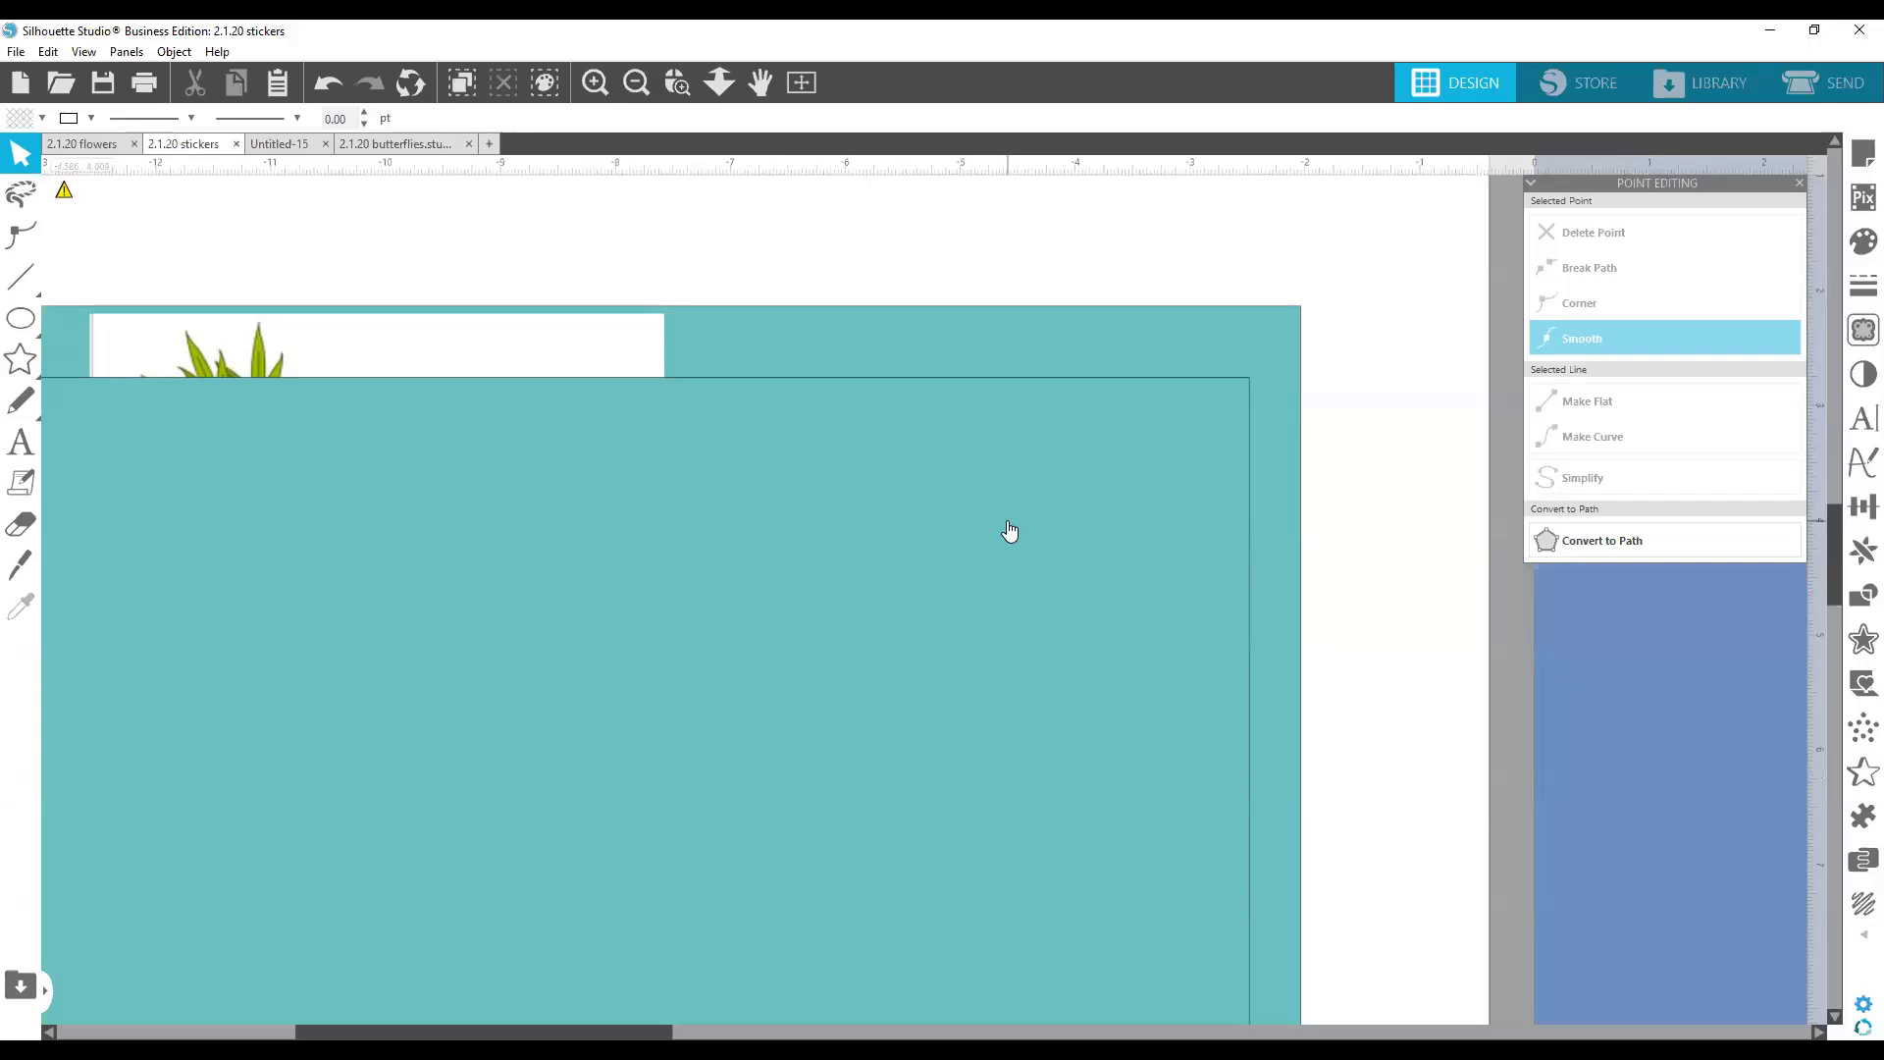
scroll(1010, 531, "down", 2)
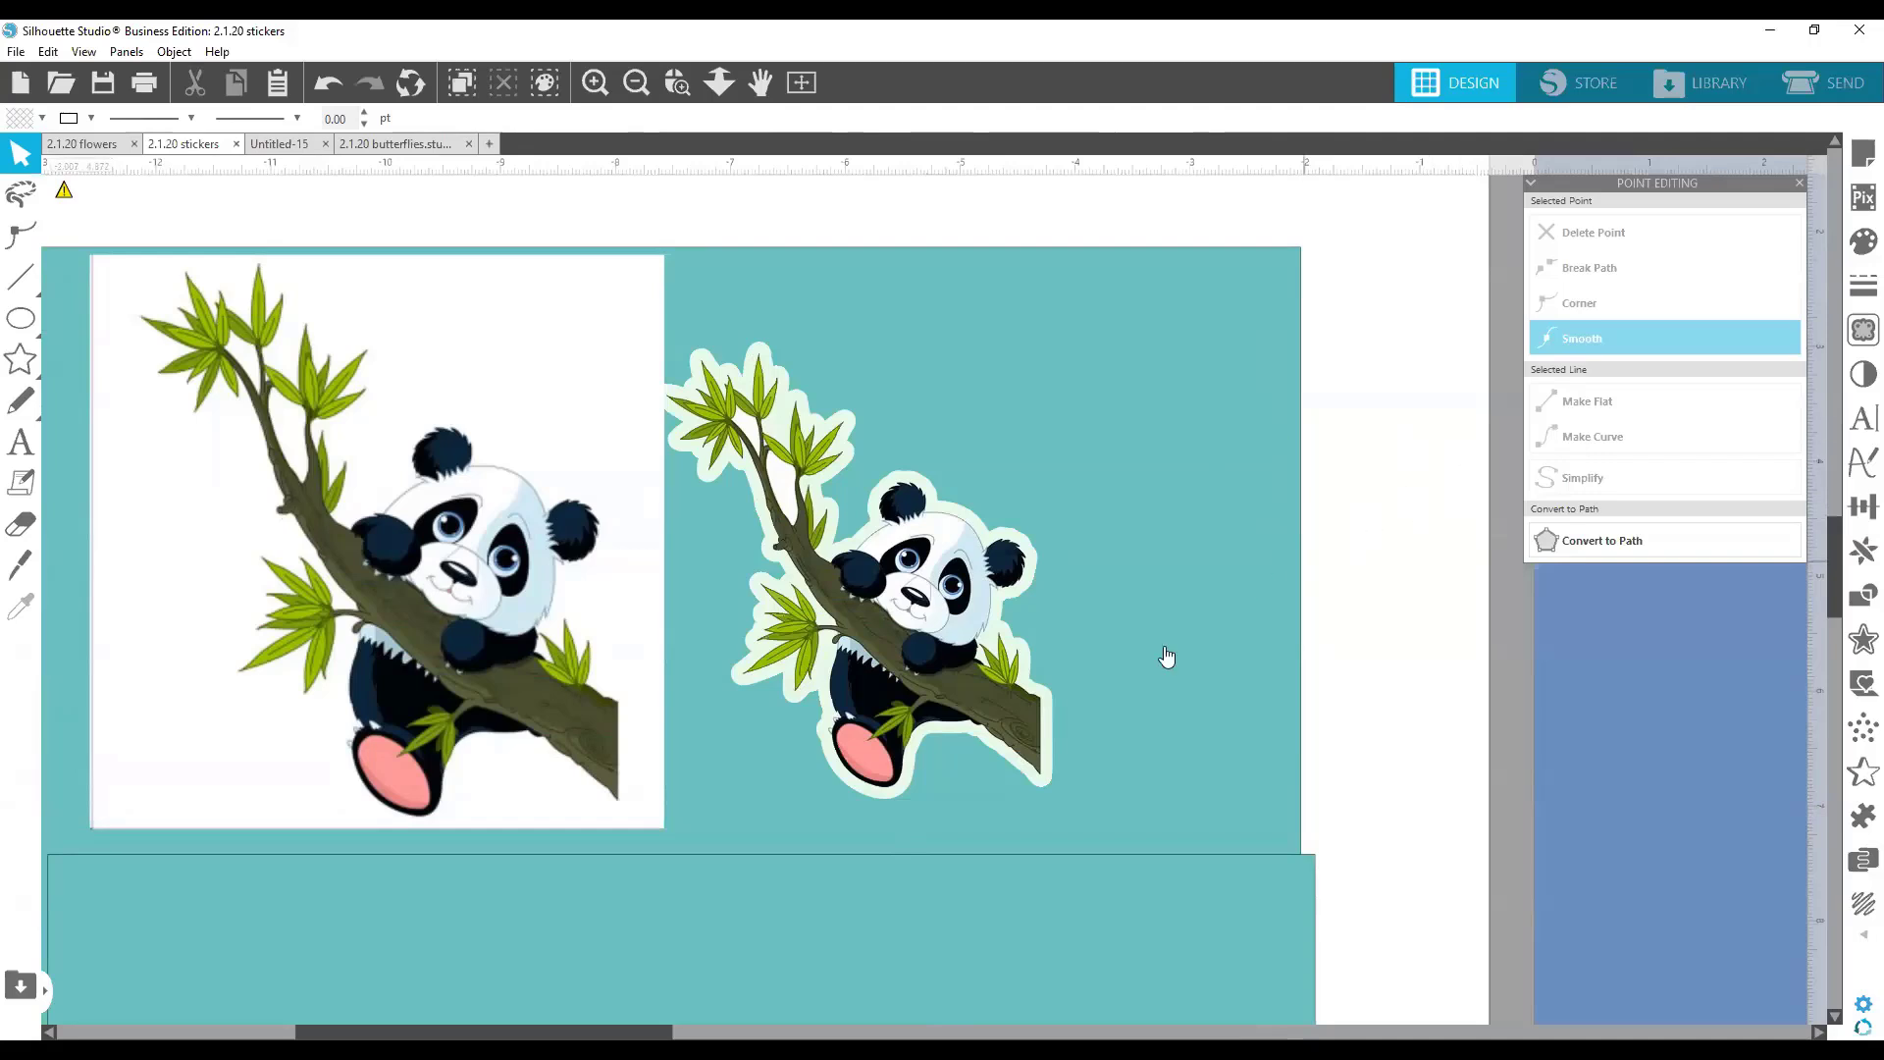
left_click_drag(771, 881, 762, 883)
key("Escape")
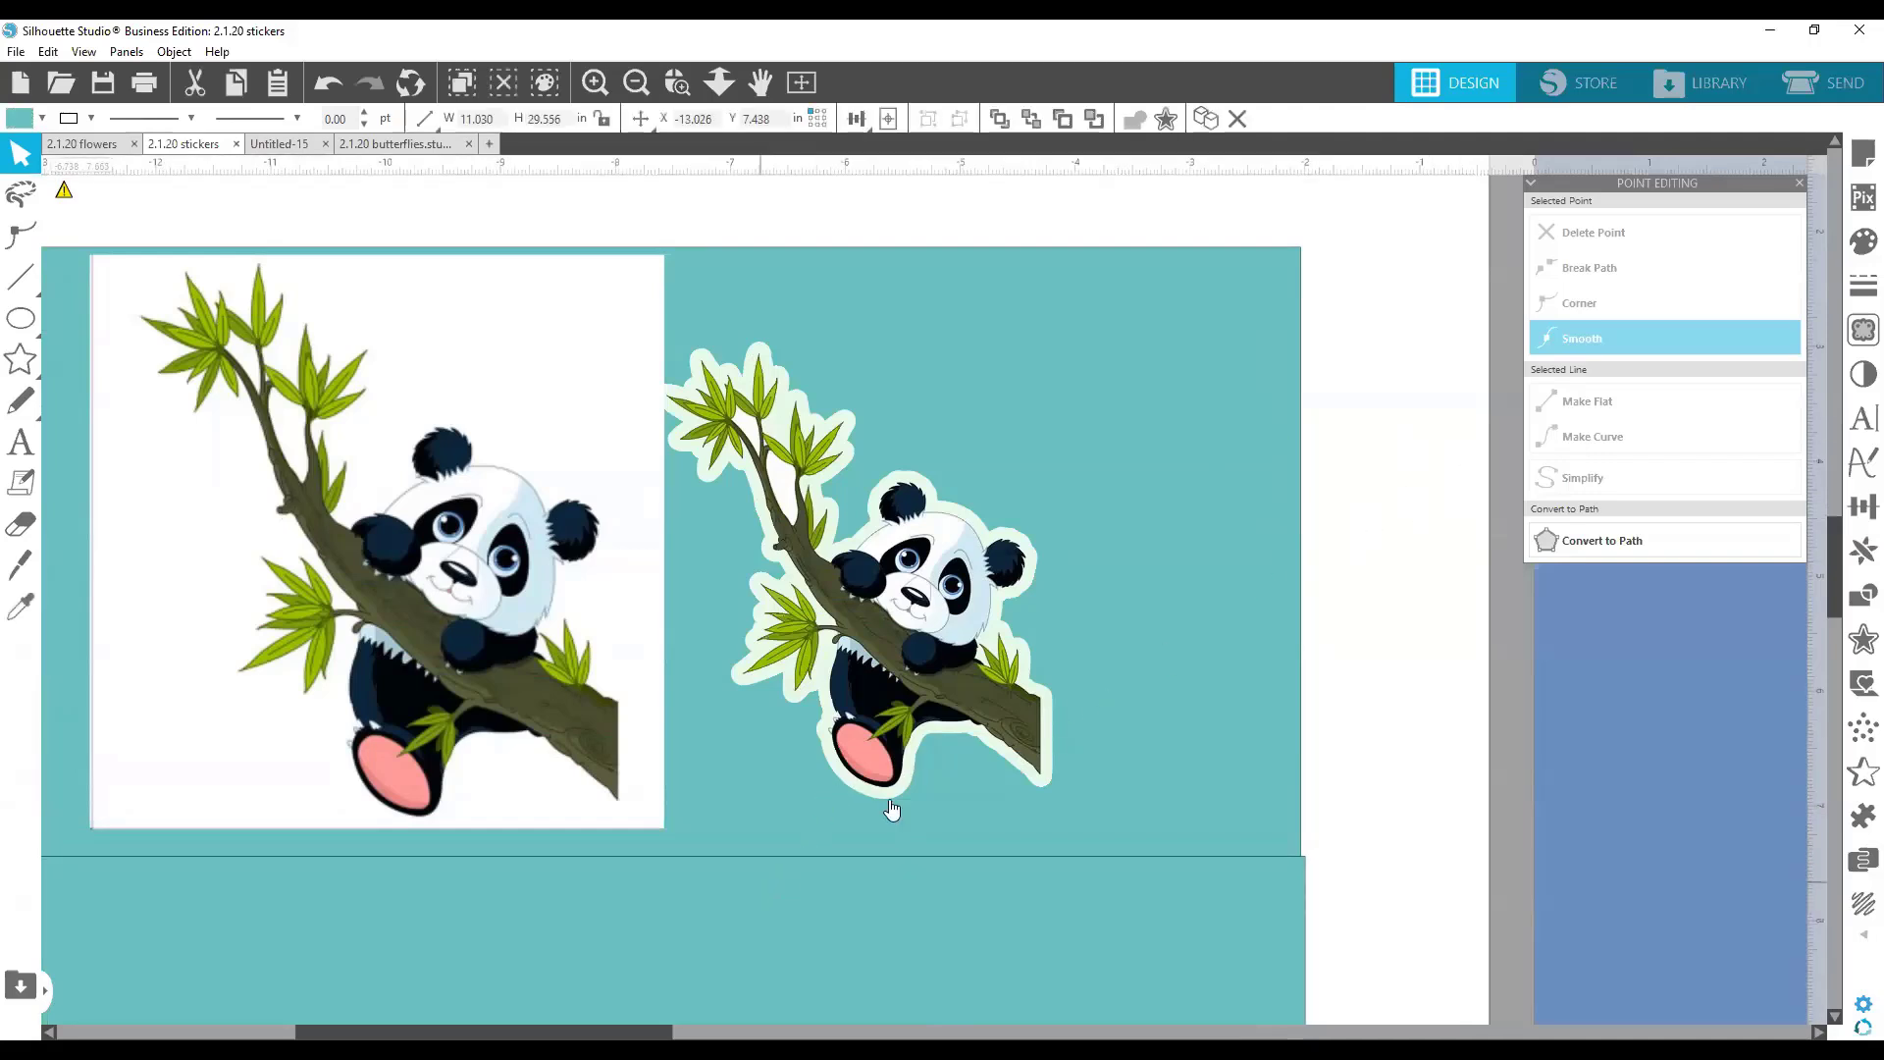
scroll(794, 933, "left", 3)
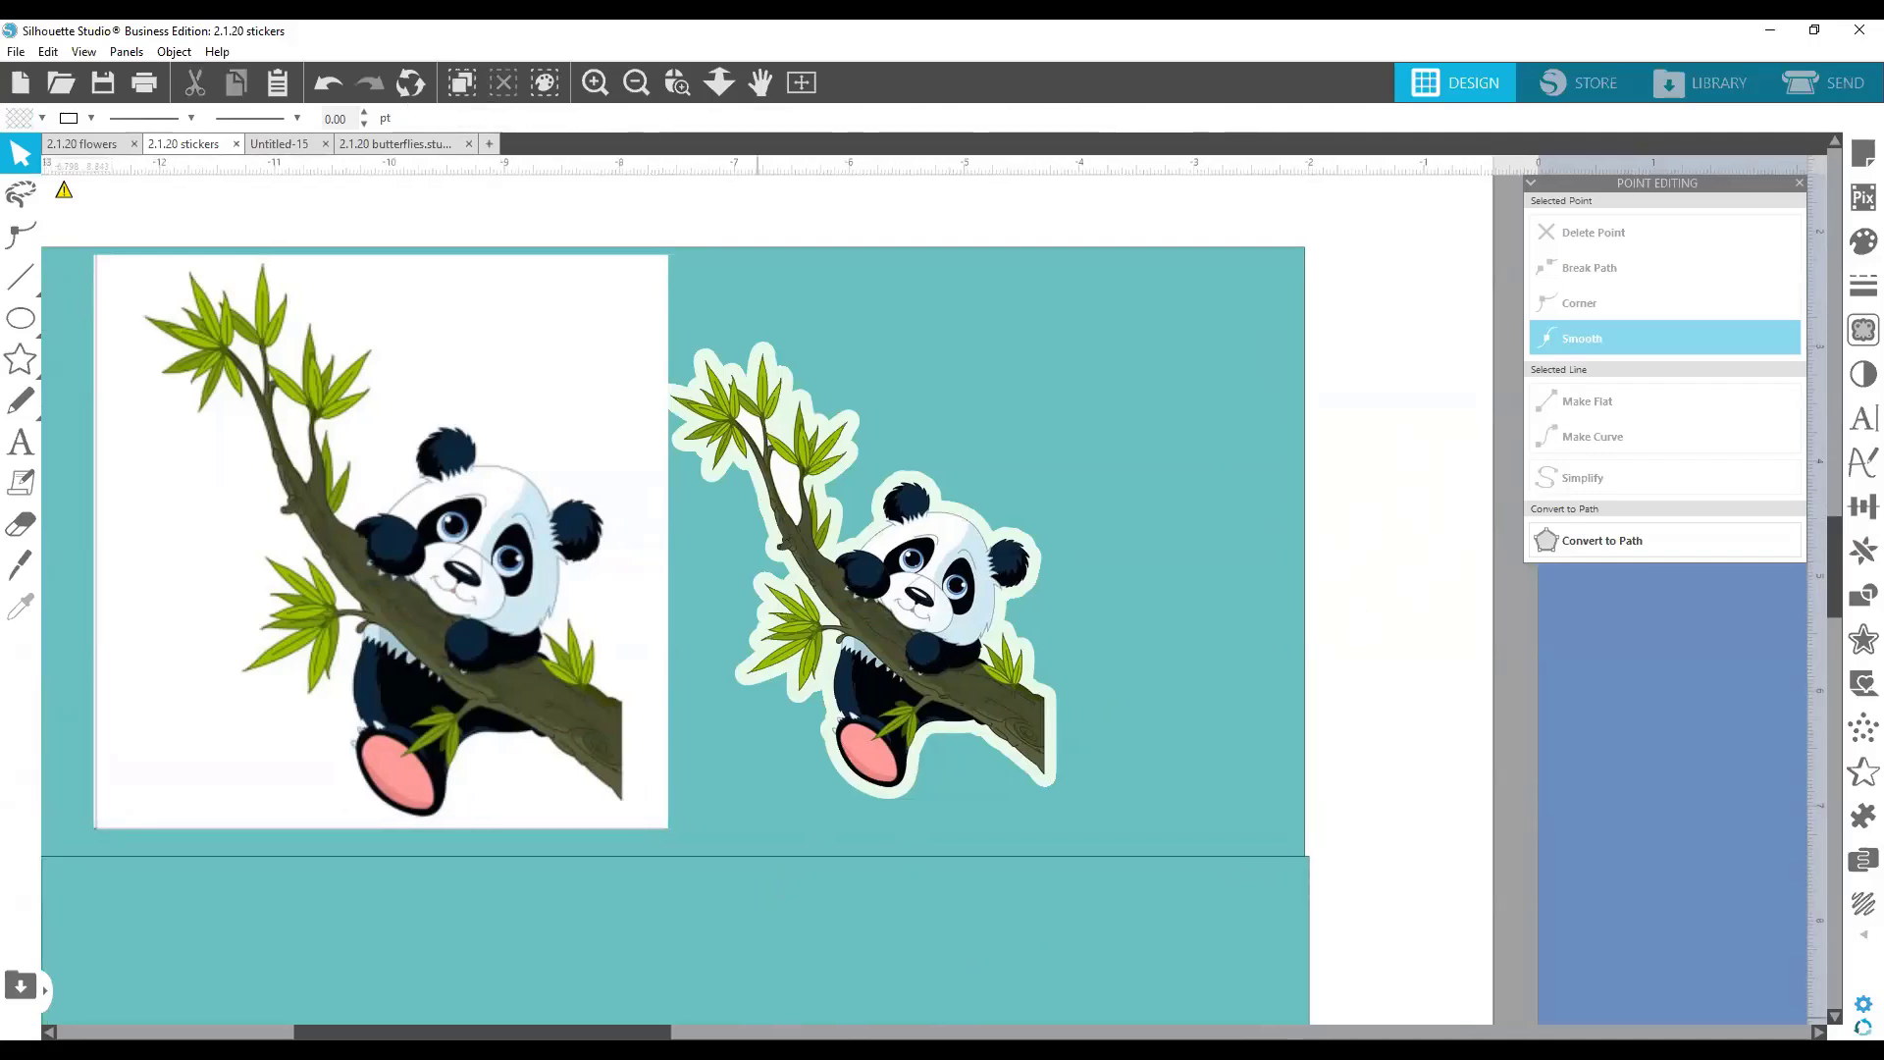
left_click_drag(1025, 550, 1071, 537)
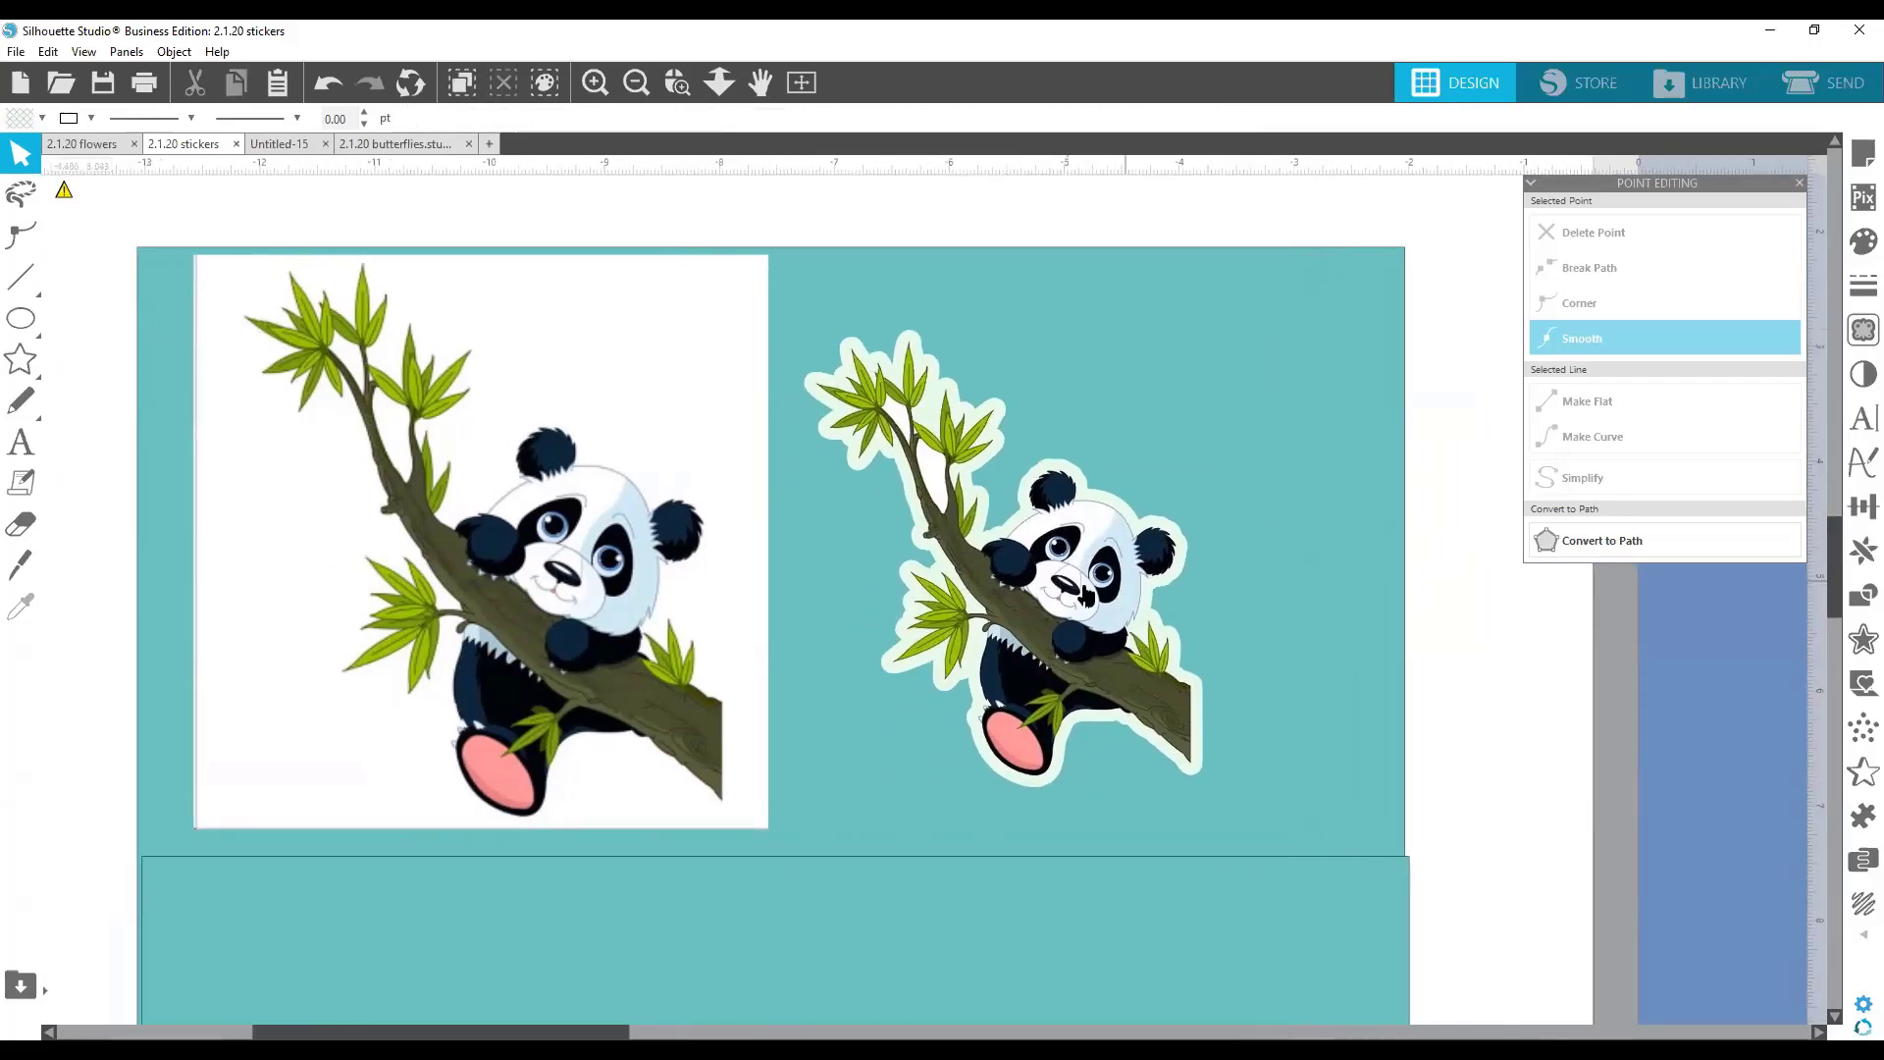
Set up a trace area around the original white-background panda picture with a threshold of 94%.
left_click(676, 545)
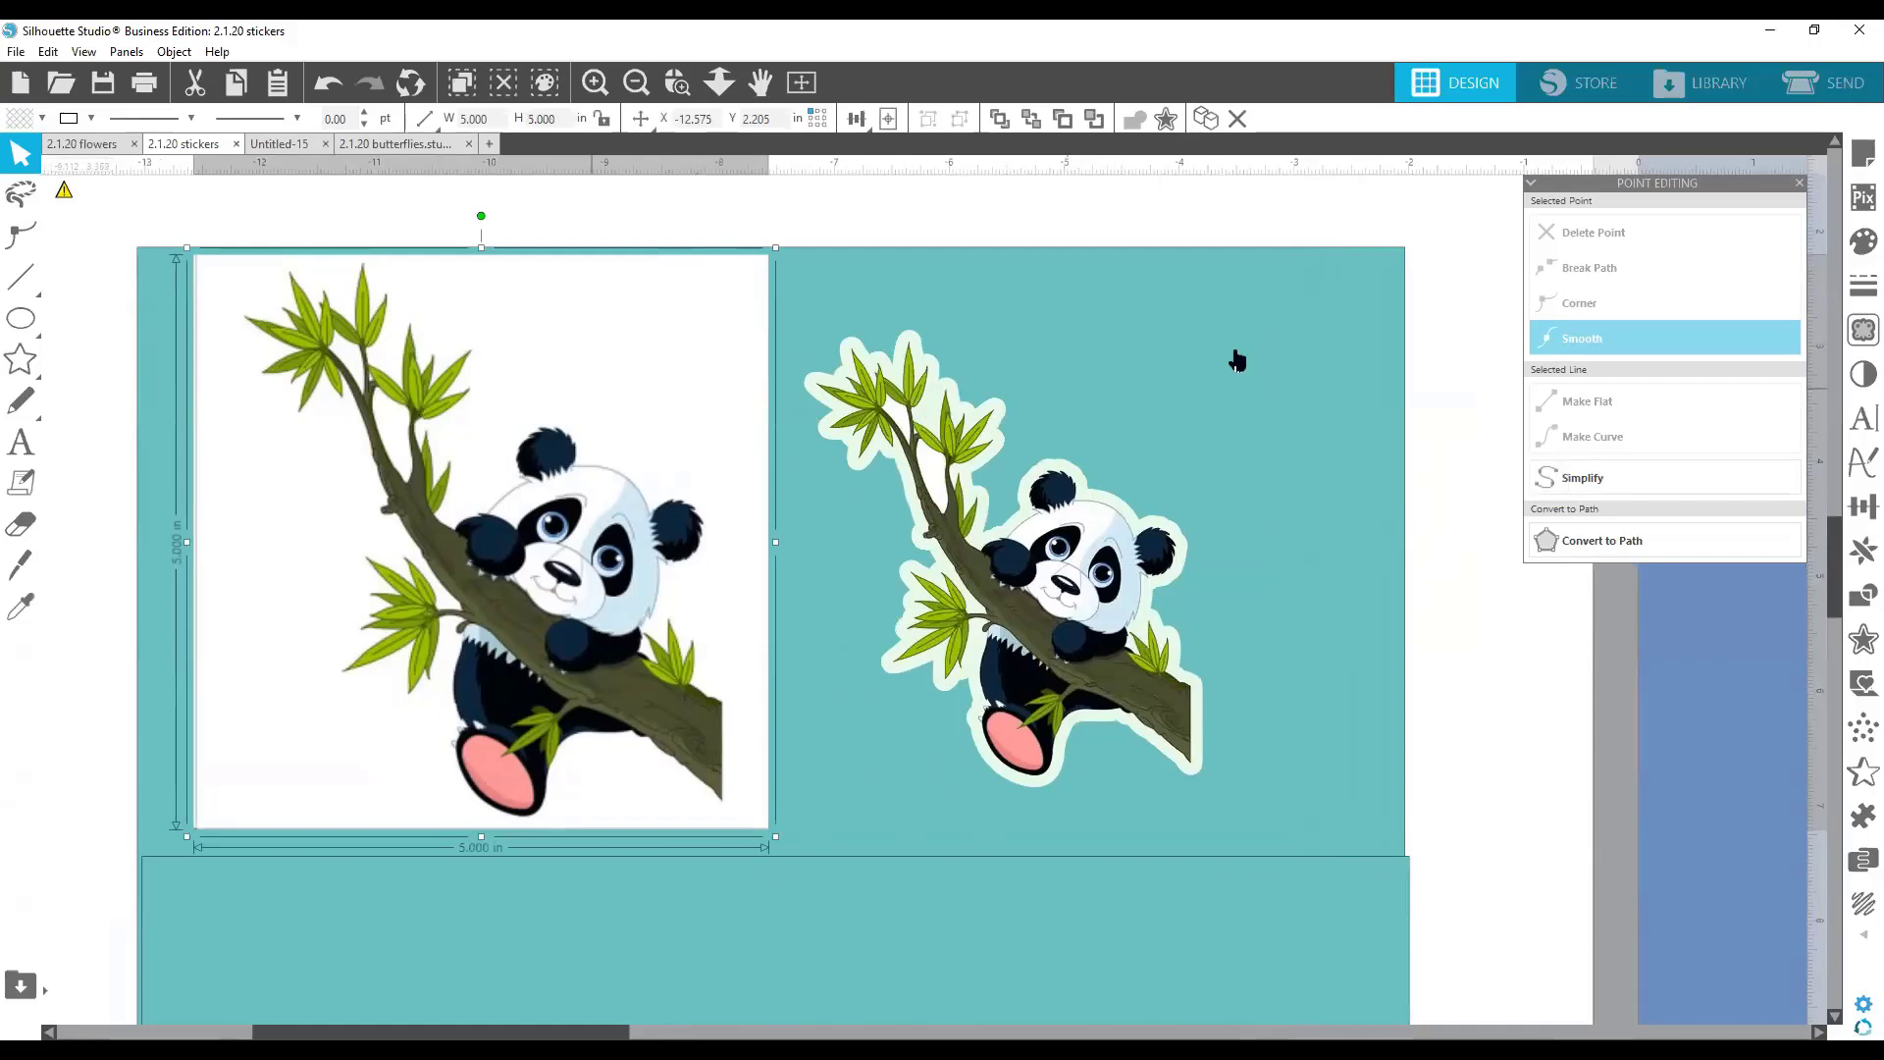
left_click(1861, 331)
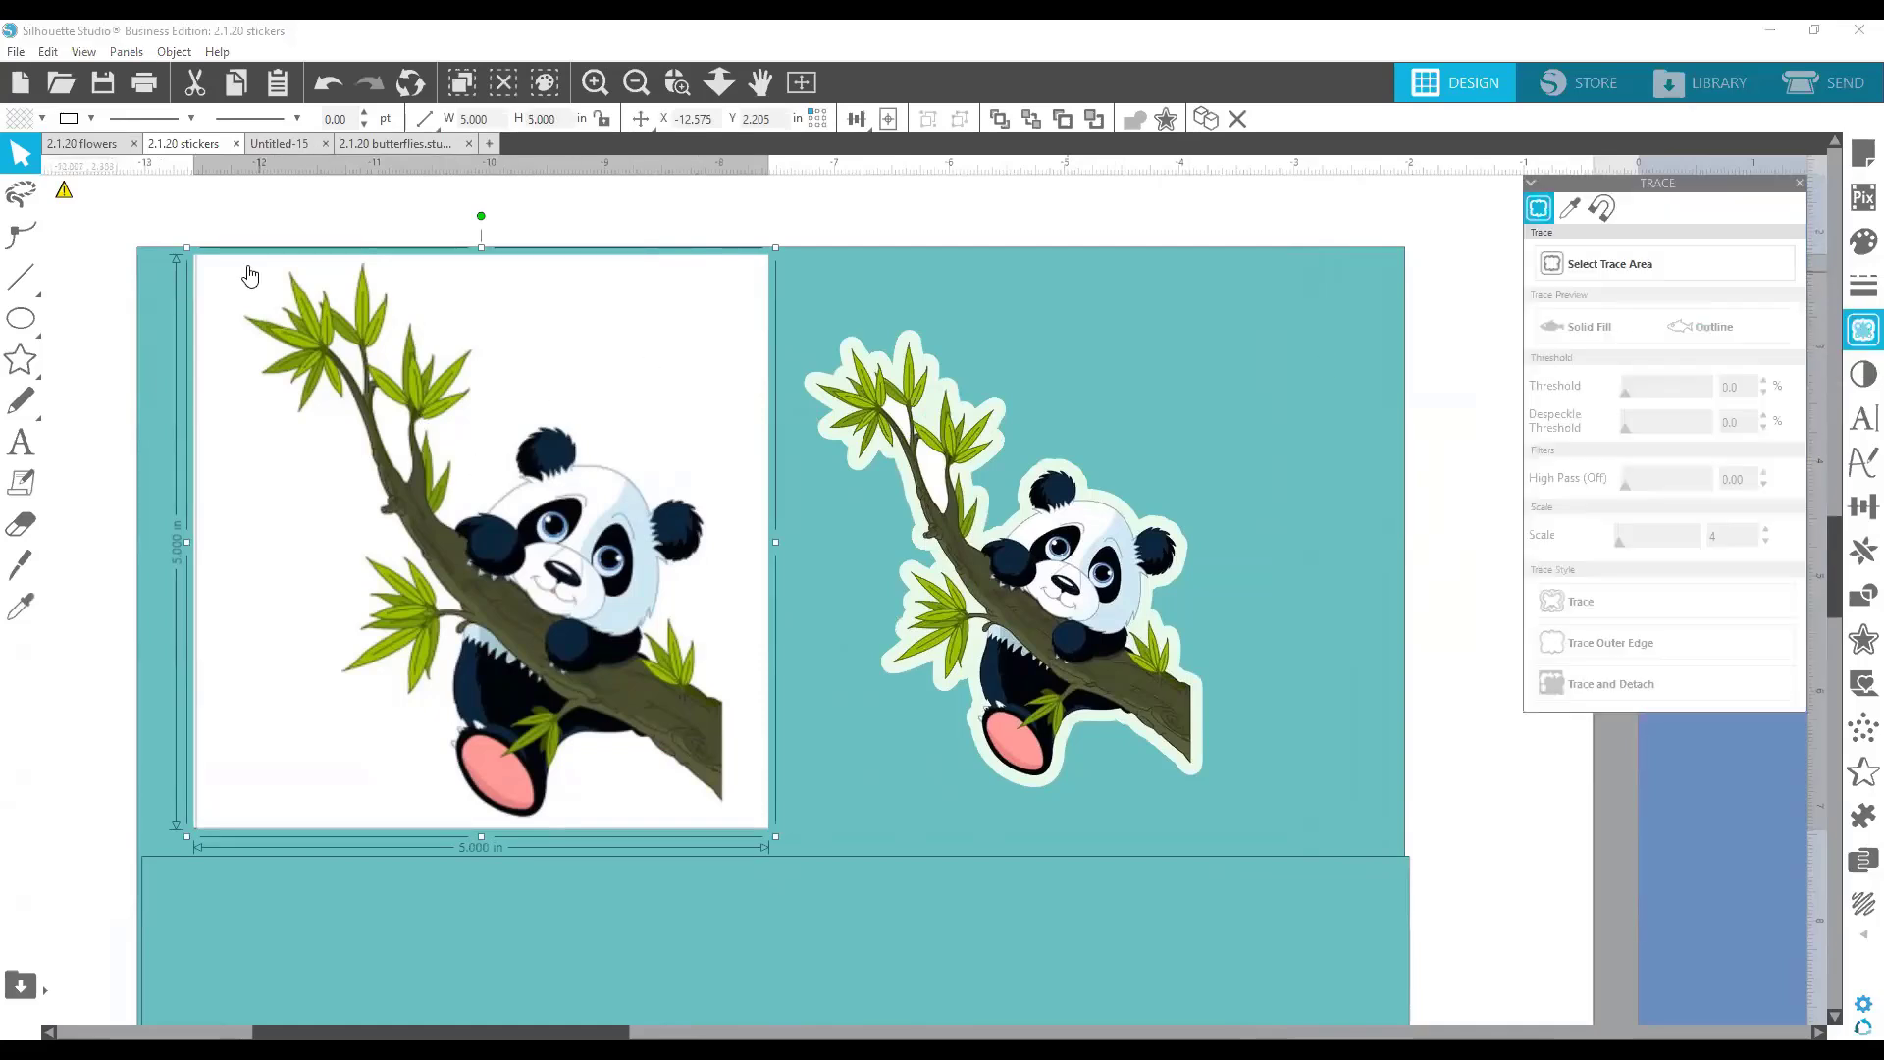
left_click(1589, 263)
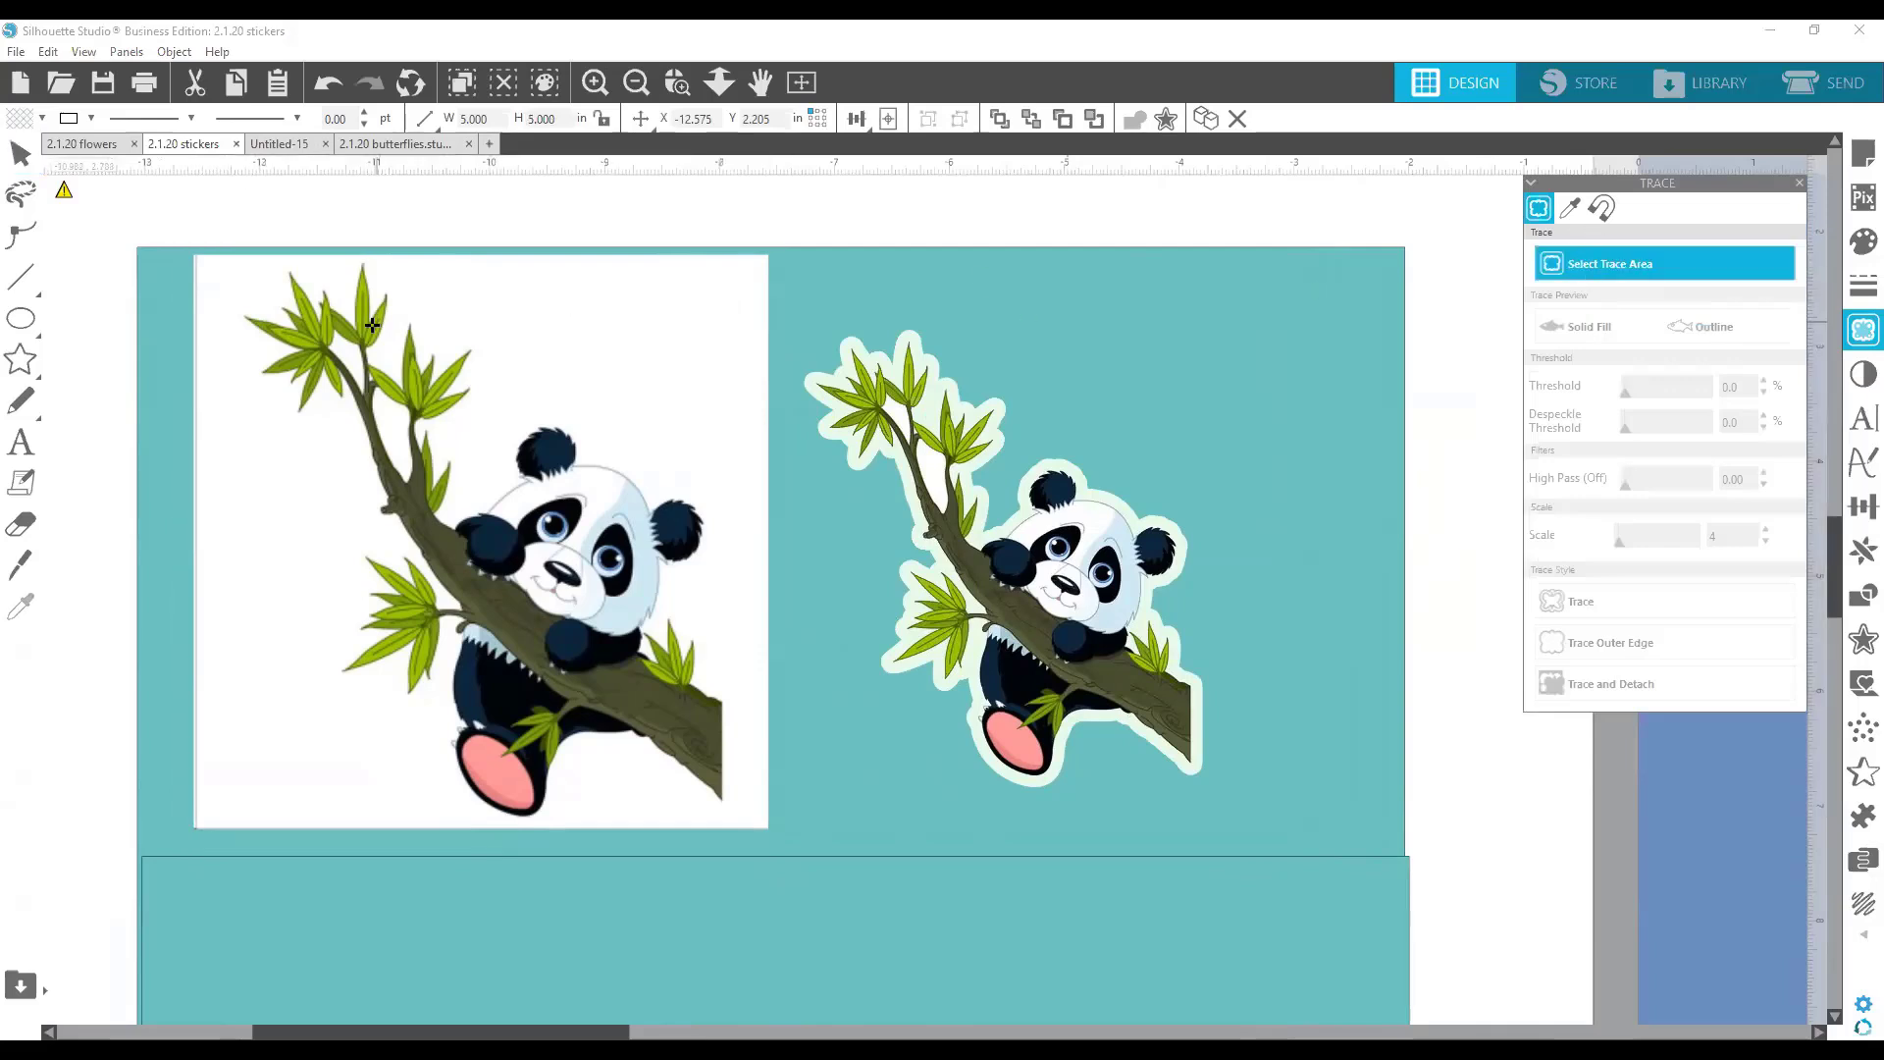
mouse_move(211, 256)
left_mouse_down()
mouse_move(763, 840)
mouse_move(756, 817)
left_mouse_up()
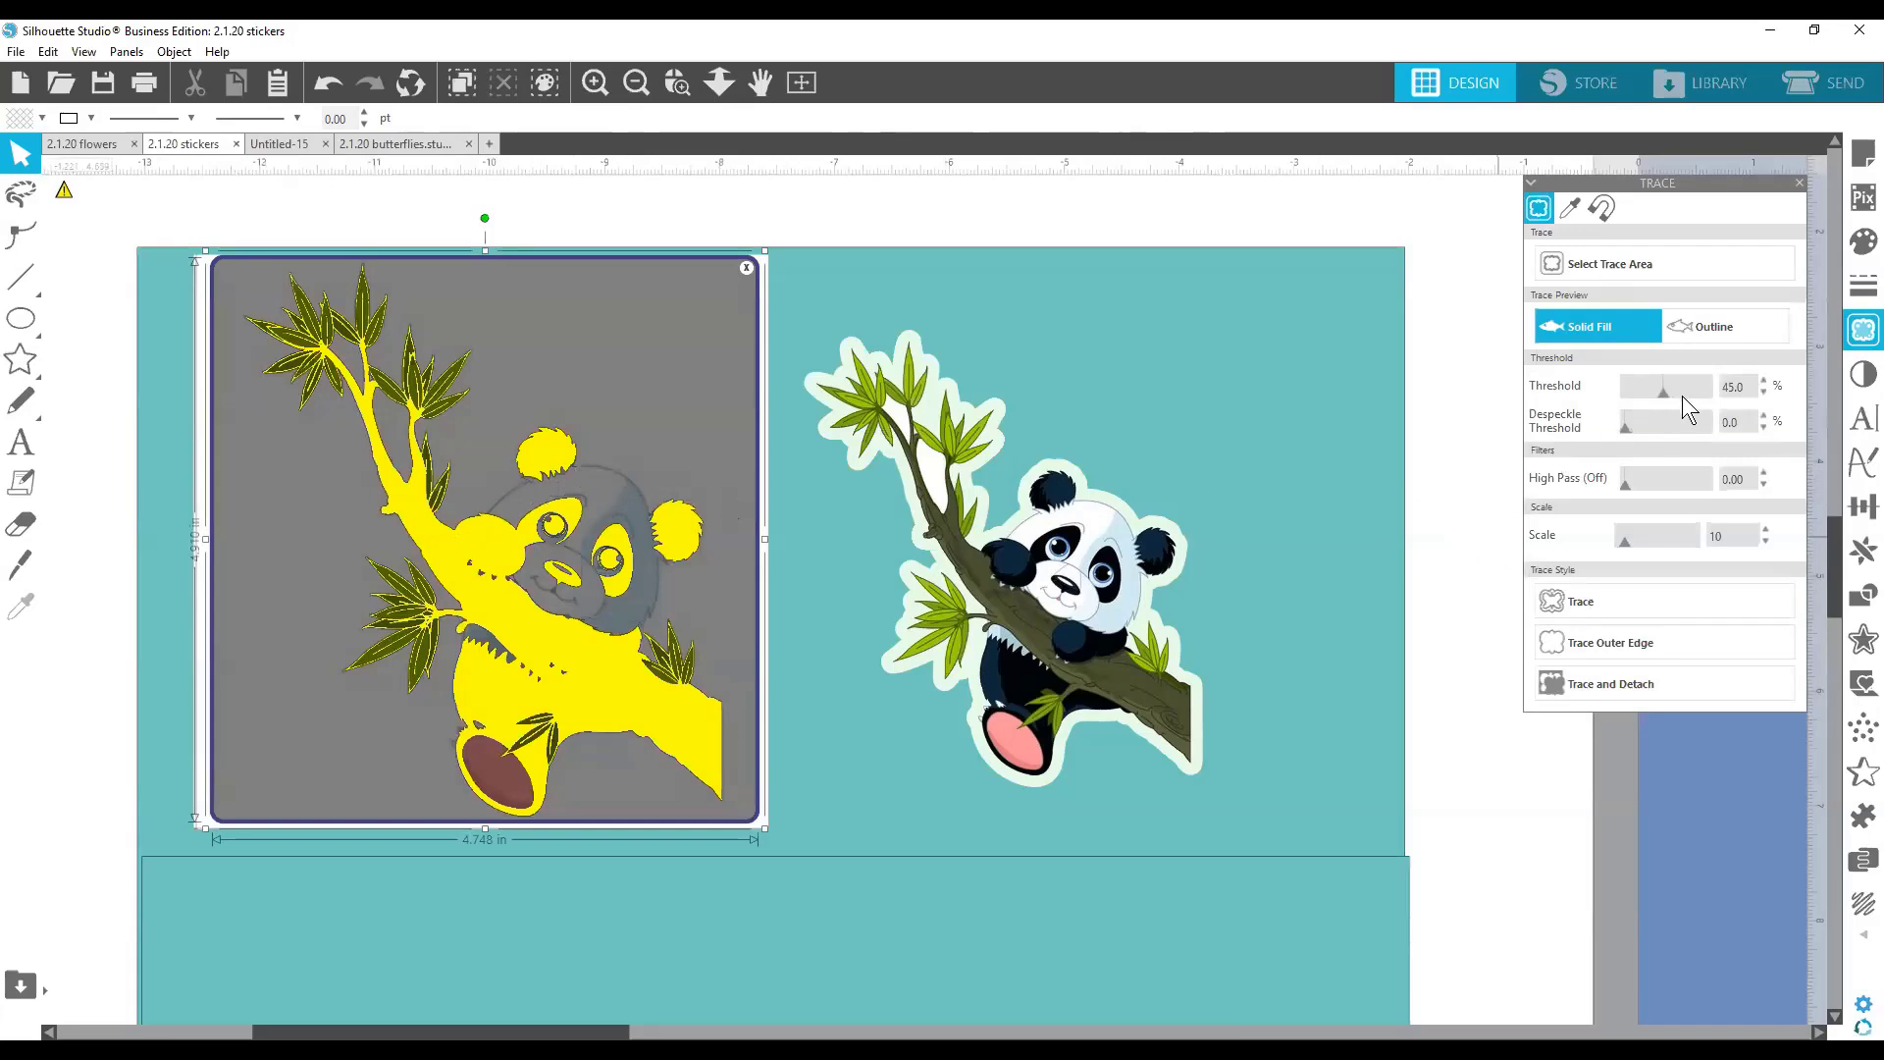
left_click_drag(1682, 396, 1699, 391)
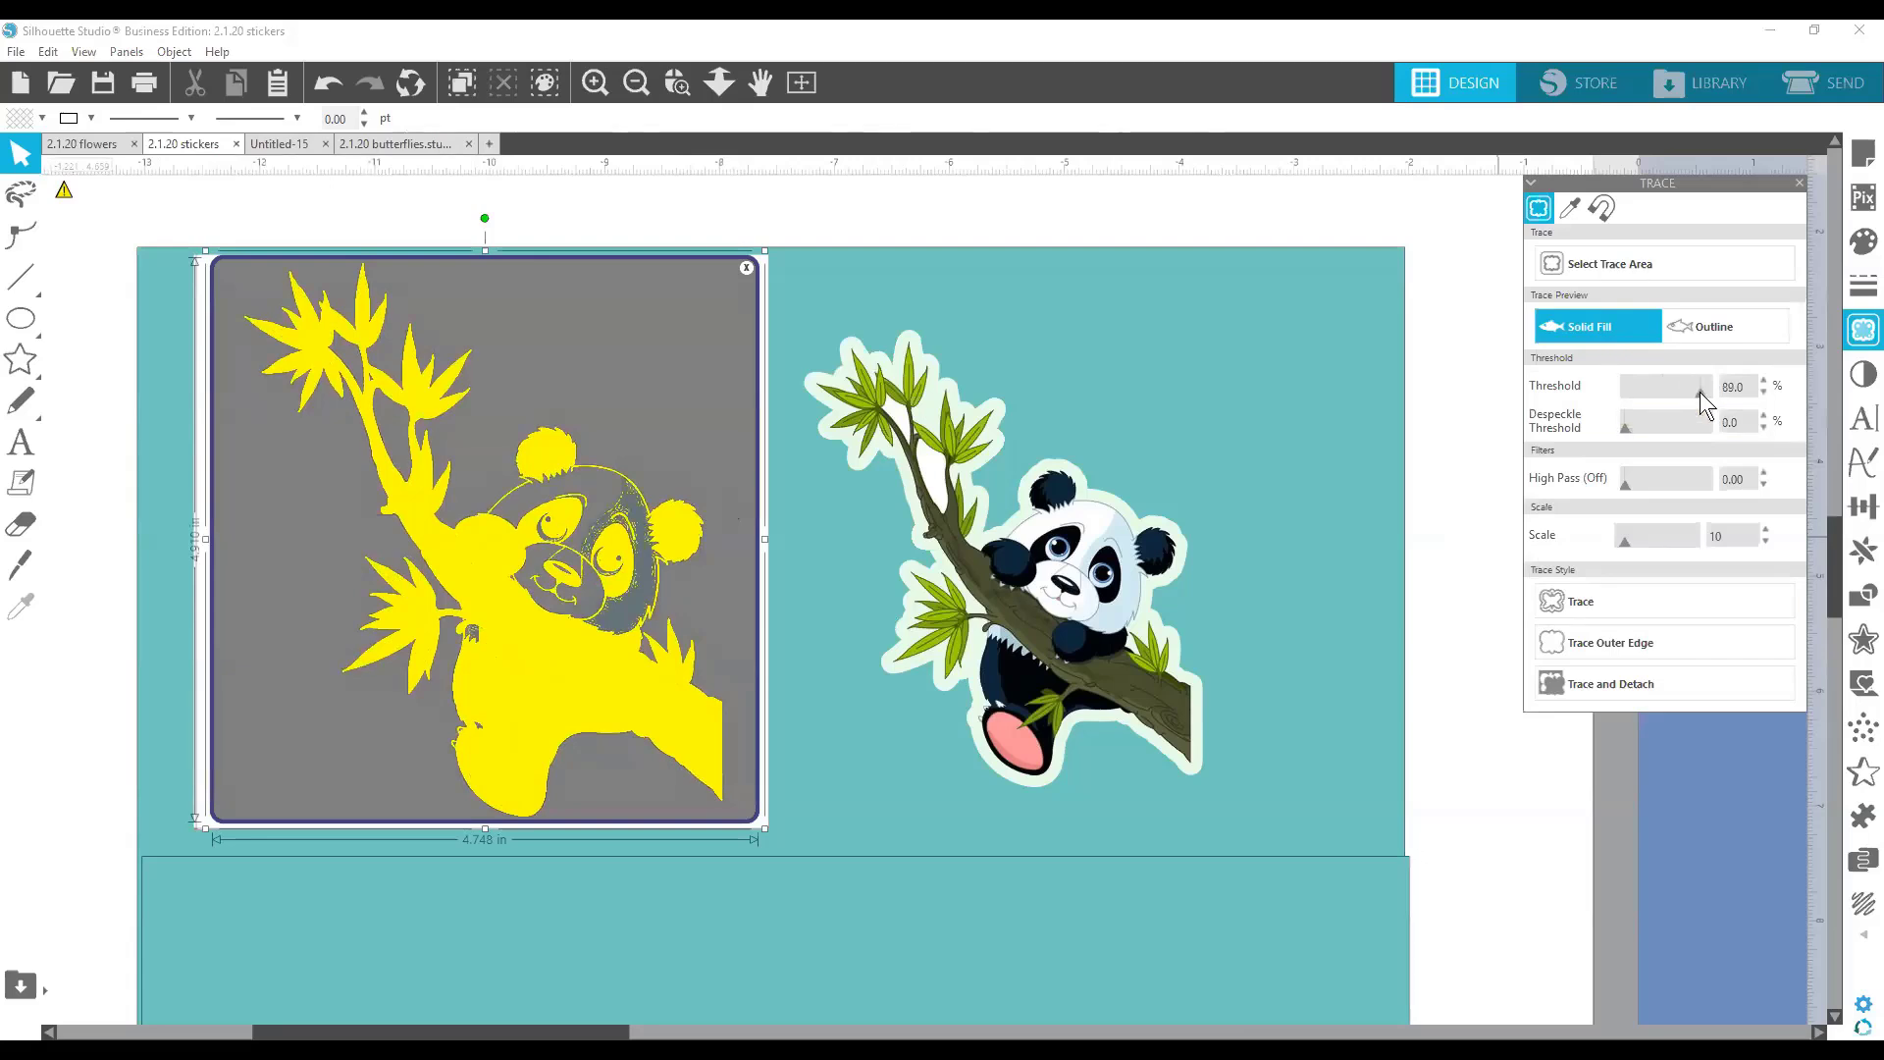
left_click_drag(1699, 391, 1704, 392)
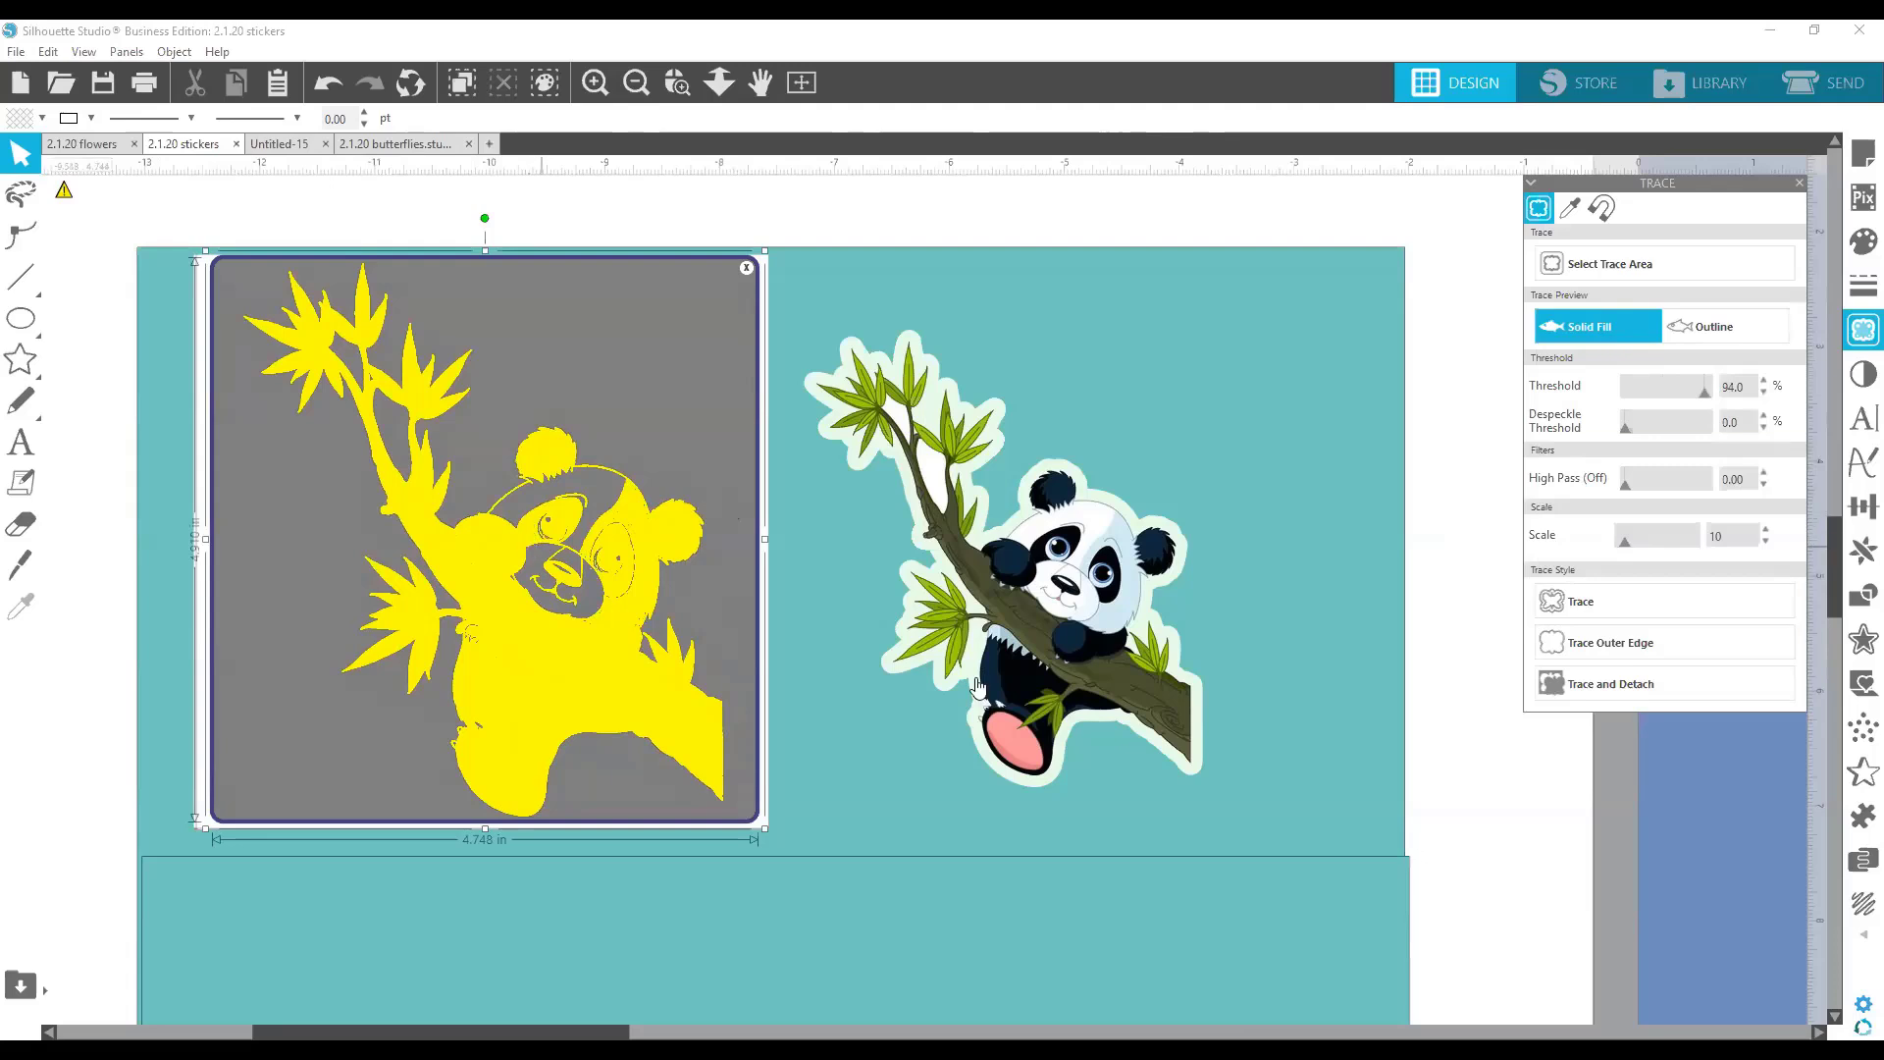
Apply Trace and Detach to the panda, then move the leftover white background aside and delete it.
left_click(1637, 681)
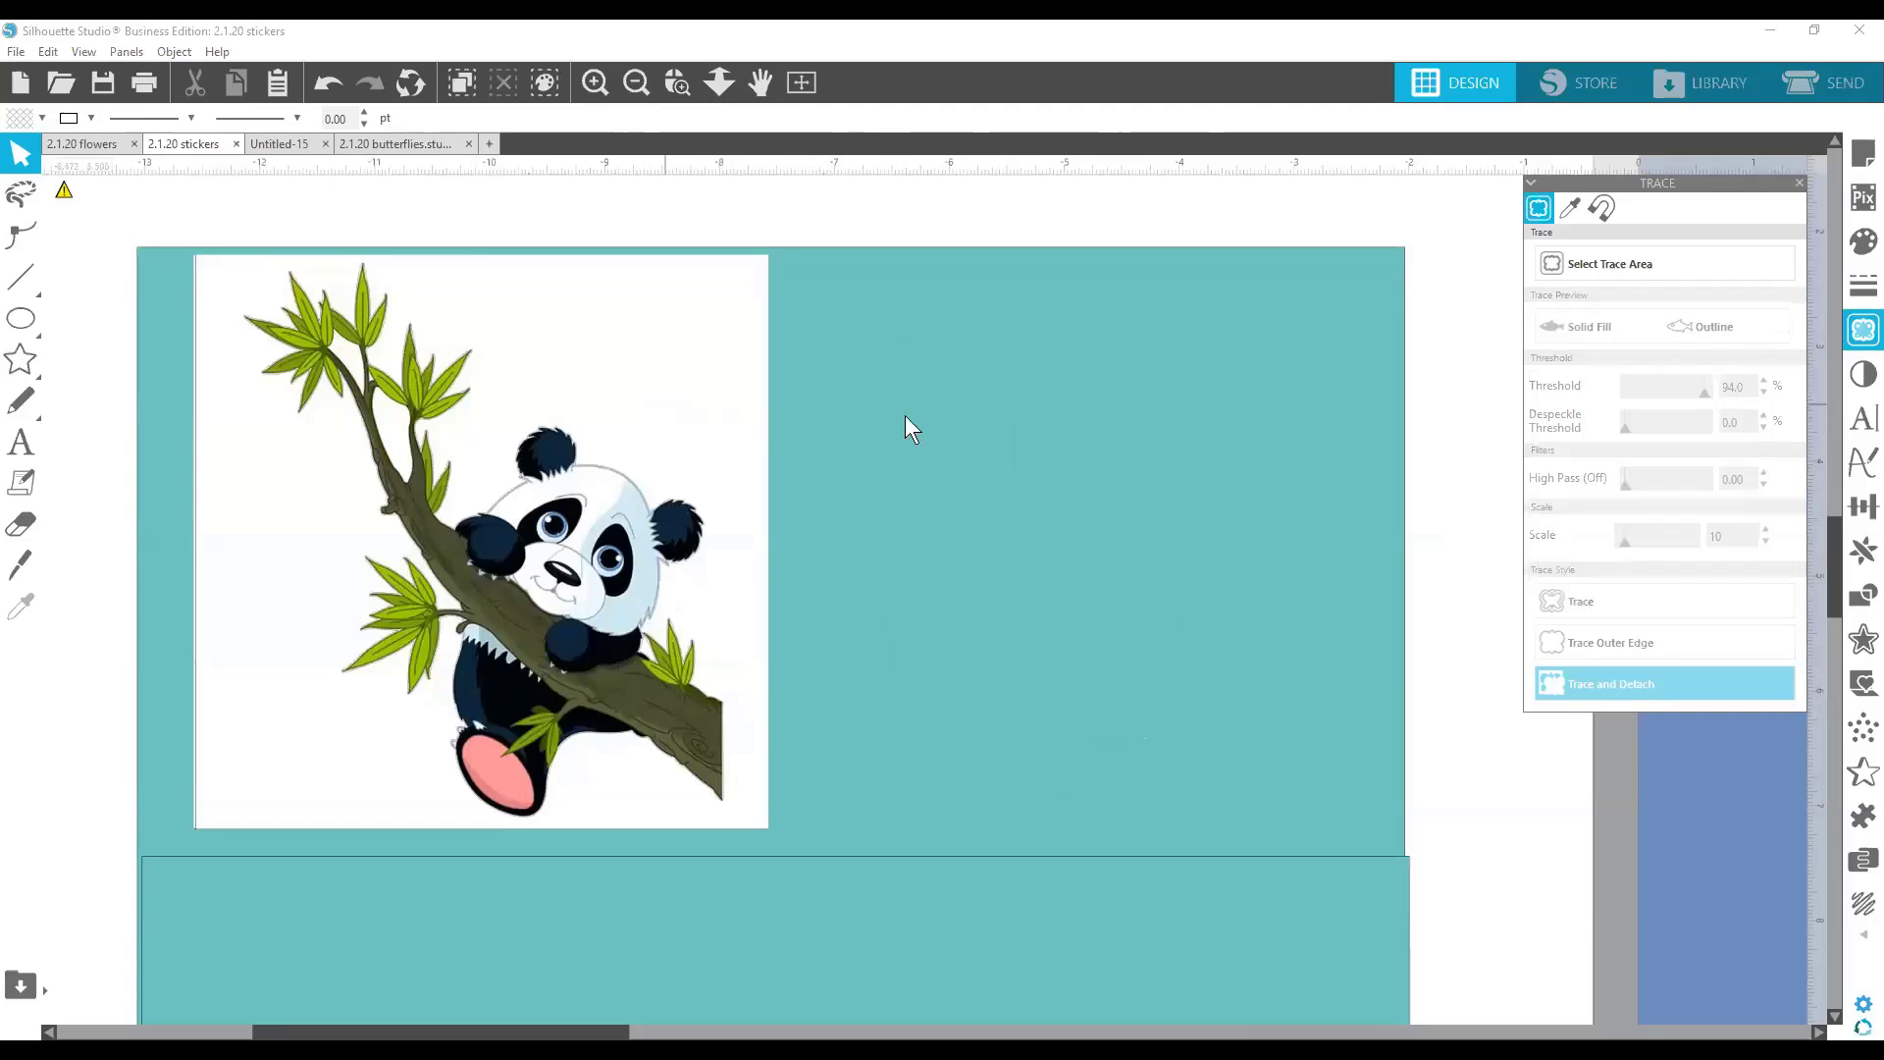
left_click_drag(667, 418, 1220, 422)
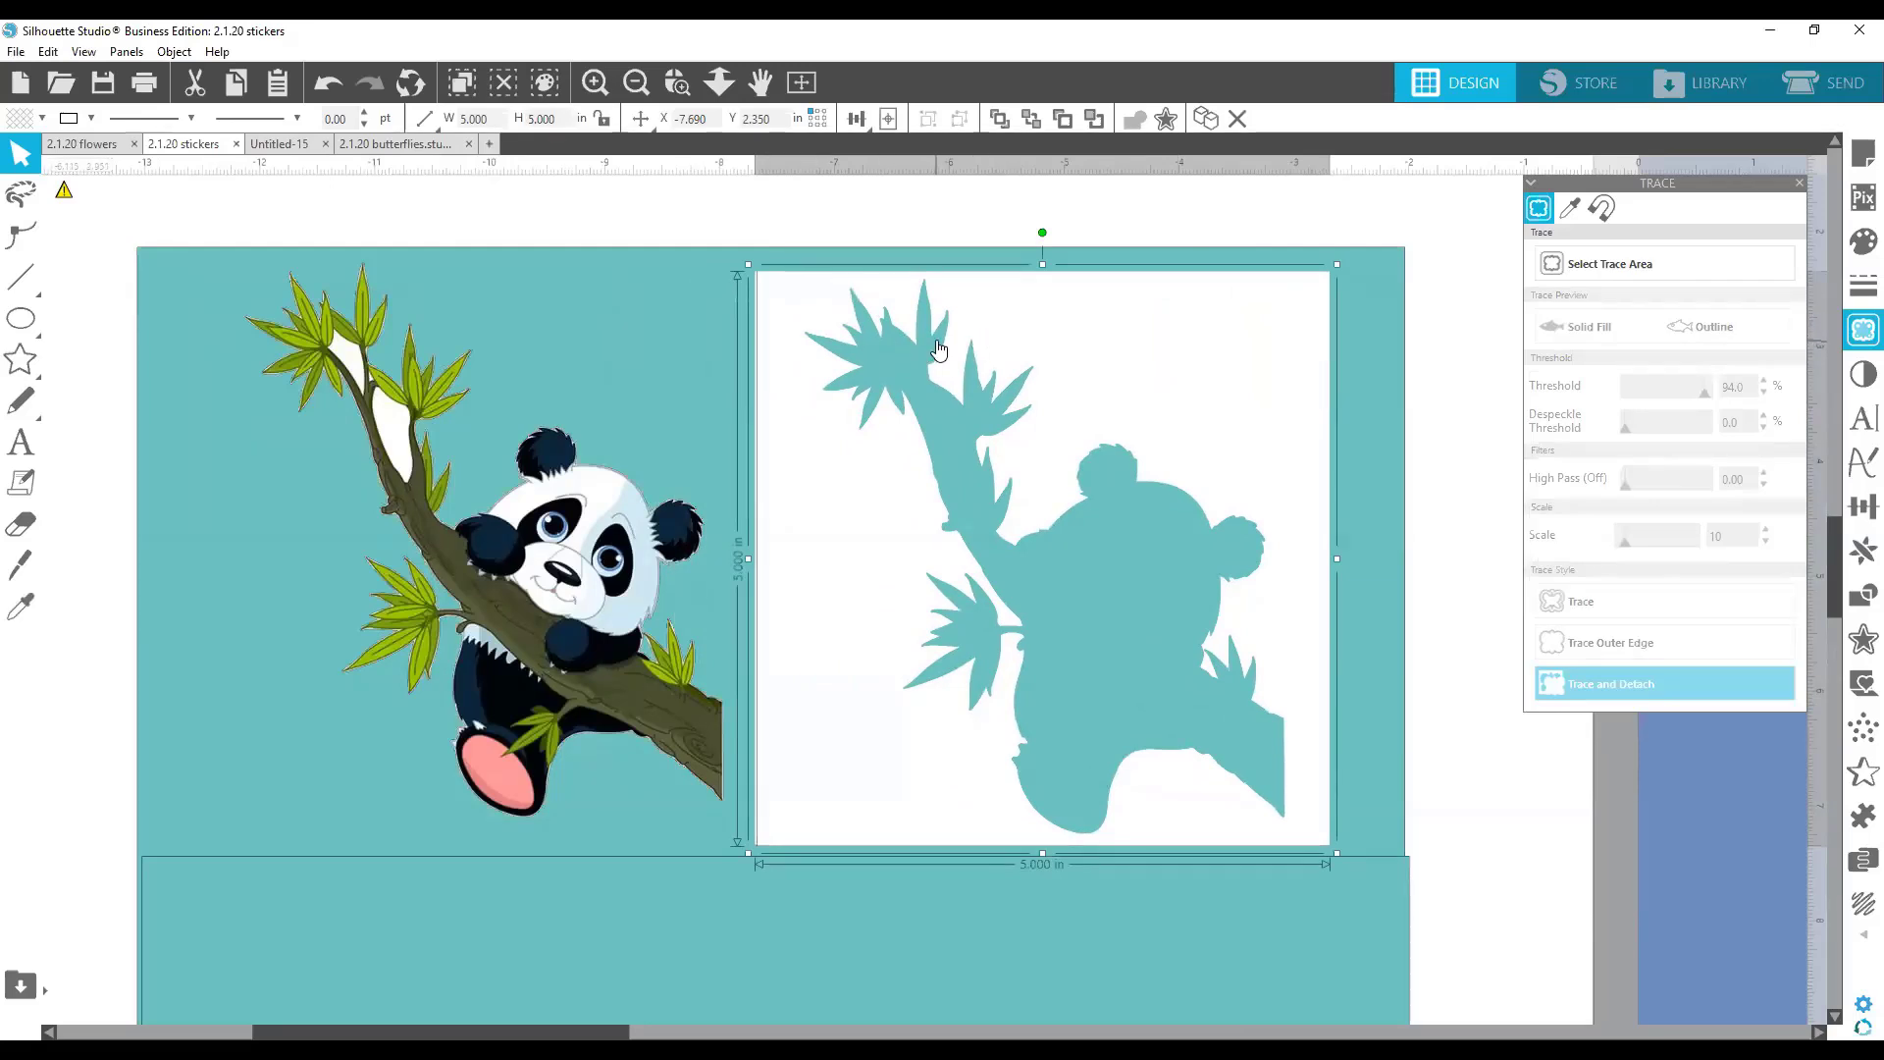
key("Delete")
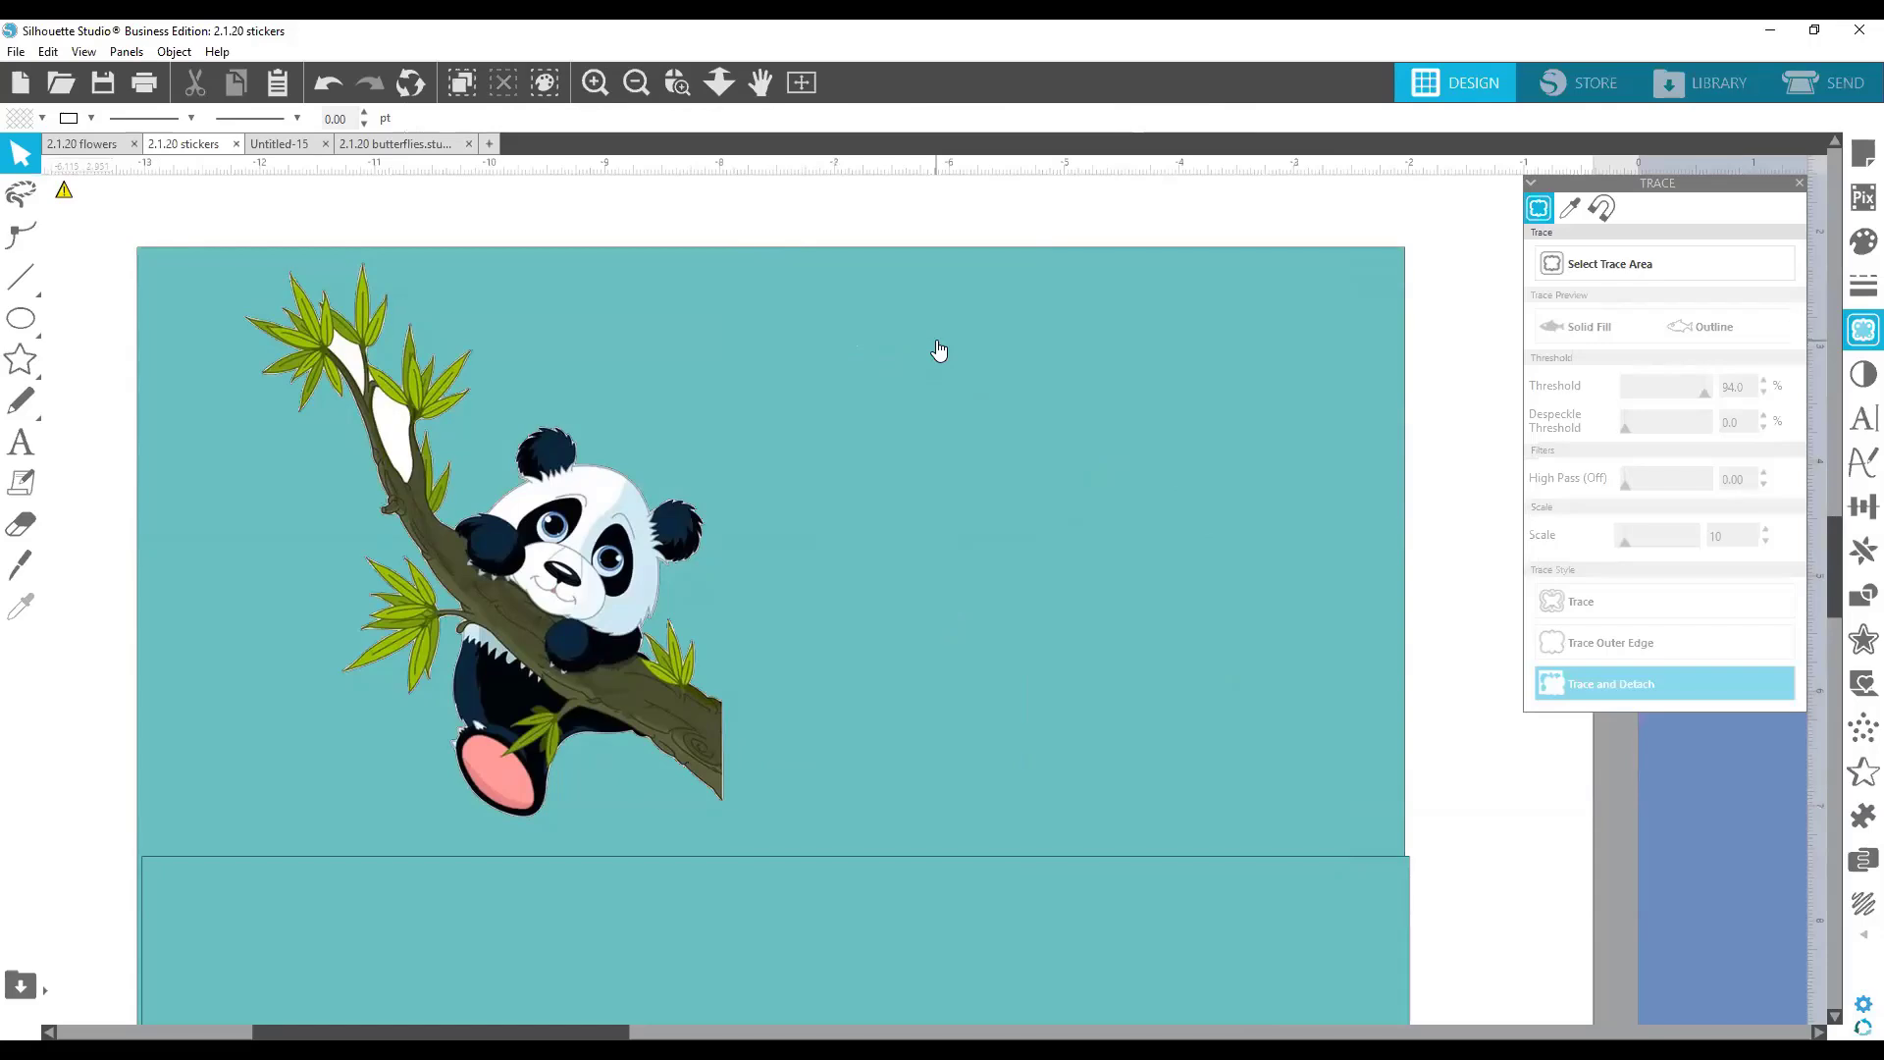
Move the detached panda to the right, clear of its traced shape in the teal panel, and delete the teal cutout piece.
mouse_move(596, 530)
left_mouse_down()
mouse_move(785, 491)
mouse_move(866, 488)
mouse_move(612, 526)
mouse_move(964, 490)
mouse_move(1062, 508)
left_mouse_up()
left_click(724, 702)
left_click(711, 699)
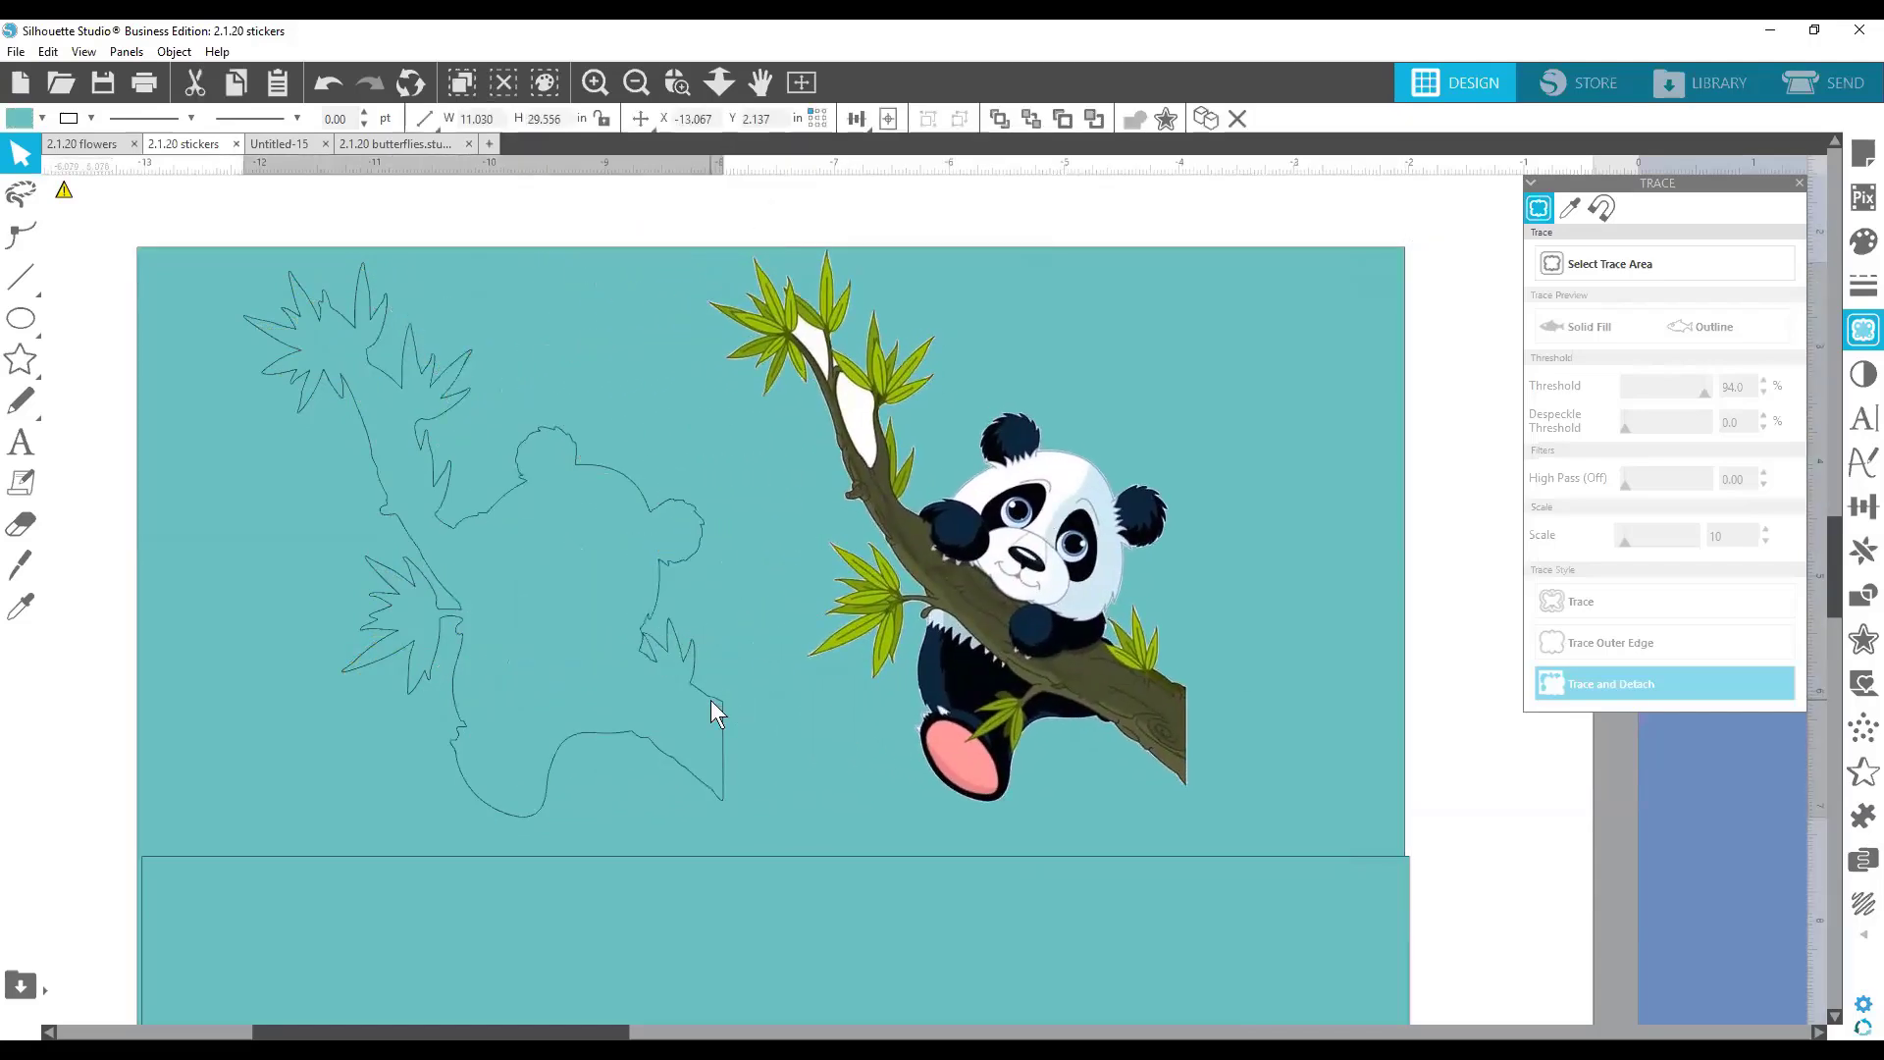
key("Delete")
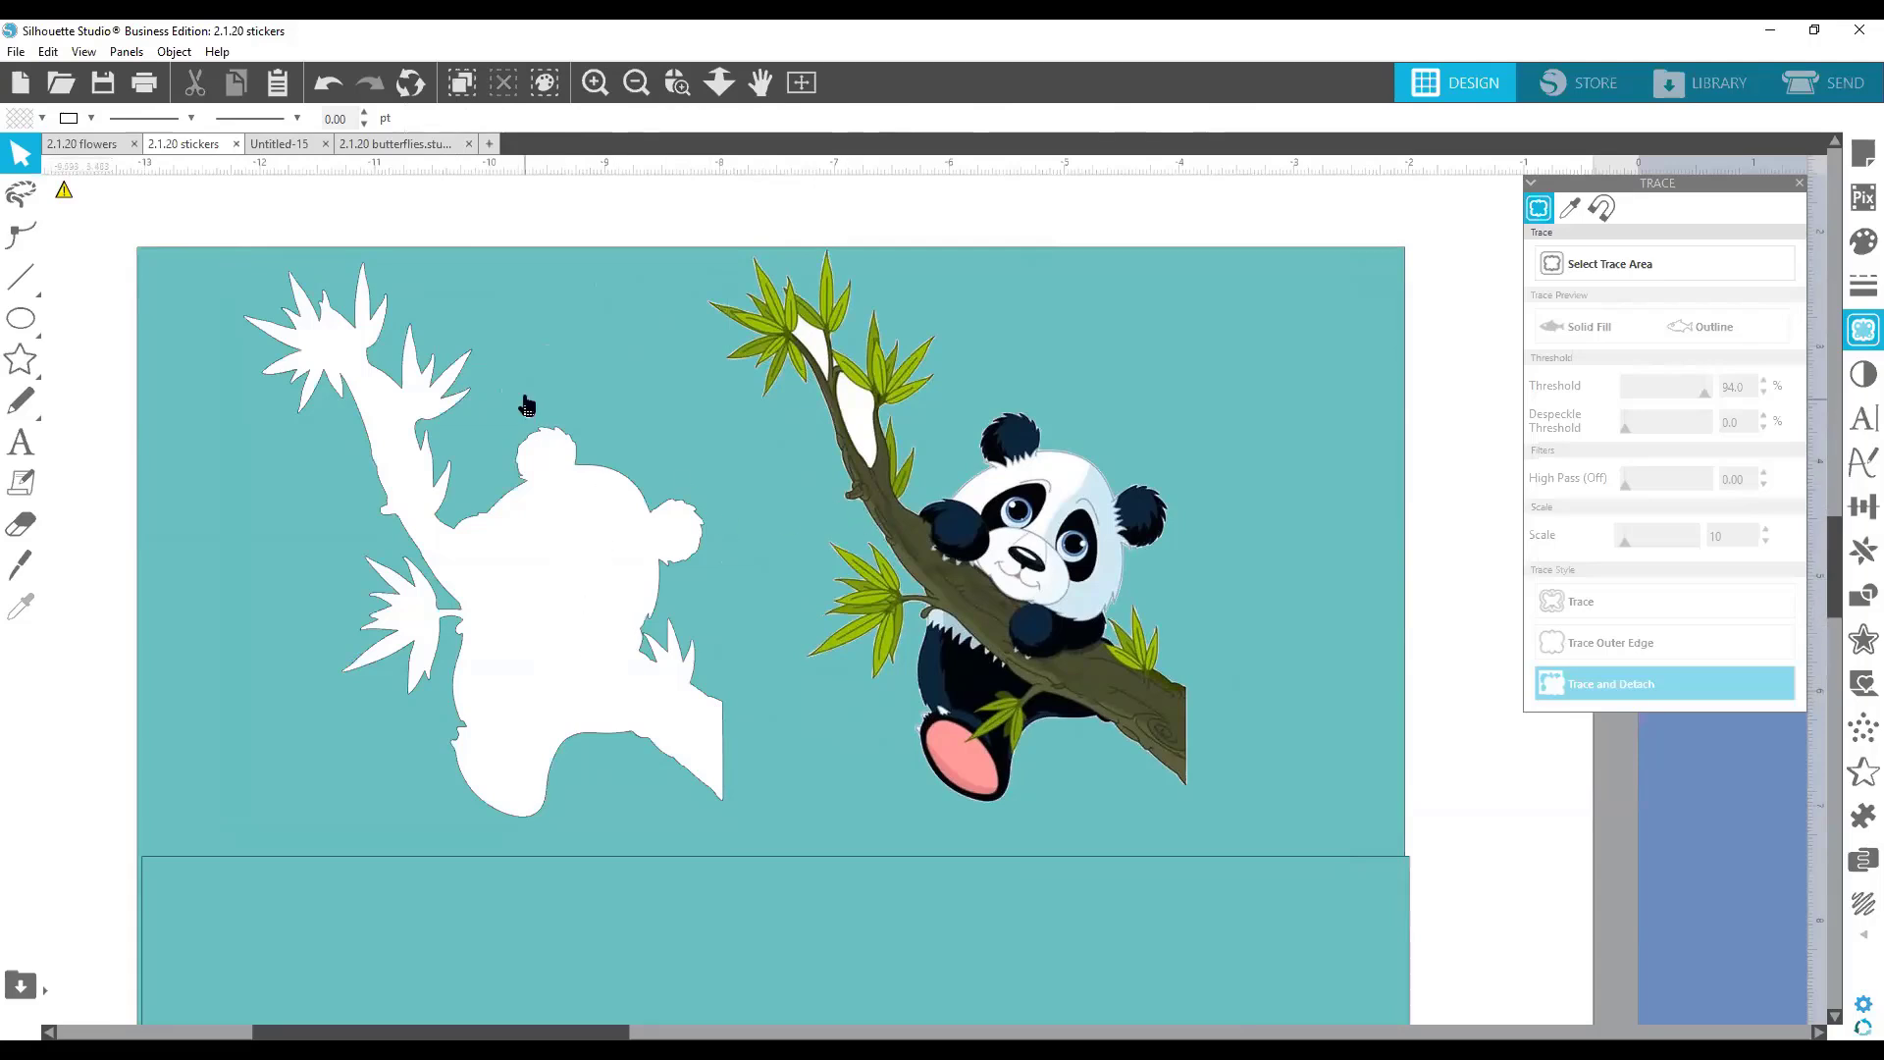
left_click_drag(953, 511, 1054, 550)
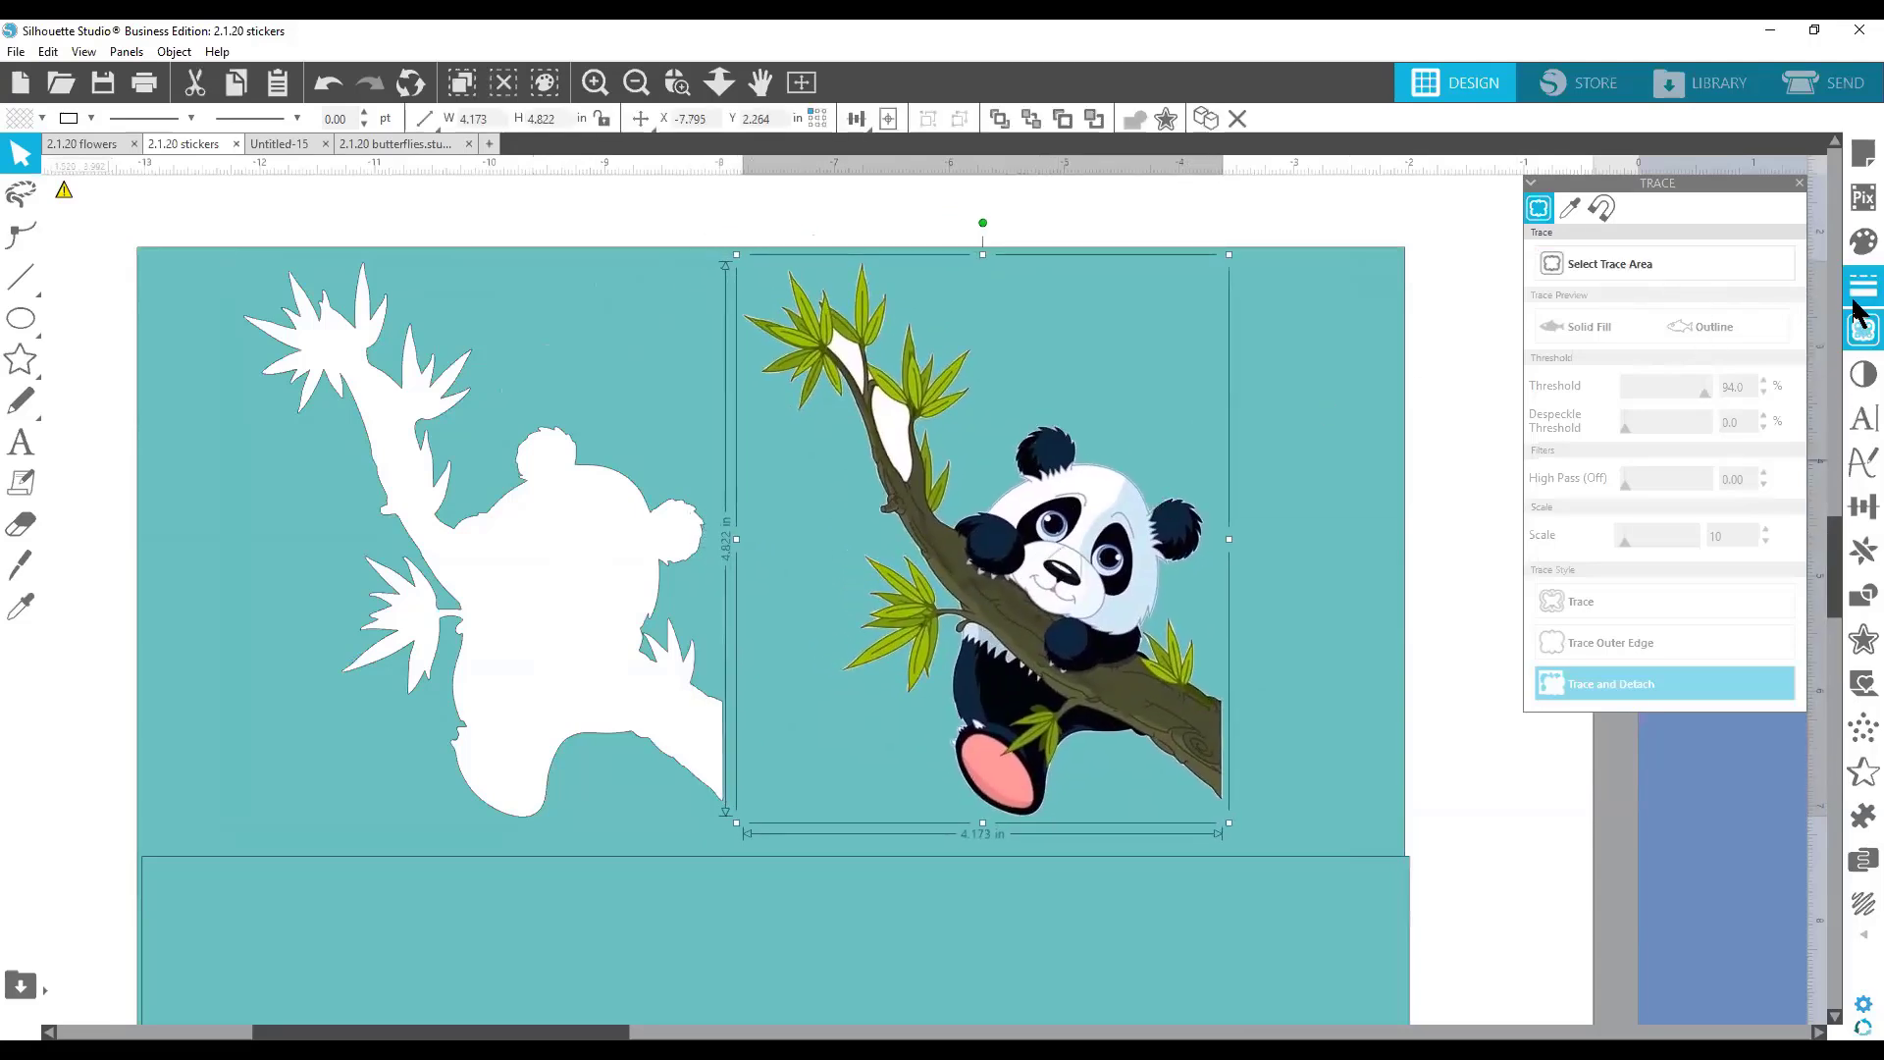
Add a 0.125 in rounded-corner offset around the detached panda and fill it with white.
left_click(1859, 338)
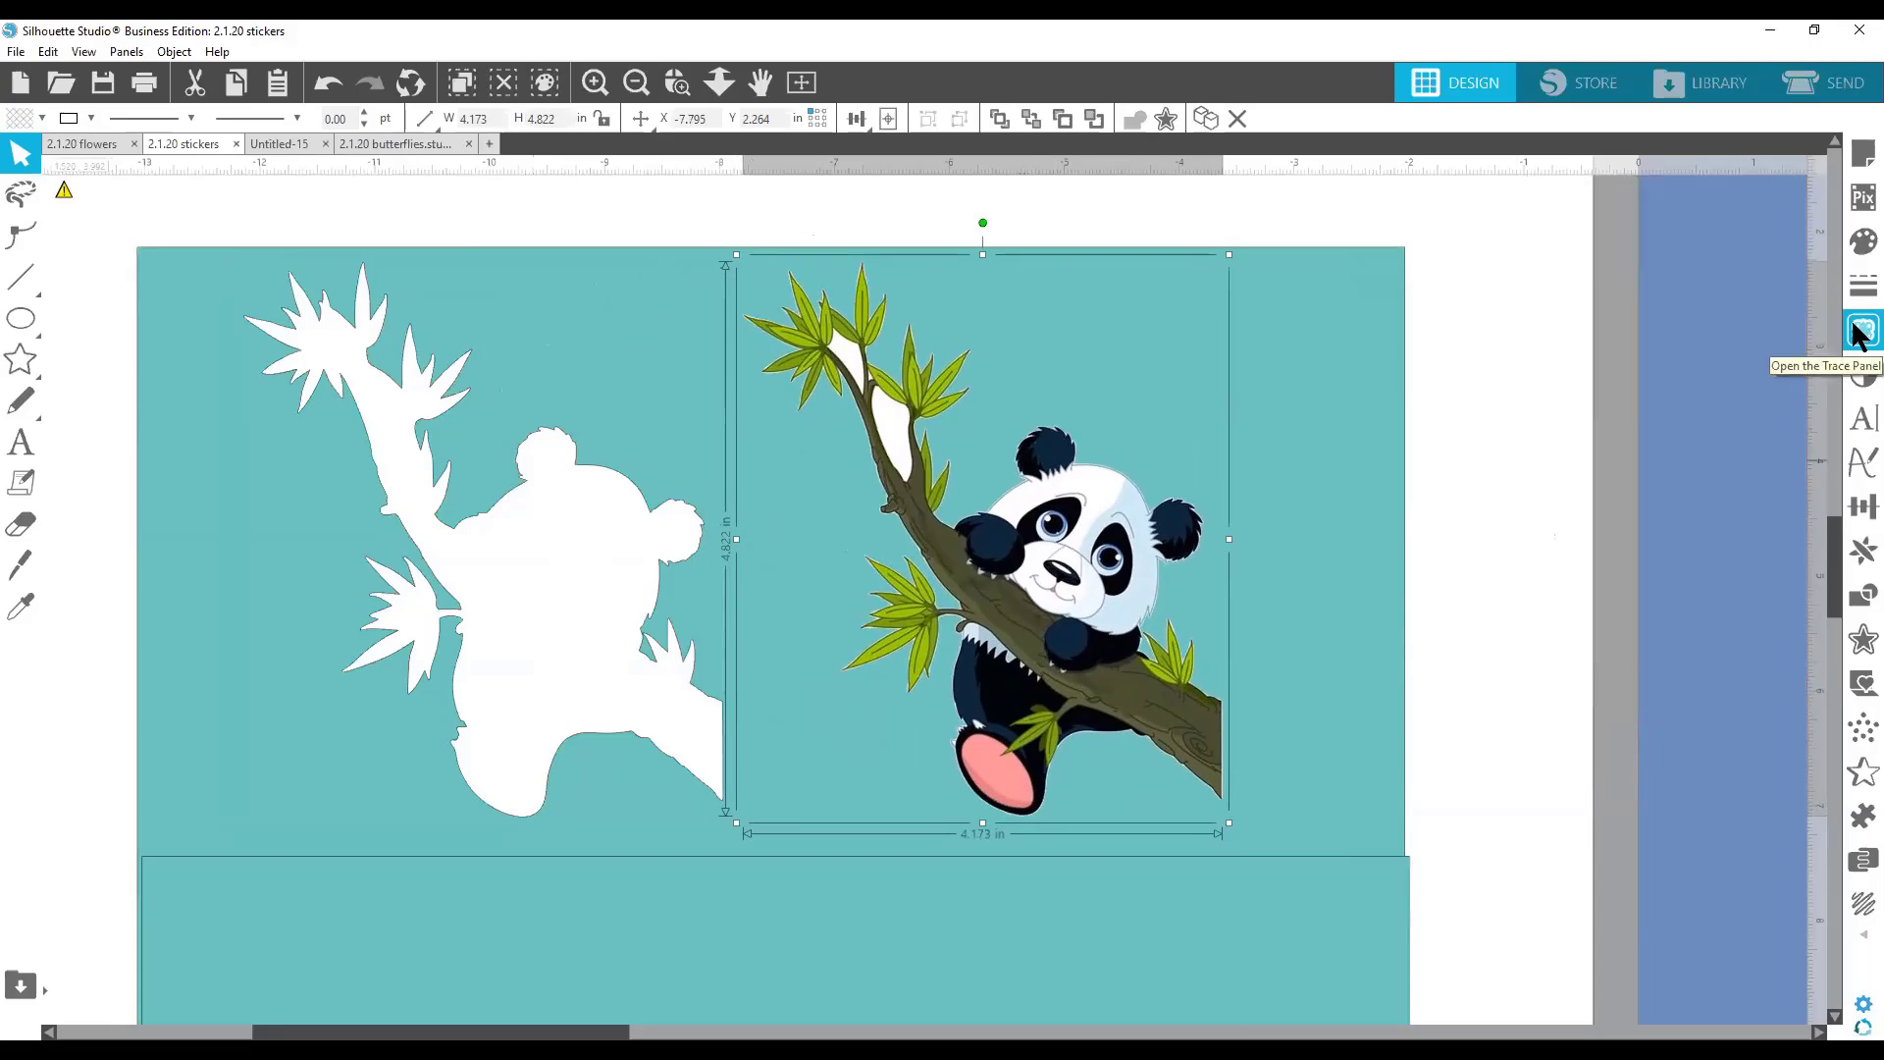
left_click(1861, 643)
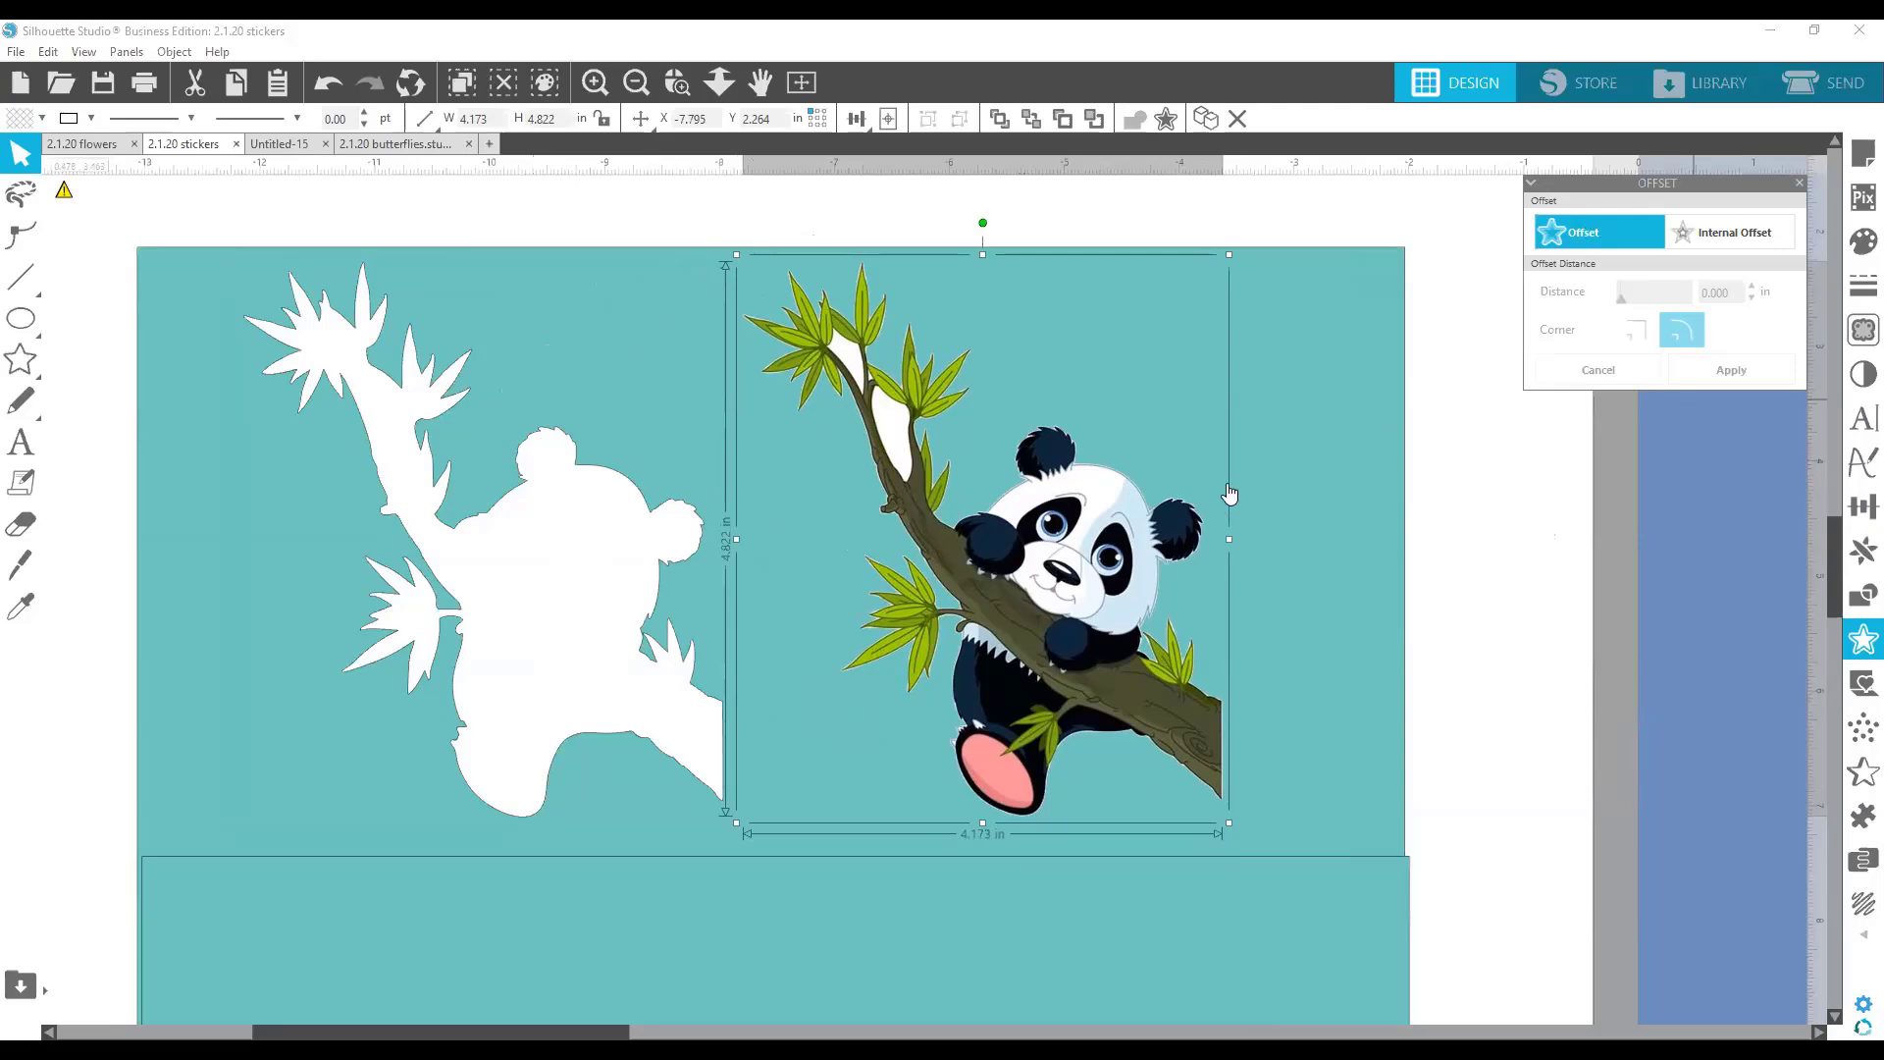
left_click(1586, 236)
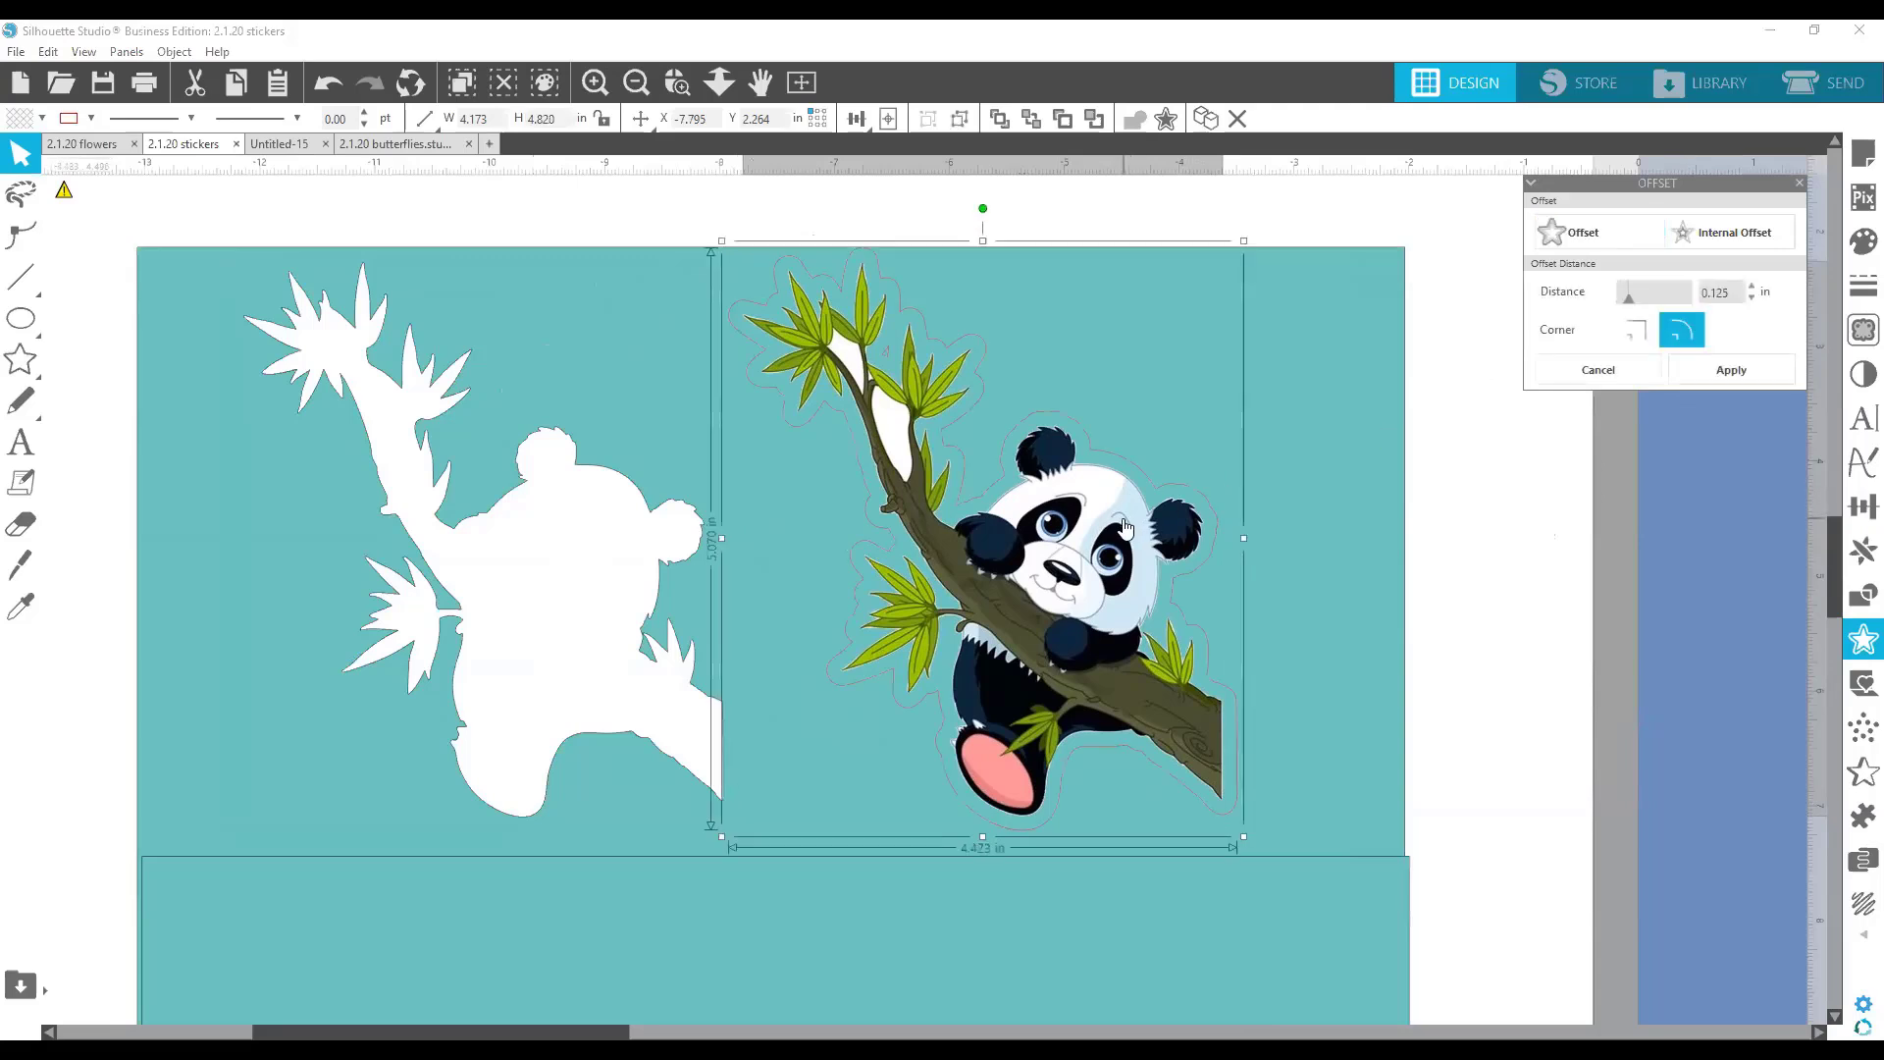
left_click(16, 119)
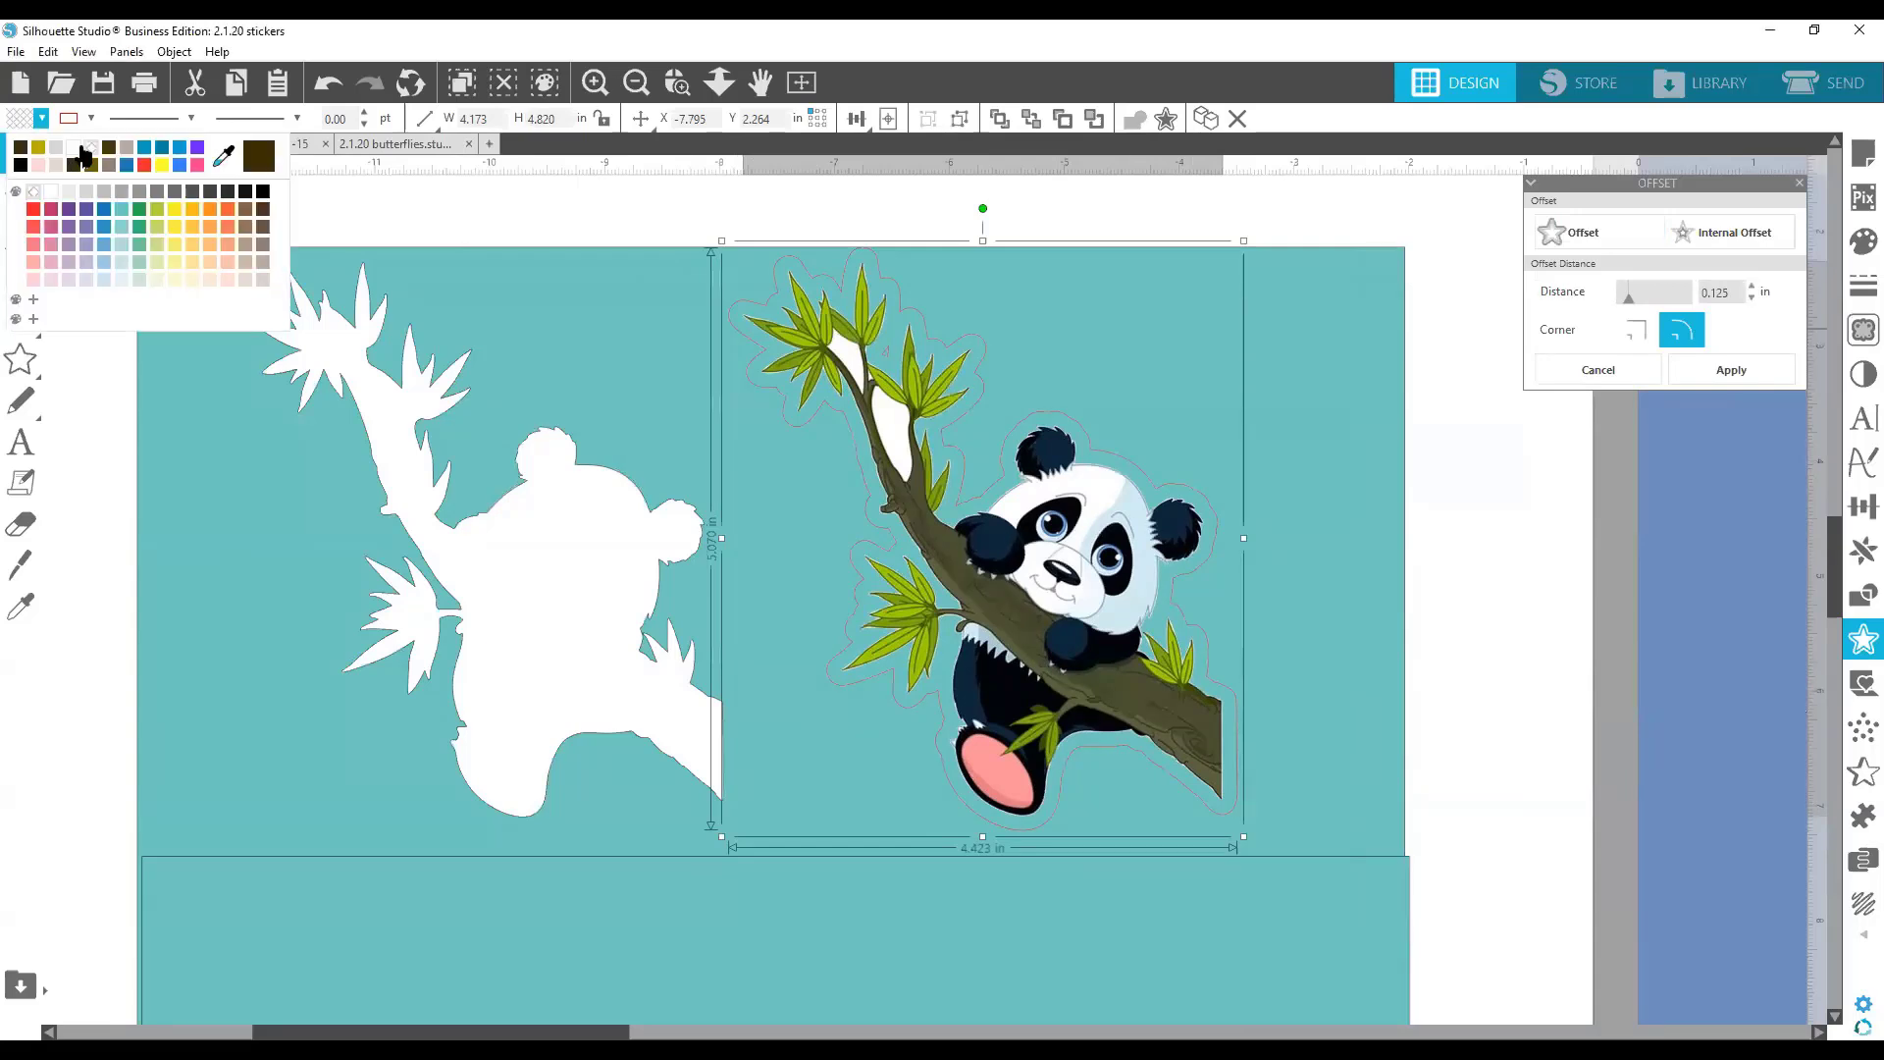
left_click(82, 152)
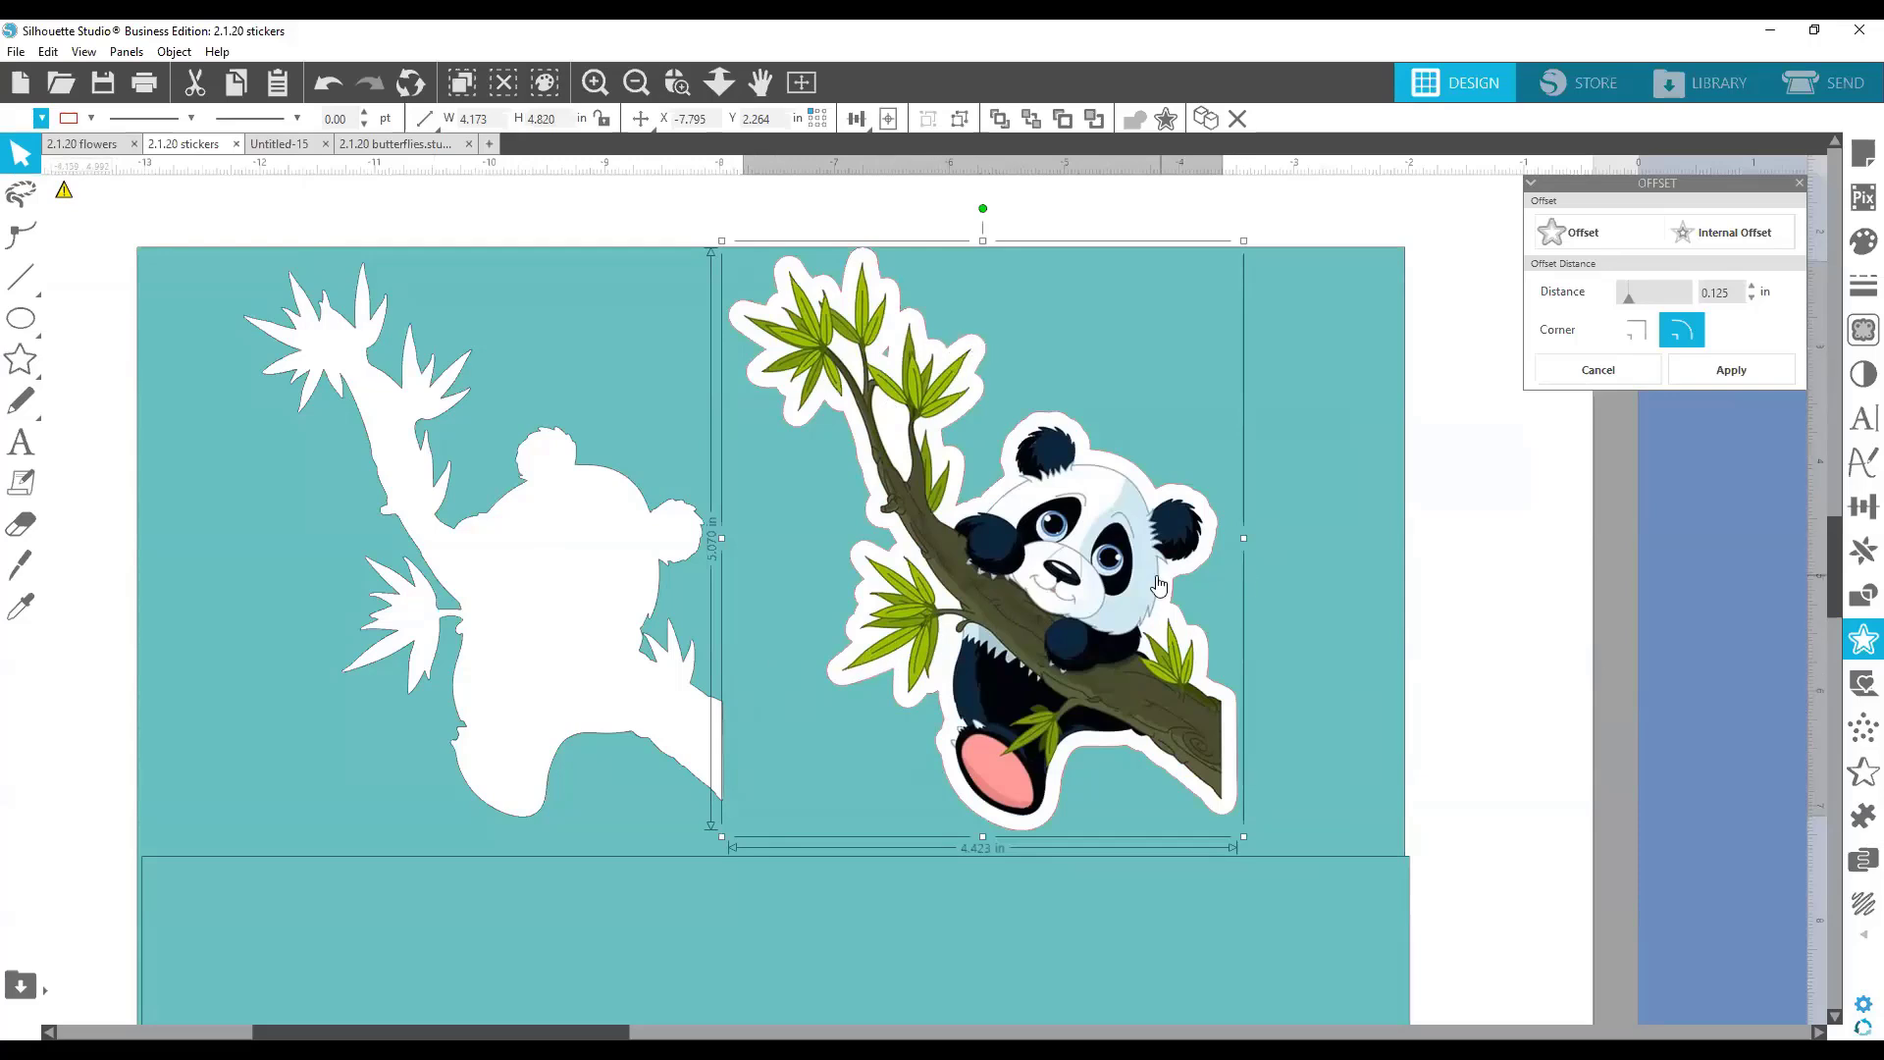
Slide the teal panel left so it no longer sits behind the panda sticker.
right_click(1082, 574)
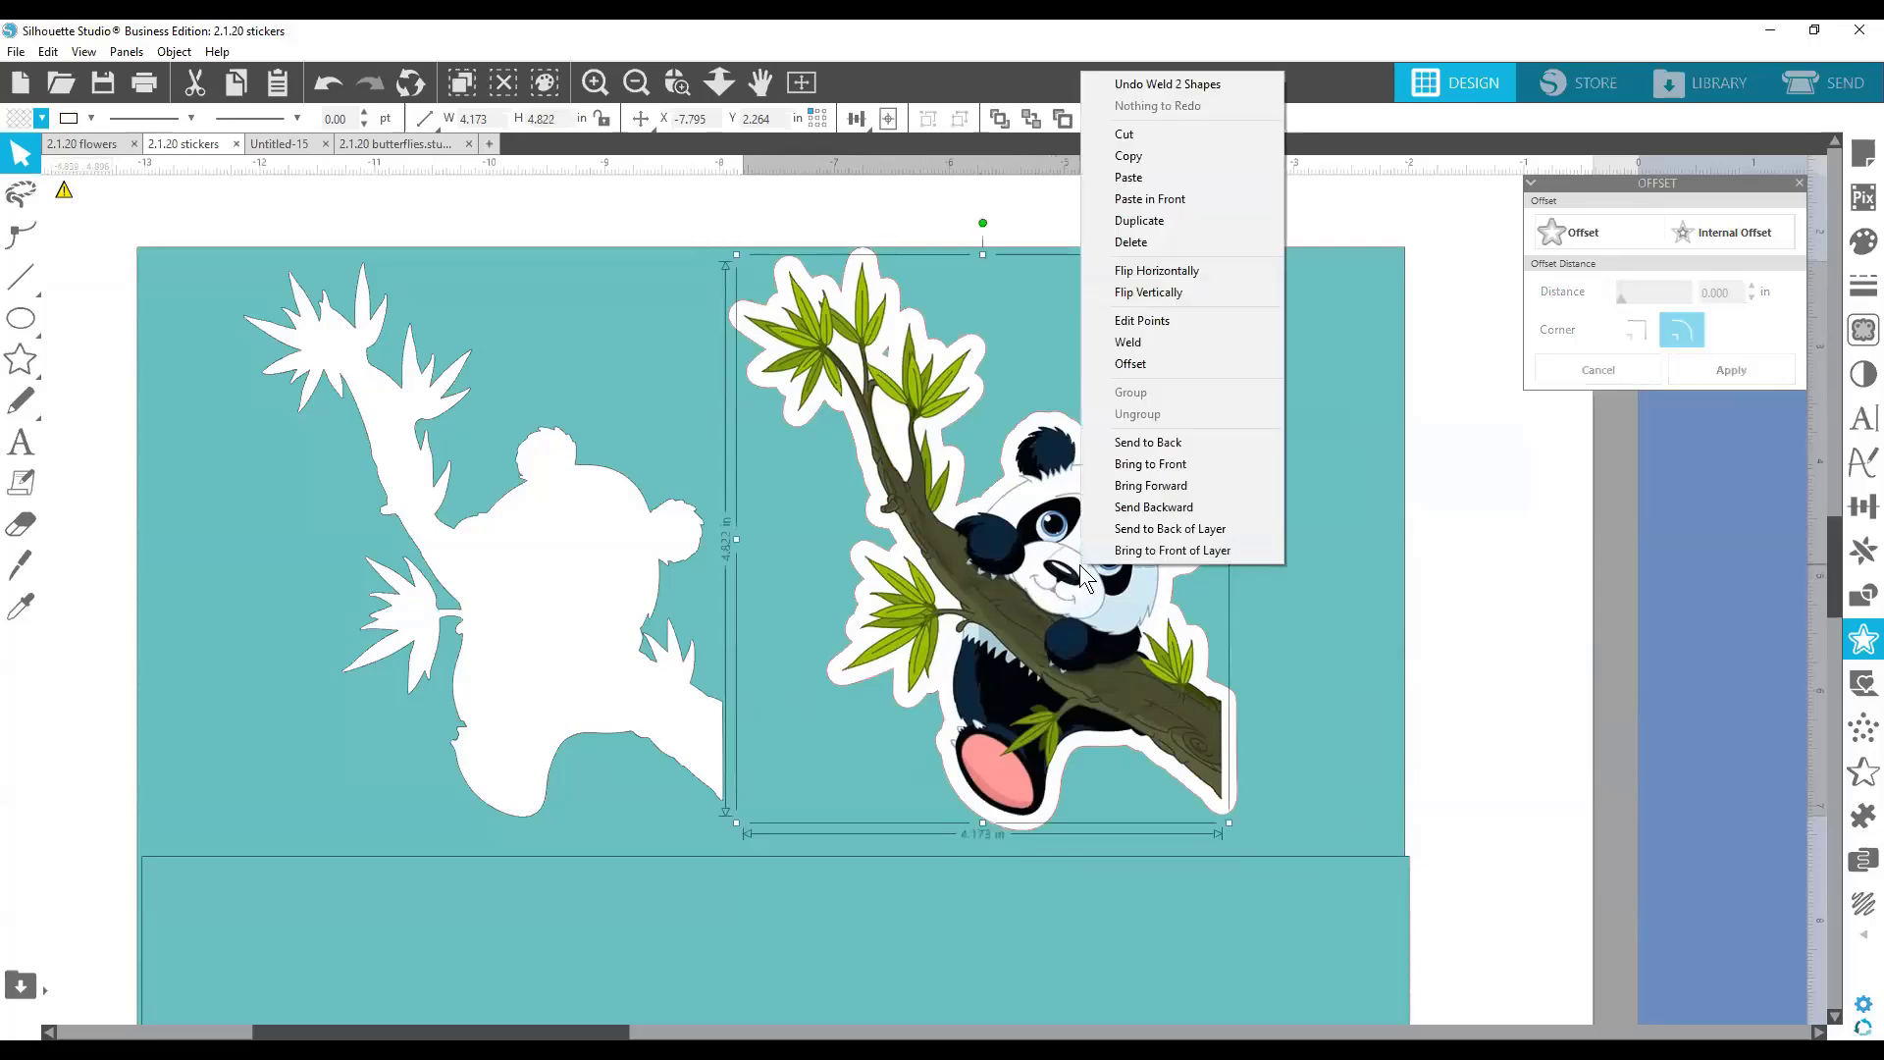
left_click(1236, 704)
left_click_drag(1236, 704, 616, 655)
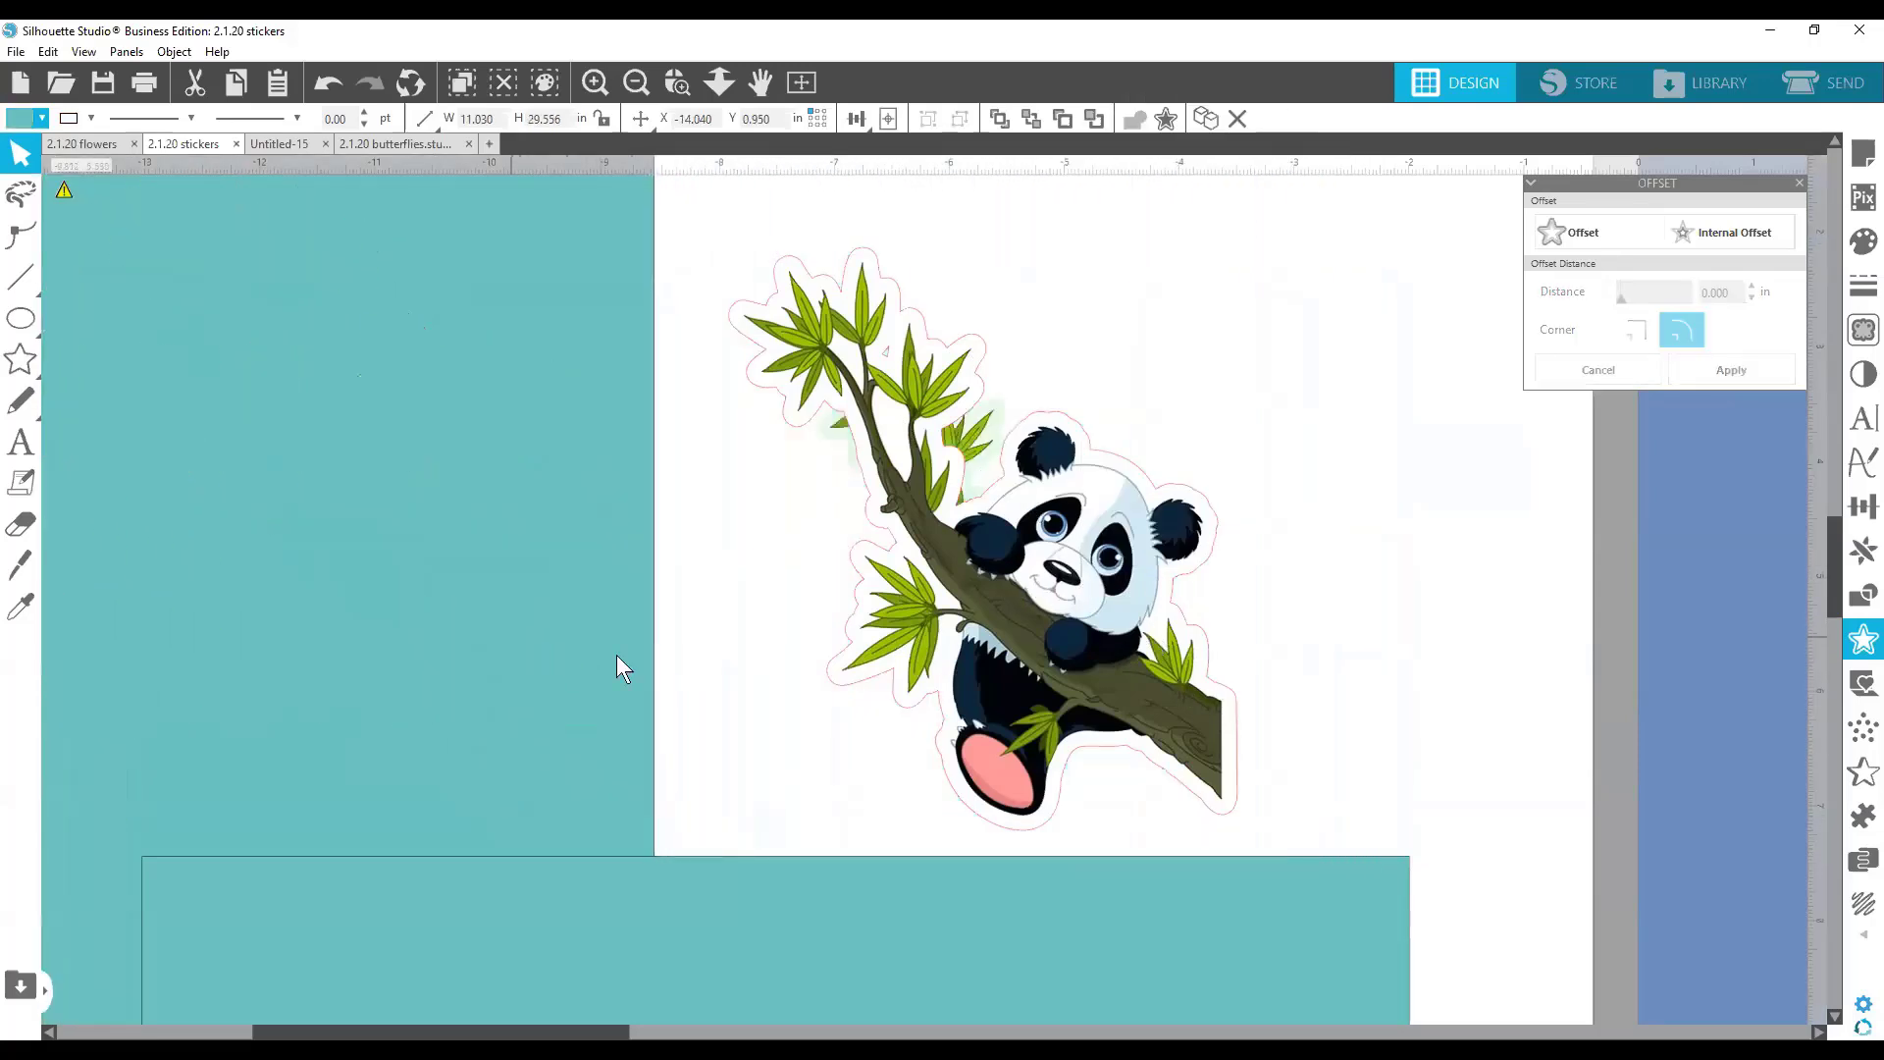
left_click(1211, 572)
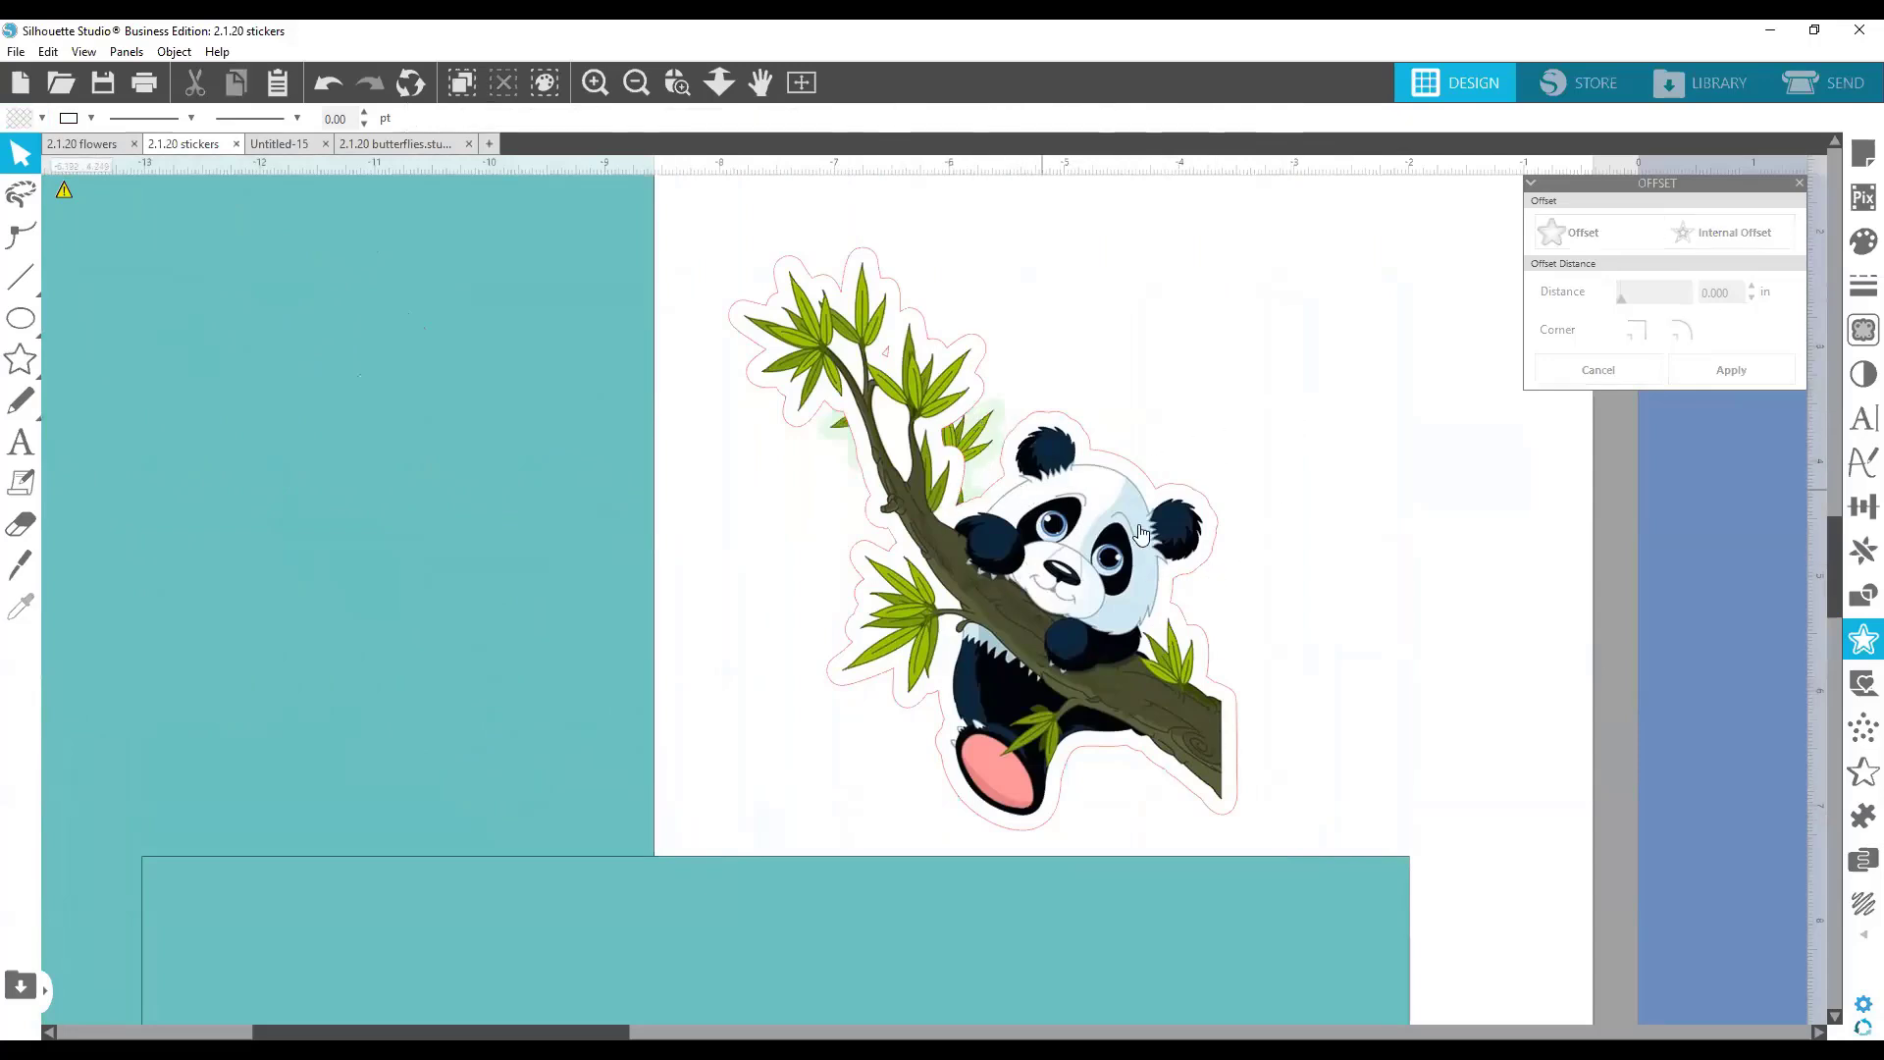
Shift the panda sticker up and to the right, and move the leftover panda picture from underneath it over to the teal panel.
left_click(1055, 478)
left_click_drag(1056, 477, 1112, 431)
left_click(777, 427)
left_click(890, 390)
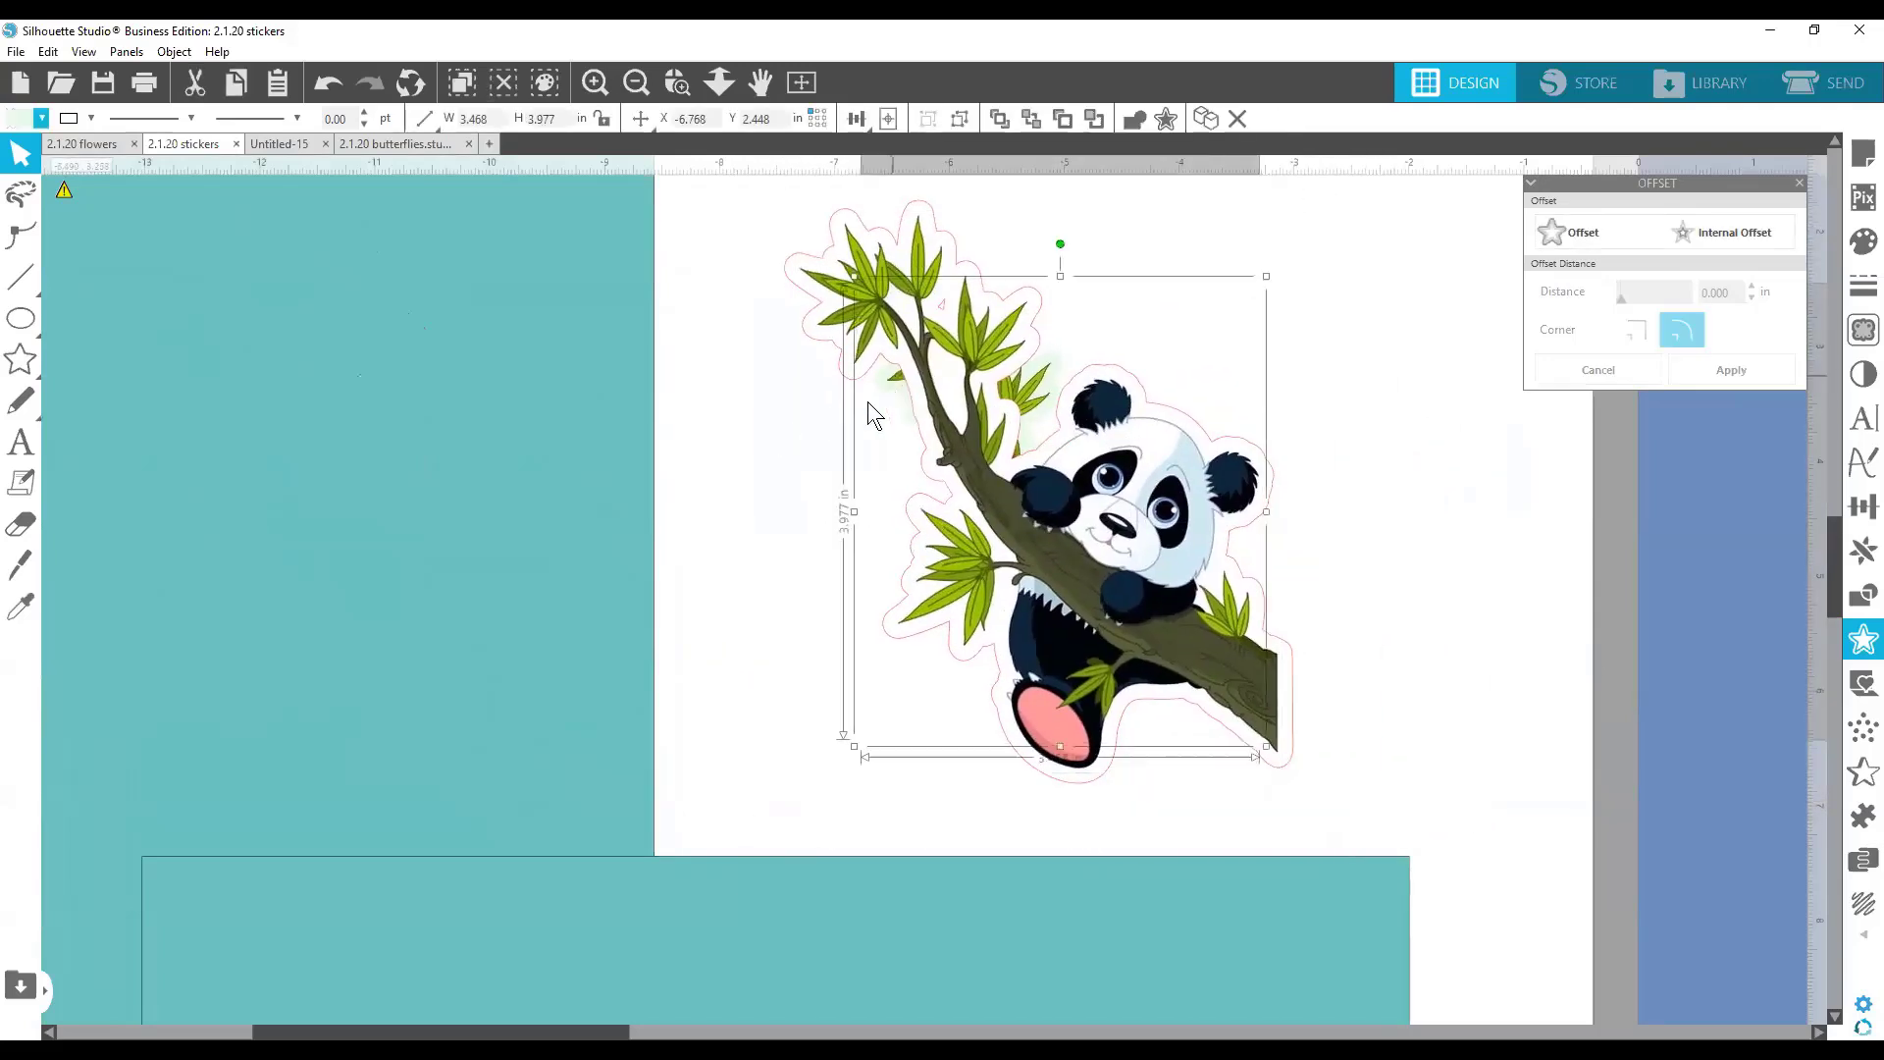
left_click_drag(868, 402, 257, 439)
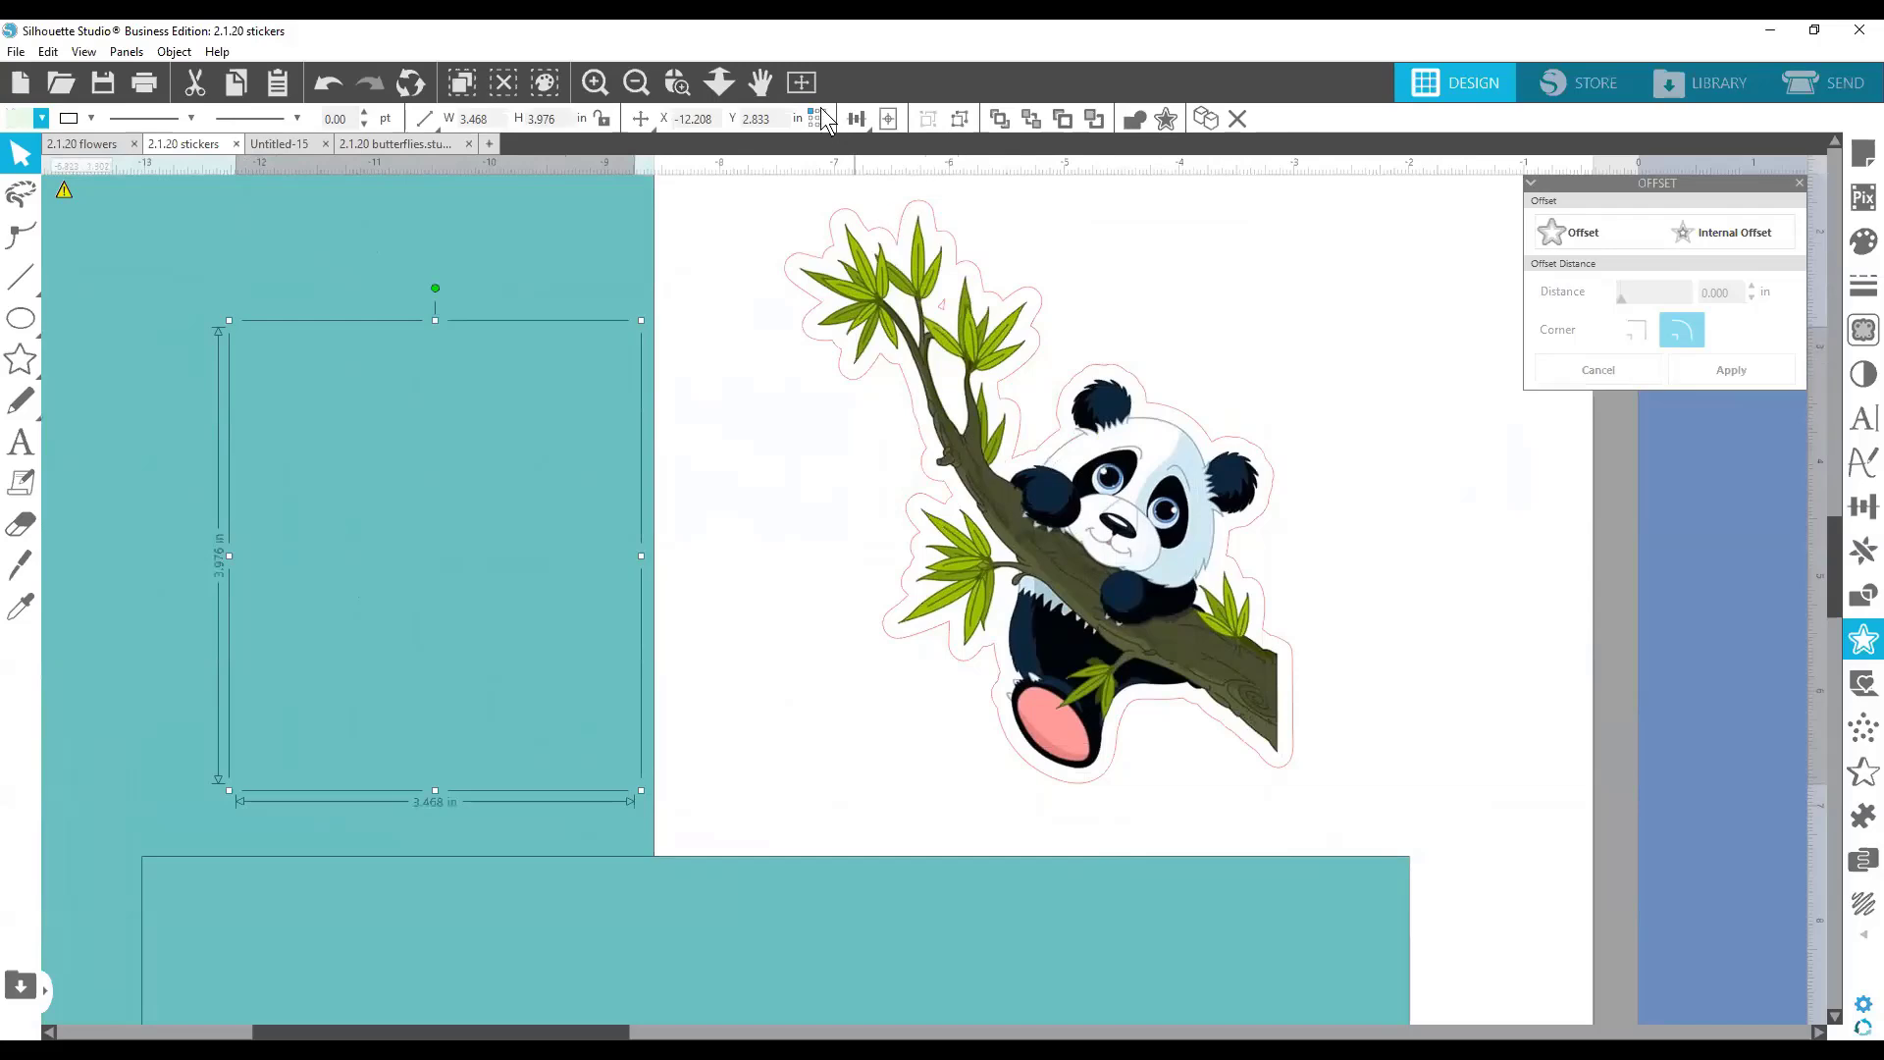
Remove the small stray triangle between the bamboo leaves from the panda's offset outline with point editing.
left_click(677, 81)
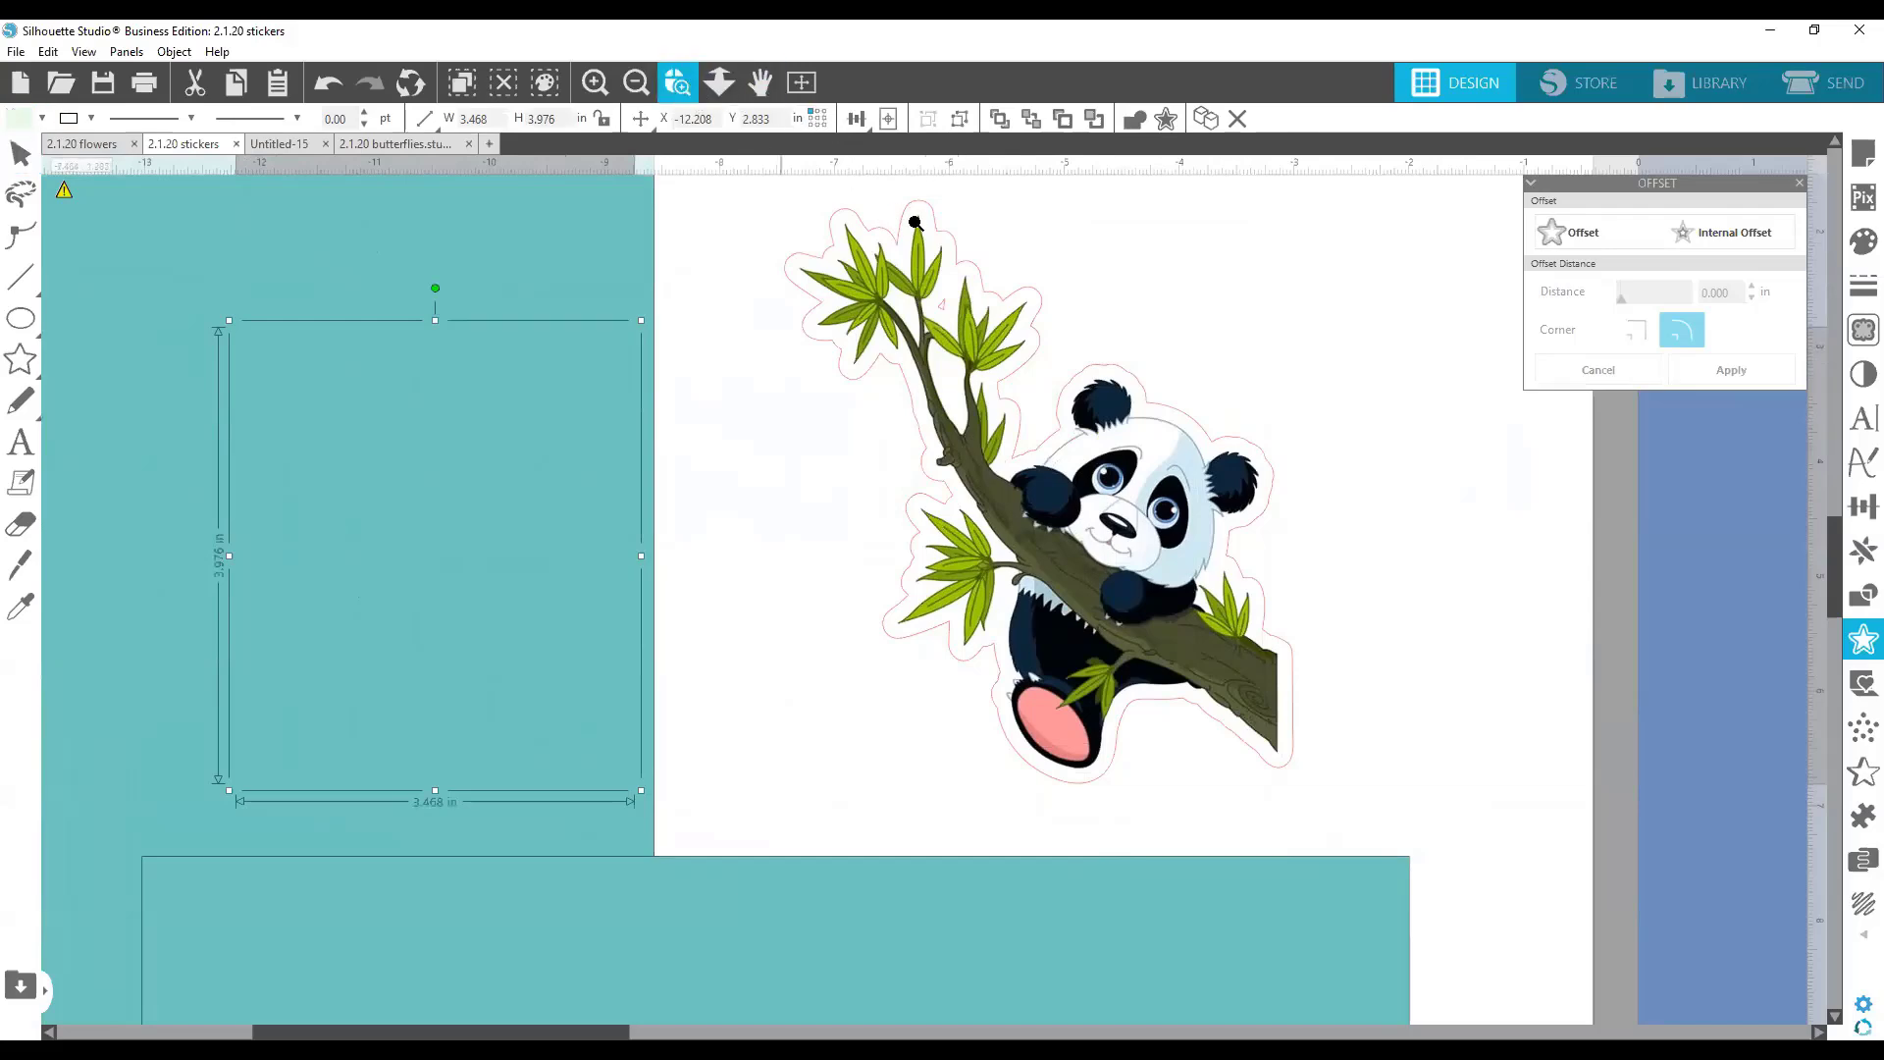
left_click(999, 354)
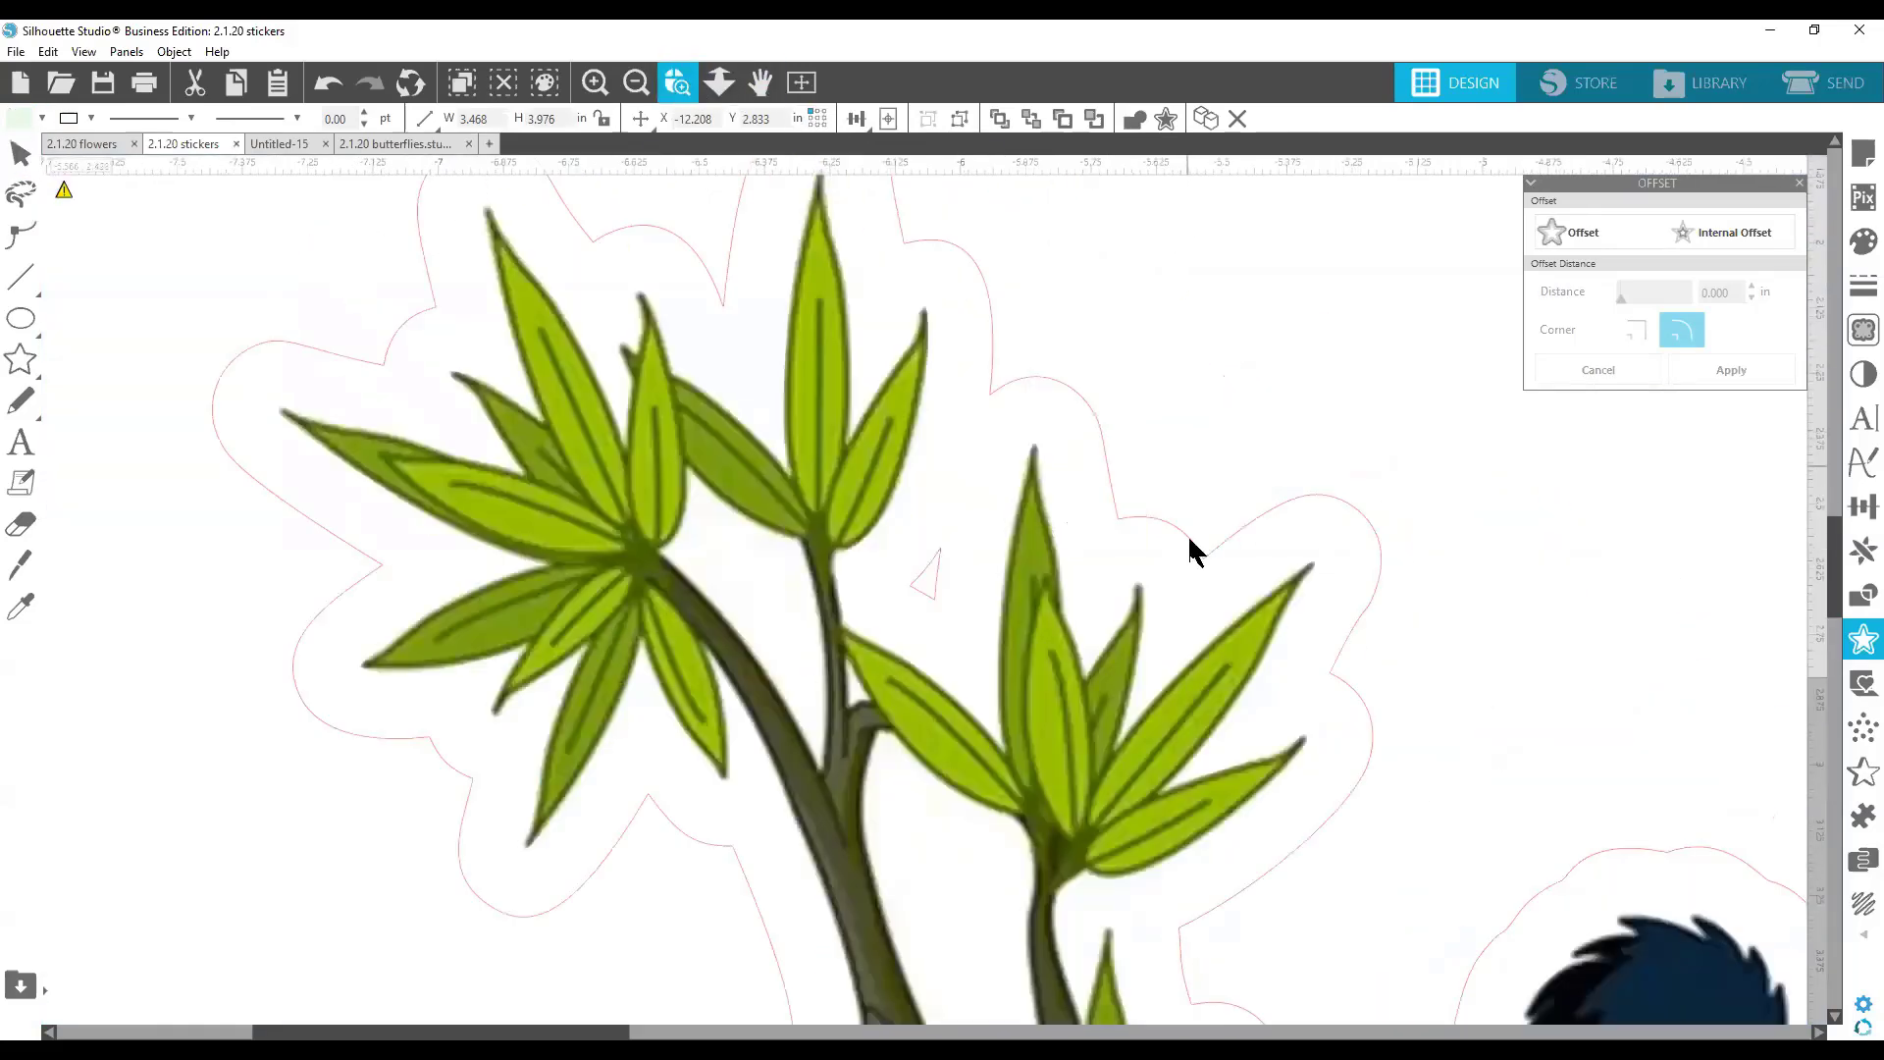
double_click(923, 594)
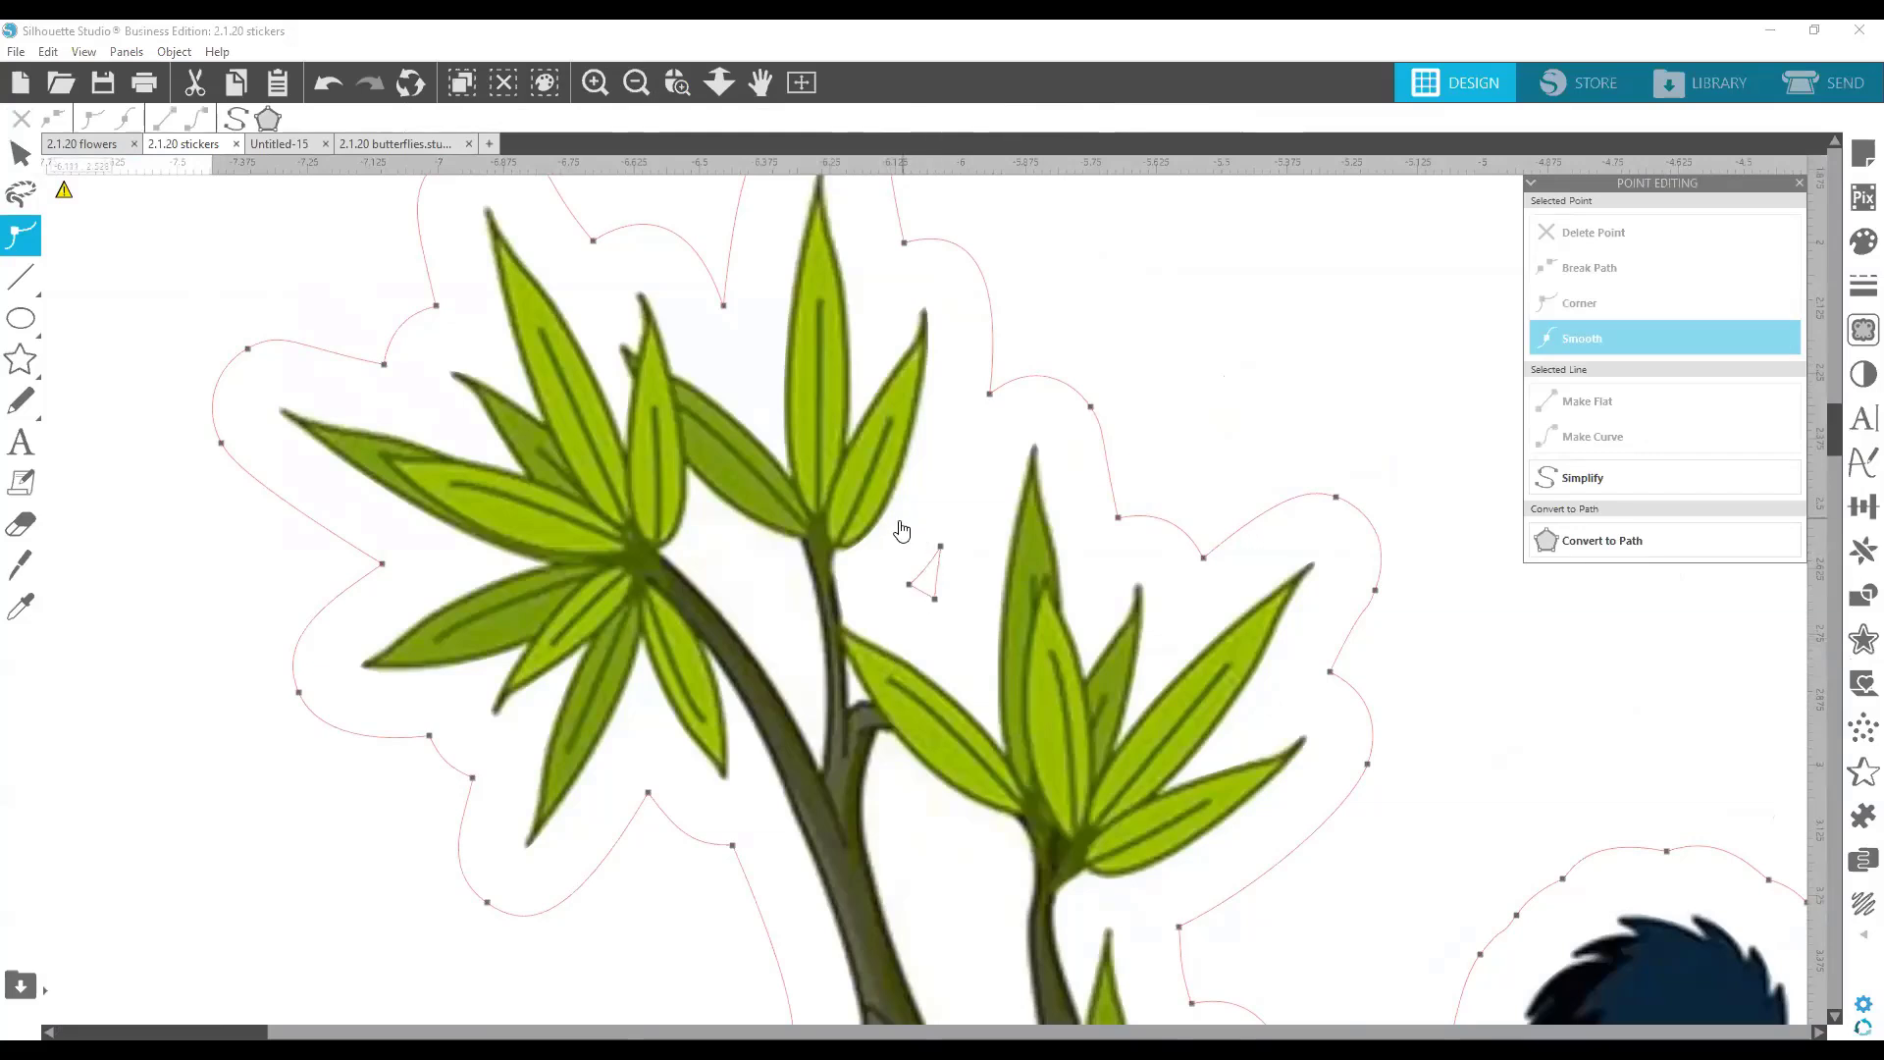
left_click_drag(901, 531, 1008, 631)
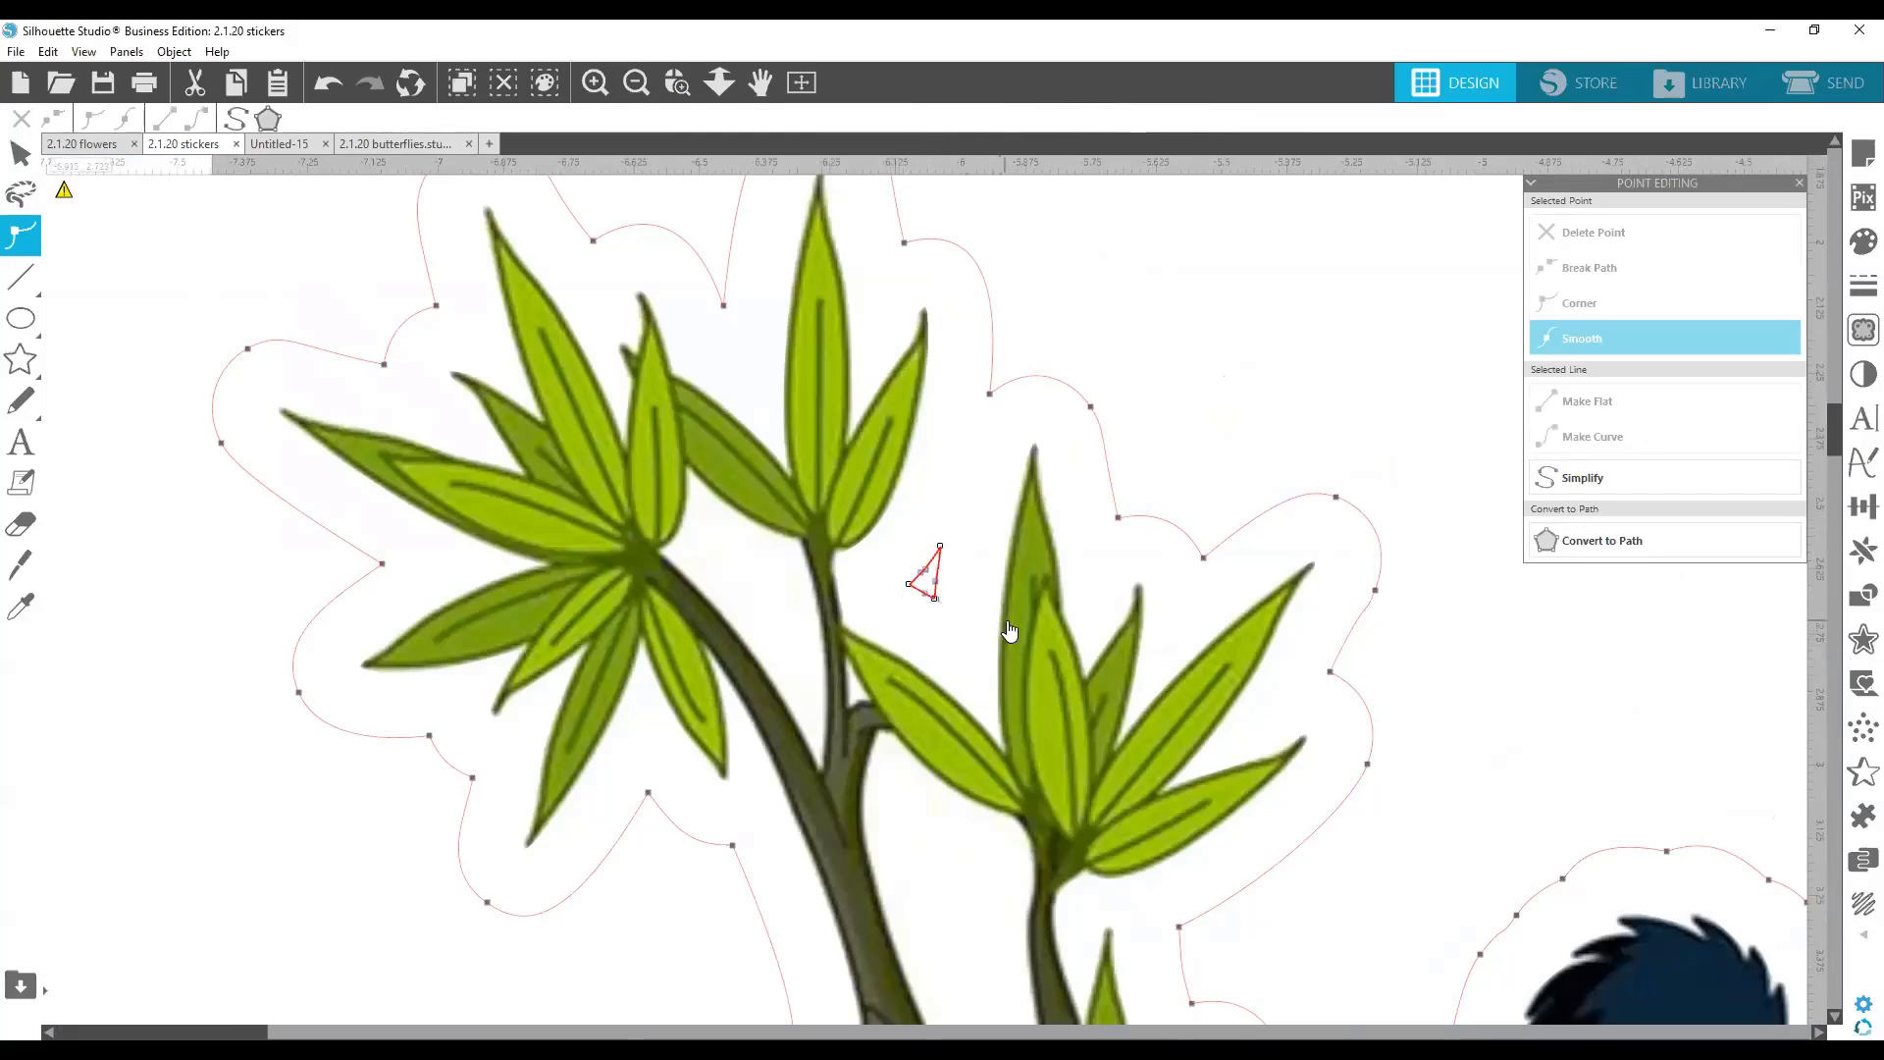
key("Delete")
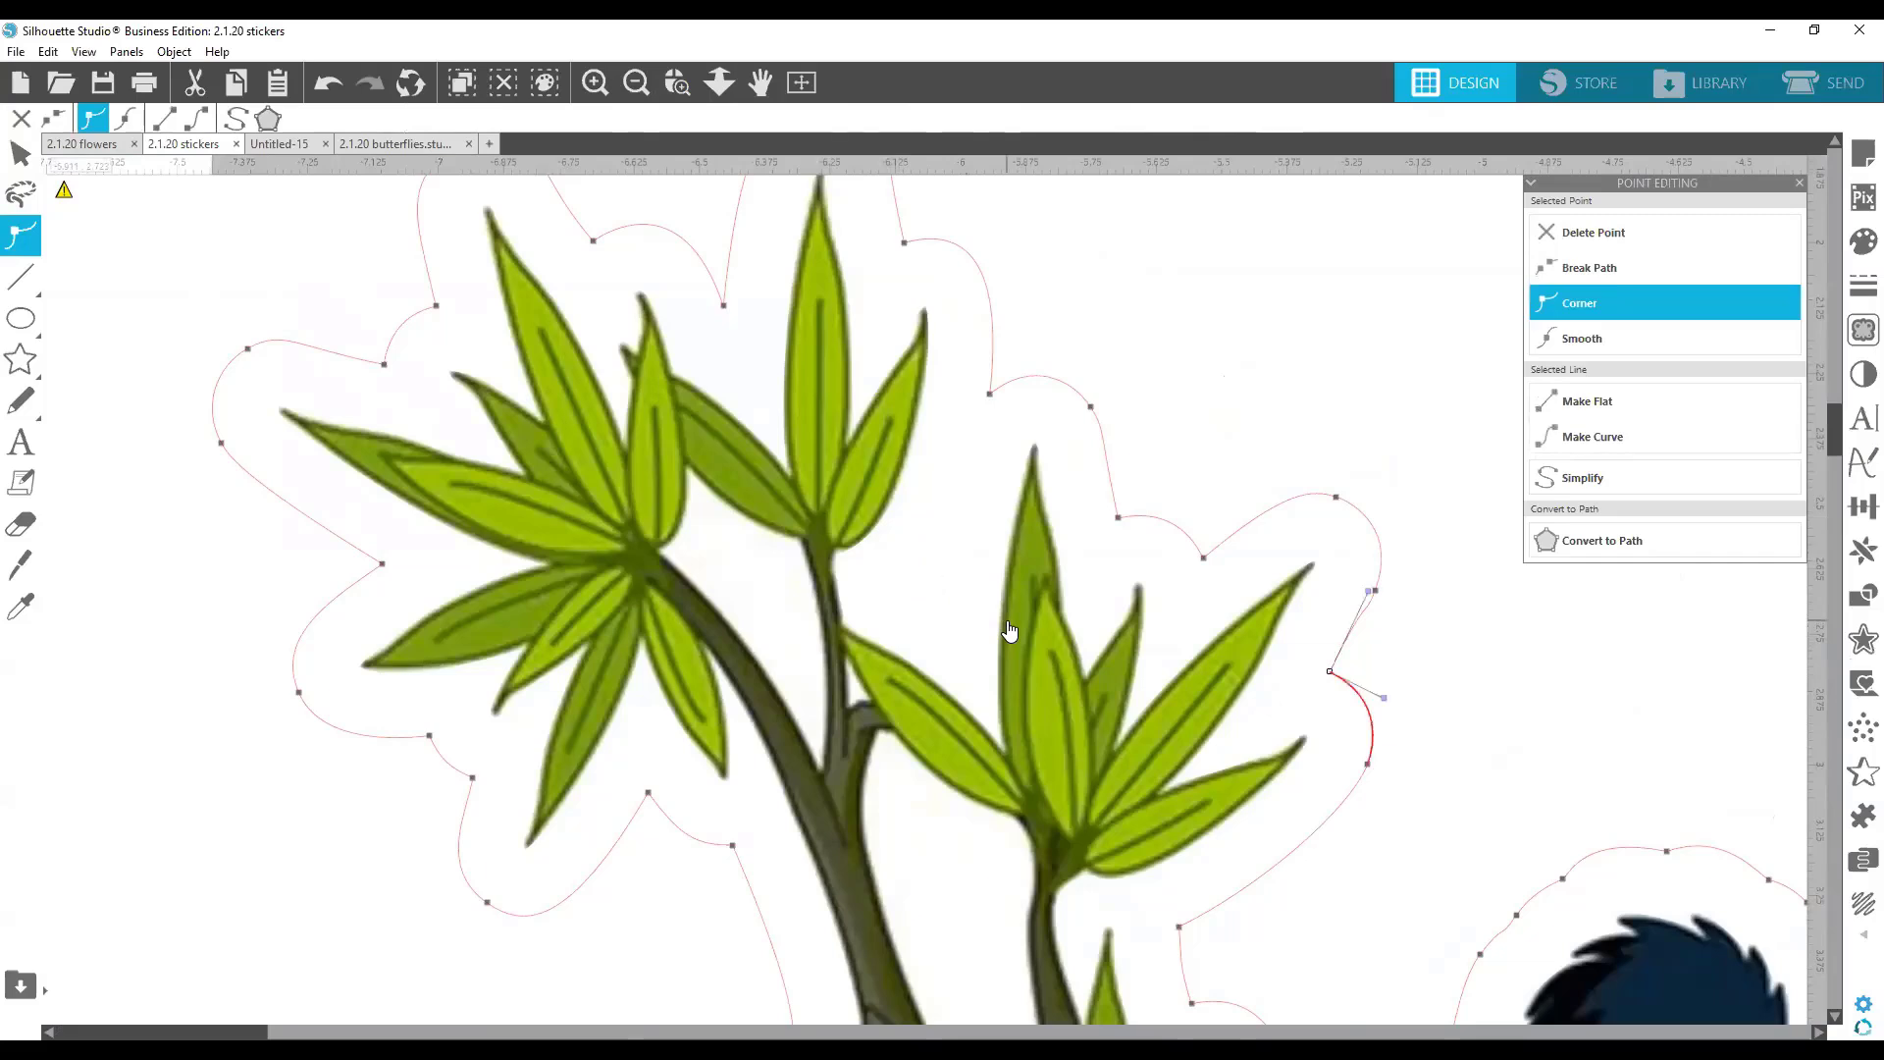
left_click(1283, 350)
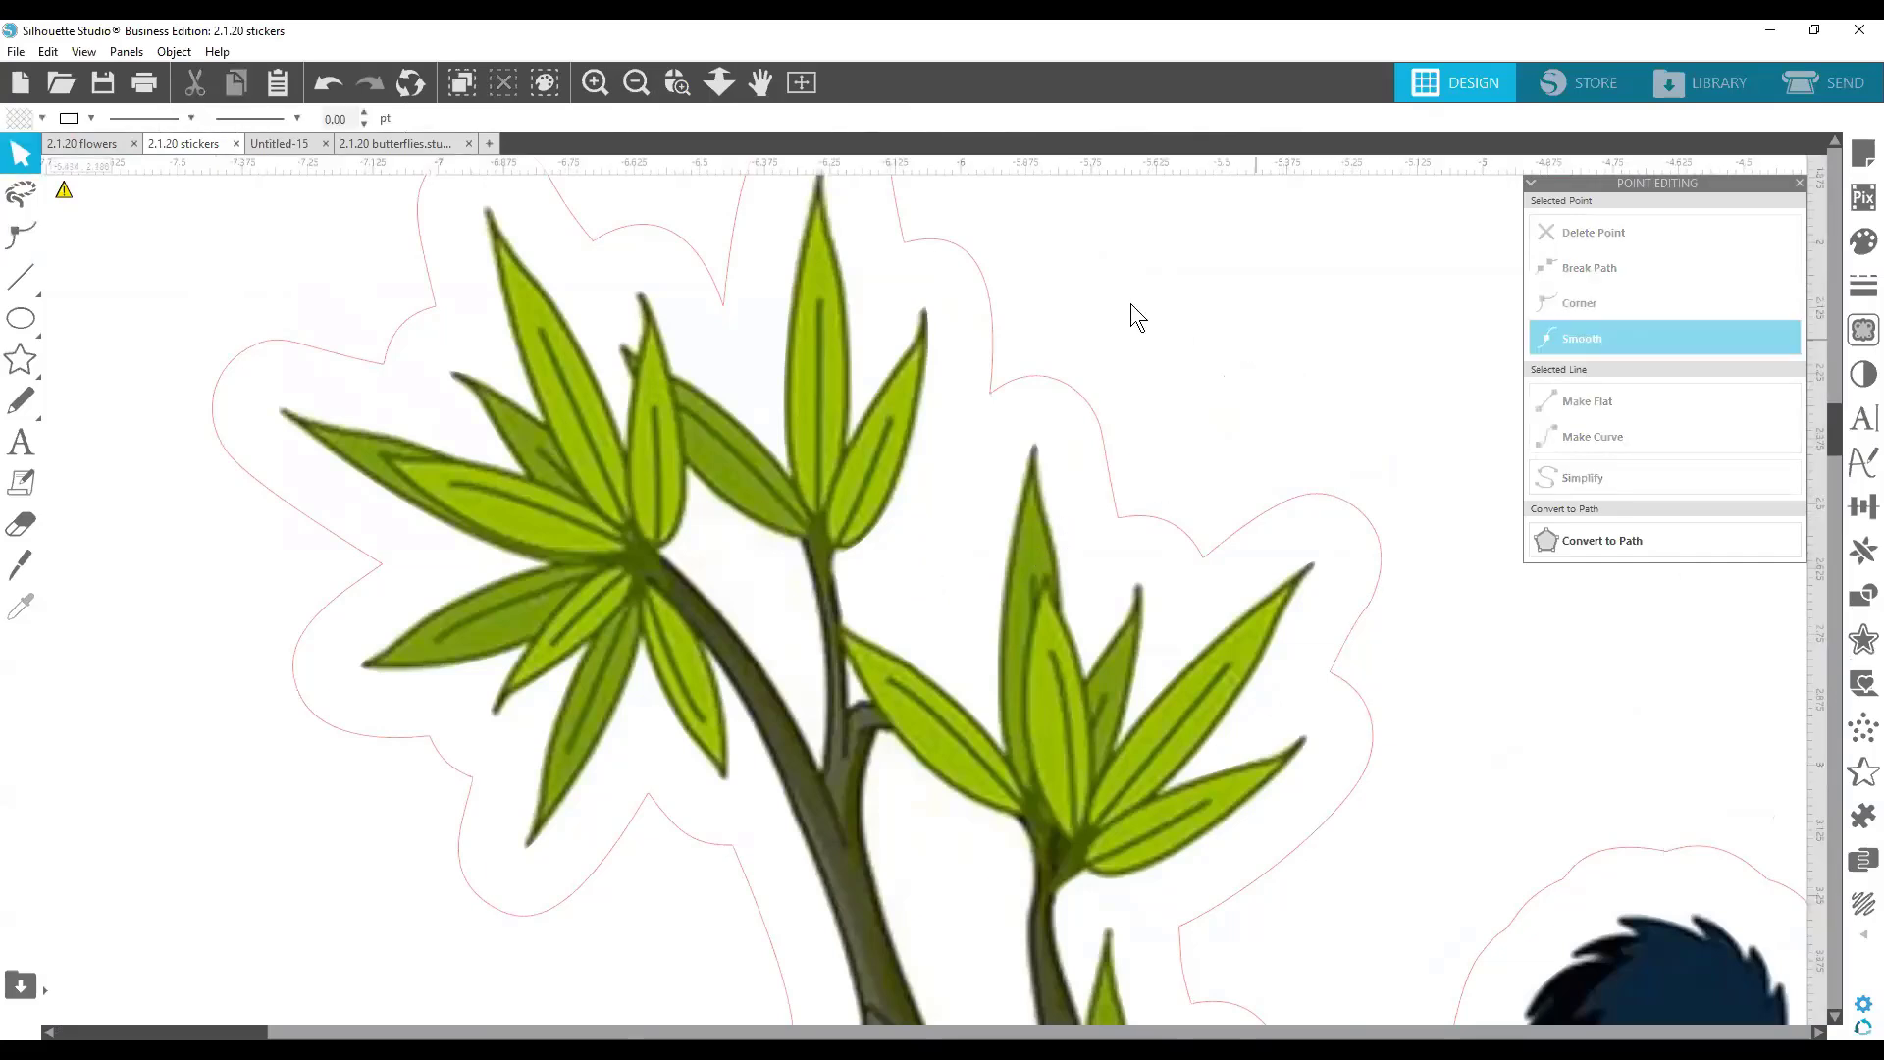
Group the panda with its white border and place the sticker on the blue page of the cutting mat.
left_click(635, 82)
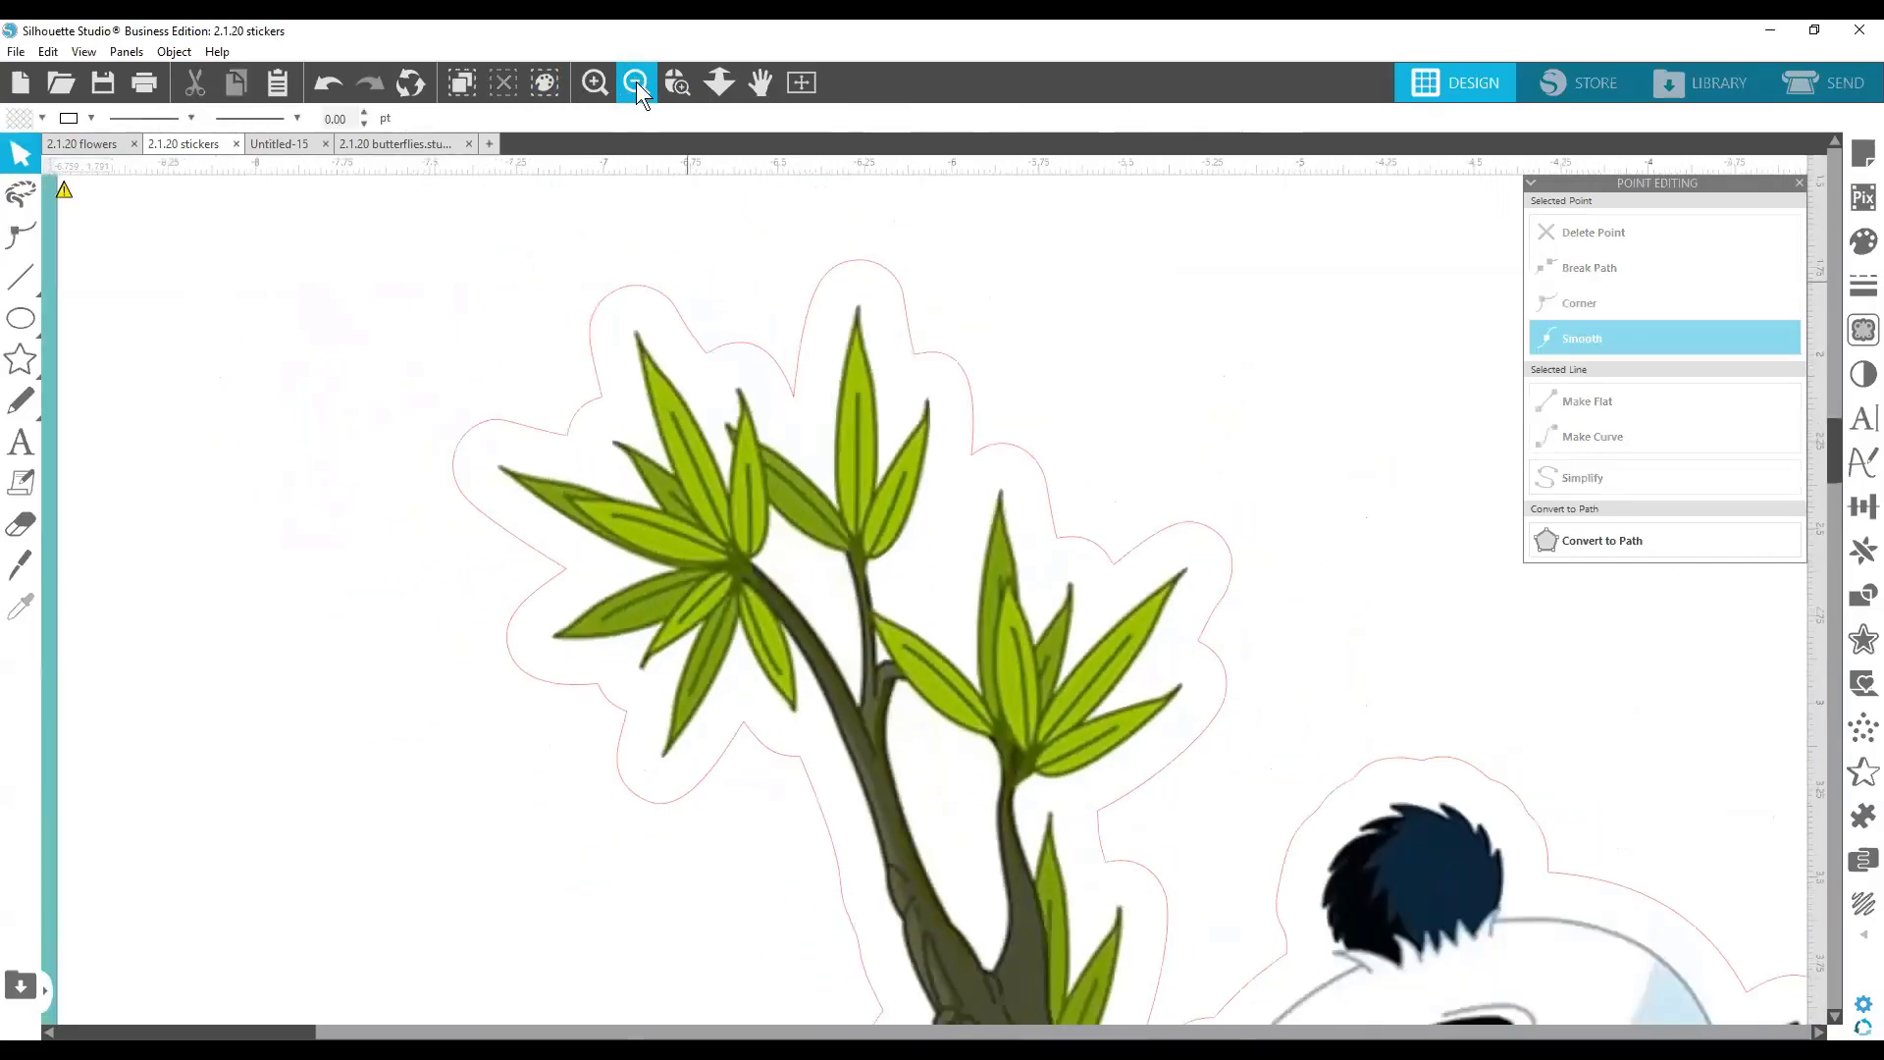
left_click(634, 83)
left_click(635, 83)
left_click(635, 82)
left_click(635, 82)
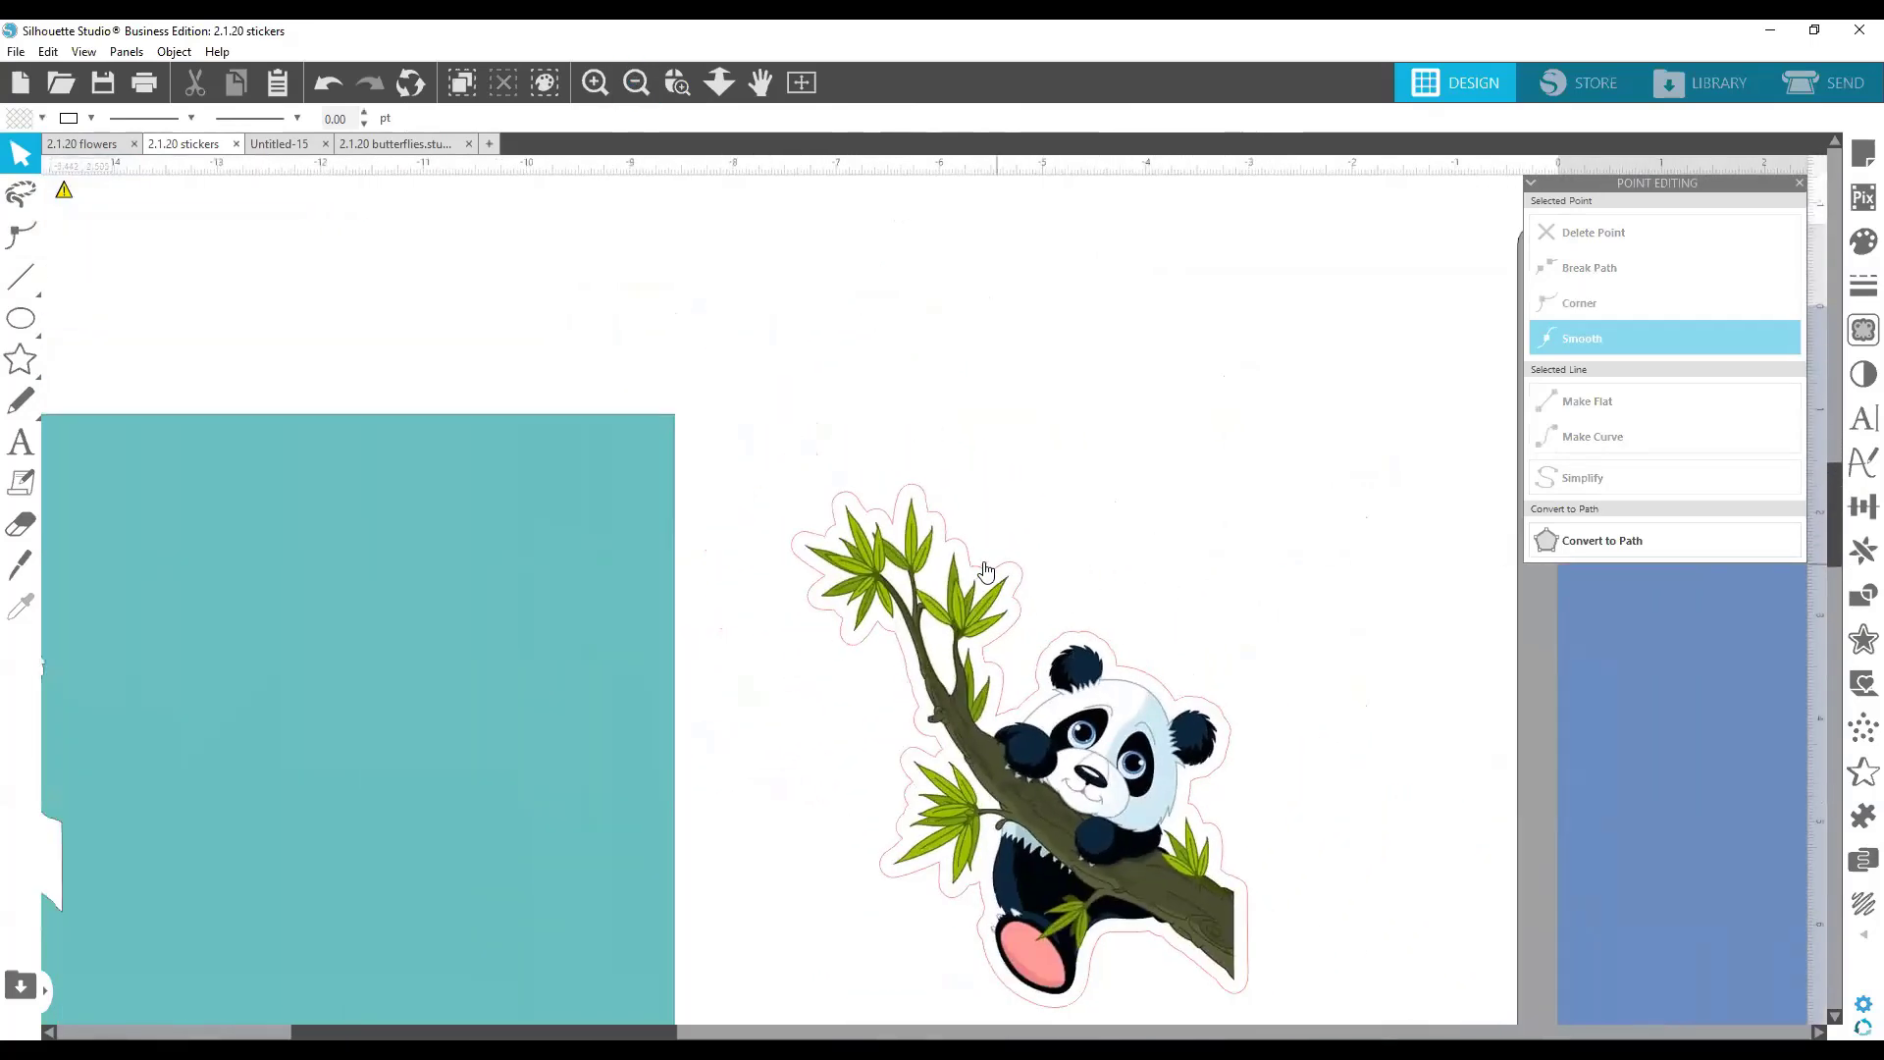
left_click_drag(799, 468, 1226, 881)
right_click(1124, 818)
left_click(1191, 605)
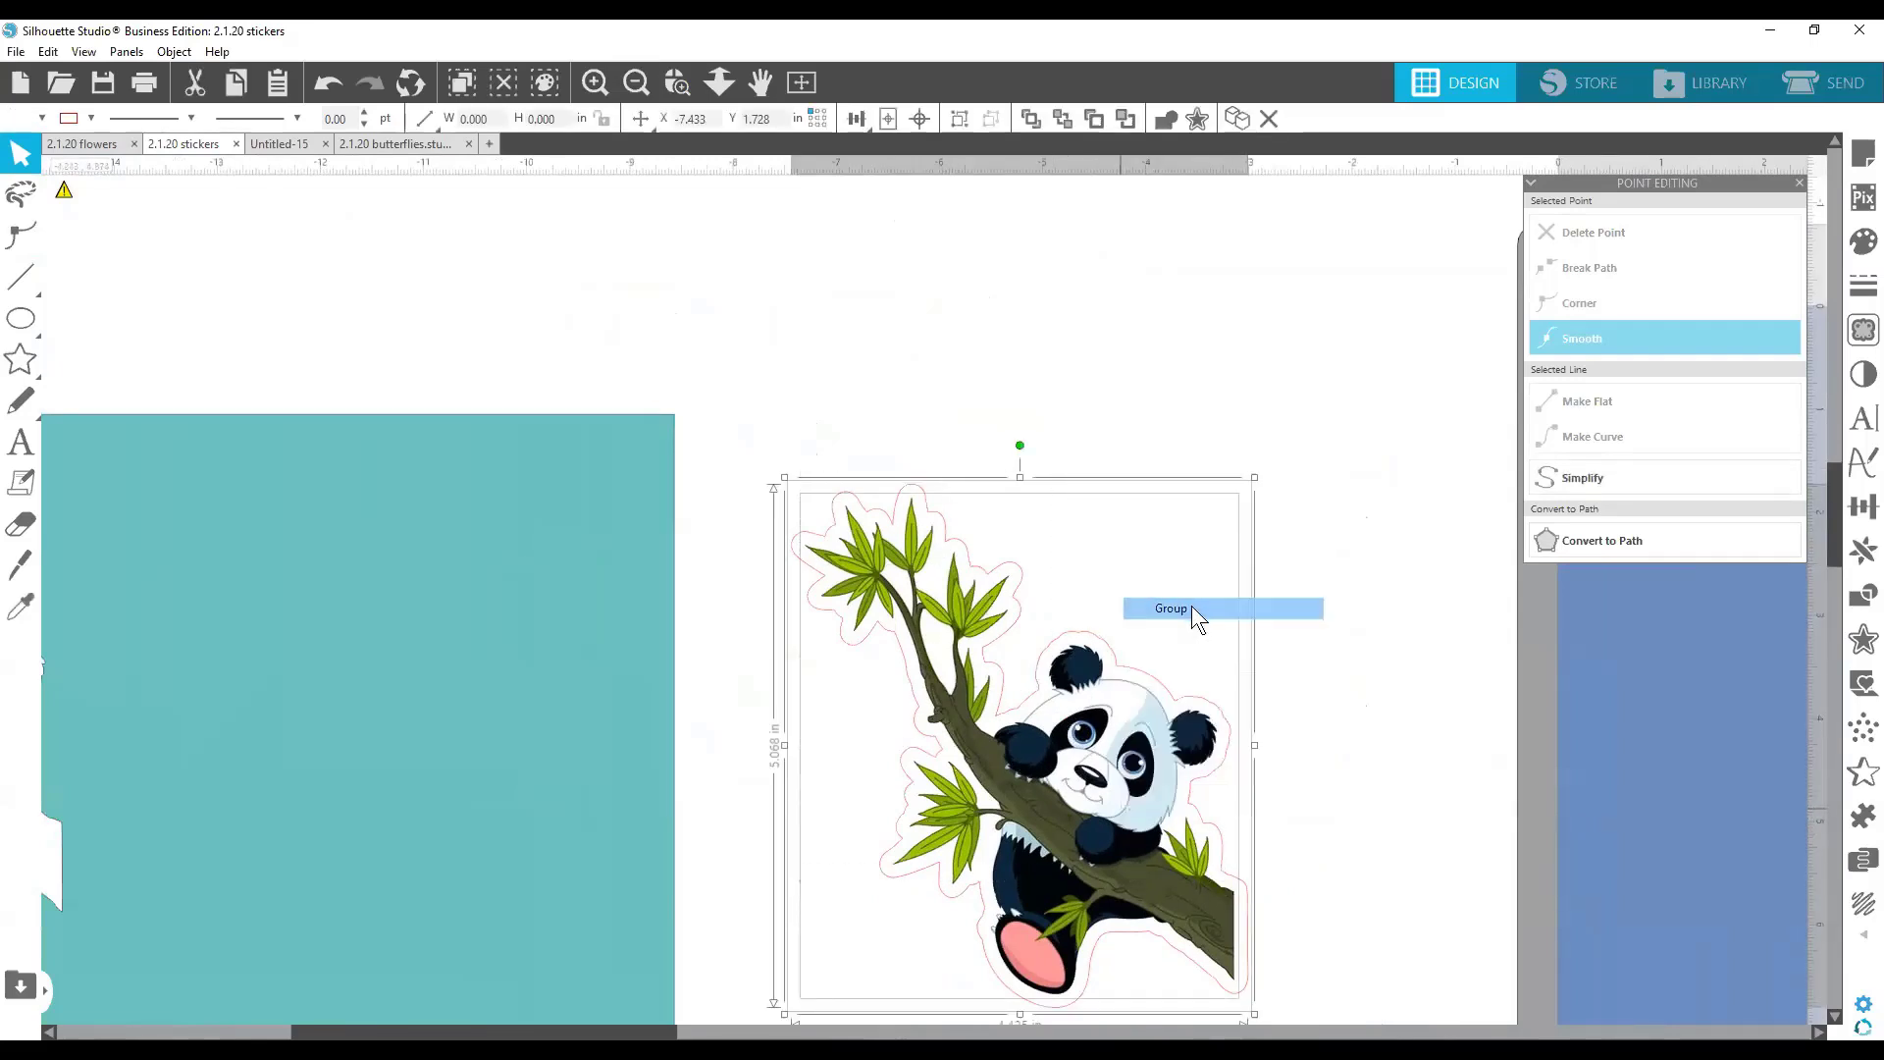
left_click_drag(599, 1032, 844, 1032)
left_click_drag(544, 812, 1368, 697)
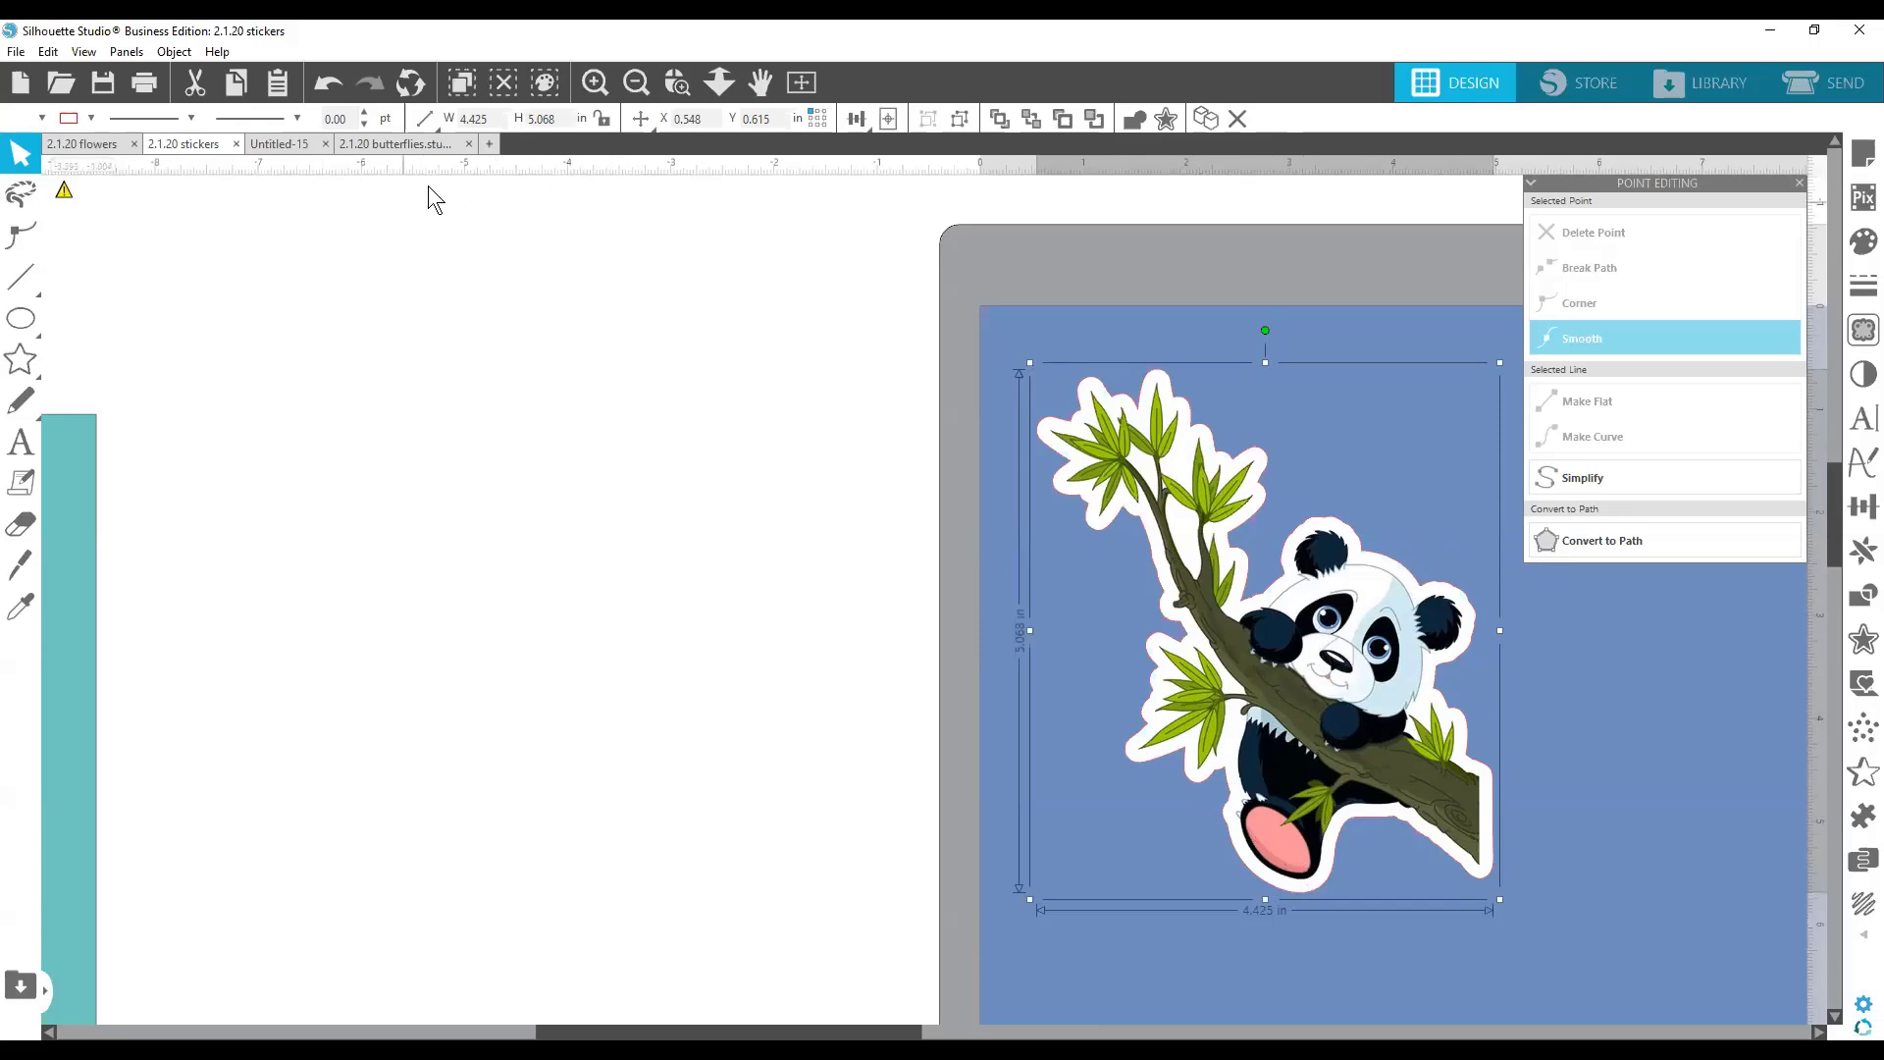
Delete the panda sticker from the mat page, then uncover and delete the leftover panda hidden under the cut-out teal panel.
left_click(636, 82)
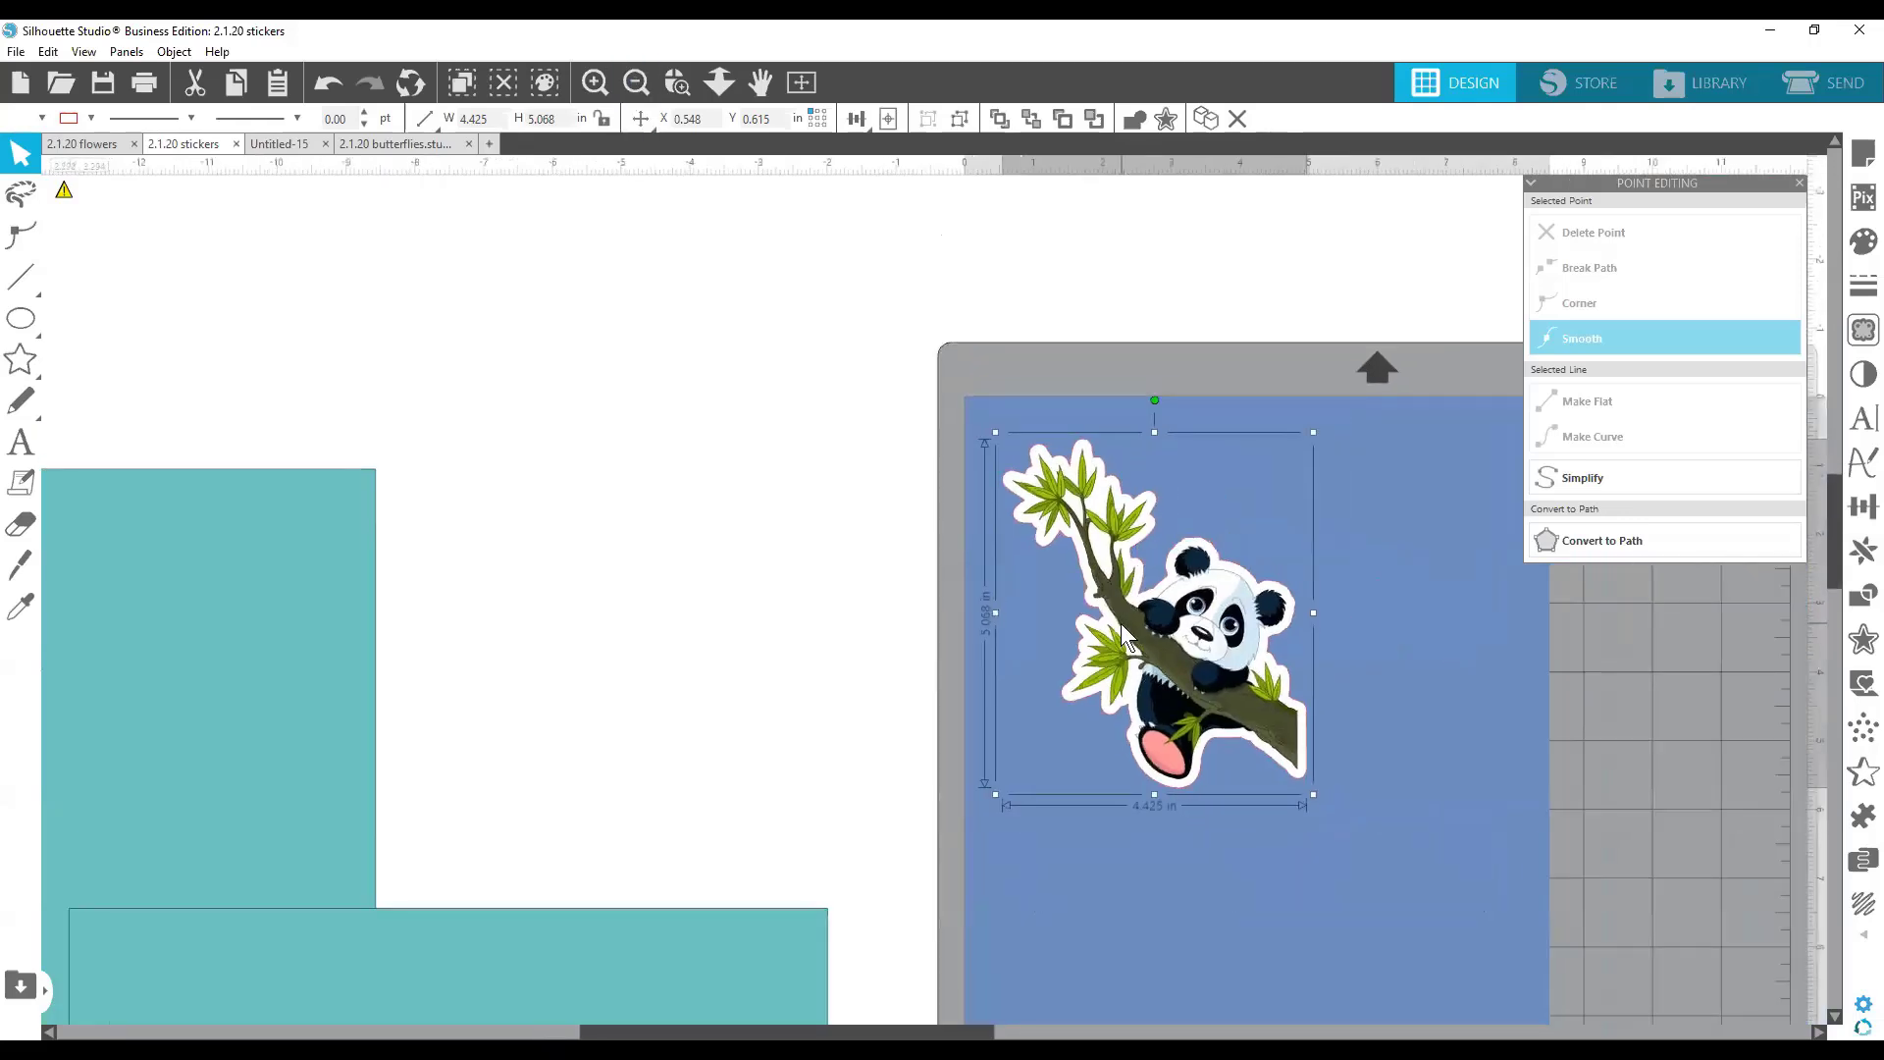
key("Delete")
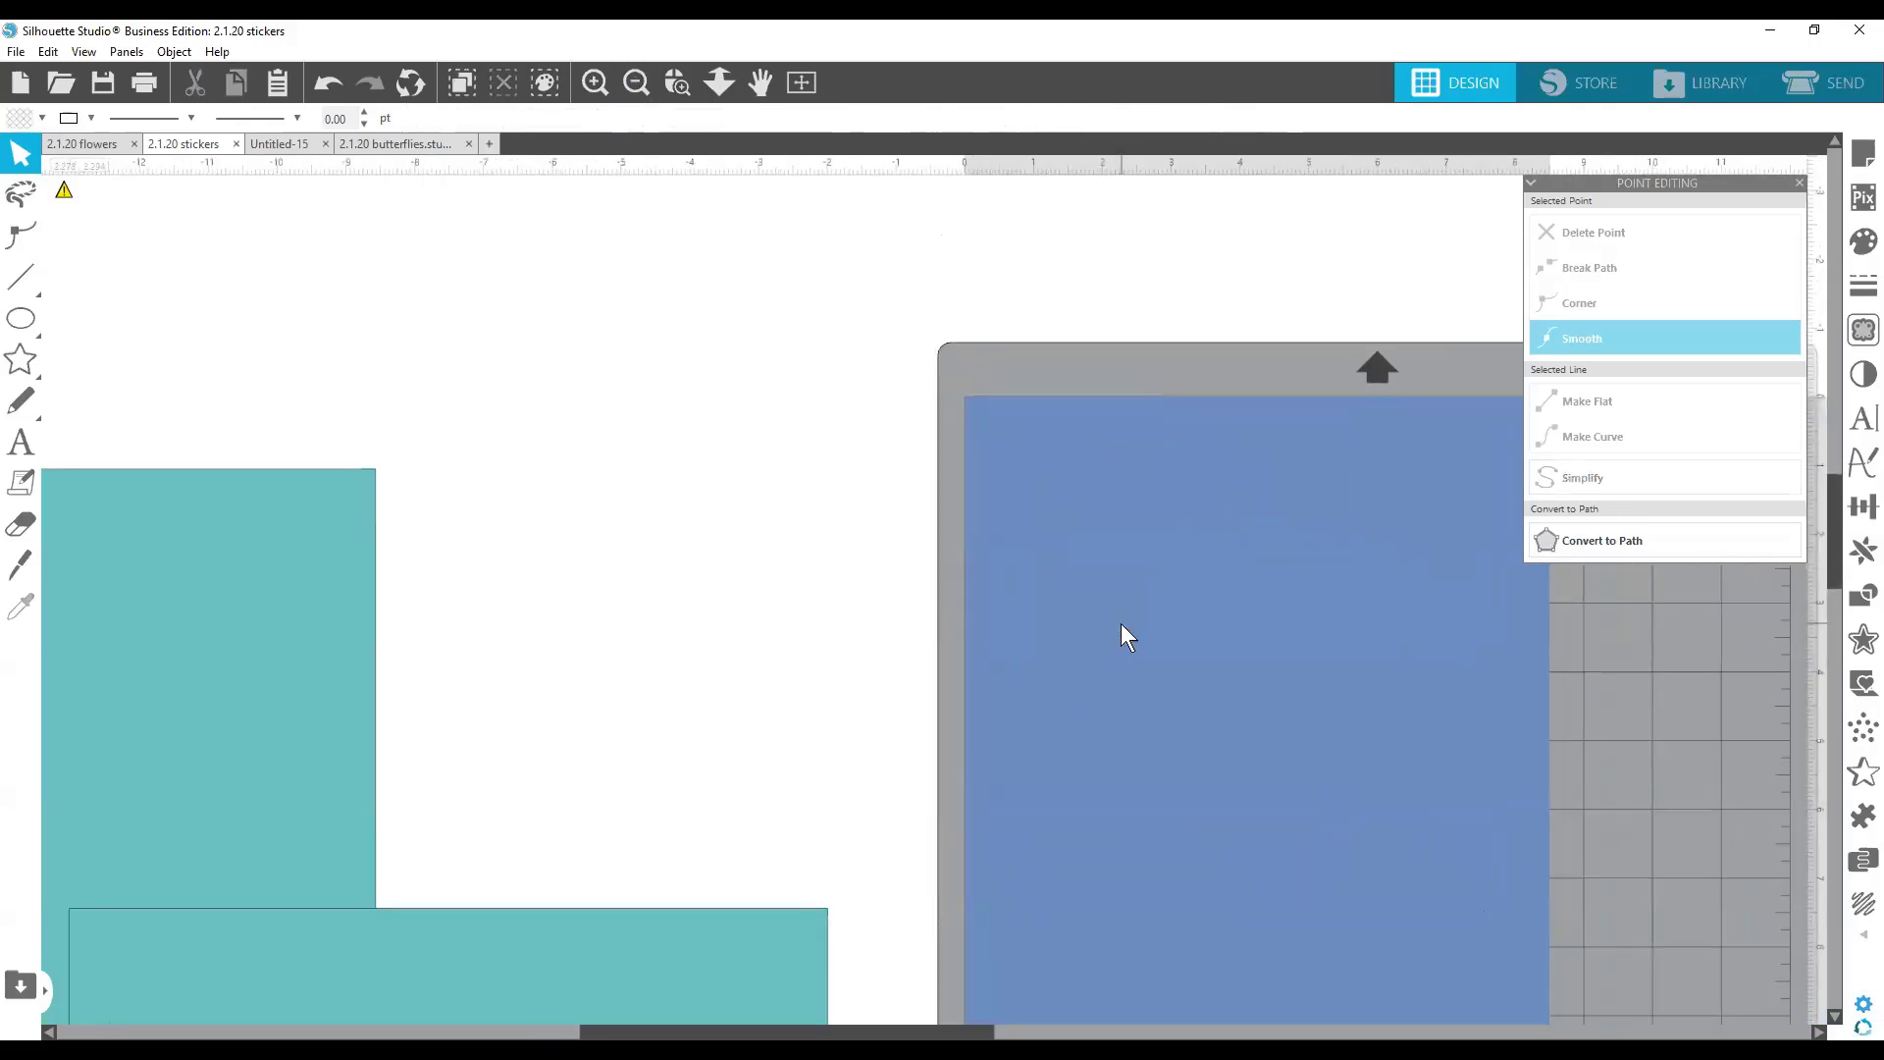
left_click(636, 82)
left_click(642, 85)
left_click(642, 85)
left_click(434, 622)
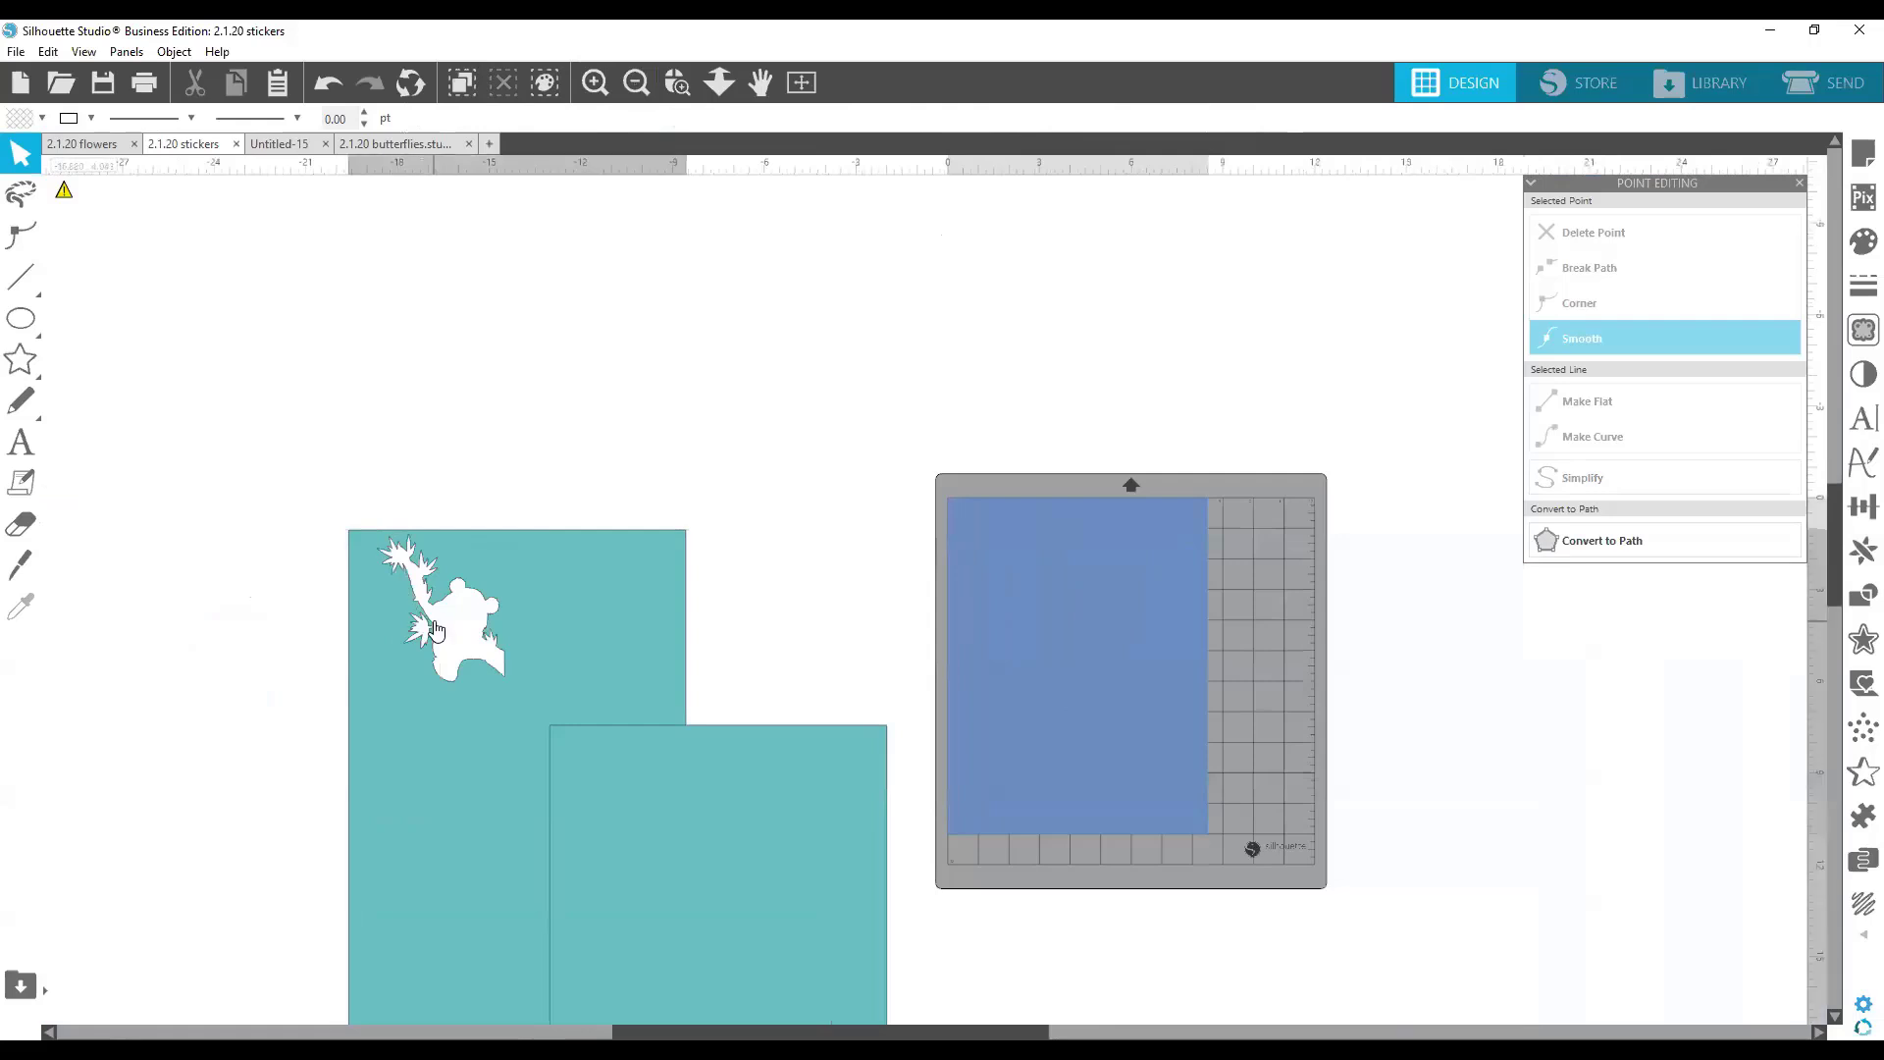
scroll(748, 527, "down", 3)
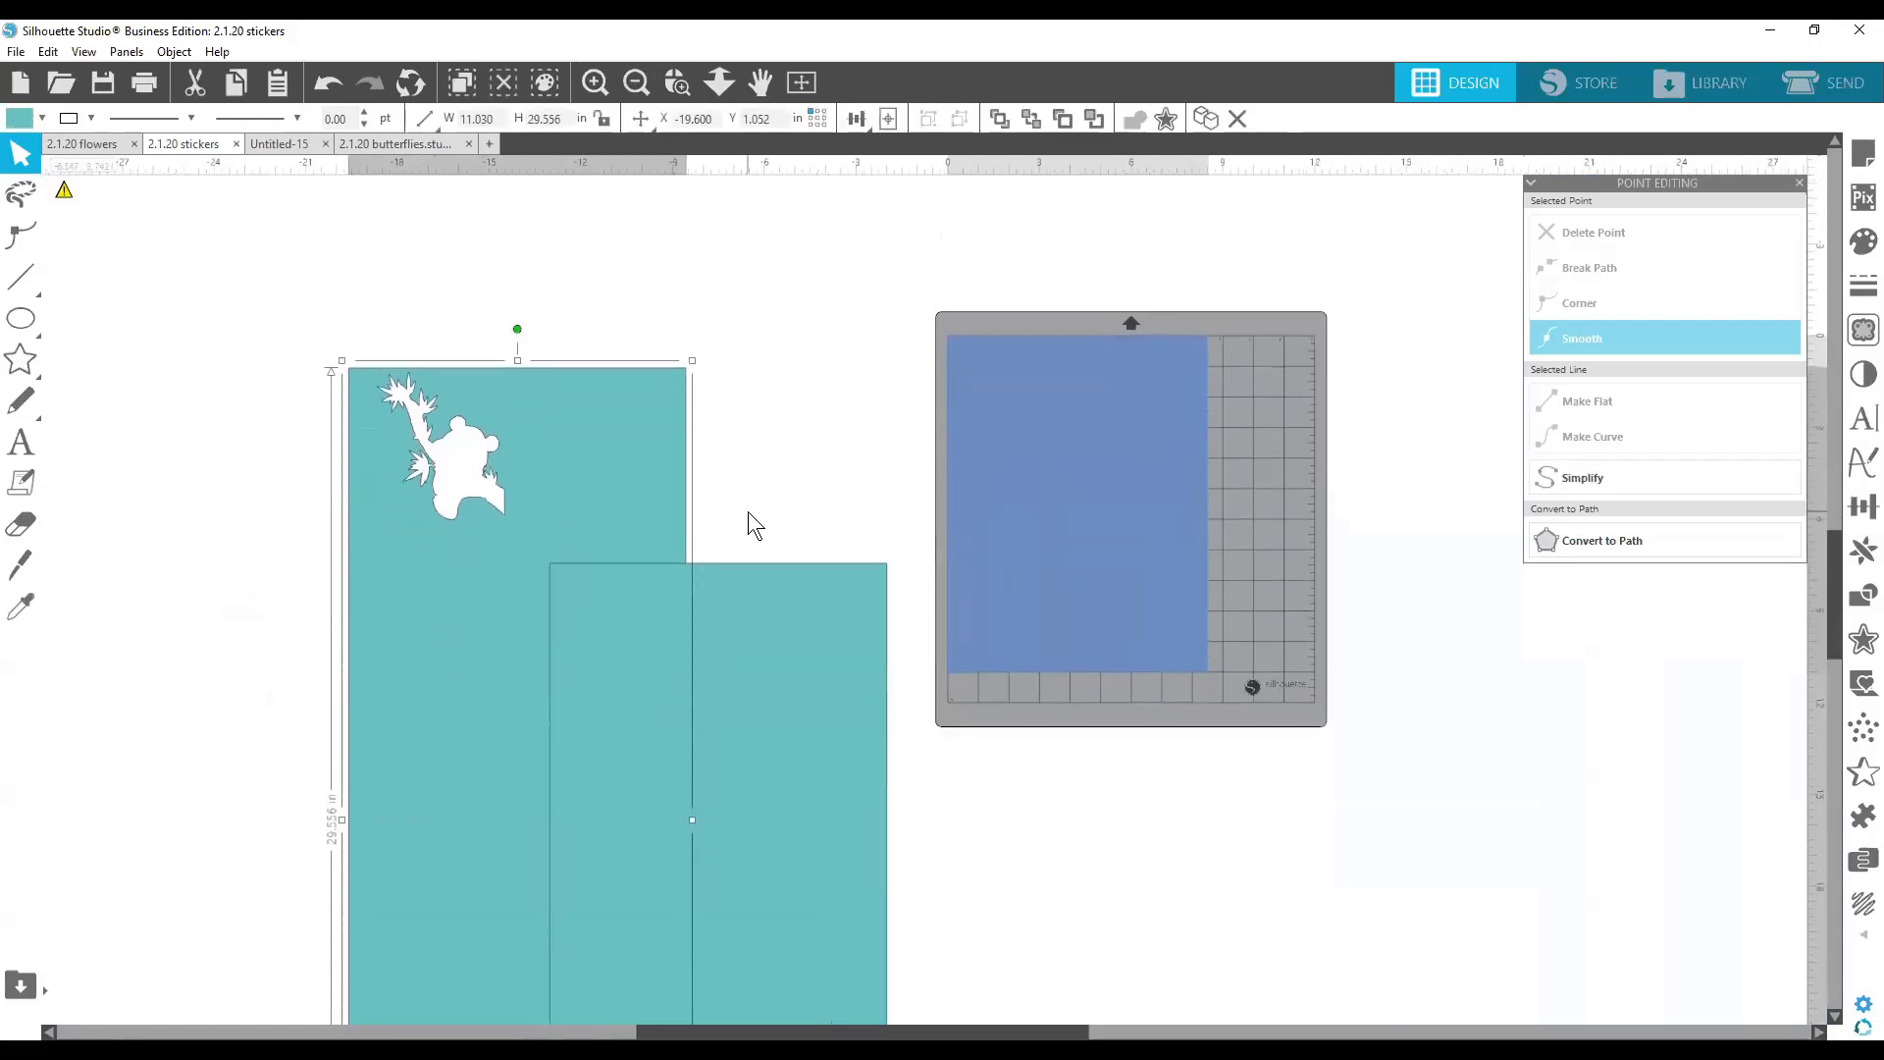
left_click_drag(629, 402, 846, 608)
left_click(645, 462)
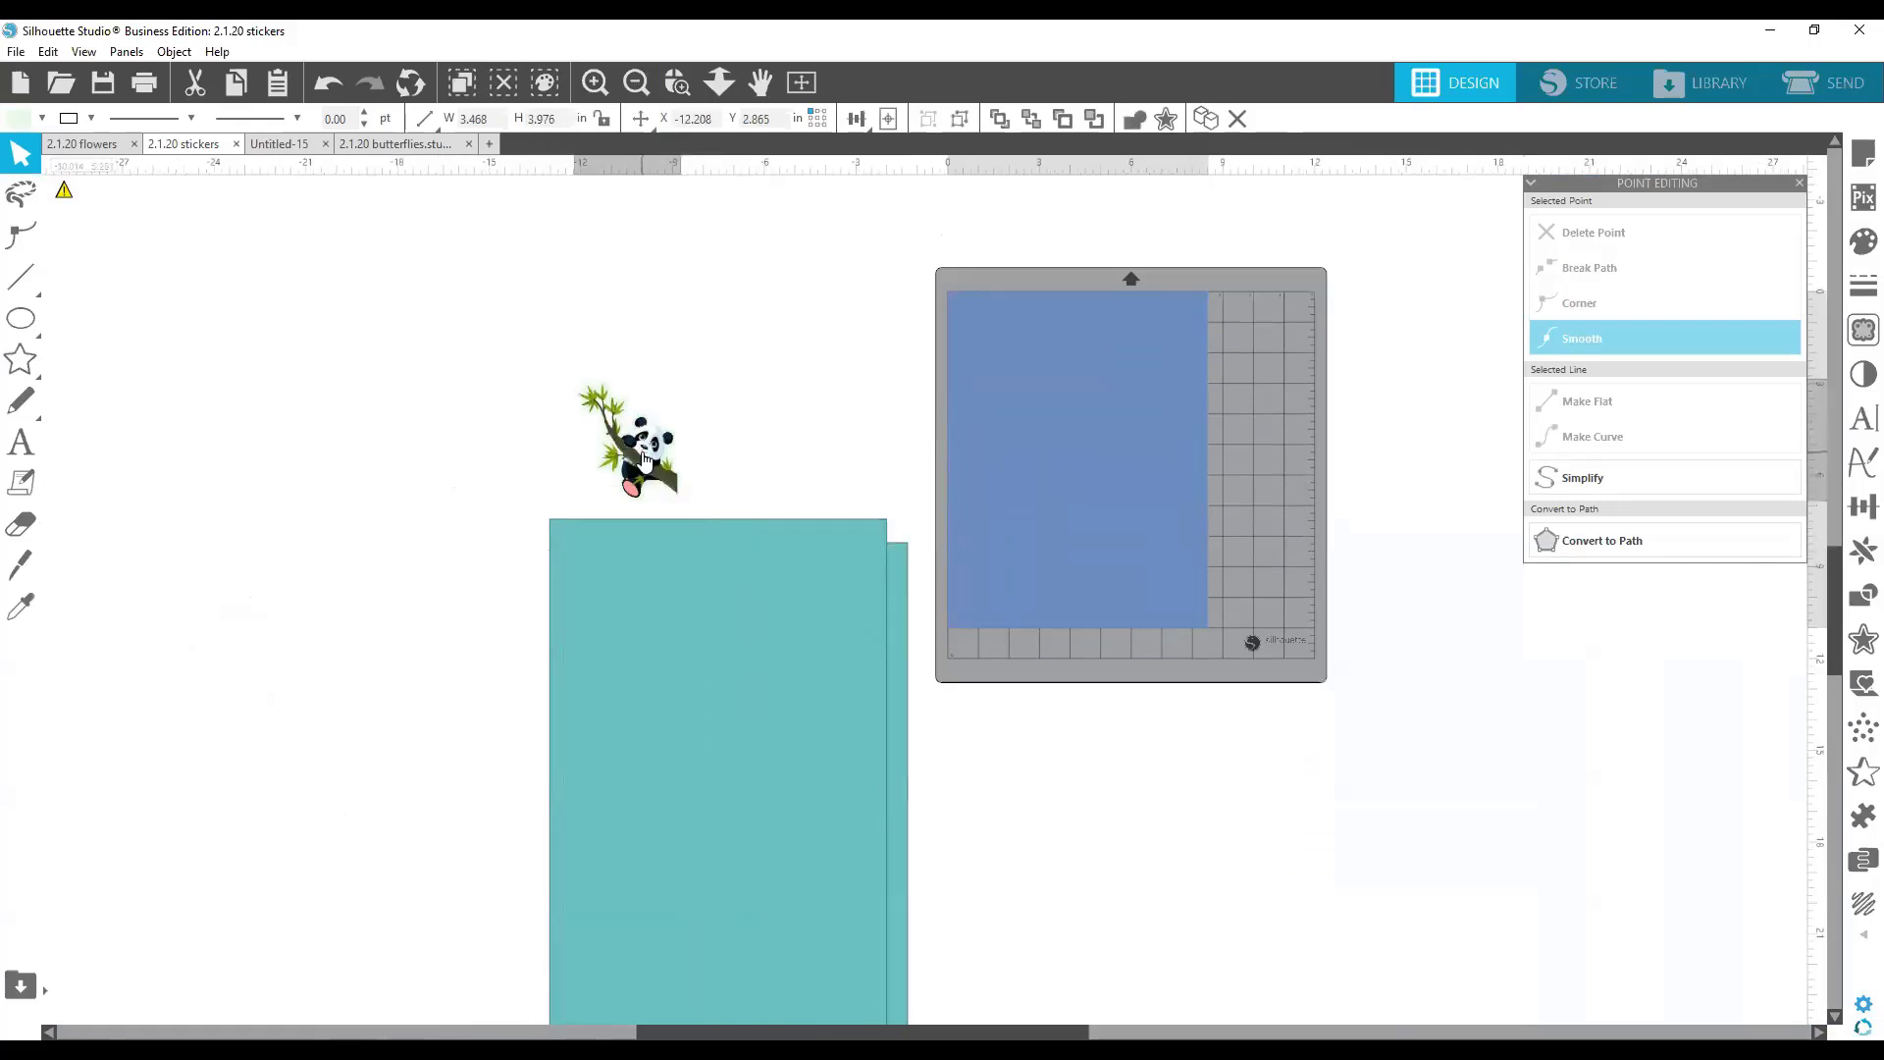
key("Delete")
Slide the next teal cover panel down to uncover the "Why not?" stickers.
scroll(652, 454, "down", 3)
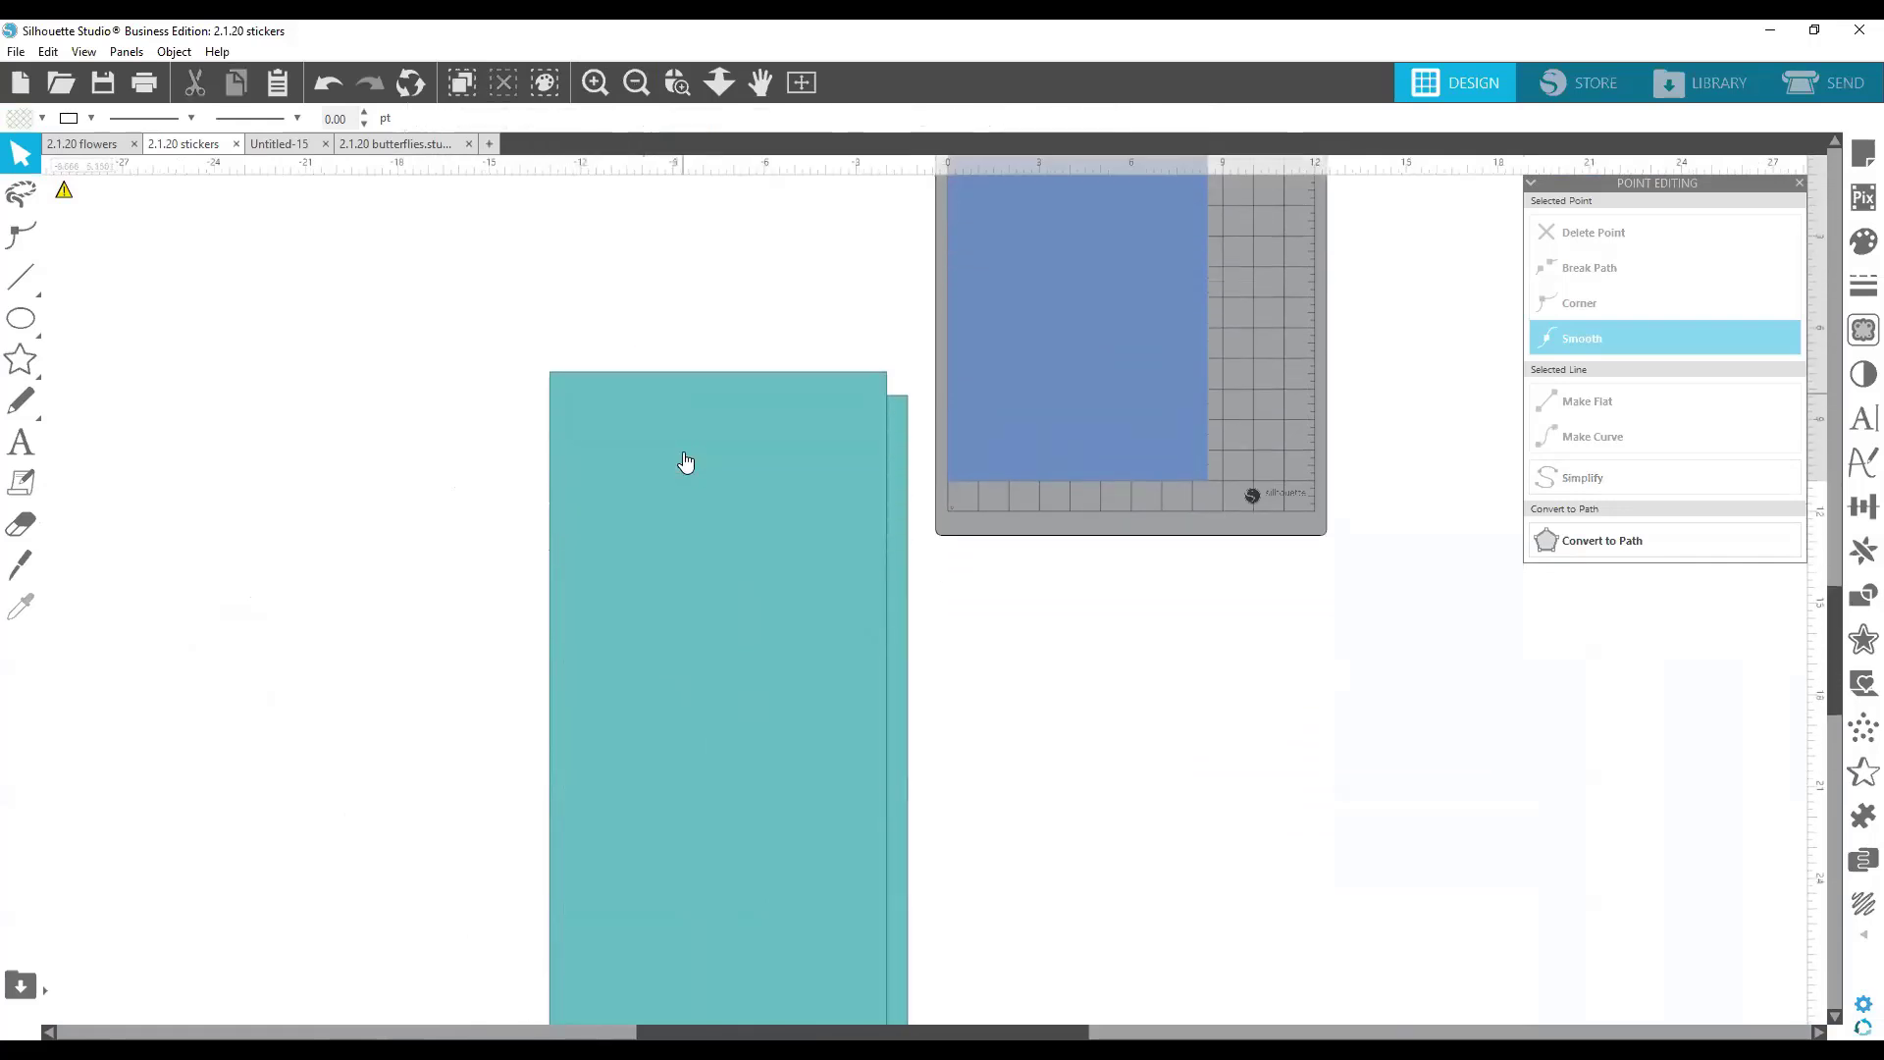
scroll(685, 462, "down", 1)
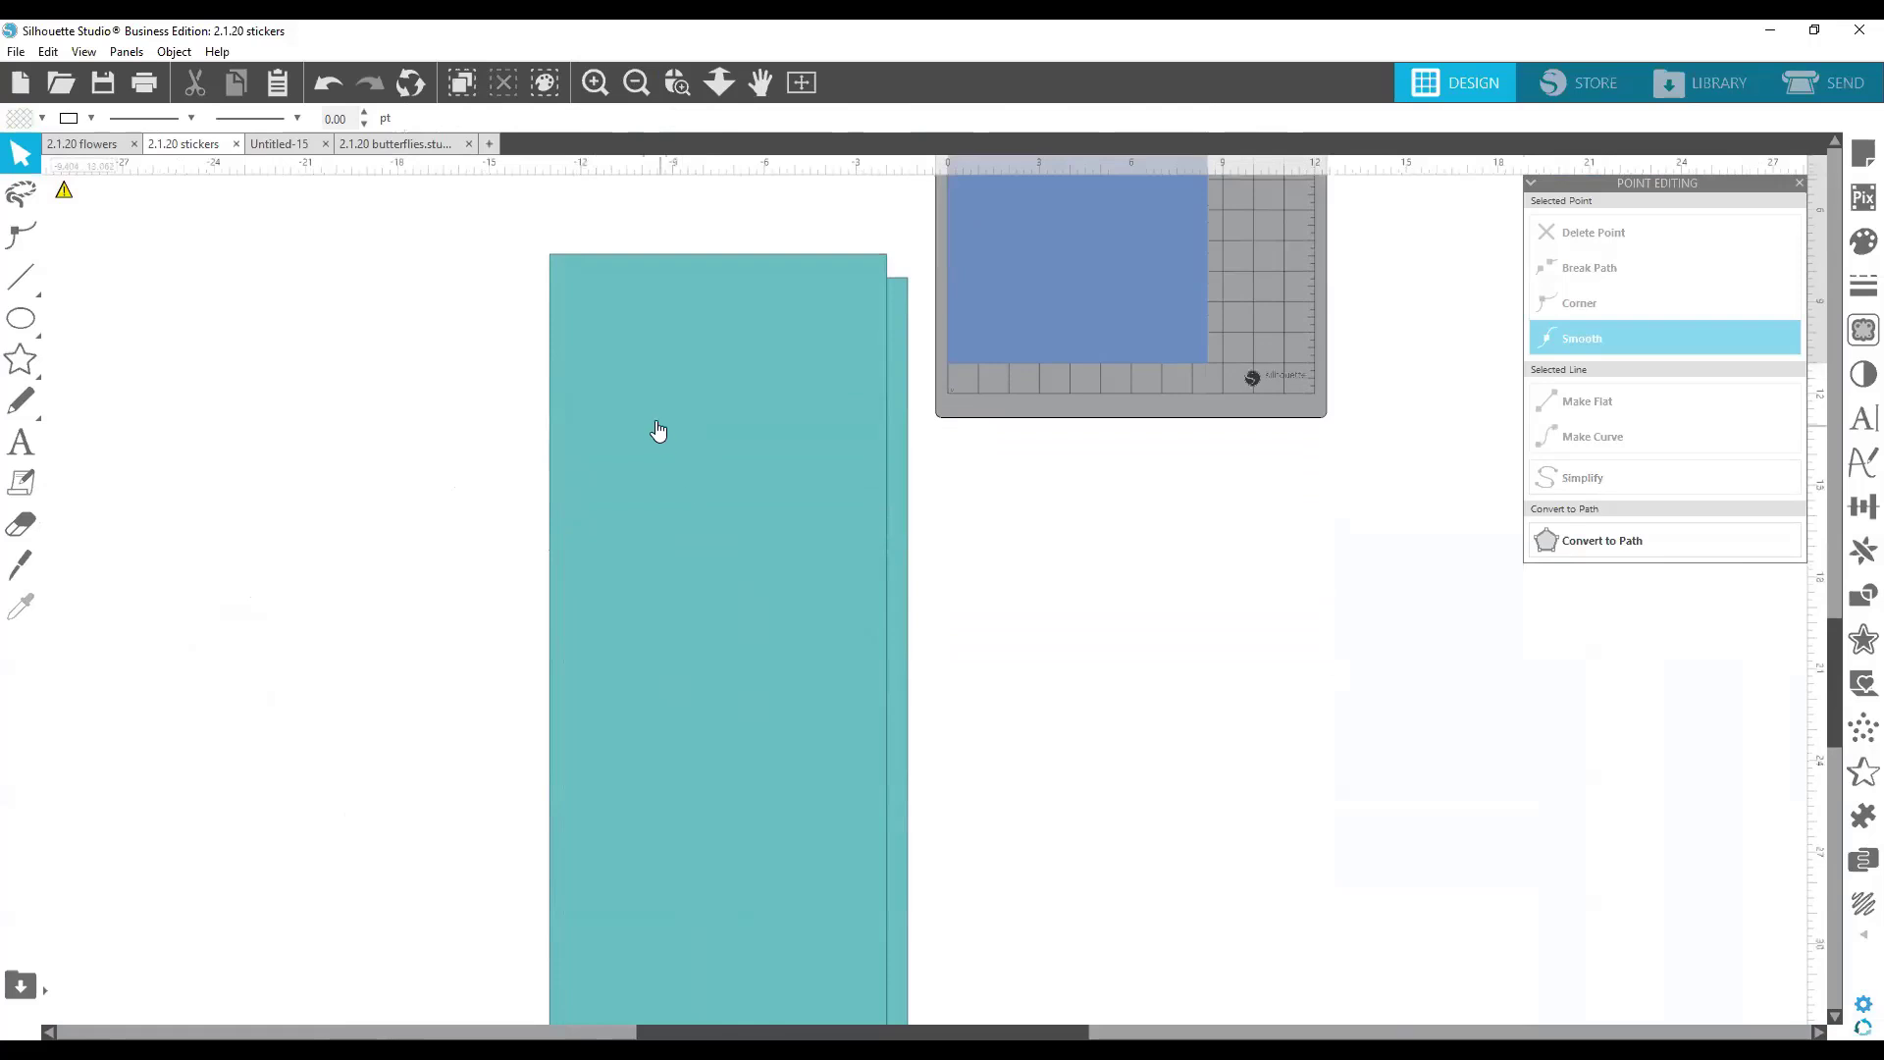
left_click_drag(657, 429, 653, 474)
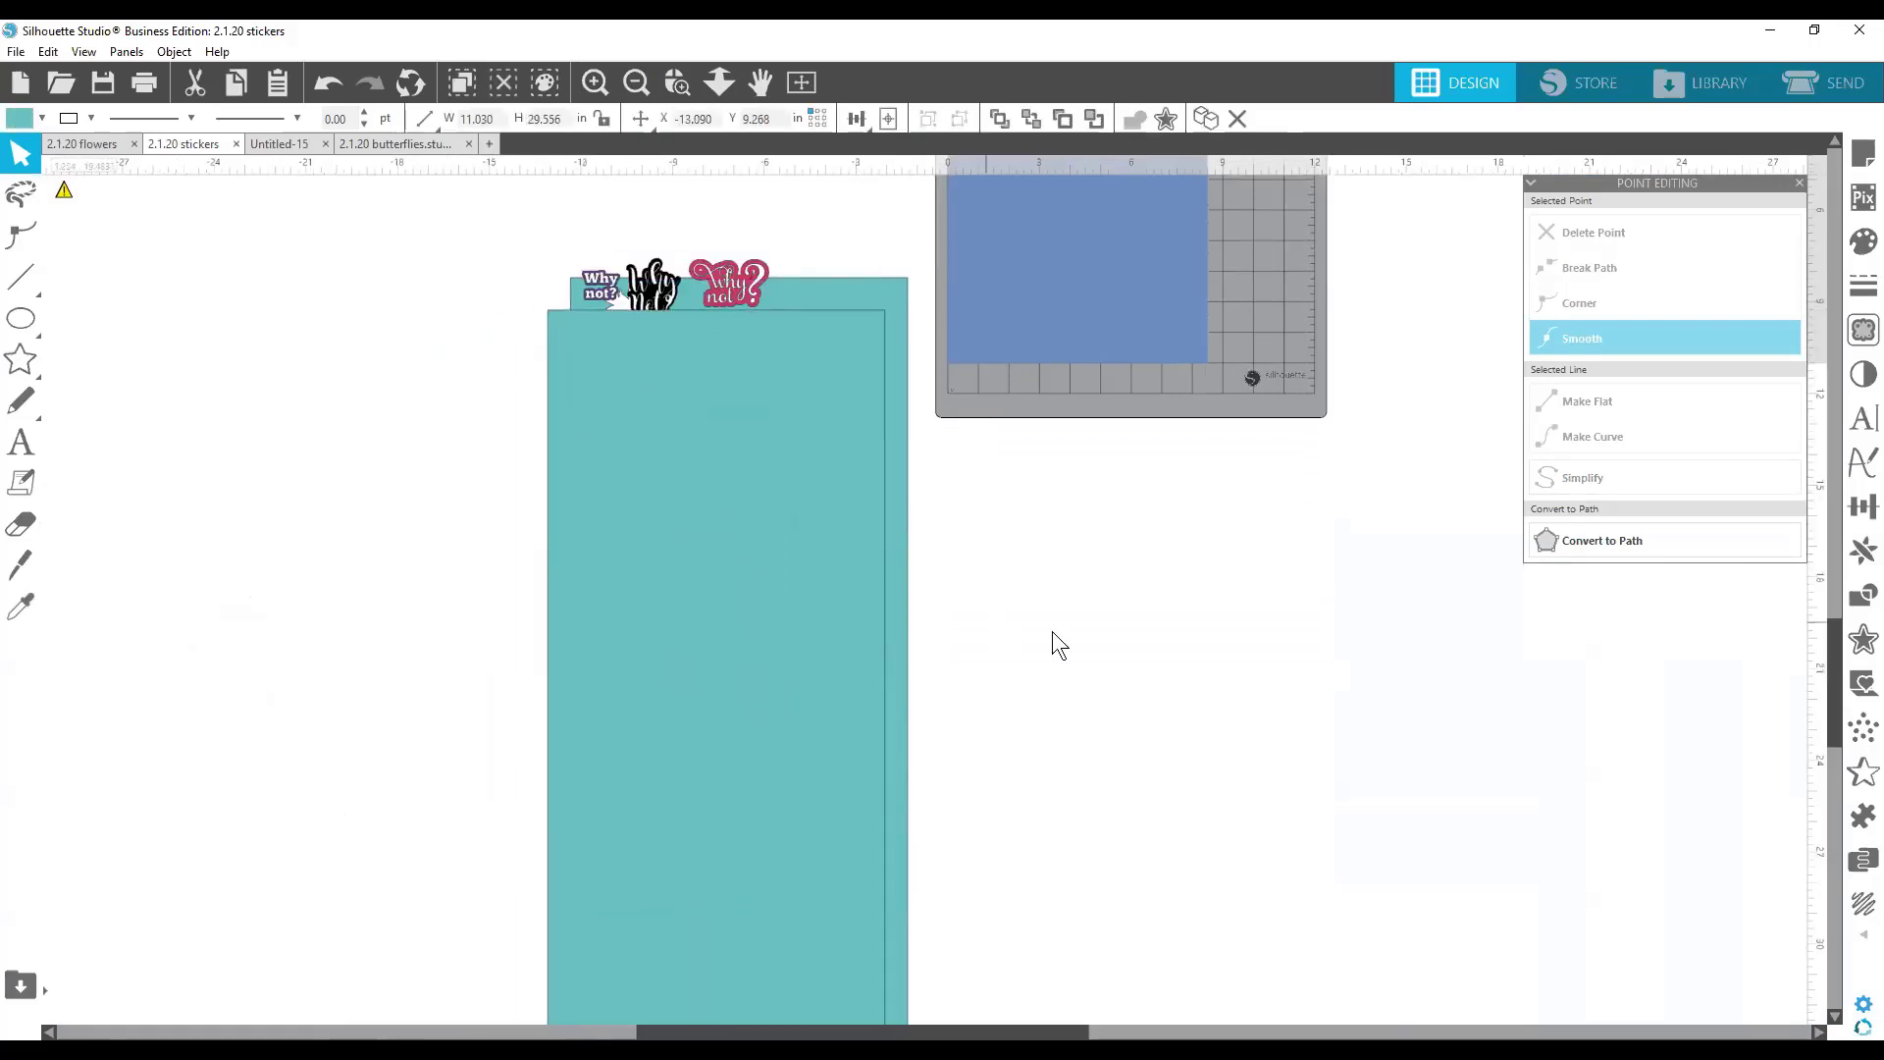
scroll(1053, 630, "up", 1)
scroll(1056, 638, "up", 1)
mouse_move(749, 429)
left_mouse_down()
mouse_move(746, 496)
mouse_move(749, 455)
left_mouse_up()
Move the teal panel with the panda-shaped hole left, away from the "Why not?" stickers, and delete it.
left_click_drag(626, 378, 245, 381)
key("ctrl+z")
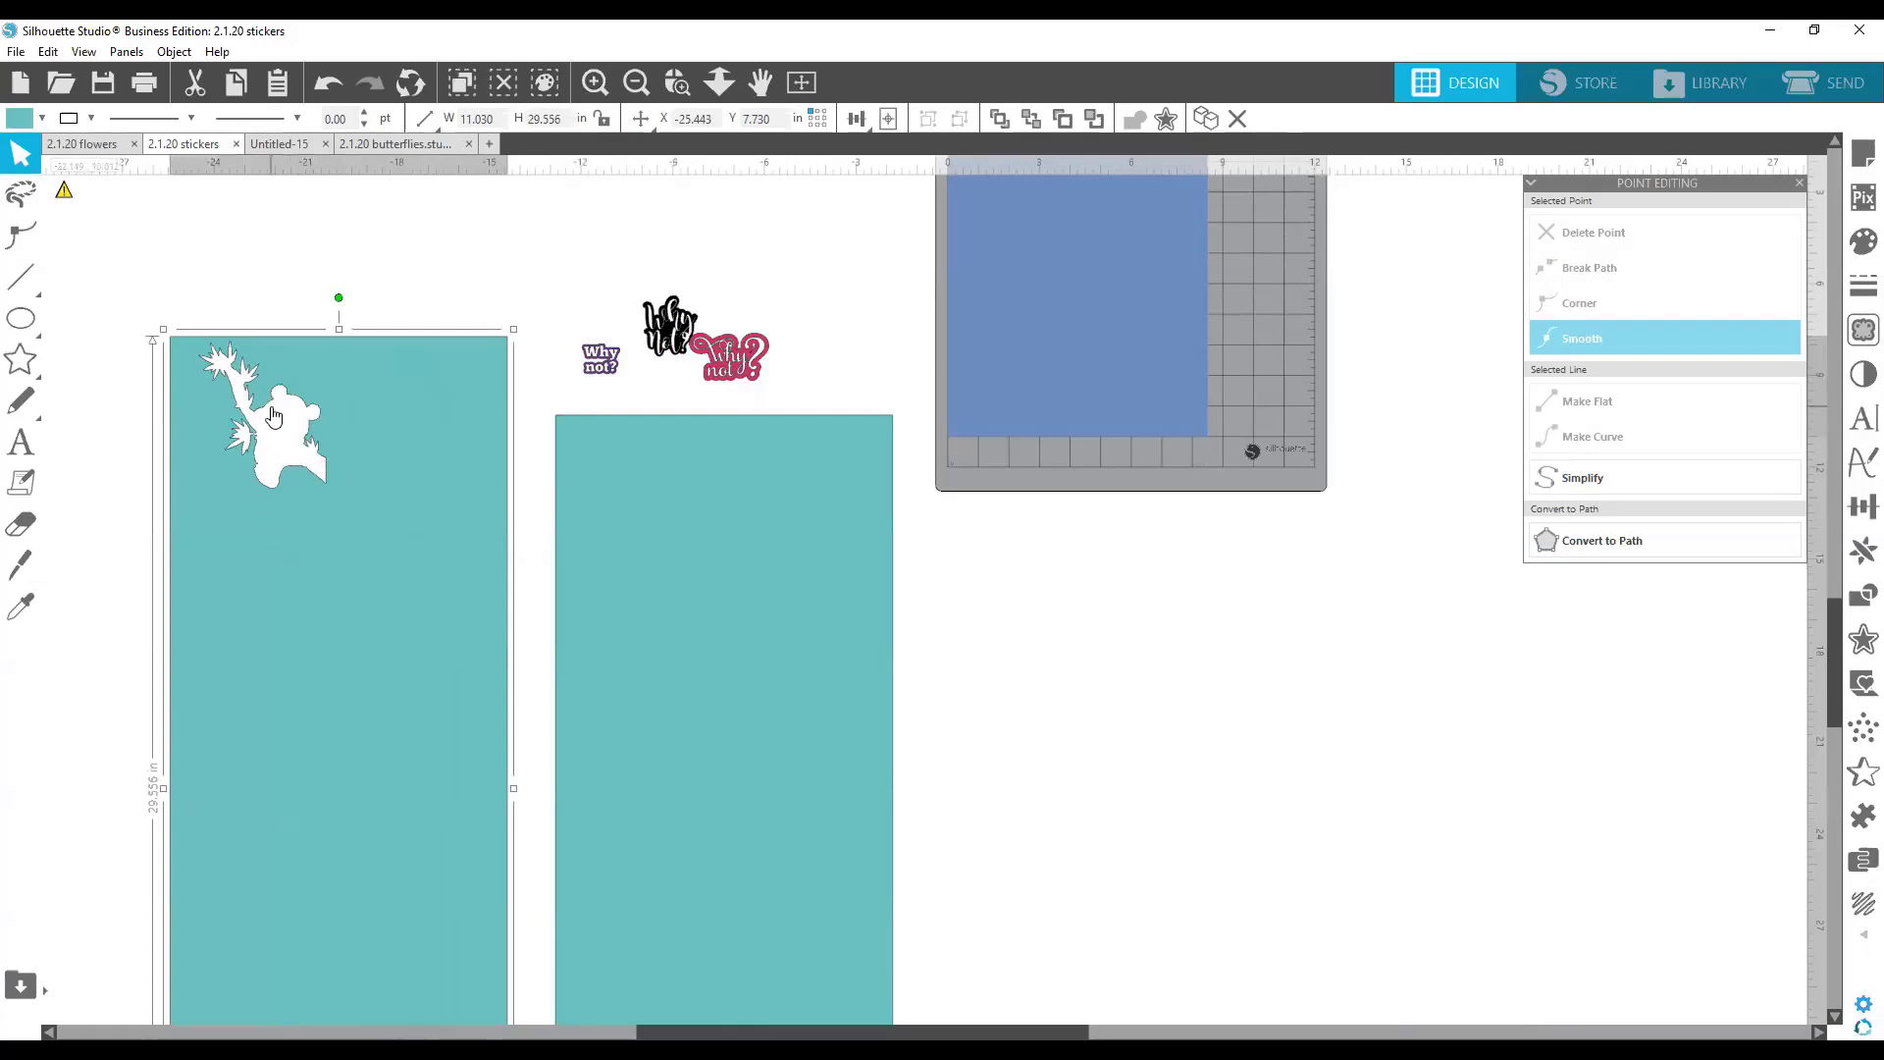
key("Delete")
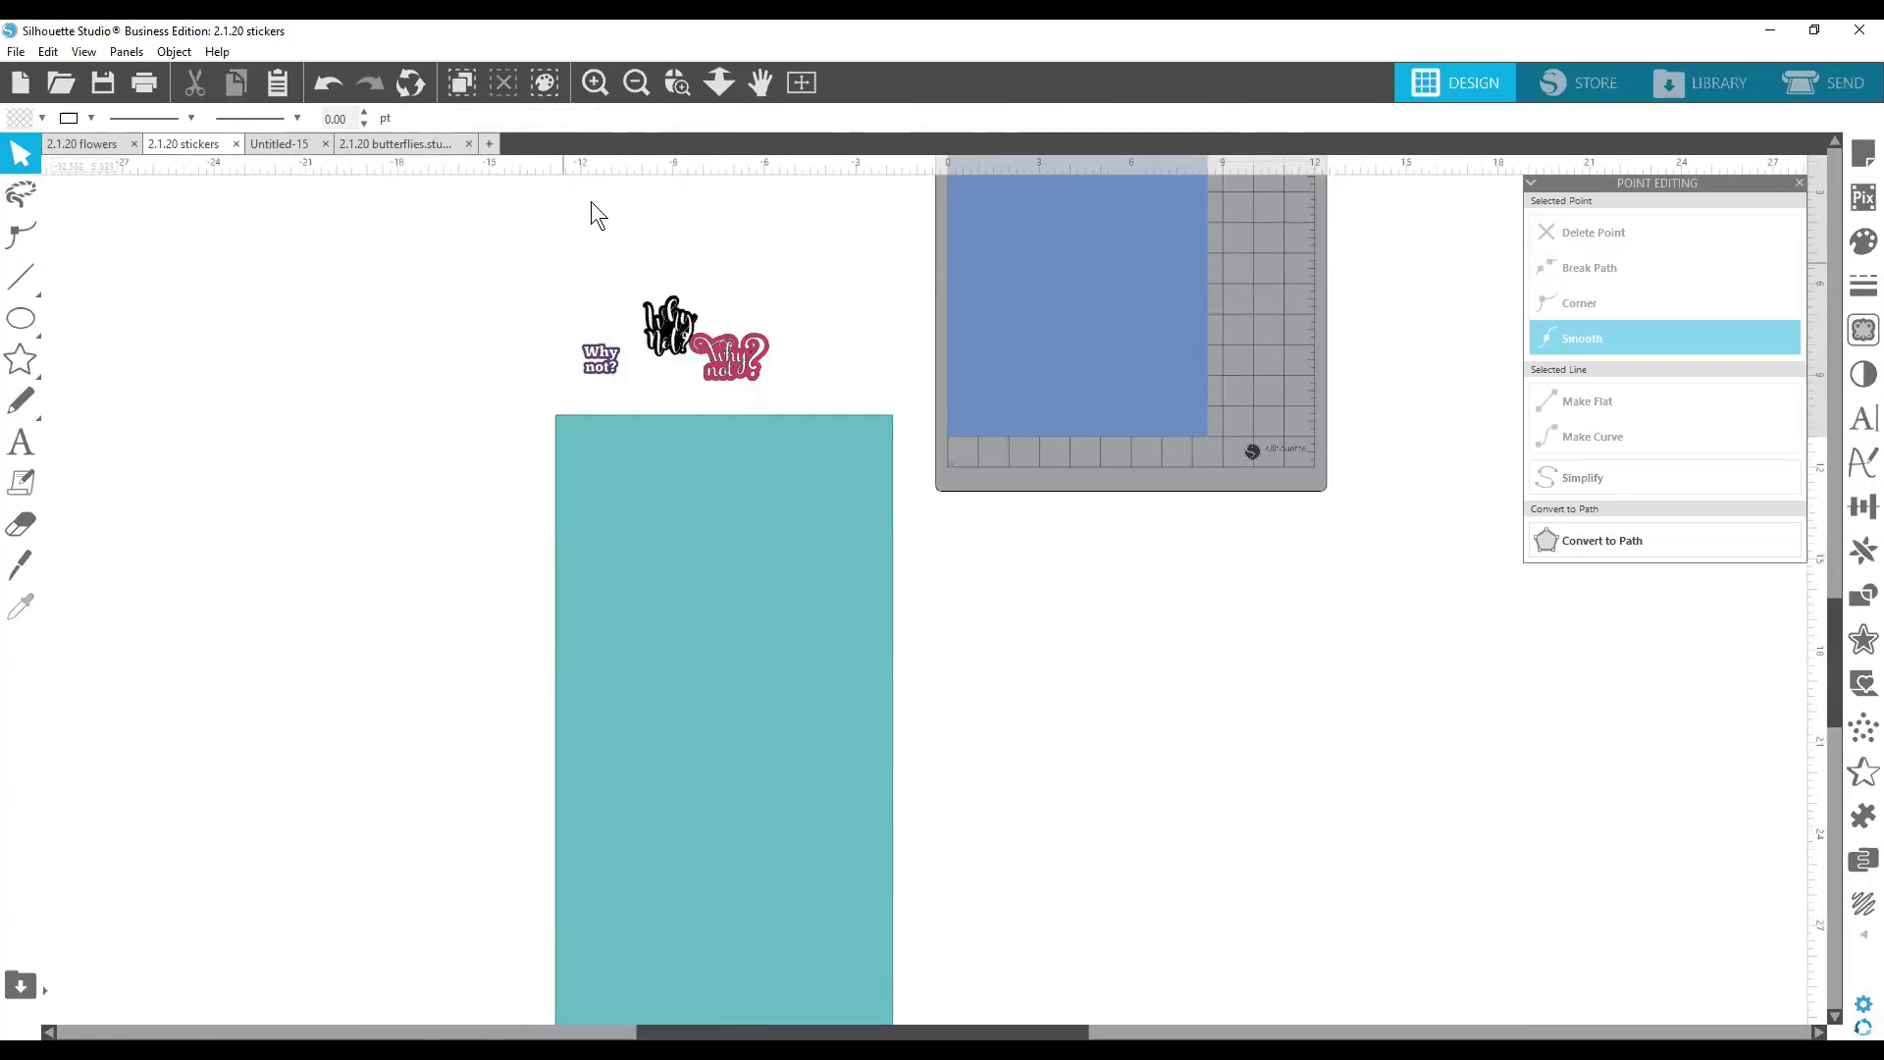
left_click(671, 81)
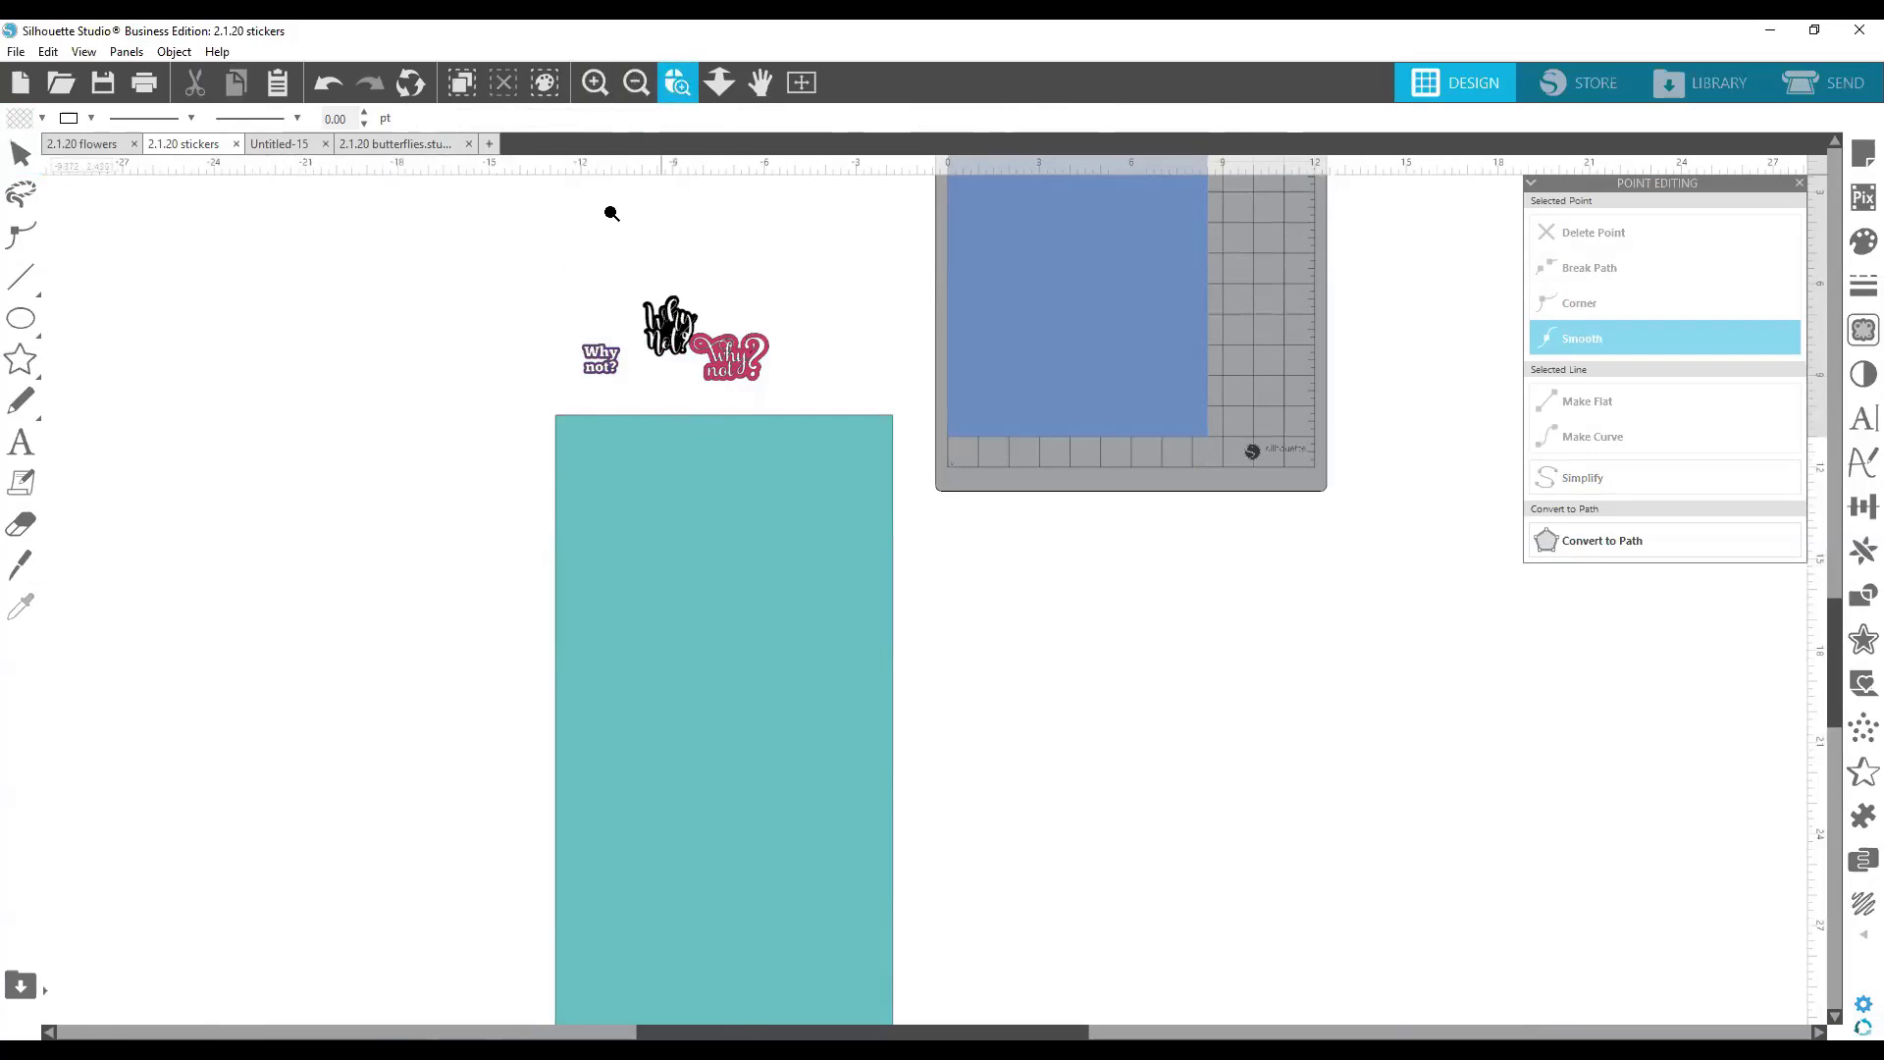
left_click_drag(514, 231, 849, 401)
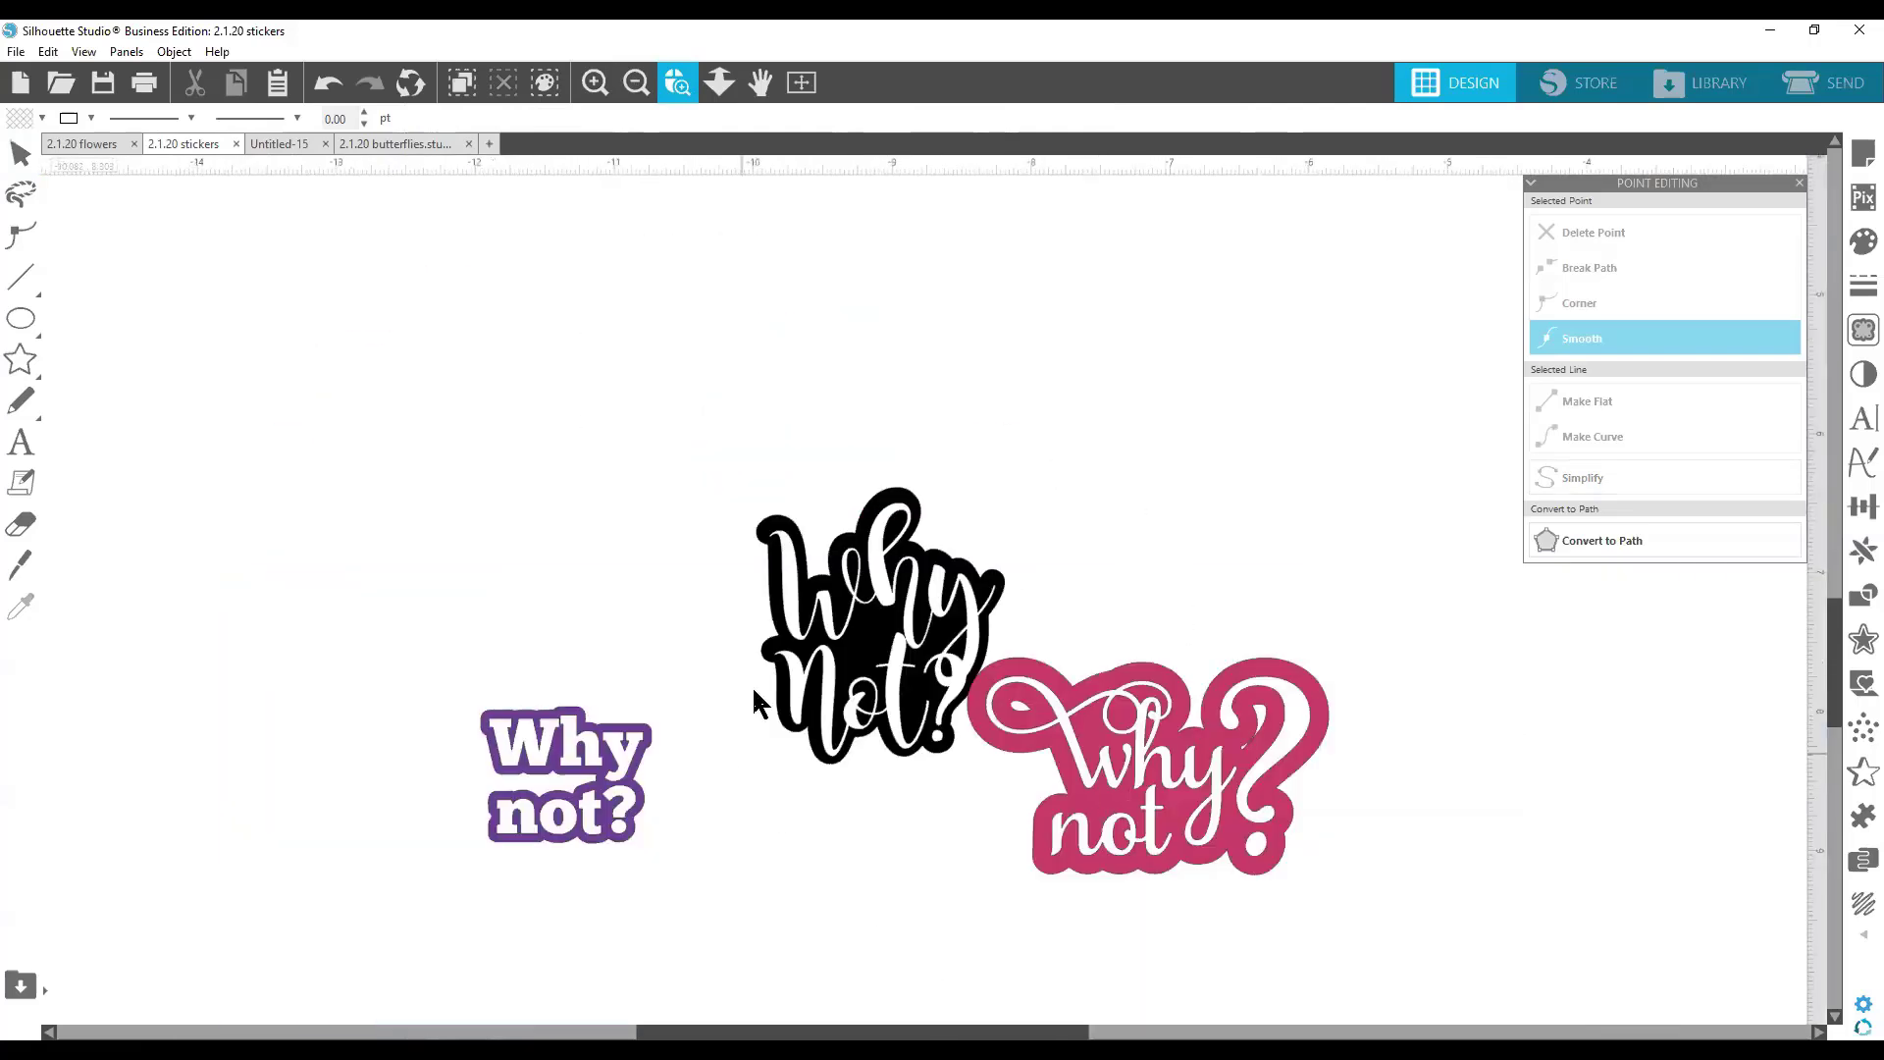
Move the pink "Why not?" sticker up beside the black one and shift the purple sticker closer to the other two.
left_click_drag(1146, 759, 1043, 538)
left_click_drag(558, 664, 554, 638)
left_click(608, 814)
Add two-line text reading "Why" over "not" in the empty area beside the pink sticker.
left_click_drag(711, 1030, 927, 1030)
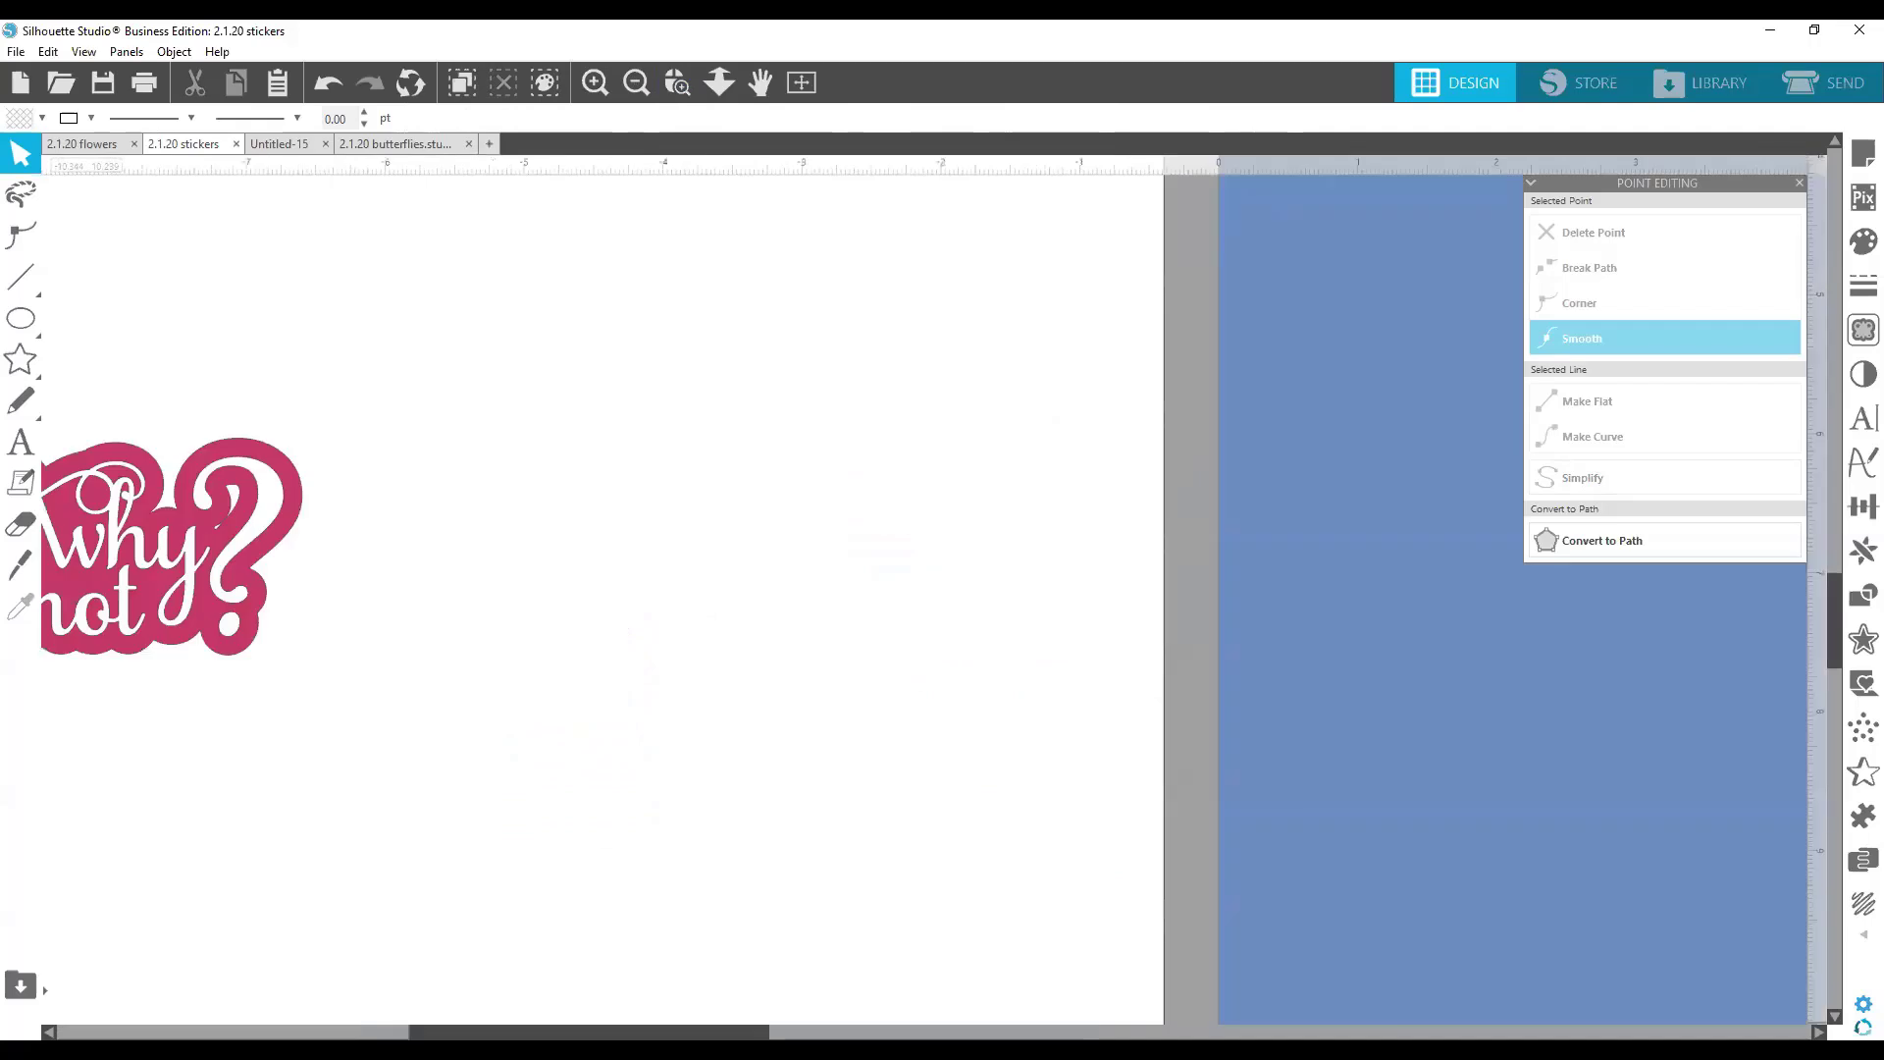
left_click_drag(738, 1028, 484, 1030)
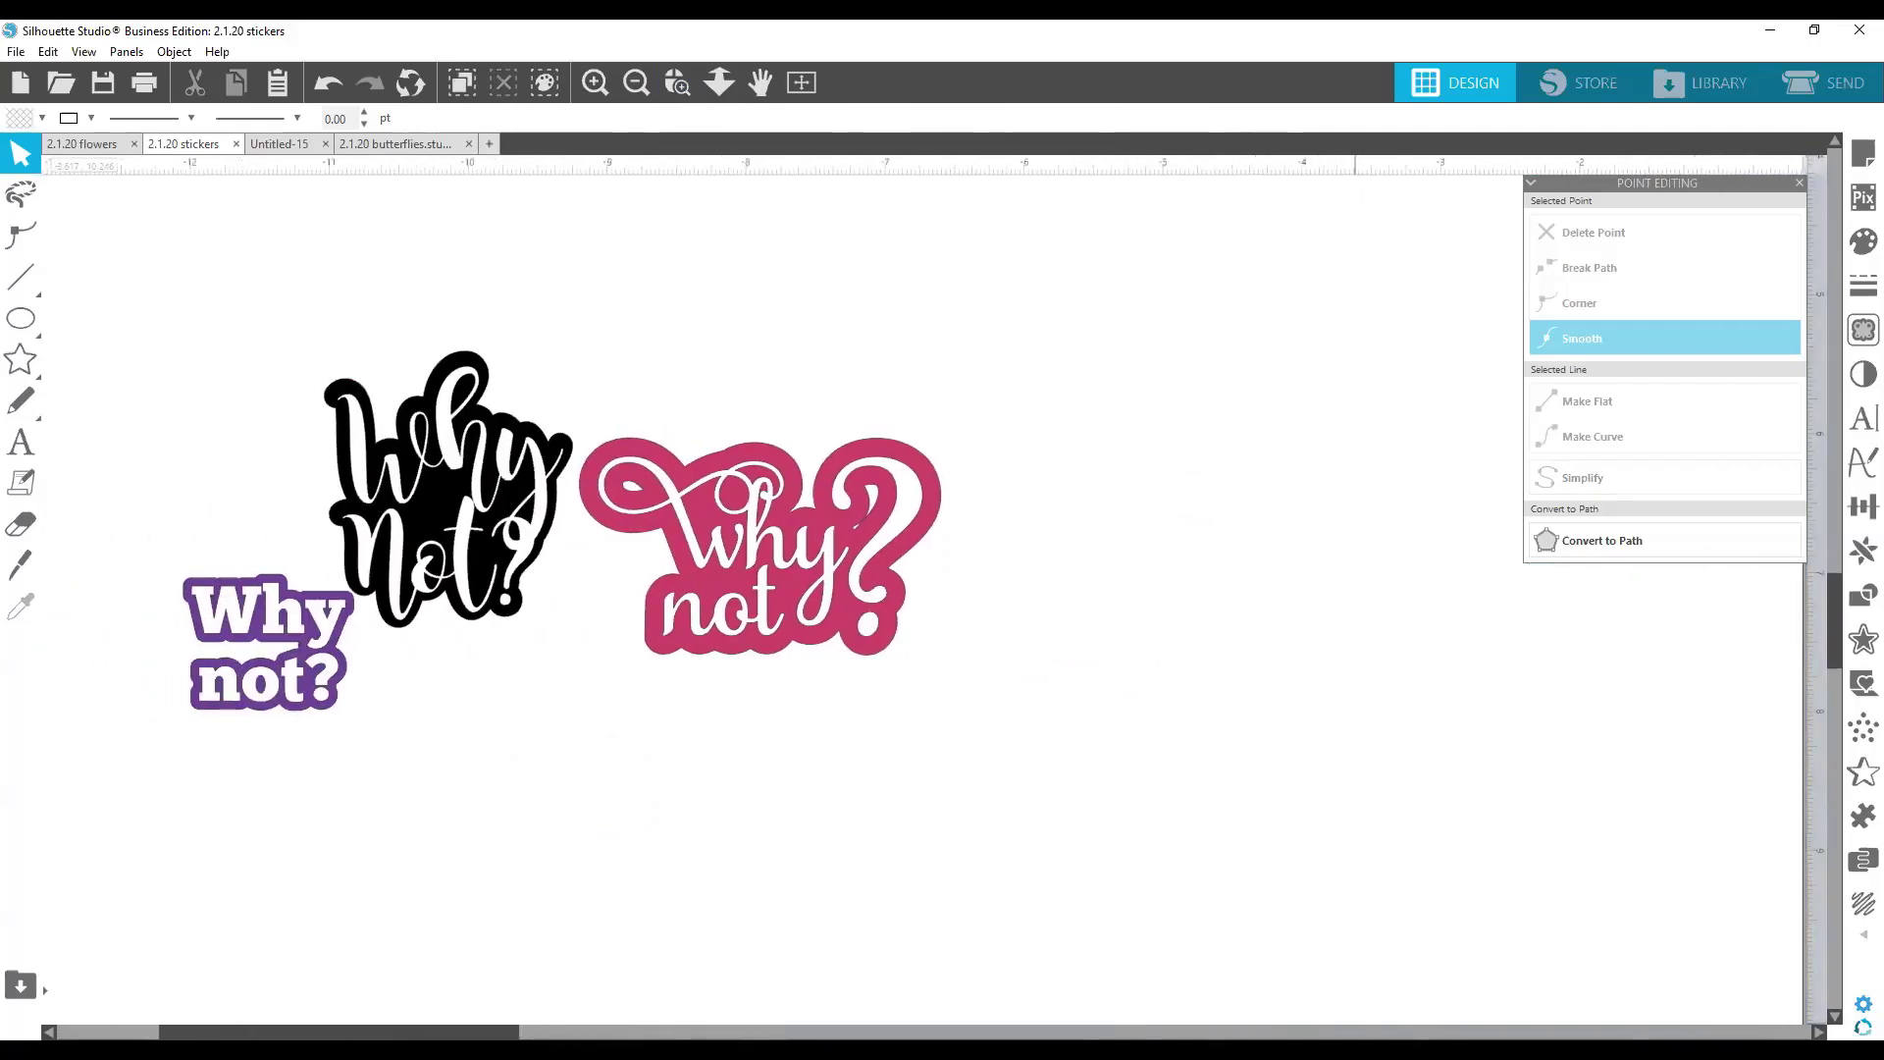
left_click(20, 442)
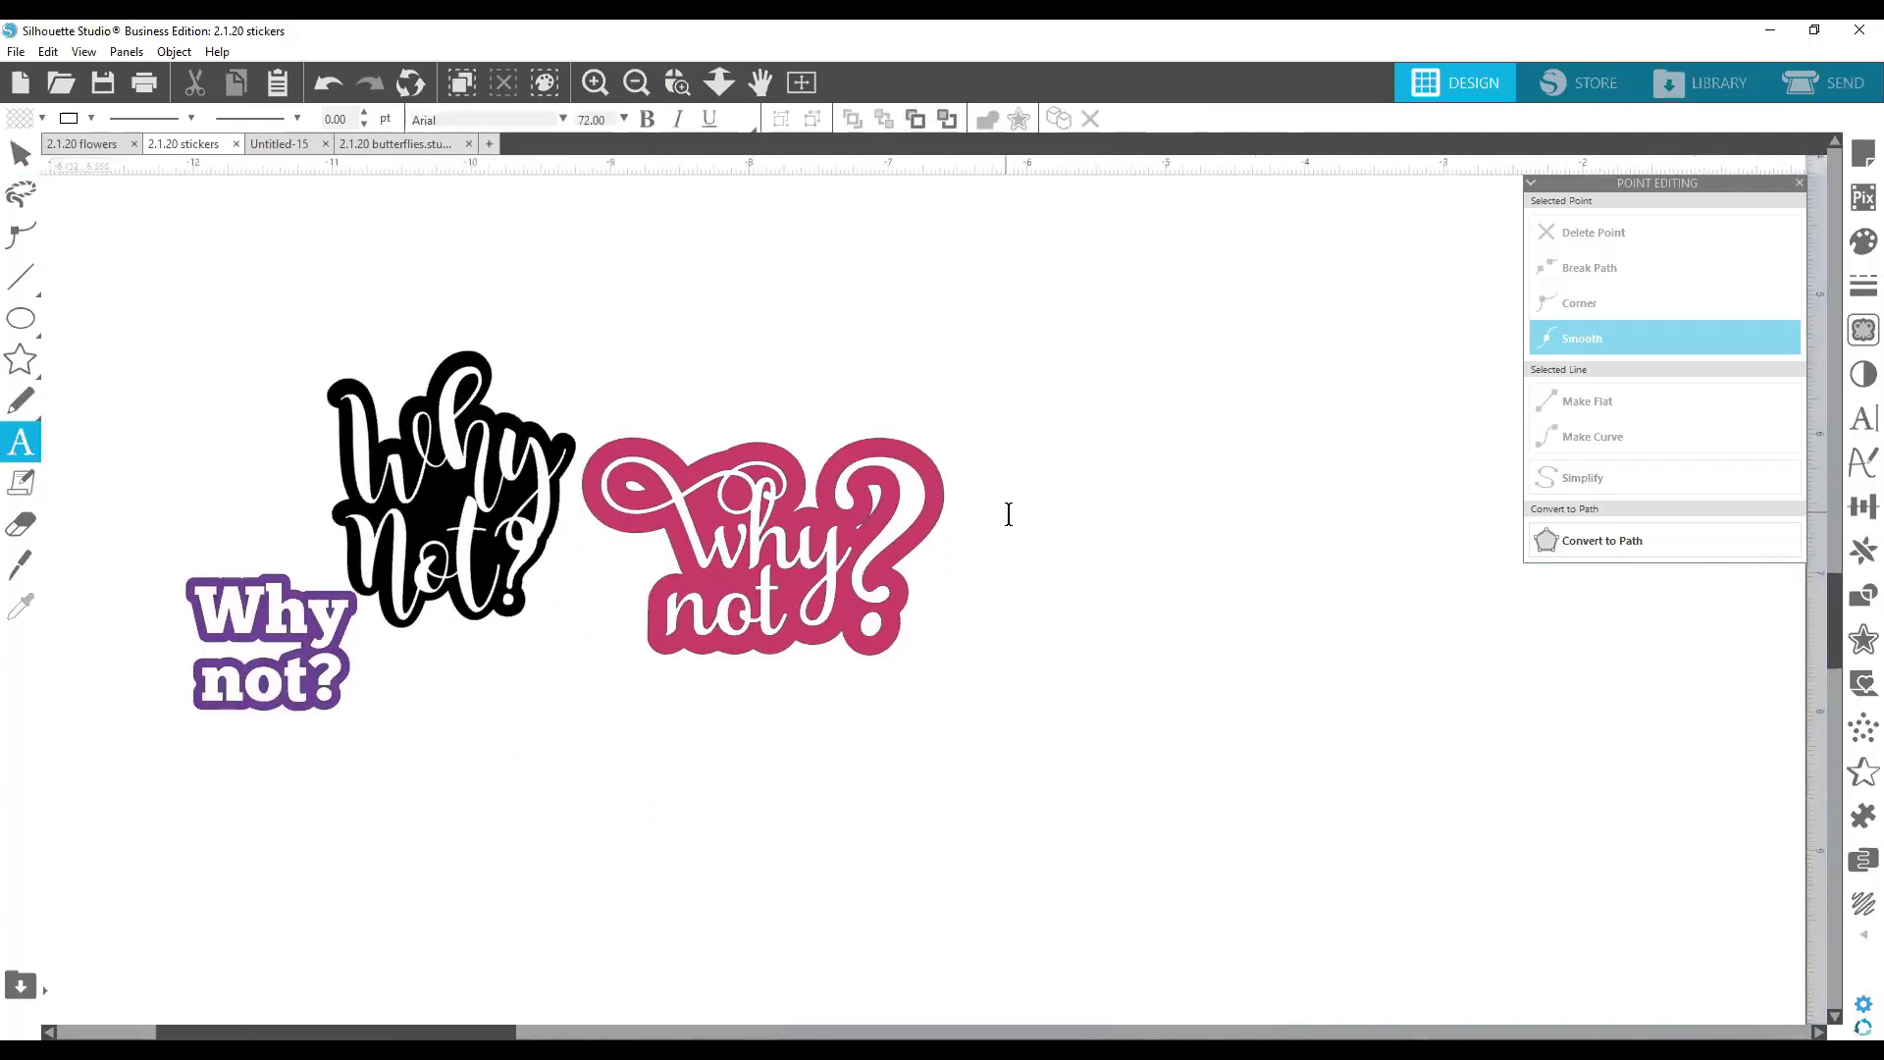
left_click(1077, 507)
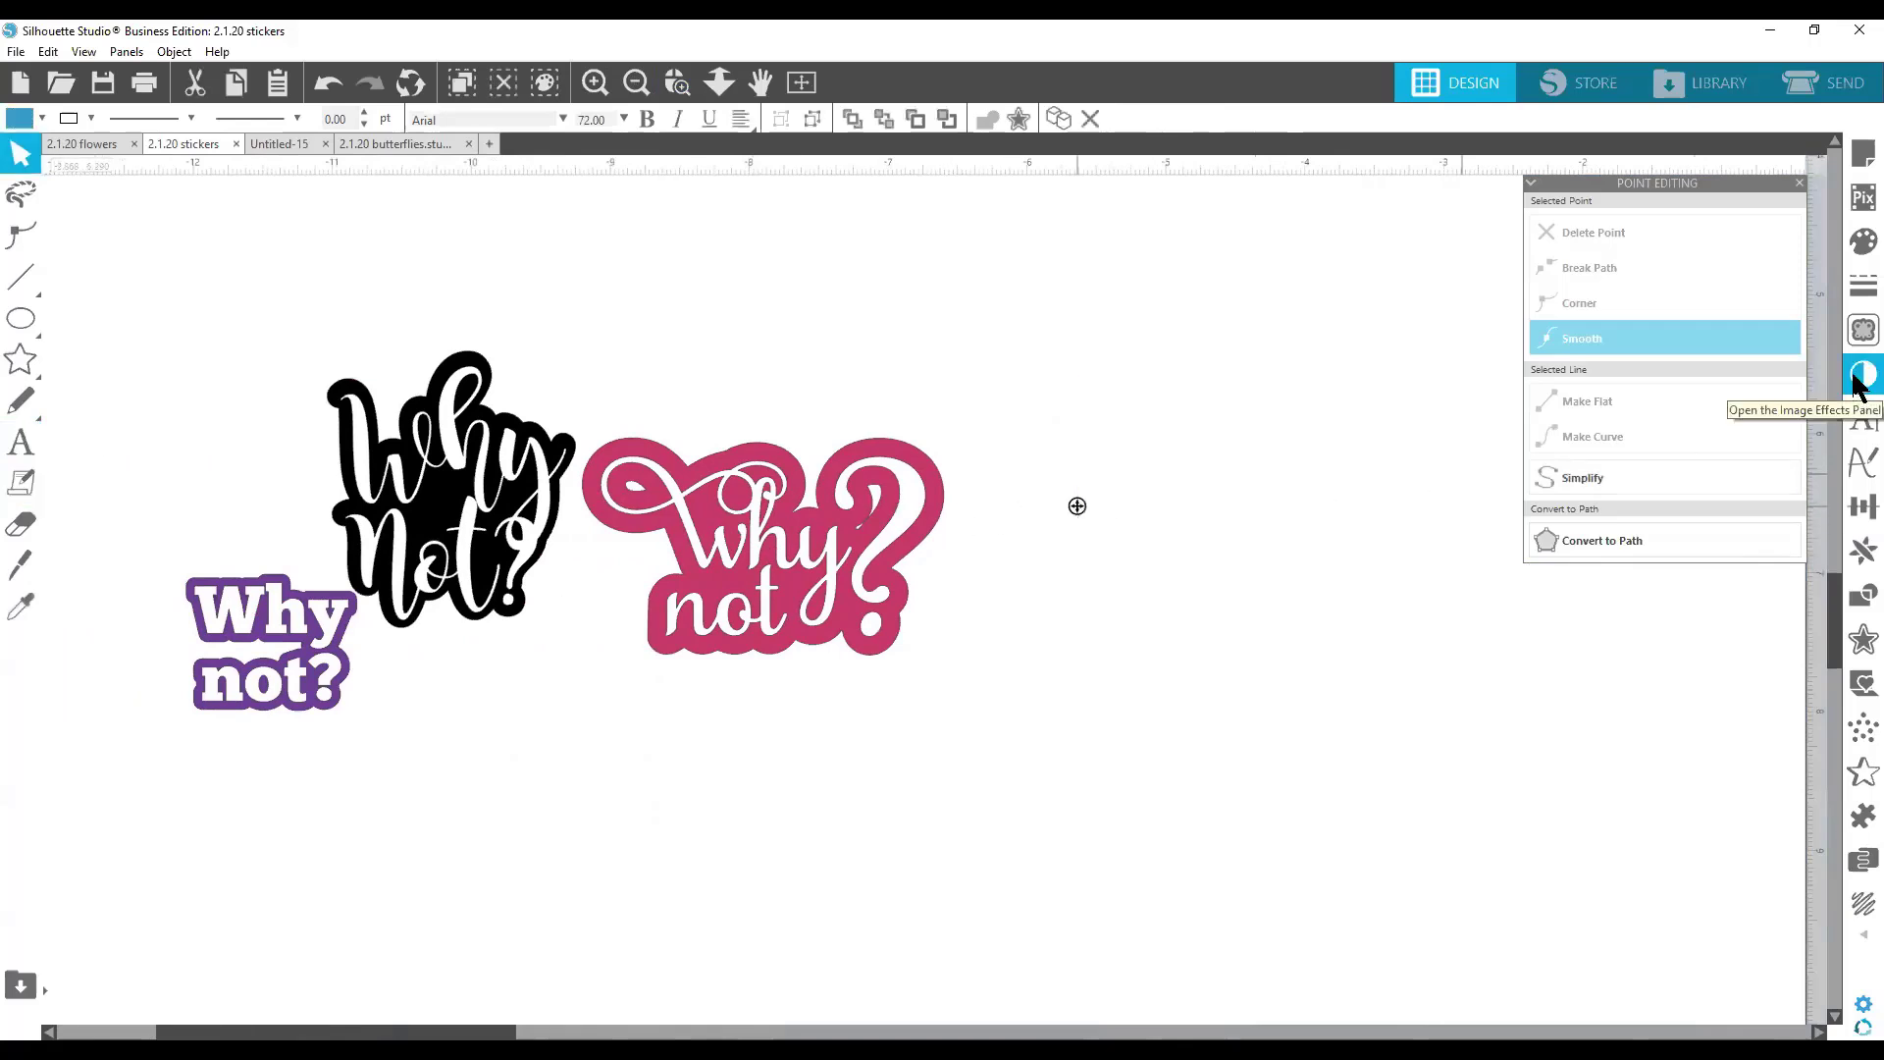
type("Whuy")
key("BackSpace")
key("BackSpace")
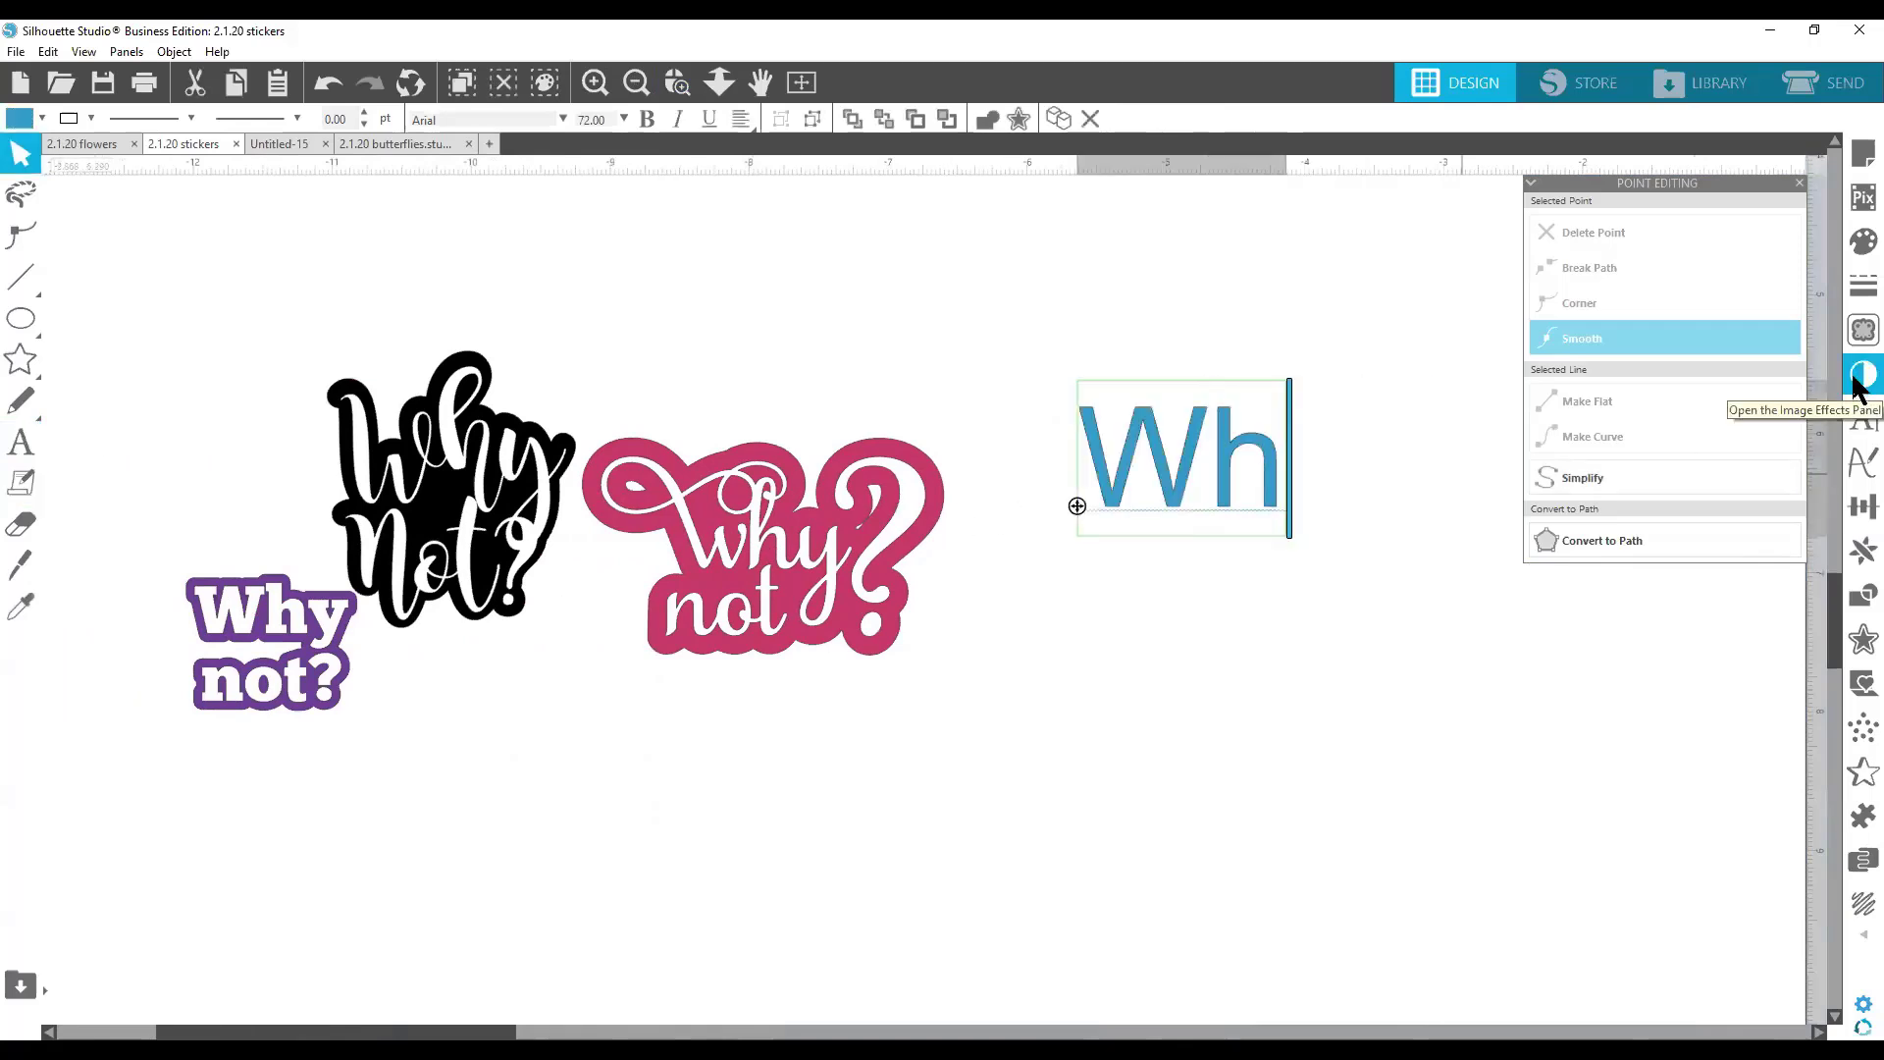
type("y")
key("Return")
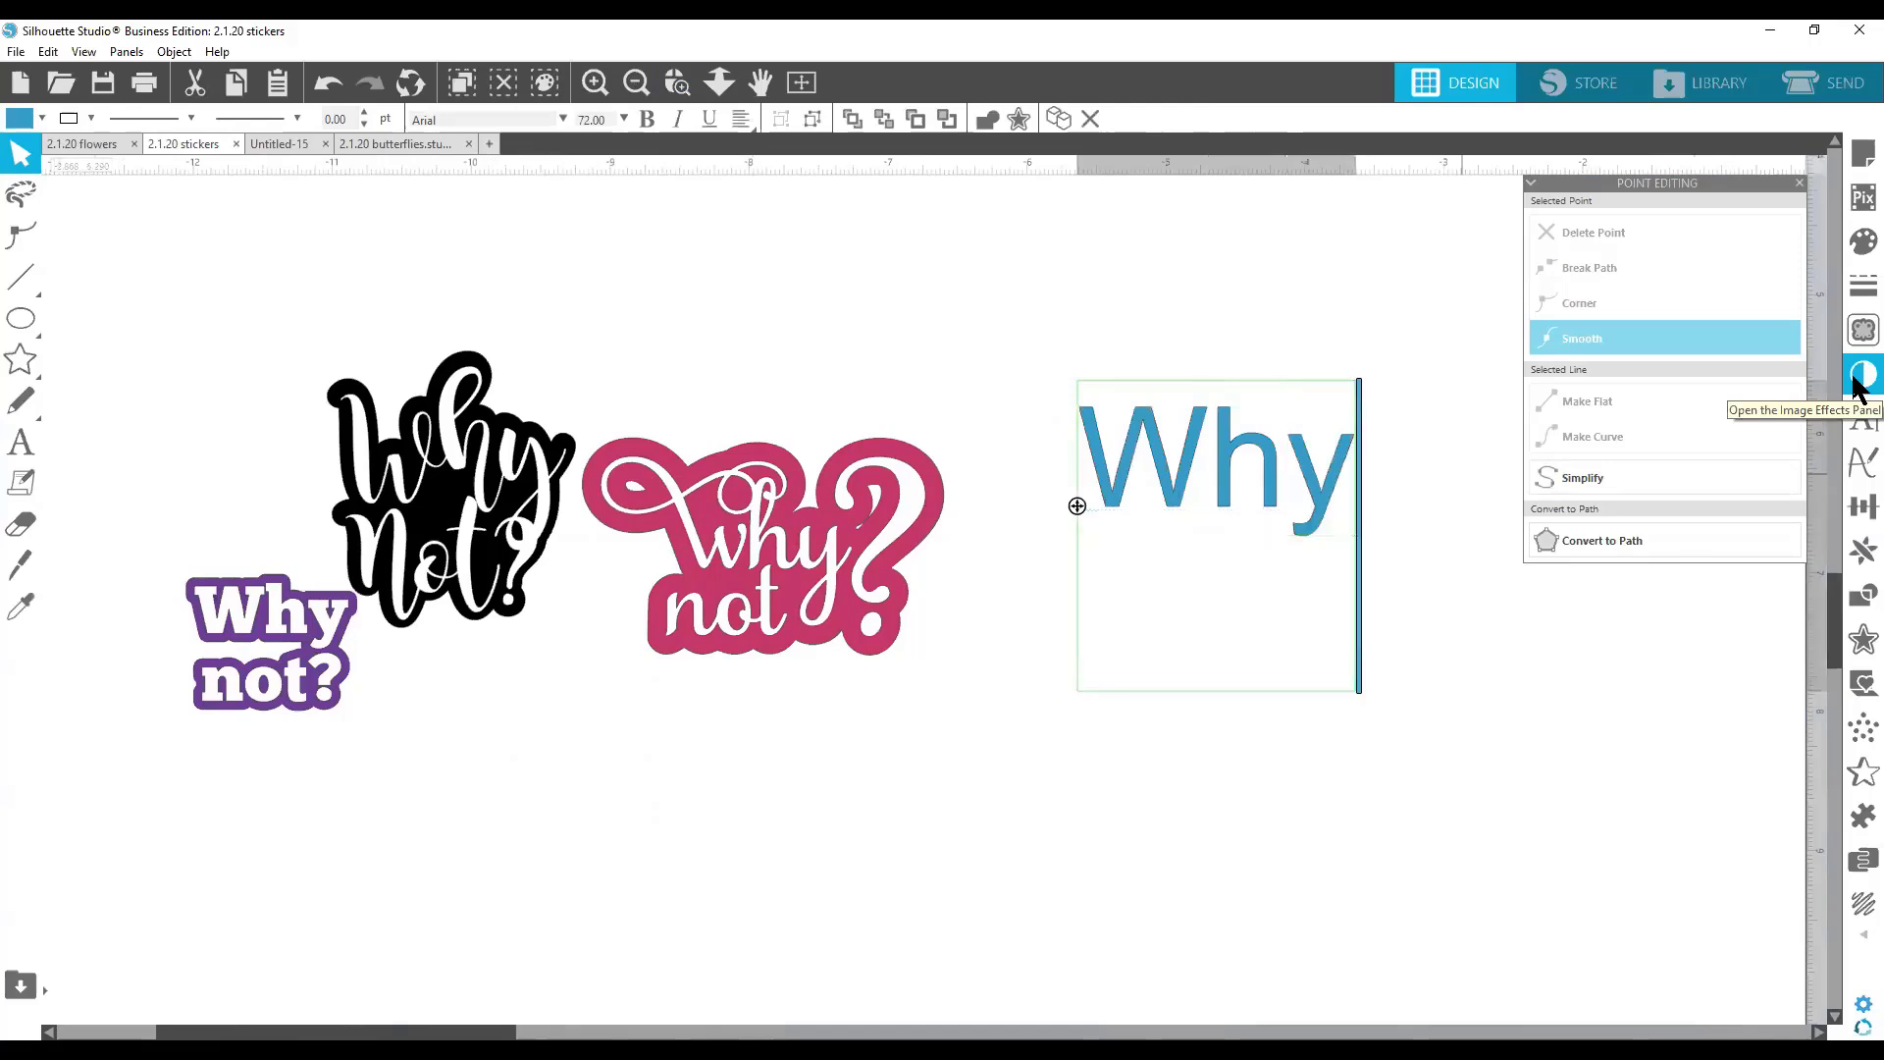
type("not")
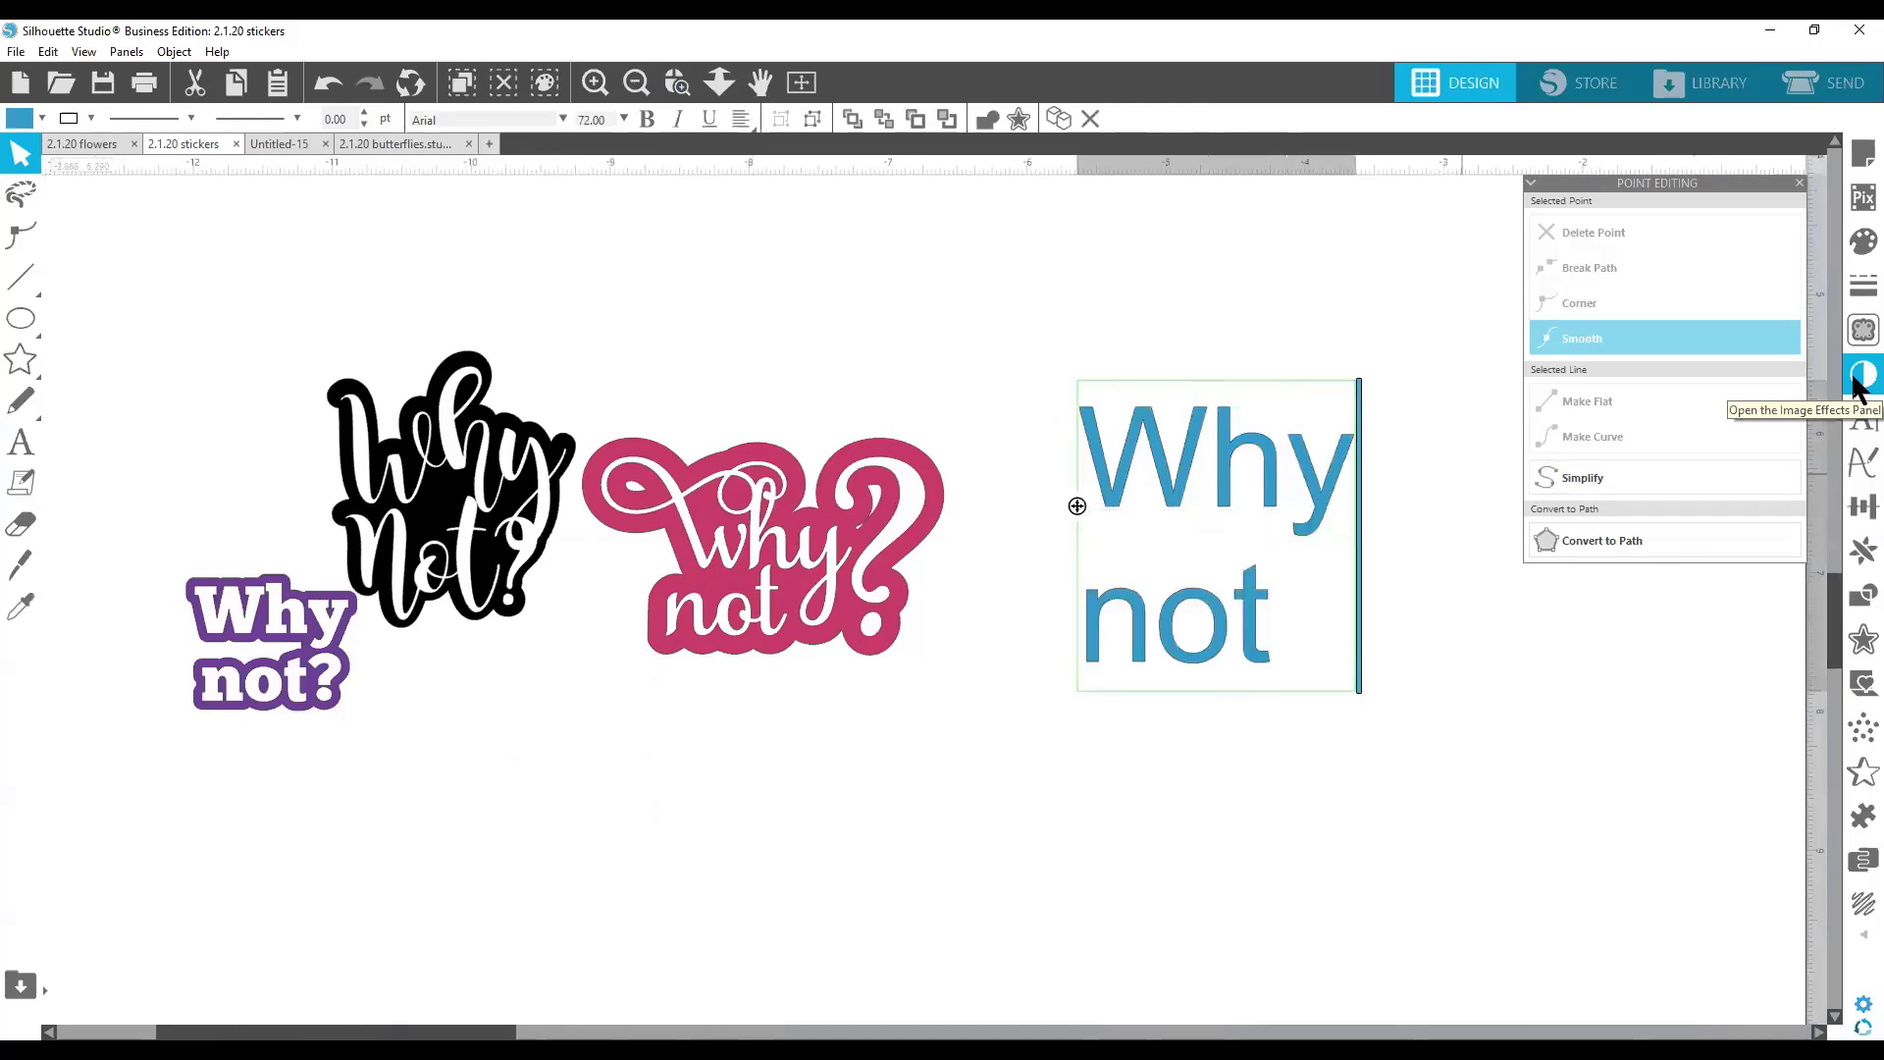
Set the new text in the Samantha Craft font and reduce its line spacing to 20%.
mouse_move(1280, 630)
left_mouse_down()
mouse_move(1177, 520)
mouse_move(1079, 506)
left_mouse_up()
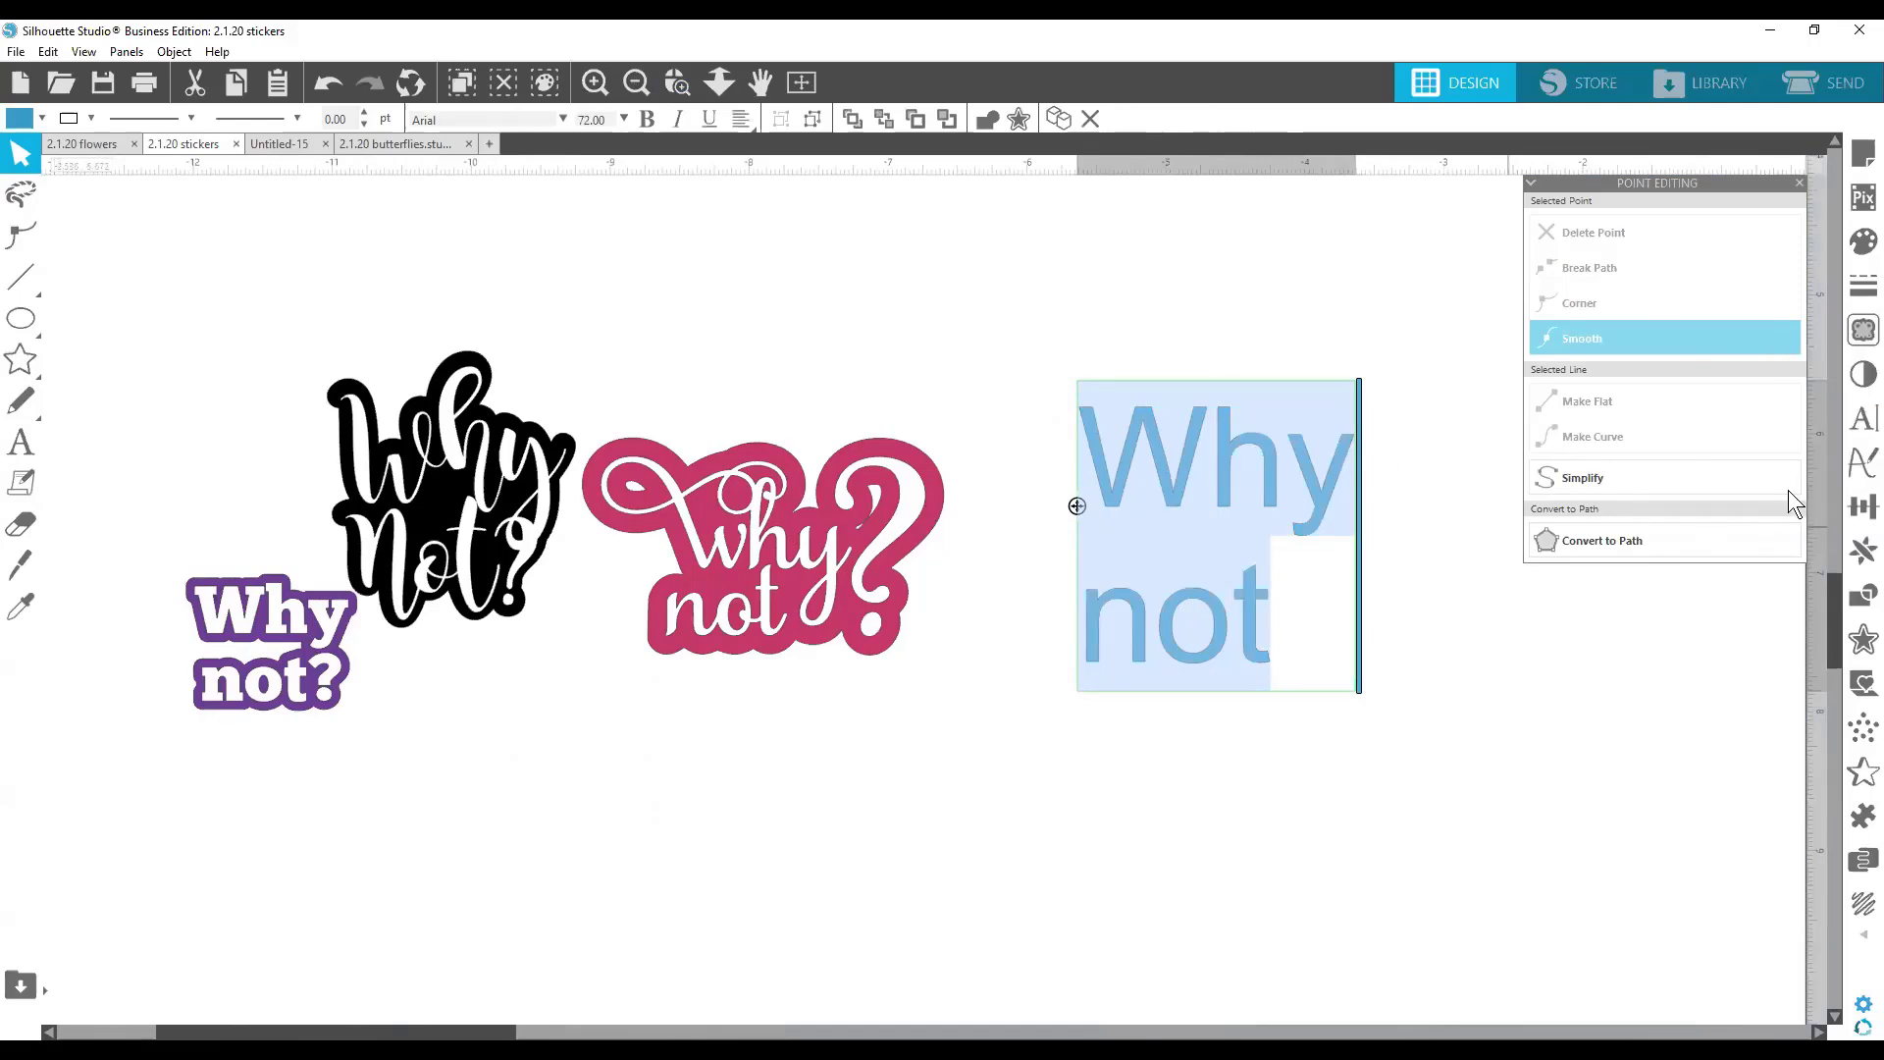
left_click(1859, 427)
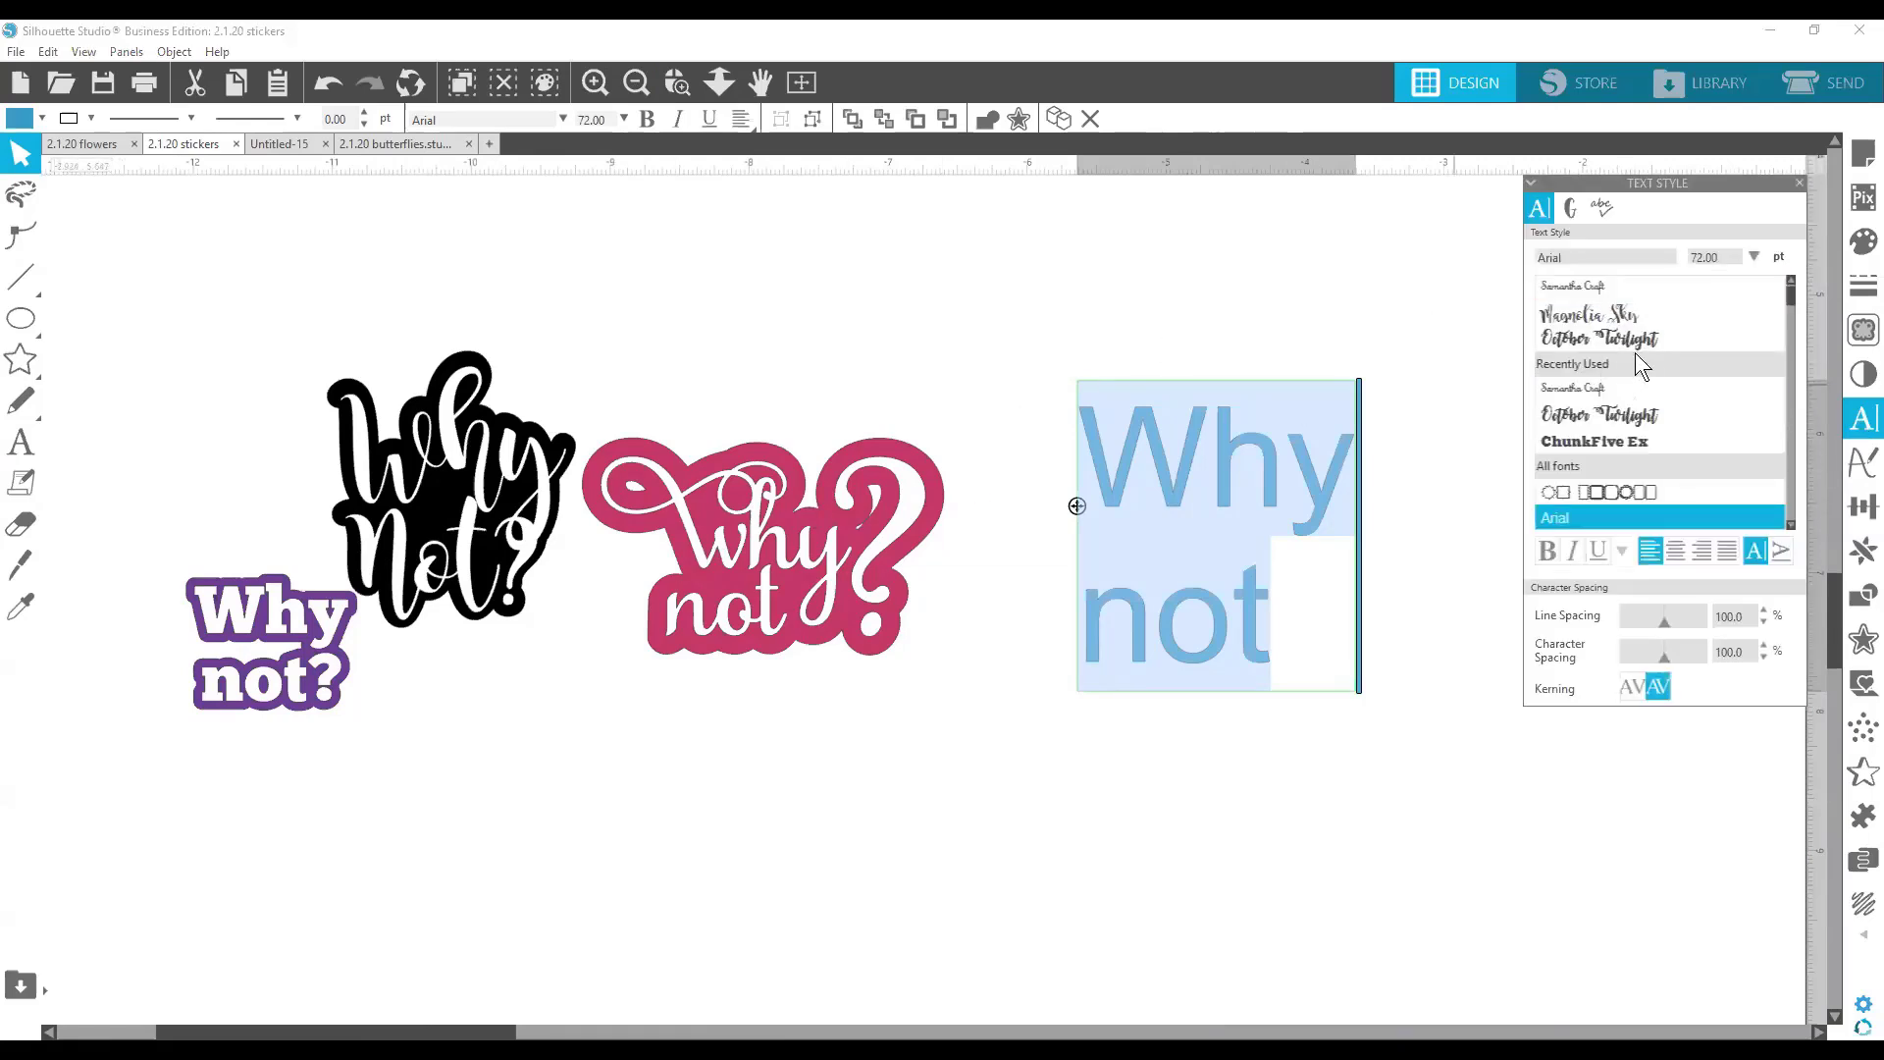
left_click(1588, 284)
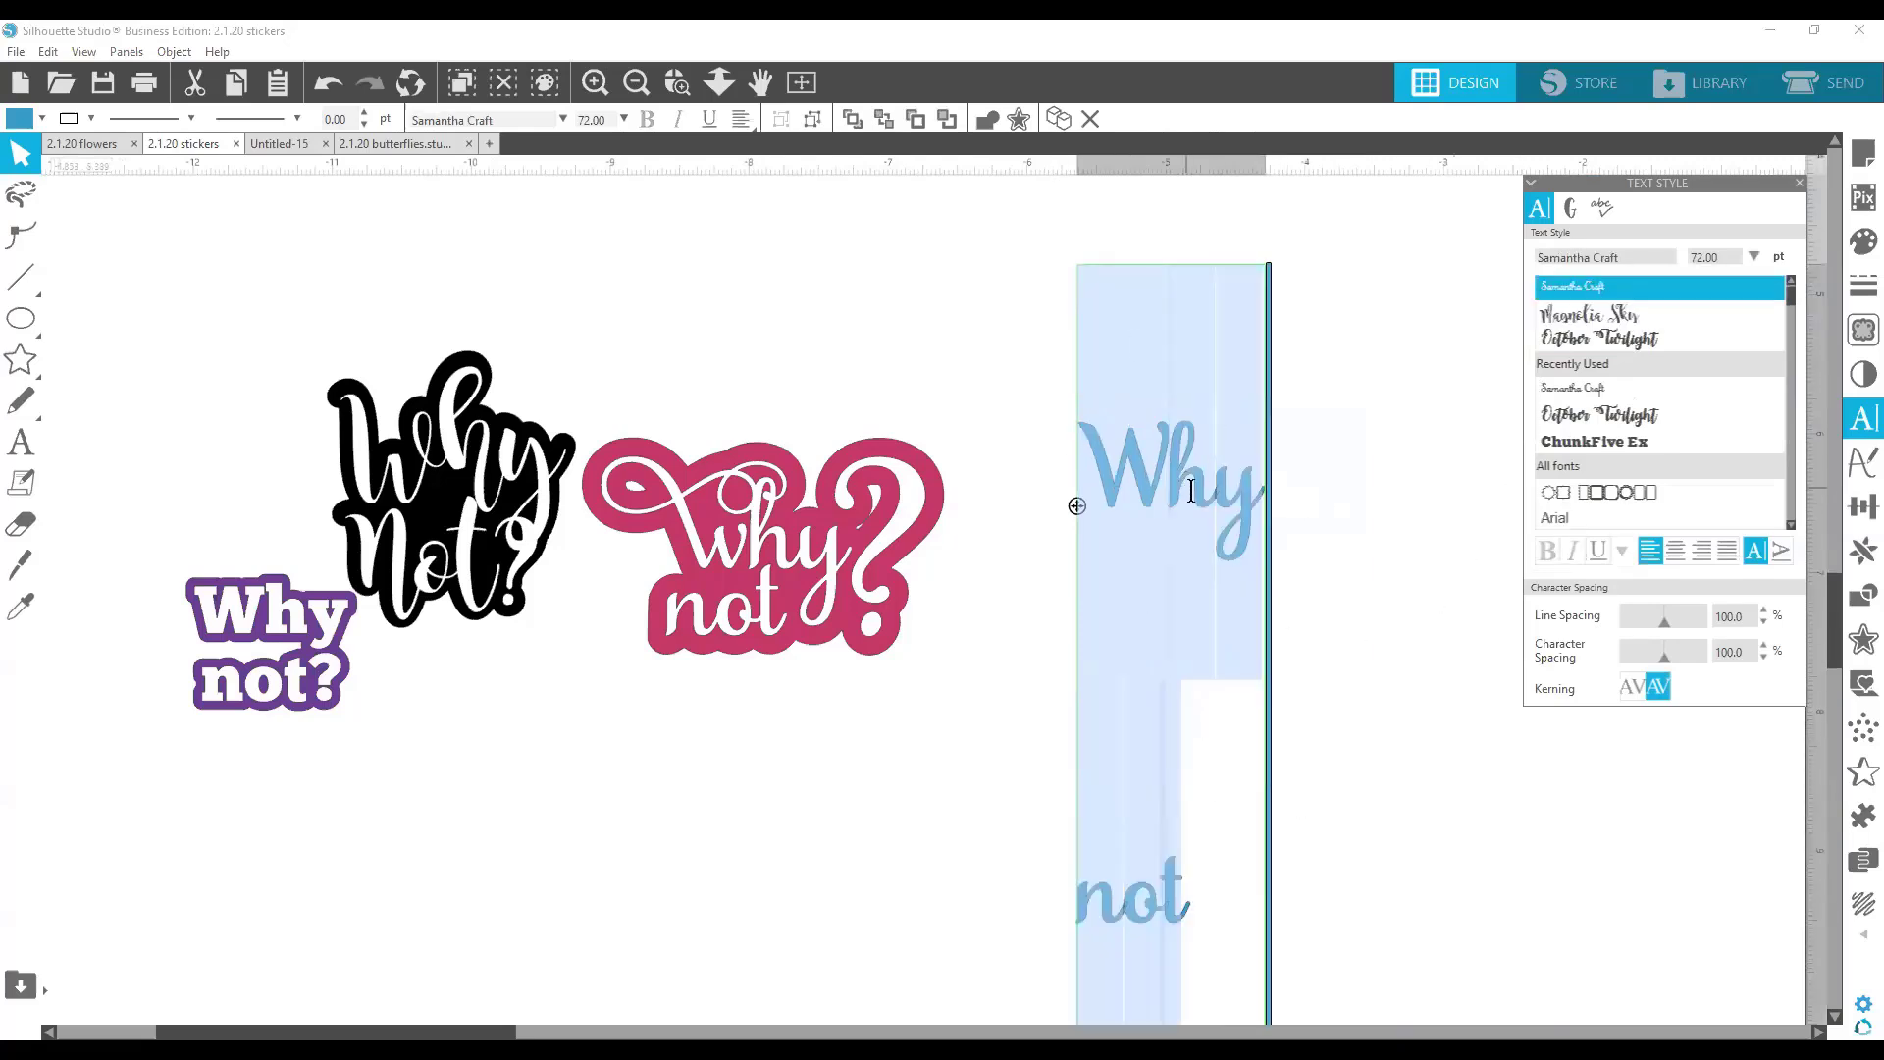
scroll(1356, 534, "down", 3)
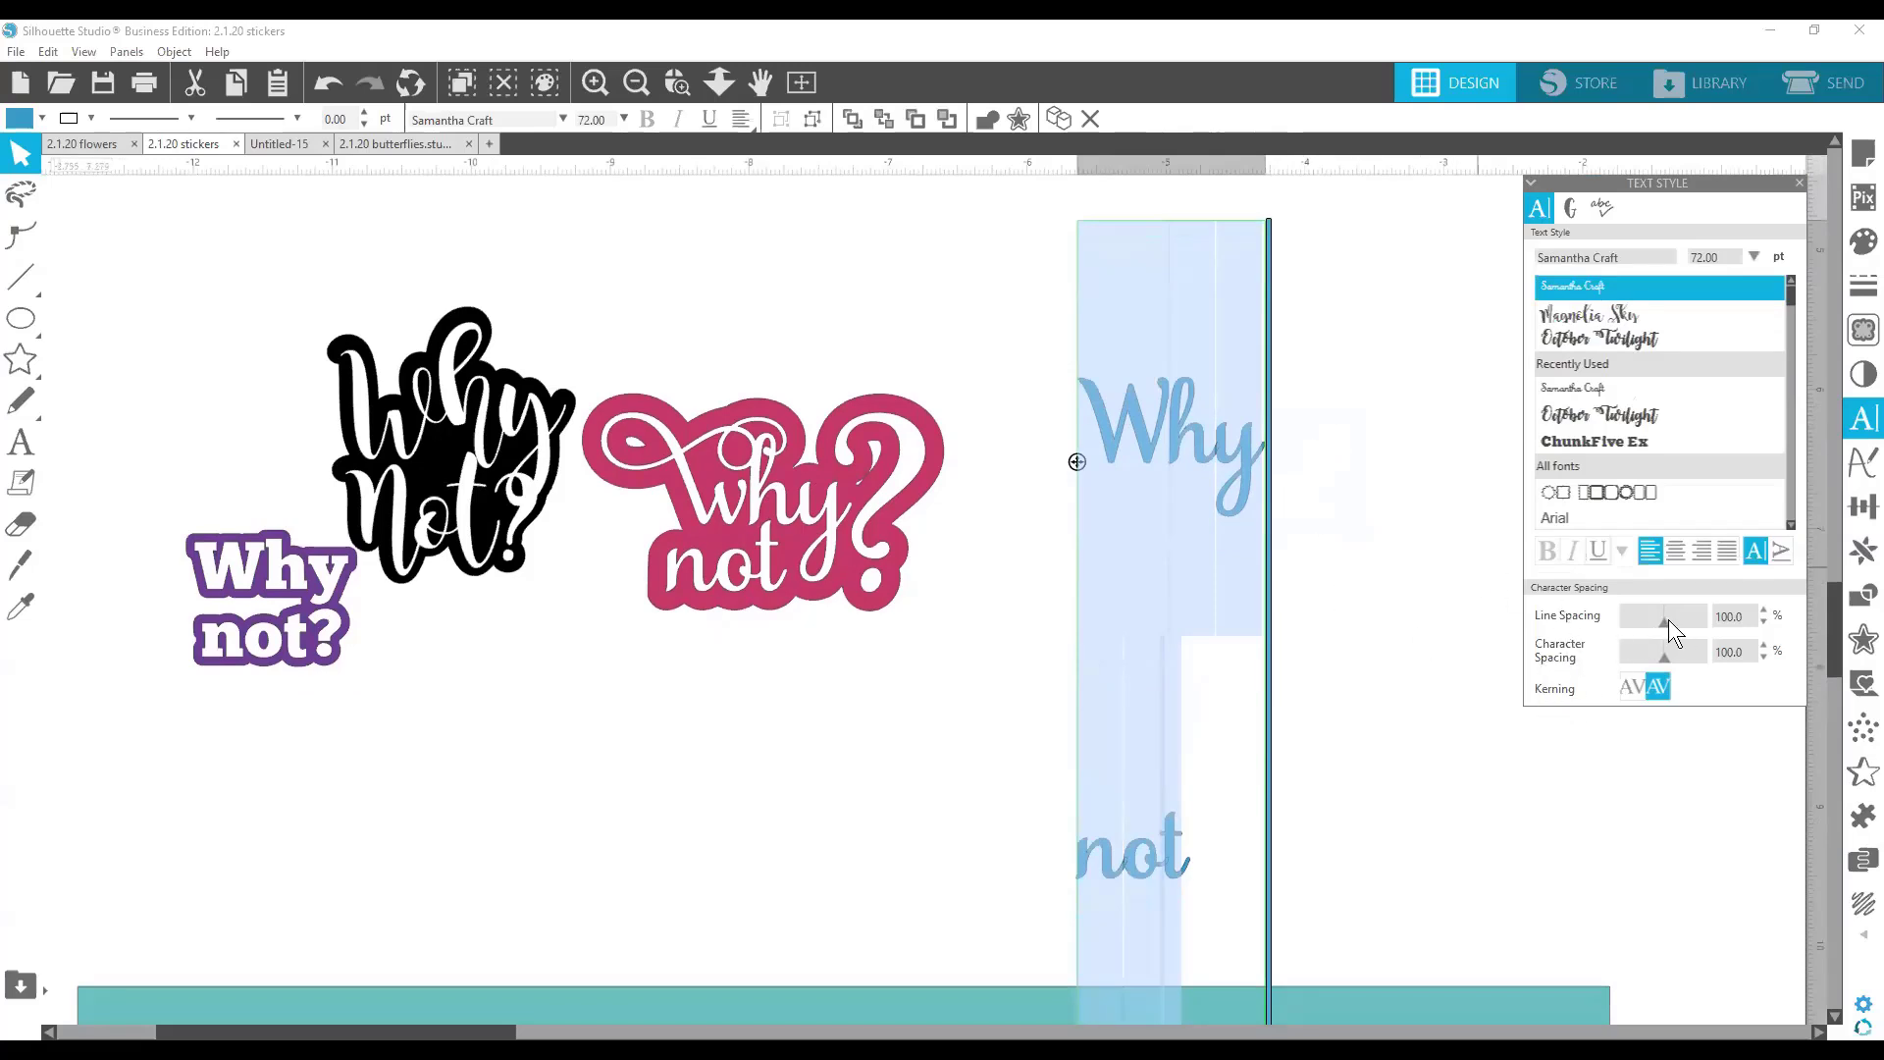
left_click_drag(1663, 621, 1631, 621)
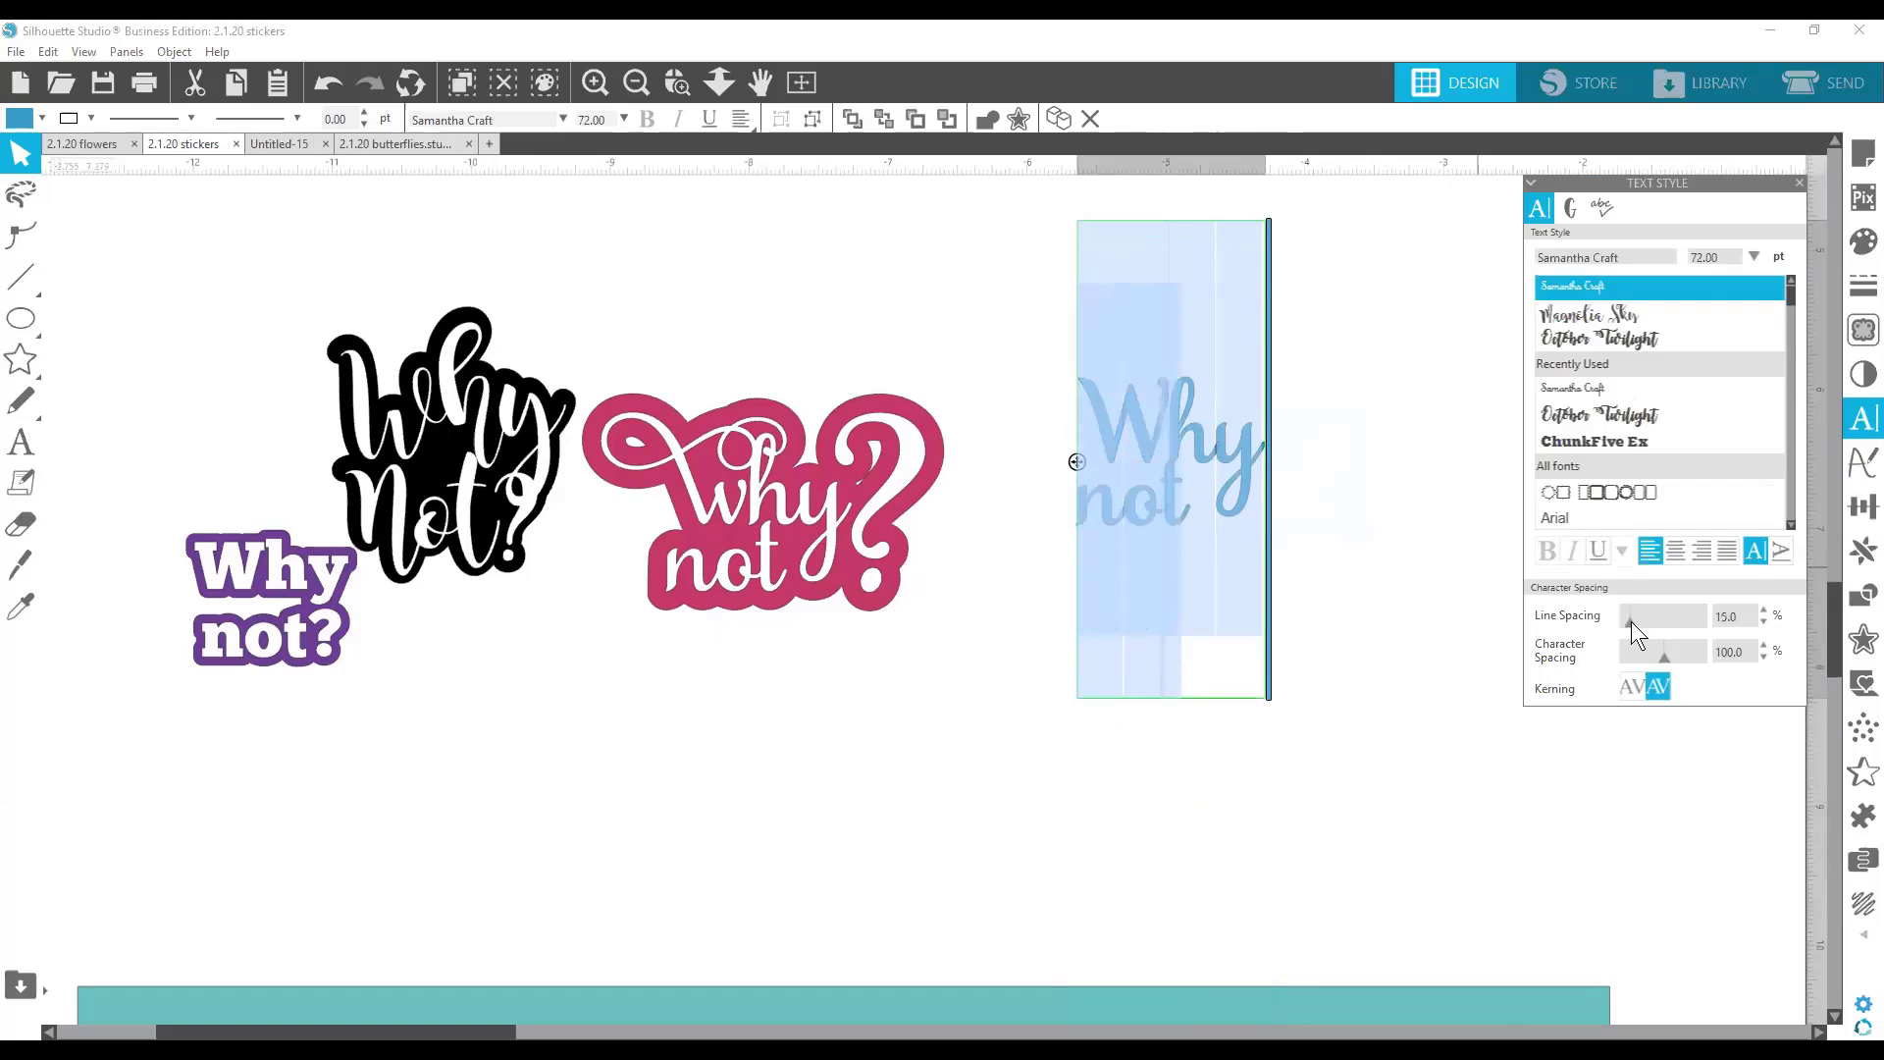
left_click(1437, 585)
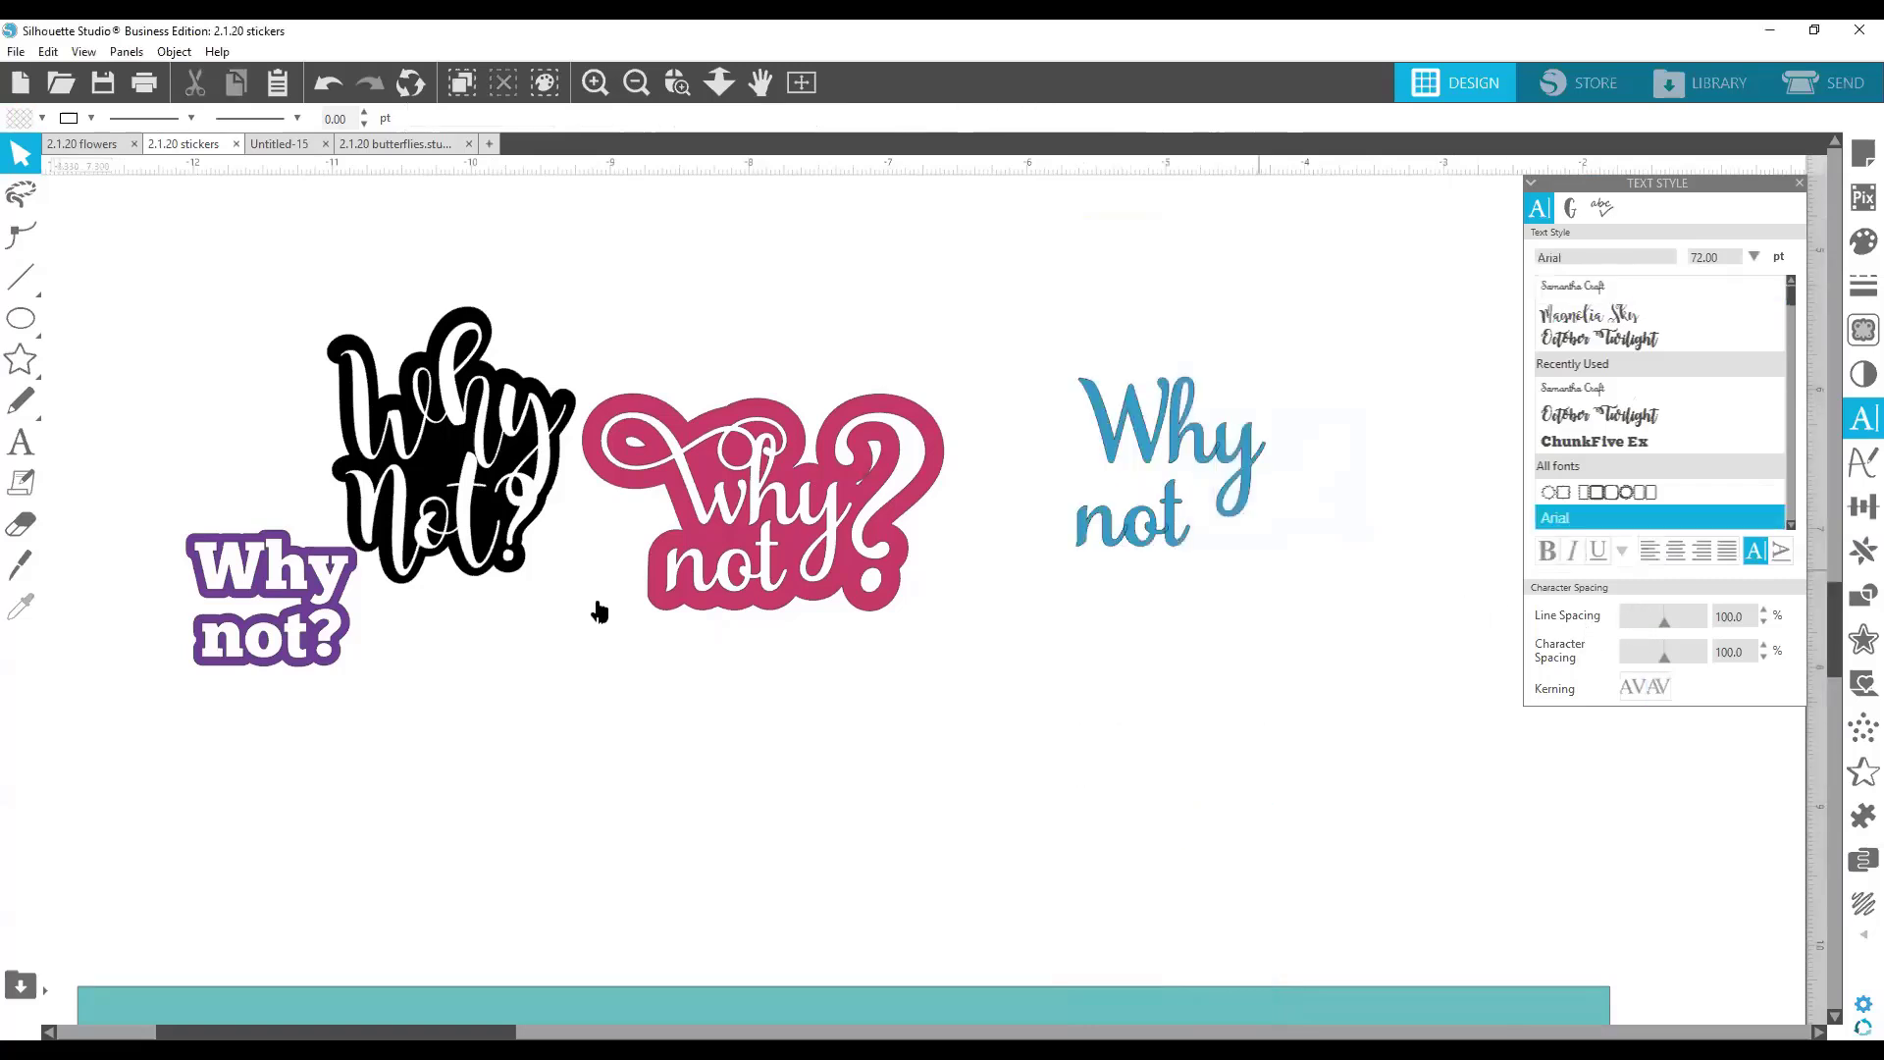
Move the purple "Why not?" sticker slightly down, clear of the black sticker.
left_click_drag(278, 616, 341, 688)
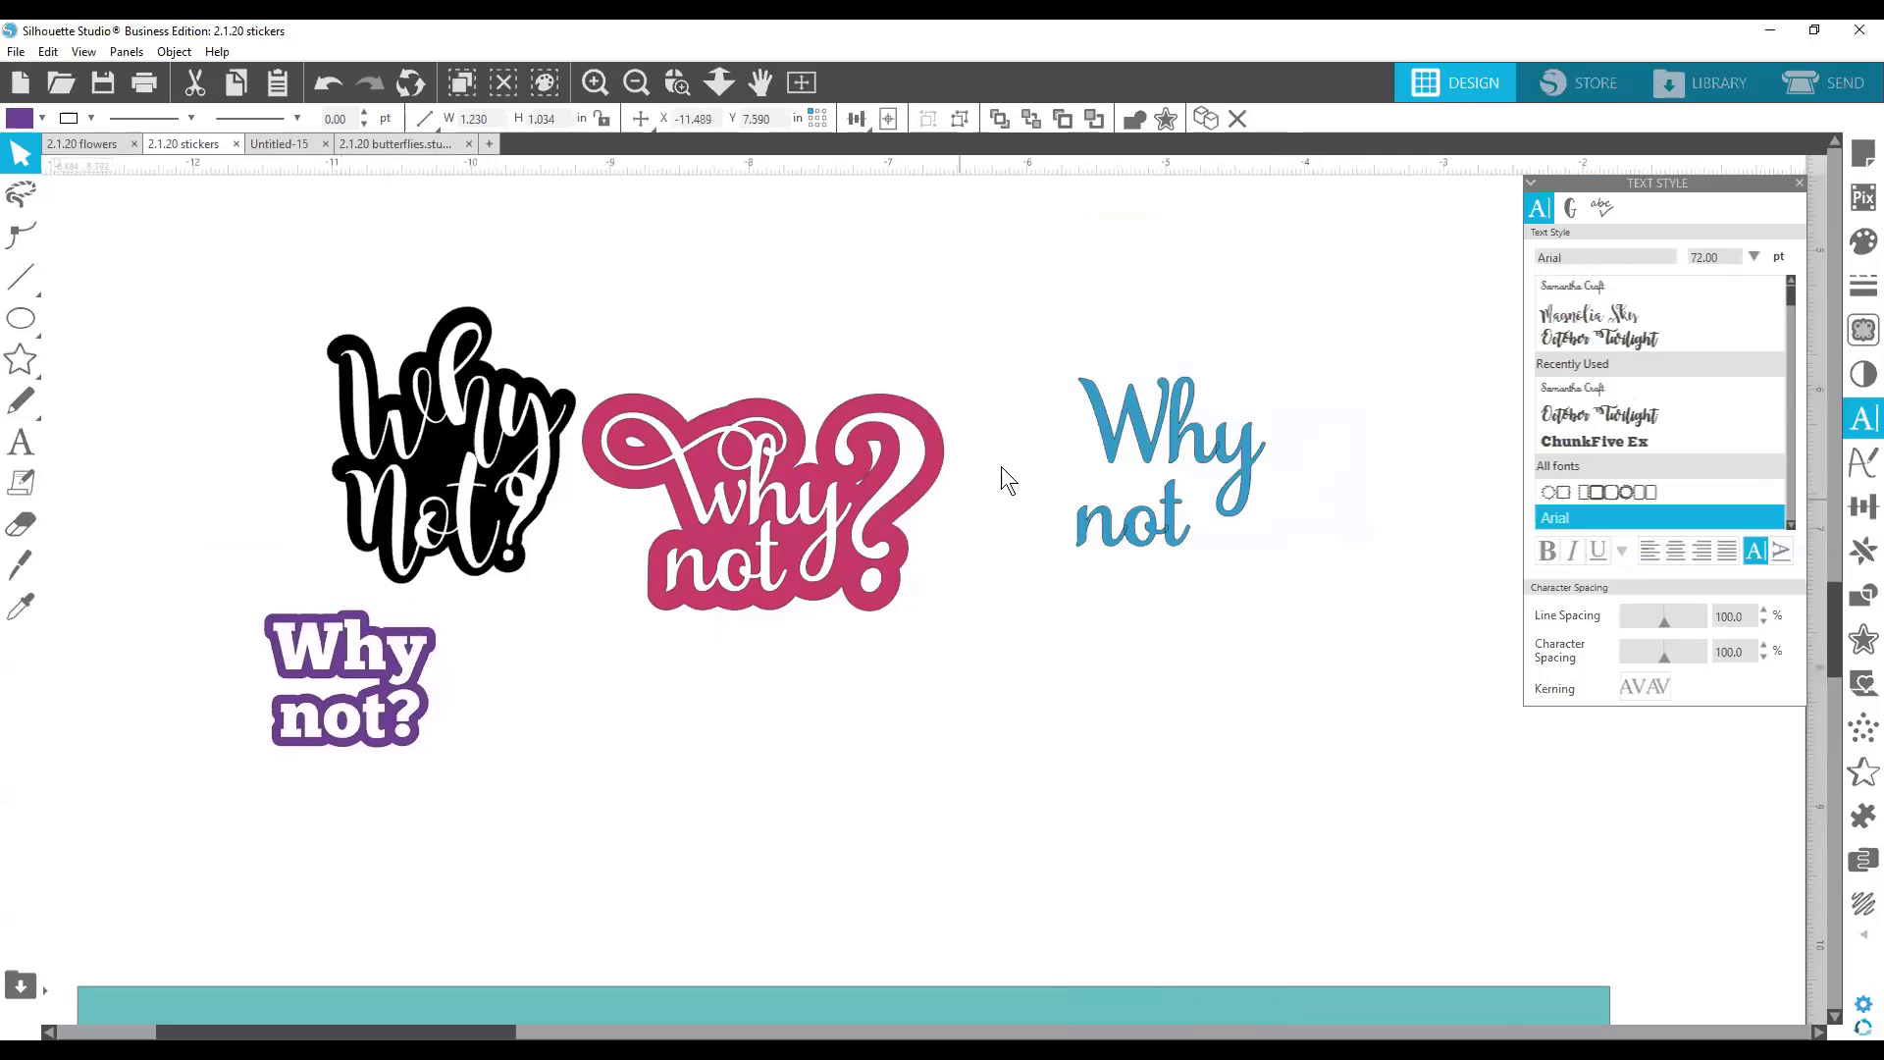
left_click(1188, 467)
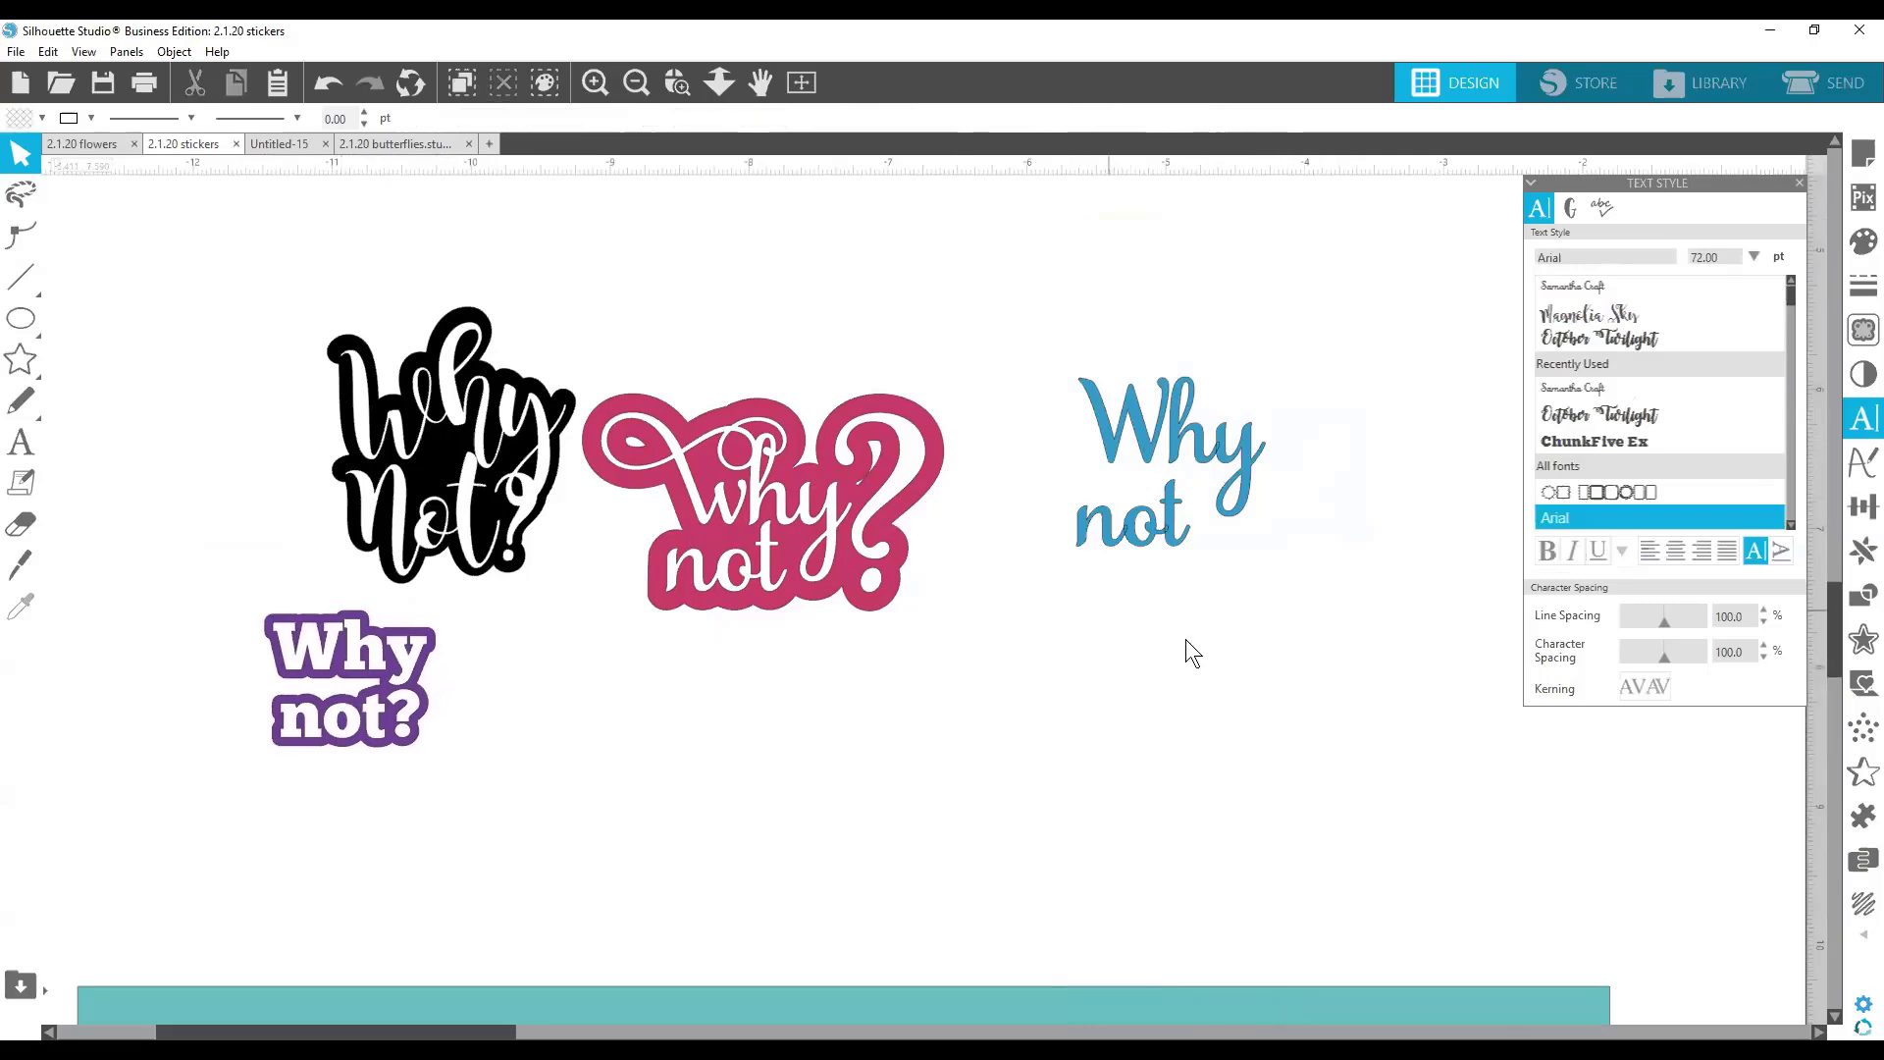
Look through the Samantha Craft glyphs for the new text and replace its capital W with a lowercase w.
double_click(1147, 454)
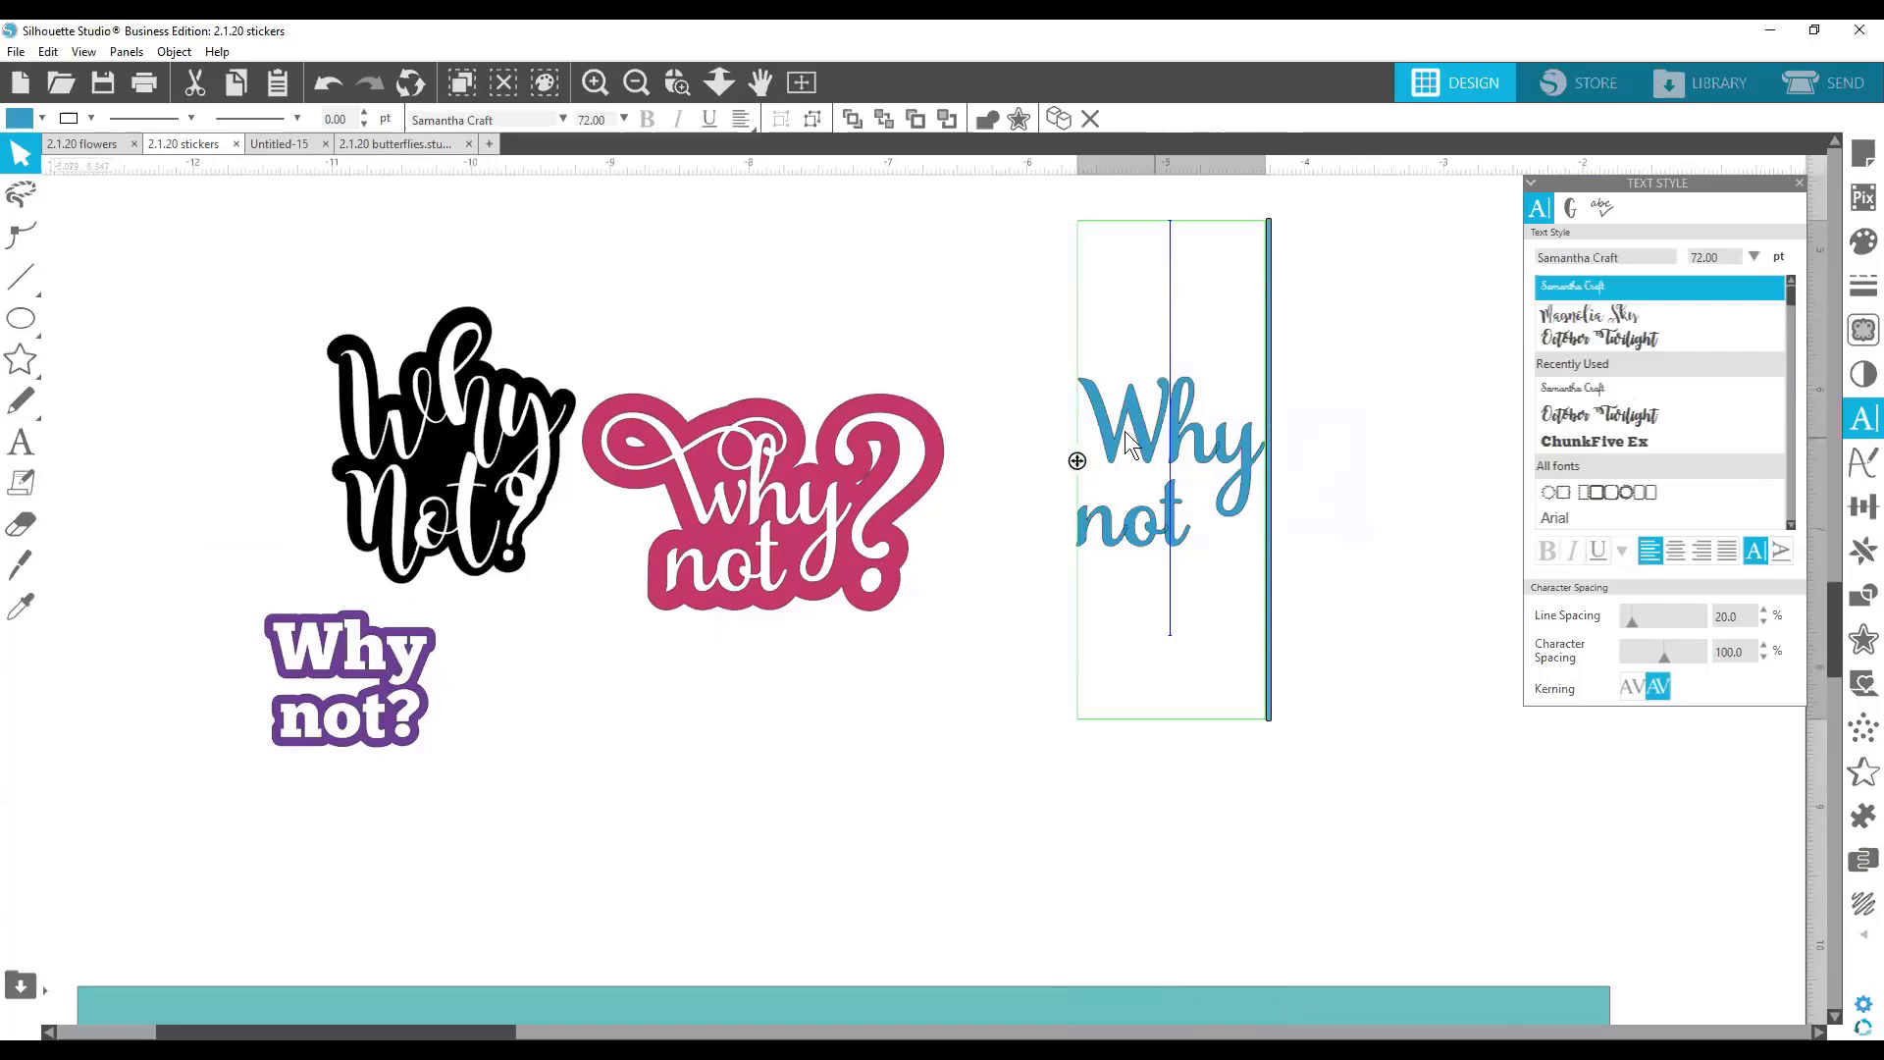
left_click_drag(1129, 447, 1097, 441)
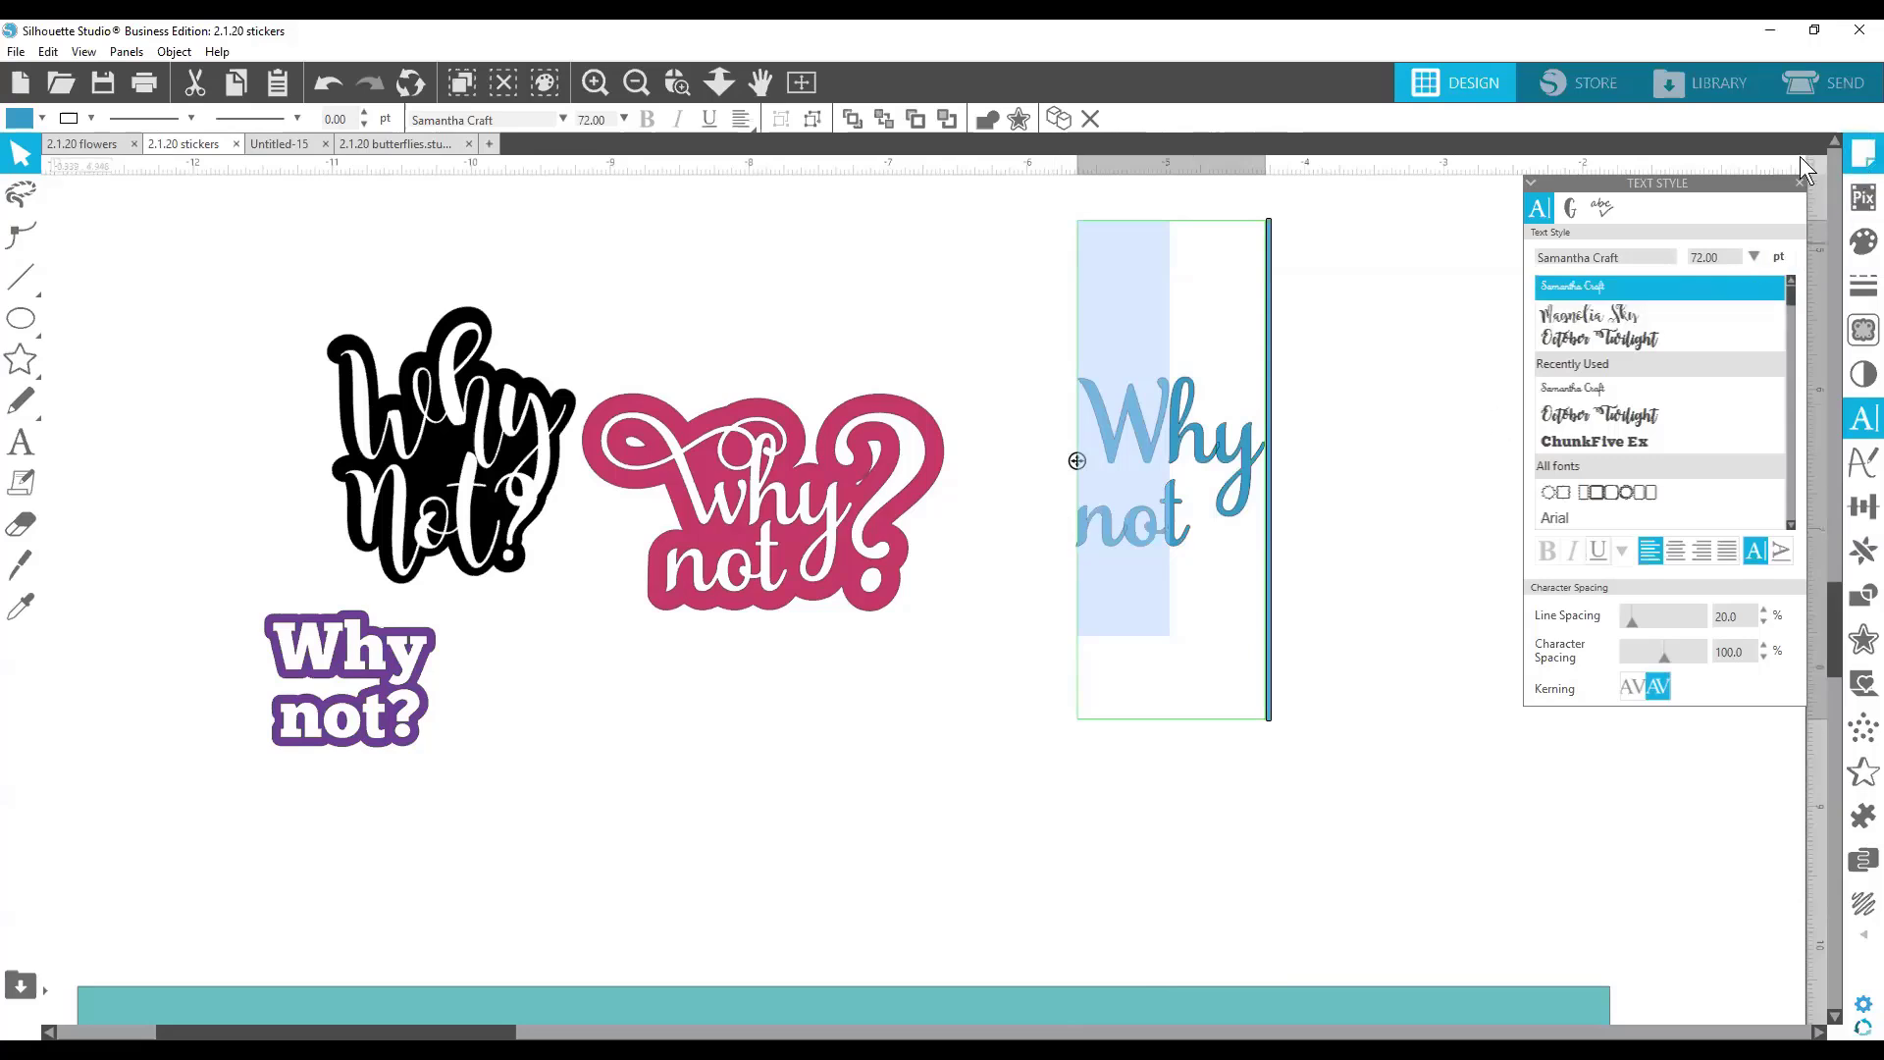
left_click(1571, 208)
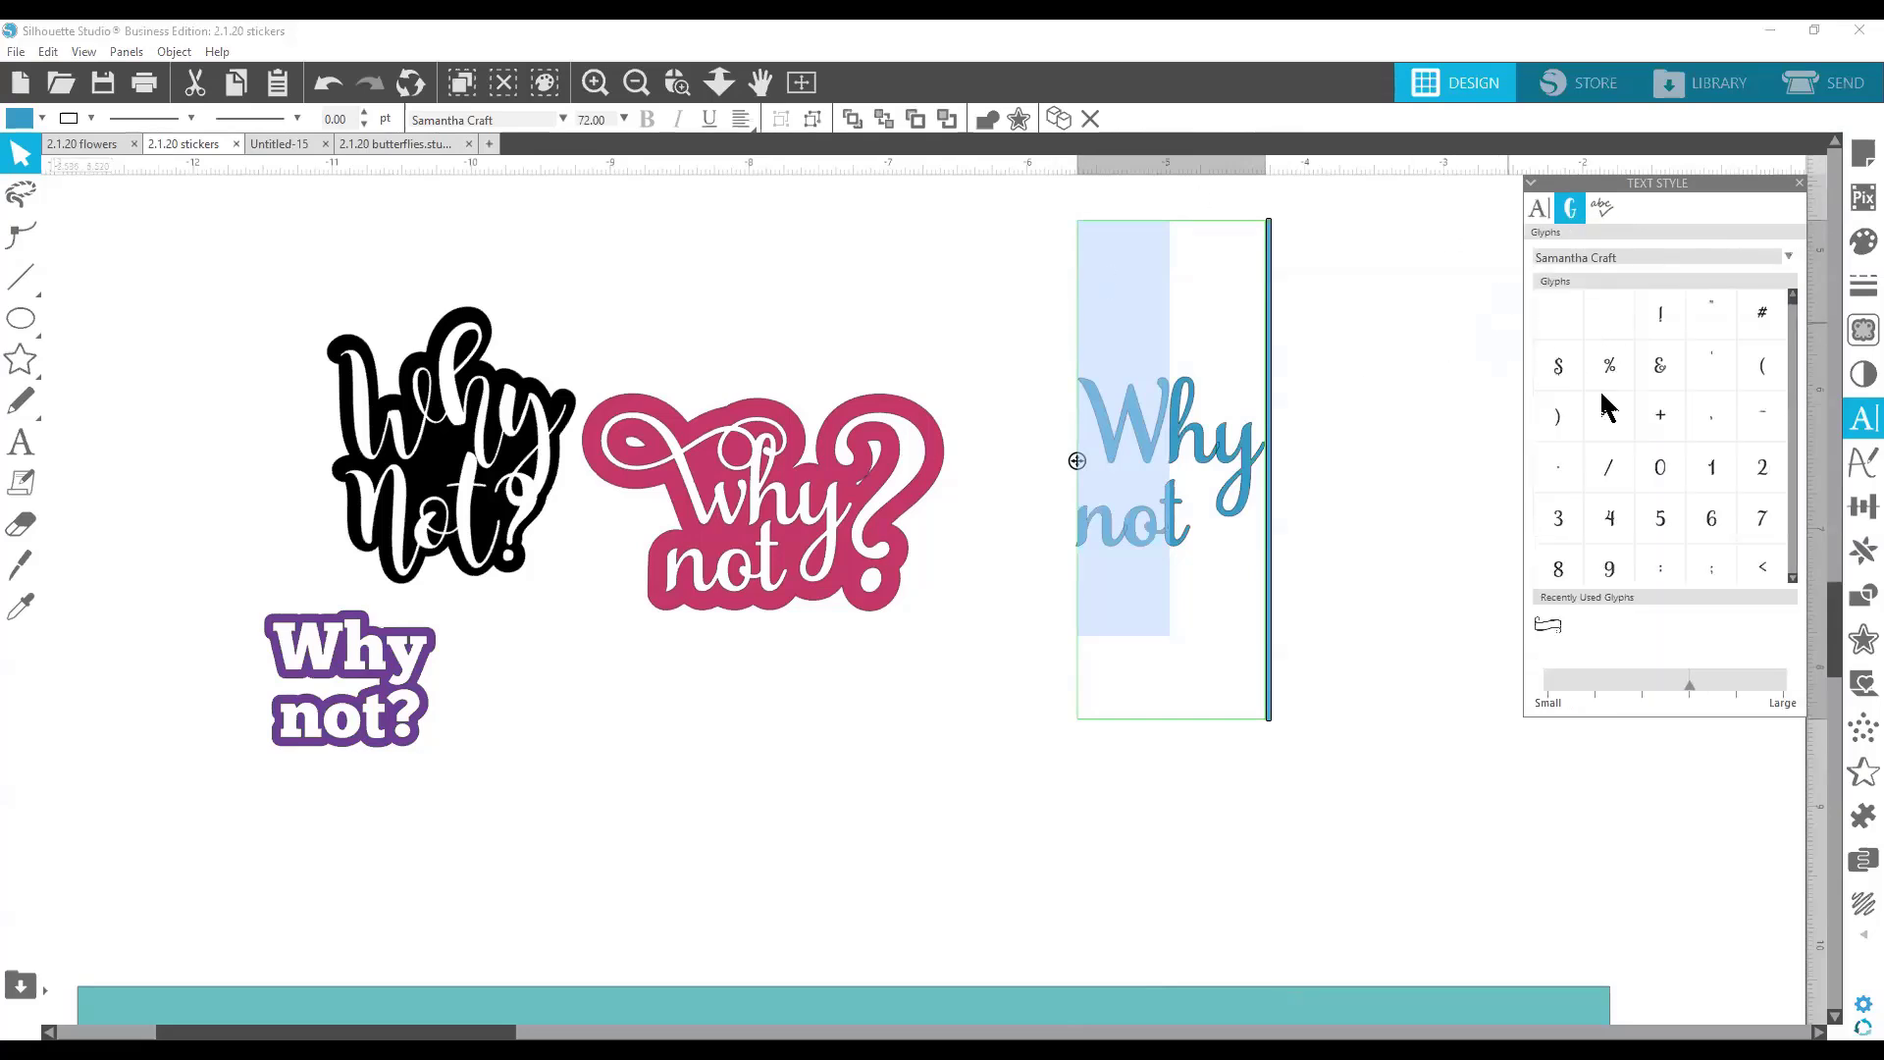
scroll(1629, 388, "down", 3)
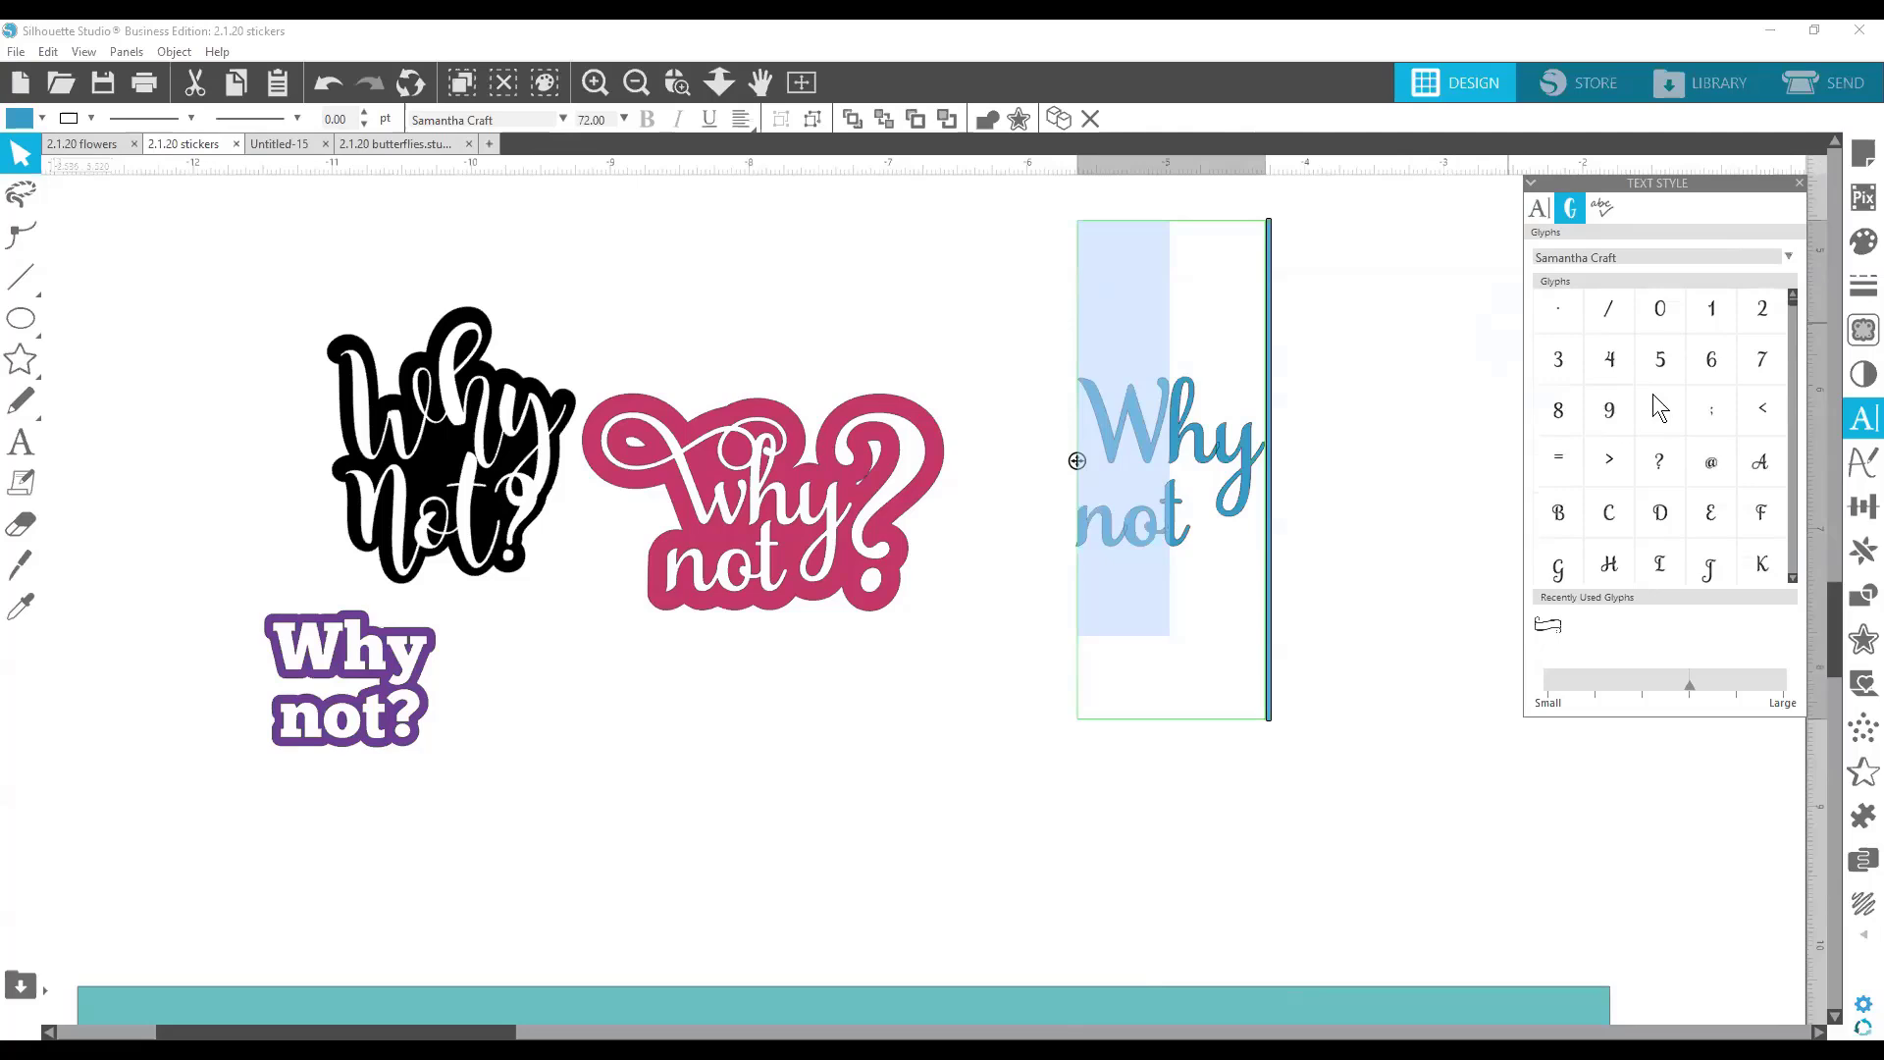
left_click(1792, 296)
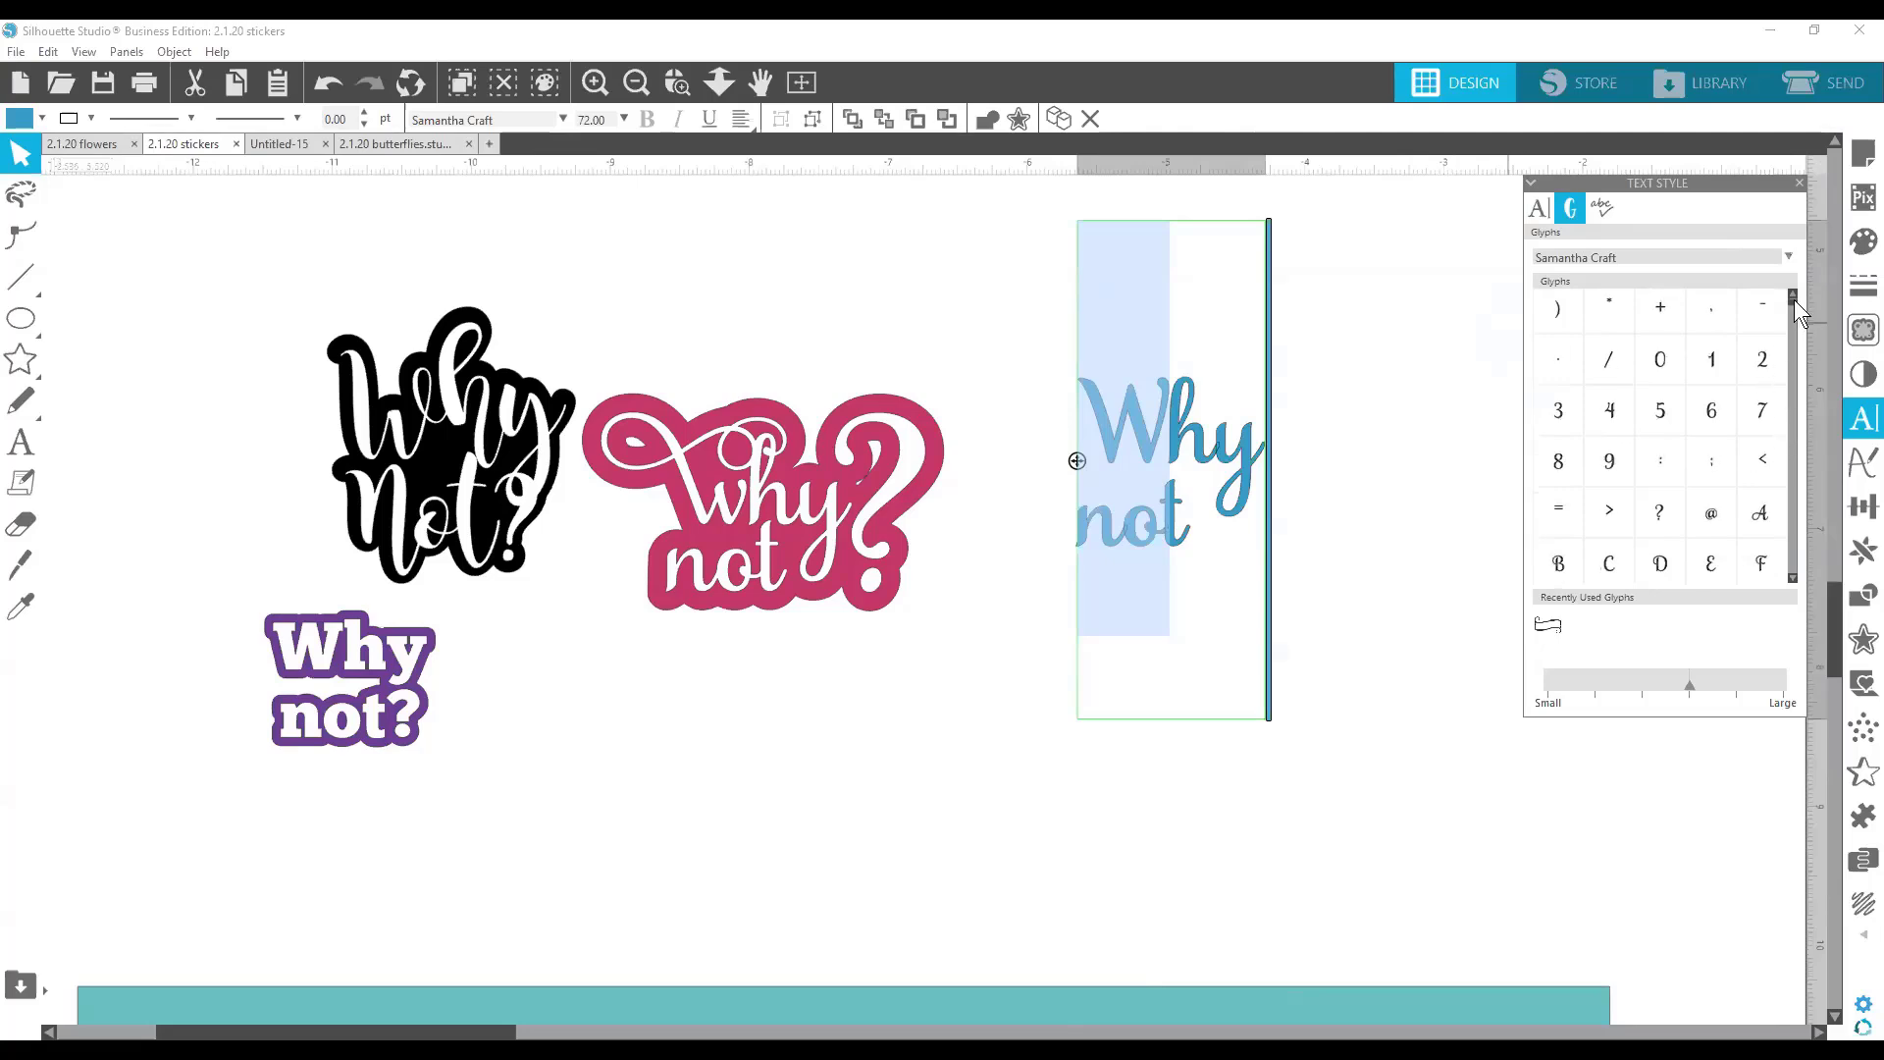
left_click_drag(1793, 301, 1789, 420)
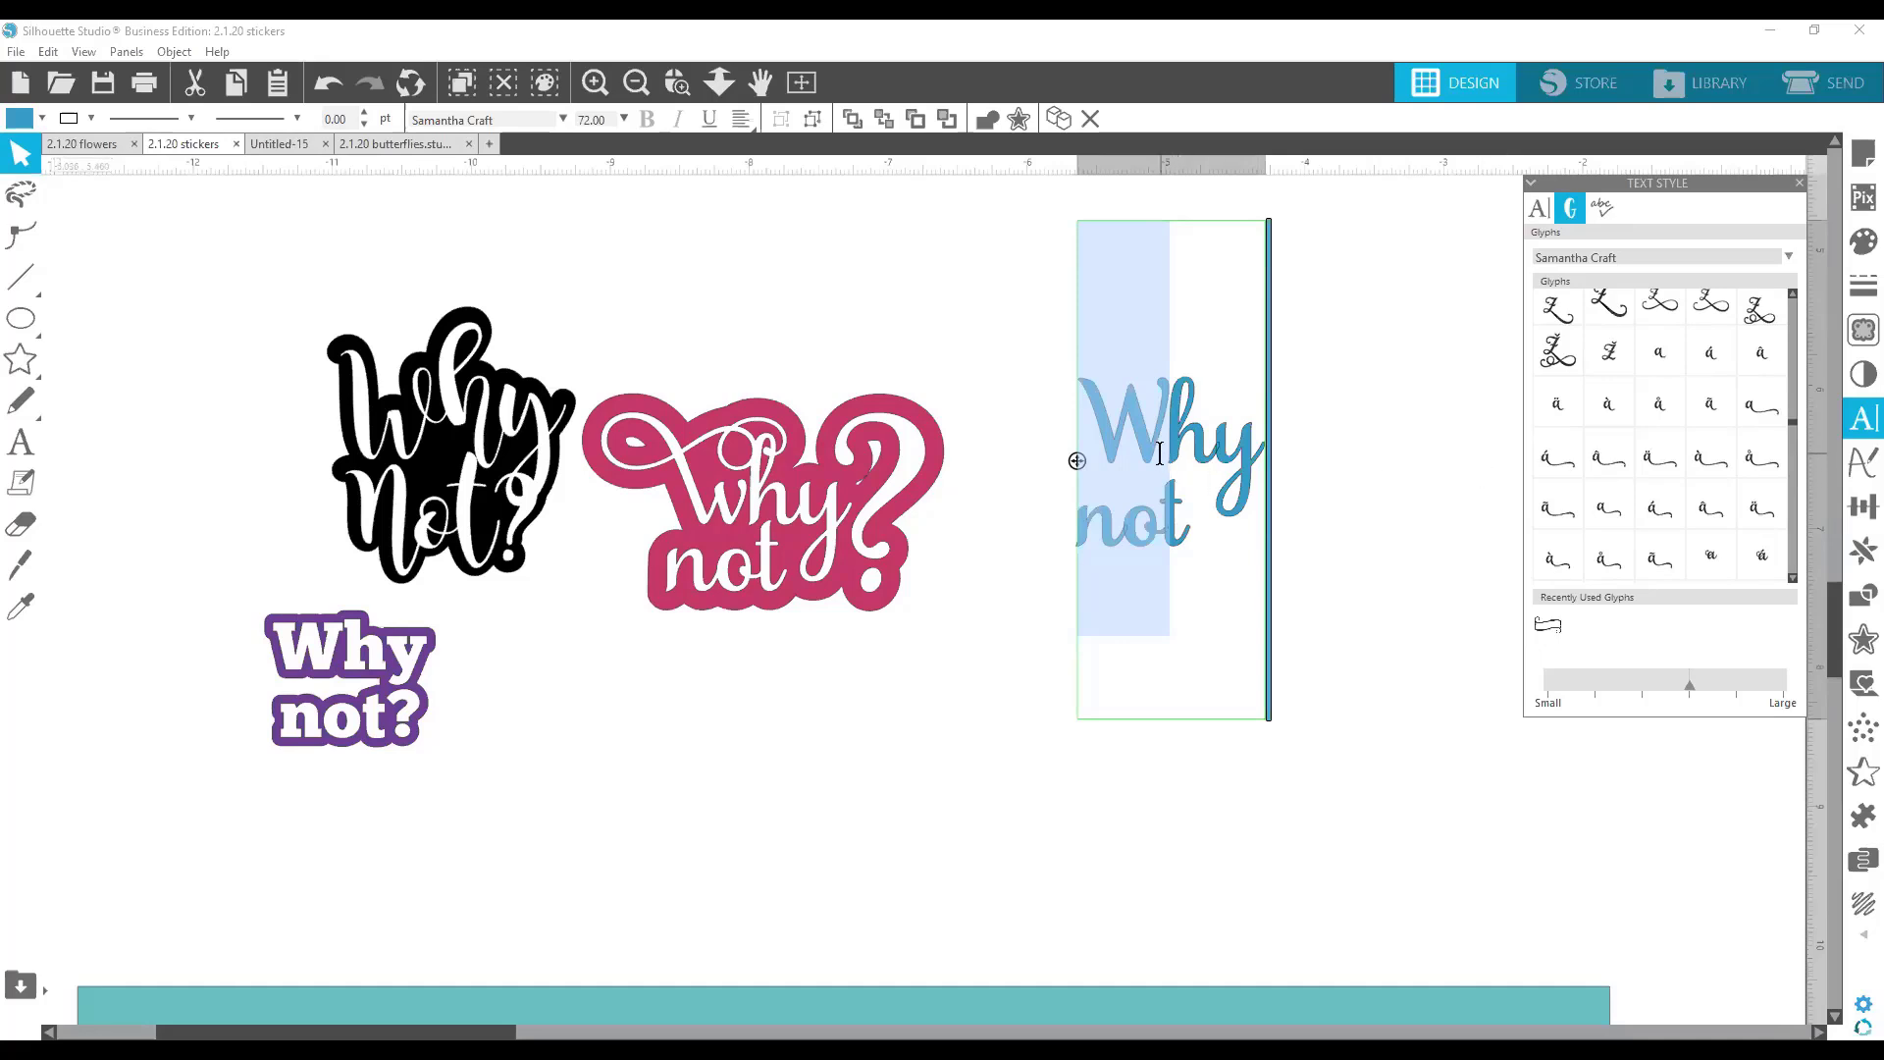
left_click_drag(1161, 454, 1089, 455)
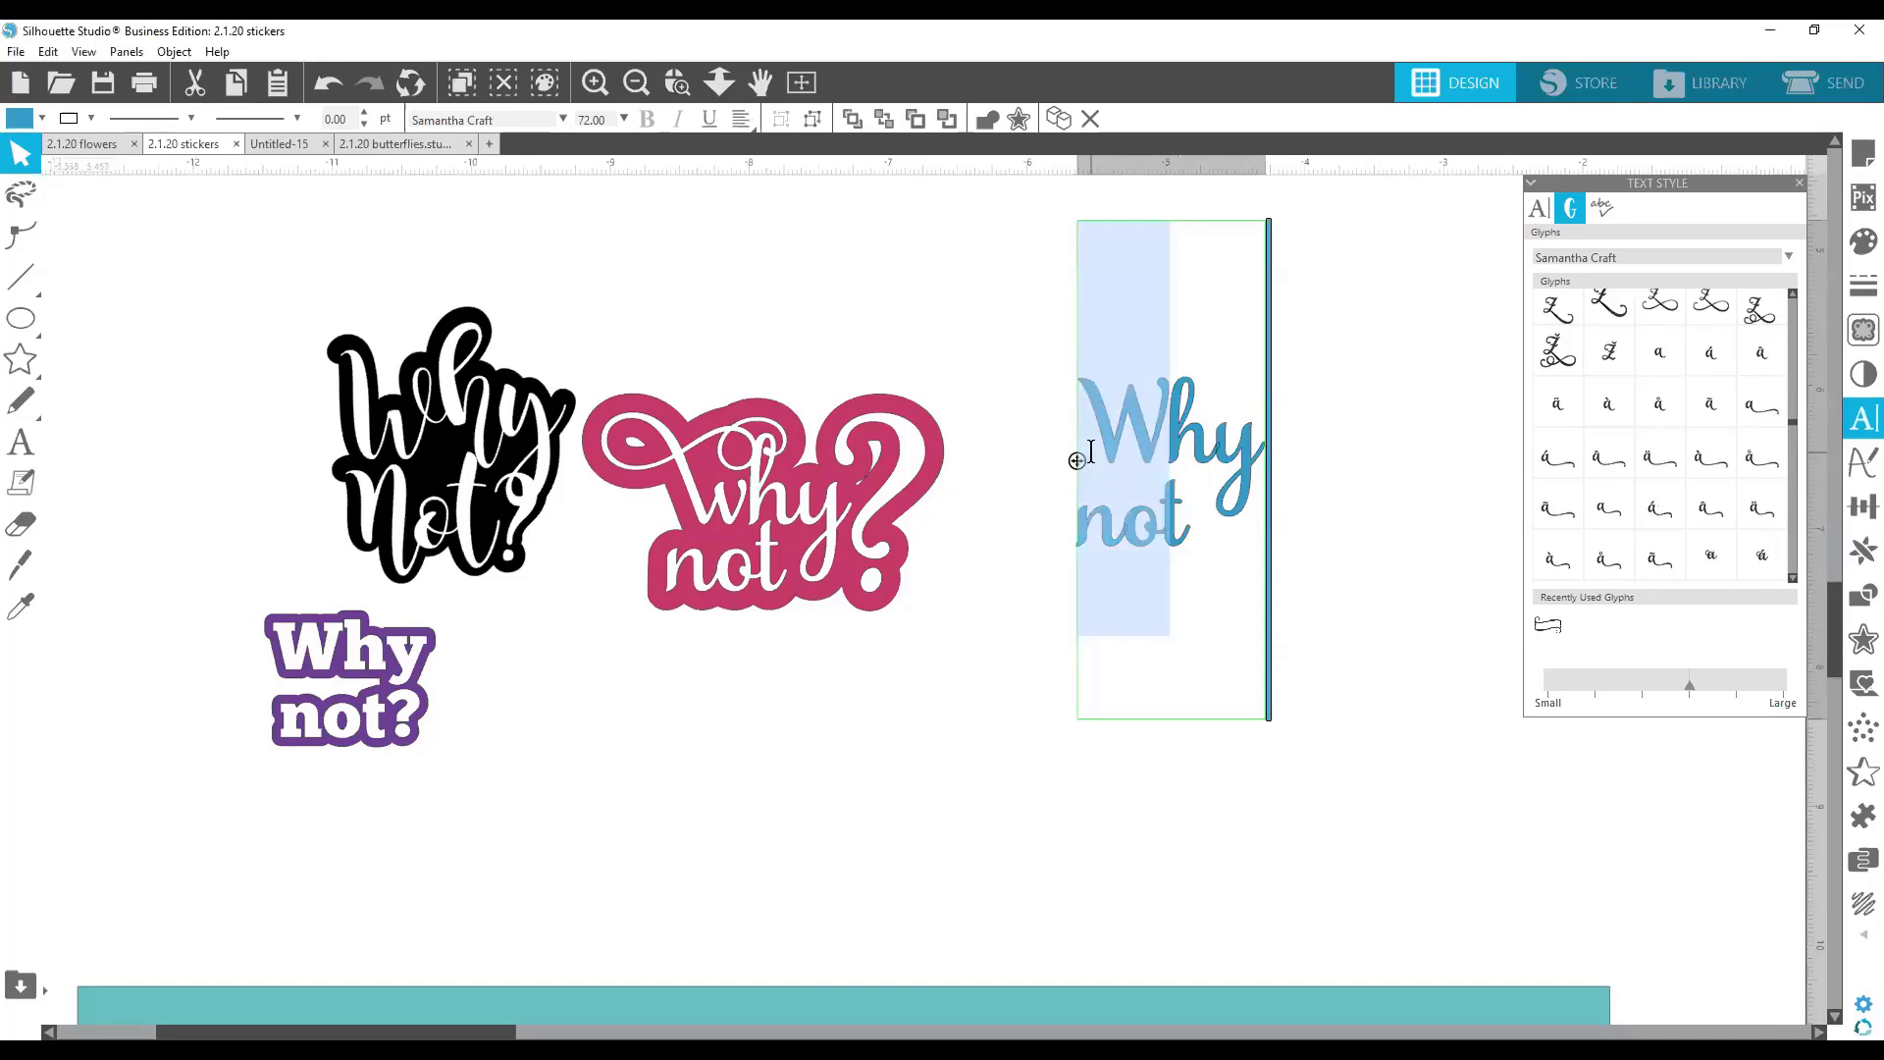
type("w")
left_click(1374, 496)
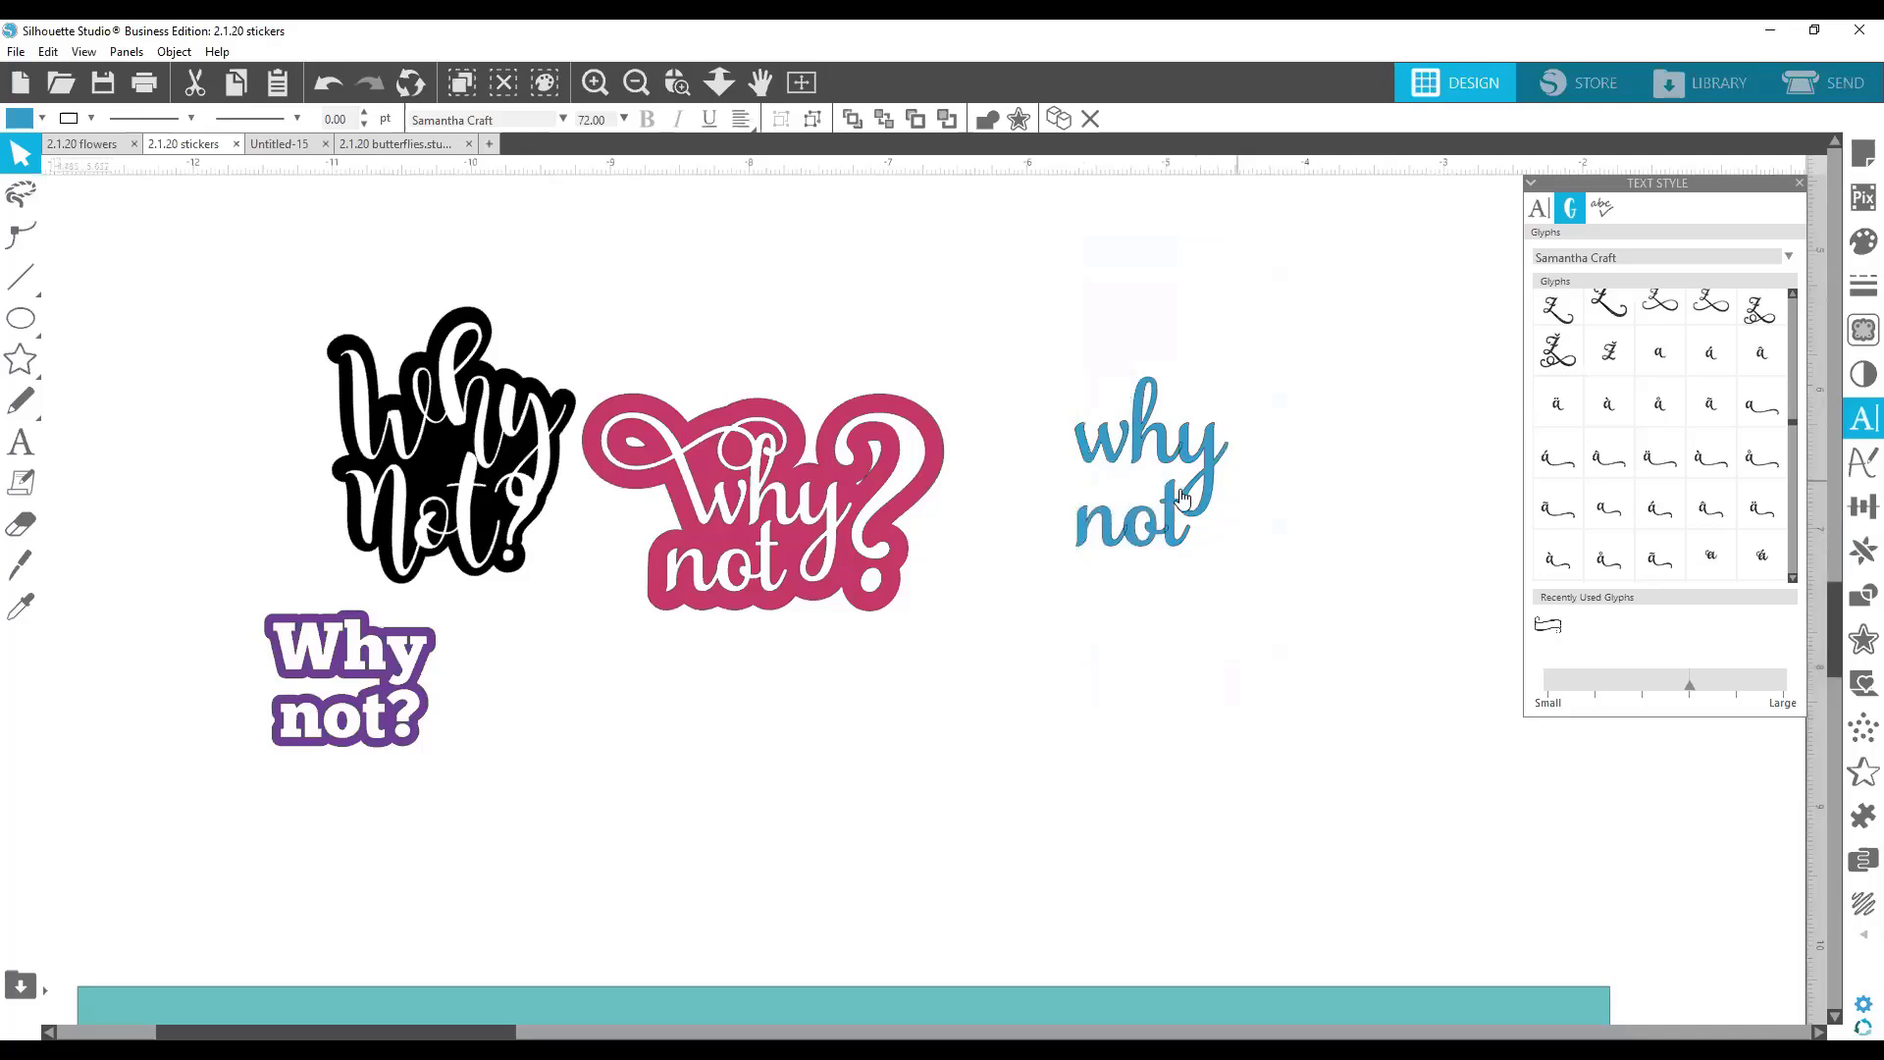
Replace the lowercase w in "why" with the Samantha Craft glyph that has a large looped swash.
double_click(1131, 465)
left_click_drag(1130, 461, 1100, 454)
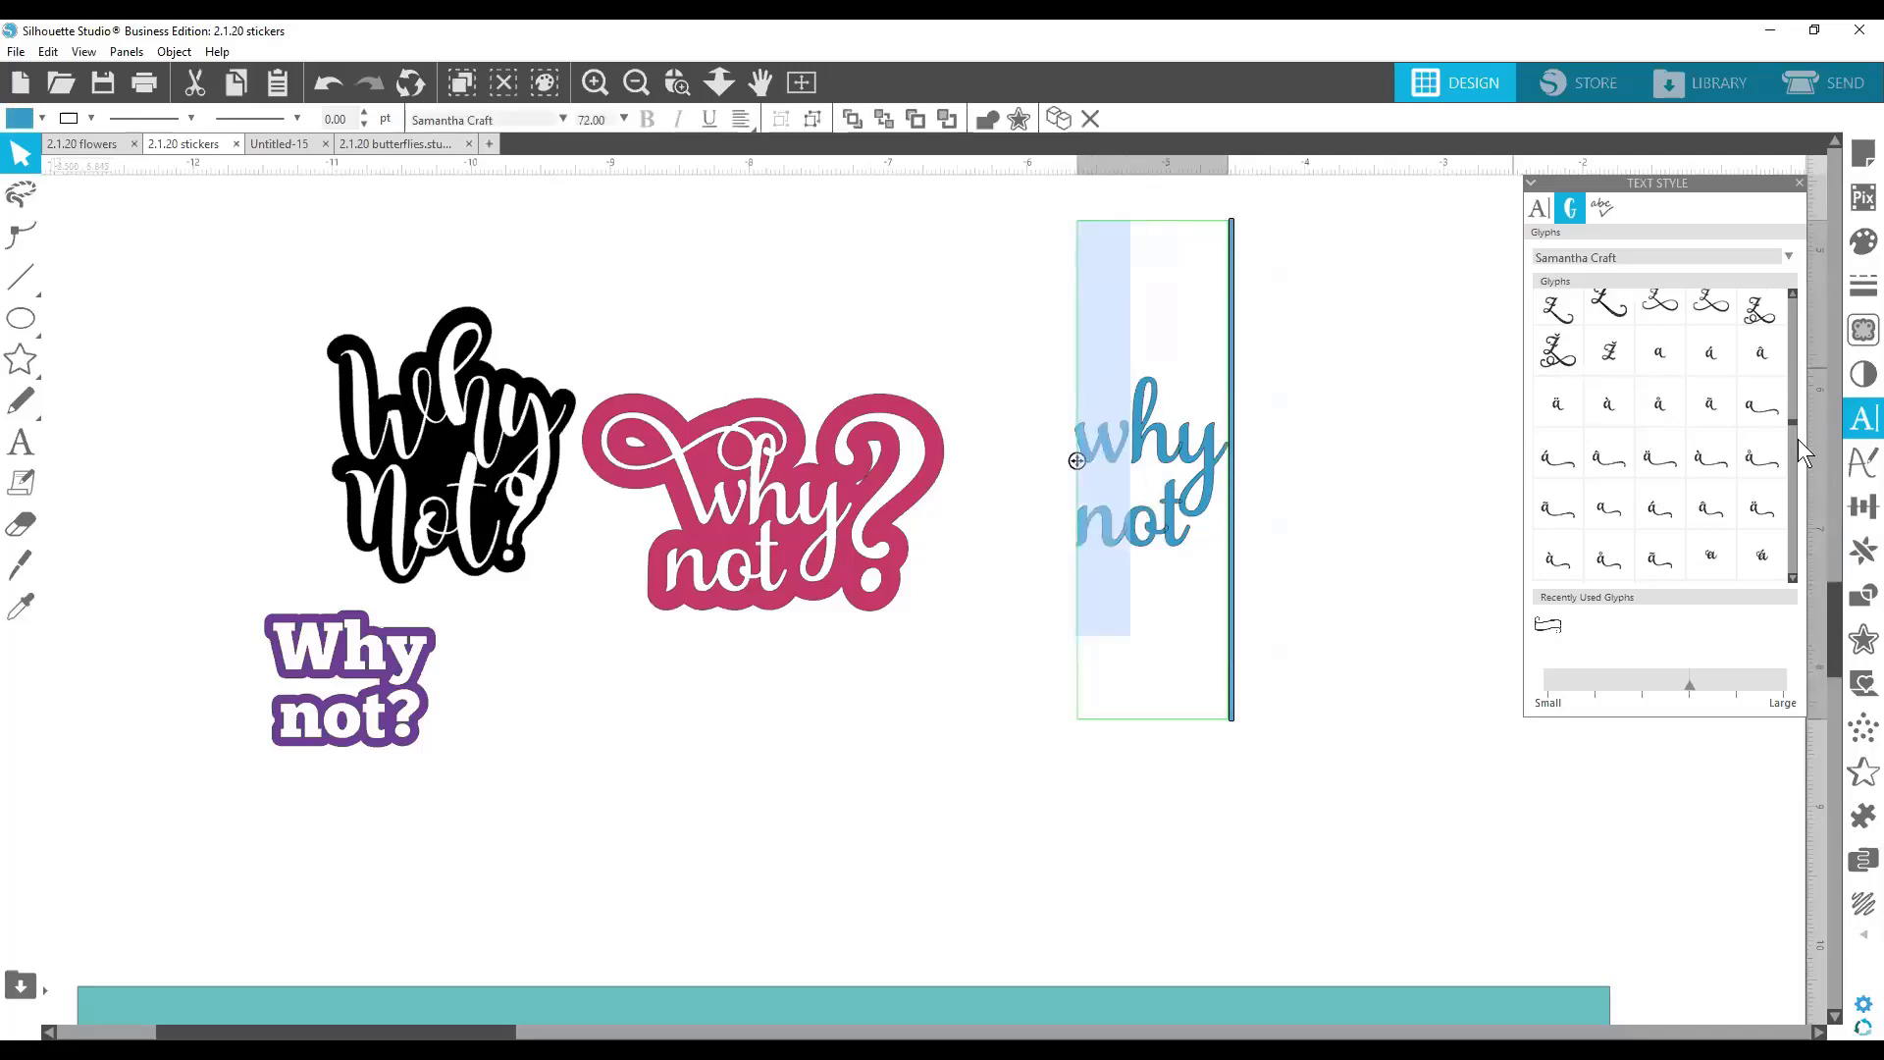
left_click_drag(1792, 421, 1776, 492)
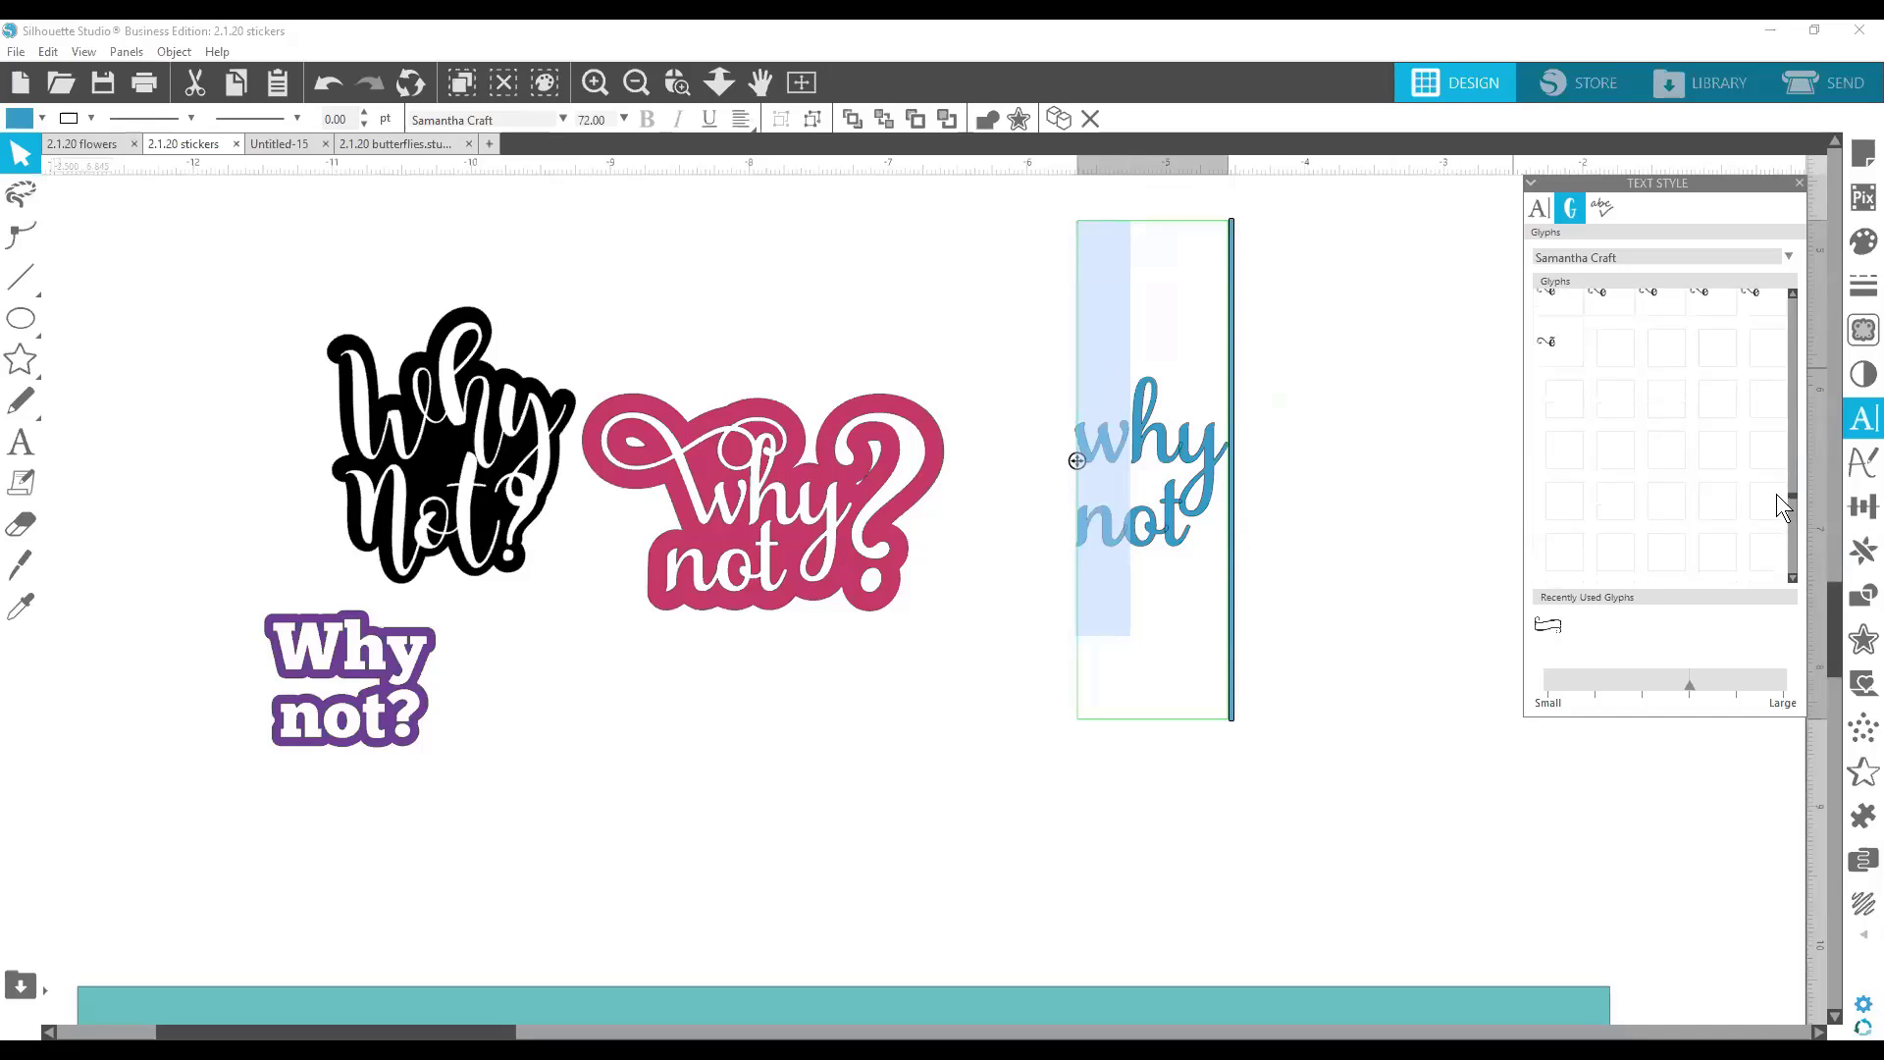
scroll(1792, 510, "down", 5)
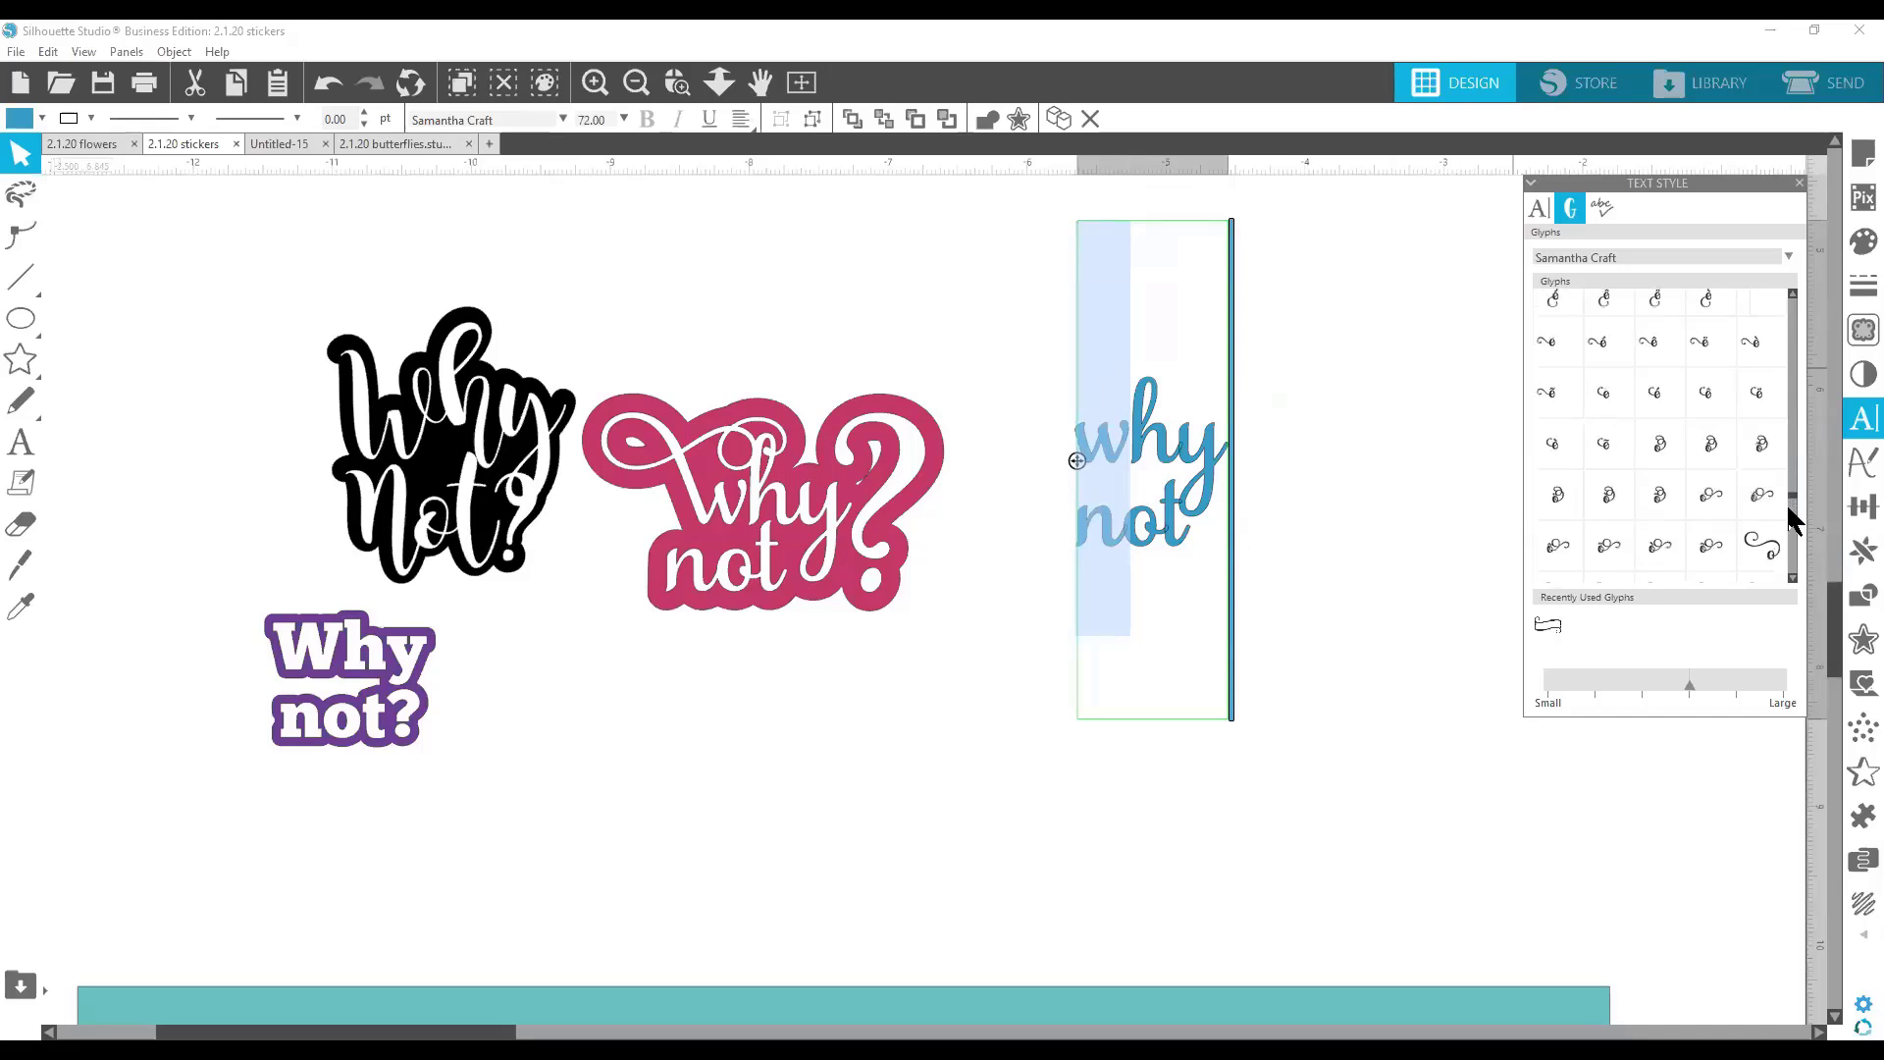
scroll(1786, 518, "down", 2)
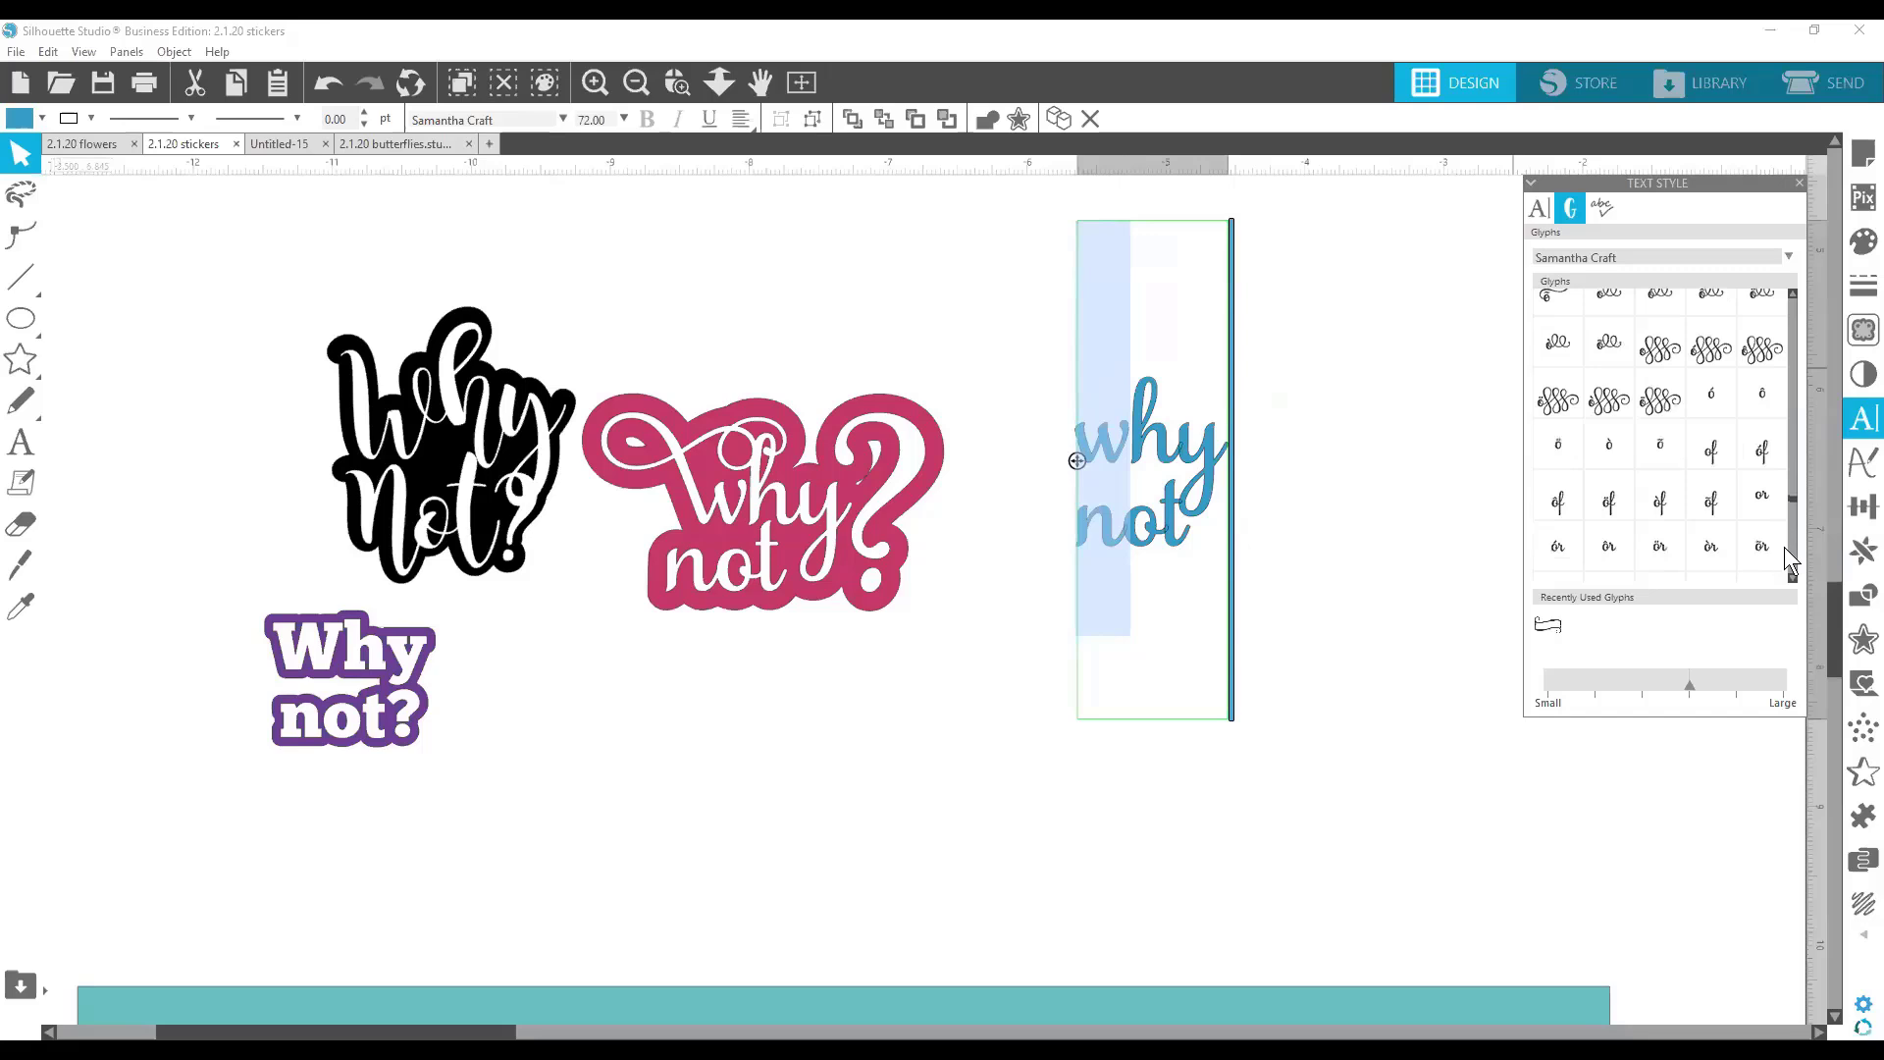
left_click_drag(1794, 498, 1801, 533)
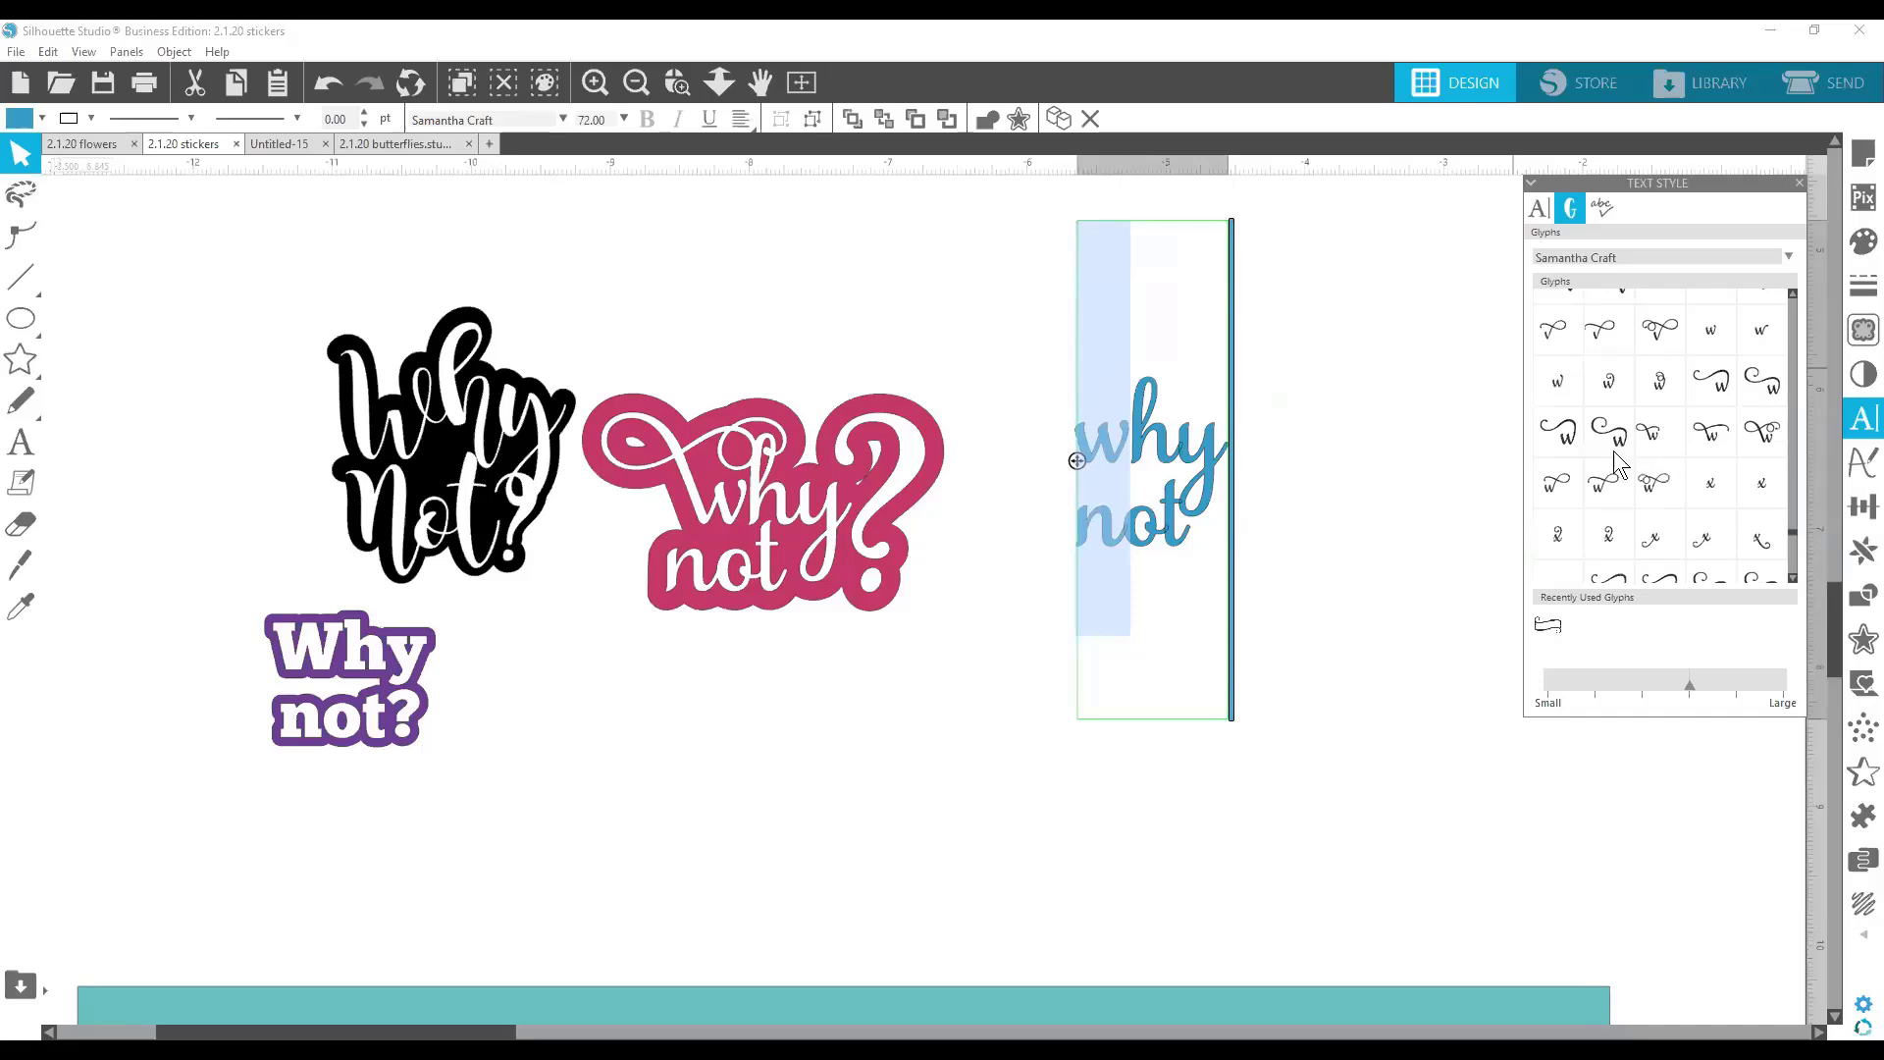
mouse_move(1607, 449)
mouse_move(1767, 451)
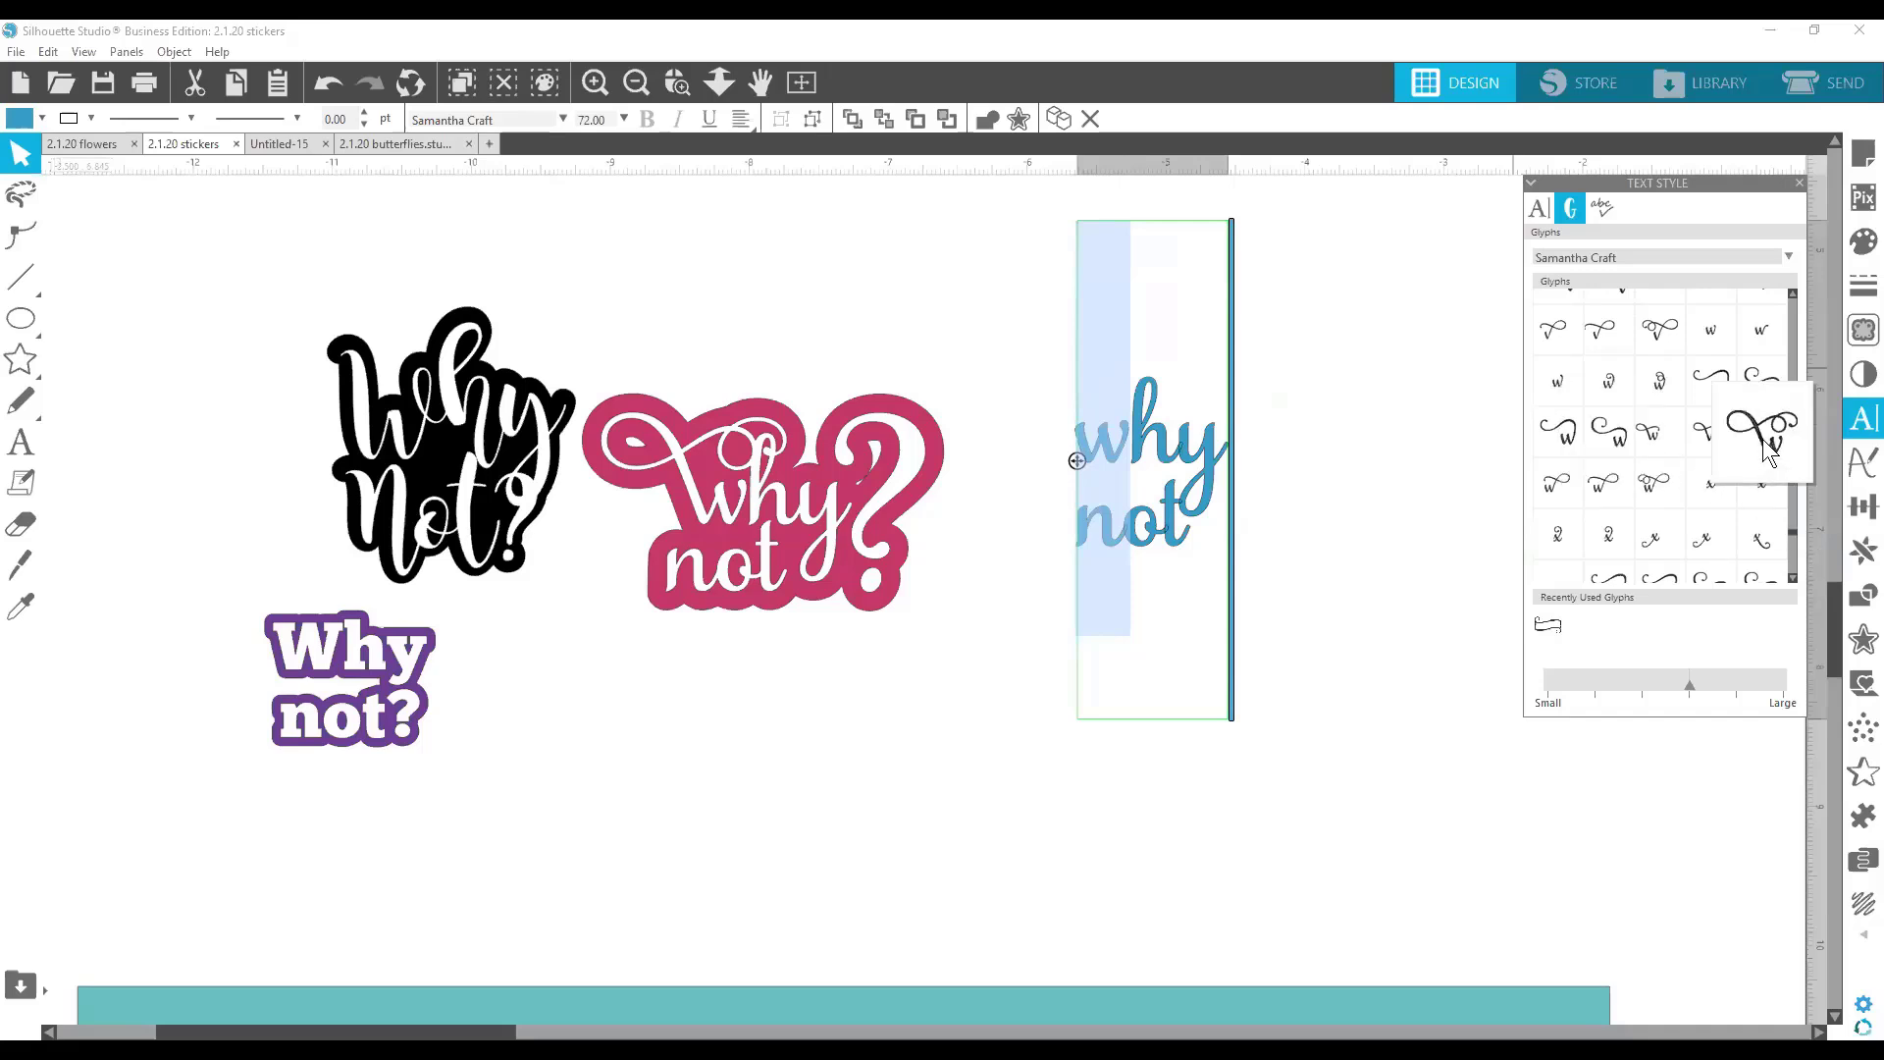
left_click(1766, 451)
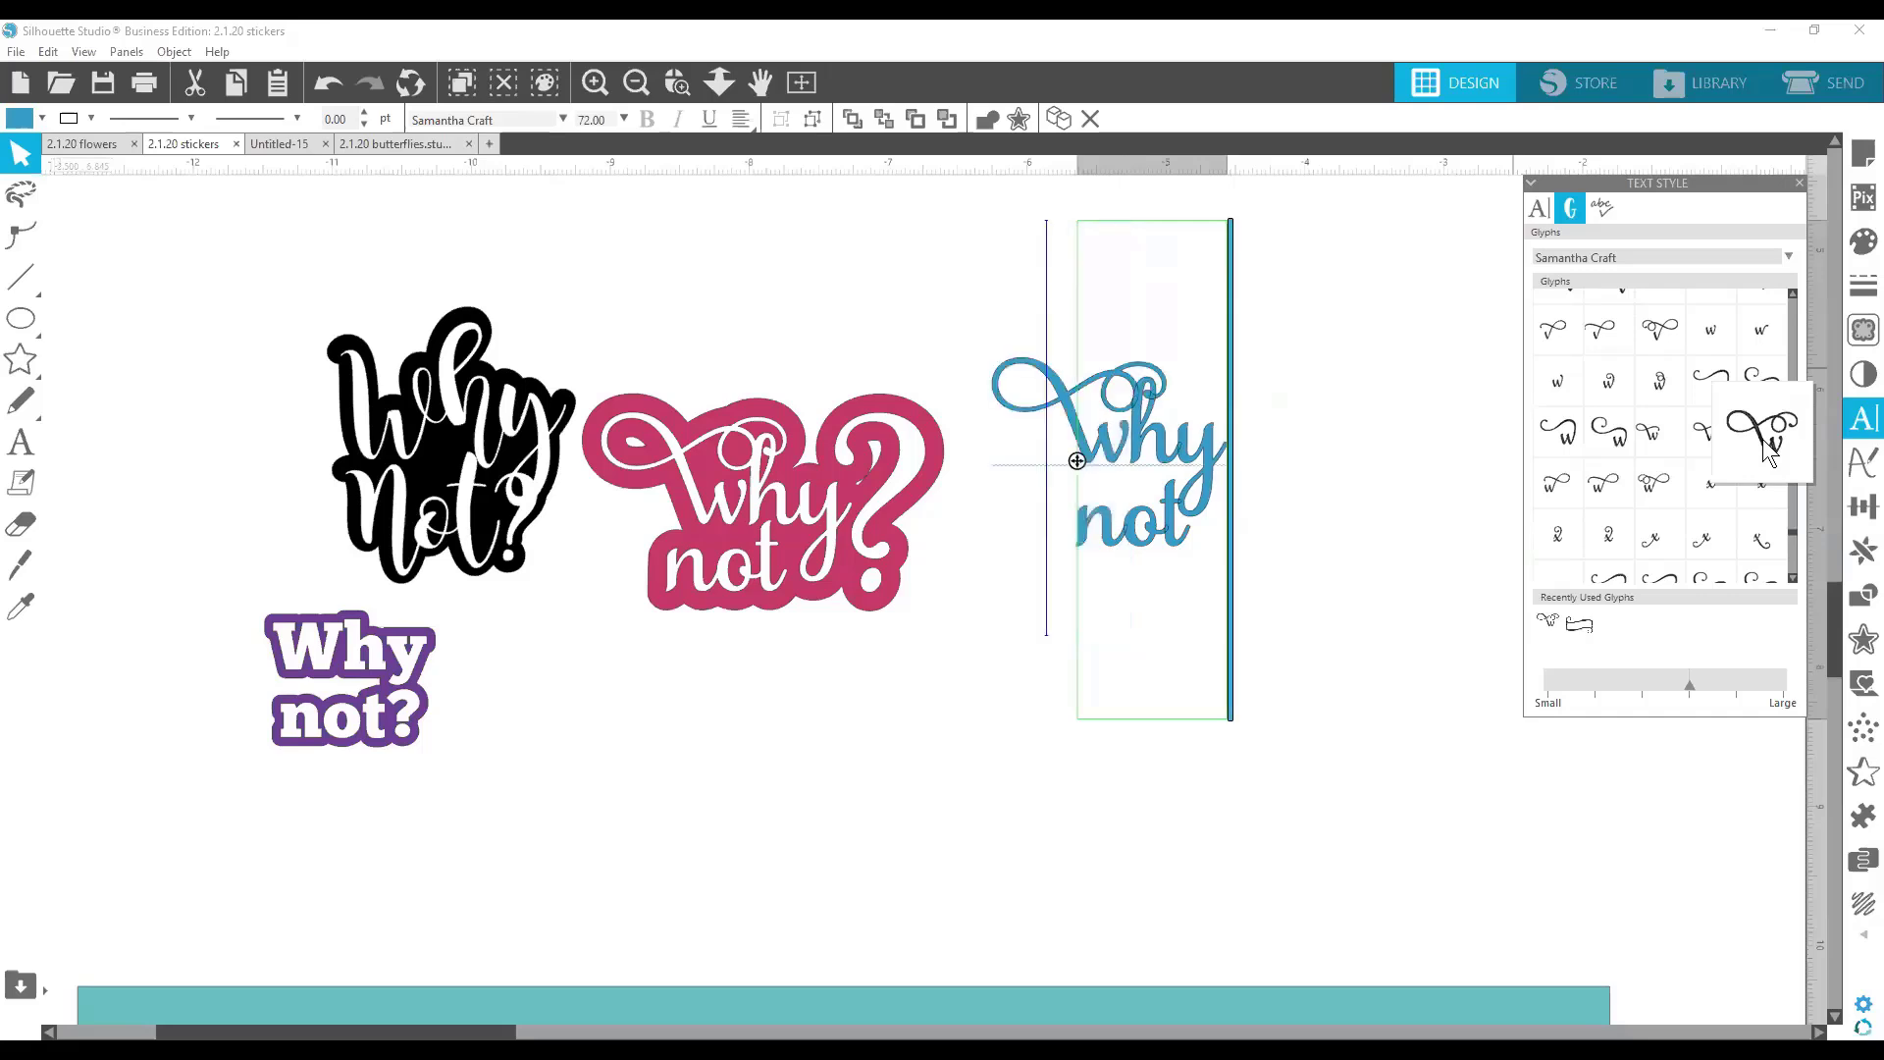
left_click(1361, 658)
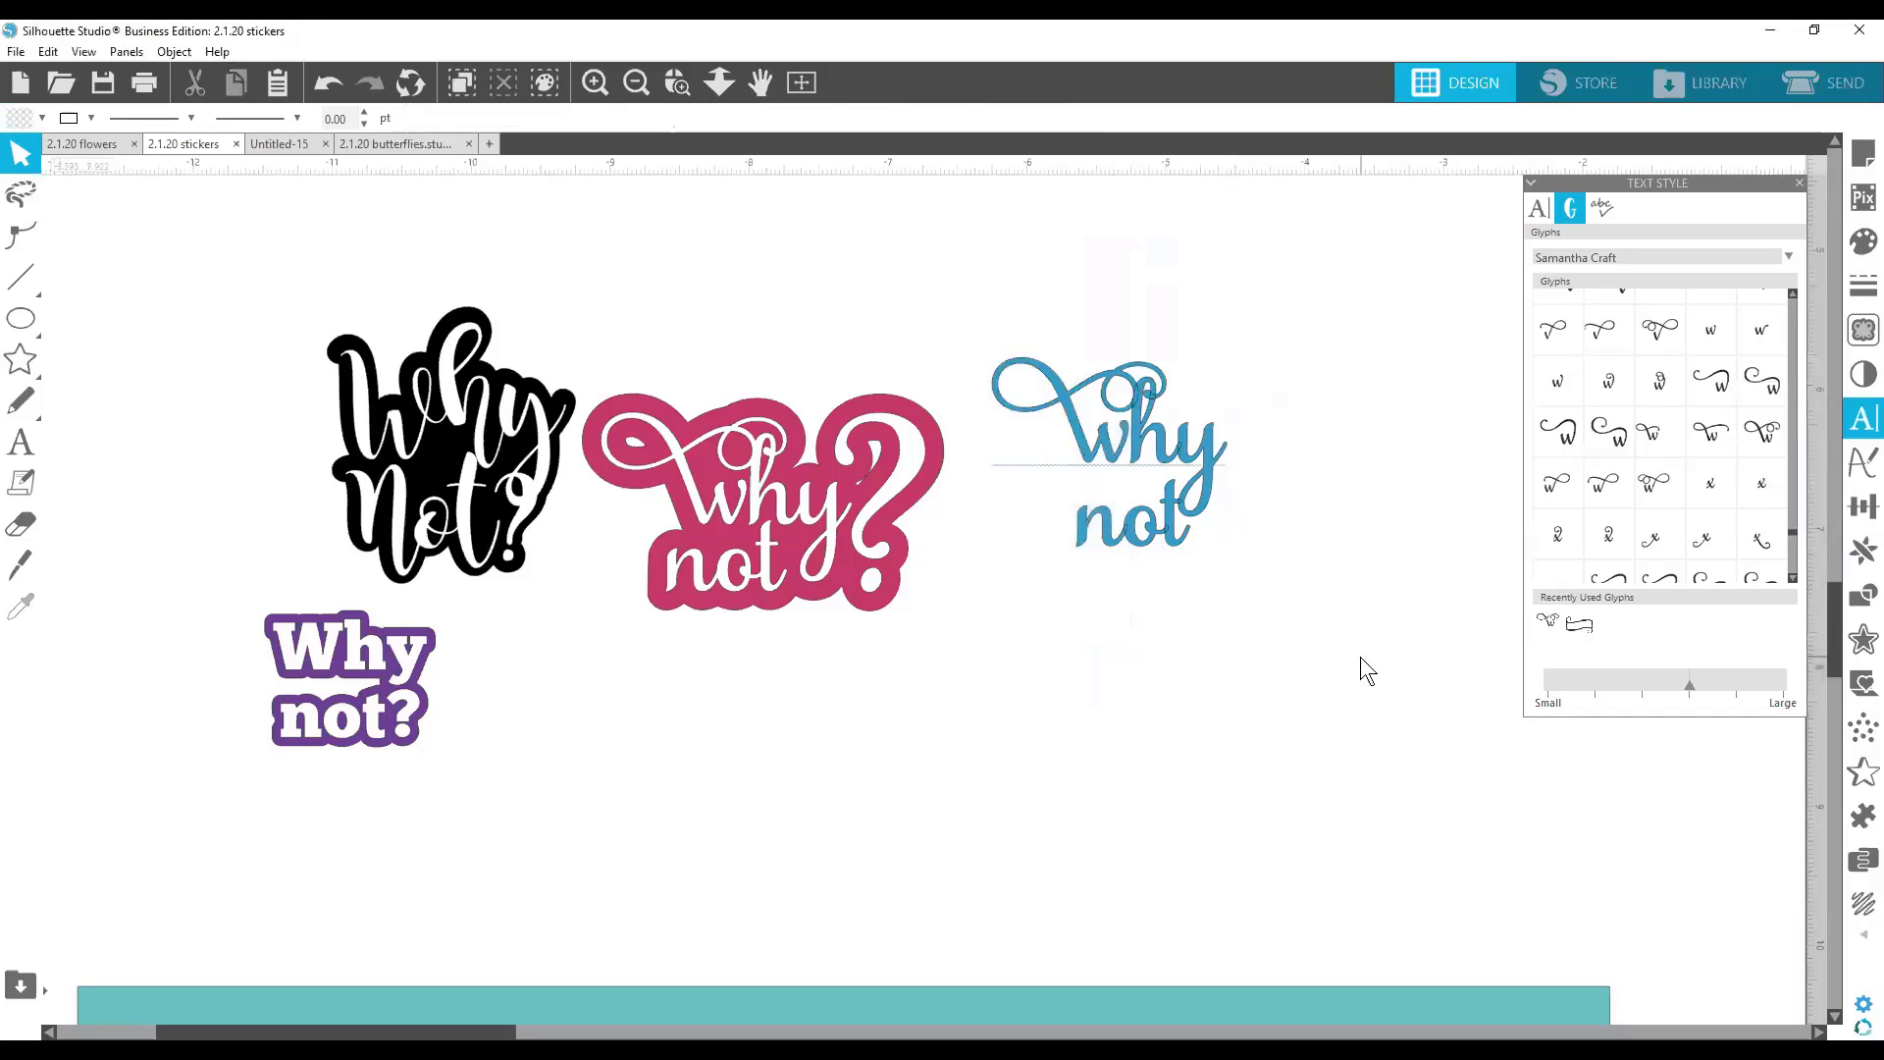
Try to reduce the line spacing of the "why not" text further.
left_click(1141, 548)
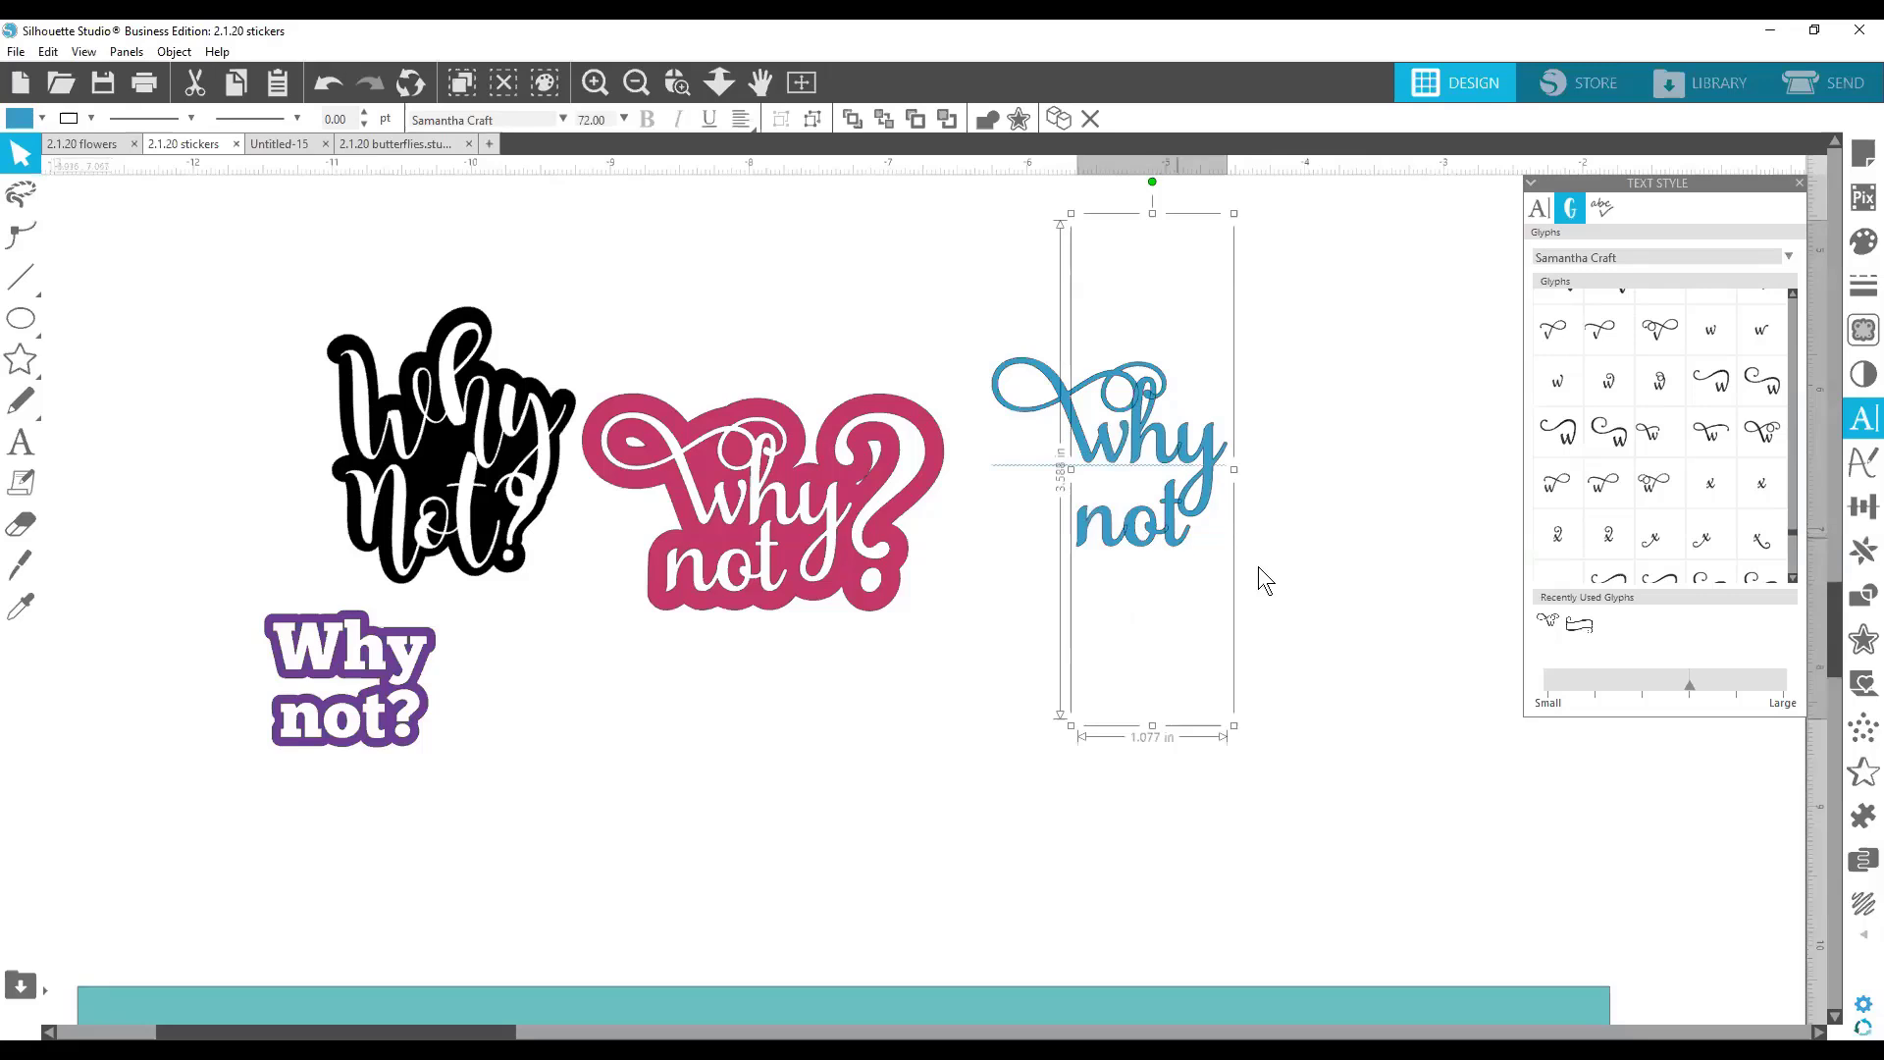
left_click(1864, 420)
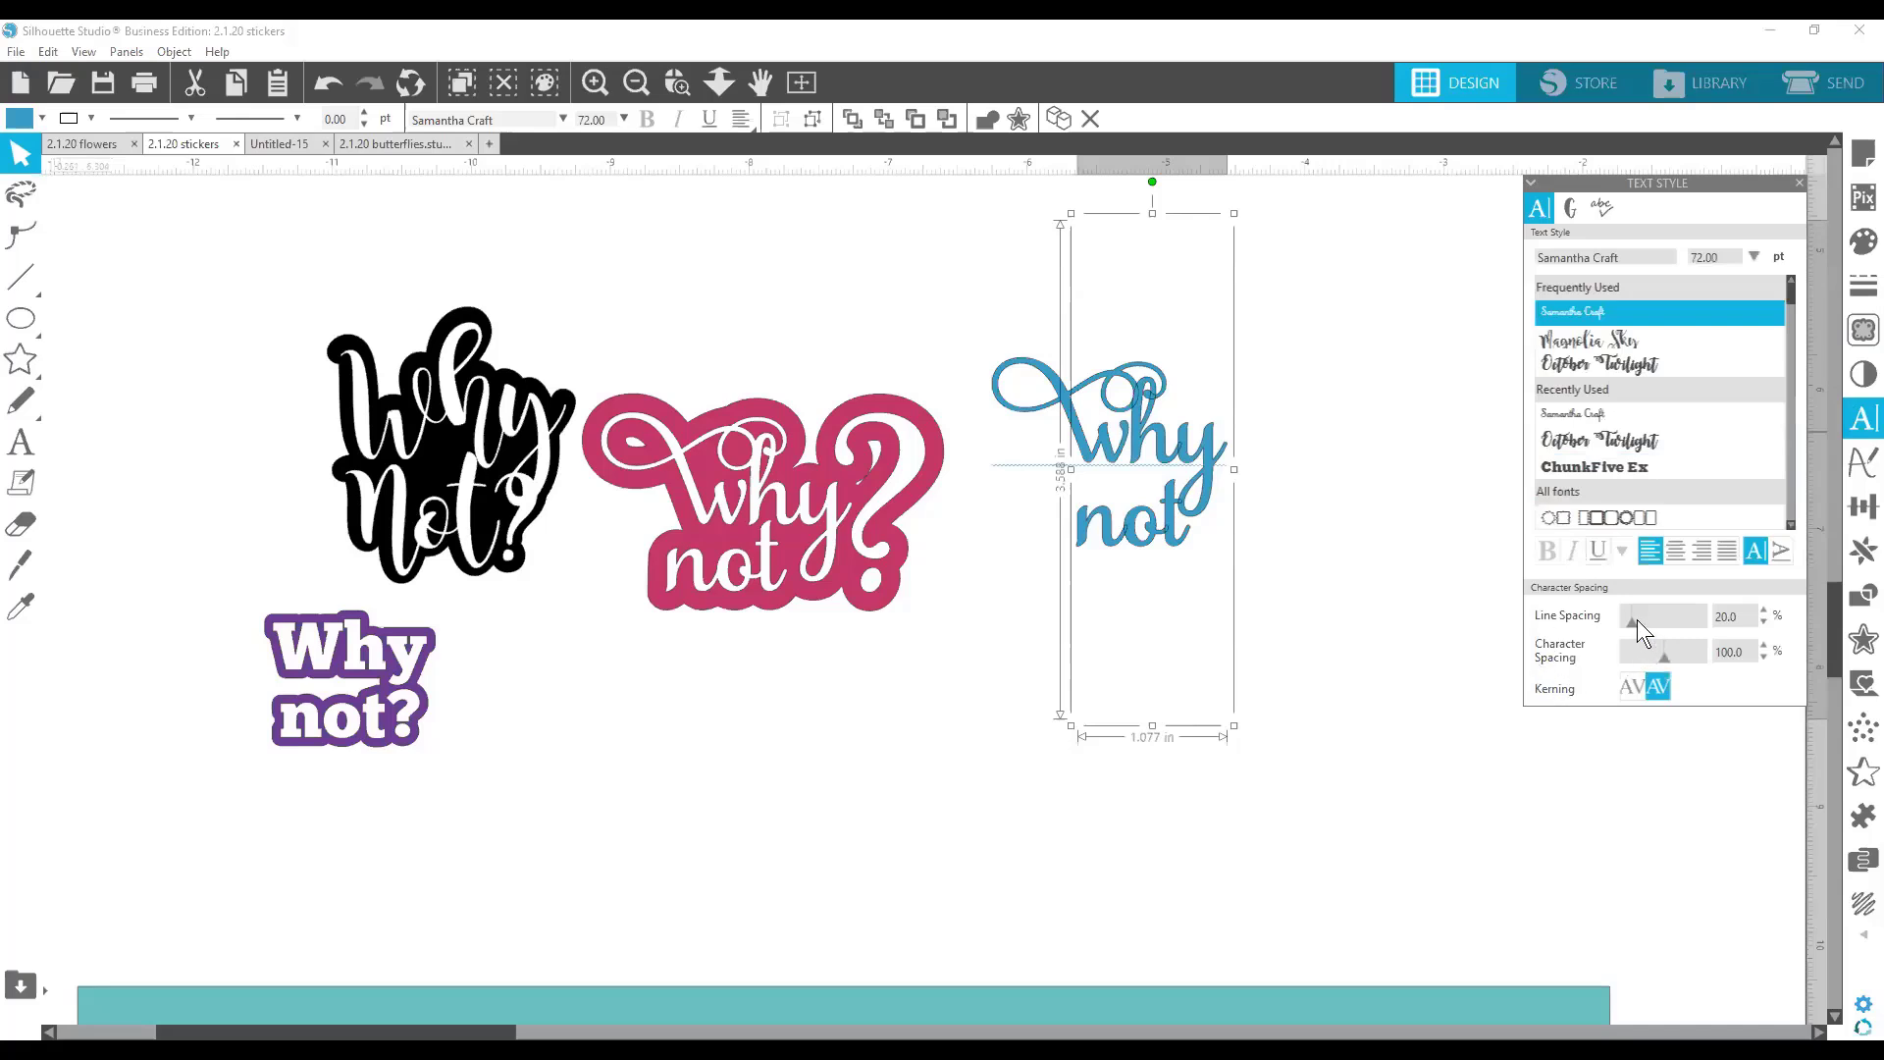
left_click_drag(1637, 620, 1631, 622)
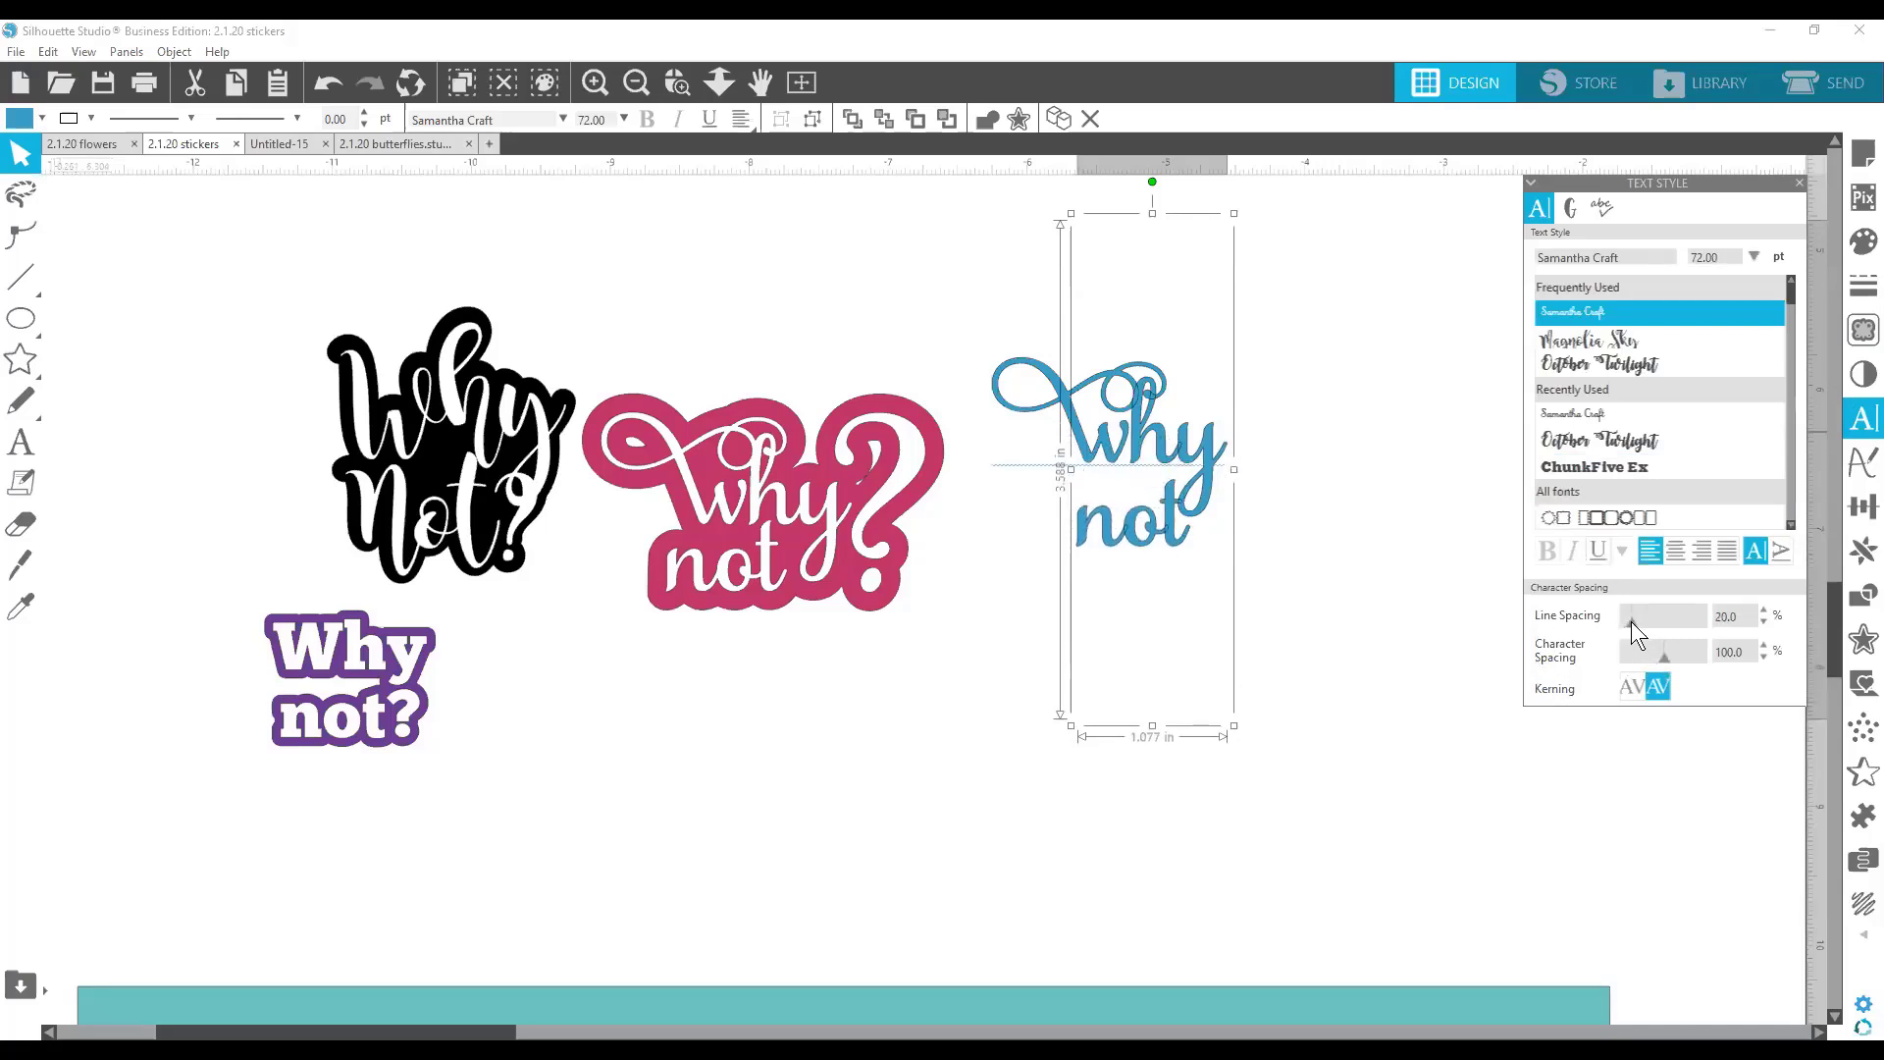
left_click(1368, 646)
left_click(1174, 552)
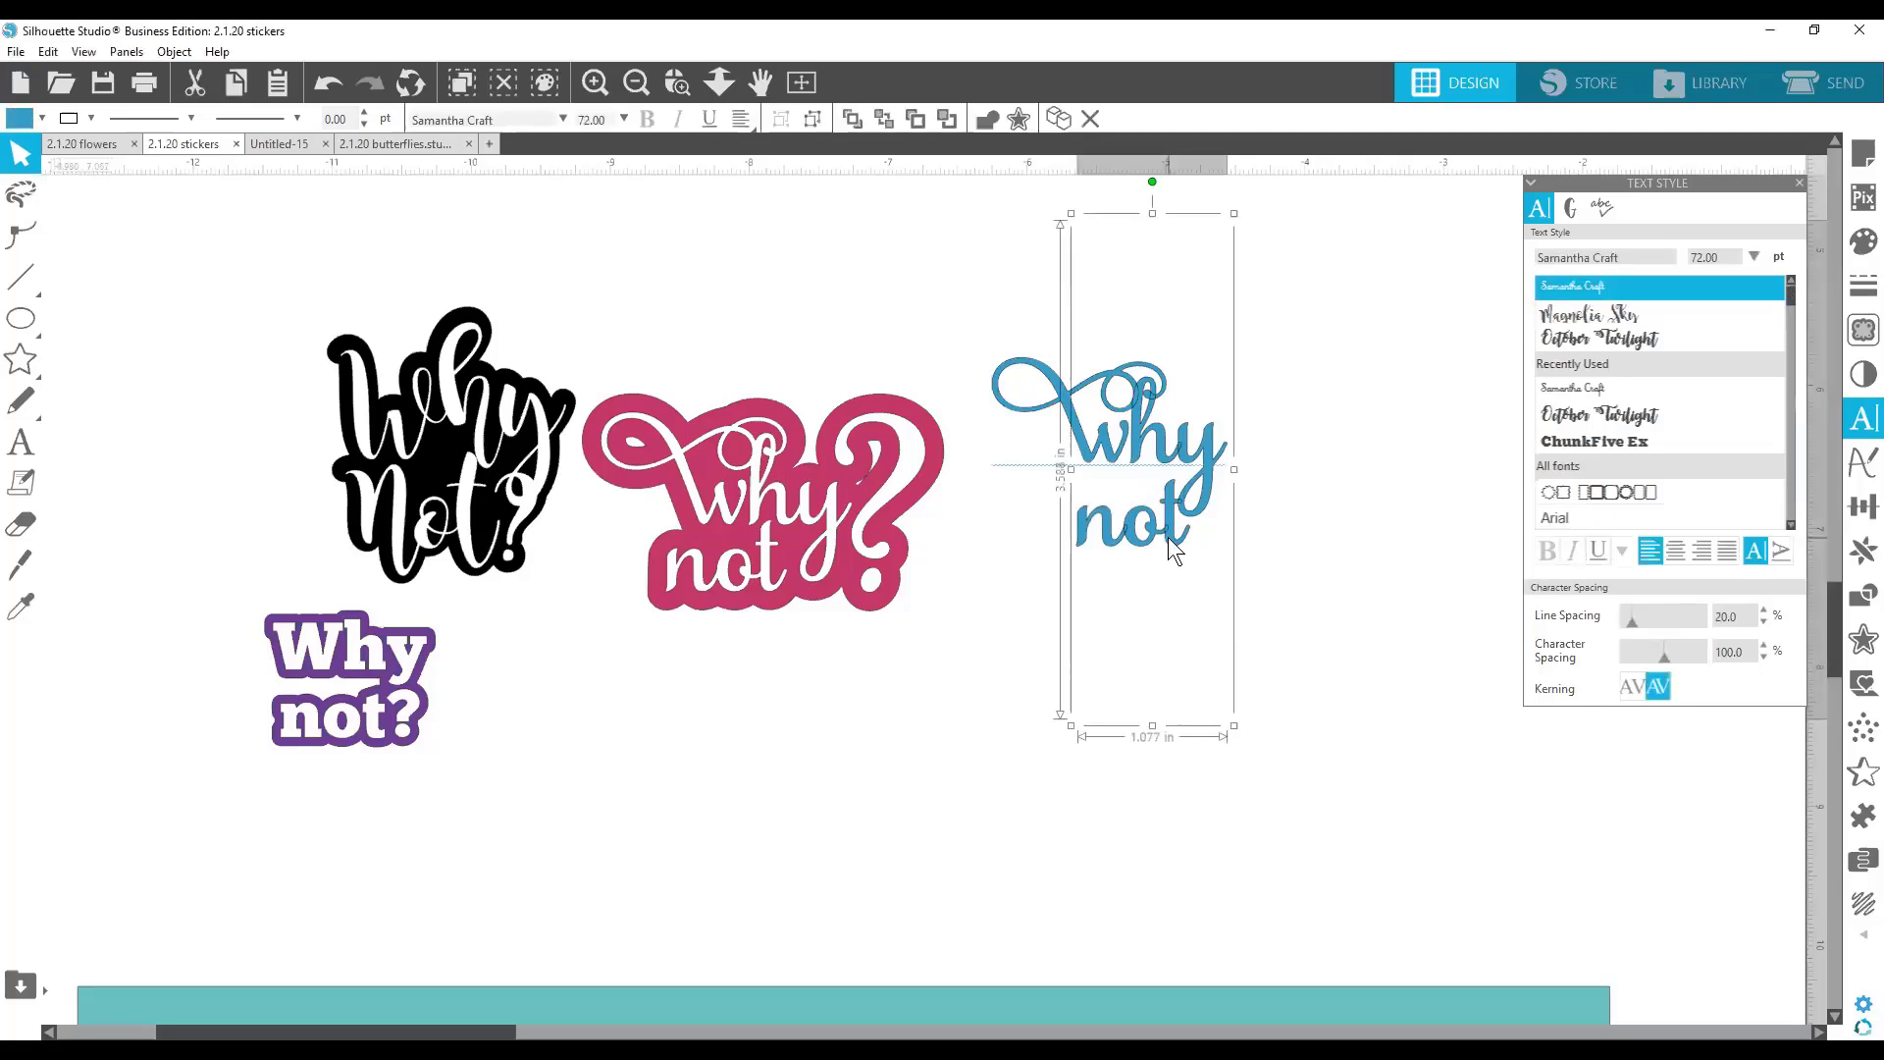
Ungroup the blue "why not" text into separate letters.
right_click(1174, 551)
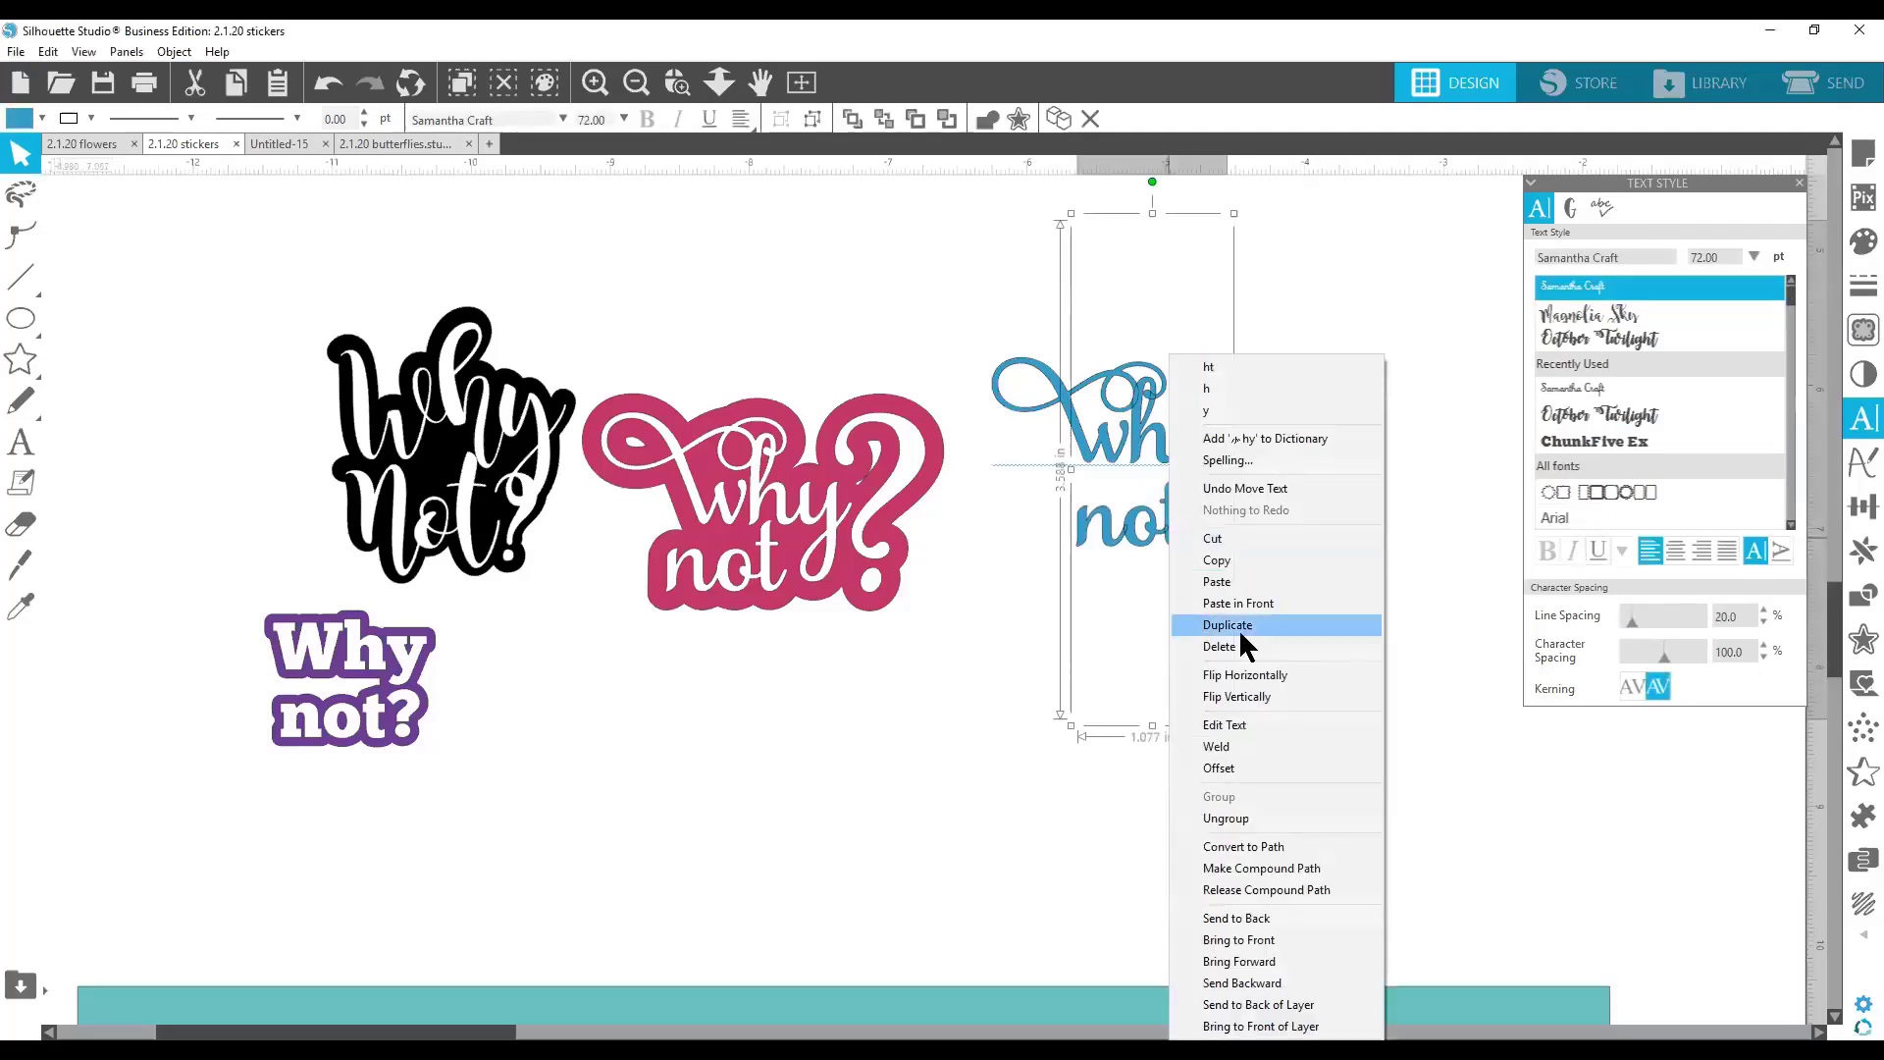
left_click(1254, 815)
left_click(1293, 633)
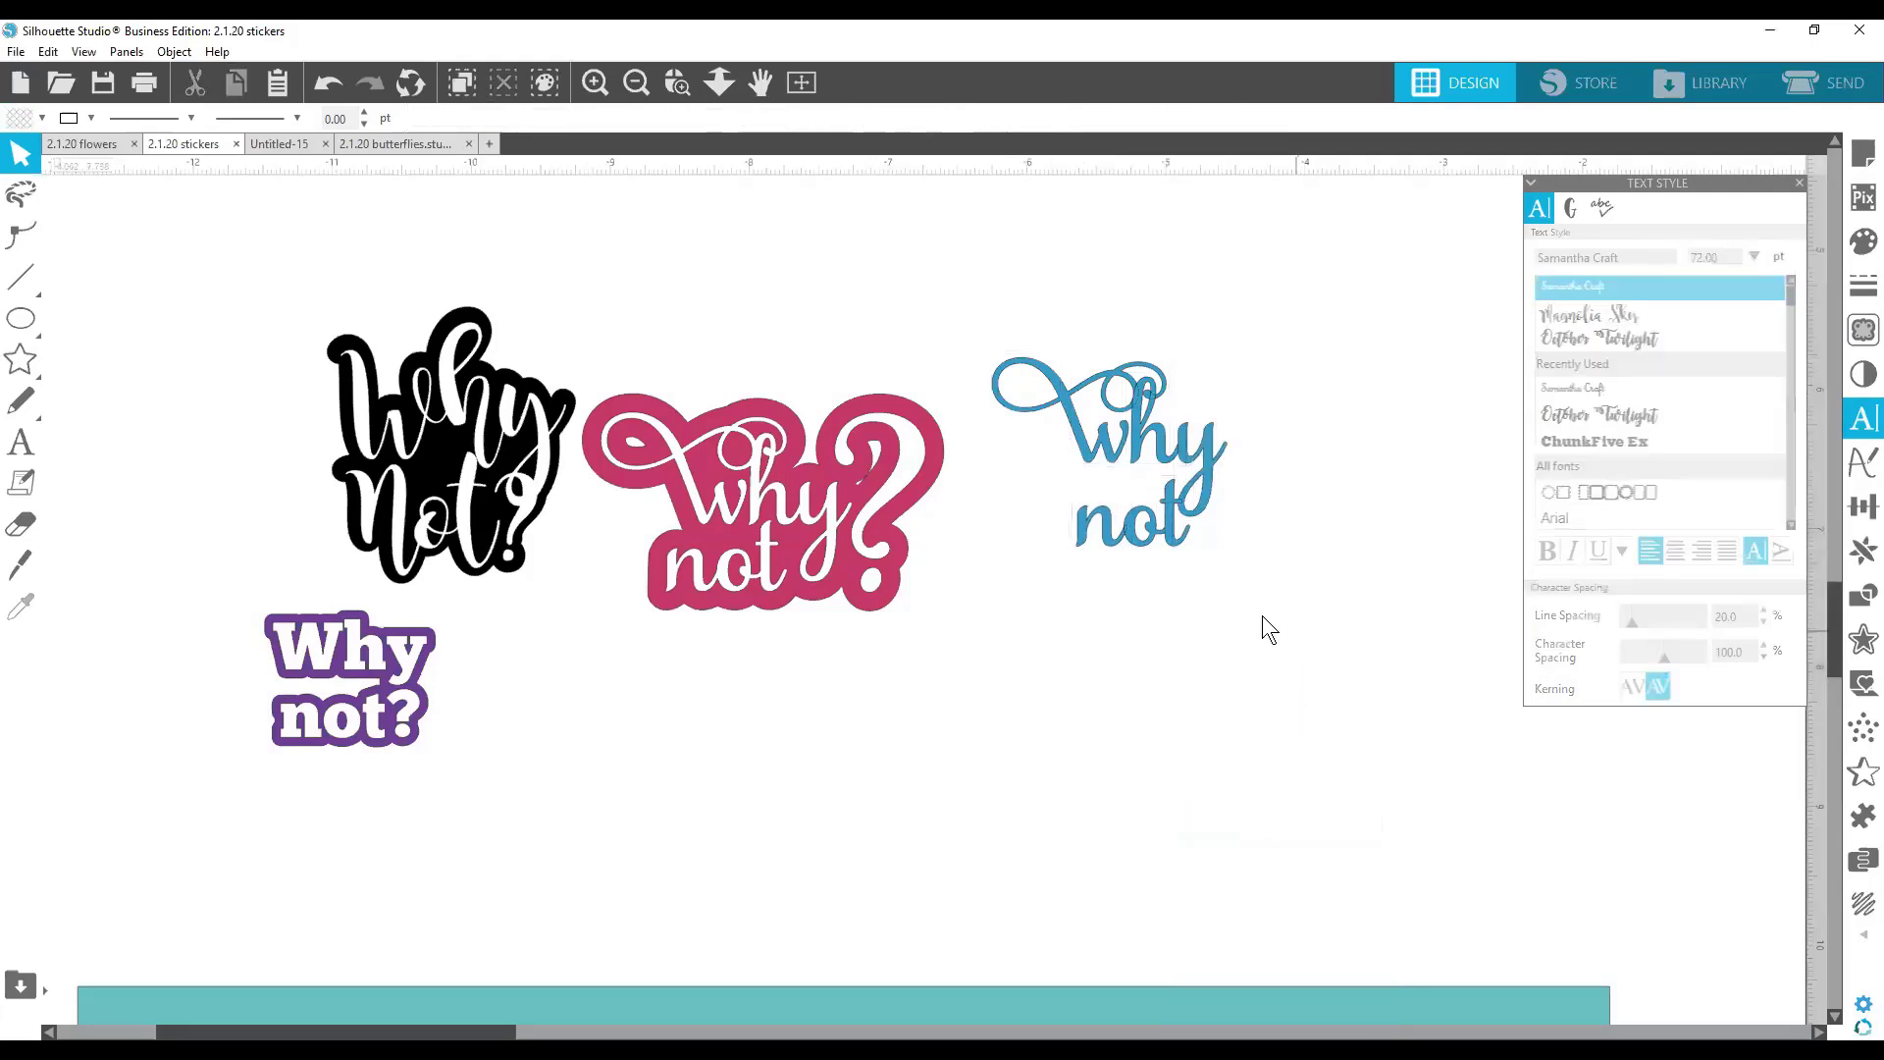
Move the letters of "not" up and left to tuck under "why", and nudge the y slightly left.
left_click(1187, 558)
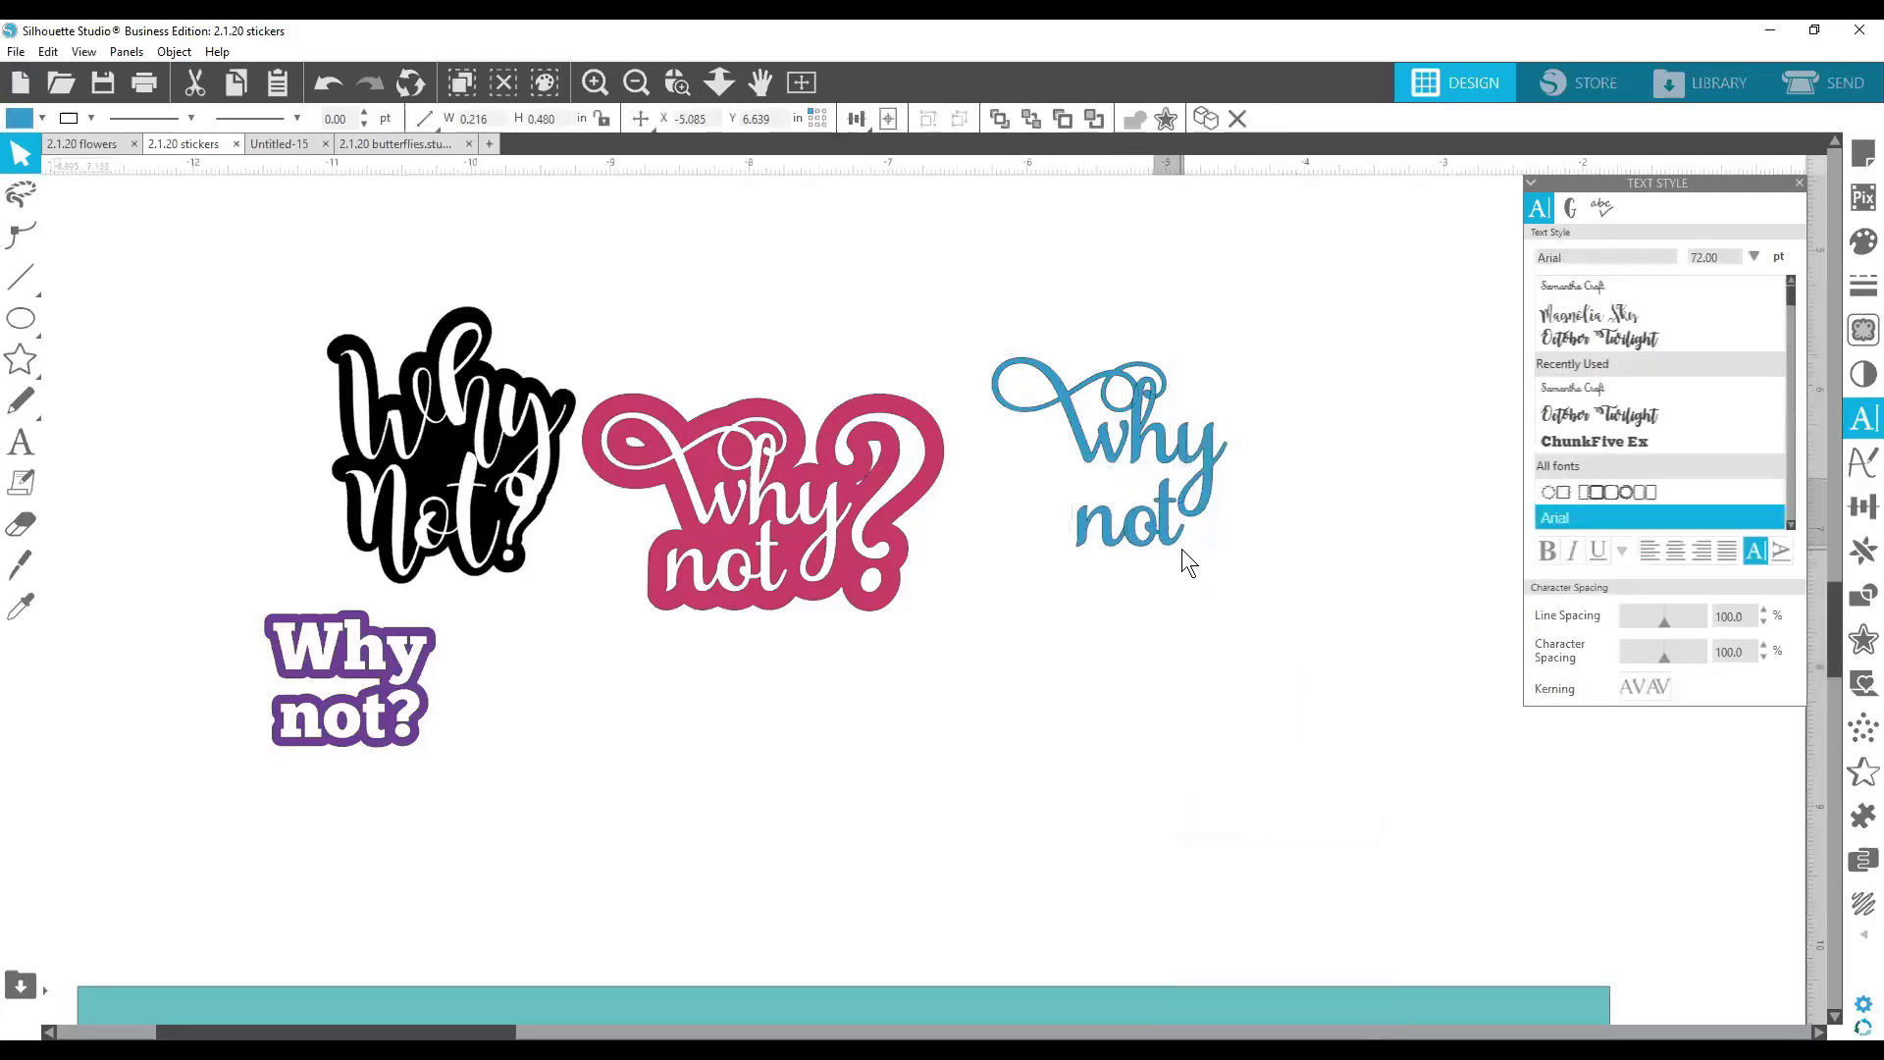
left_click(1095, 532)
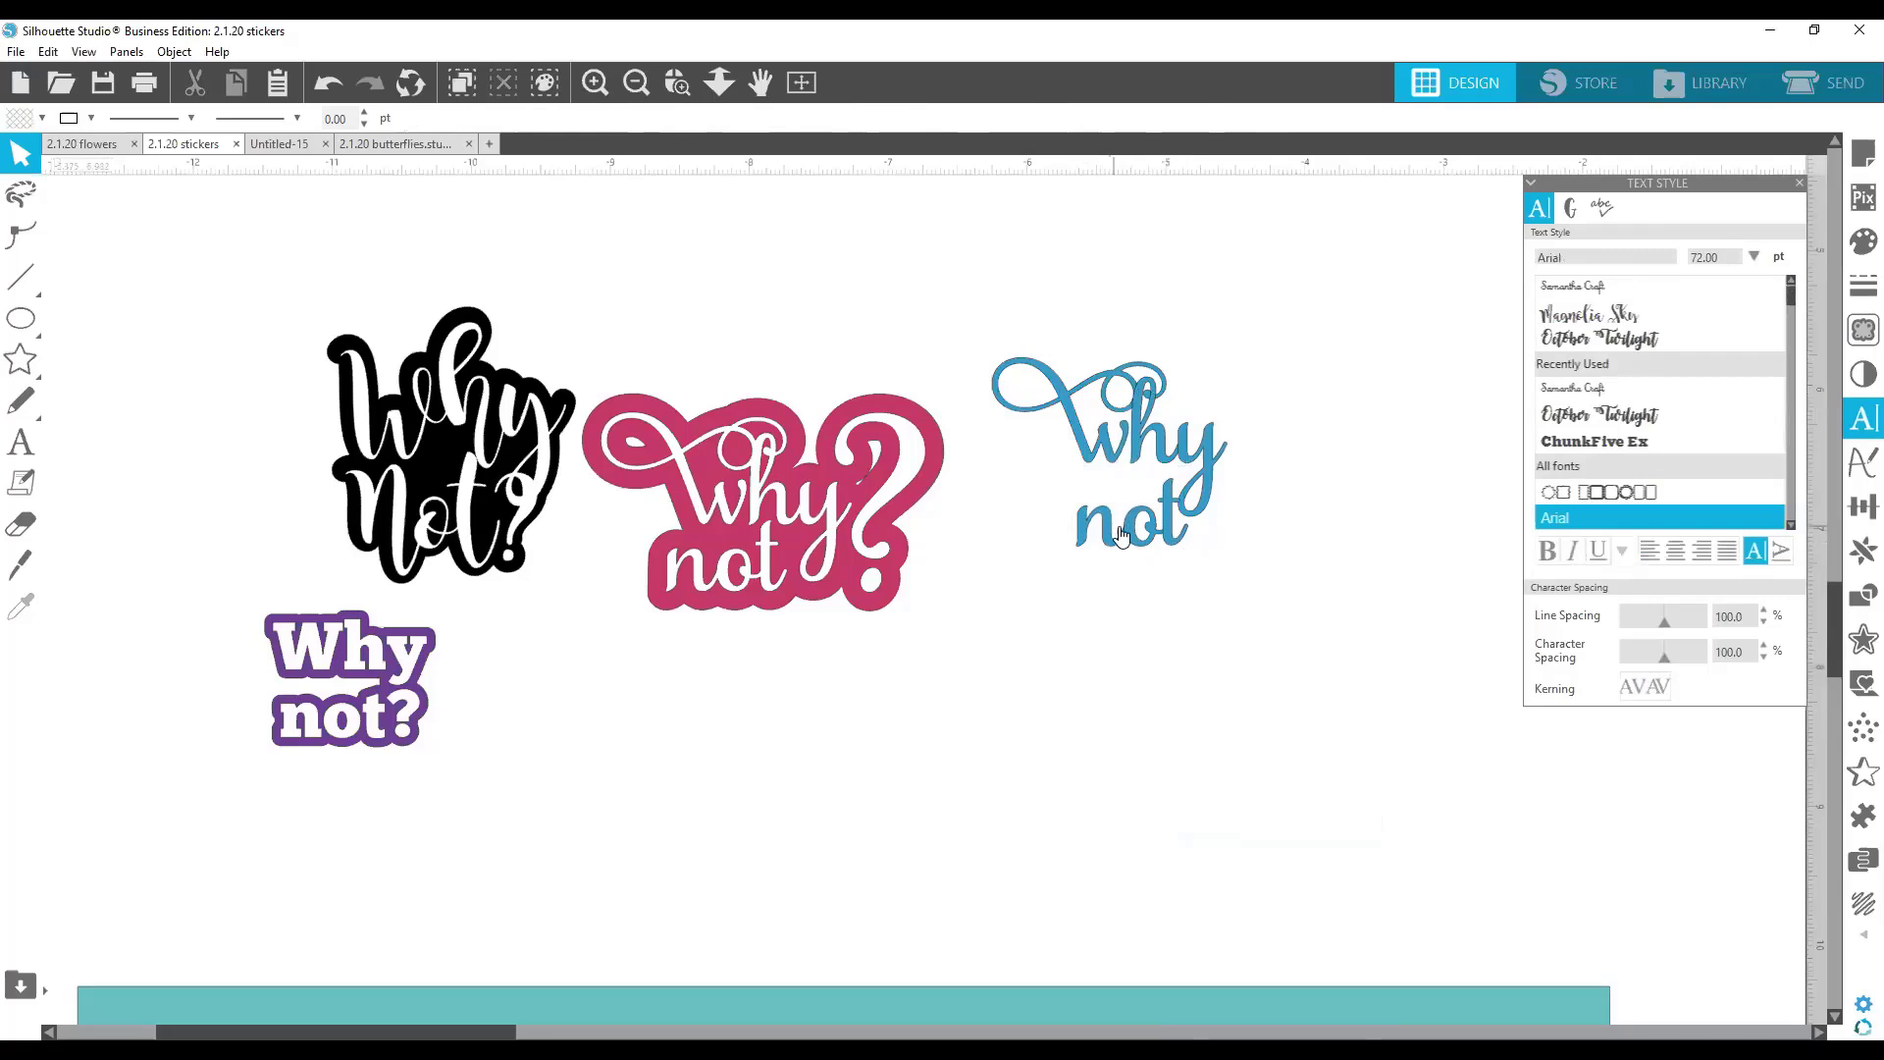
left_click(1103, 531)
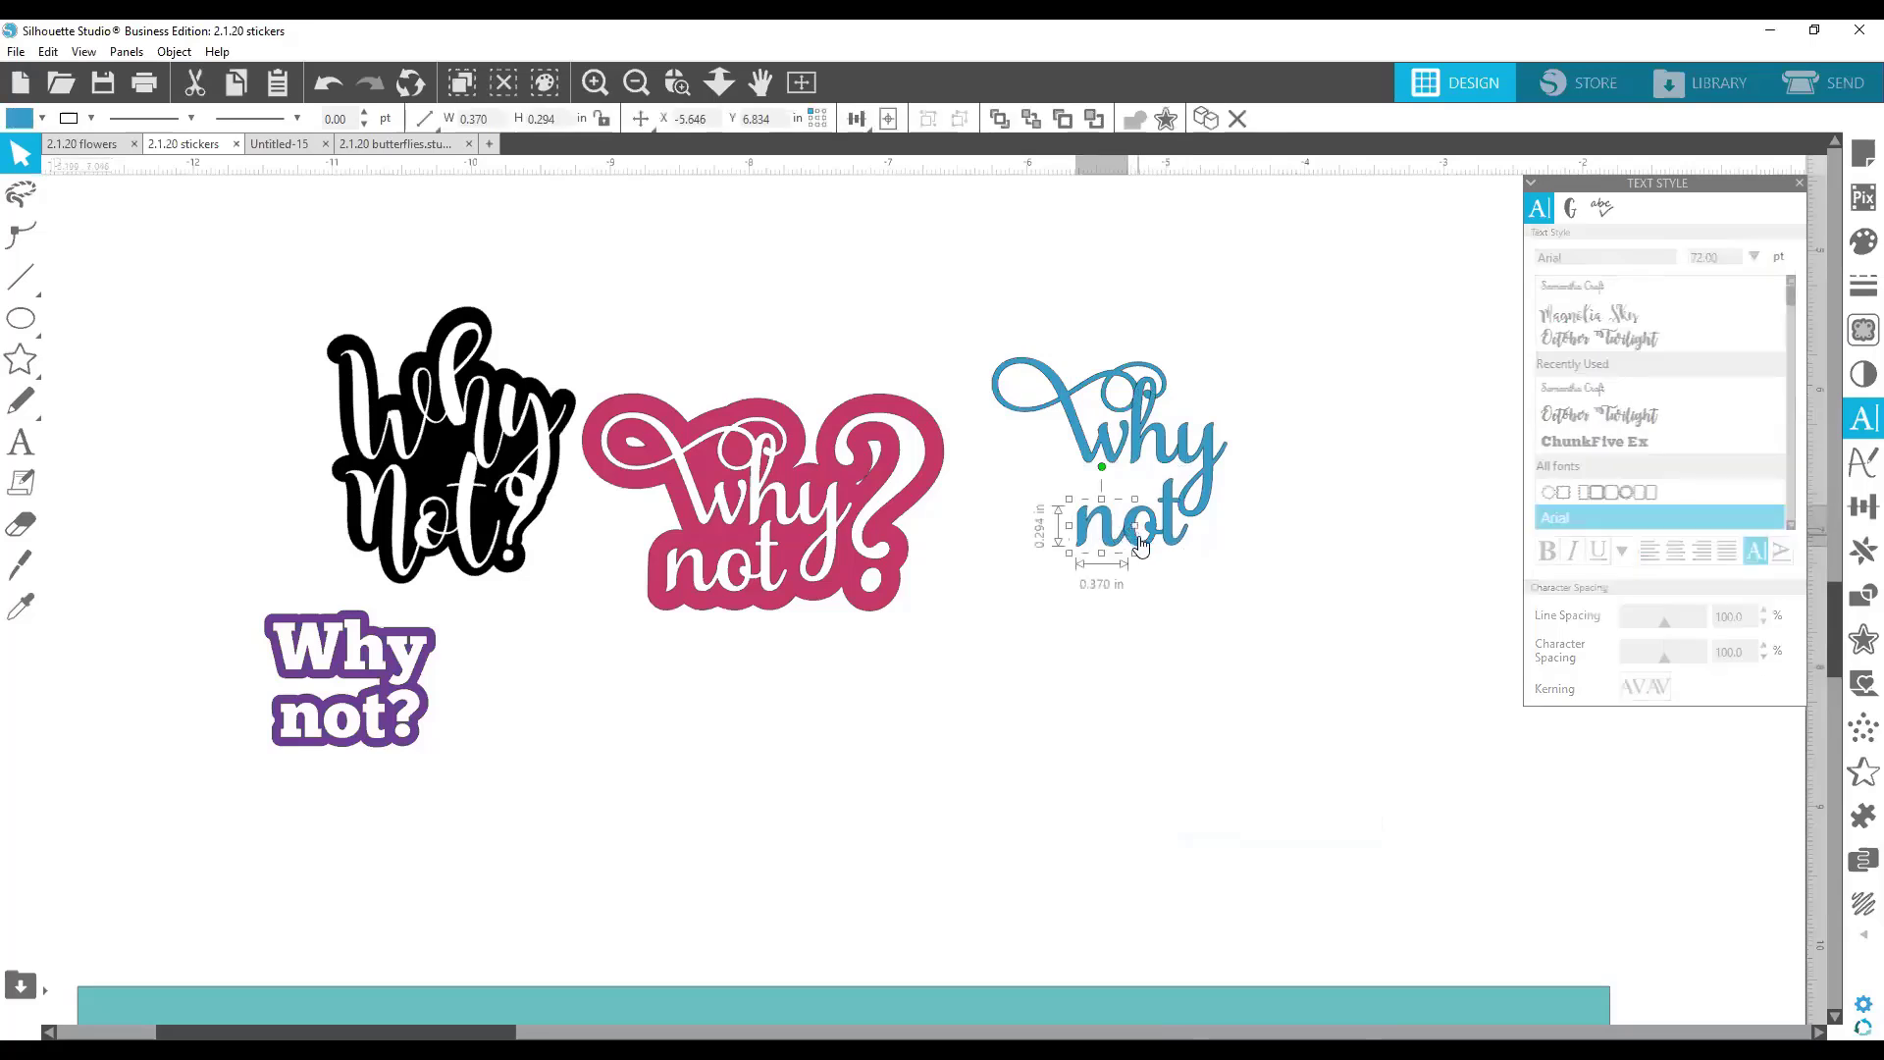
left_click(1165, 527, "shift")
left_click_drag(1164, 526, 1149, 507)
left_click(1330, 503)
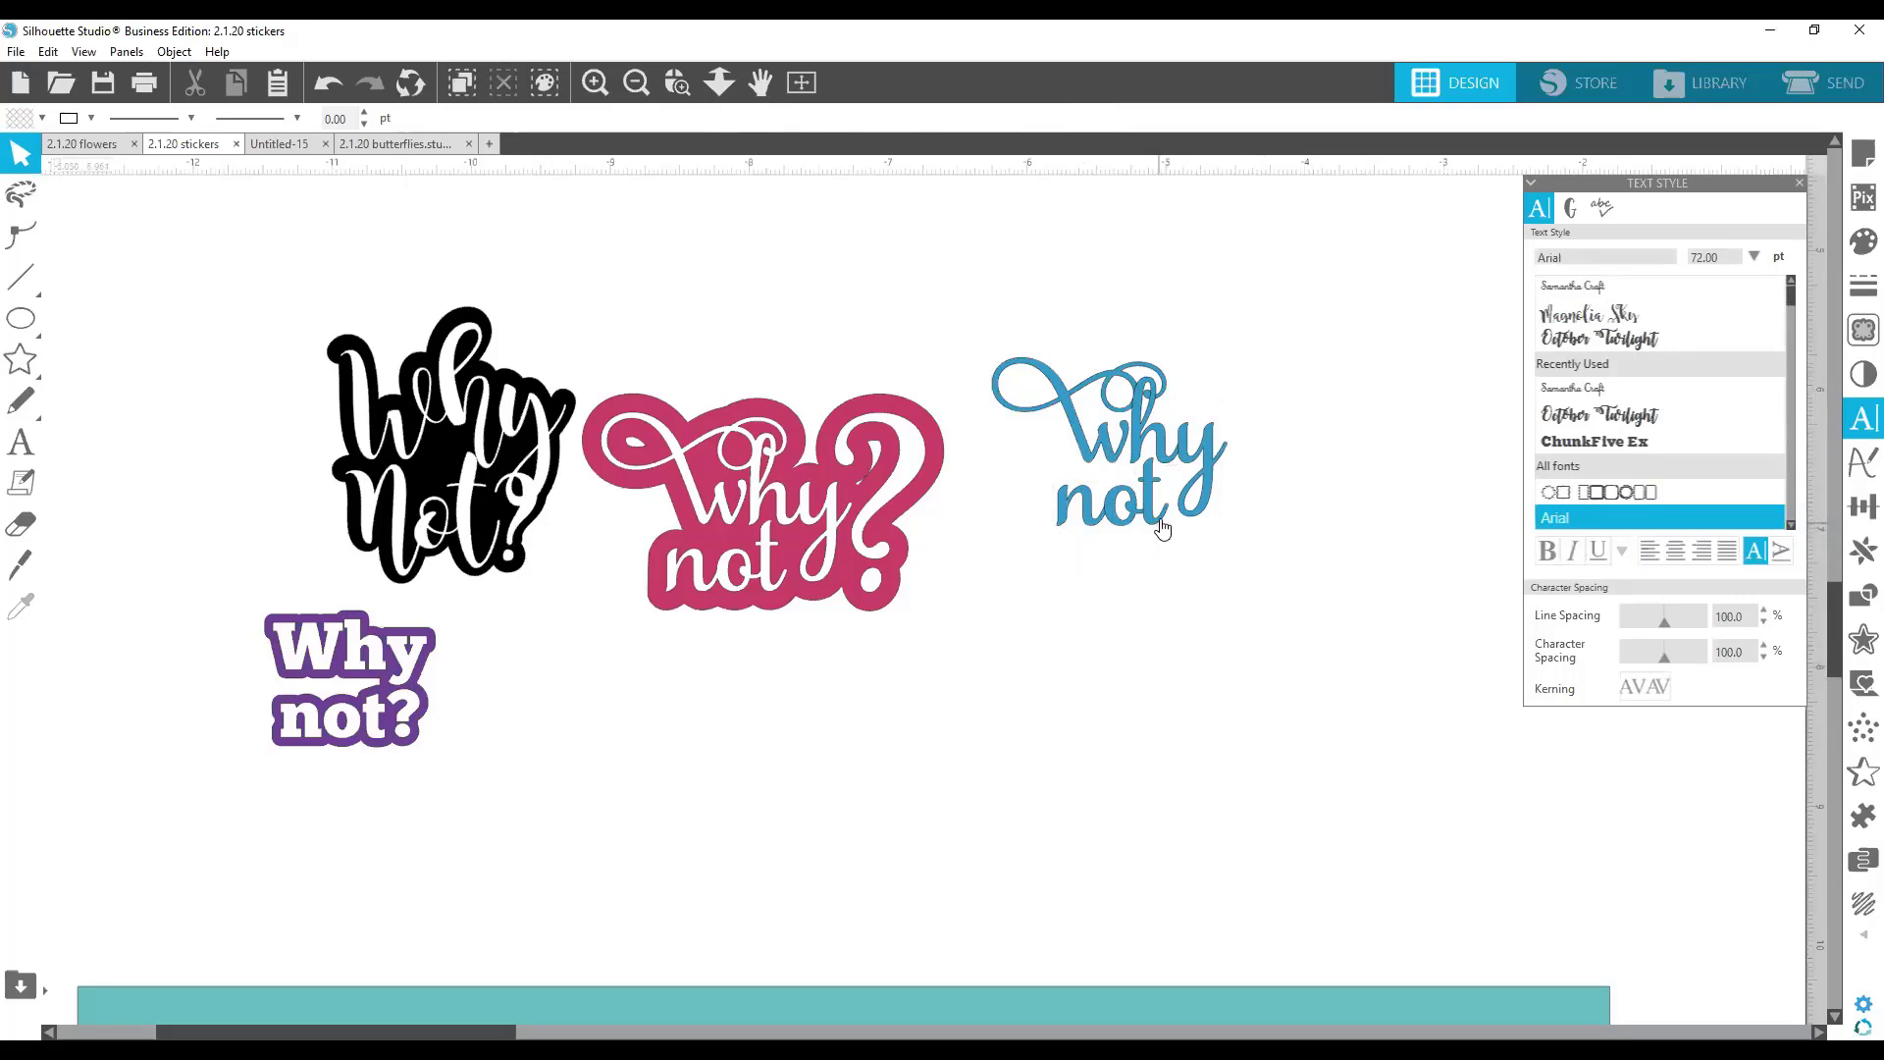
left_click(1194, 465)
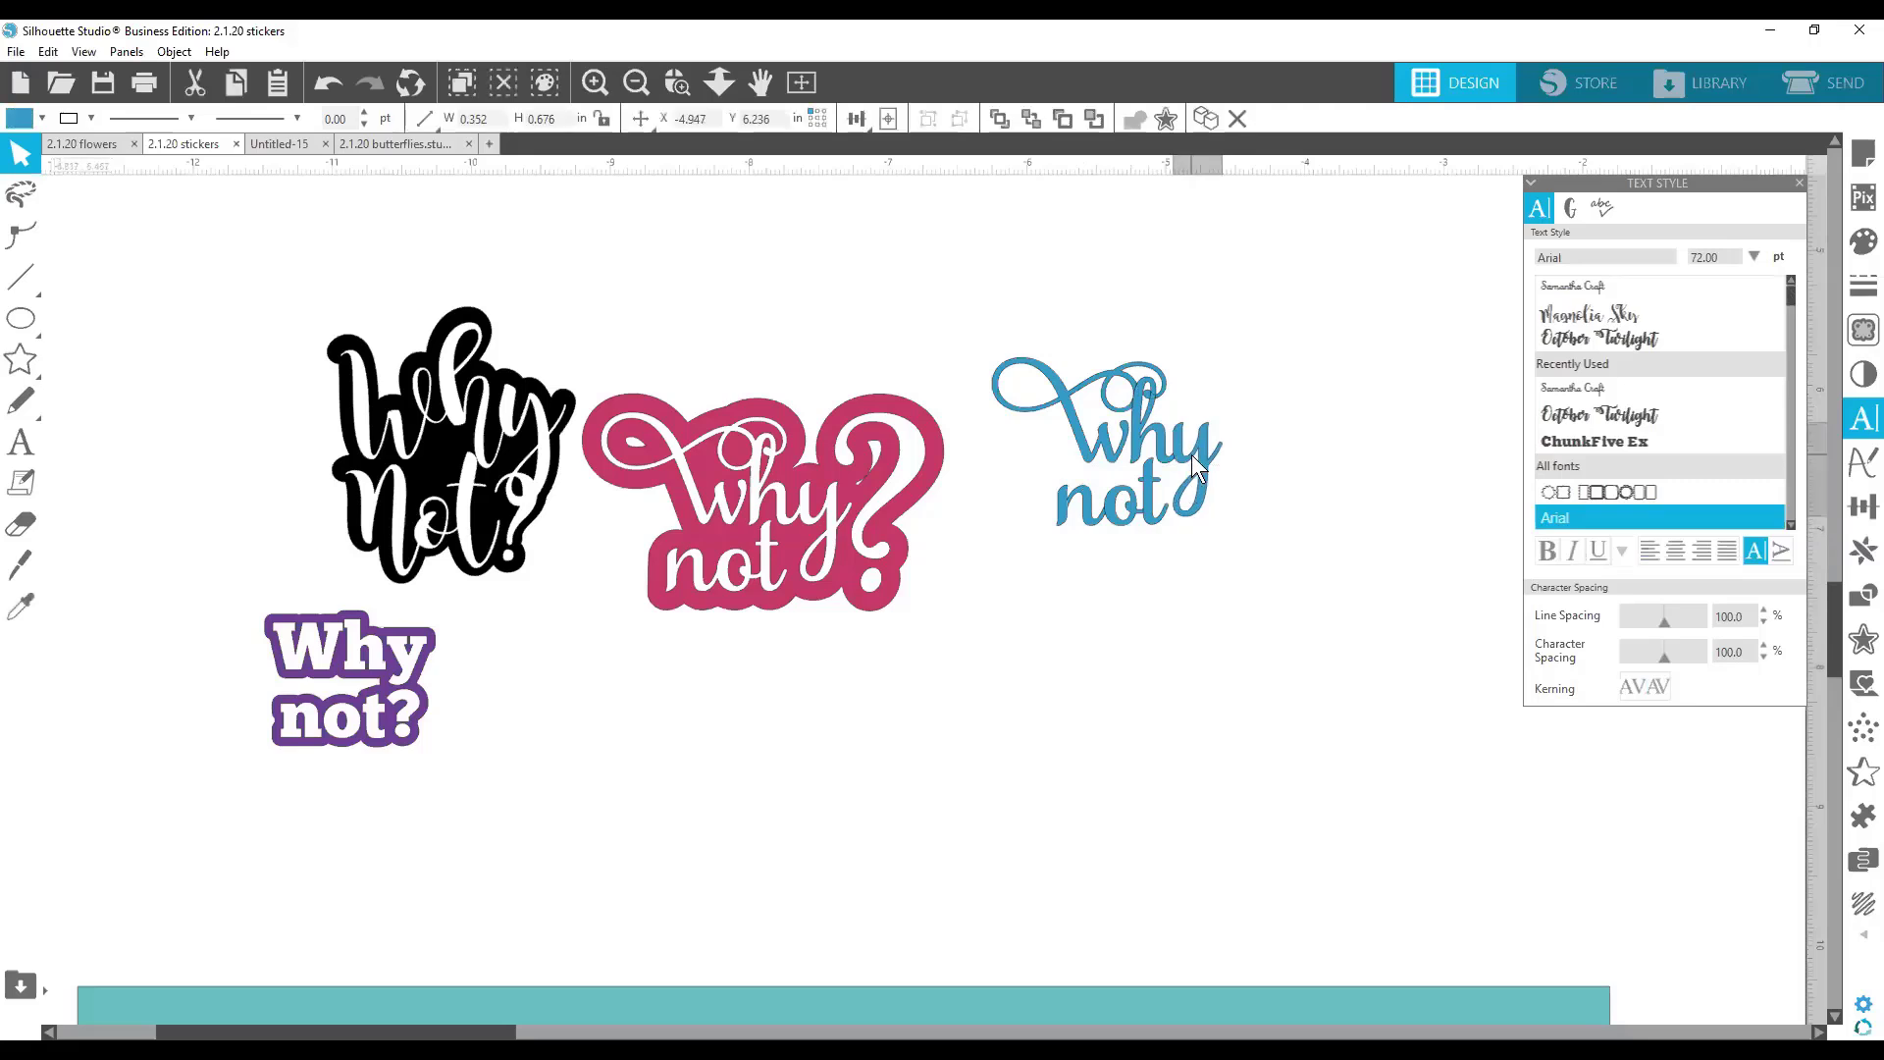
left_click(1297, 503)
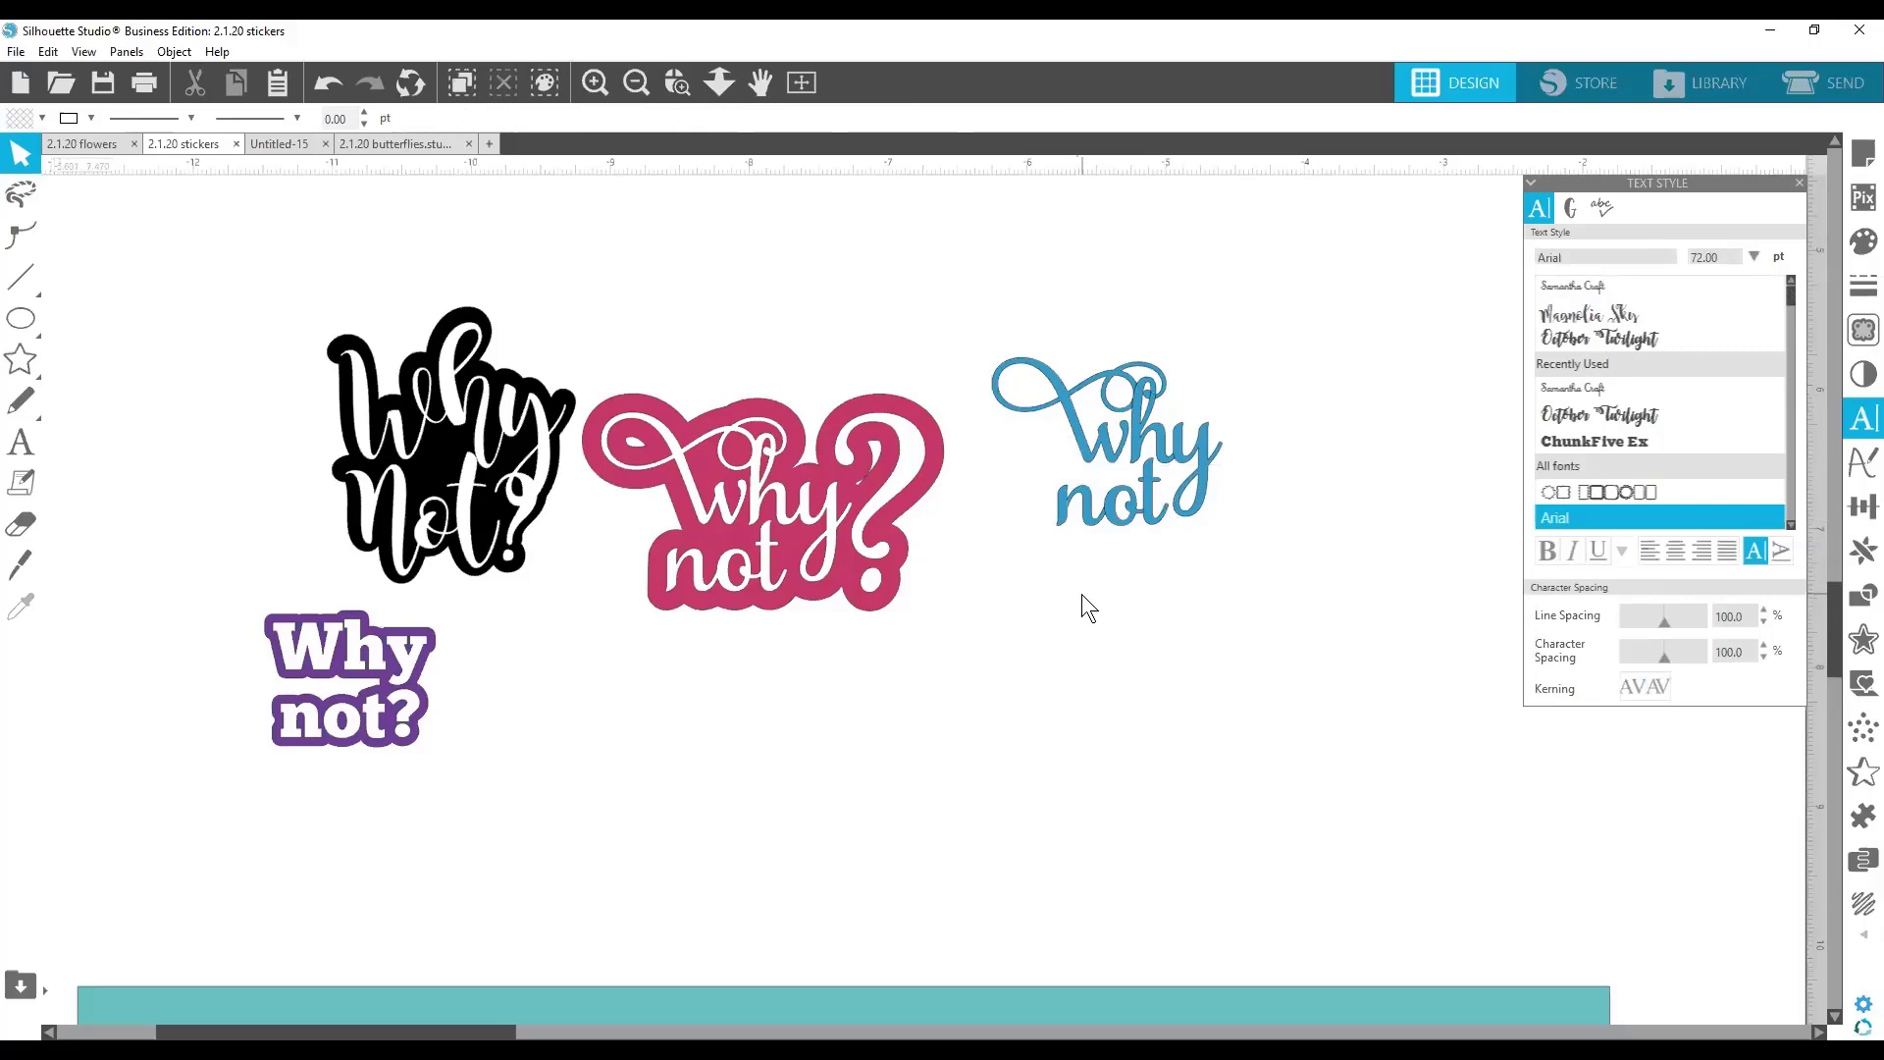
Add a separate "?" text object beside "why not" and set its font to Samantha Craft.
left_click(20, 453)
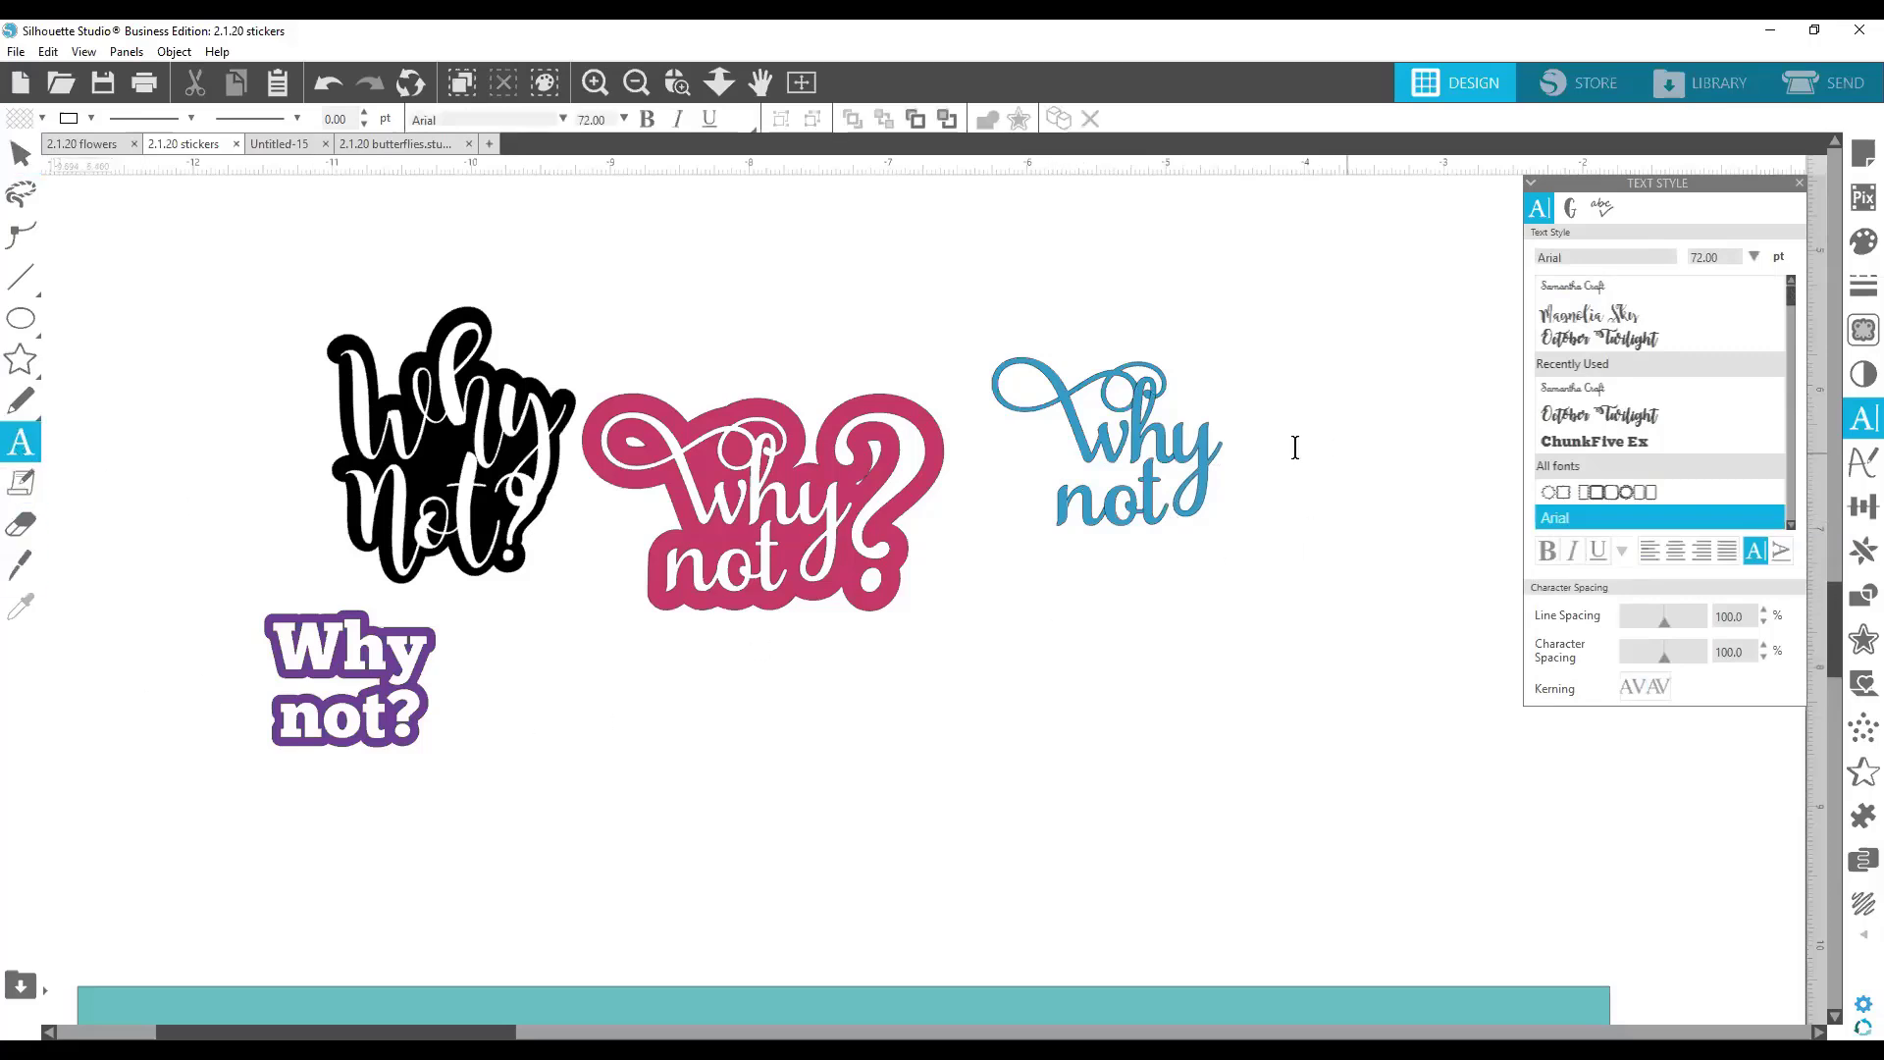
left_click(1251, 457)
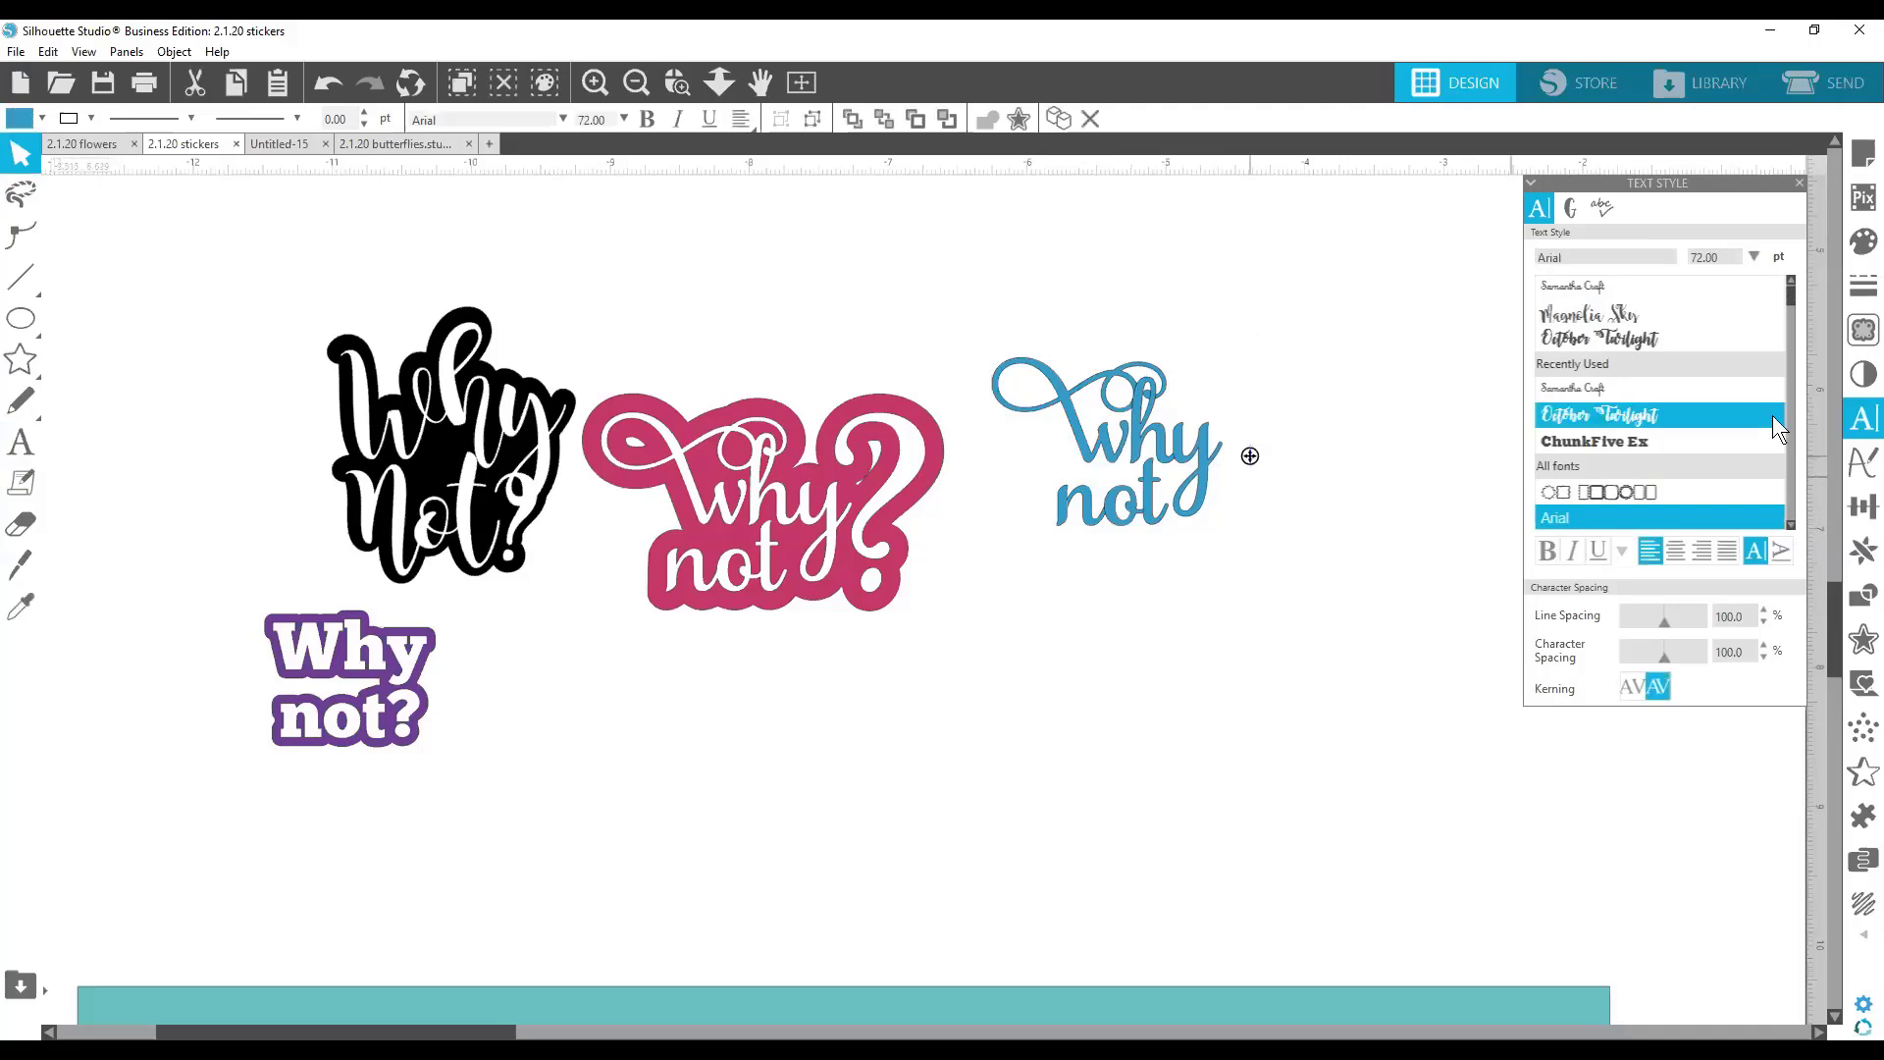
type("?")
left_click_drag(1316, 444, 1275, 428)
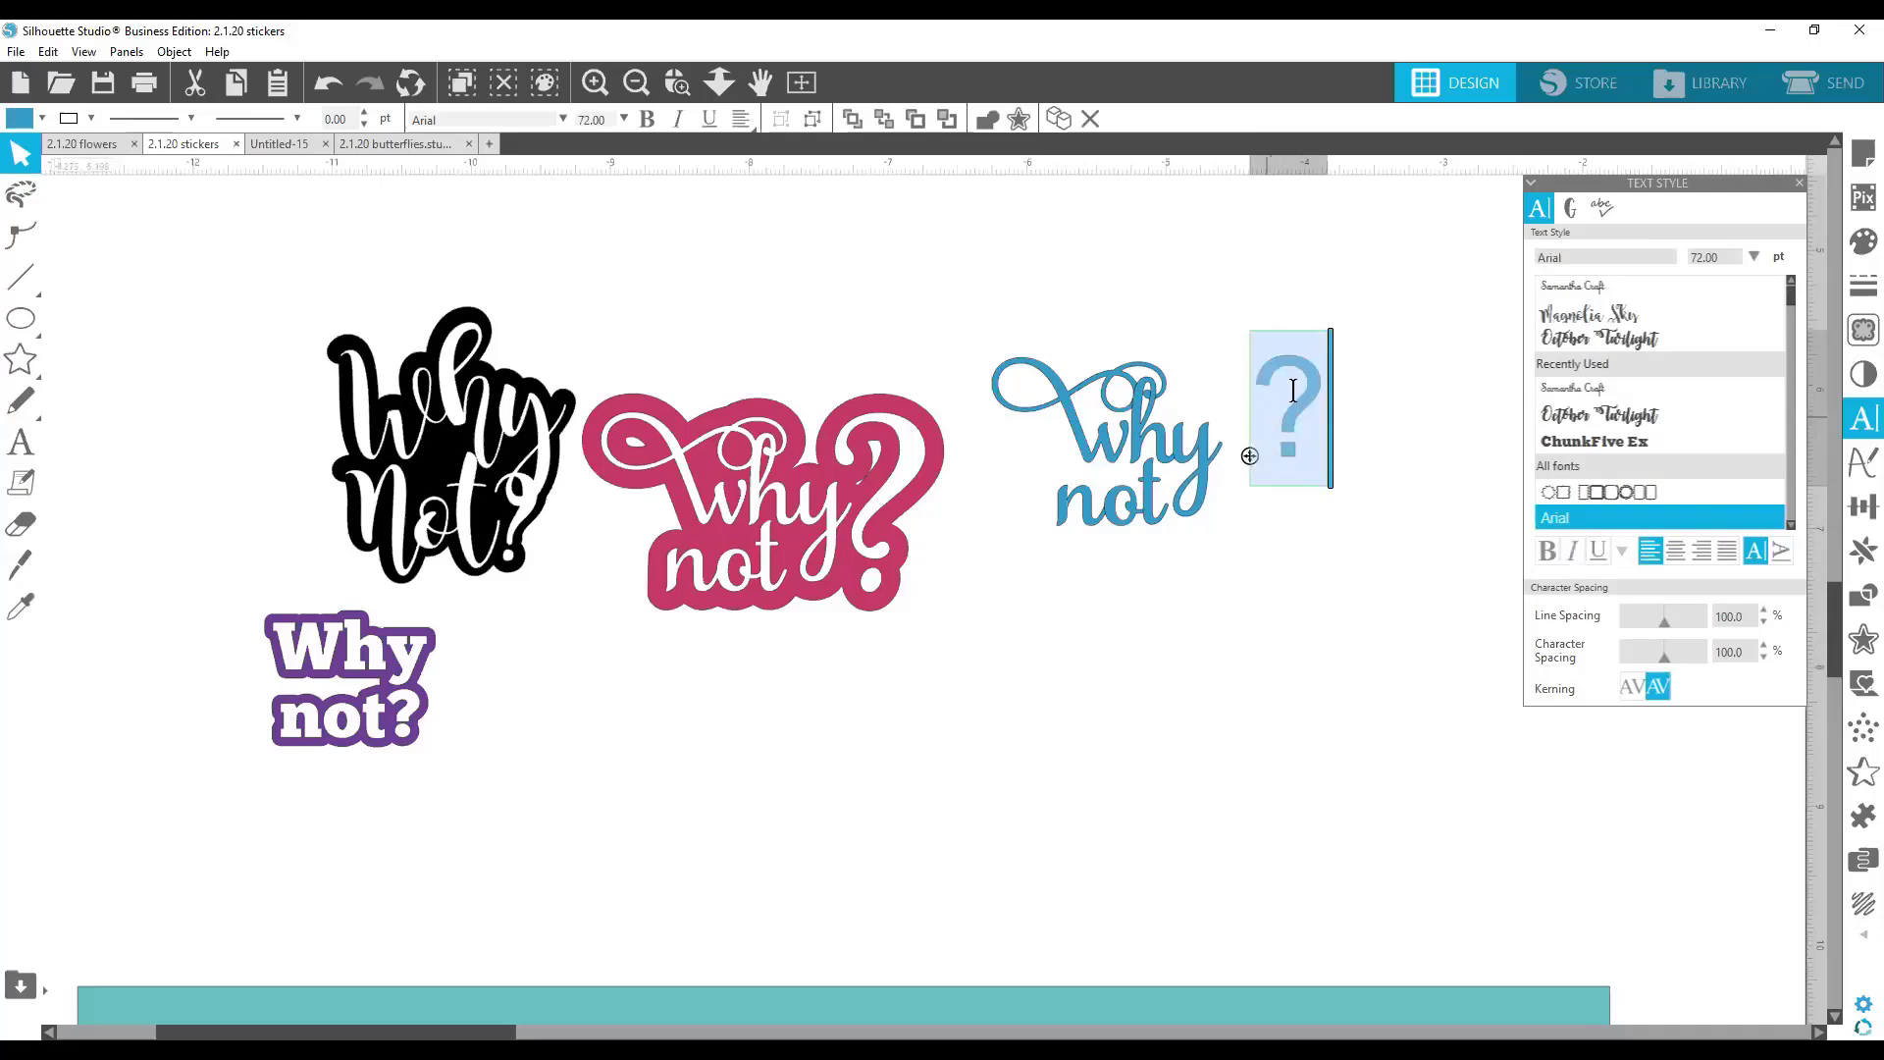
left_click(1619, 285)
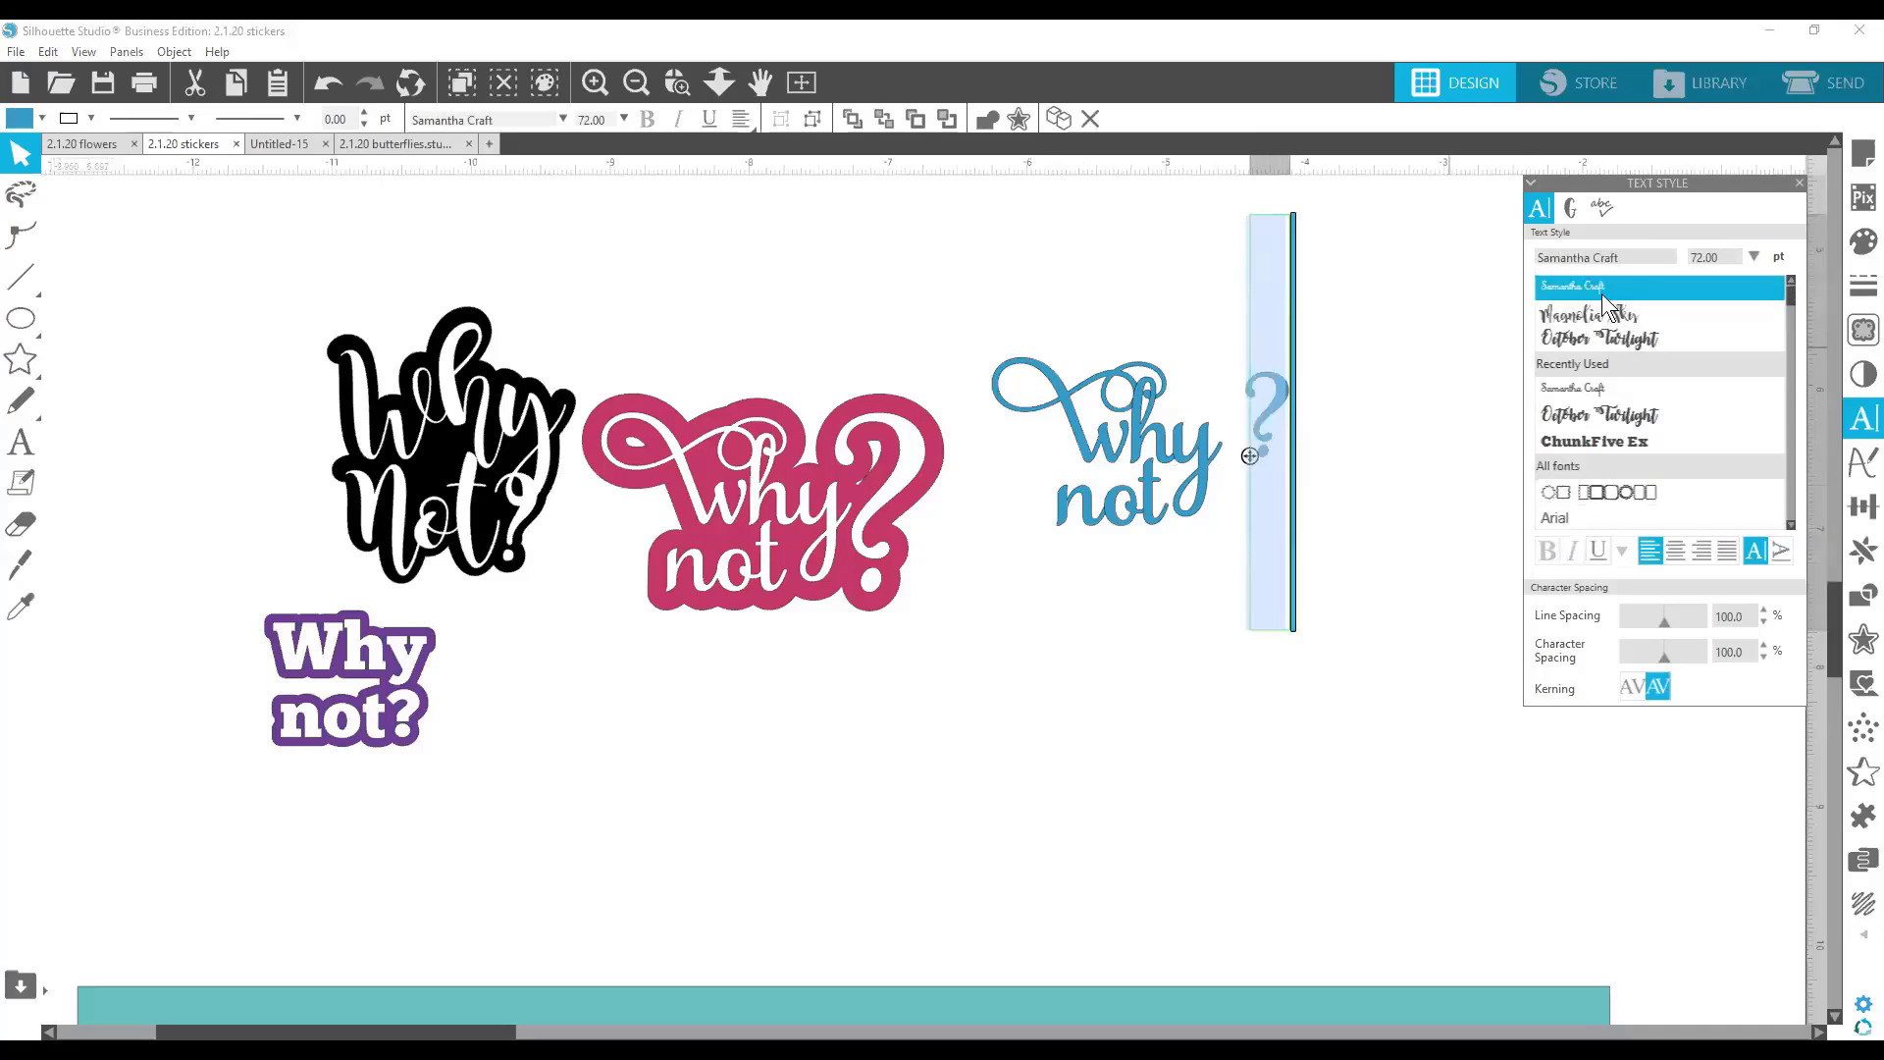
left_click(1443, 499)
Enlarge the question mark to about 161 pt and place it close against the end of "why not".
left_click(1260, 434)
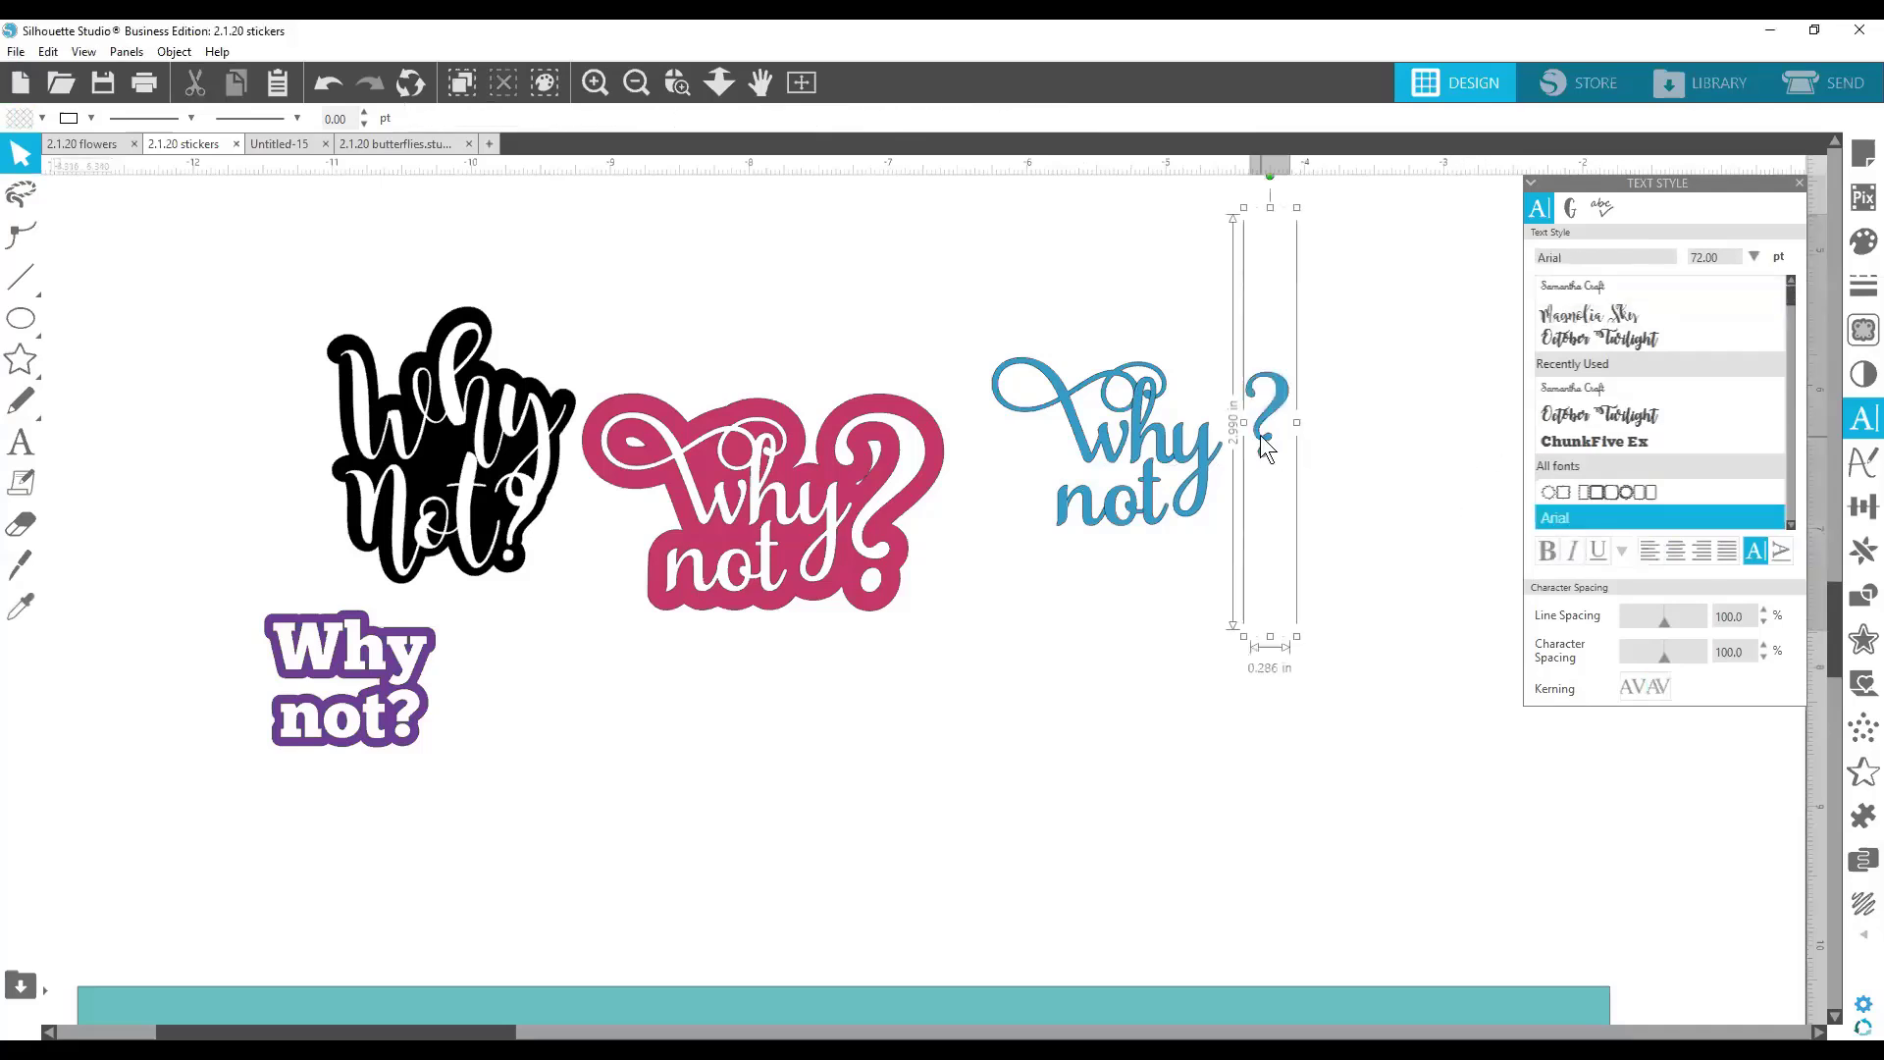
left_click_drag(1297, 636, 1482, 1040)
left_click_drag(1305, 553, 1267, 339)
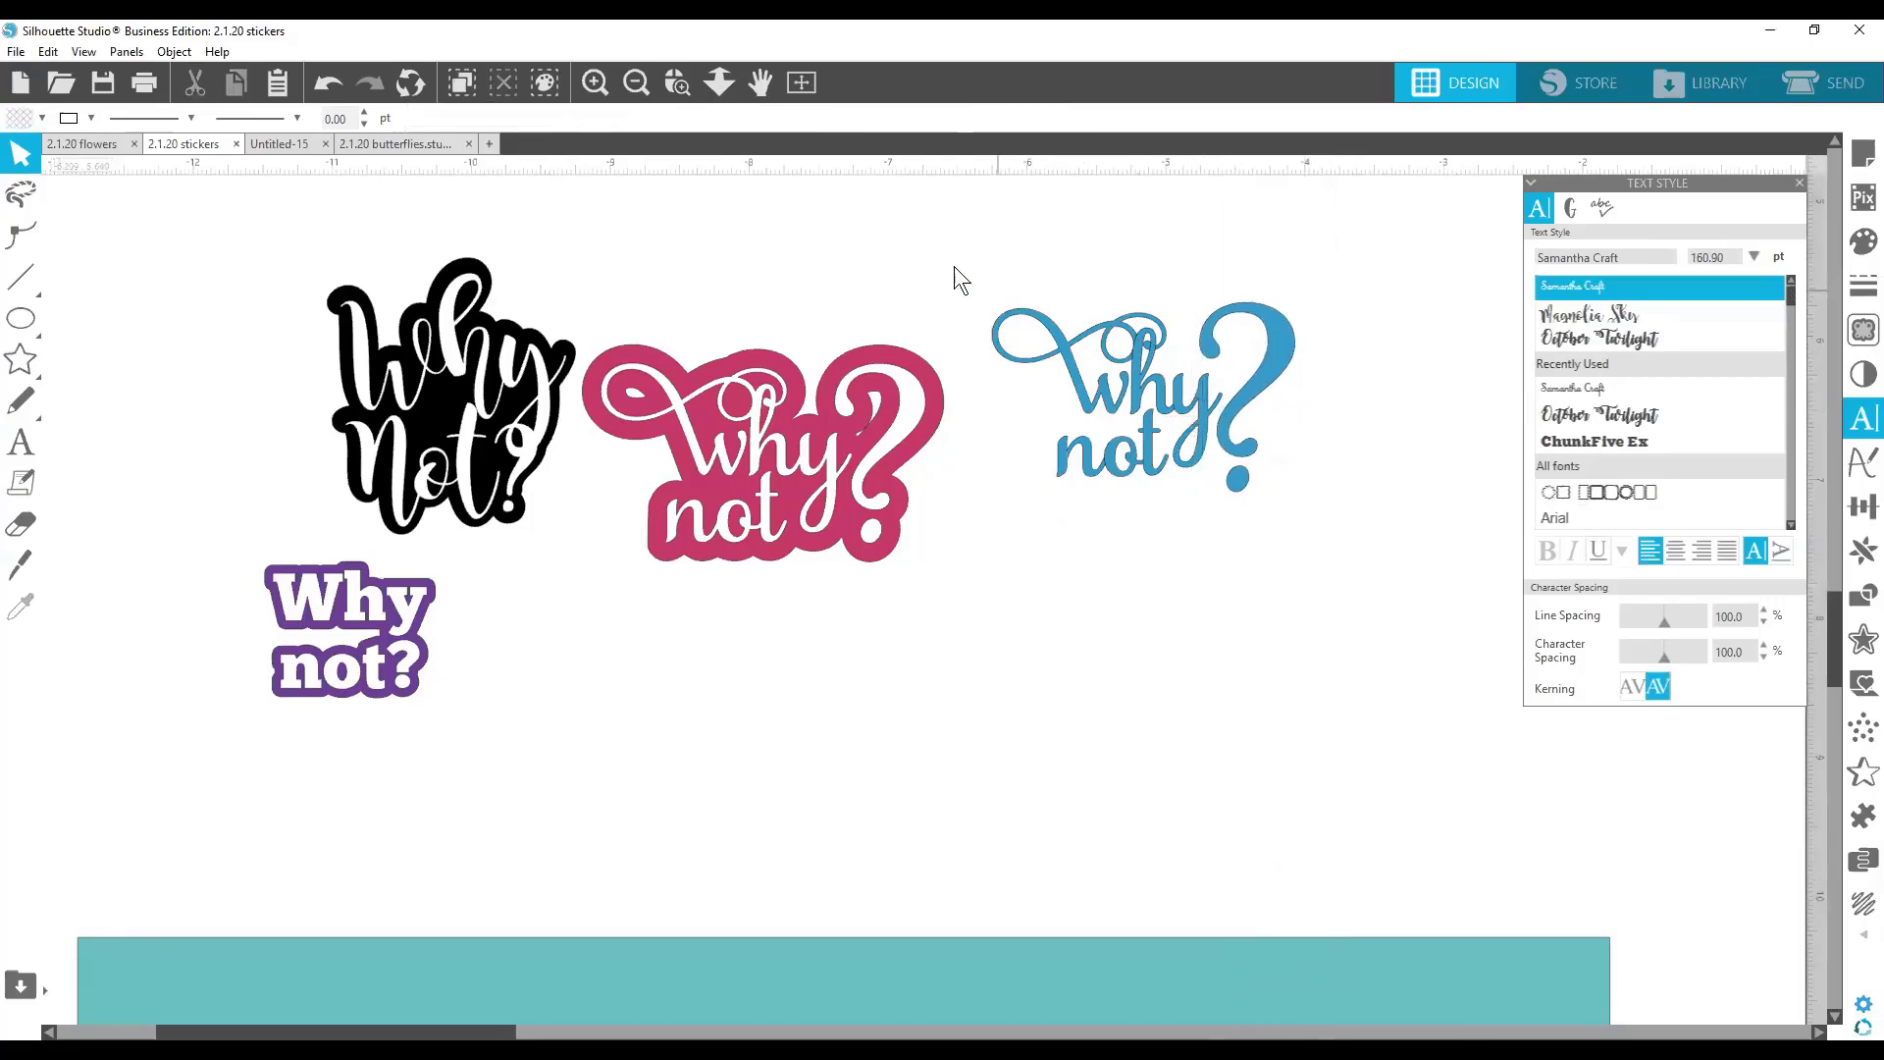
Group the blue "why not" letters with the question mark and convert the group to a path.
left_click_drag(947, 266, 1303, 493)
right_click(1213, 422)
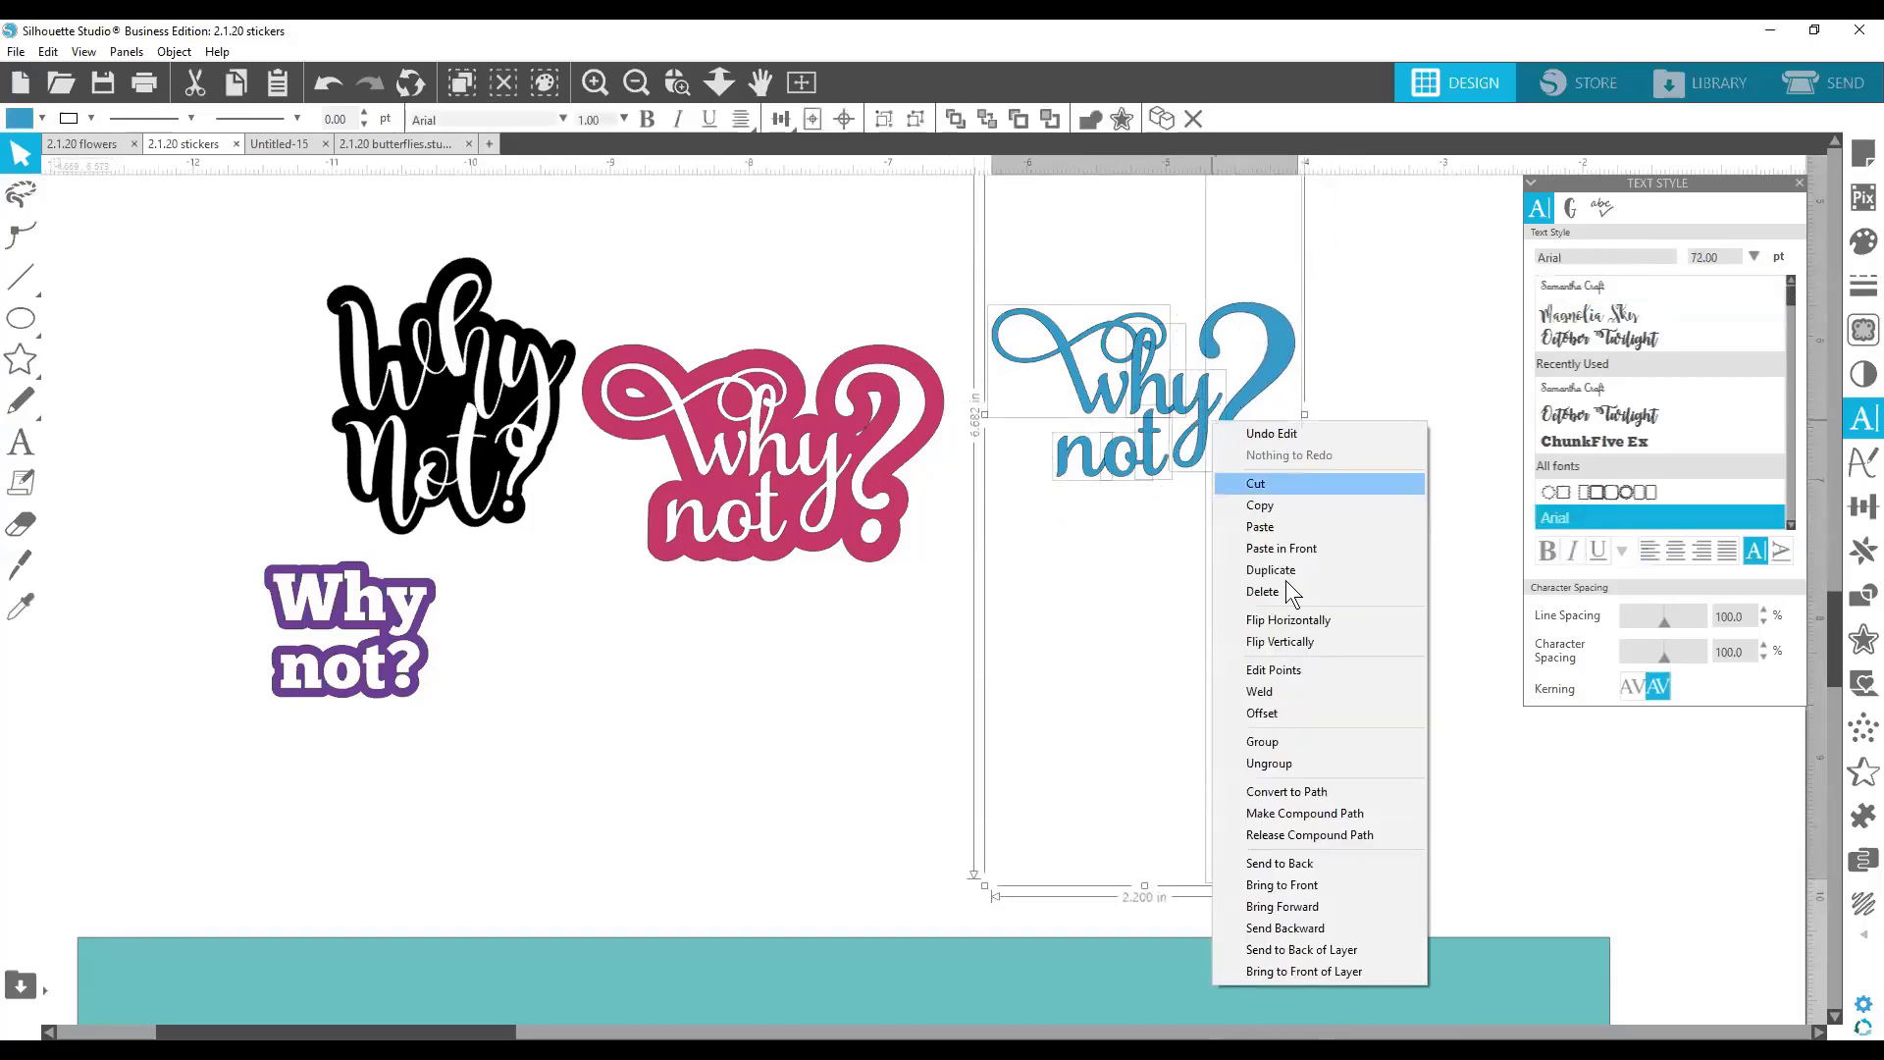
left_click(1290, 744)
right_click(1219, 432)
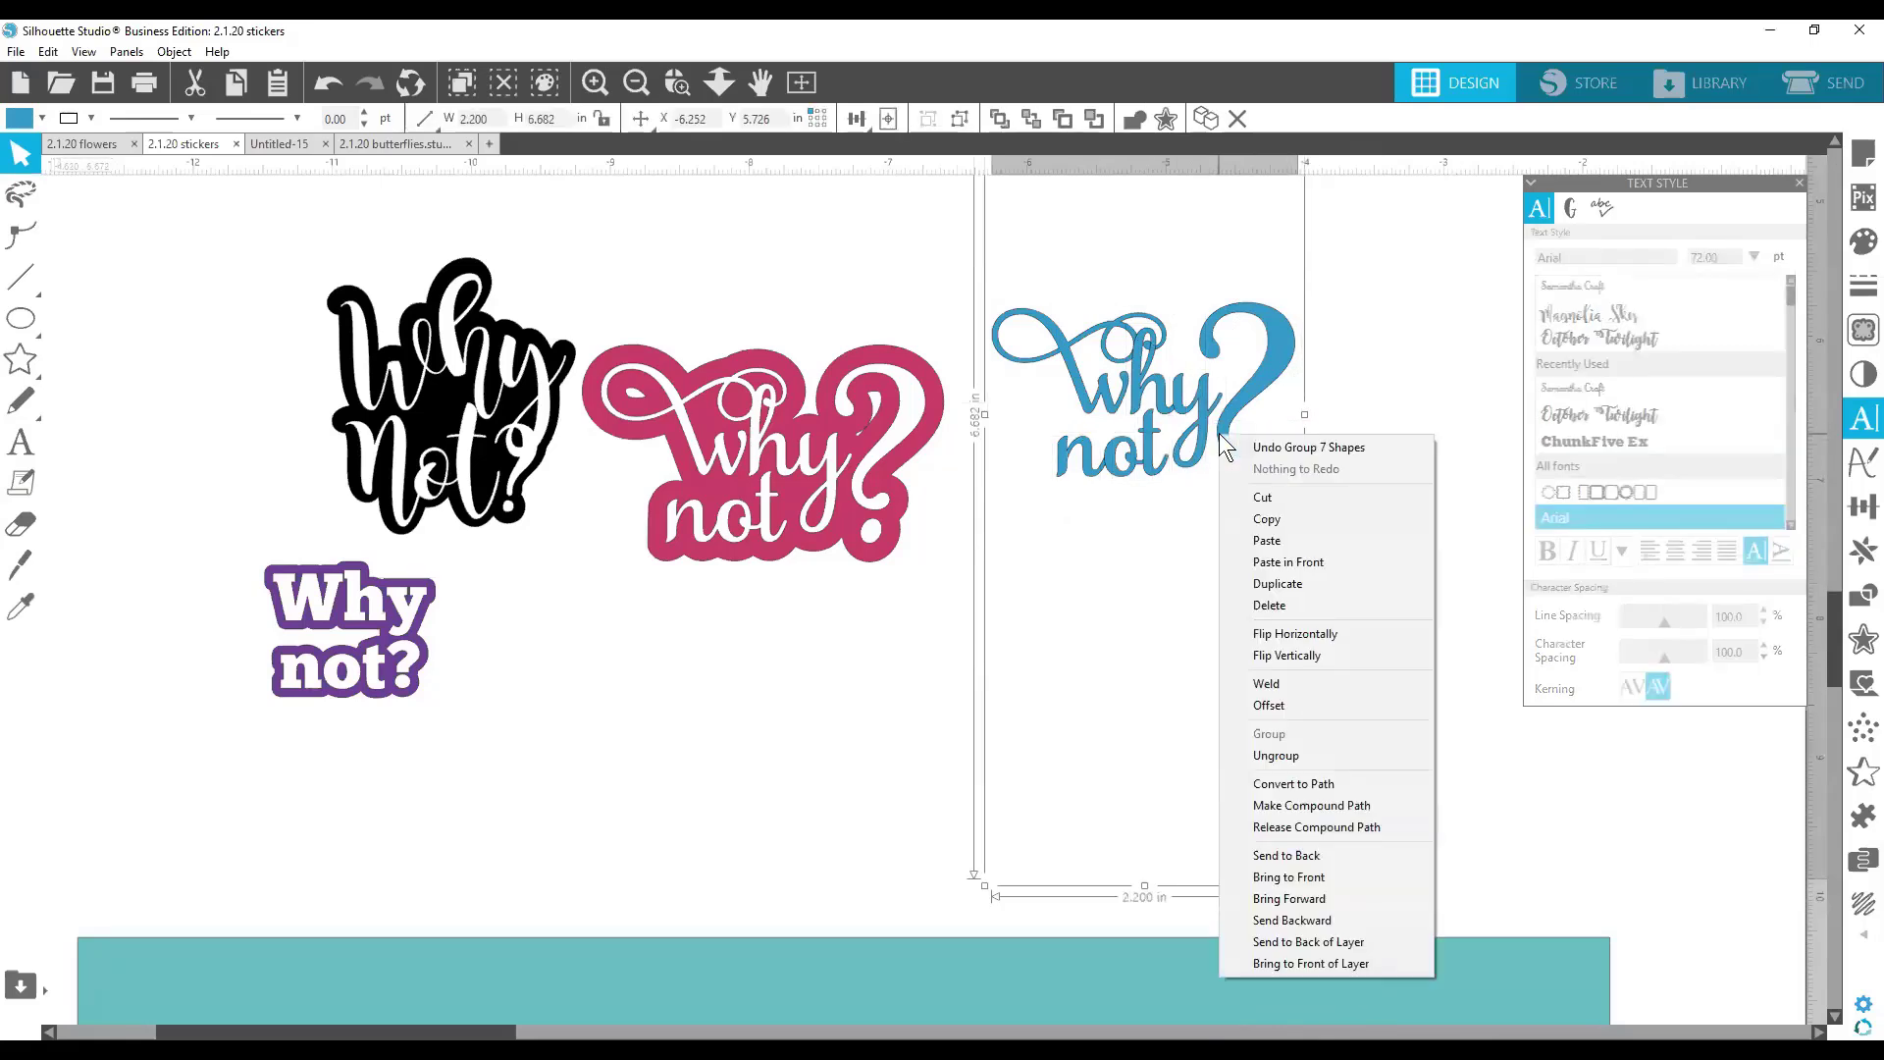
left_click(1315, 783)
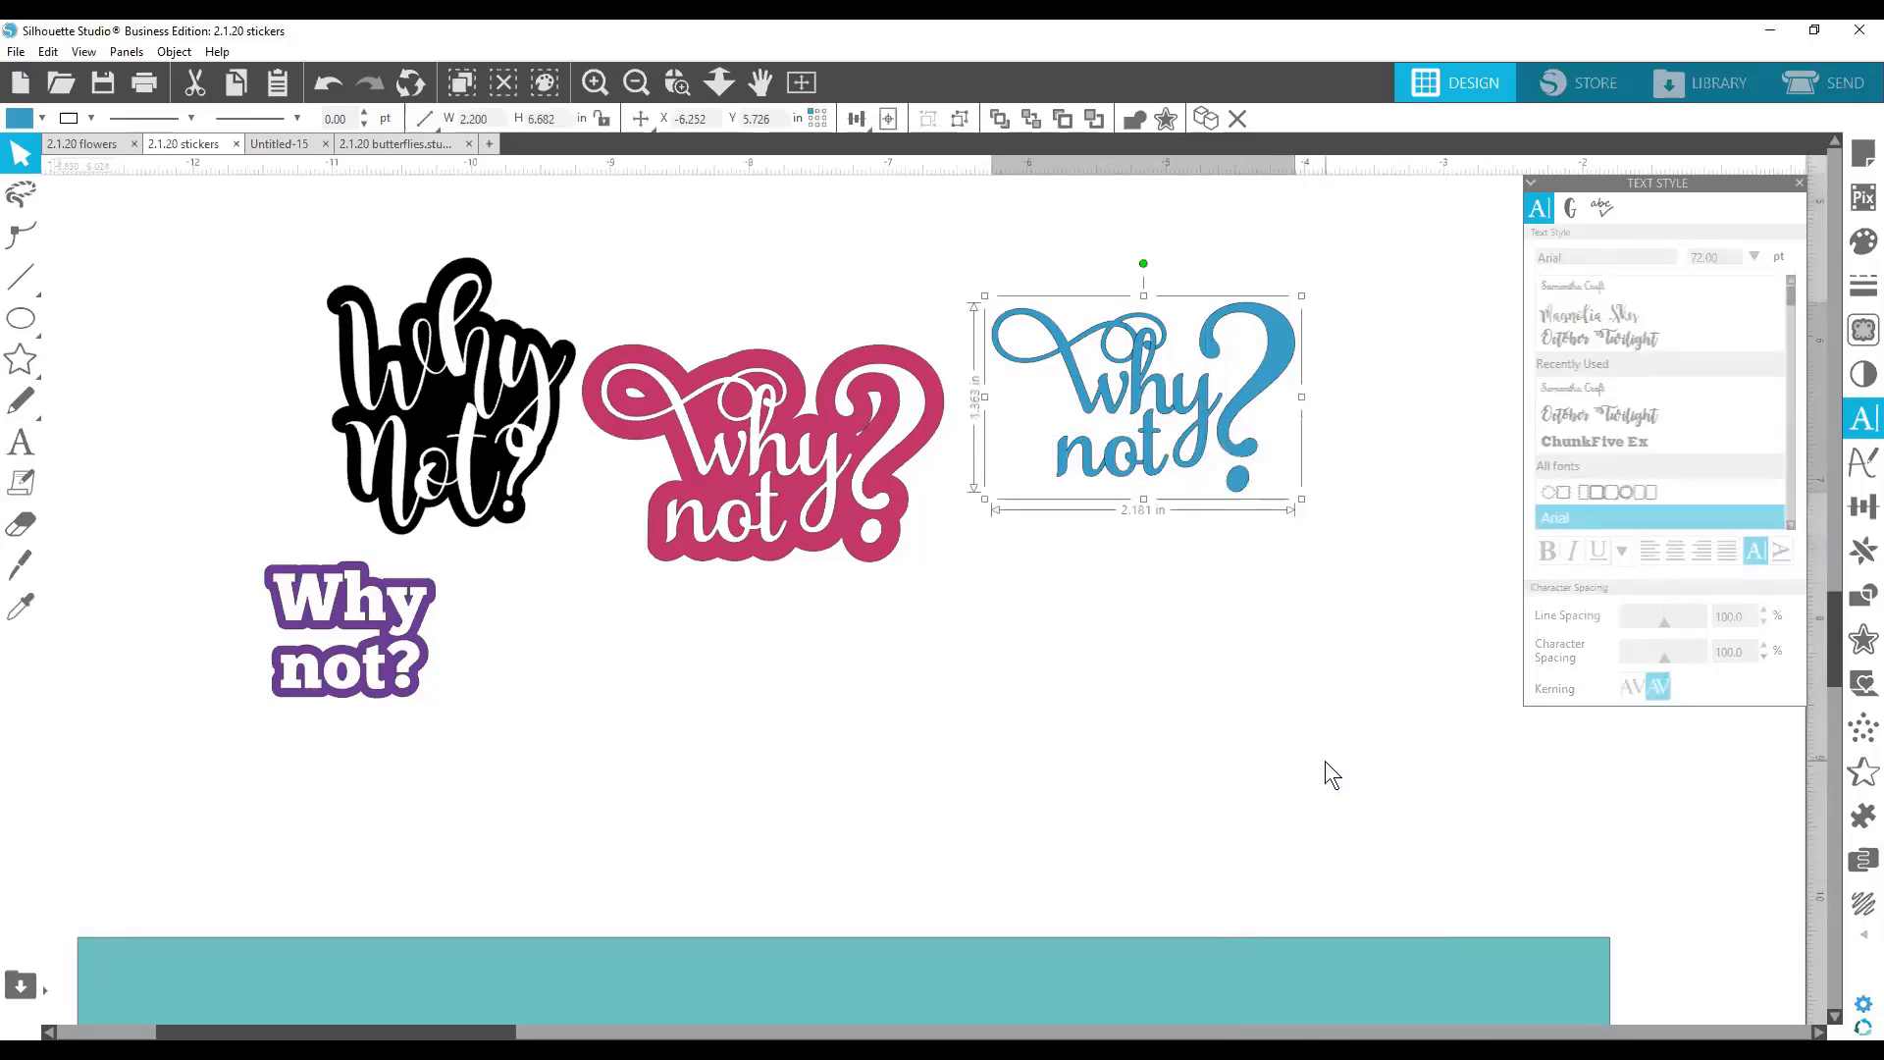
left_click(1407, 592)
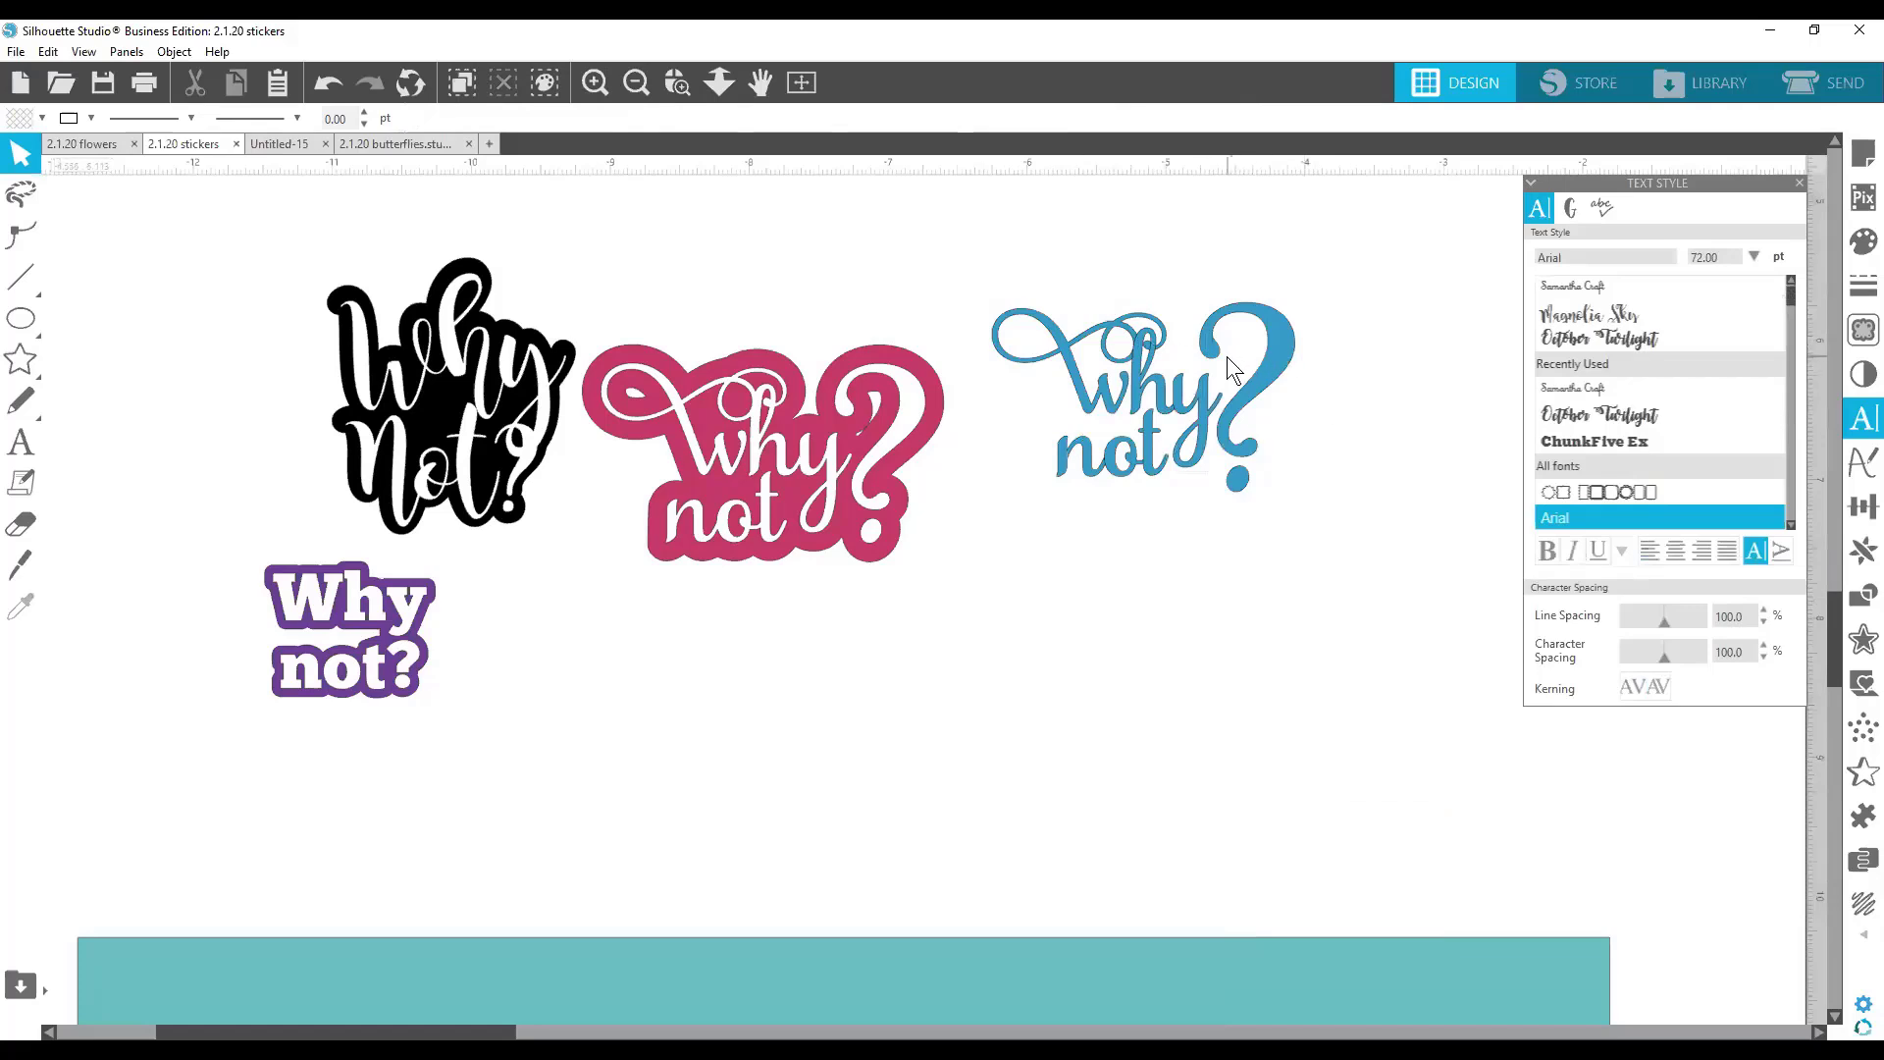
Create a 0.125 in offset with rounded corners around the blue "why not?" lettering.
left_click(1115, 333)
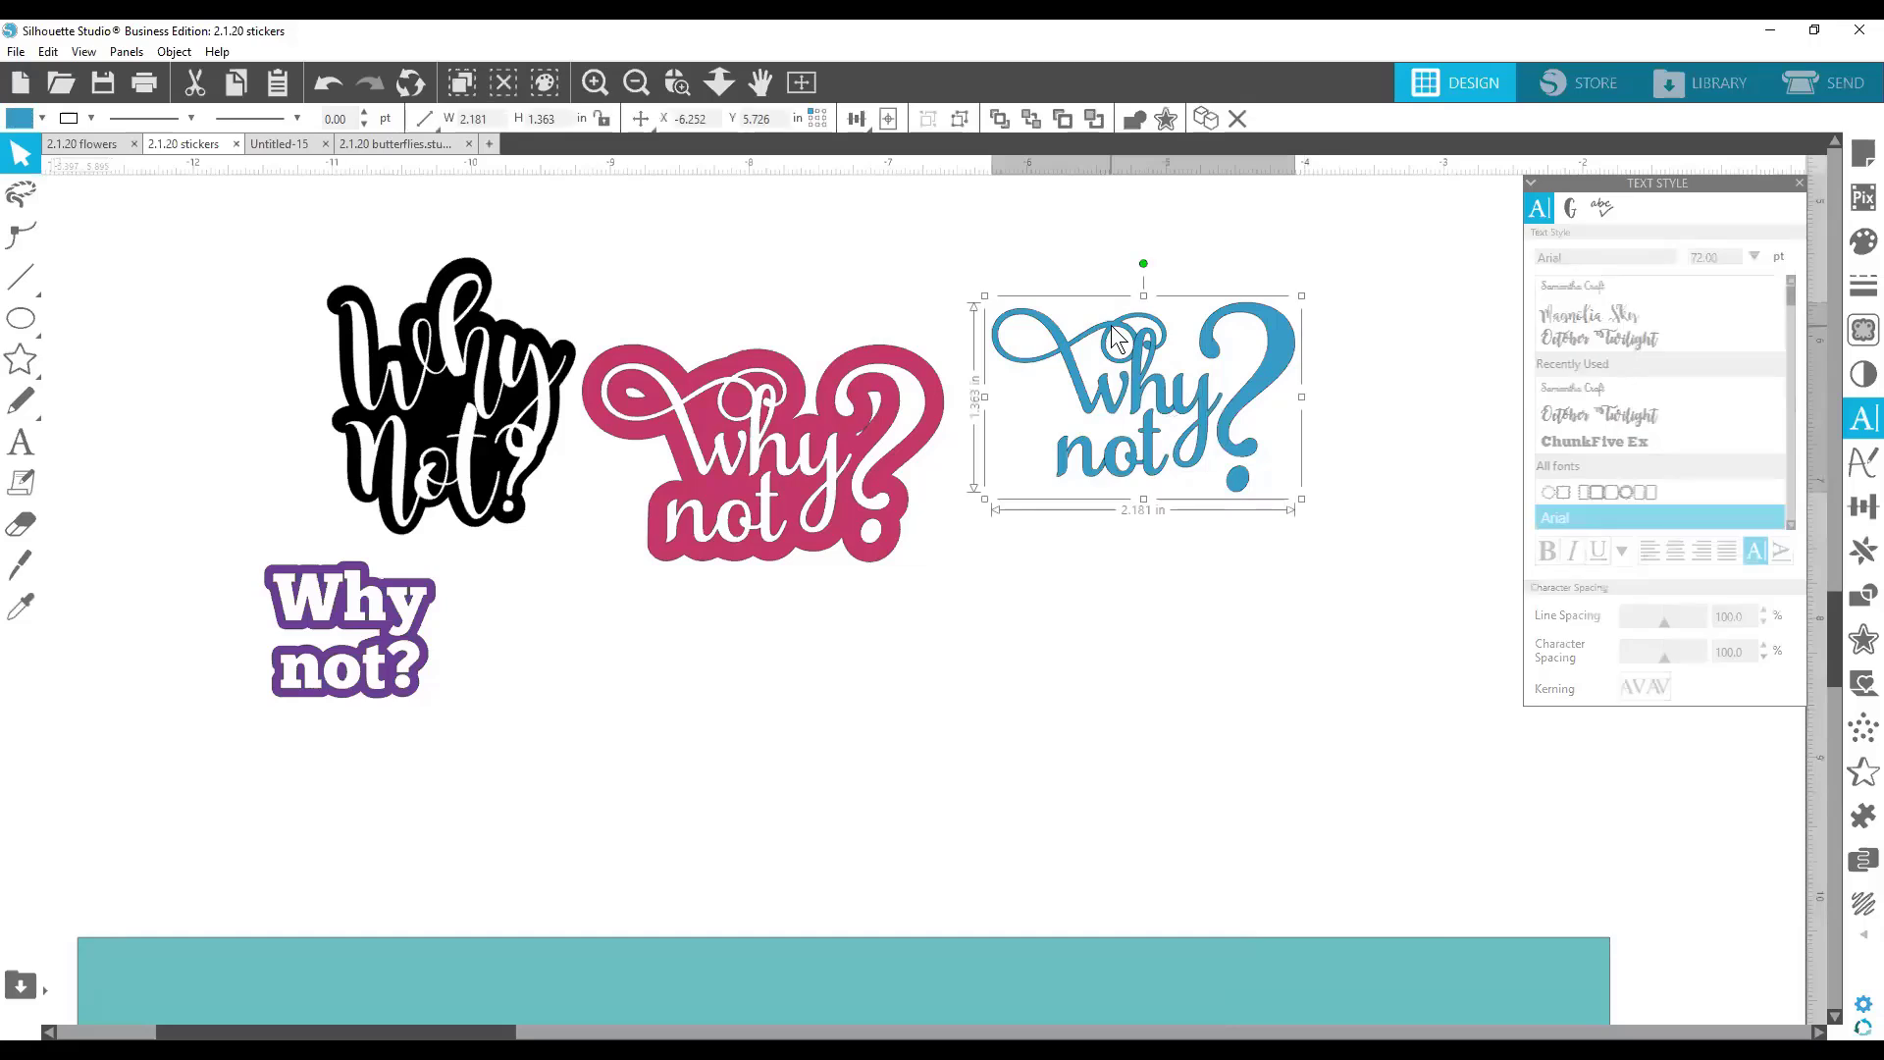
left_click(1857, 333)
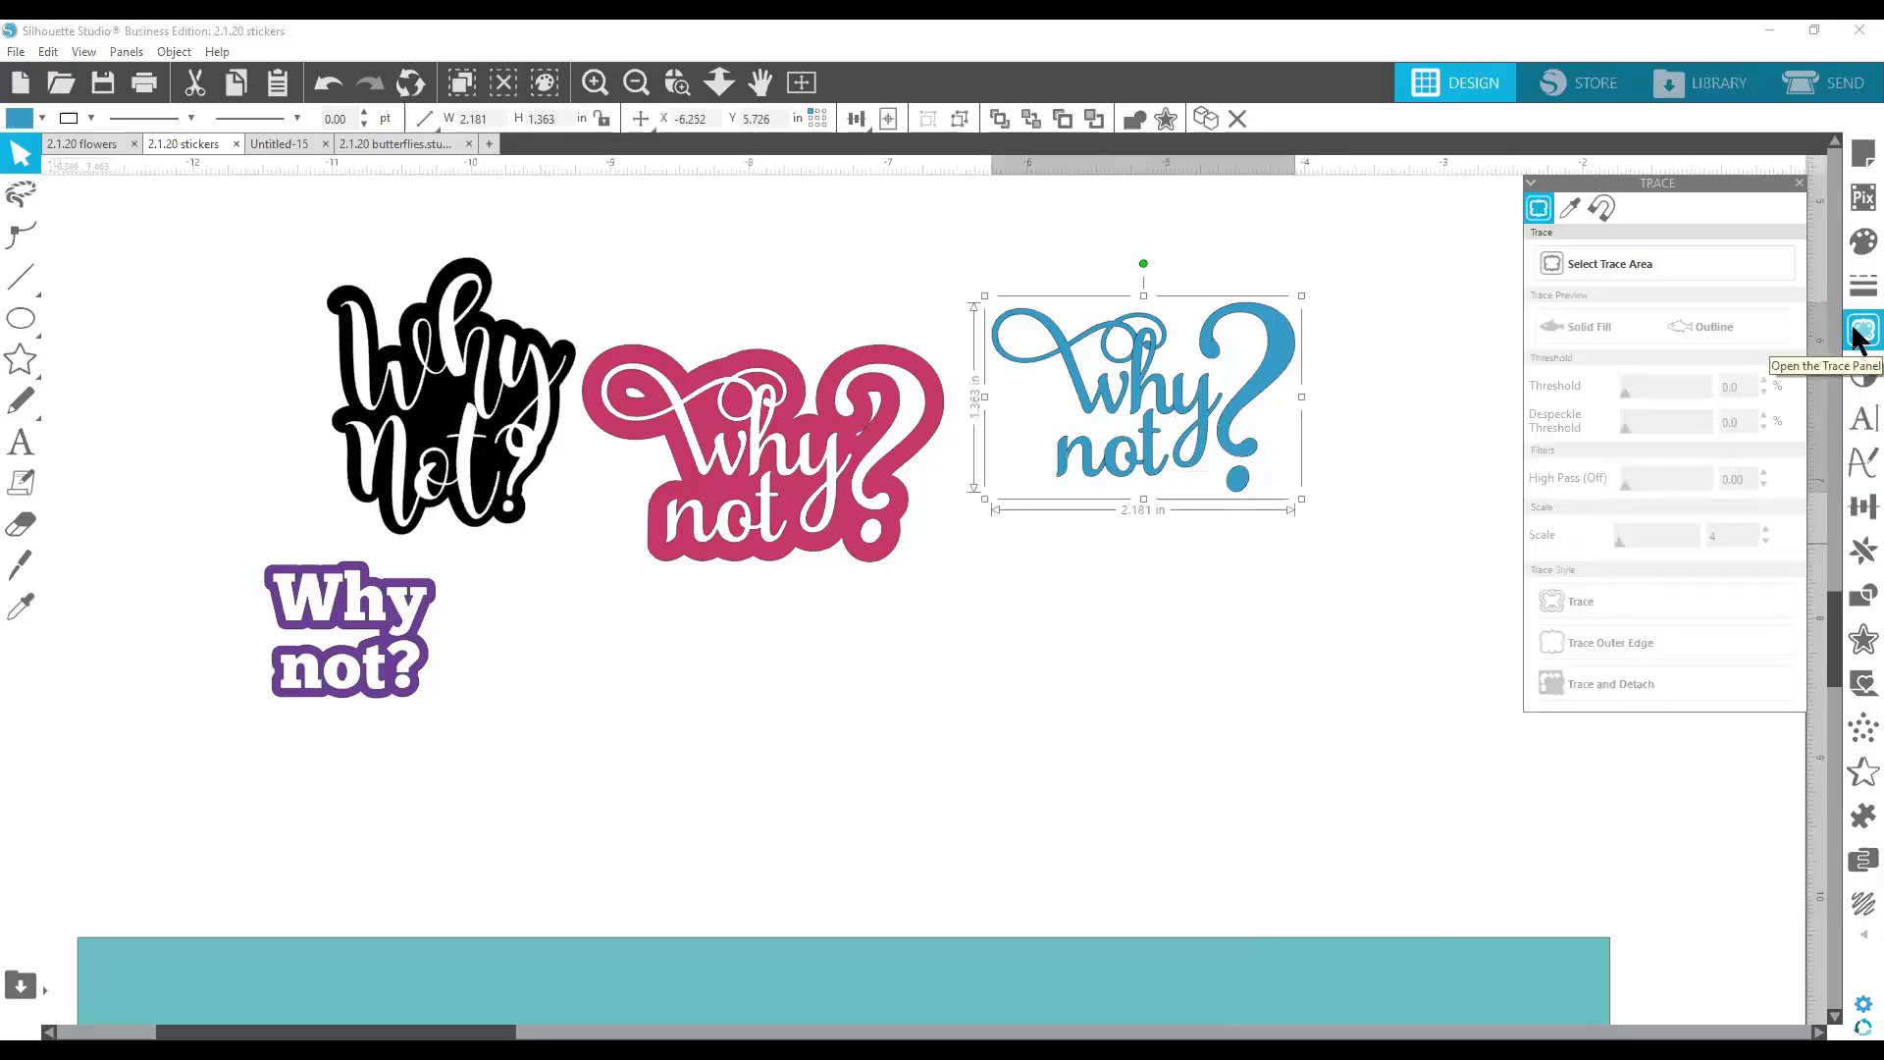
left_click(1859, 639)
left_click(1565, 232)
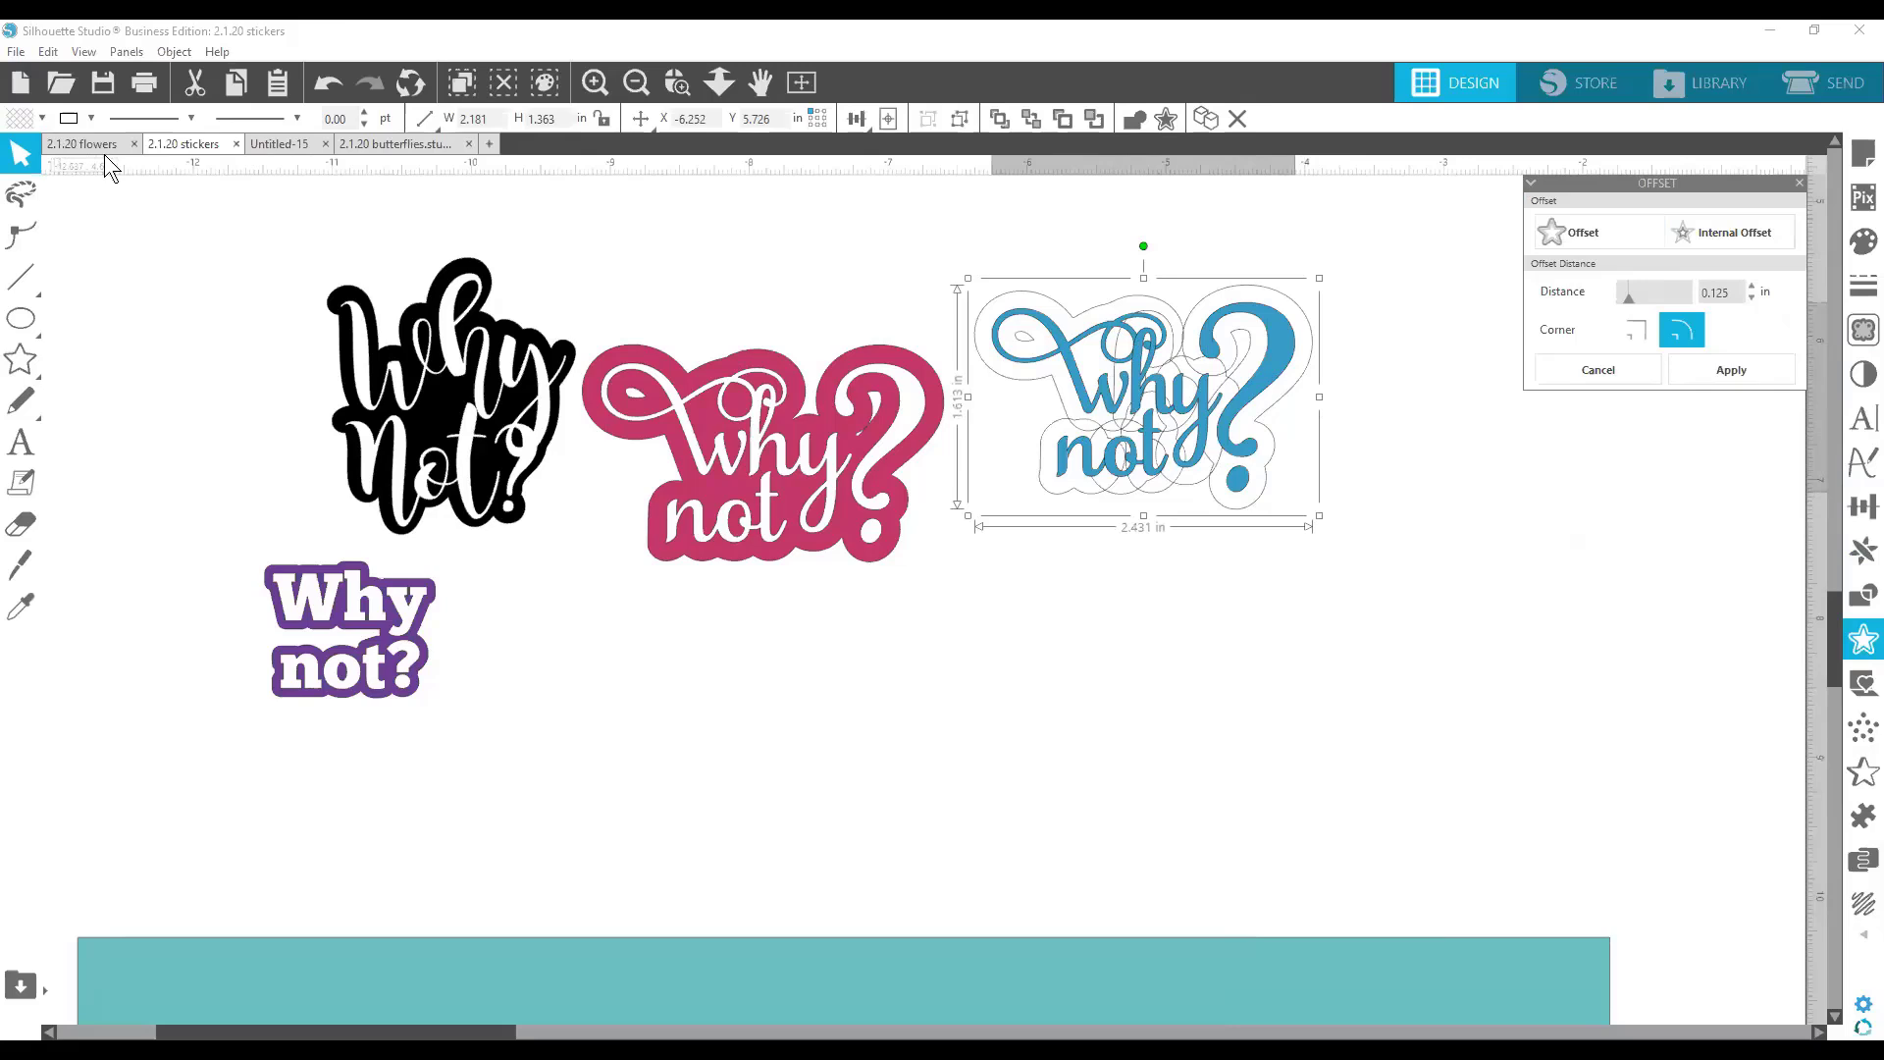
Fill the new offset shape with bright violet and the "why not?" lettering with white.
left_click(13, 118)
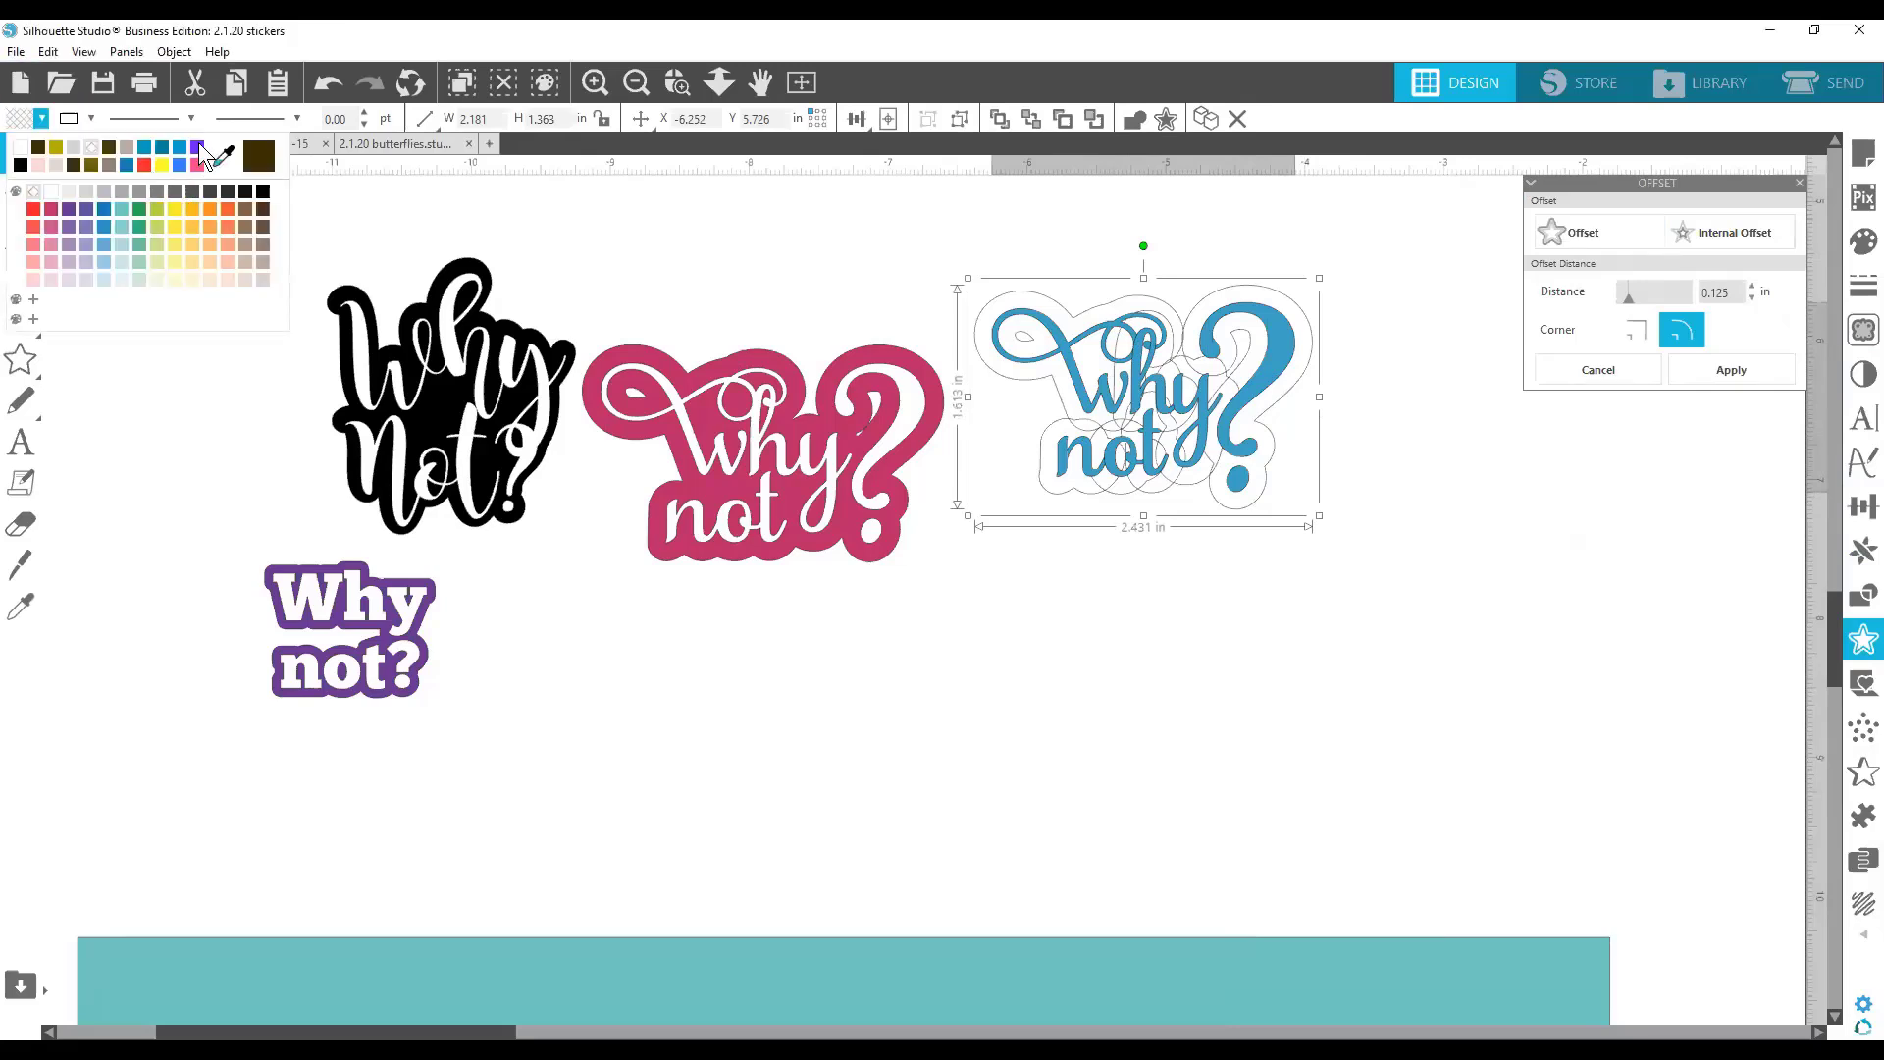
left_click(199, 147)
left_click(1380, 427)
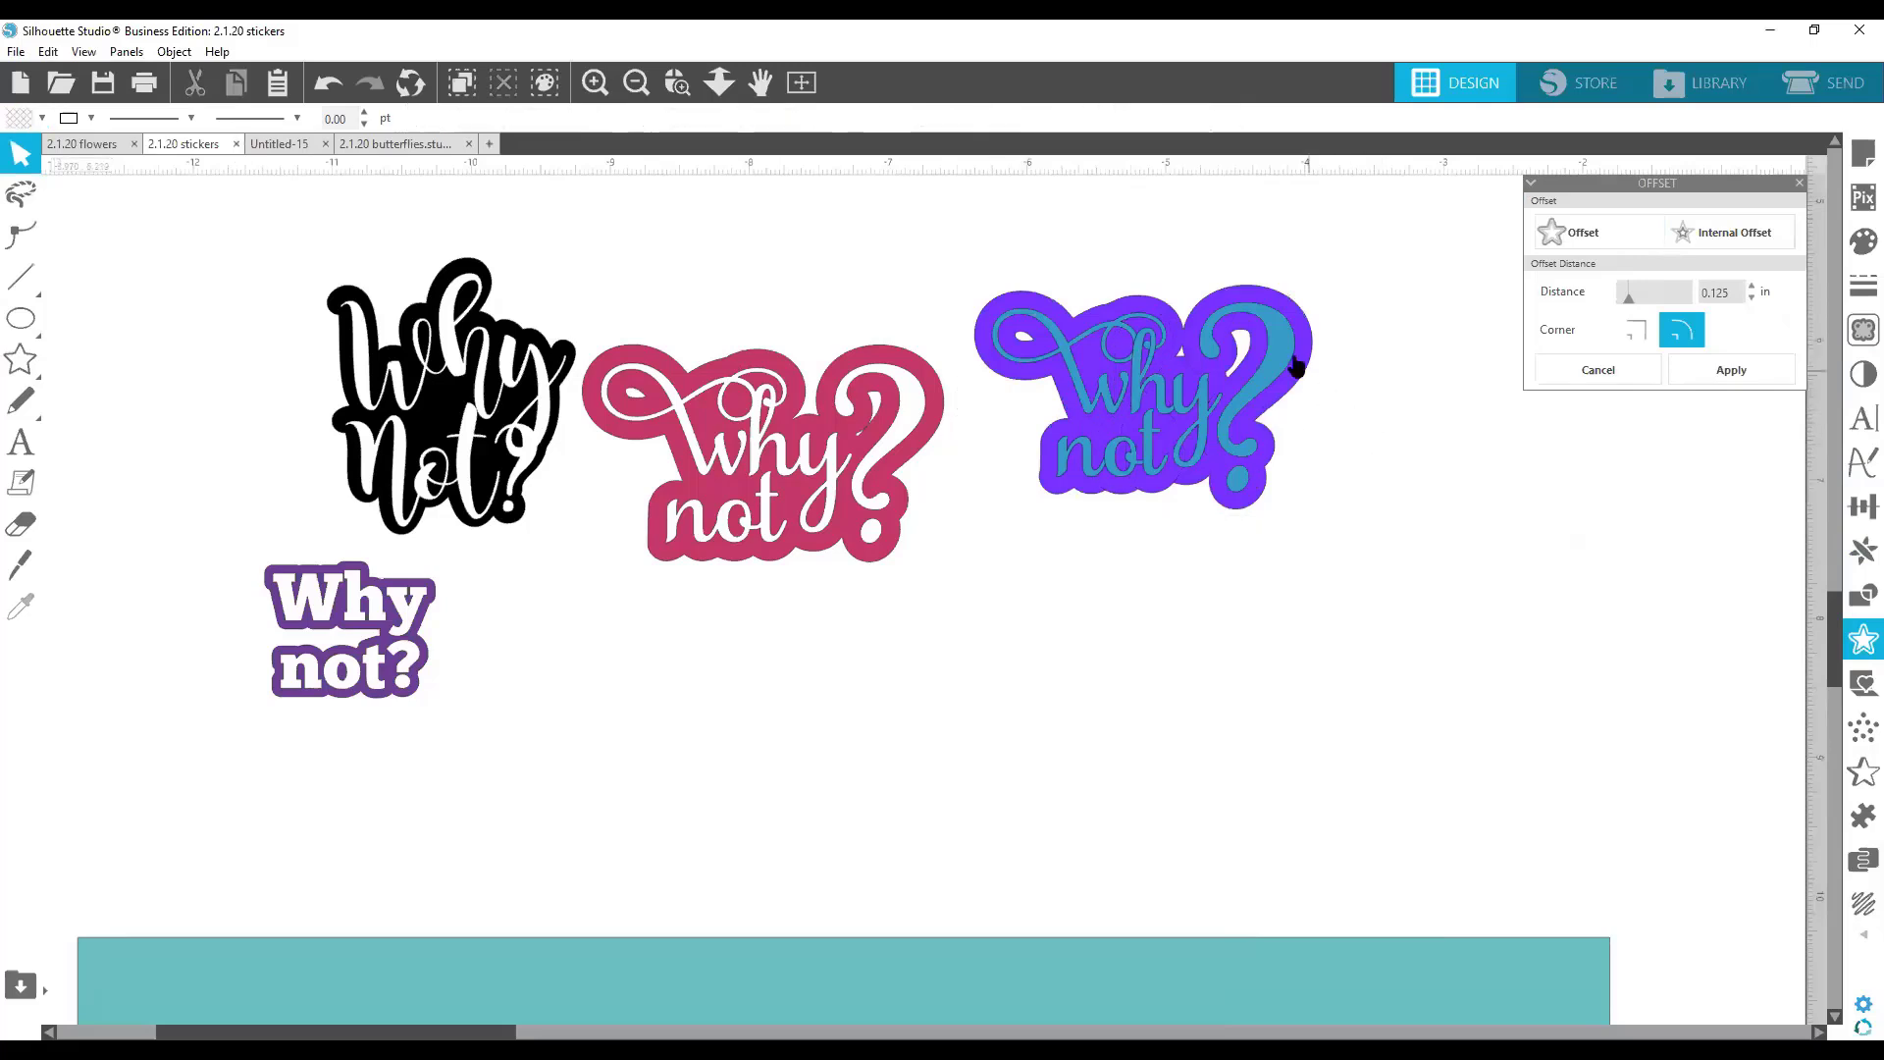
left_click(1287, 349)
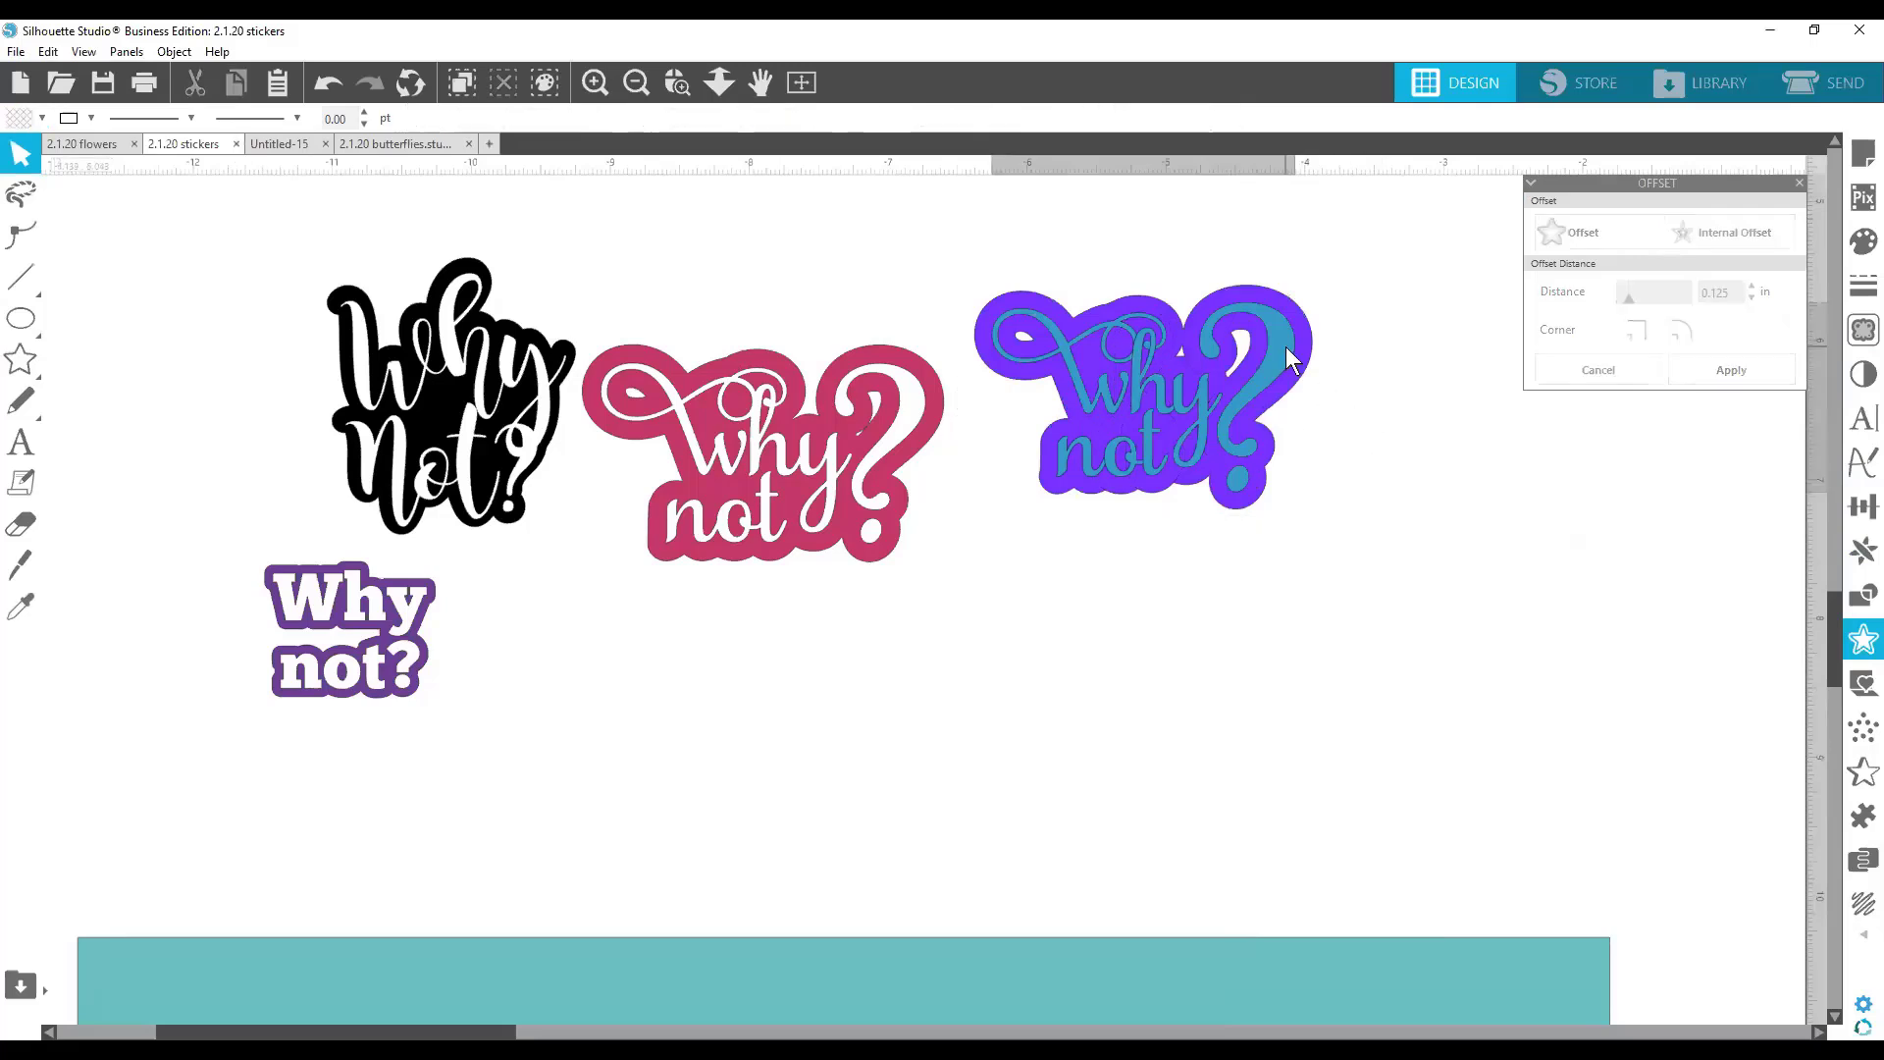
left_click(28, 115)
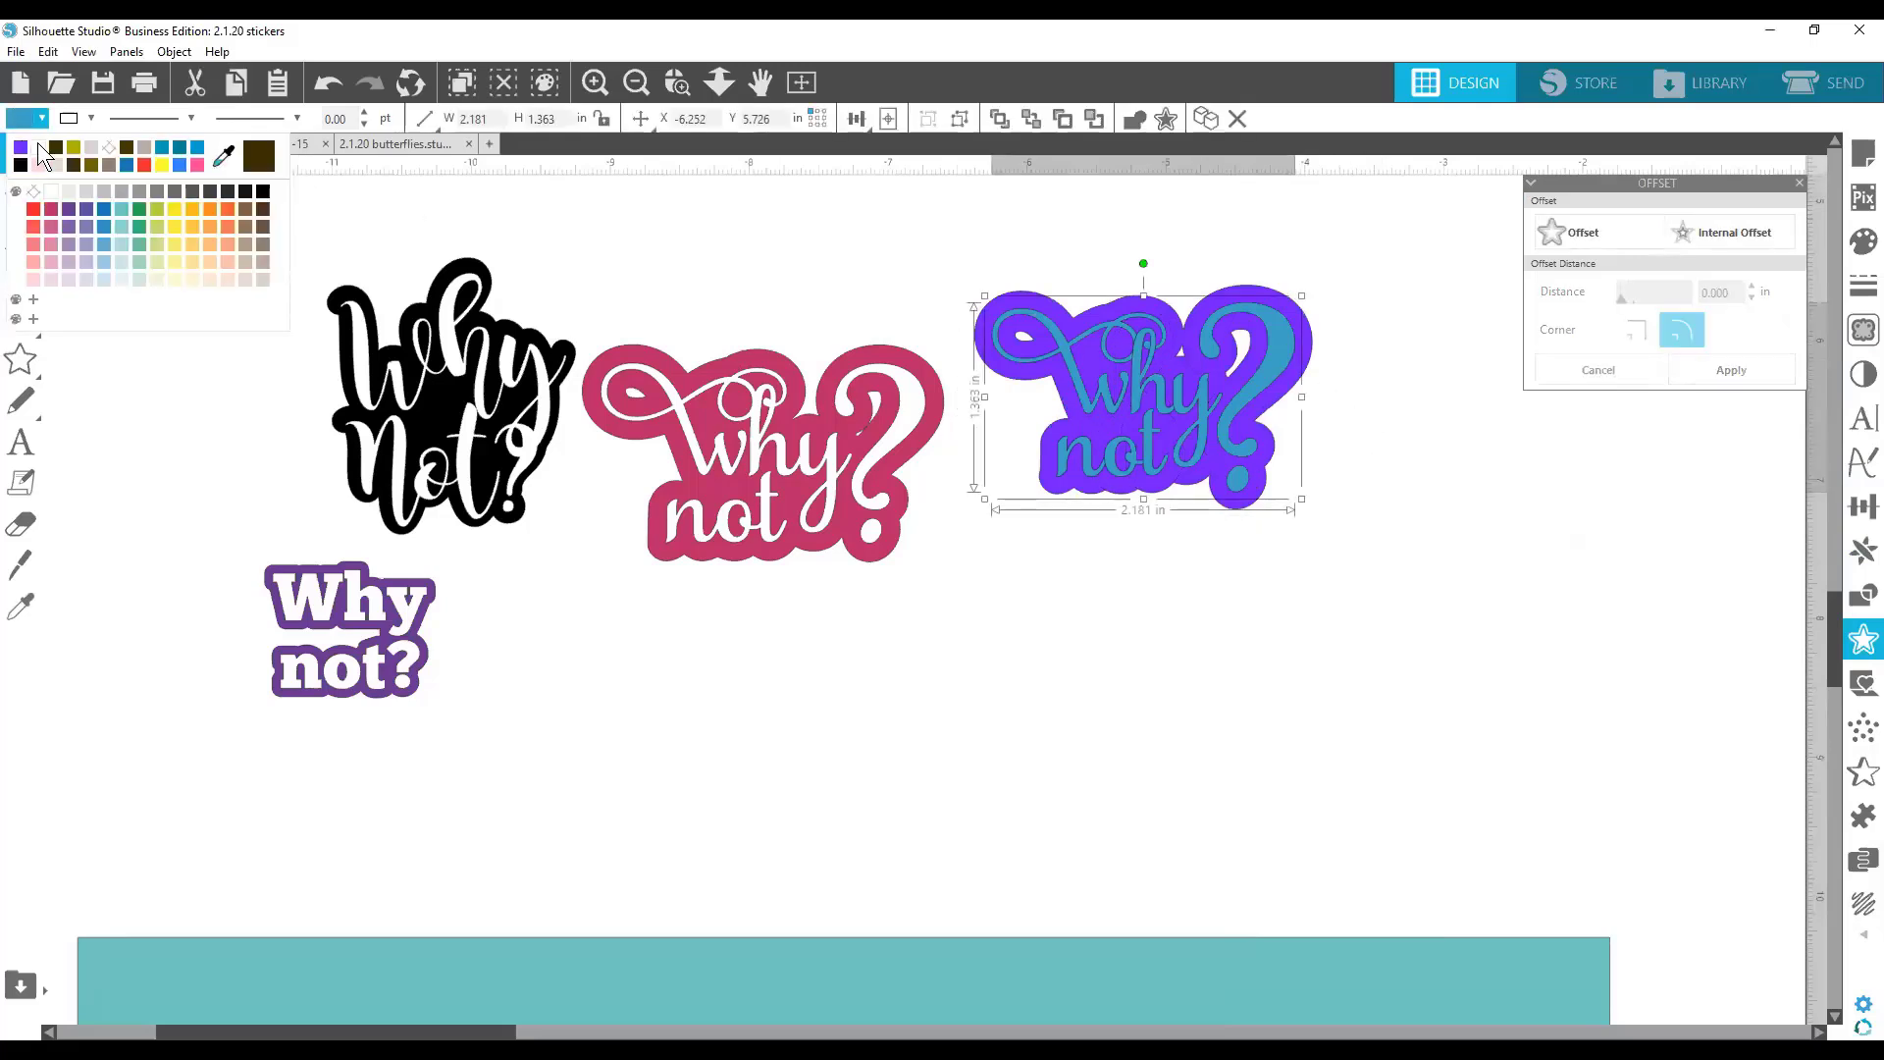
left_click(1328, 603)
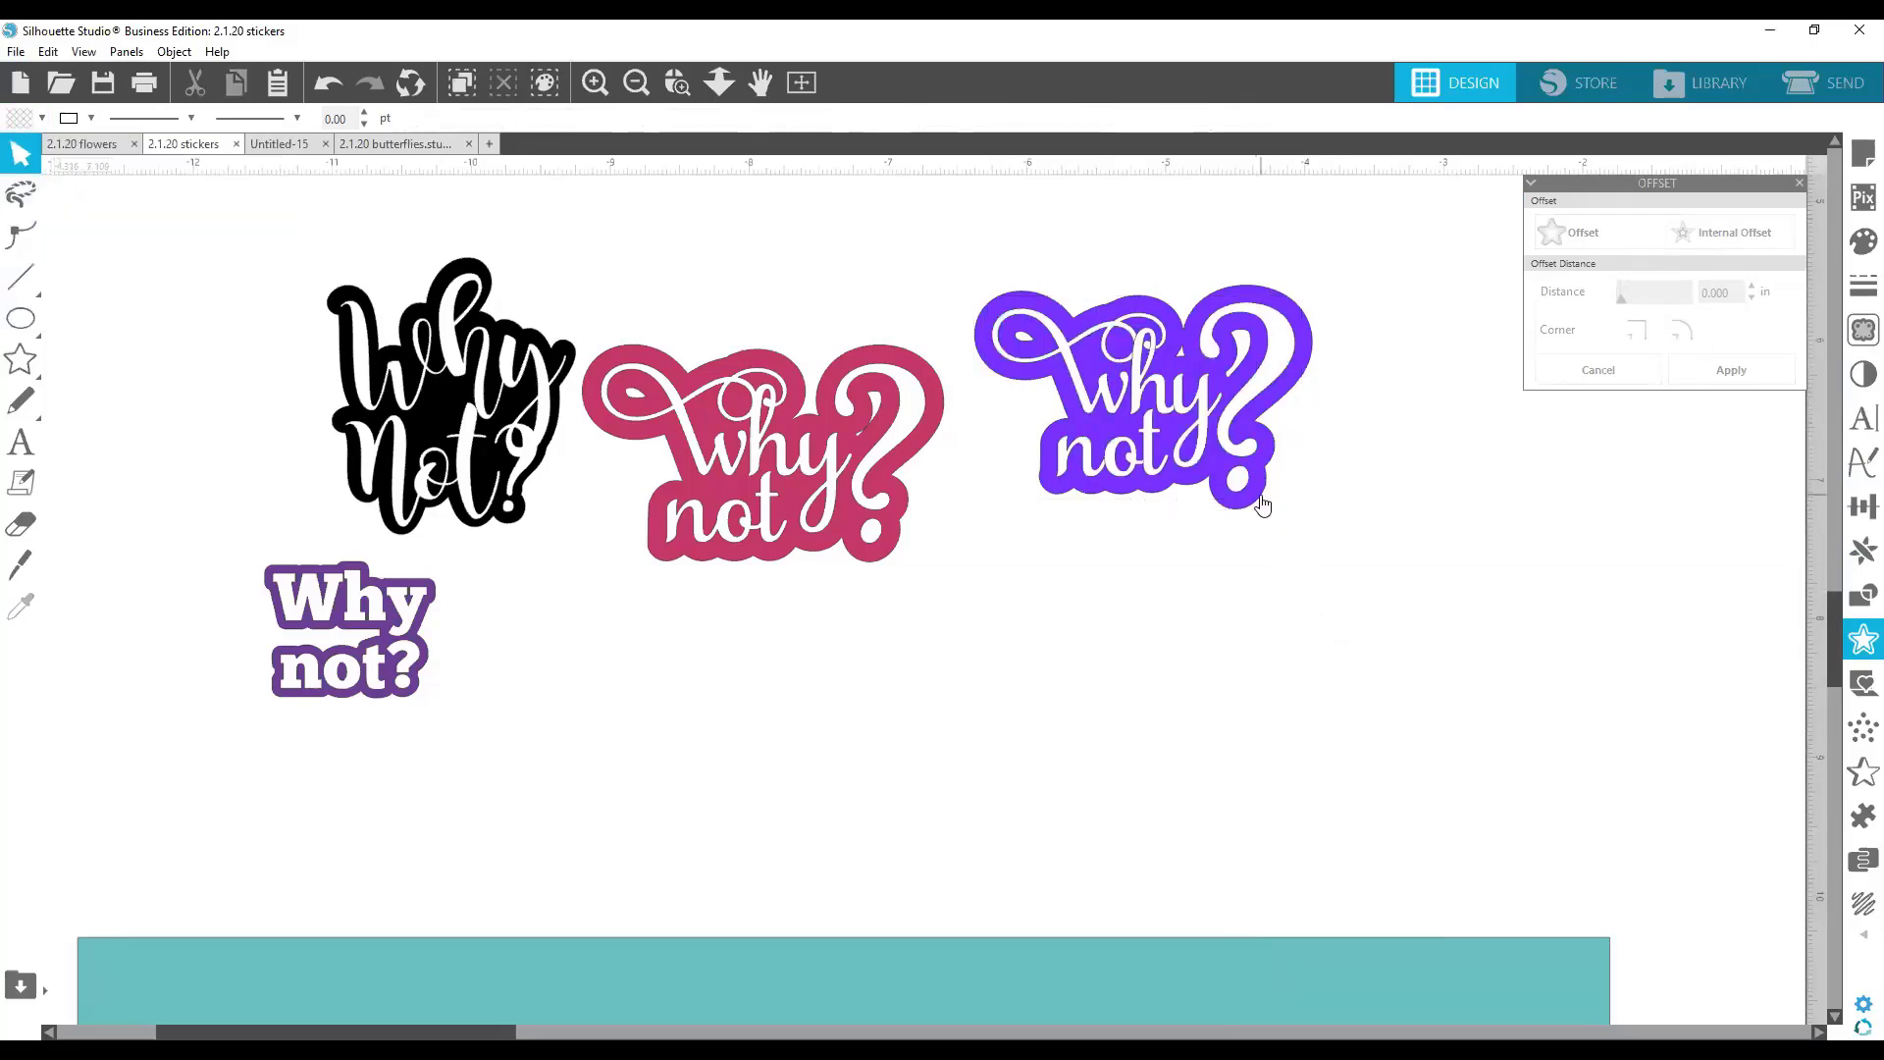
Try to scale down the violet offset shape separately from its white lettering.
left_click(1265, 506)
left_click(1313, 512)
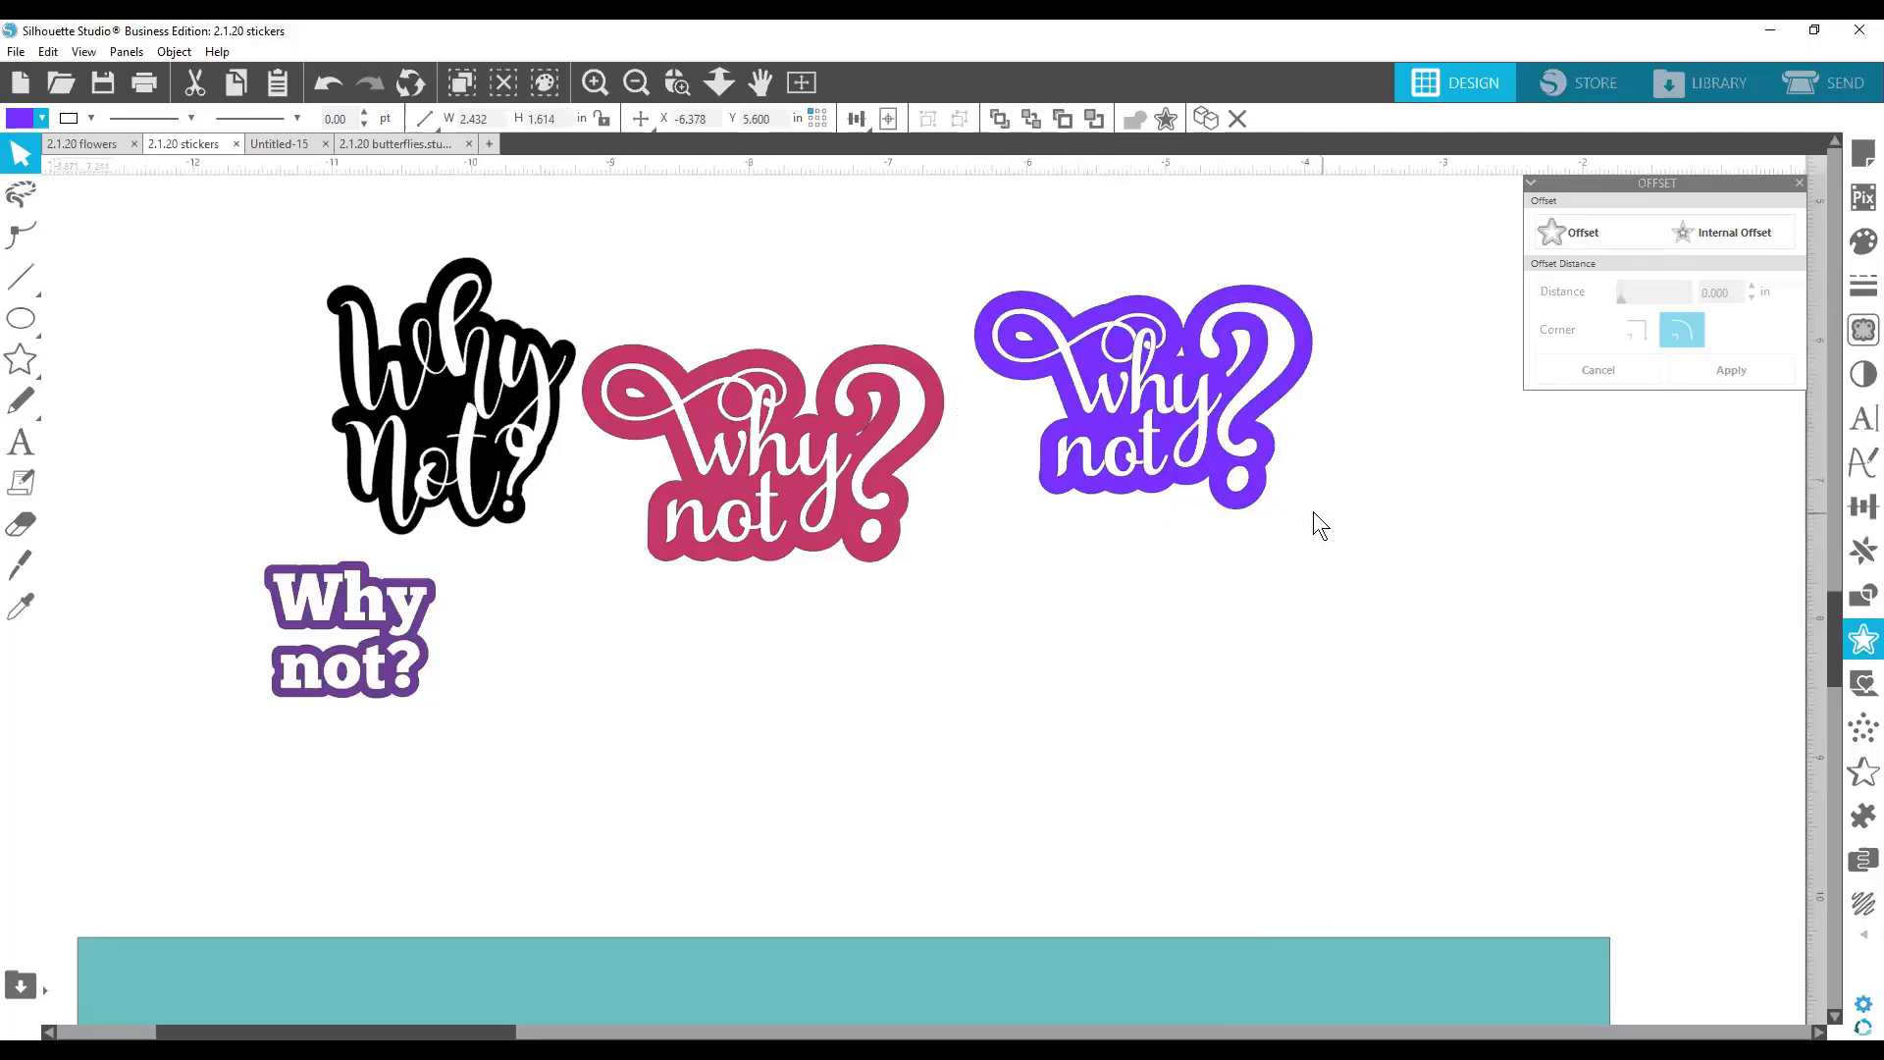
left_click(1259, 496)
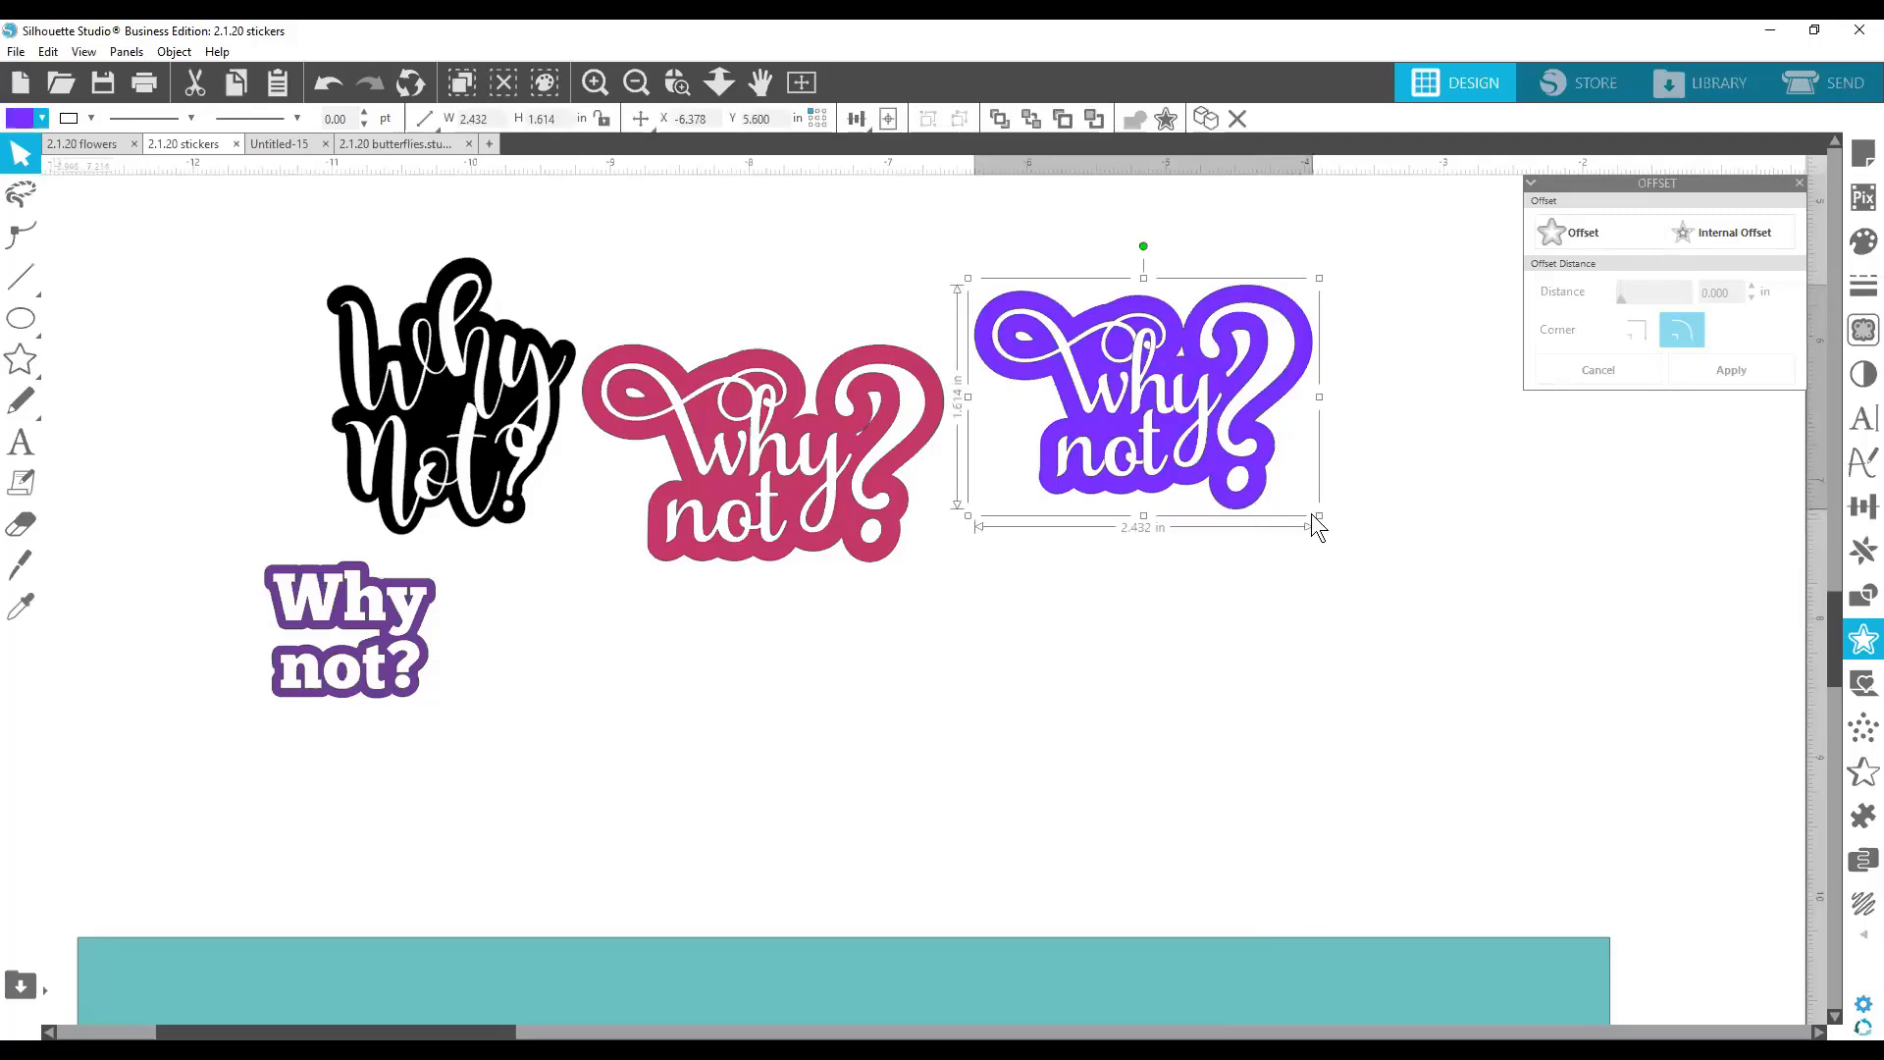
left_click(328, 82)
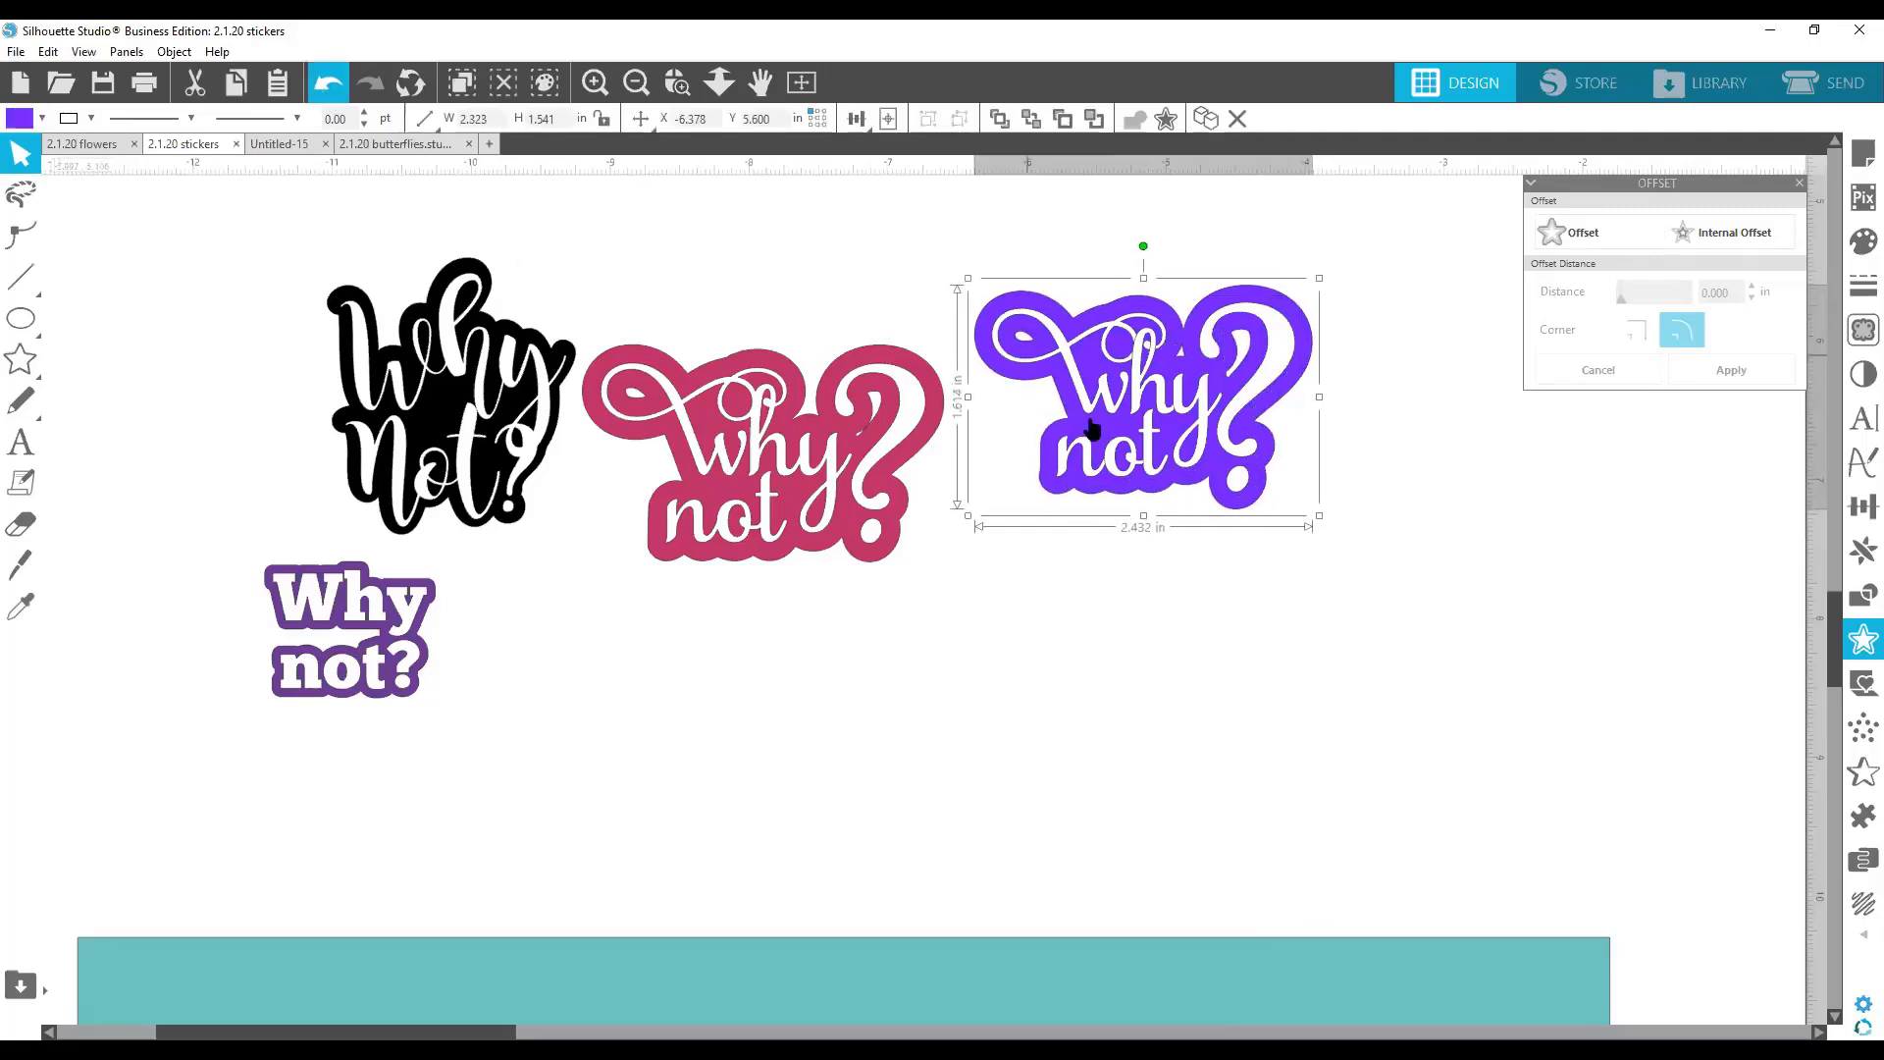
left_click(1317, 516)
Group the violet offset and its white "why not?" lettering into one sticker.
left_click_drag(1472, 579, 957, 247)
right_click(1111, 361)
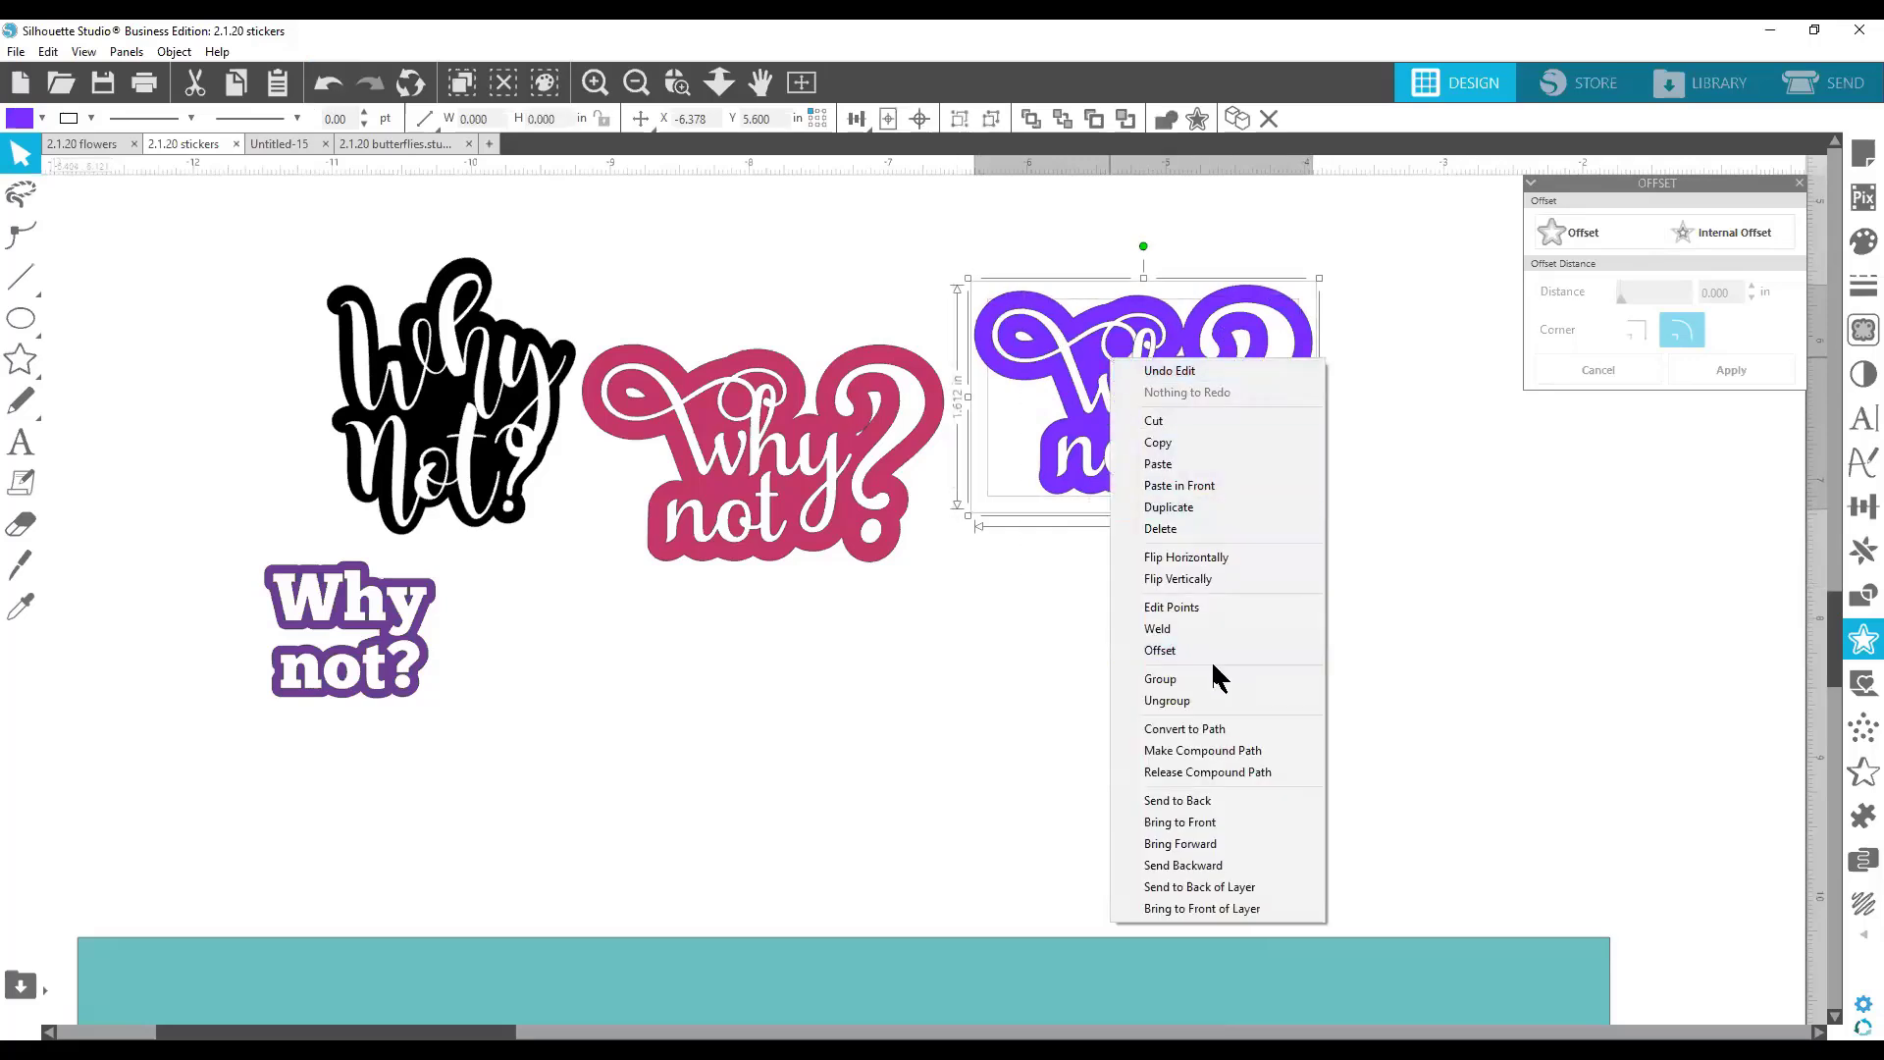
left_click(1218, 679)
left_click(1495, 644)
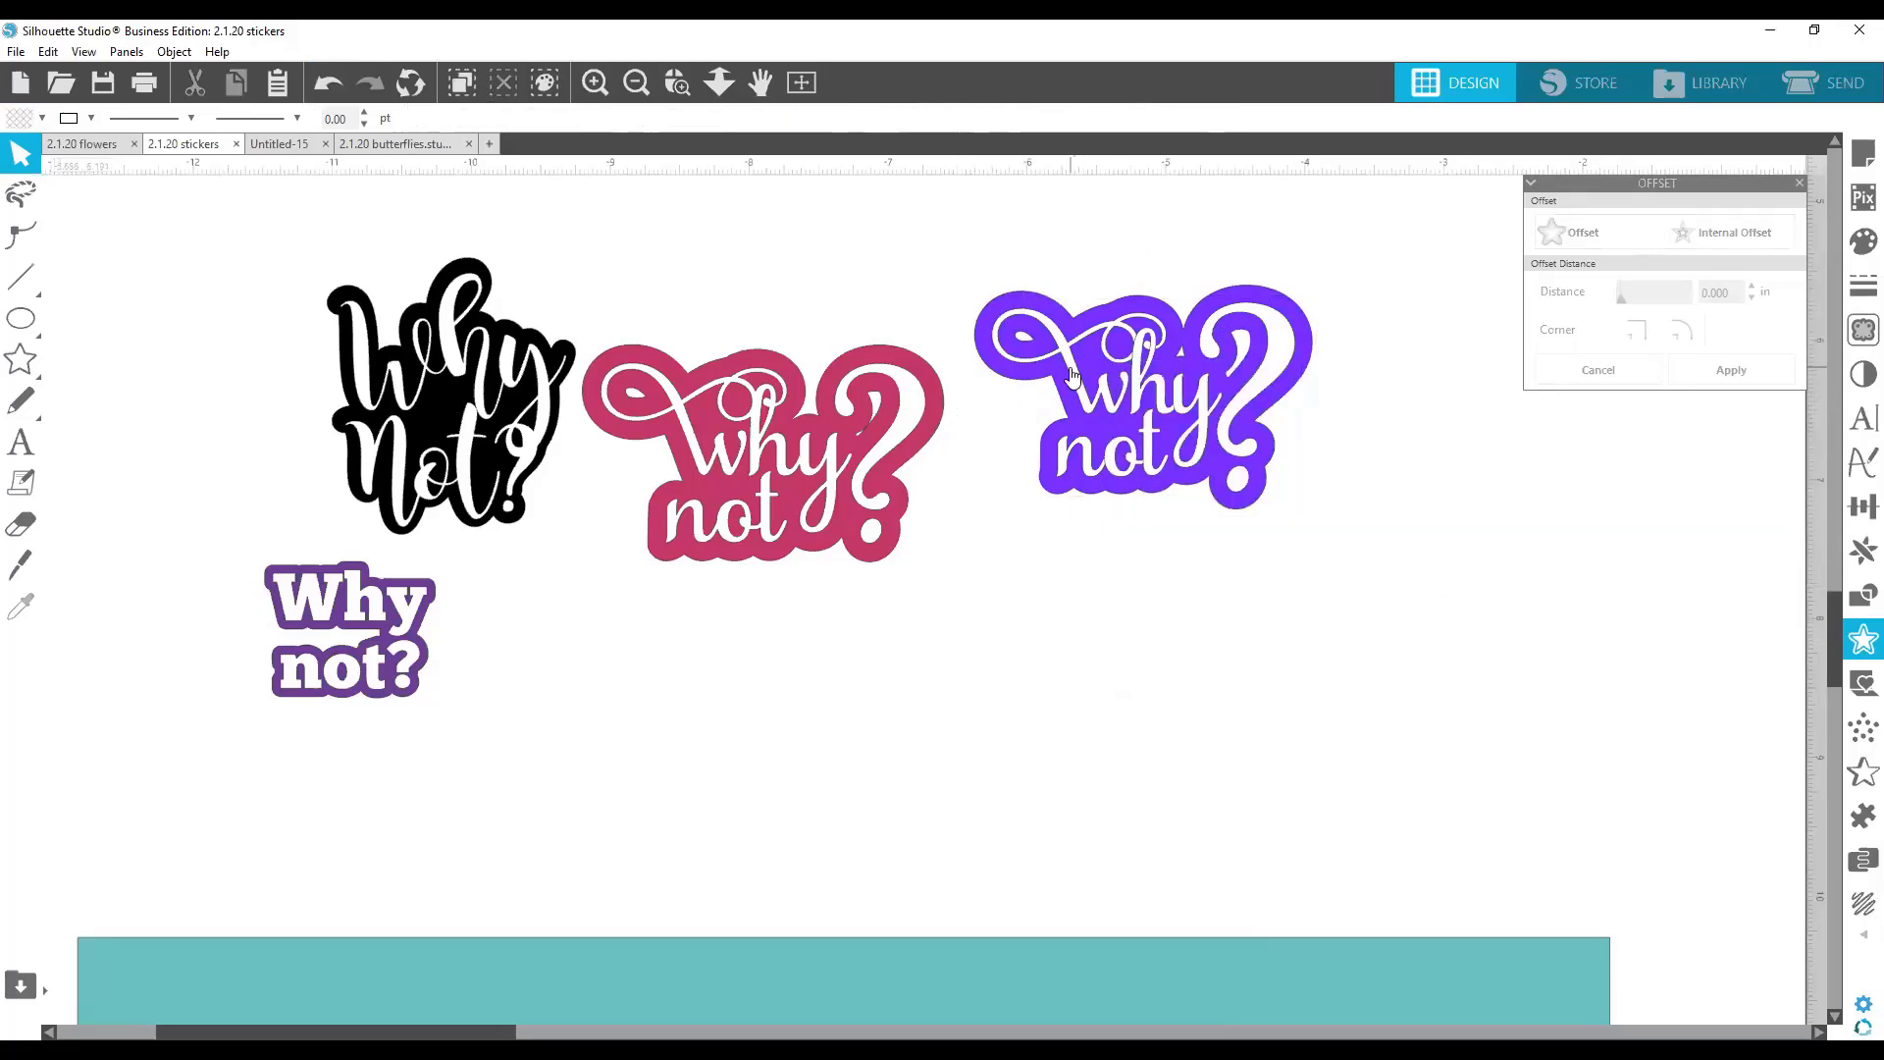
Ungroup the violet "why not?" sticker into its offset and lettering.
right_click(1180, 450)
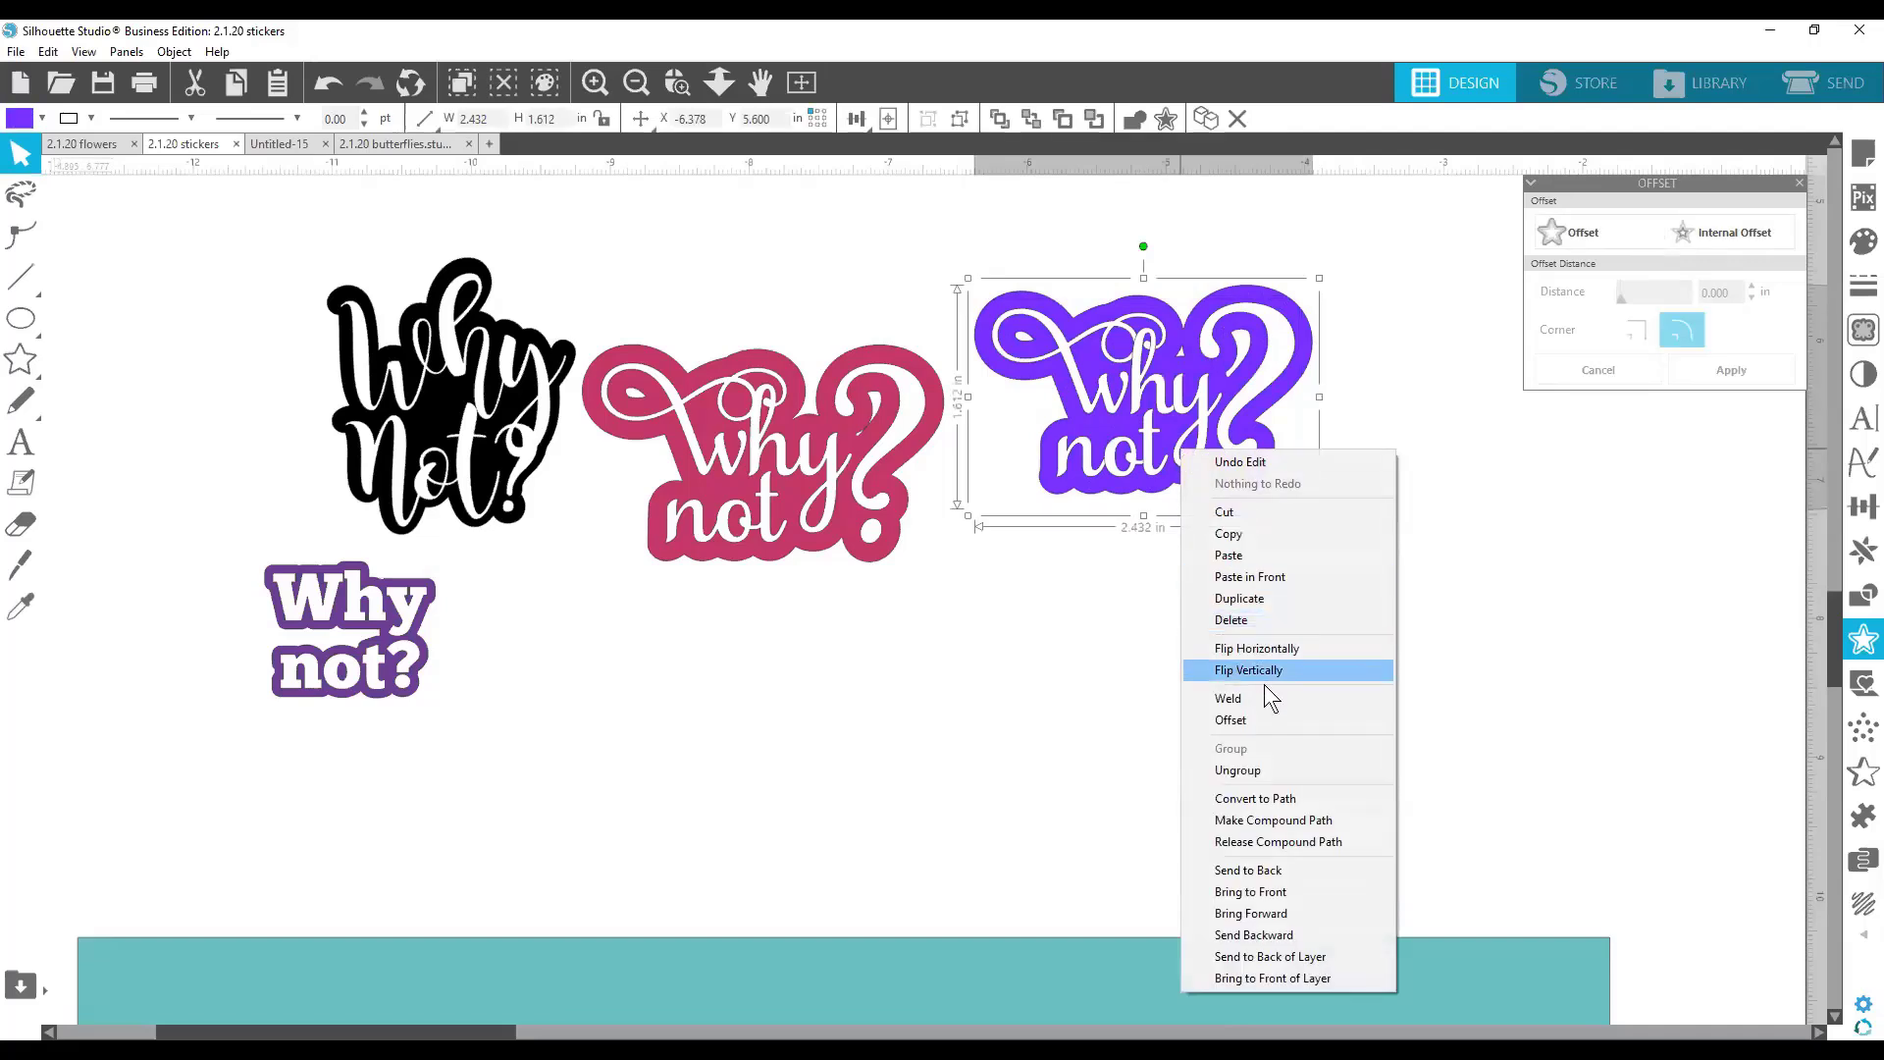
left_click(1266, 769)
left_click(1356, 533)
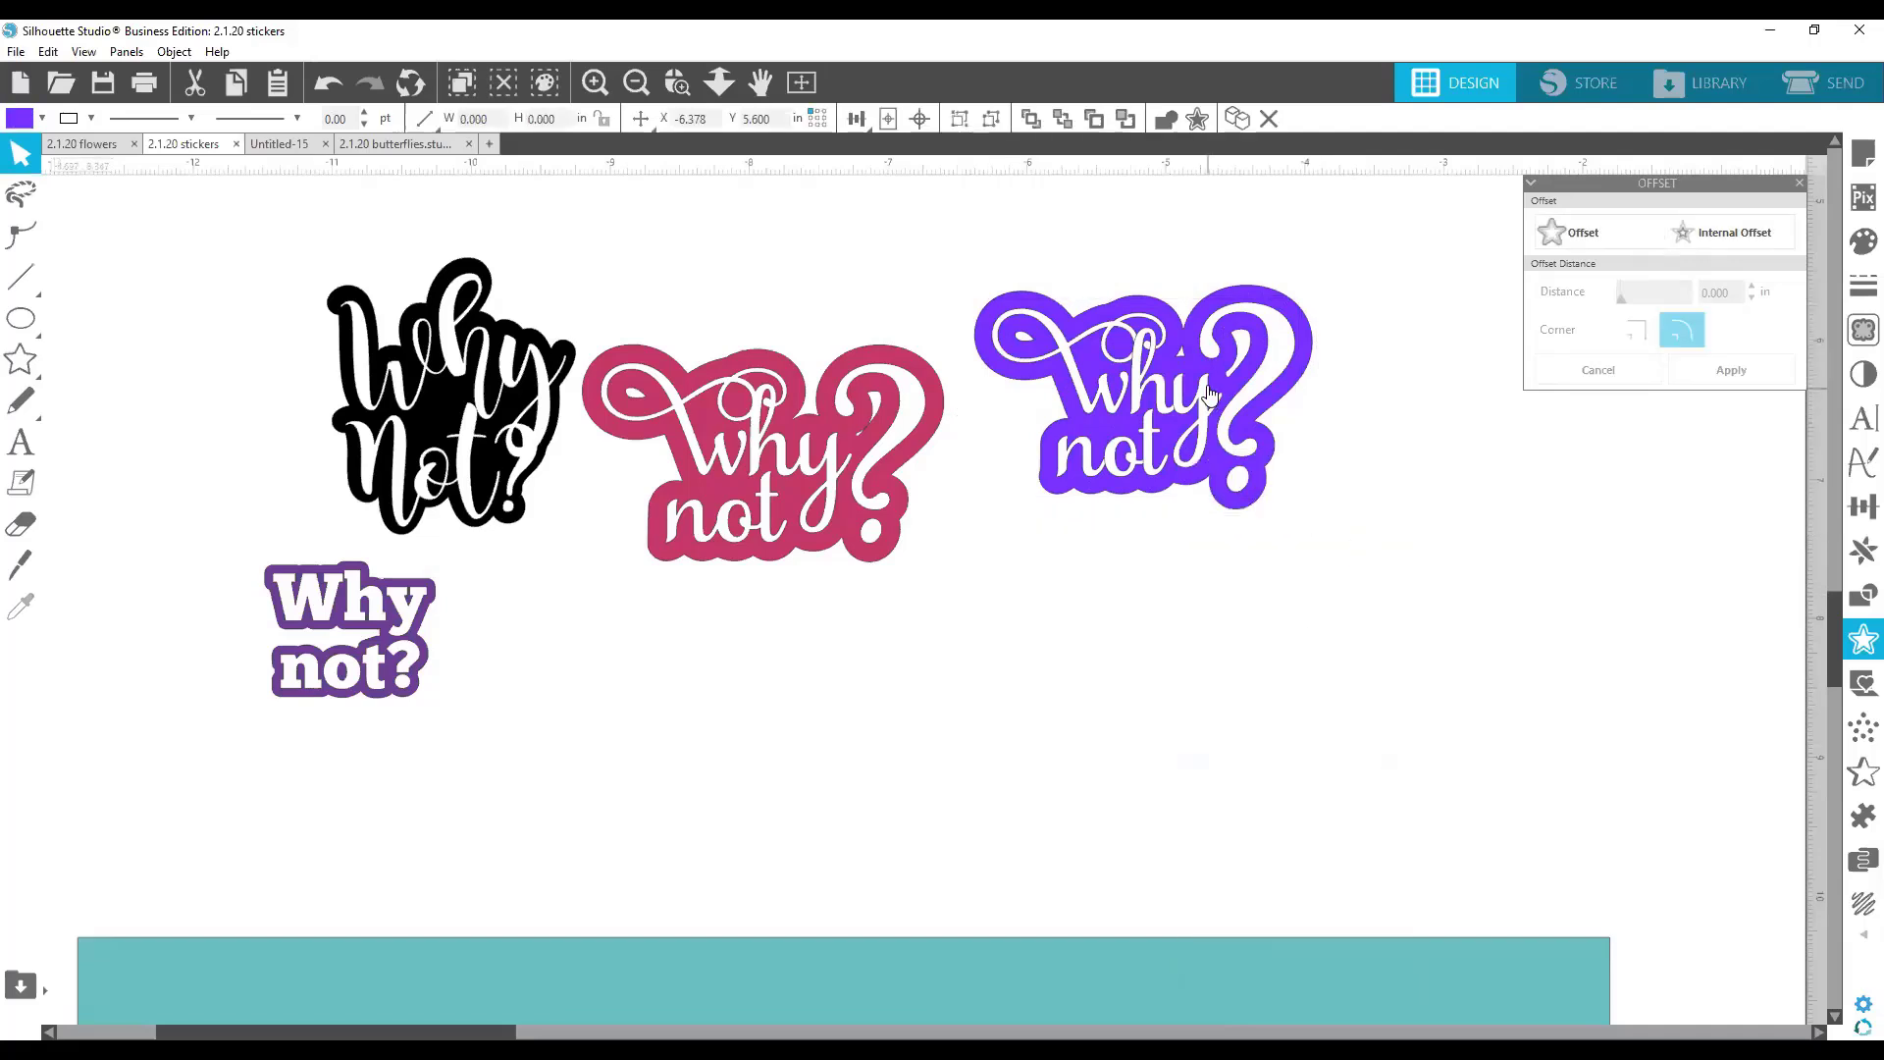
Move the violet offset shape out from behind the white lettering, placing it just below.
left_click_drag(1207, 422, 1211, 648)
left_click(1036, 681)
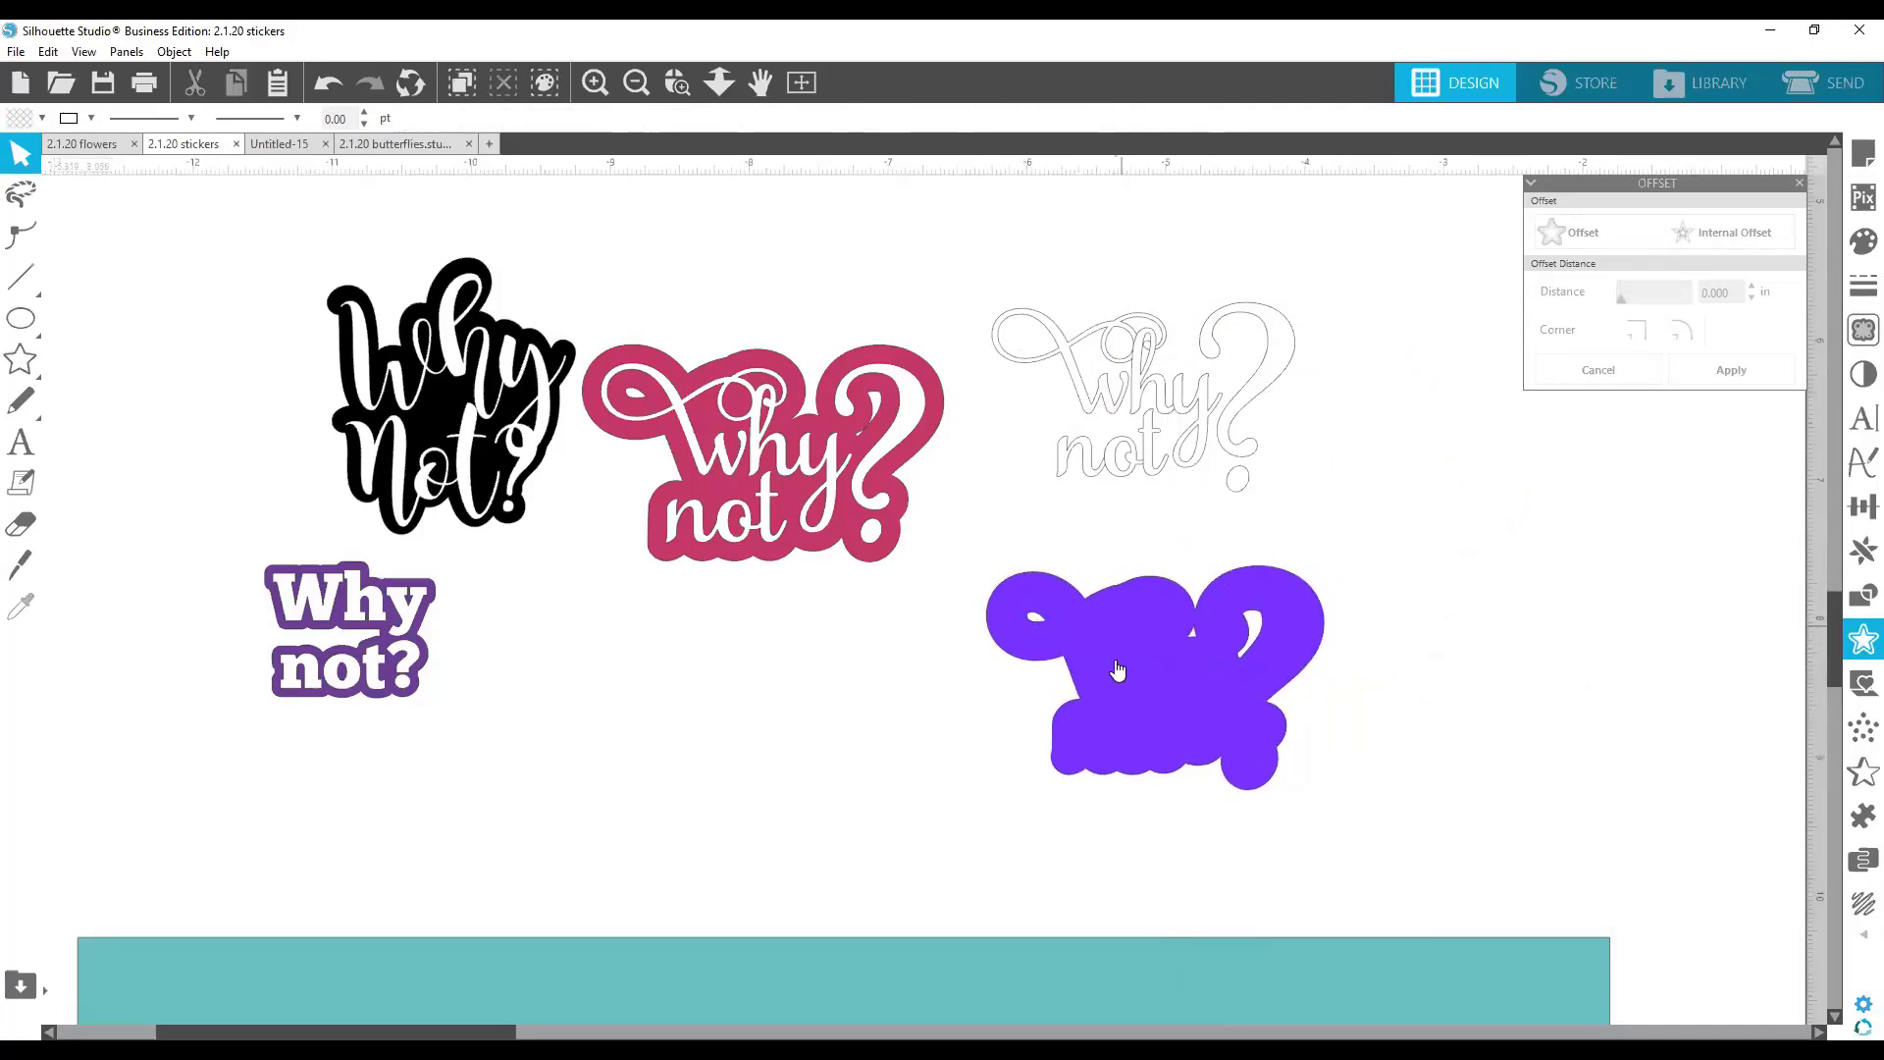
left_click_drag(1110, 630, 1030, 565)
left_click(1026, 416)
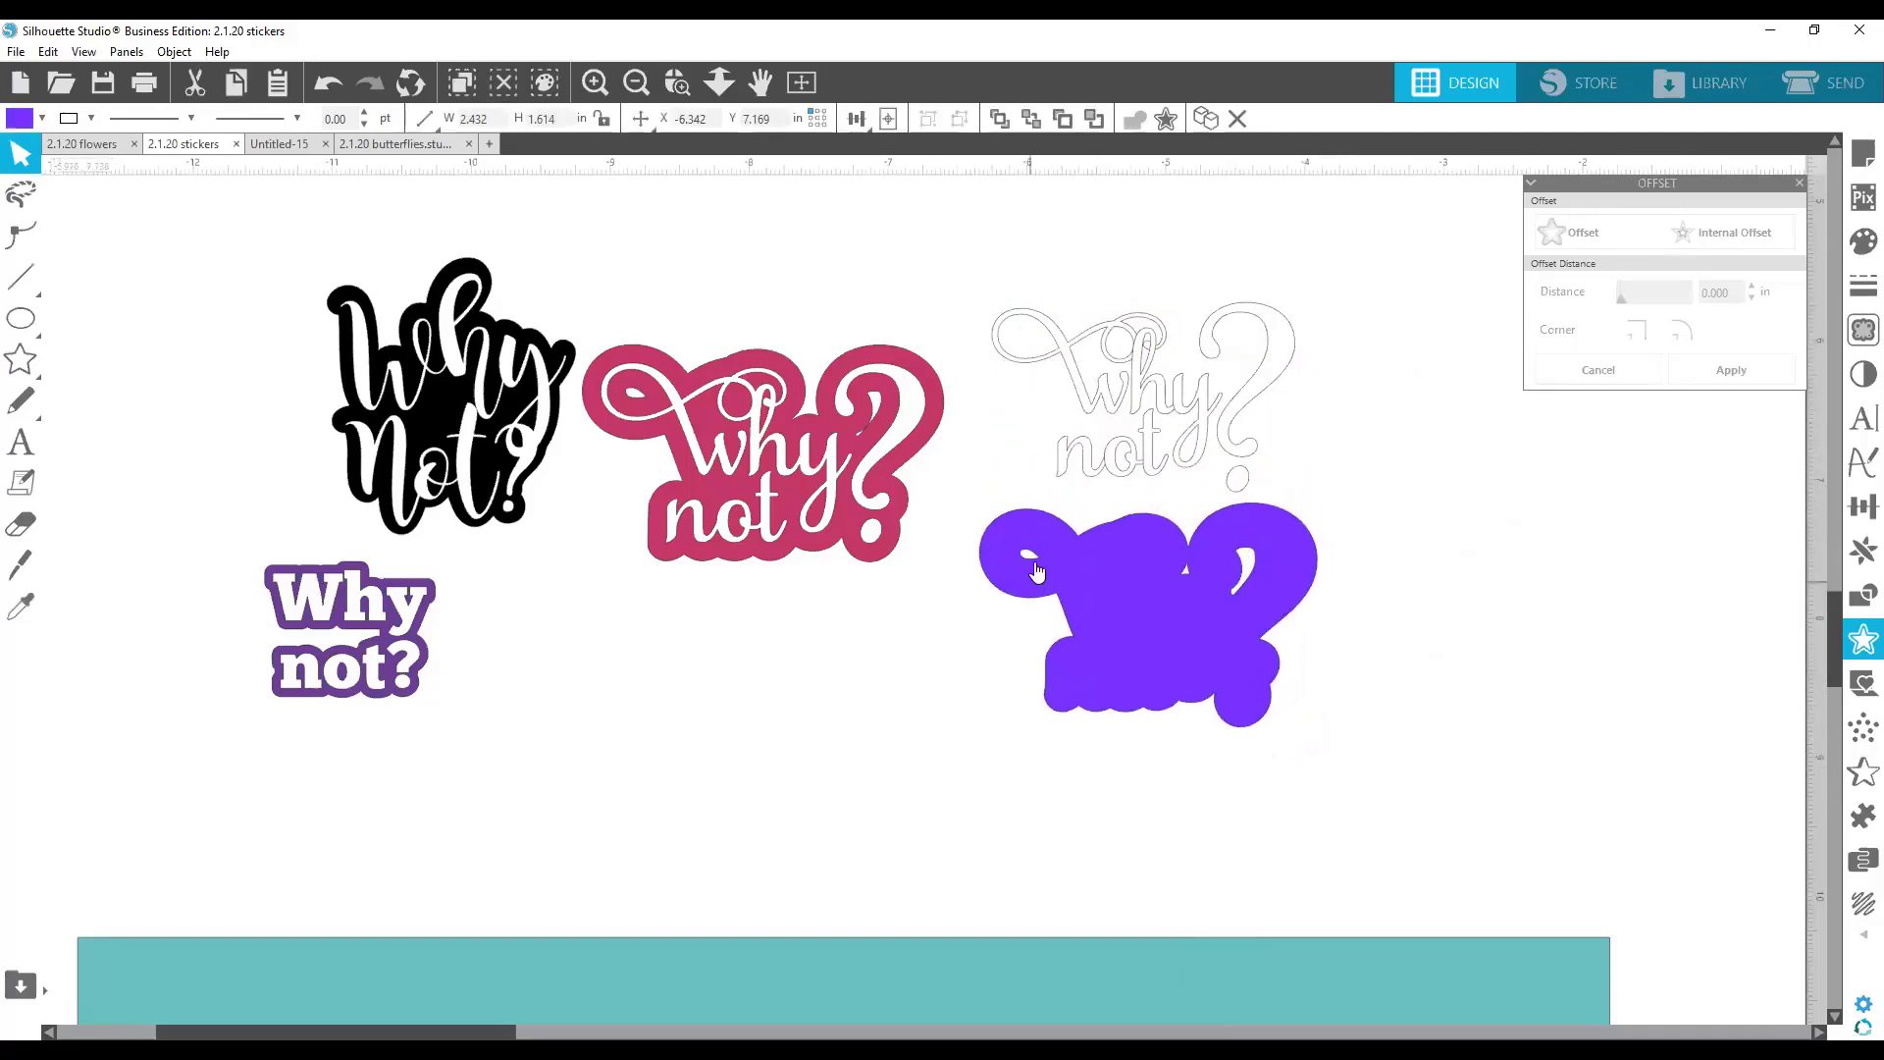
Fill the inner holes of the violet offset shape by deleting their edit points.
double_click(1030, 565)
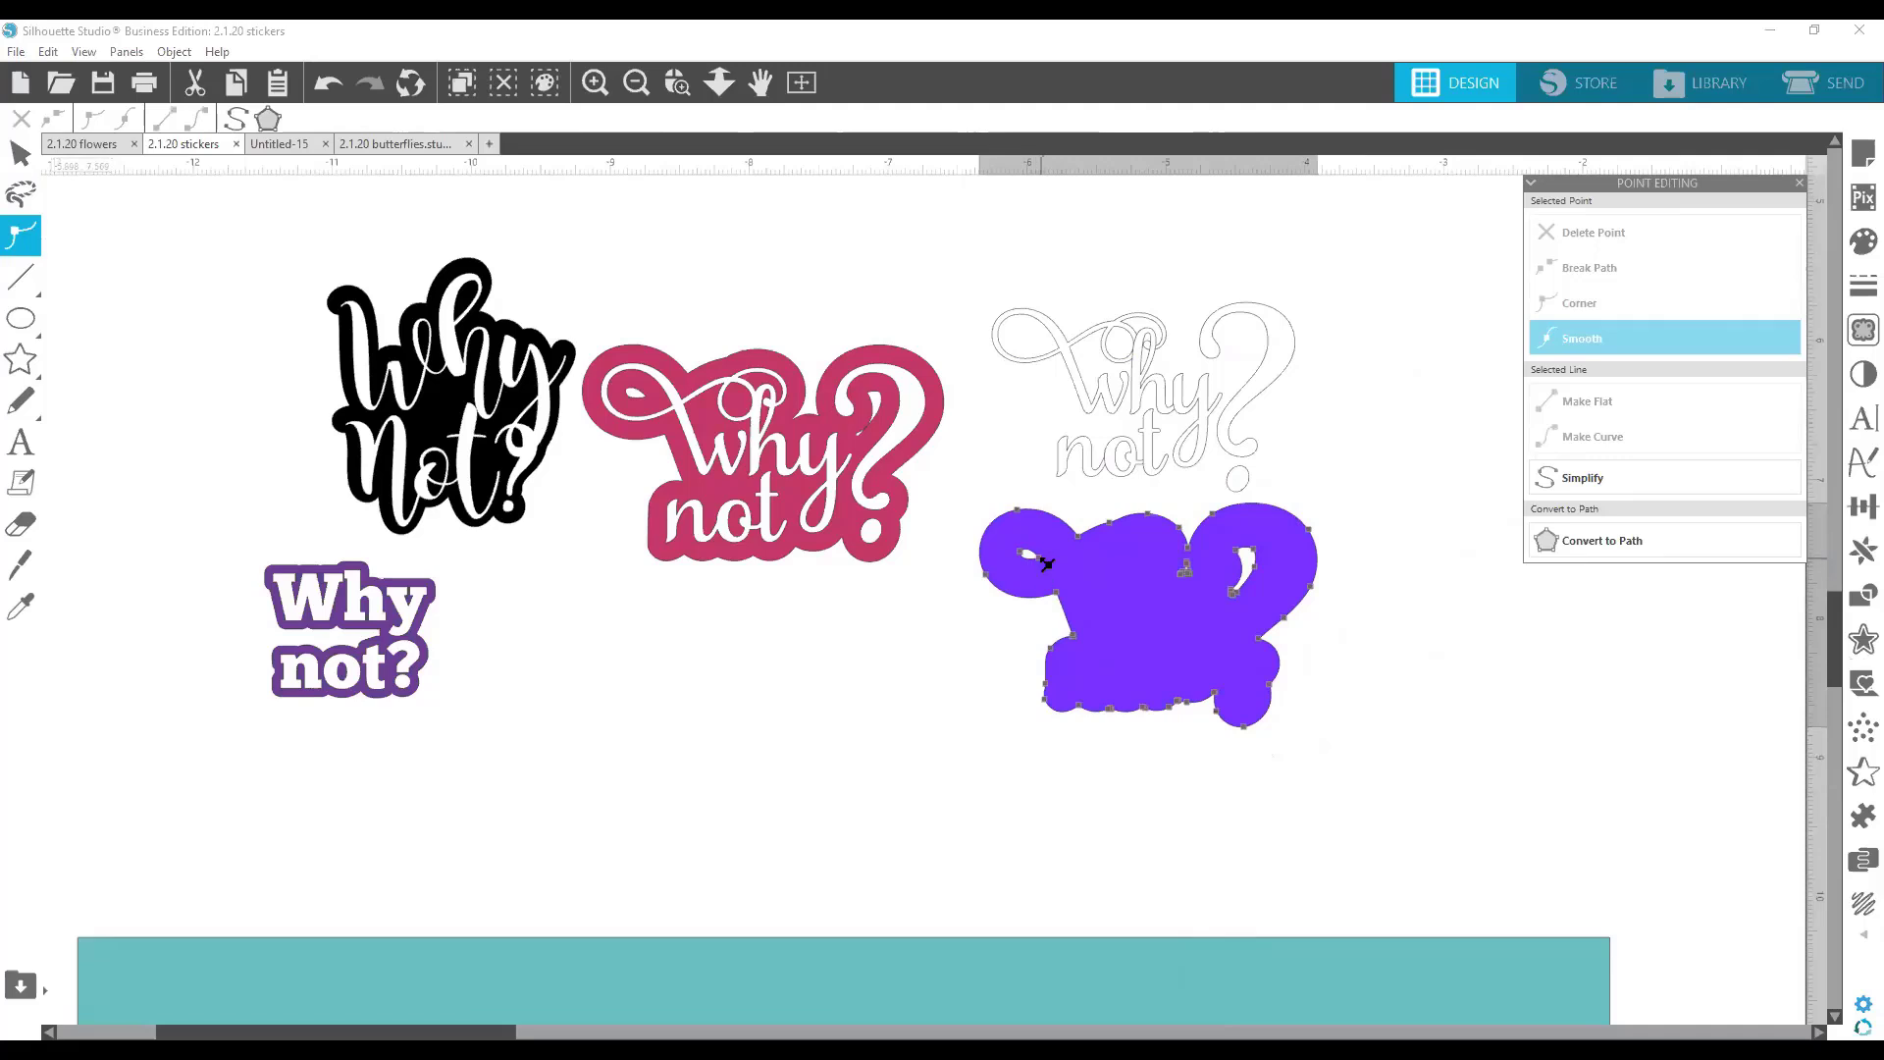
left_click(1031, 555)
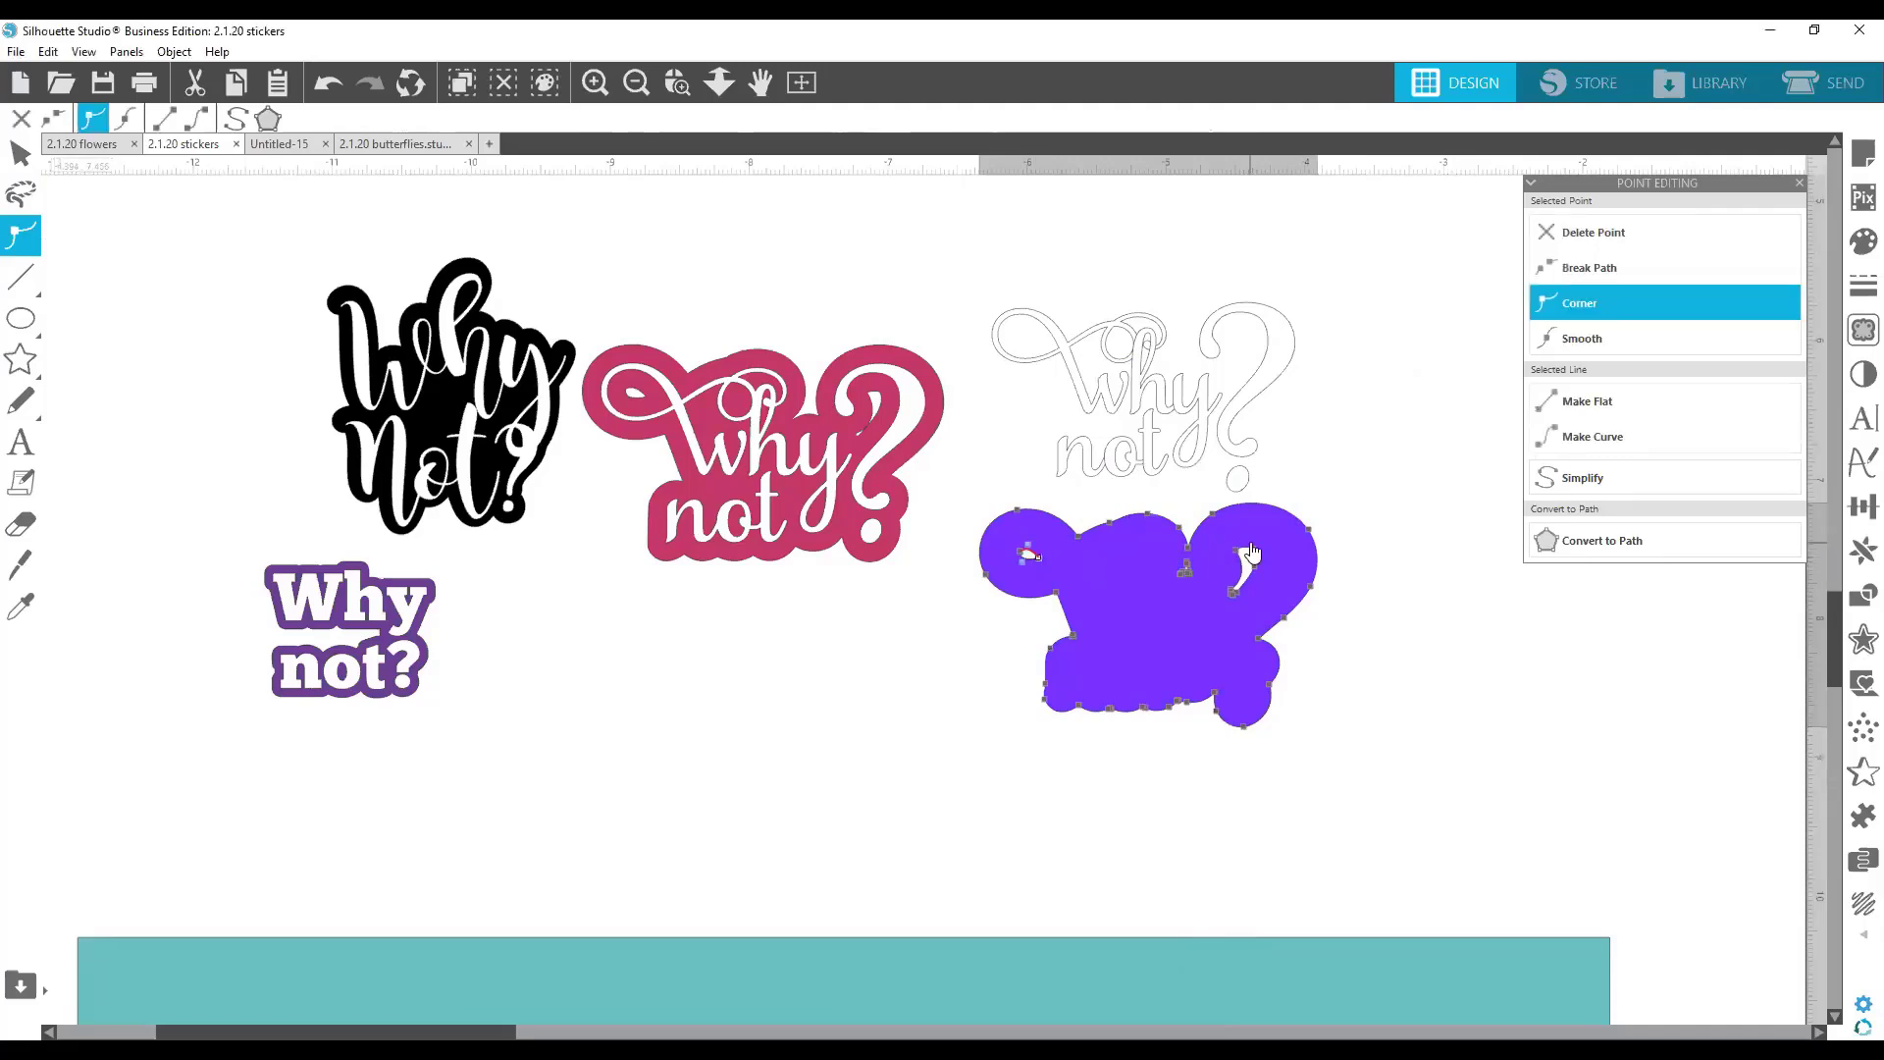
key("Delete")
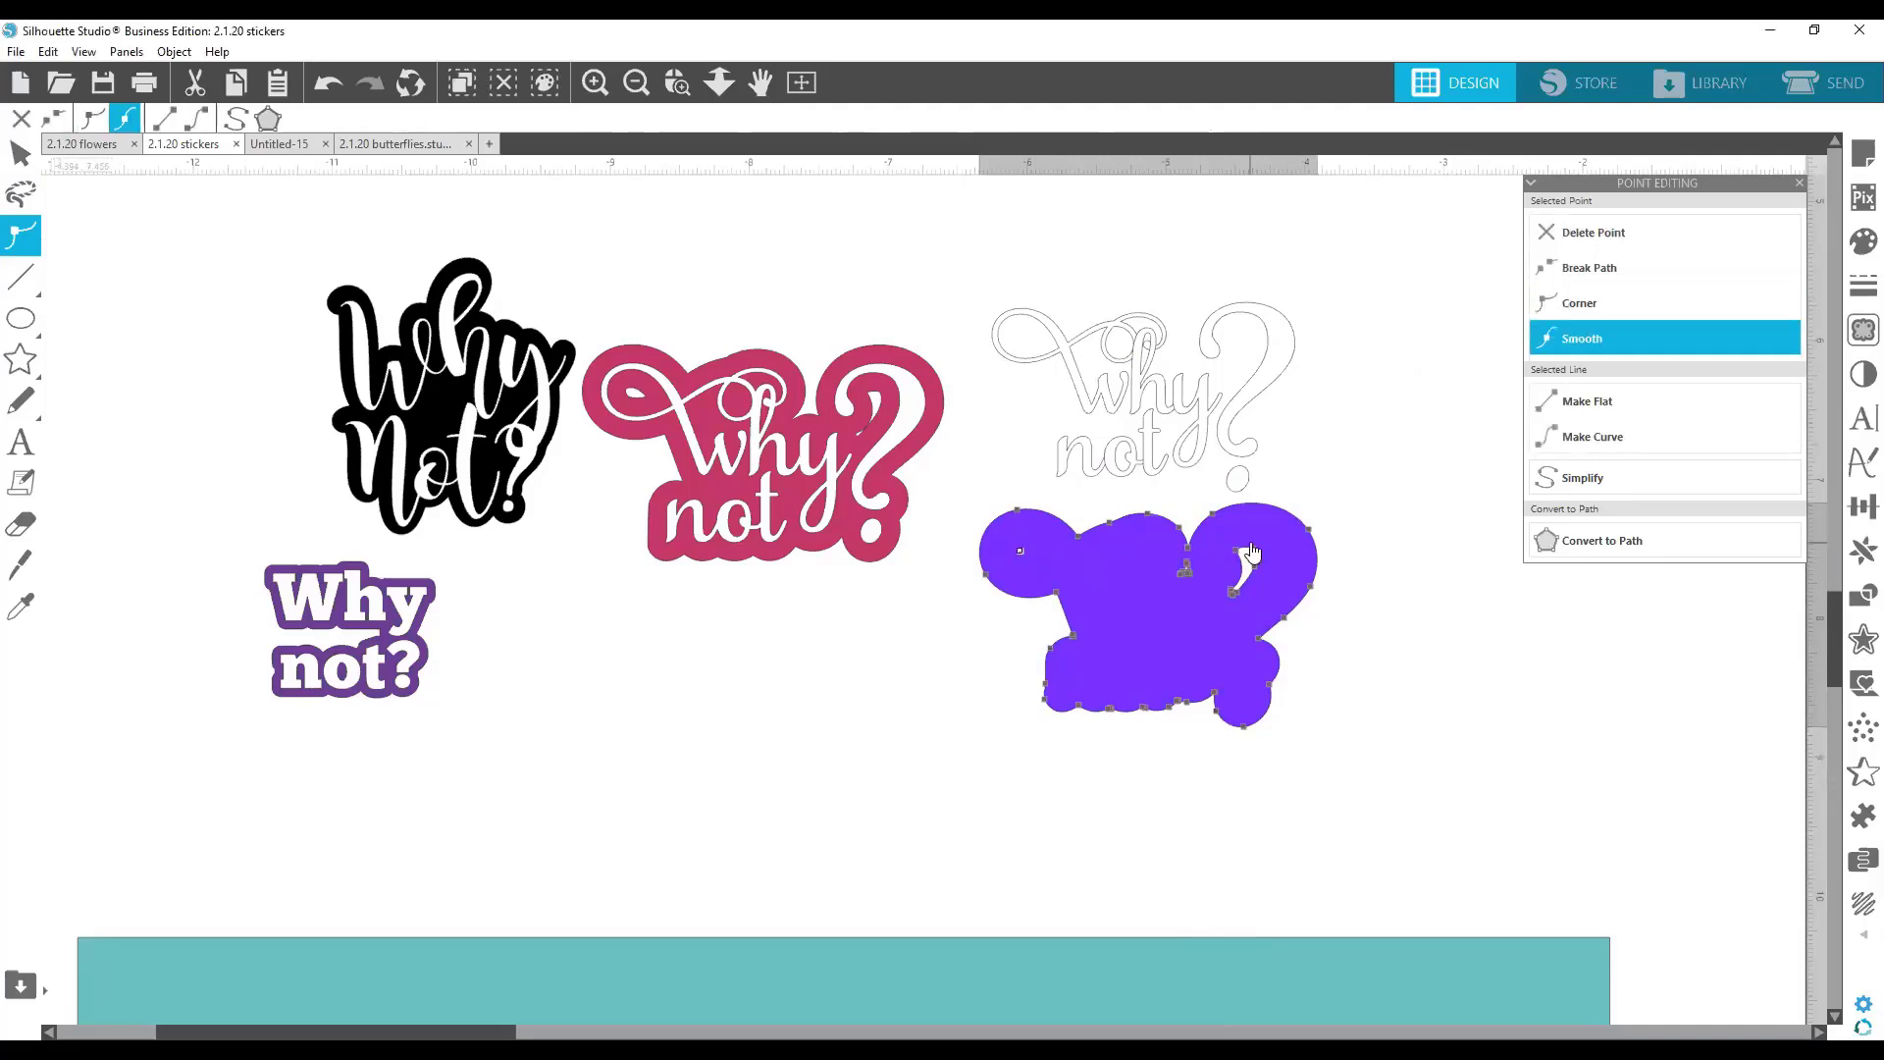
key("Delete")
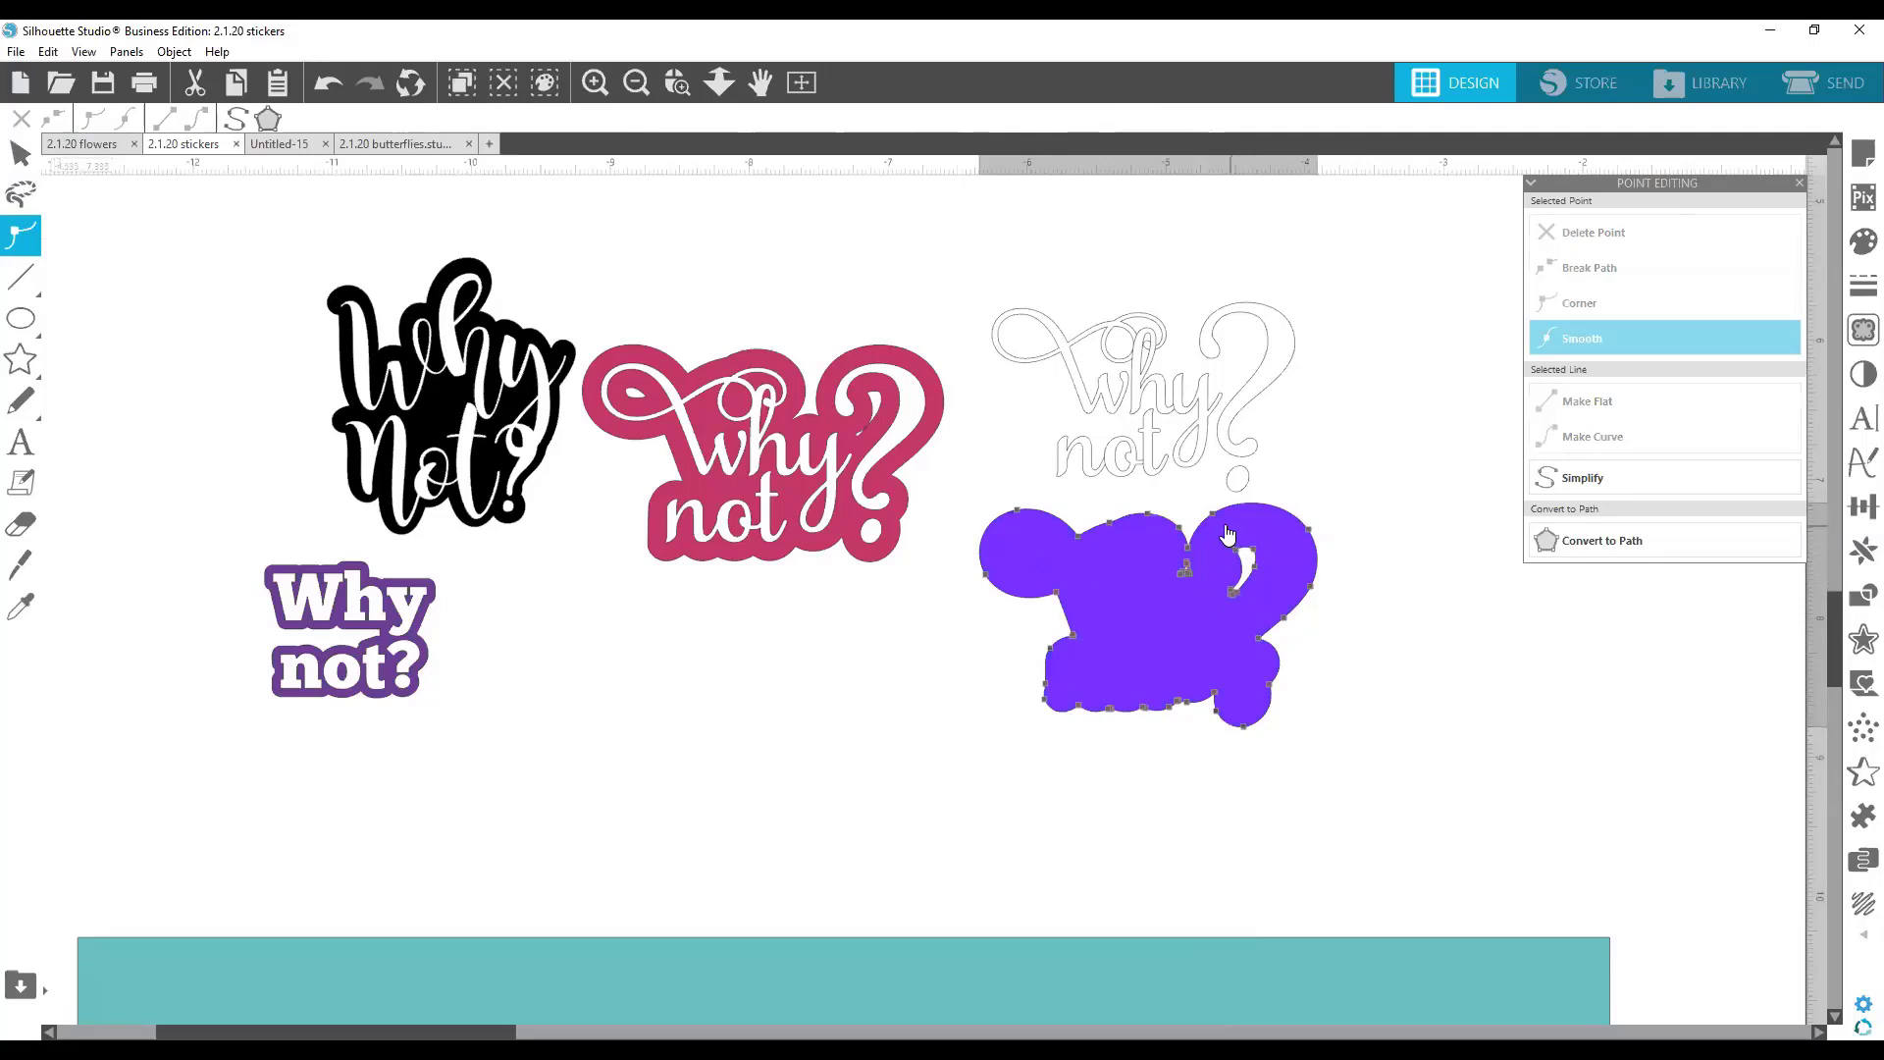
left_click(1263, 621)
left_click(1262, 620)
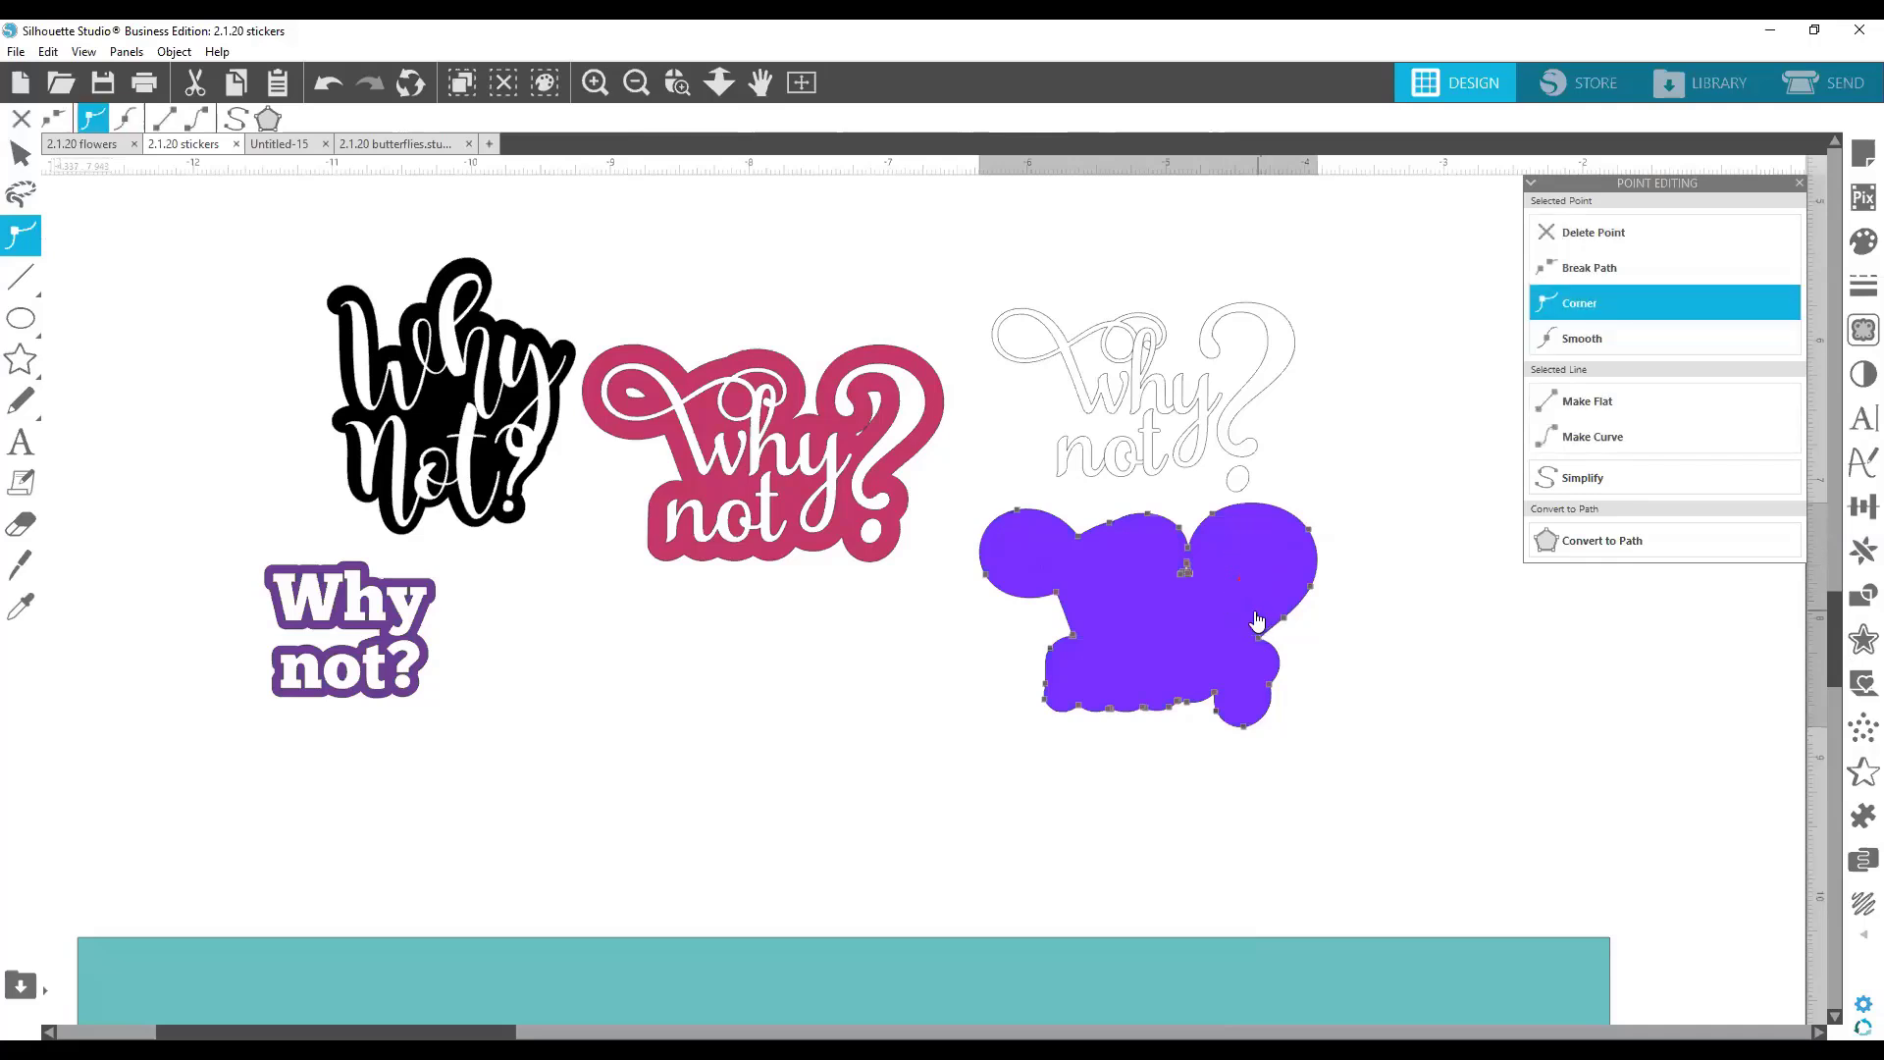
left_click_drag(1217, 595, 1159, 559)
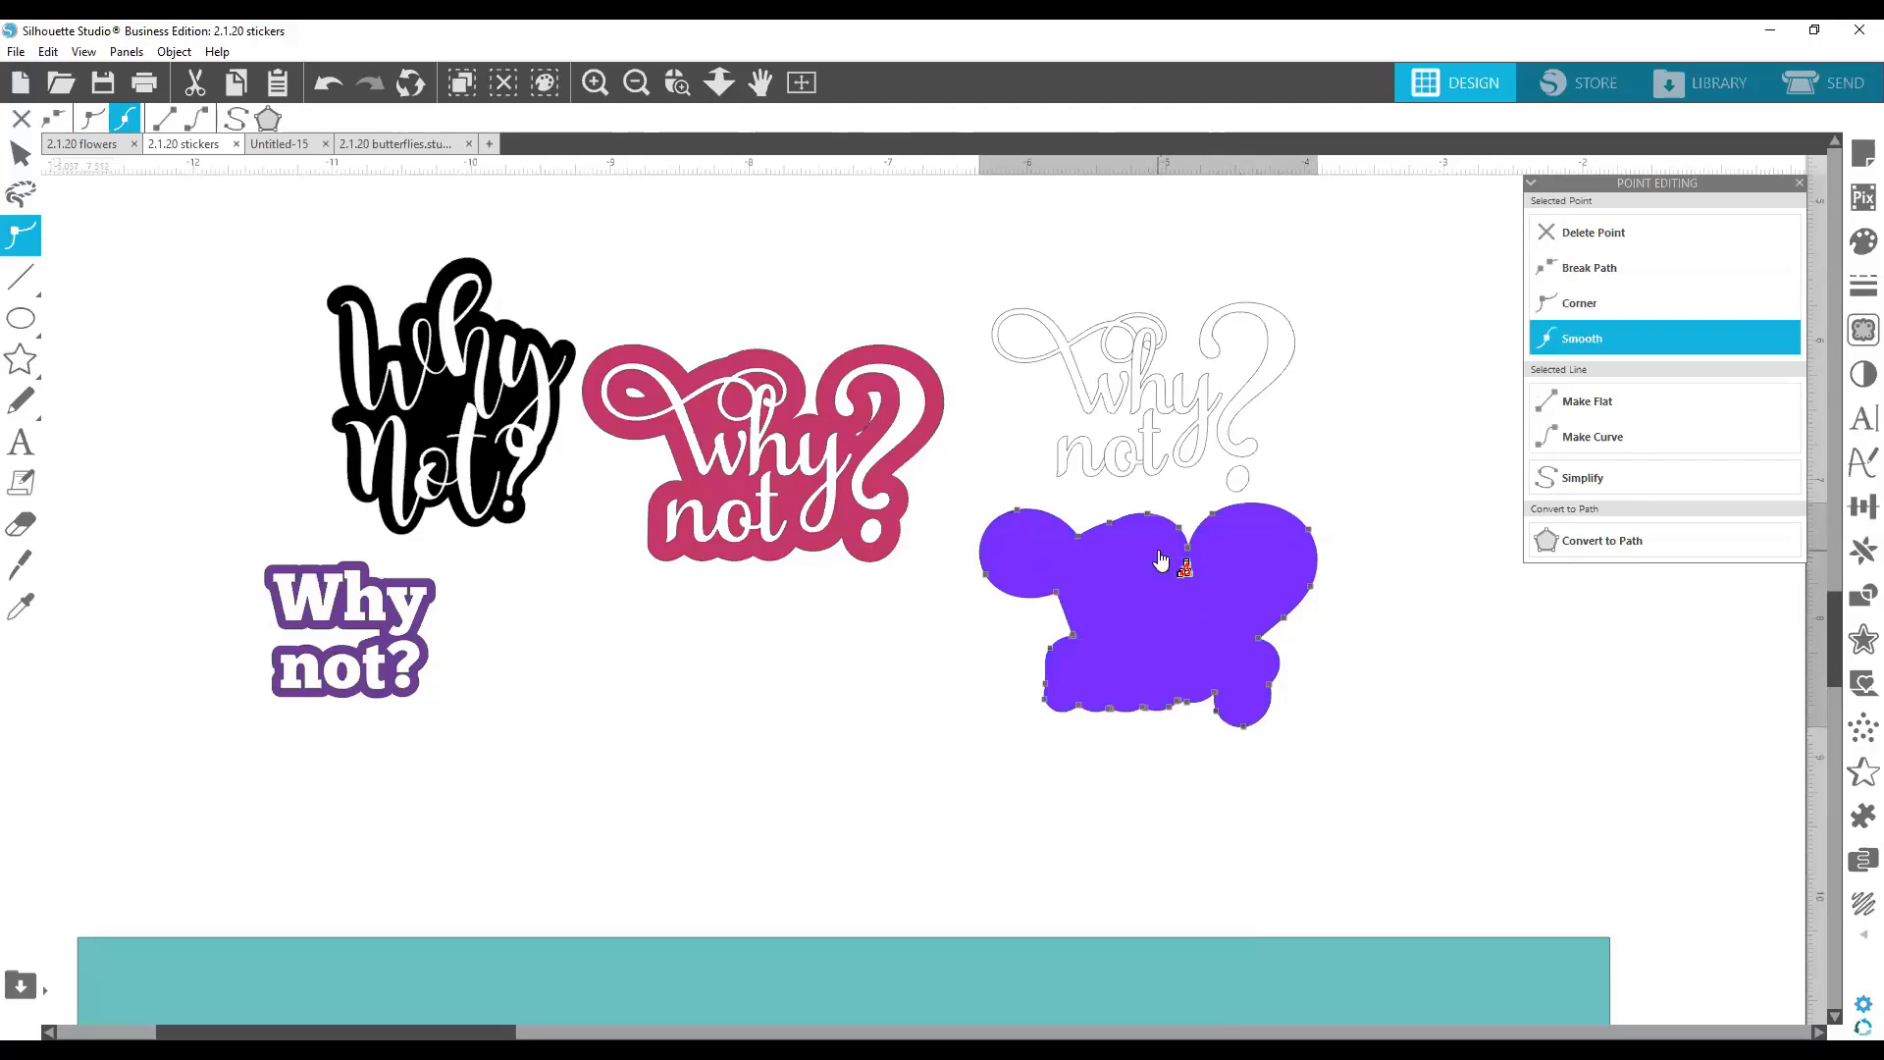
key("ctrl+z")
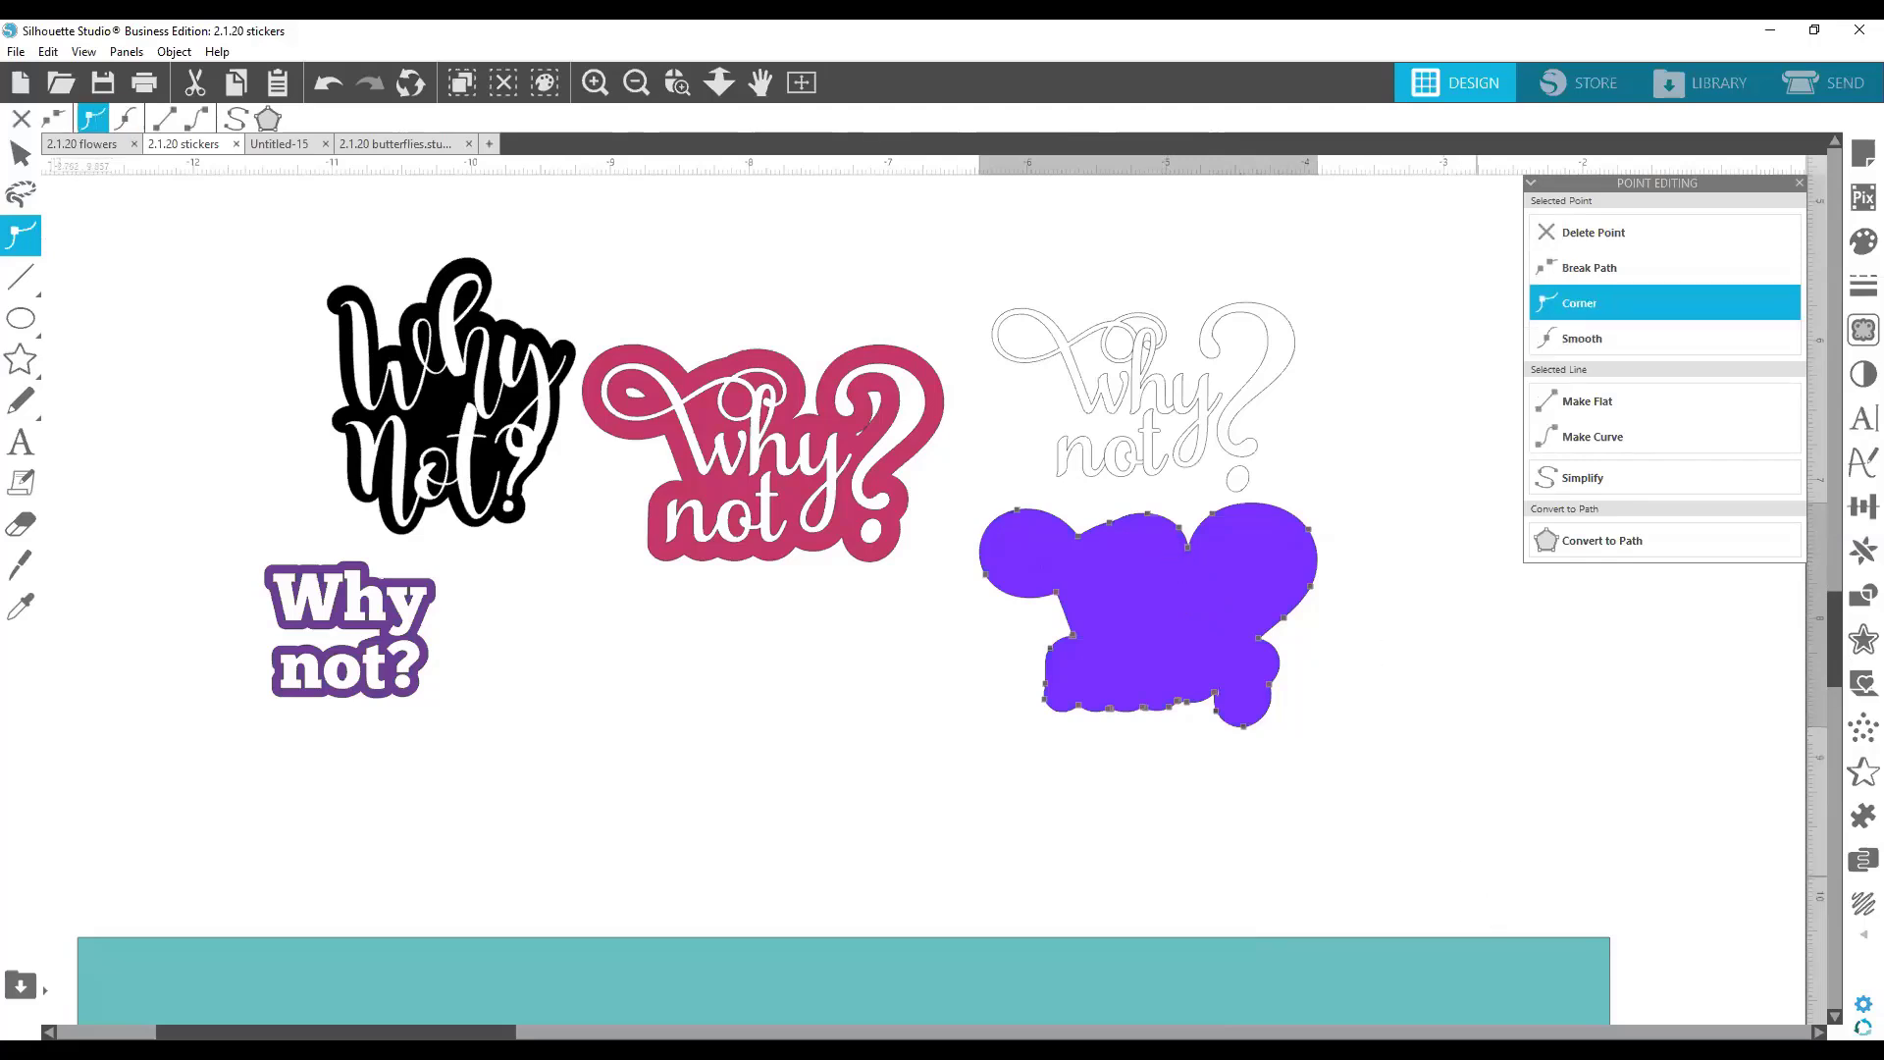
Place the violet offset back behind its white lettering, group the two and move the sticker slightly up.
left_click_drag(1199, 649, 1191, 433)
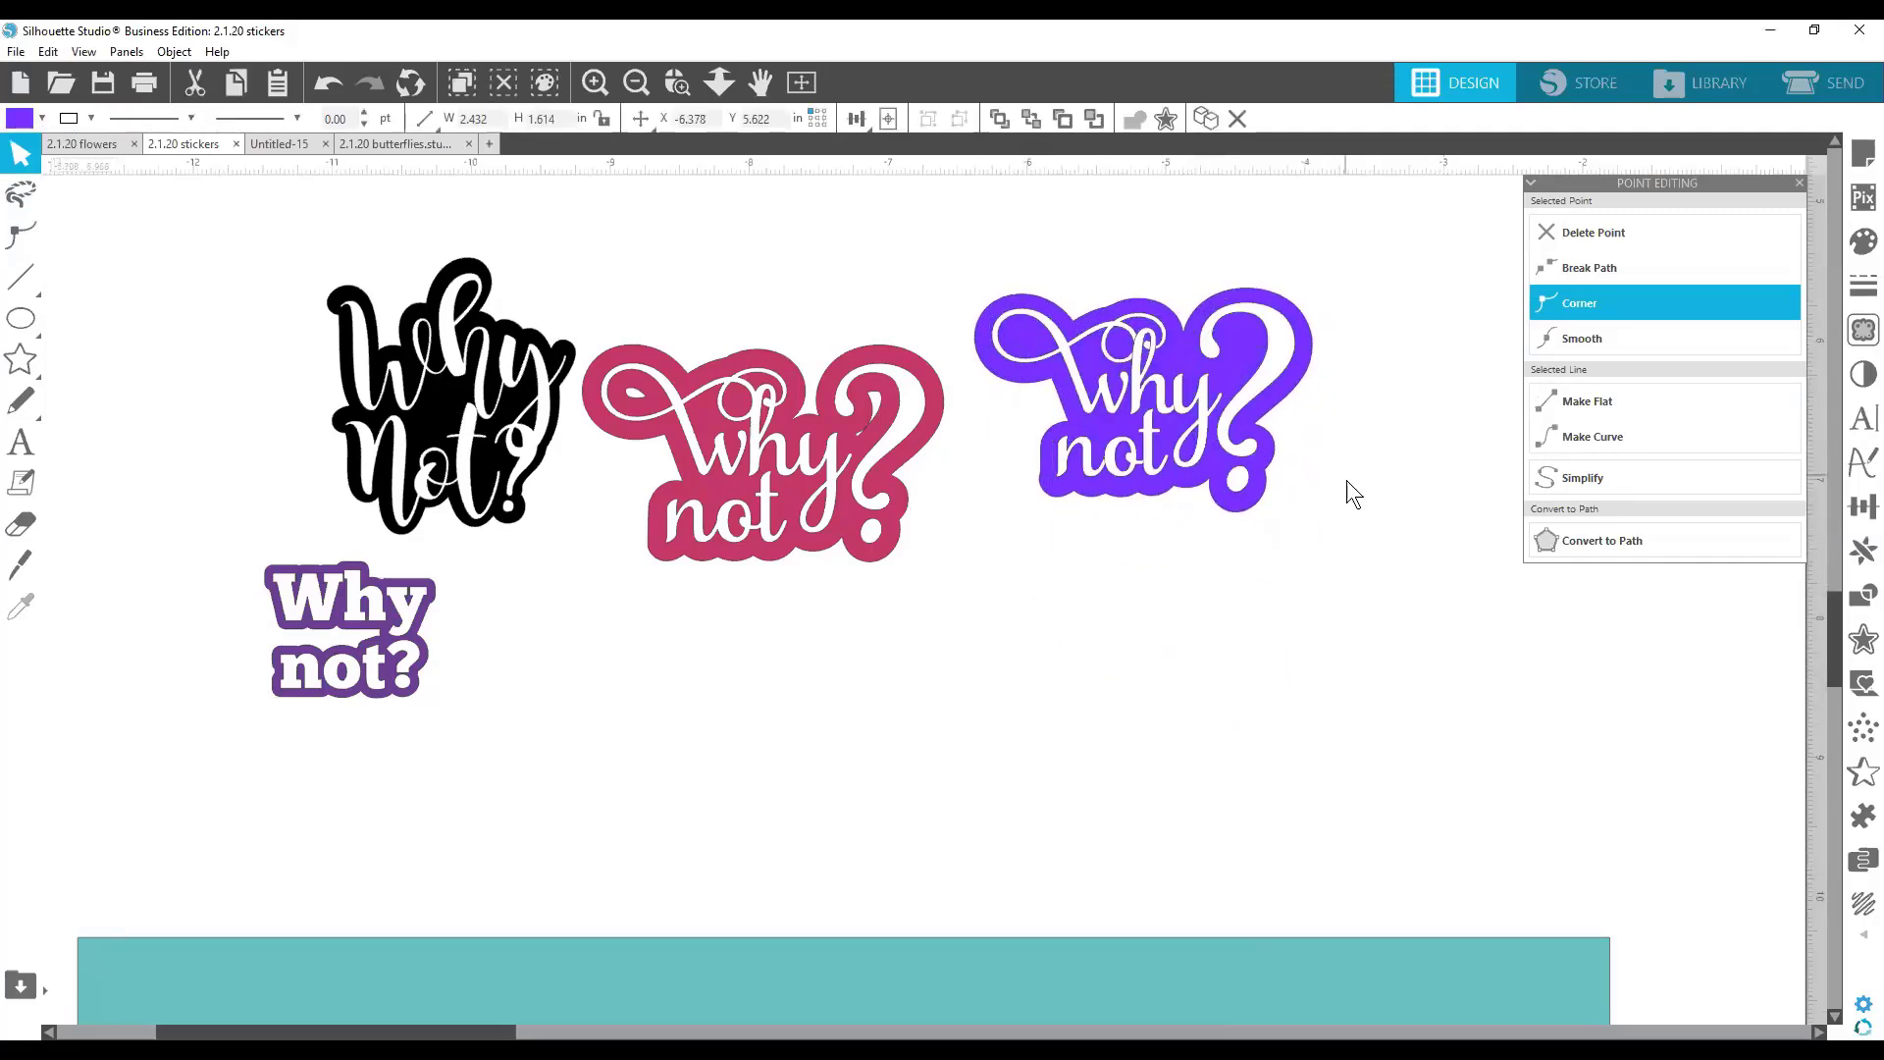
left_click_drag(1376, 489, 1120, 360)
right_click(1119, 360)
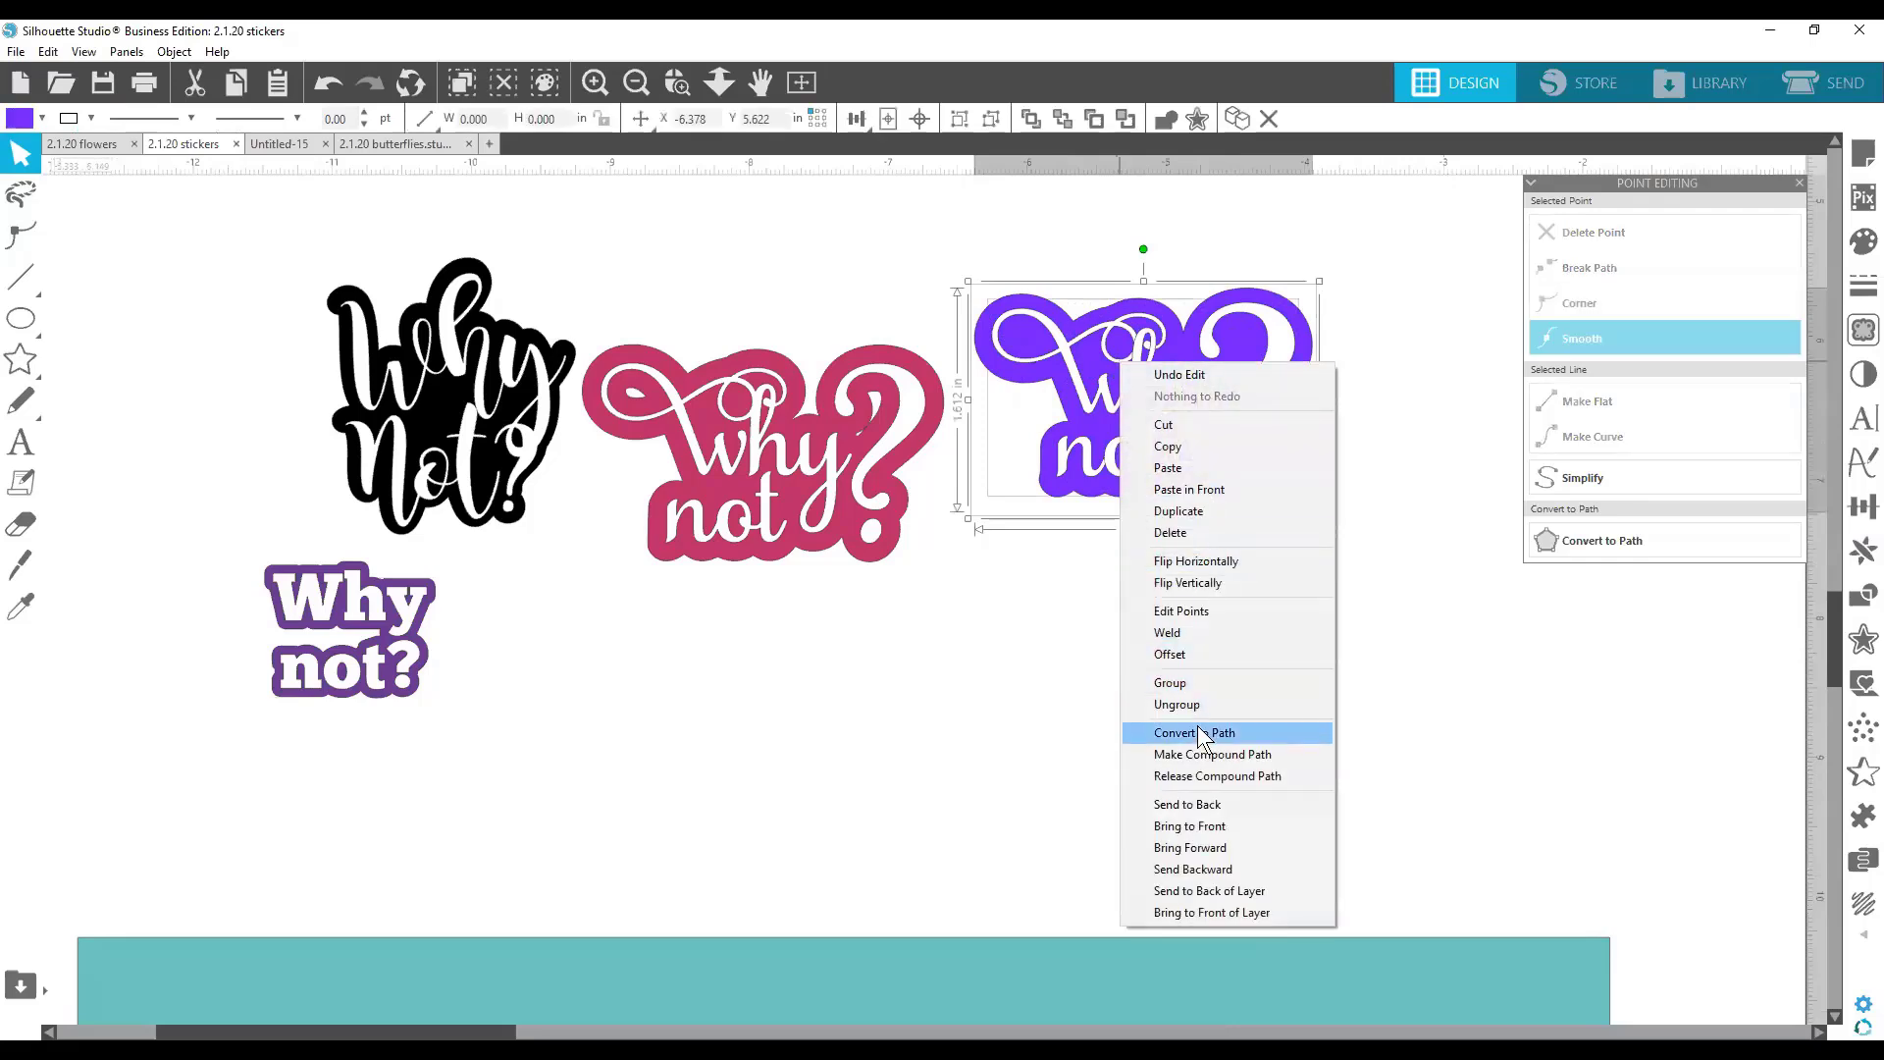
left_click(1181, 683)
left_click(1275, 657)
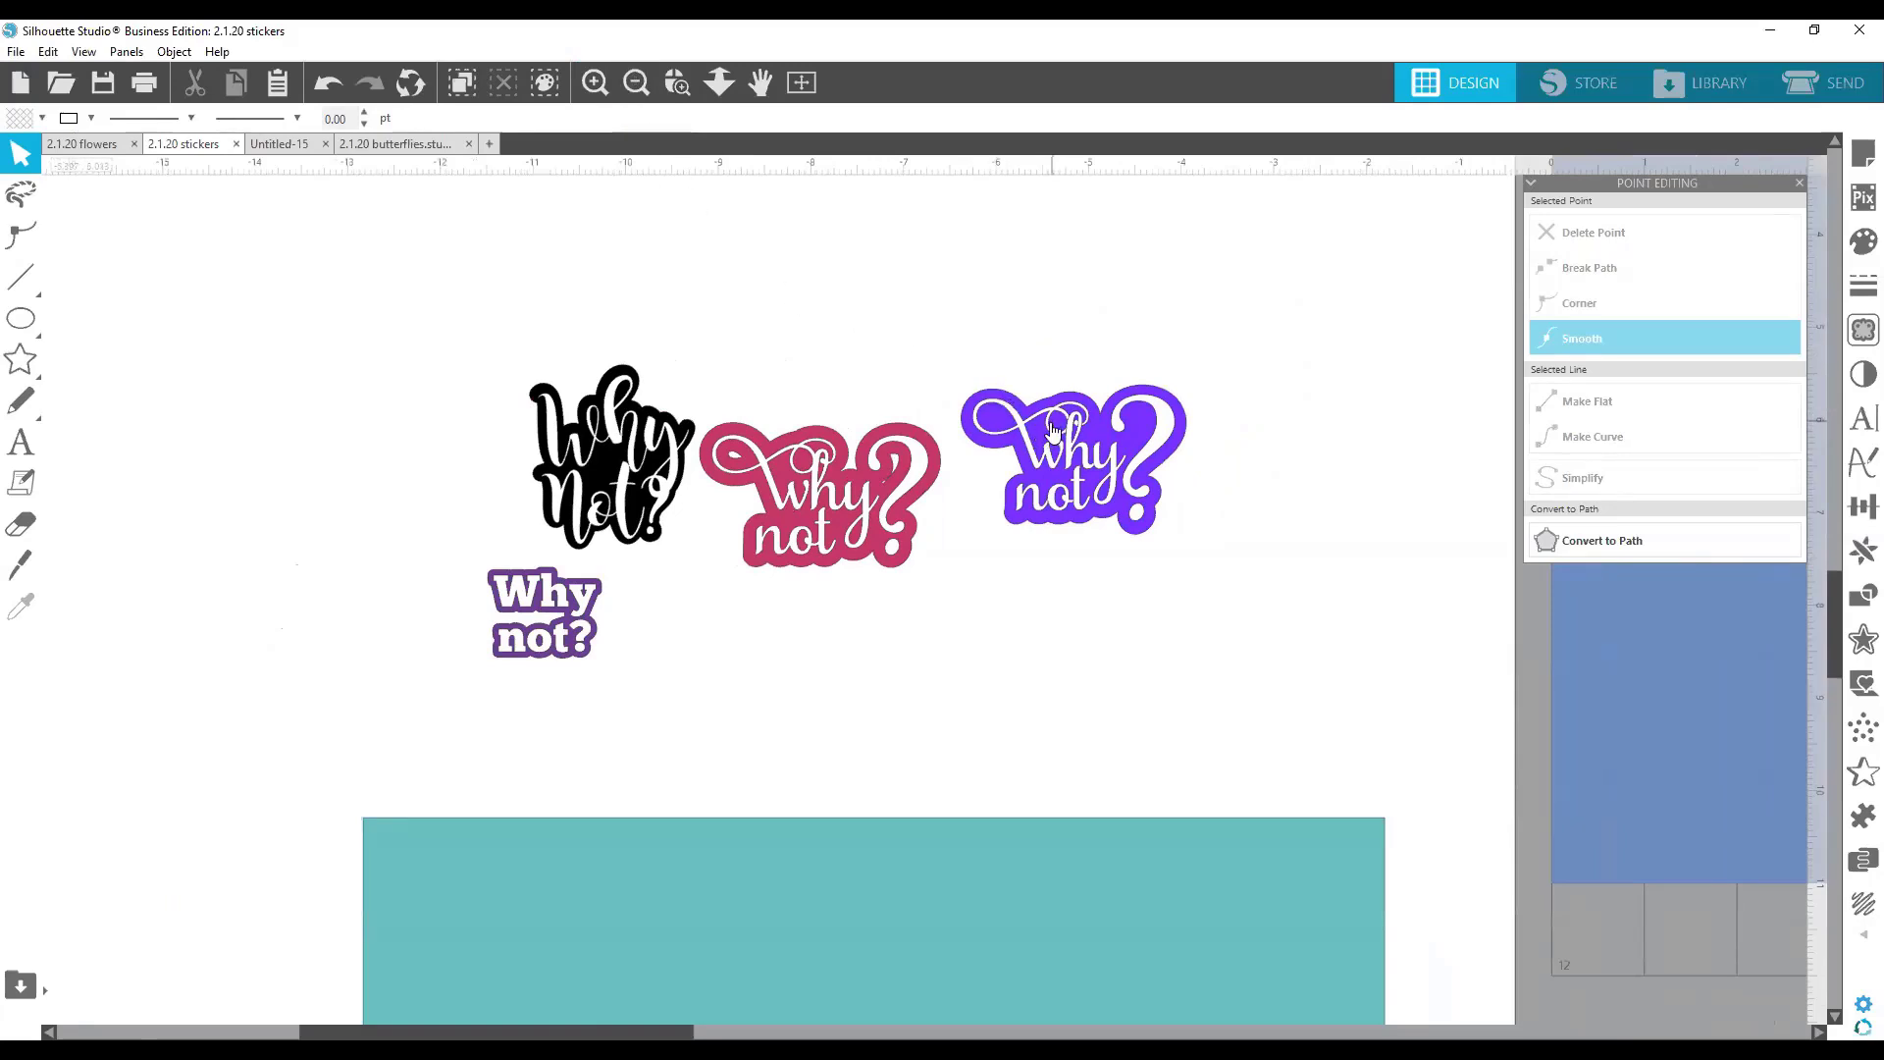
left_click_drag(1052, 428, 1063, 331)
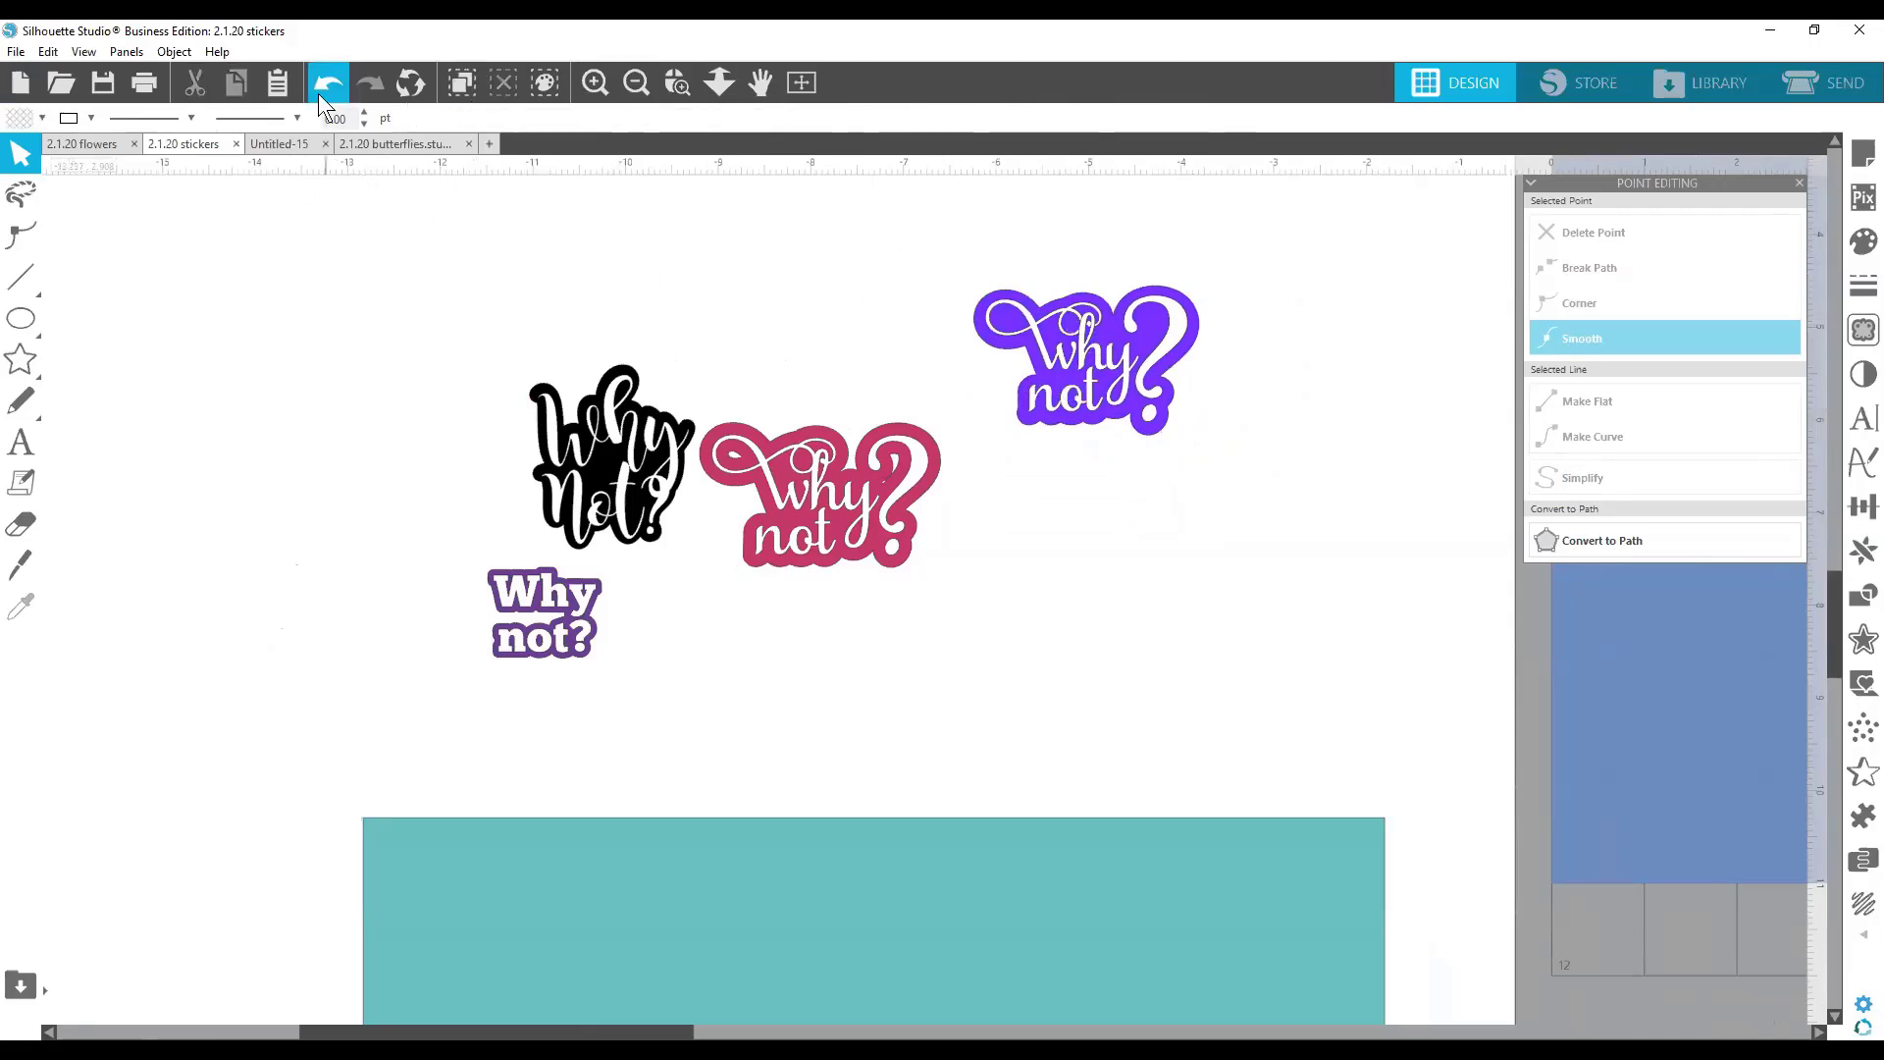
Undo the regrouping and the point deletions, back to the separated violet offset with its inner holes.
left_click(324, 82)
left_click(327, 85)
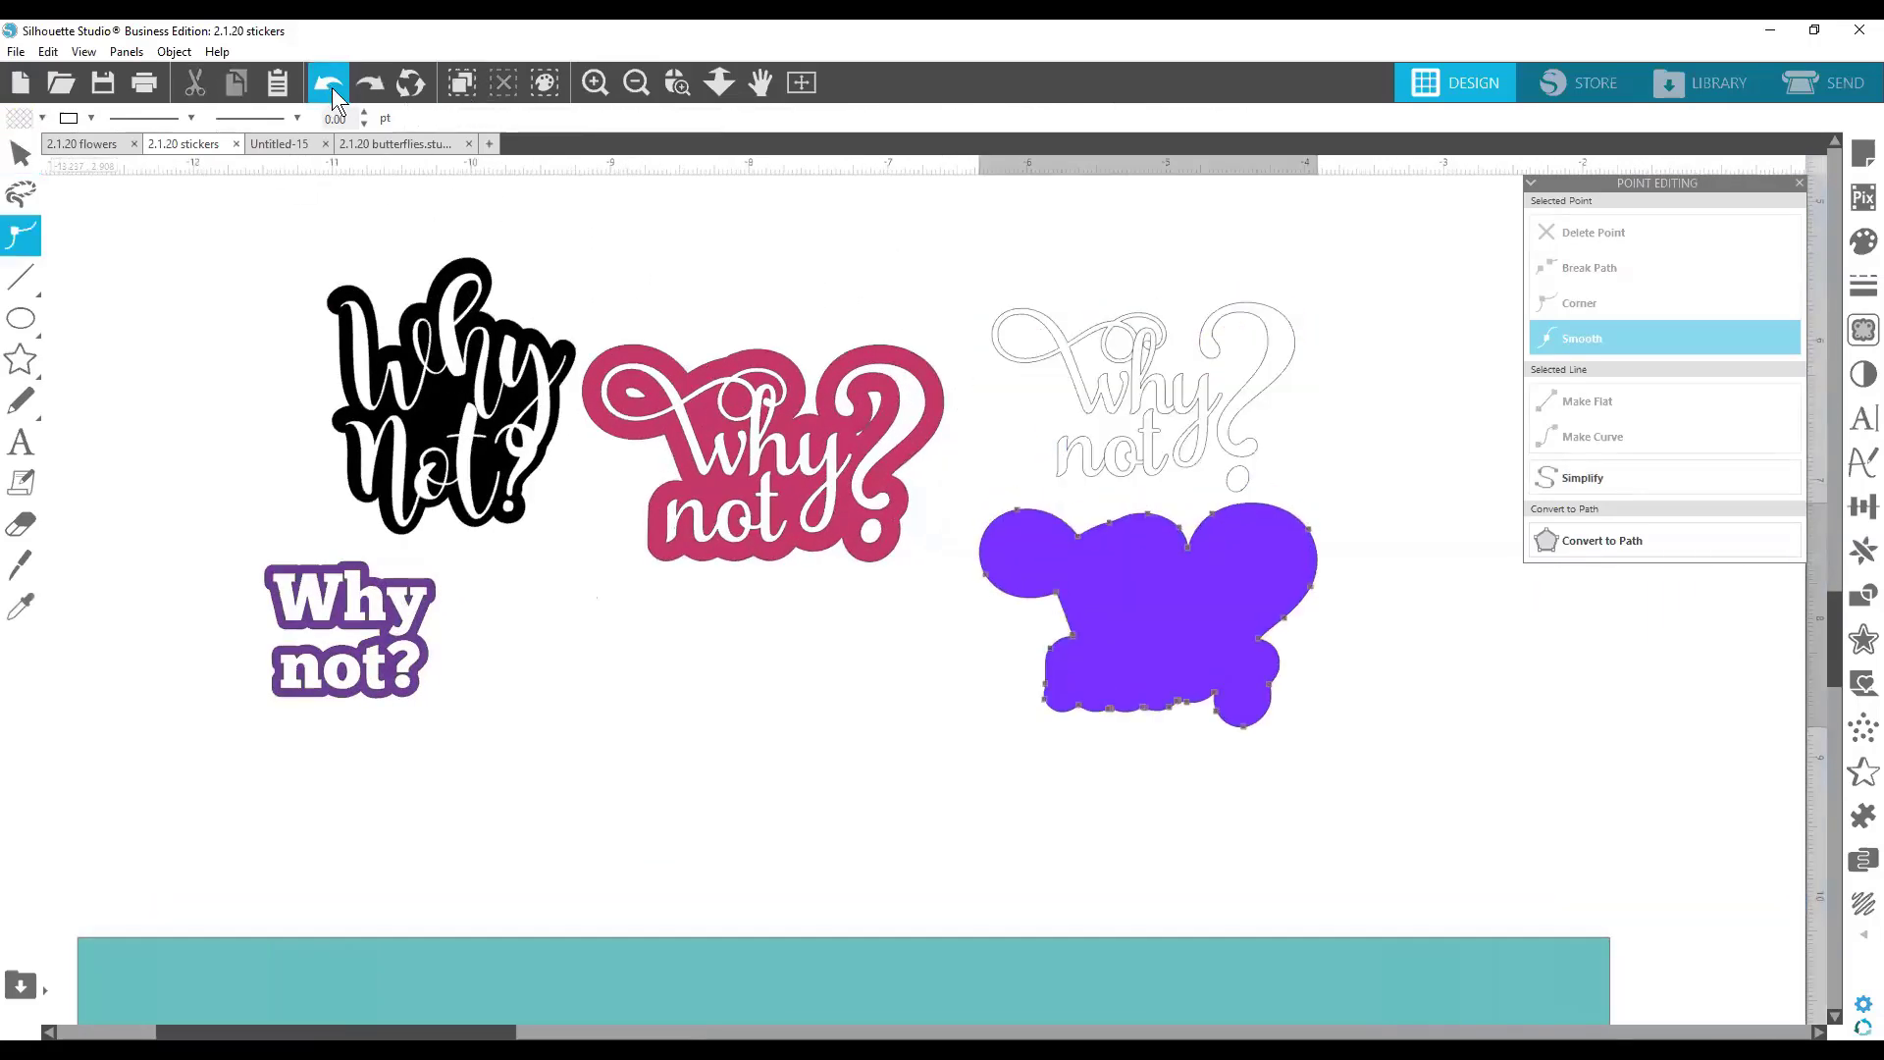
left_click(332, 88)
left_click(331, 90)
left_click(332, 90)
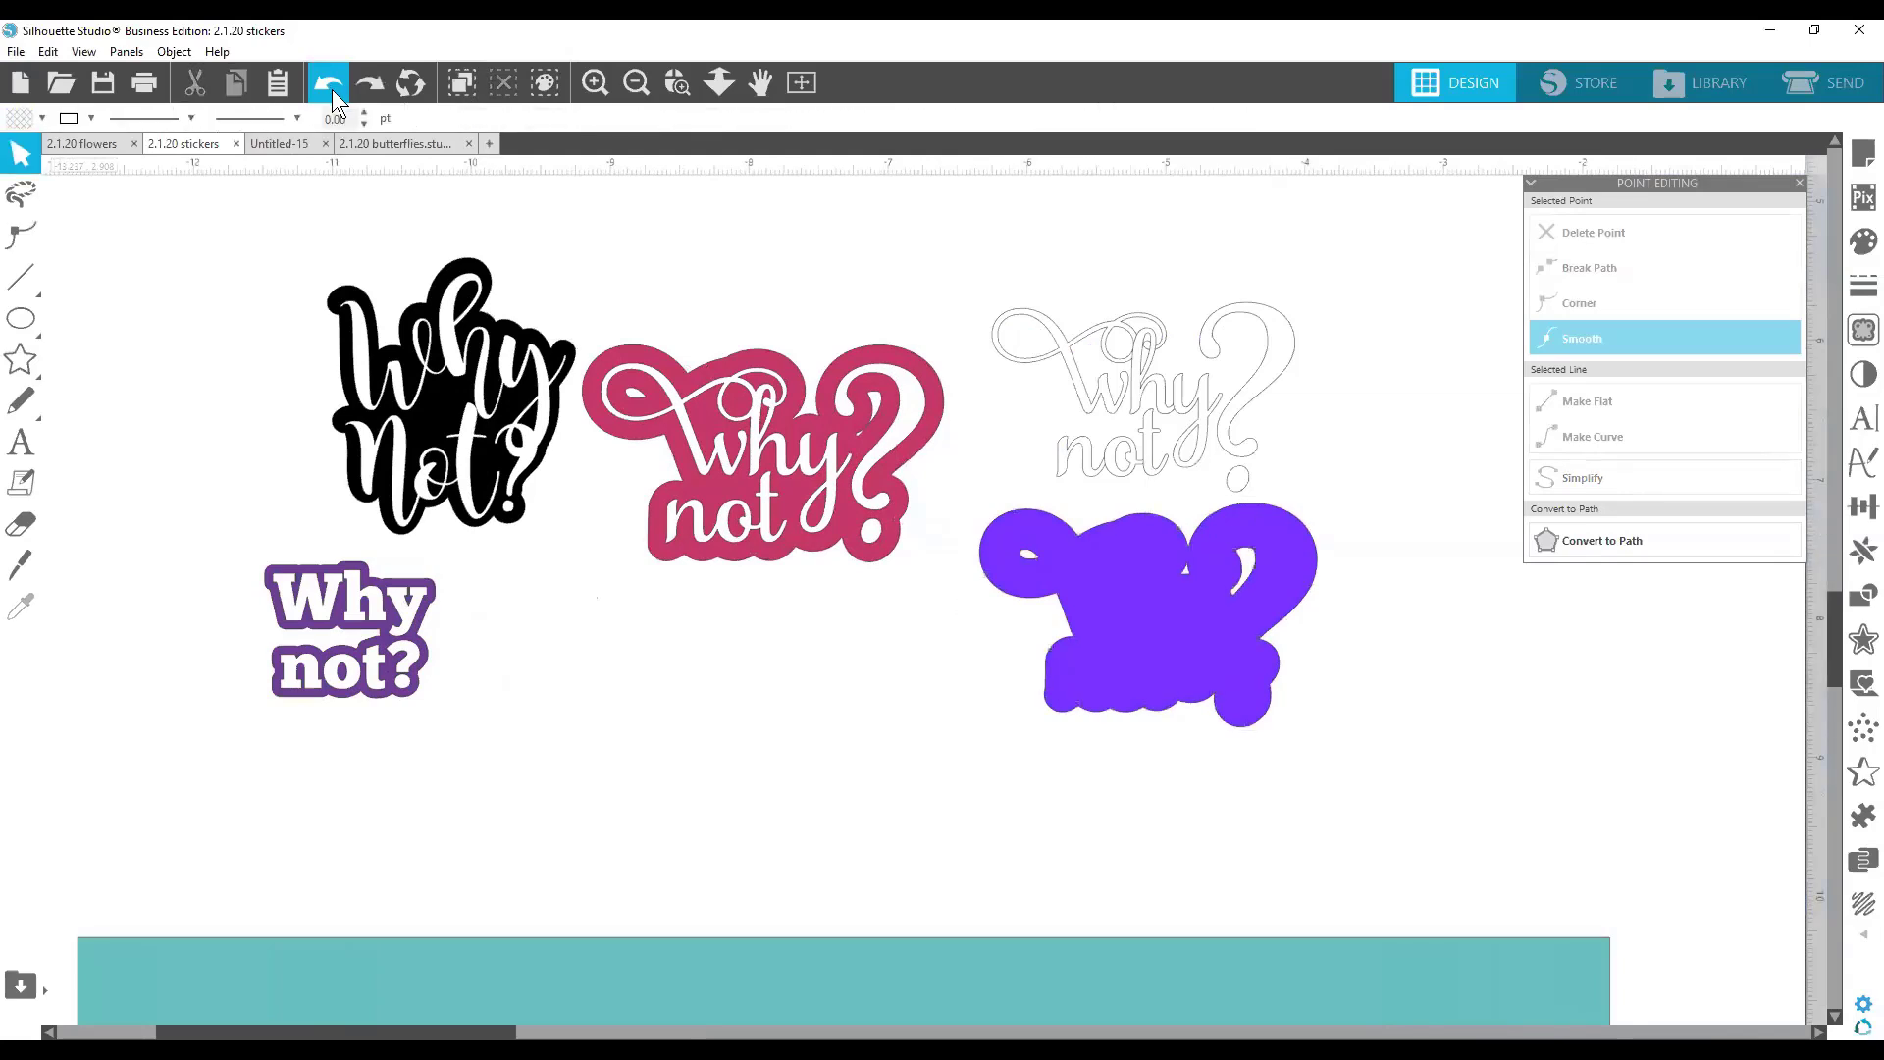
Release the violet offset's compound path and weld the resulting pieces into one solid shape.
left_click(1059, 575)
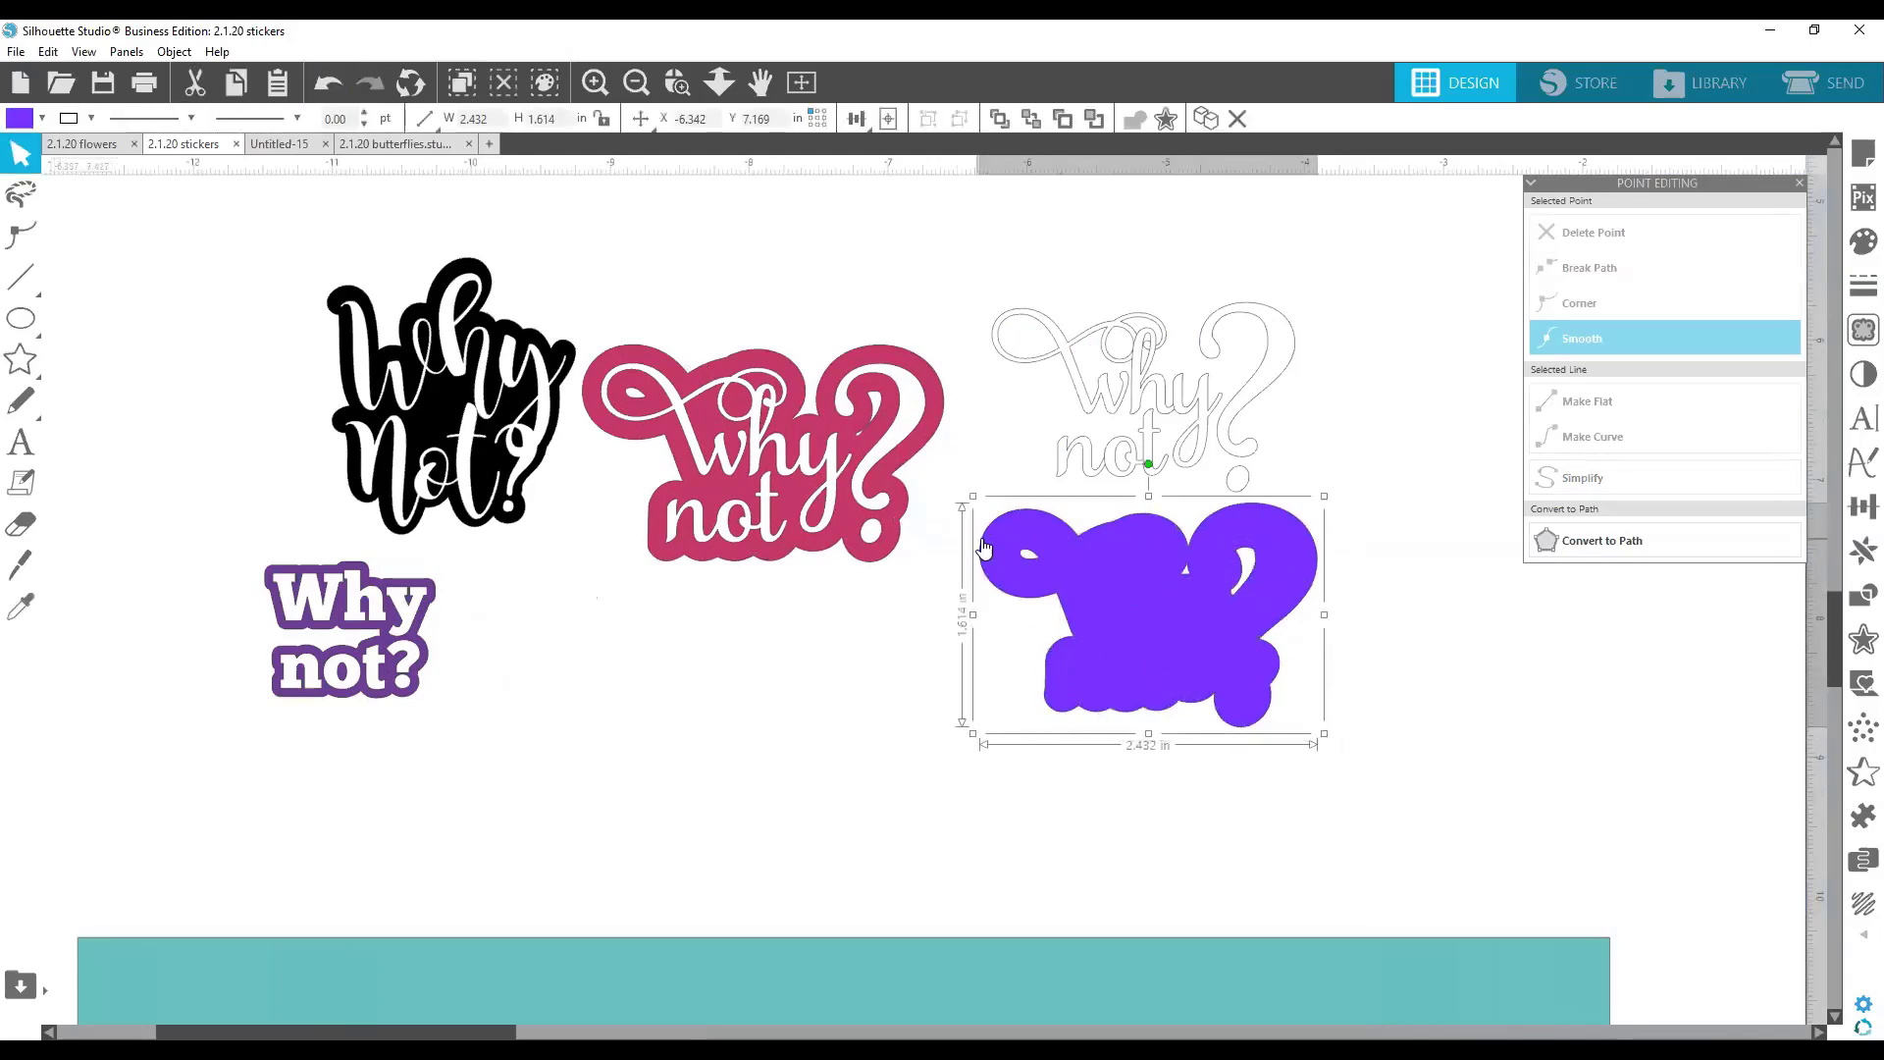
left_click(174, 52)
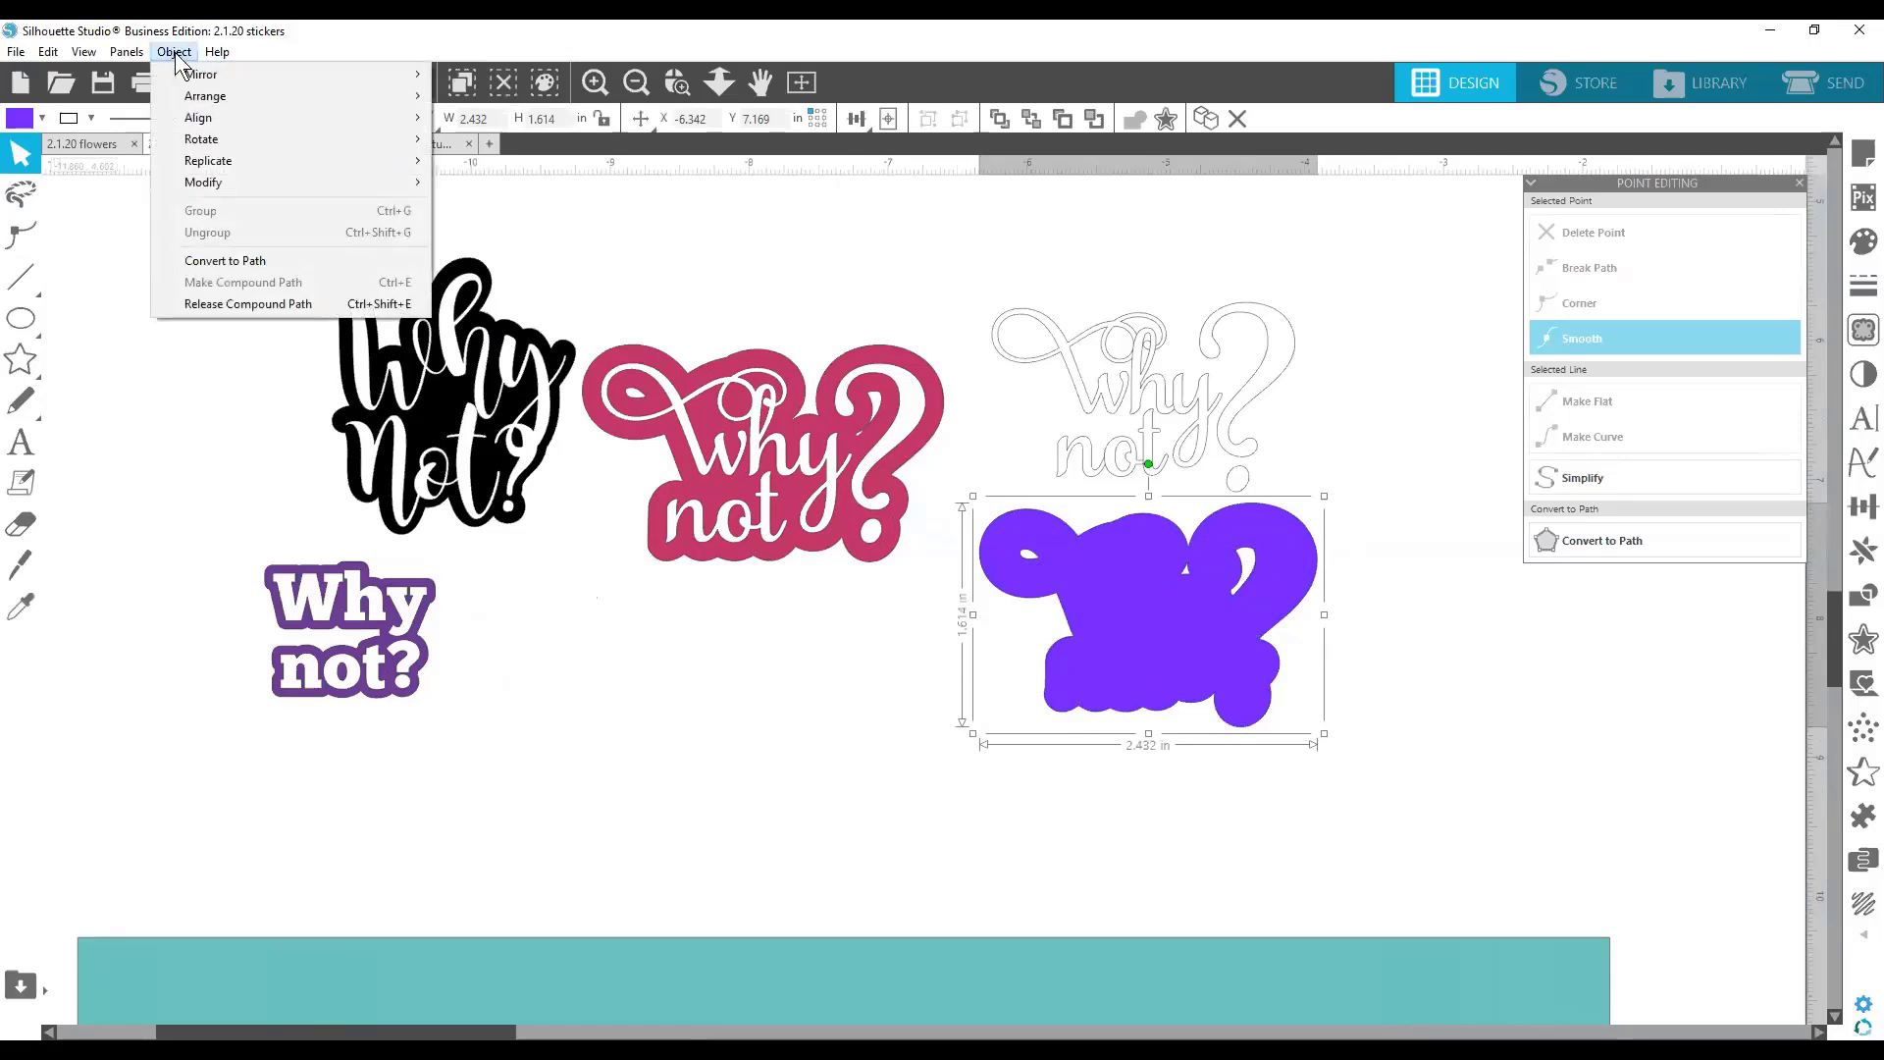
left_click(248, 303)
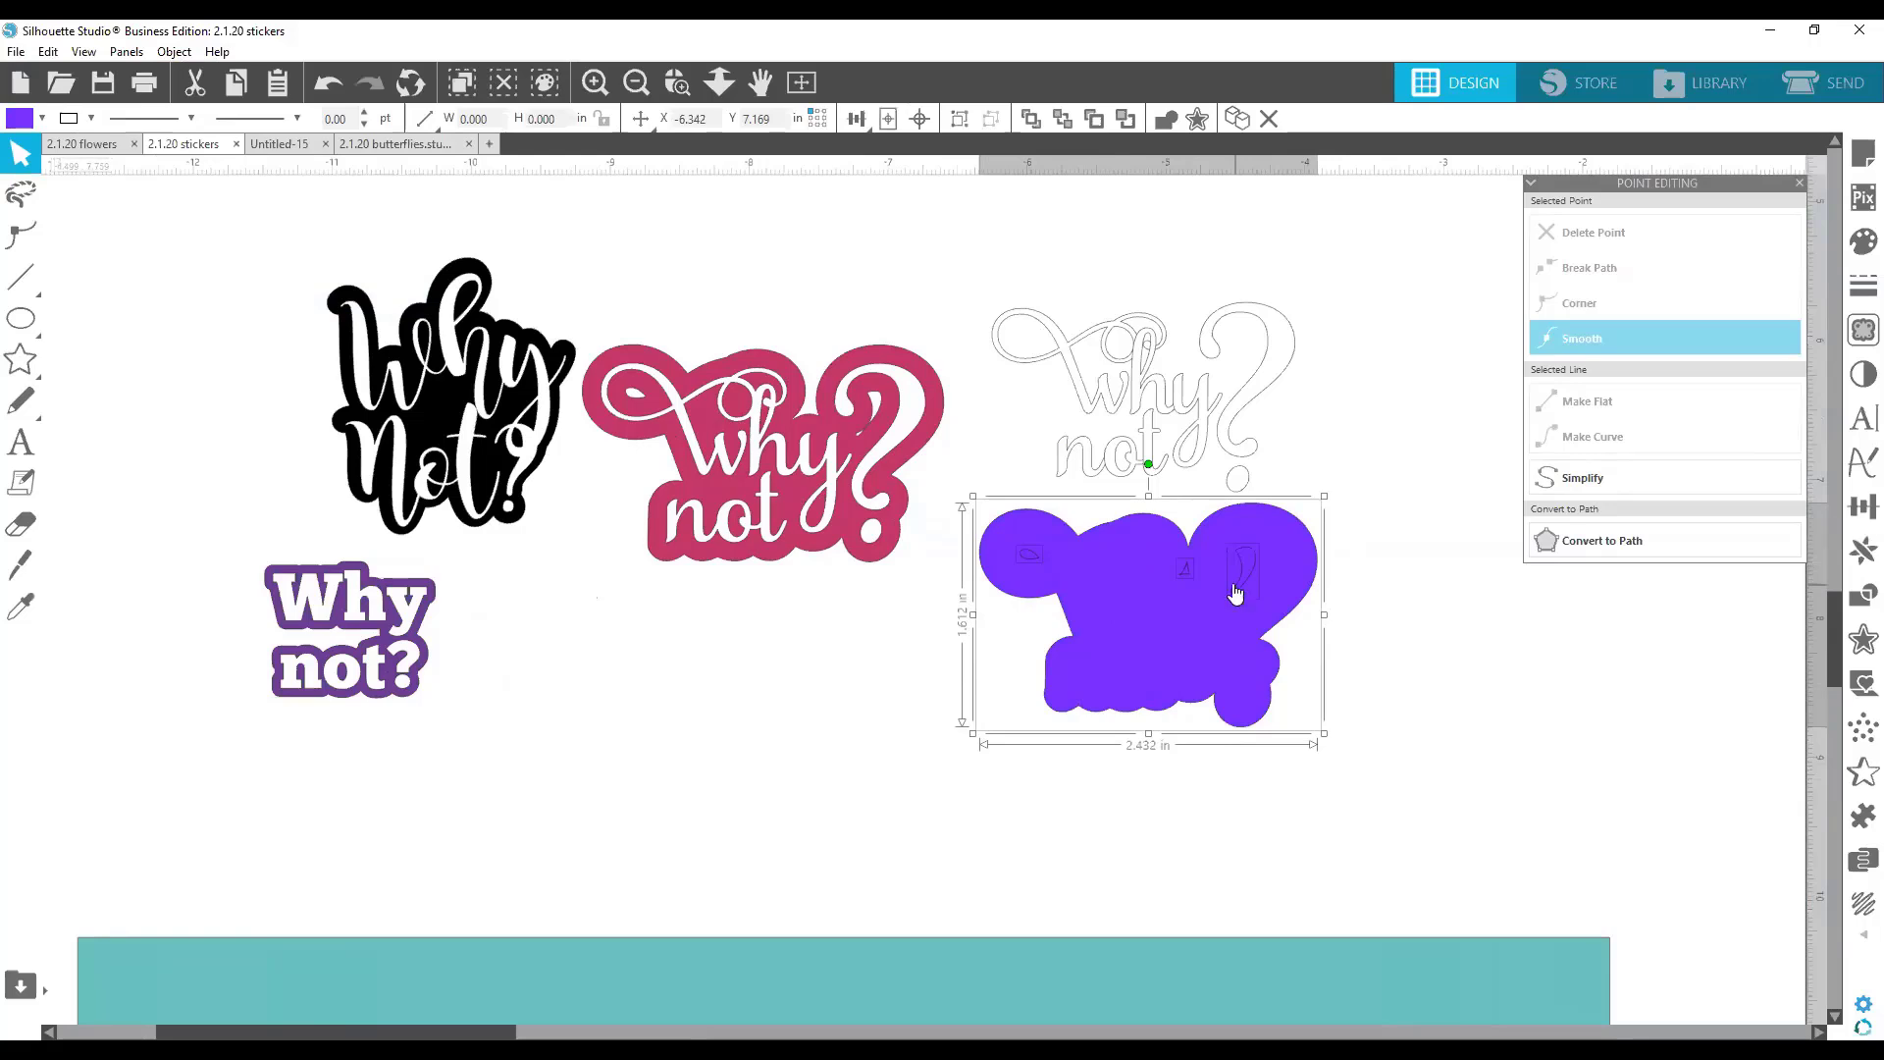
right_click(1148, 621)
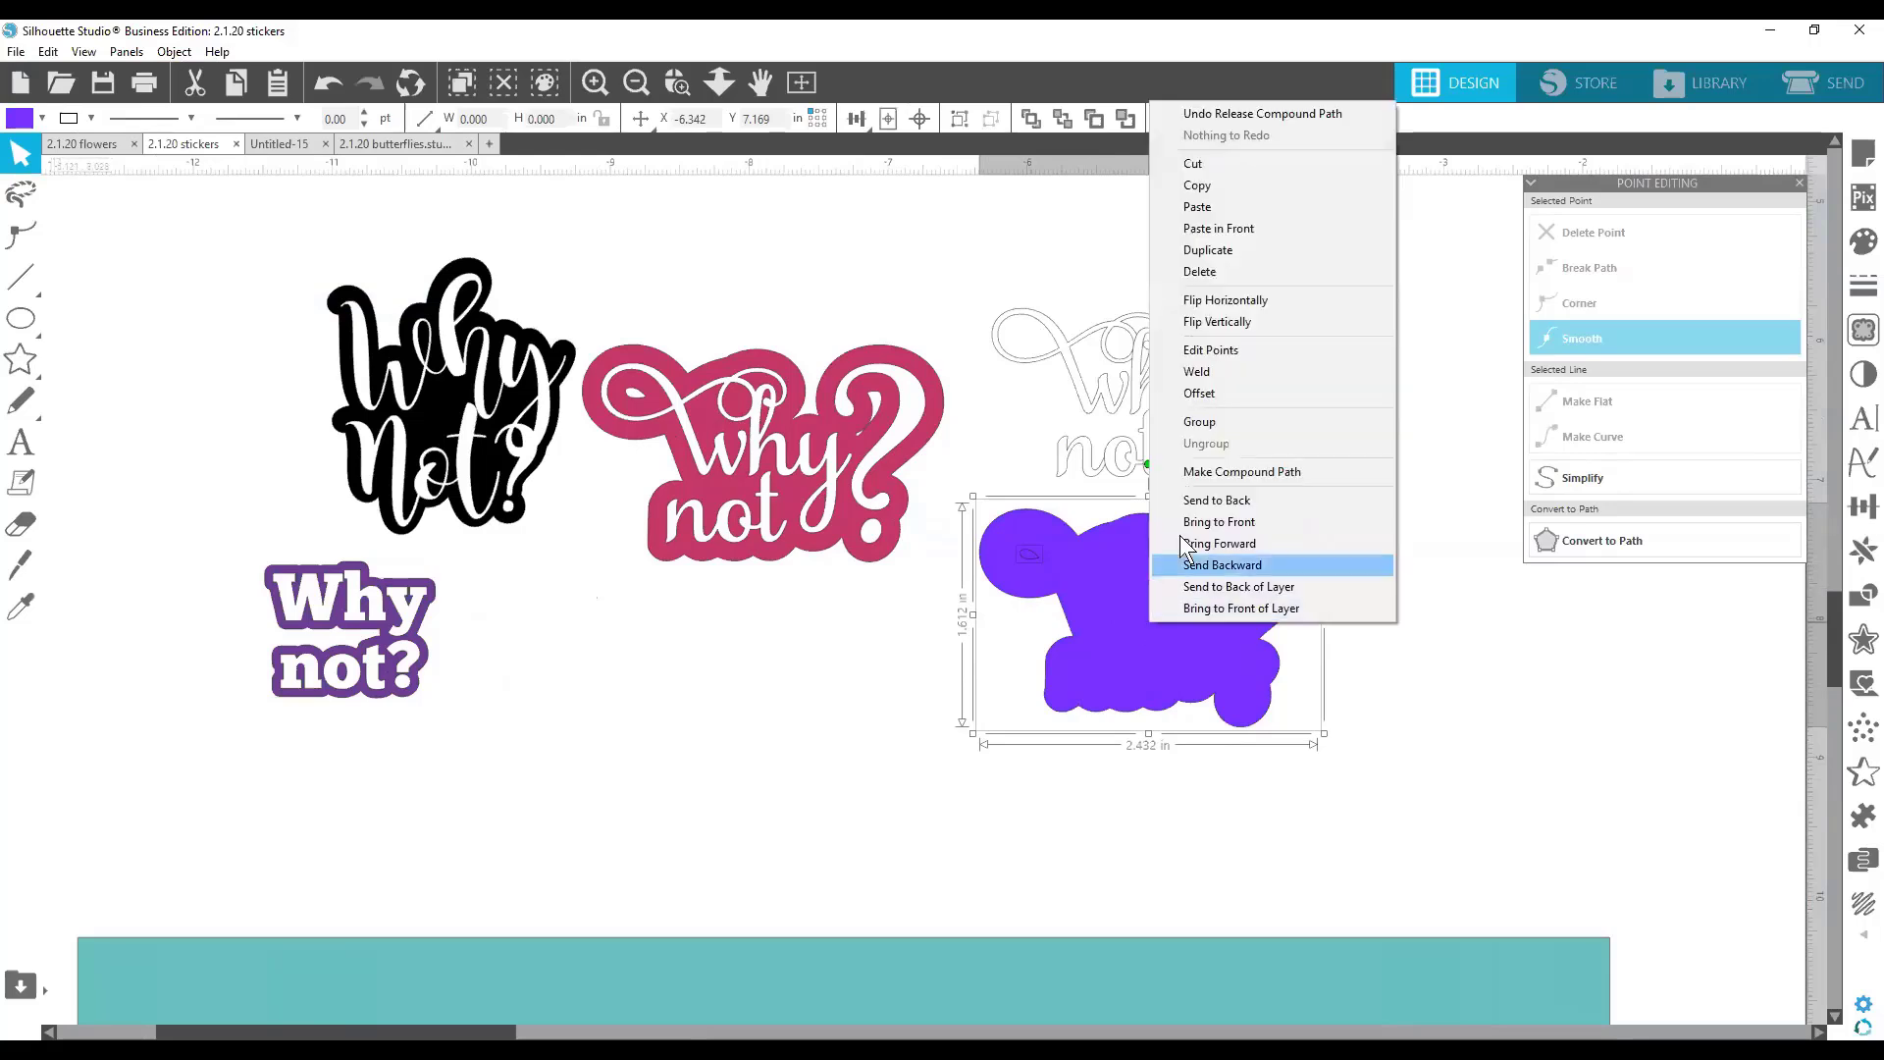
left_click(1201, 371)
Place the solid violet offset back behind the white "why not?" lettering and group them.
left_click_drag(1201, 639, 1197, 426)
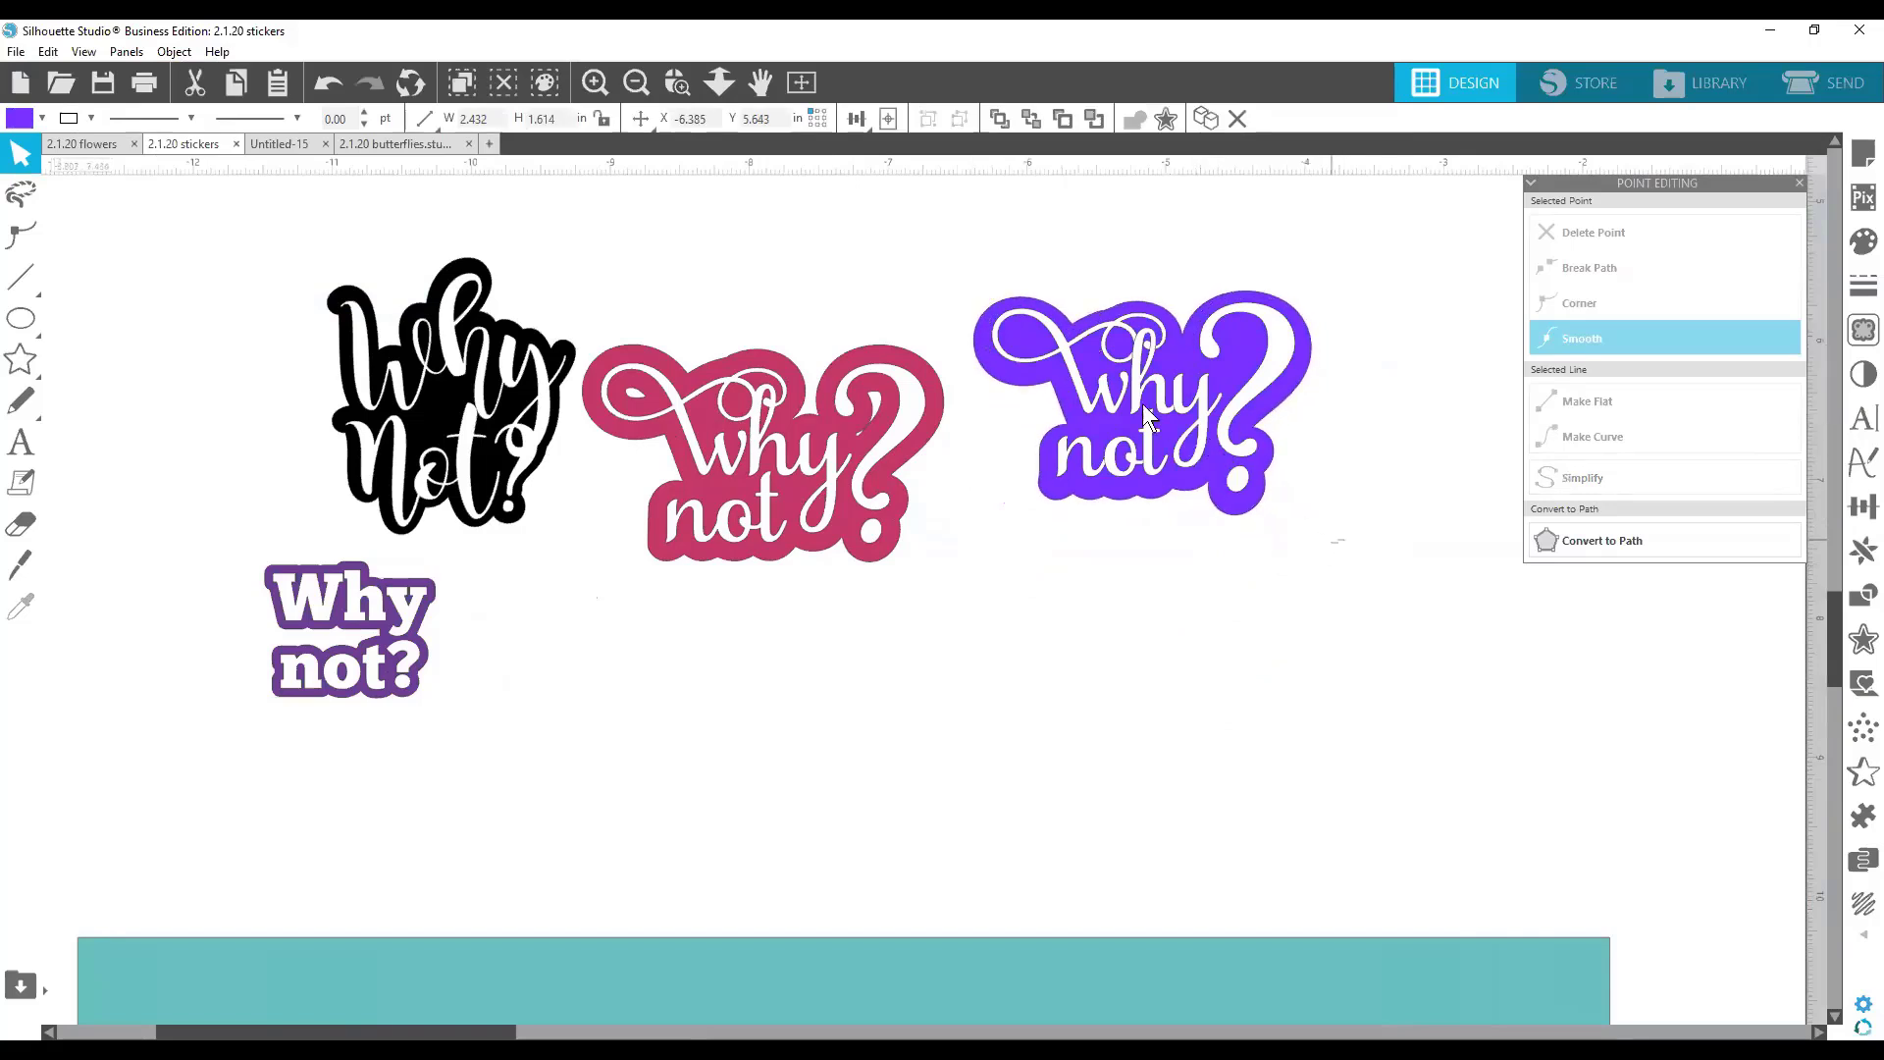
right_click(1116, 353)
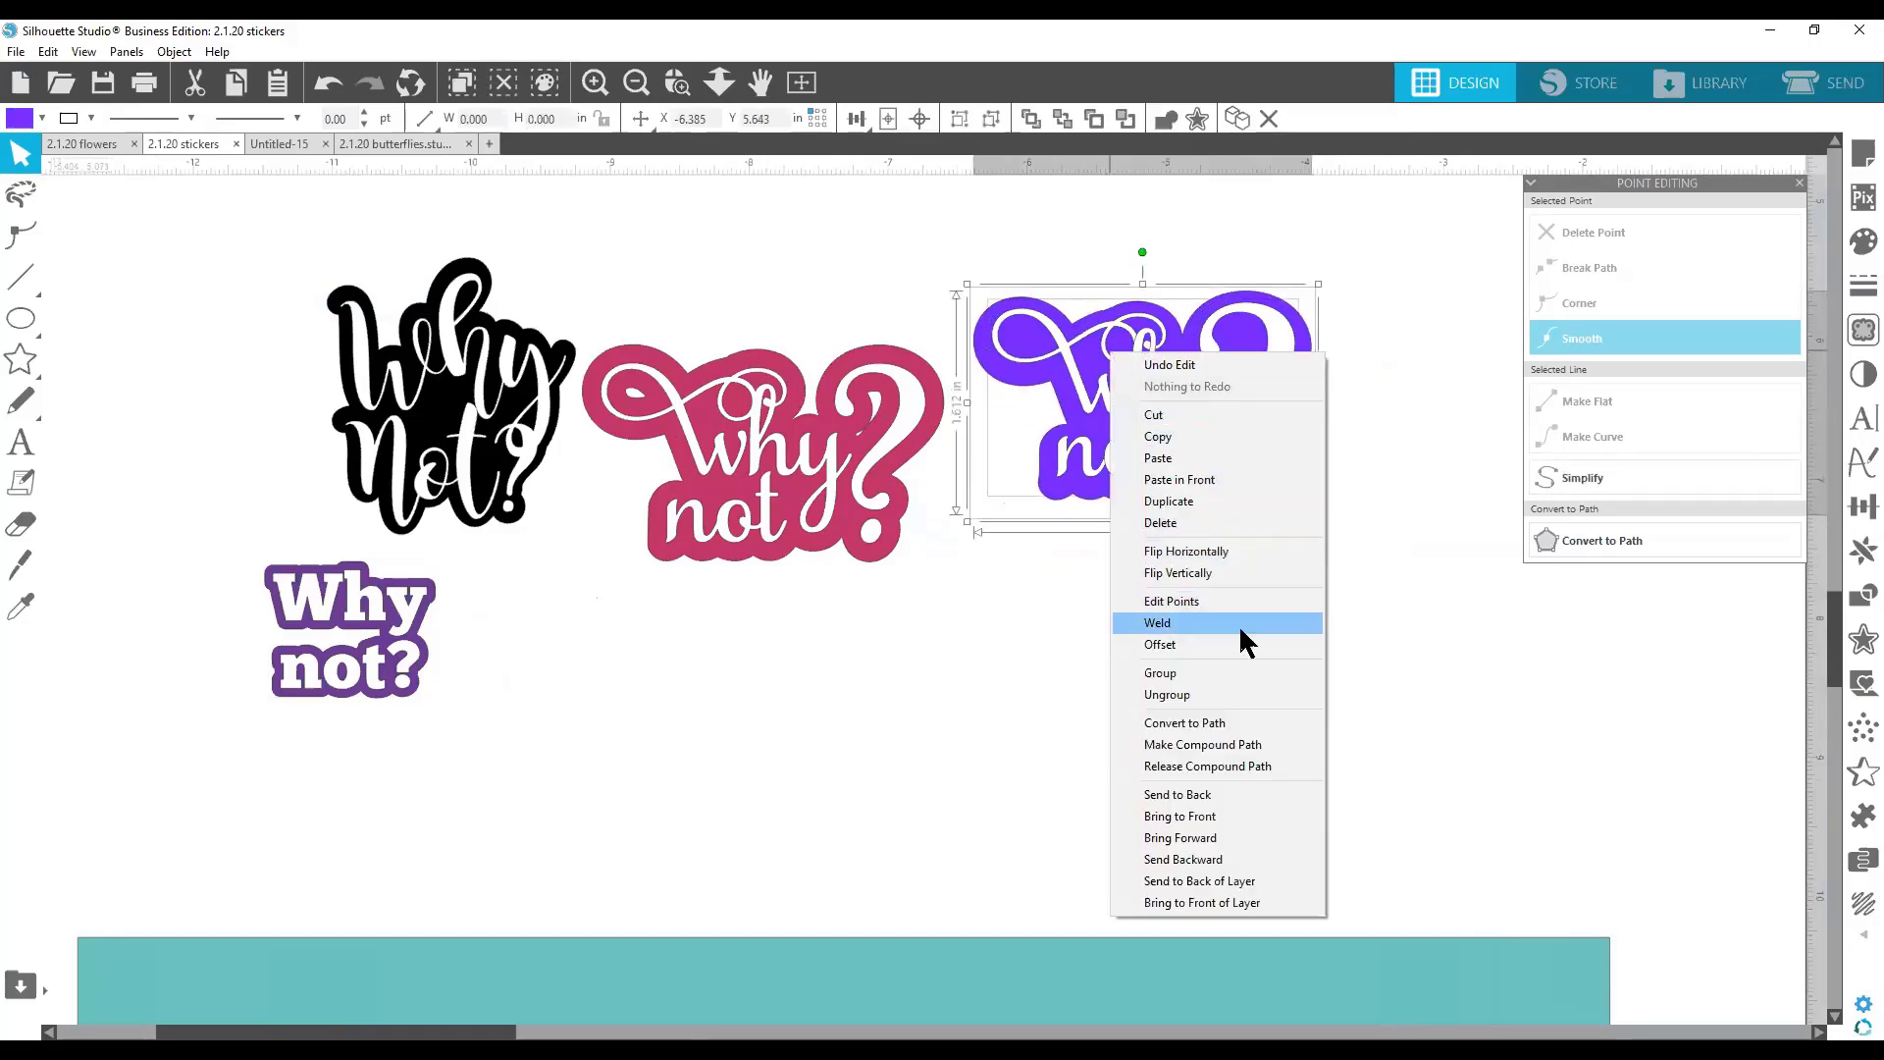
left_click(1185, 667)
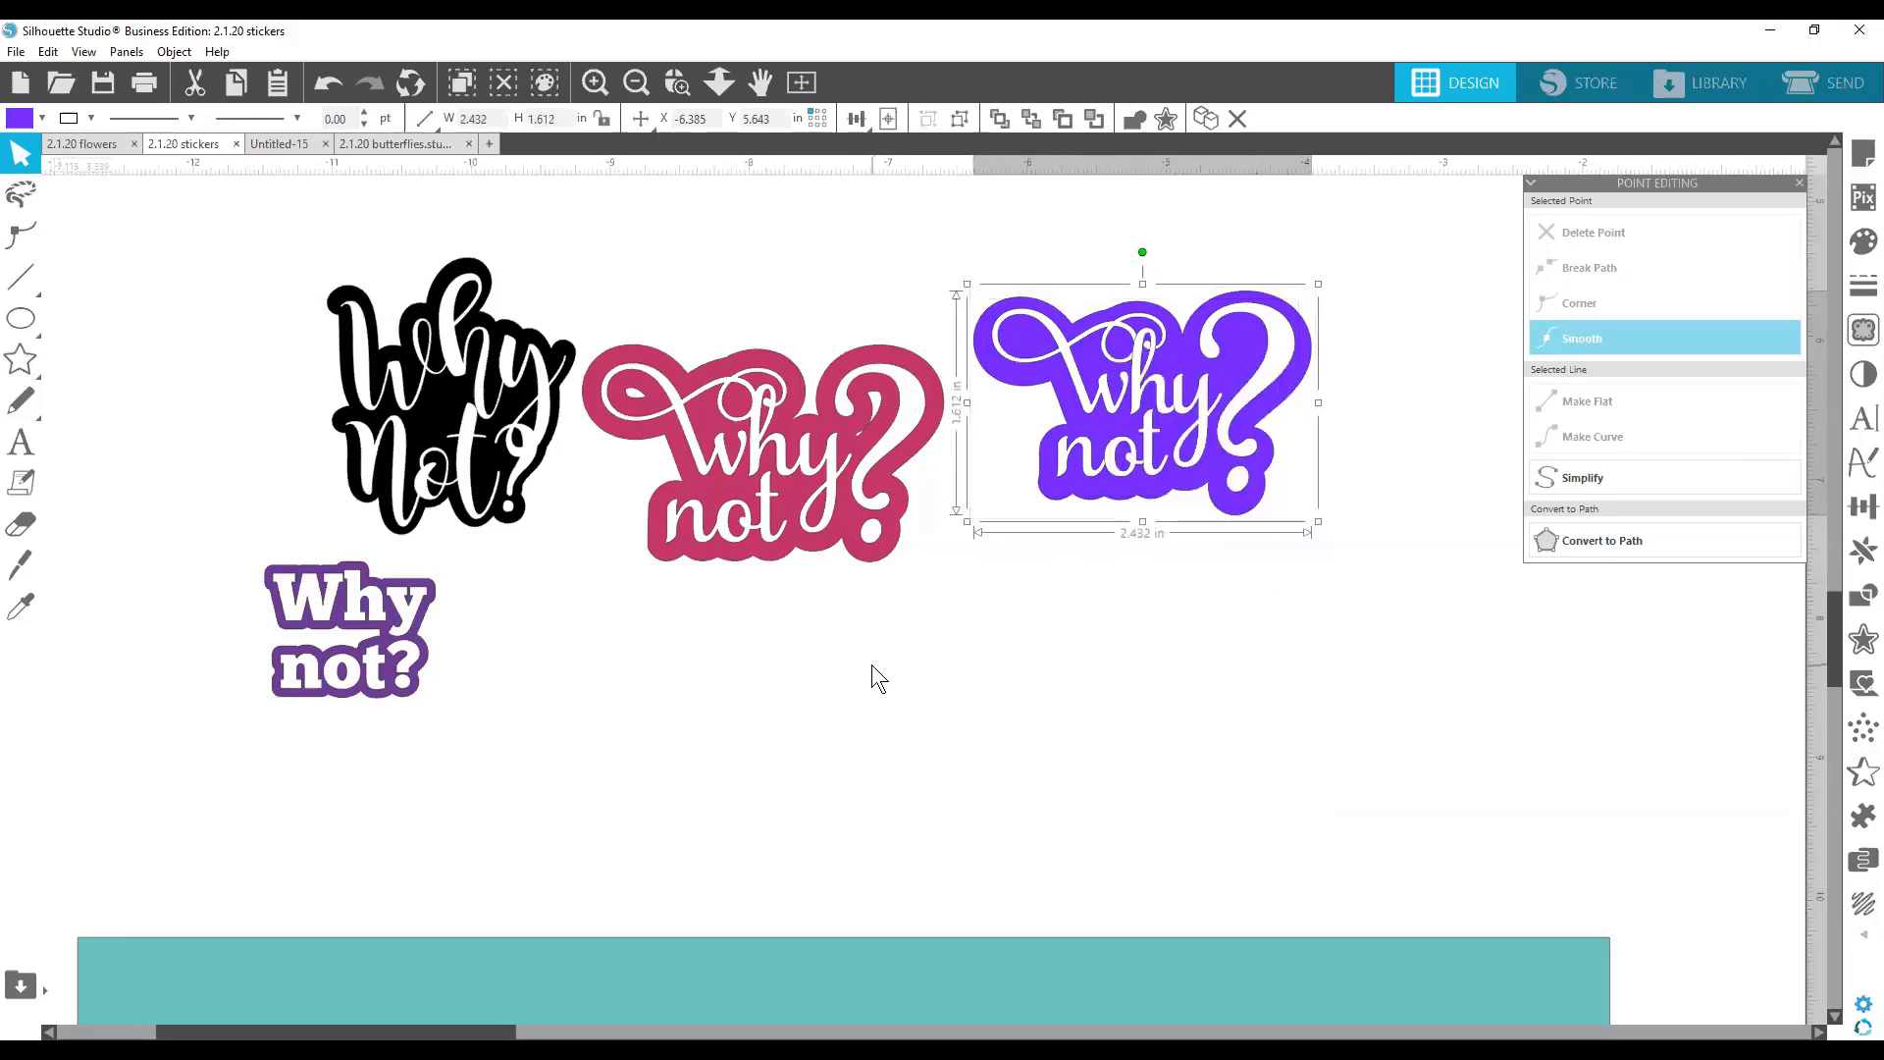
Delete all the "why not?" stickers from the work area.
scroll(860, 653, "up", 1)
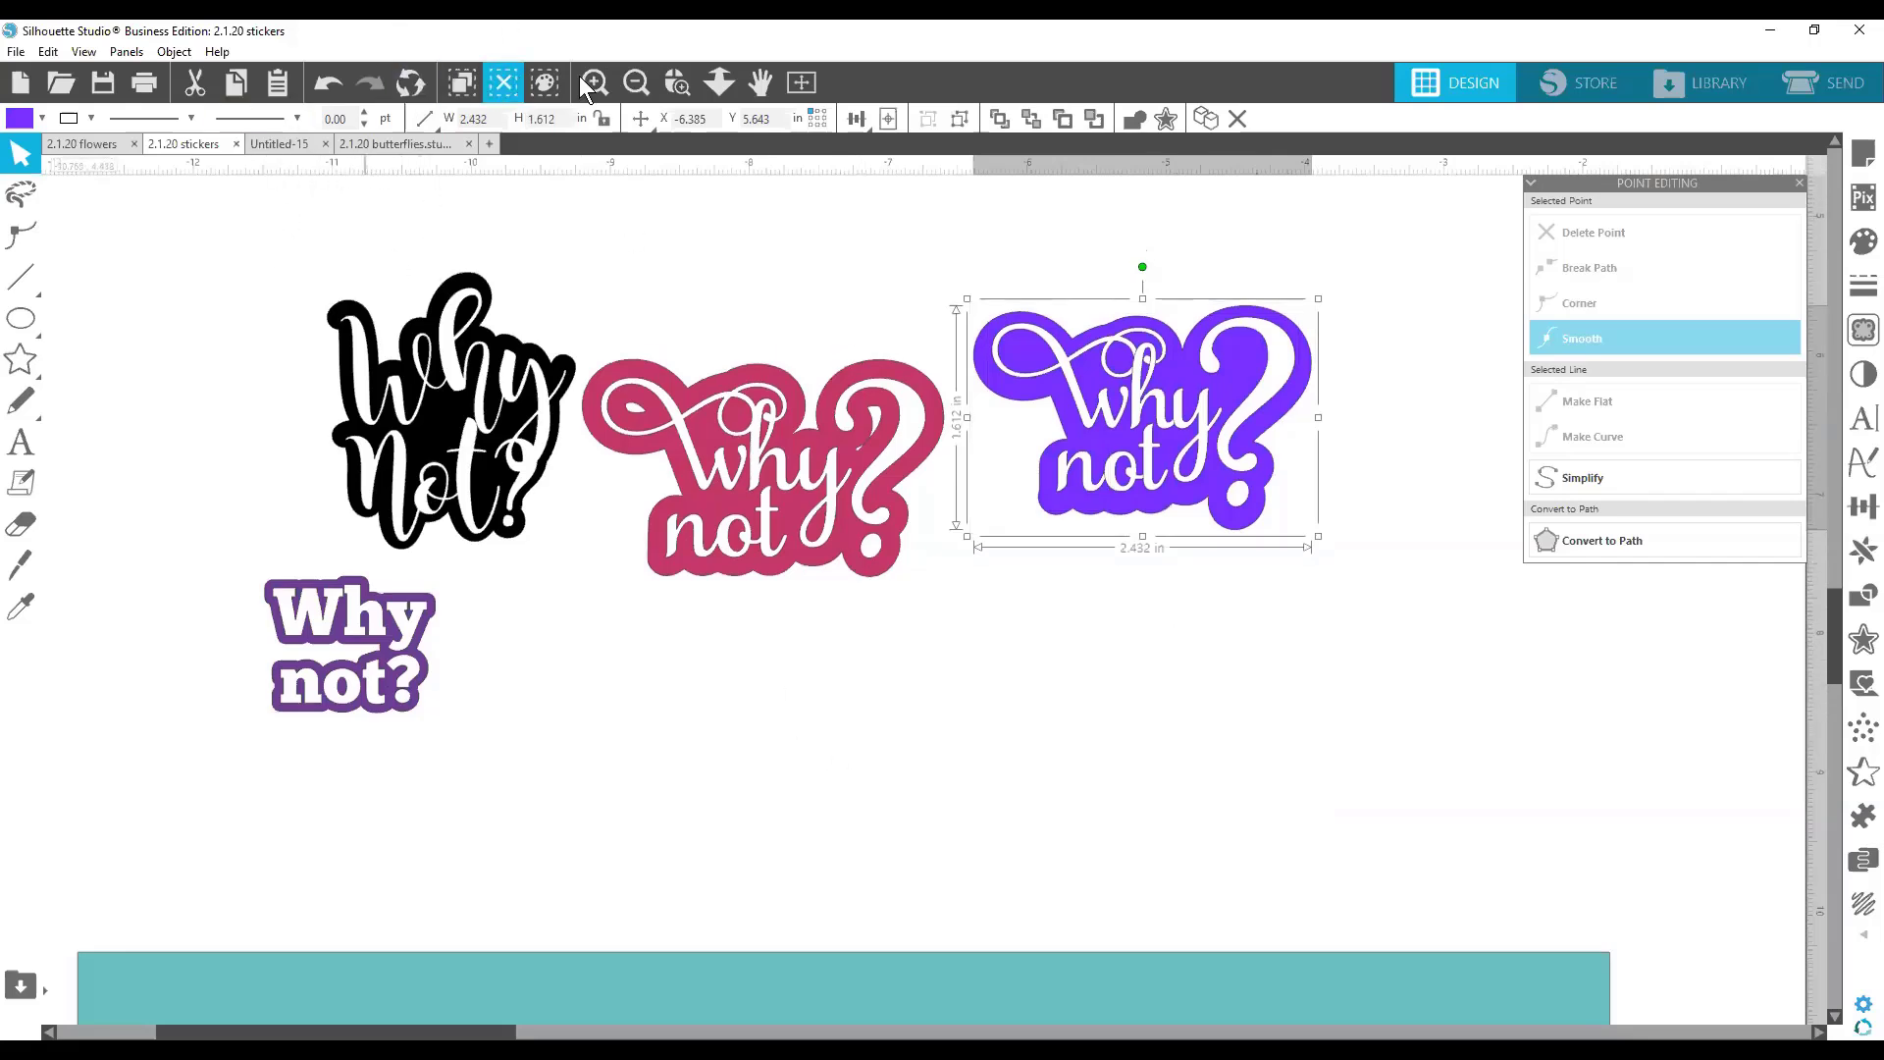
left_click(636, 82)
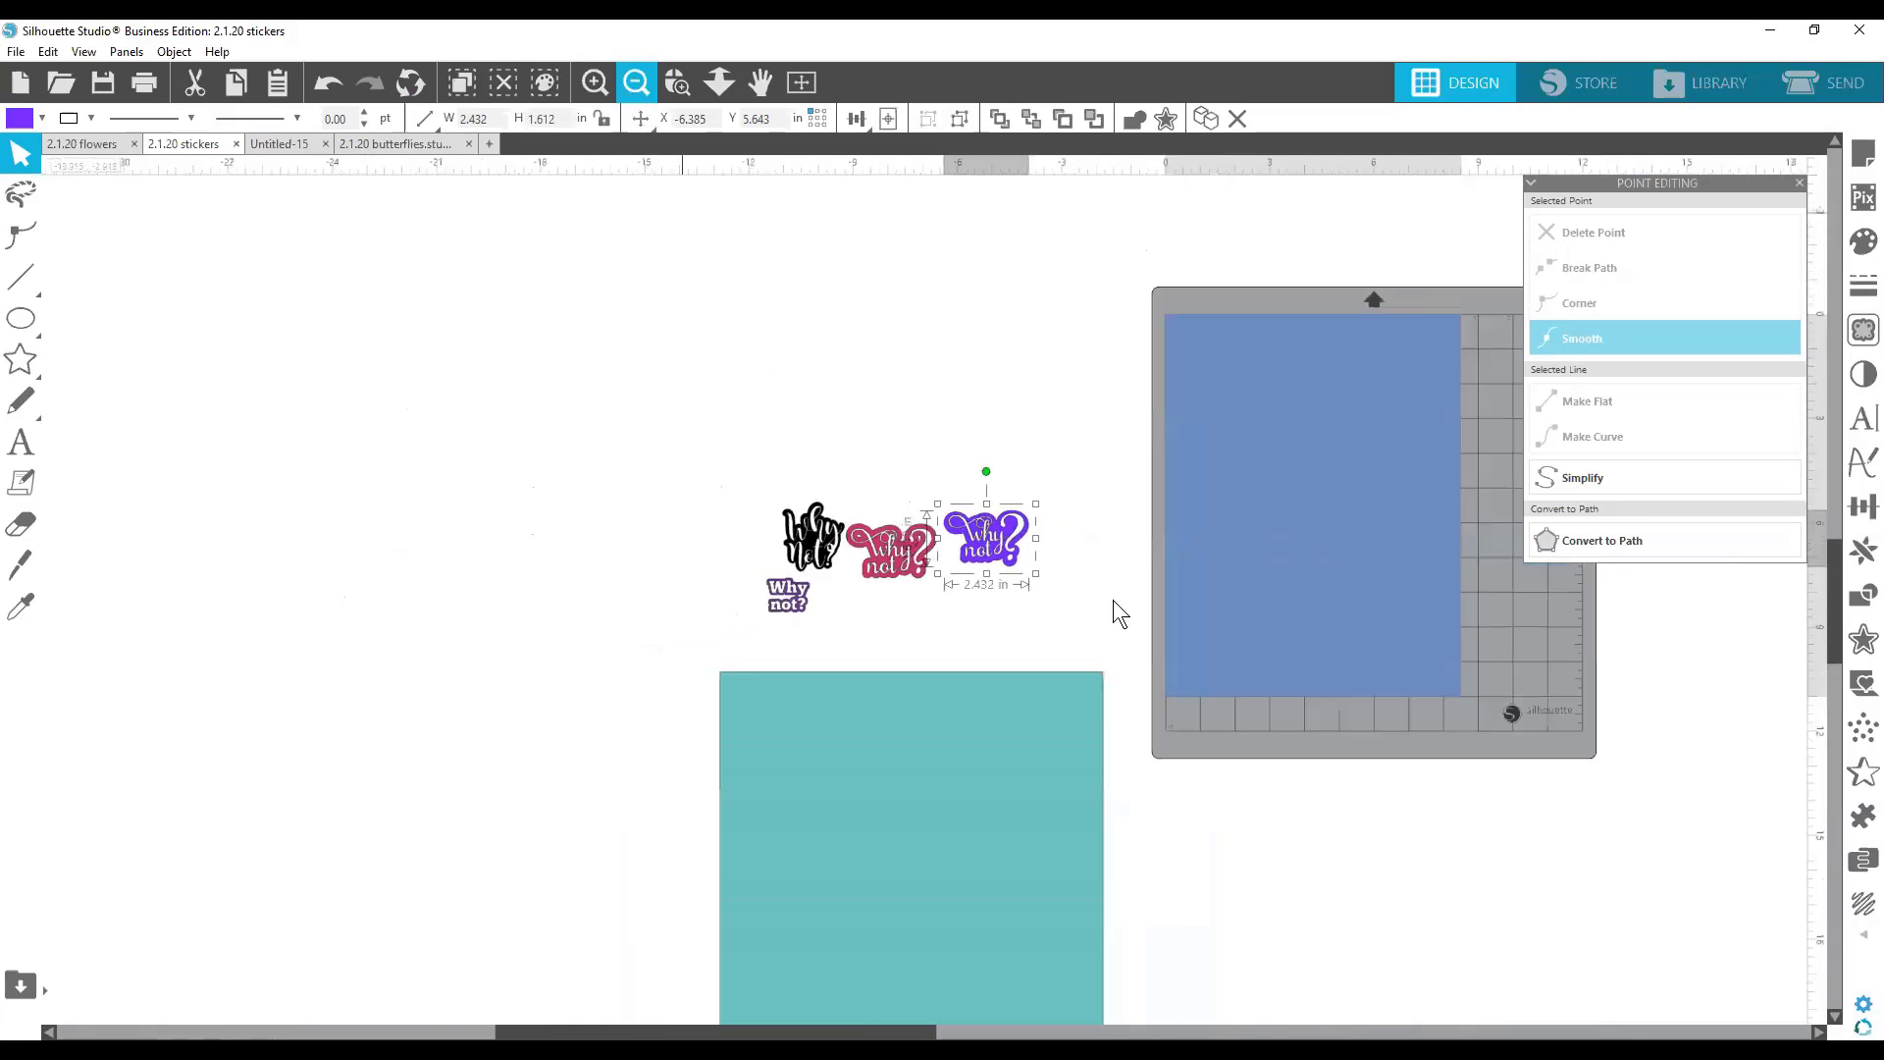
left_click_drag(1028, 550, 718, 463)
key("Delete")
Bring the two heart-framed monkey drawings into the cleared area beside the page and frame them closely.
left_click_drag(921, 663, 905, 738)
left_click_drag(938, 653, 972, 439)
left_click_drag(855, 670, 848, 471)
left_click(677, 82)
left_click_drag(709, 293, 1186, 549)
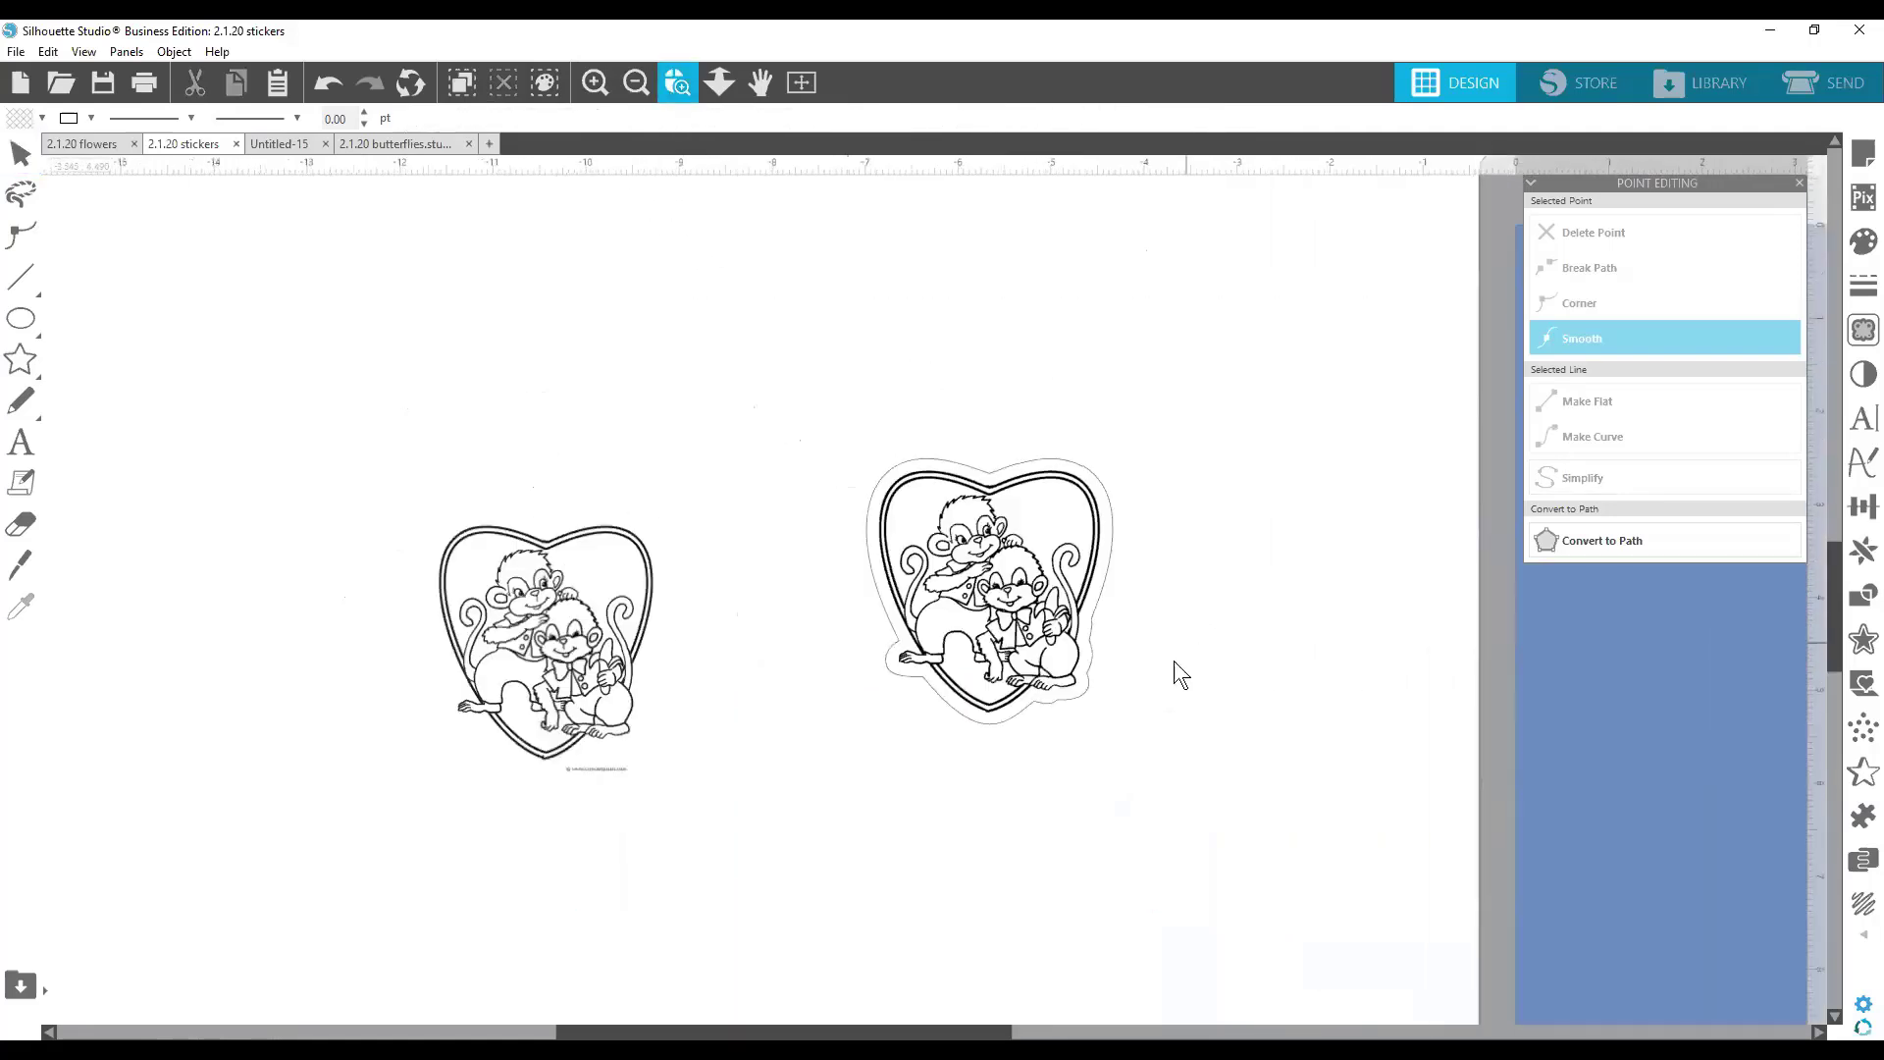
Arrange the plain monkey heart drawing and the outlined monkey sticker closely side by side.
left_click_drag(659, 671, 818, 582)
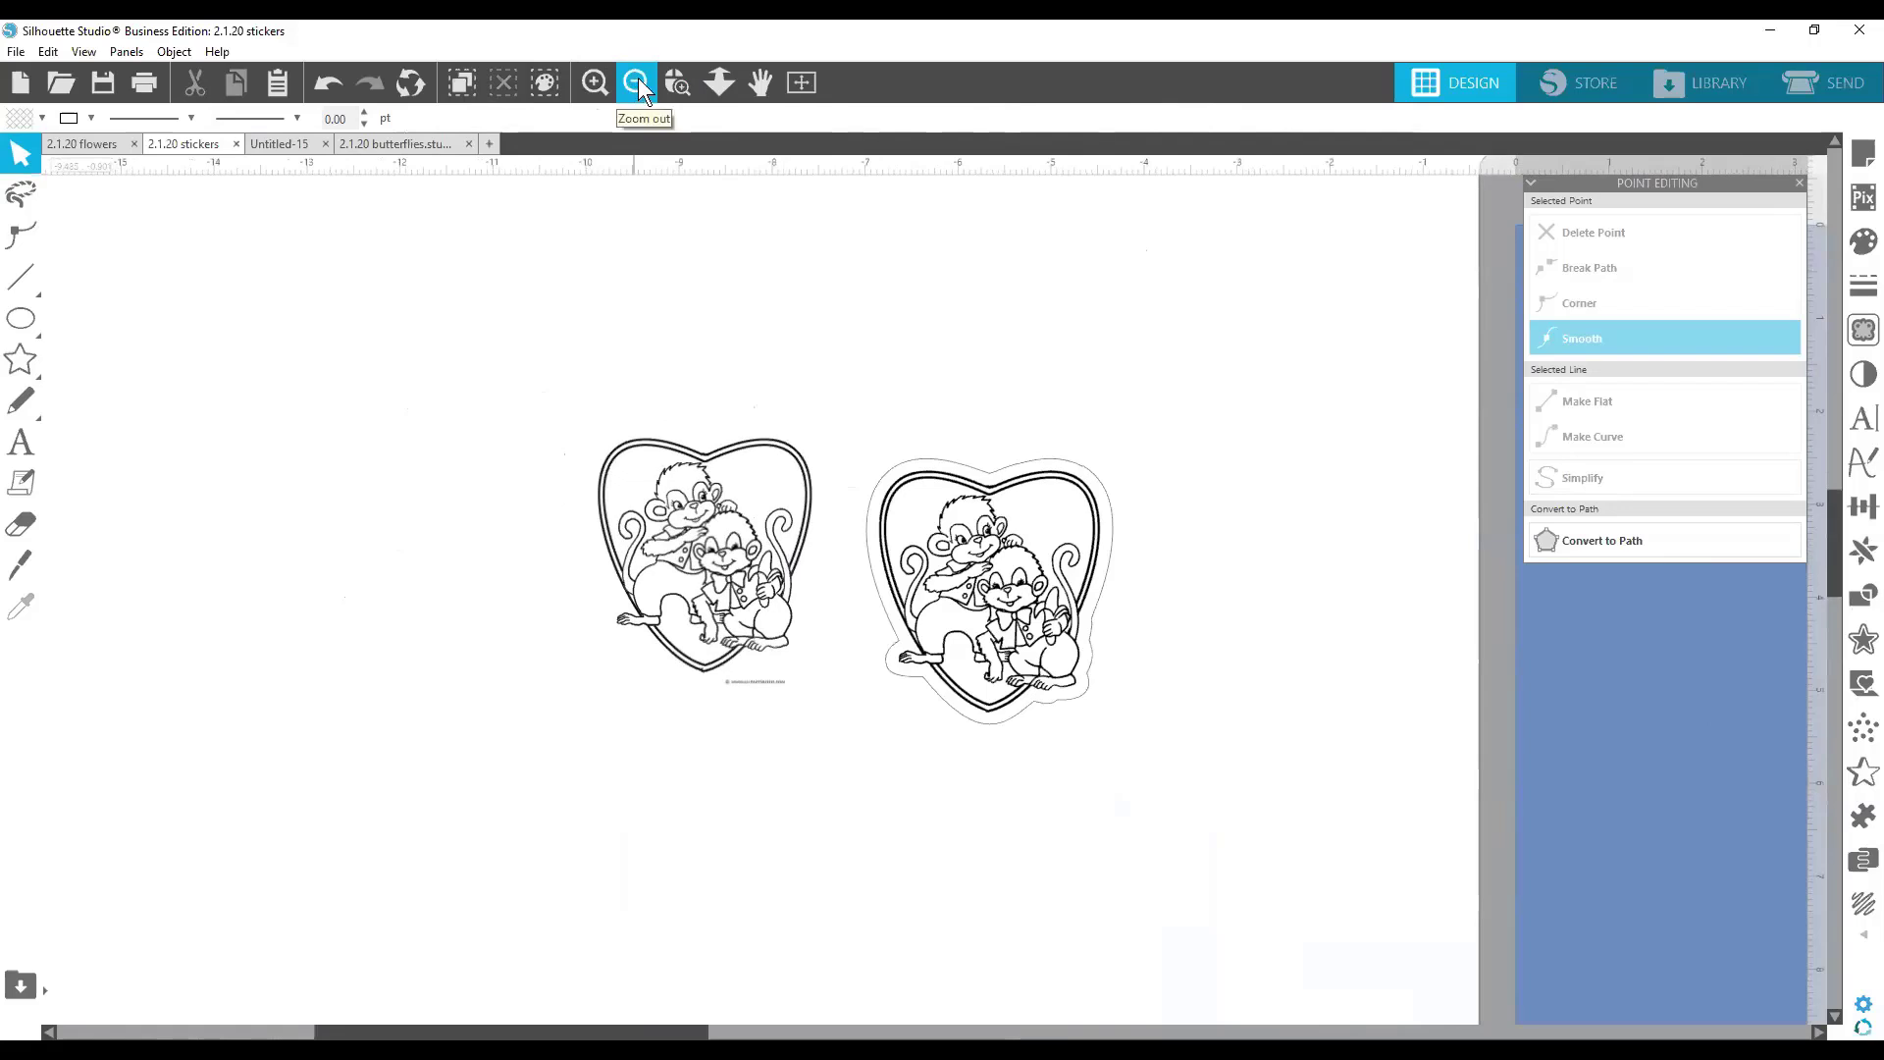
left_click(594, 81)
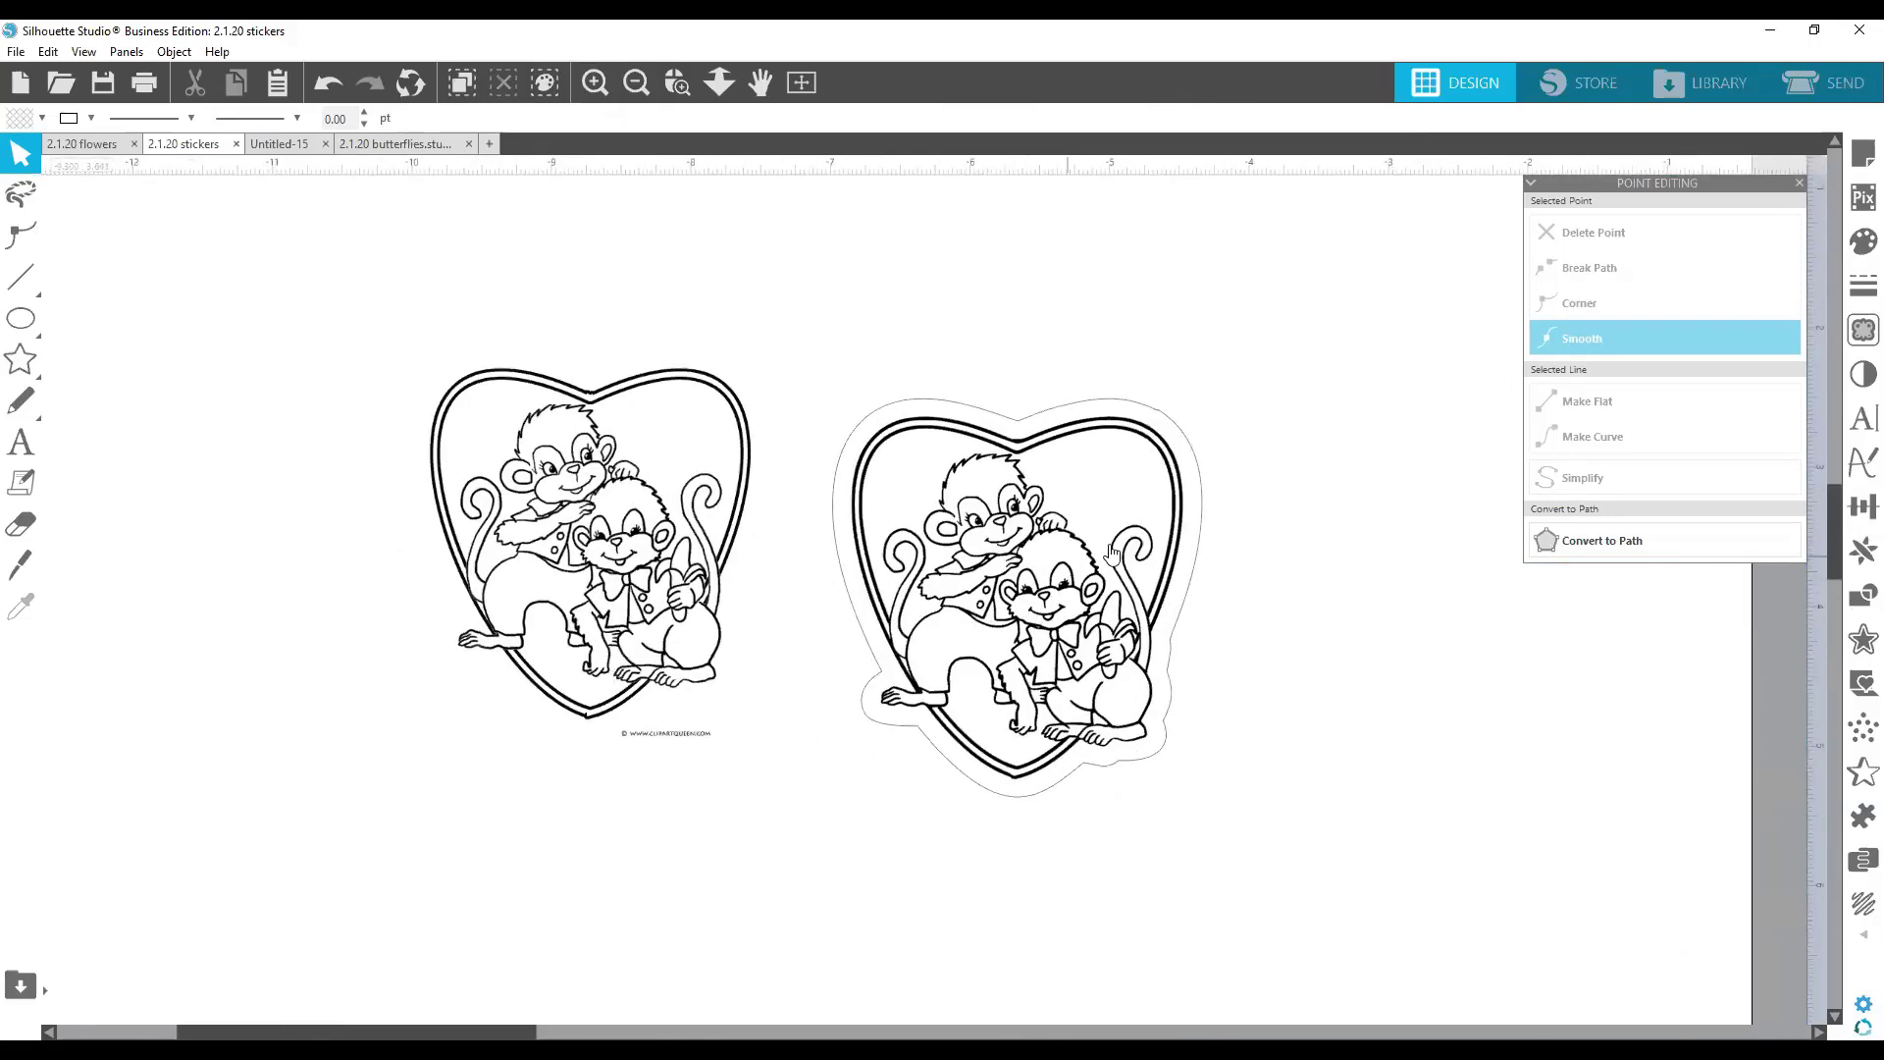
left_click_drag(1112, 555, 1121, 494)
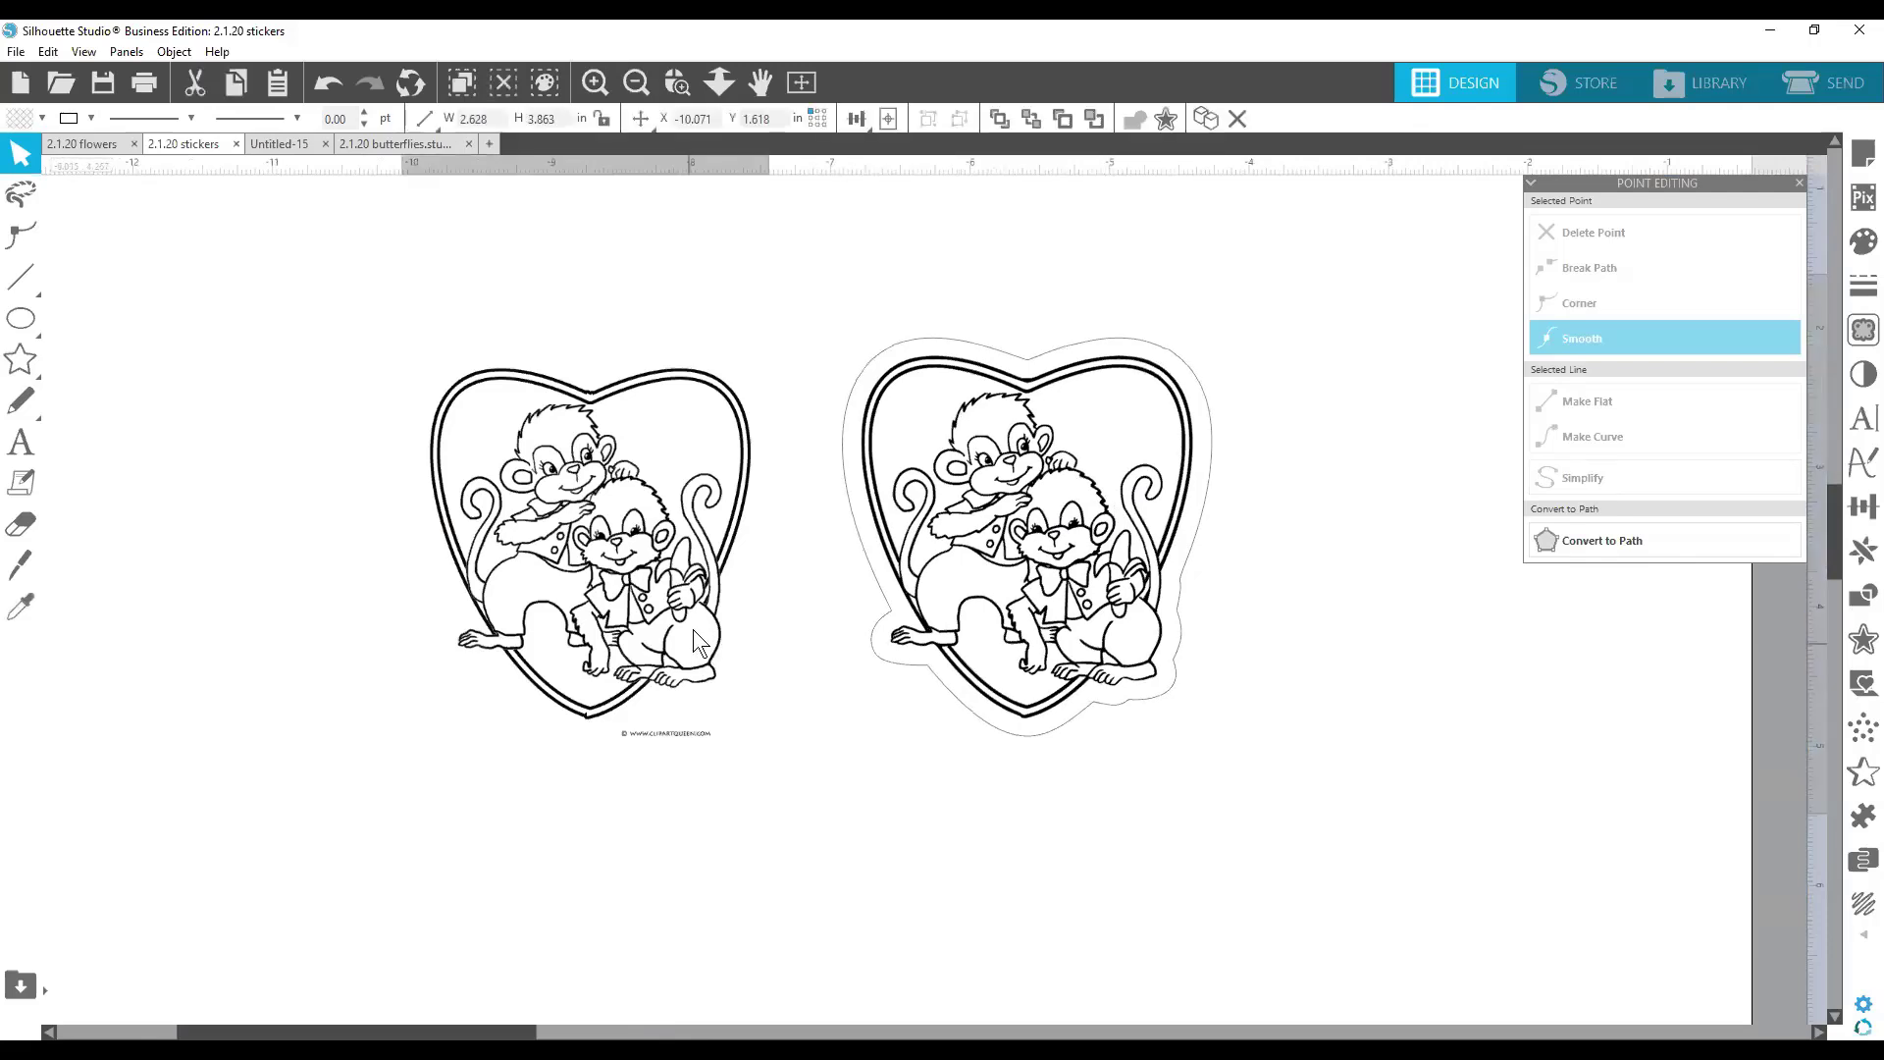
left_click_drag(693, 628, 711, 621)
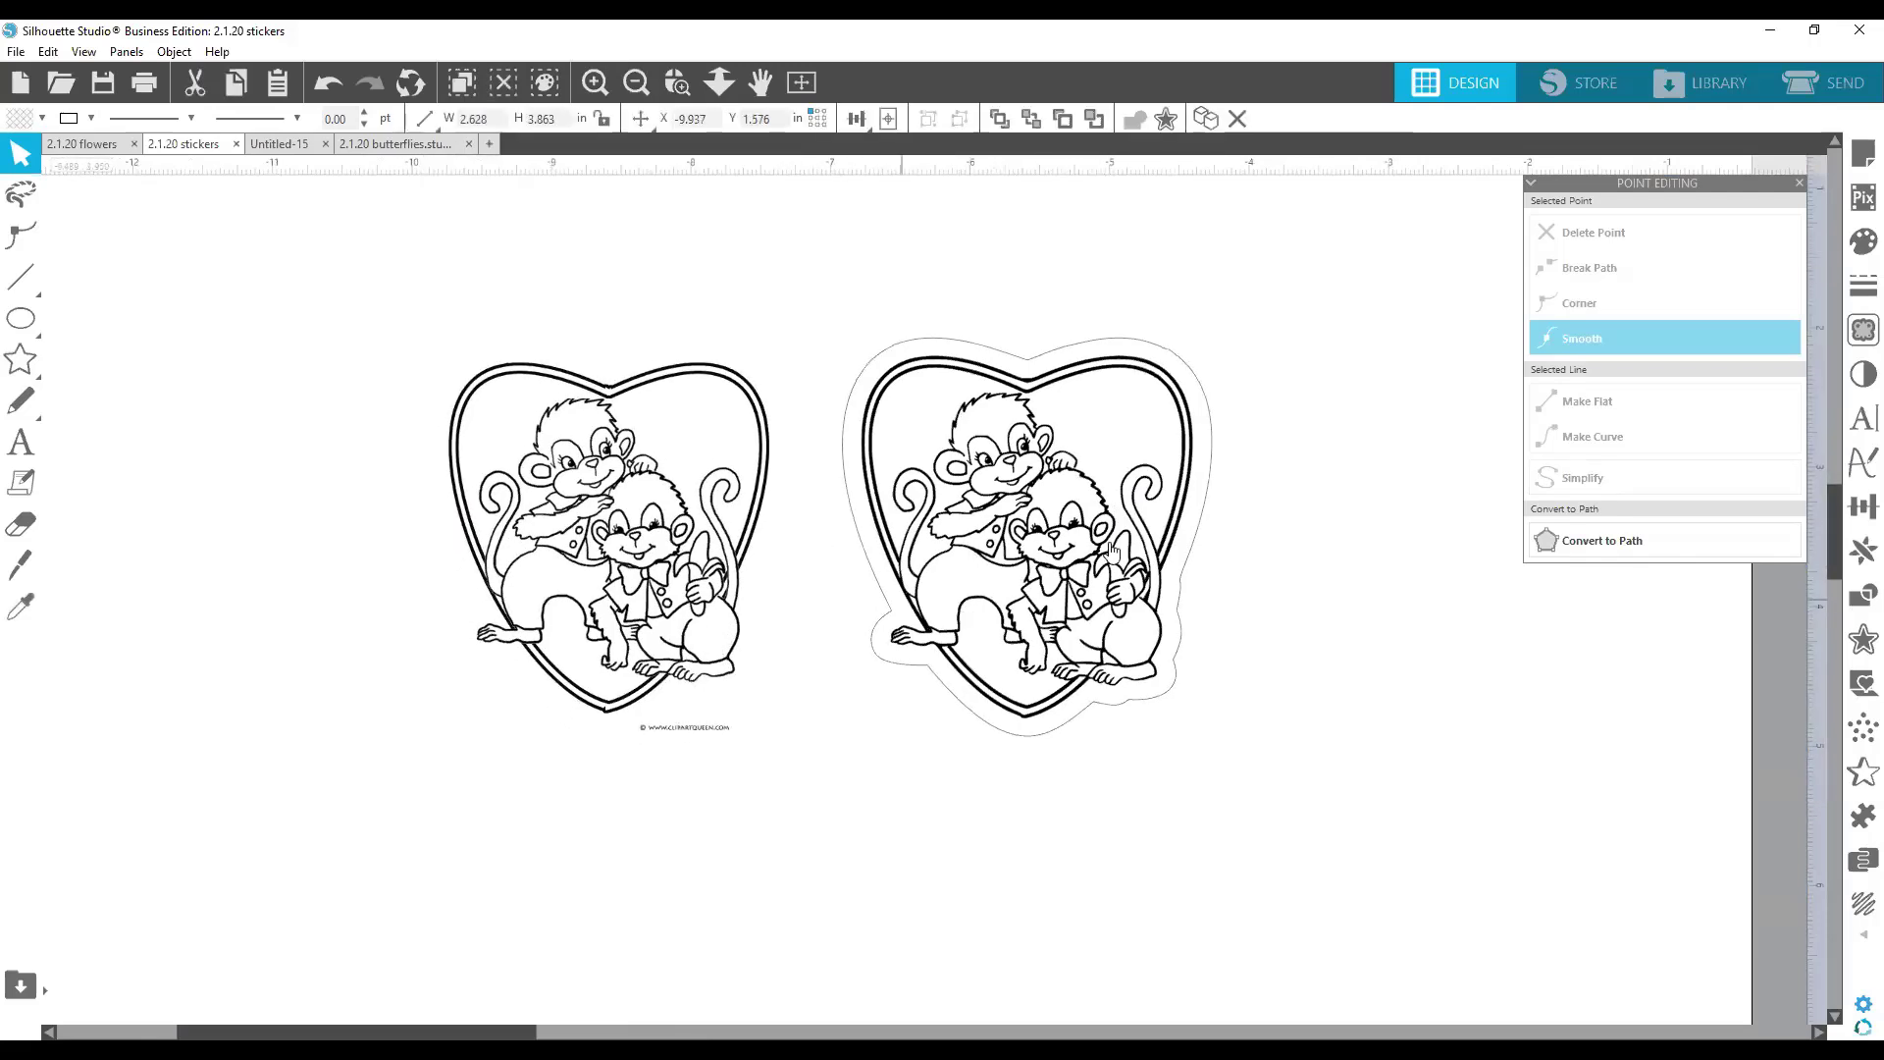
left_click(648, 677)
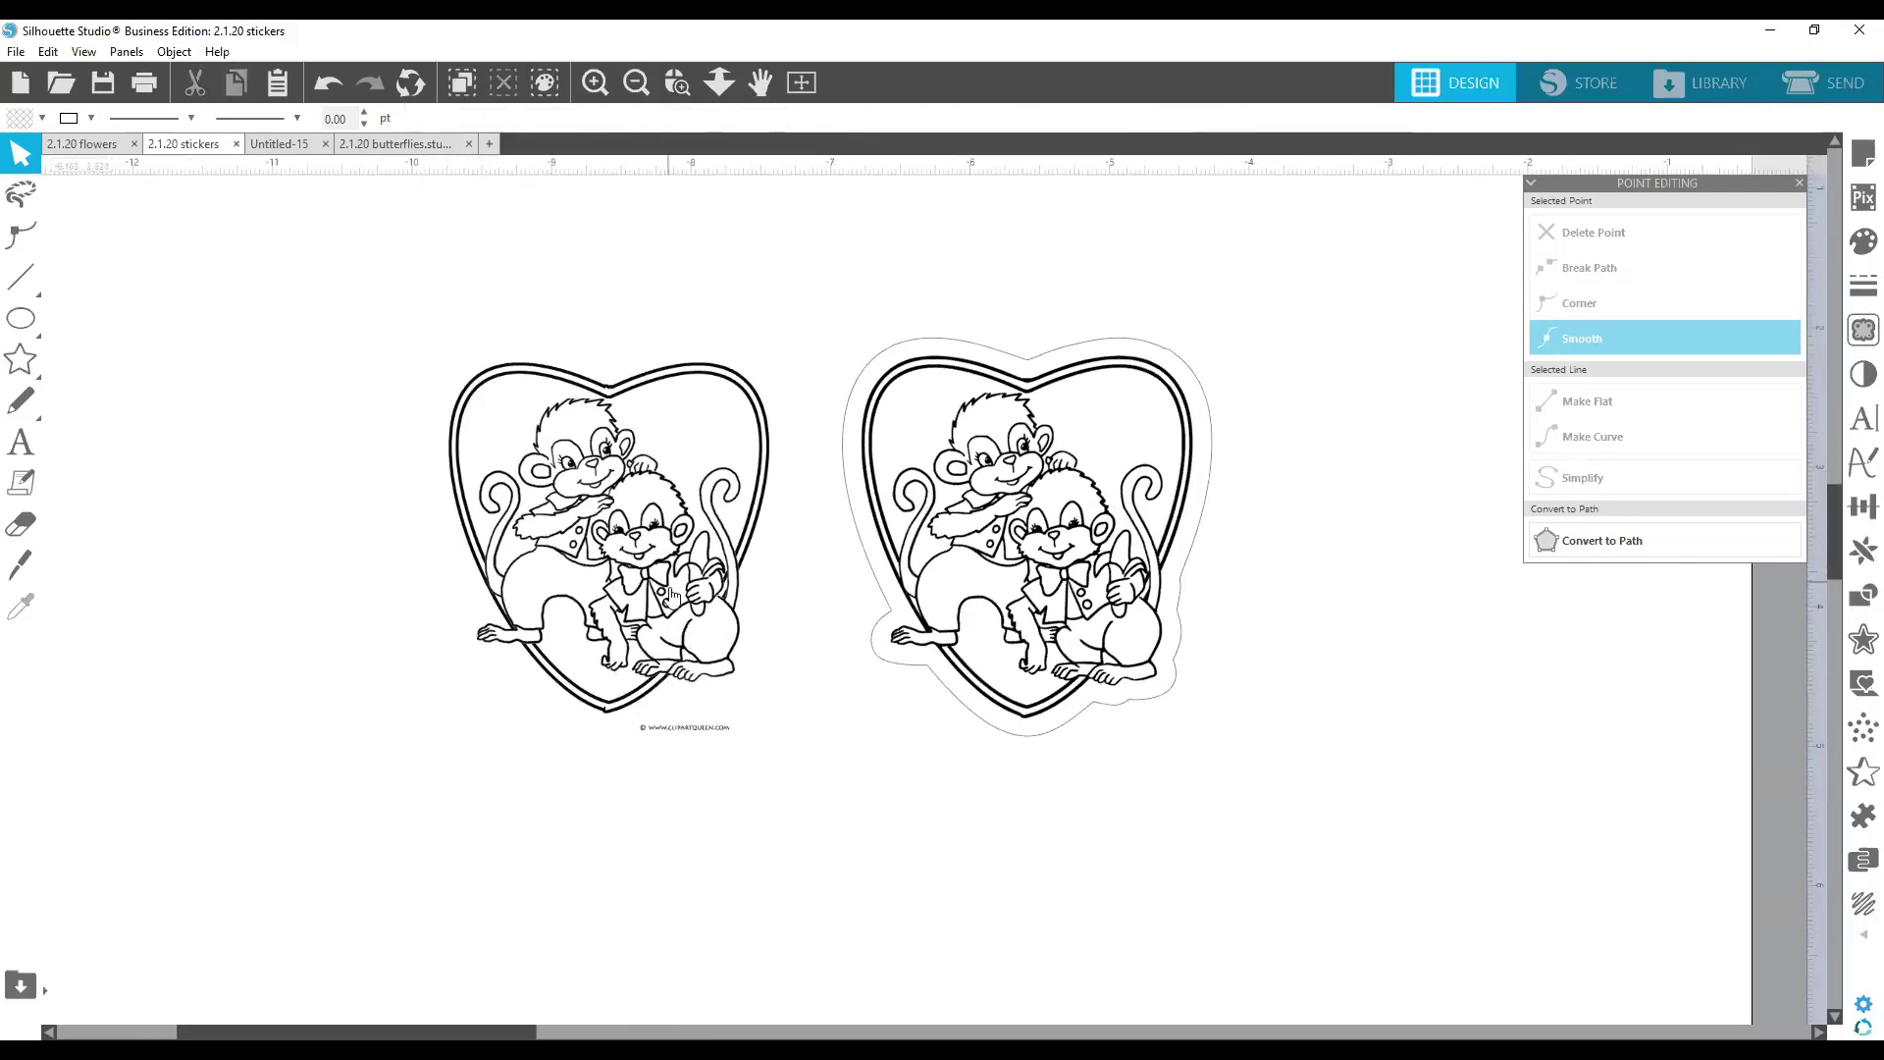
left_click_drag(665, 679, 742, 685)
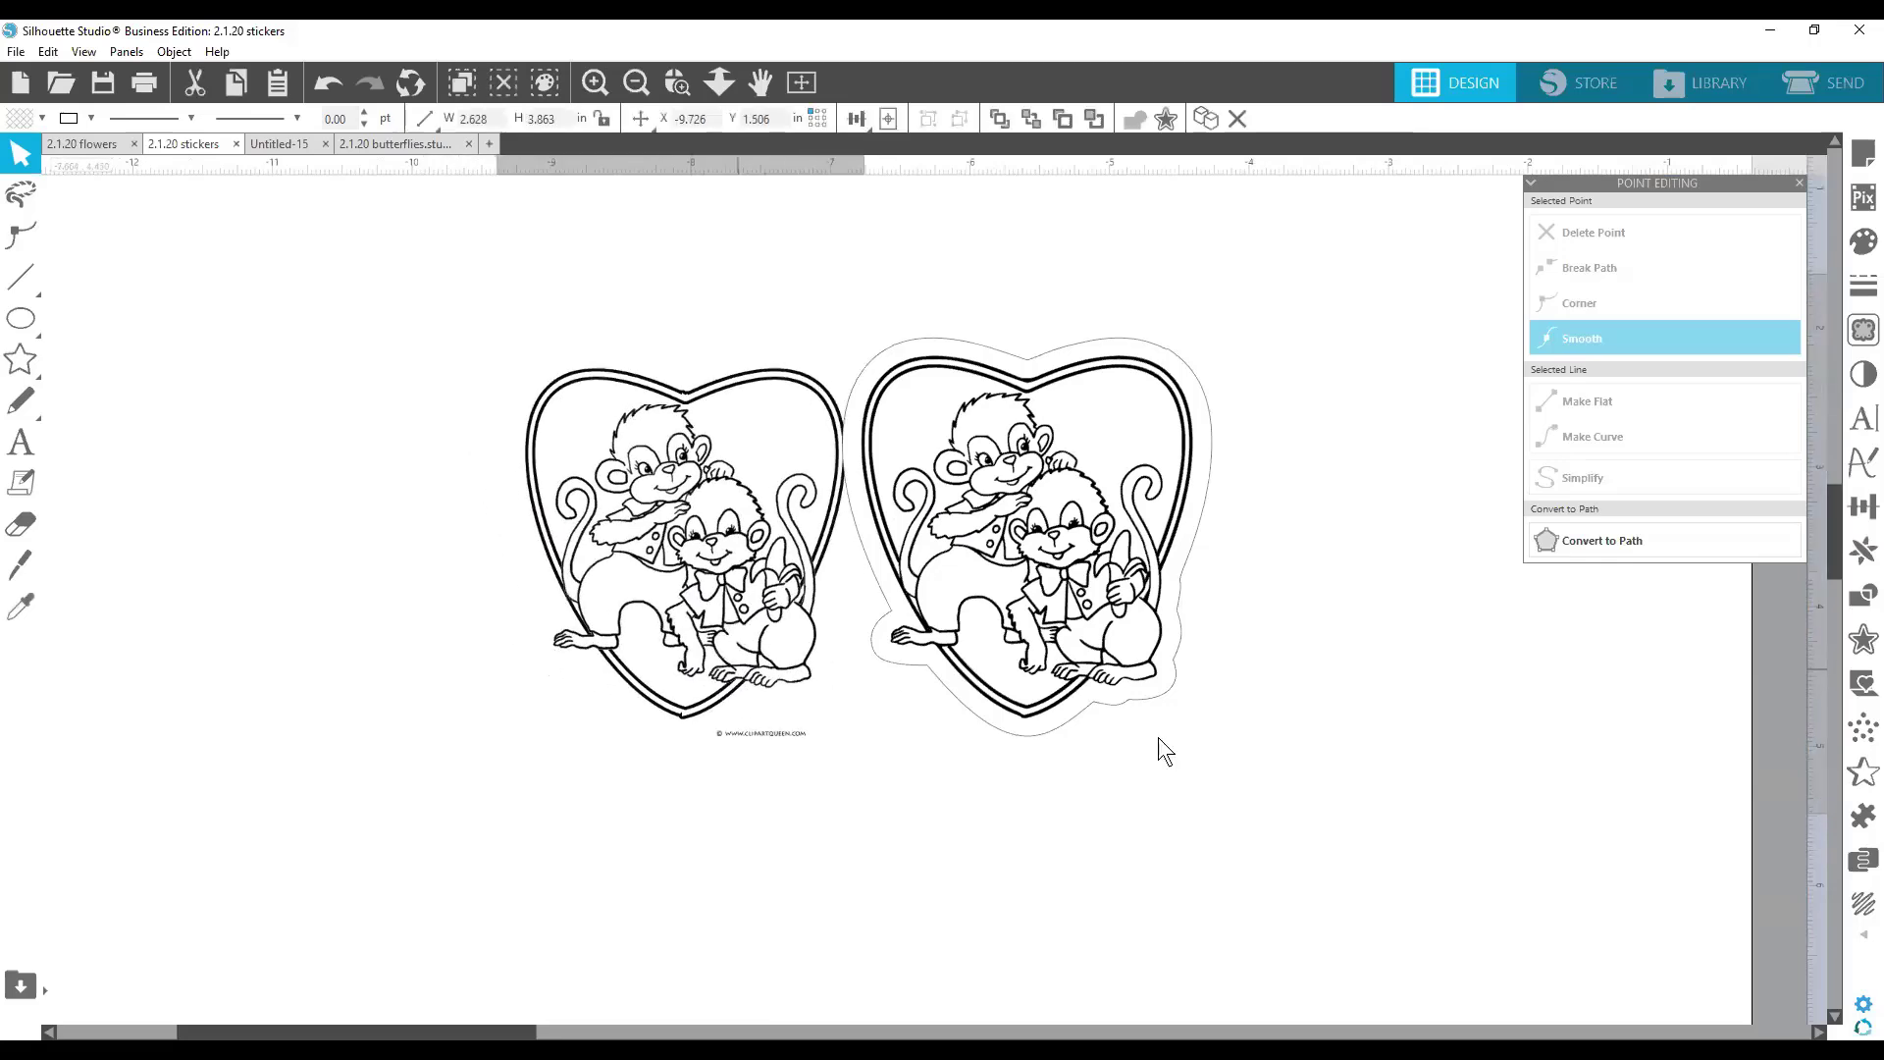
Move the plain monkey heart image onto the blue page and close the point editing options.
left_click_drag(1158, 738, 1554, 814)
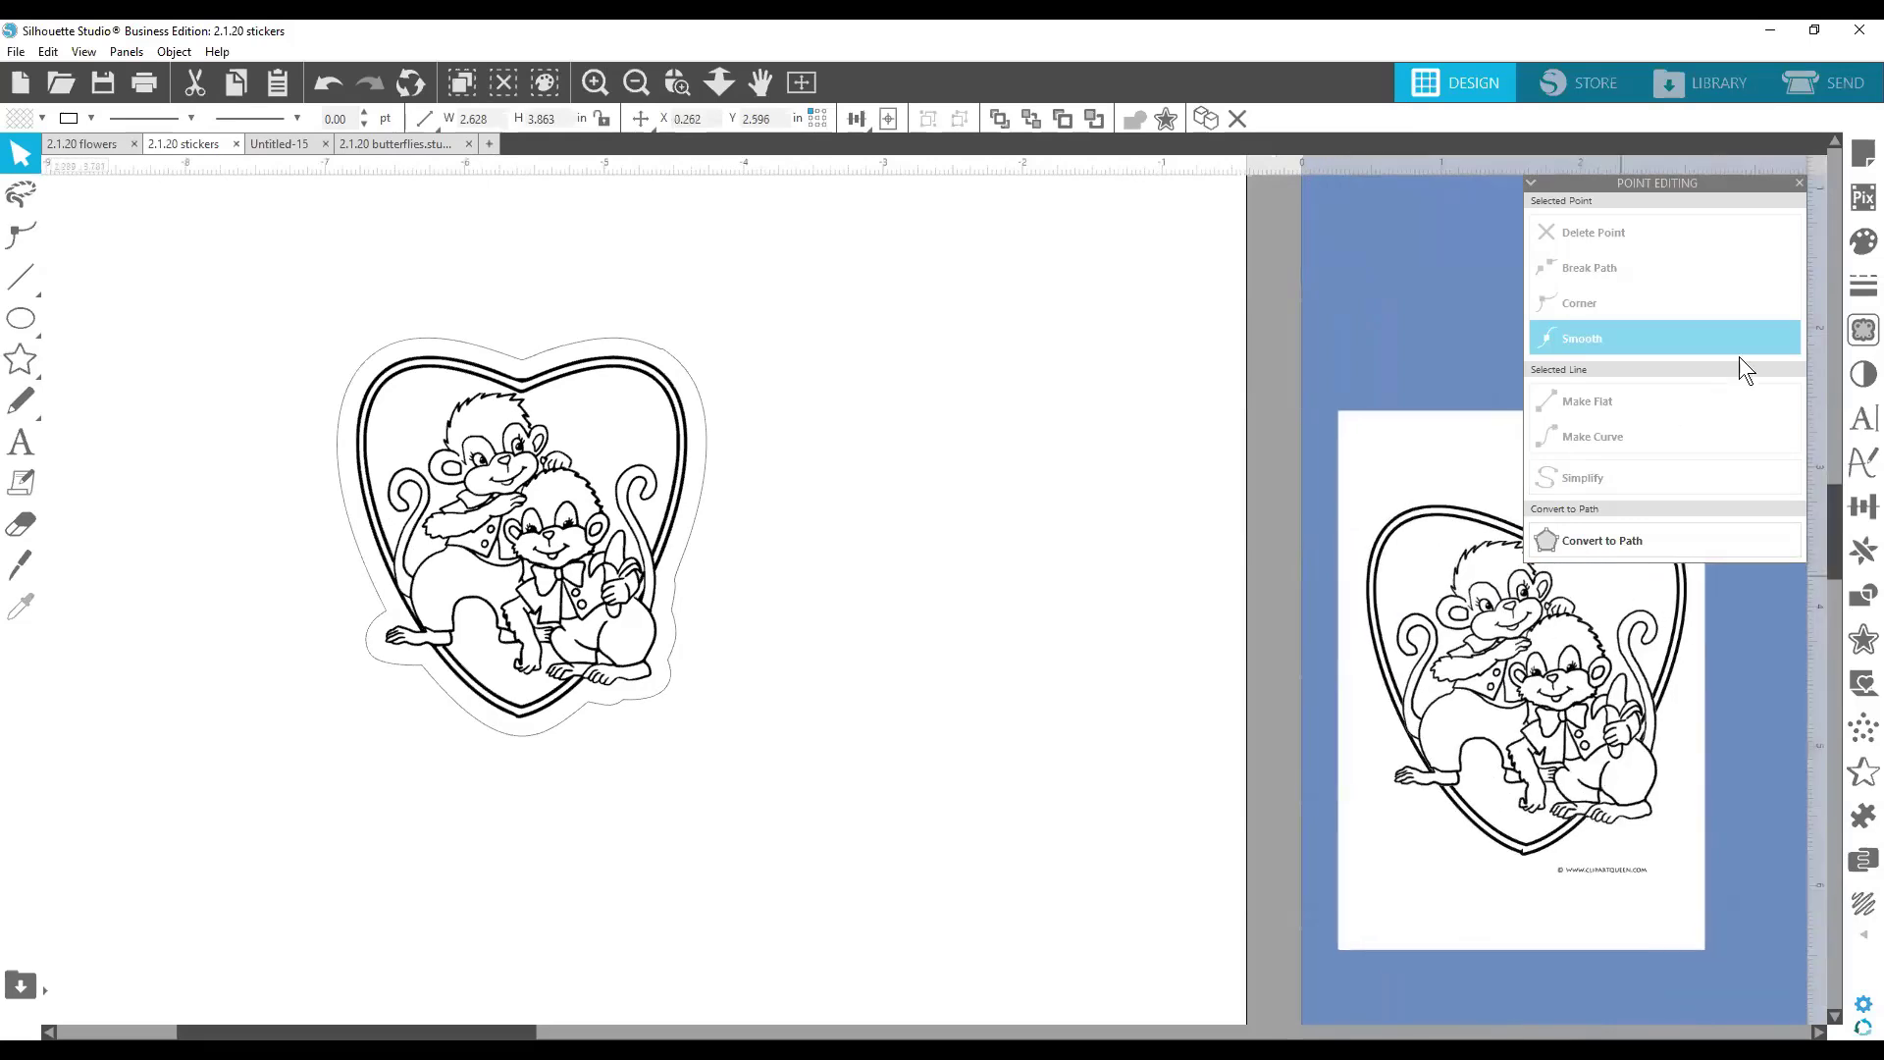
left_click(1798, 182)
left_click_drag(709, 1031, 803, 1018)
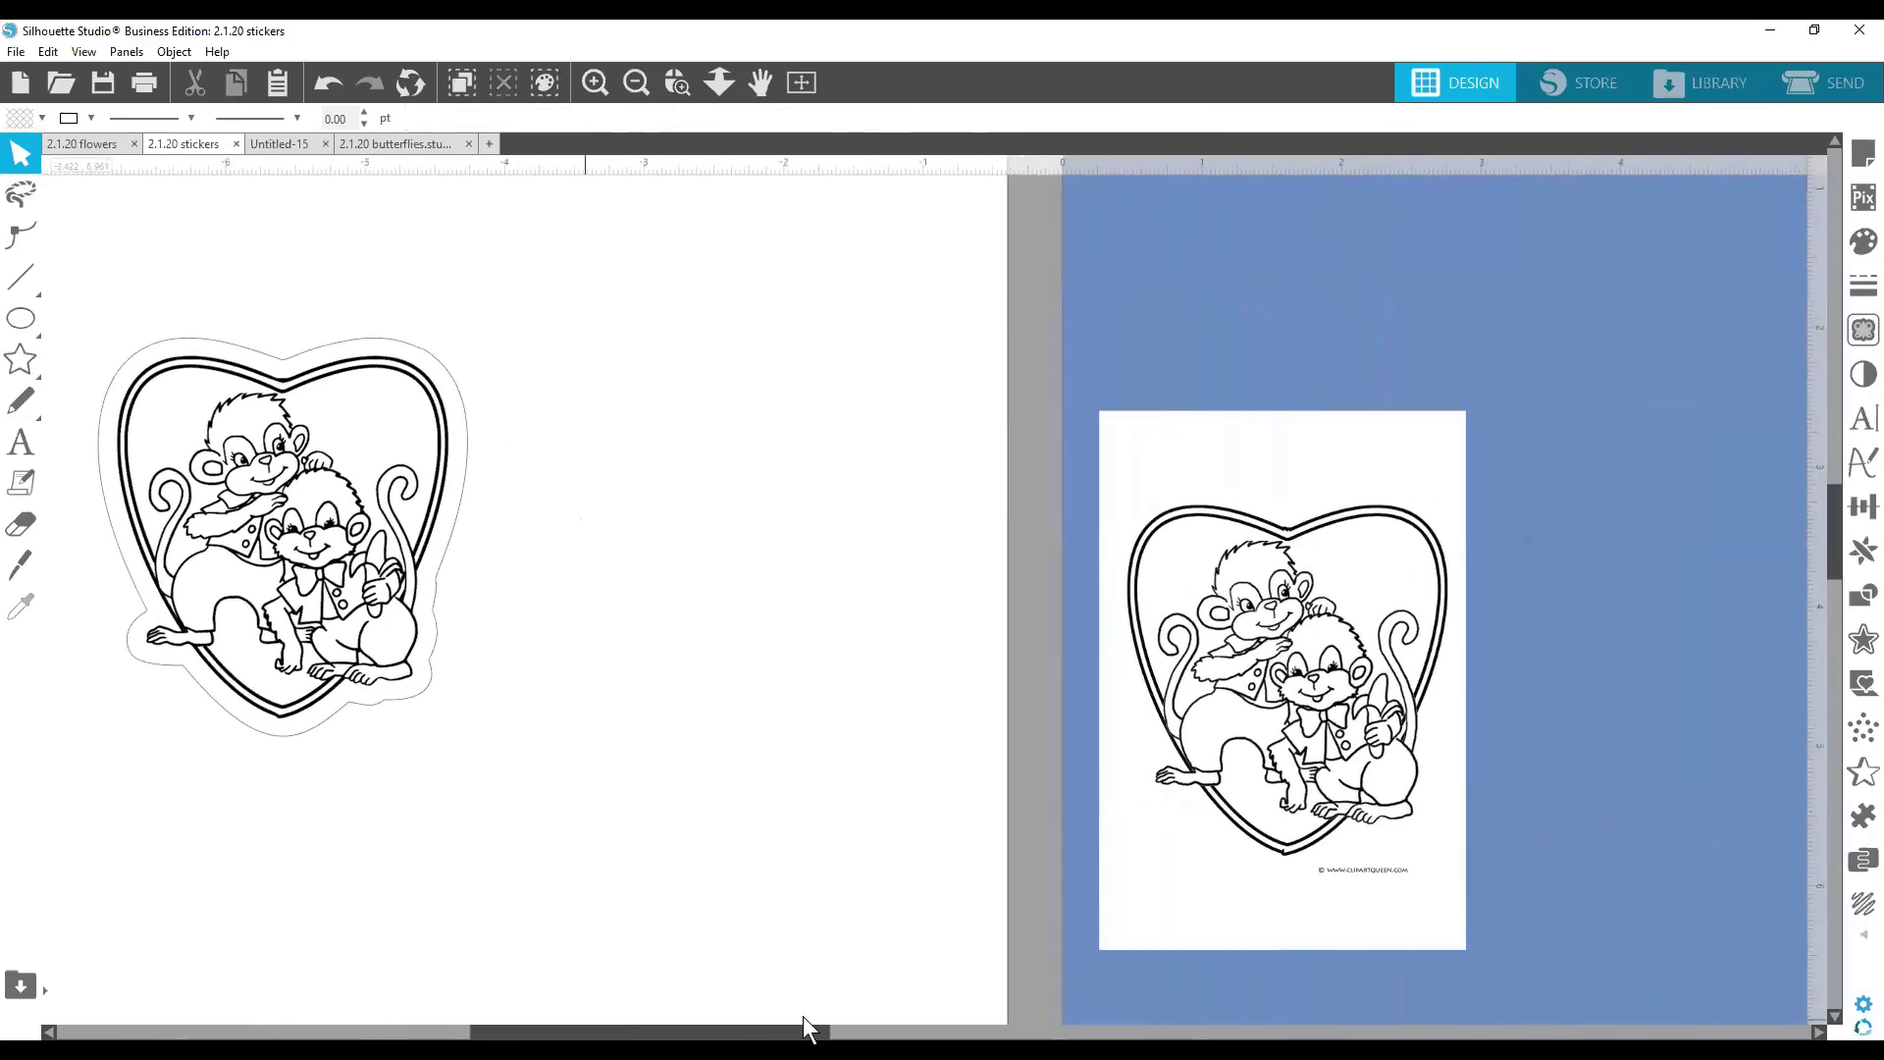
left_click_drag(1165, 703, 1225, 538)
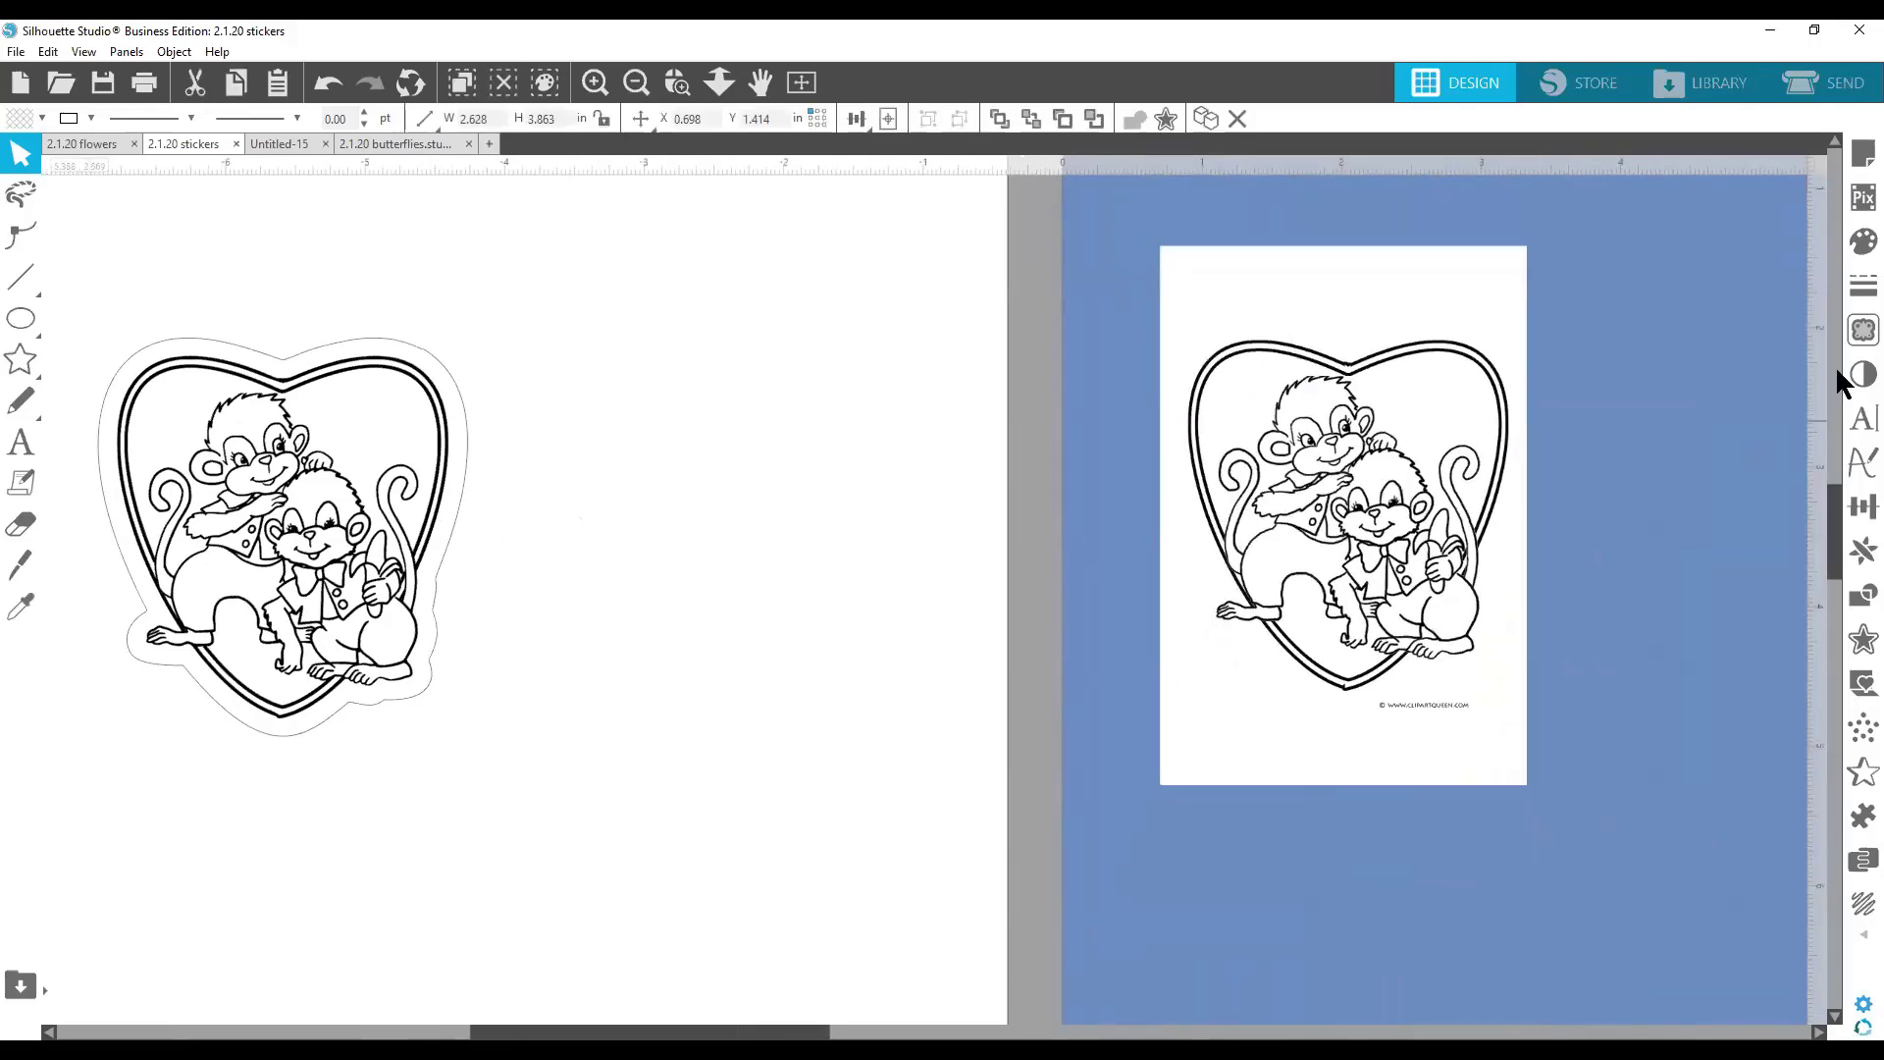
Trace the whole heart-framed monkey drawing on the page, excluding the copyright line, with the threshold at 54%.
left_click(1855, 334)
left_click(1693, 265)
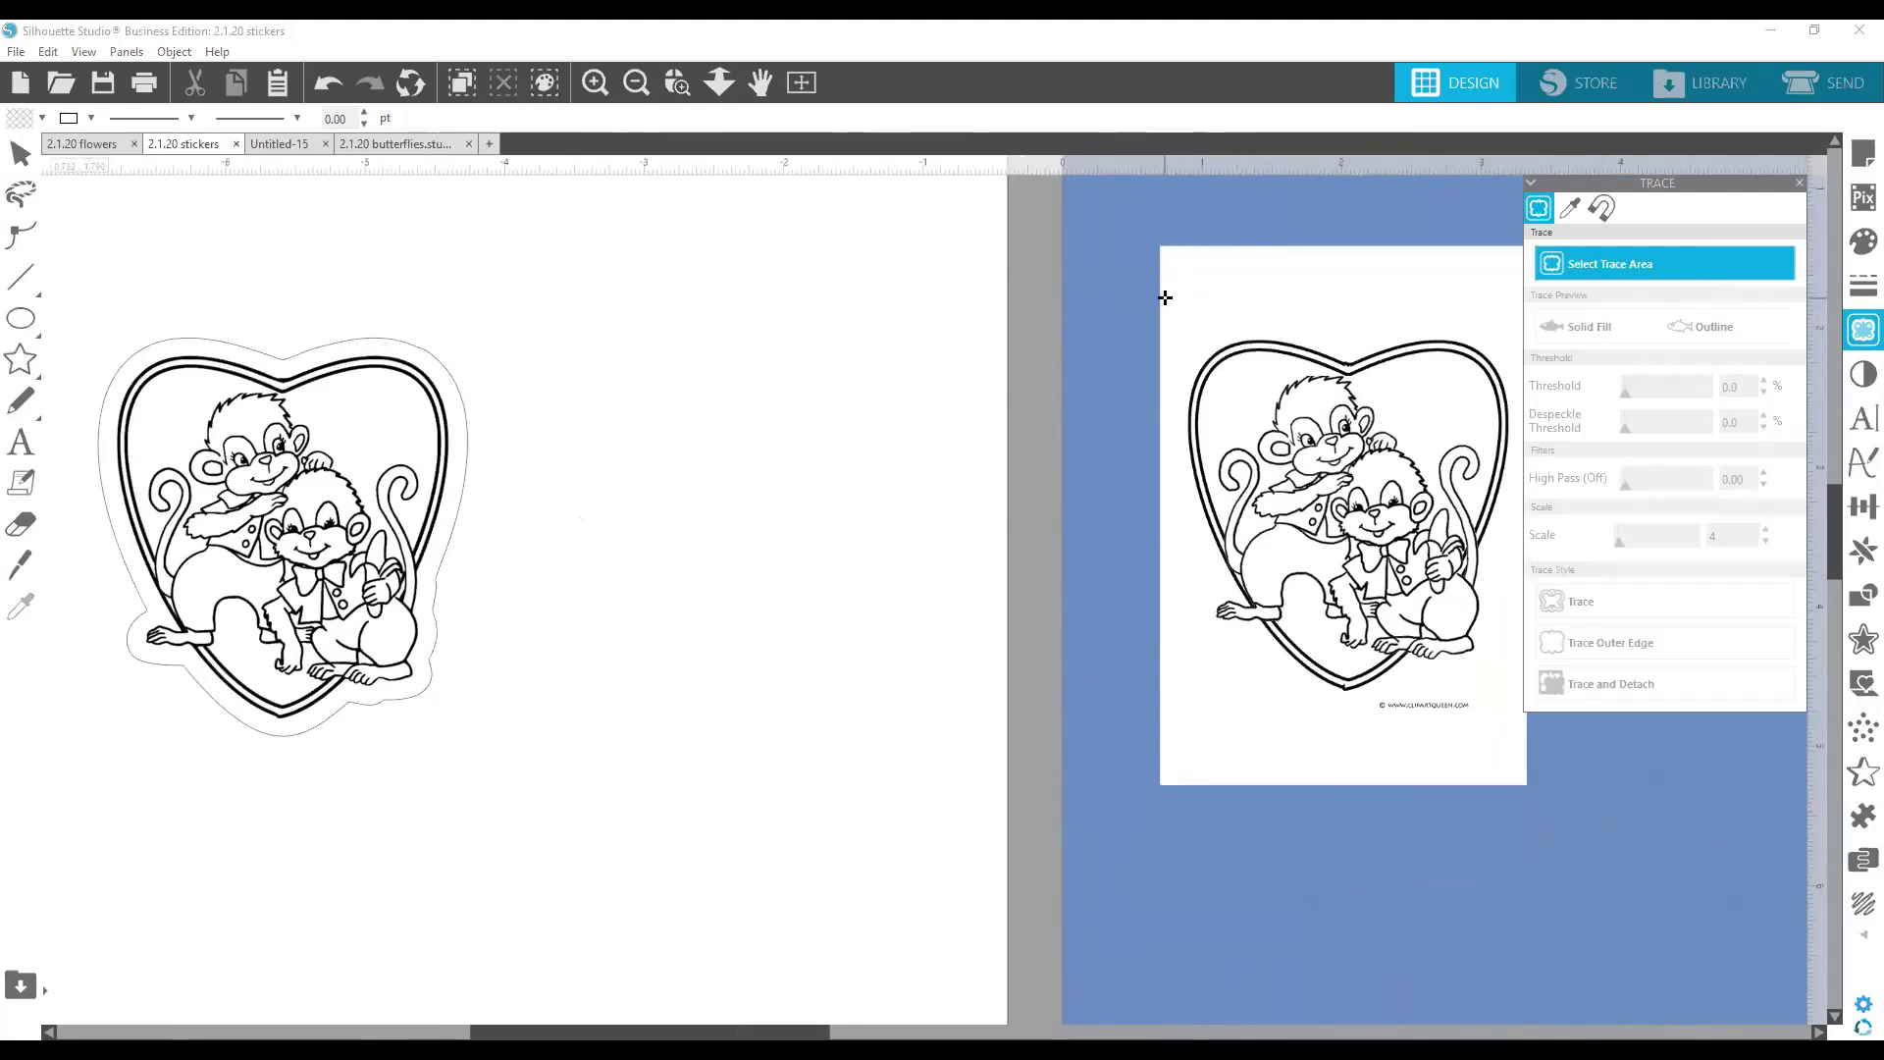
left_click_drag(1164, 297, 1517, 697)
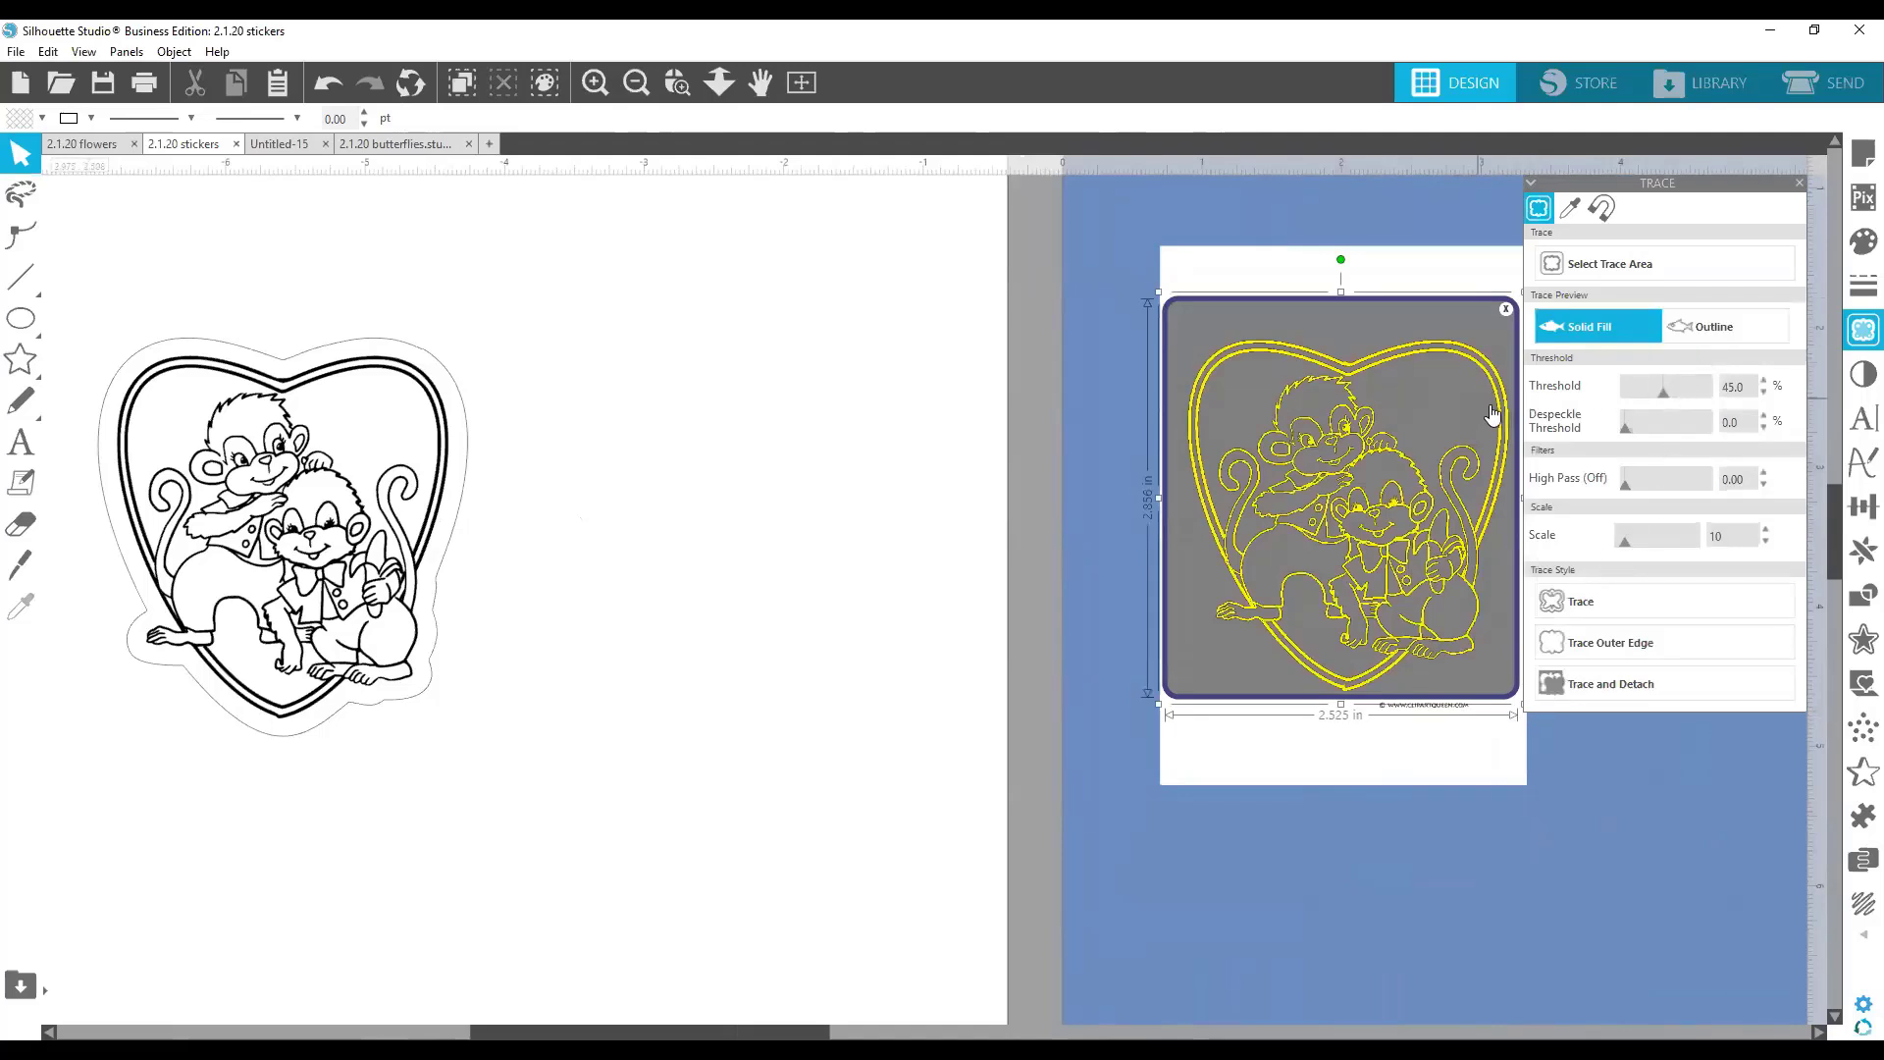
left_click(1670, 391)
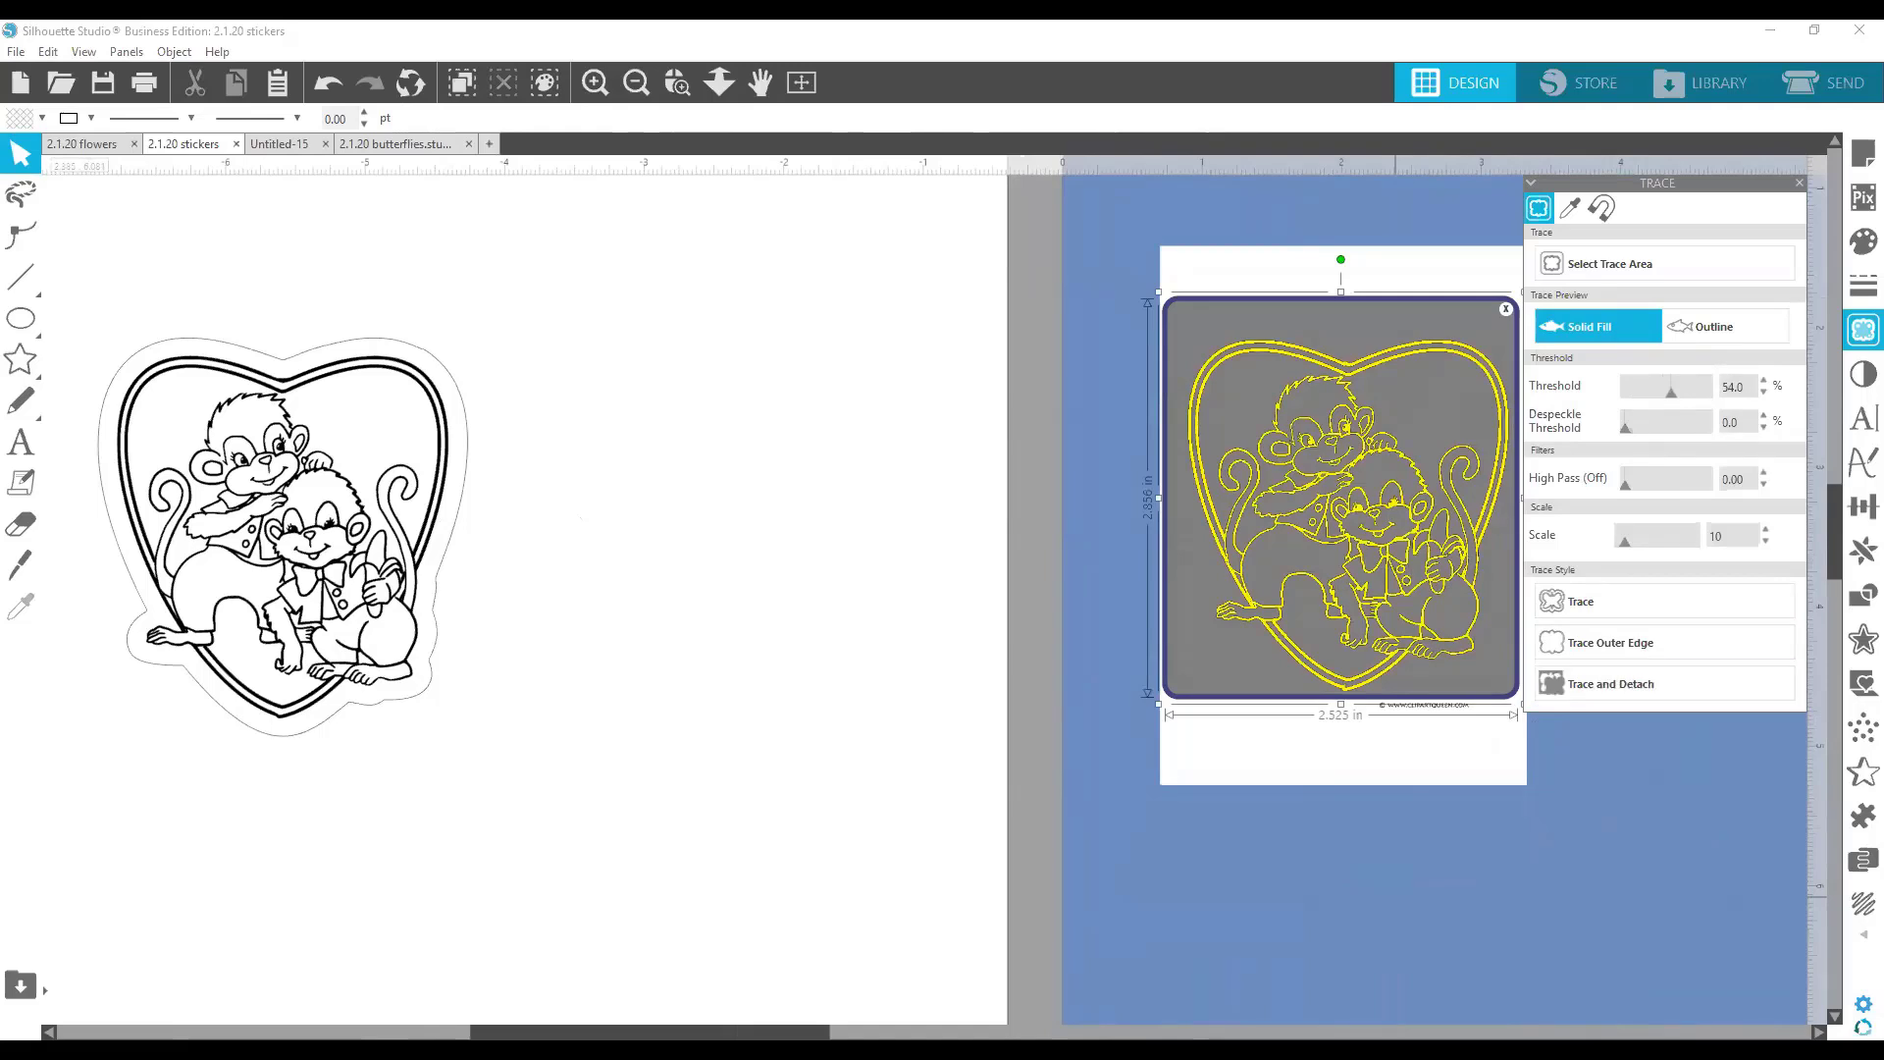
left_click(1590, 603)
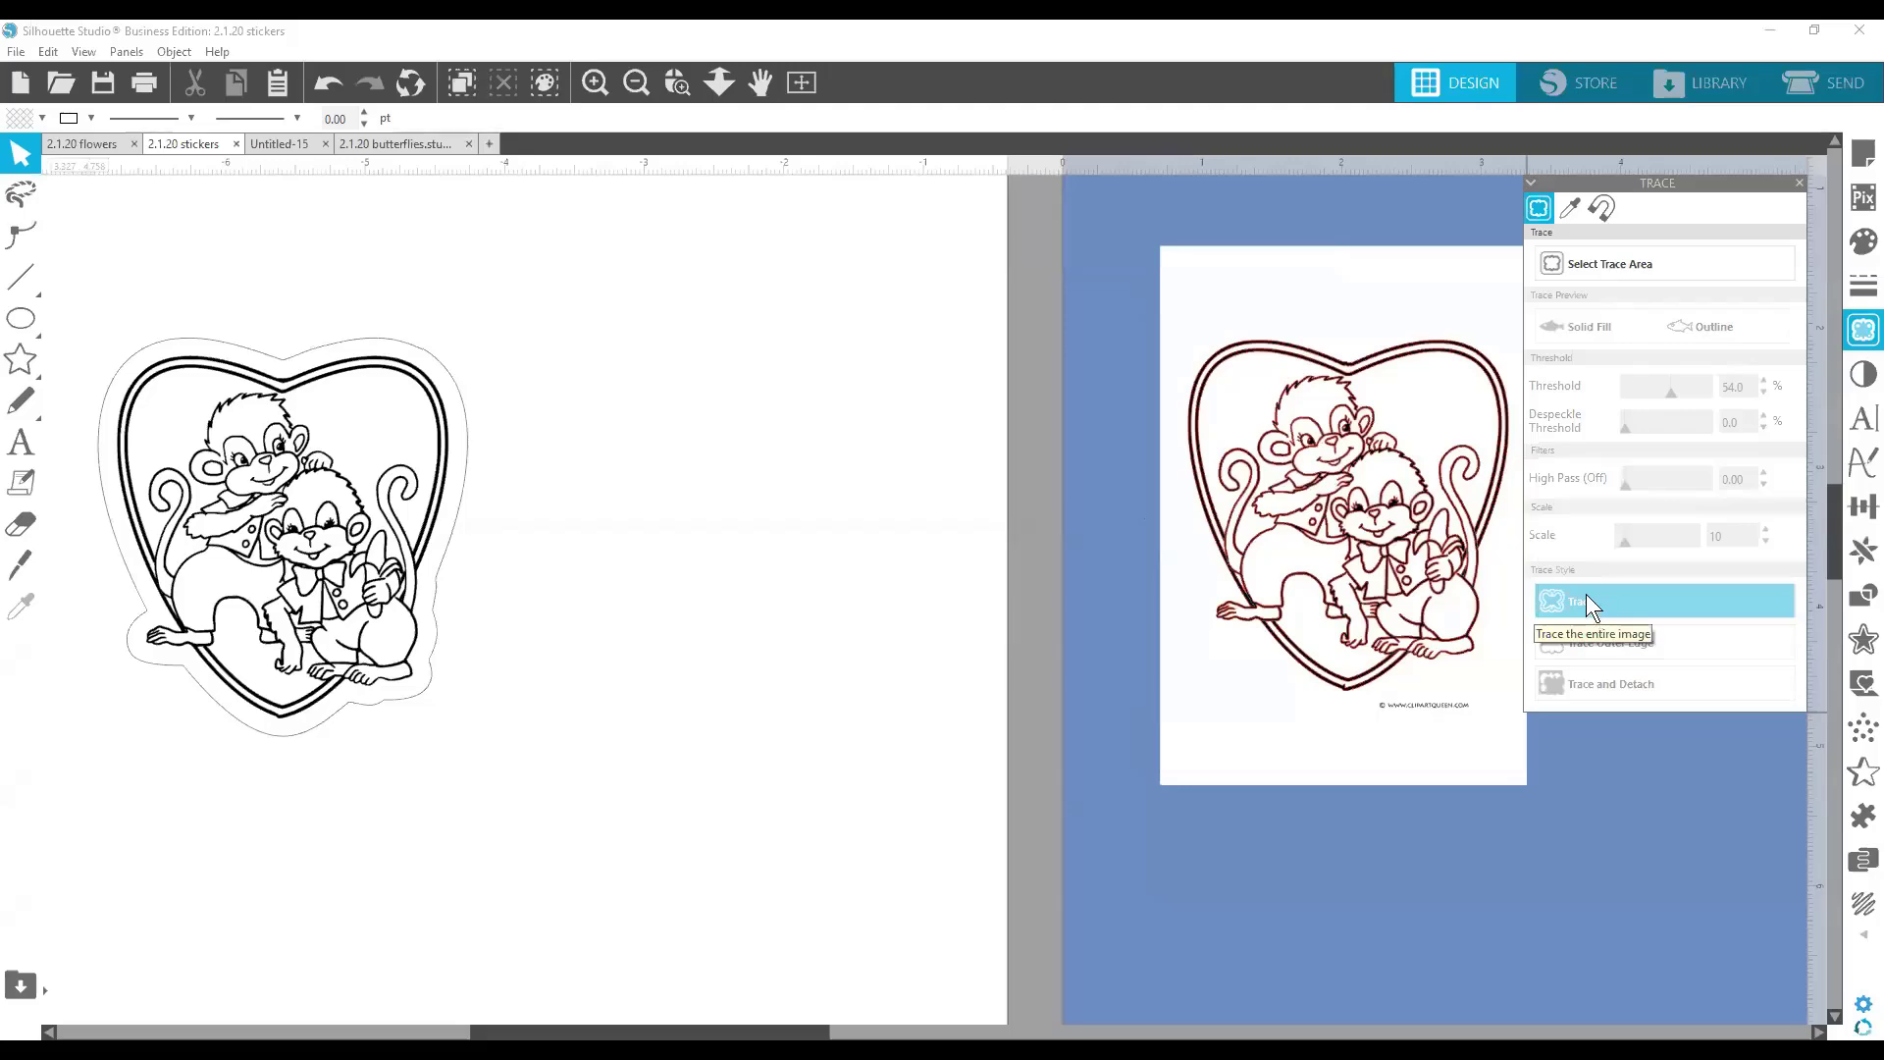
Separate the trace from the original image and move the original off the page next to the outlined monkey sticker.
mouse_move(1384, 557)
left_mouse_down()
mouse_move(1101, 554)
mouse_move(1210, 636)
mouse_move(1293, 660)
left_mouse_up()
left_click_drag(1308, 321, 818, 305)
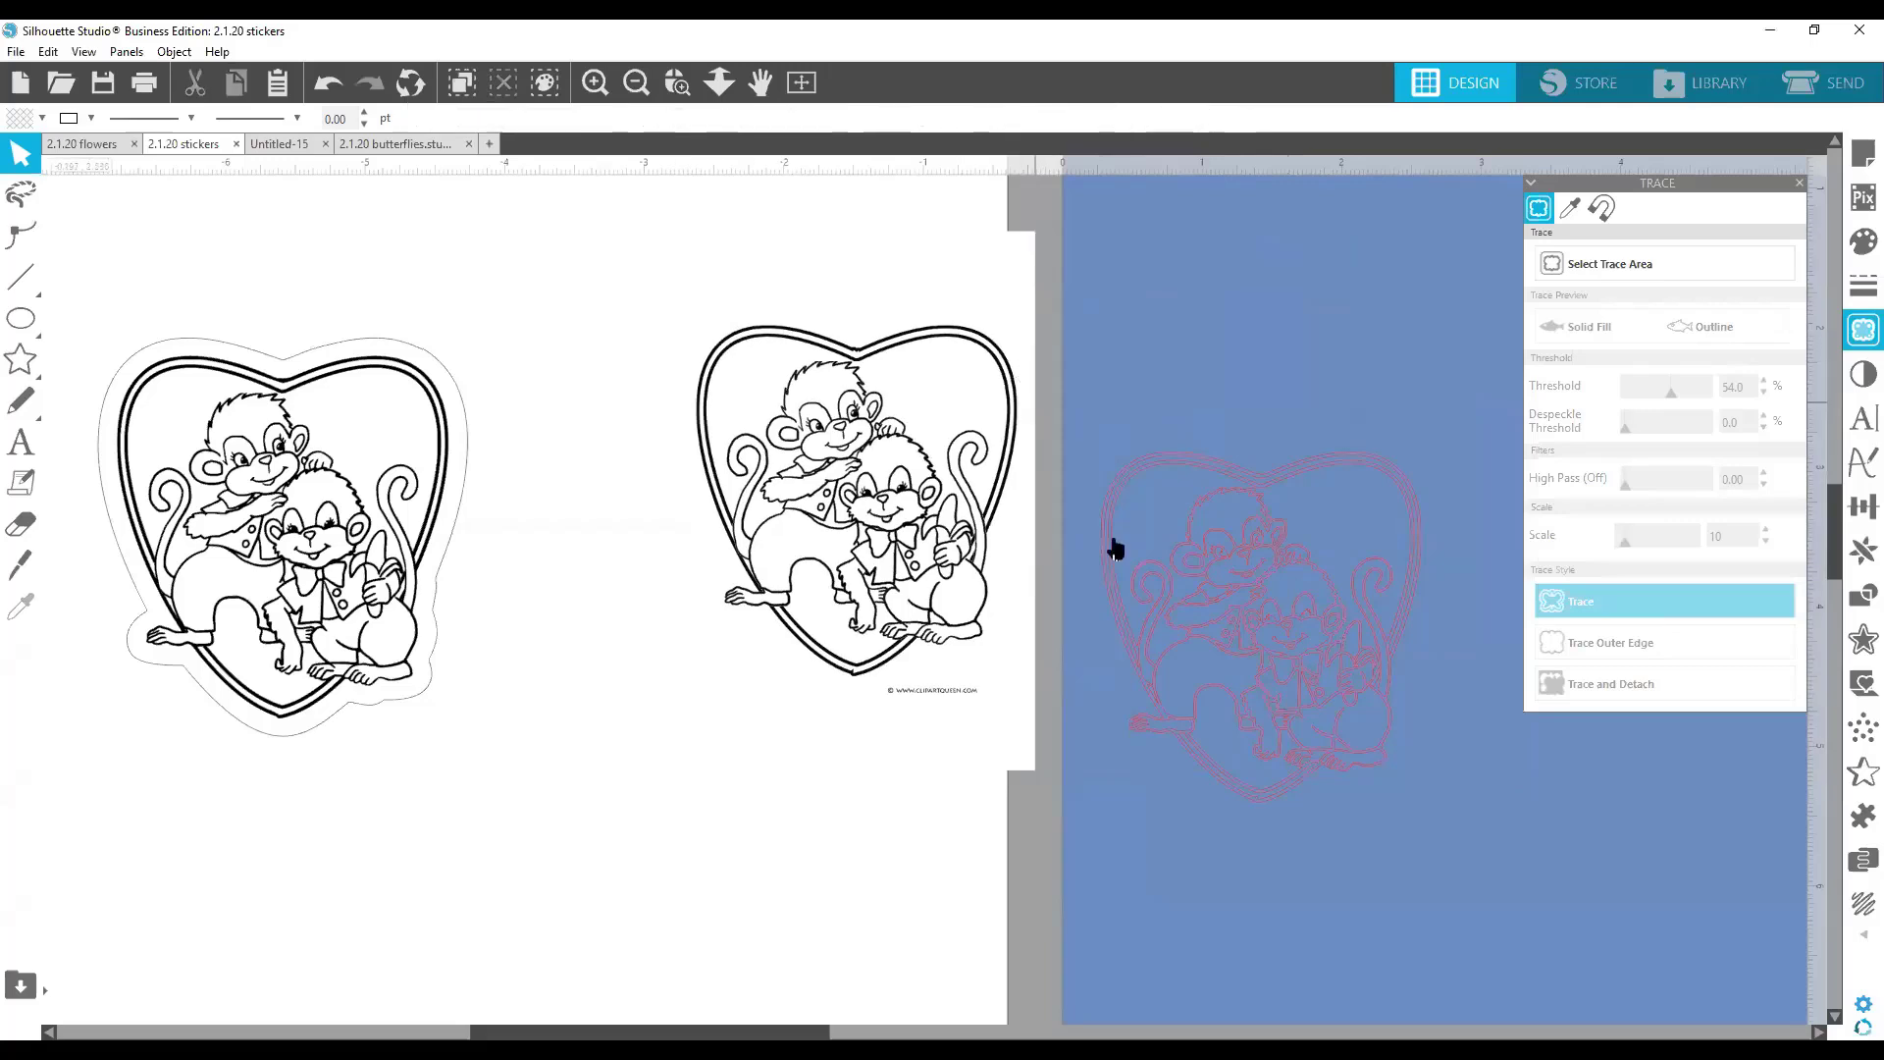
left_click(1187, 452)
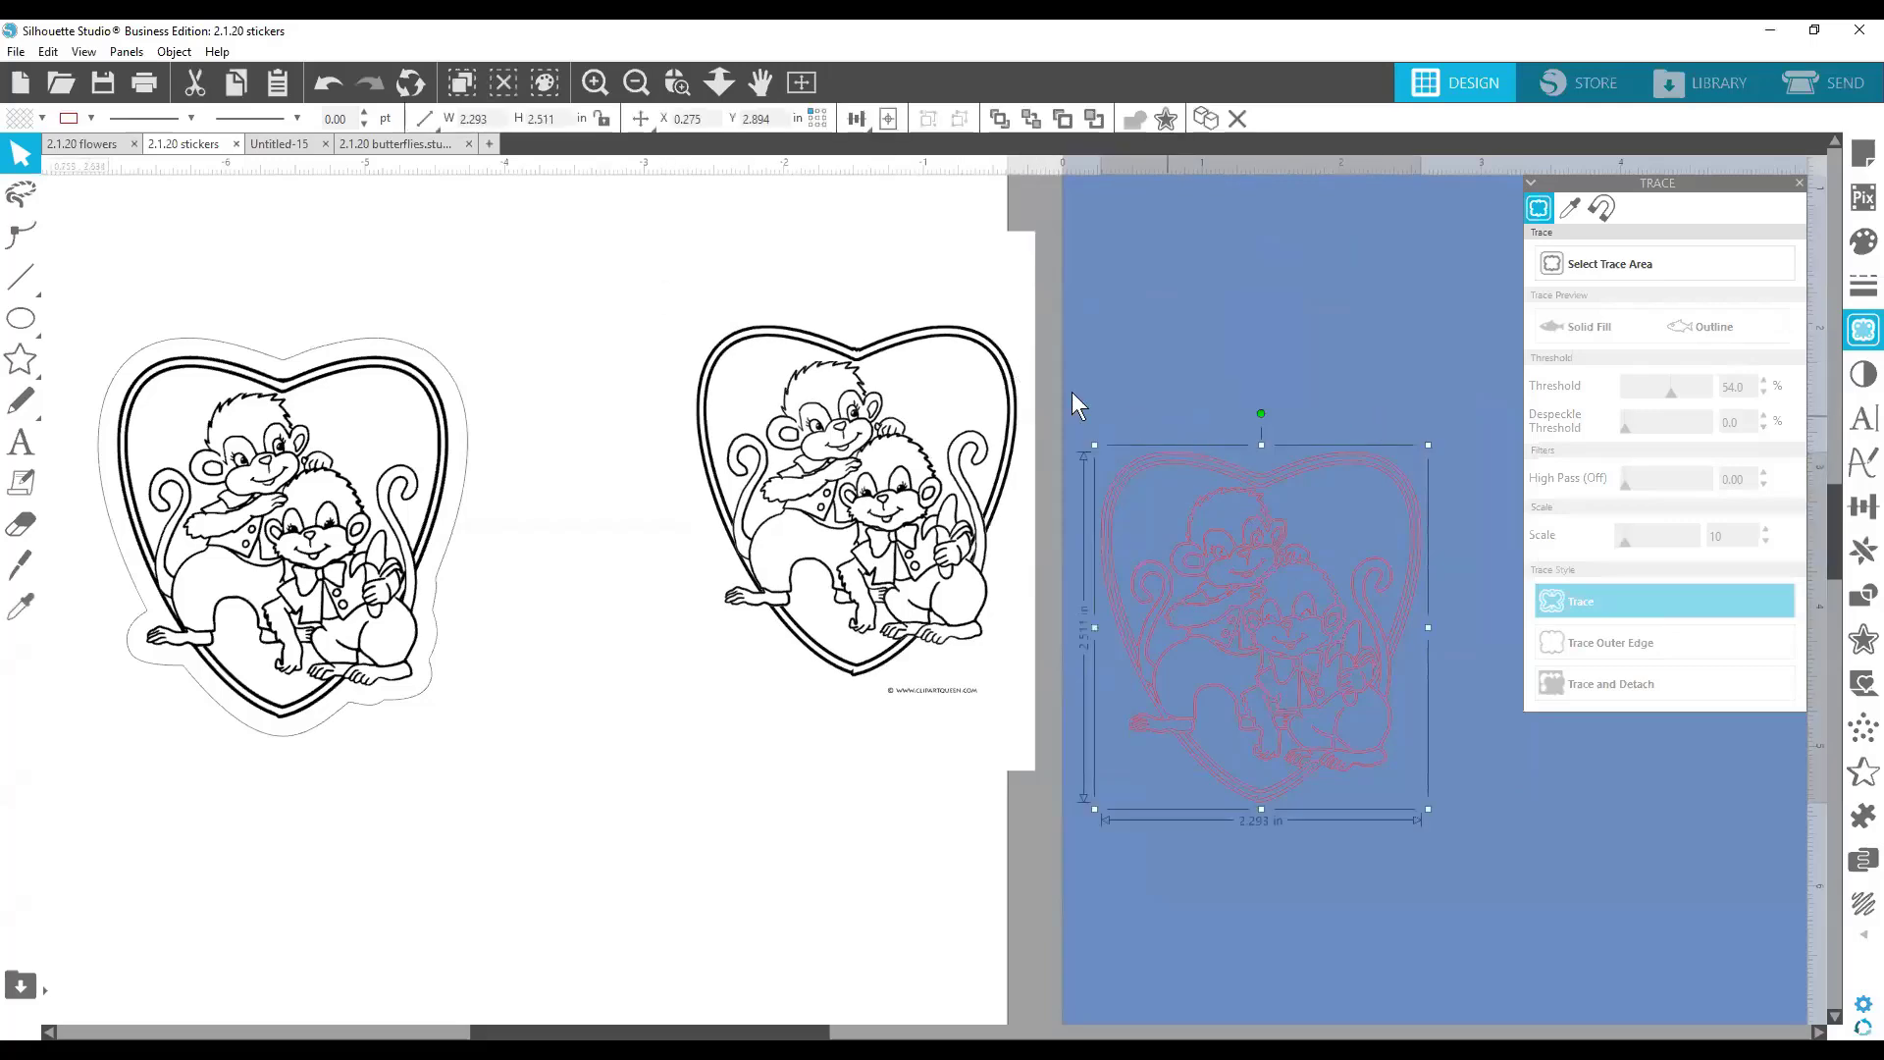
left_click_drag(956, 350, 635, 299)
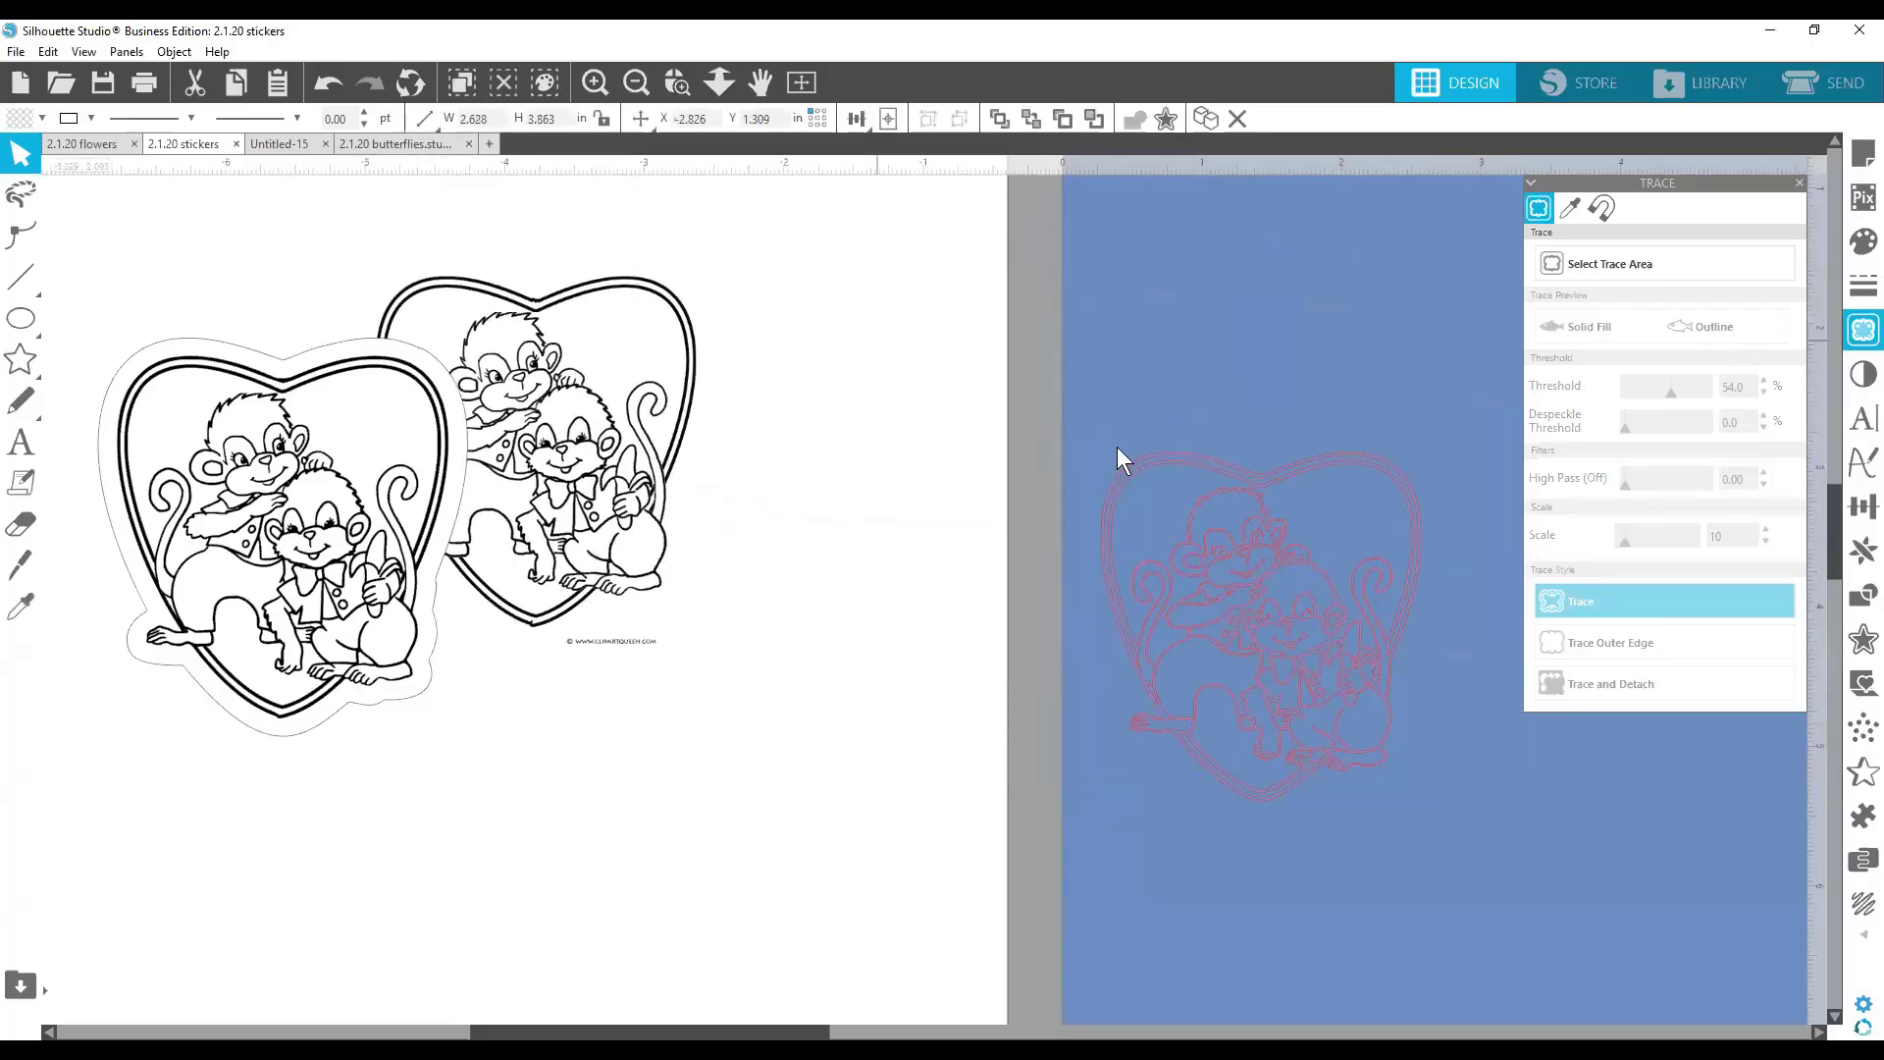
Fill the traced monkey drawing with dark brown and give it a matching dark brown line at 0.50 pt.
left_click(1207, 457)
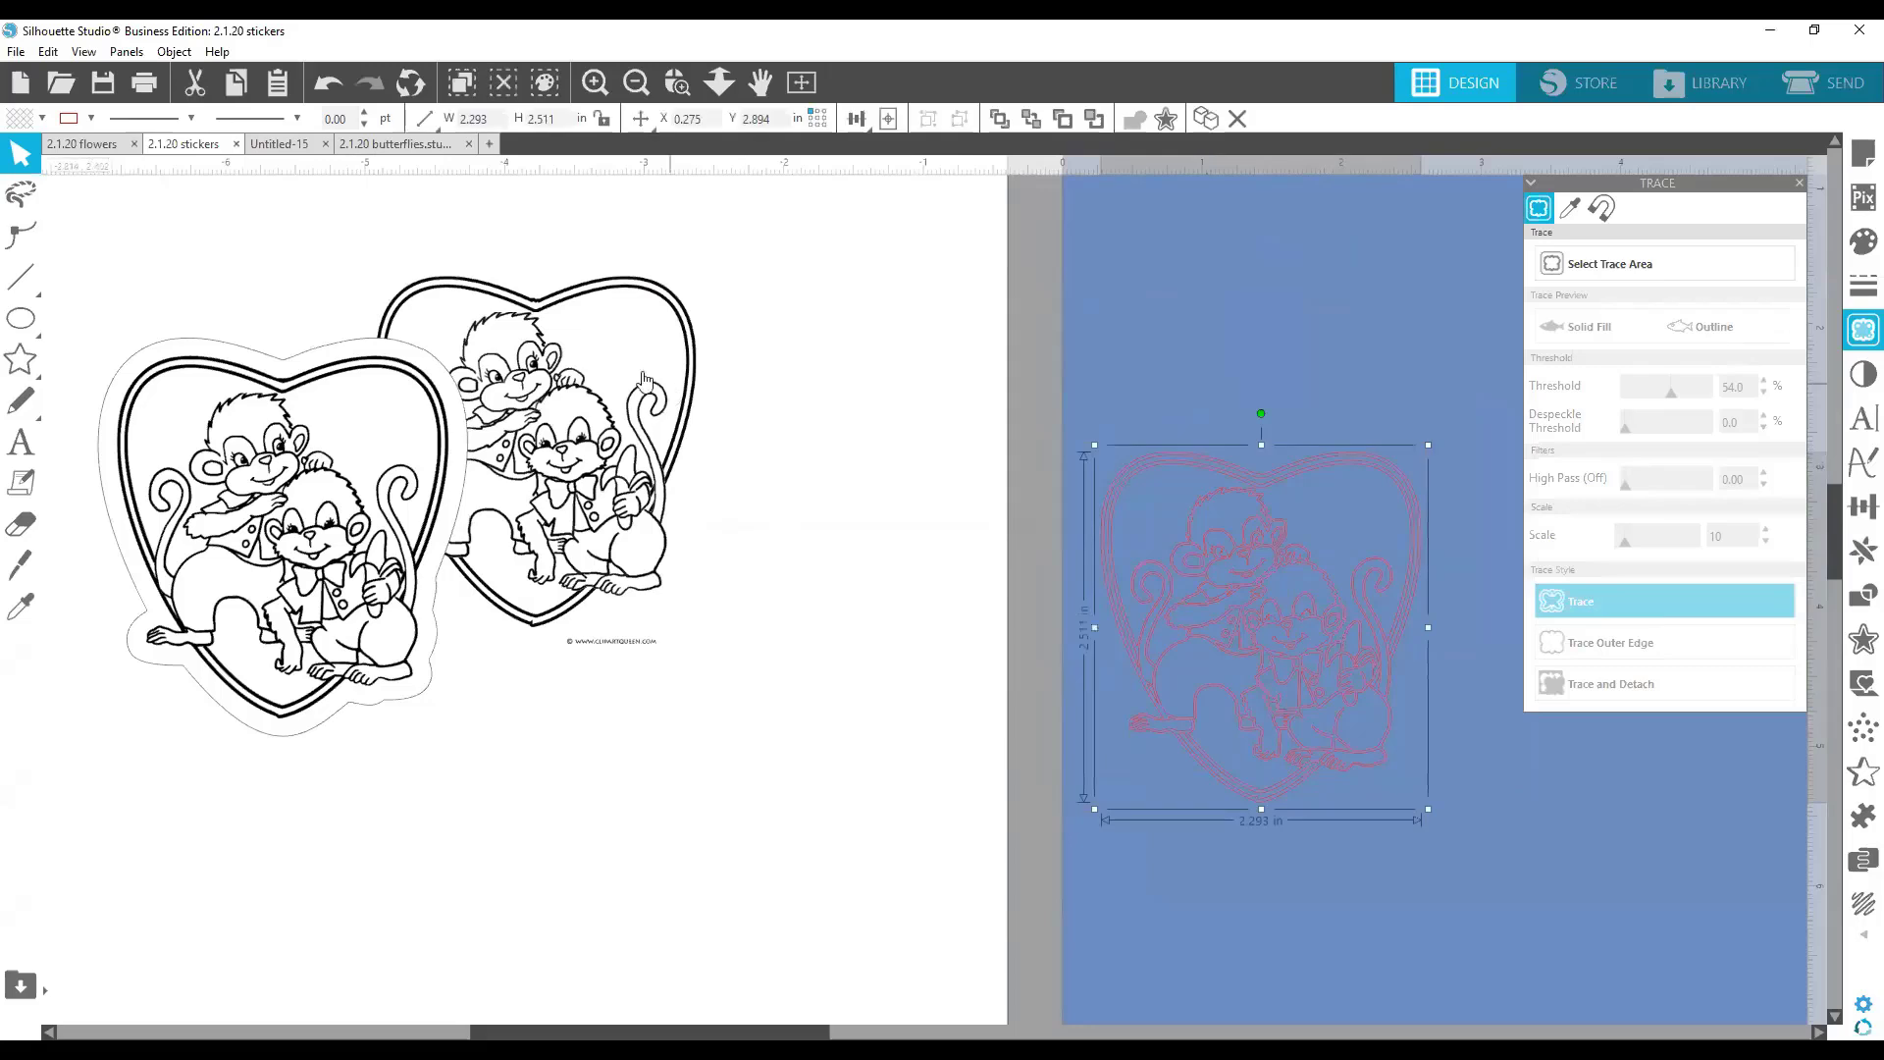
left_click(19, 128)
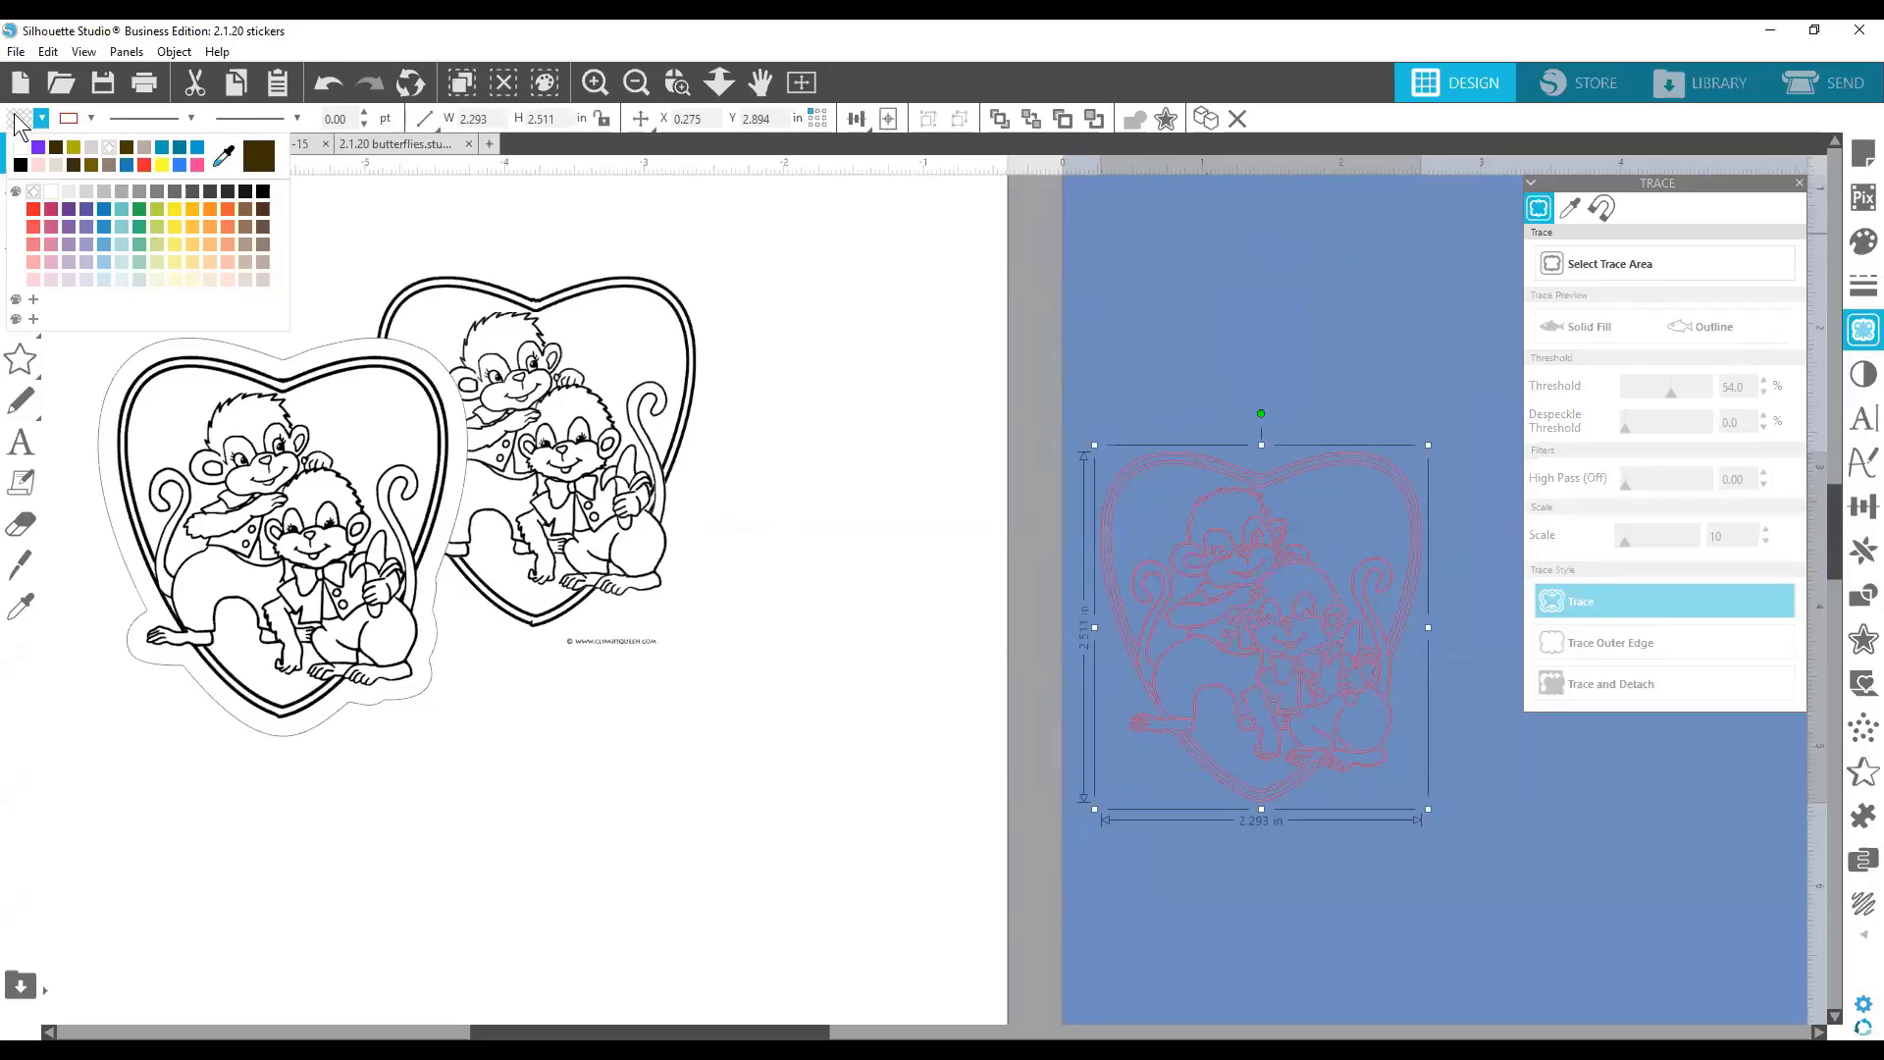
left_click(53, 150)
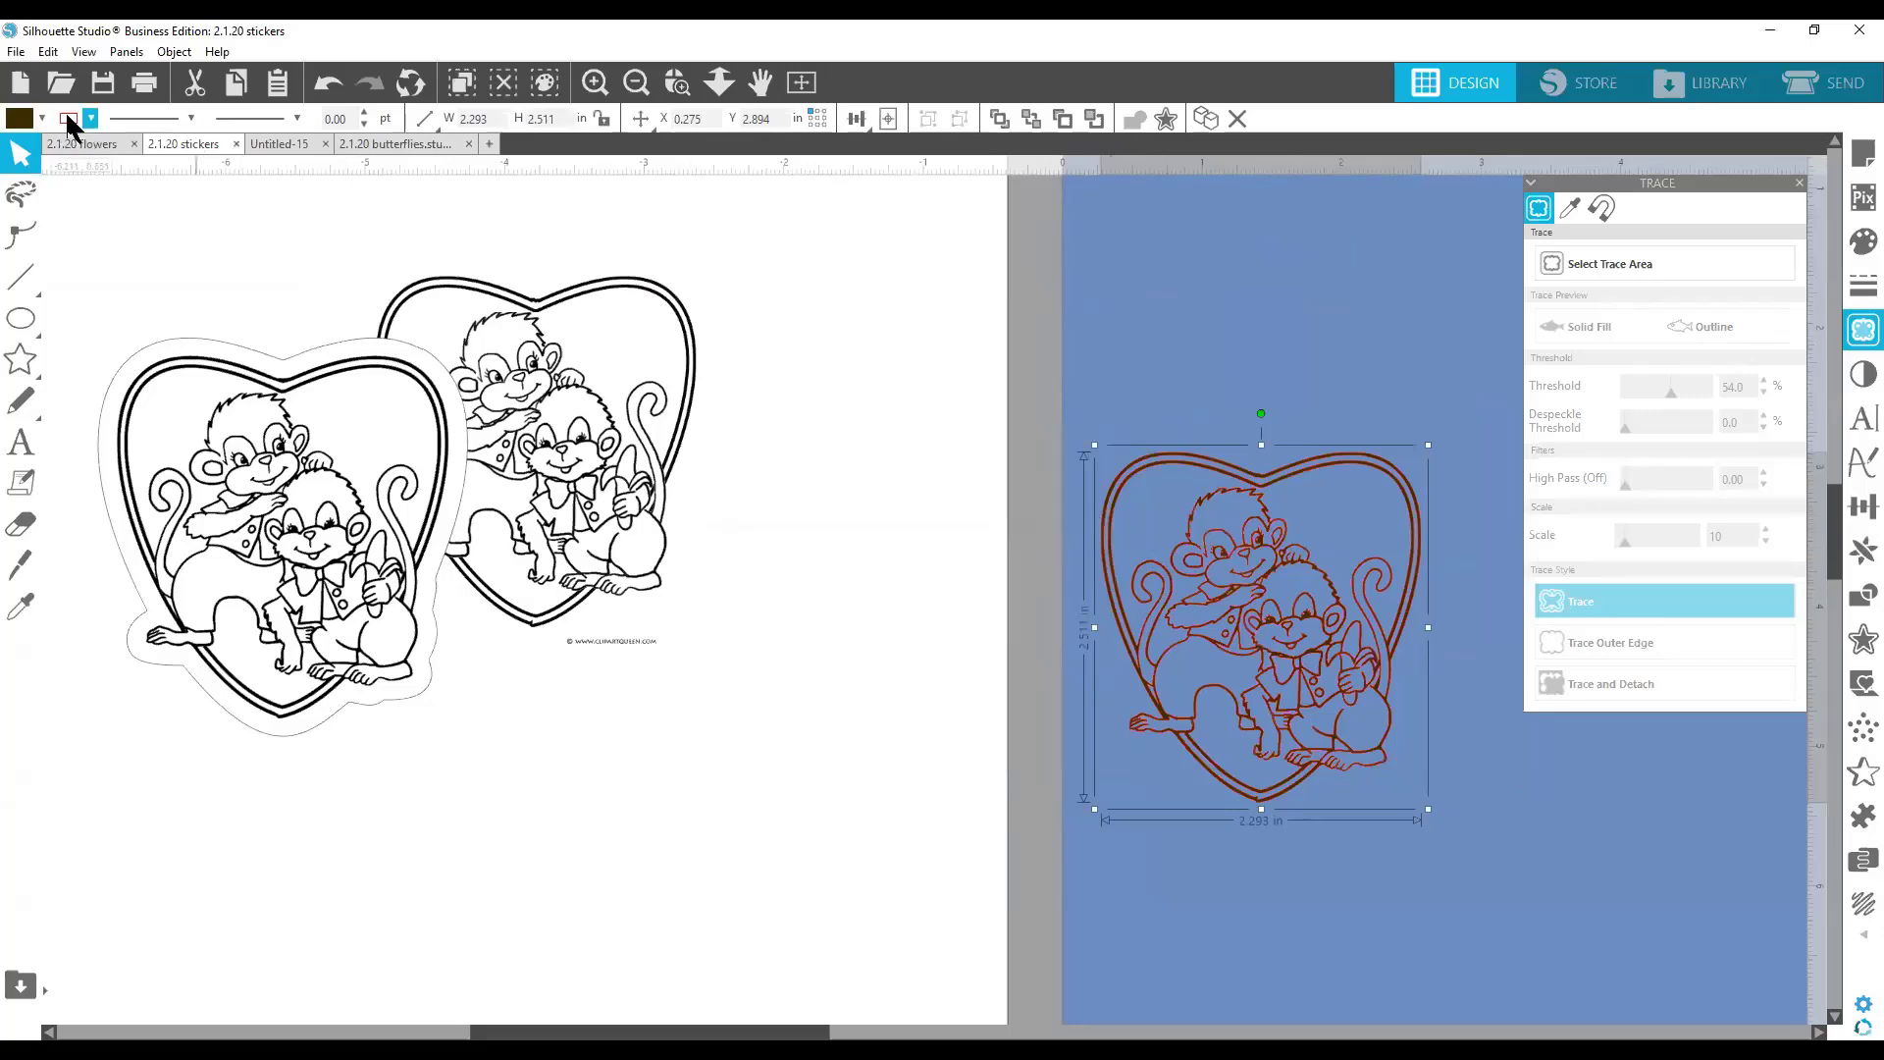
left_click(91, 117)
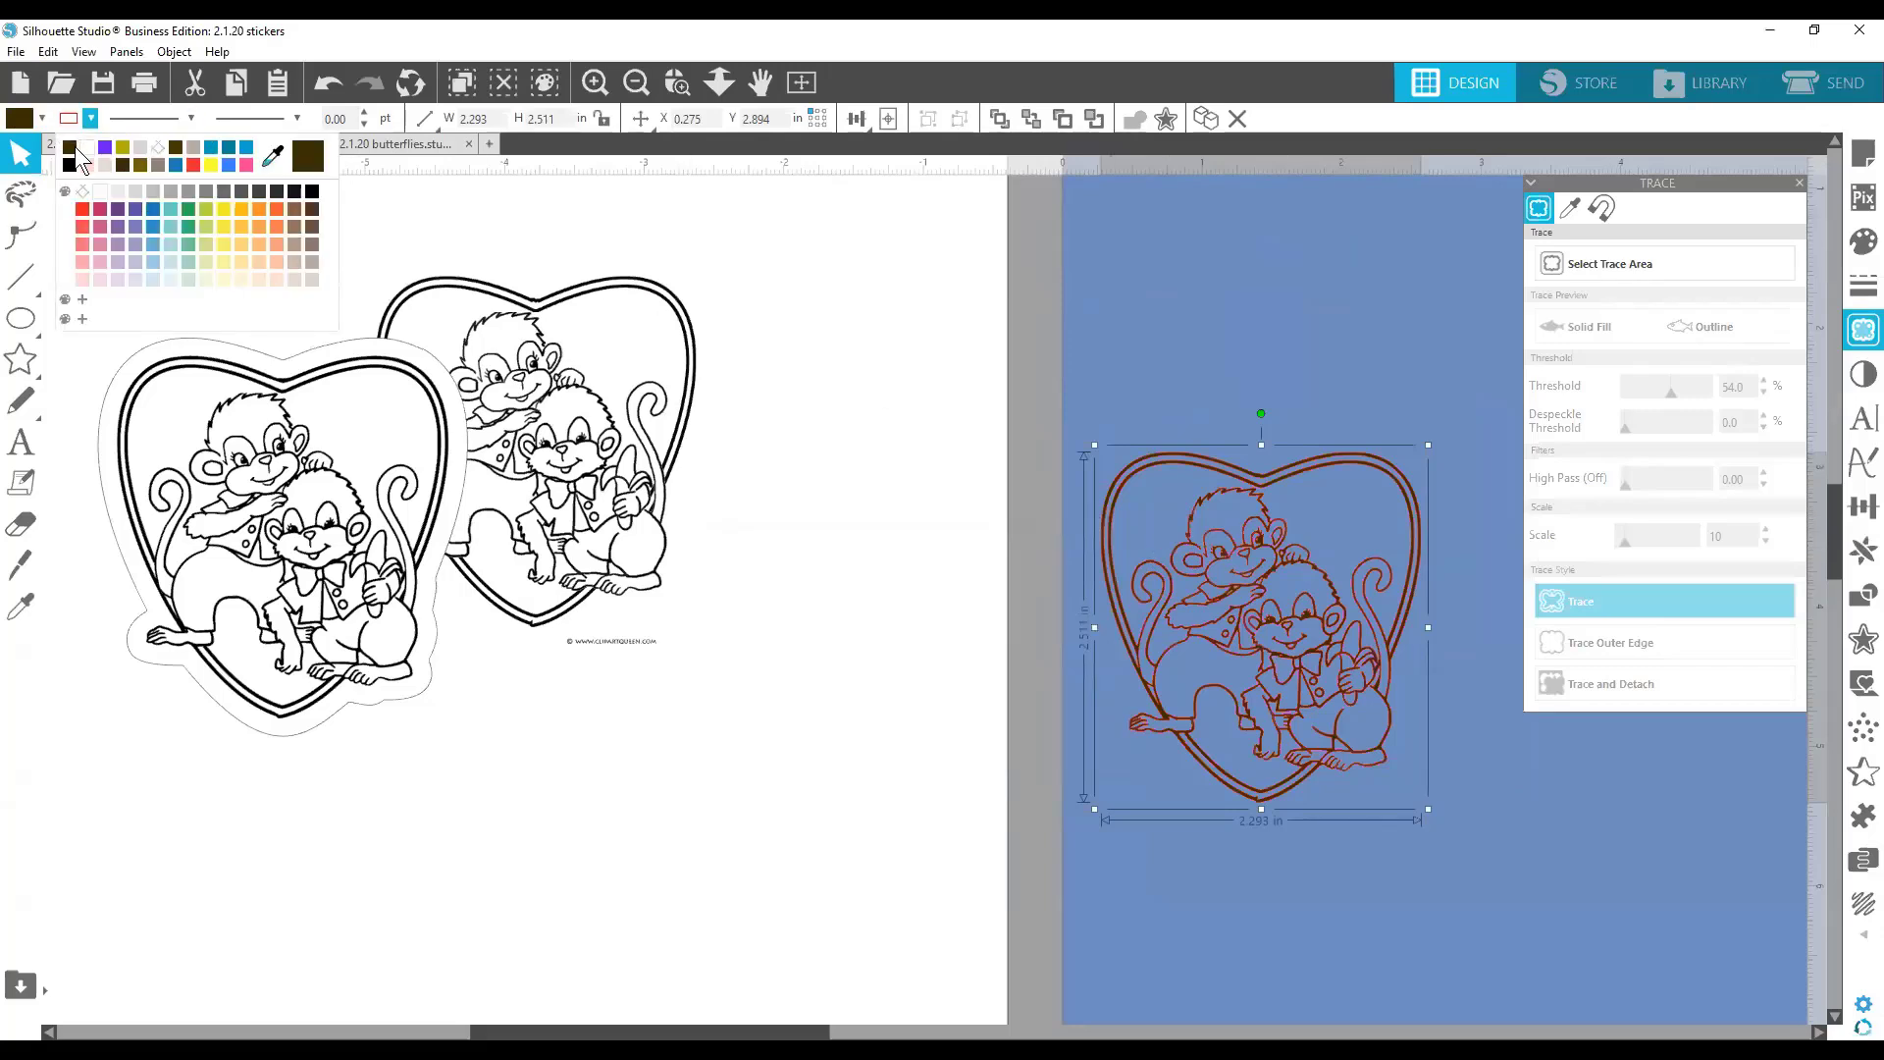
left_click(76, 150)
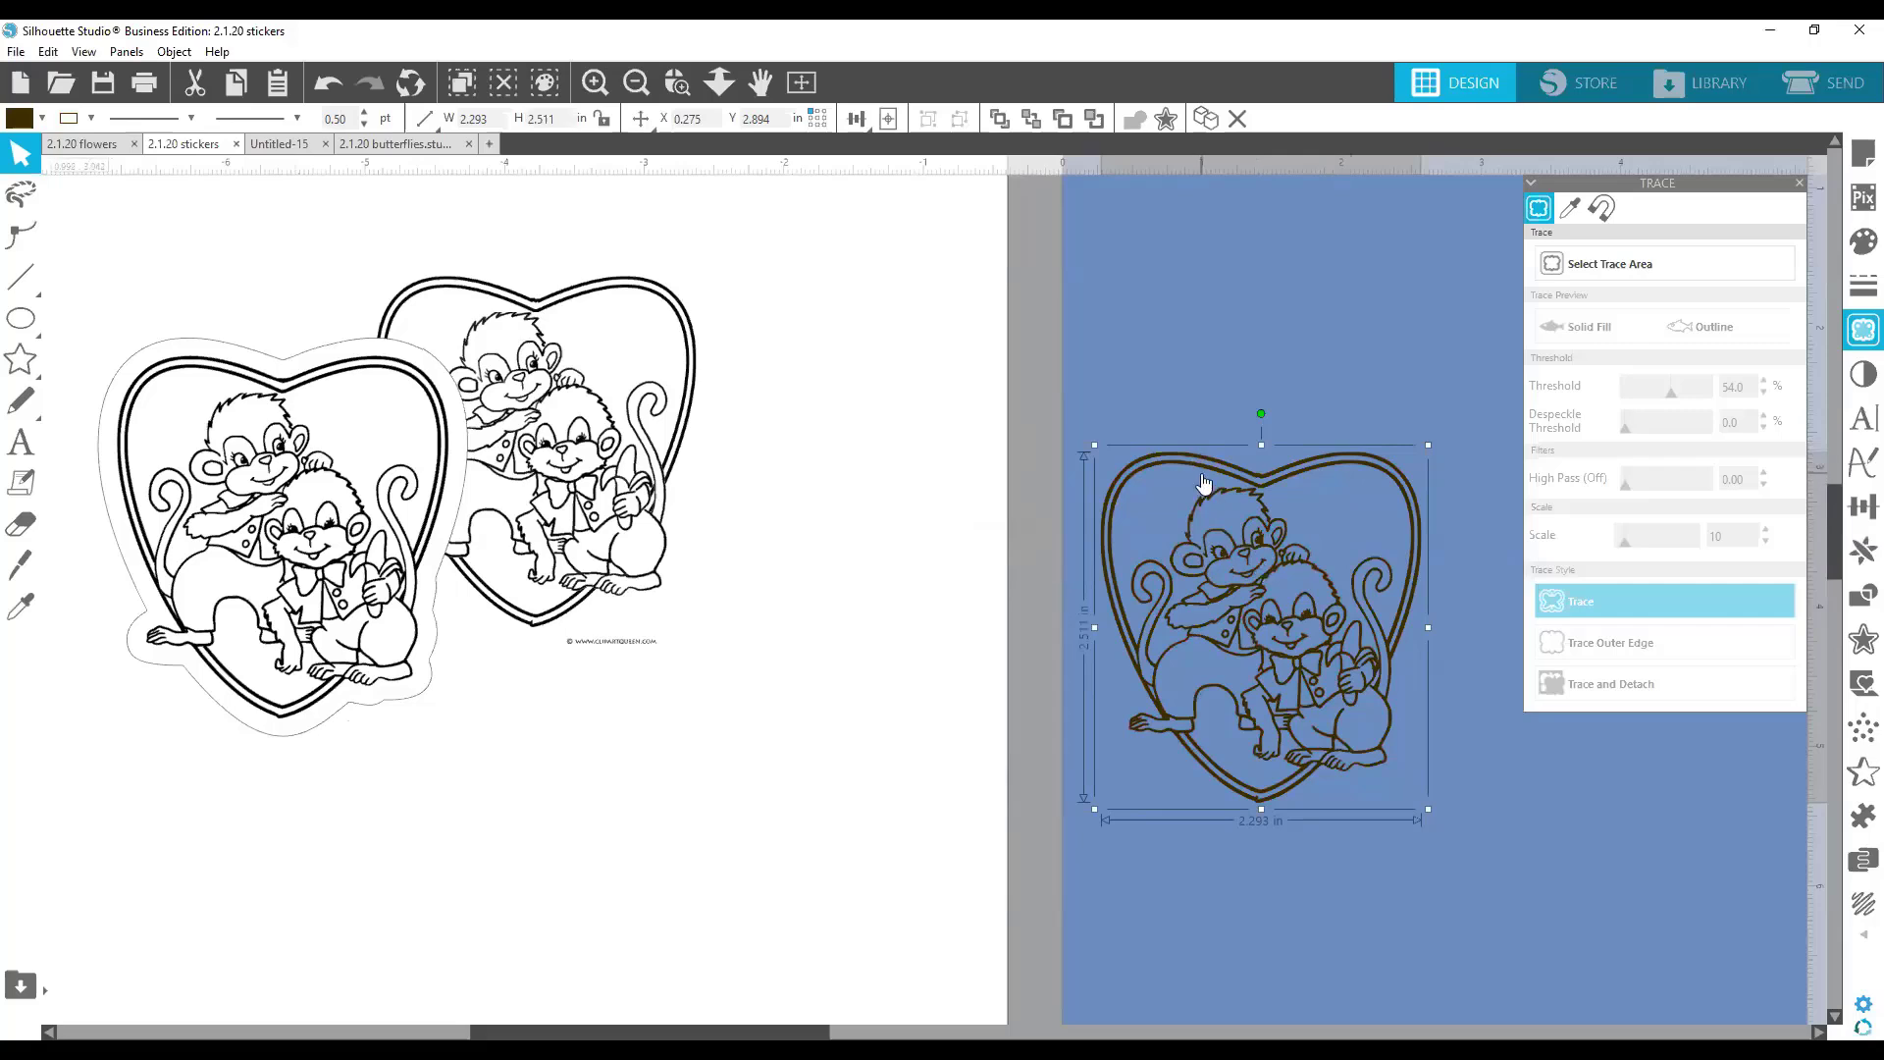
Reposition the traced monkey drawing higher on the blue page, with space around all its sides.
mouse_move(1205, 482)
left_mouse_down()
mouse_move(1075, 387)
mouse_move(909, 315)
mouse_move(1217, 331)
left_mouse_up()
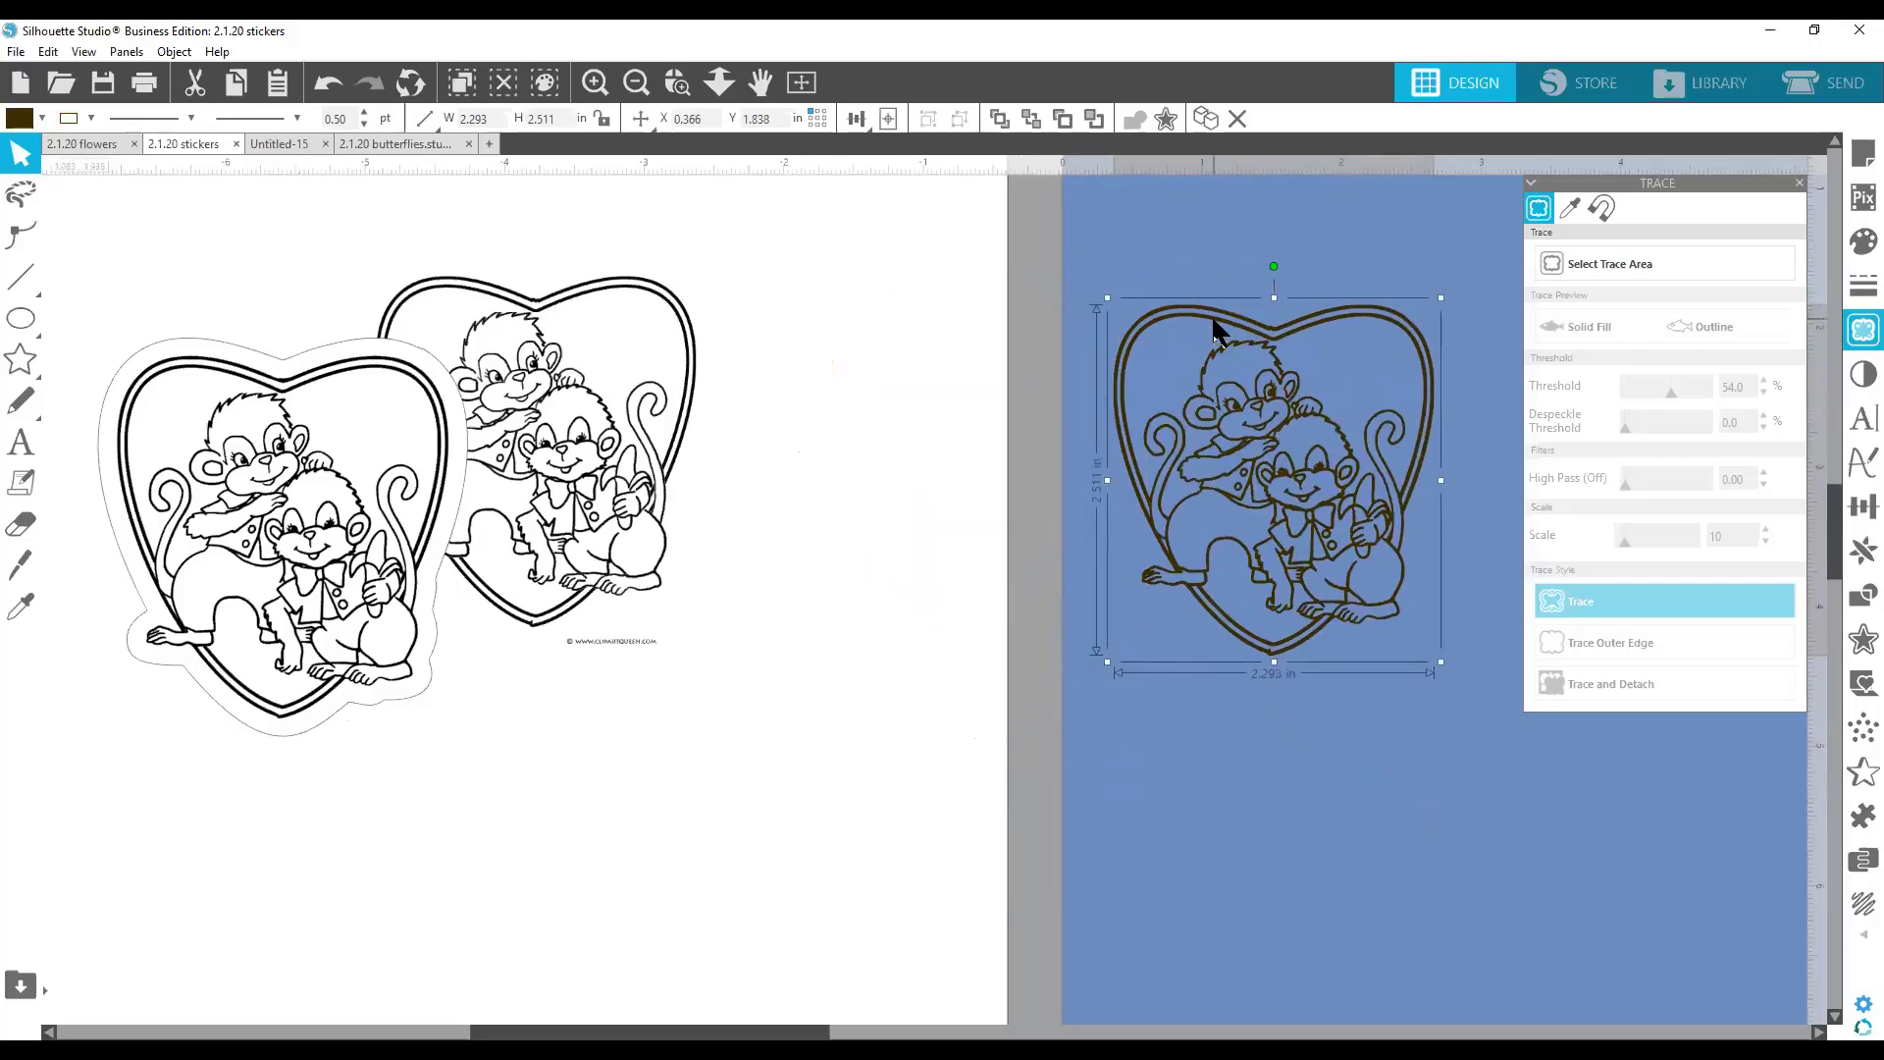
left_click_drag(588, 1030, 728, 1030)
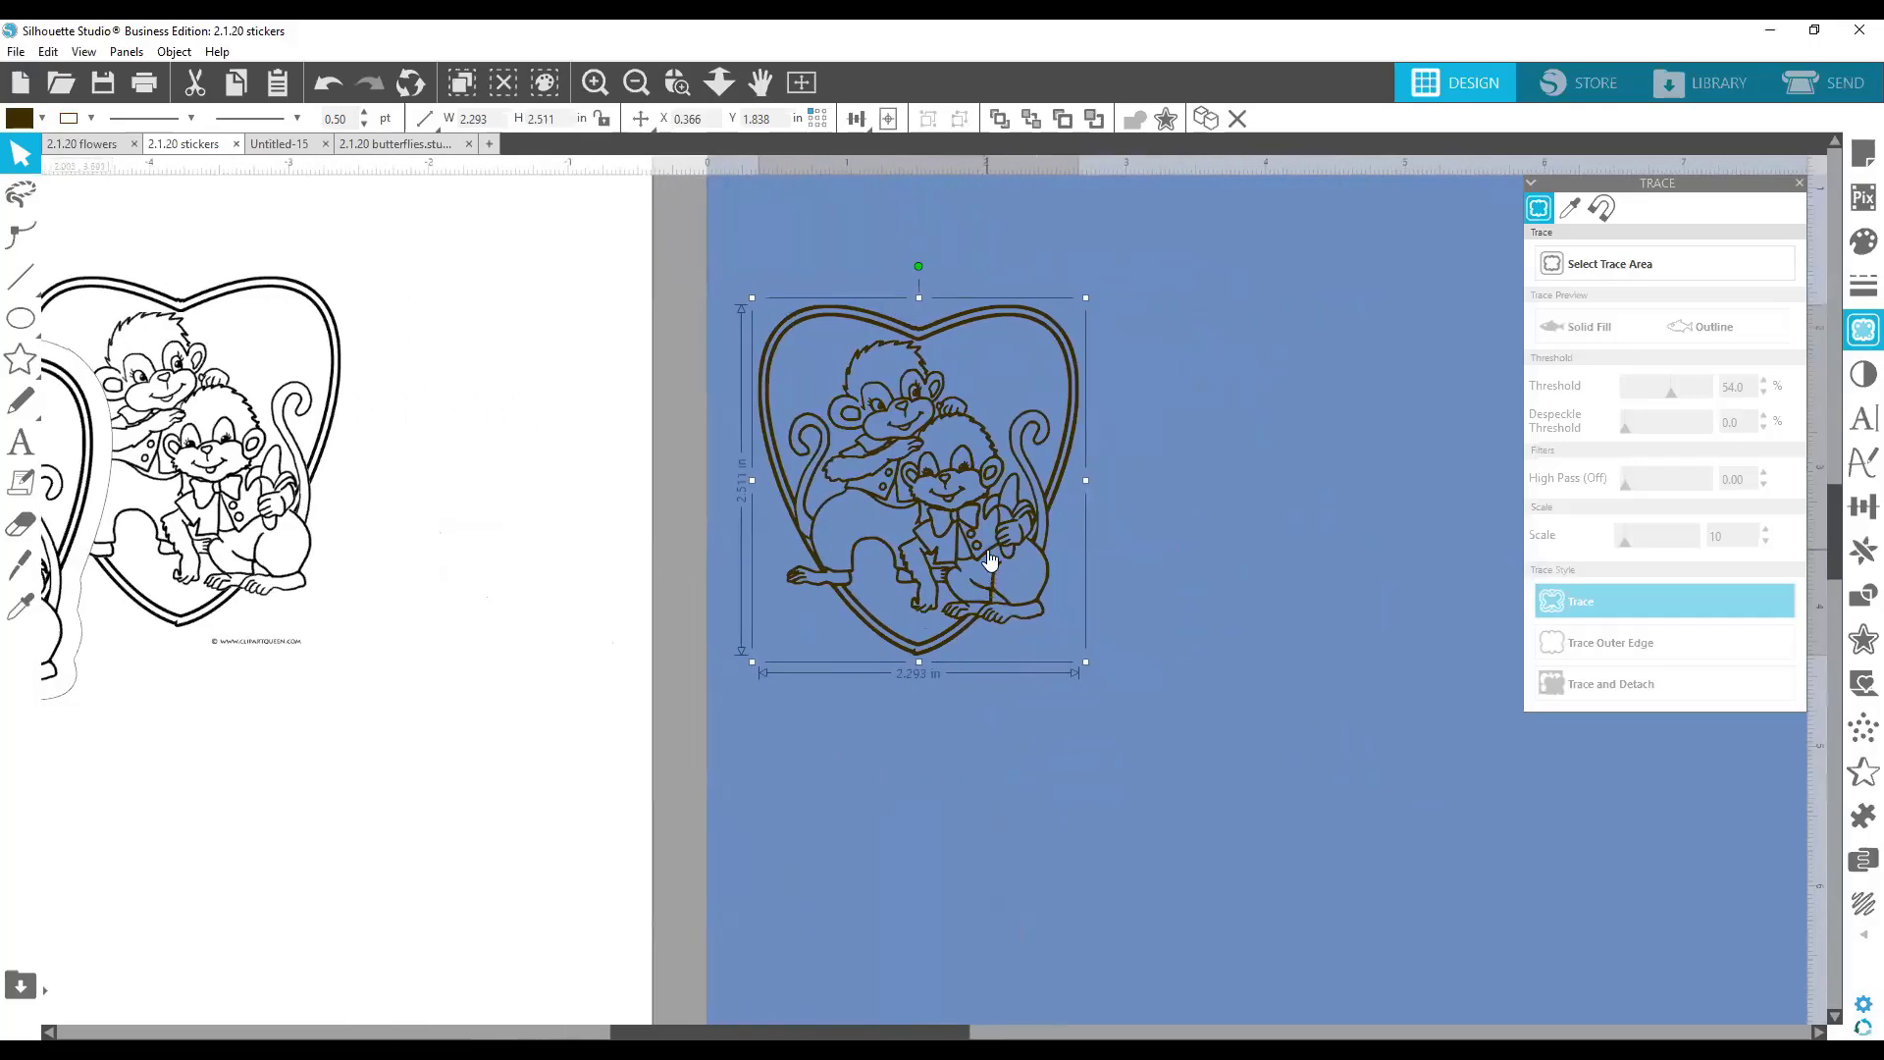
left_click_drag(990, 559, 1060, 556)
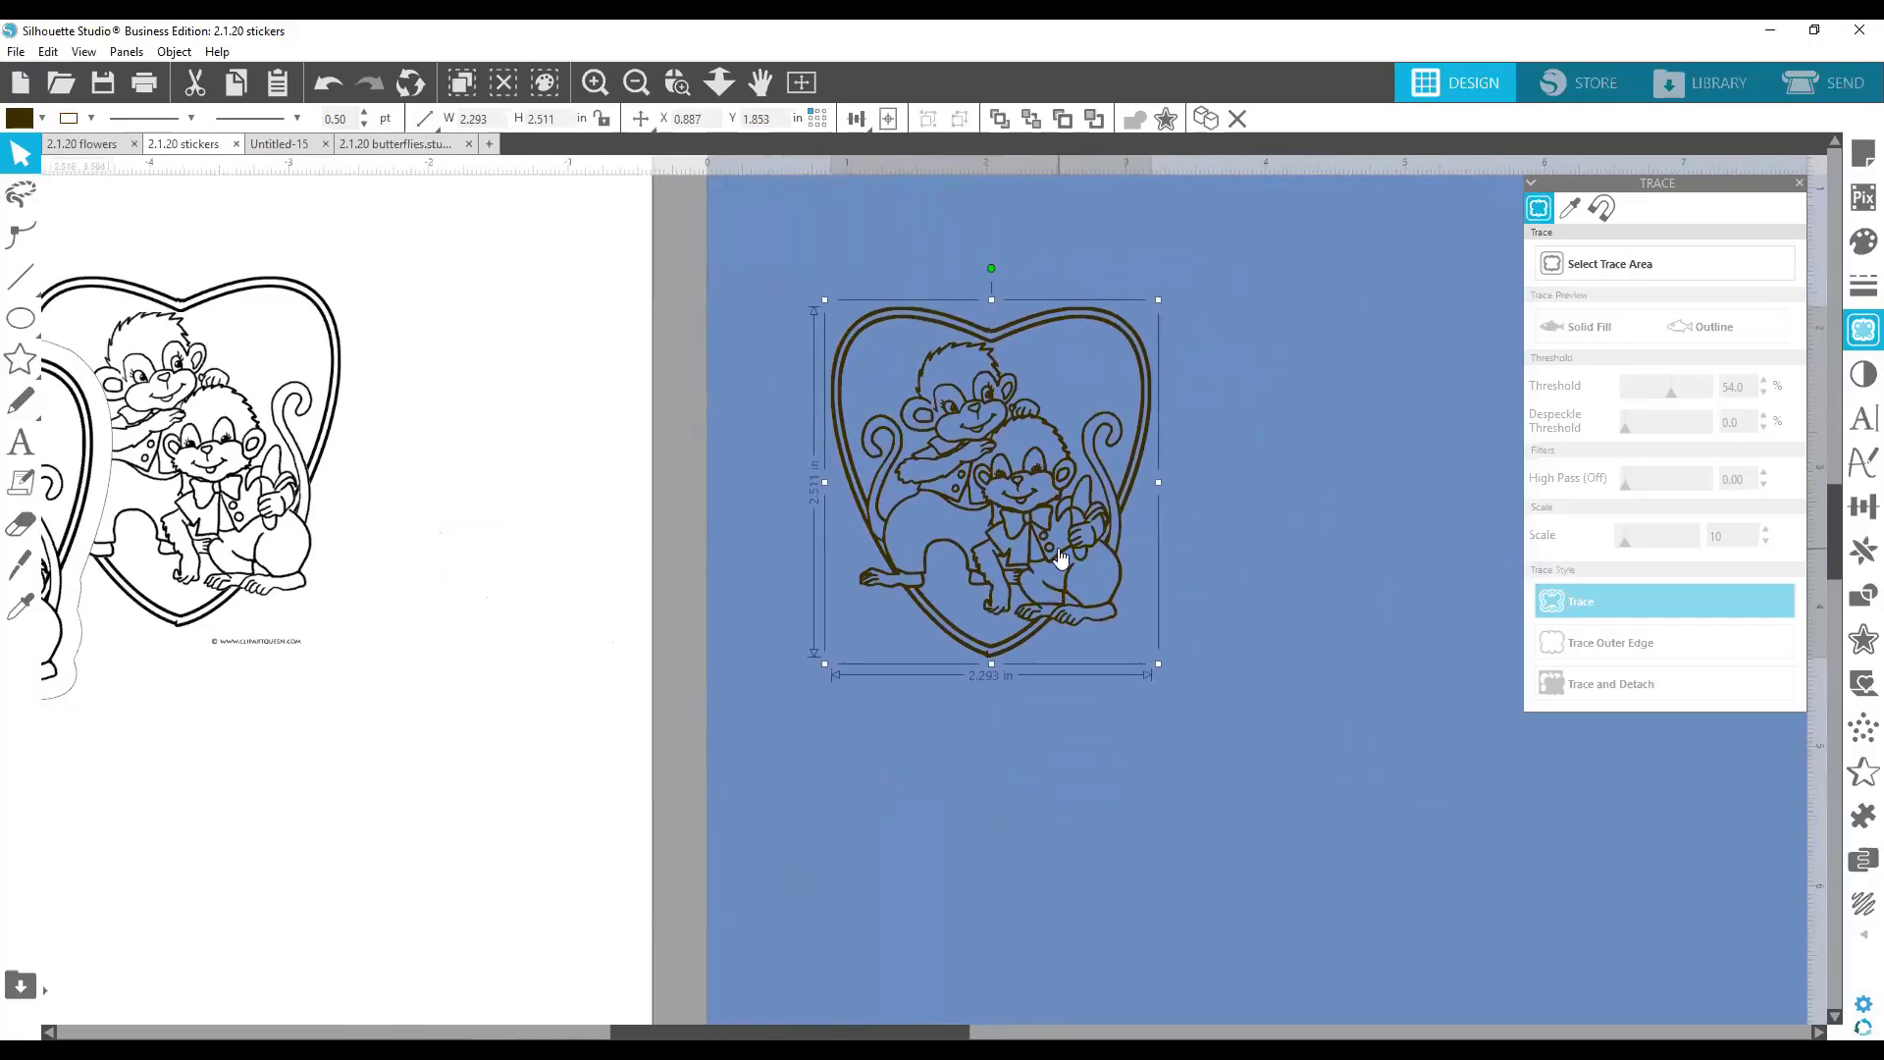
left_click(1199, 555)
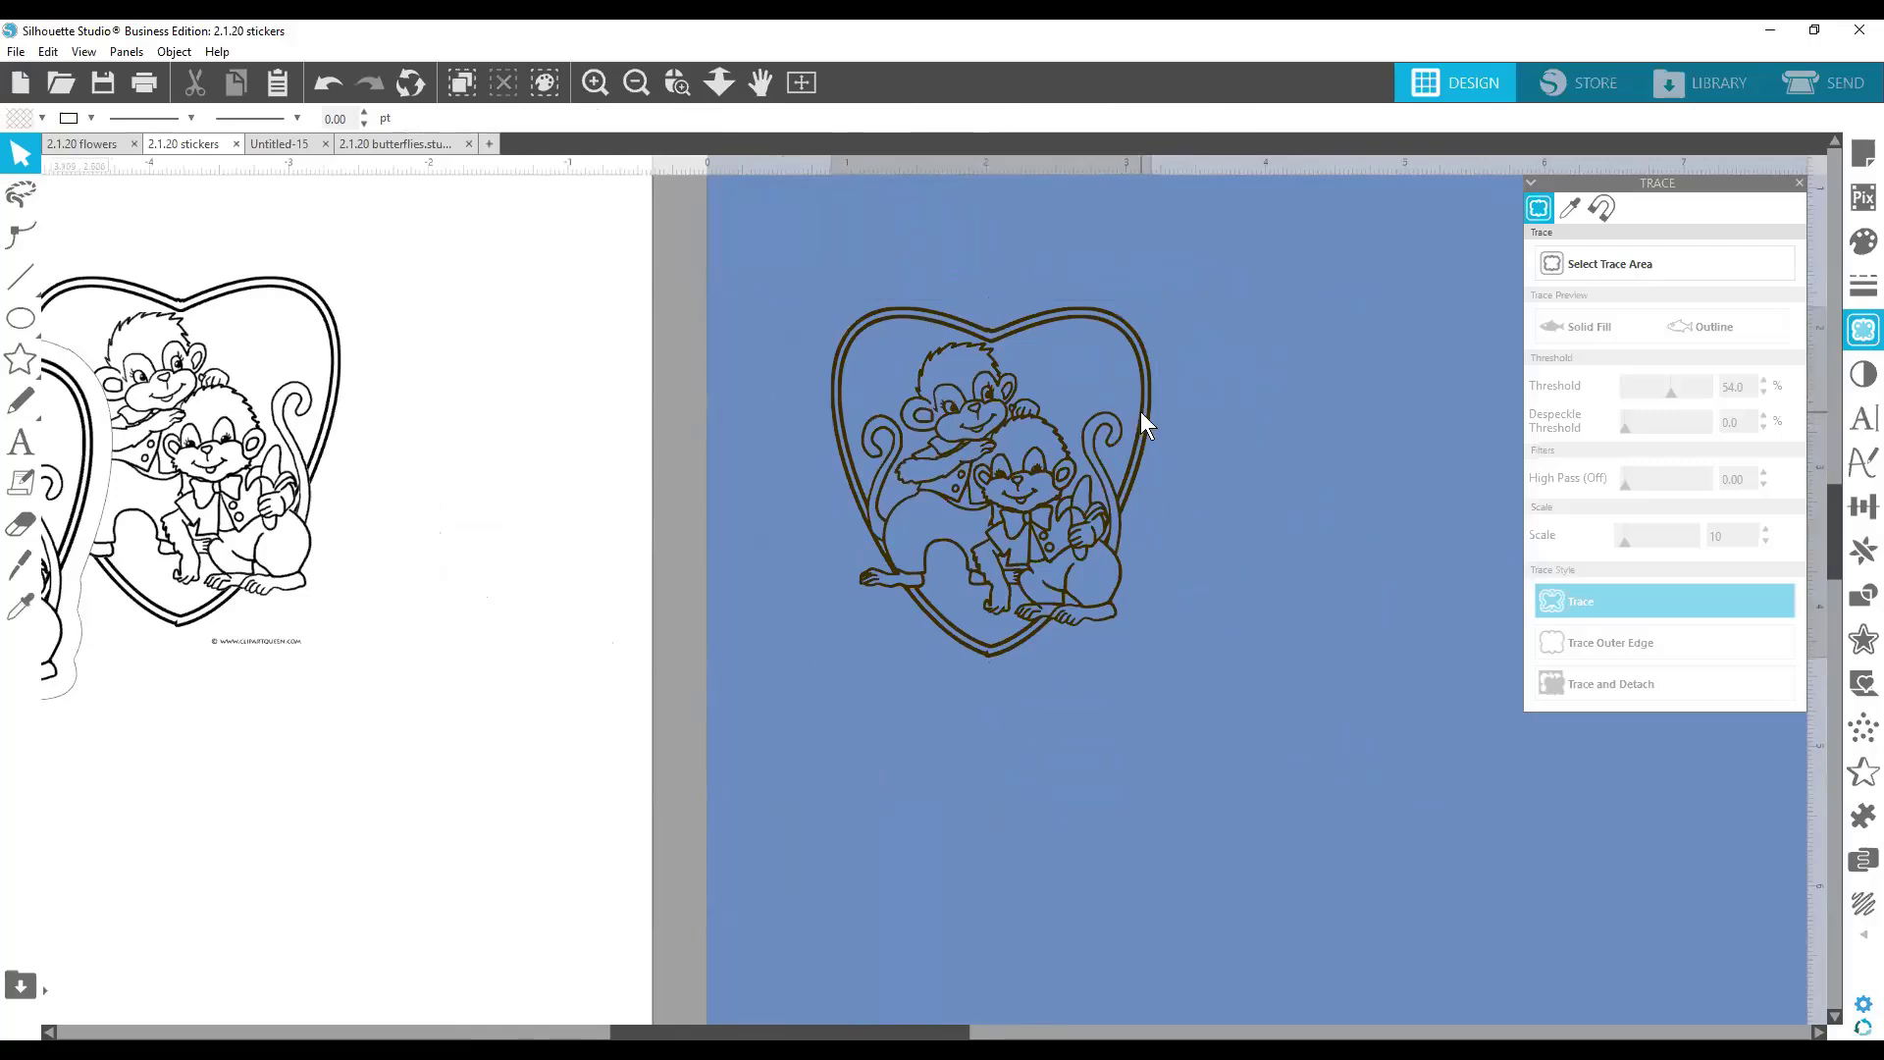
Create a 0.125 in rounded offset around the traced drawing and move the drawing below the offset shape.
left_click(1140, 410)
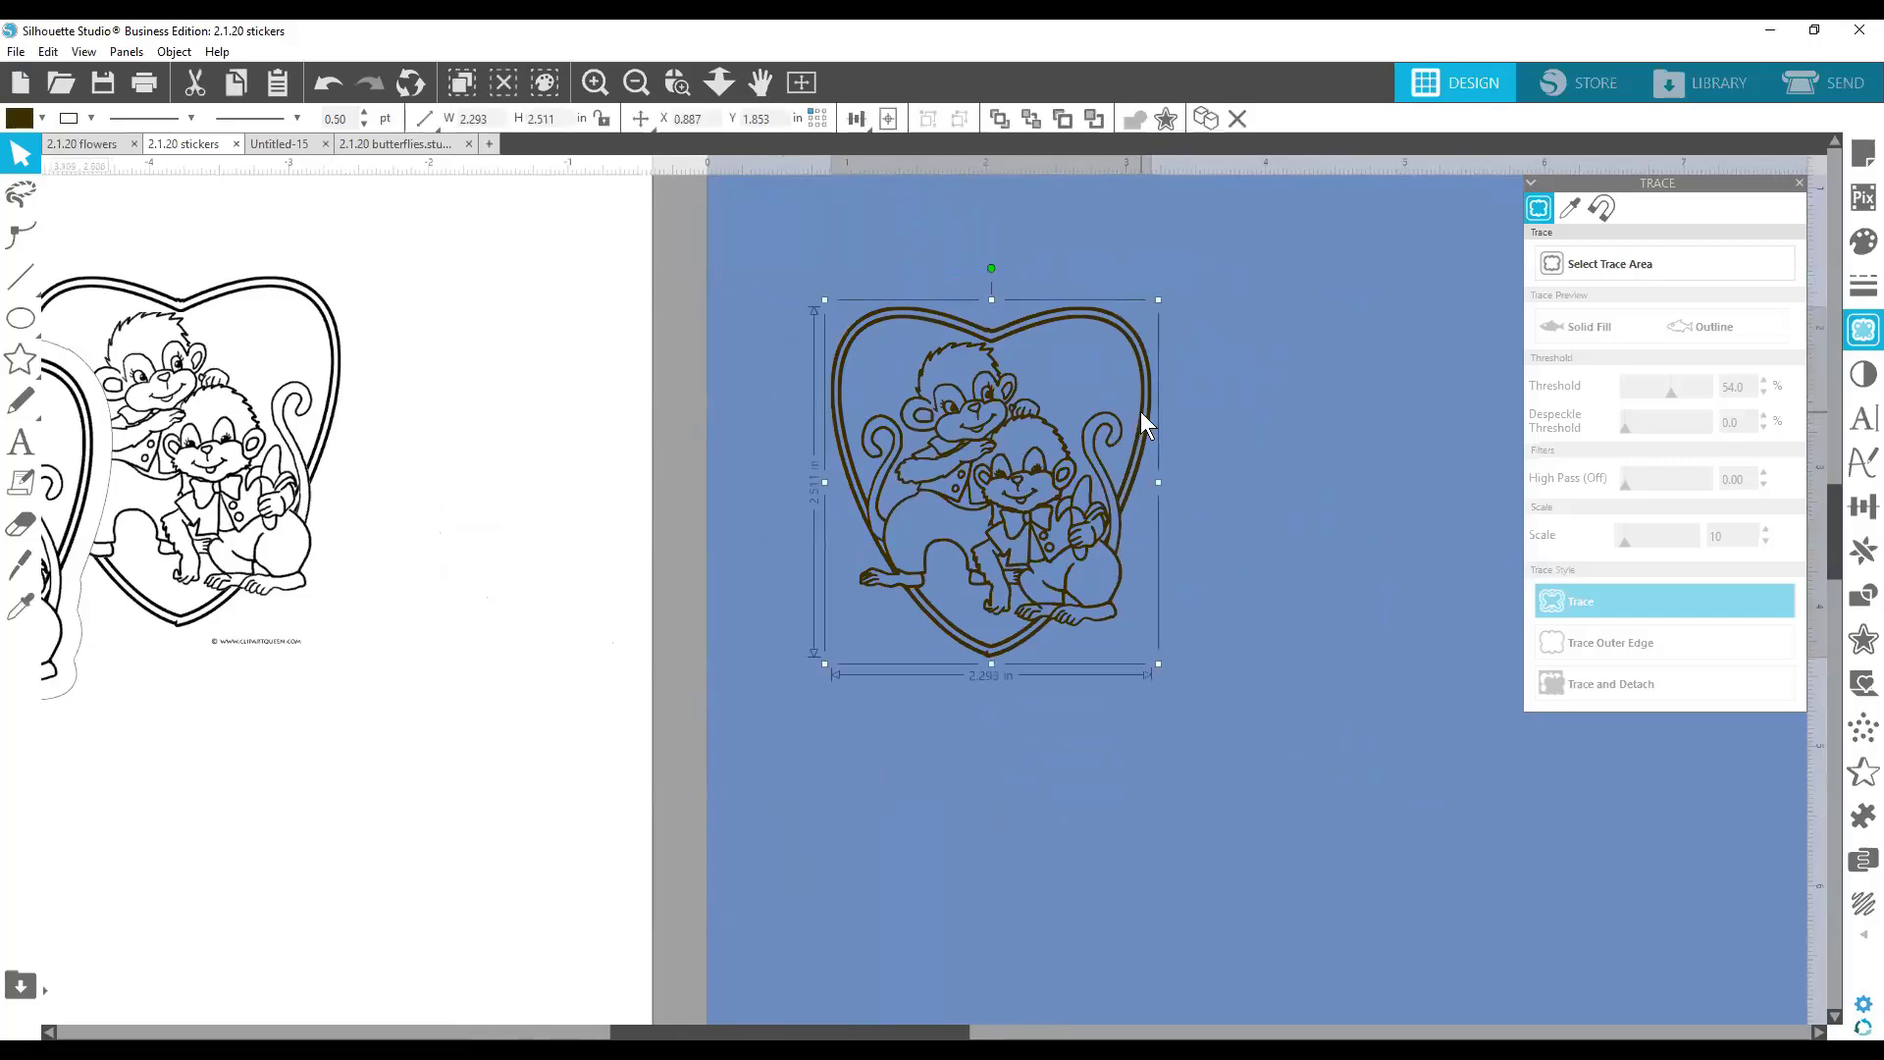
left_click(1857, 655)
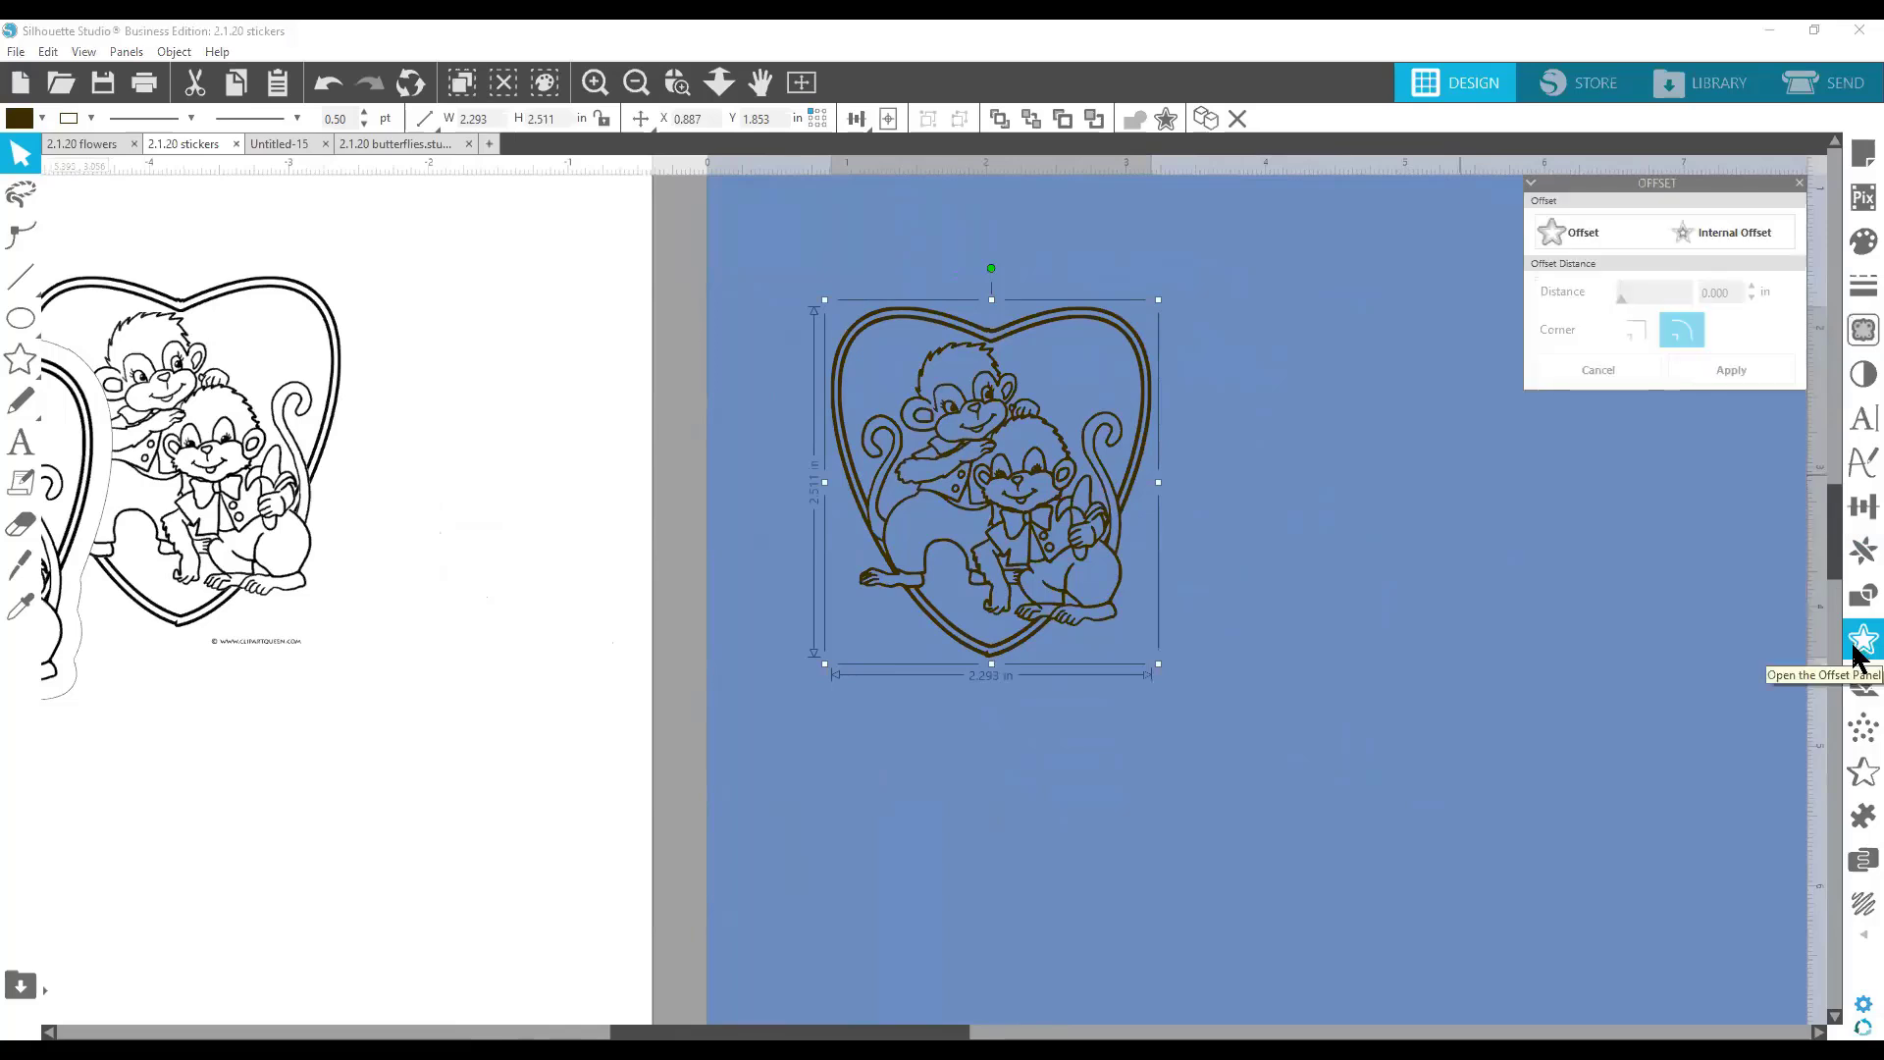
left_click(1614, 237)
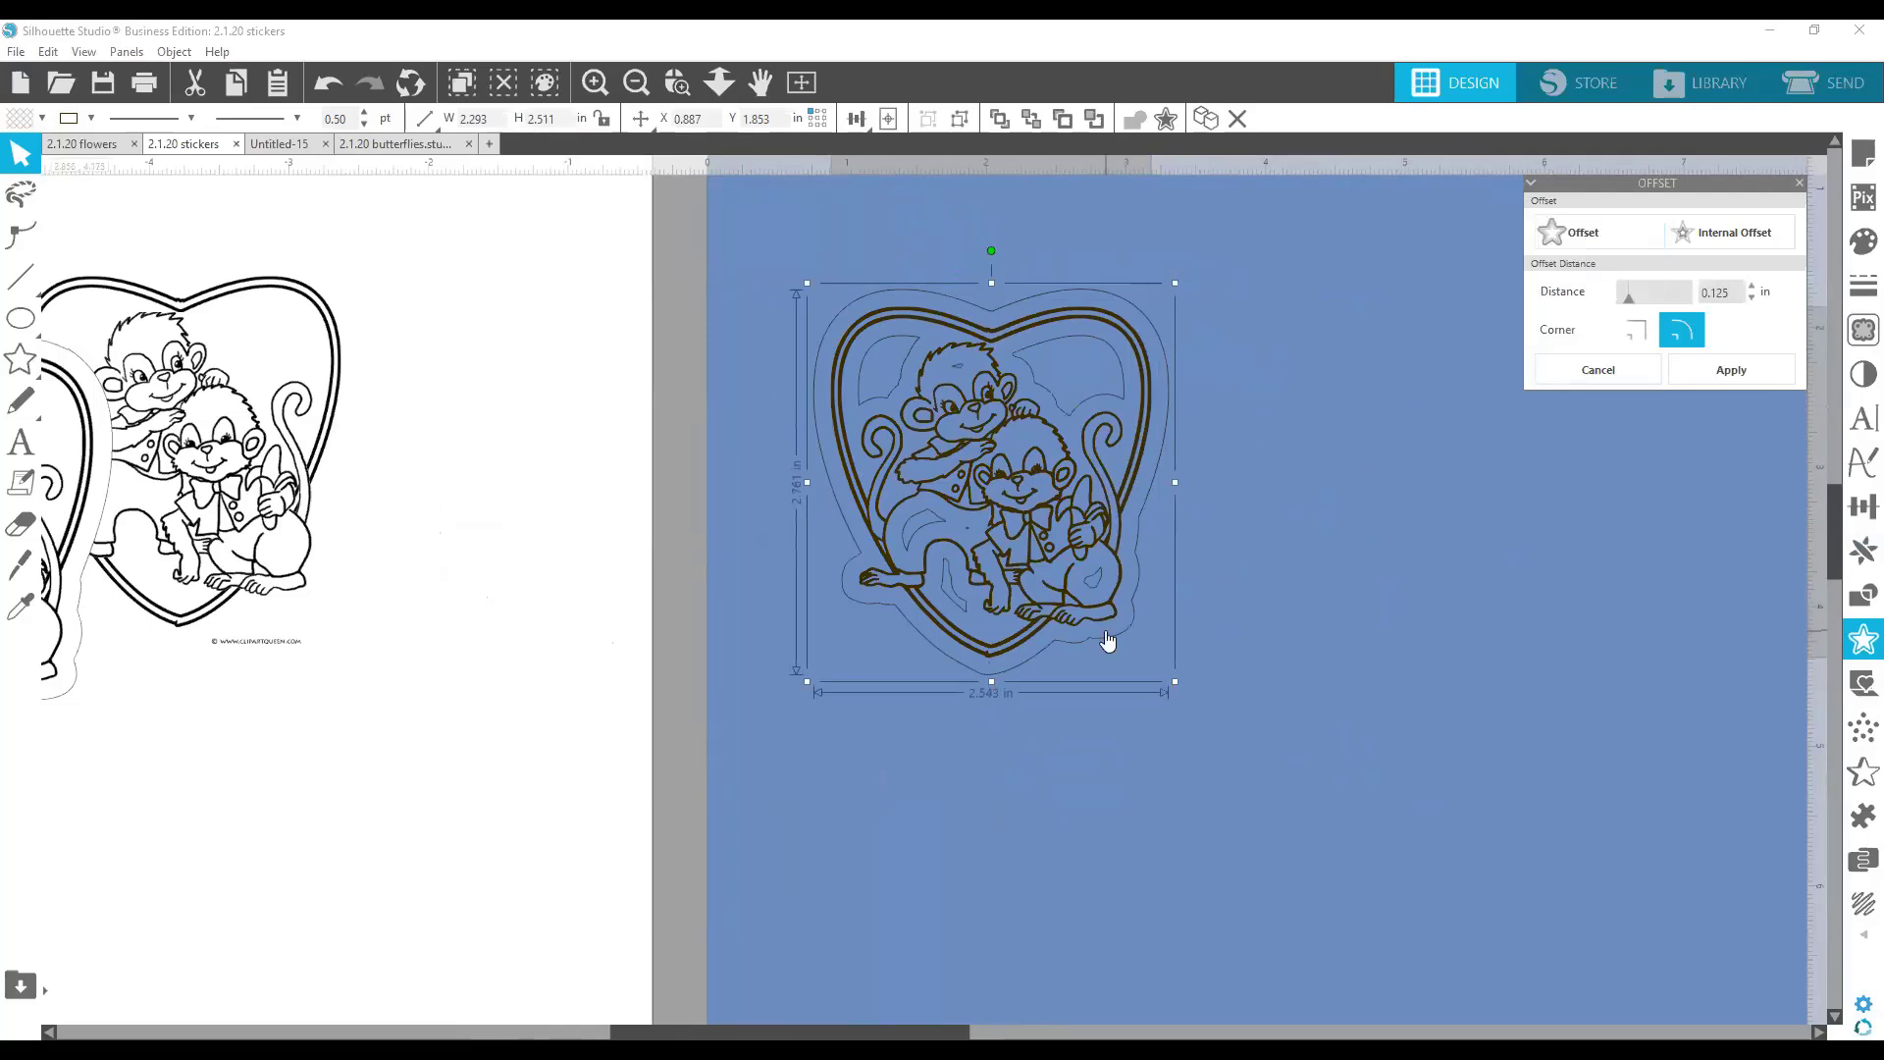
left_click_drag(994, 424, 848, 786)
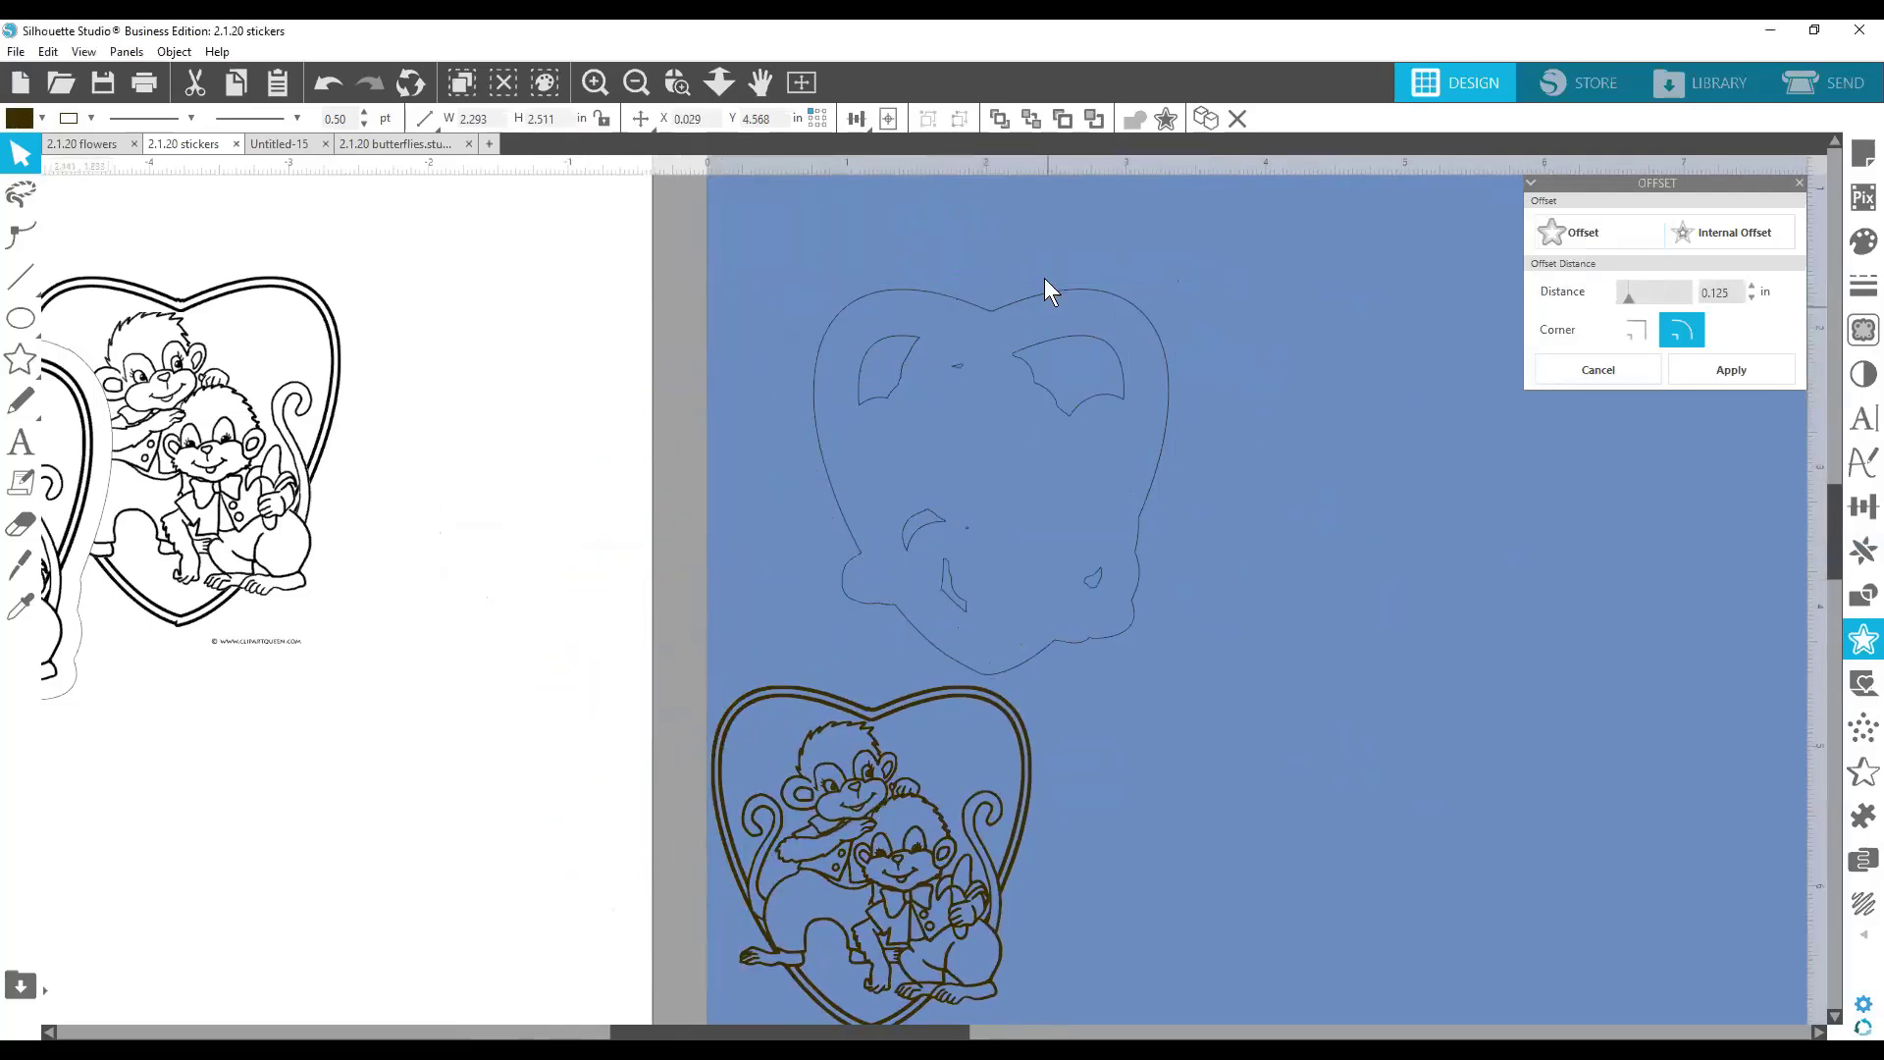
Fill the offset shape with white and place the monkey drawing back on top of it.
left_click(1014, 316)
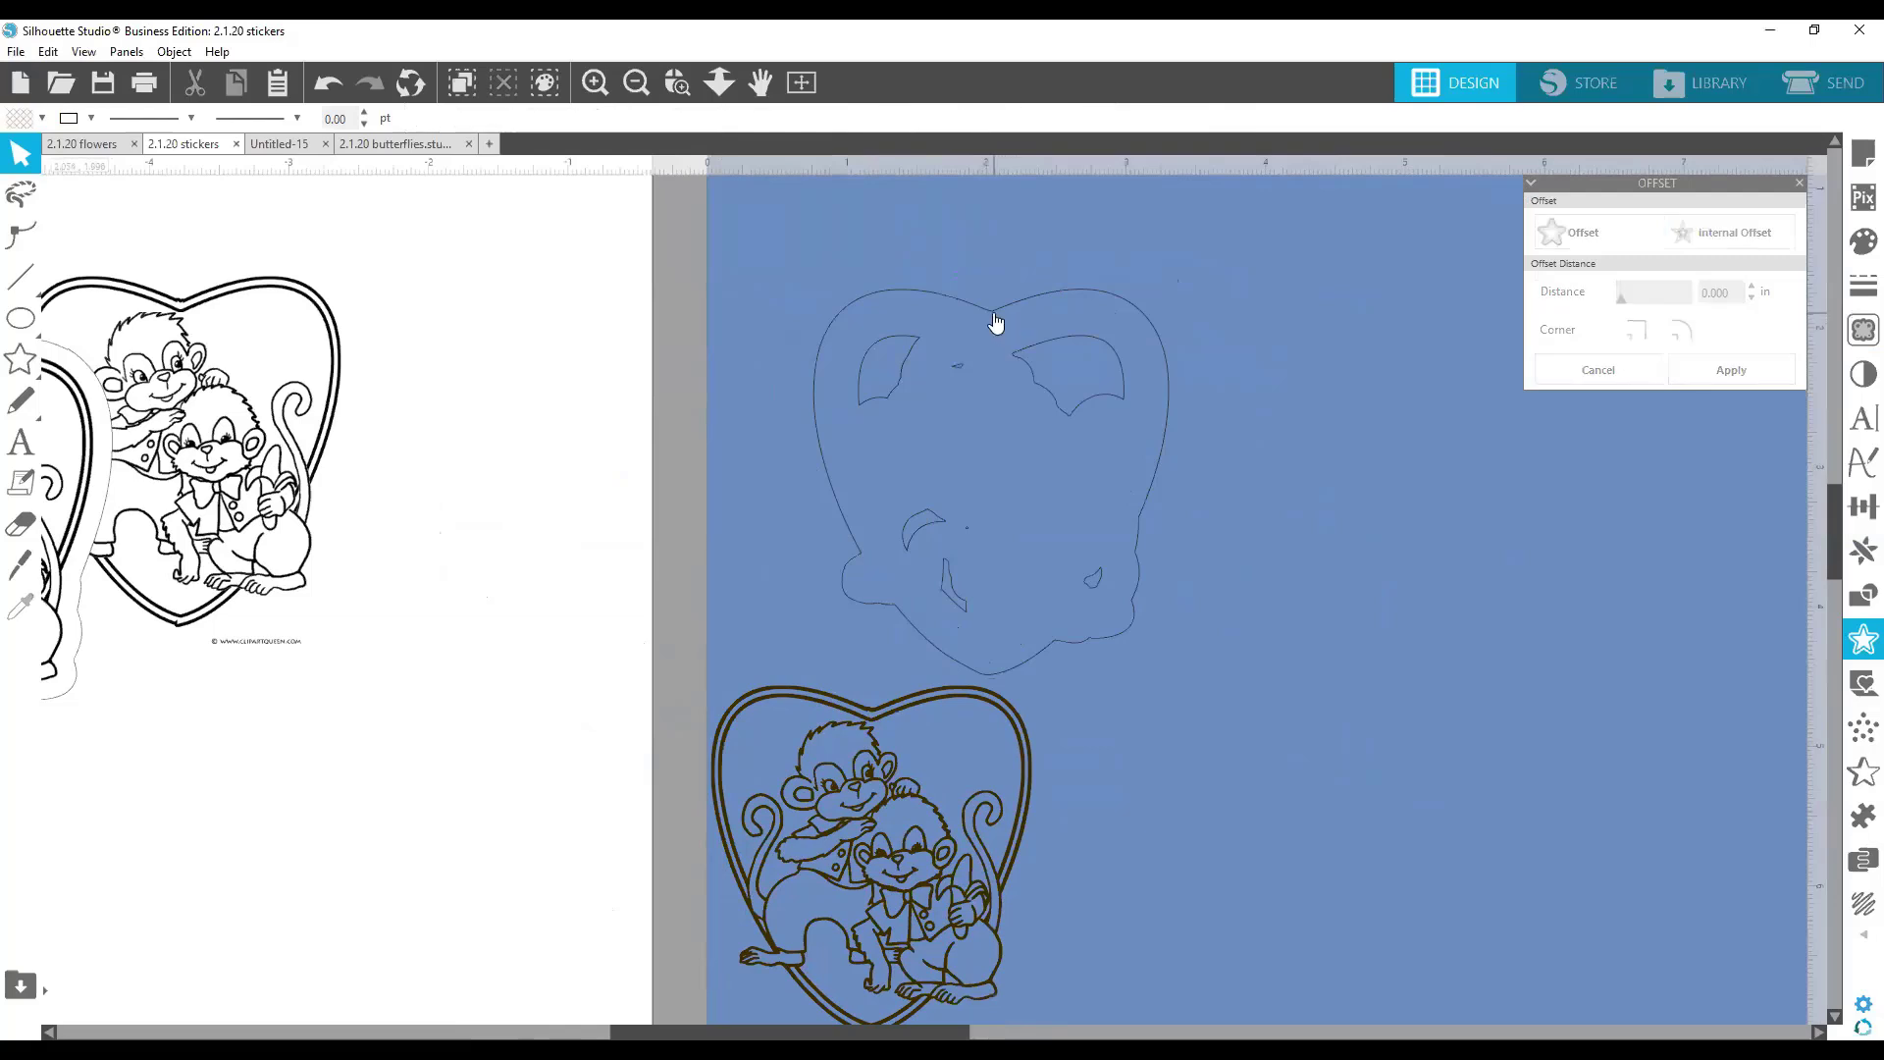
left_click(997, 320)
left_click(41, 118)
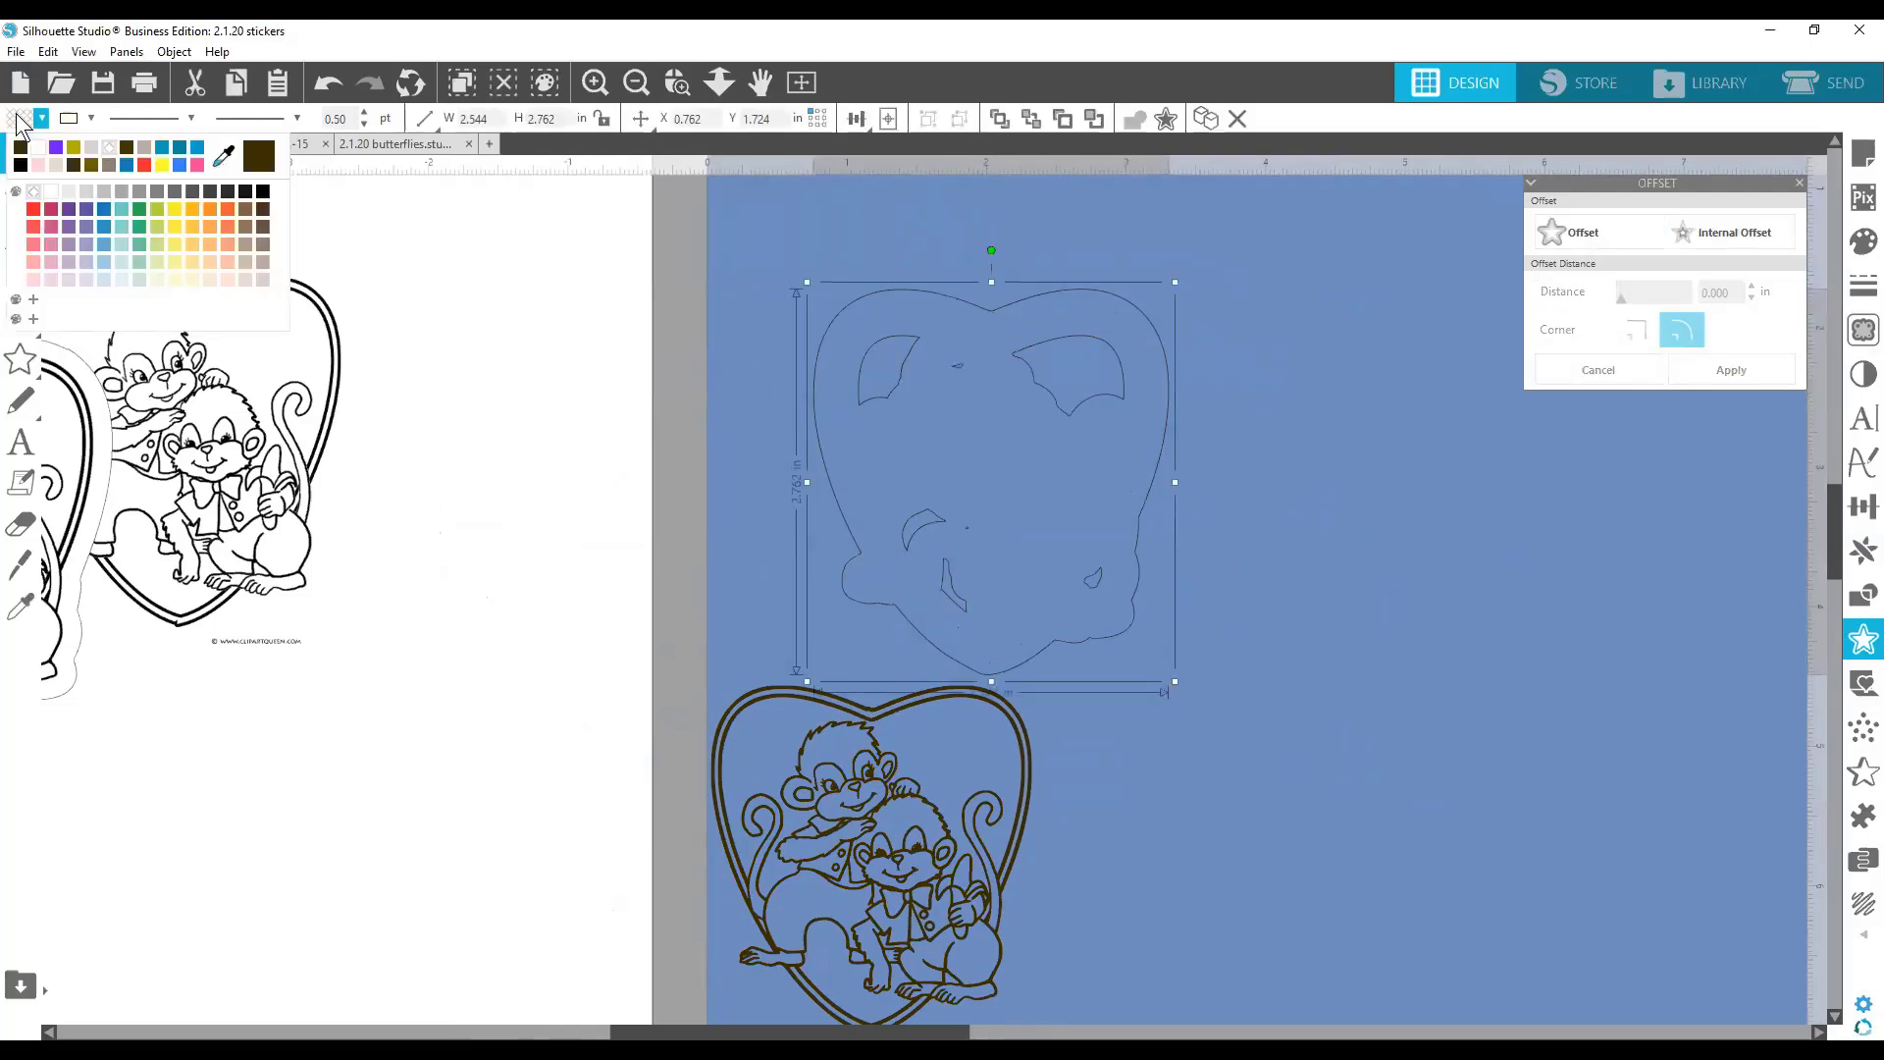
left_click(38, 147)
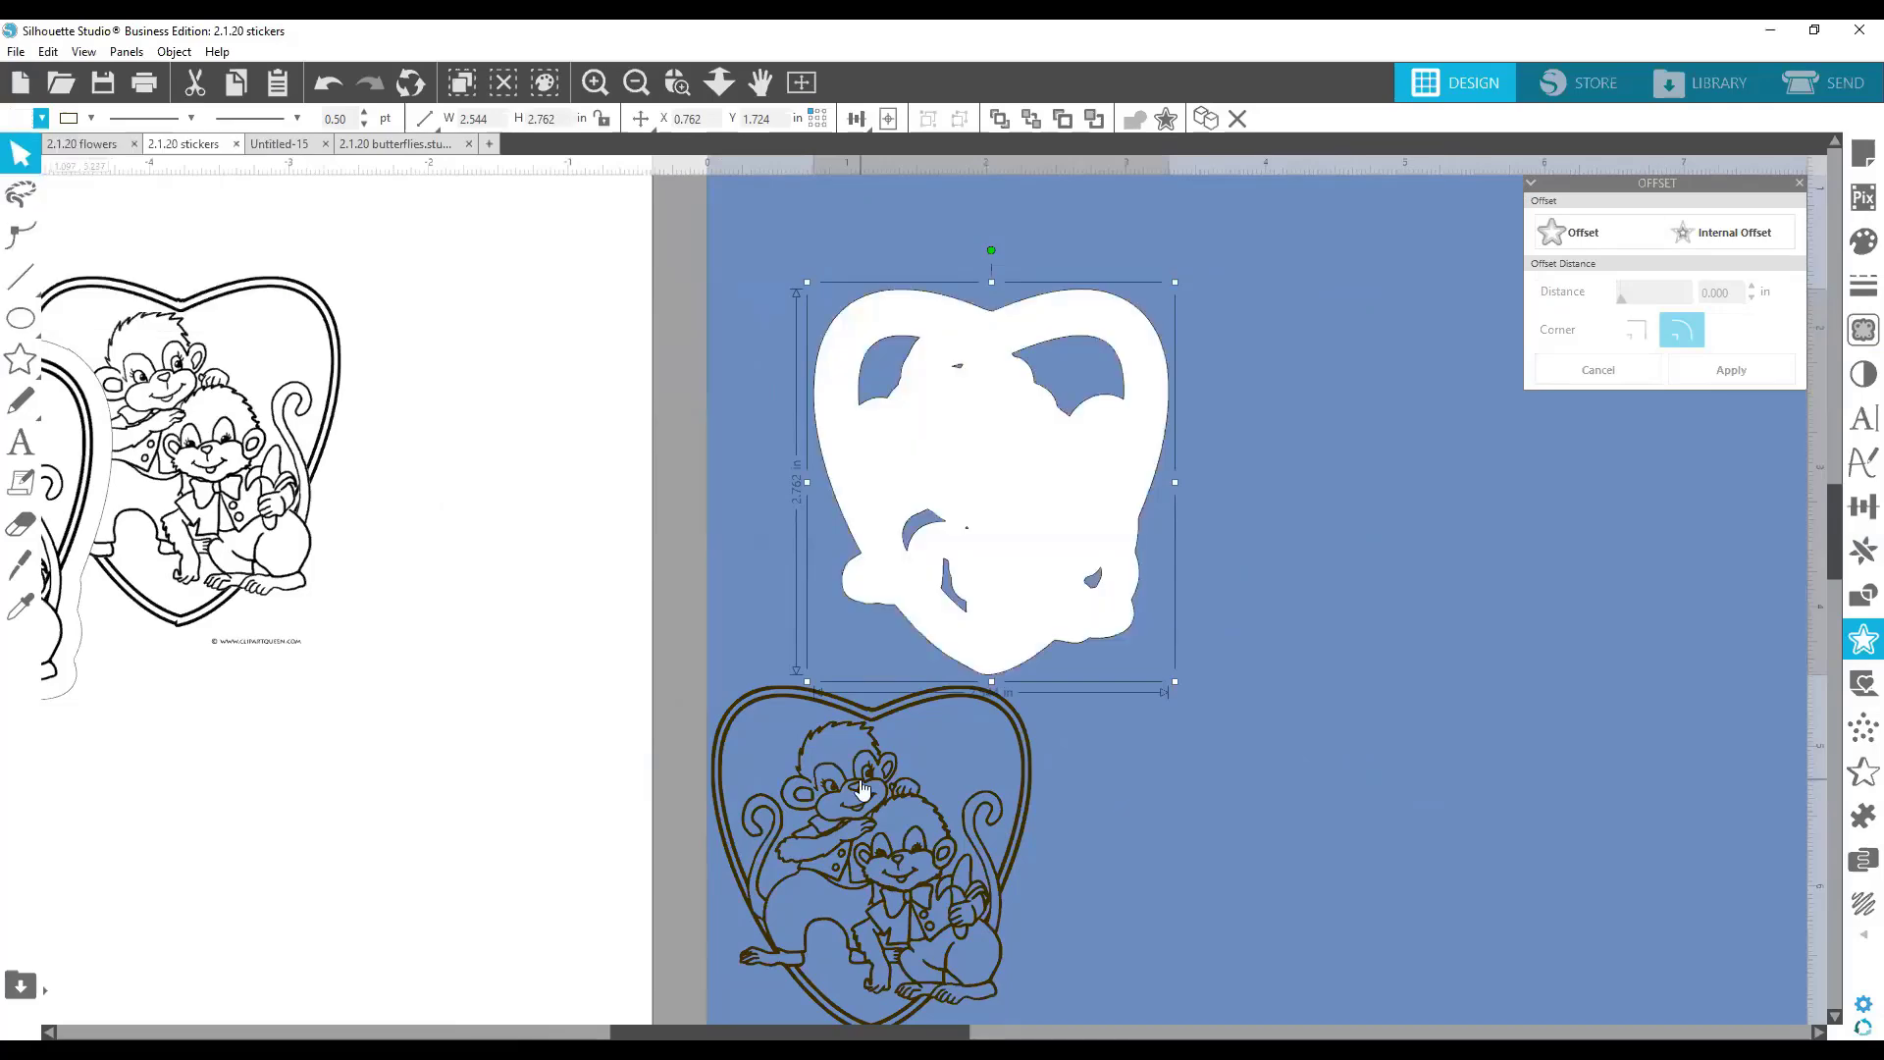
left_click_drag(861, 780, 976, 407)
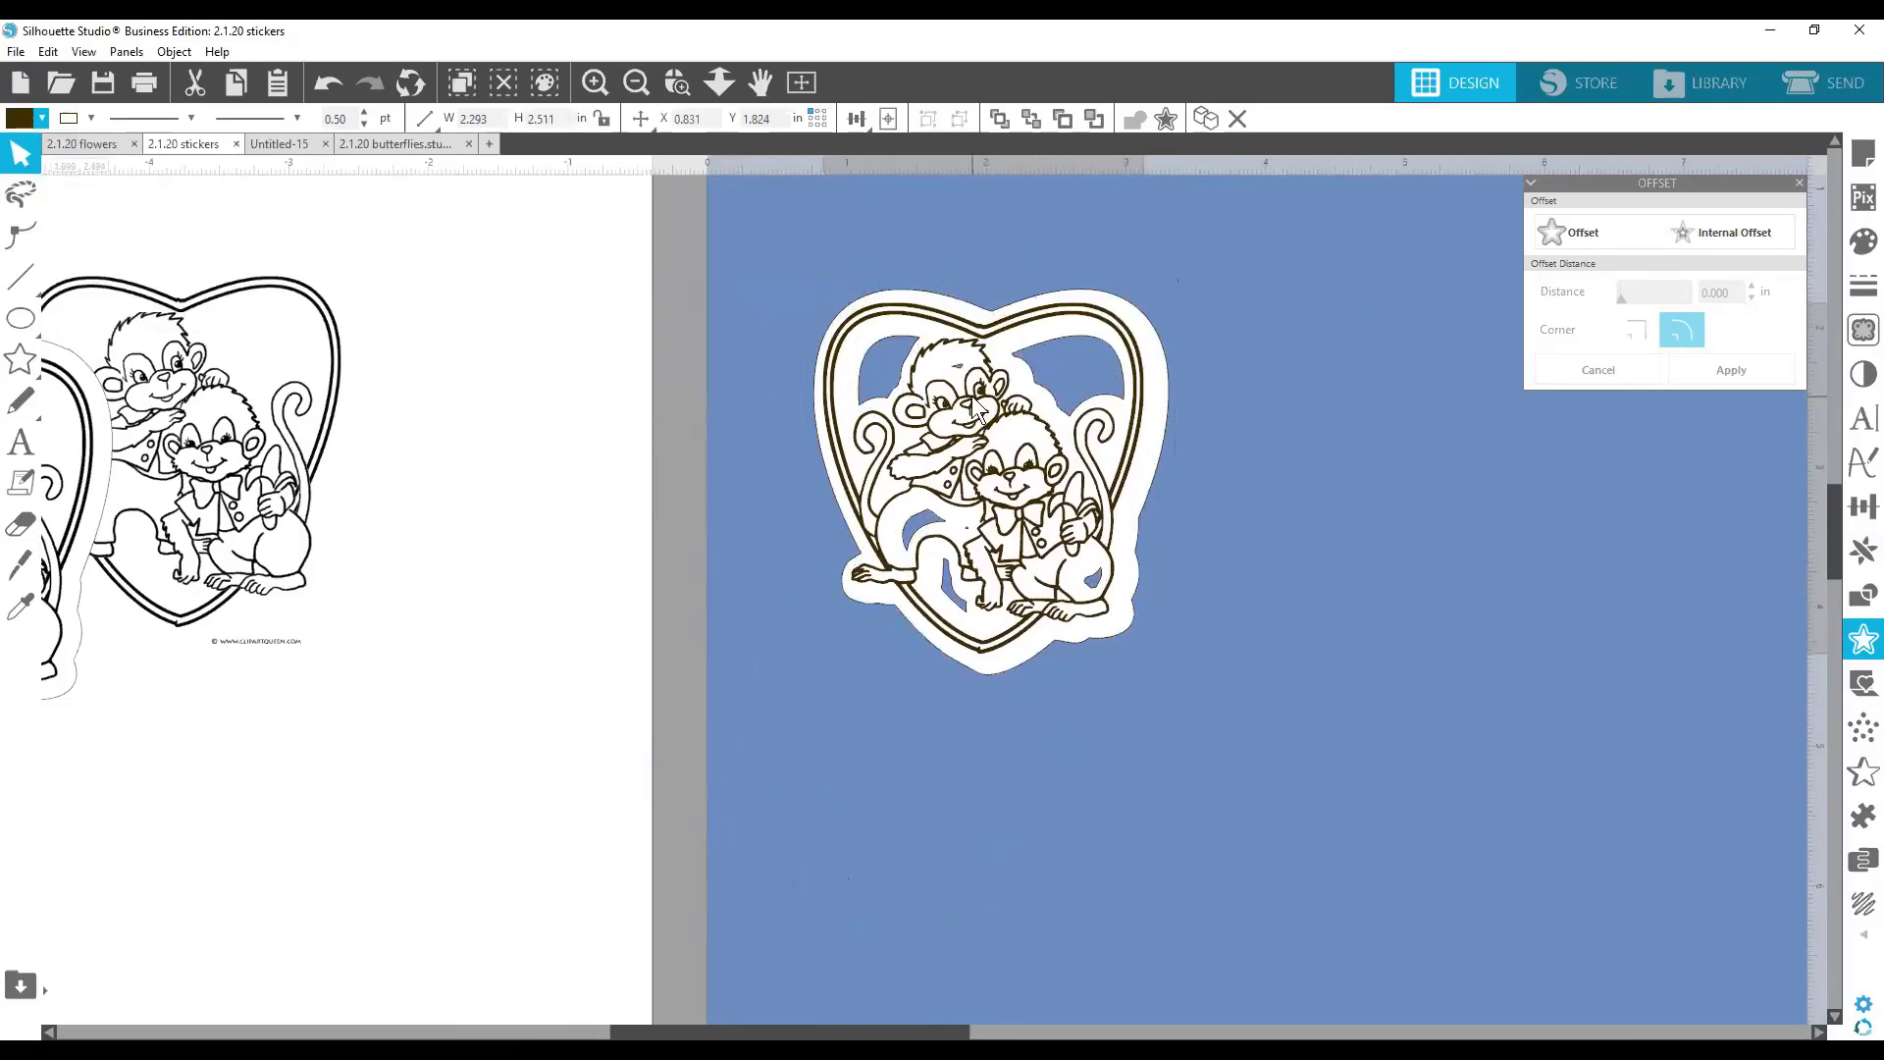
key("Escape")
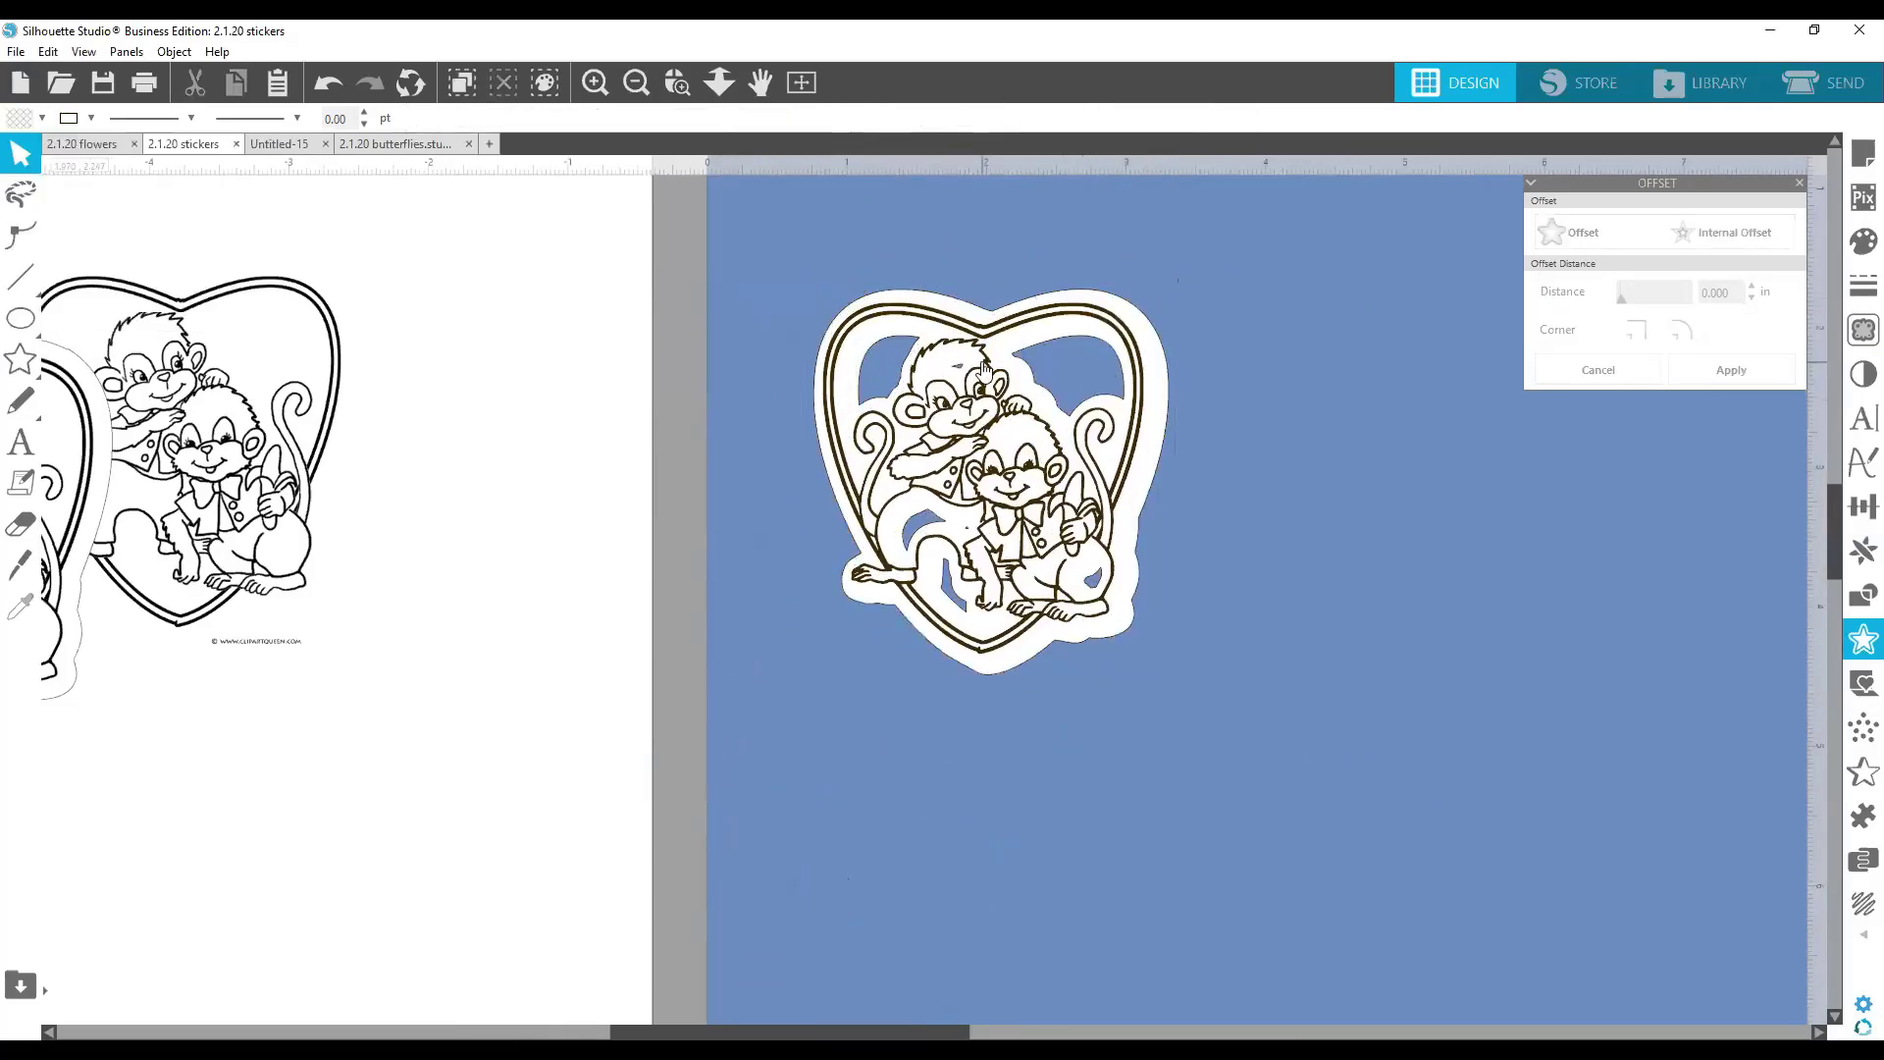
Move the white offset shape off the drawing, release its compound path and weld the pieces into one solid backing.
left_click_drag(999, 352, 601, 404)
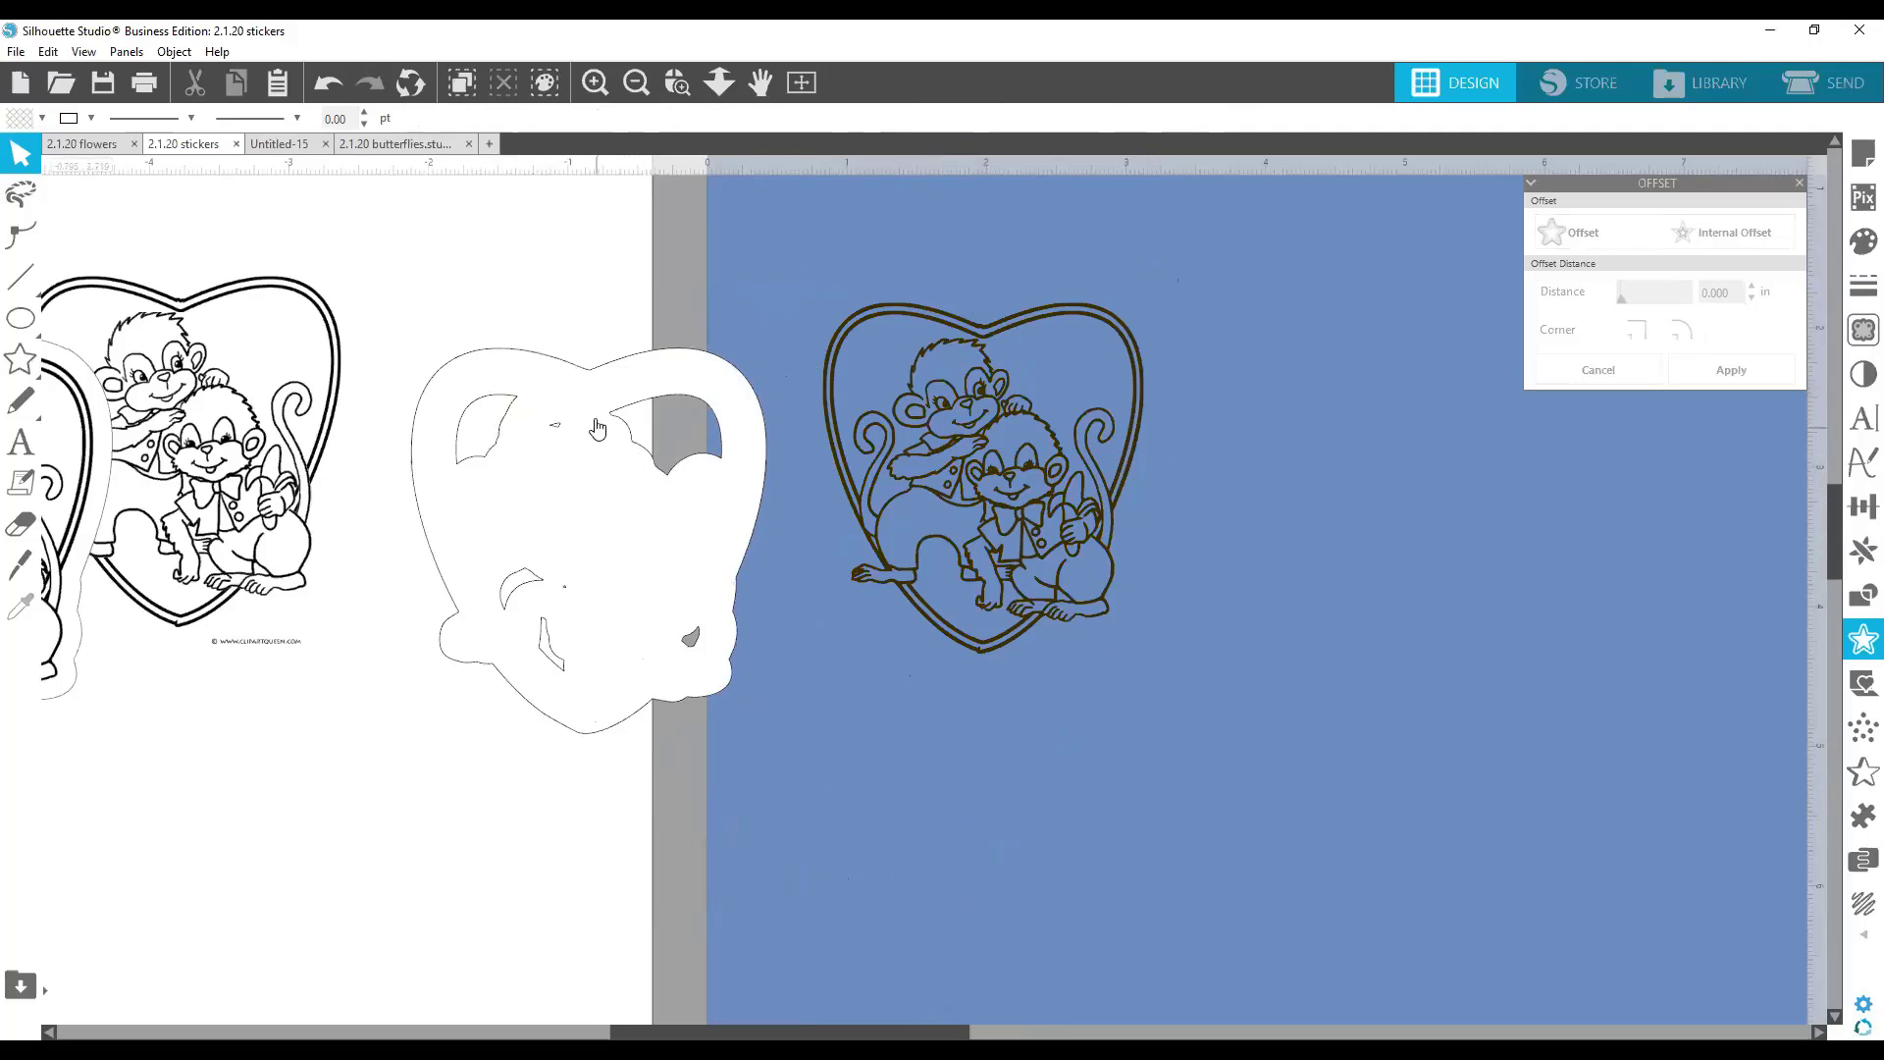
left_click(587, 379)
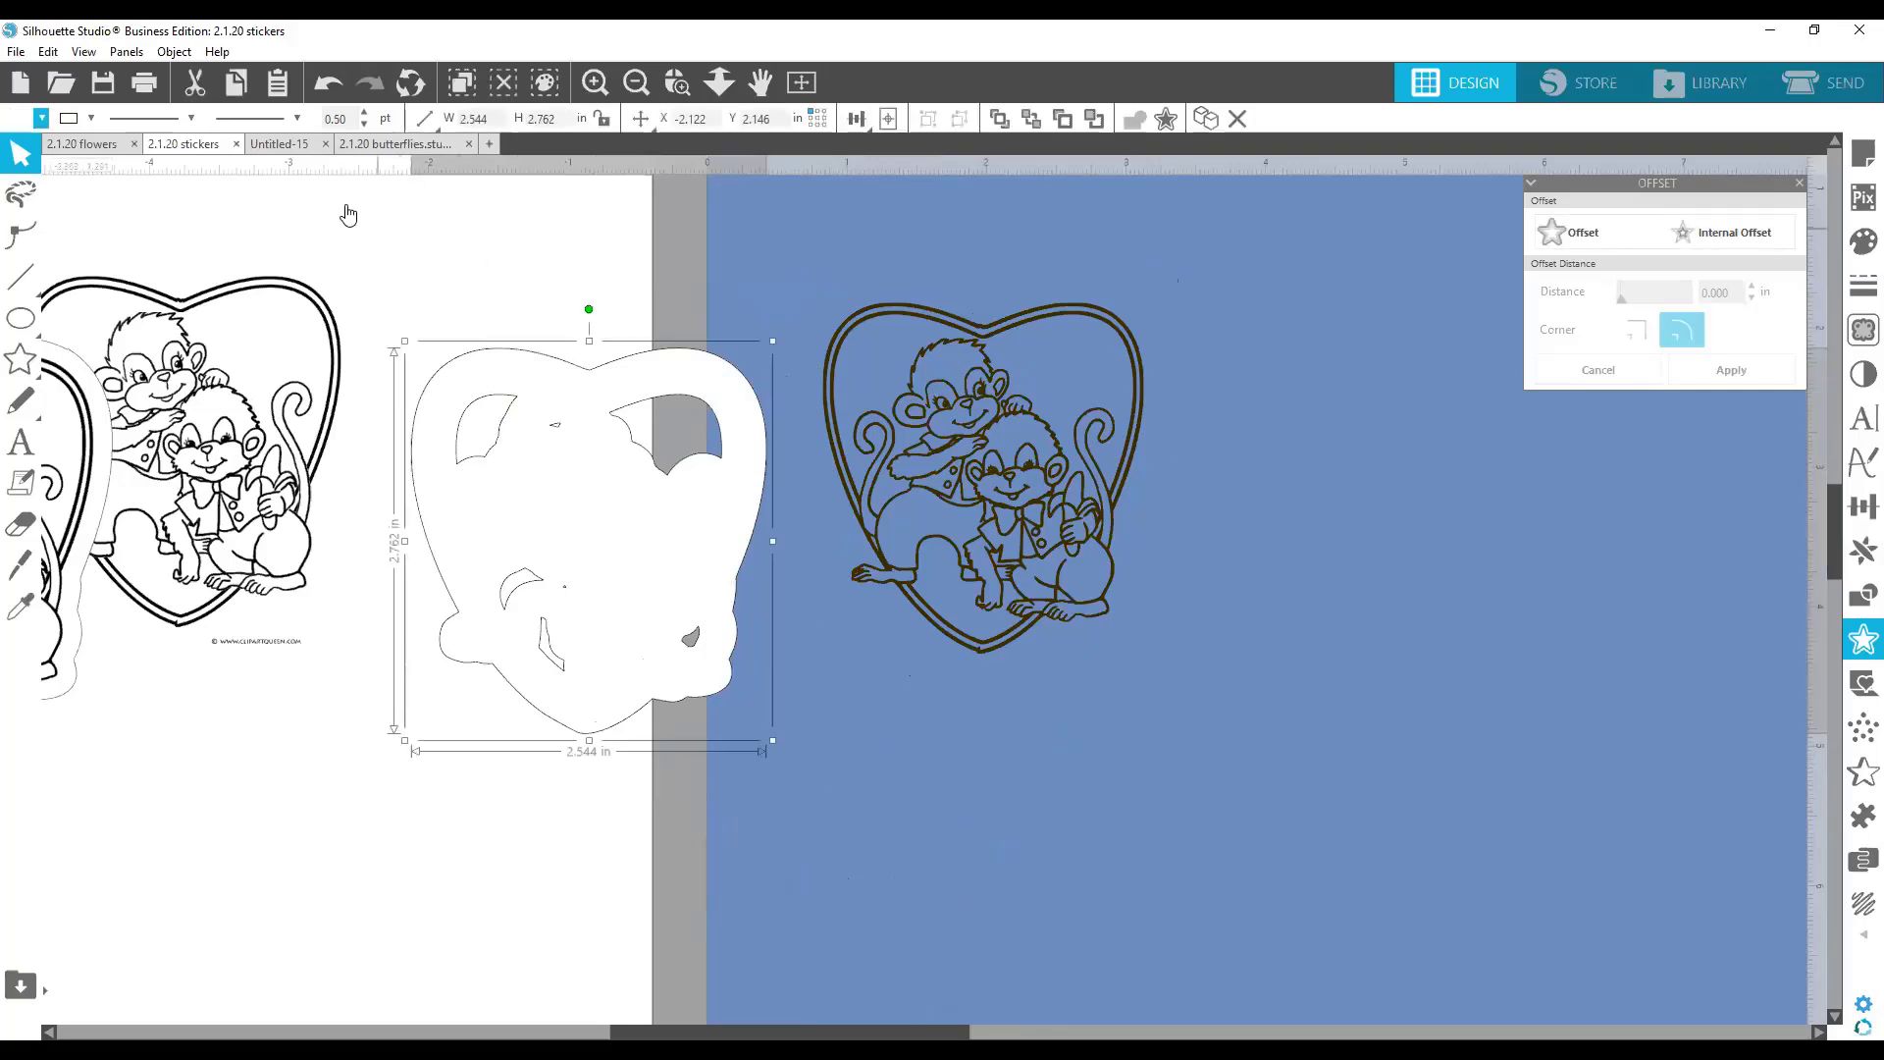
left_click(174, 52)
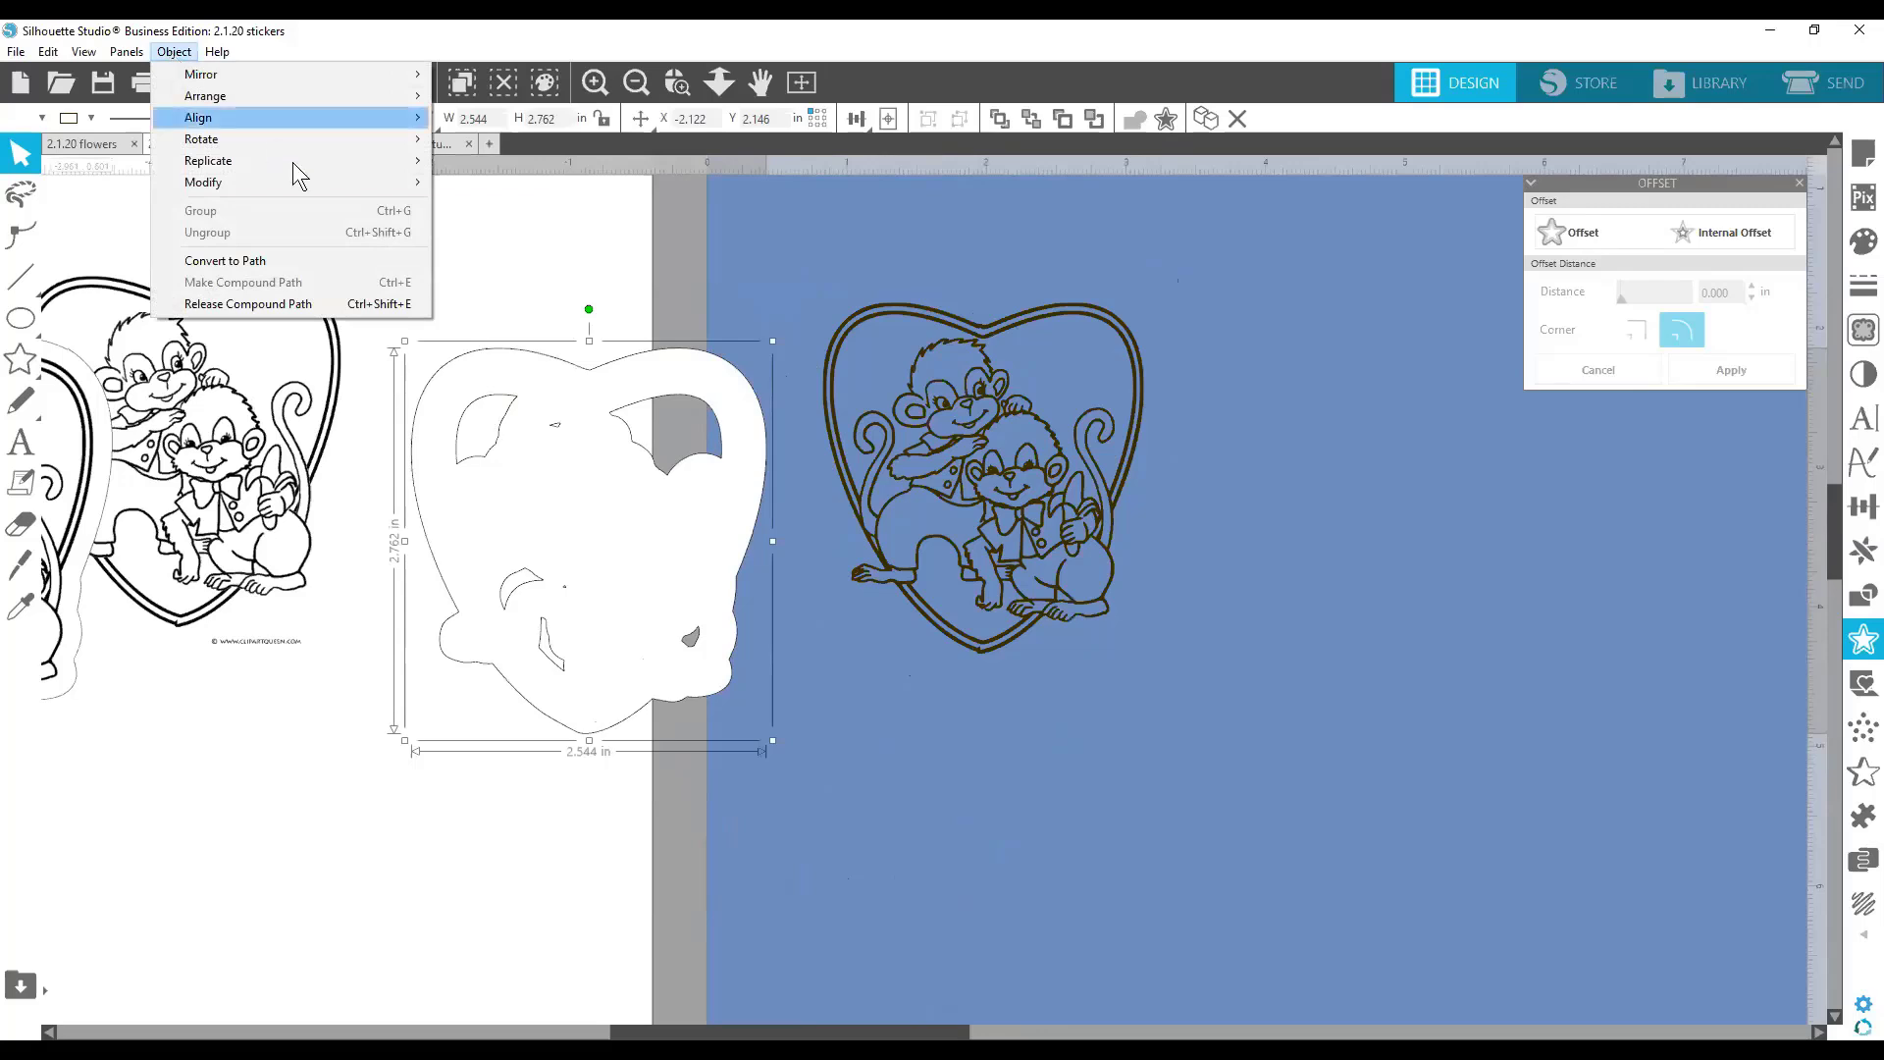
left_click(357, 304)
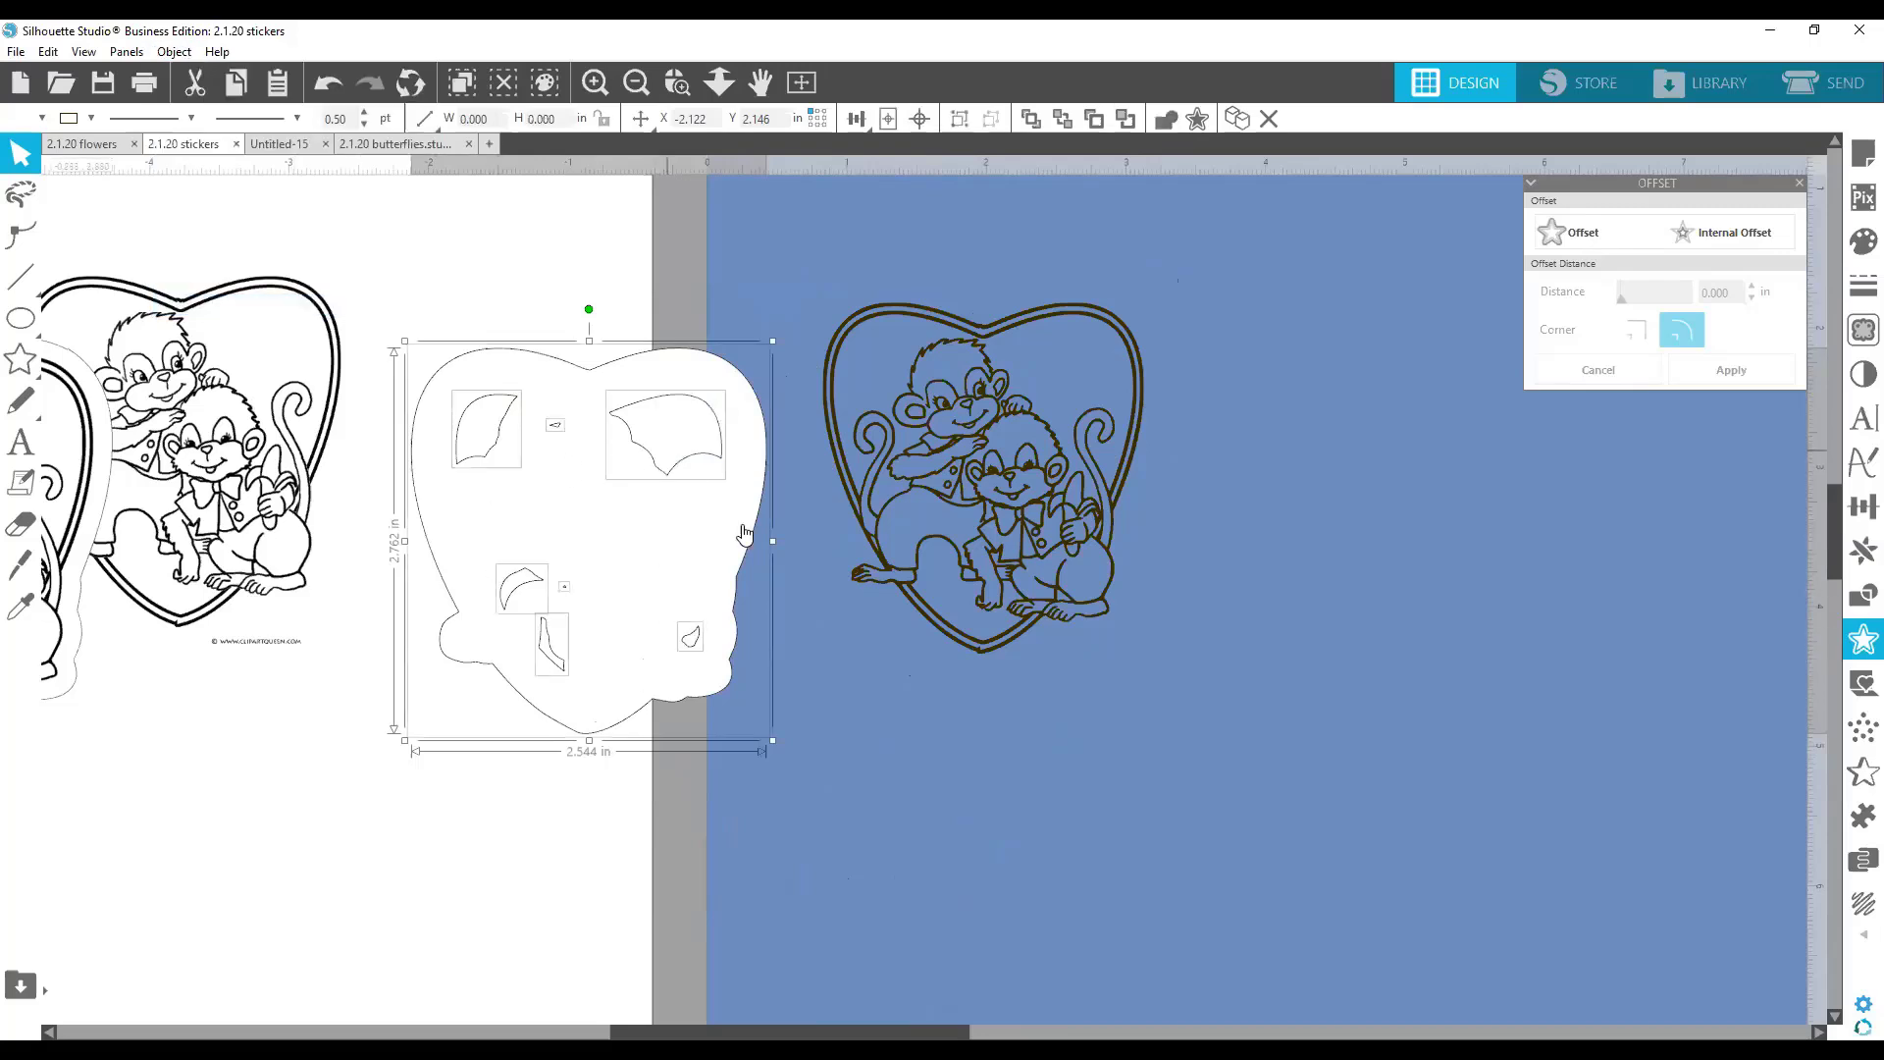
right_click(546, 391)
left_click(667, 661)
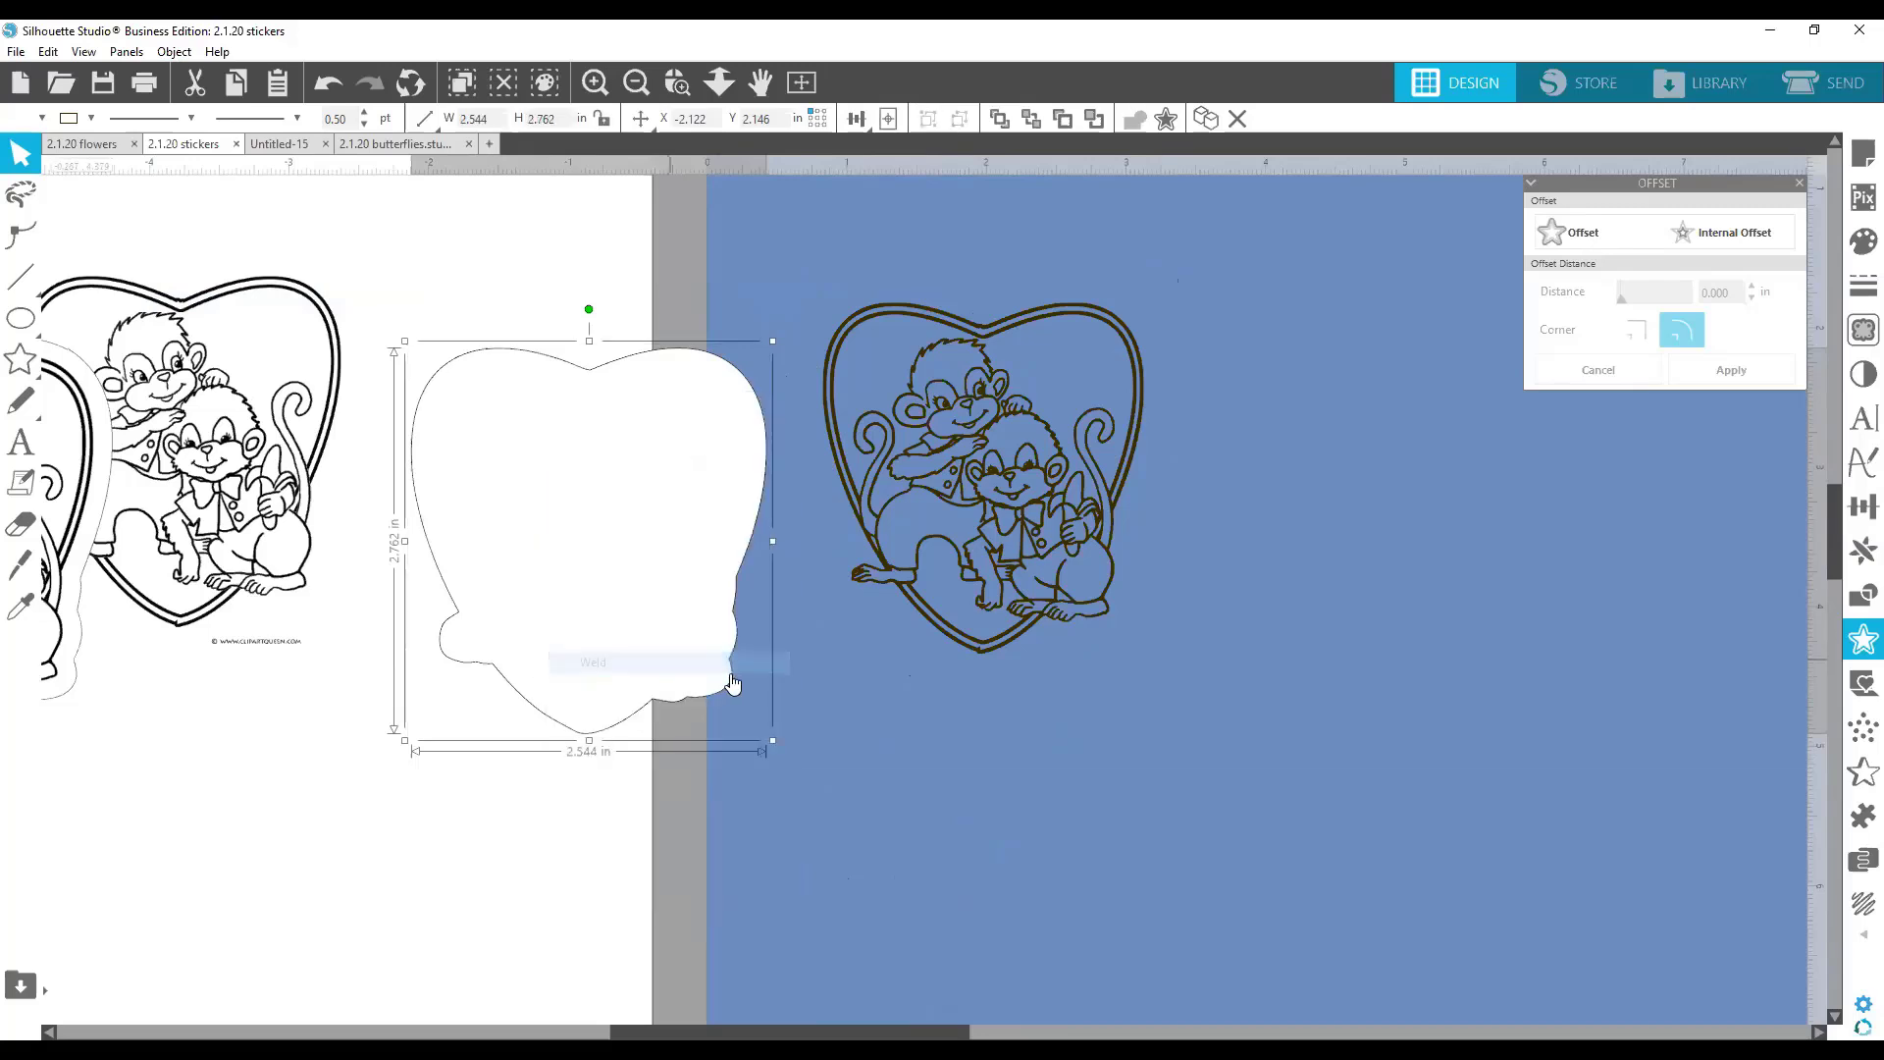
Place the solid white backing behind the monkey drawing and align both to the same center.
left_click_drag(616, 569, 1009, 500)
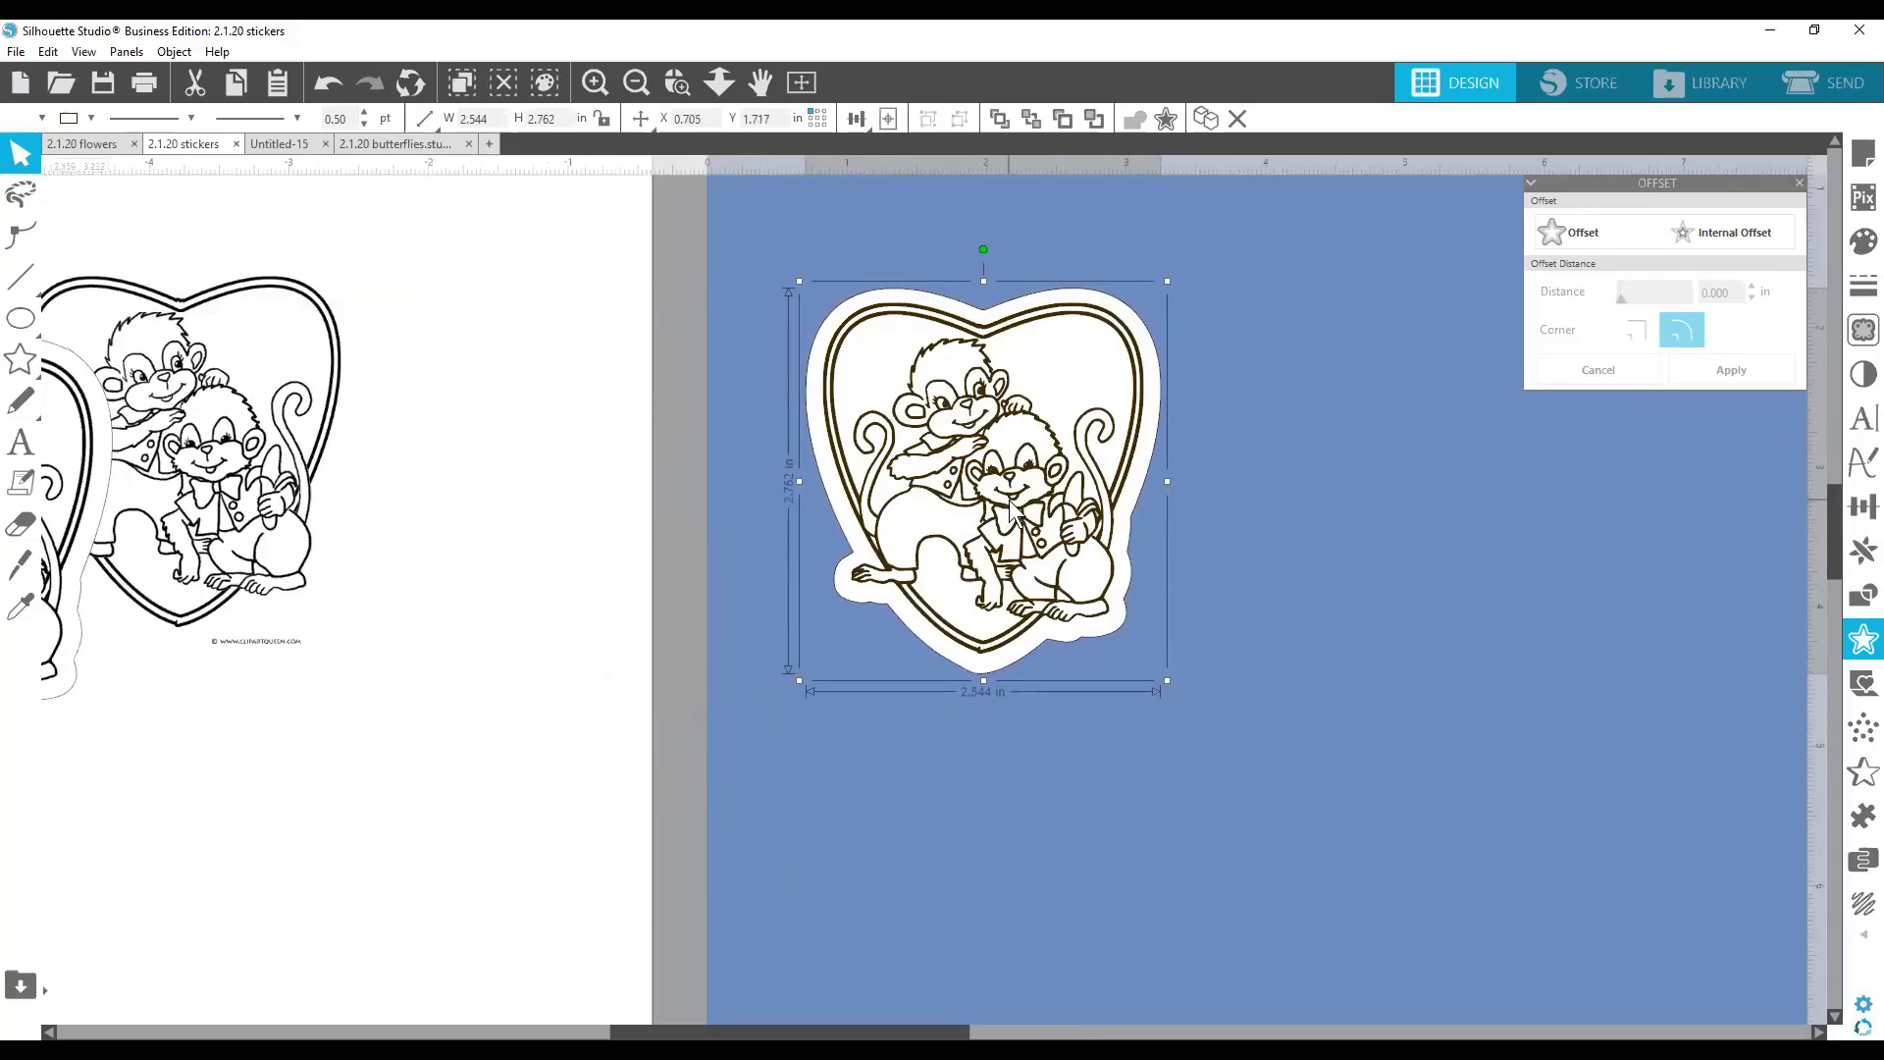
left_click_drag(1159, 775, 803, 271)
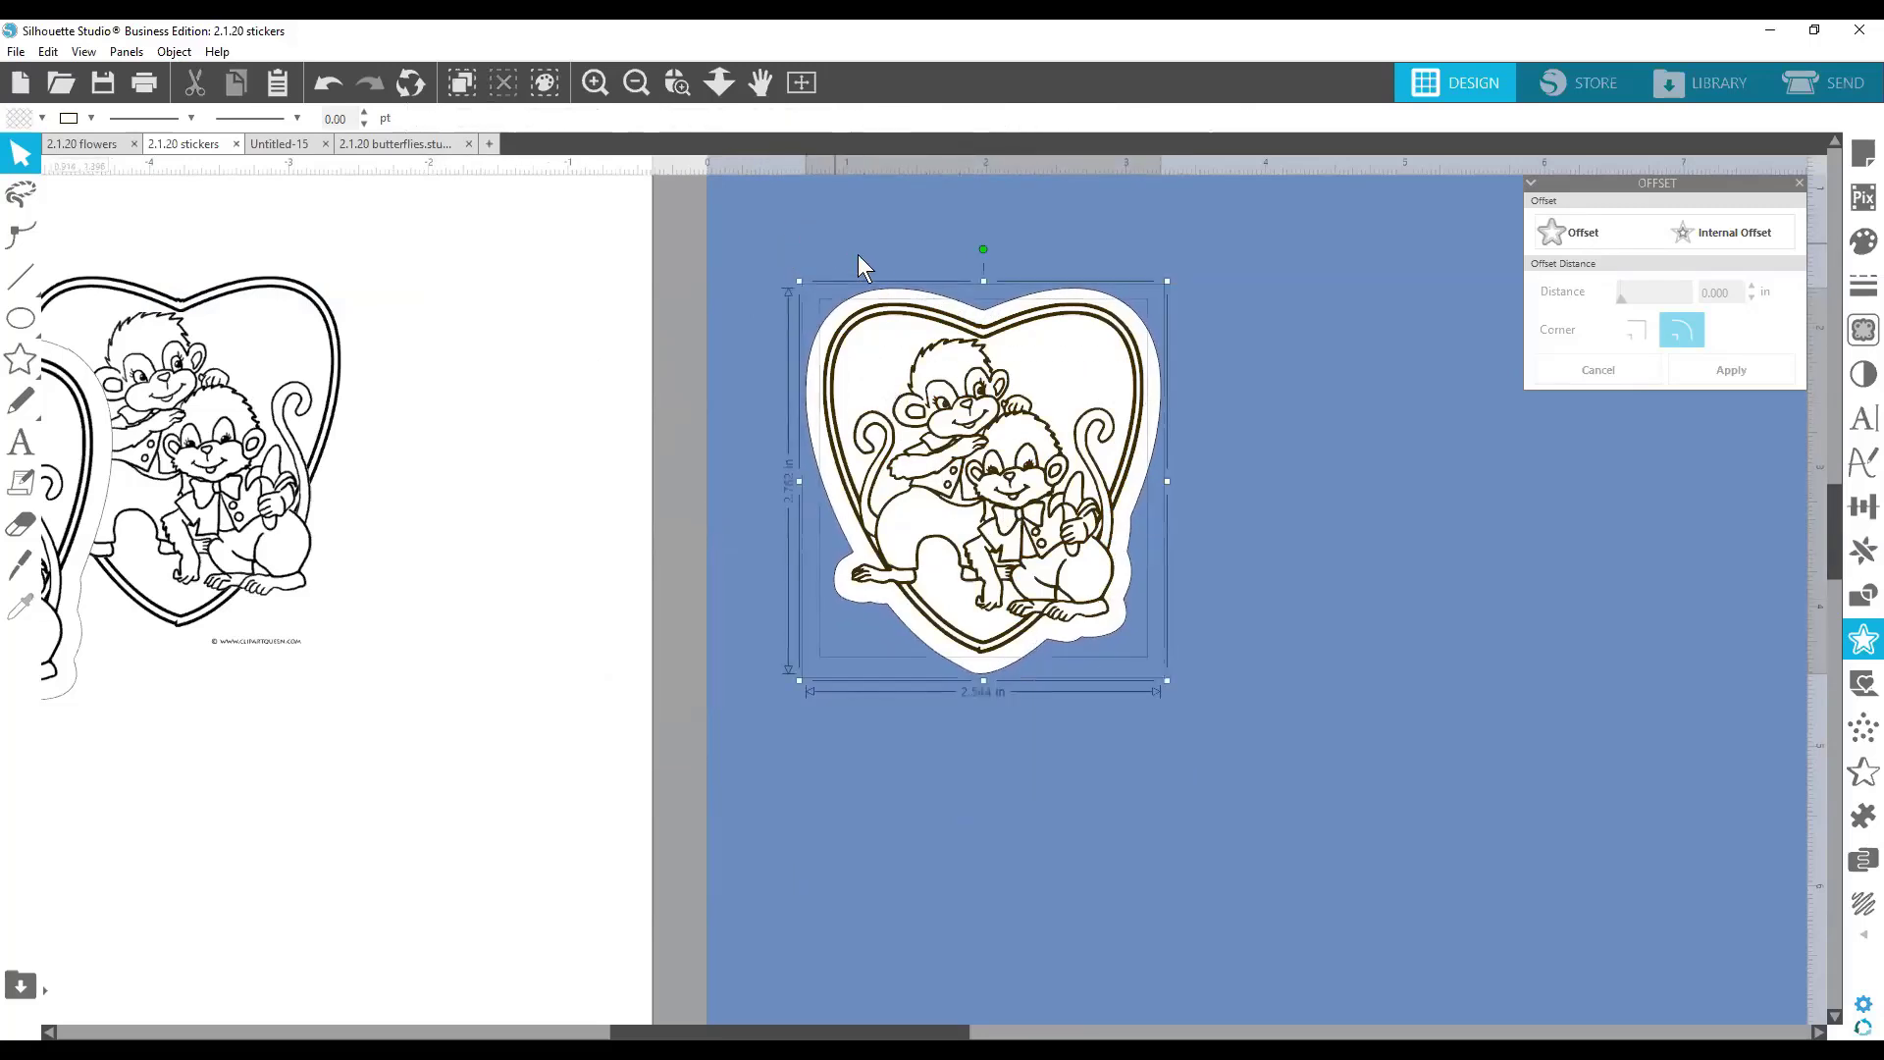
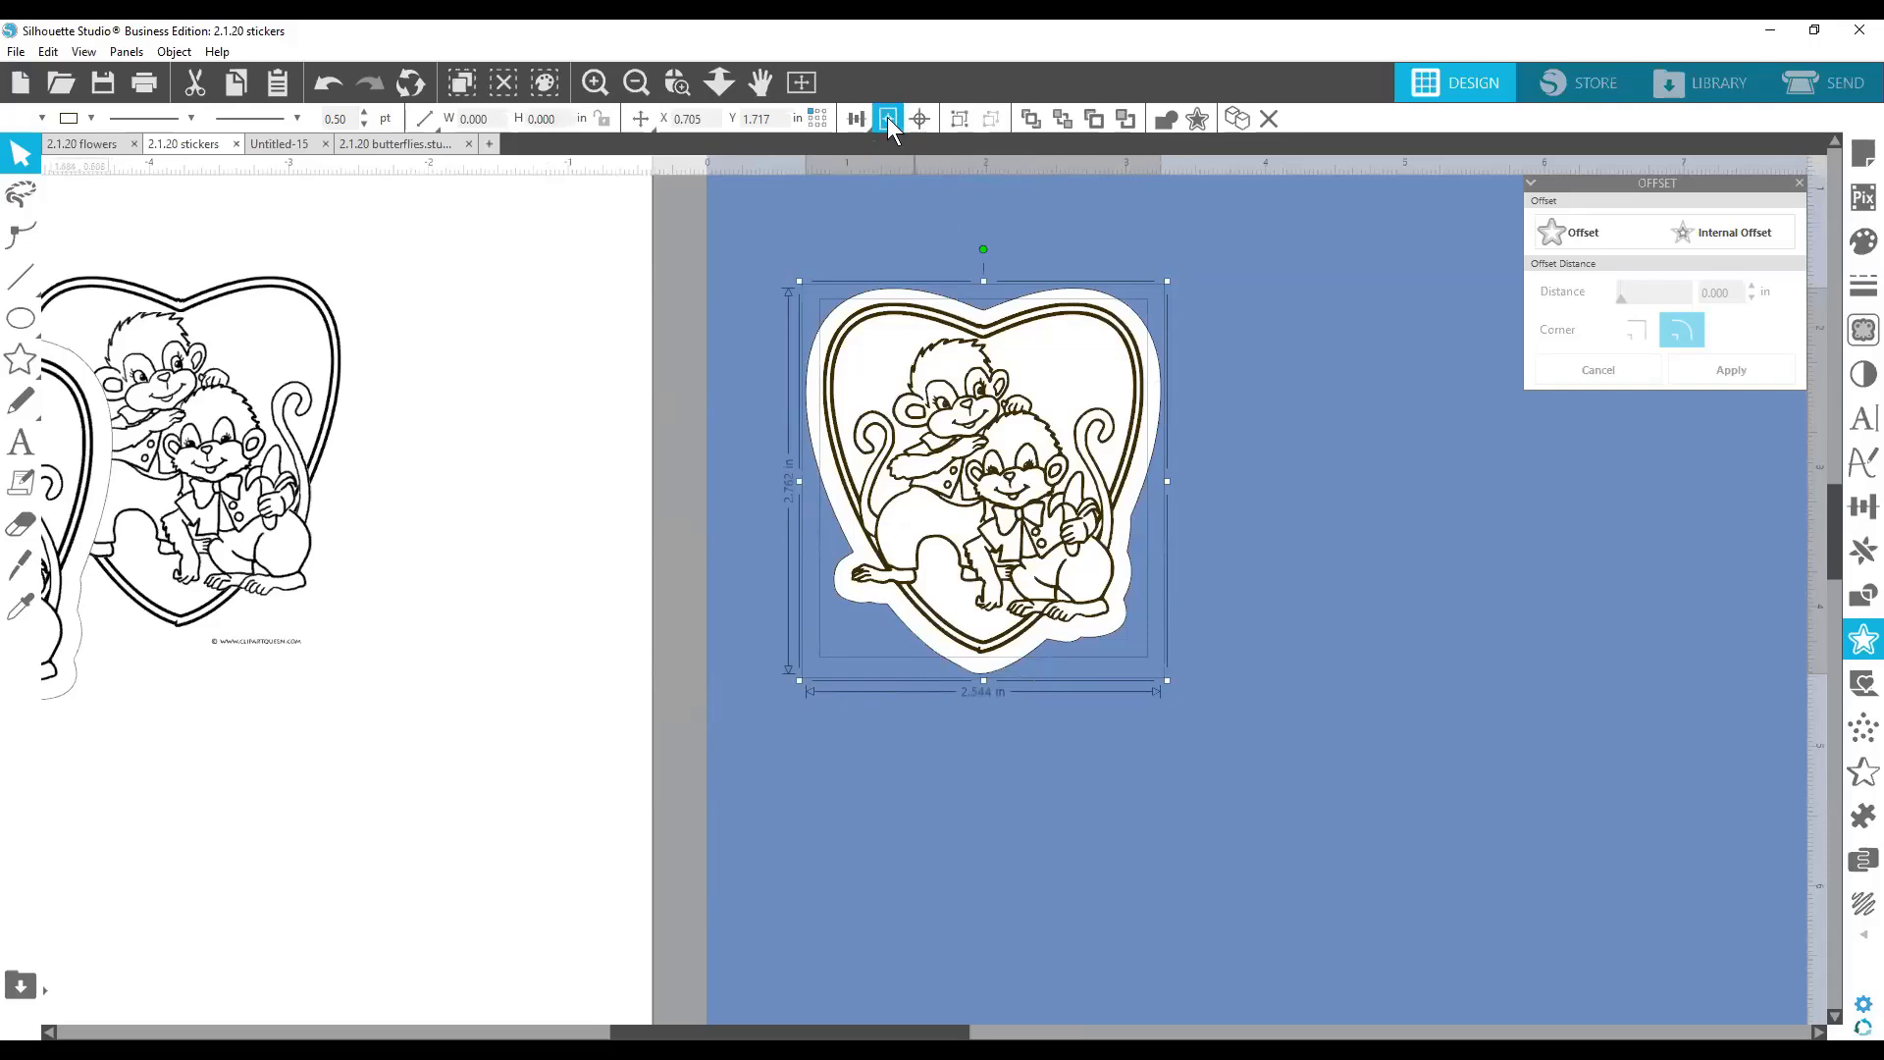
left_click(919, 119)
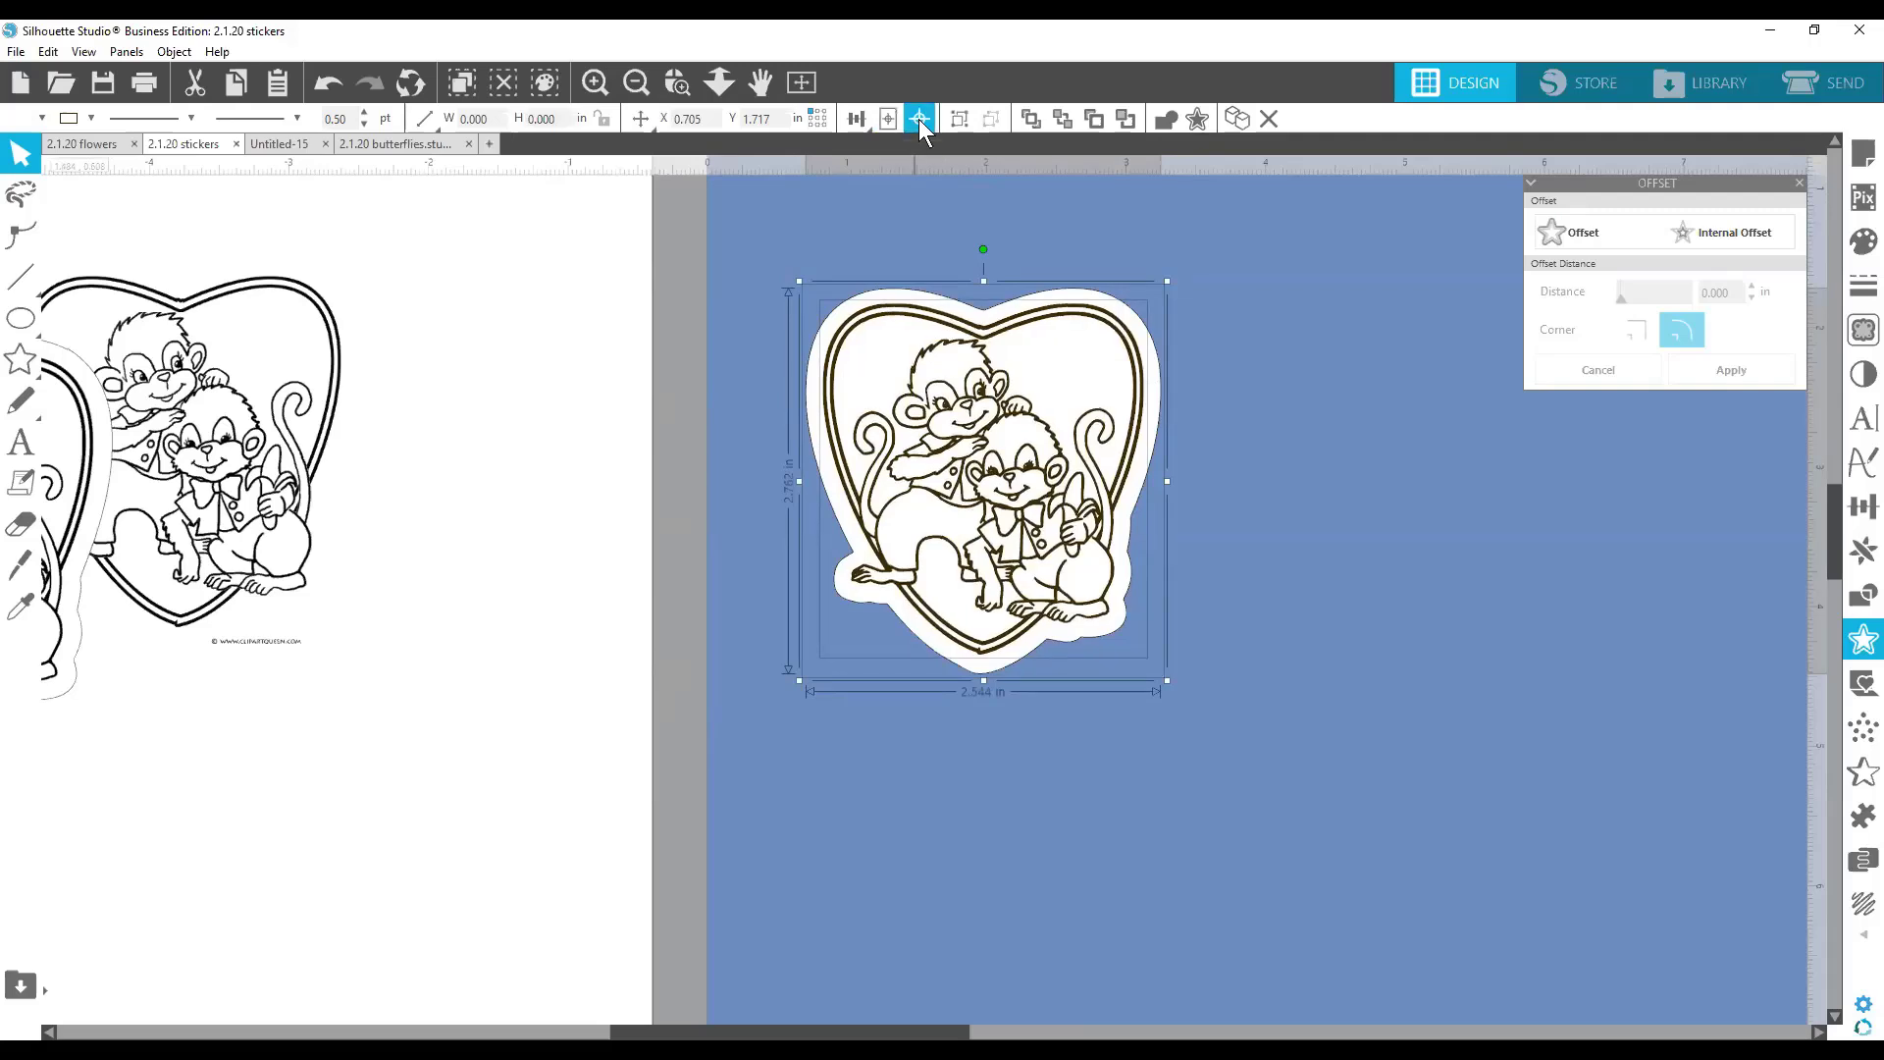
left_click(1431, 415)
left_click(903, 337)
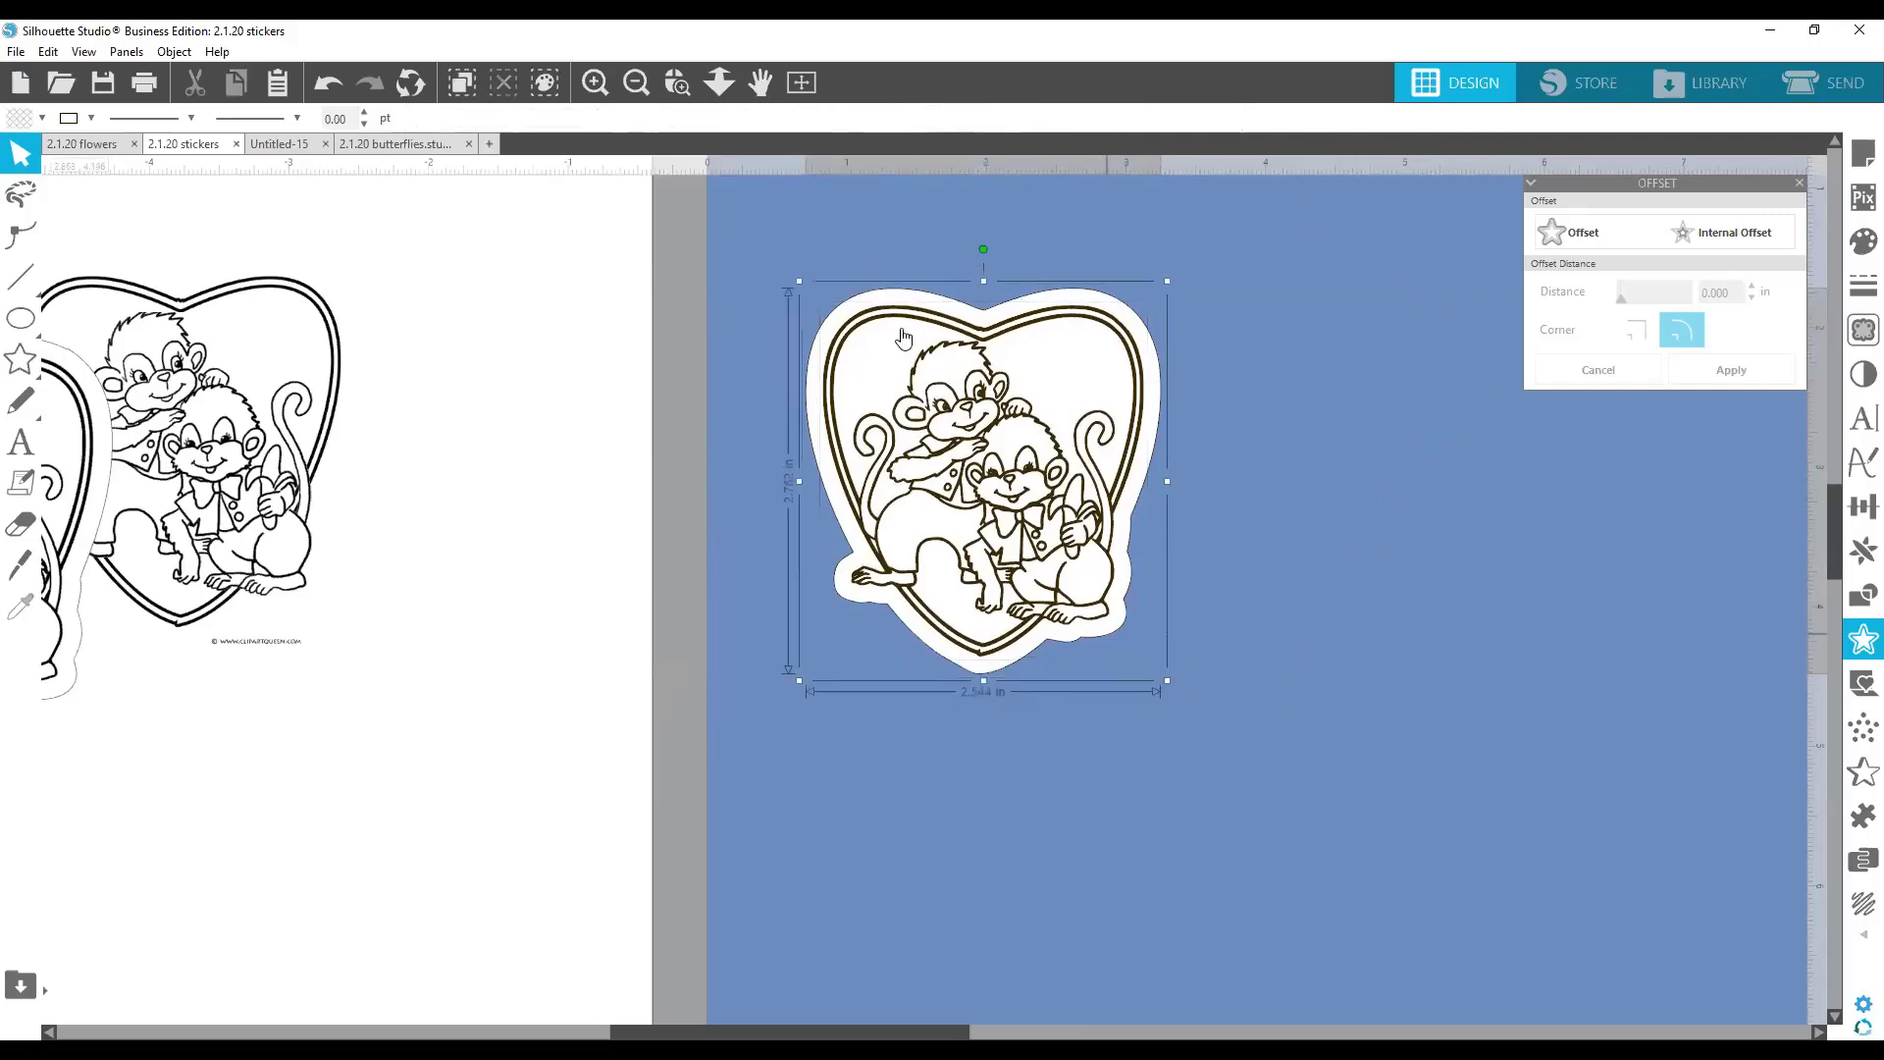
Select the monkey drawing together with its solid white backing and group them into one sticker.
left_click_drag(1221, 685, 759, 297)
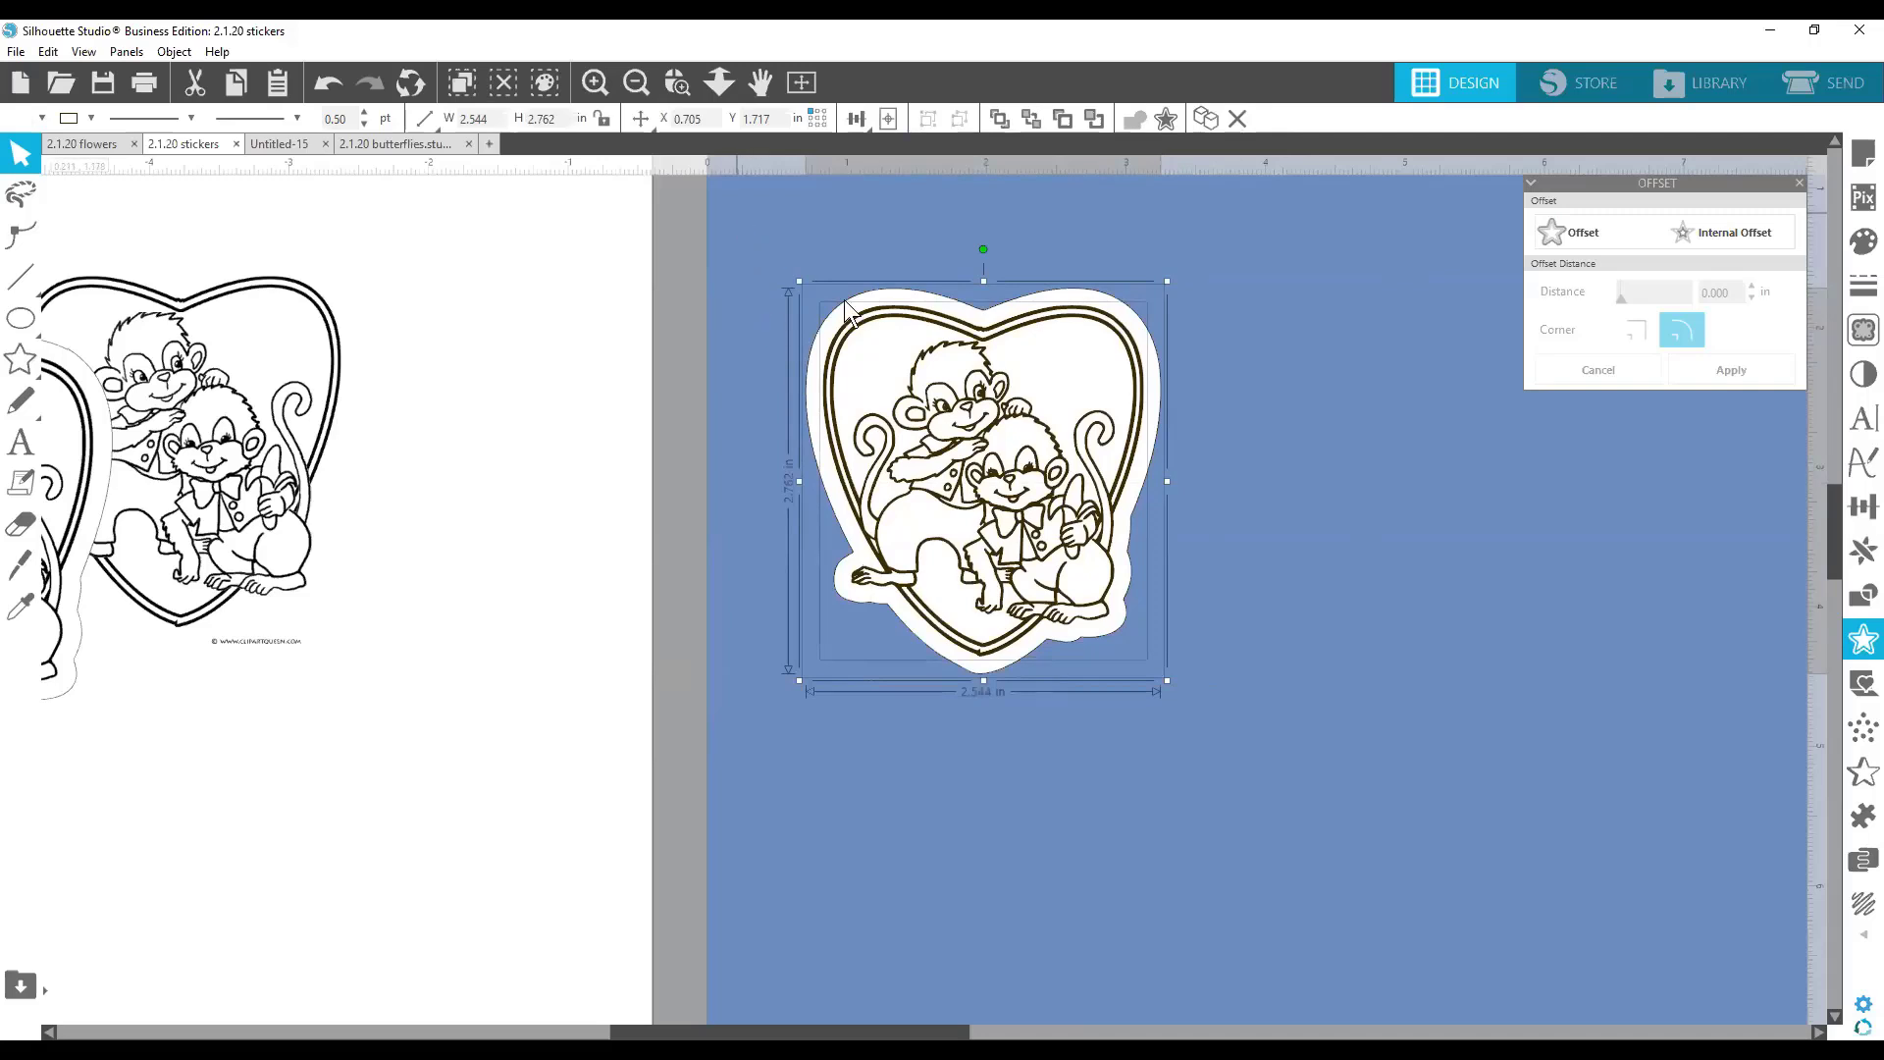
right_click(947, 411)
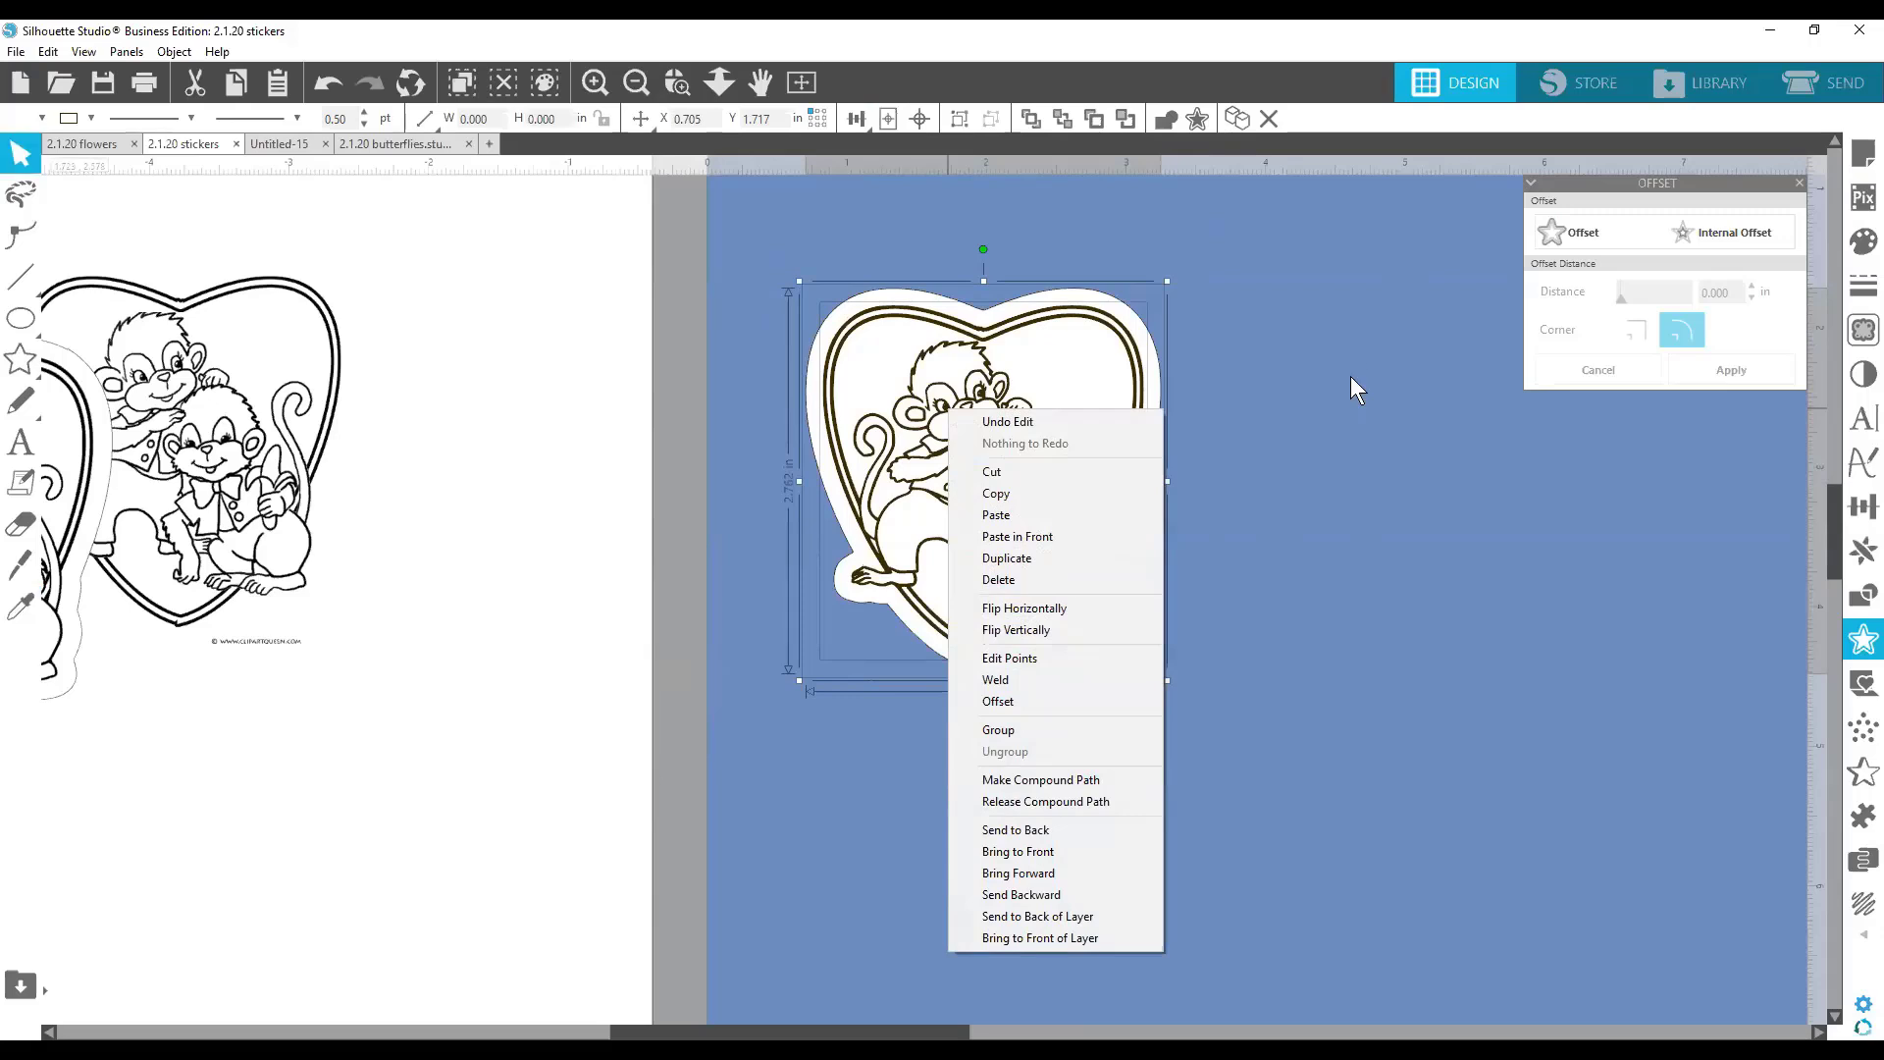
left_click(1291, 451)
left_click(1020, 557)
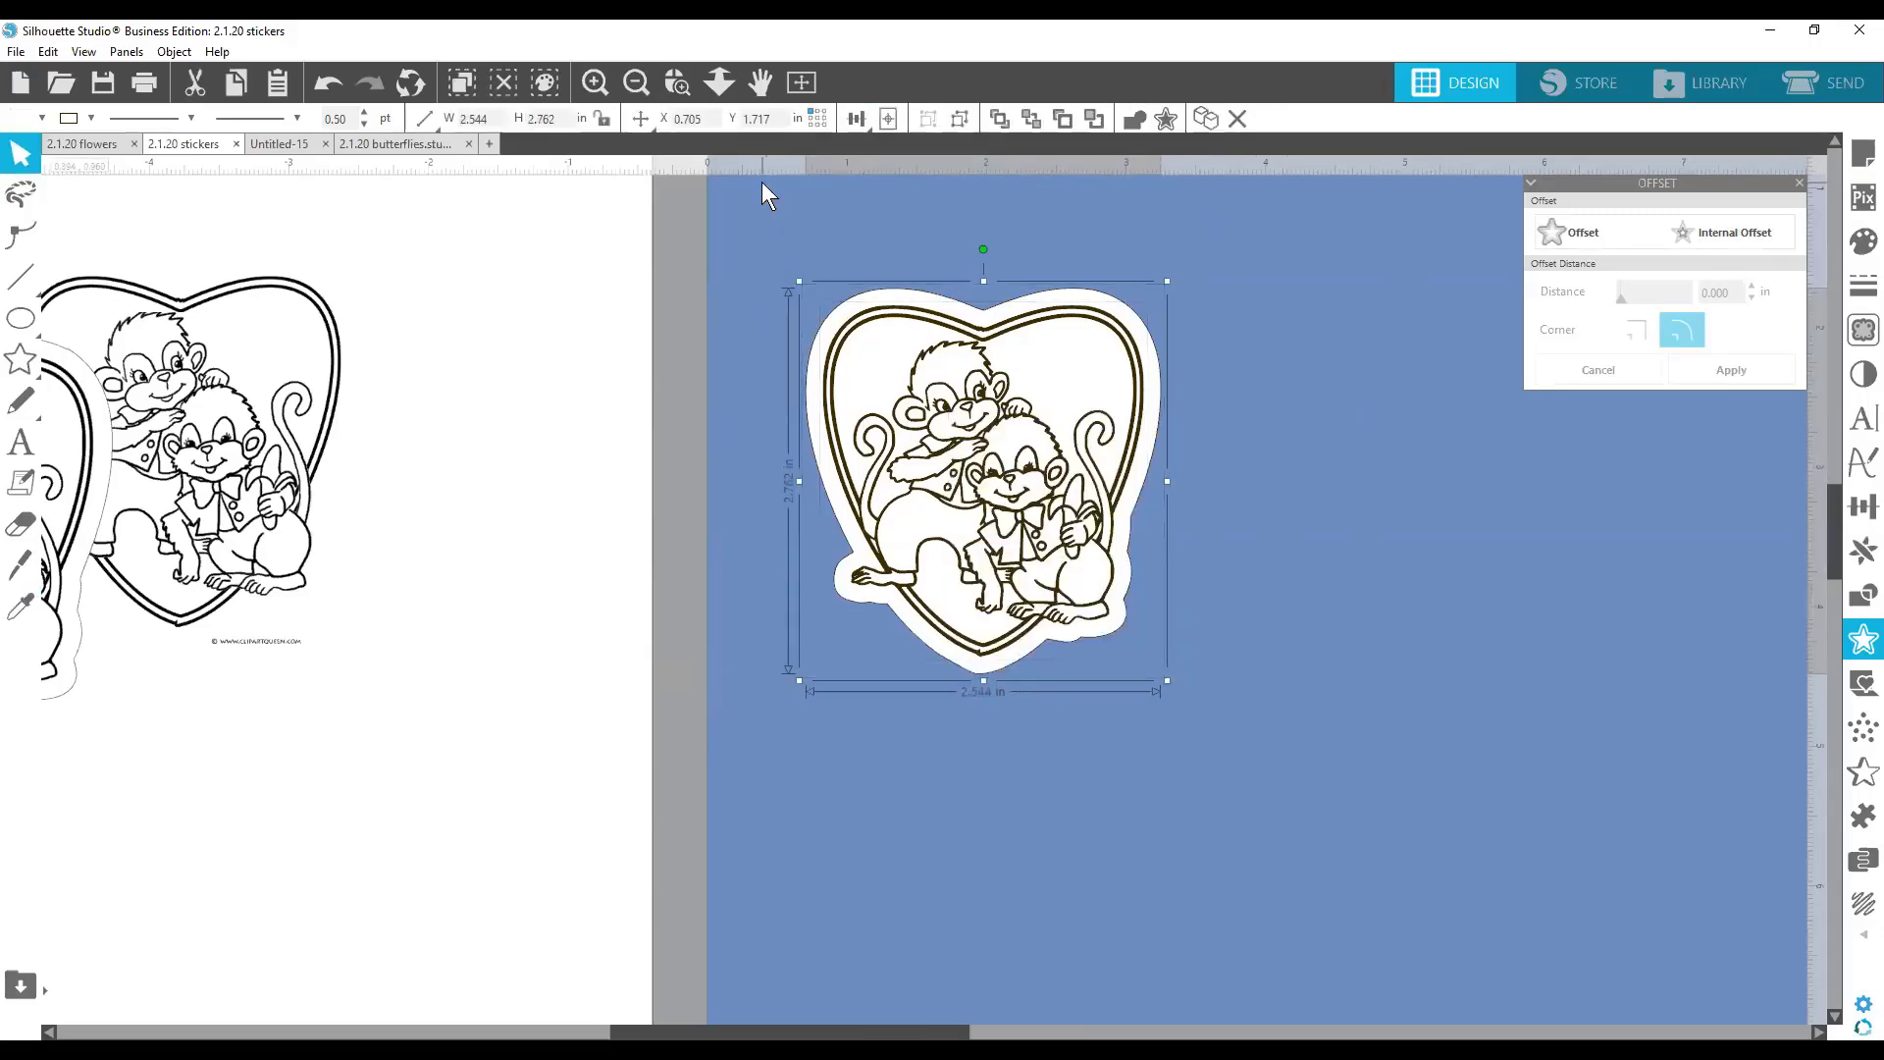
left_click(1239, 520)
Move the grouped sticker off the blue page and place the original monkey image on the page for comparison.
left_click_drag(1020, 473, 798, 471)
key("Escape")
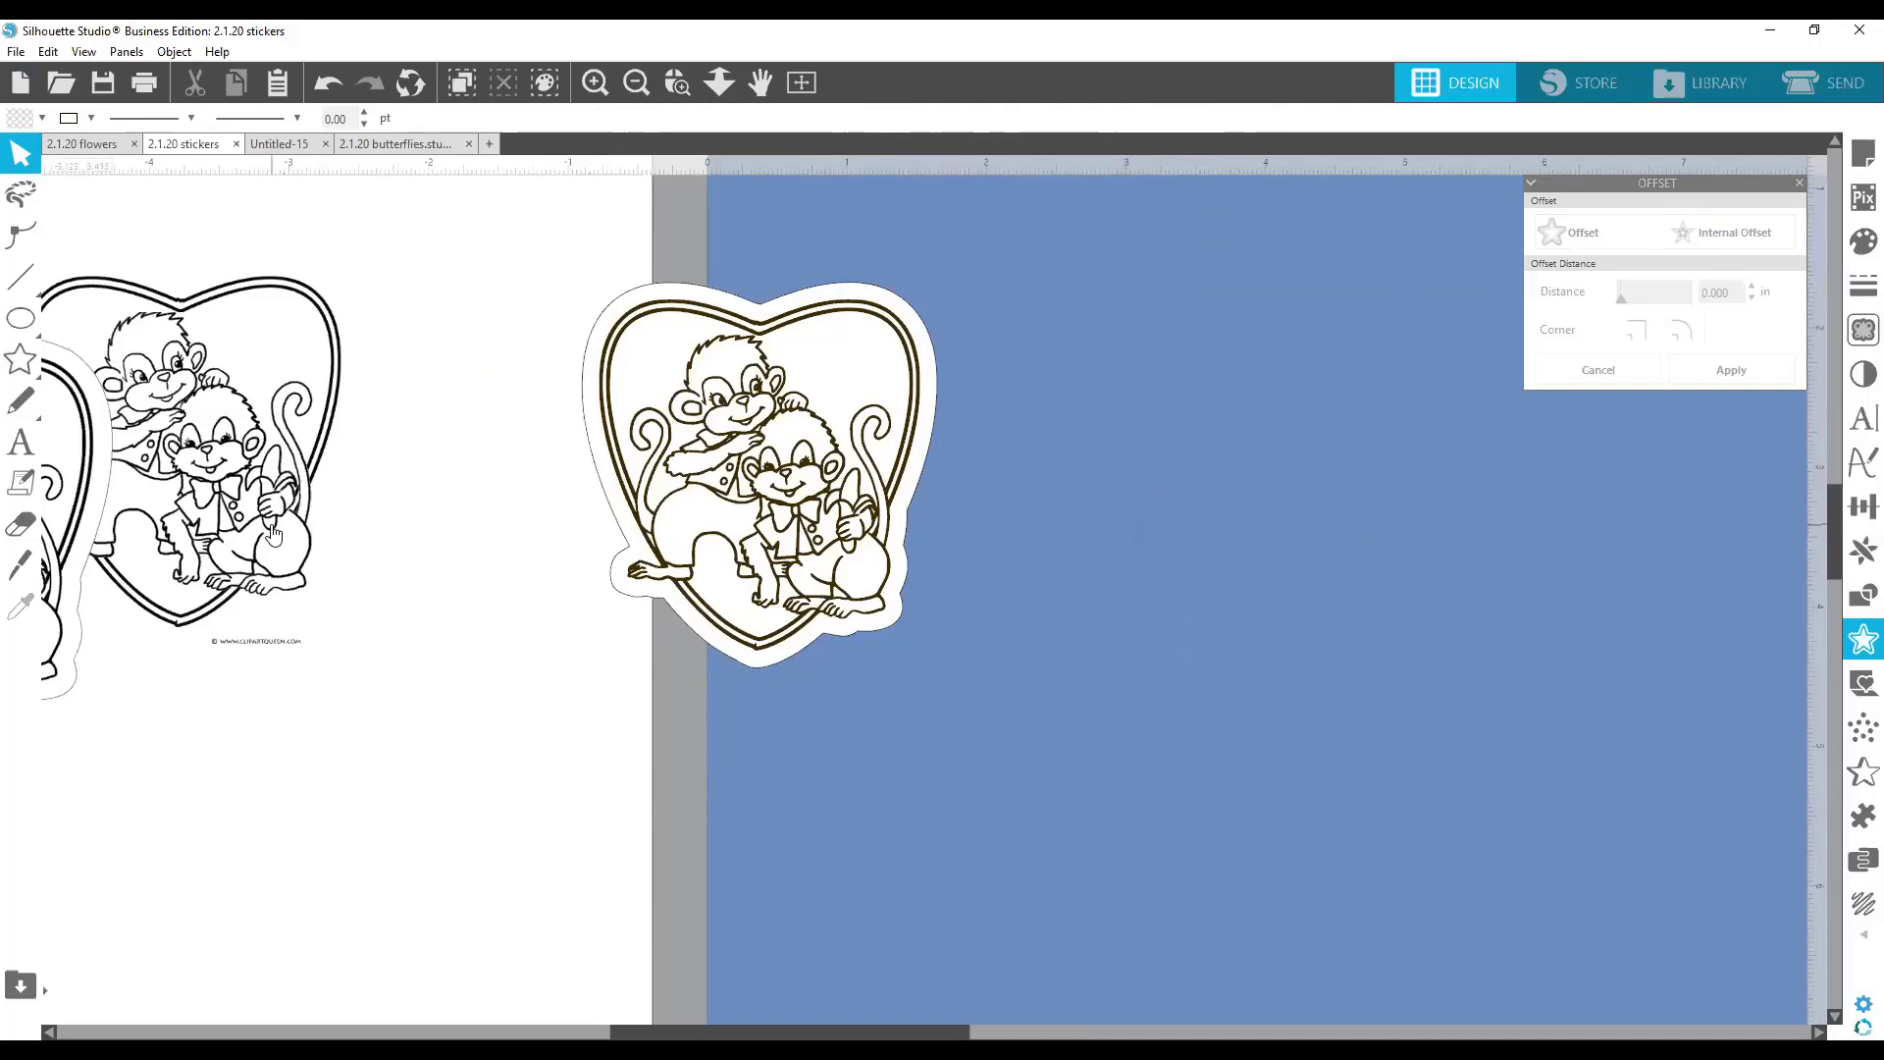
left_click_drag(269, 541, 1256, 566)
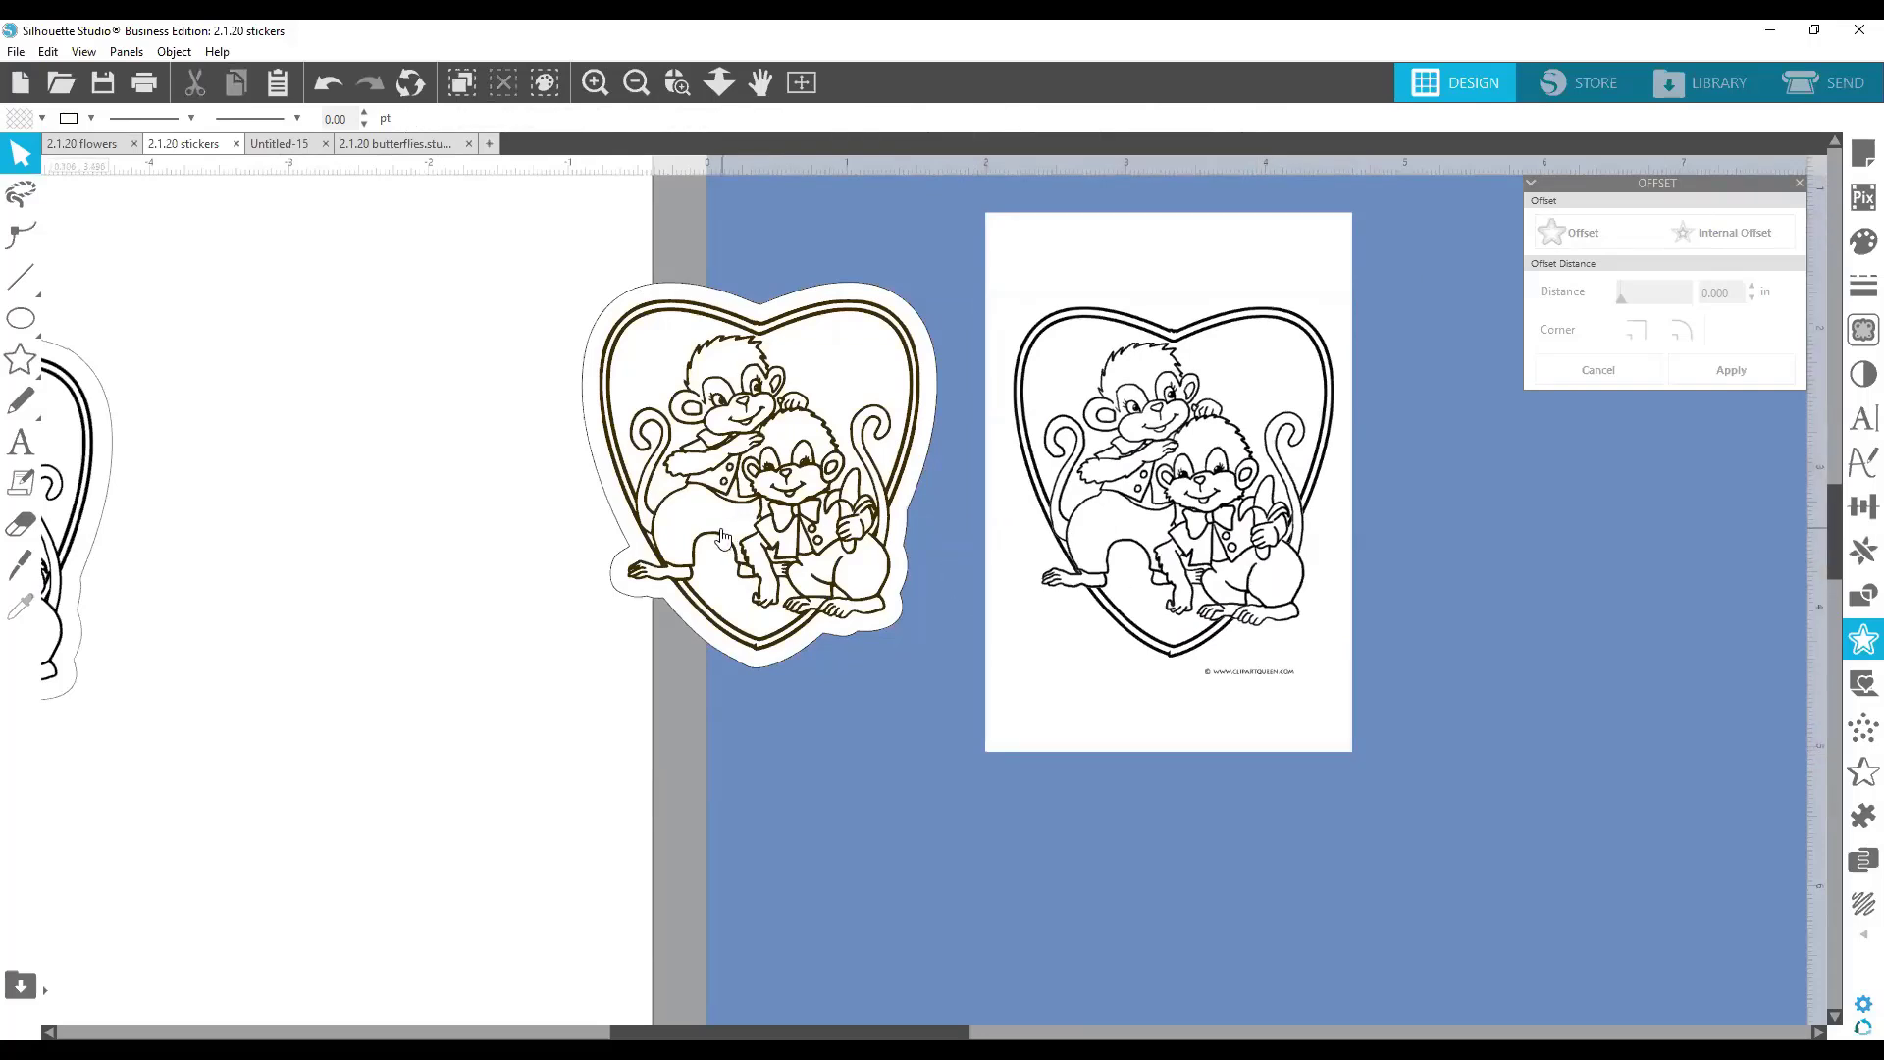
left_click_drag(721, 539, 307, 520)
left_click_drag(1149, 403, 933, 396)
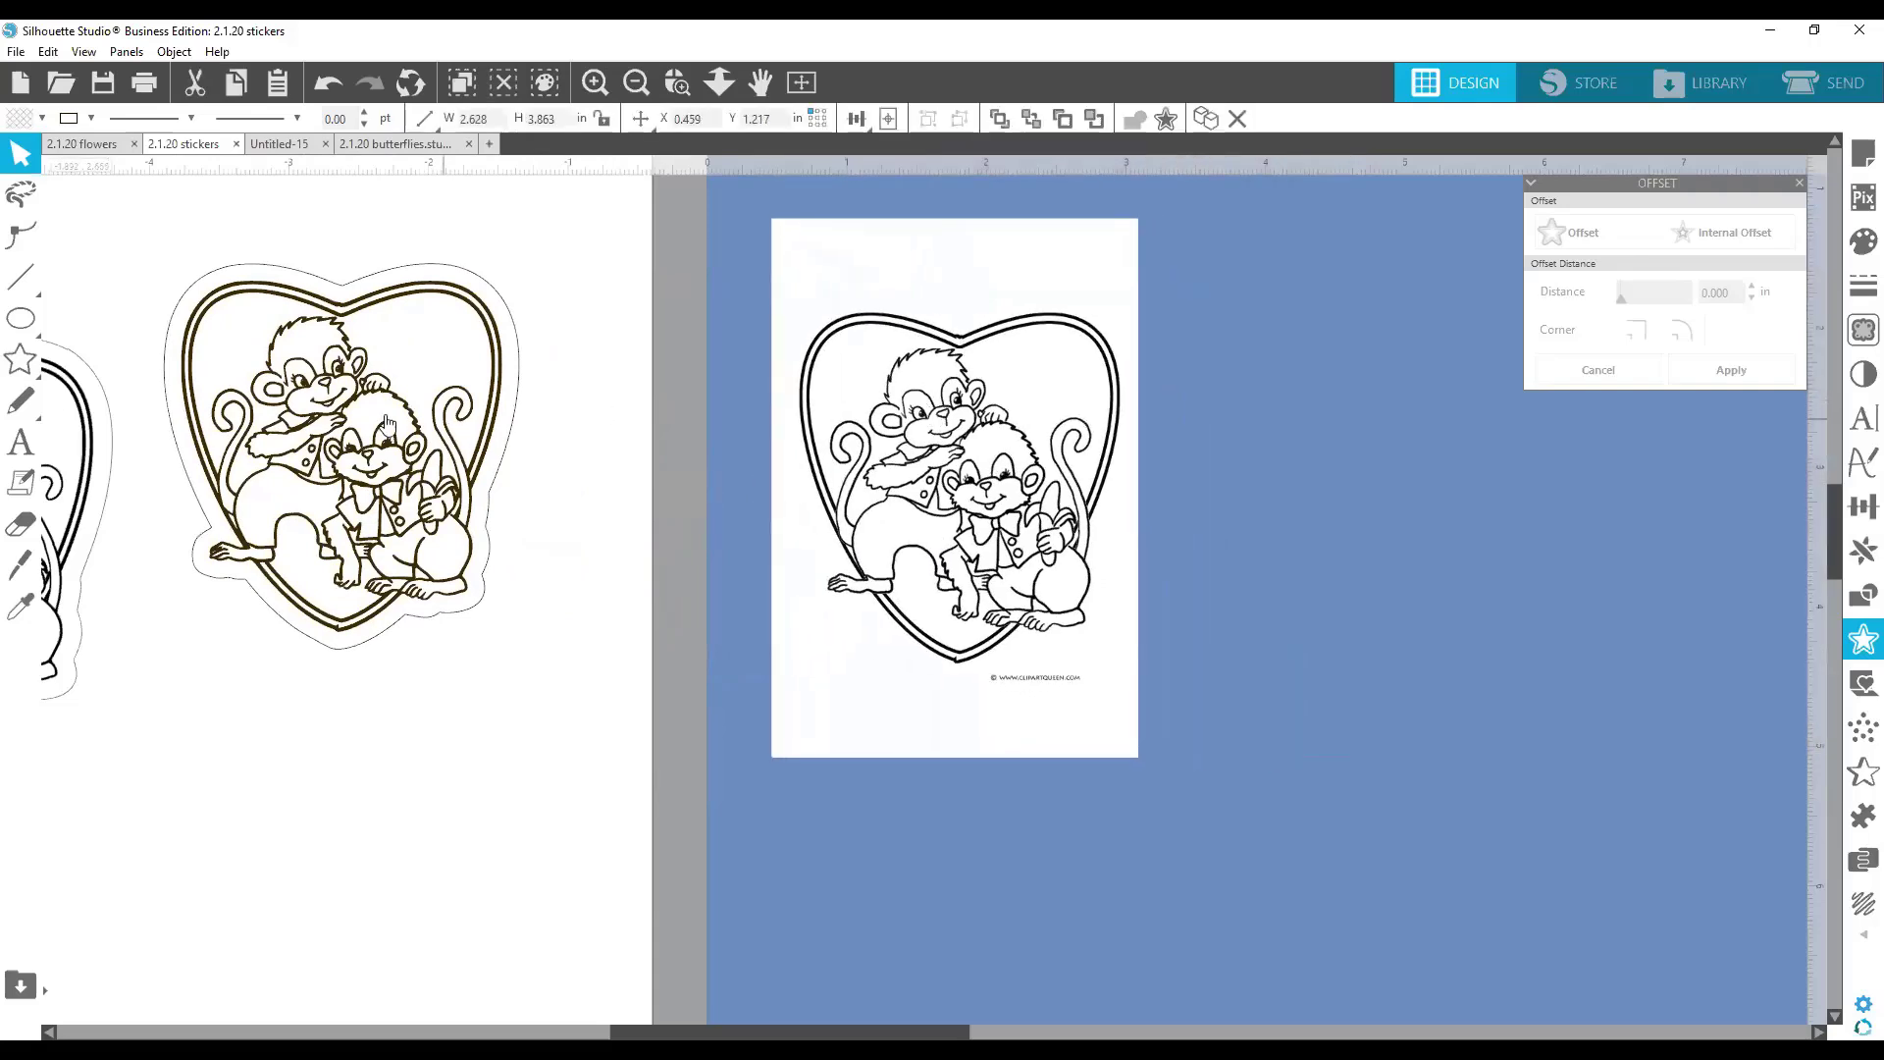
left_click(1101, 426)
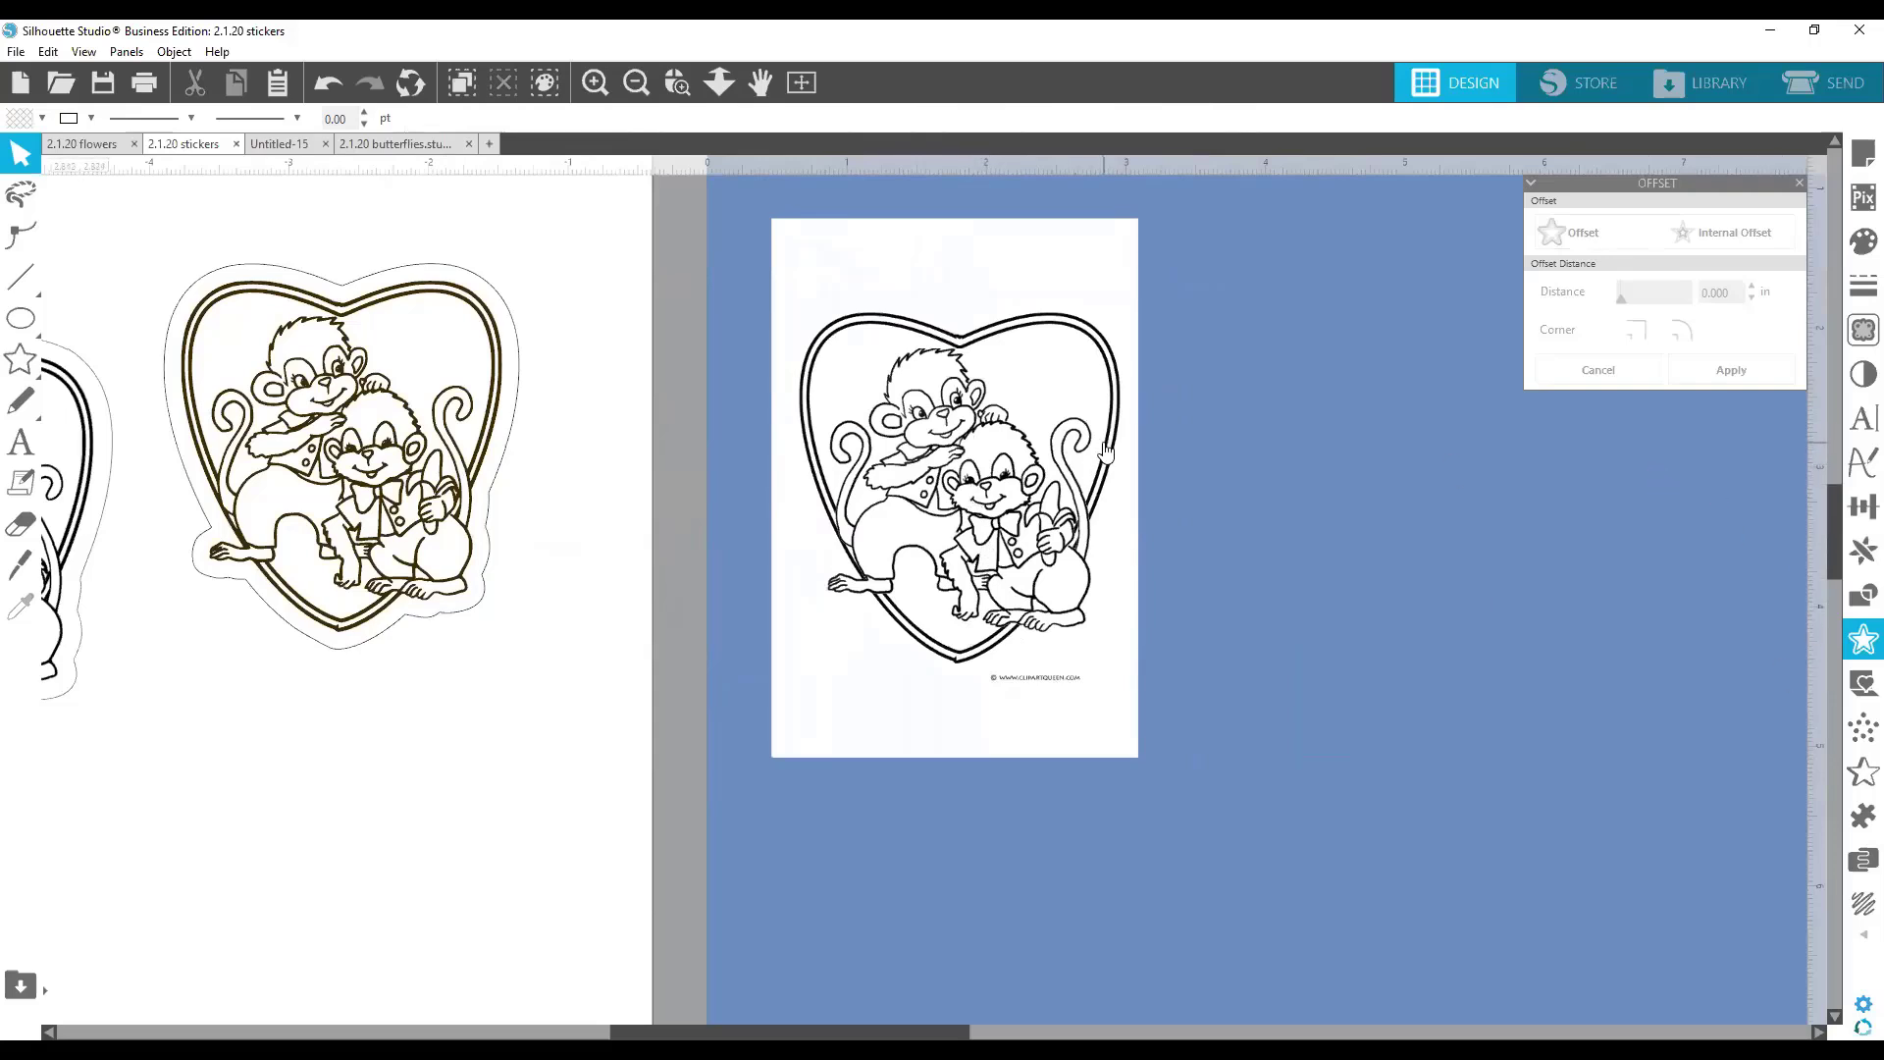
Delete the original monkey image and the finished monkey sticker.
left_click(950, 422)
key("Delete")
left_click(370, 483)
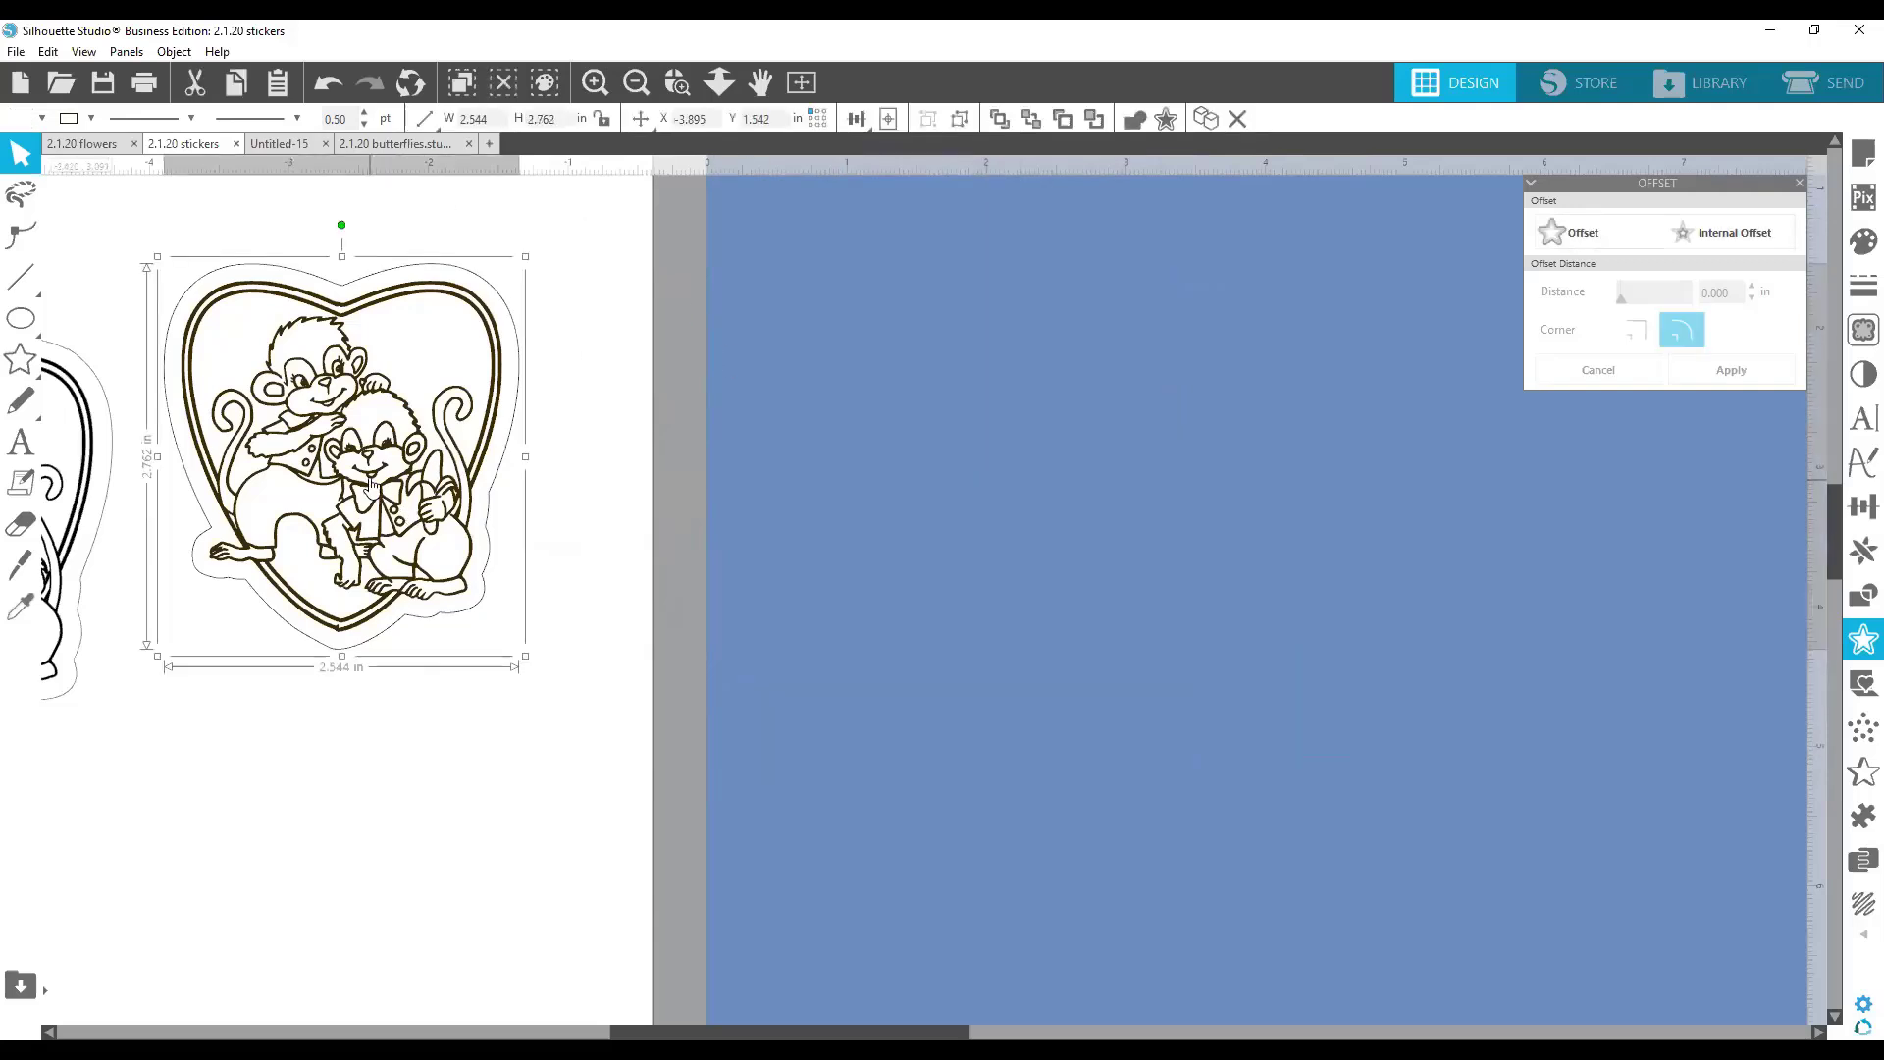
key("Delete")
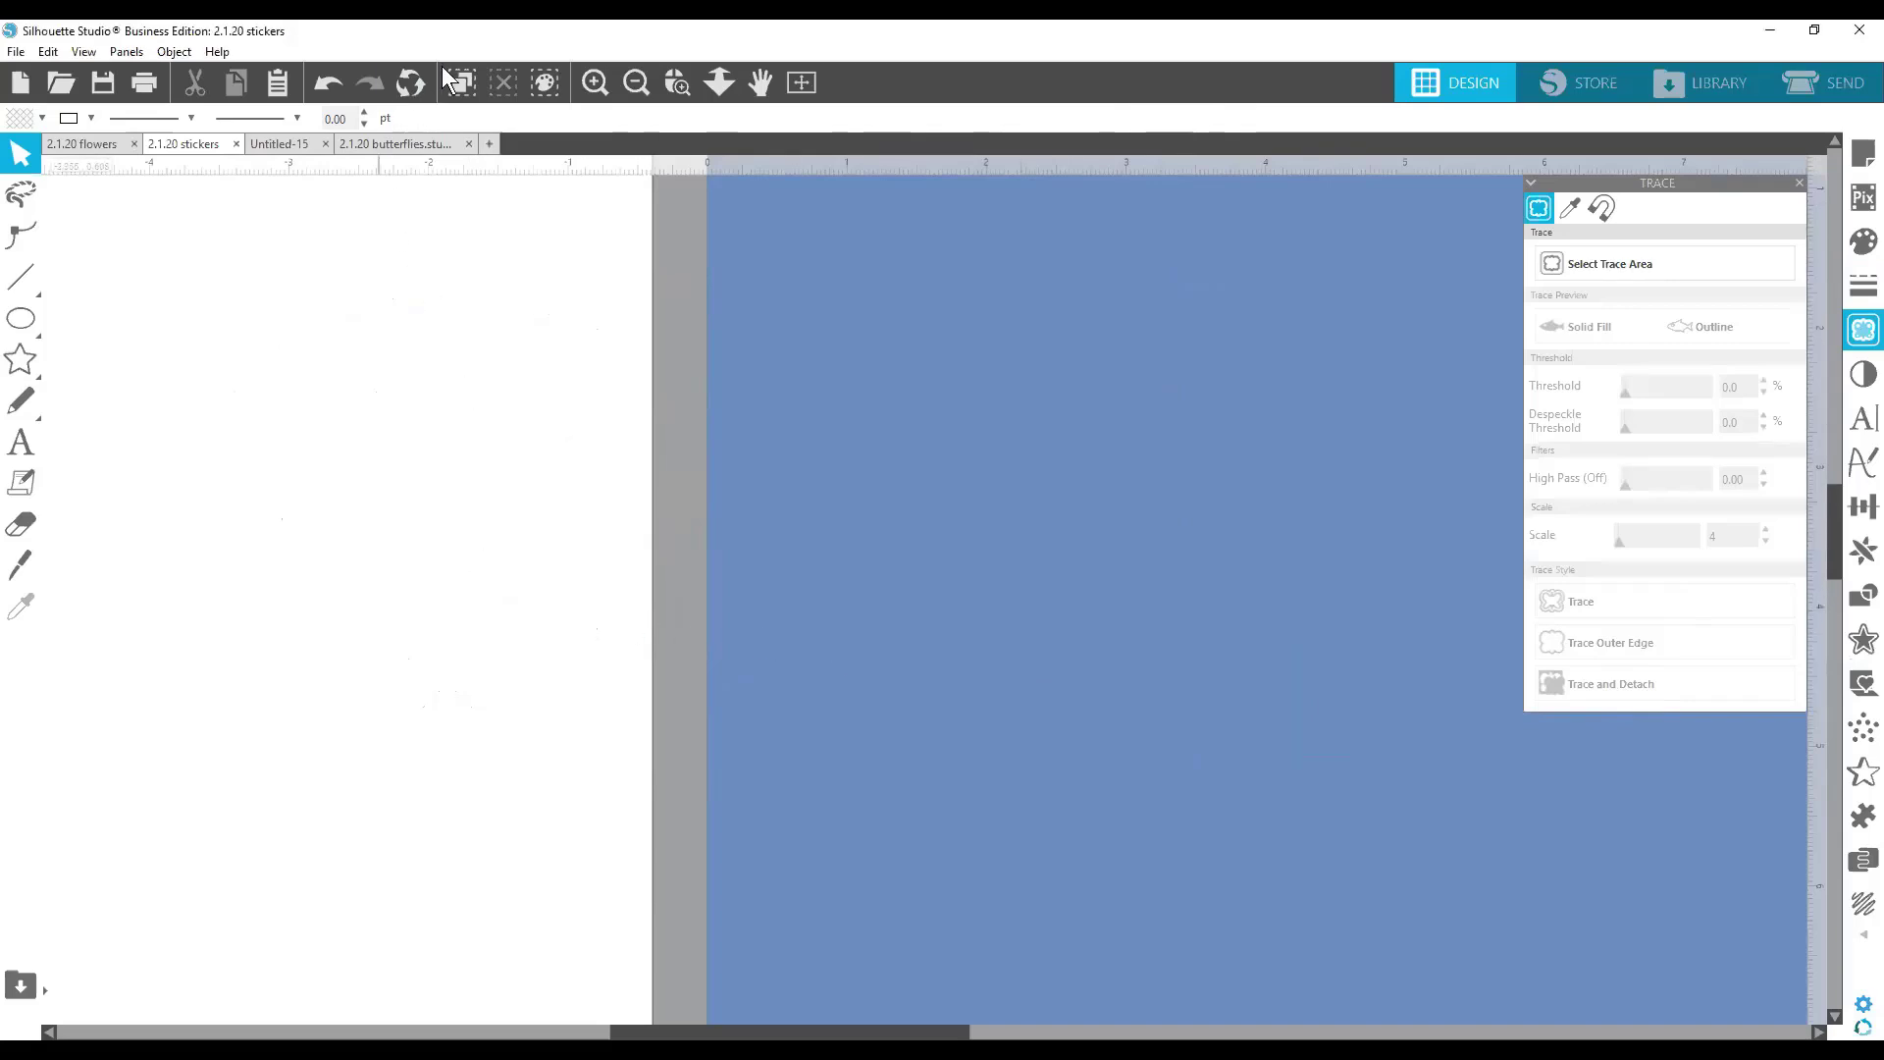
Move the teal rectangle down to uncover the stored designs and place the Make it Happen design on the blue page.
left_click(636, 81)
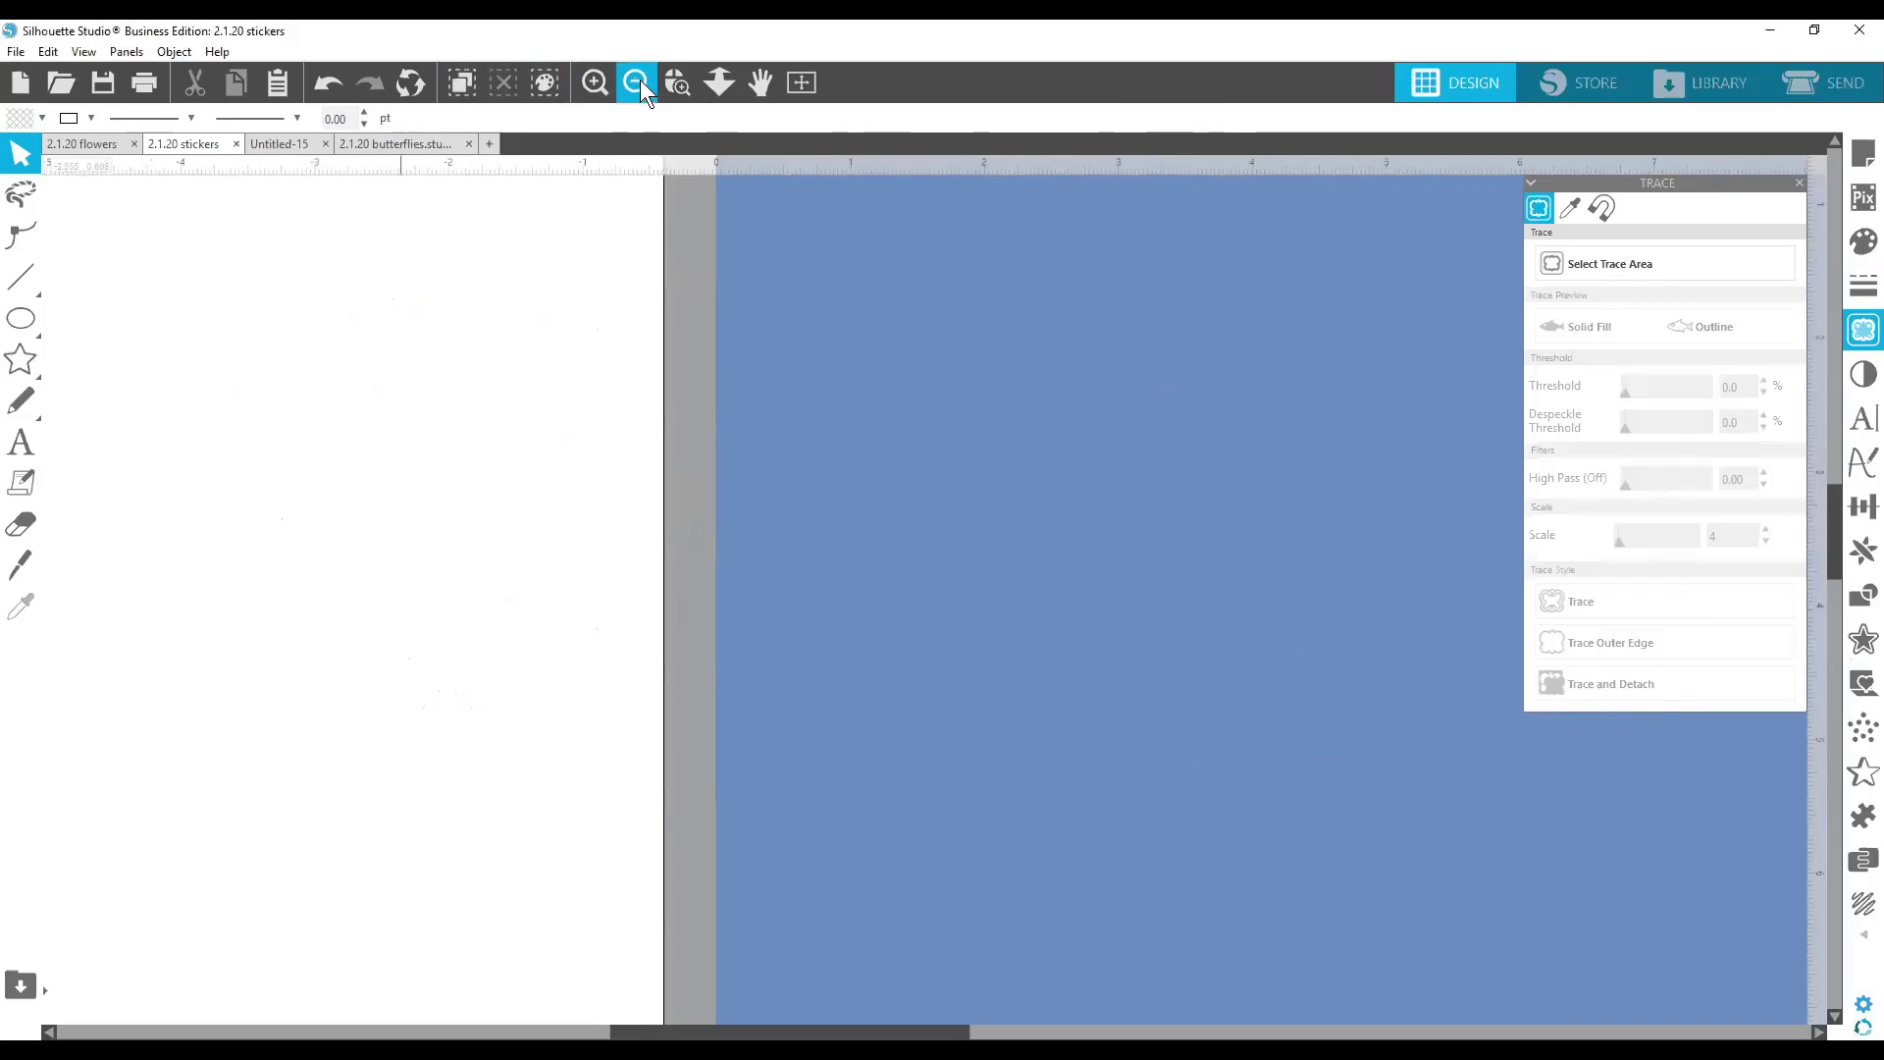
left_click(640, 81)
left_click(640, 82)
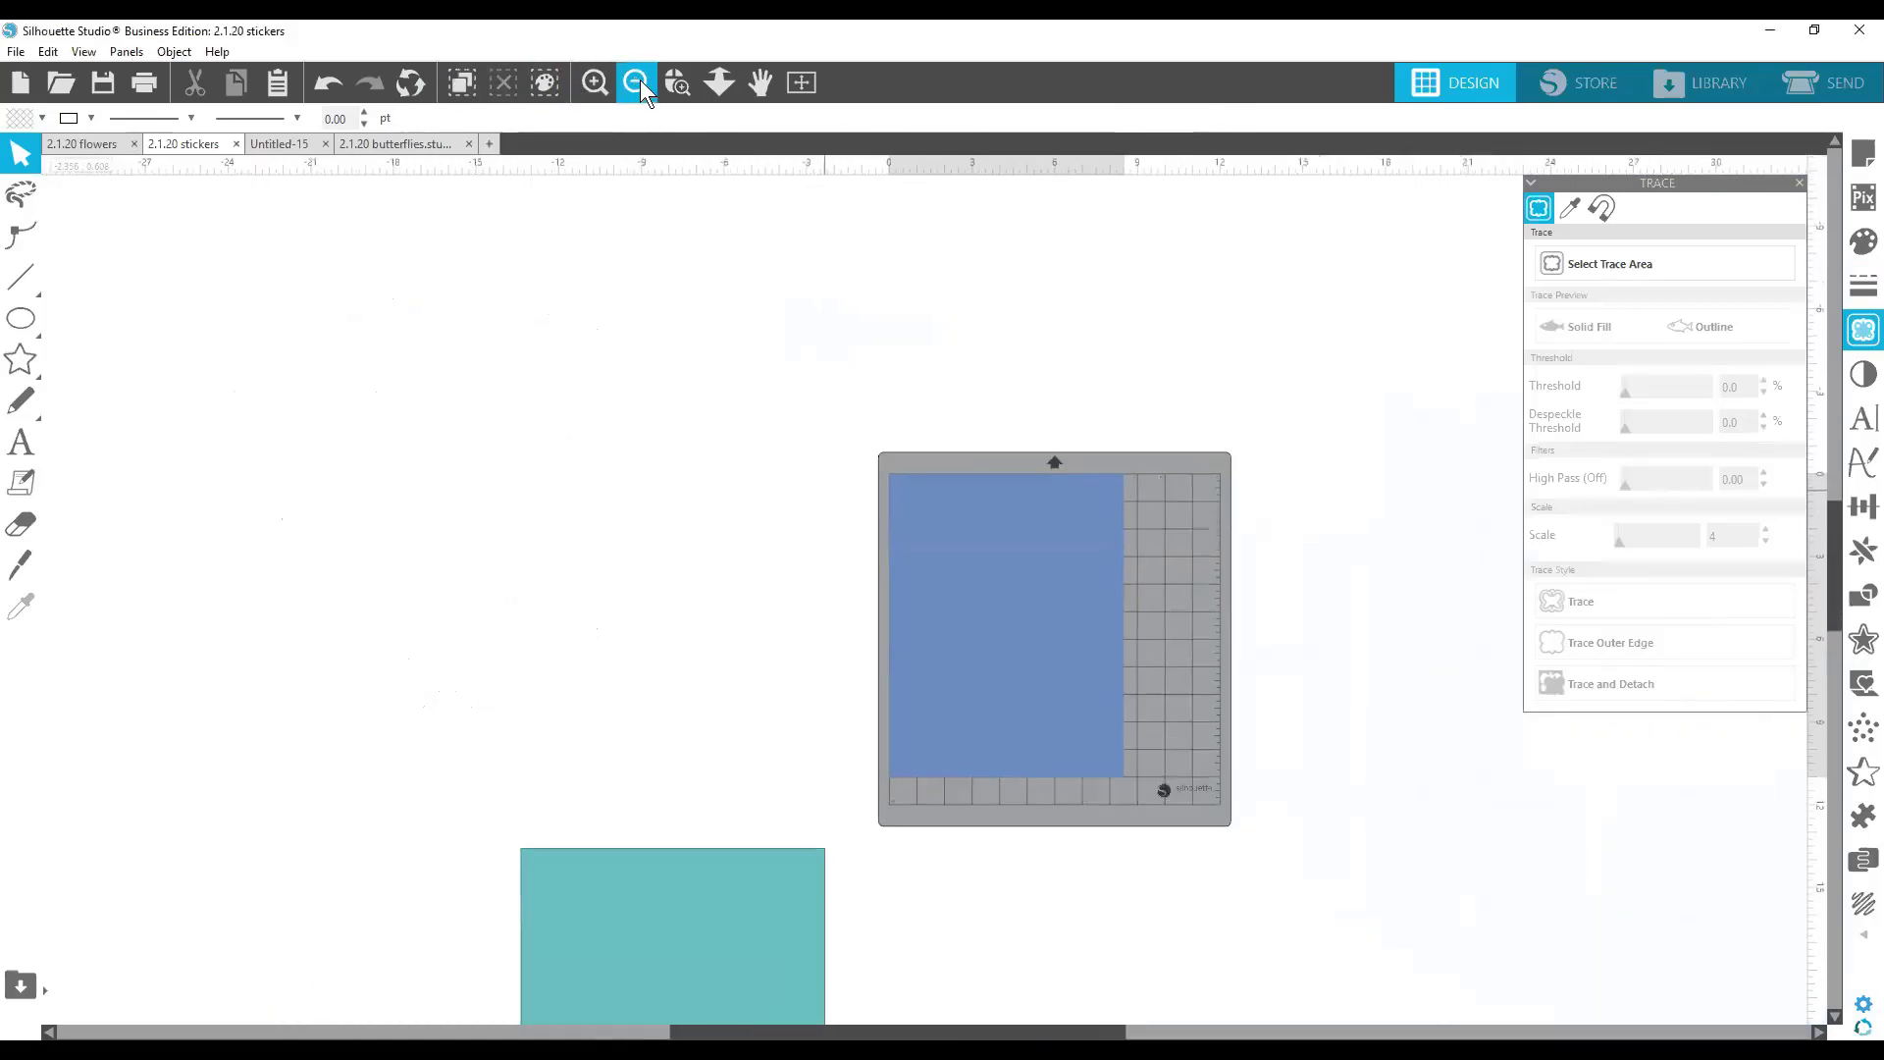
left_click(640, 81)
scroll(1142, 403, "down", 1)
scroll(1142, 404, "down", 6)
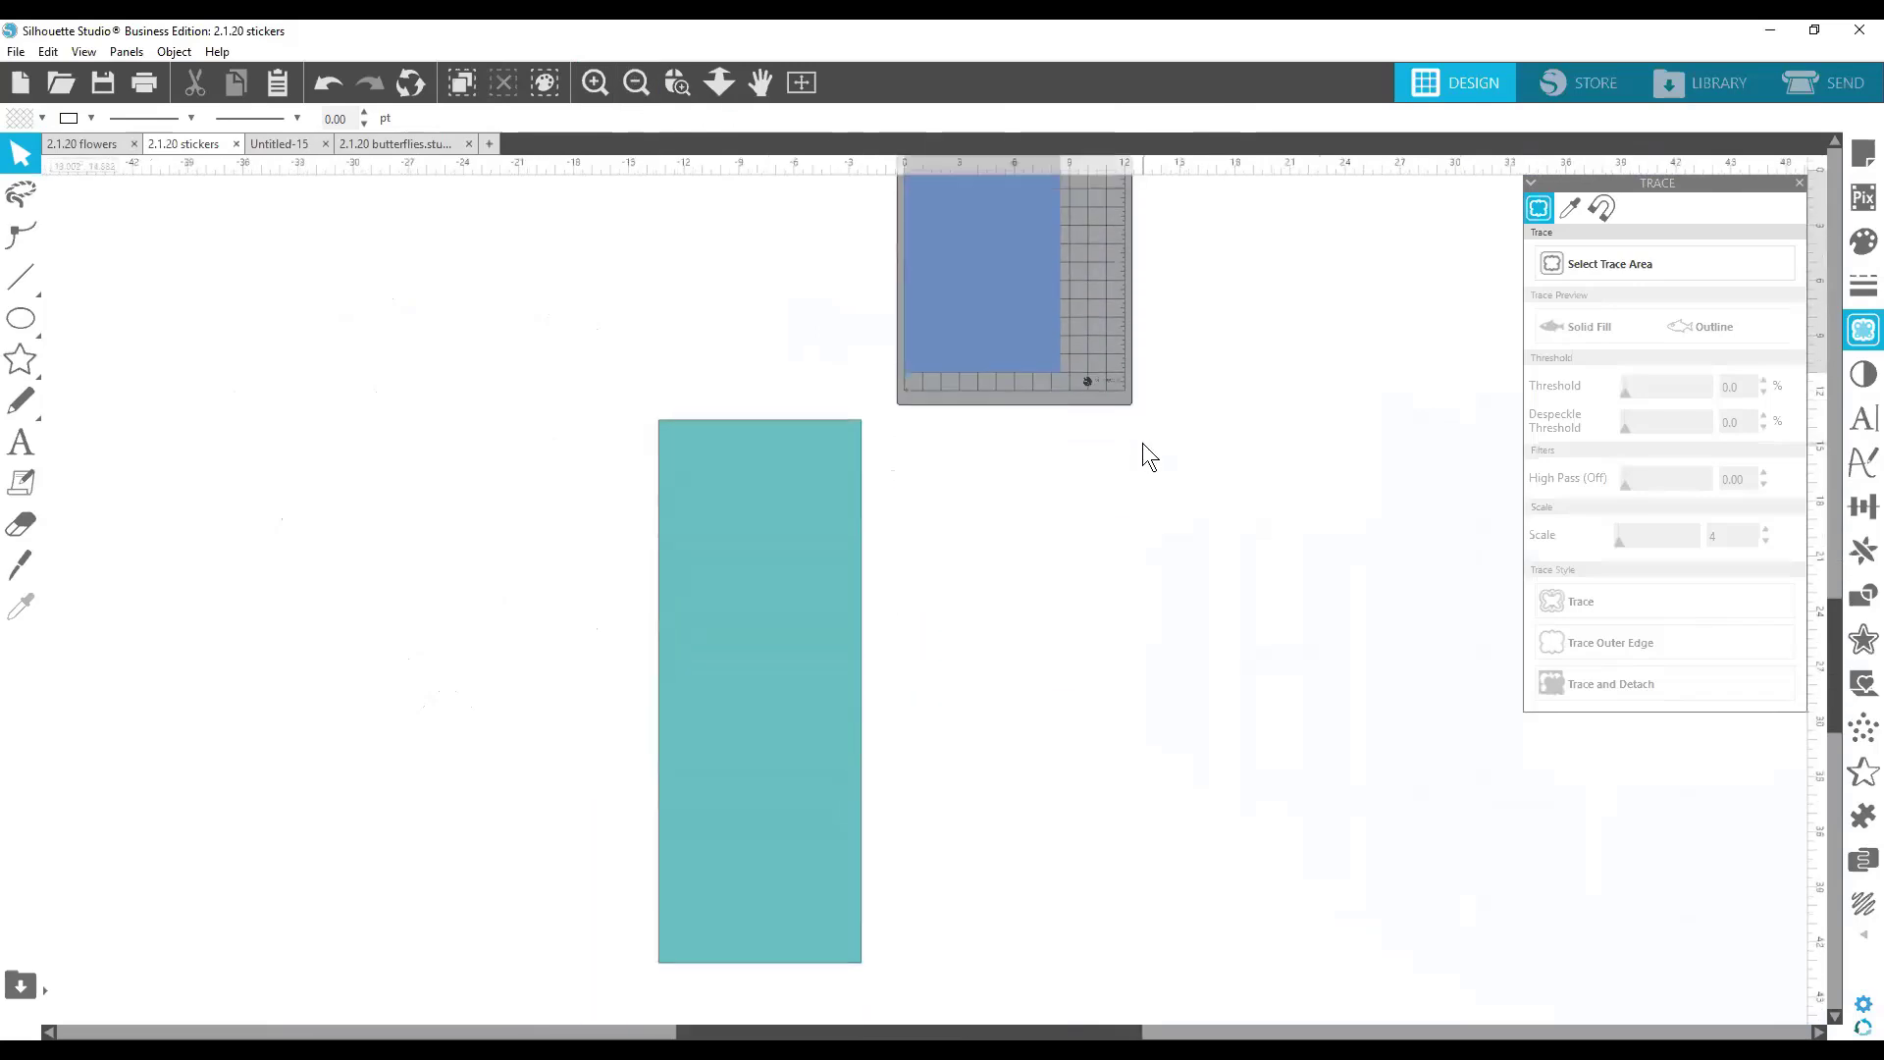
left_click_drag(731, 531, 734, 646)
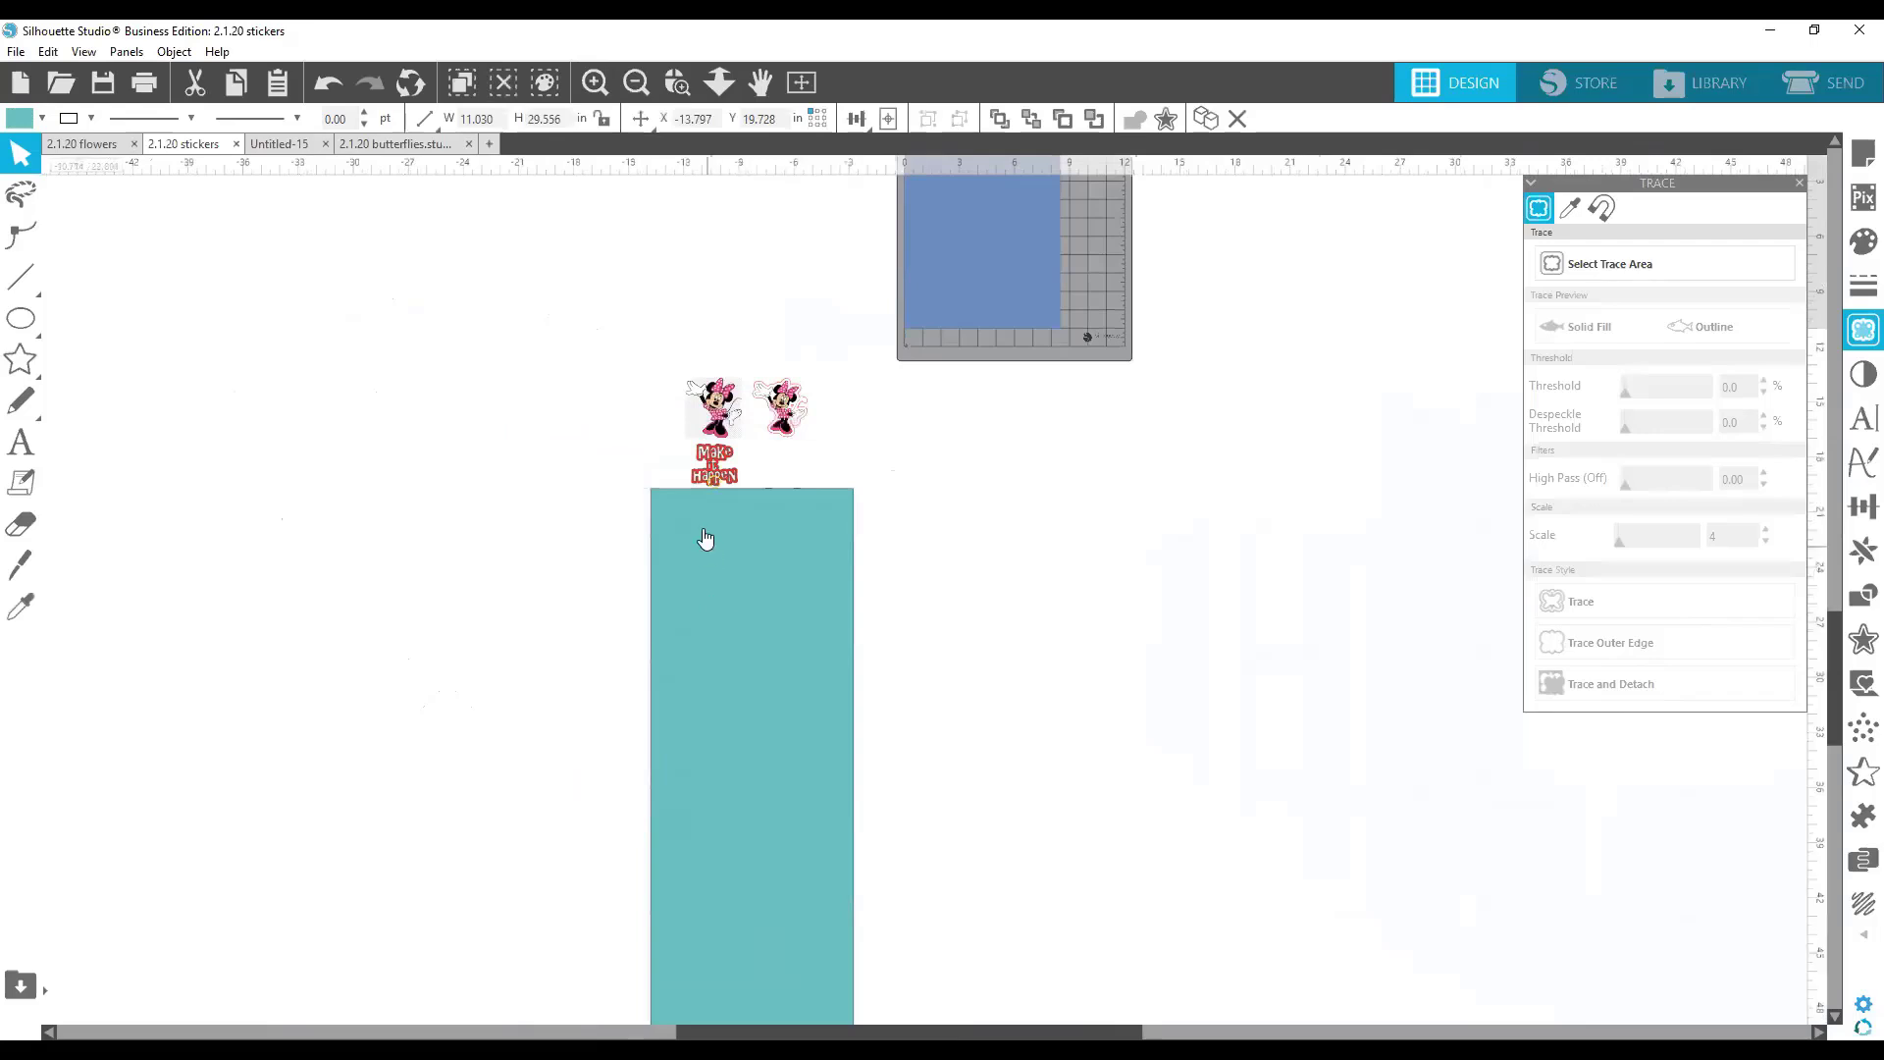
left_click(730, 478)
left_click_drag(732, 483, 957, 253)
scroll(1136, 393, "up", 3)
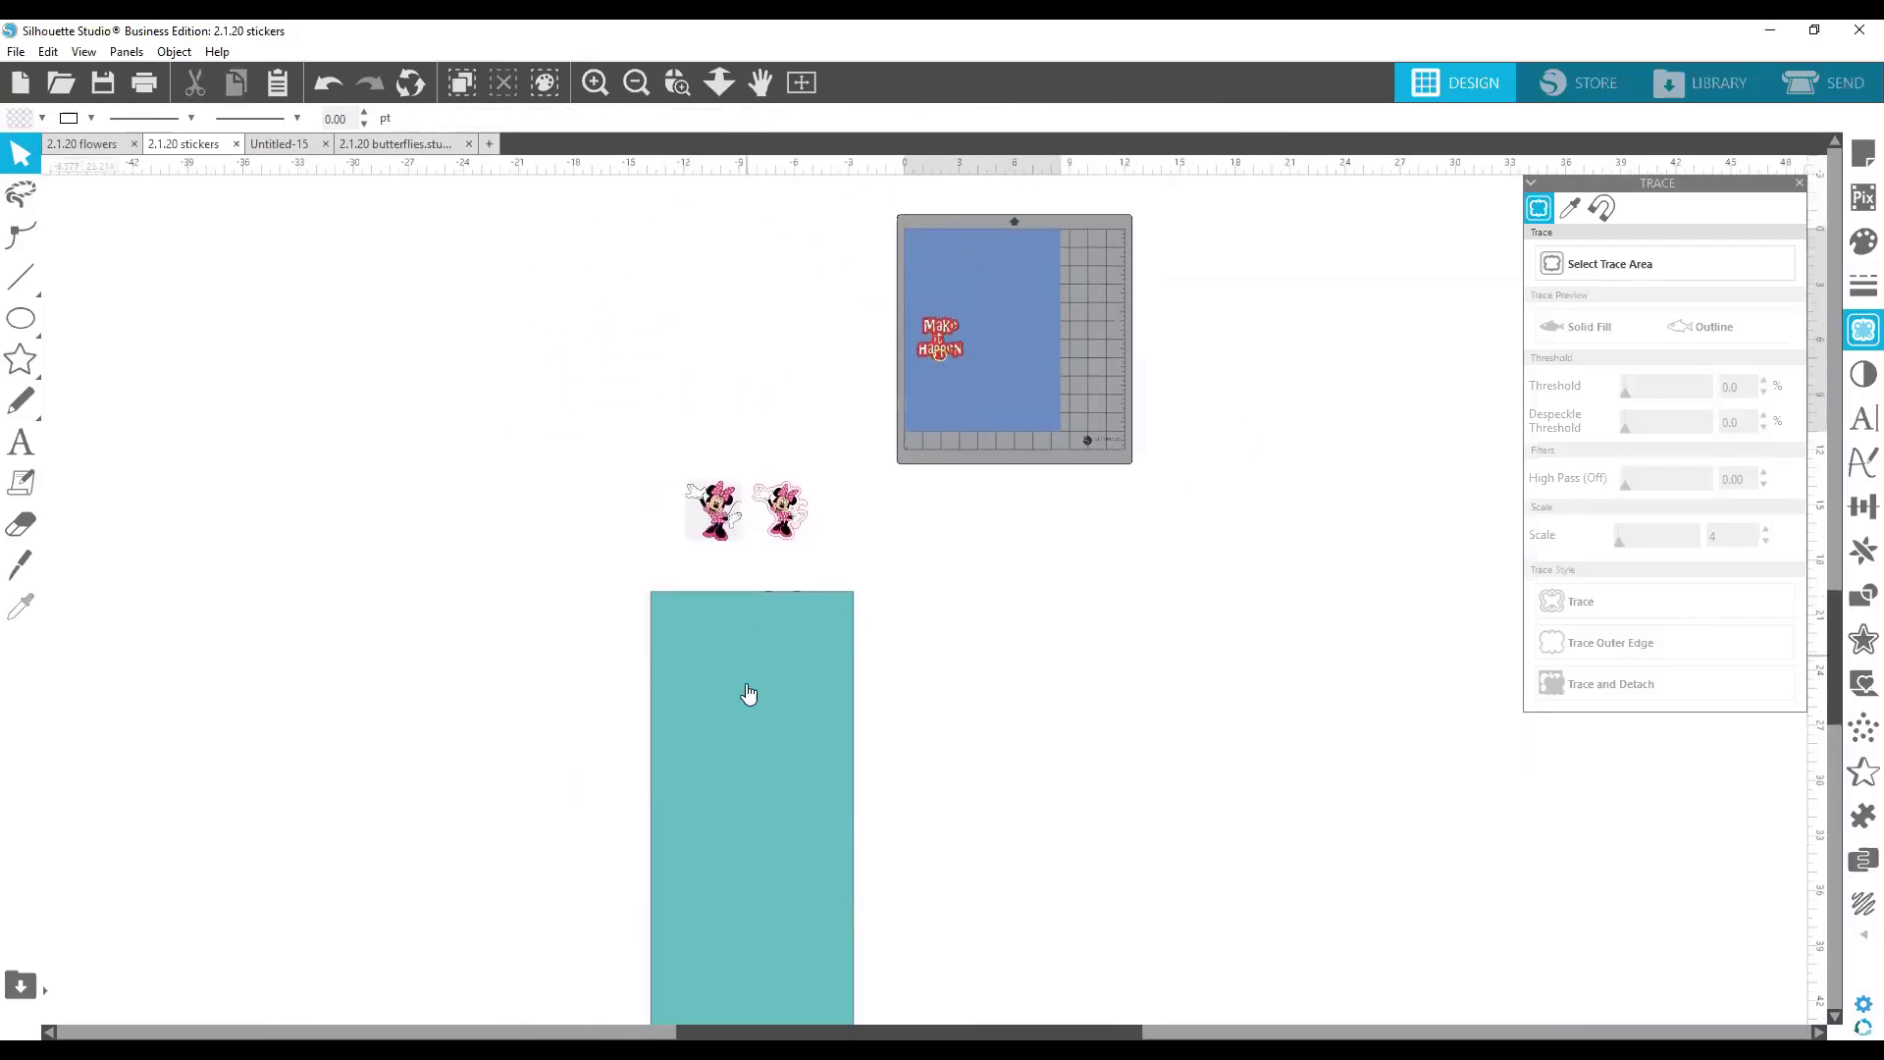
Cover the stored designs with the teal rectangle again and enlarge the Make it Happen design to about 25.69 in wide over the mat.
left_click_drag(761, 710, 757, 517)
left_click(942, 371)
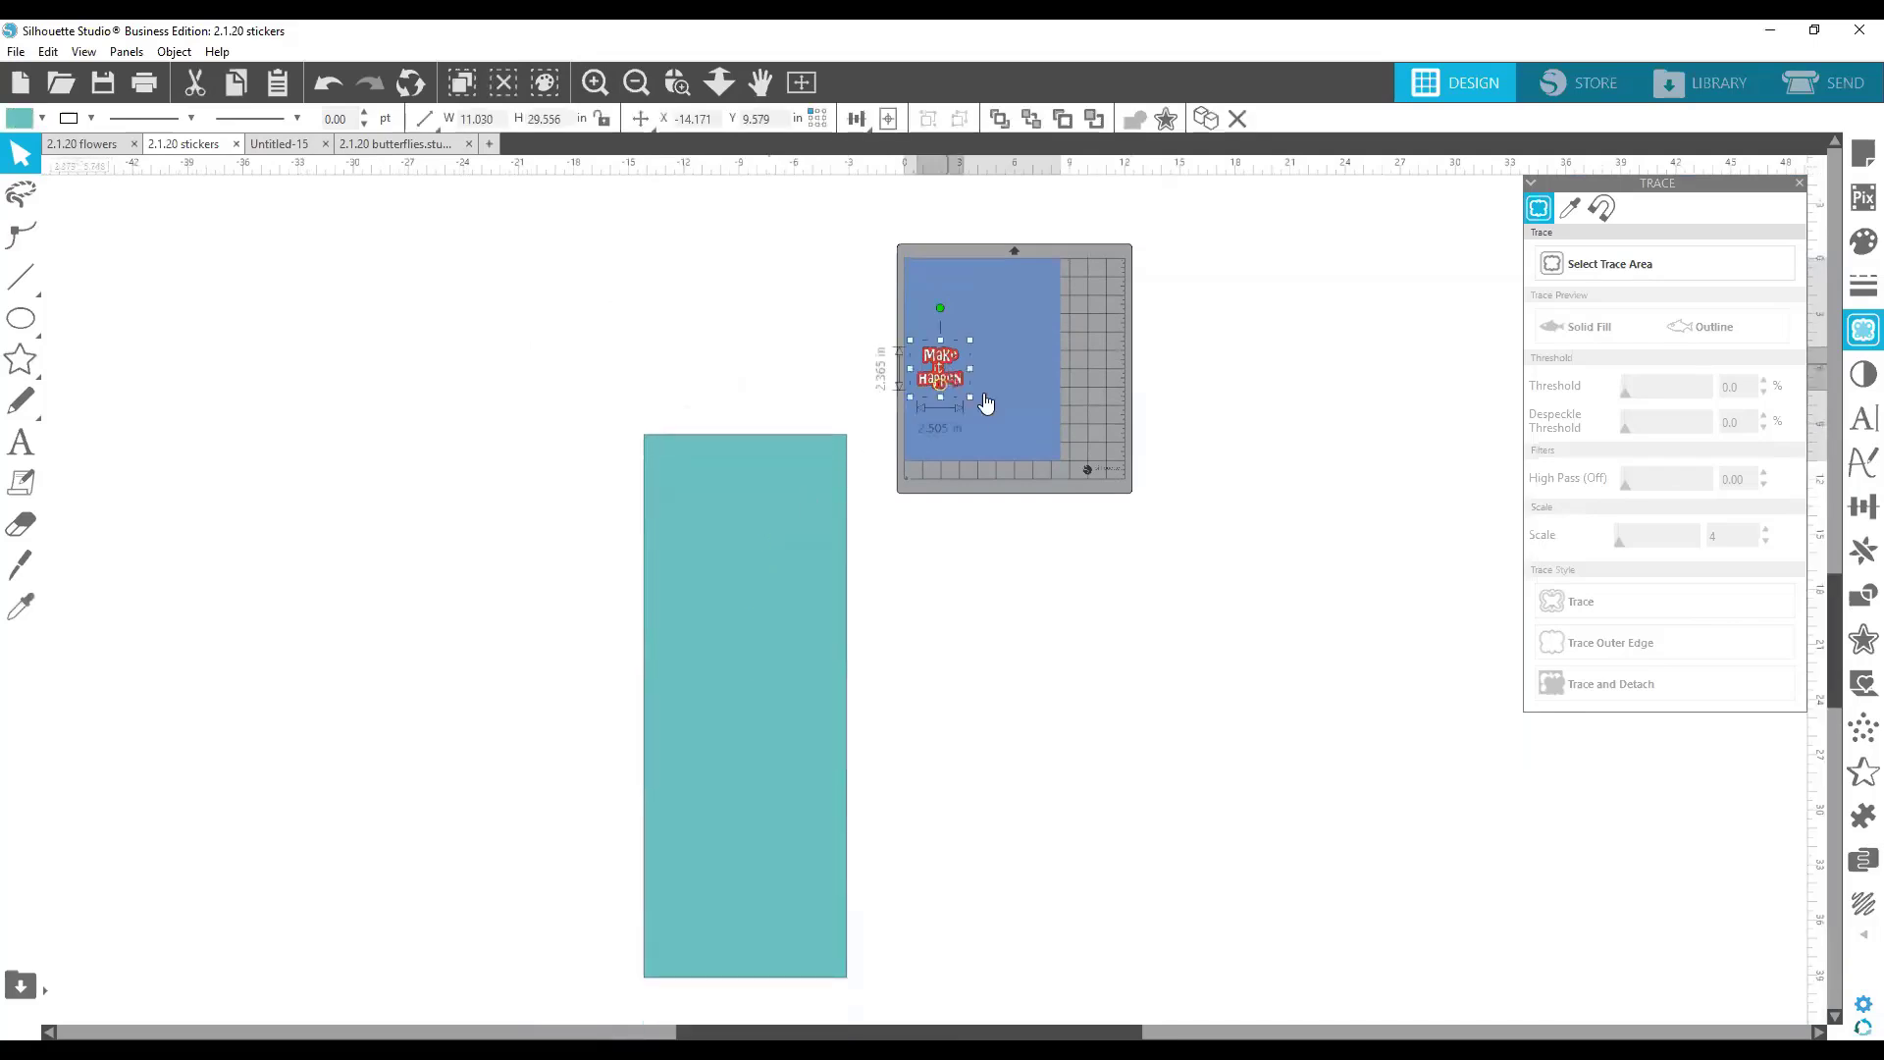
left_click_drag(970, 397, 1394, 798)
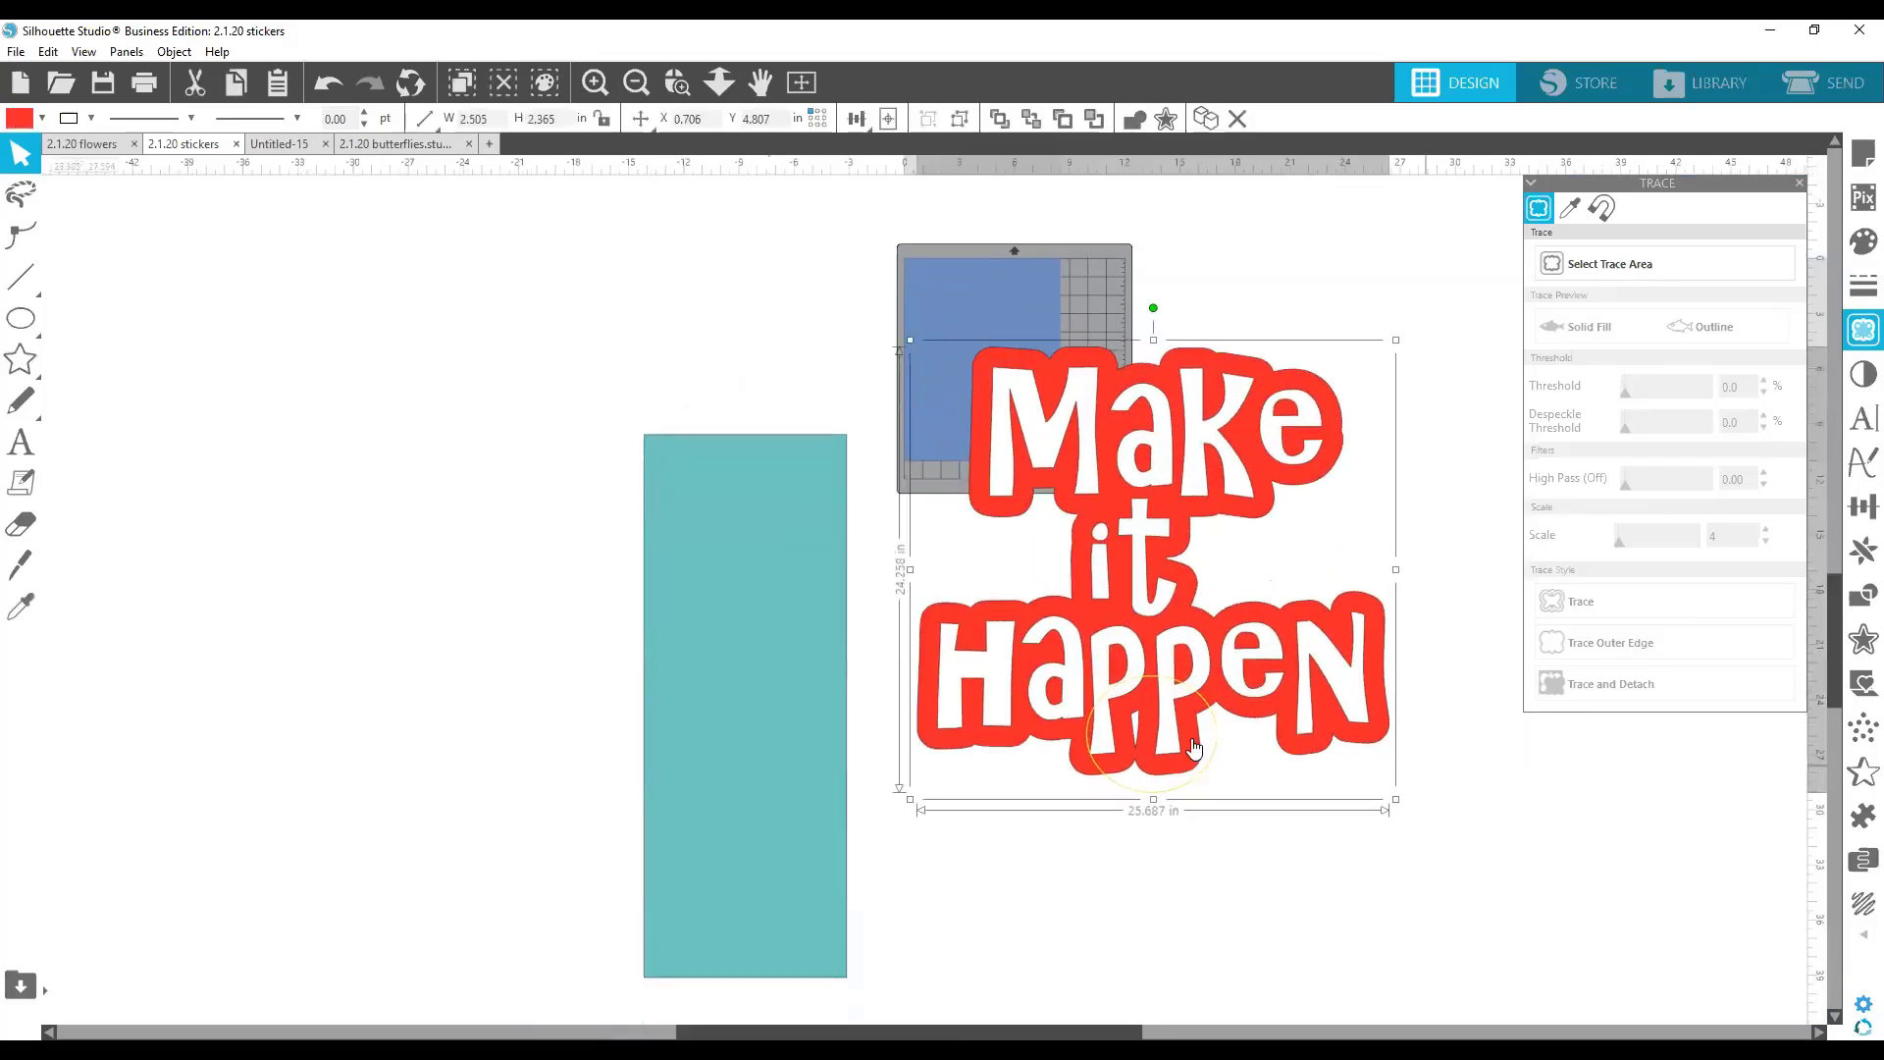
left_click_drag(1147, 661, 995, 314)
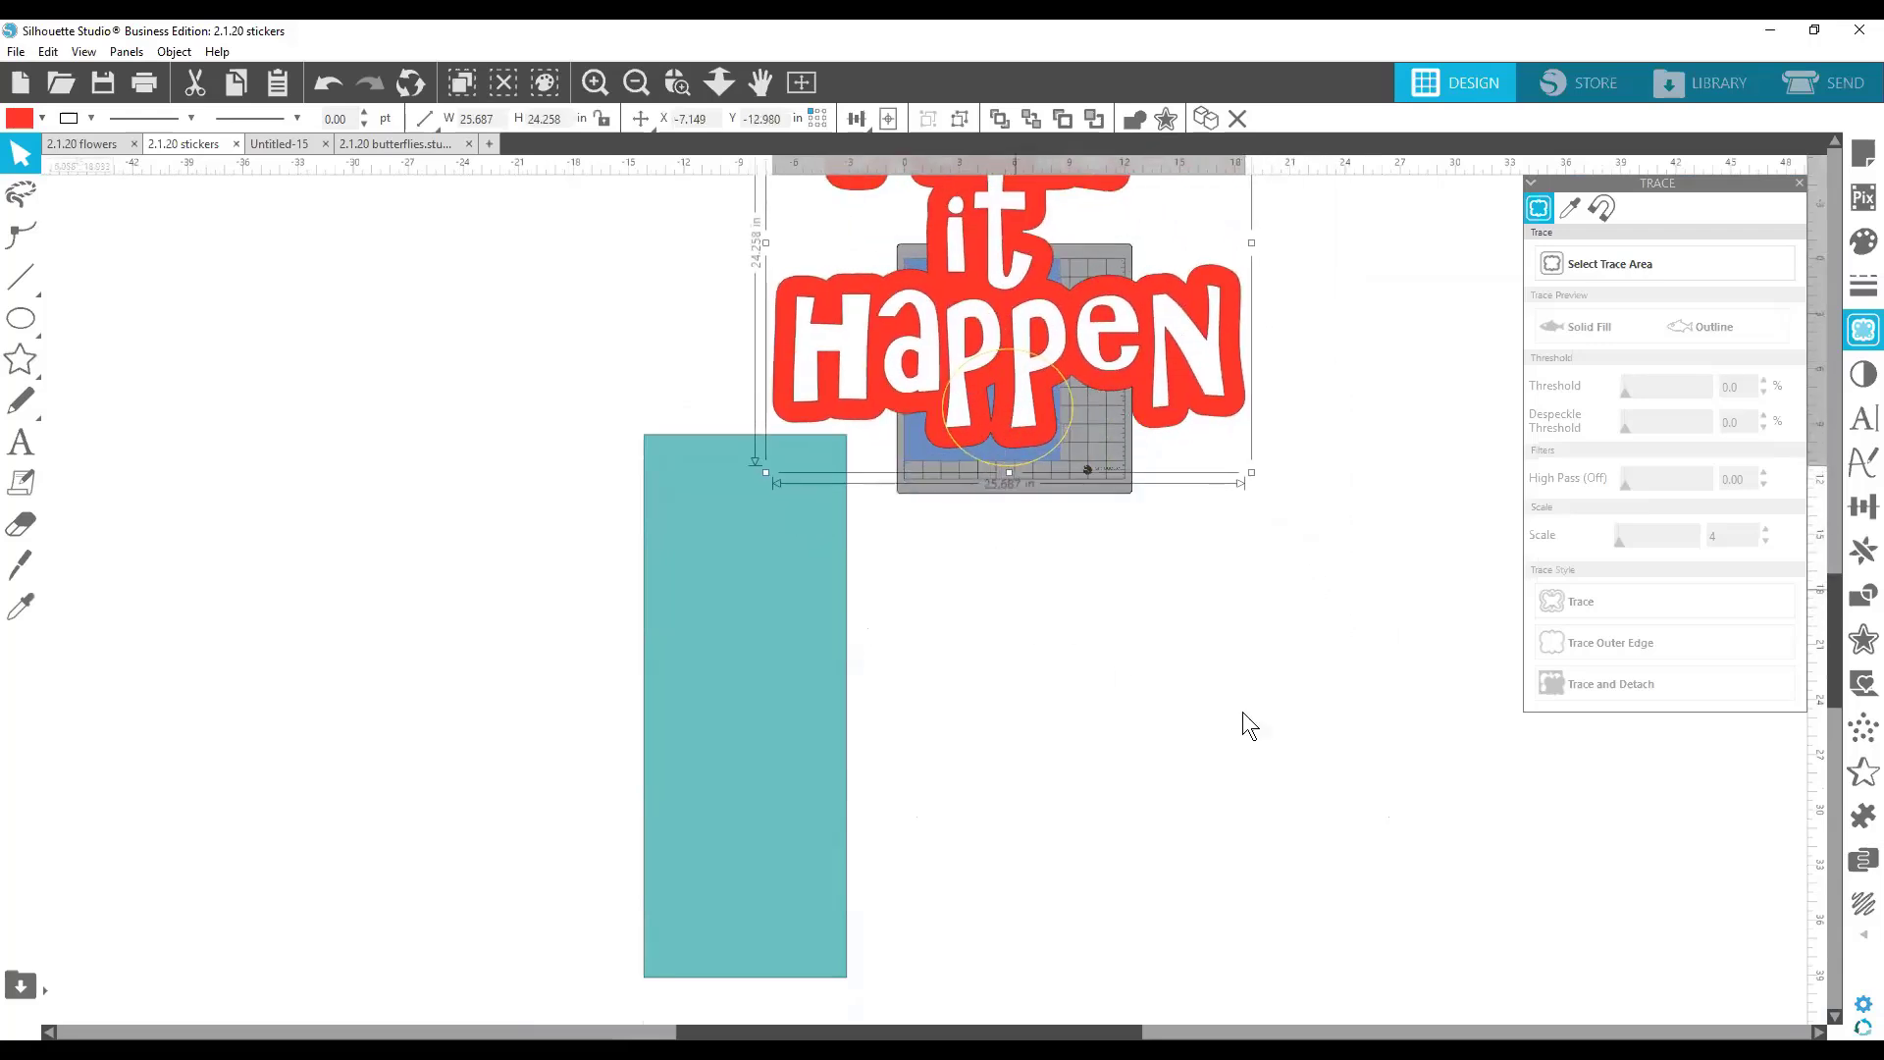
scroll(1259, 732, "up", 2)
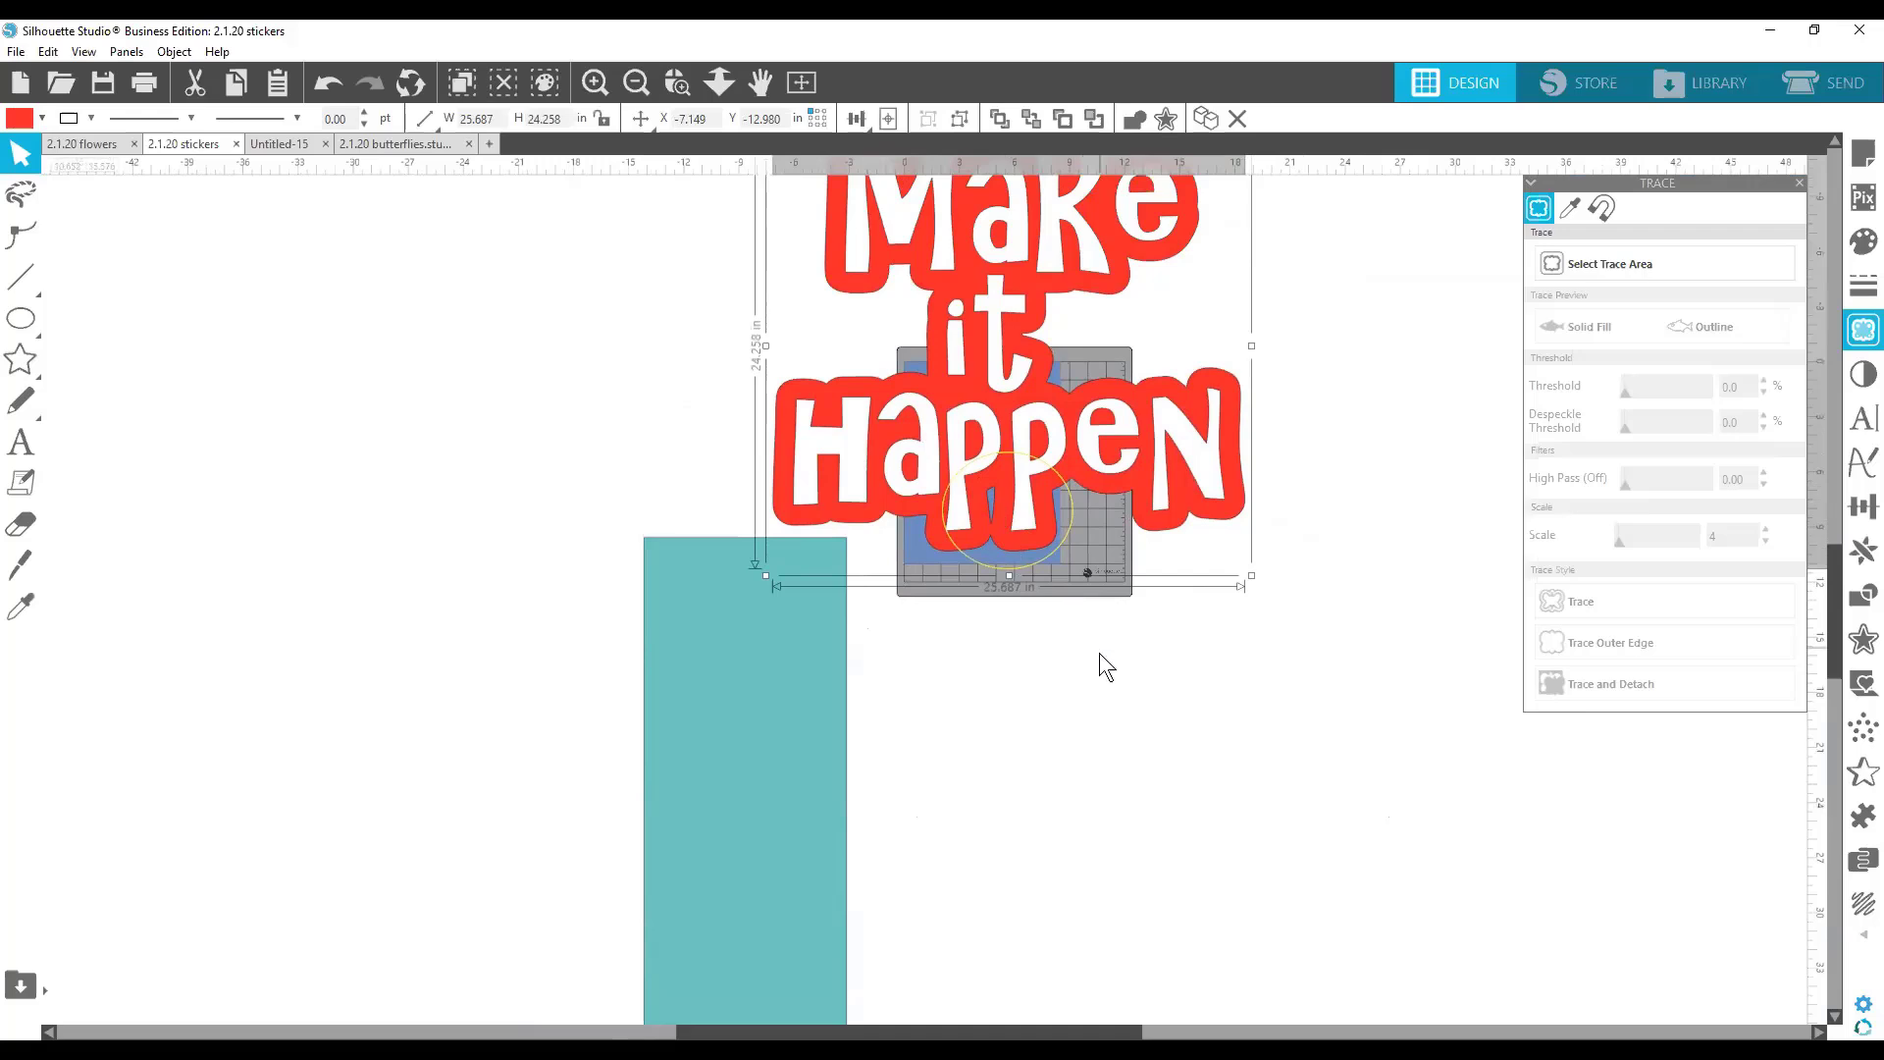
Ungroup the Make it Happen design, move the lettering up and delete the yellow circle.
right_click(1122, 421)
left_click(1182, 742)
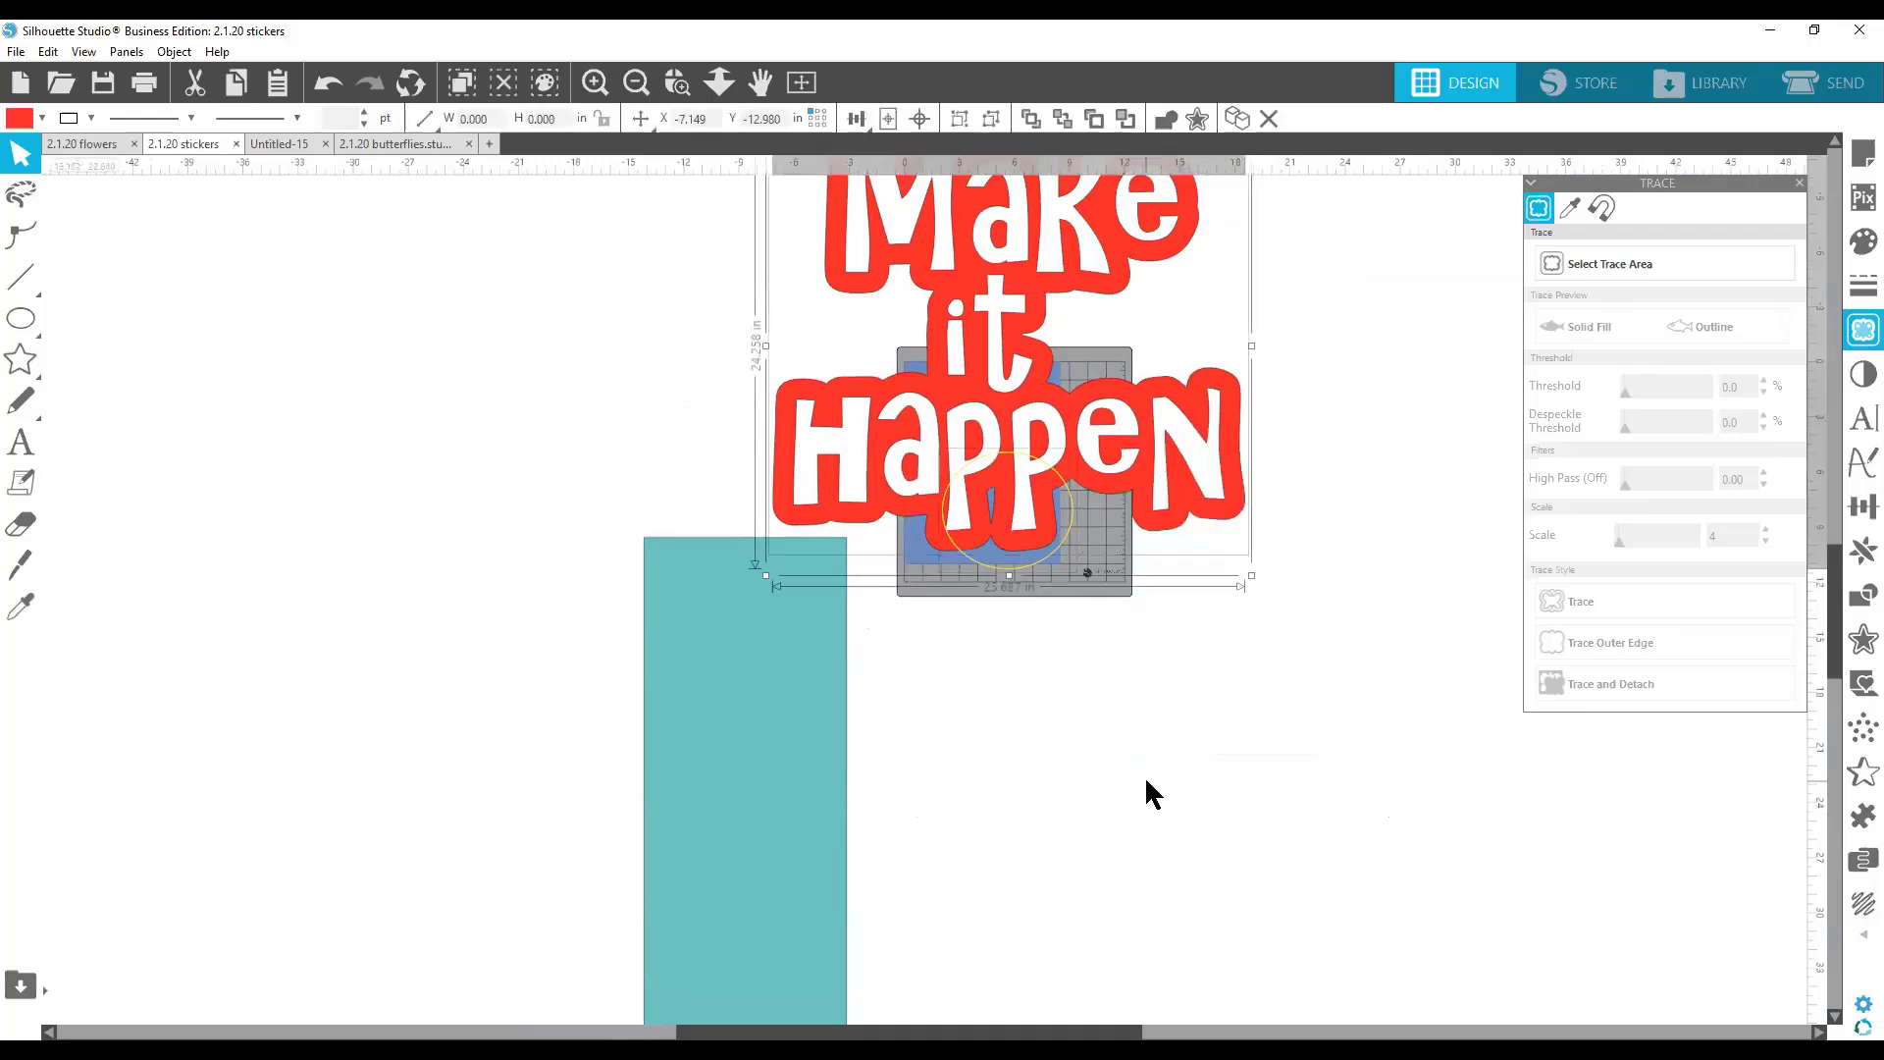
left_click(1144, 780)
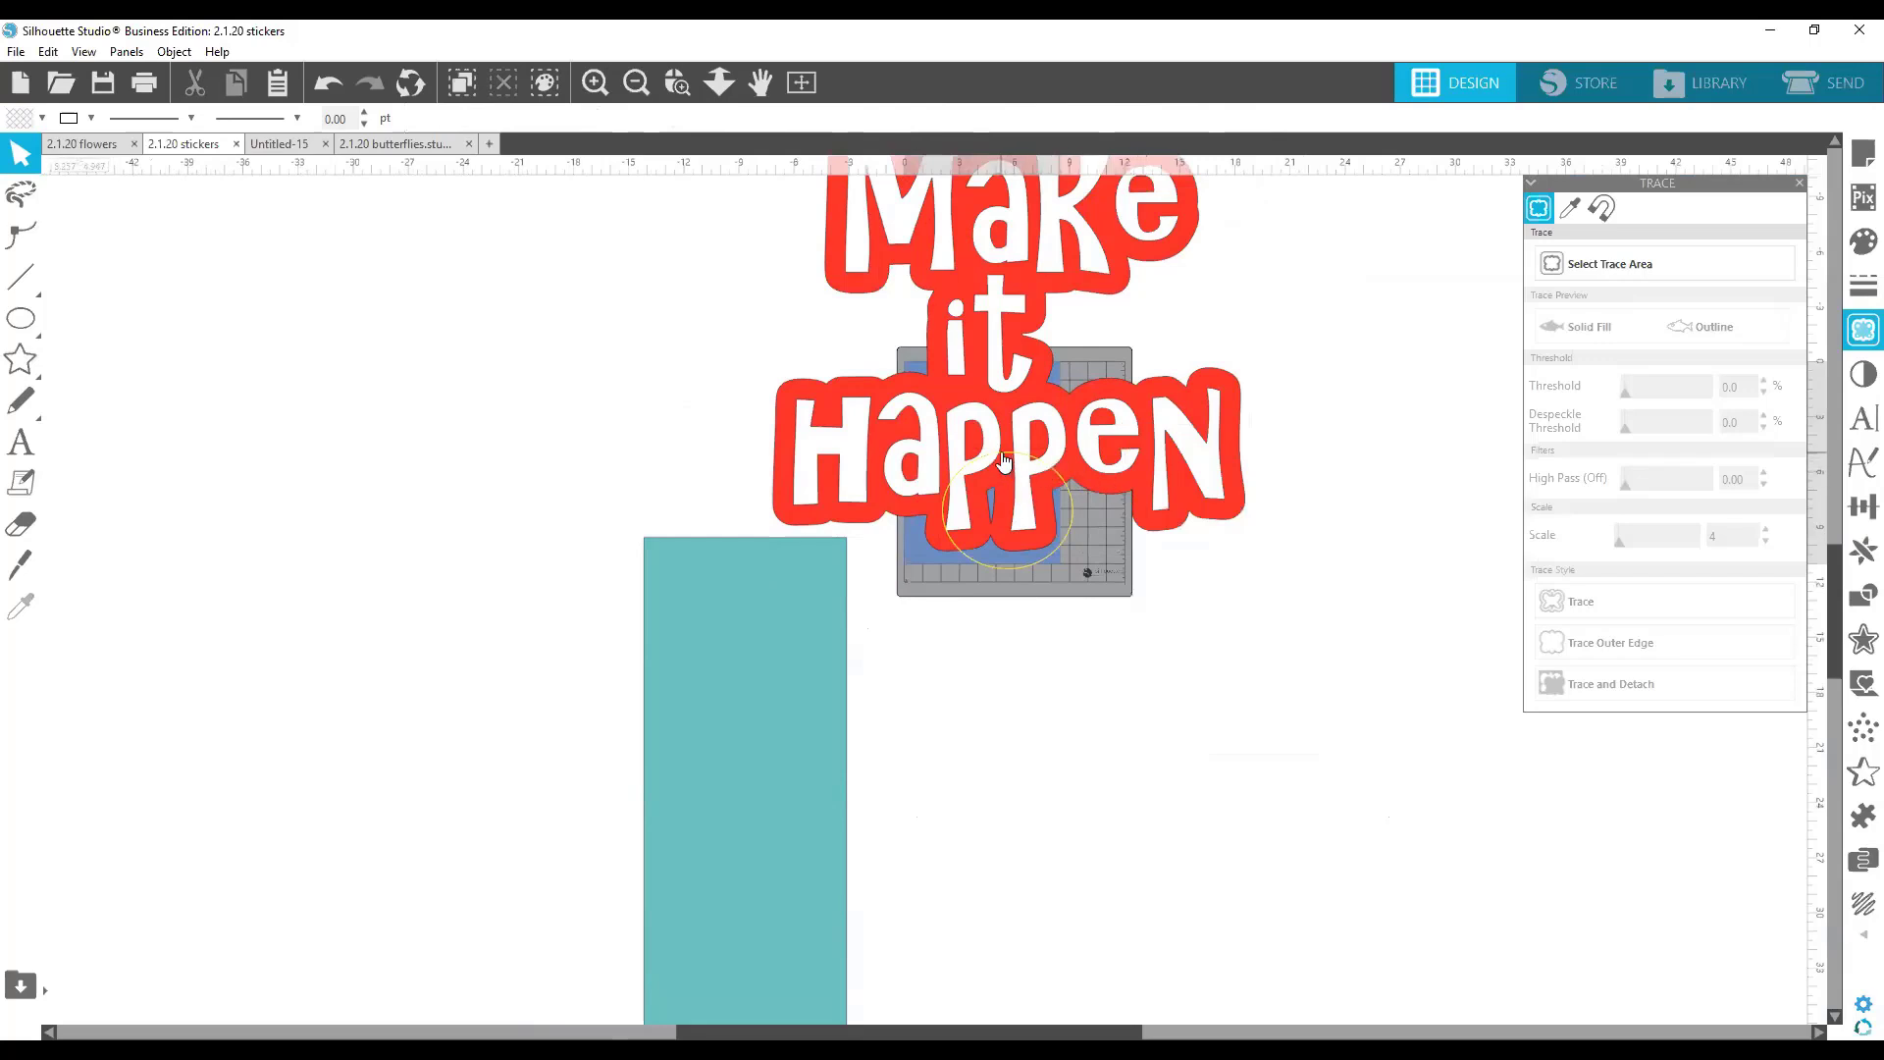
left_click_drag(1010, 455, 1001, 369)
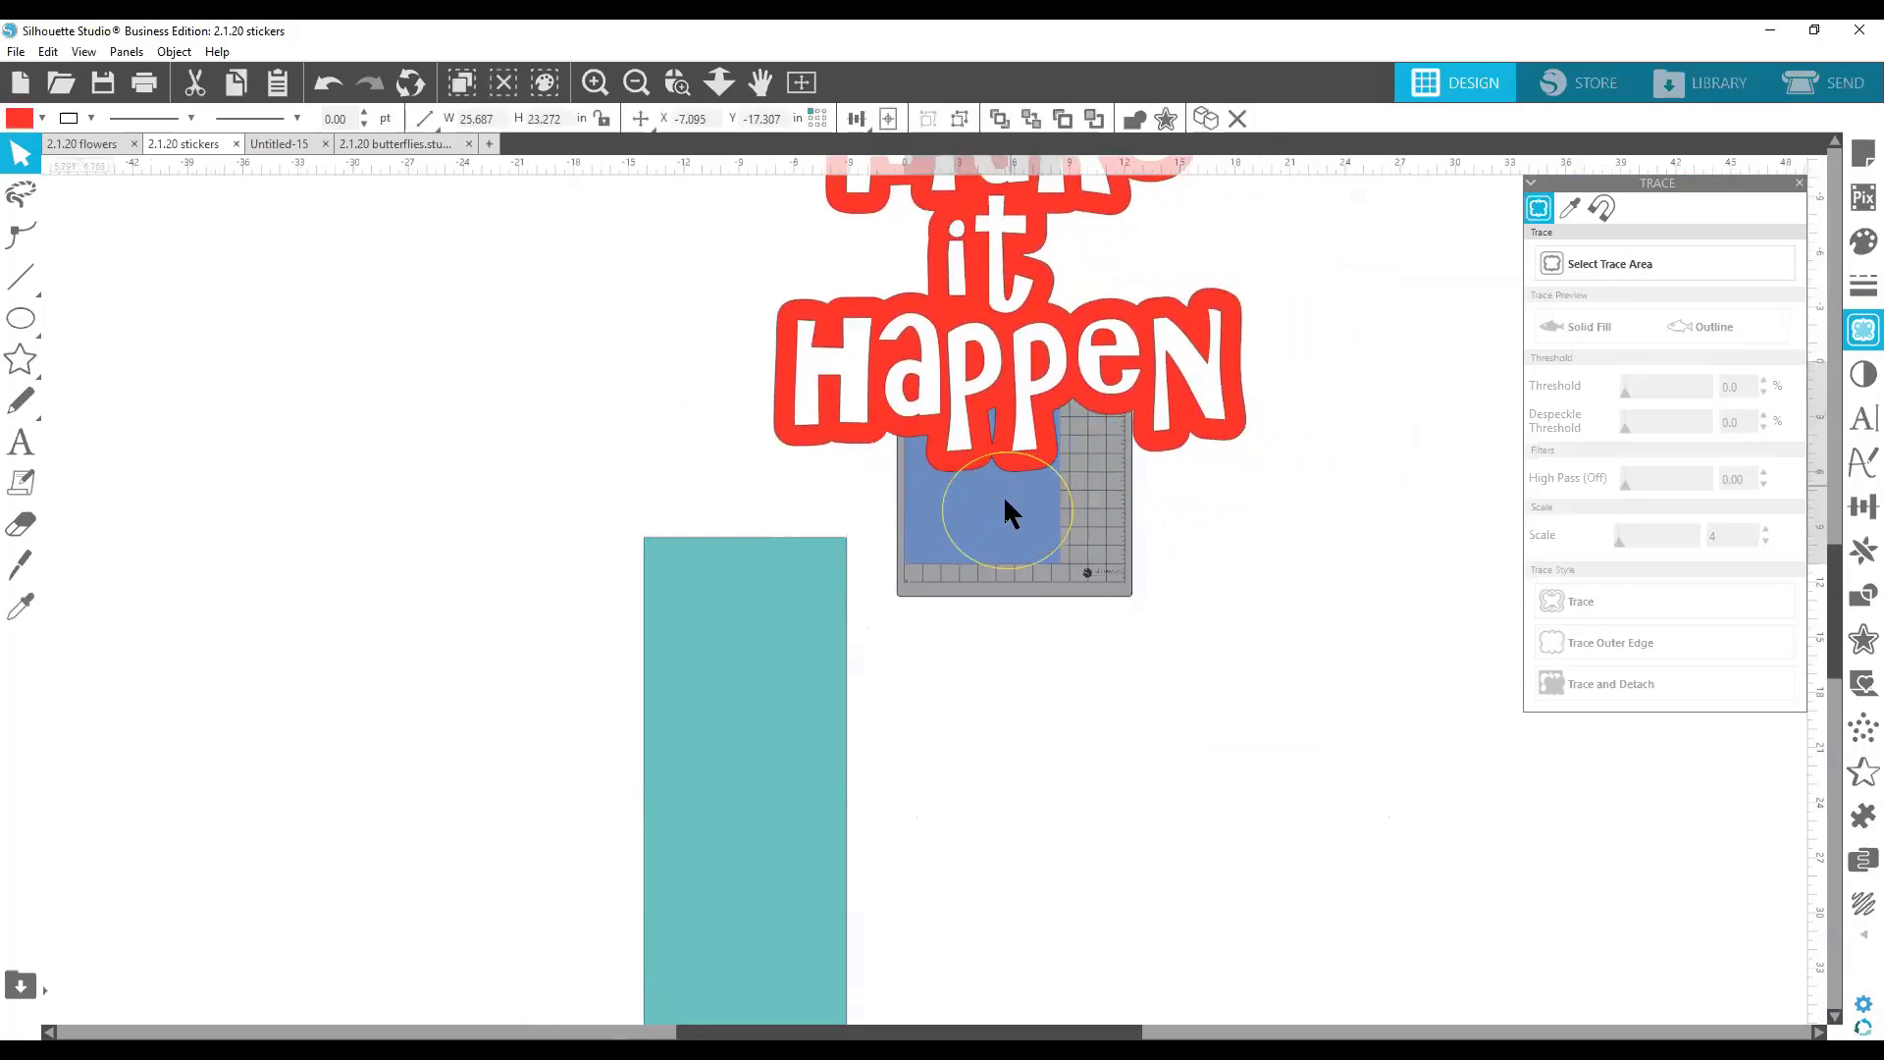
left_click(948, 488)
key("Delete")
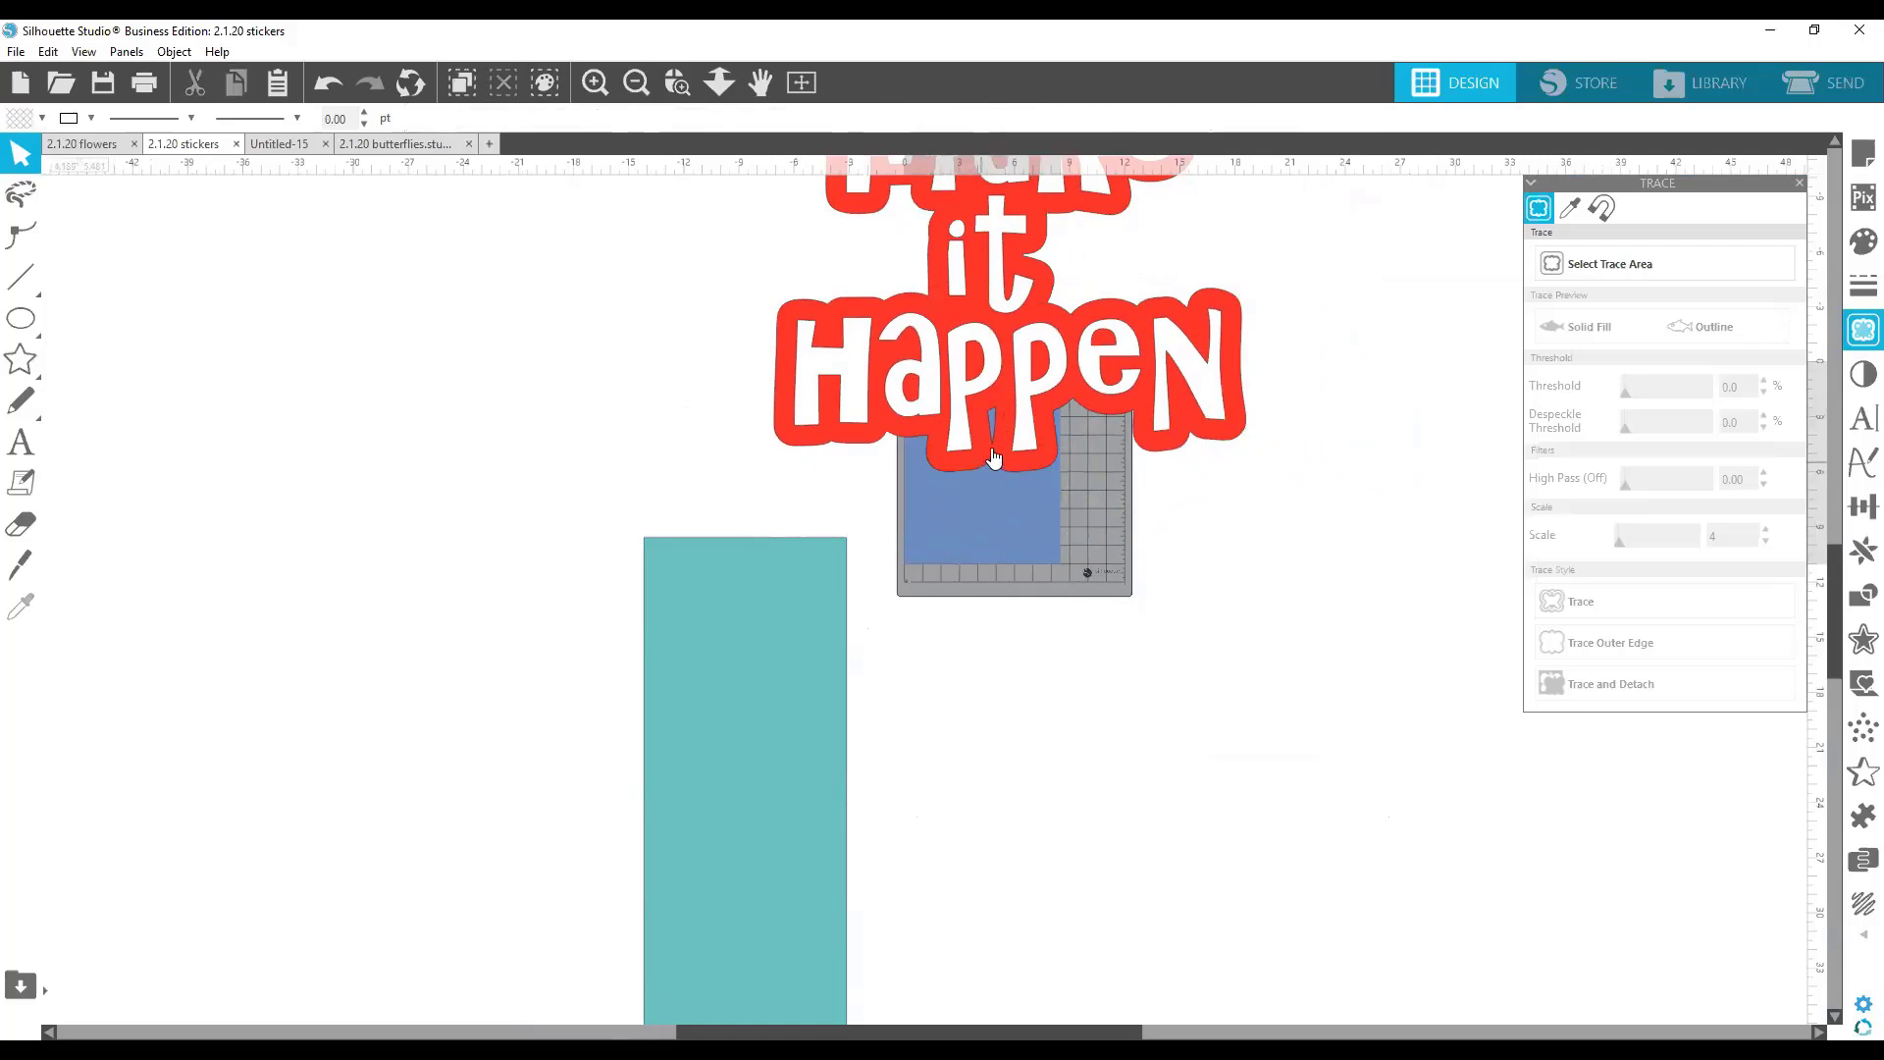
Ungroup the Make it Happen lettering from its red backing and move the backing to the empty area beyond the teal rectangle.
left_click_drag(982, 438, 973, 486)
left_click(982, 477)
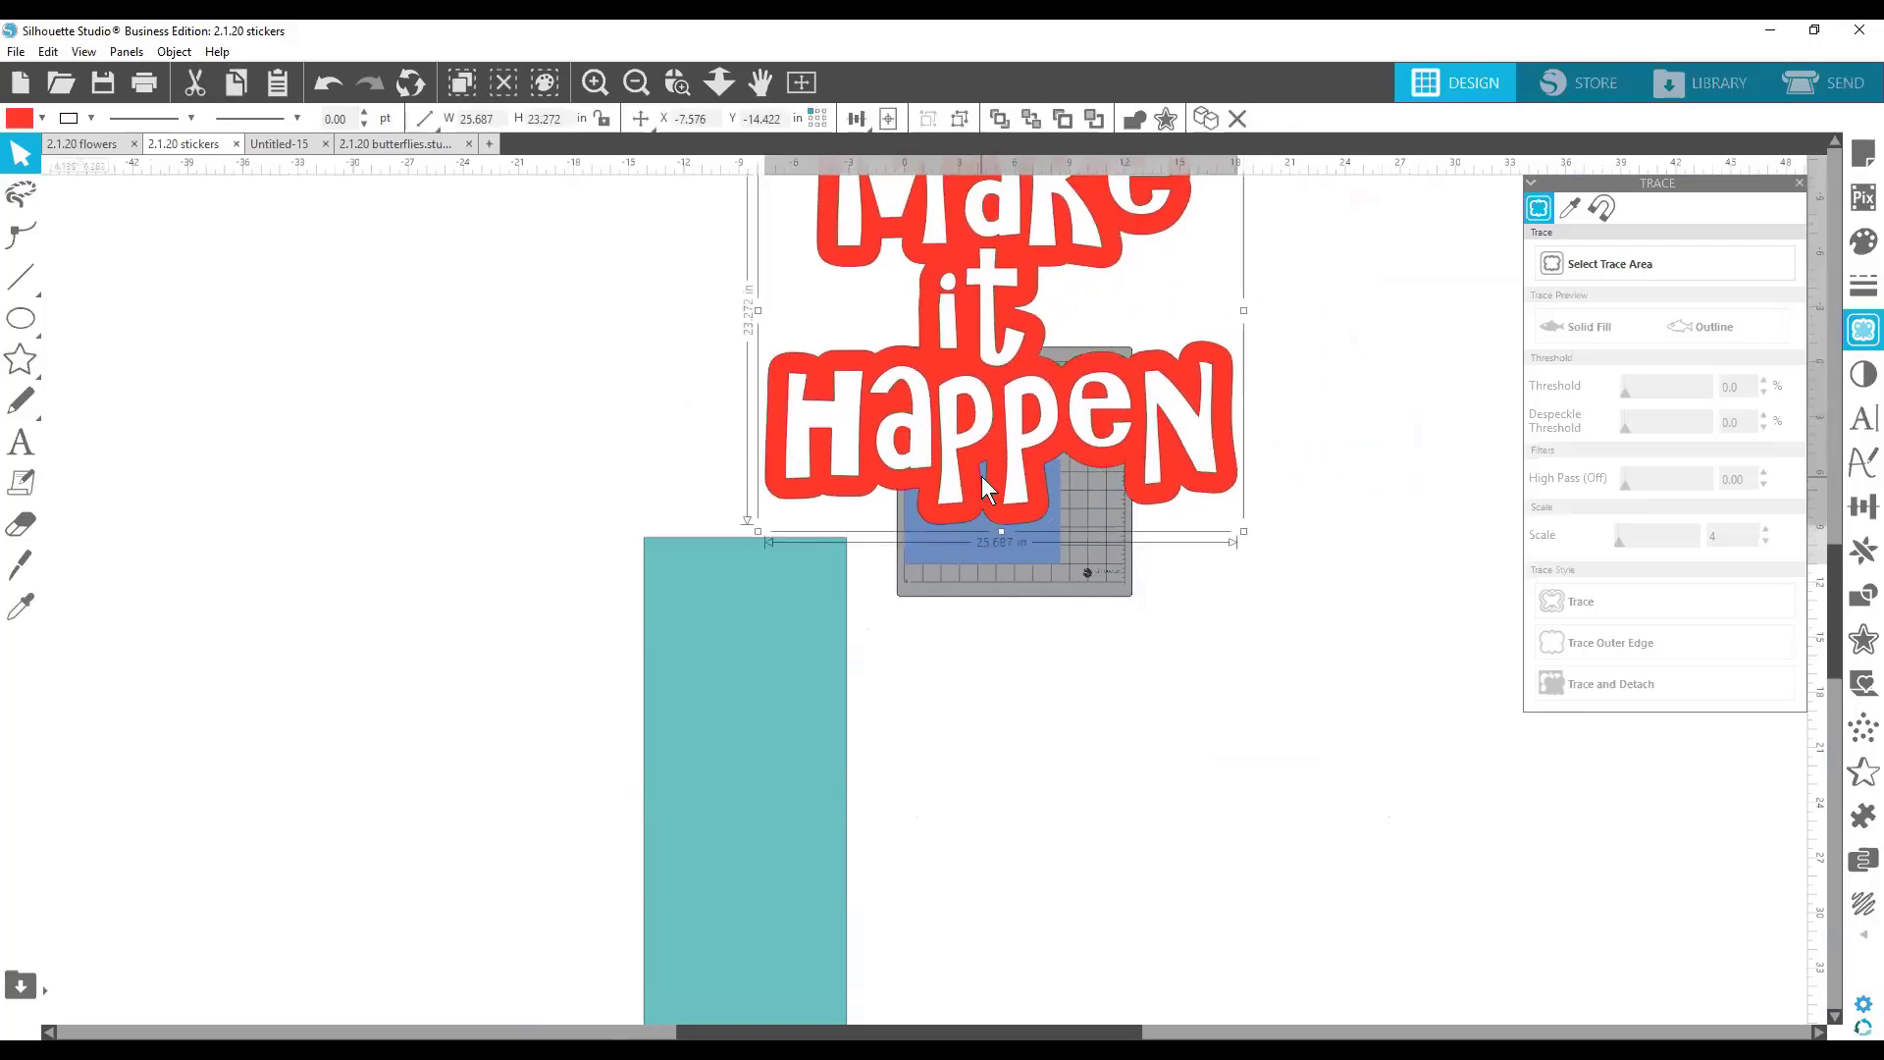
right_click(995, 492)
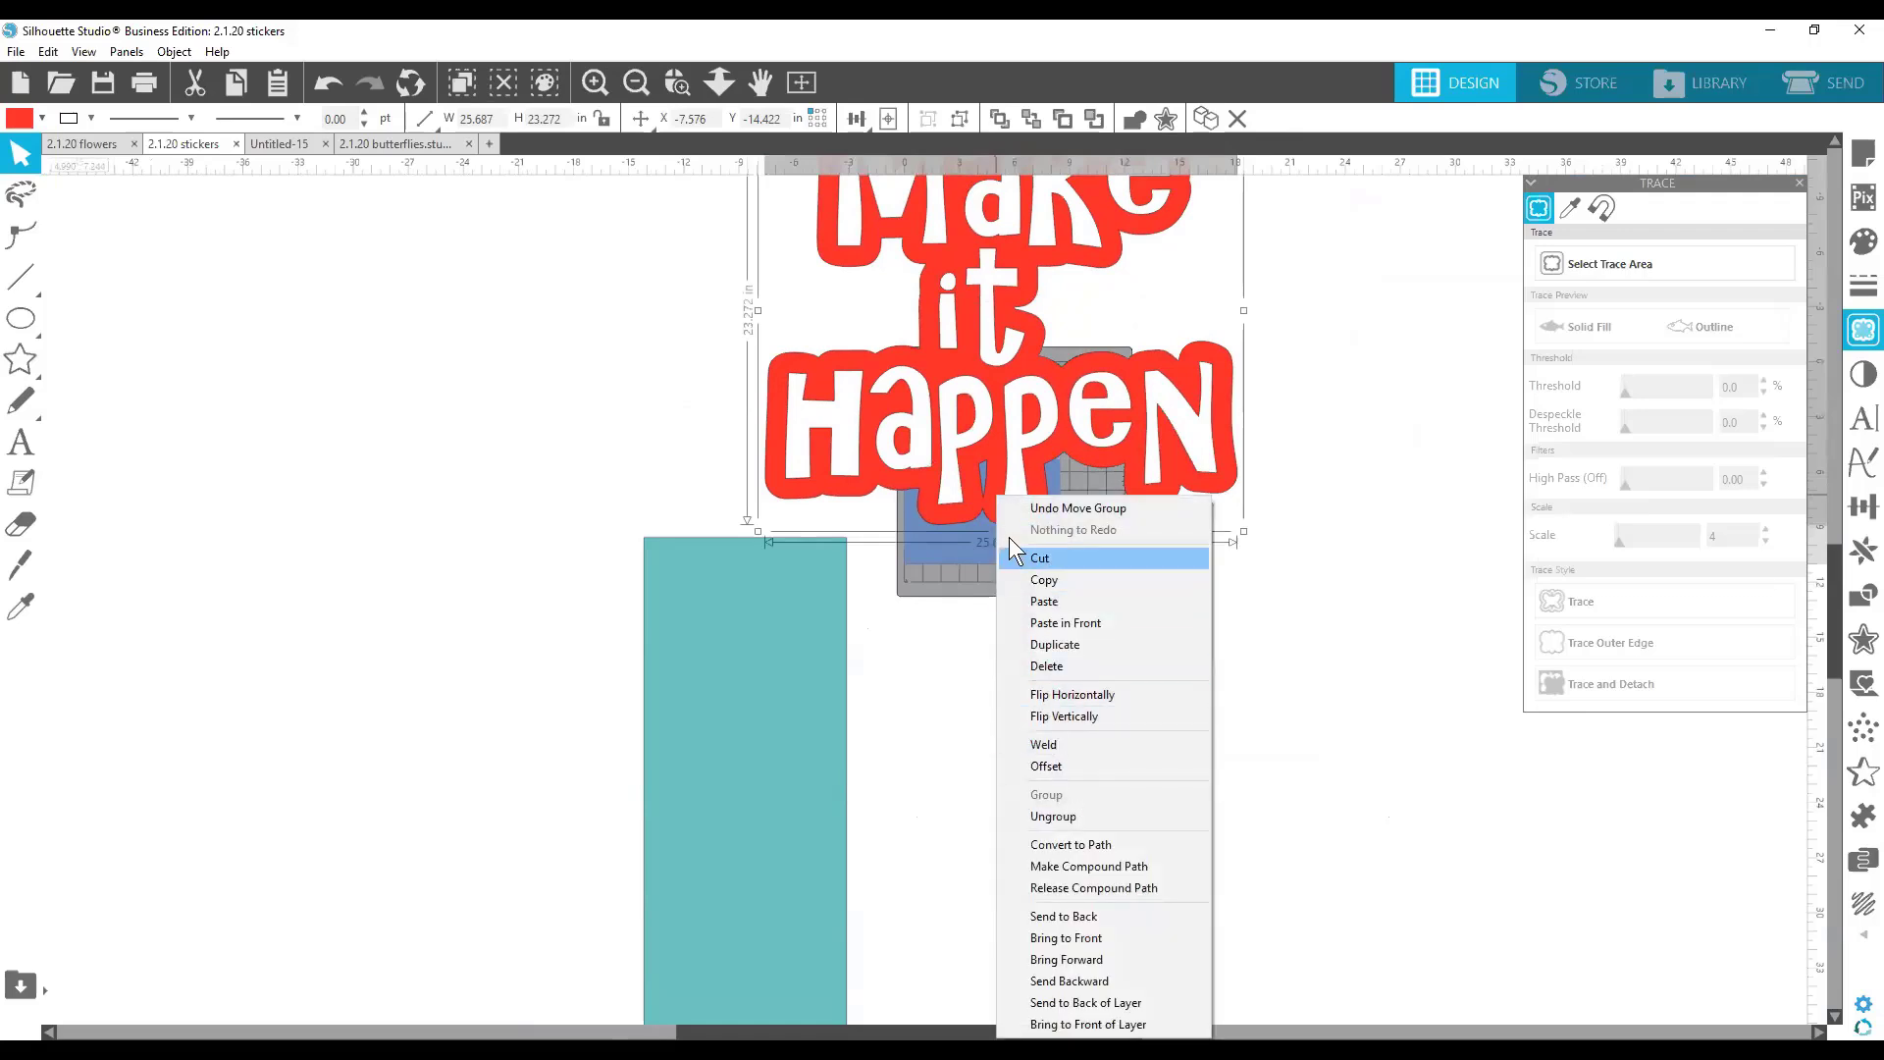
left_click(1011, 461)
right_click(1010, 461)
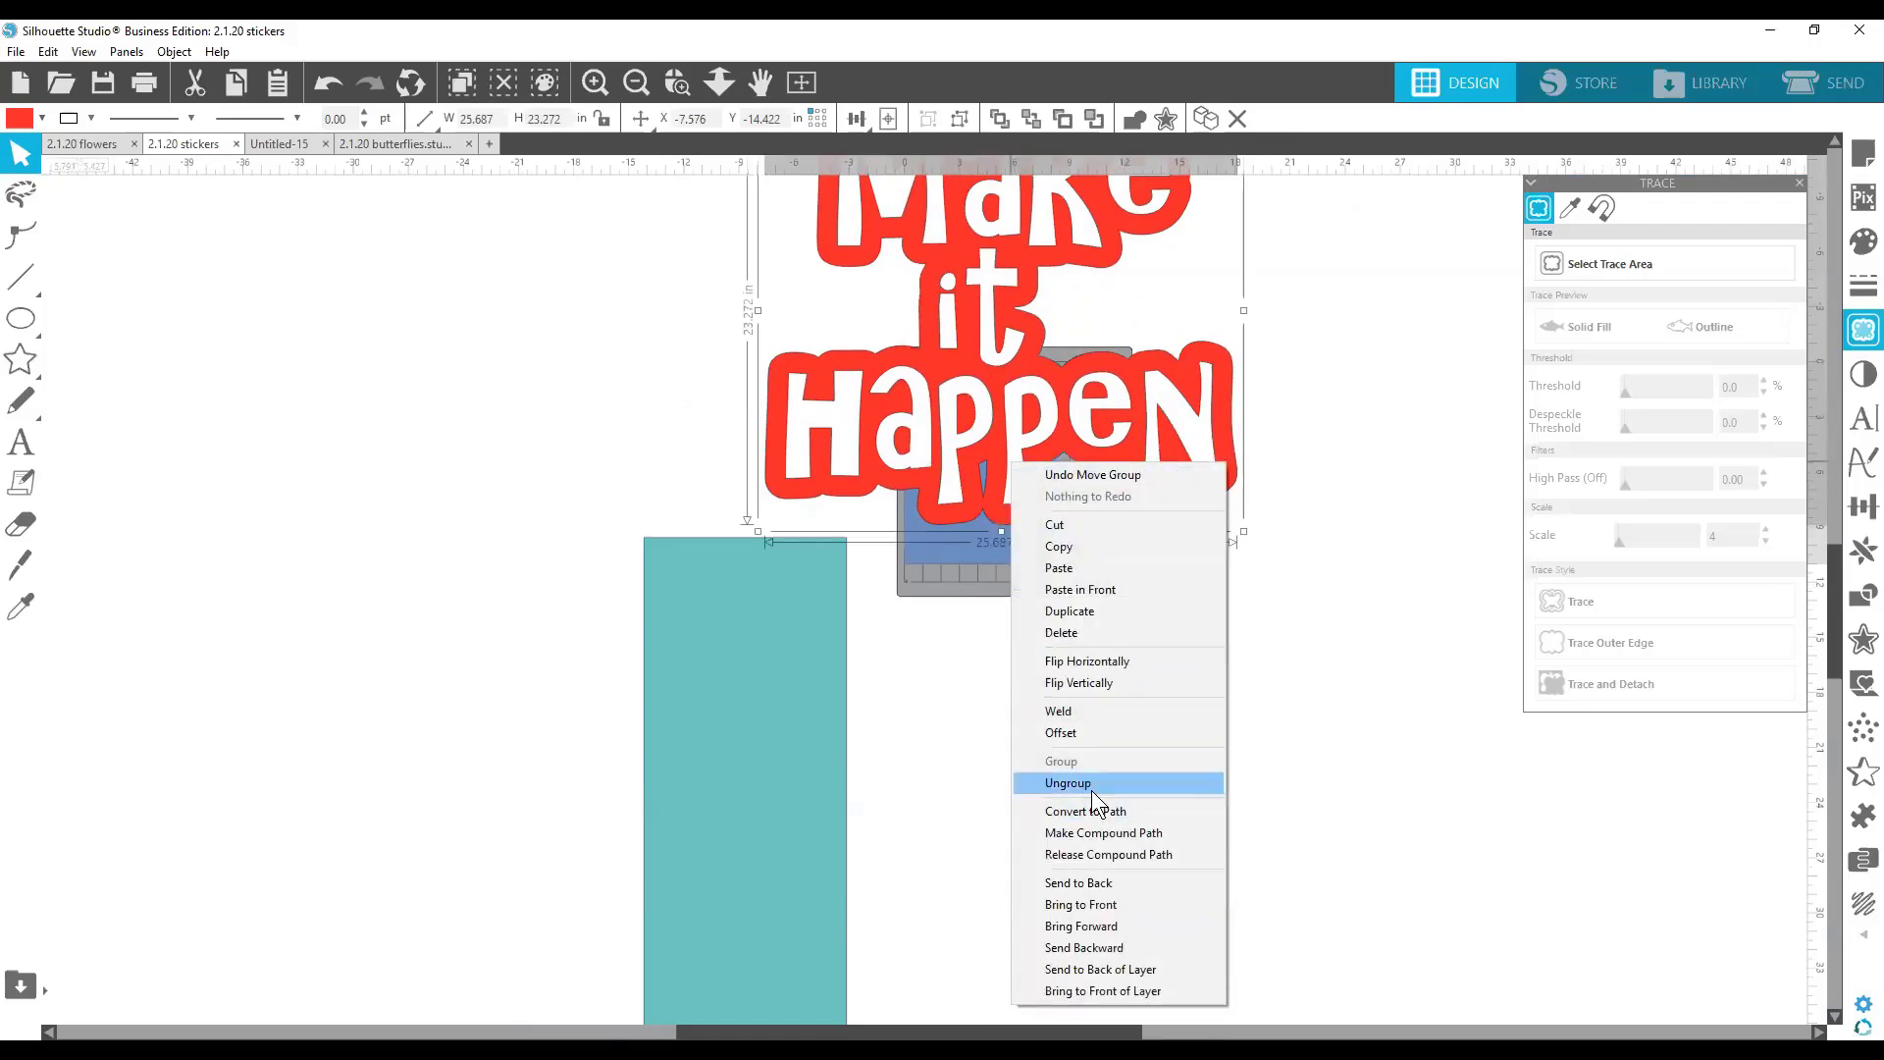
left_click(1091, 788)
left_click(1335, 741)
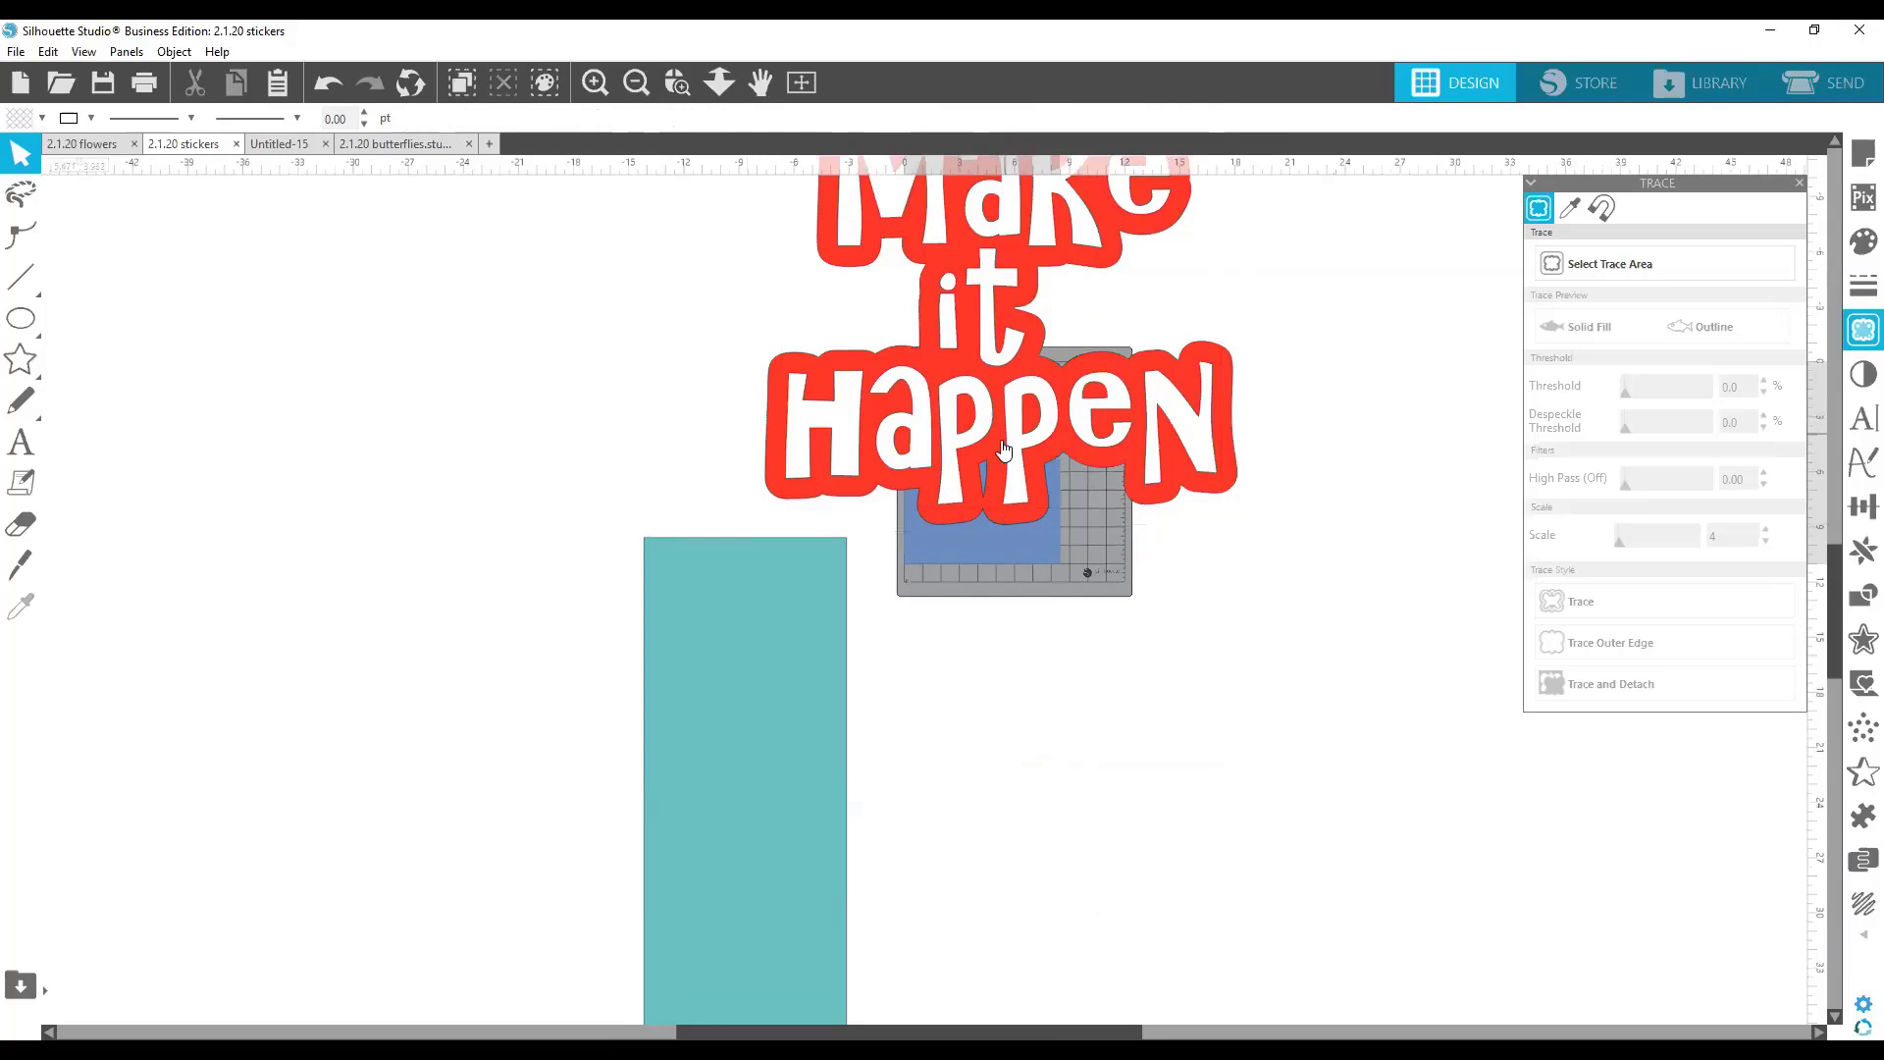
left_click_drag(999, 441, 385, 561)
left_click(619, 649)
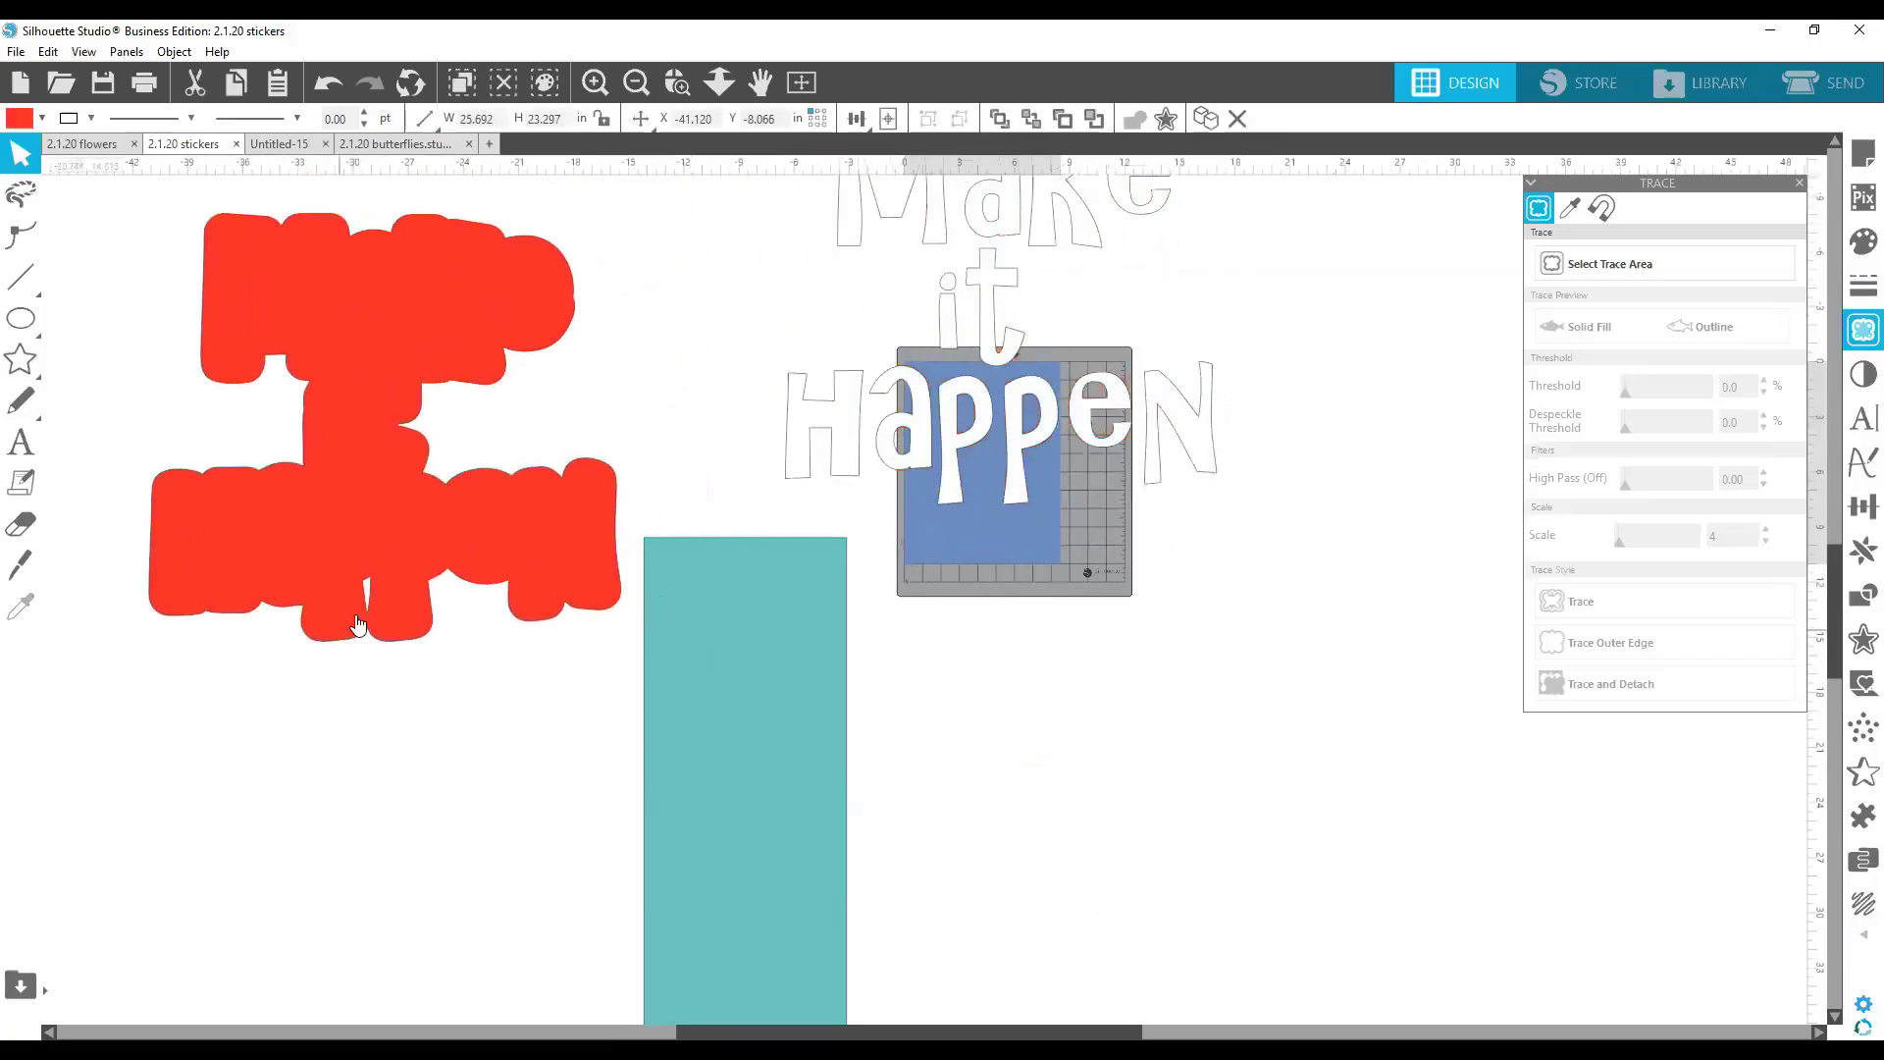
Release the compound path of the red backing and leave point editing.
double_click(396, 557)
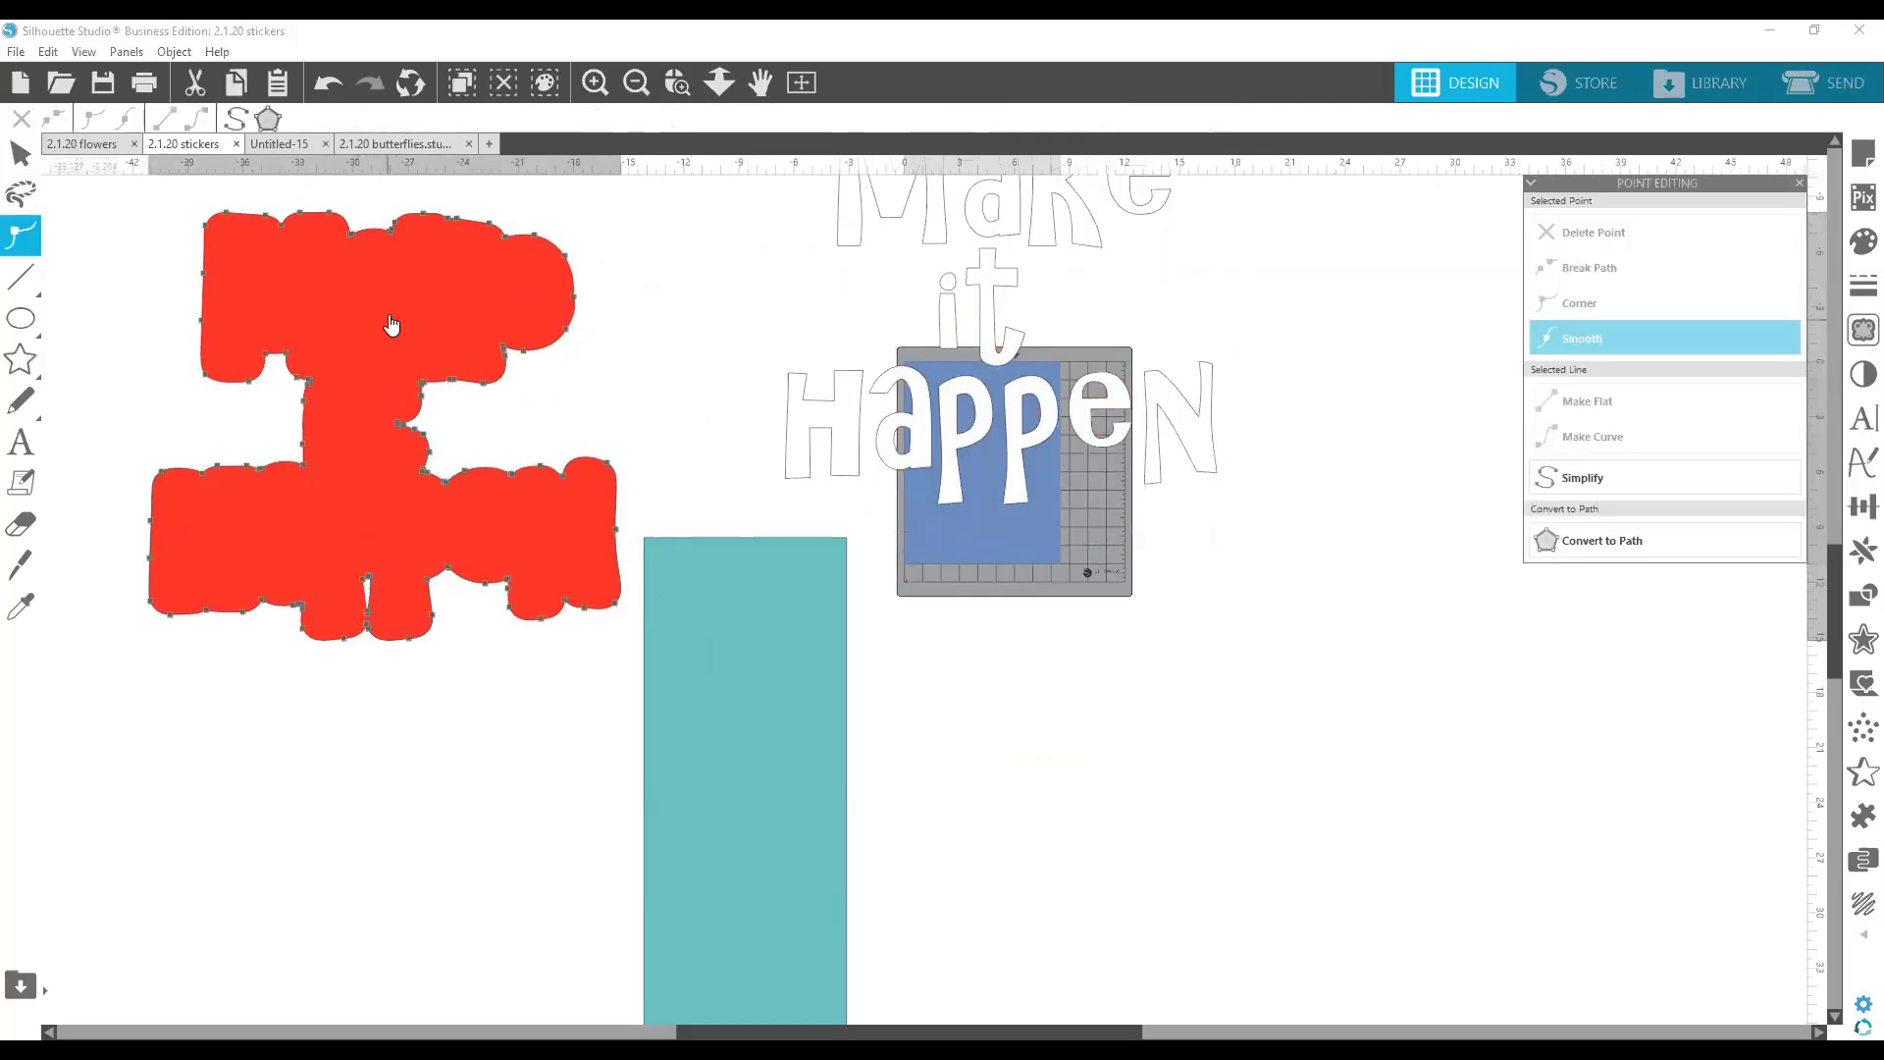
left_click(176, 51)
left_click(252, 303)
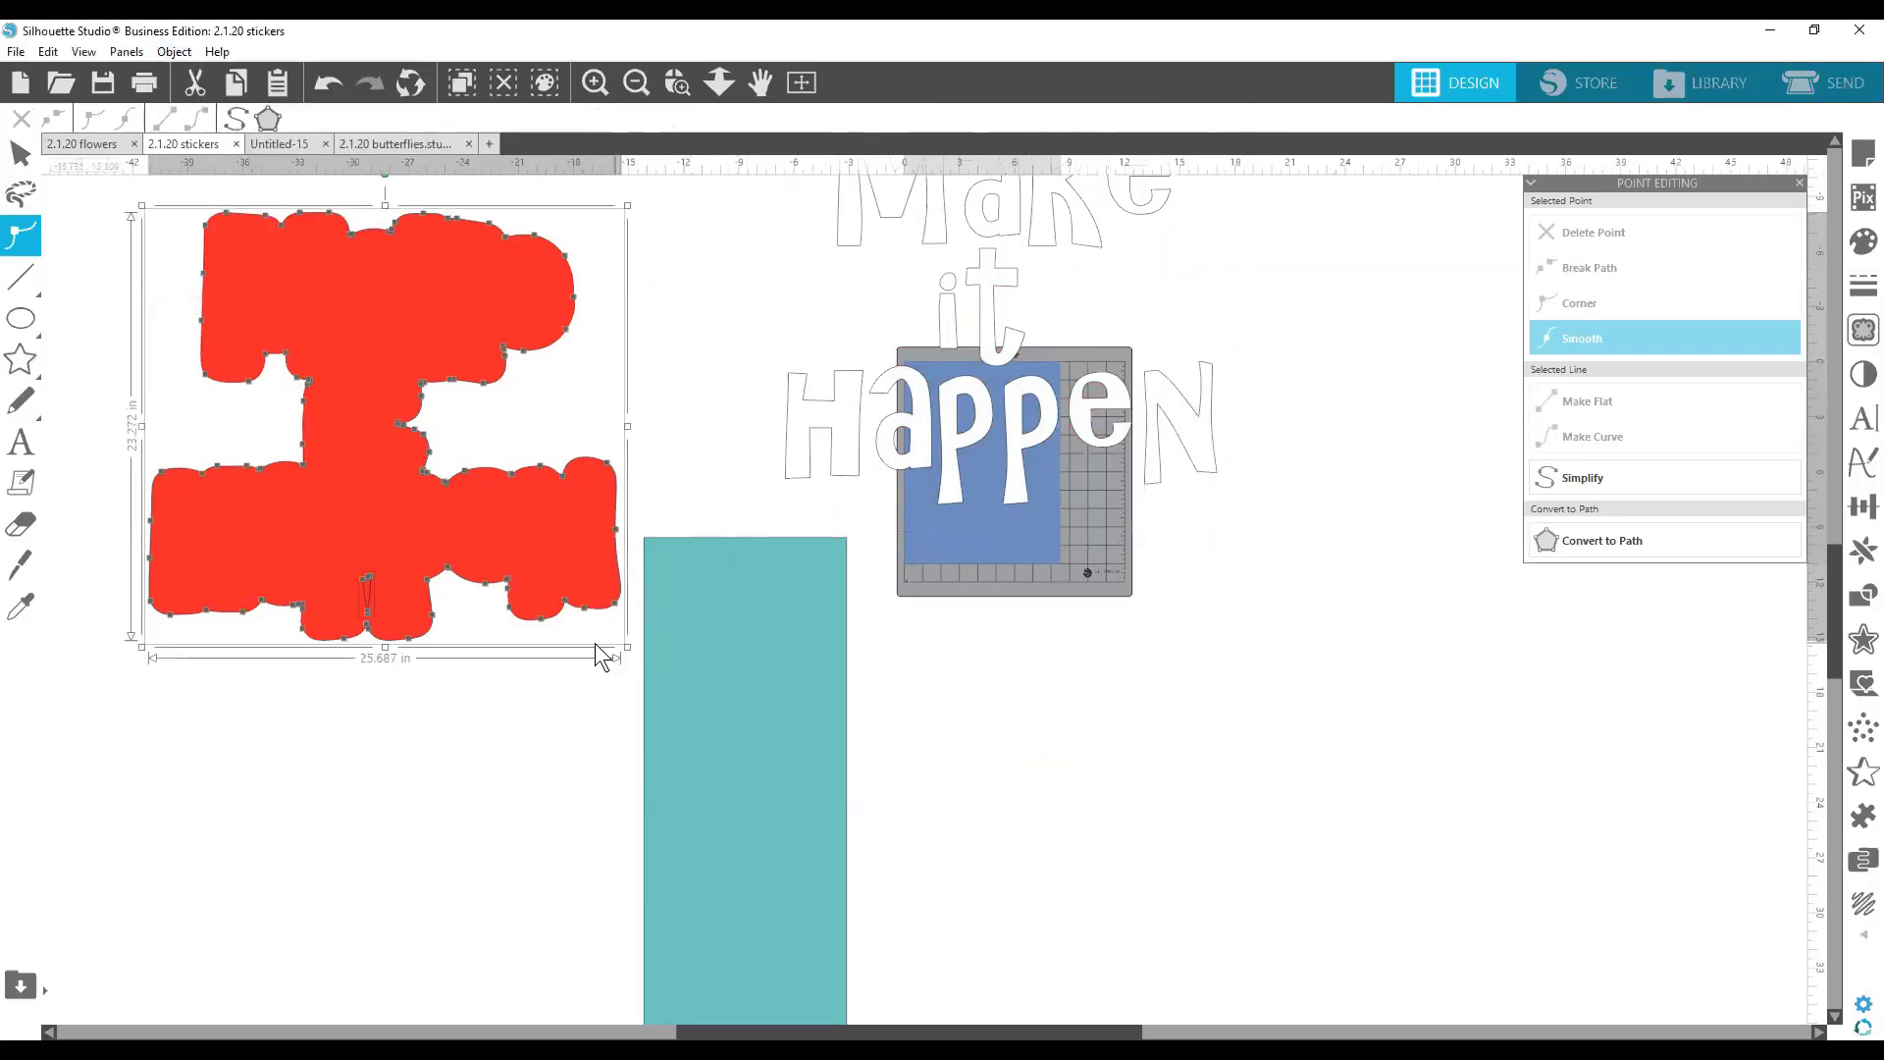
right_click(441, 506)
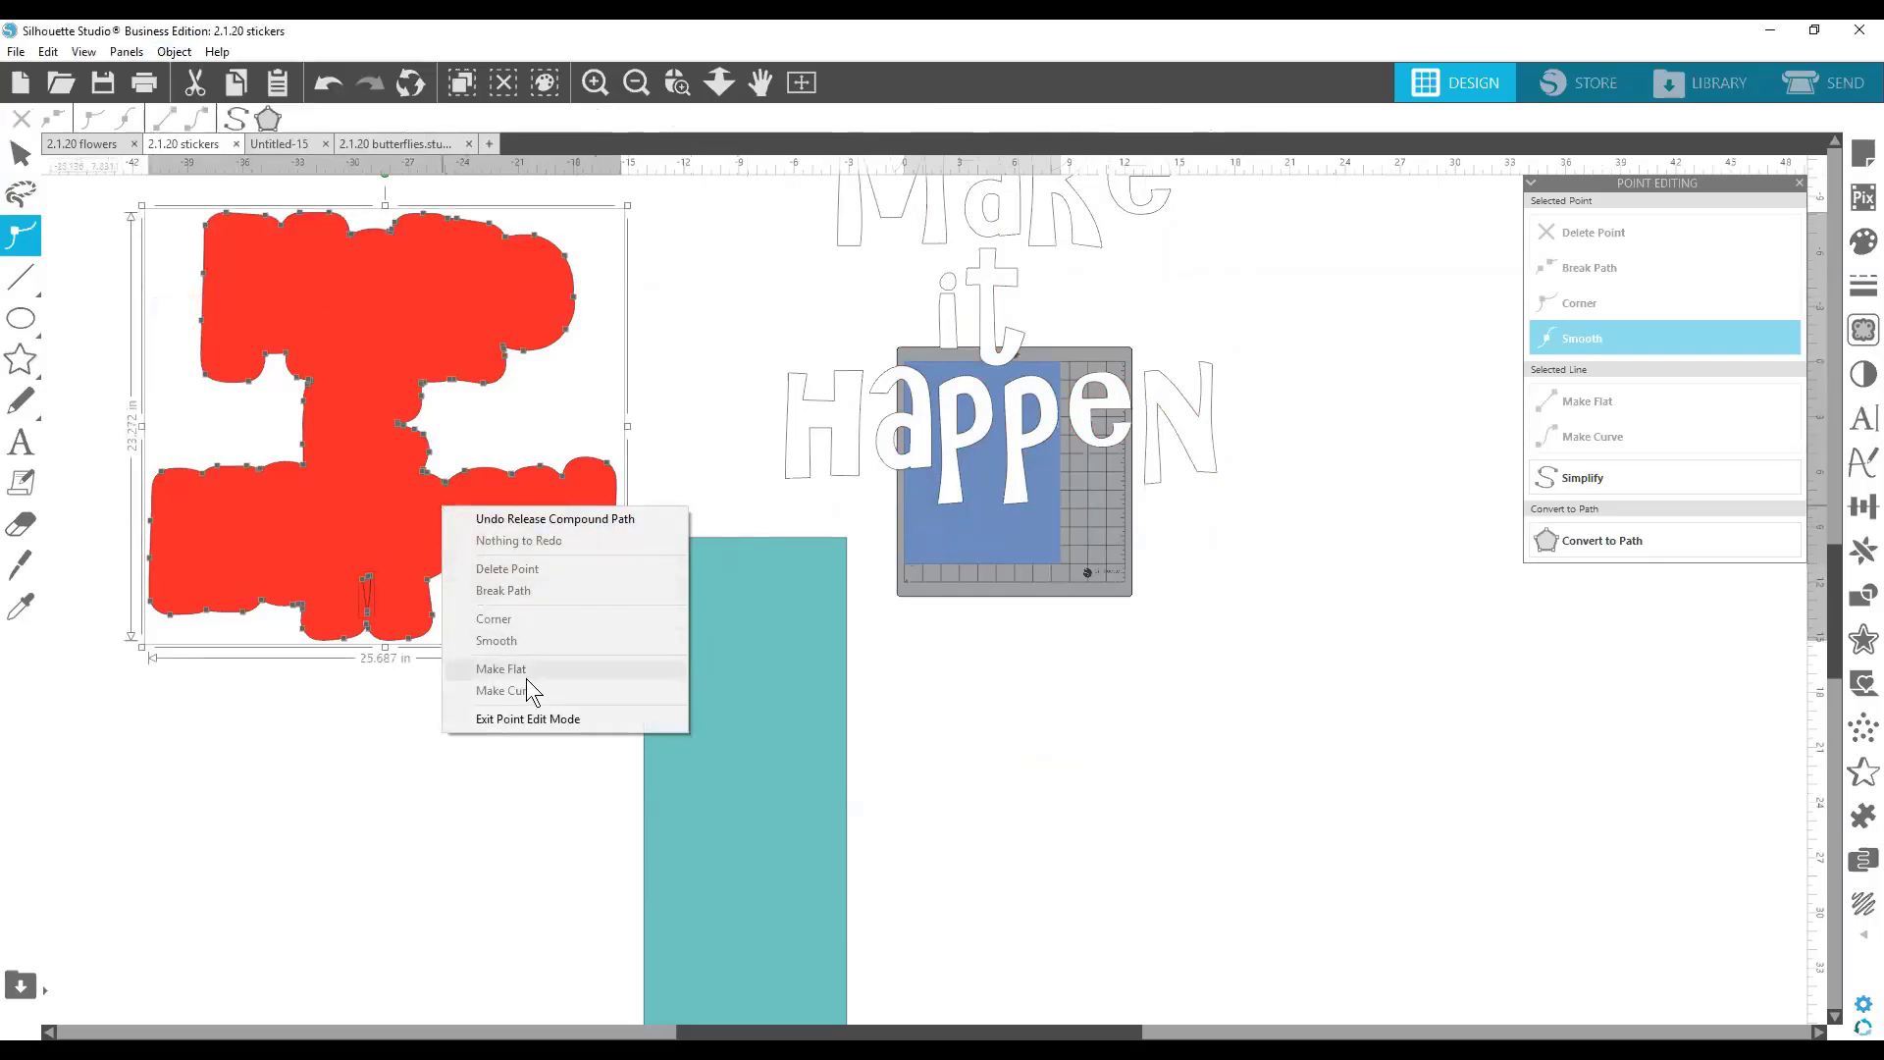
left_click(691, 370)
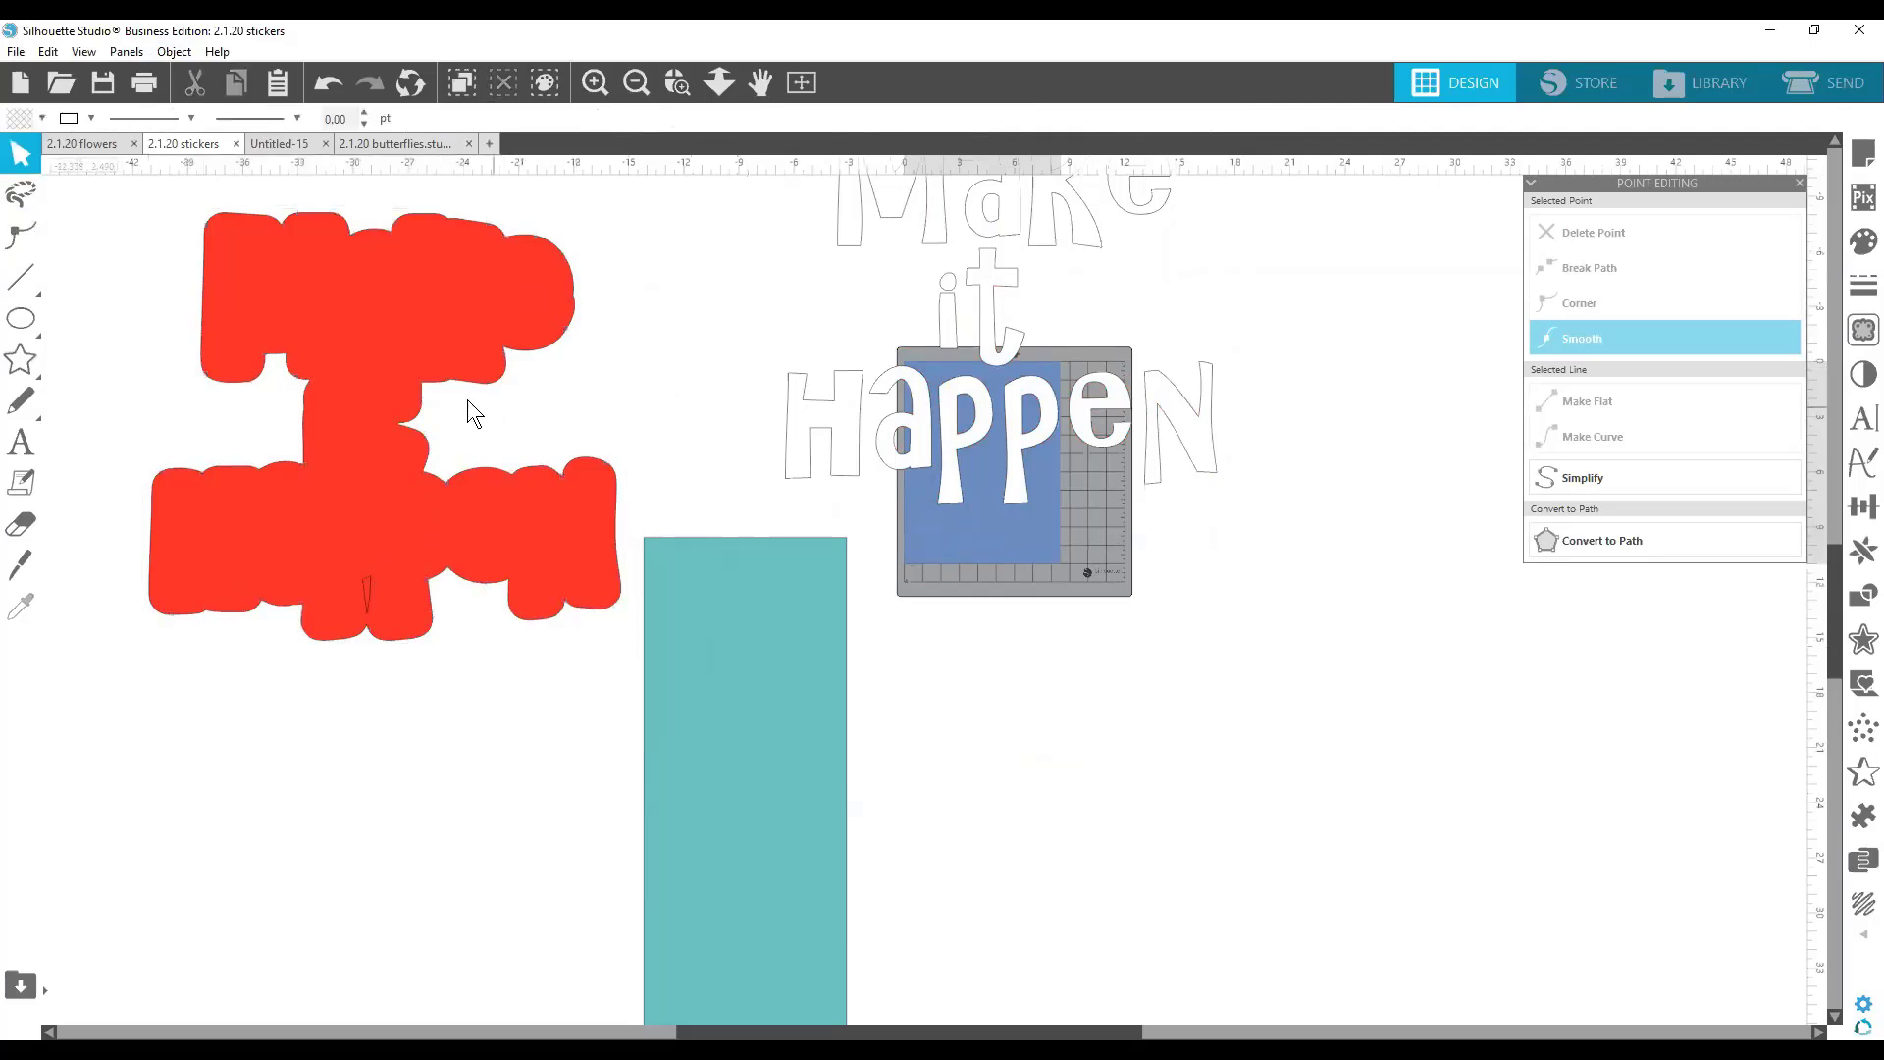
Weld the released red pieces into one solid backing and move it back behind the Make it Happen lettering.
right_click(374, 340)
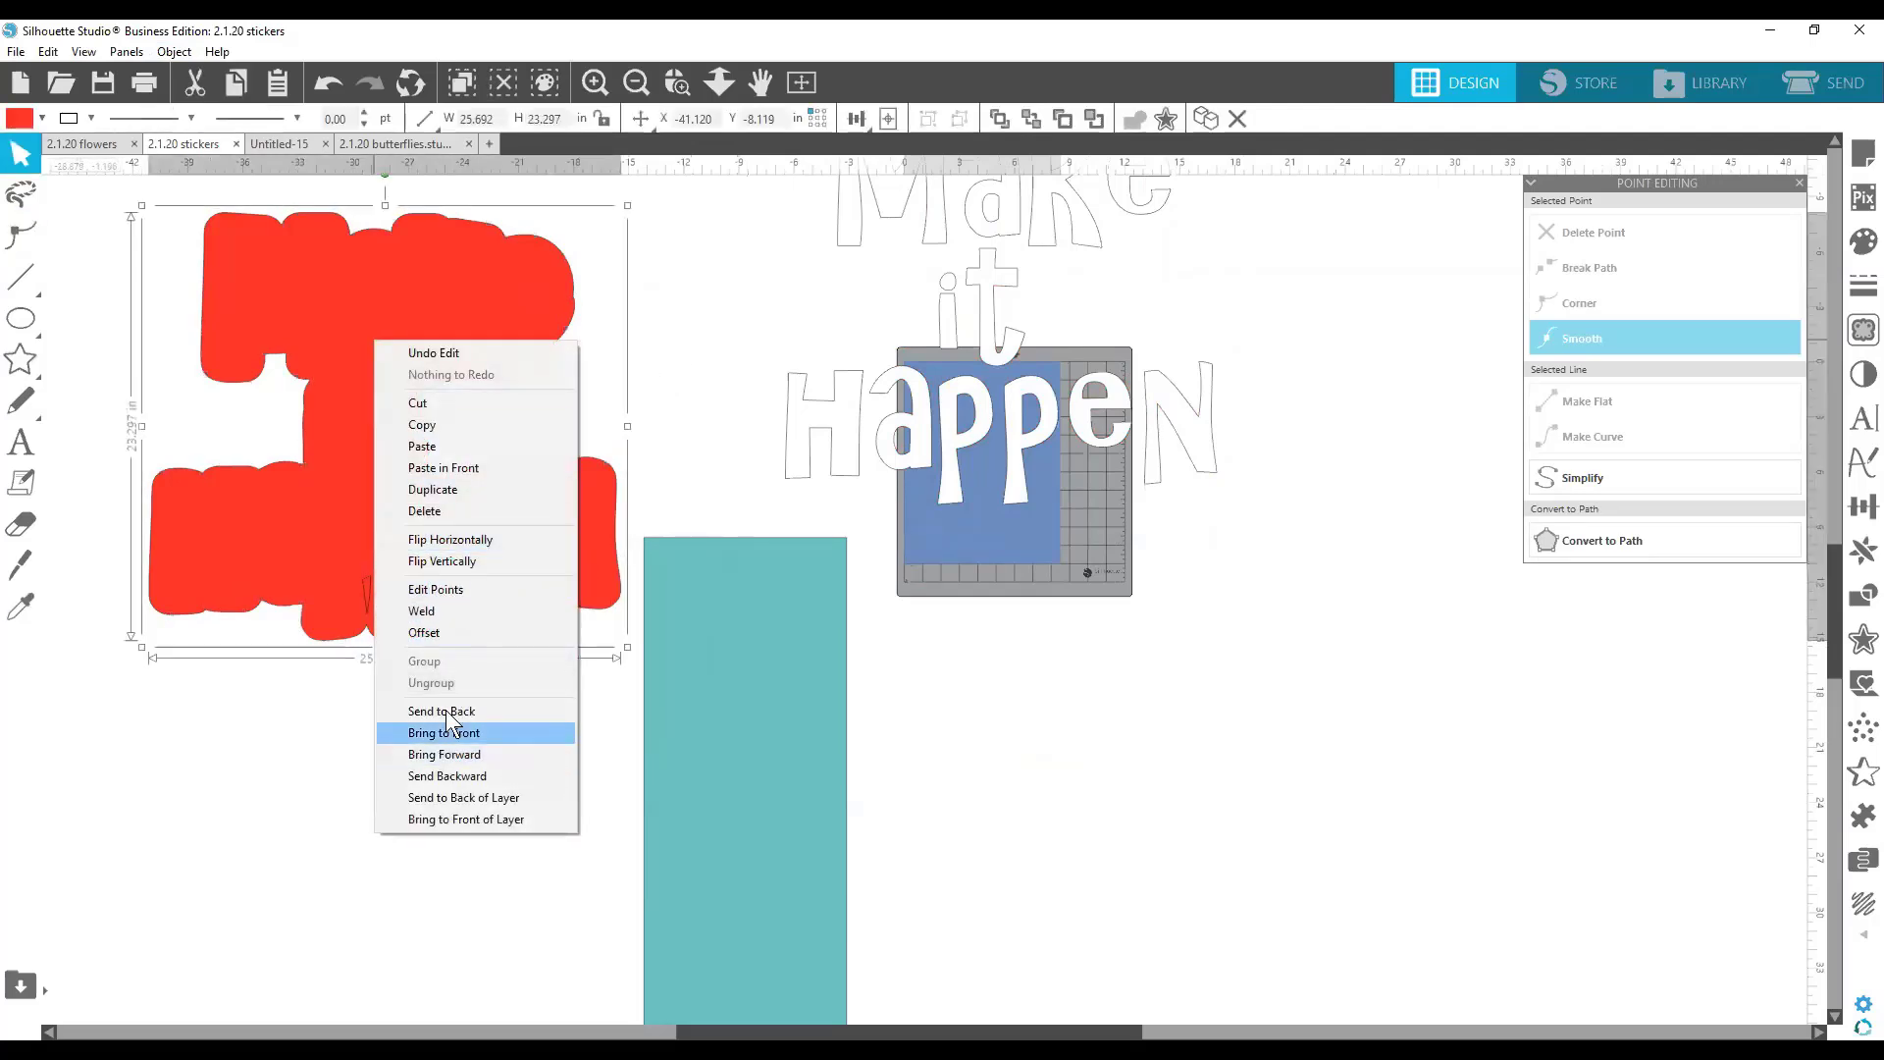
left_click(438, 610)
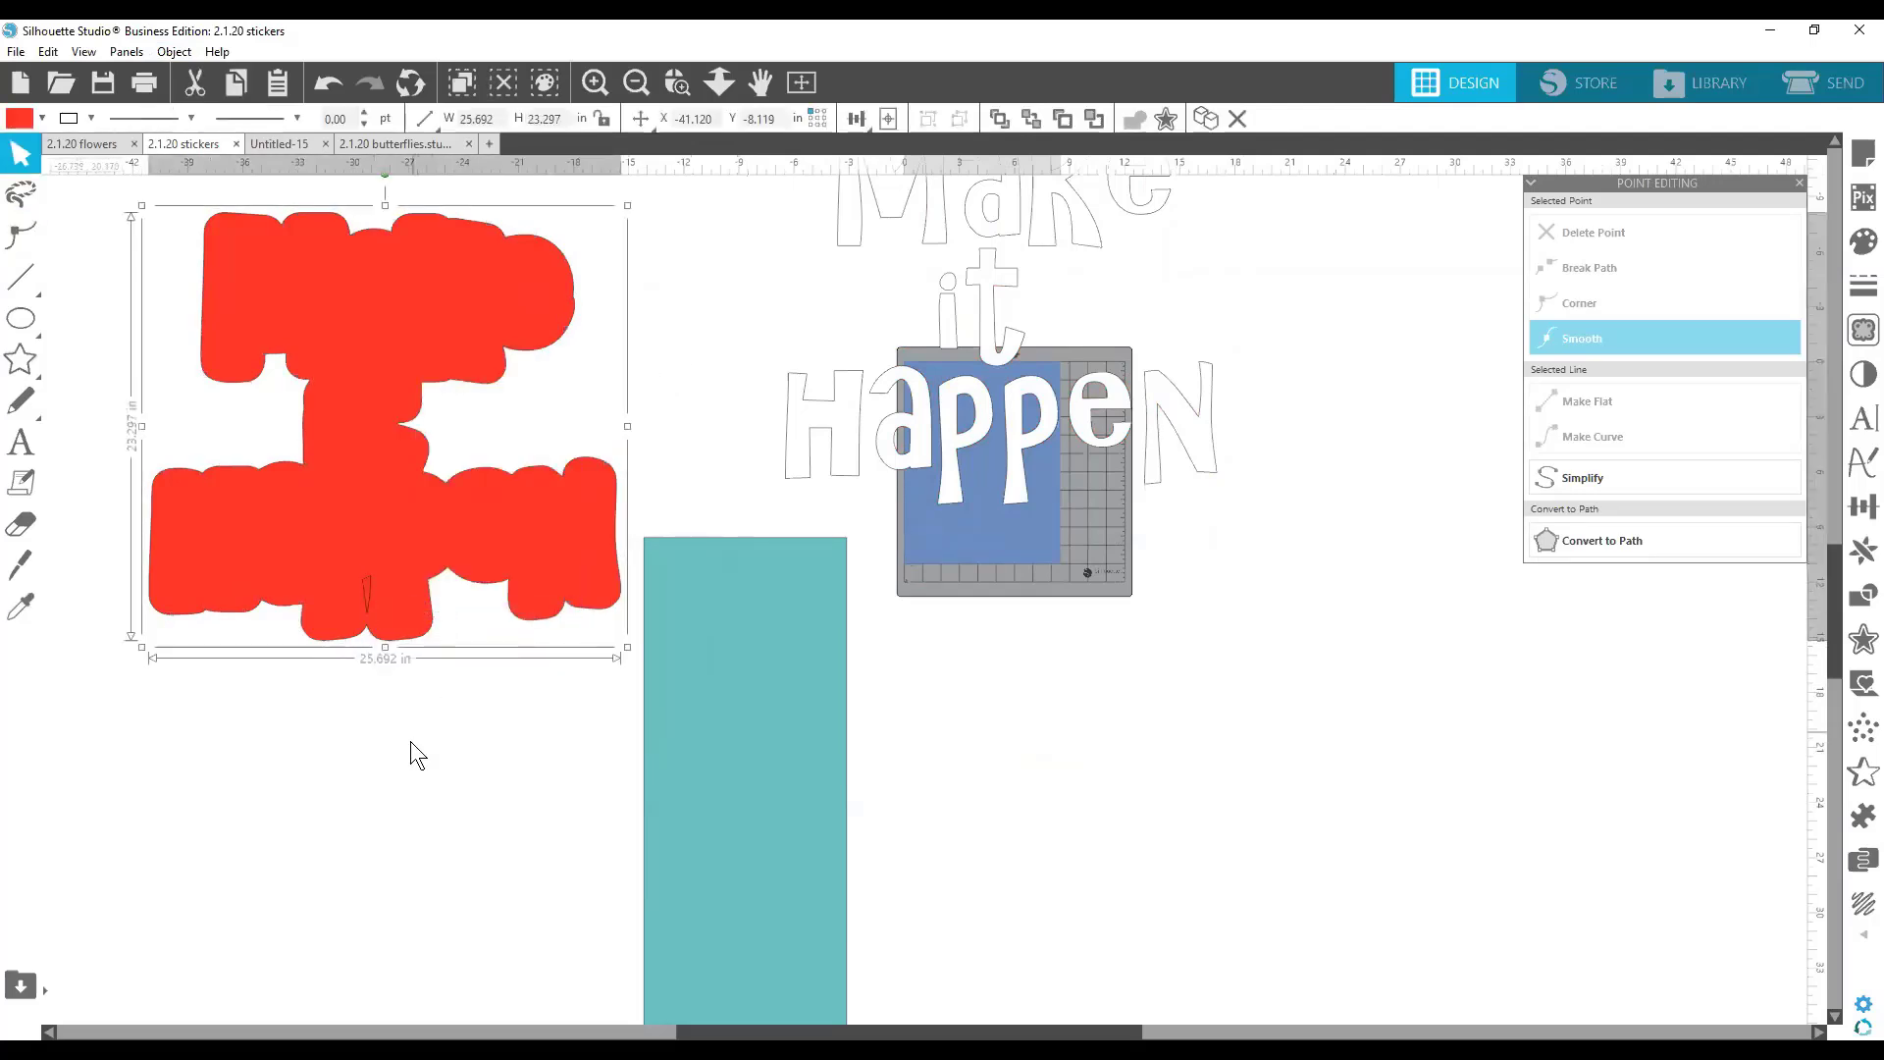
left_click(503, 703)
left_click(280, 449)
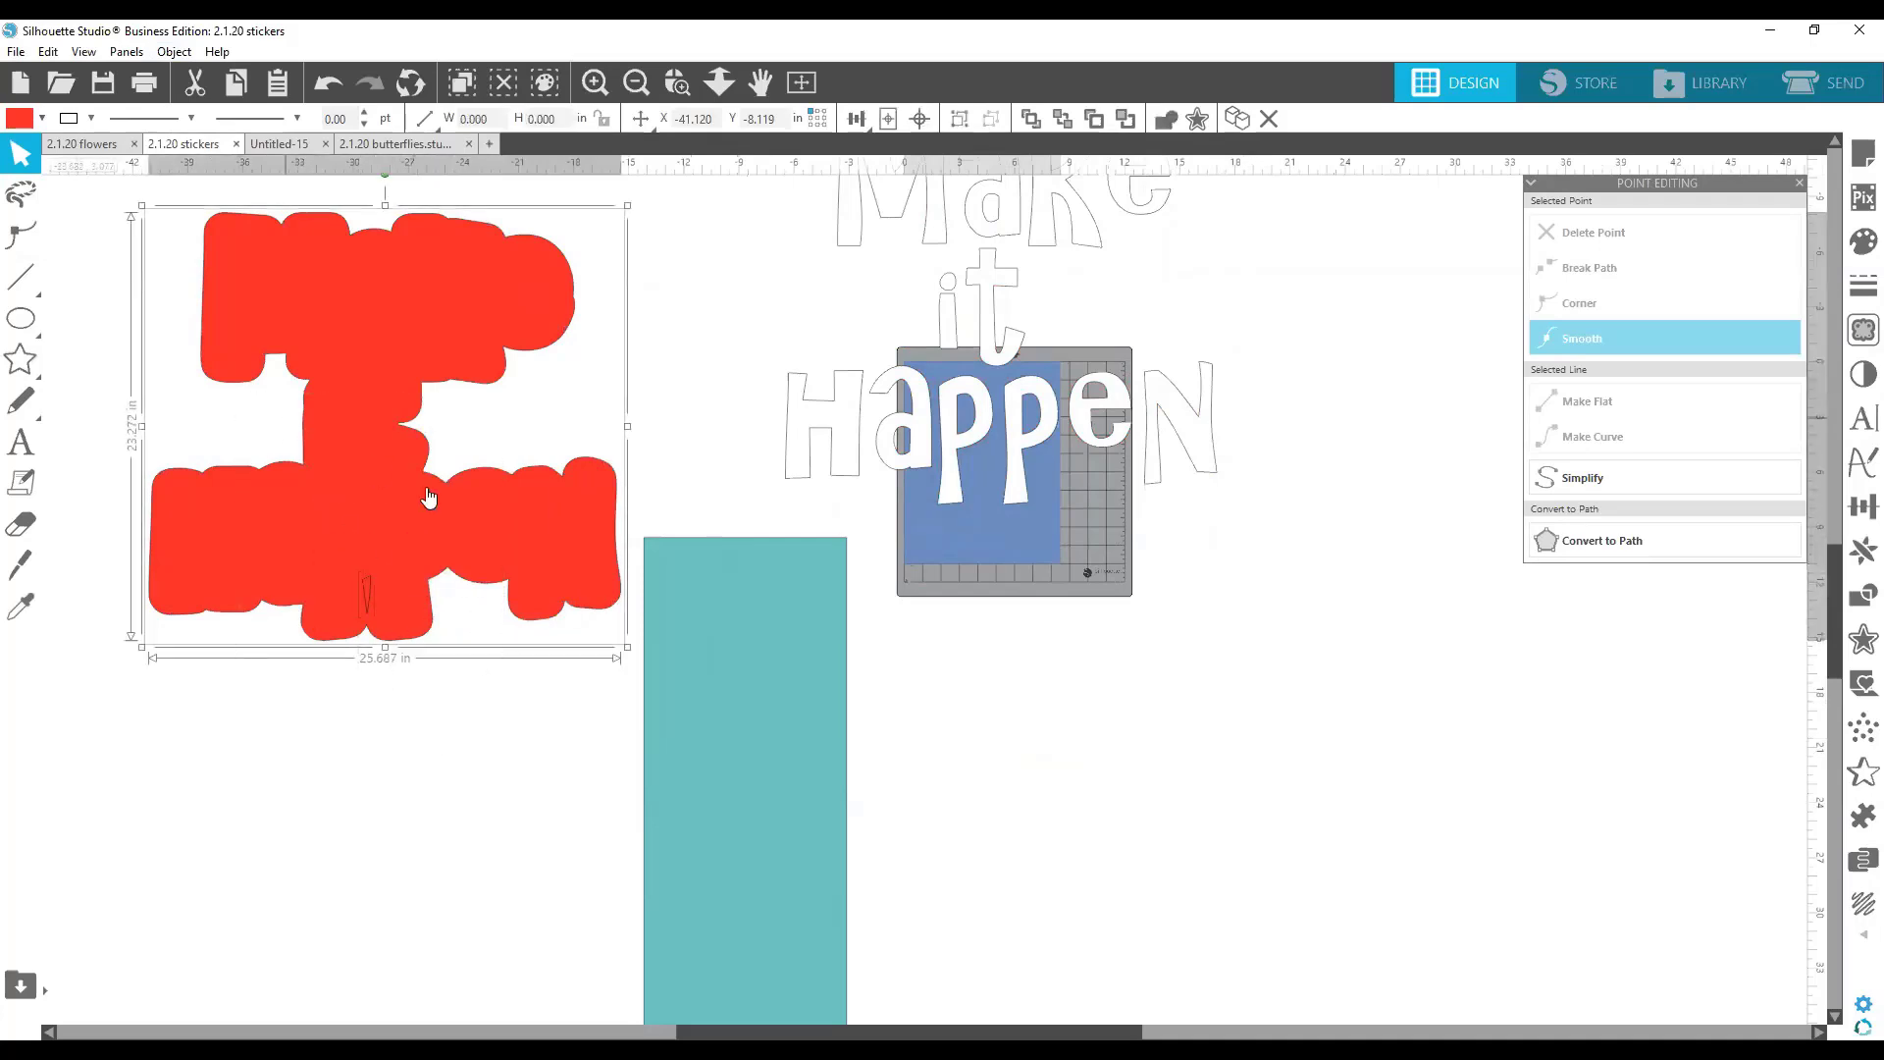
right_click(533, 553)
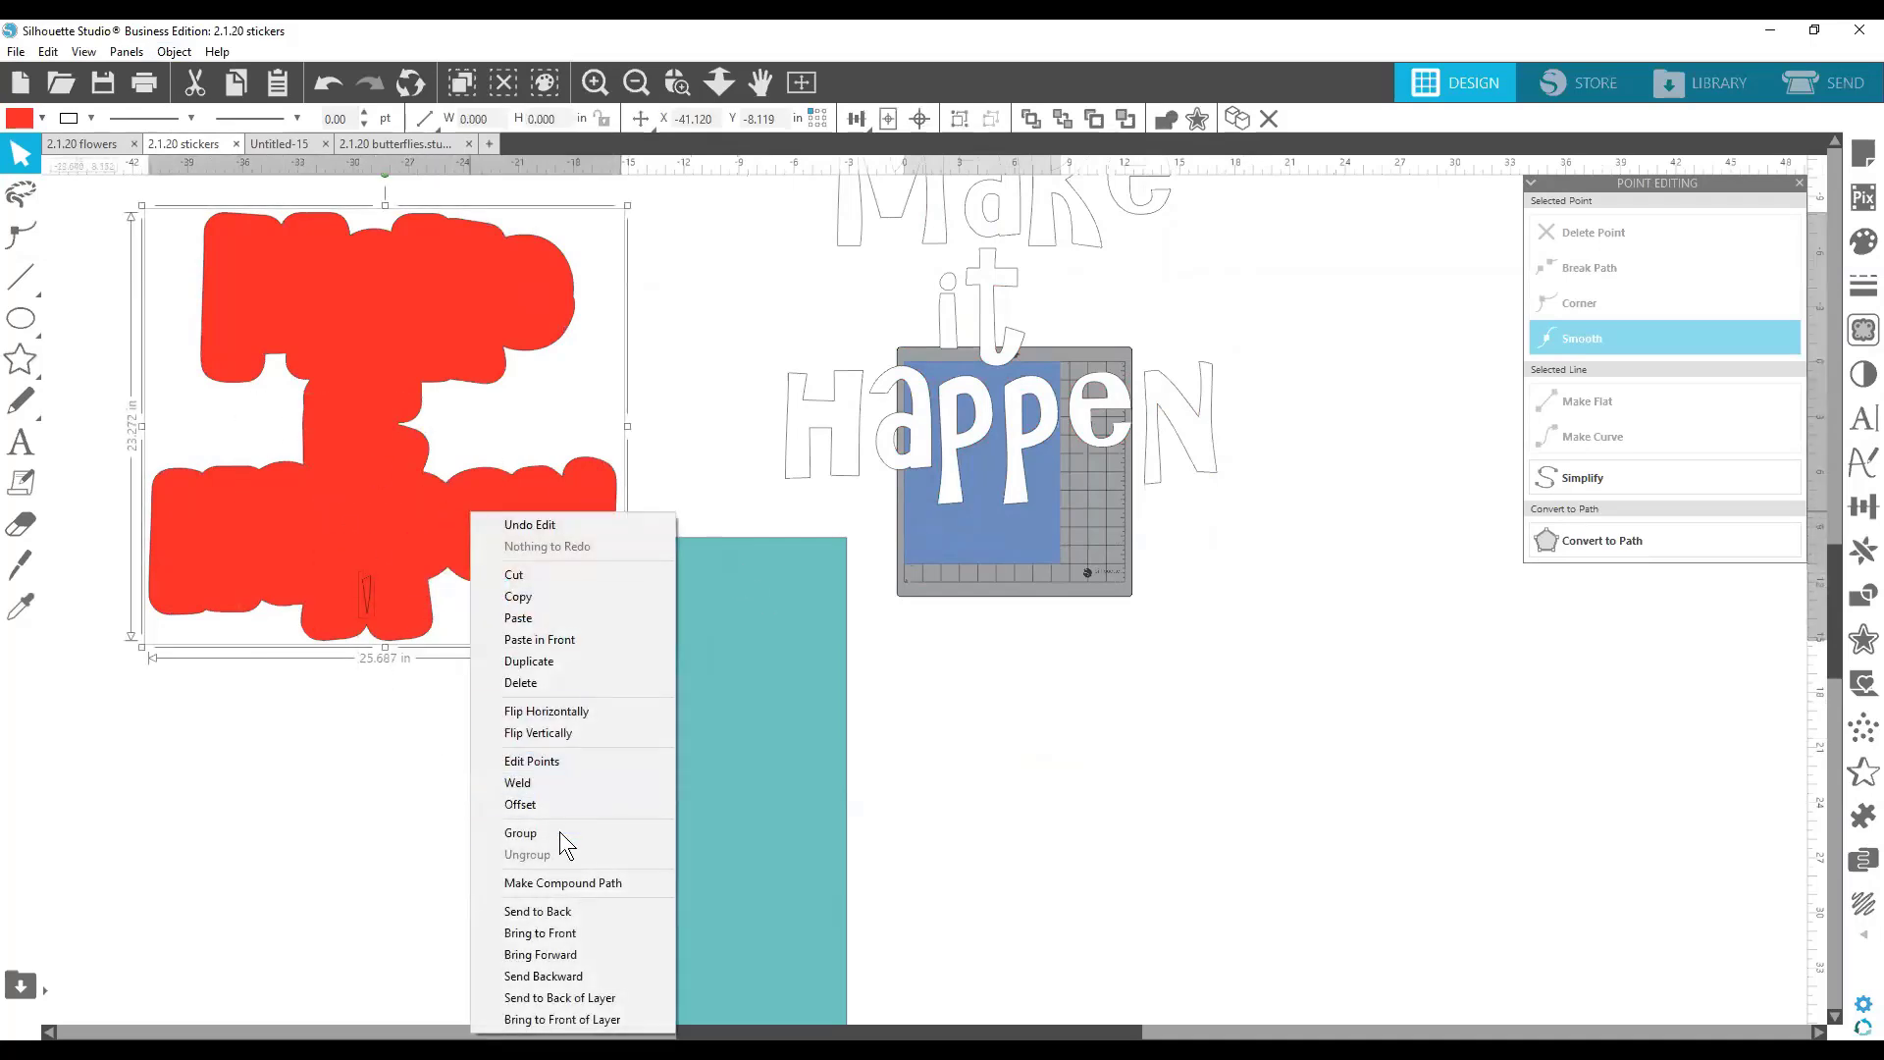
left_click(541, 777)
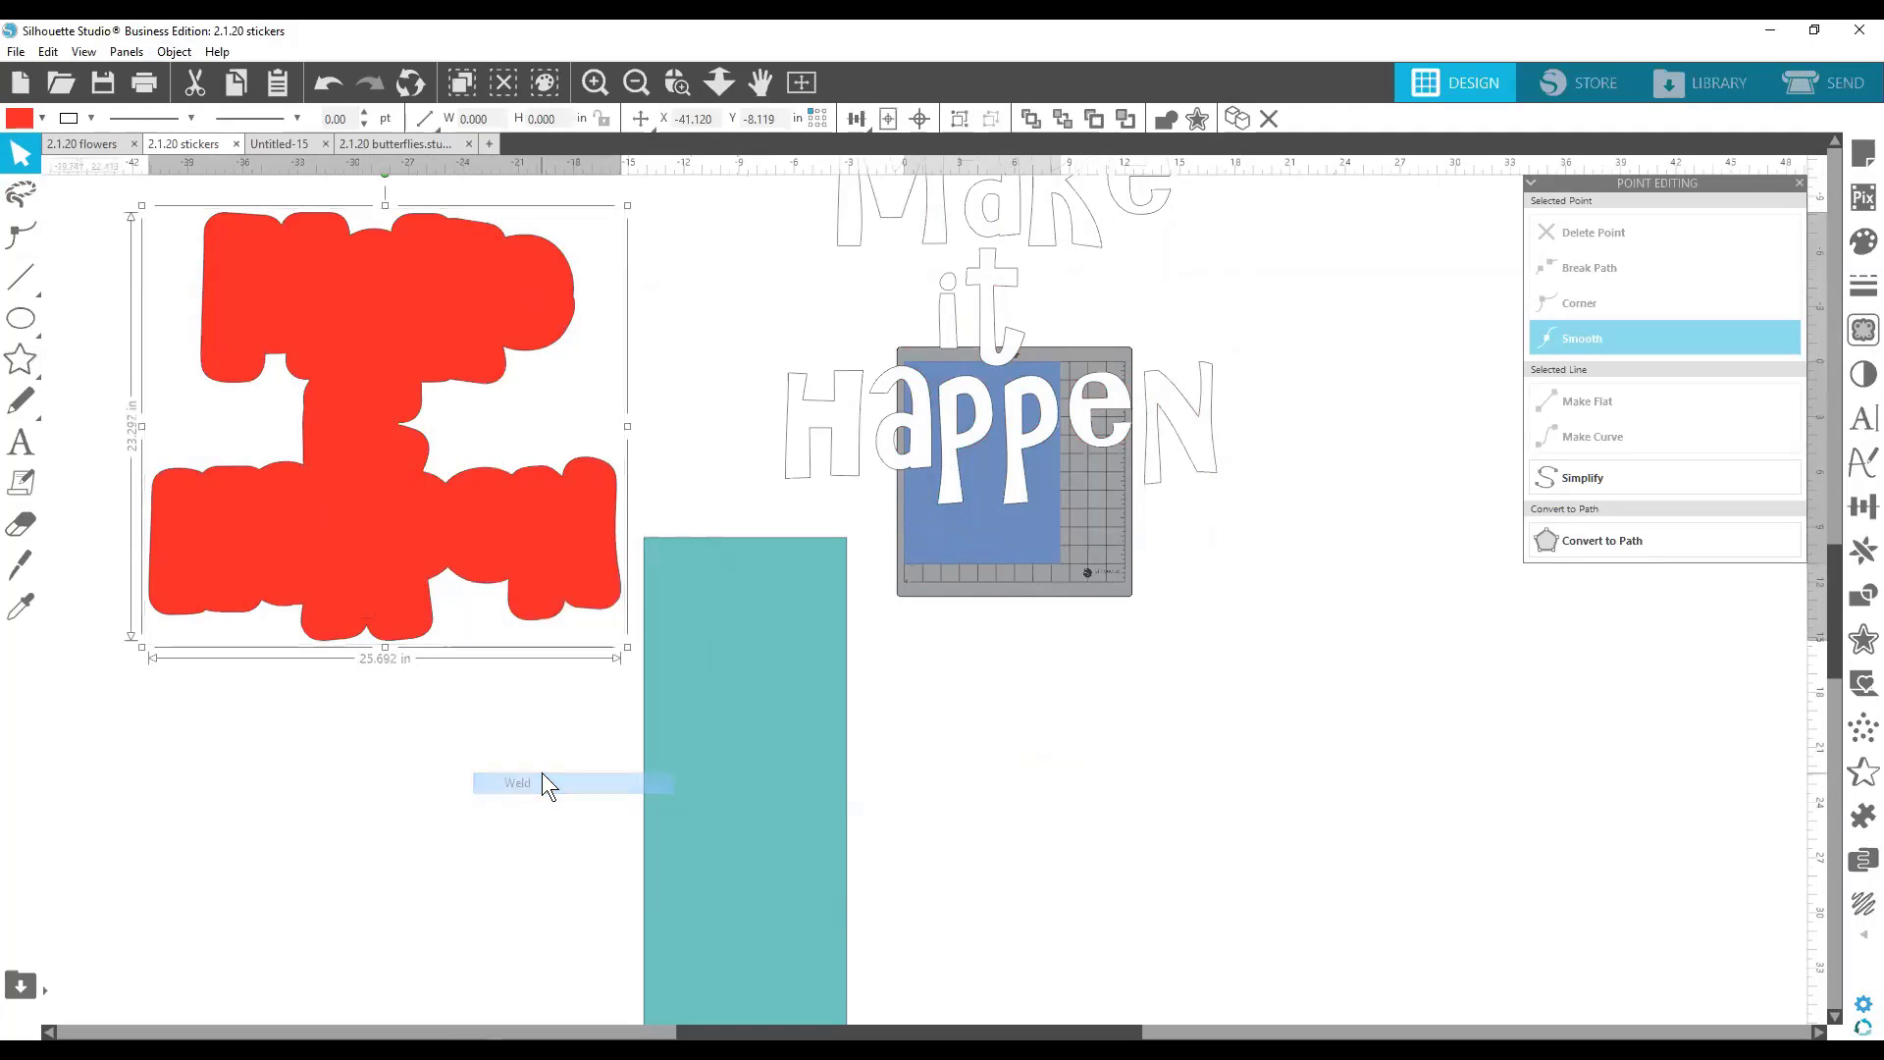
left_click_drag(501, 548, 1105, 427)
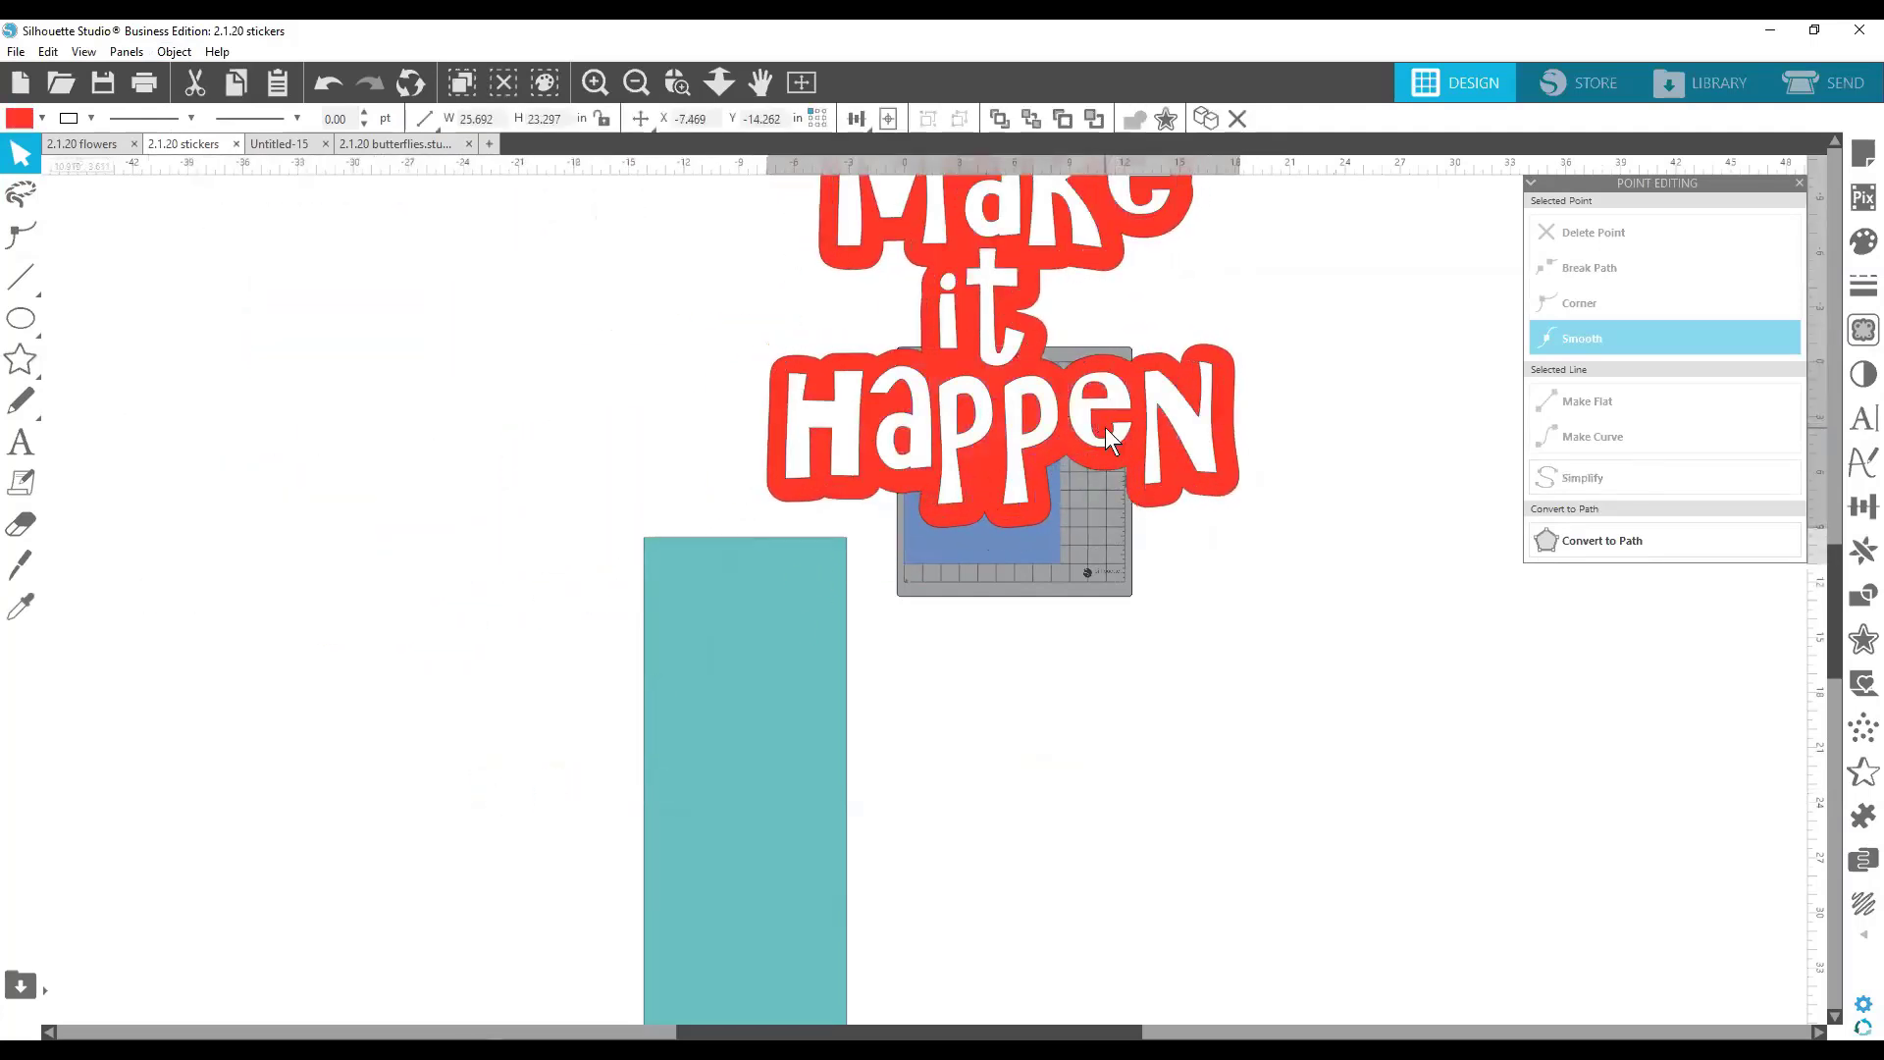
key("Escape")
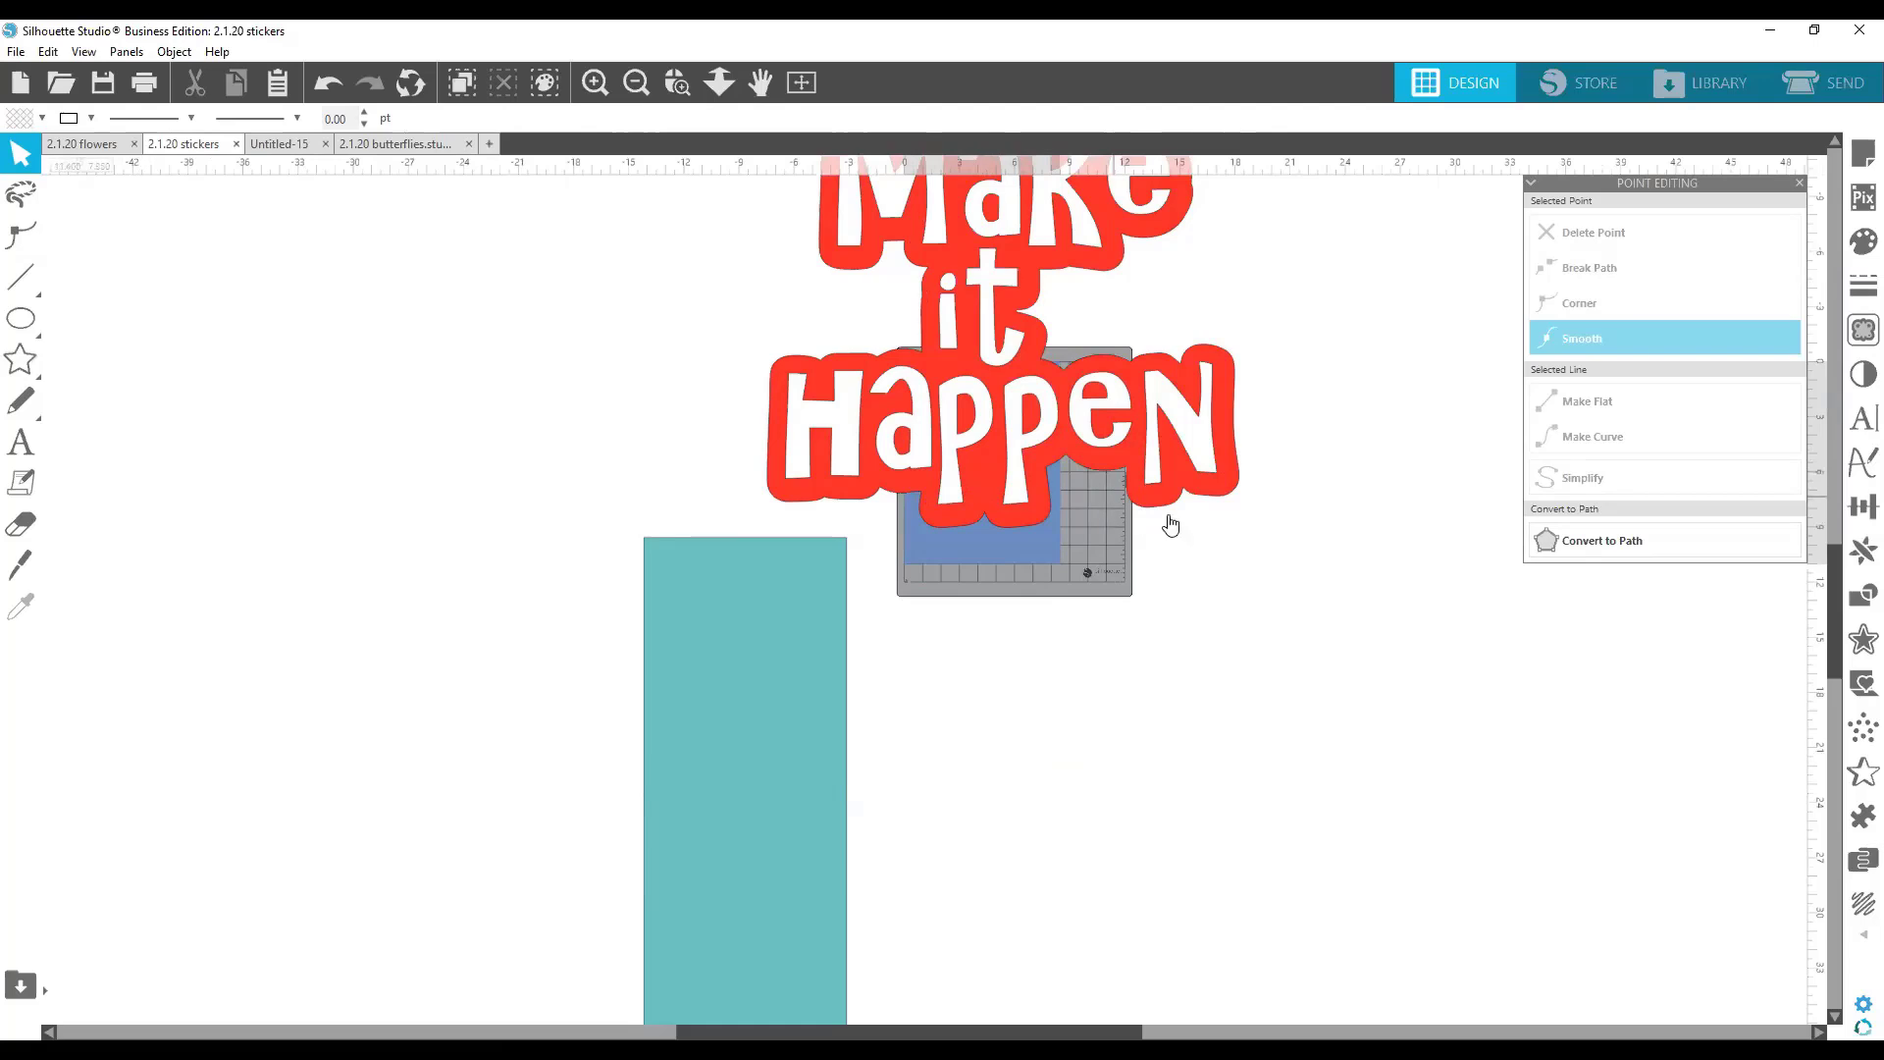
Delete the entire Make it Happen lettering along with its red backing.
scroll(1221, 538, "up", 3)
left_click(1021, 450)
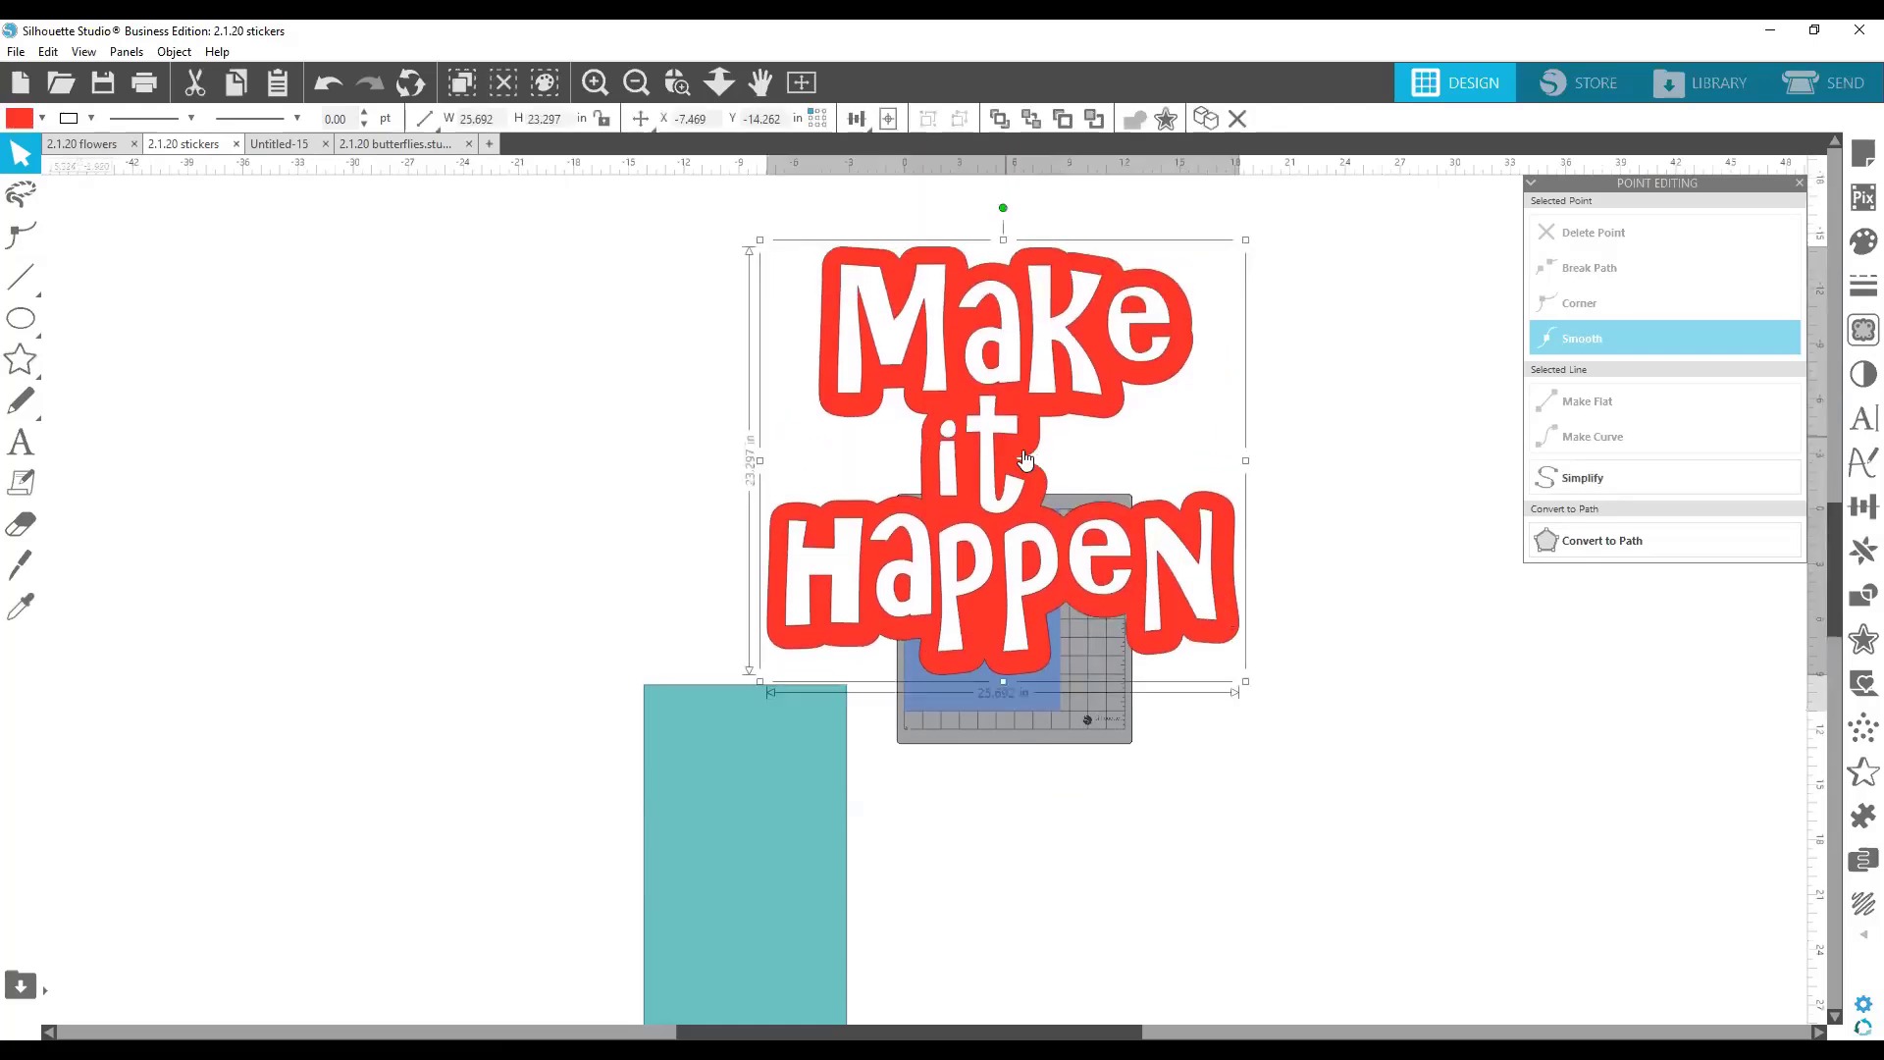
left_click_drag(1329, 657, 1159, 456)
key("Delete")
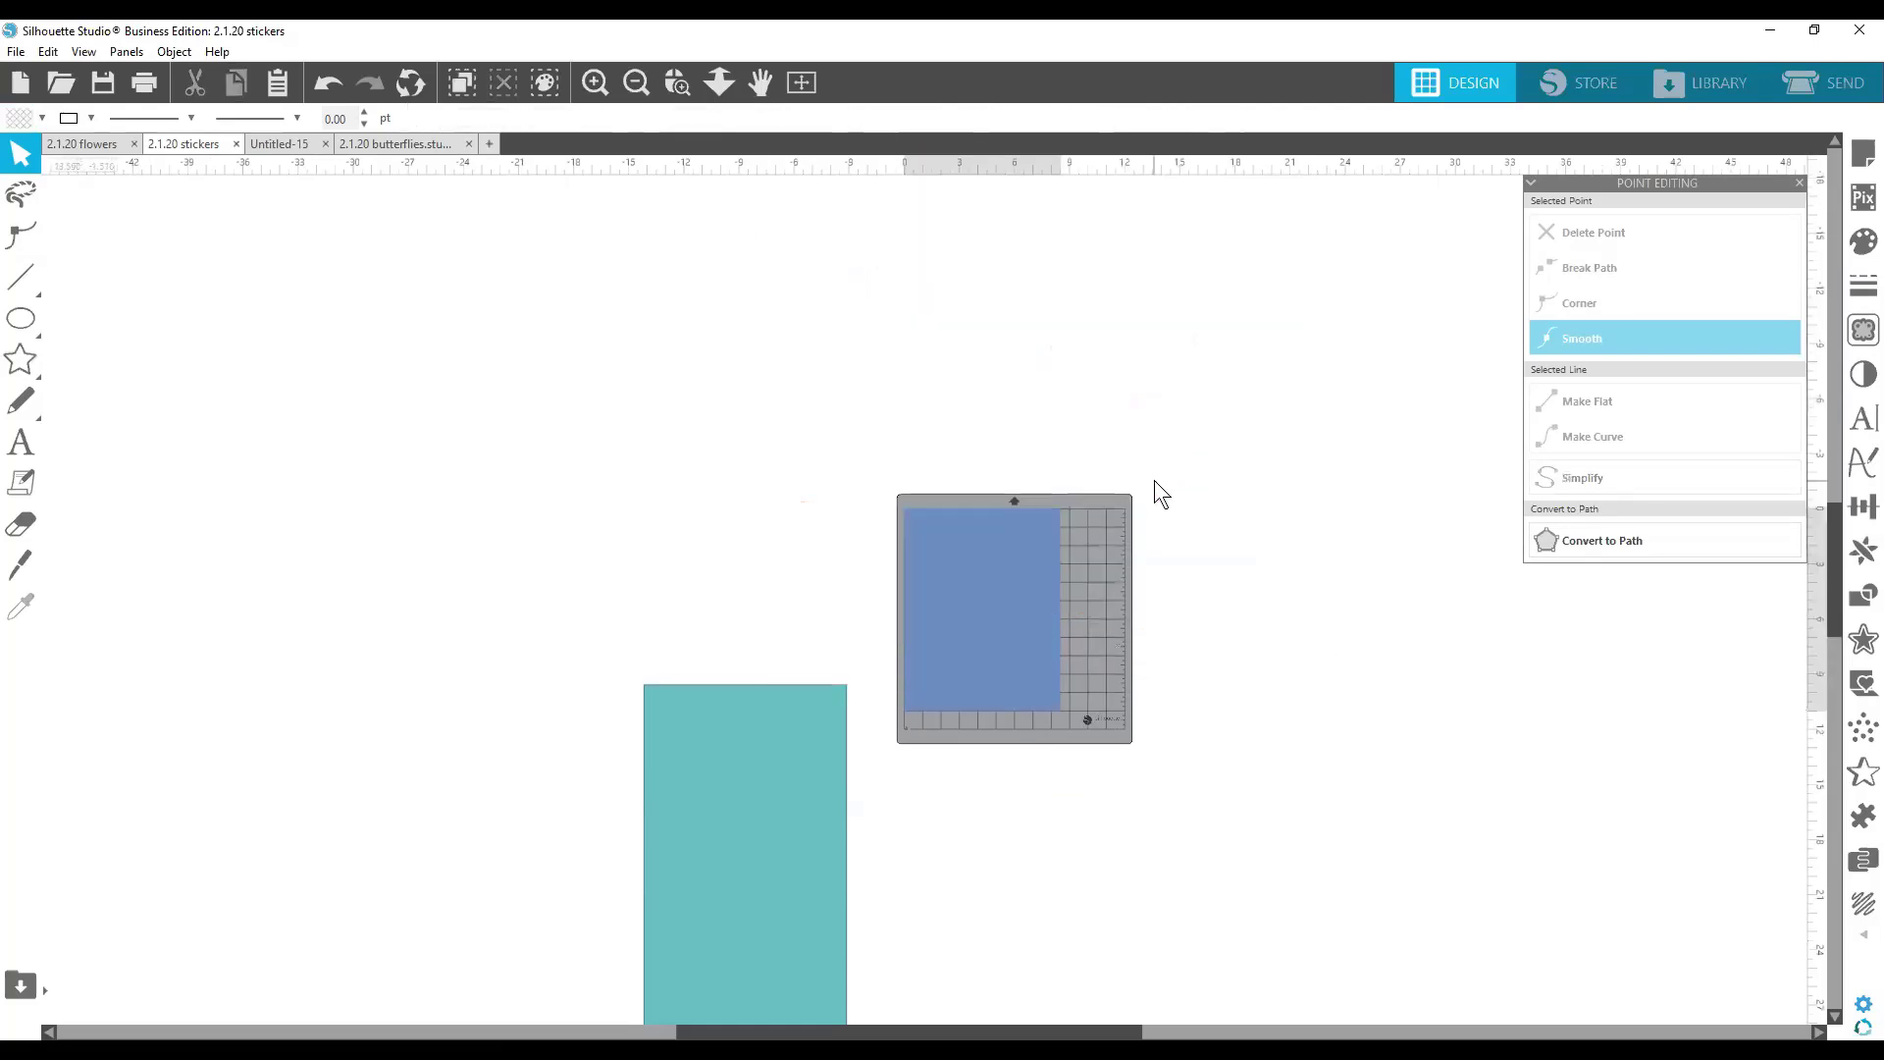
Move the teal rectangle aside and pull the two Minnie images from under it up beside the cutting mat.
scroll(1158, 474, "down", 4)
scroll(1156, 476, "down", 1)
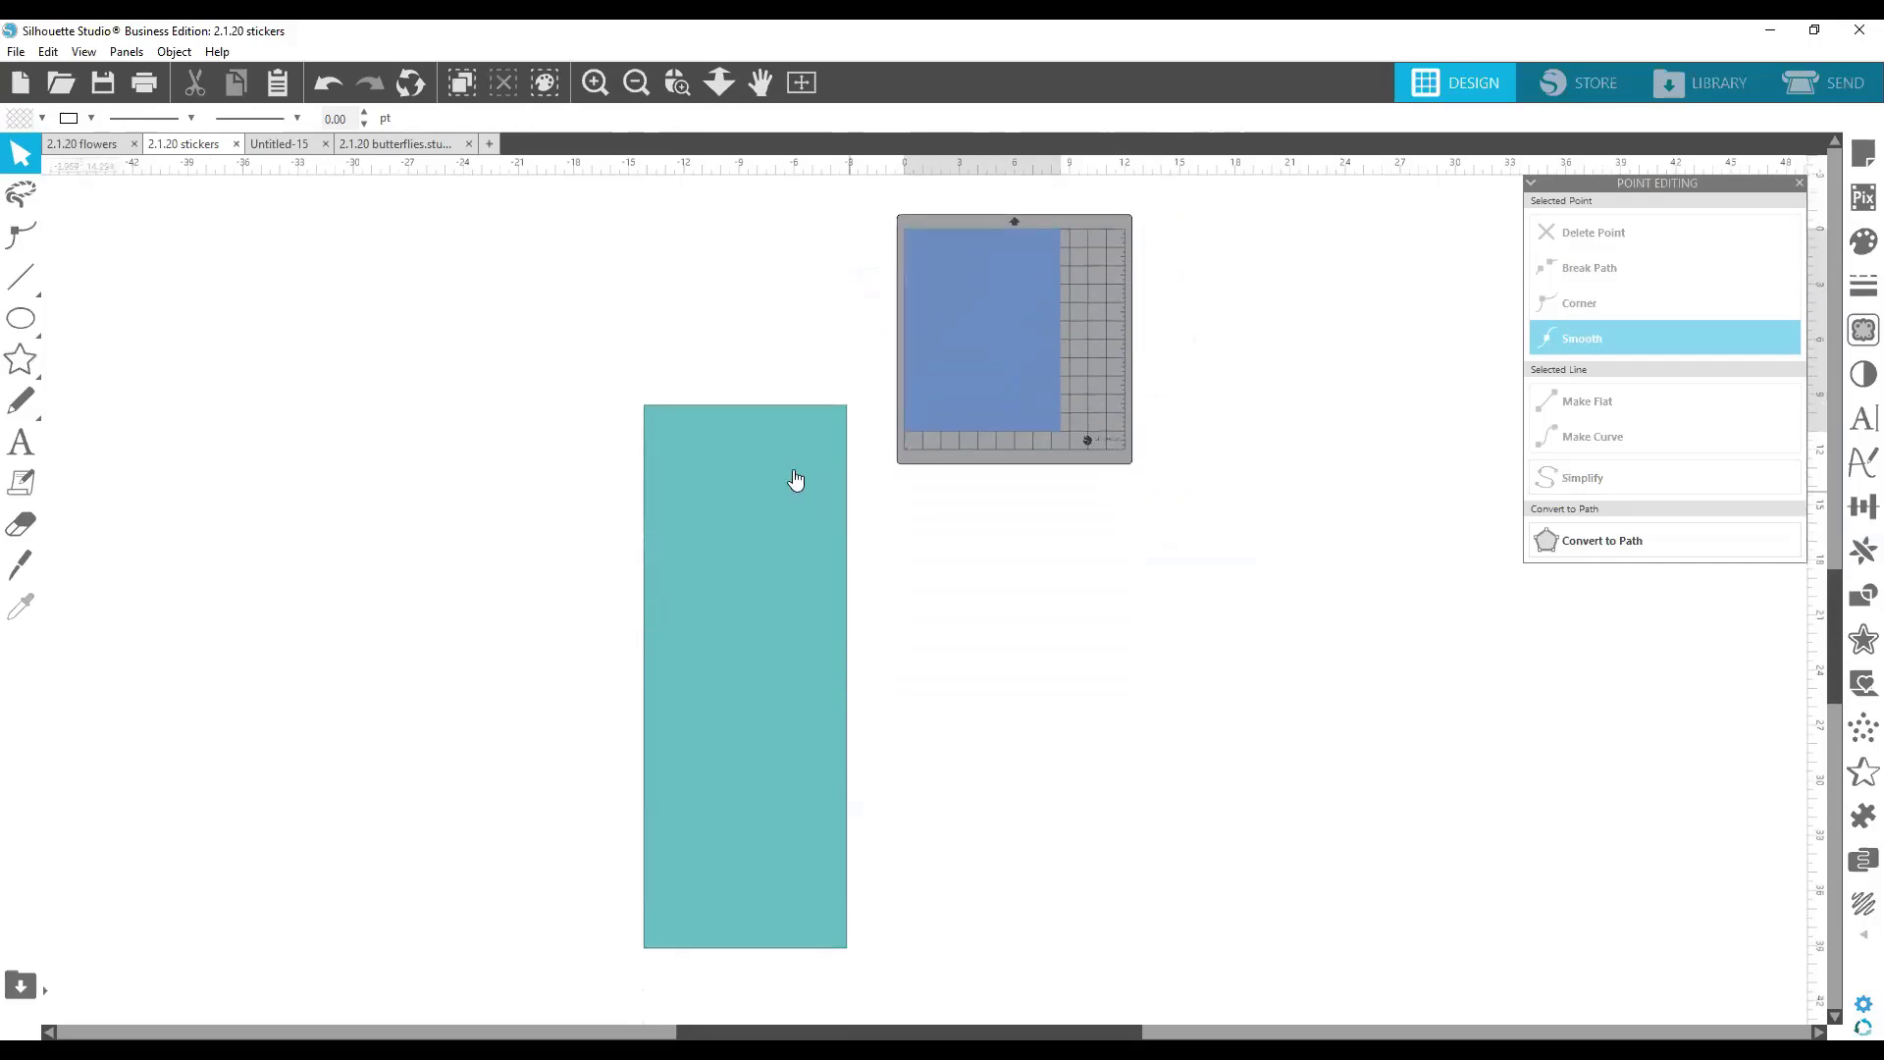
left_click_drag(791, 480, 776, 616)
left_click_drag(830, 550, 790, 278)
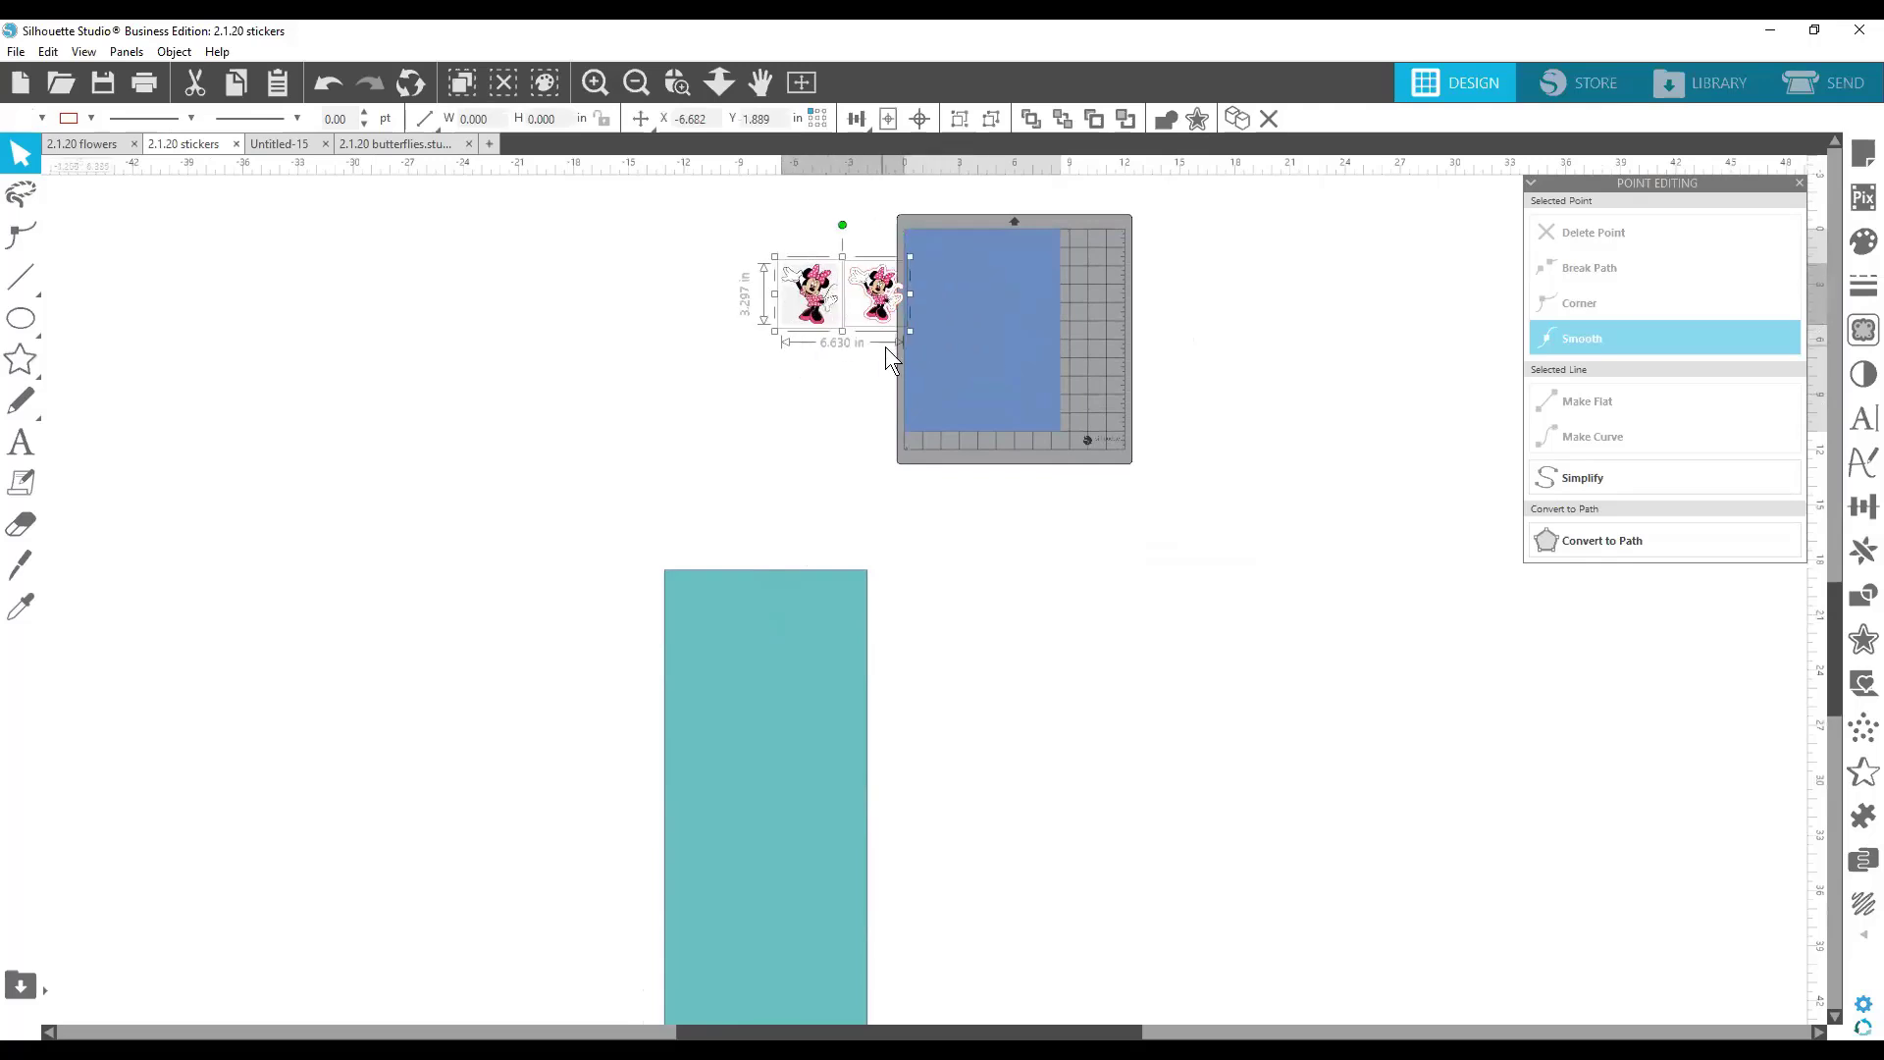
Enlarge both Minnie images together to about 37.7 in total width and shift them so the outlined copy overlaps the mat.
left_click_drag(910, 330, 1442, 692)
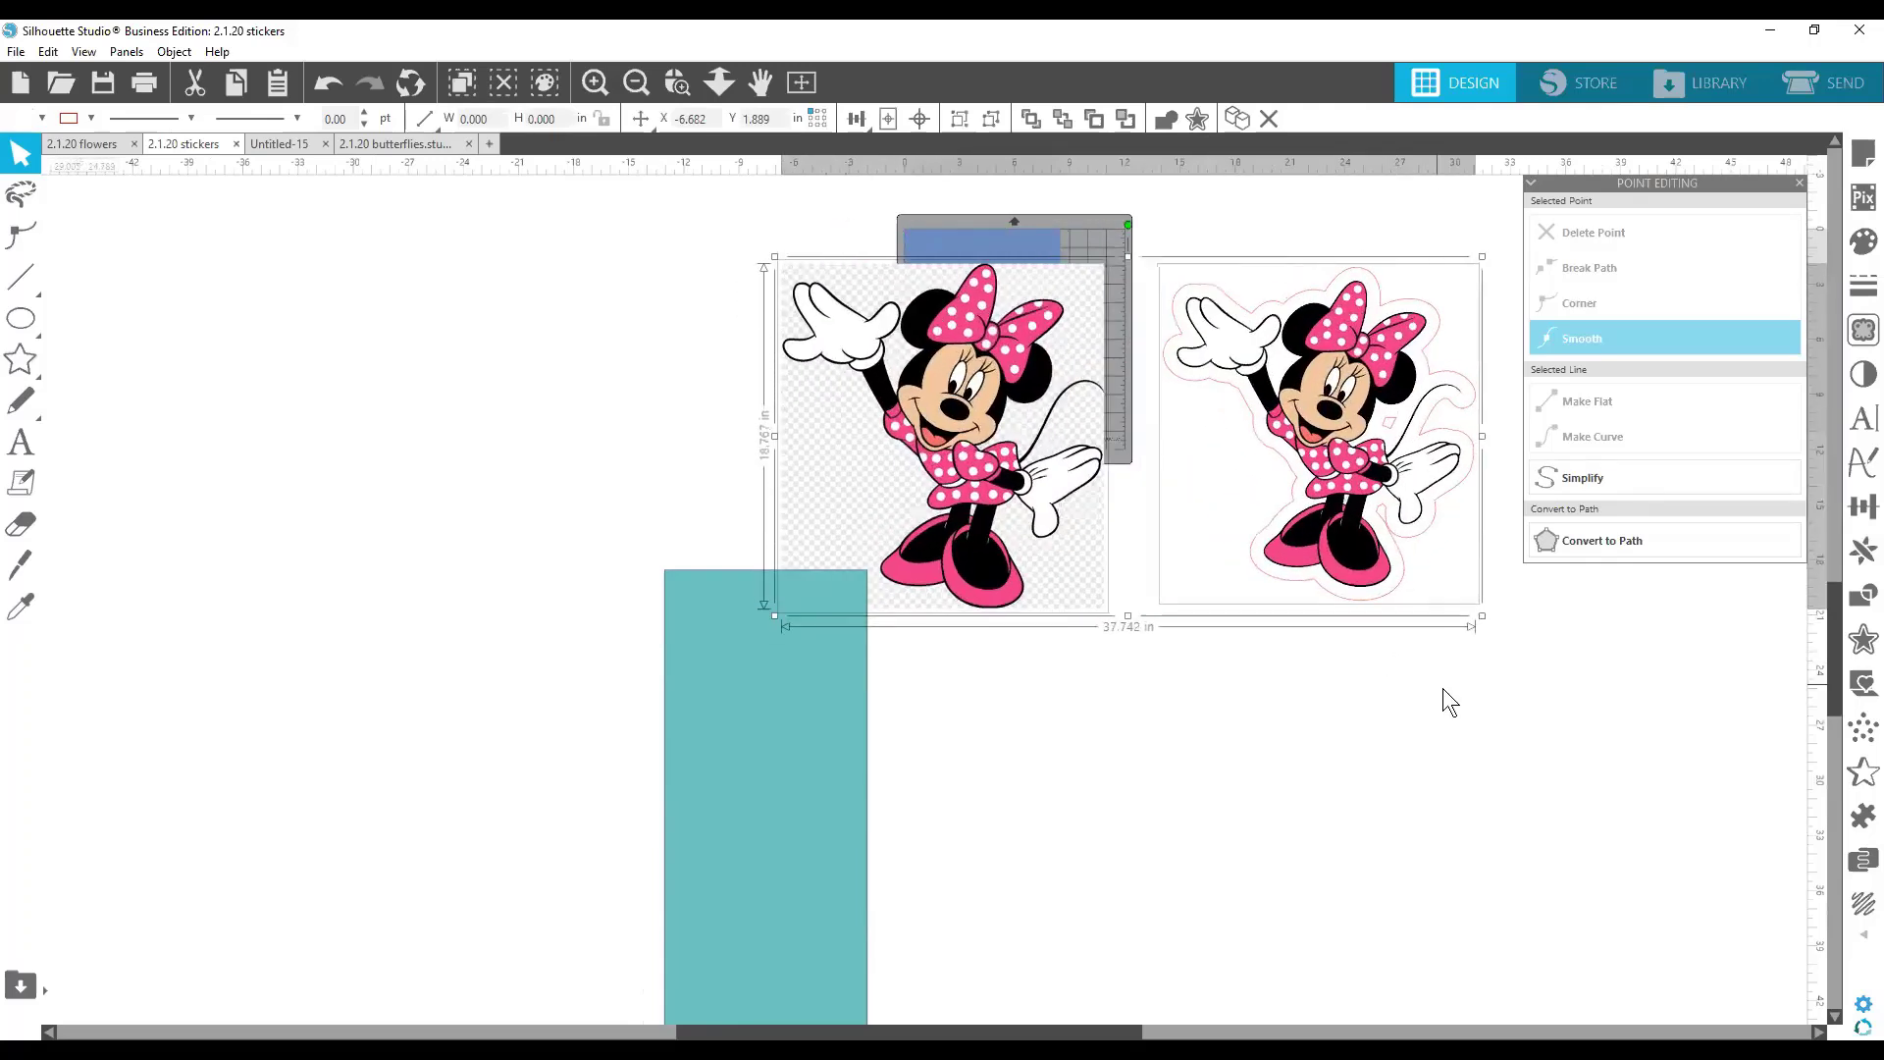
left_click_drag(878, 441, 543, 389)
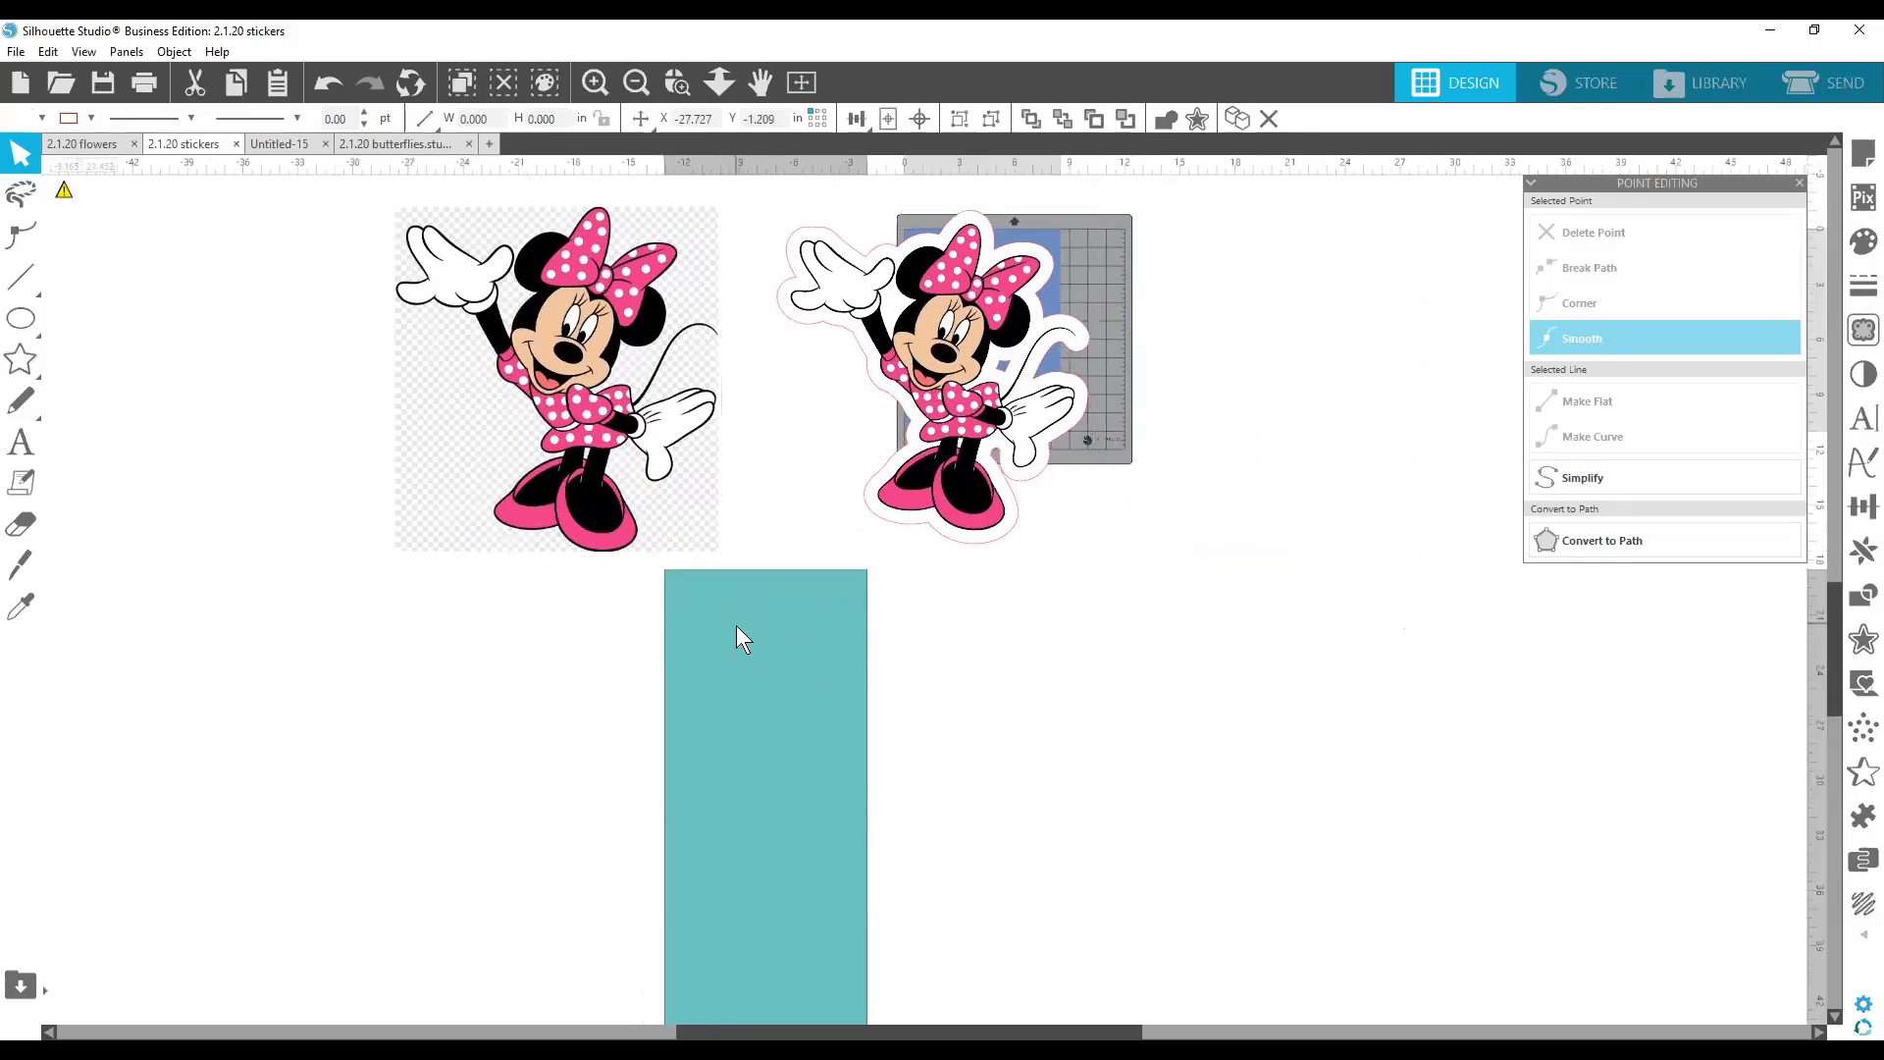
left_click_drag(736, 626, 739, 652)
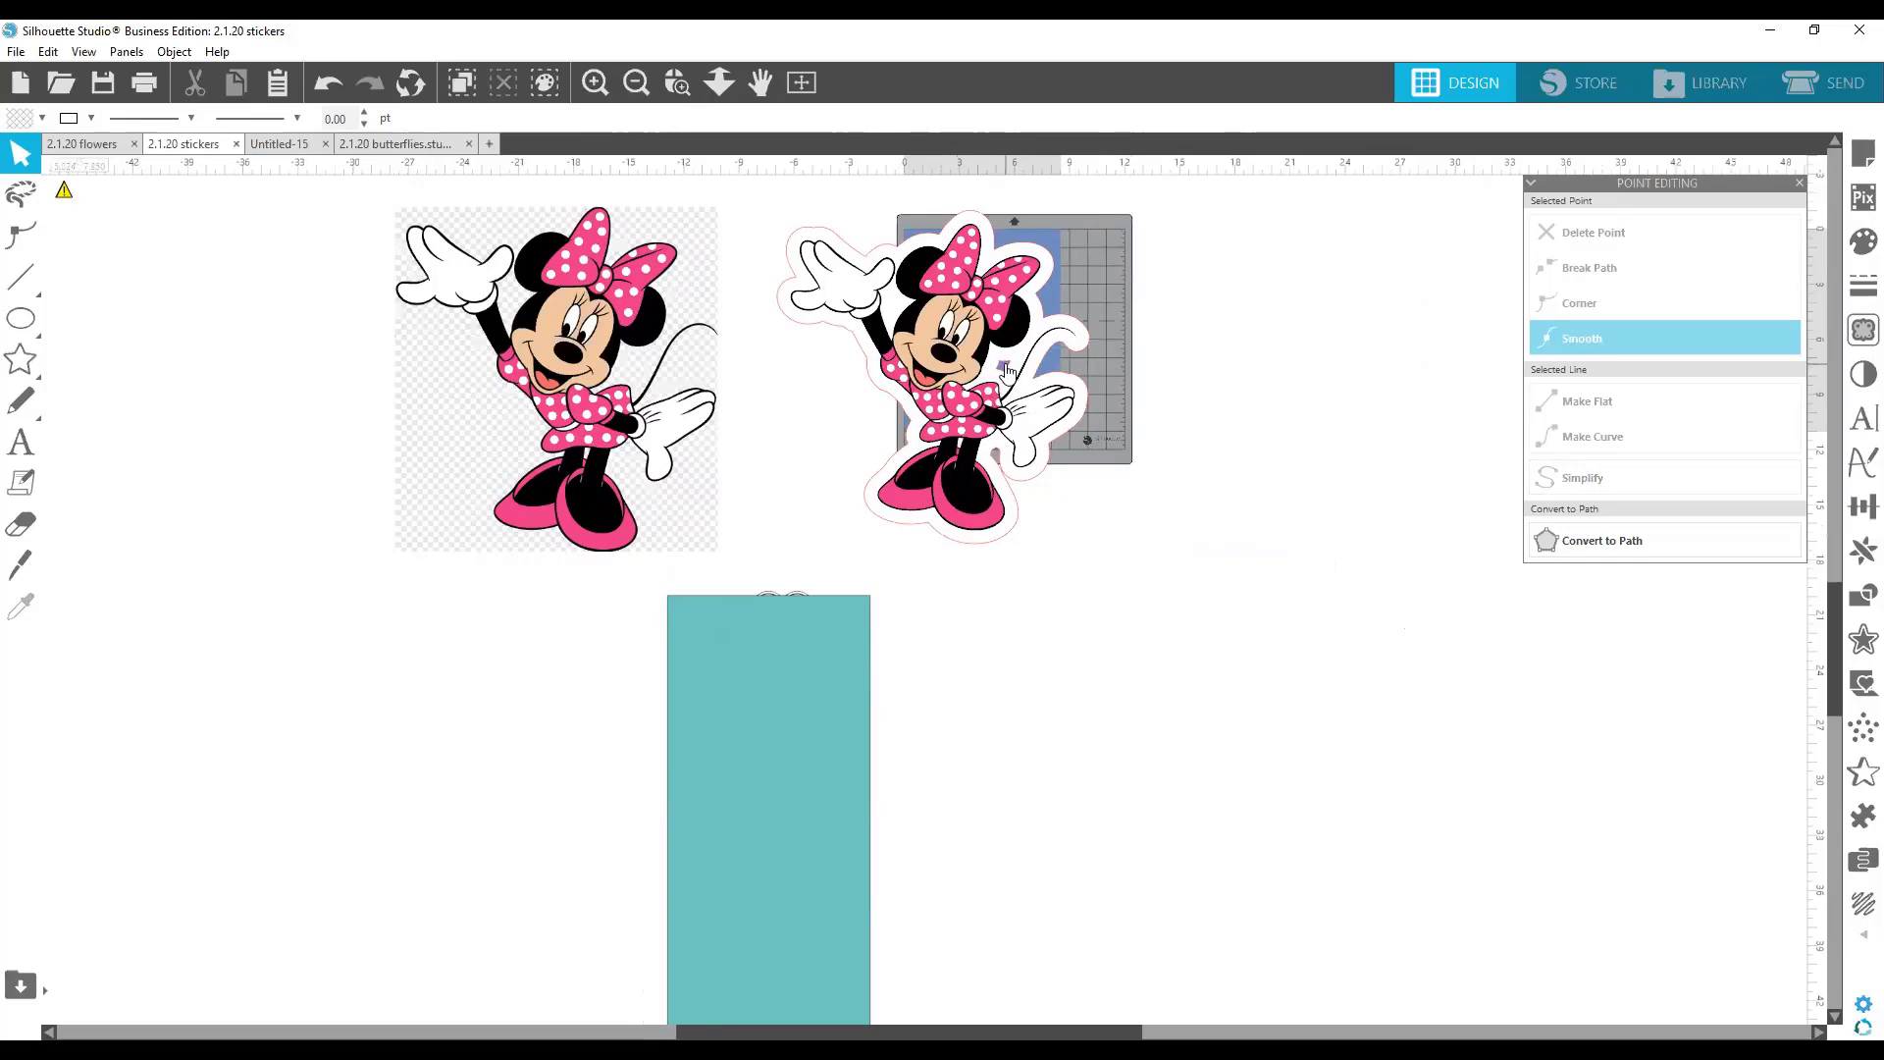
Change the red offset line around the outlined Minnie to a very light grey and select the figure together with its outline.
left_click(689, 86)
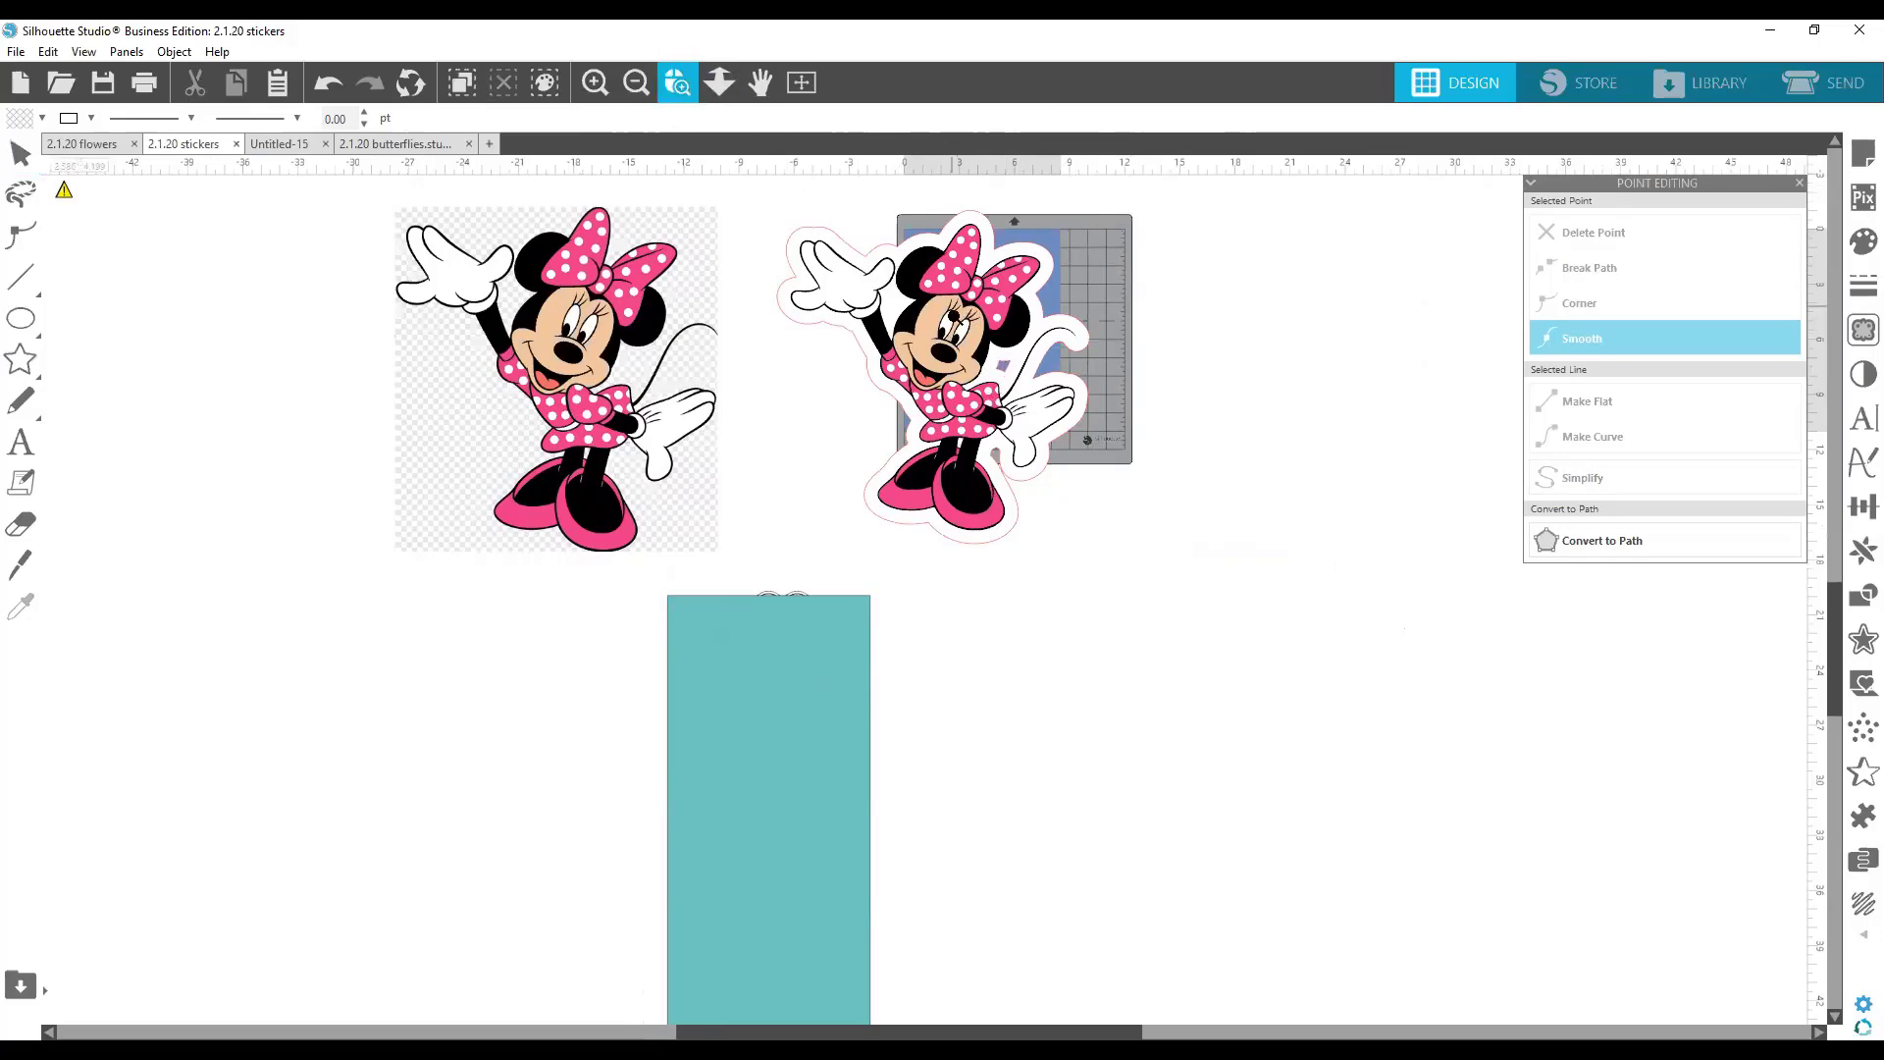
left_click_drag(887, 253, 1148, 485)
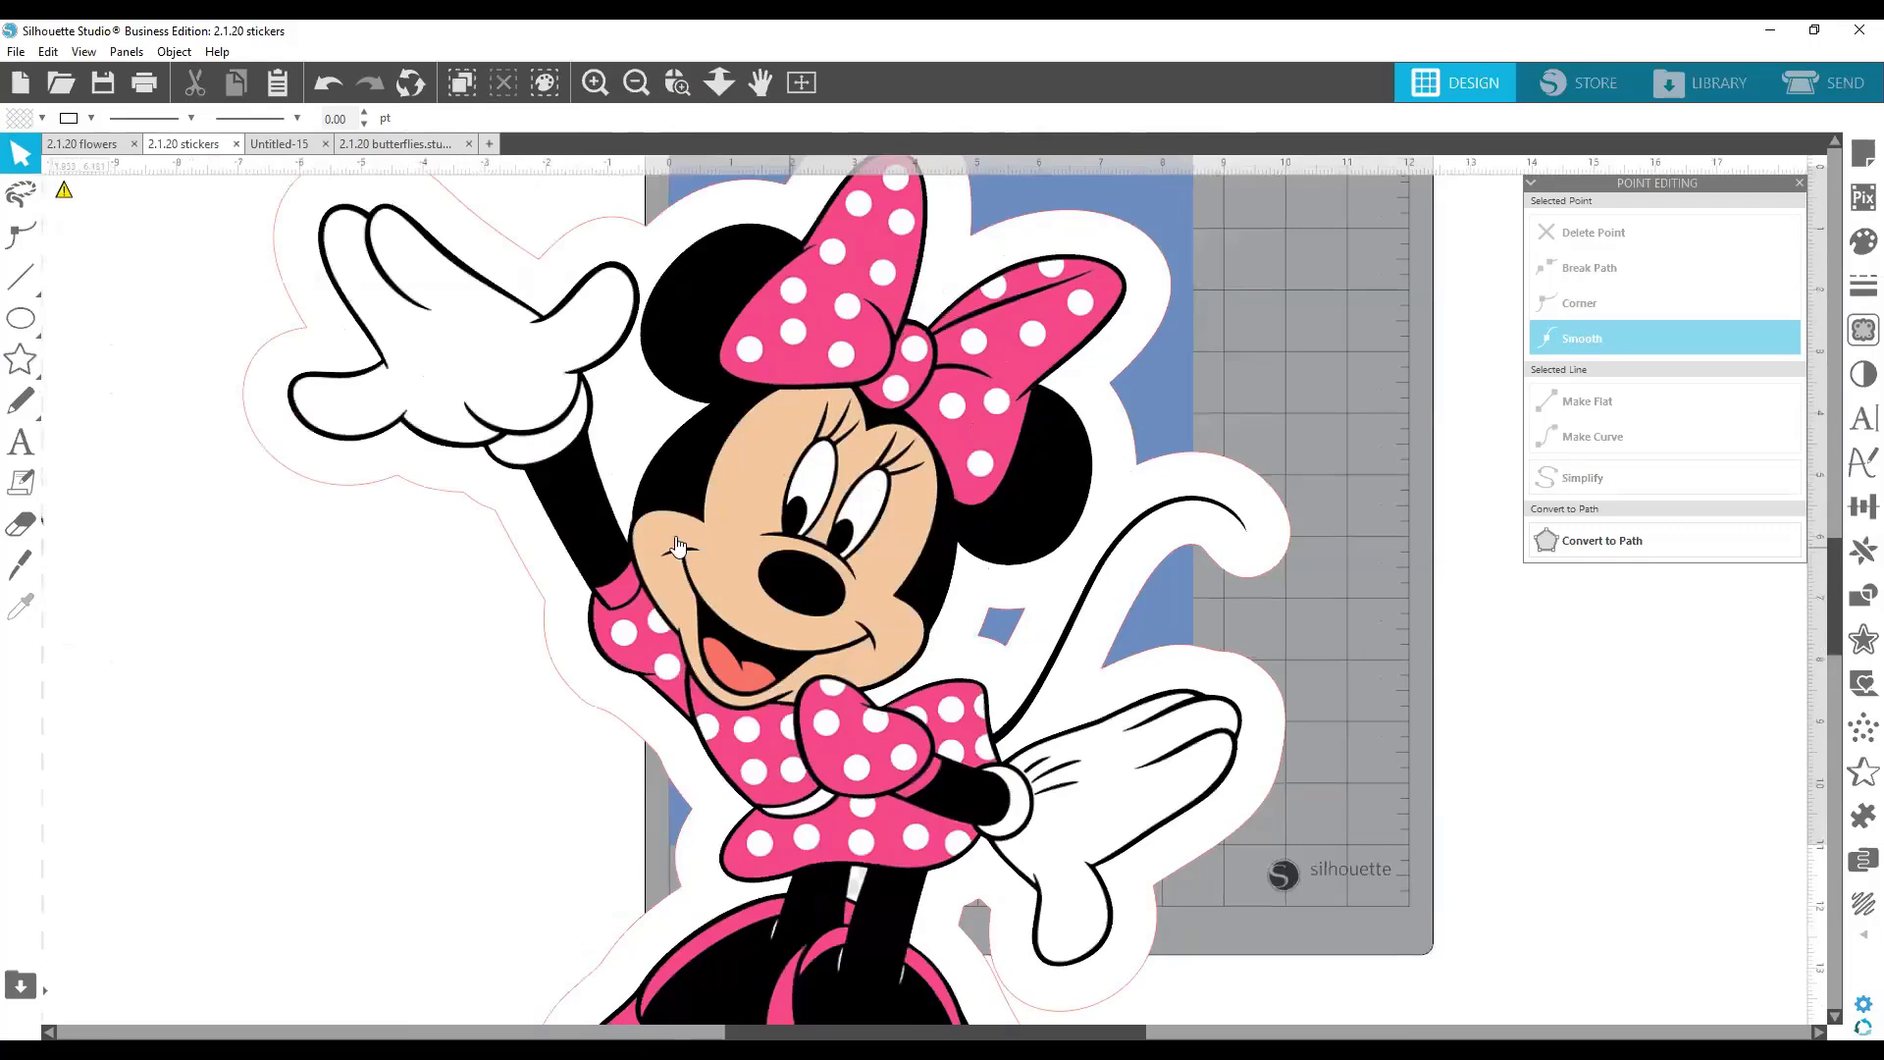
left_click(679, 202)
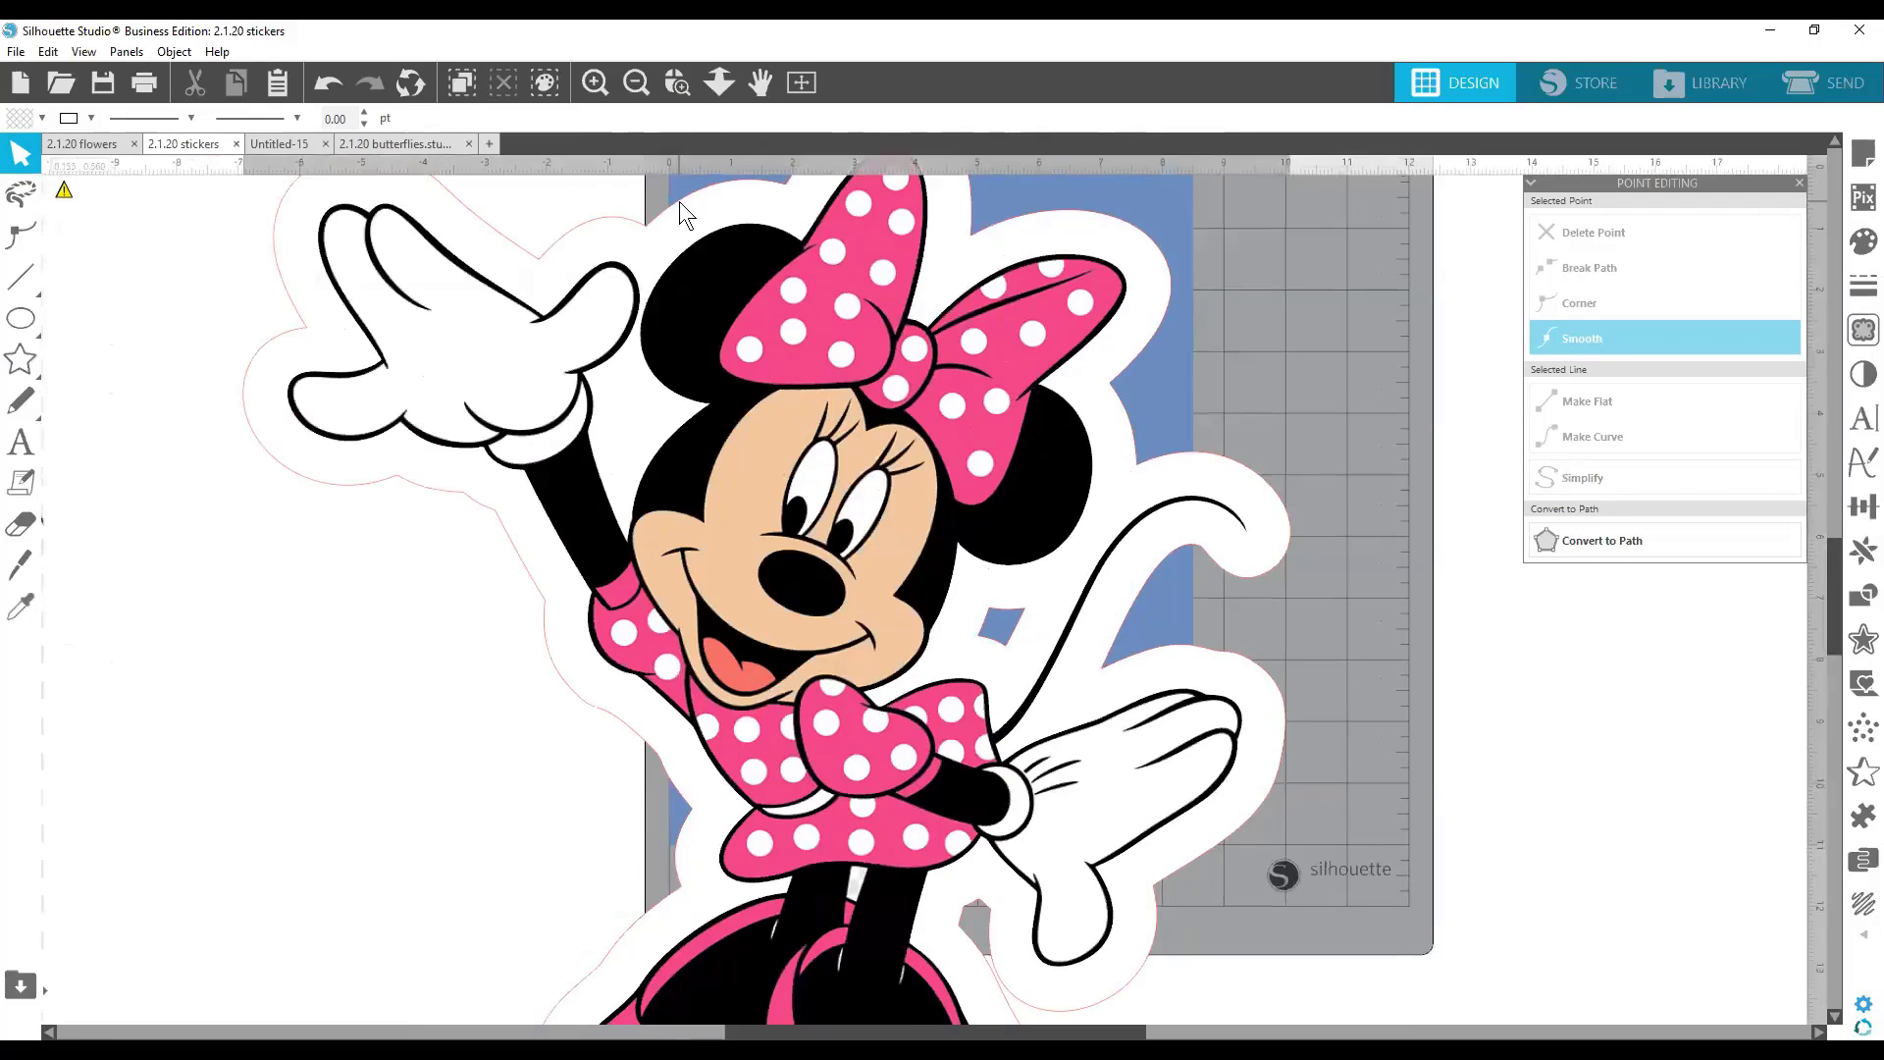
left_click(90, 118)
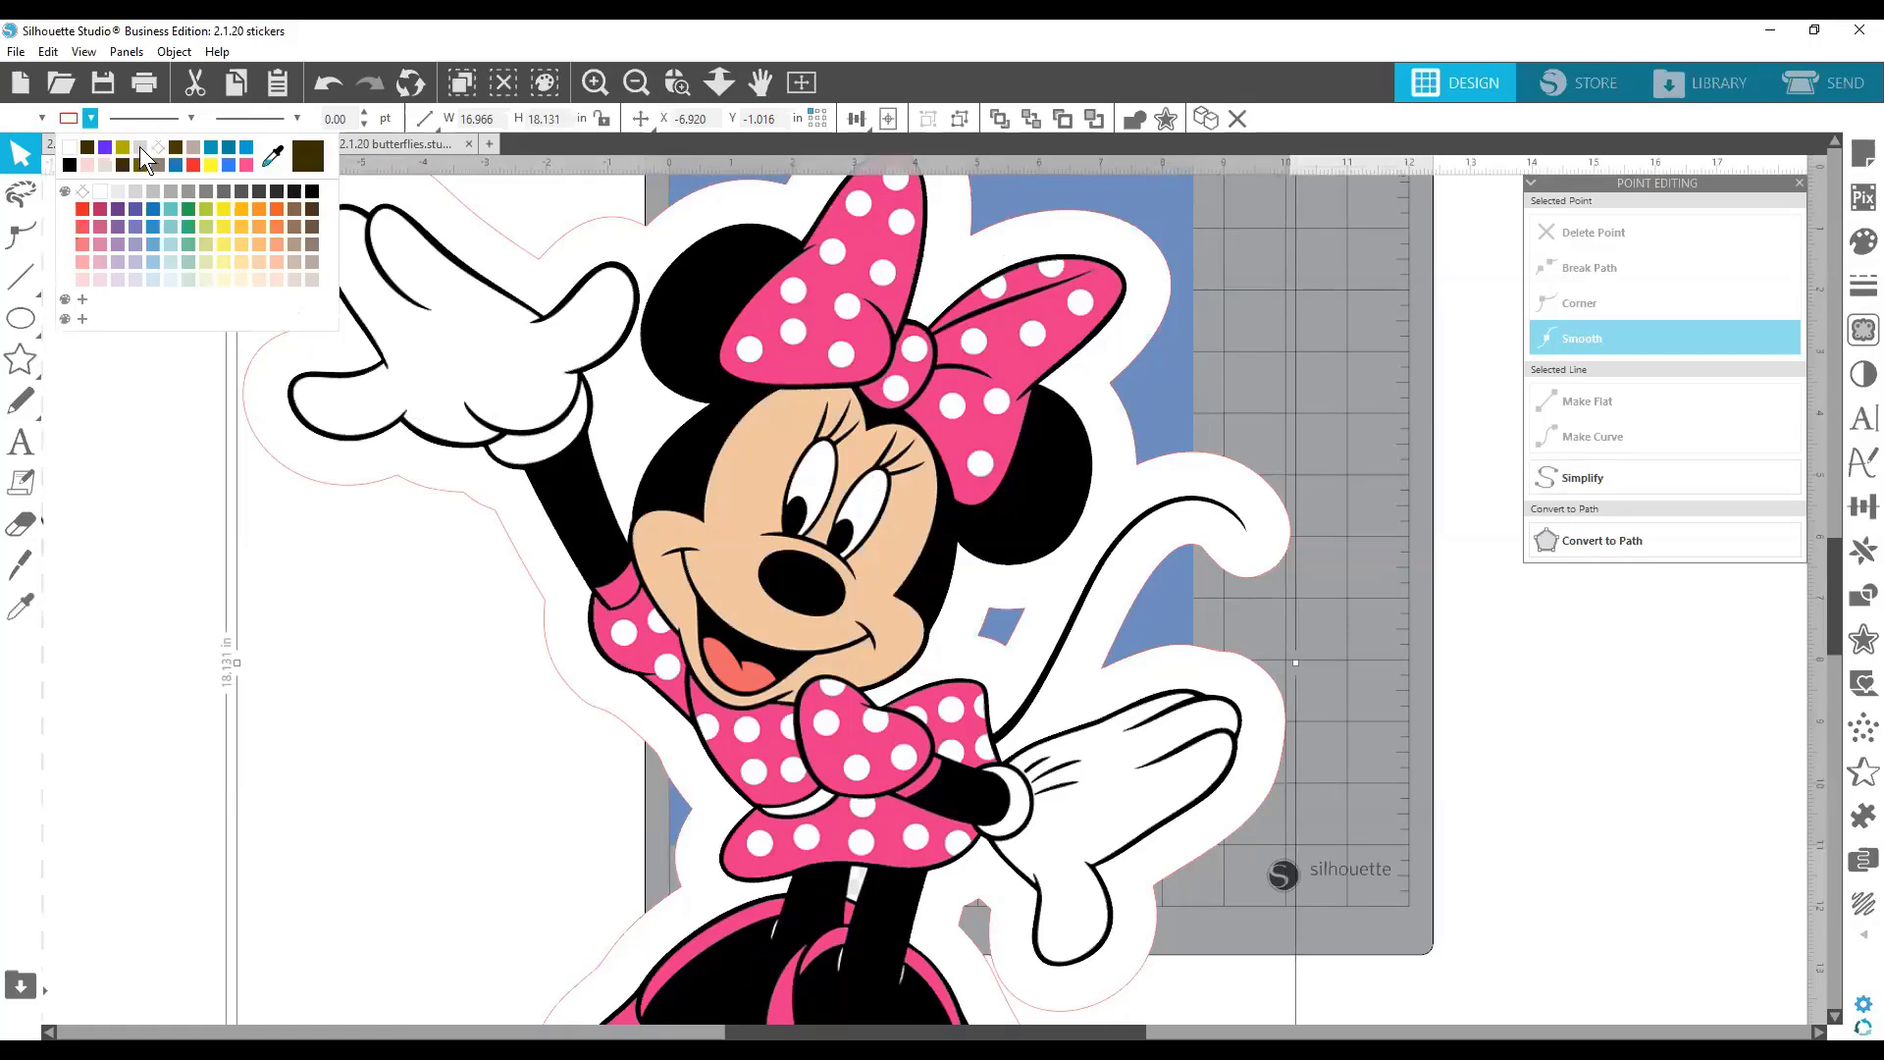
left_click(135, 192)
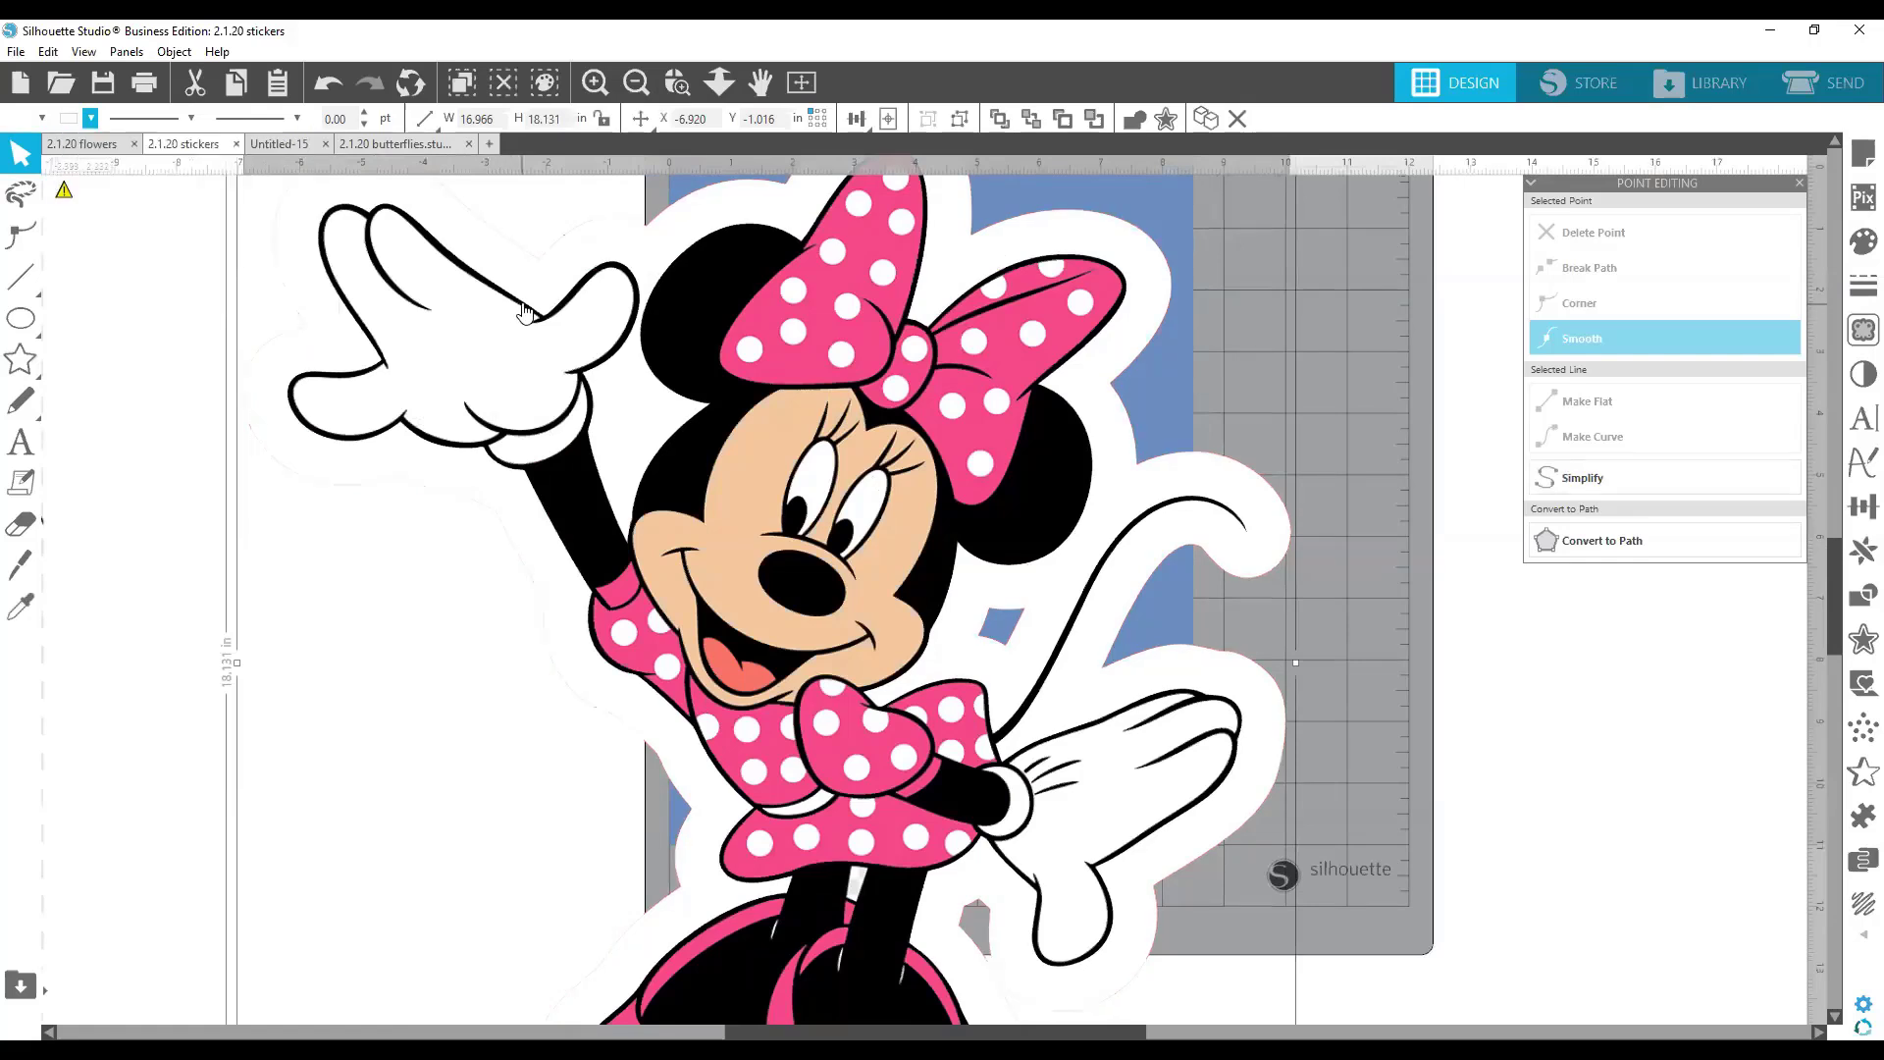
left_click(1317, 569)
scroll(1427, 604, "down", 1)
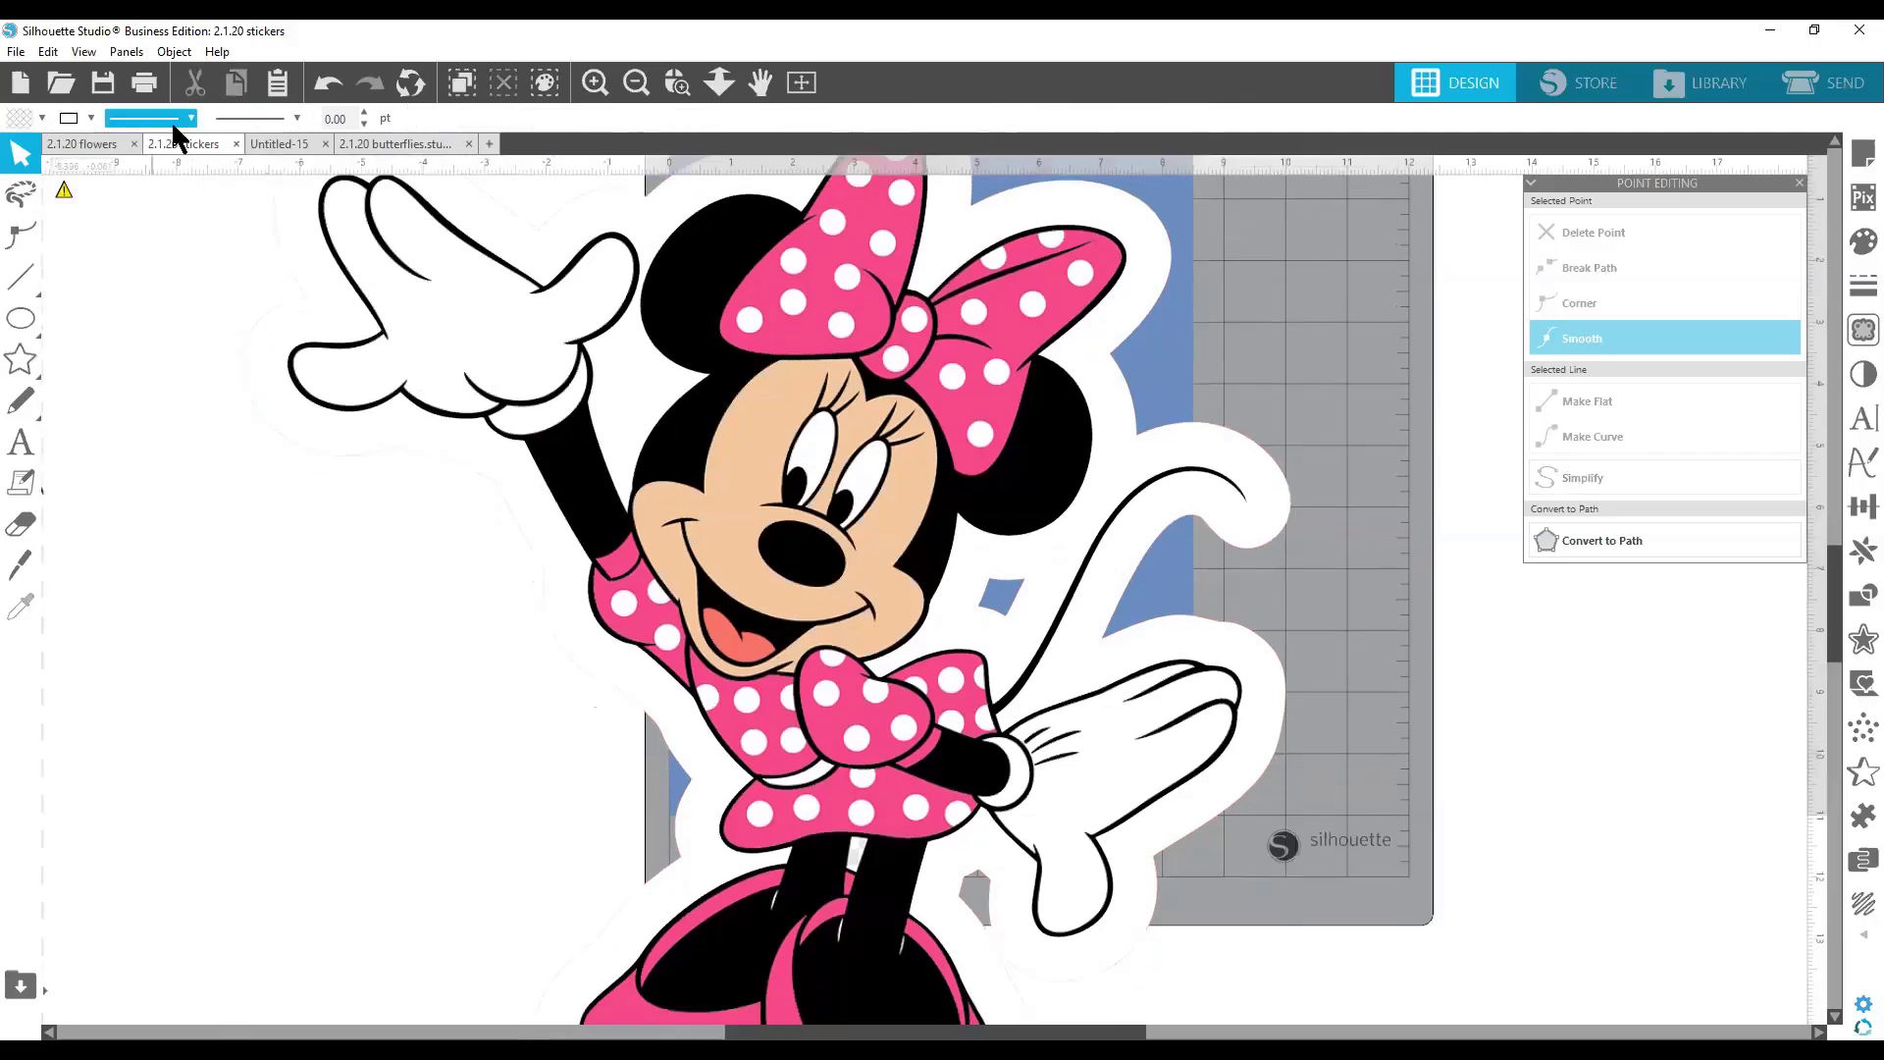
left_click_drag(191, 223, 1079, 565)
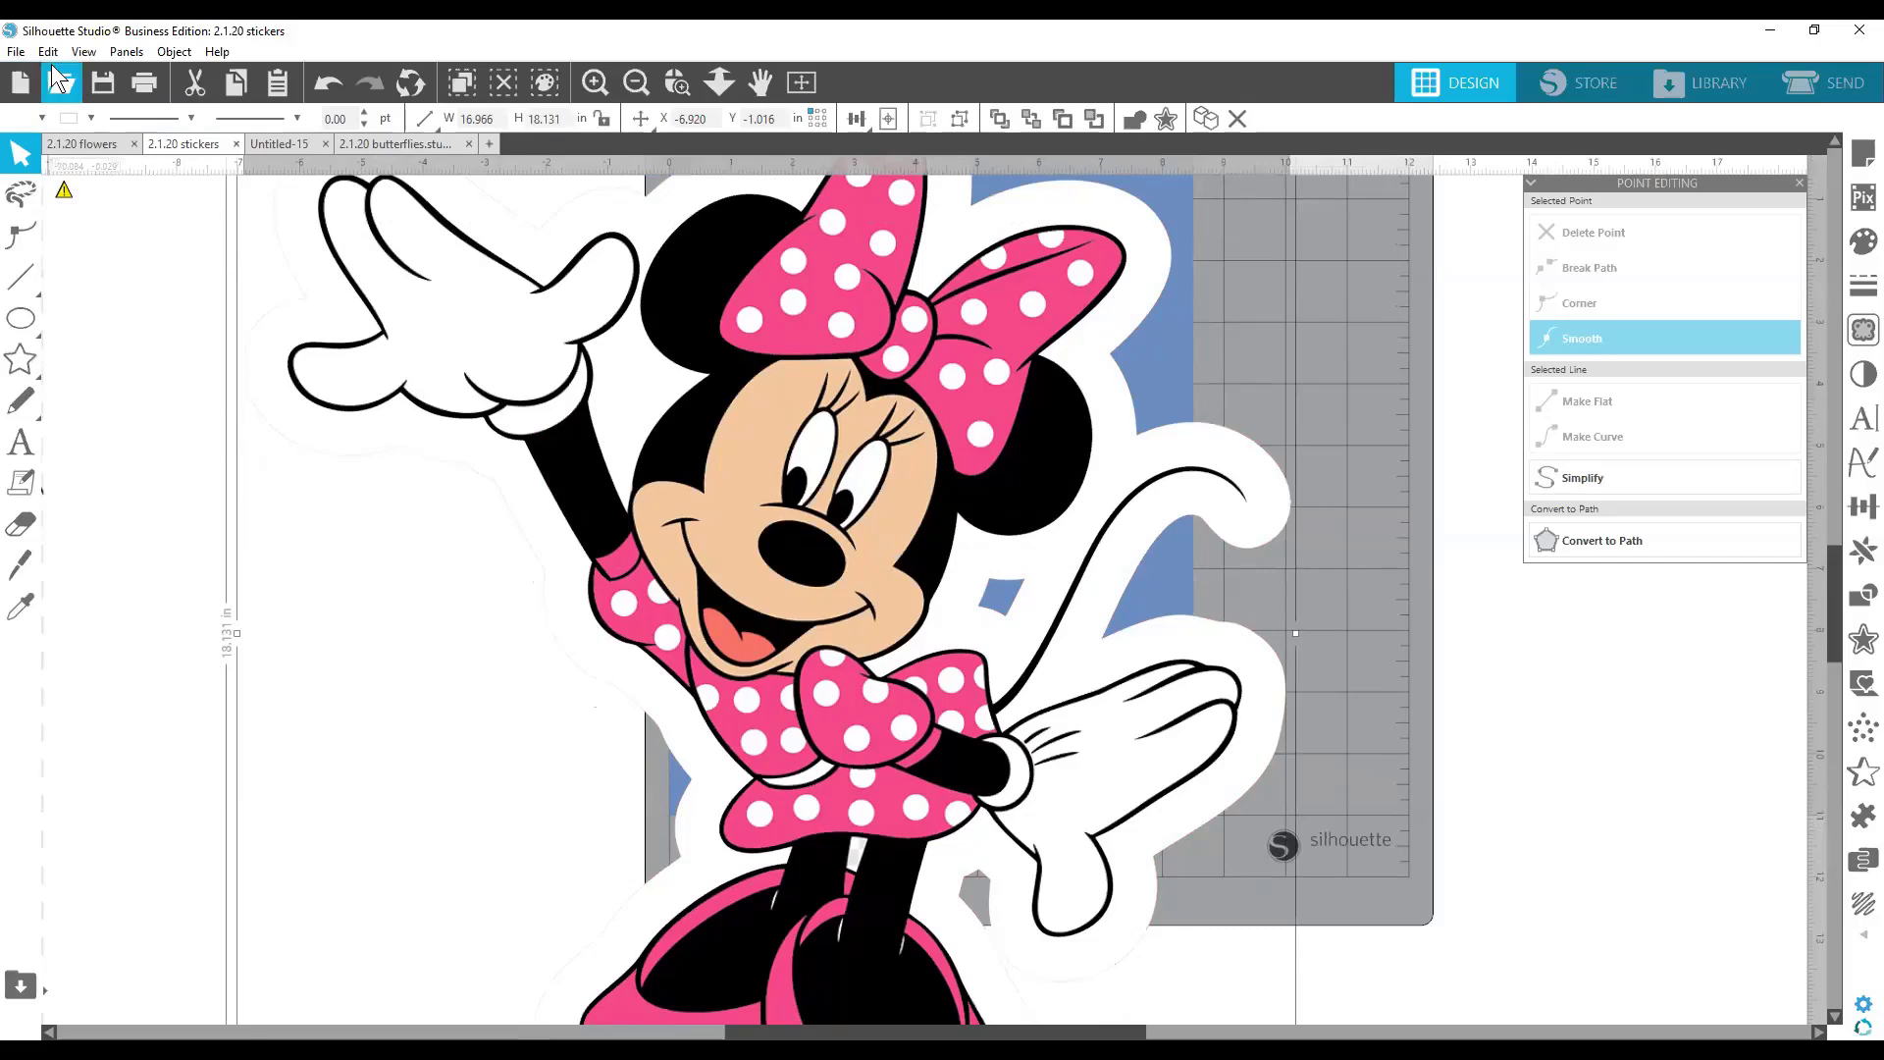
left_click(6, 49)
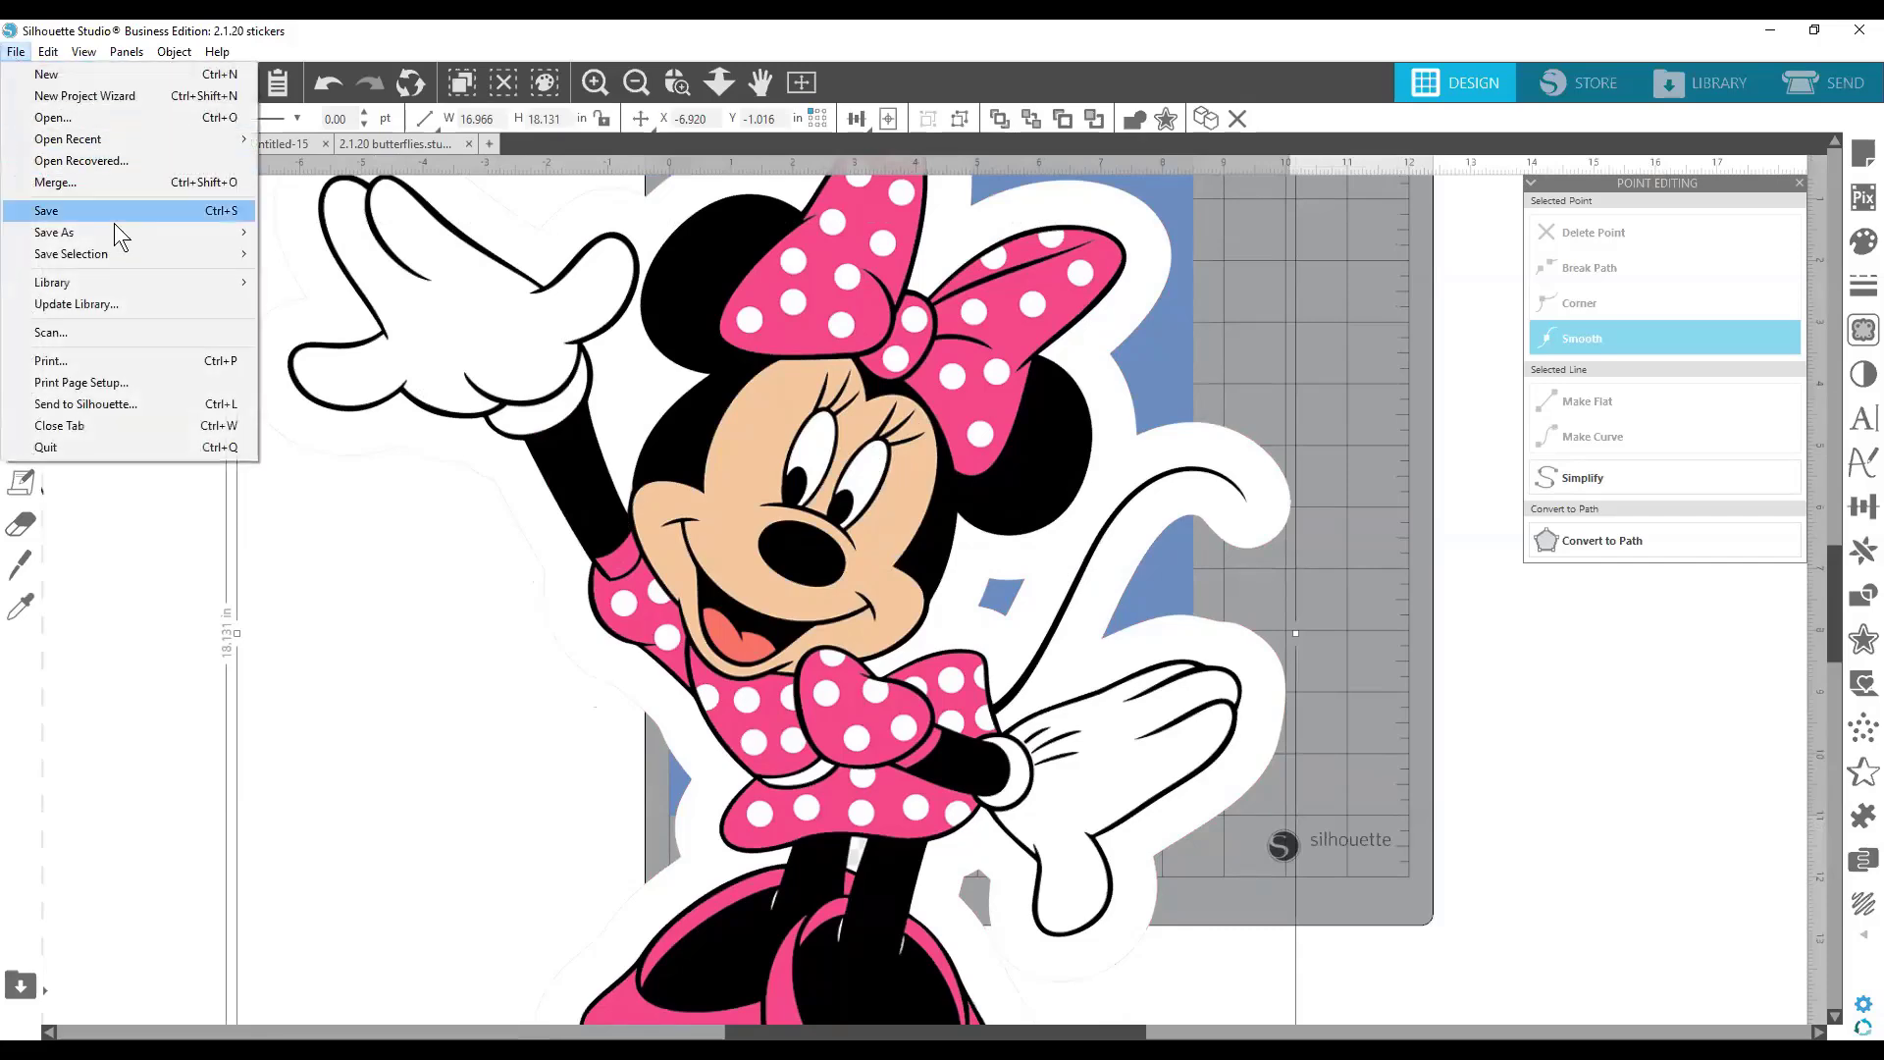
mouse_move(122, 252)
left_click(361, 255)
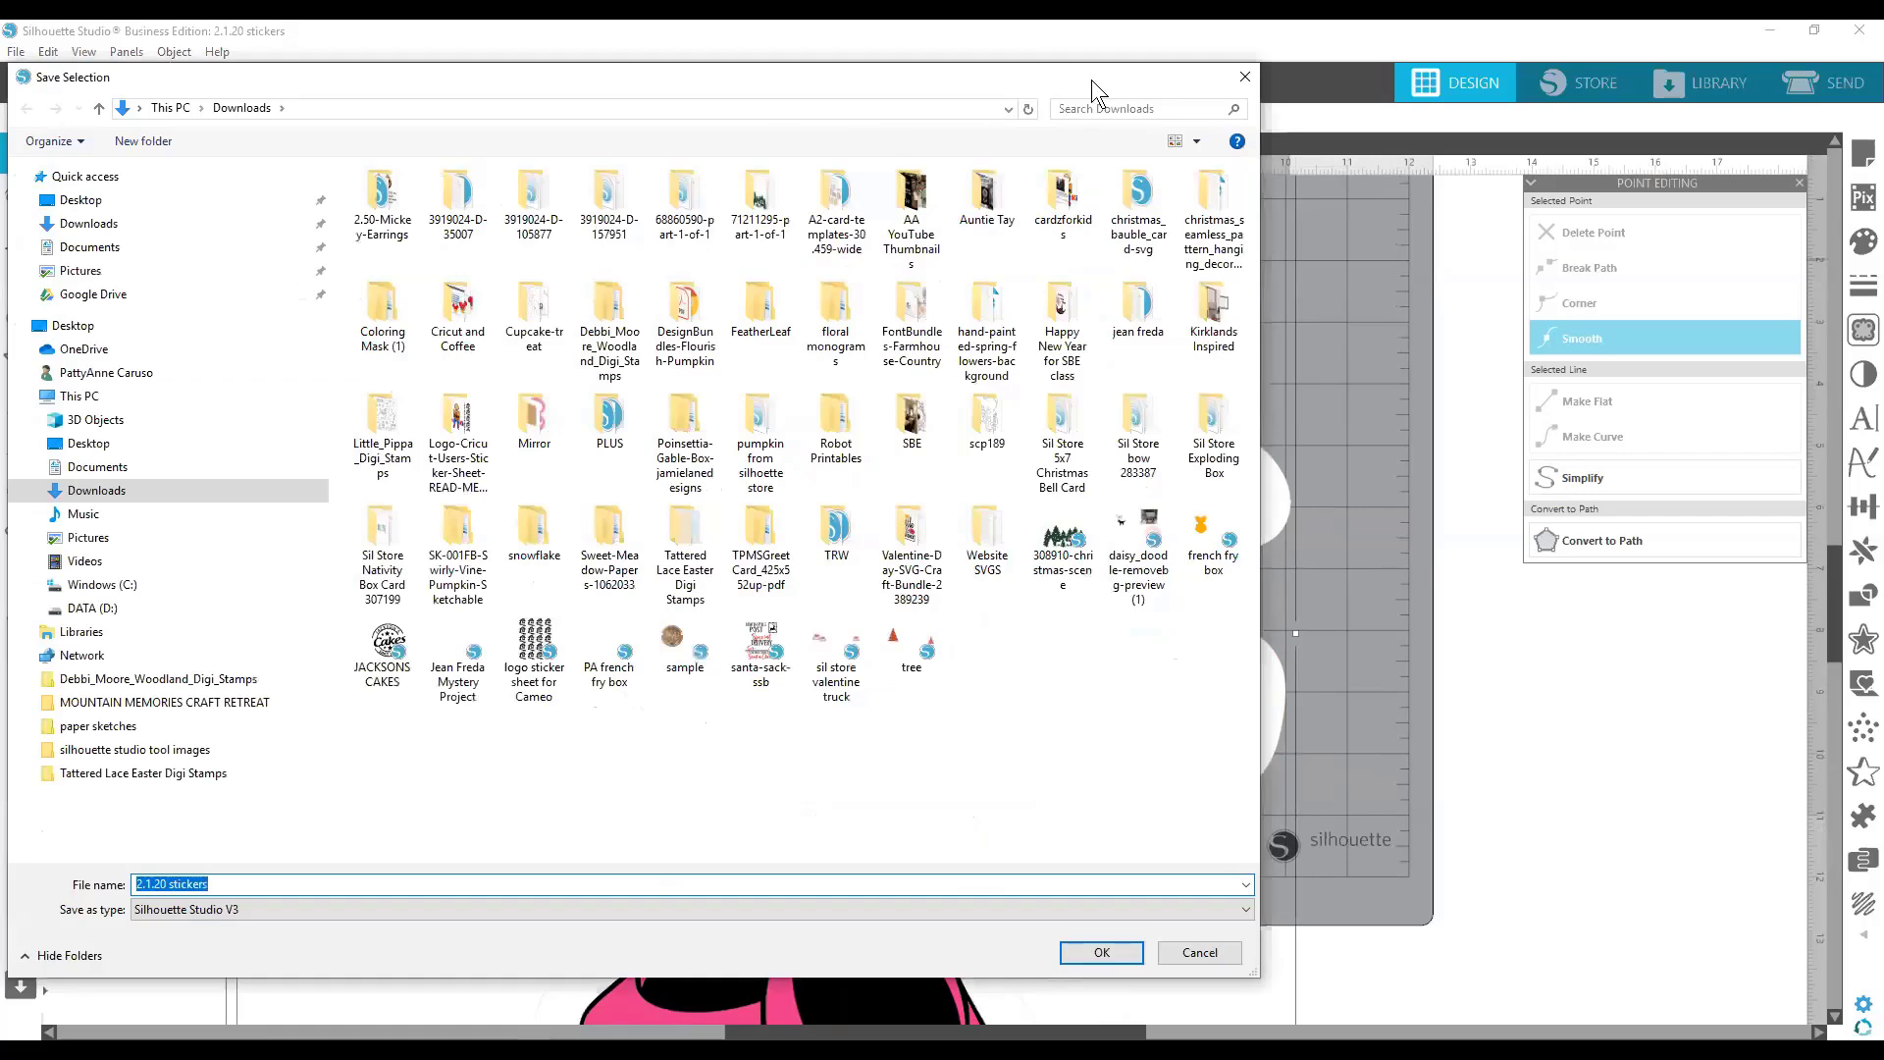
left_click_drag(1091, 79, 1116, 155)
left_click(1270, 153)
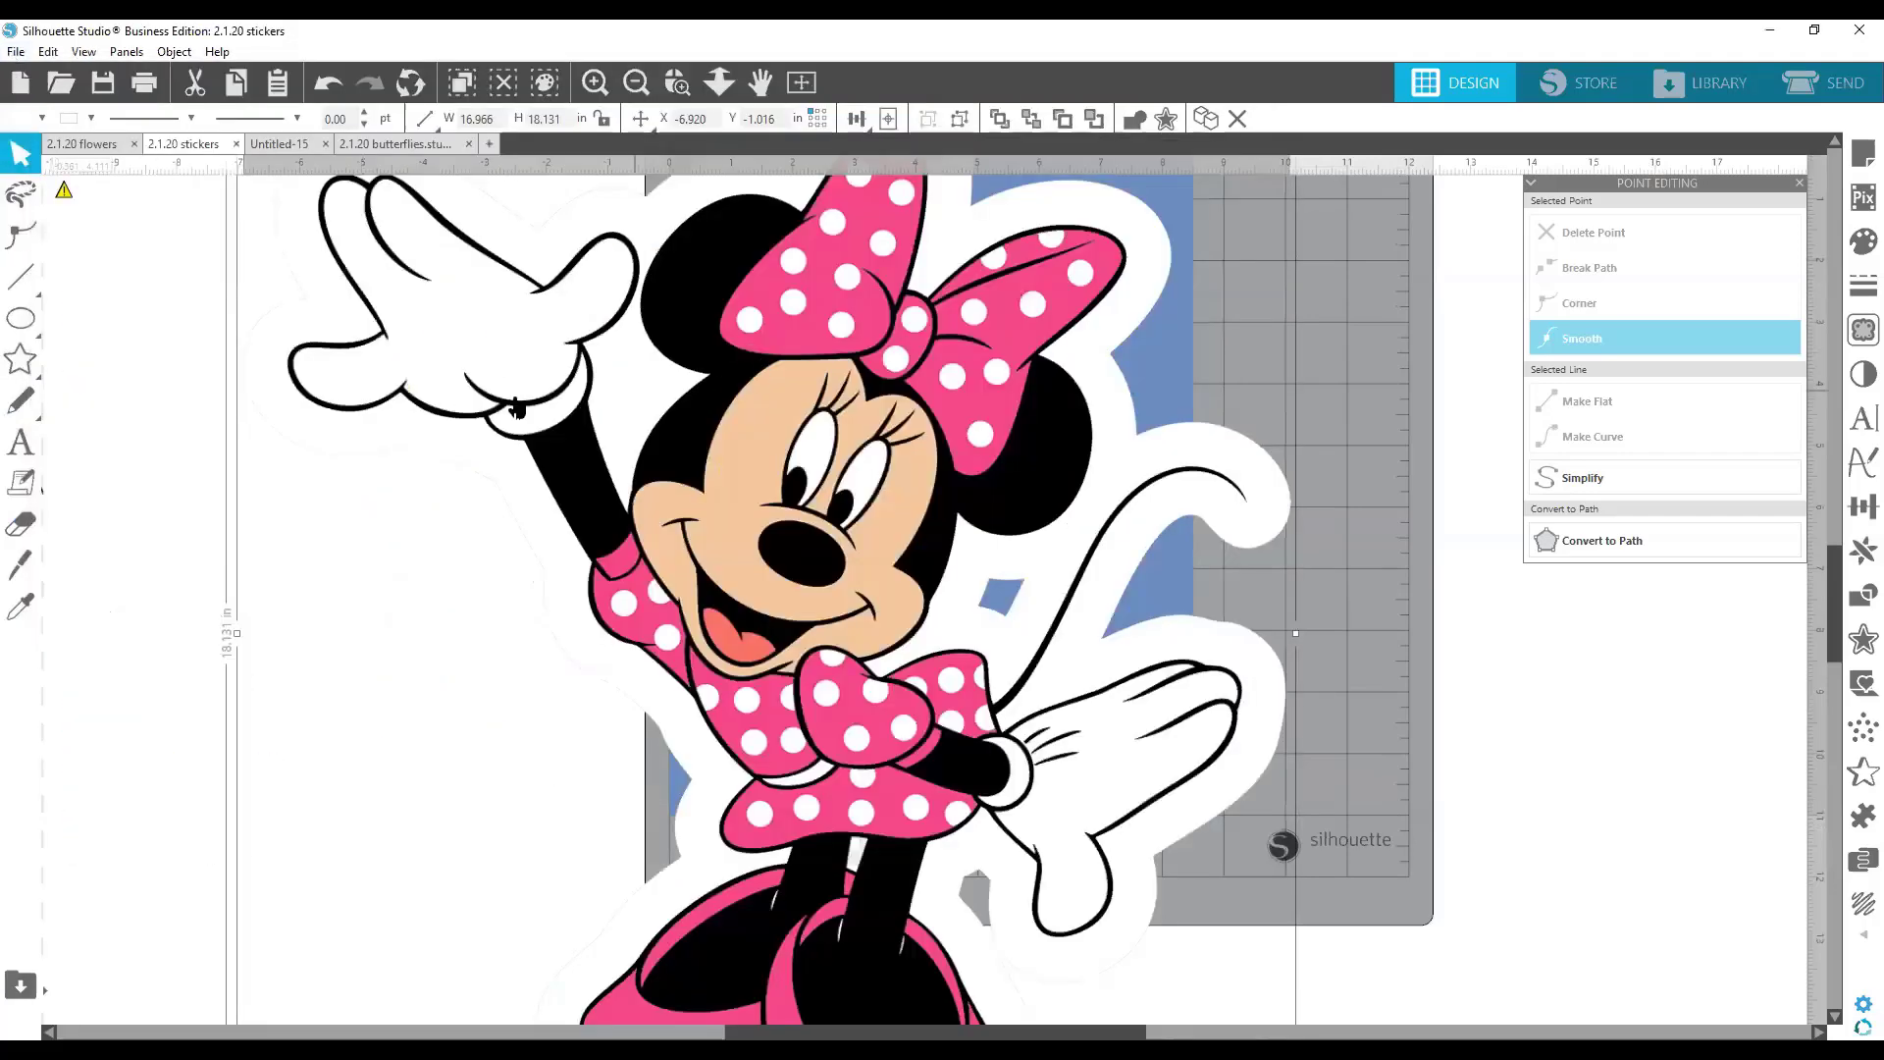
Save the selection to the hard drive in Downloads as a JPEG named "minnie for class".
left_click(16, 52)
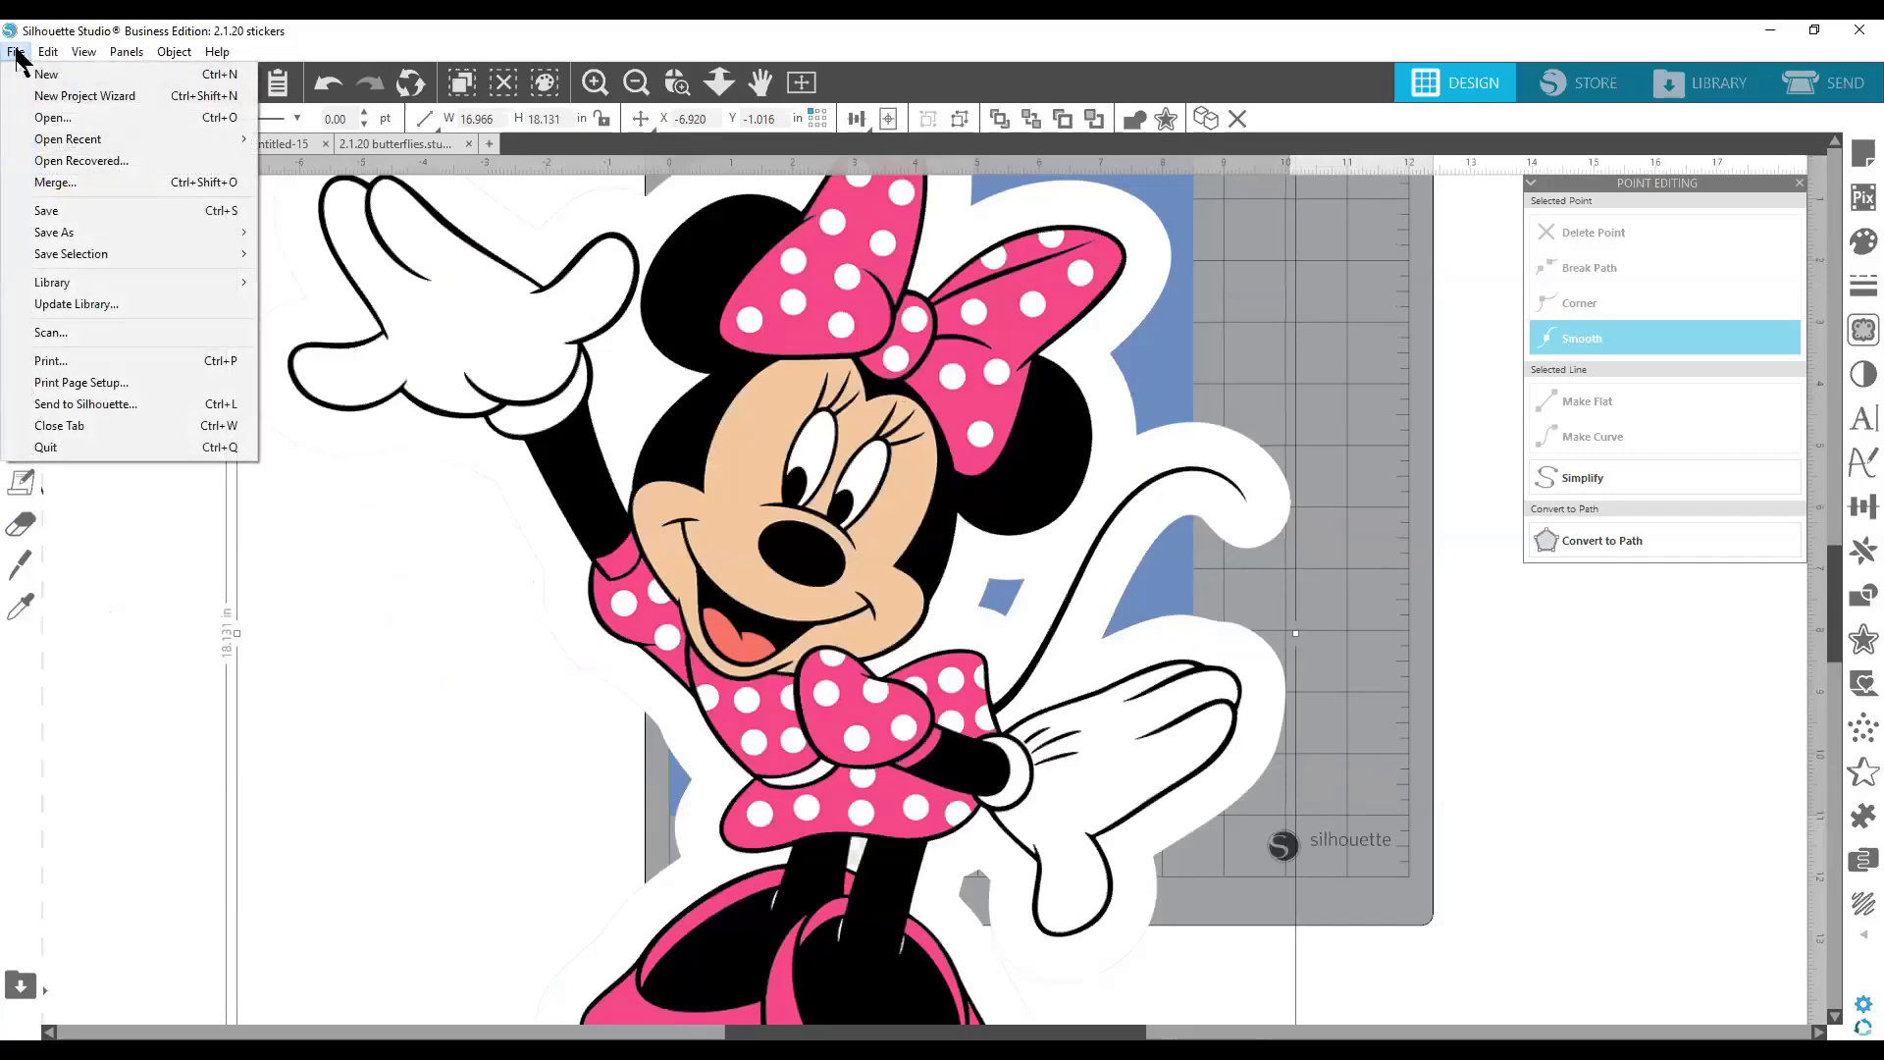
mouse_move(153, 250)
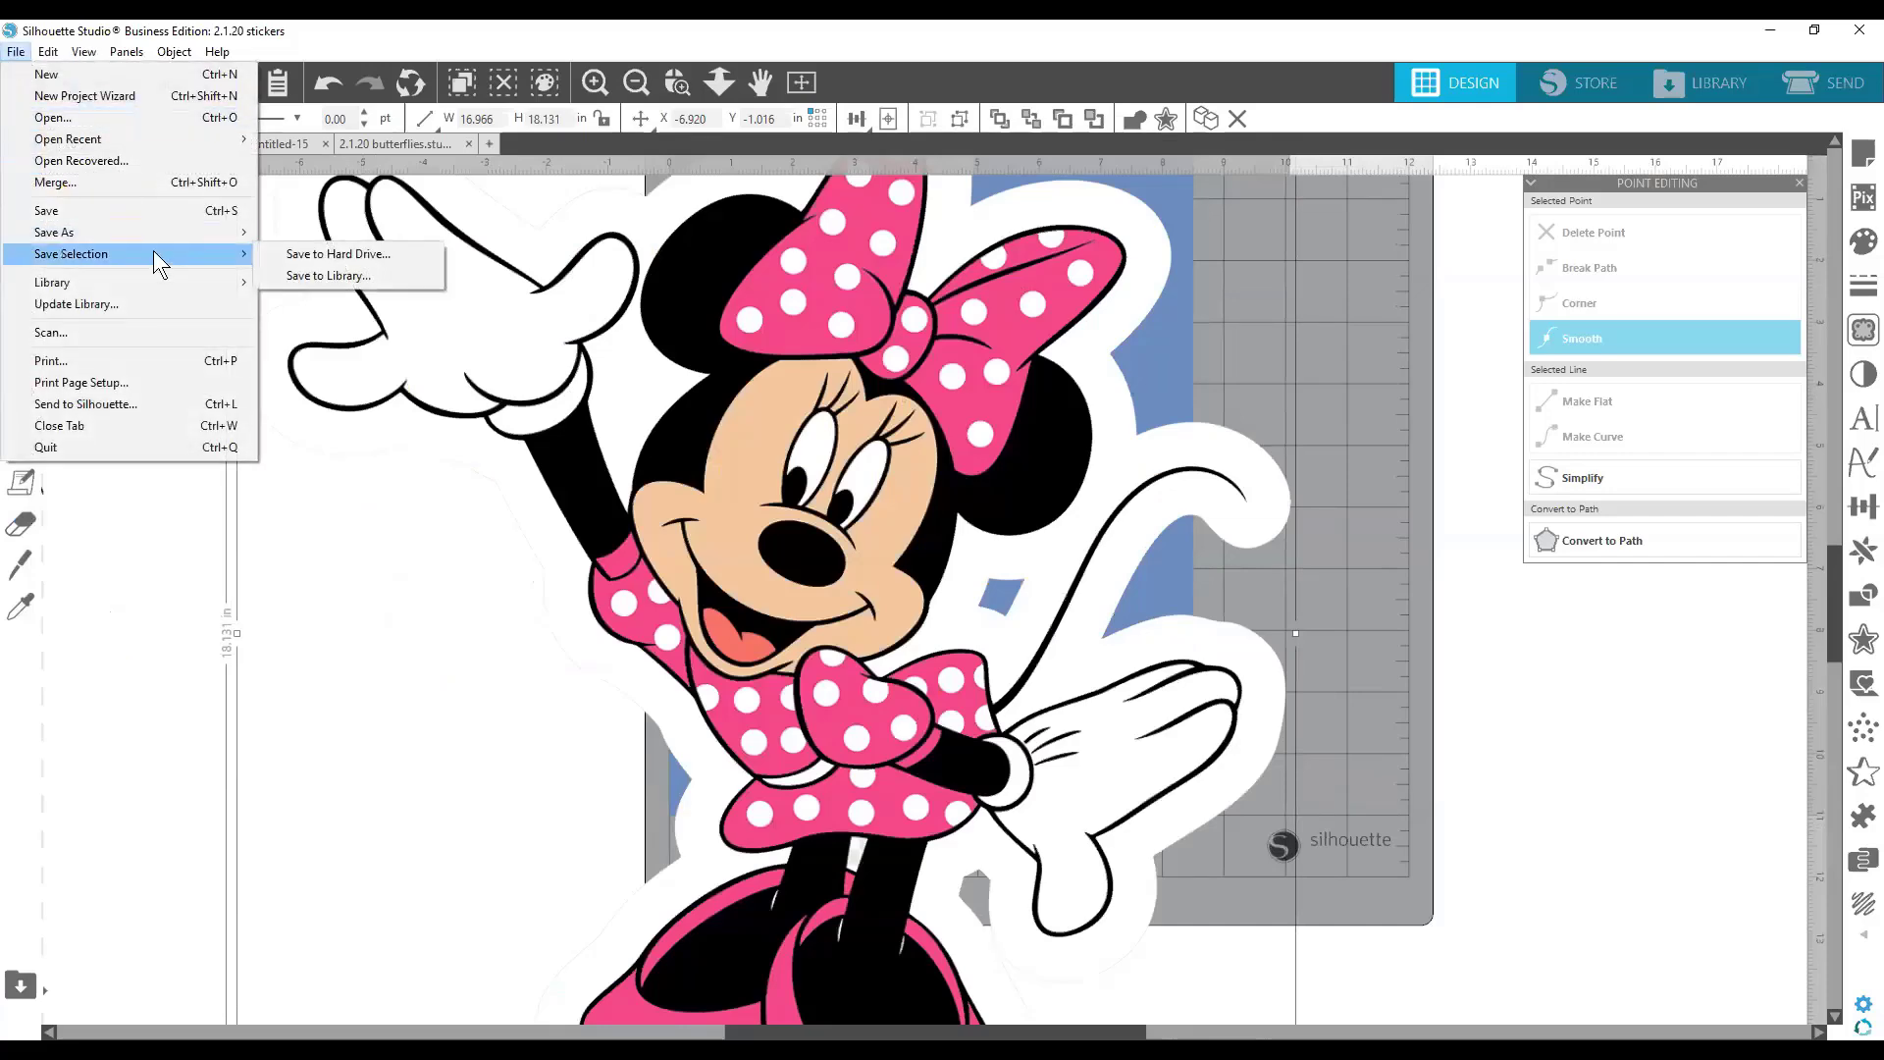
left_click(384, 253)
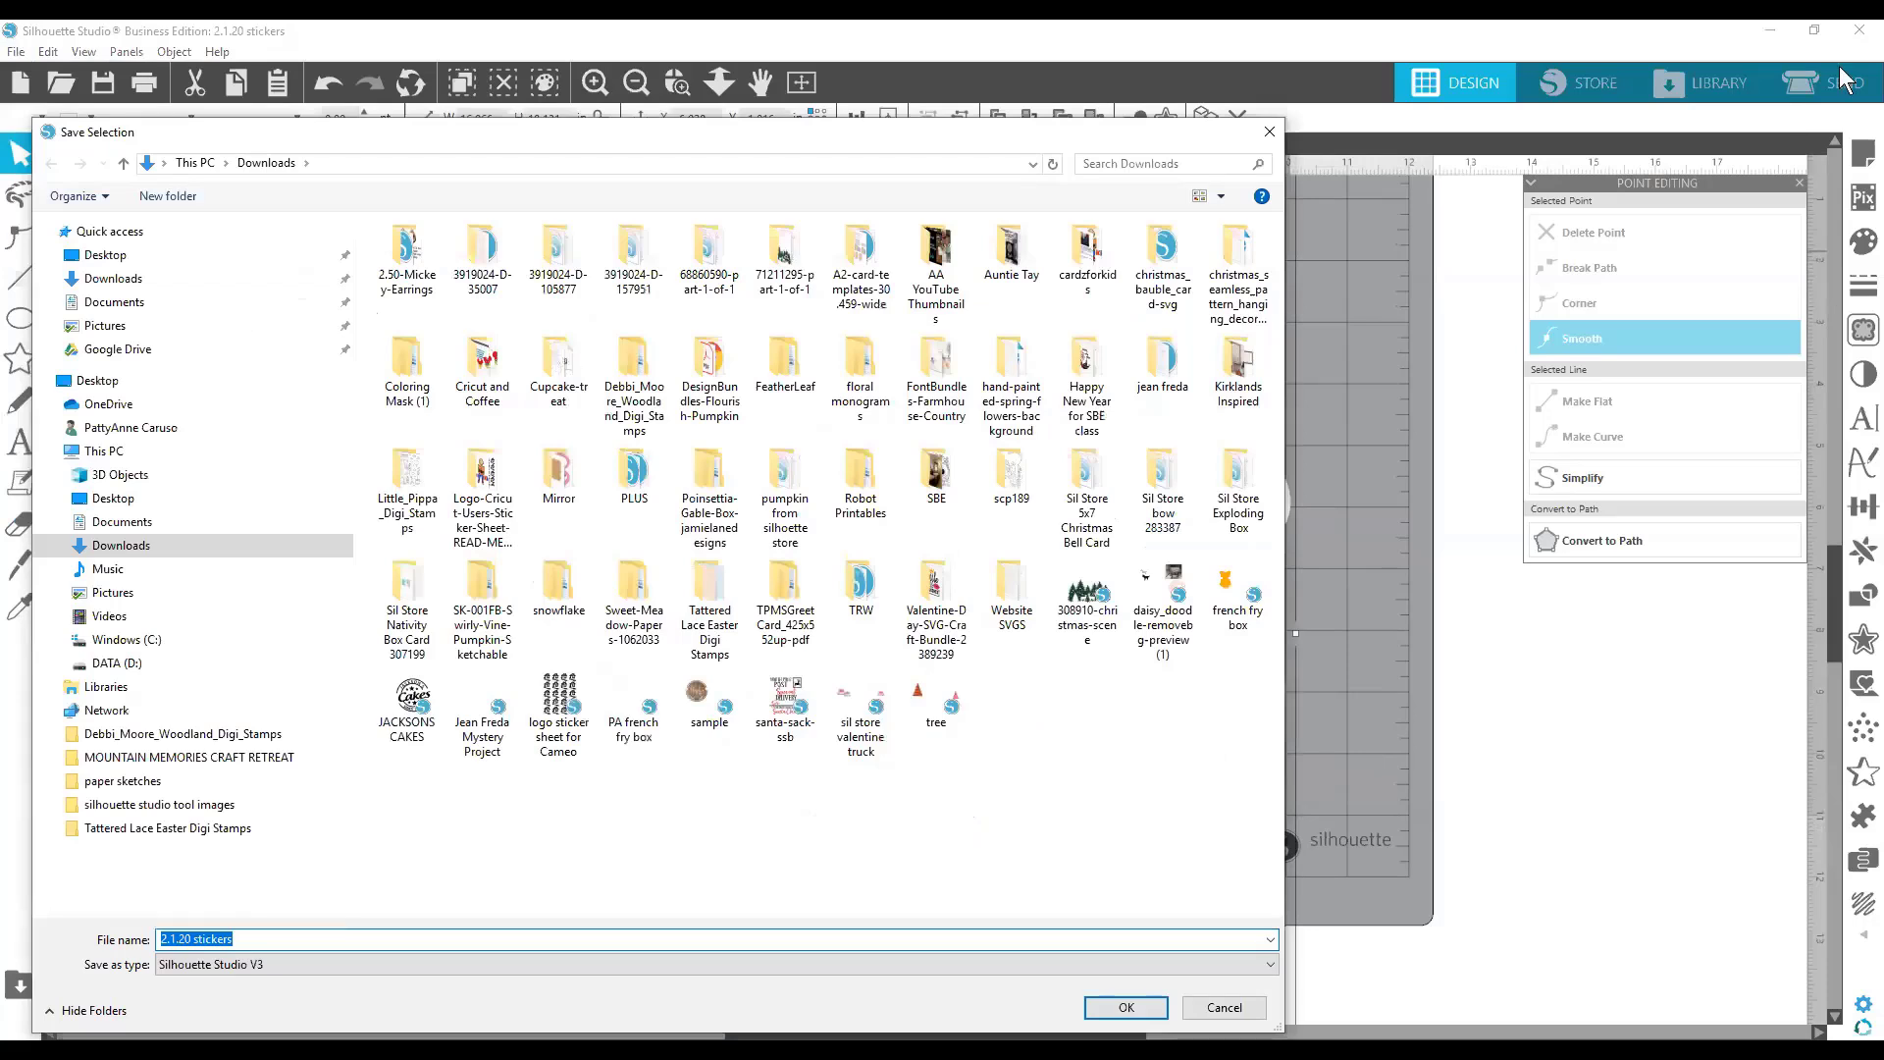
type("minnie for class")
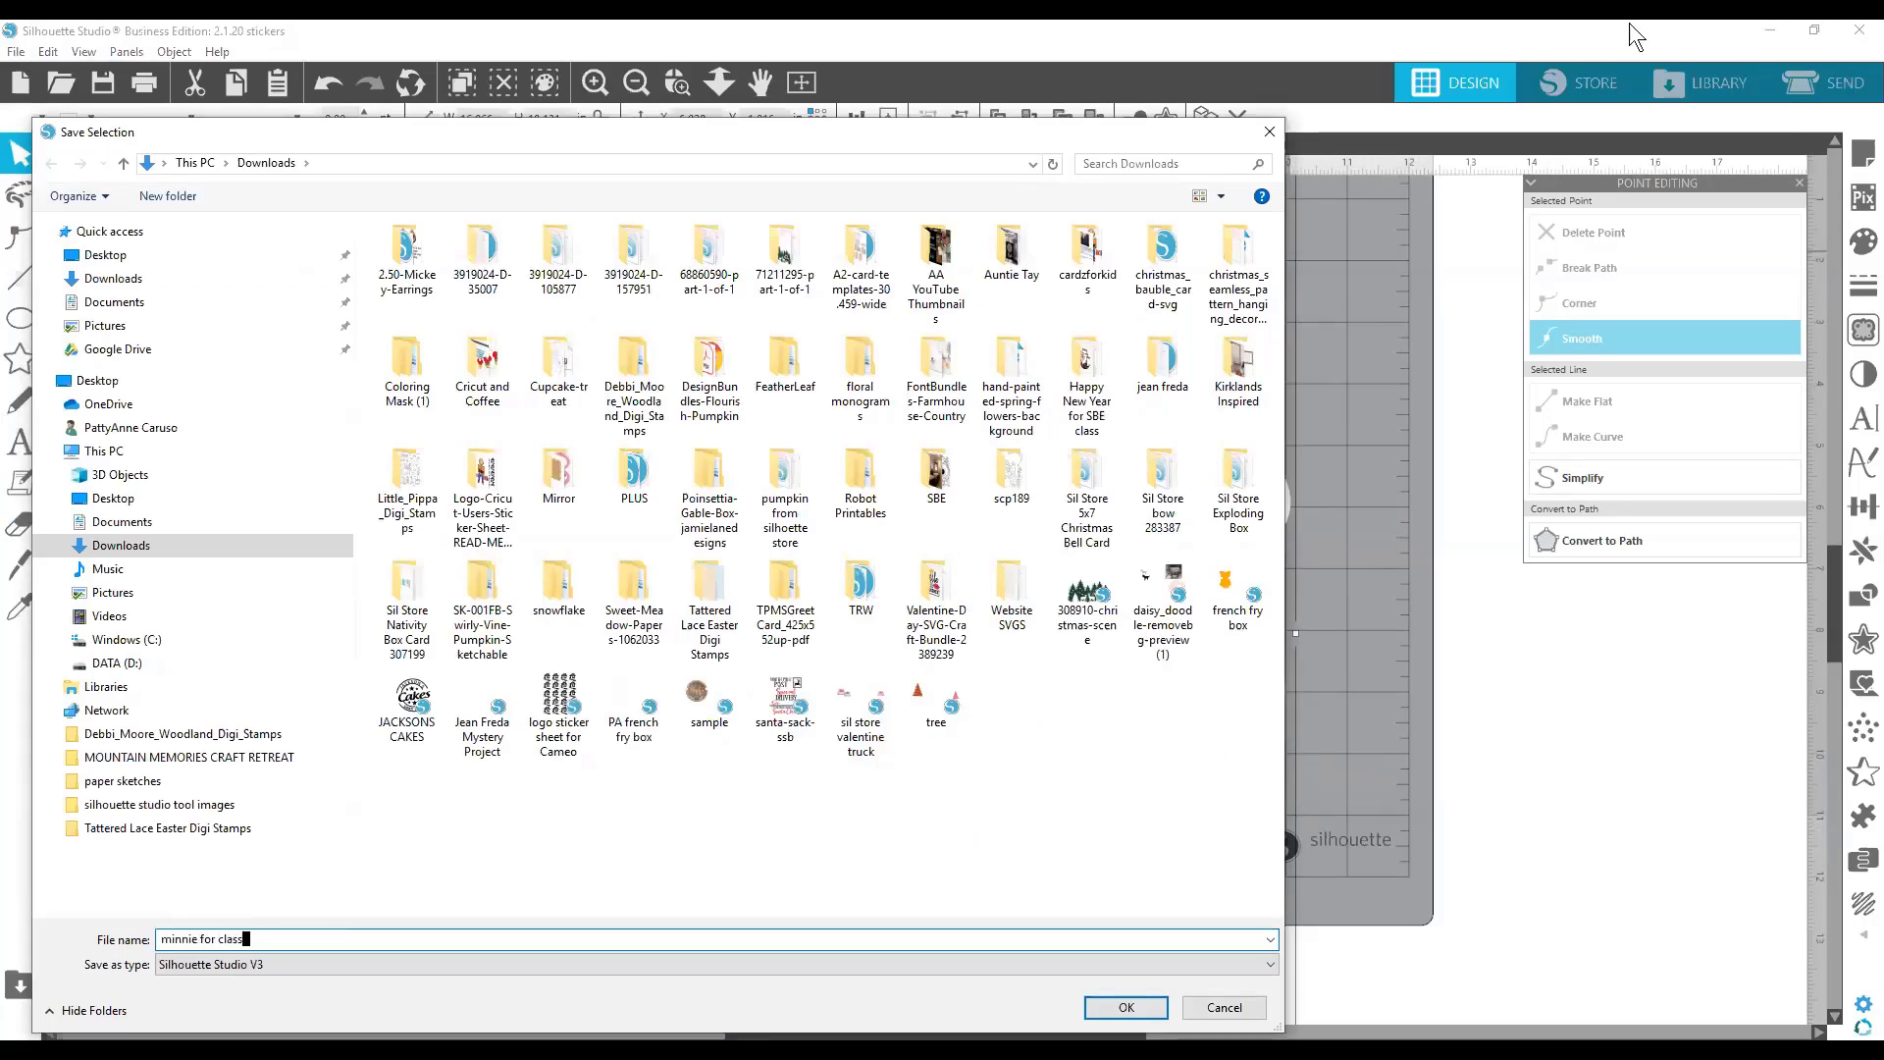
left_click(259, 963)
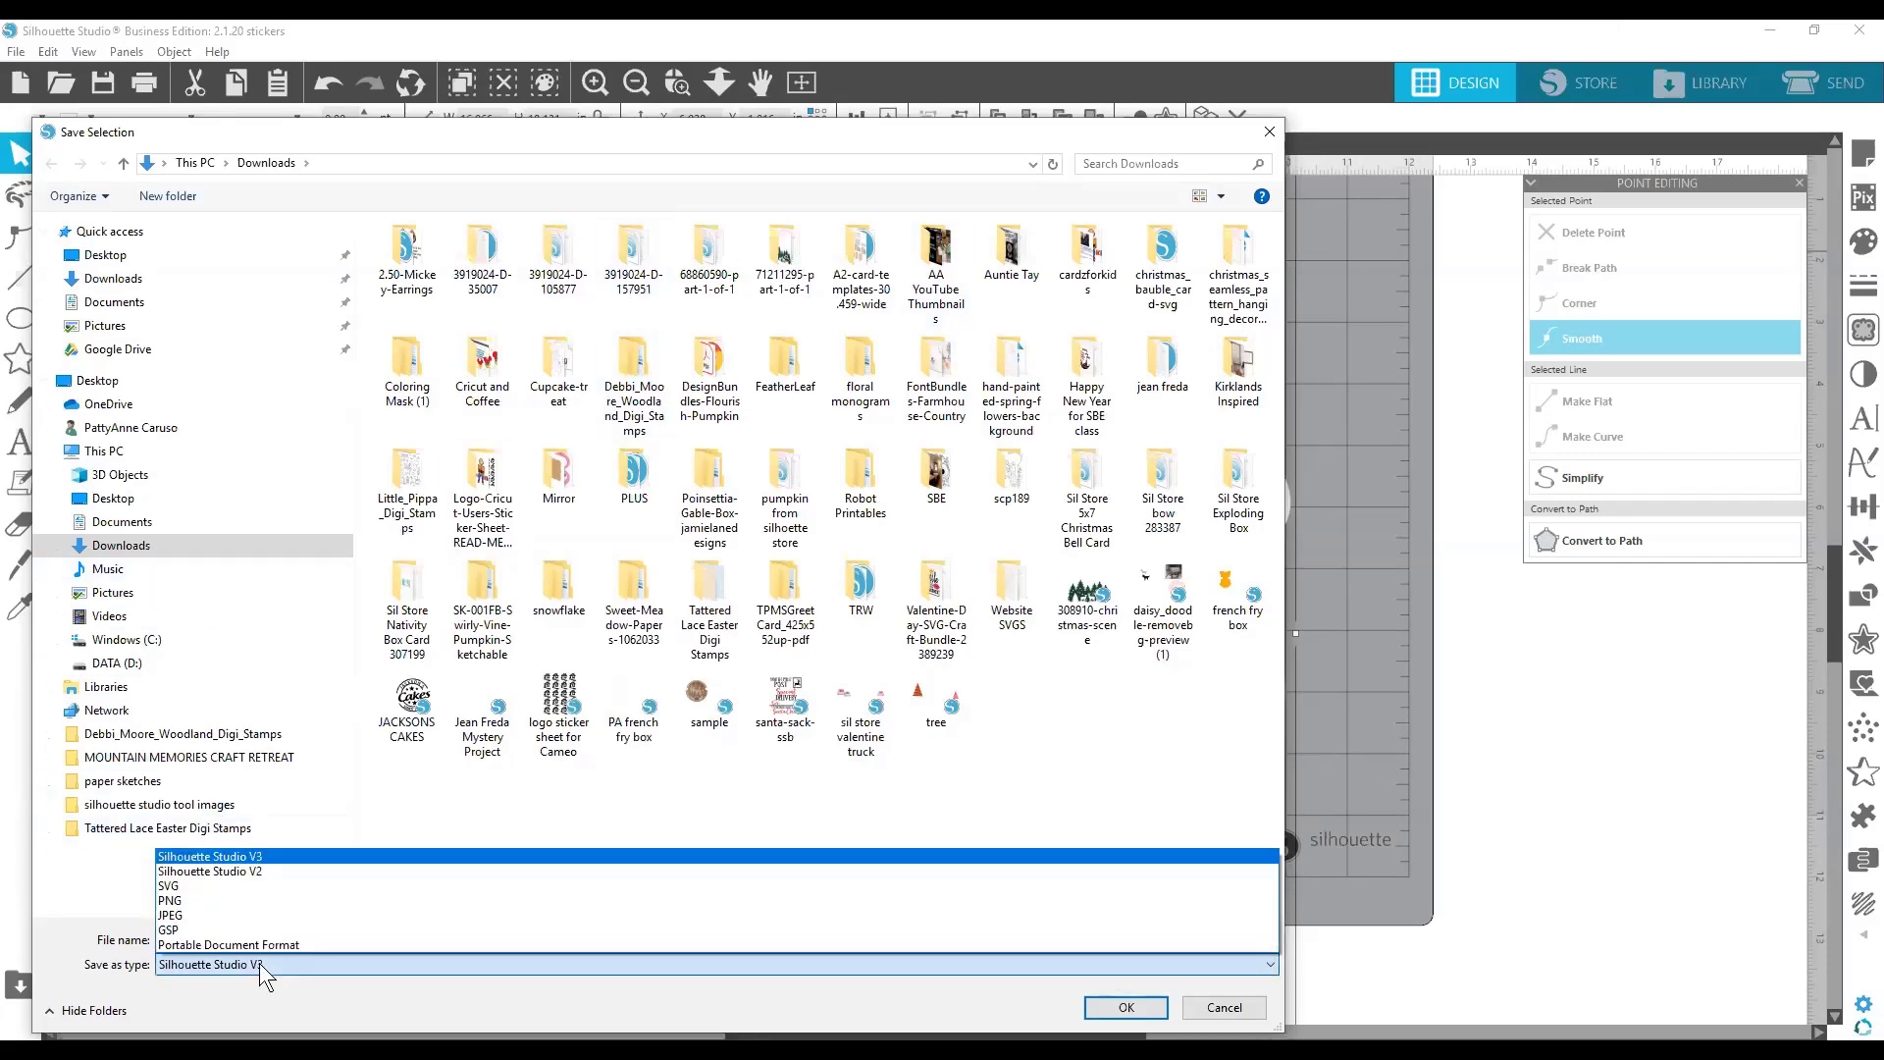
left_click(239, 910)
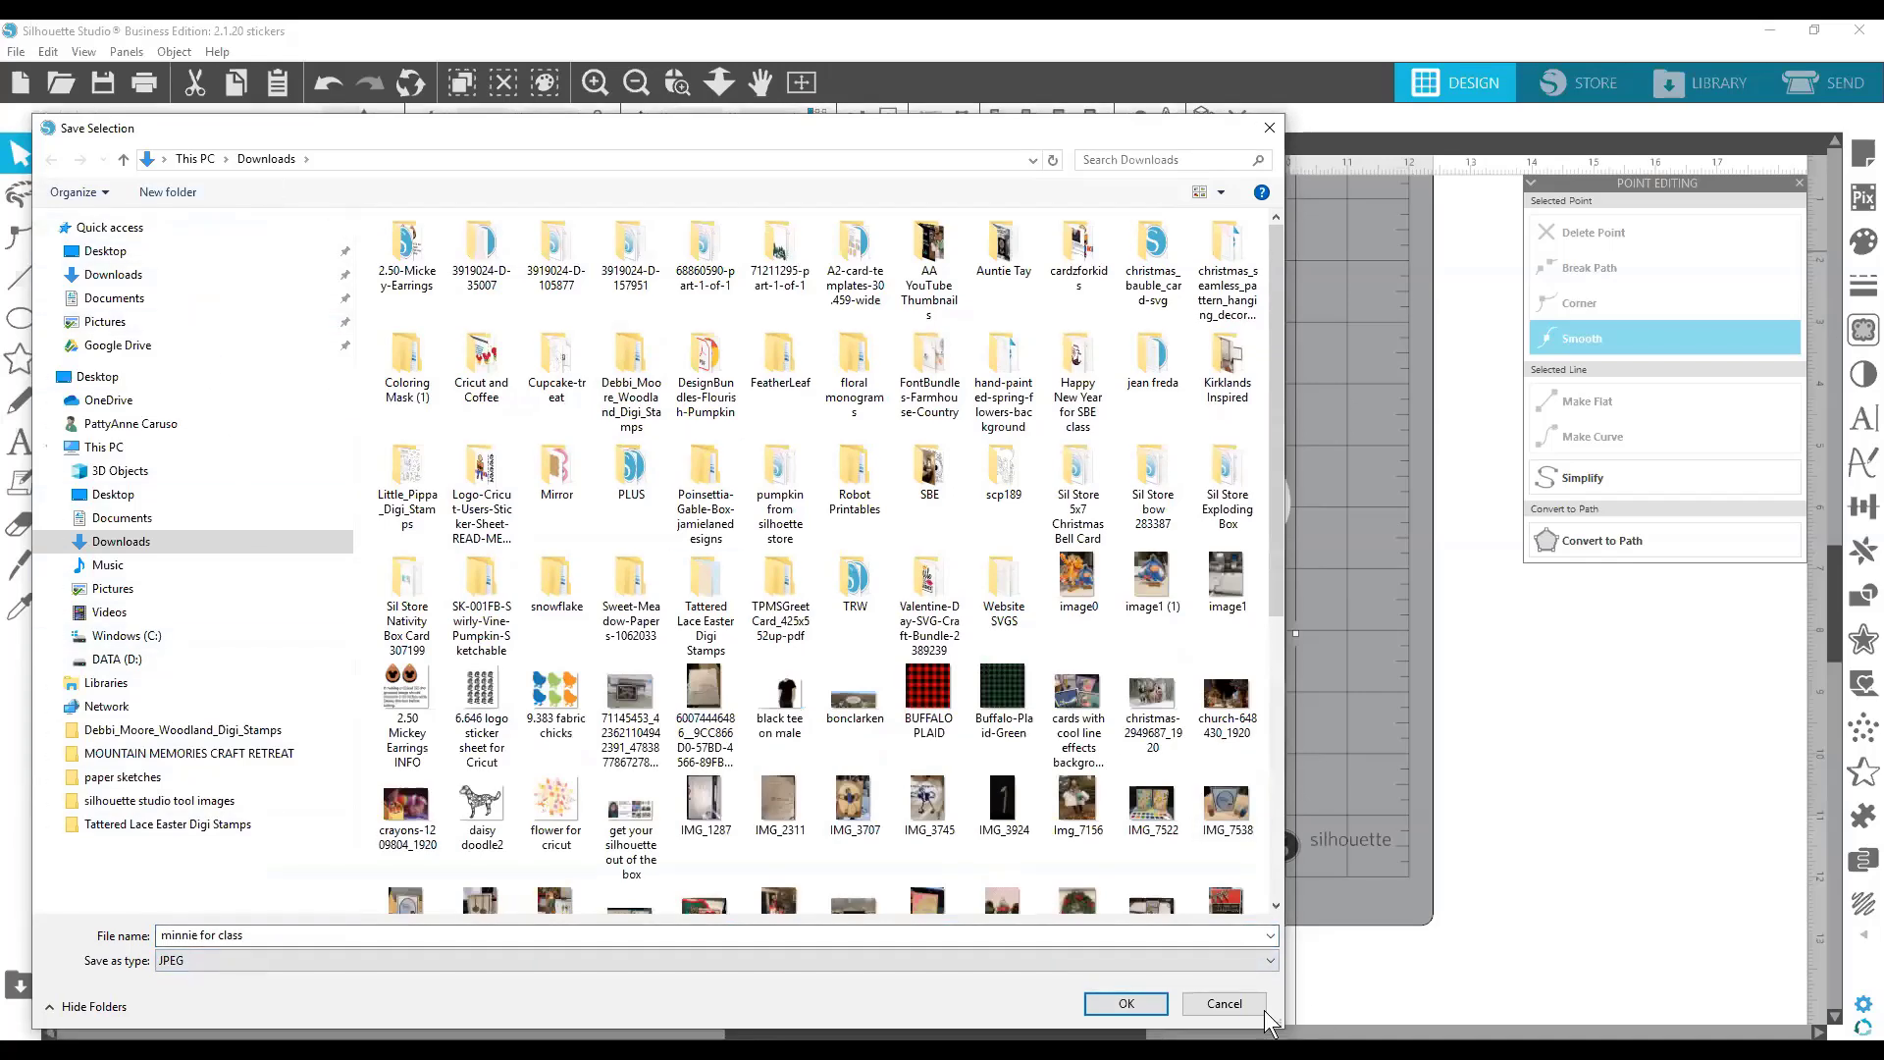
left_click(1126, 1004)
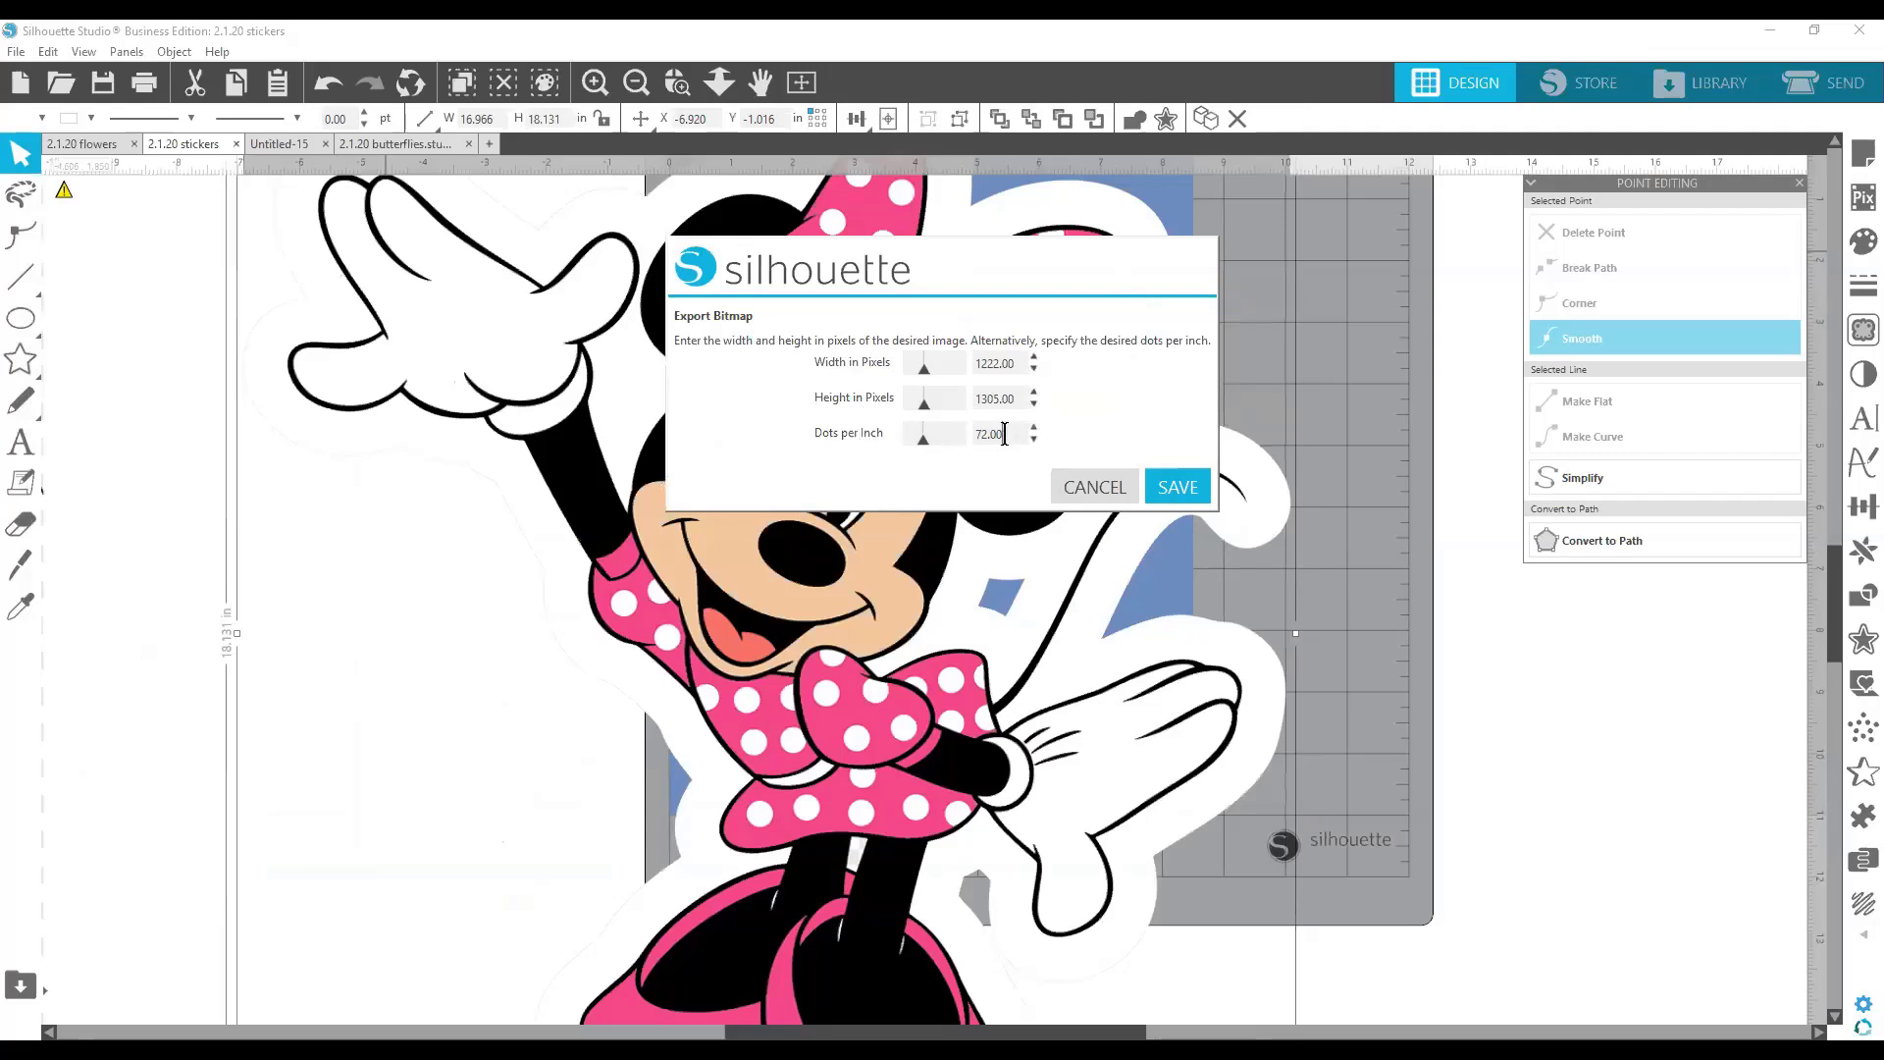
Raise the dots per inch for the bitmap export and save the image.
left_click_drag(1005, 433, 962, 433)
left_click_drag(921, 438, 940, 435)
left_click_drag(940, 440, 942, 444)
left_click(1178, 488)
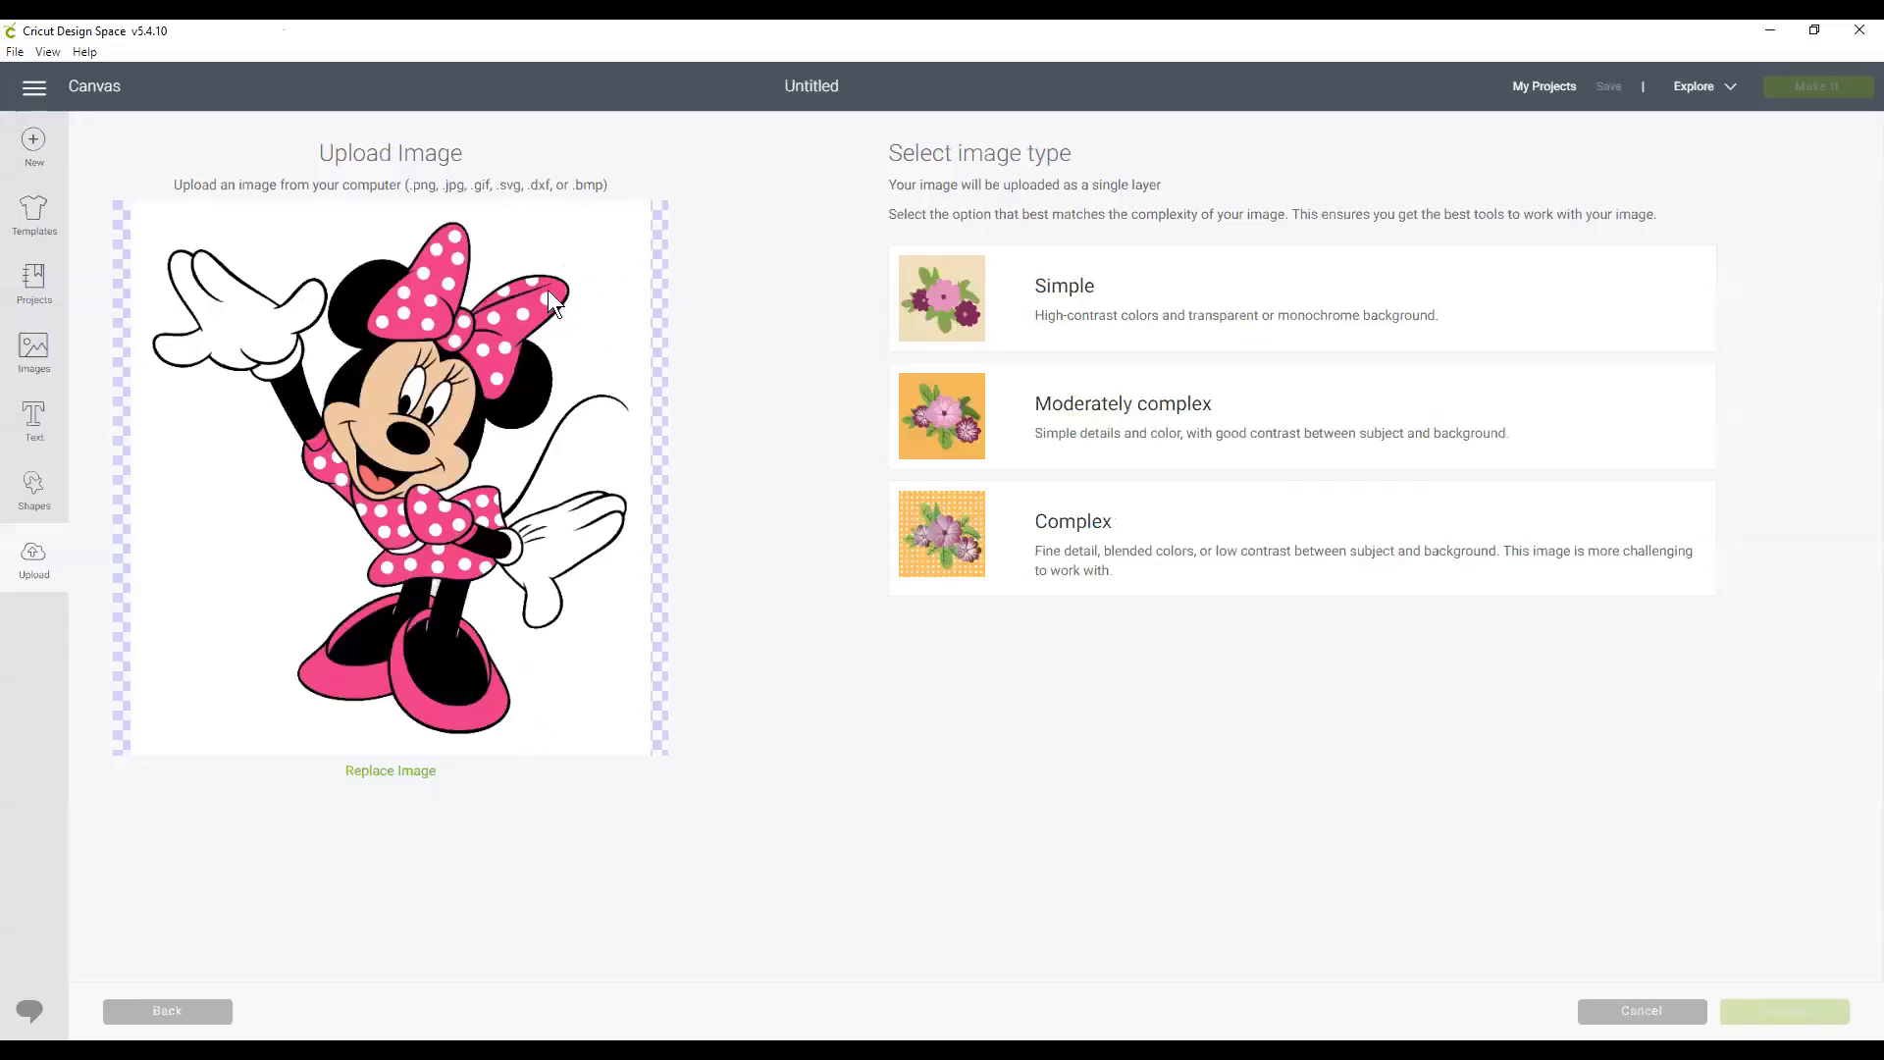
In Cricut Design Space, set the uploaded Minnie image's type to Complex, continue to background removal and show the advanced erase options.
left_click(1158, 546)
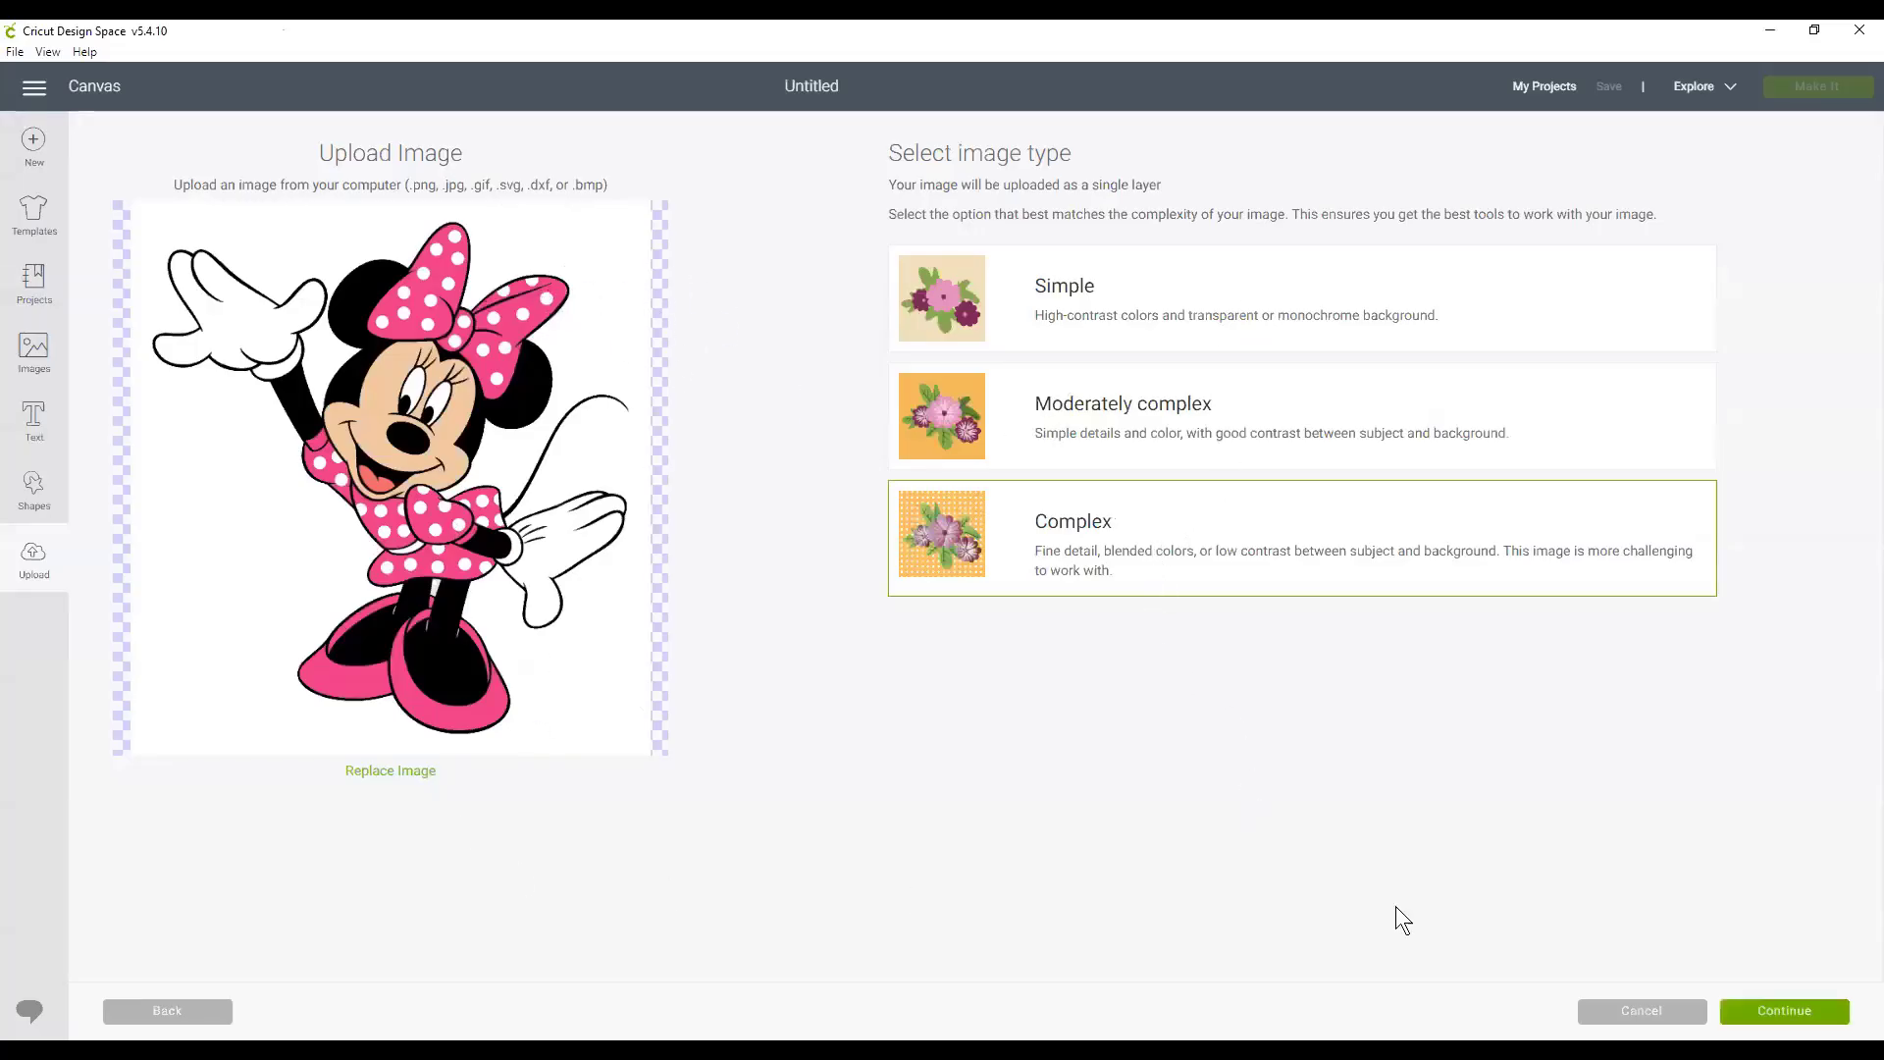
left_click(1772, 1013)
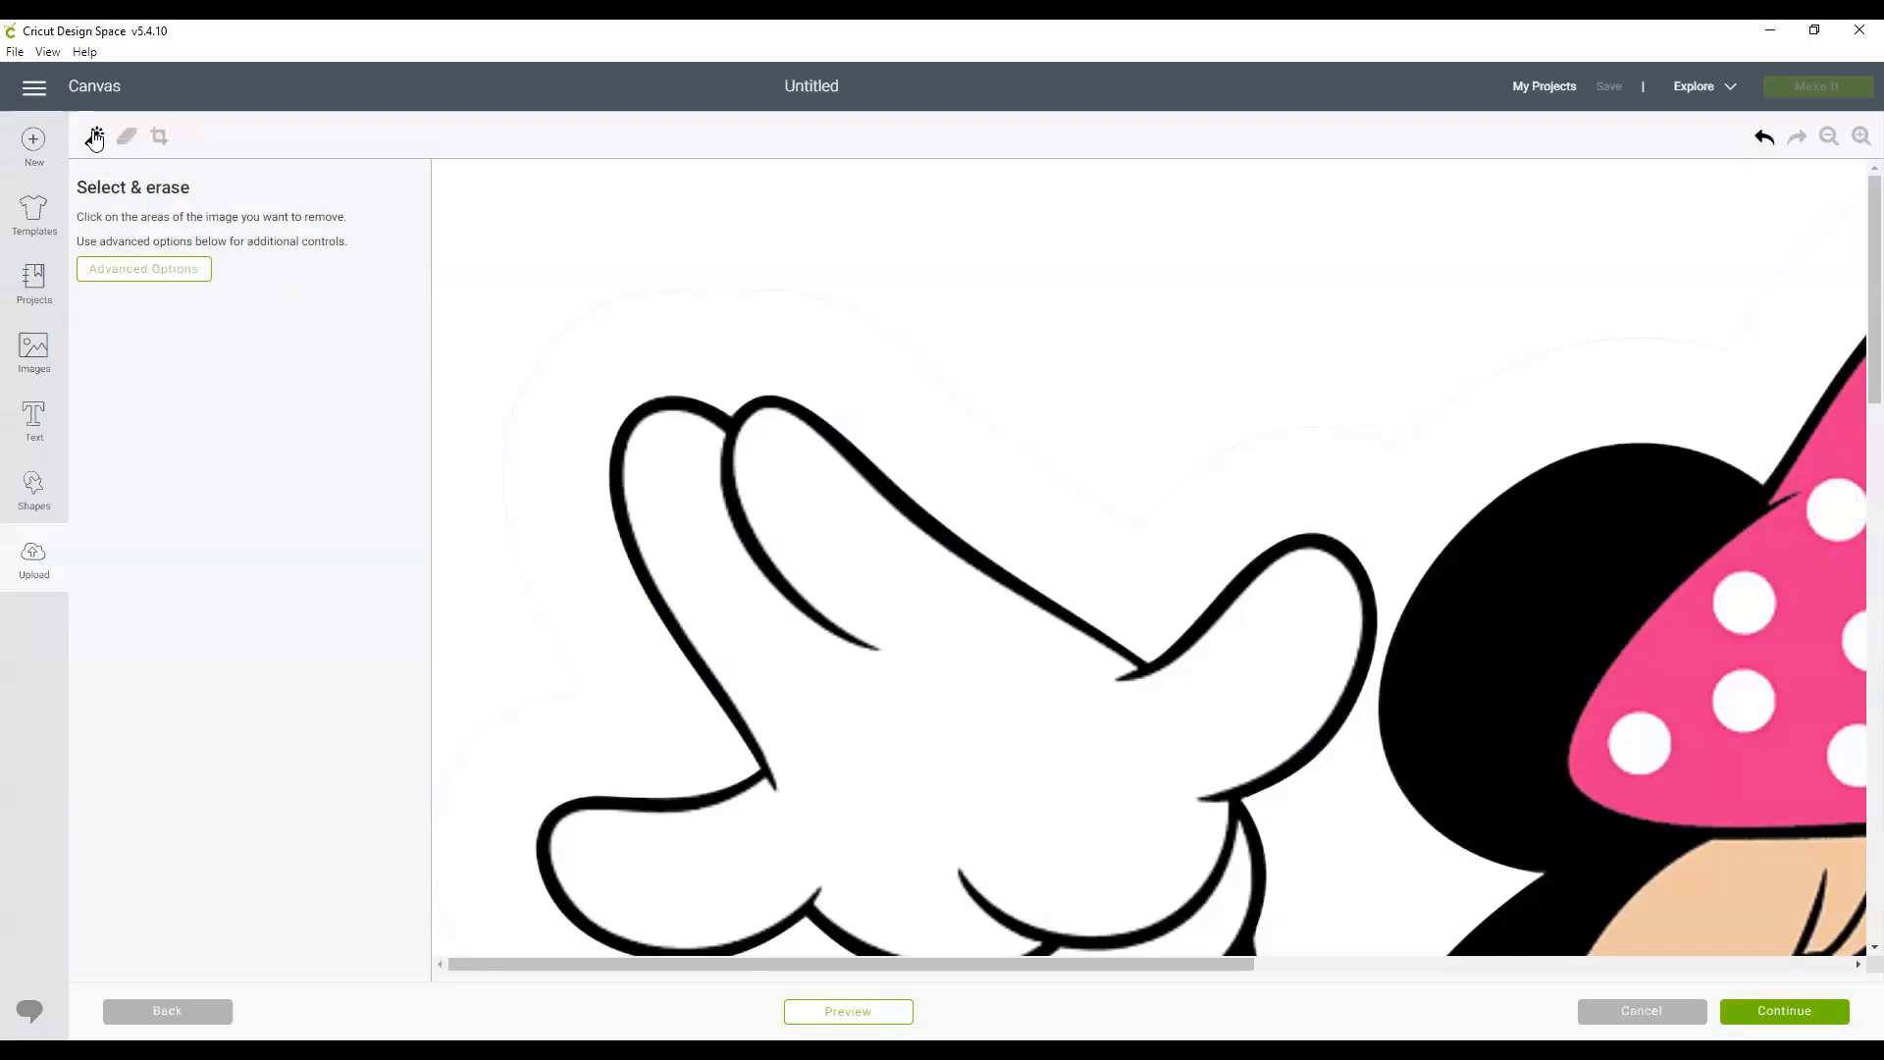
left_click(144, 275)
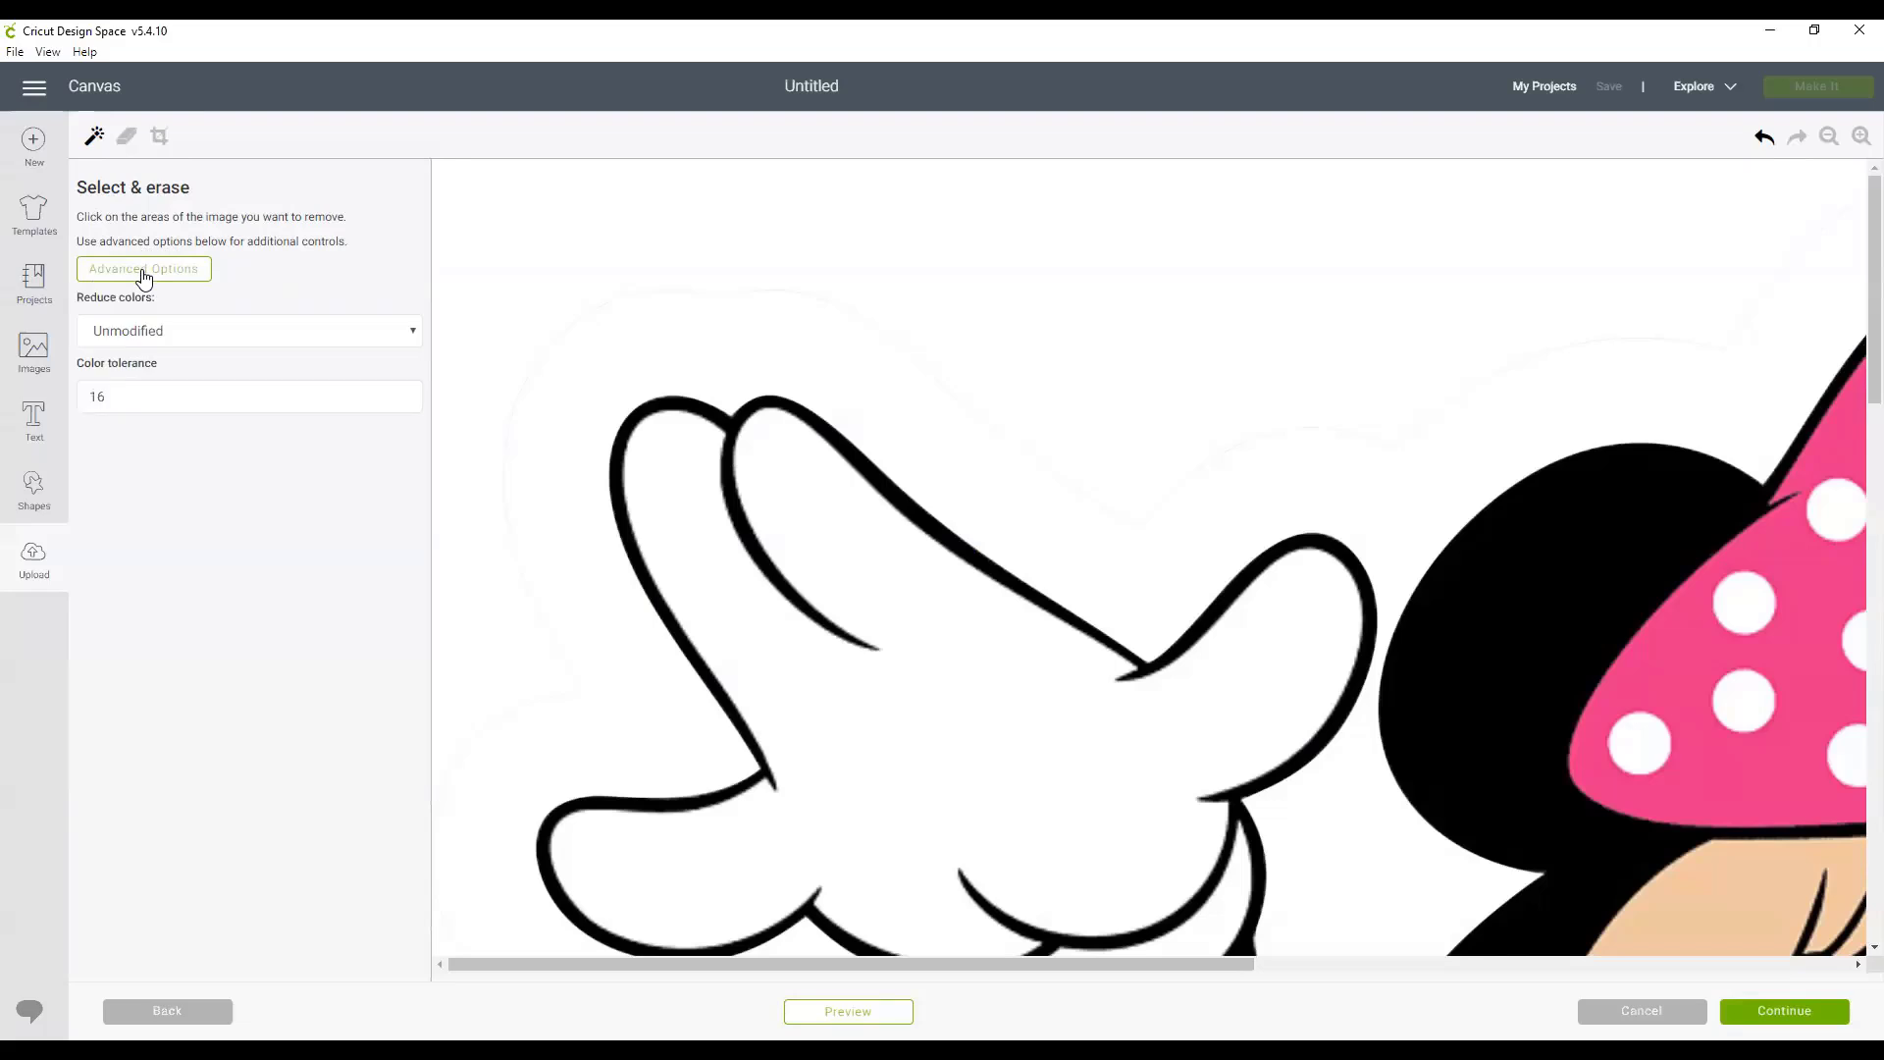
Try erasing the white background around Minnie's raised arm with a color tolerance of 8, and undo the erasures.
left_click(117, 392)
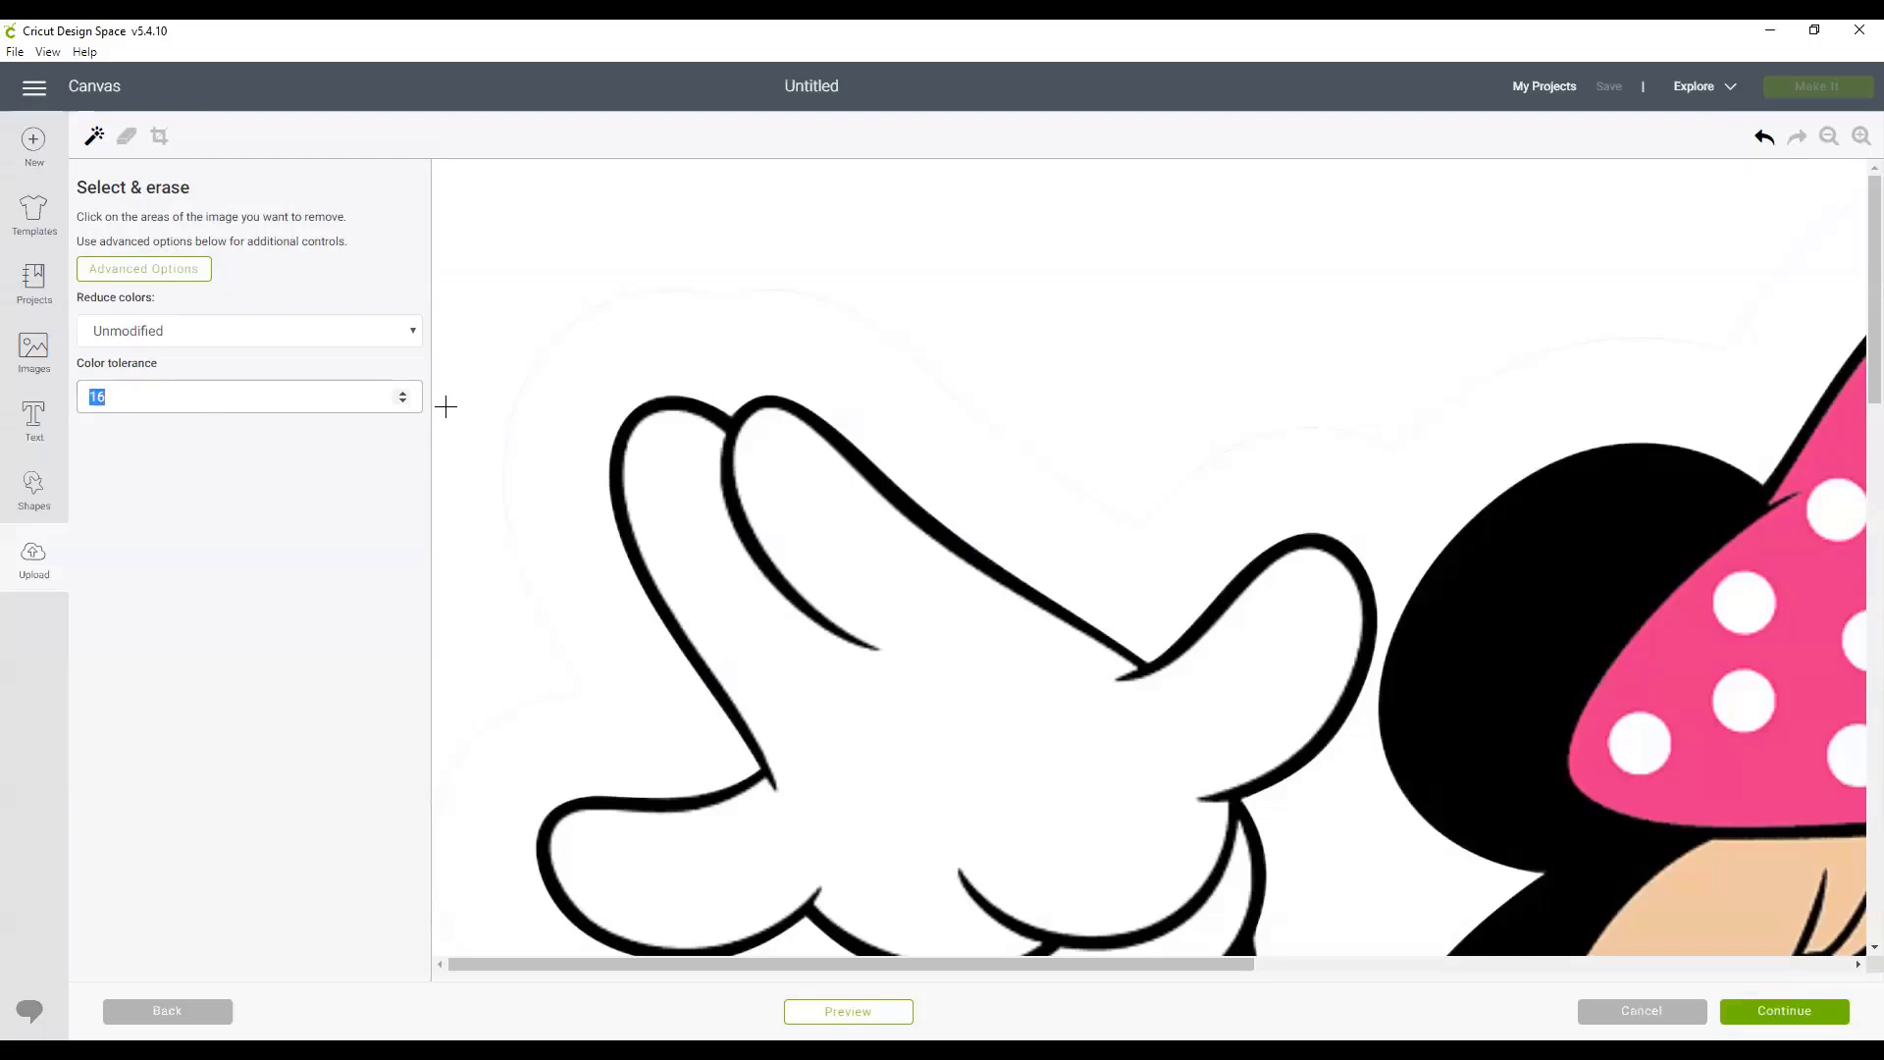
type("8")
left_click(1829, 135)
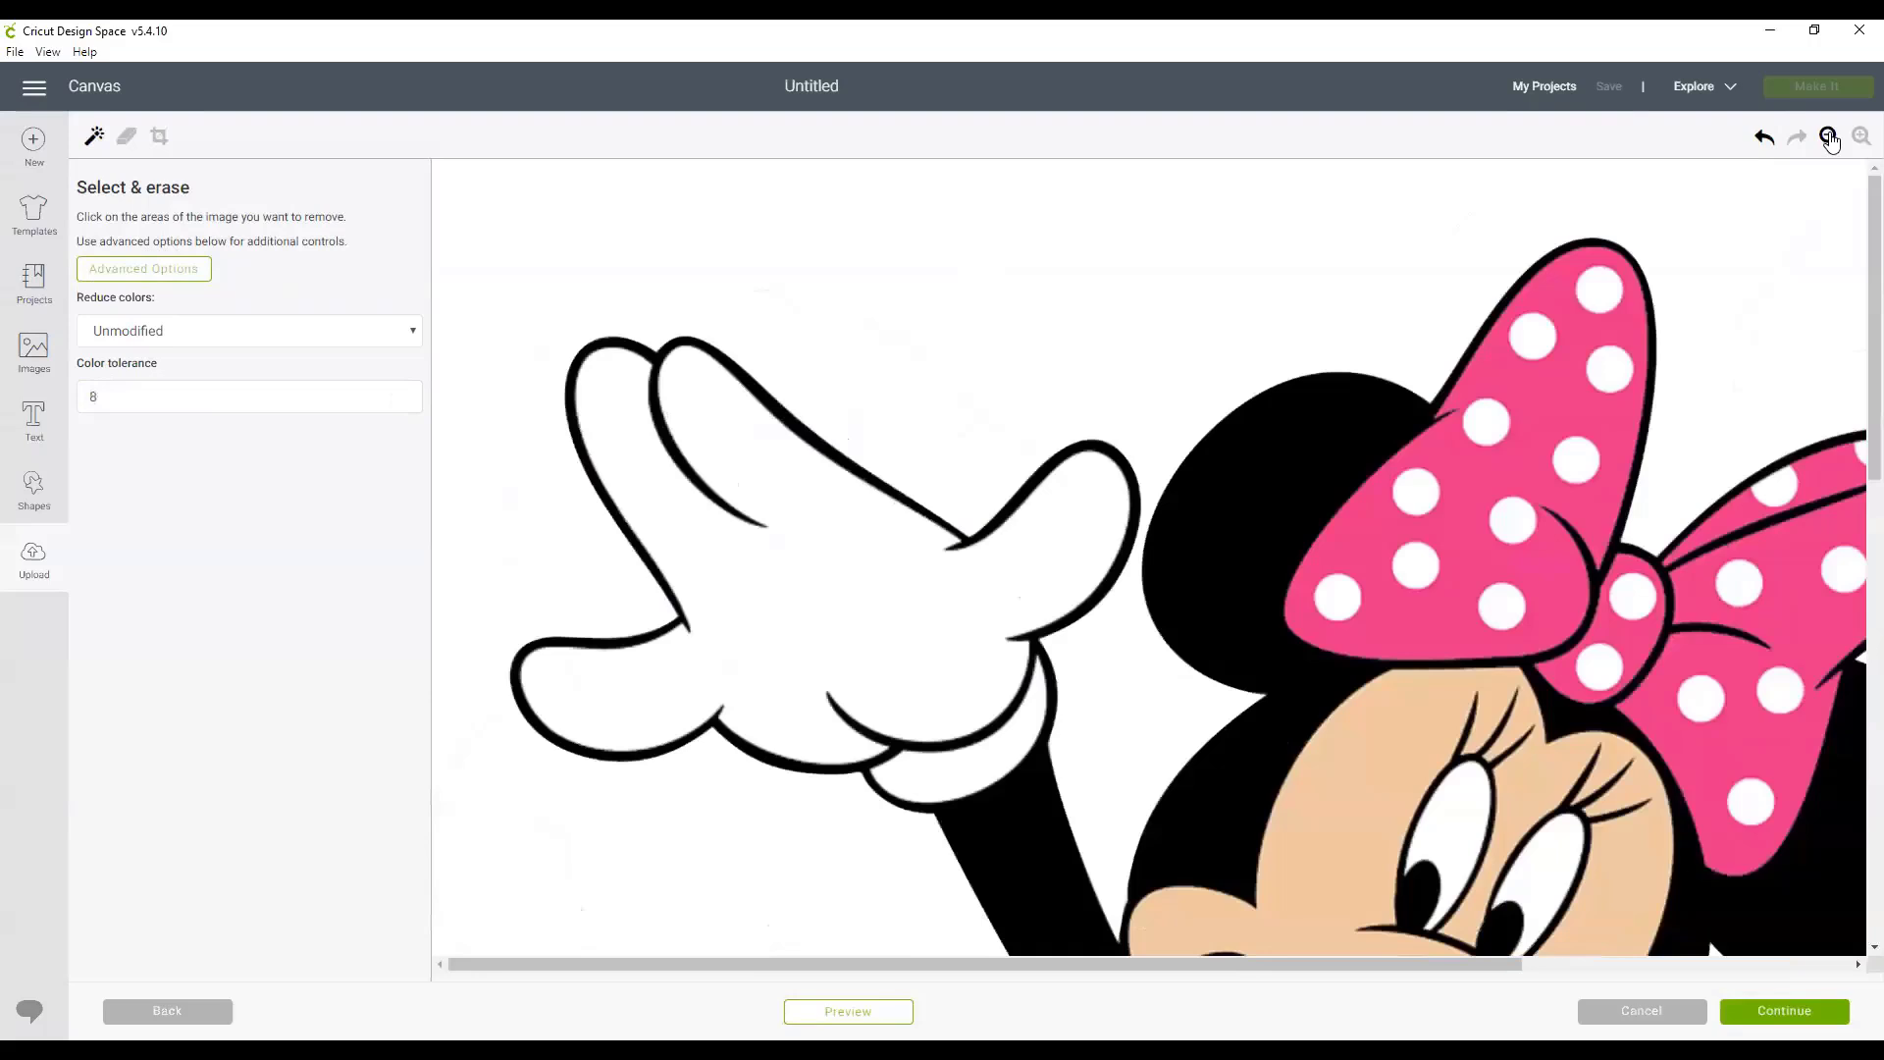
left_click(1829, 136)
left_click(1103, 214)
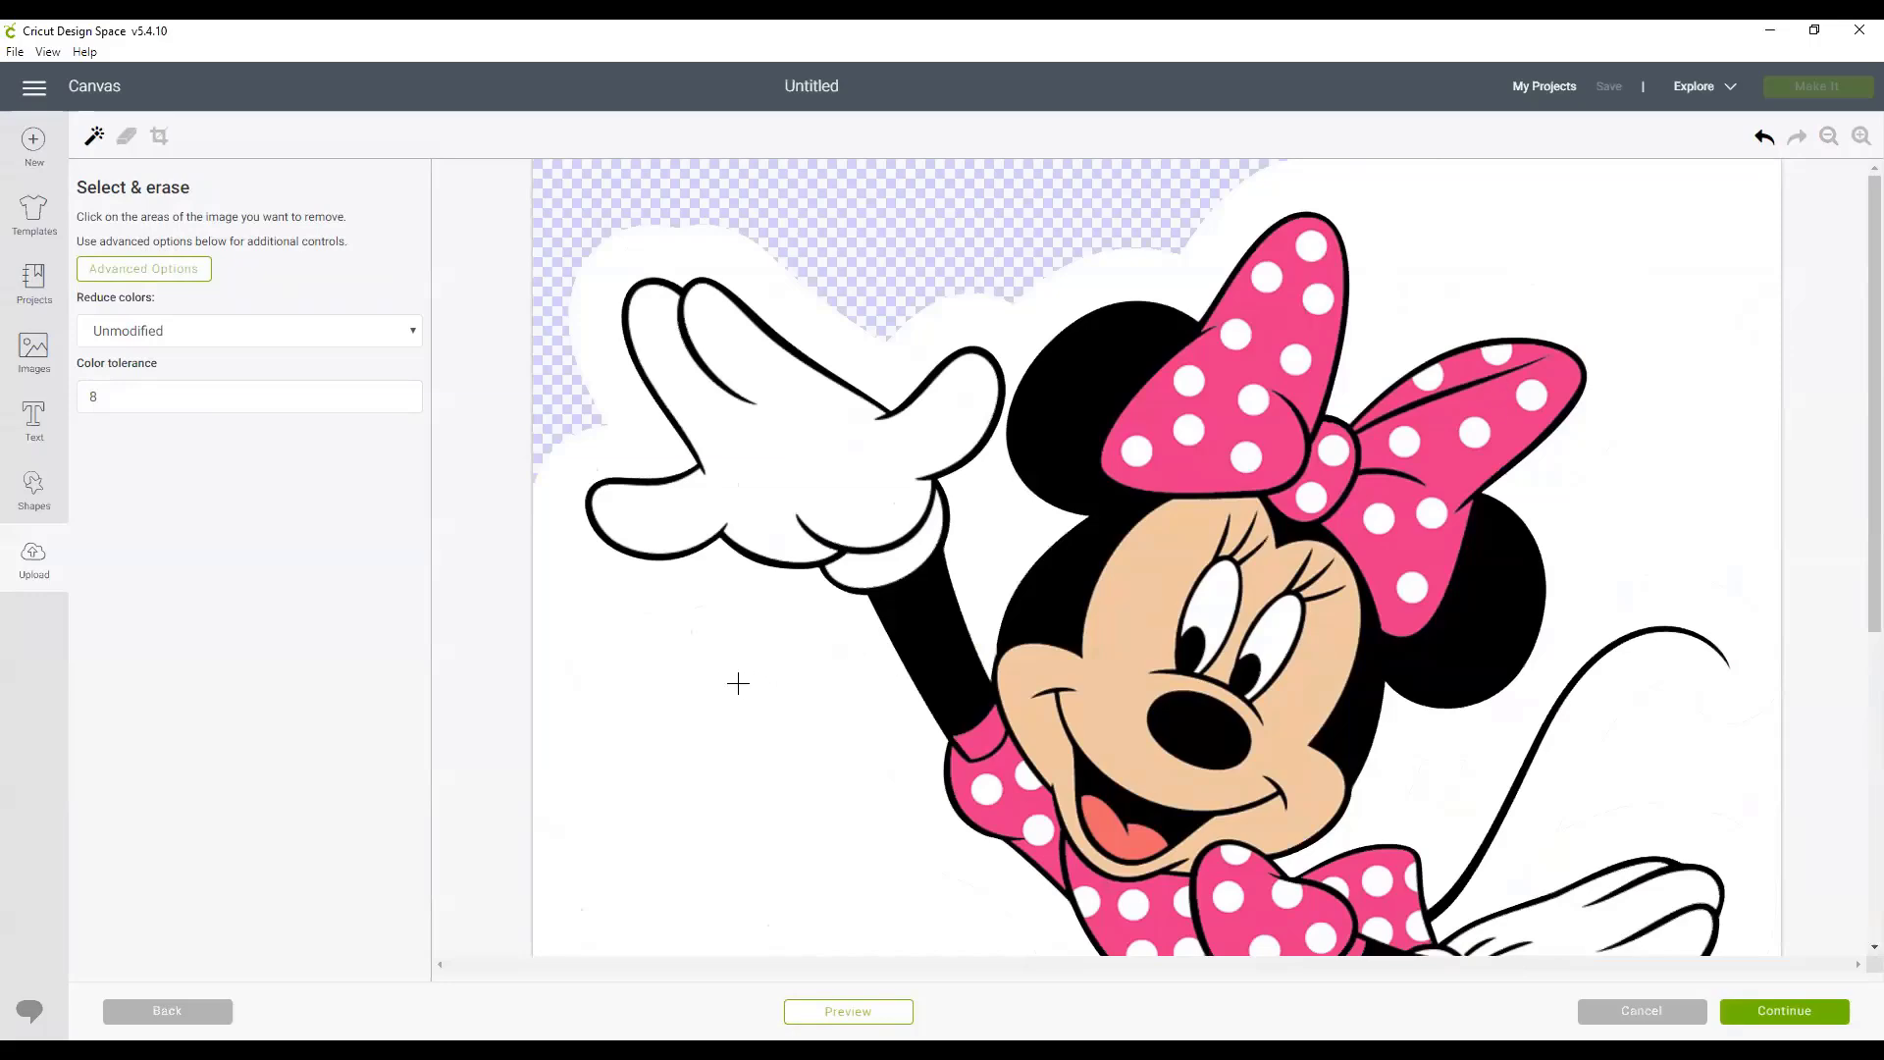
scroll(738, 683, "down", 5)
left_click(680, 711)
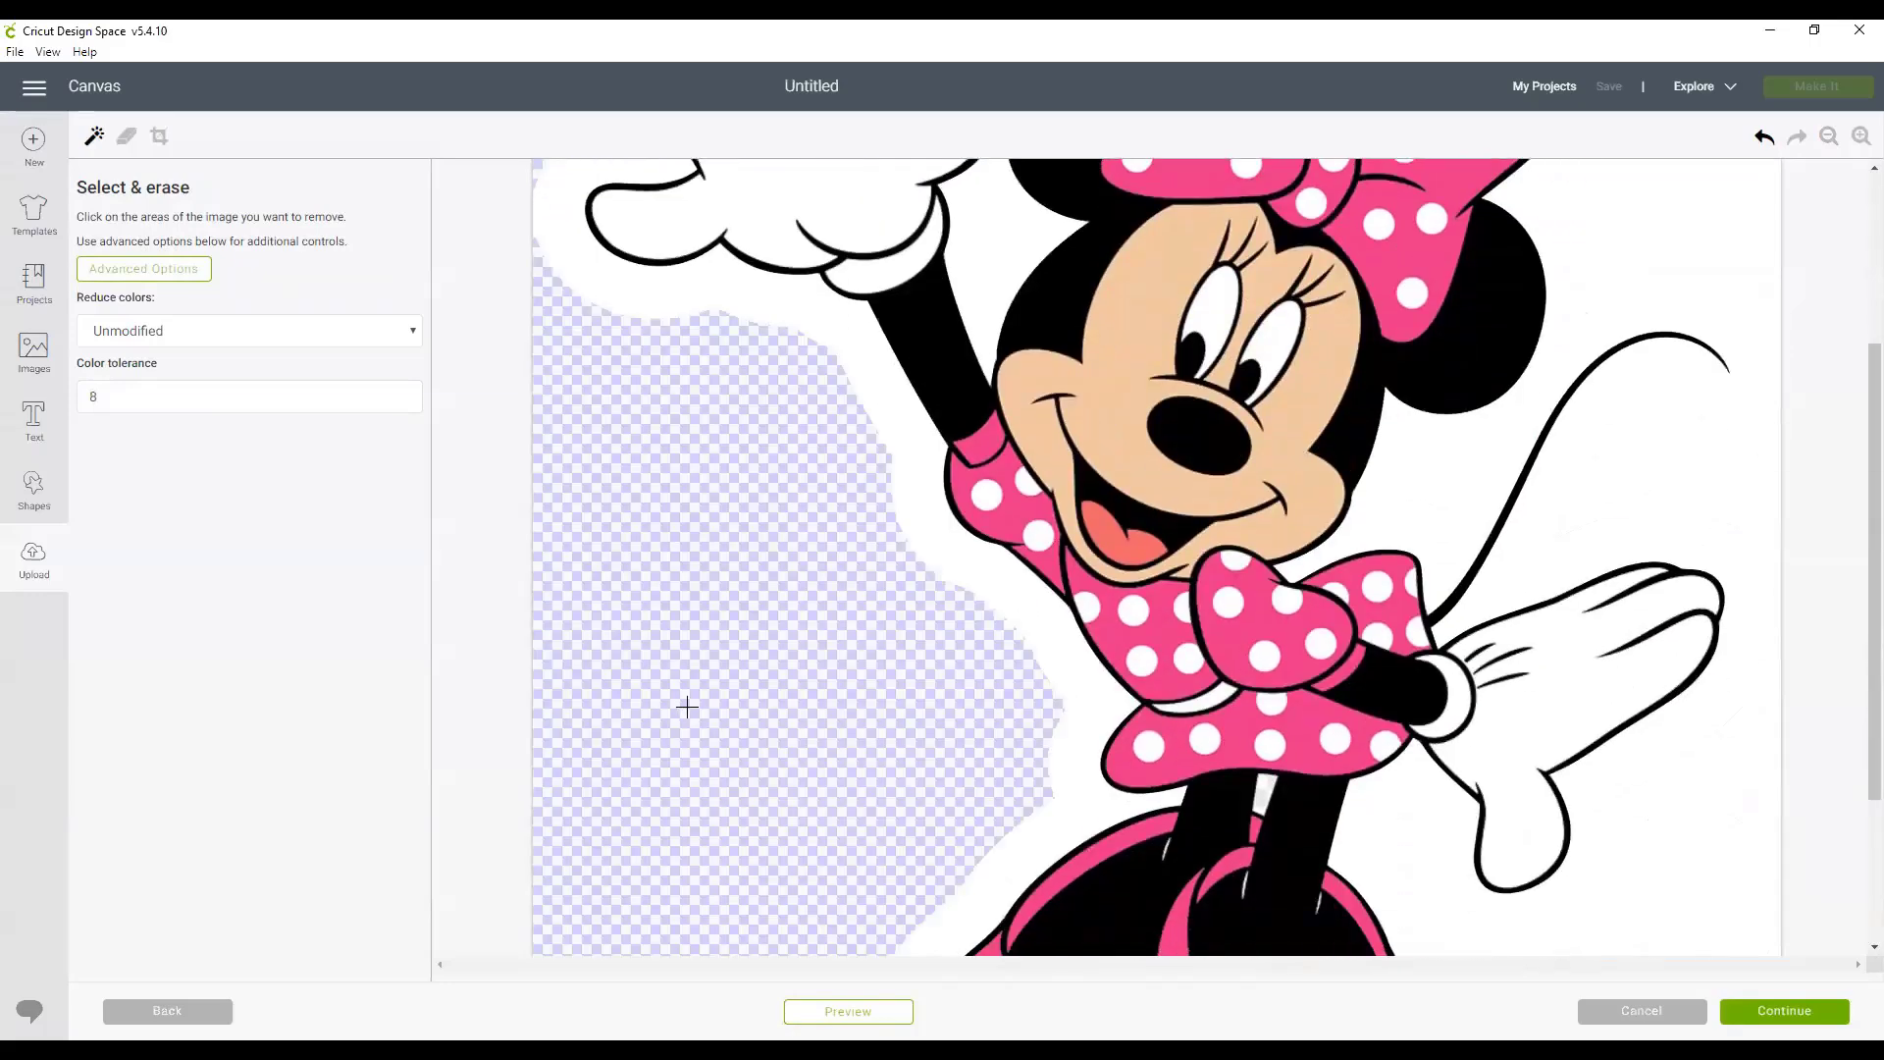
scroll(876, 656, "up", 5)
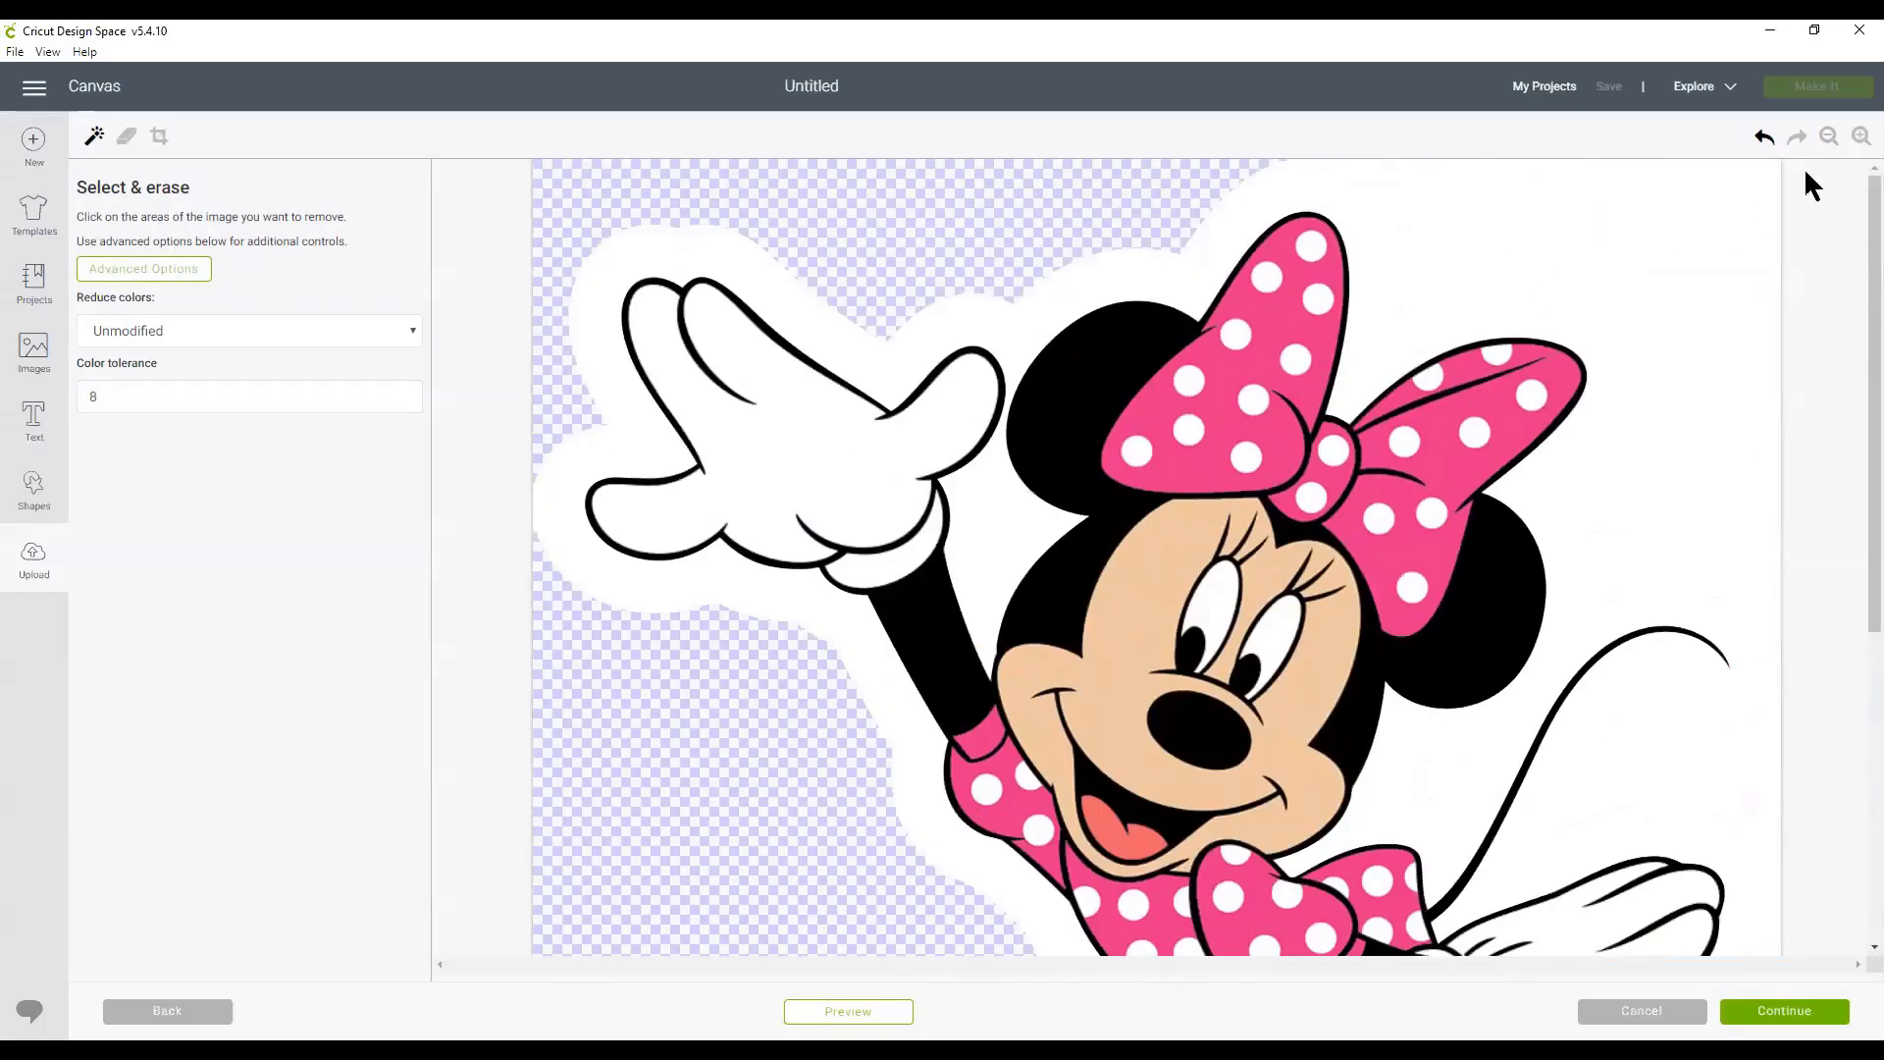
left_click(1764, 138)
left_click(1763, 137)
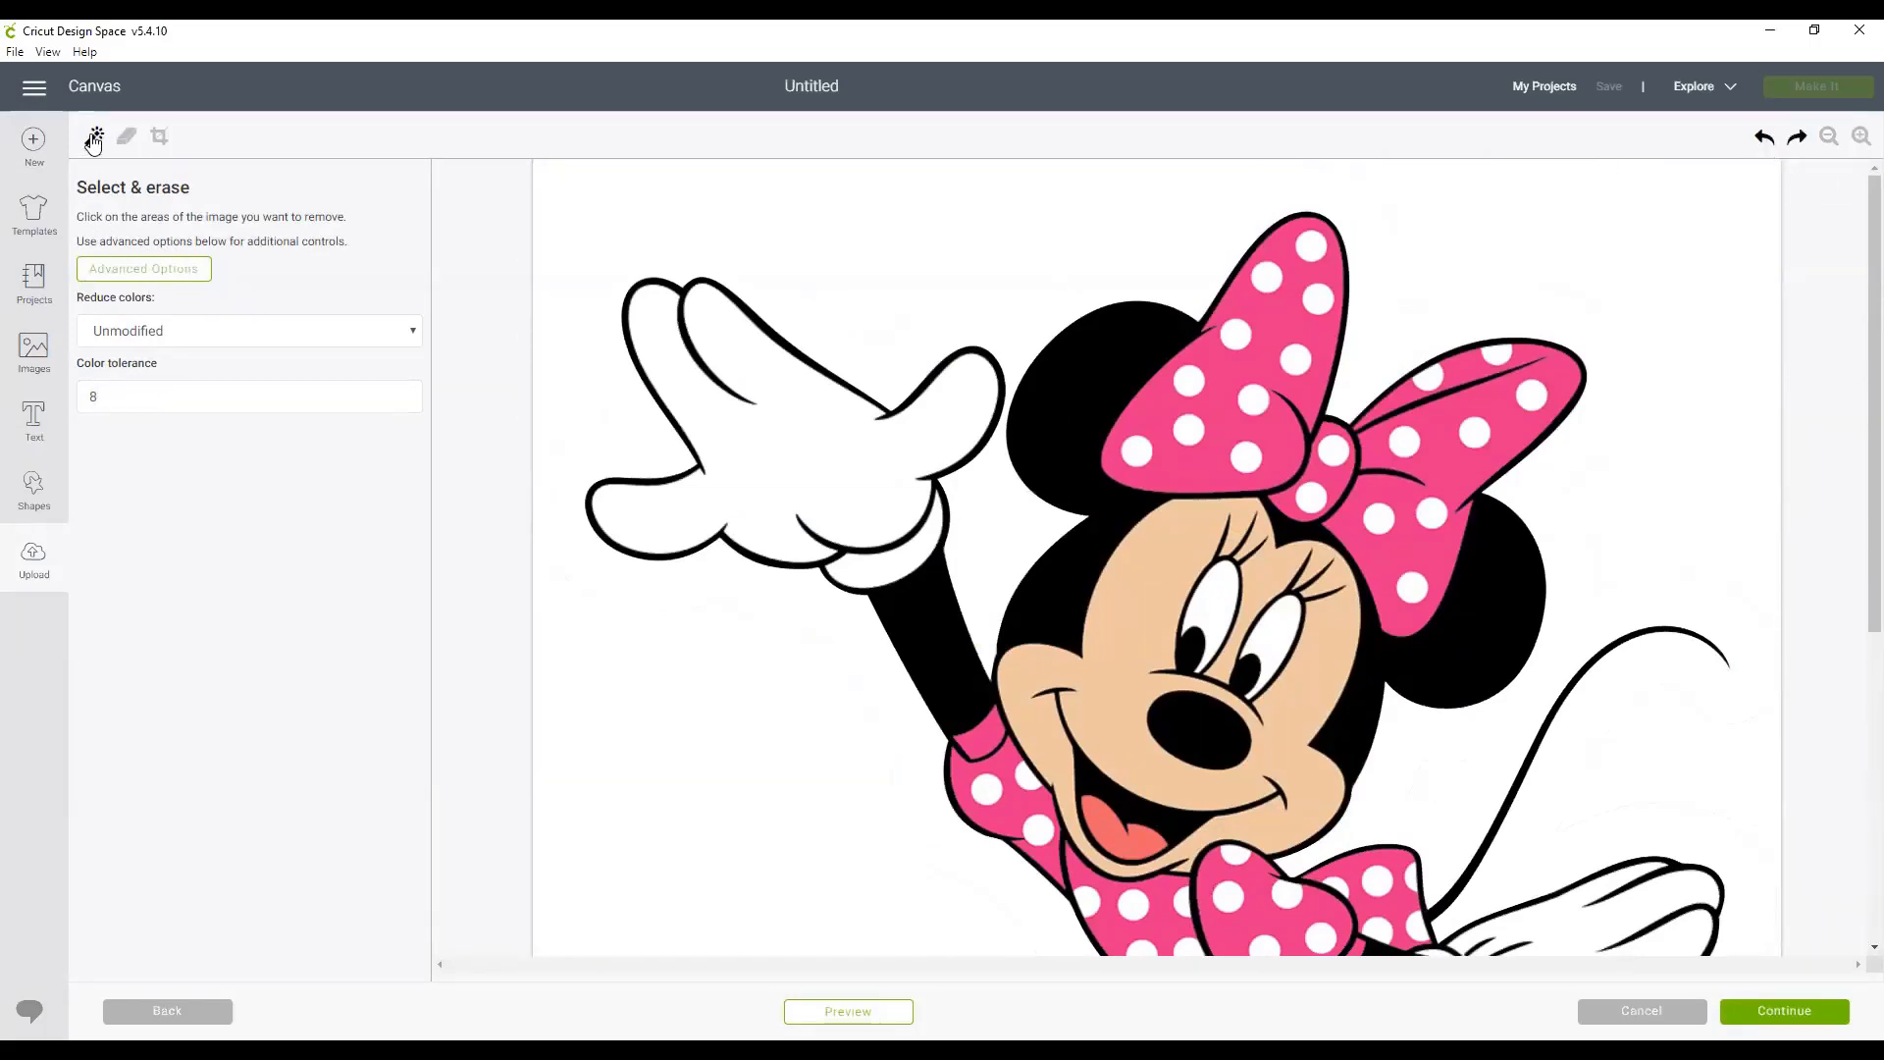
Set the color tolerance to 16 and erase the white background around the whole Minnie figure.
left_click_drag(146, 396, 67, 392)
type("1")
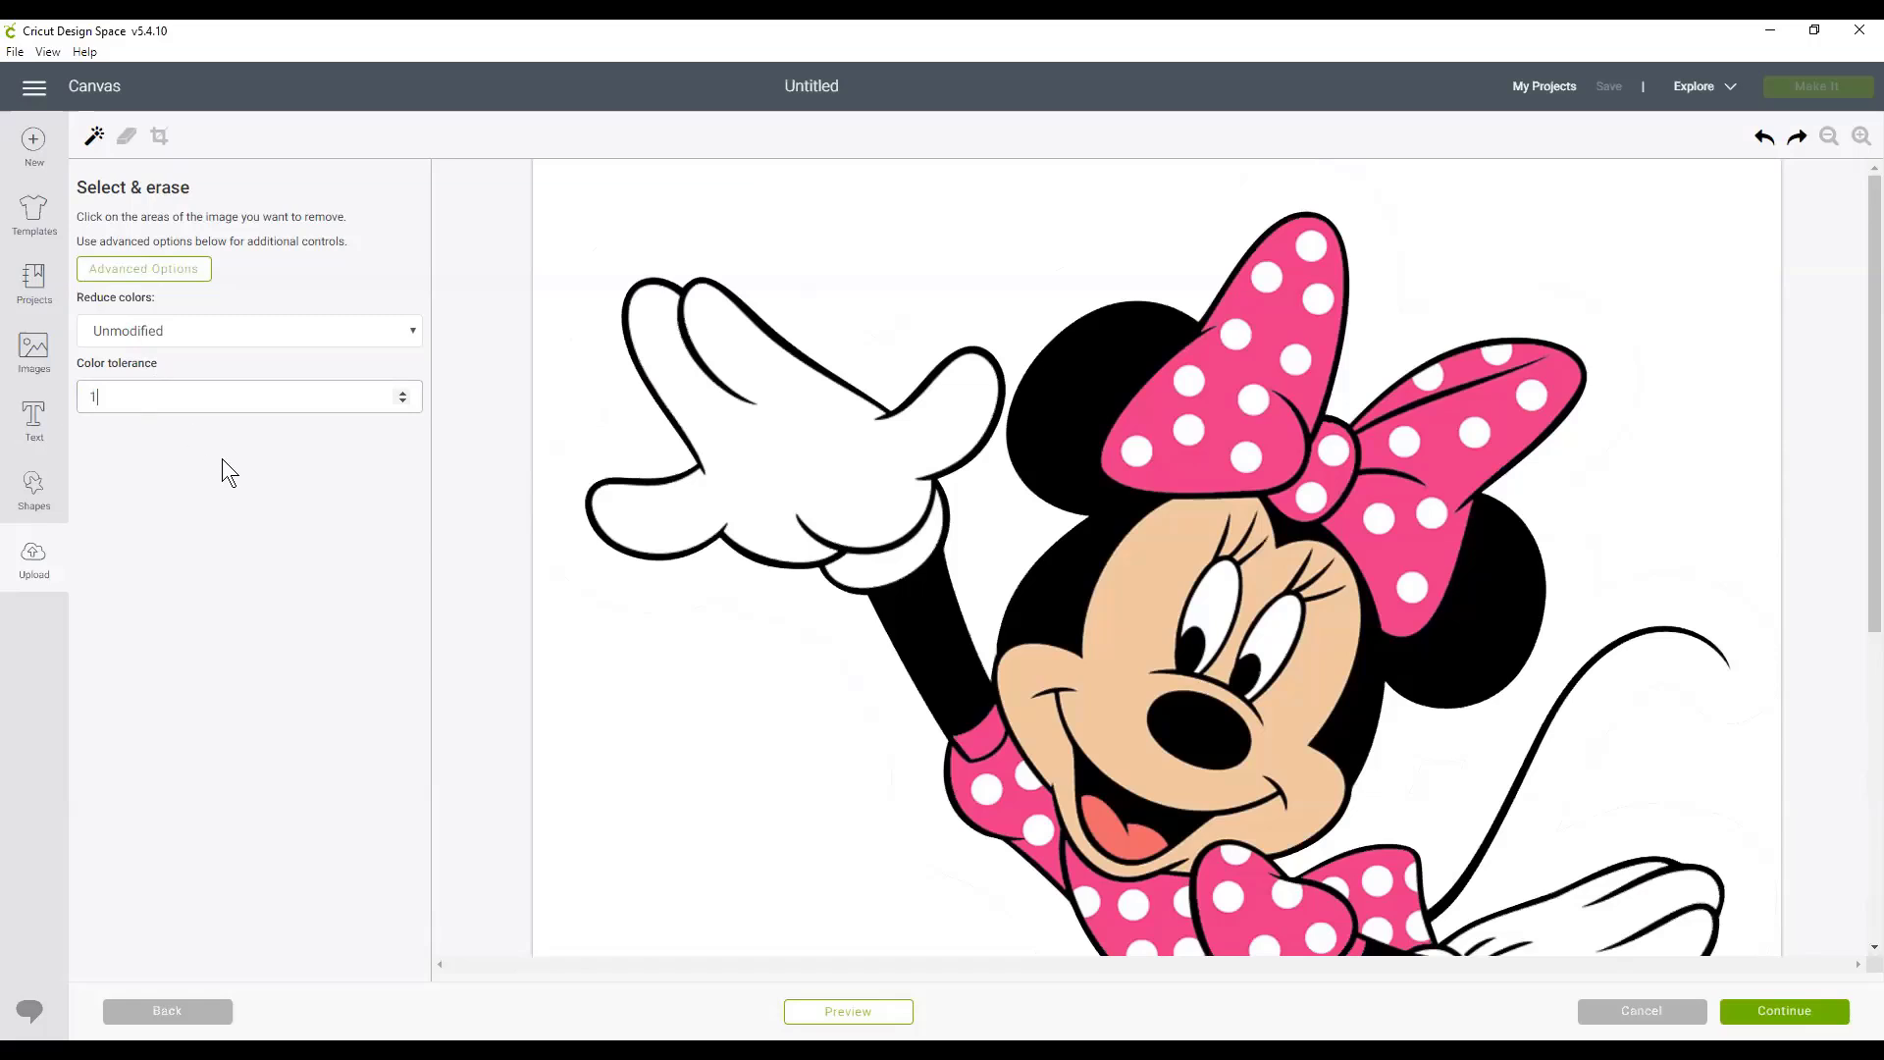
type("6")
left_click(844, 302)
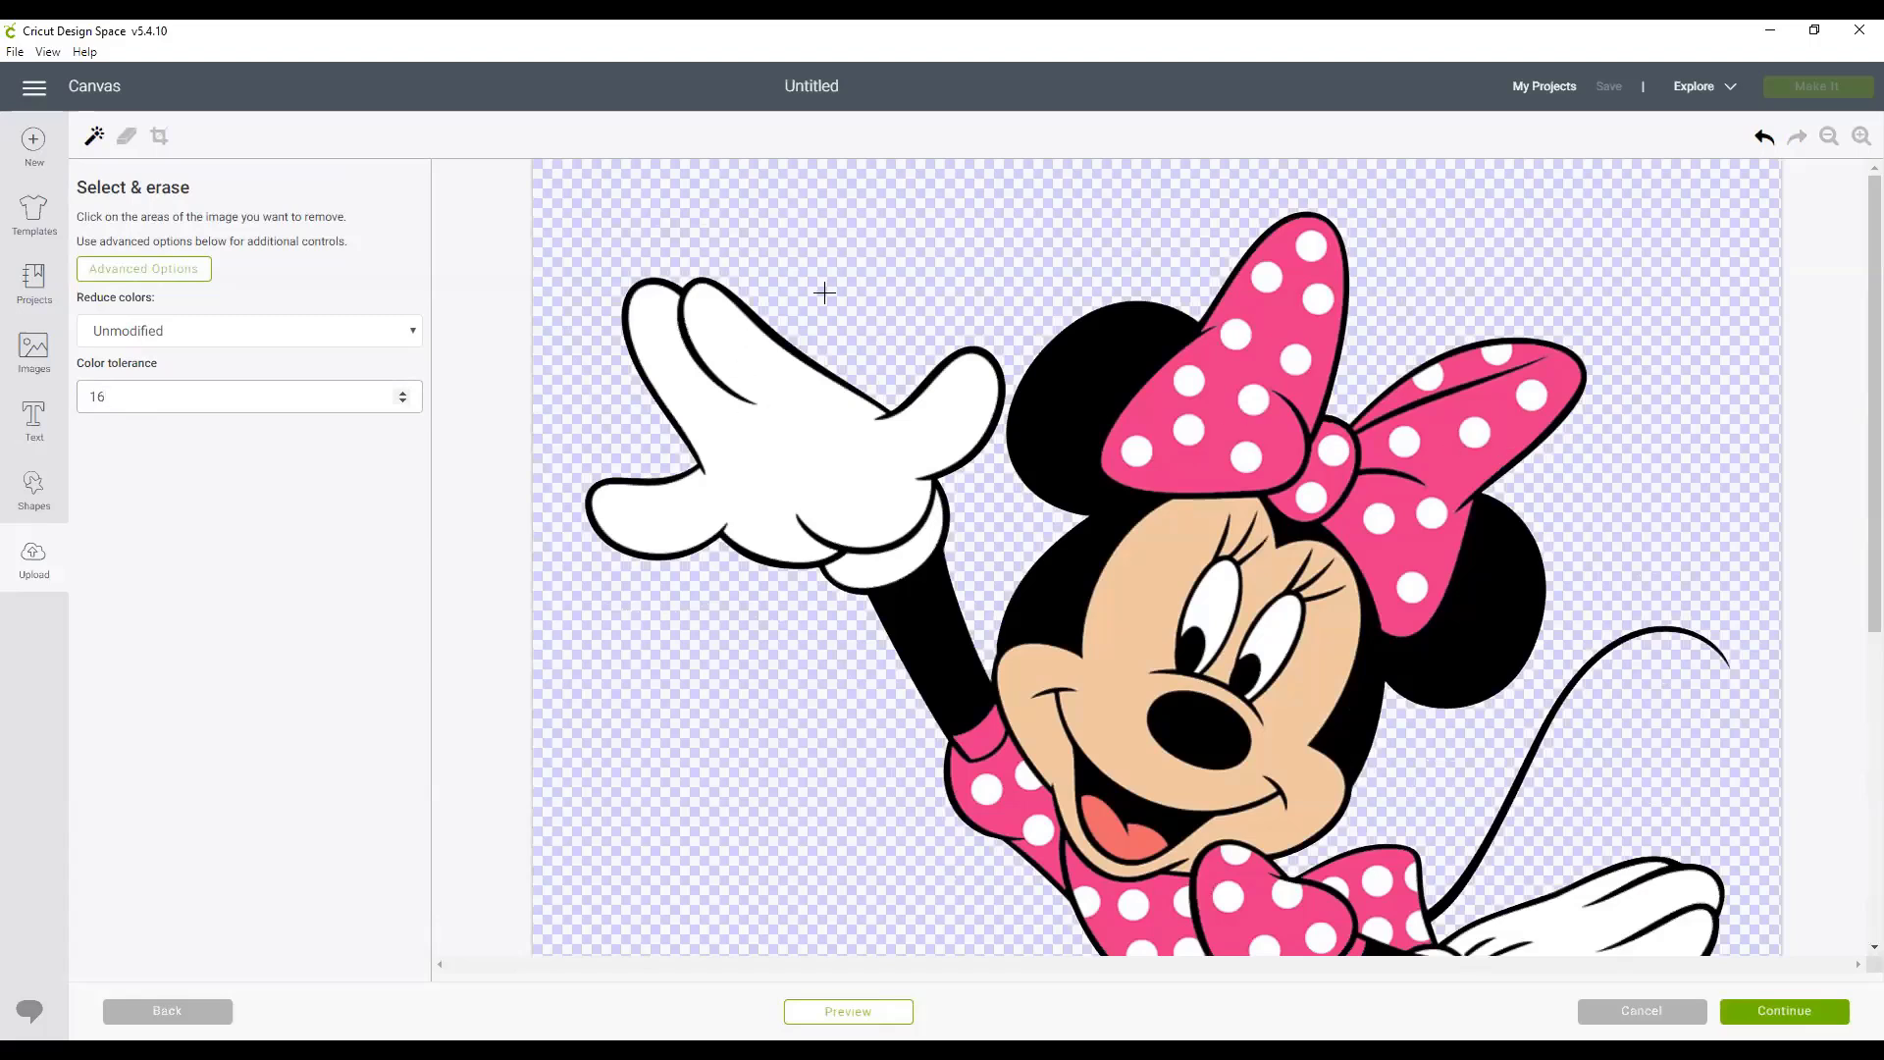
scroll(1401, 501, "down", 5)
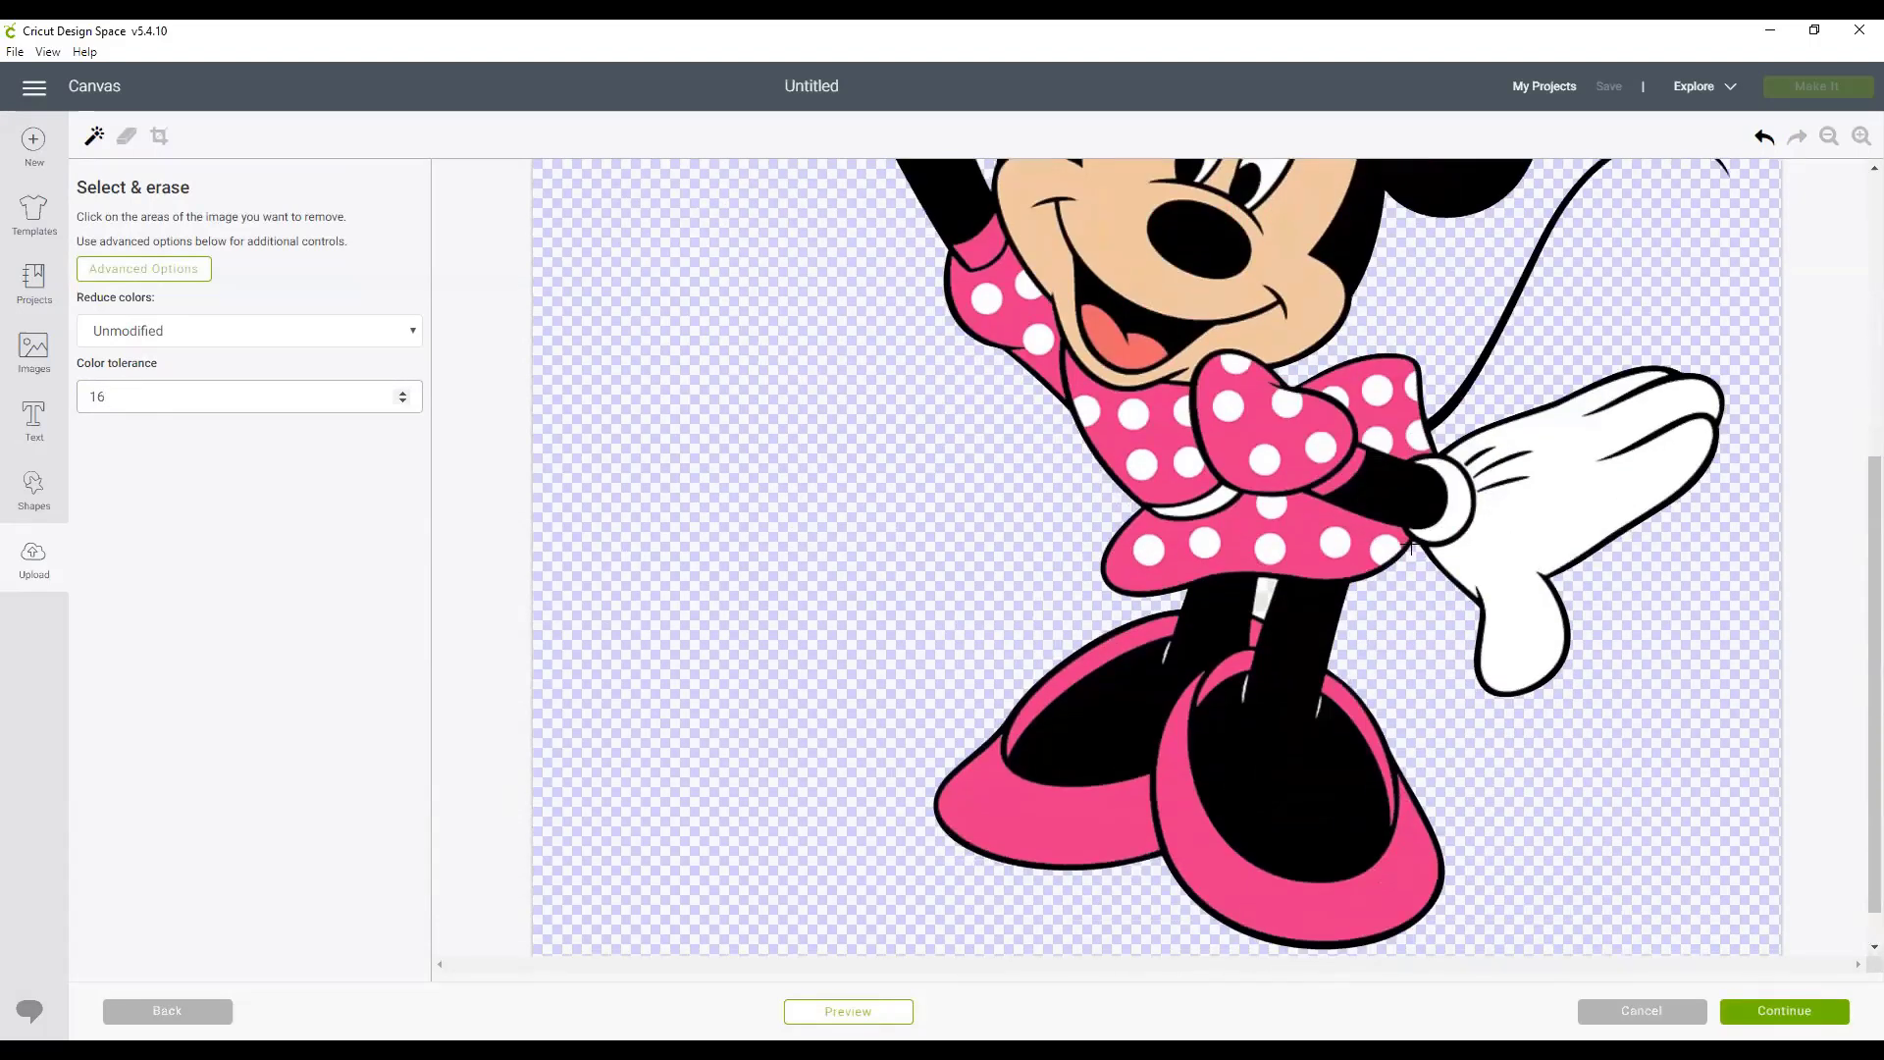
Undo the last background erasure, set the color tolerance to 8 and erase the area outside the white border above Minnie's raised hand.
scroll(1392, 555, "up", 5)
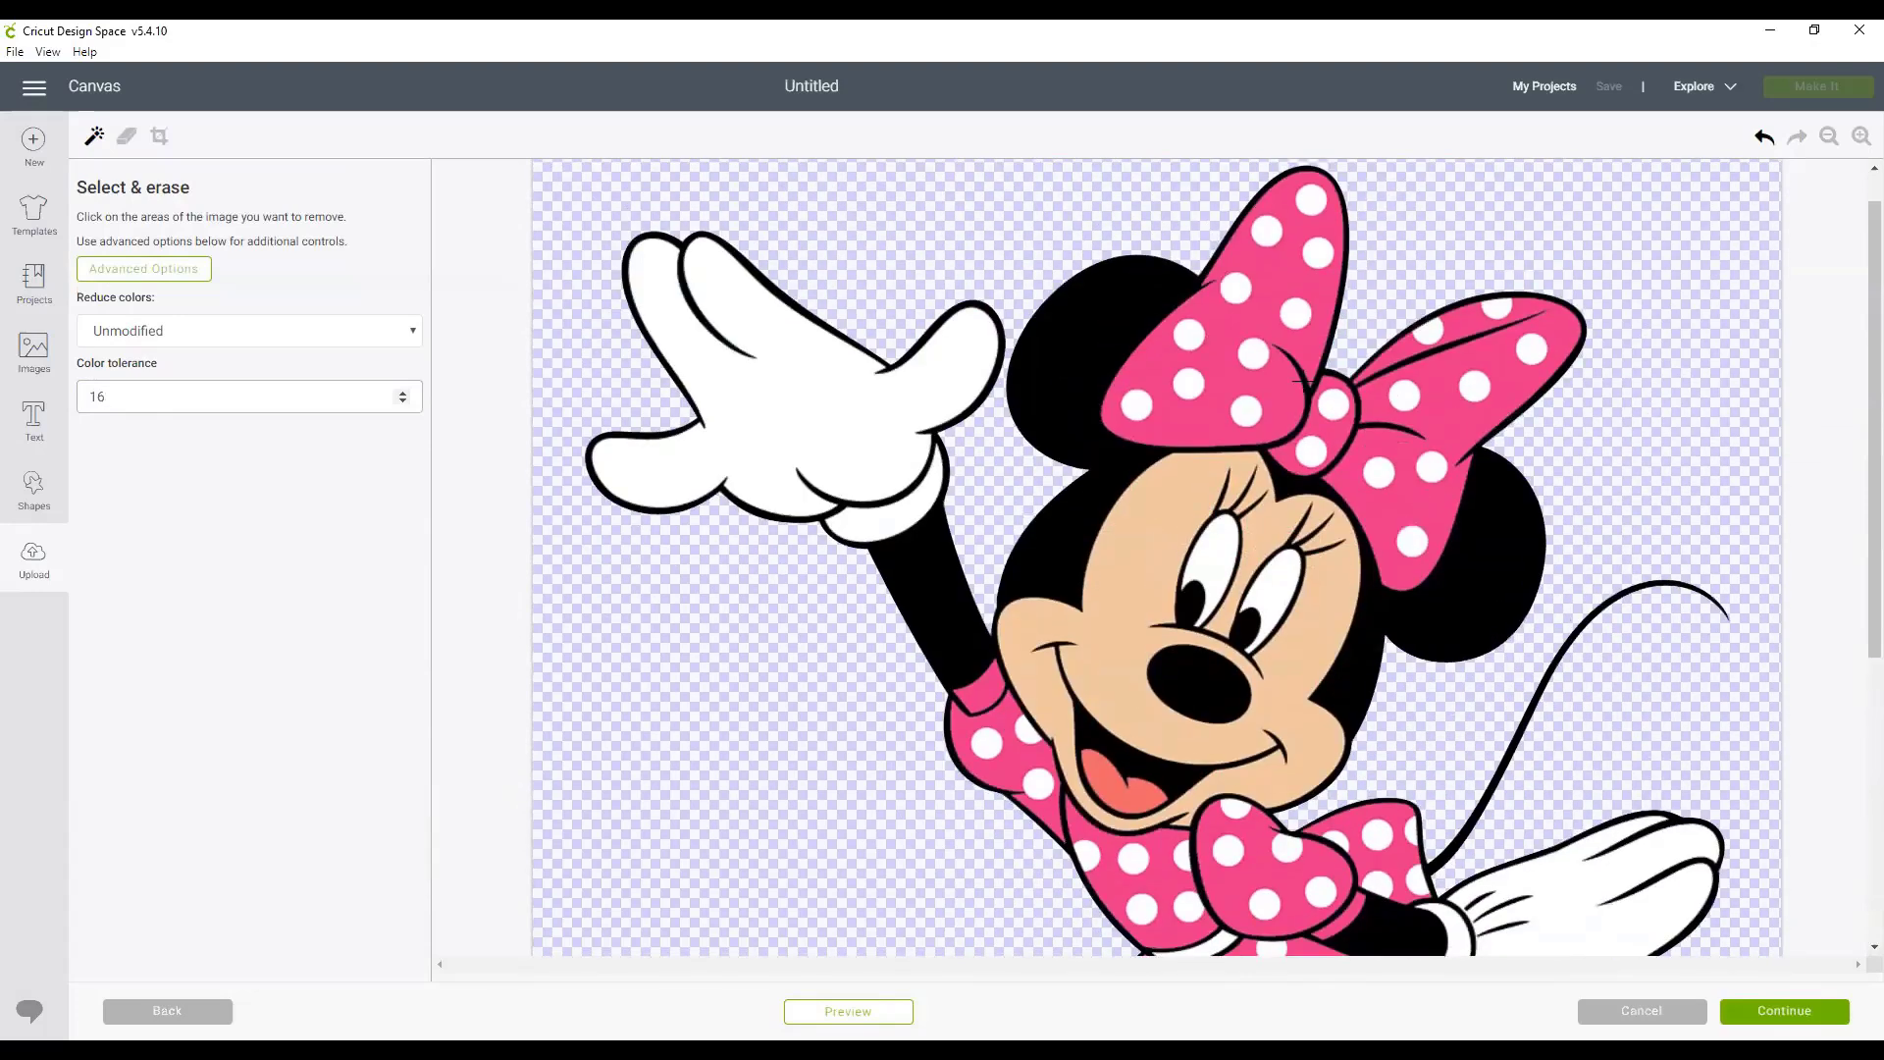
left_click(1763, 136)
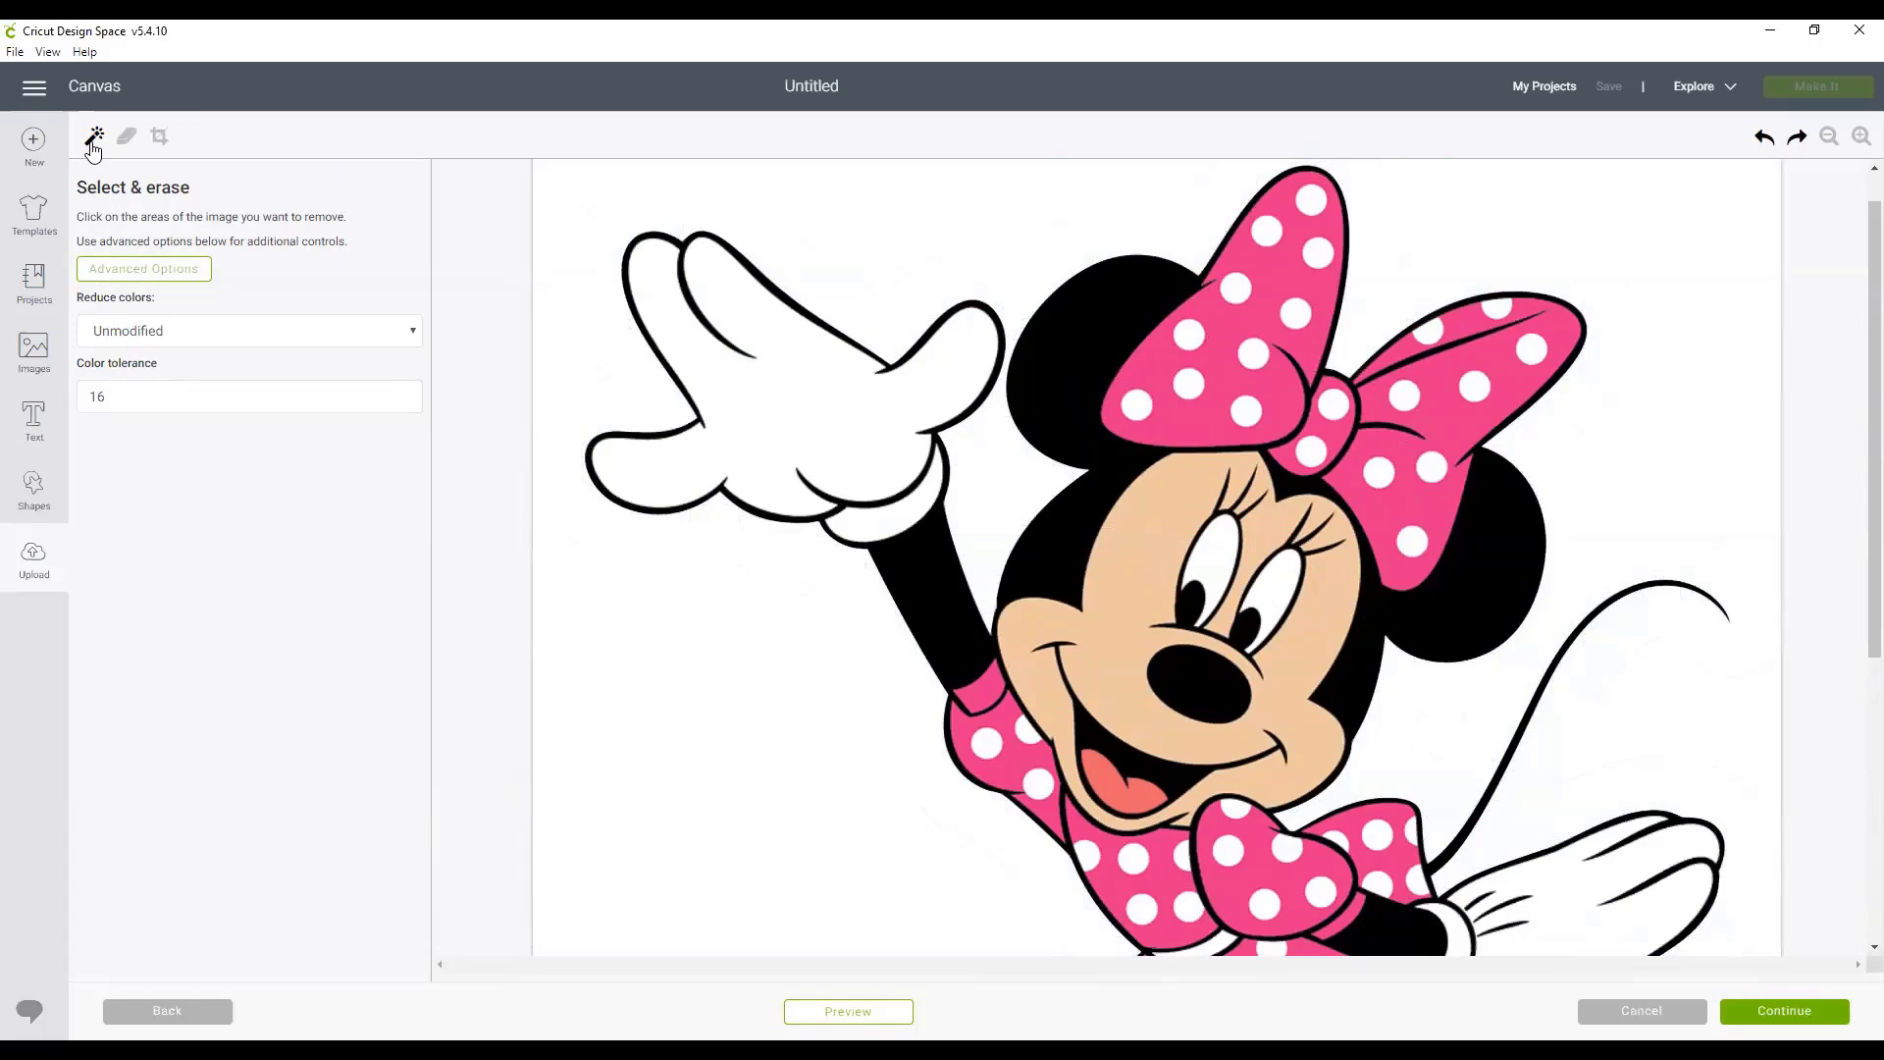
double_click(96, 395)
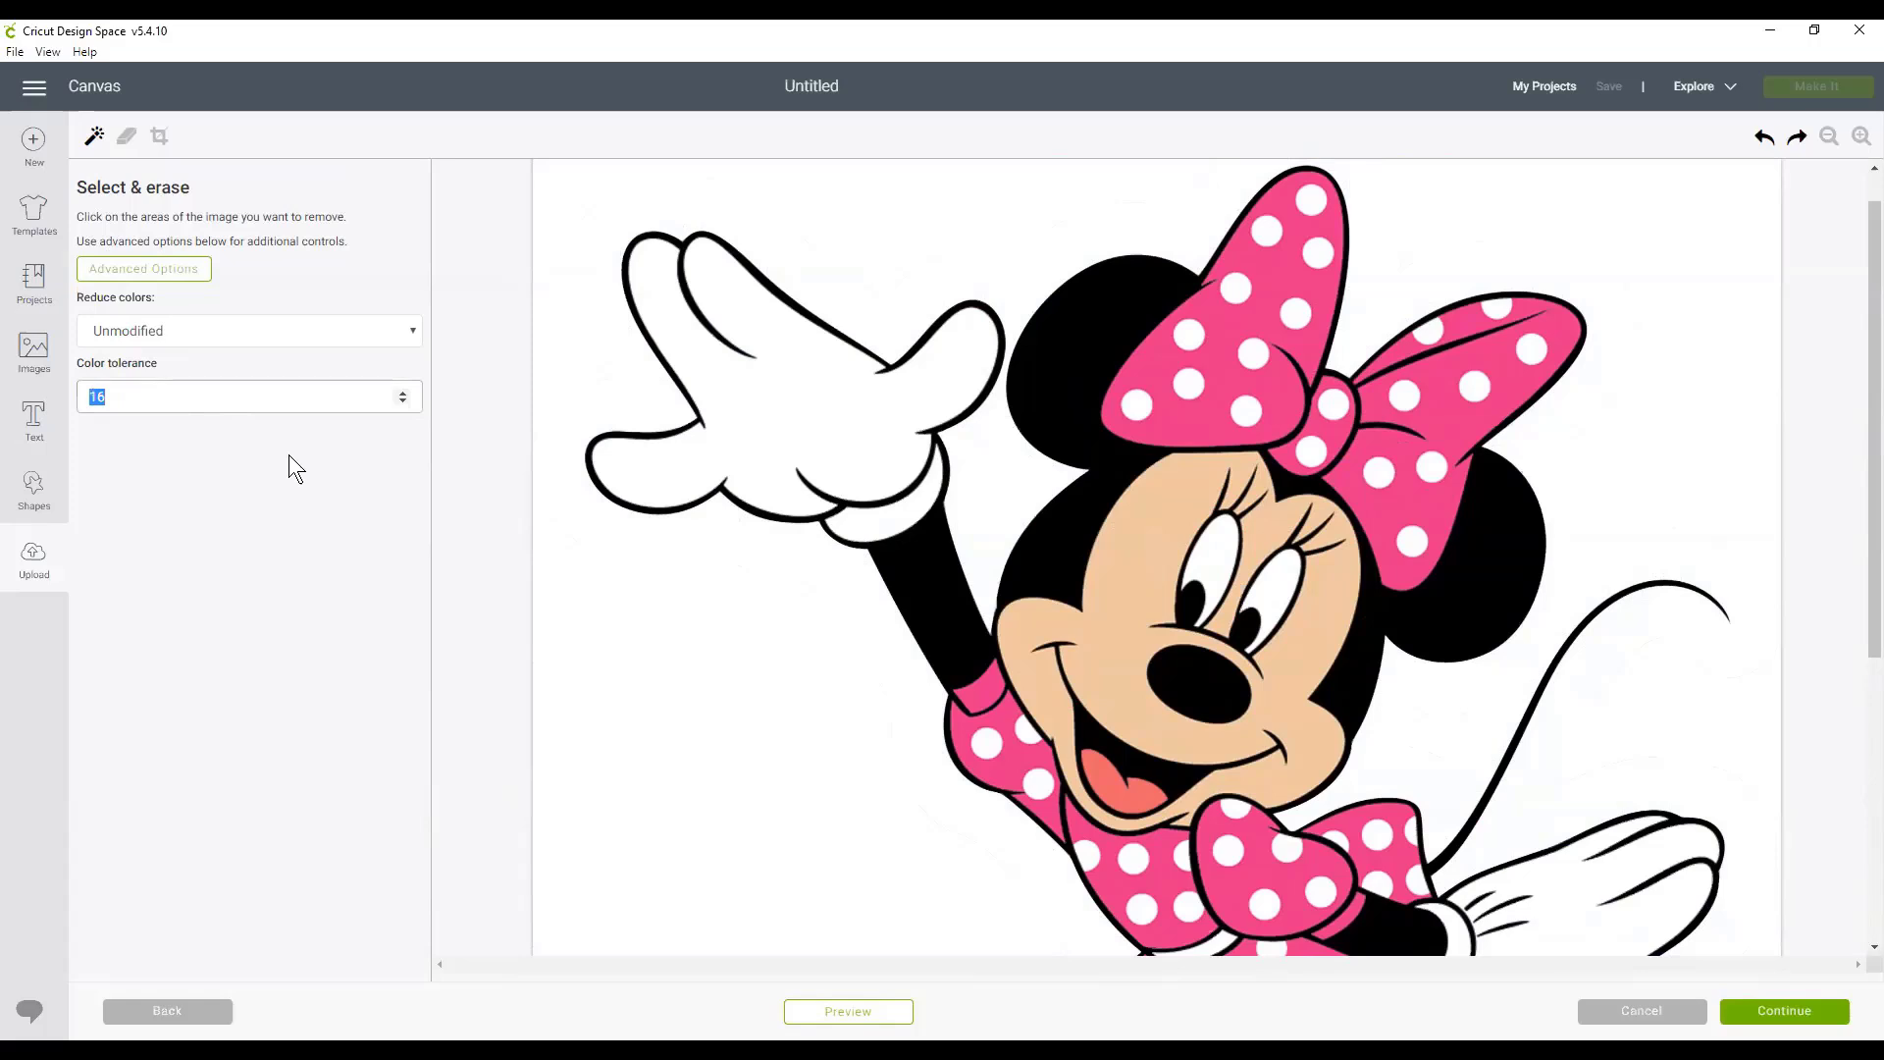
type("8")
left_click(585, 179)
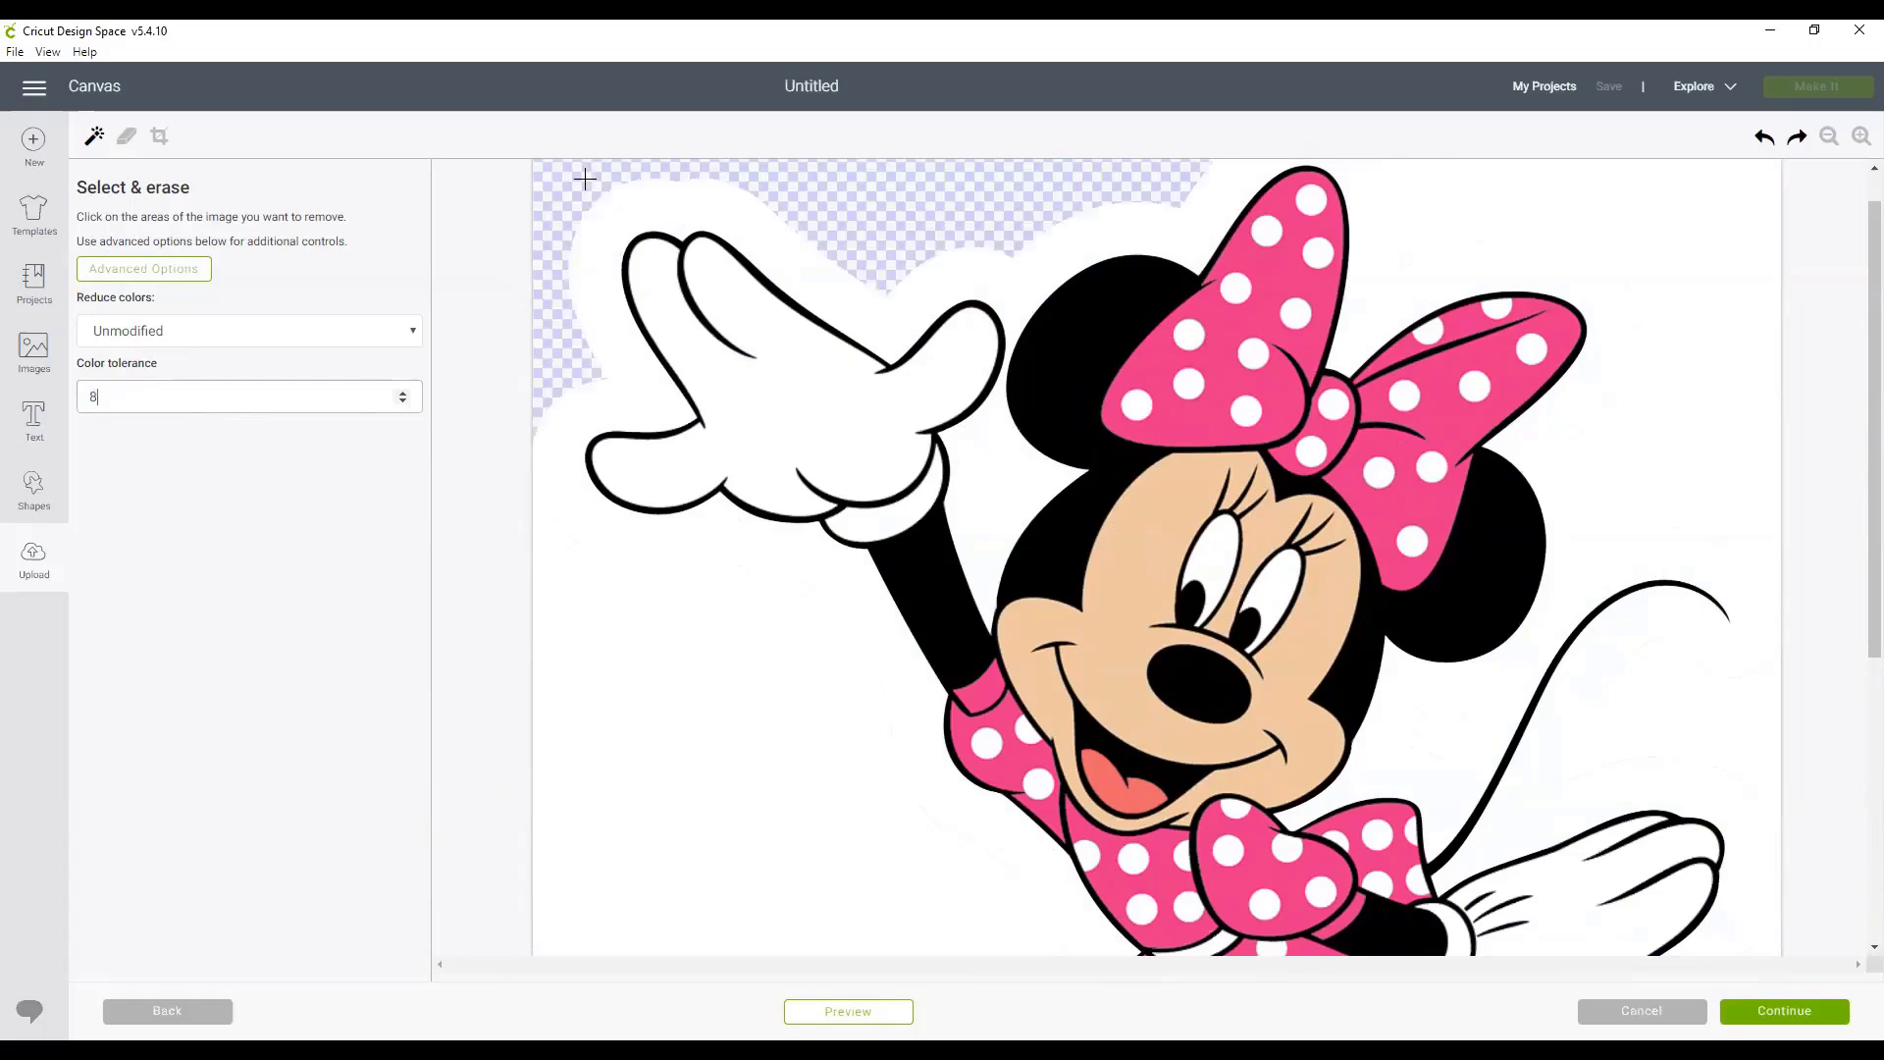
Erase the remaining background outside Minnie's white sticker border at tolerance 8, undoing the erasure that cuts into the border.
left_click(1735, 195)
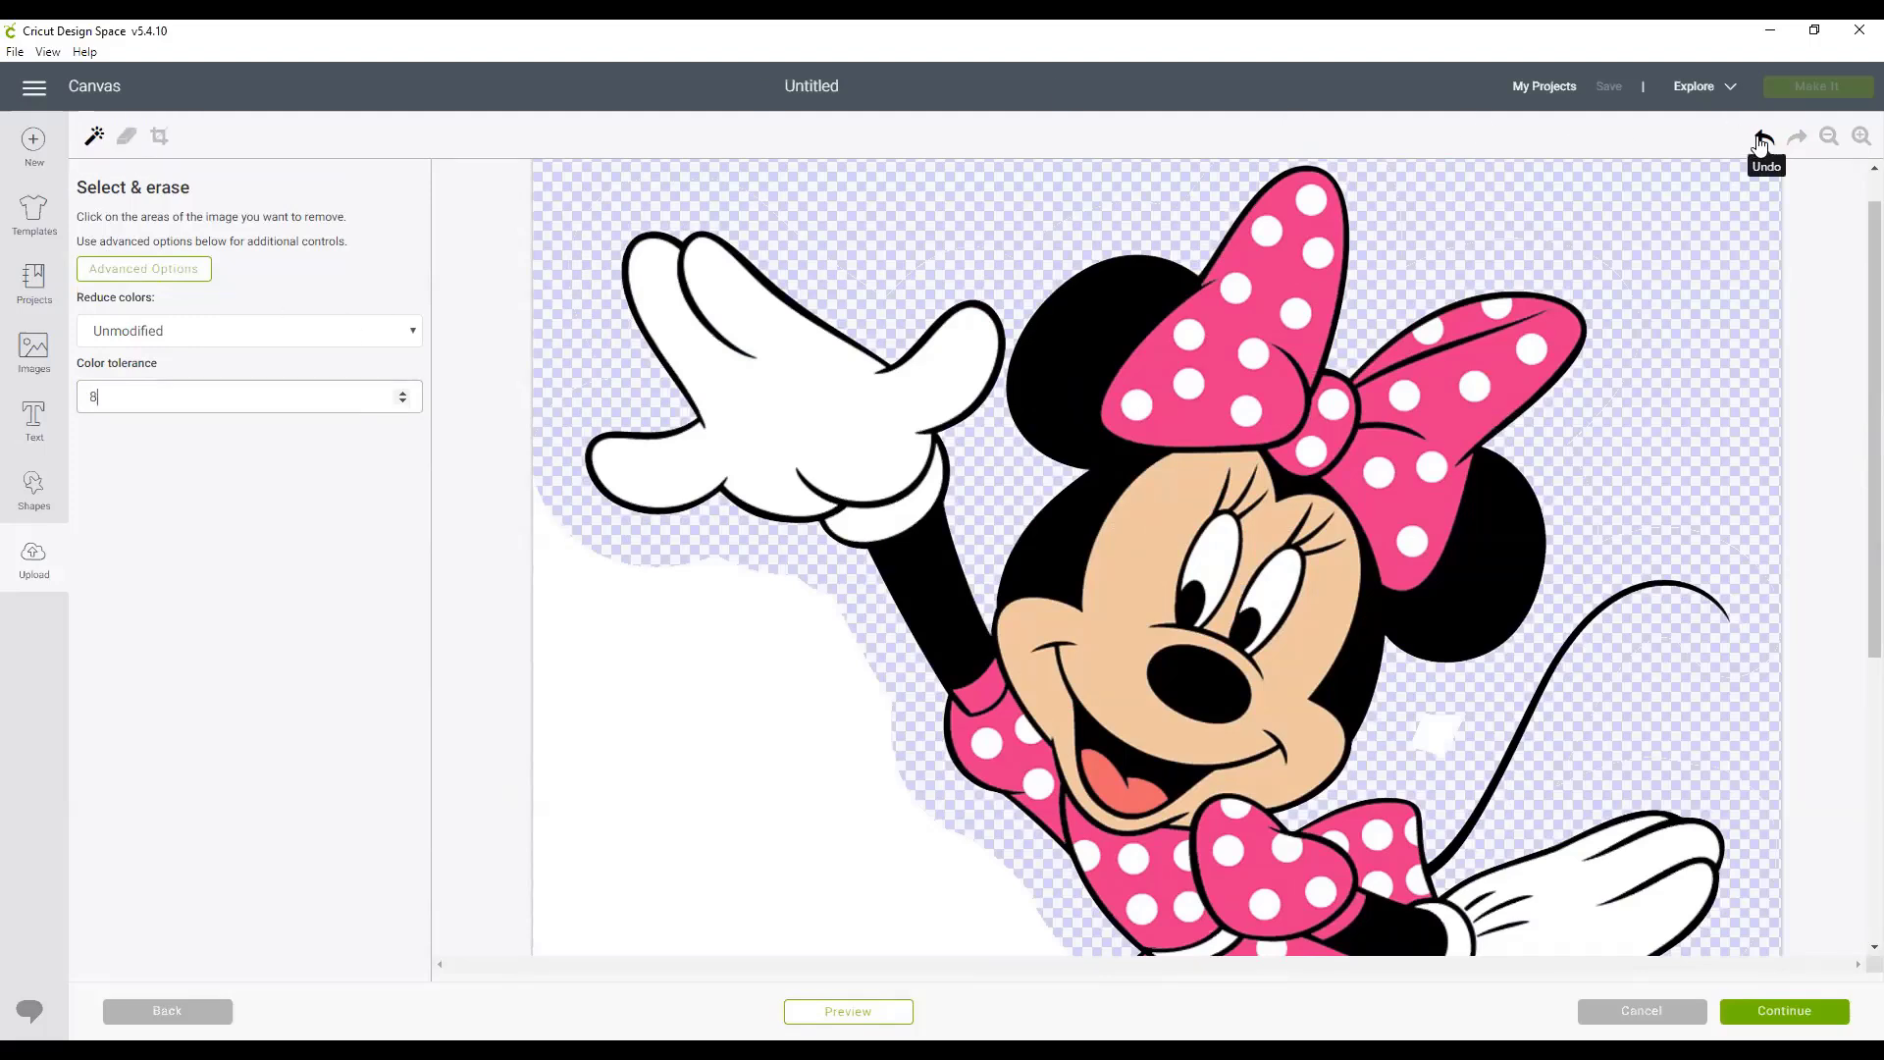
left_click(1762, 139)
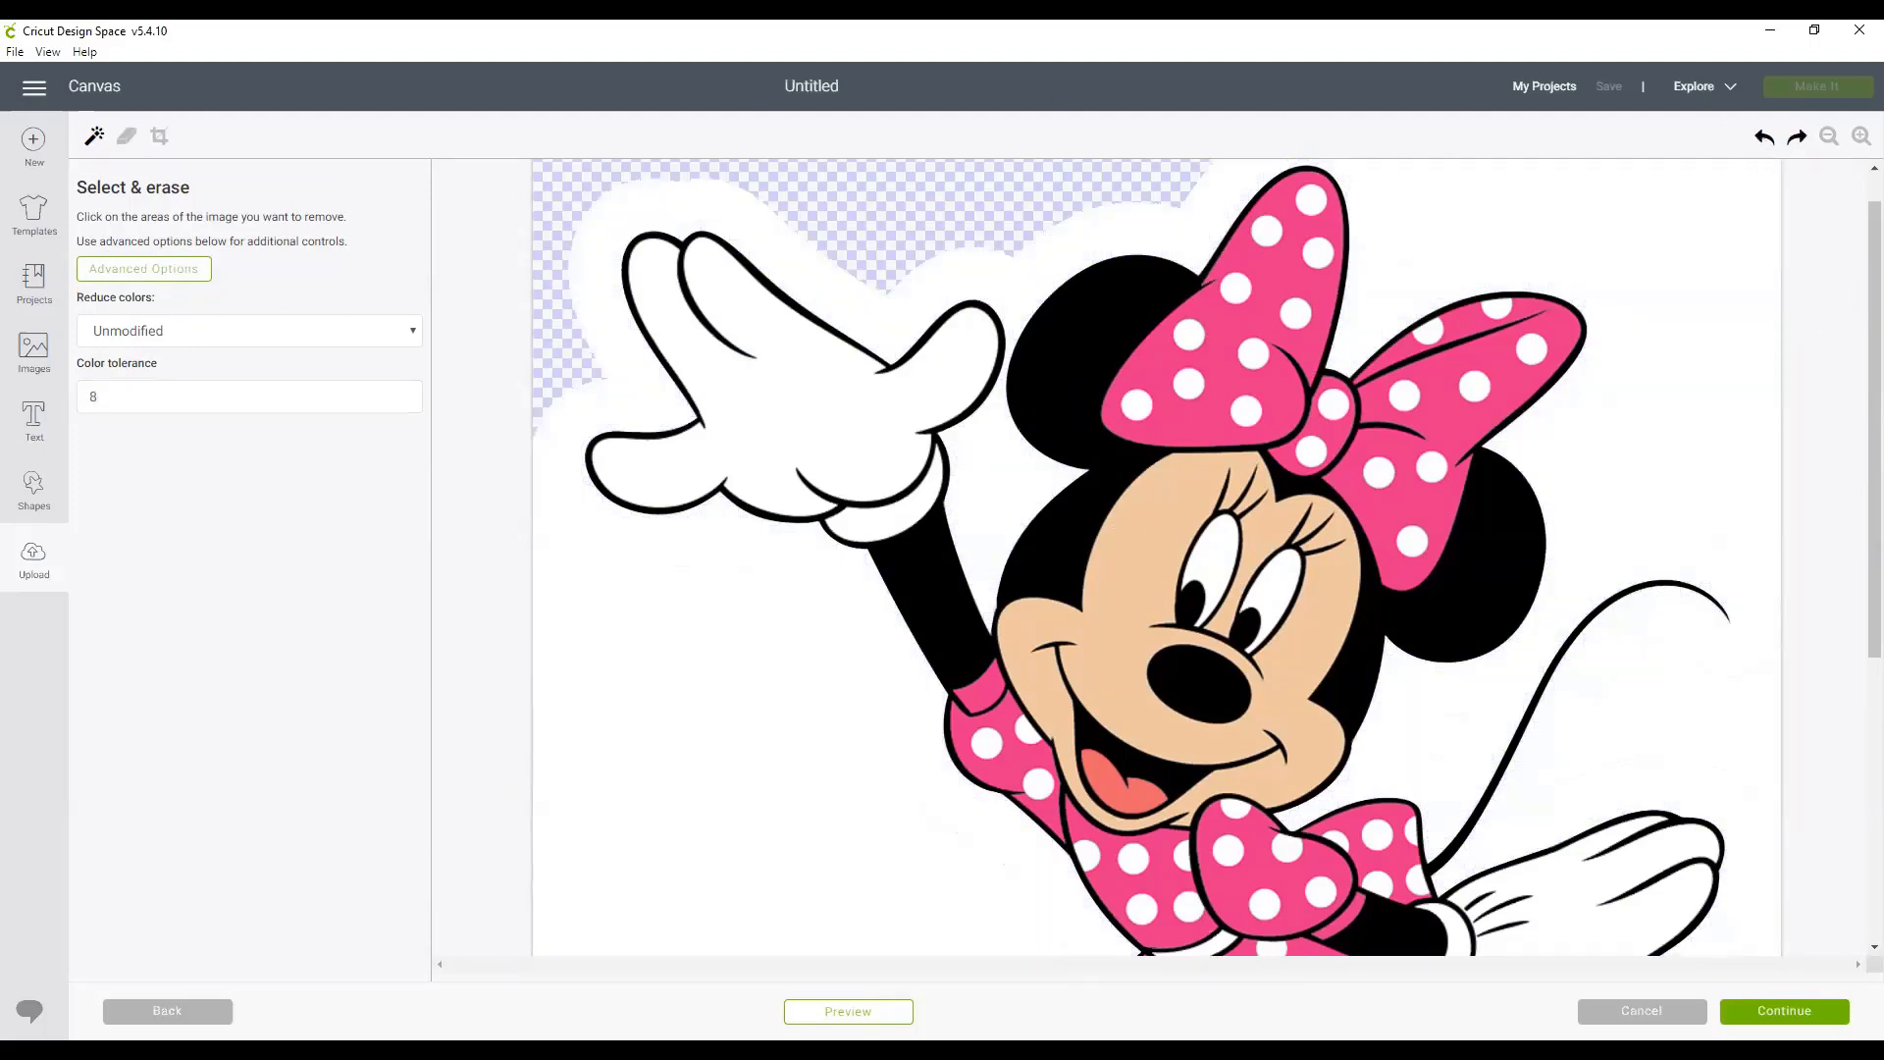
left_click(642, 833)
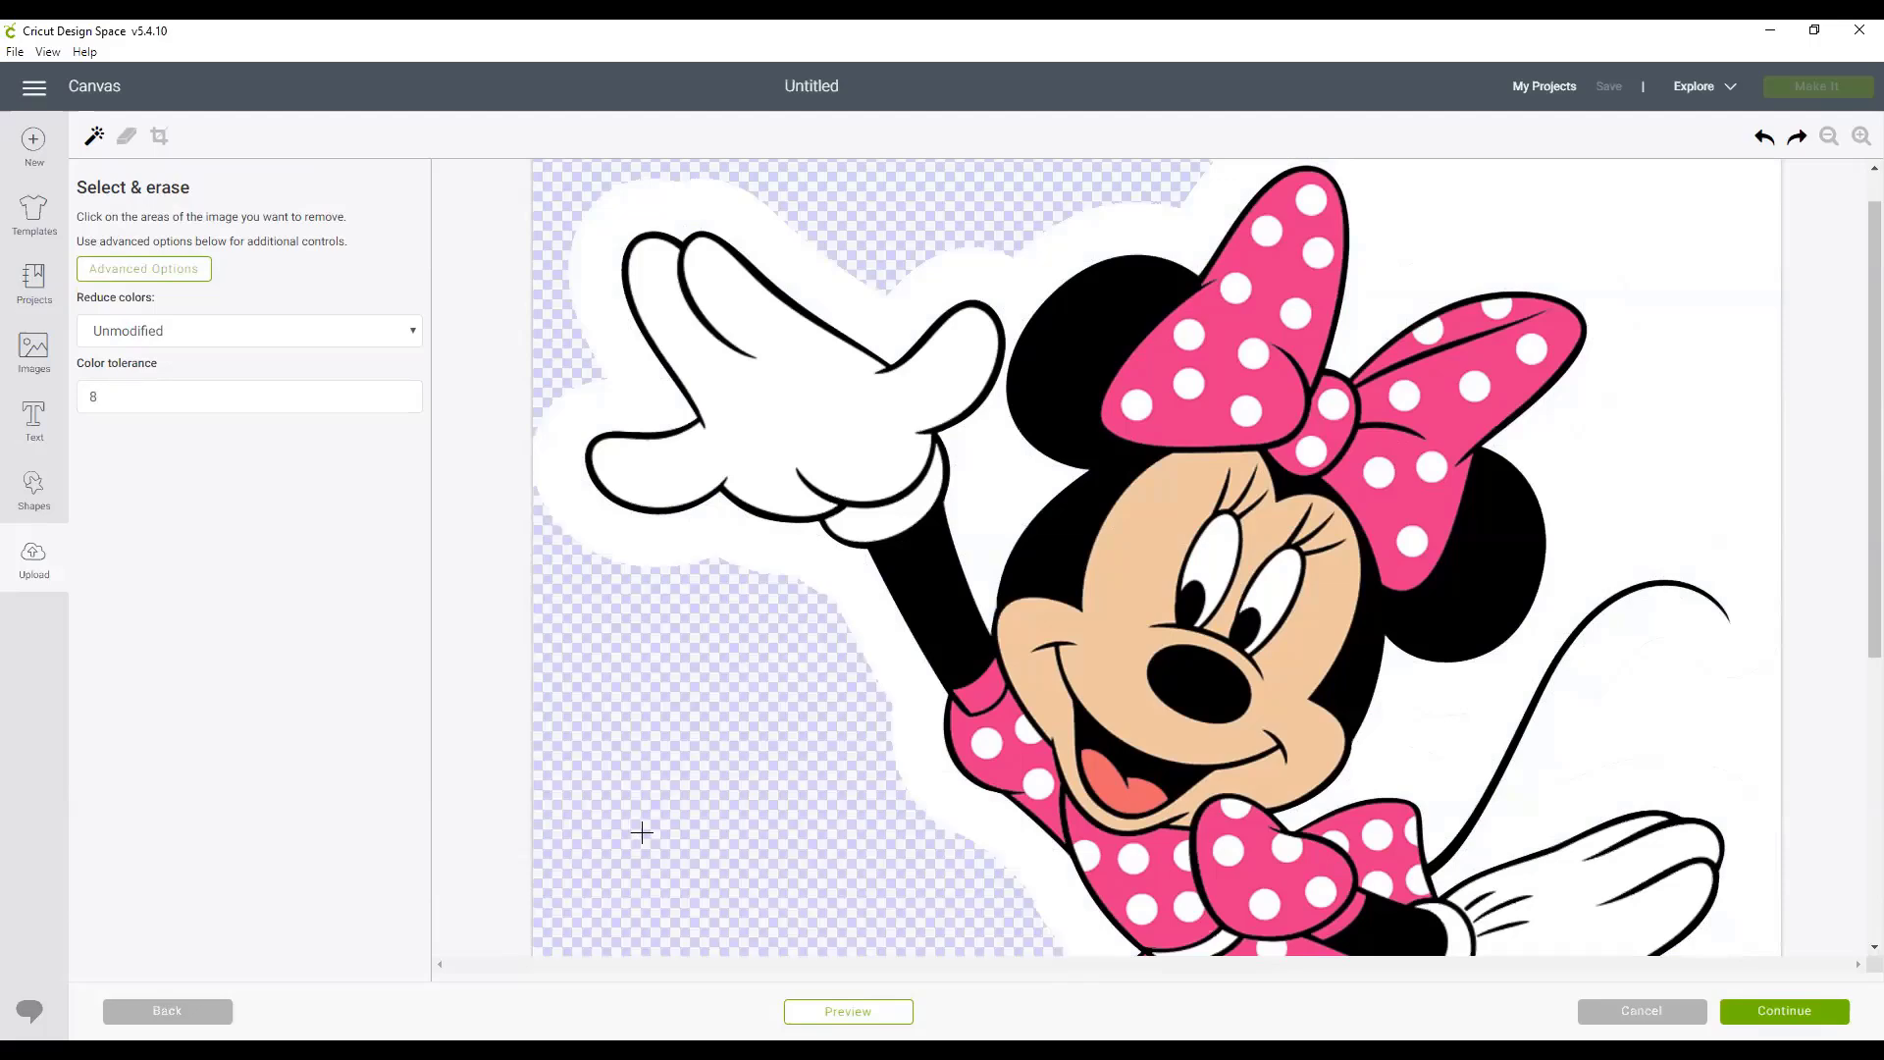
scroll(642, 833, "down", 5)
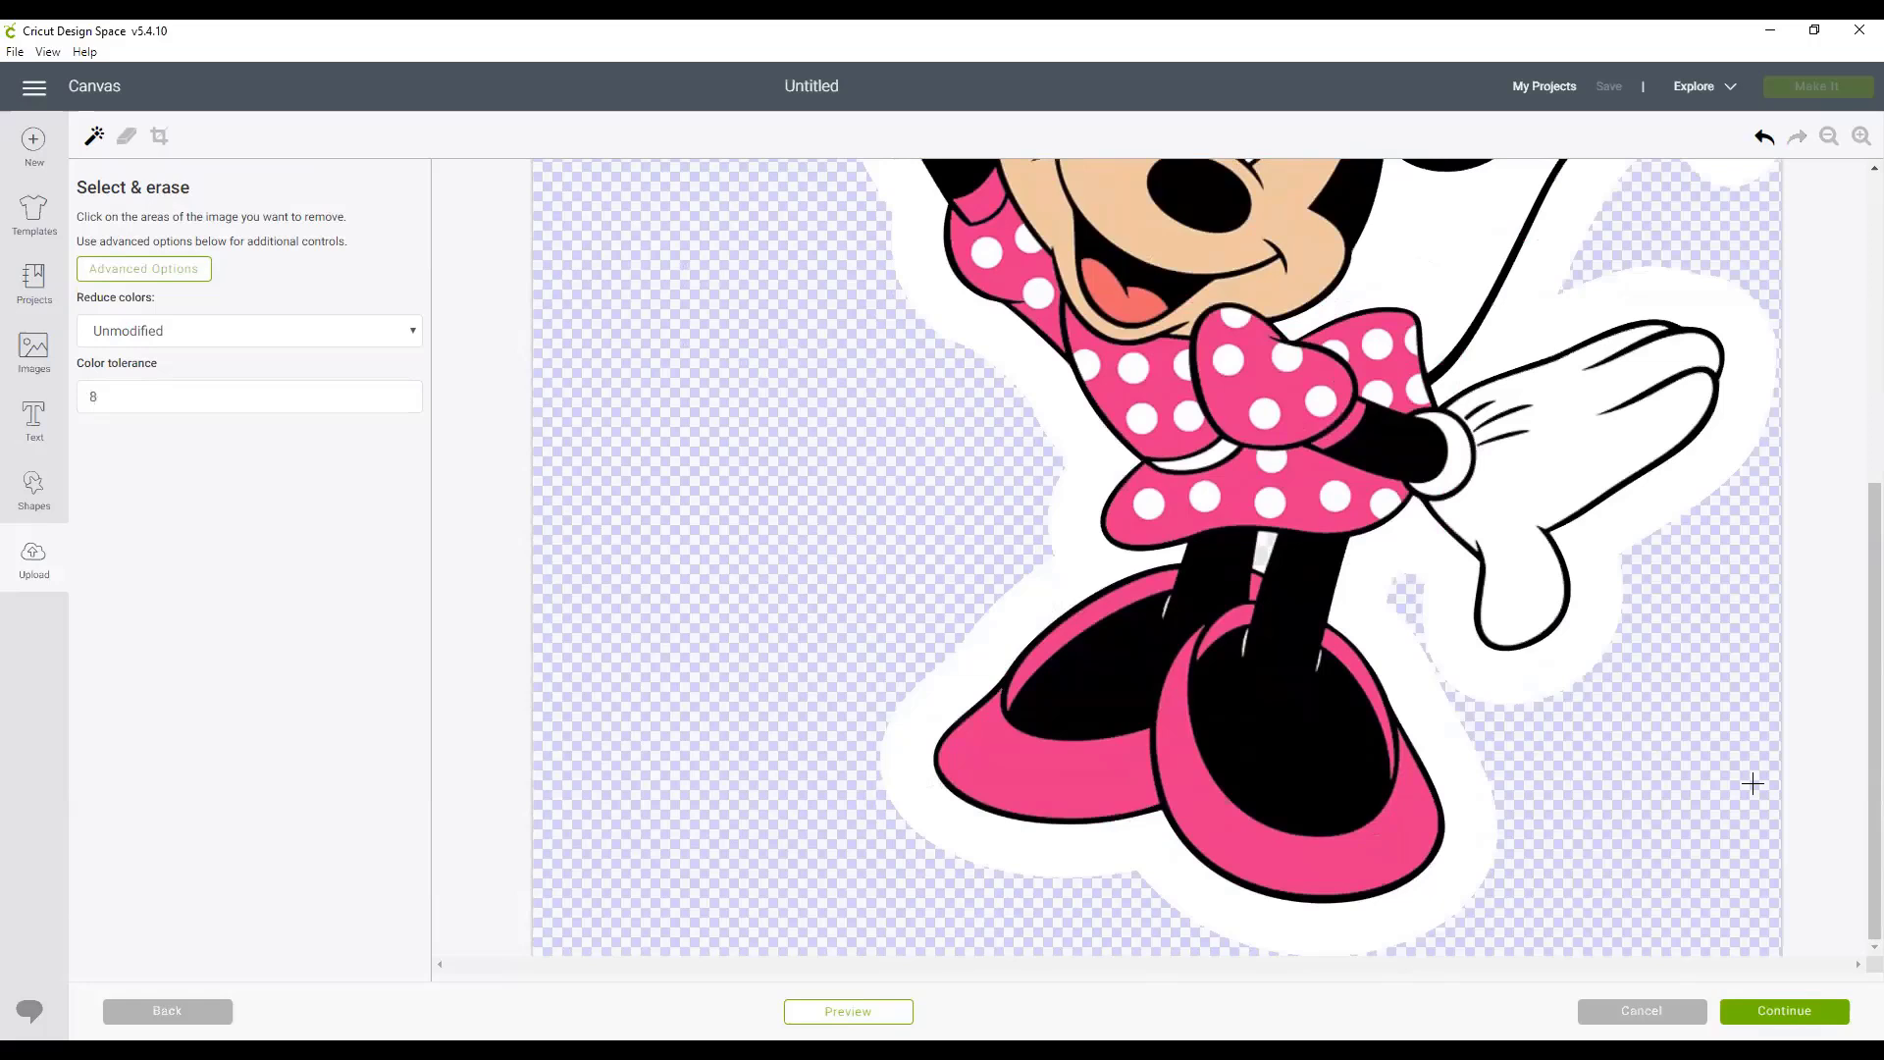
scroll(1757, 746, "up", 5)
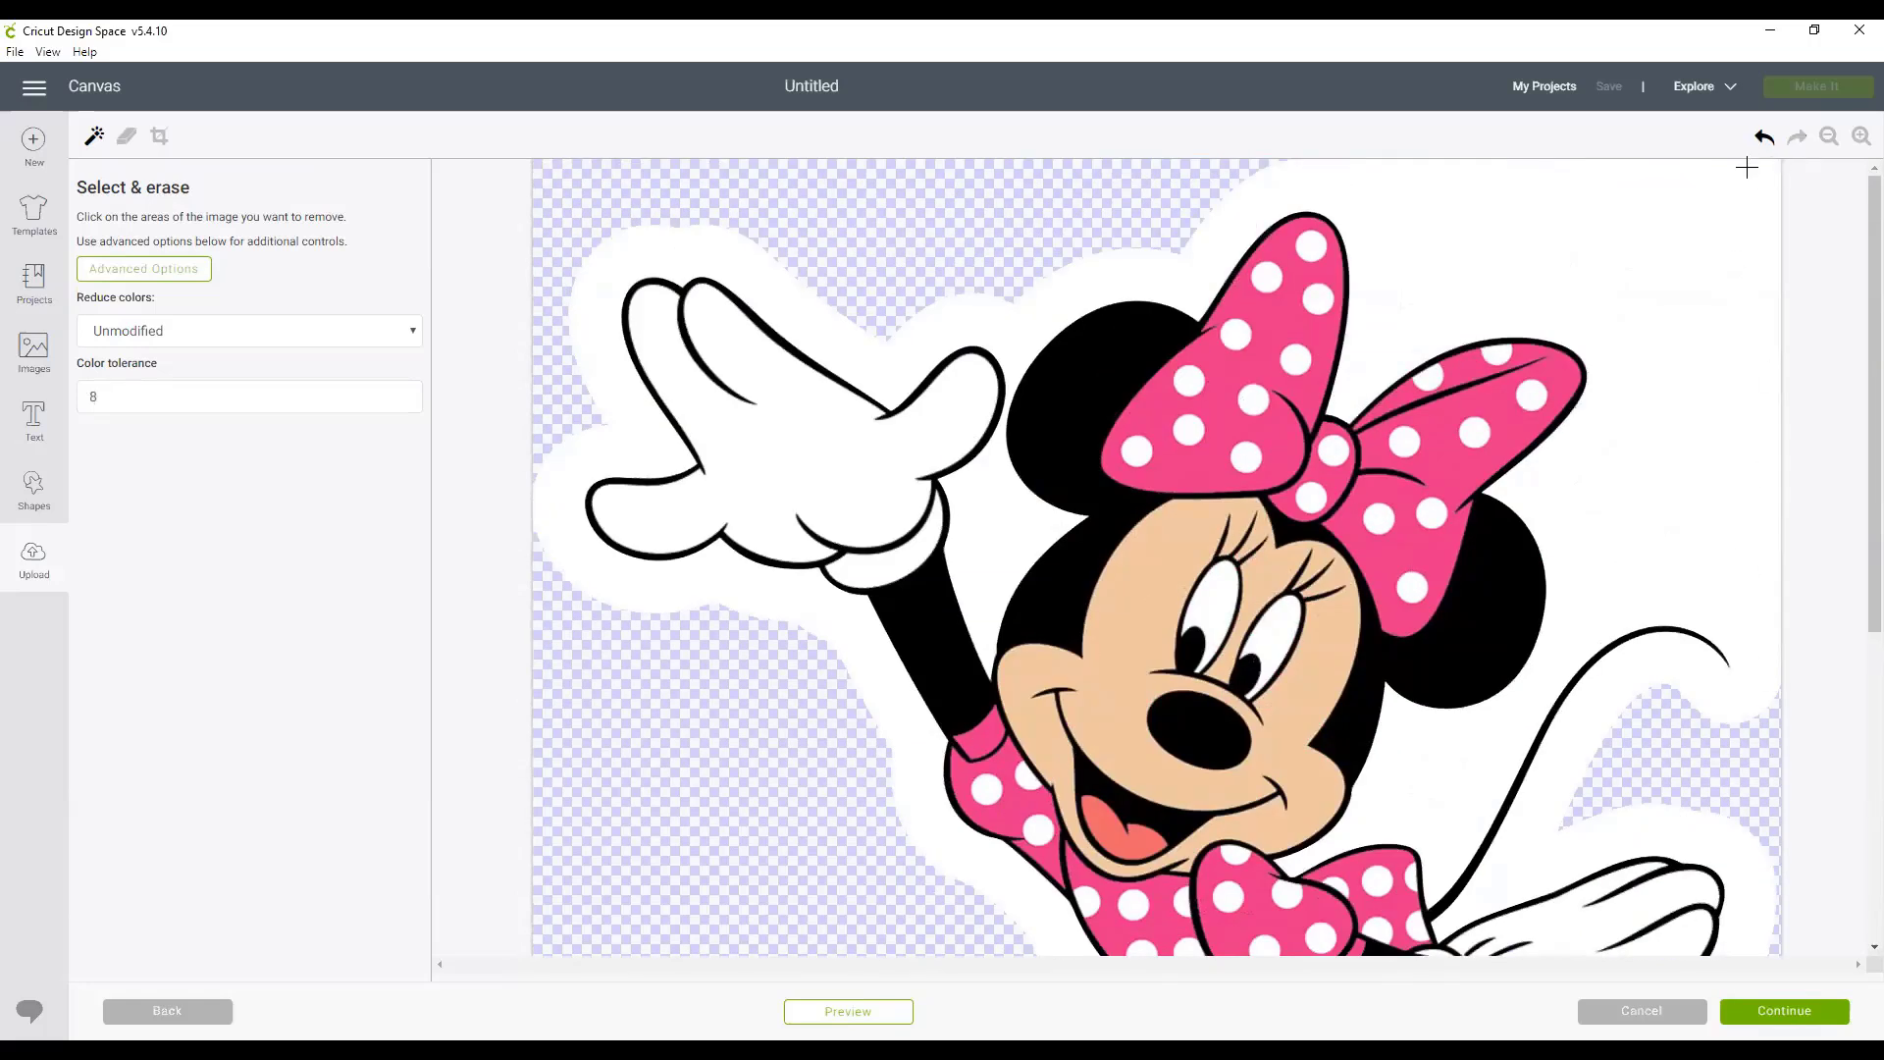
left_click(1749, 174)
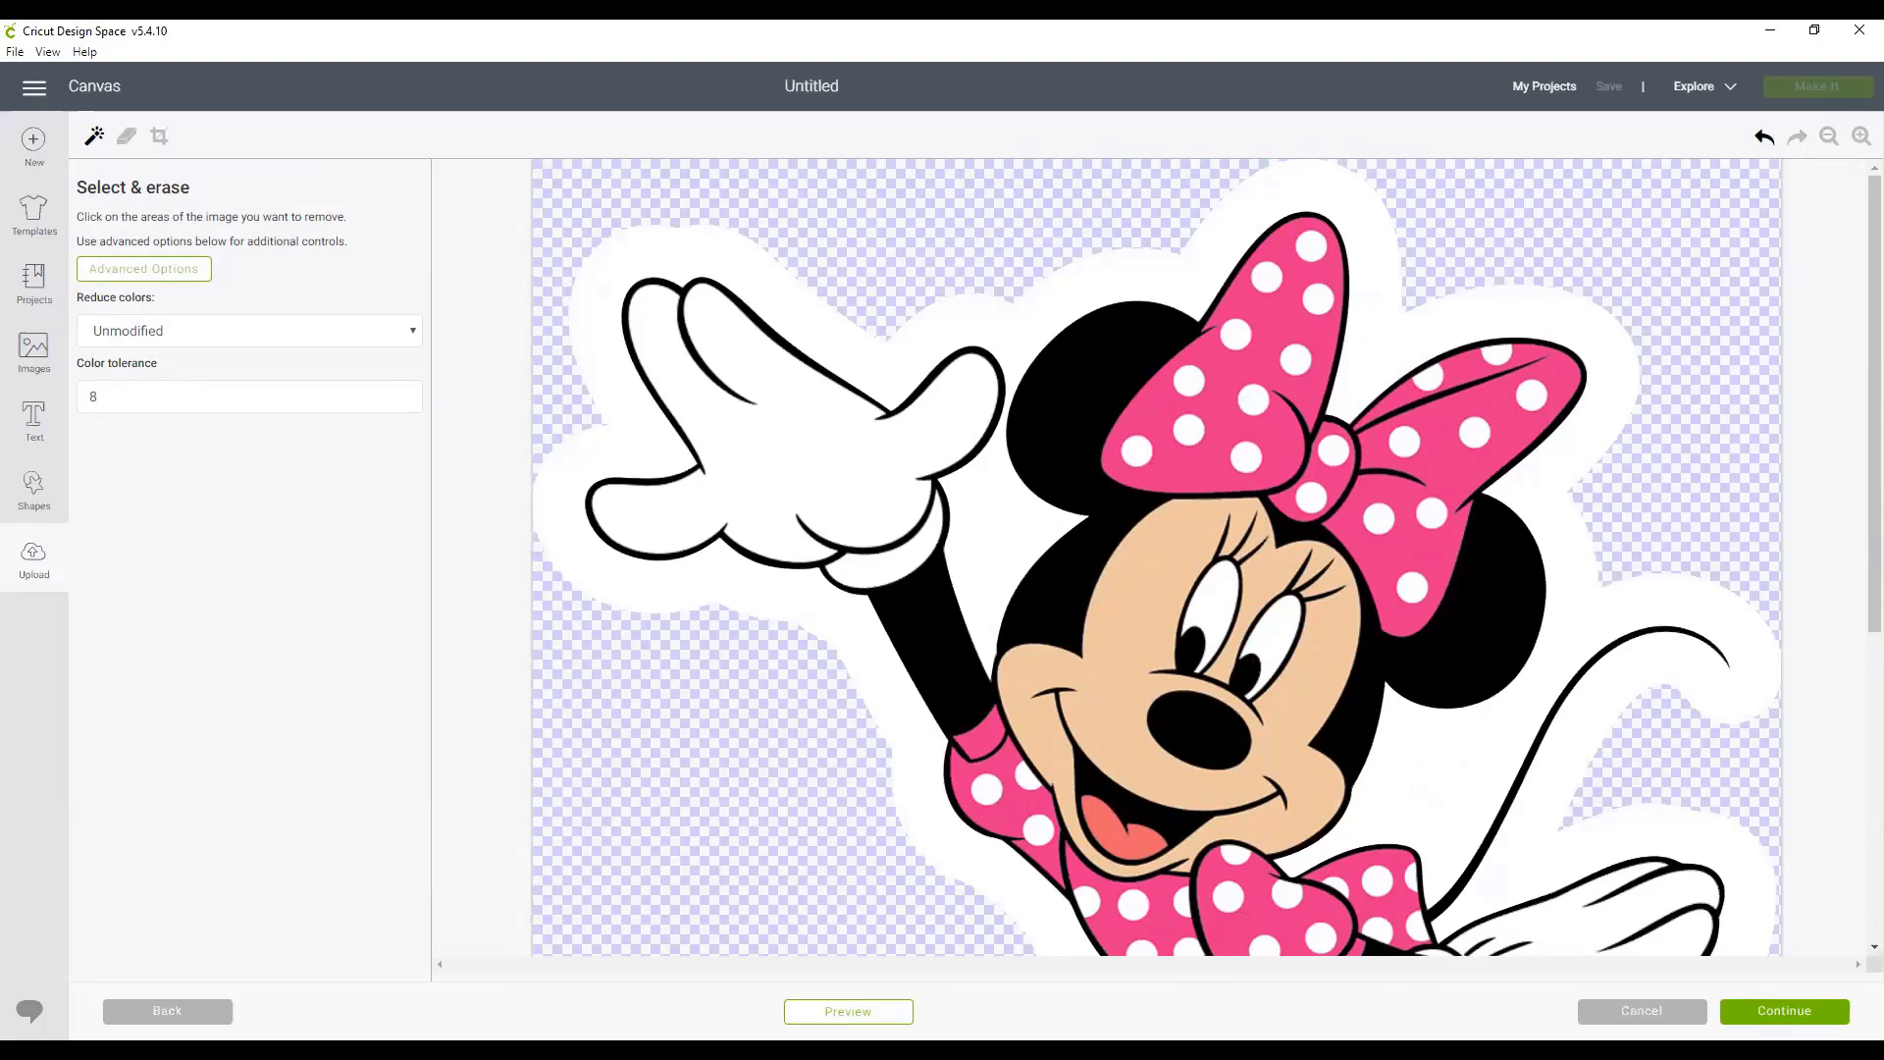
Save the cleaned Minnie upload as a Print Then Cut image and insert it into the canvas.
left_click(1762, 1013)
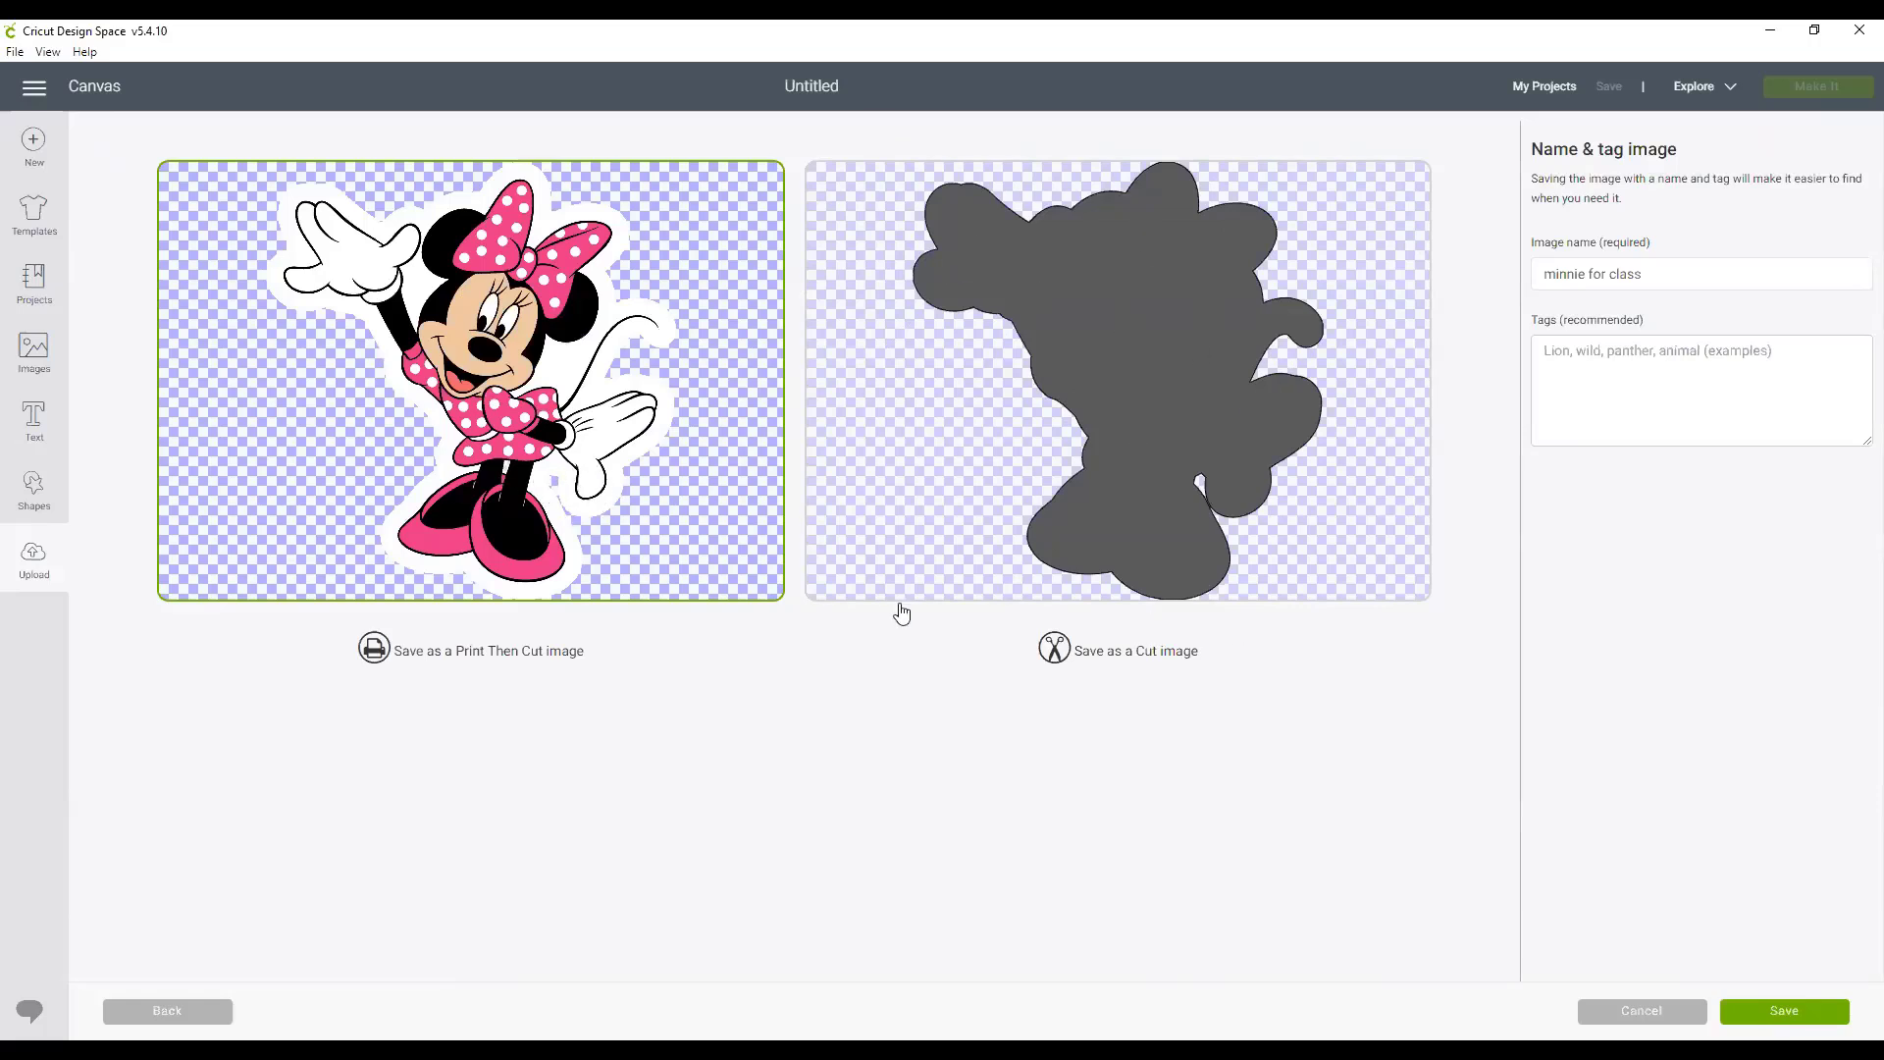
left_click(1796, 1014)
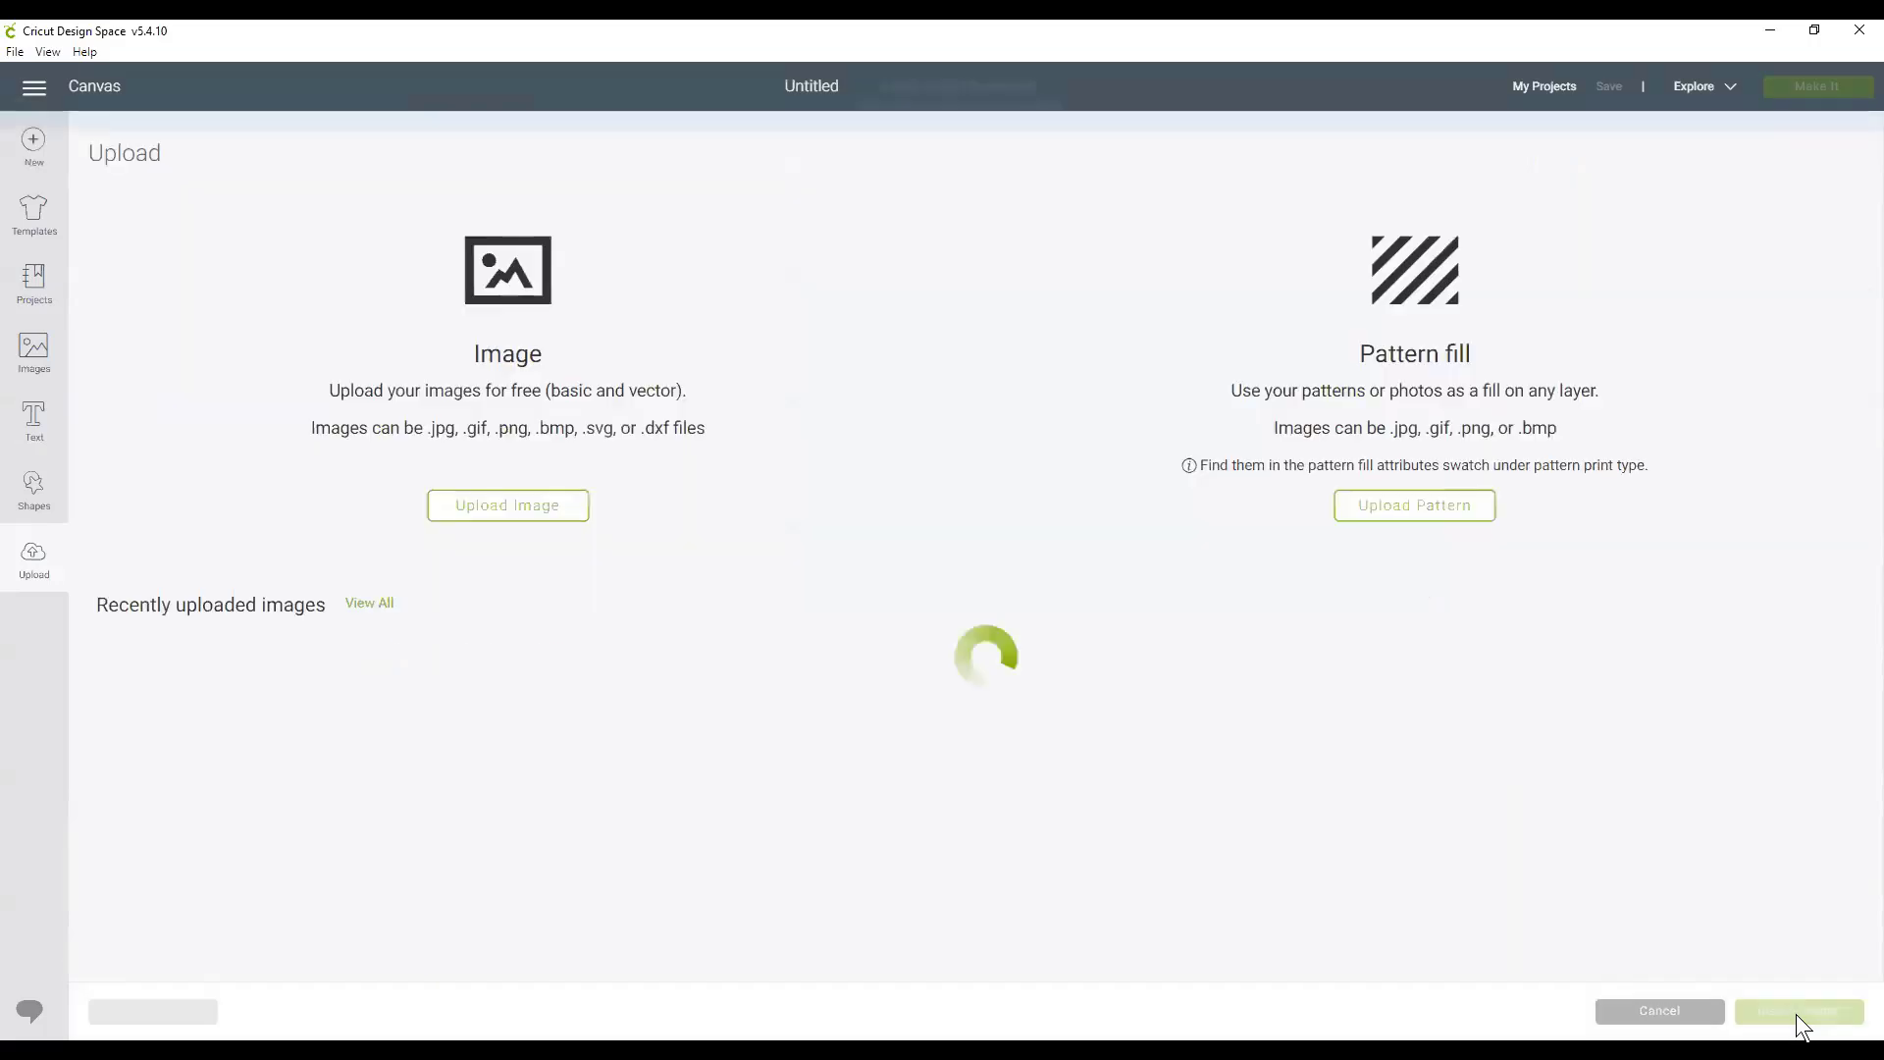
left_click(231, 745)
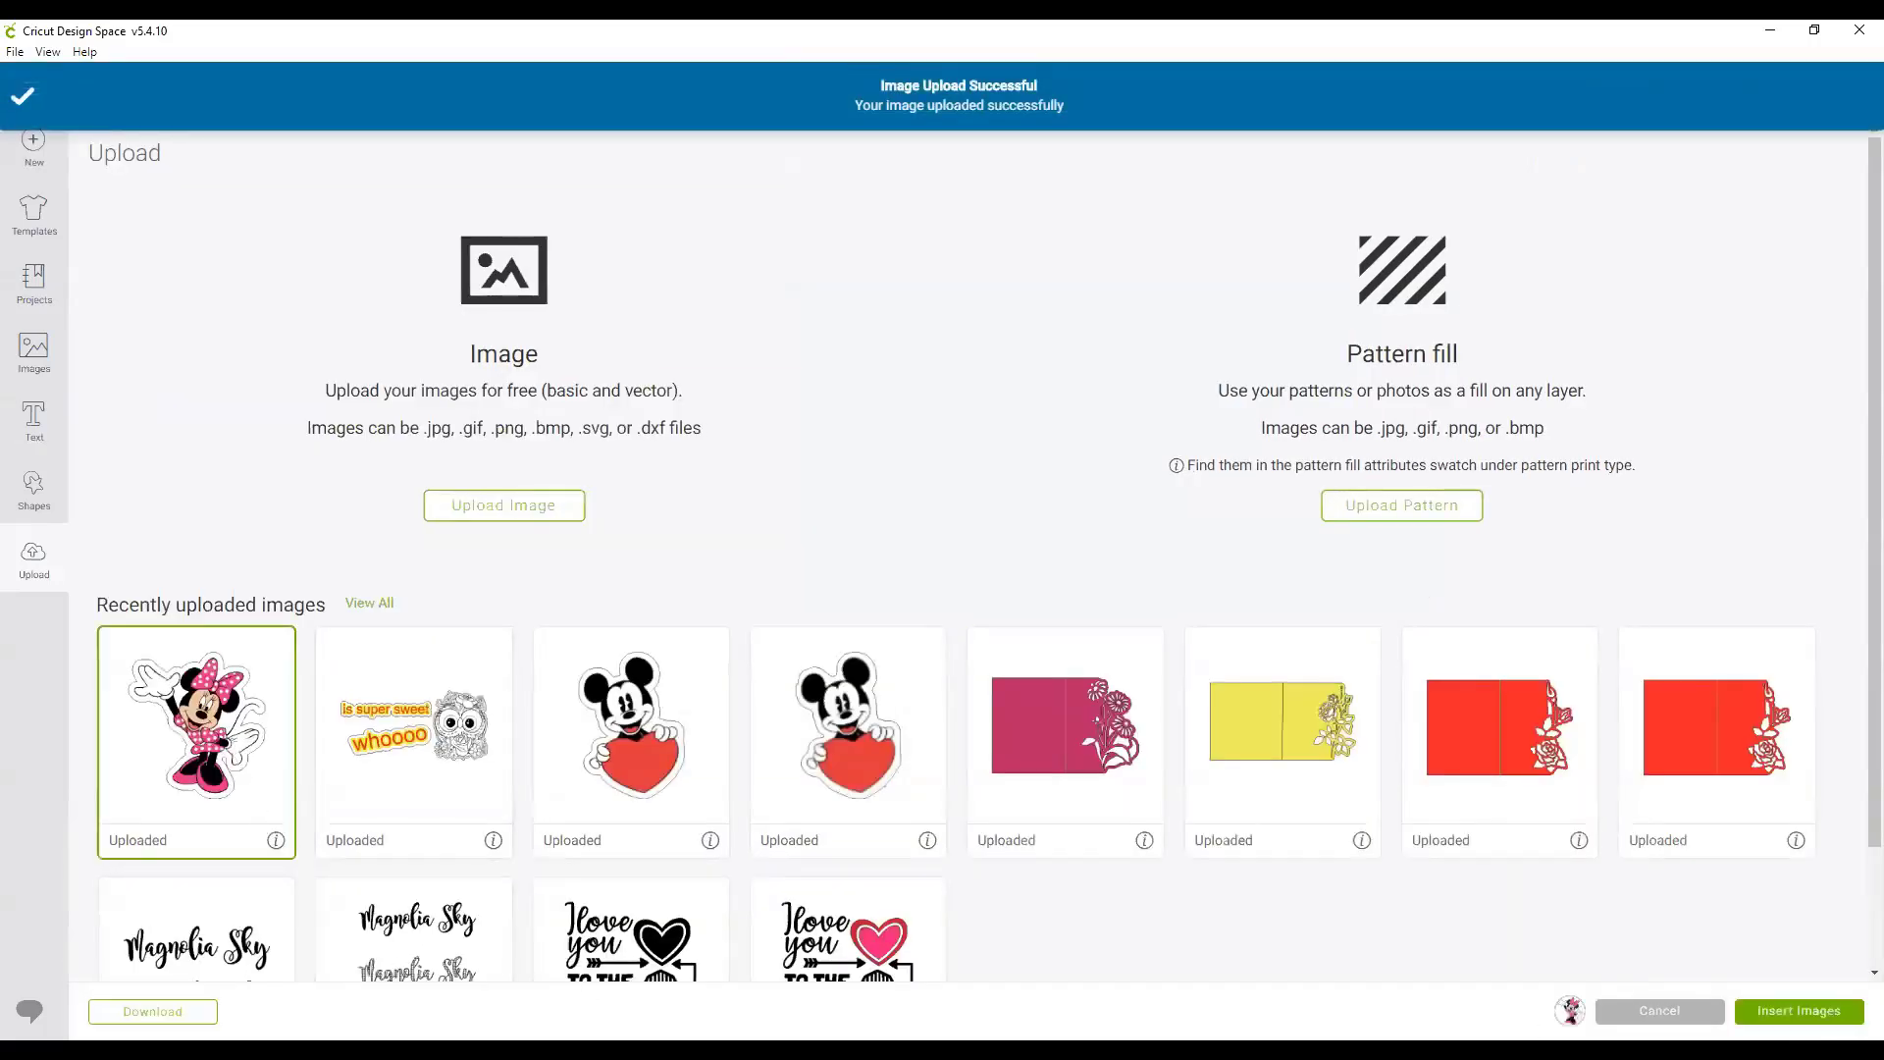
left_click(1777, 1018)
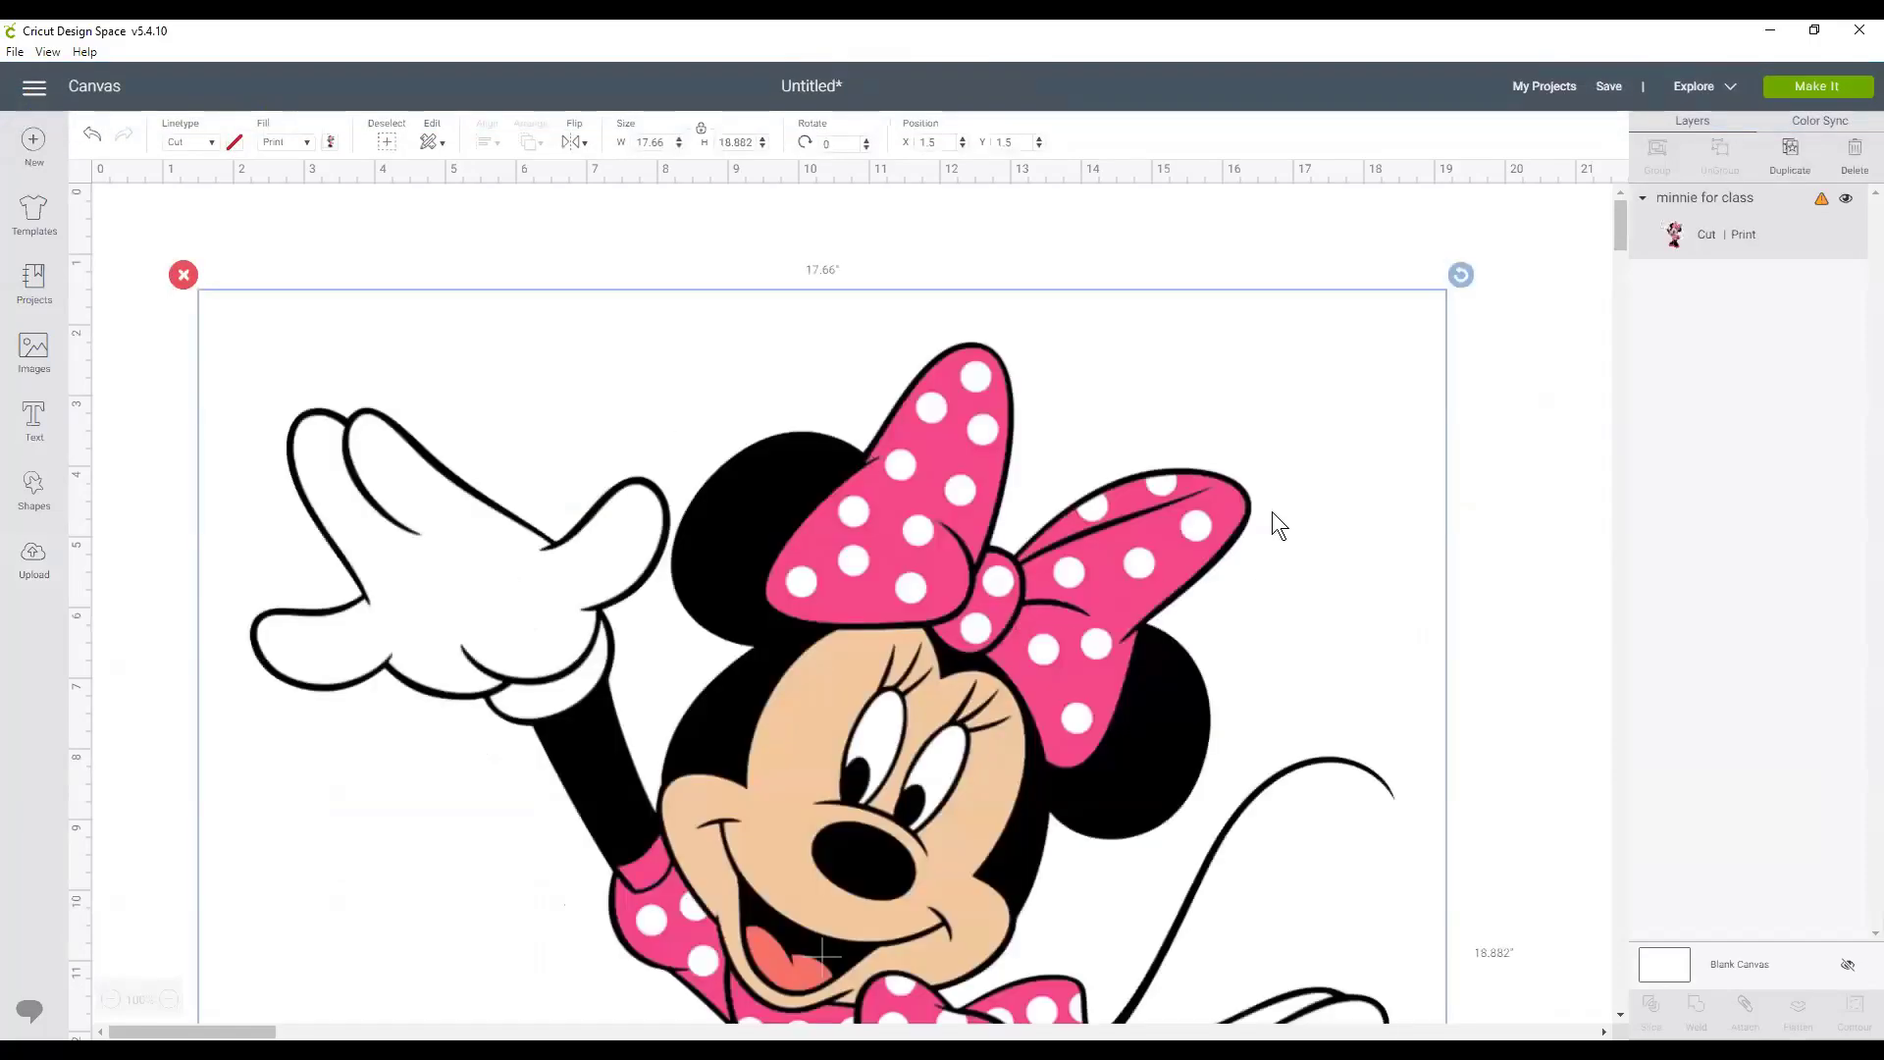
Change the canvas color to light periwinkle blue and inspect the white border around the whole Minnie sticker.
scroll(1445, 451, "down", 7)
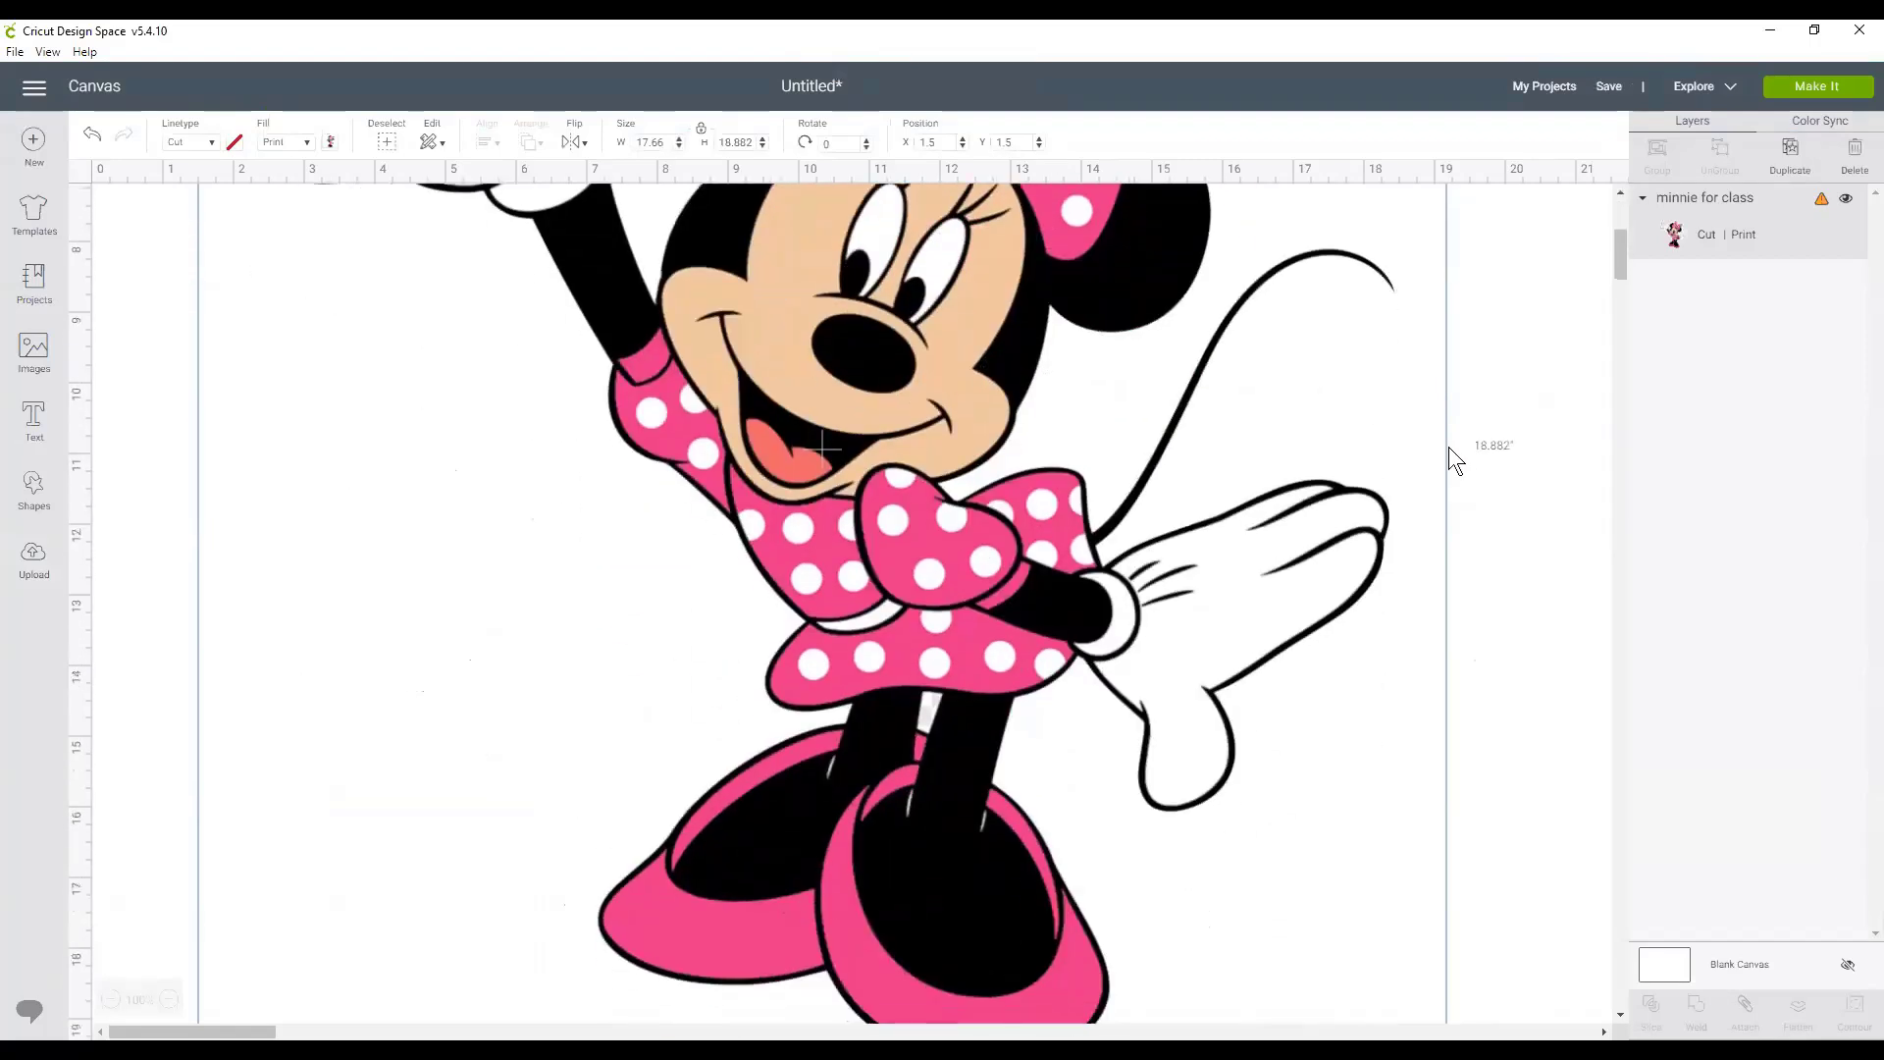
left_click(1476, 432)
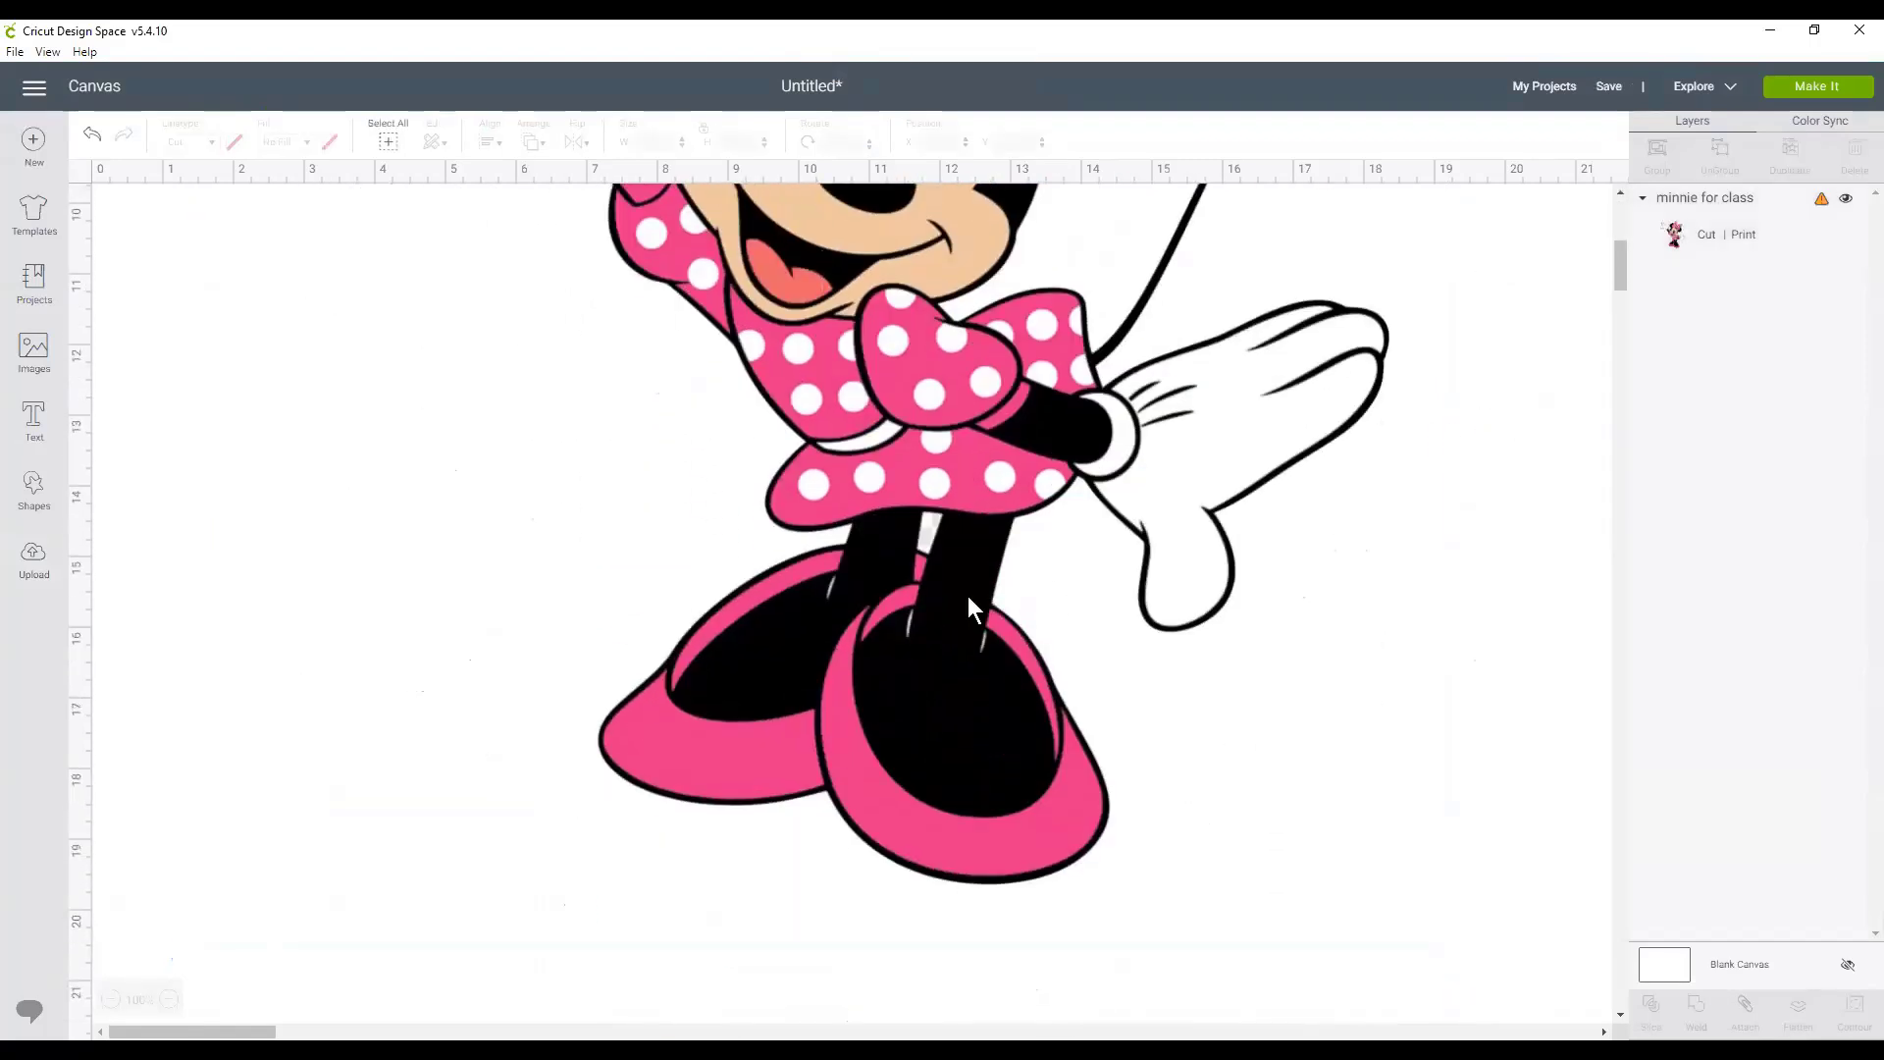
scroll(1456, 474, "up", 2)
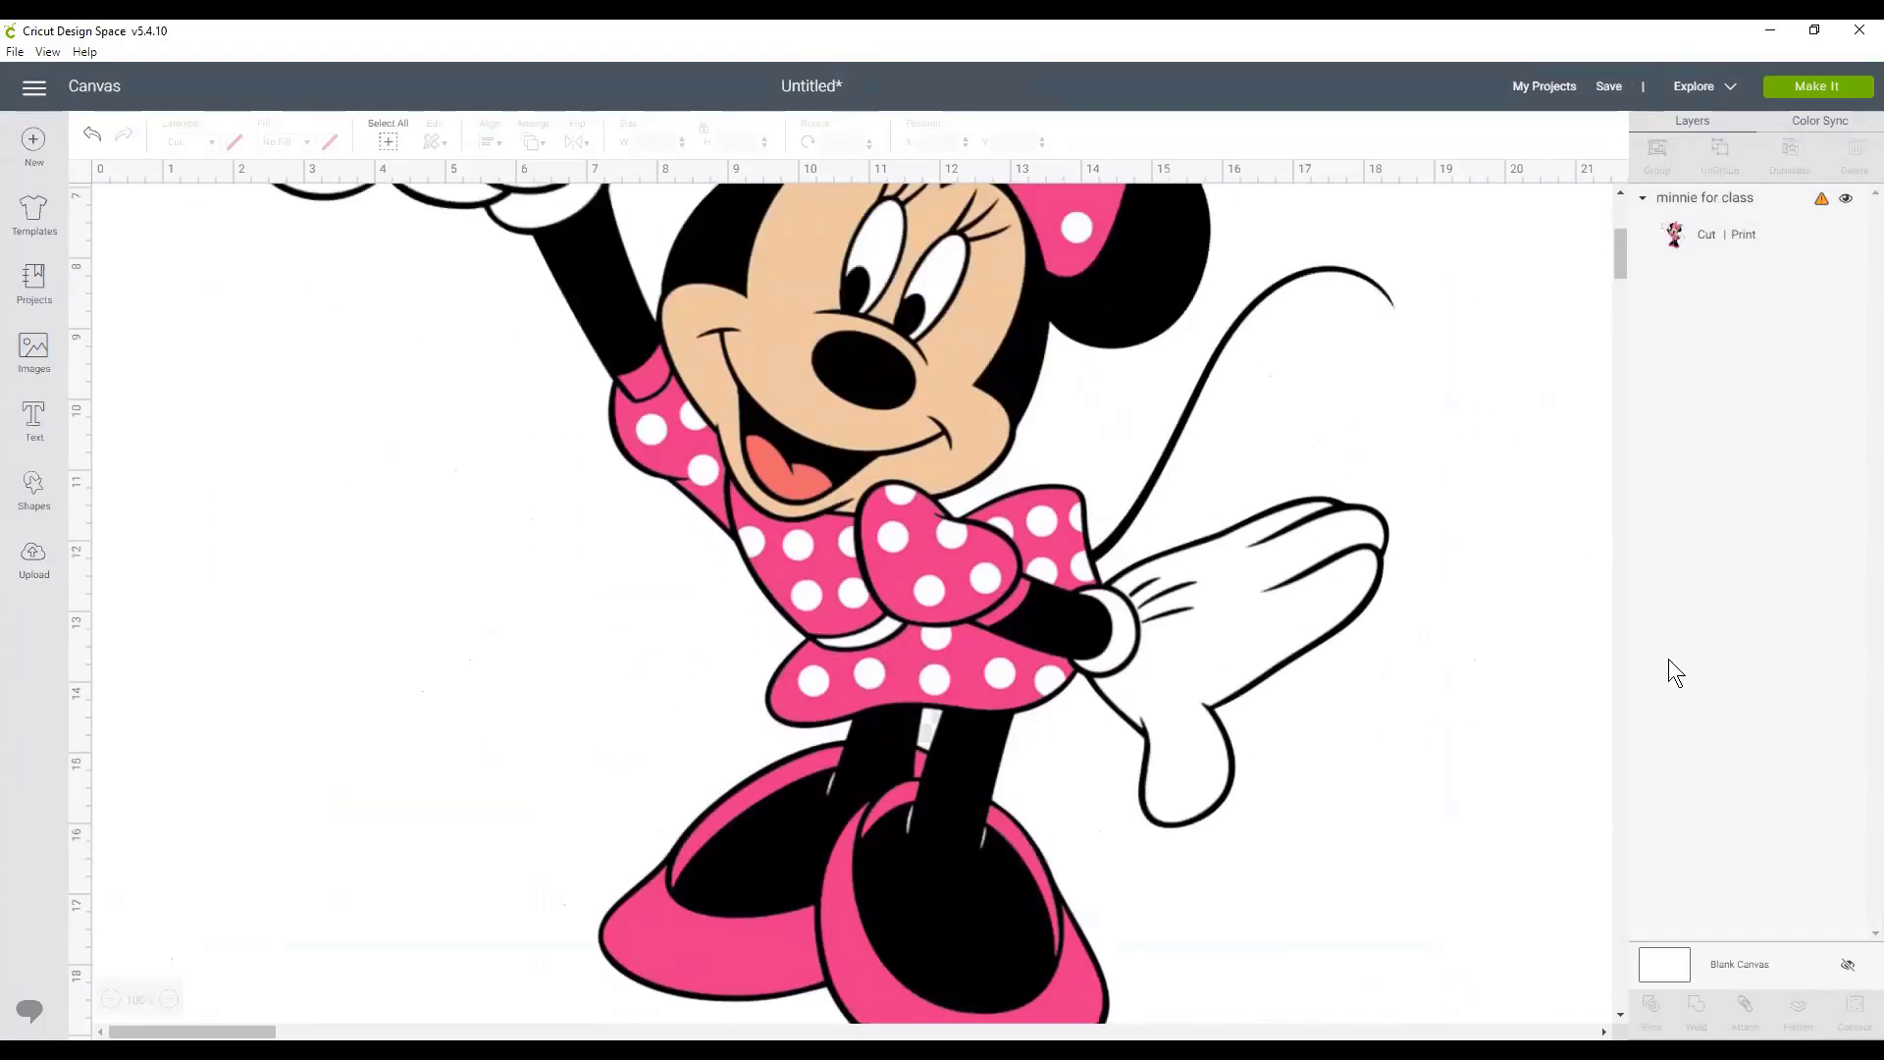
left_click(1658, 888)
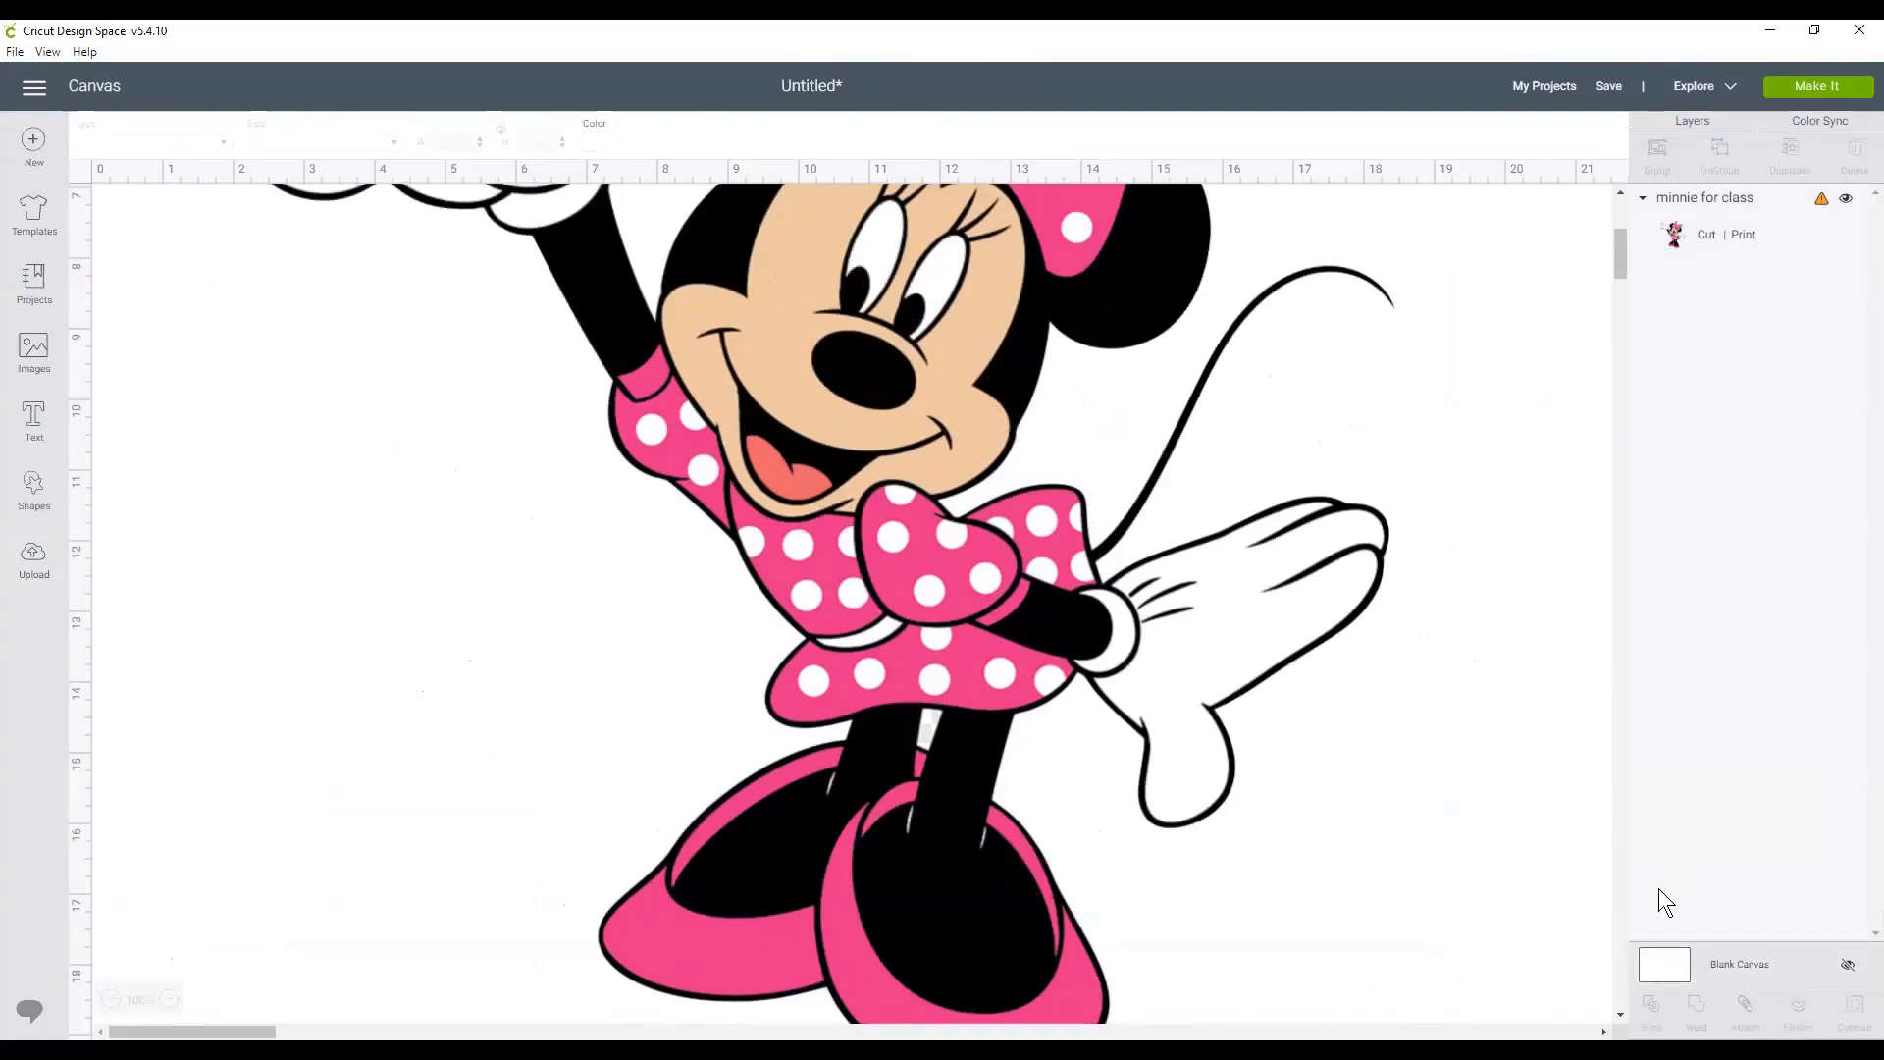
left_click(593, 139)
left_click(661, 238)
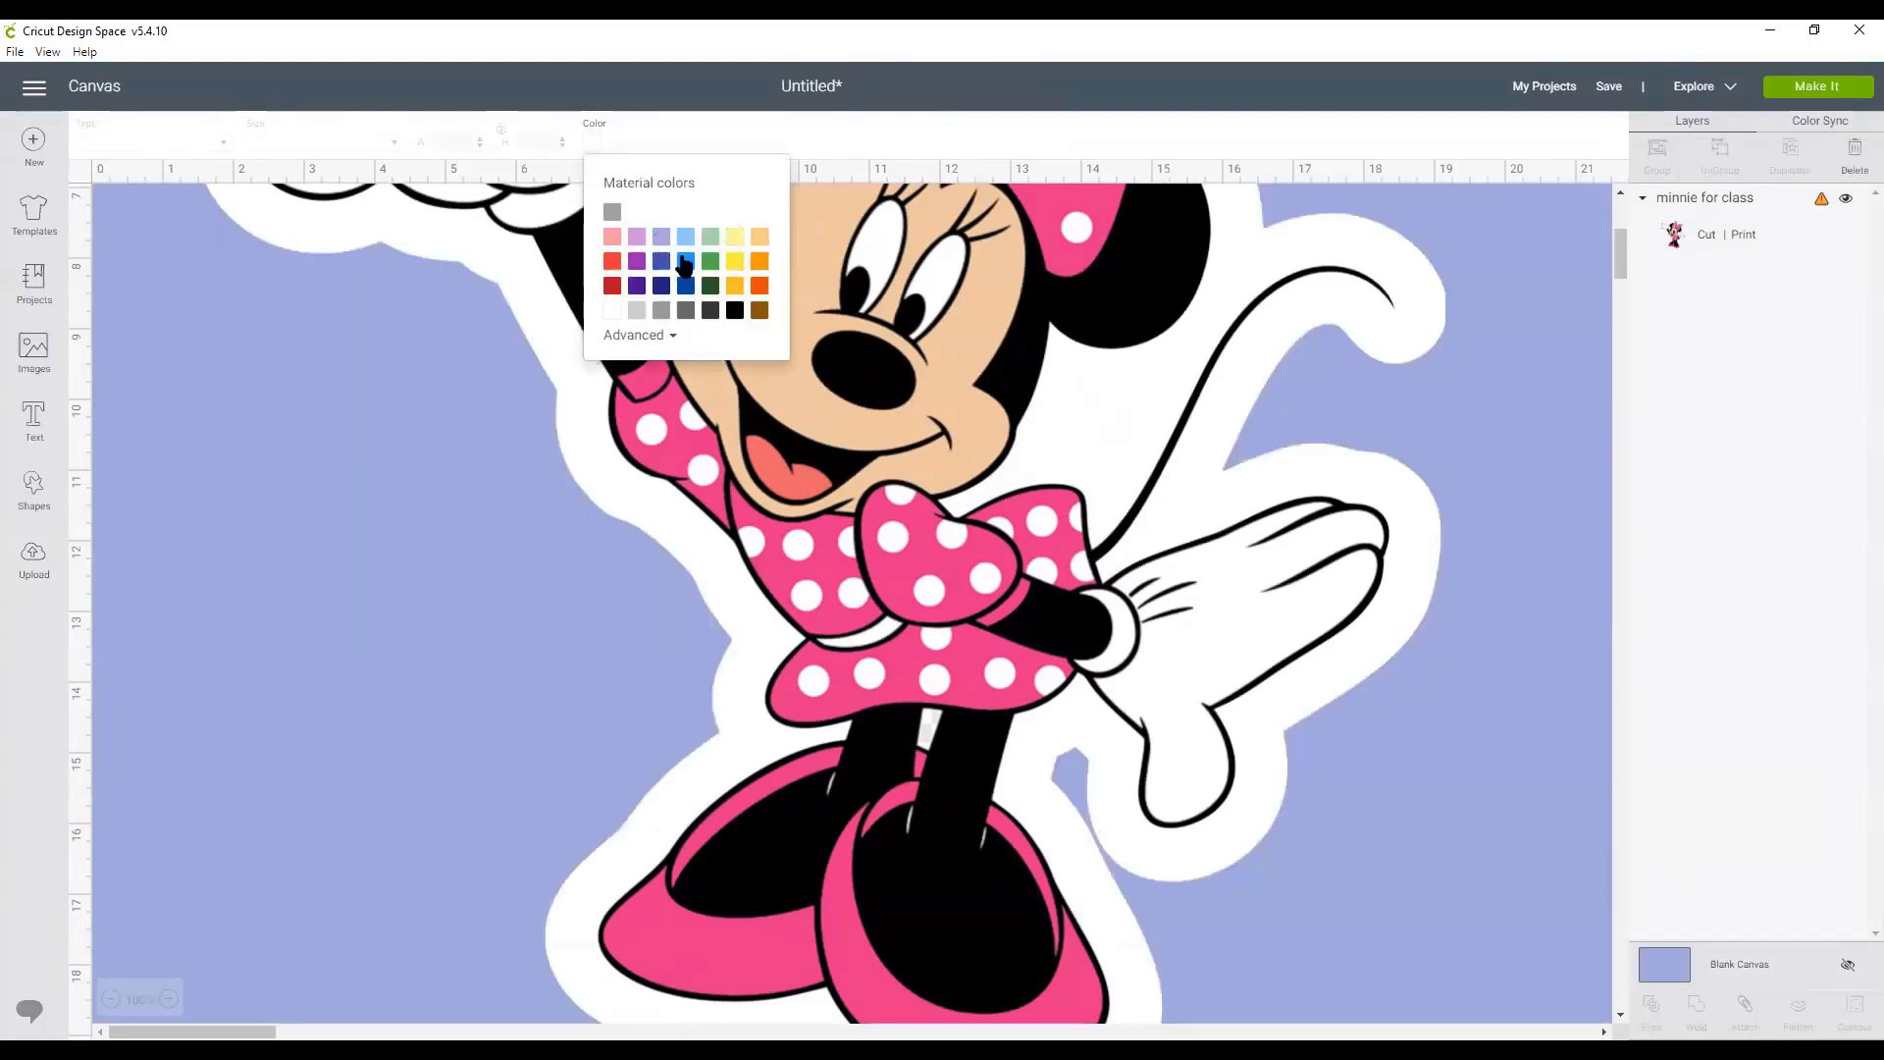
scroll(1449, 535, "up", 5)
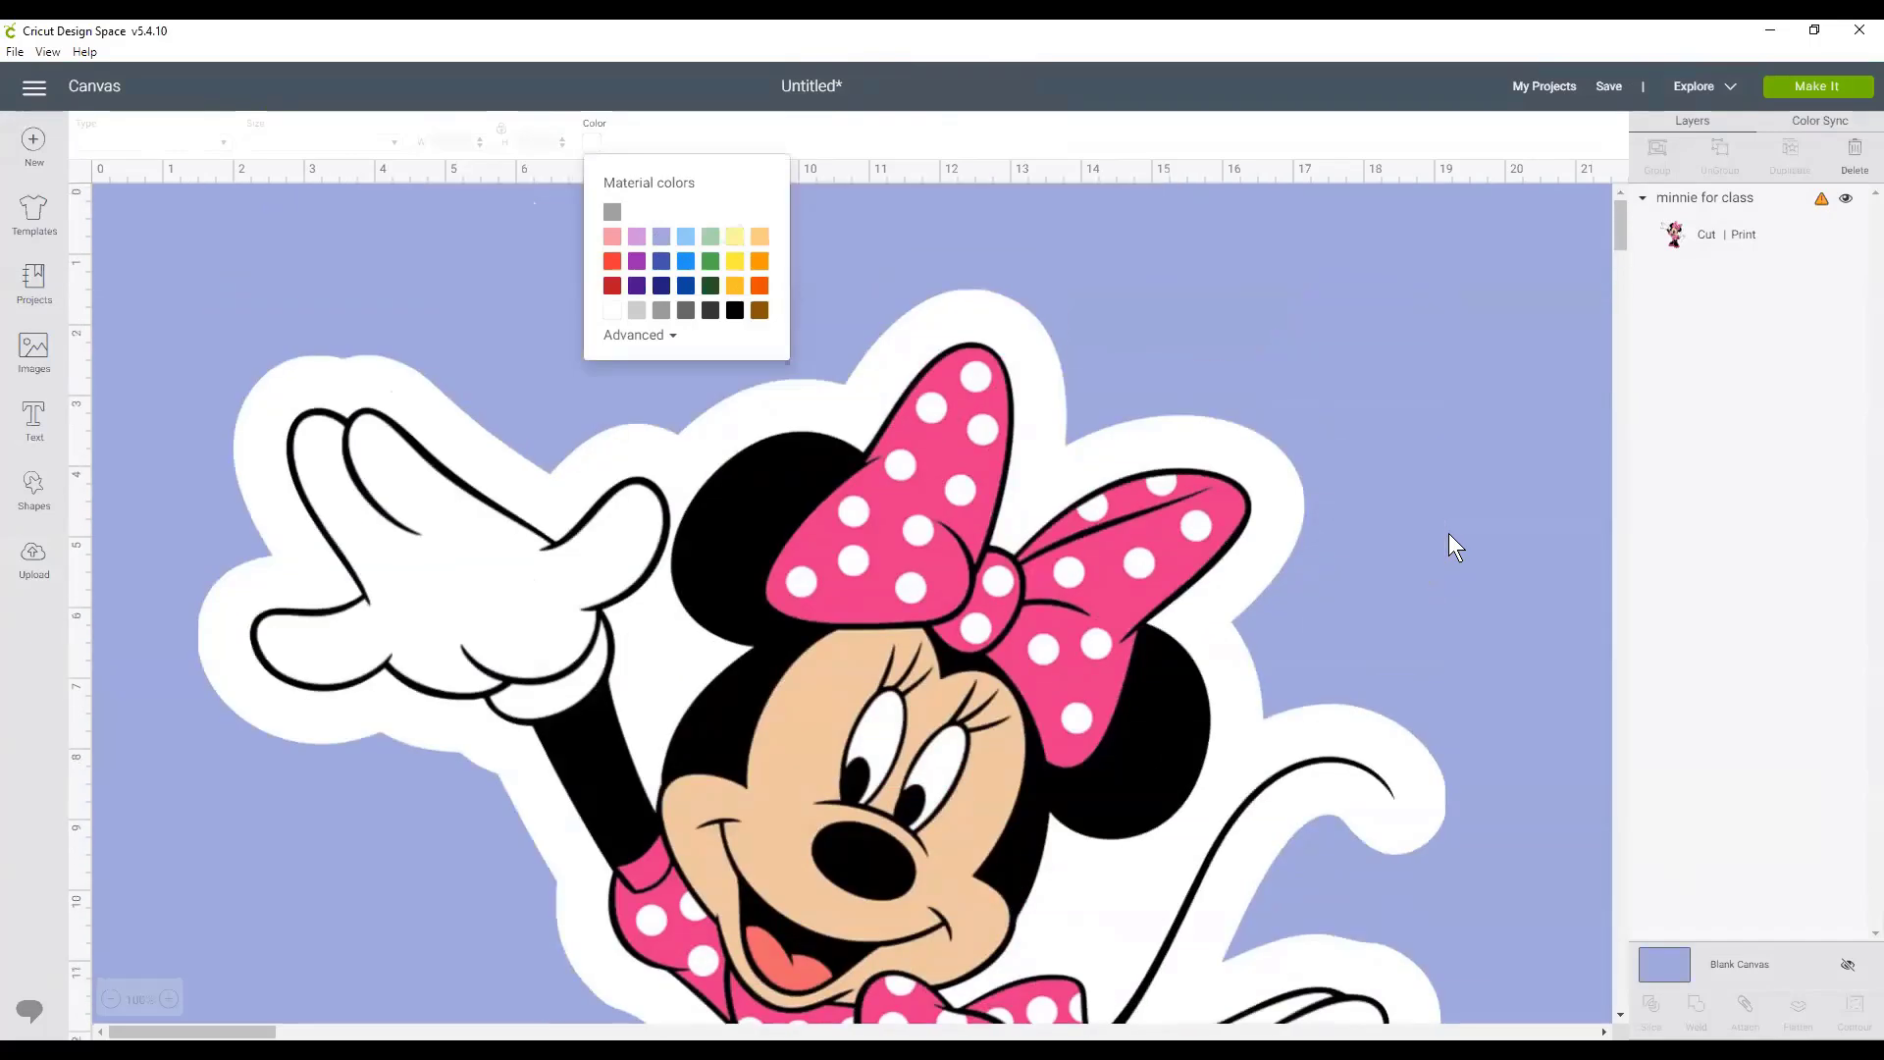
scroll(1448, 533, "down", 3)
scroll(1448, 533, "down", 5)
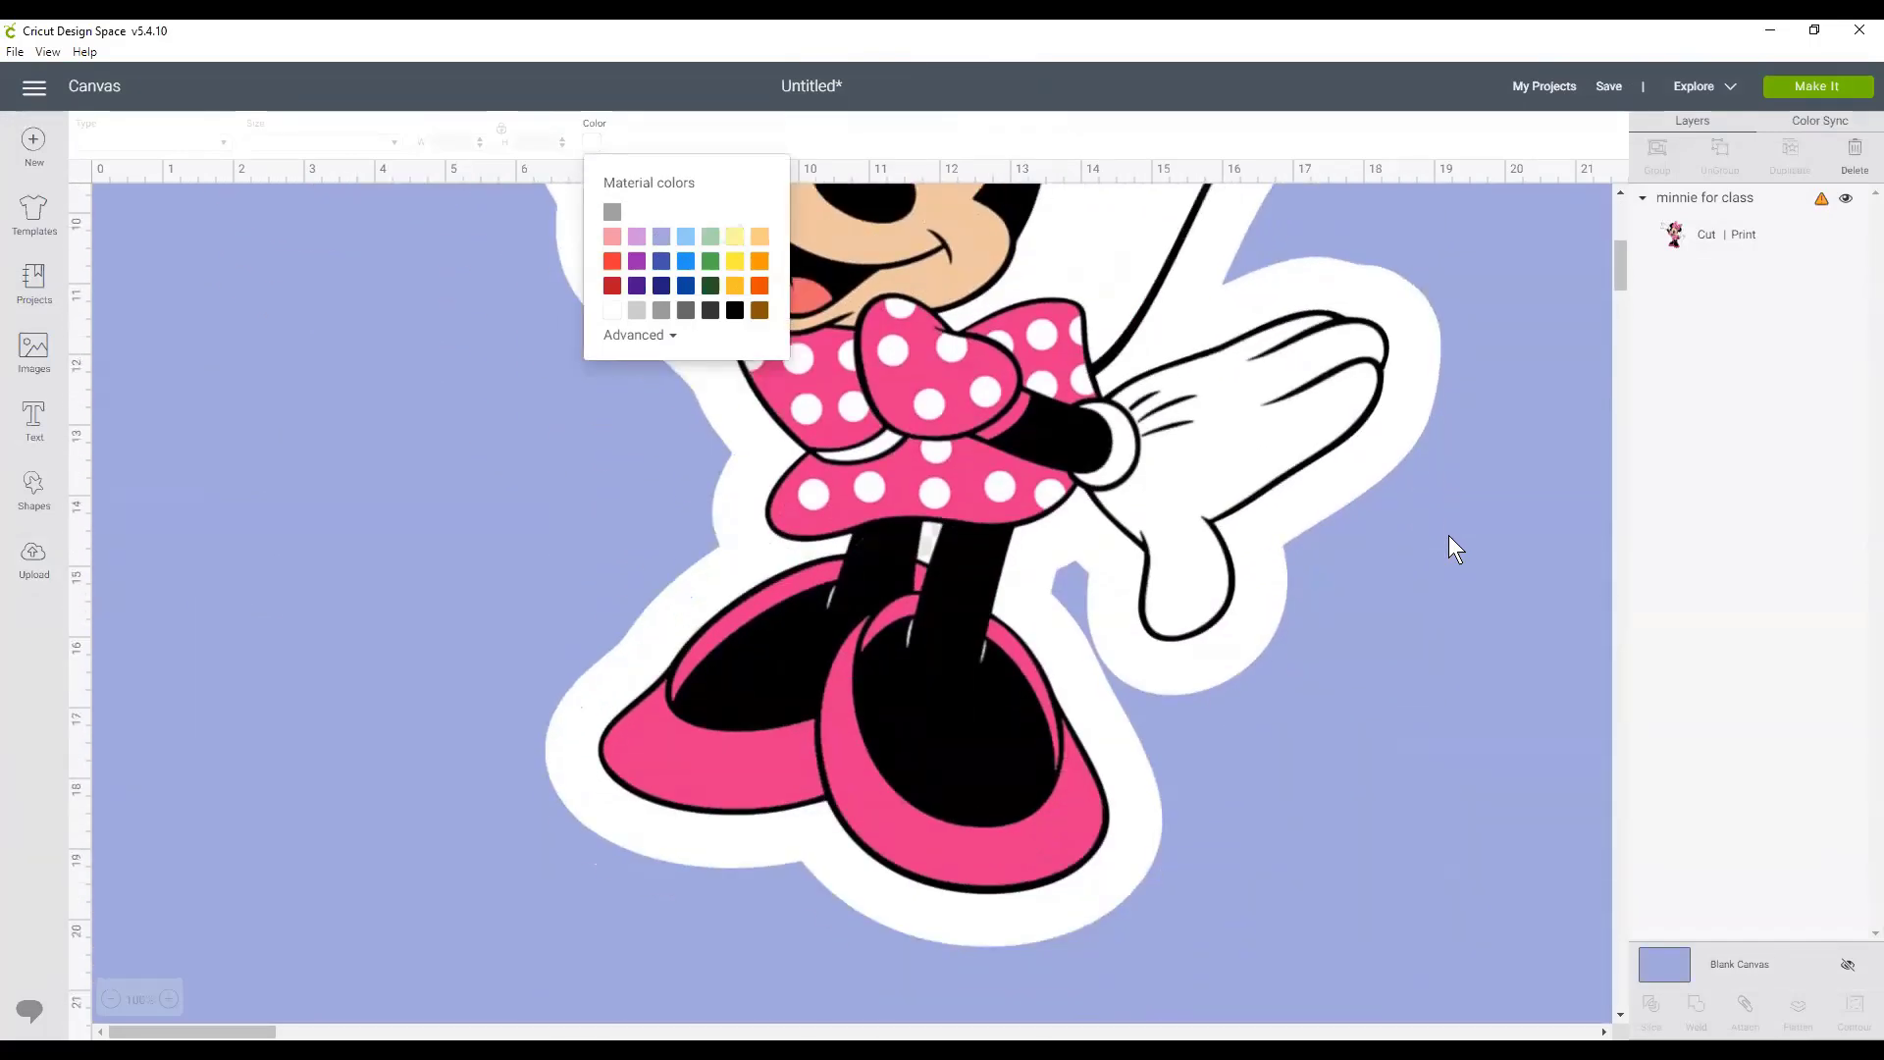
scroll(1450, 536, "down", 2)
scroll(1449, 534, "up", 6)
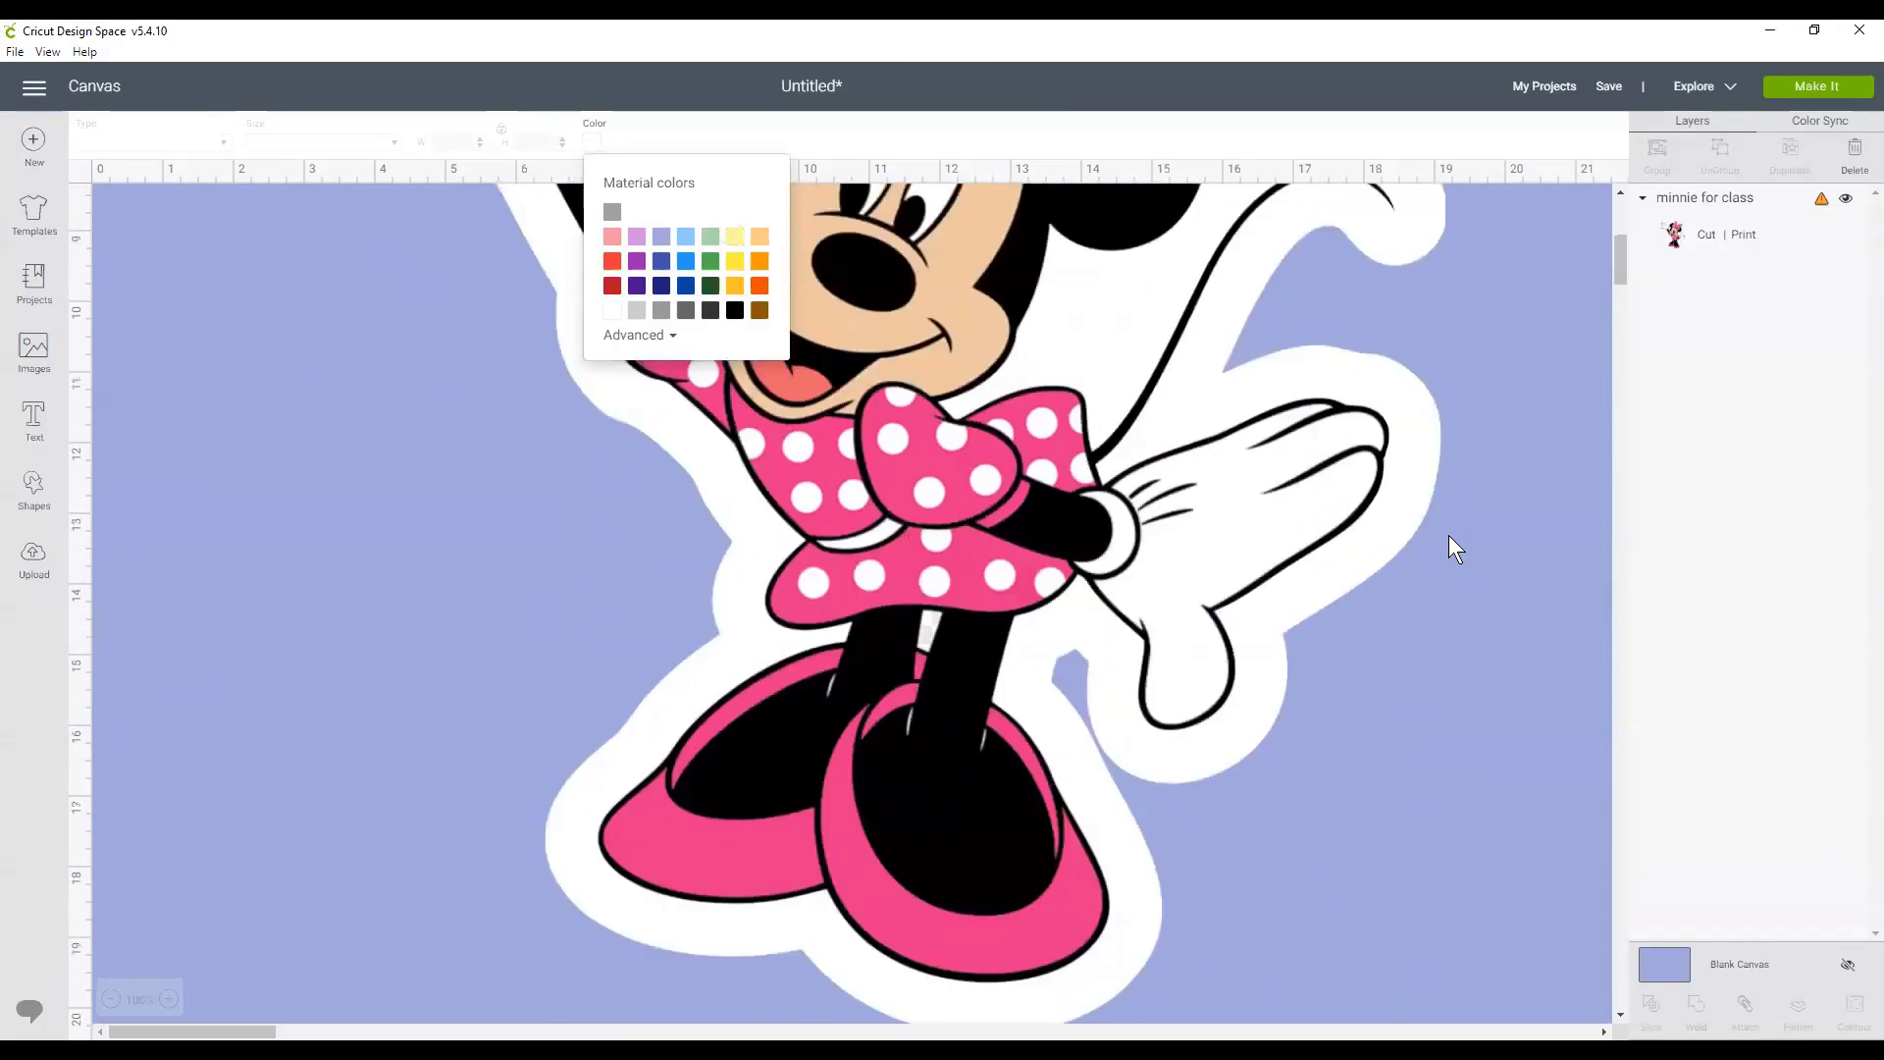
scroll(1448, 537, "up", 6)
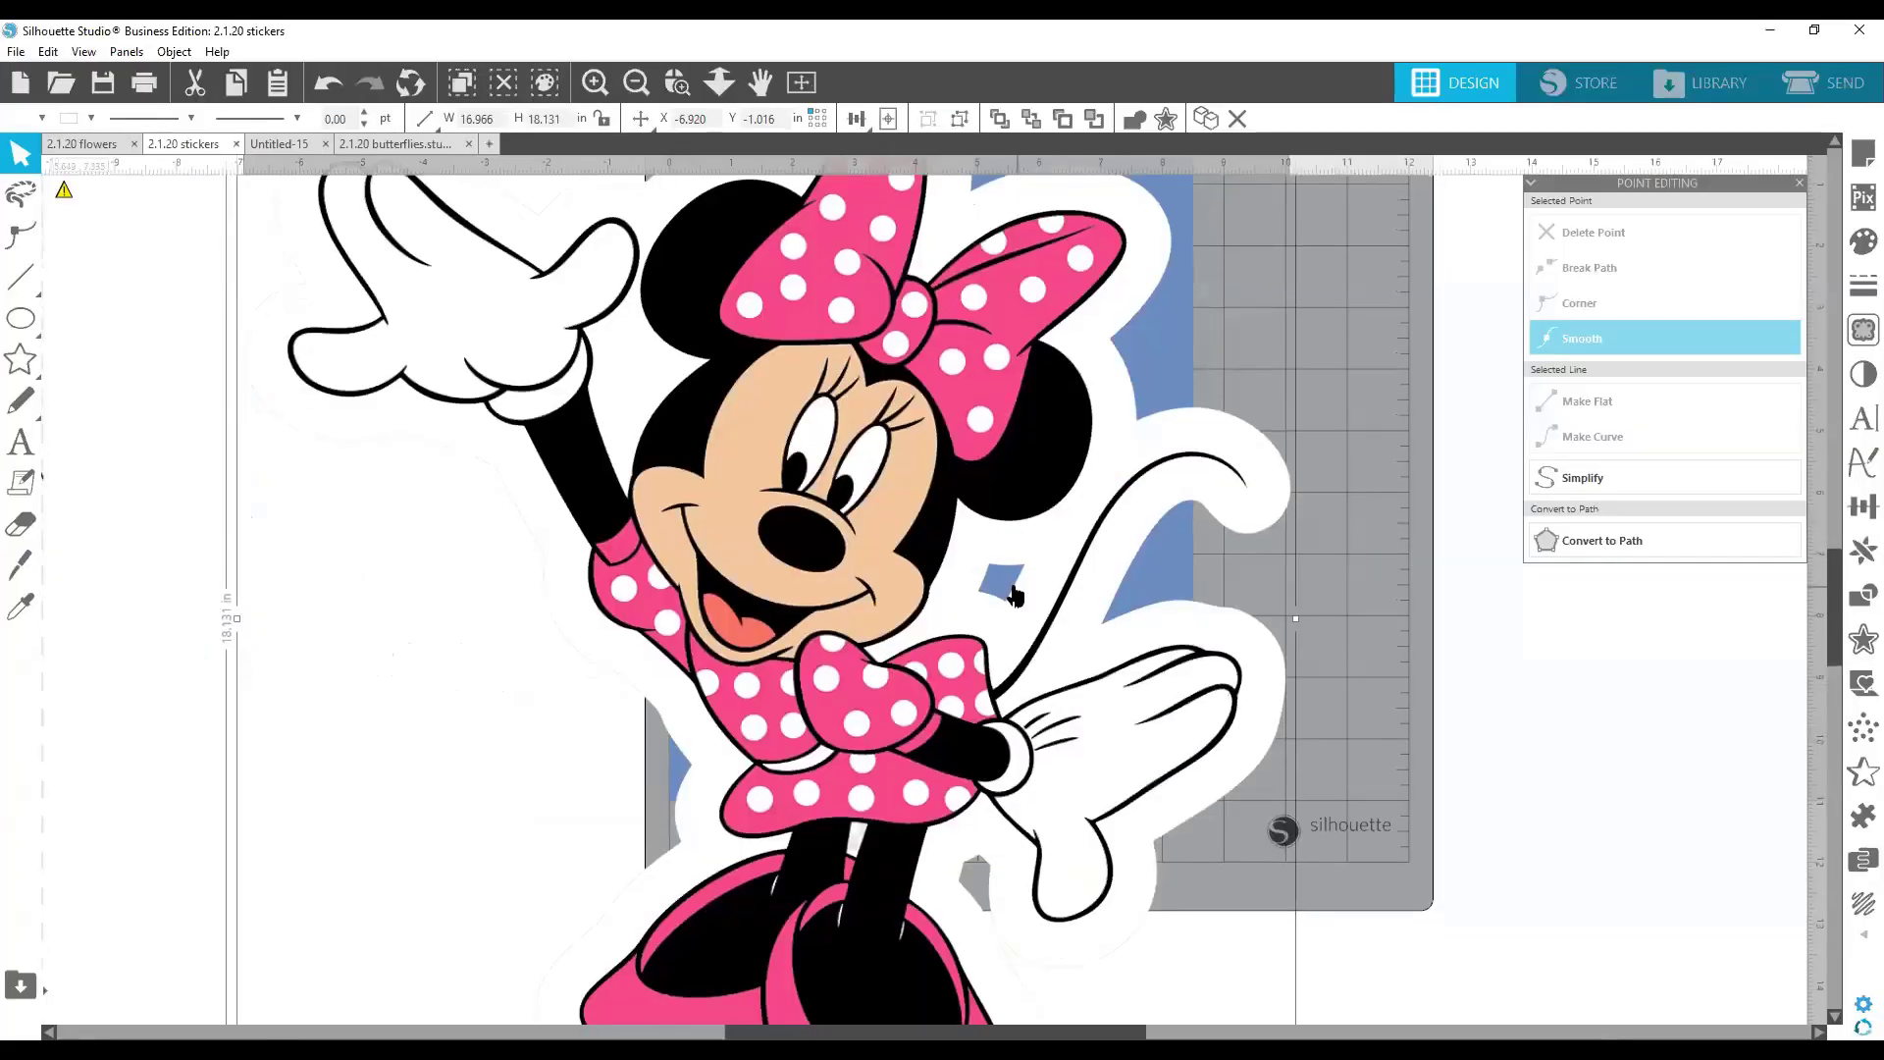
Switch to Silhouette Studio and delete both the outlined Minnie sticker and the original Minnie image.
scroll(1045, 746, "down", 1)
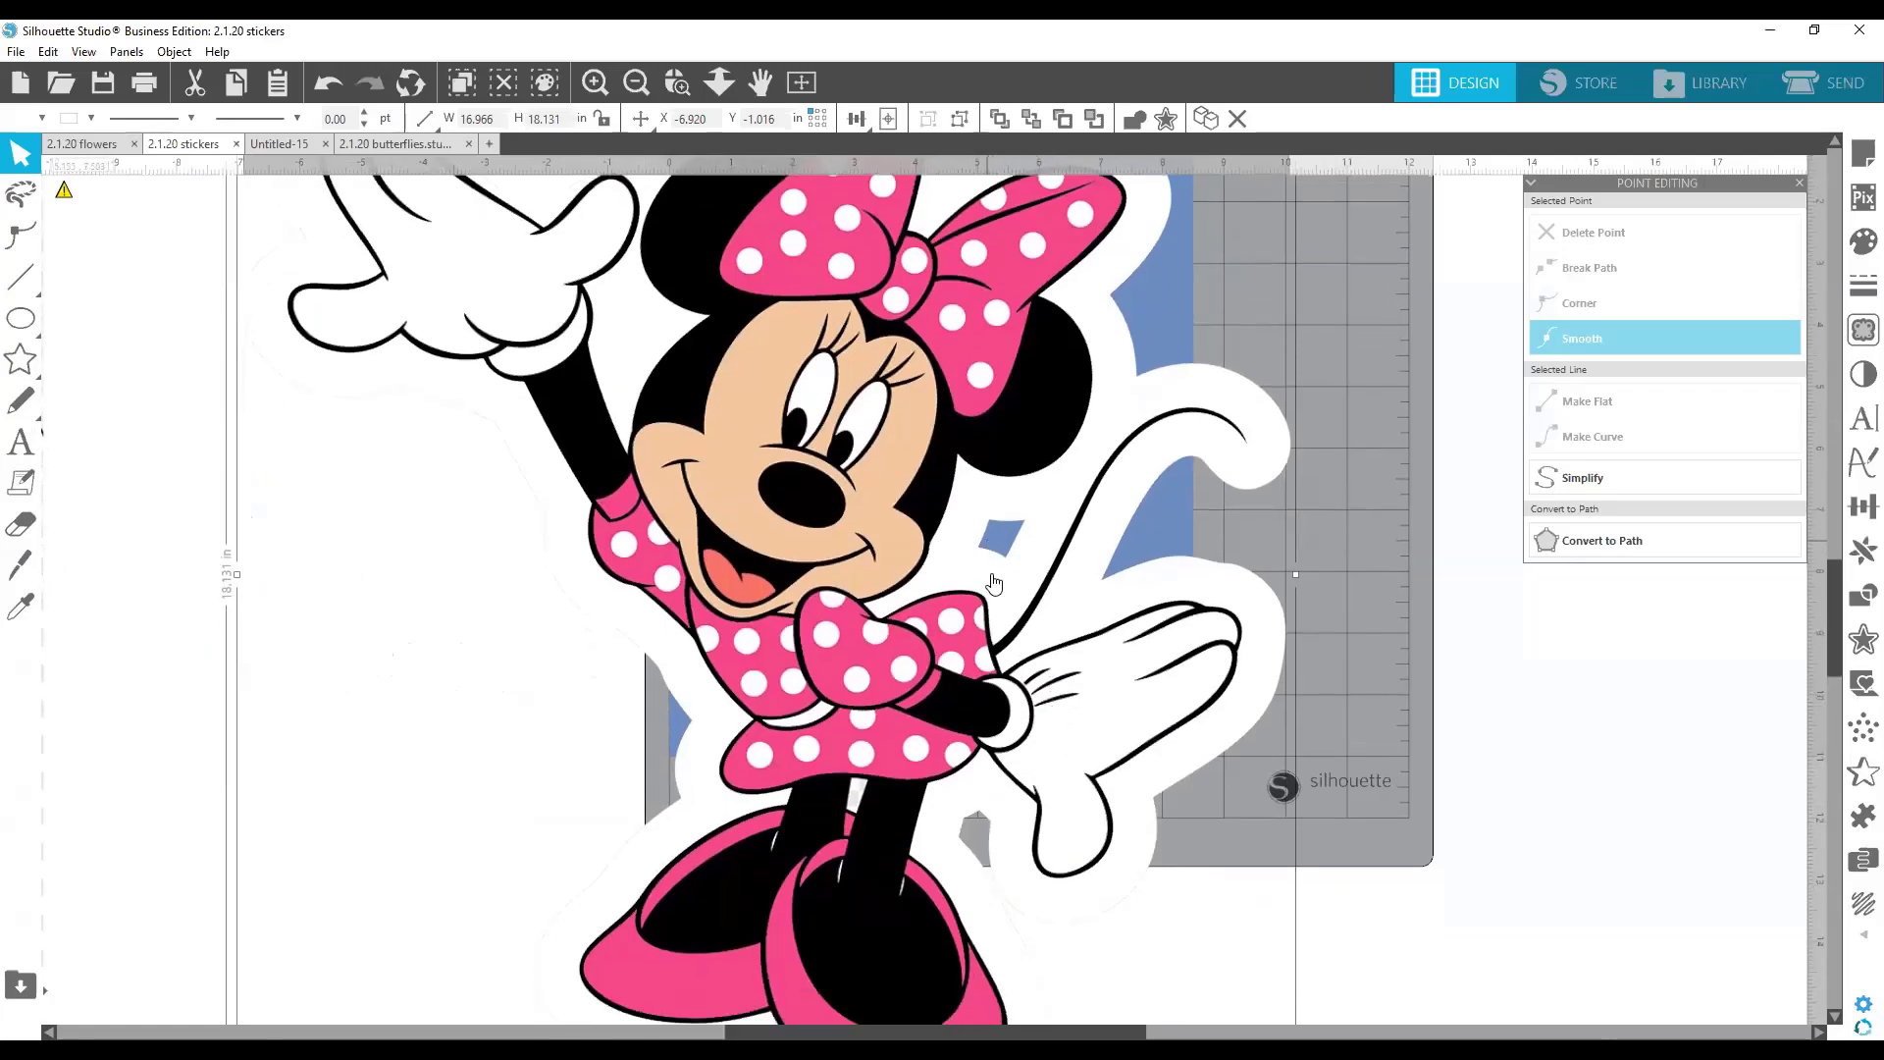
left_click(981, 867)
left_click(636, 83)
left_click(635, 84)
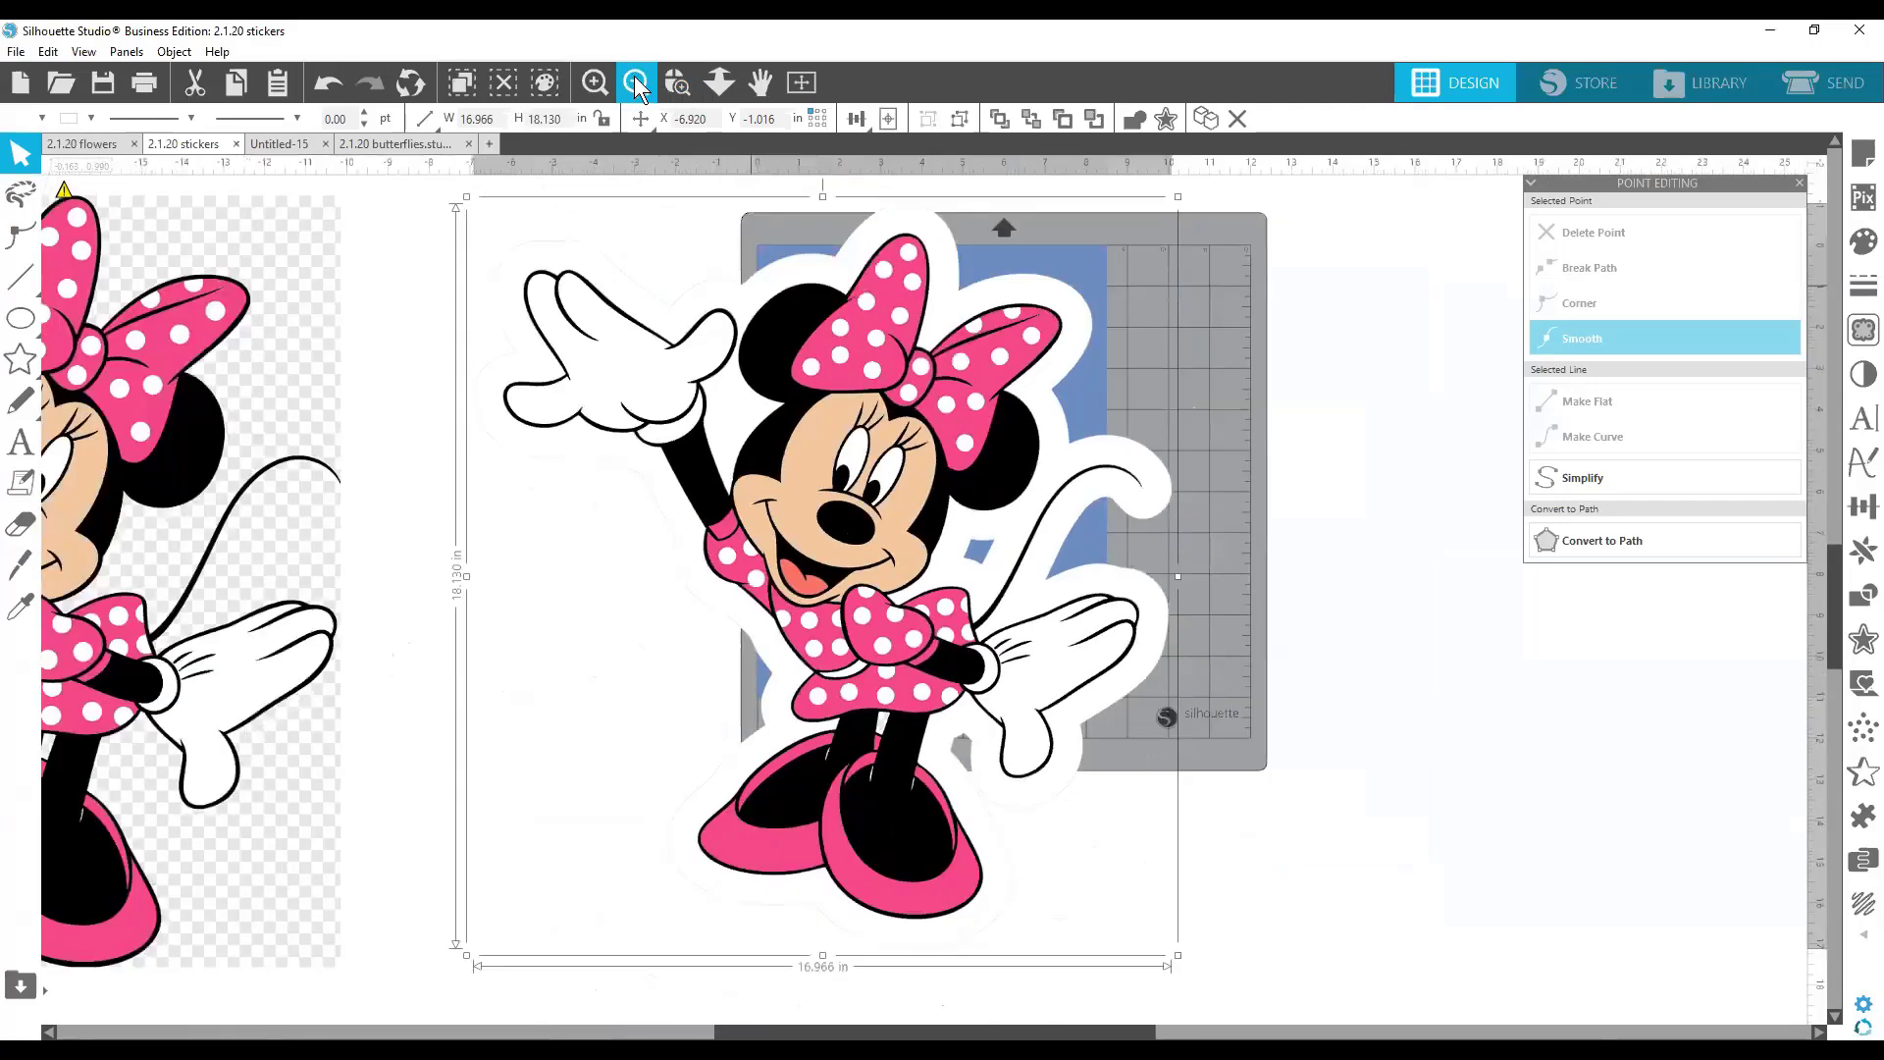
left_click(636, 83)
key("Delete")
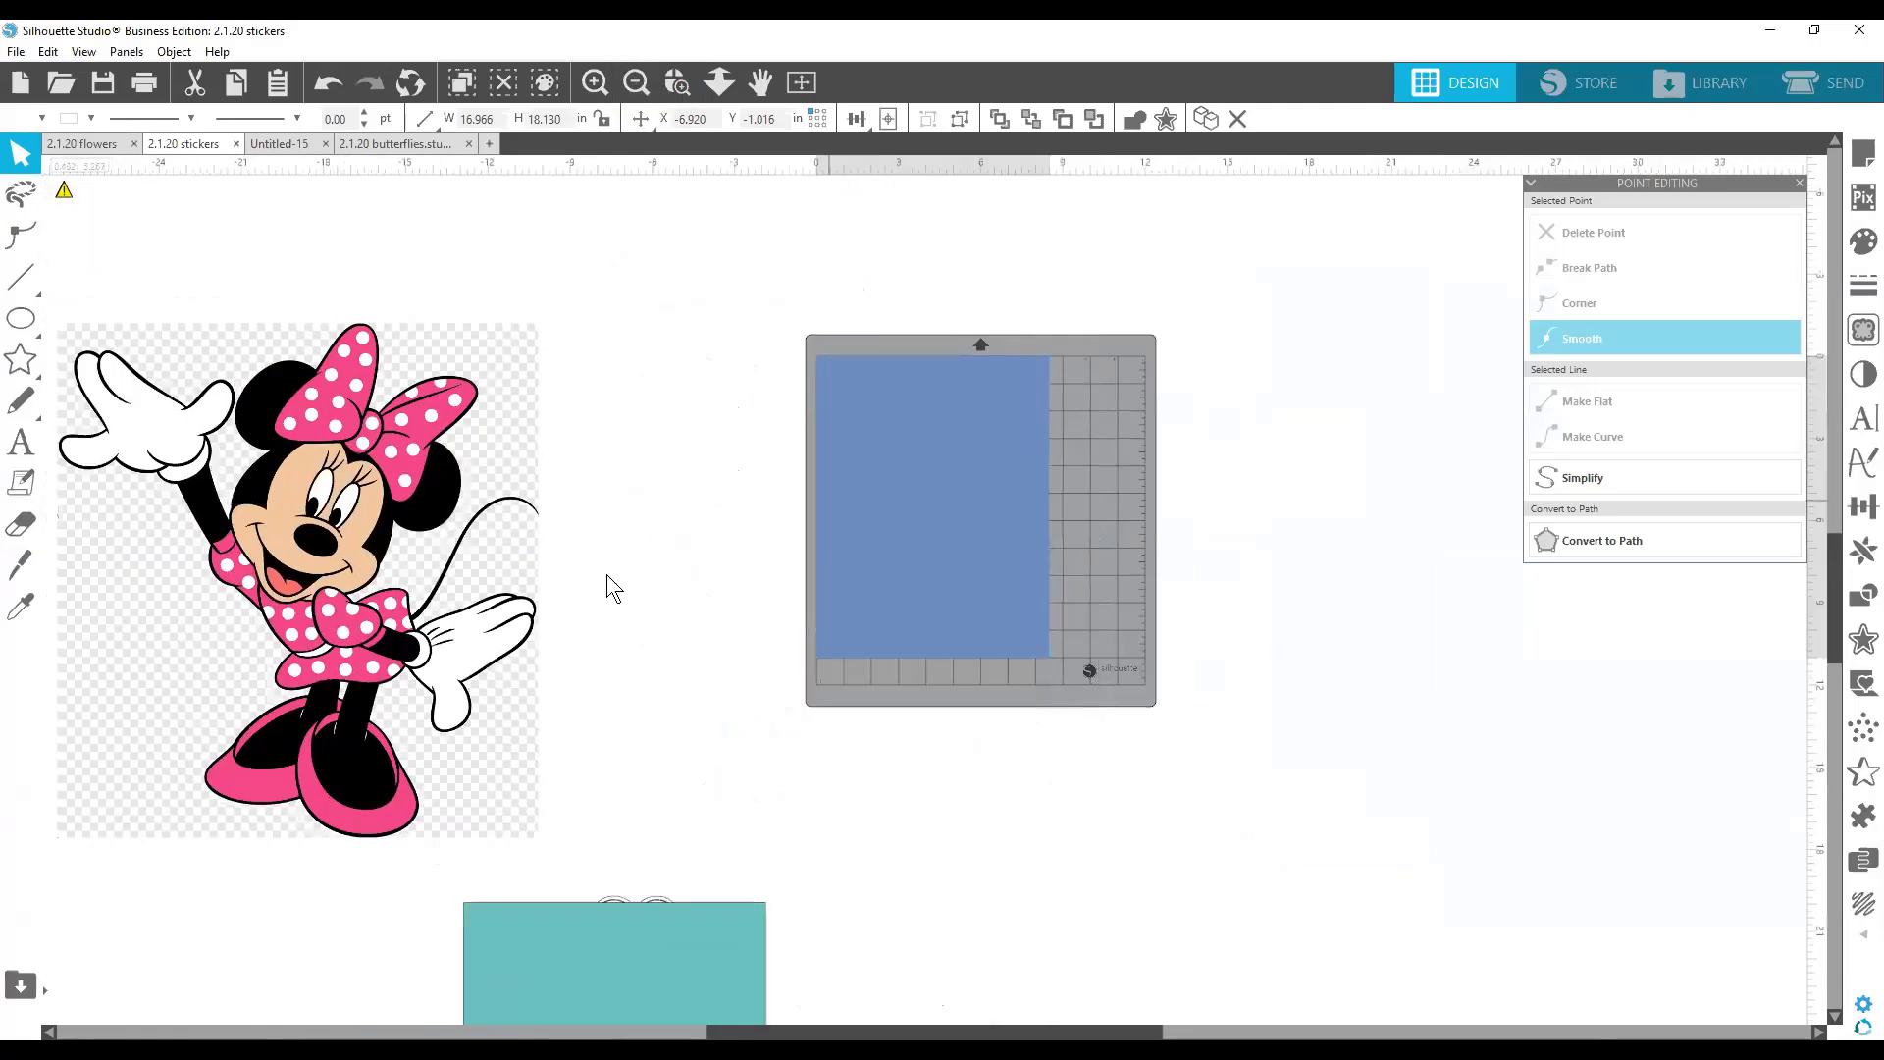
left_click(412, 580)
key("Delete")
Move the teal rectangle down to uncover the Mickey and Minnie images beneath it.
scroll(603, 564, "down", 1)
scroll(609, 559, "down", 4)
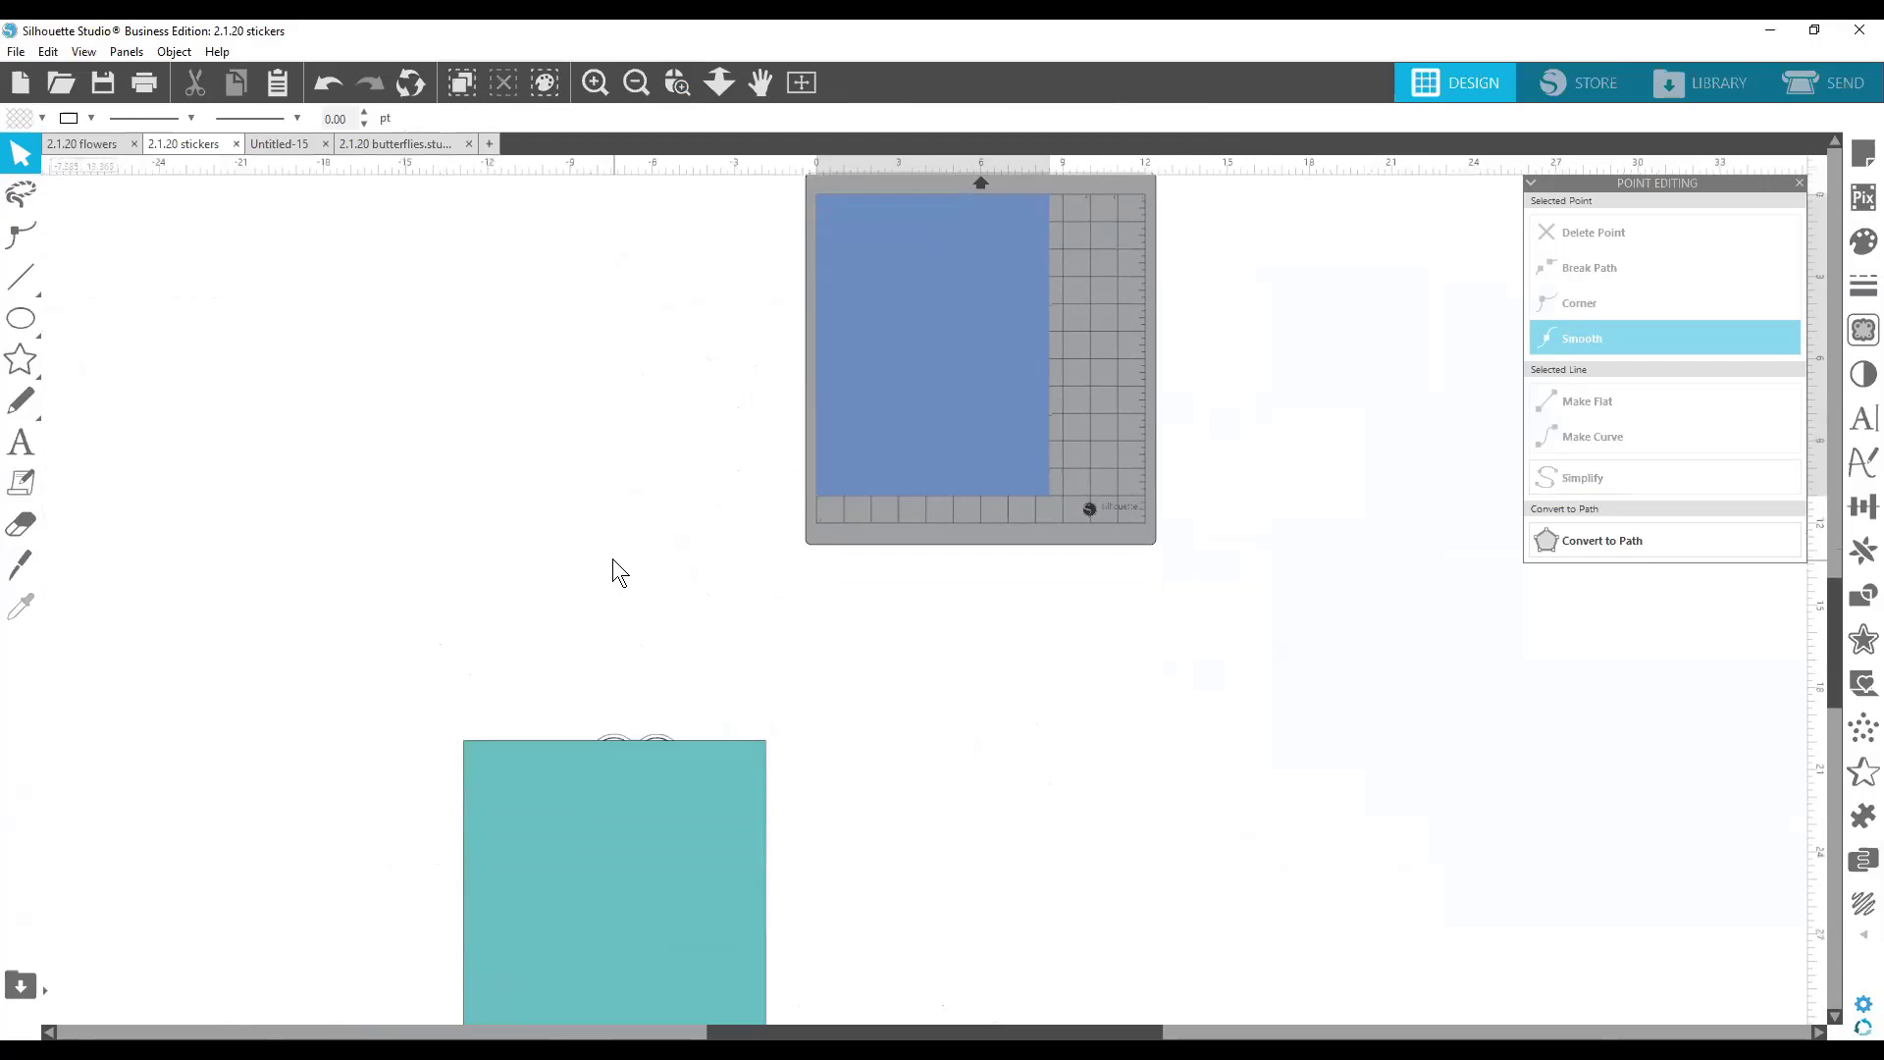
scroll(615, 567, "down", 1)
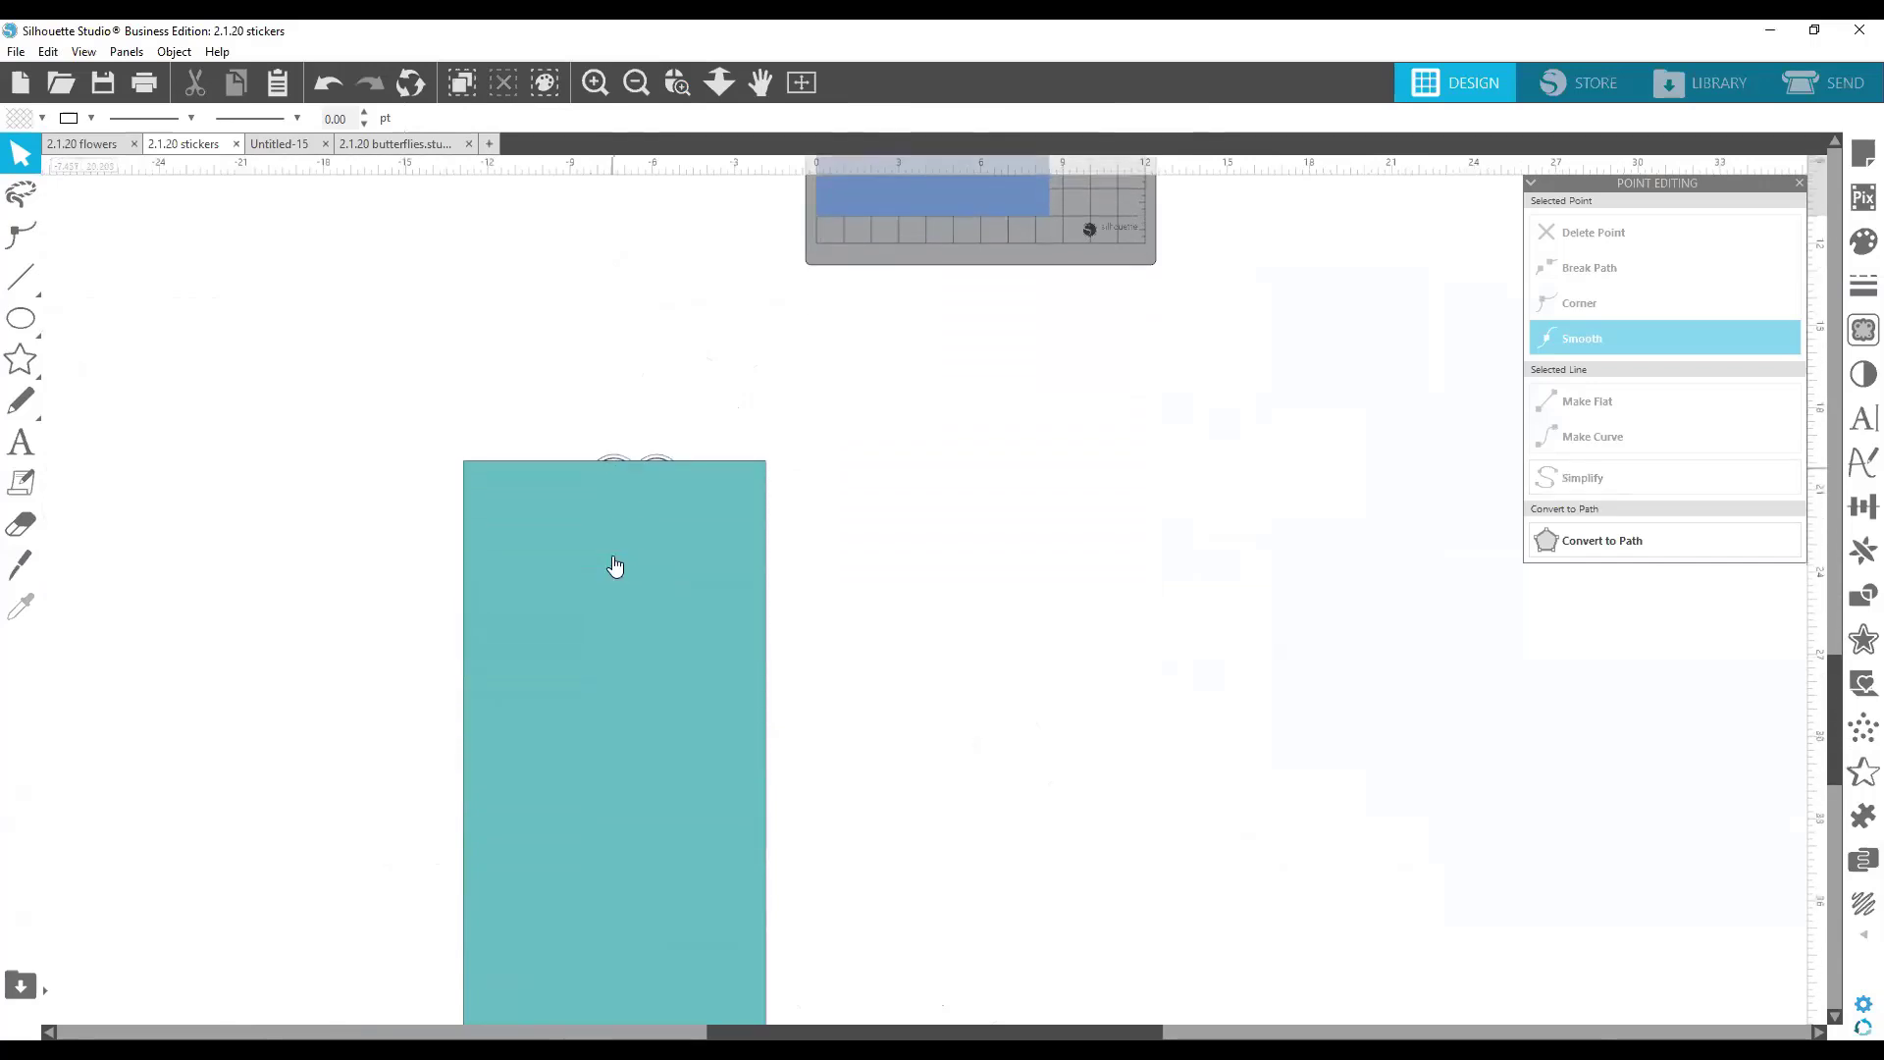
left_click_drag(614, 564, 580, 779)
left_click(610, 656)
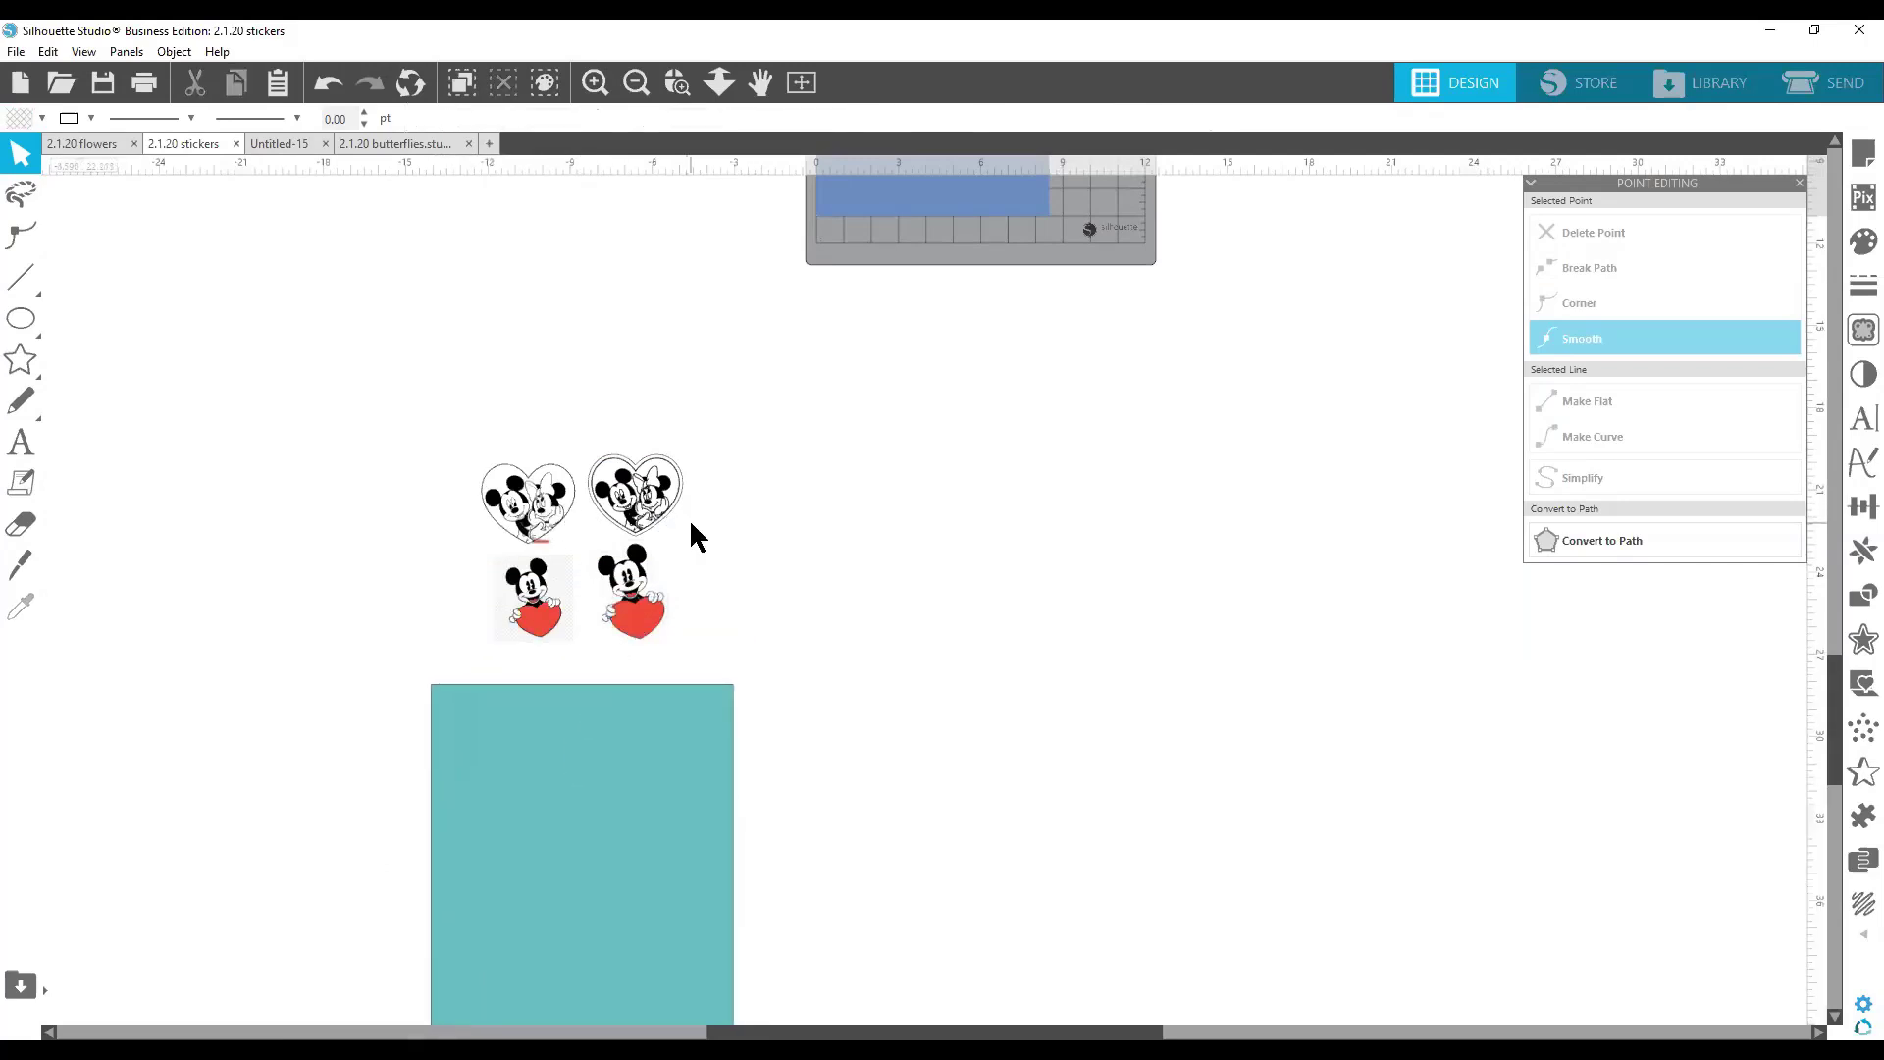
Zoom in on the four Mickey and Minnie heart images and examine the originals beside their sticker versions.
left_click_drag(730, 620, 453, 441)
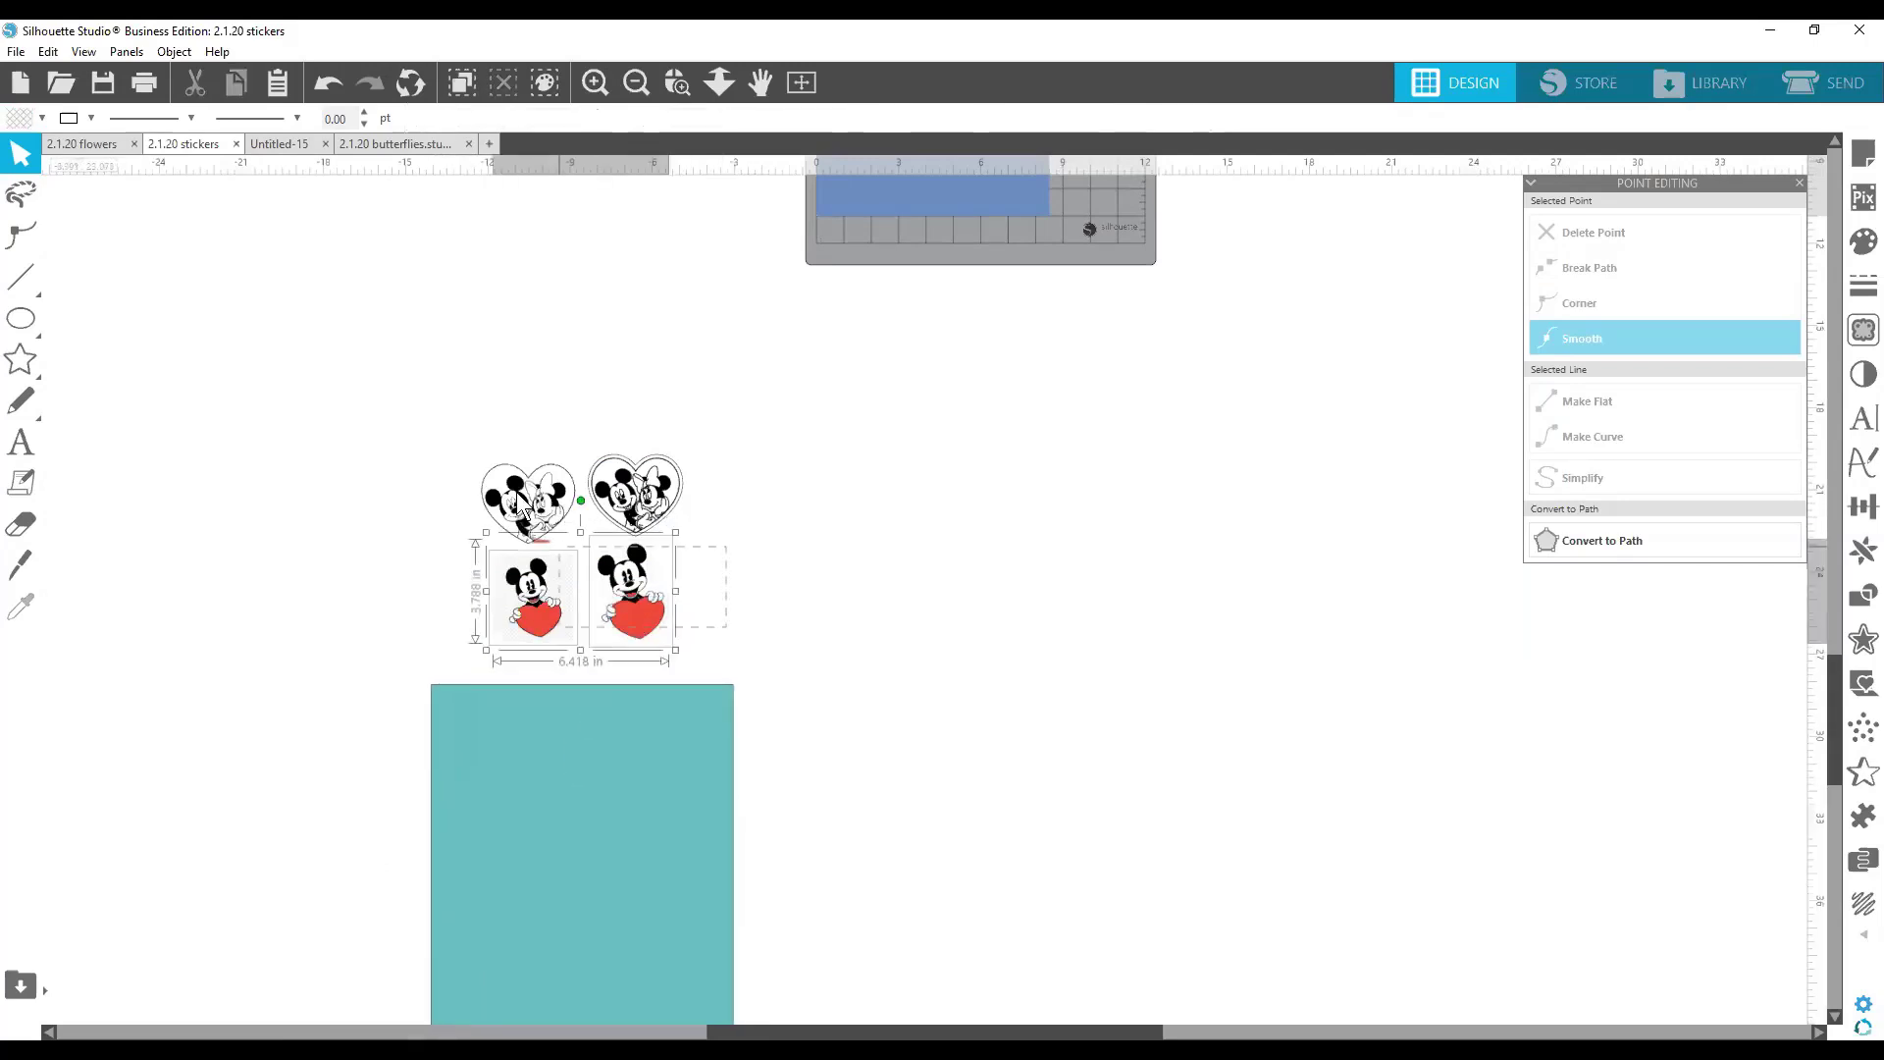
left_click(669, 81)
left_click_drag(429, 290, 822, 682)
left_click(675, 80)
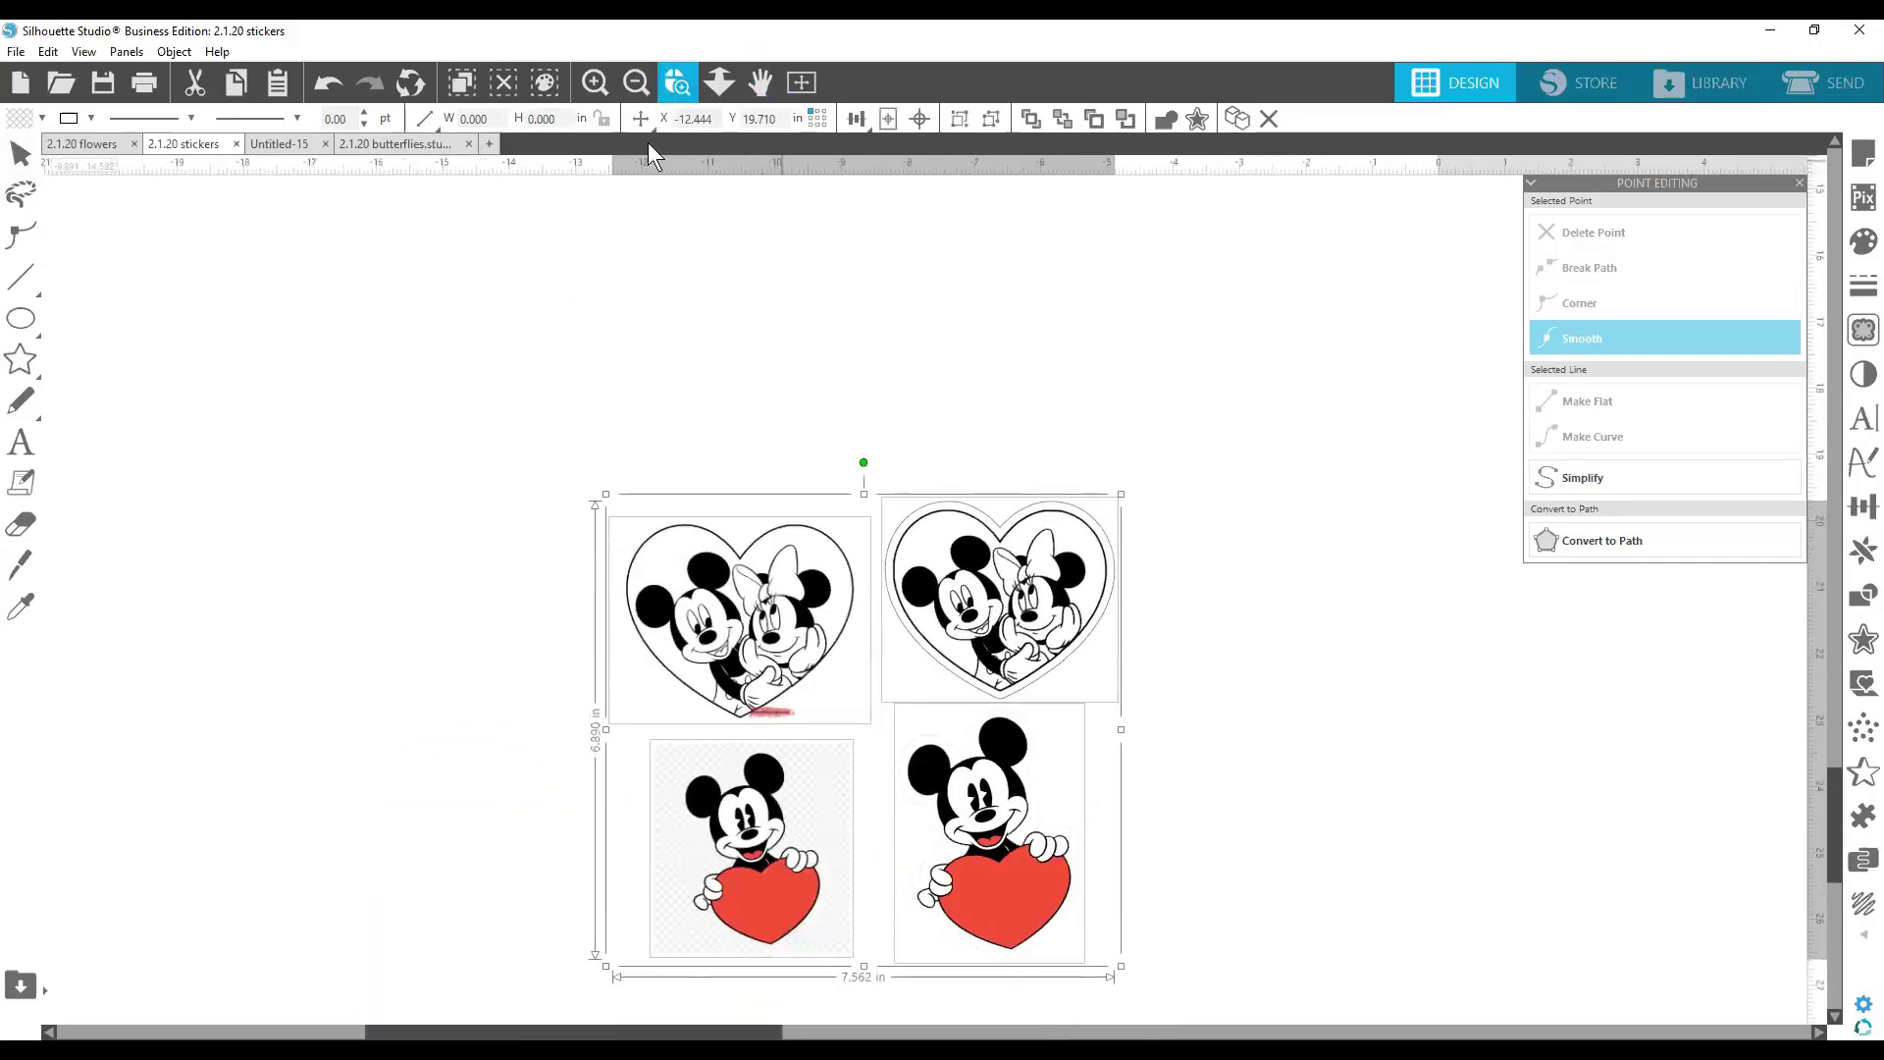
left_click_drag(541, 351, 1157, 891)
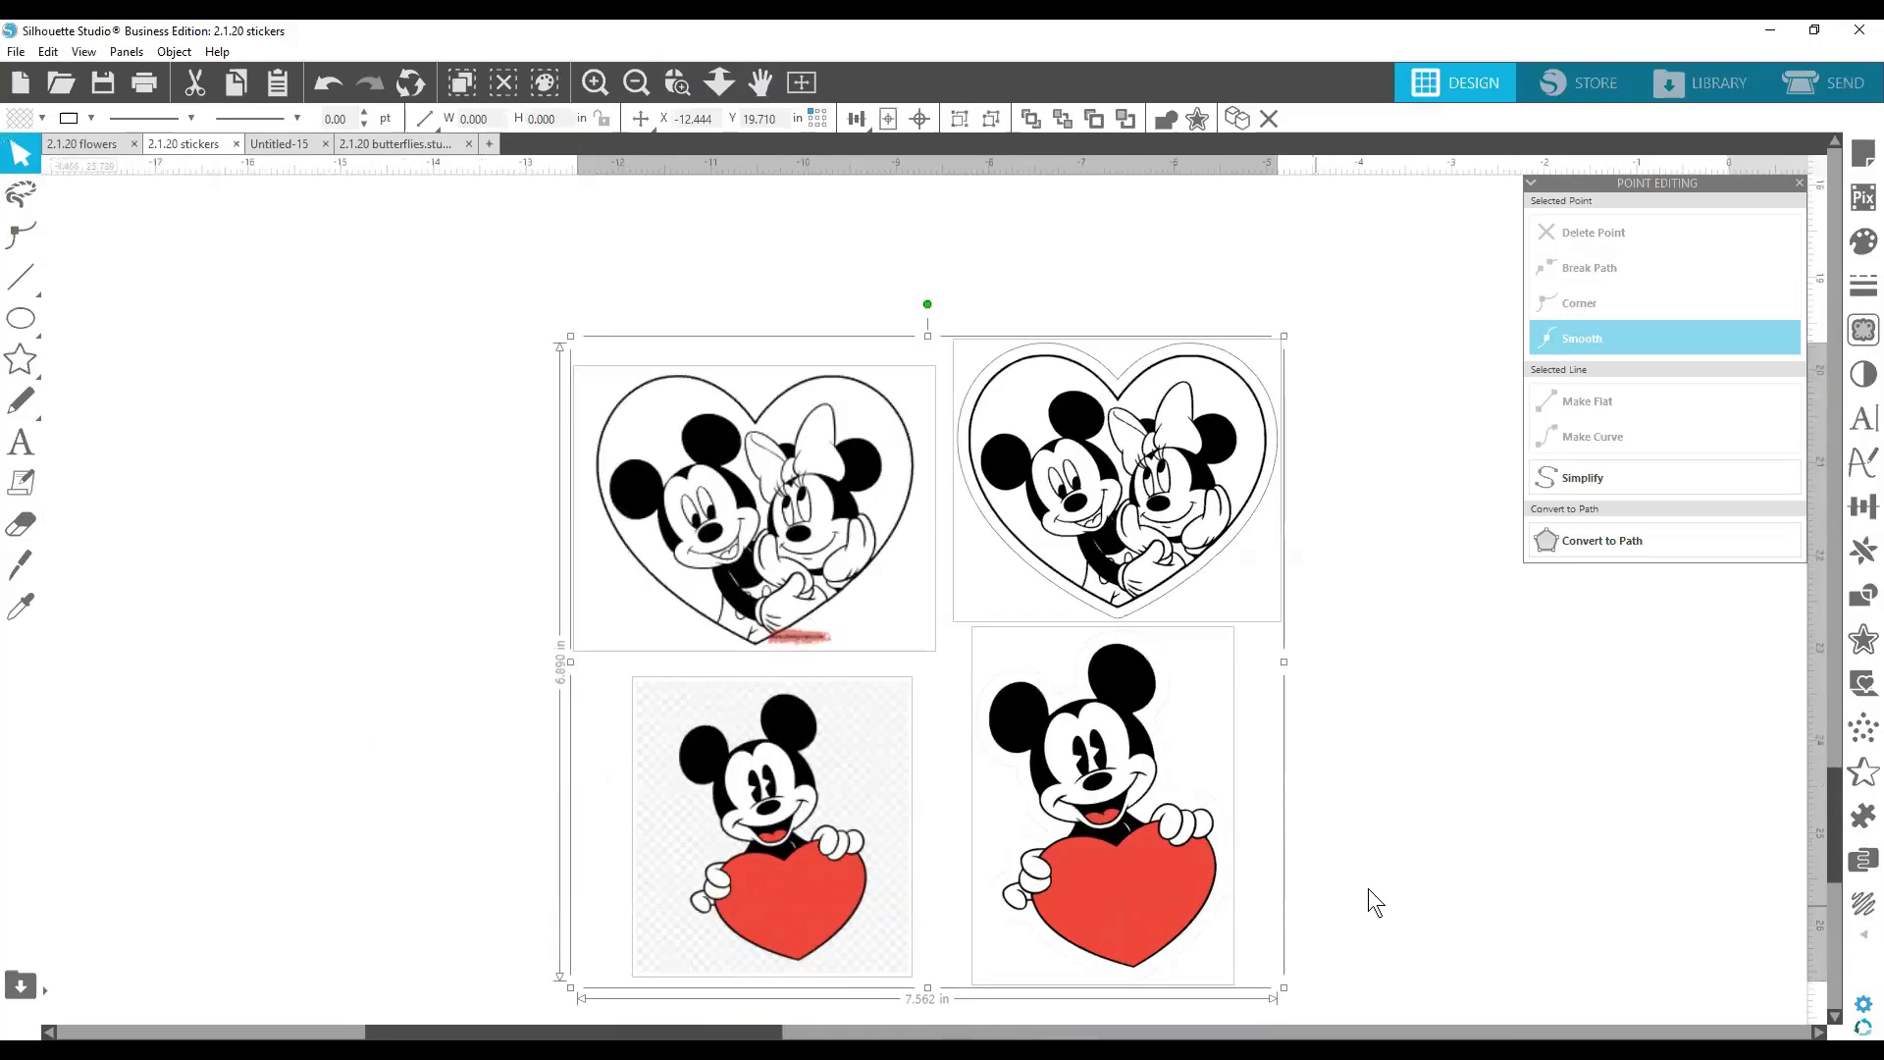
scroll(1485, 867, "down", 3)
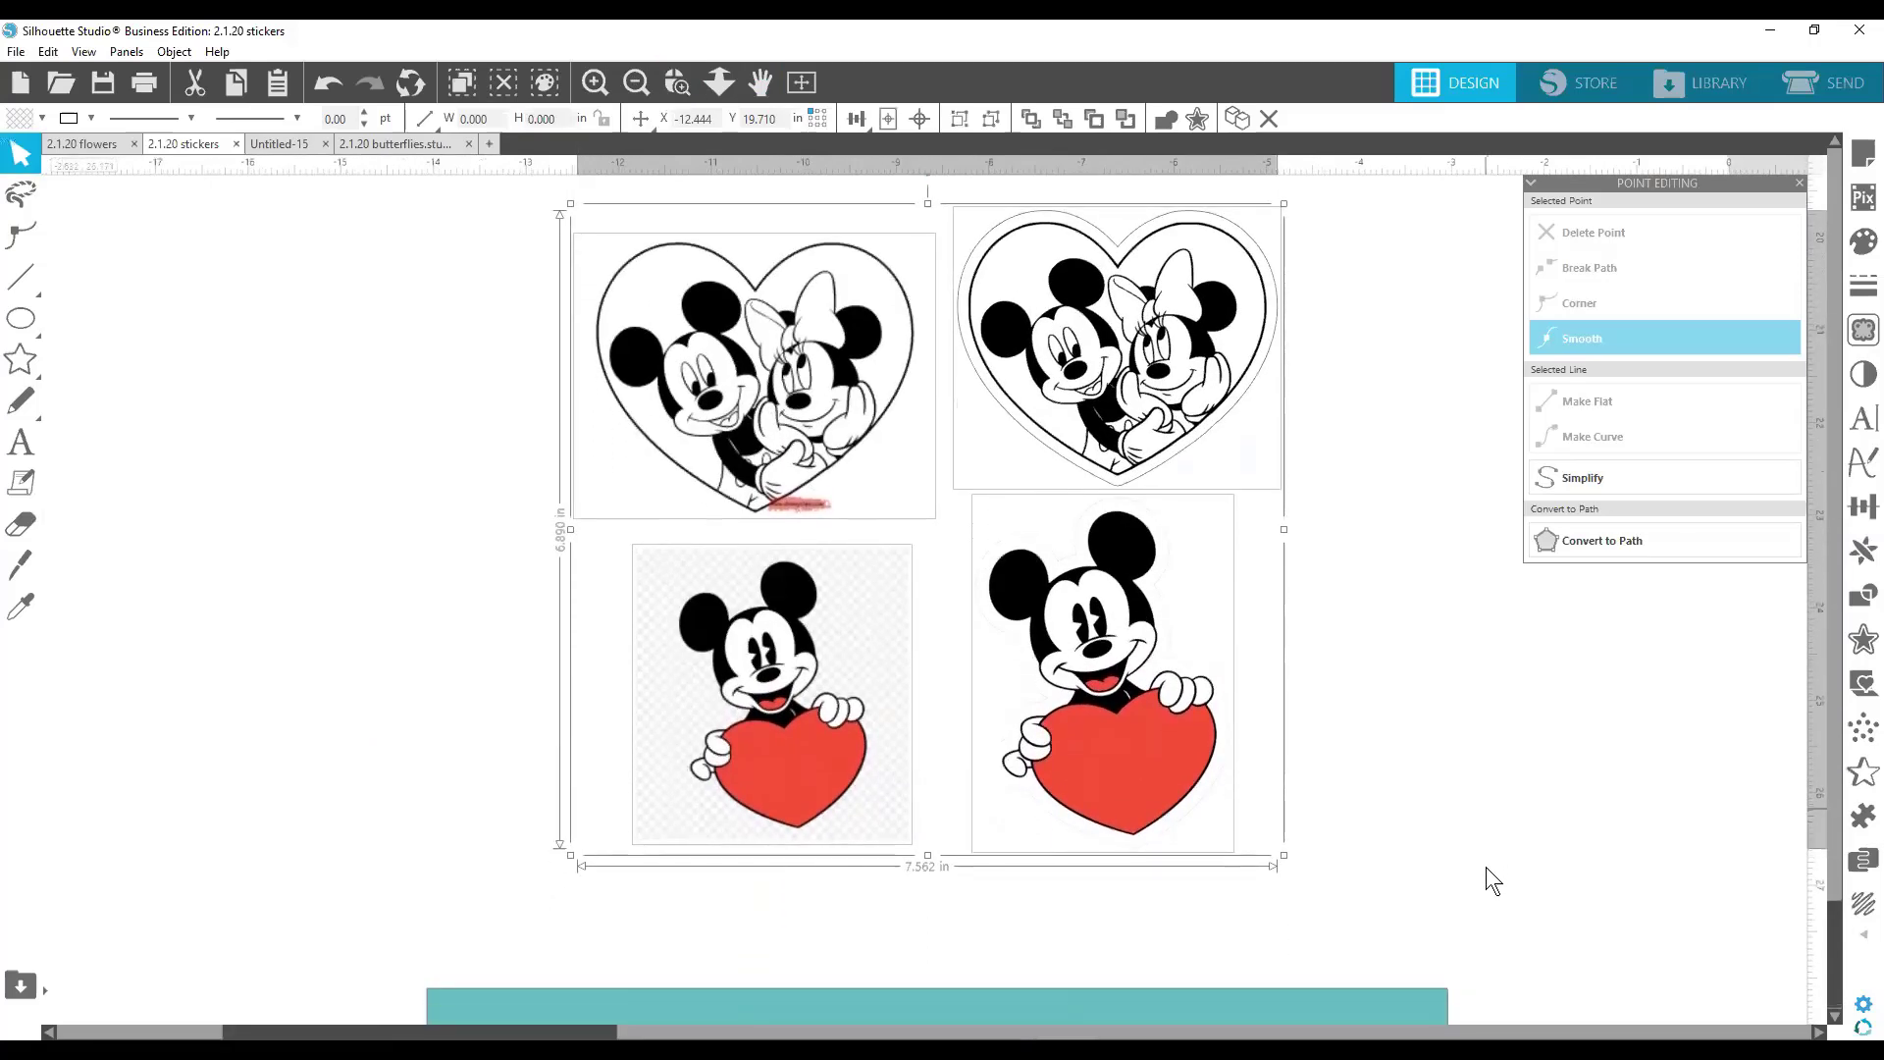
scroll(1485, 867, "down", 2)
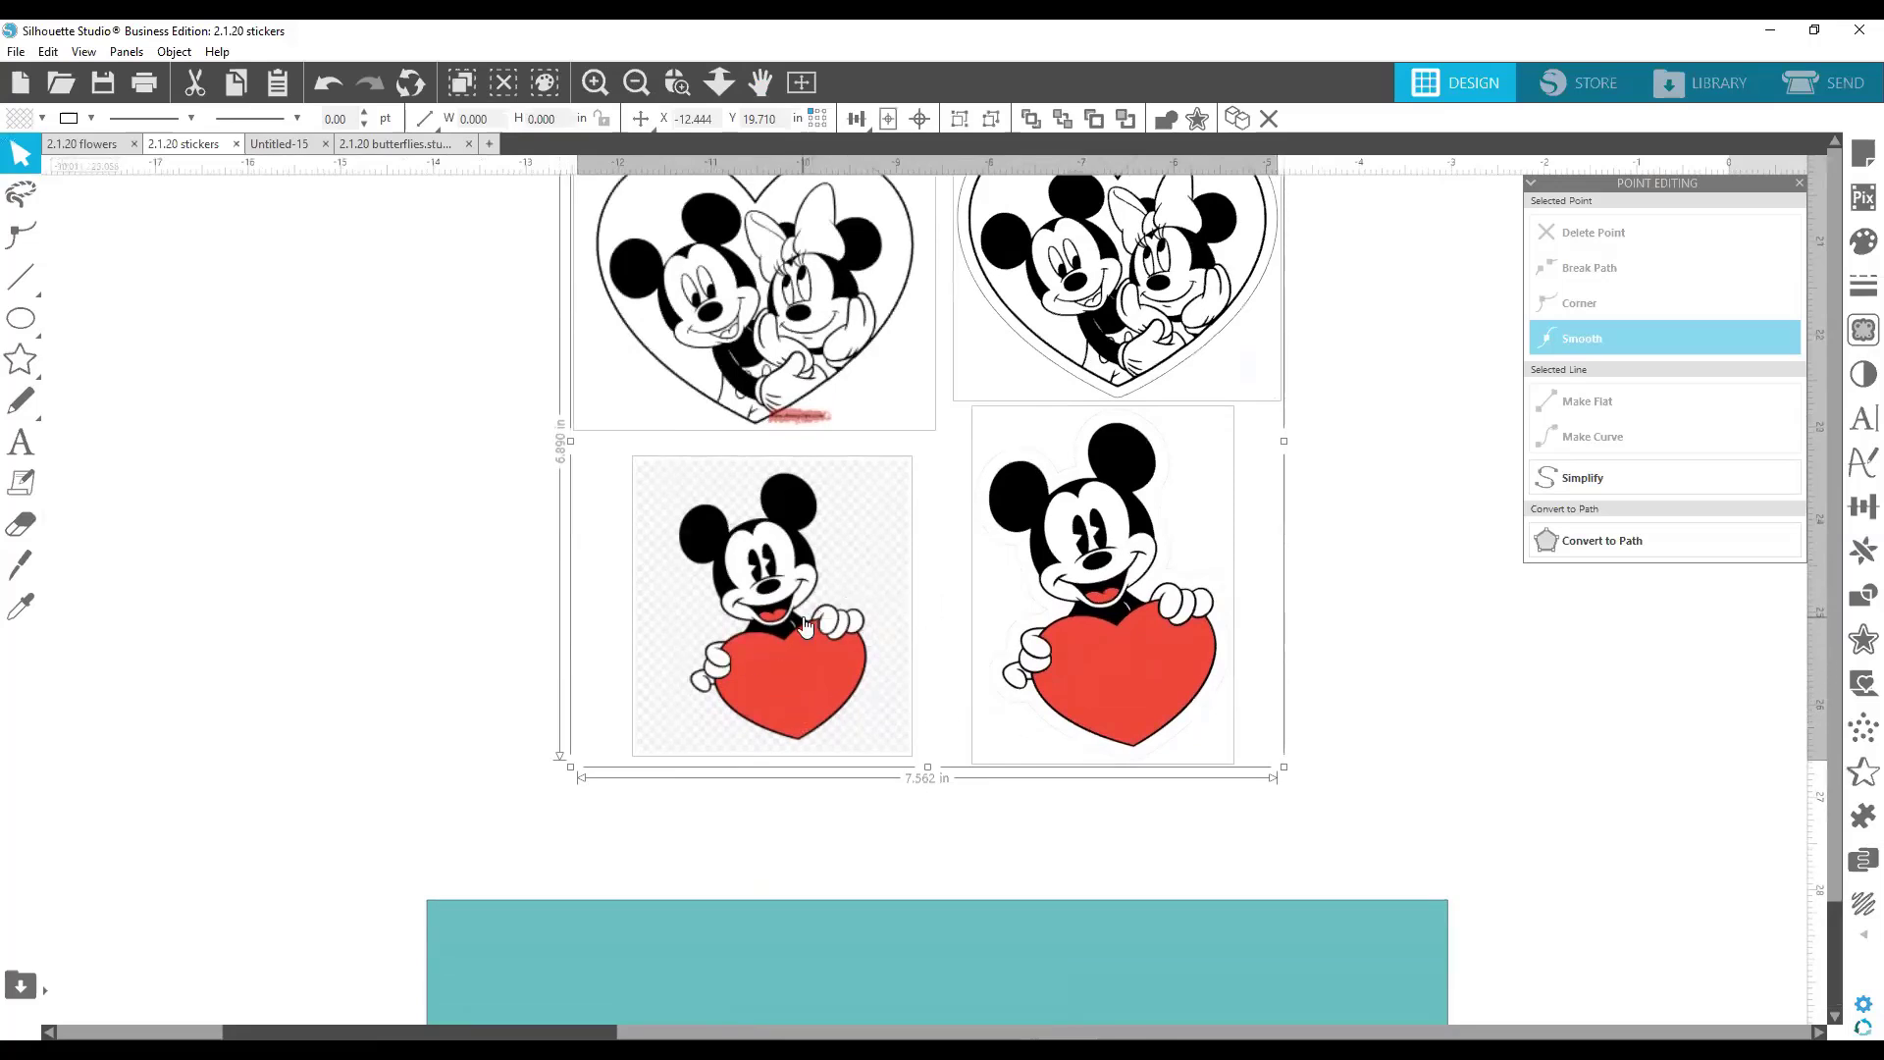
left_click(1330, 546)
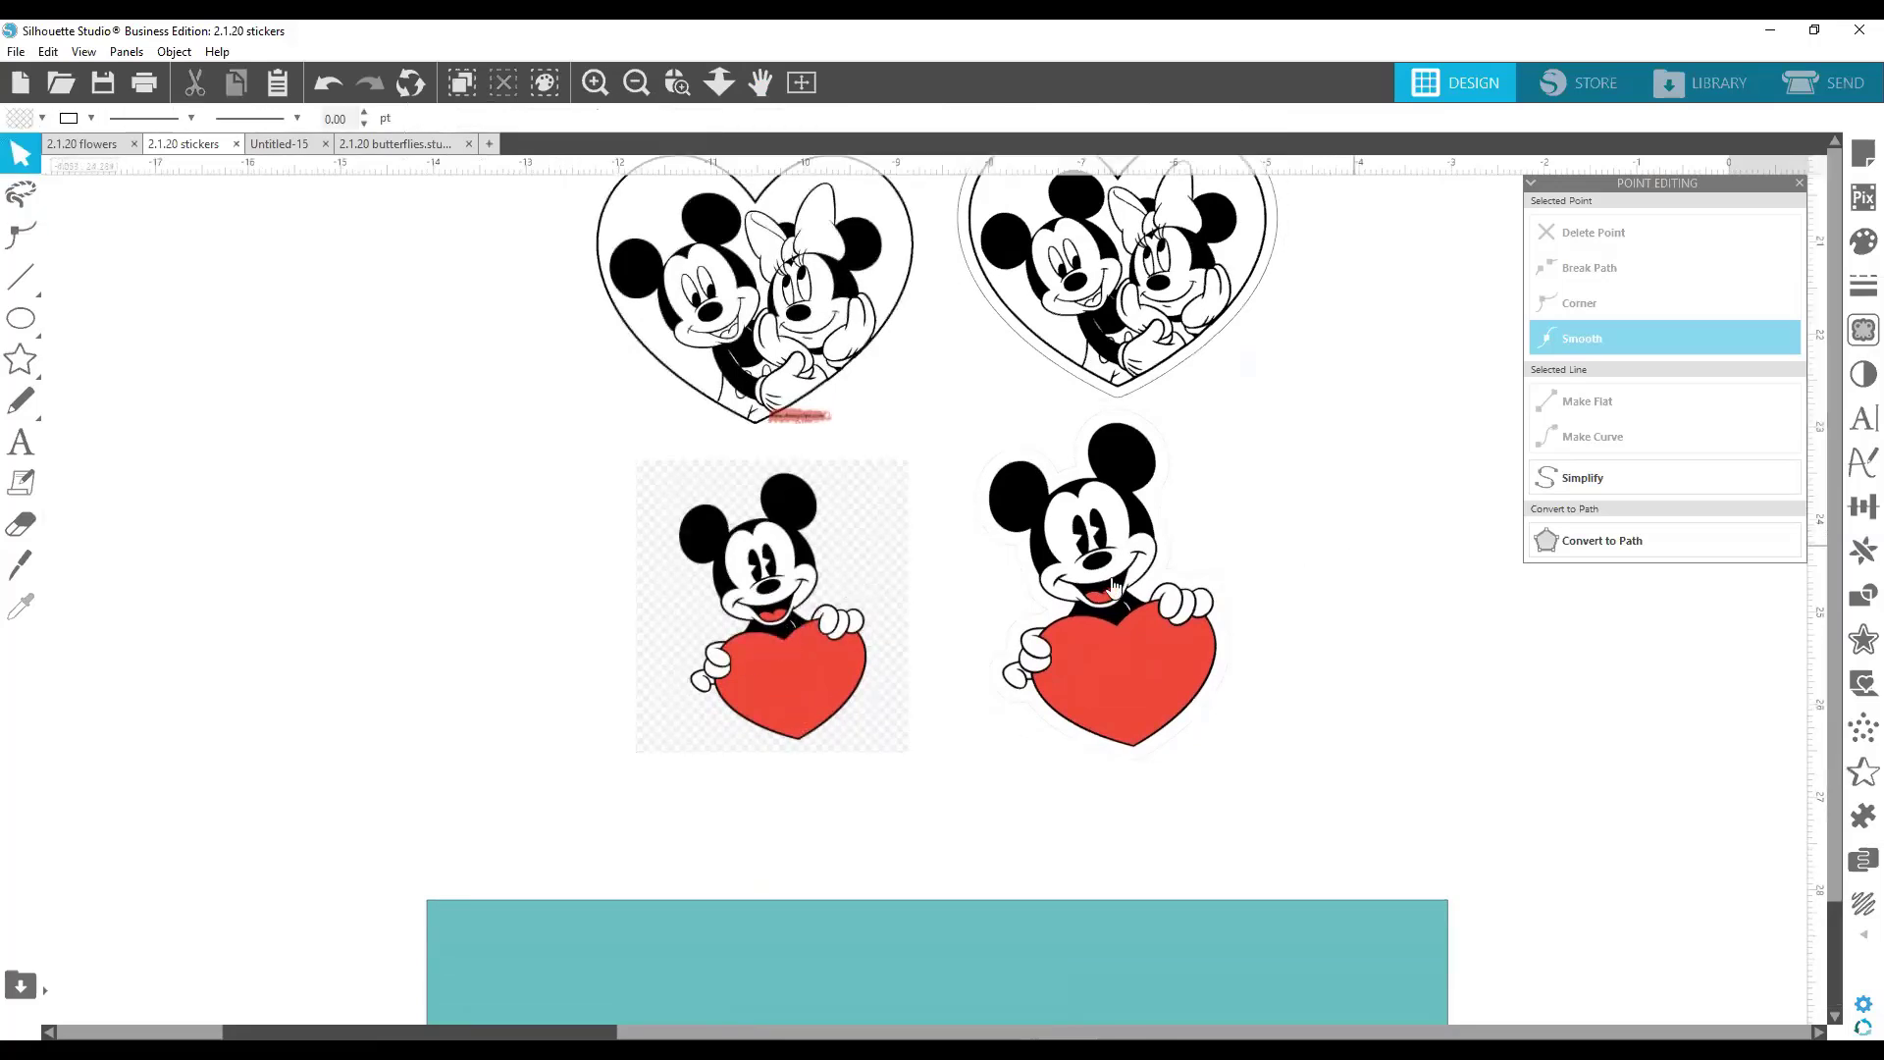
Move the outlined Mickey-with-heart sticker and its original image side by side onto the blue page.
left_click(677, 84)
left_click_drag(620, 410, 1015, 785)
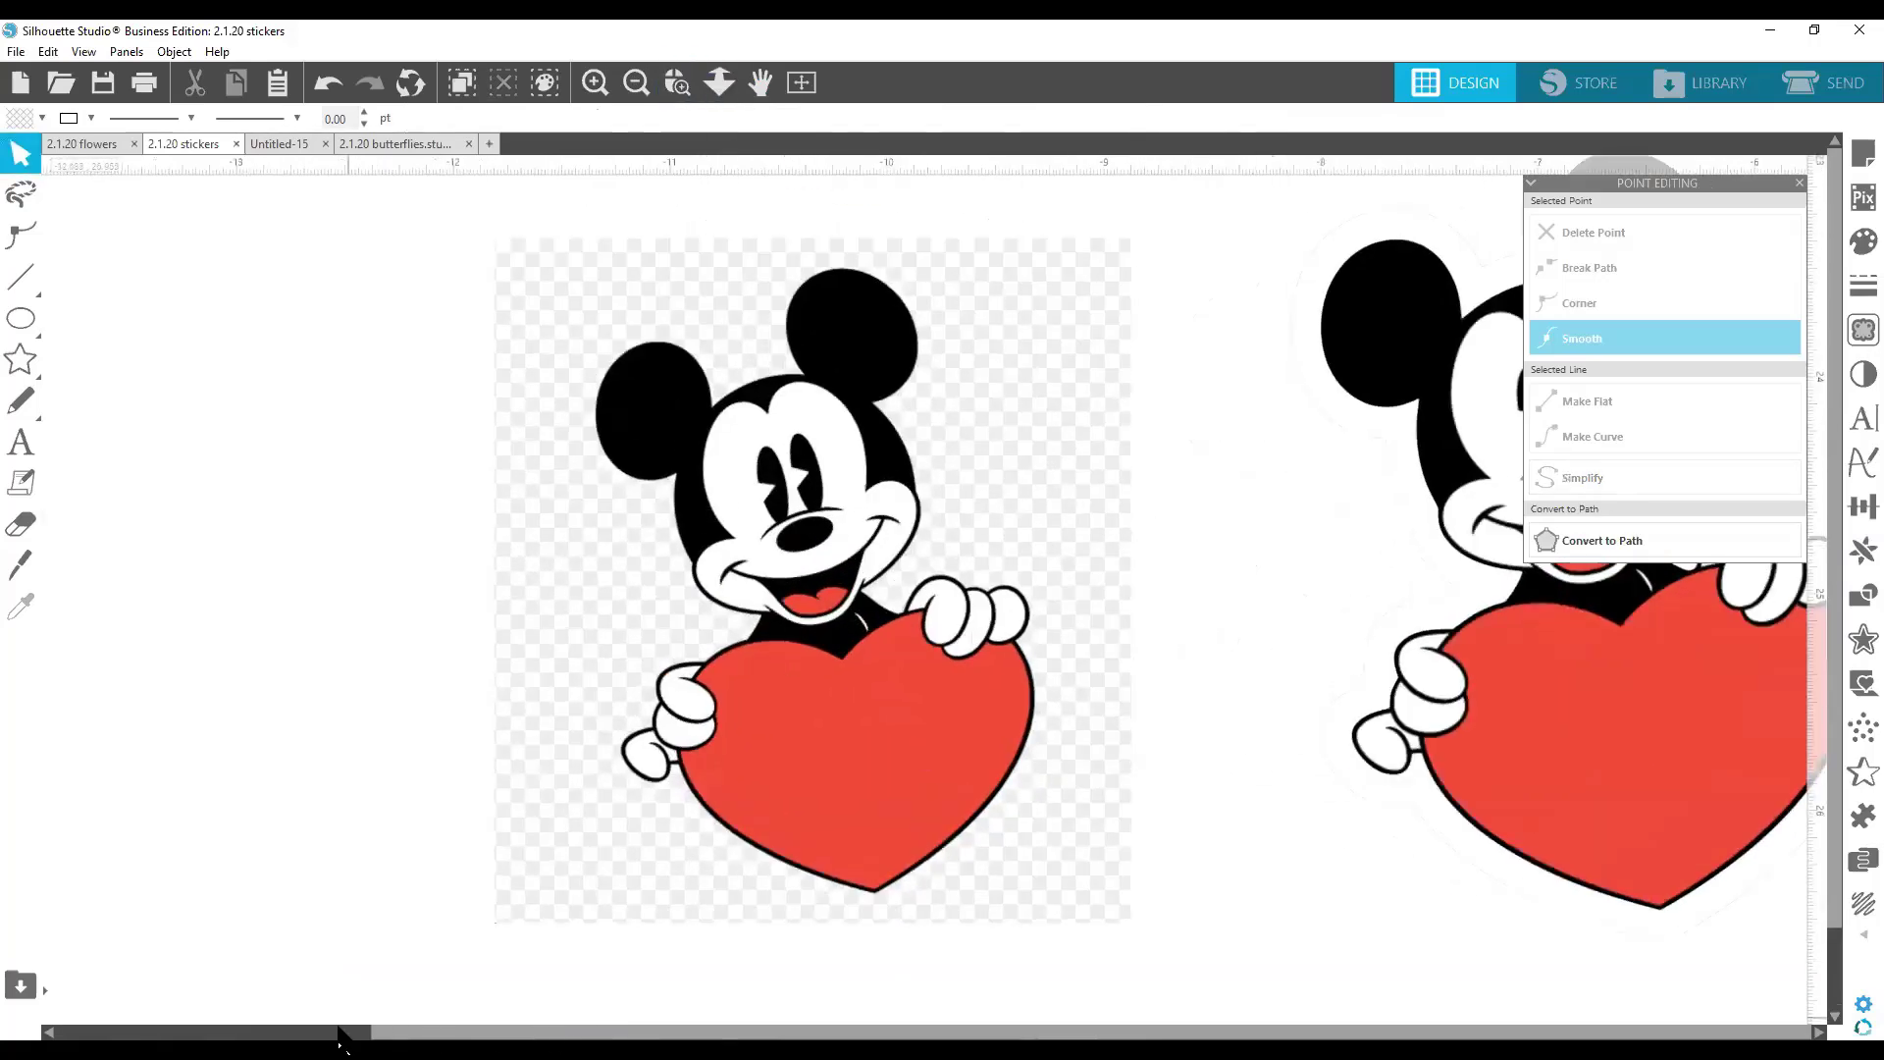
mouse_move(288, 1033)
left_mouse_down()
mouse_move(365, 1034)
mouse_move(286, 1011)
left_mouse_up()
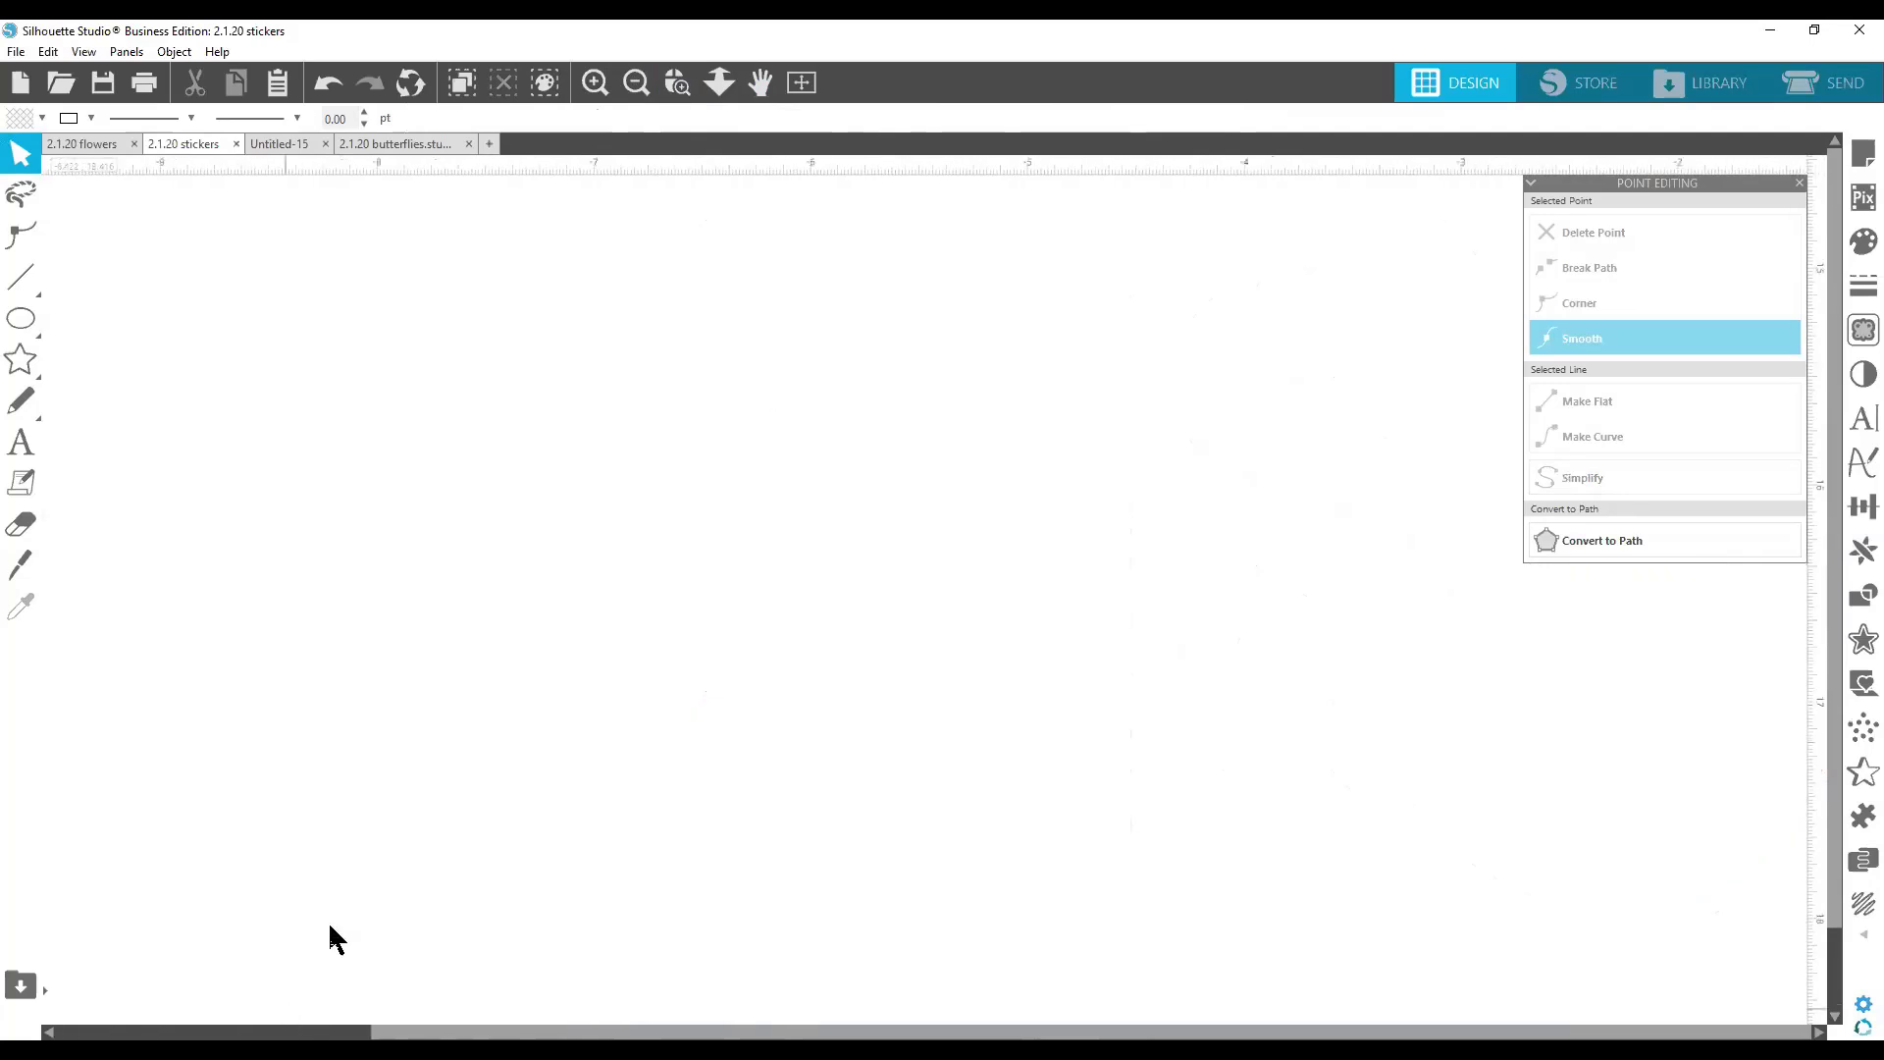
left_click(797, 81)
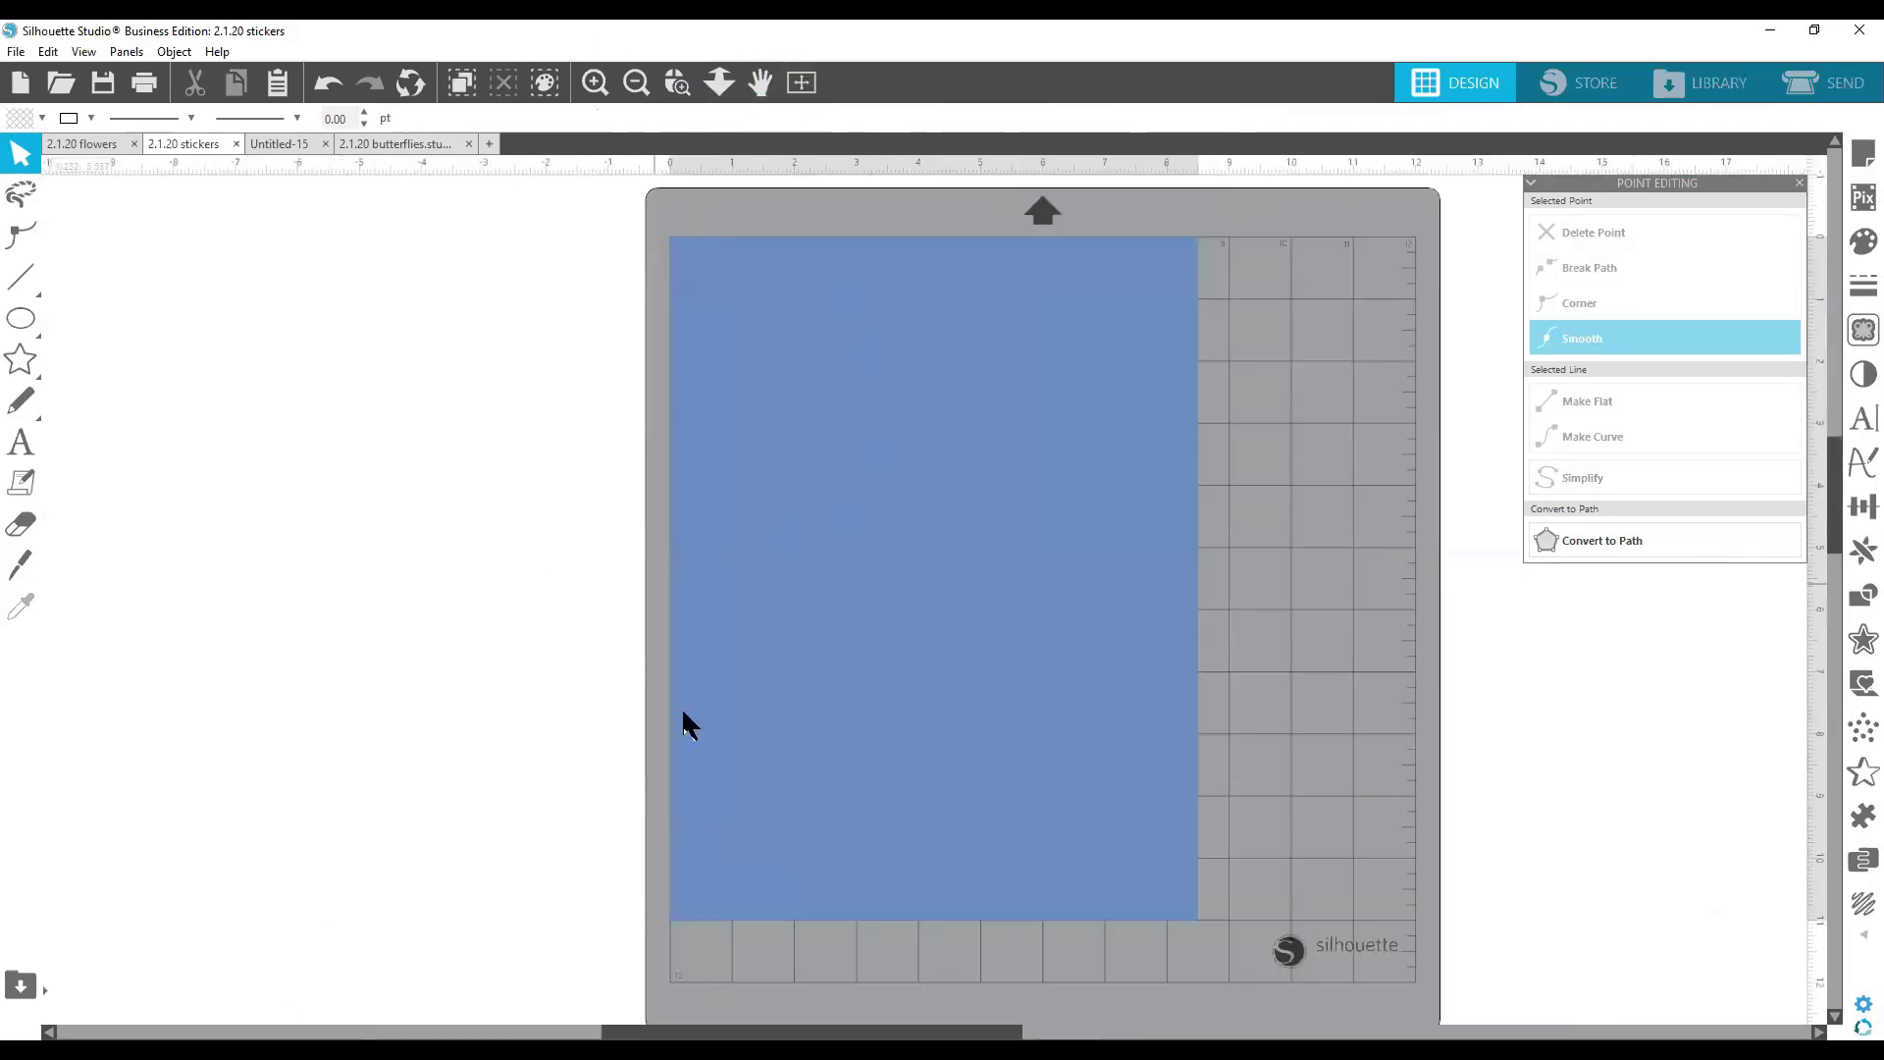
left_click(642, 81)
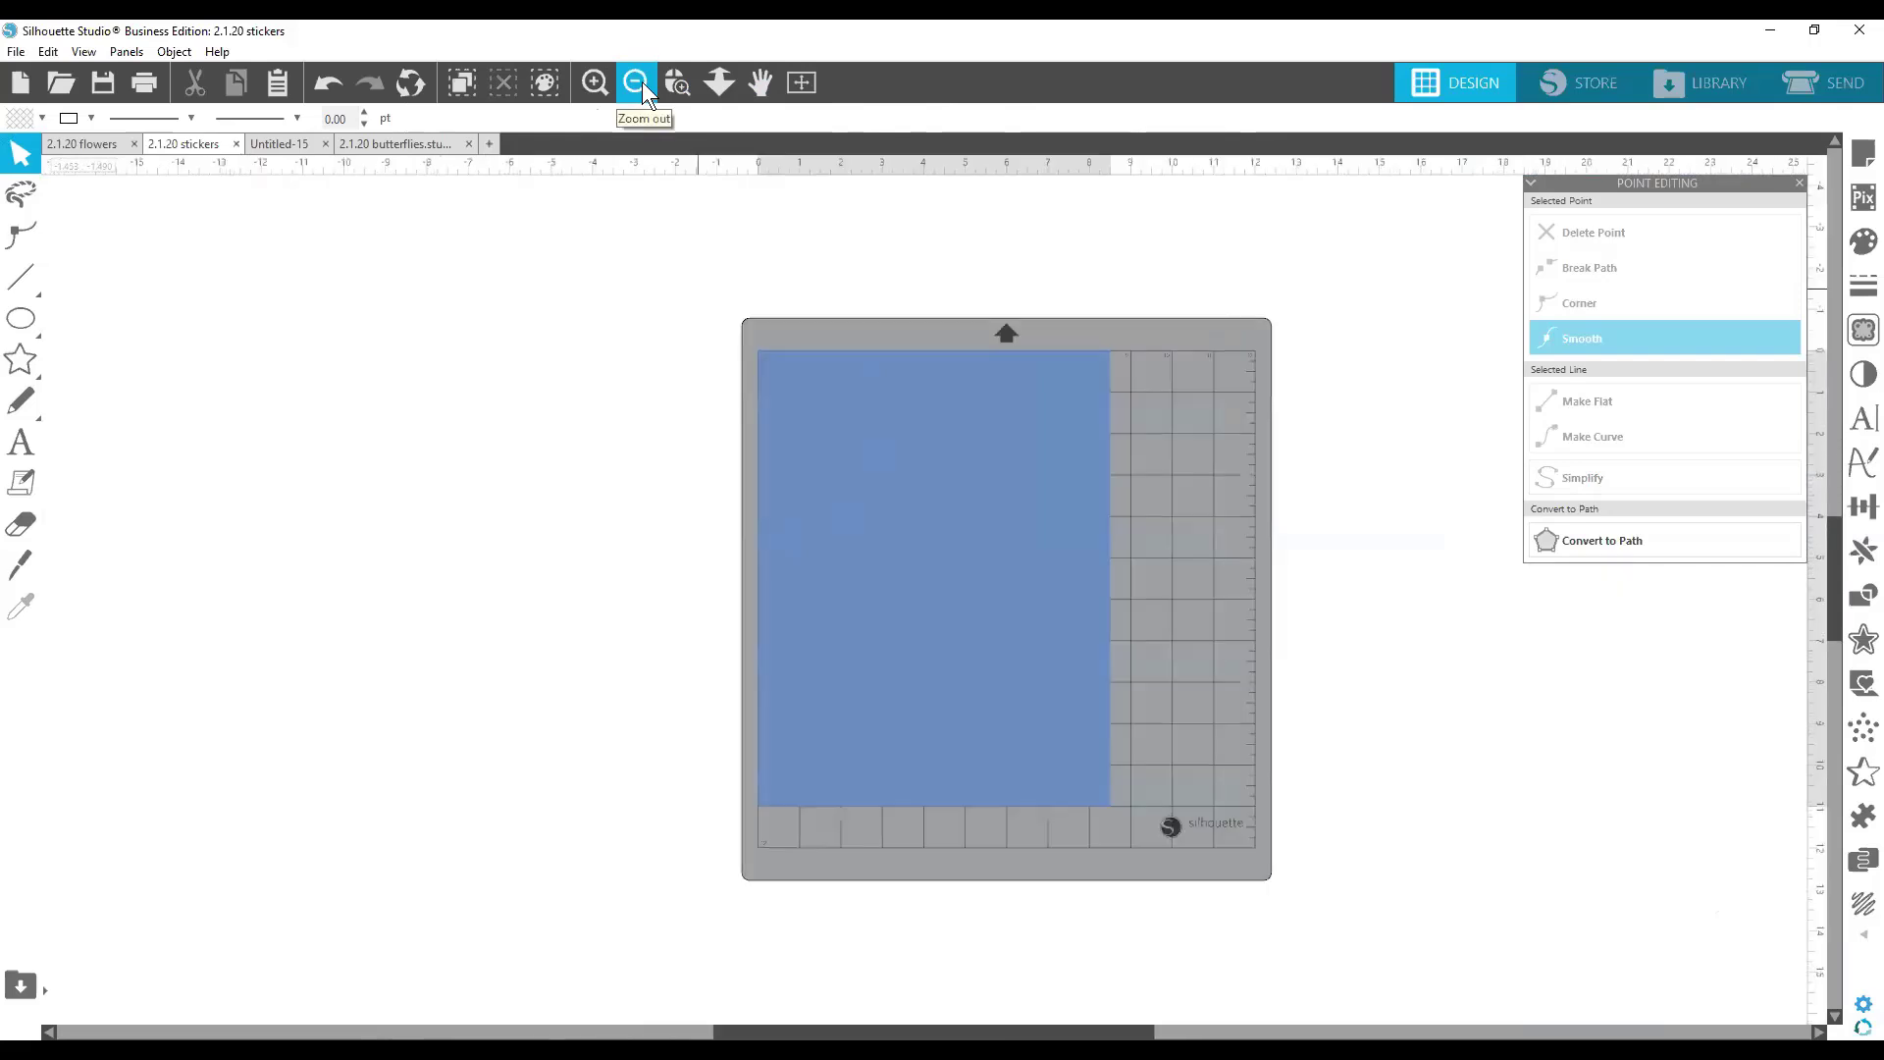
left_click(641, 82)
left_click(642, 81)
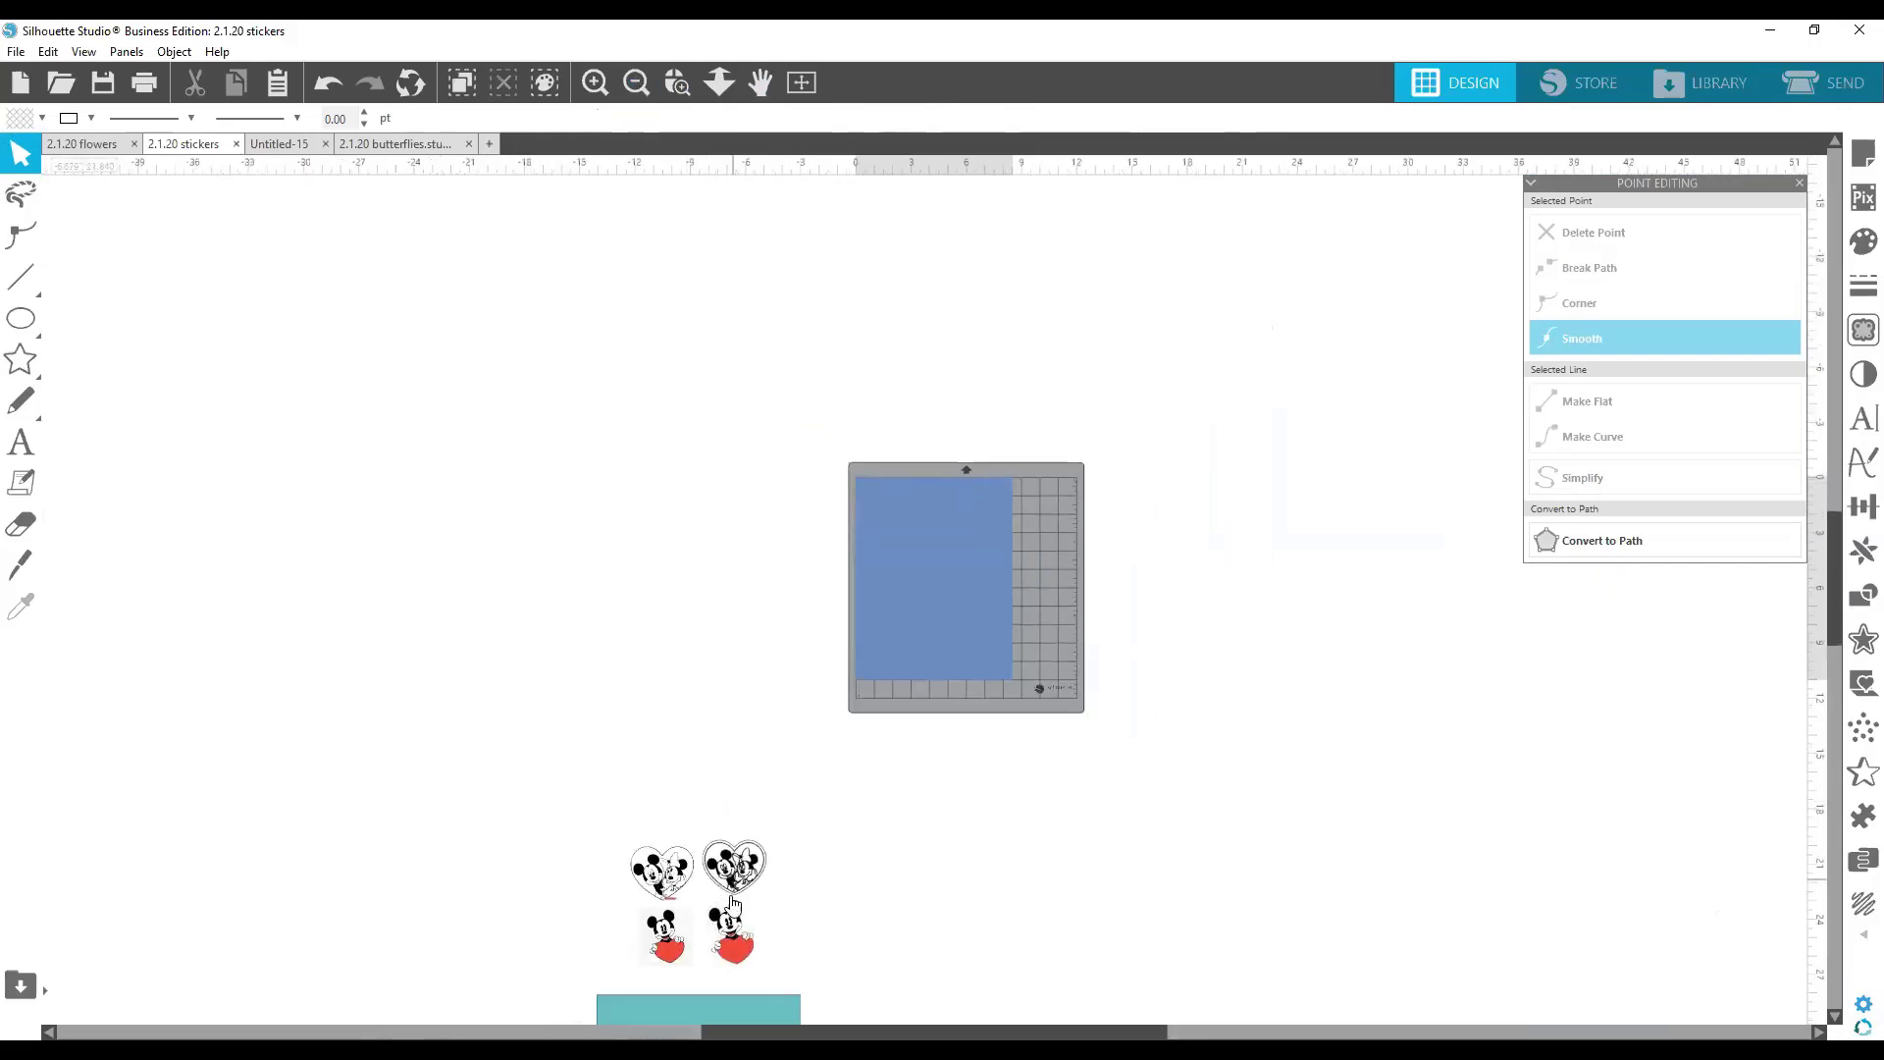
left_click_drag(731, 903, 932, 529)
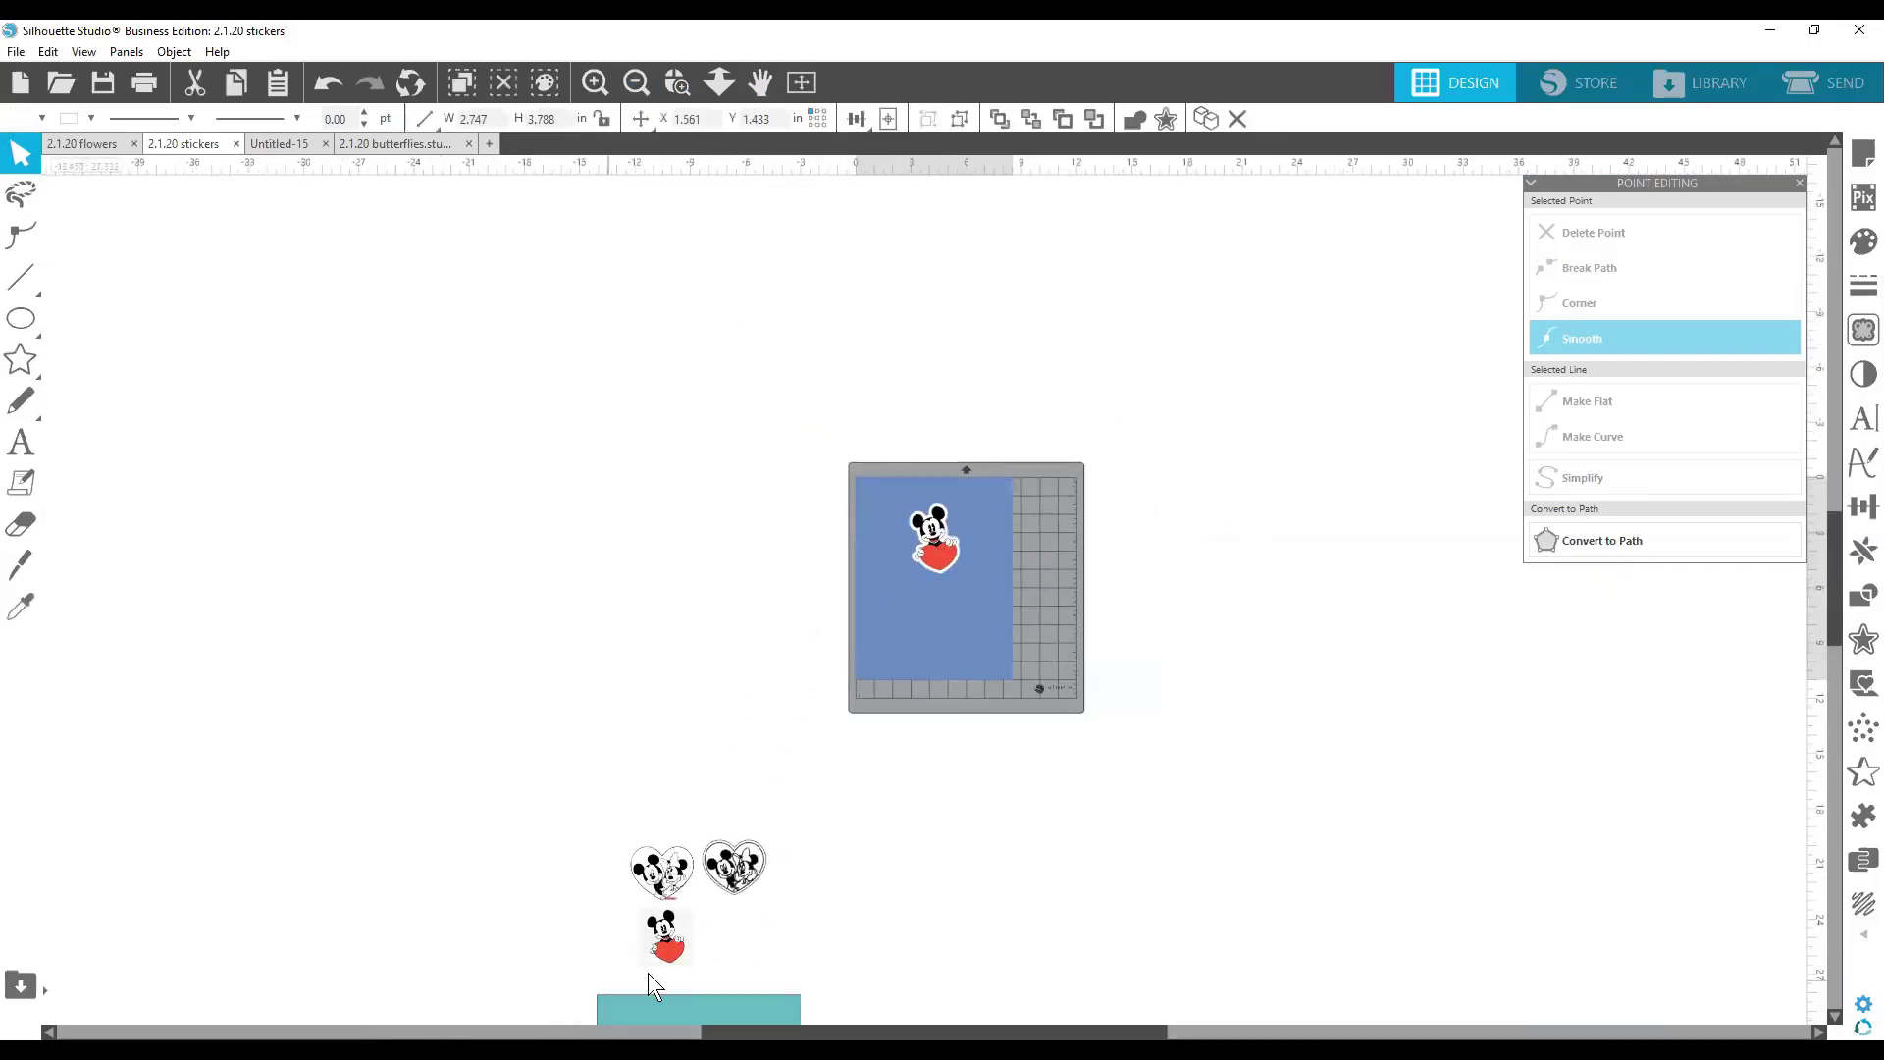
left_click_drag(668, 952, 971, 537)
left_click(895, 538)
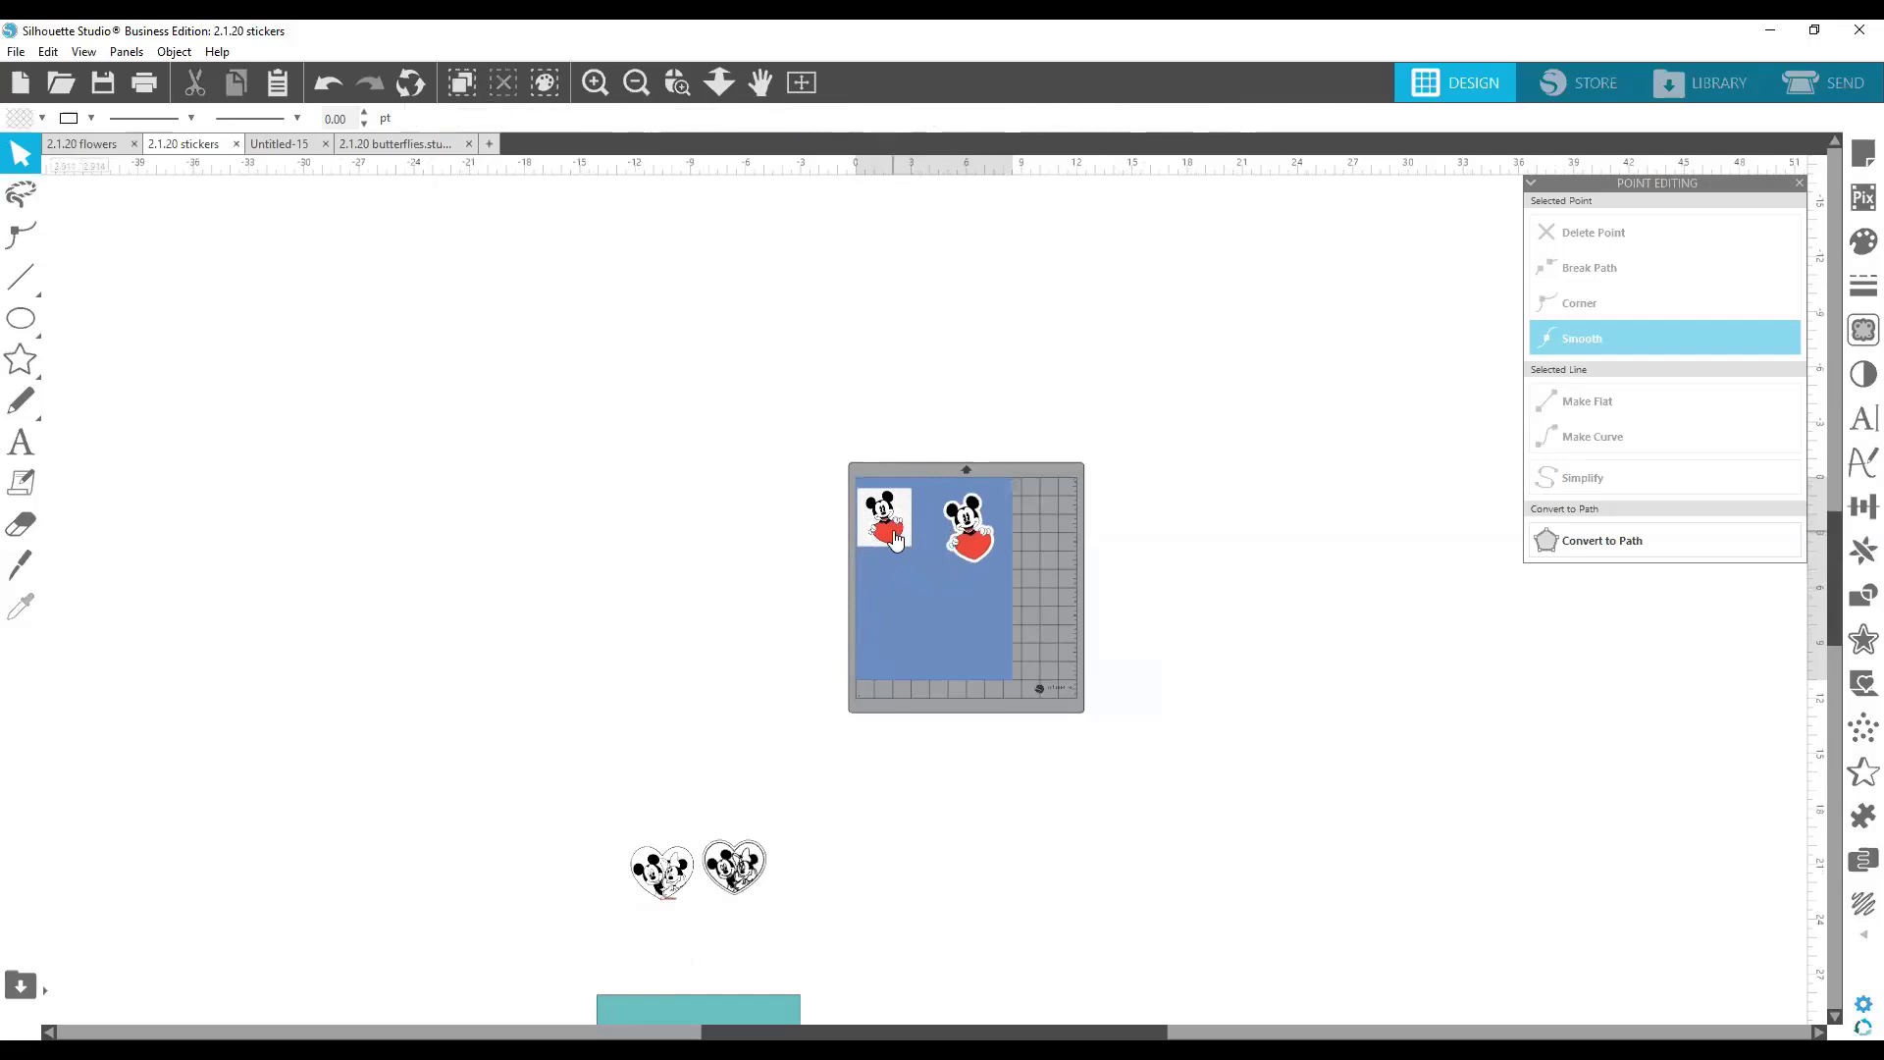
left_click(895, 537)
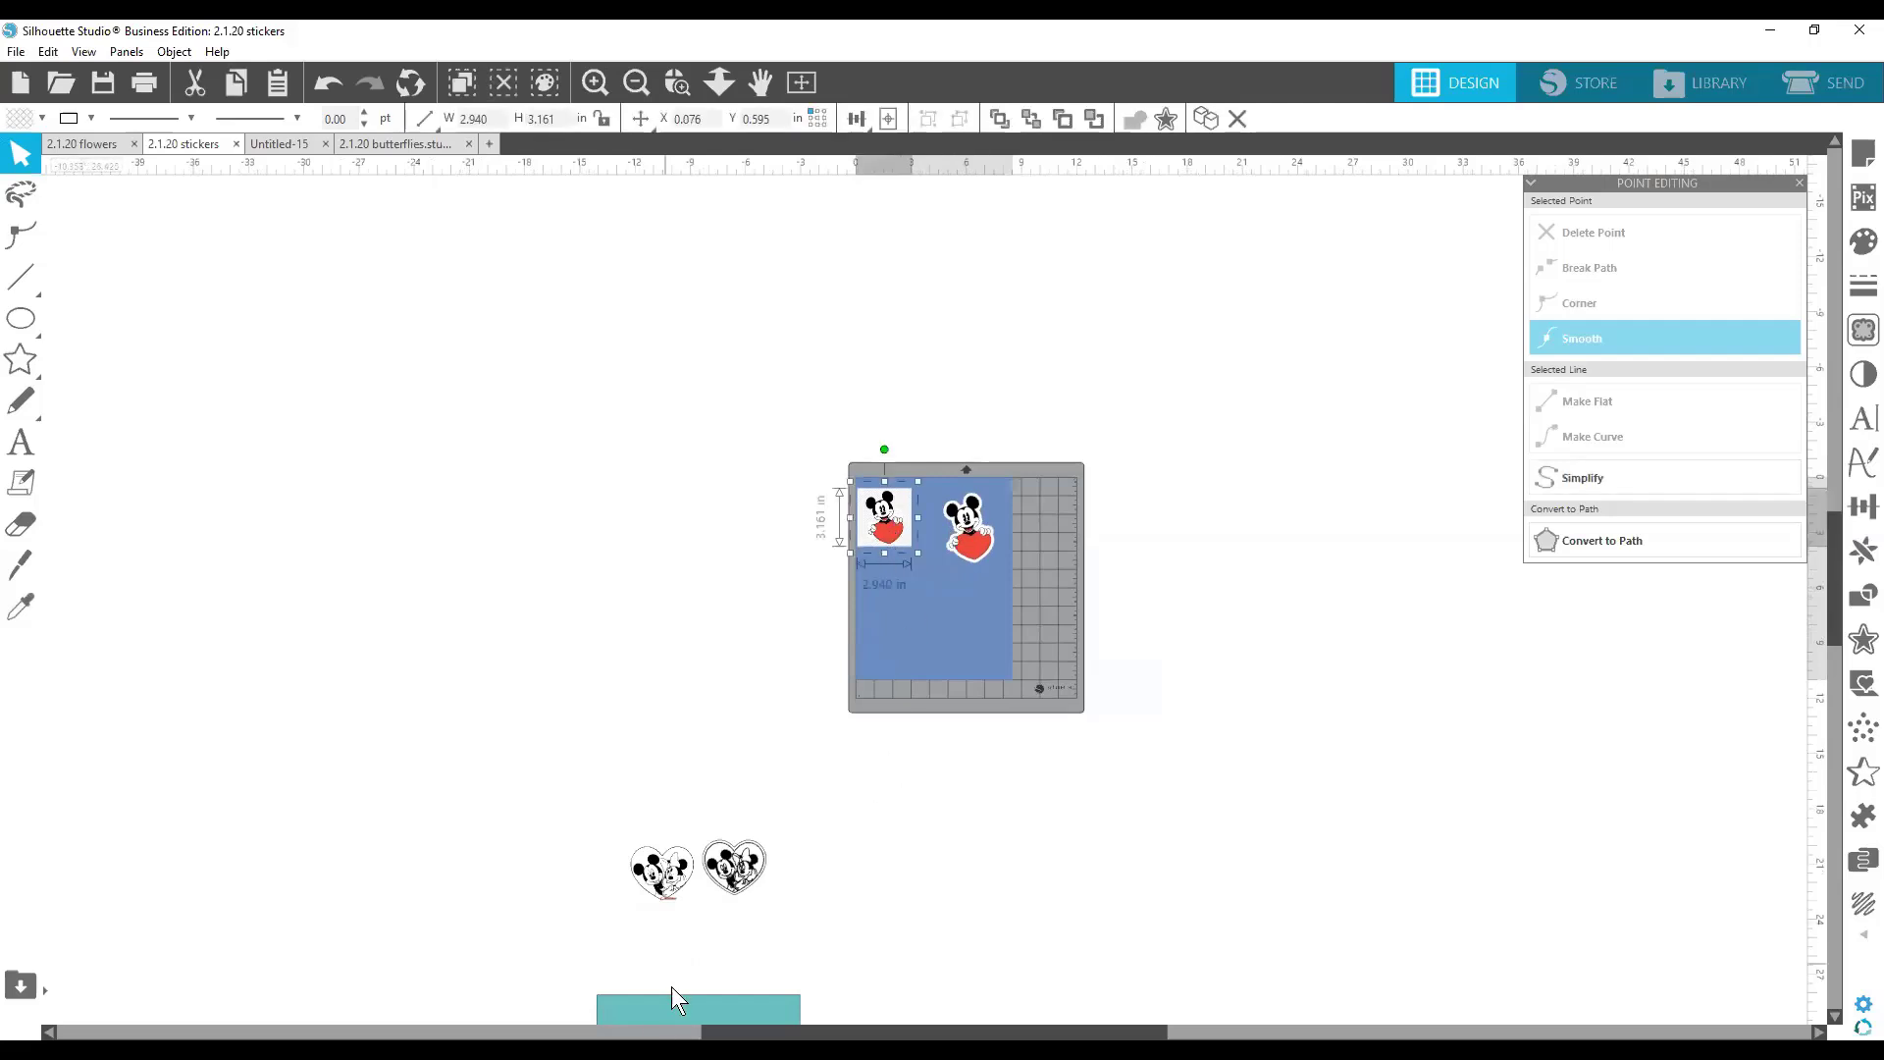
Switch to Cricut Design Space, shift Minnie aside and enlarge the Mickey-with-heart image to 7.409 by 10.2 in.
left_click(644, 1054)
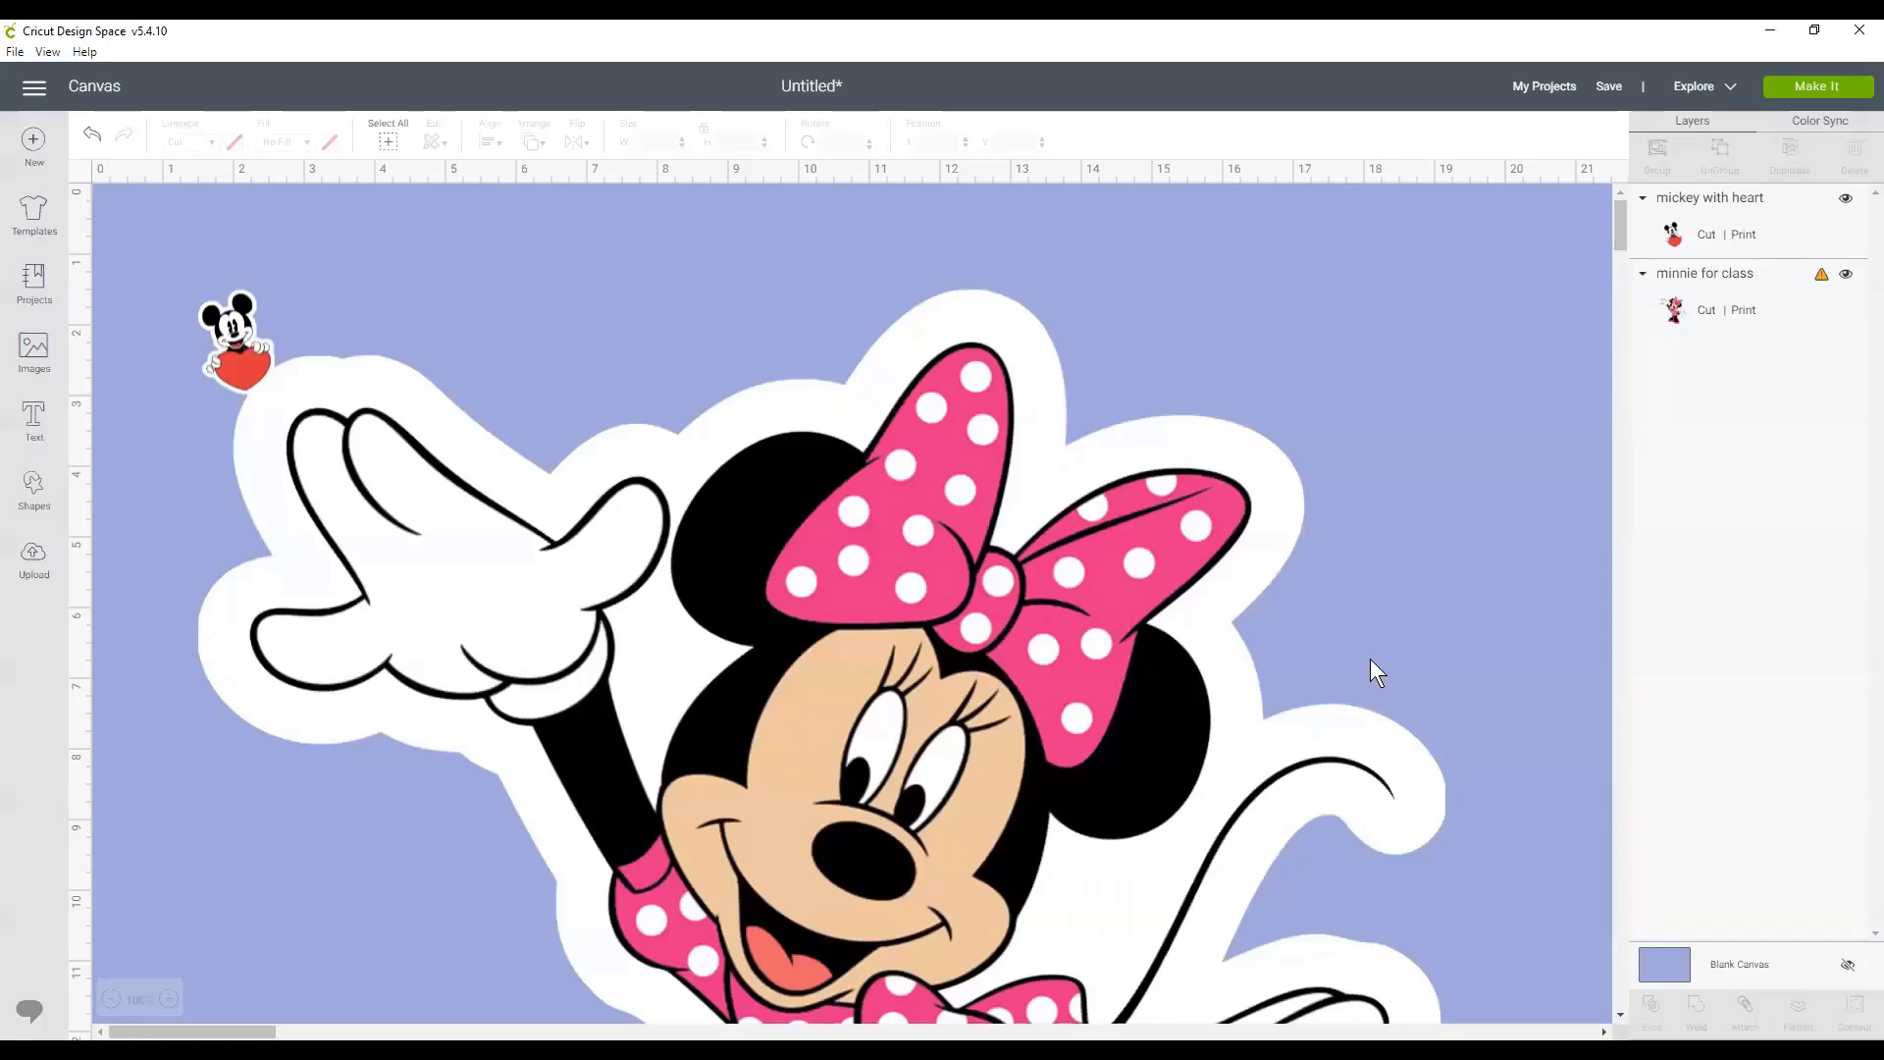
left_click_drag(765, 627, 927, 585)
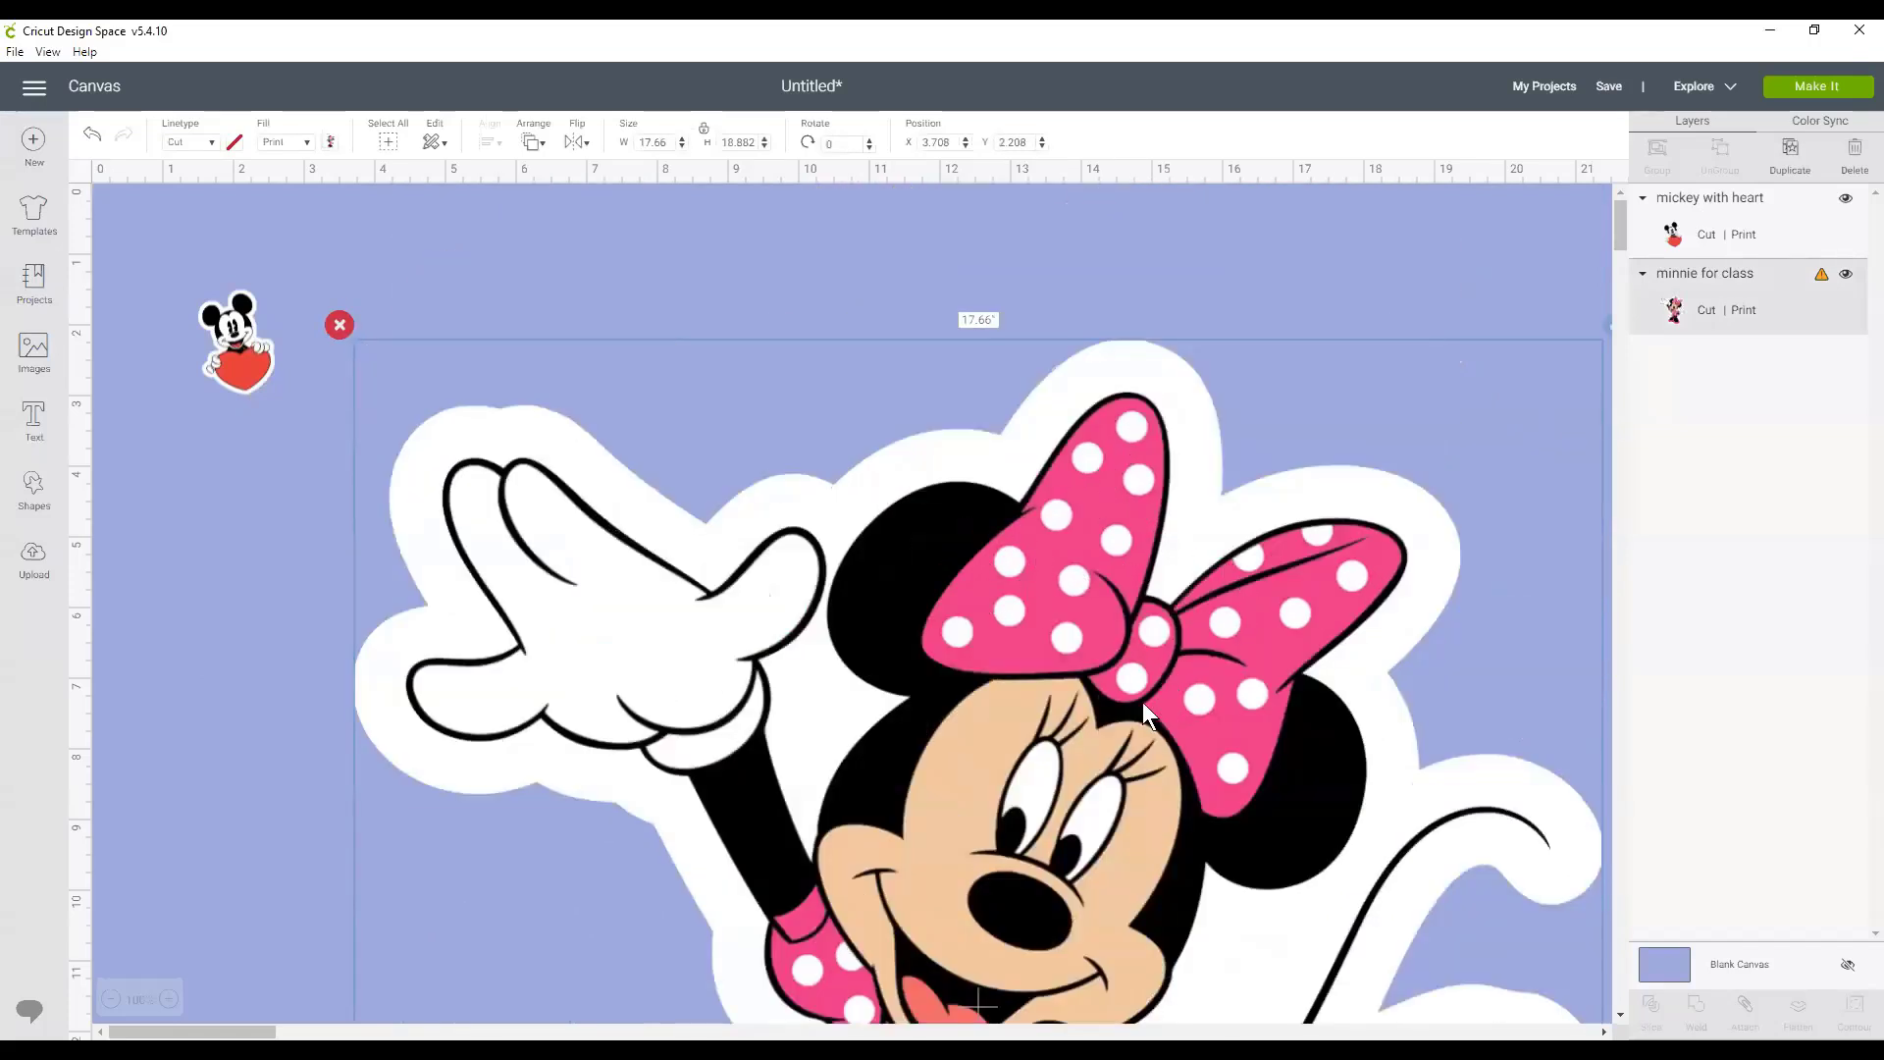
left_click(237, 367)
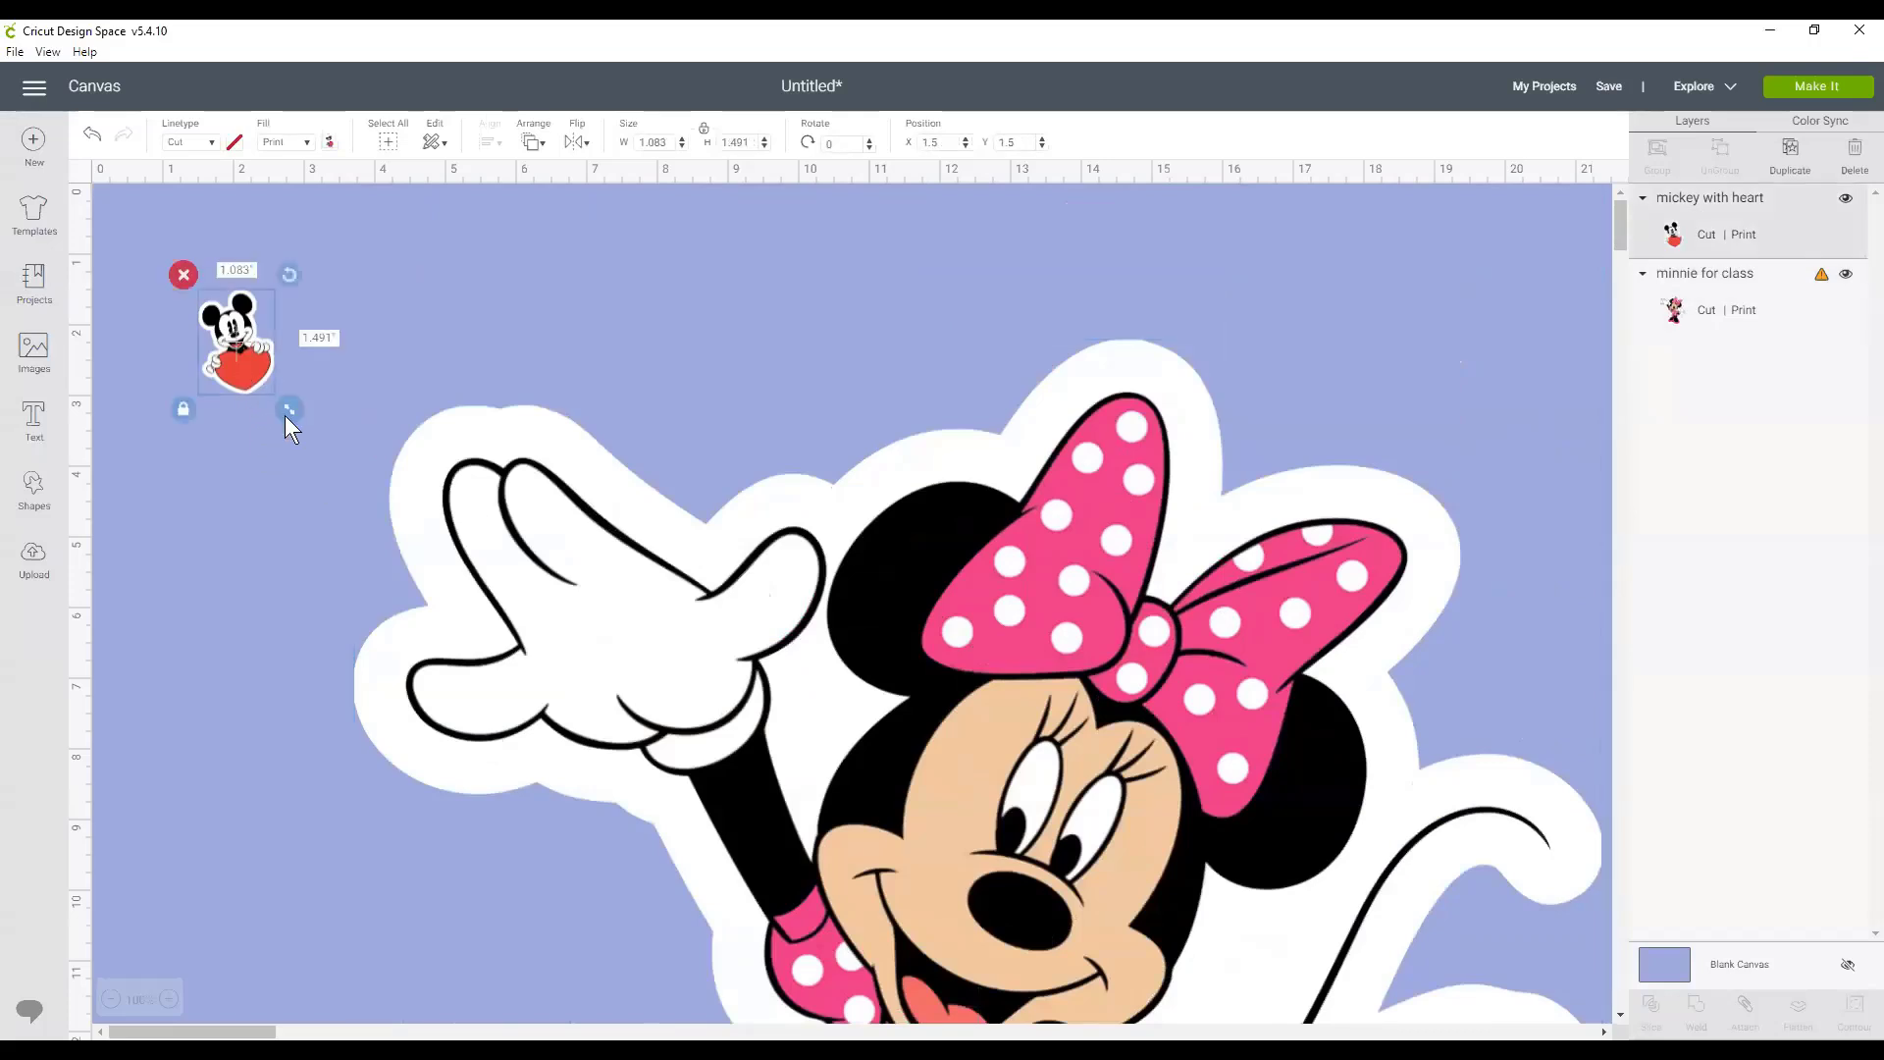
left_click_drag(284, 412, 1507, 1028)
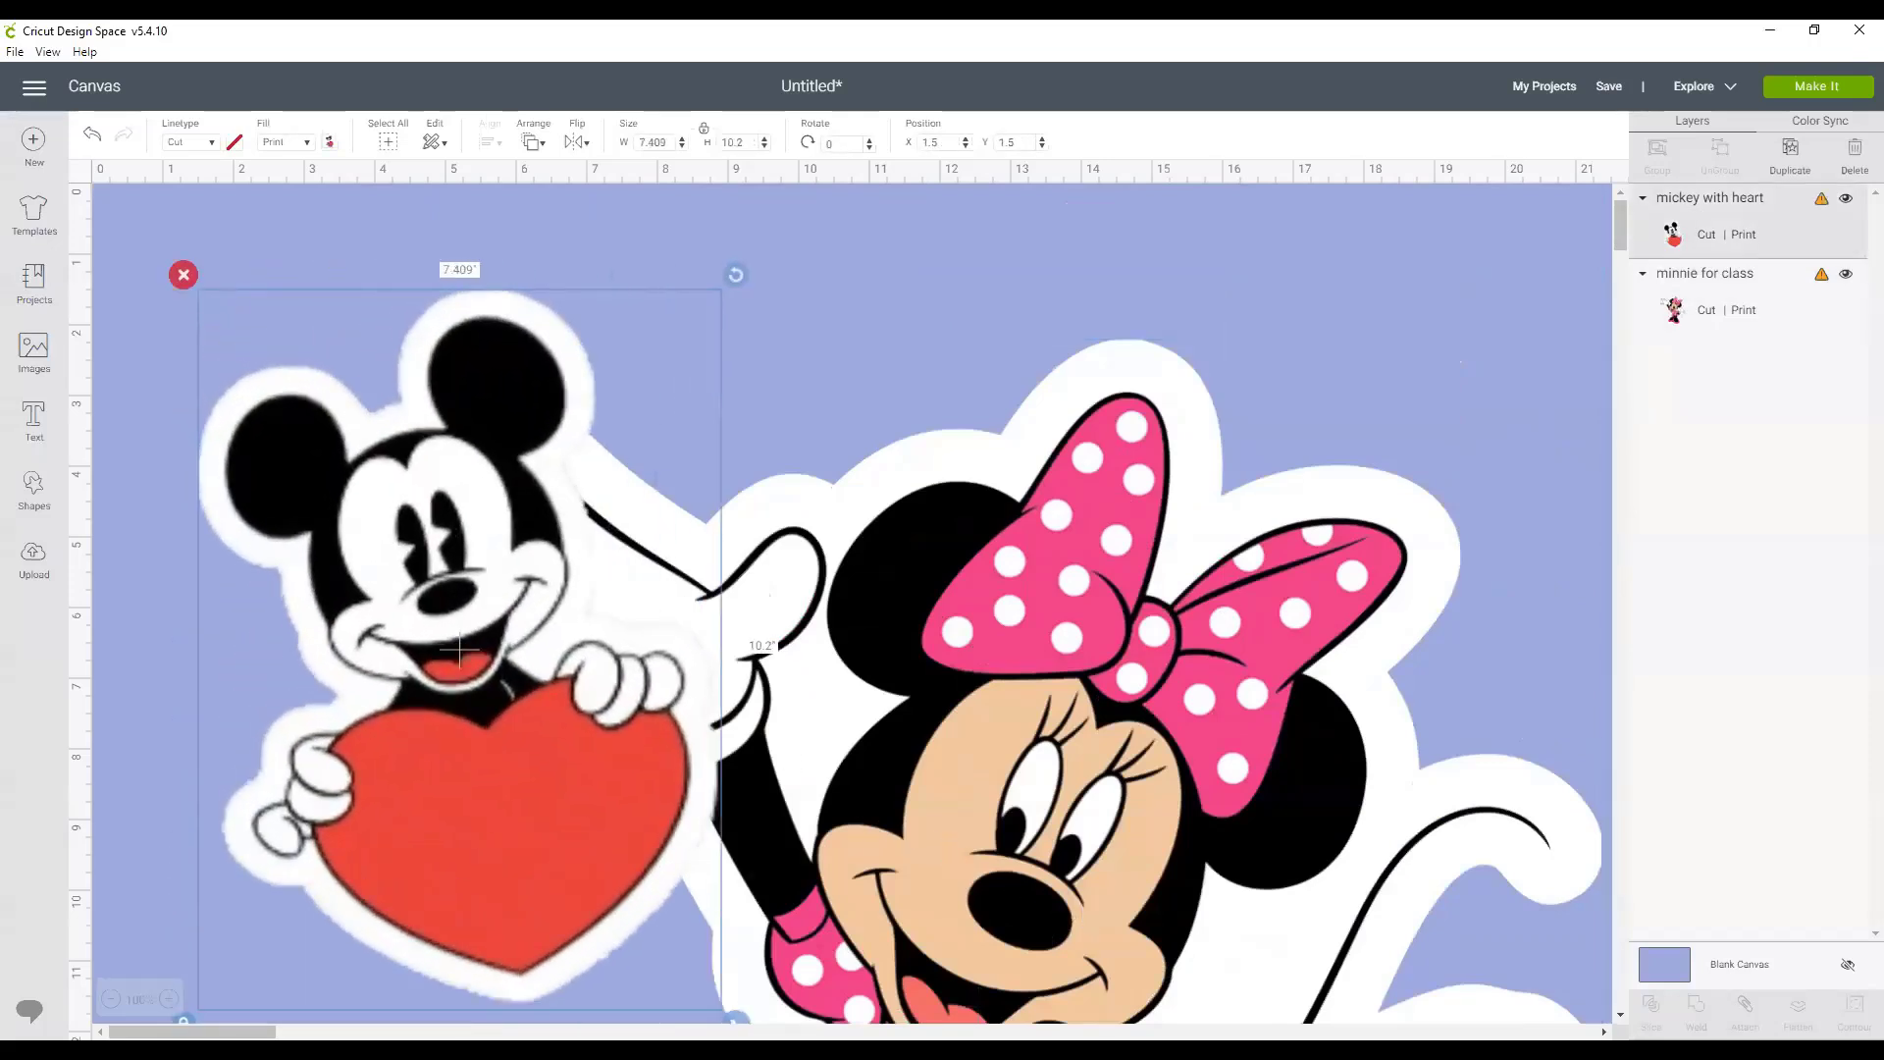
left_click_drag(562, 734, 579, 670)
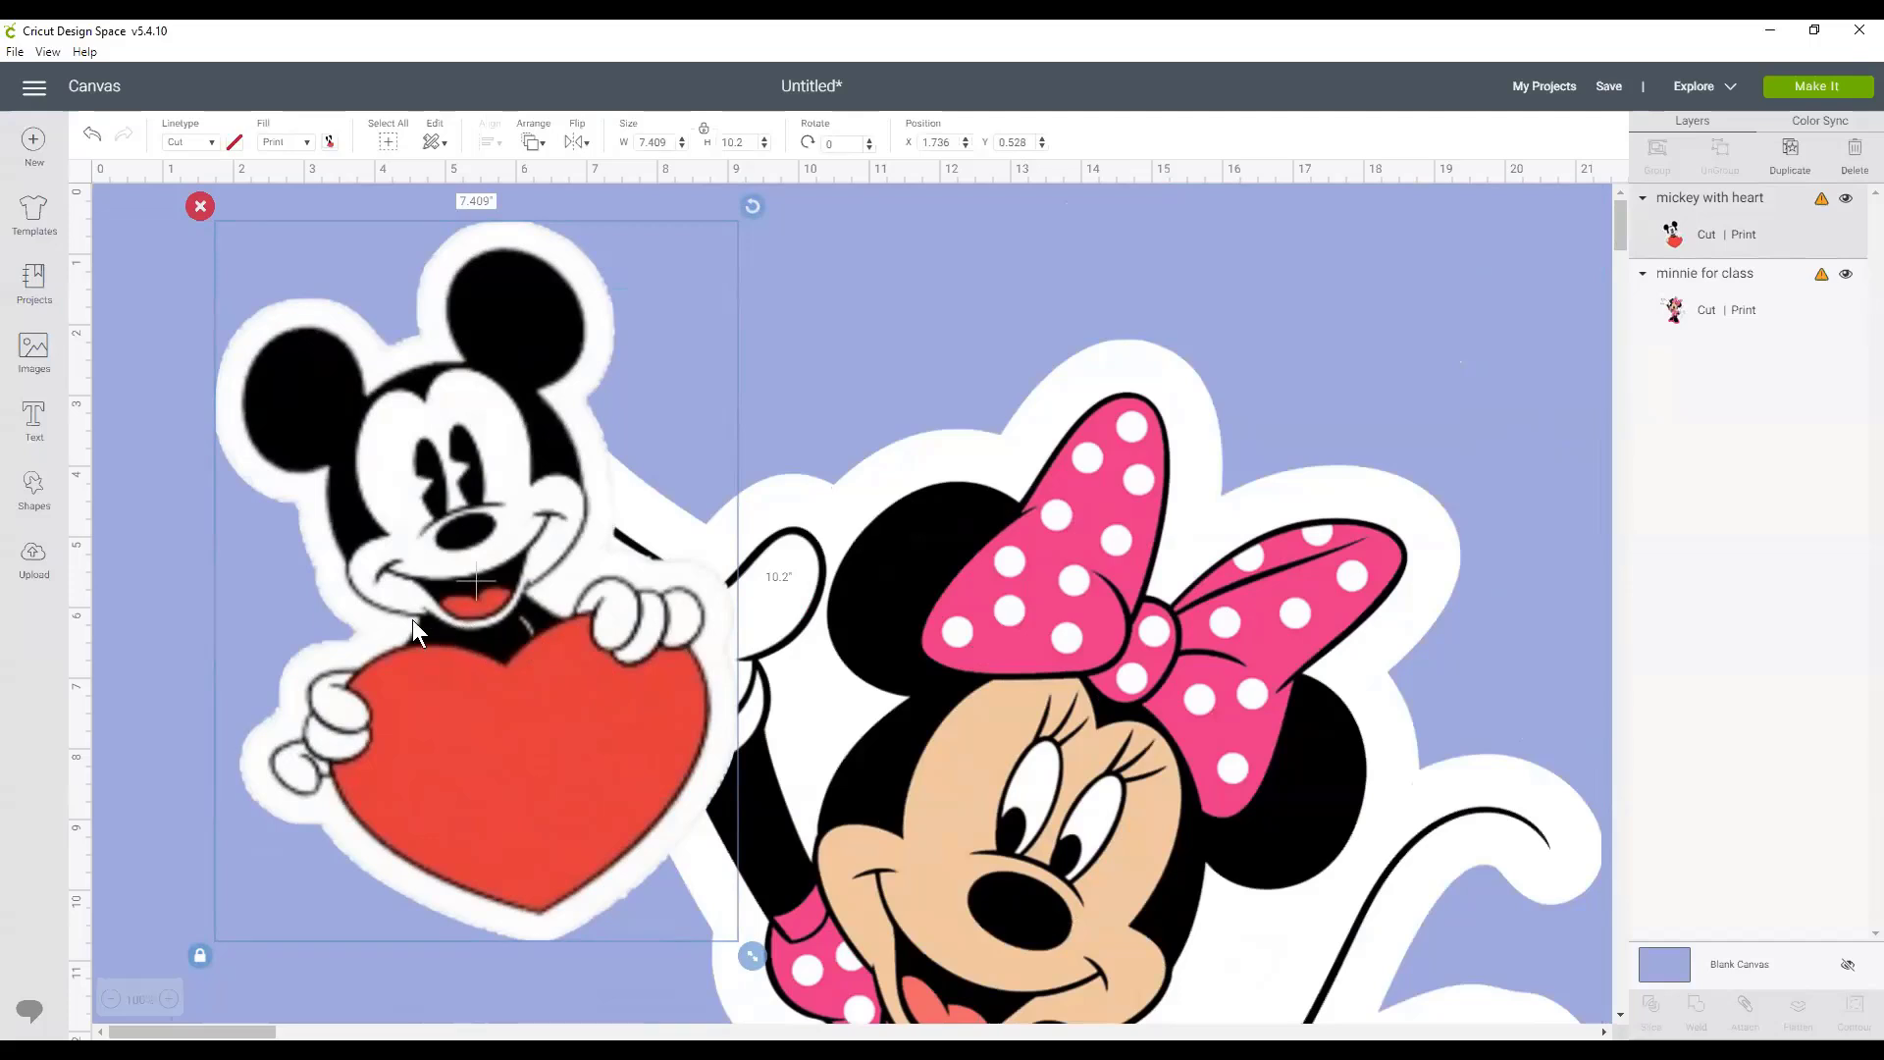
Shrink the Minnie sticker to 12.672 by 13.549 in and position it beside Mickey near the top of the canvas.
left_click_drag(1020, 668, 978, 445)
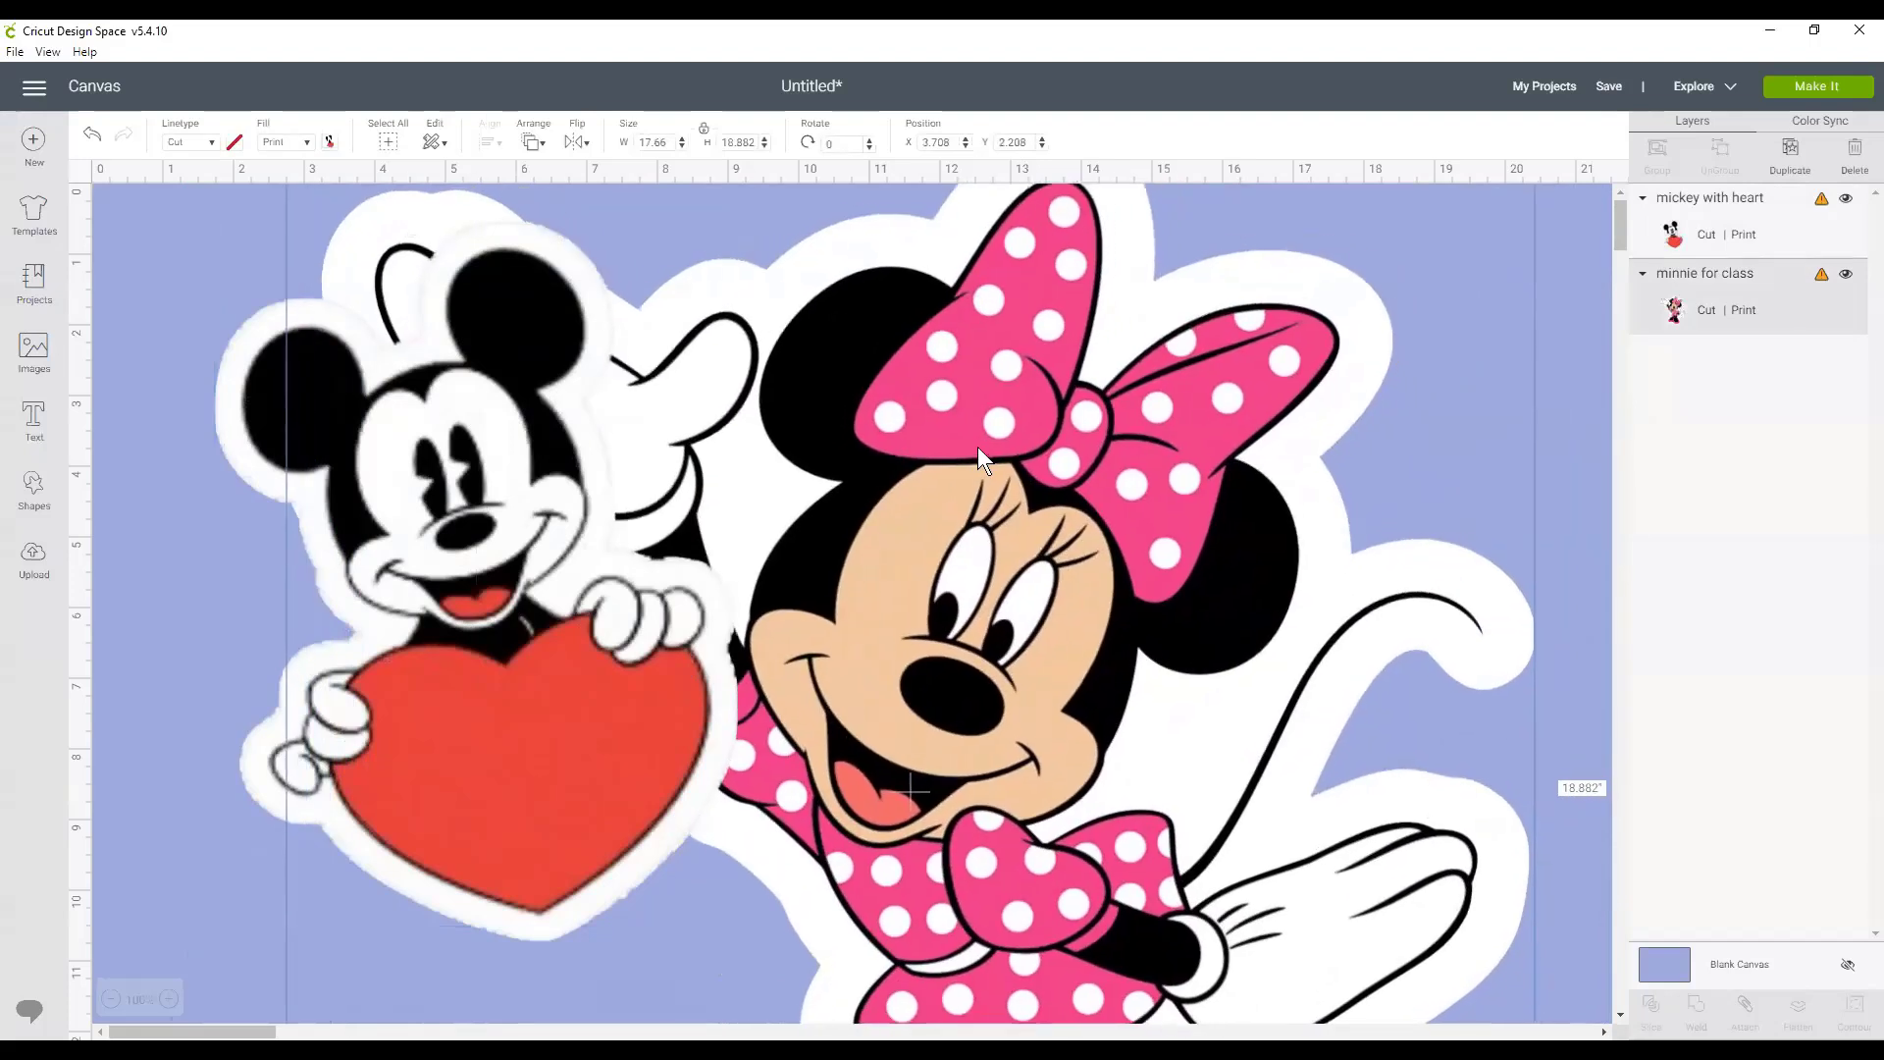
left_click(496, 655)
left_click_drag(955, 614, 944, 563)
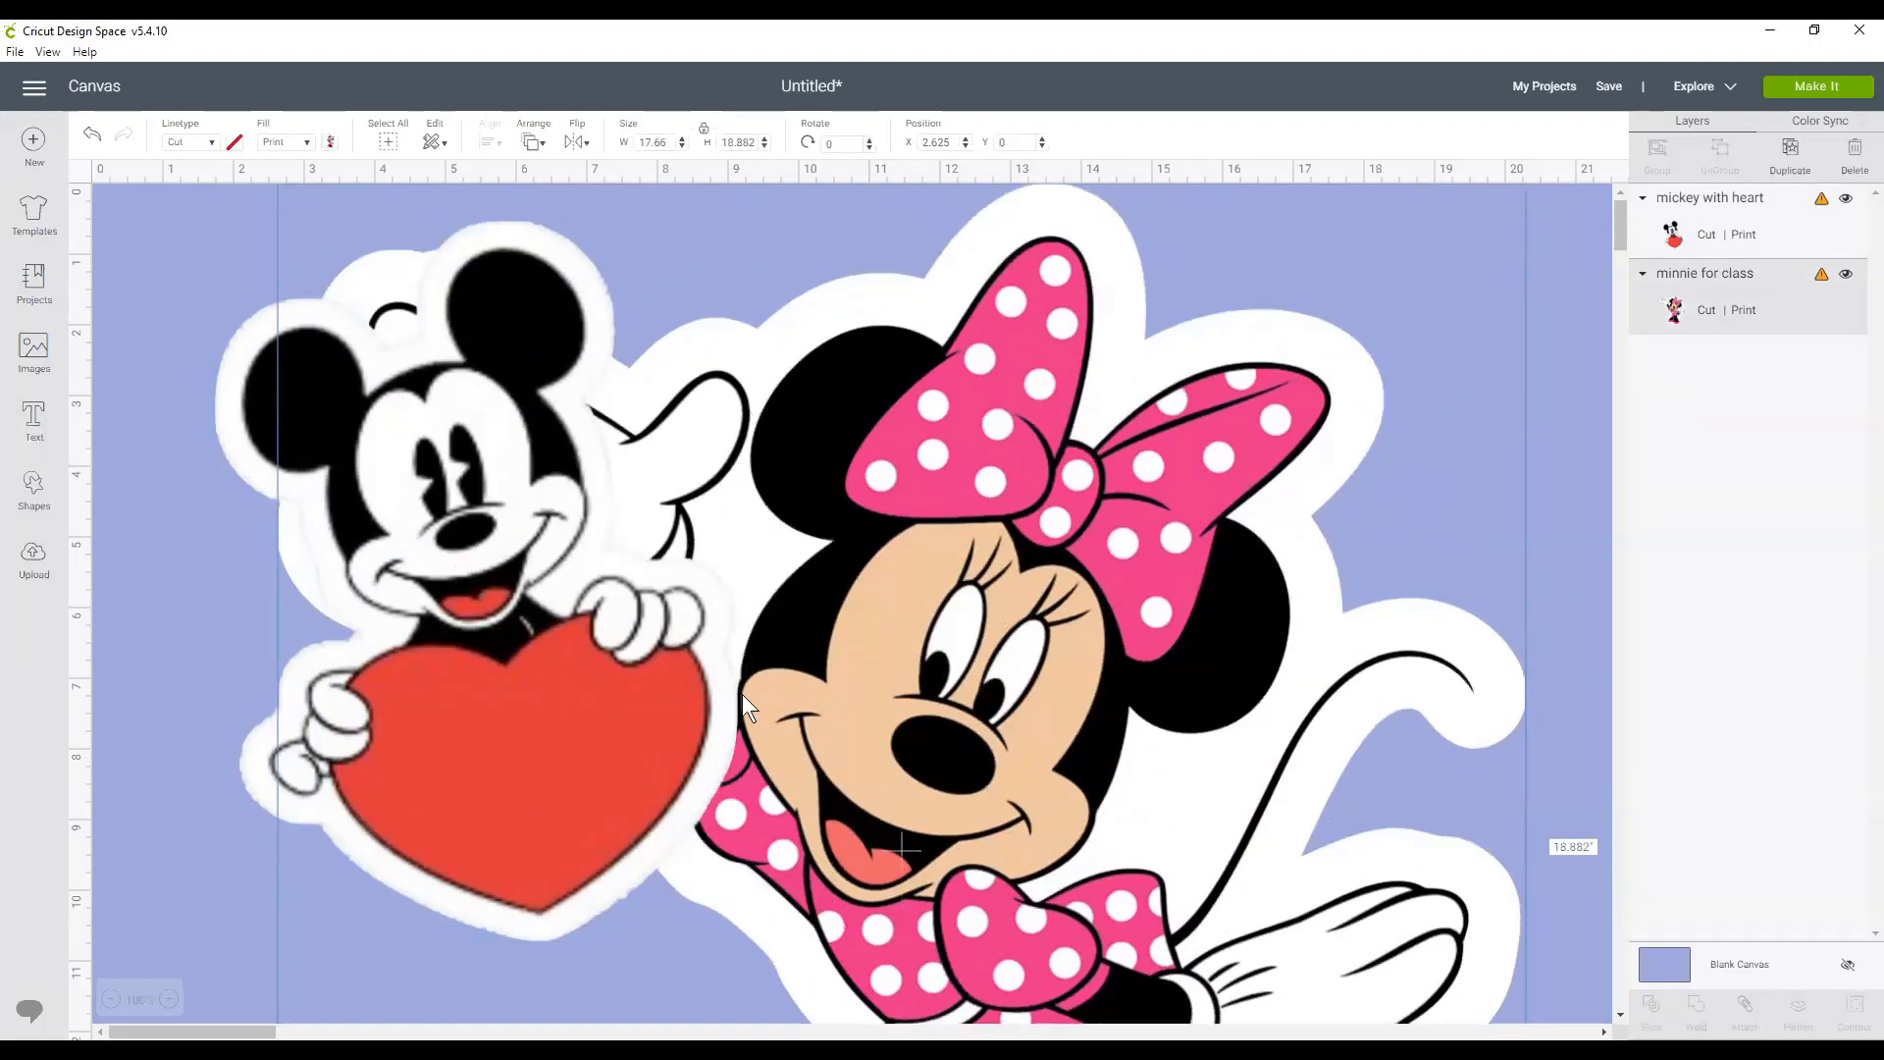
left_click(500, 532)
left_click(1048, 597)
scroll(1048, 598, "down", 10)
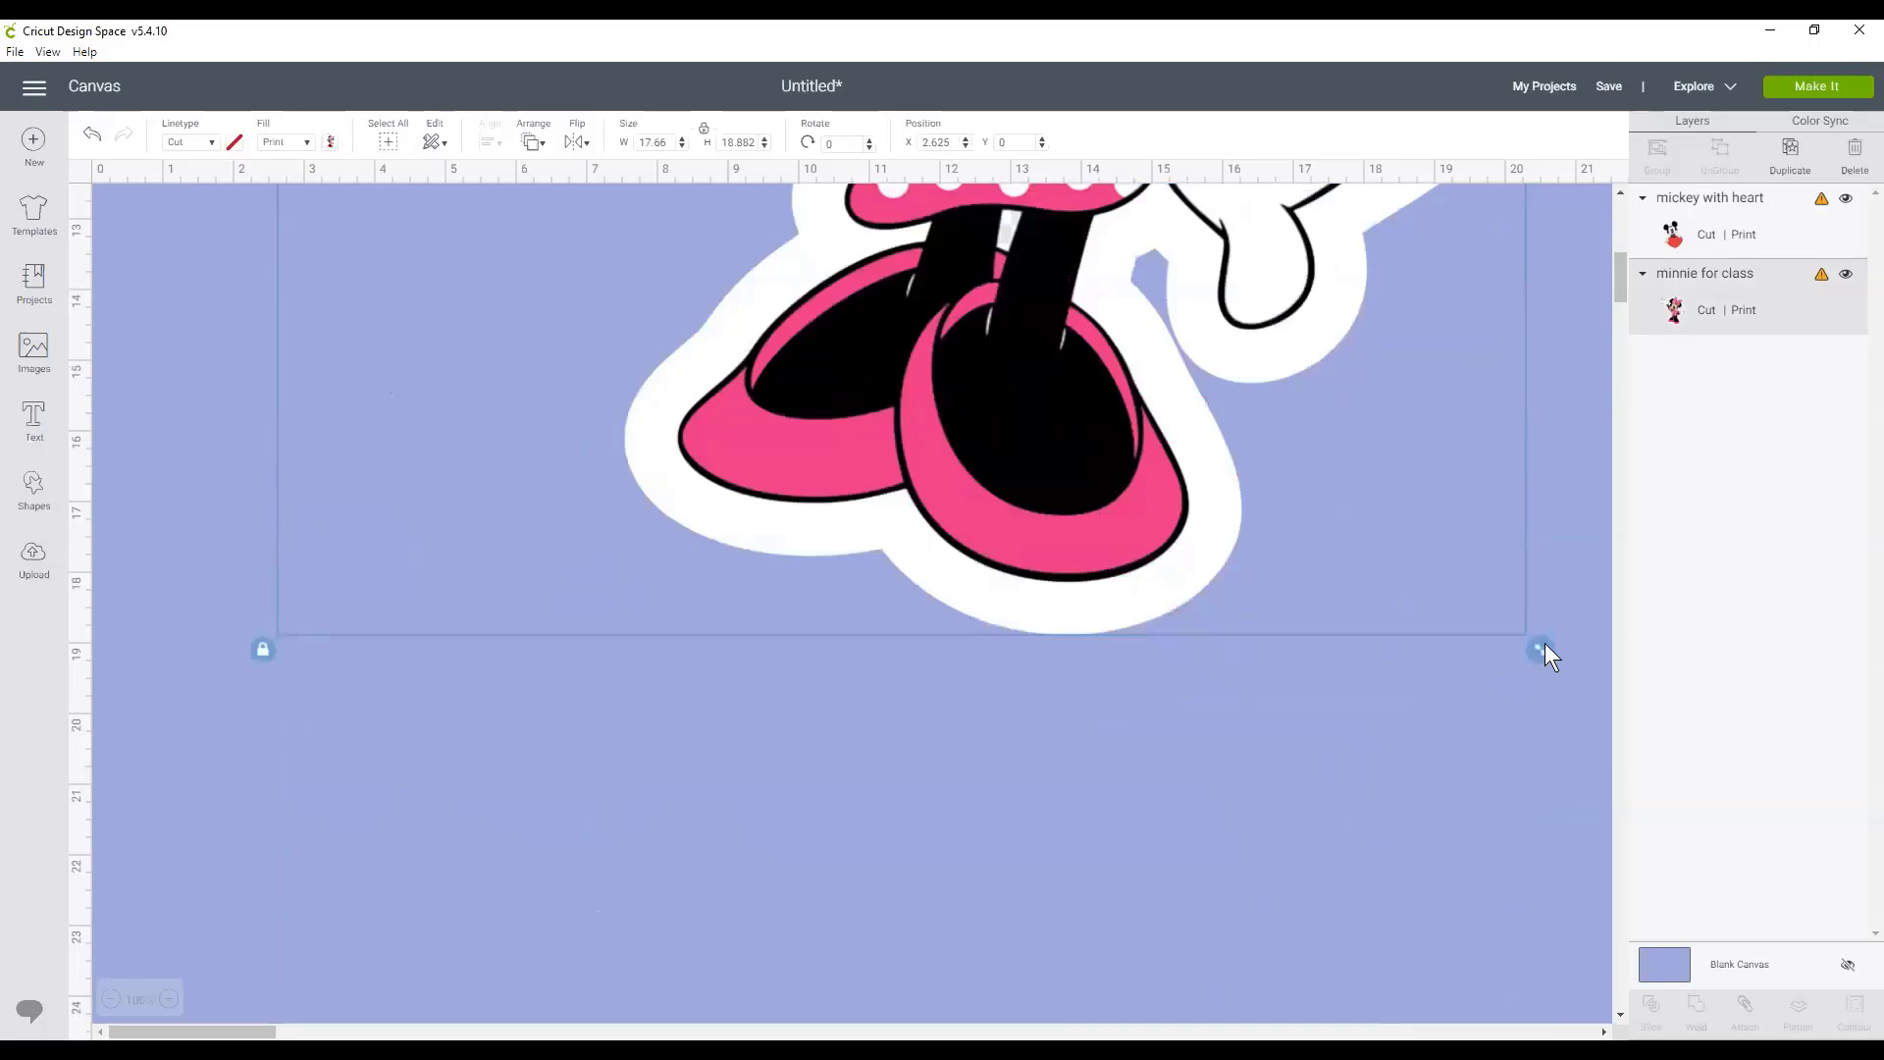
left_click_drag(1537, 648, 883, 304)
scroll(962, 497, "up", 7)
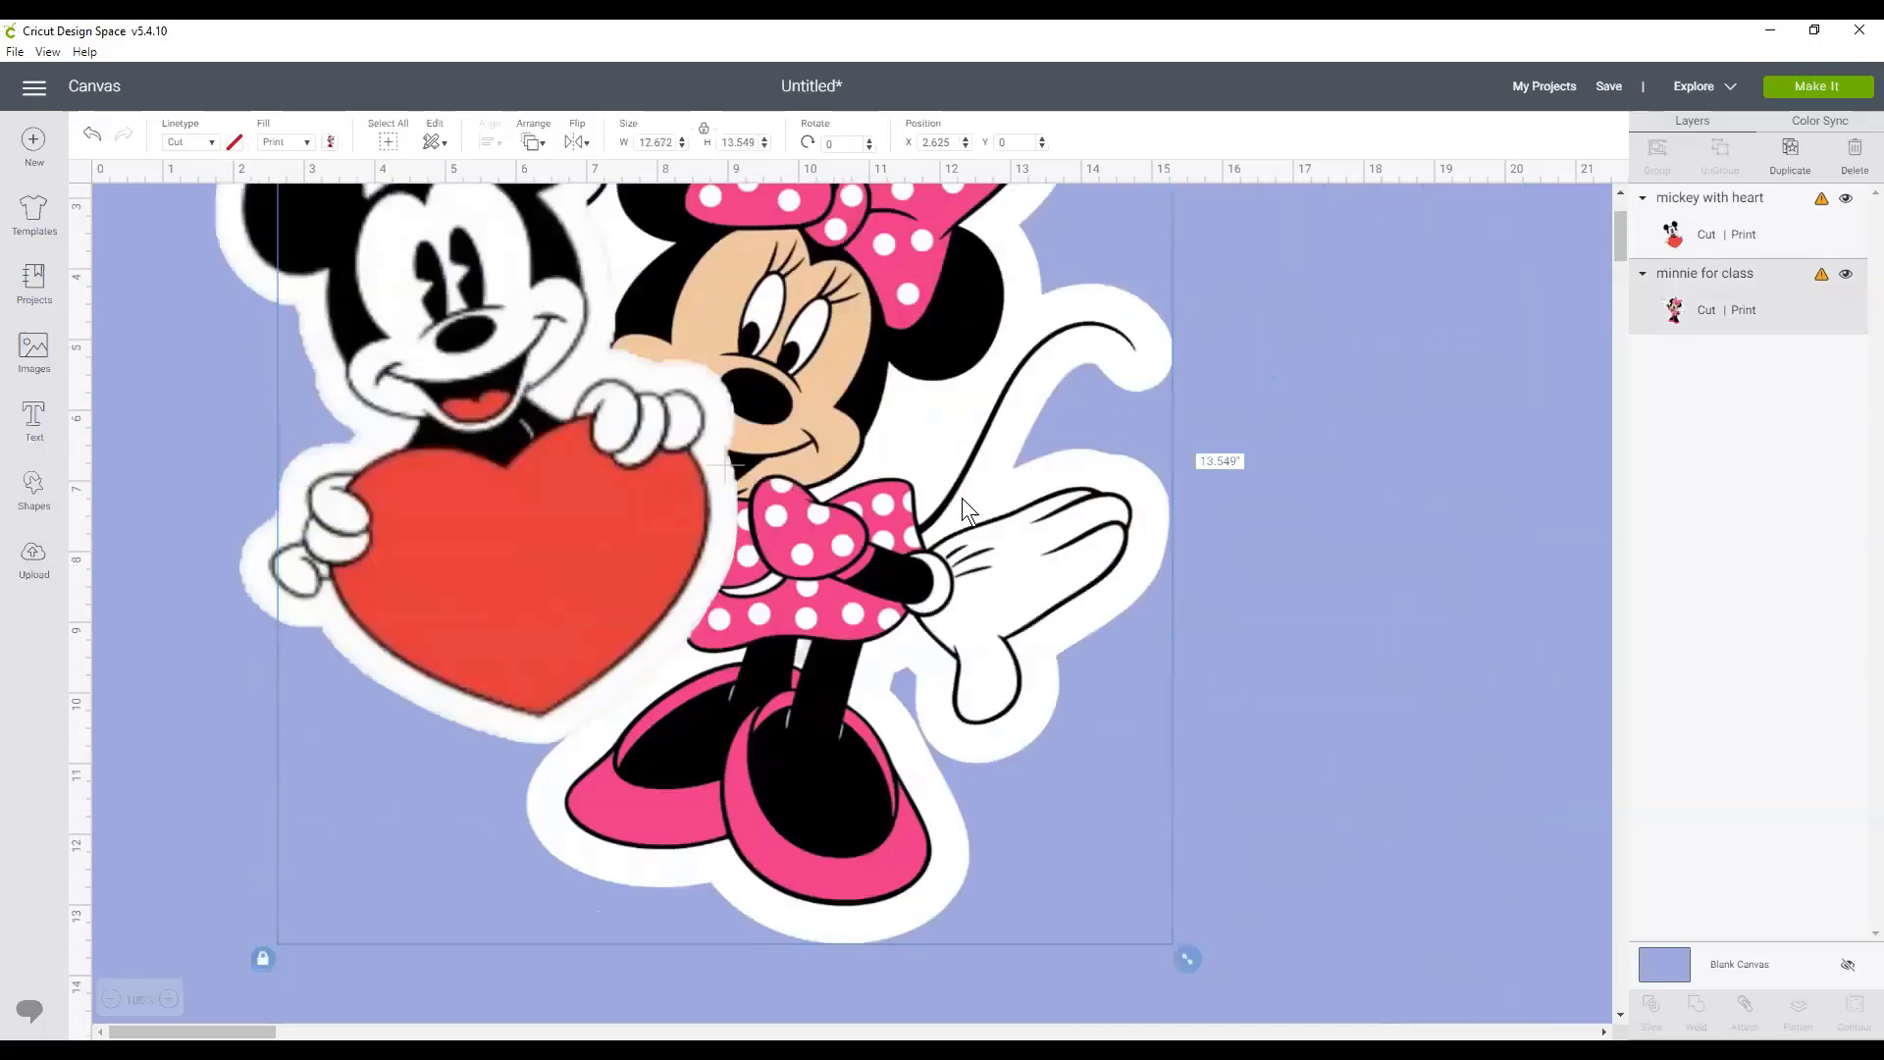
scroll(961, 498, "up", 2)
left_click_drag(961, 498, 1248, 698)
Shrink Mickey to 1.013 in wide, then enlarge it to 8.469 by 11.658 in at the canvas's upper-left area to compare edge quality.
left_click(485, 603)
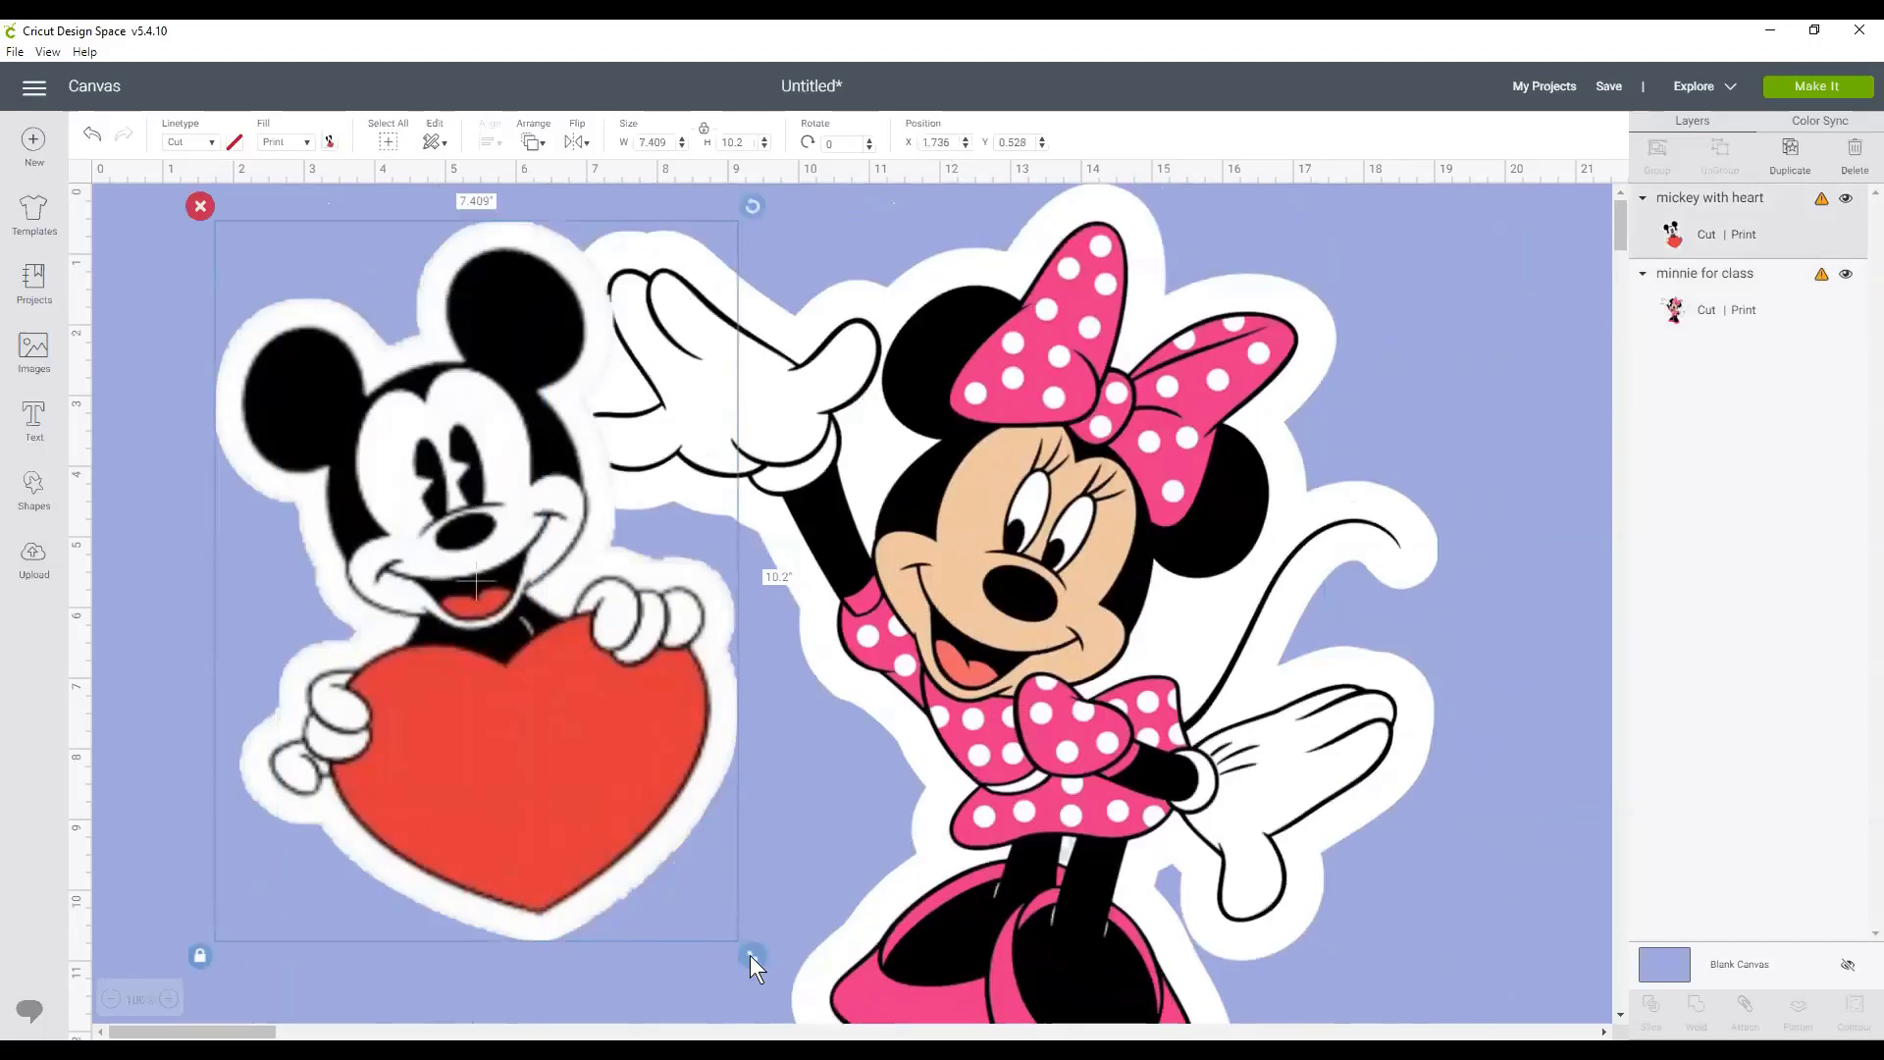
left_click_drag(749, 956, 431, 549)
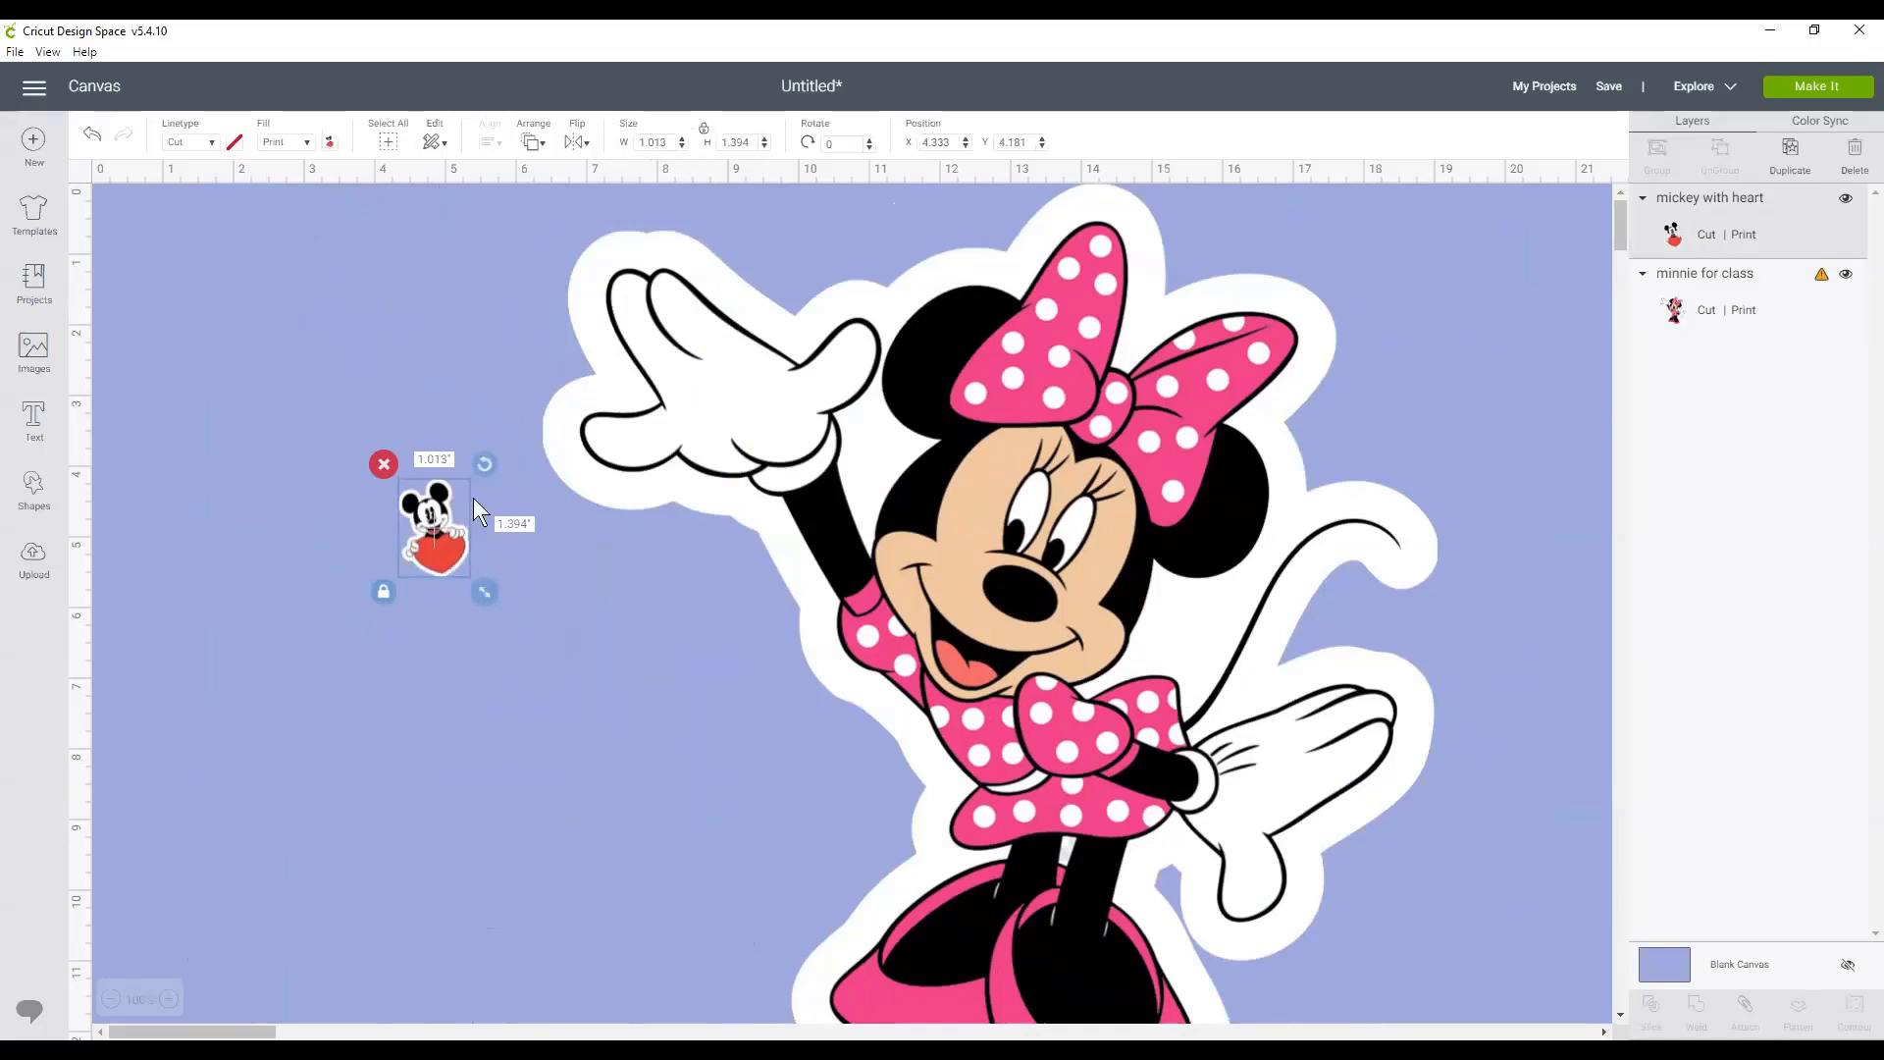
left_click_drag(490, 597, 738, 944)
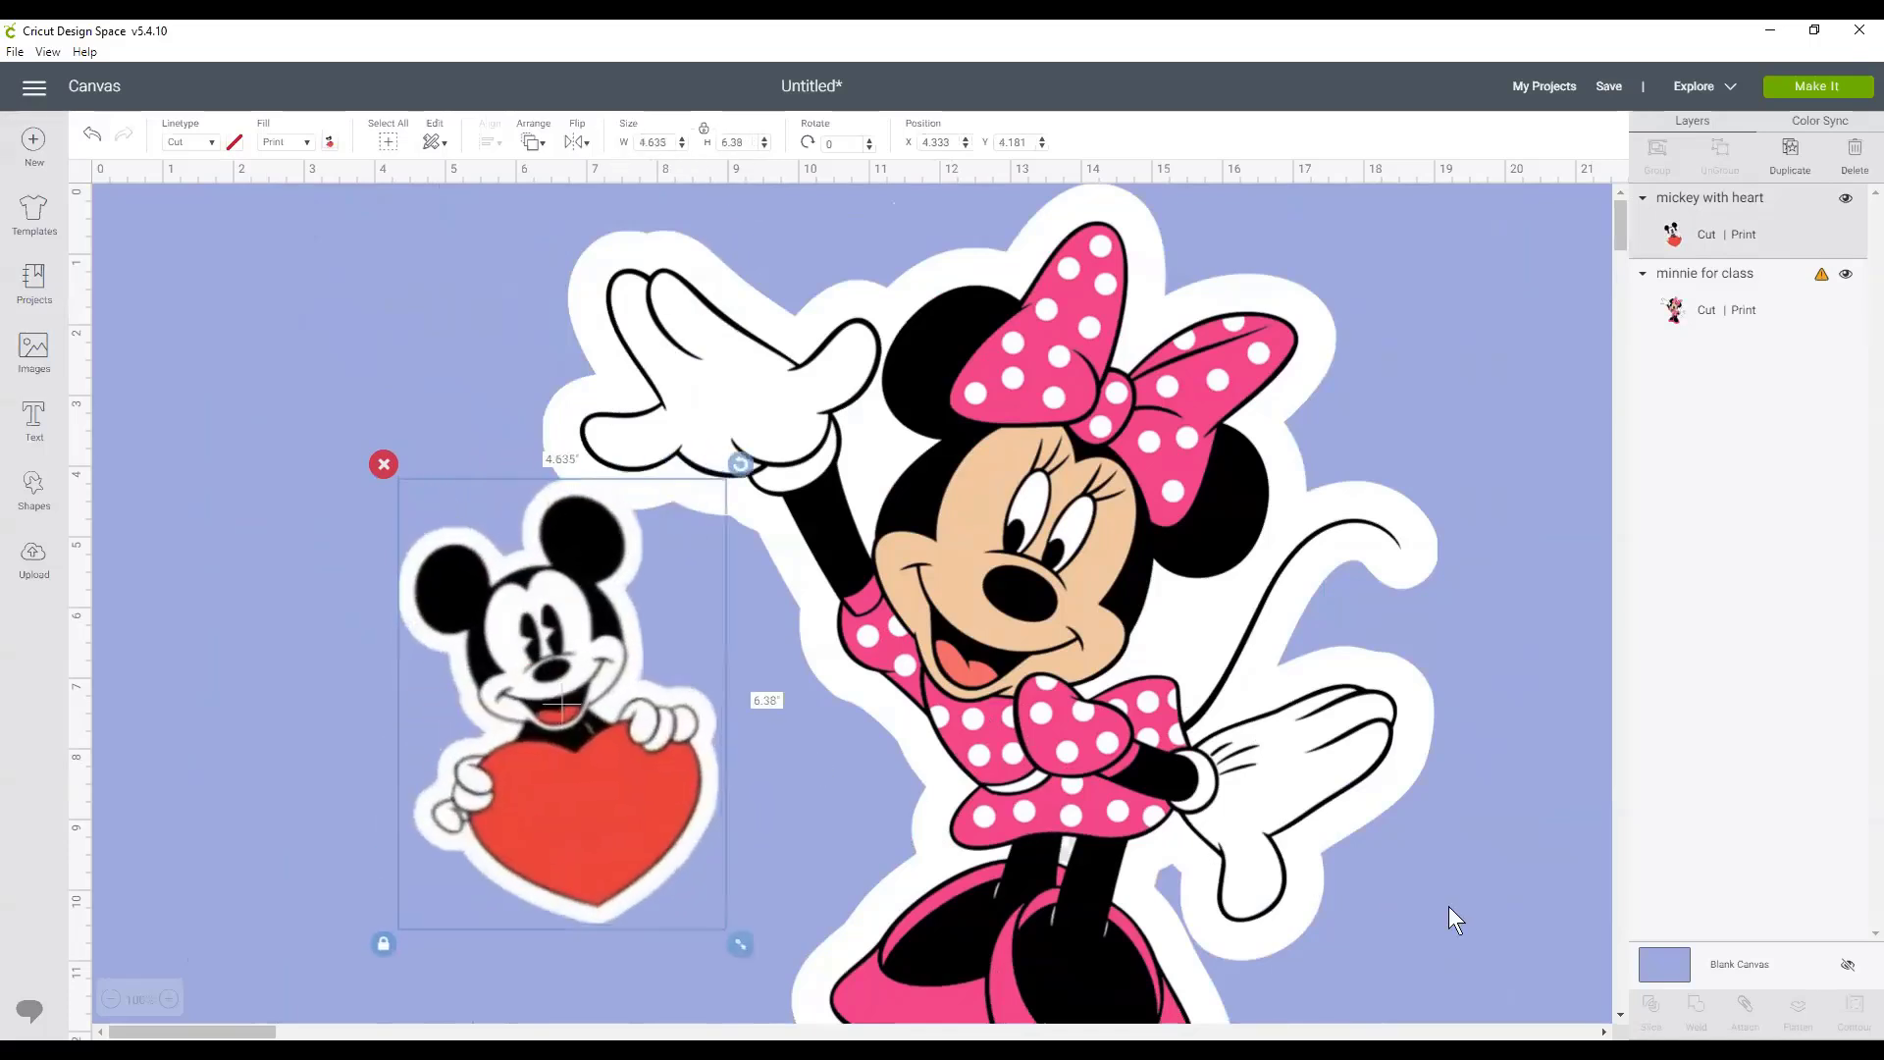
left_click_drag(532, 671, 311, 377)
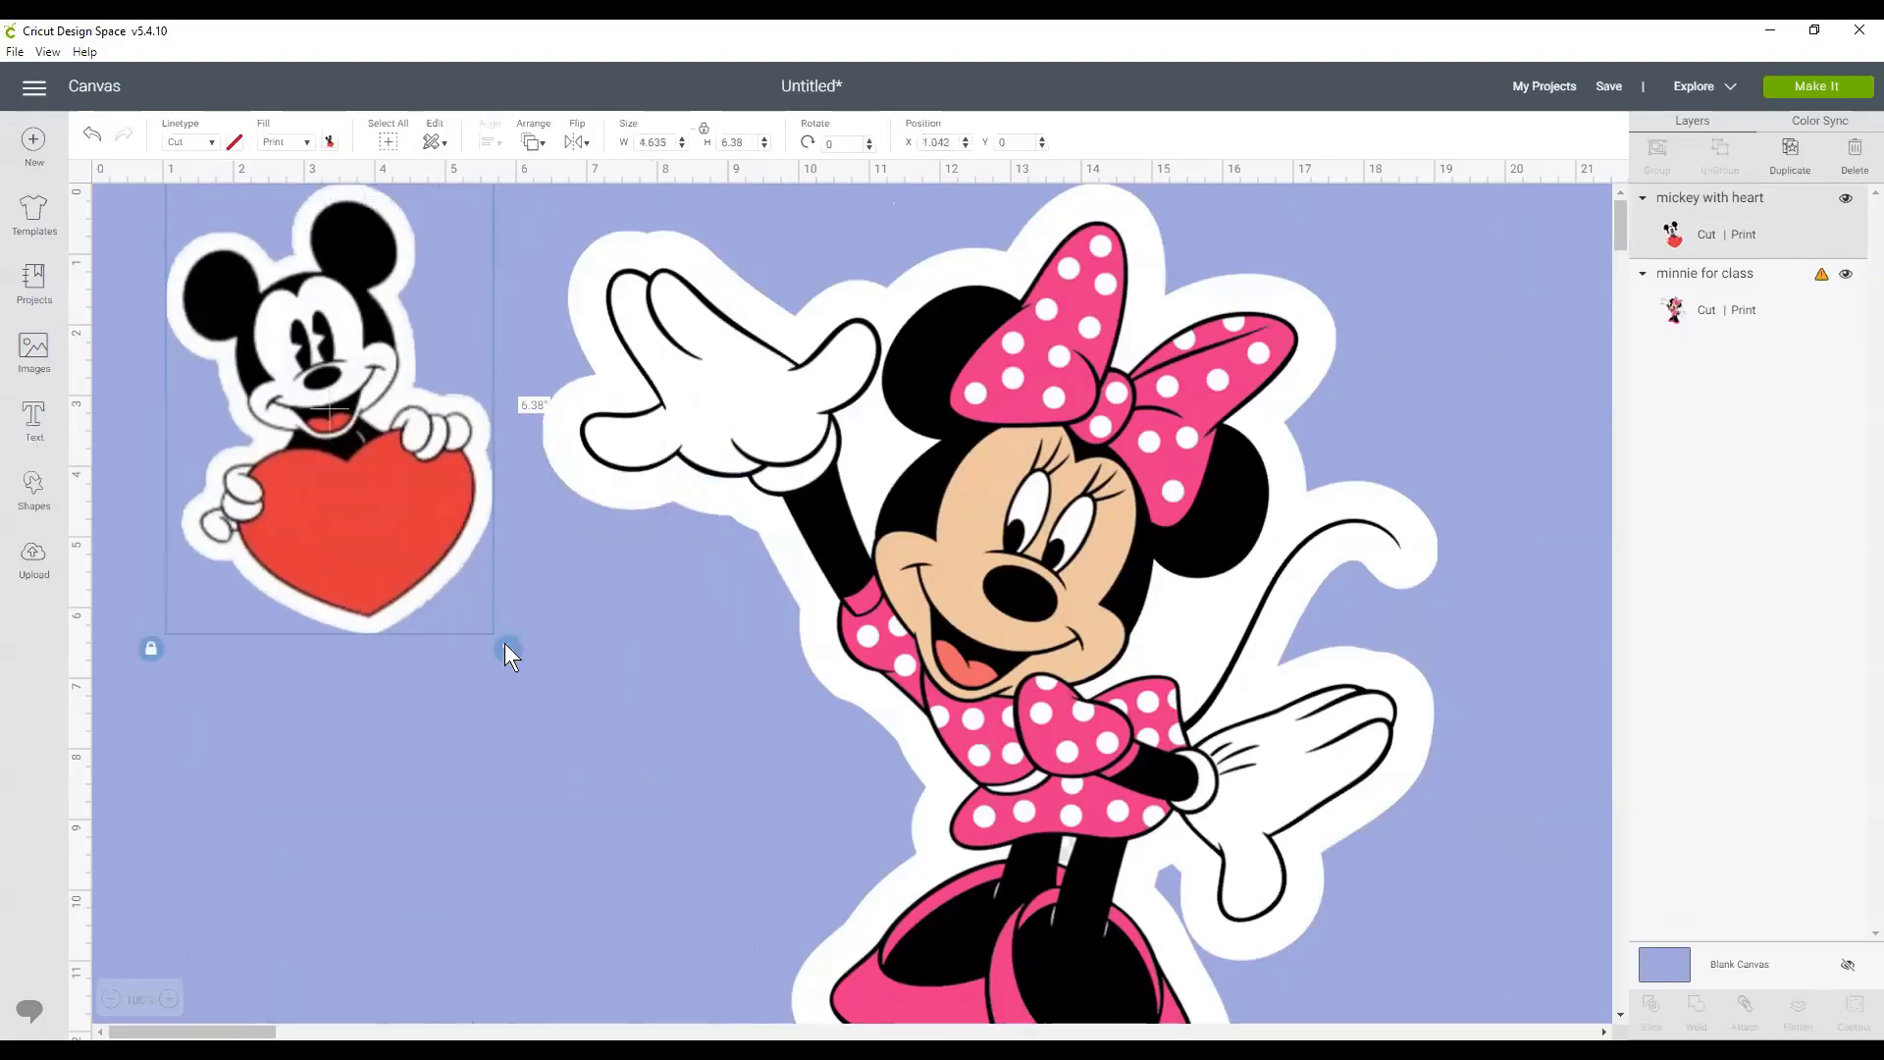
left_click_drag(508, 648, 777, 1019)
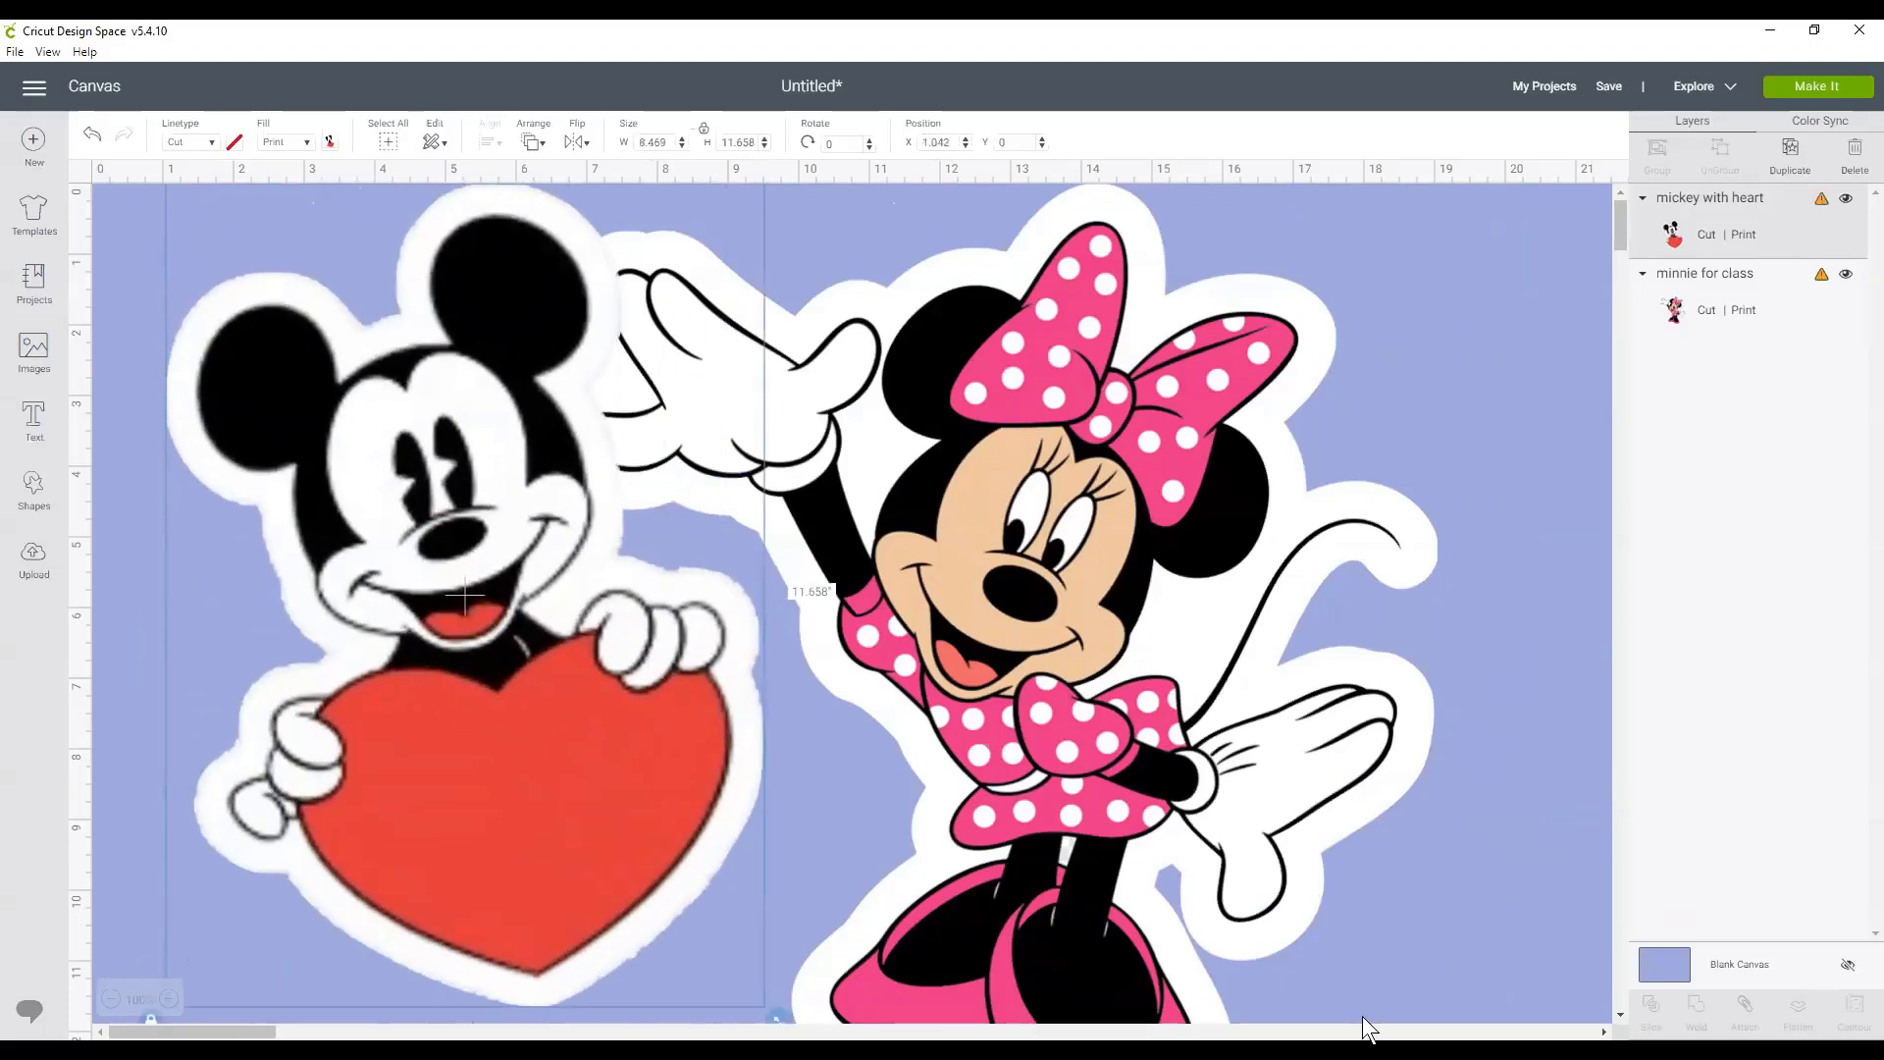
mouse_move(558, 803)
left_mouse_down()
mouse_move(630, 857)
mouse_move(570, 822)
mouse_move(585, 816)
left_mouse_up()
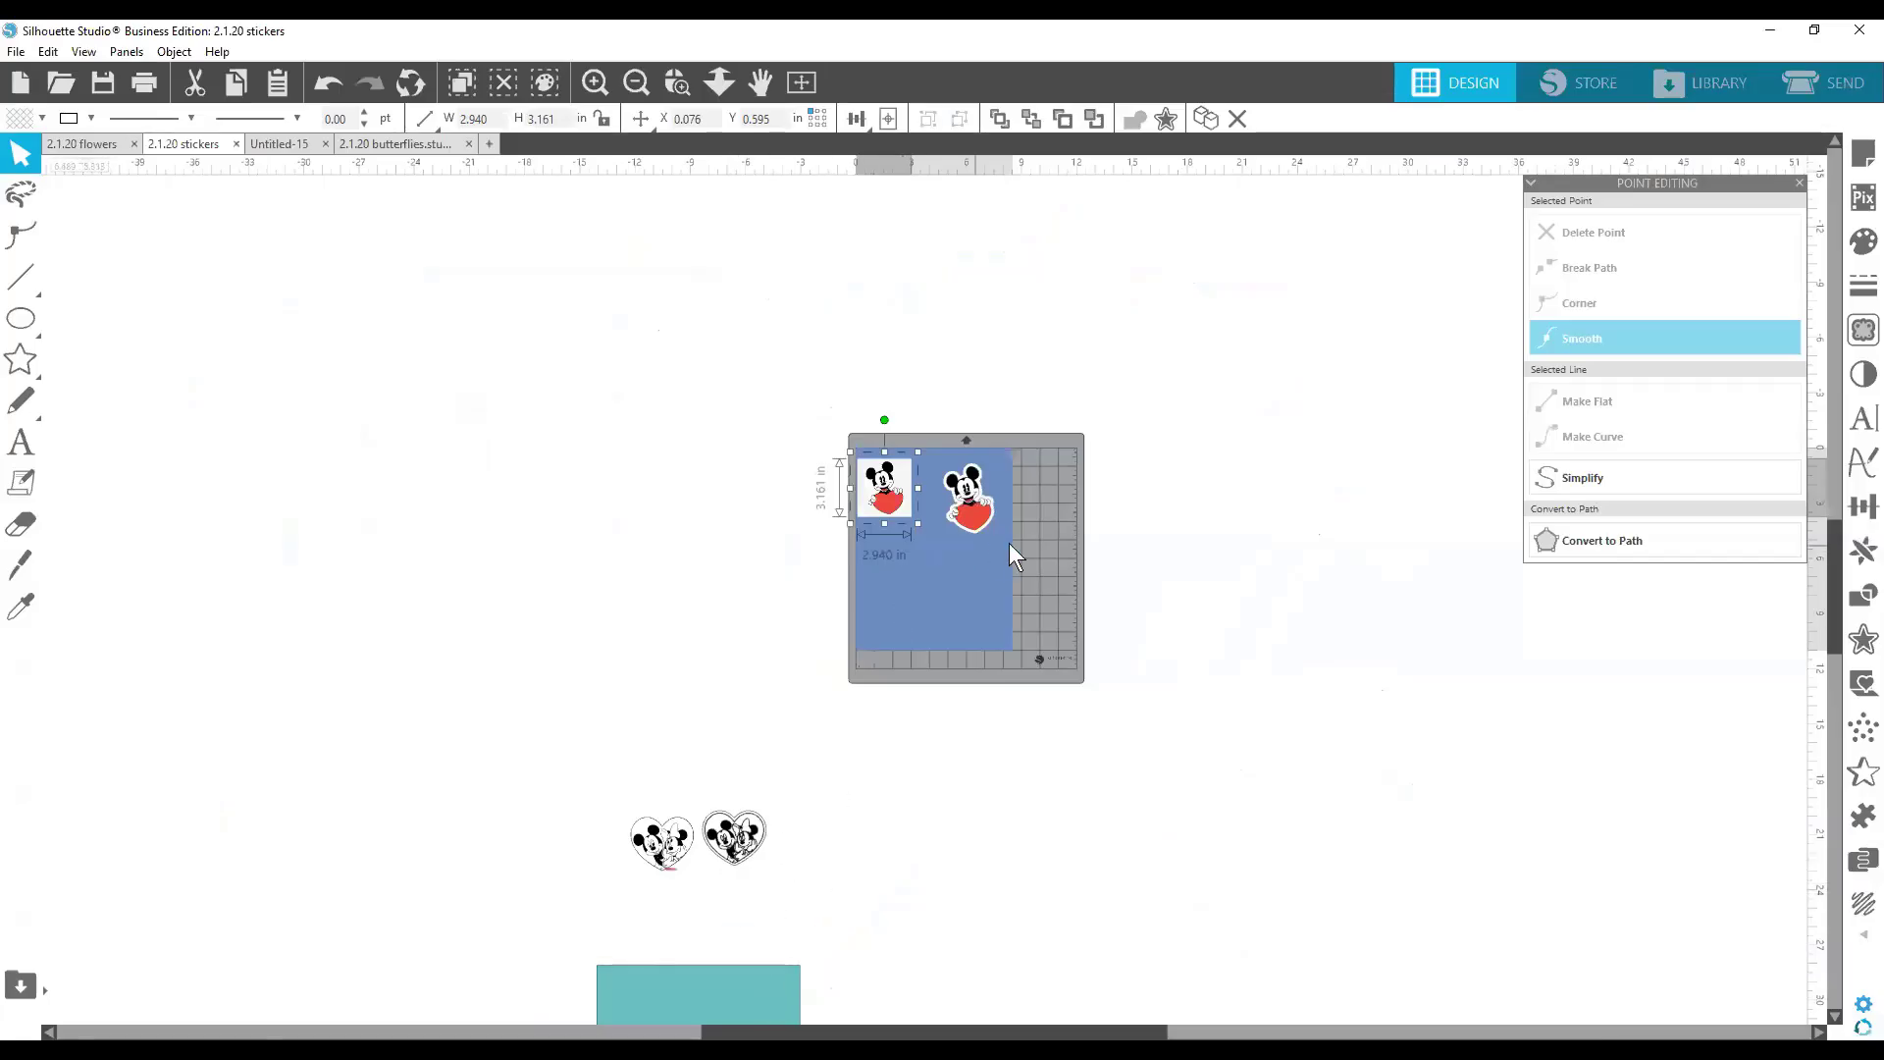
Switch to Silhouette Studio and delete both Mickey-with-heart images from the blue page.
left_click_drag(1010, 540, 840, 461)
key("Delete")
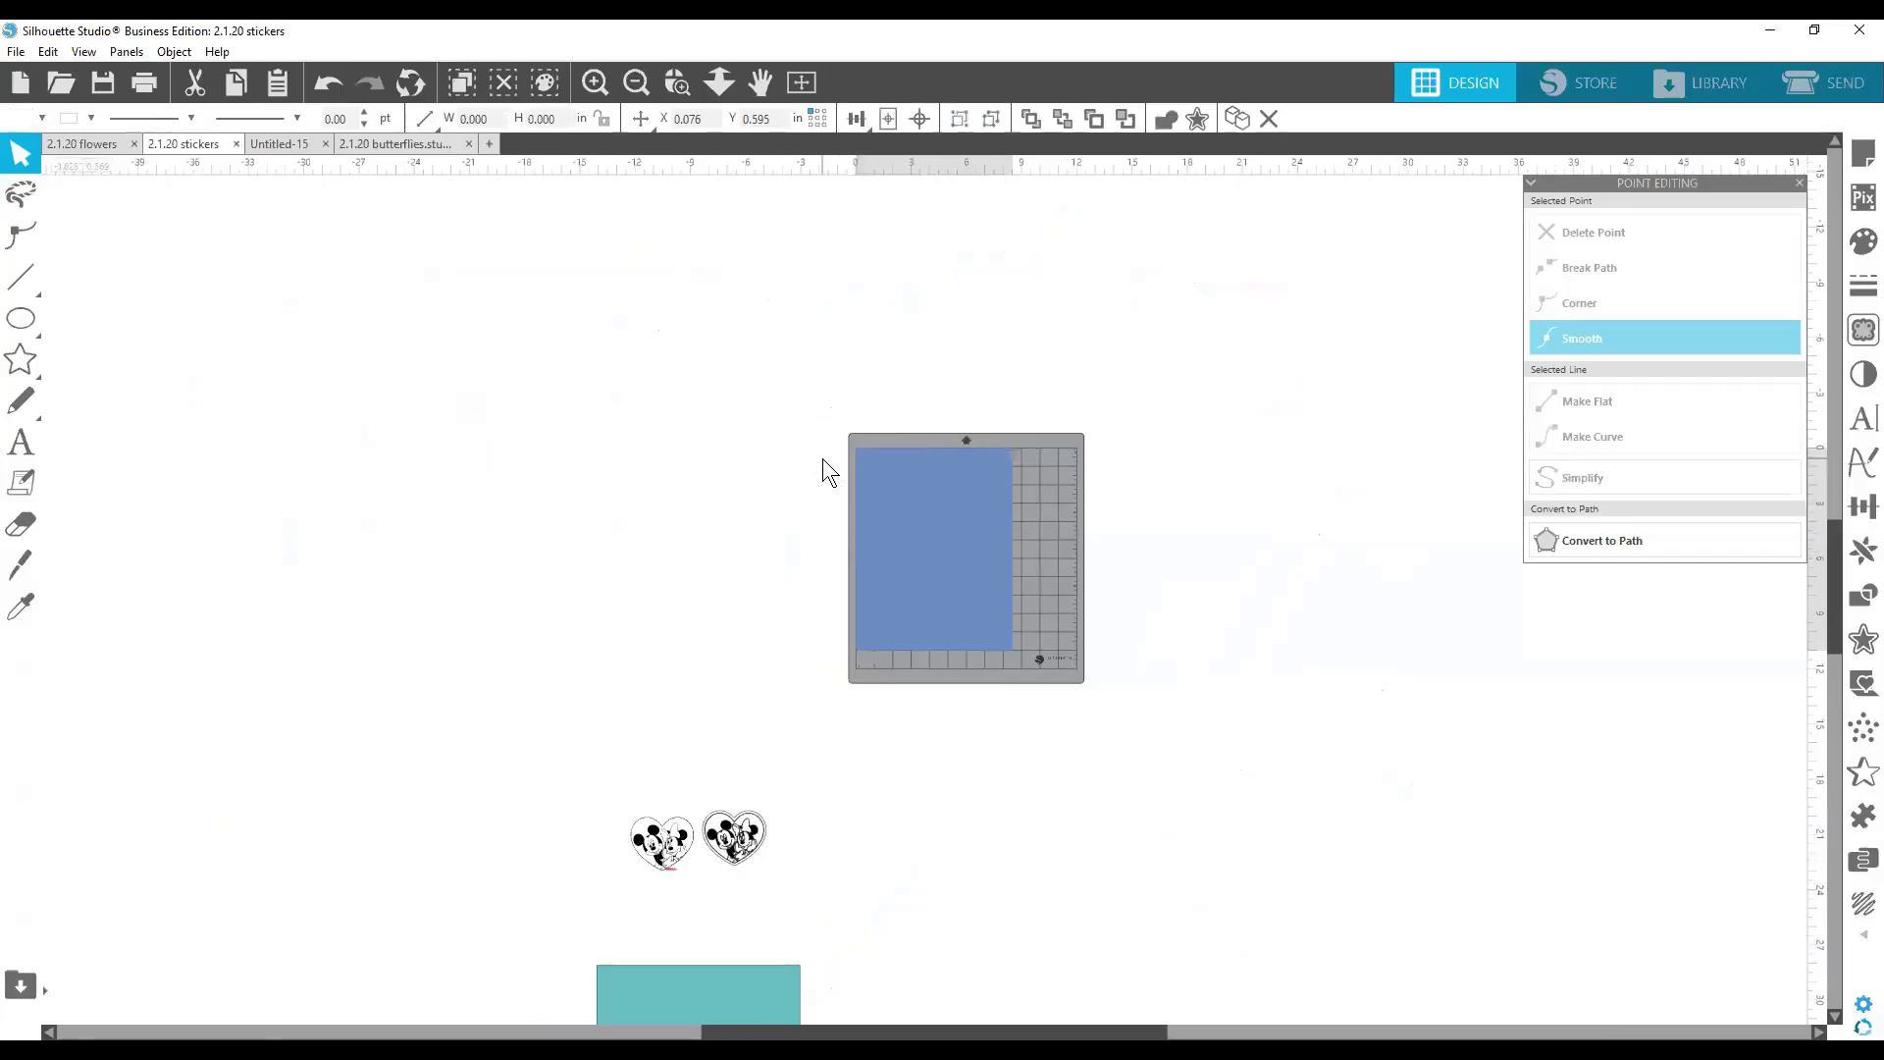
Move the two heart-shaped Mickey and Minnie images above the mat and the teal rectangle to the mat's left.
left_click_drag(784, 889, 854, 385)
left_click(631, 345)
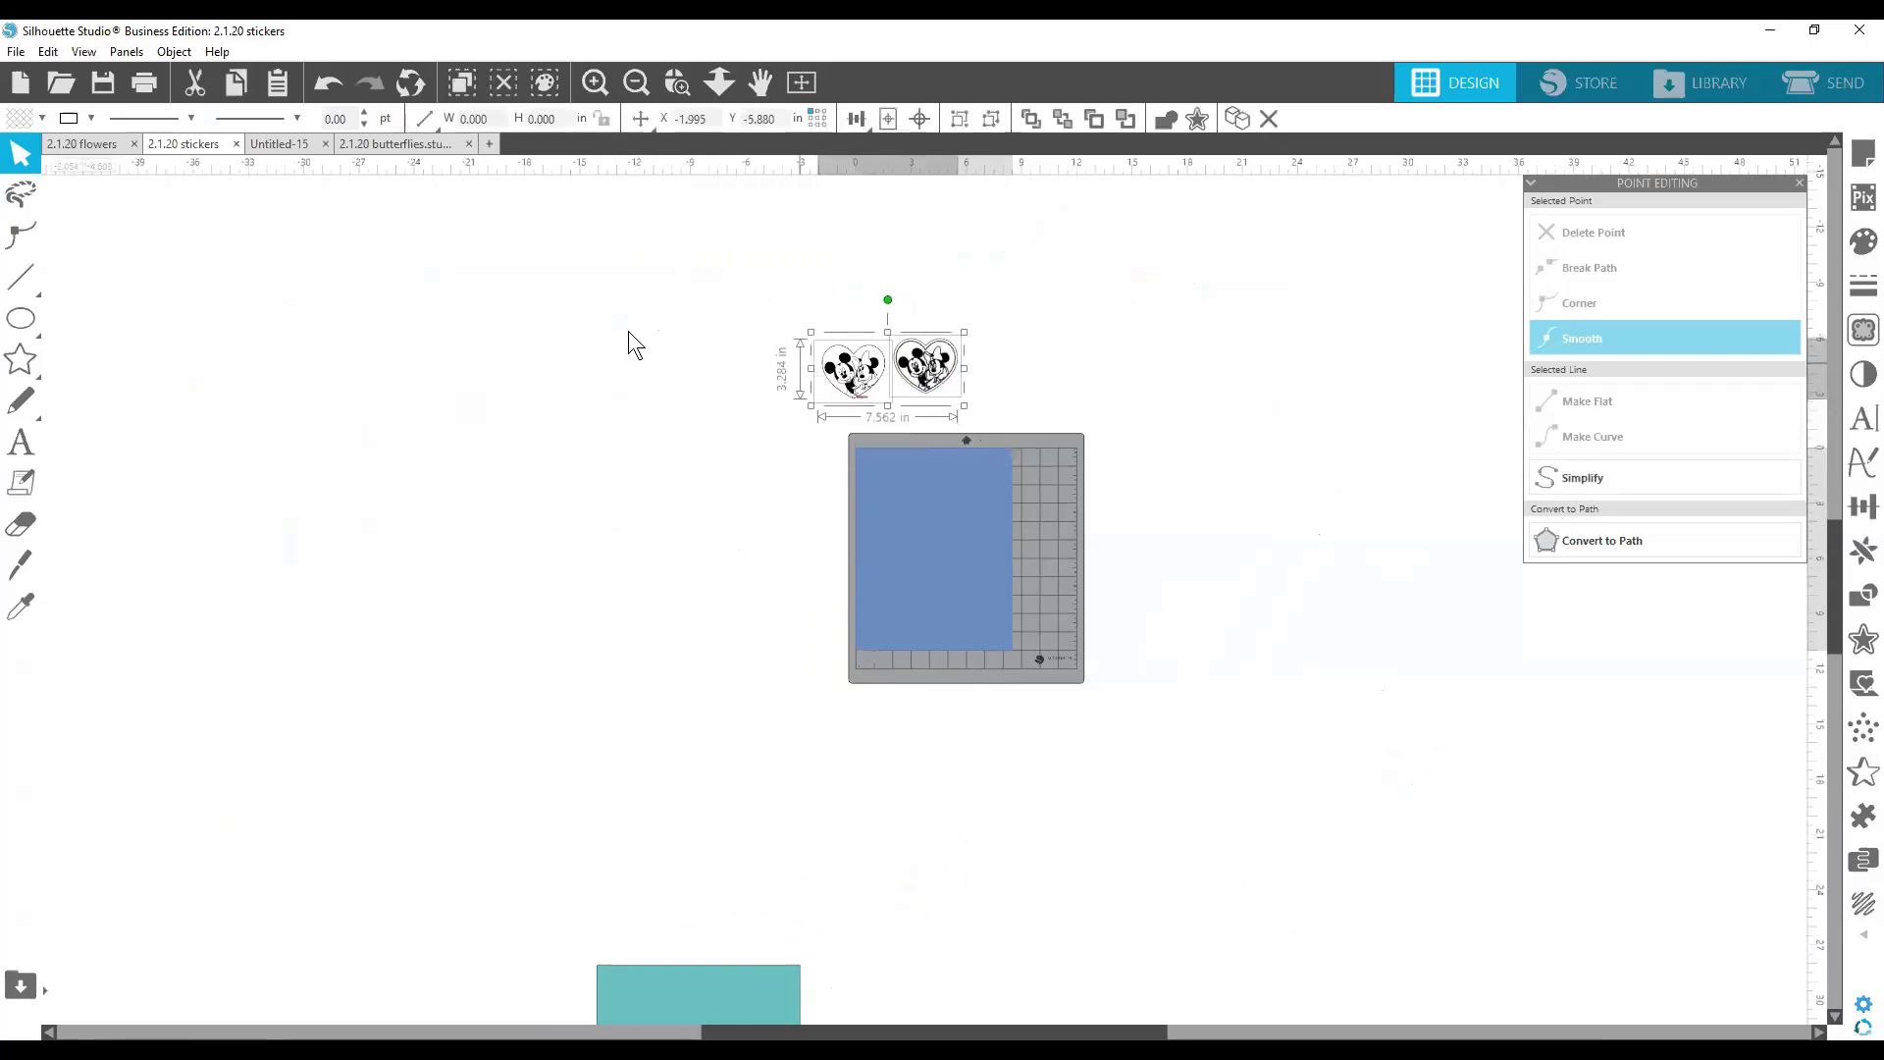
mouse_move(652, 1017)
left_mouse_down()
mouse_move(420, 358)
mouse_move(368, 328)
left_mouse_up()
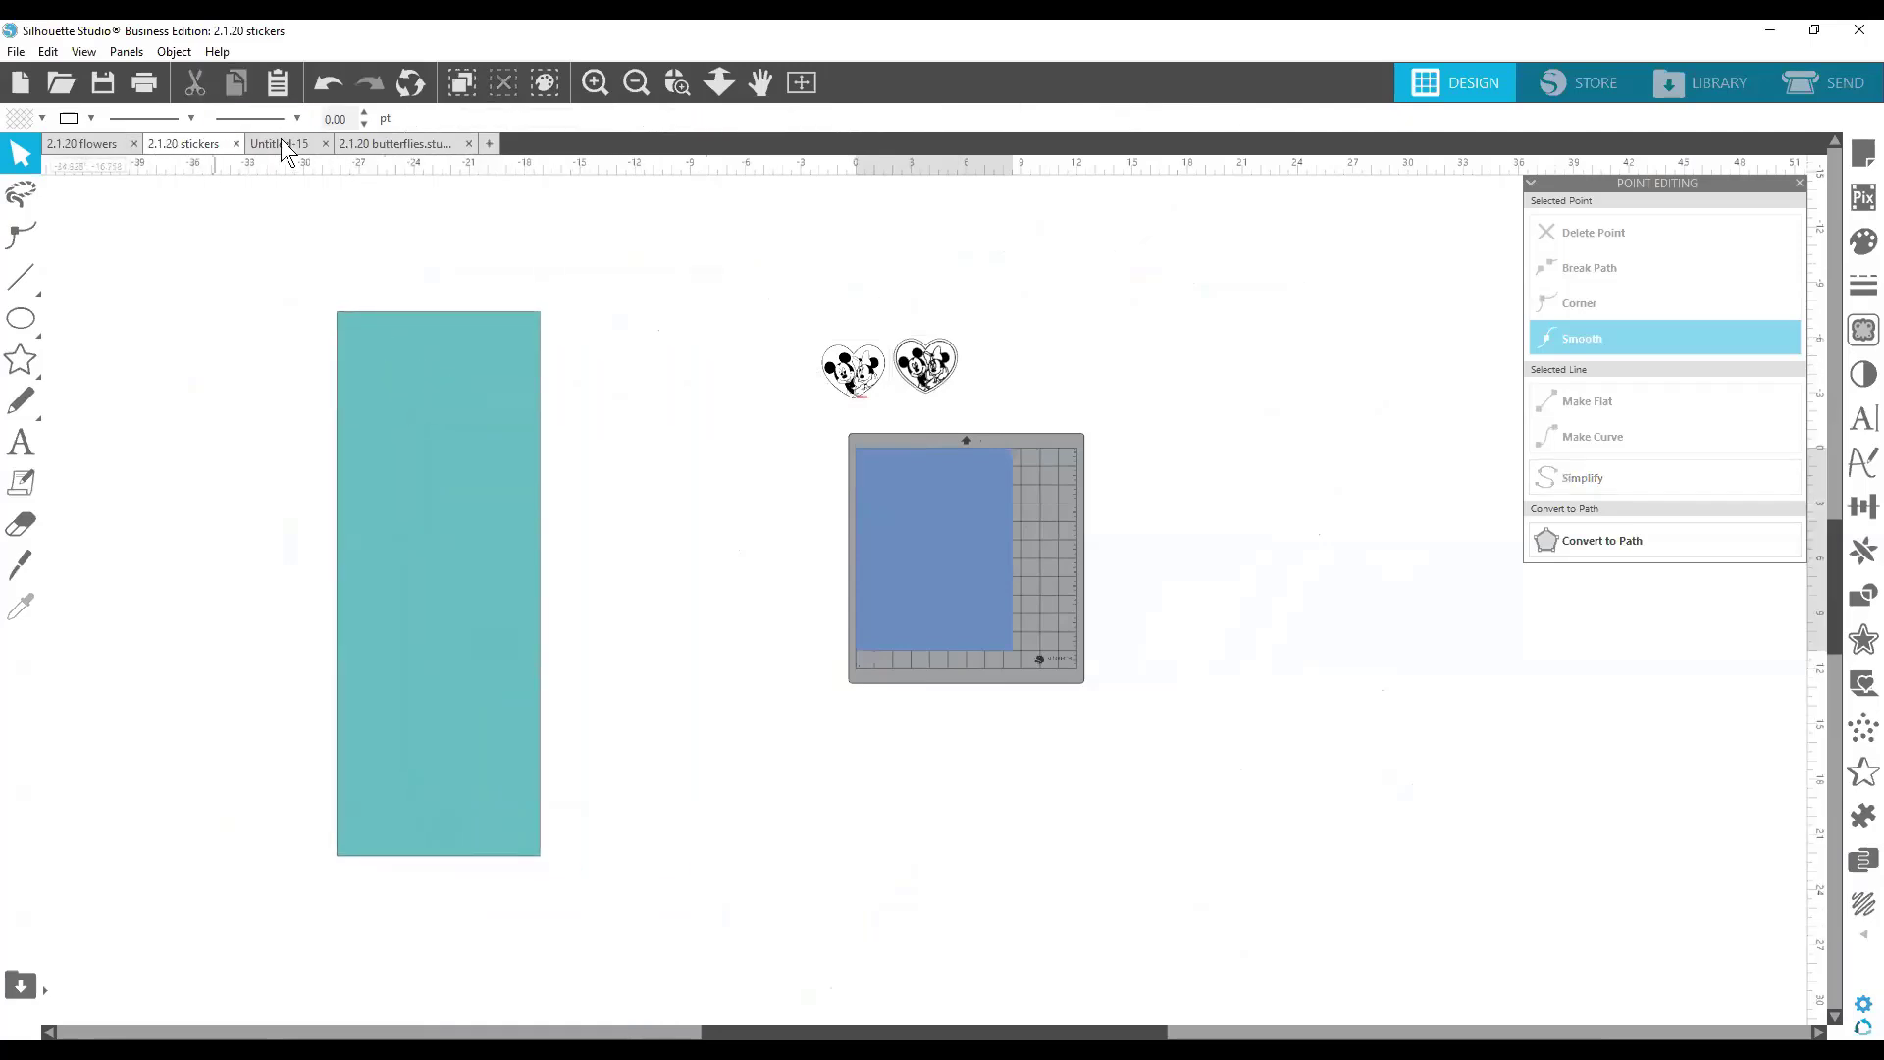
Switch to the Untitled-15 document and move the Plaid Heart Love screenshot down to uncover the LOVE designs.
left_click(85, 150)
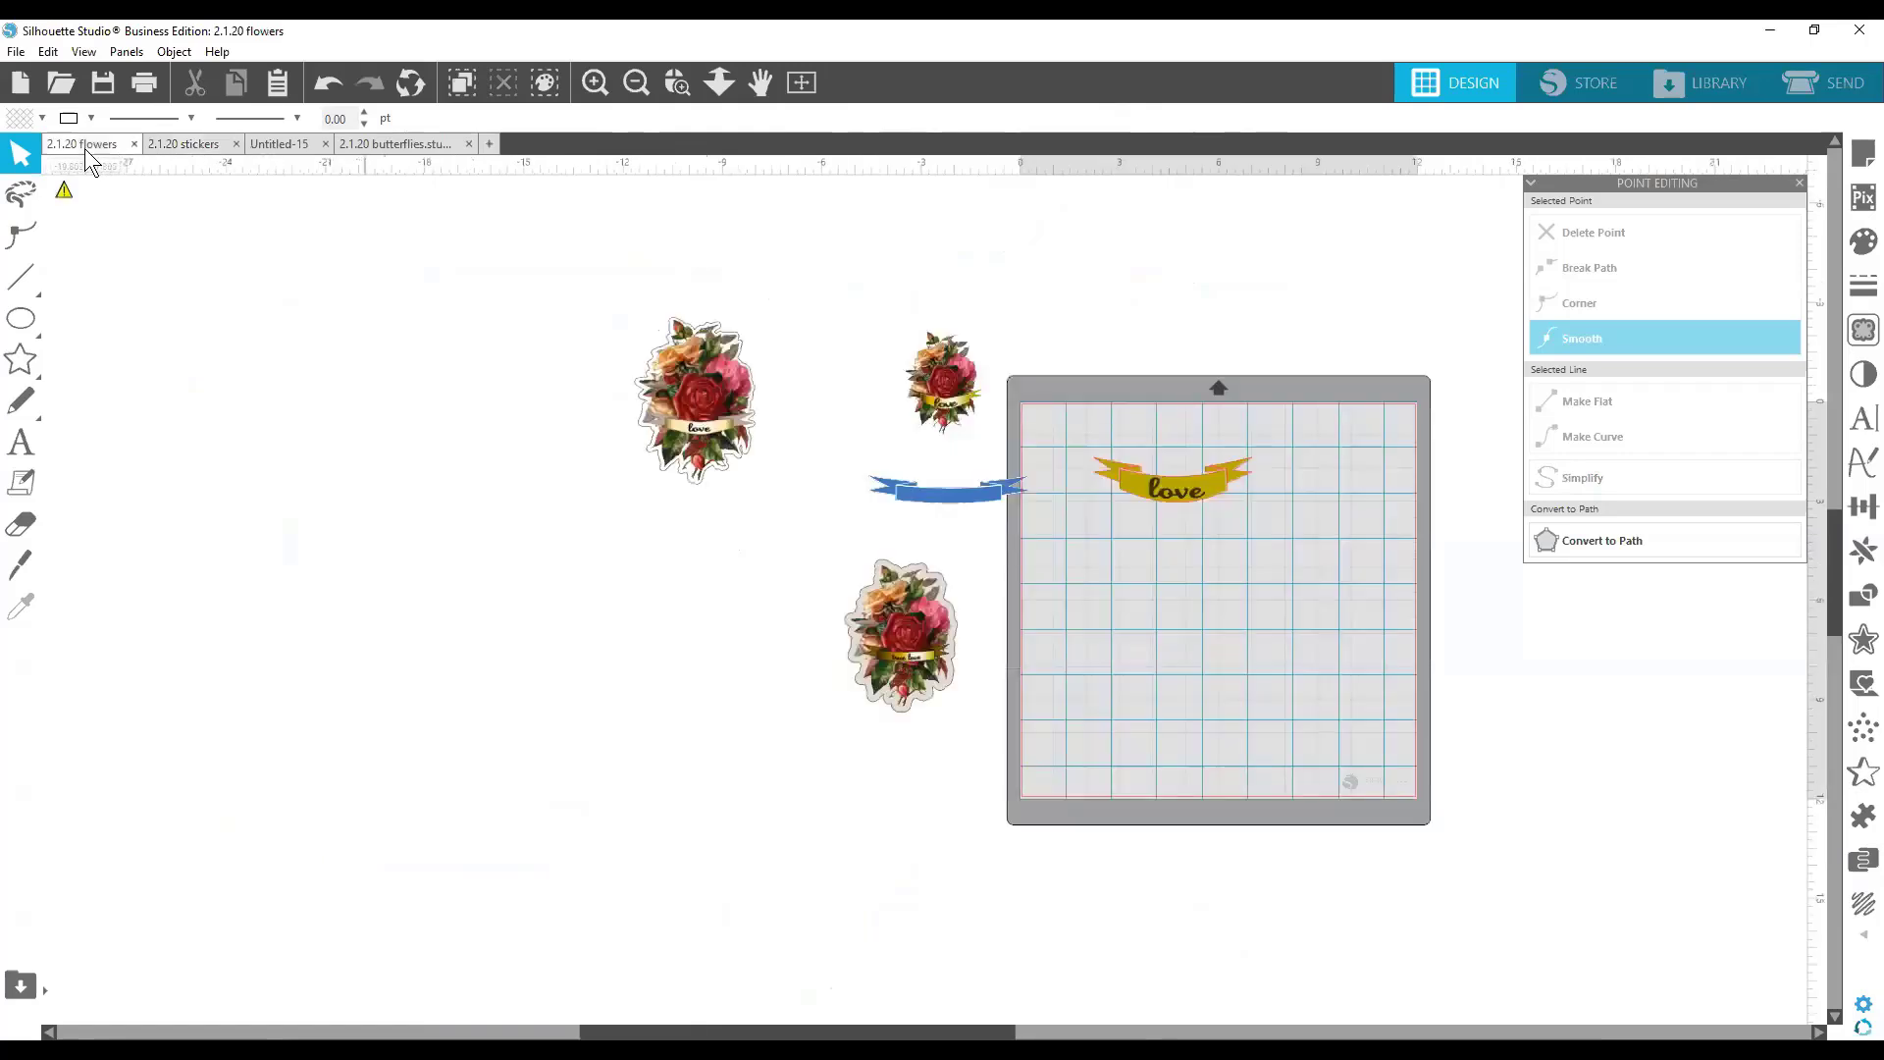
left_click(173, 144)
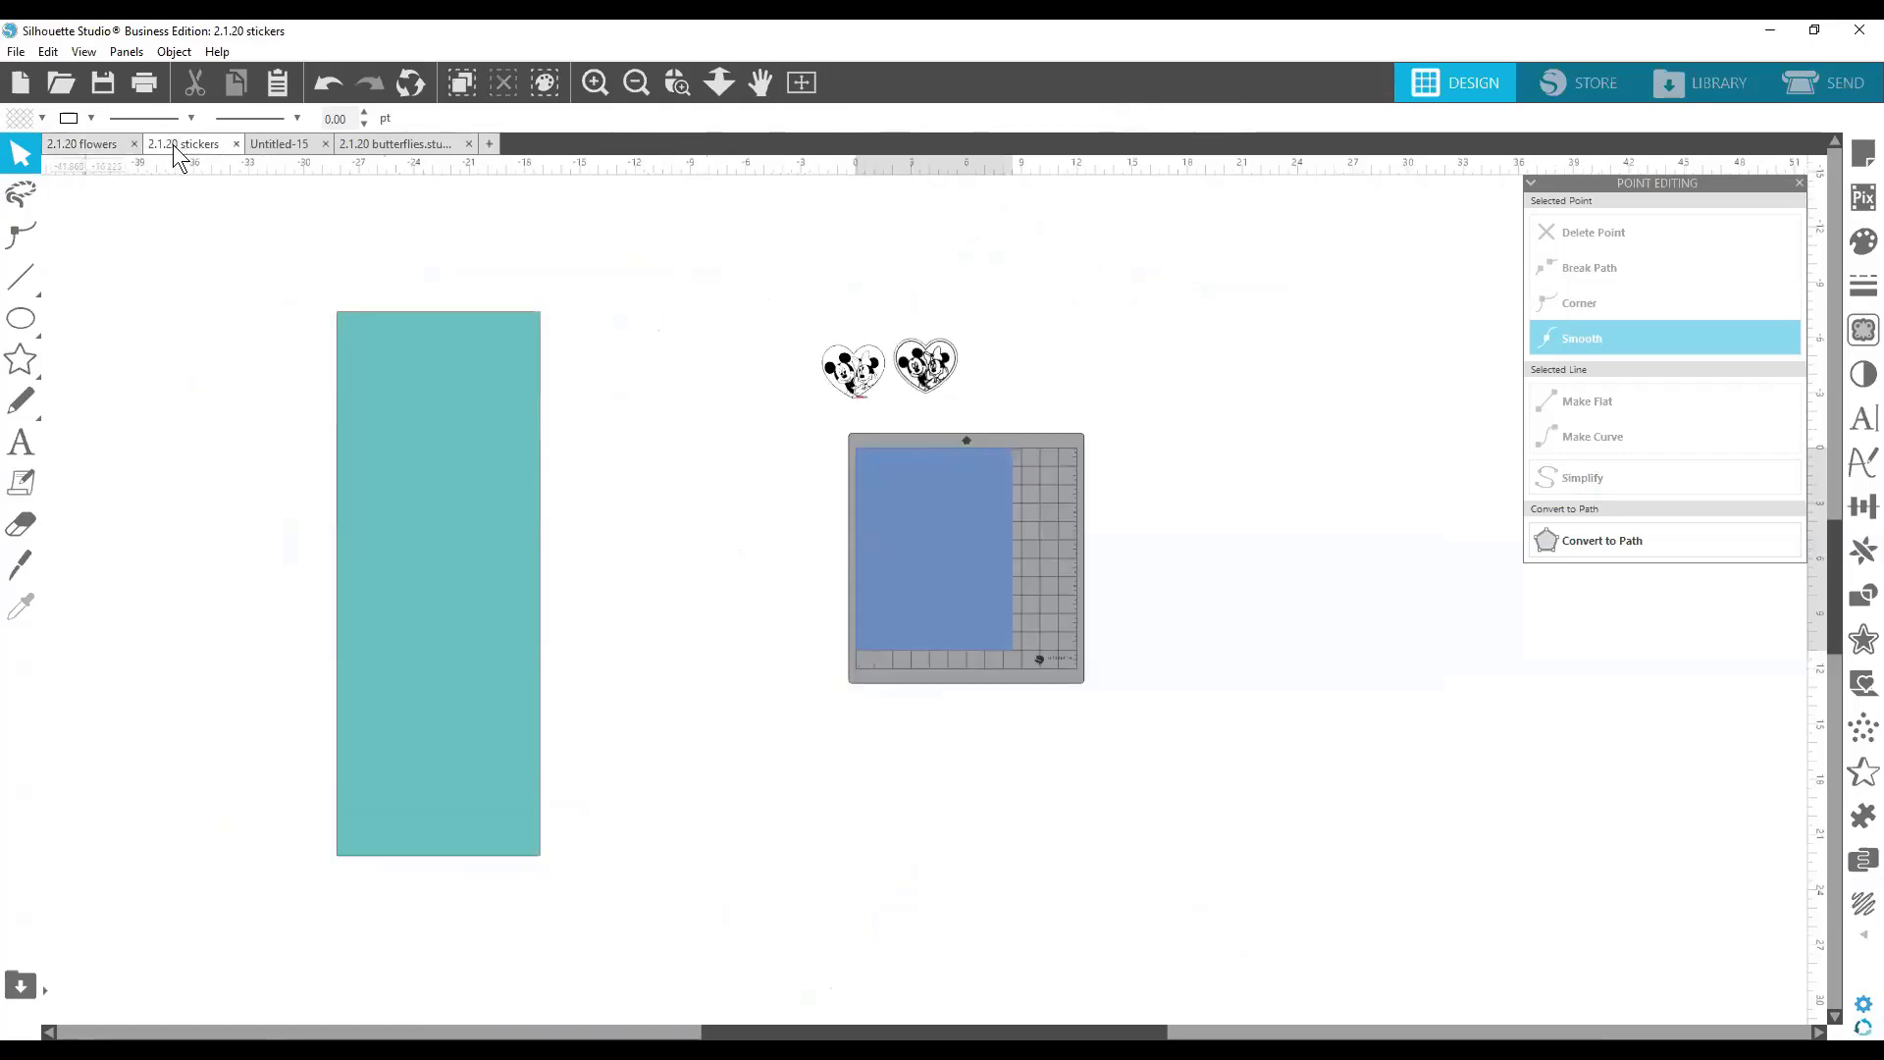
left_click(266, 143)
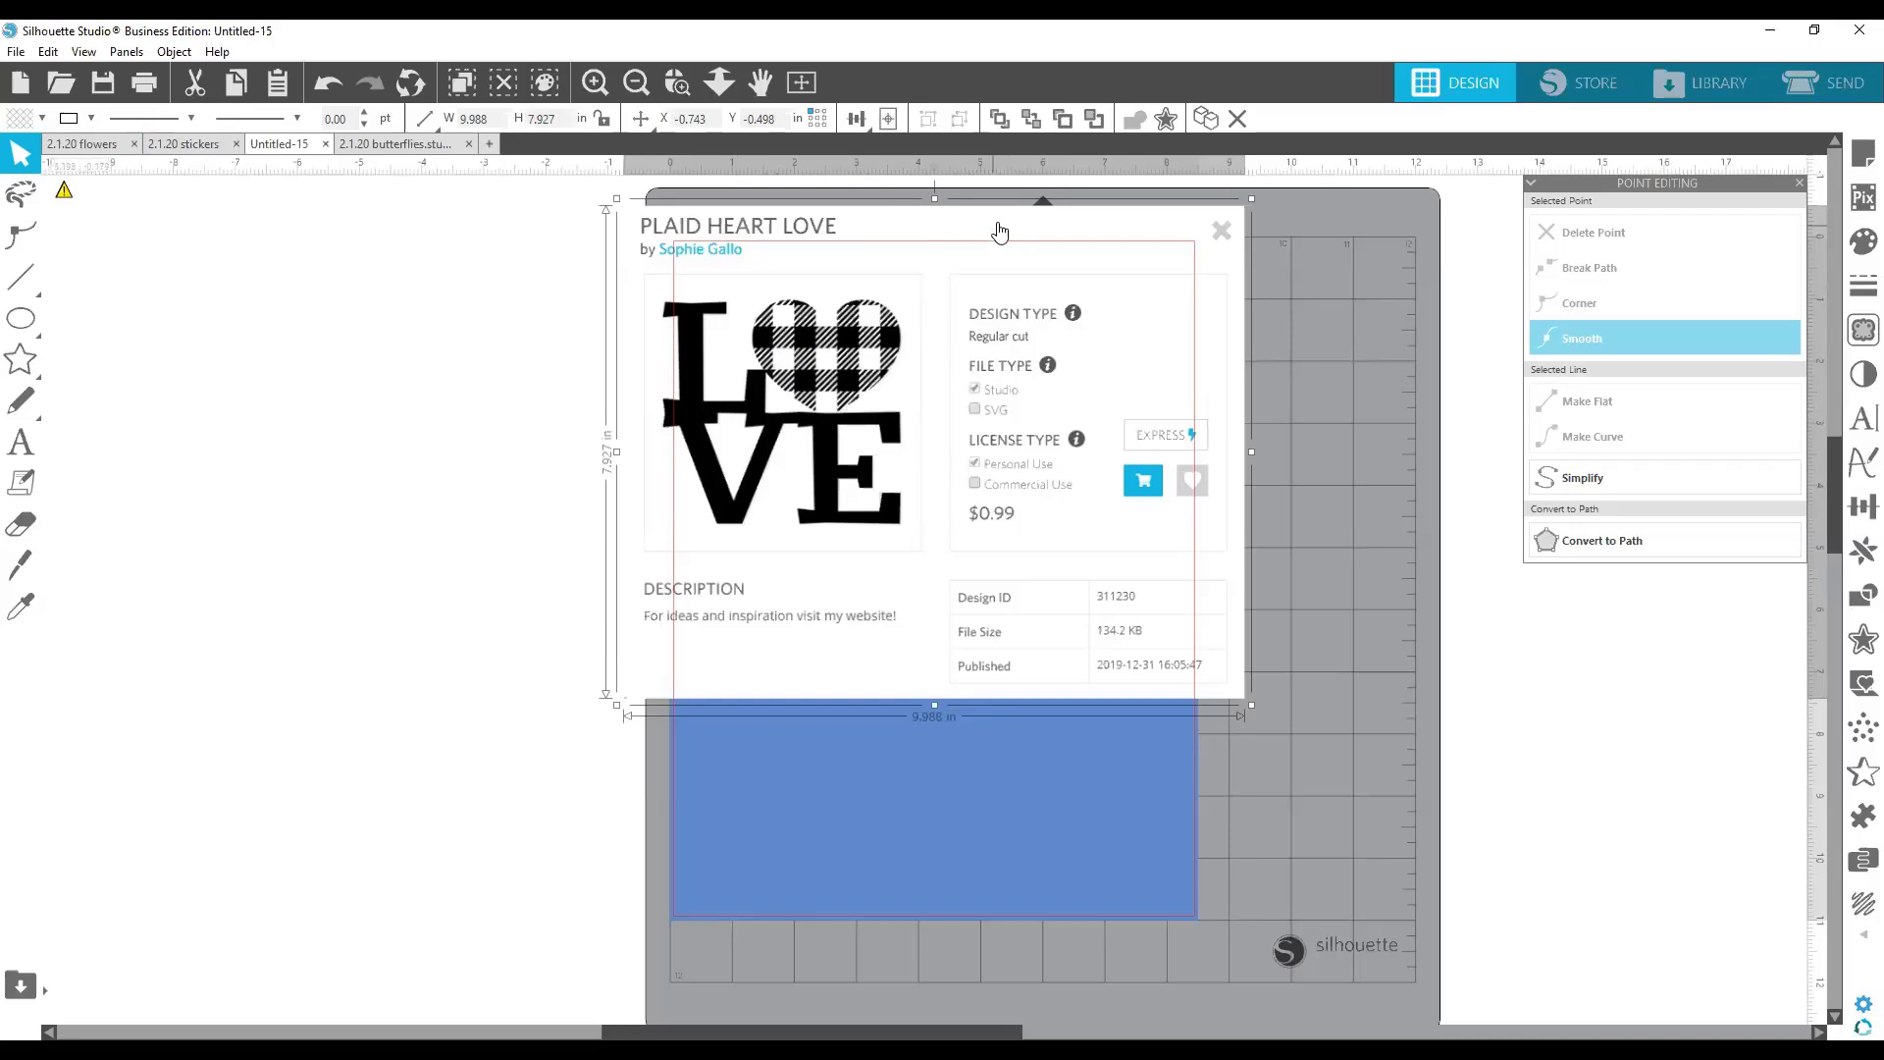
left_click_drag(954, 369, 1008, 609)
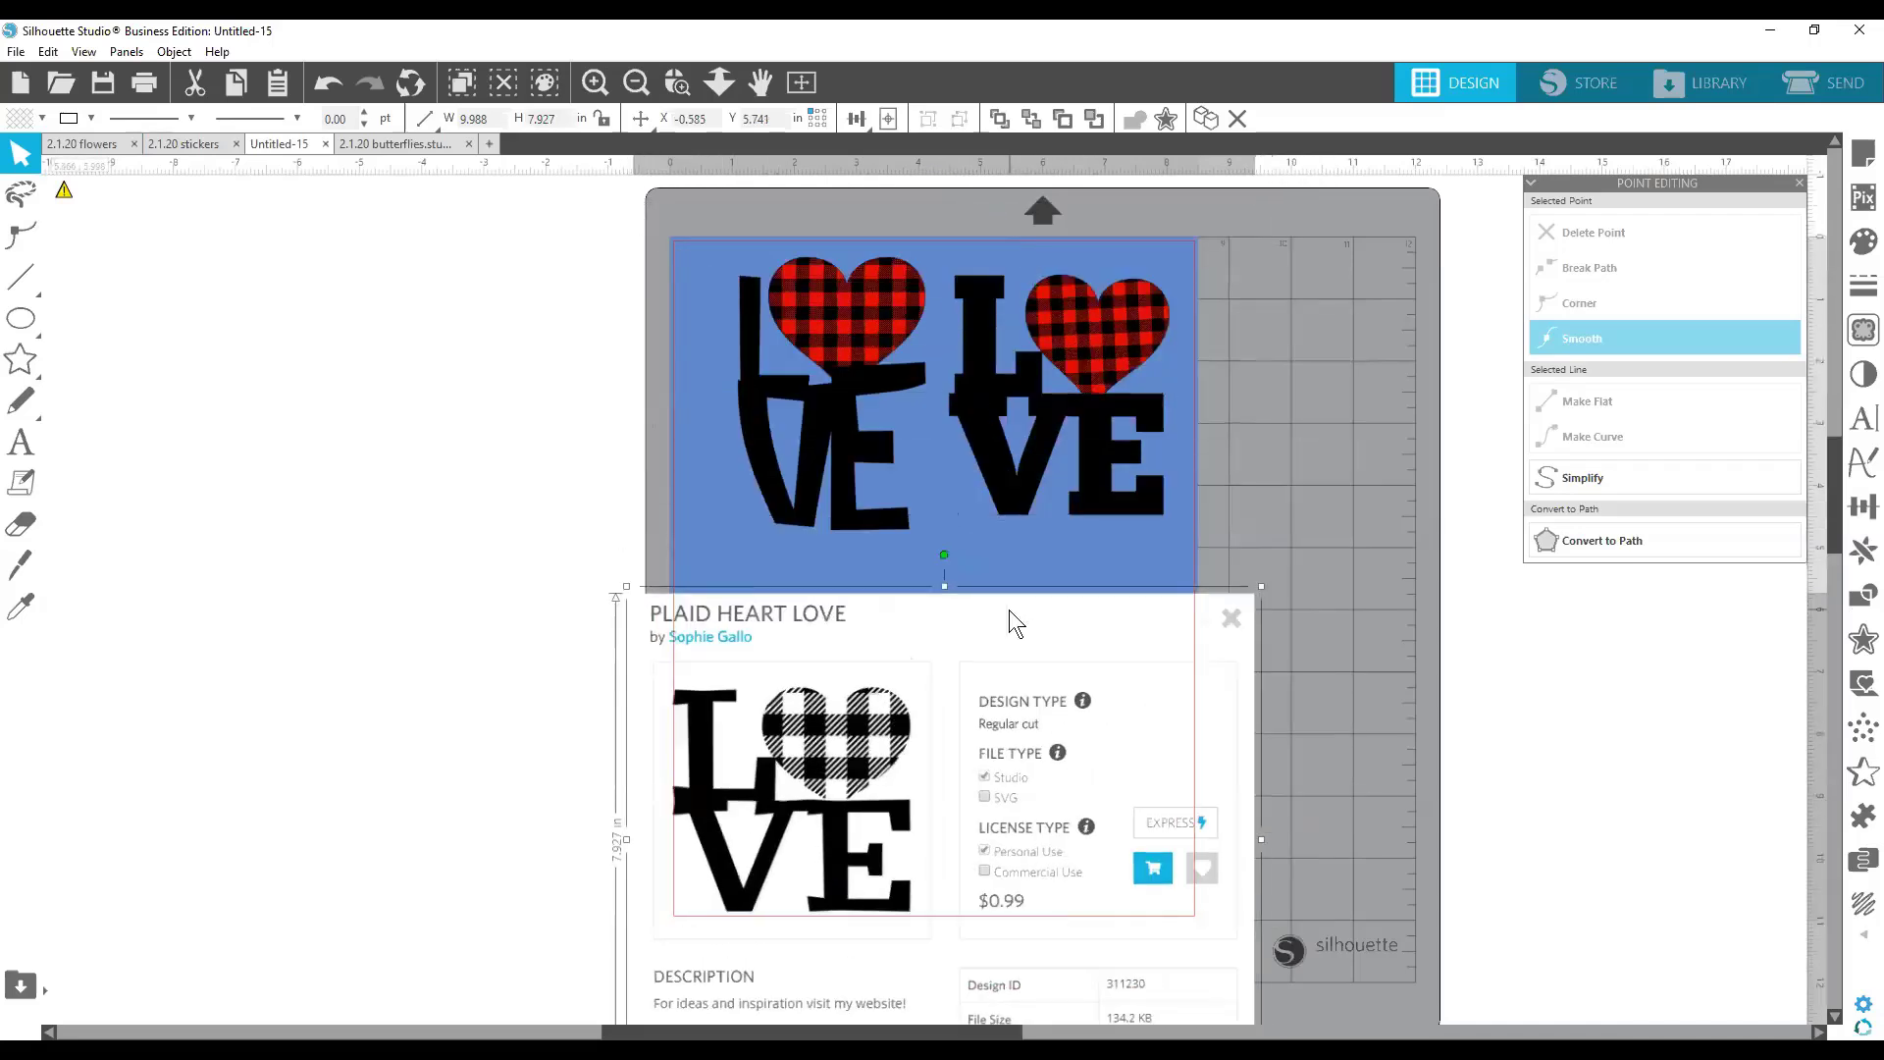
Move the distorted LOVE design and the Plaid Heart Love screenshot aside, and place the block-letter LOVE design in the blue page's upper half.
left_click_drag(818, 450, 445, 416)
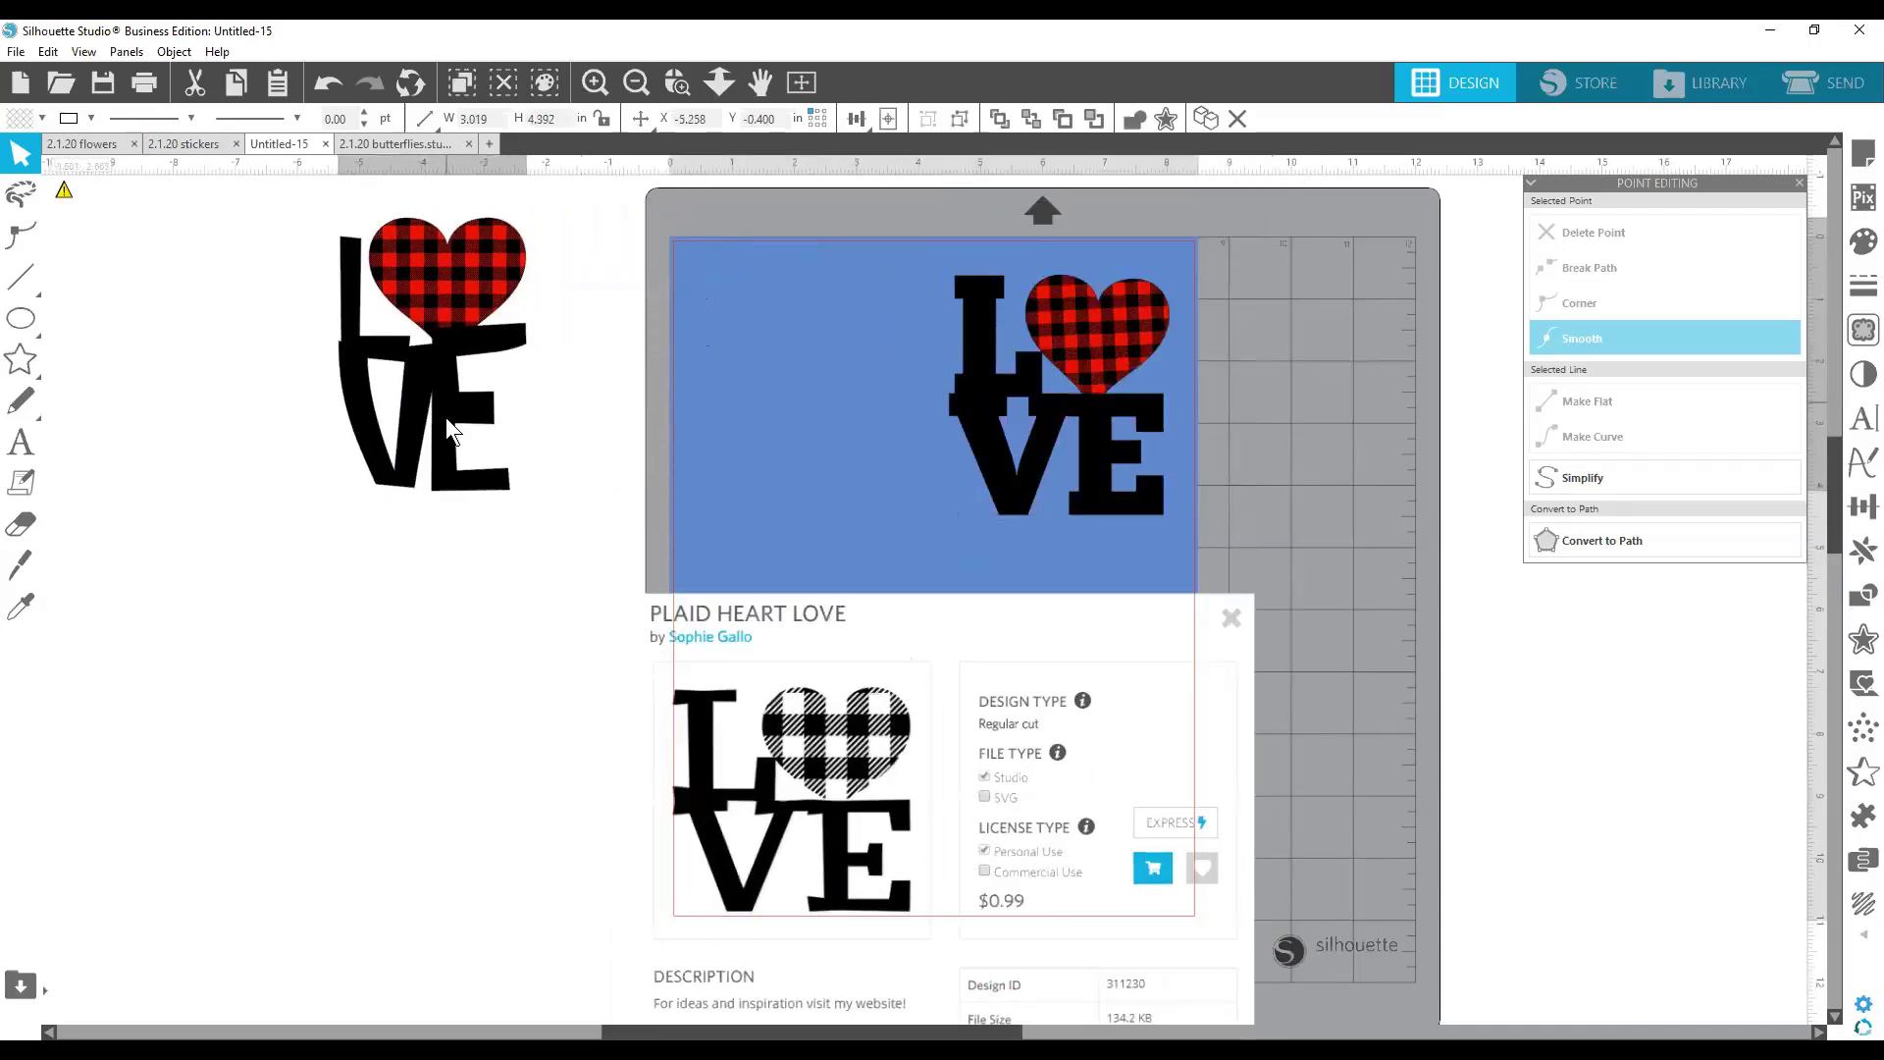
left_click_drag(946, 440, 794, 414)
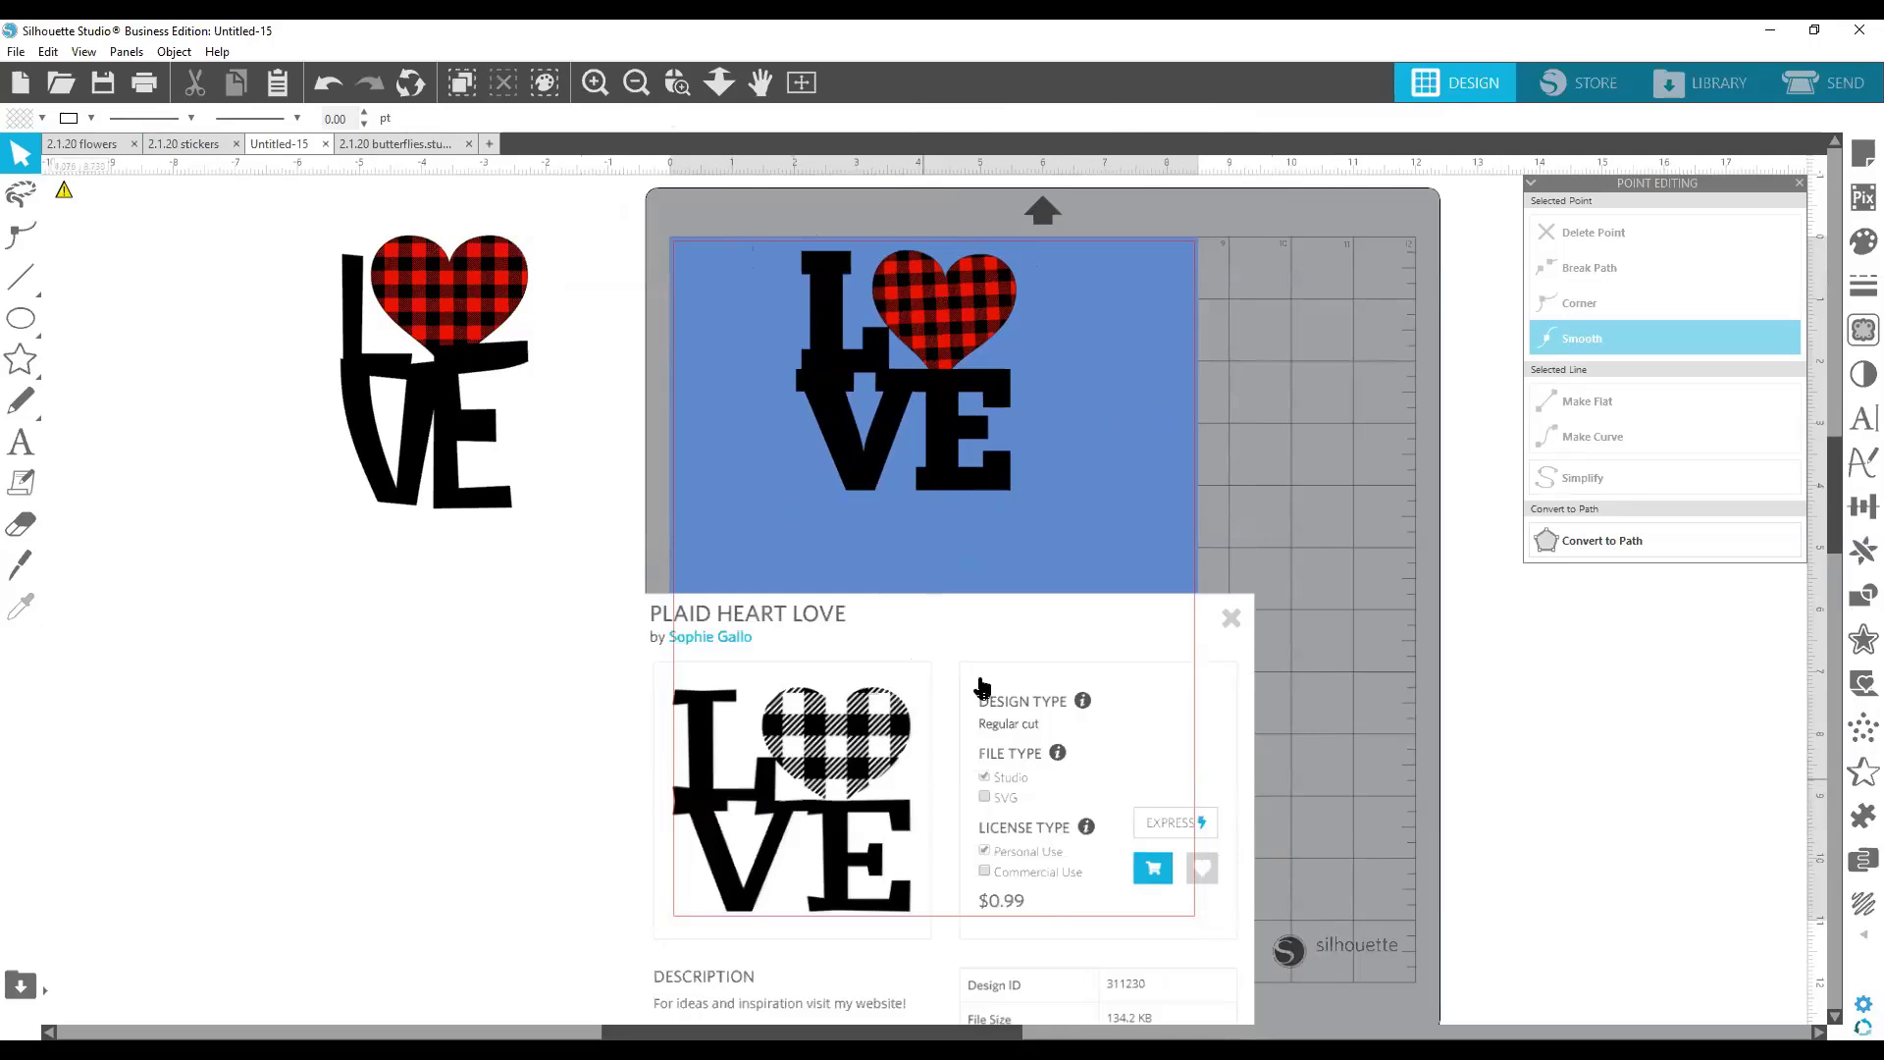
left_click_drag(991, 637, 896, 578)
left_click(1369, 507)
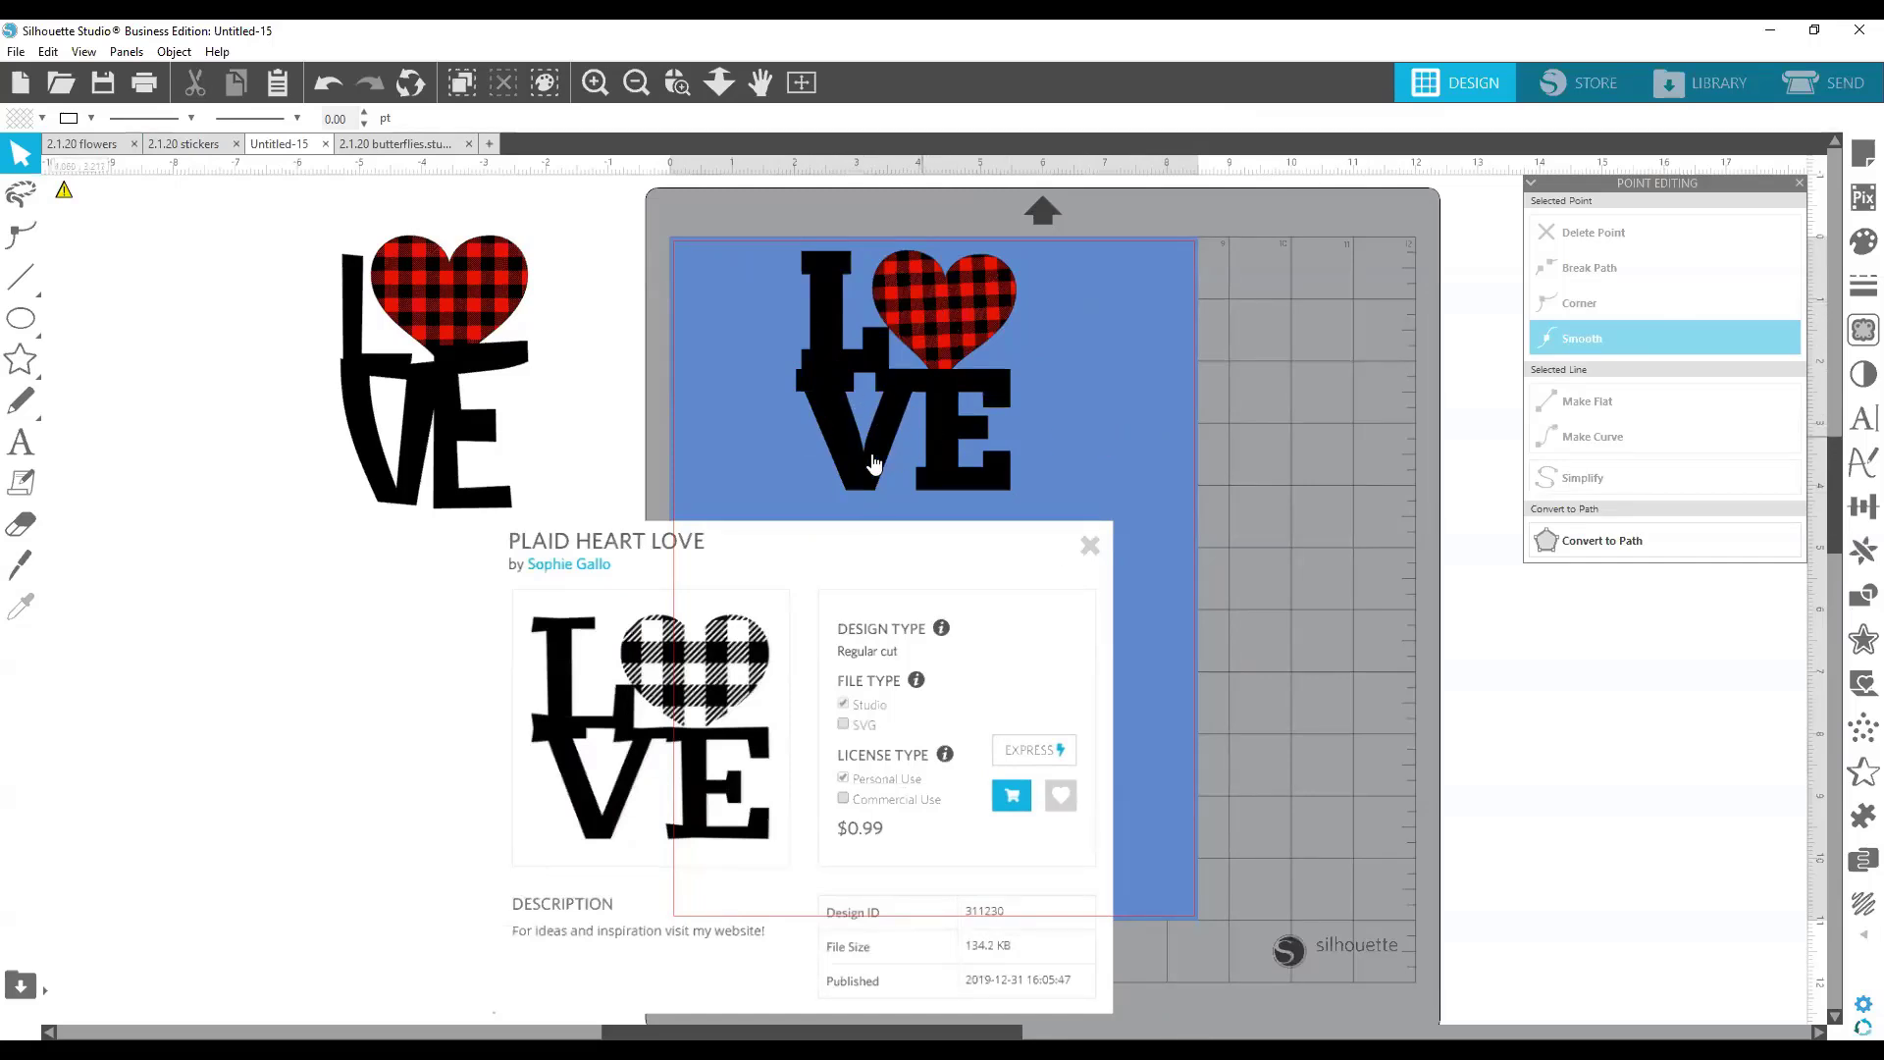
left_click_drag(810, 590, 466, 801)
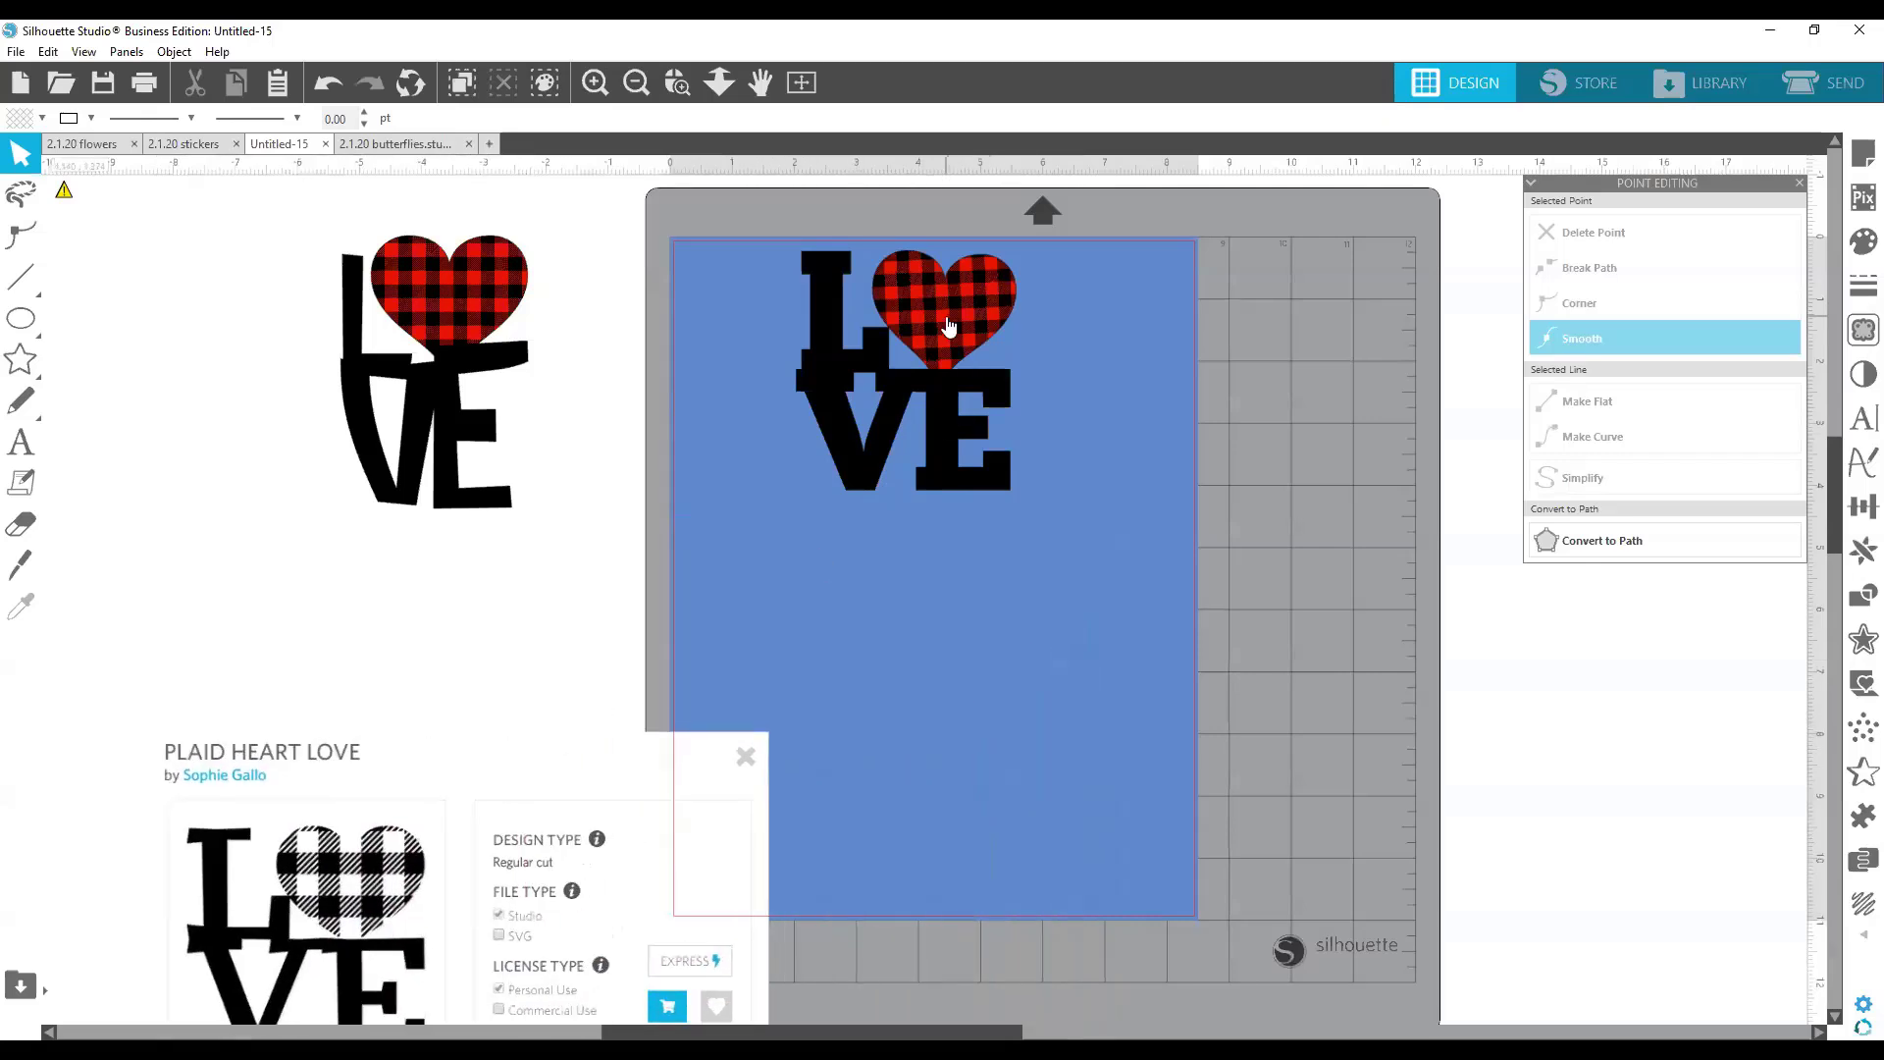
left_click_drag(951, 312, 963, 383)
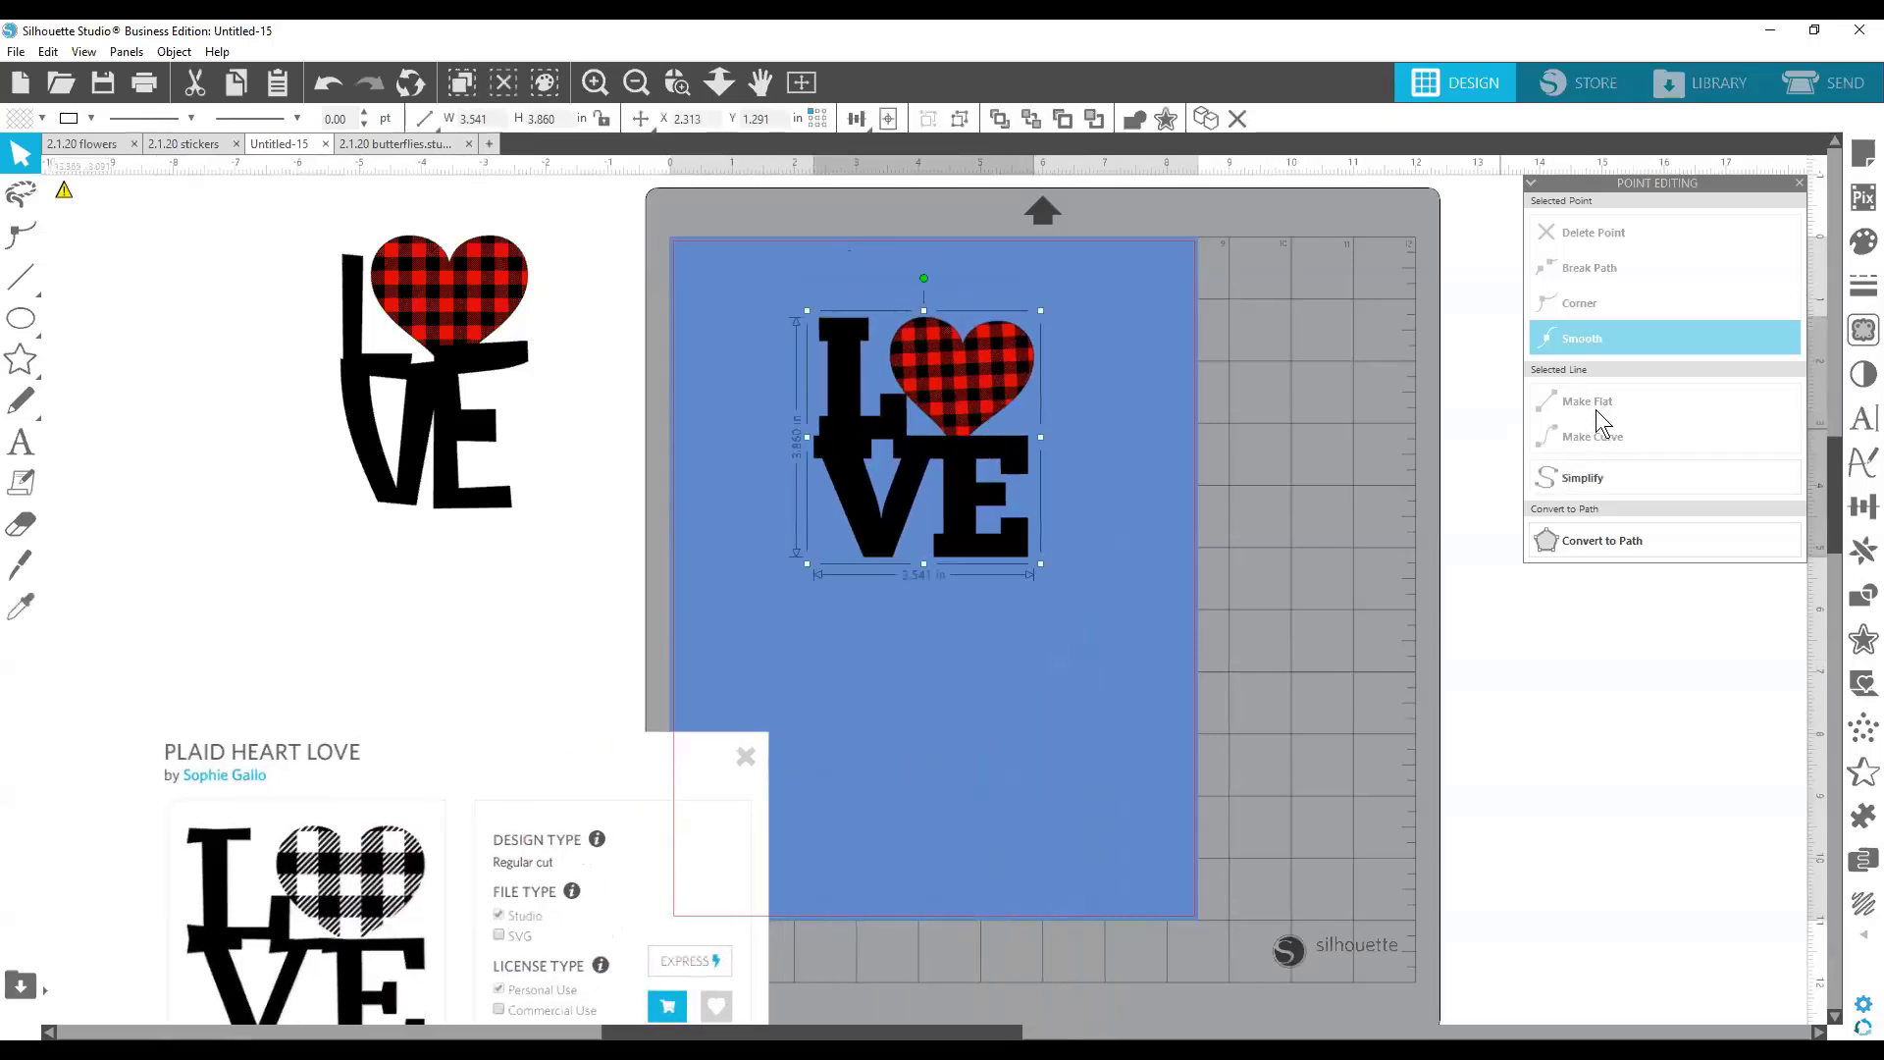
Create an outer offset around the block-letter LOVE design with a distance of 0.225 in and rounded corners.
left_click(1859, 643)
left_click(1571, 236)
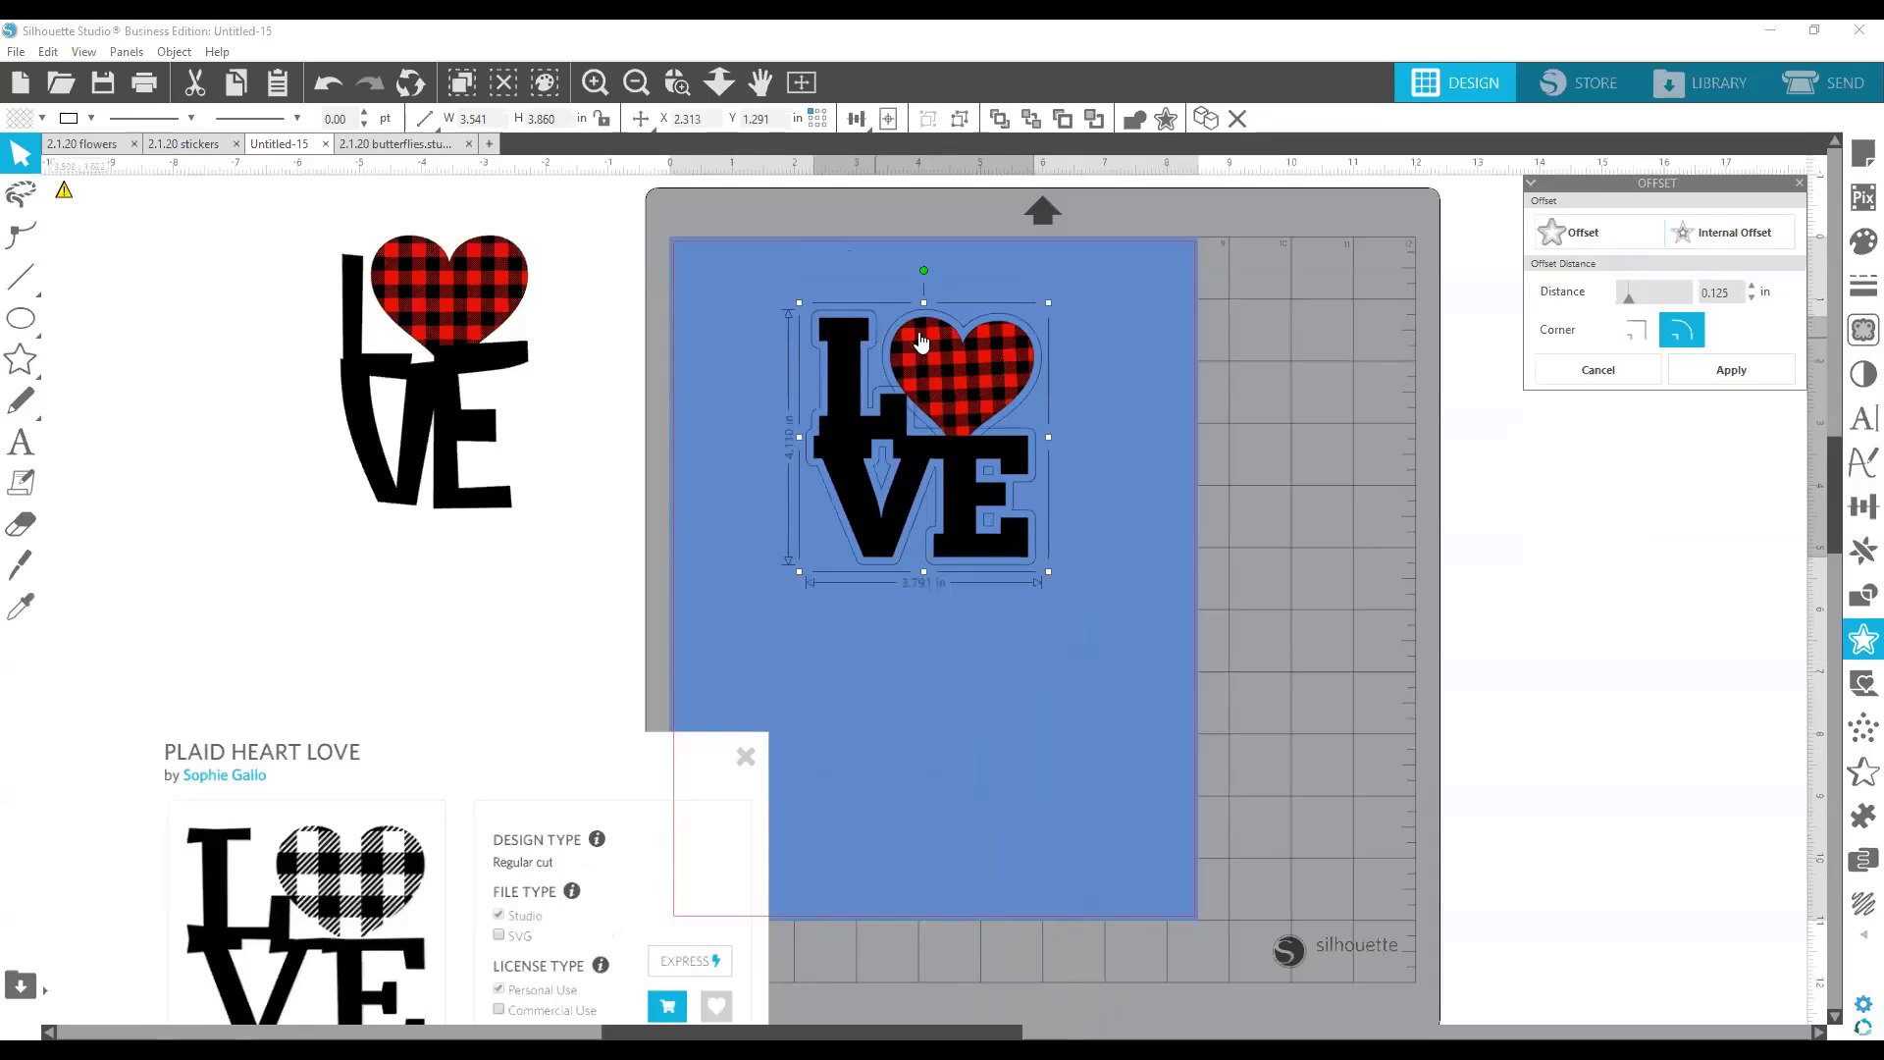
left_click(1752, 285)
left_click(1753, 286)
left_click(1753, 286)
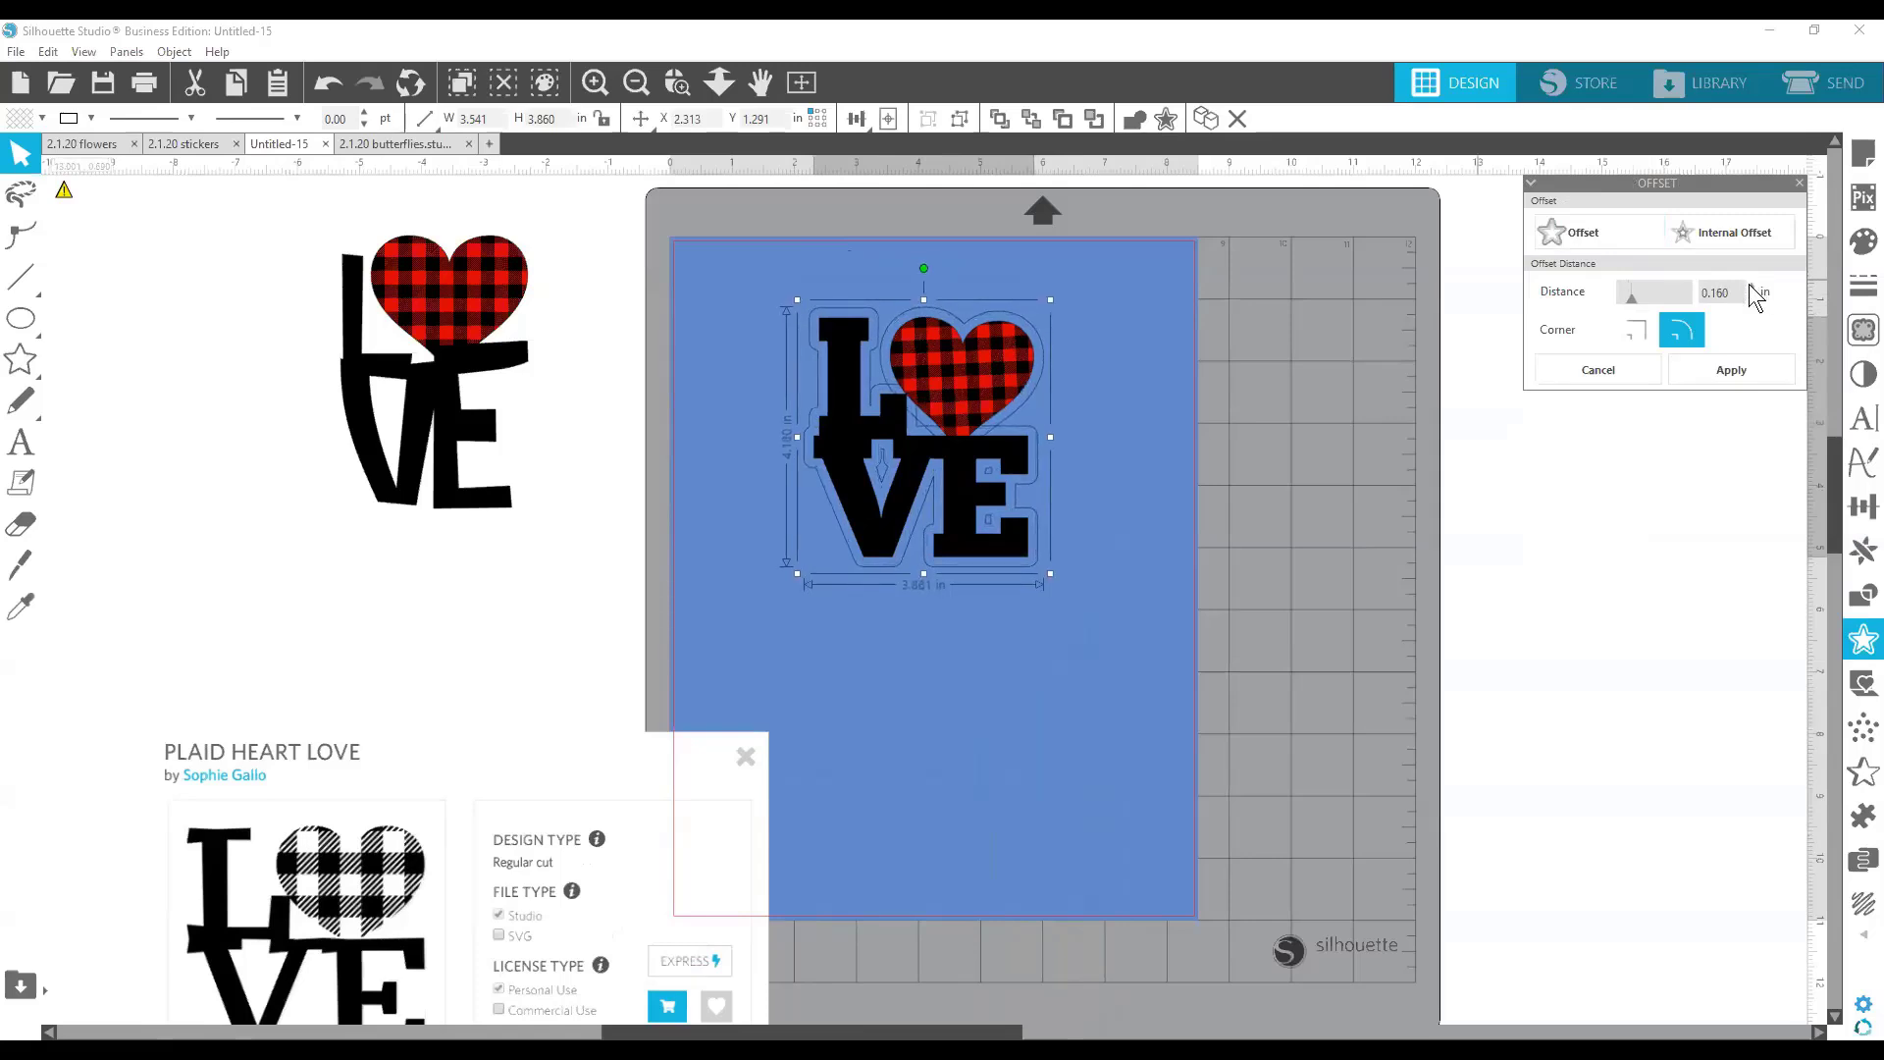
scroll(1748, 284, "up", 5)
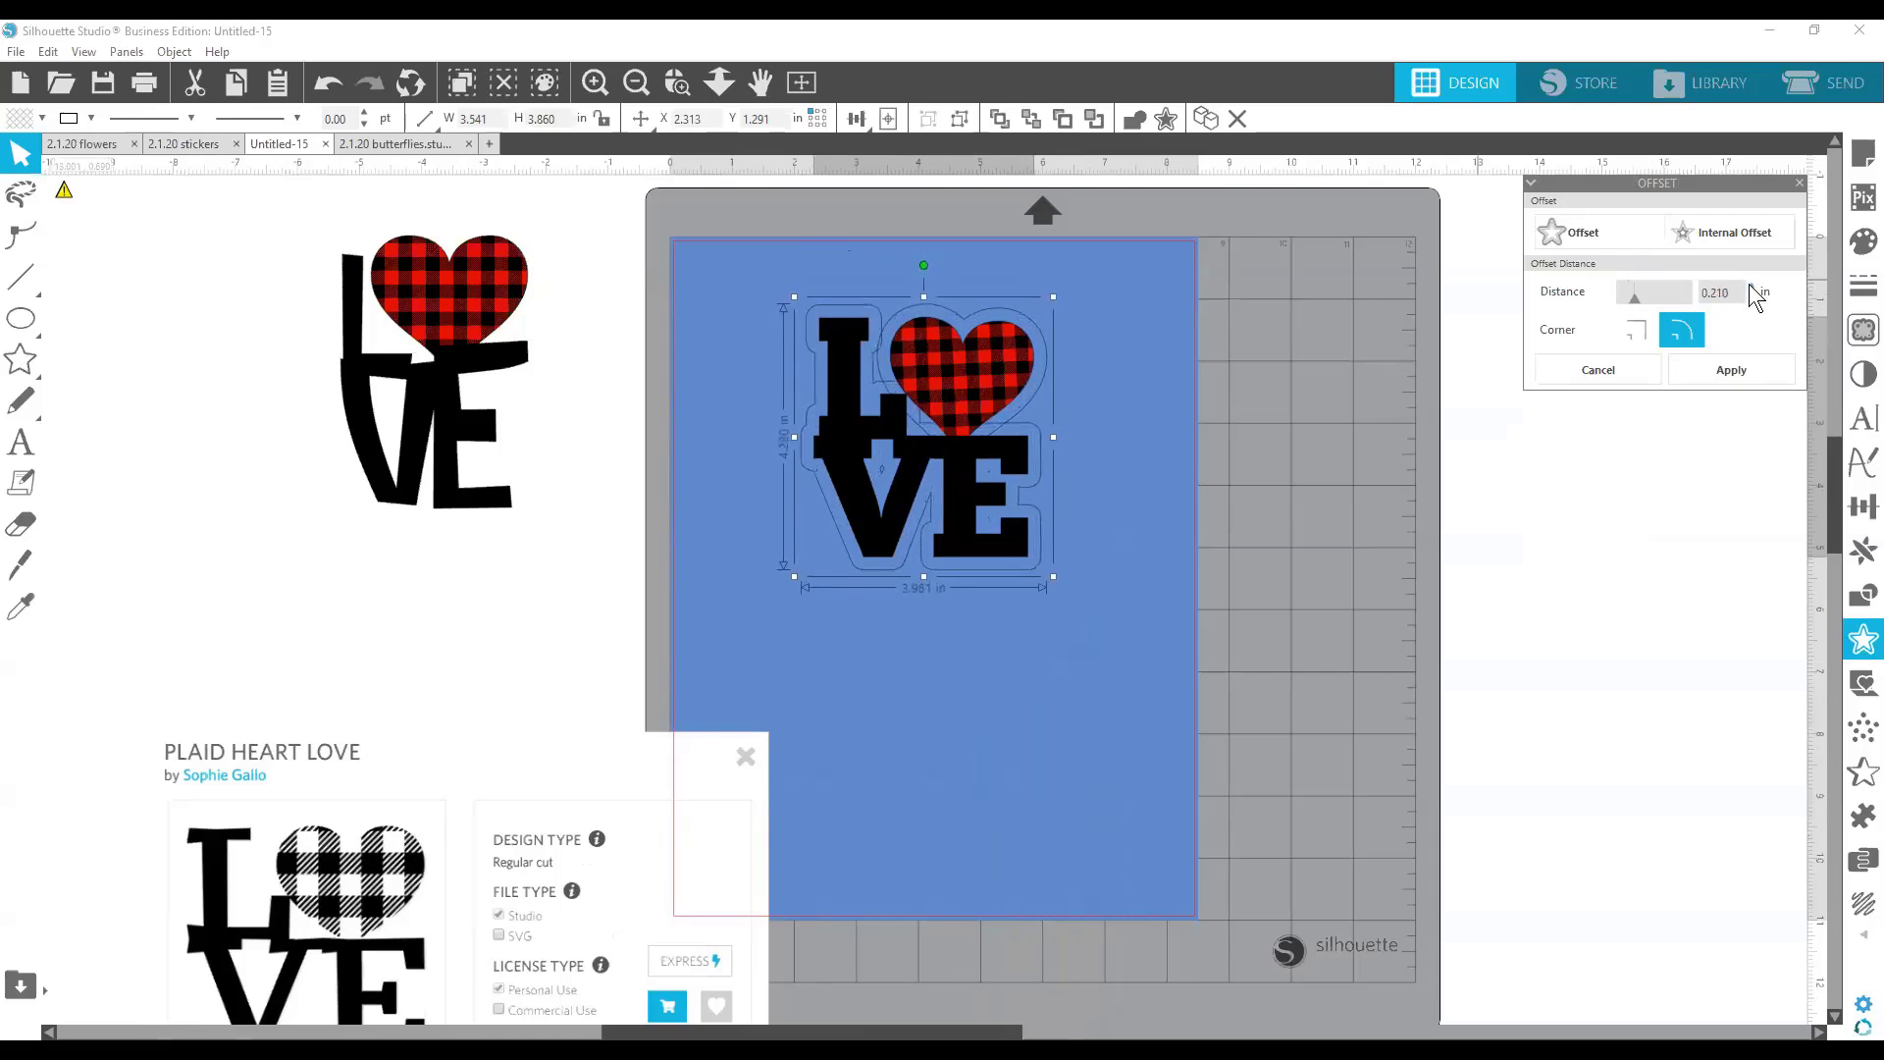
scroll(1748, 284, "up", 2)
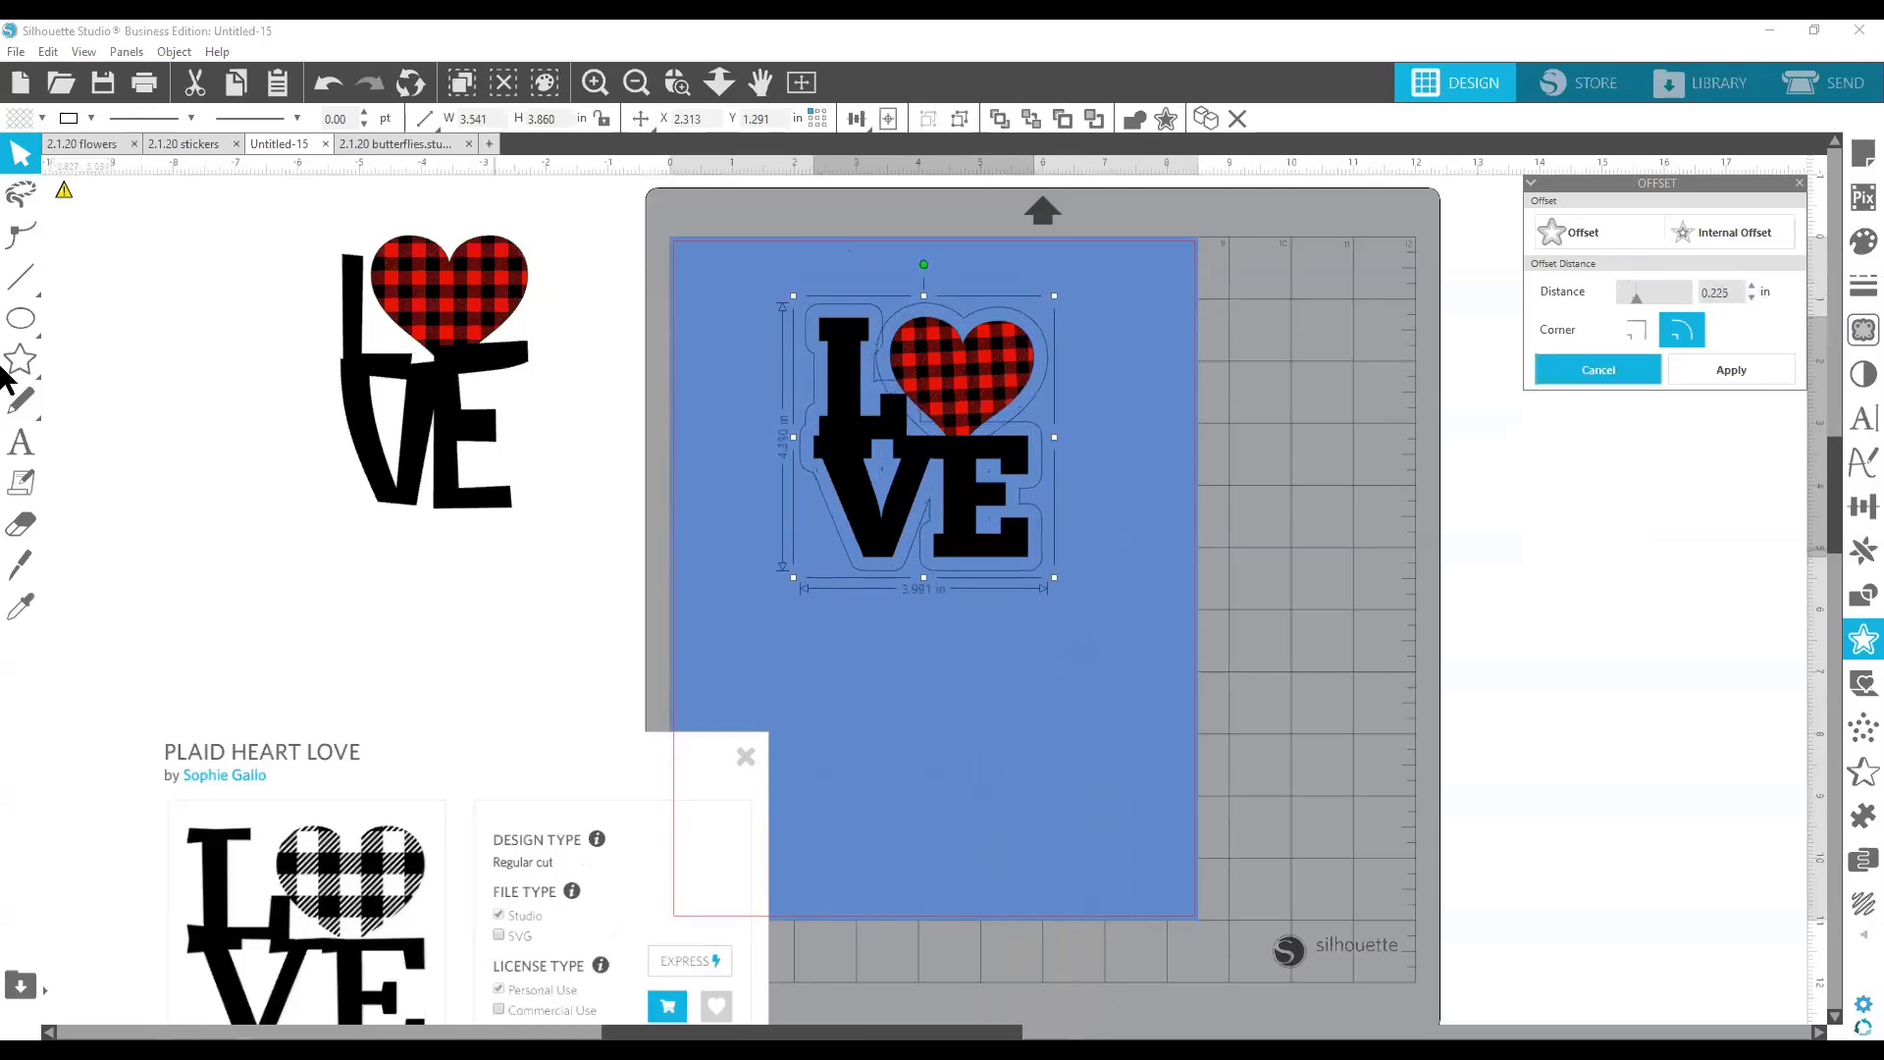
Fill the LOVE design's offset with white and move the black-and-plaid artwork off it to the right.
left_click(42, 117)
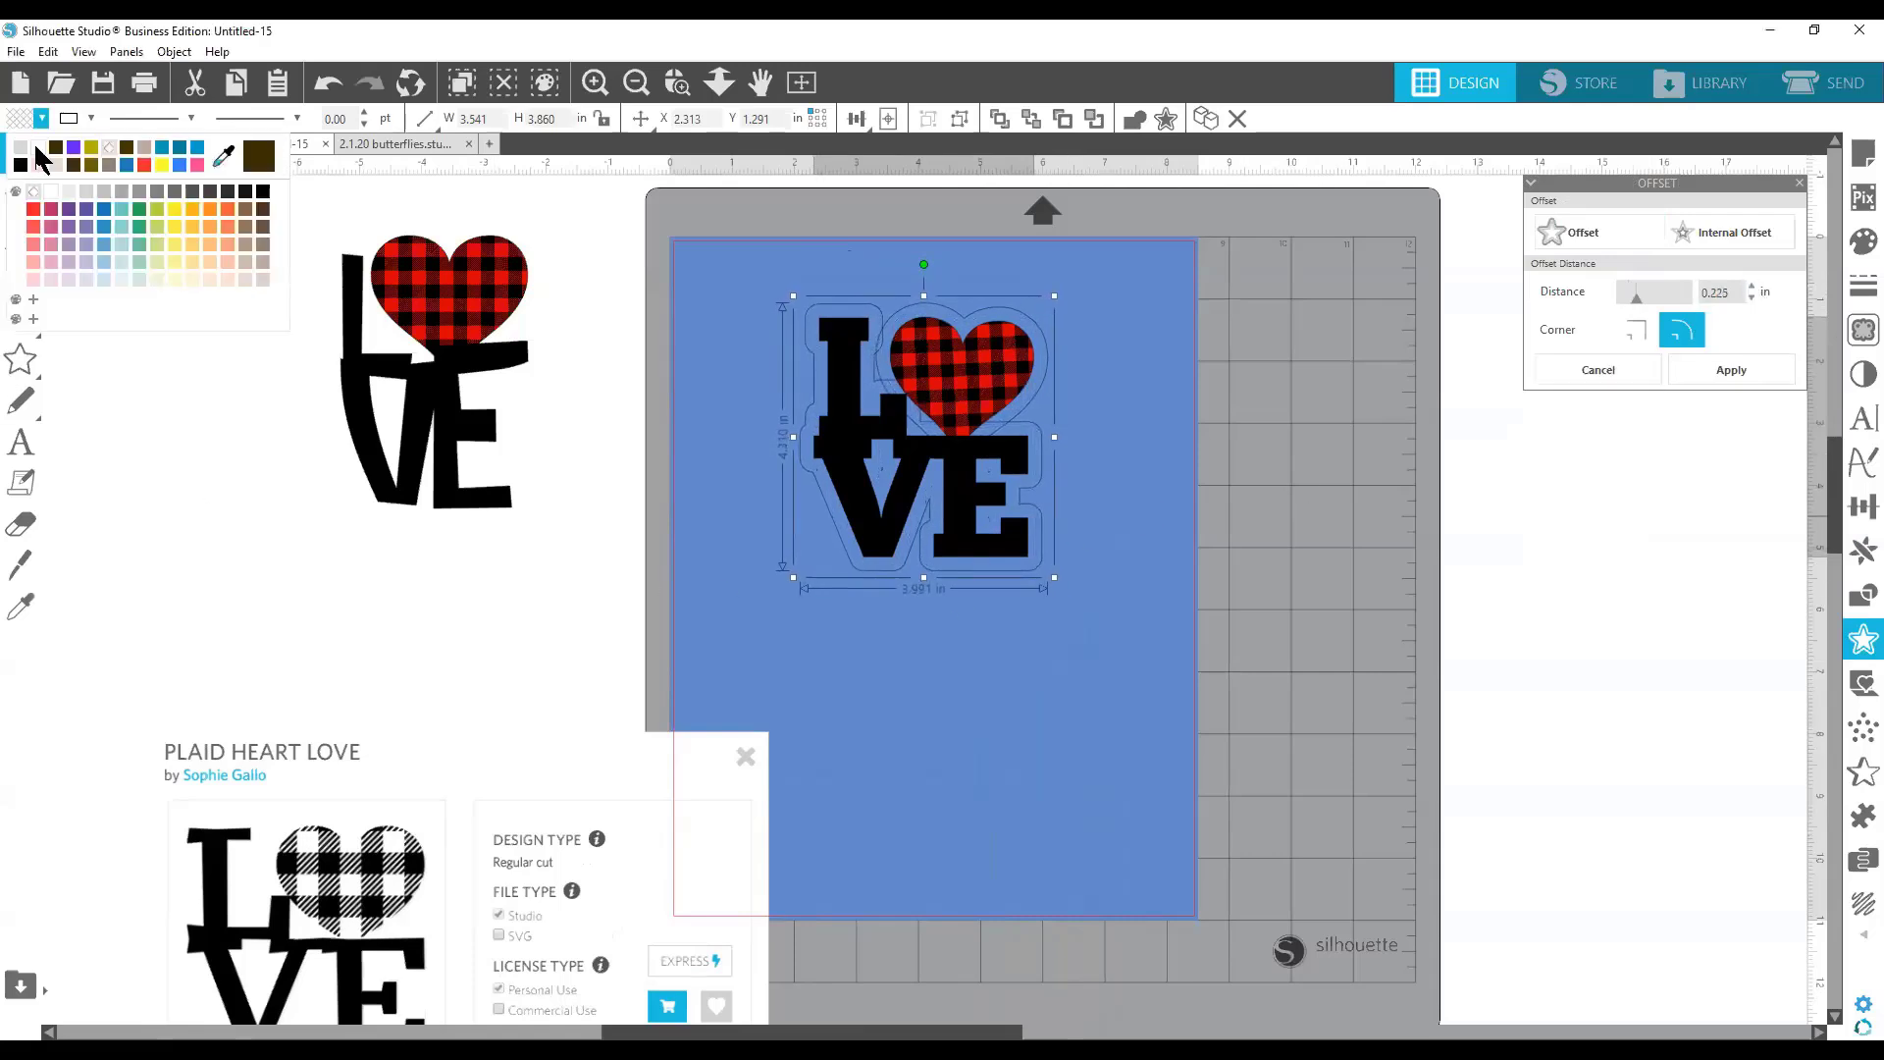
left_click(37, 149)
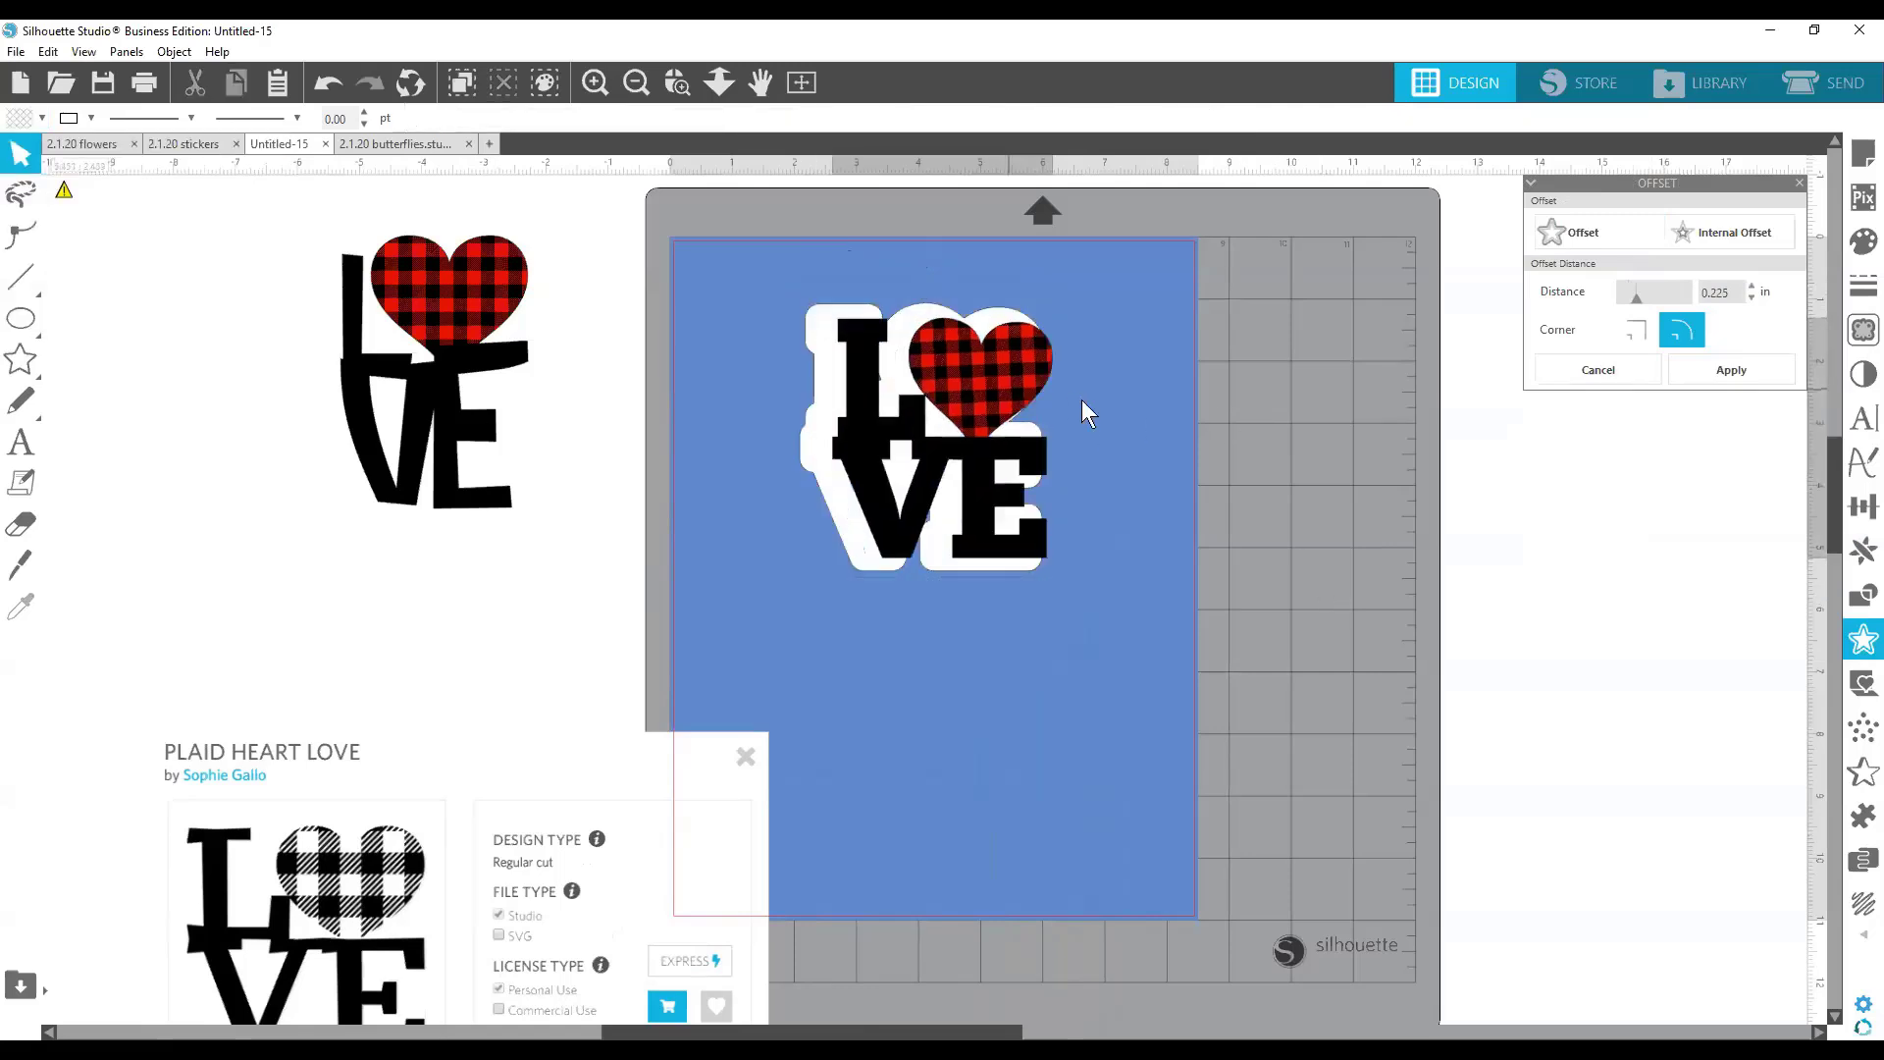
left_click_drag(1081, 401, 1408, 422)
Release the white offset's compound path and weld its pieces into one solid backing without inner cutouts.
left_click(896, 476)
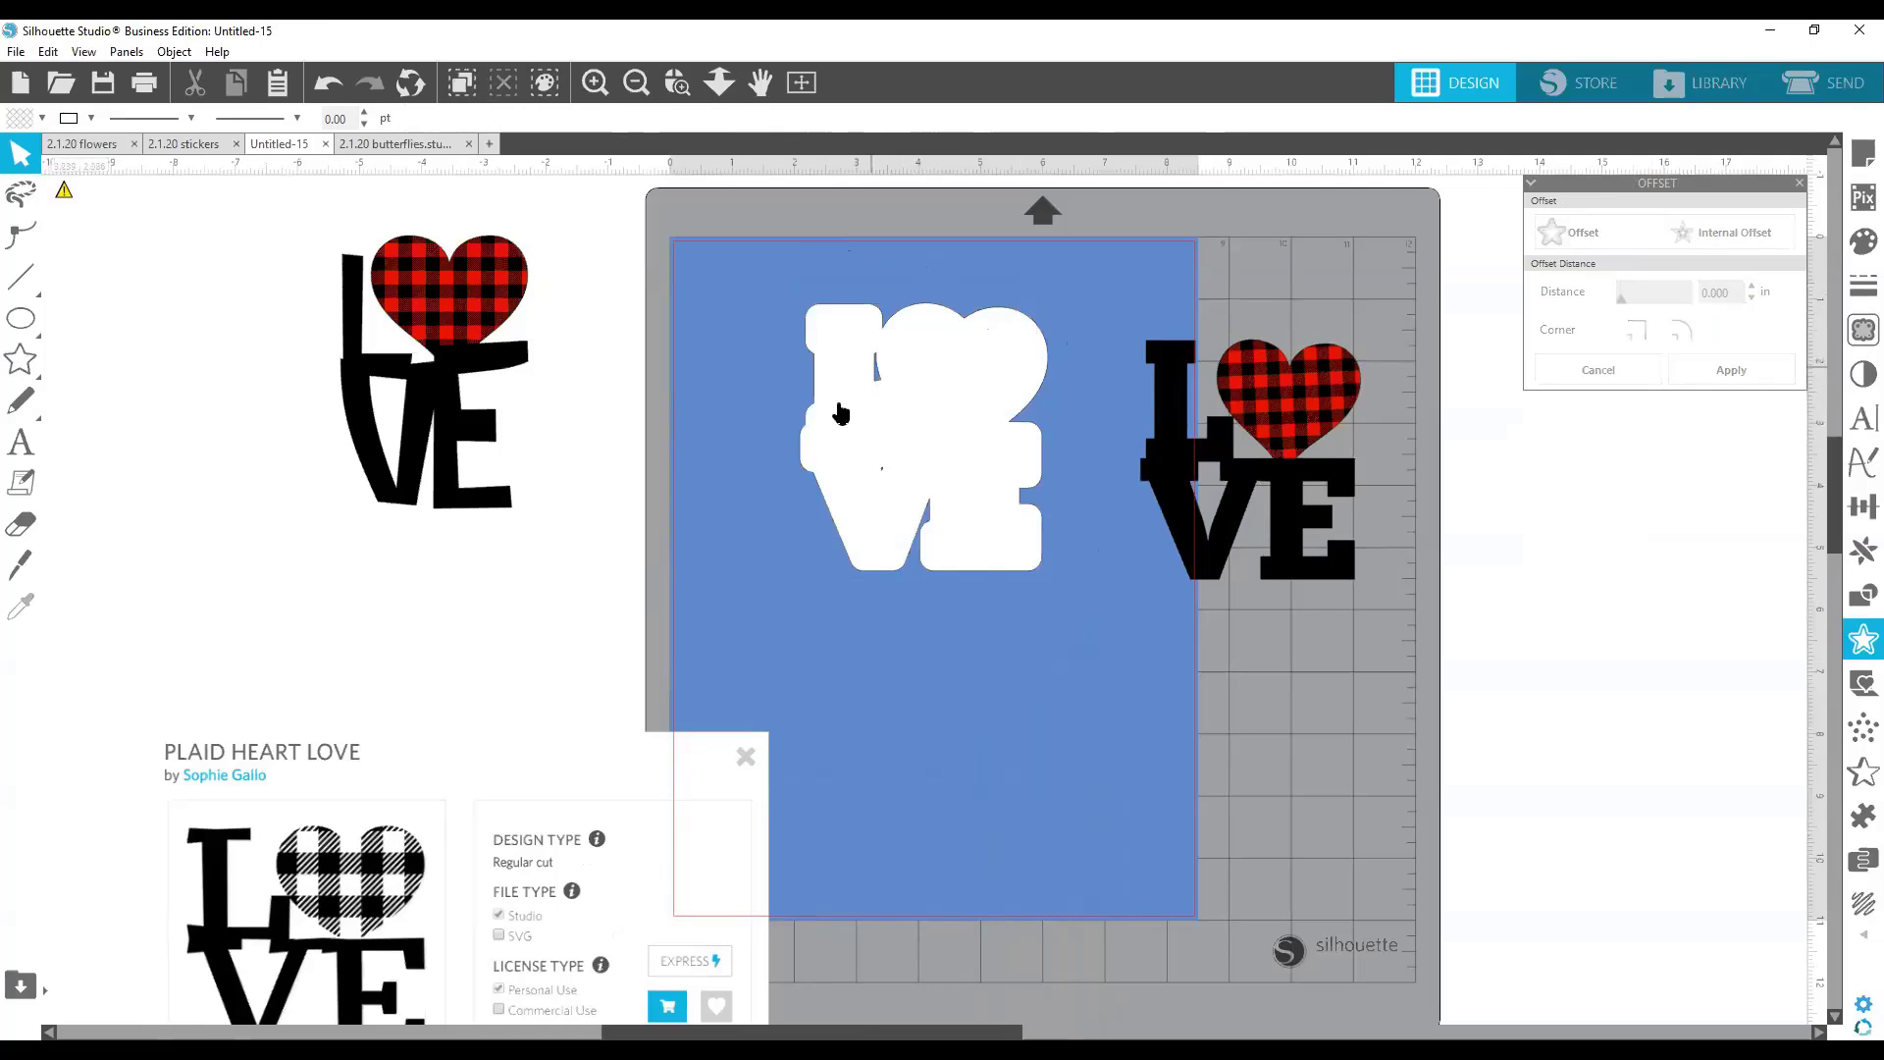
left_click(959, 421)
left_click(173, 52)
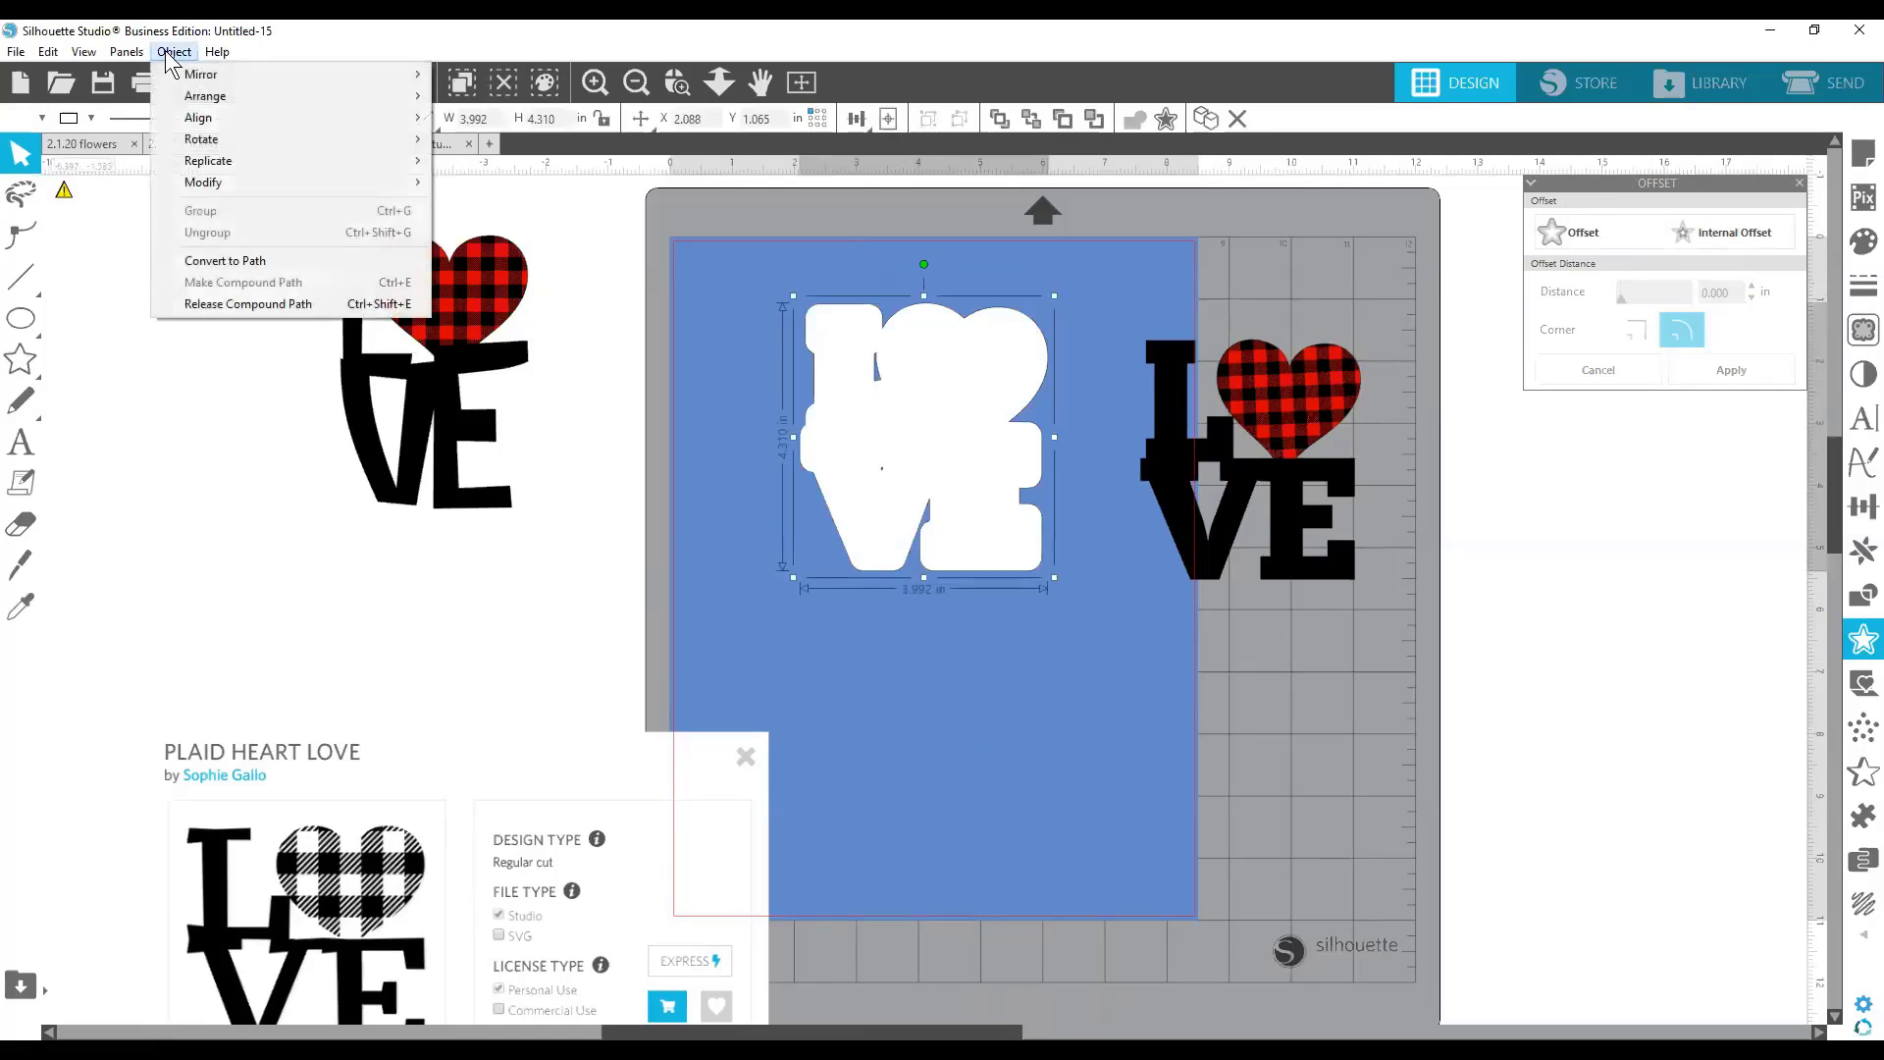
left_click(267, 300)
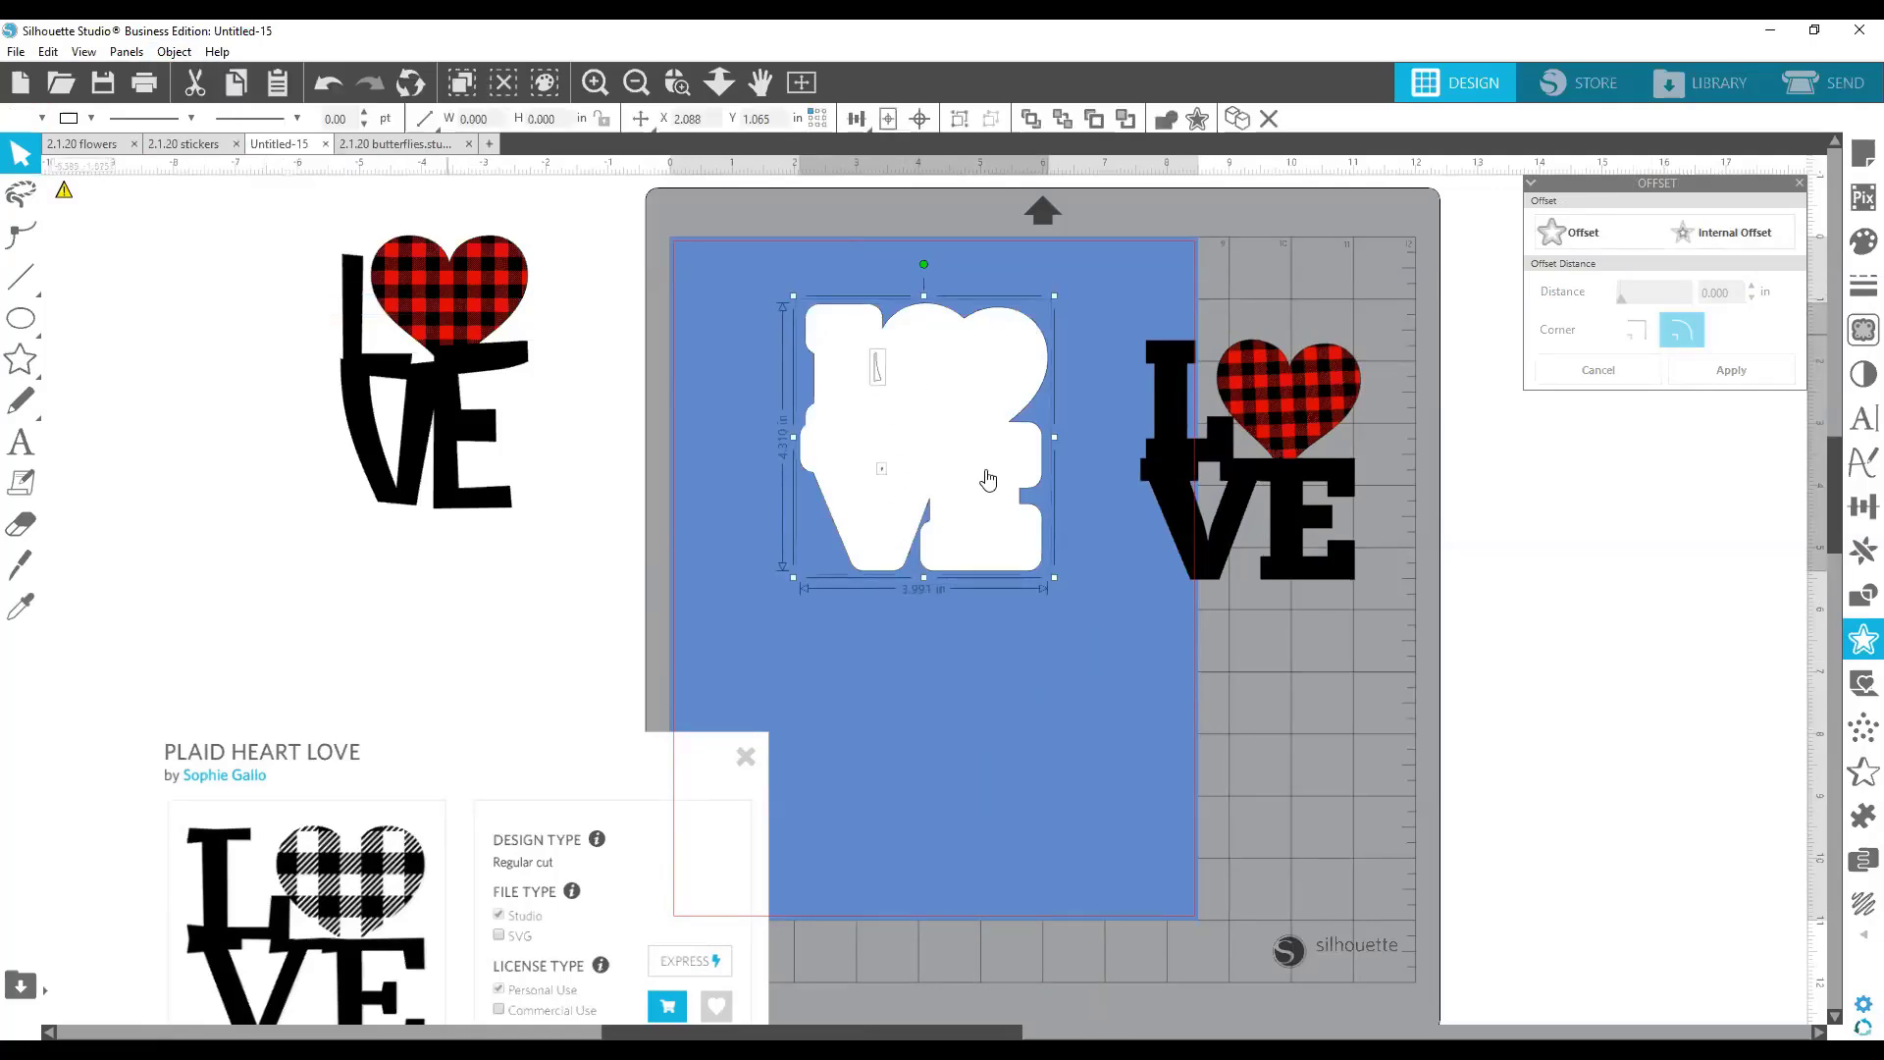
right_click(965, 422)
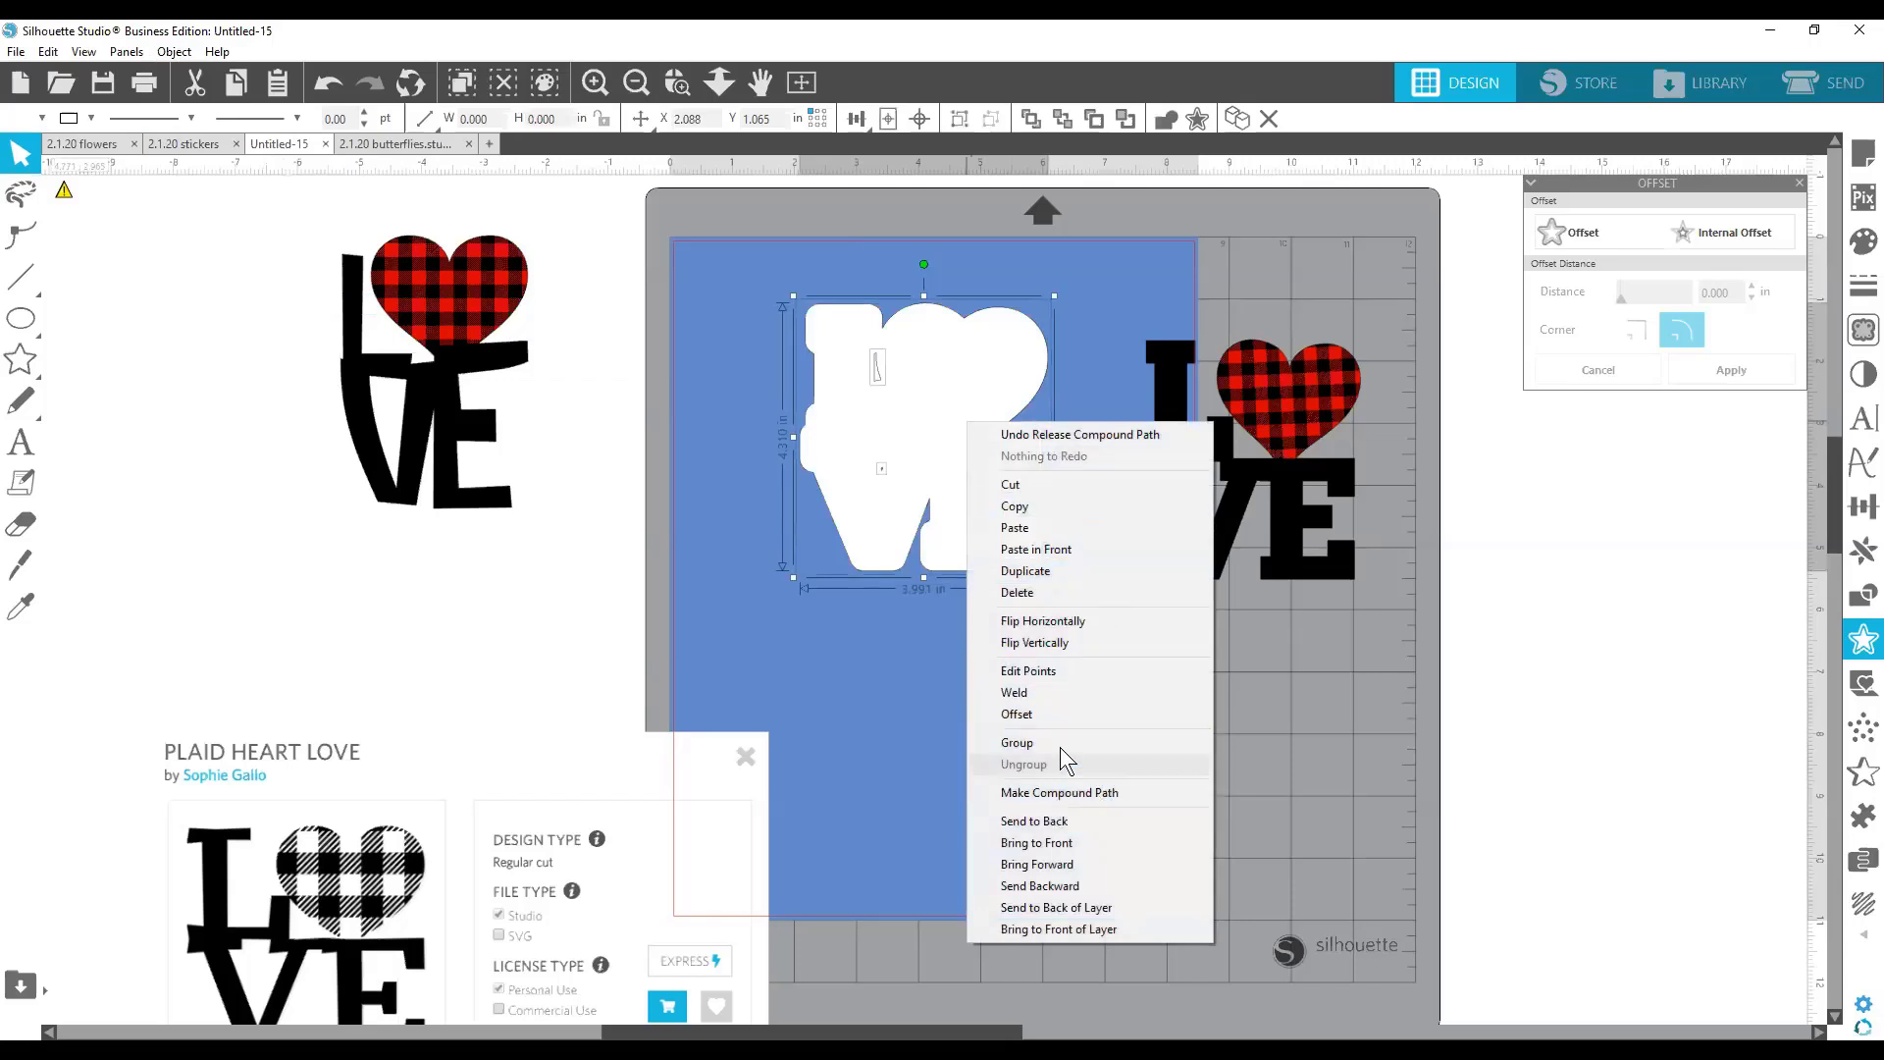
left_click(1042, 691)
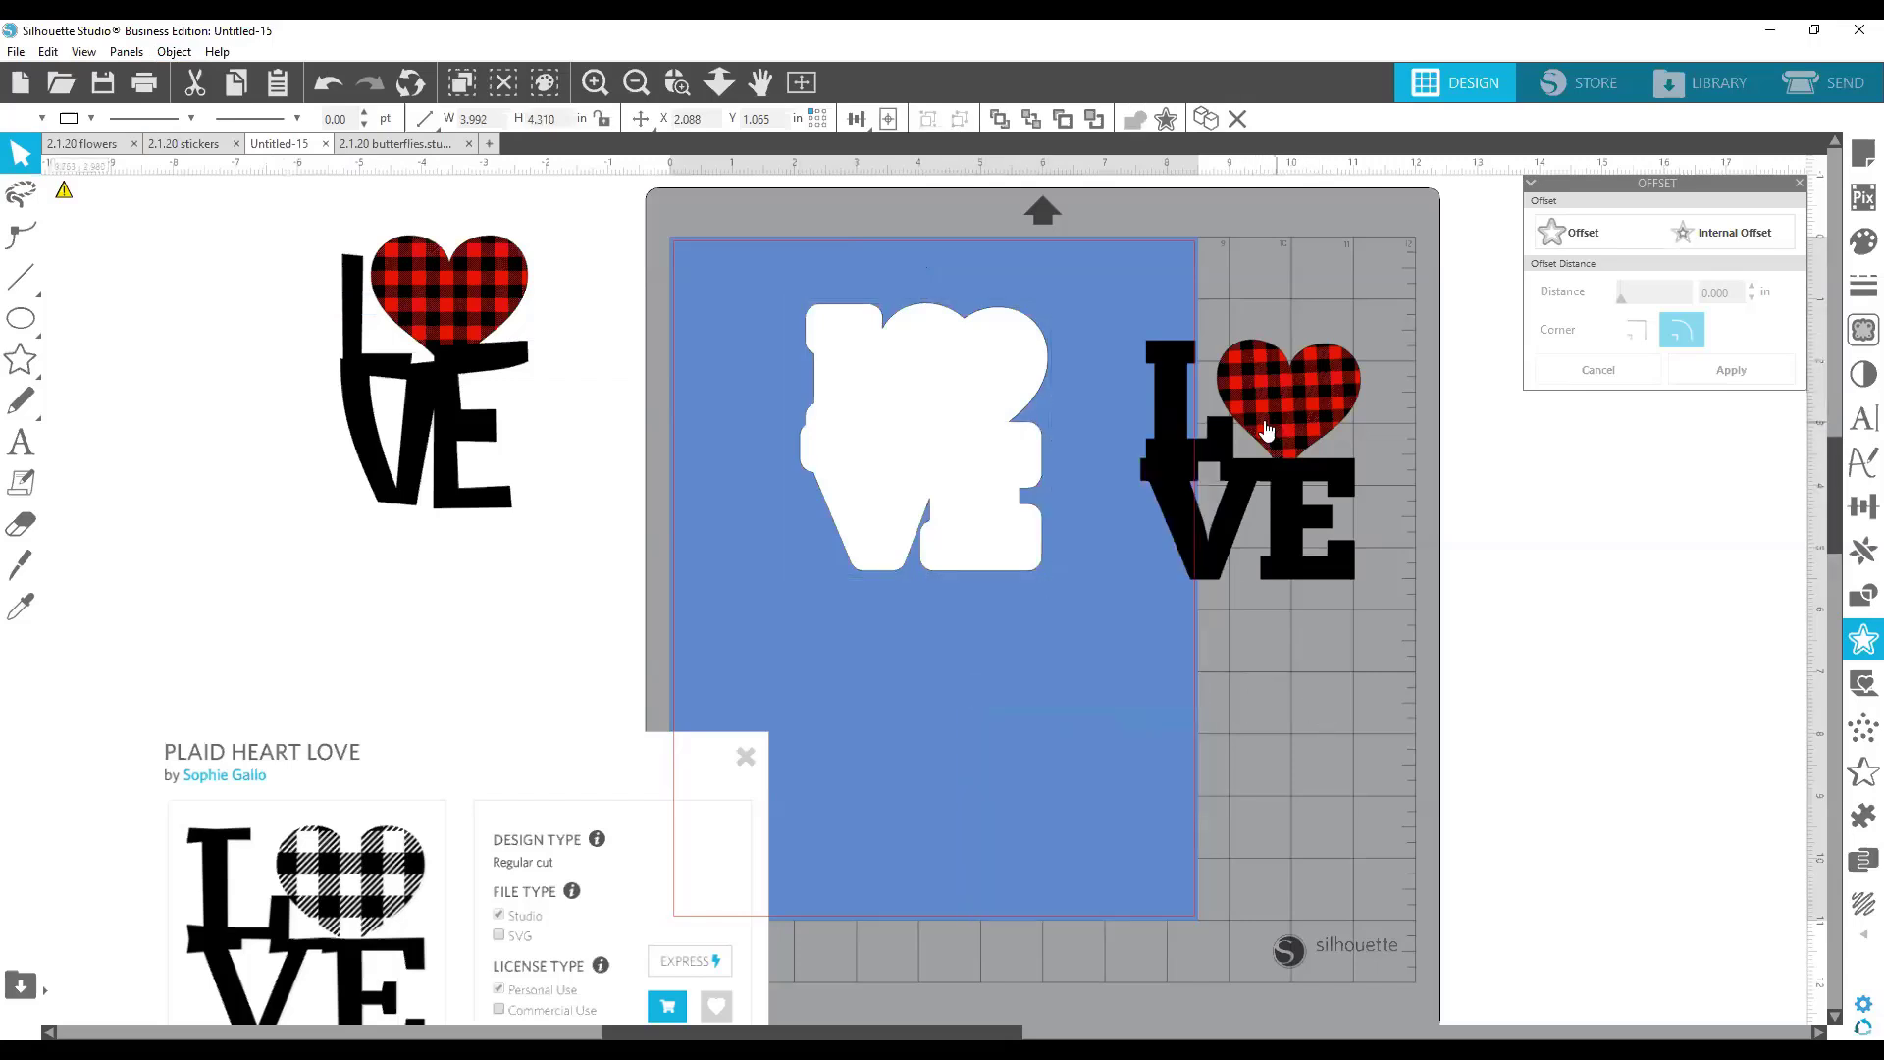
Place the LOVE artwork back on its white backing and group them, moving the Plaid Heart Love screenshot clear of the mat.
left_click_drag(1268, 422, 941, 397)
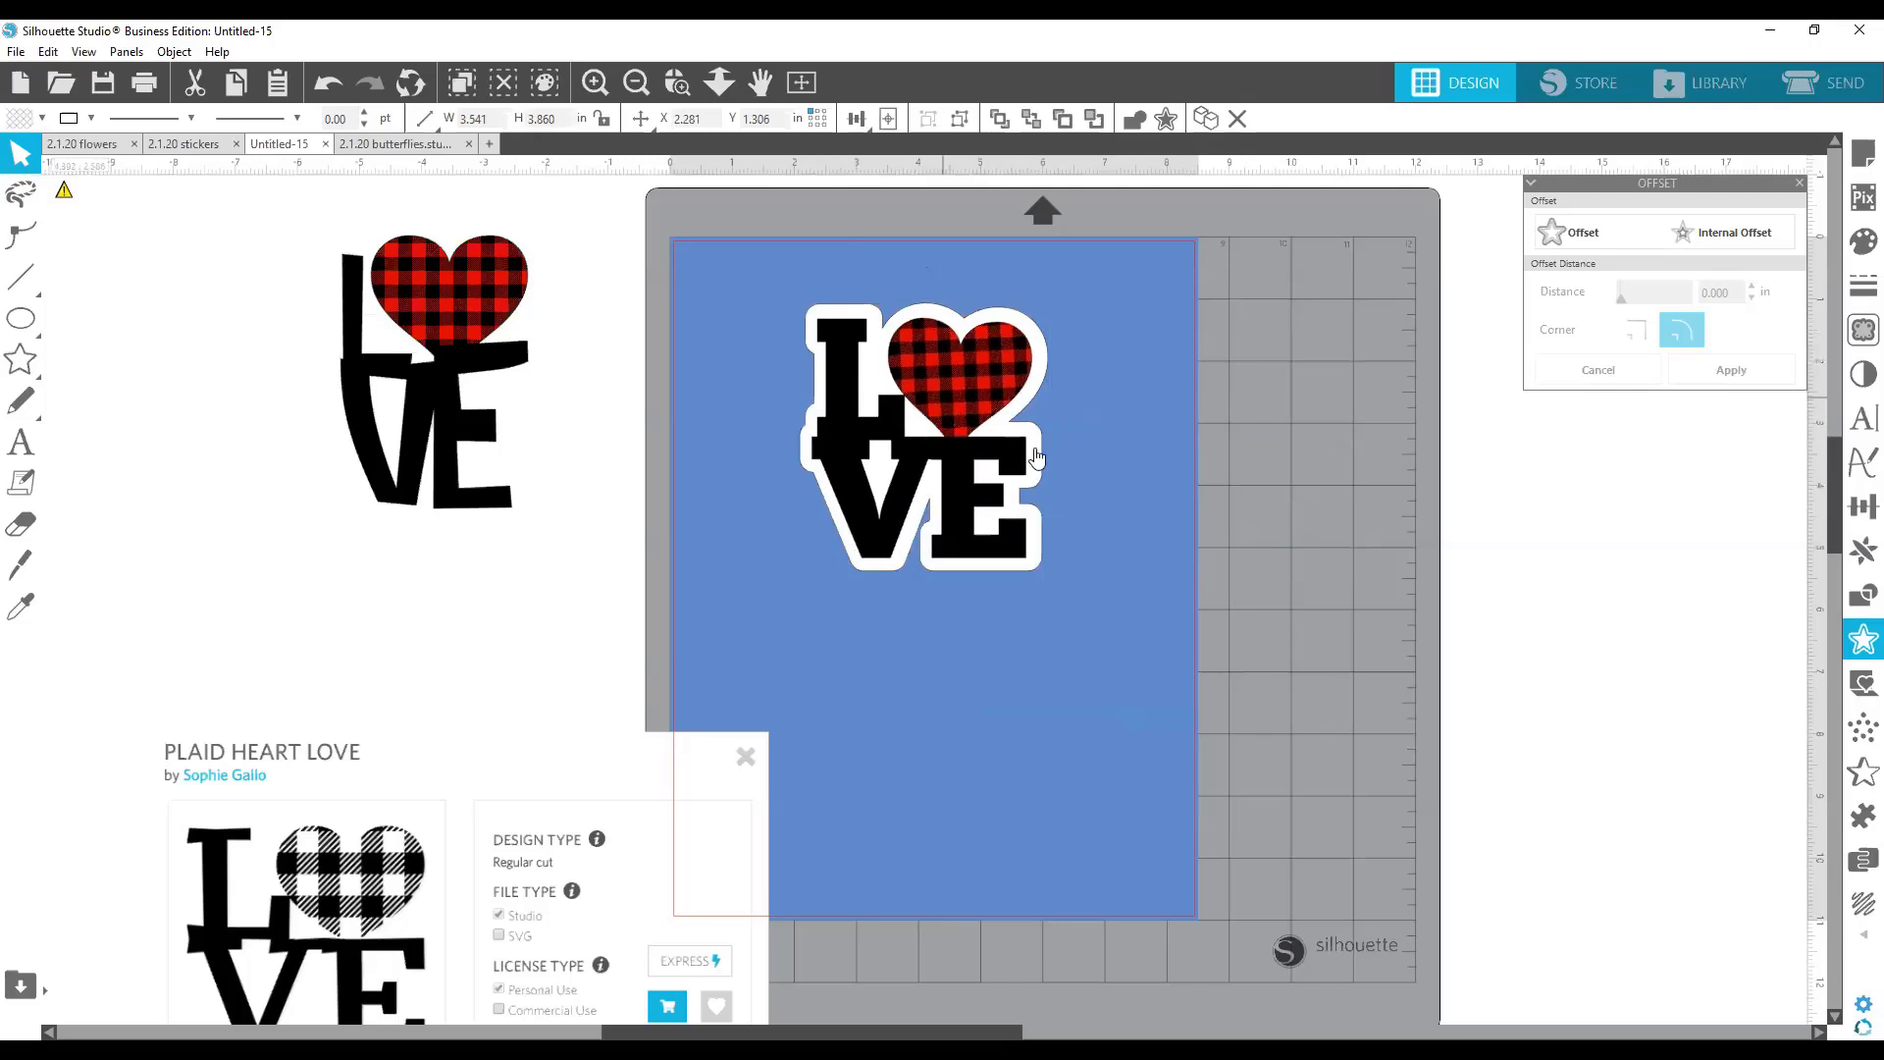
left_click(1204, 526)
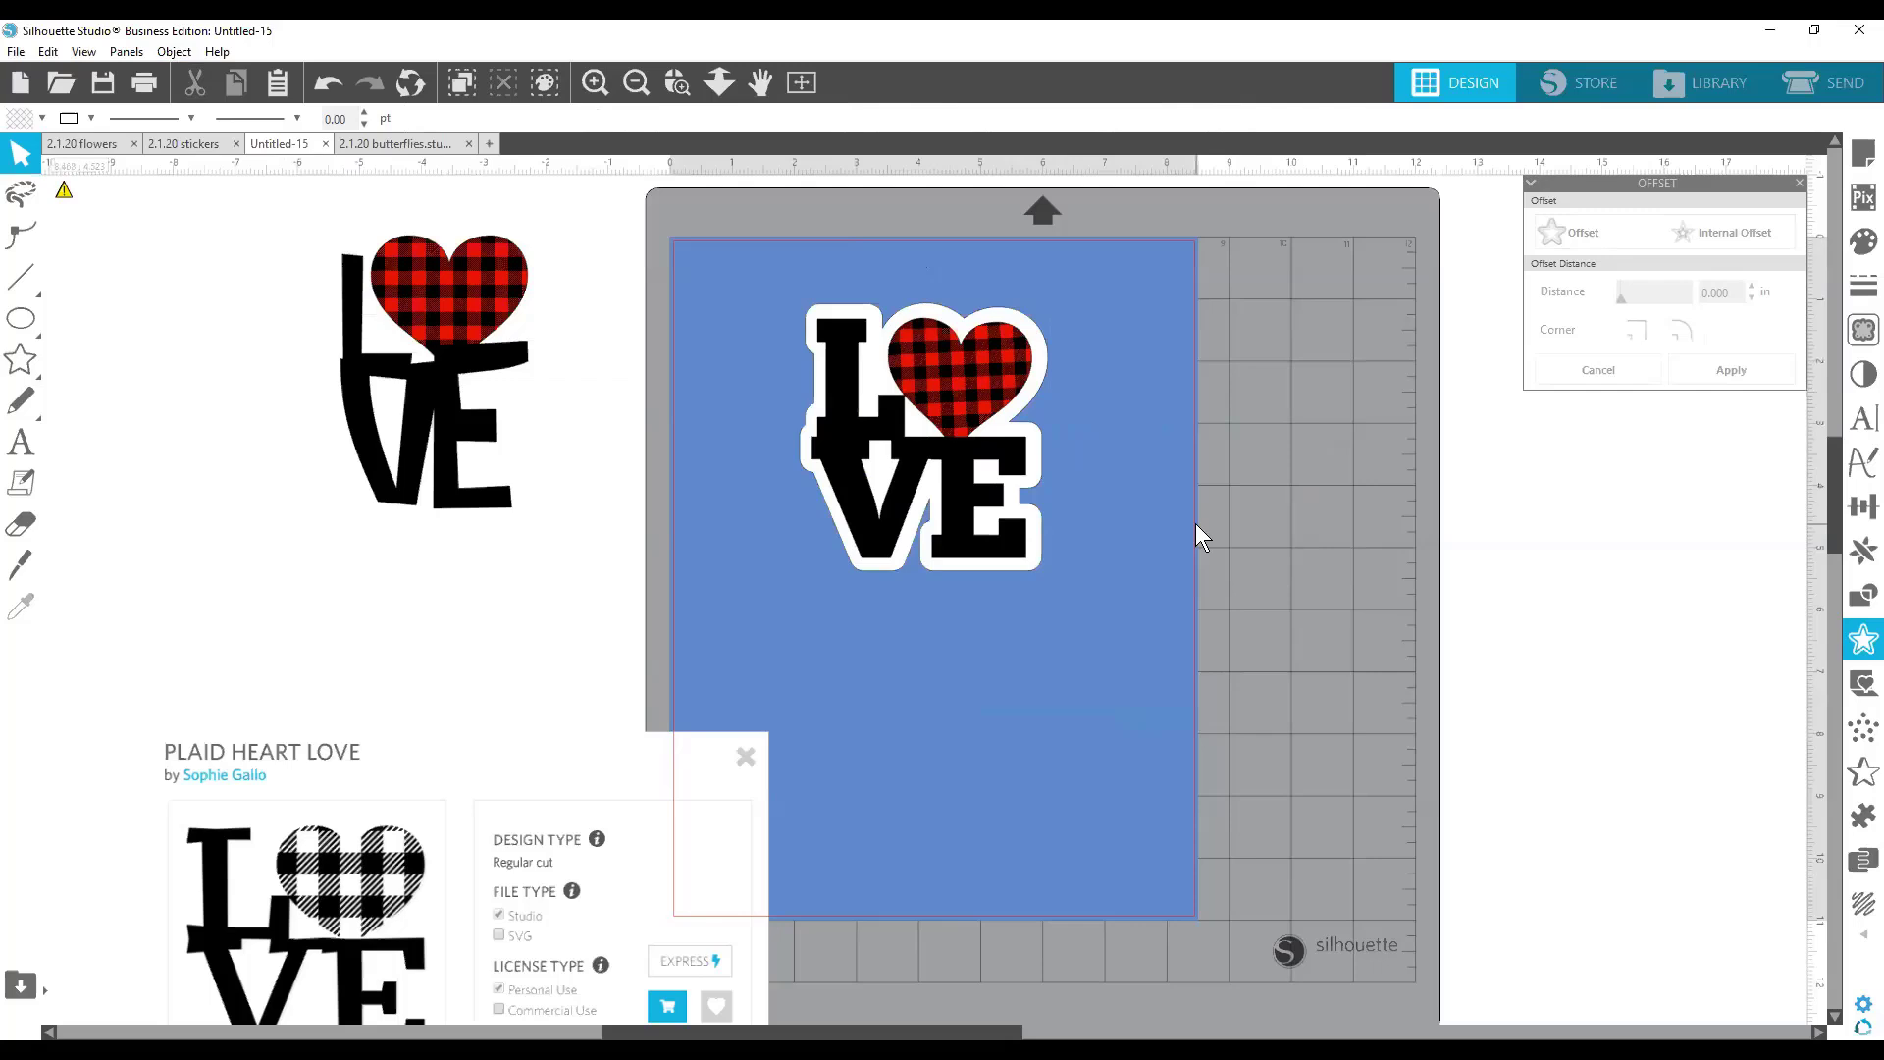
left_click_drag(508, 769, 214, 739)
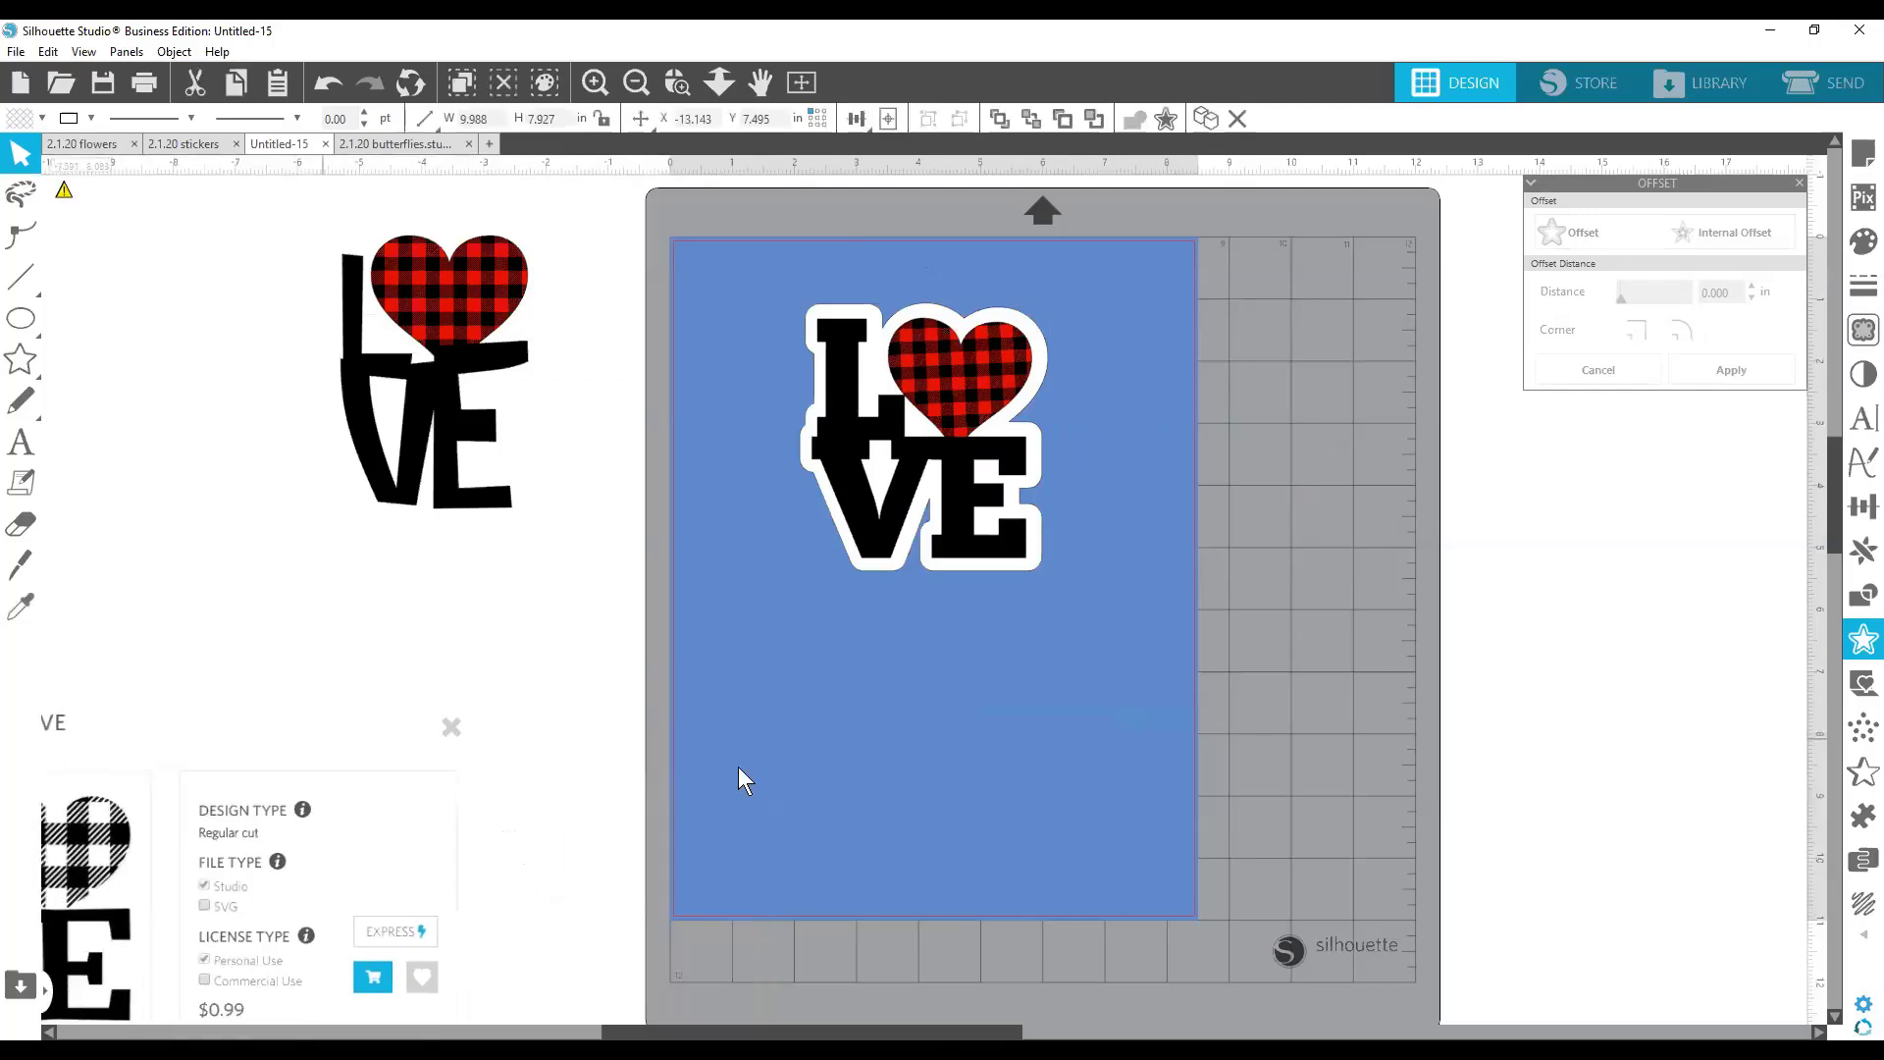
left_click_drag(1019, 744, 753, 315)
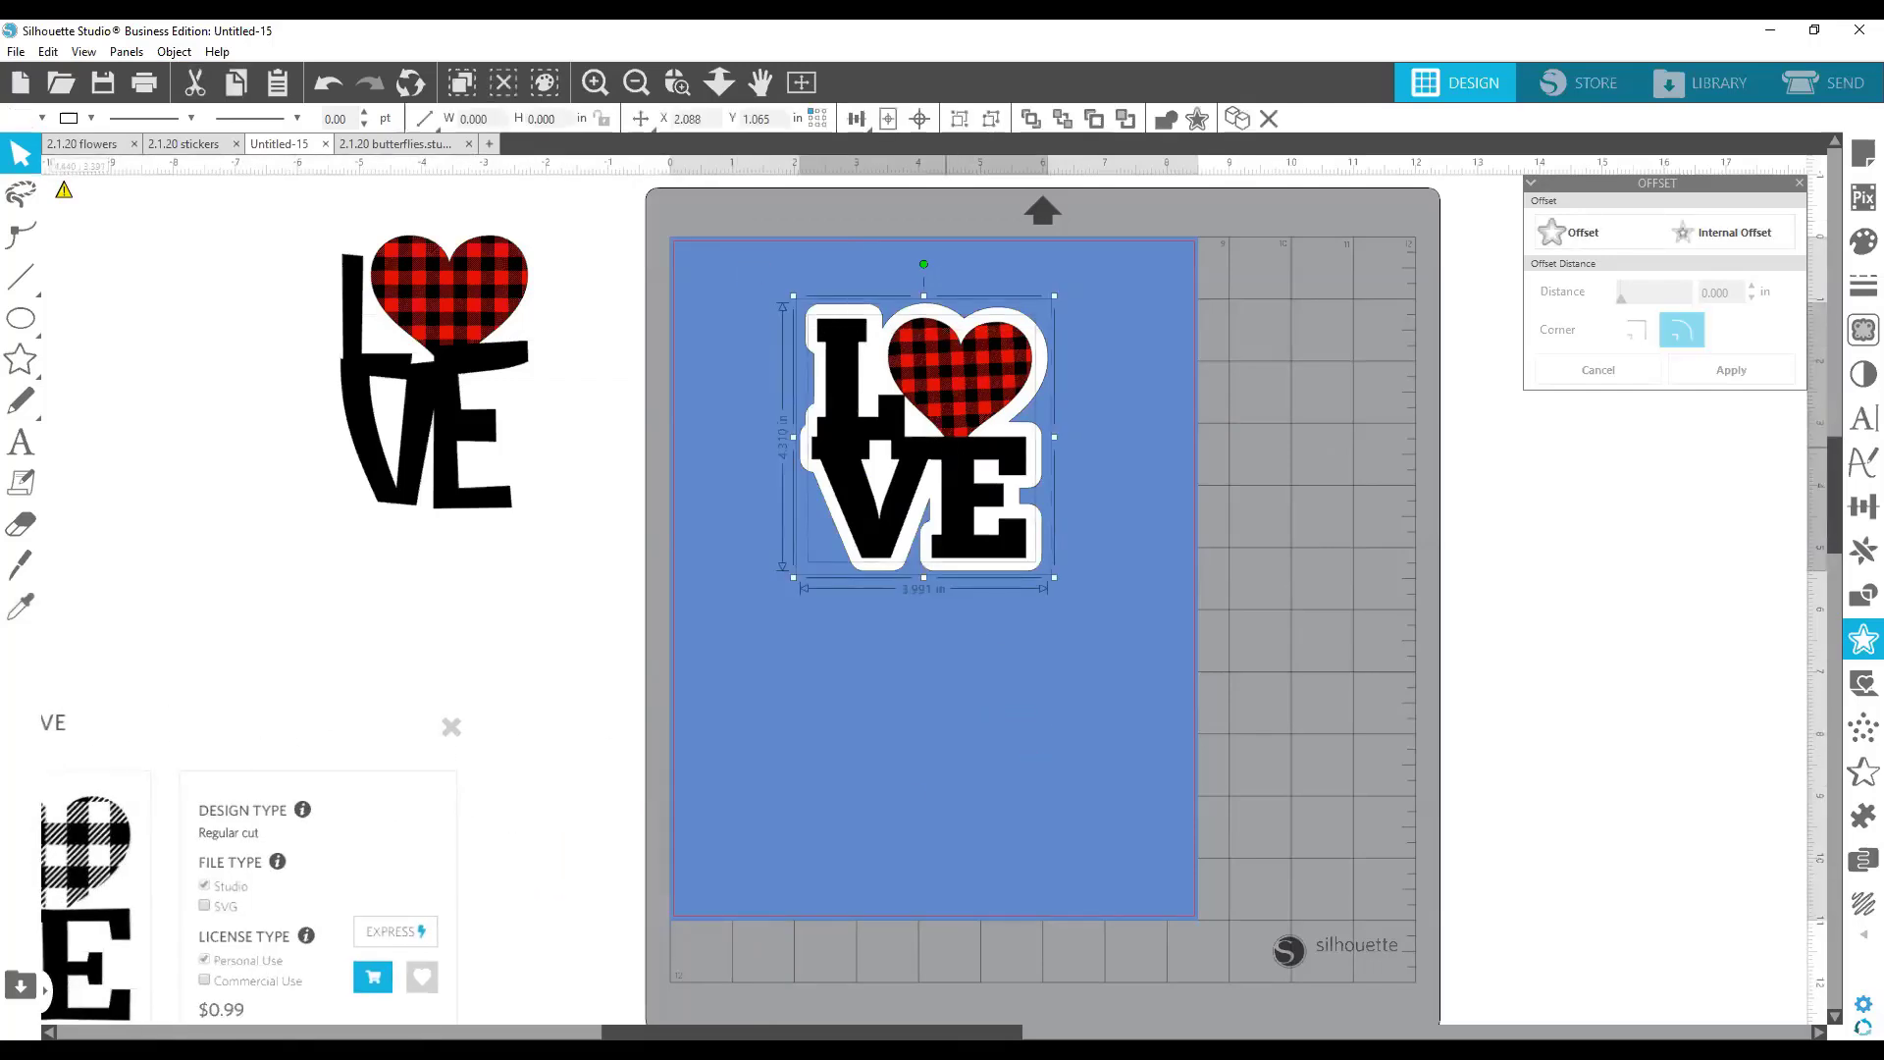
right_click(948, 445)
left_click(1013, 769)
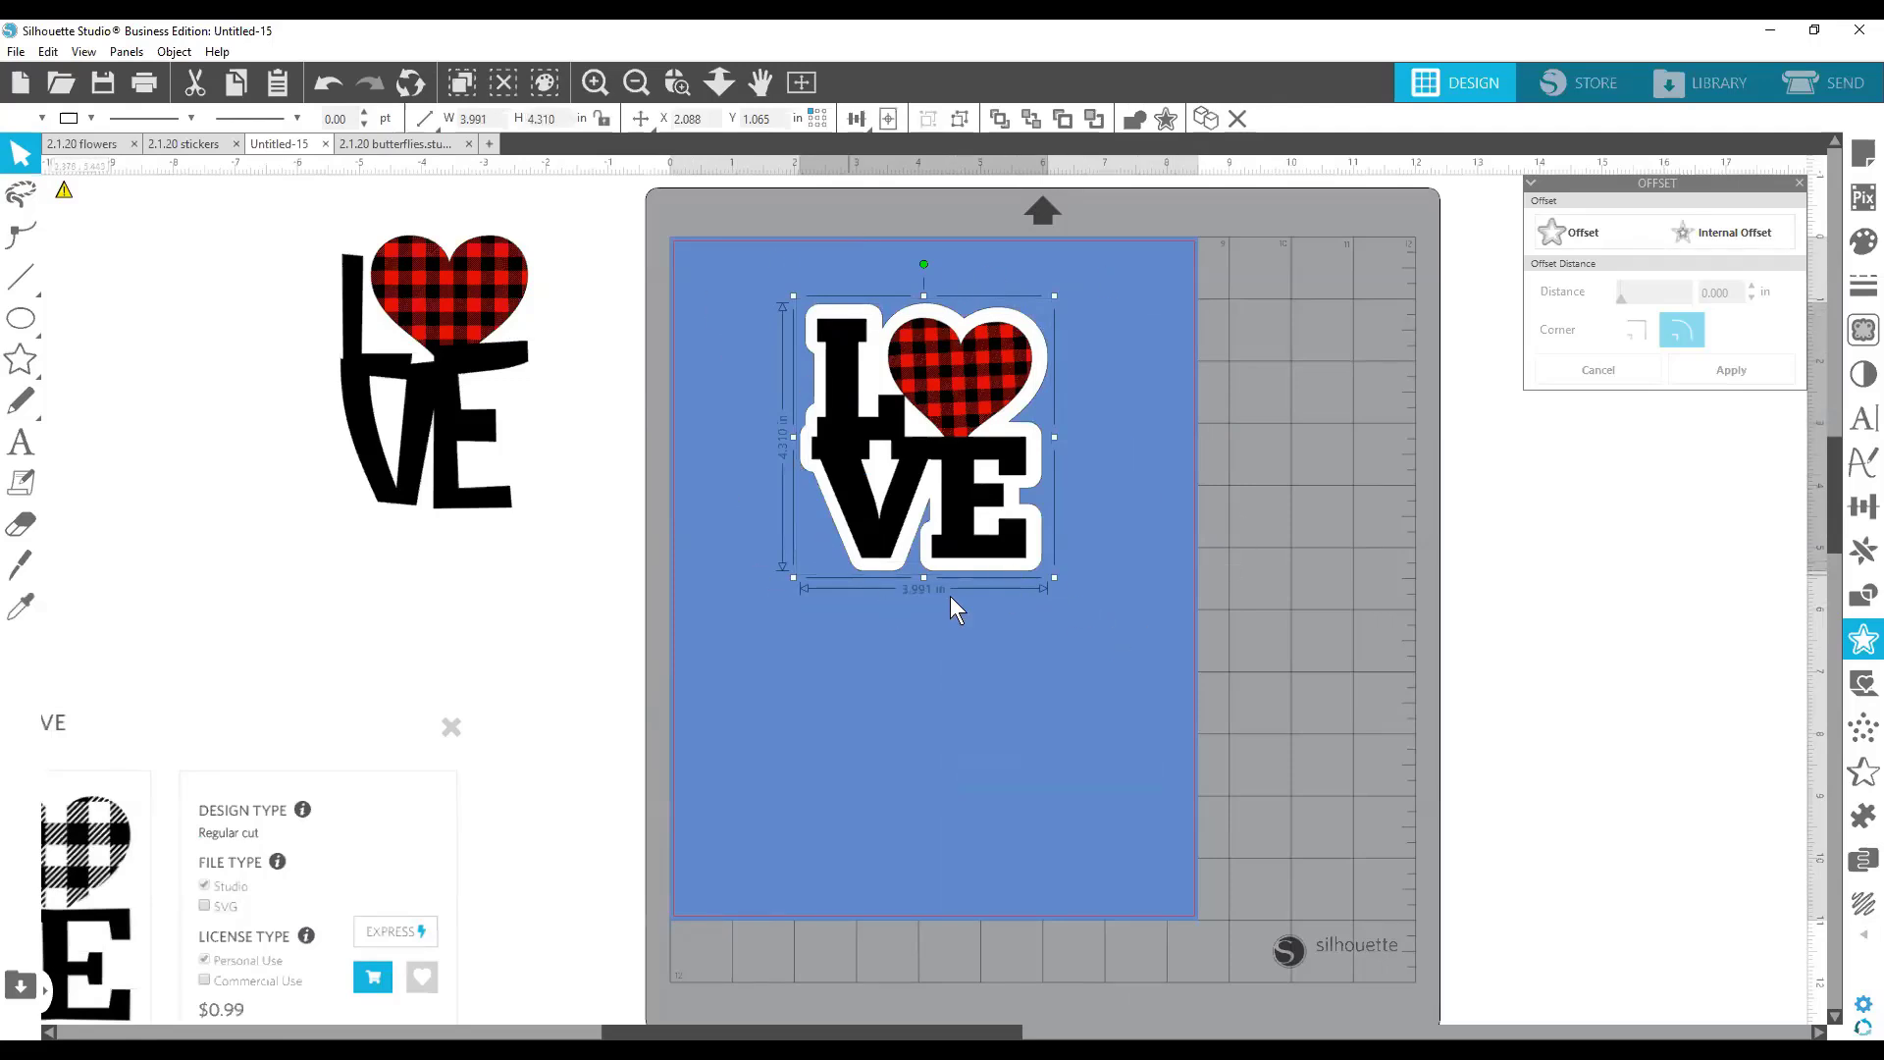
left_click_drag(232, 876, 318, 646)
left_click(906, 698)
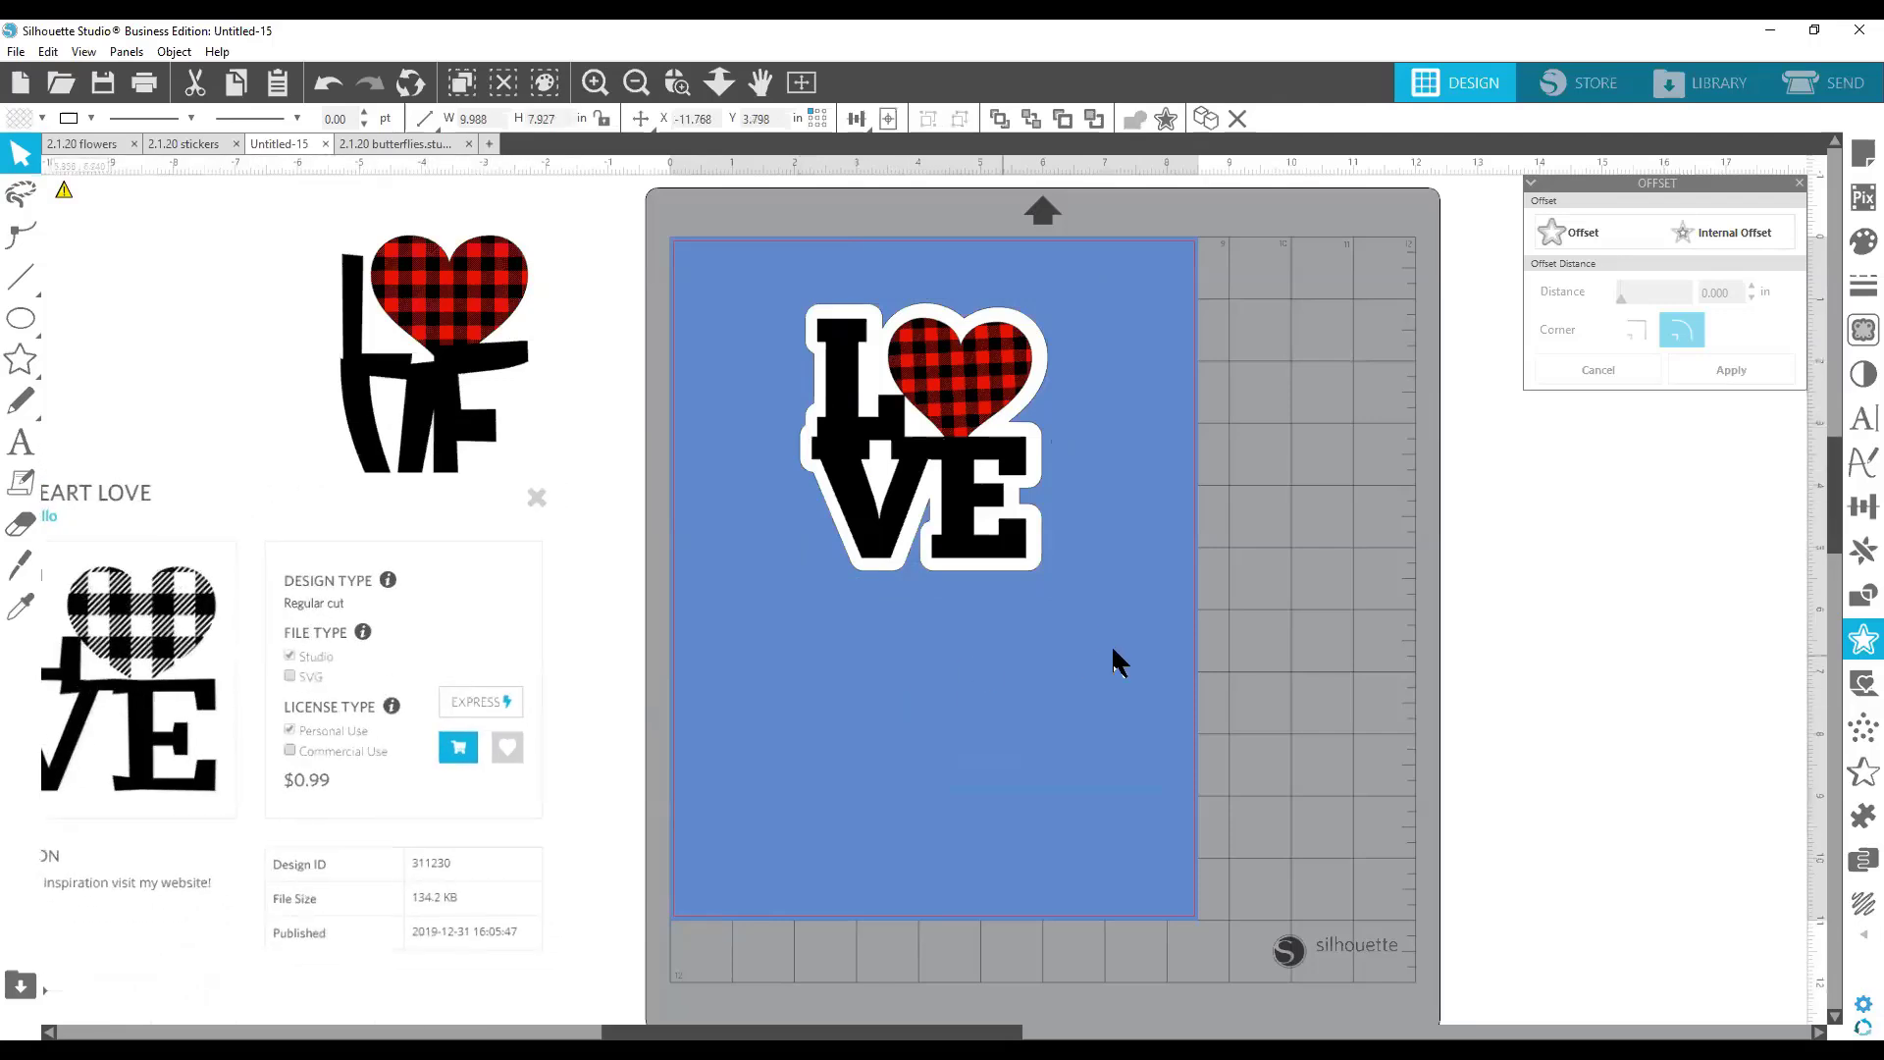
Save the grouped LOVE sticker selection to the library as "love sticker" in the Cardz for Kidz folder.
left_click(999, 503)
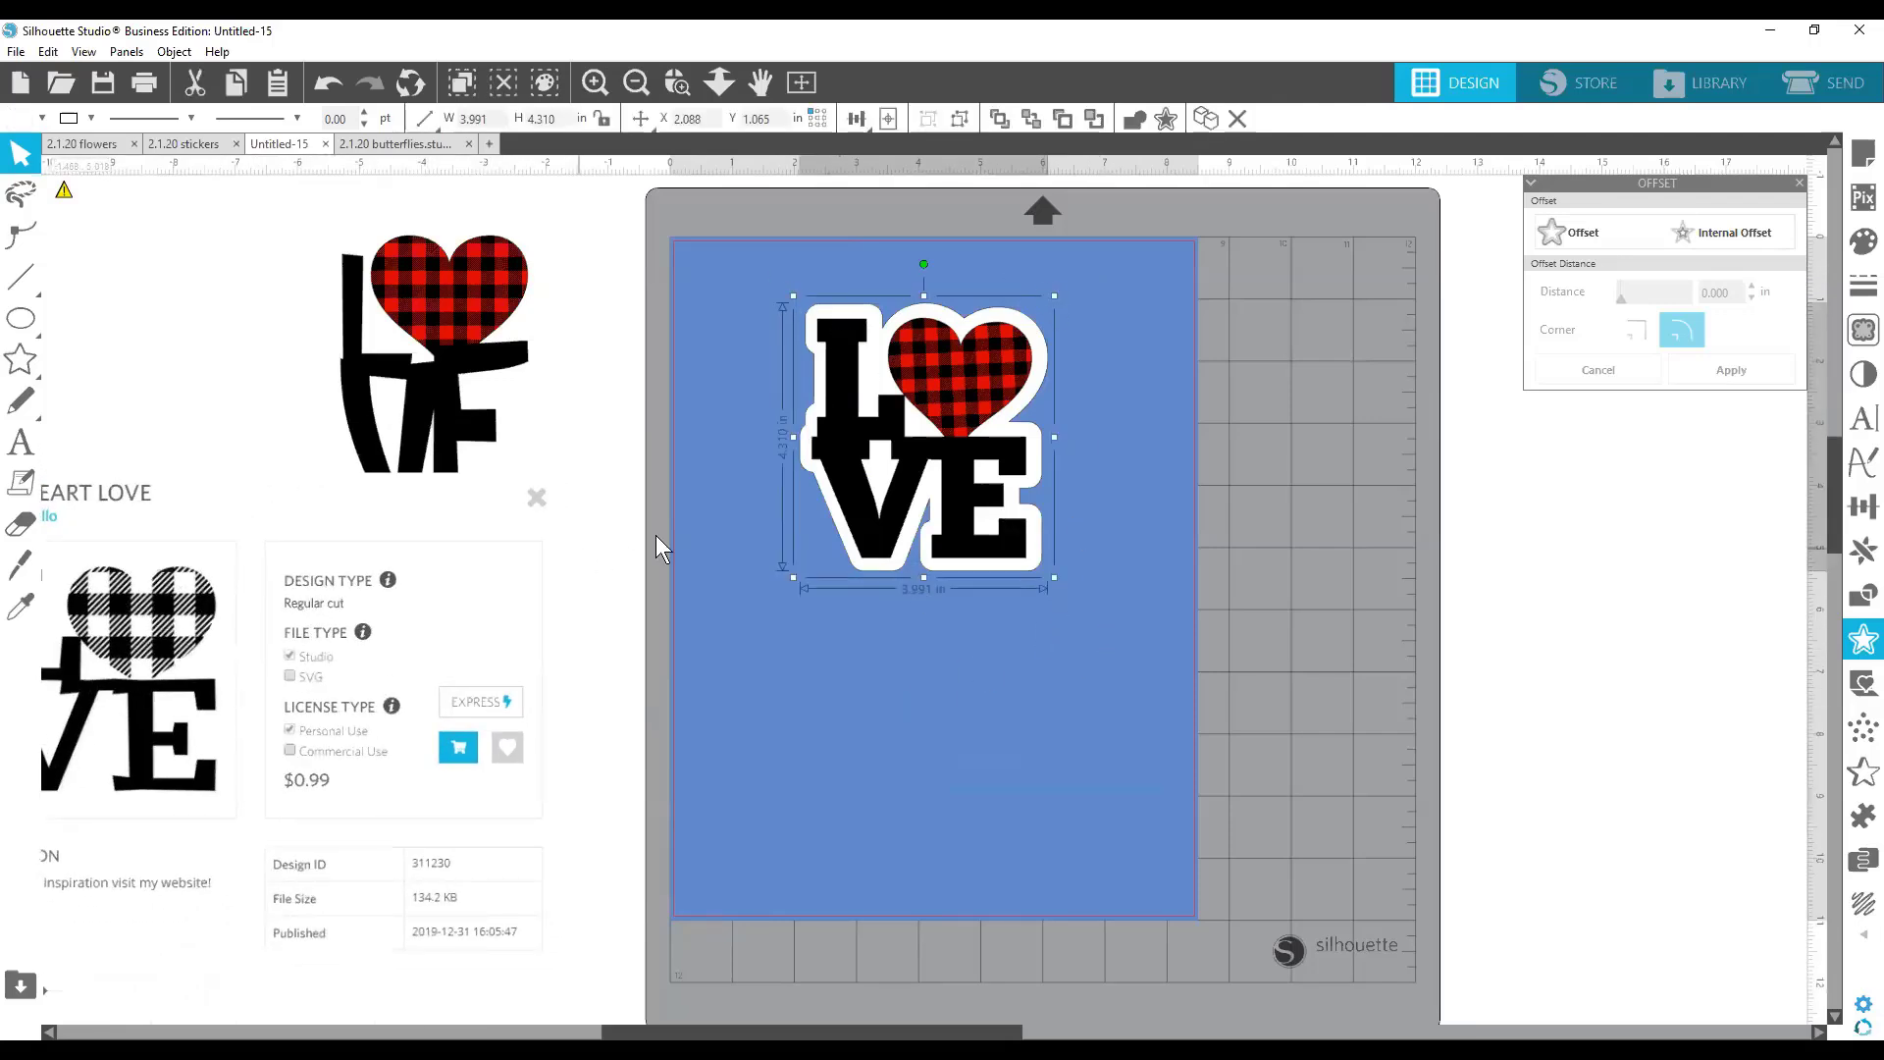
left_click(16, 53)
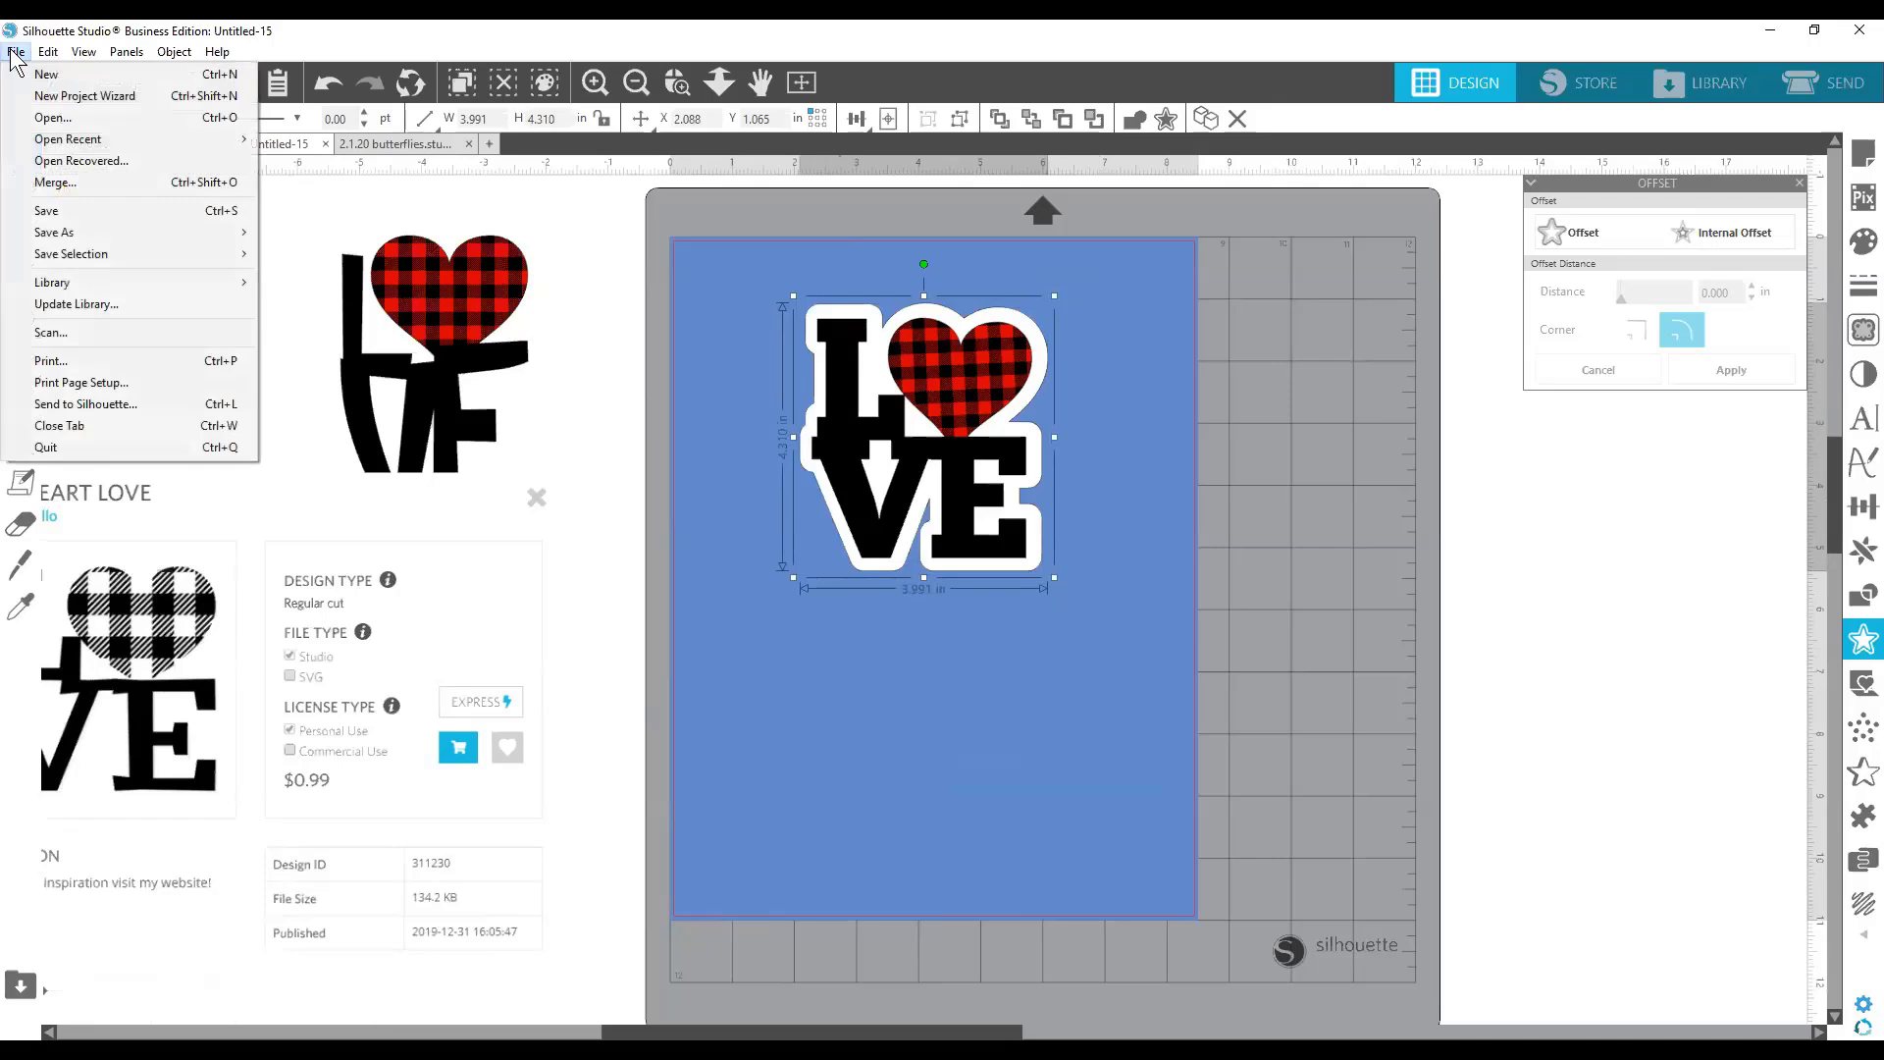
mouse_move(80, 253)
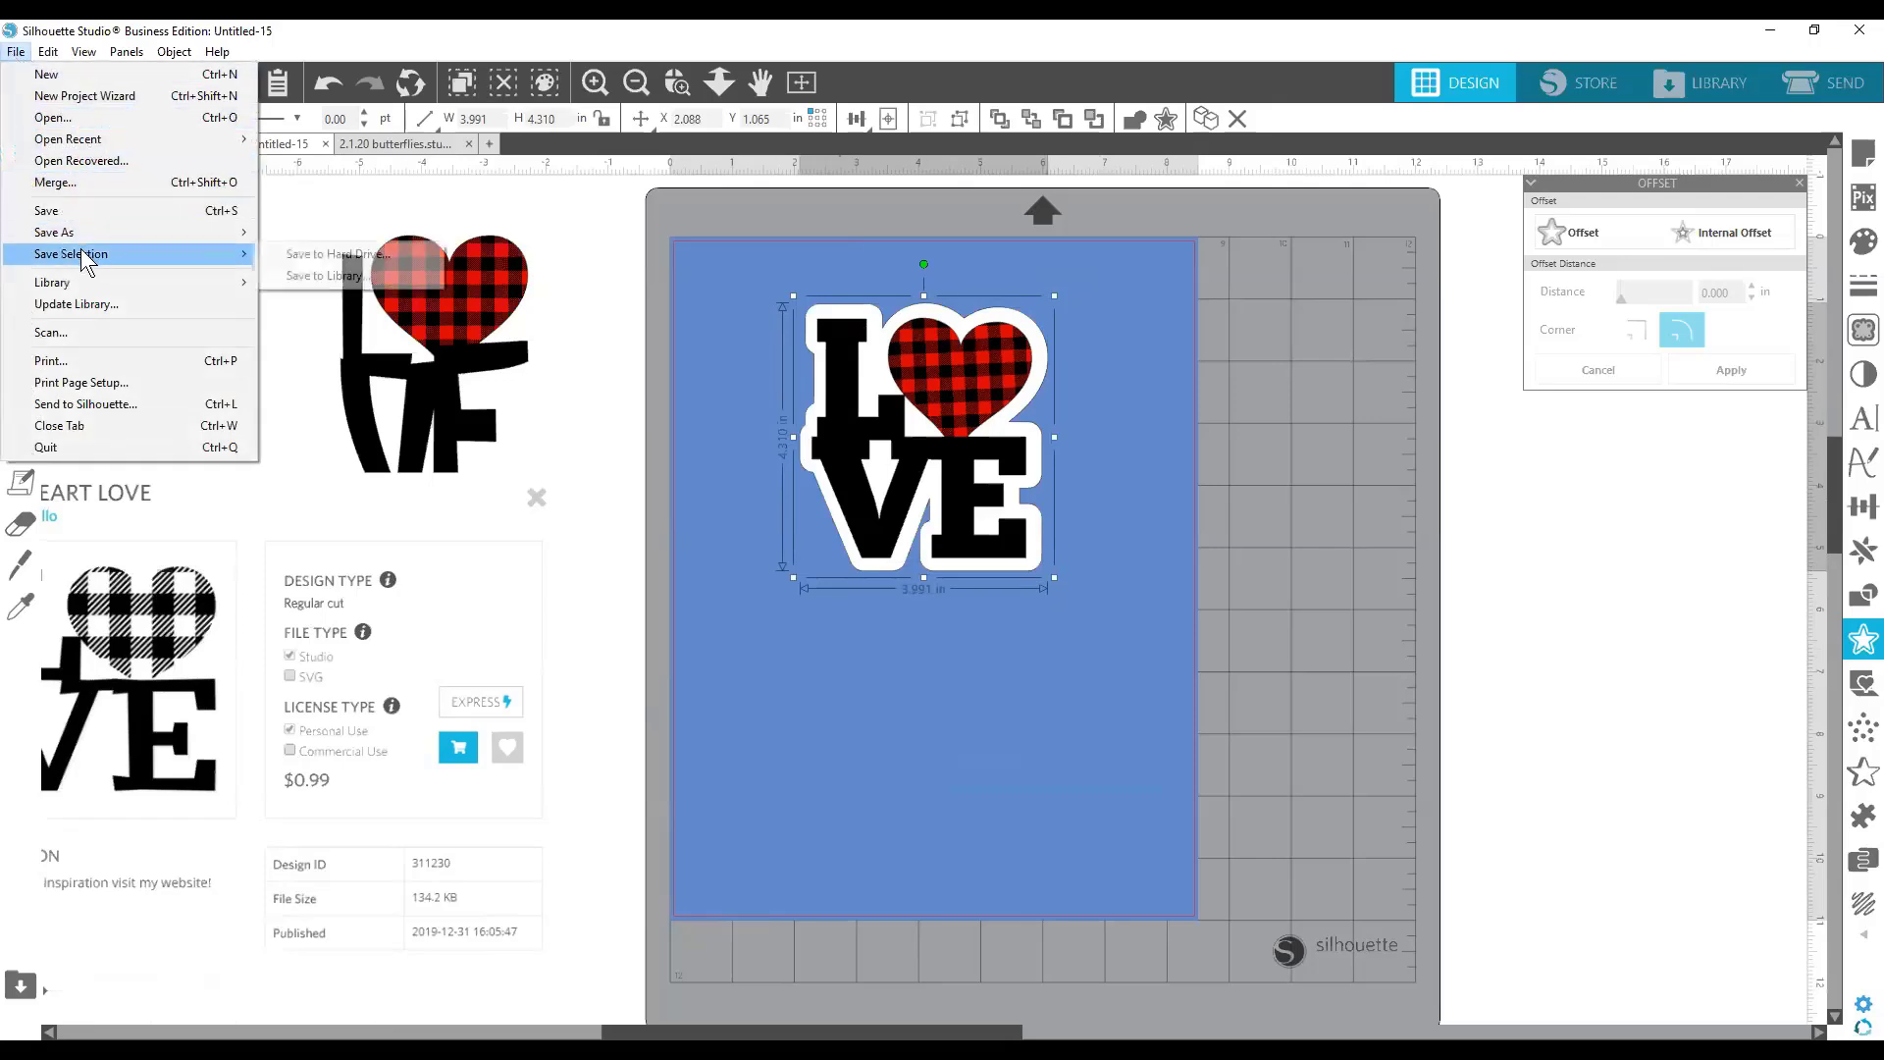
left_click(381, 281)
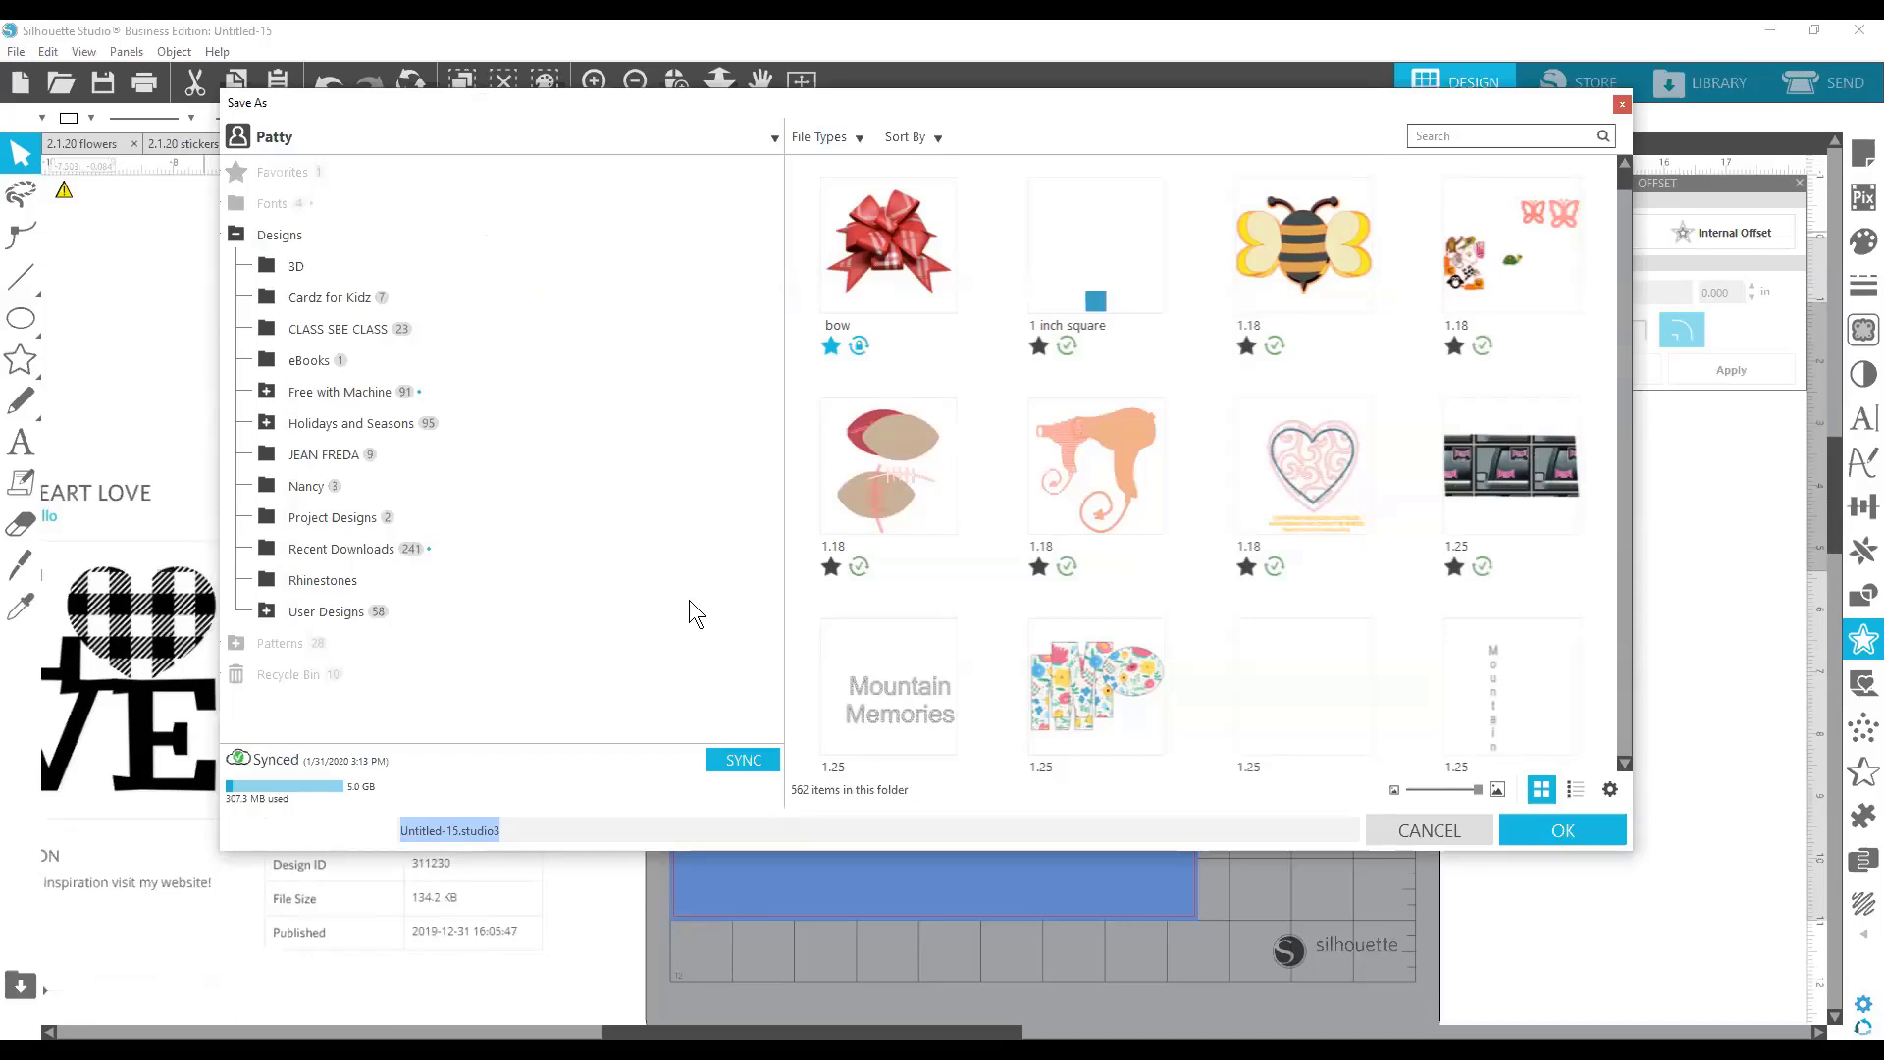
left_click(524, 829)
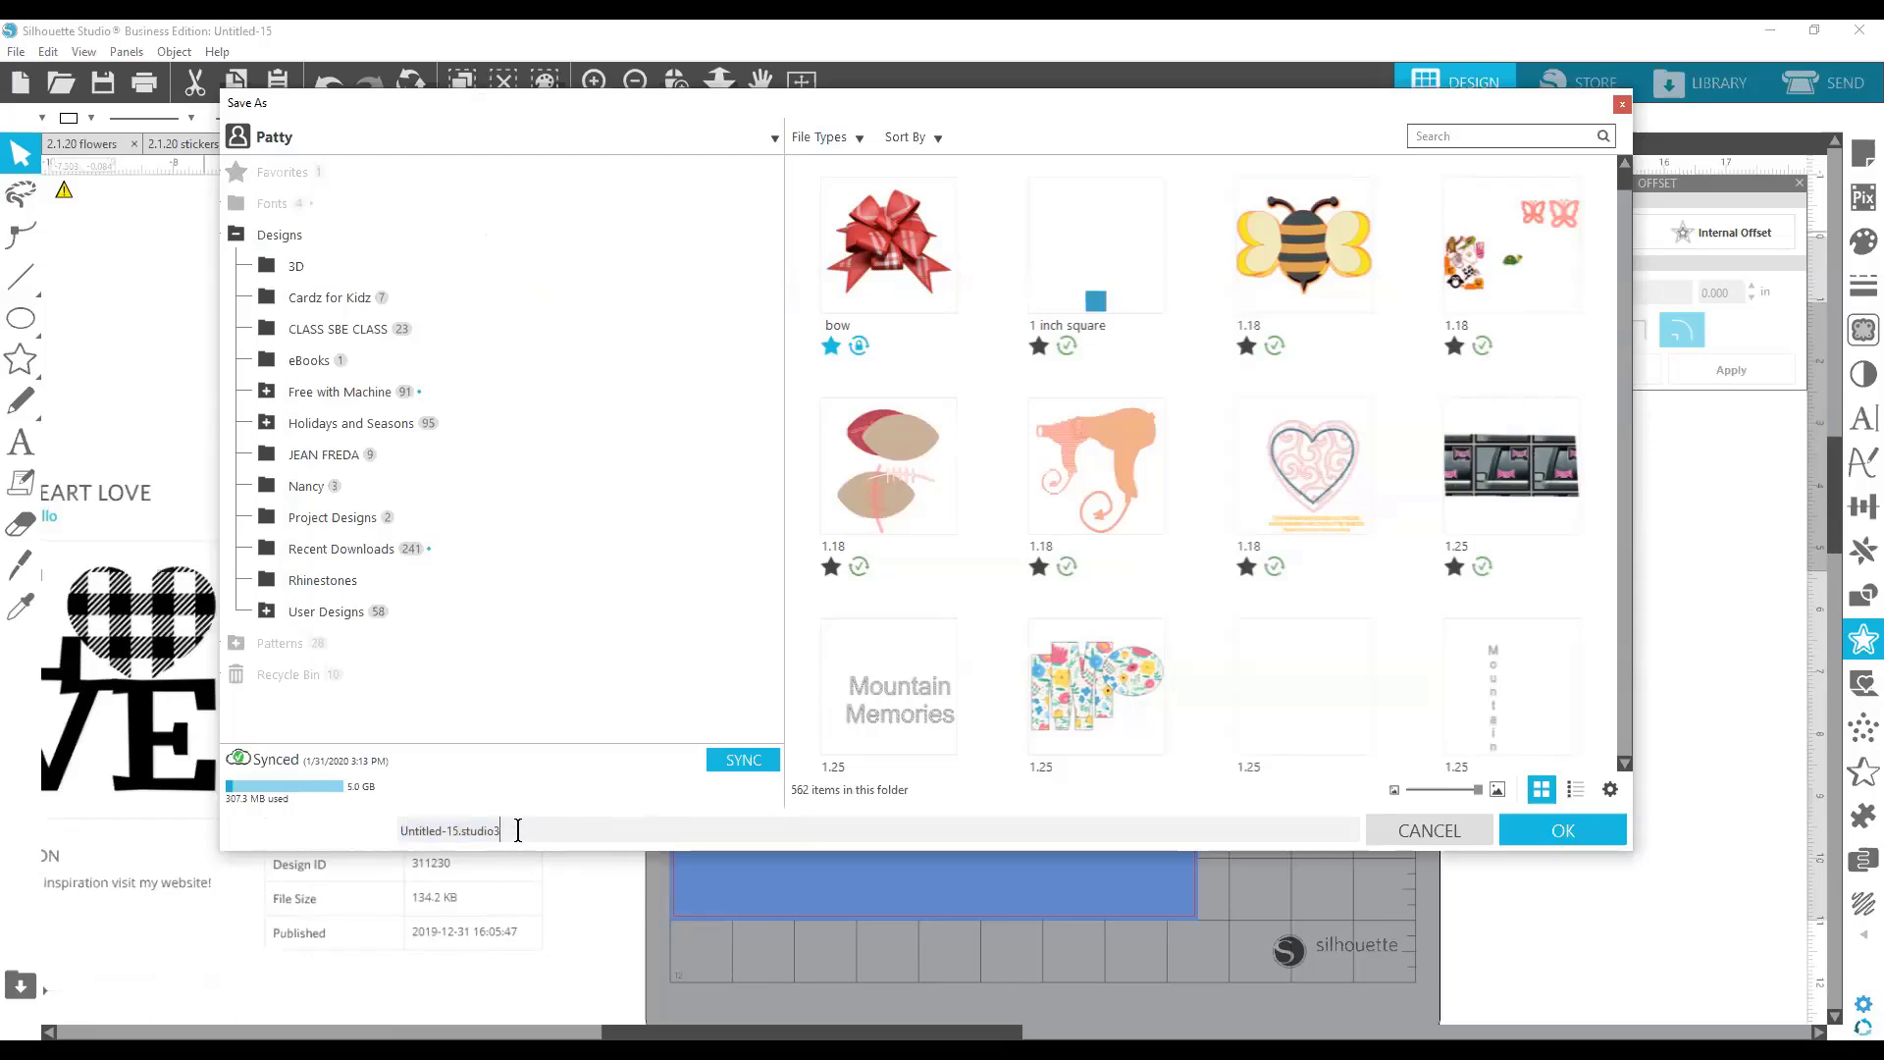
left_click_drag(508, 830, 390, 821)
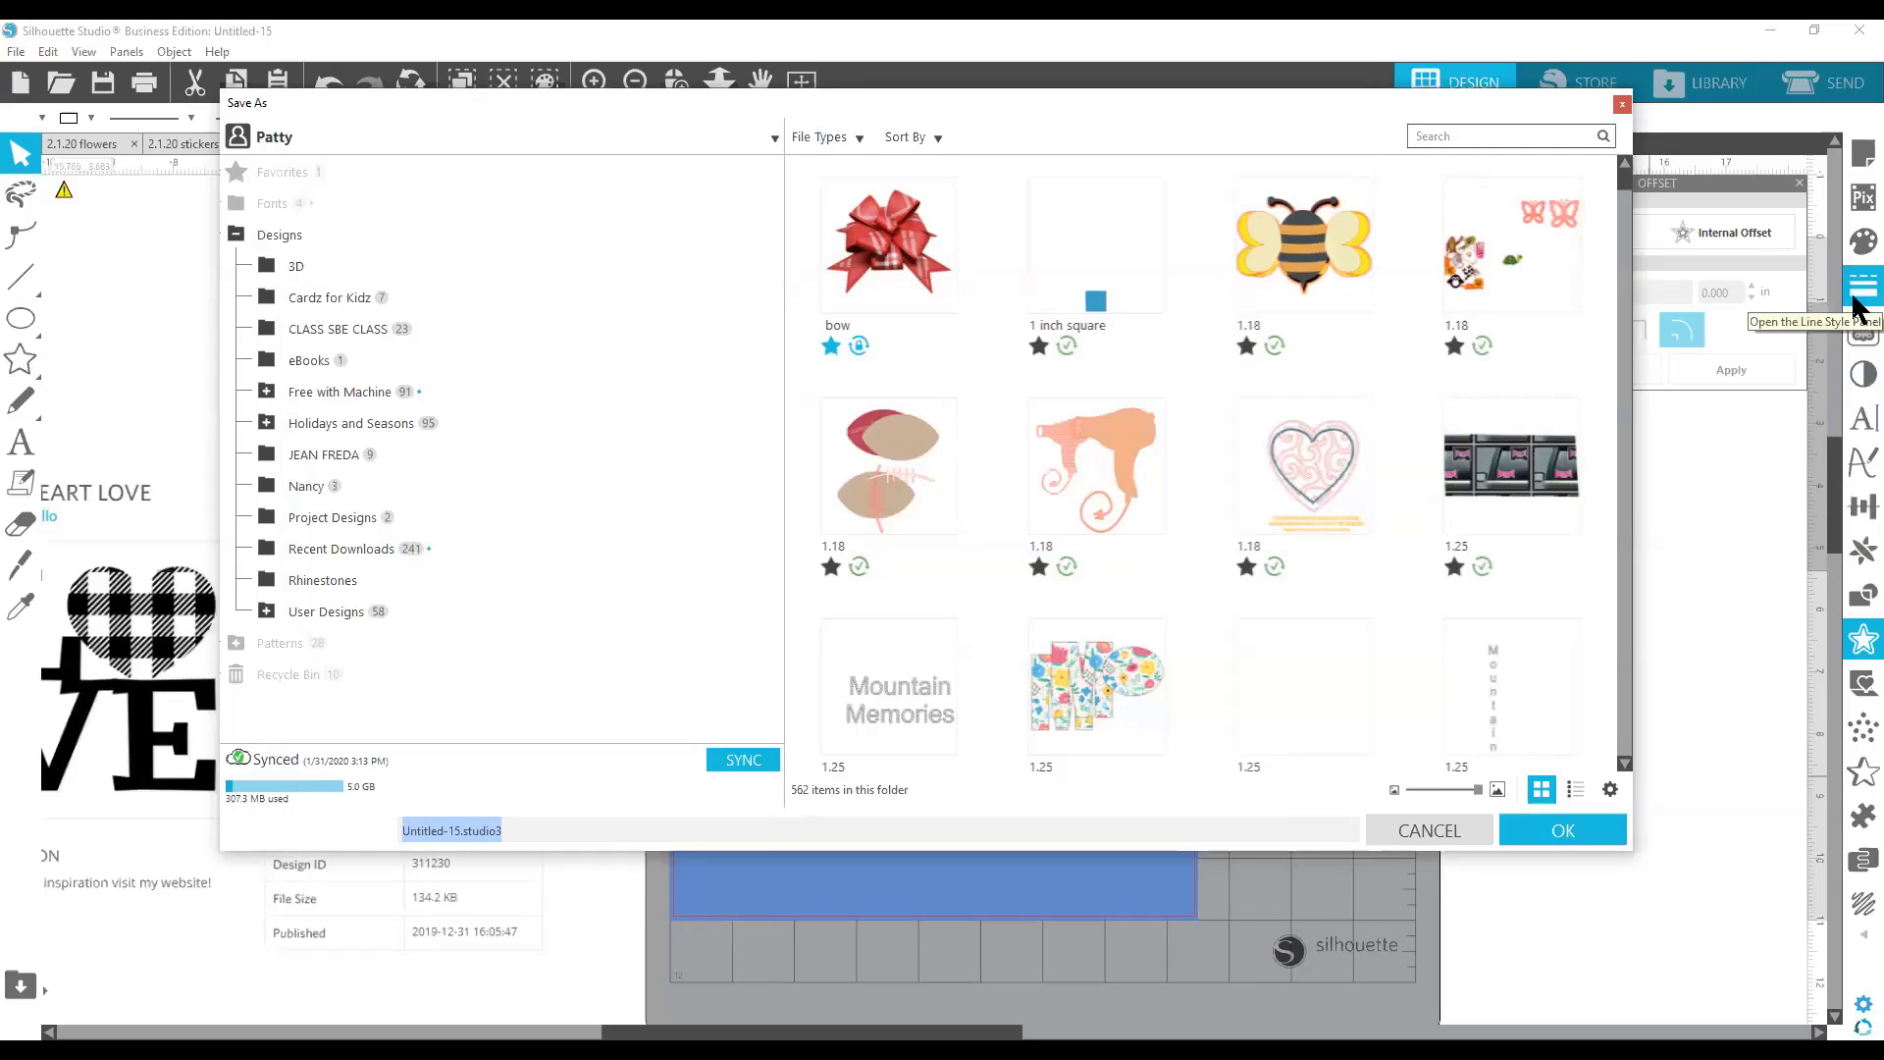
type("love sti")
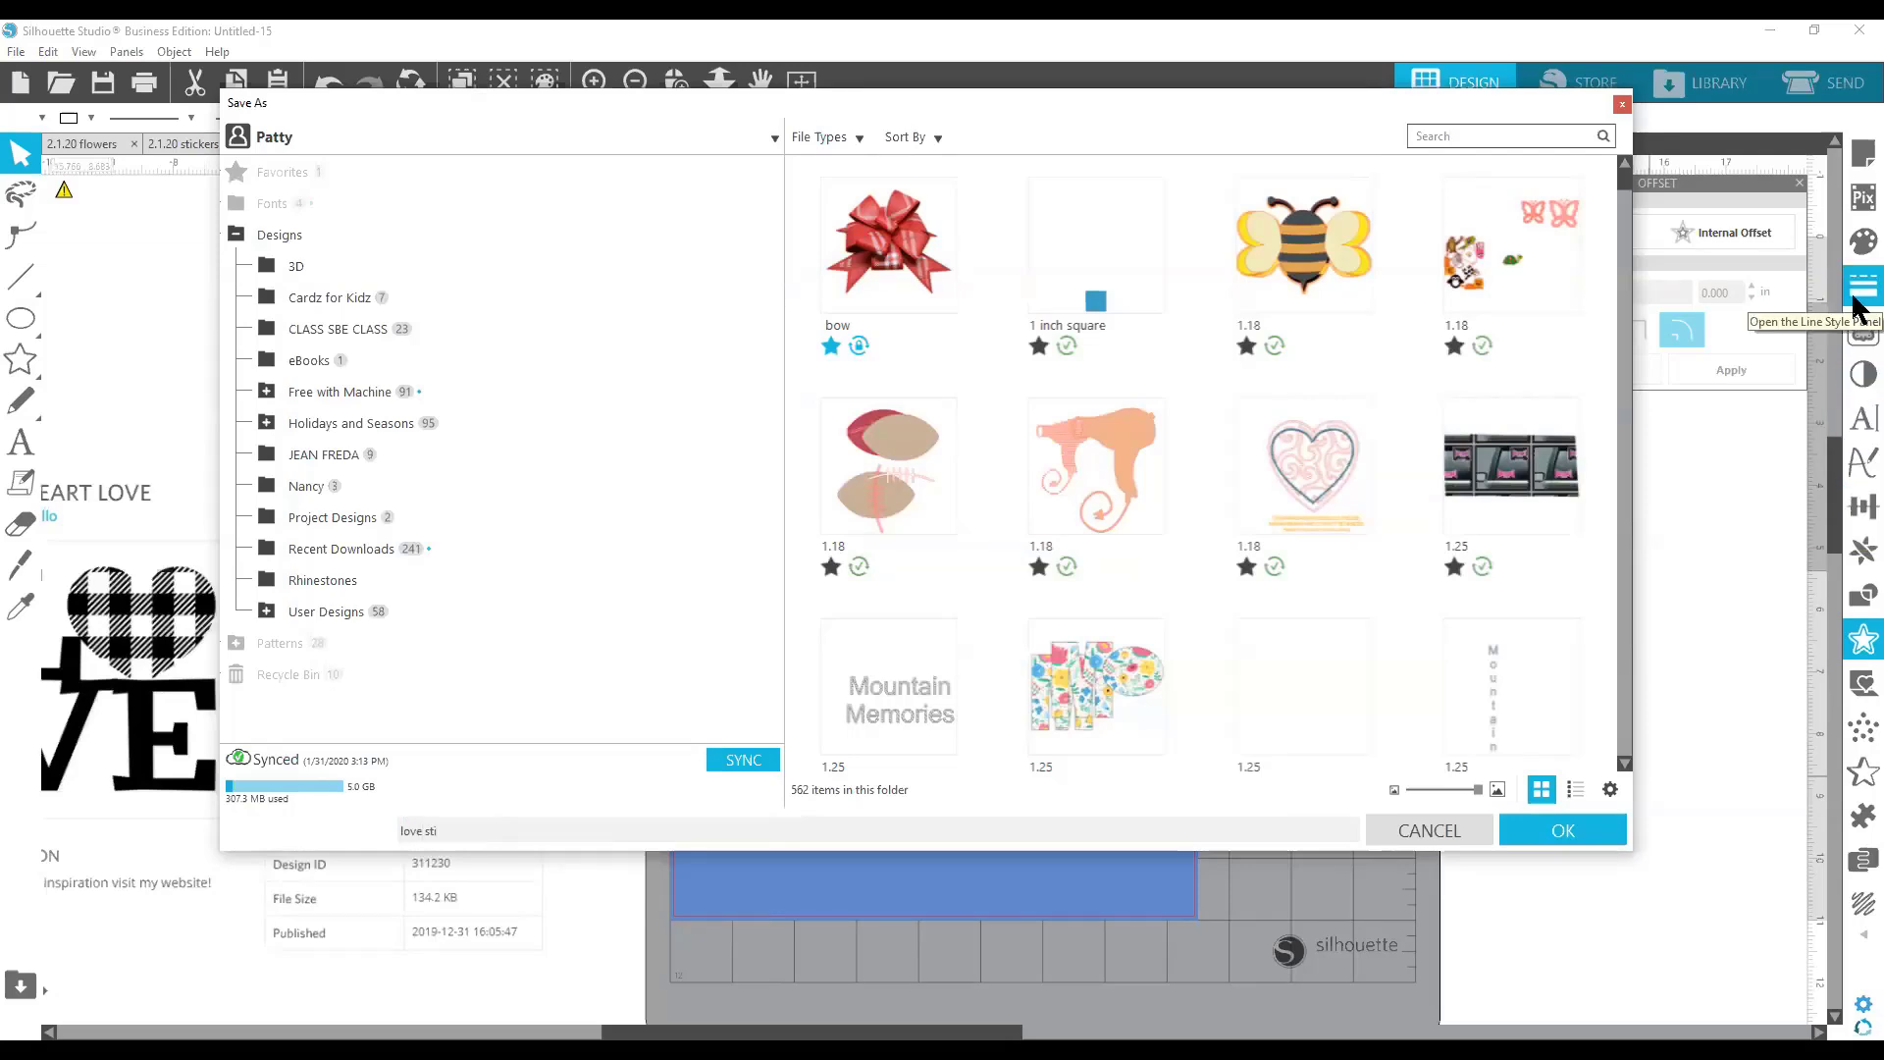
type("cker")
left_click(1562, 826)
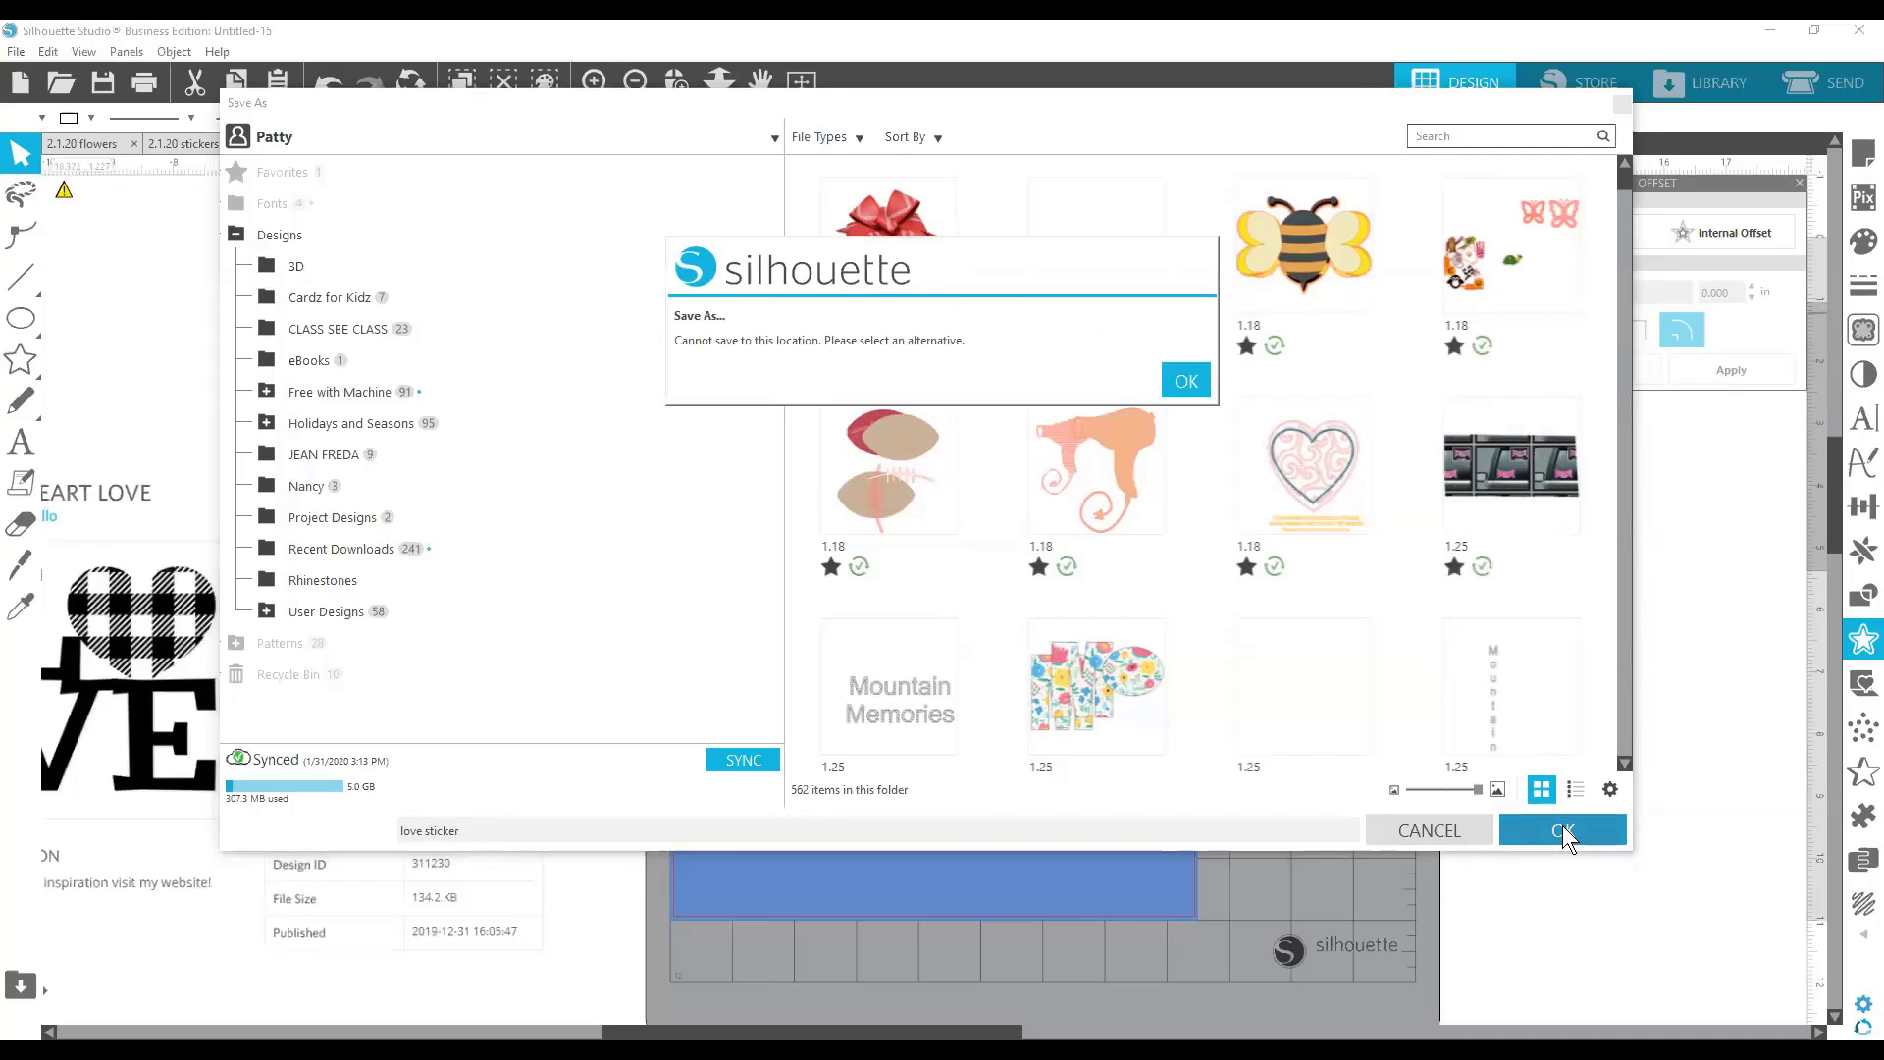
left_click(1185, 380)
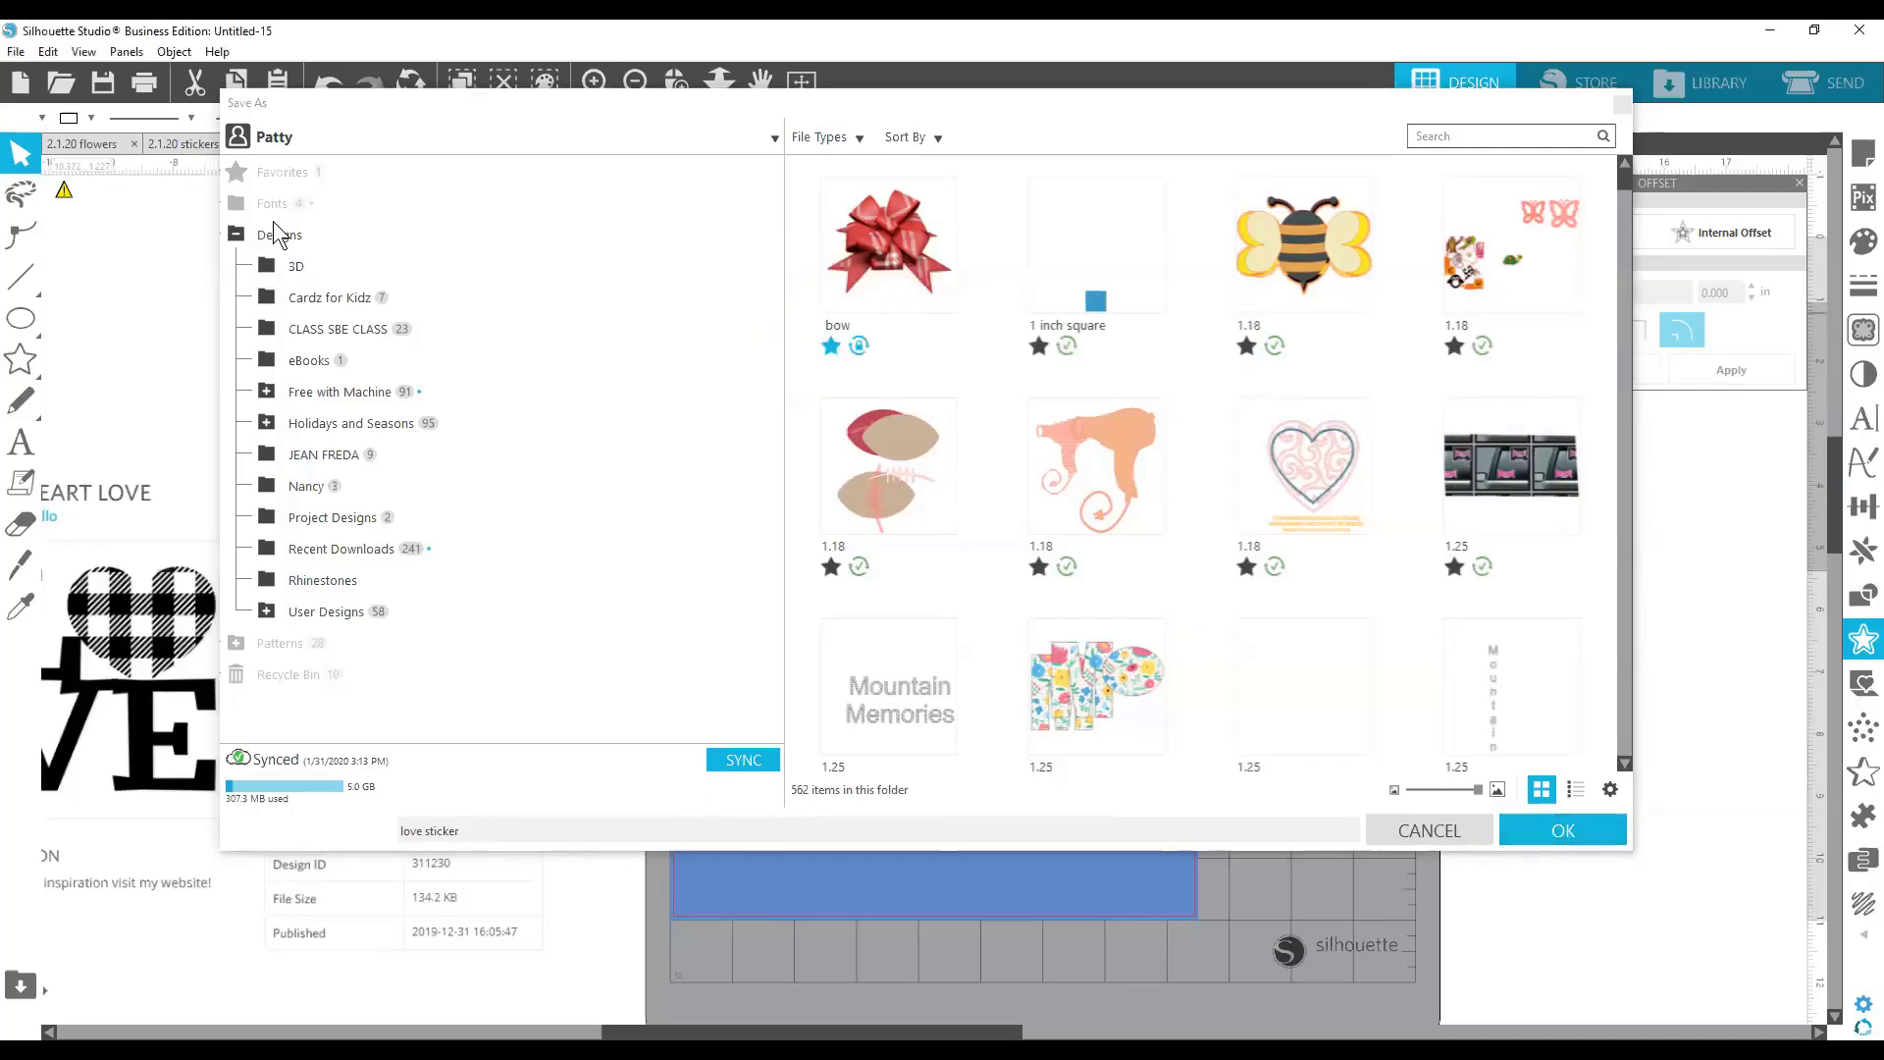
left_click(307, 296)
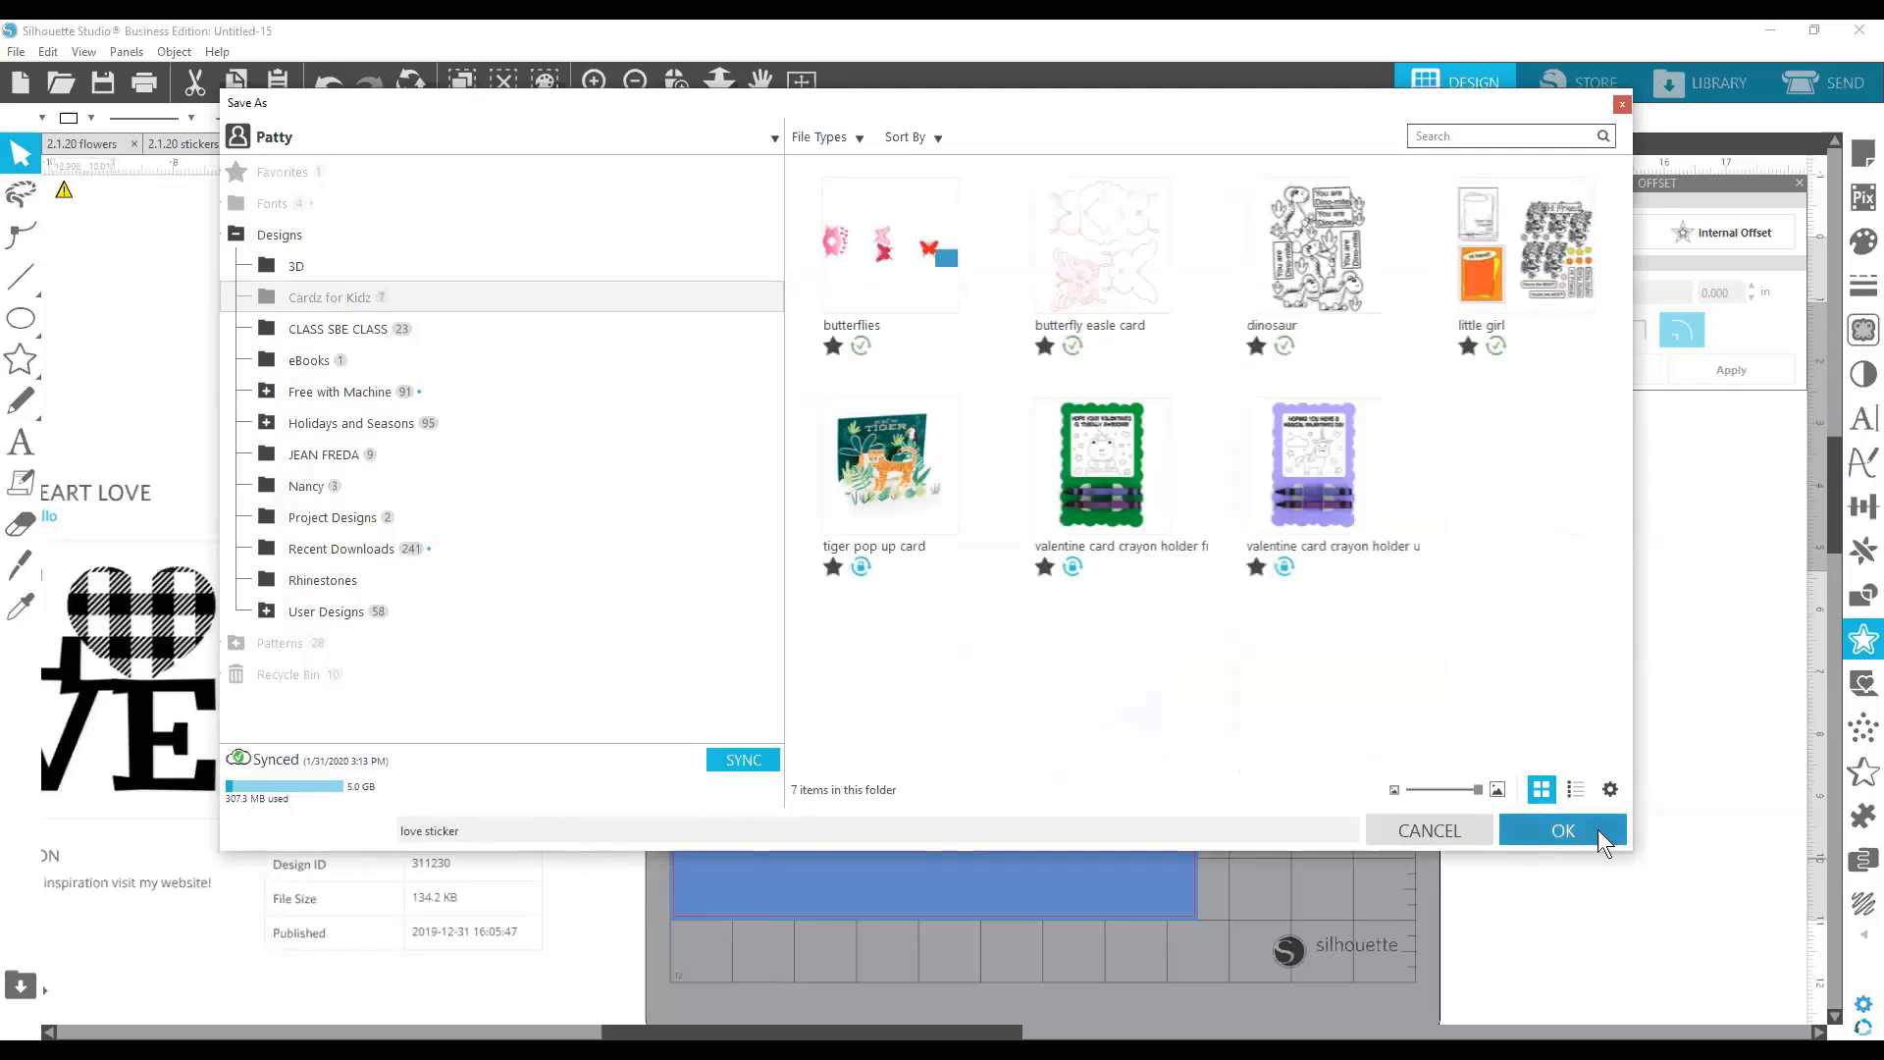
left_click(1562, 830)
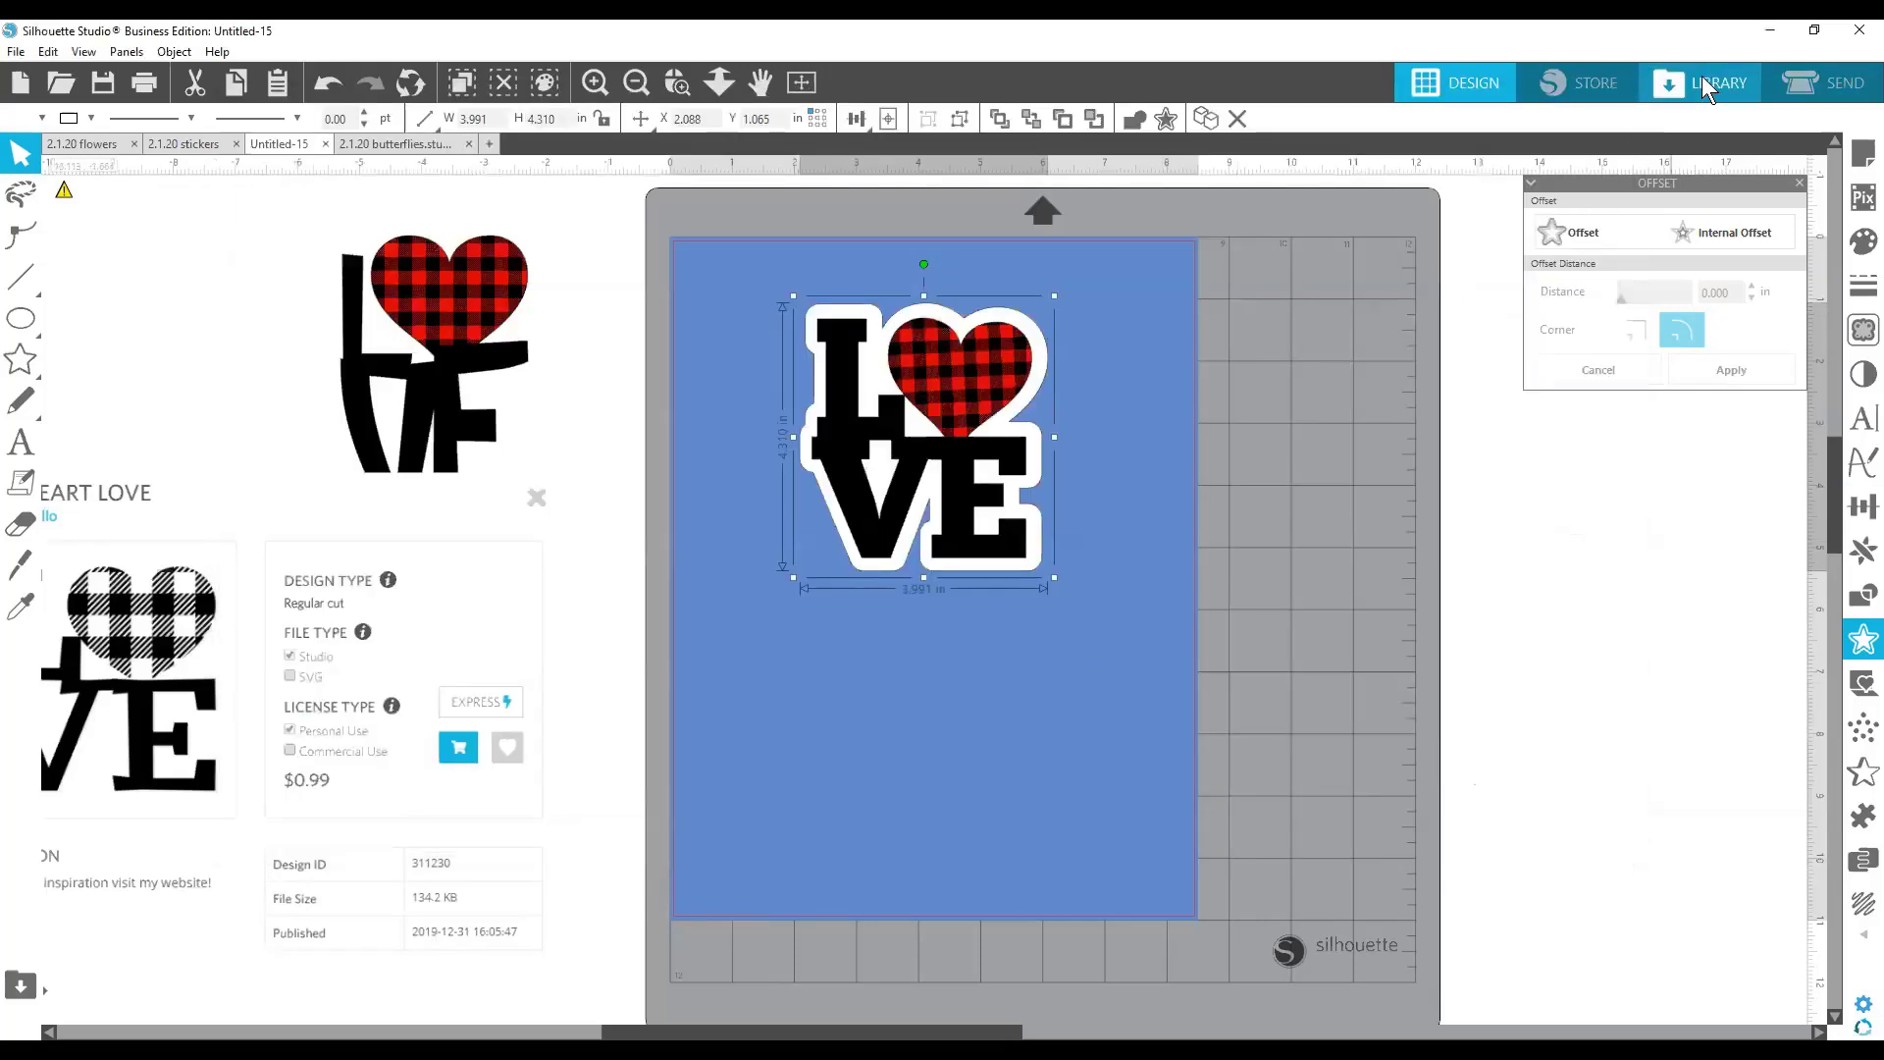
Open the library and examine the enlarged previews and details of the love sticker and the tiger pop up card.
left_click(1699, 82)
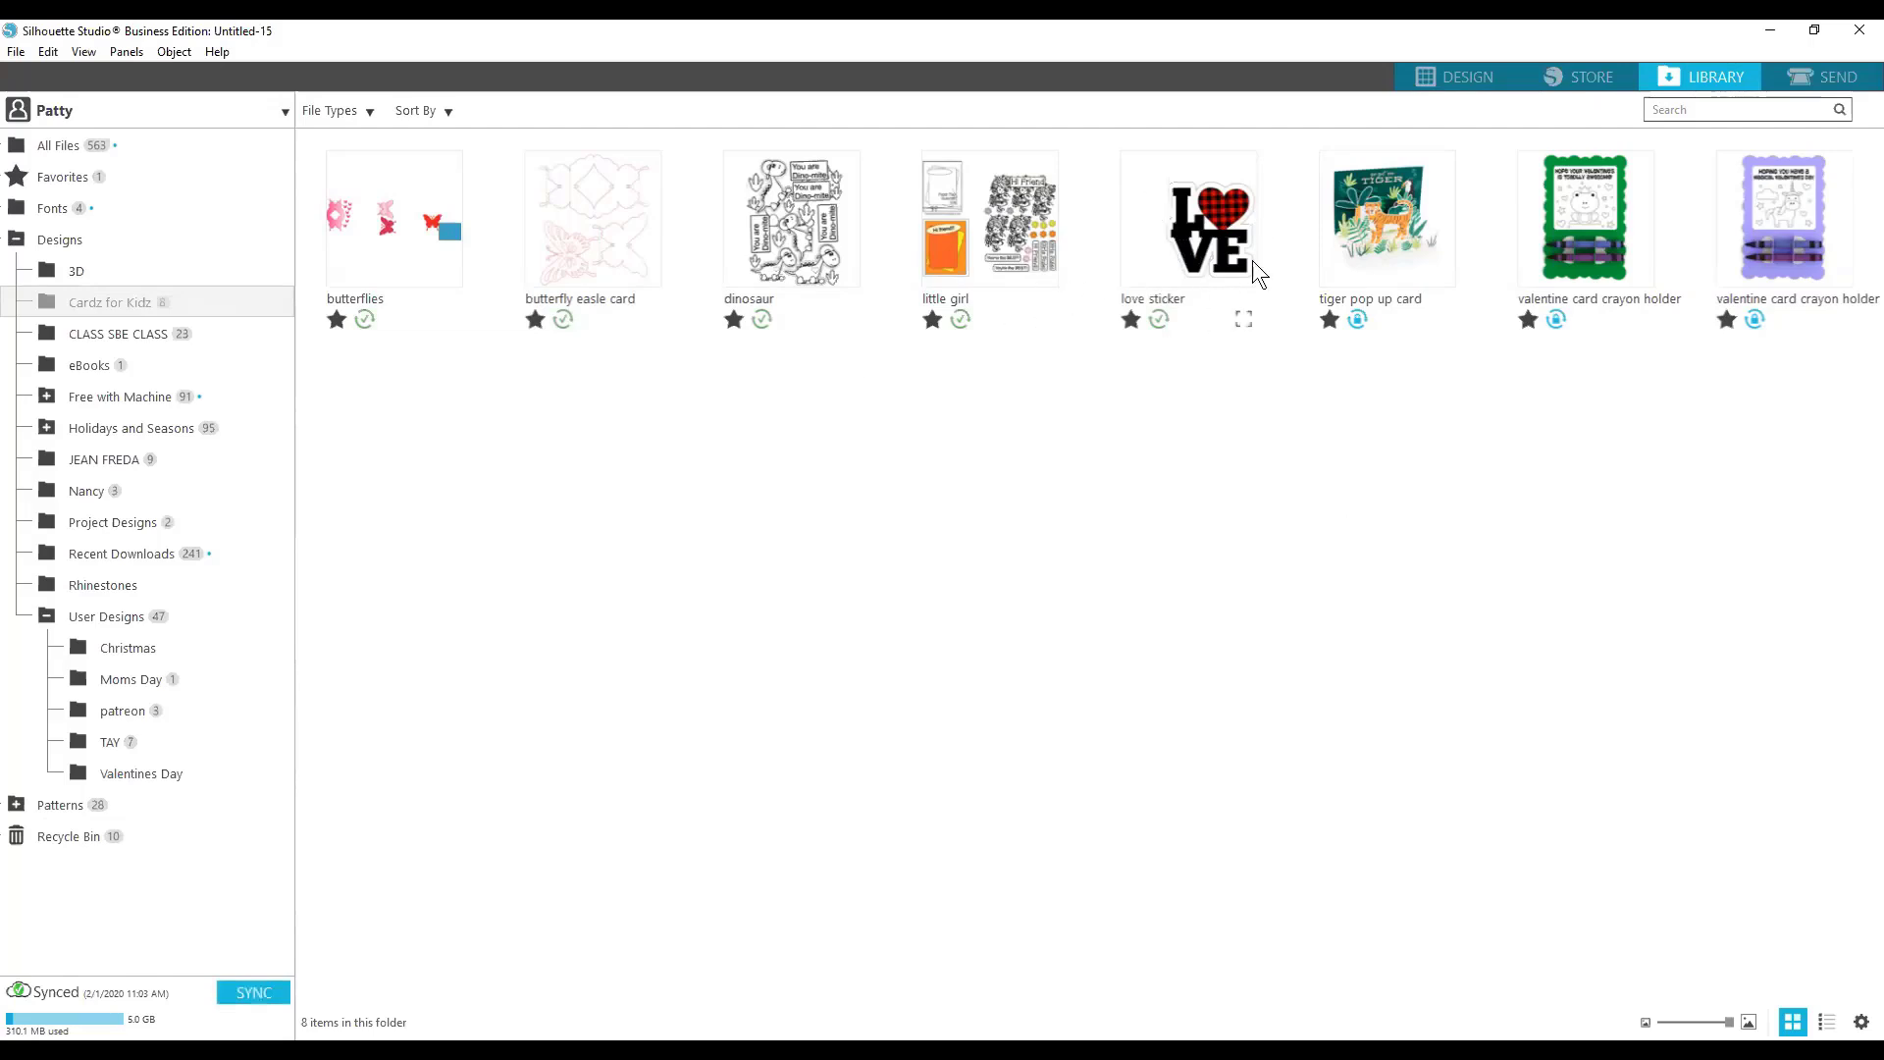
left_click(1243, 320)
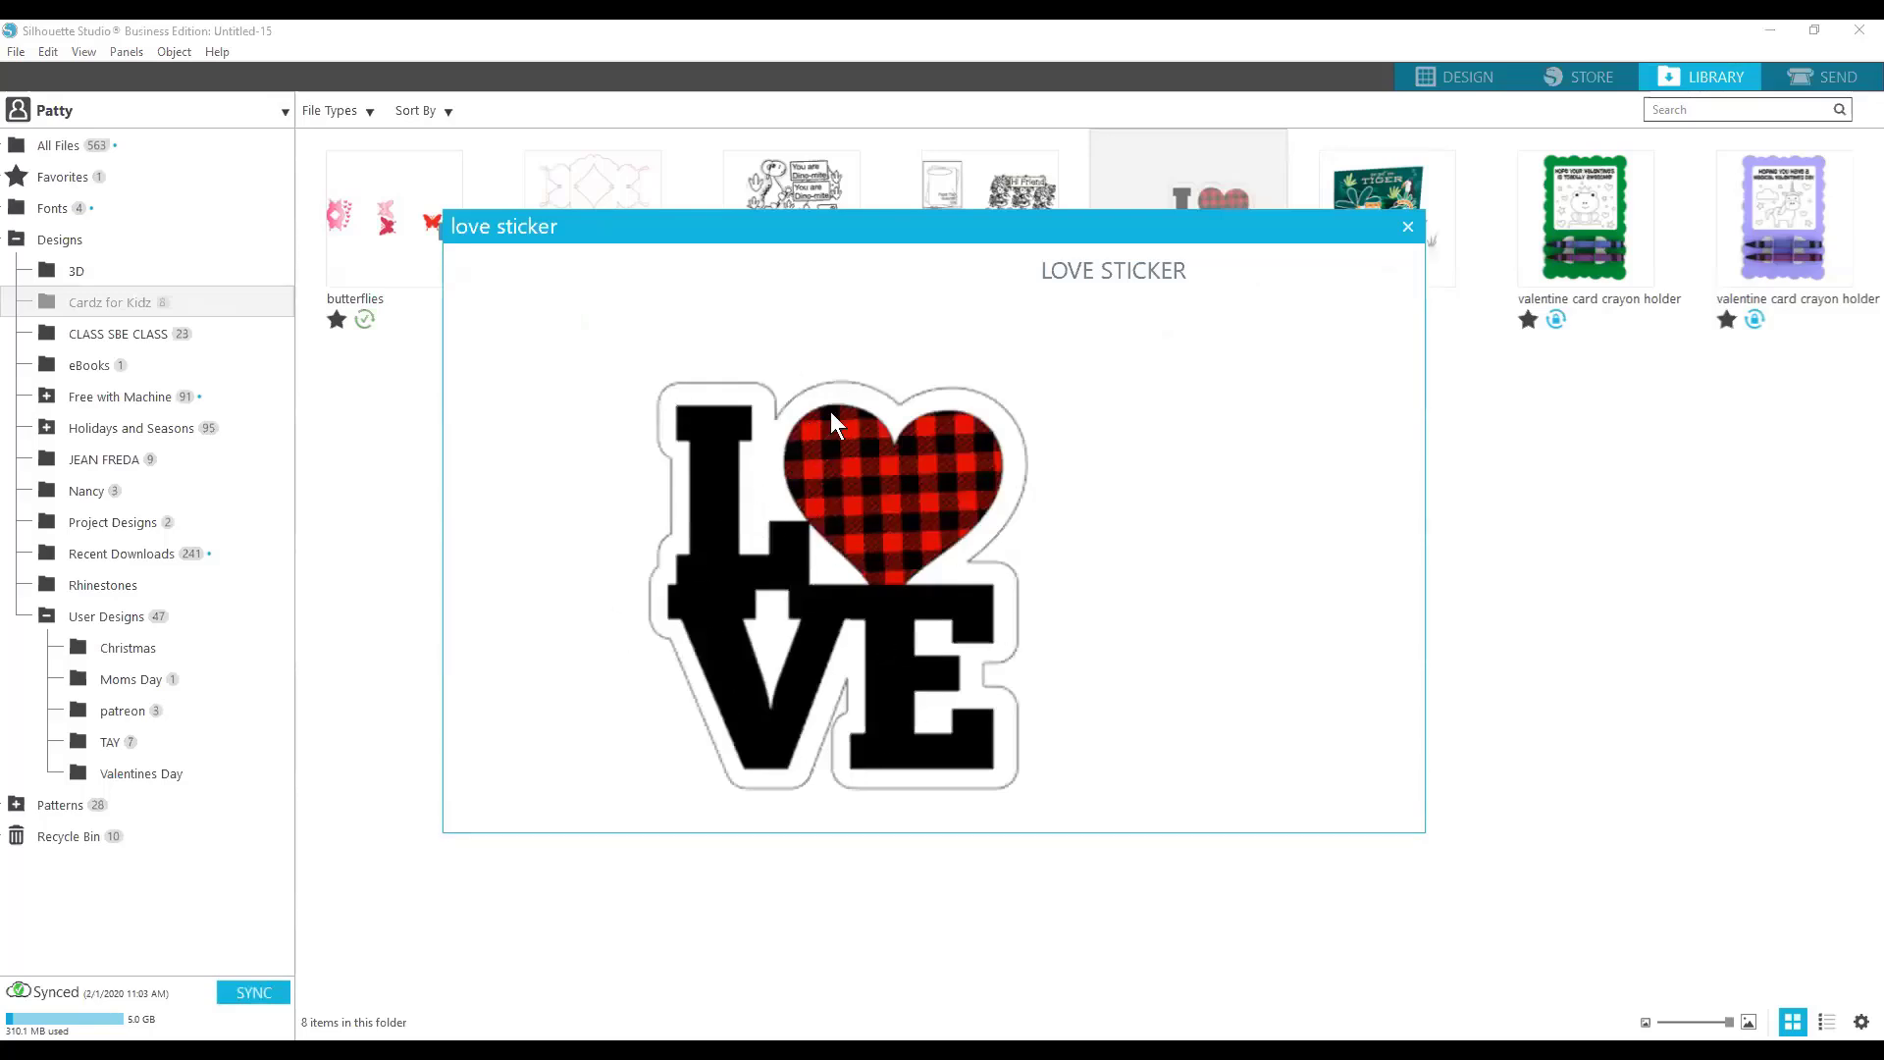
left_click(1407, 228)
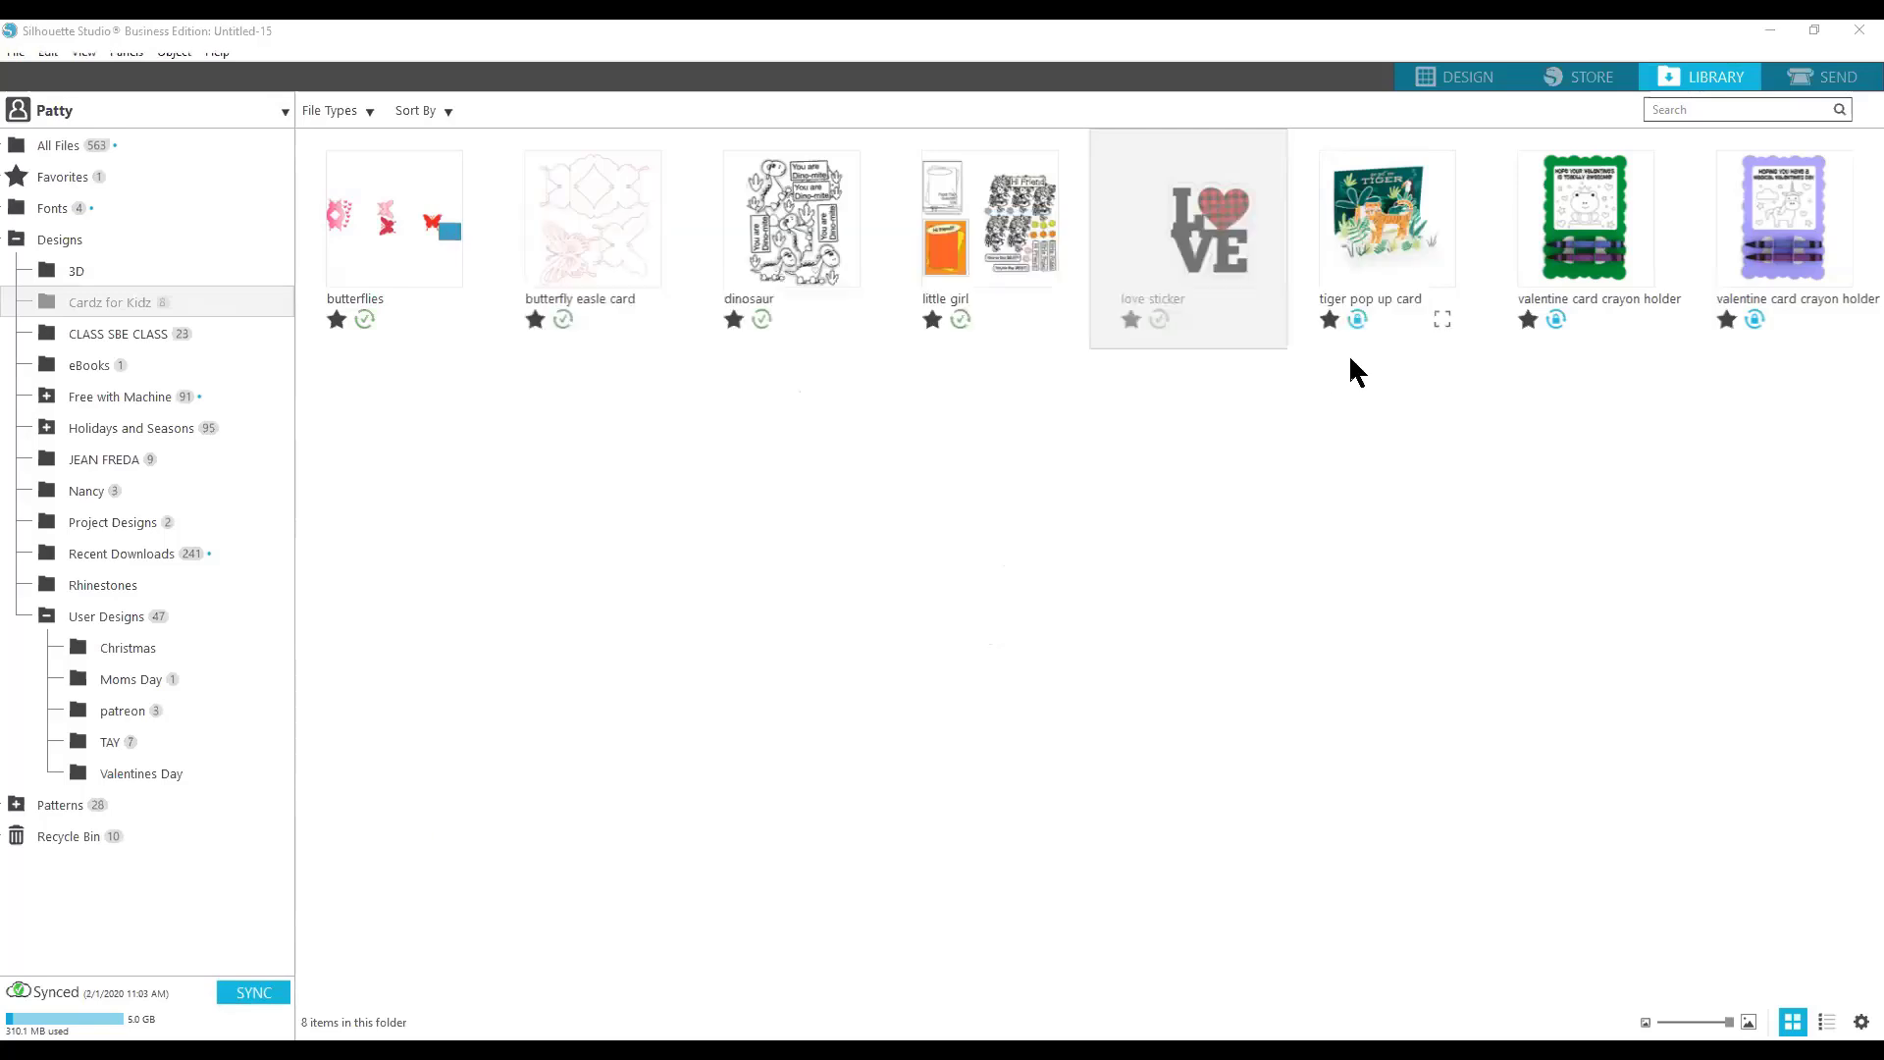
left_click(1442, 322)
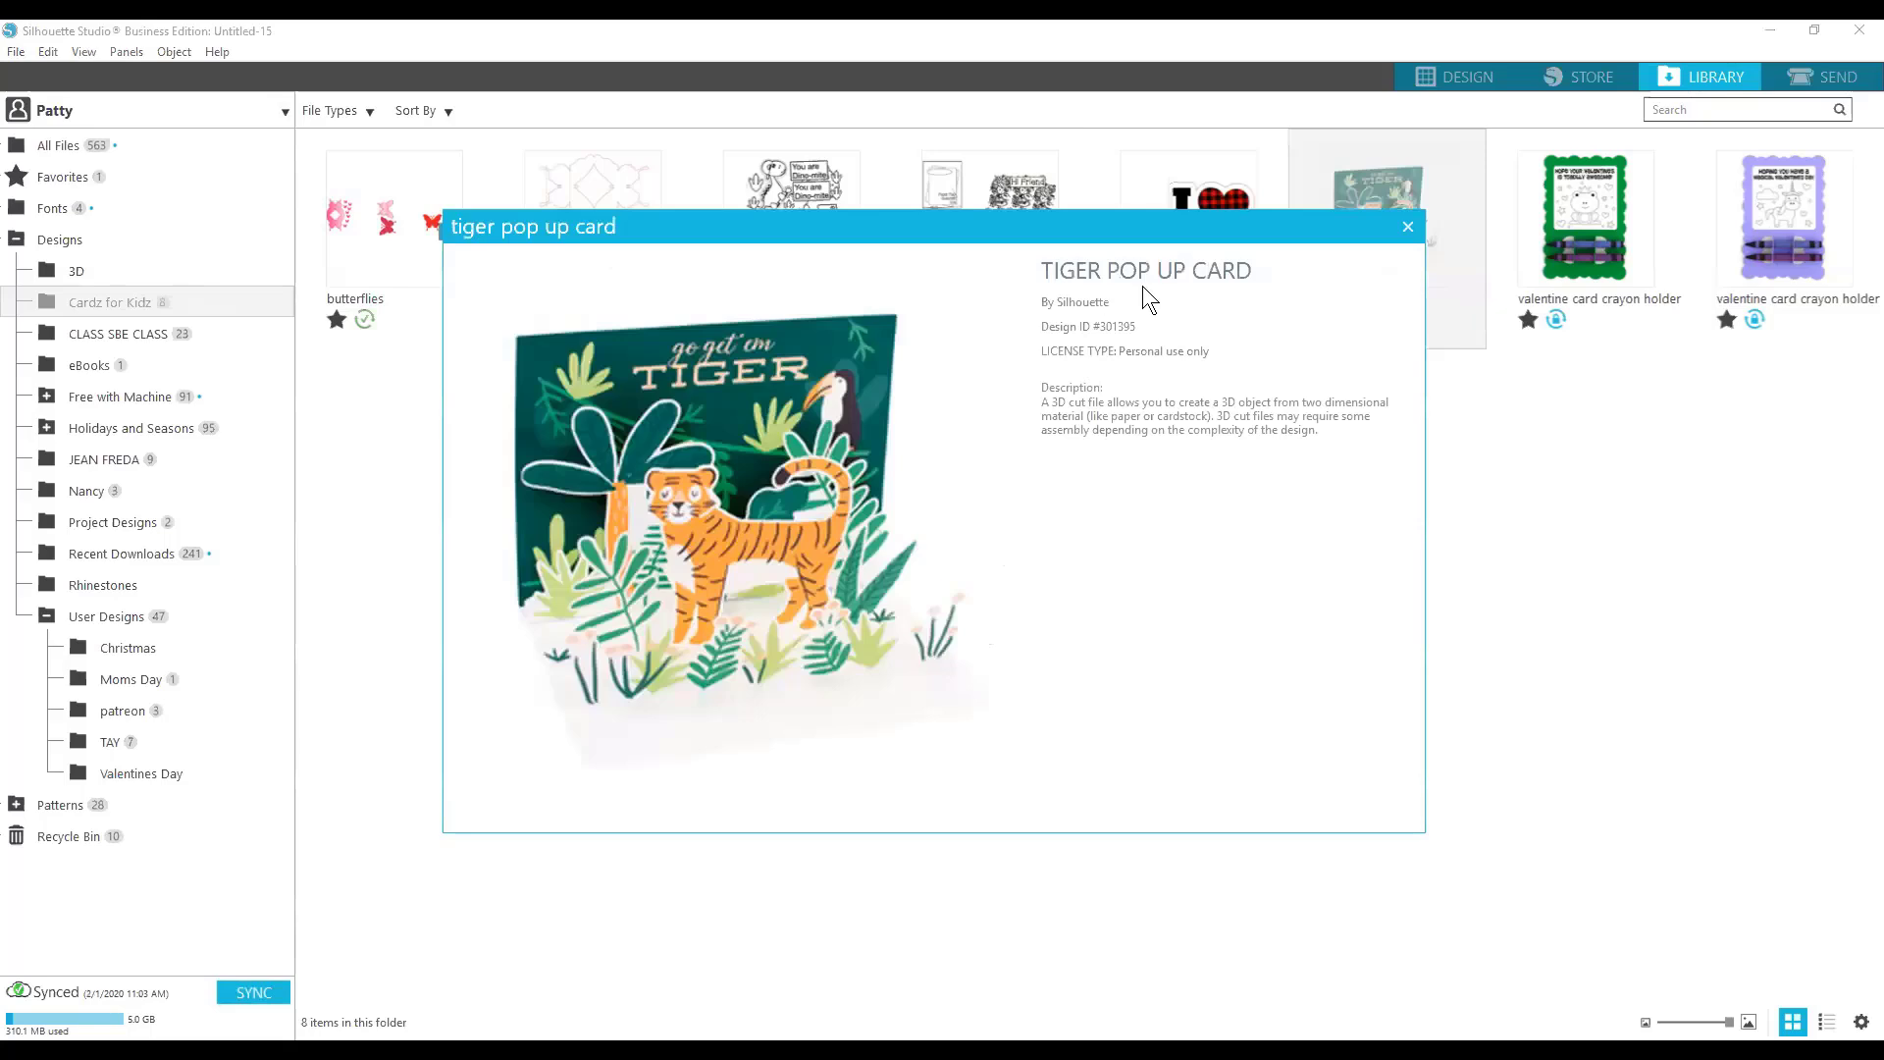
left_click(1410, 231)
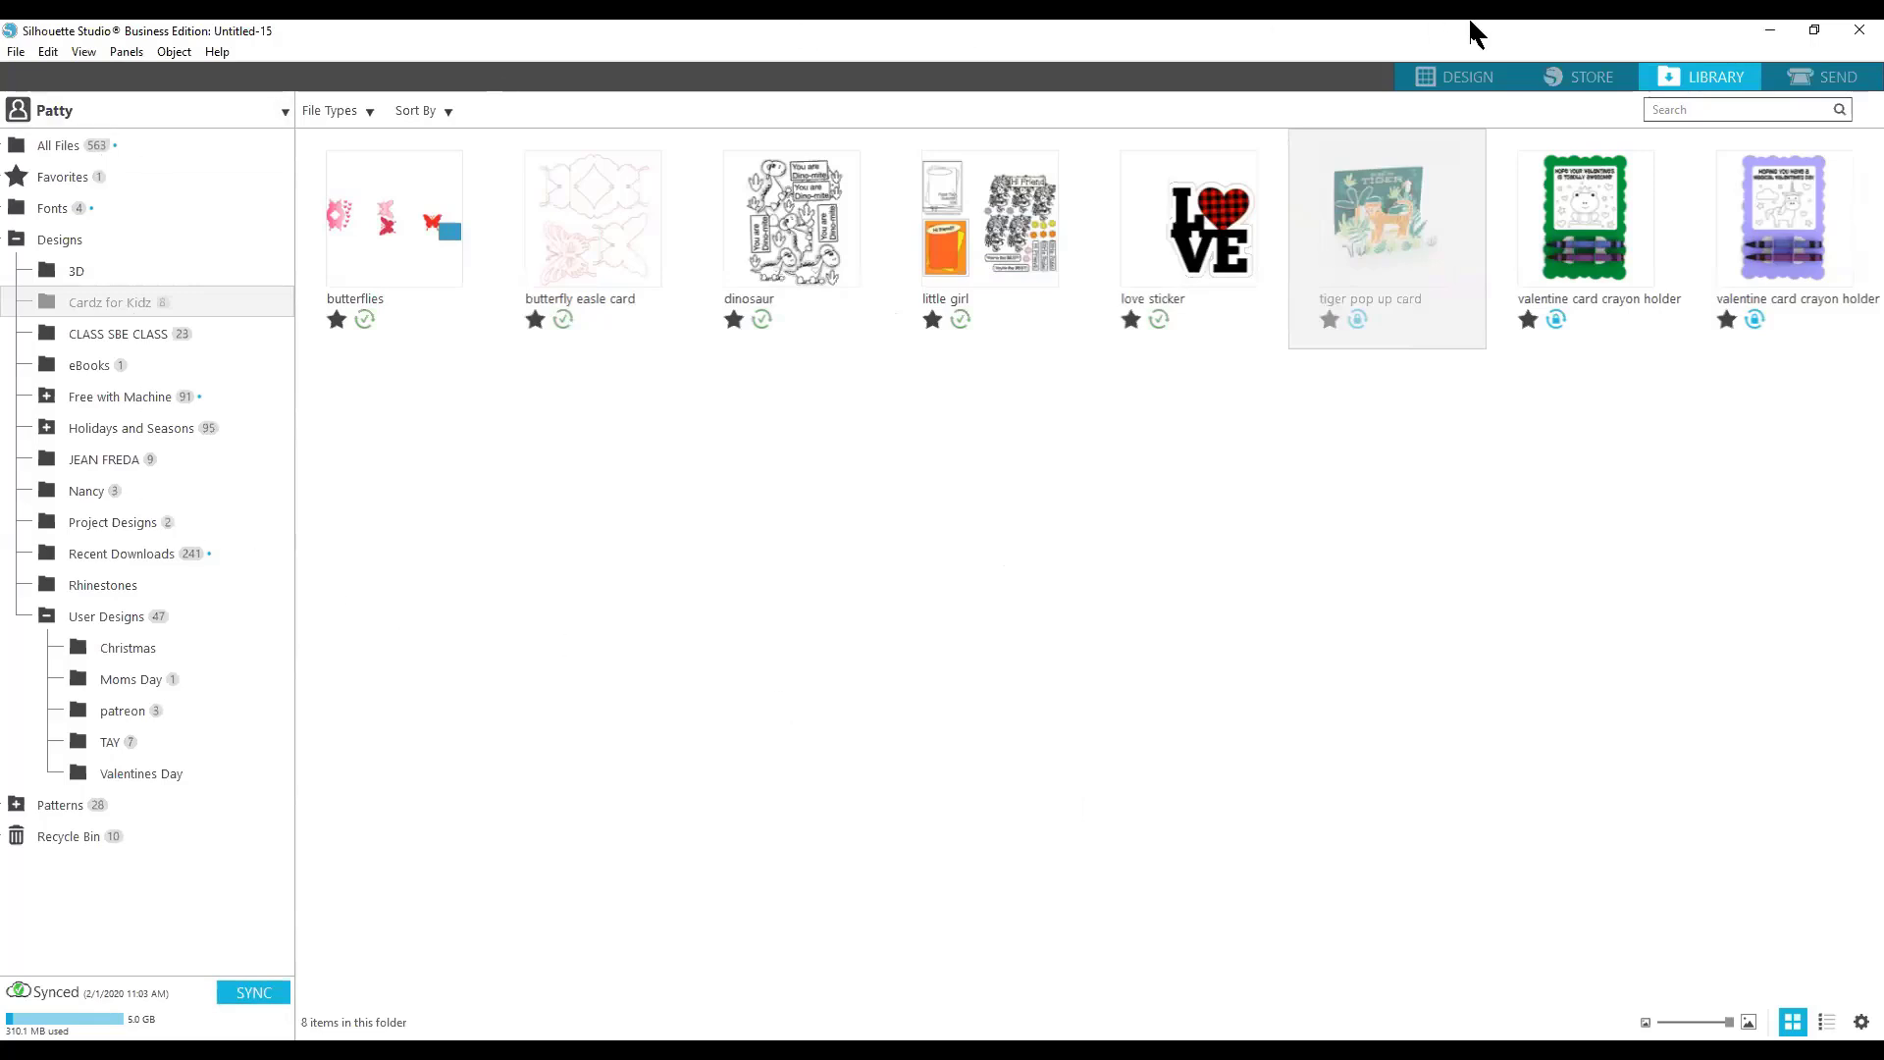
Return to the design page and move the distorted LOVE design slightly up and to the right.
left_click(1460, 80)
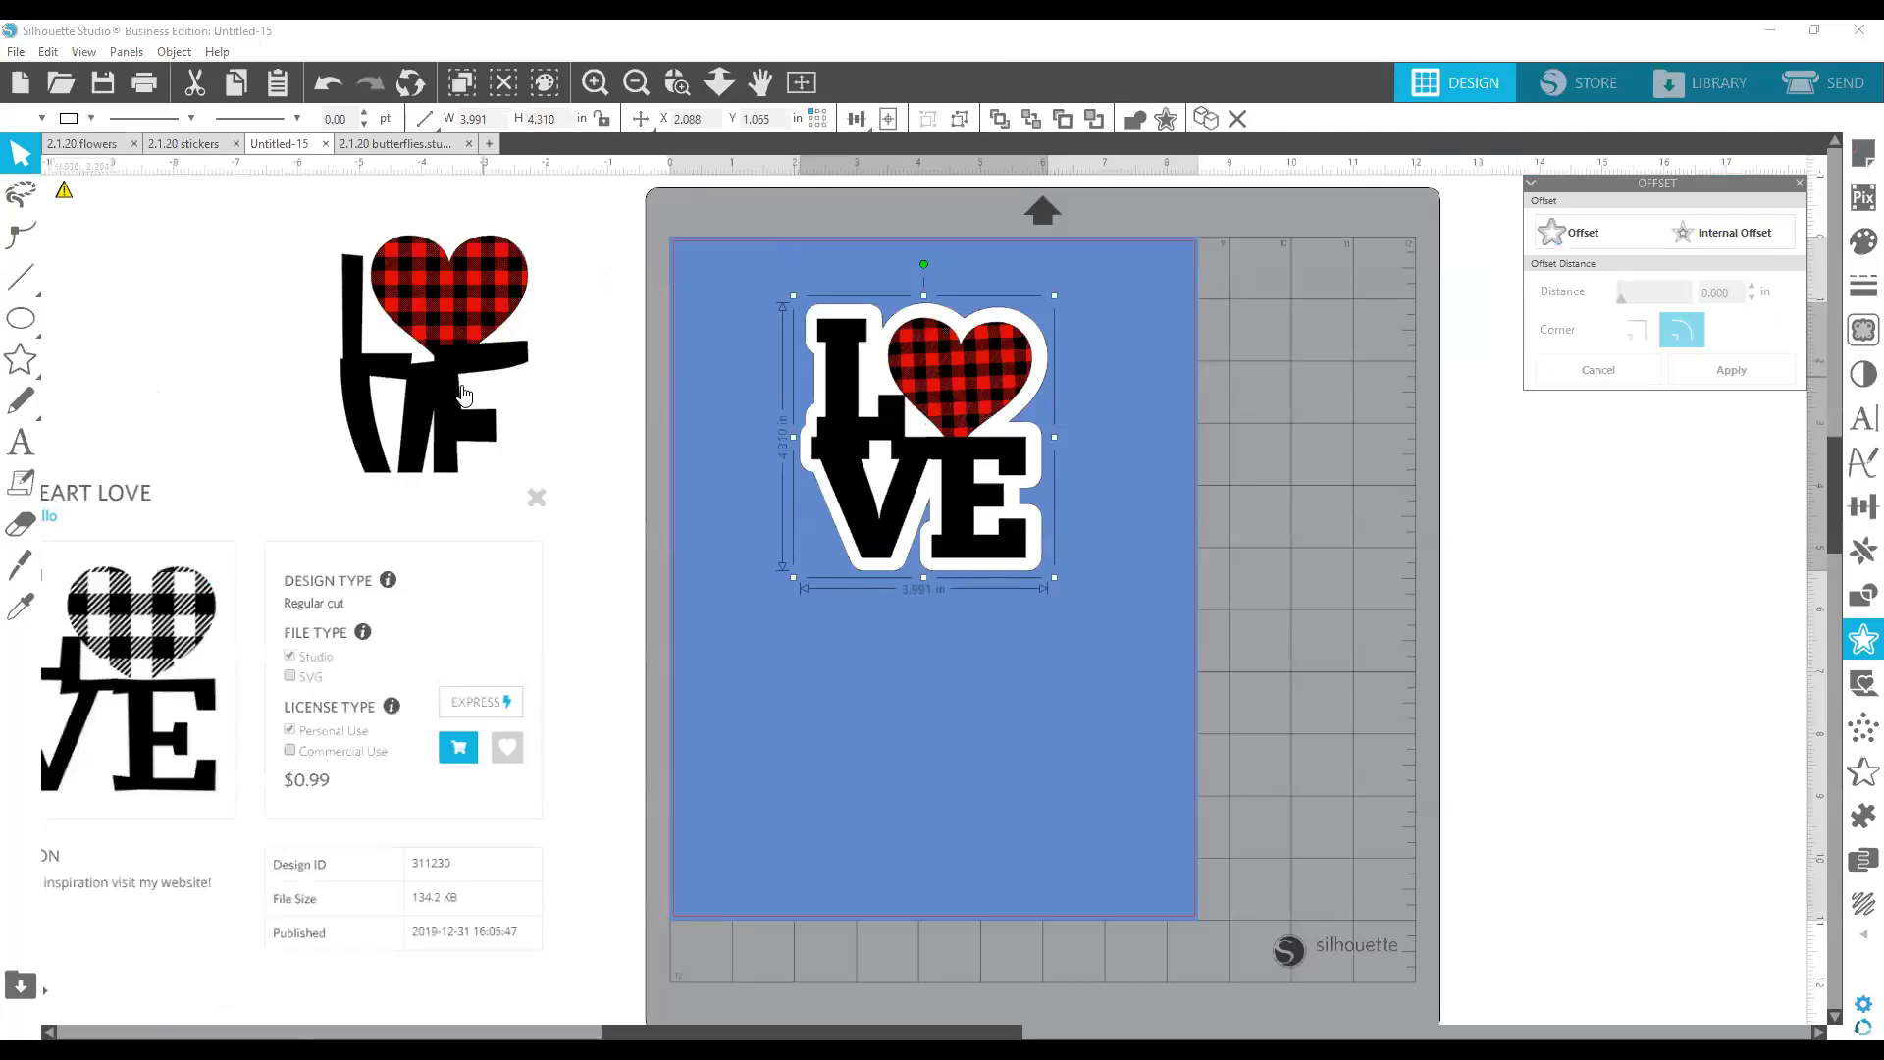
left_click_drag(447, 403, 483, 385)
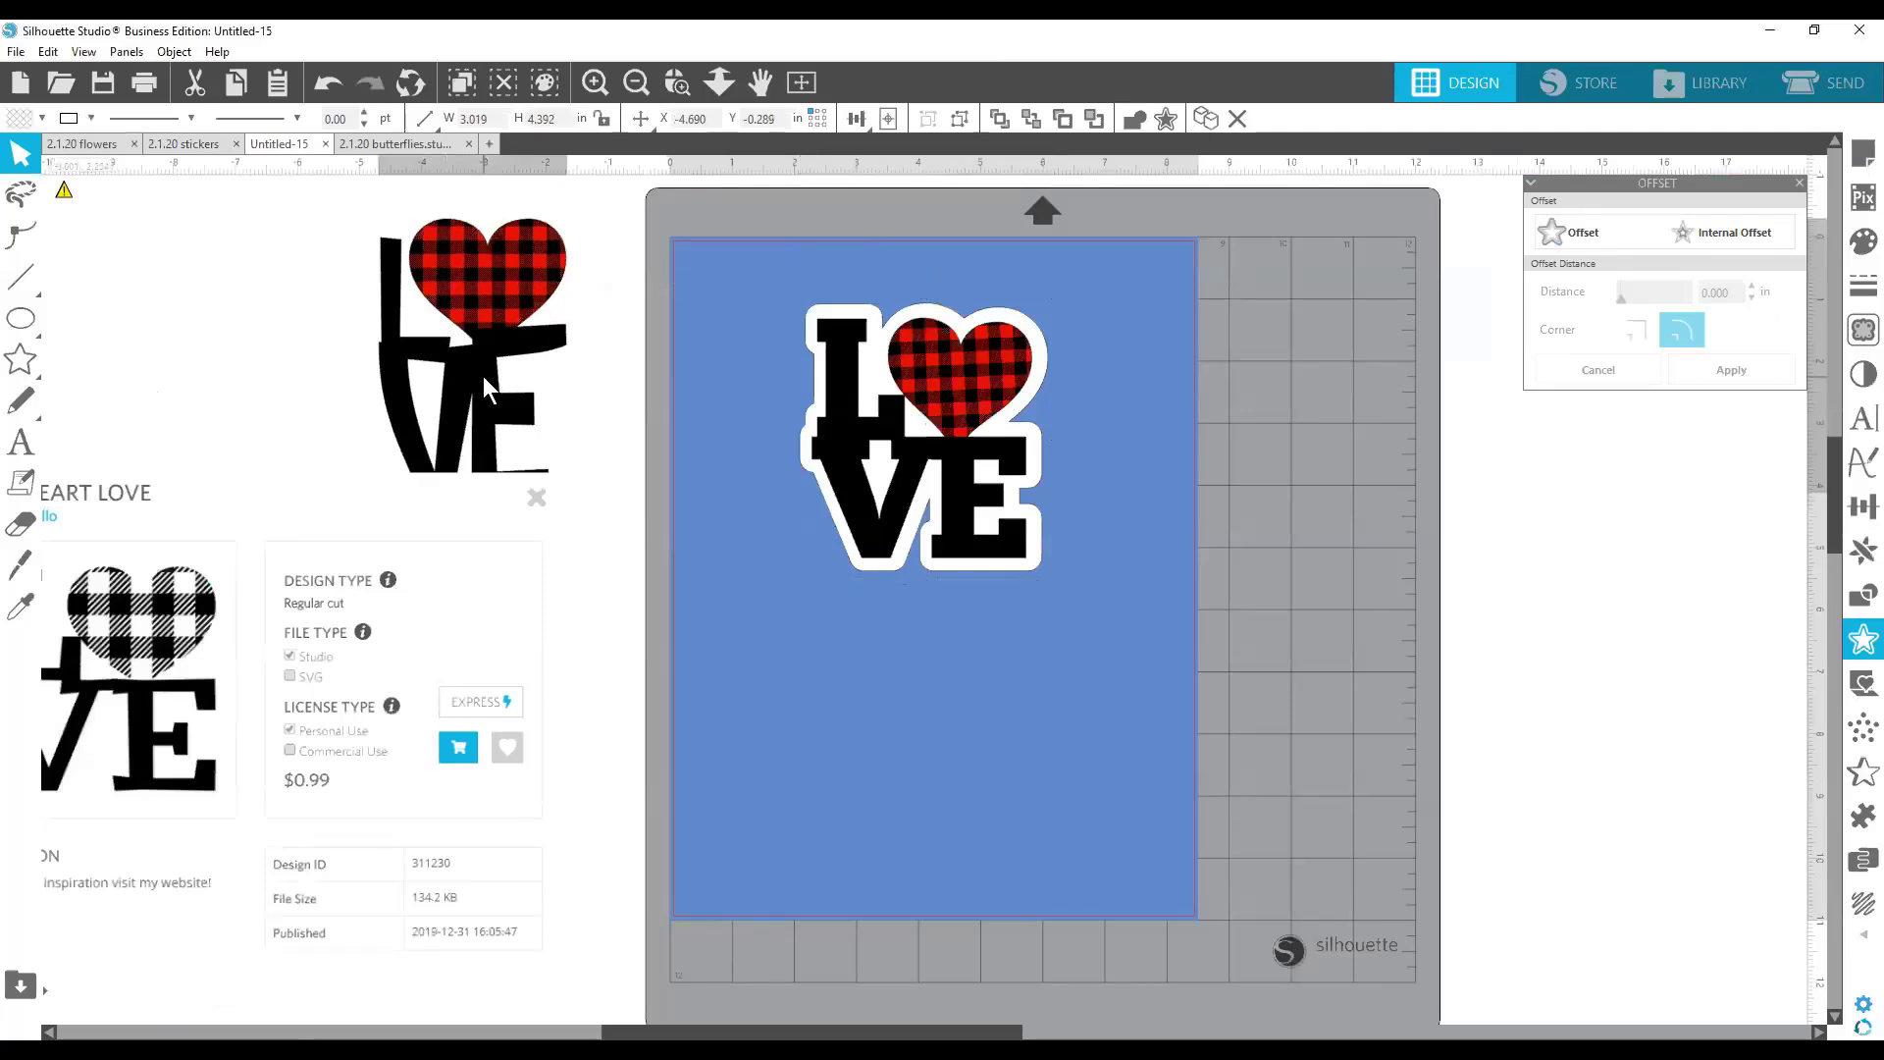
Open the library and look through the All Files, Designs and Favorites folders.
key("Escape")
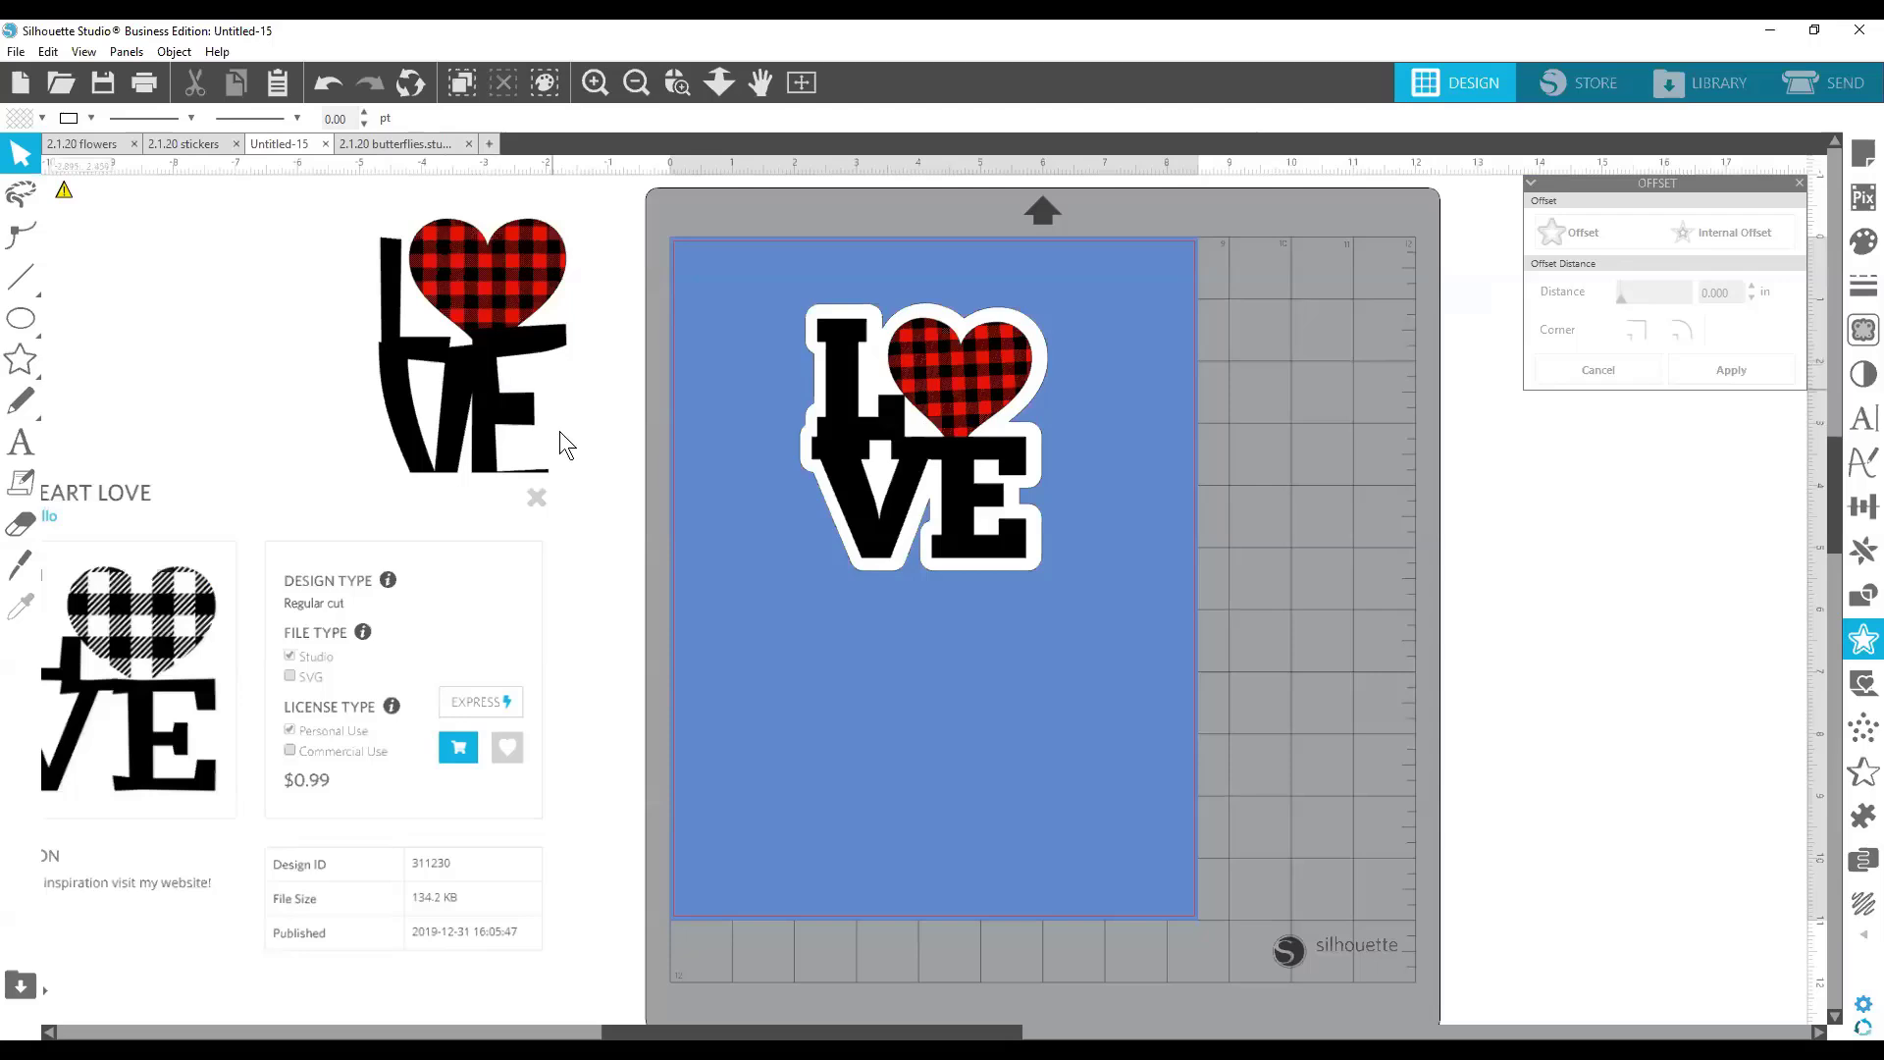
left_click(1726, 86)
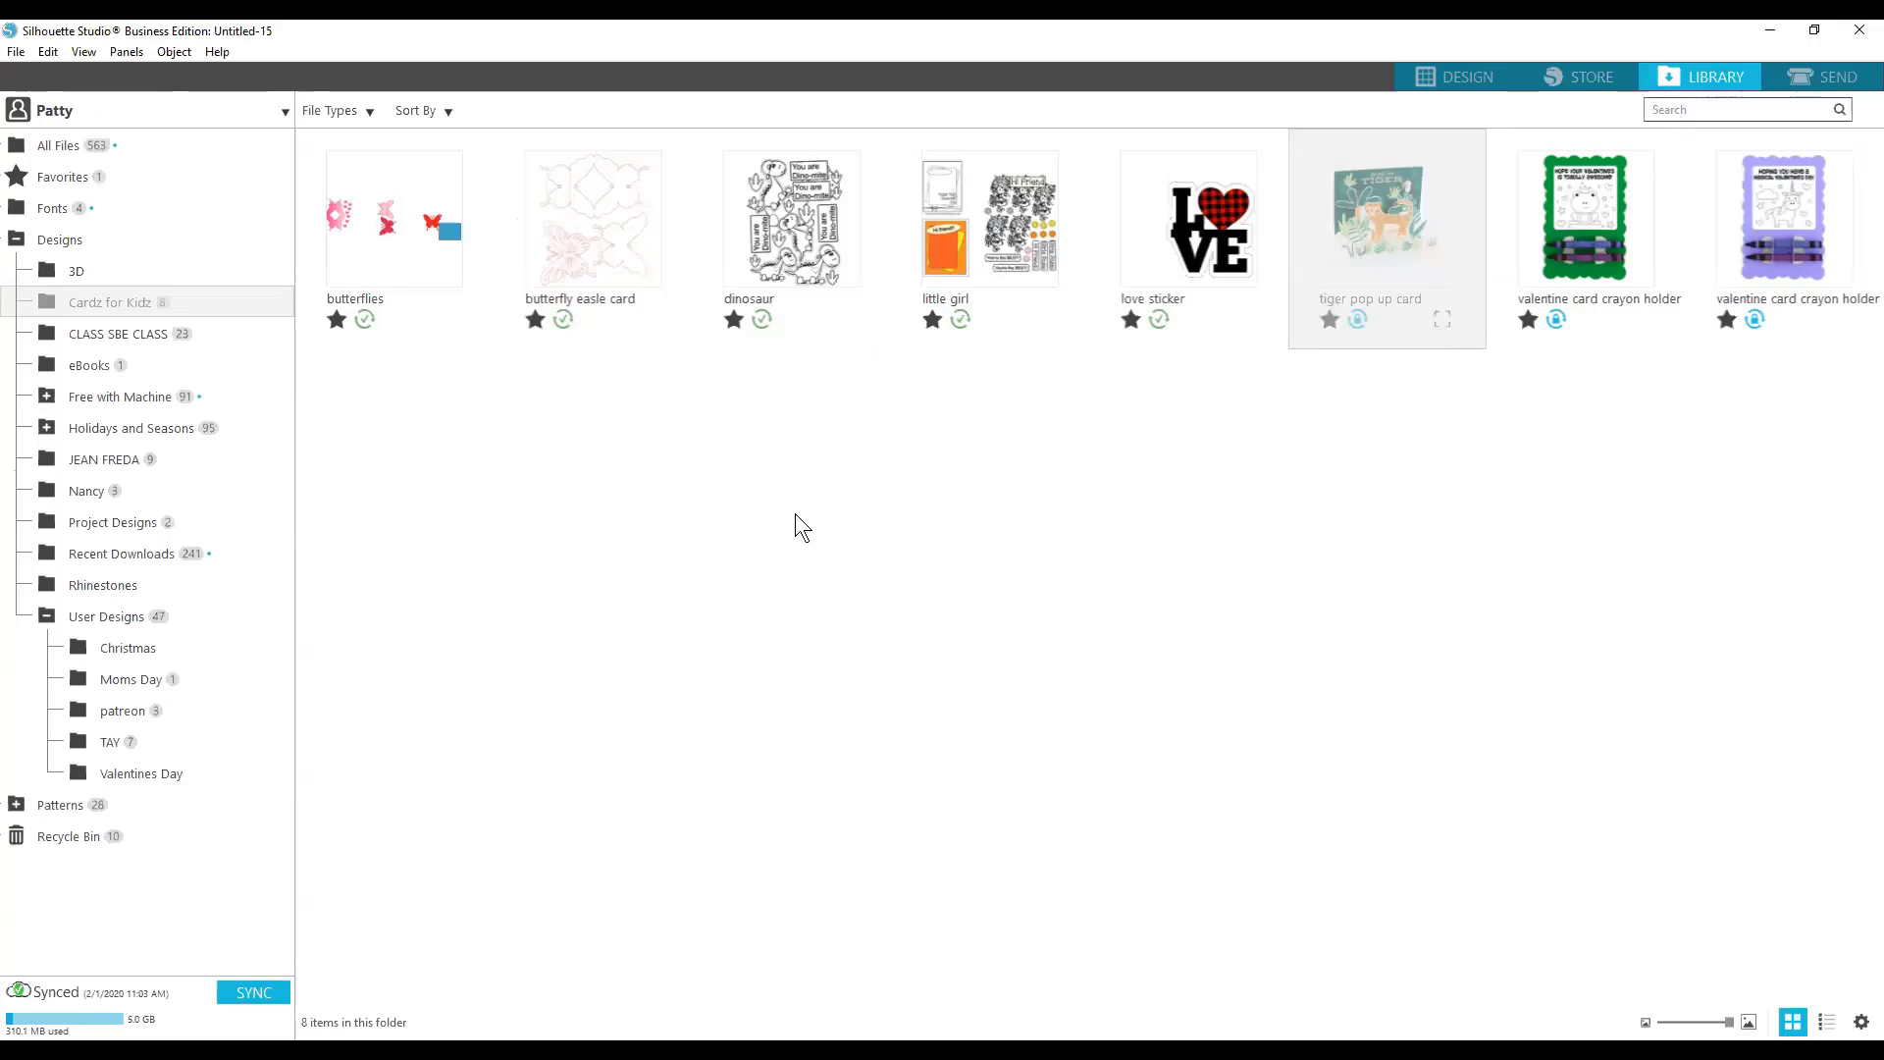
left_click(51, 143)
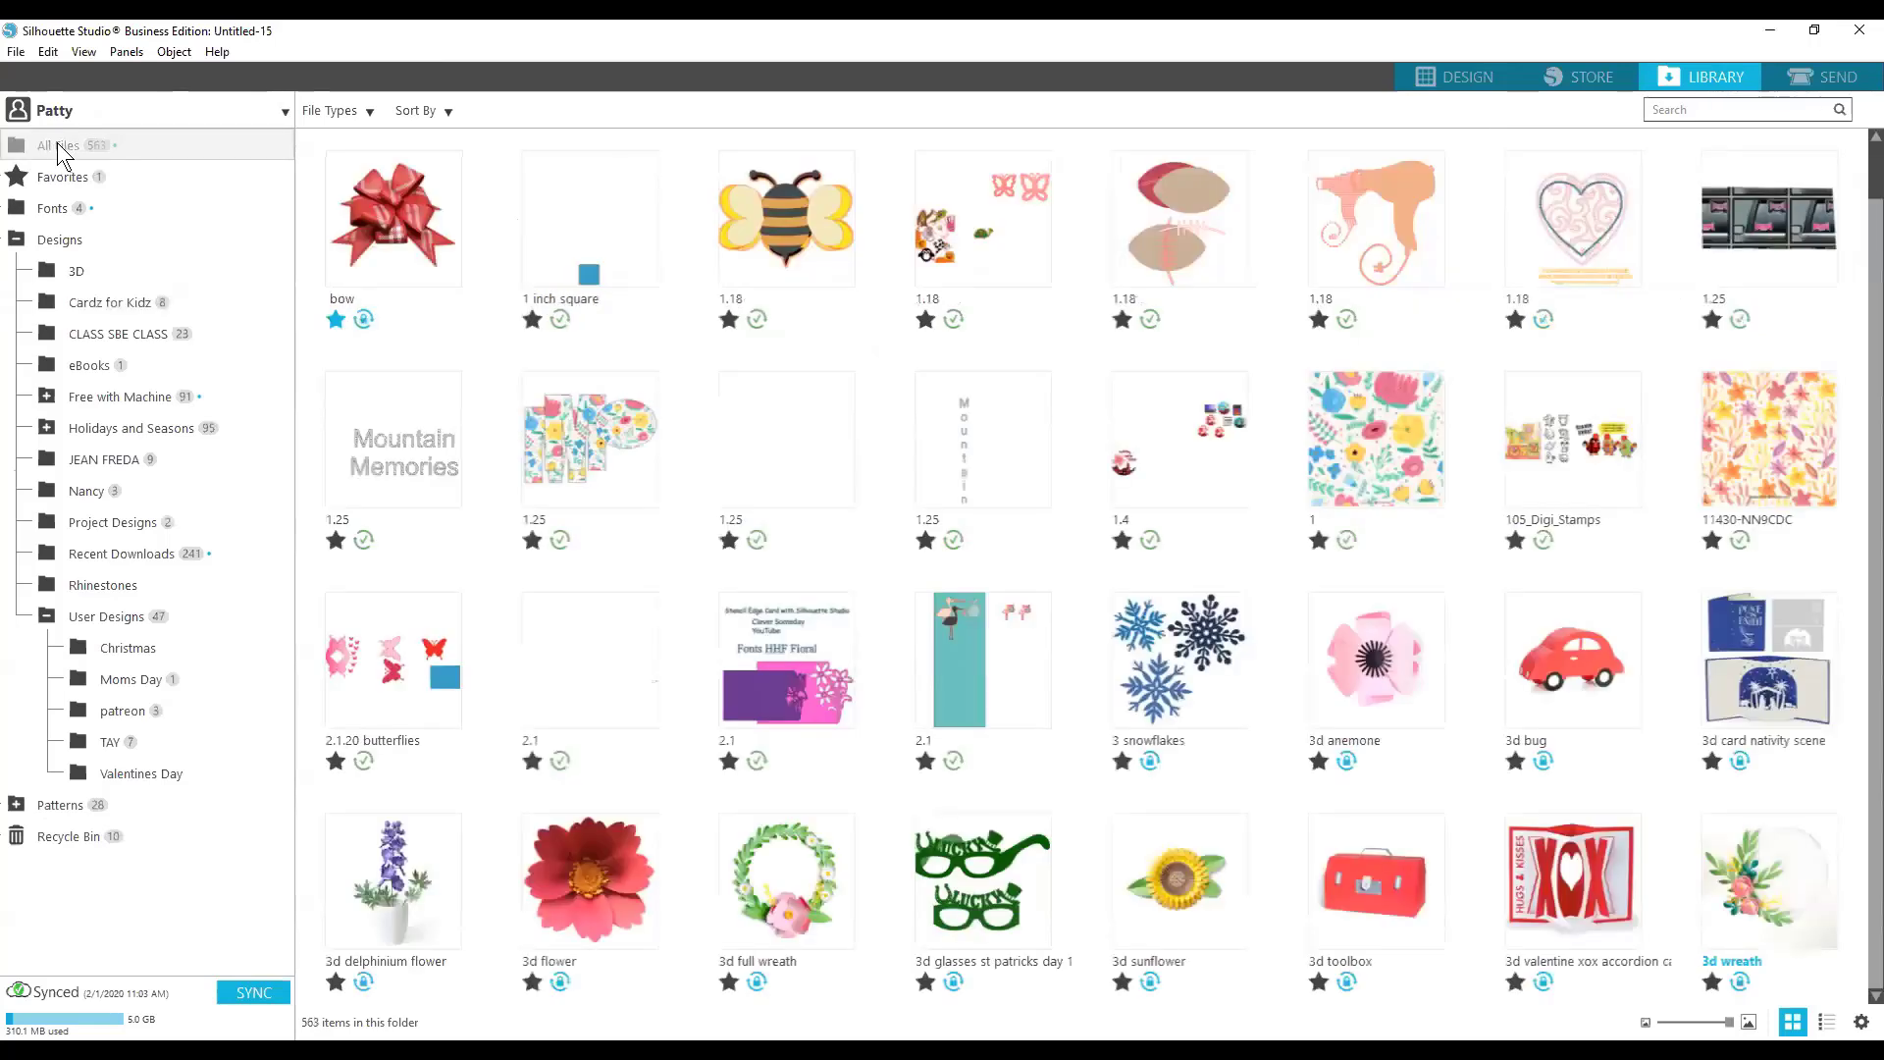
right_click(57, 147)
left_click(253, 240)
right_click(76, 242)
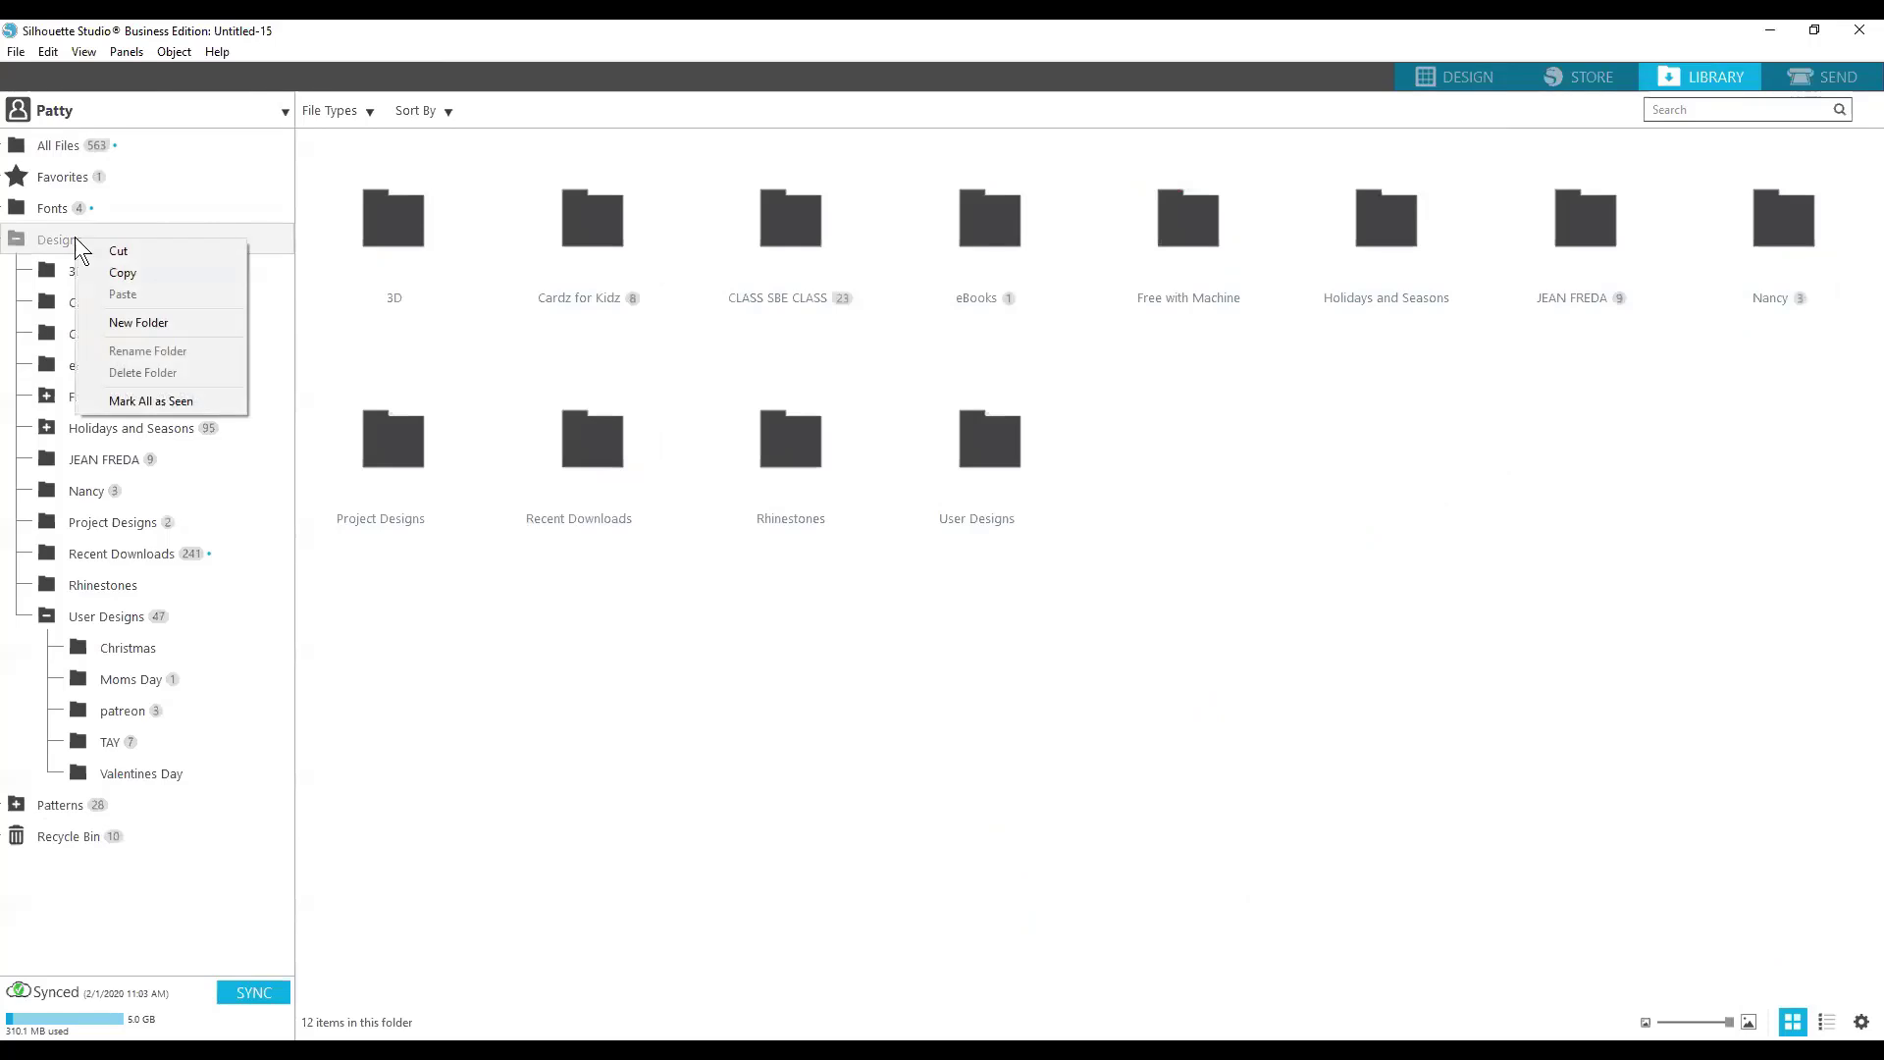
left_click(377, 26)
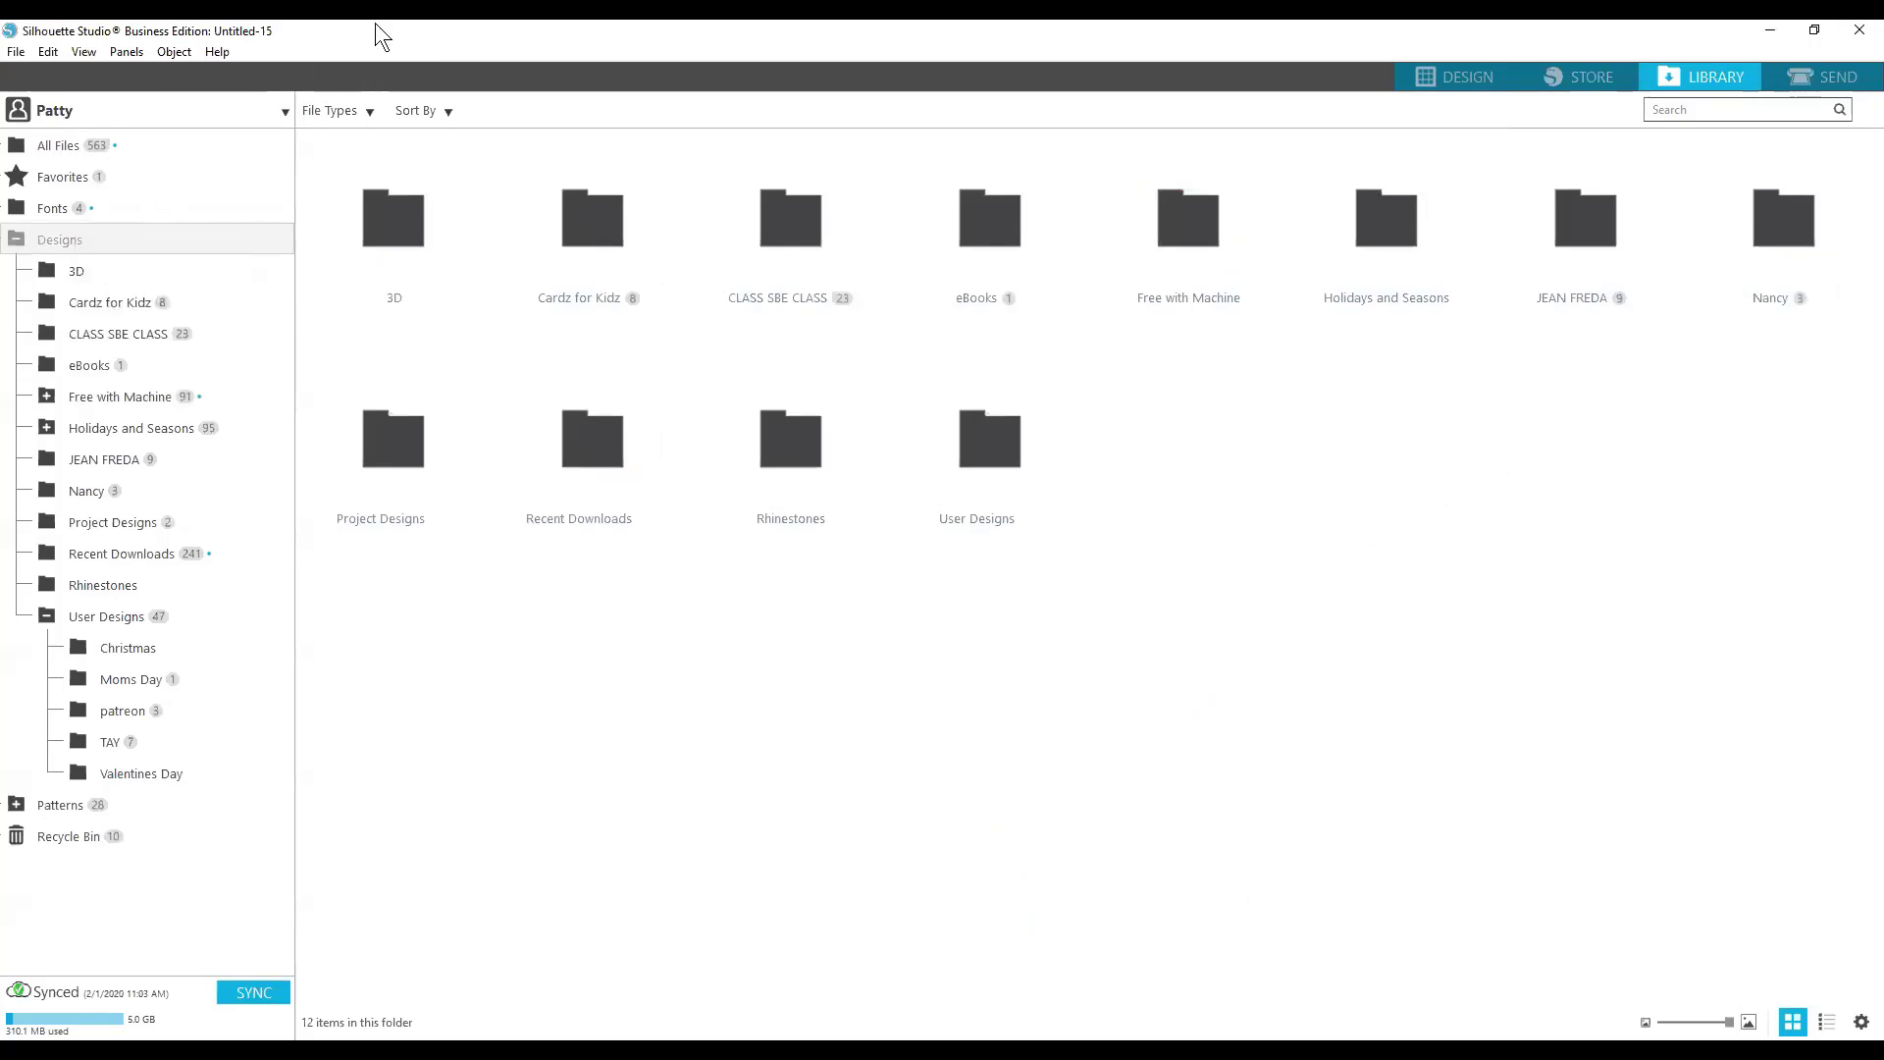
left_click(49, 149)
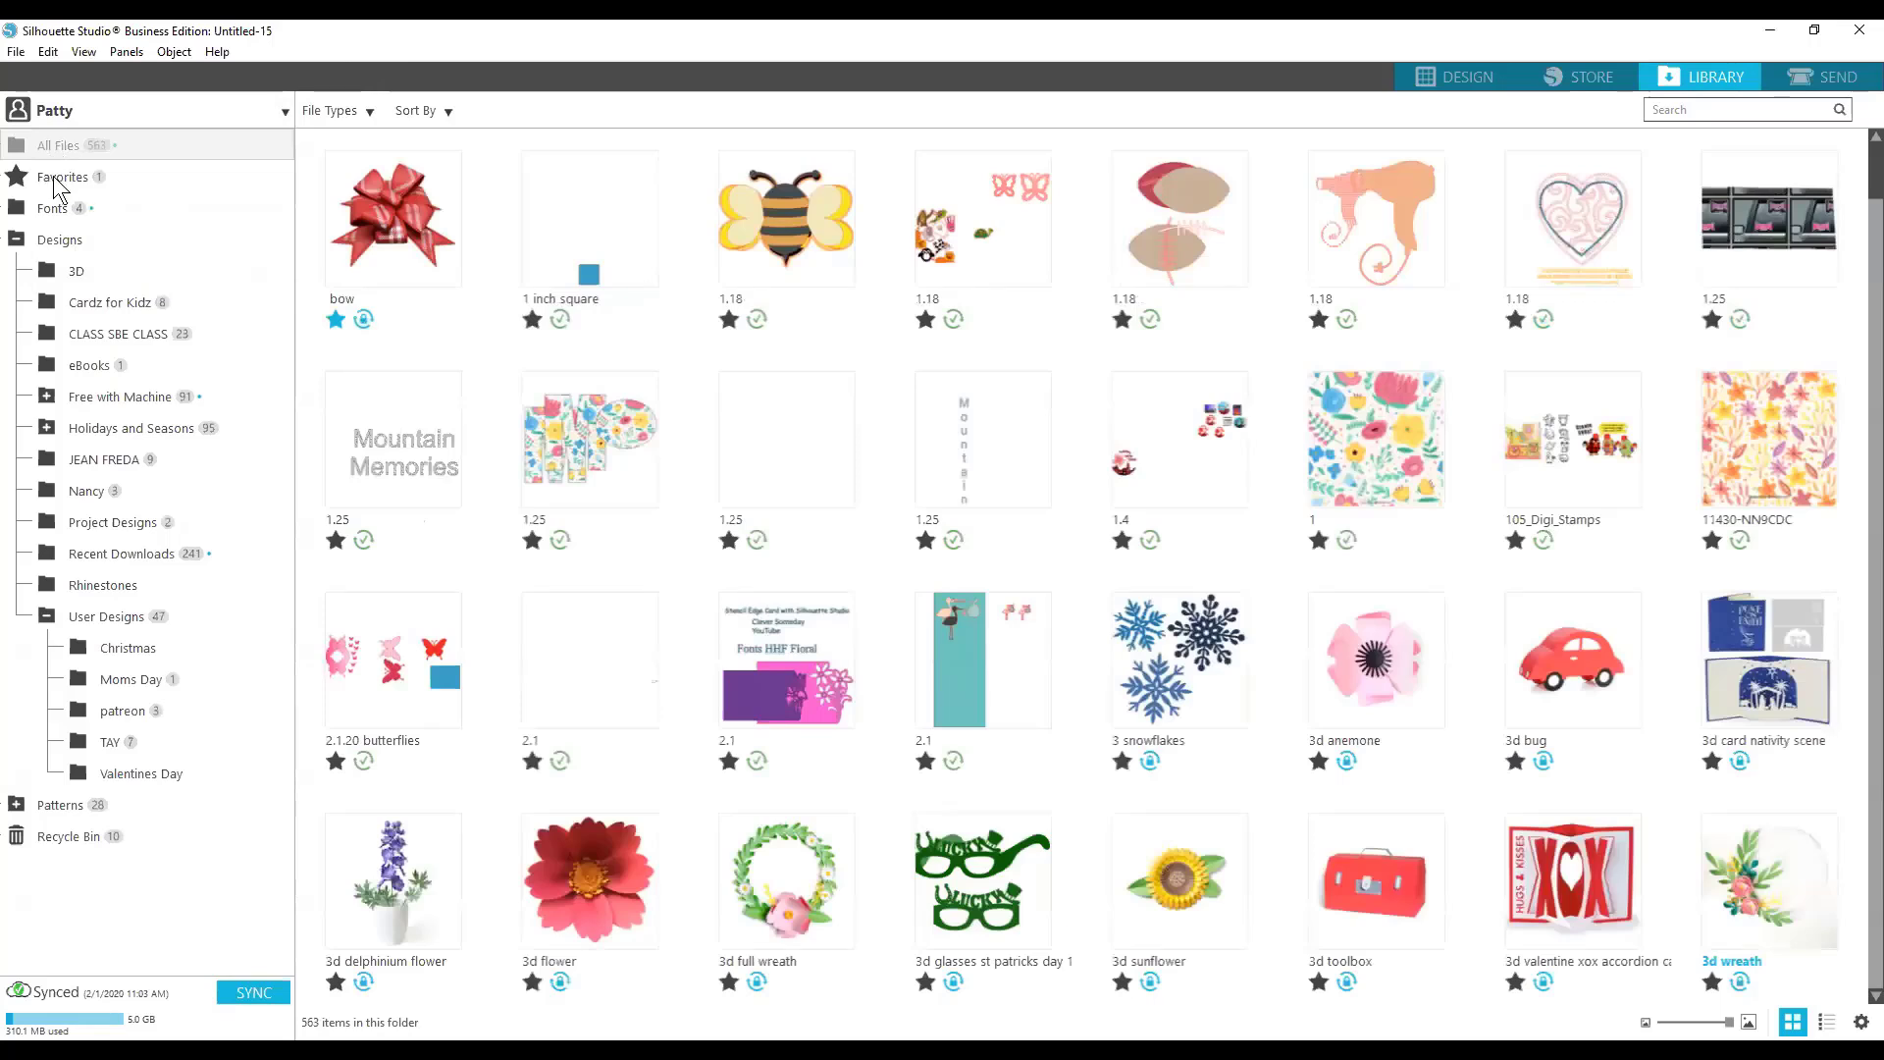
left_click(59, 182)
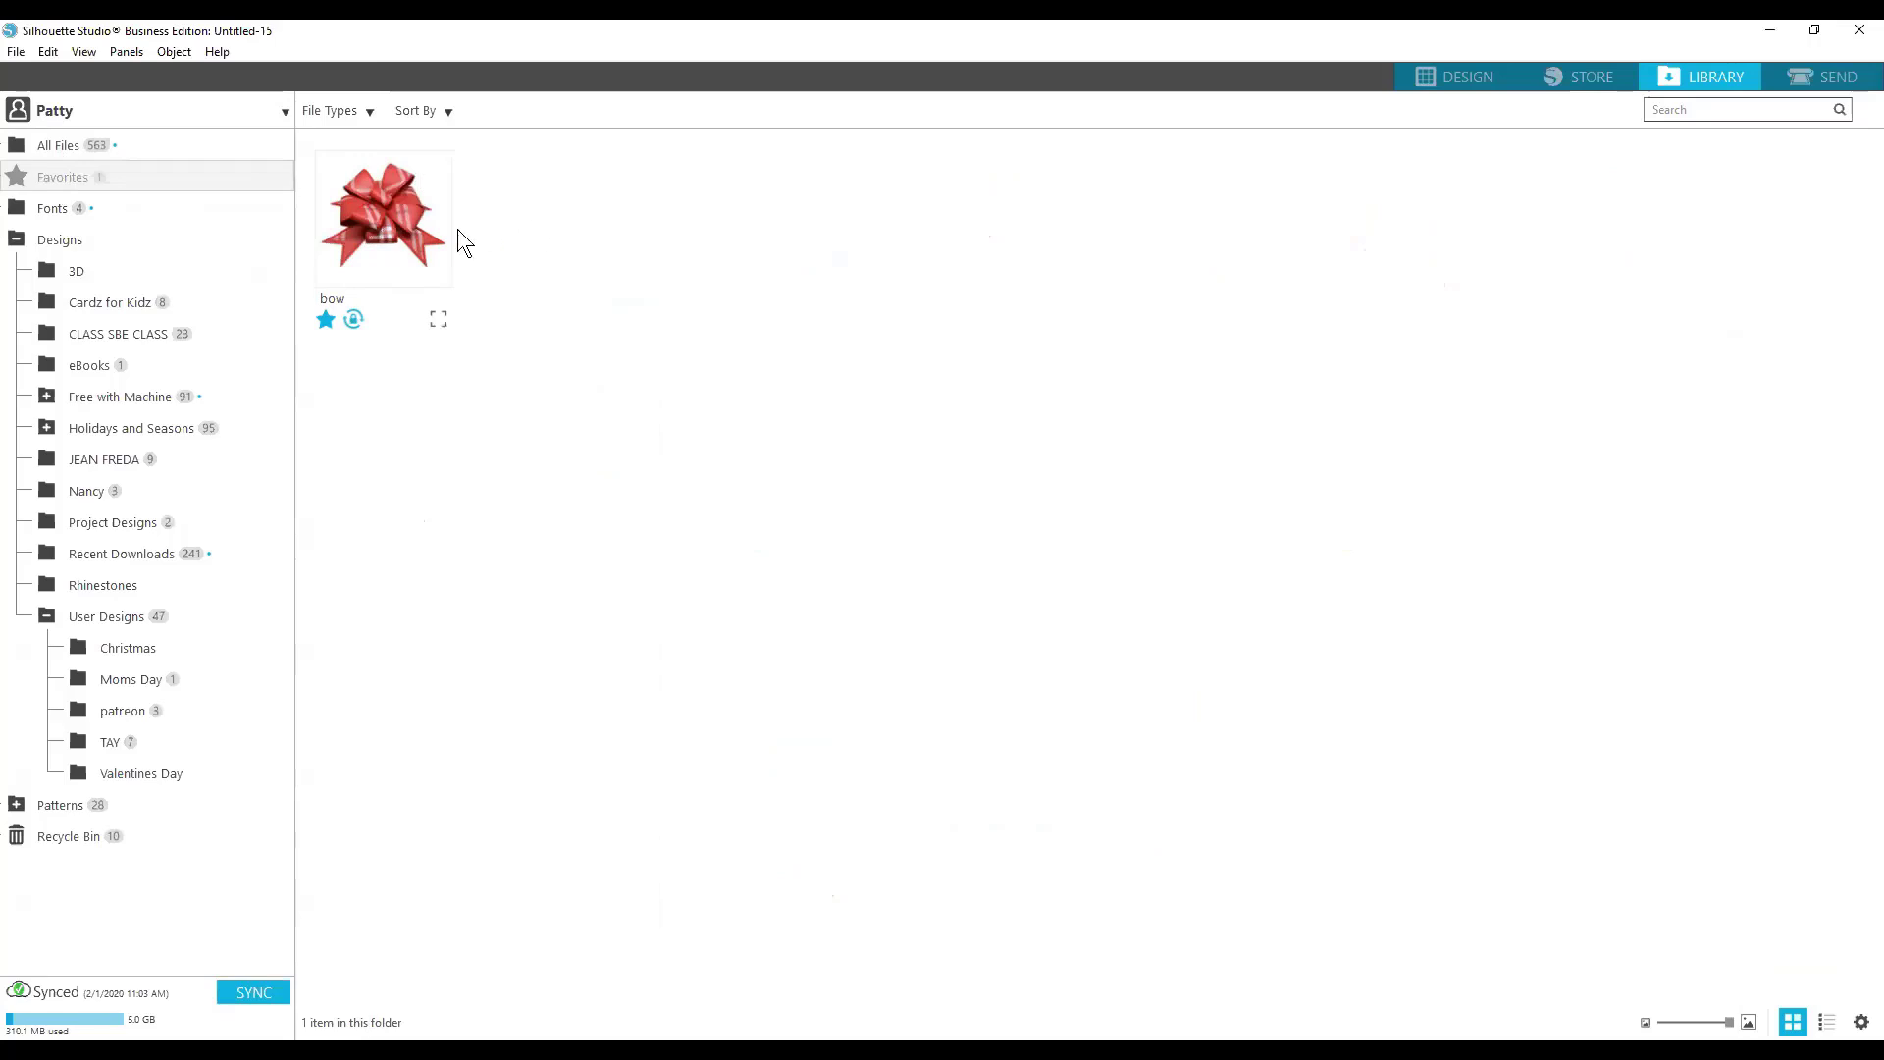
Create a new library folder named "test" under Designs.
left_click(59, 243)
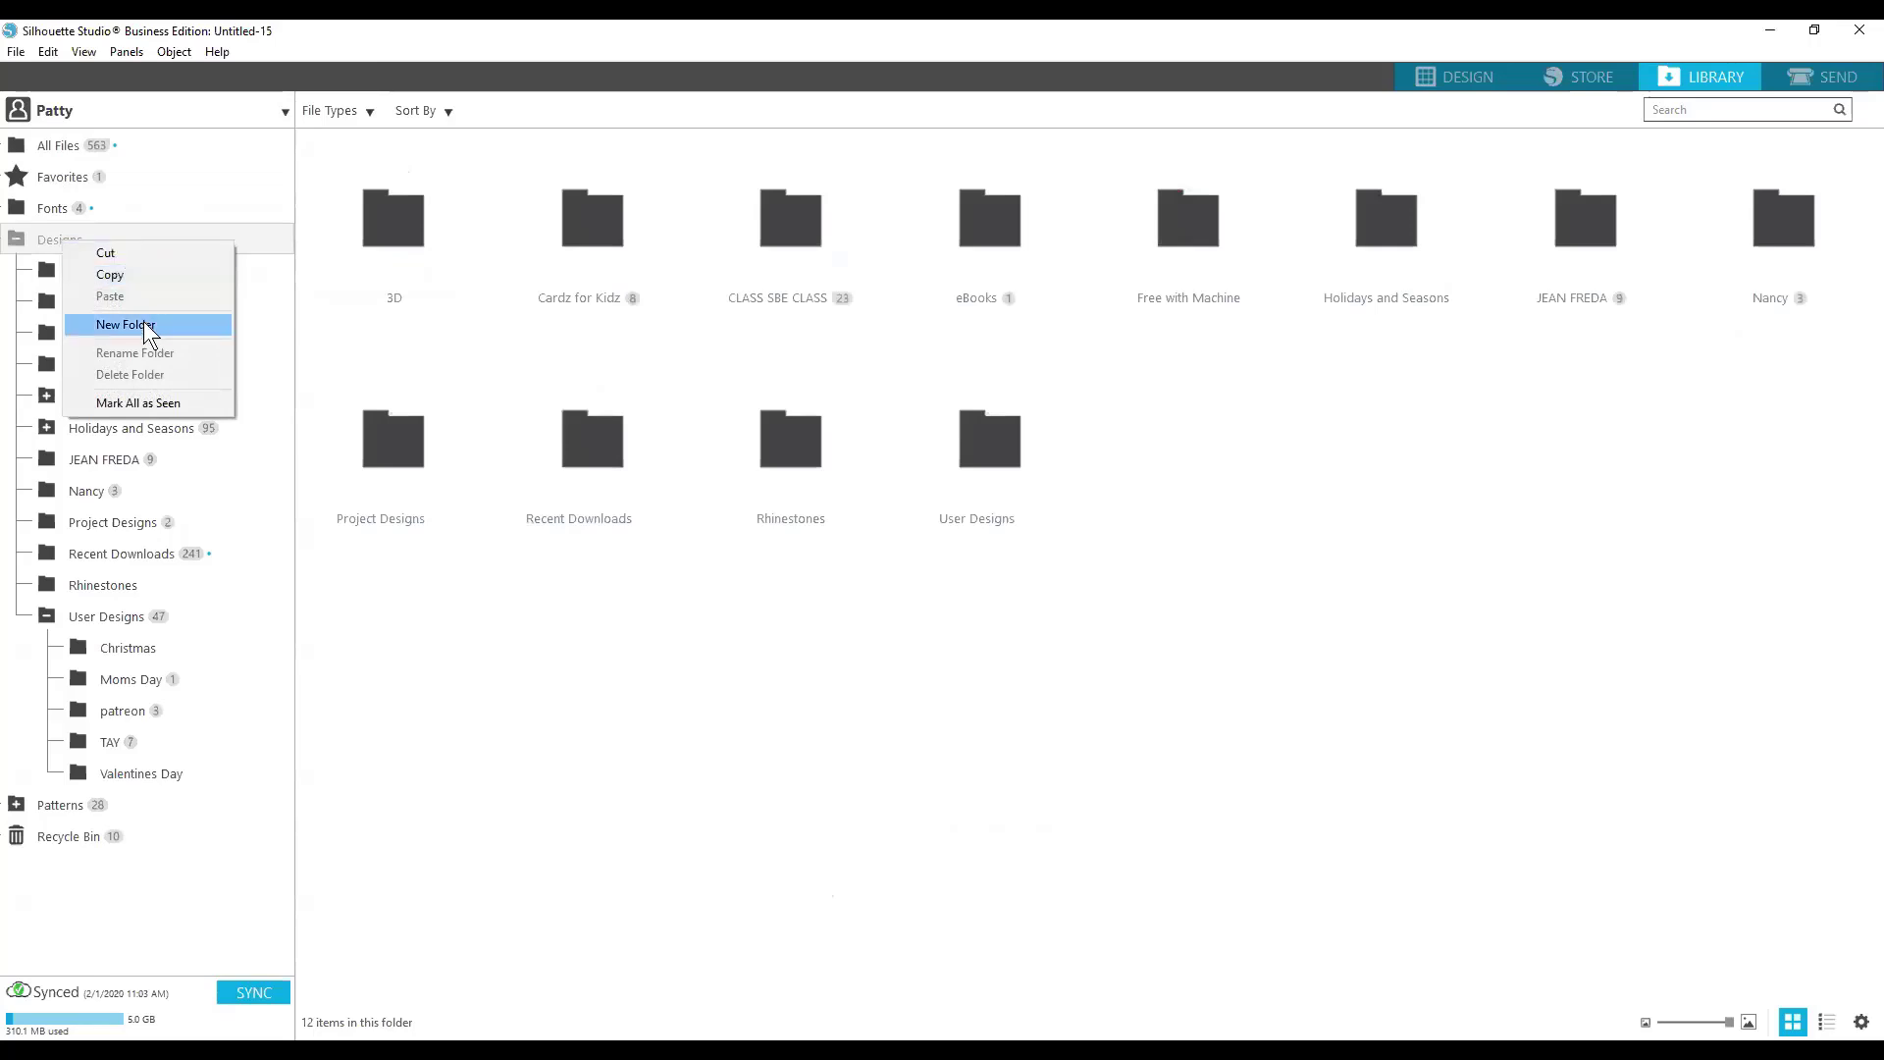
left_click(171, 324)
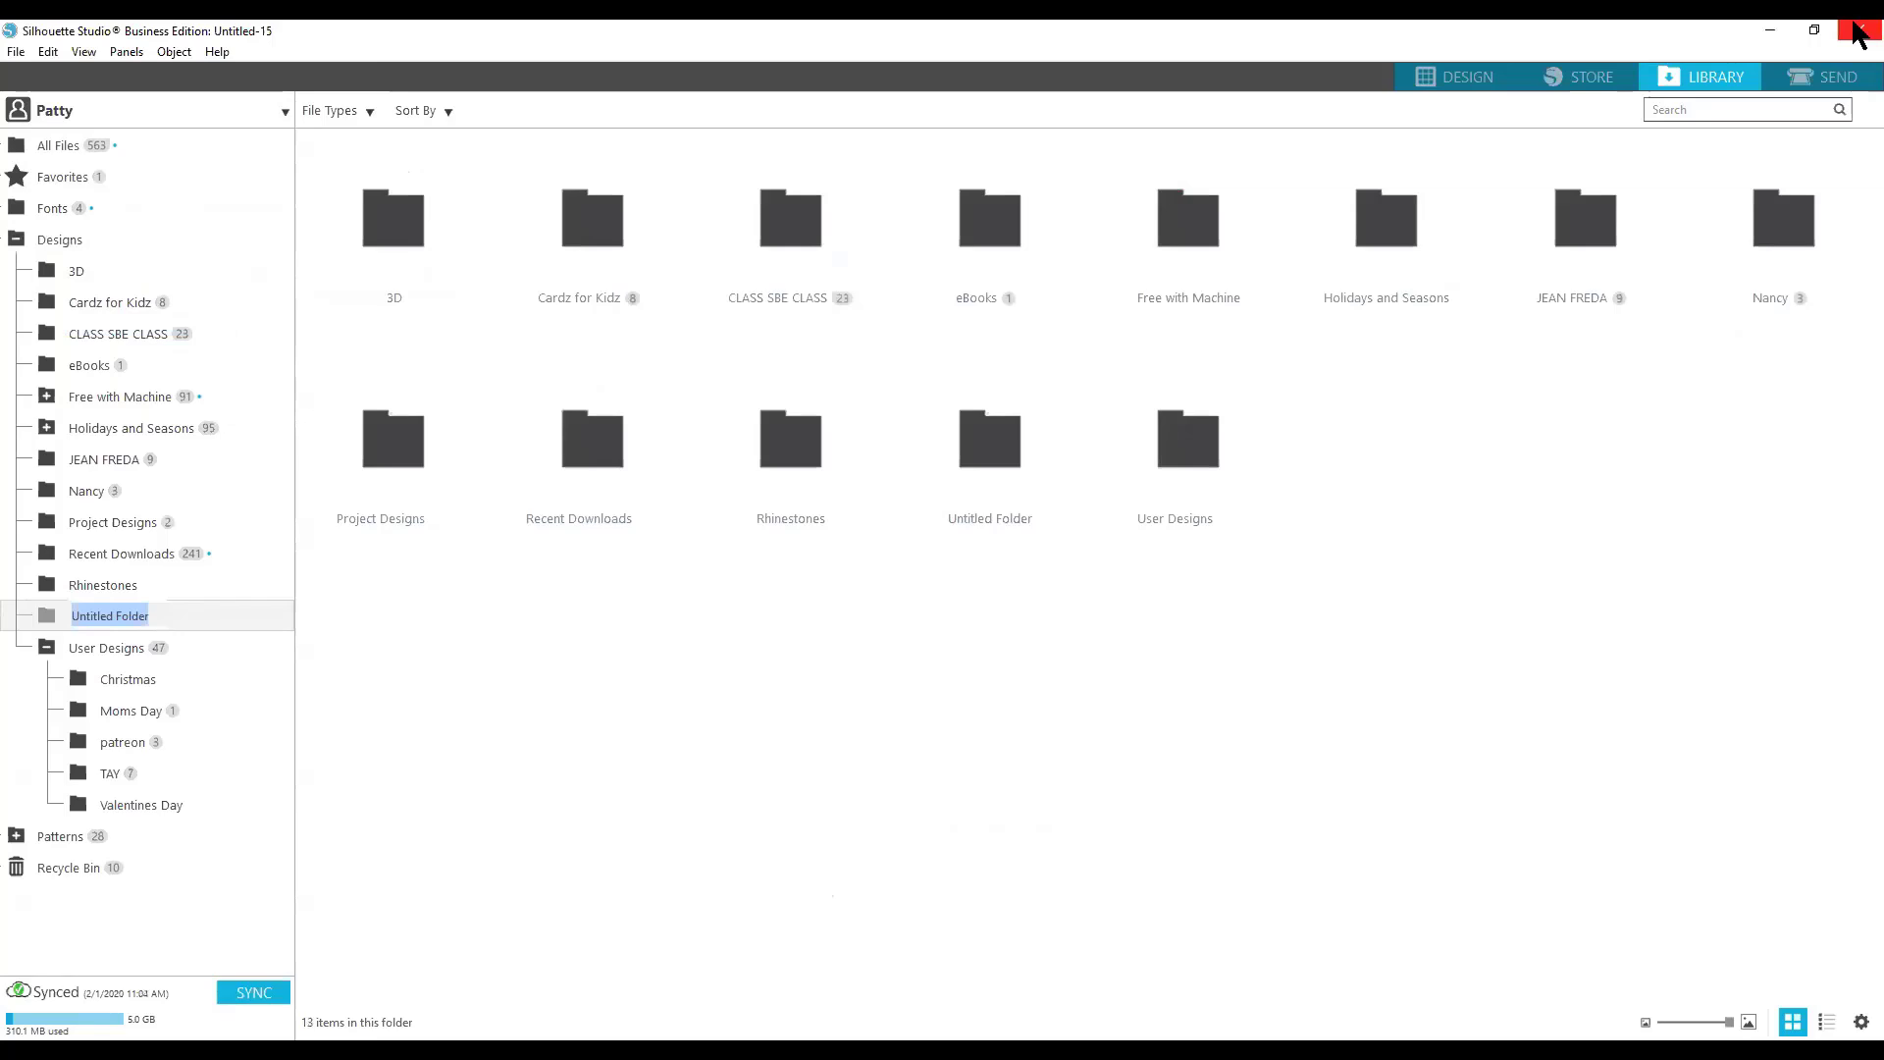
type("test")
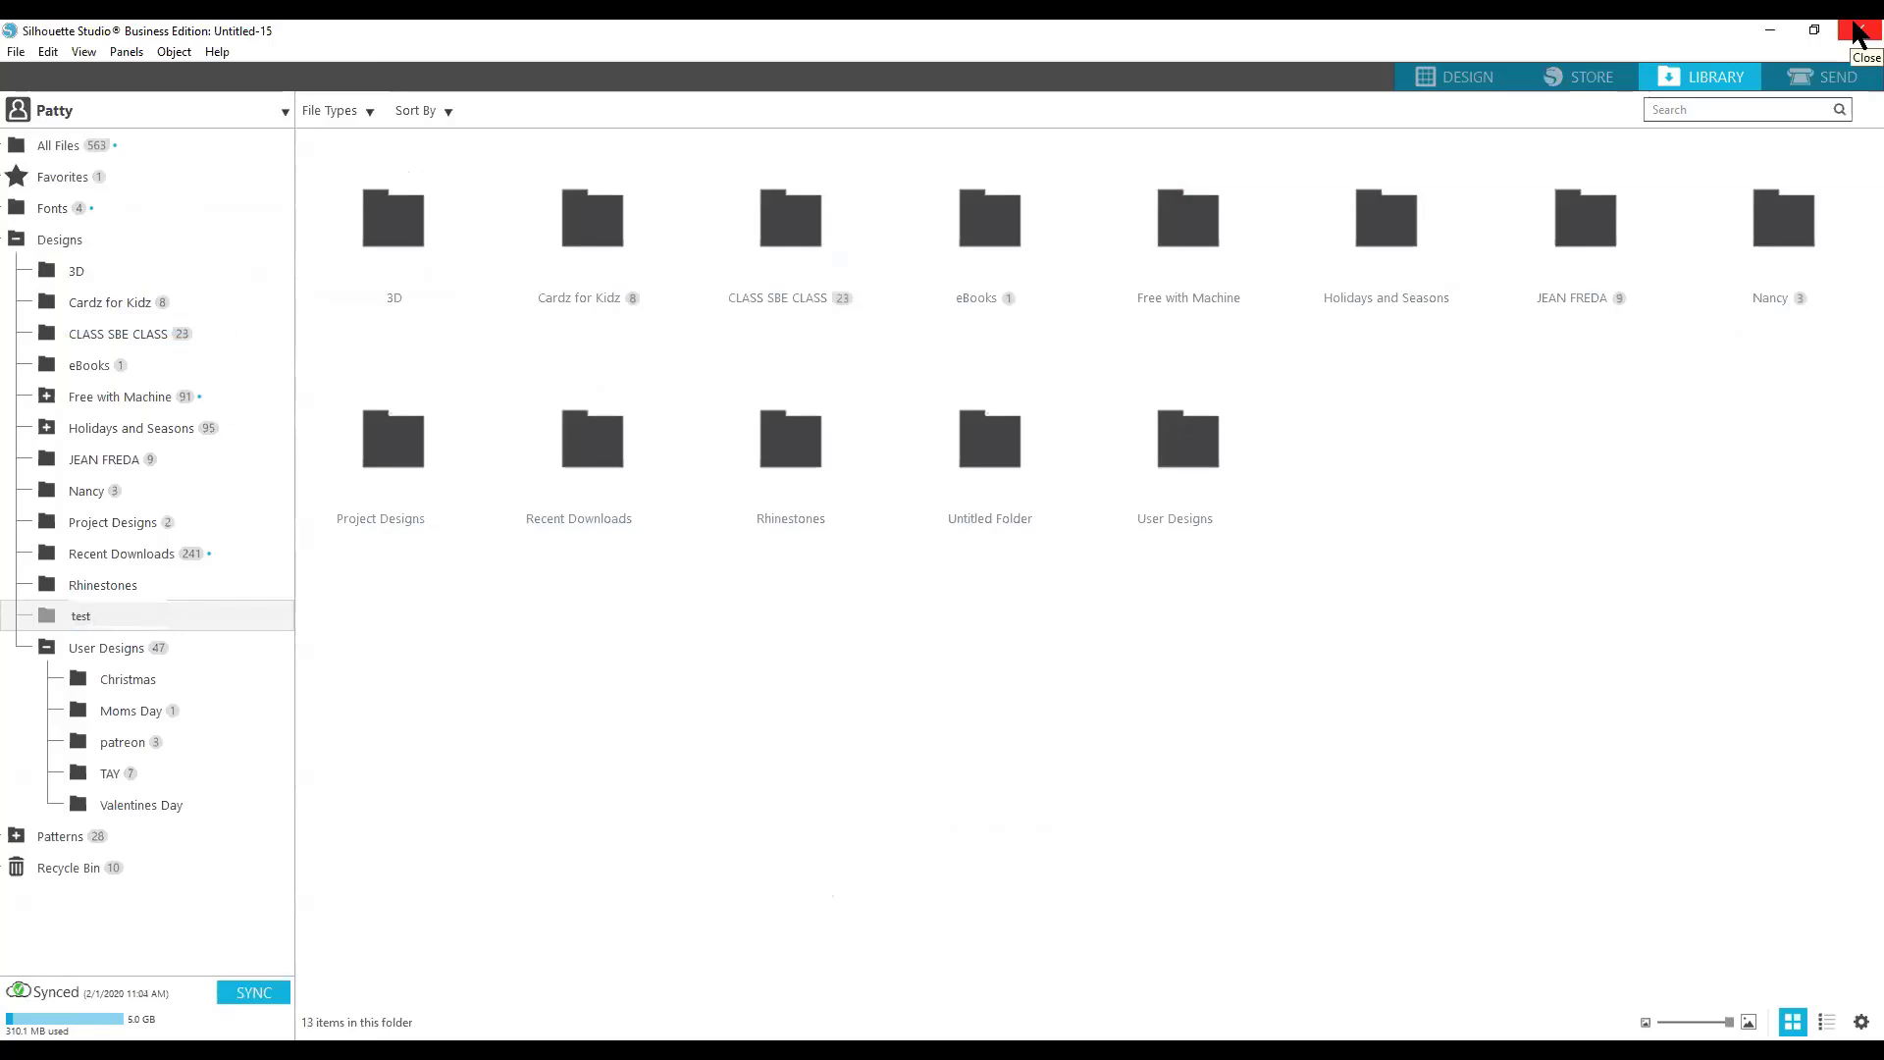
key("Return")
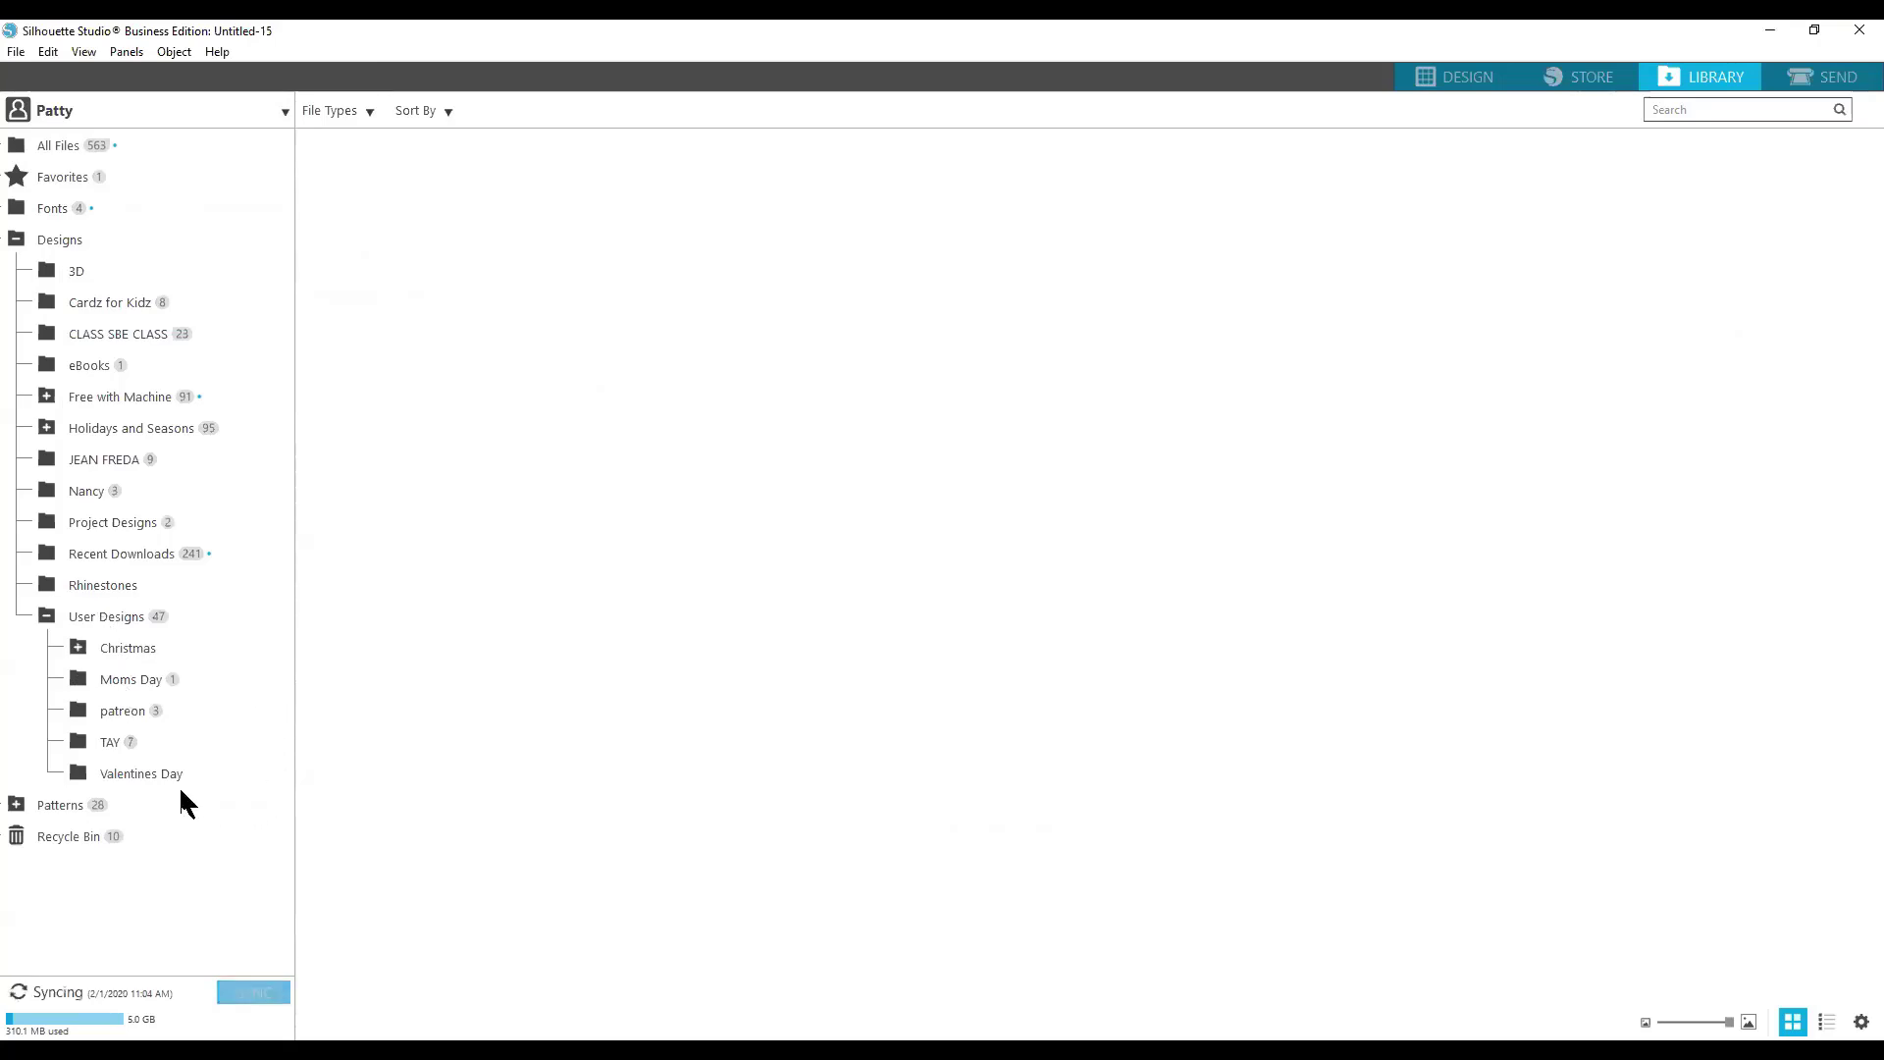
Expand the Christmas folder under User Designs and delete its "test" subfolder.
left_click(79, 649)
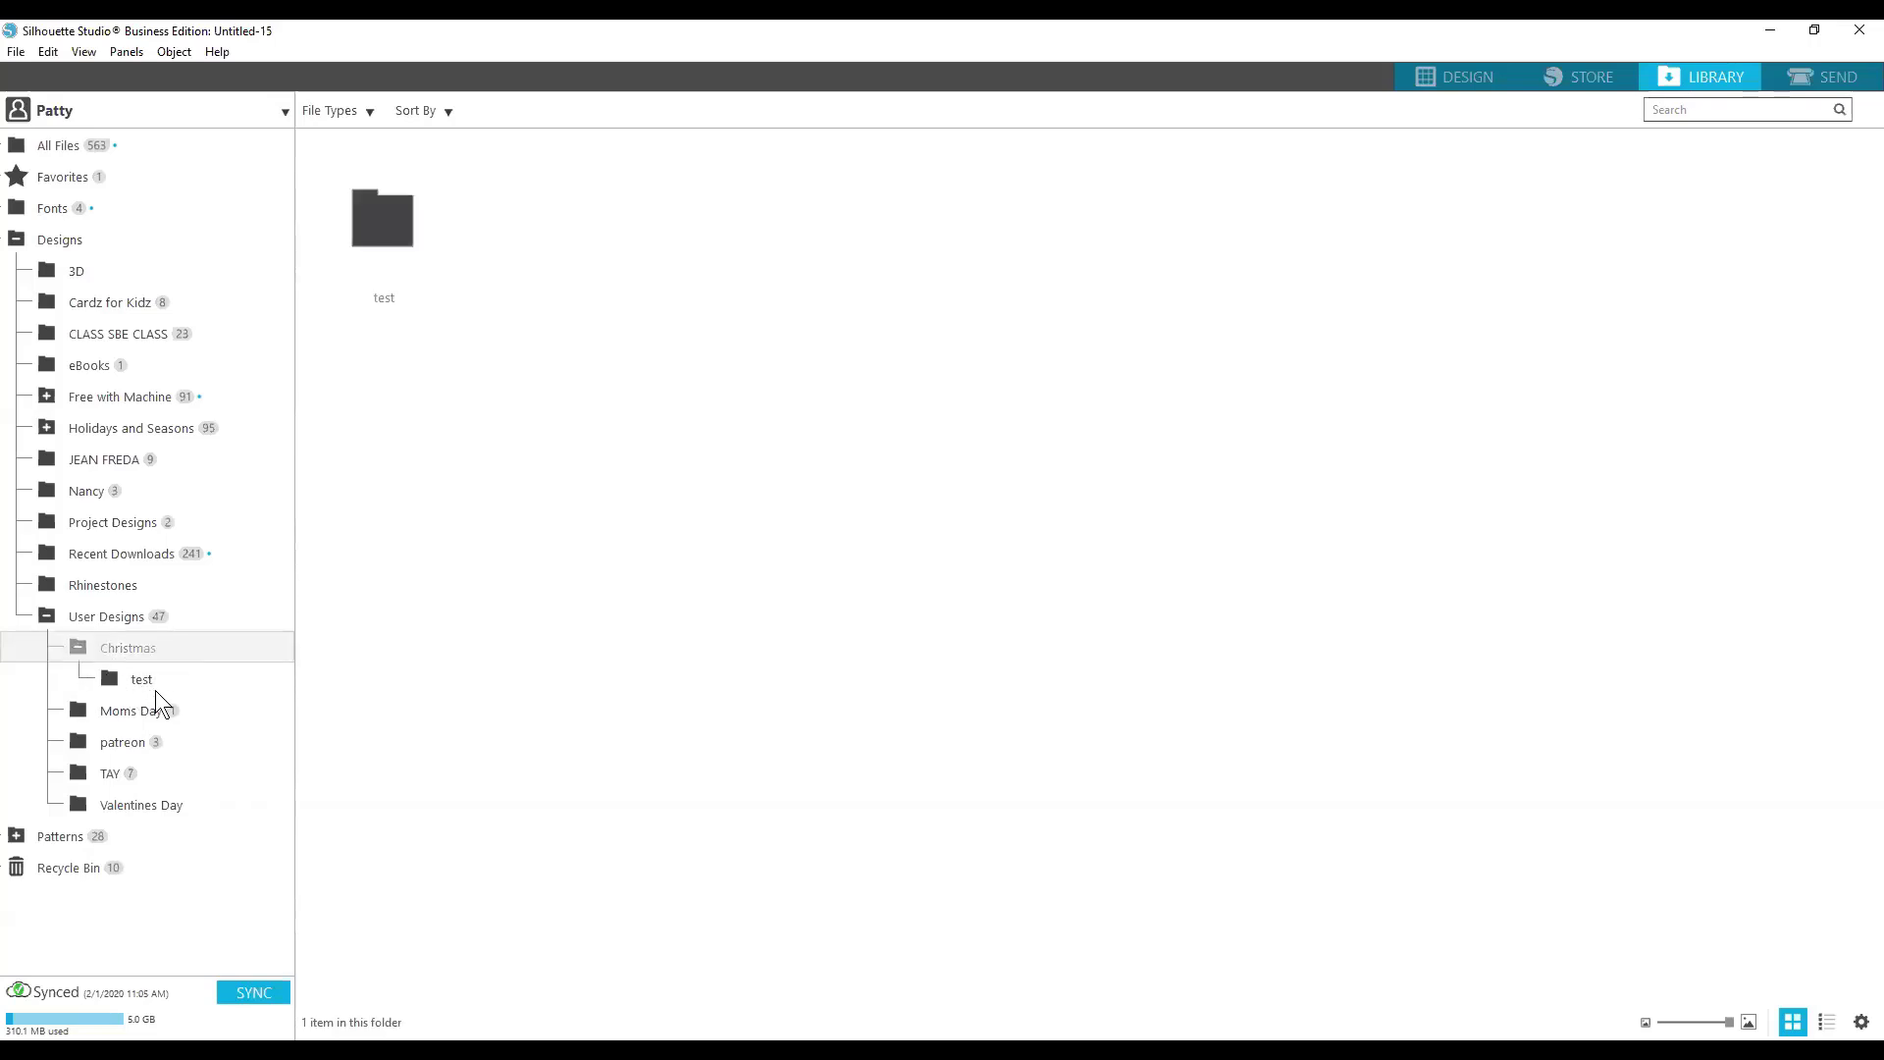
left_click(102, 680)
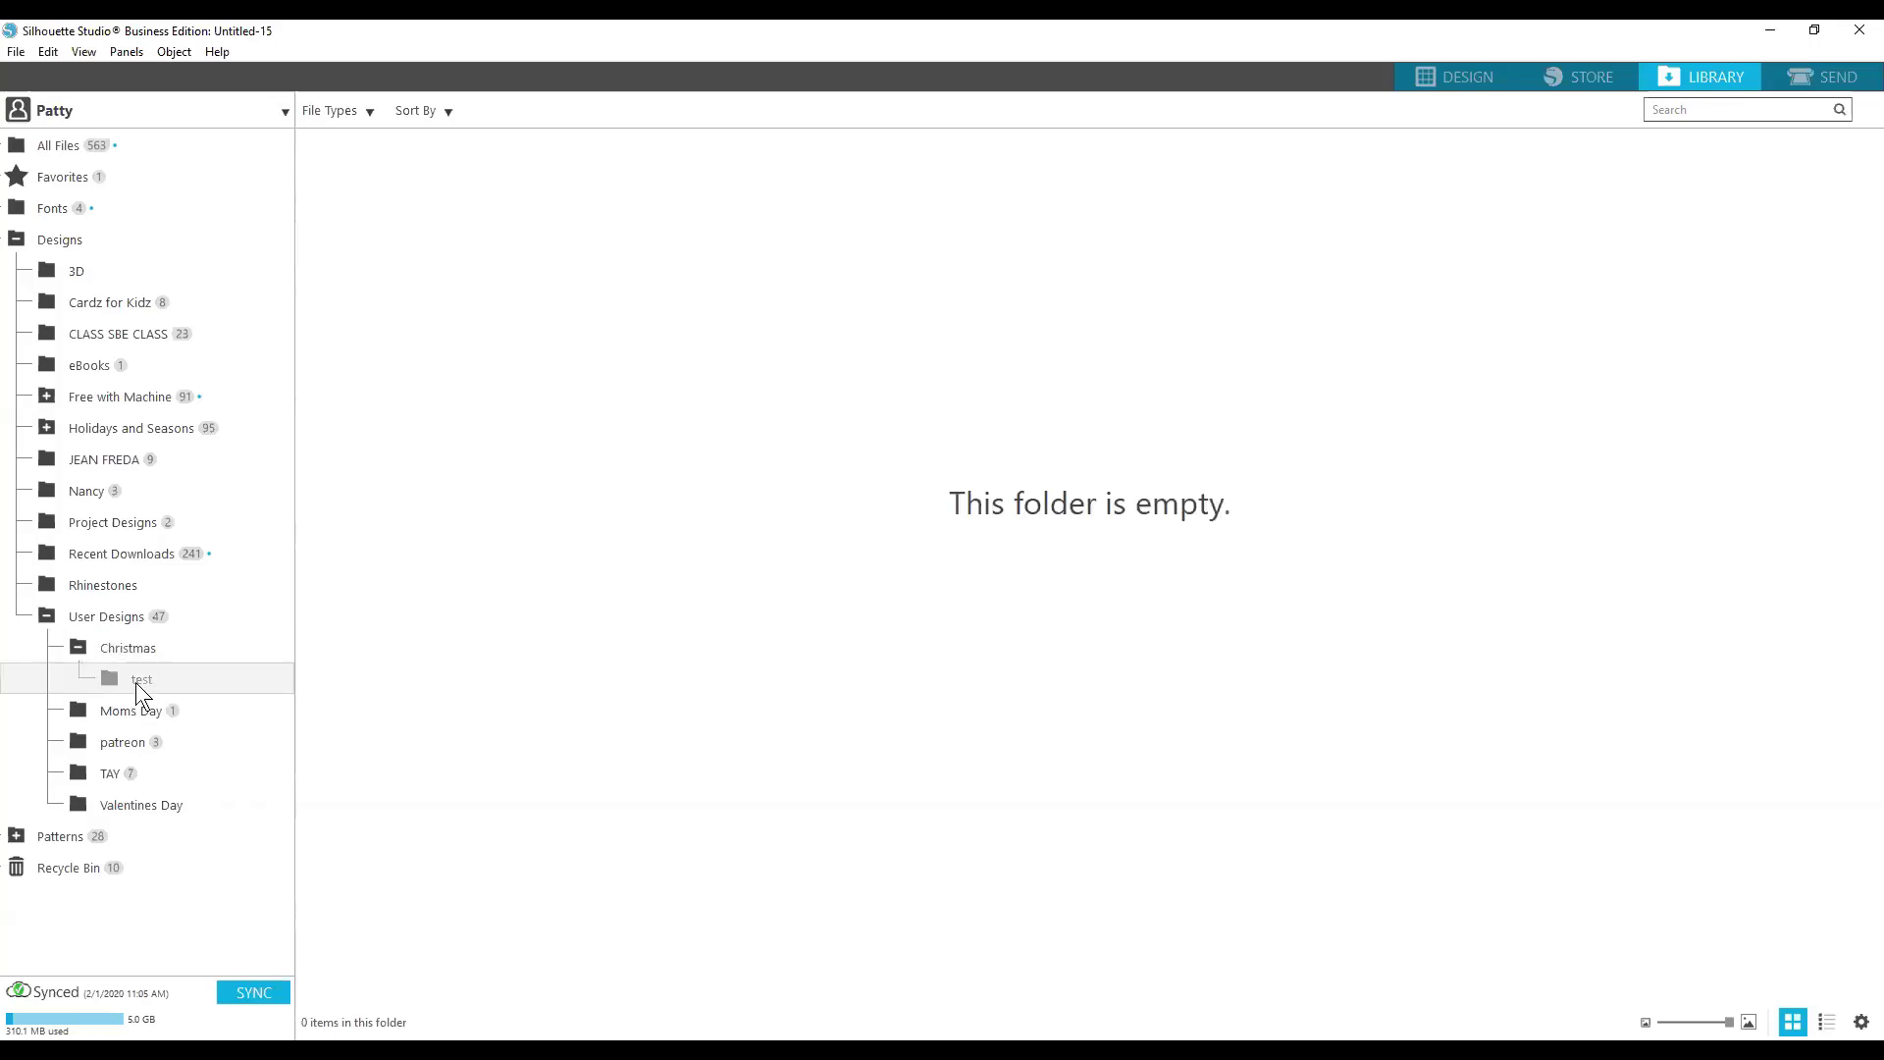
right_click(143, 679)
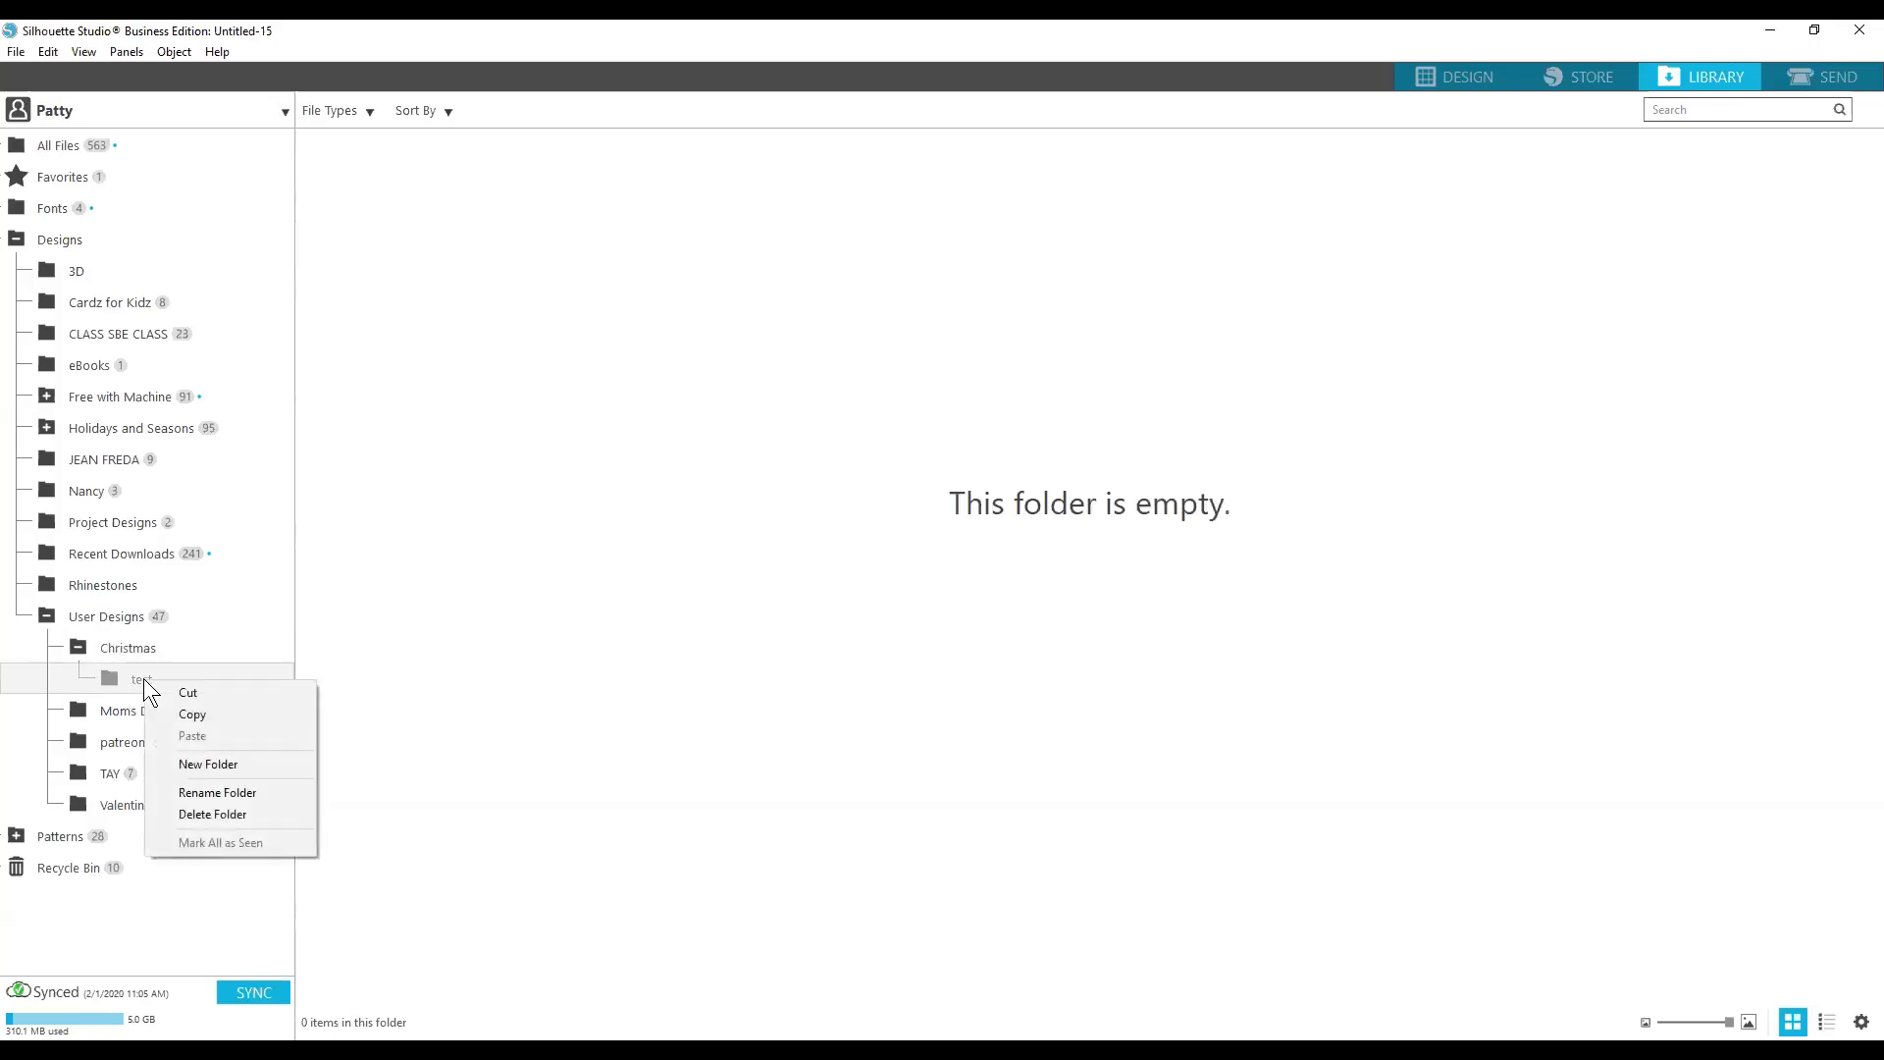
left_click(232, 812)
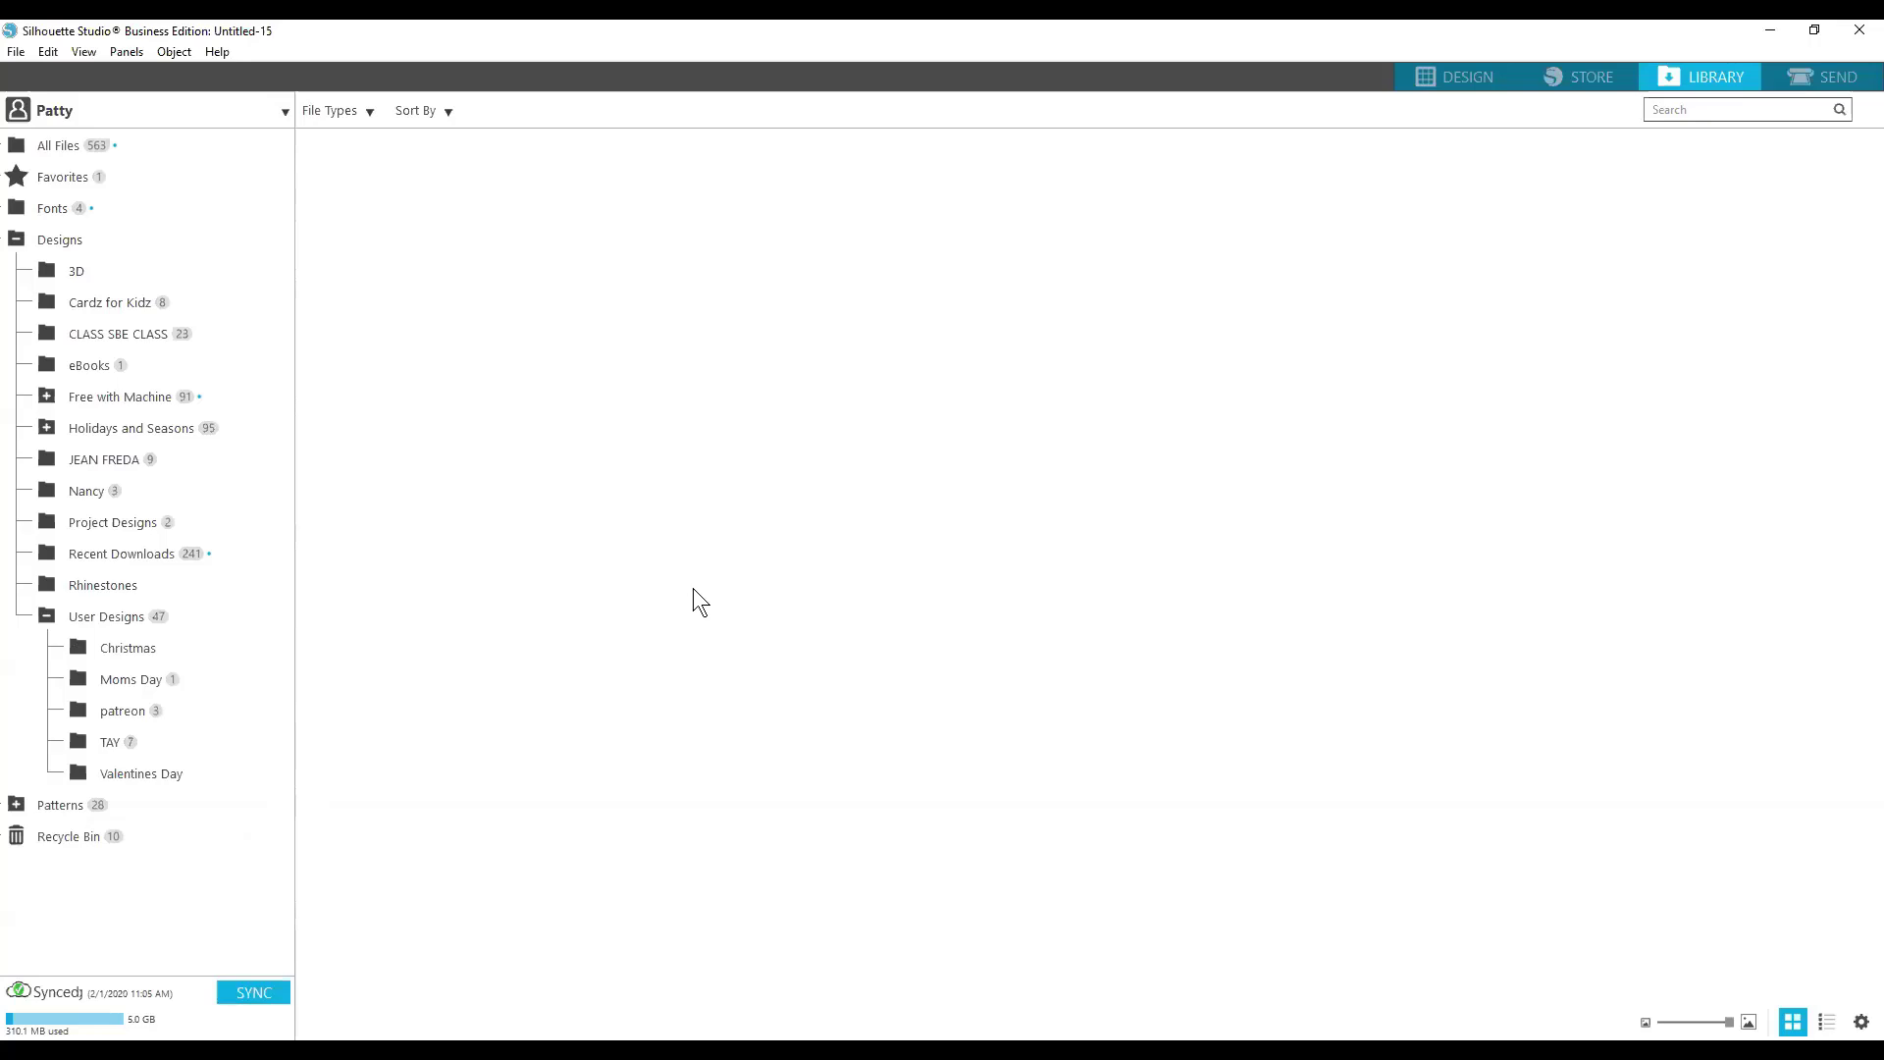
Return to the design page, open the 2.1.20 butterflies design and move the blue rectangle slightly up and to the right.
left_click(1464, 80)
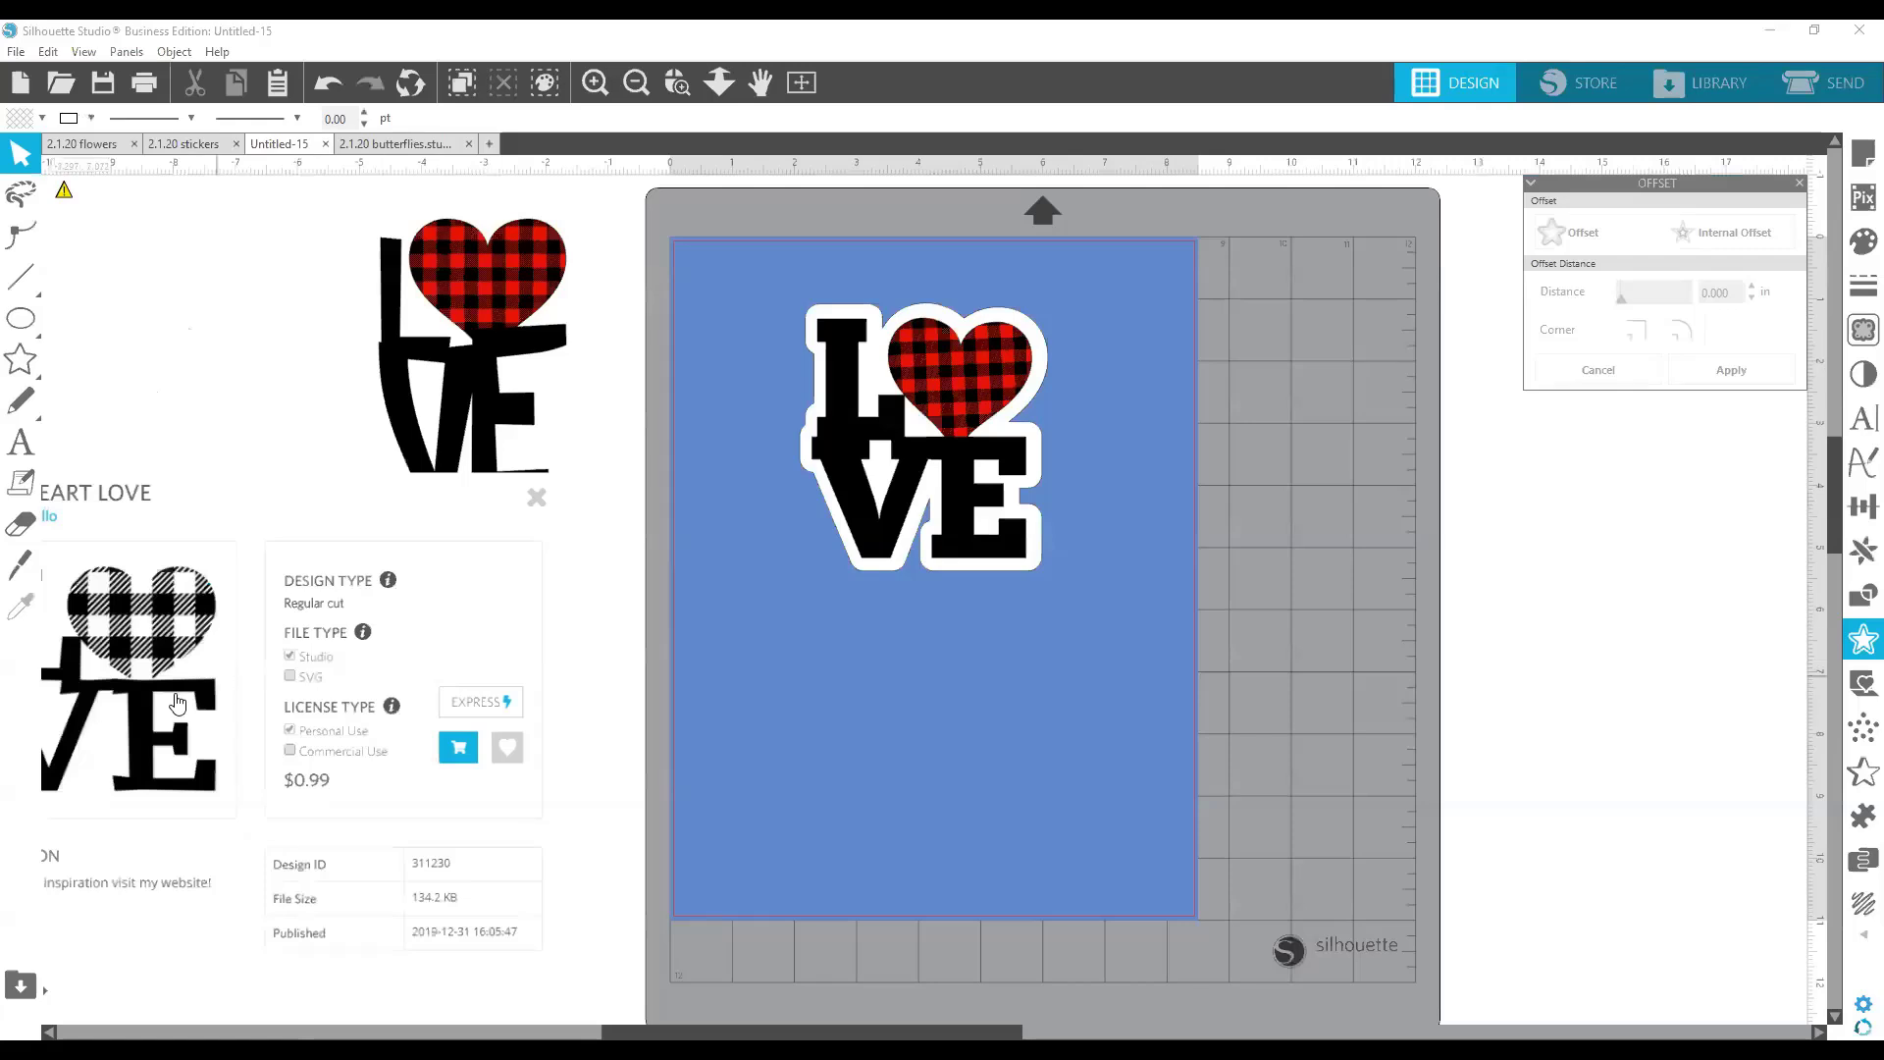
left_click(407, 144)
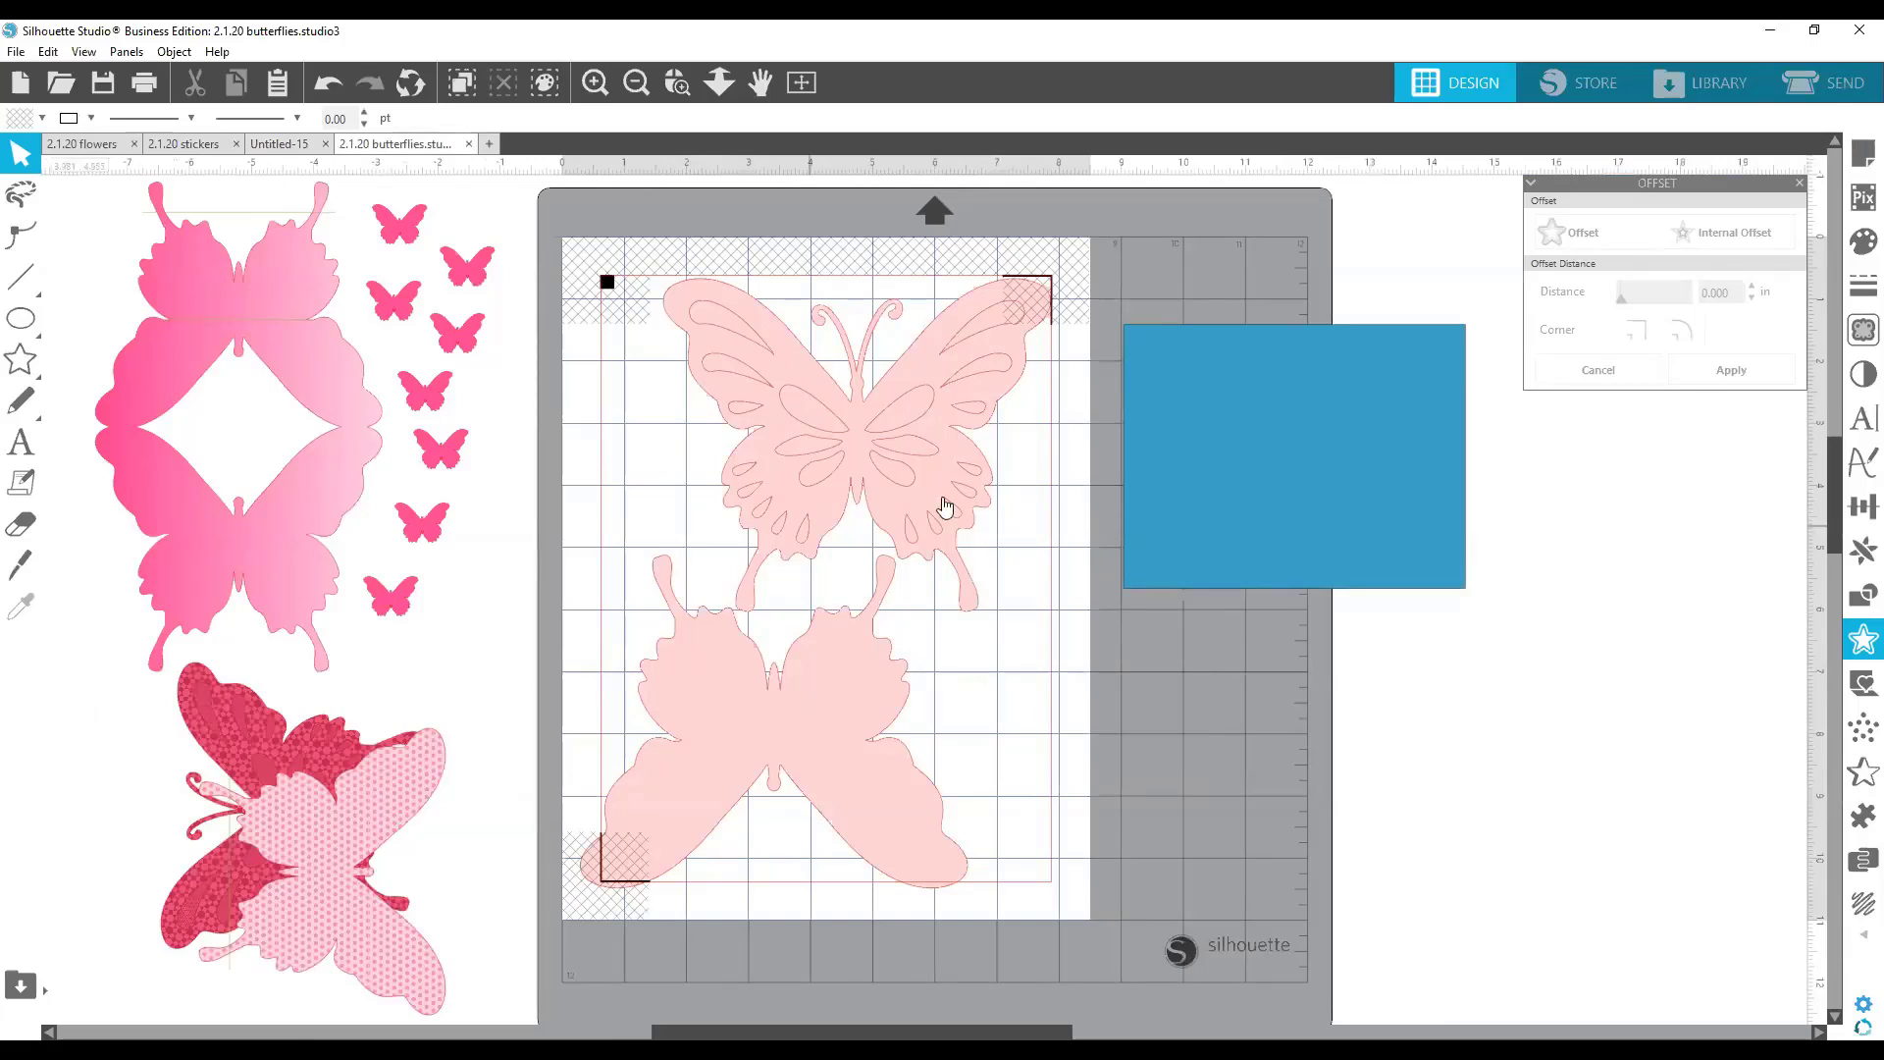
left_click_drag(1216, 491, 1222, 431)
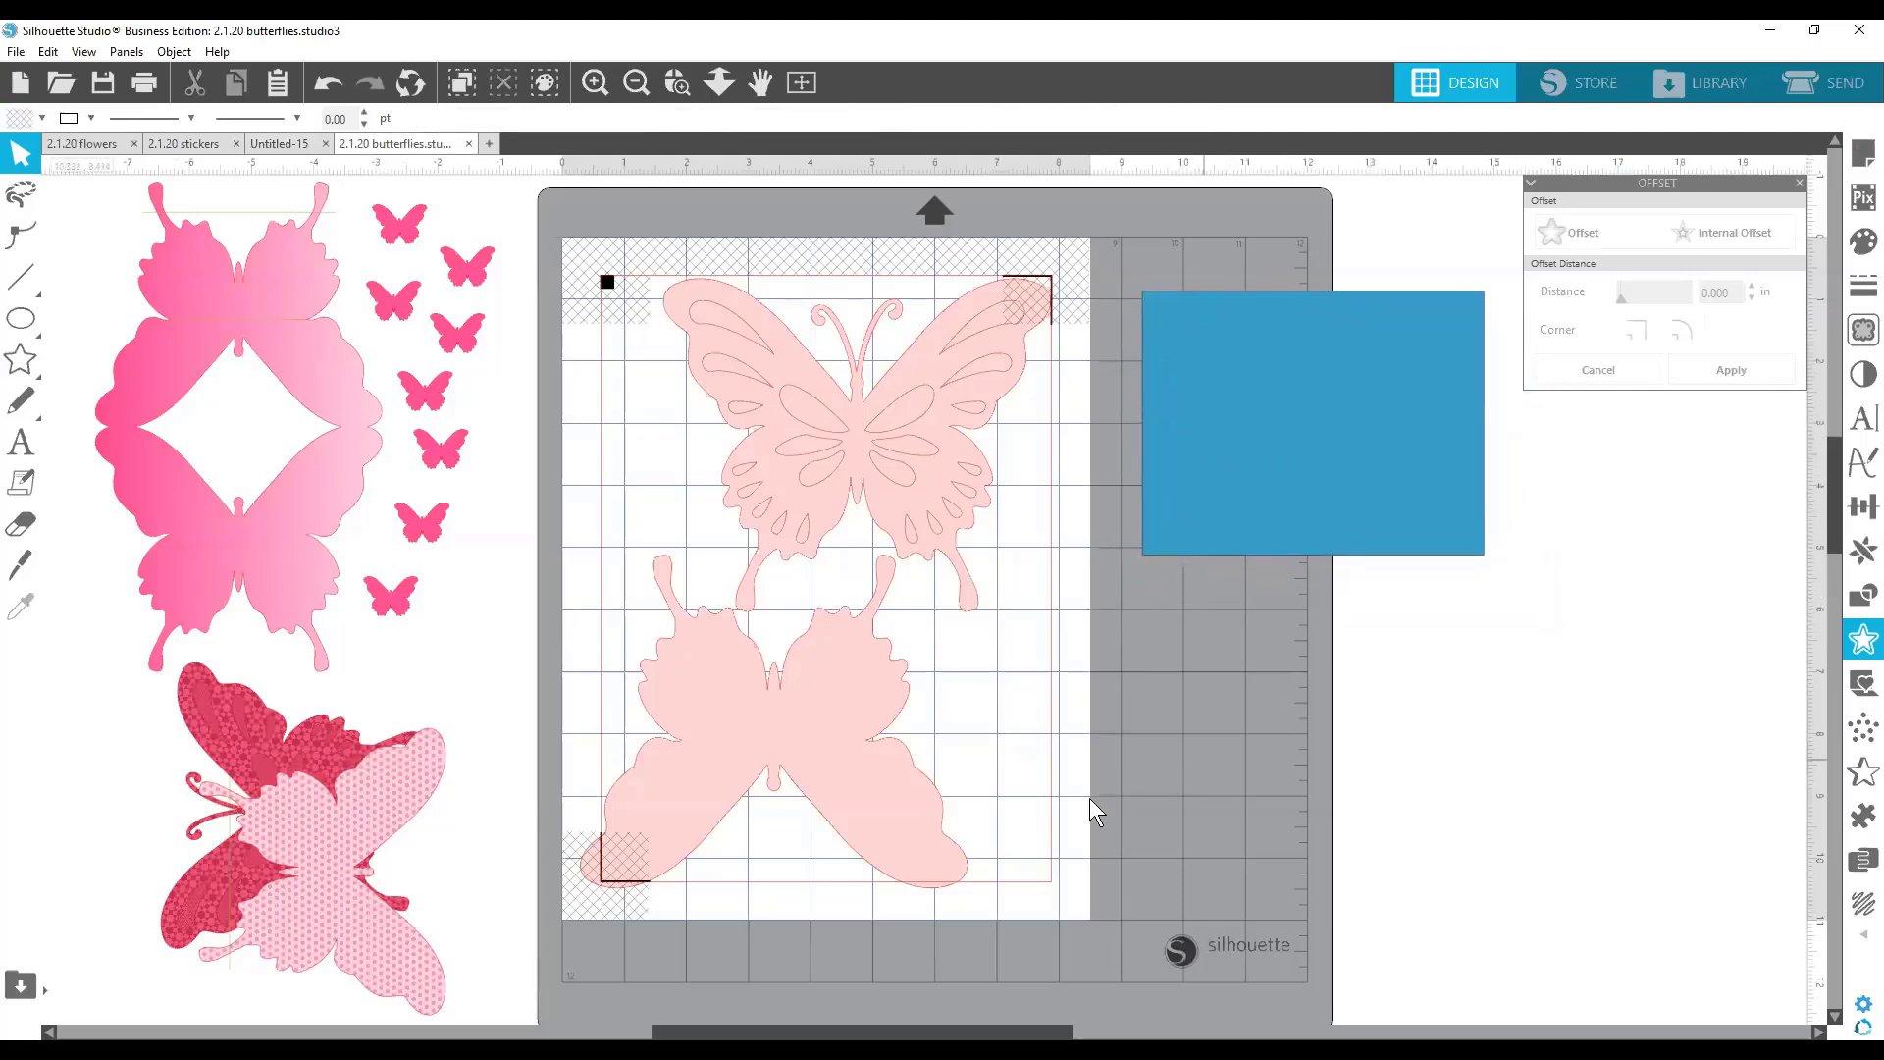
Move the two light pink butterflies off the page to the right and place the pink gradient butterfly group on the page.
left_click(806, 479)
left_click_drag(770, 440, 841, 424)
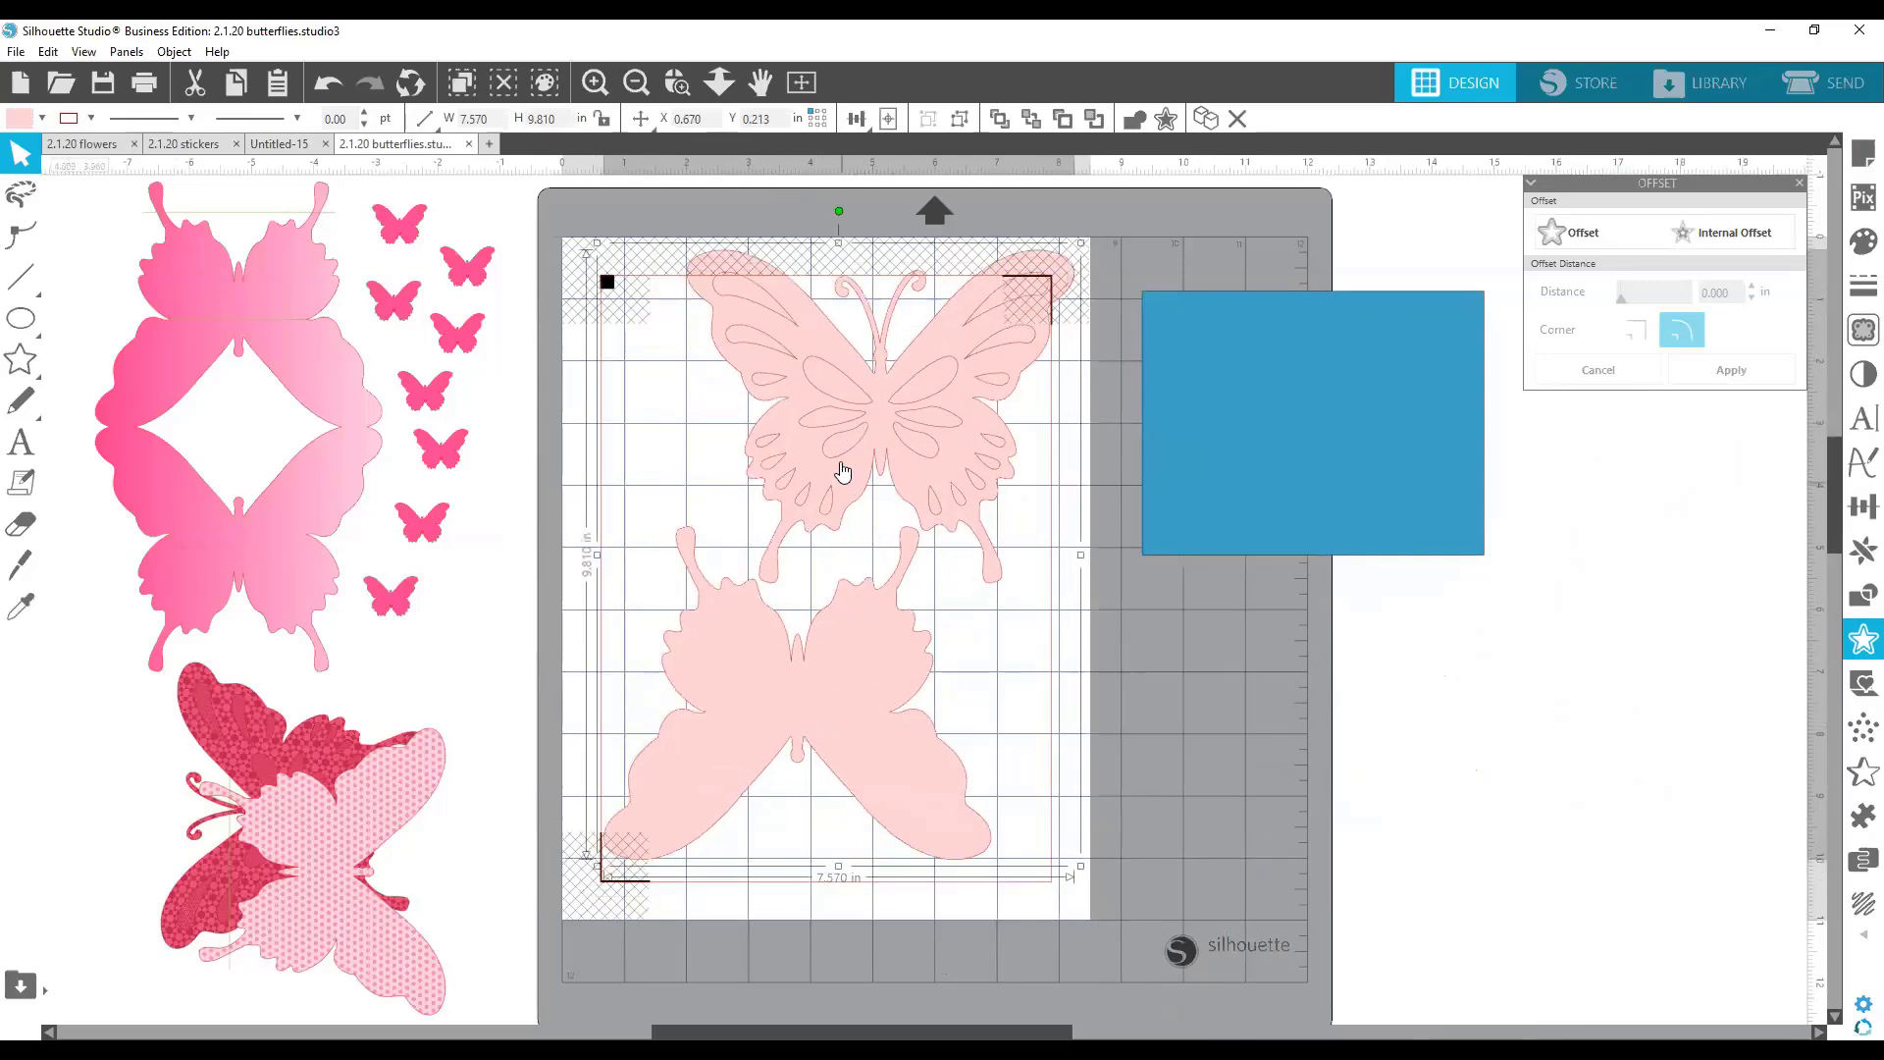
left_click_drag(841, 471, 1587, 501)
left_click_drag(272, 571, 831, 648)
left_click(1011, 643)
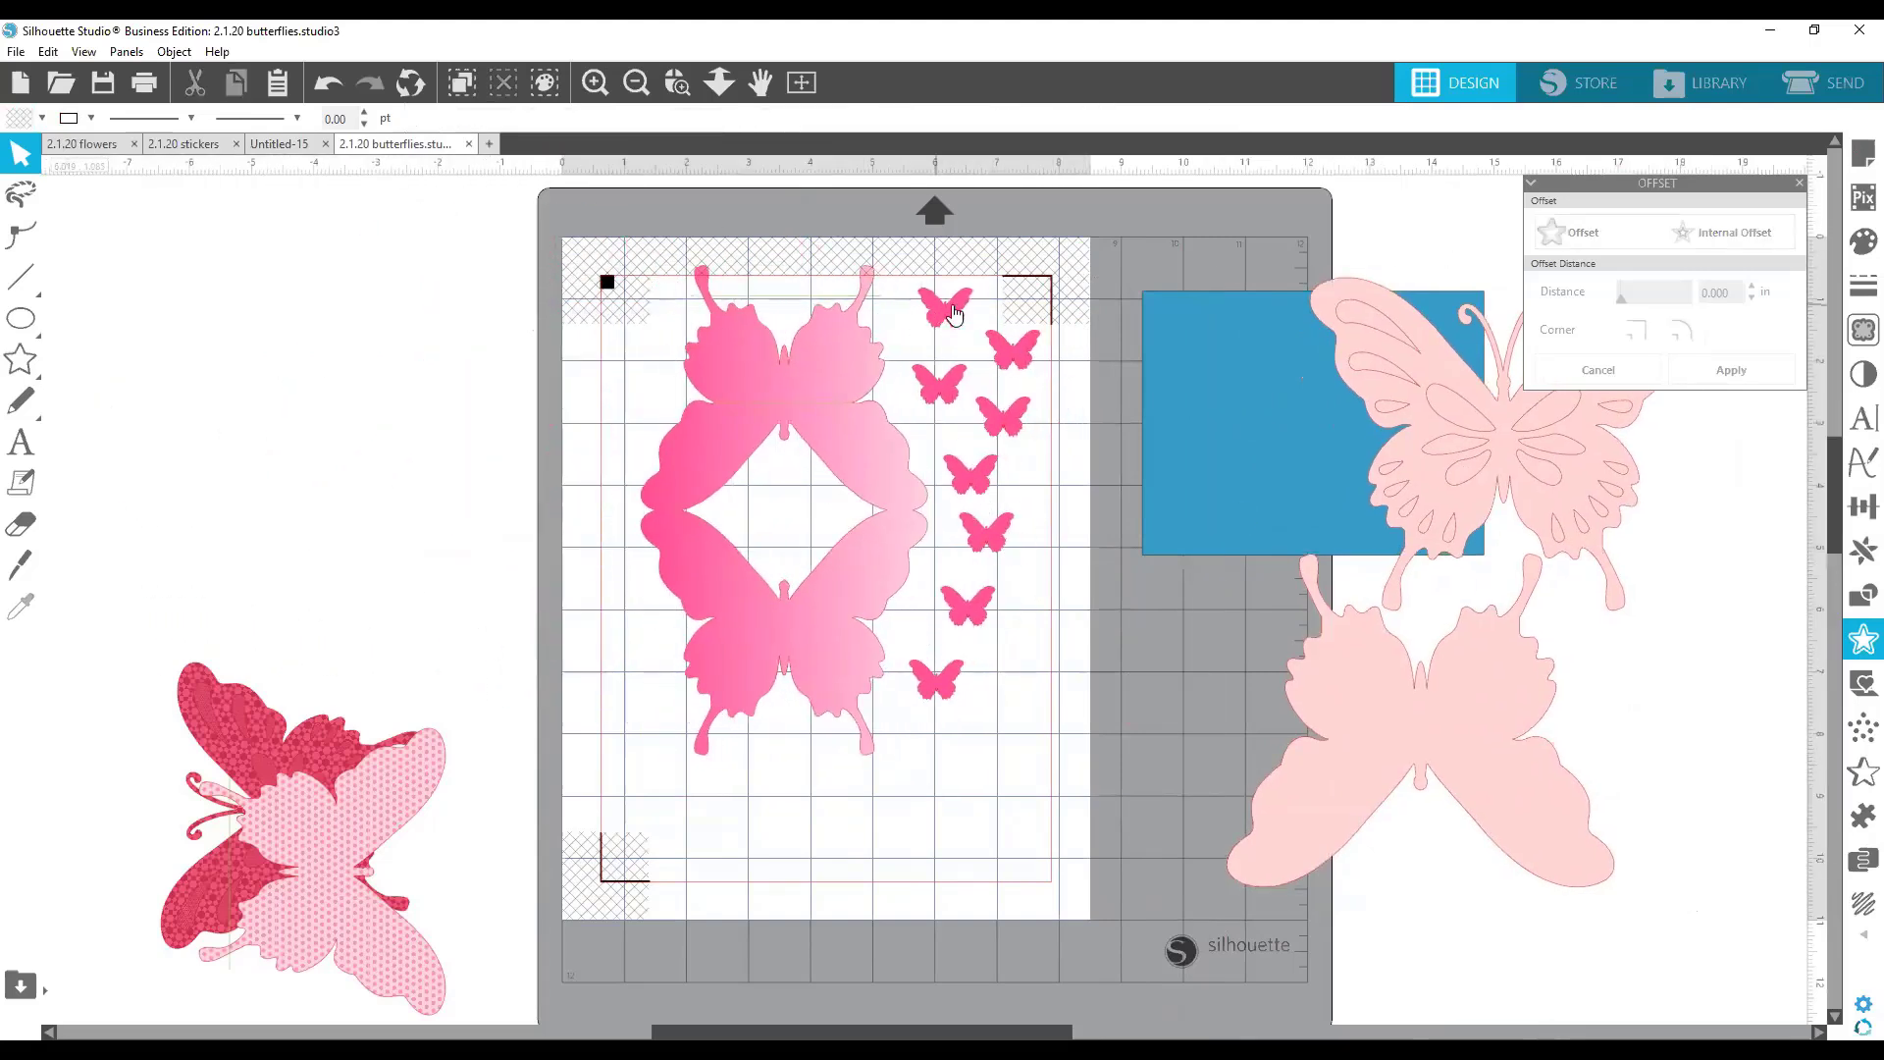
left_click_drag(862, 420, 850, 477)
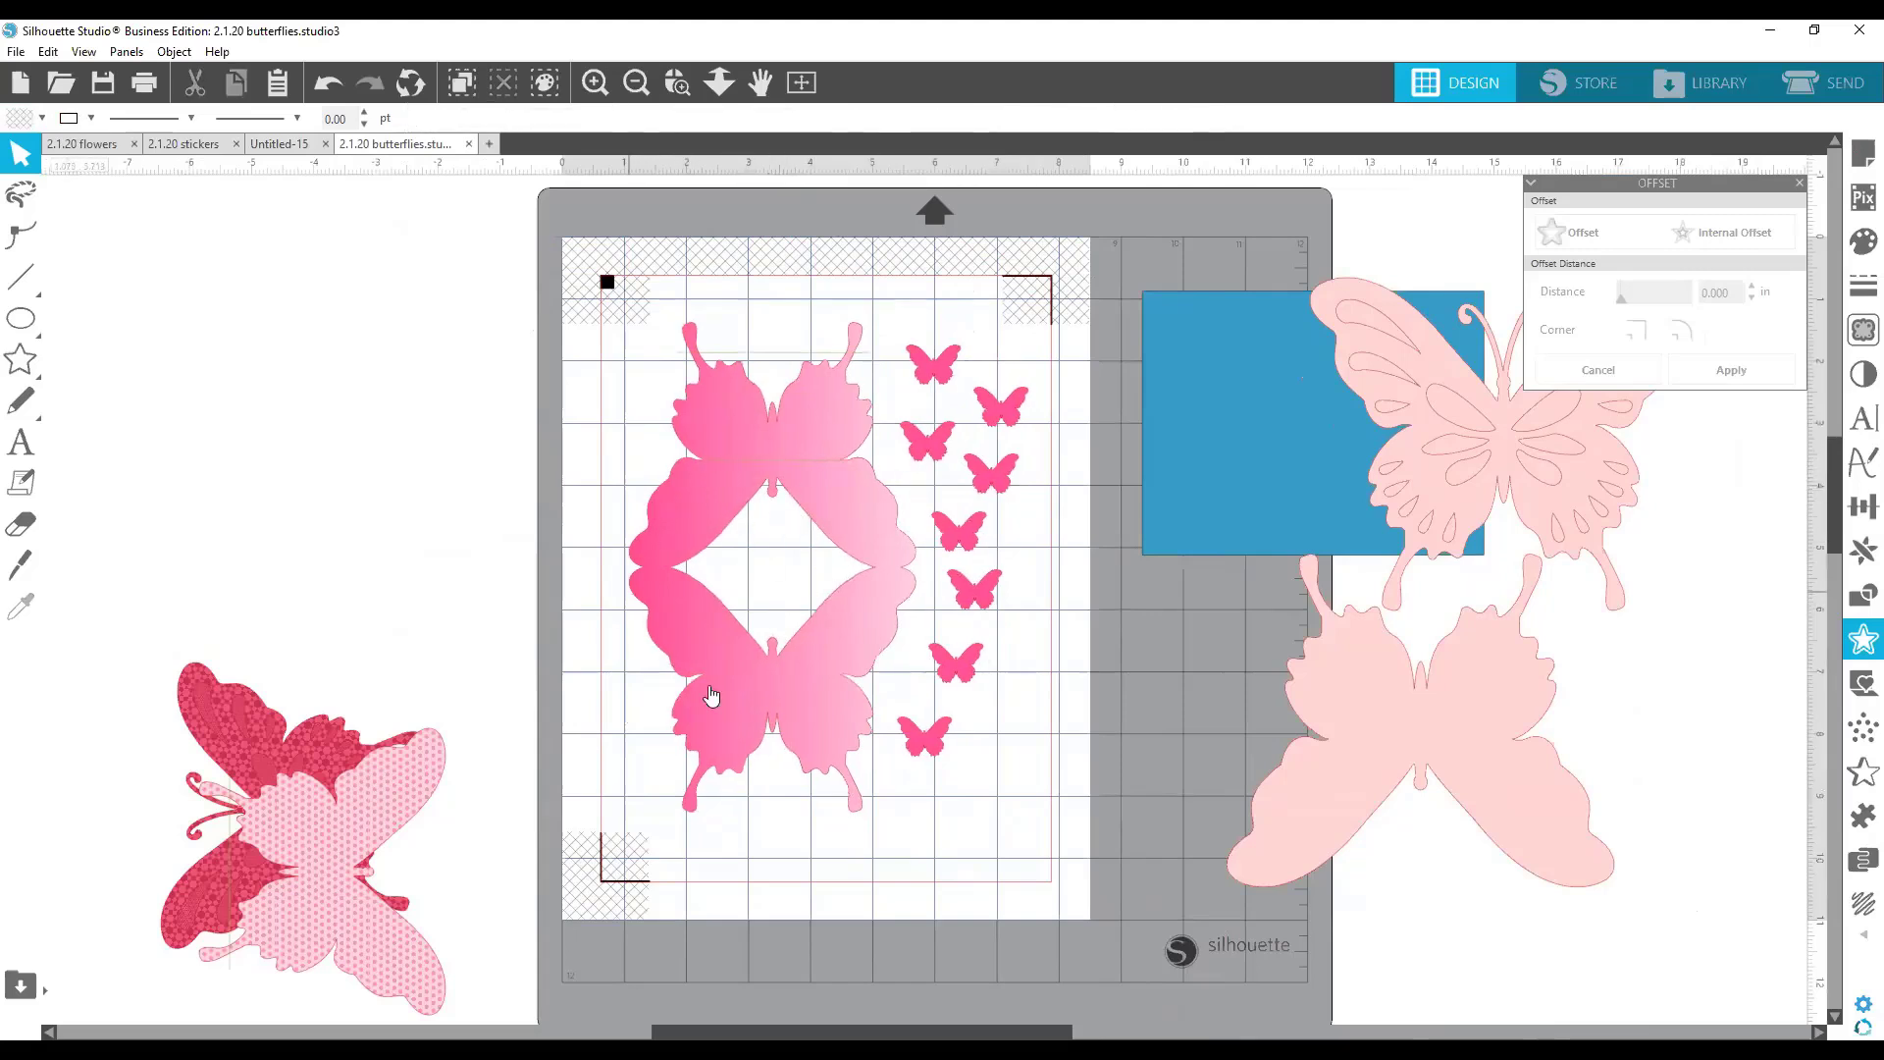
Ungroup the pink gradient butterflies, separating the large double butterfly from the small ones, and delete all the small butterflies.
right_click(929, 439)
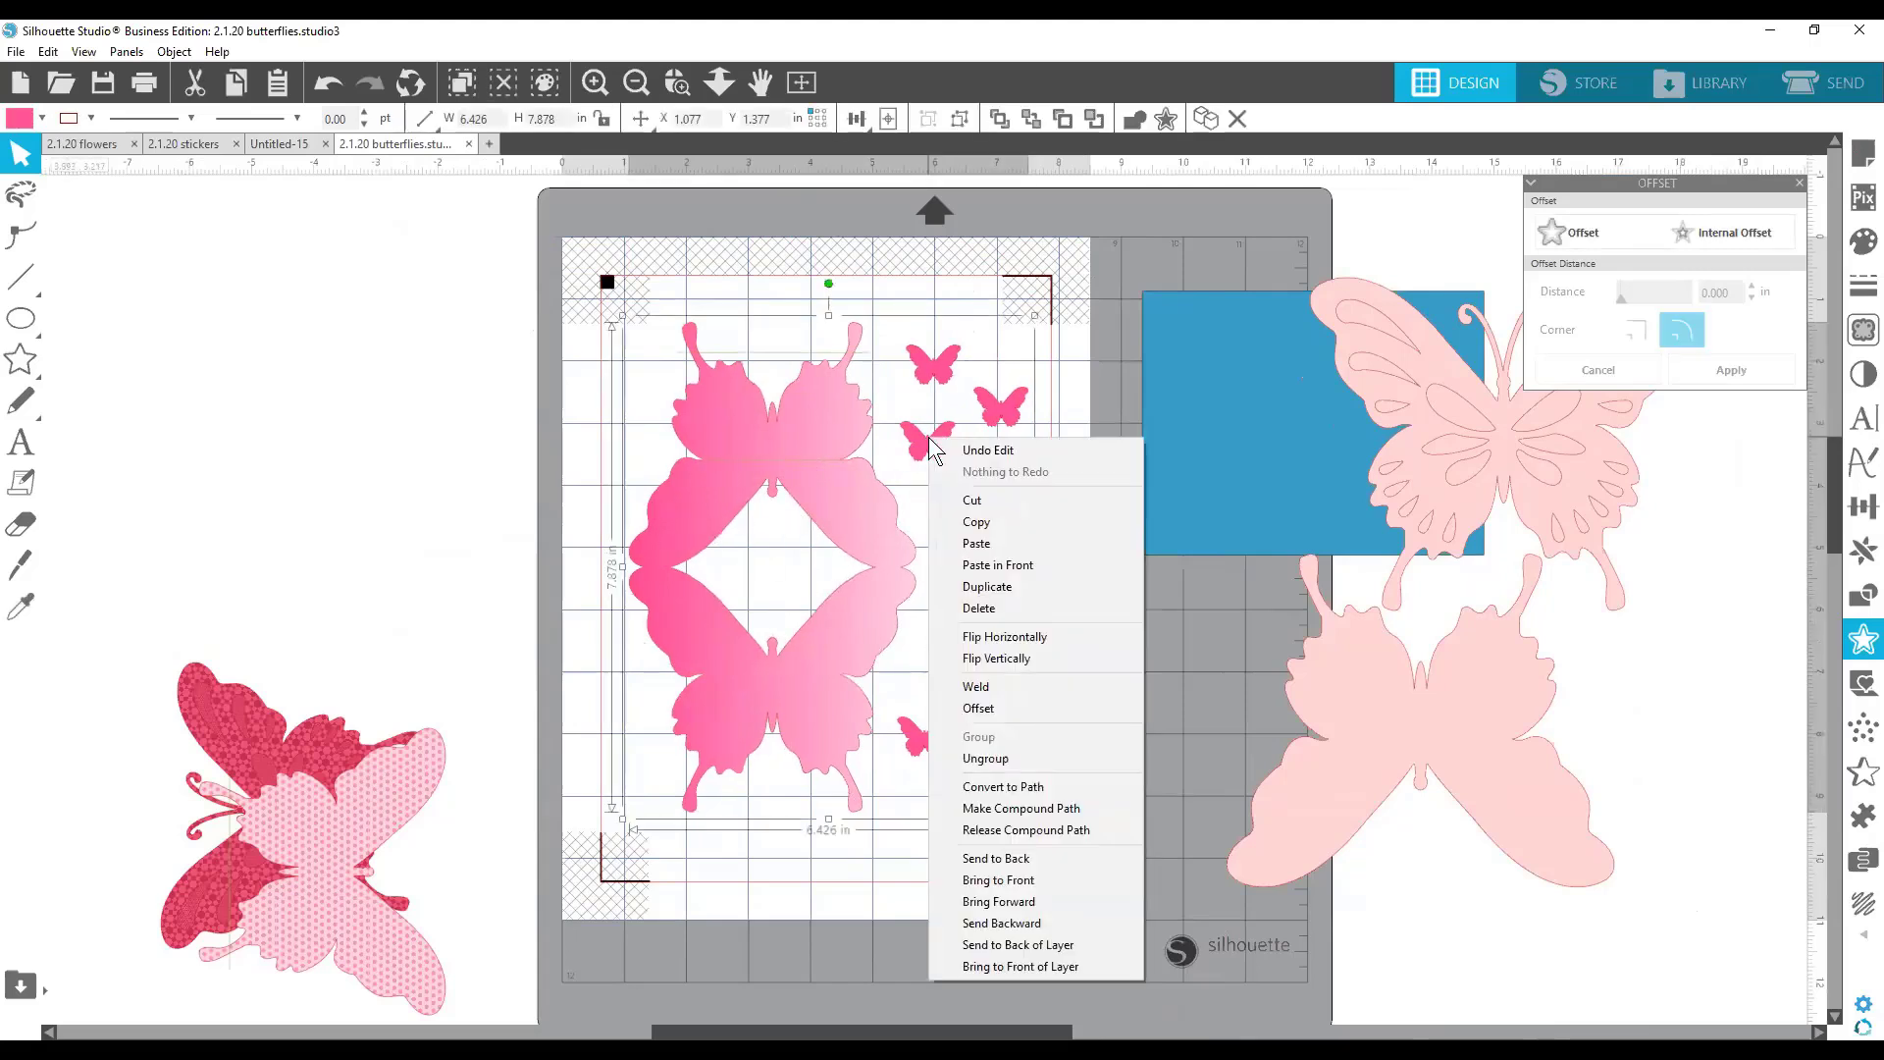
left_click(983, 761)
left_click_drag(862, 526, 503, 451)
left_click(986, 577)
left_click_drag(660, 327, 828, 715)
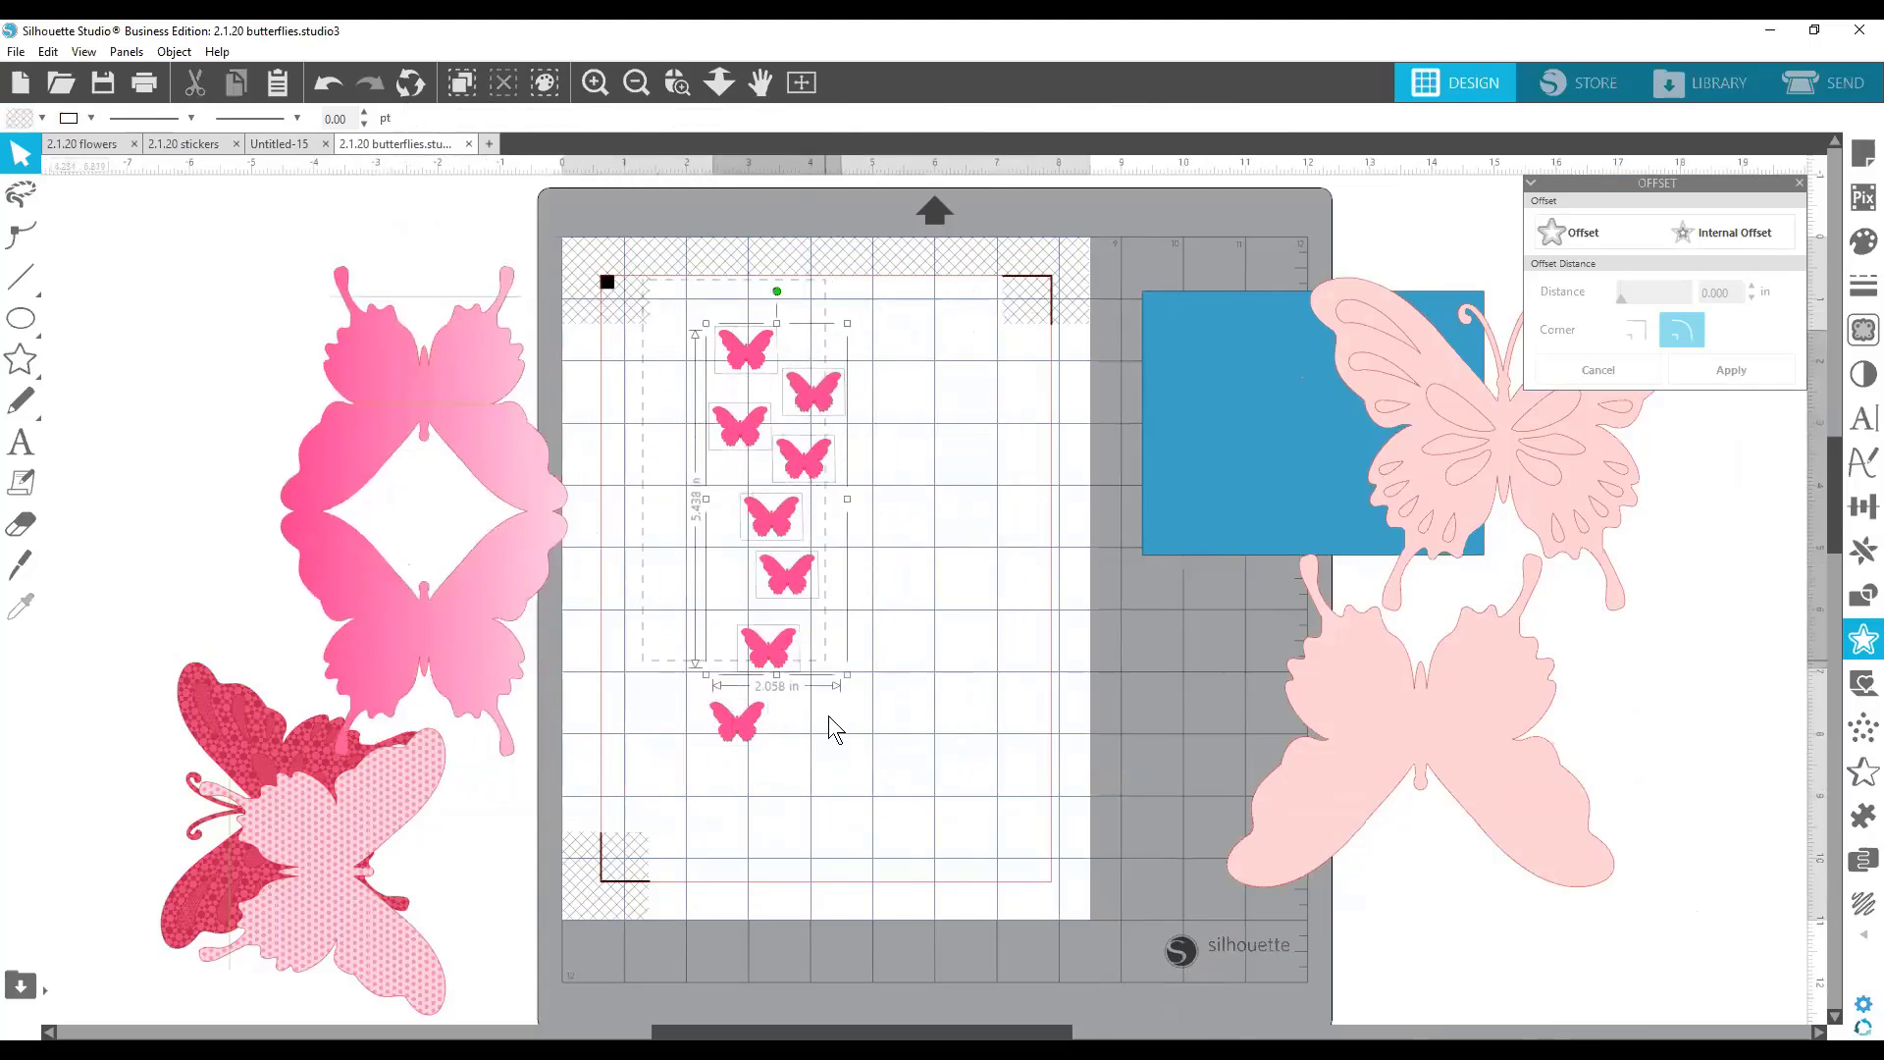
key("Delete")
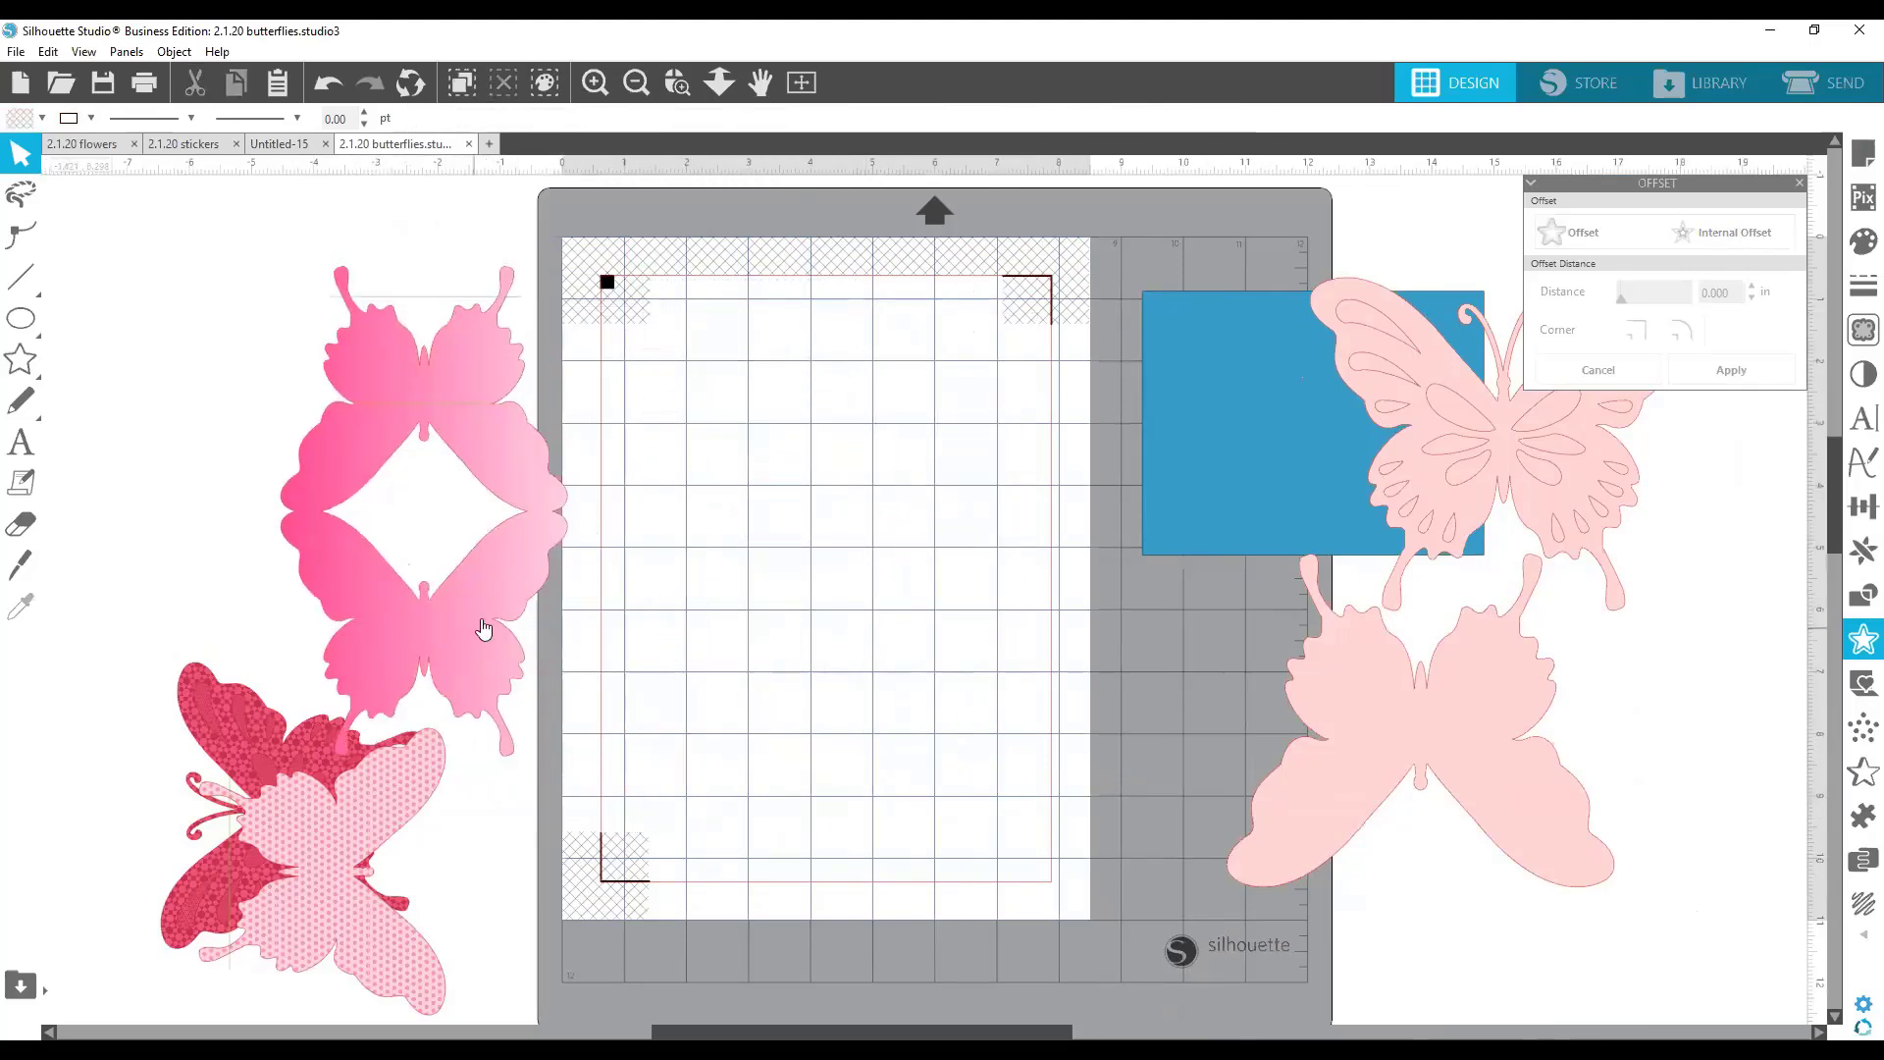
Move the large gradient double butterfly back onto the page and shift the light pink butterflies up and to the left.
left_click_drag(484, 631, 882, 663)
left_click_drag(1424, 748, 1224, 650)
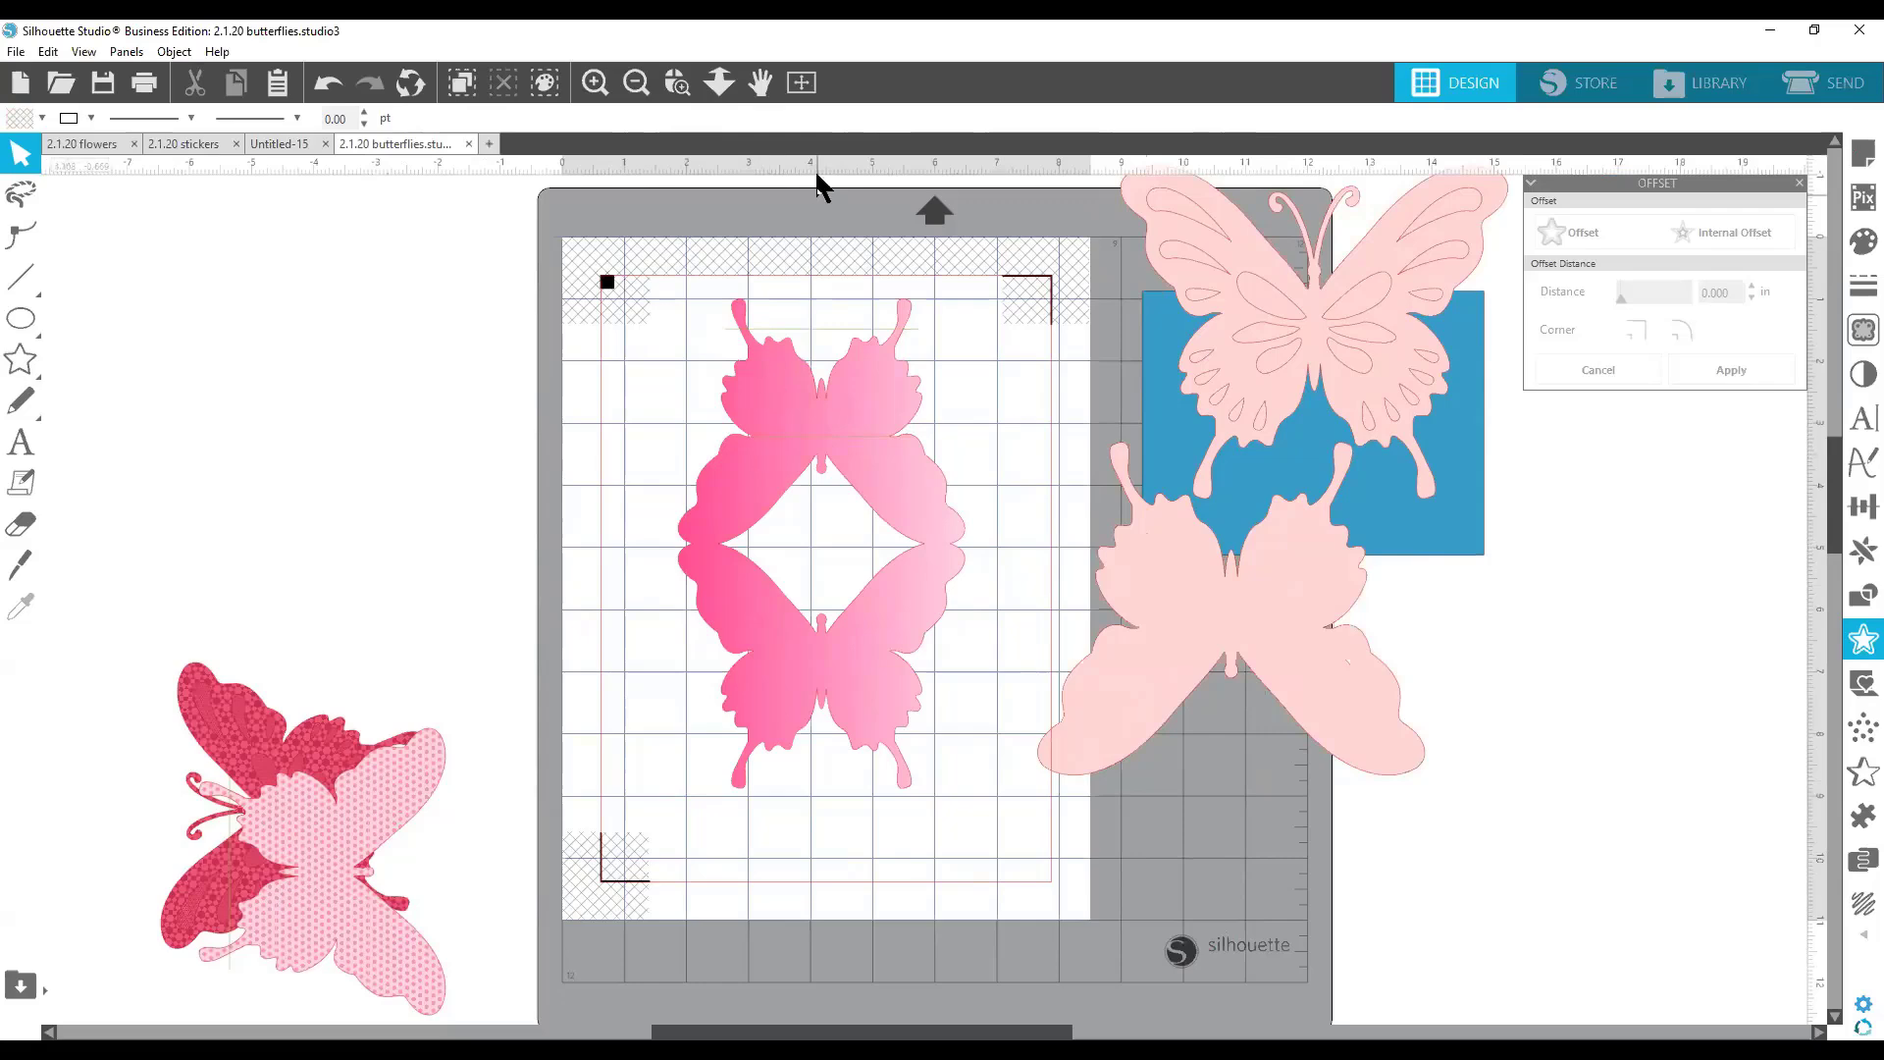
Move the gradient double butterfly slightly up and to the left, and ungroup it.
left_click(677, 88)
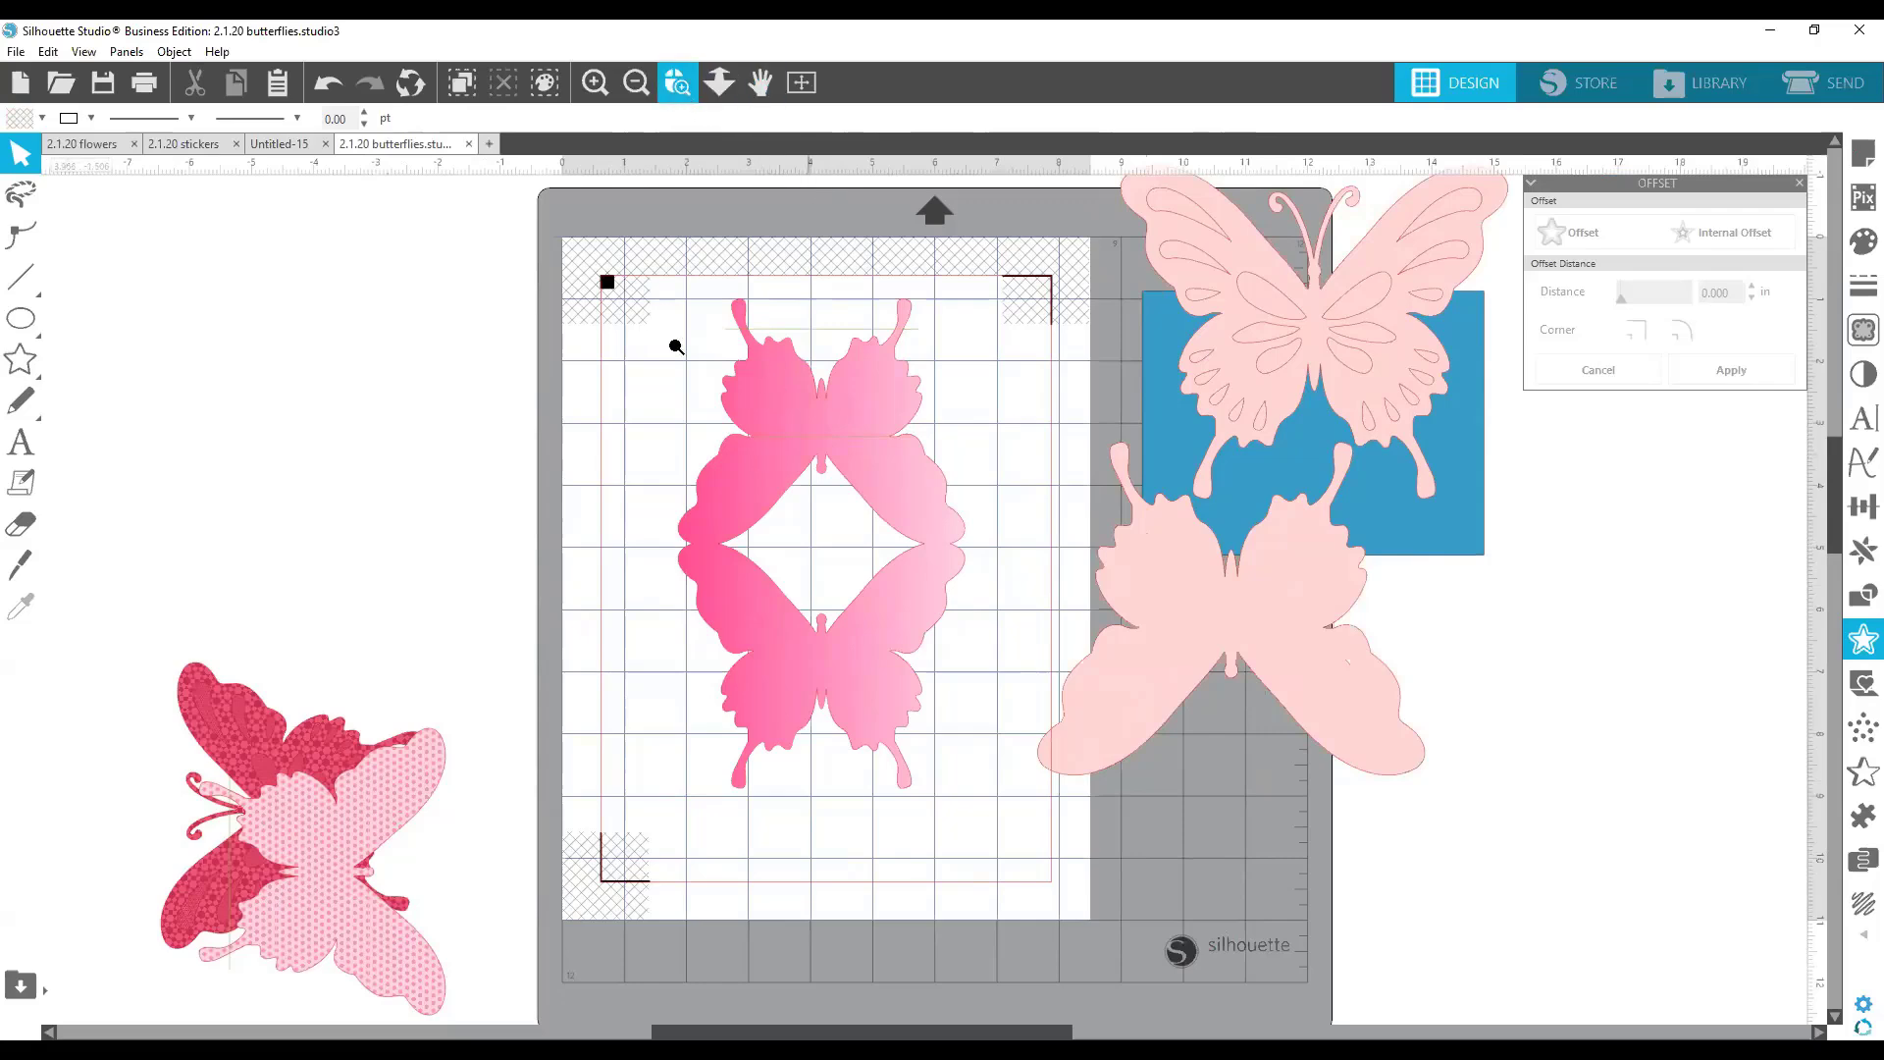
left_click(1026, 568)
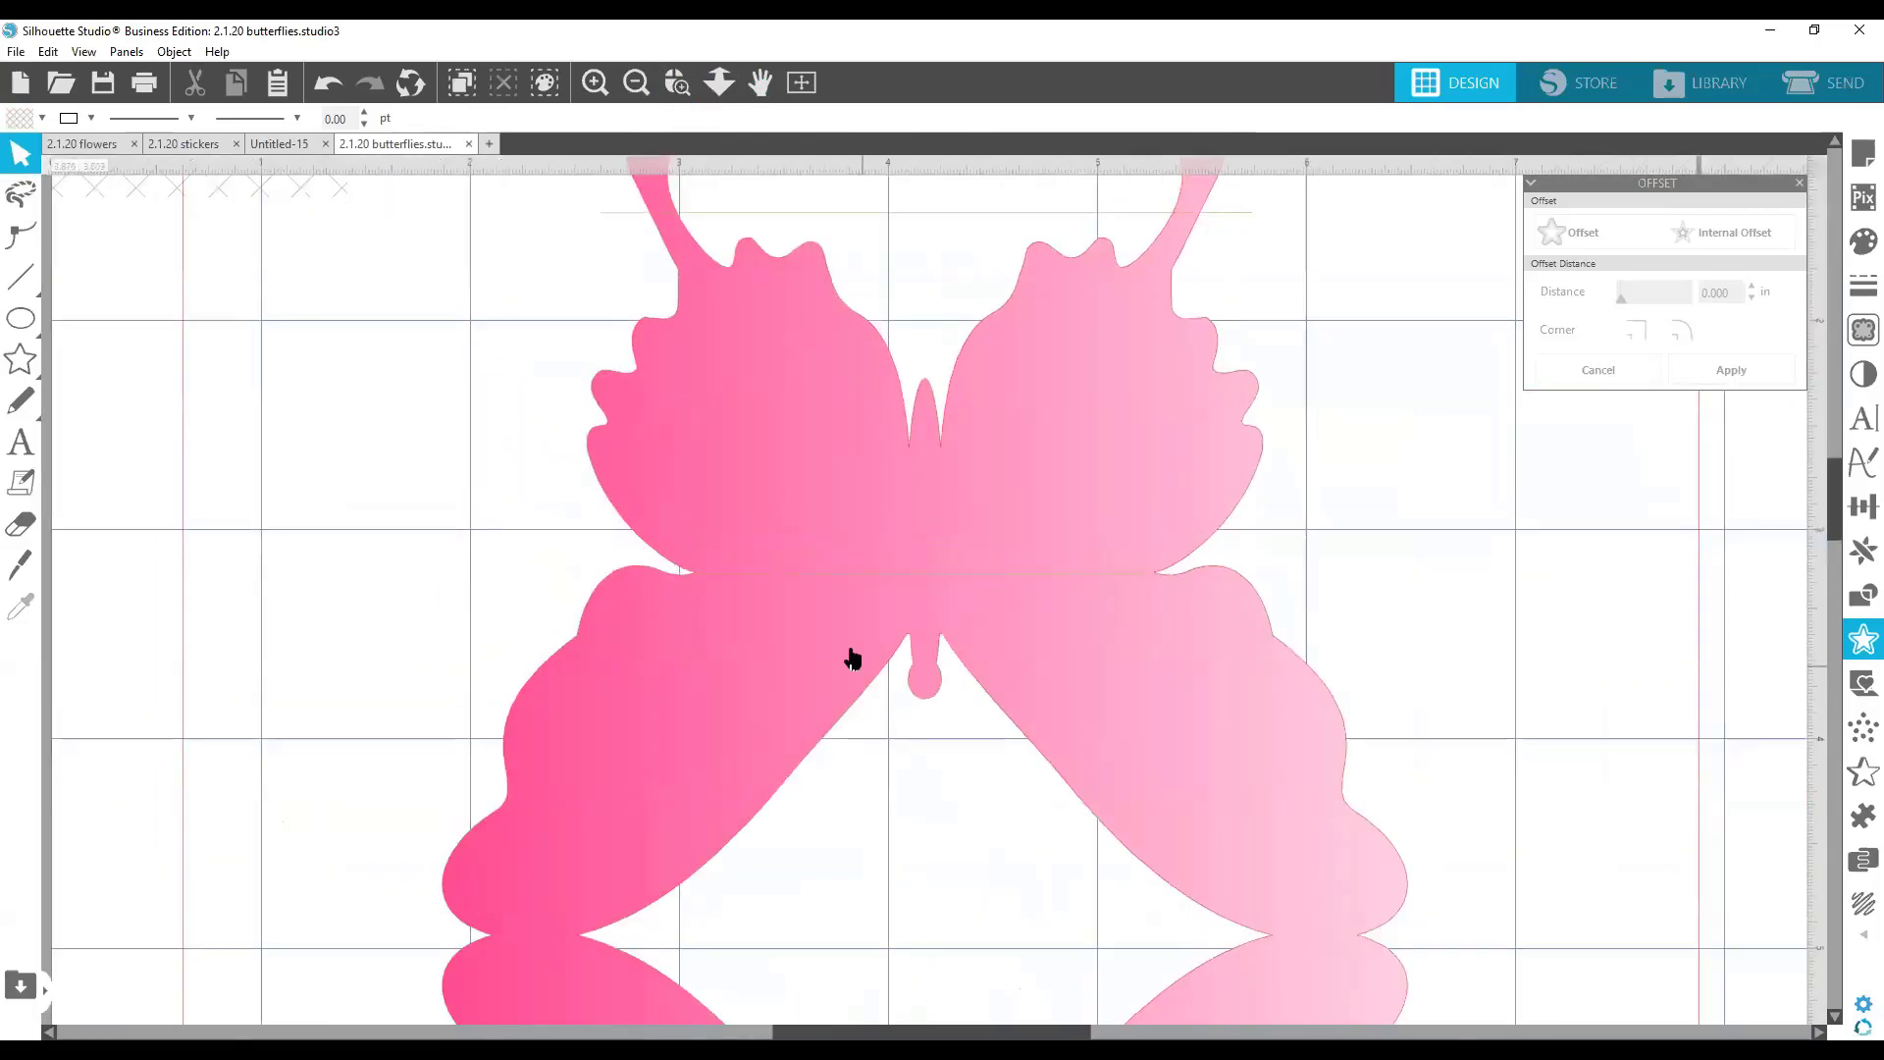
left_click_drag(849, 657, 776, 457)
right_click(775, 457)
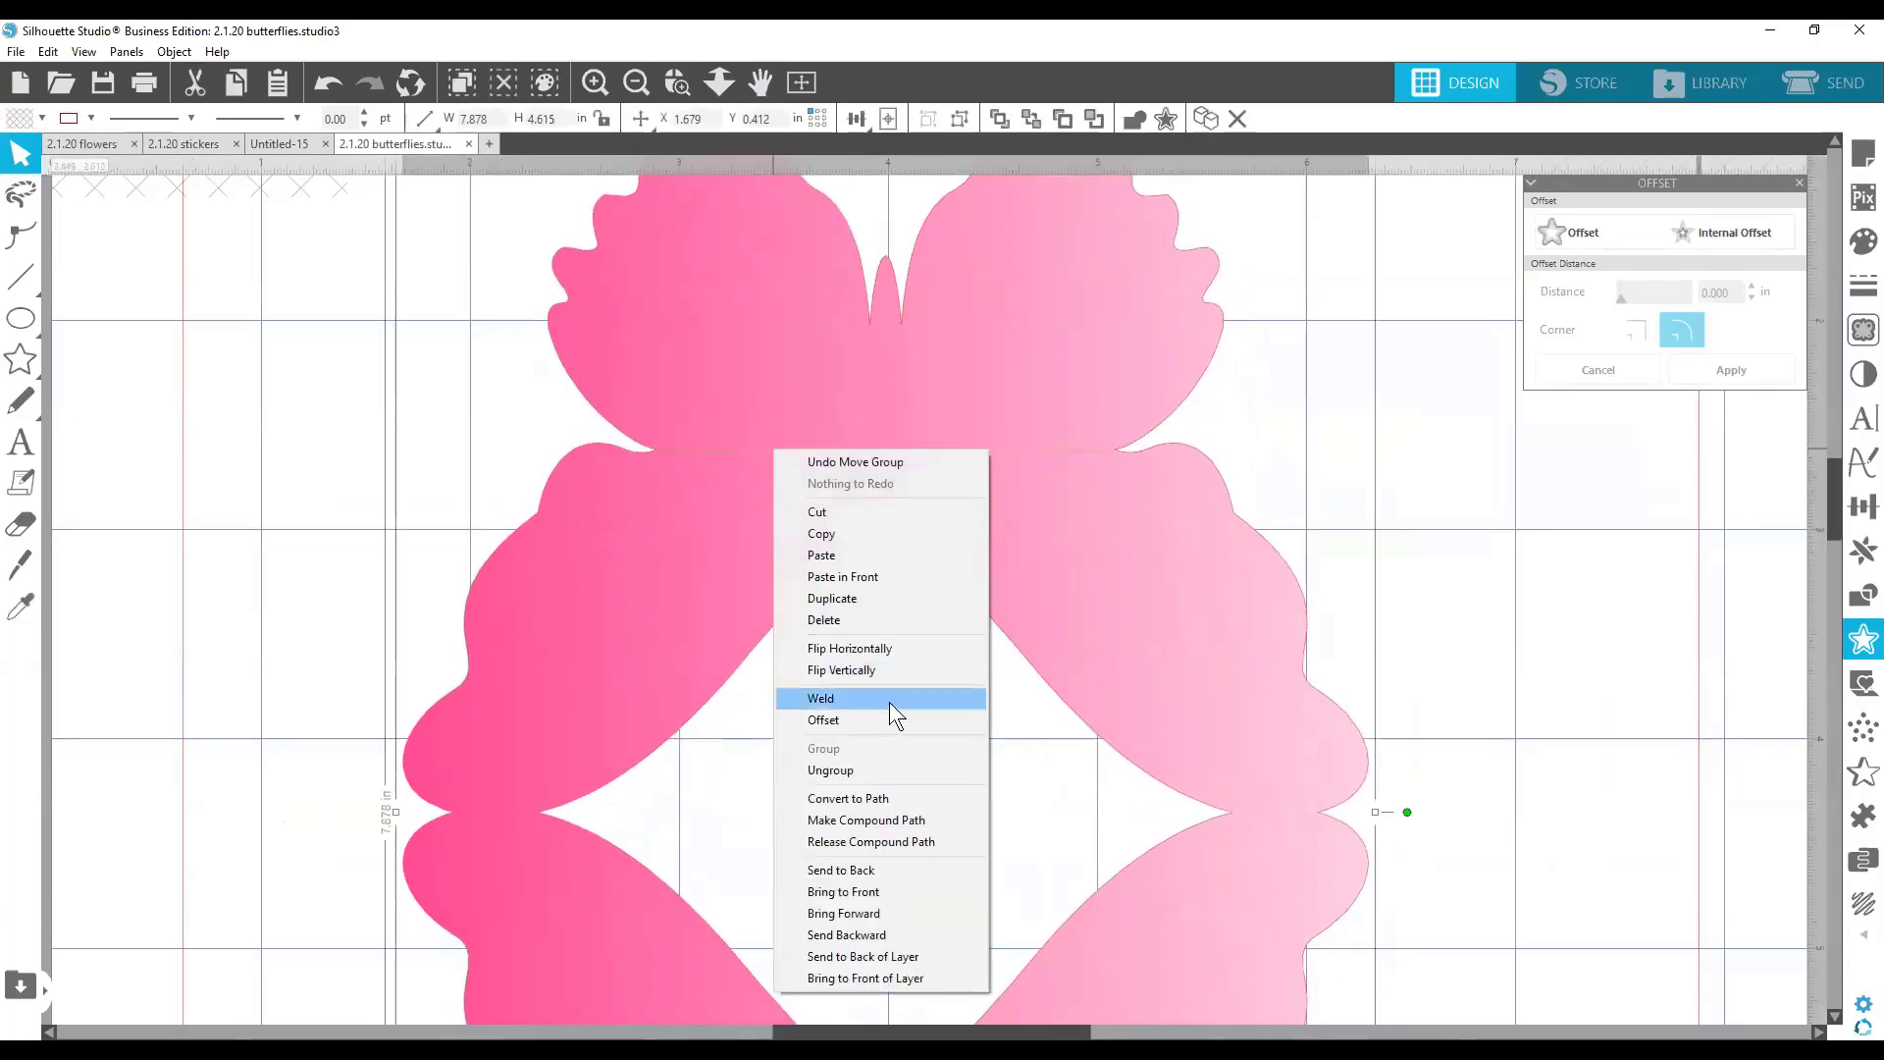
left_click(855, 770)
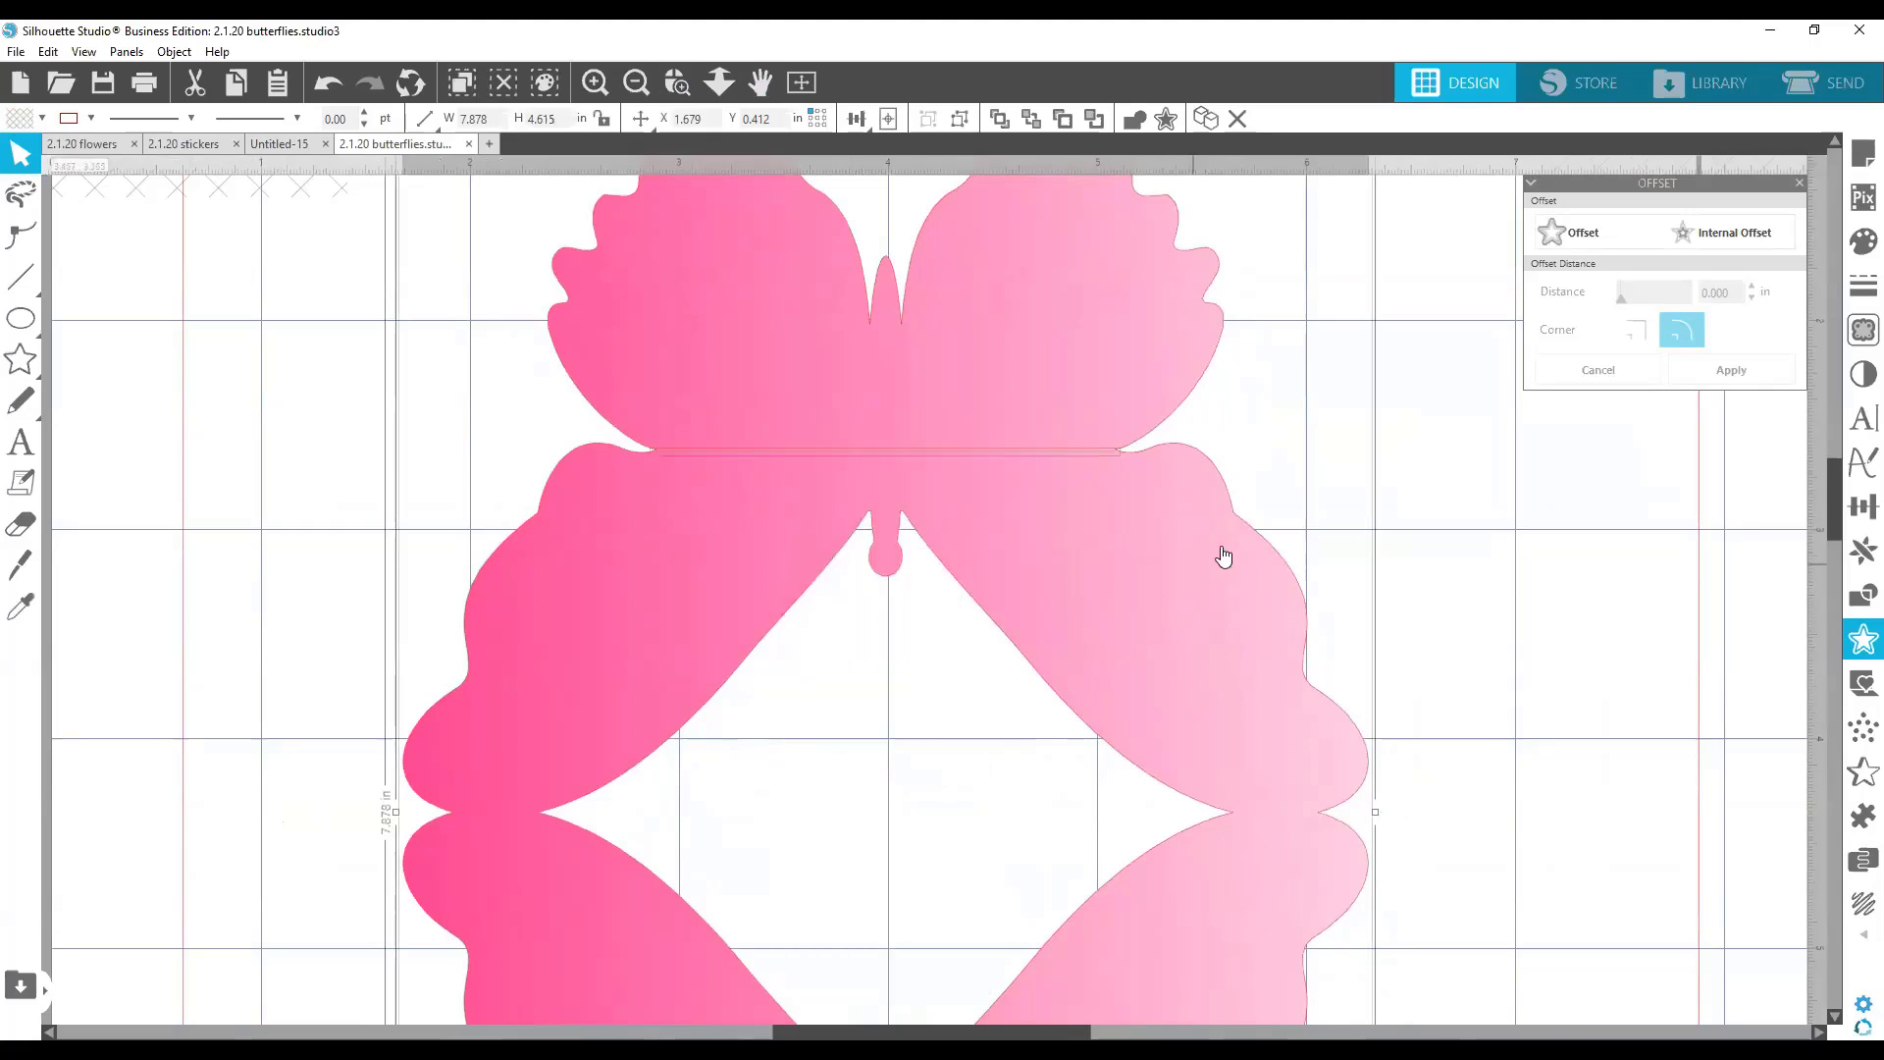
Set the double butterfly's outline and fold line to green at 2.00 pt thickness, and select the shape again at its fold line.
left_click(66, 120)
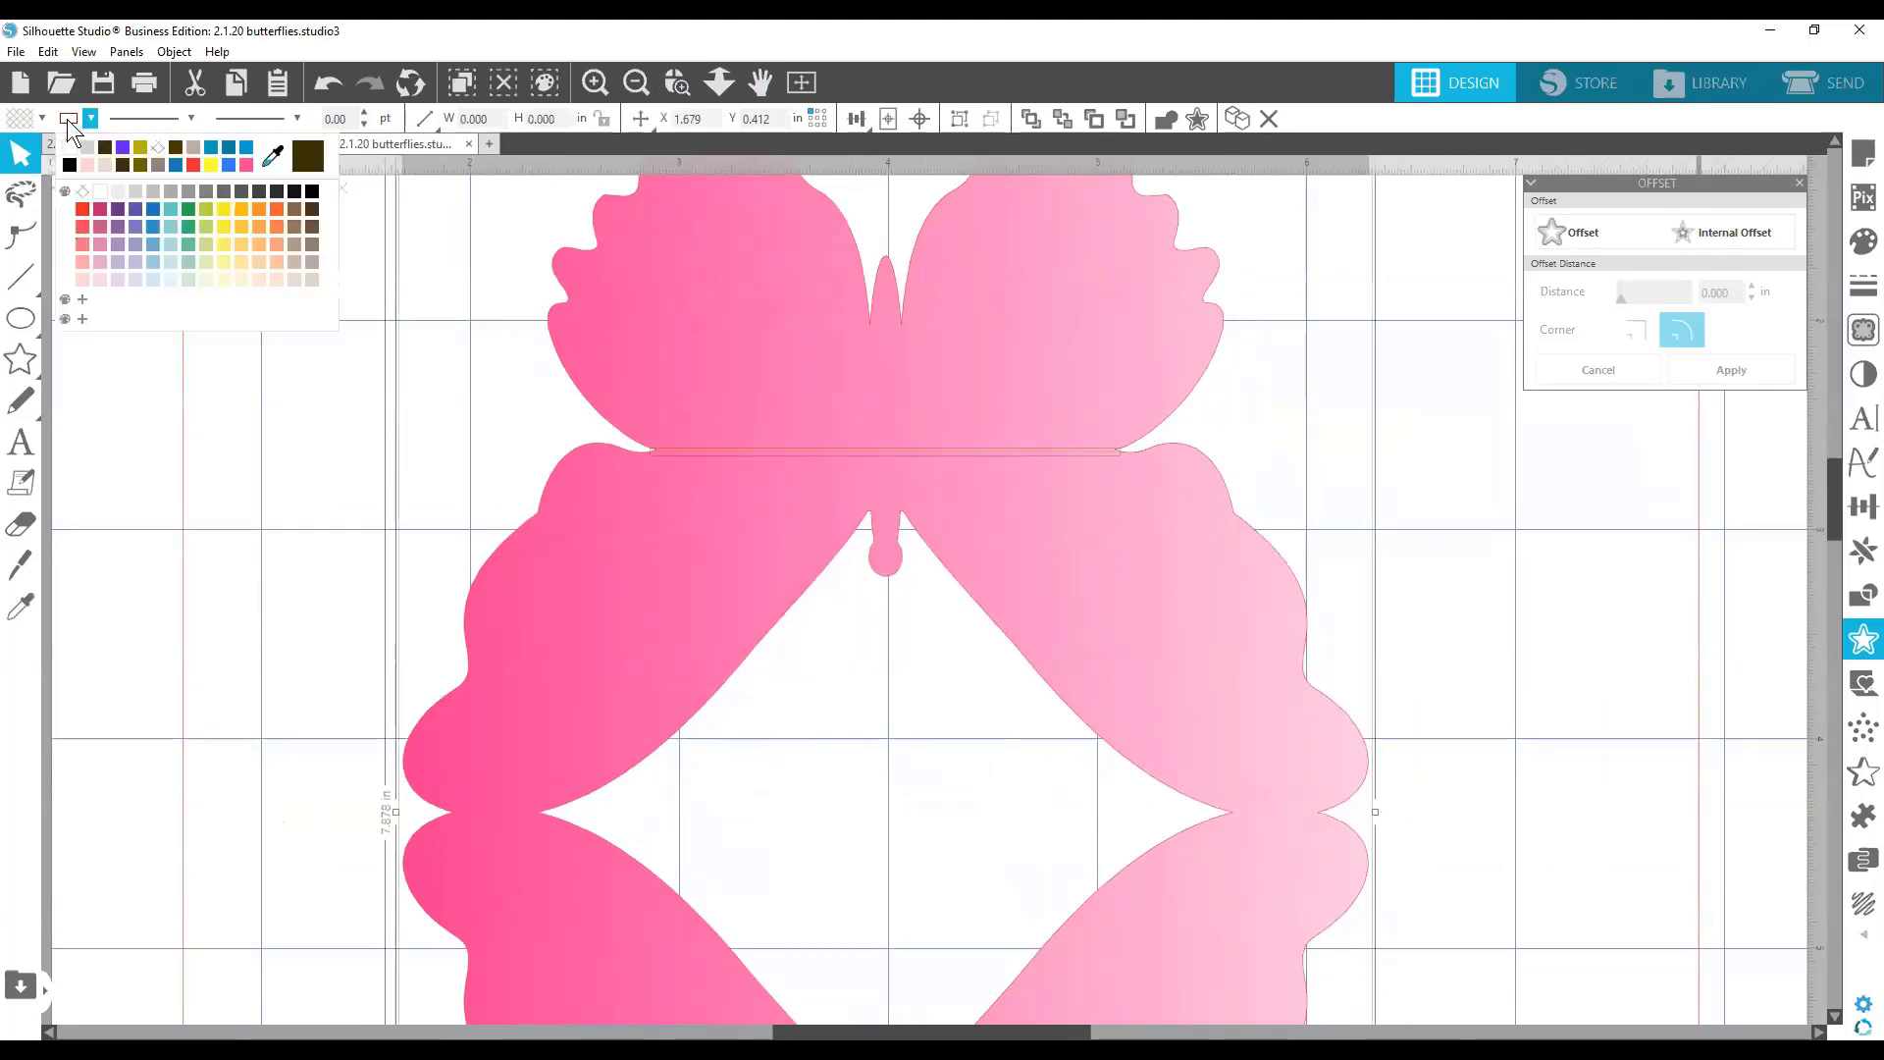
left_click(188, 223)
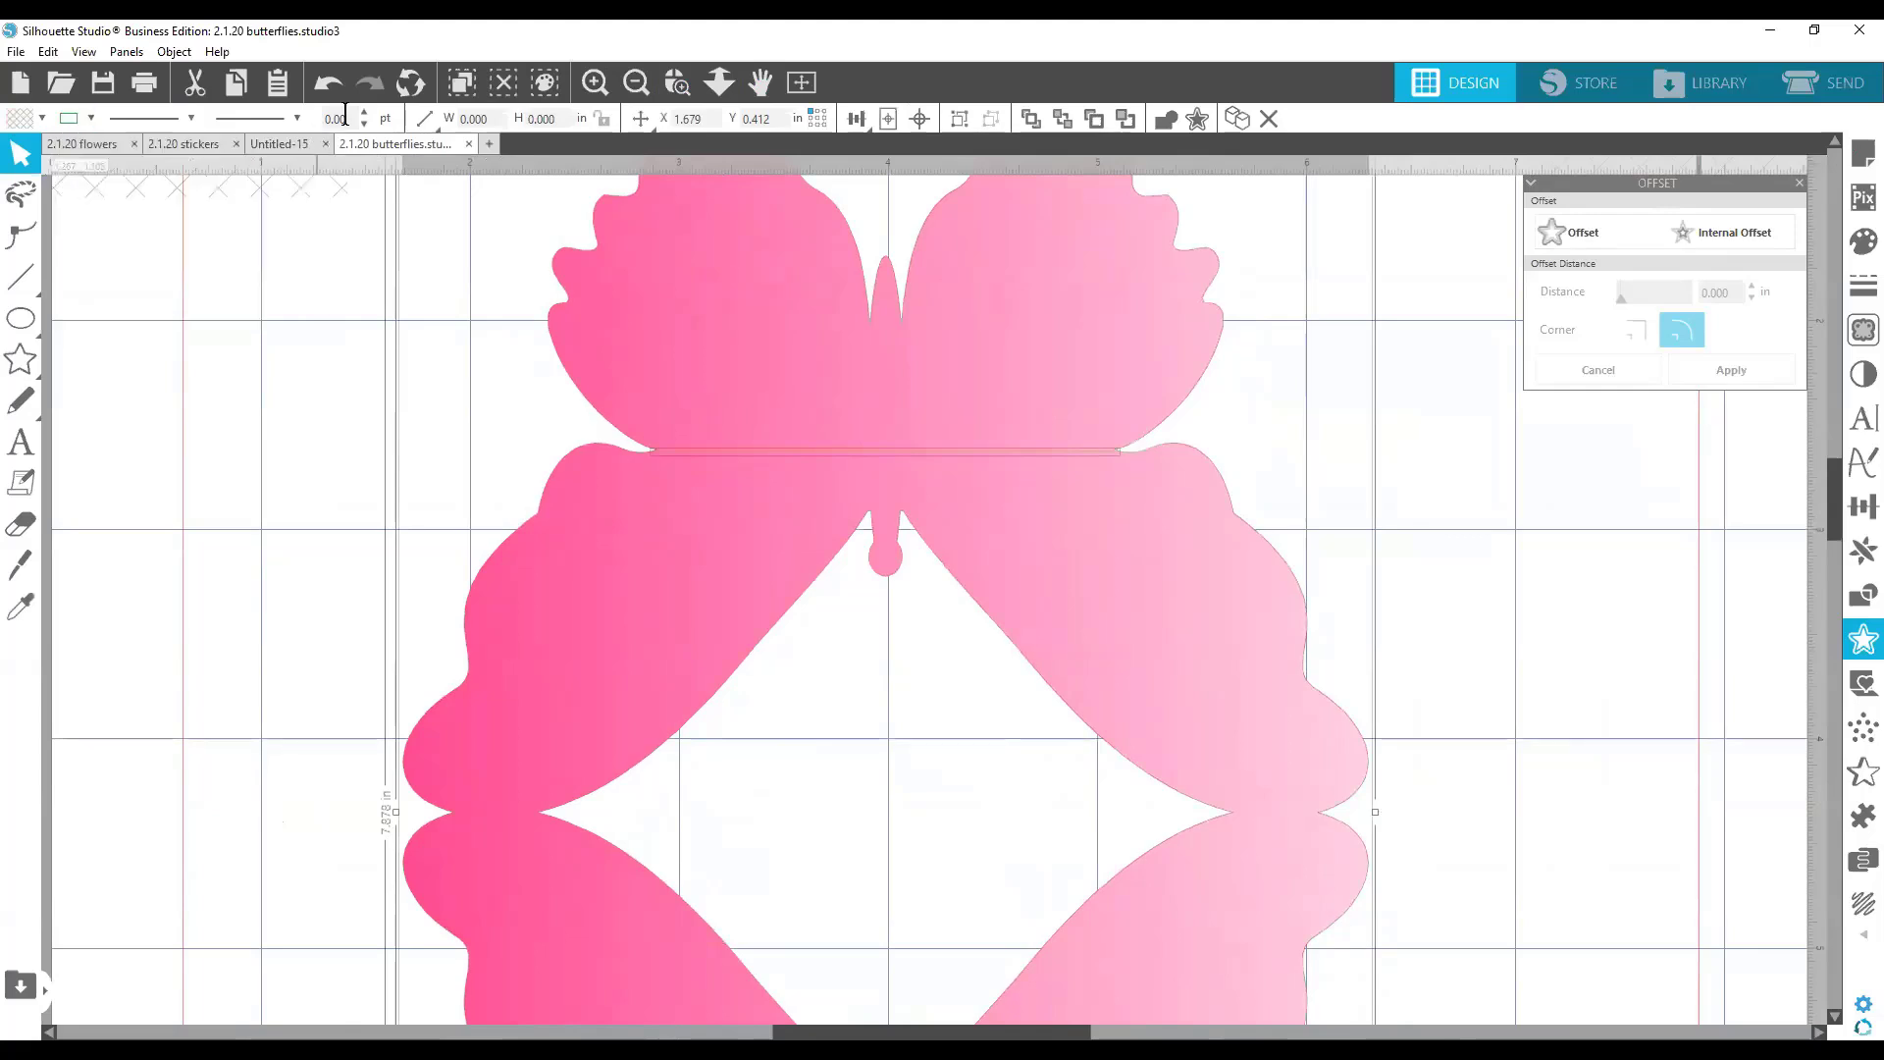
left_click(364, 112)
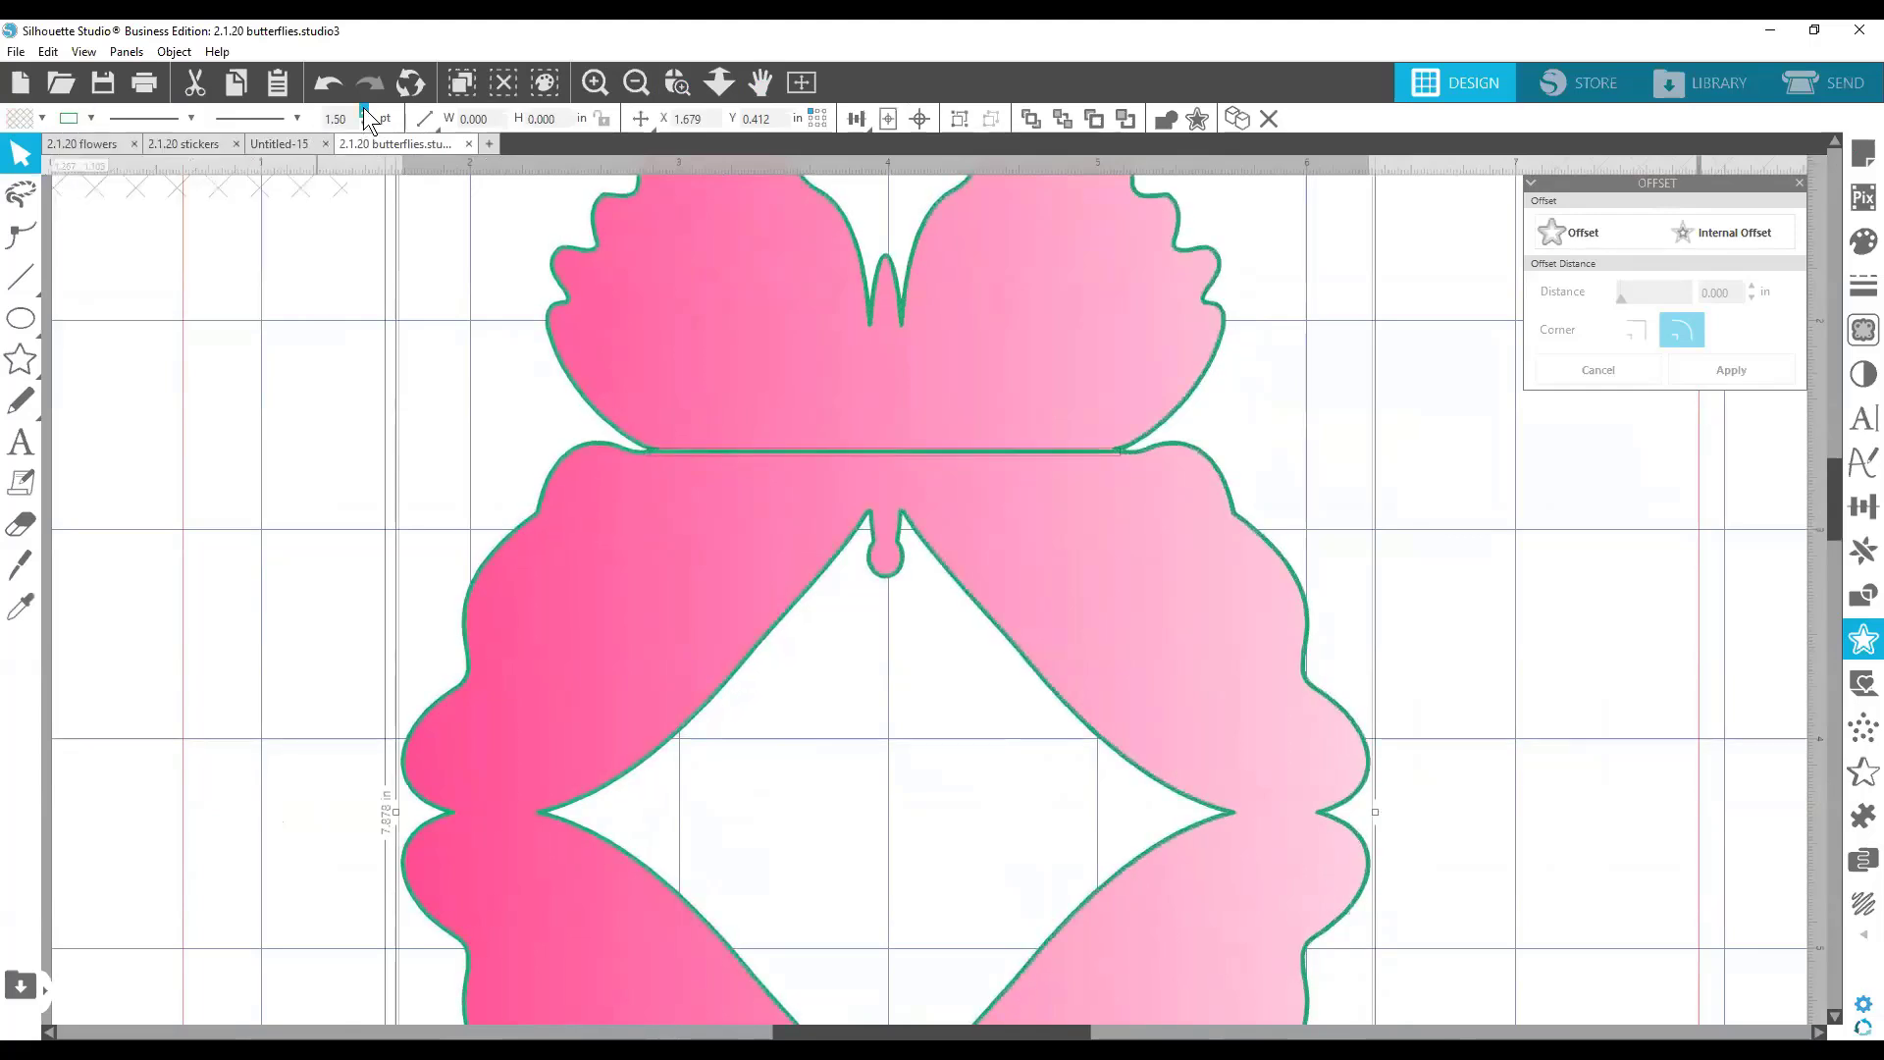
left_click(916, 451)
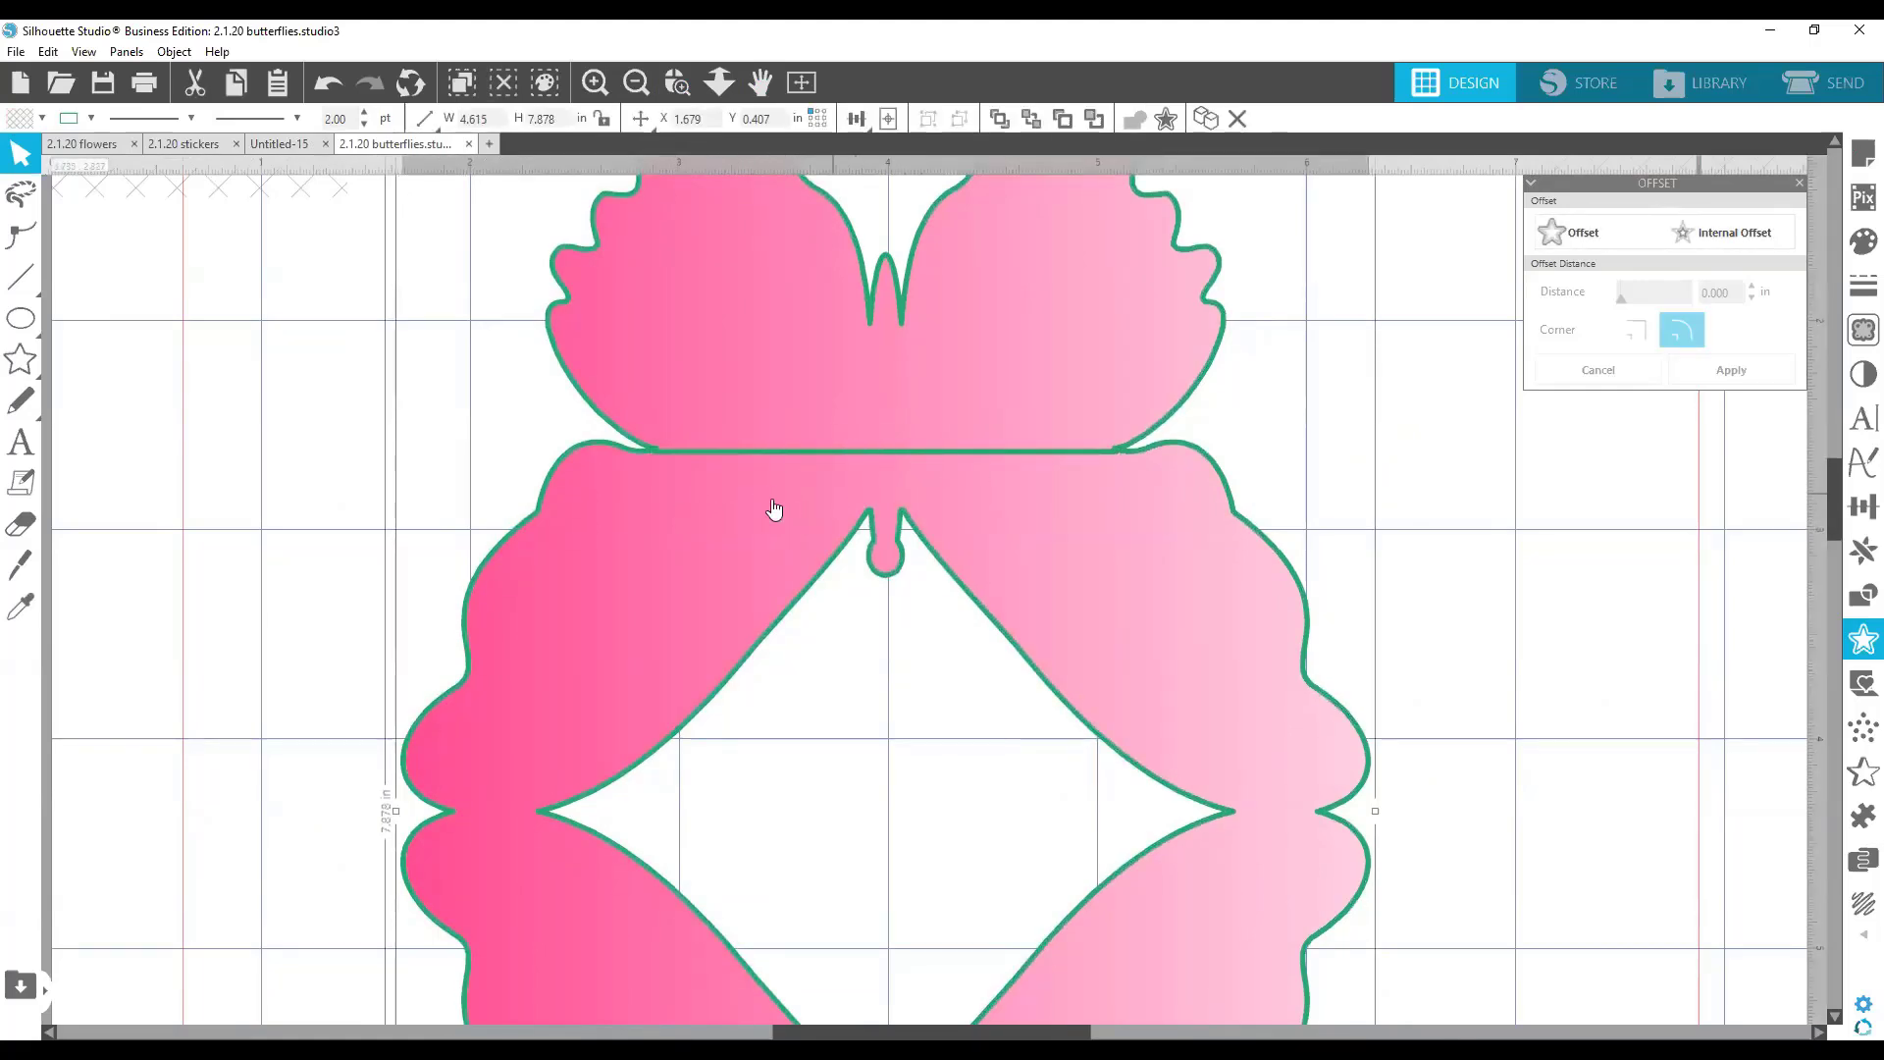
left_click(1280, 426)
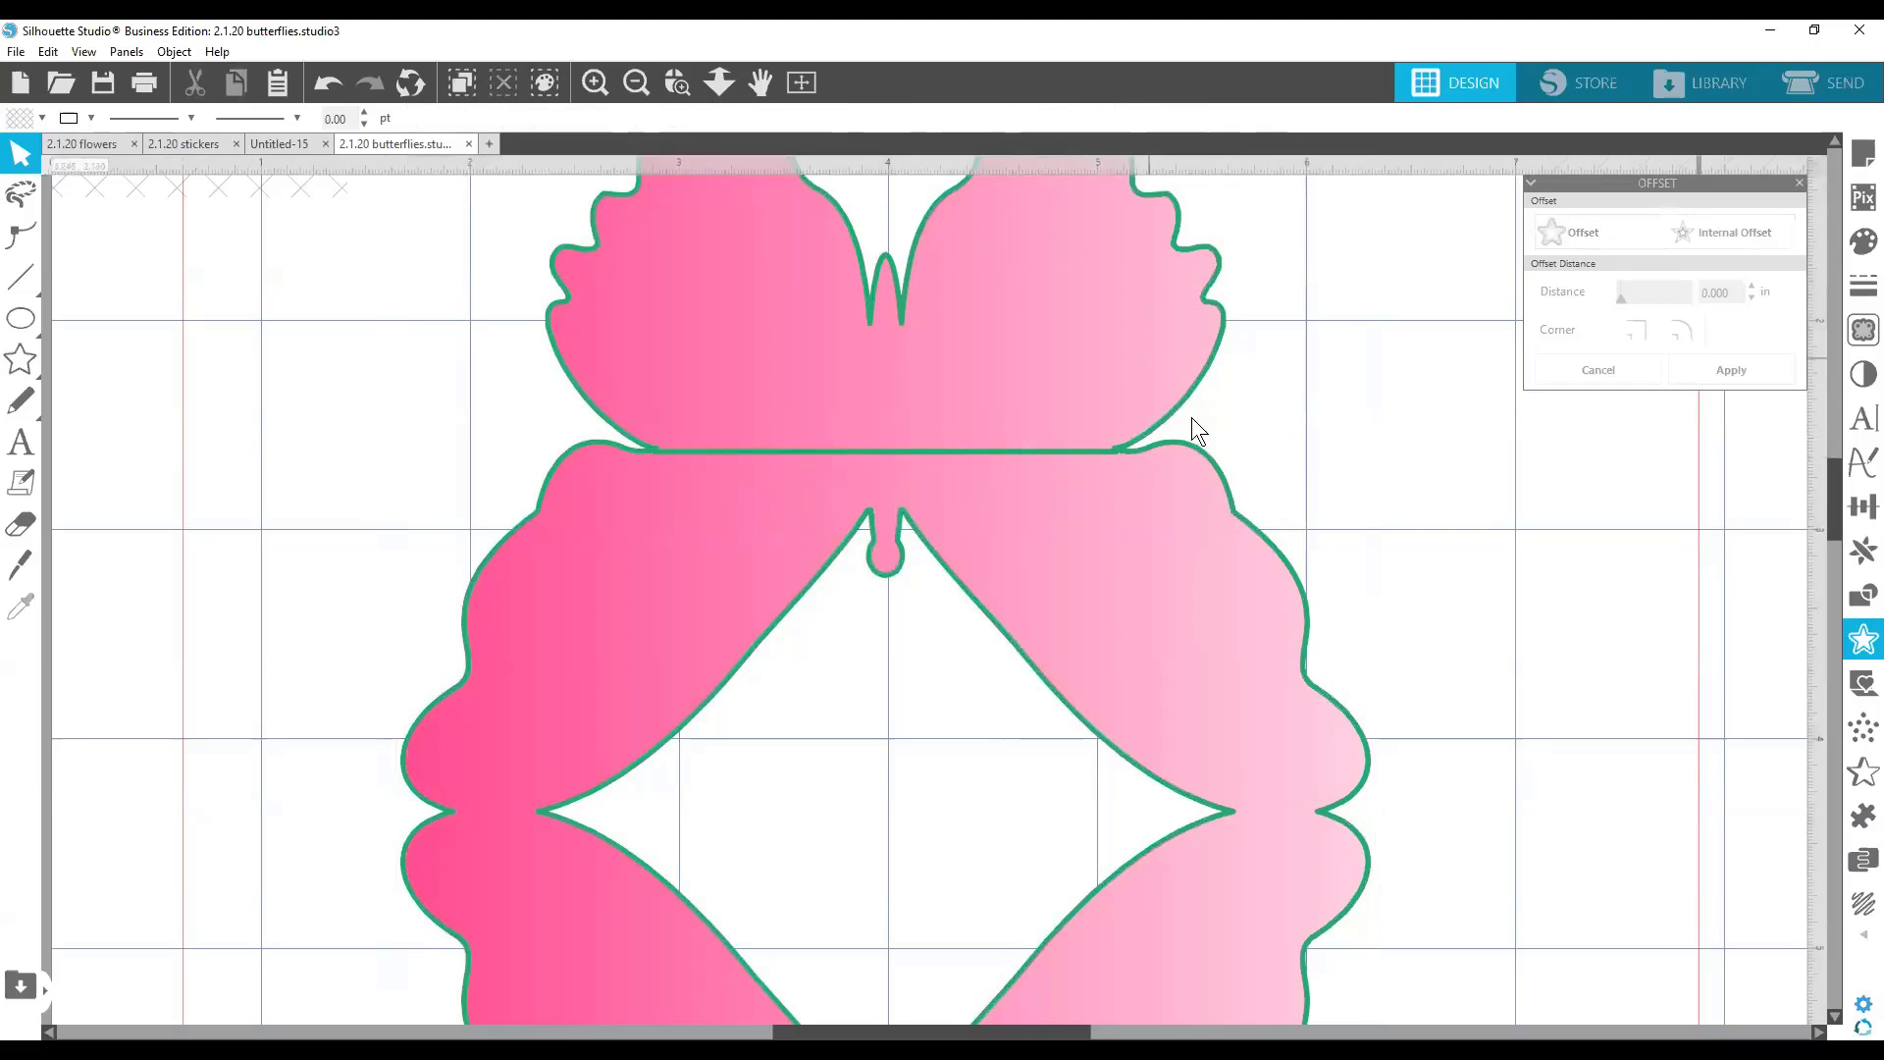
left_click(691, 452)
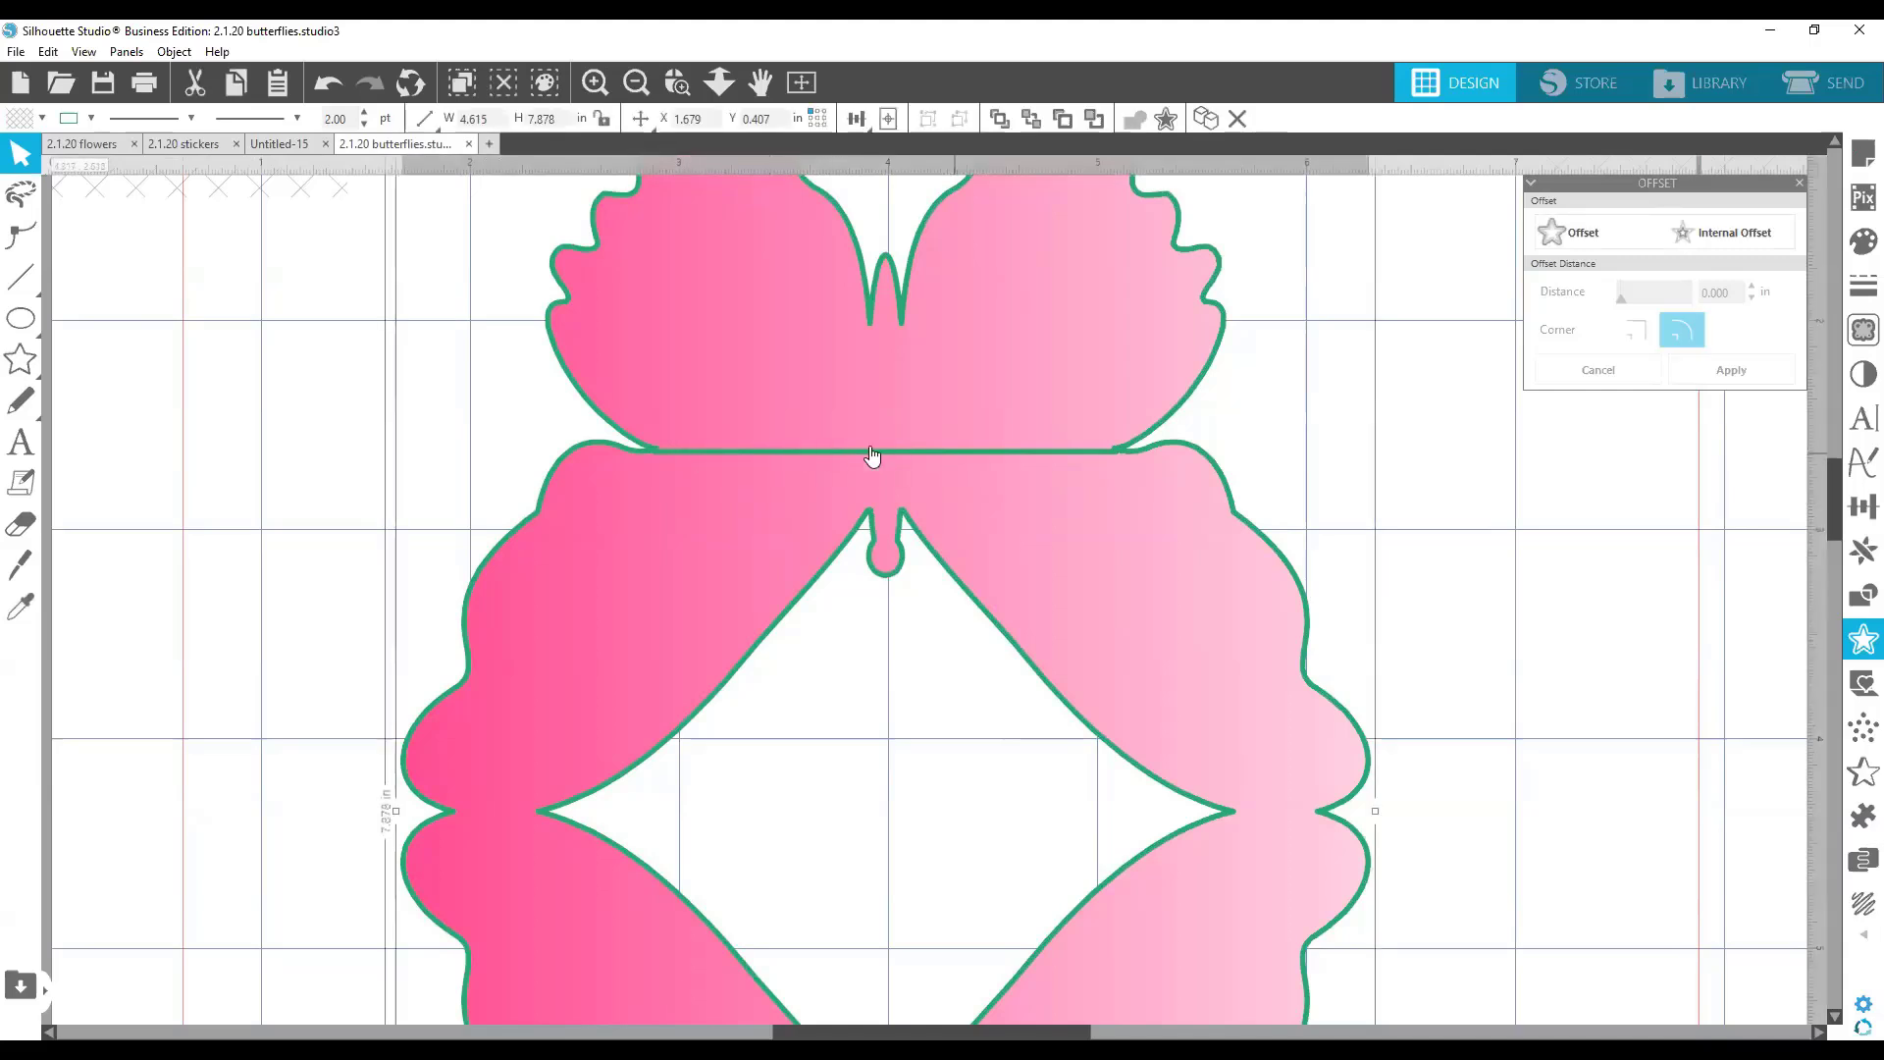
Shift the double butterfly outline slightly left, and set the fold line's fill and line color to purple.
left_click_drag(861, 454, 943, 490)
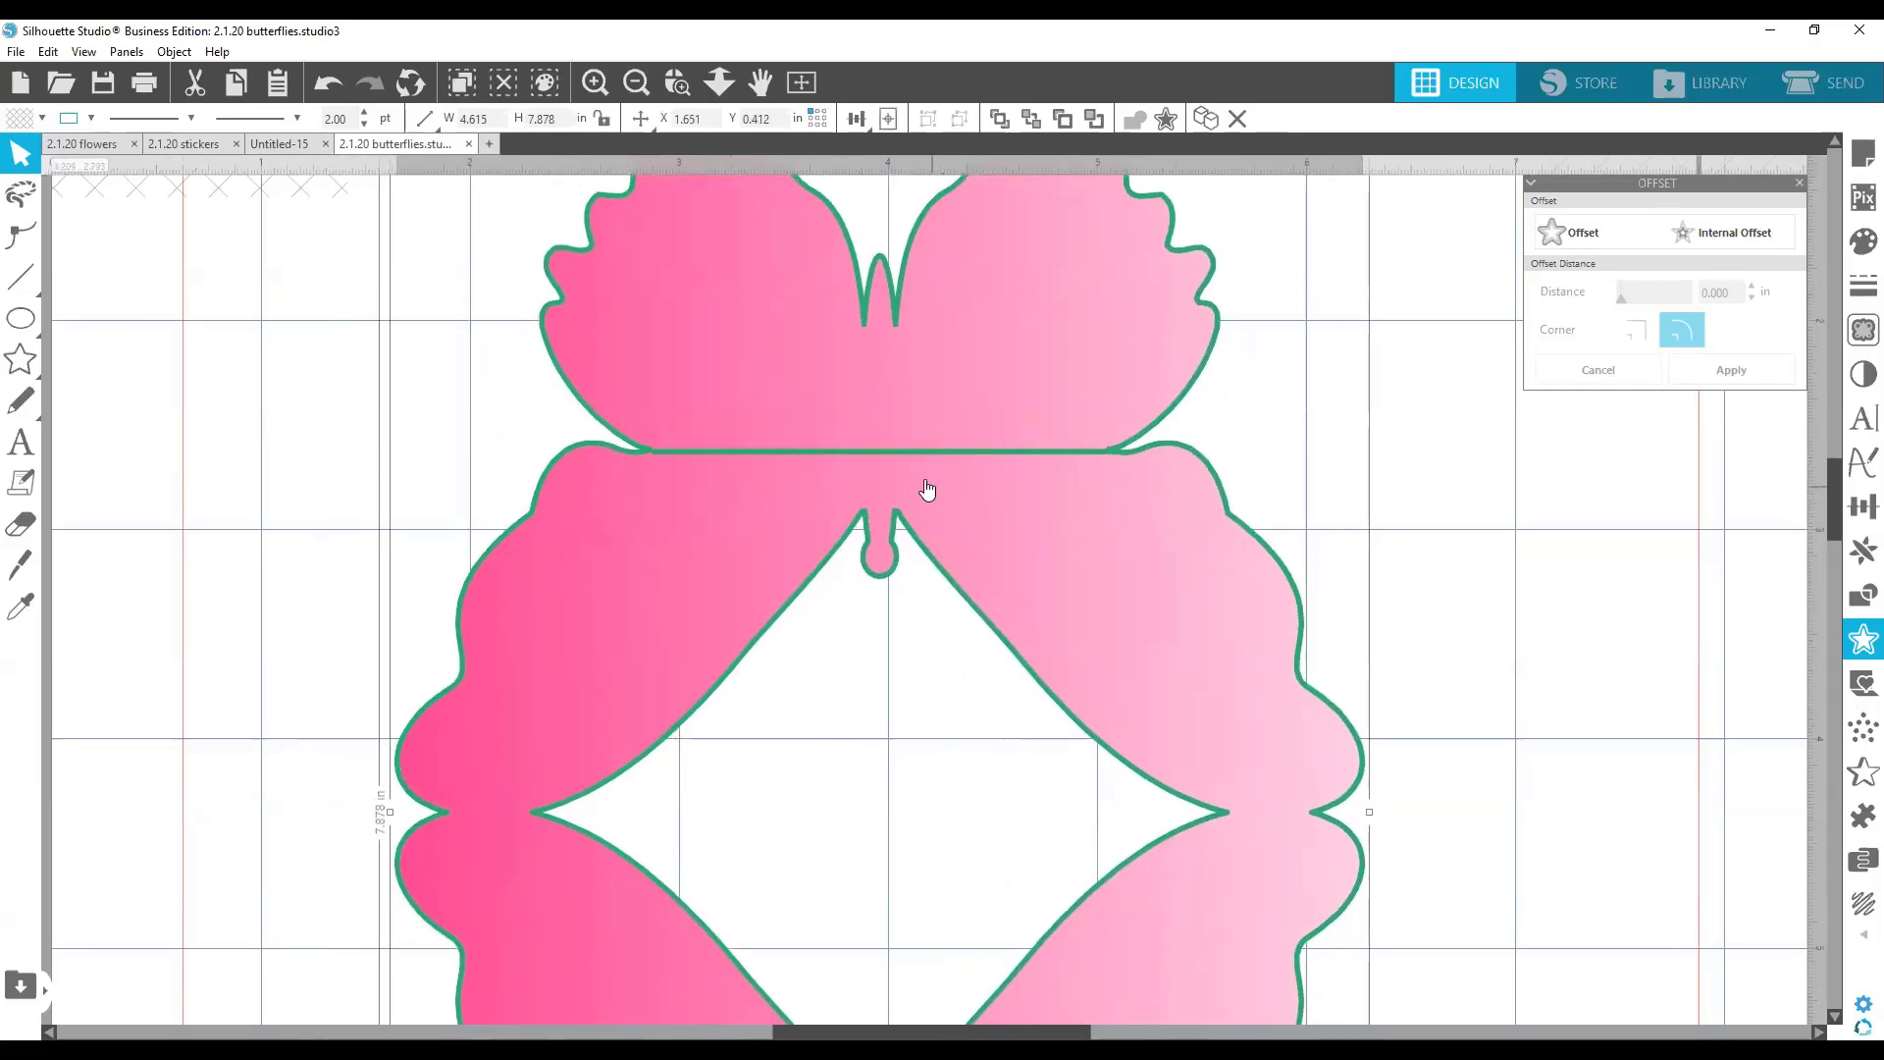
left_click(721, 451)
left_click(23, 122)
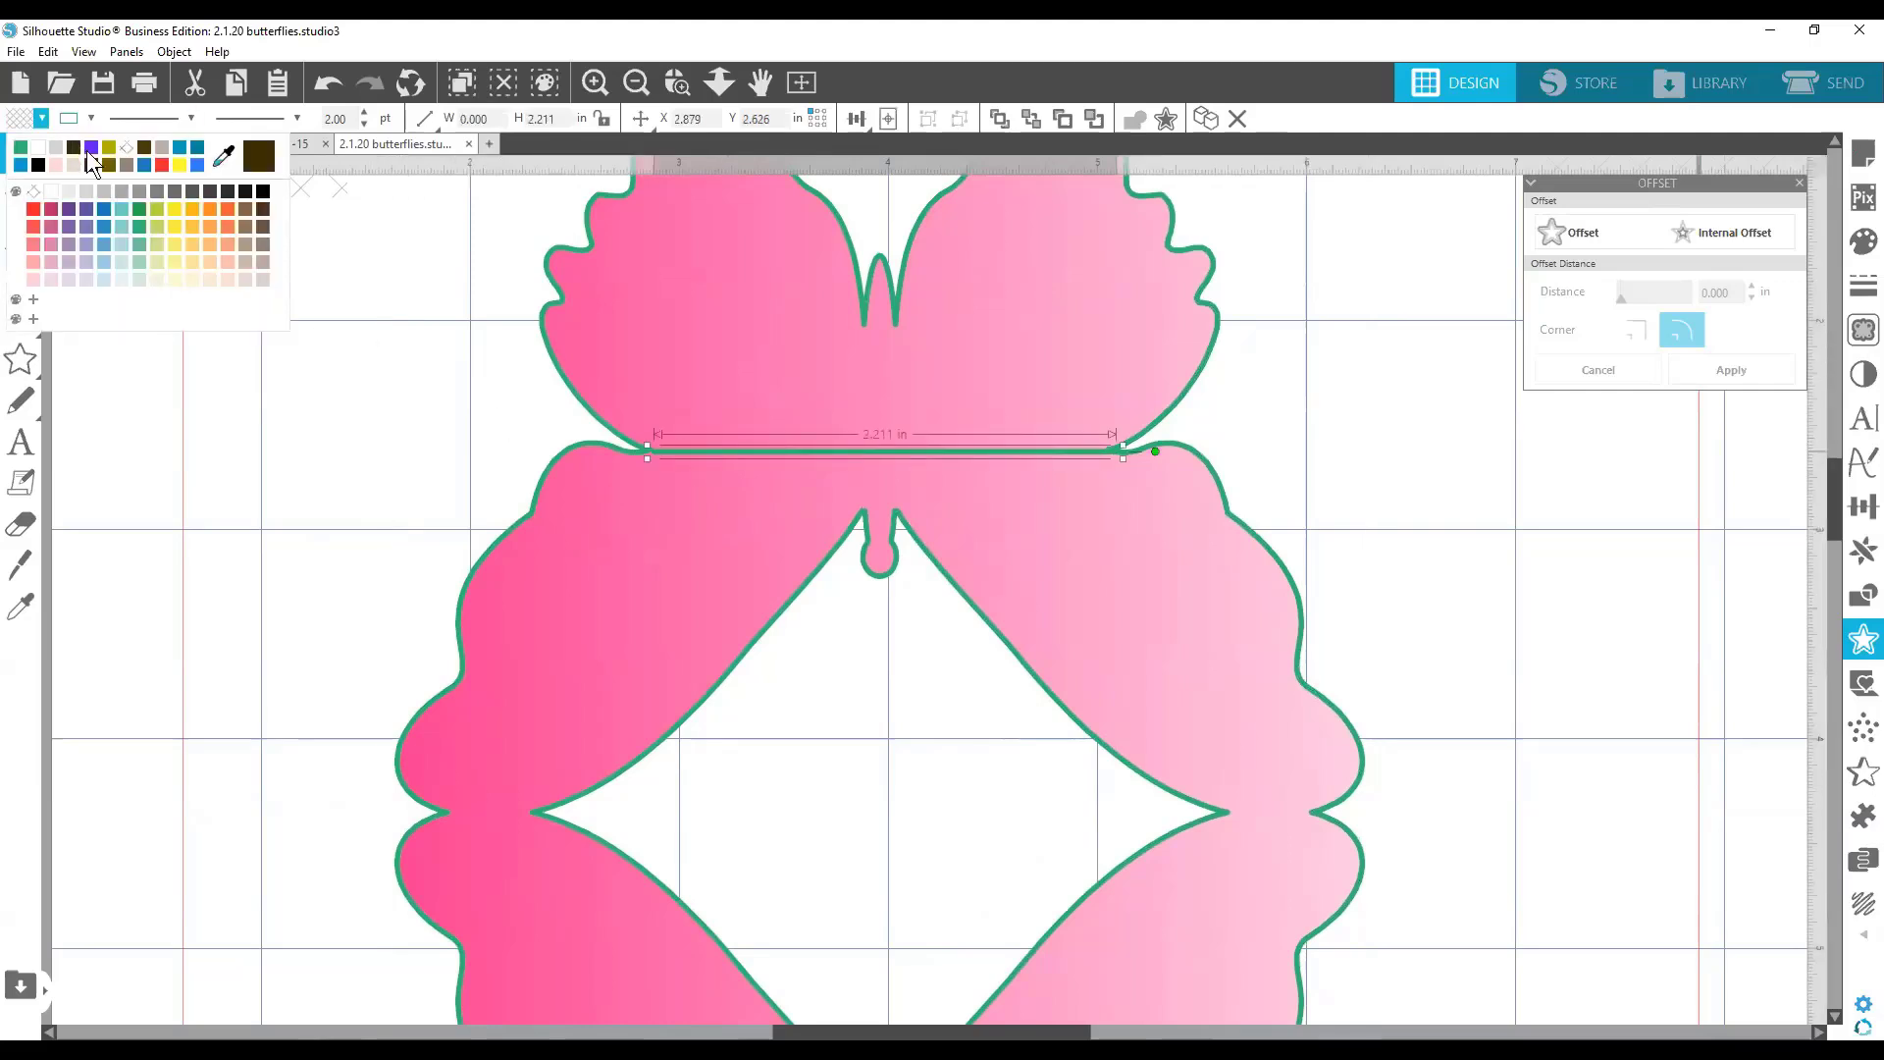
left_click(87, 150)
left_click(69, 117)
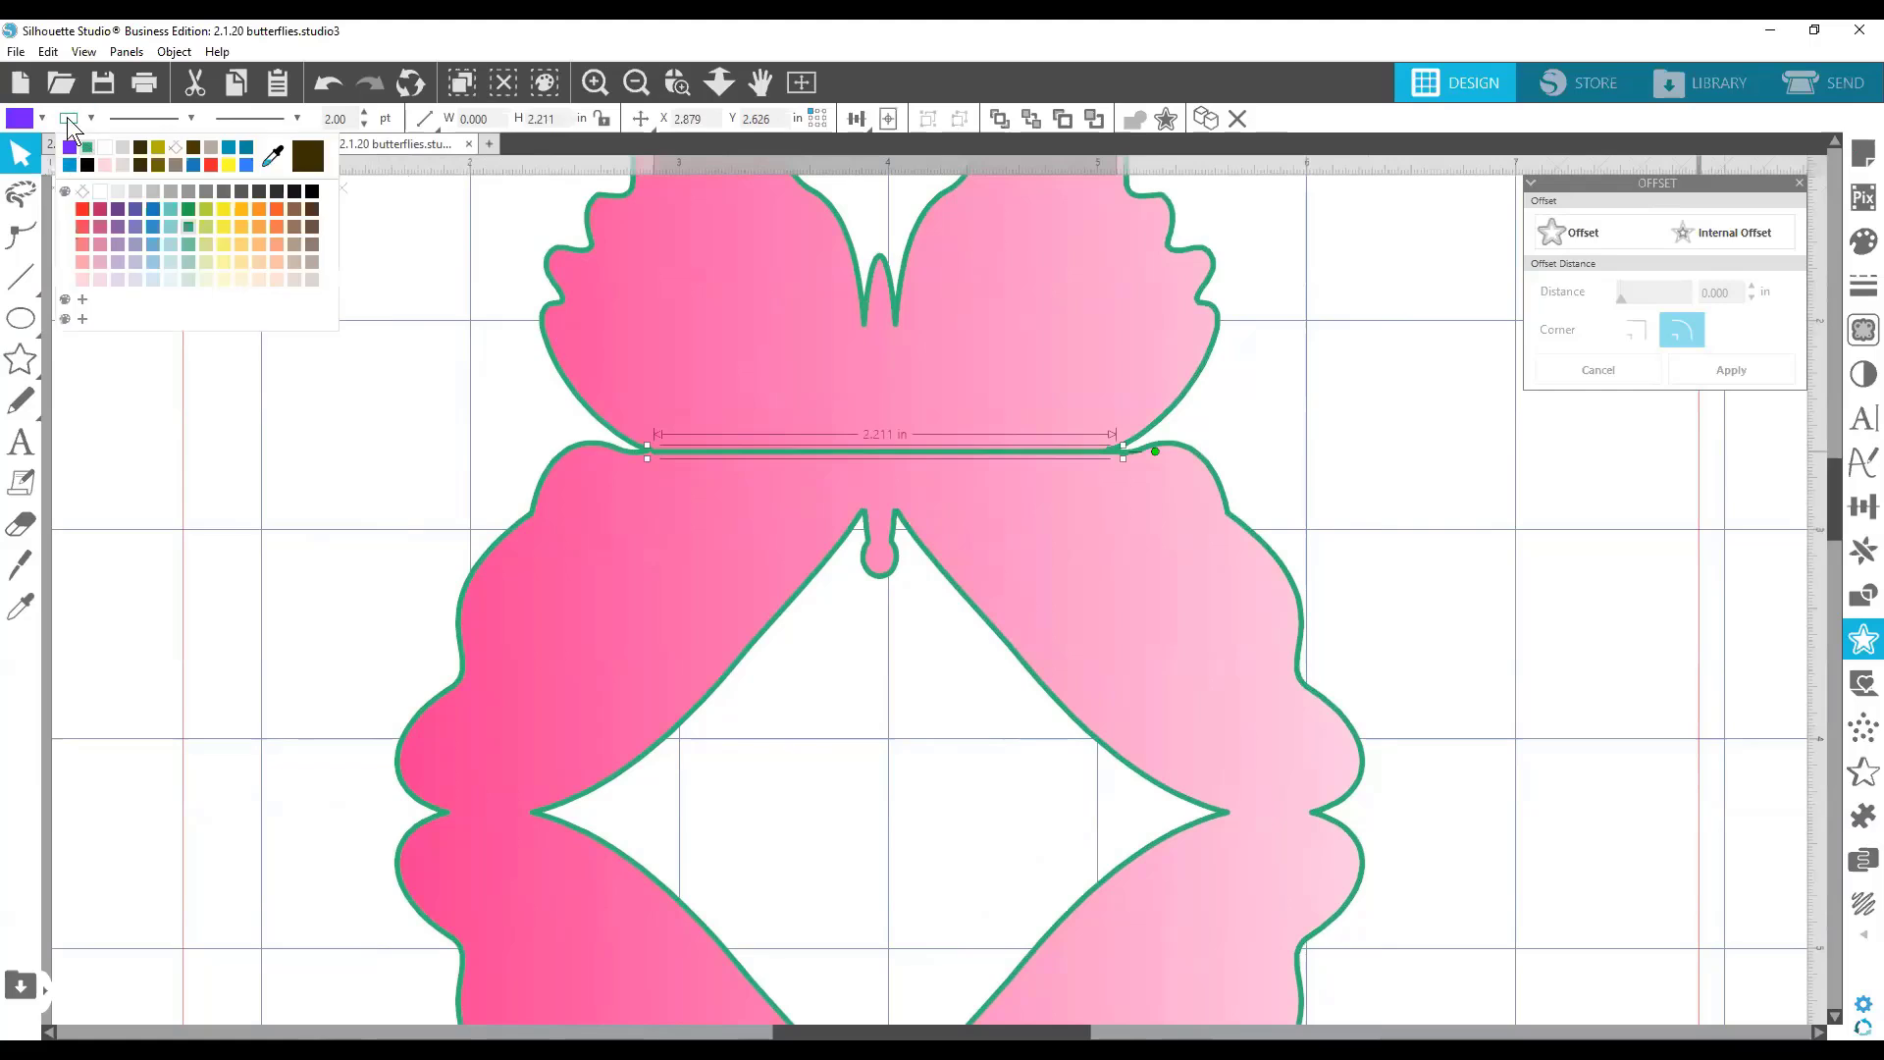
left_click(71, 150)
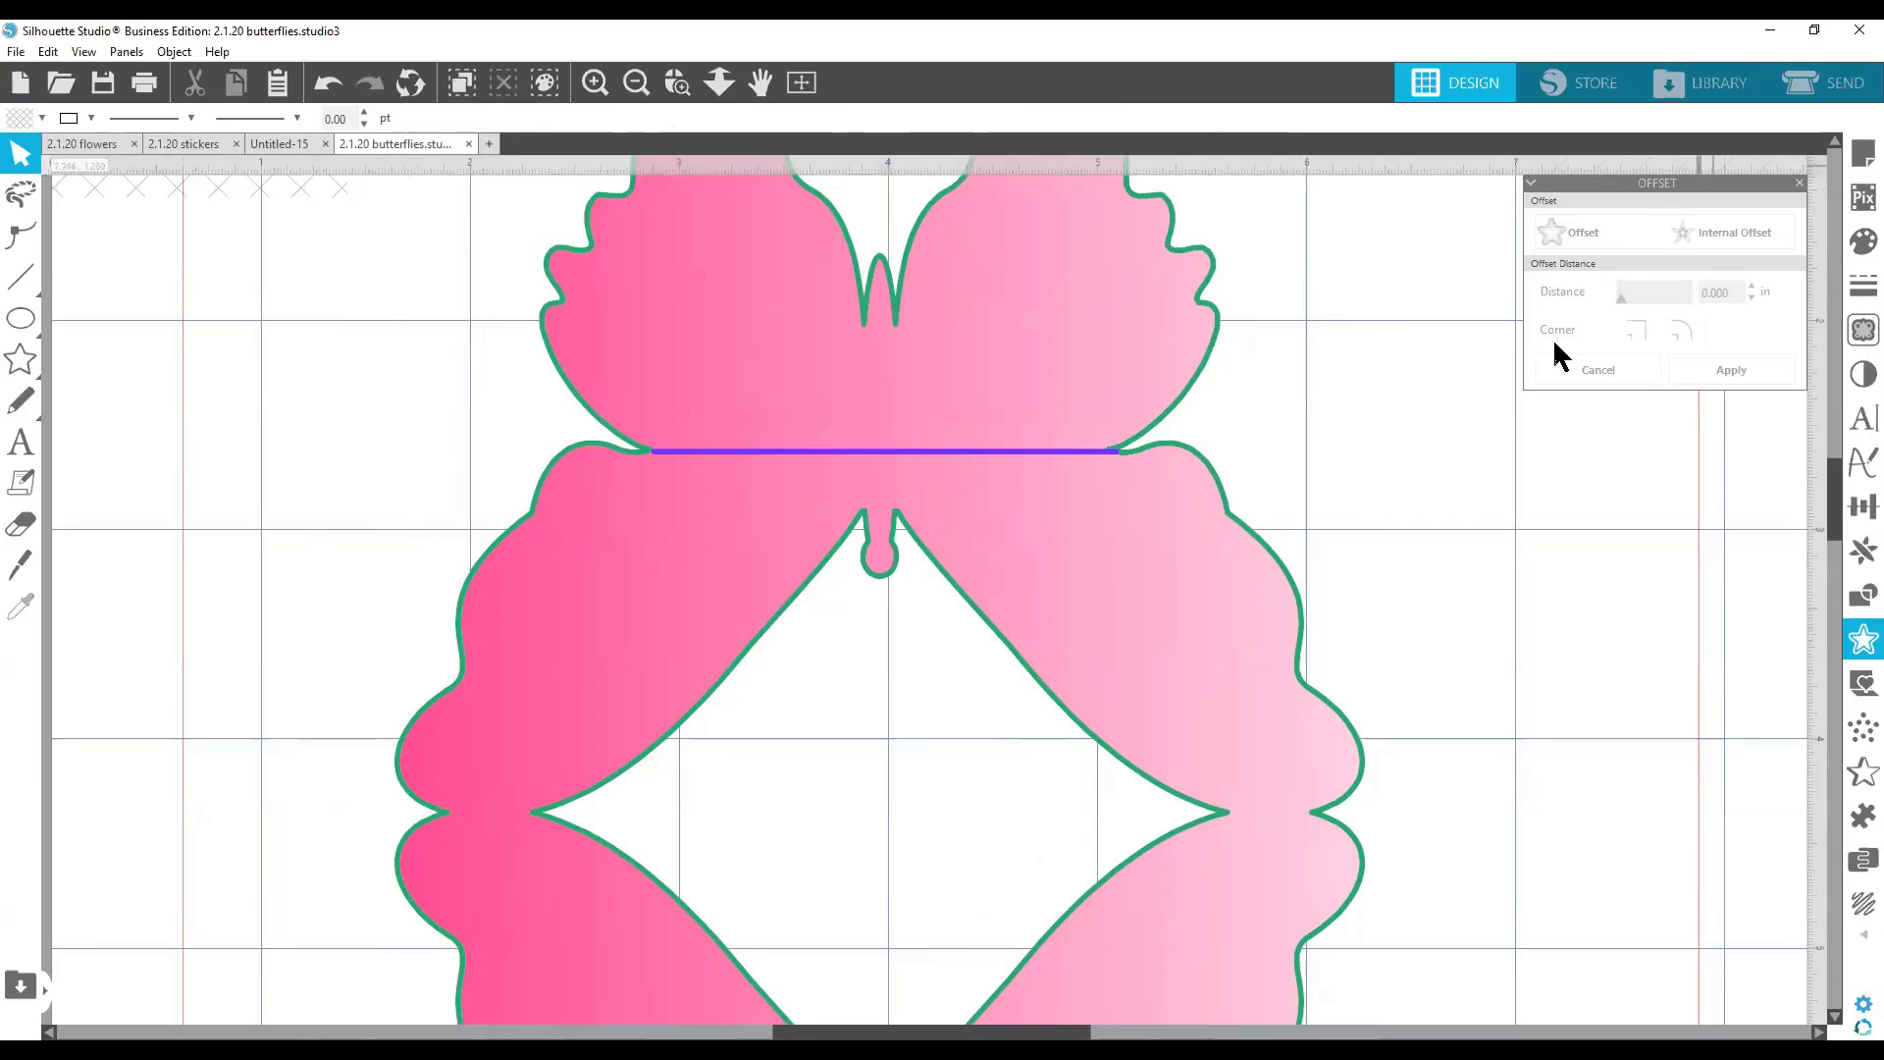
Select the double butterfly together with its fold line and move both down the page.
left_click(640, 76)
left_click(640, 77)
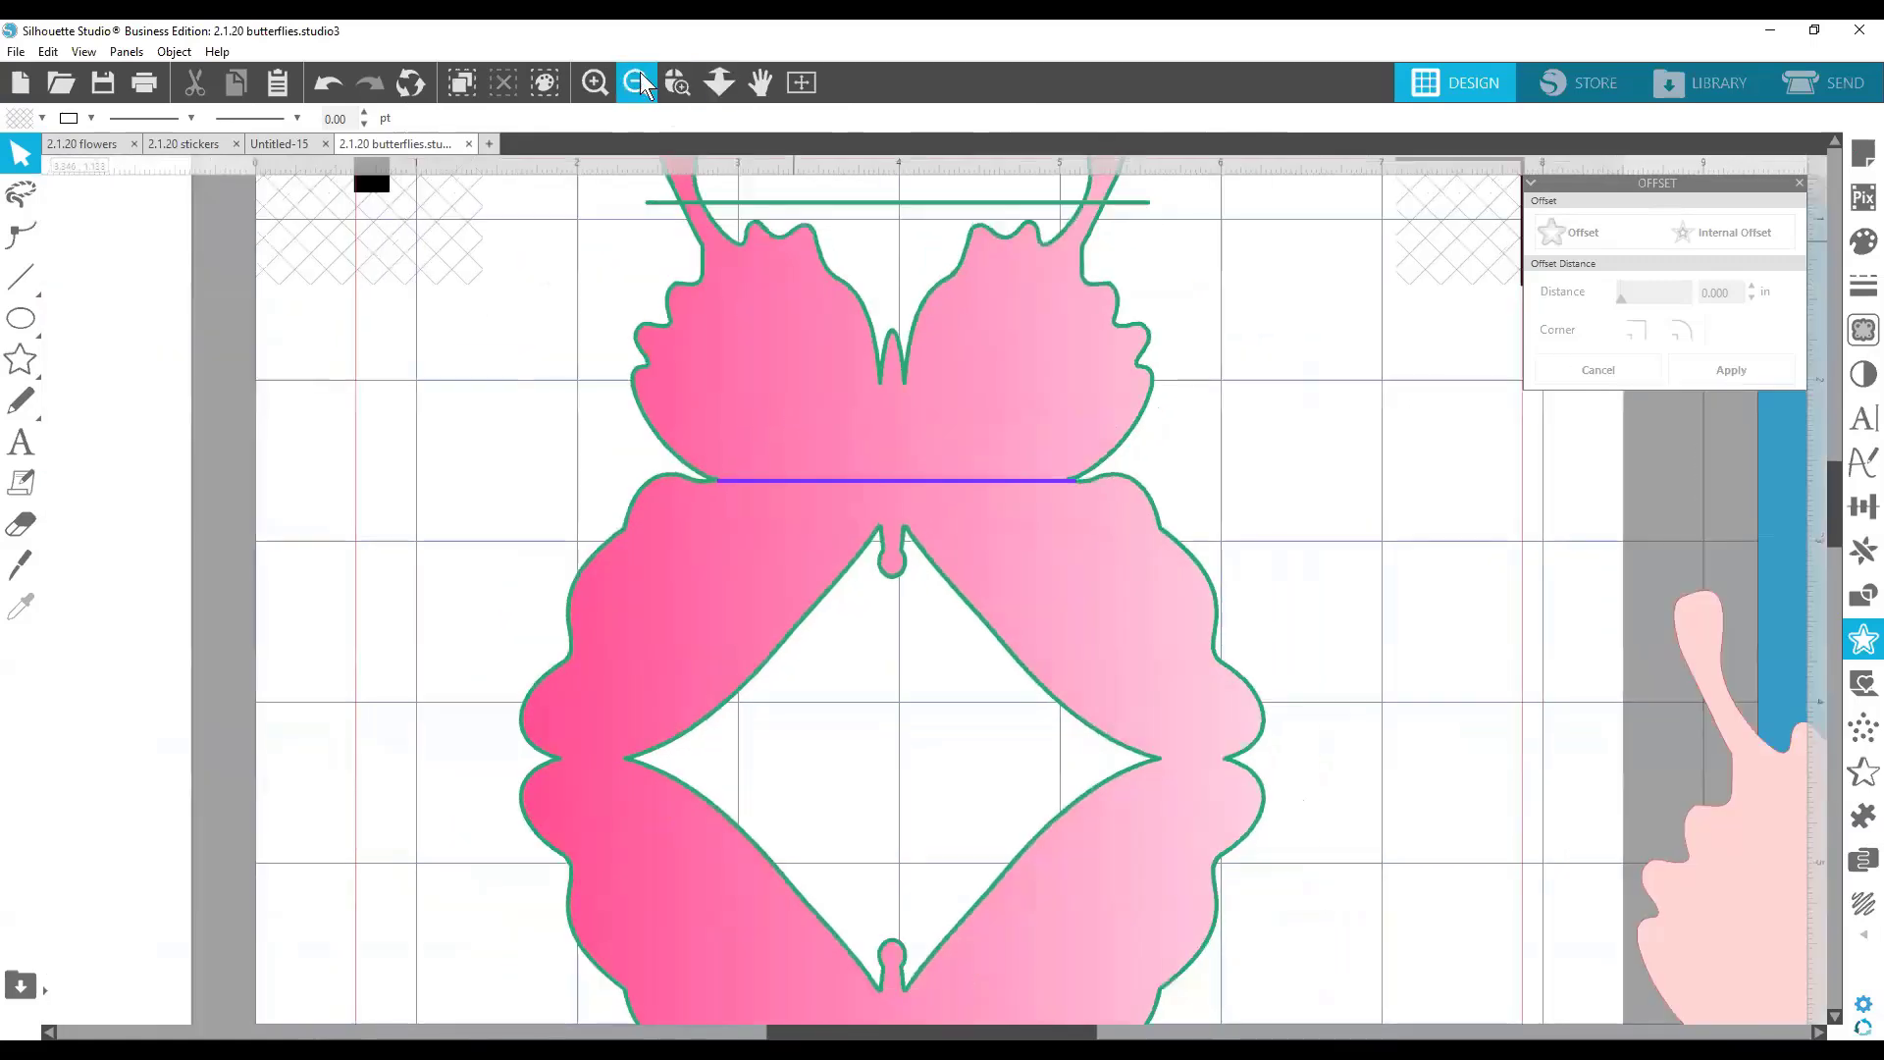
left_click(640, 76)
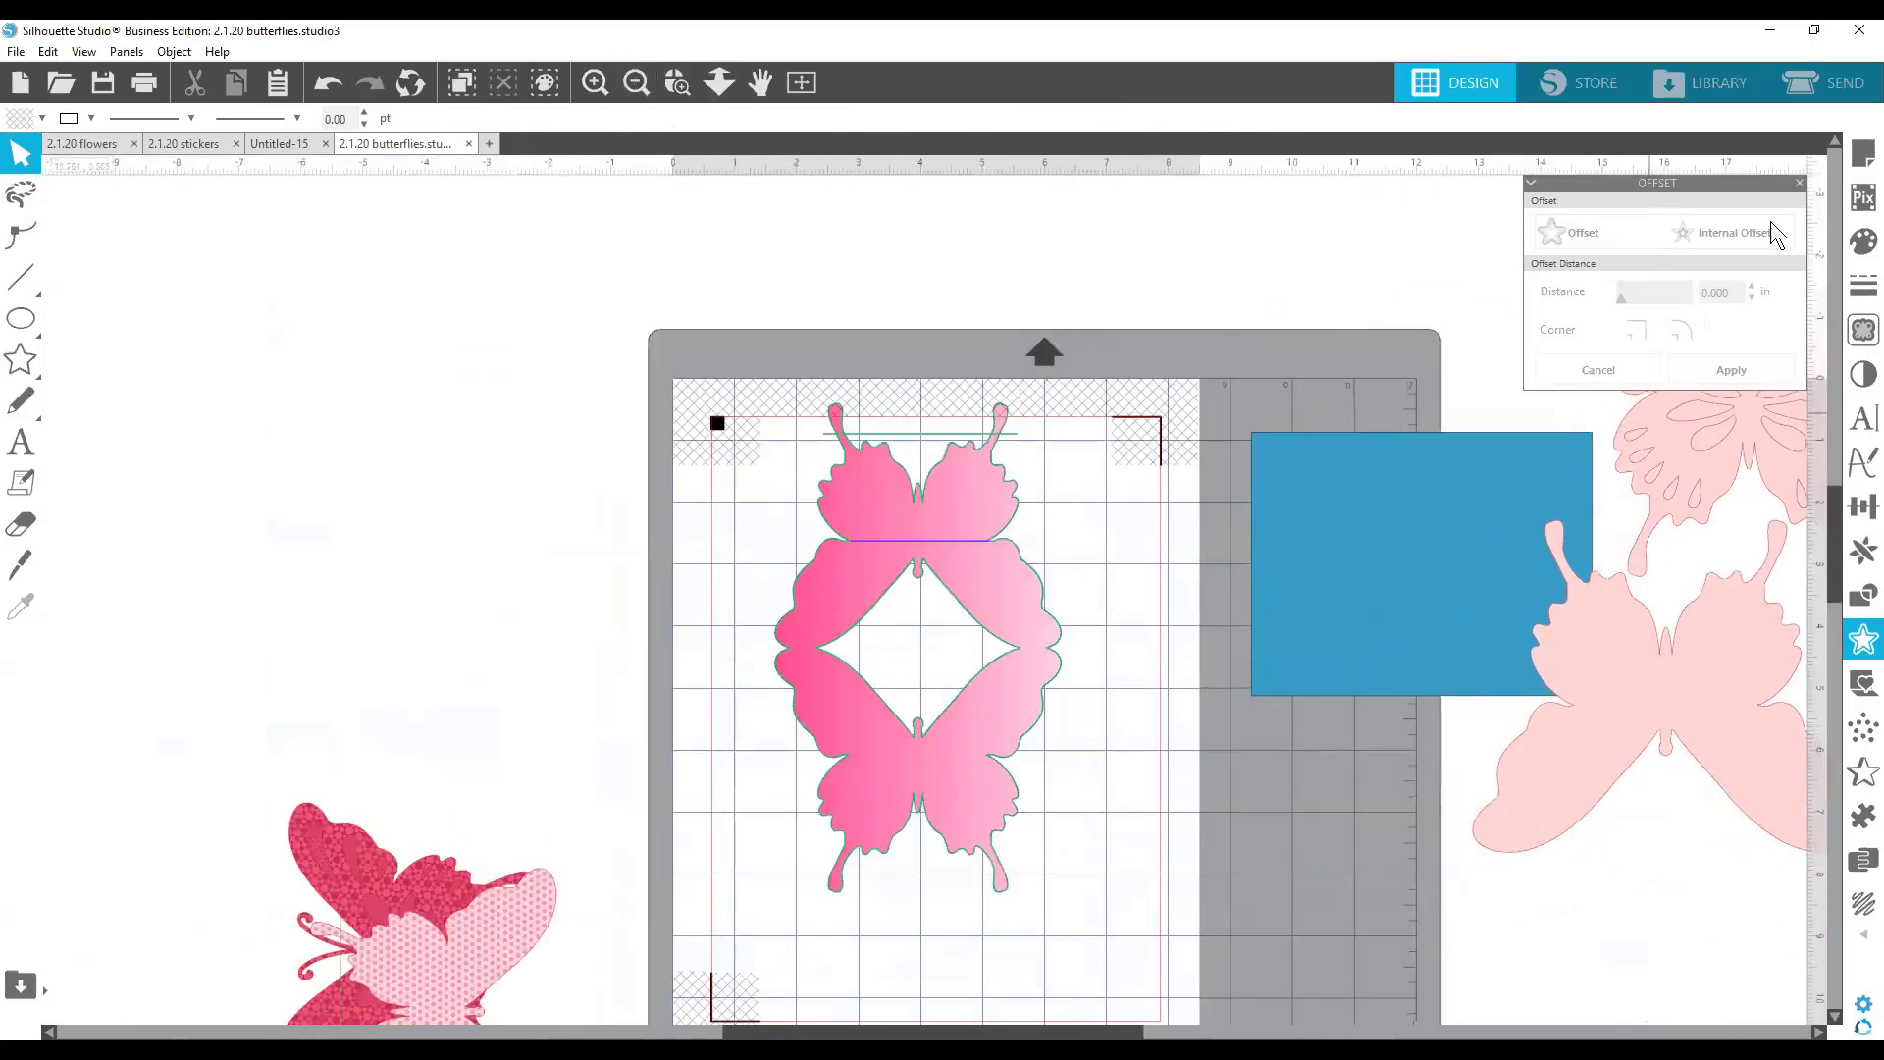
left_click_drag(1058, 772, 882, 569)
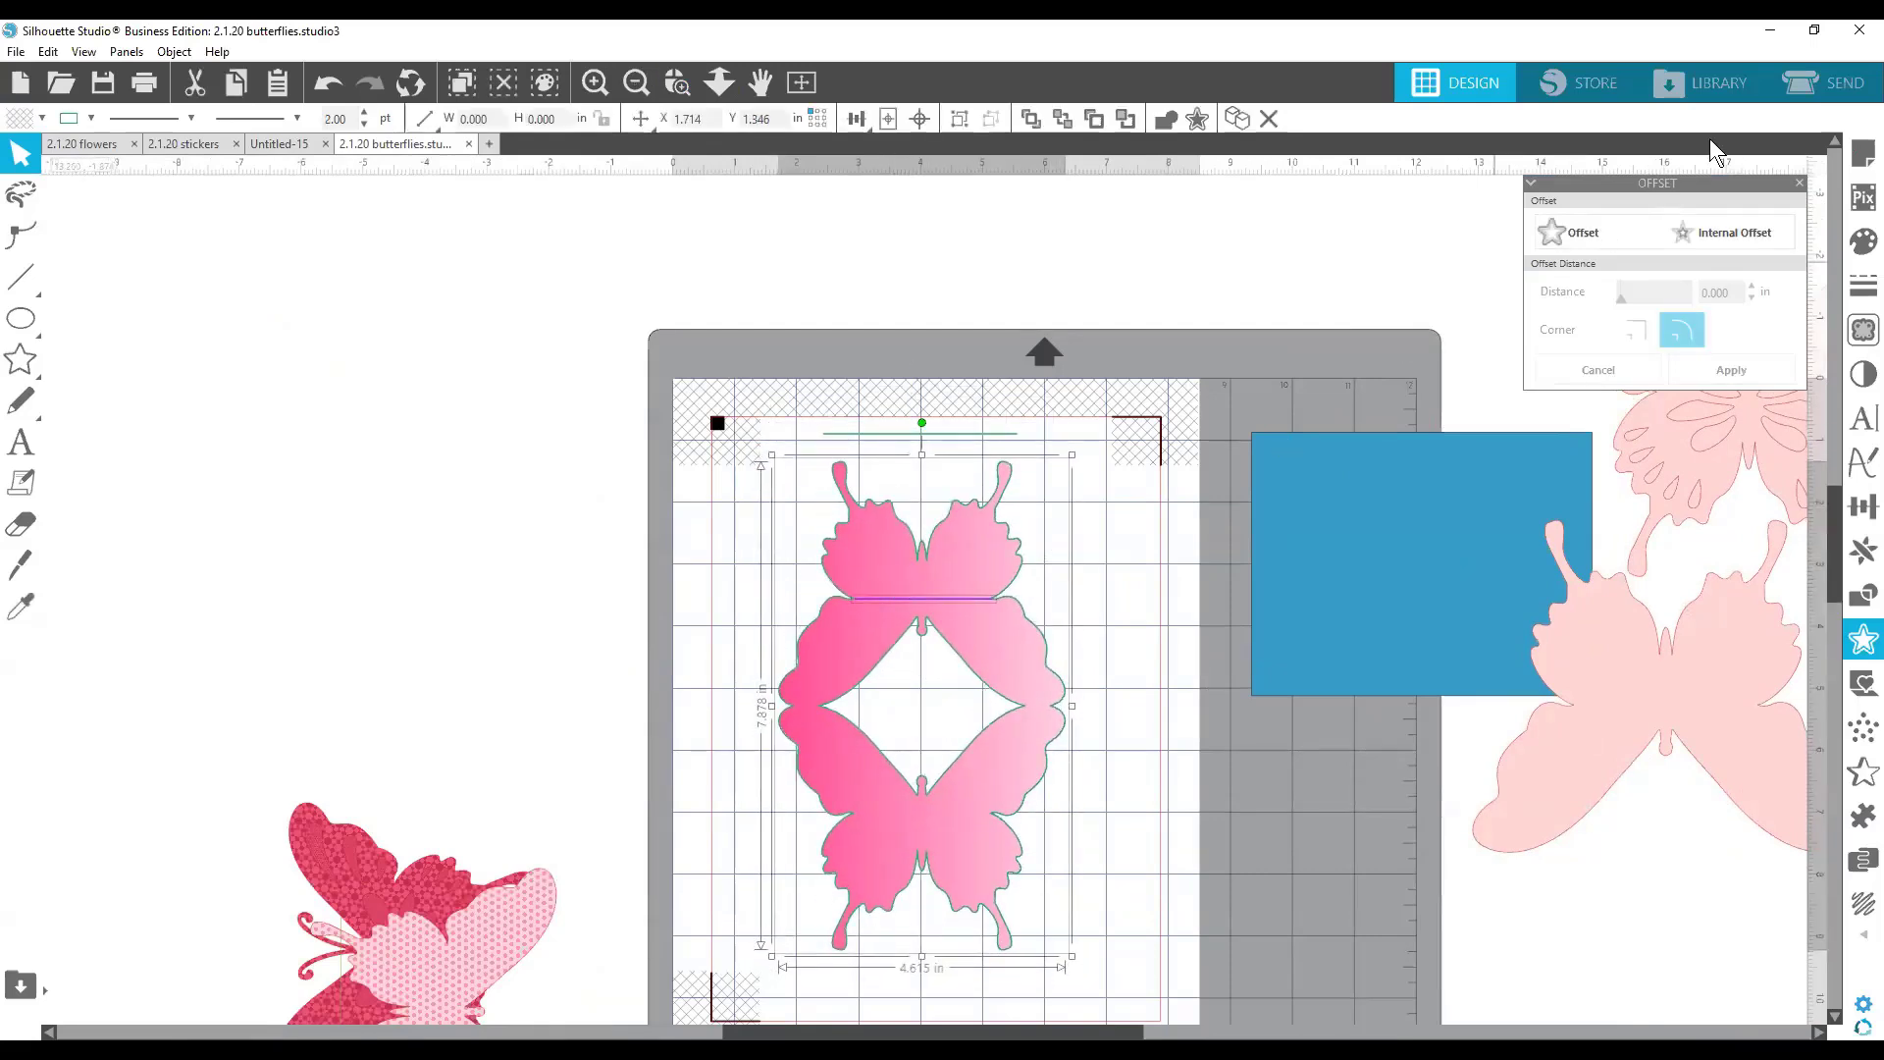
Open the send setup for cutting by line color and enable only the purple line color.
left_click(1782, 81)
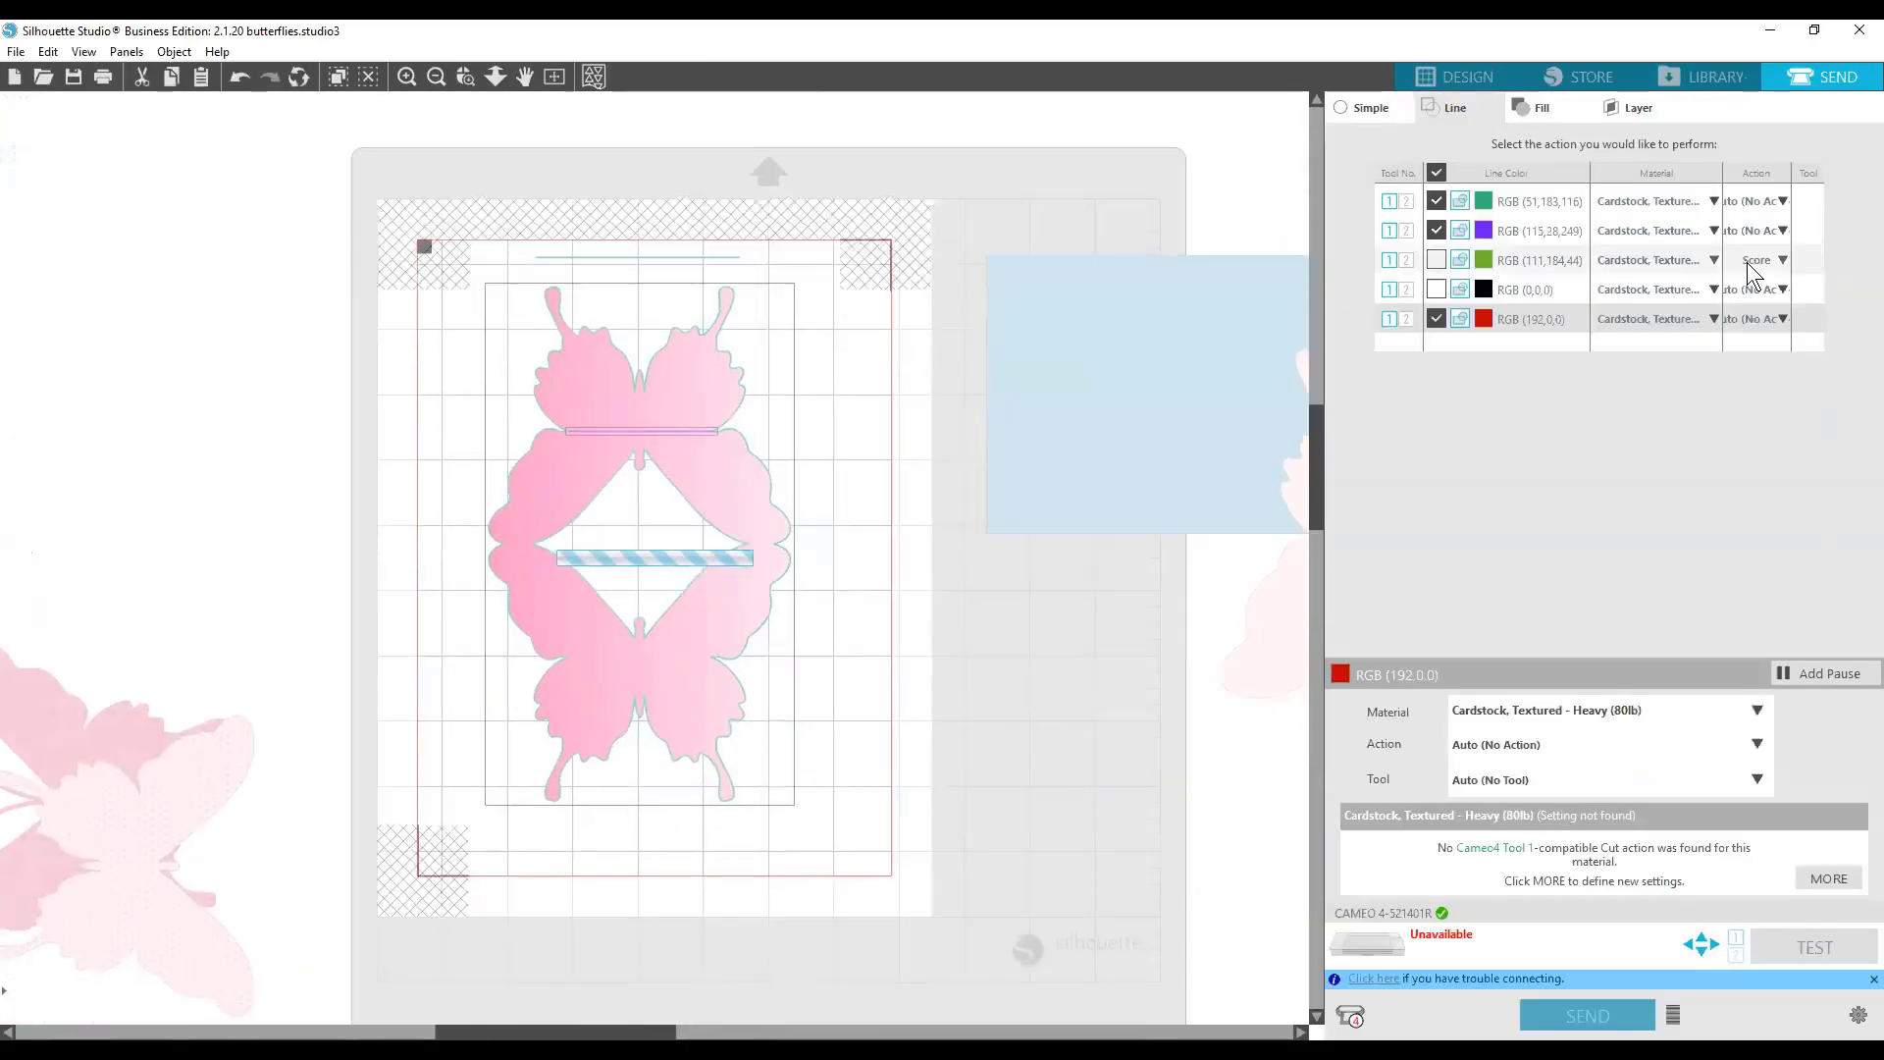
left_click(1435, 173)
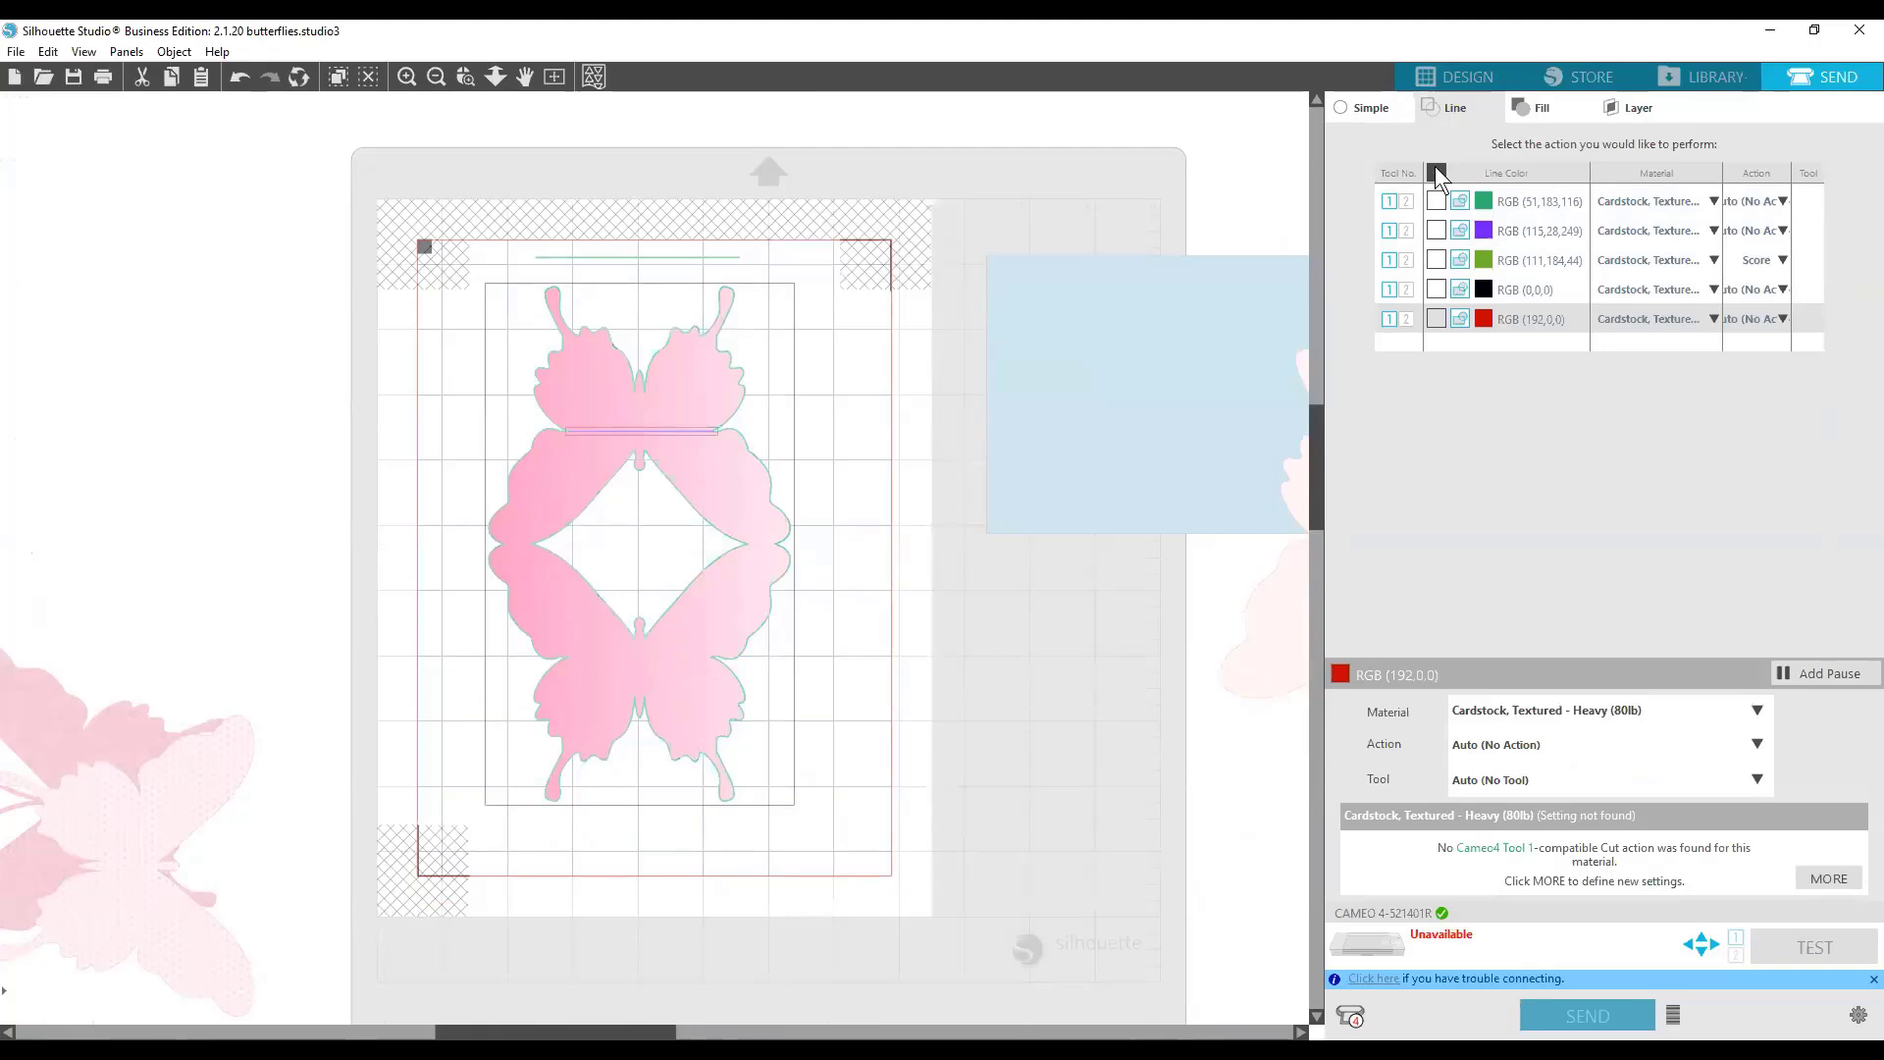
left_click(1436, 231)
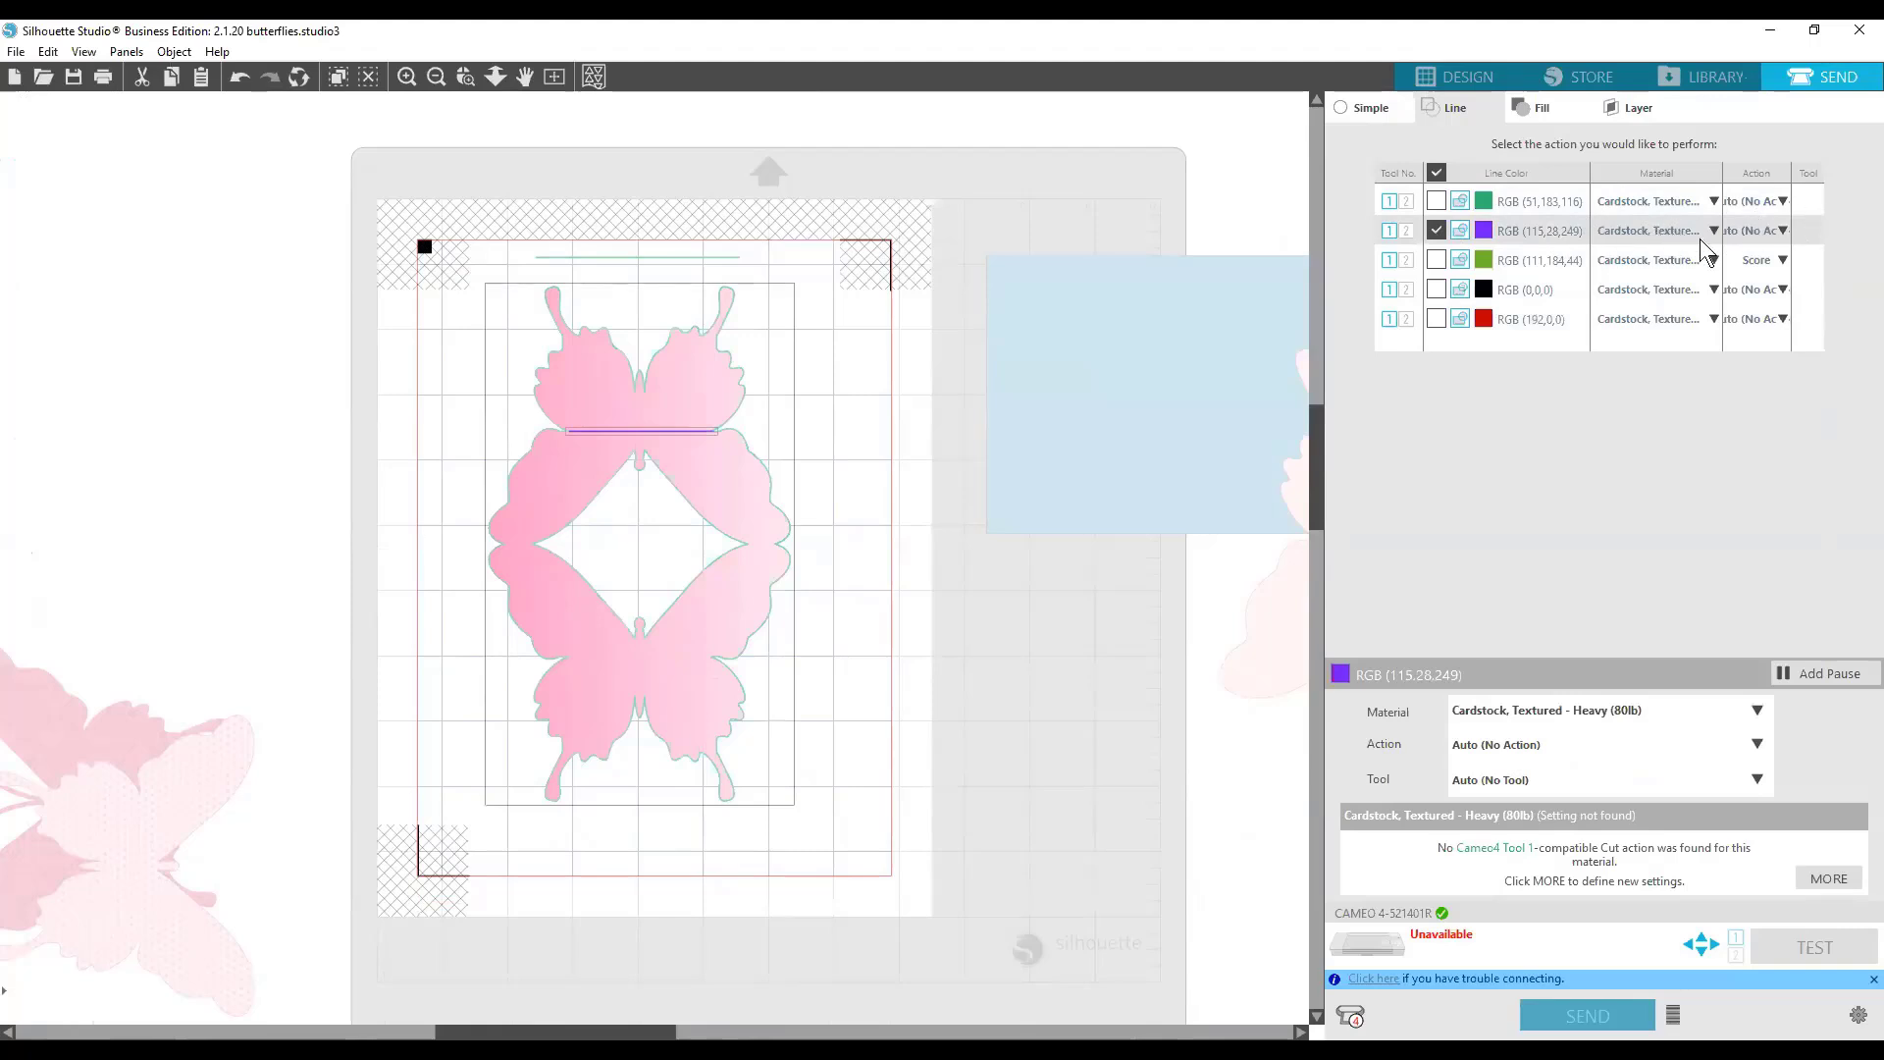
Set the purple line's action to Score and its tool to AutoBlade.
left_click(1770, 234)
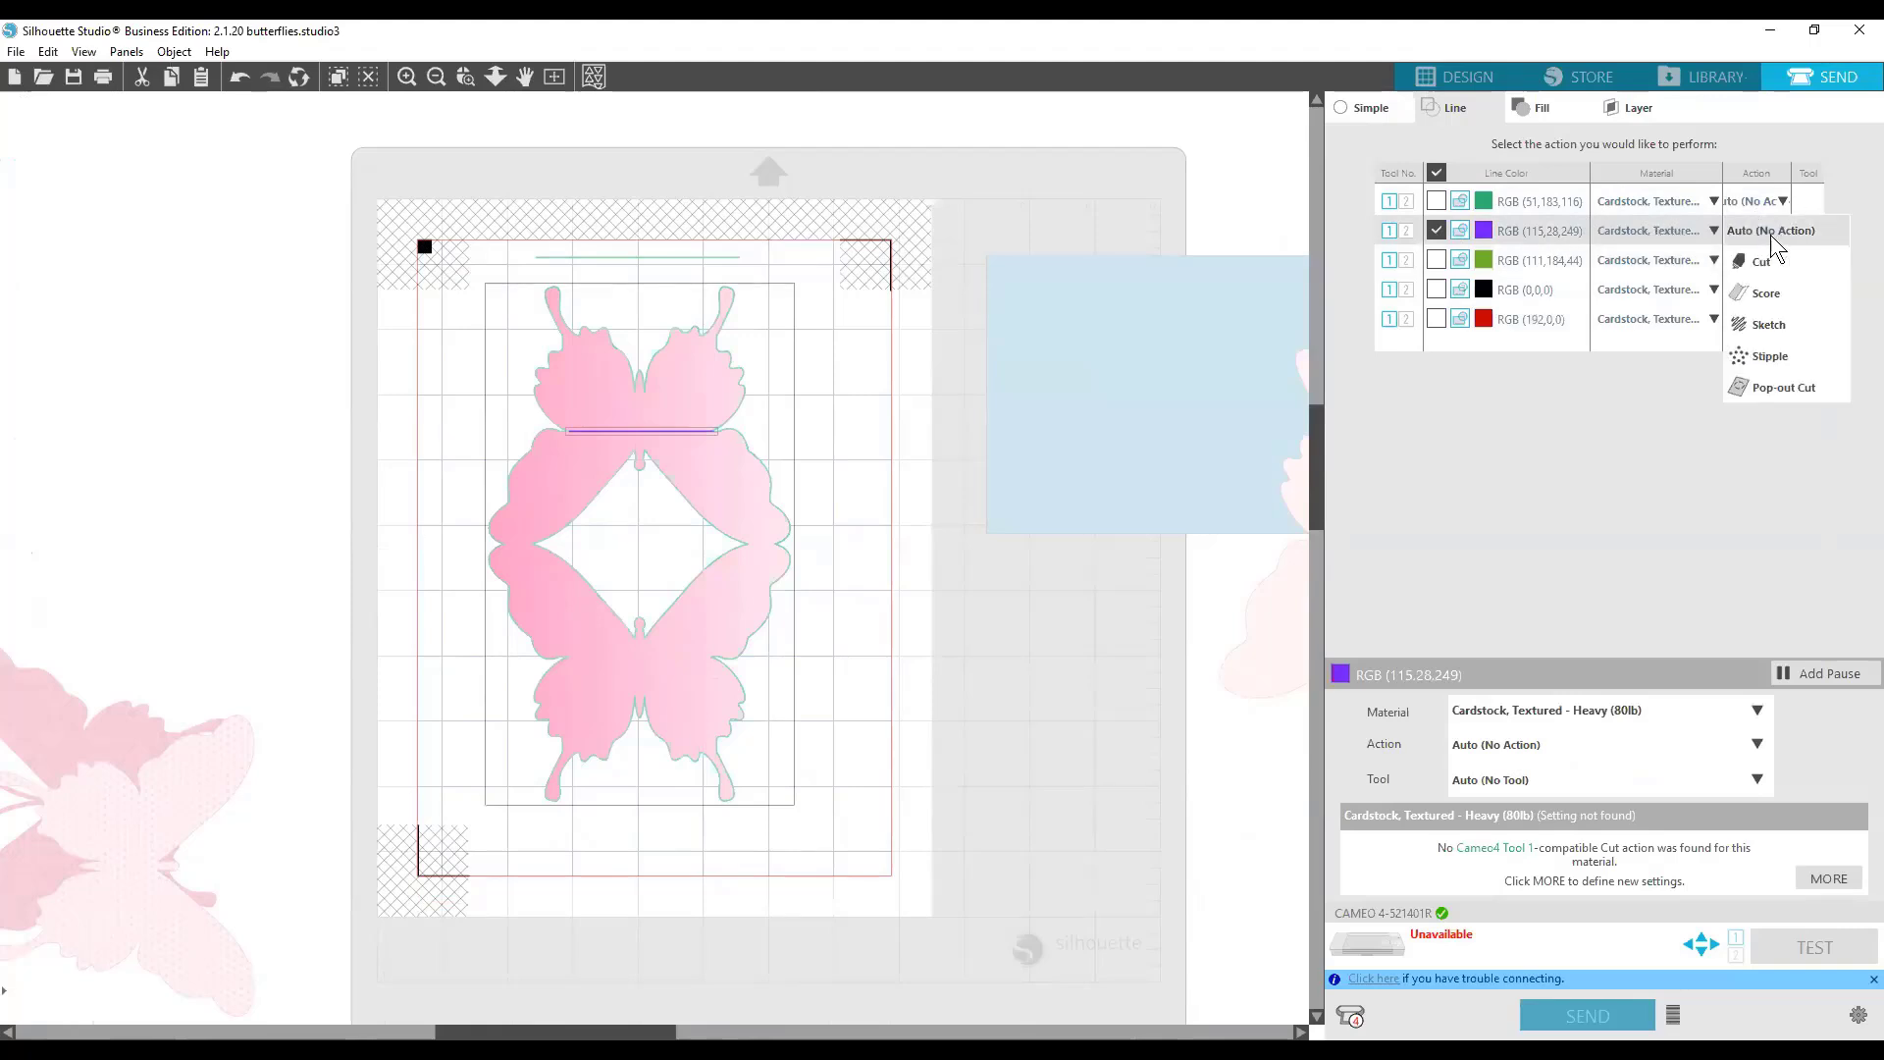
left_click(1747, 175)
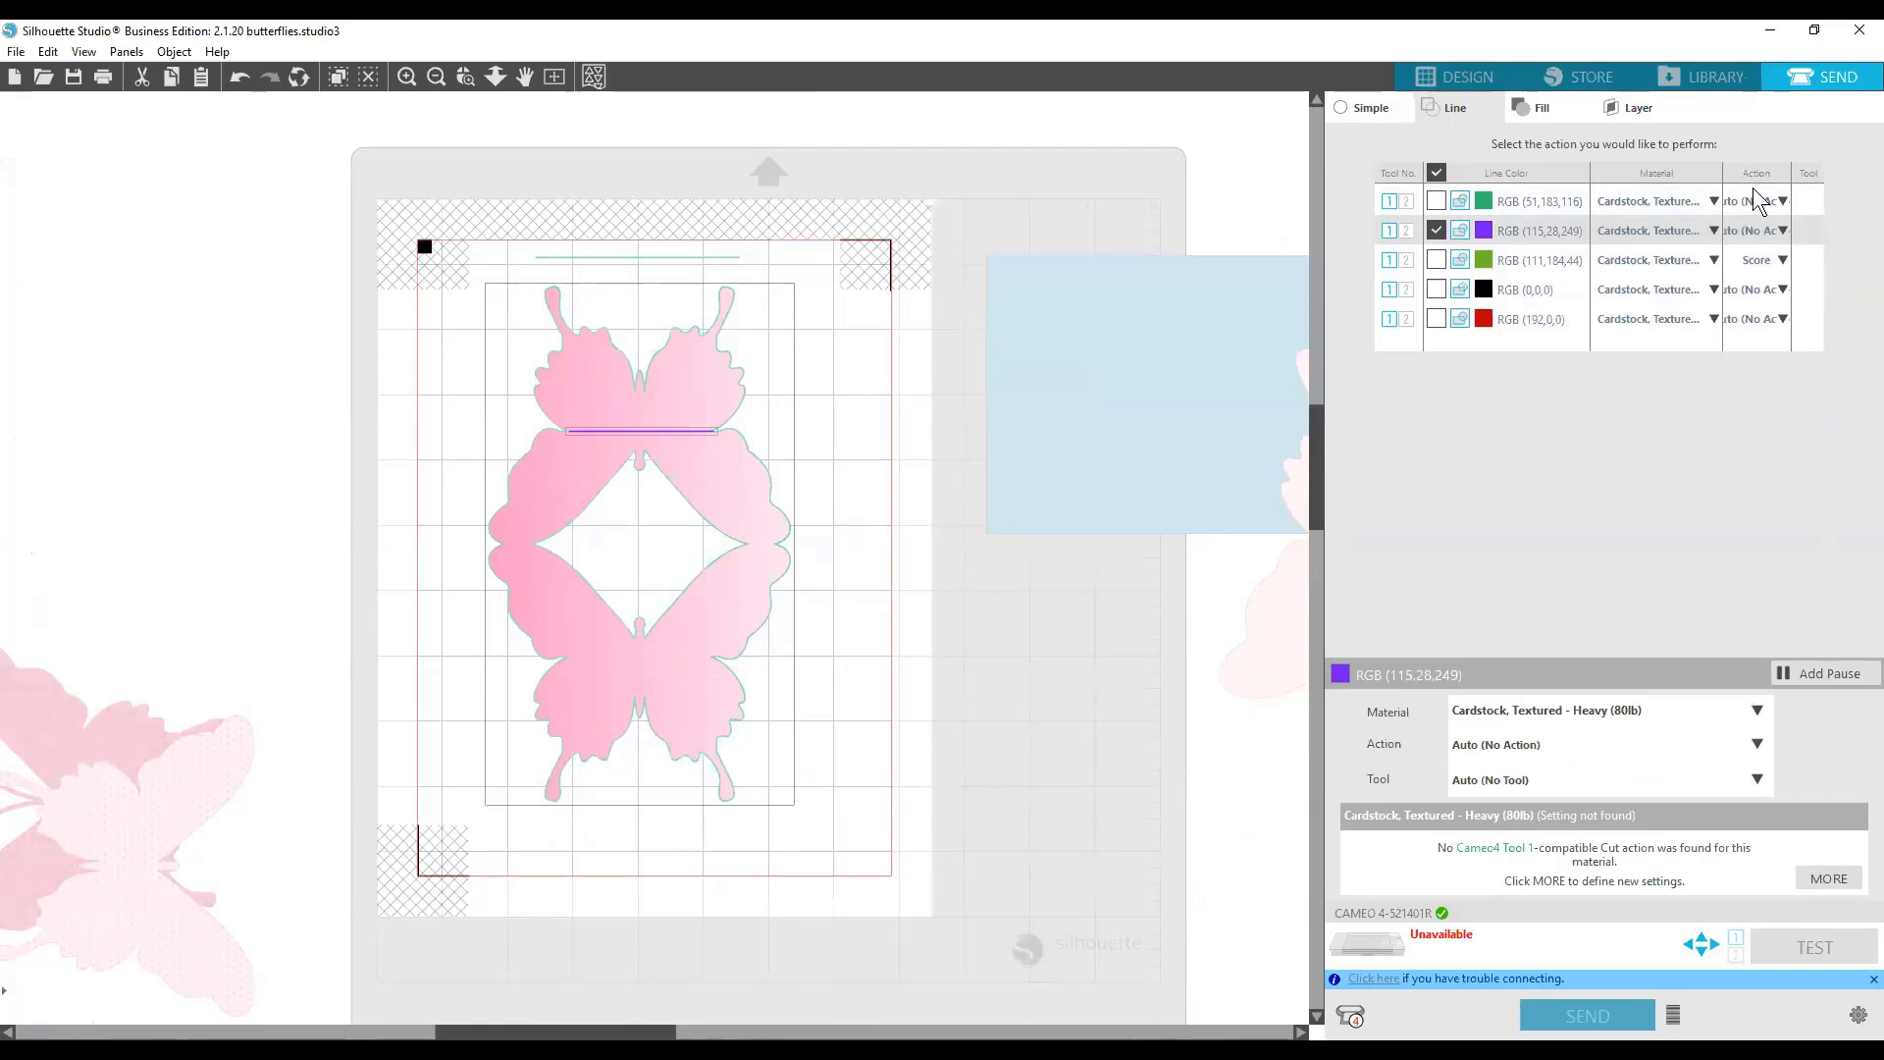
left_click(1780, 232)
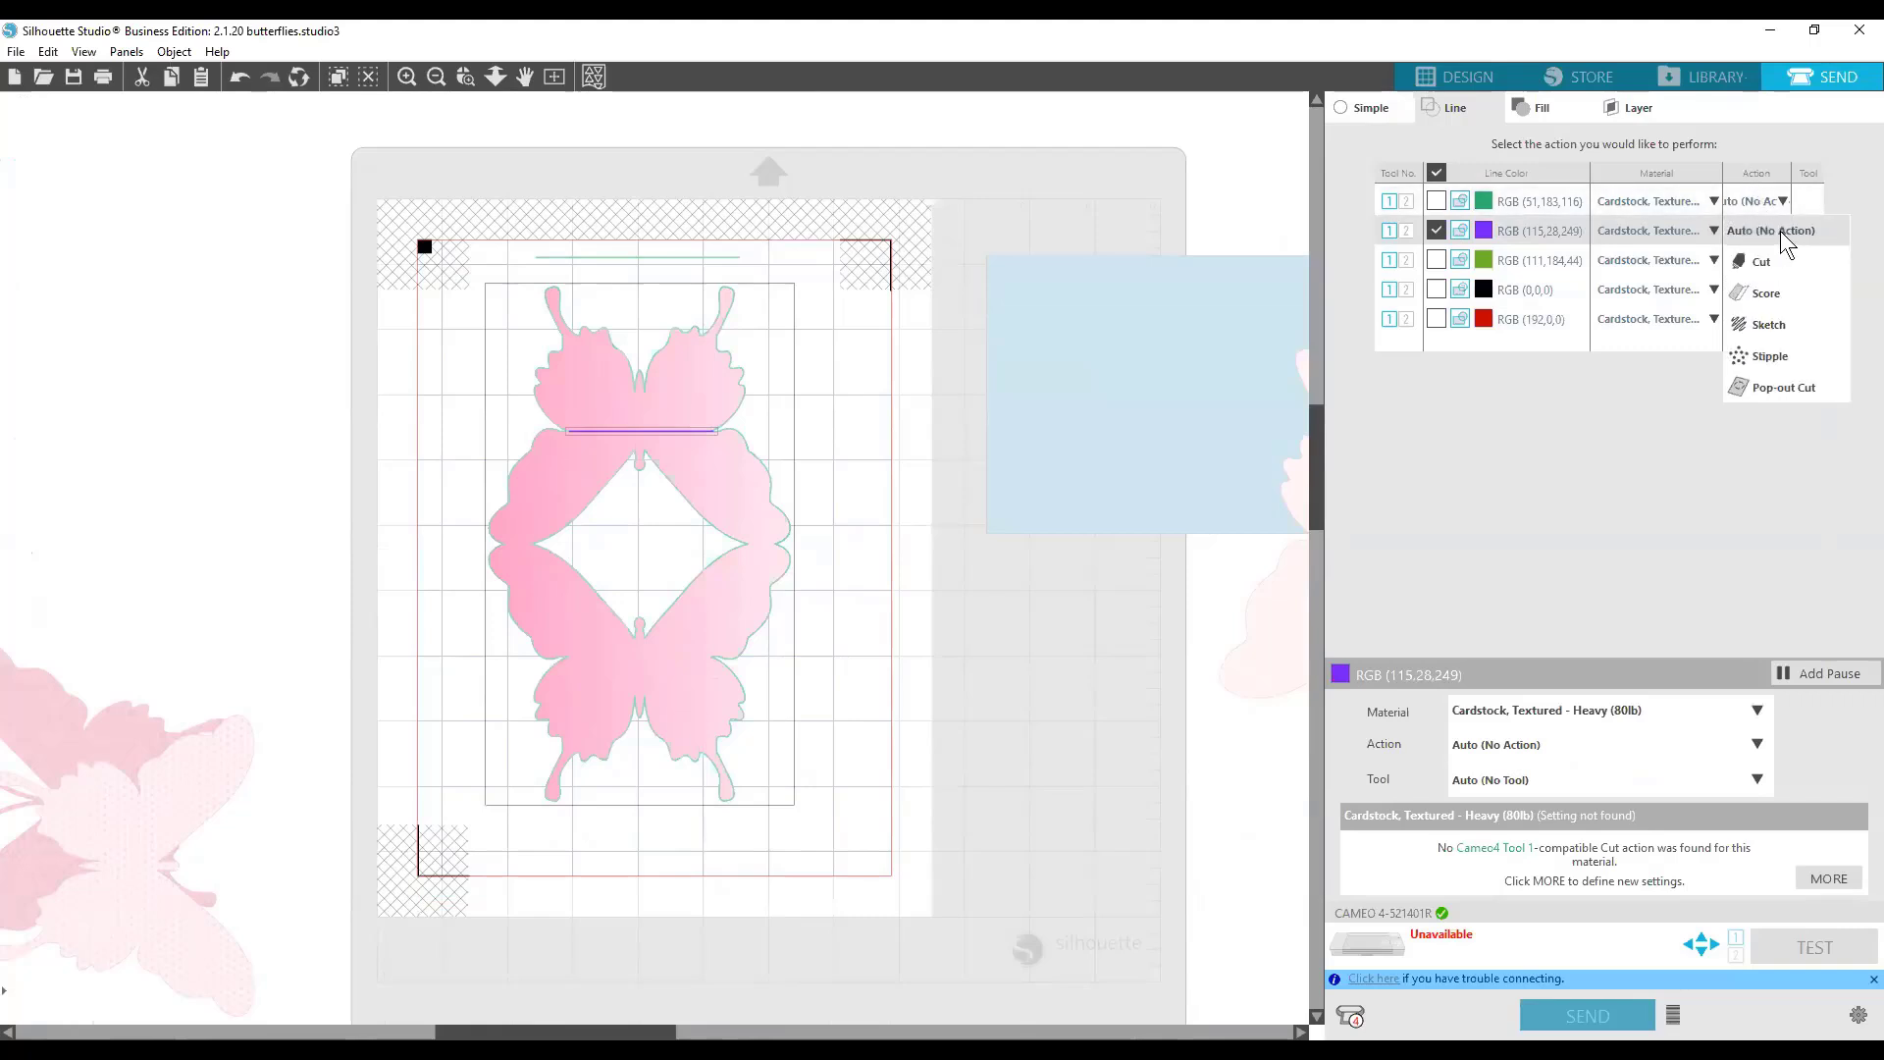
left_click(1764, 294)
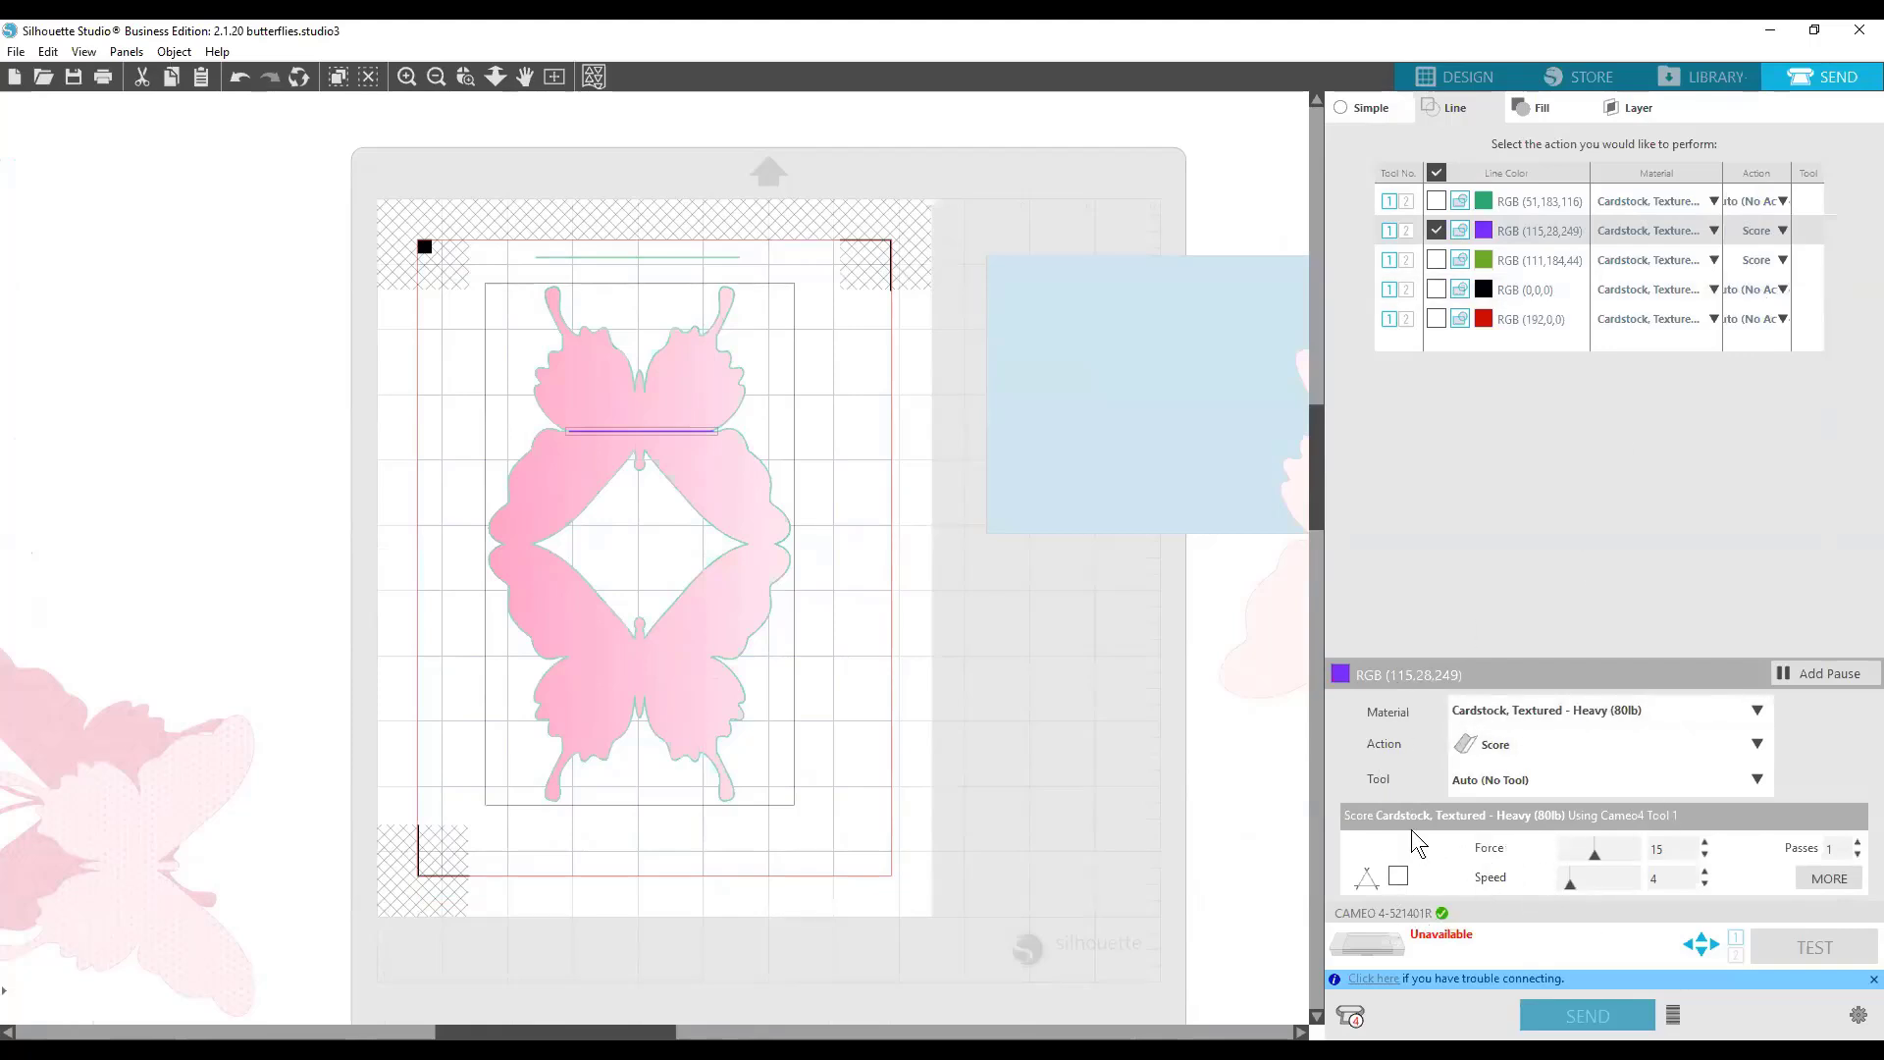
left_click(1801, 231)
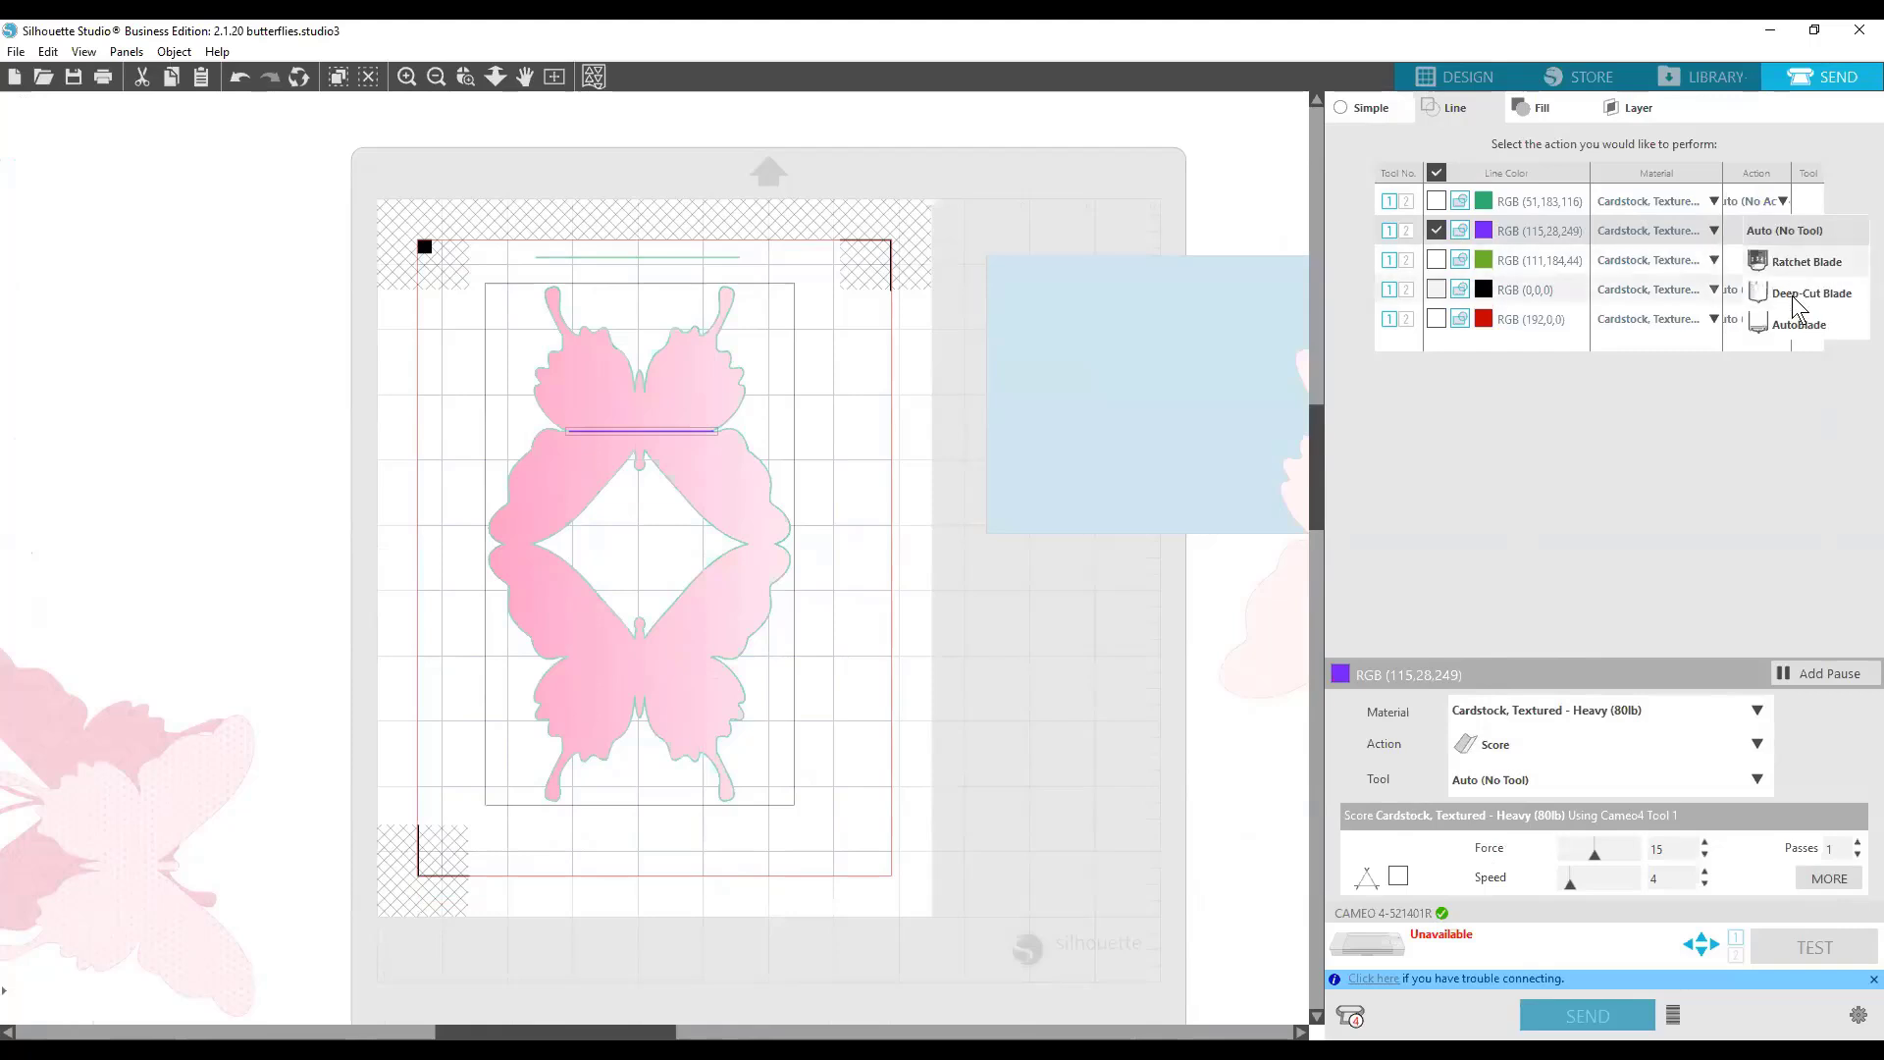
left_click(1788, 322)
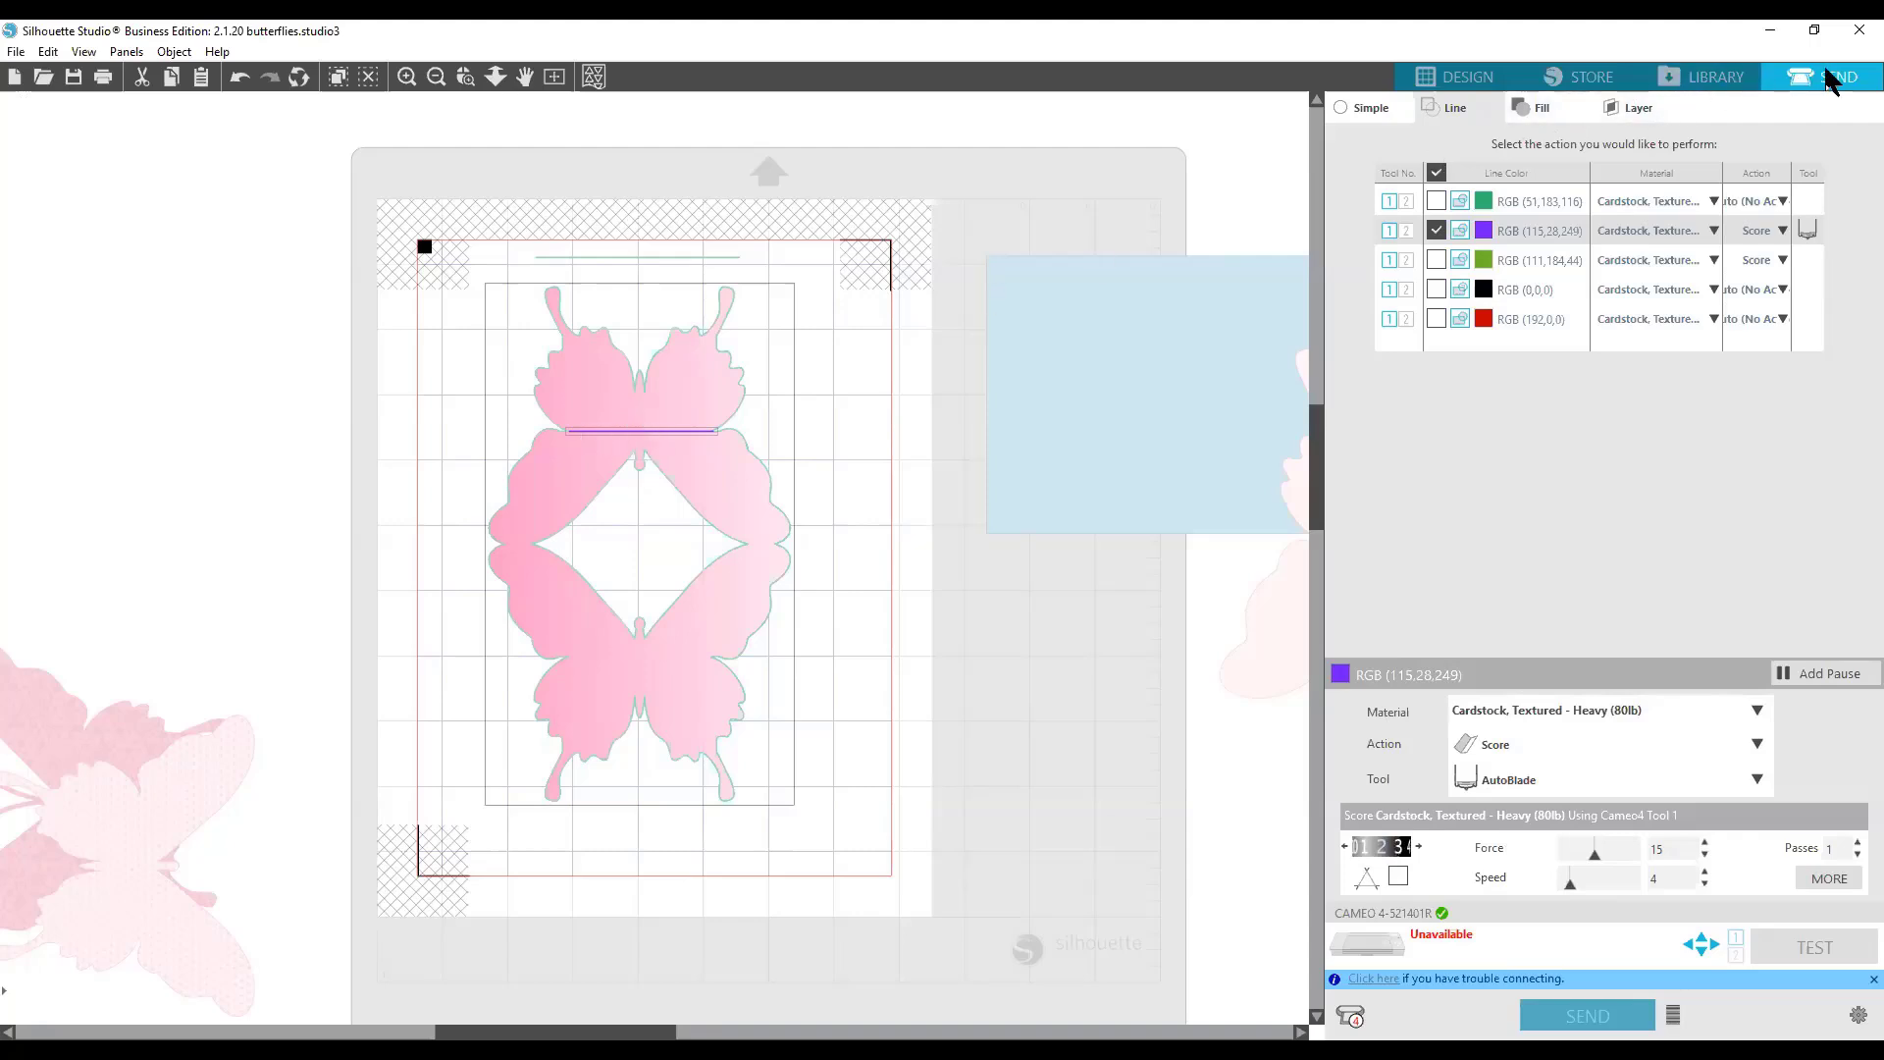
Return to the design page and apply a dashed line style to the double butterfly's outline and fold line.
left_click(1460, 75)
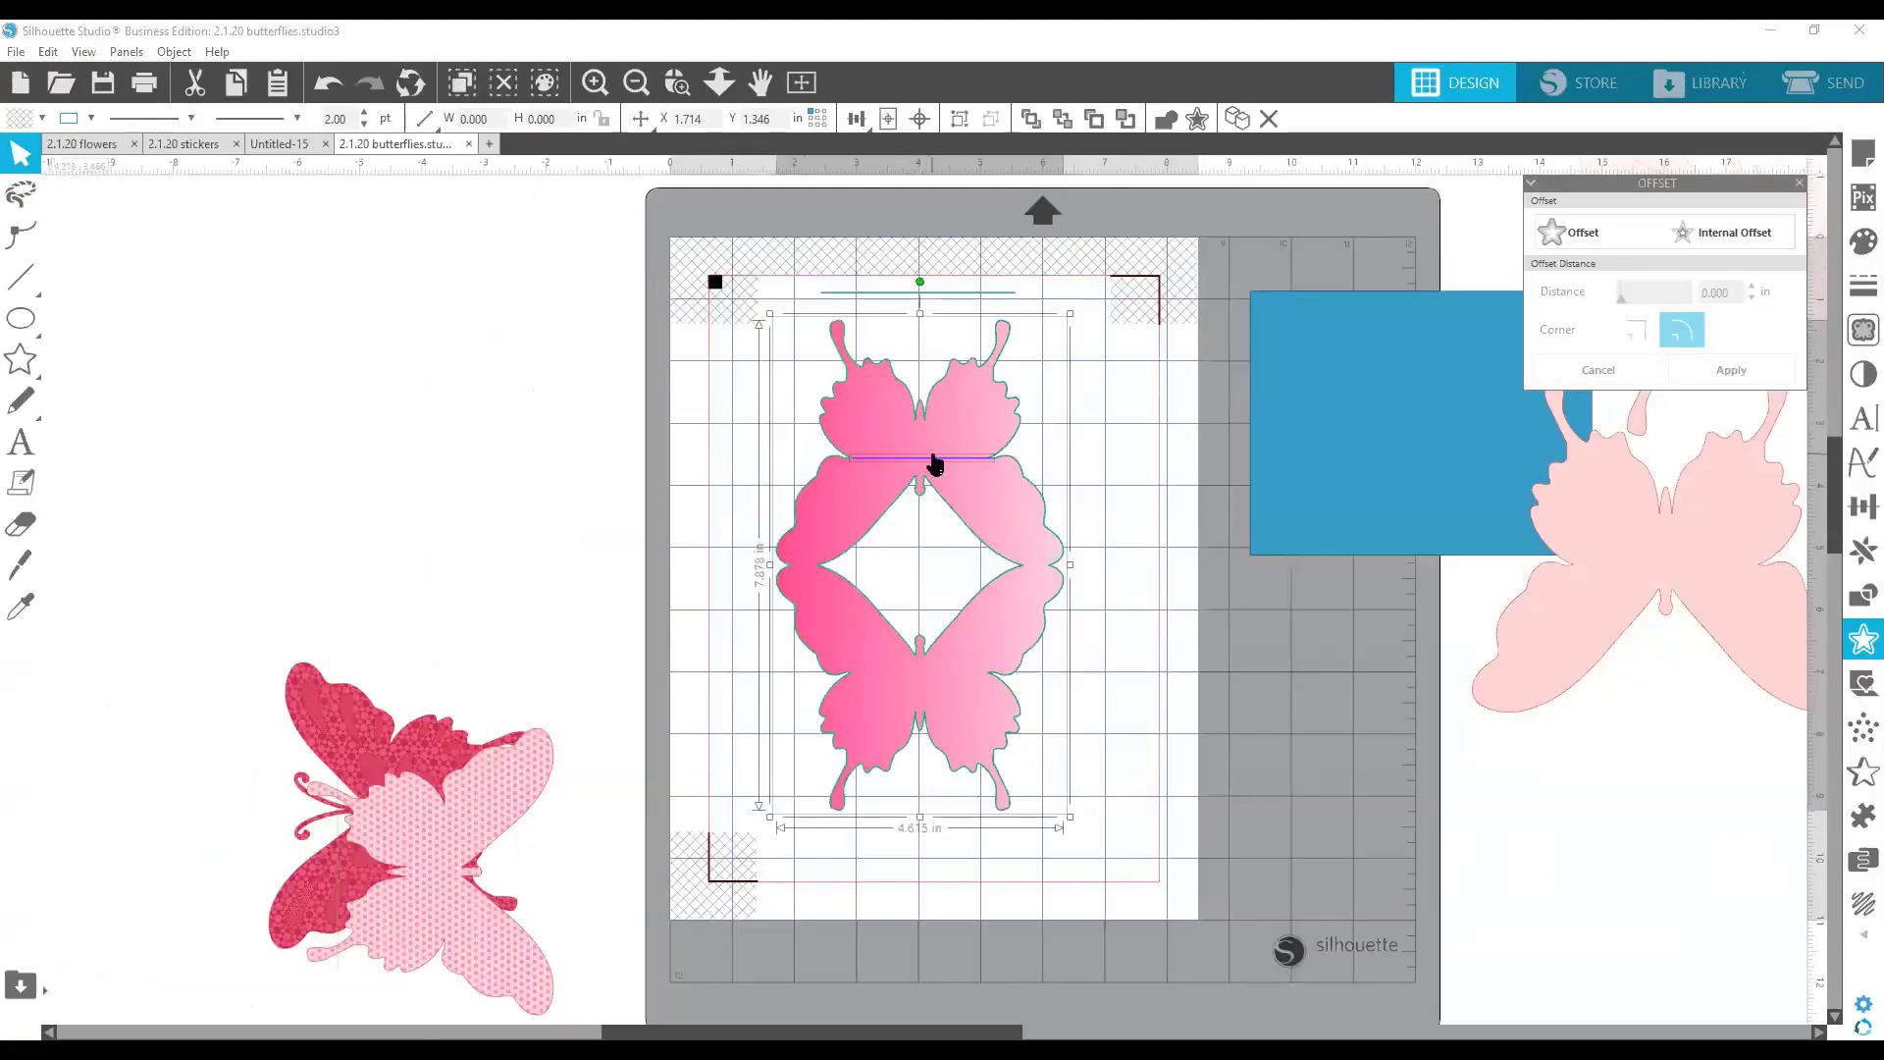
left_click(185, 121)
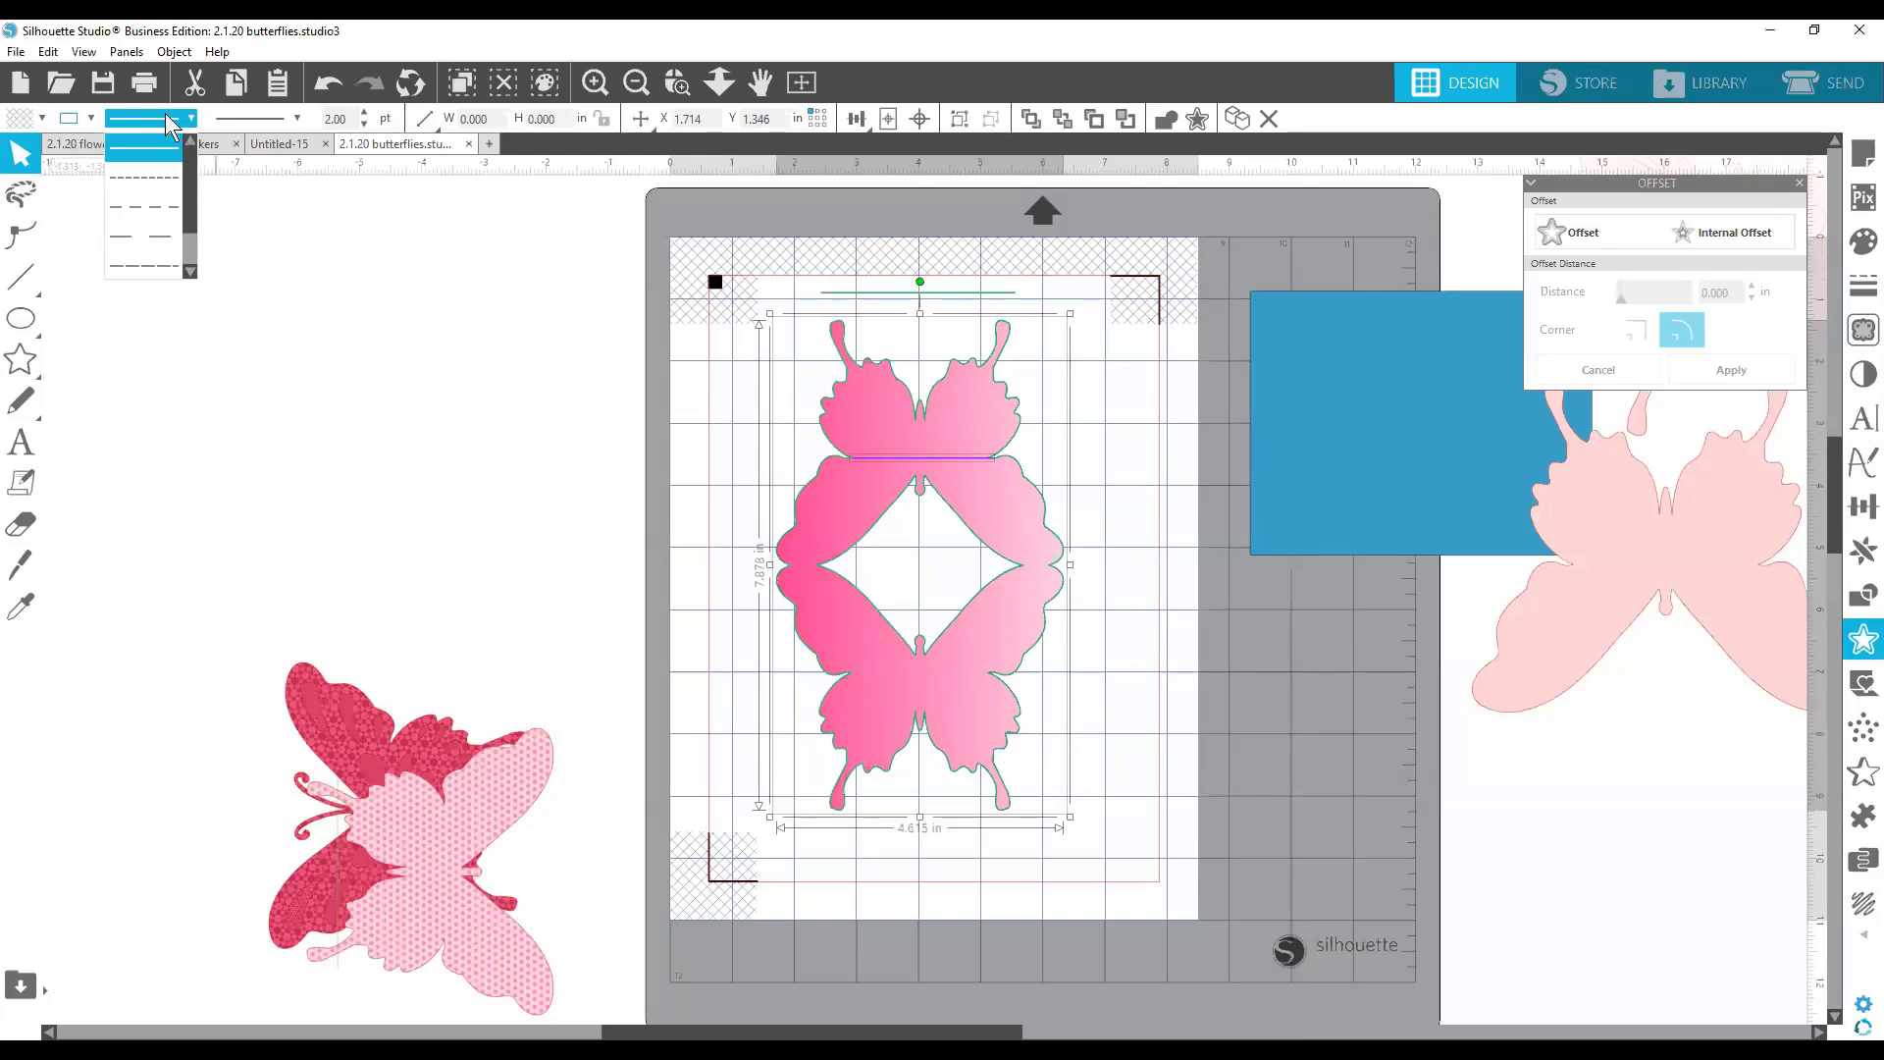
left_click(161, 226)
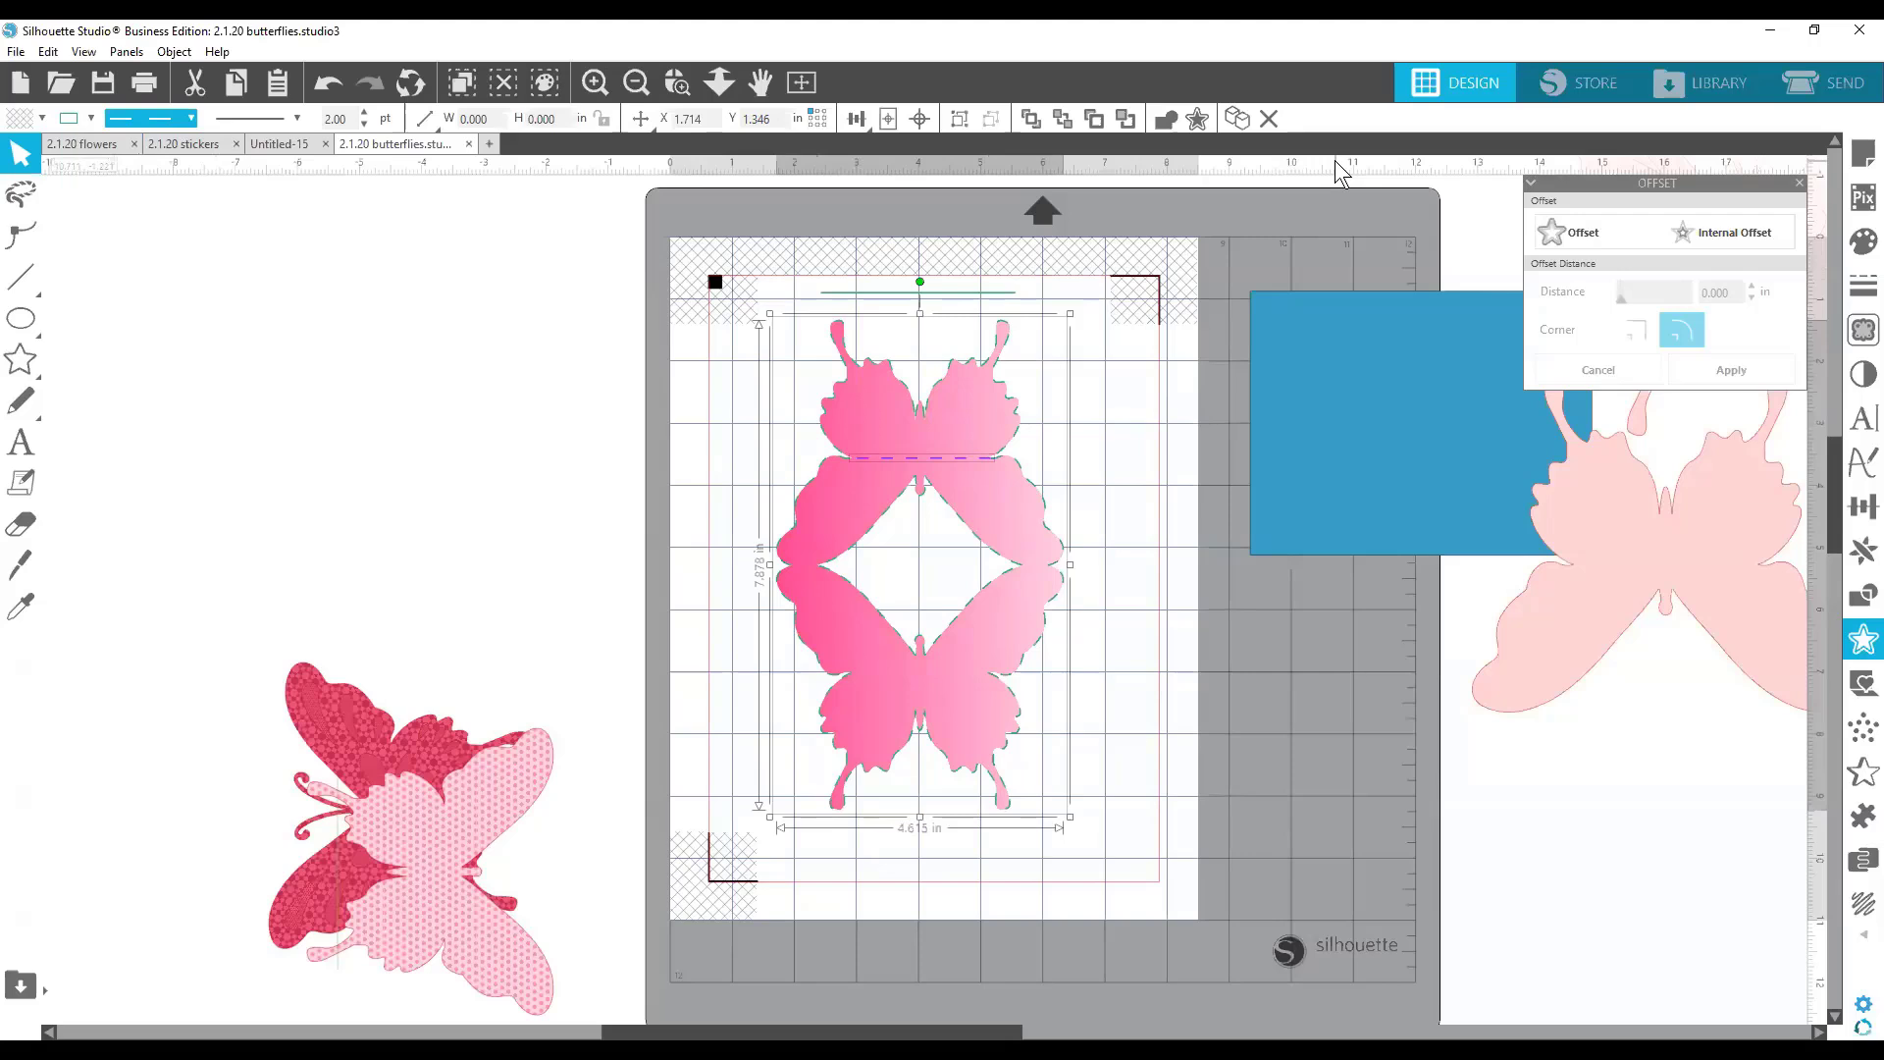
left_click(1105, 623)
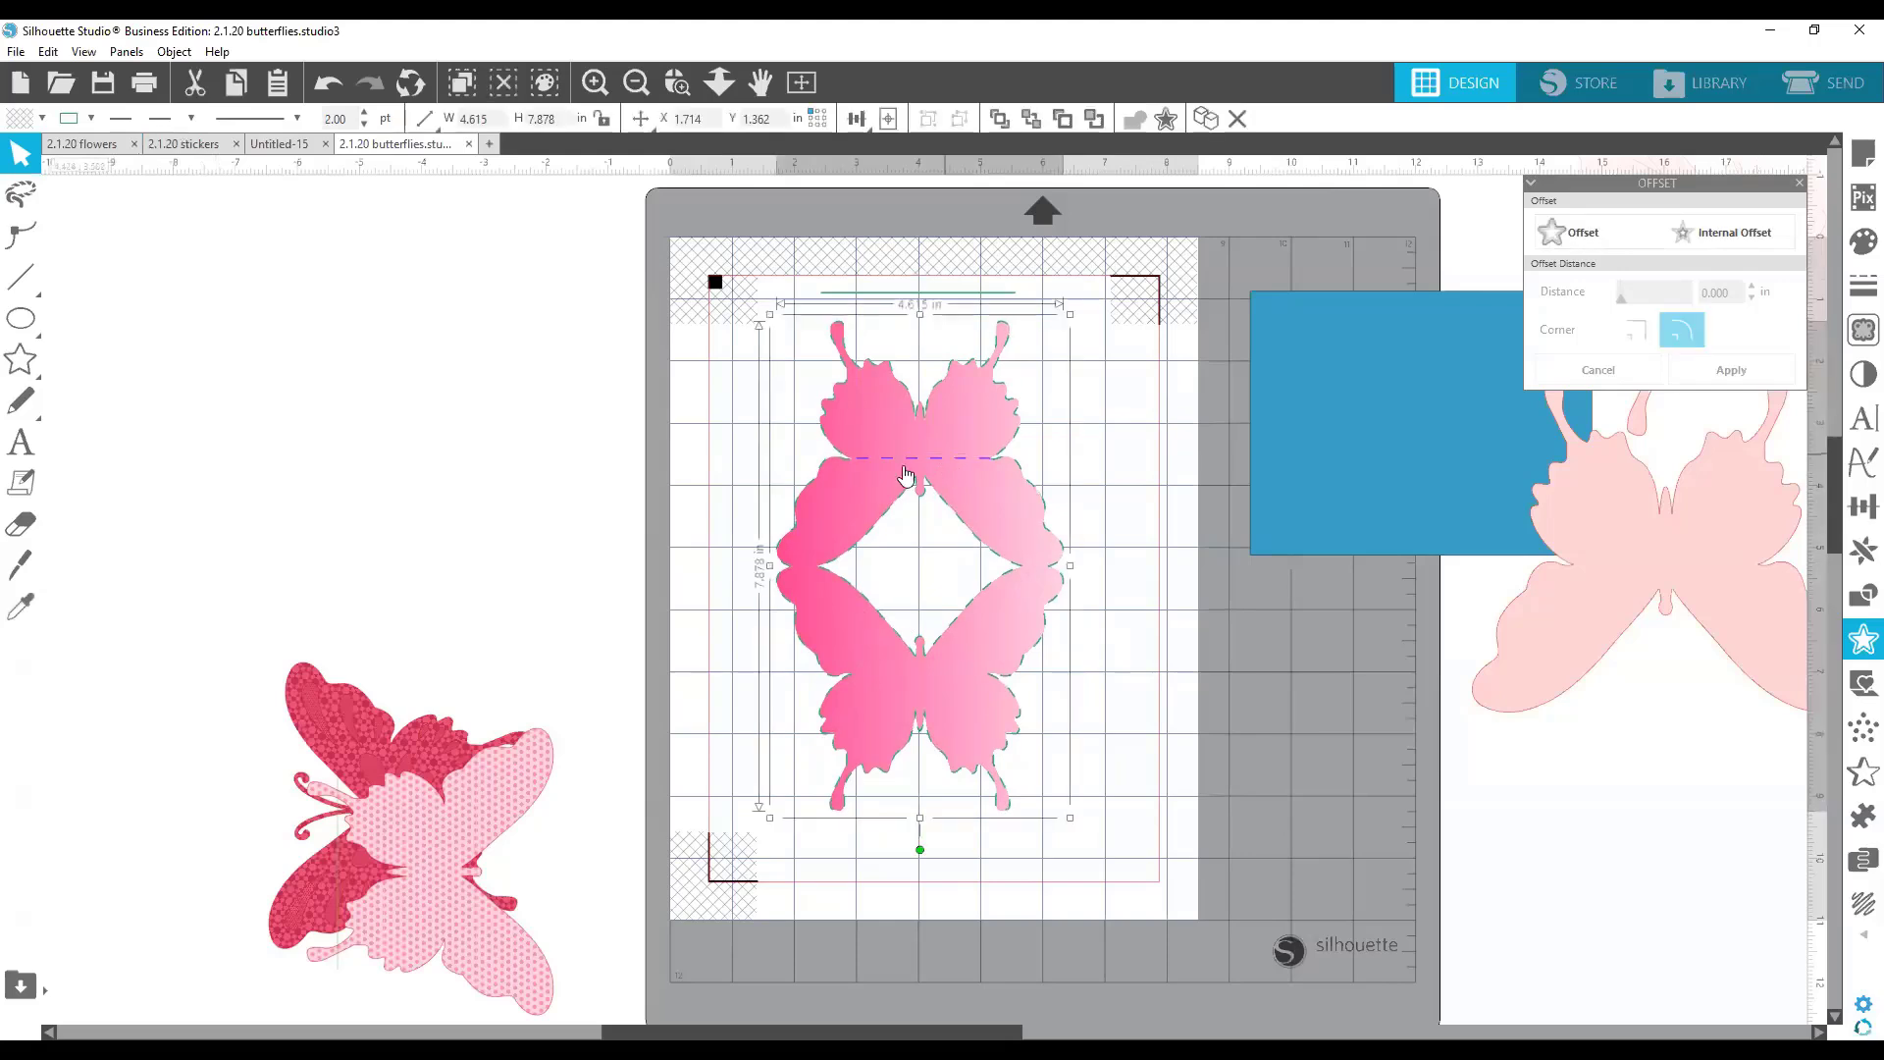
Save the double butterfly and its fold line as a selection to the Downloads folder as an SVG named butterfly score, accepting the export restriction.
left_click_drag(763, 349, 1080, 807)
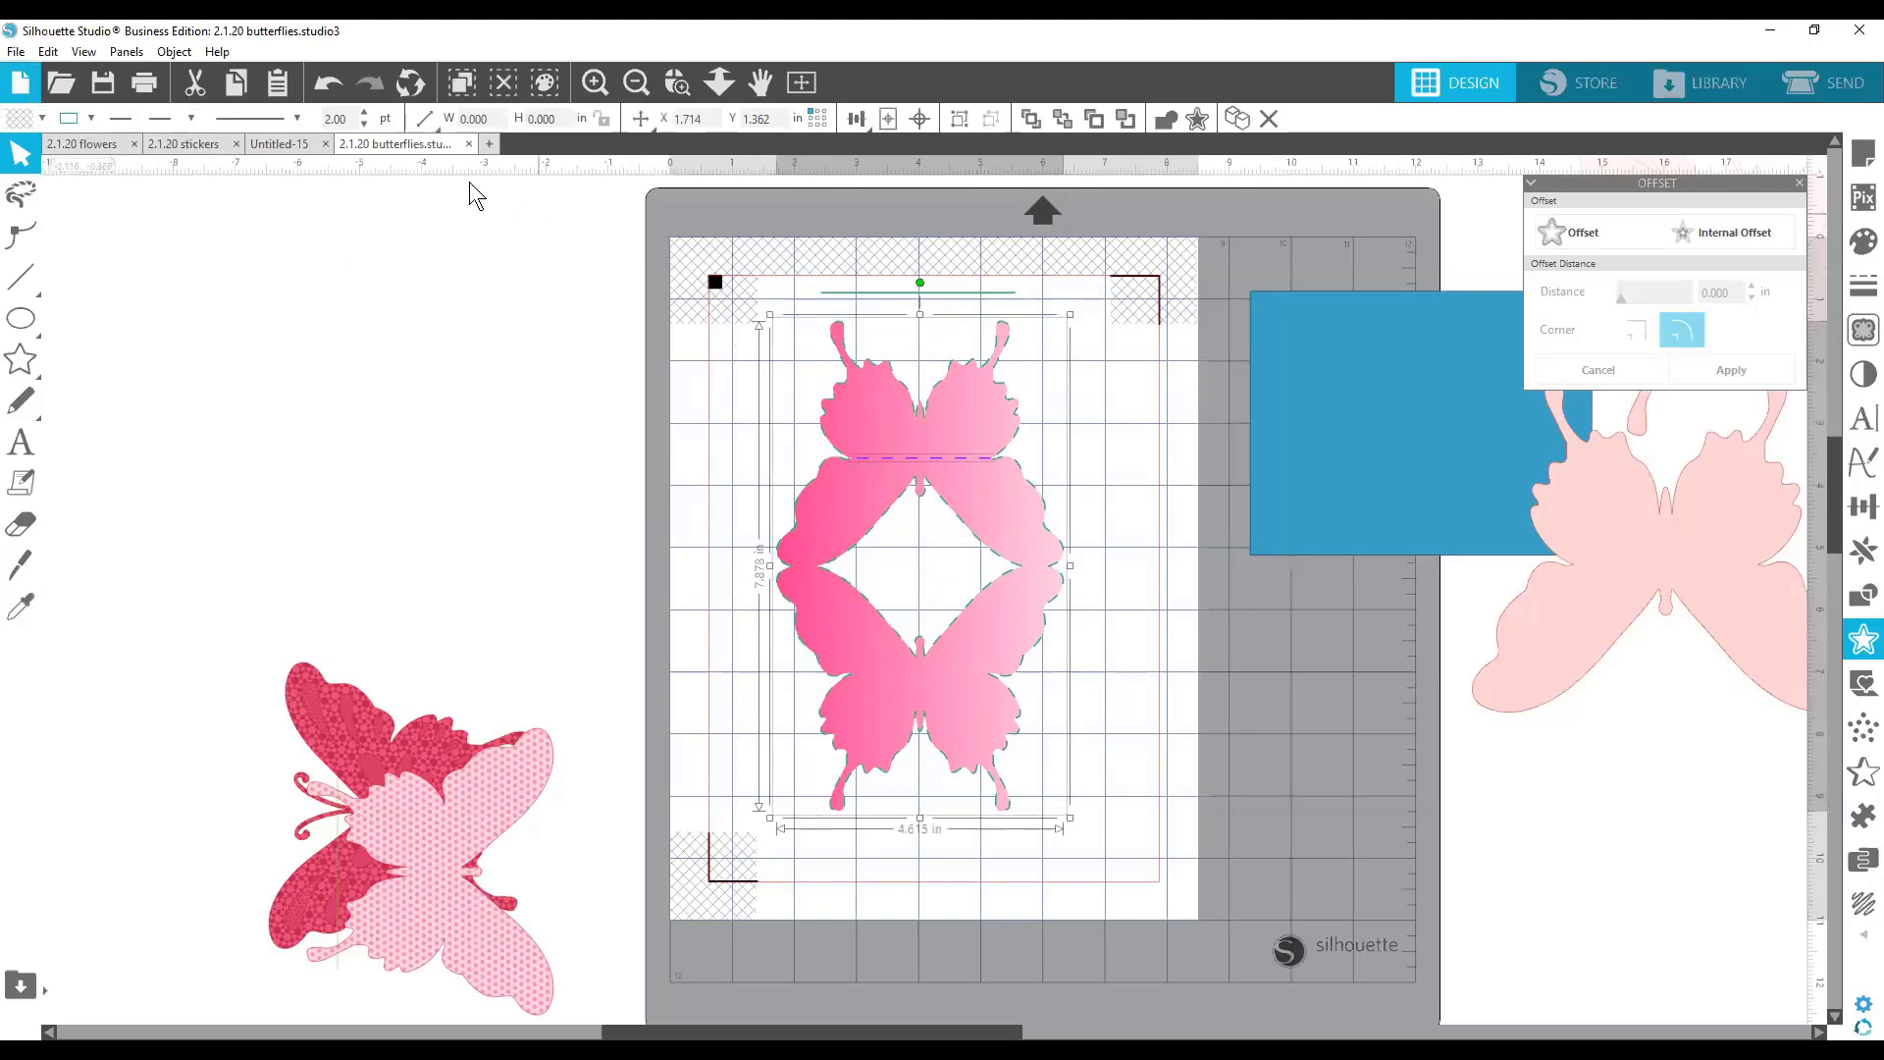
left_click(12, 51)
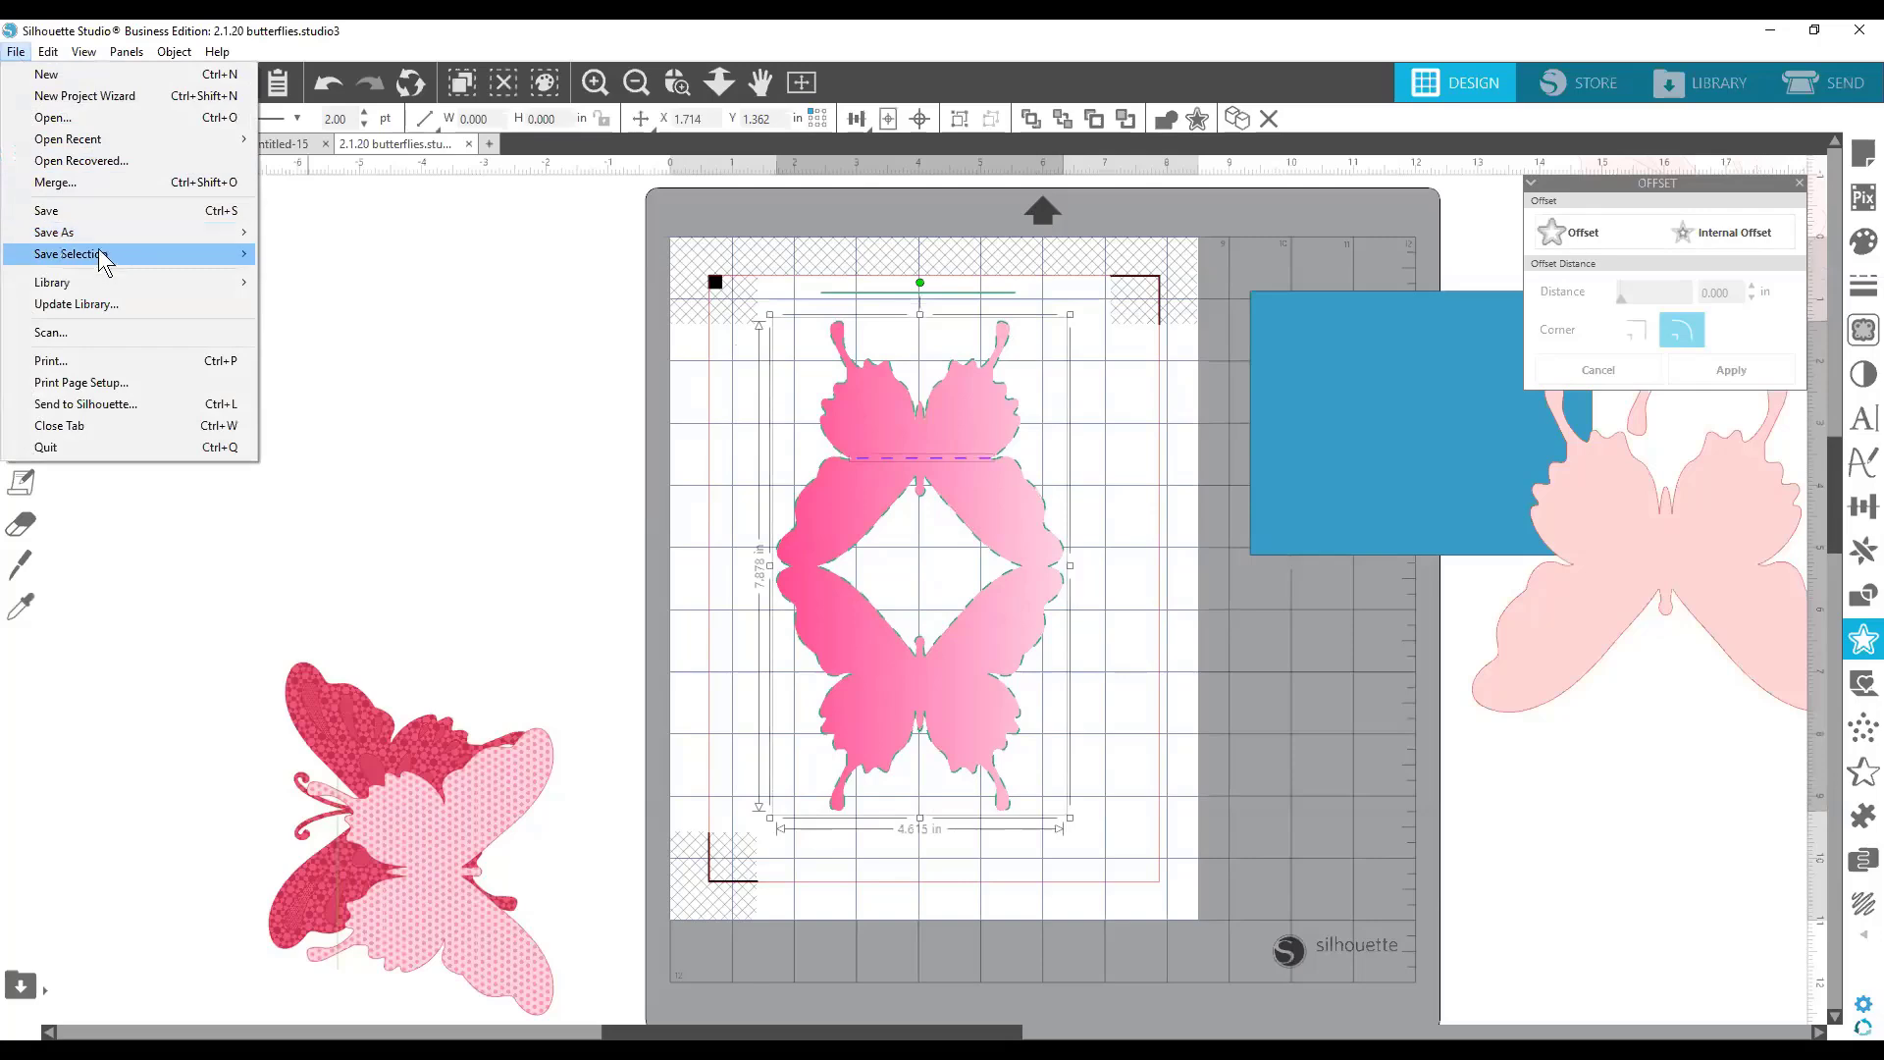
mouse_move(98, 251)
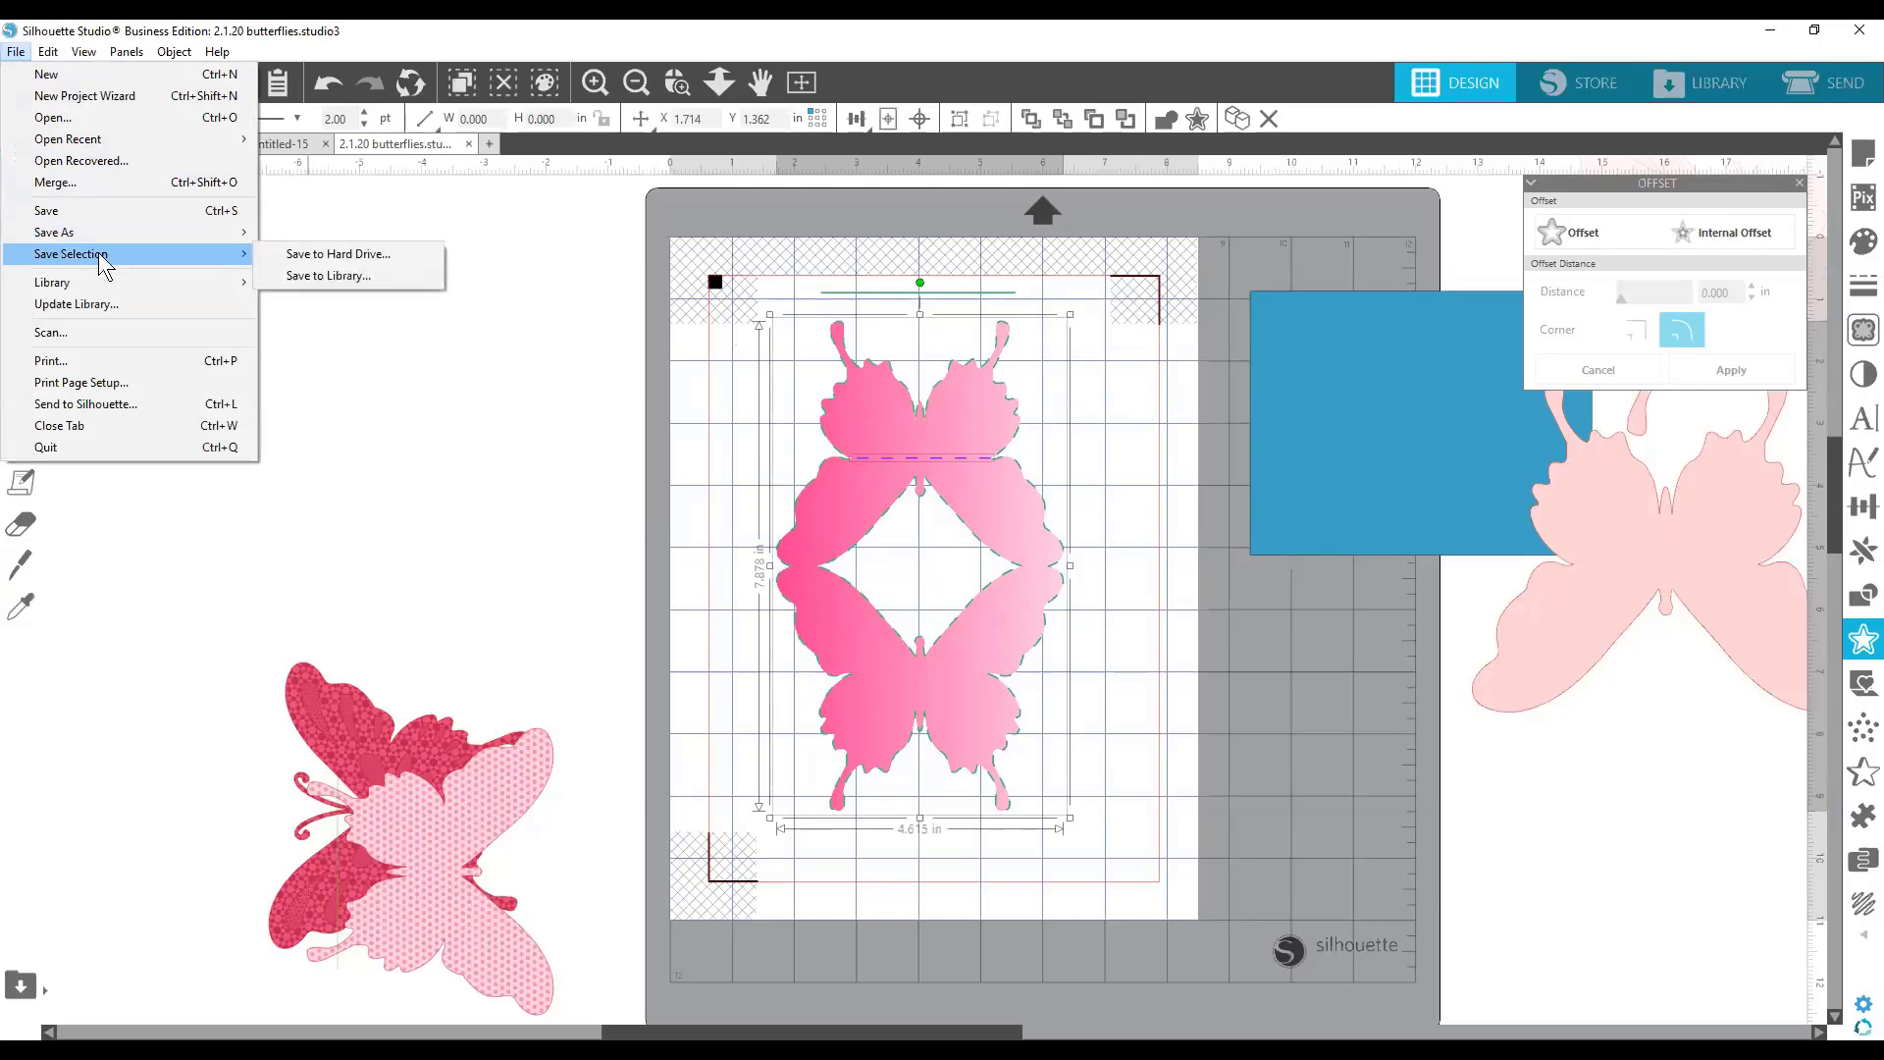
left_click(396, 255)
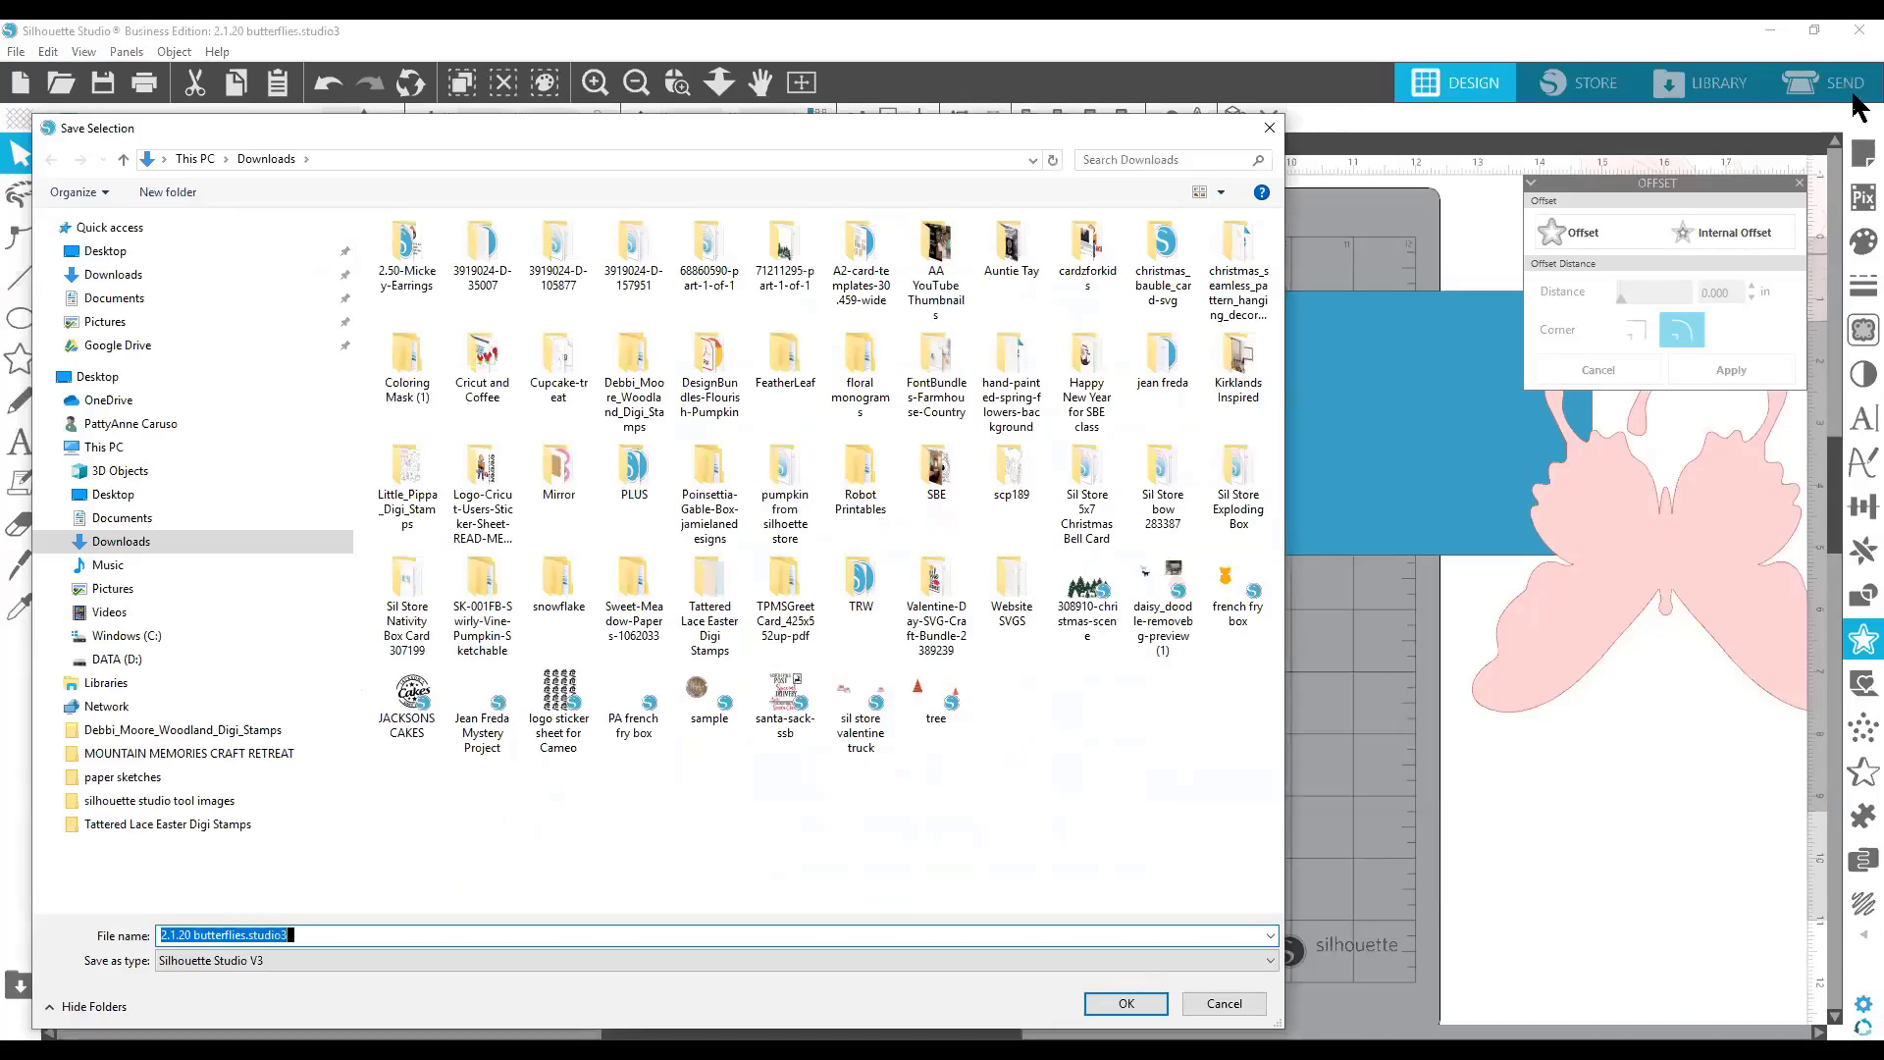
type("butterfly s")
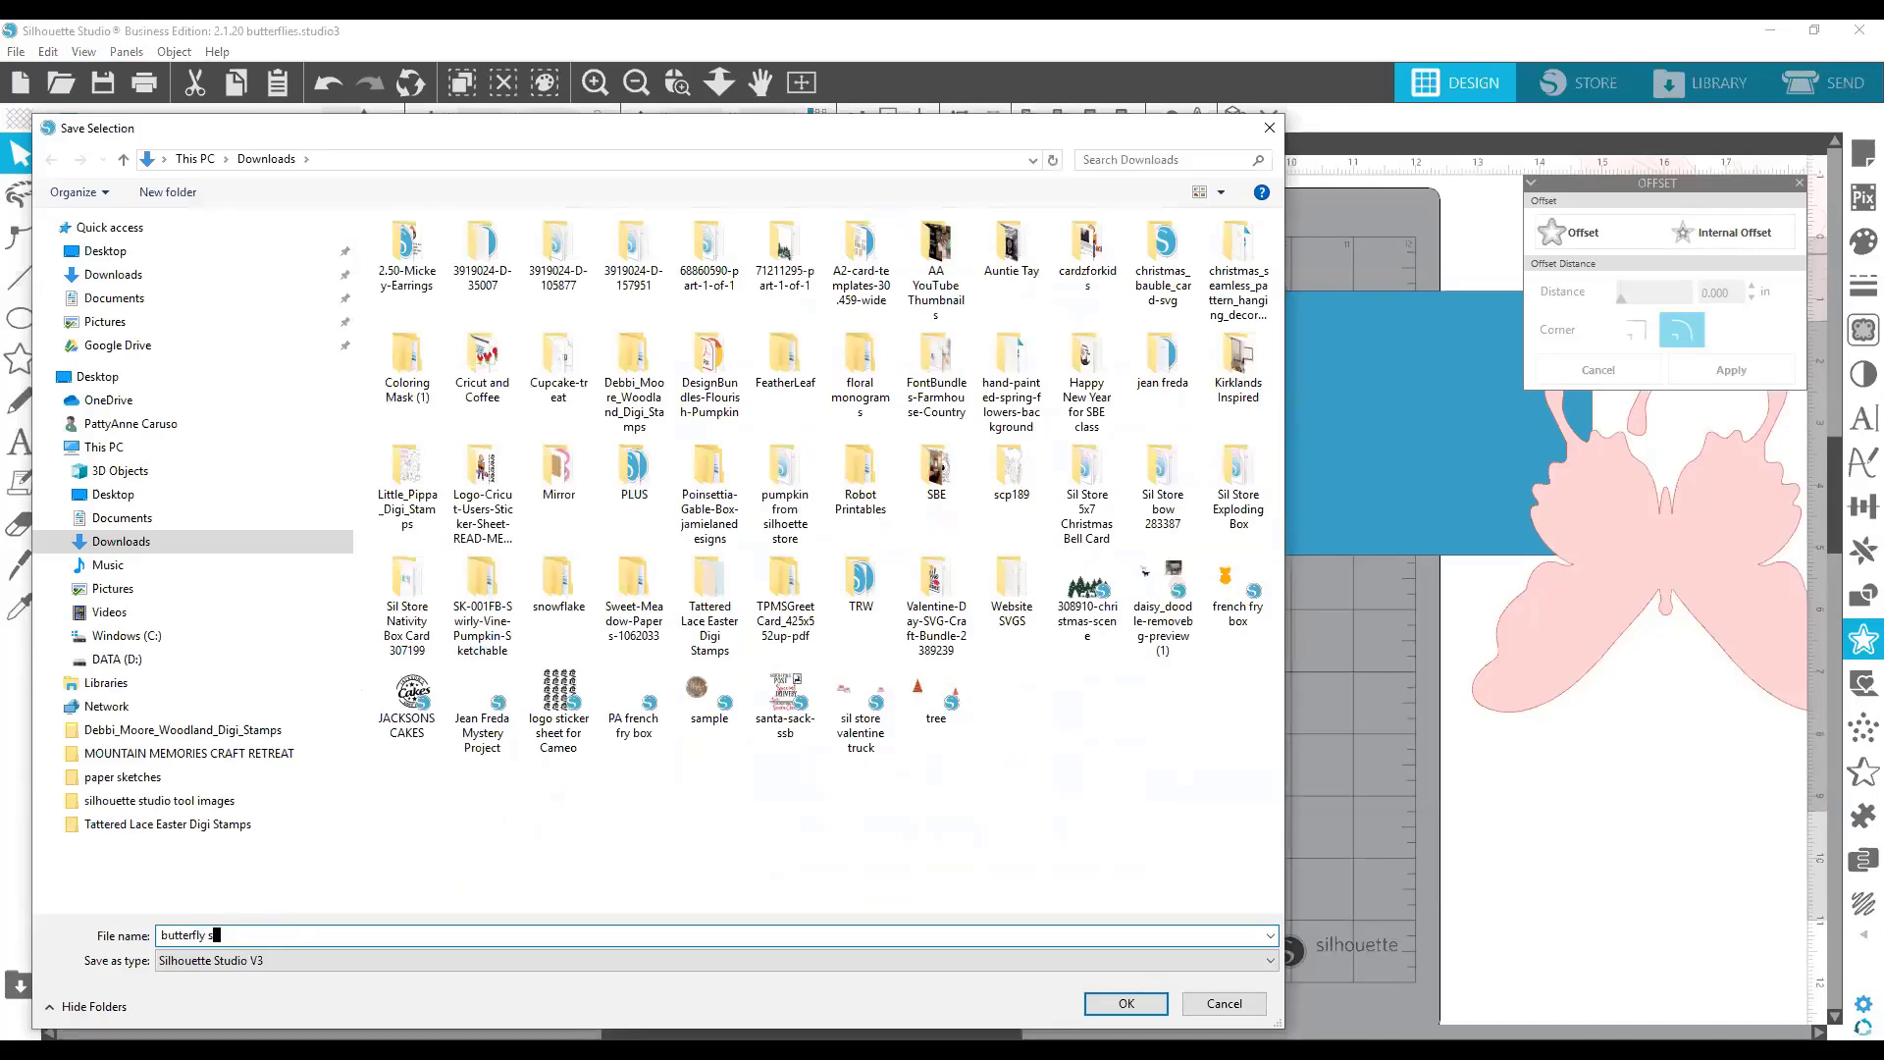
type("core")
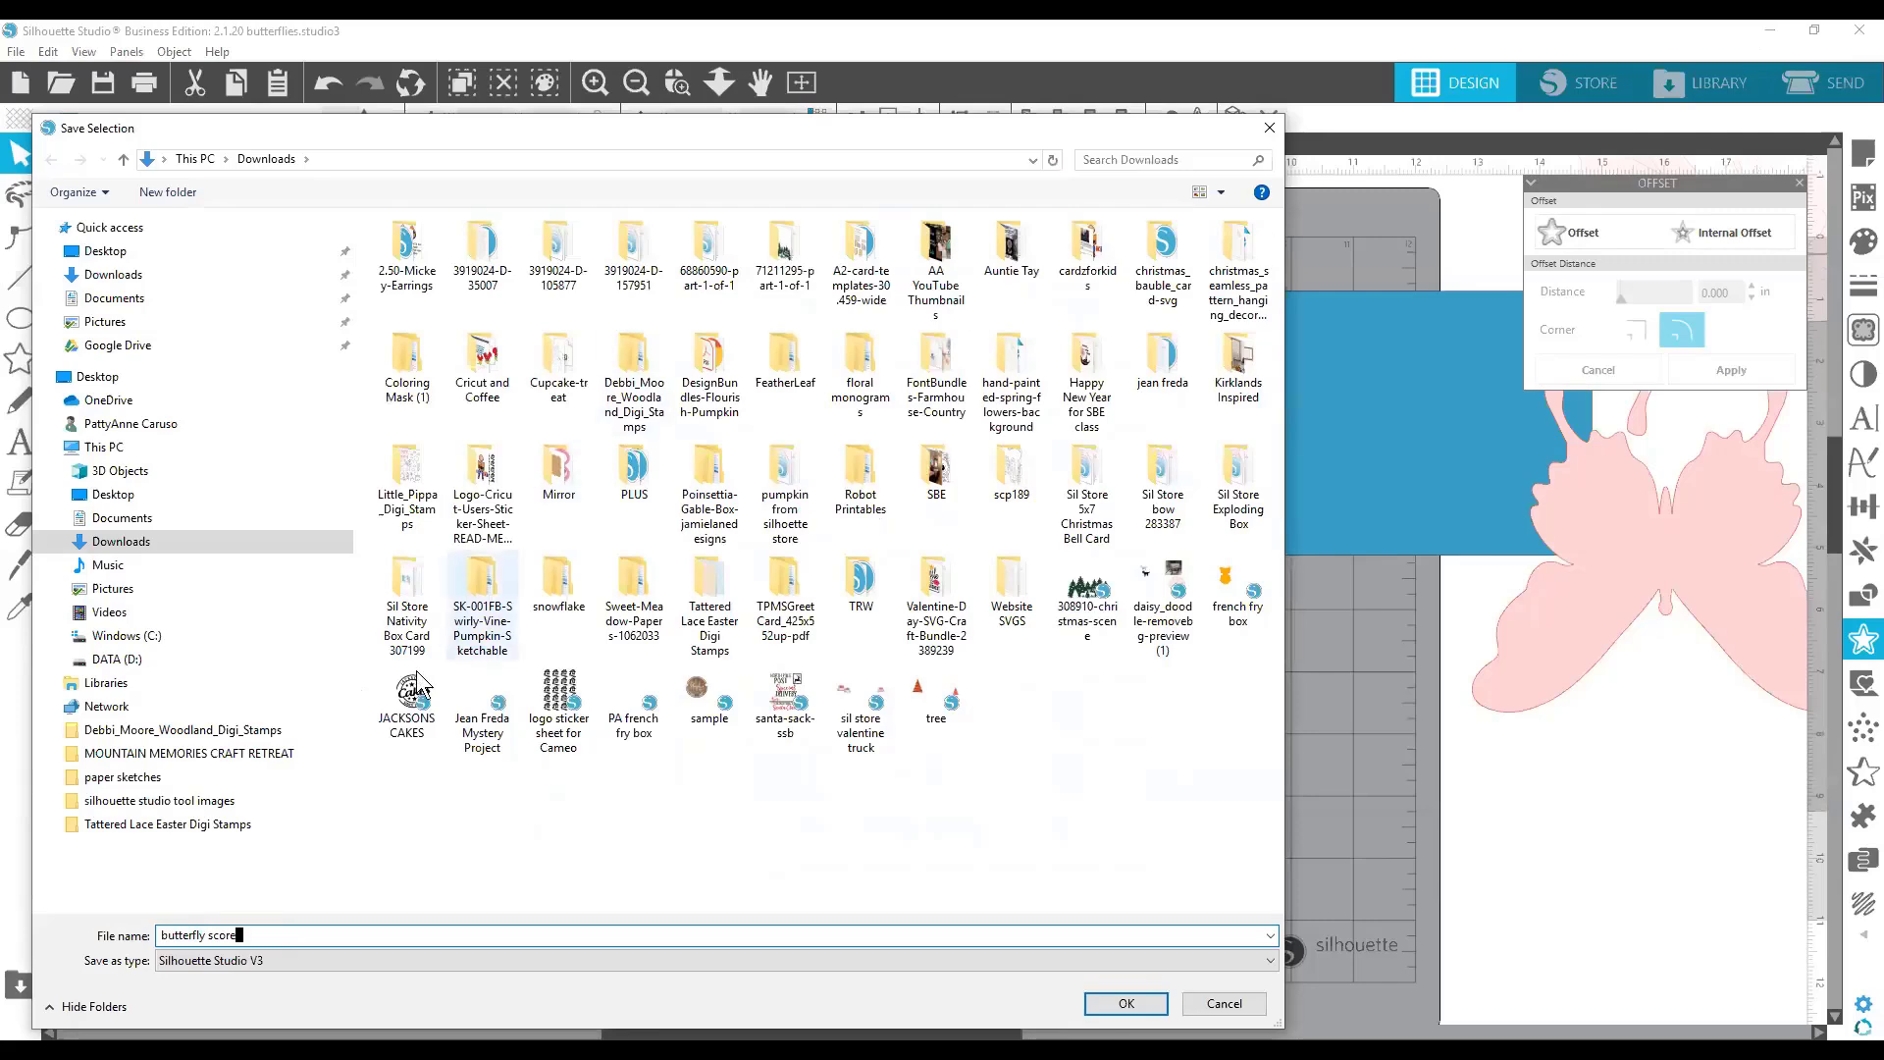
left_click(298, 957)
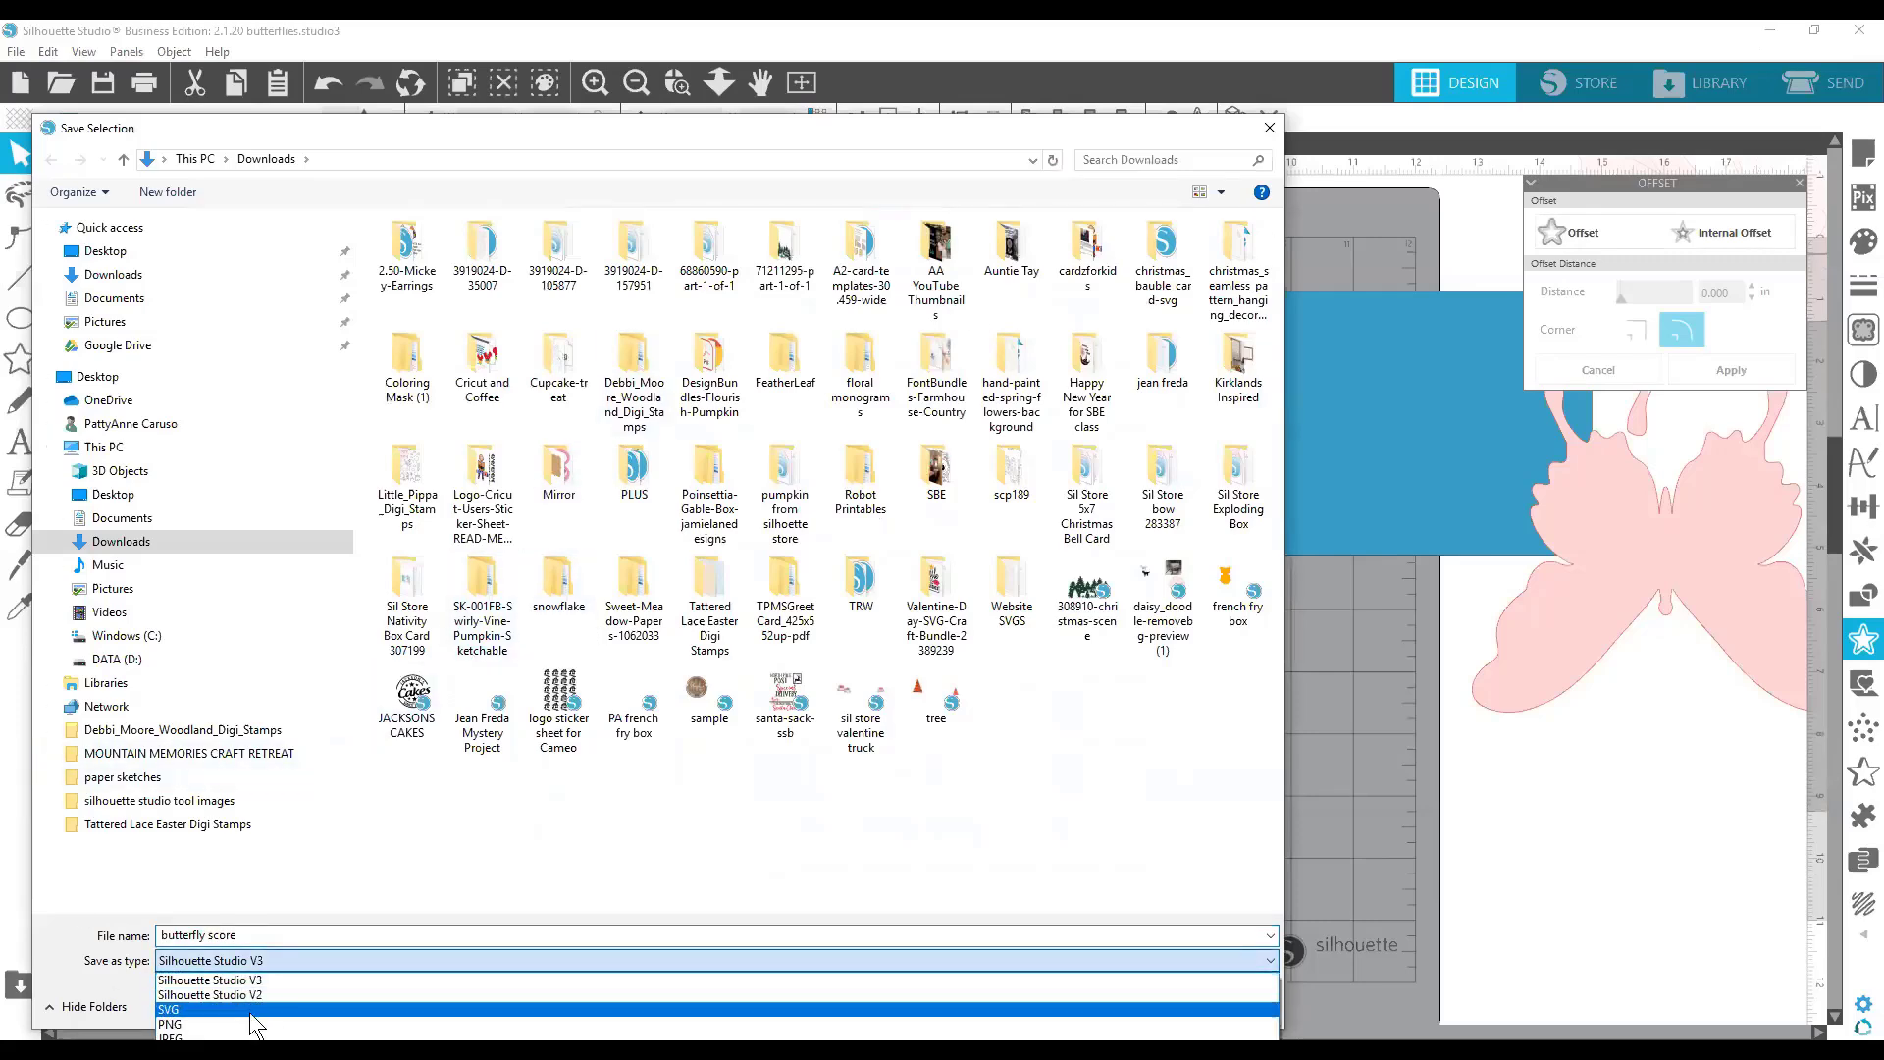
left_click(252, 1011)
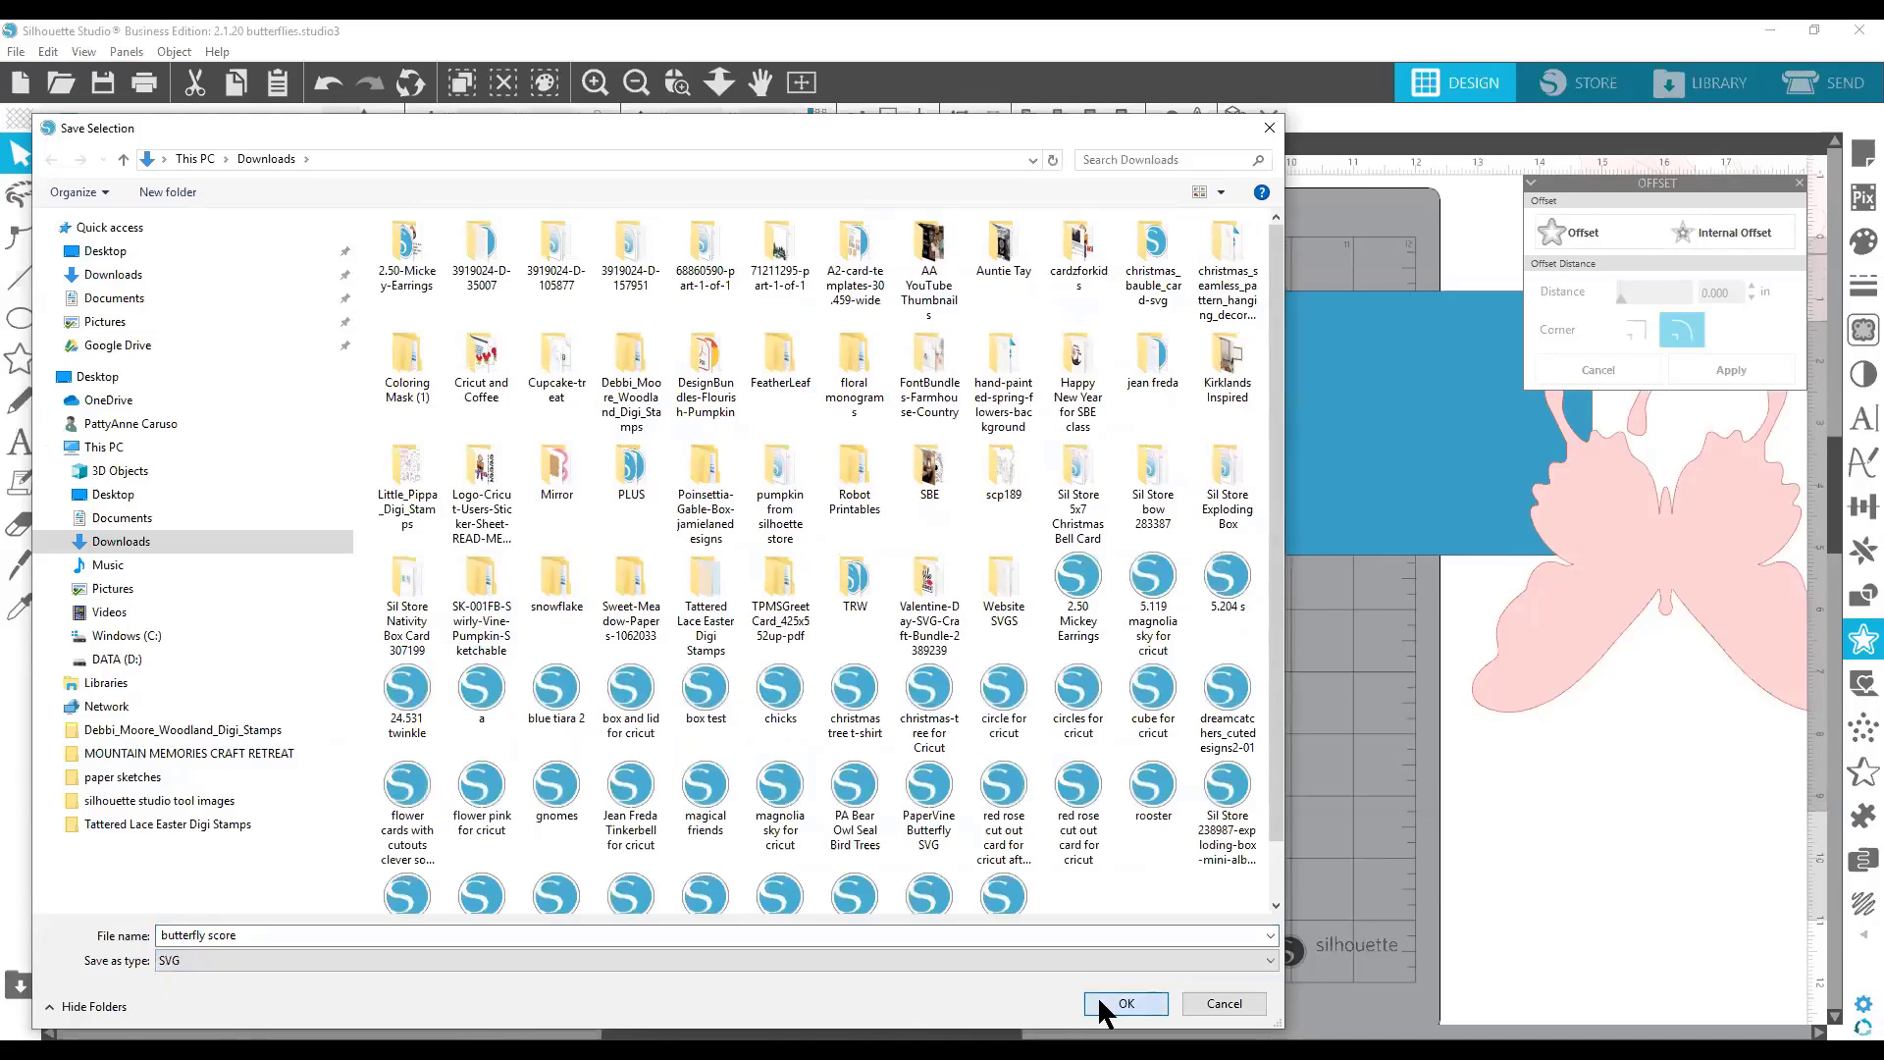
left_click(1118, 1003)
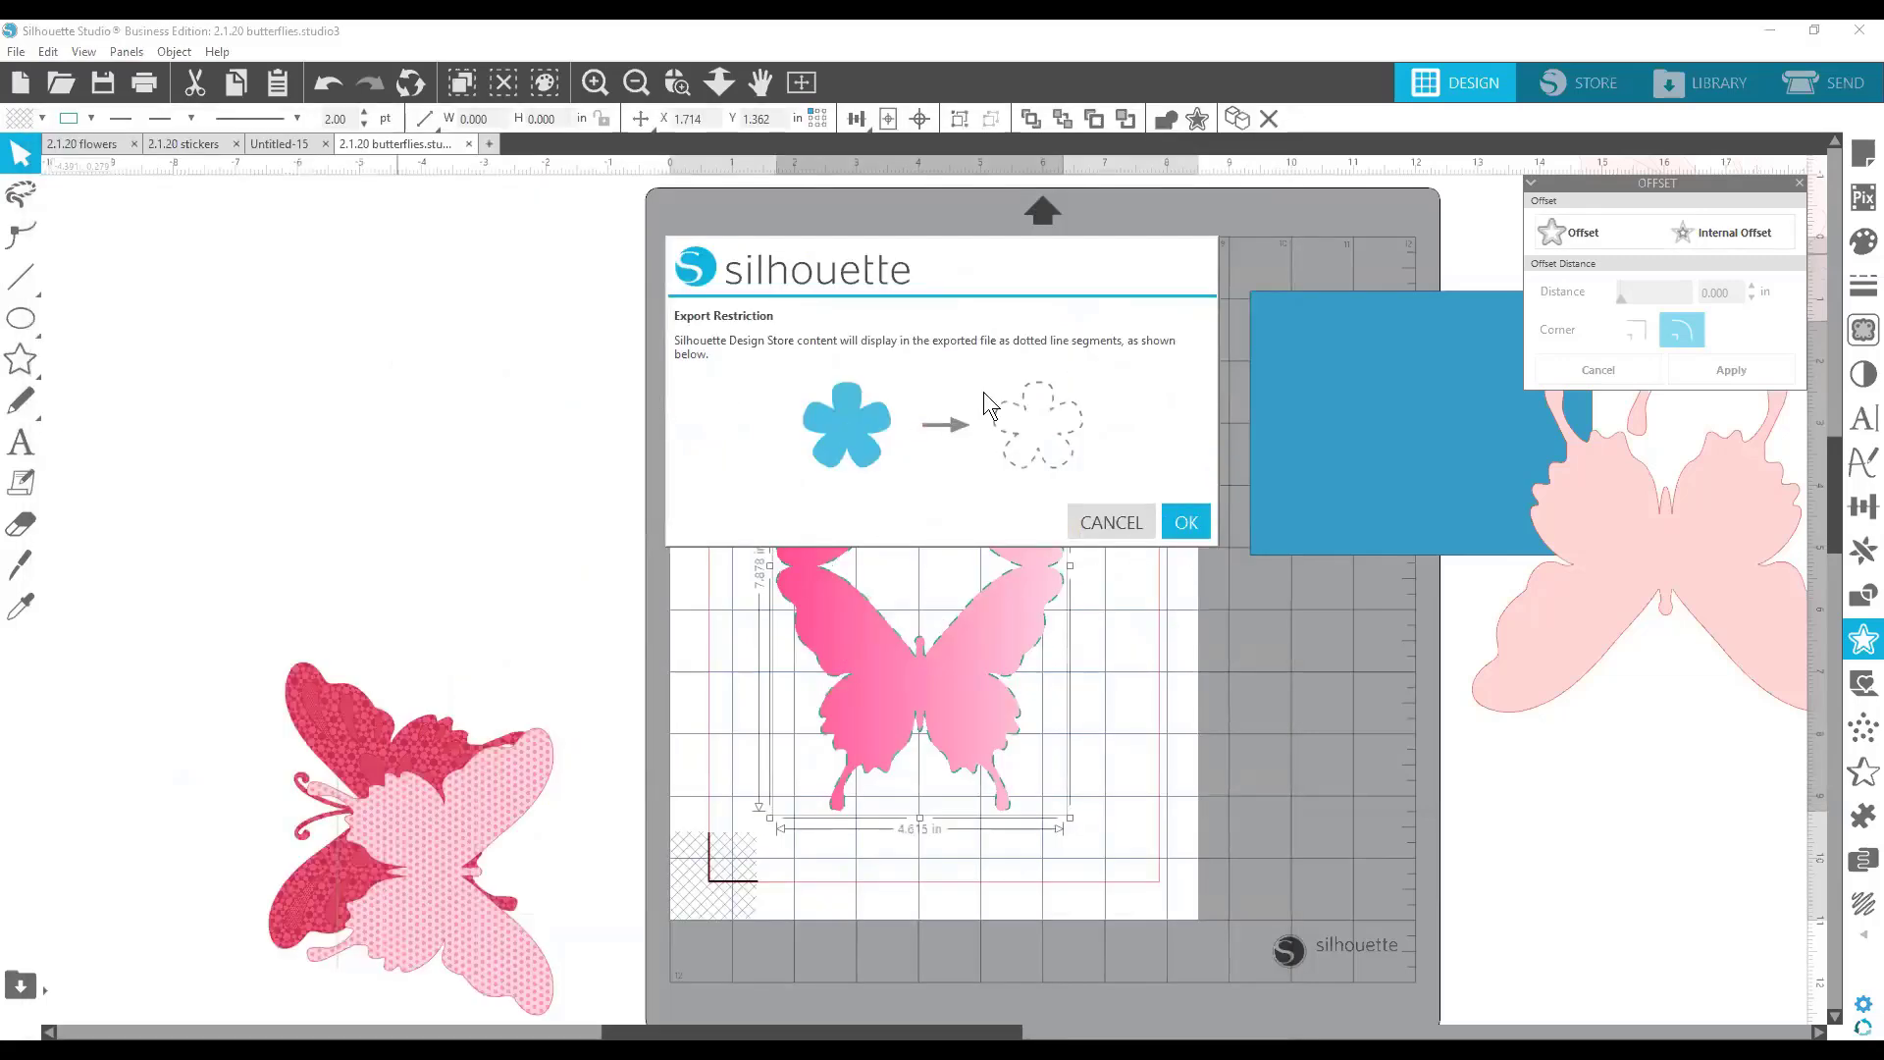
left_click_drag(970, 252, 834, 248)
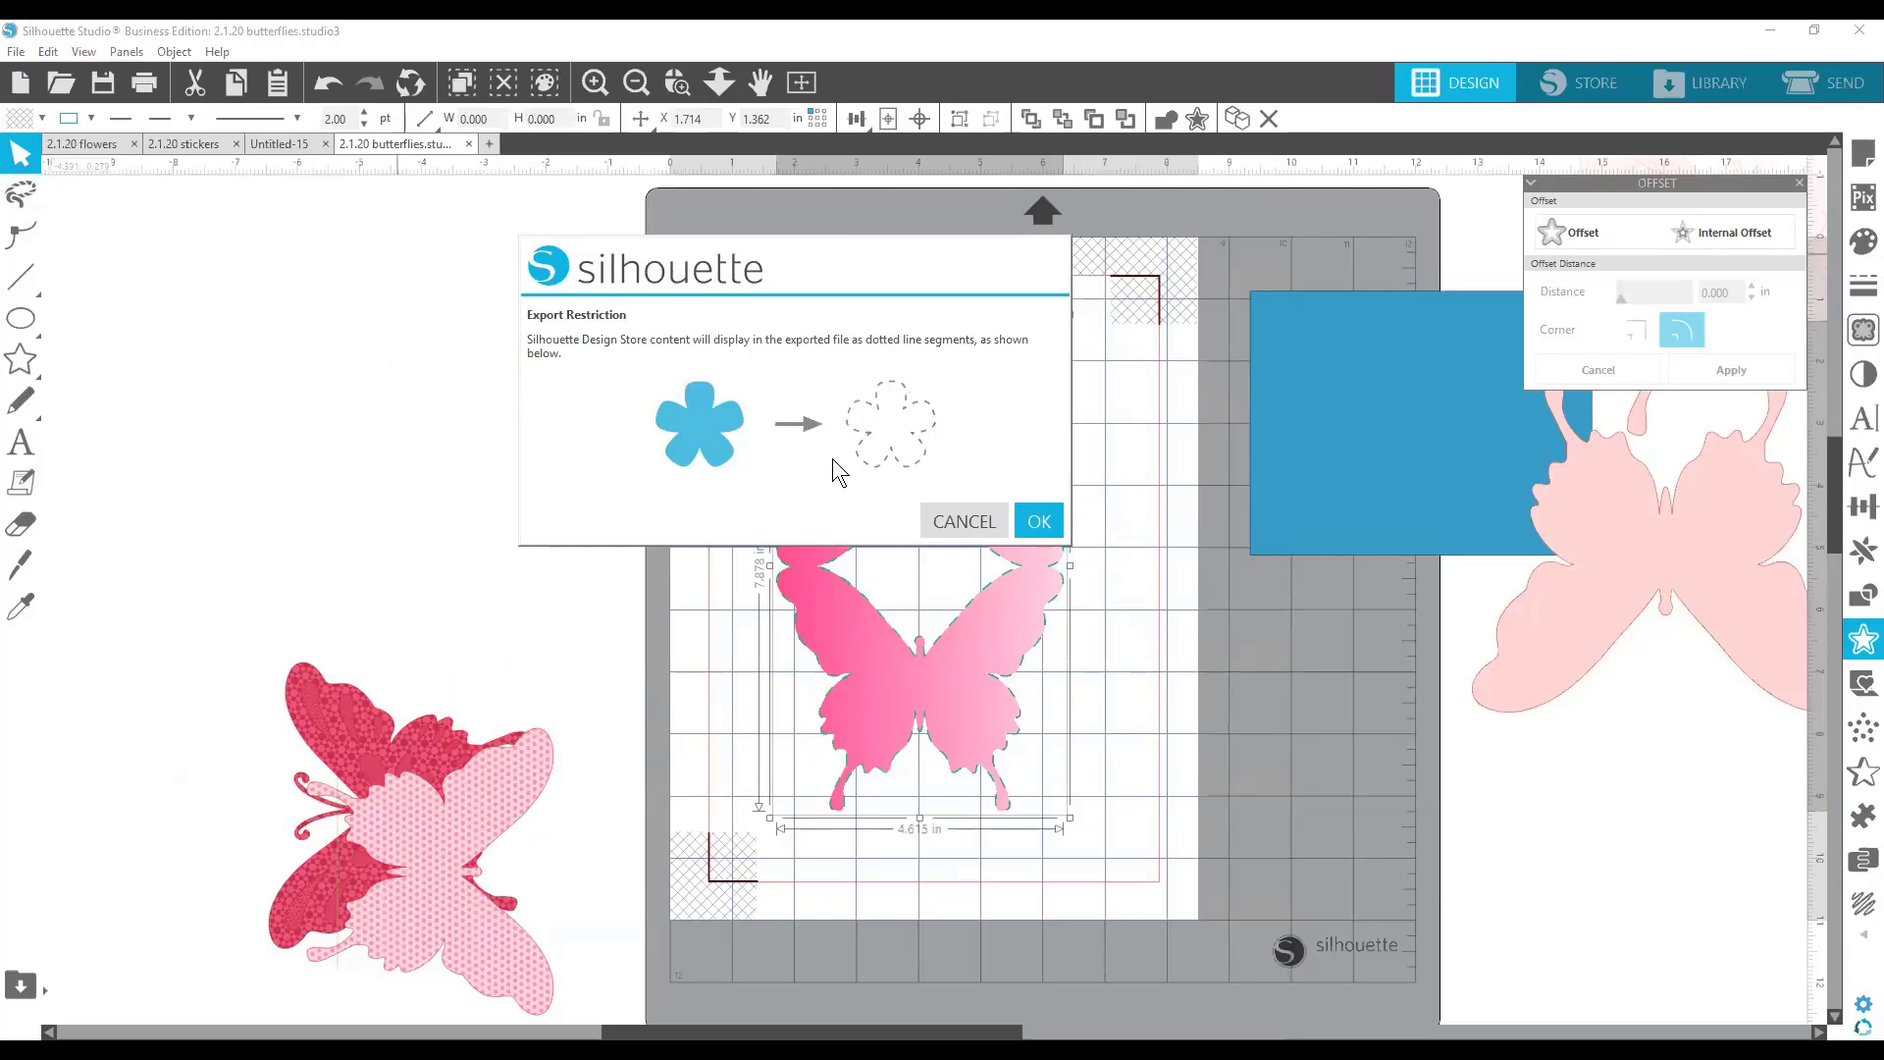
left_click(1039, 521)
Move the double butterfly off the page and draw an ellipse about 4.17 by 3.78 in on the page.
left_click(14, 444)
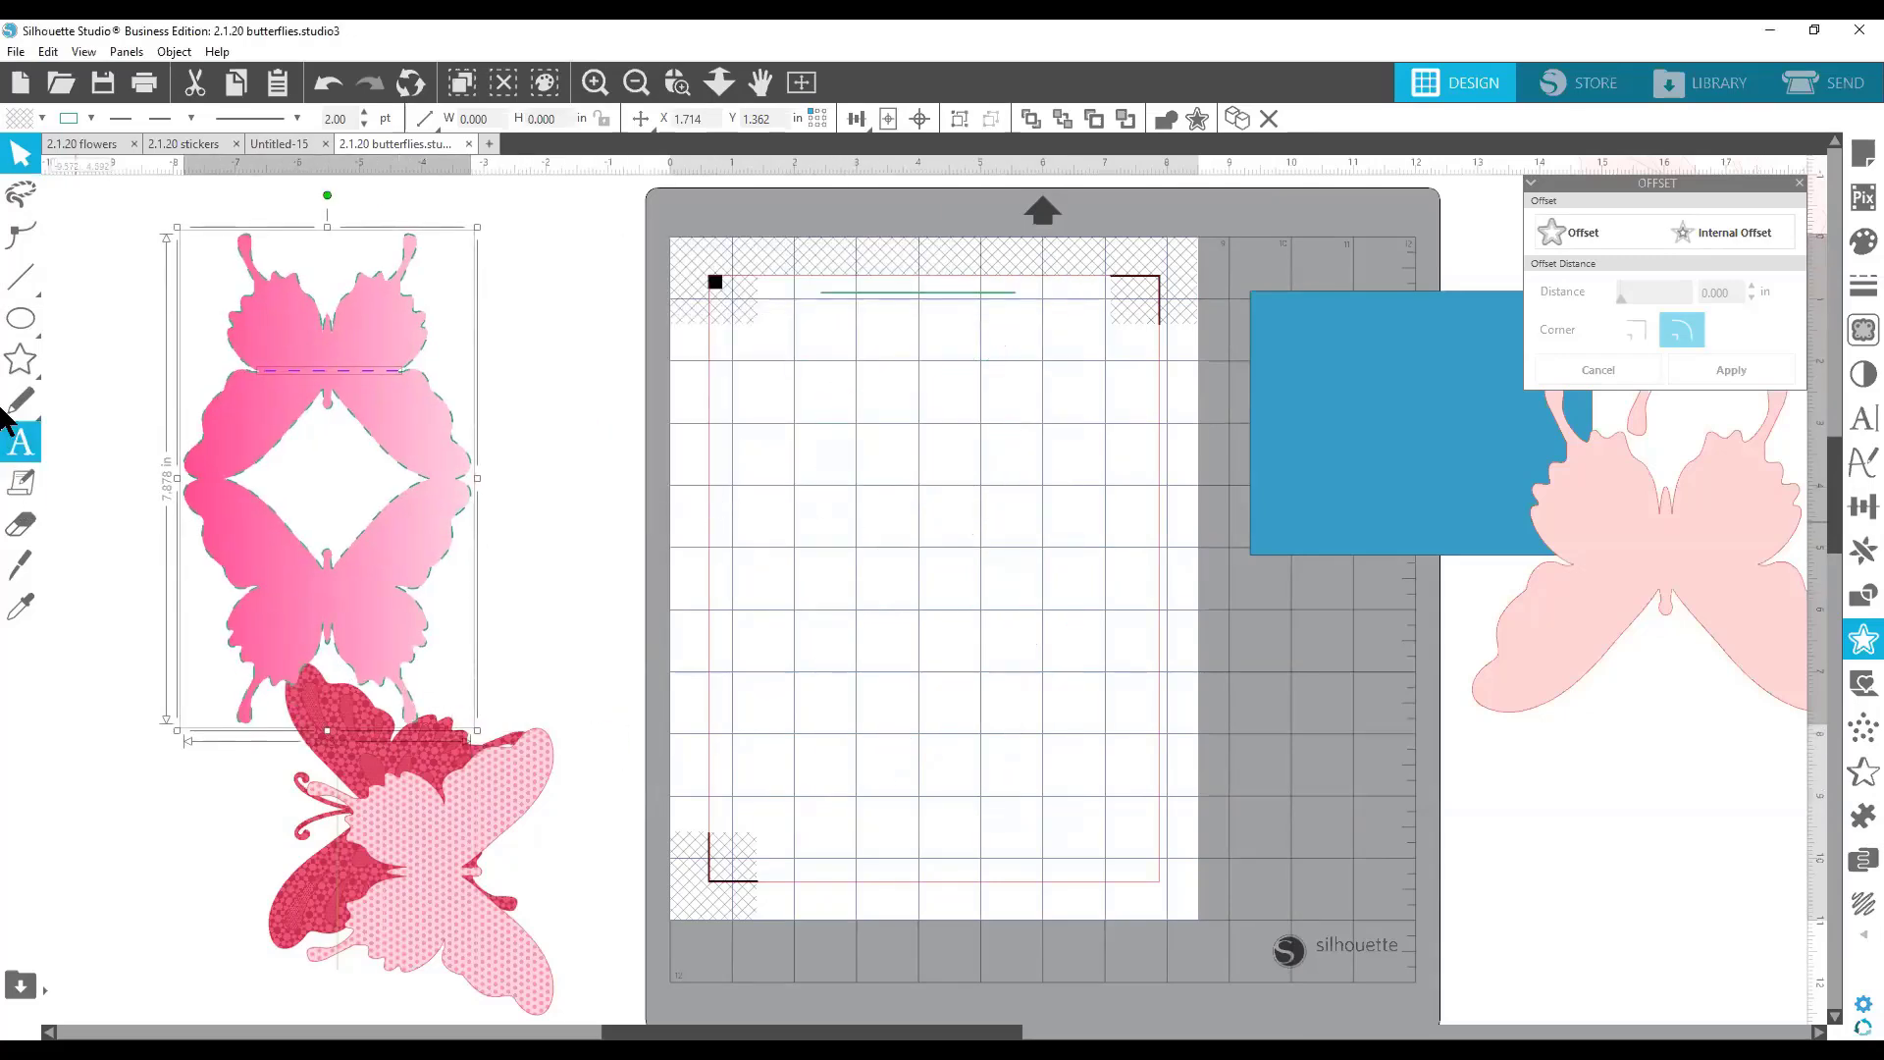
left_click(20, 318)
left_click_drag(853, 439, 1127, 688)
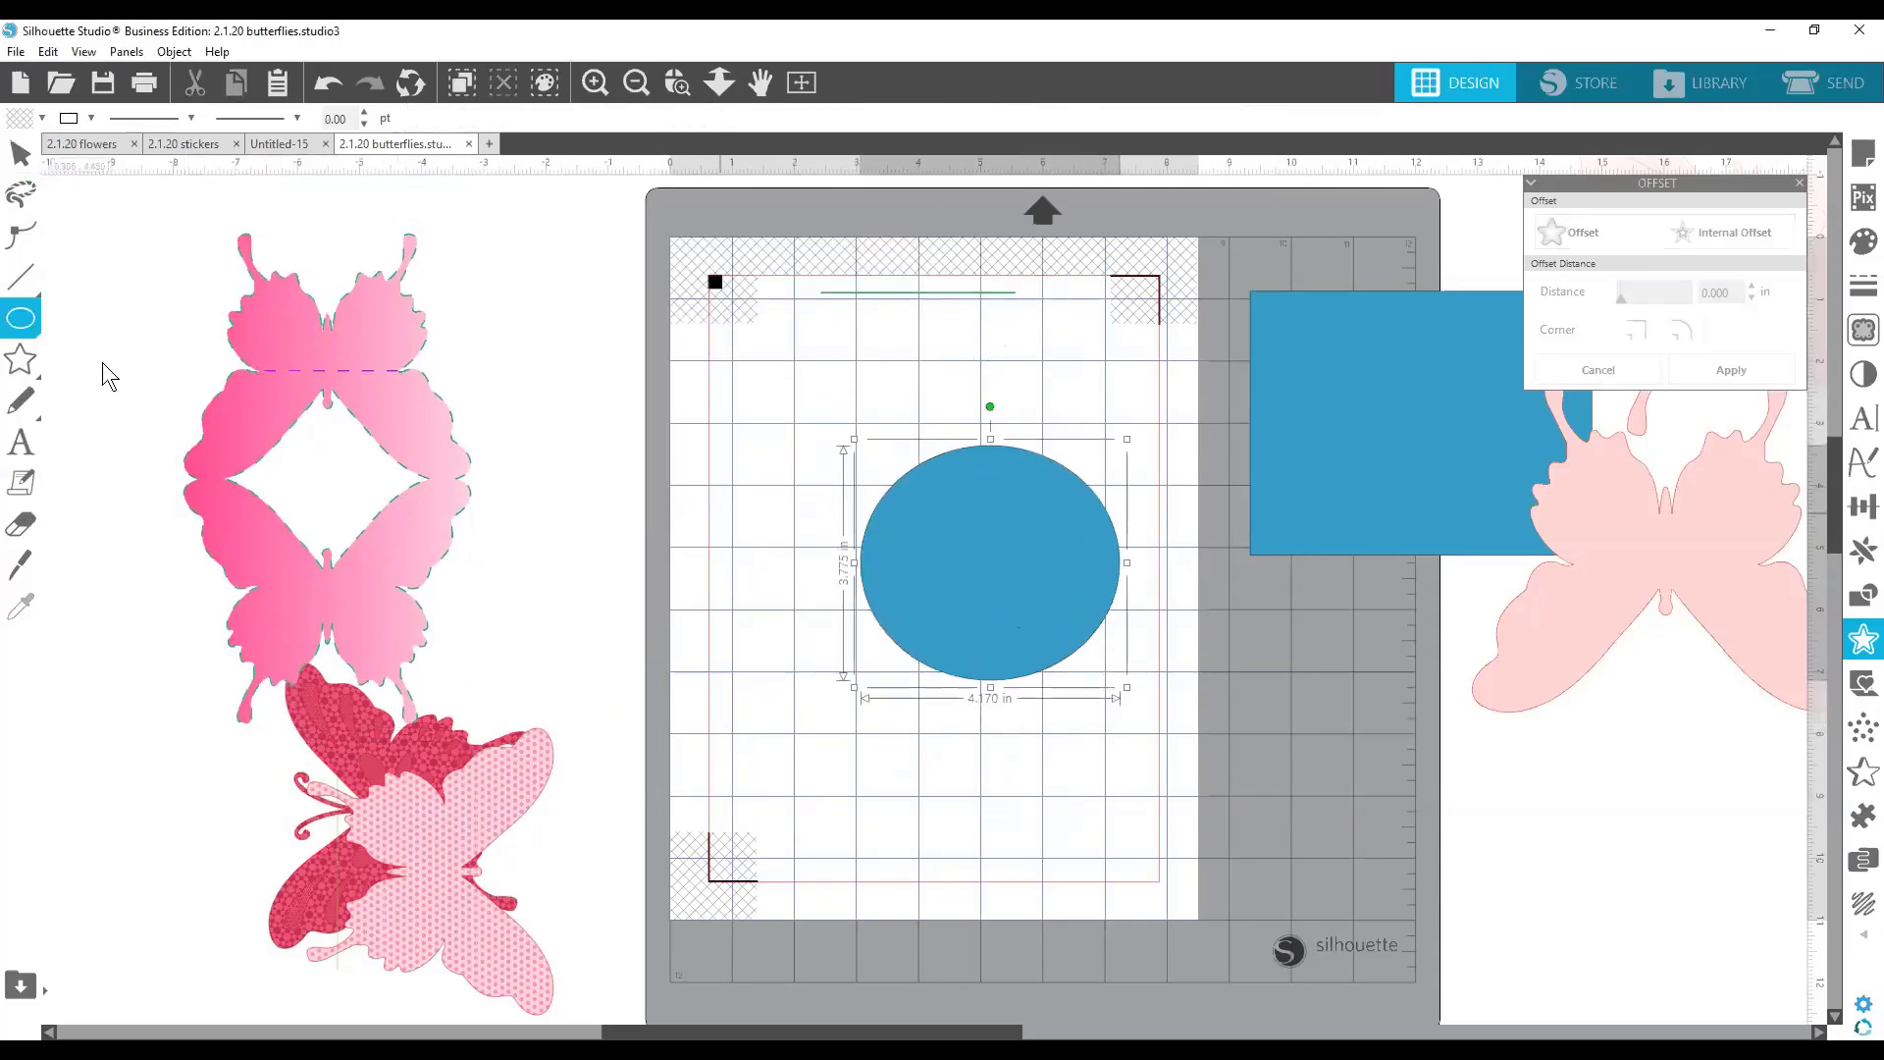
Draw a slightly slanted line about 7.2 in wide across the ellipse and give it a dashed style.
left_click(20, 276)
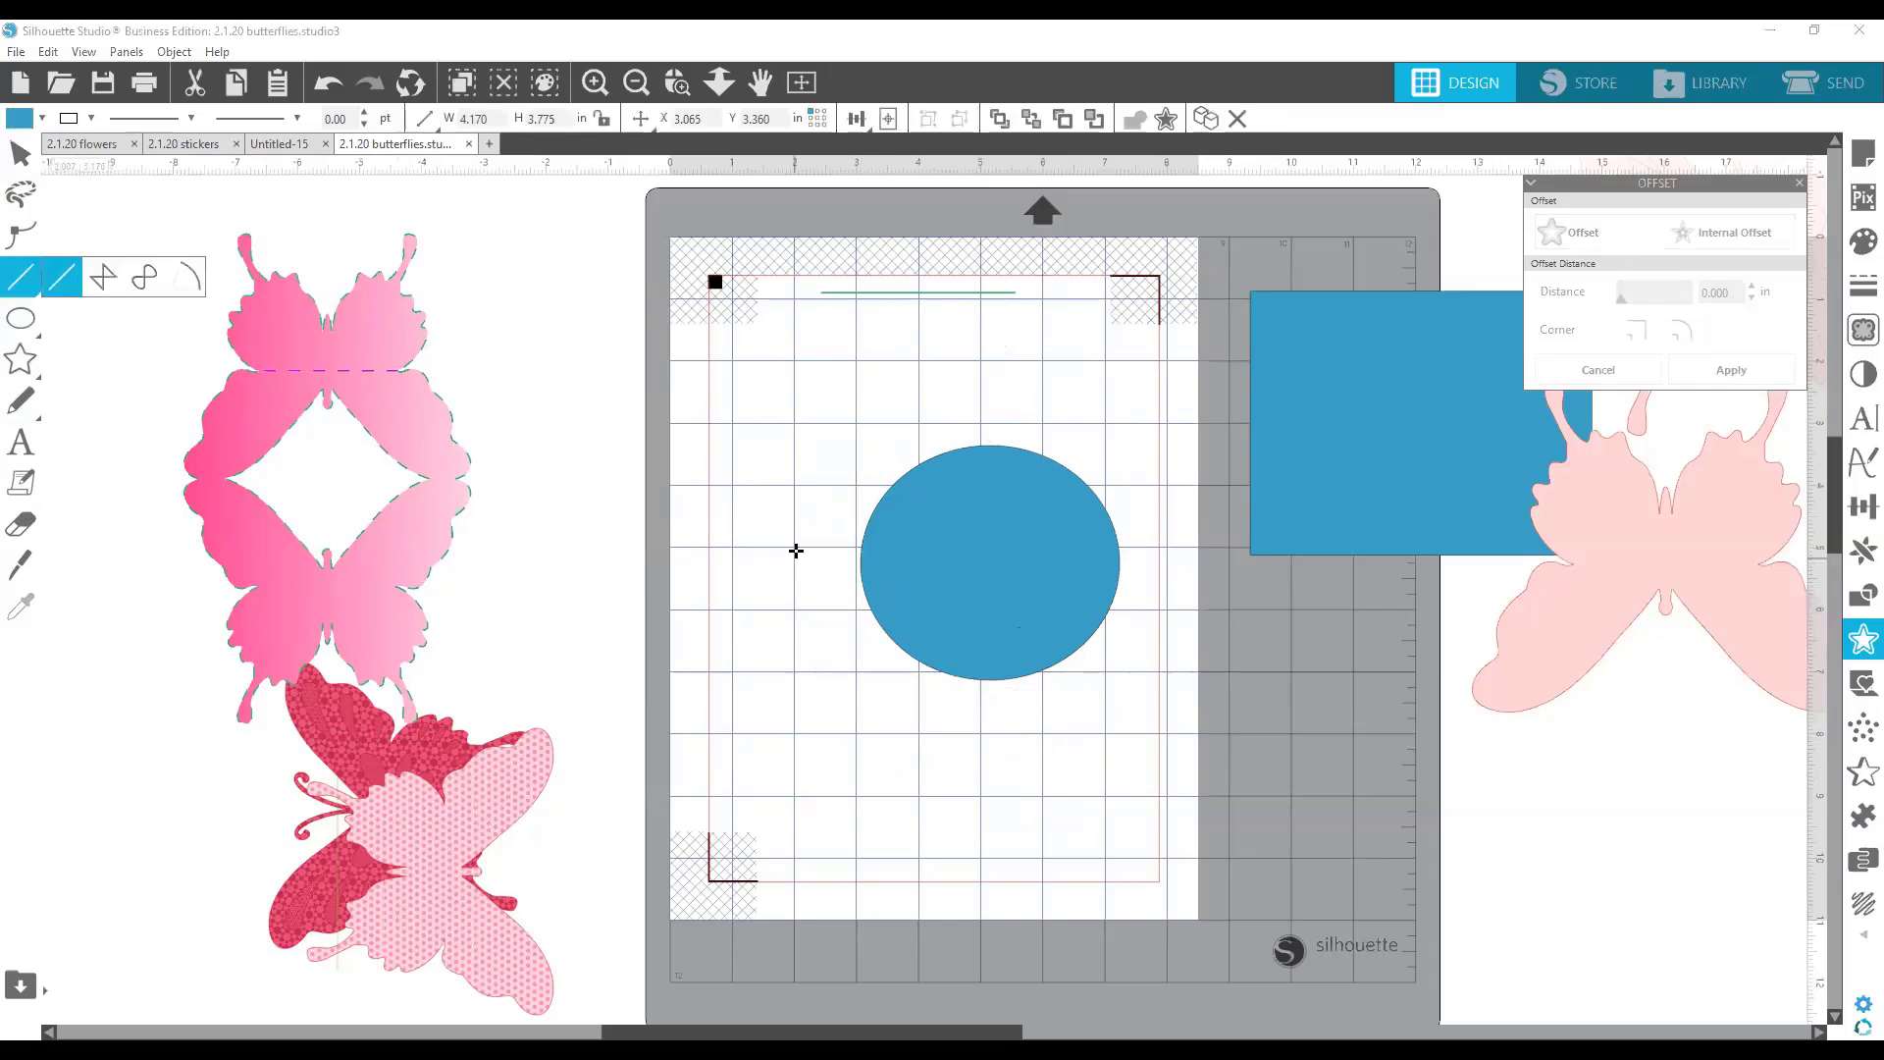
left_click_drag(795, 547, 1250, 522)
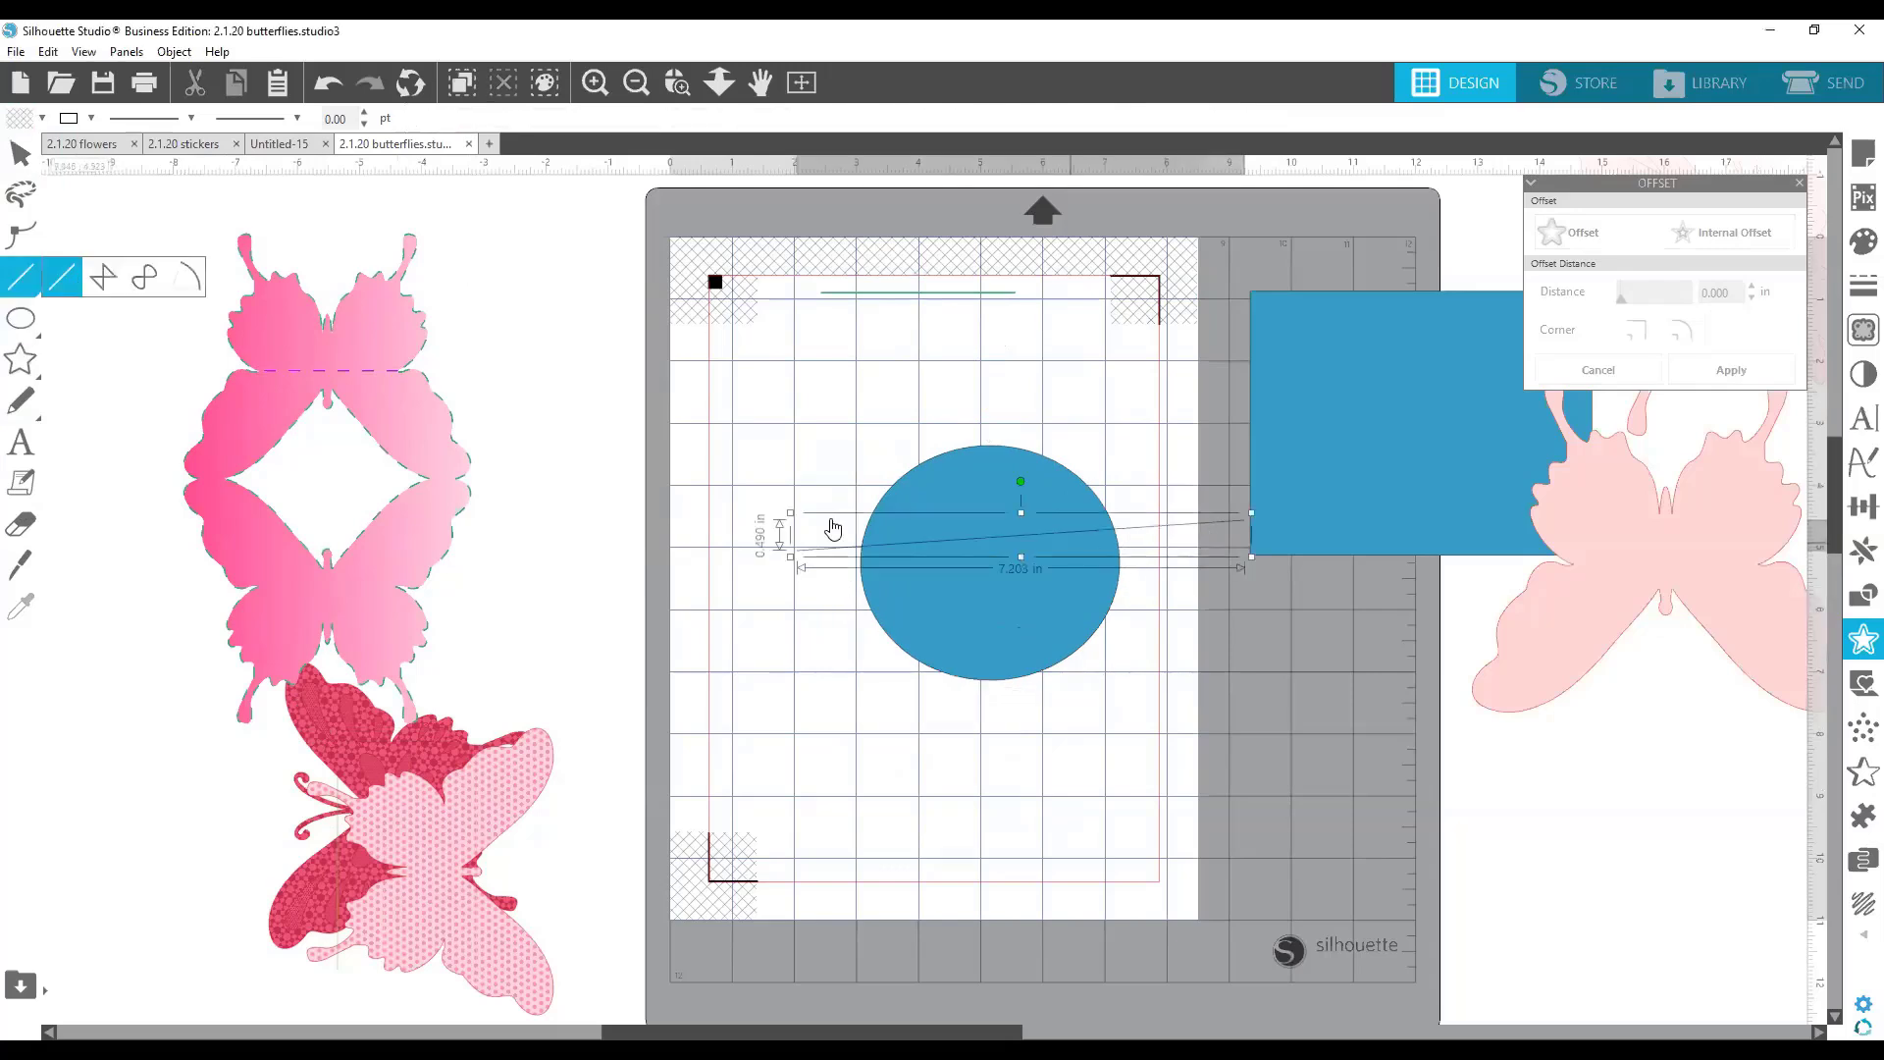
left_click(161, 115)
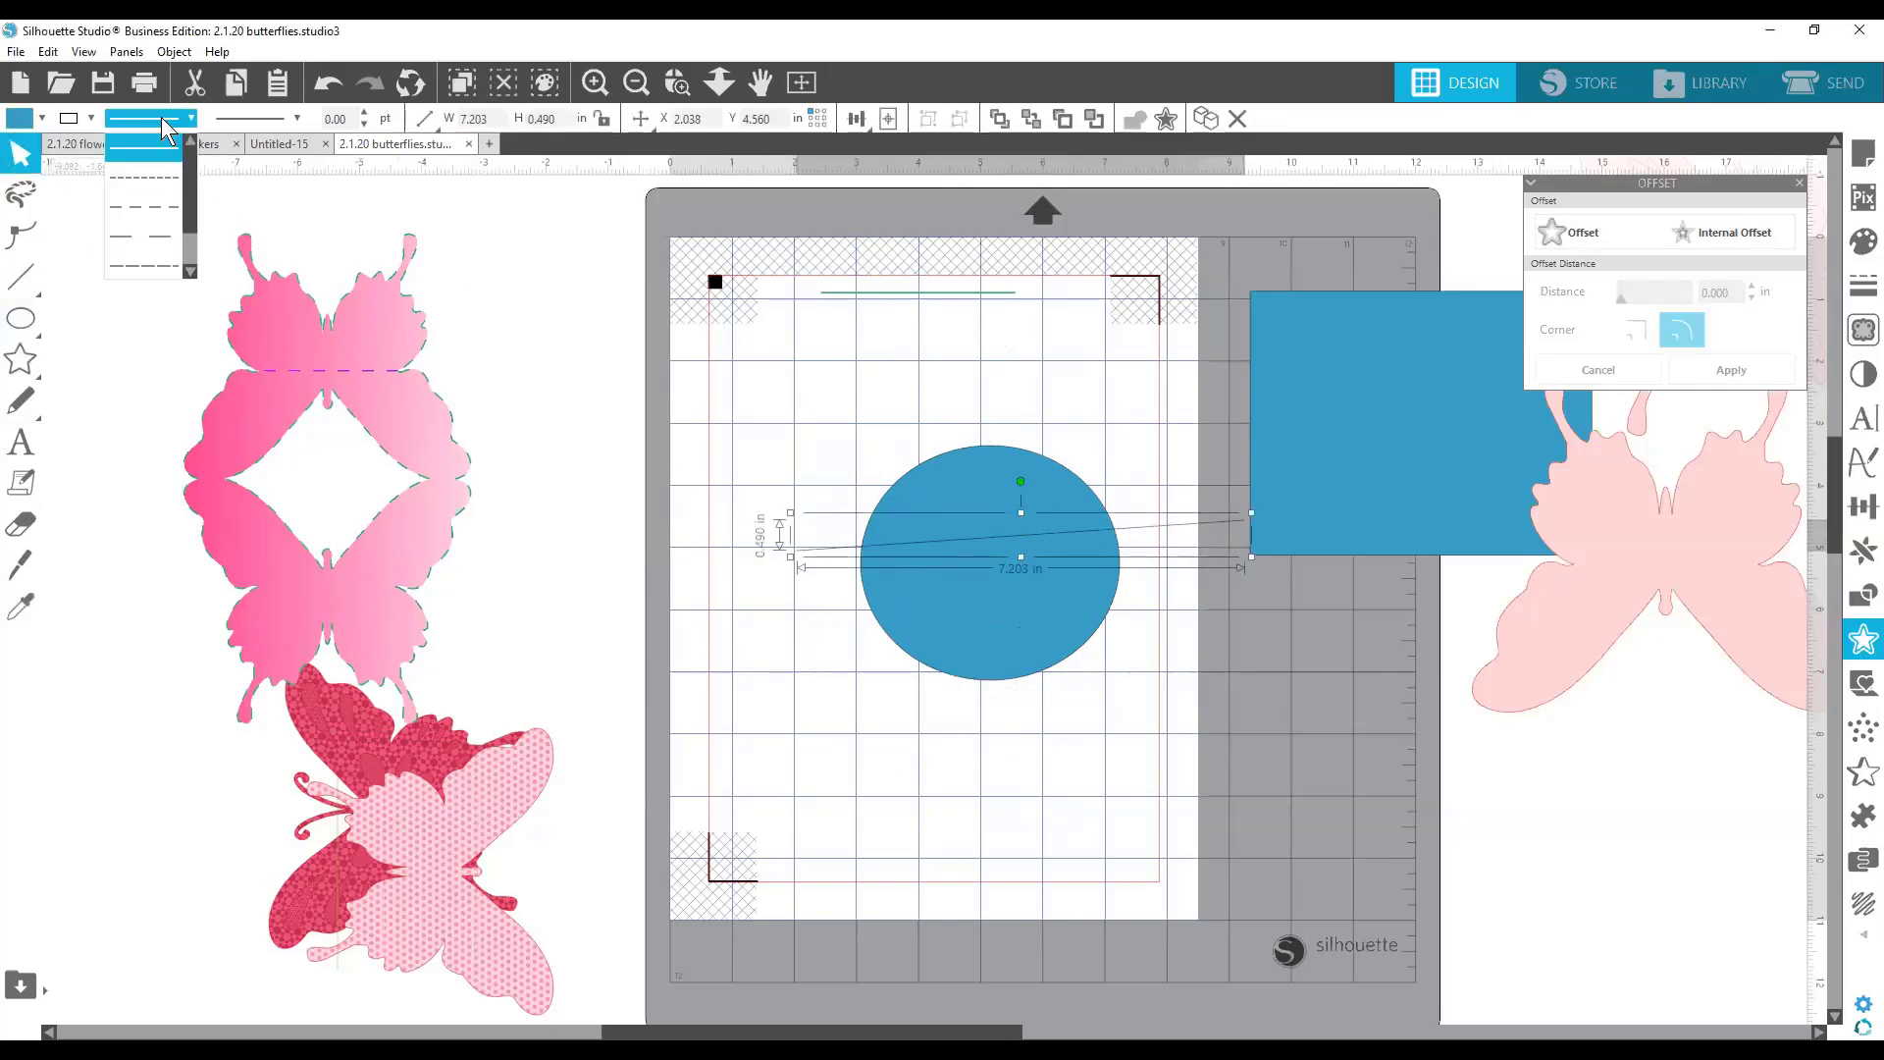
left_click(140, 203)
Set the dashed line's thickness to 2.75 pt and its line color to green.
left_click(364, 111)
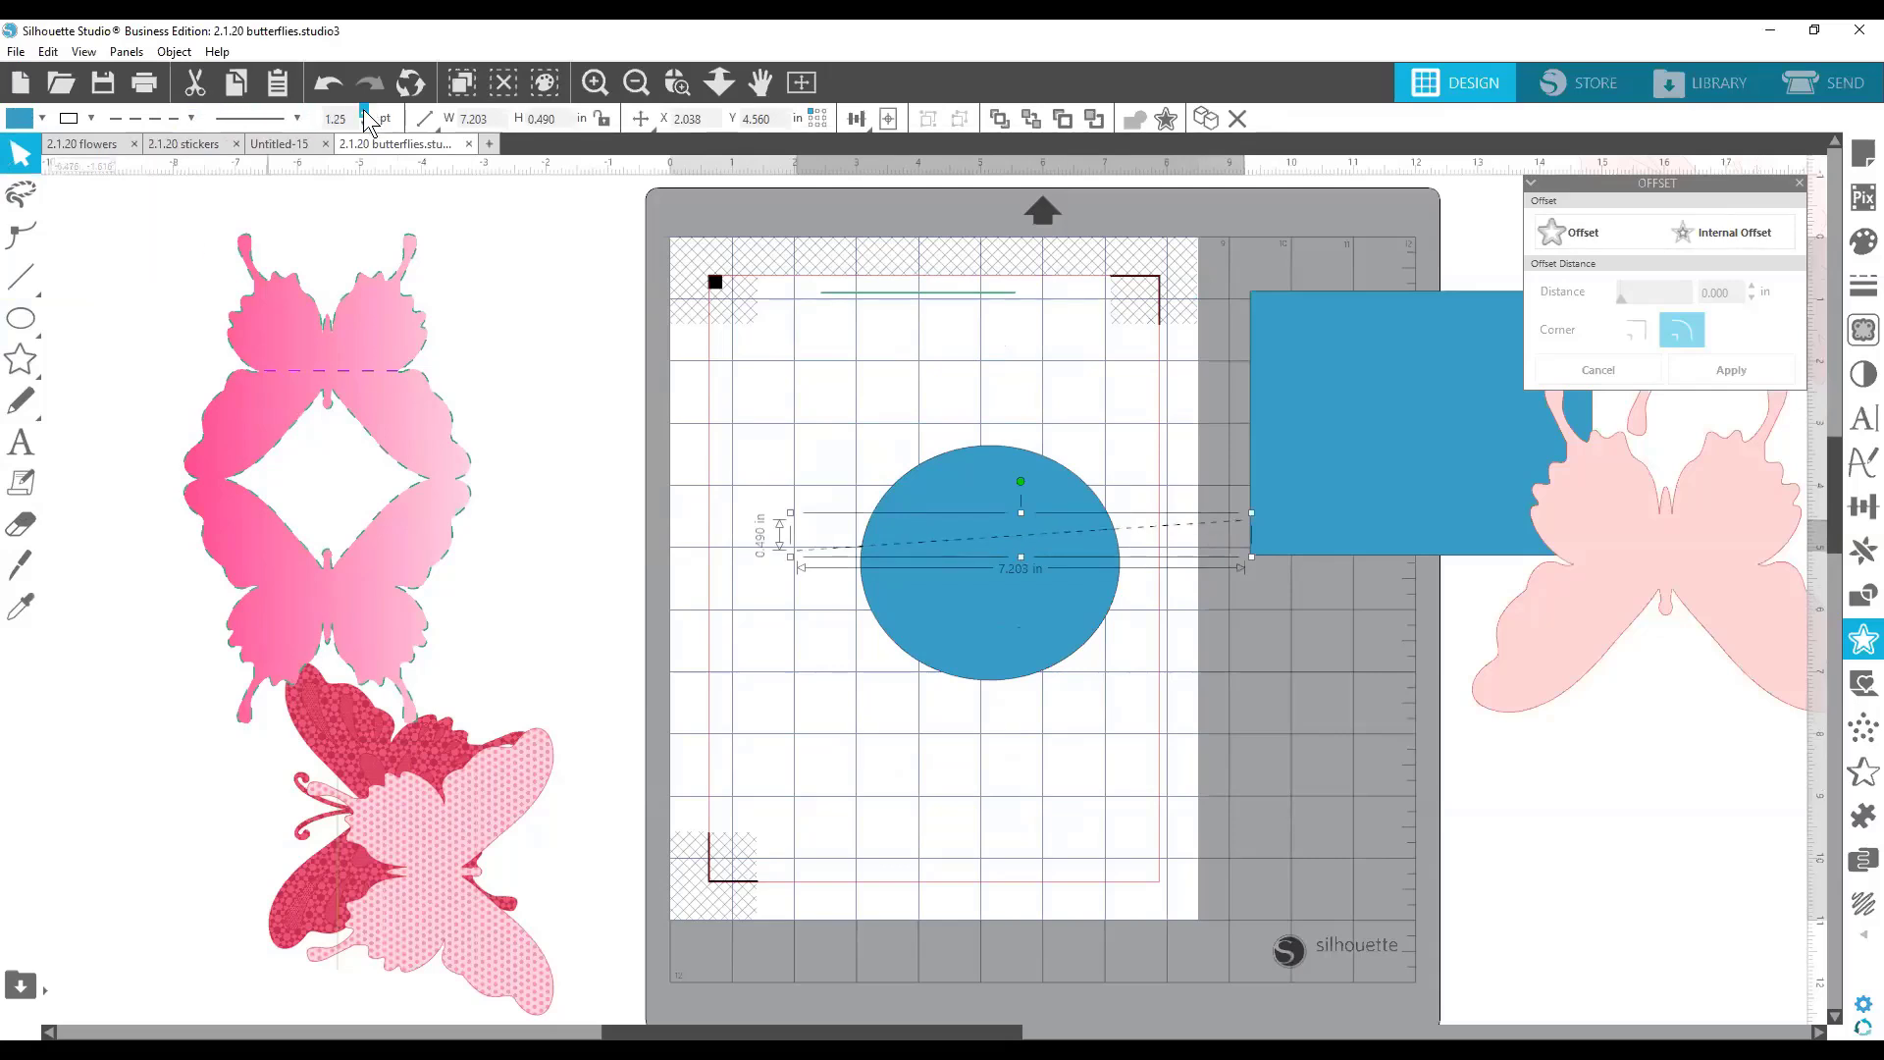
left_click(364, 111)
left_click(364, 111)
left_click(364, 110)
left_click(90, 118)
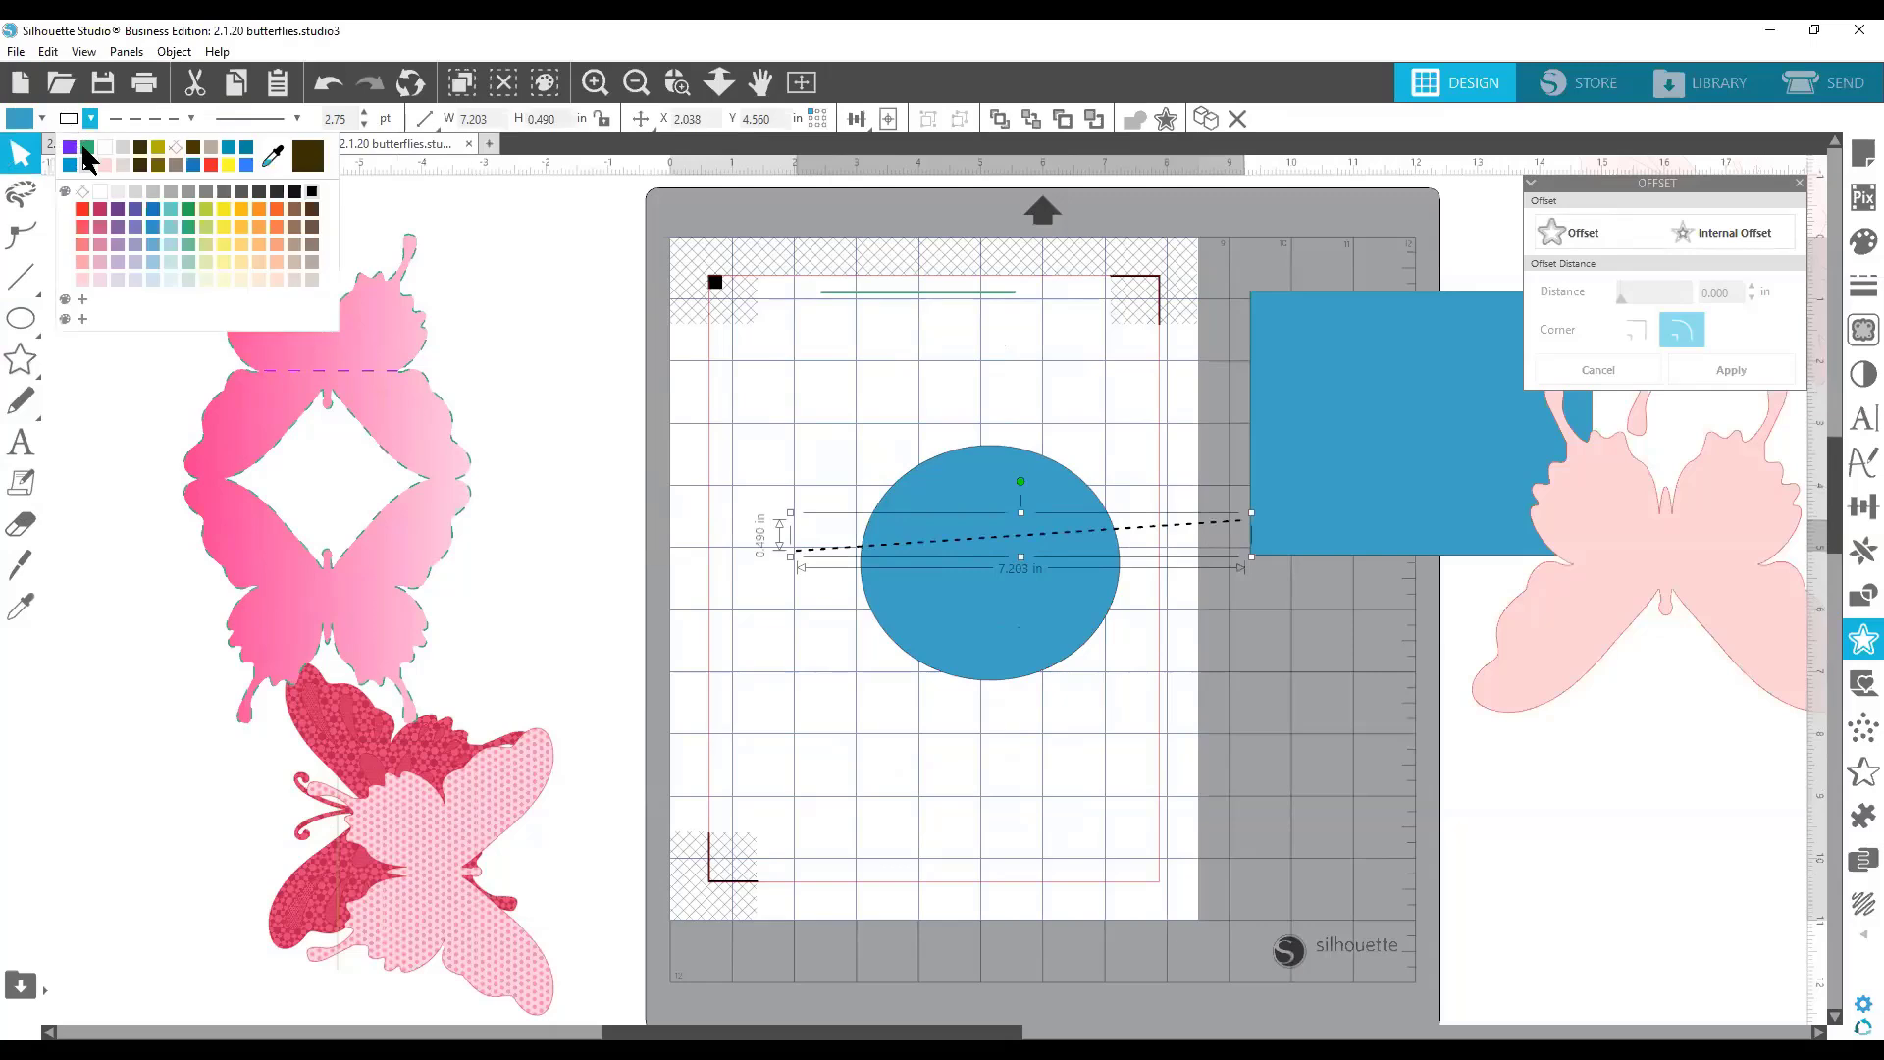
left_click(86, 149)
Fill the ellipse with light gray and group it with the green dashed line.
left_click(1010, 820)
left_click(1038, 652)
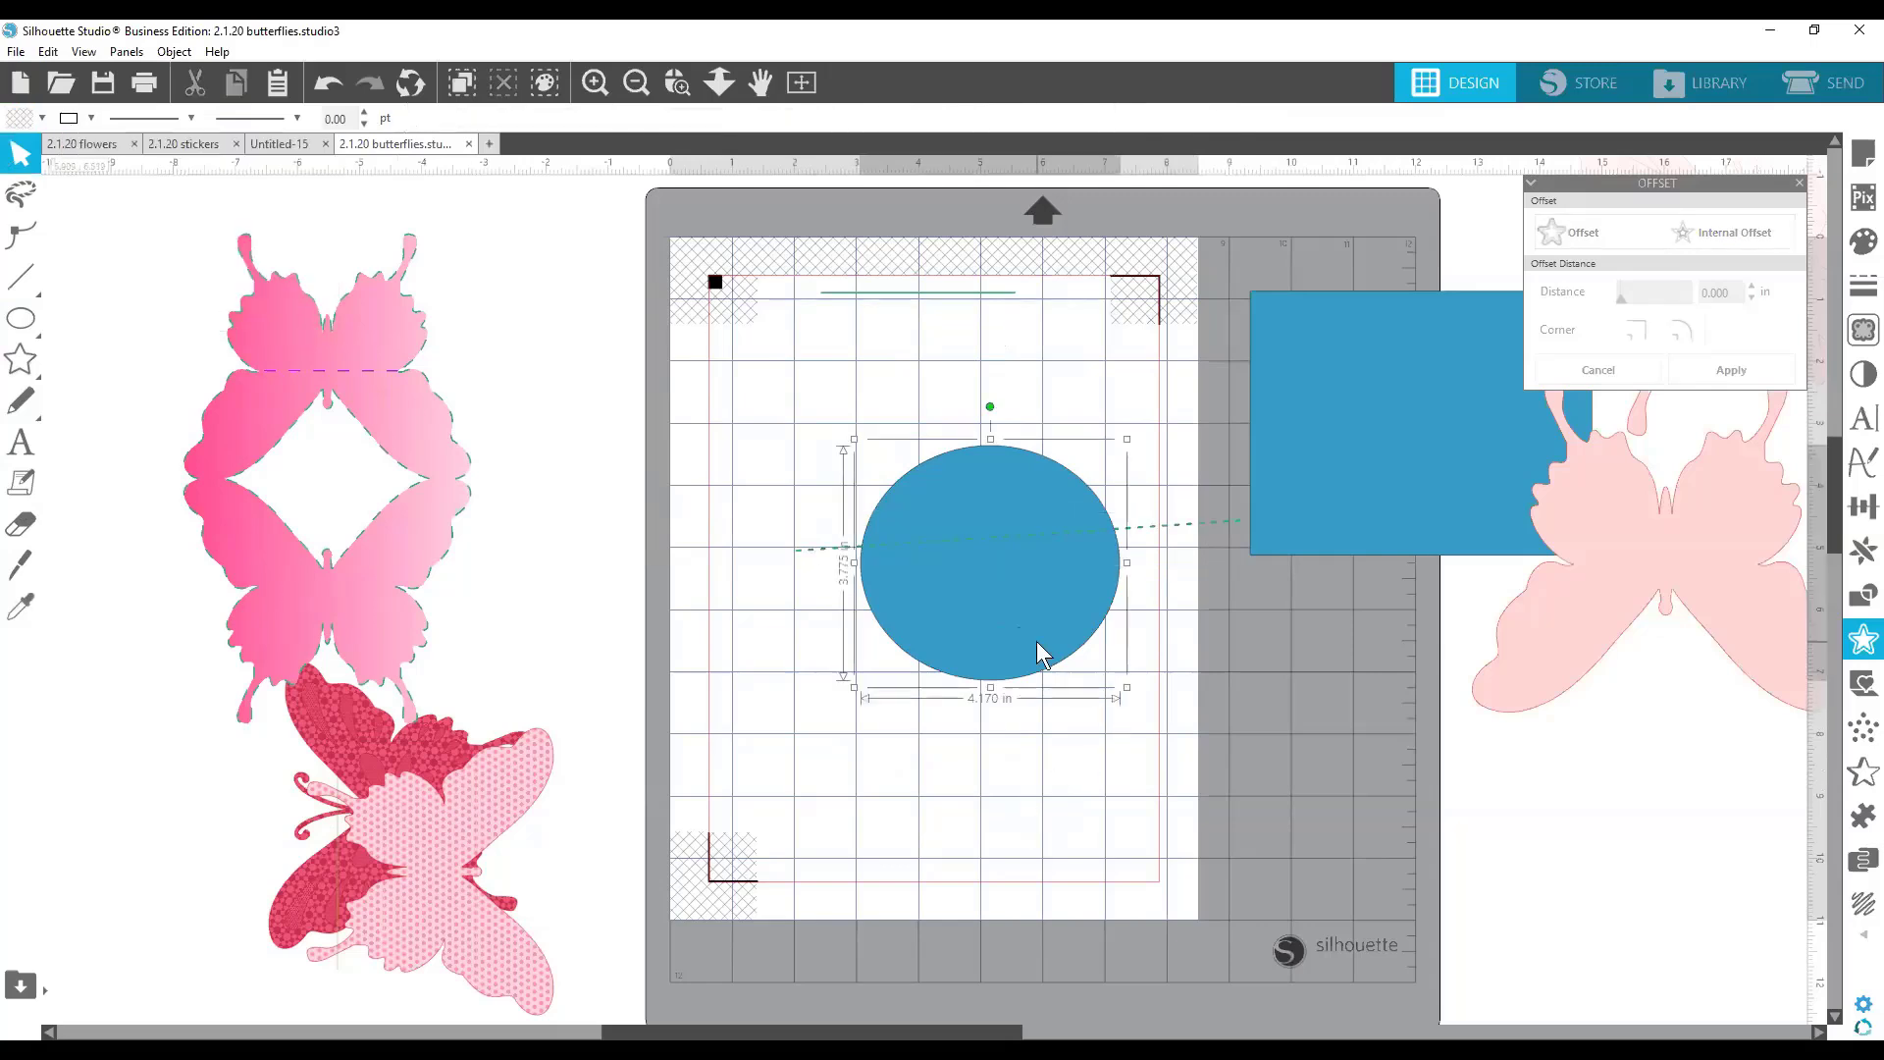
left_click(39, 118)
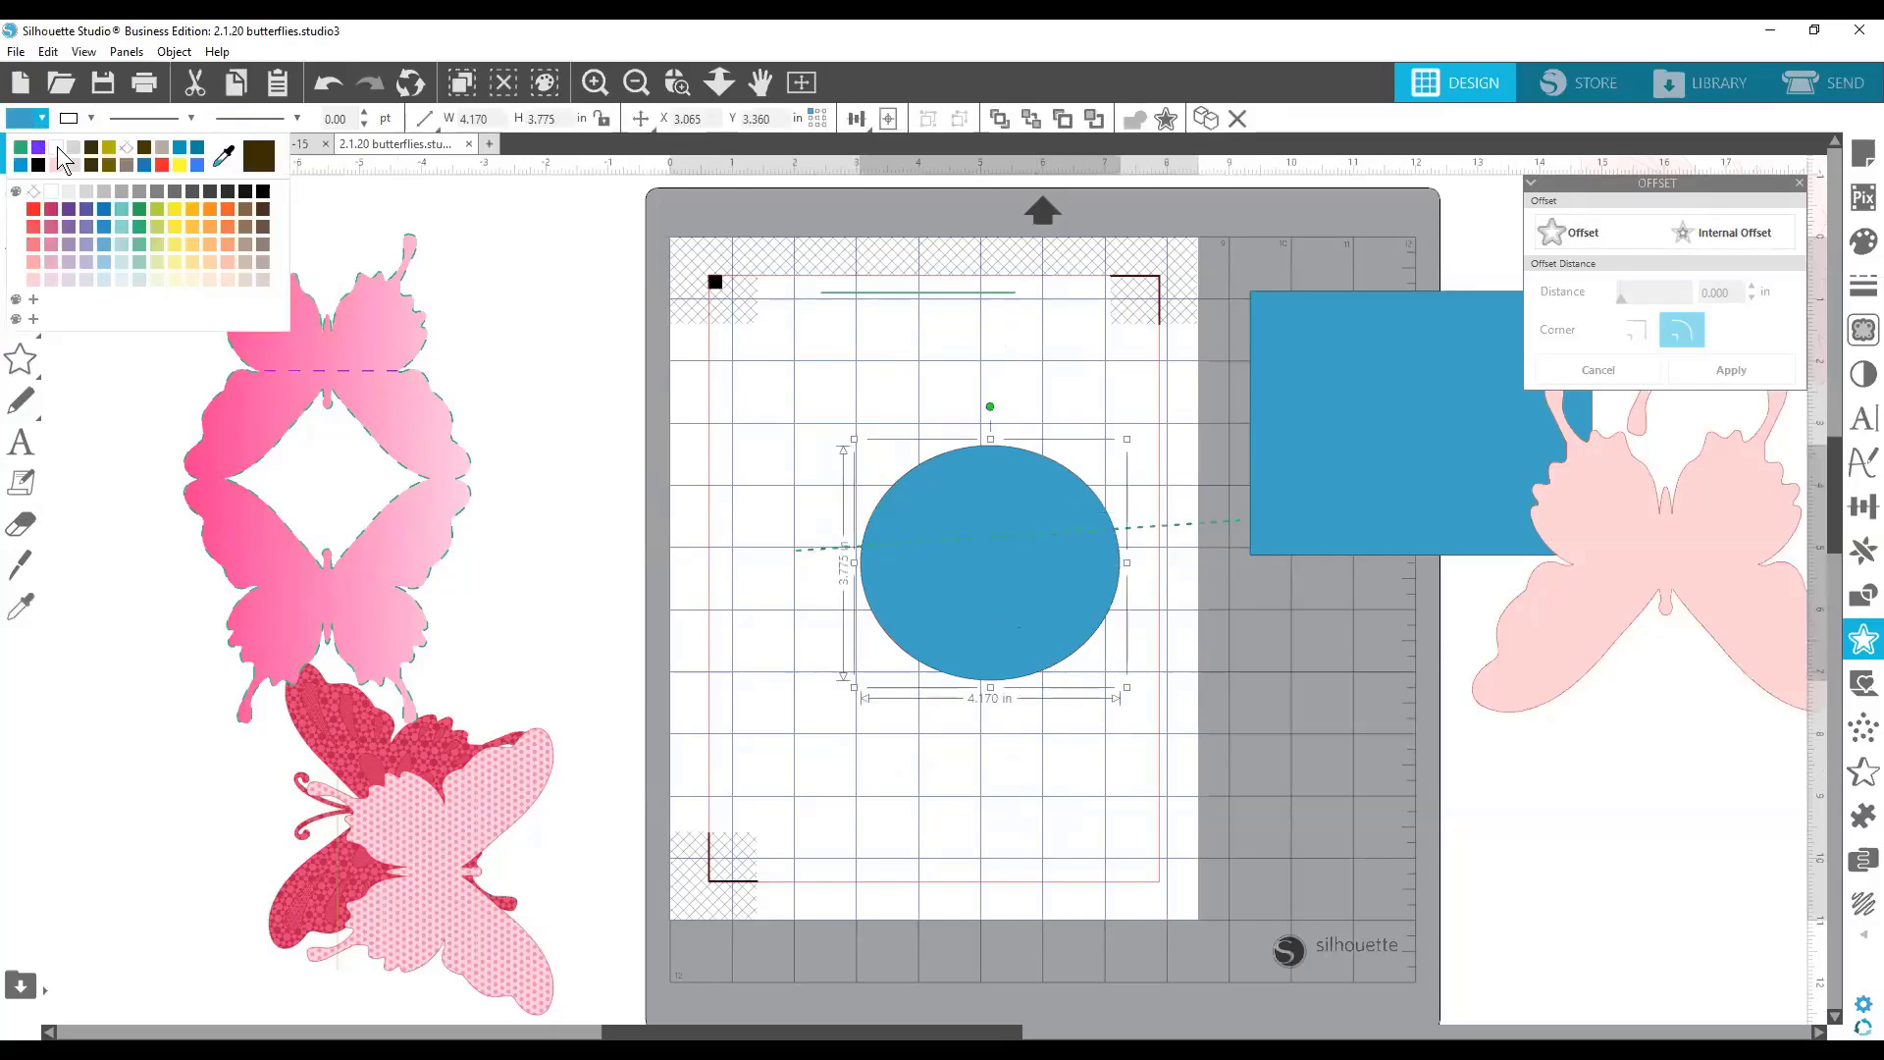
left_click(71, 148)
left_click_drag(1179, 722, 826, 432)
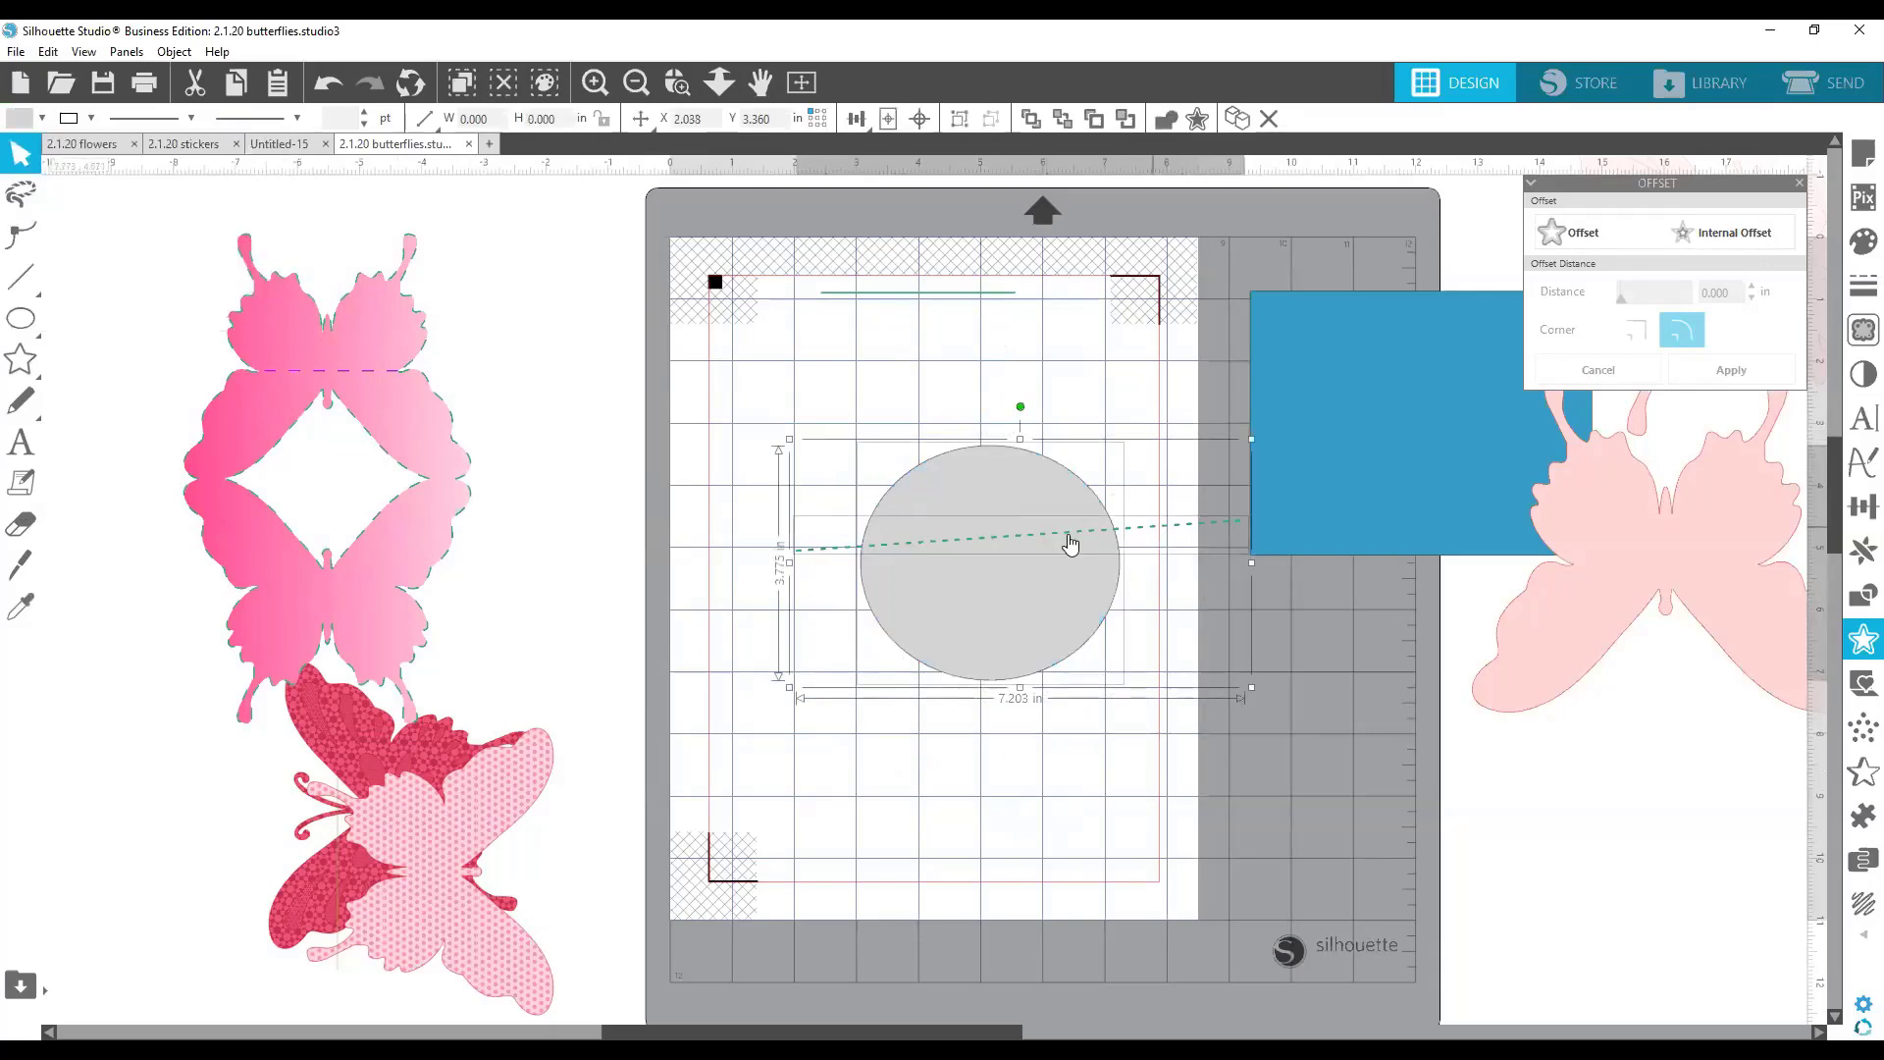
right_click(1016, 551)
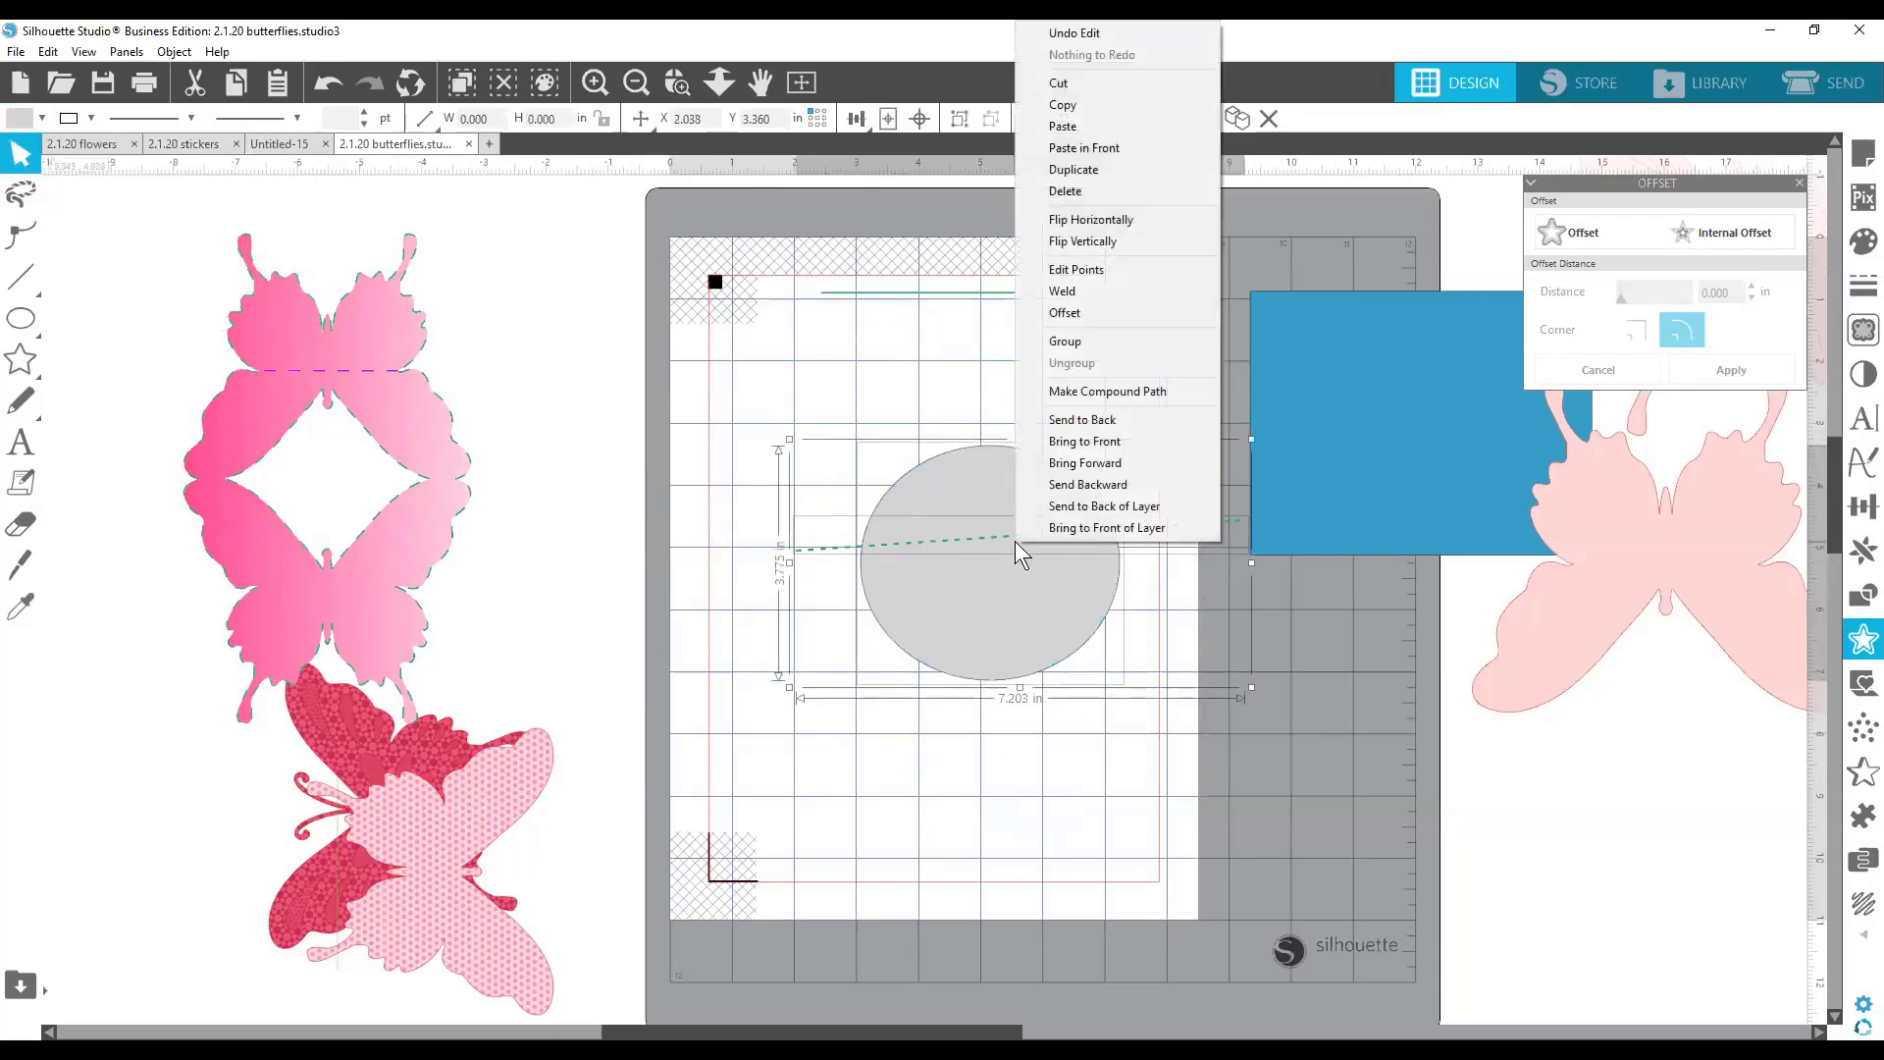
left_click(1070, 342)
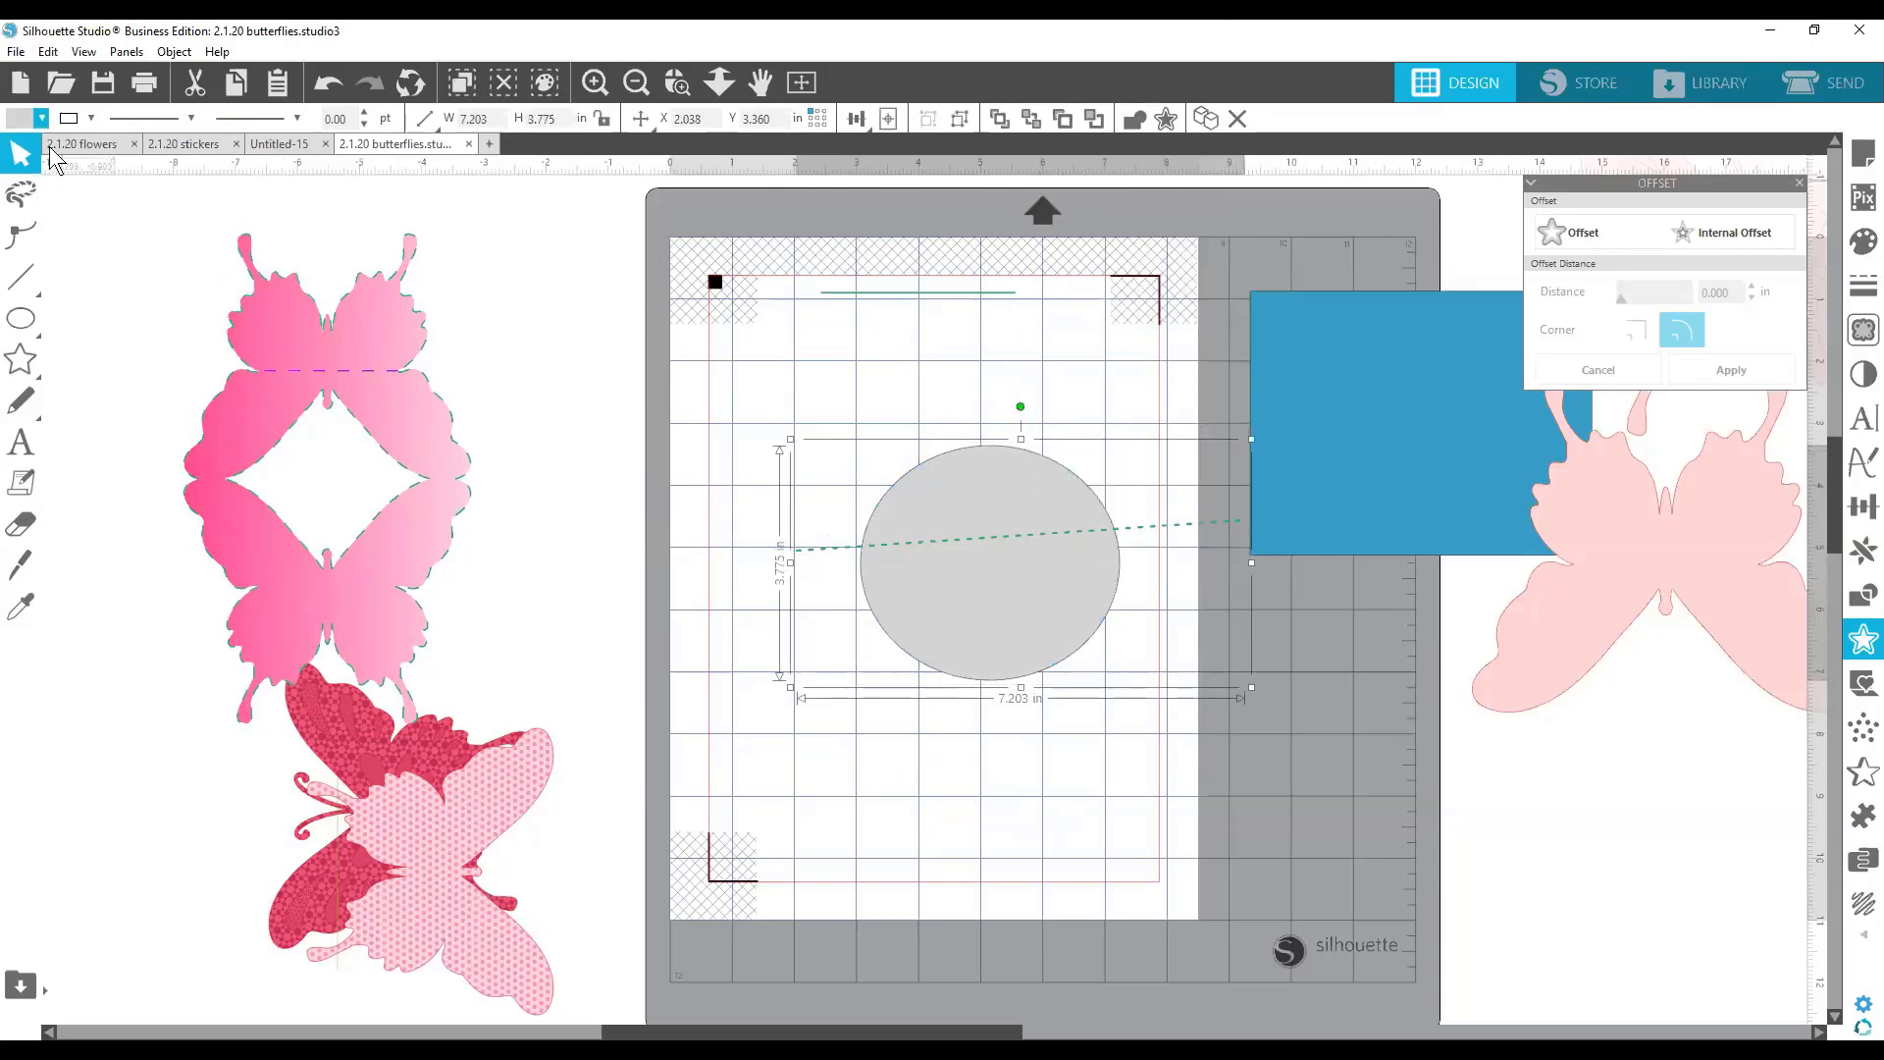
Try to save the grouped ellipse and line as an SVG selection named circle score in Downloads, declining the export restriction.
left_click(16, 51)
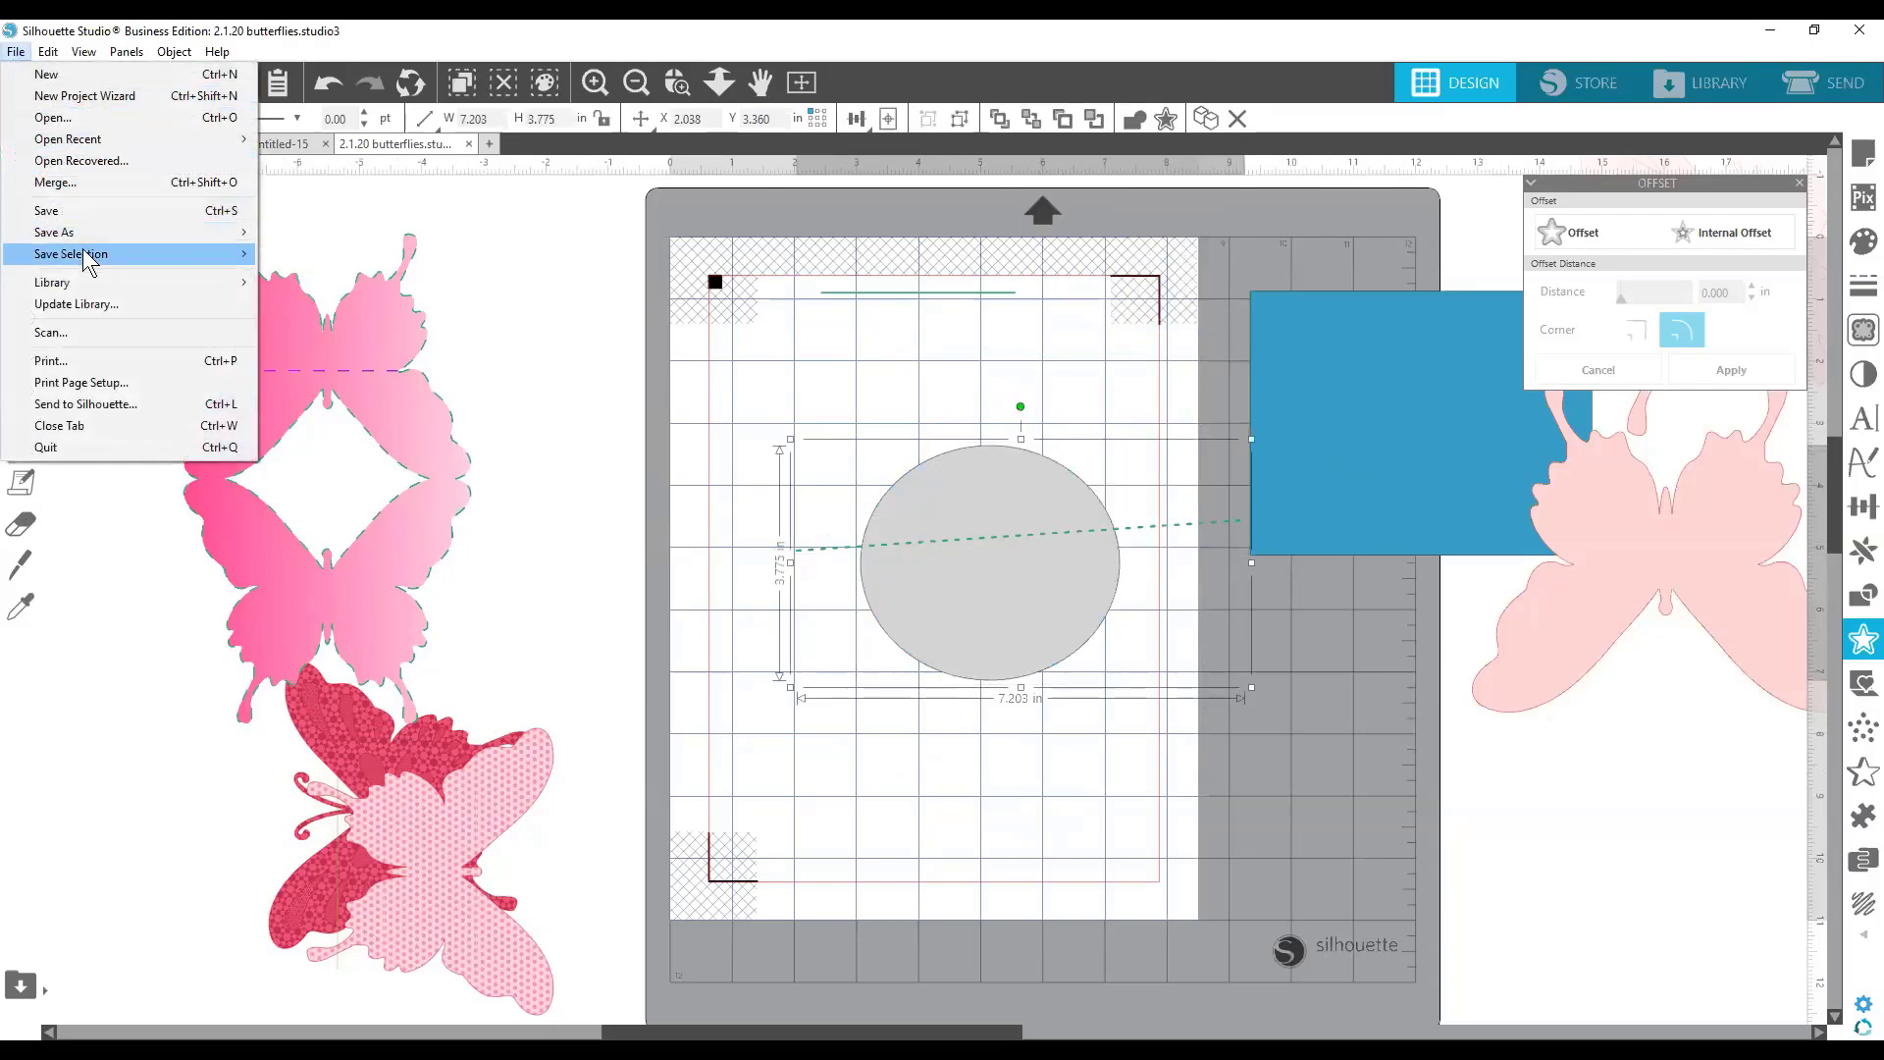
mouse_move(82, 252)
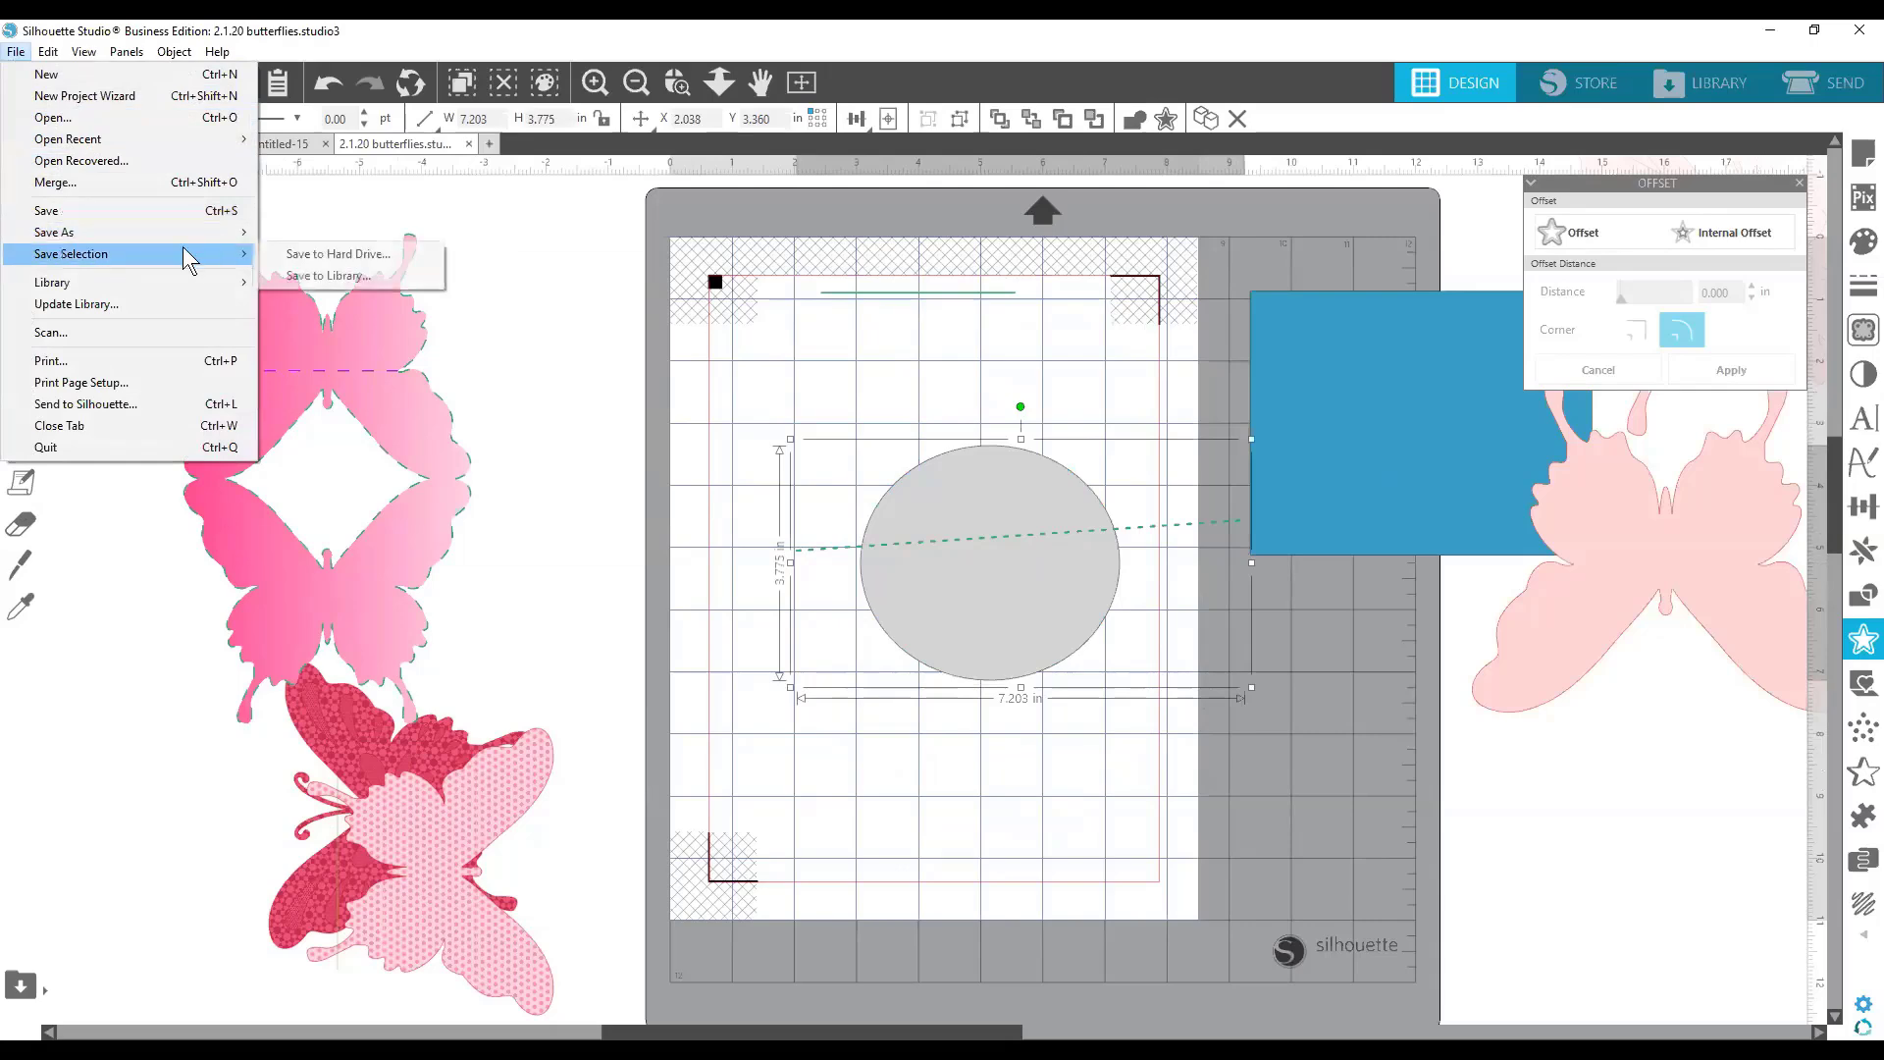
left_click(339, 233)
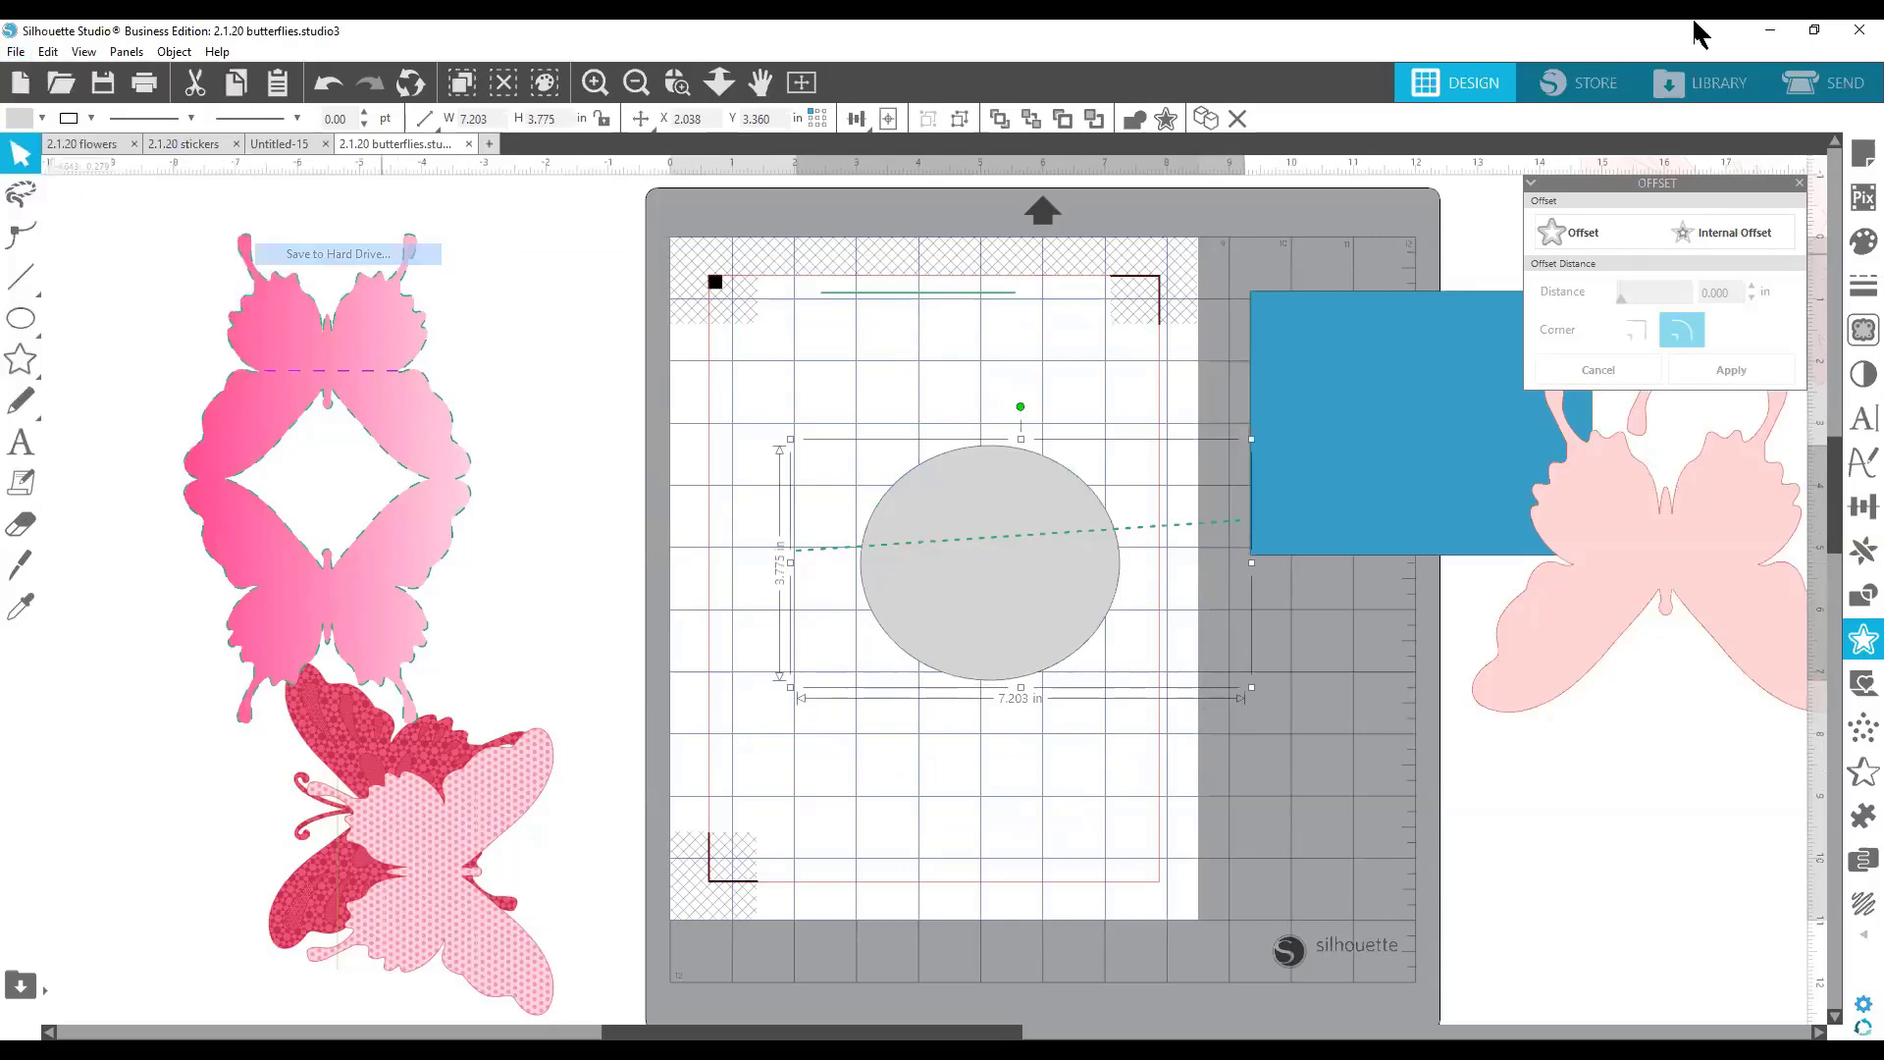
type("circle score")
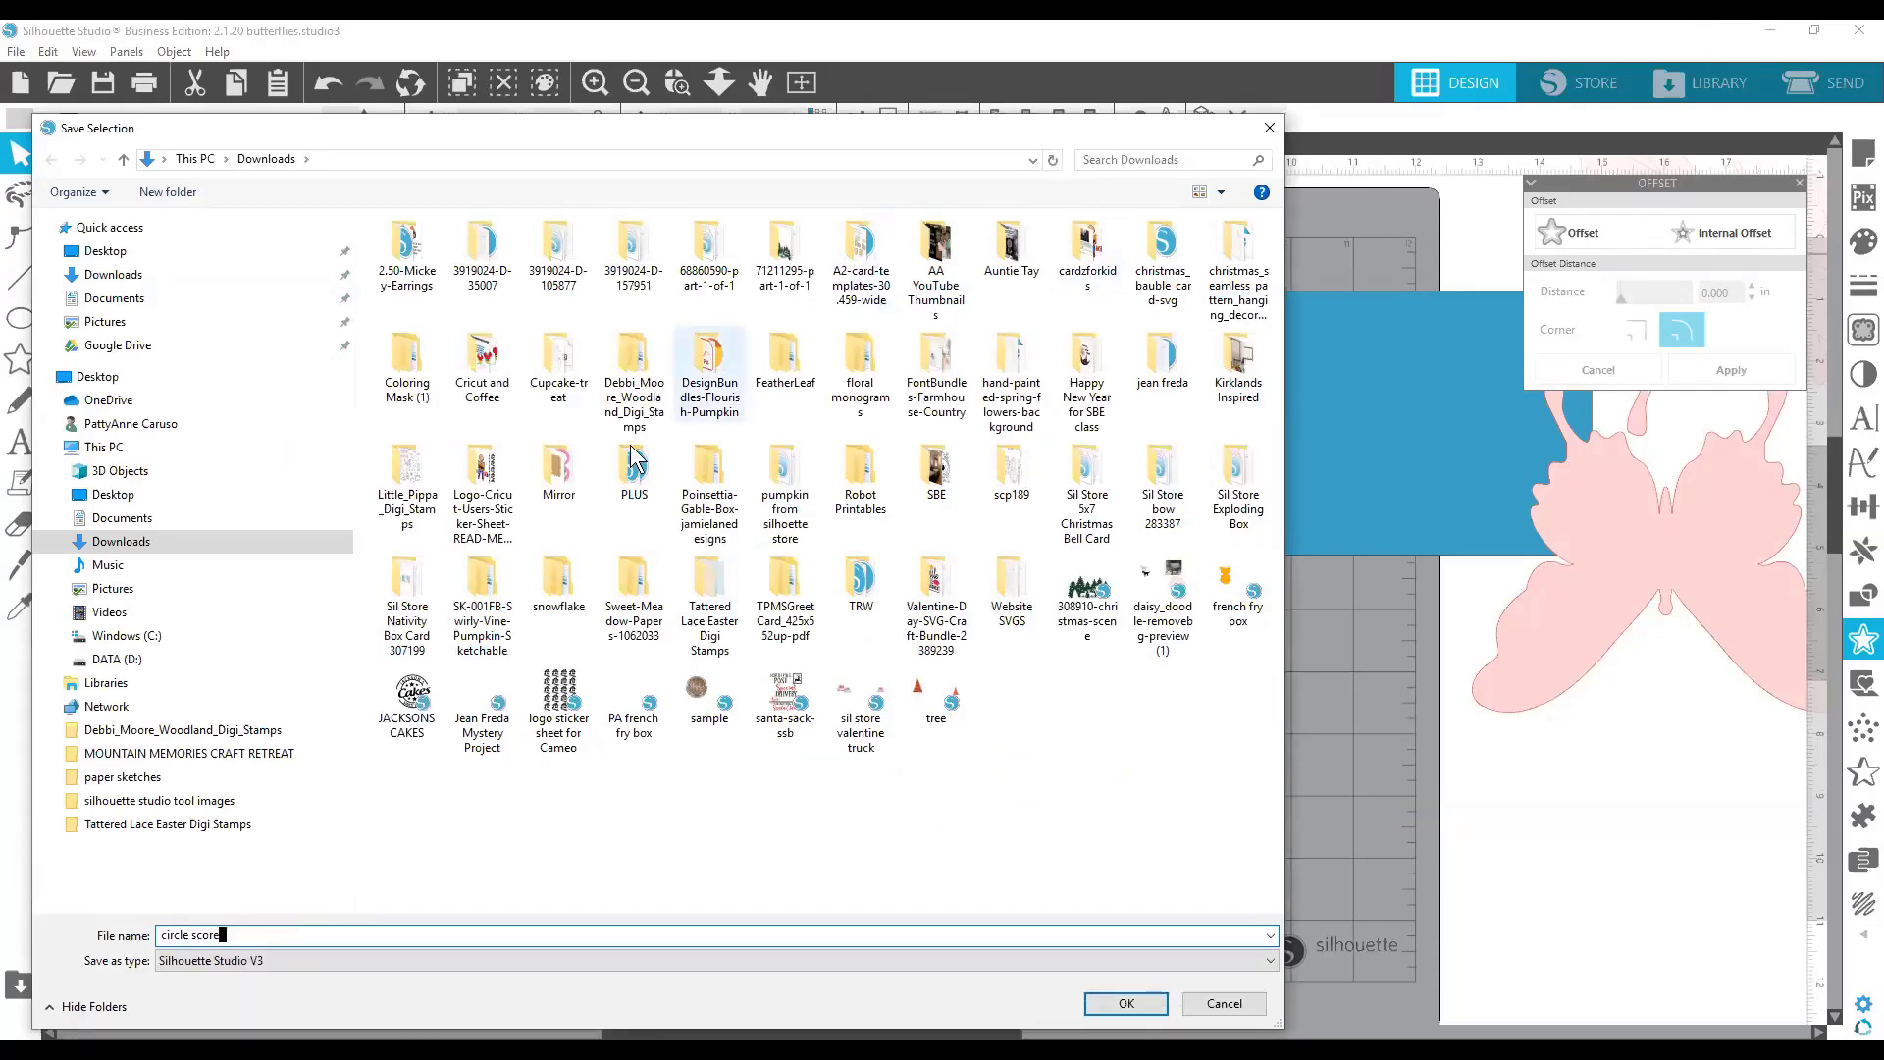
left_click(221, 966)
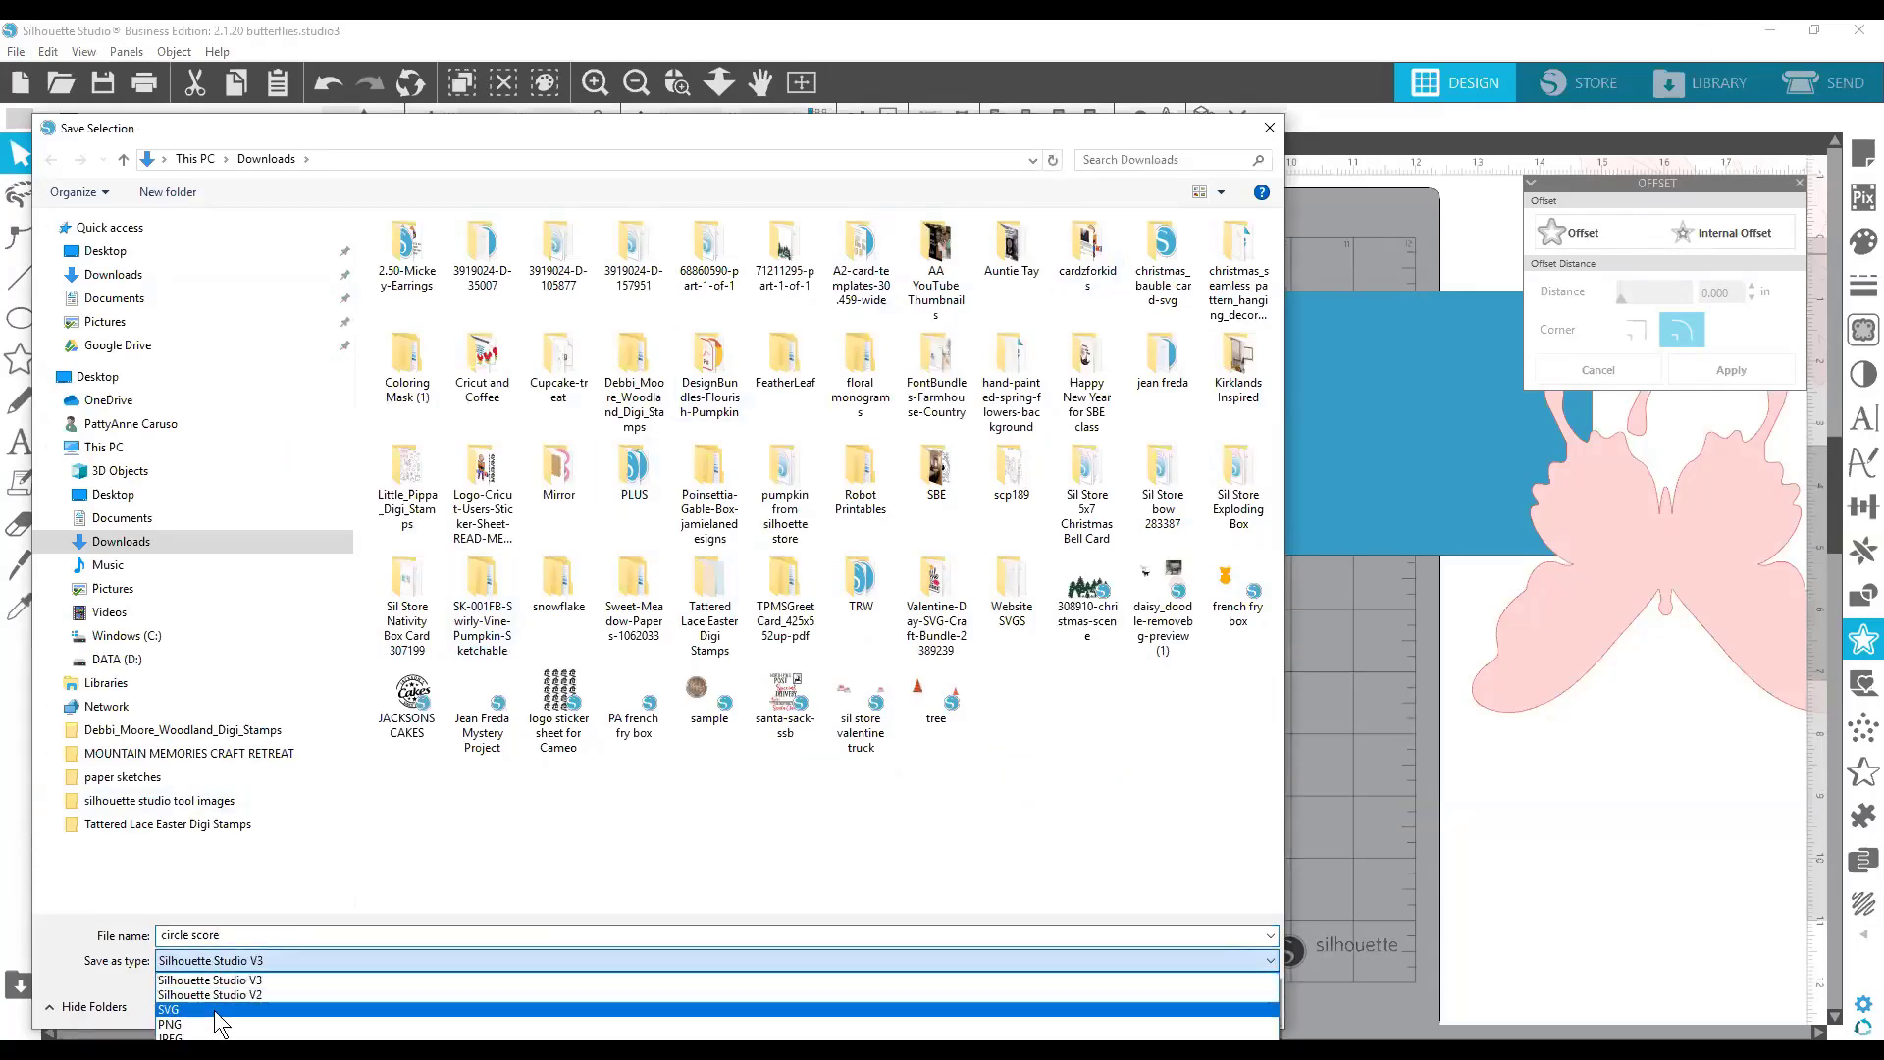
left_click(273, 980)
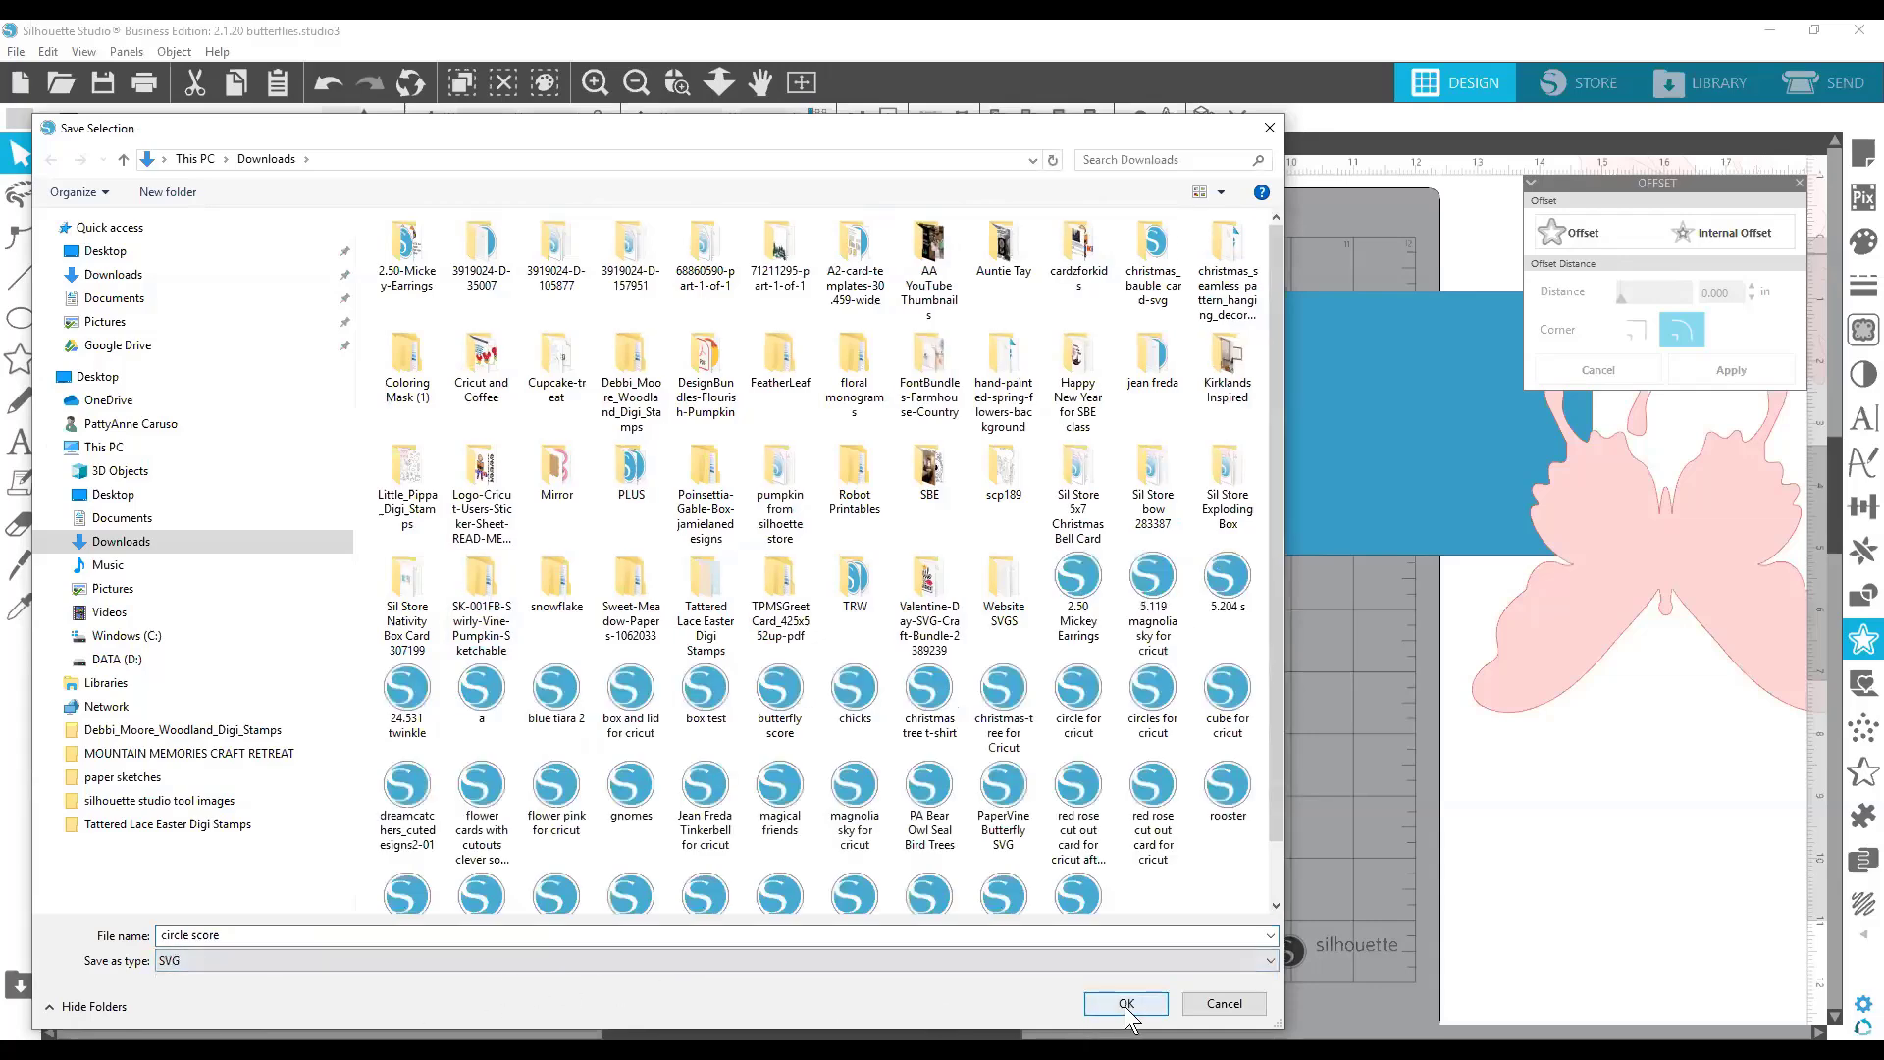
left_click(1126, 1005)
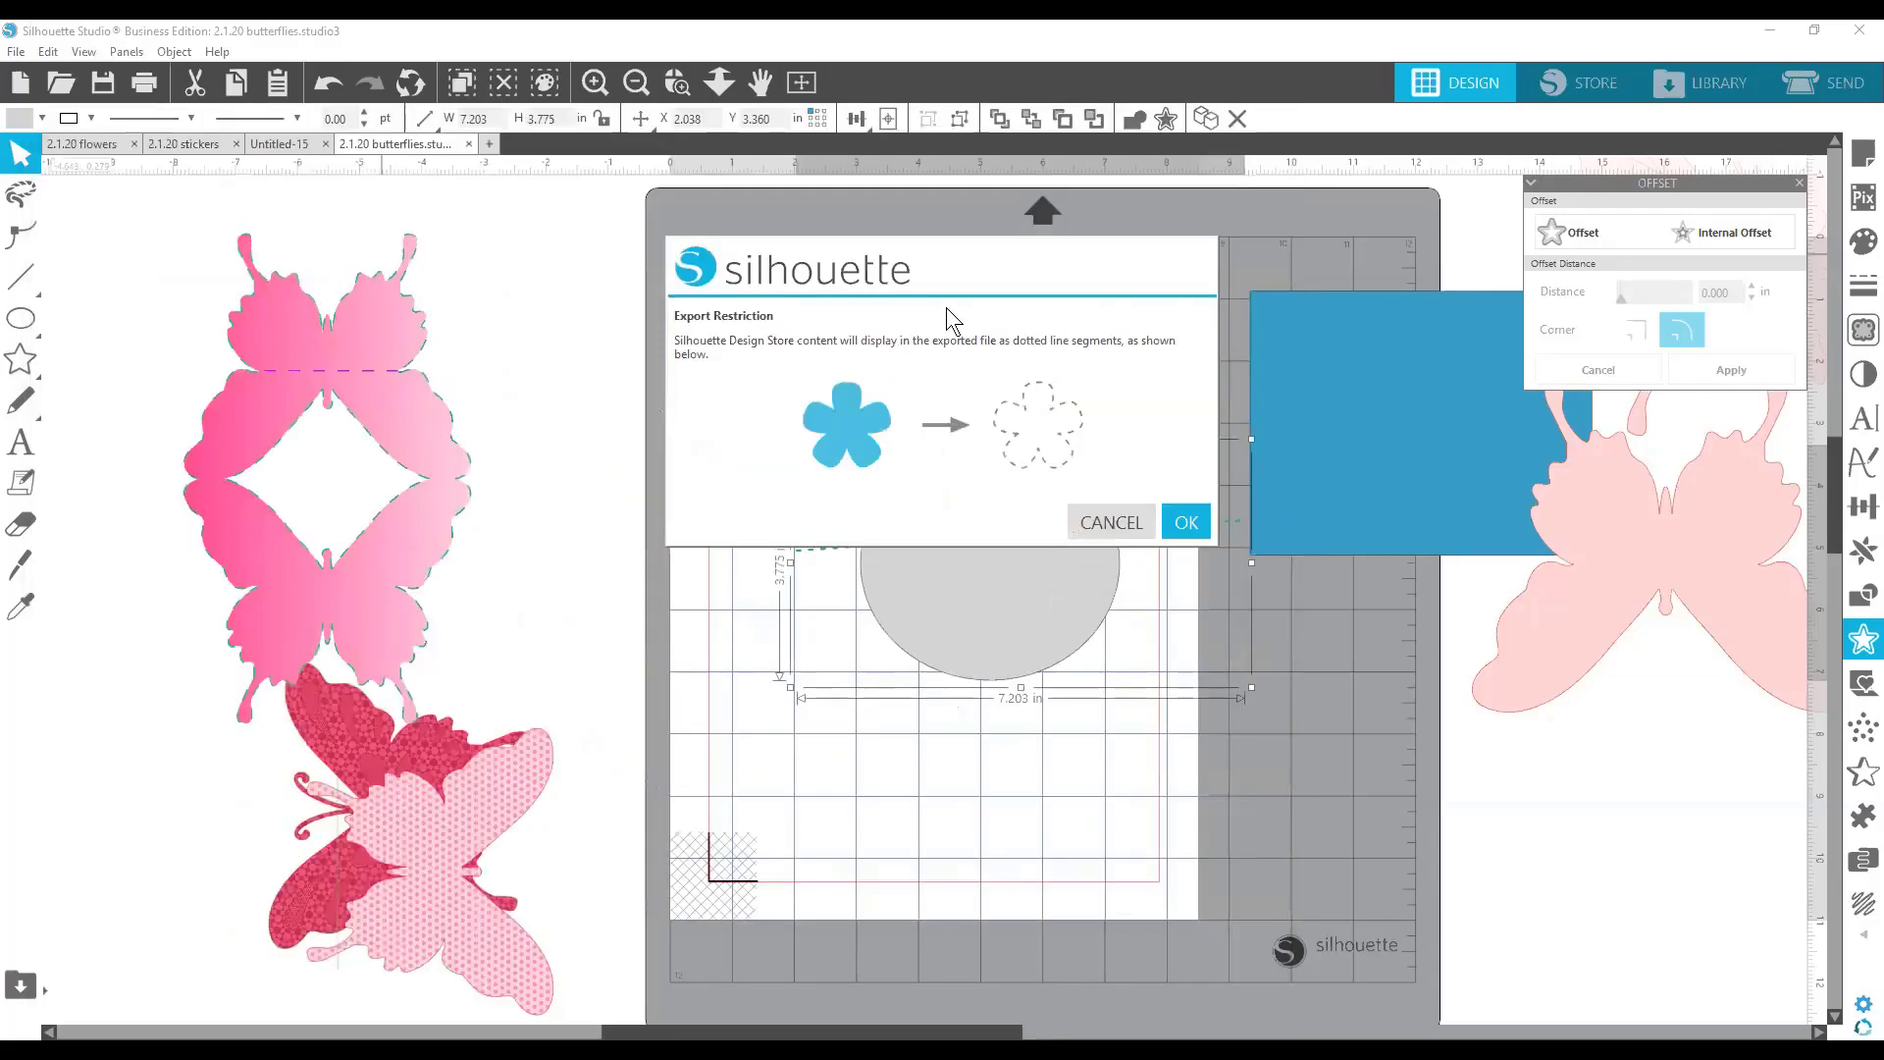
left_click_drag(987, 269, 404, 261)
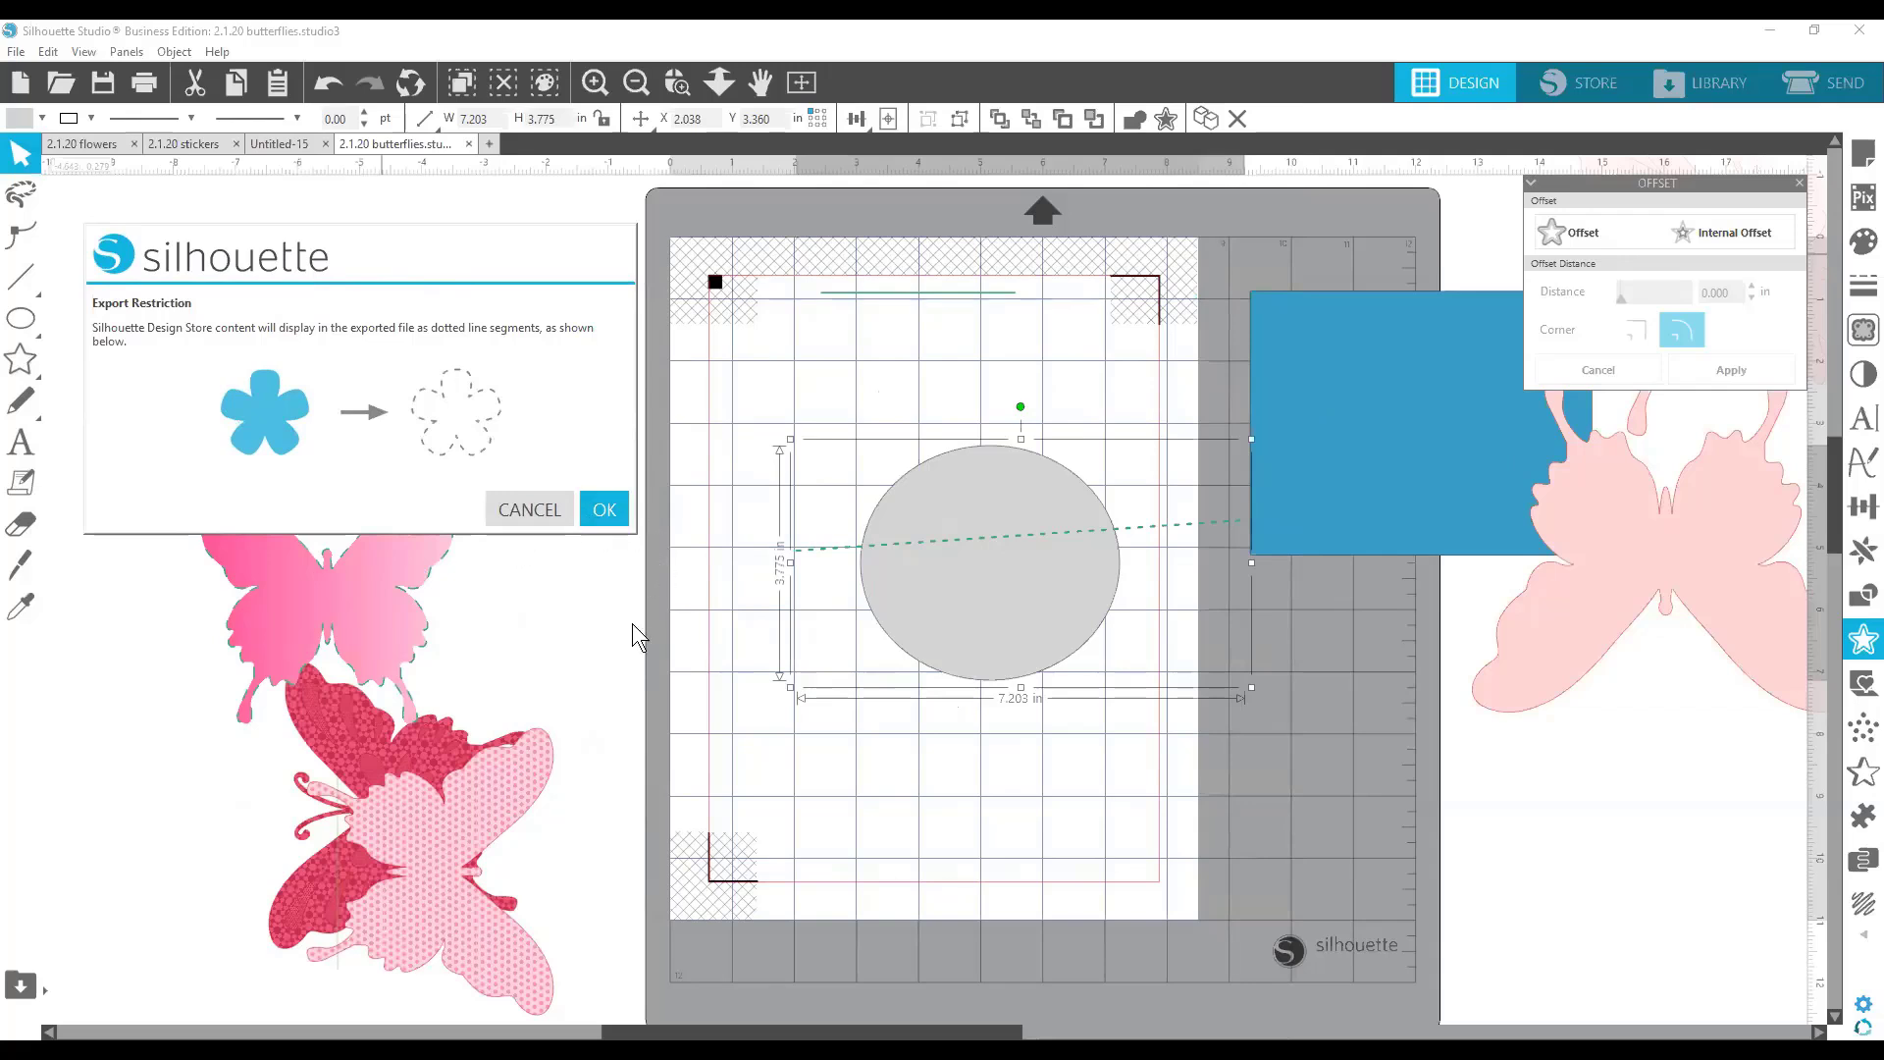
left_click(541, 515)
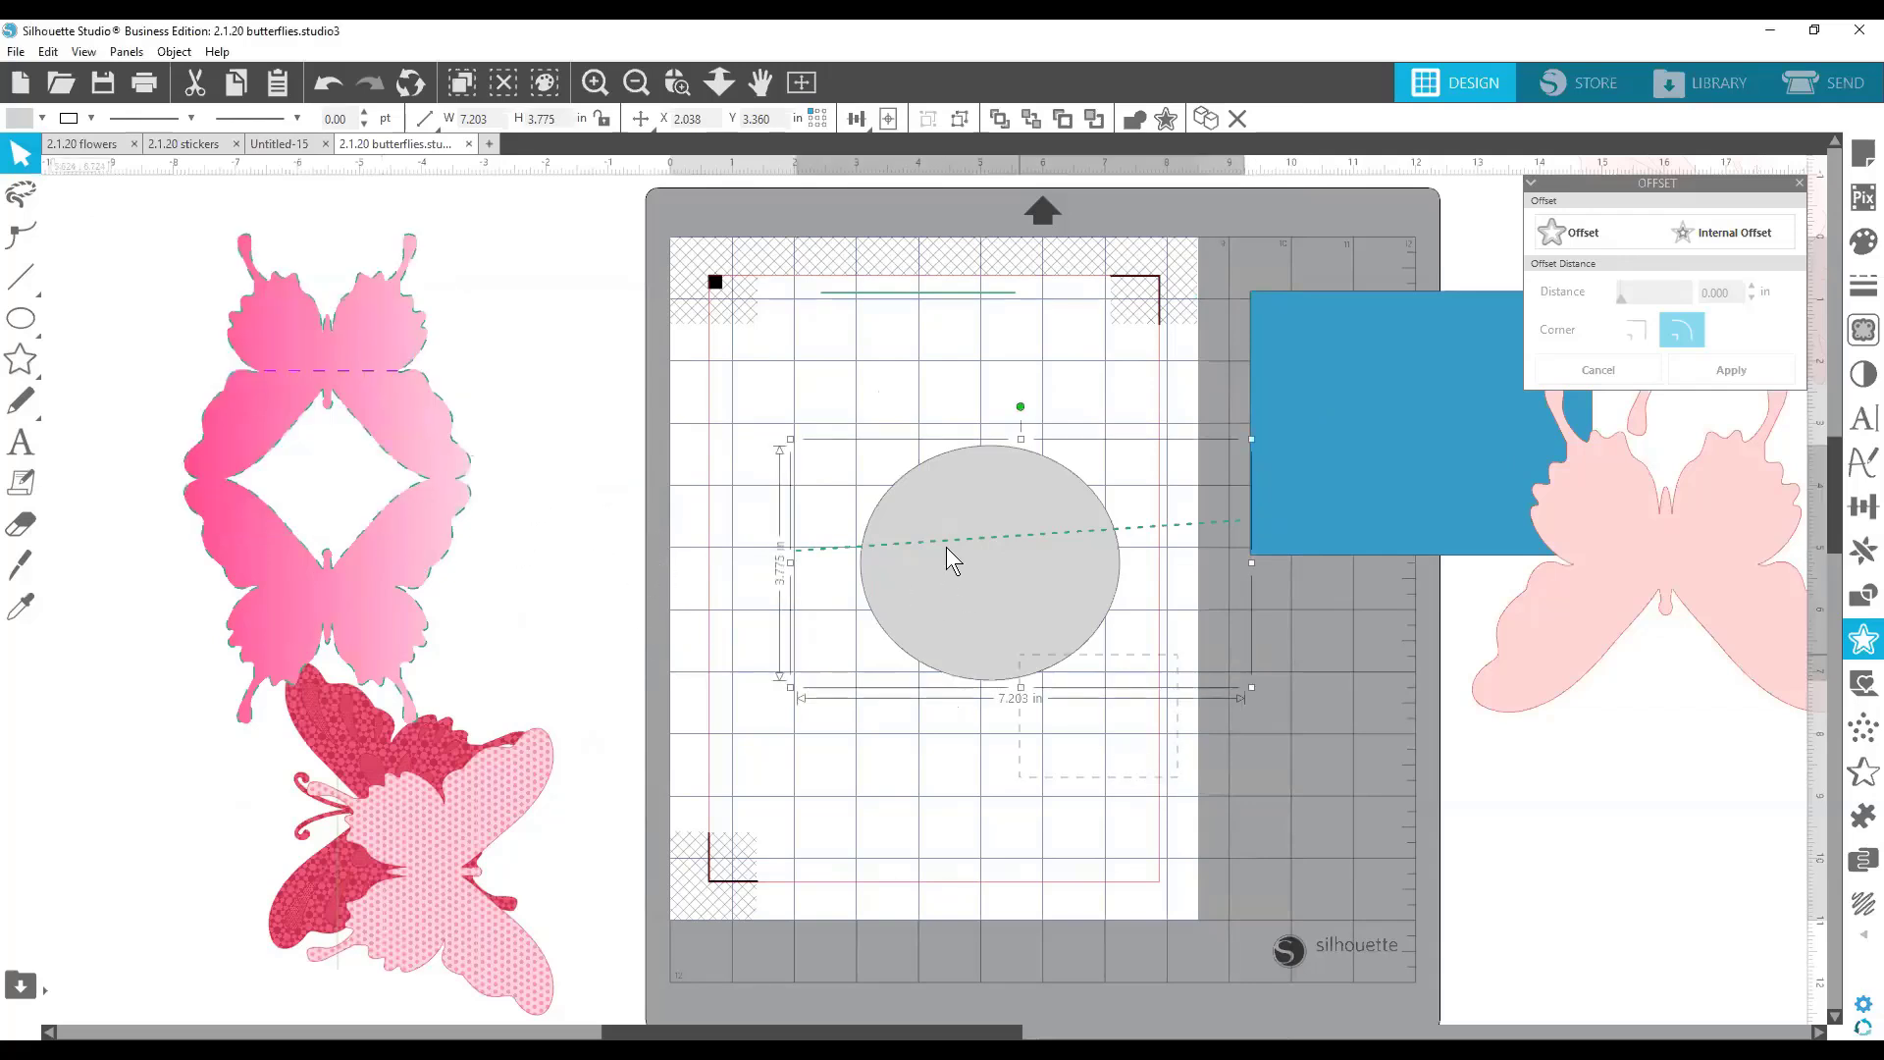
Create a new document, draw an ellipse about 5.76 by 5.36 in on the mat, and fill it pale pink.
right_click(940, 597)
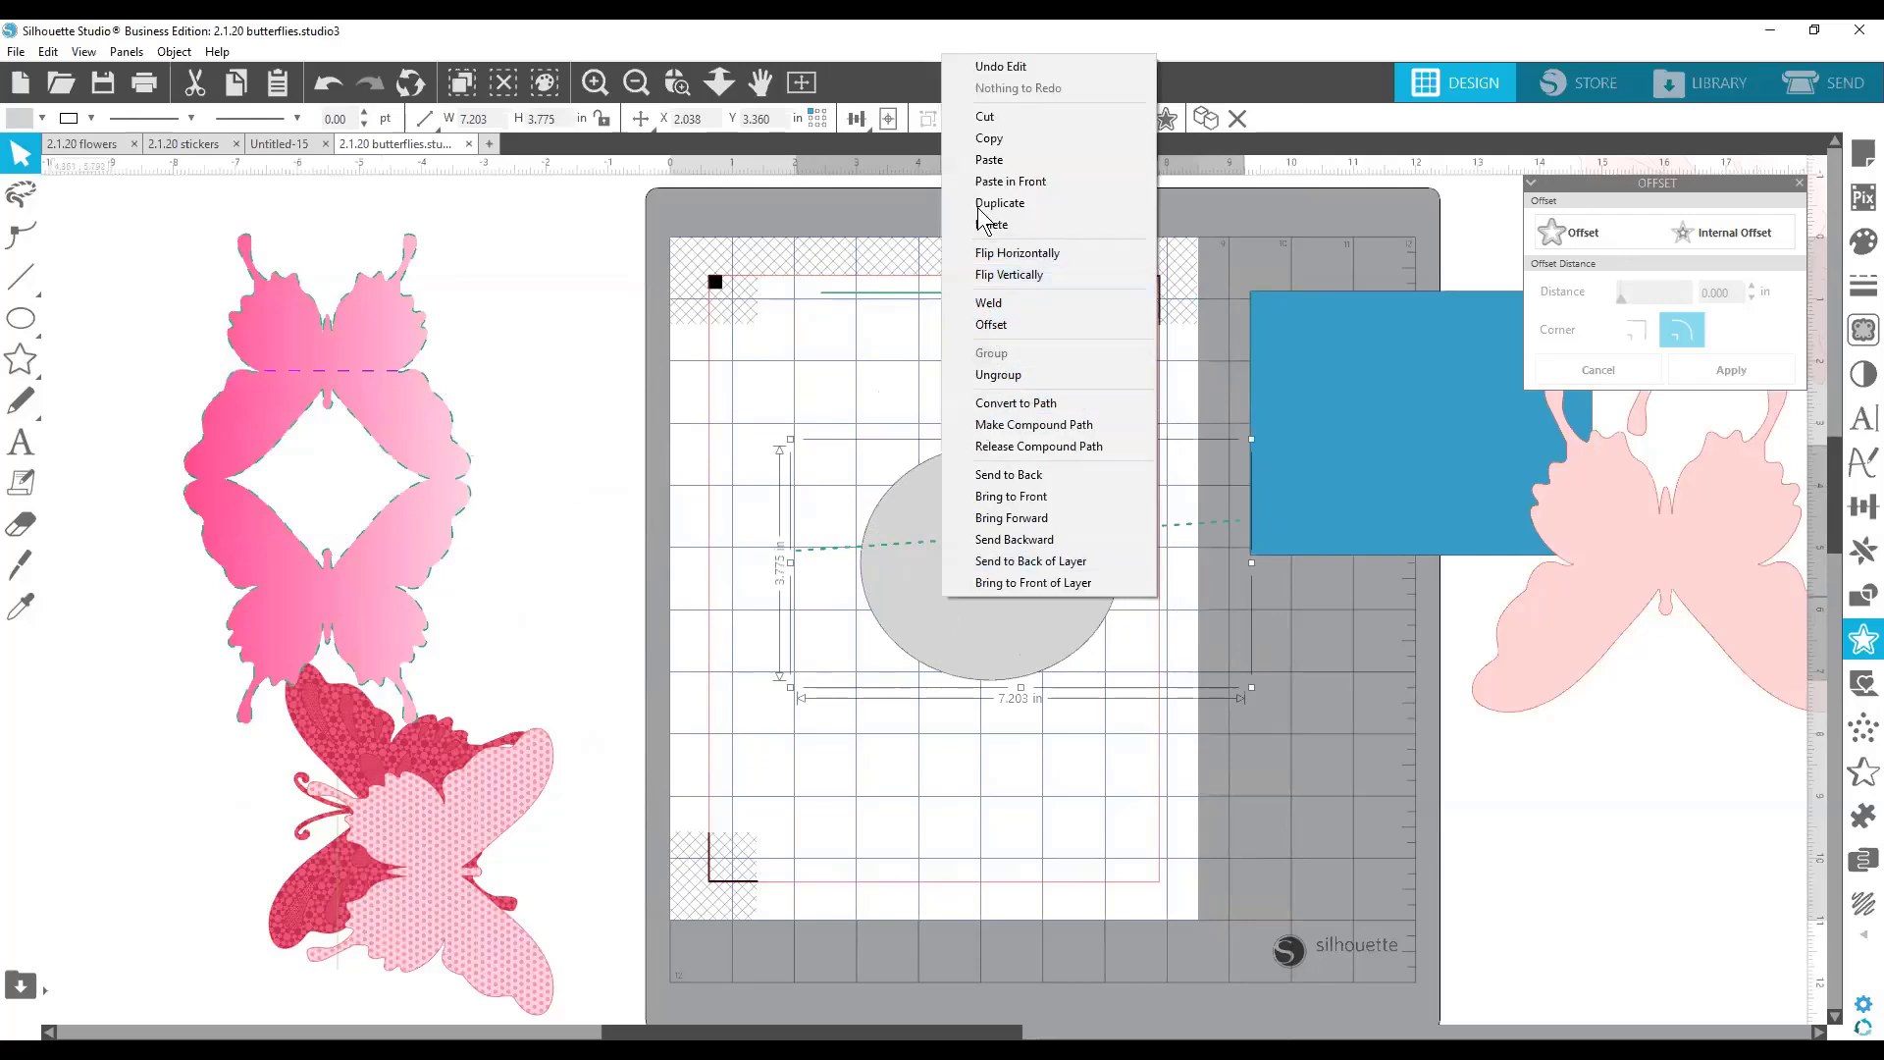
left_click(494, 151)
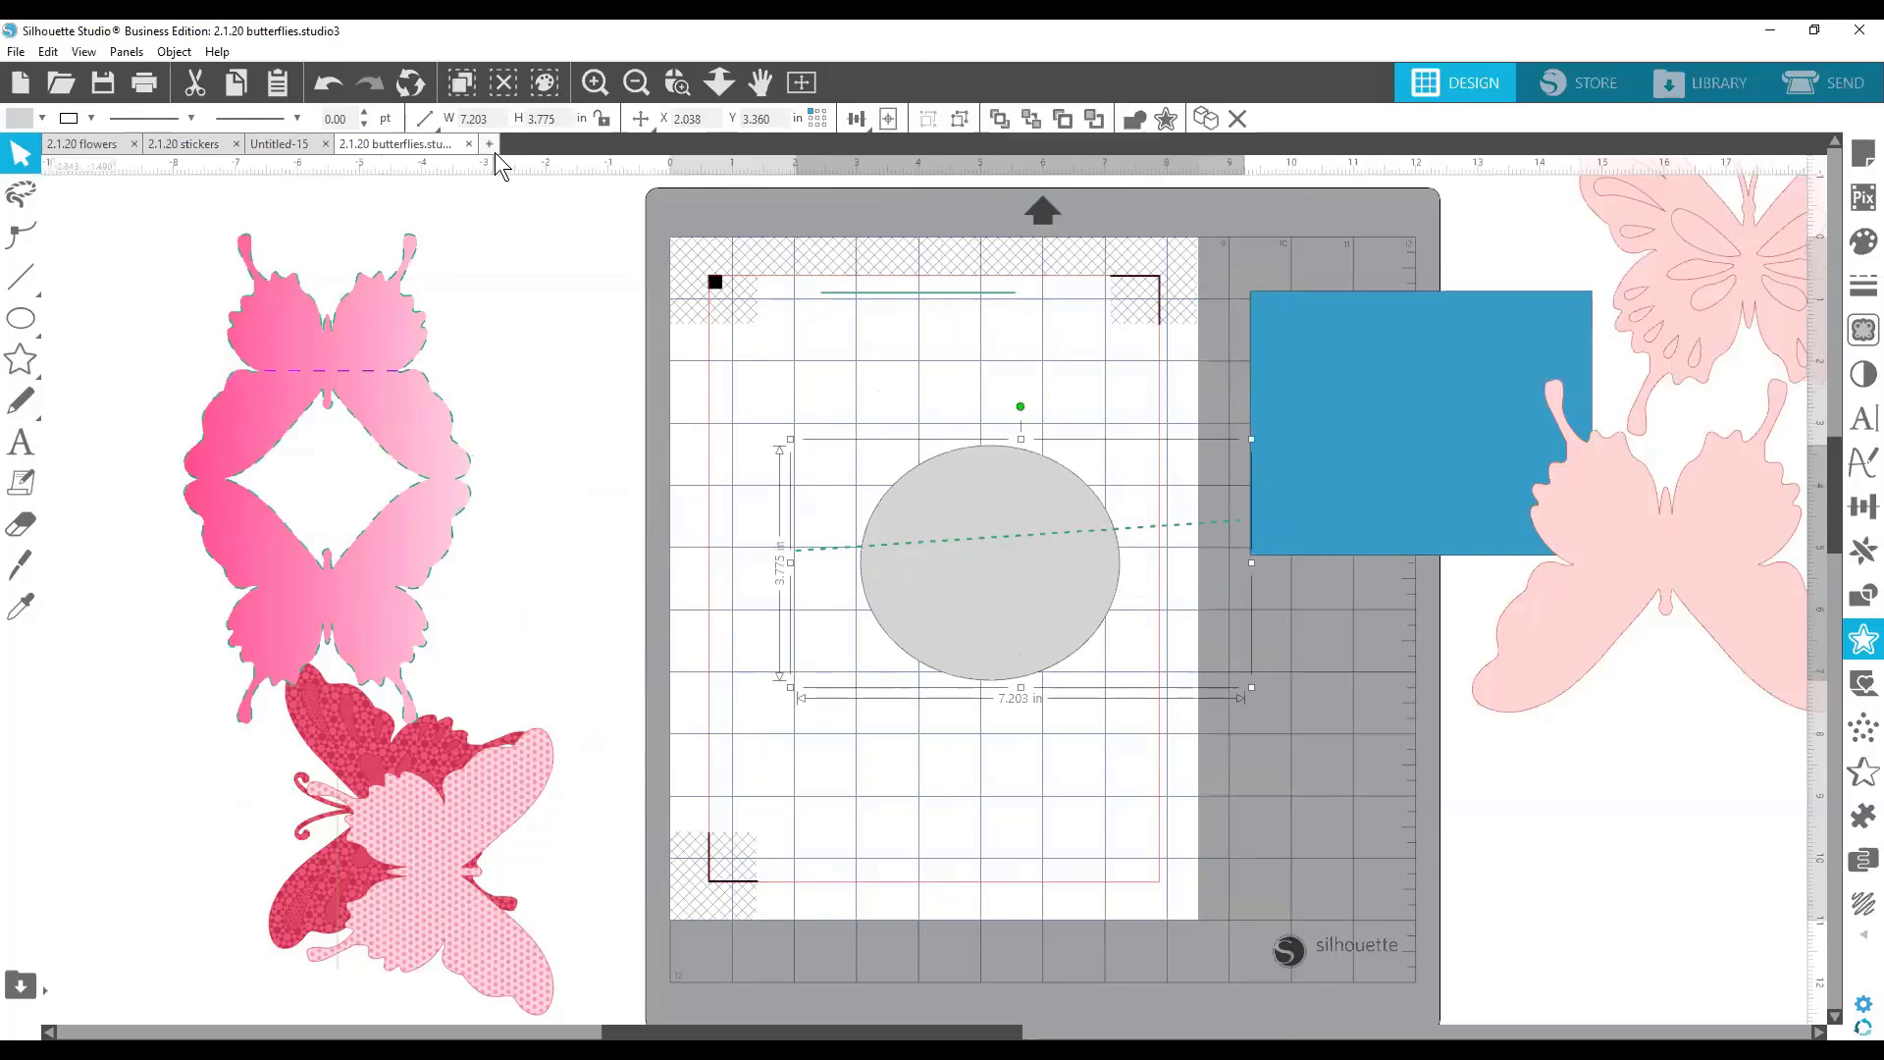
left_click(490, 144)
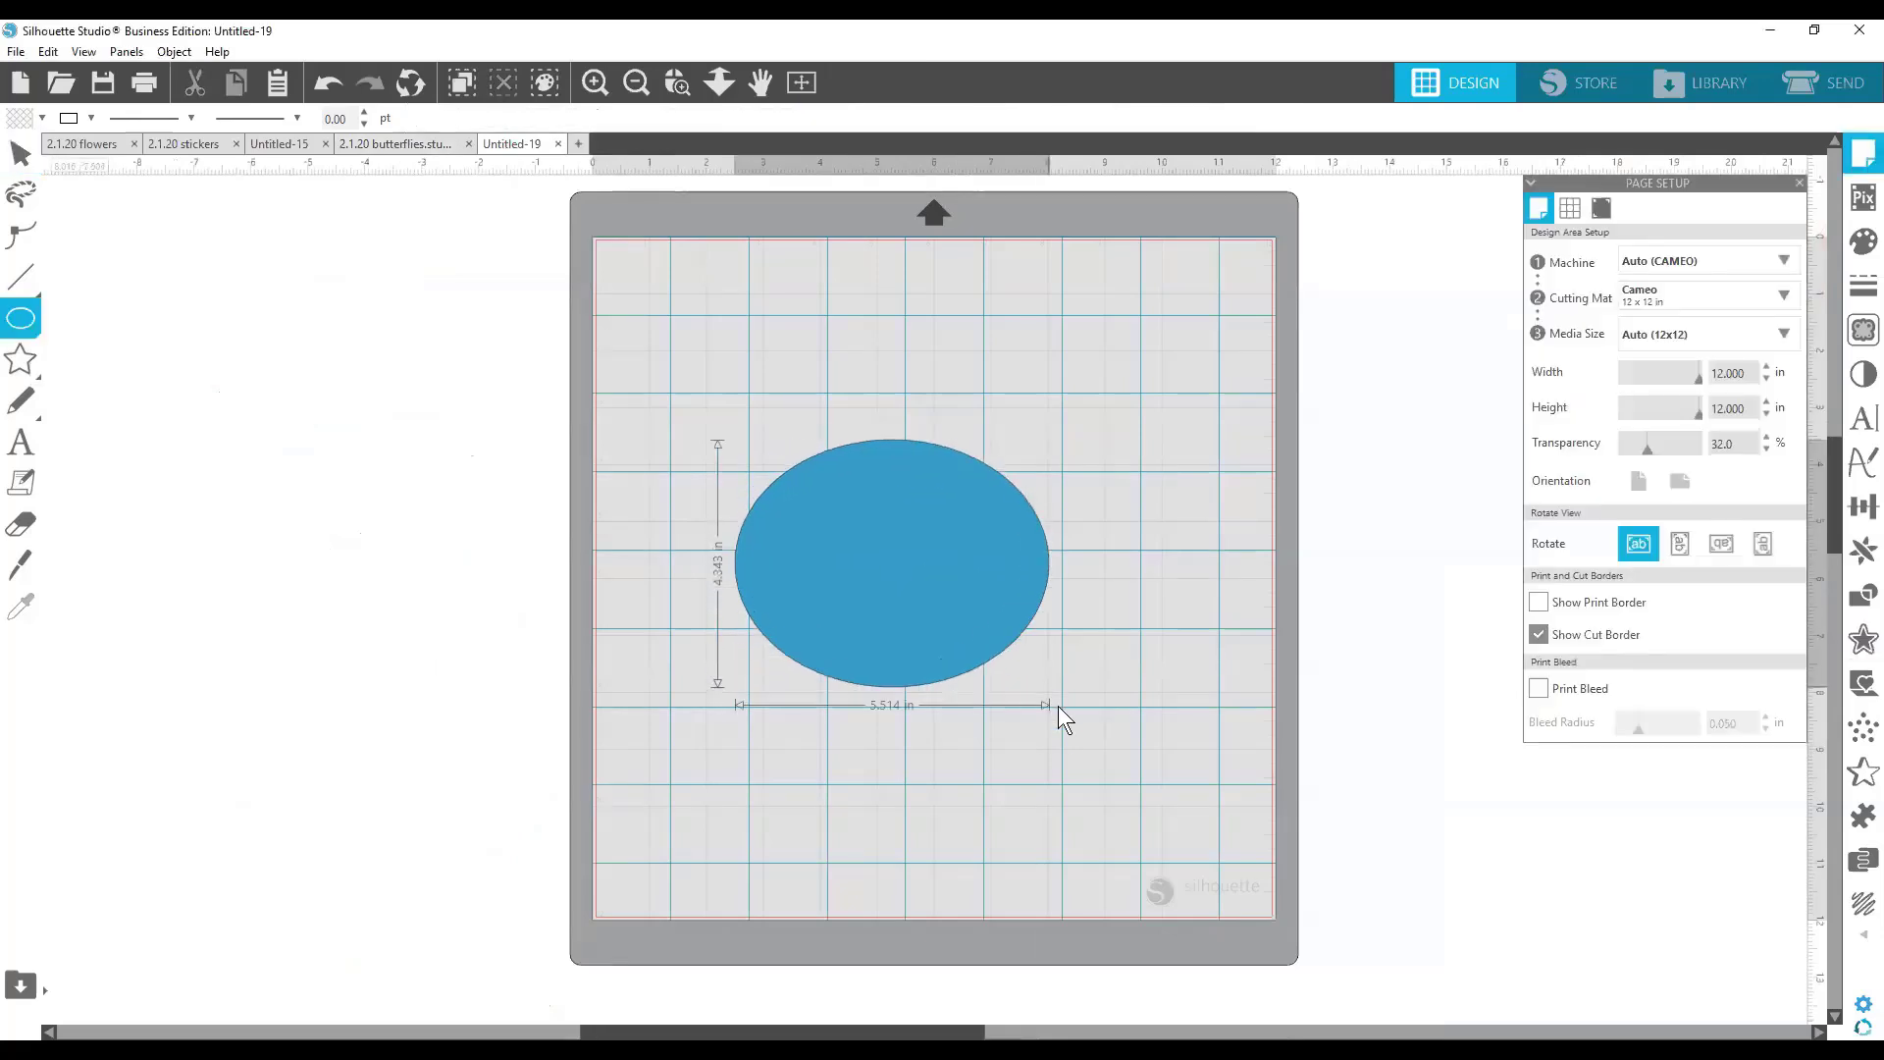
left_click_drag(1058, 704, 1067, 751)
left_click(24, 119)
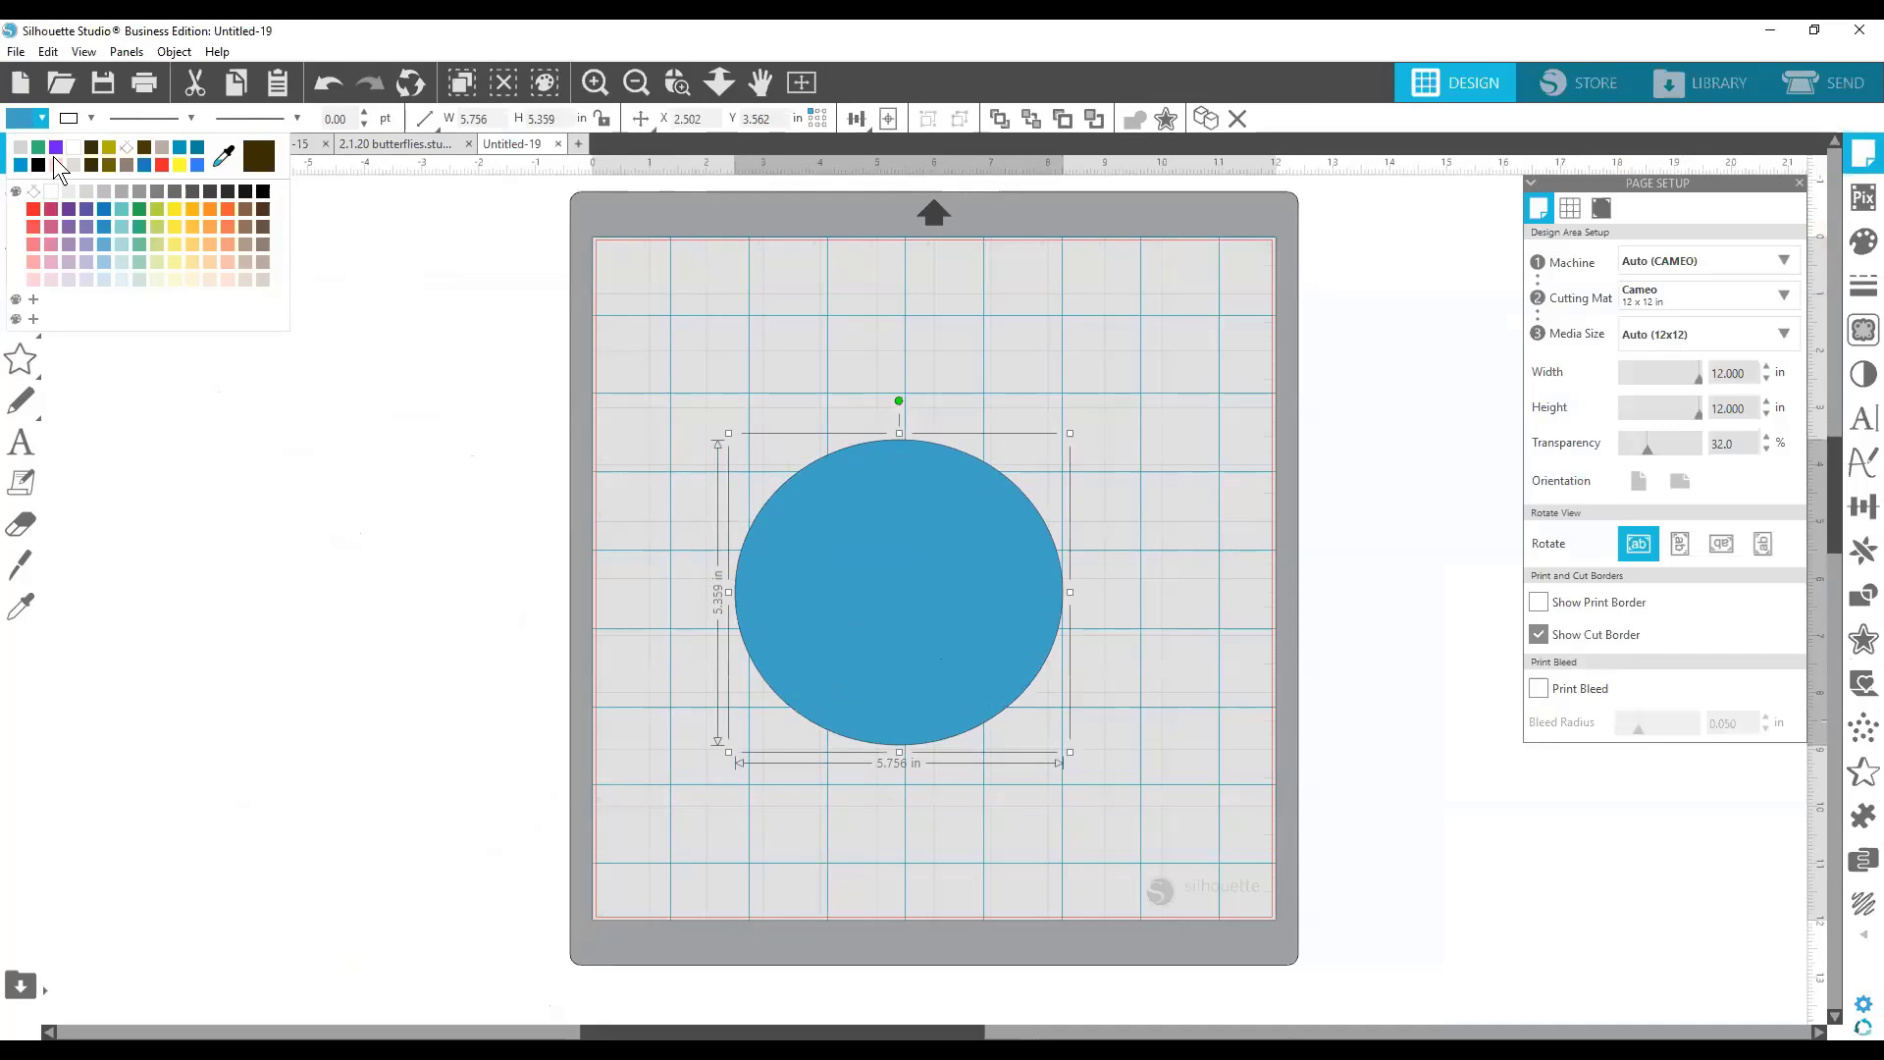
left_click(54, 159)
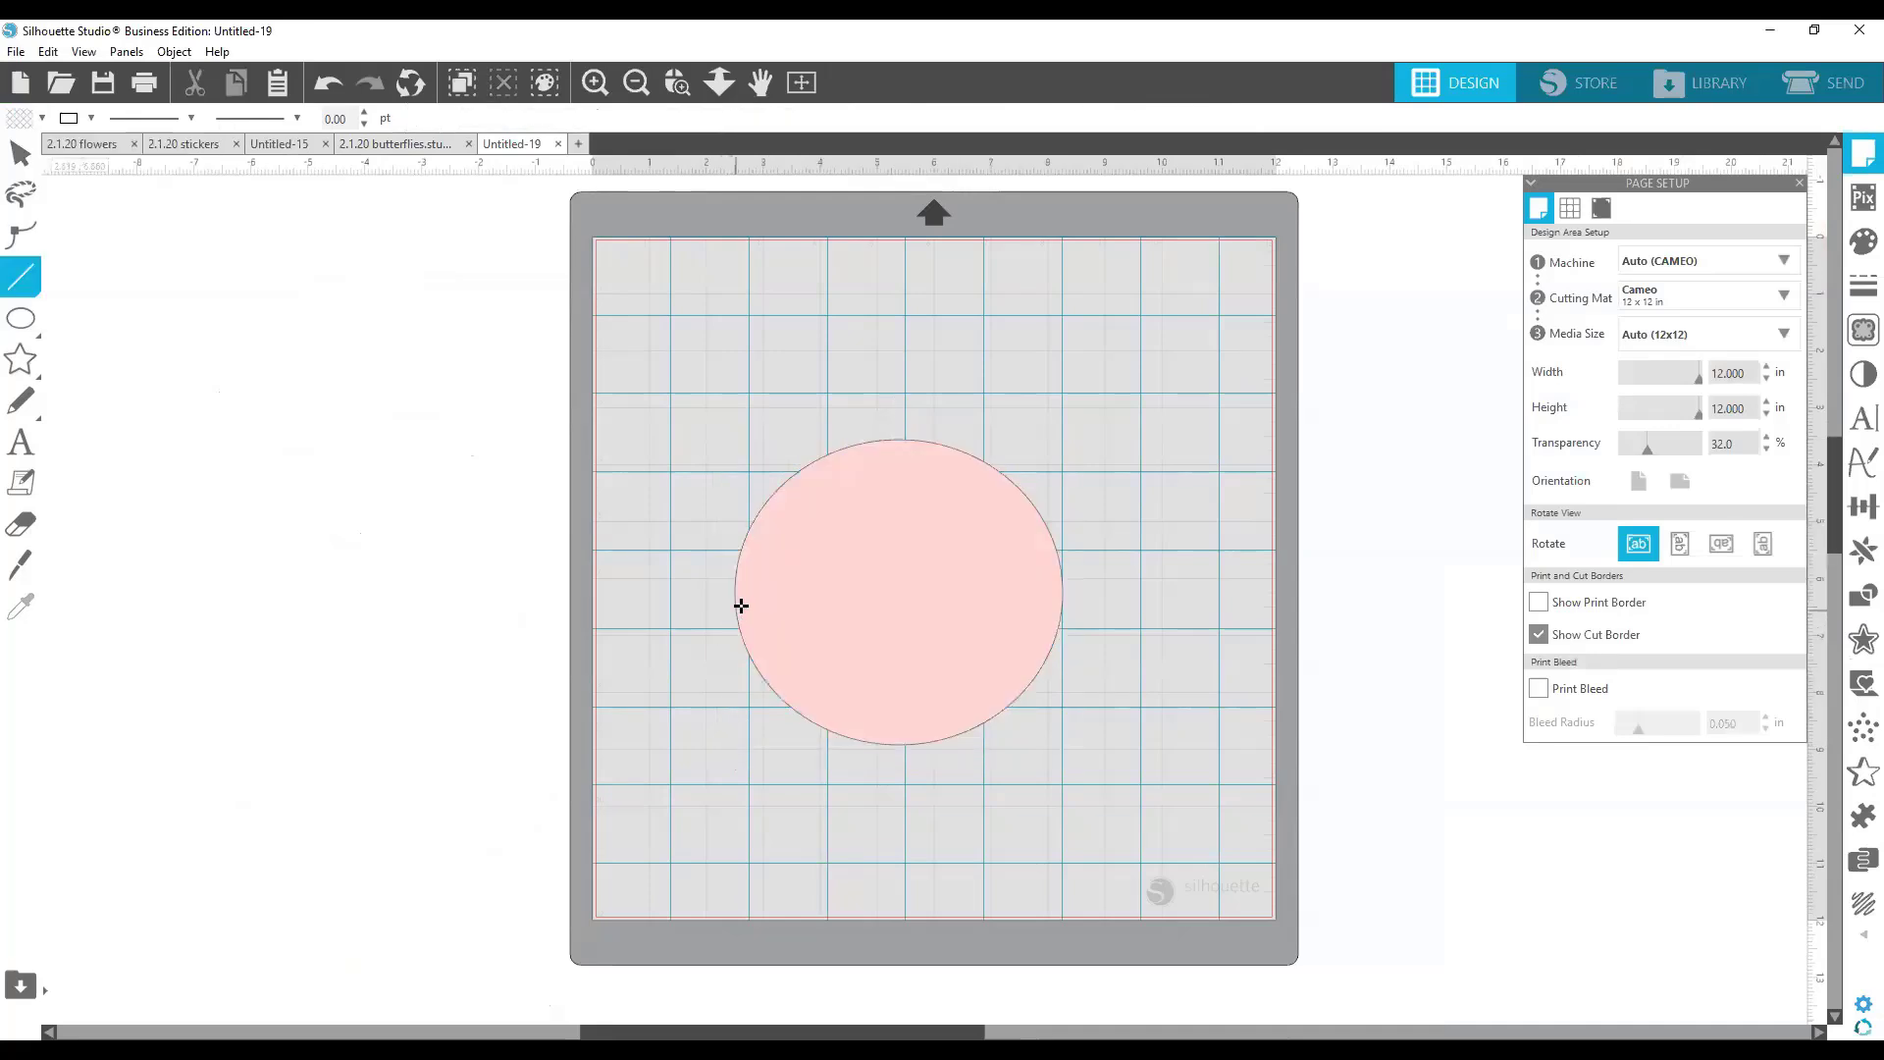
Draw a slightly slanted line about 5.53 in wide across the pink ellipse and make it dashed.
left_click_drag(742, 606, 1064, 579)
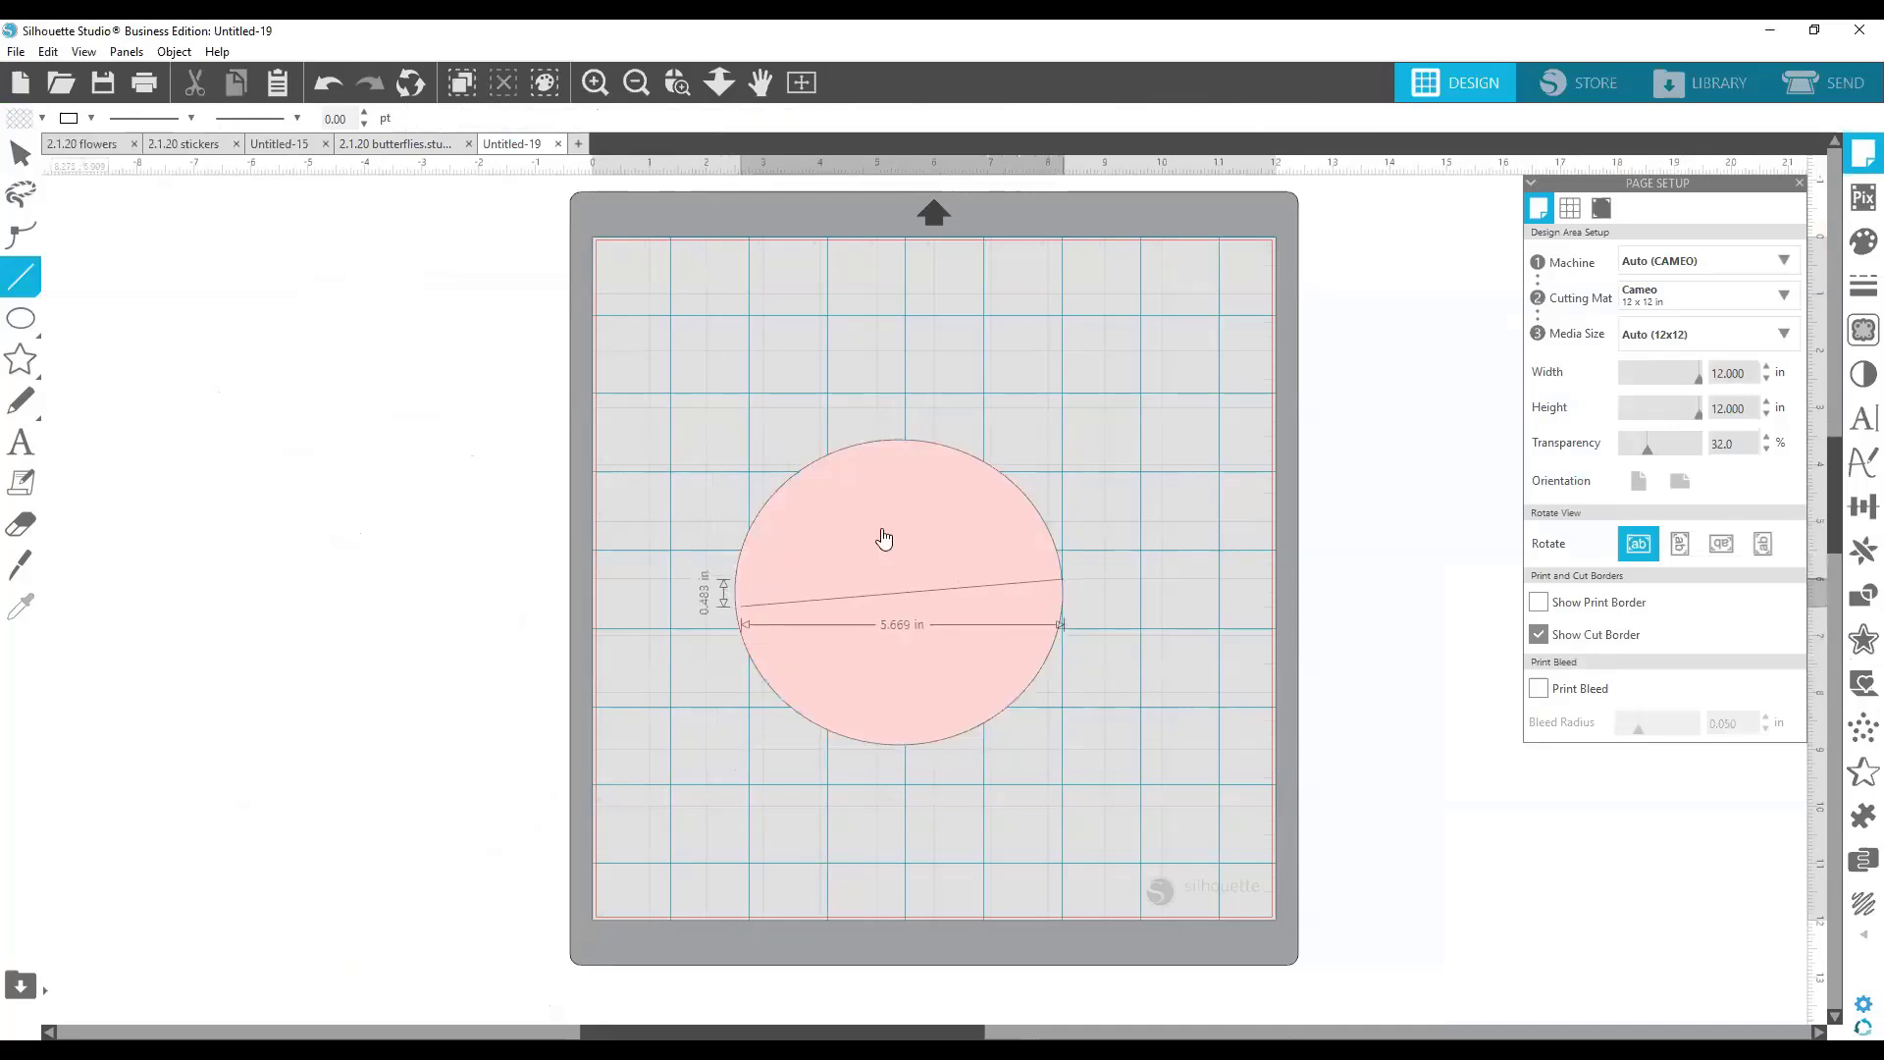
left_click(140, 116)
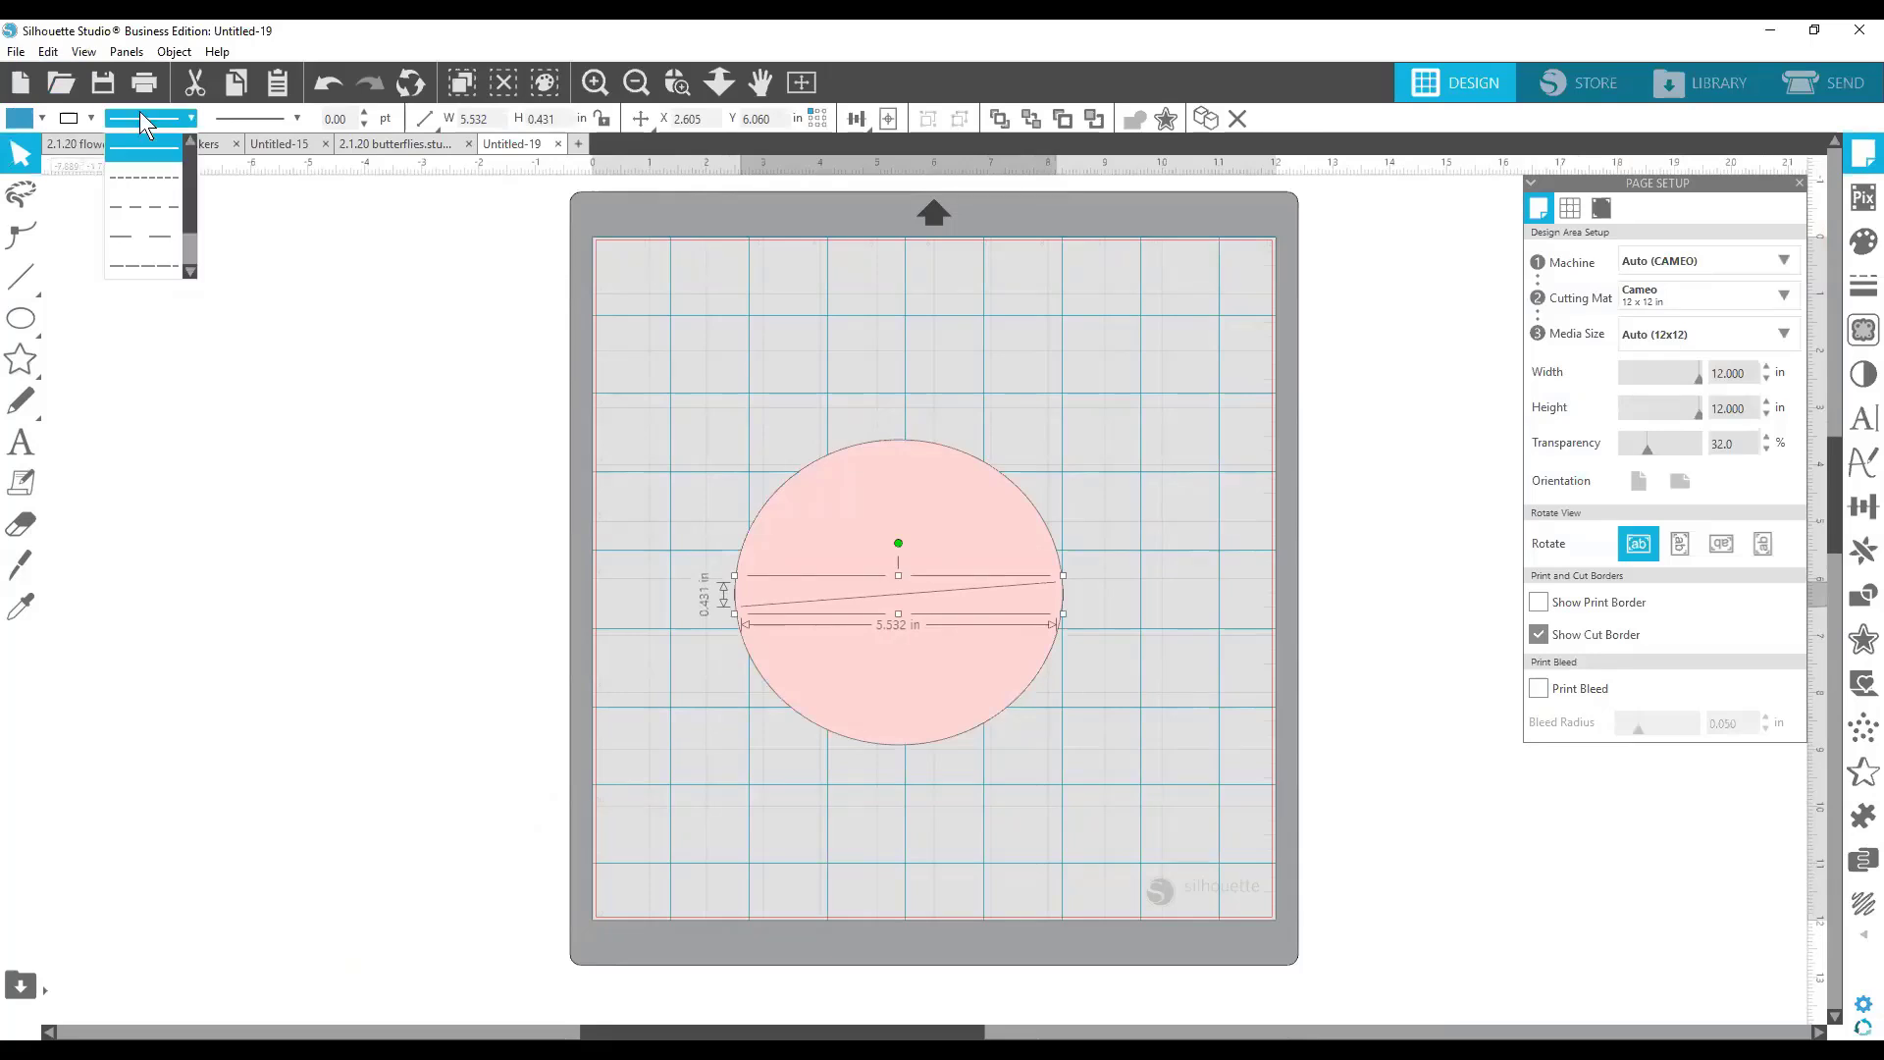
left_click(133, 204)
Color the dashed line on the pink ellipse green and set its thickness to 2.25 pt.
left_click(91, 118)
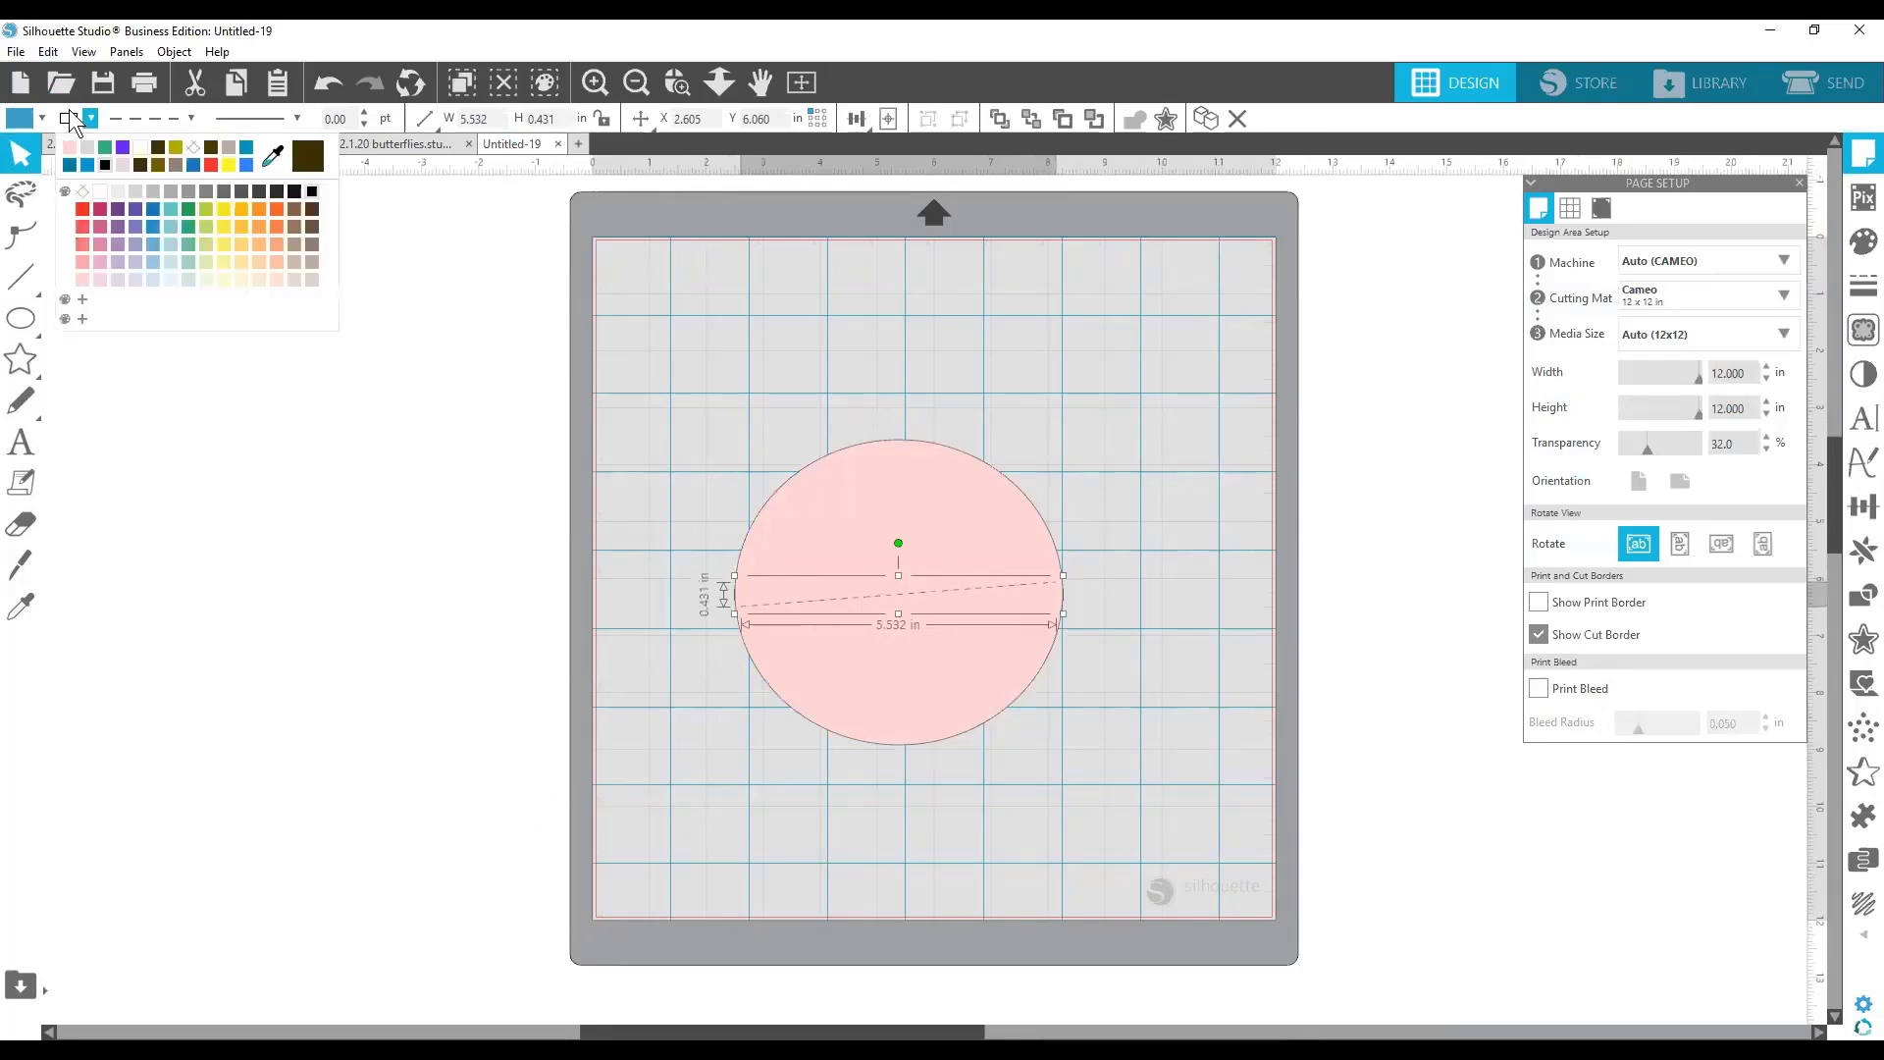
left_click(102, 149)
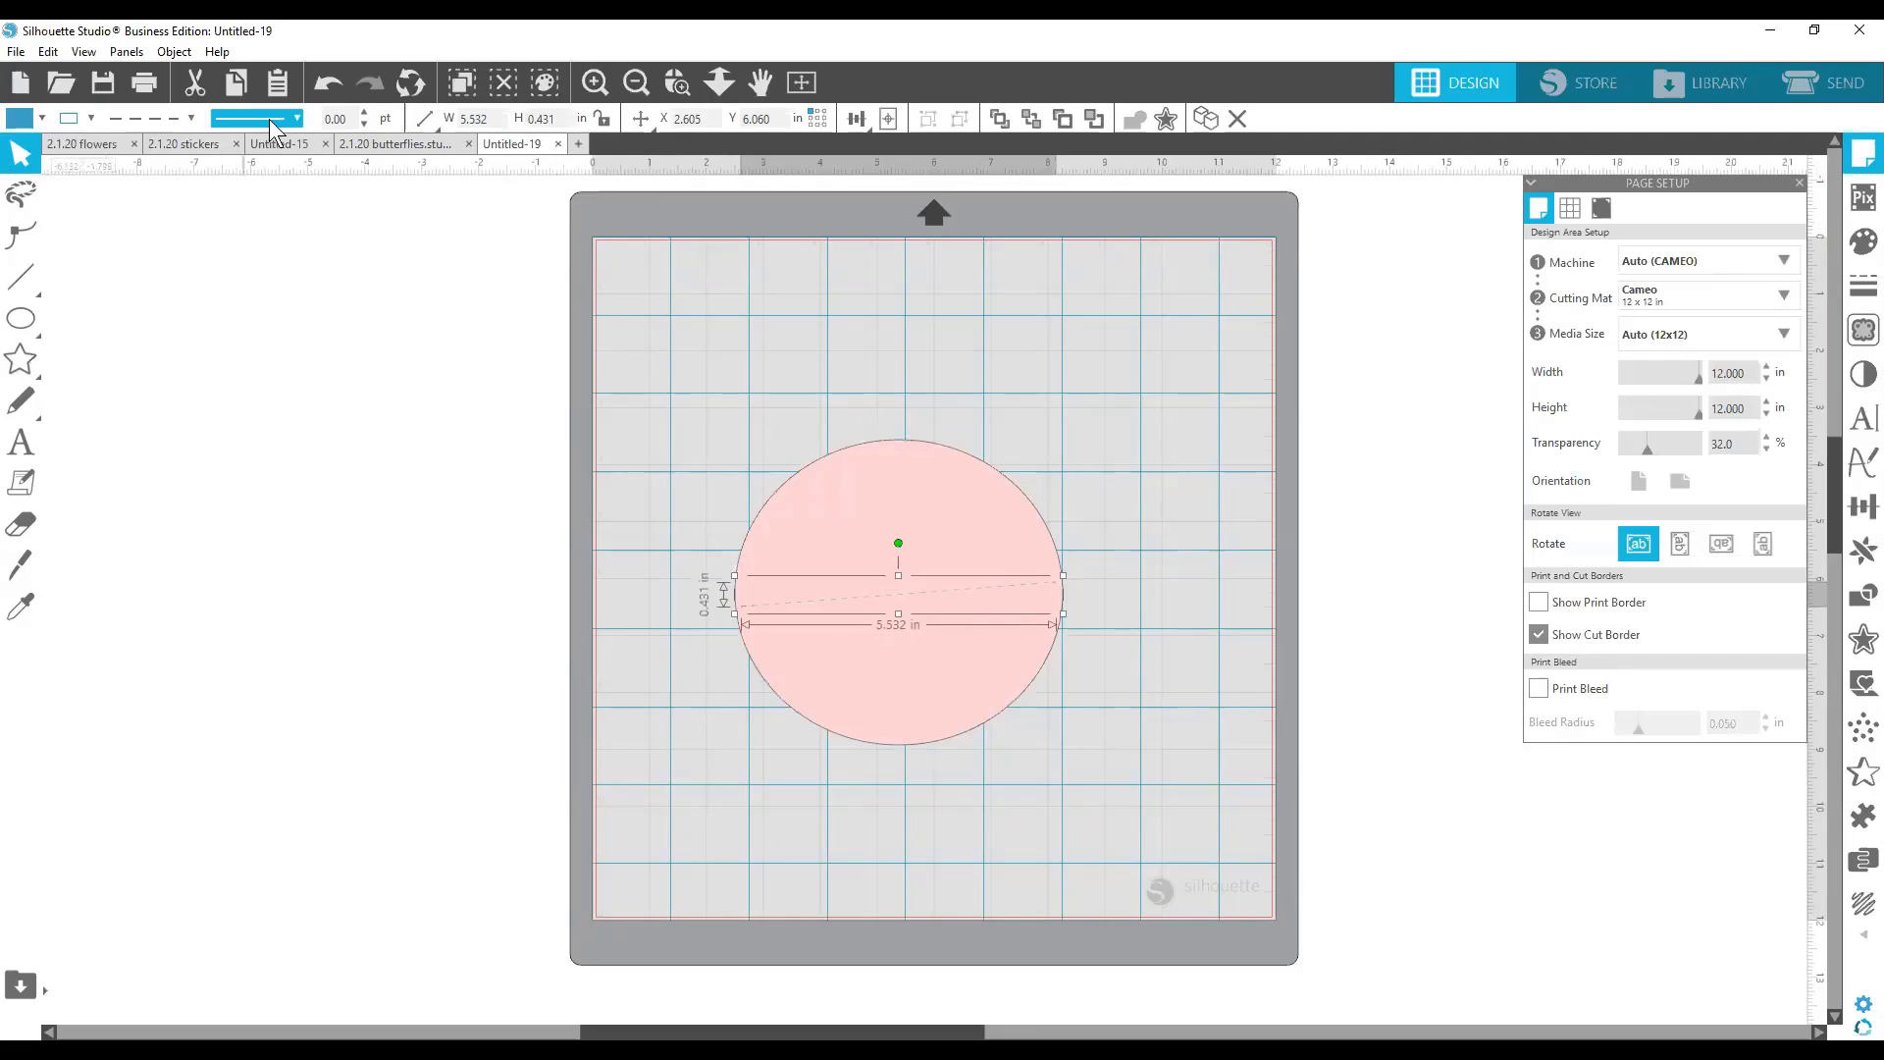
left_click(363, 111)
left_click(363, 111)
left_click(363, 111)
left_click(1083, 397)
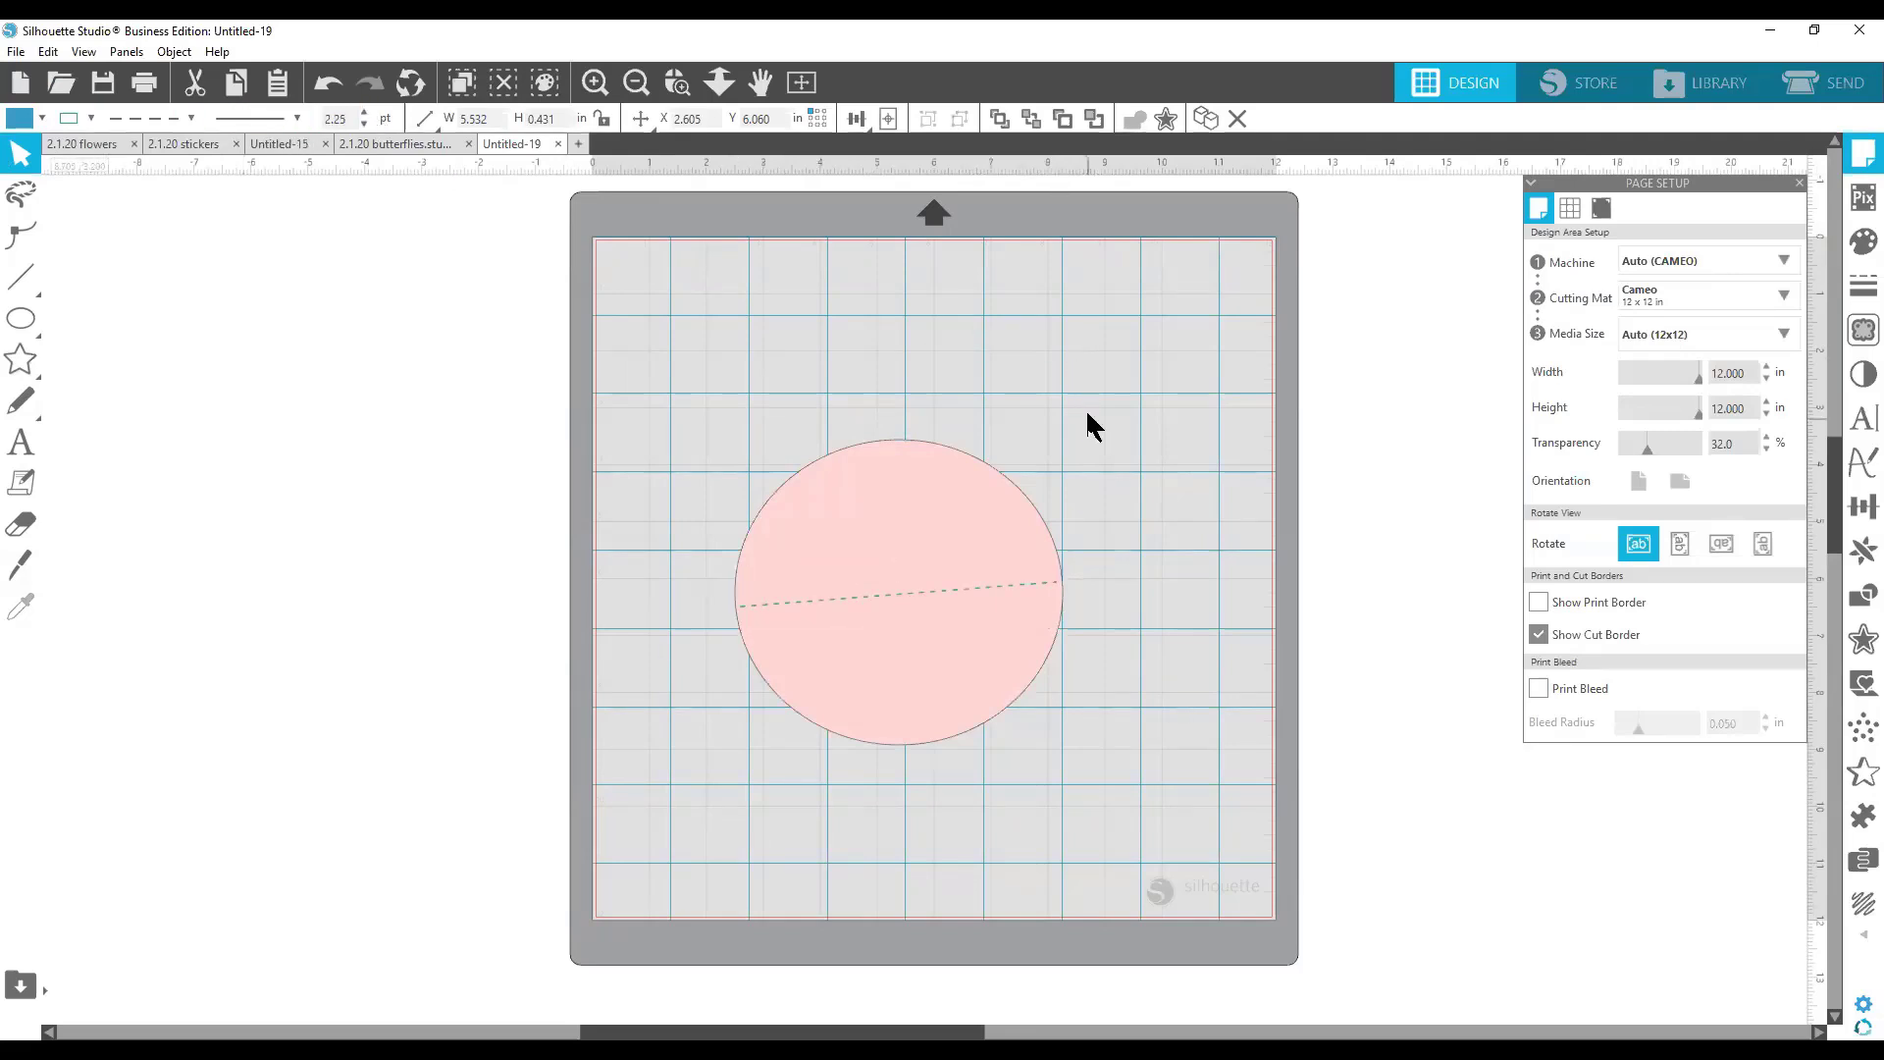
Select the pink ellipse together with its dashed line and group them.
left_click(891, 633)
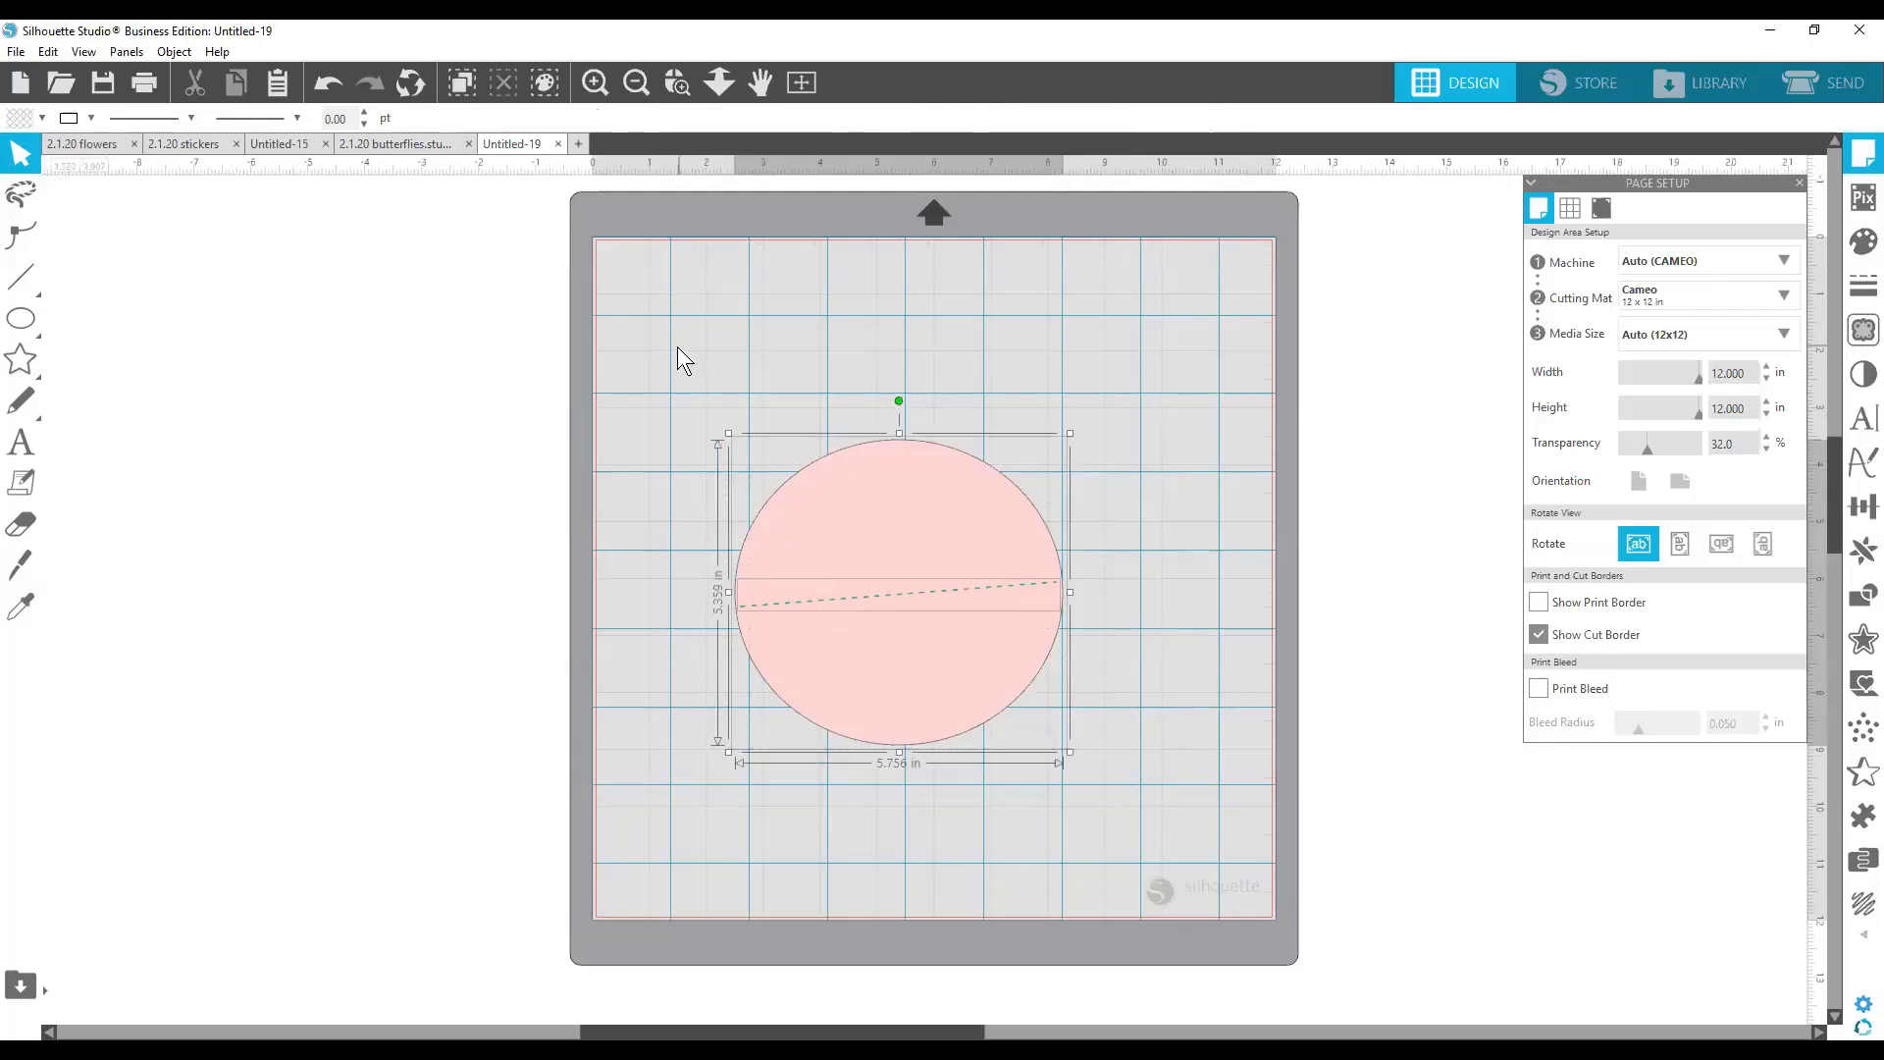
right_click(825, 495)
left_click(917, 814)
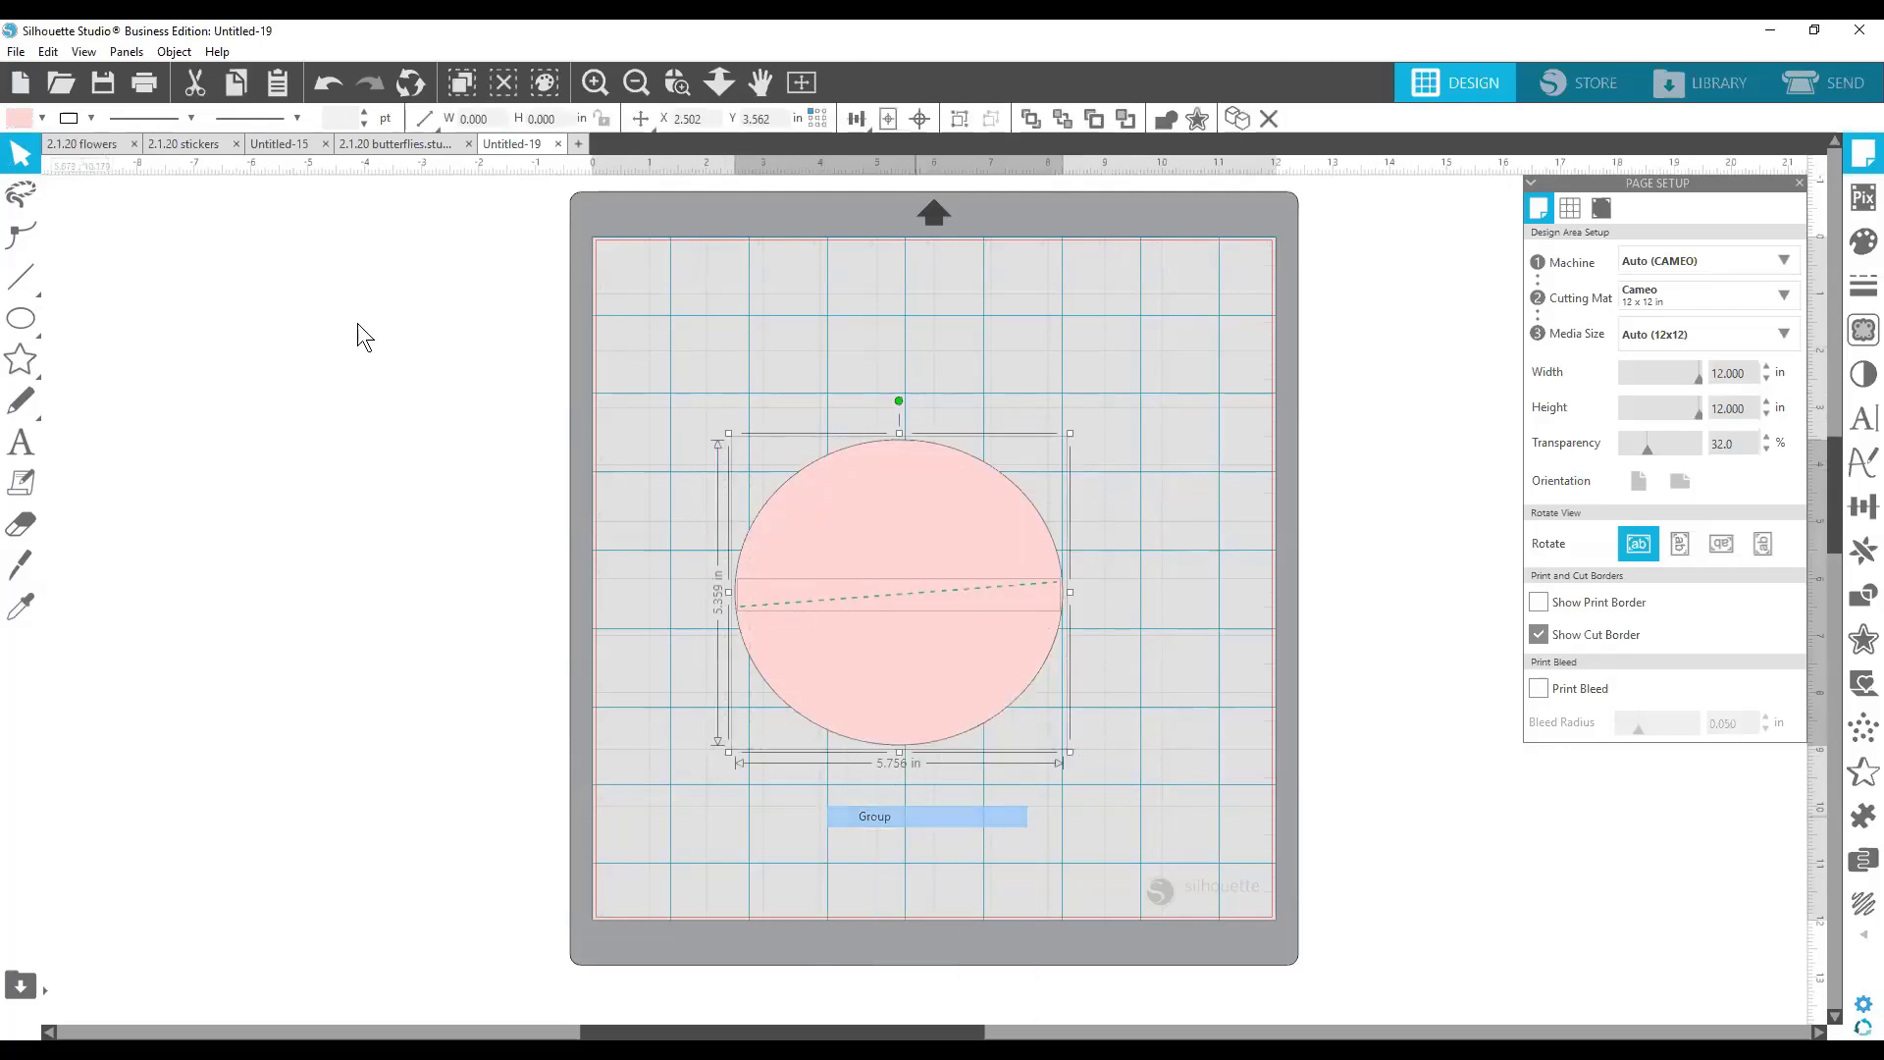
Save the grouped ellipse document to the Downloads folder as "circle score" in Silhouette Studio V3 format.
left_click(16, 51)
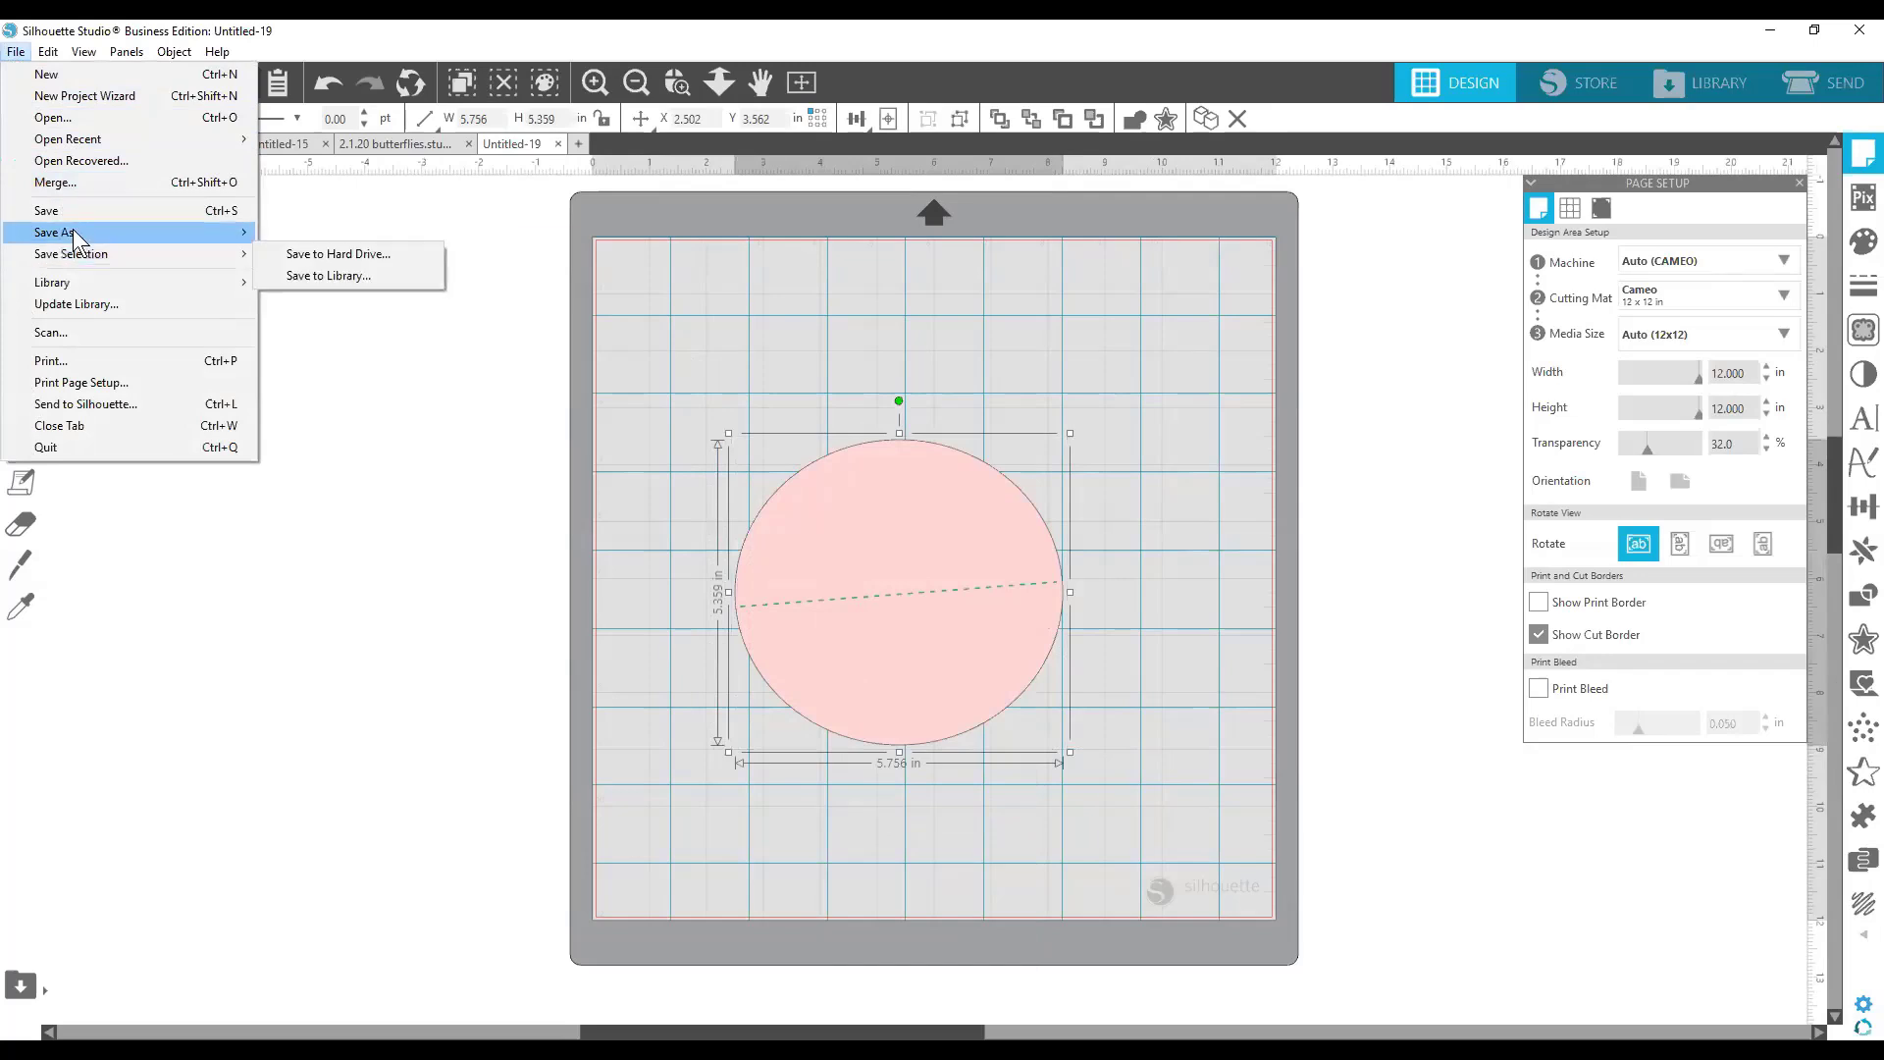
mouse_move(73, 232)
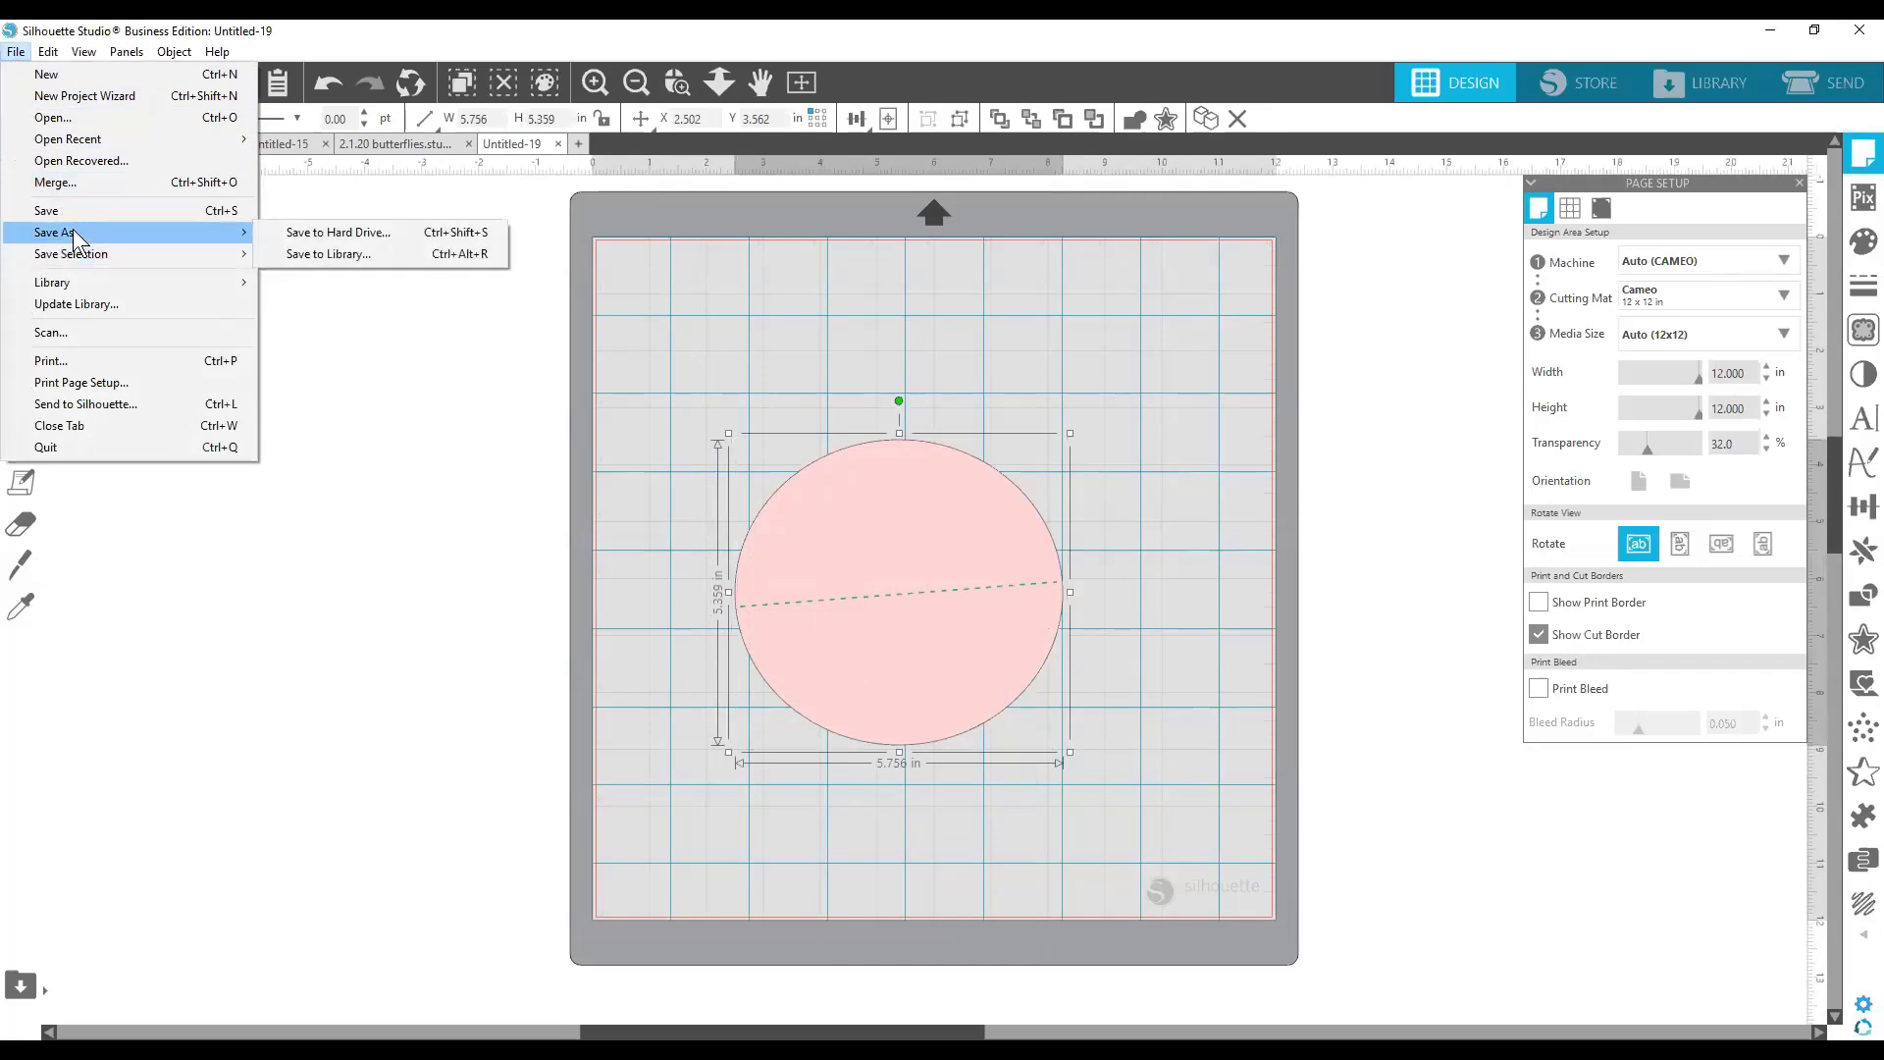
left_click(357, 233)
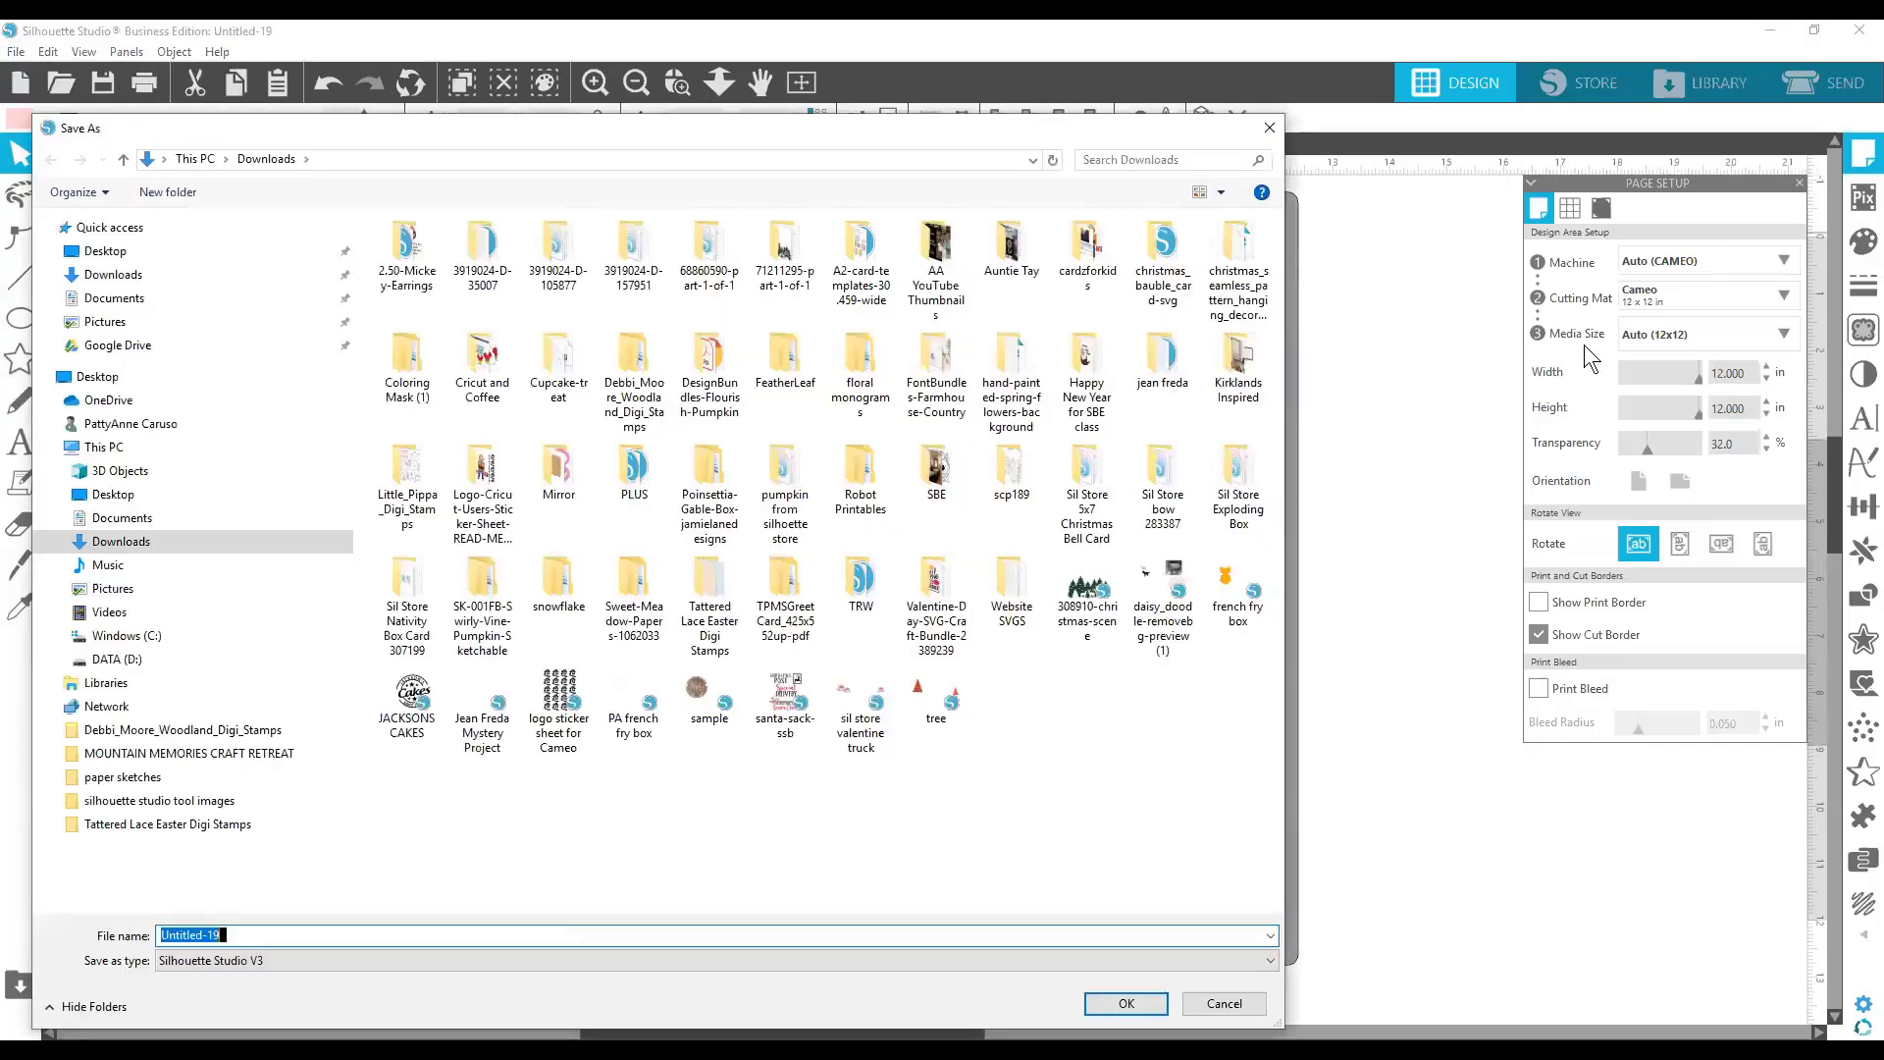
type("circ")
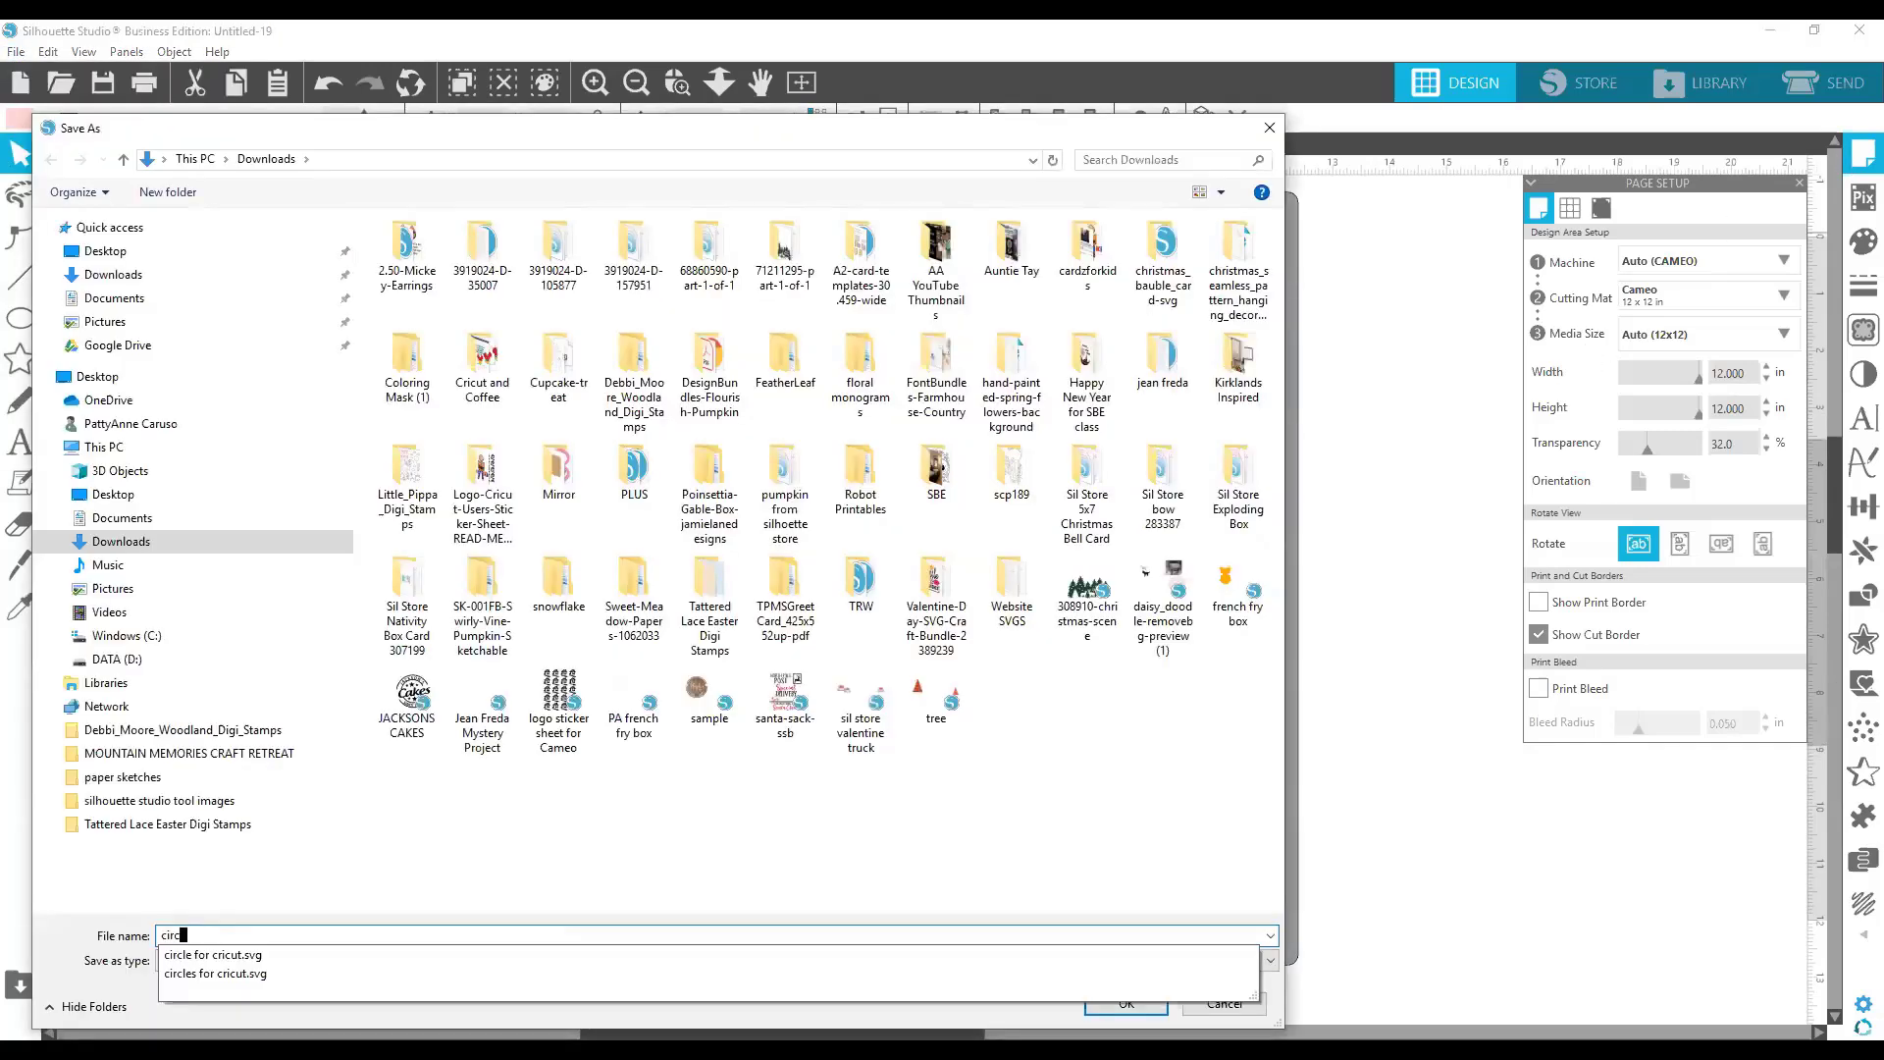
type("le score")
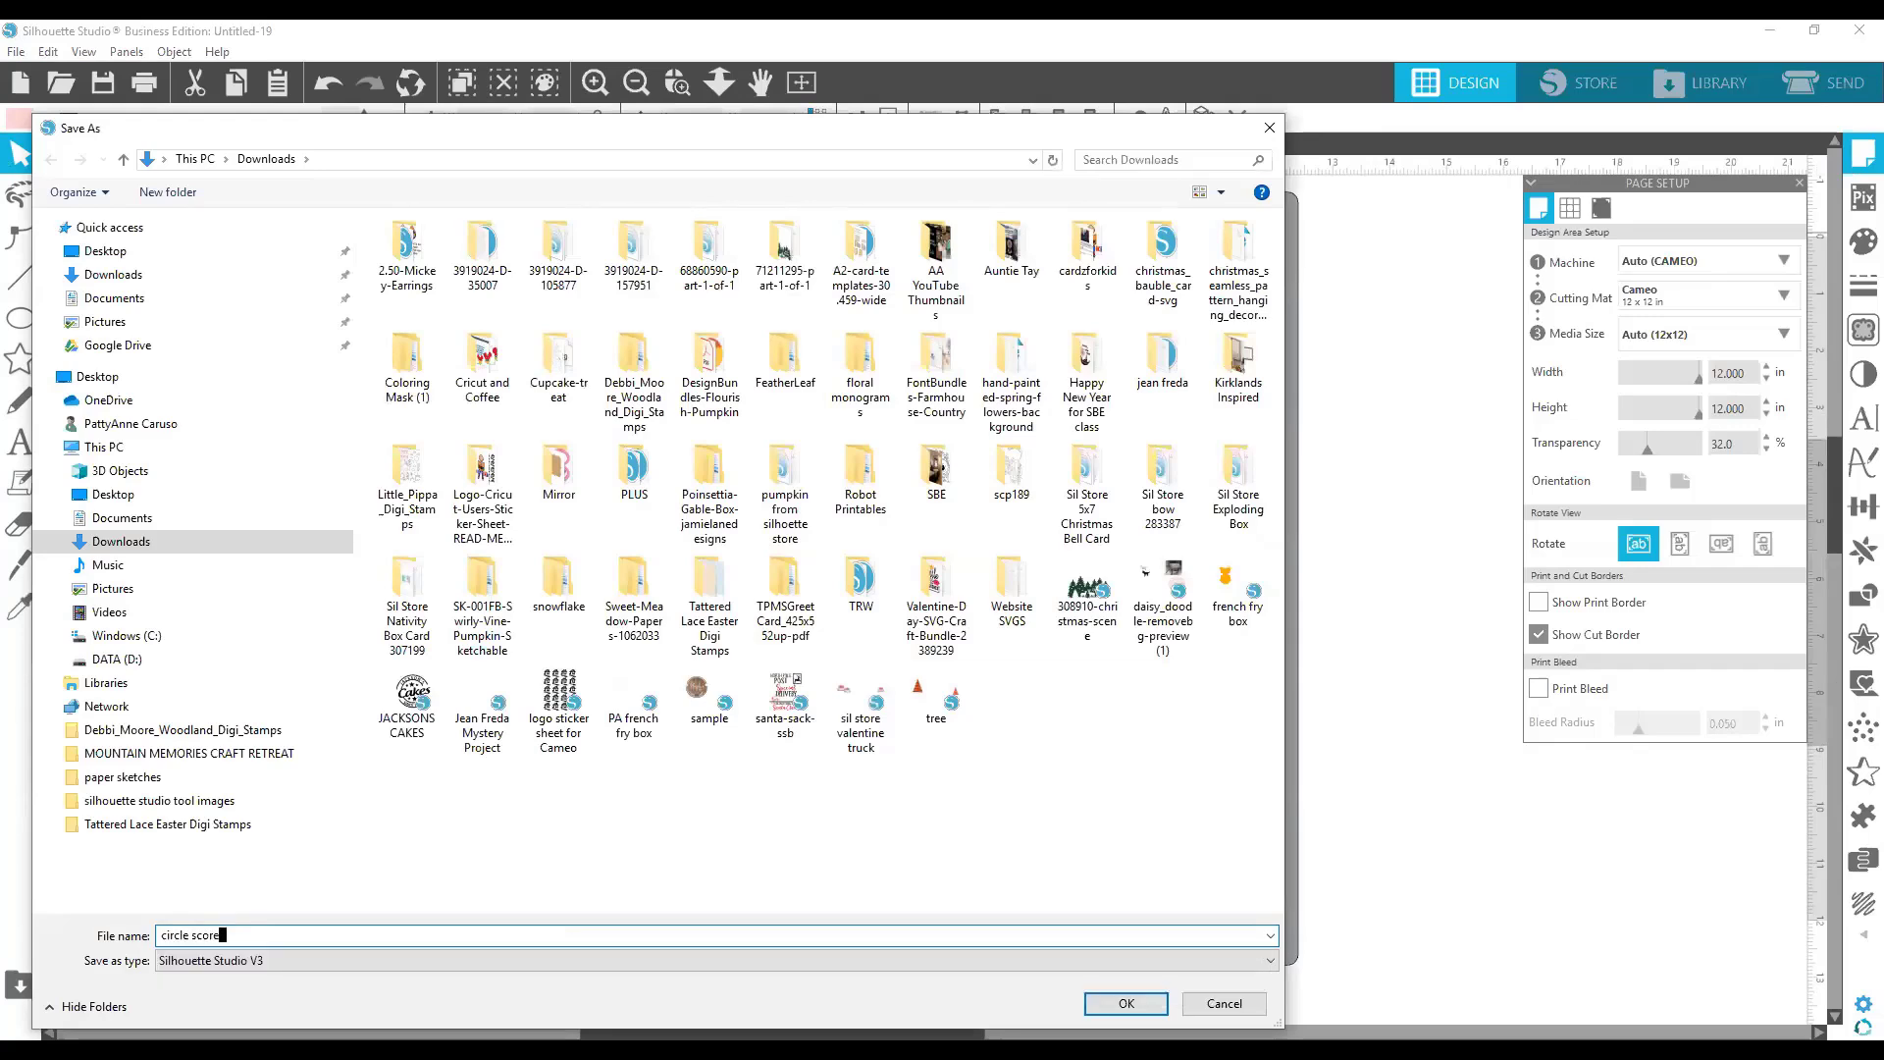
key("Return")
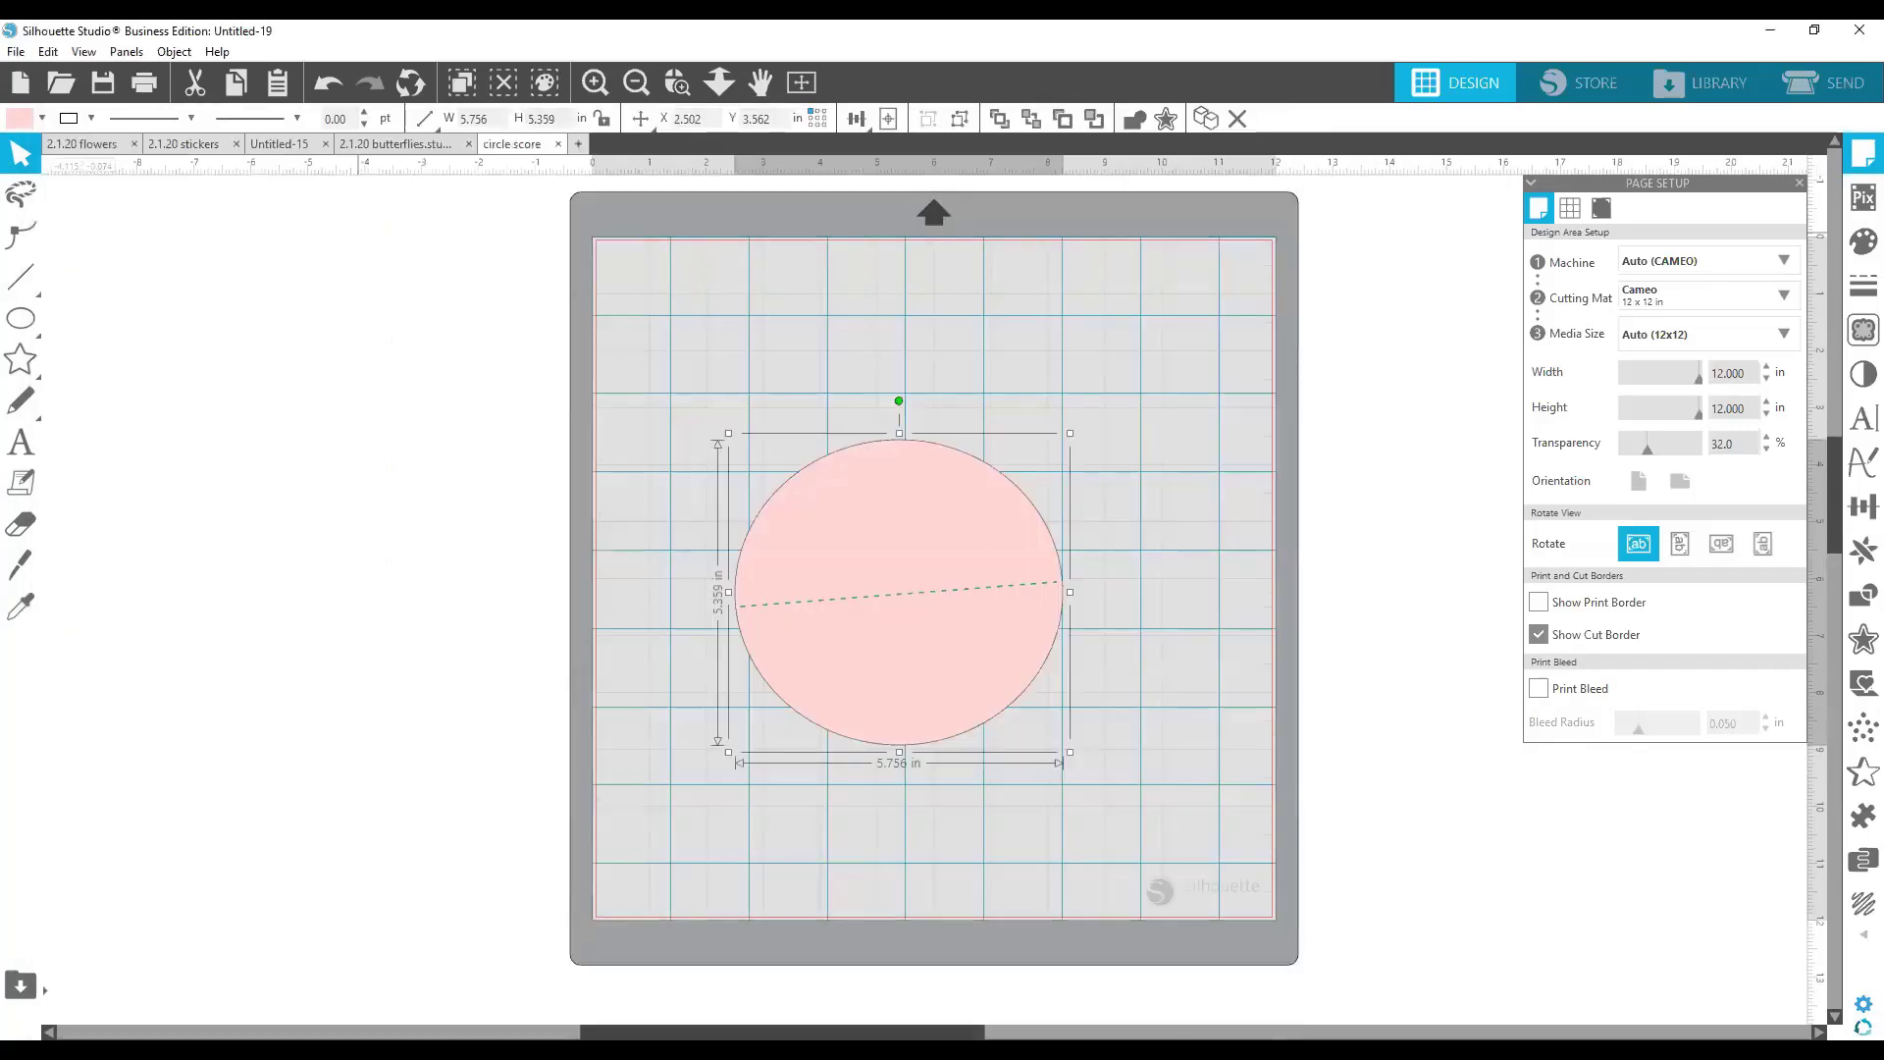
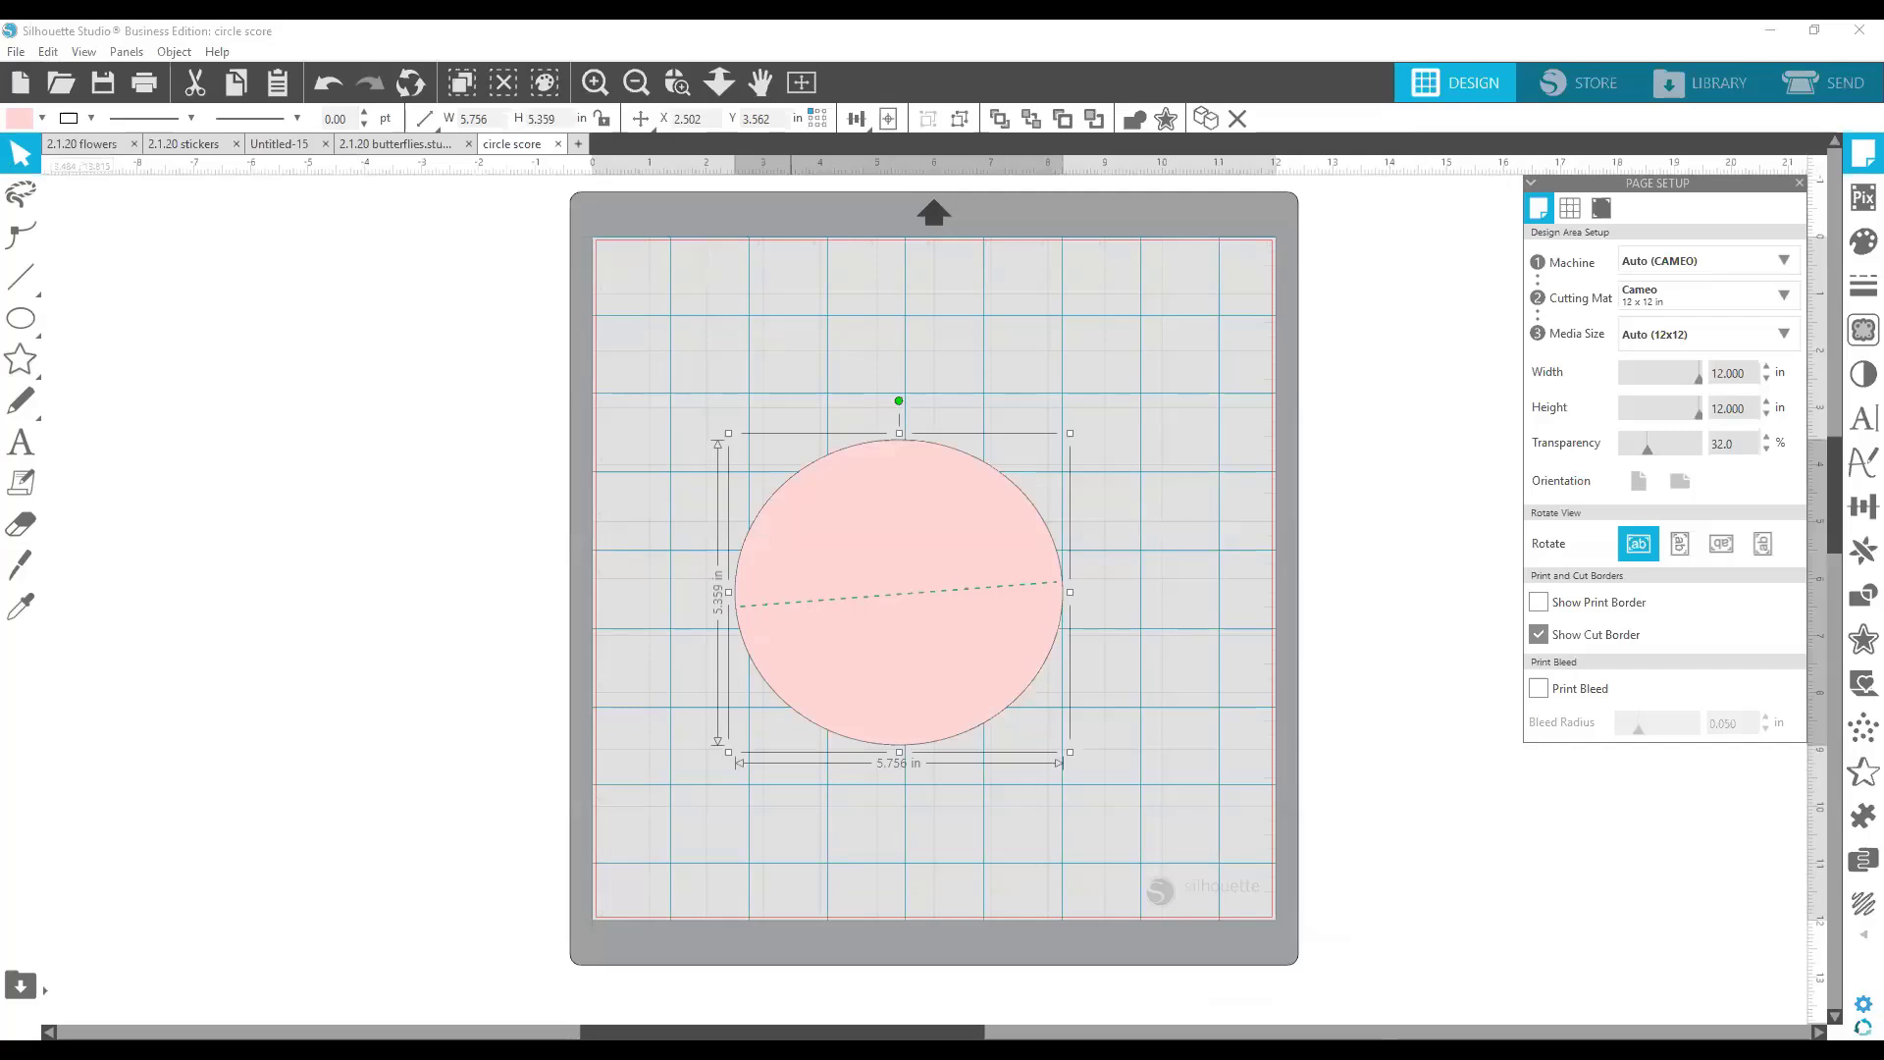
Save a copy of the circle score document to the Downloads folder in SVG format.
left_click(16, 51)
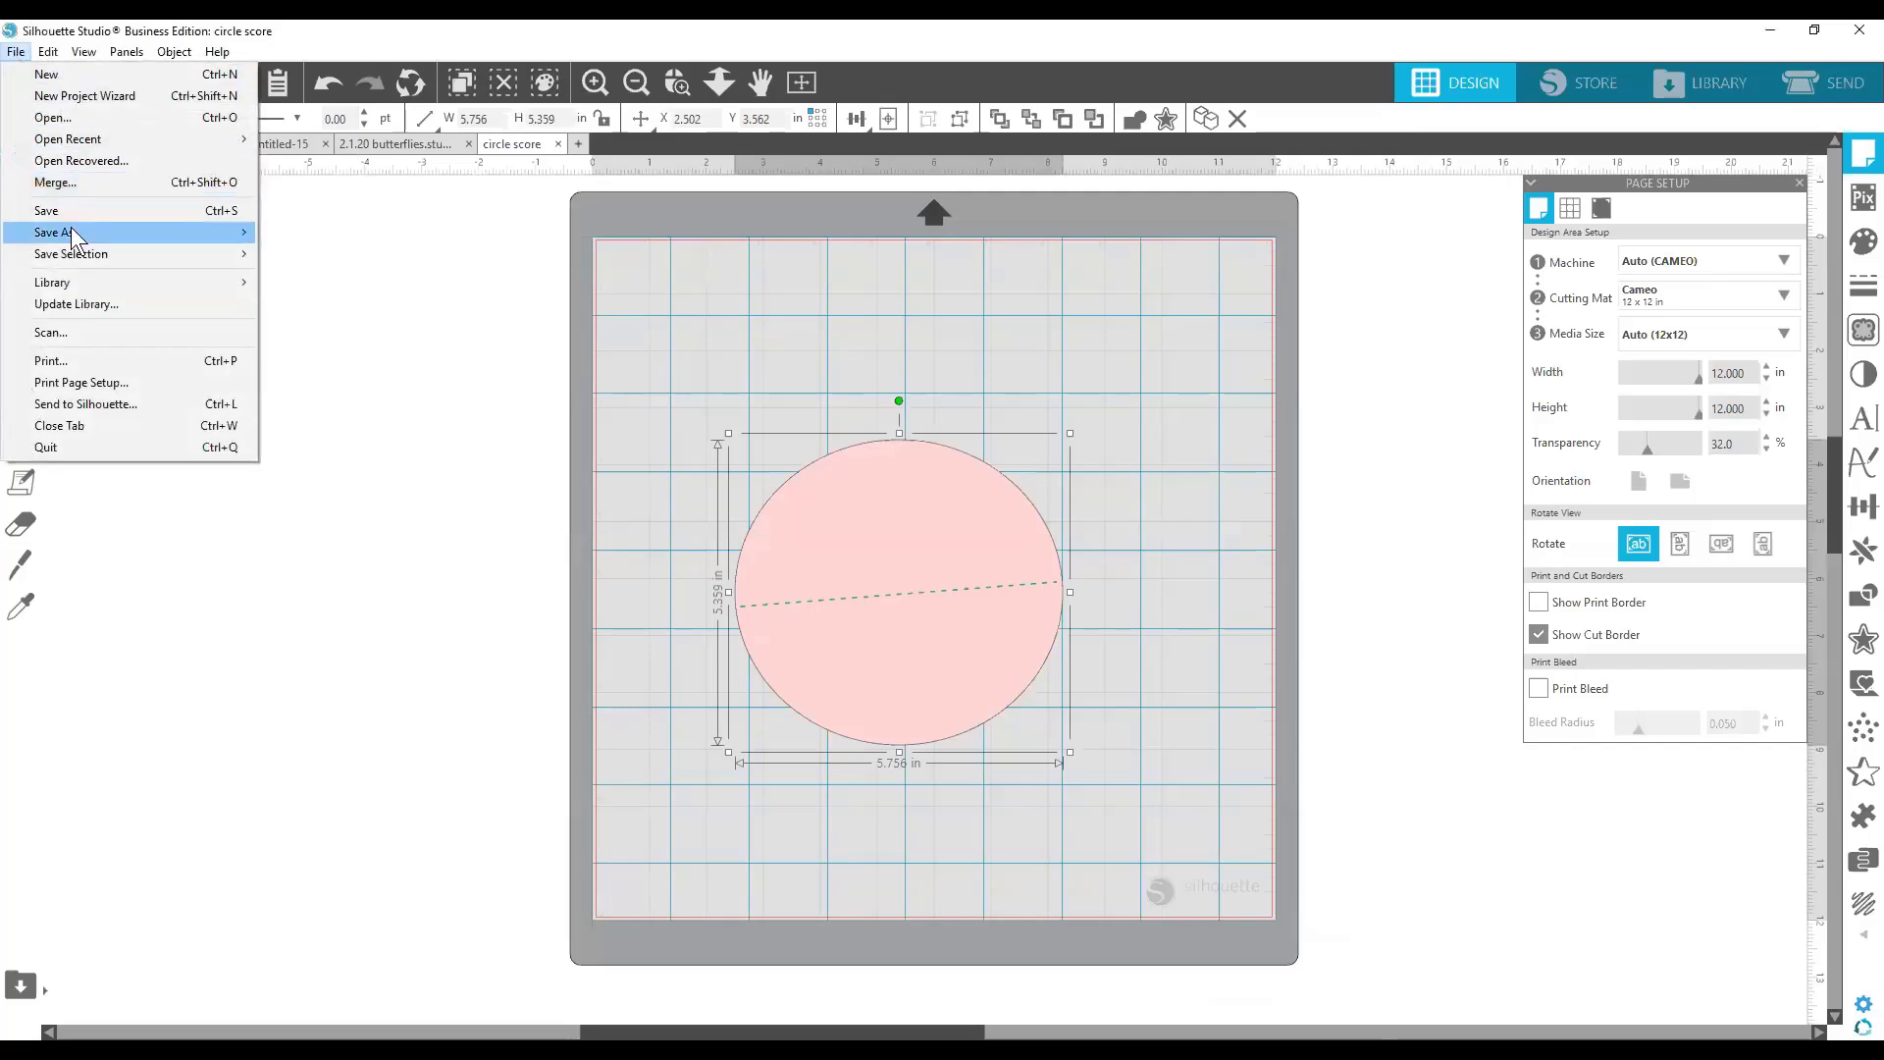
mouse_move(71, 226)
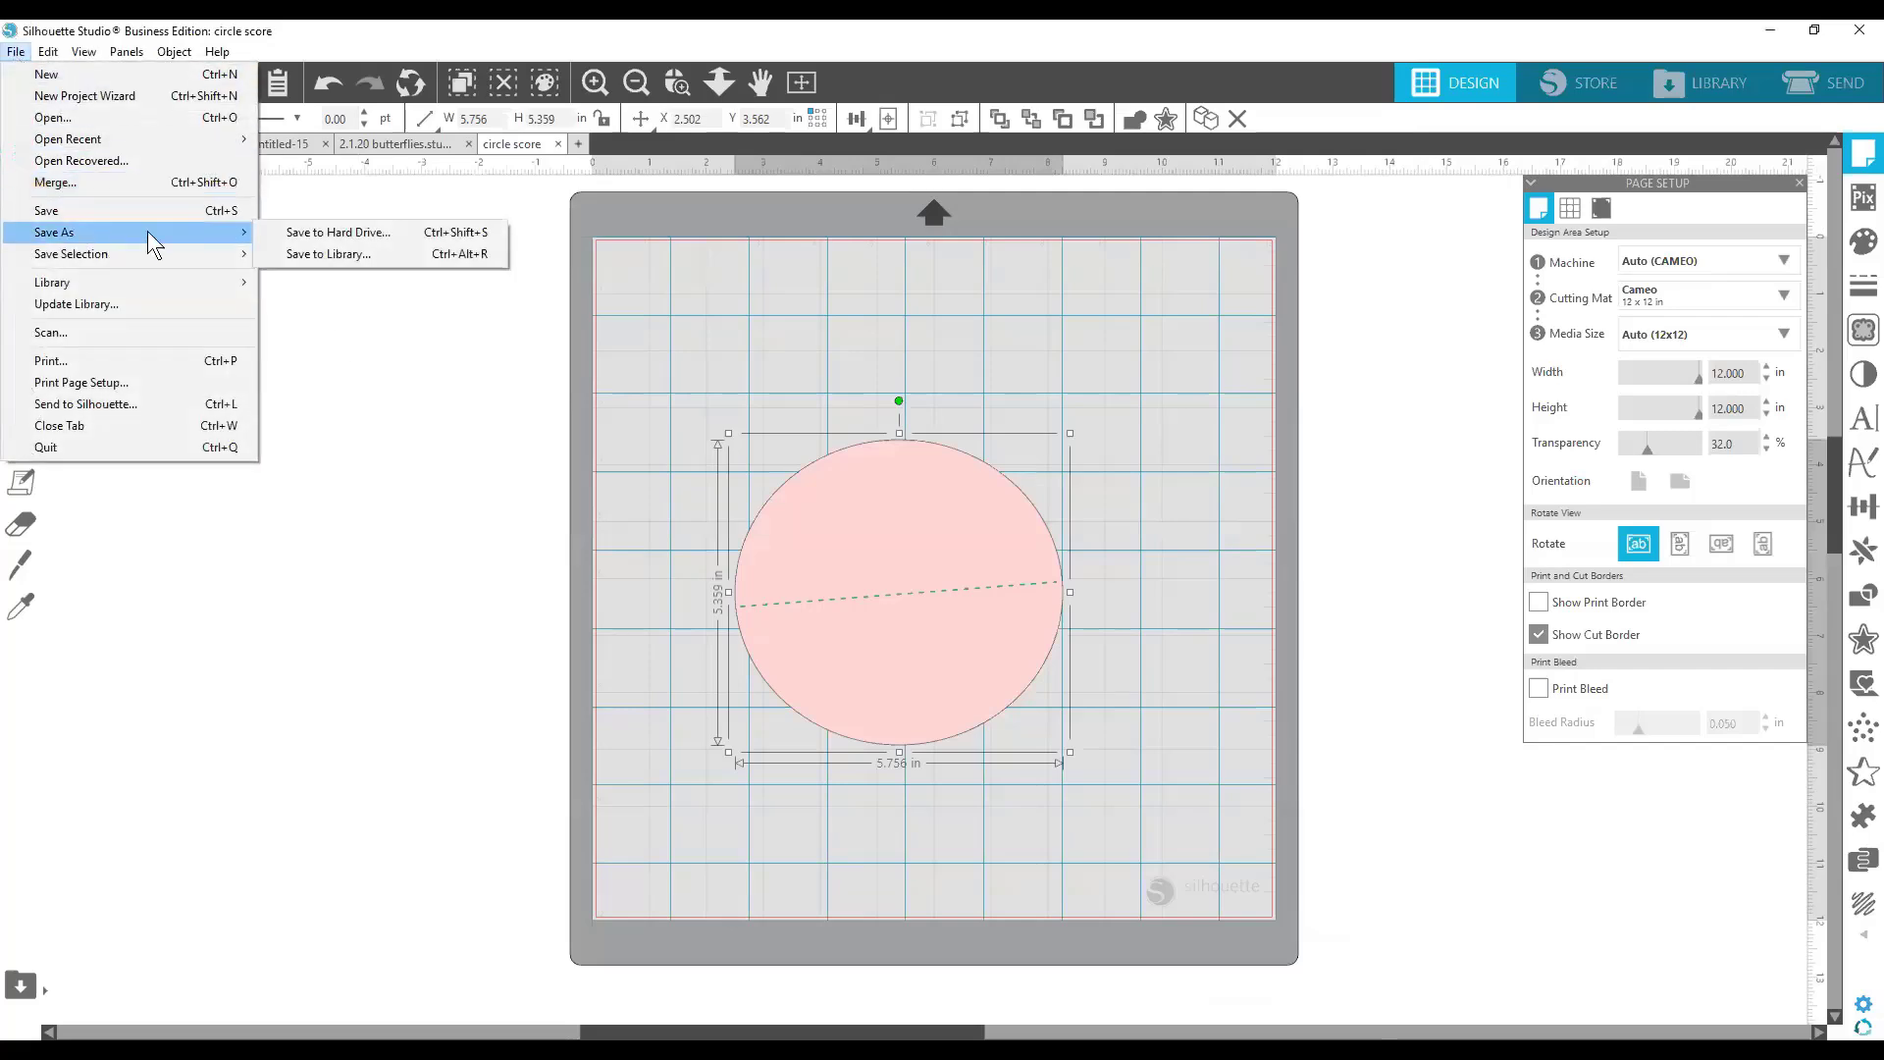
left_click(376, 232)
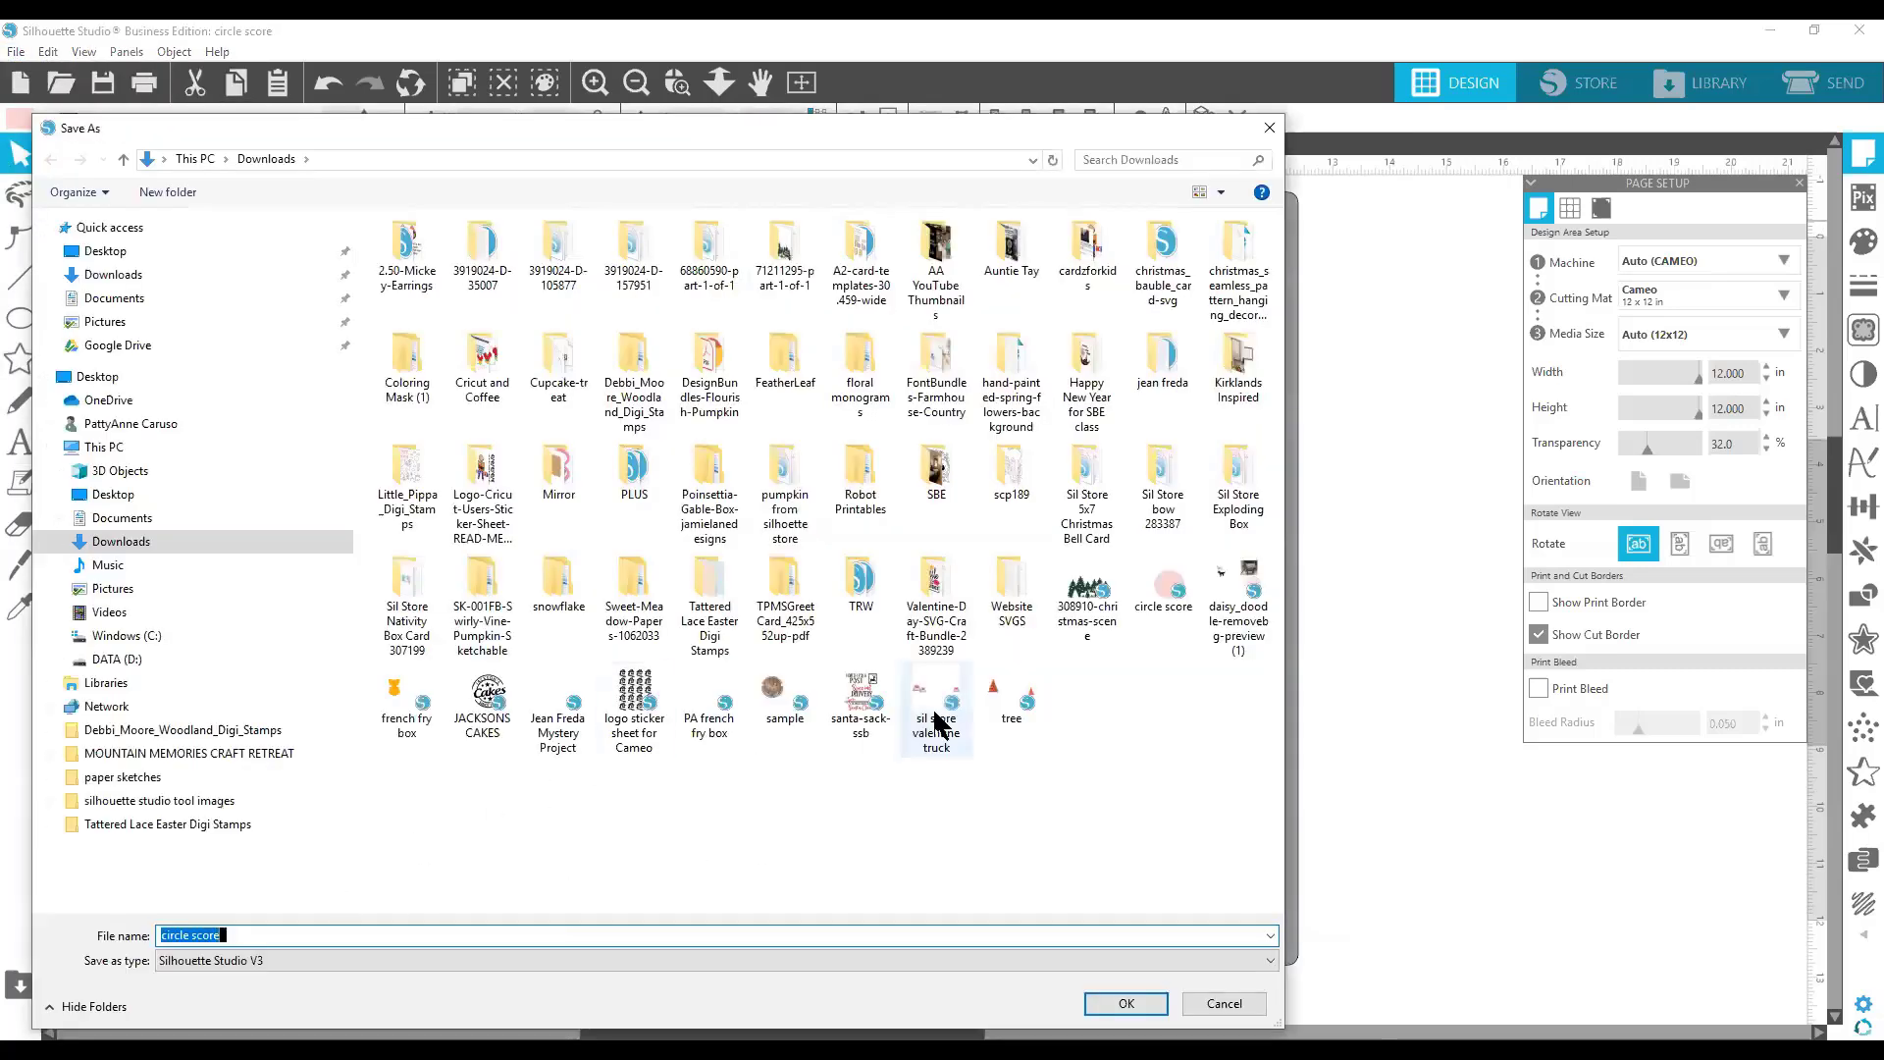
left_click(206, 961)
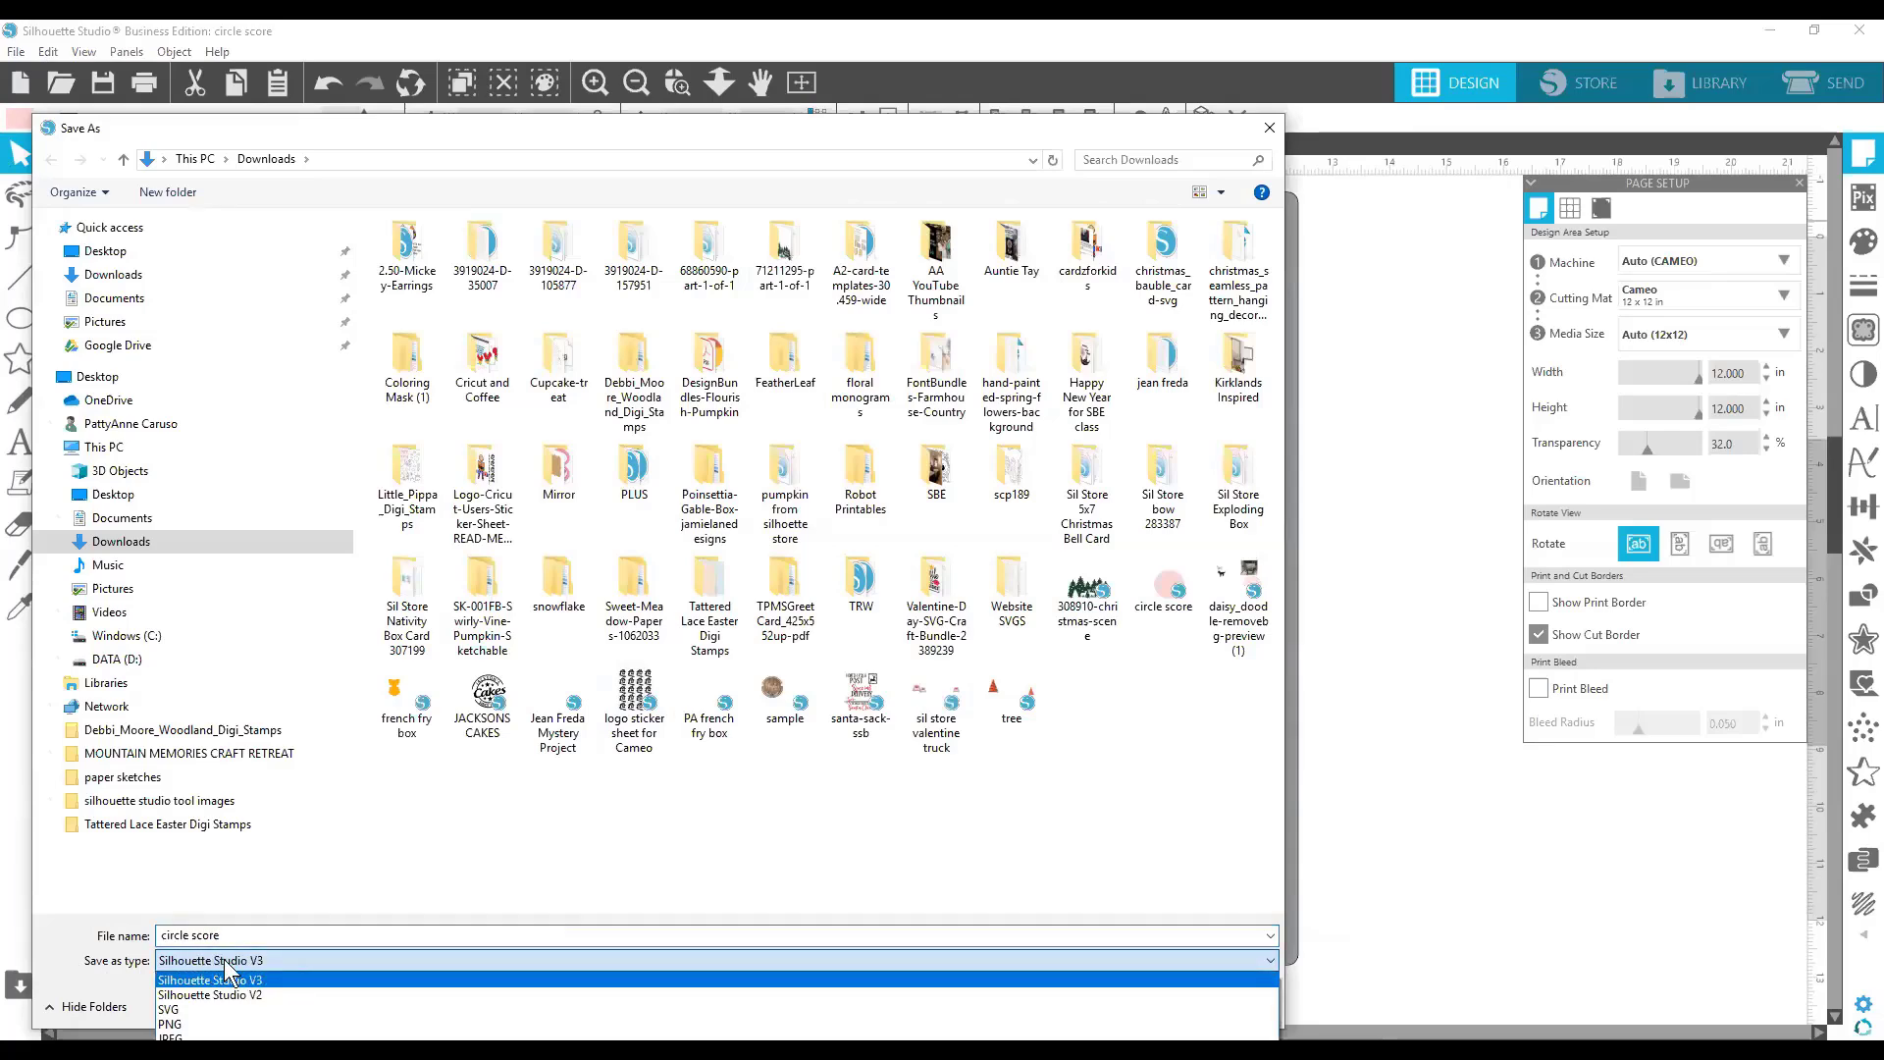
left_click(180, 1010)
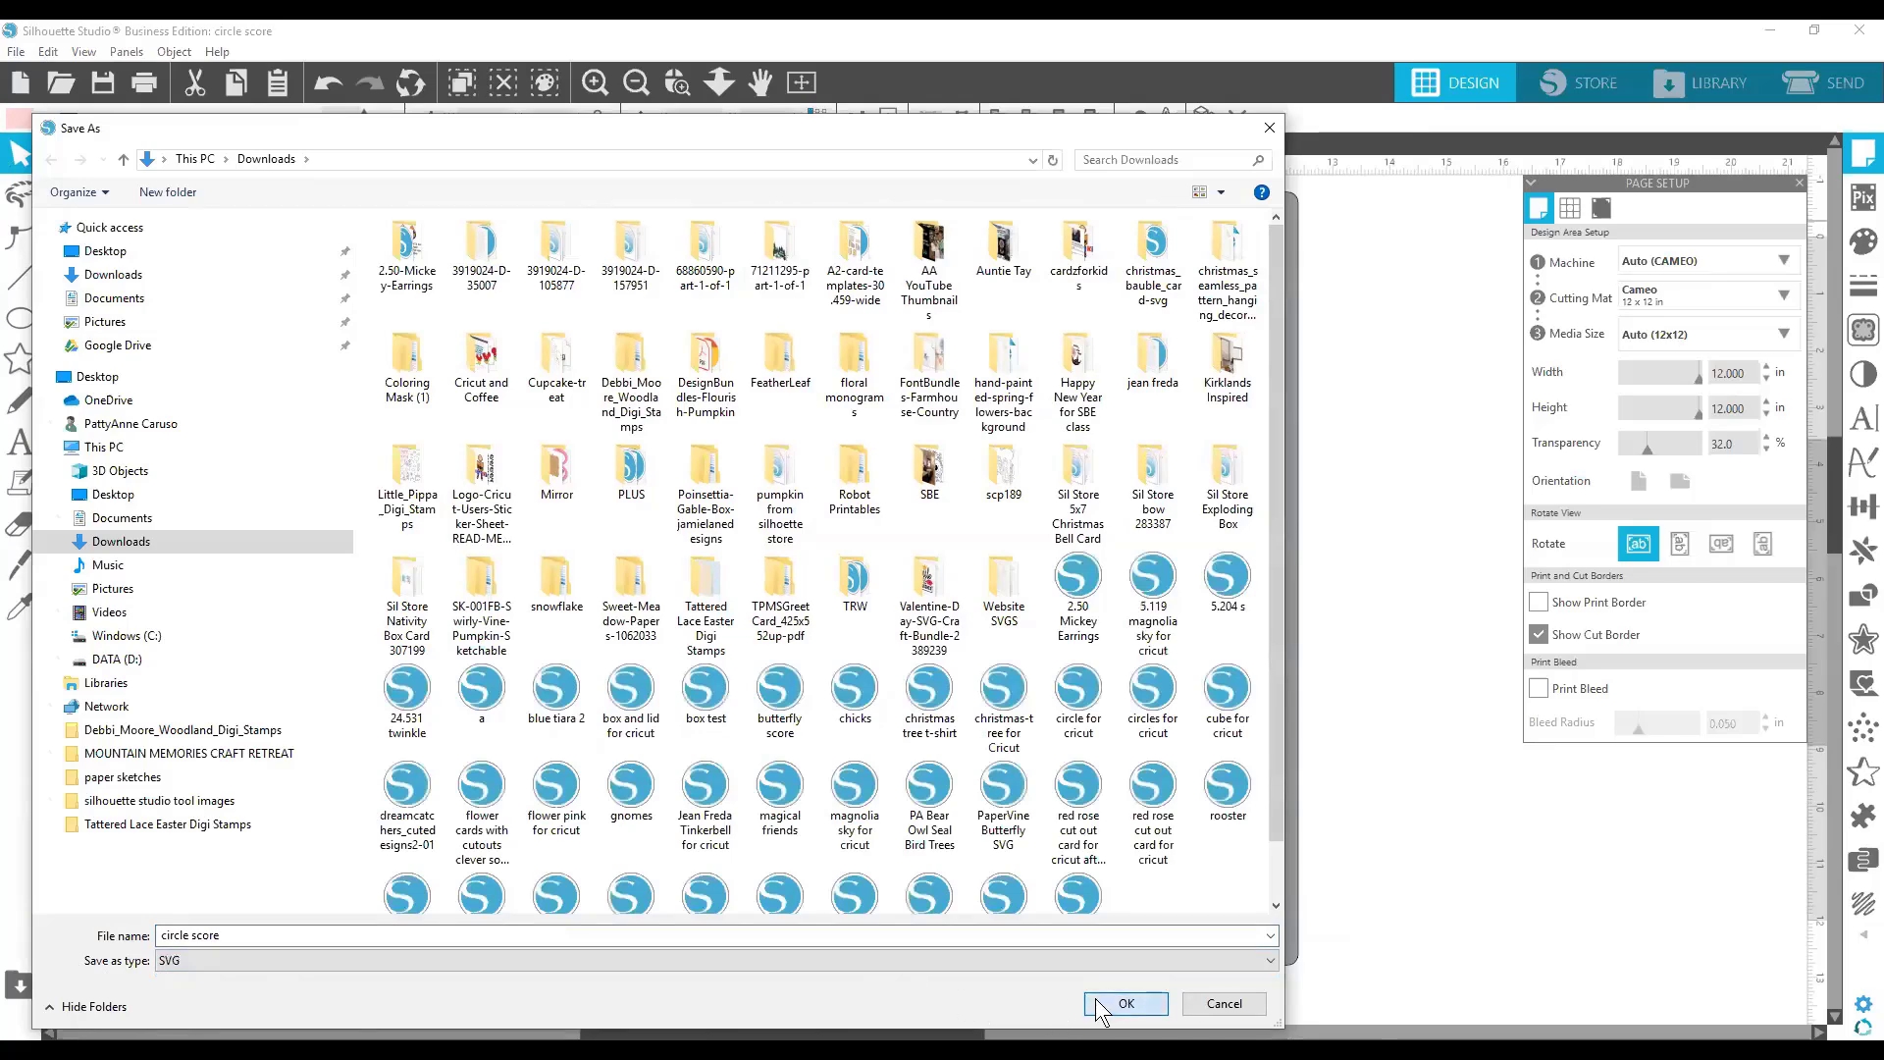
left_click(1098, 1004)
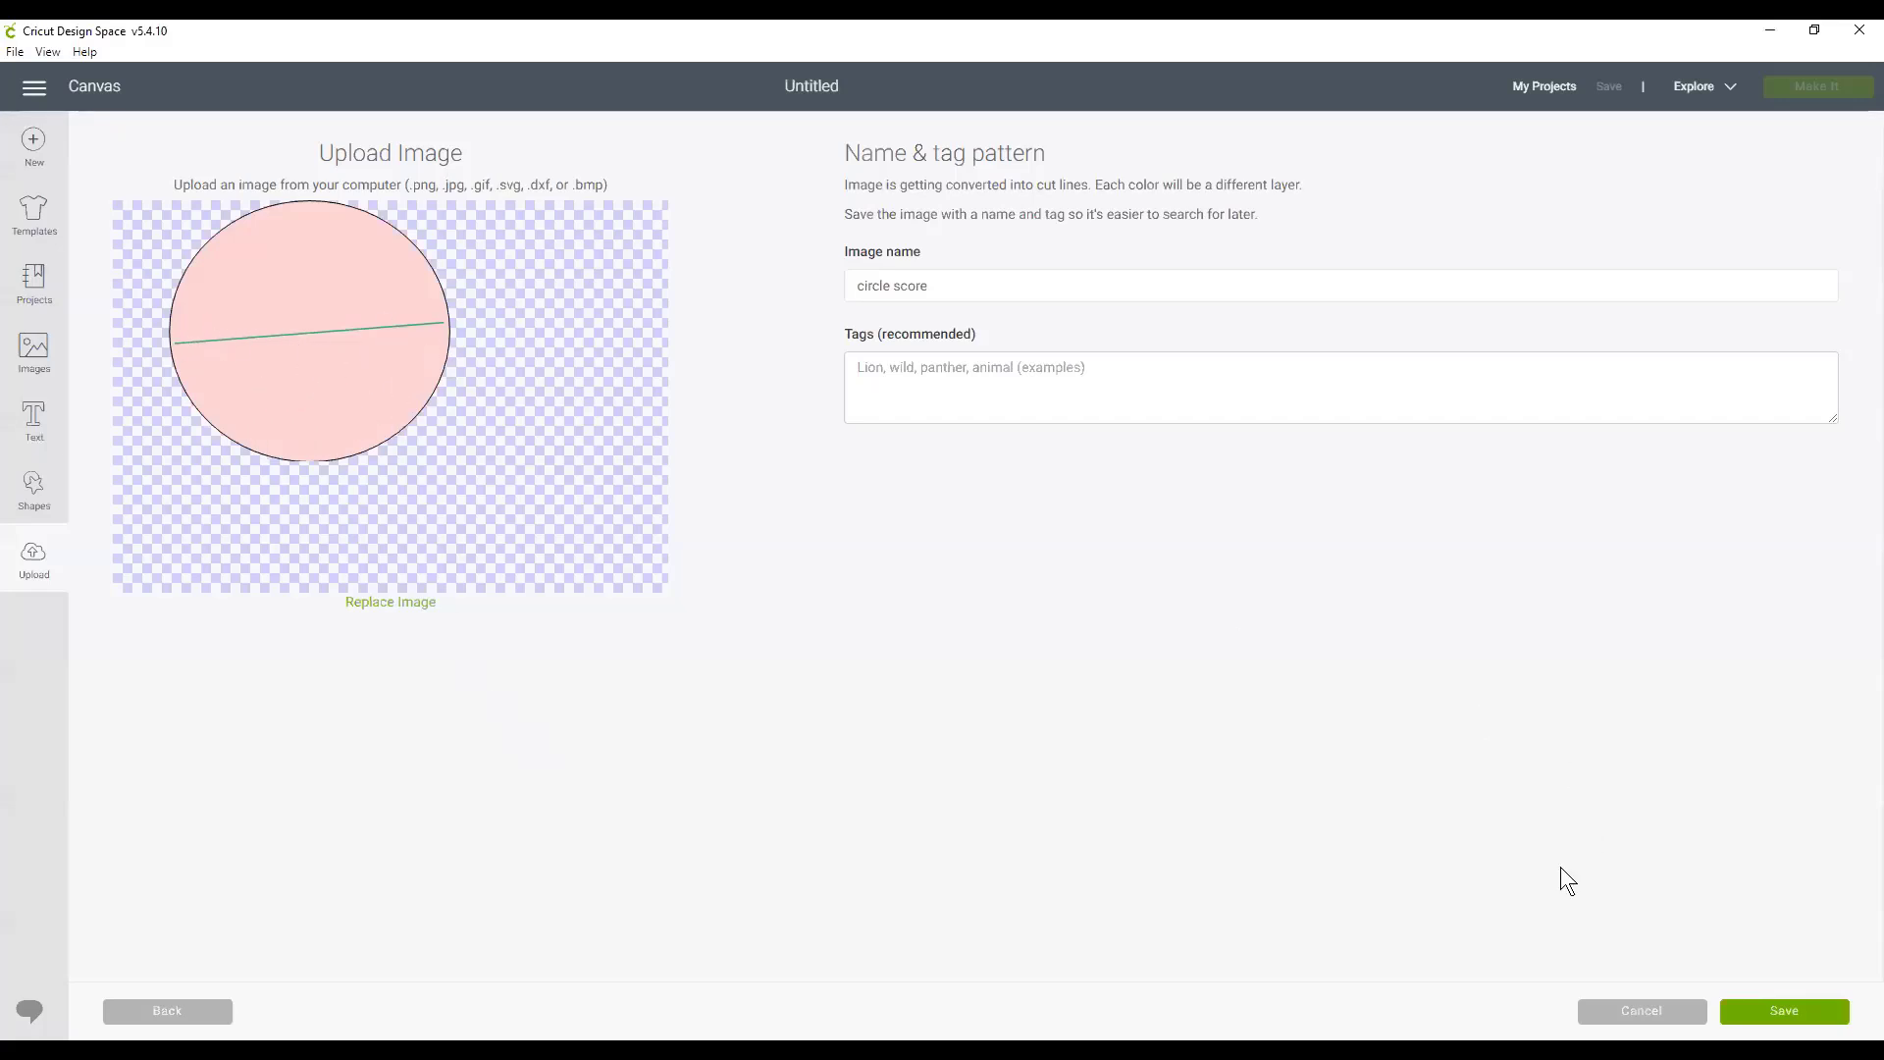
In Cricut Design Space, save the uploaded circle score image and insert it onto the canvas.
left_click(1811, 1025)
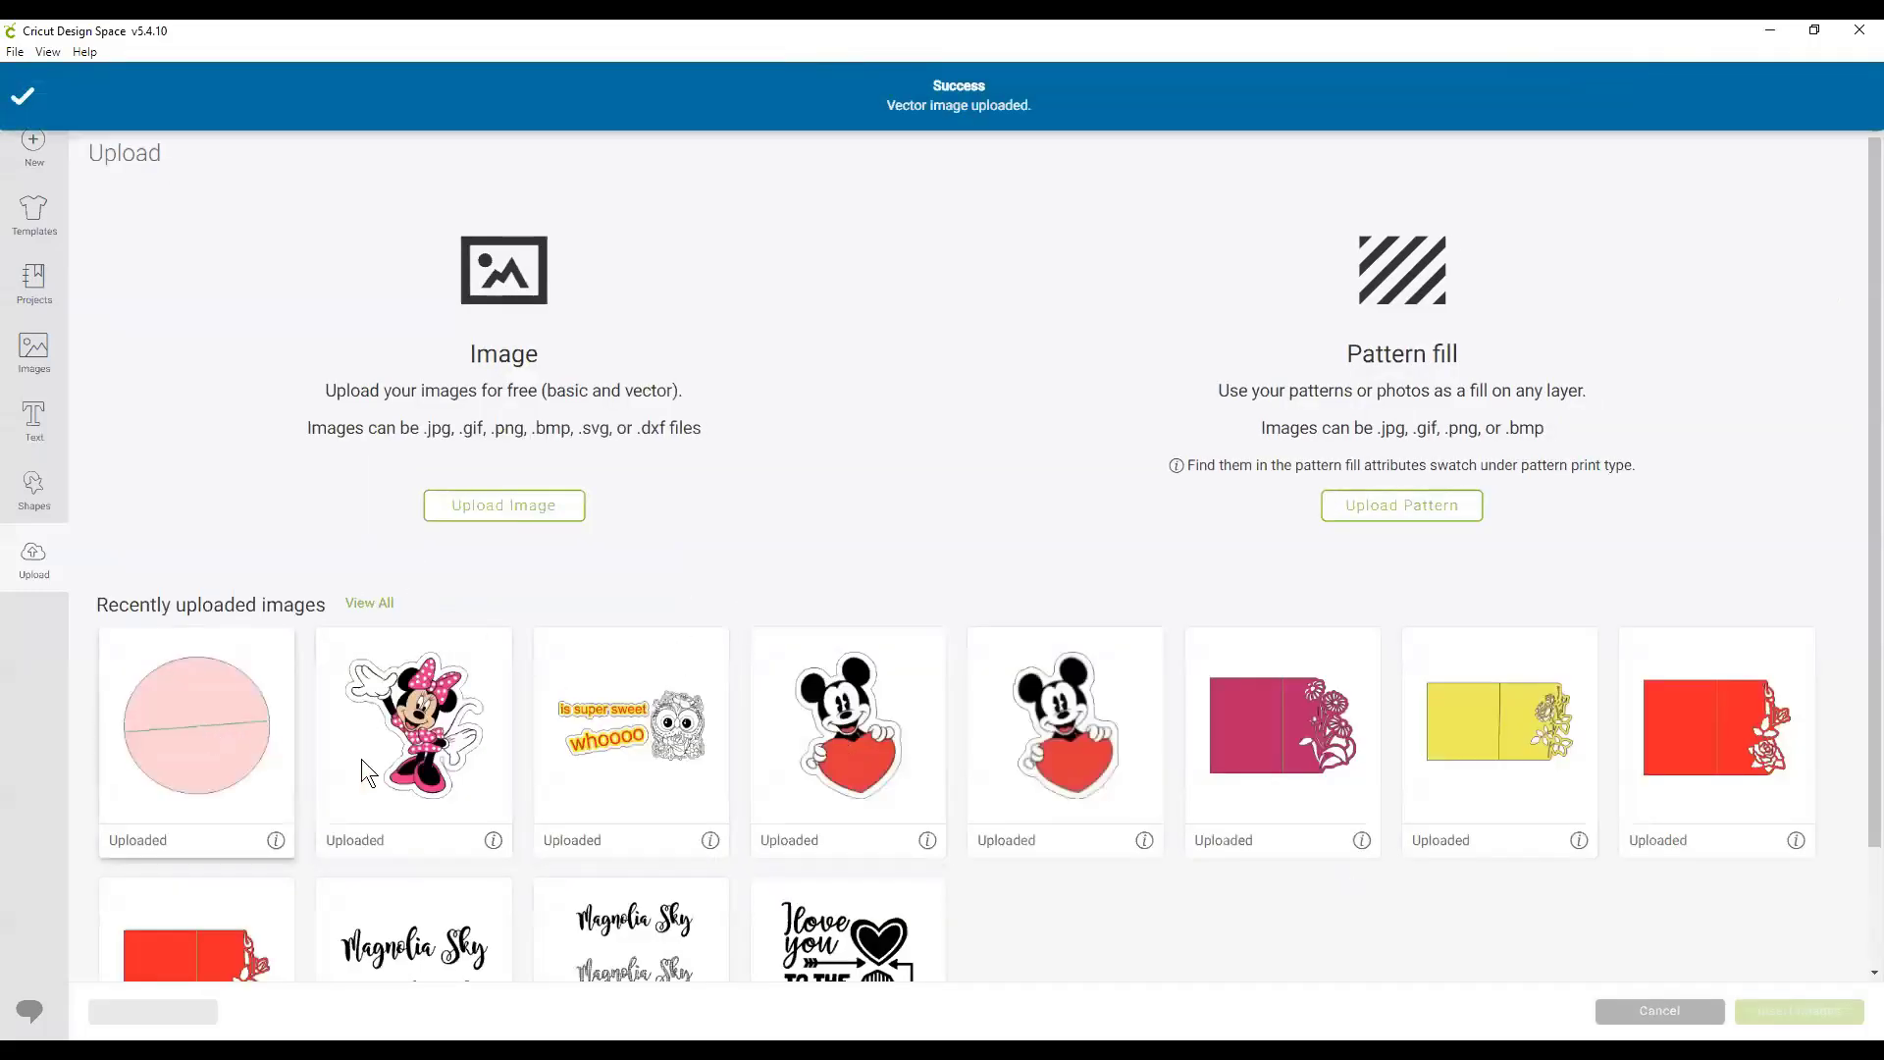
left_click(175, 774)
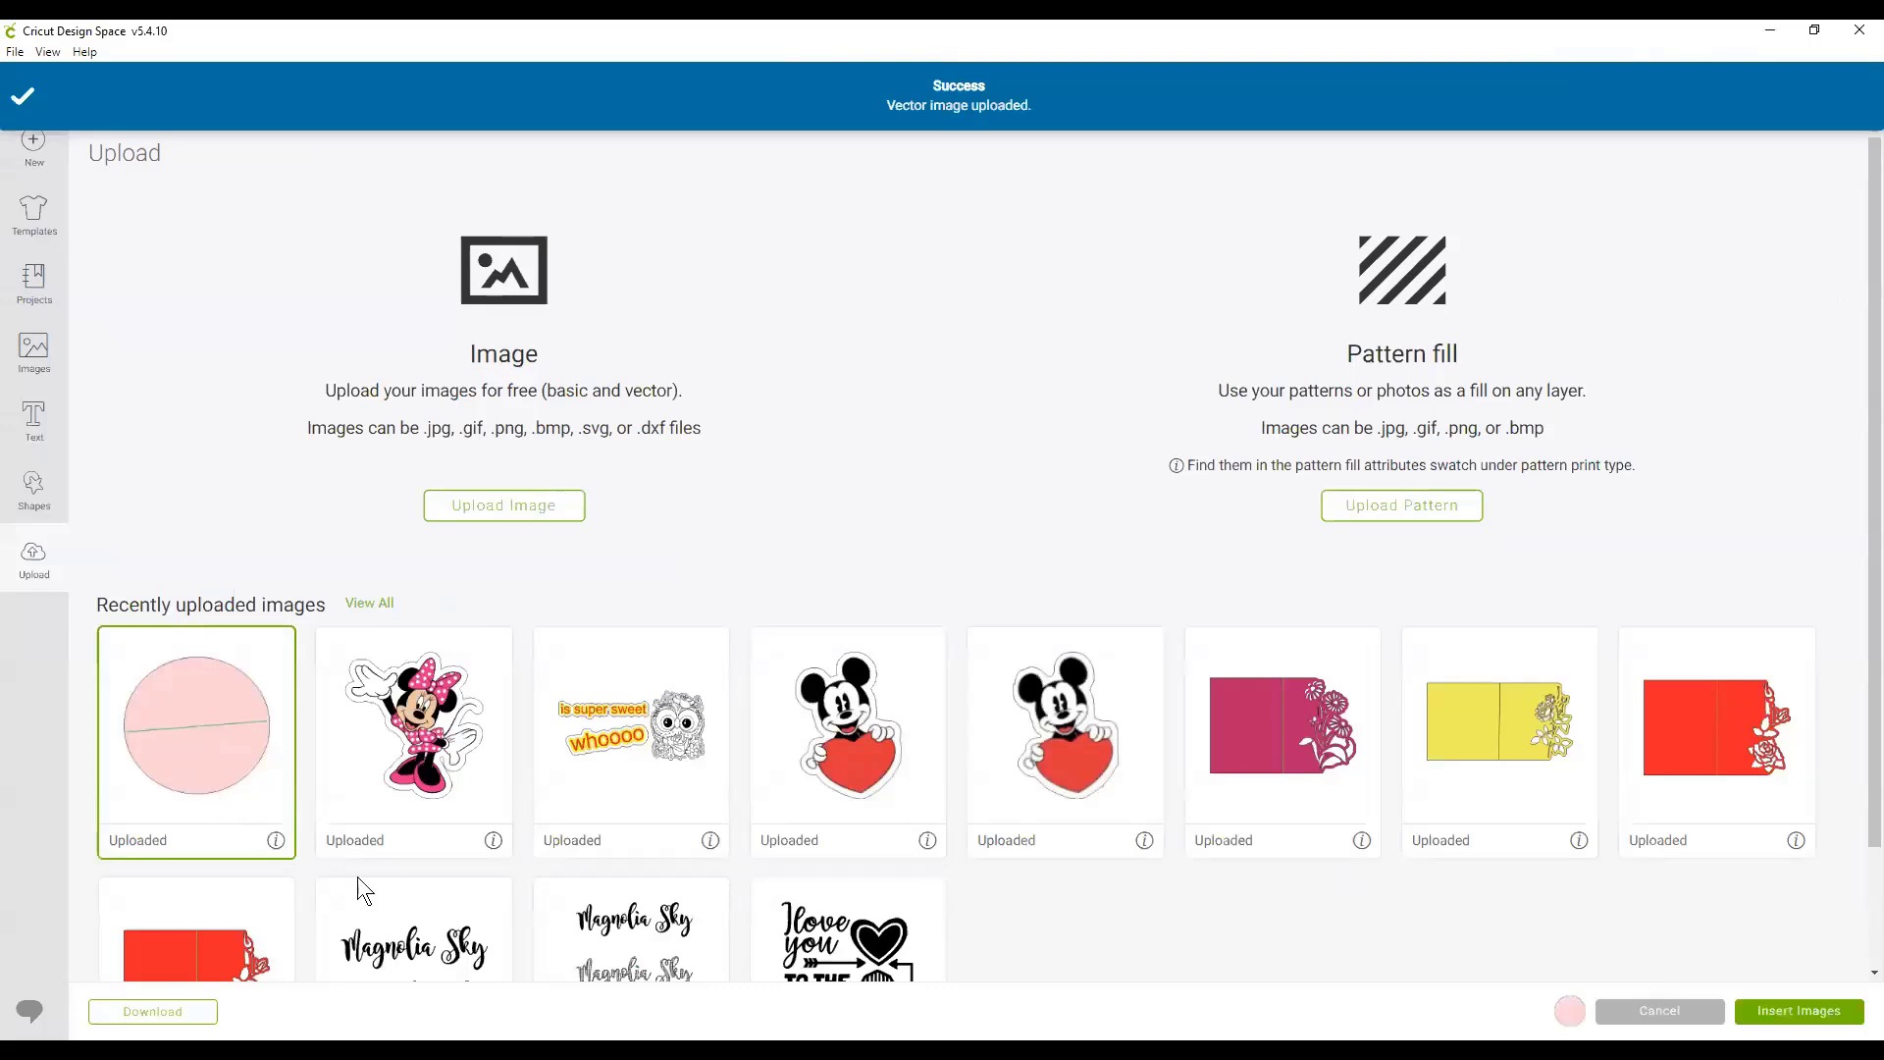
left_click(1778, 1017)
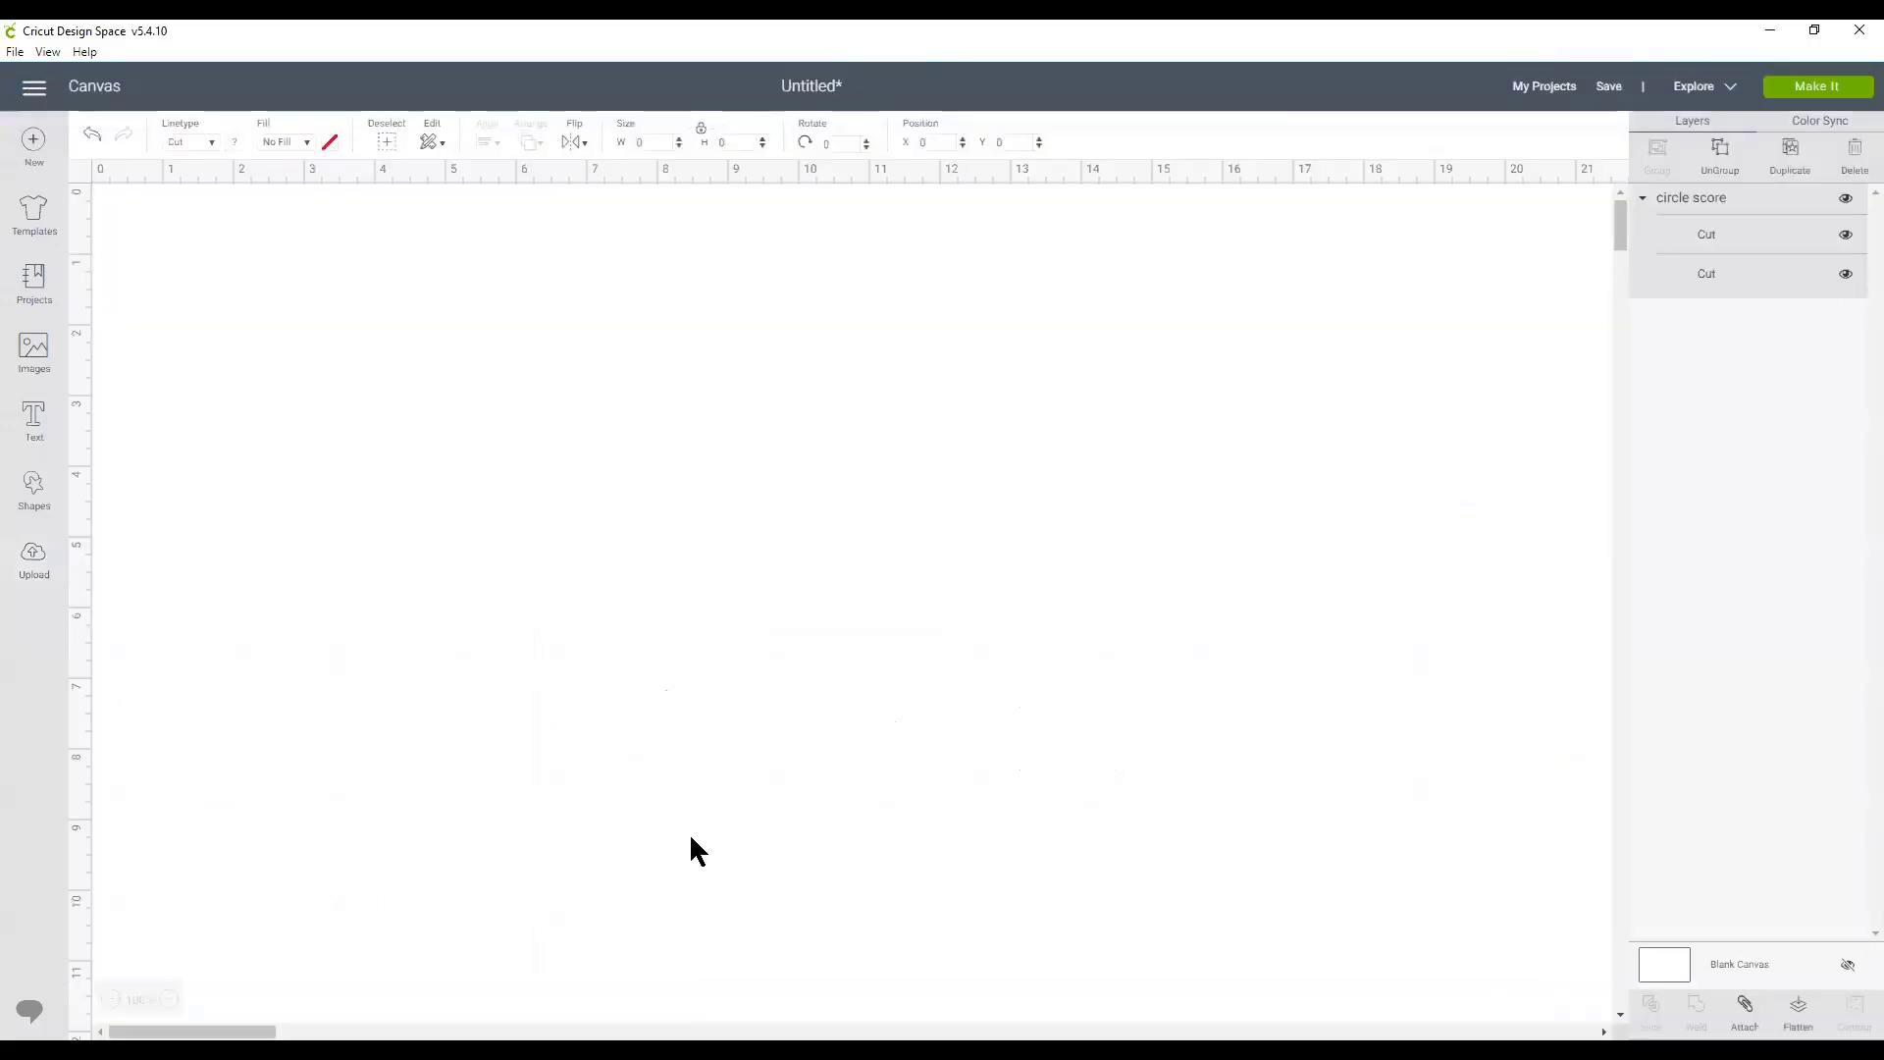
left_click(715, 787)
left_click(380, 468)
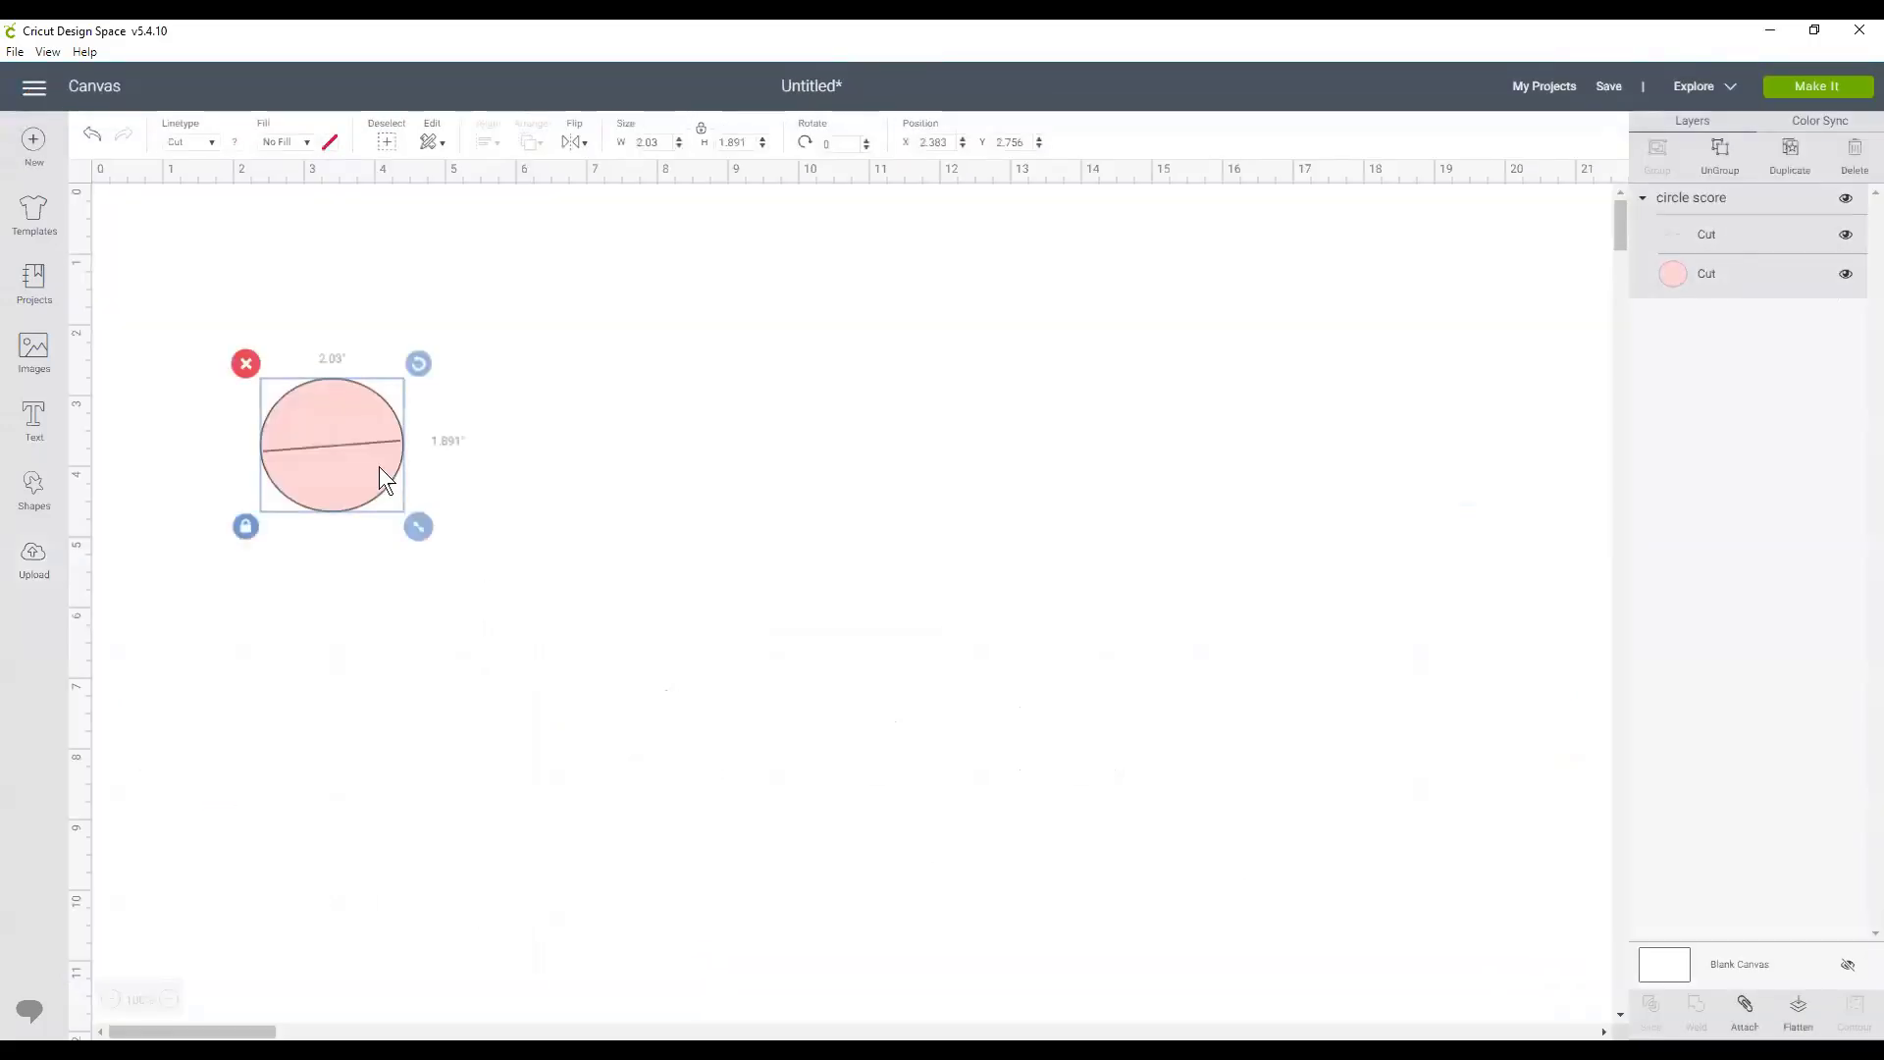
Enlarge the circle score image proportionally to about 11.6 by 10.8 in.
left_click_drag(422, 527, 1233, 686)
left_click(1242, 604)
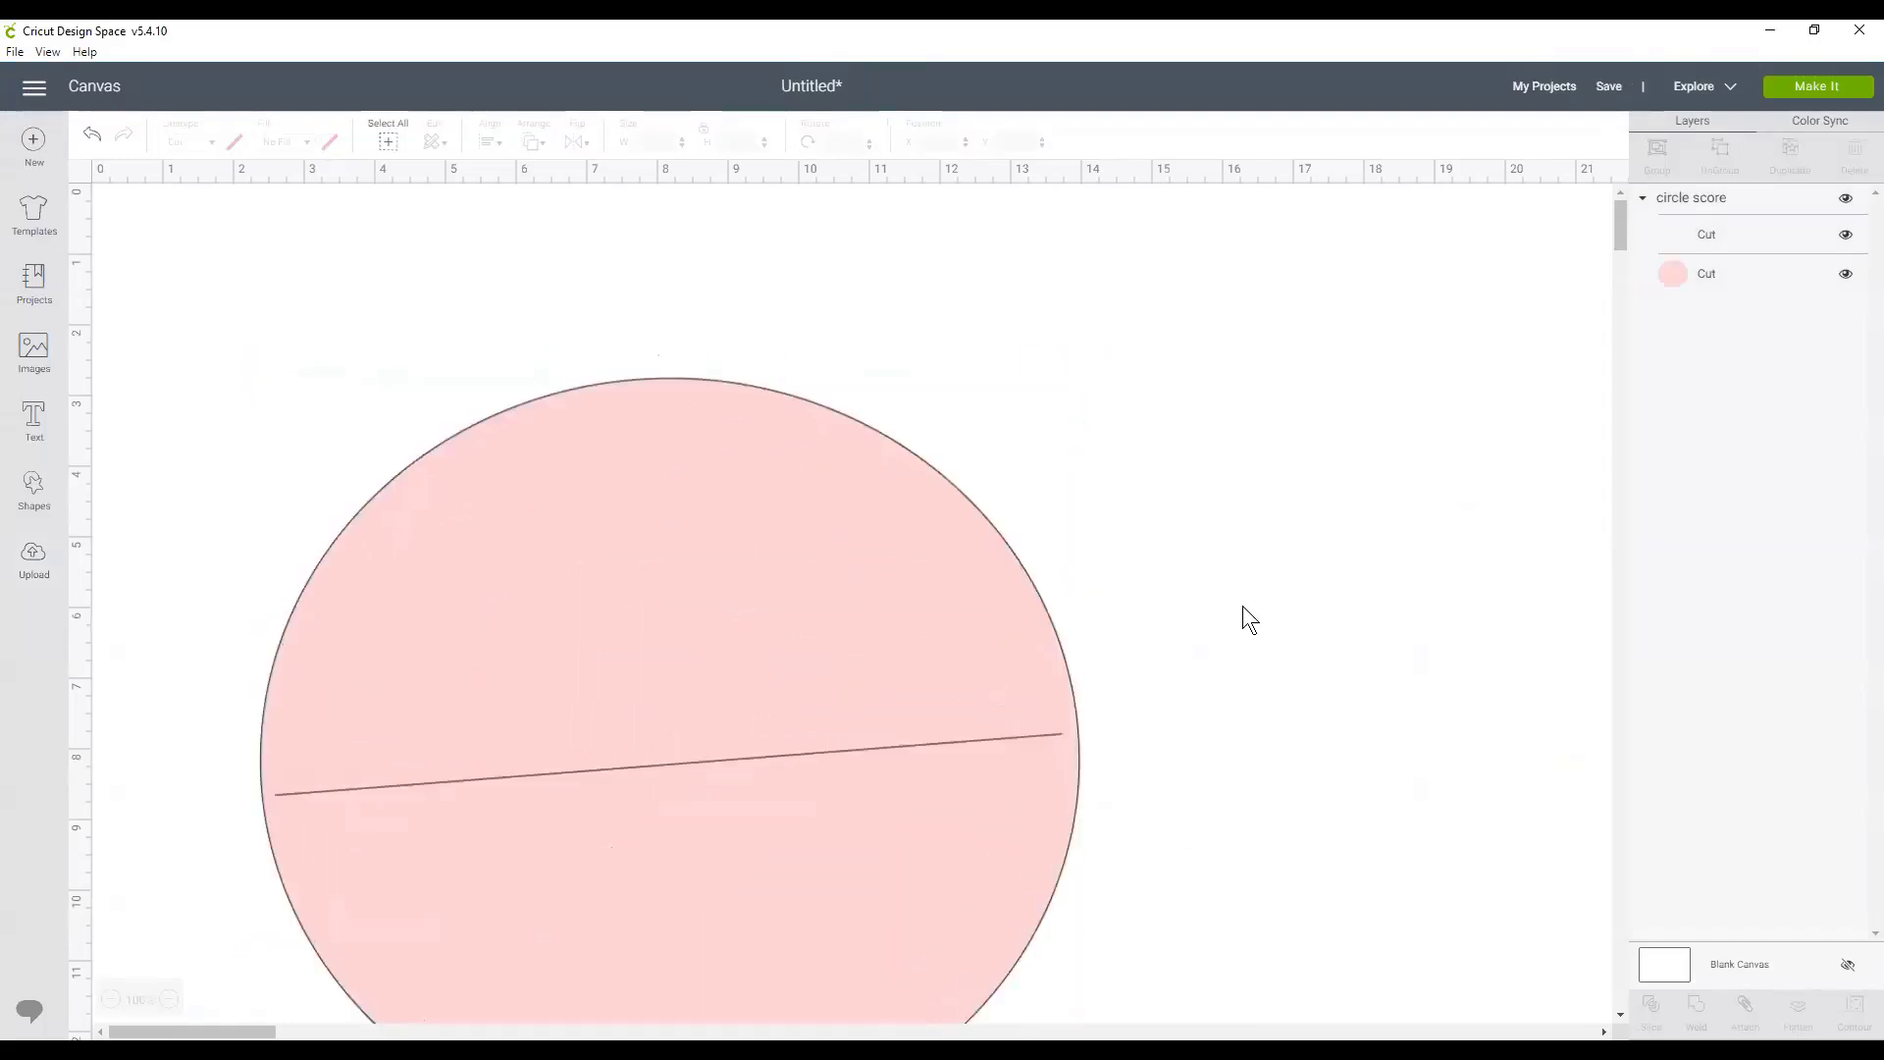
scroll(987, 504, "down", 5)
scroll(761, 534, "up", 5)
Ungroup the circle score image and set the slanted line's linetype to Score.
left_click(736, 572)
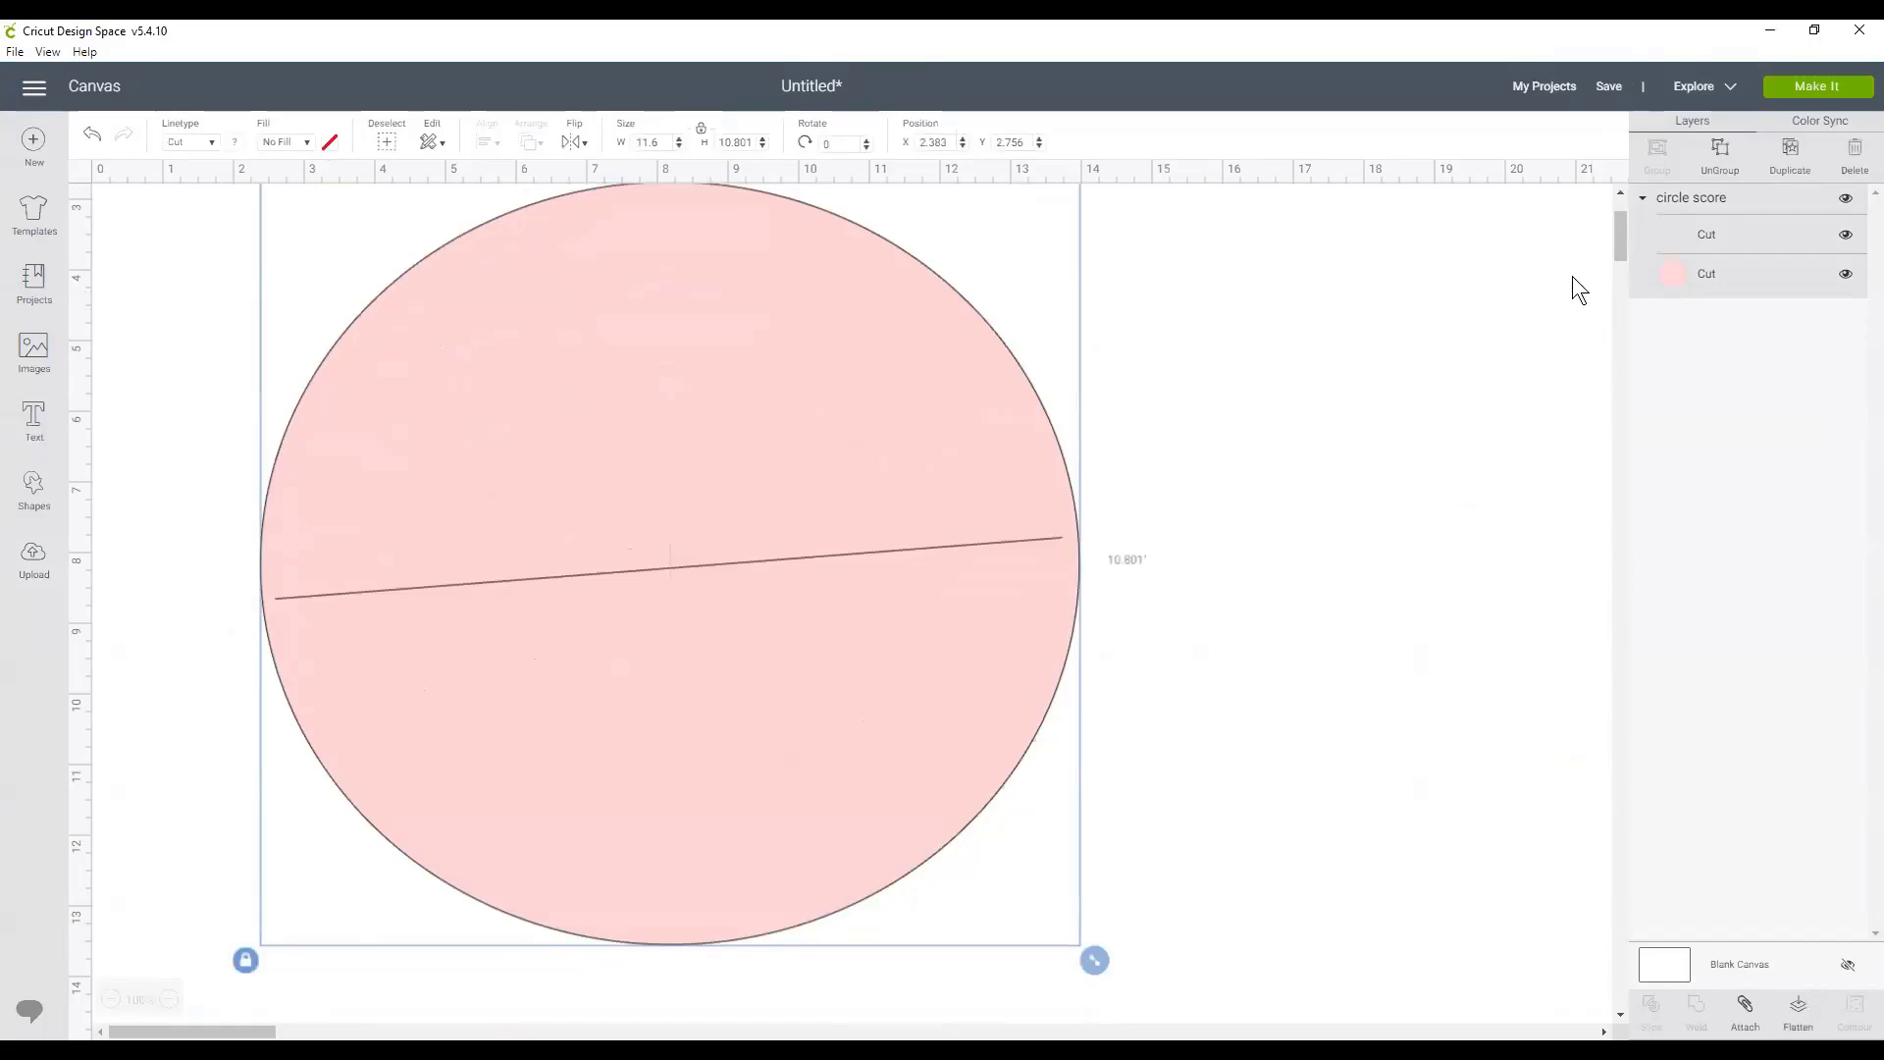
left_click(1712, 164)
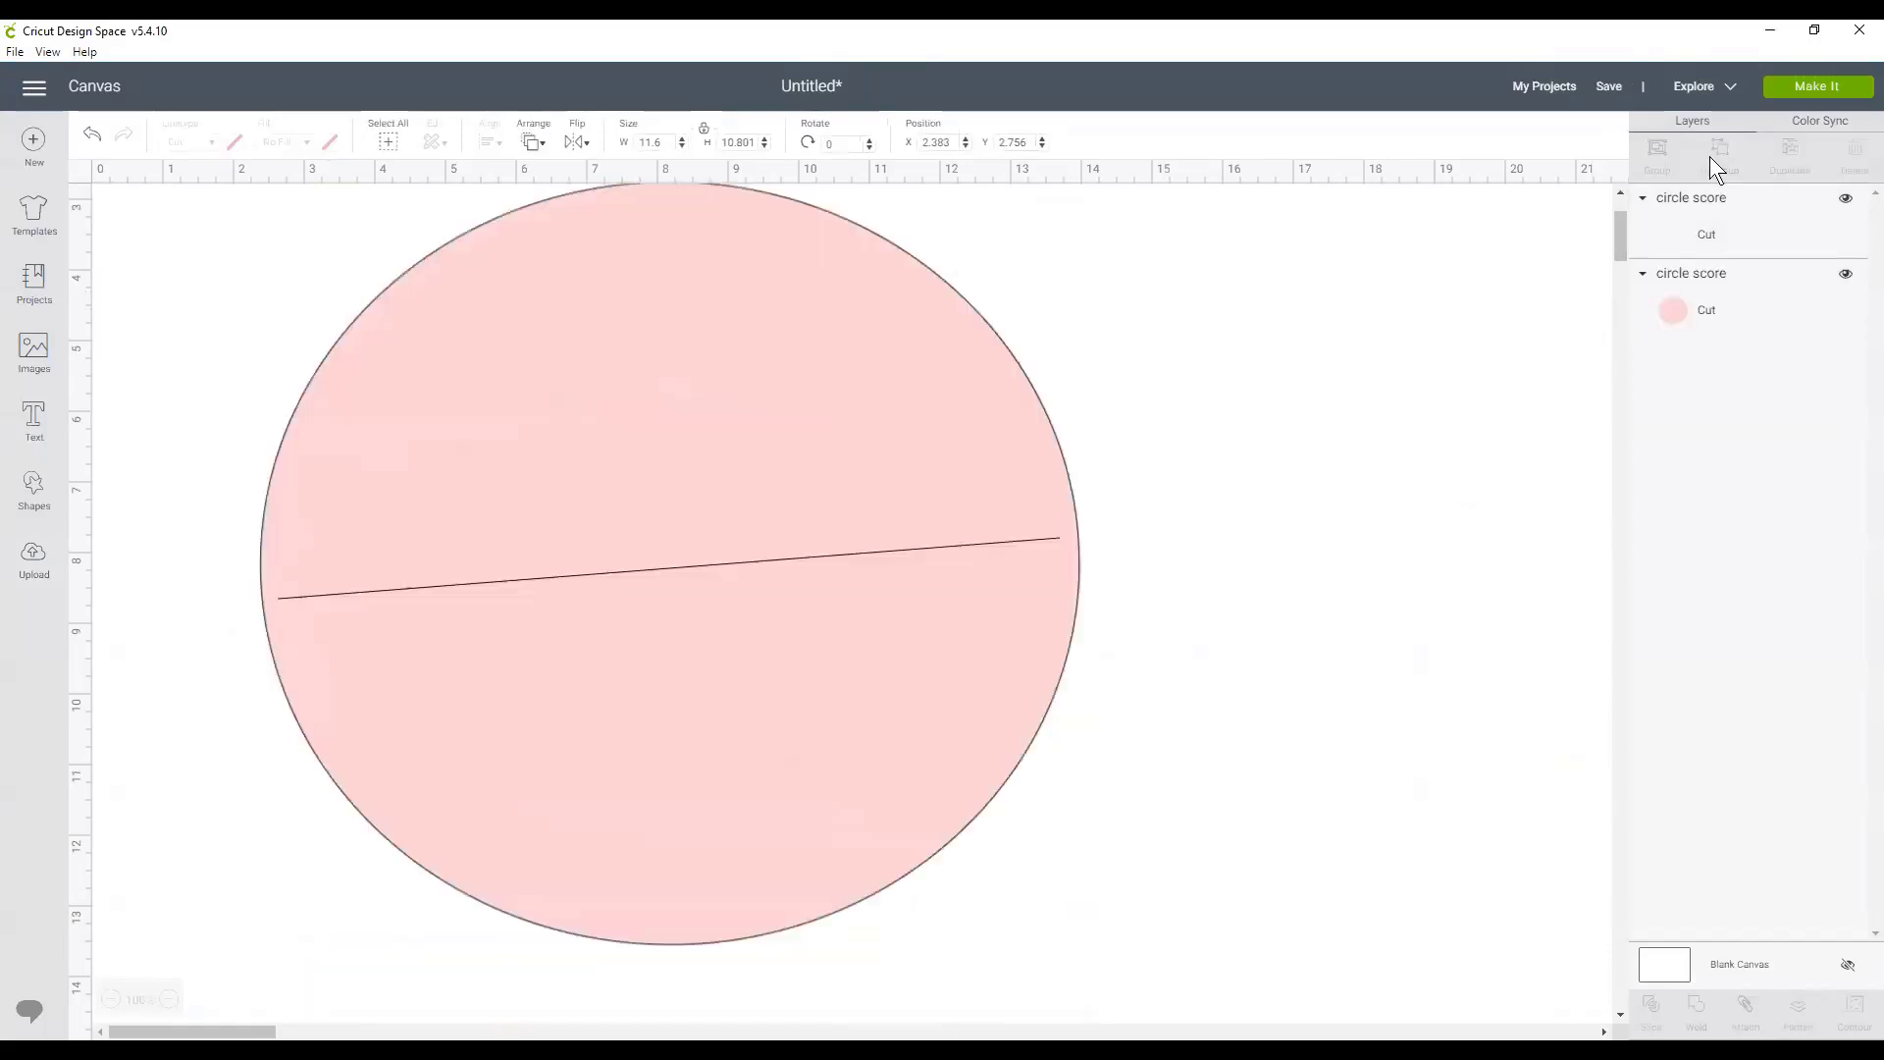
left_click(887, 556)
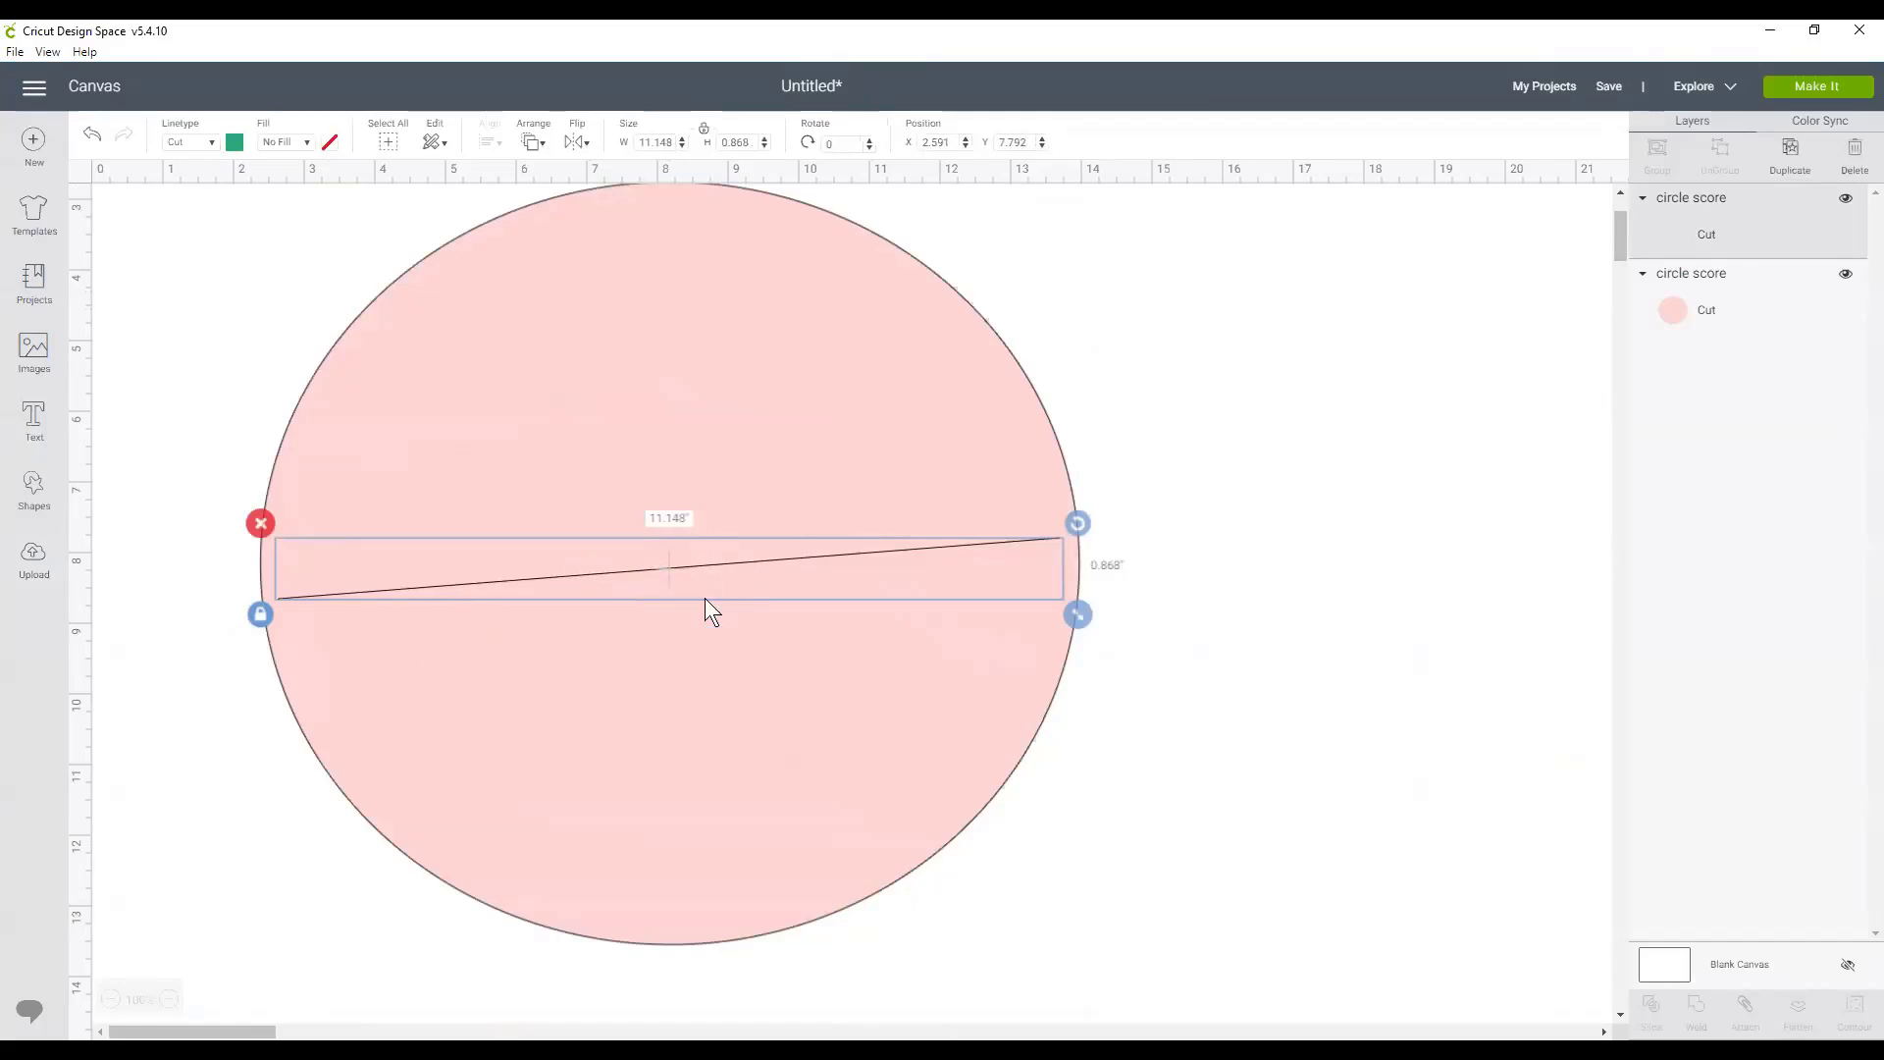
left_click(212, 143)
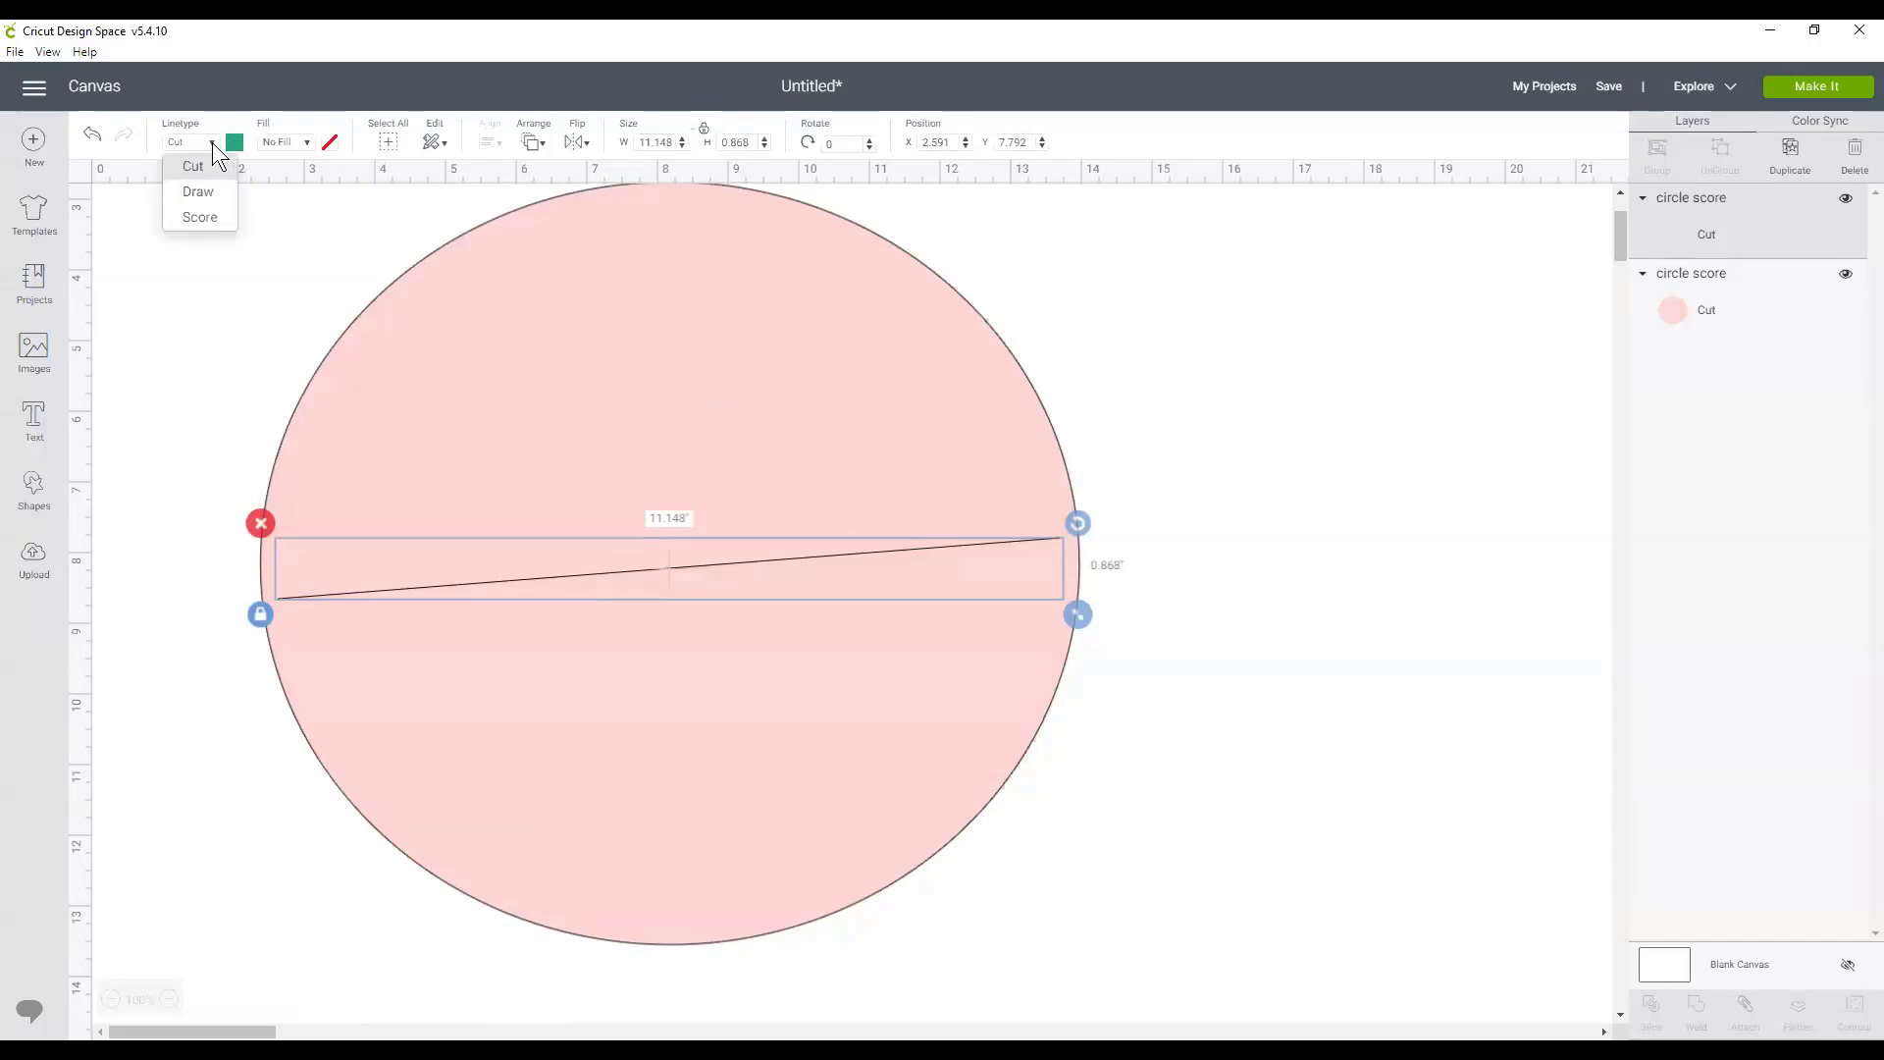
left_click(219, 218)
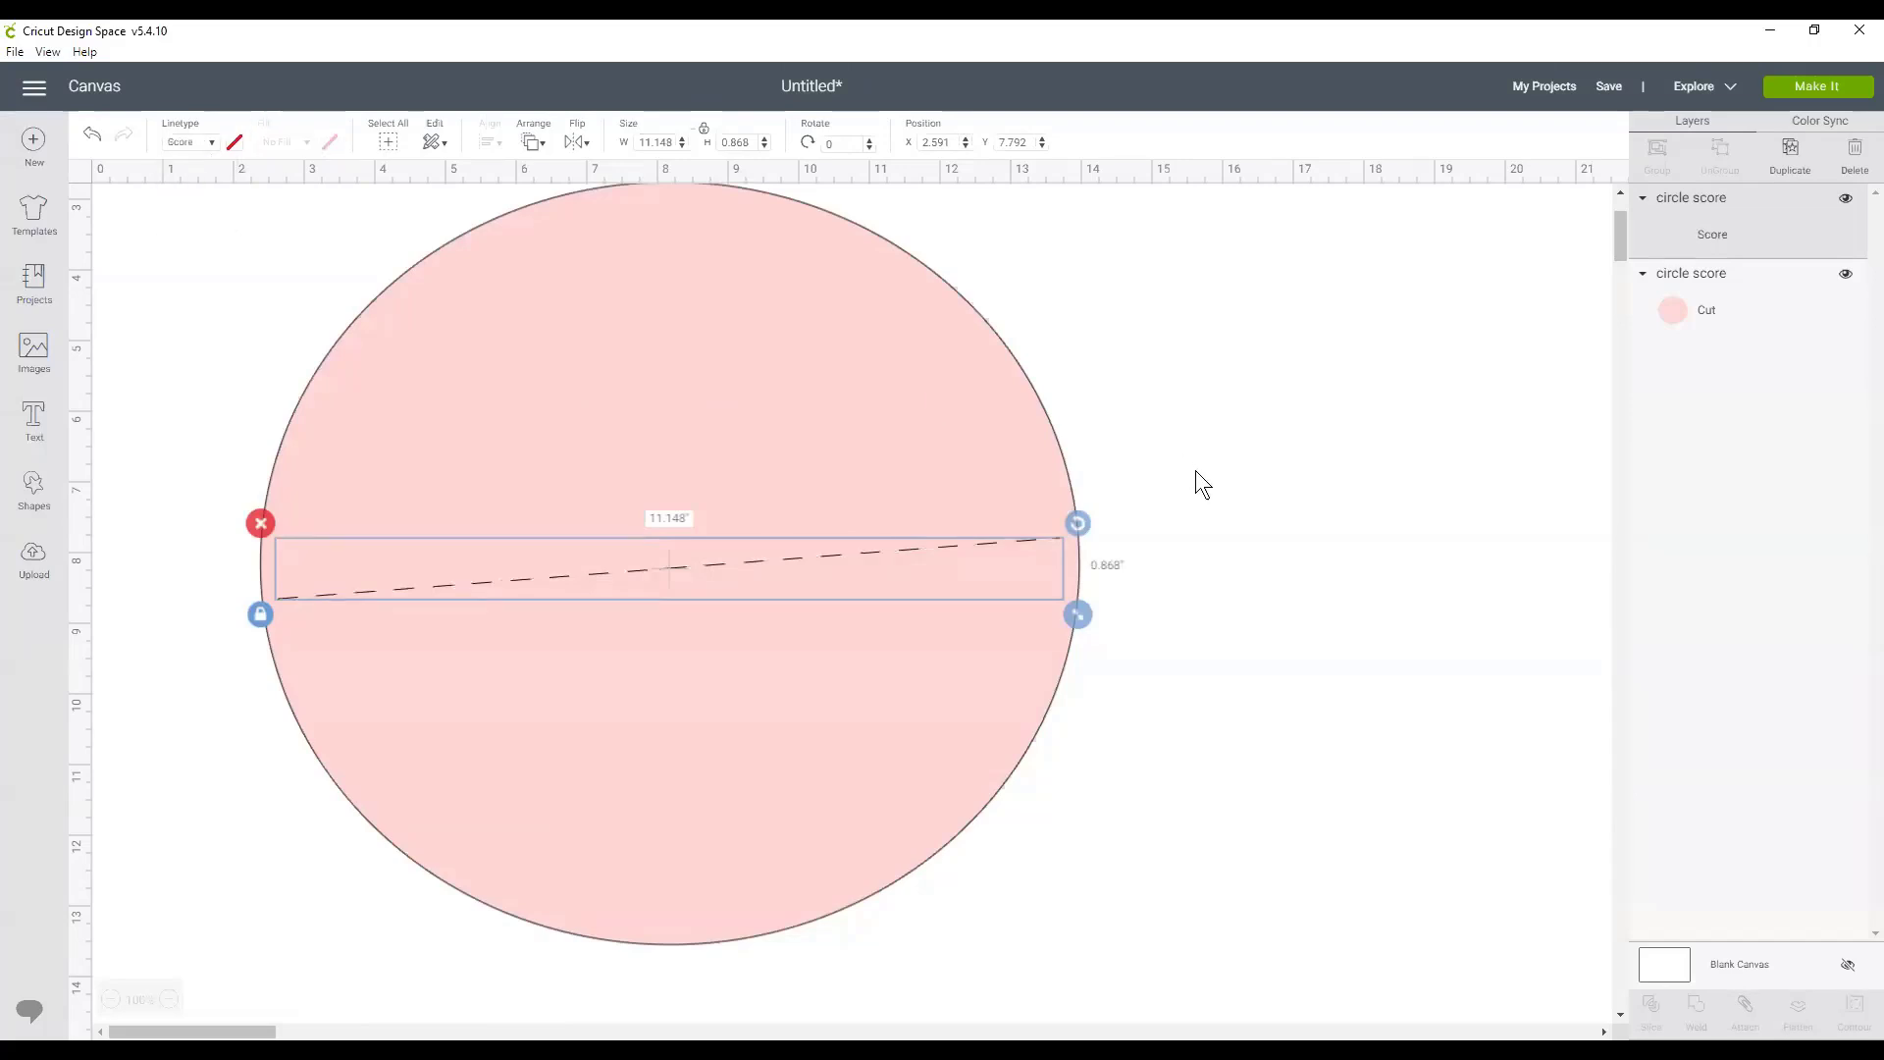
left_click(1359, 414)
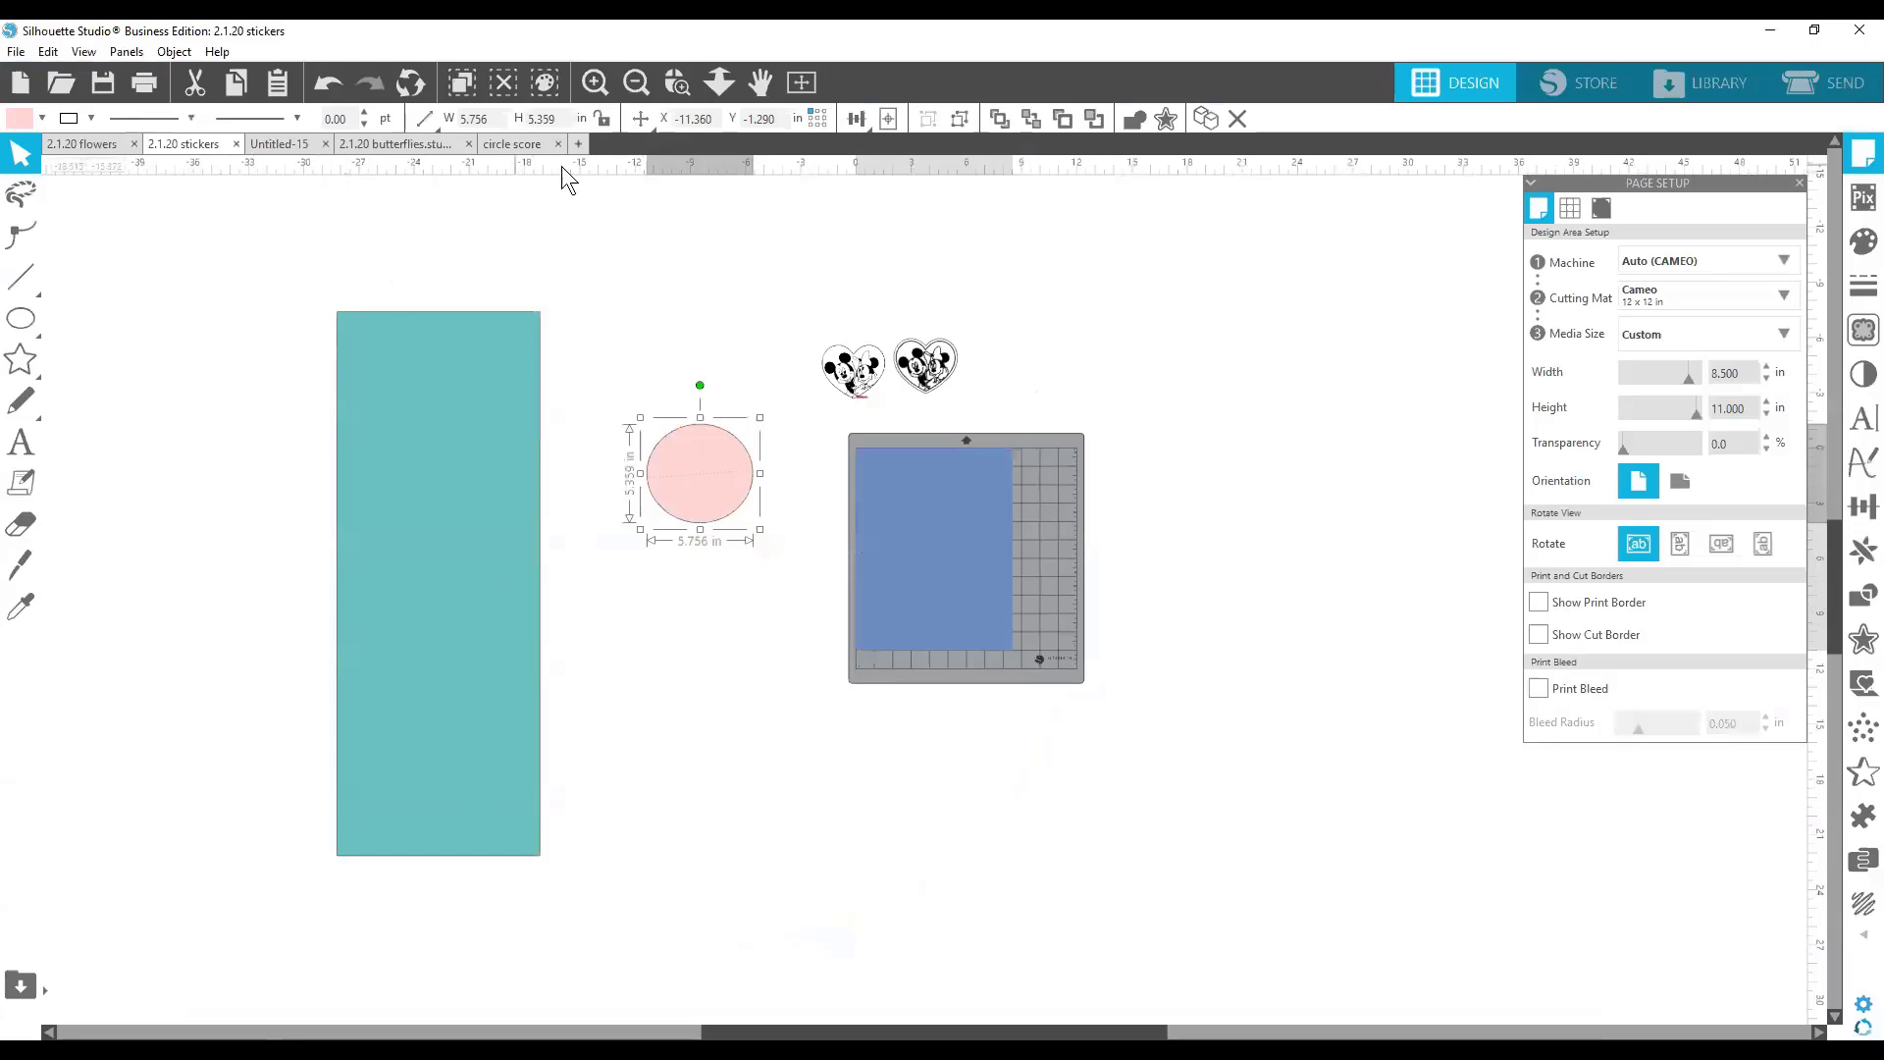
In the circle score document in Silhouette Studio, change the grouped ellipse's fill to crimson pink.
left_click(520, 143)
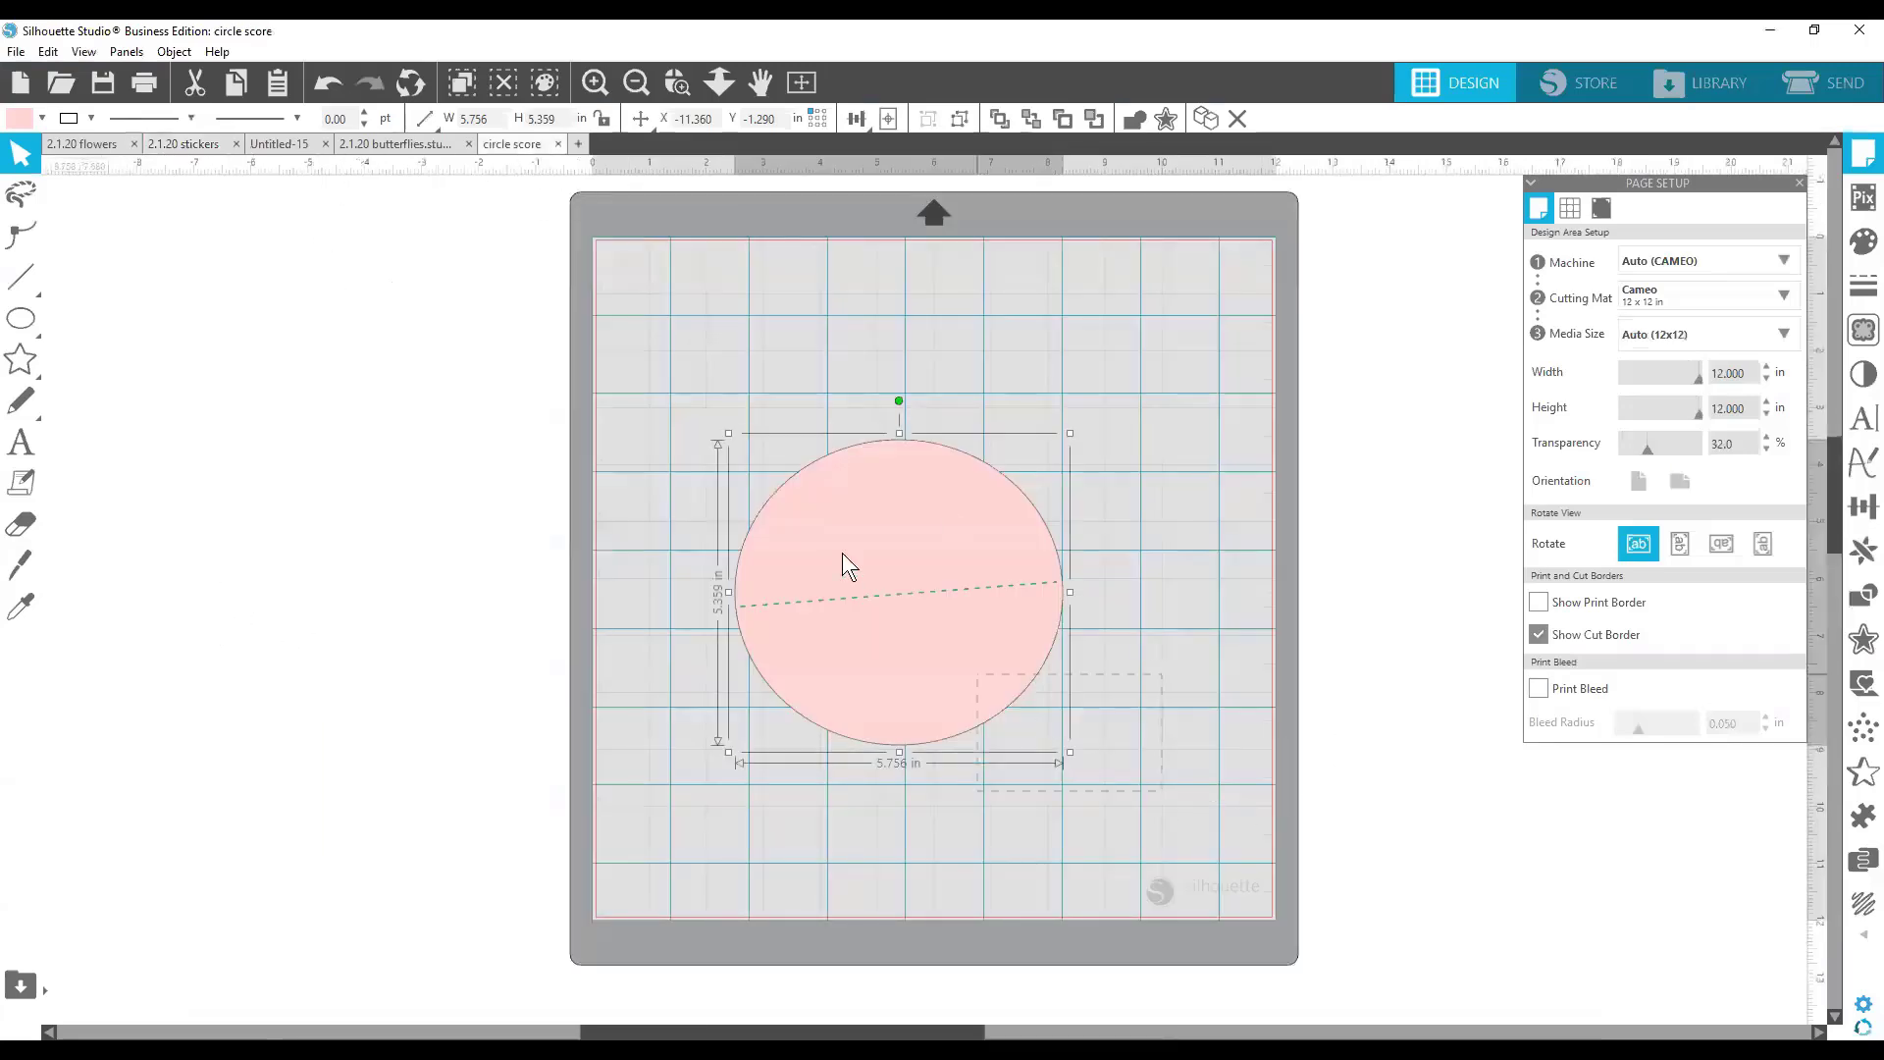
right_click(946, 528)
left_click(865, 499)
left_click(14, 119)
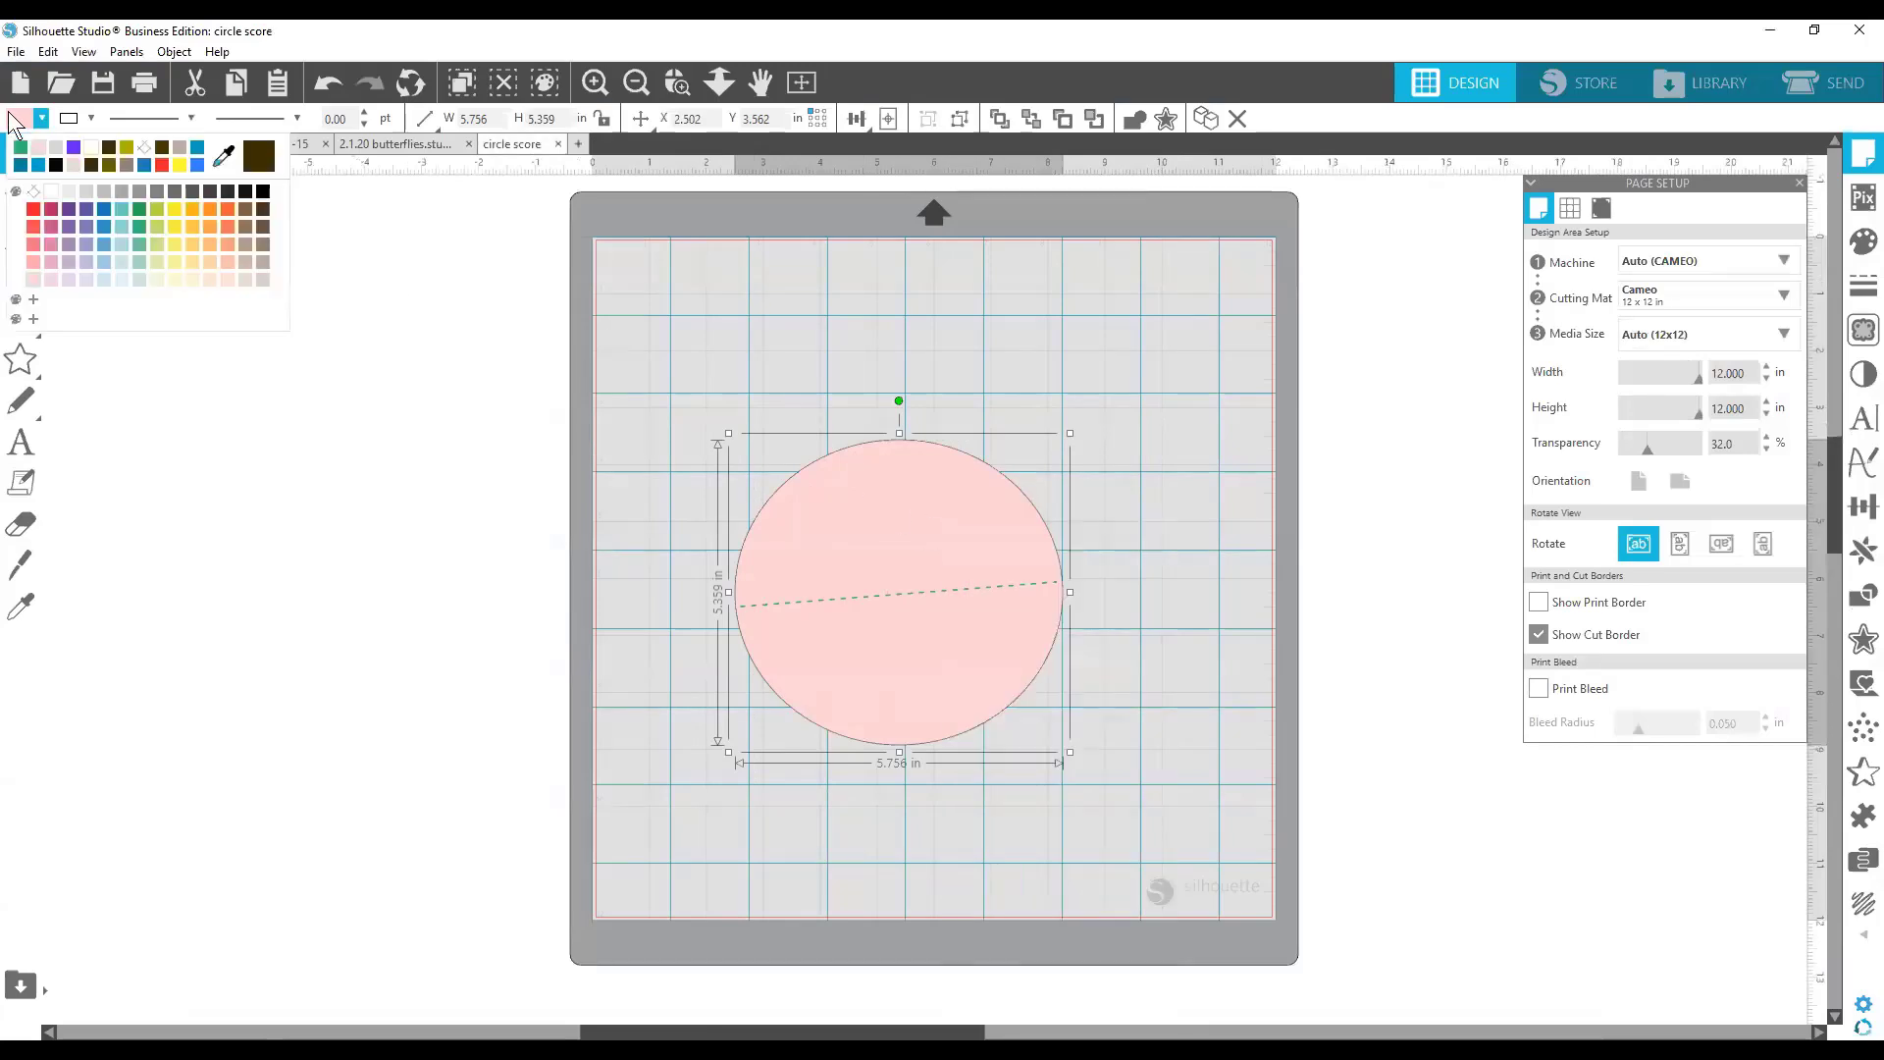
left_click(49, 210)
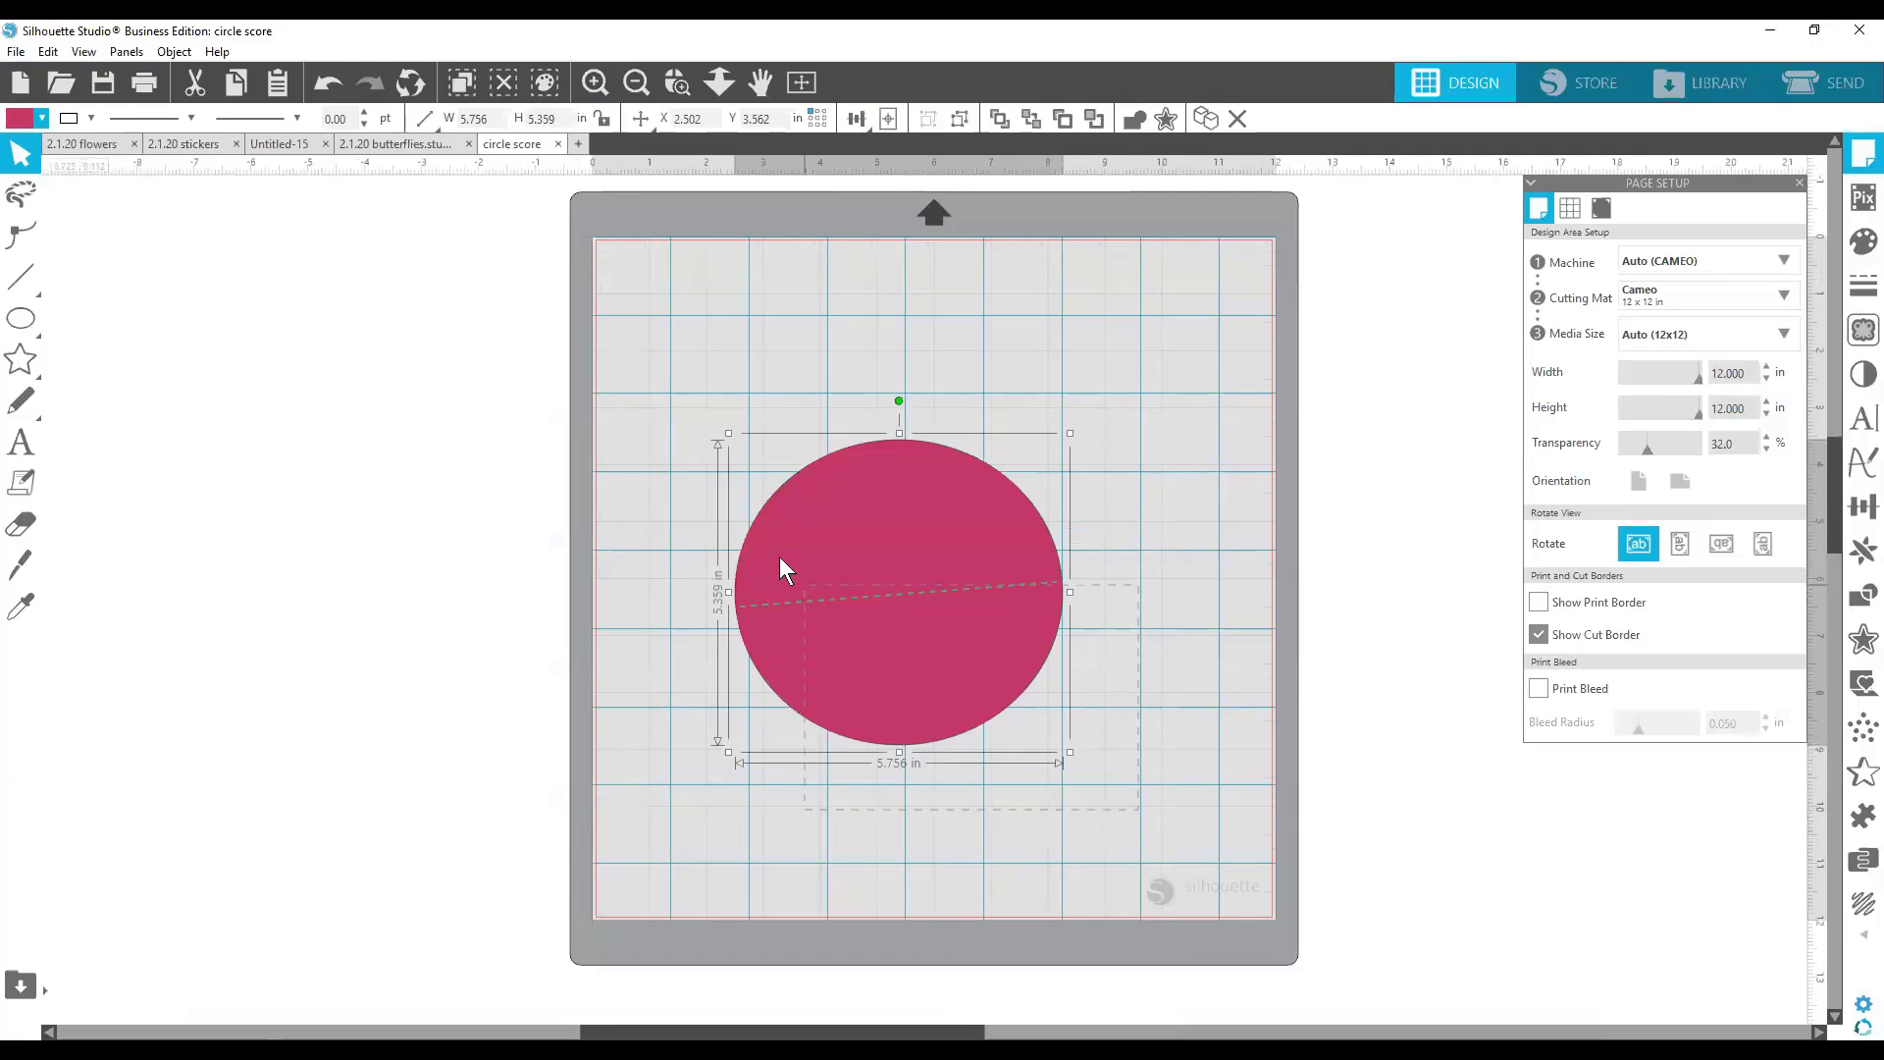
Copy the crimson ellipse group into the 2.1.20 flowers document and place it just below the mat's lower-left corner.
right_click(907, 517)
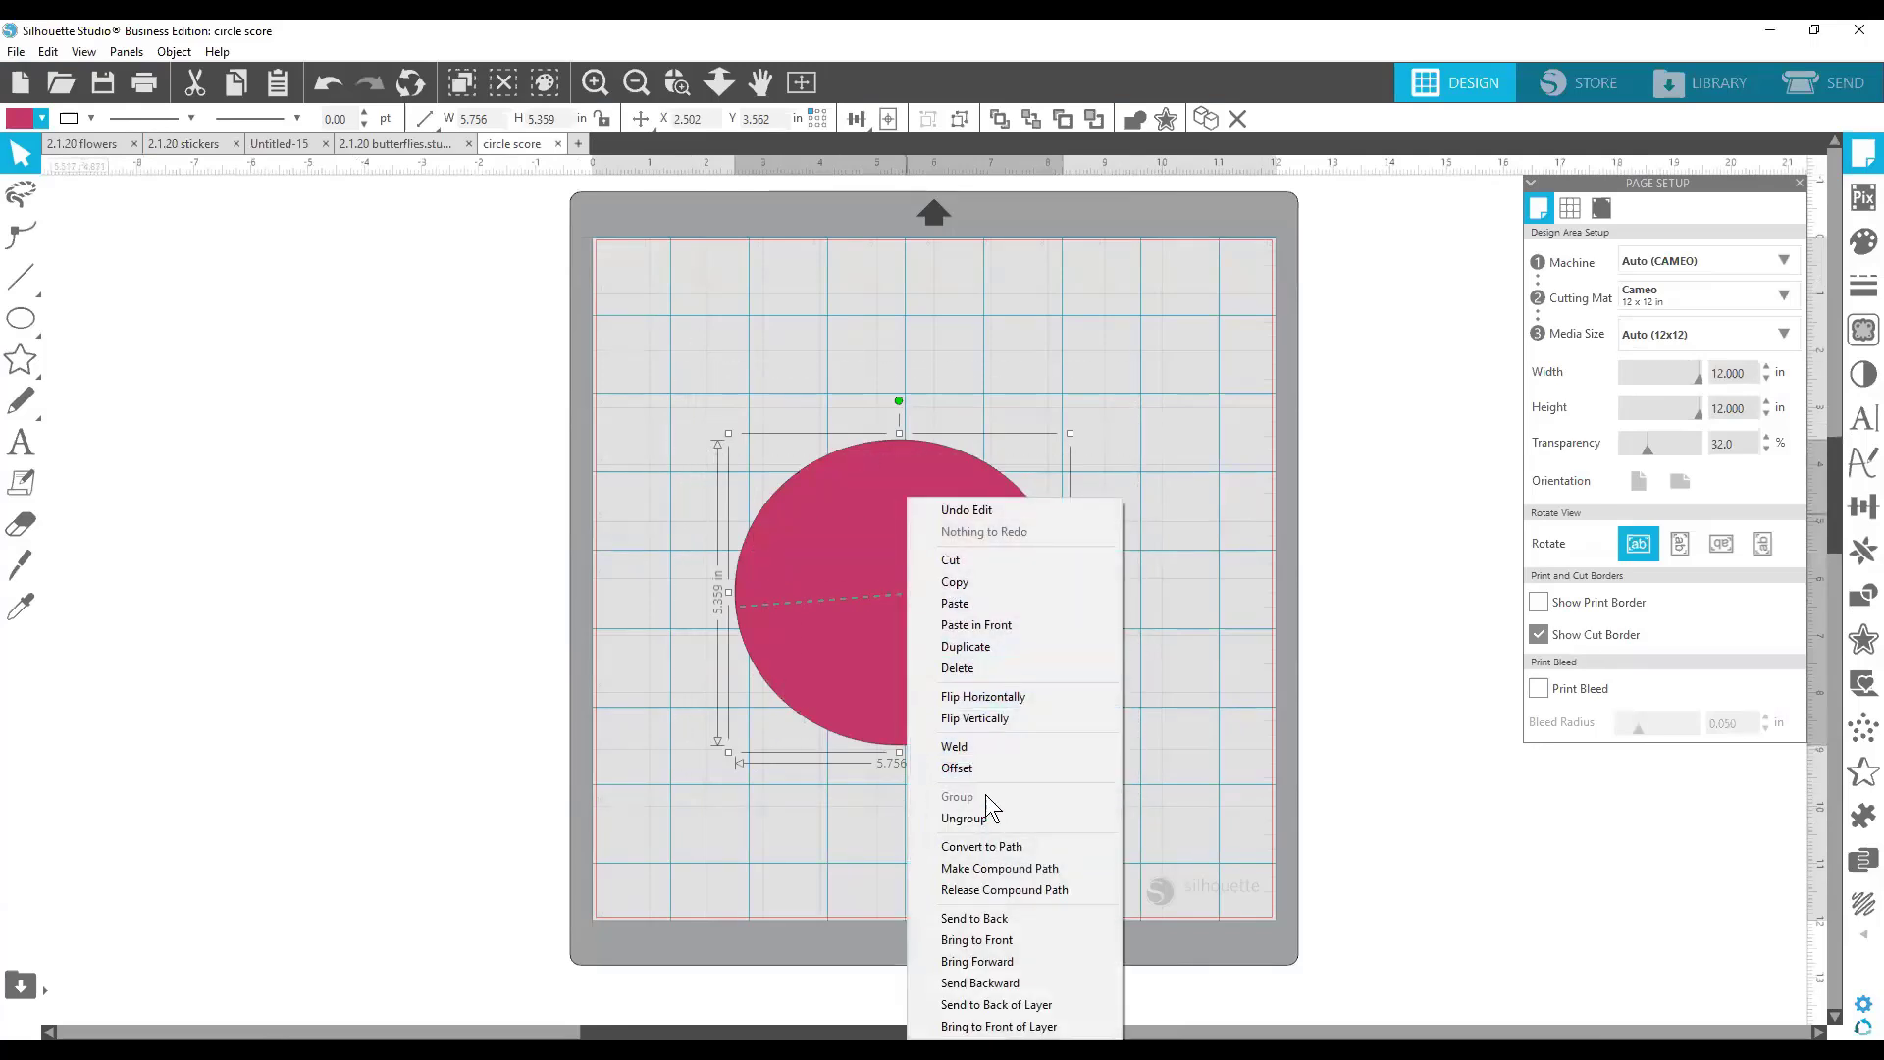
left_click(993, 581)
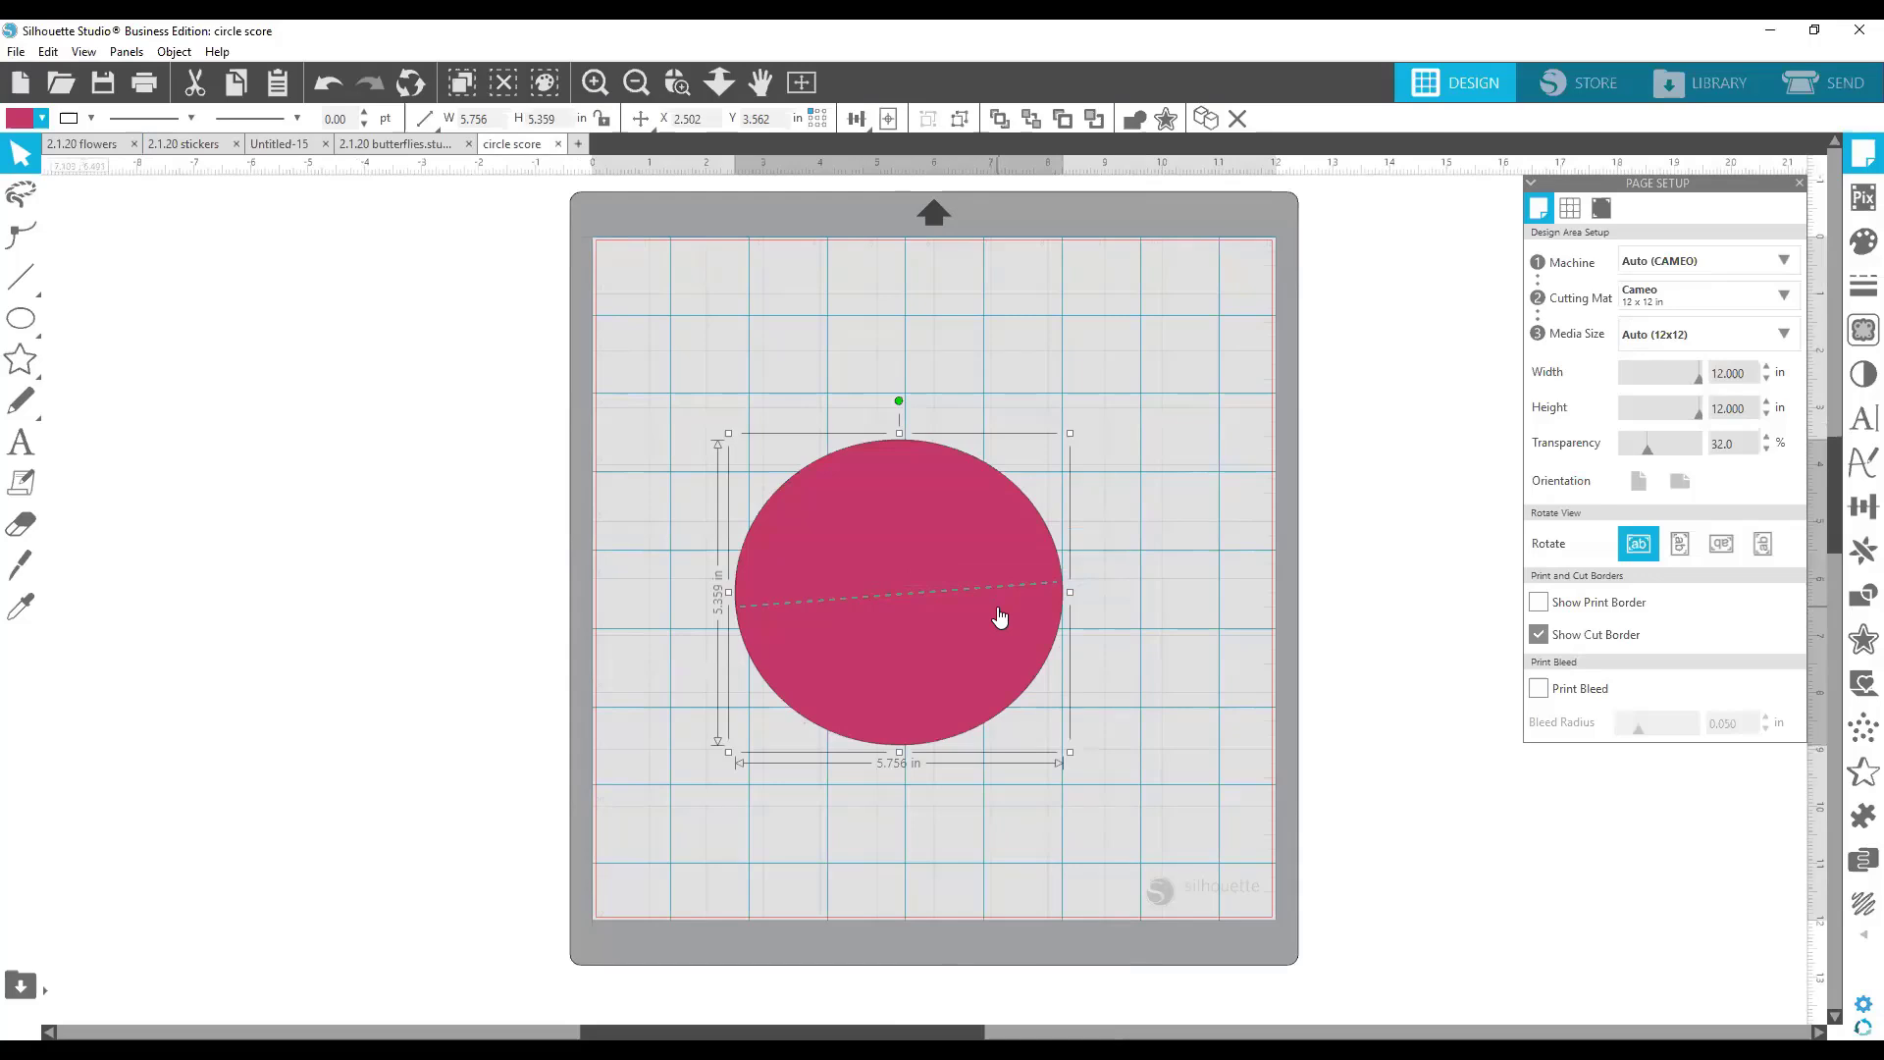
left_click(83, 144)
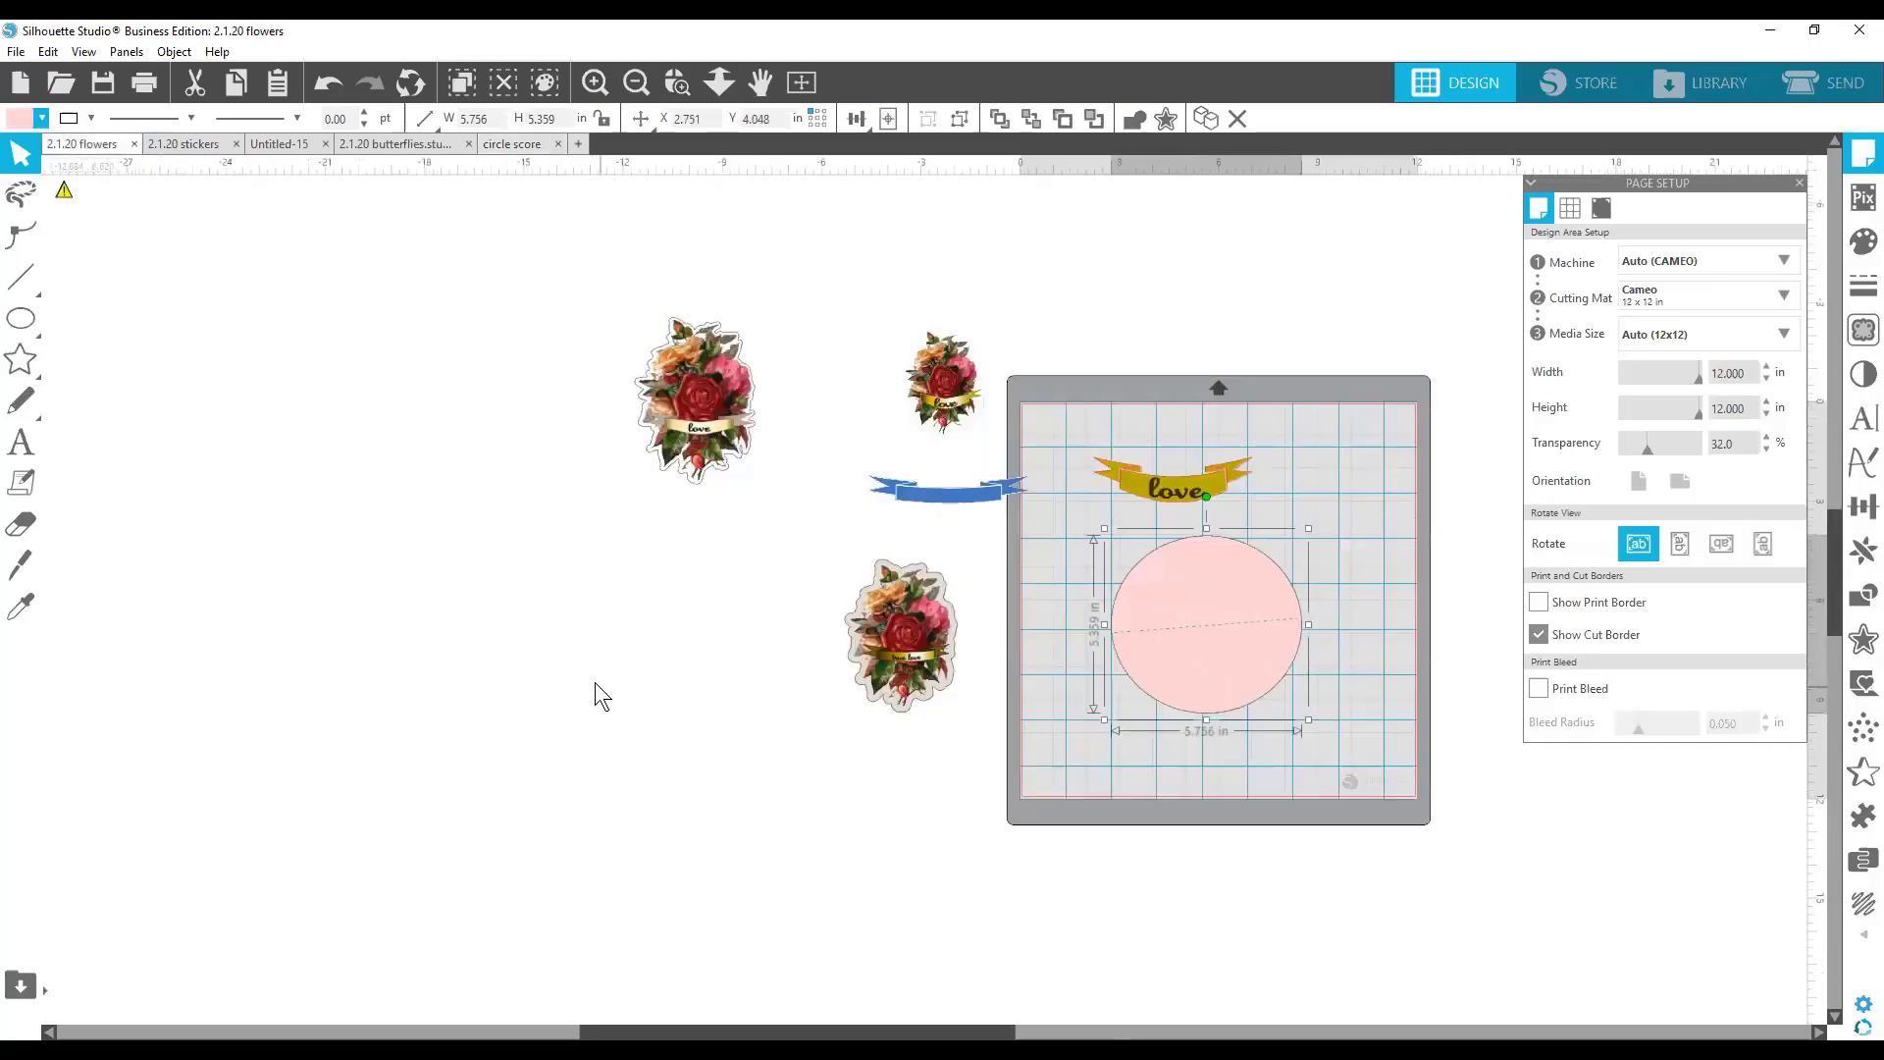
right_click(620, 608)
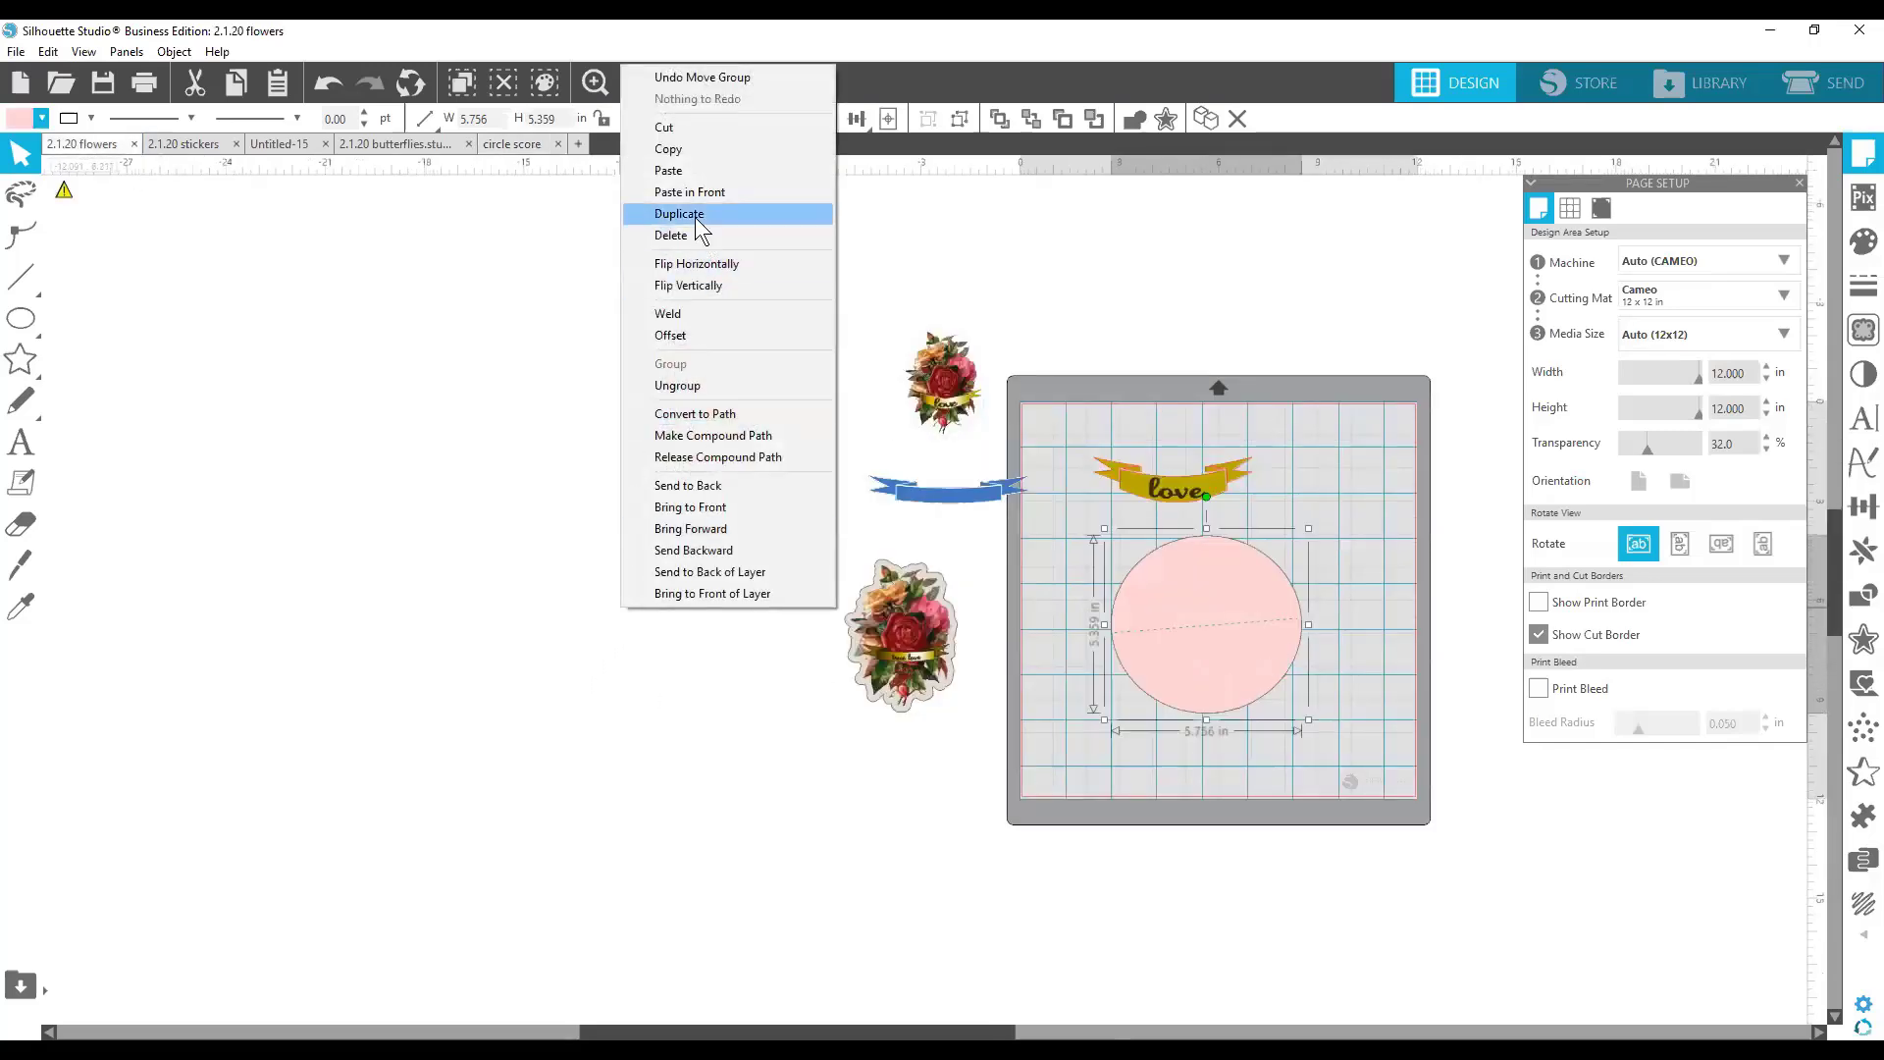
left_click(677, 171)
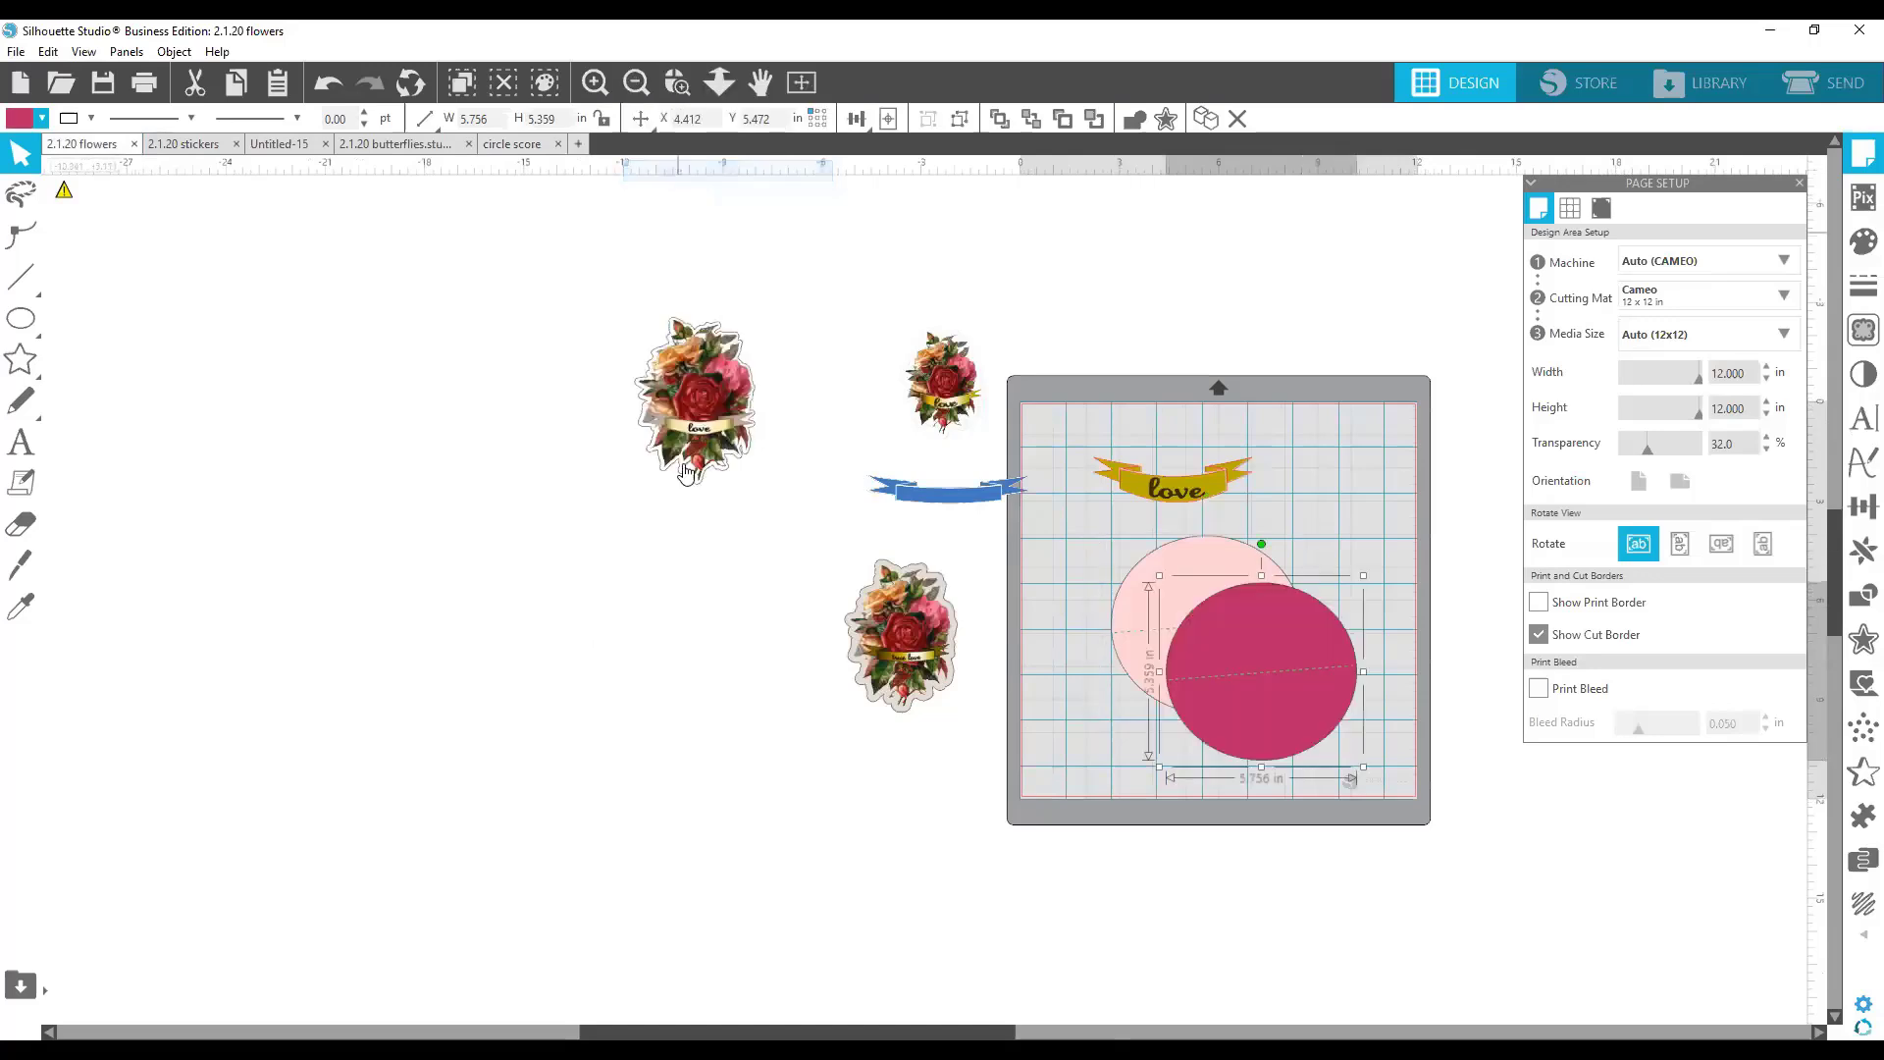
left_click_drag(1266, 706, 861, 915)
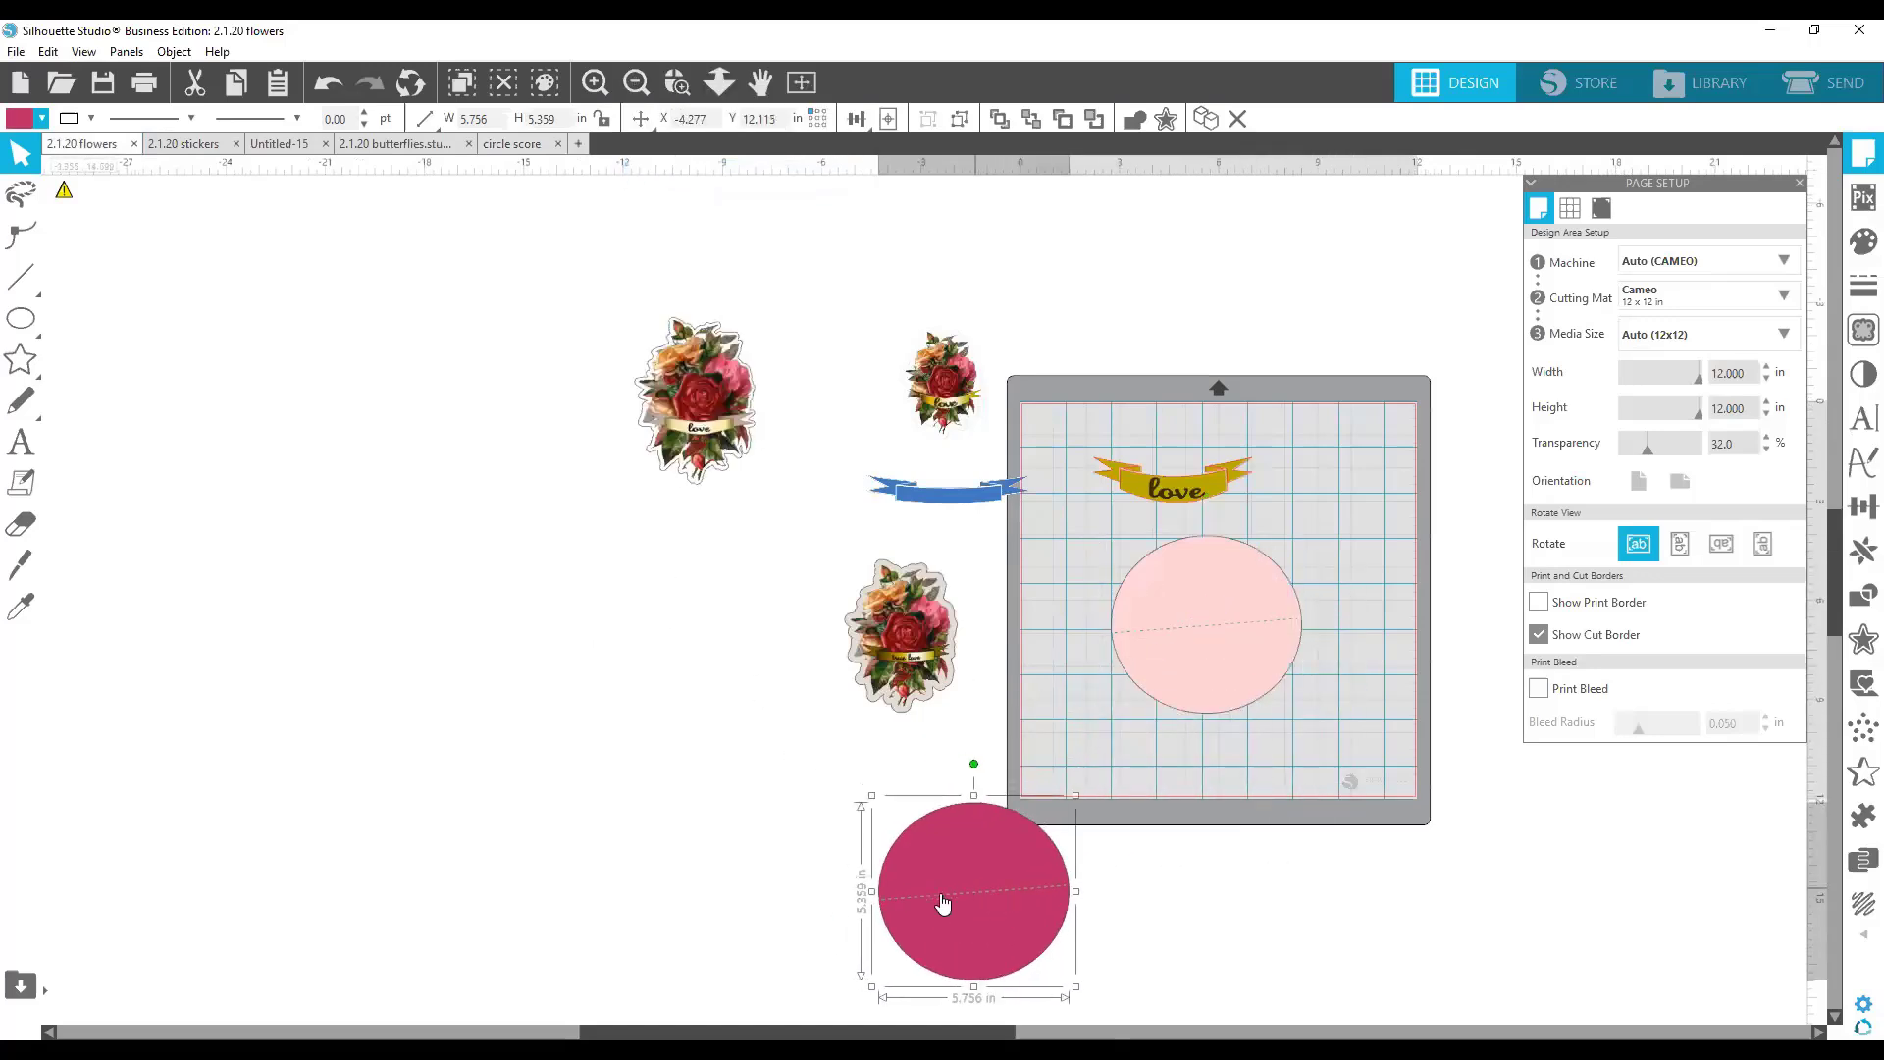
Paste eight more copies of the crimson ellipse group into the flowers document.
key("c")
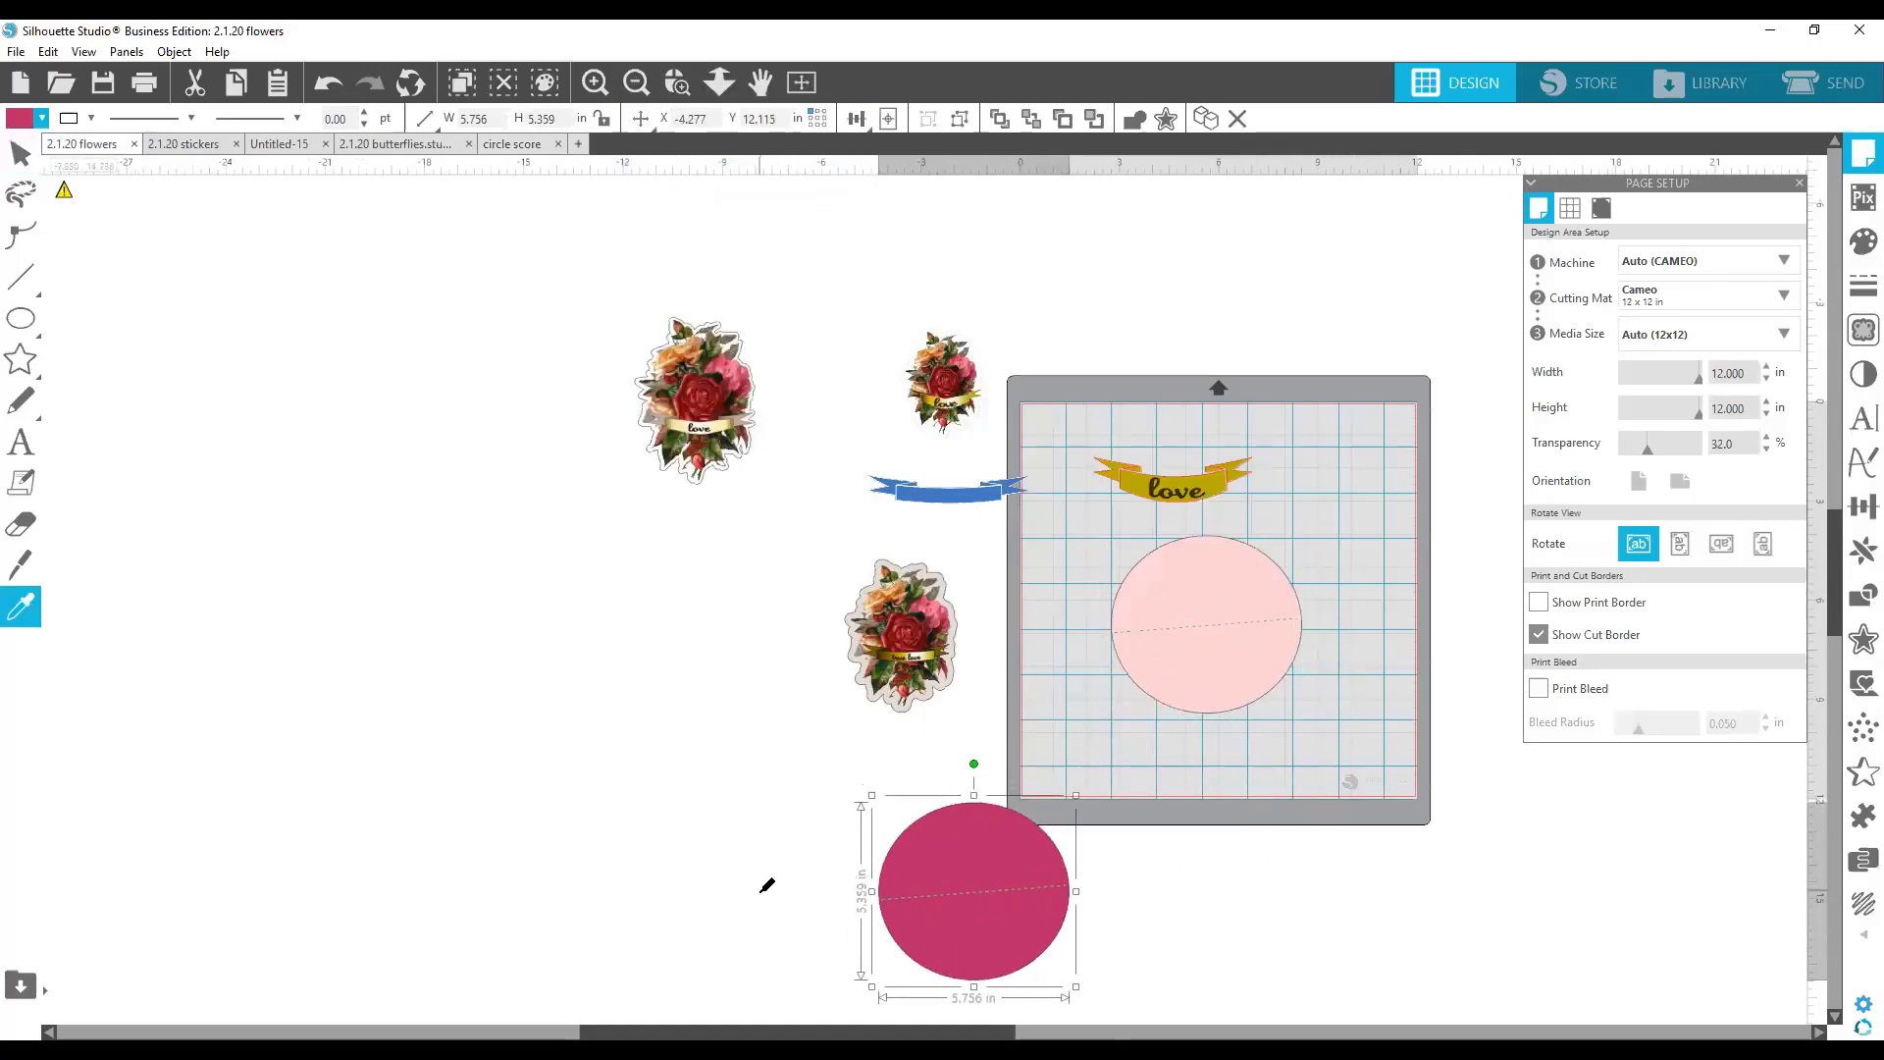
key("ctrl+v")
key("ctrl+v")
key("ctrl+v")
key("ctrl+v")
key("ctrl+v")
key("ctrl+v")
key("ctrl+v")
key("ctrl+v")
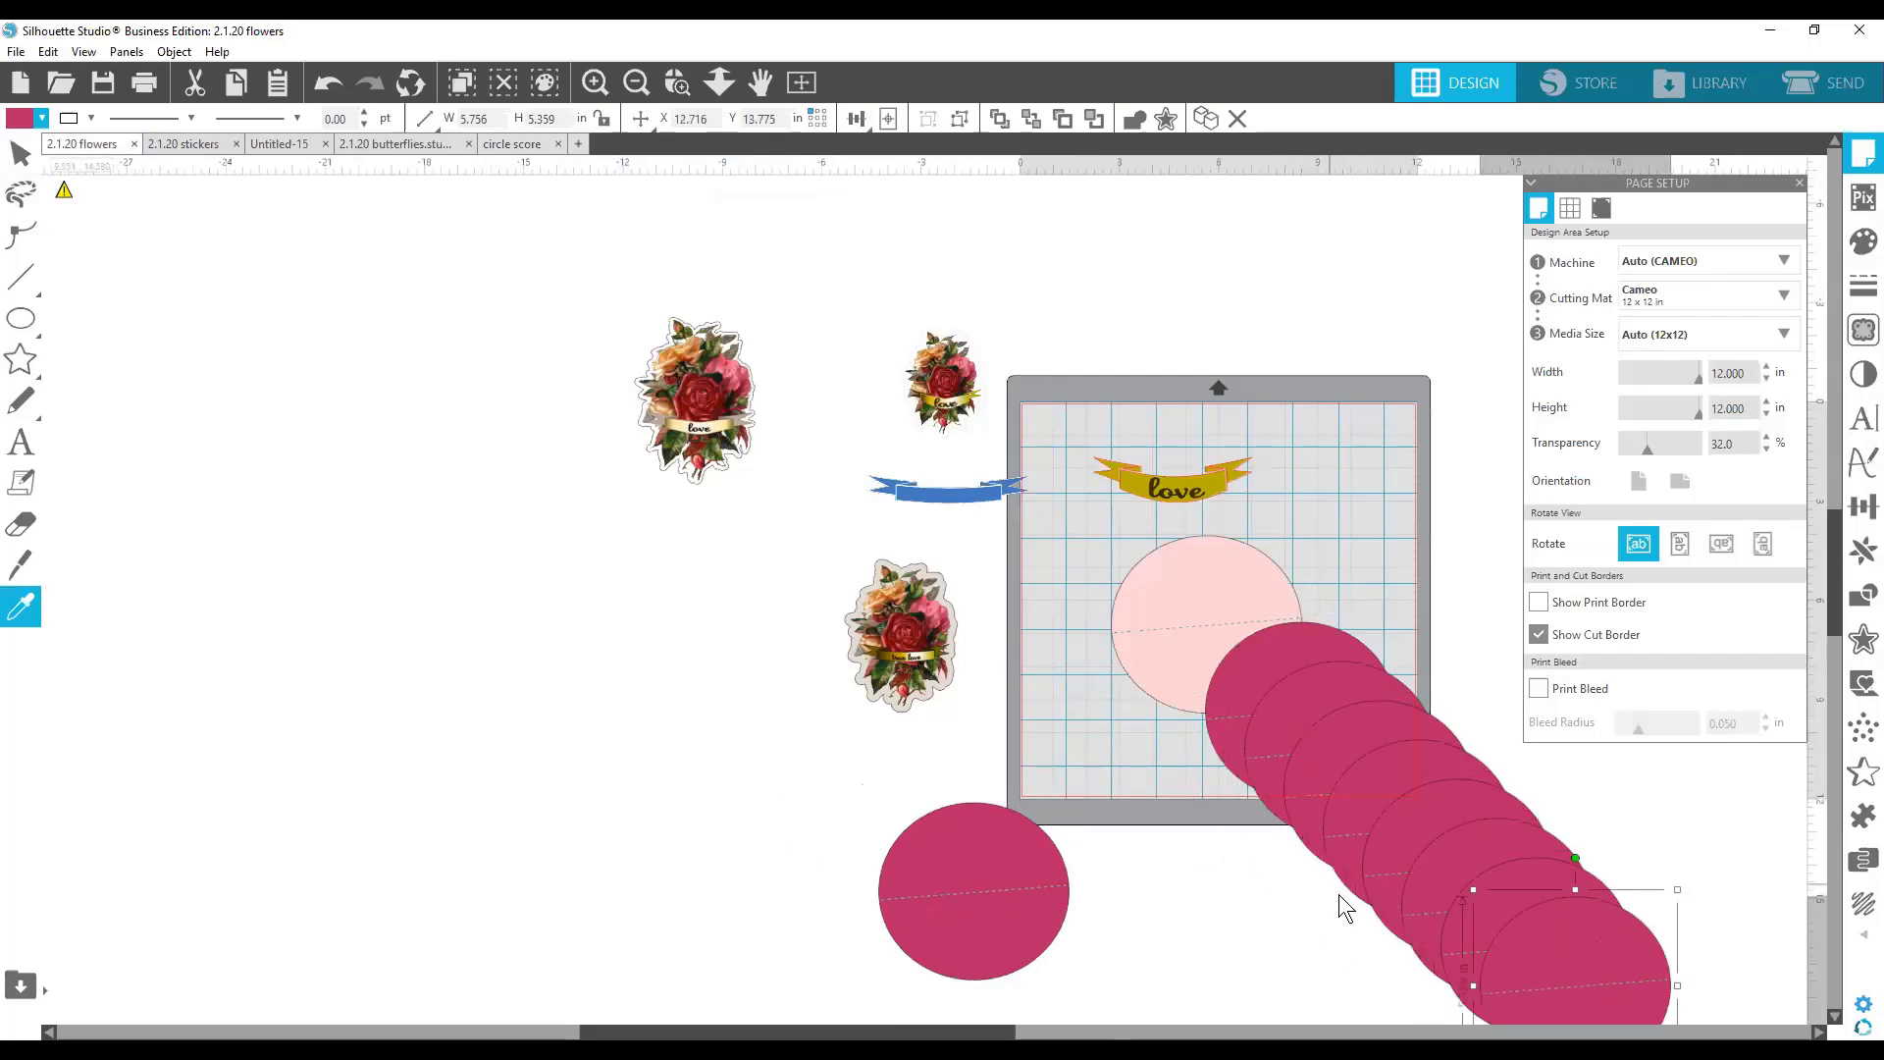
Pull several crimson ellipse copies out of the diagonal stack, placing one over the leftmost bouquet and the others across the mat's left edge.
key("v")
left_click_drag(1484, 846, 1083, 530)
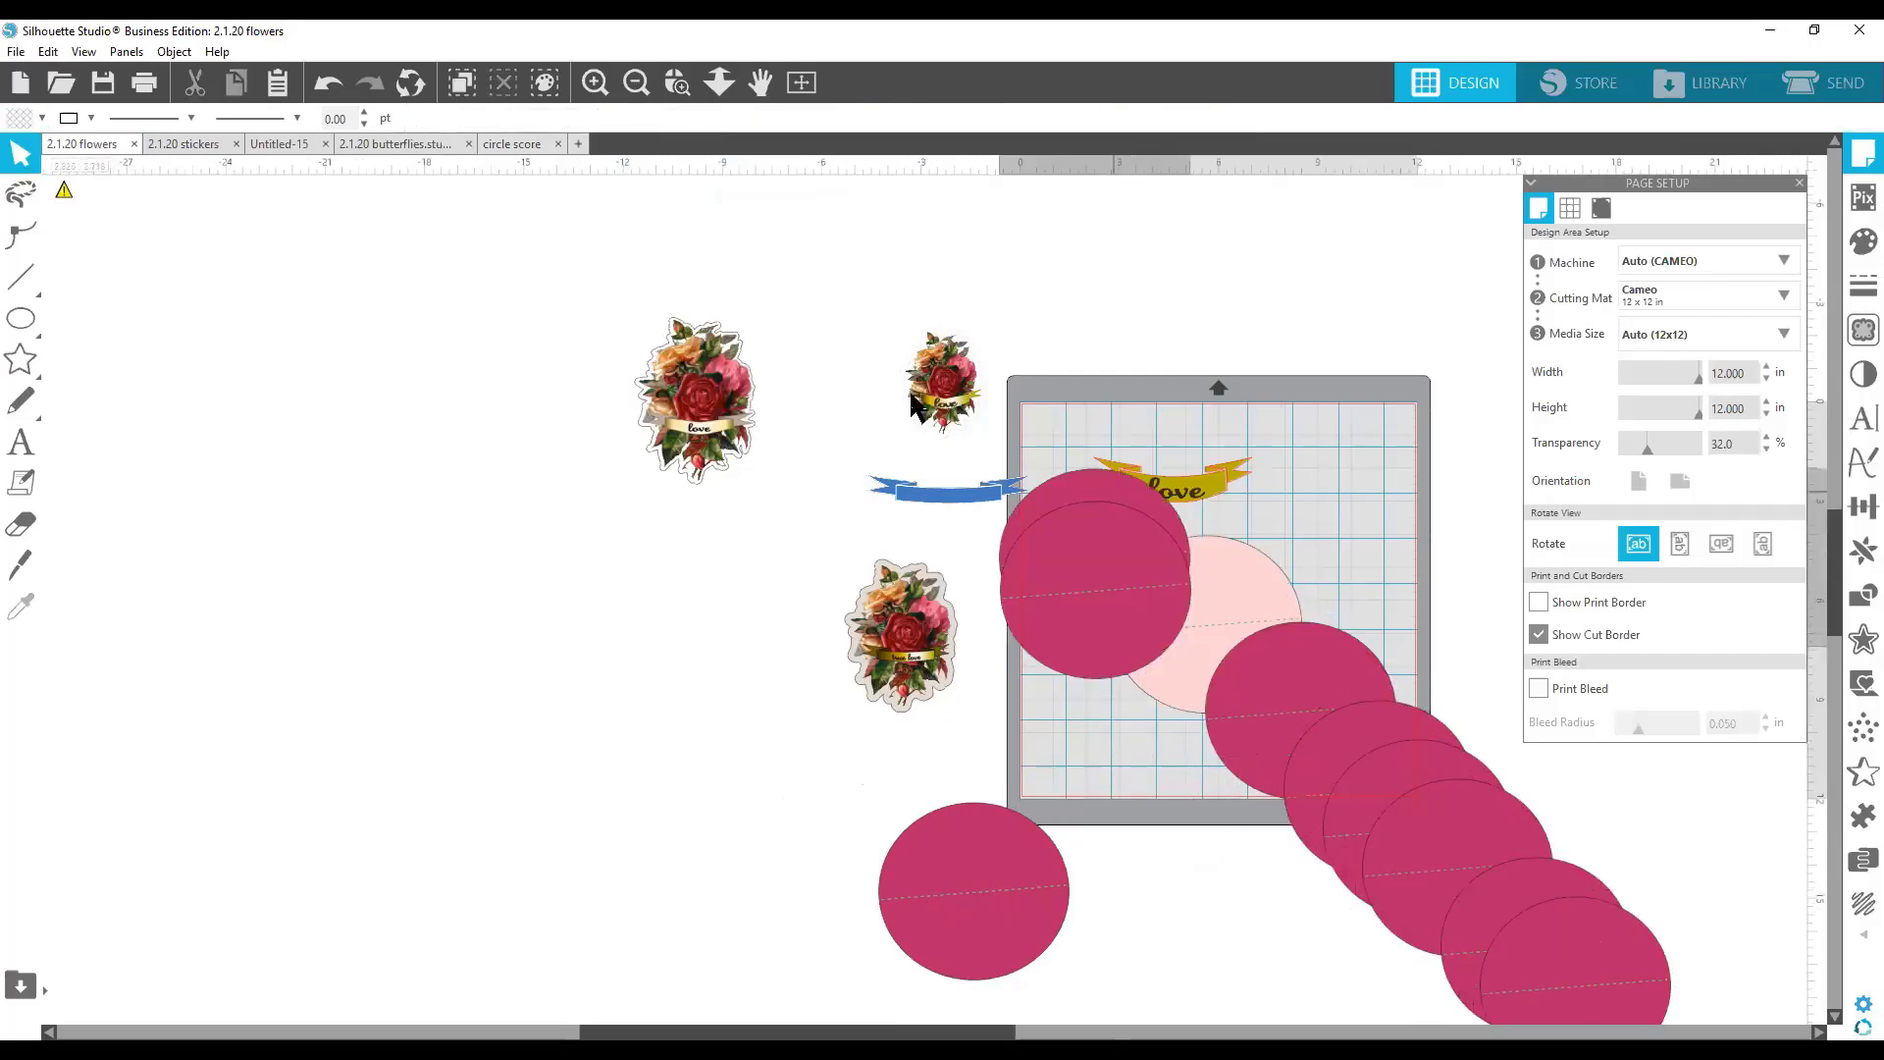
left_click_drag(1349, 684, 777, 370)
left_click_drag(1363, 727, 1042, 507)
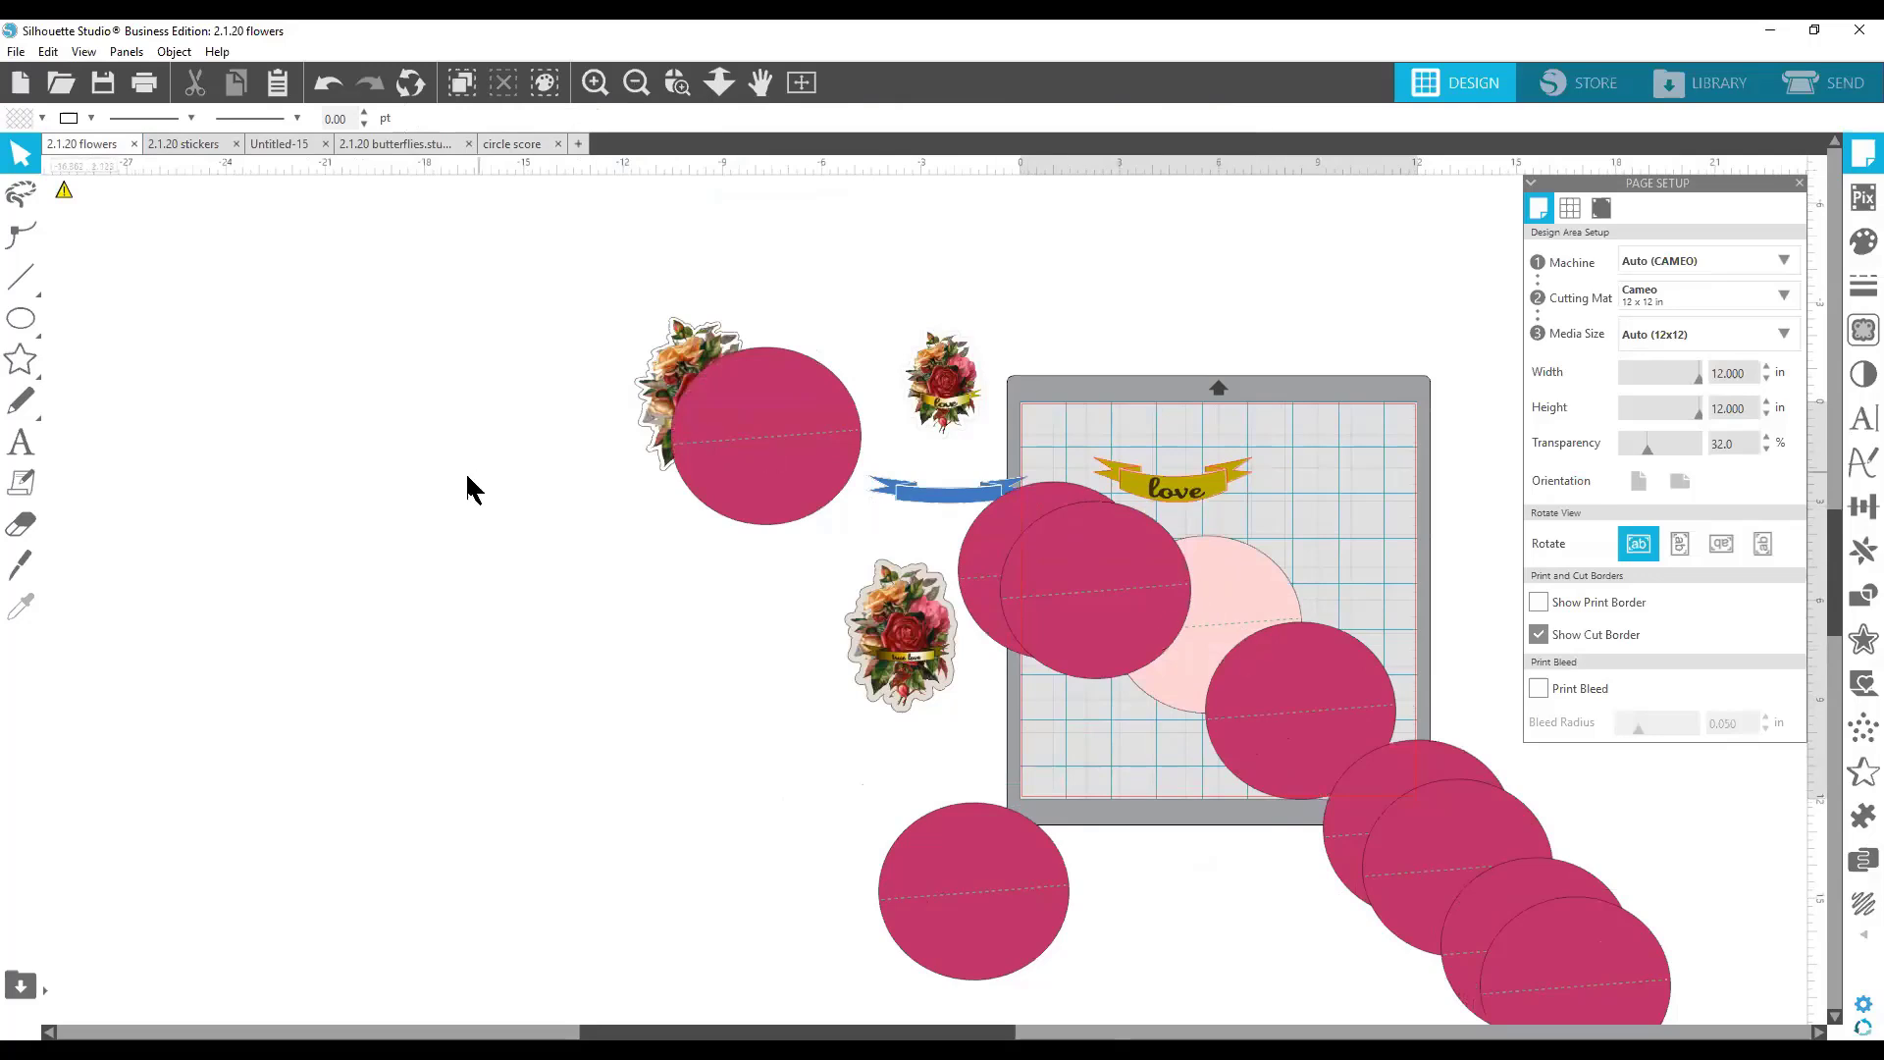
Move the small love bouquet higher above the blue banner, and copy it into the 2.1.20 butterflies document near the page's upper-left corner.
left_click_drag(931, 370, 930, 290)
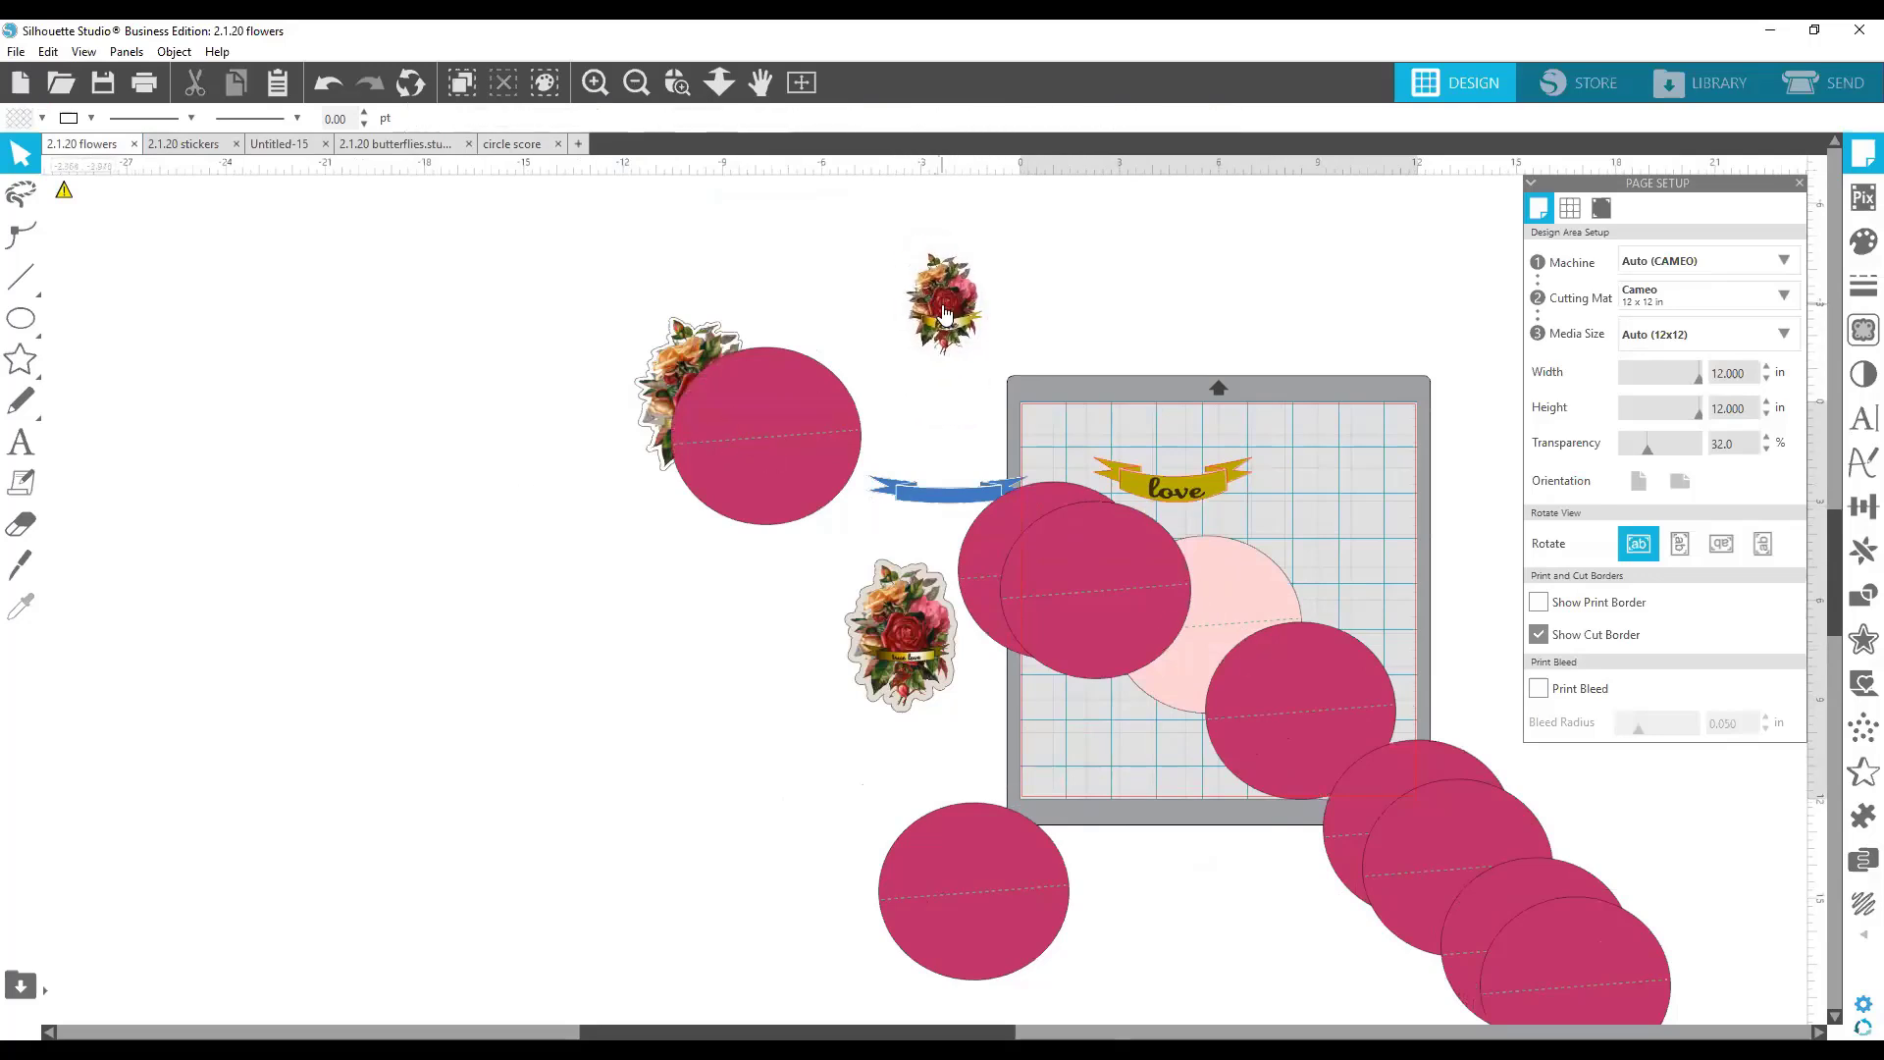
right_click(942, 308)
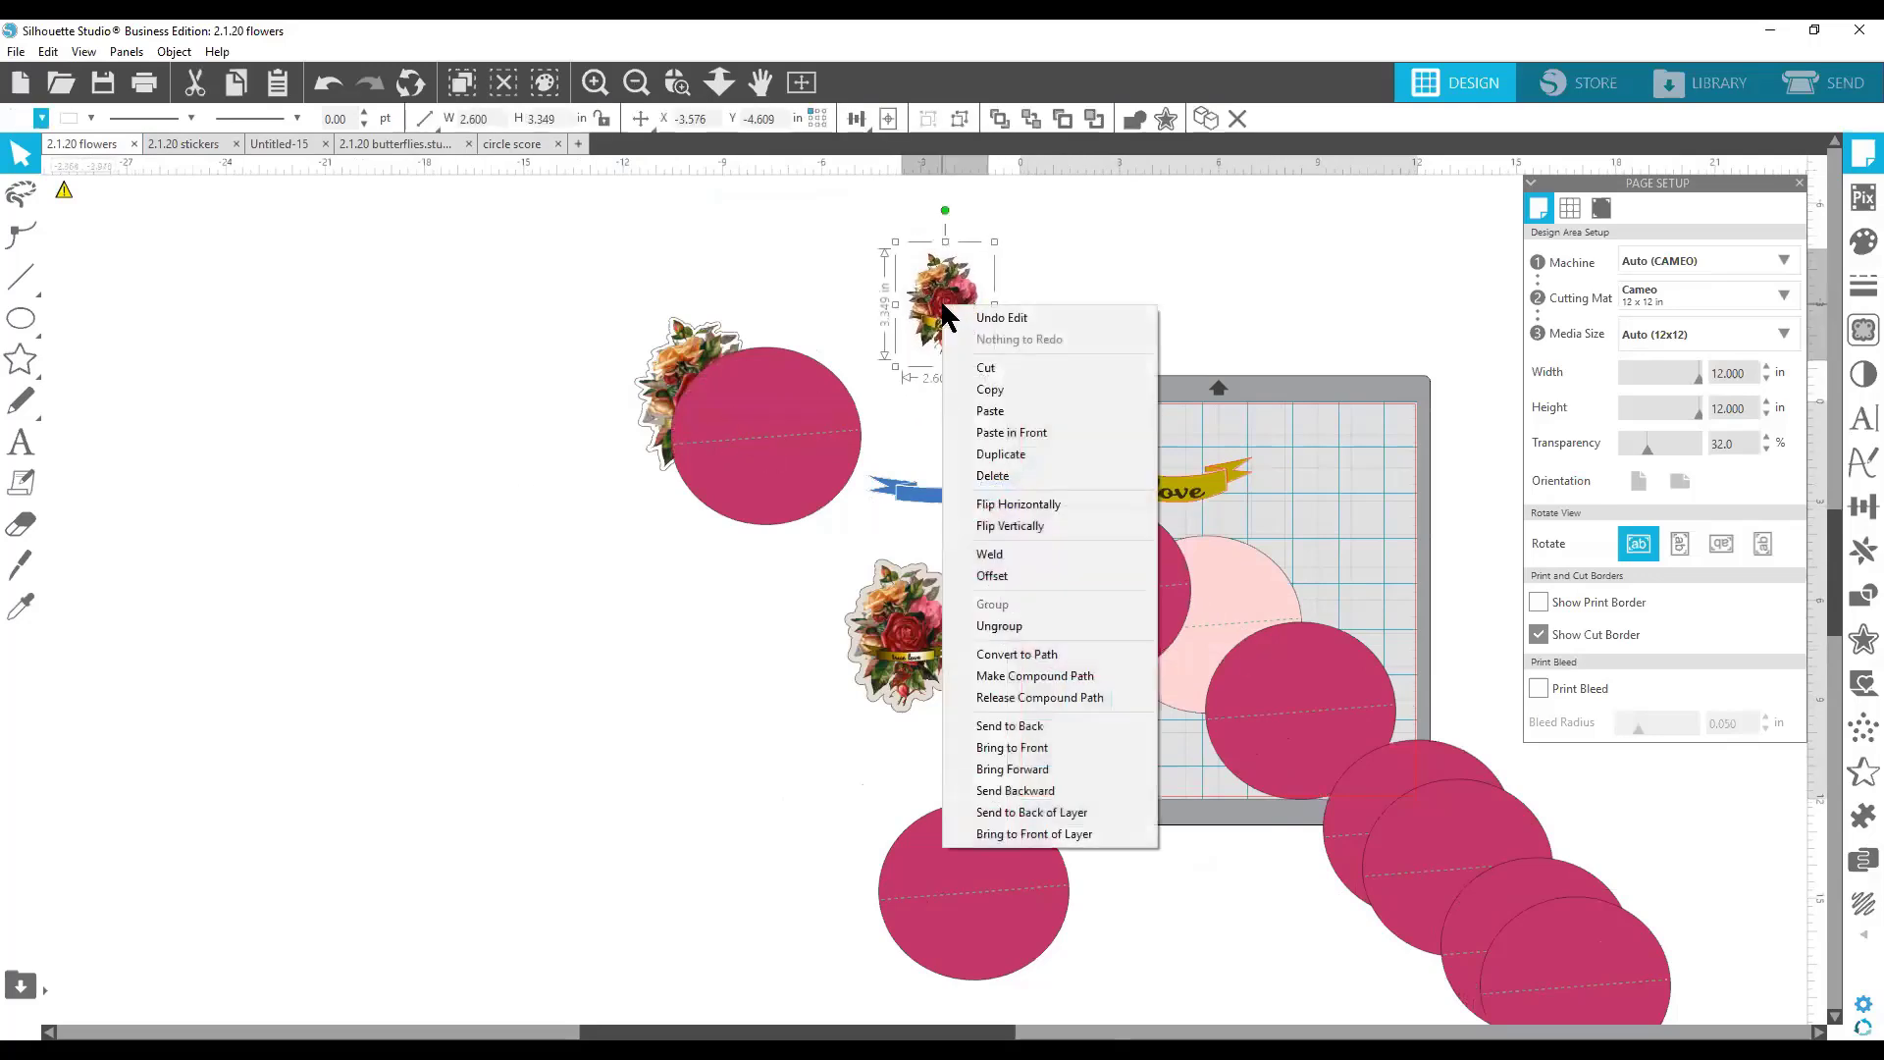
left_click(990, 388)
left_click(394, 143)
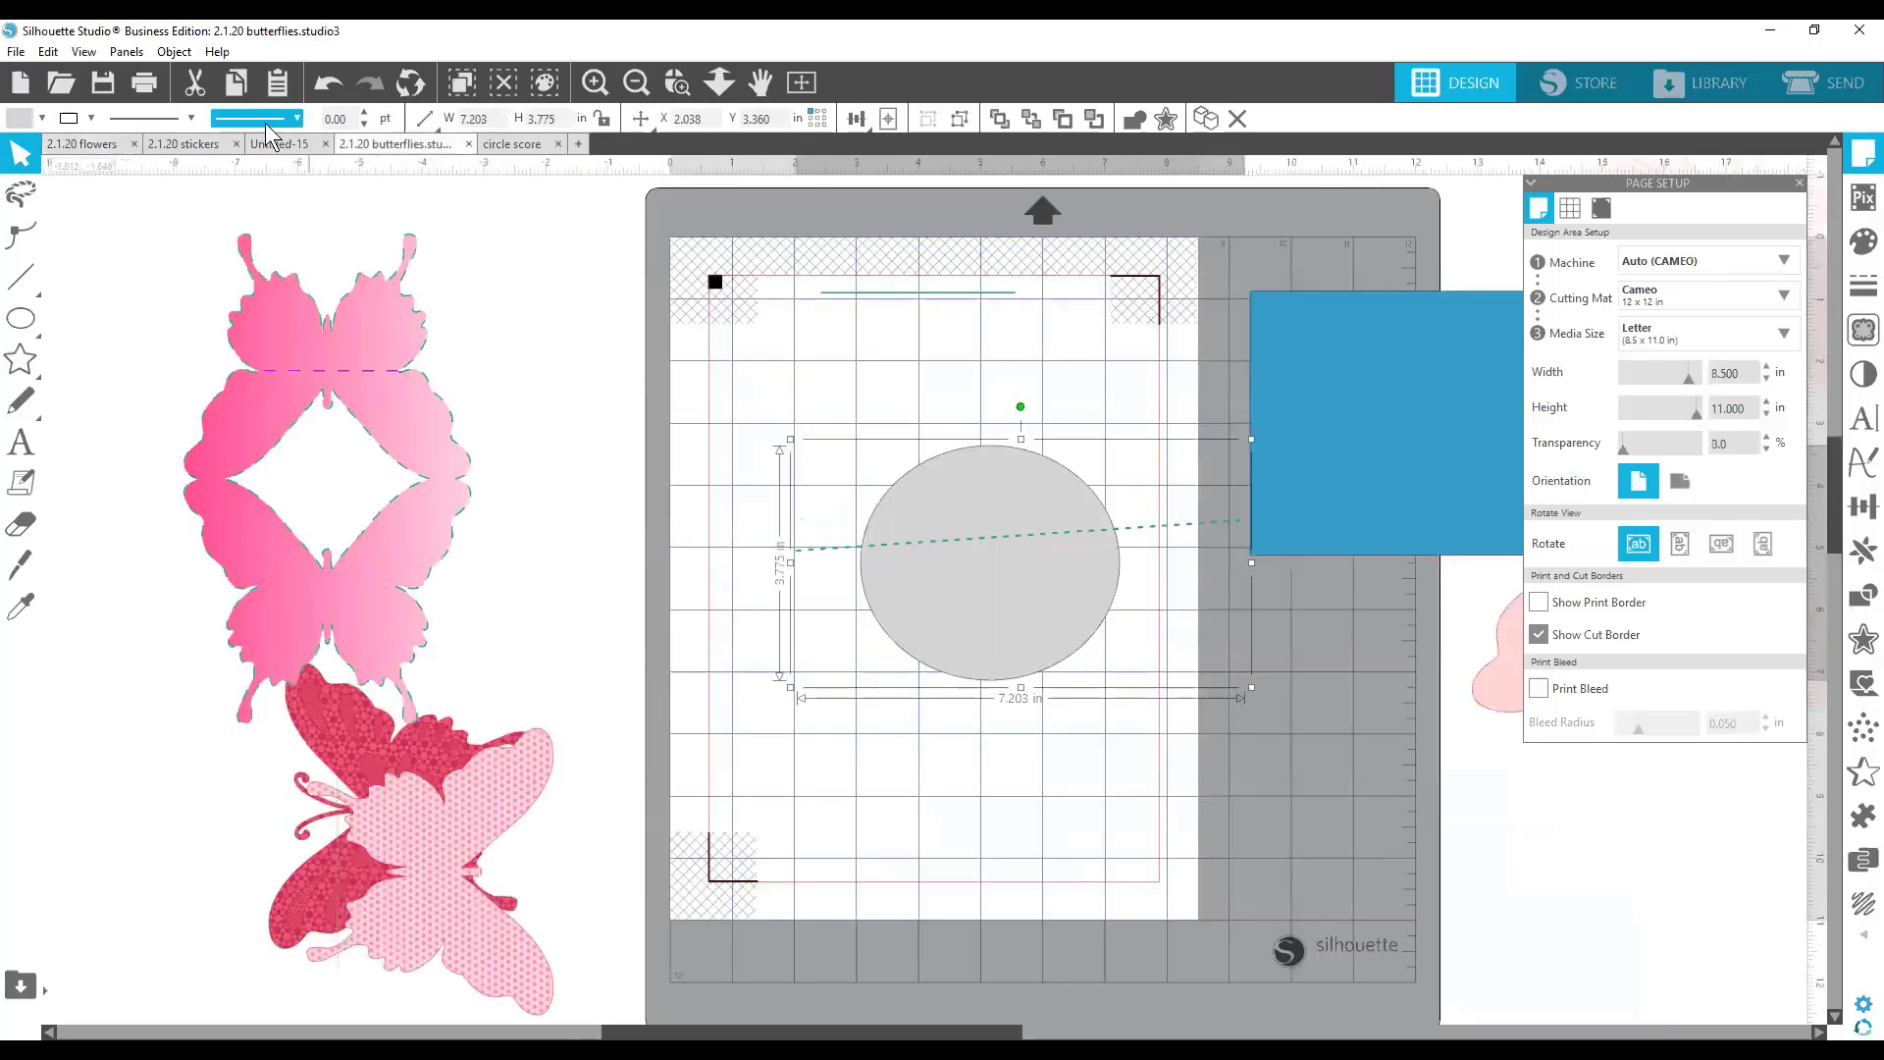
right_click(991, 568)
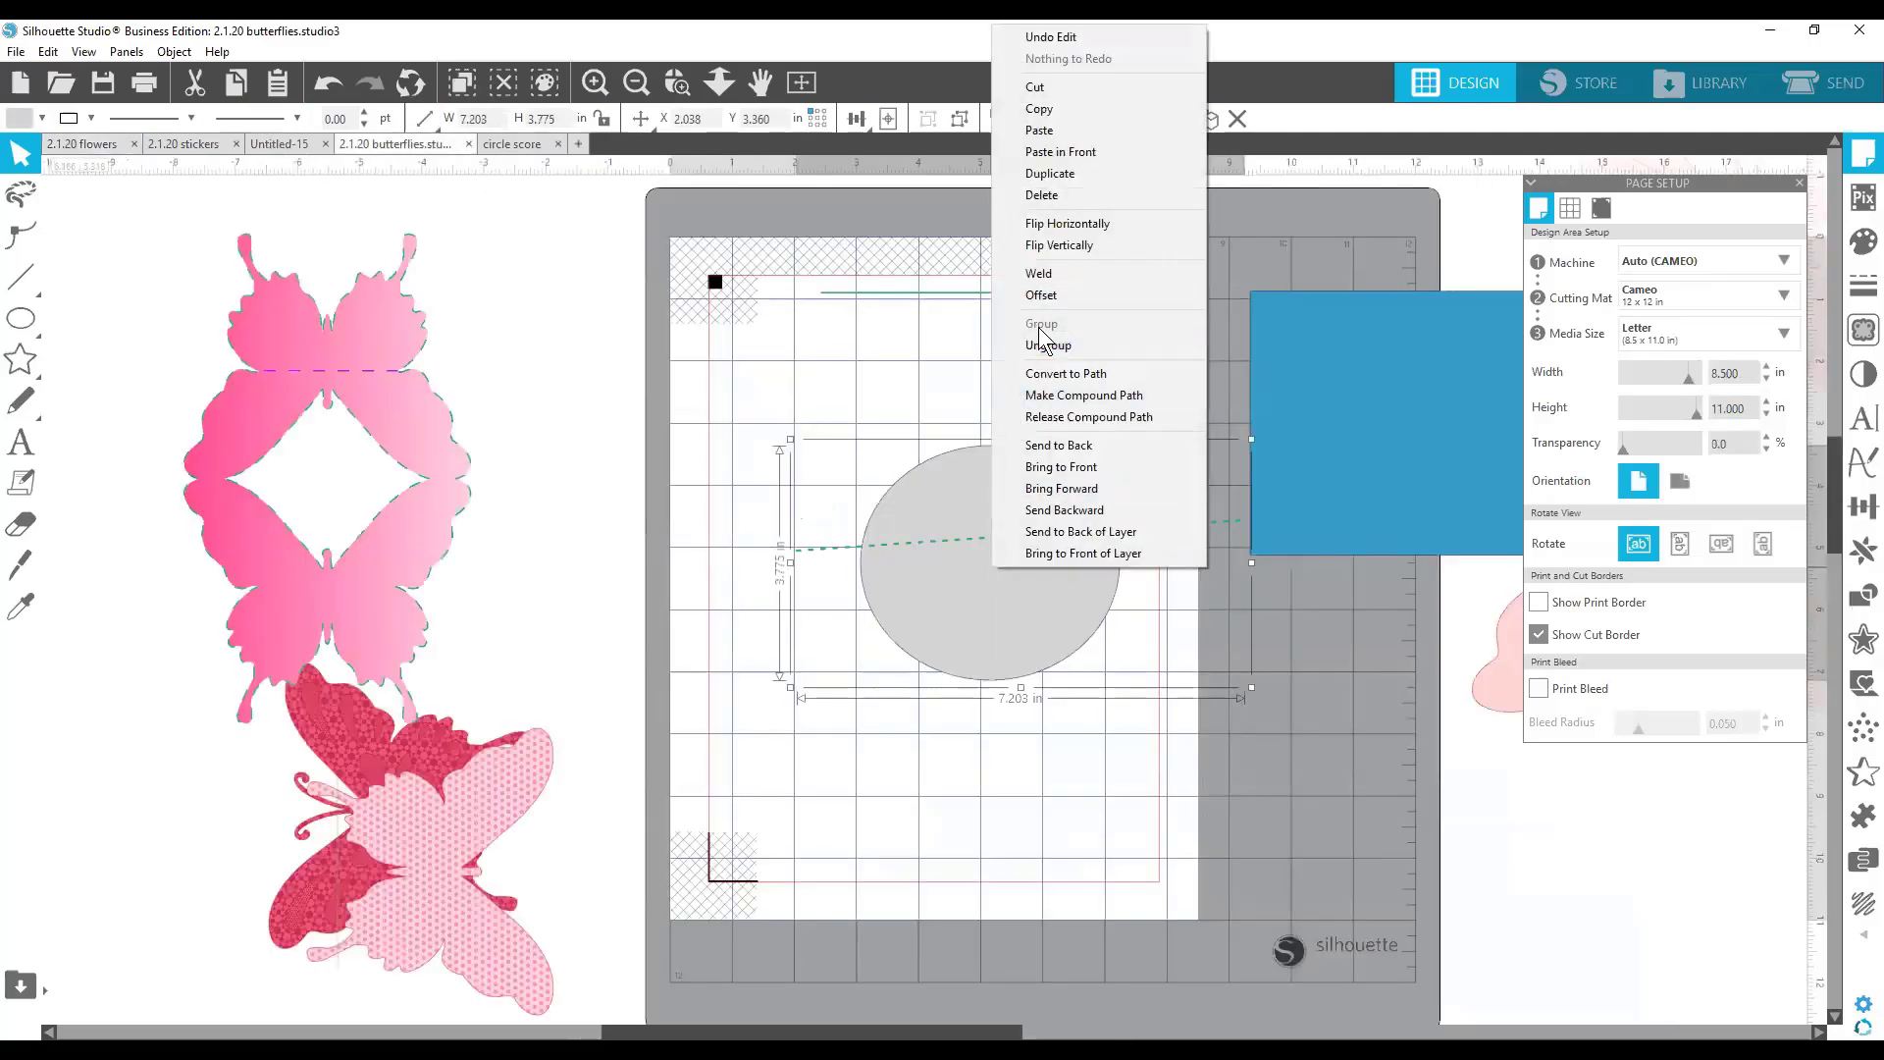
left_click(1048, 130)
left_click_drag(925, 623, 771, 404)
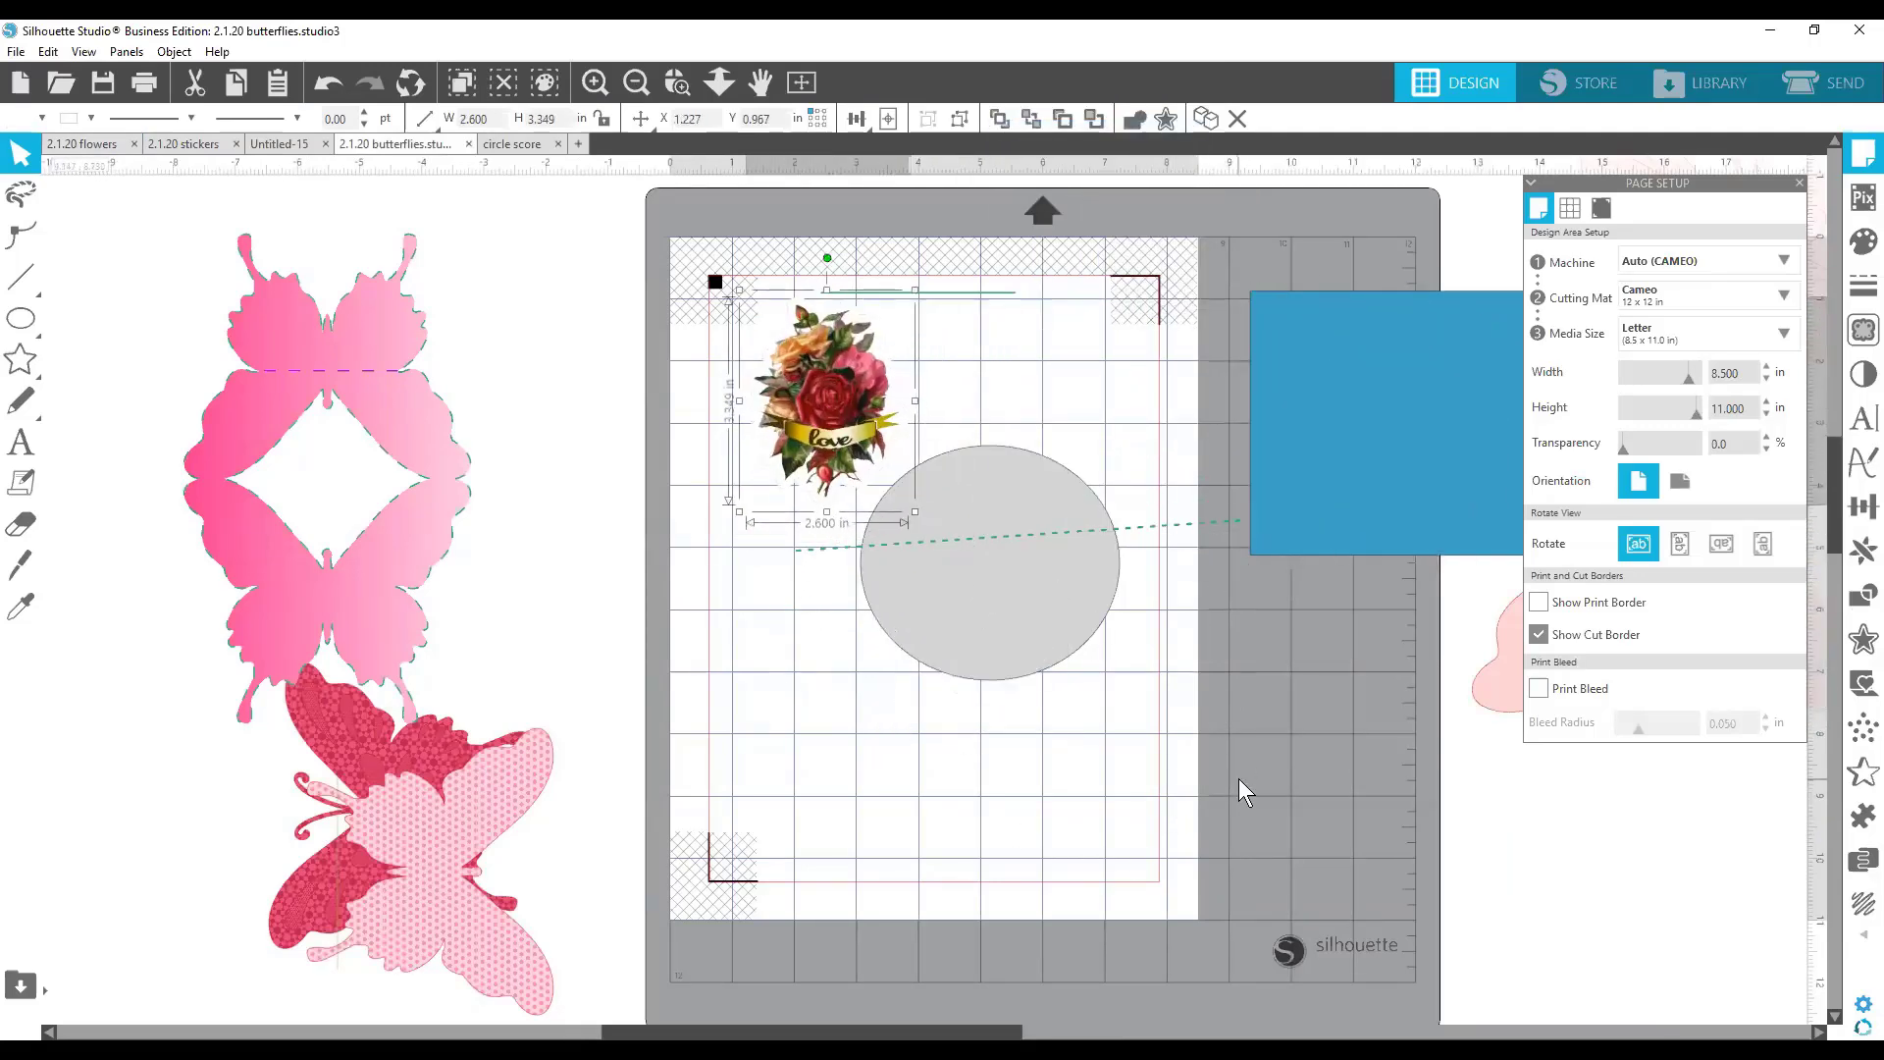